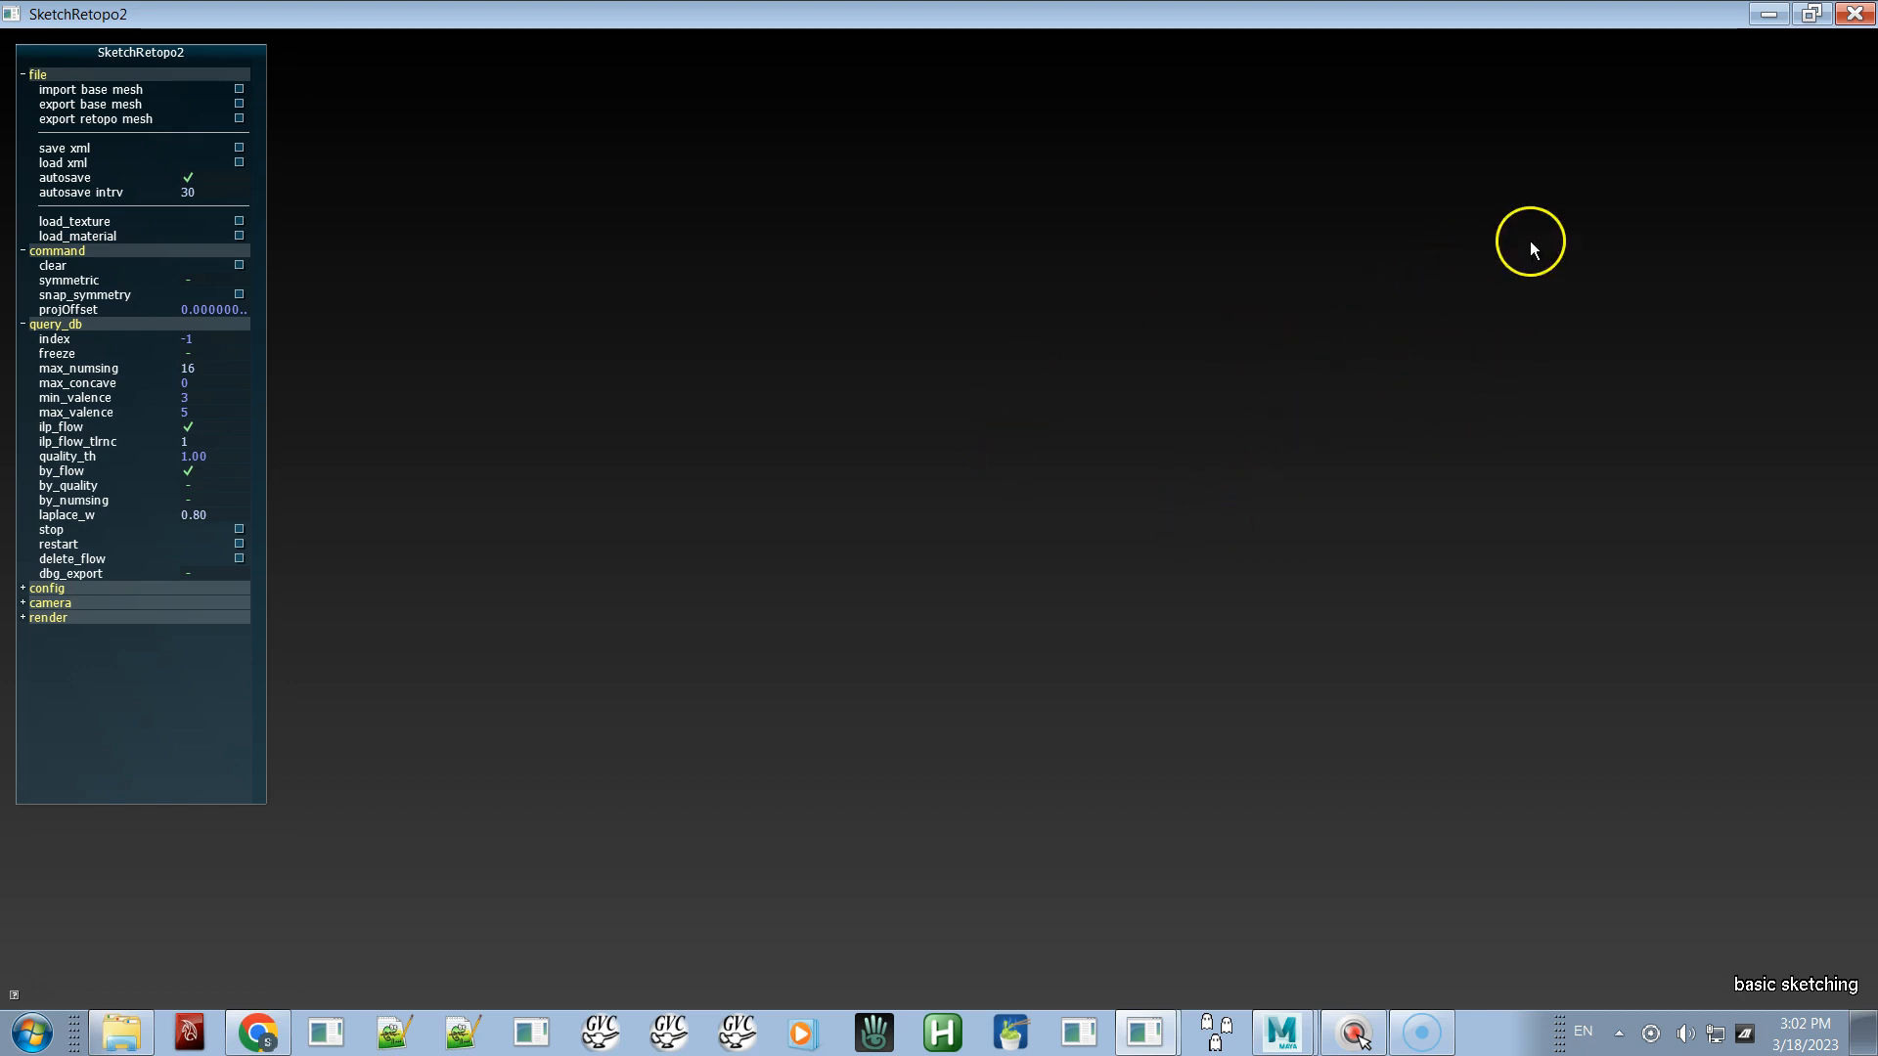
left_click(1595, 238)
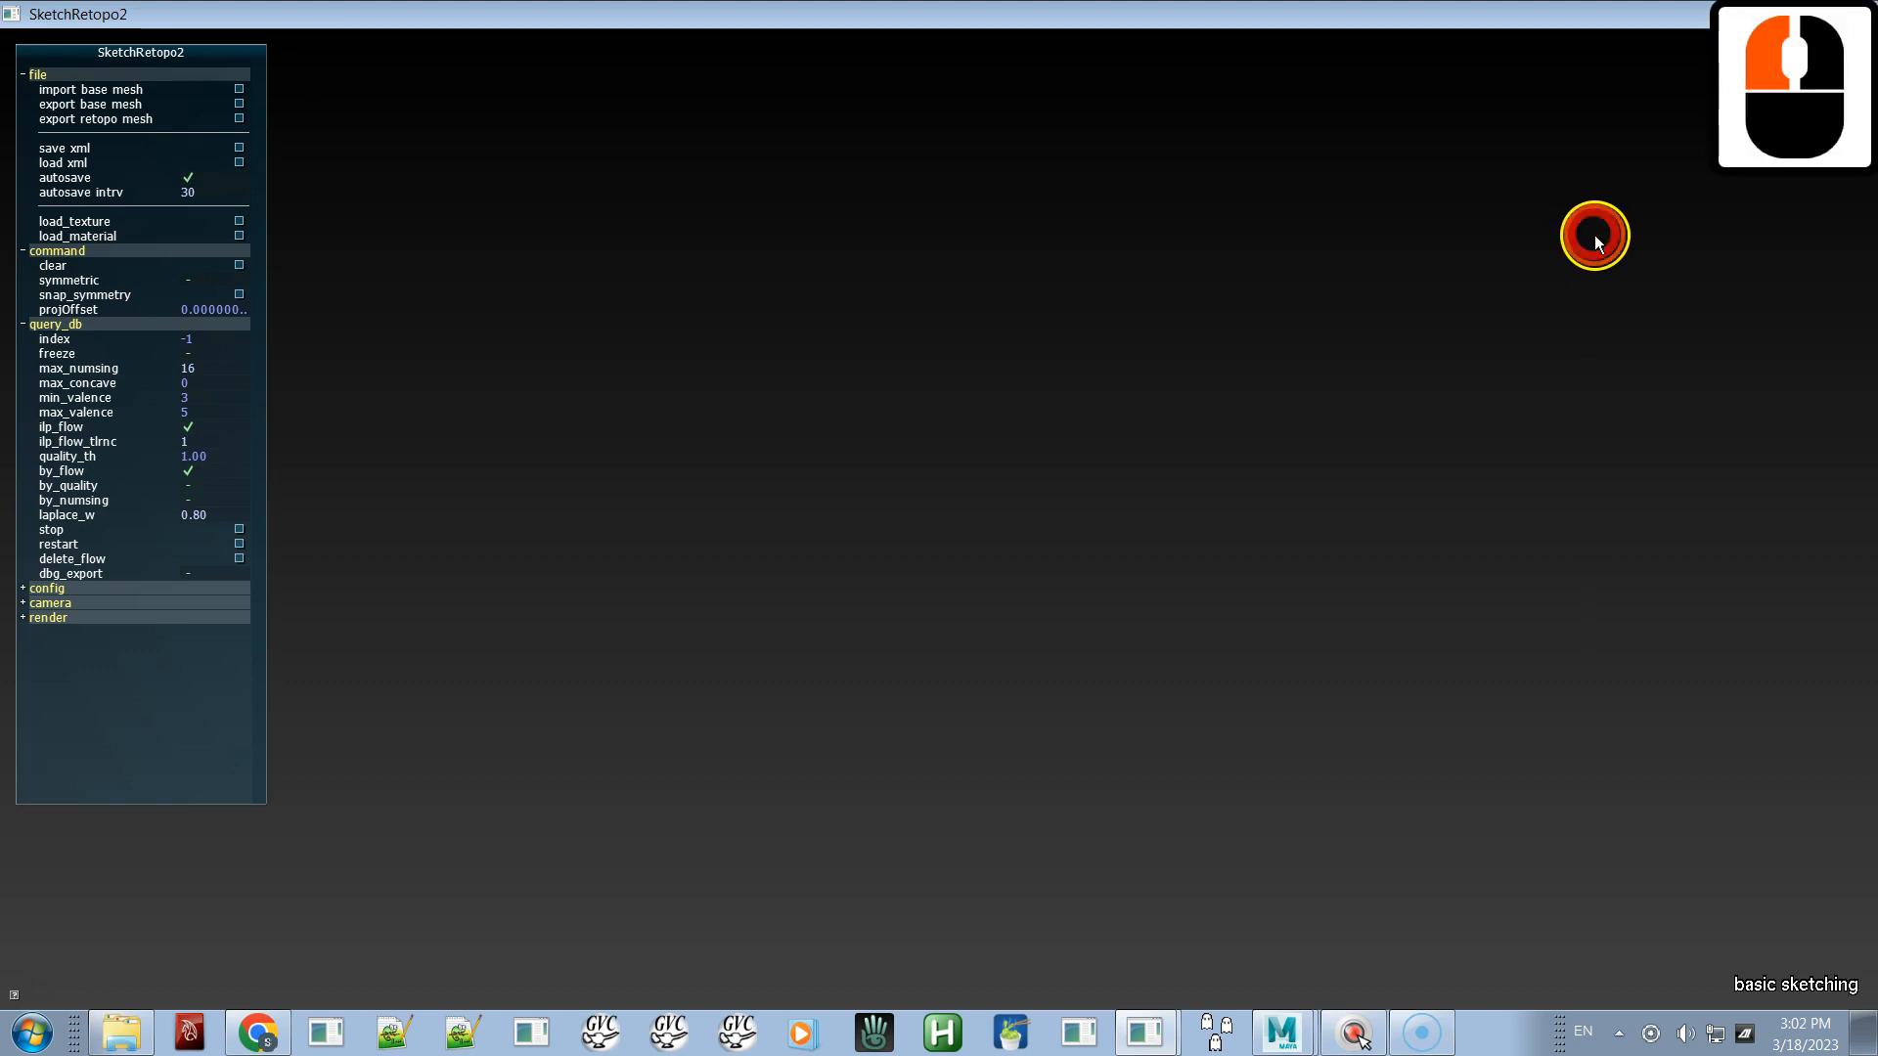
right_click(1503, 370)
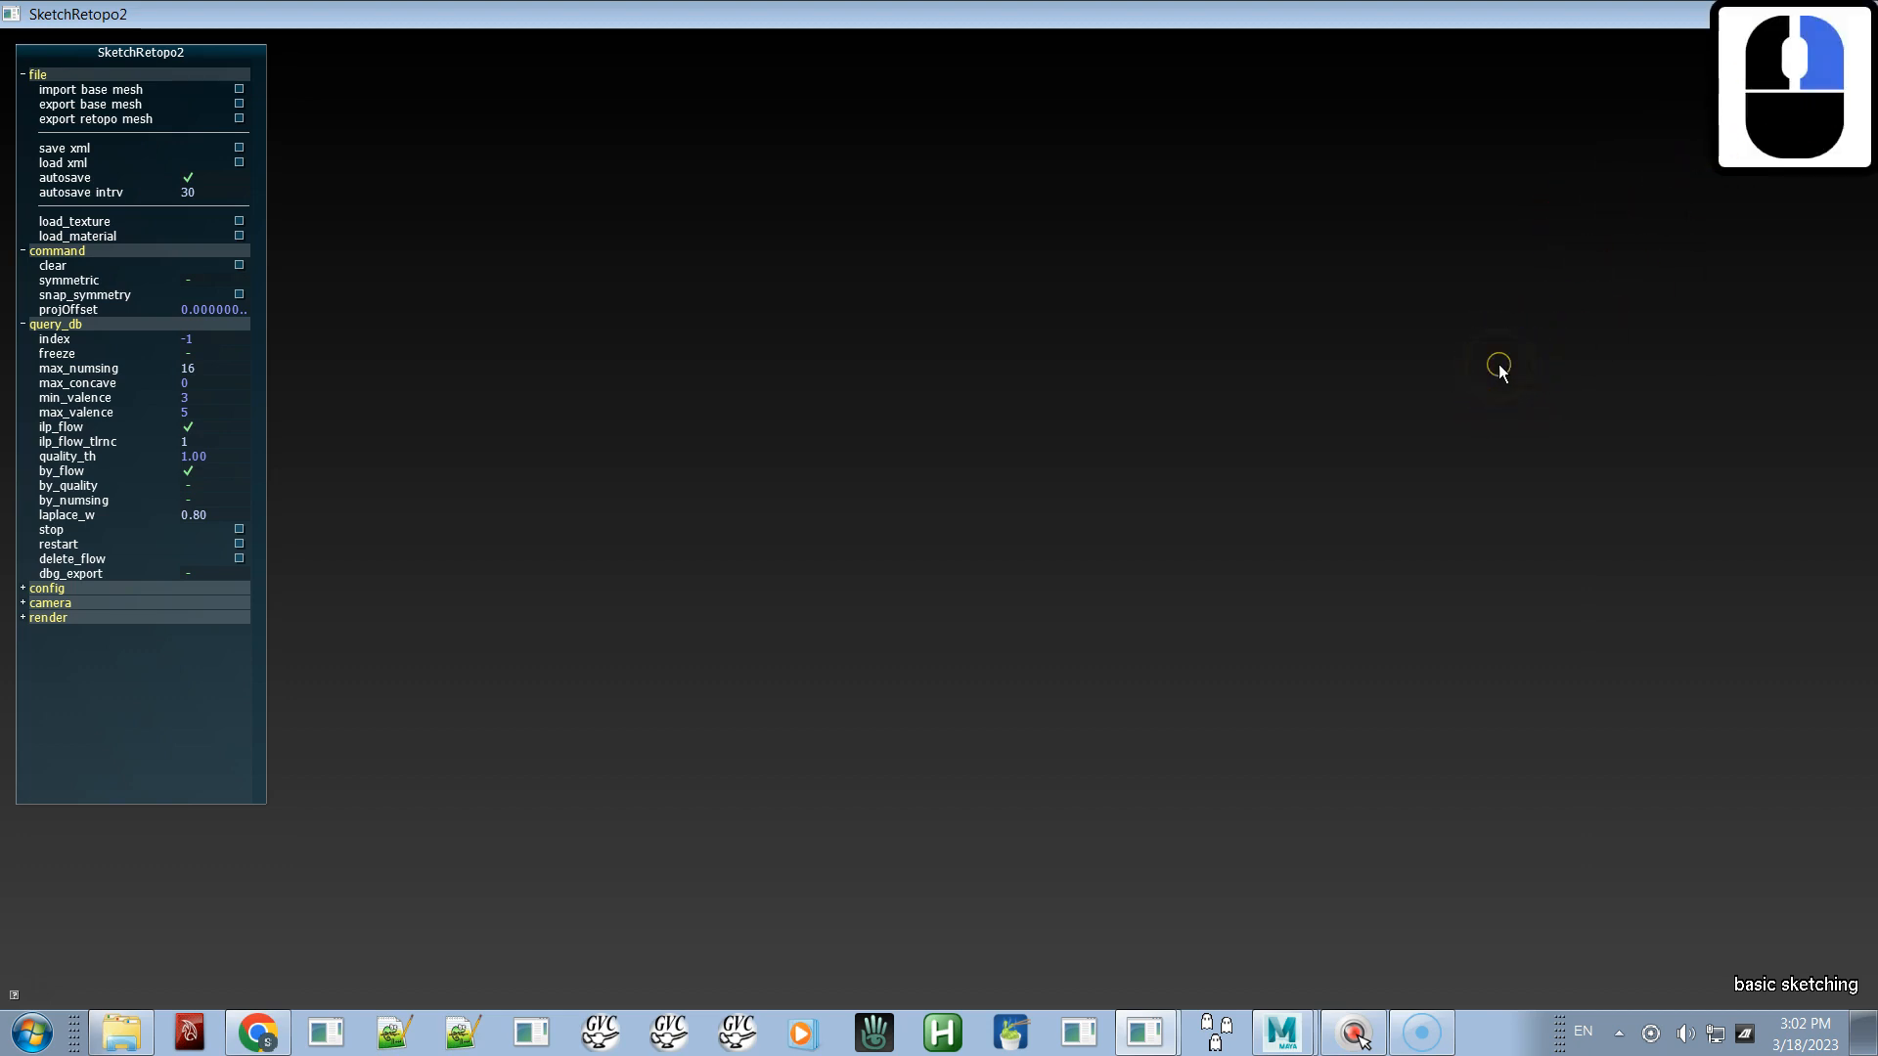
middle_click(1500, 366)
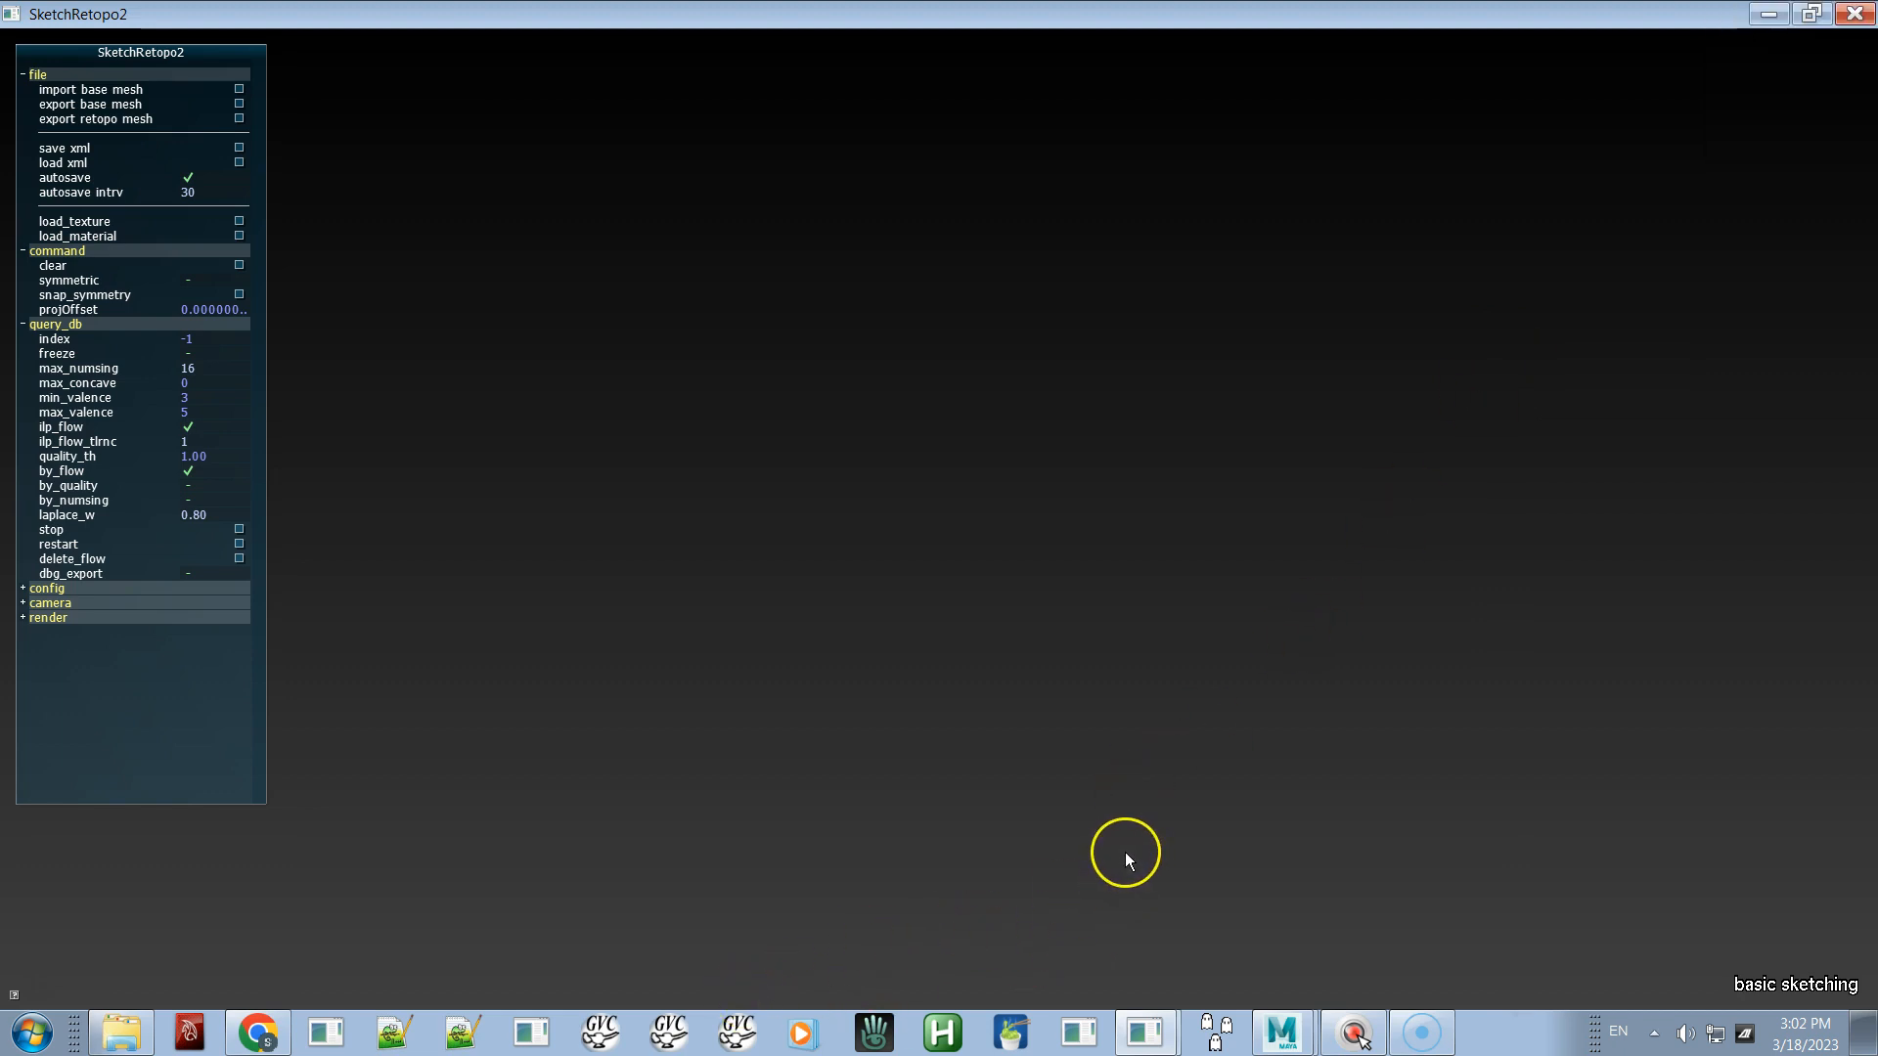
- Import 3D Dress.obj from the Desktop as the base mesh
key("q")
left_click(117, 90)
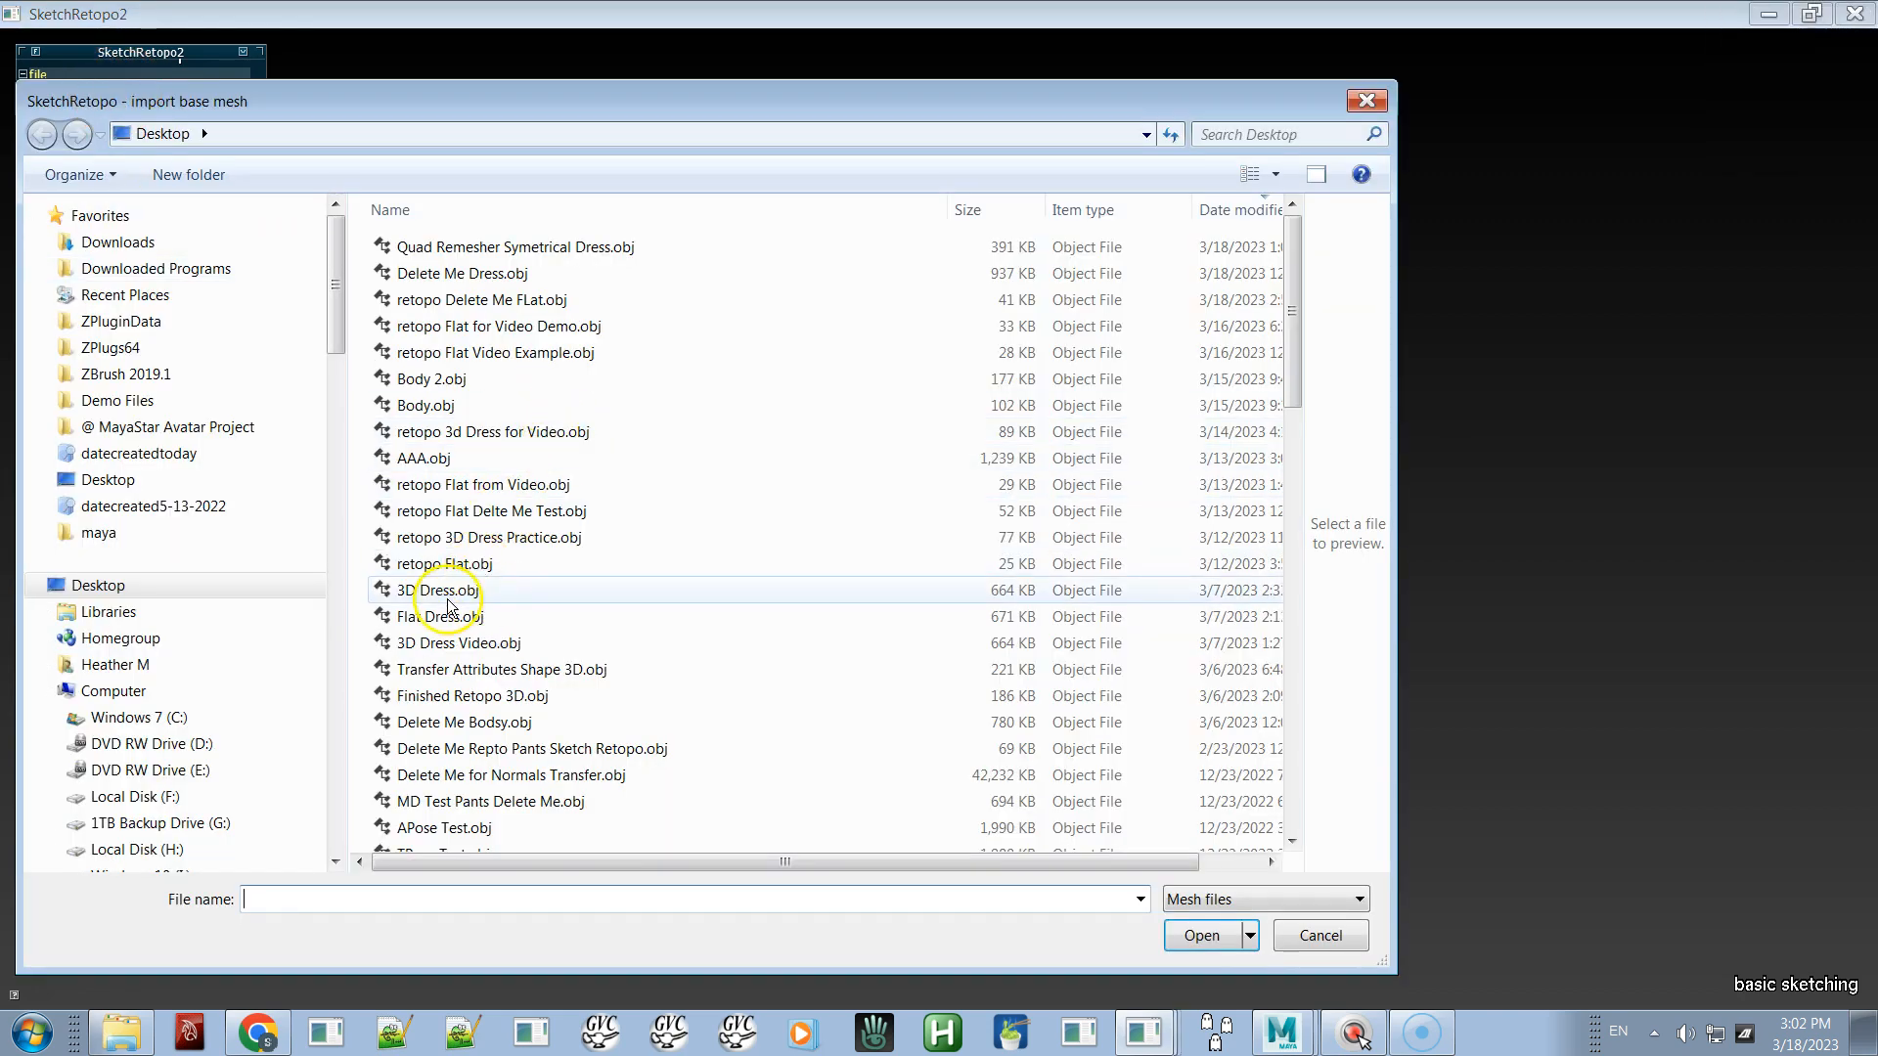
double_click(446, 594)
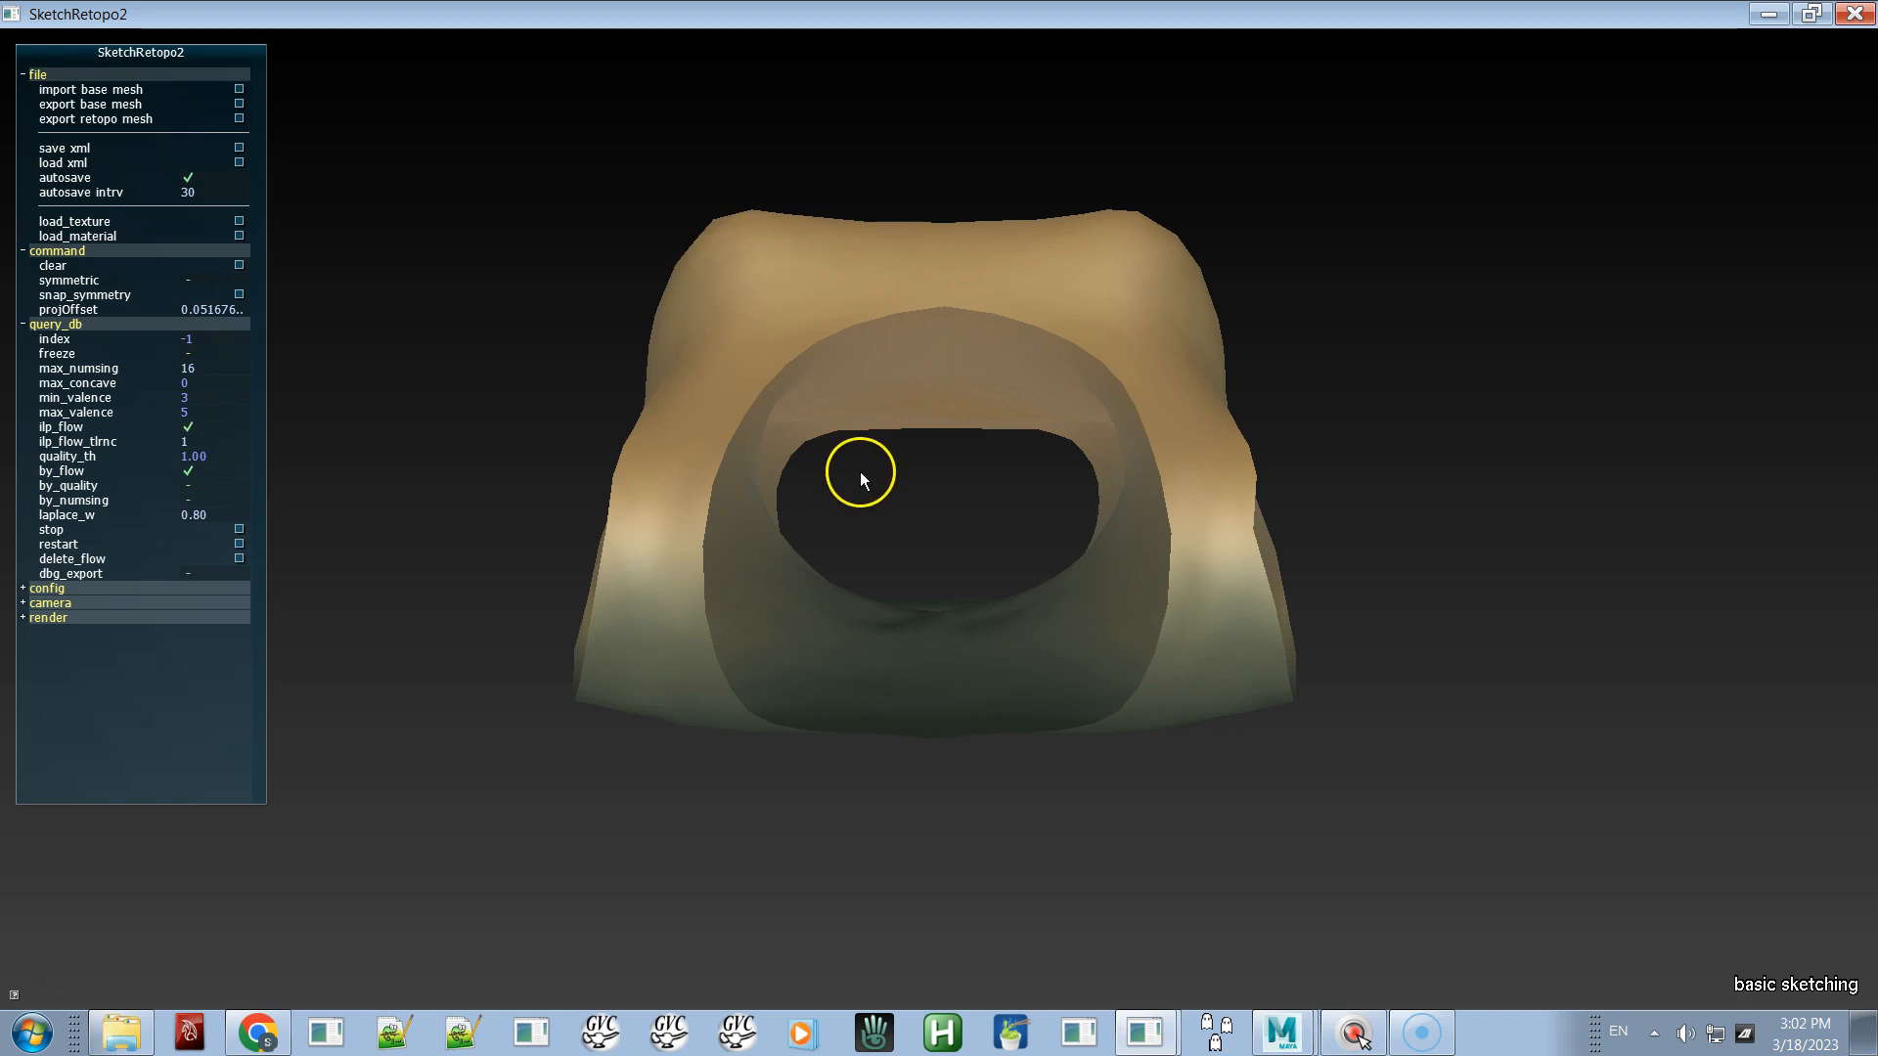
- Examine the imported dress mesh from the front, side and back
left_click_drag(873, 547, 864, 227, "alt")
left_click_drag(859, 396, 1071, 486, "alt")
left_click_drag(929, 471, 990, 178, "alt+shift")
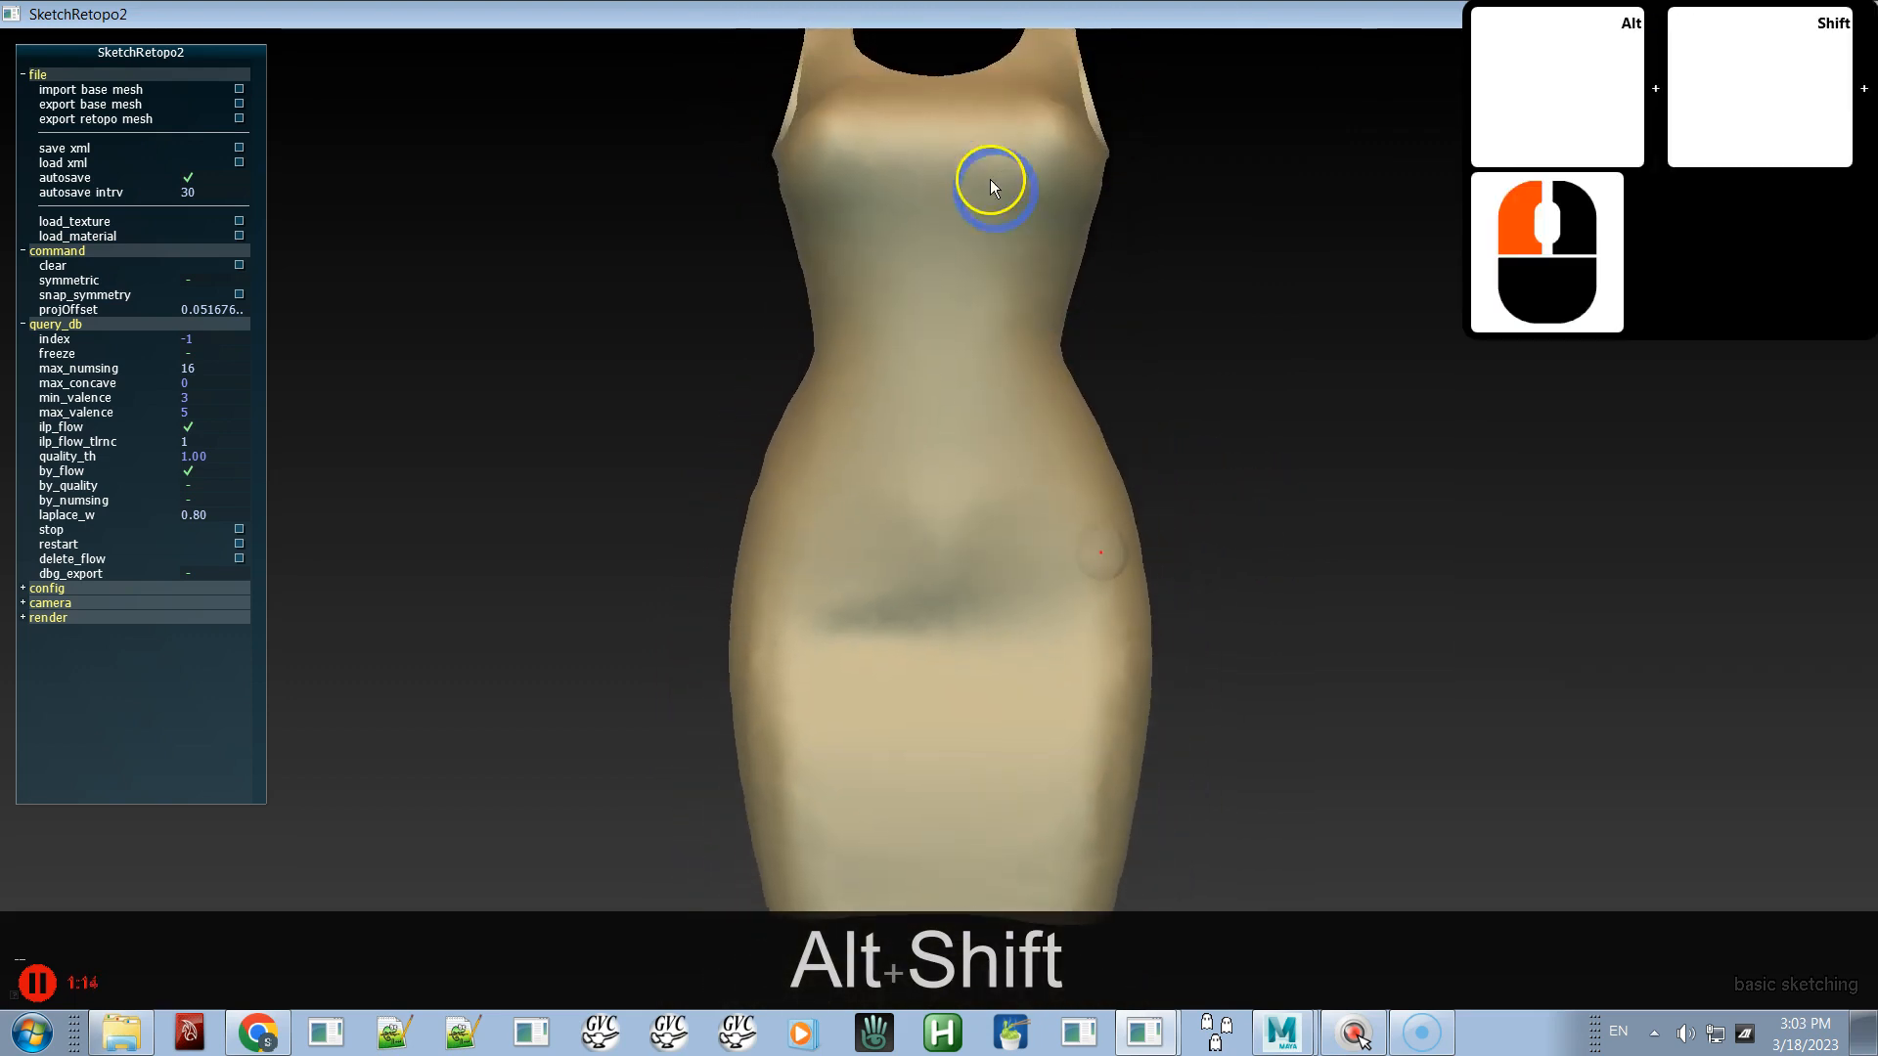
right_click_drag(990, 179, 916, 15, "alt")
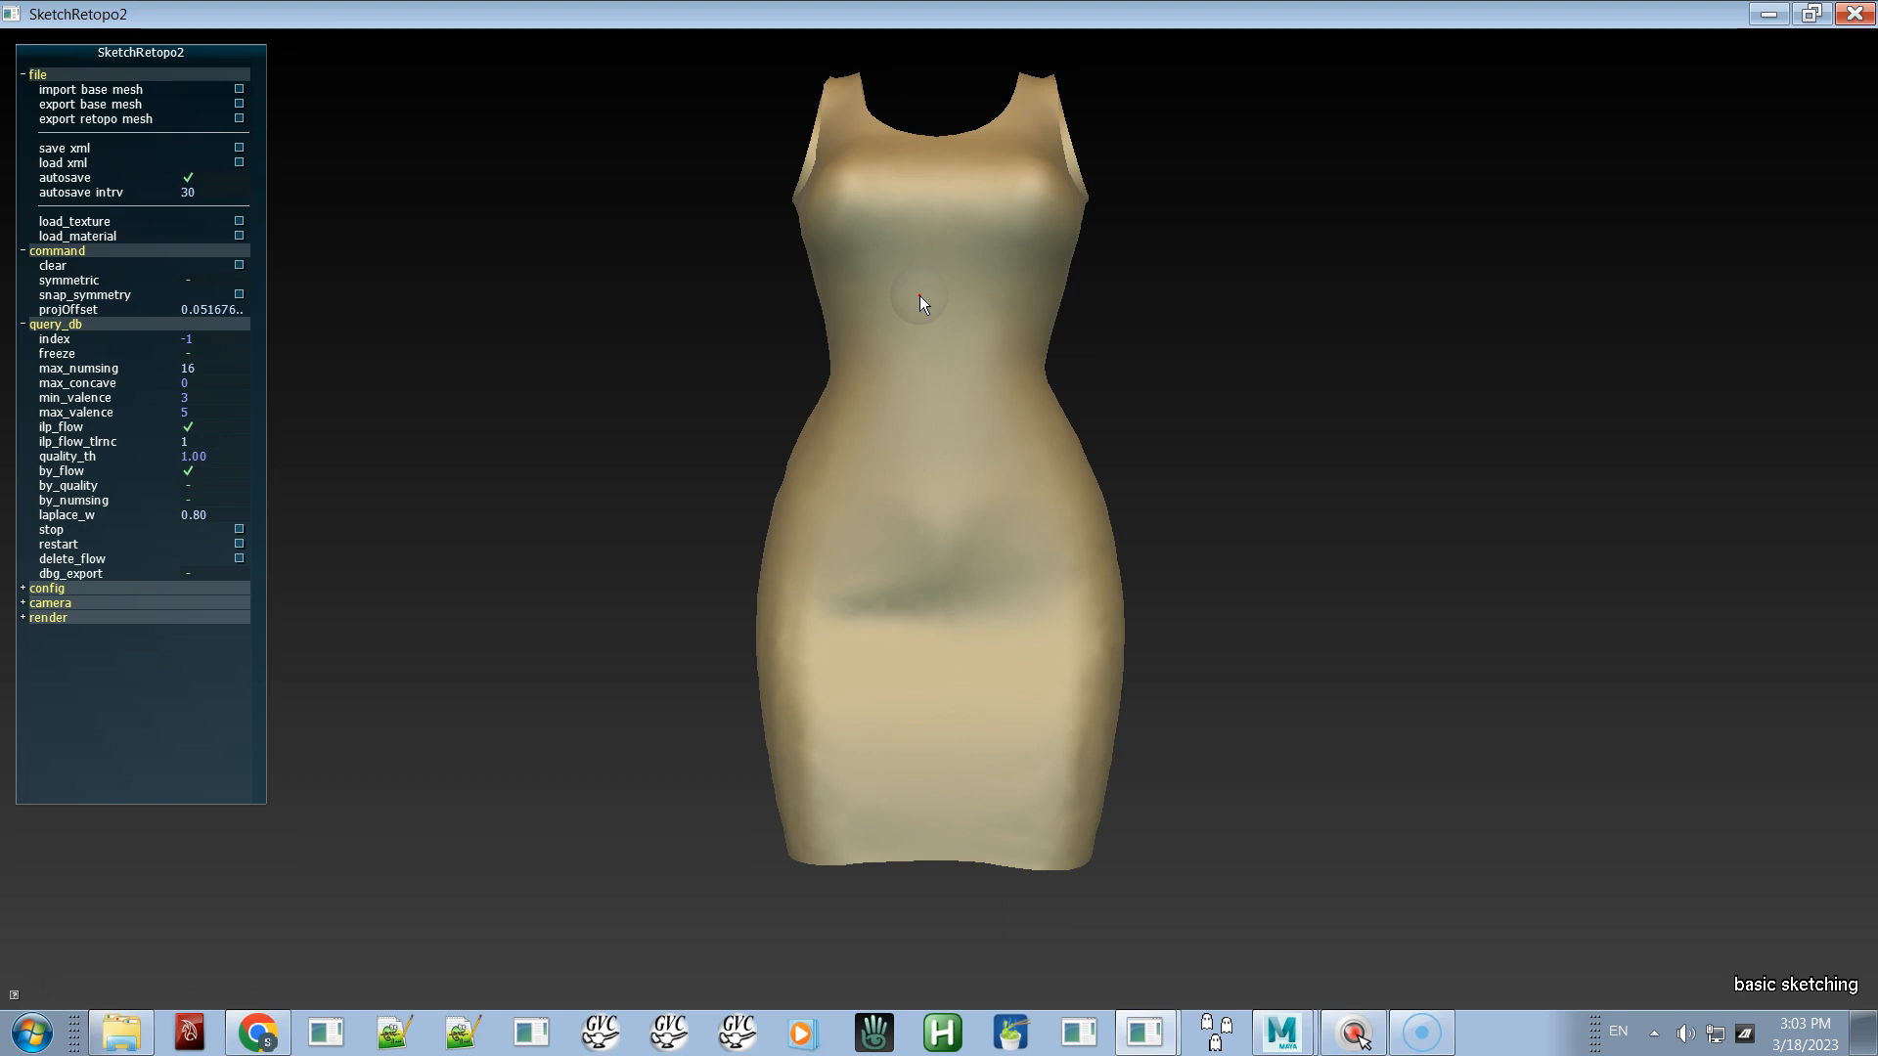
left_click_drag(1333, 452, 874, 466, "alt")
left_click(874, 465, "alt")
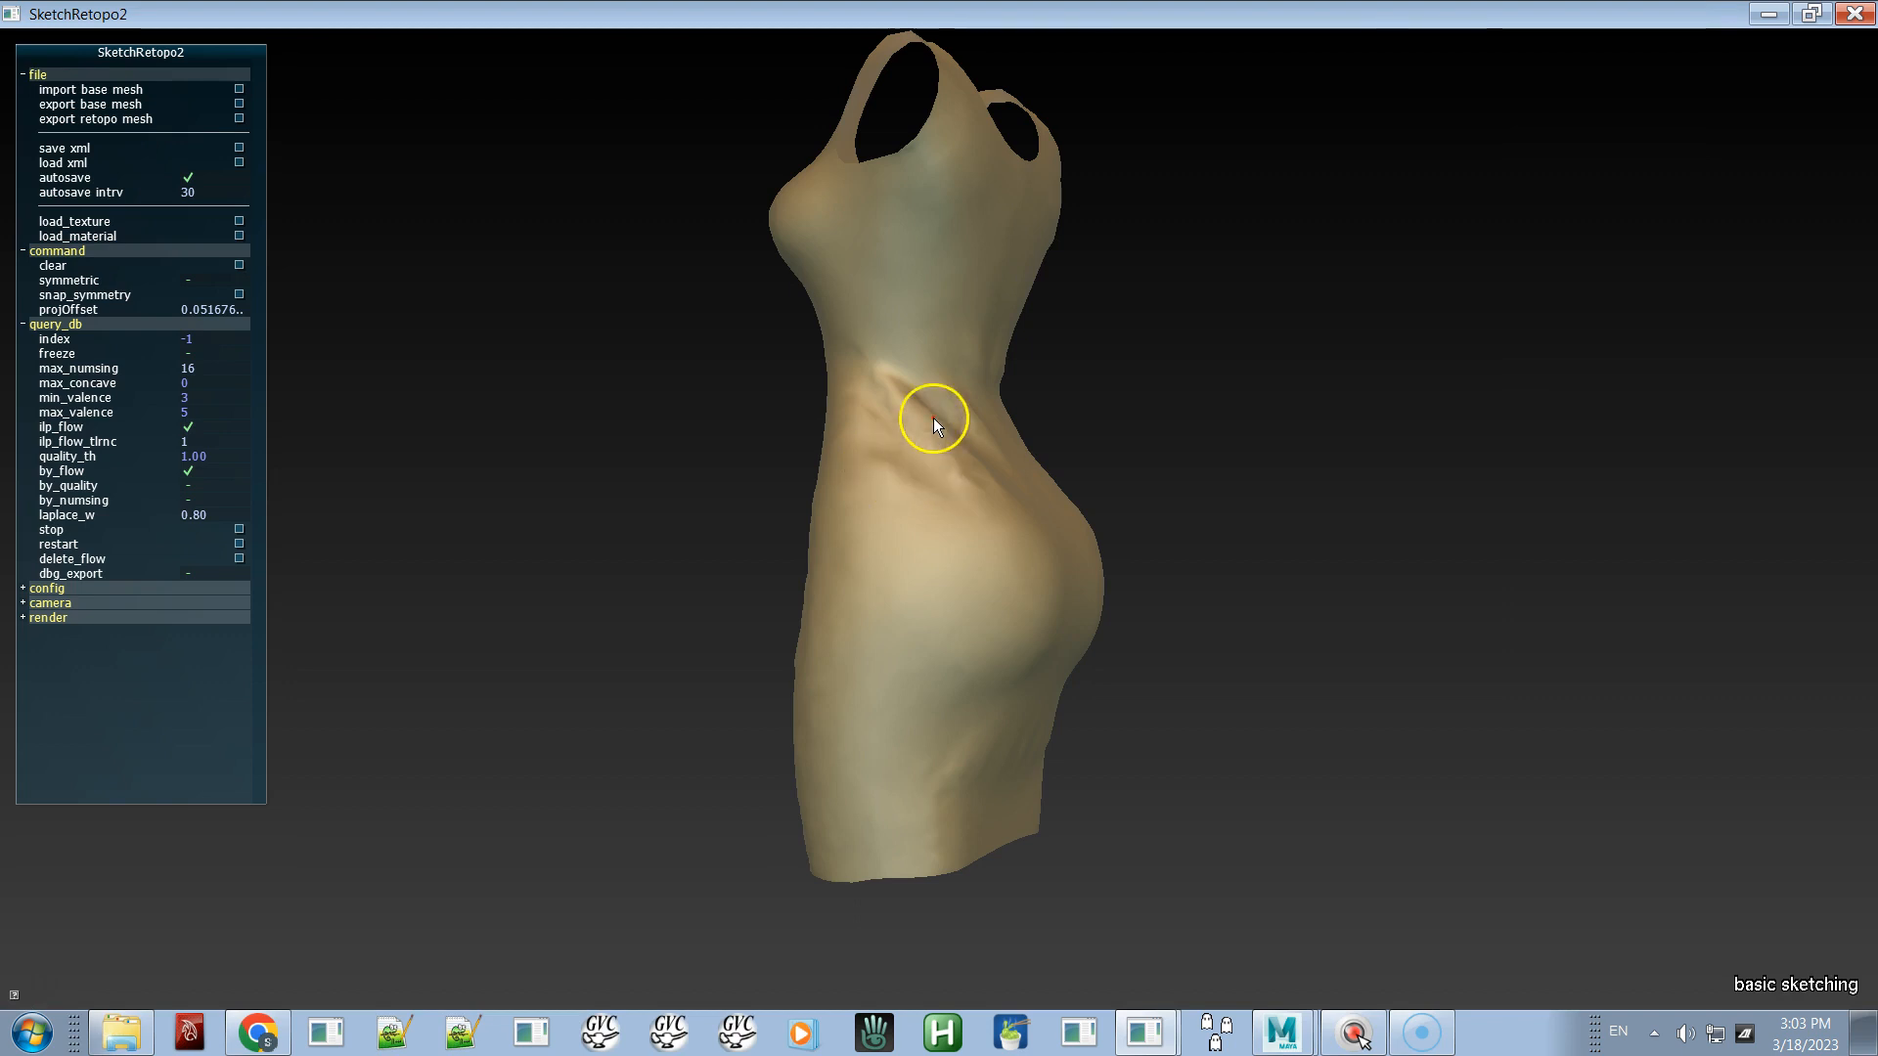
left_click_drag(943, 462, 924, 546, "alt")
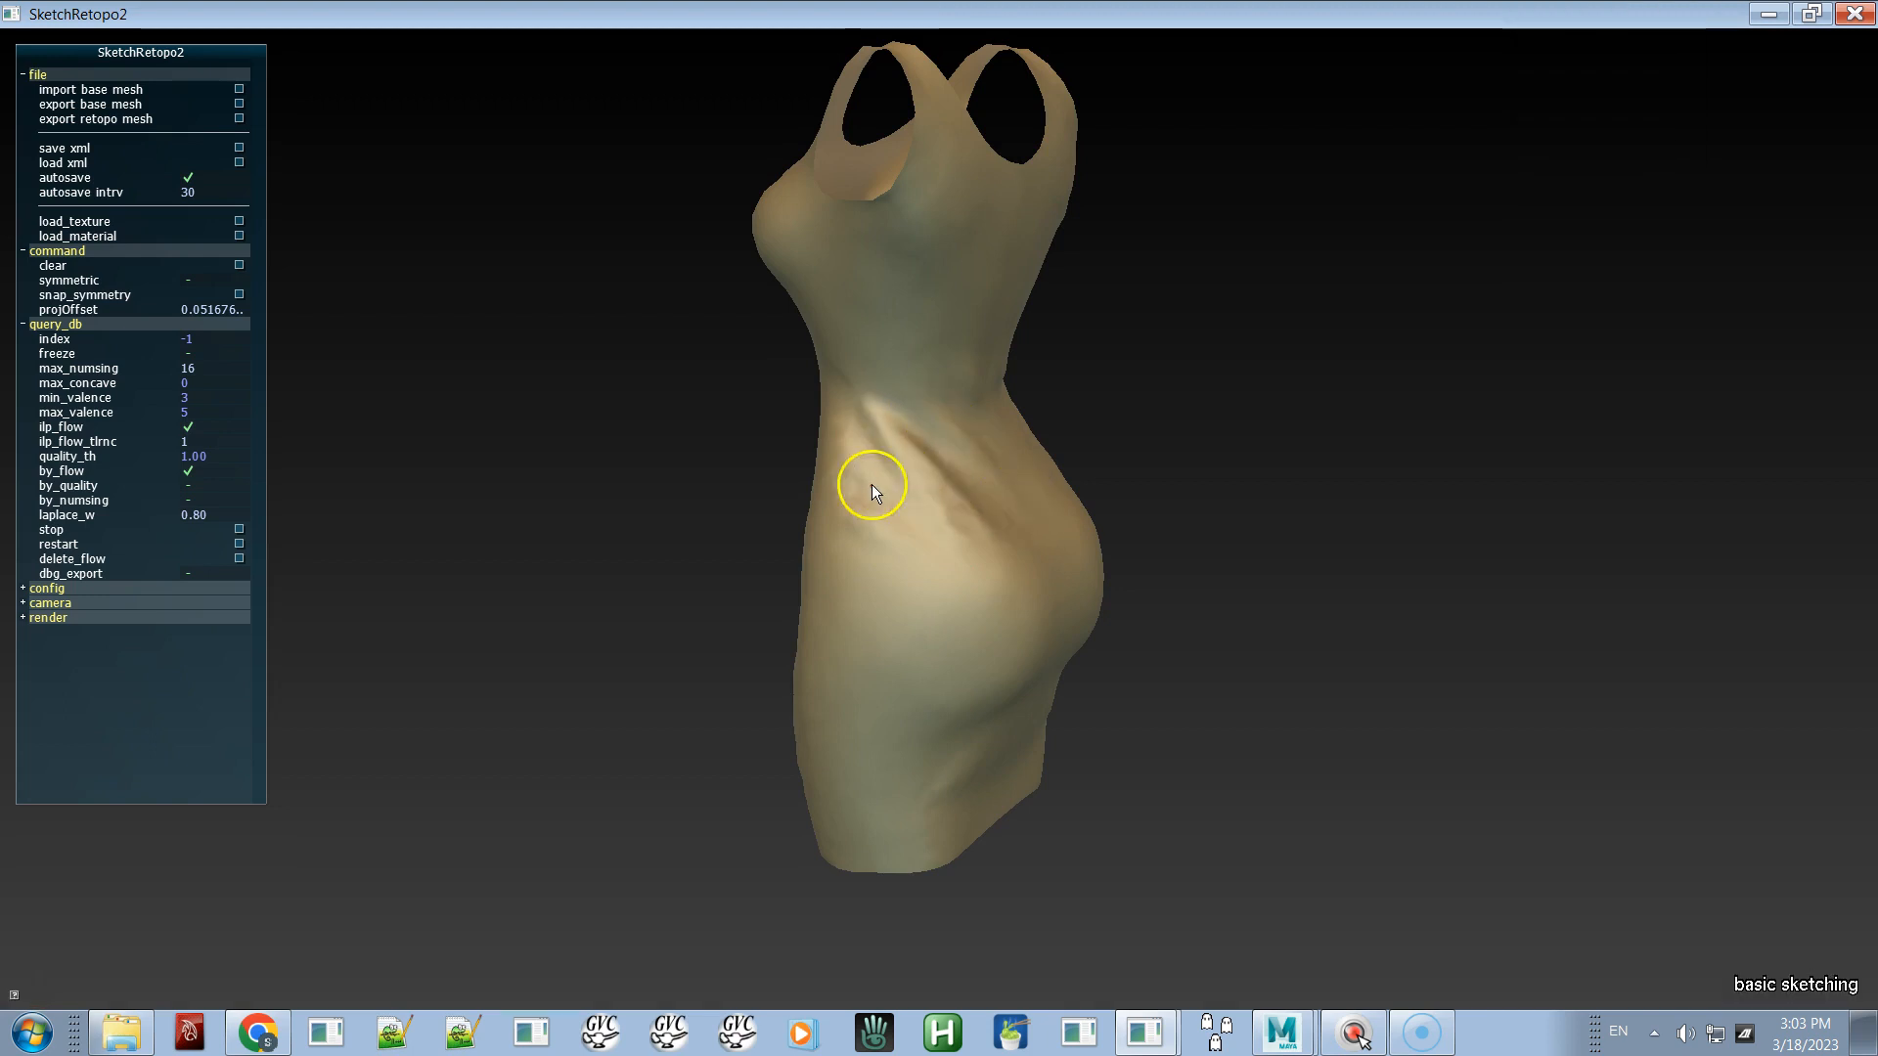
left_click_drag(1099, 537, 737, 604, "alt")
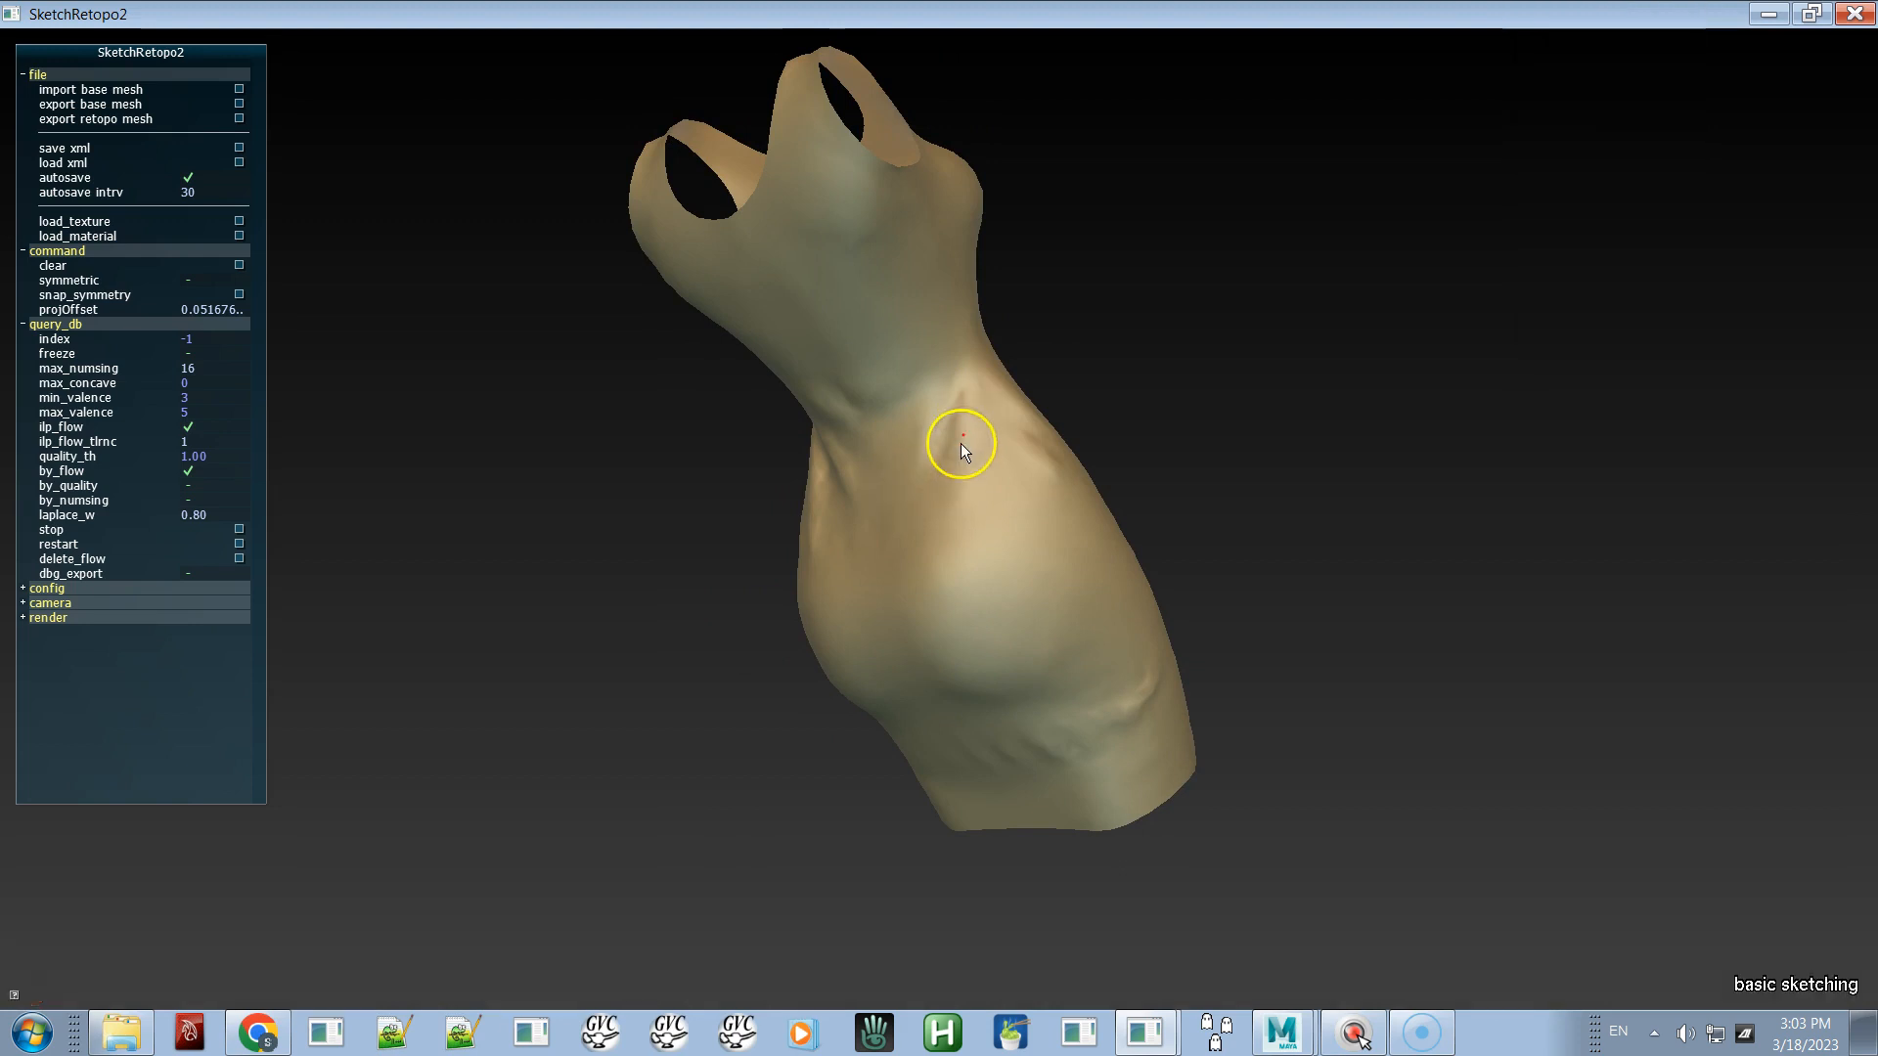
left_click_drag(936, 510, 1164, 474, "alt")
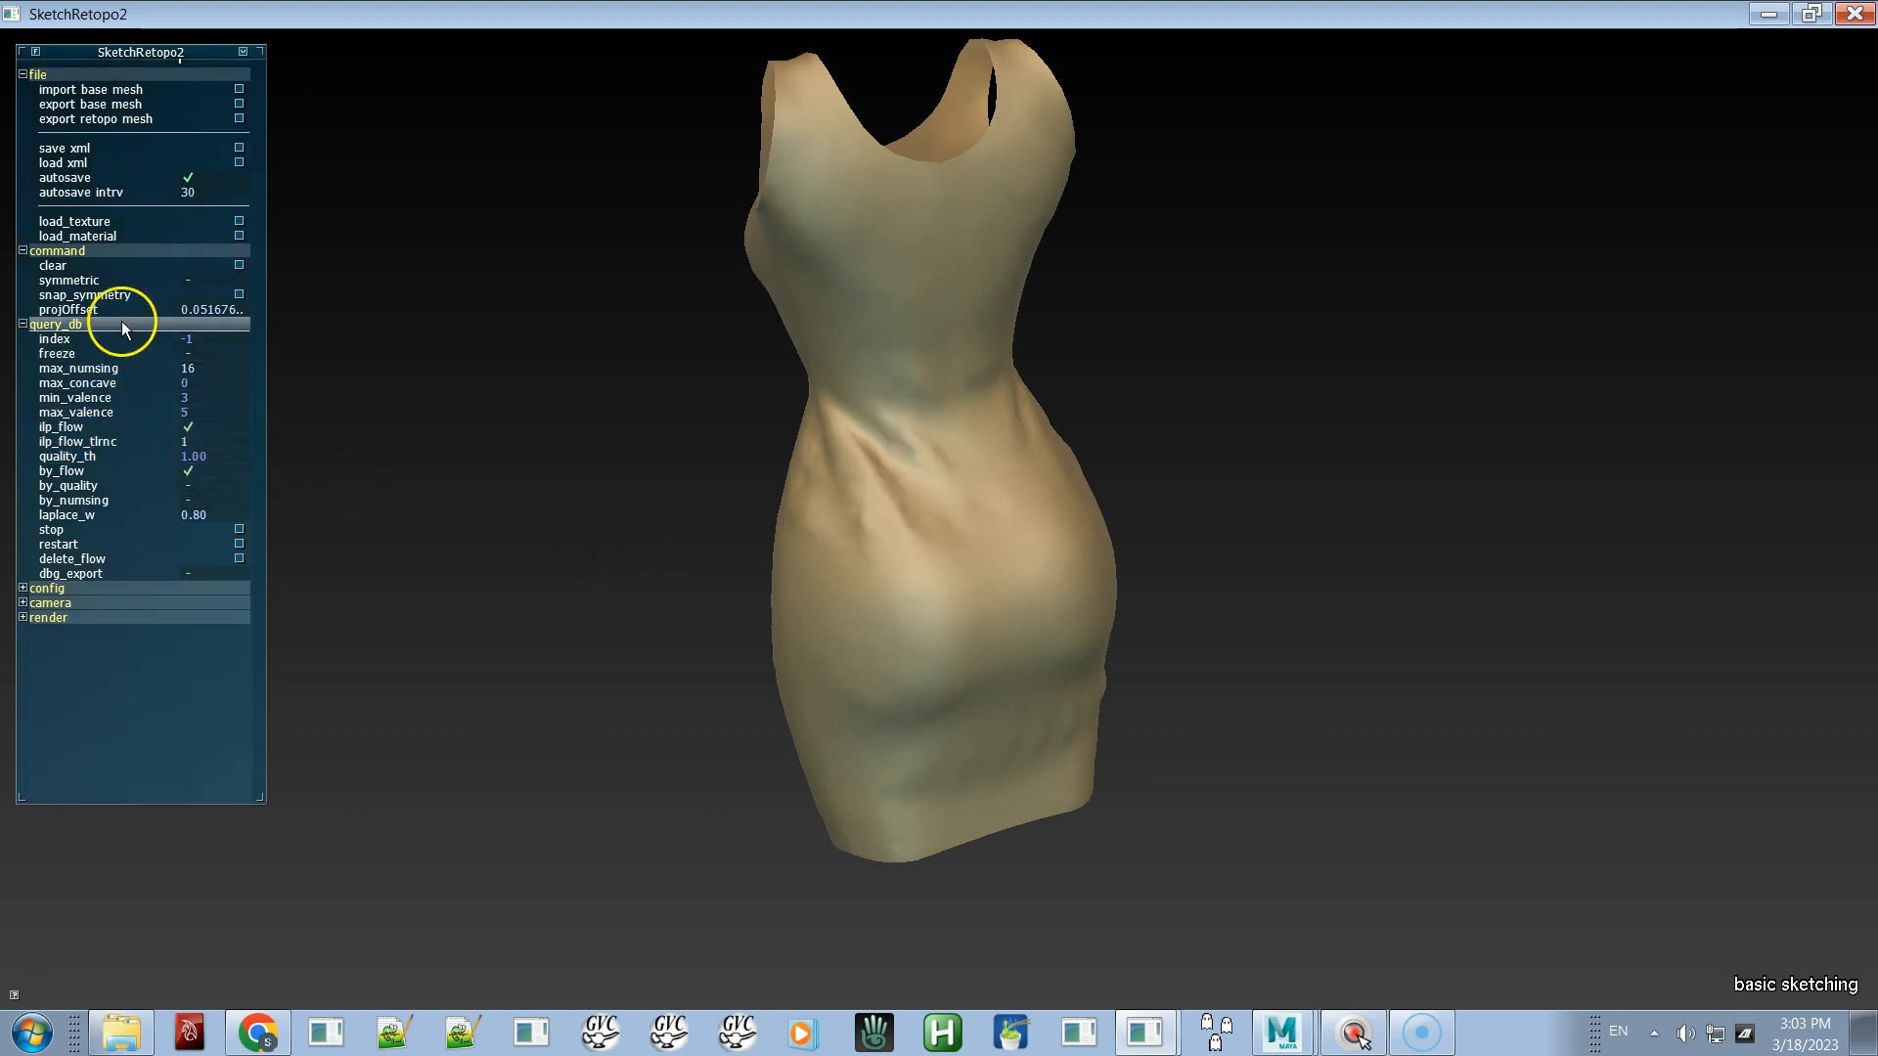
left_click(137, 225)
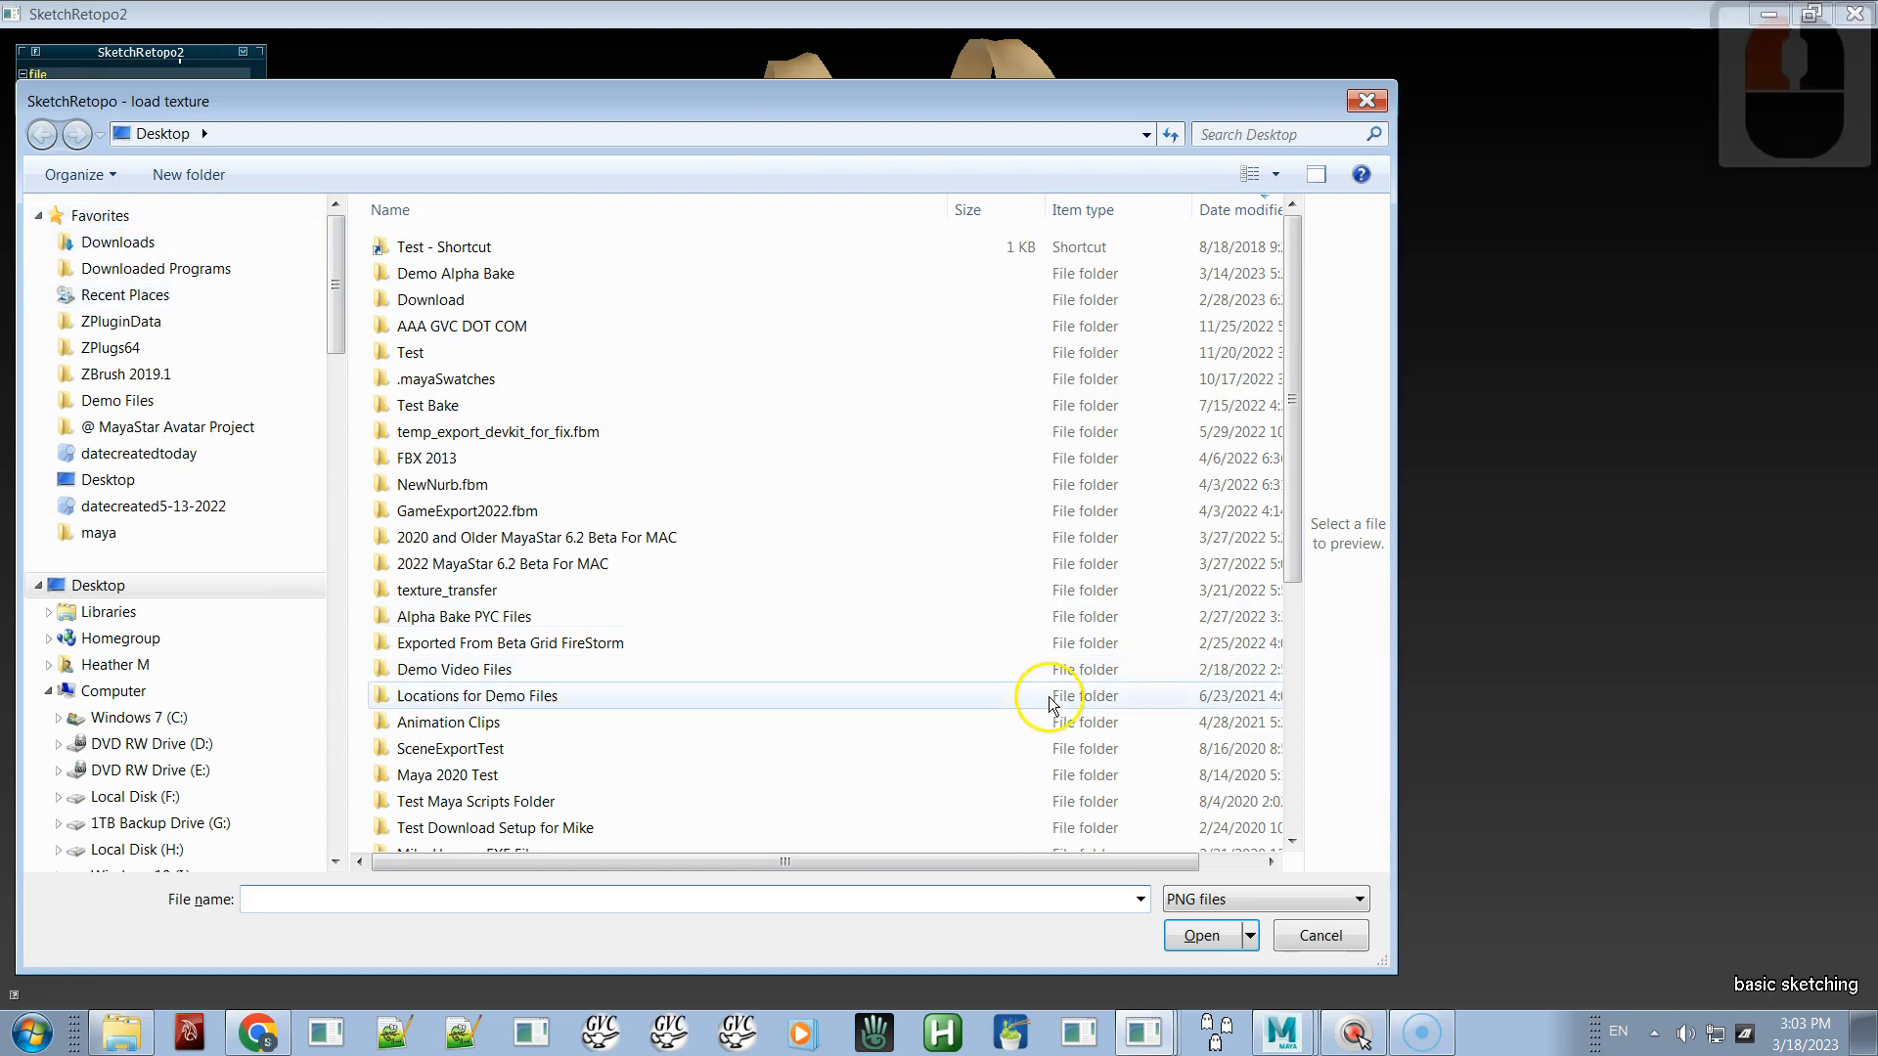
left_click(1326, 949)
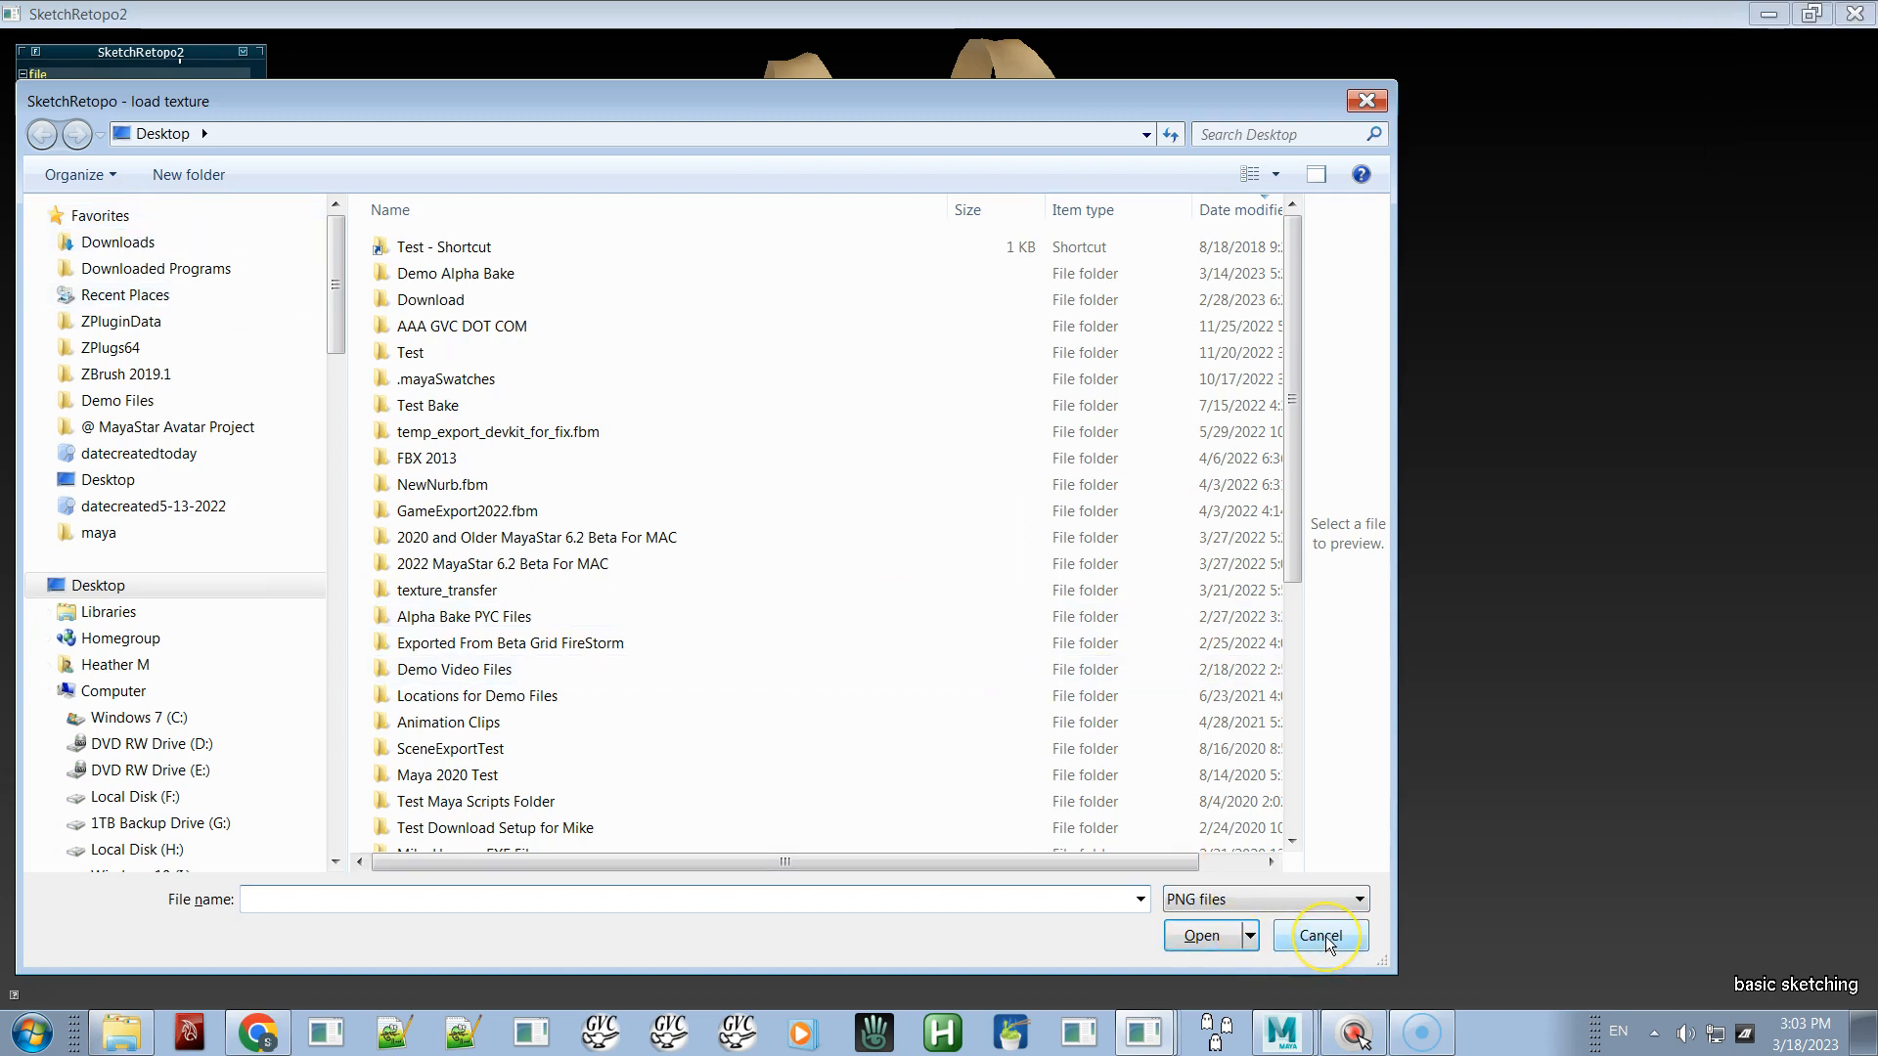
left_click(1326, 936)
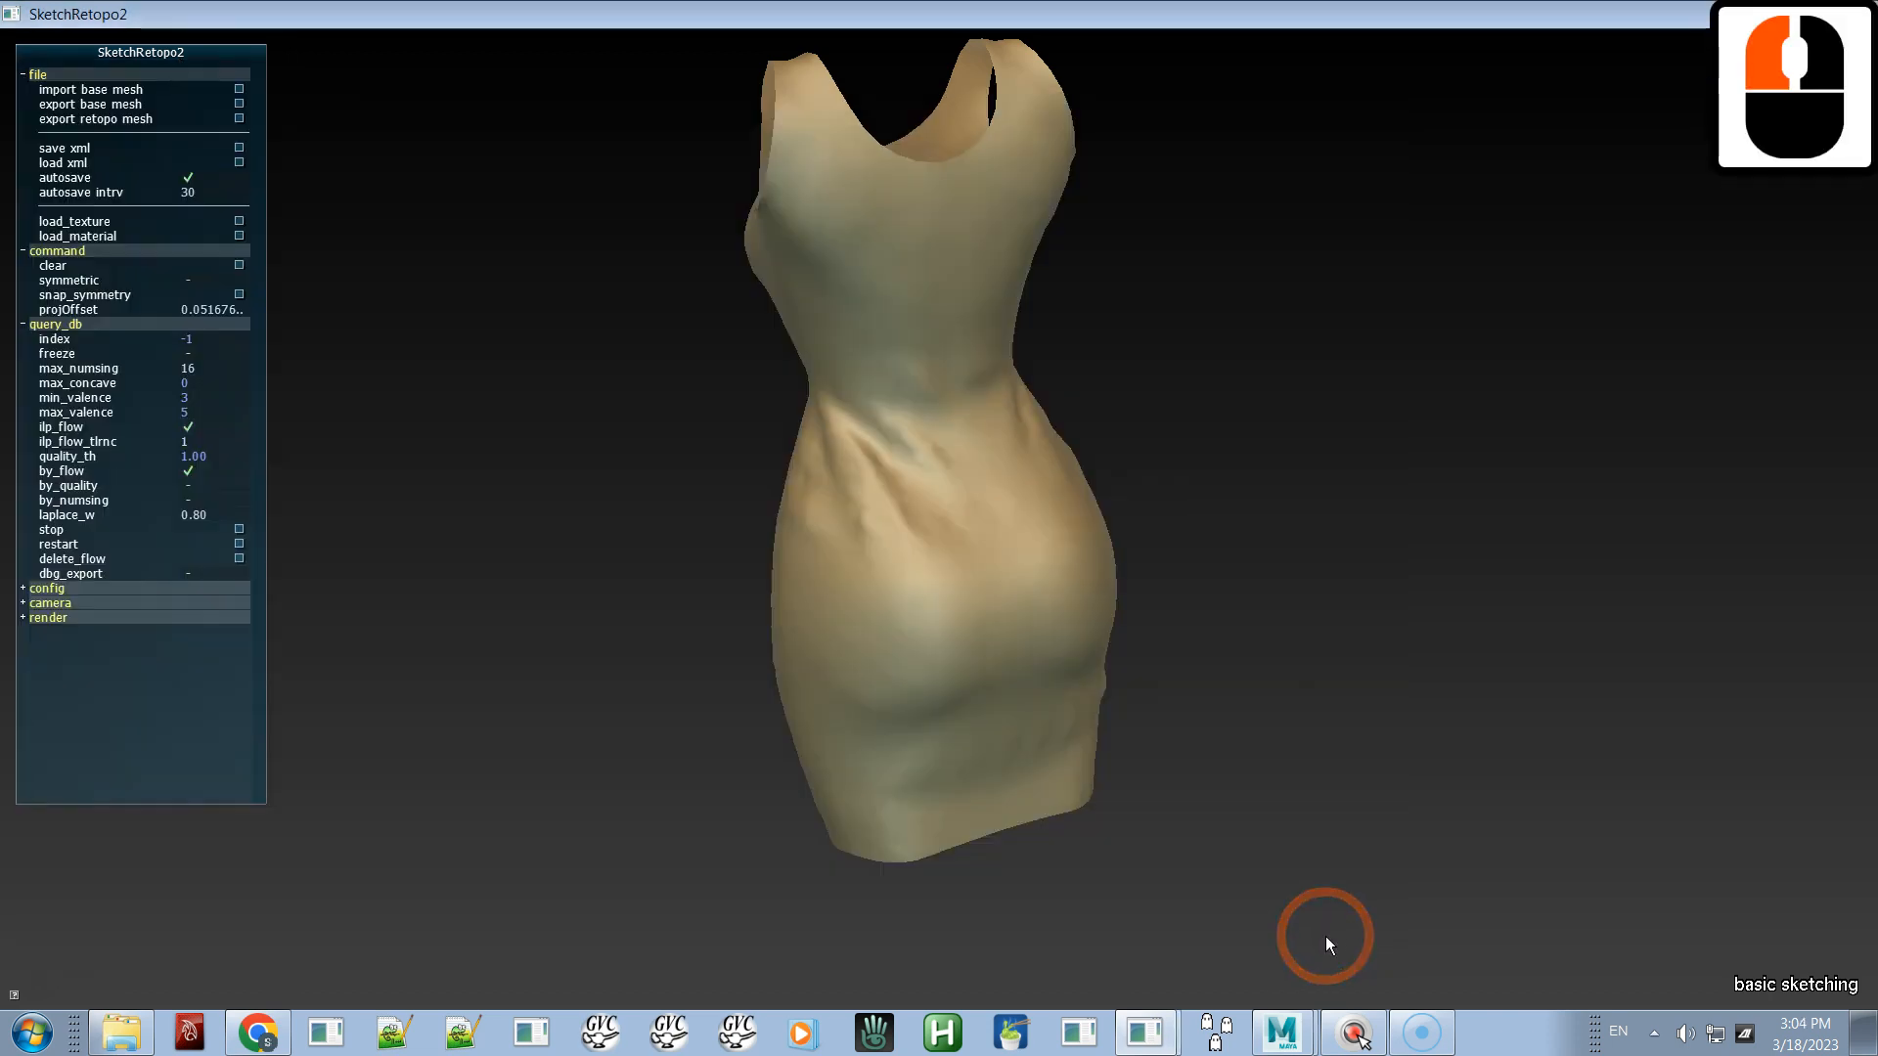
- In basic sketching mode, create a boundary curve along the dress's bottom hem
left_click_drag(723, 548, 798, 524, "alt+shift")
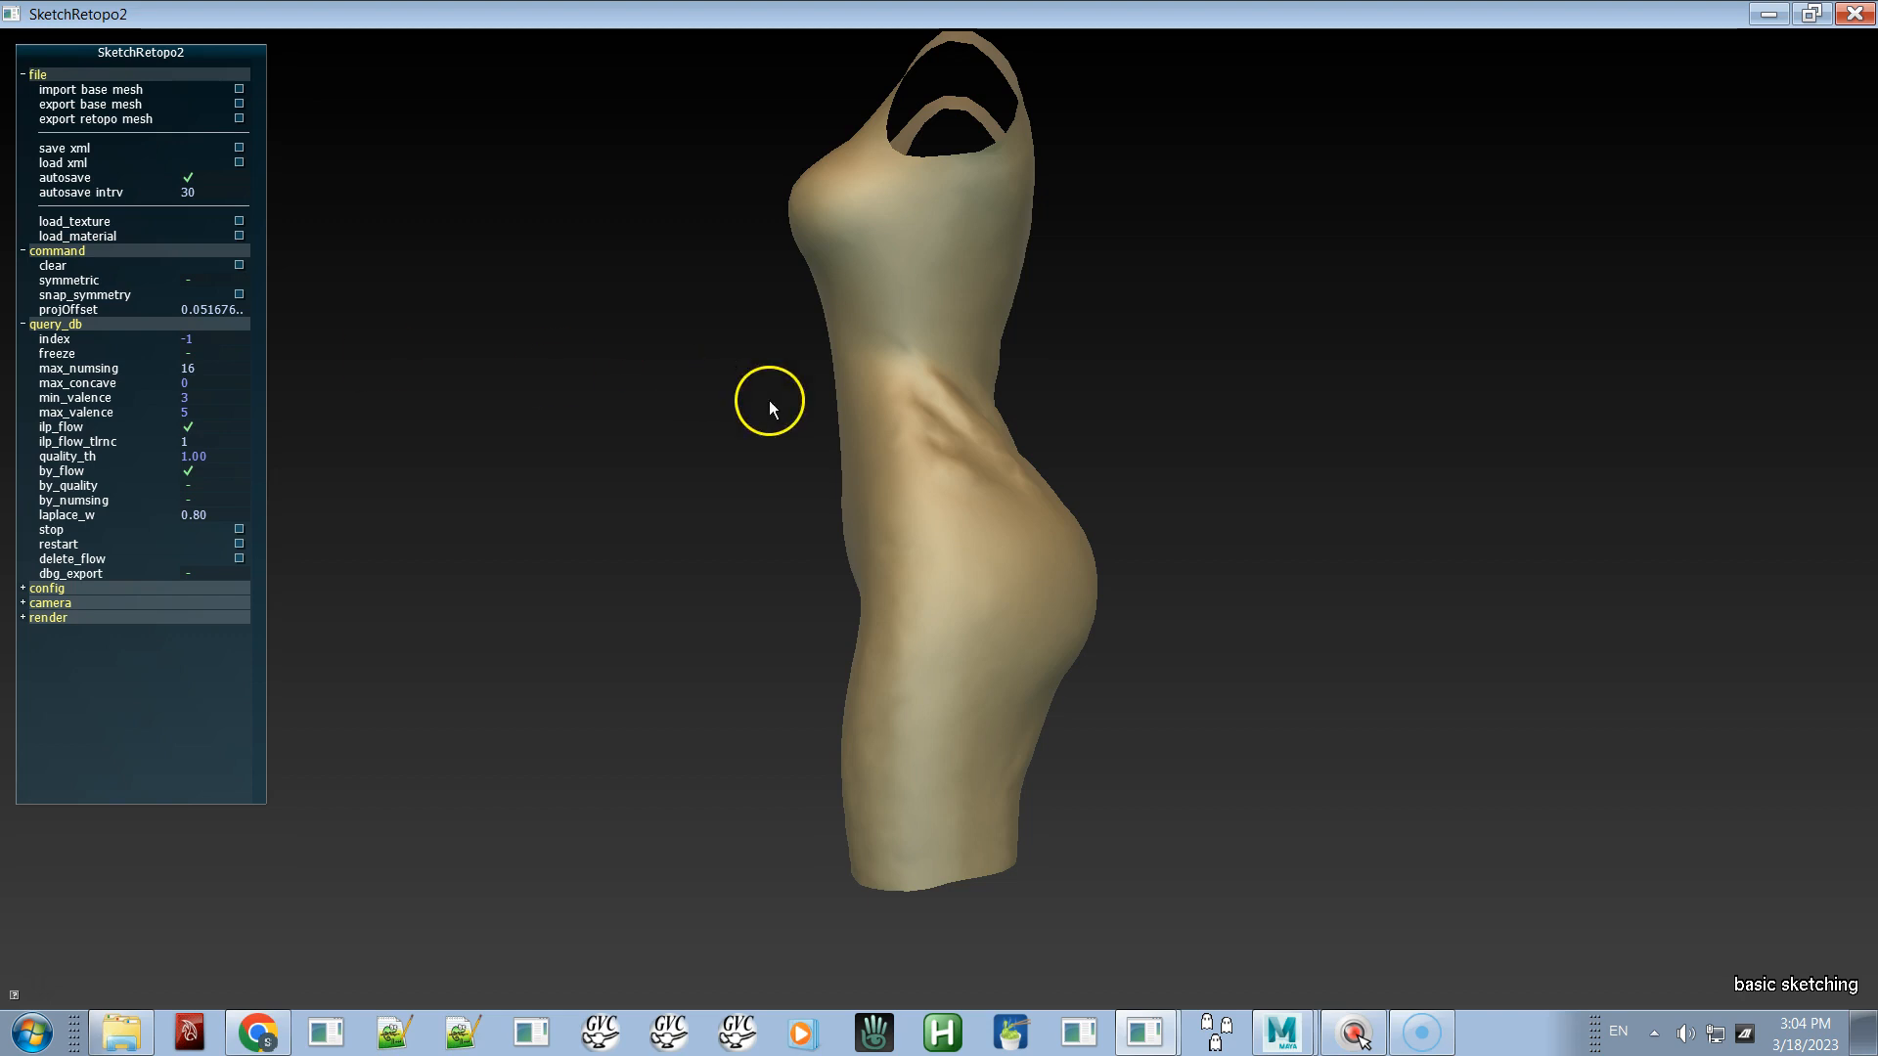
left_click_drag(984, 474, 1021, 520, "alt")
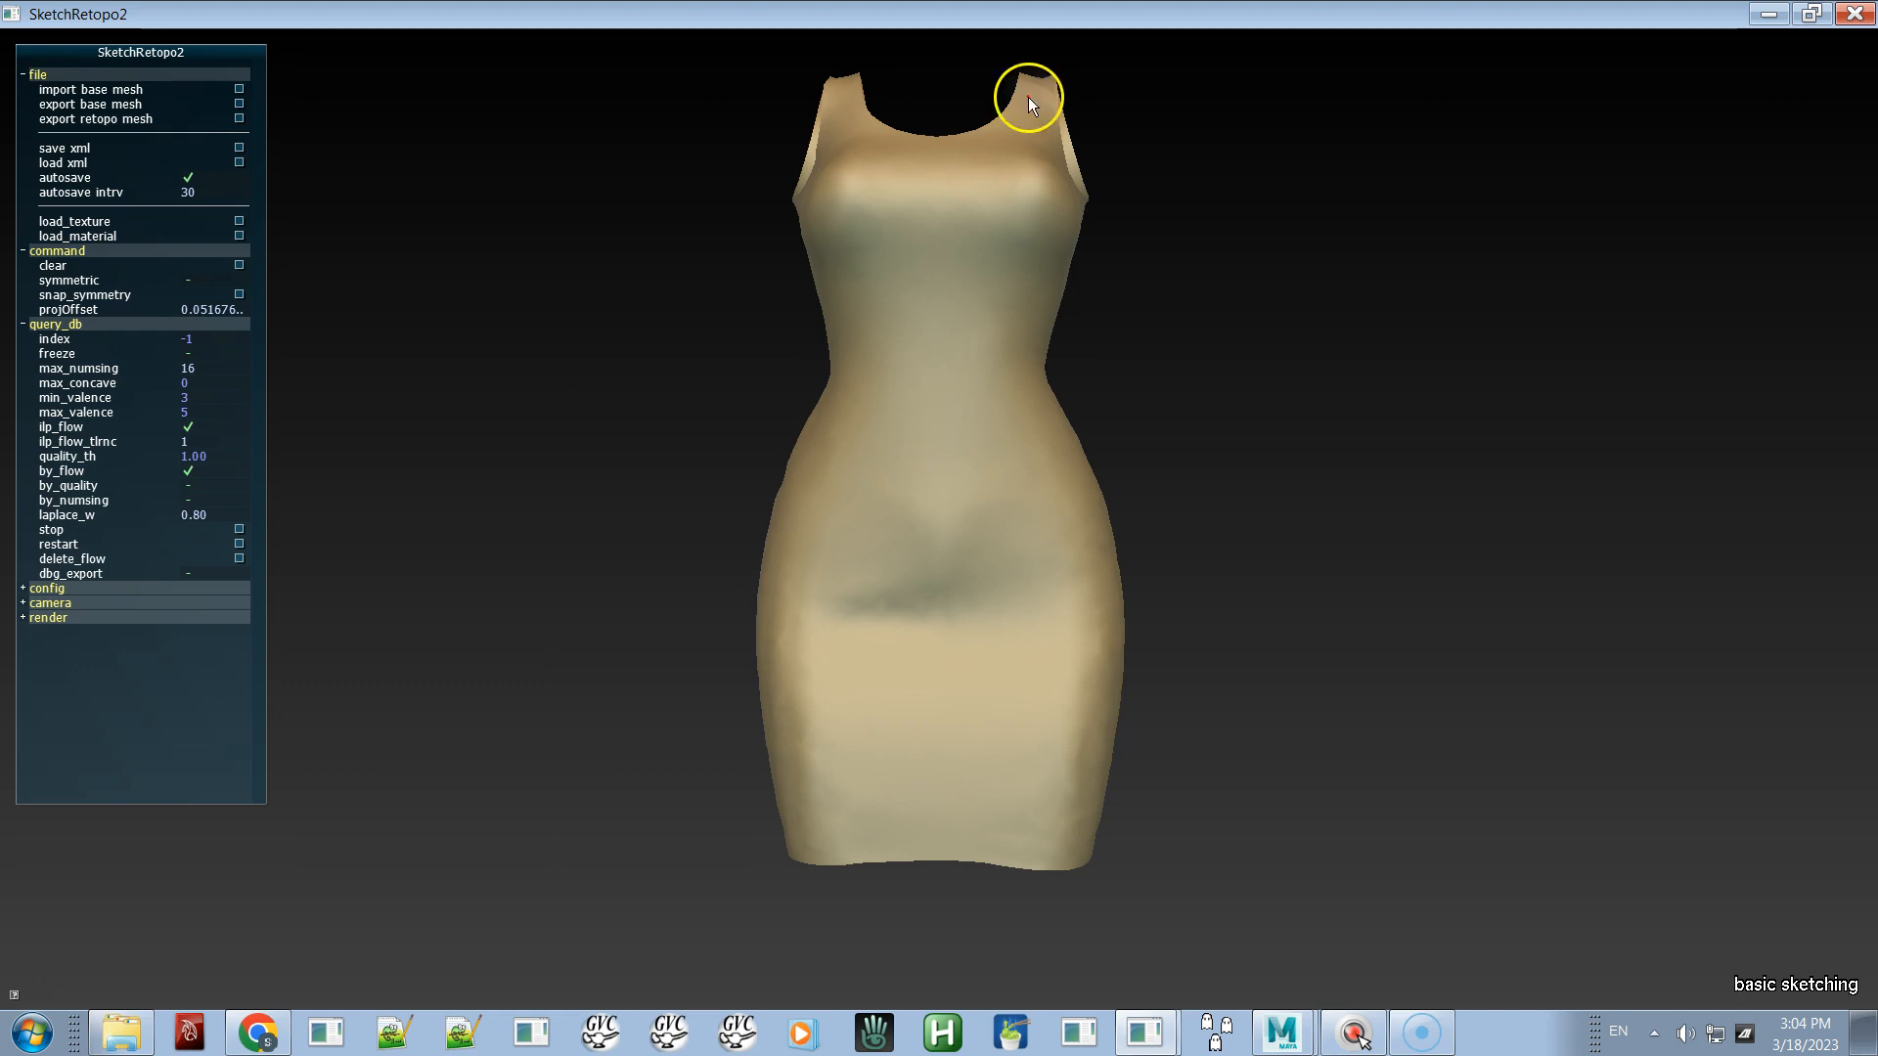
key("q")
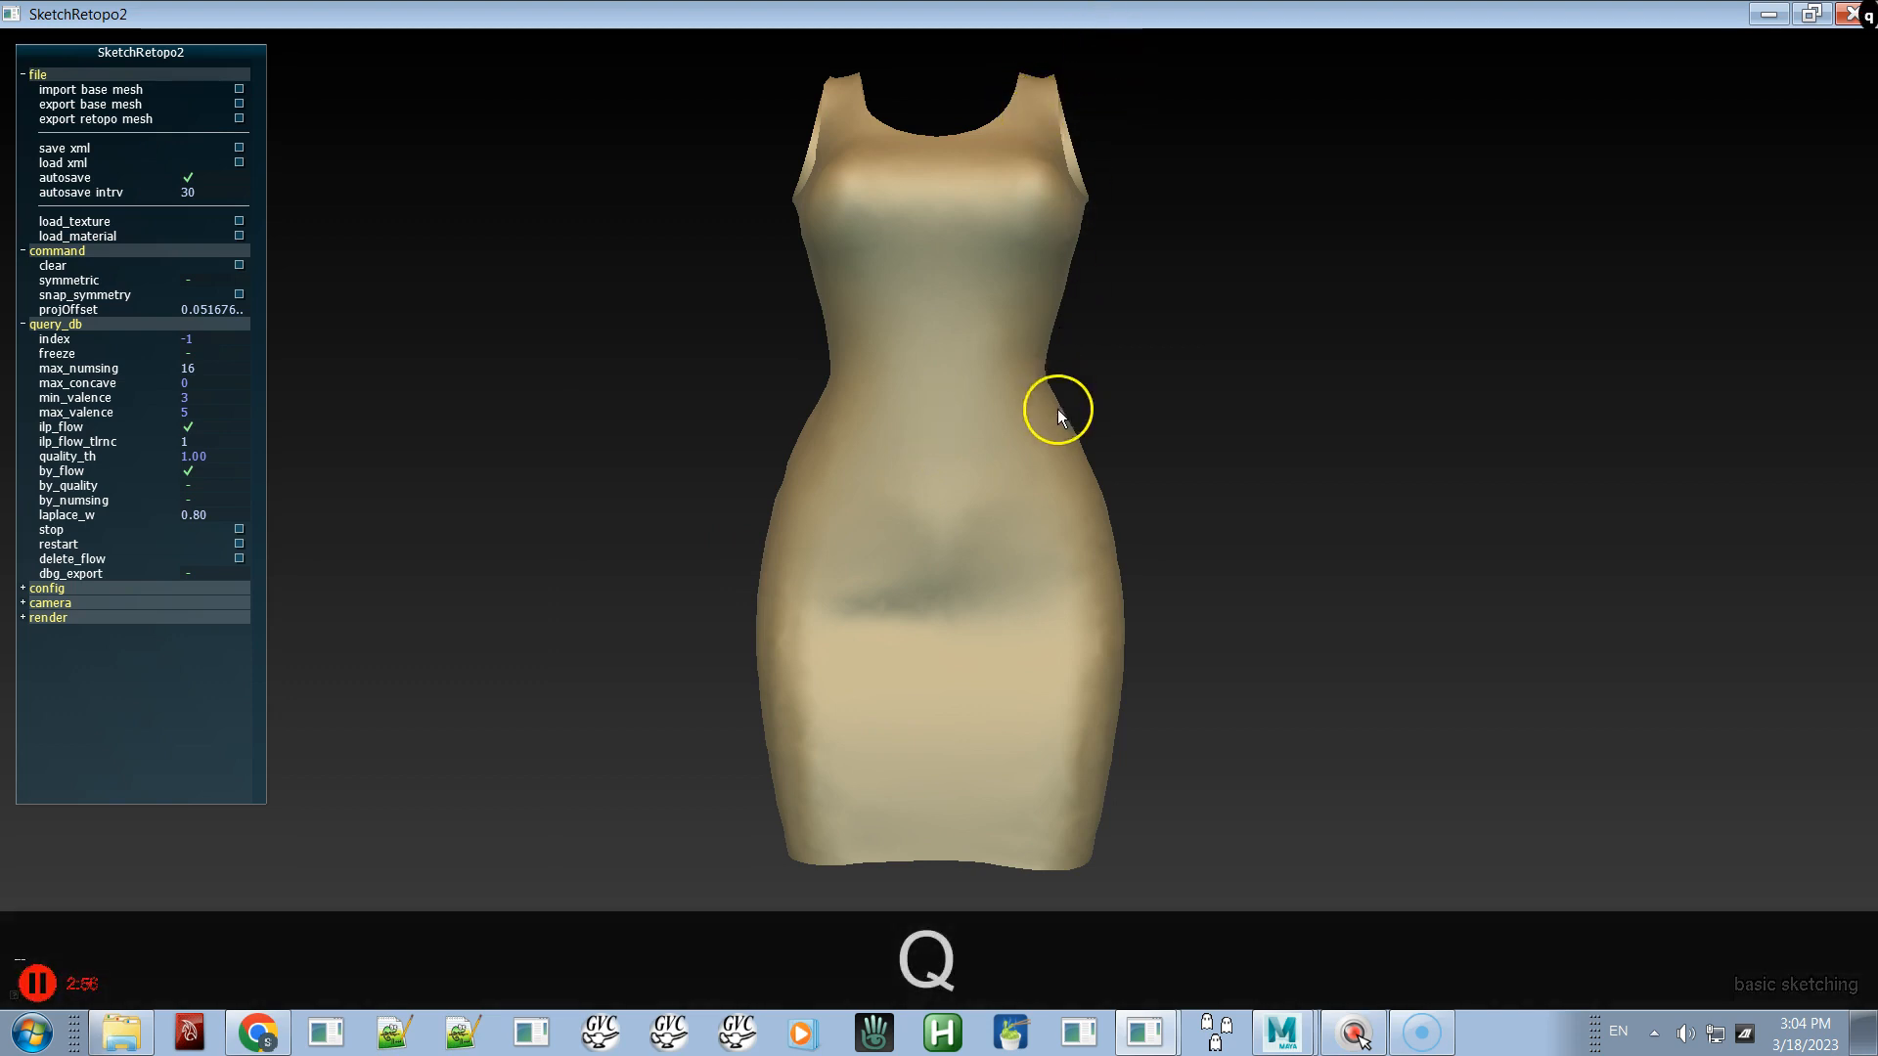
key("v")
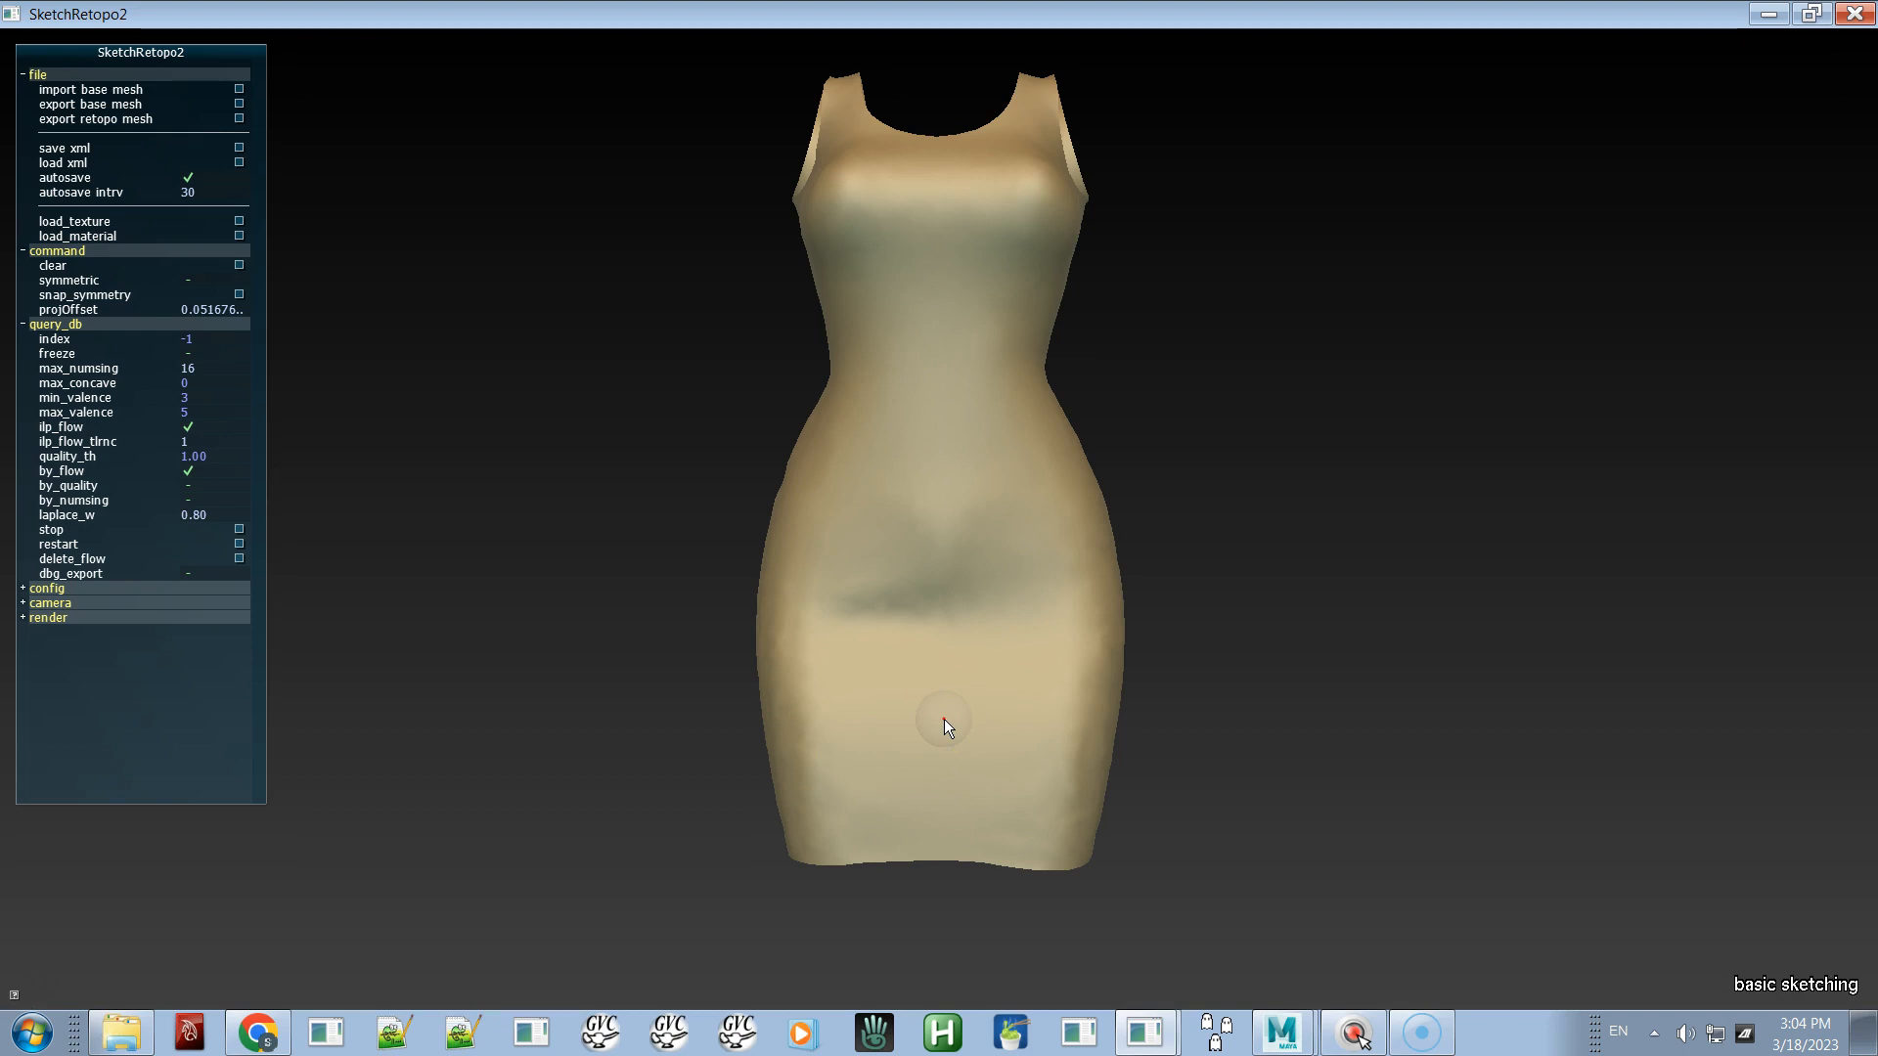
key("b")
left_click(958, 850)
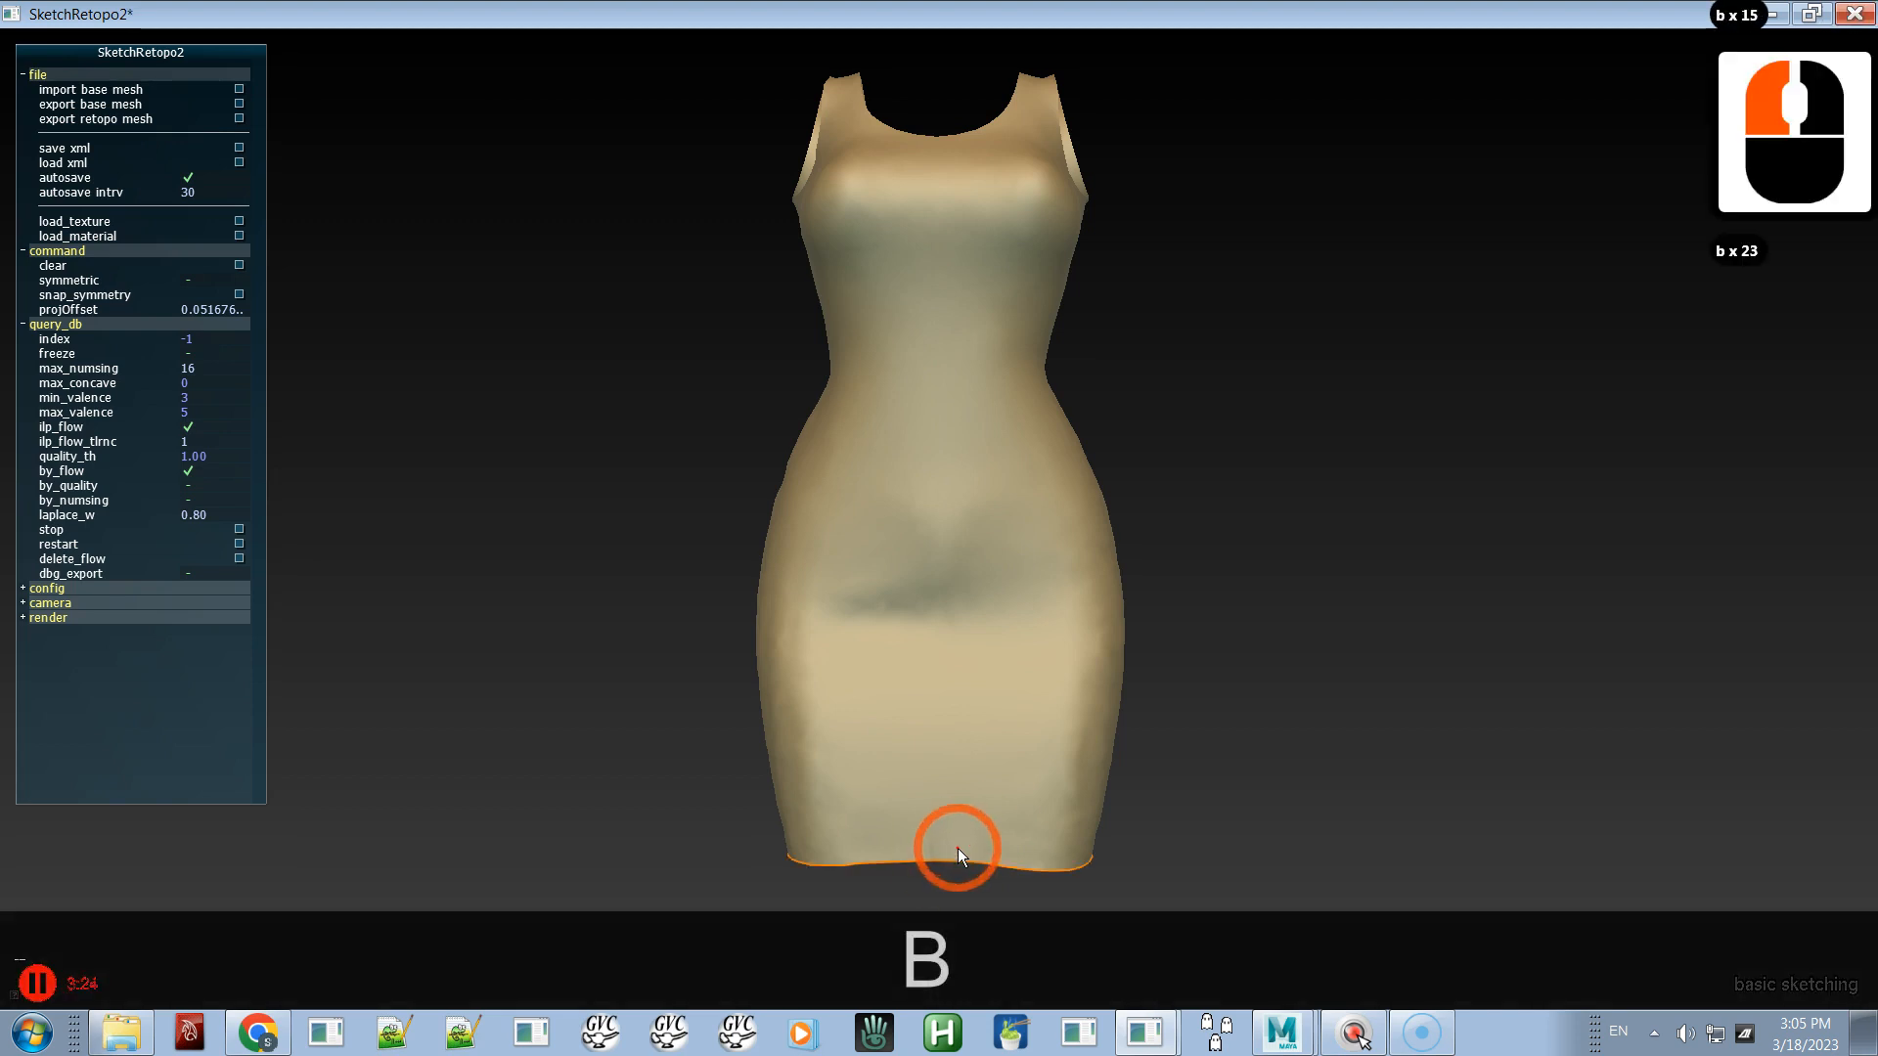
- Create boundary curves along the dress's neckline and both armholes
key("b")
left_click(972, 135)
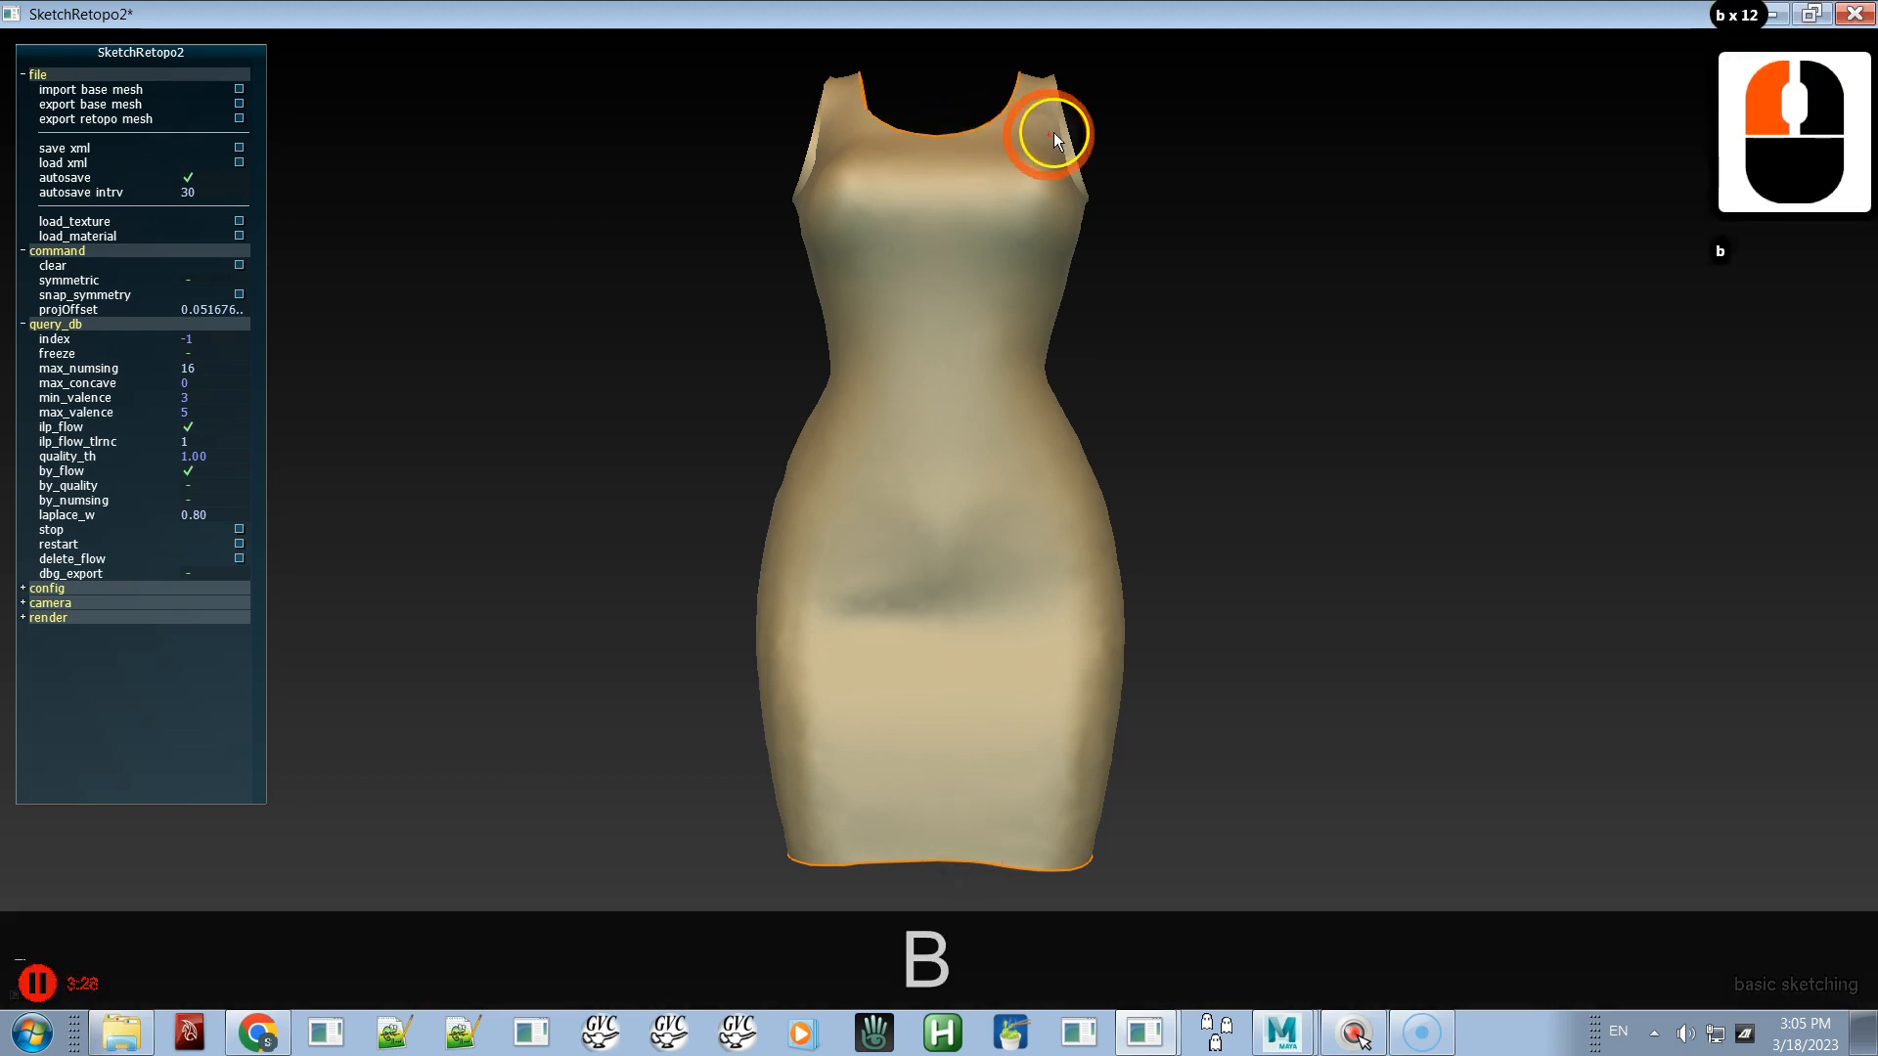
left_click(1055, 133)
left_click(823, 155)
left_click_drag(1052, 468, 966, 577, "alt")
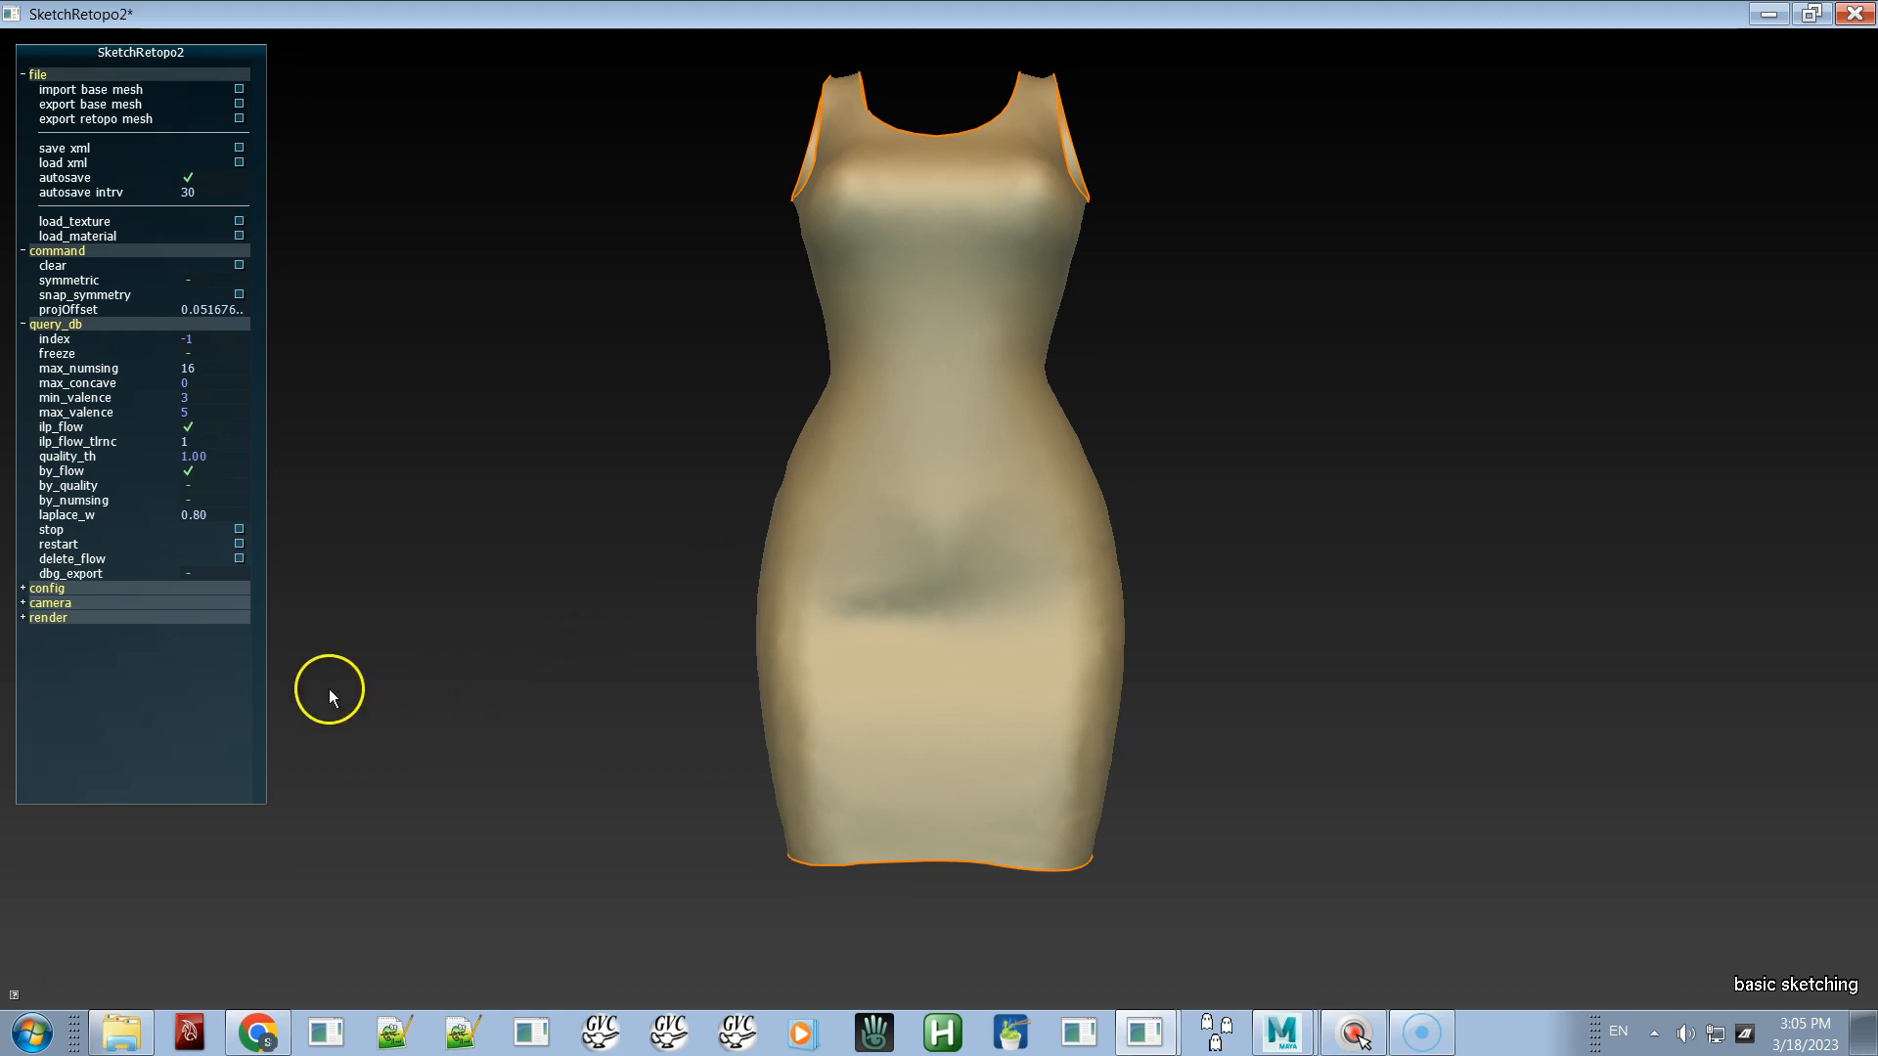
- Switch the camera to orthographic projection and enable the base mesh's wireframe lines
left_click(30, 605)
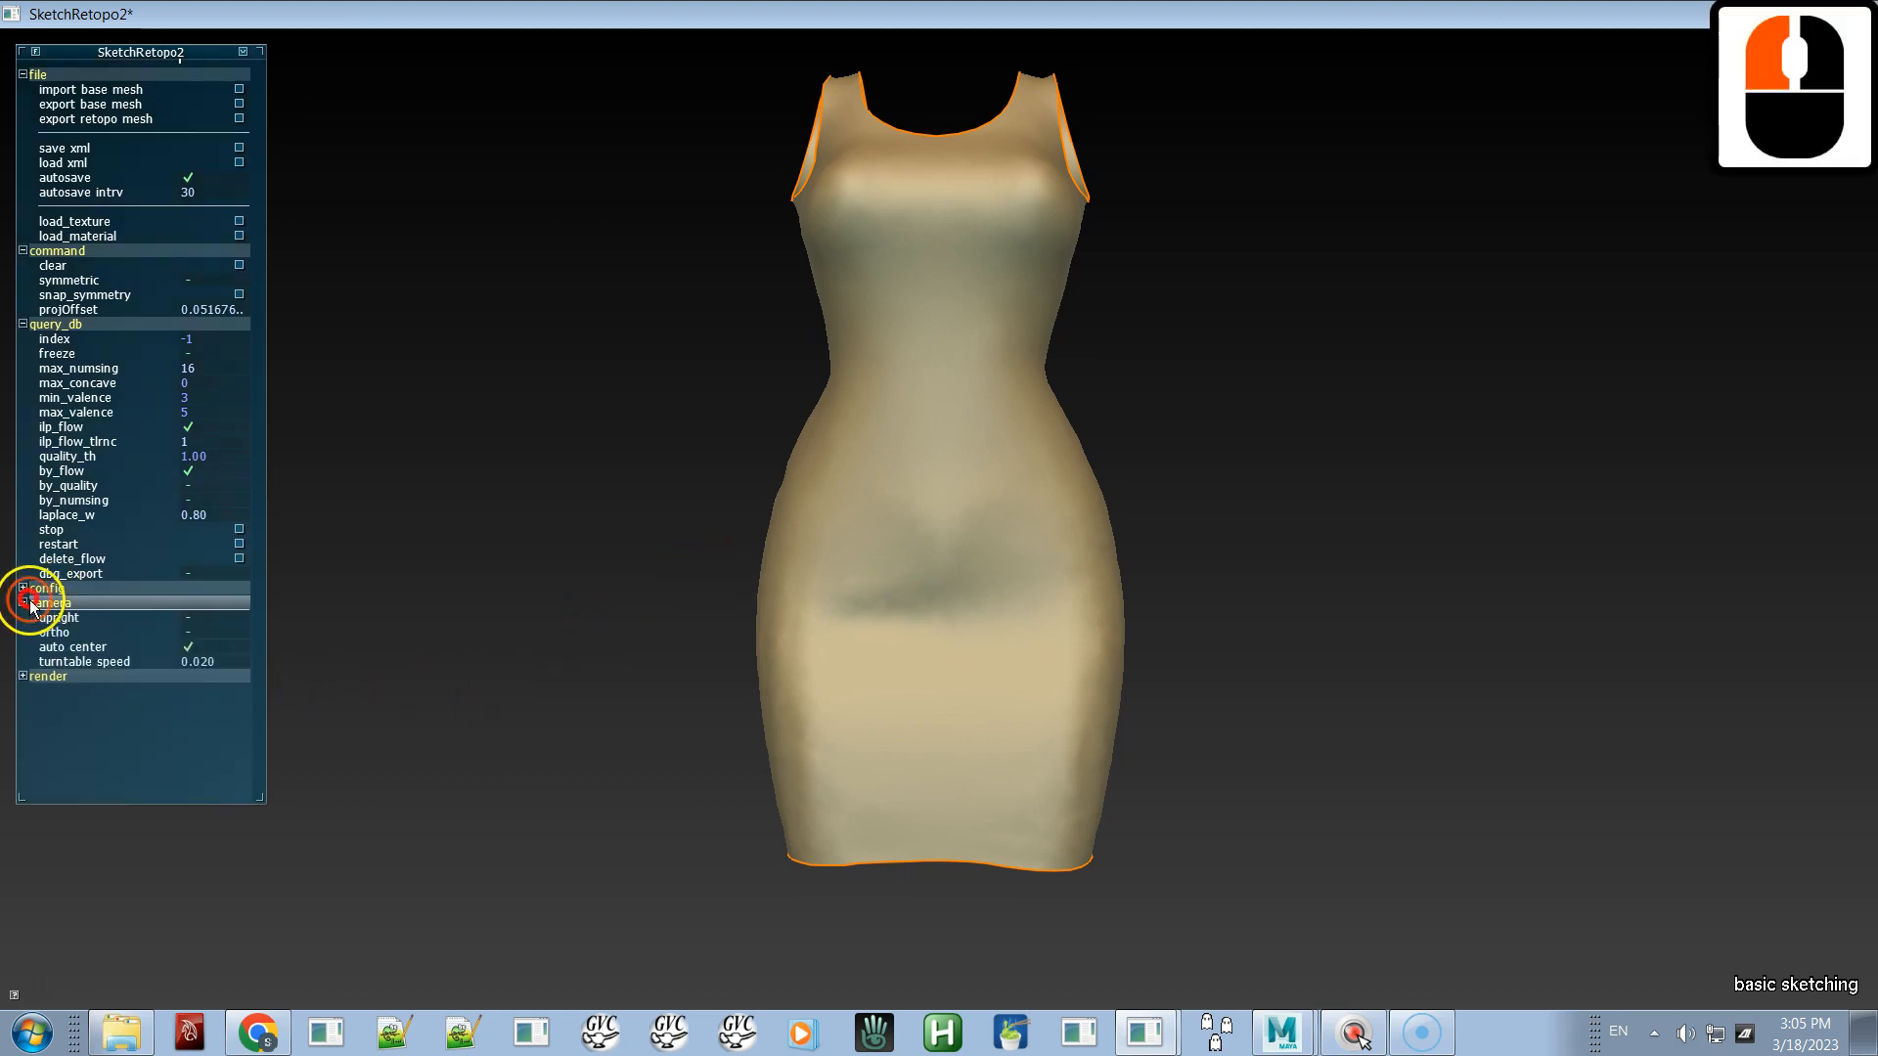
left_click(196, 632)
key("alt")
right_click_drag(1236, 760, 954, 491, "alt")
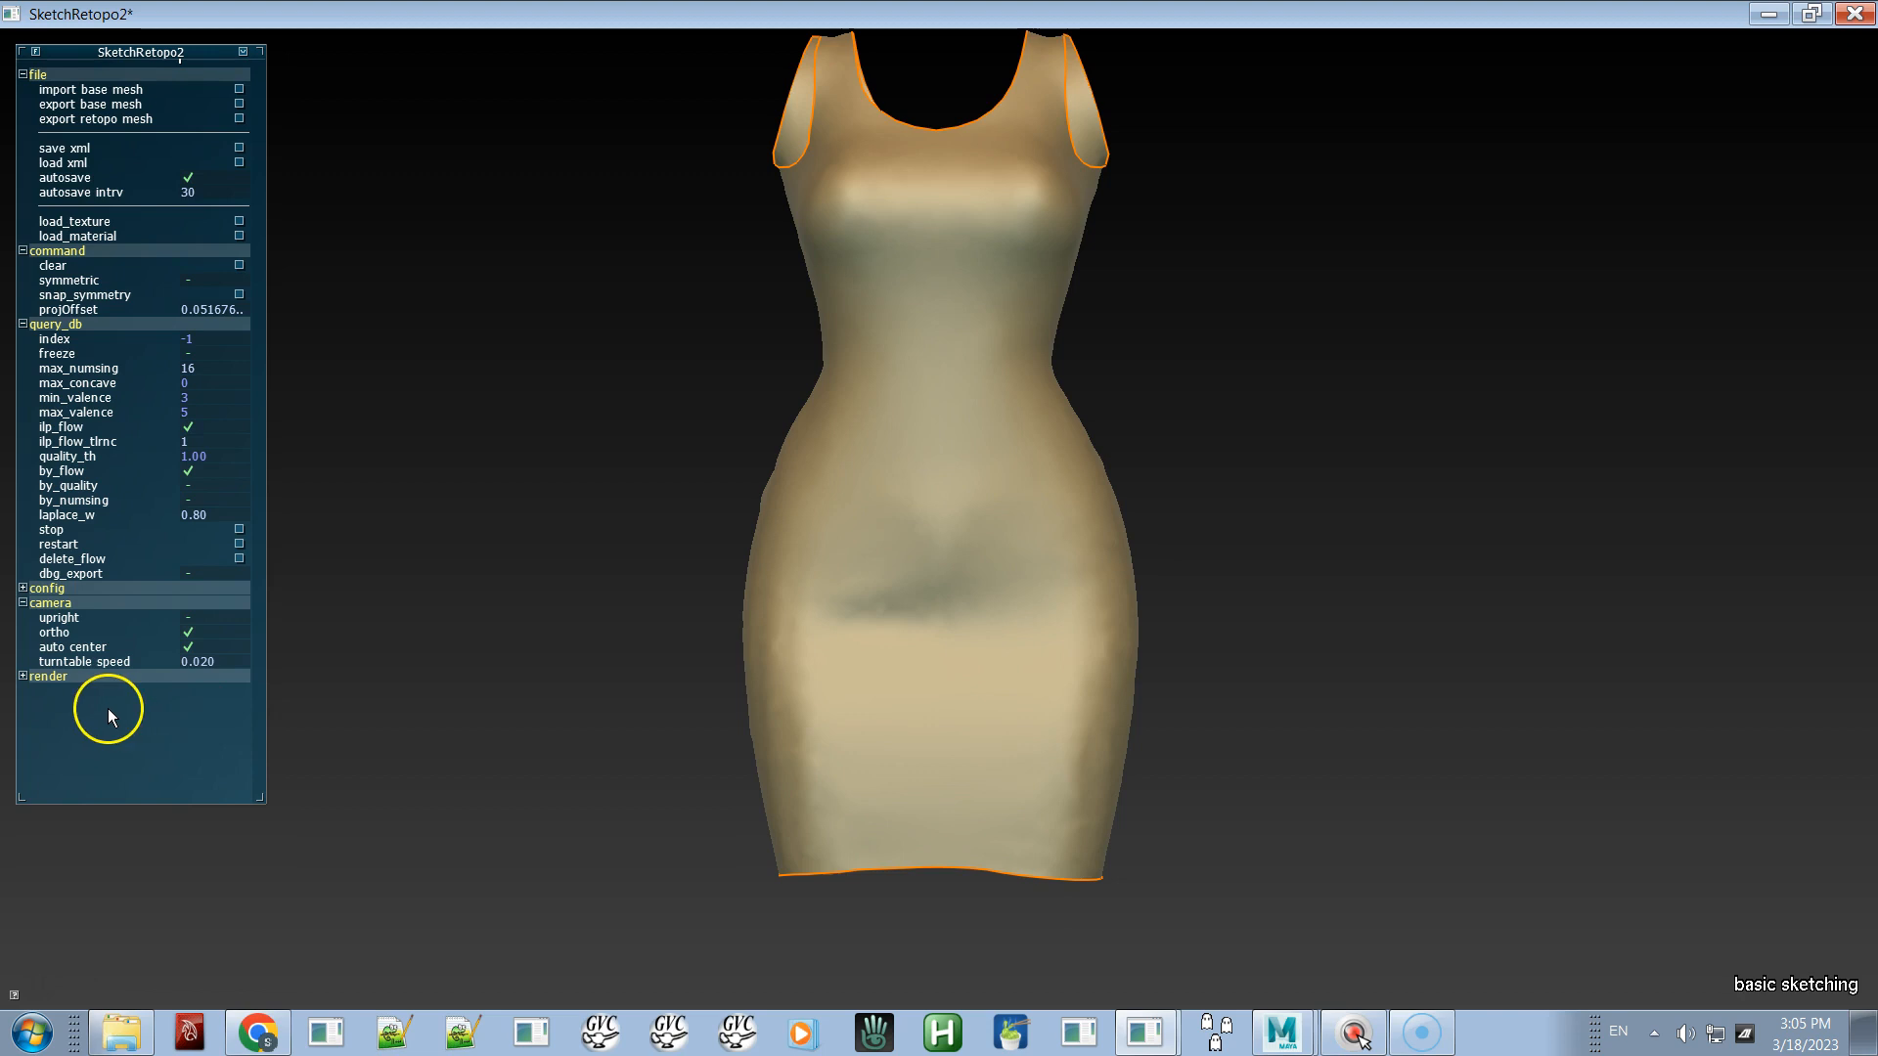
left_click(23, 677)
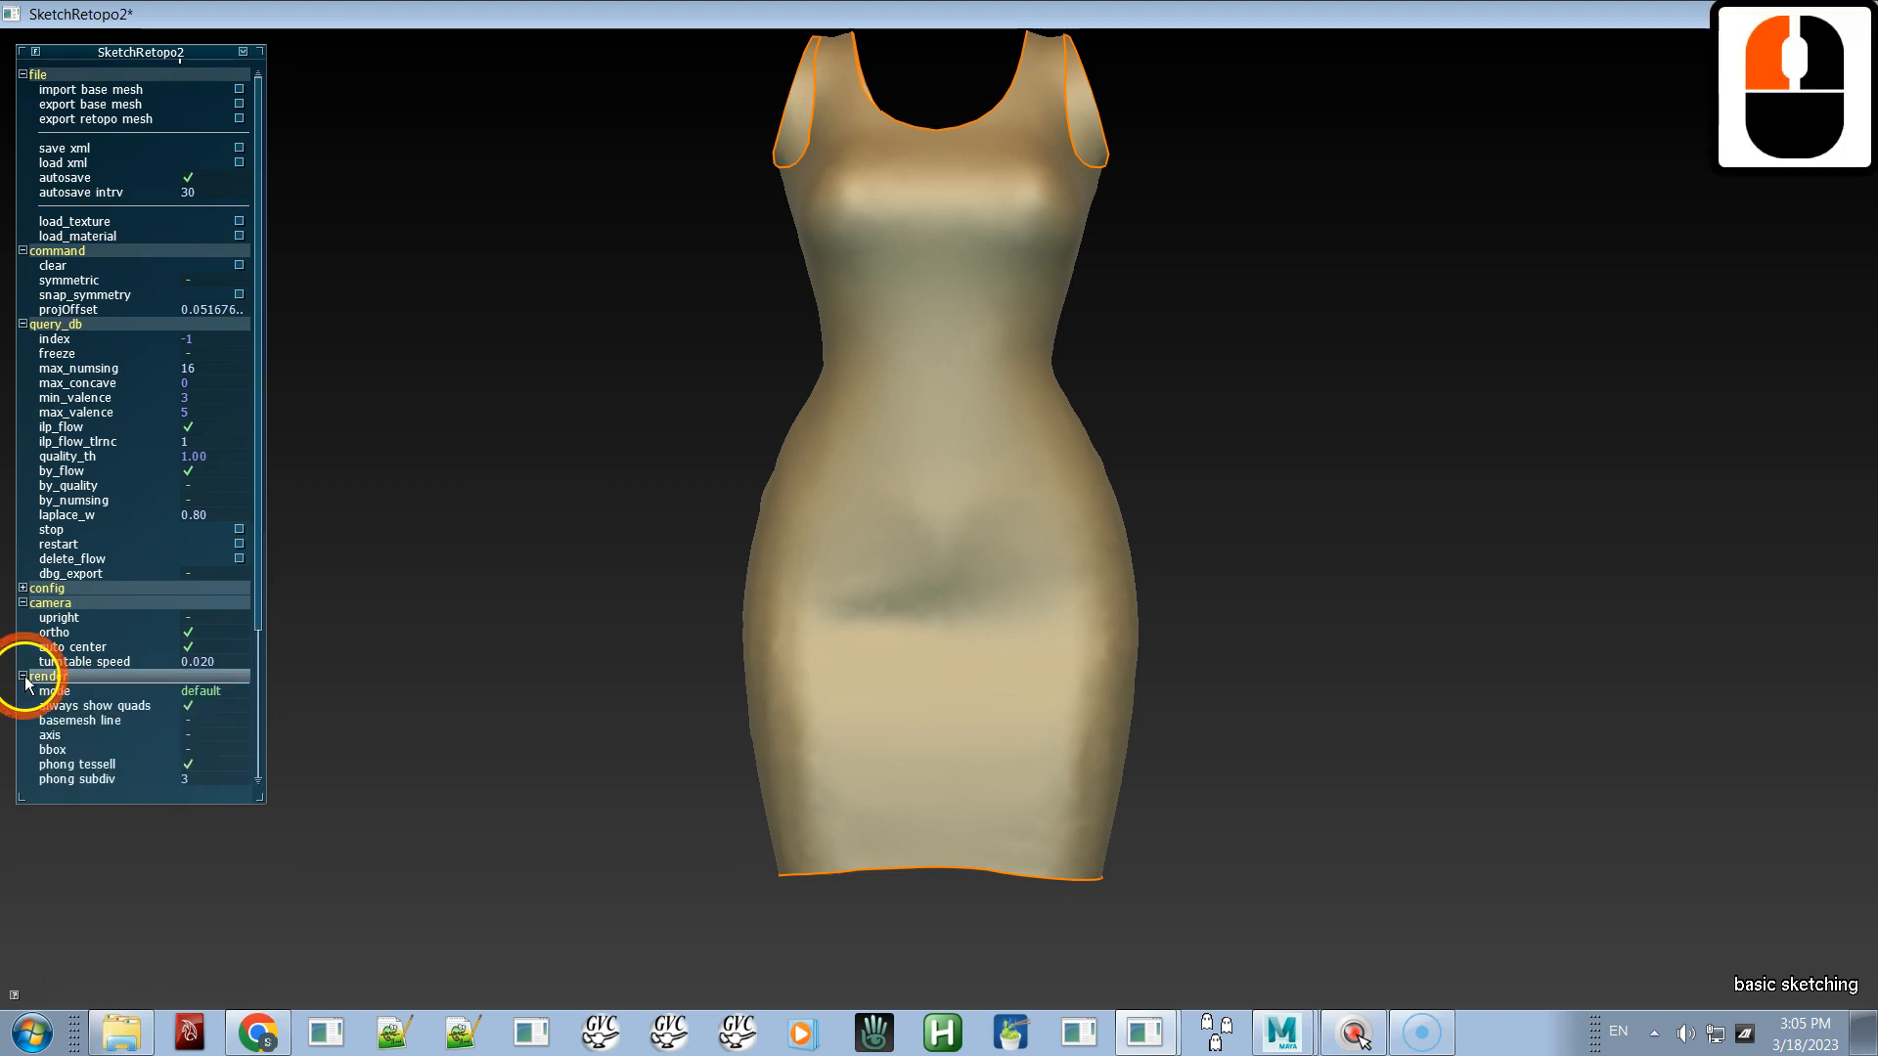
left_click(197, 720)
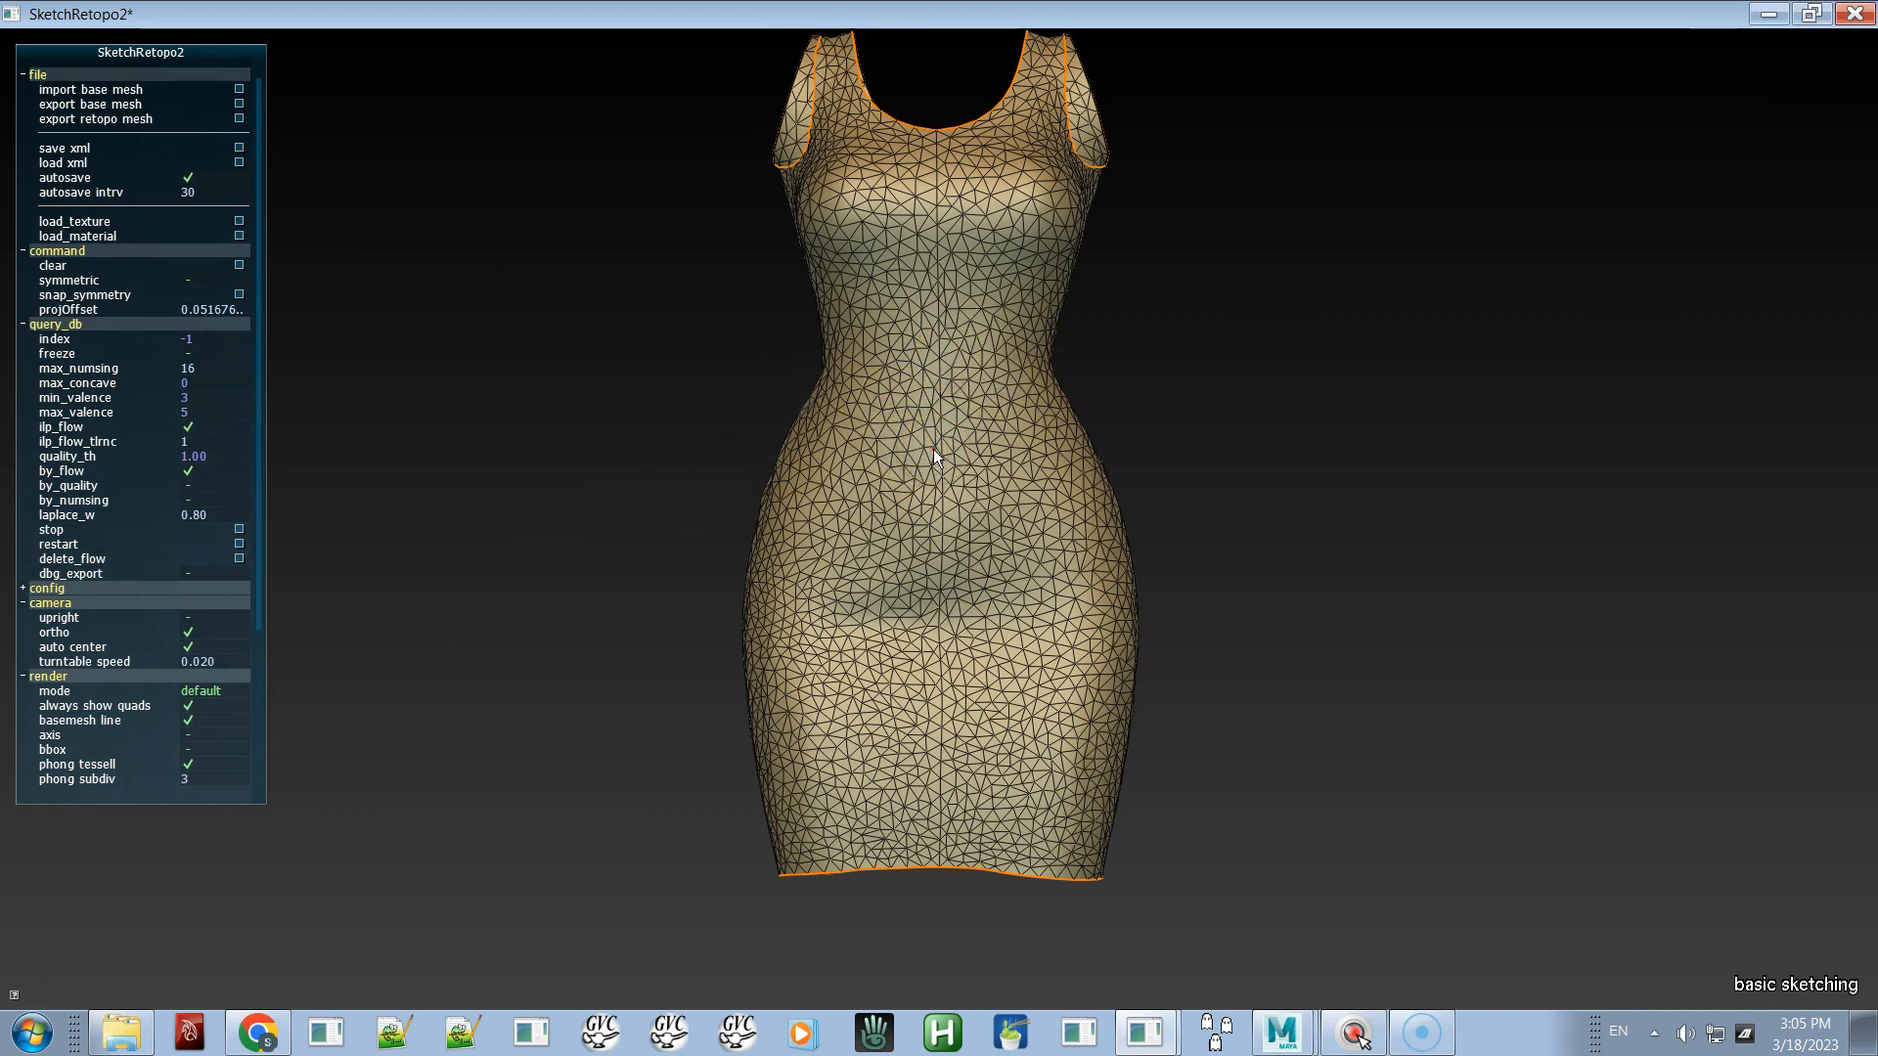
- Switch from basic sketching to laser sketching mode
mouse_move(933, 449)
left_mouse_down()
mouse_move(919, 384)
mouse_move(942, 174)
left_mouse_up()
left_click_drag(929, 589, 923, 729)
key("e")
- Try a diagonal laser-sketched line across the dress's hips, check it around the mesh and undo it
left_click_drag(883, 501, 999, 455)
left_click(993, 472)
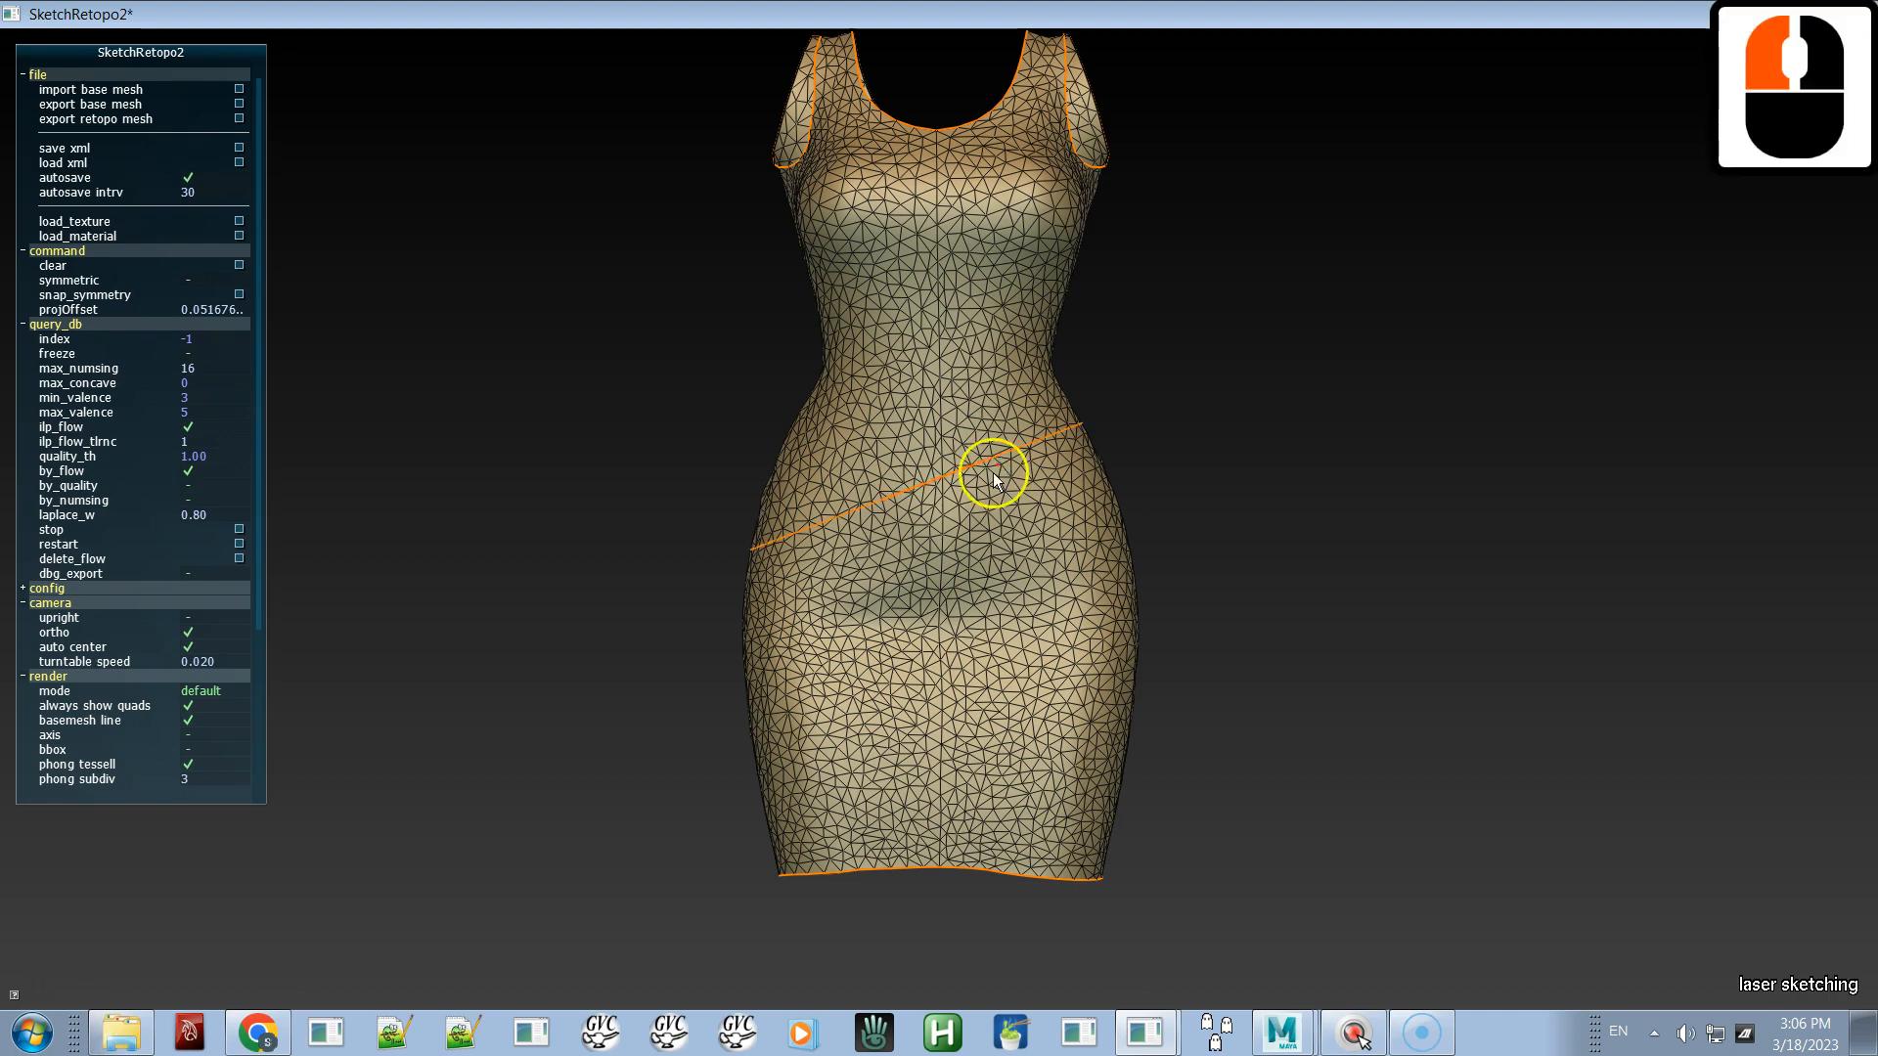
left_click_drag(1271, 607, 1048, 636, "alt")
left_click_drag(895, 656, 1211, 655, "alt")
key("ctrl+z")
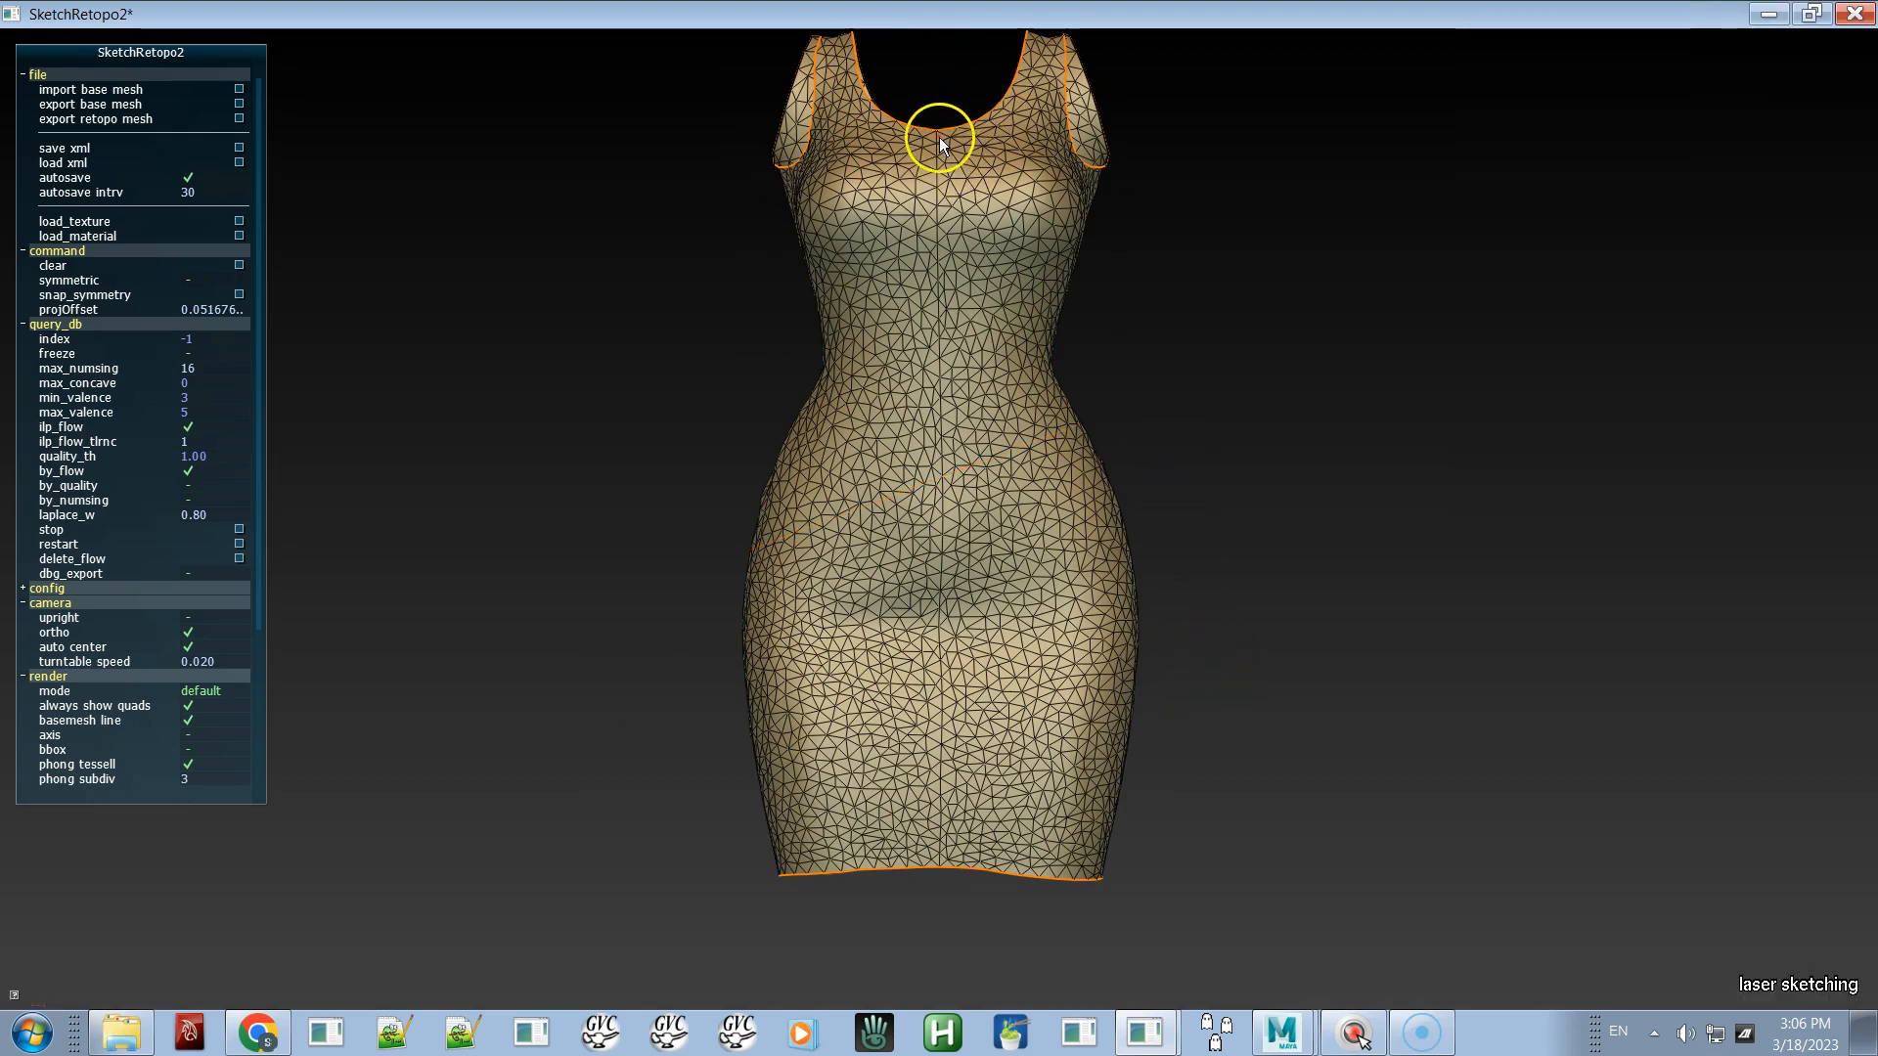
- Laser-sketch vertical center lines from the neckline to the hem on the dress's front and back
left_click_drag(942, 429, 942, 482)
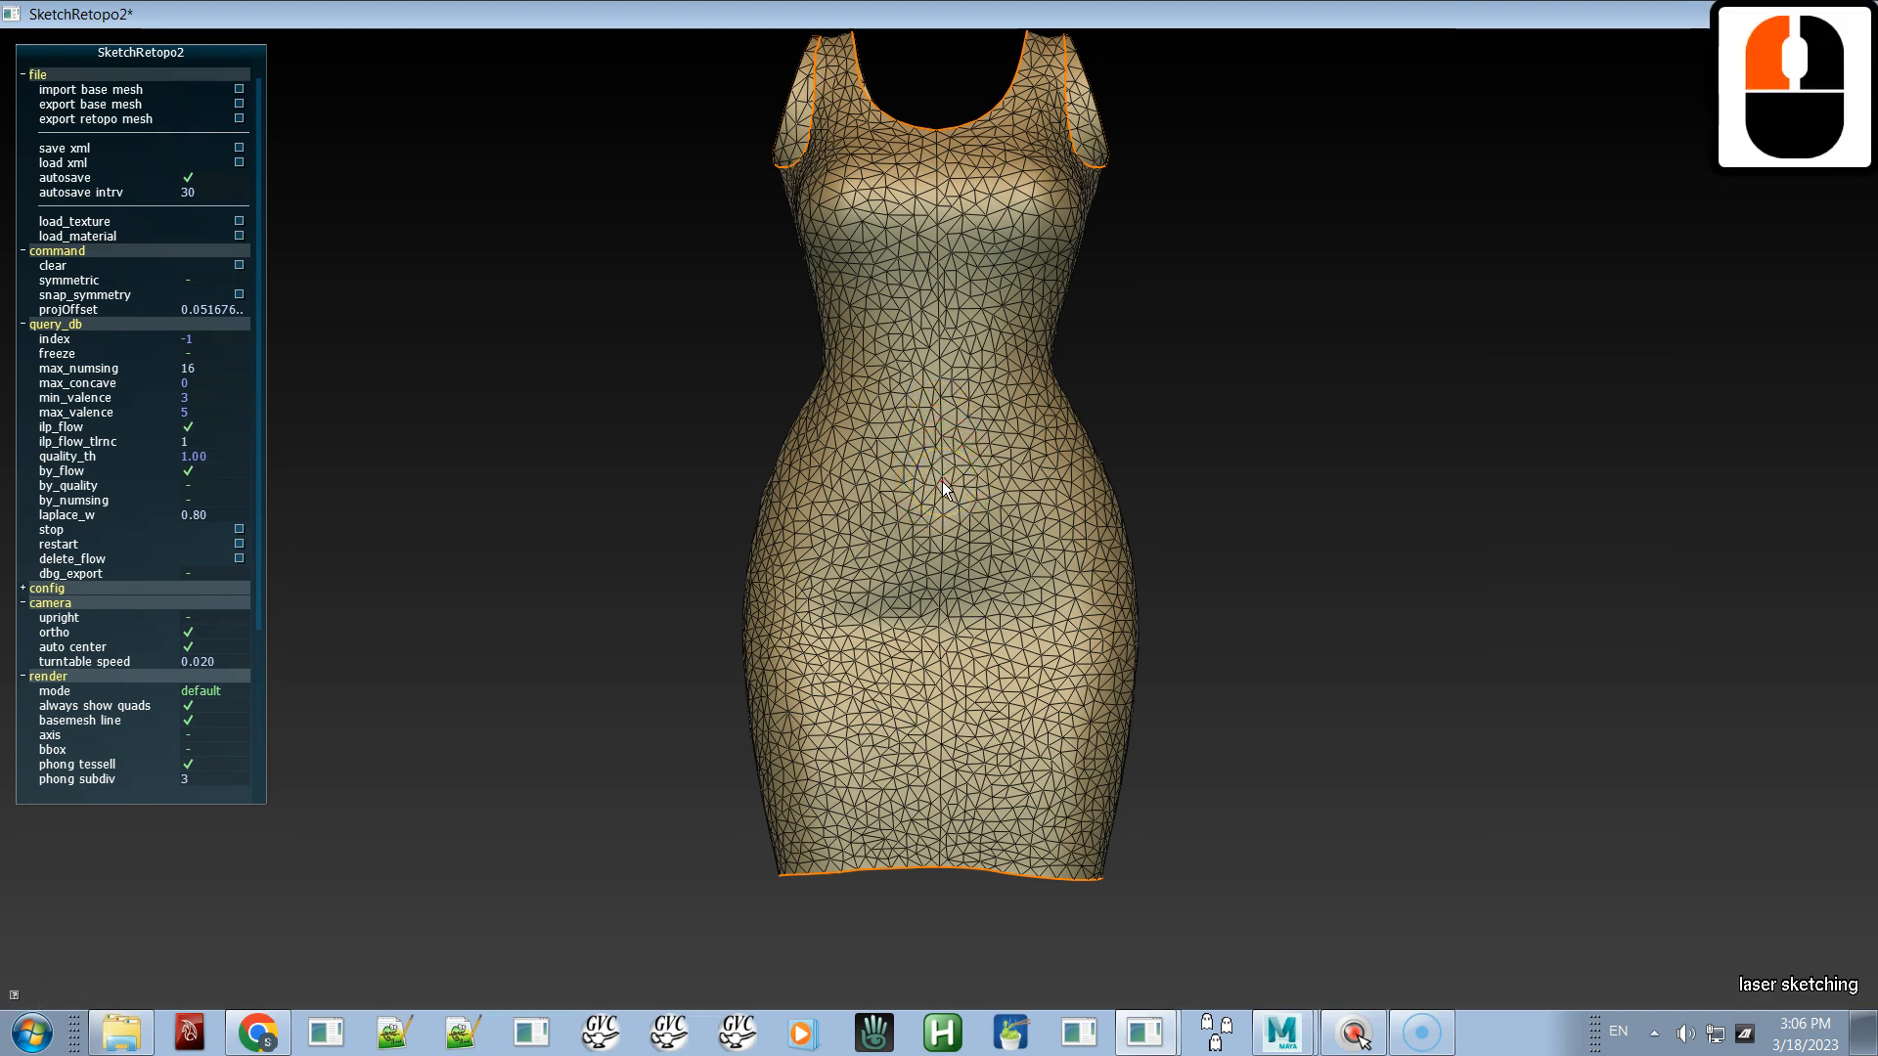
left_click_drag(941, 388, 942, 616)
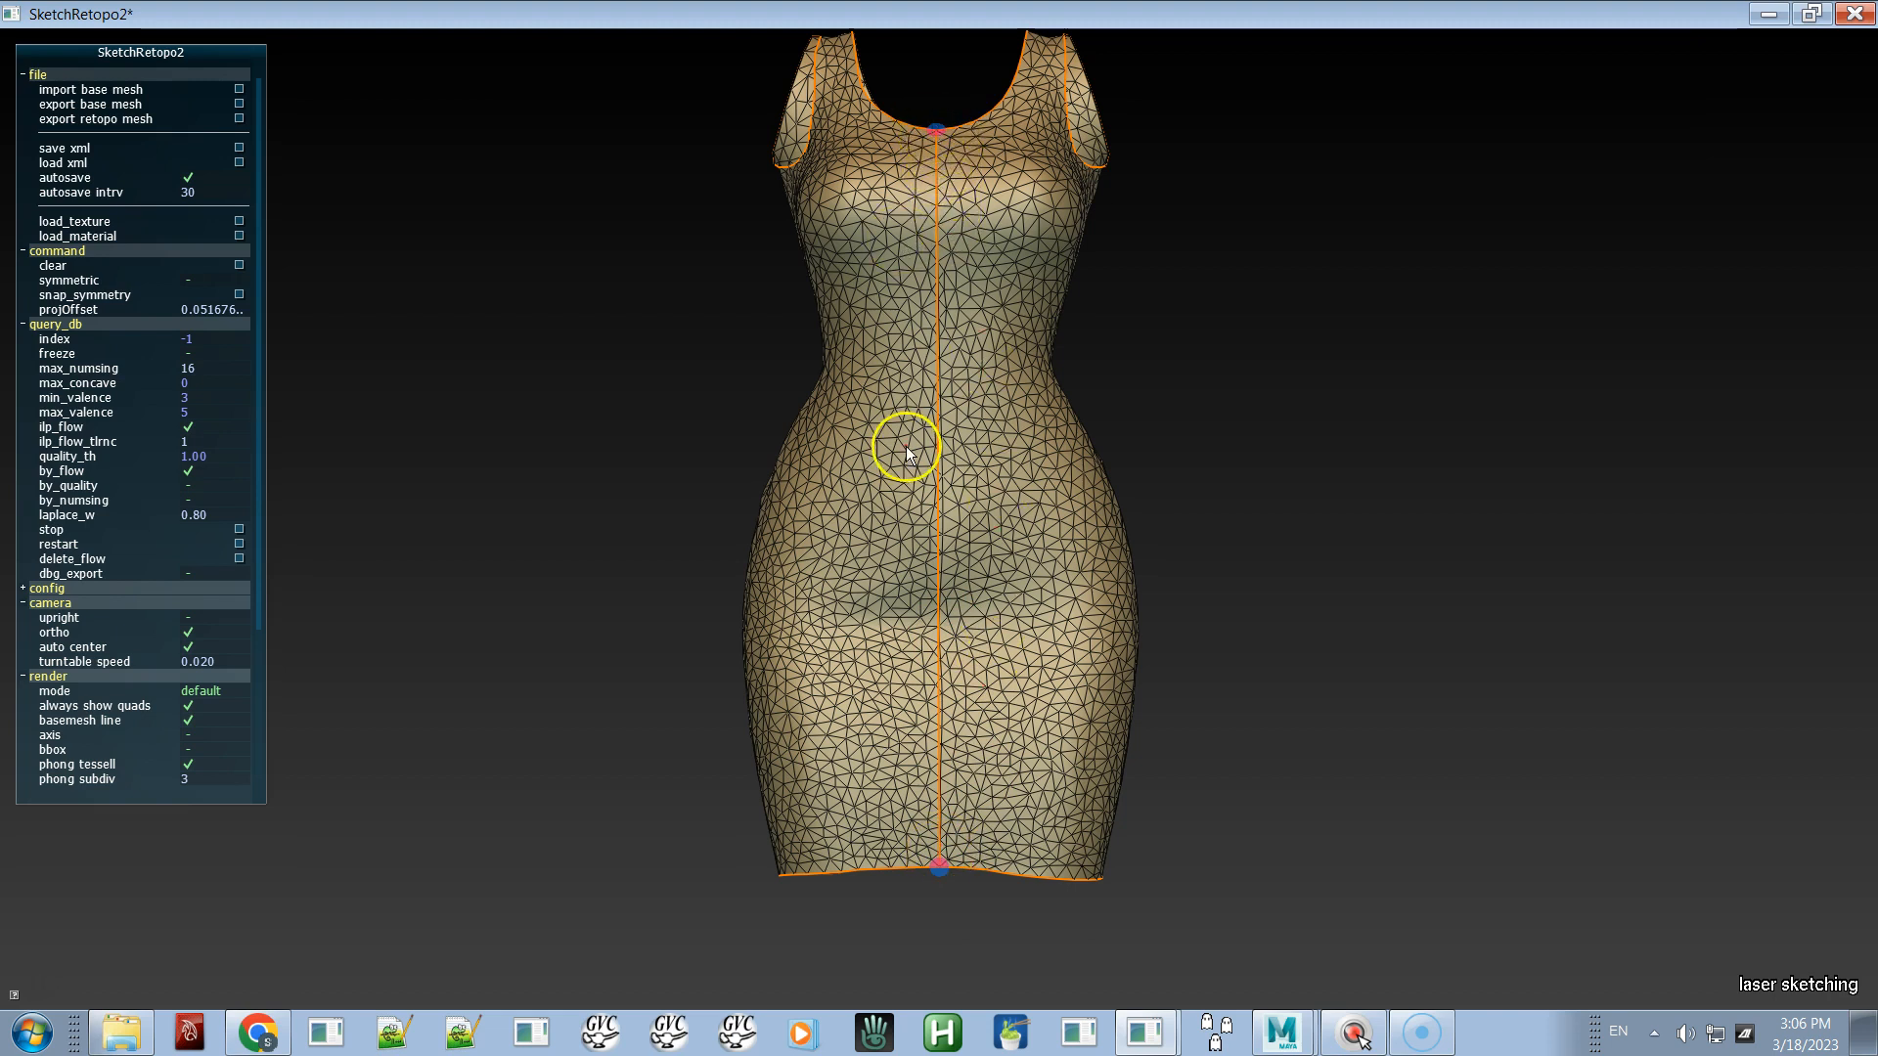
key("ctrl+z")
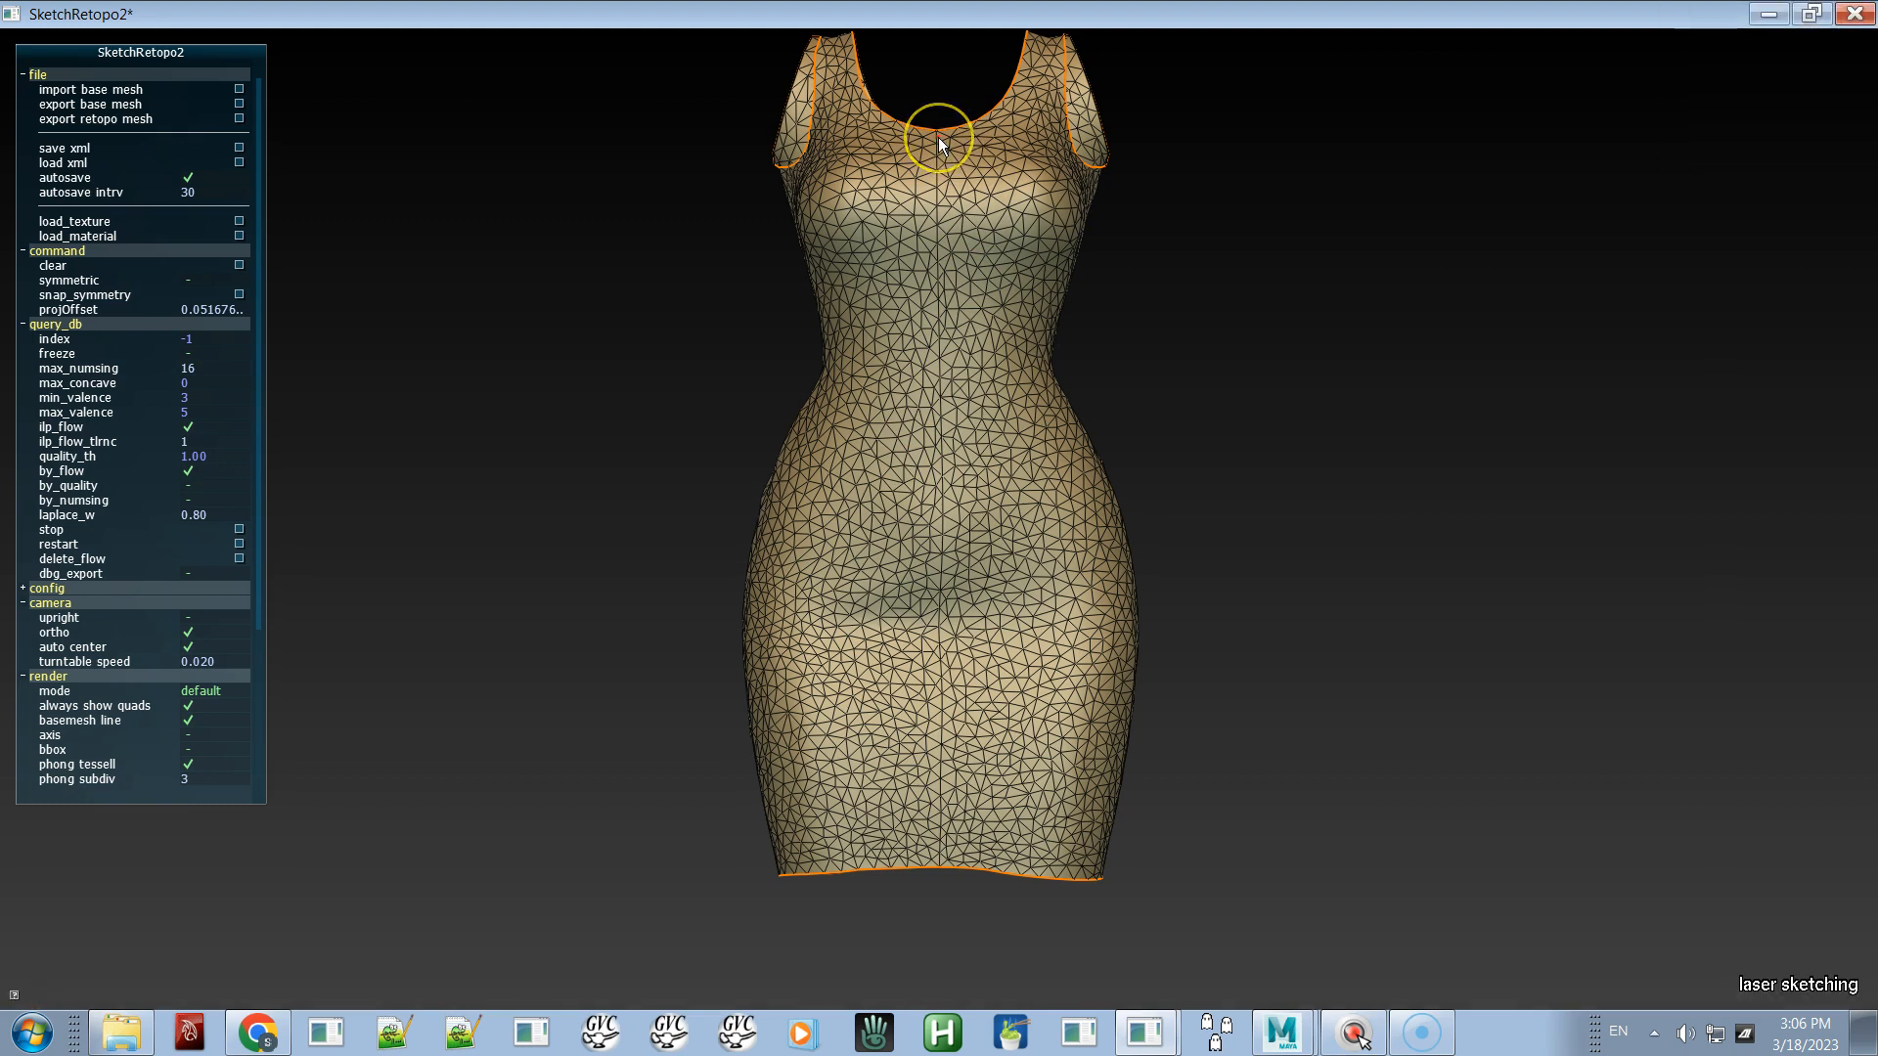
left_click_drag(939, 139, 941, 815)
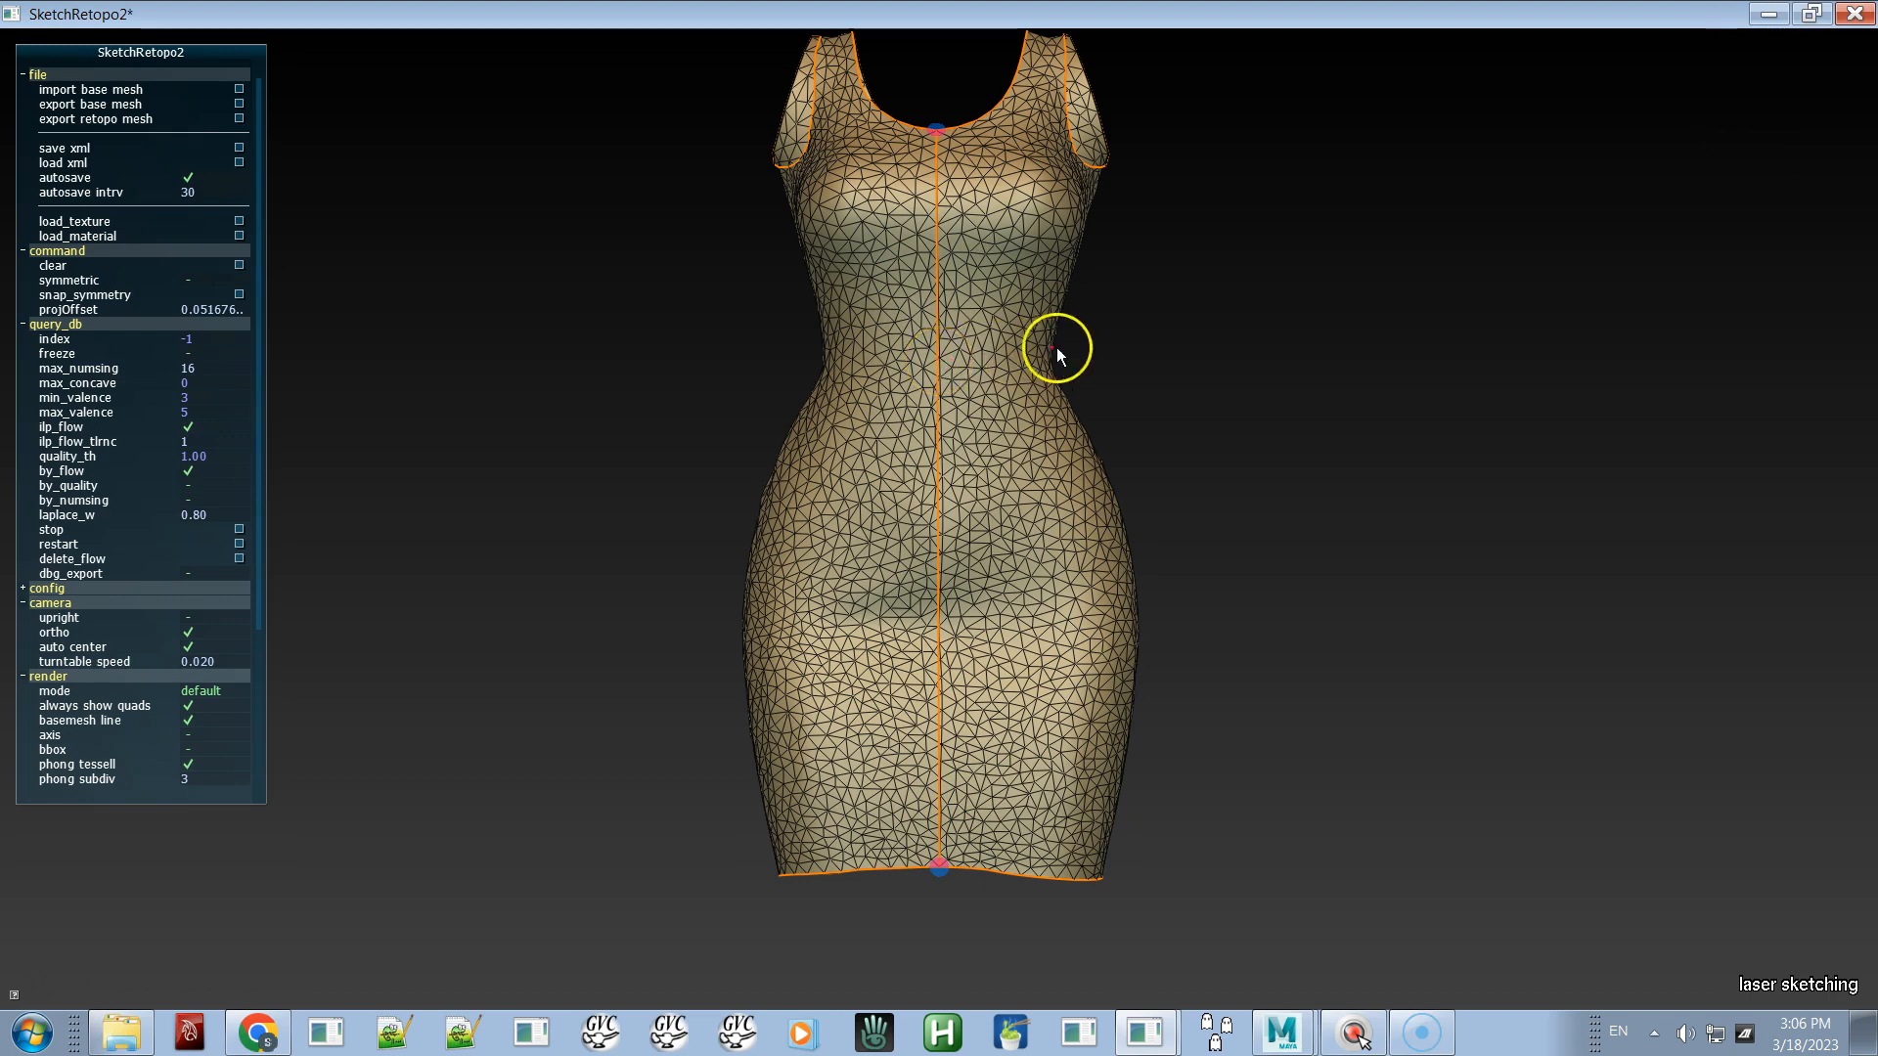
left_click_drag(1198, 340, 537, 450, "alt")
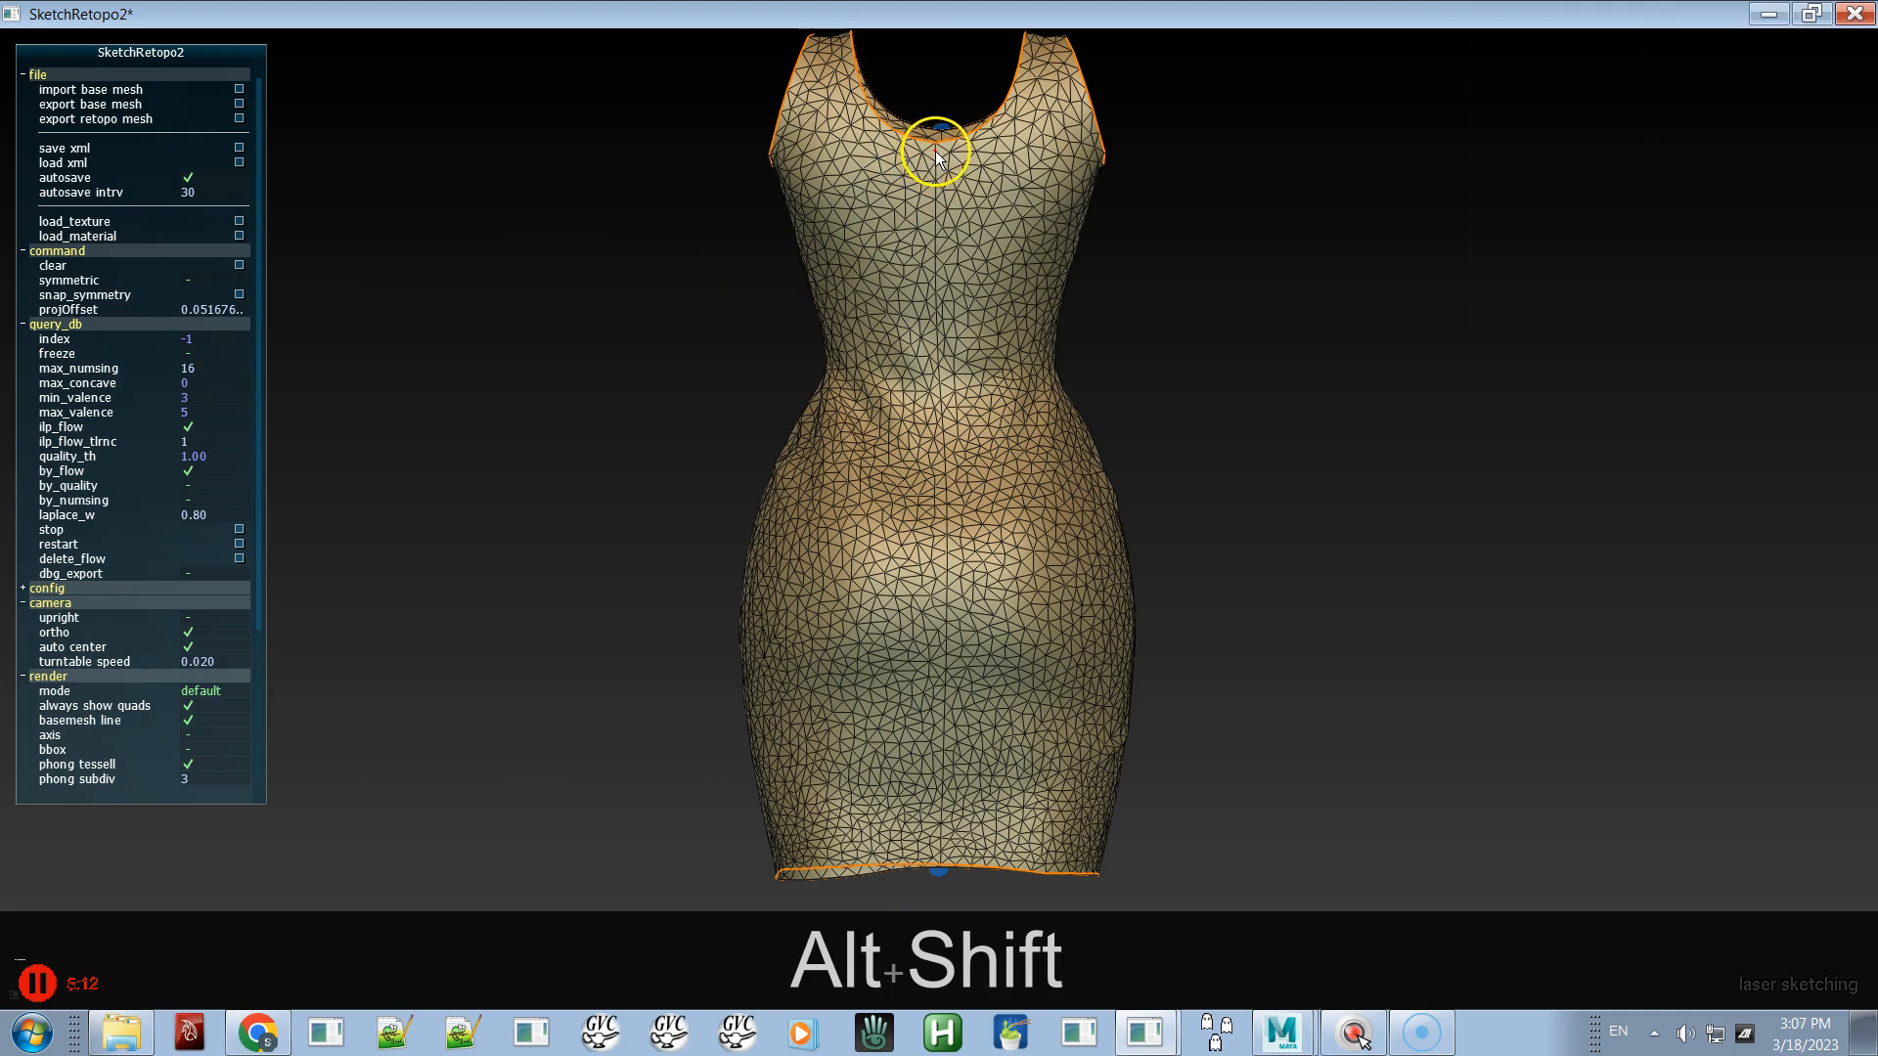
mouse_move(936, 153)
left_mouse_down()
mouse_move(971, 801)
mouse_move(943, 828)
left_mouse_up()
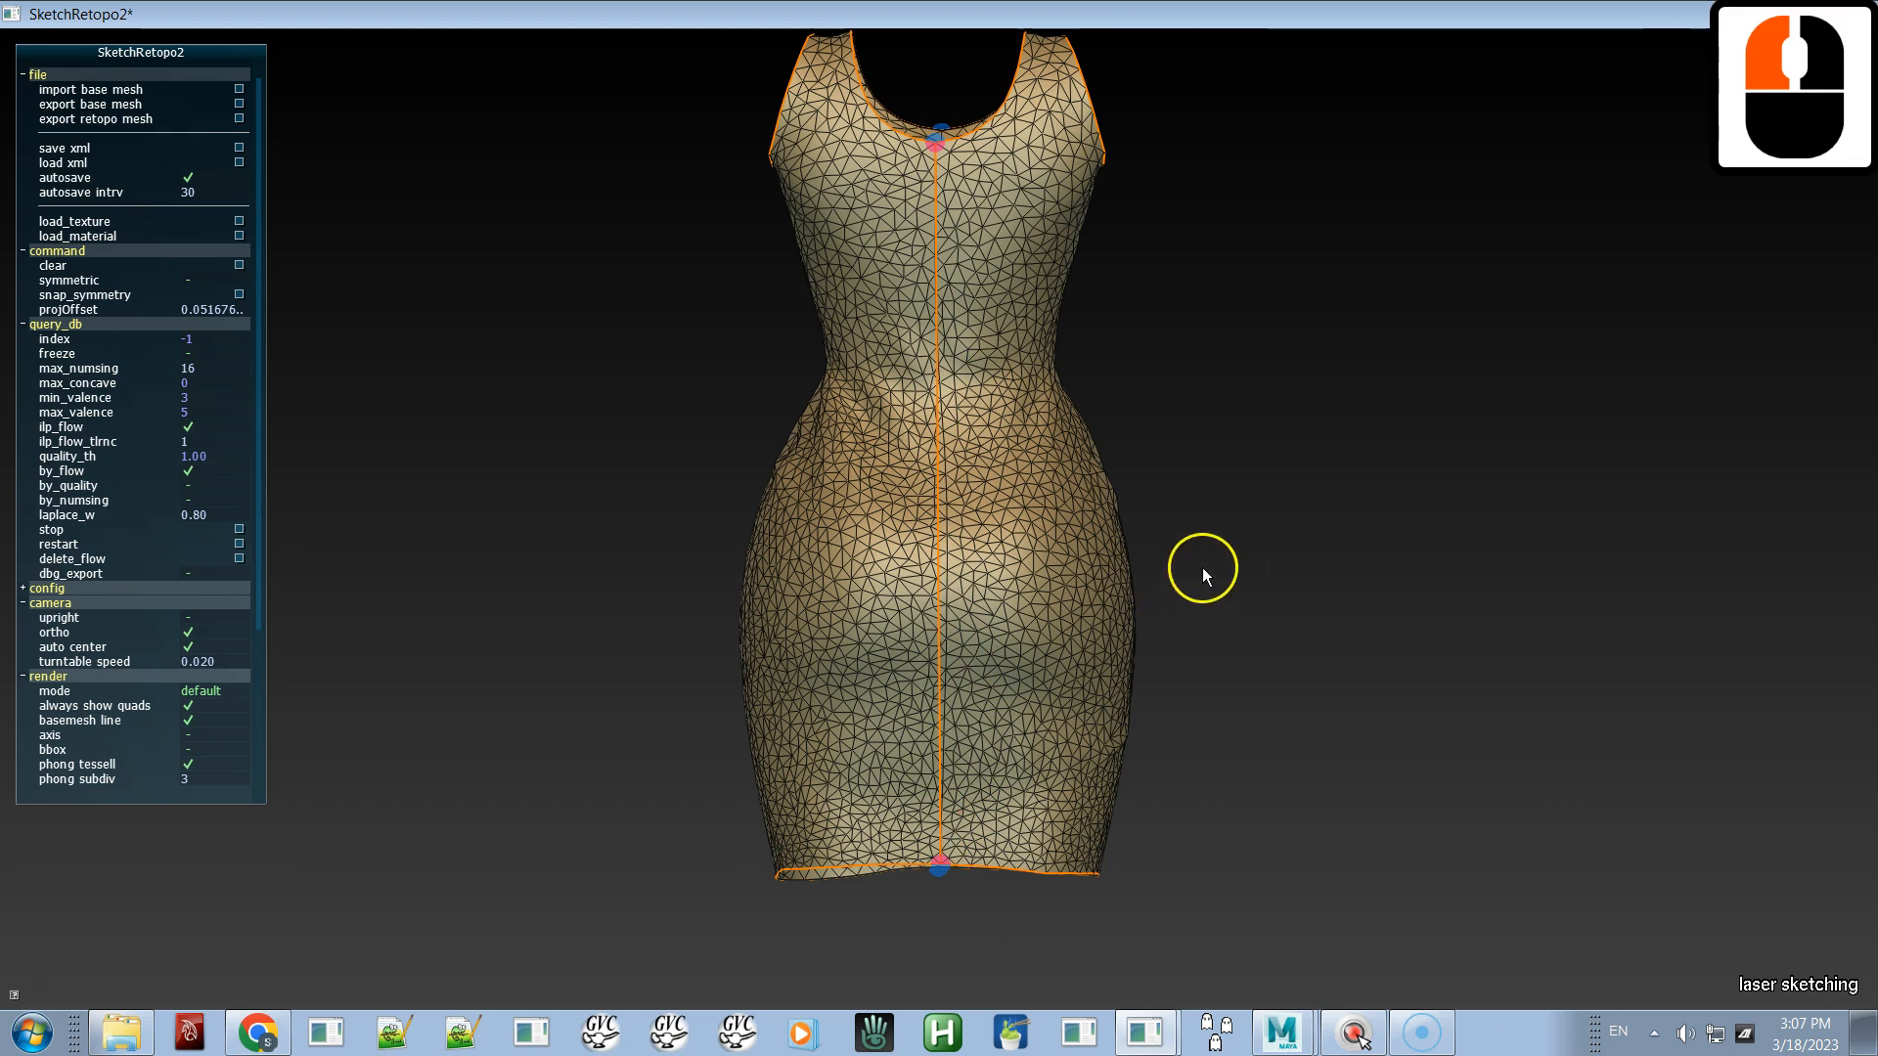
- Laser-sketch a short line across each shoulder strap between the armhole and the neckline, and smooth both lines
left_click_drag(985, 469, 1065, 759, "alt")
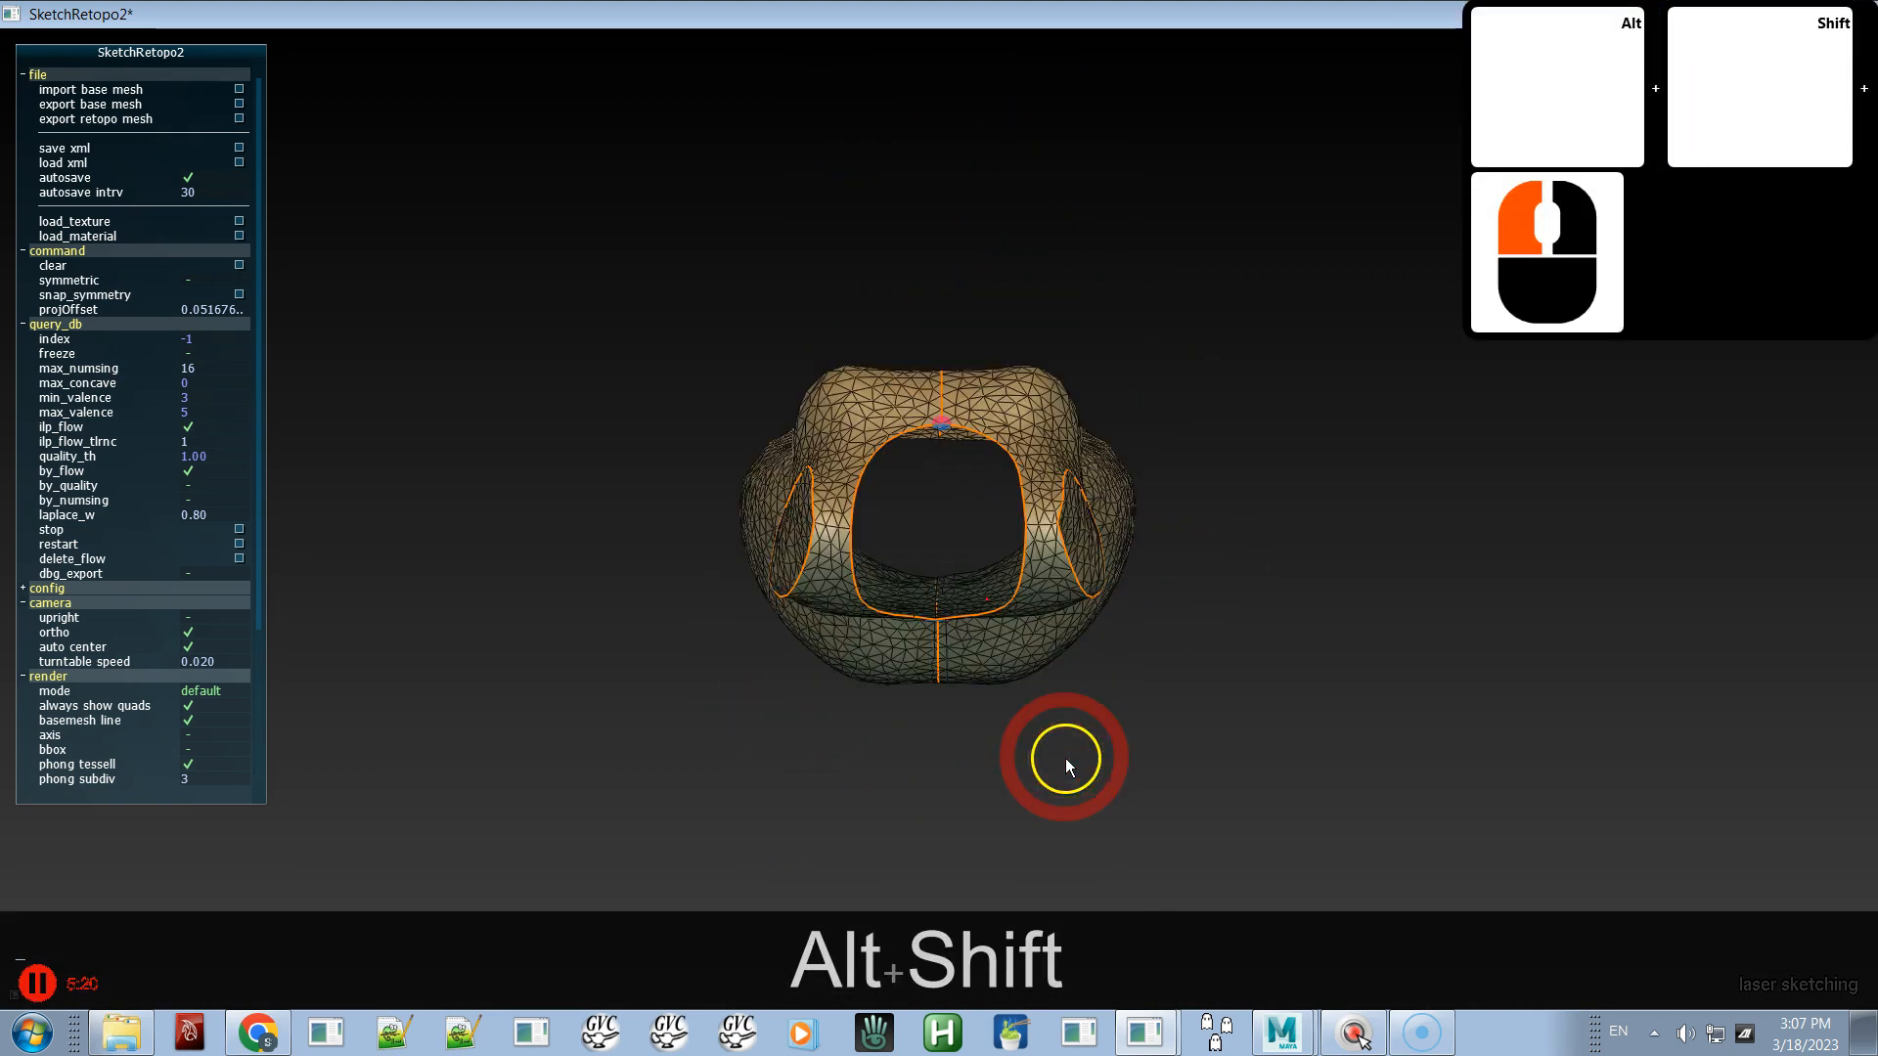
right_click_drag(952, 542, 1547, 728, "alt")
right_click_drag(970, 352, 1035, 615, "alt")
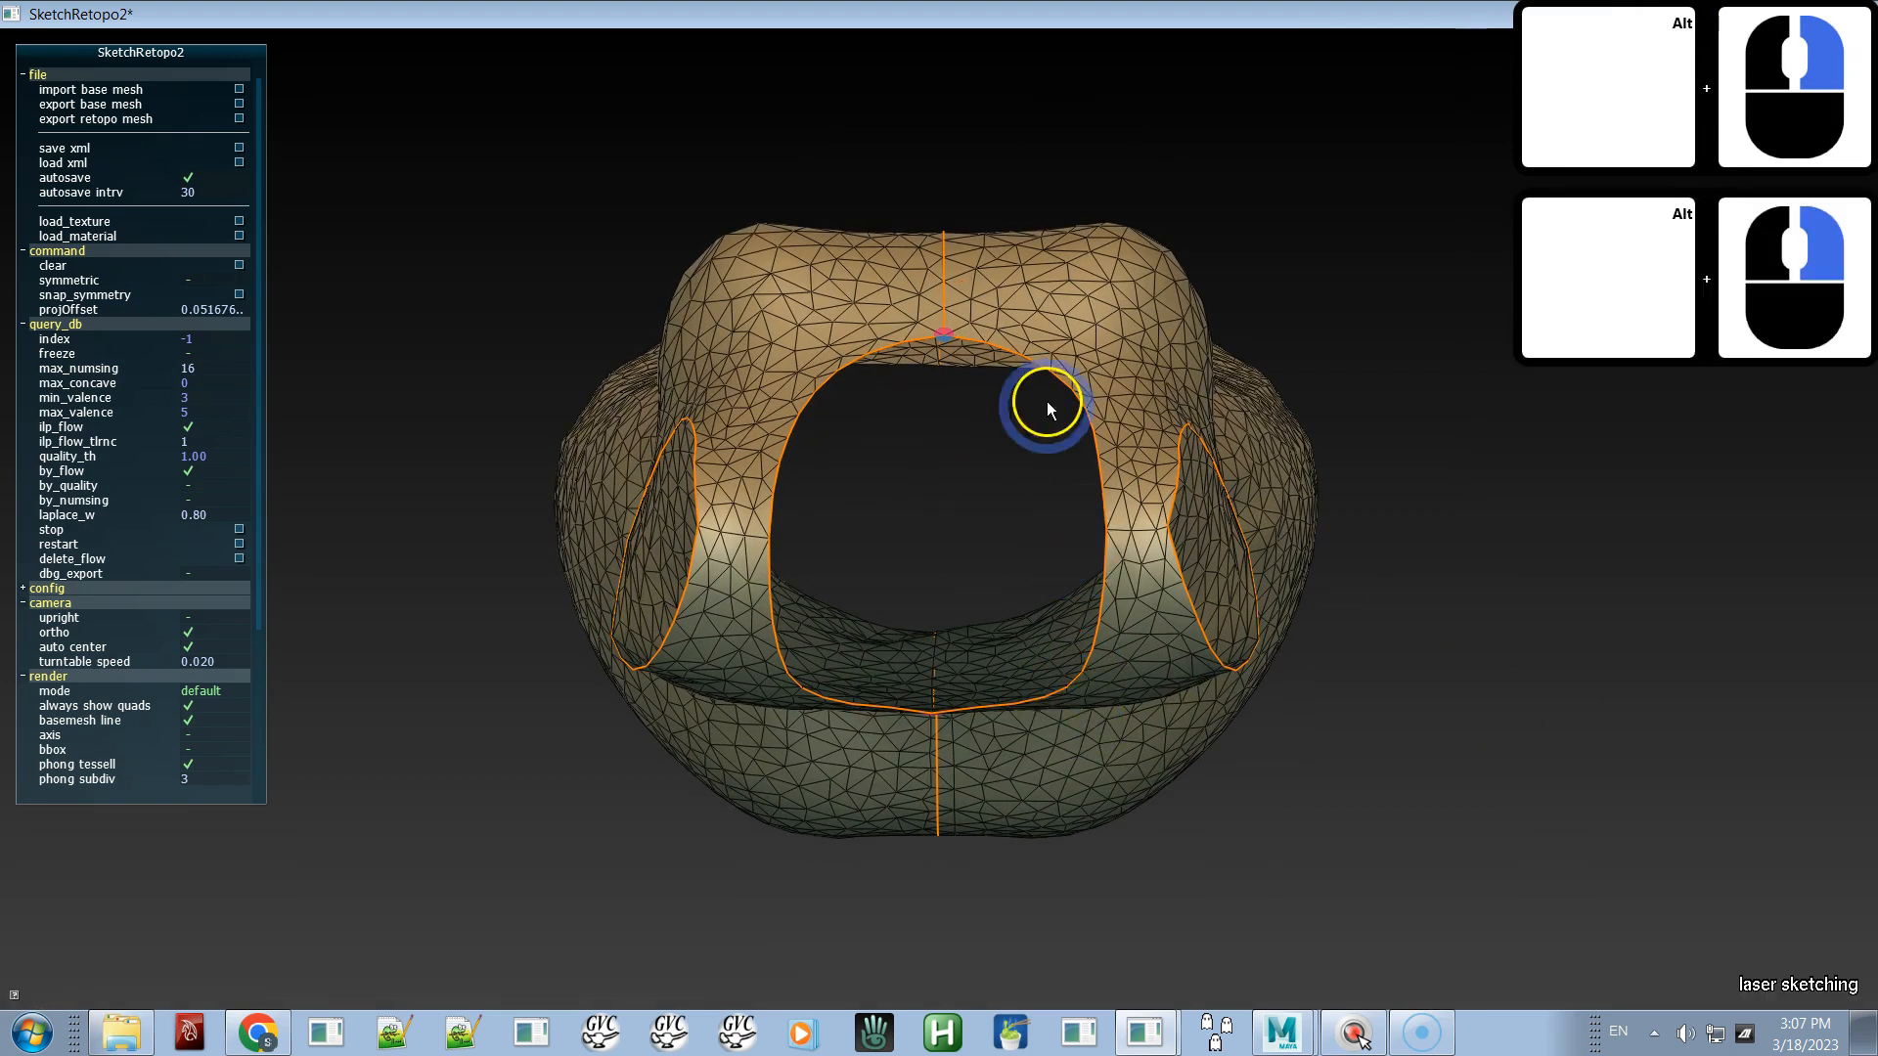
right_click_drag(1040, 402, 1082, 671, "alt")
right_click_drag(1018, 507, 1007, 692, "alt")
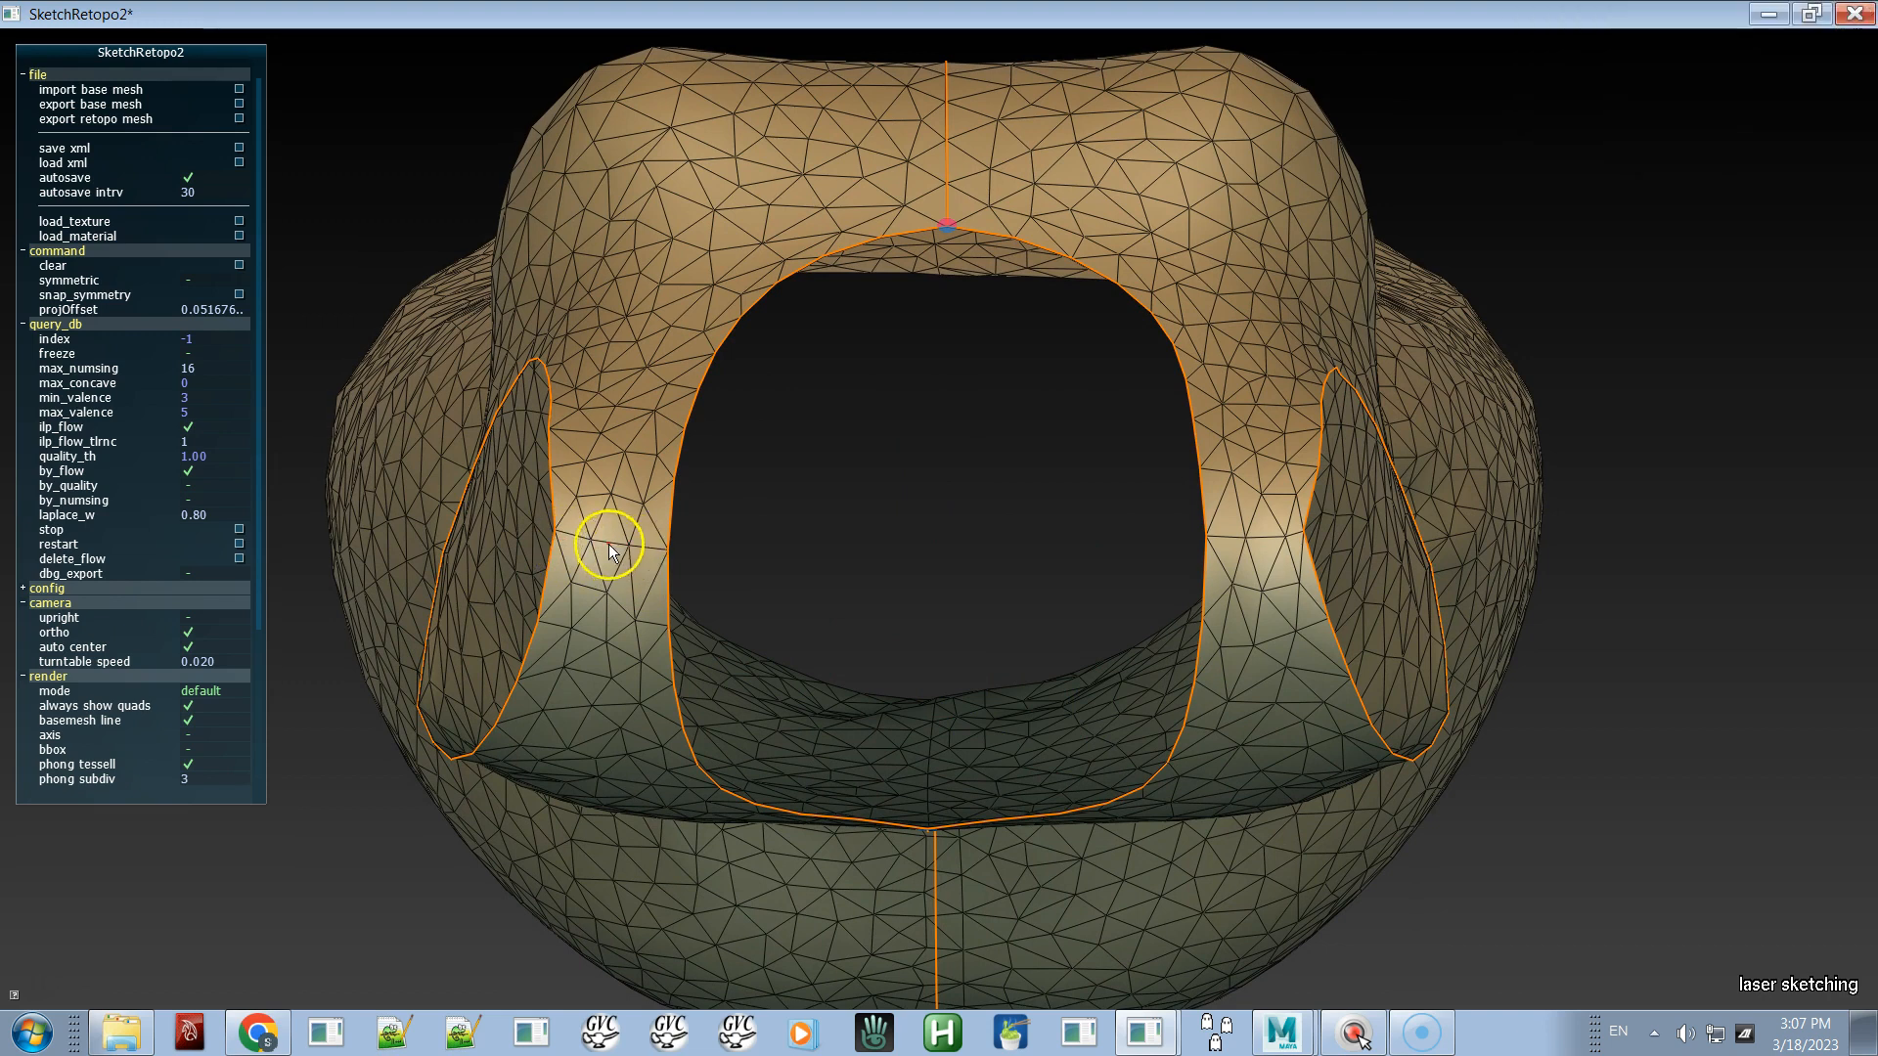
left_click_drag(560, 530, 643, 547)
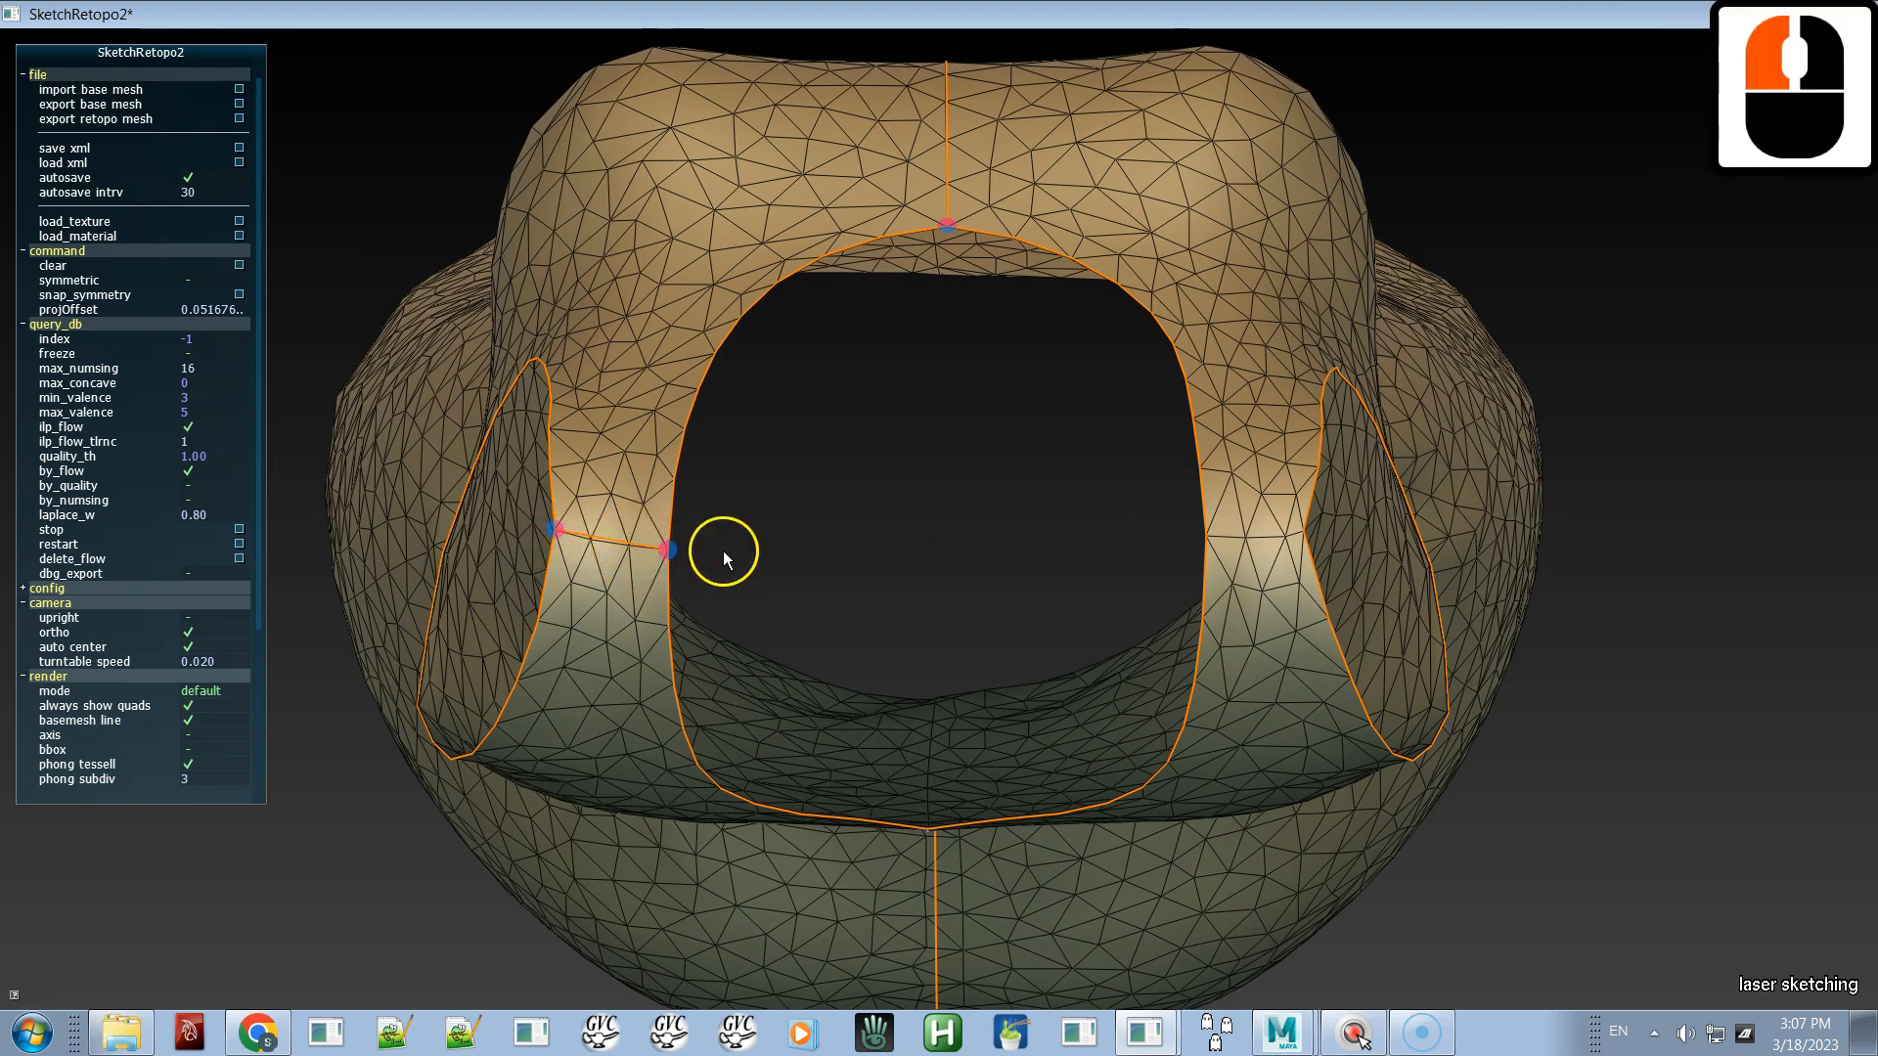
key("shift")
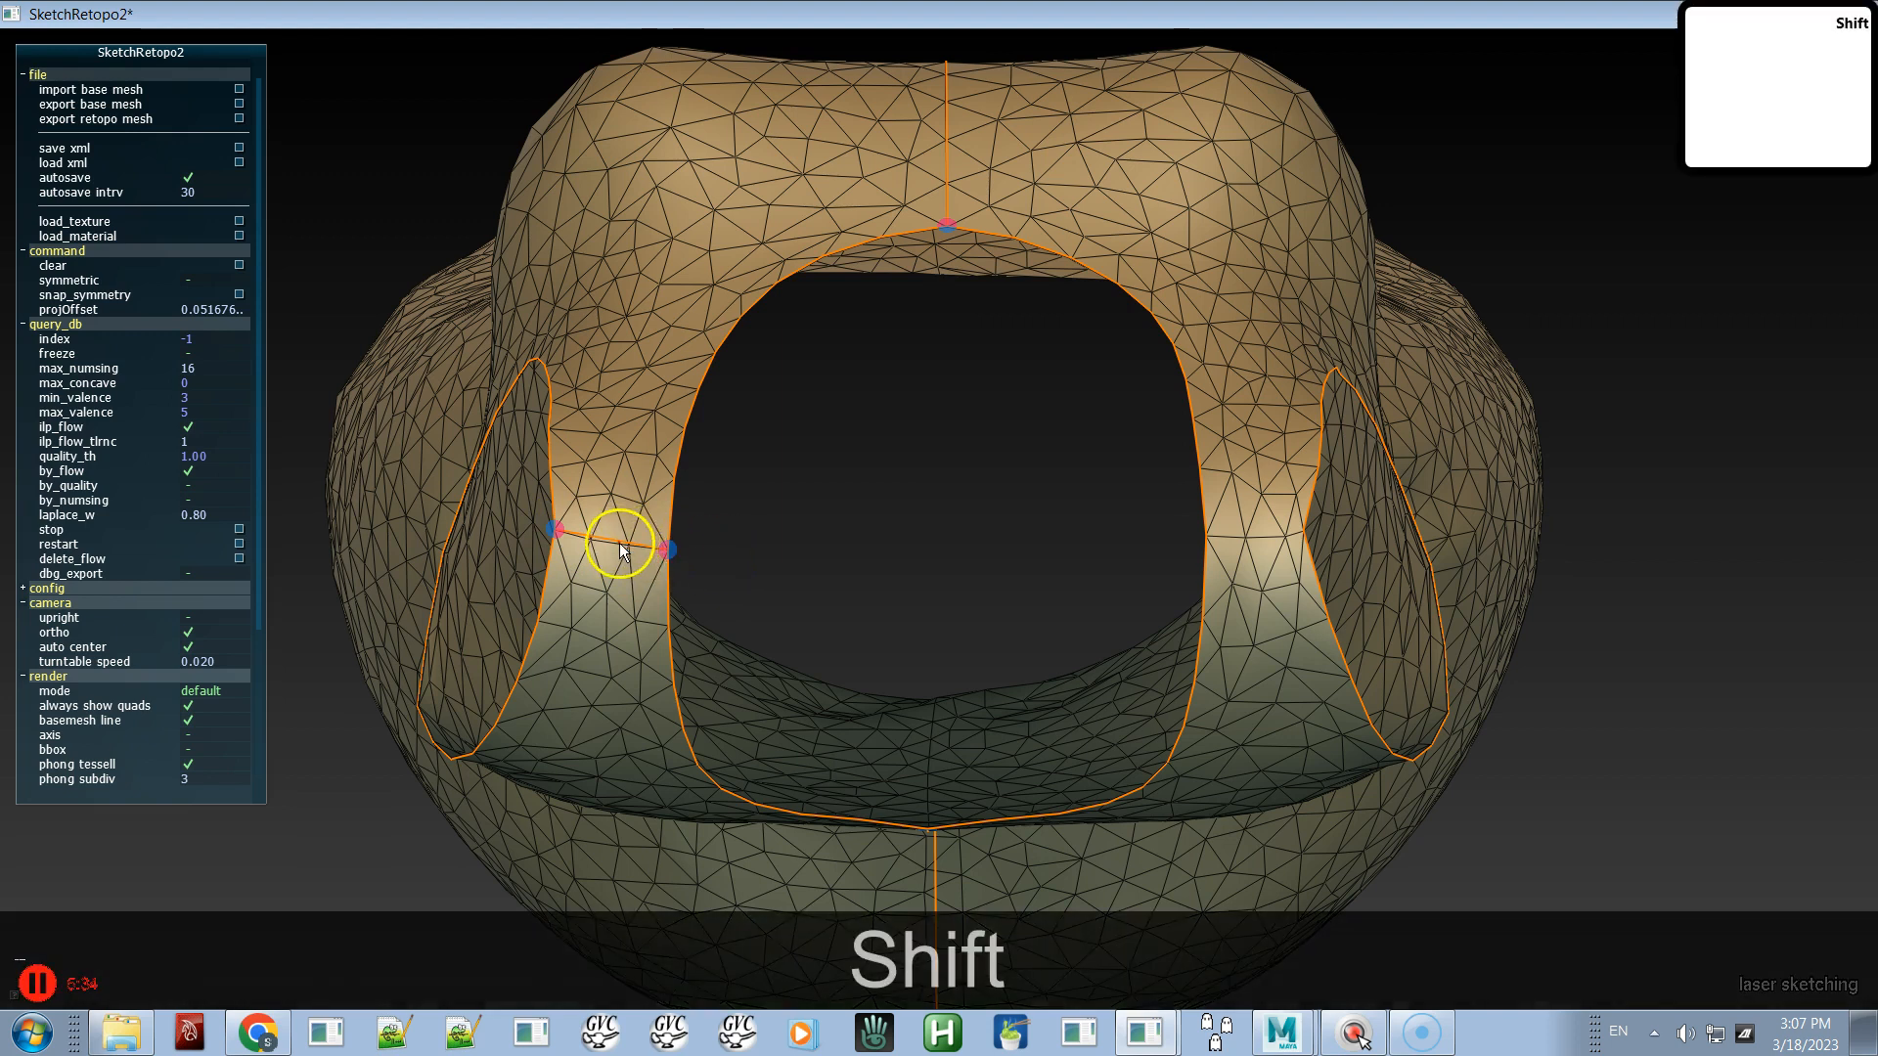
left_click(610, 551, "shift")
left_click_drag(616, 540, 602, 543, "shift")
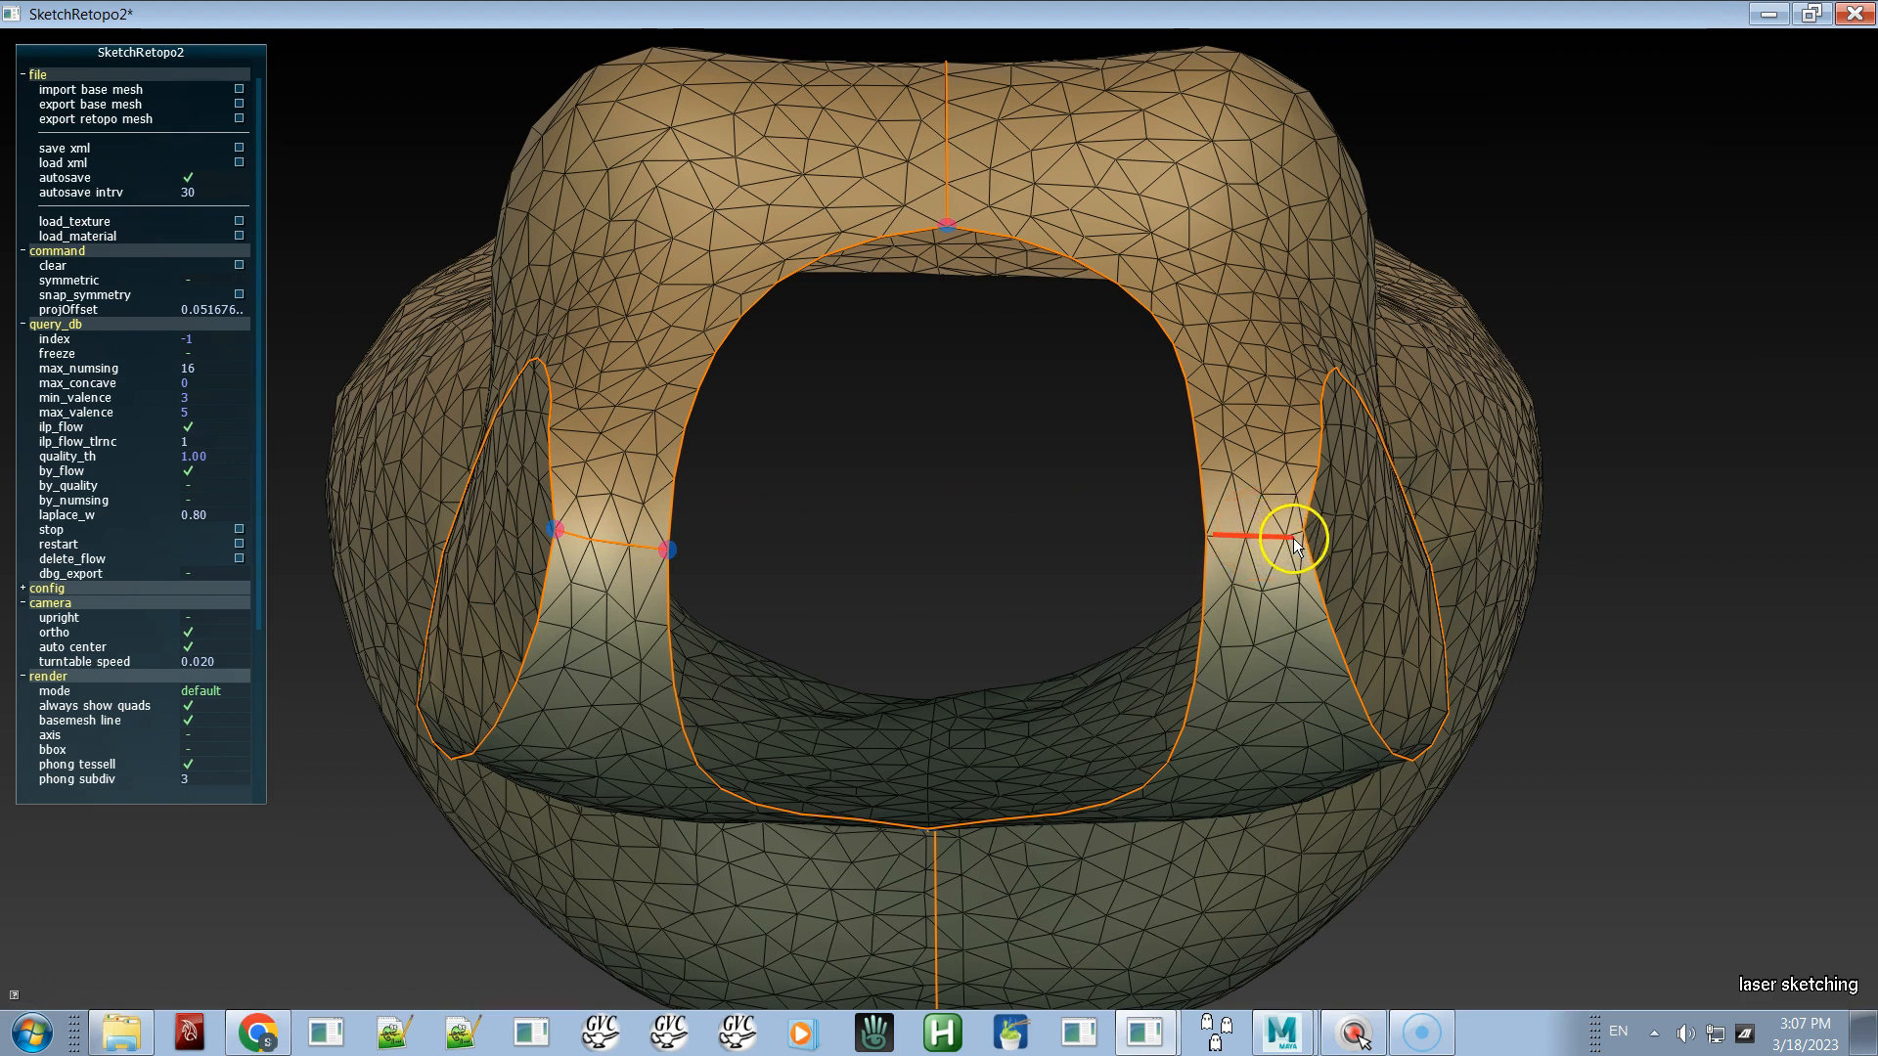
left_click_drag(1292, 537, 1290, 534)
left_click(1275, 536, "shift")
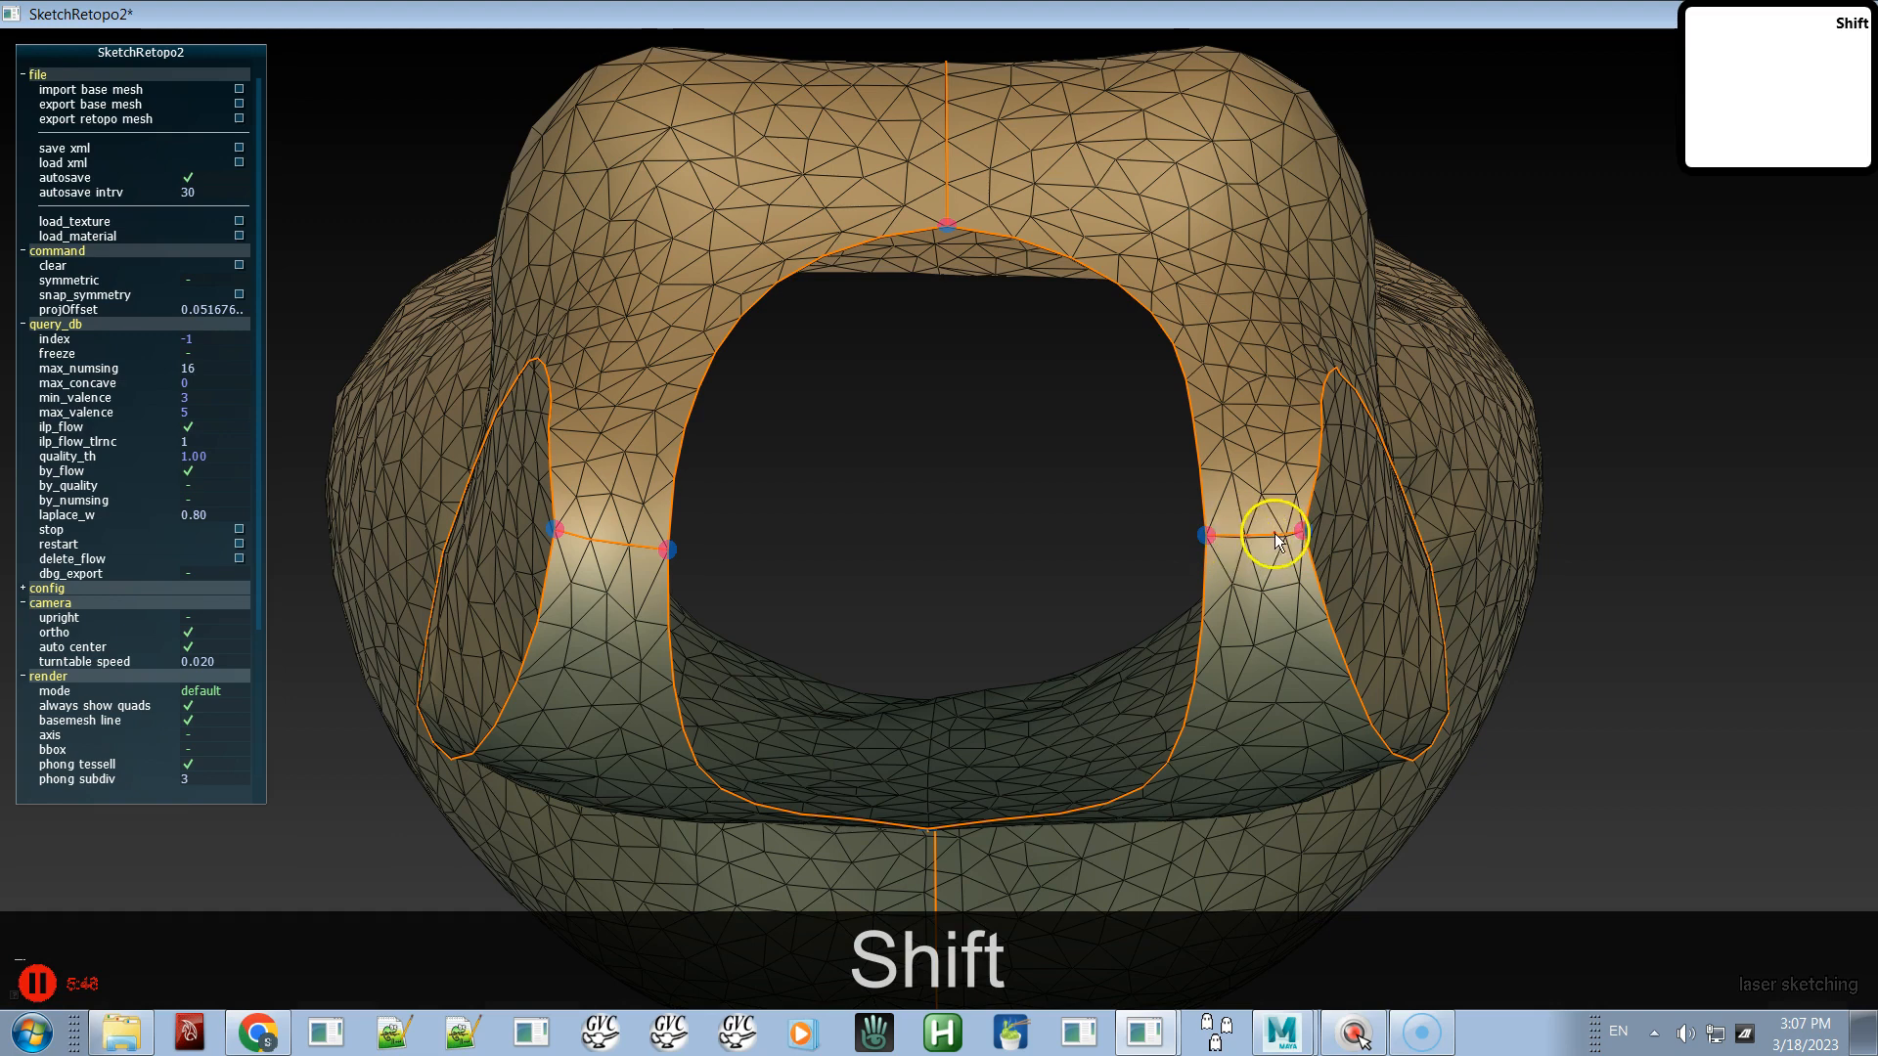
- Laser-sketch a vertical line down one side of the dress from the bottom of the armhole to the hem
right_click_drag(1111, 616, 937, 342, "alt")
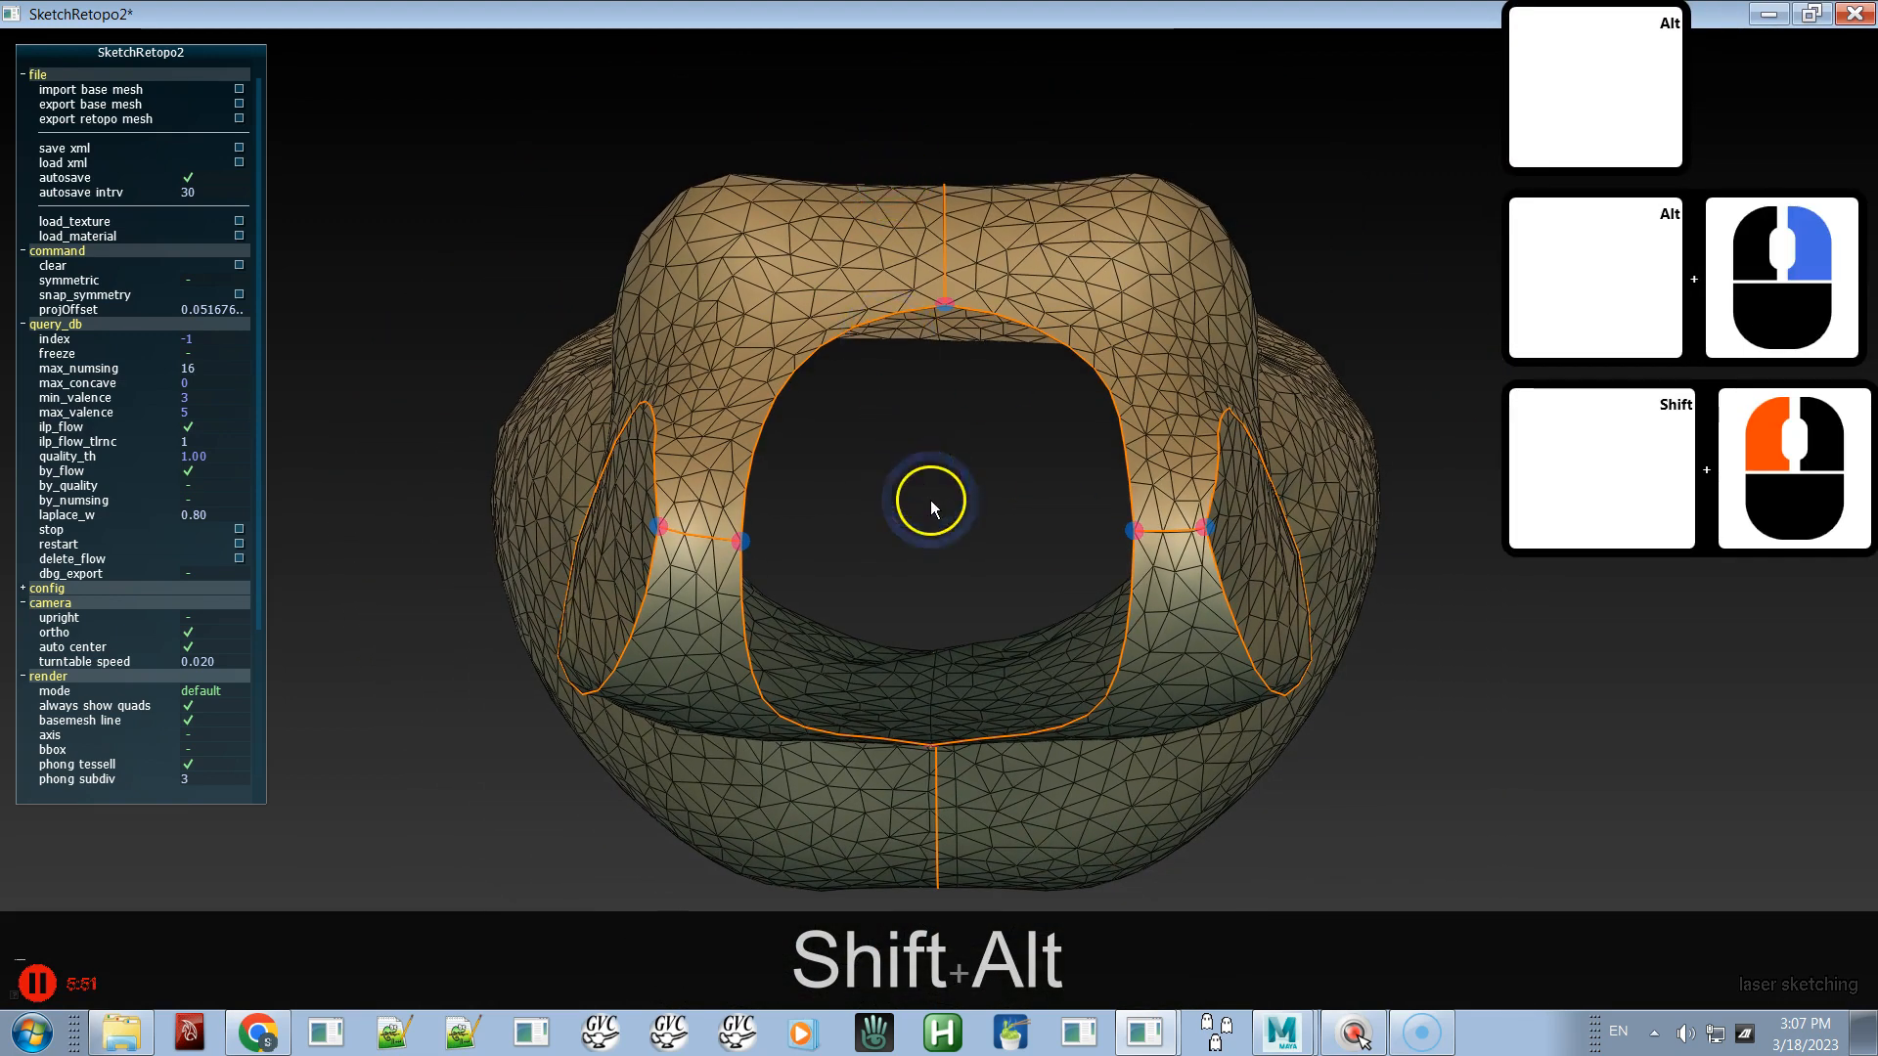
left_click(946, 215, "alt+shift")
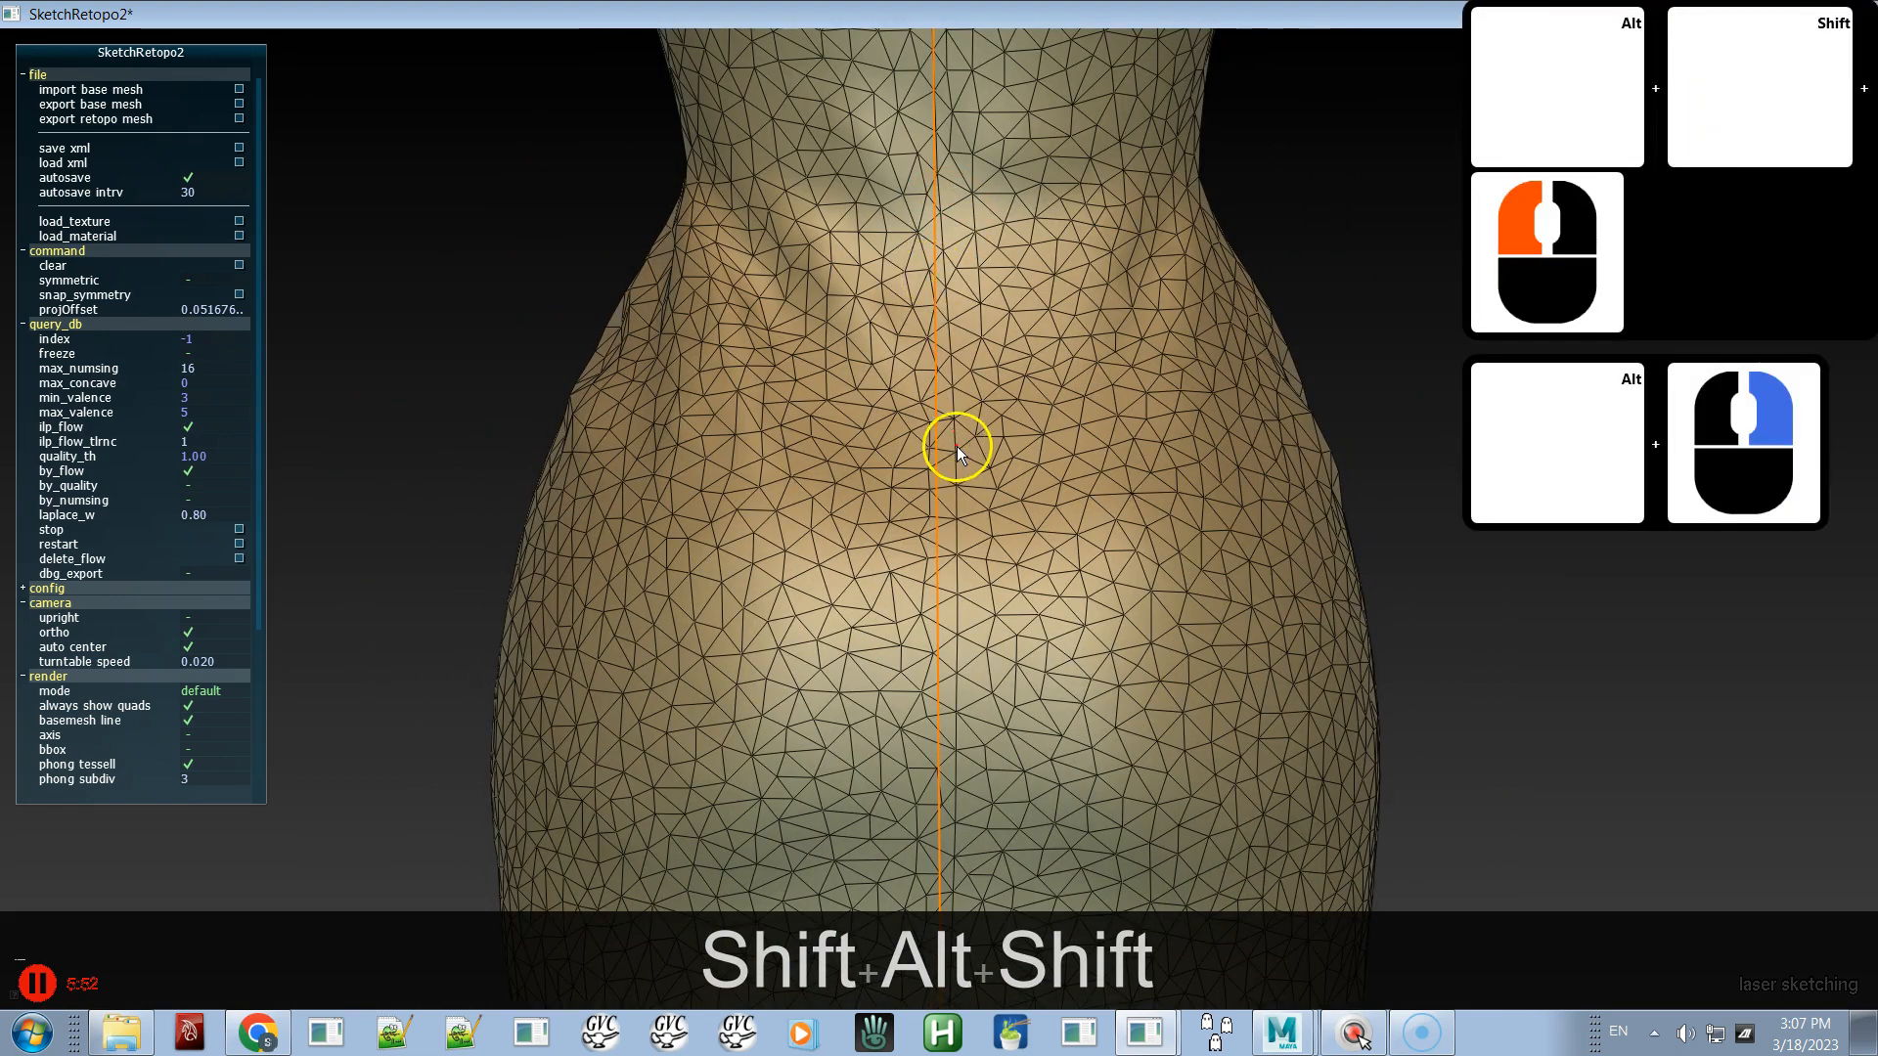
right_click_drag(956, 446, 716, 13, "alt")
right_click_drag(930, 570, 802, 168, "alt")
right_click_drag(893, 501, 837, 329, "alt")
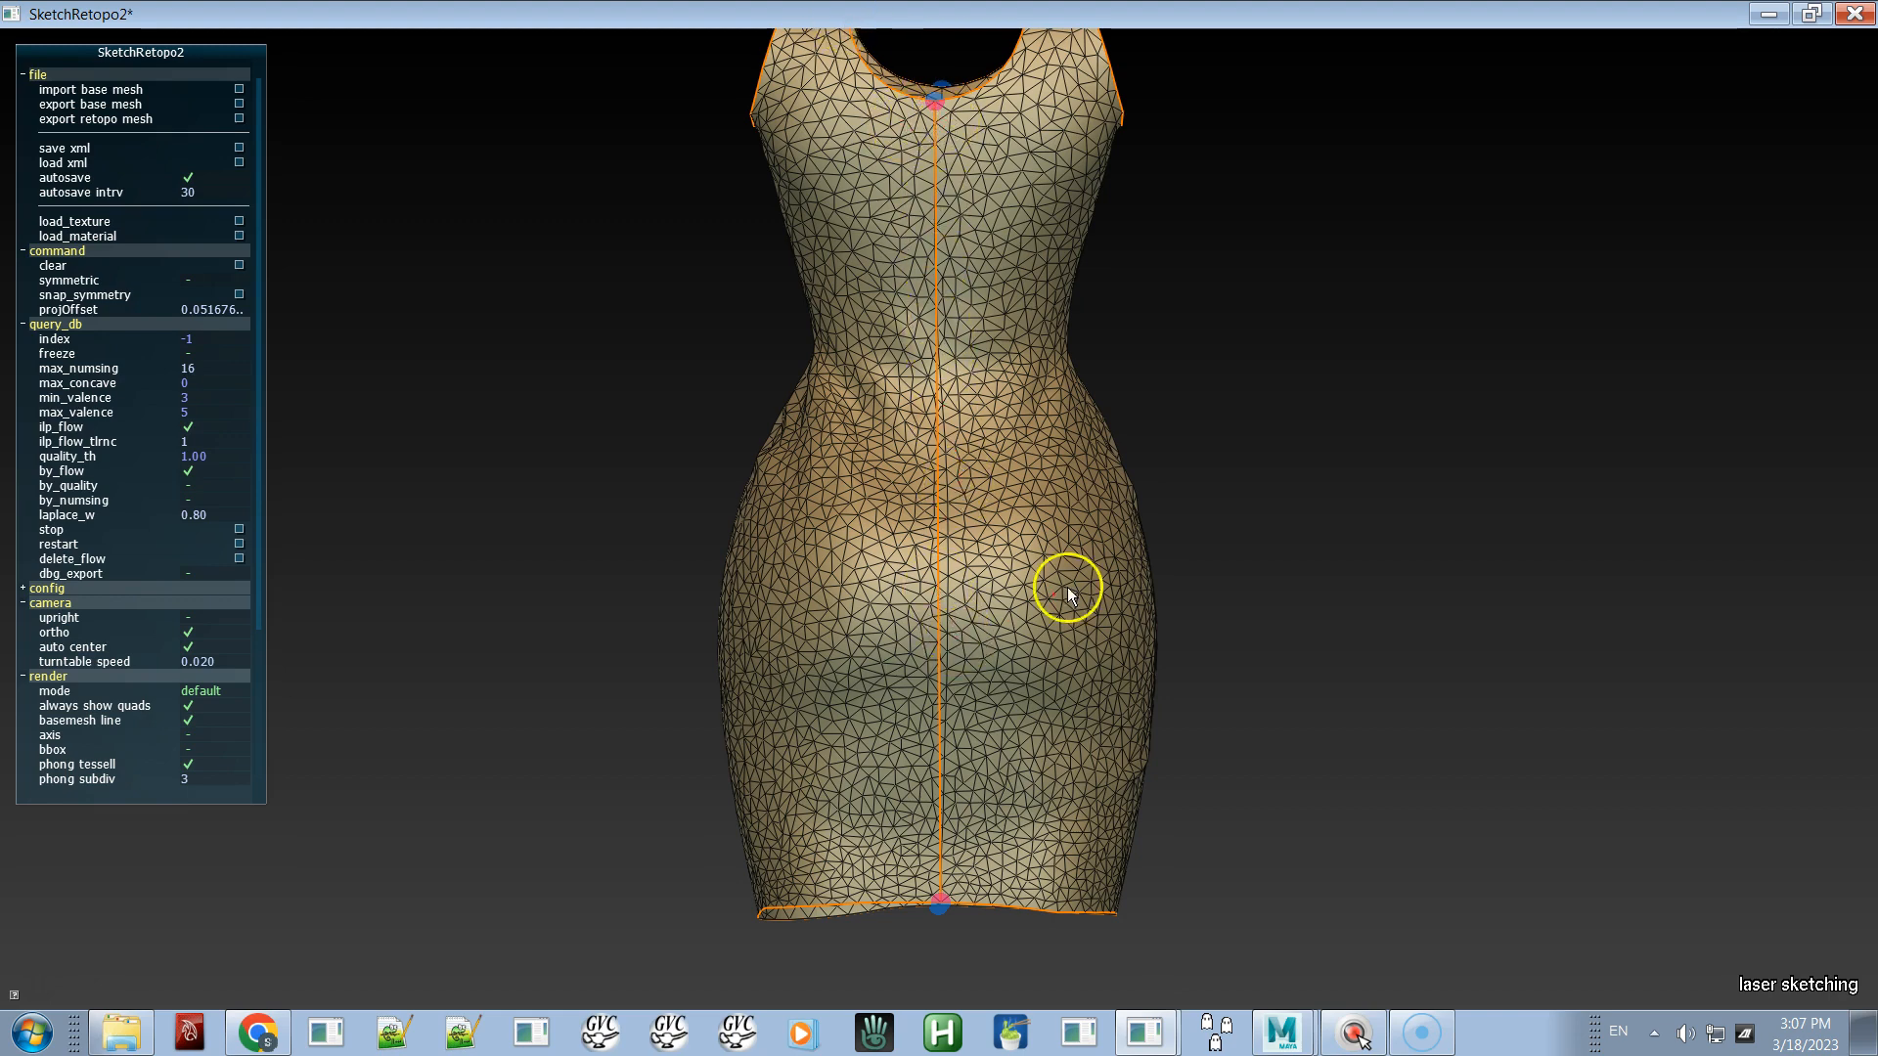
left_click_drag(1339, 575, 619, 603, "alt")
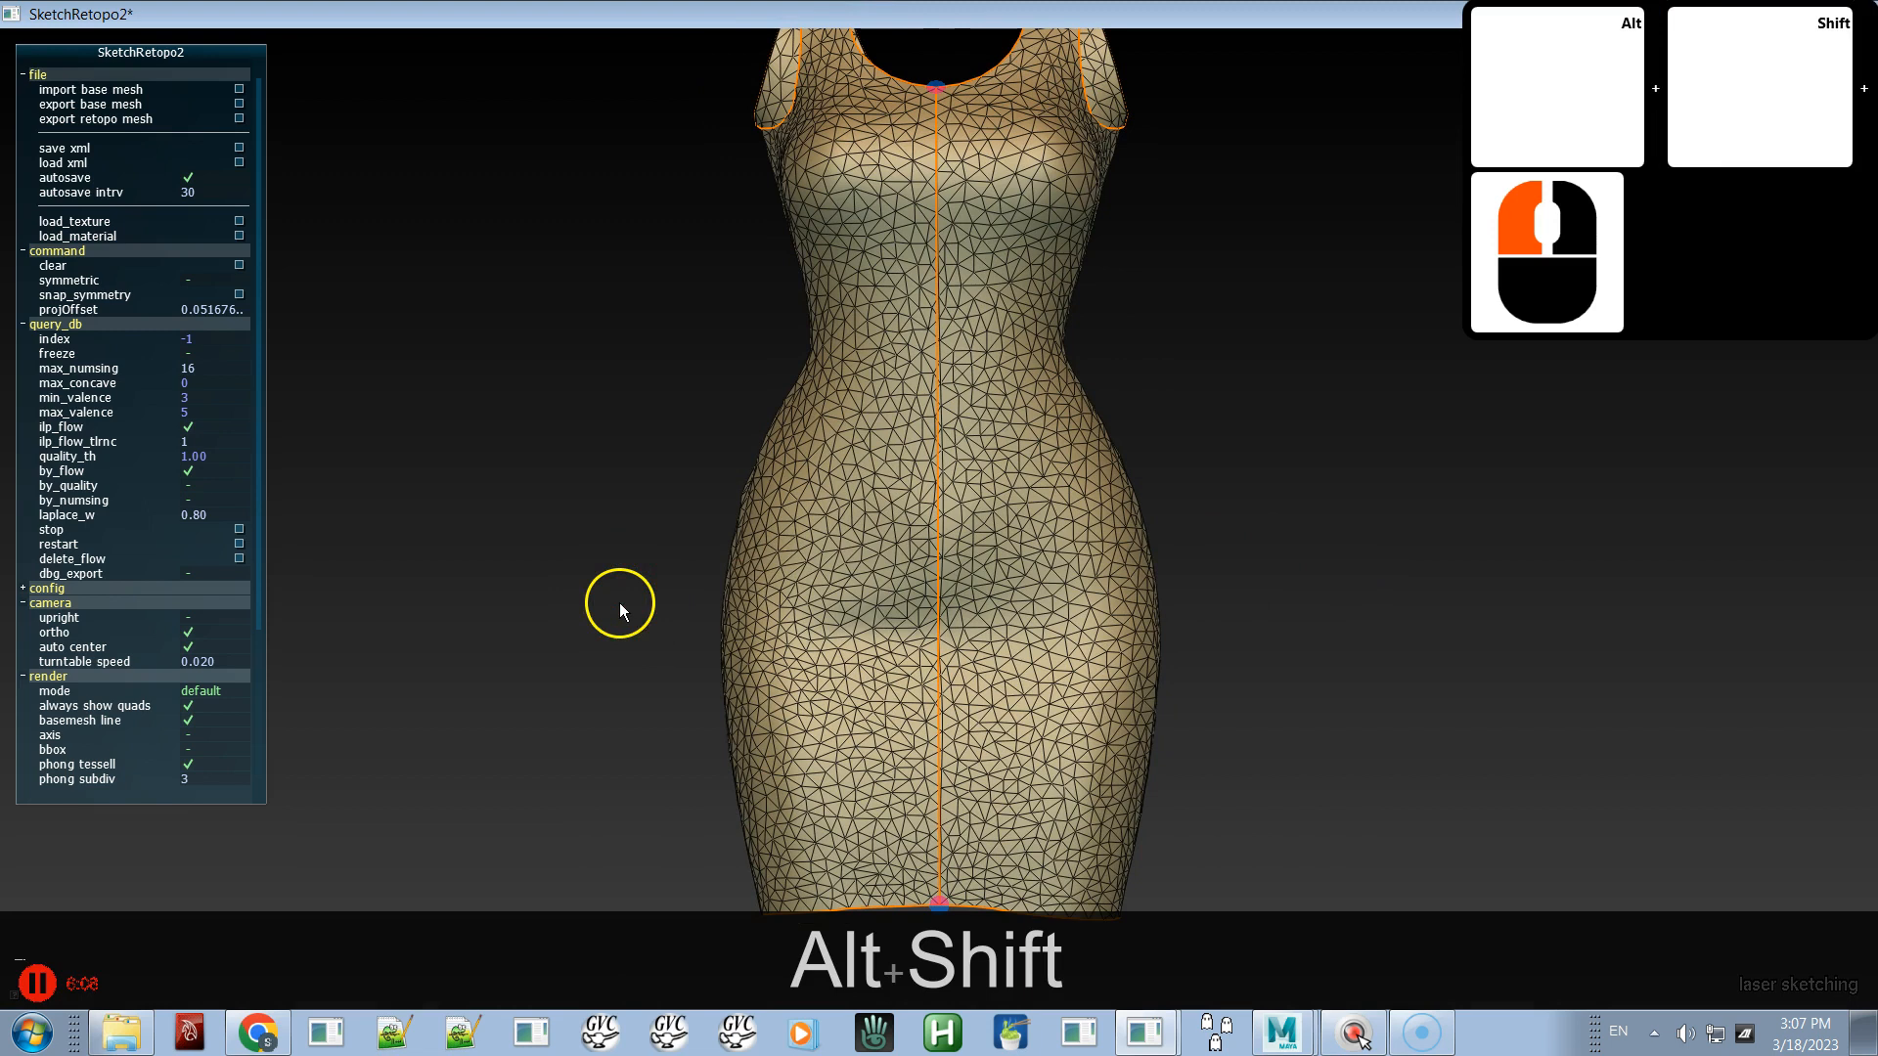
left_click_drag(806, 555, 753, 255, "alt+shift")
right_click(753, 255, "alt")
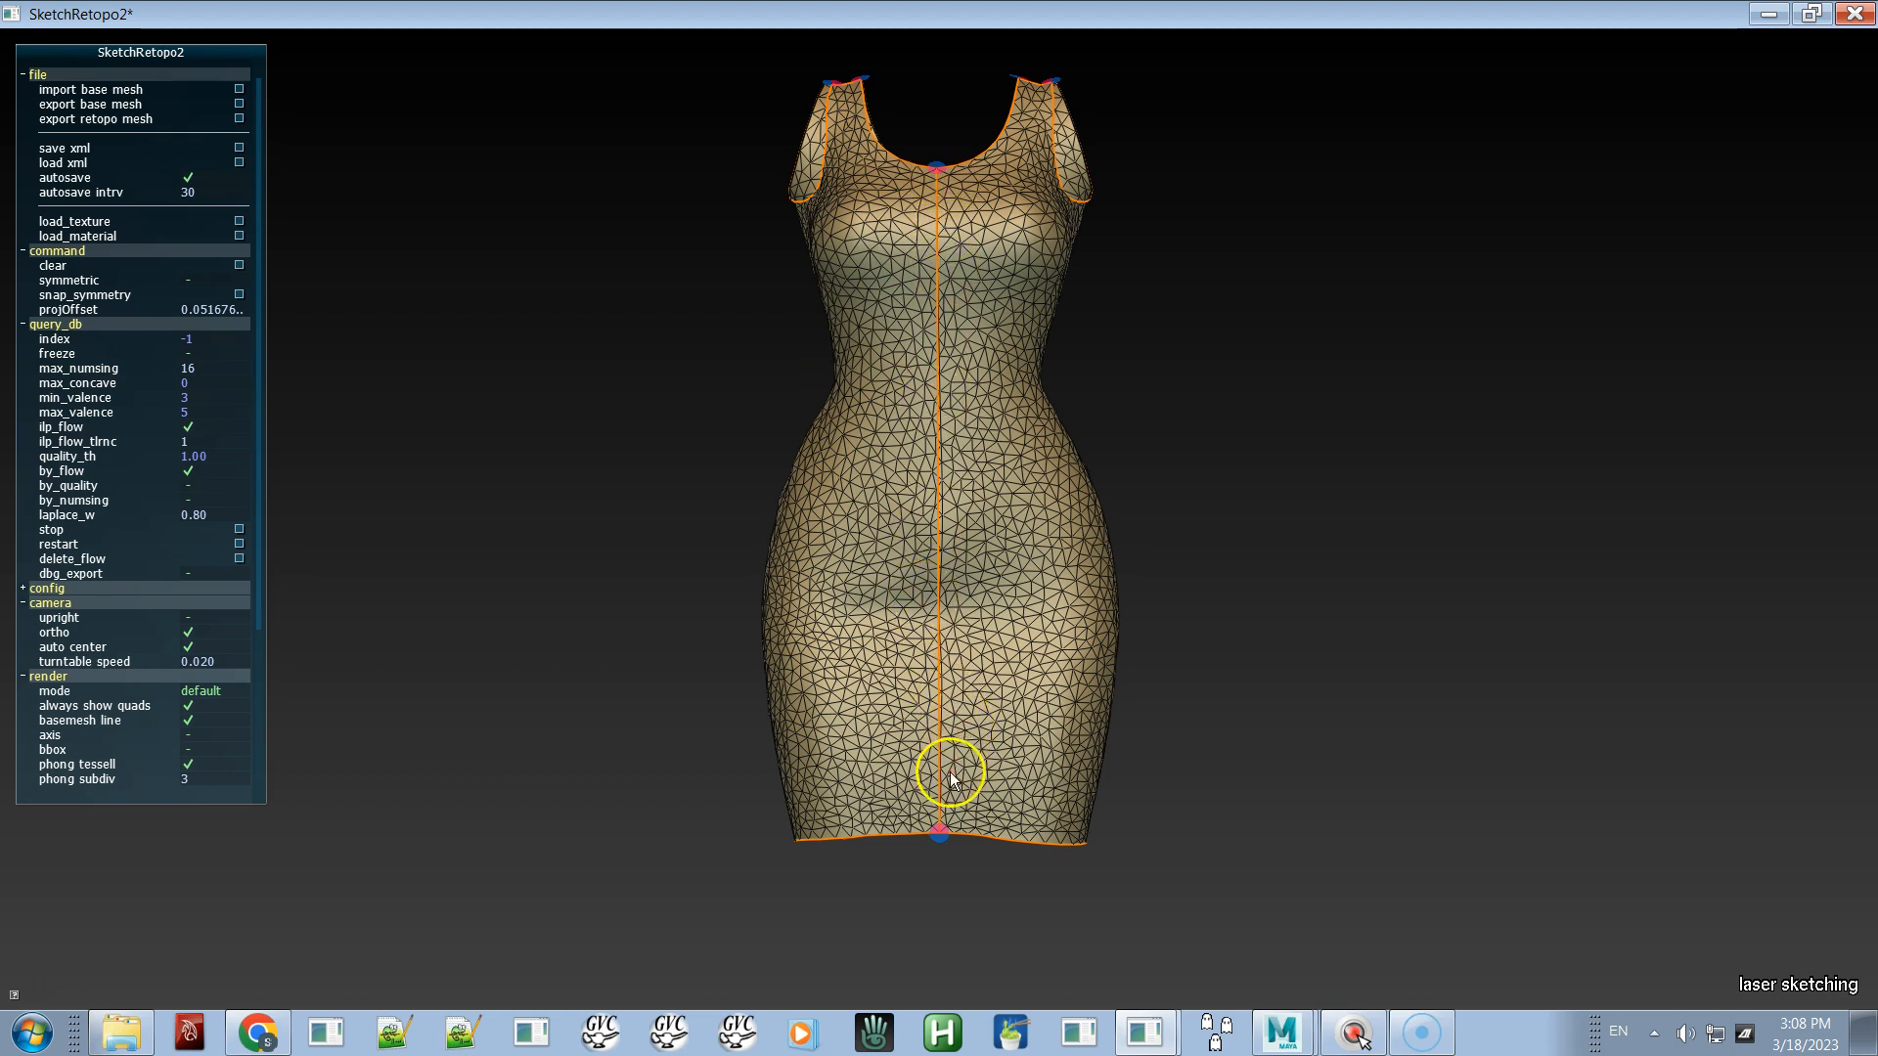
left_click_drag(1047, 620, 742, 640, "alt")
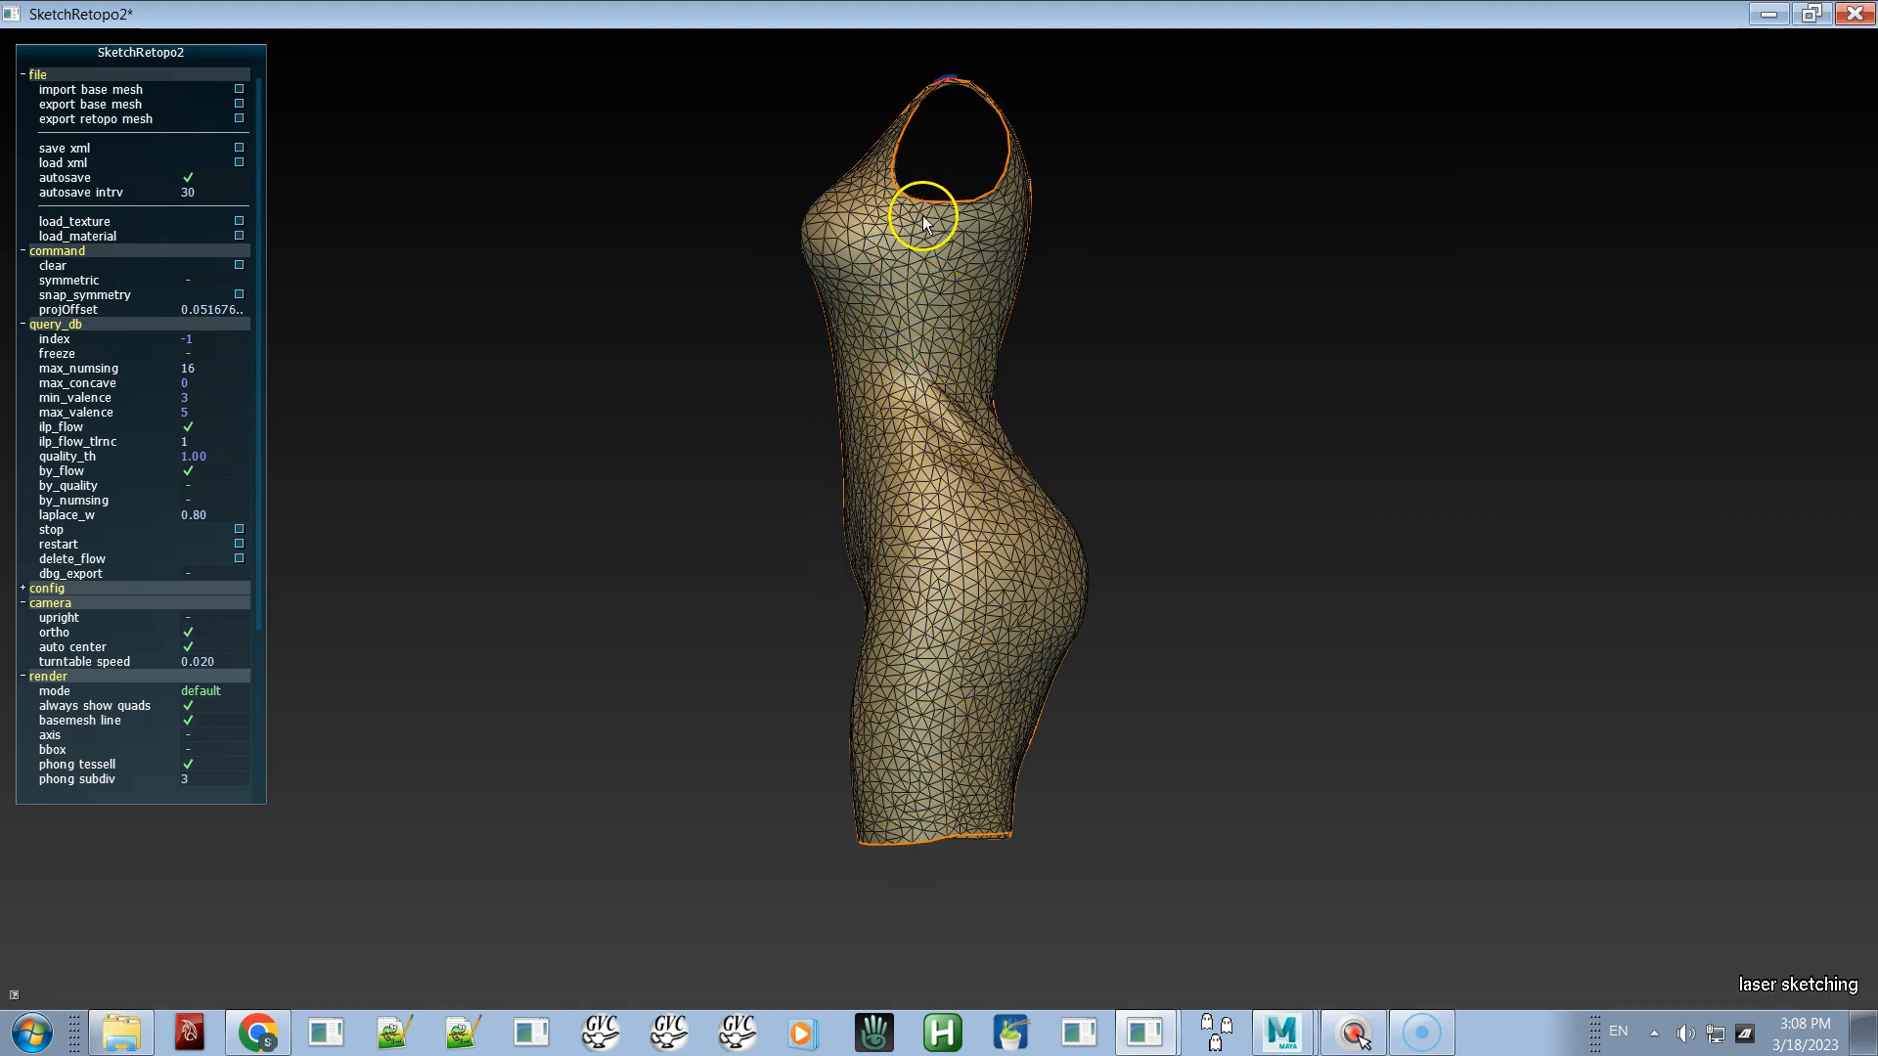
mouse_move(930, 325)
left_mouse_down()
mouse_move(959, 662)
mouse_move(947, 828)
mouse_move(1056, 734)
mouse_move(1242, 890)
left_mouse_up()
- Switch to curve deformation and bend the side line toward the back at the hip and toward the front at the thigh and waist
key("d")
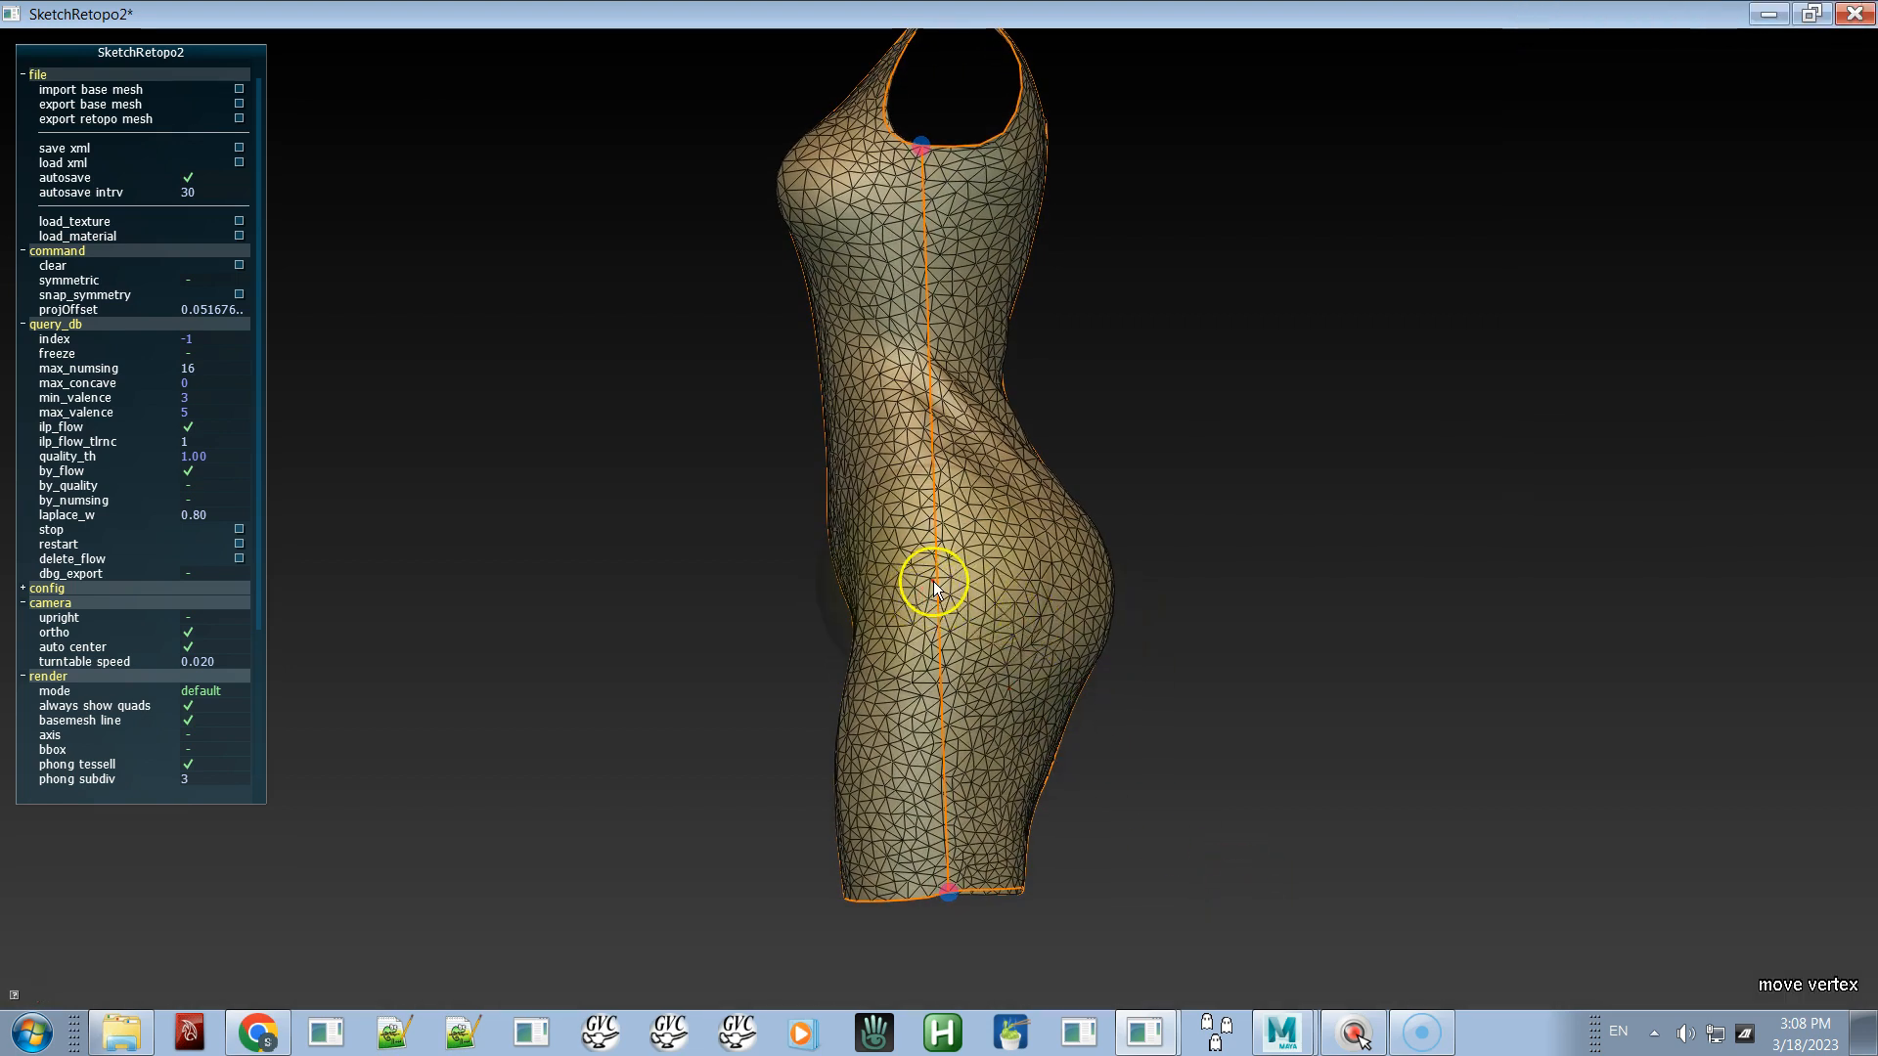
mouse_move(933, 581)
left_mouse_down()
mouse_move(952, 581)
mouse_move(933, 589)
left_mouse_up()
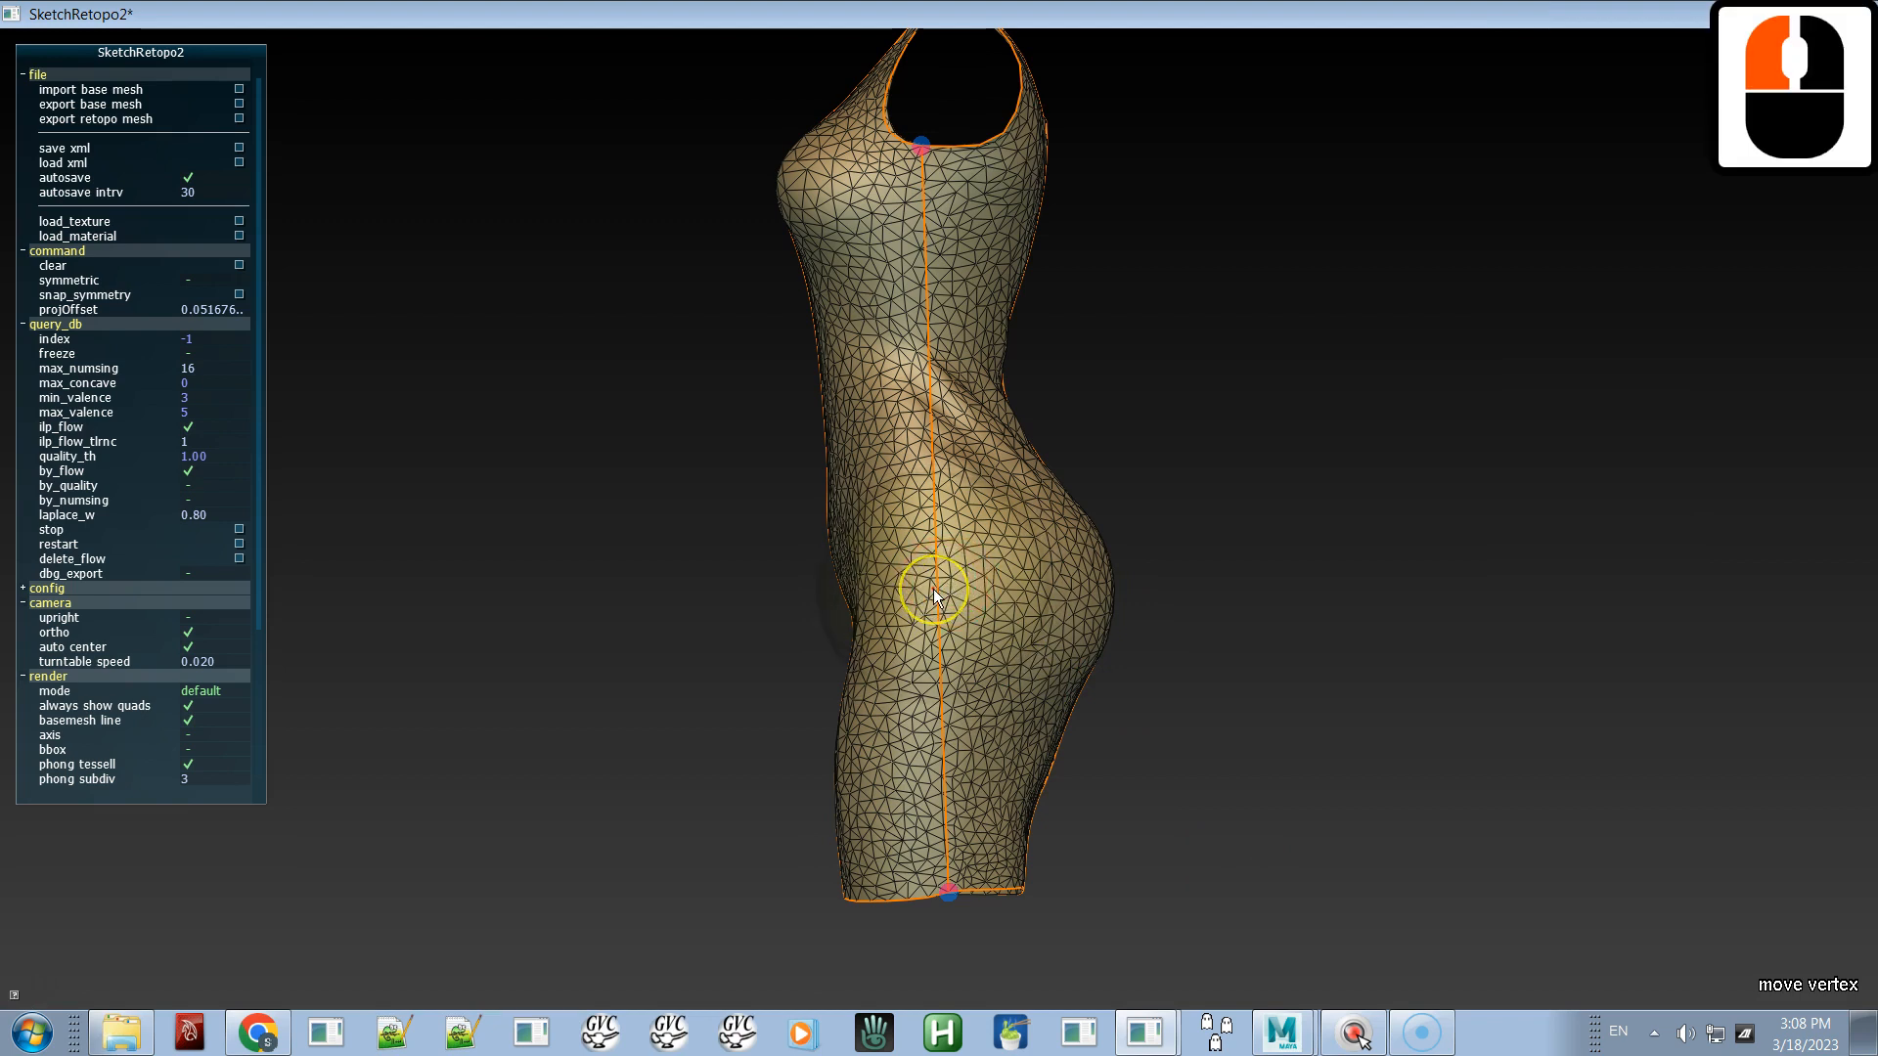
key("e")
key("w")
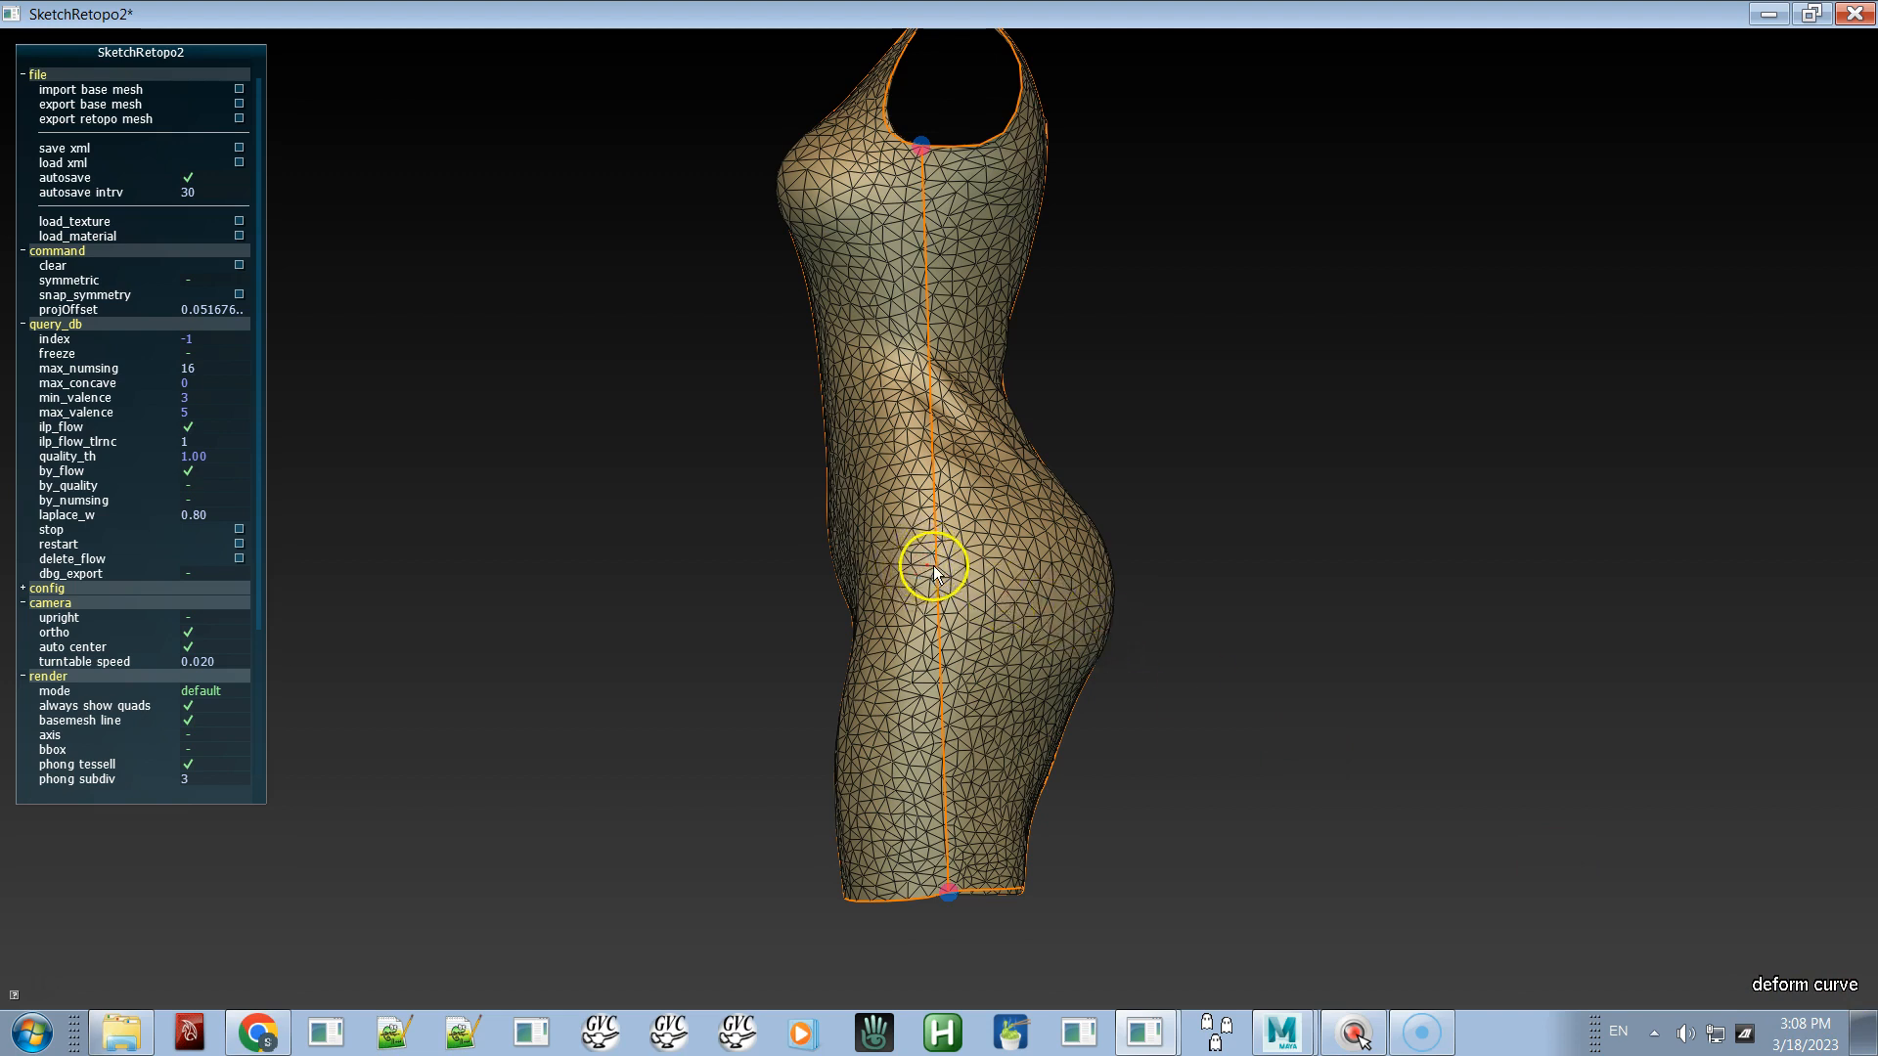
left_click_drag(964, 562, 977, 562)
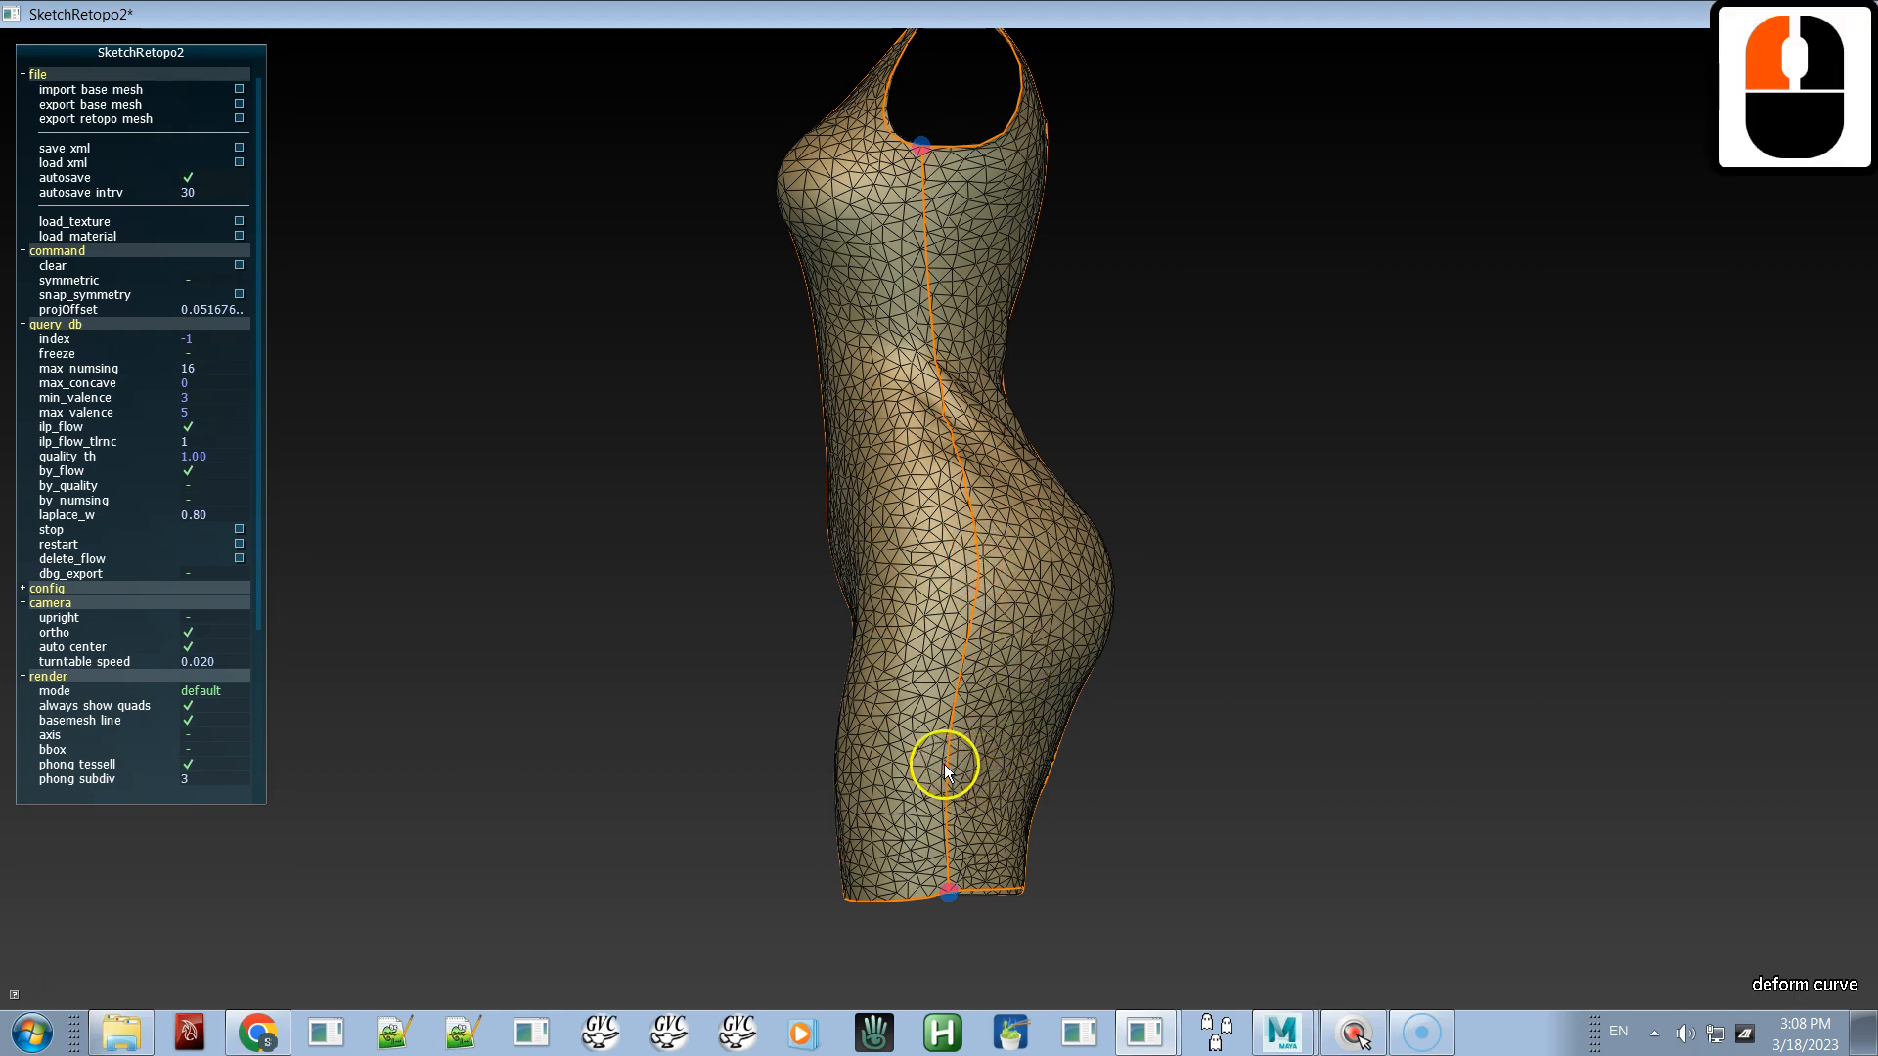
left_click_drag(949, 764, 917, 765)
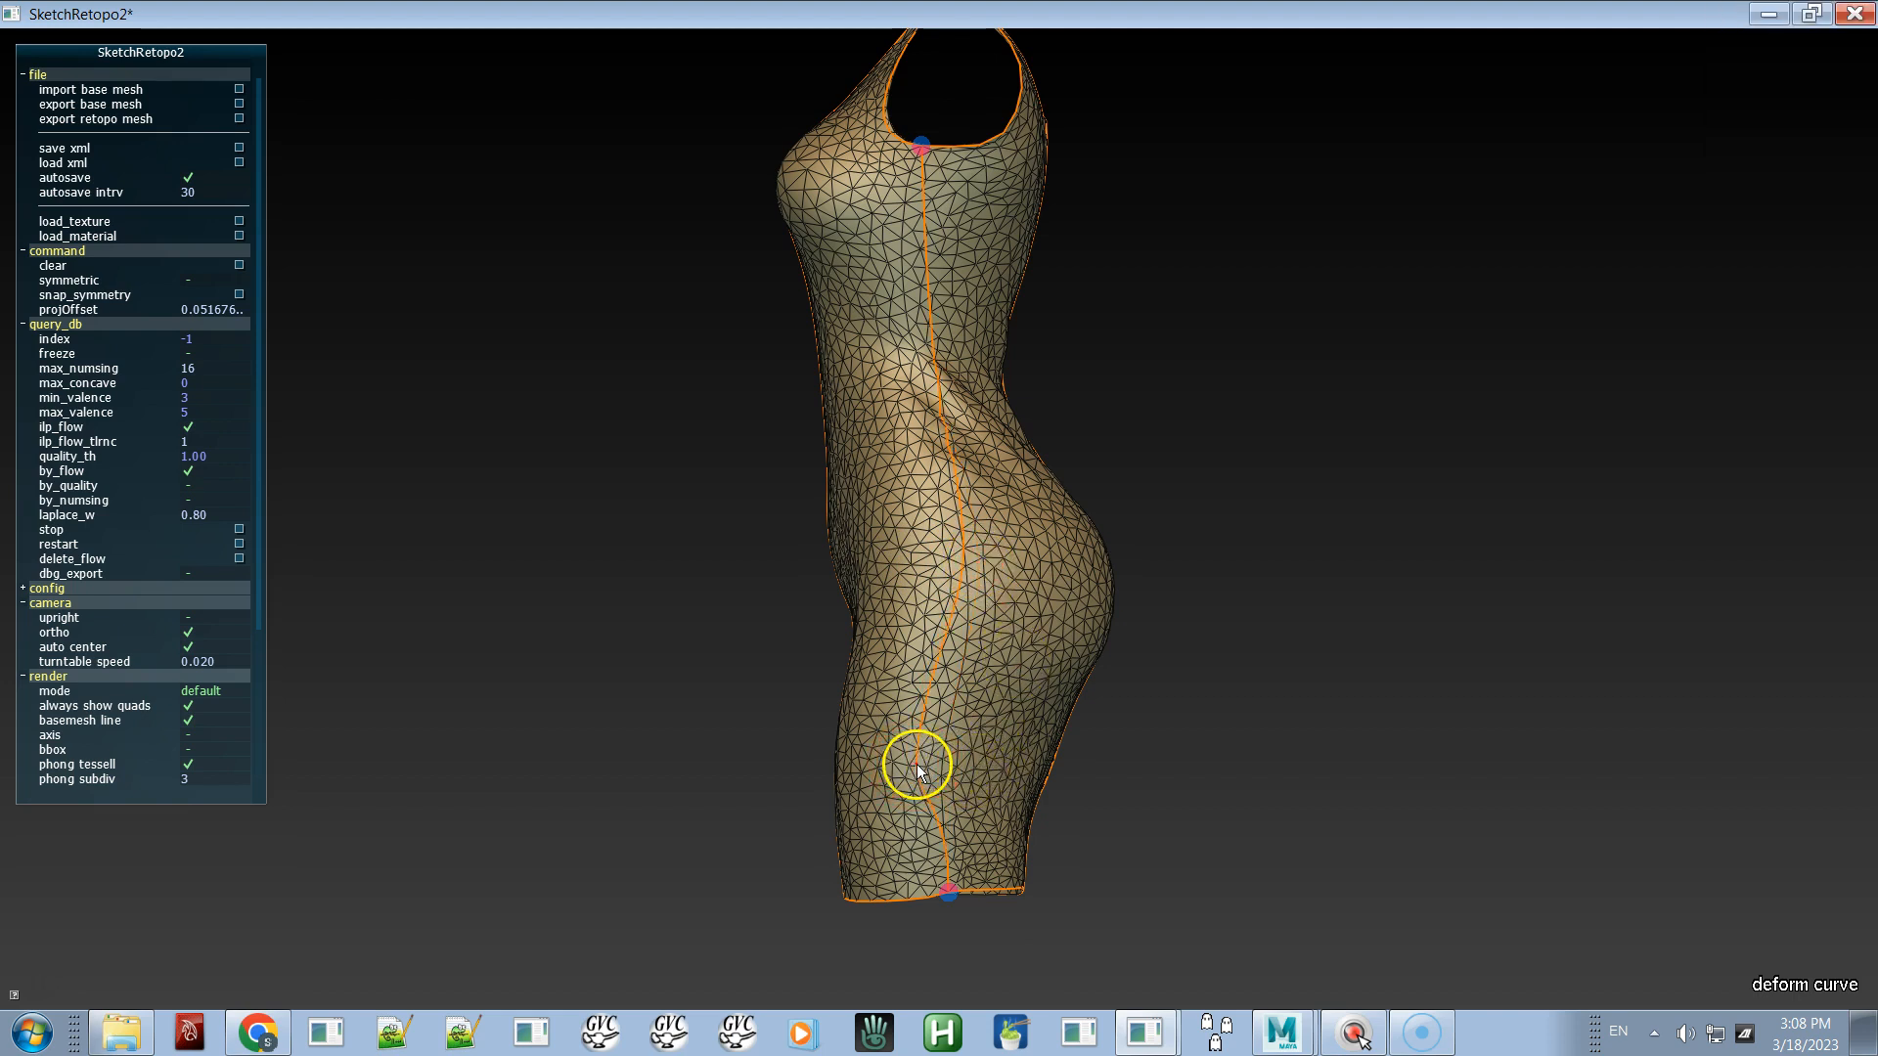
left_click_drag(965, 583, 978, 578)
left_click_drag(925, 273, 889, 255)
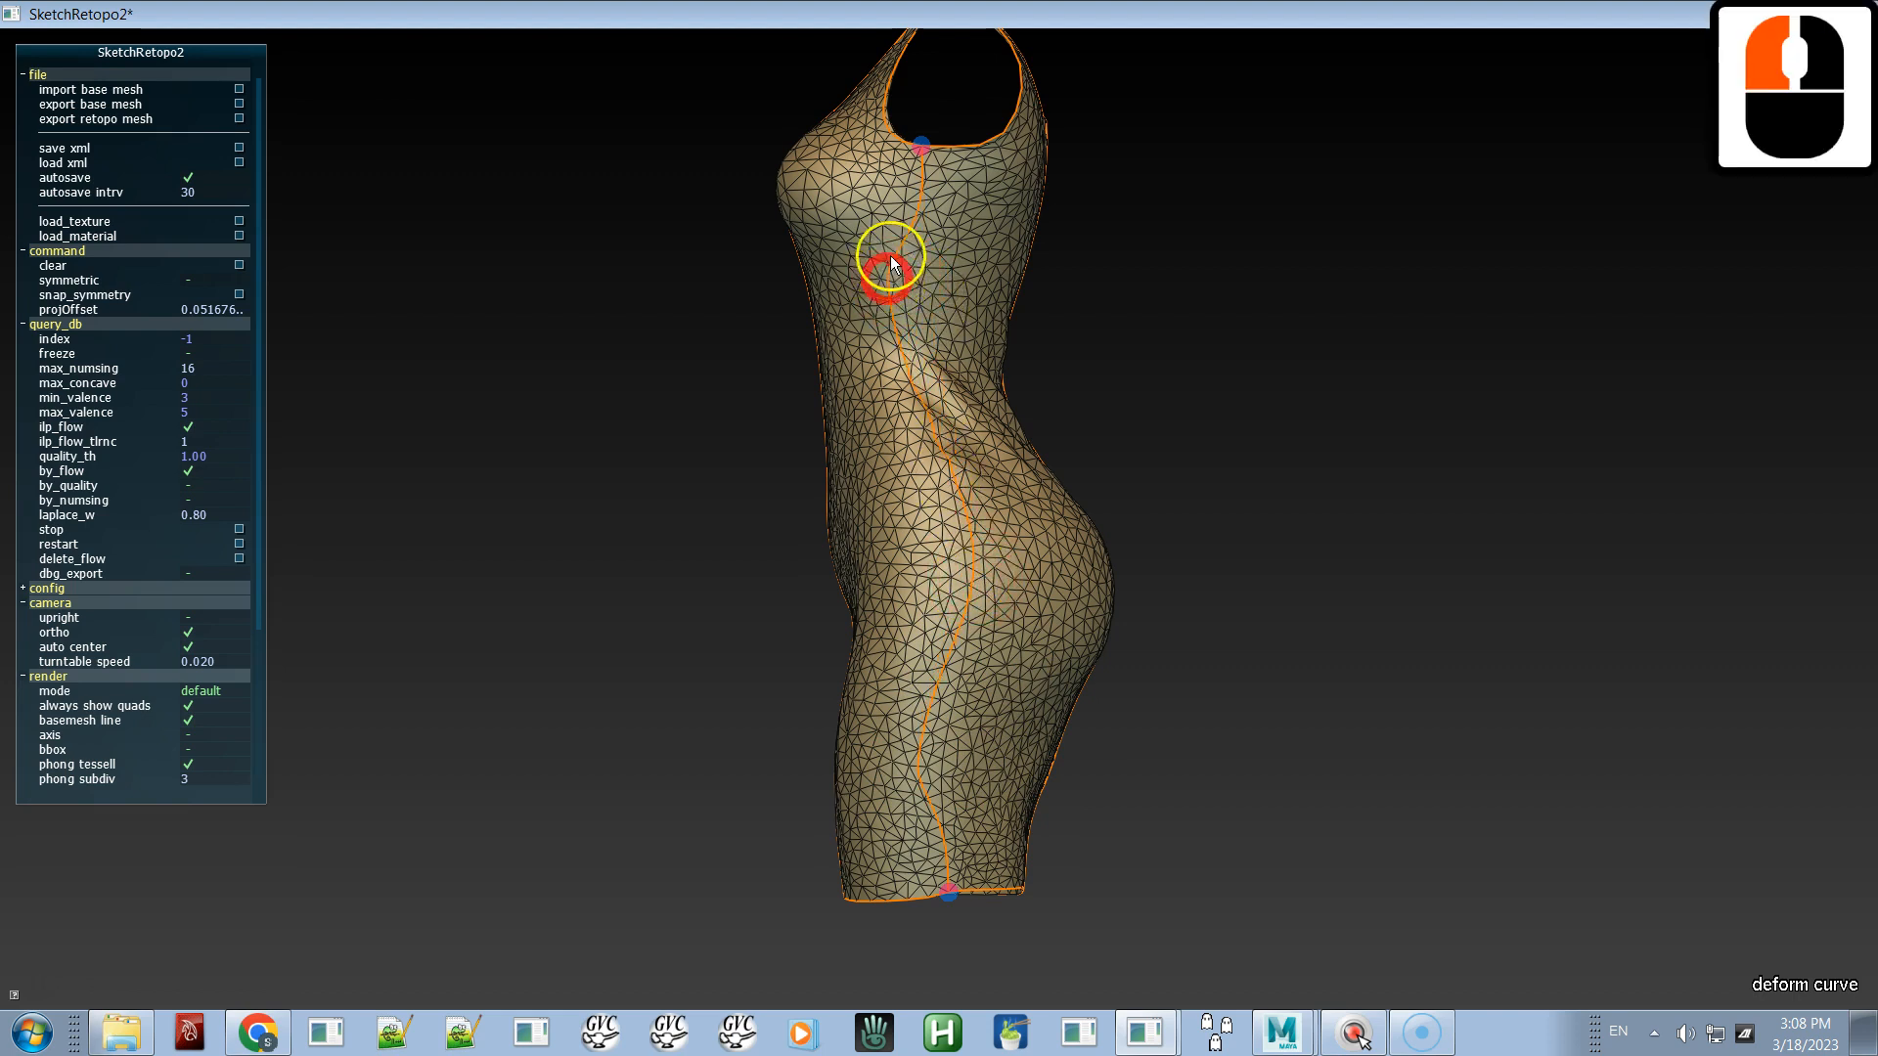
- Undo the accidental shift of the armhole corner, pull the side curve forward below the armhole and smooth it along its length
left_click(910, 185)
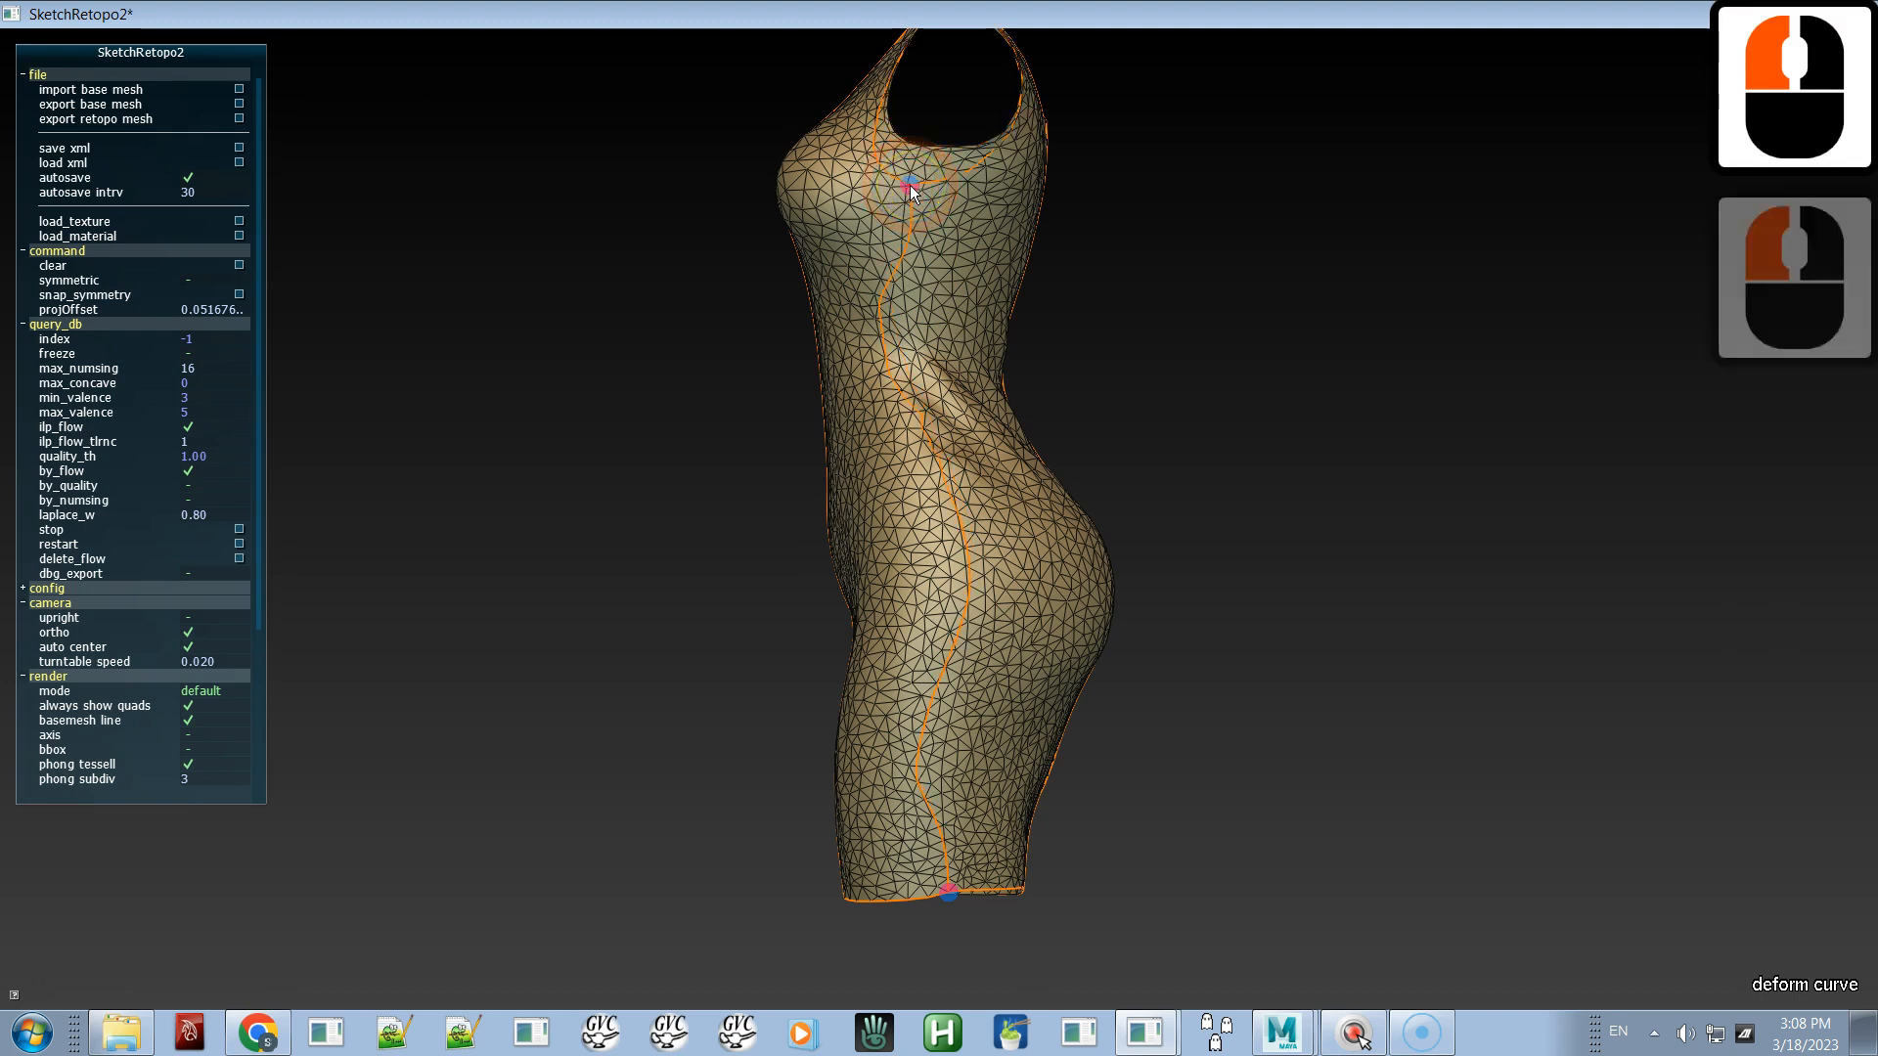
key("ctrl+z")
left_click_drag(918, 204, 900, 204)
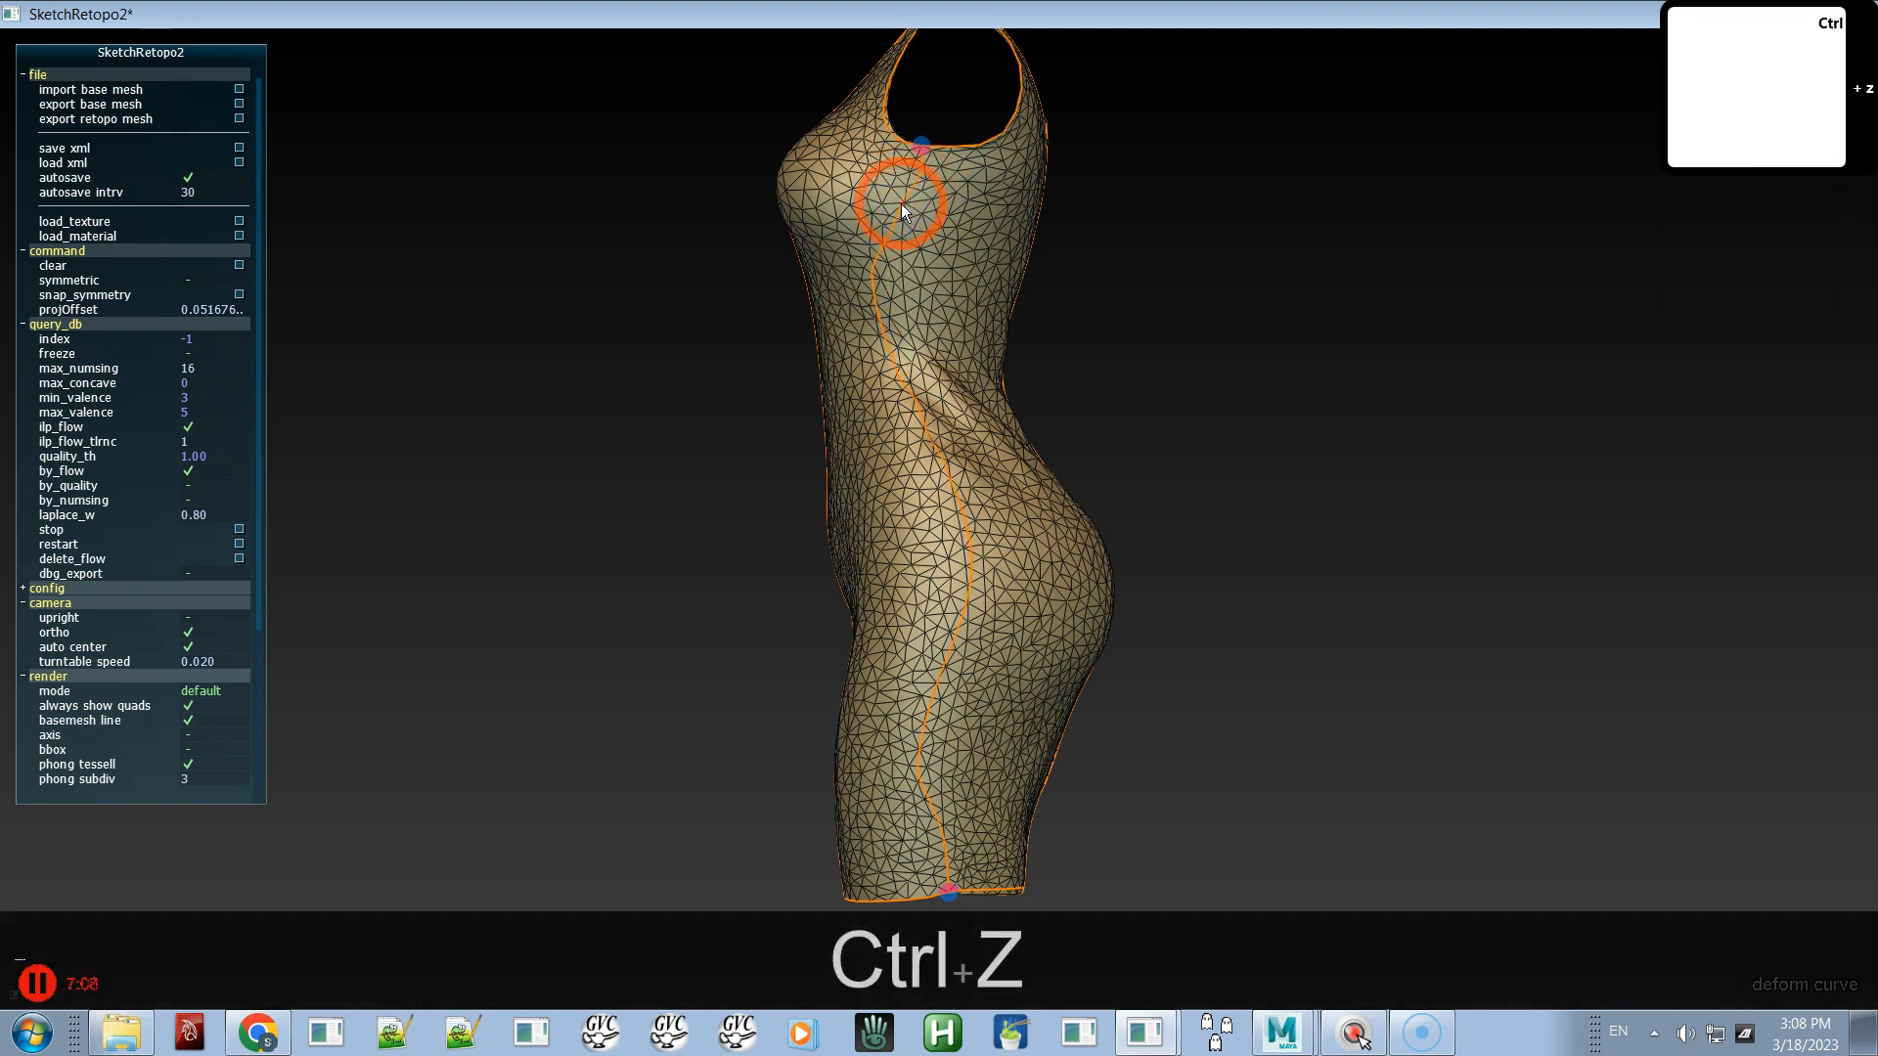
key("shift")
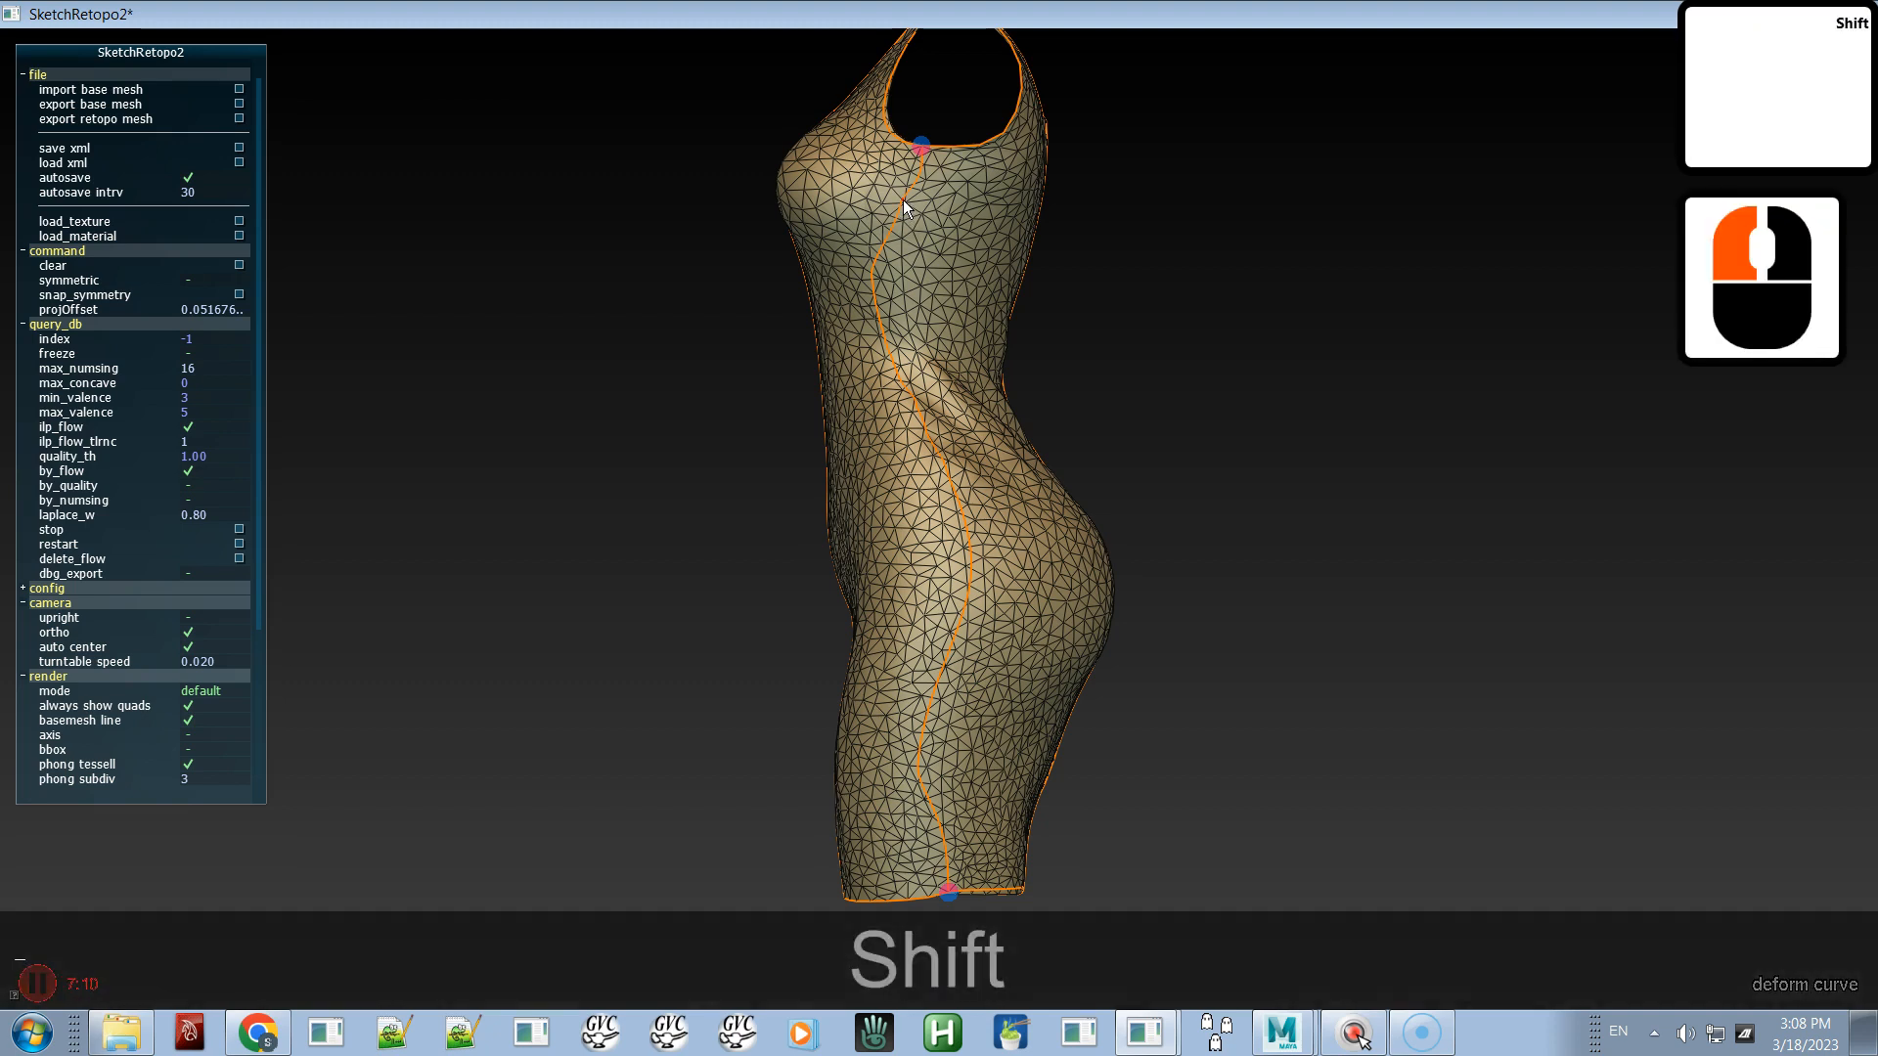
mouse_move(894, 217)
left_mouse_down("shift")
mouse_move(888, 255)
mouse_move(890, 231)
left_mouse_up("shift")
mouse_move(912, 366)
left_mouse_down("shift")
mouse_move(942, 572)
mouse_move(912, 337)
mouse_move(927, 453)
left_mouse_up("shift")
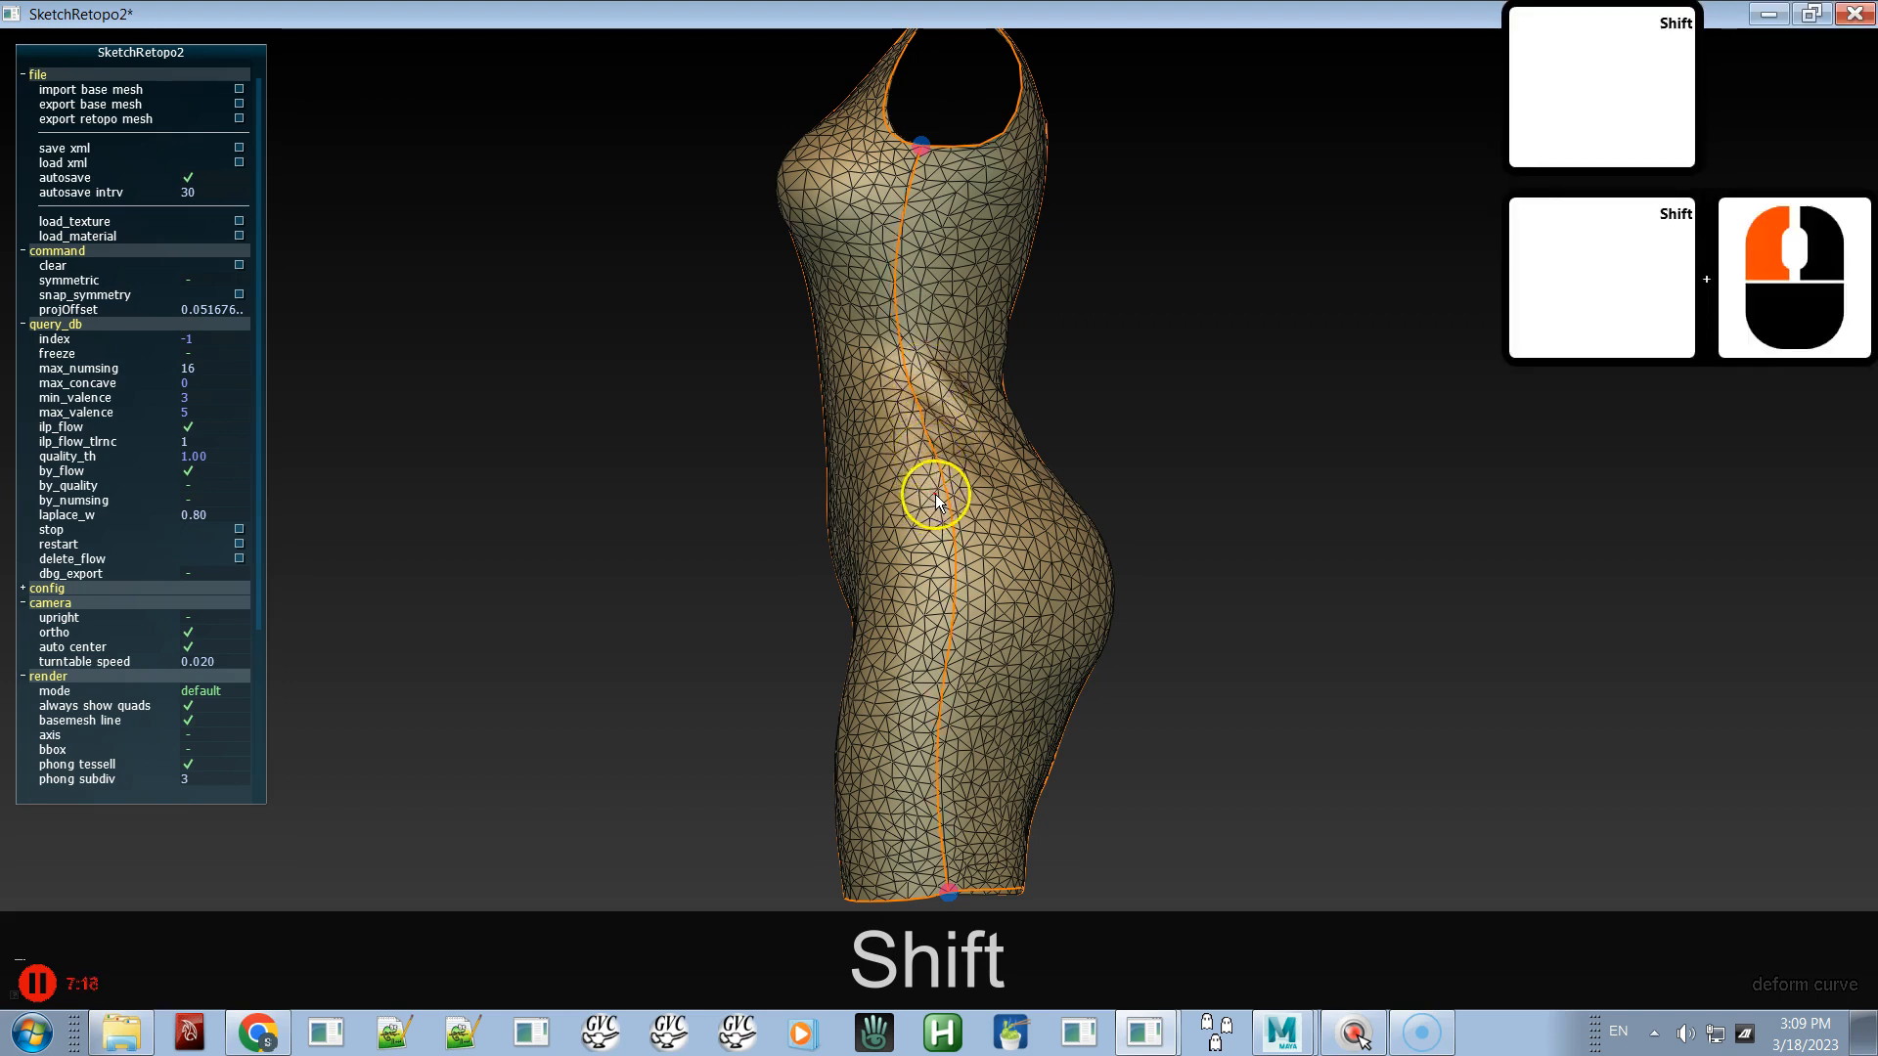
- Fine-tune the side curve by bowing it toward the back at the hip and adjusting it at the thigh and waist
left_click_drag(950, 522, 967, 522)
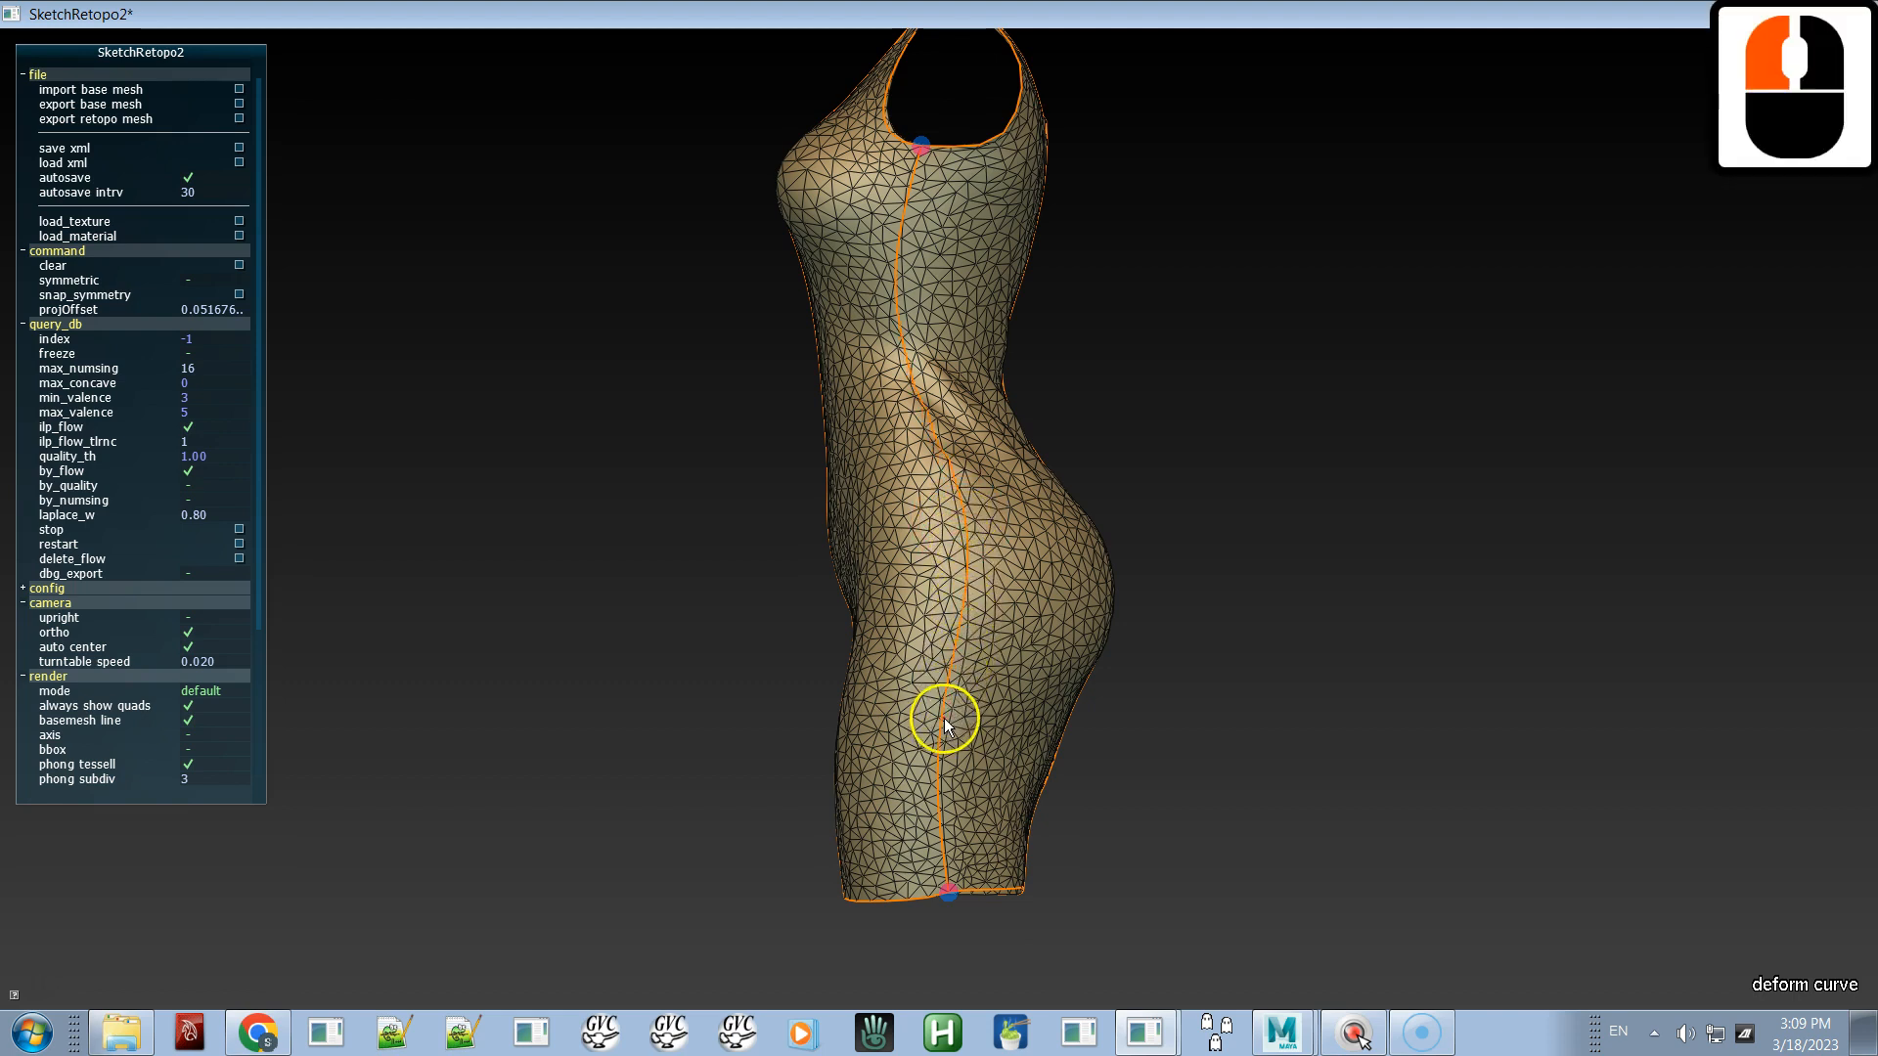
left_click_drag(946, 719, 949, 723)
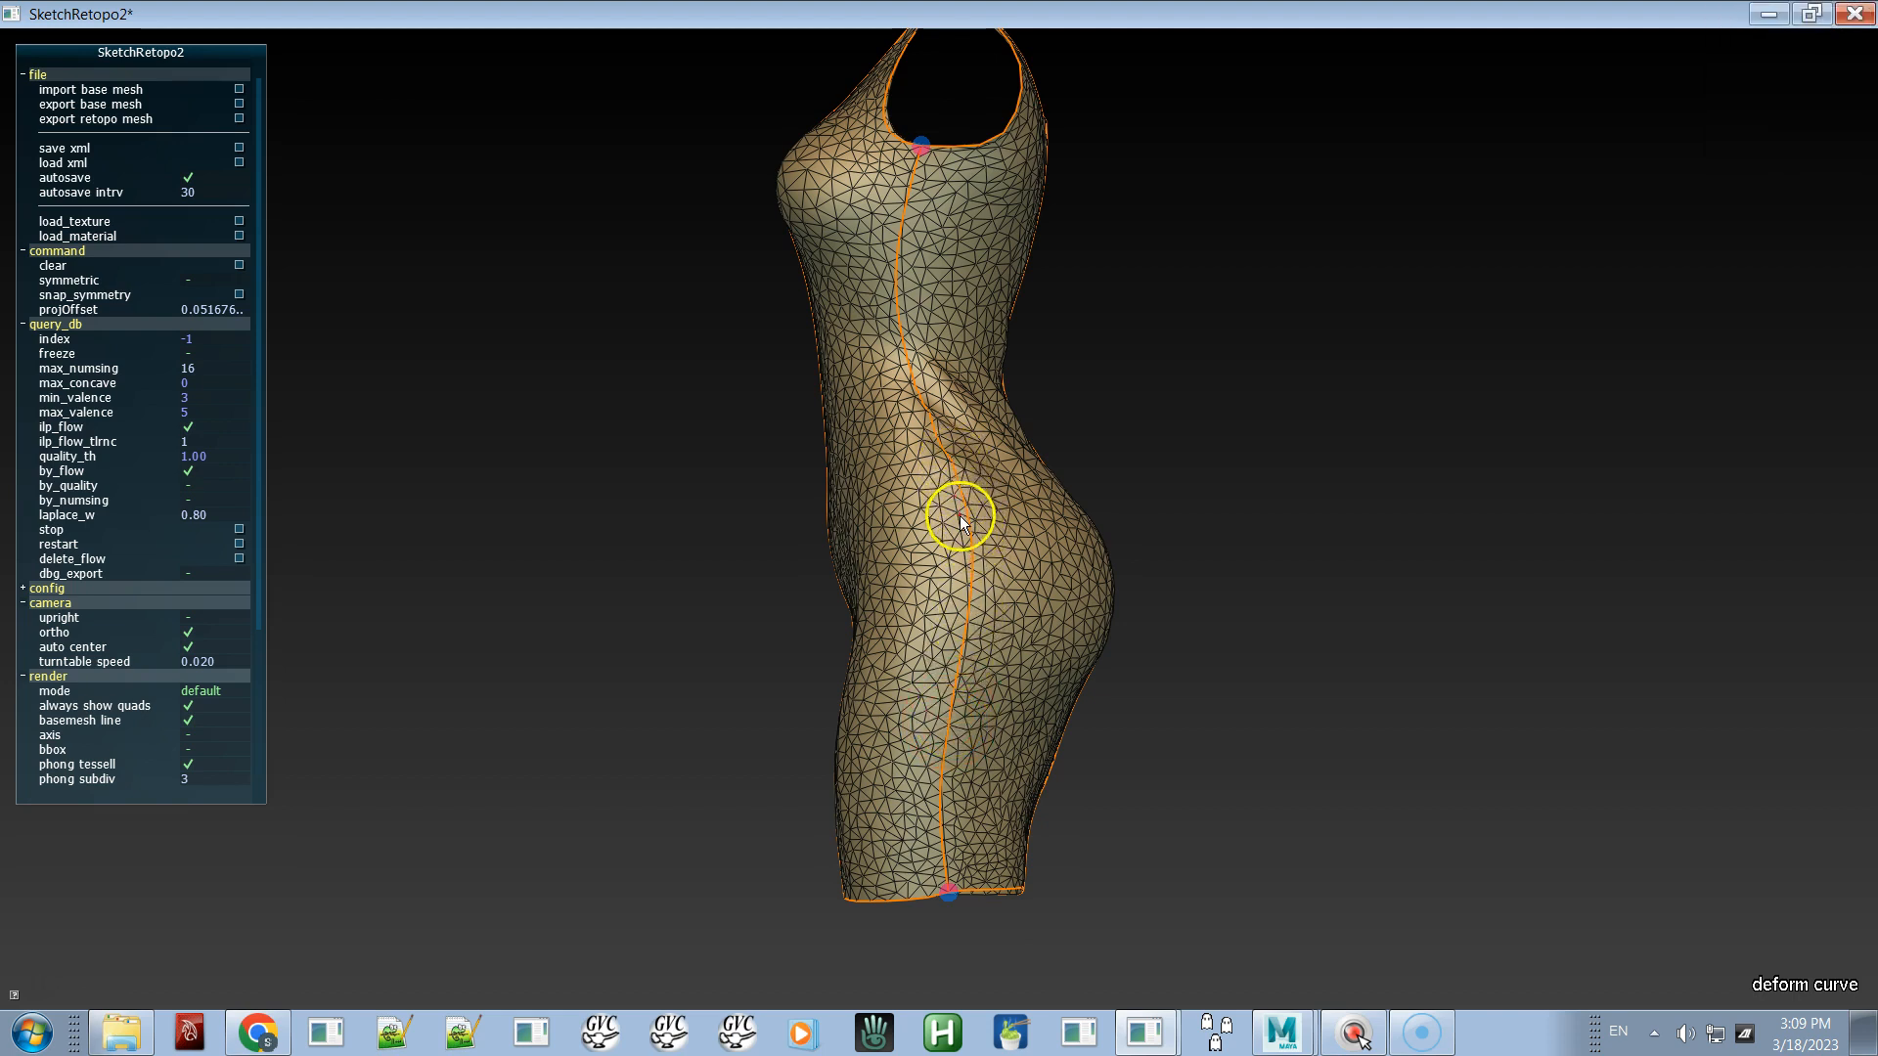
left_click_drag(958, 519, 960, 516)
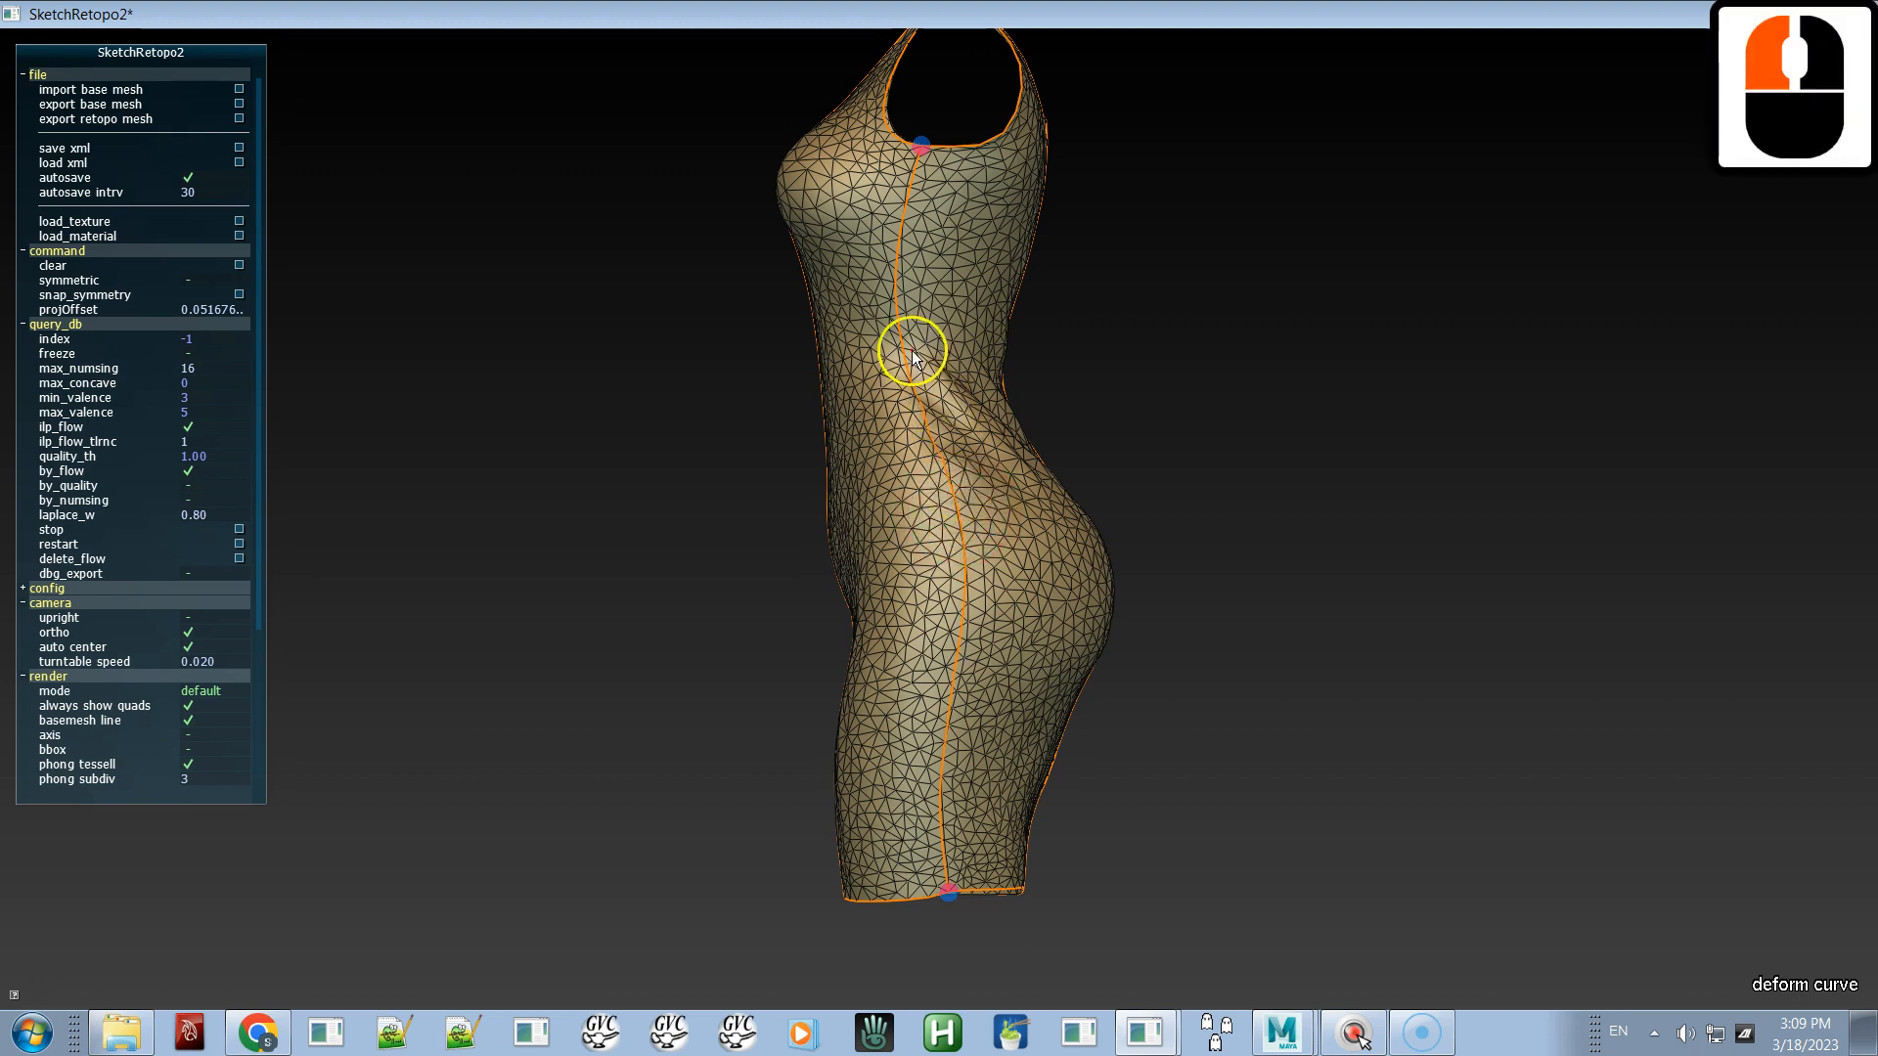
left_click_drag(902, 307, 905, 307)
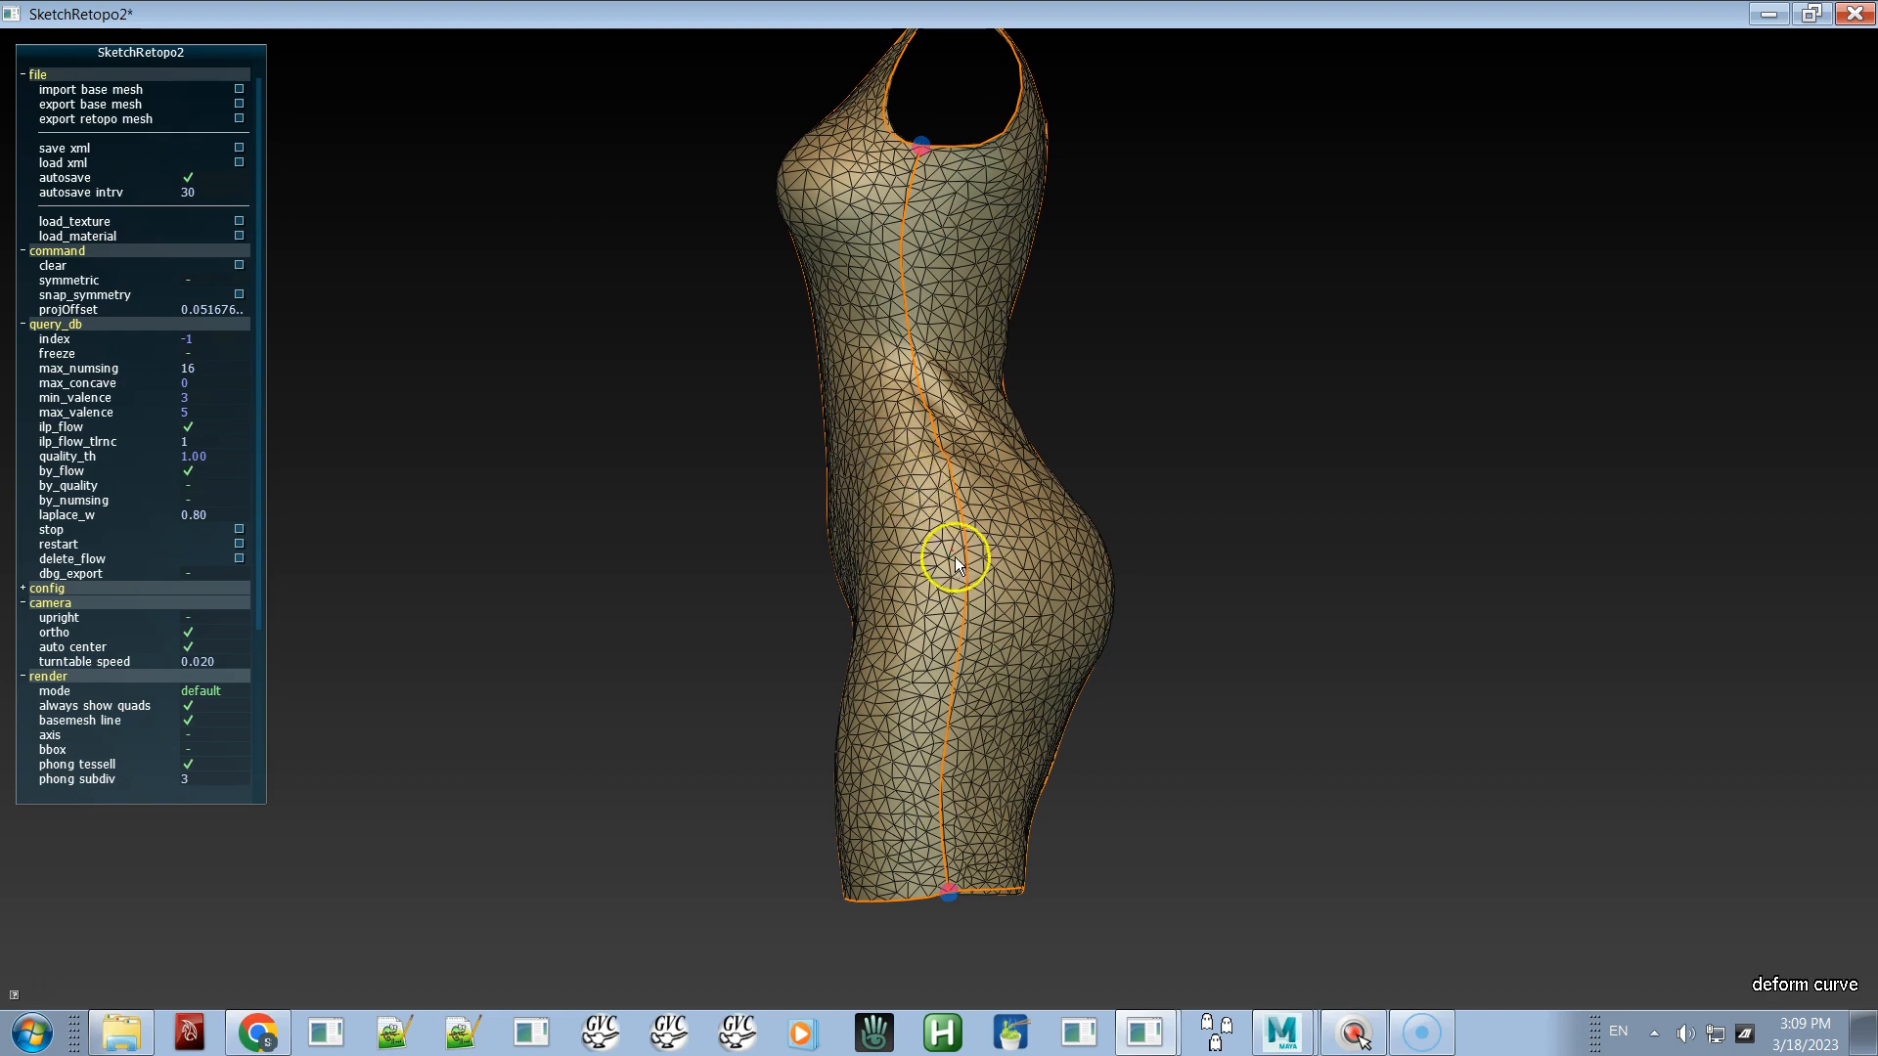
- Switch to basic sketching and sketch a curve down the opposite side of the dress from the armhole corner toward the hem
left_click_drag(894, 489, 1596, 500, "alt")
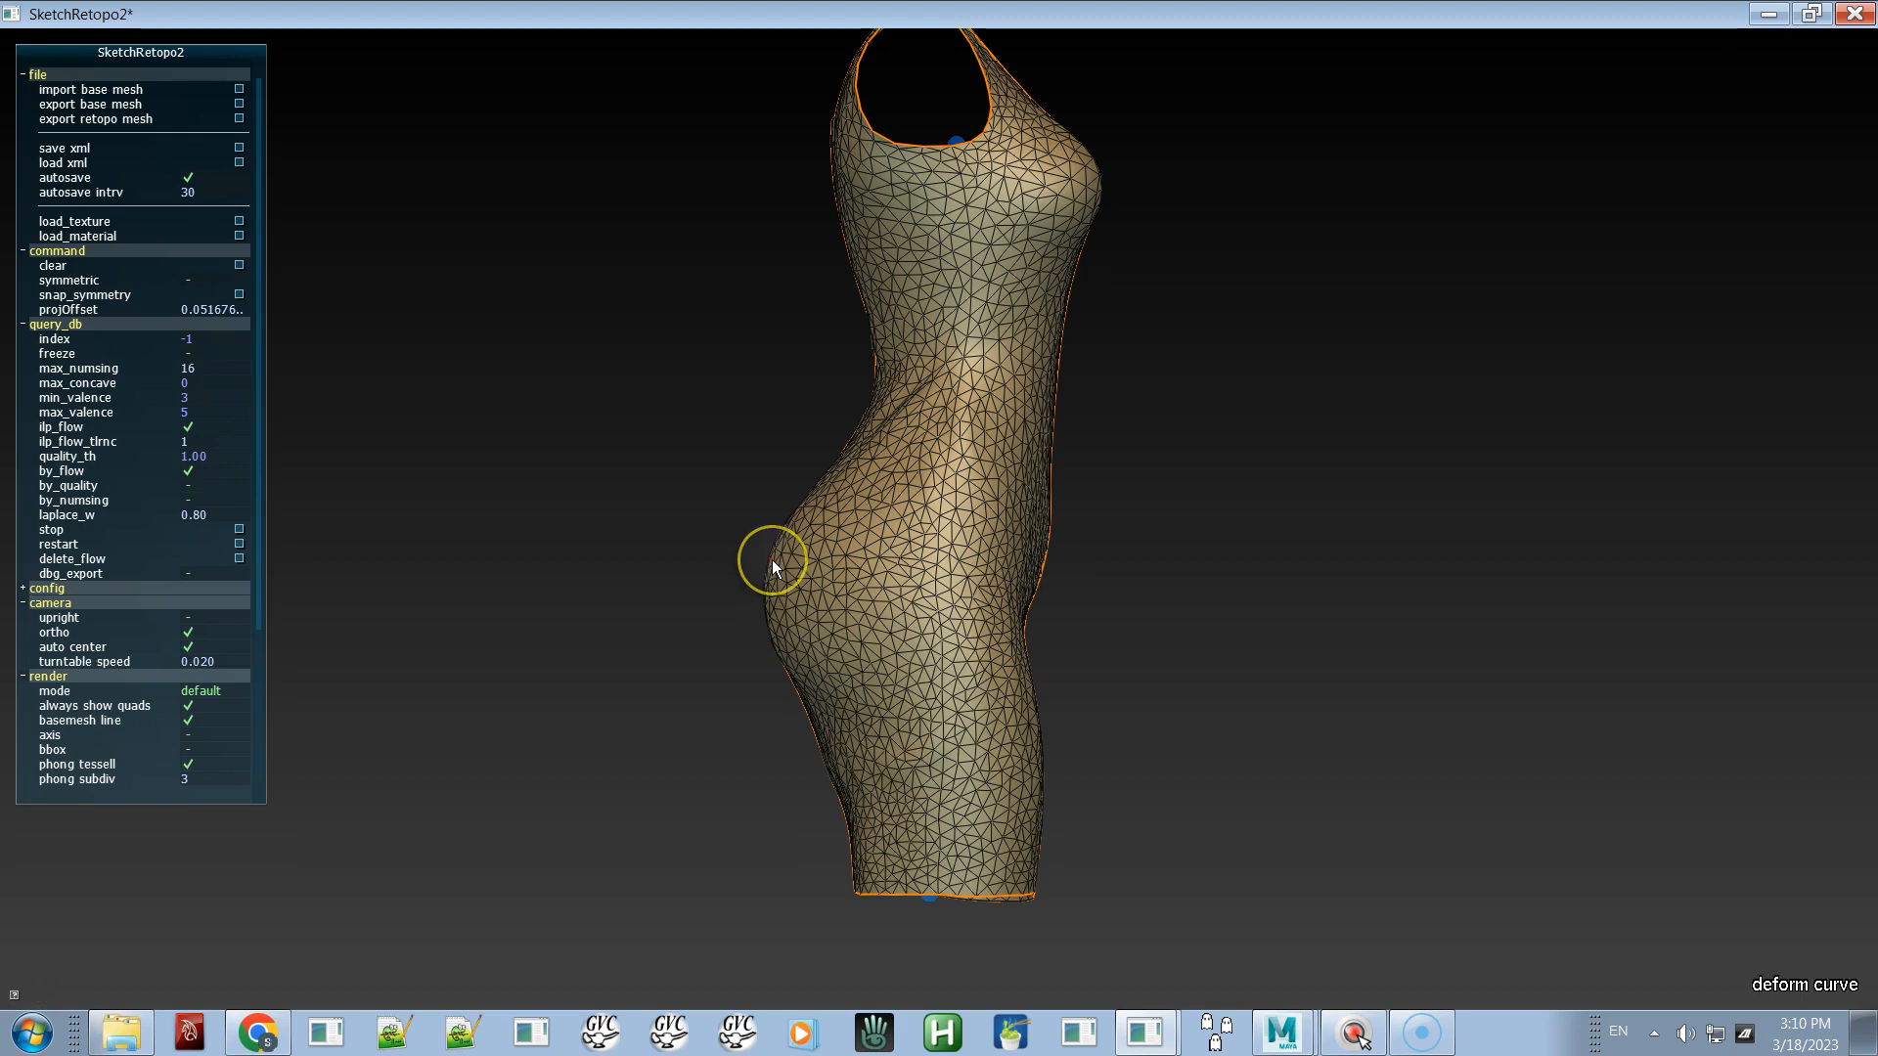
key("q")
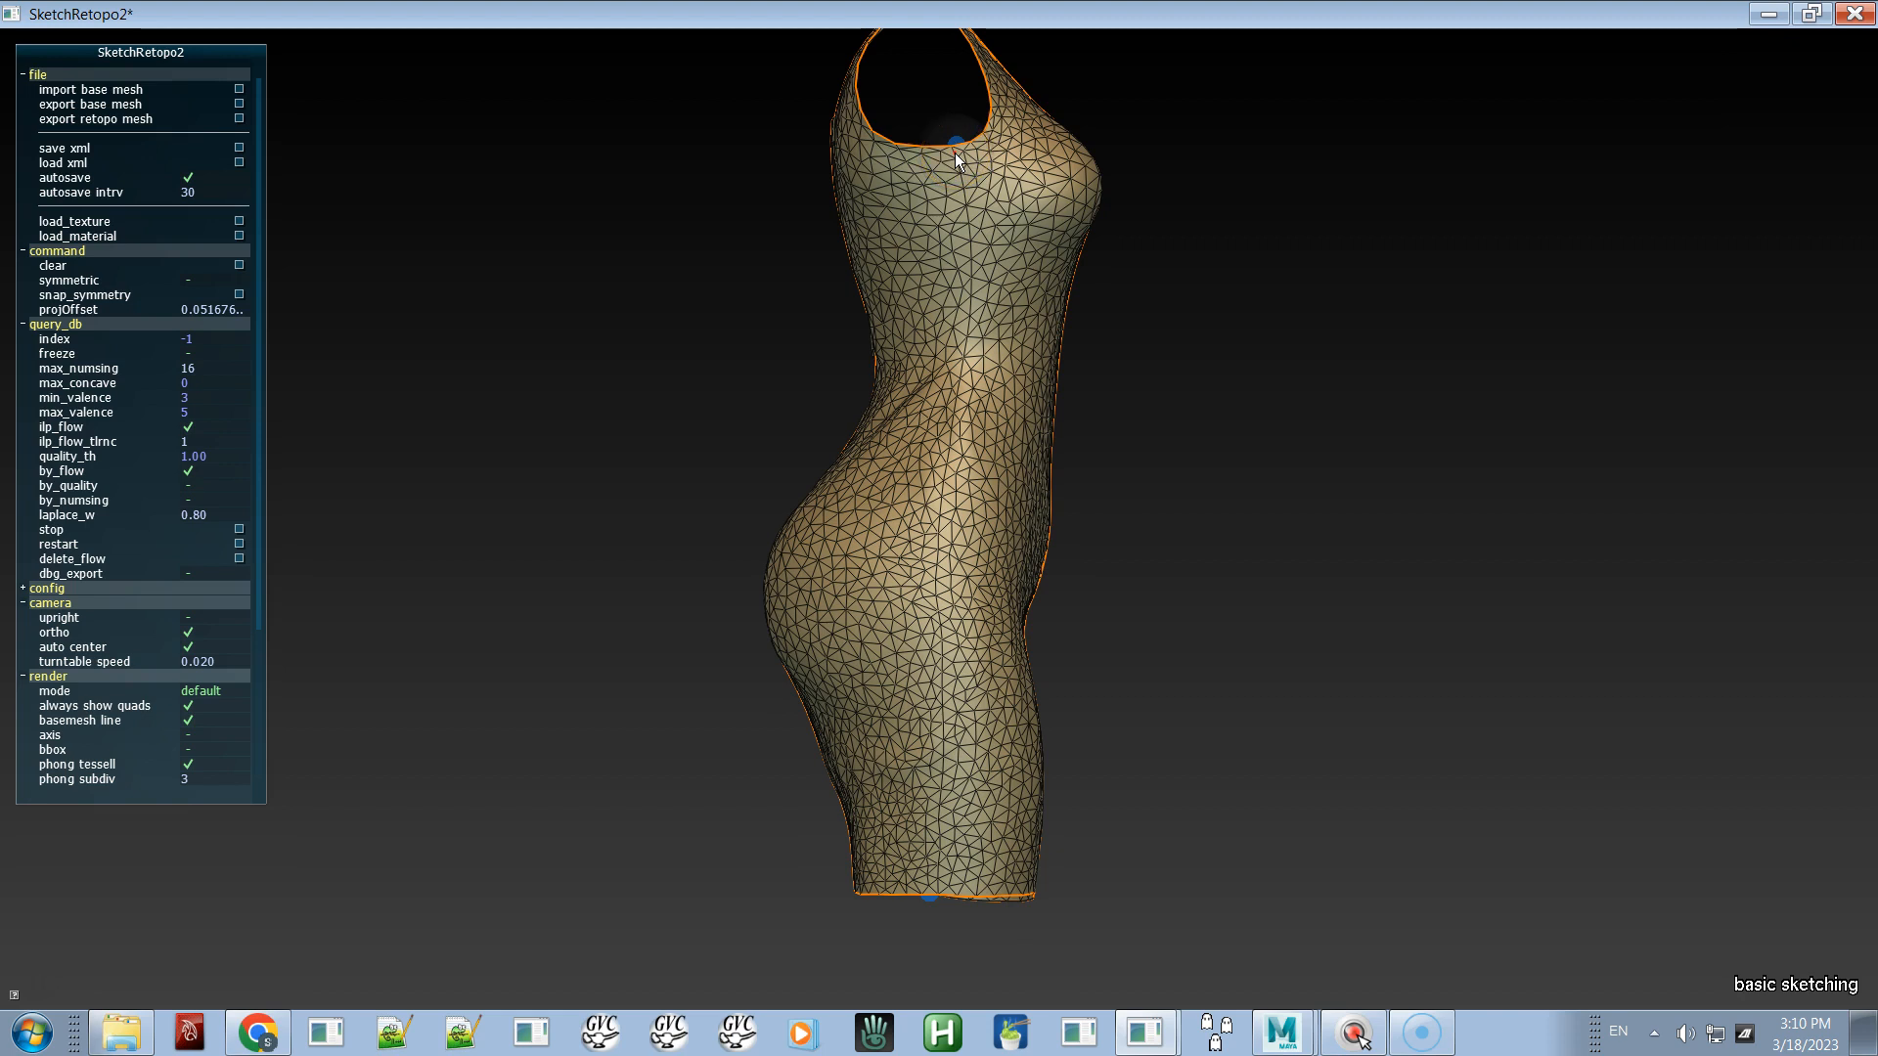
left_click_drag(960, 168, 963, 195)
left_click_drag(943, 765, 947, 805)
left_click(939, 882)
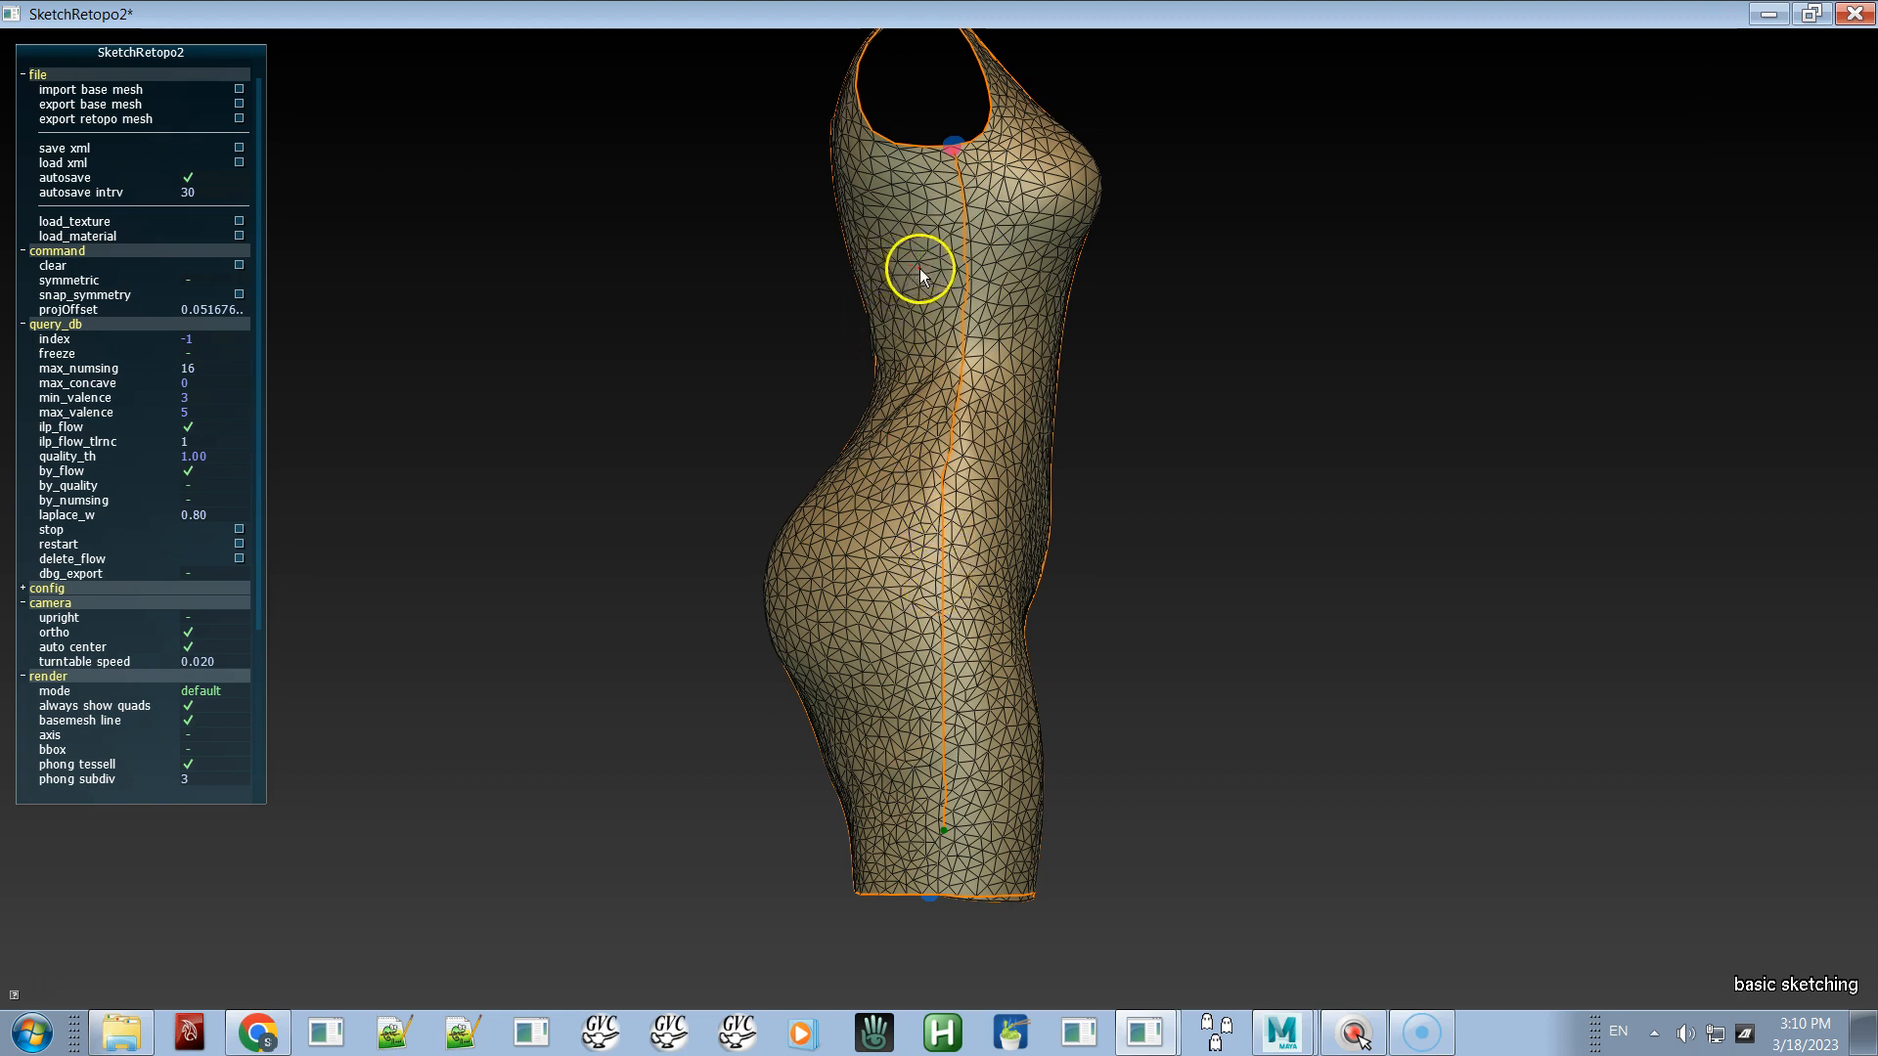
- Switch to curve deformation and bend the second side curve forward above the waist, back at the hip, and adjust its loose lower end
key("w")
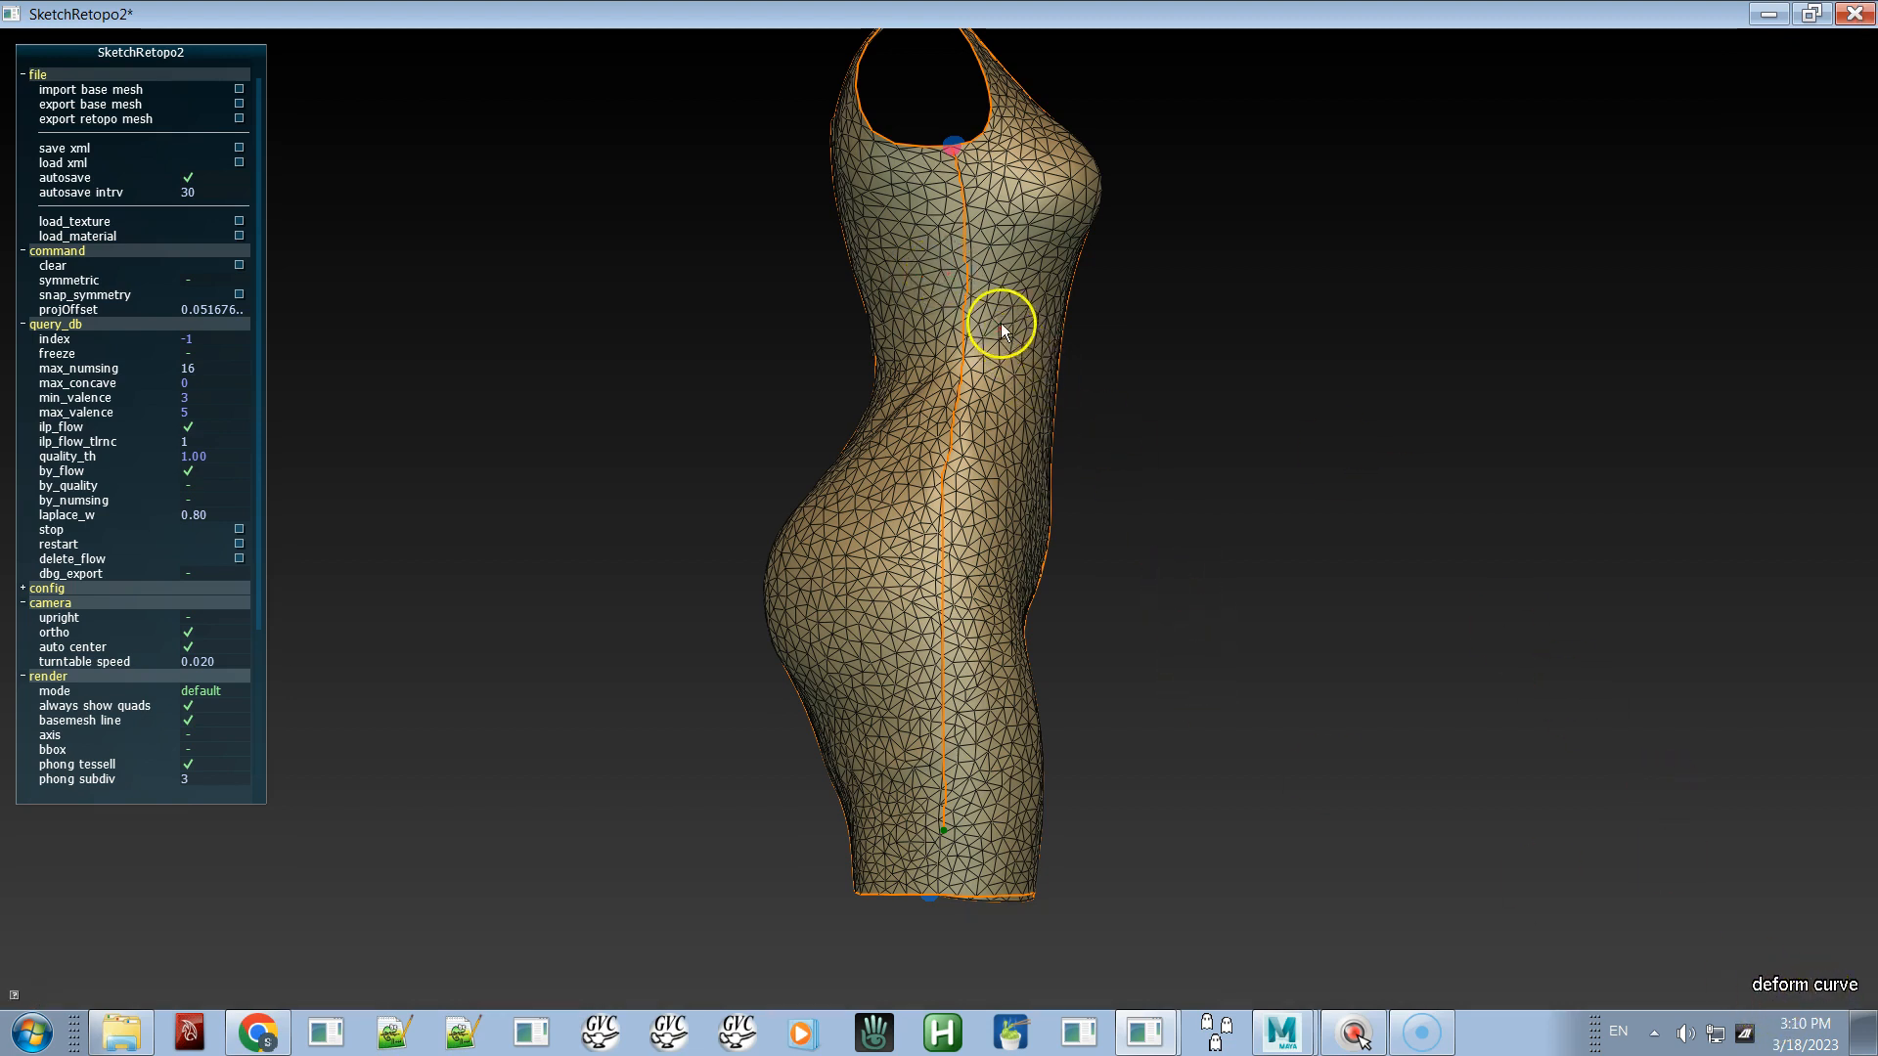
mouse_move(968, 287)
left_mouse_down()
mouse_move(975, 607)
mouse_move(930, 539)
mouse_move(930, 561)
mouse_move(930, 516)
mouse_move(930, 537)
left_mouse_up()
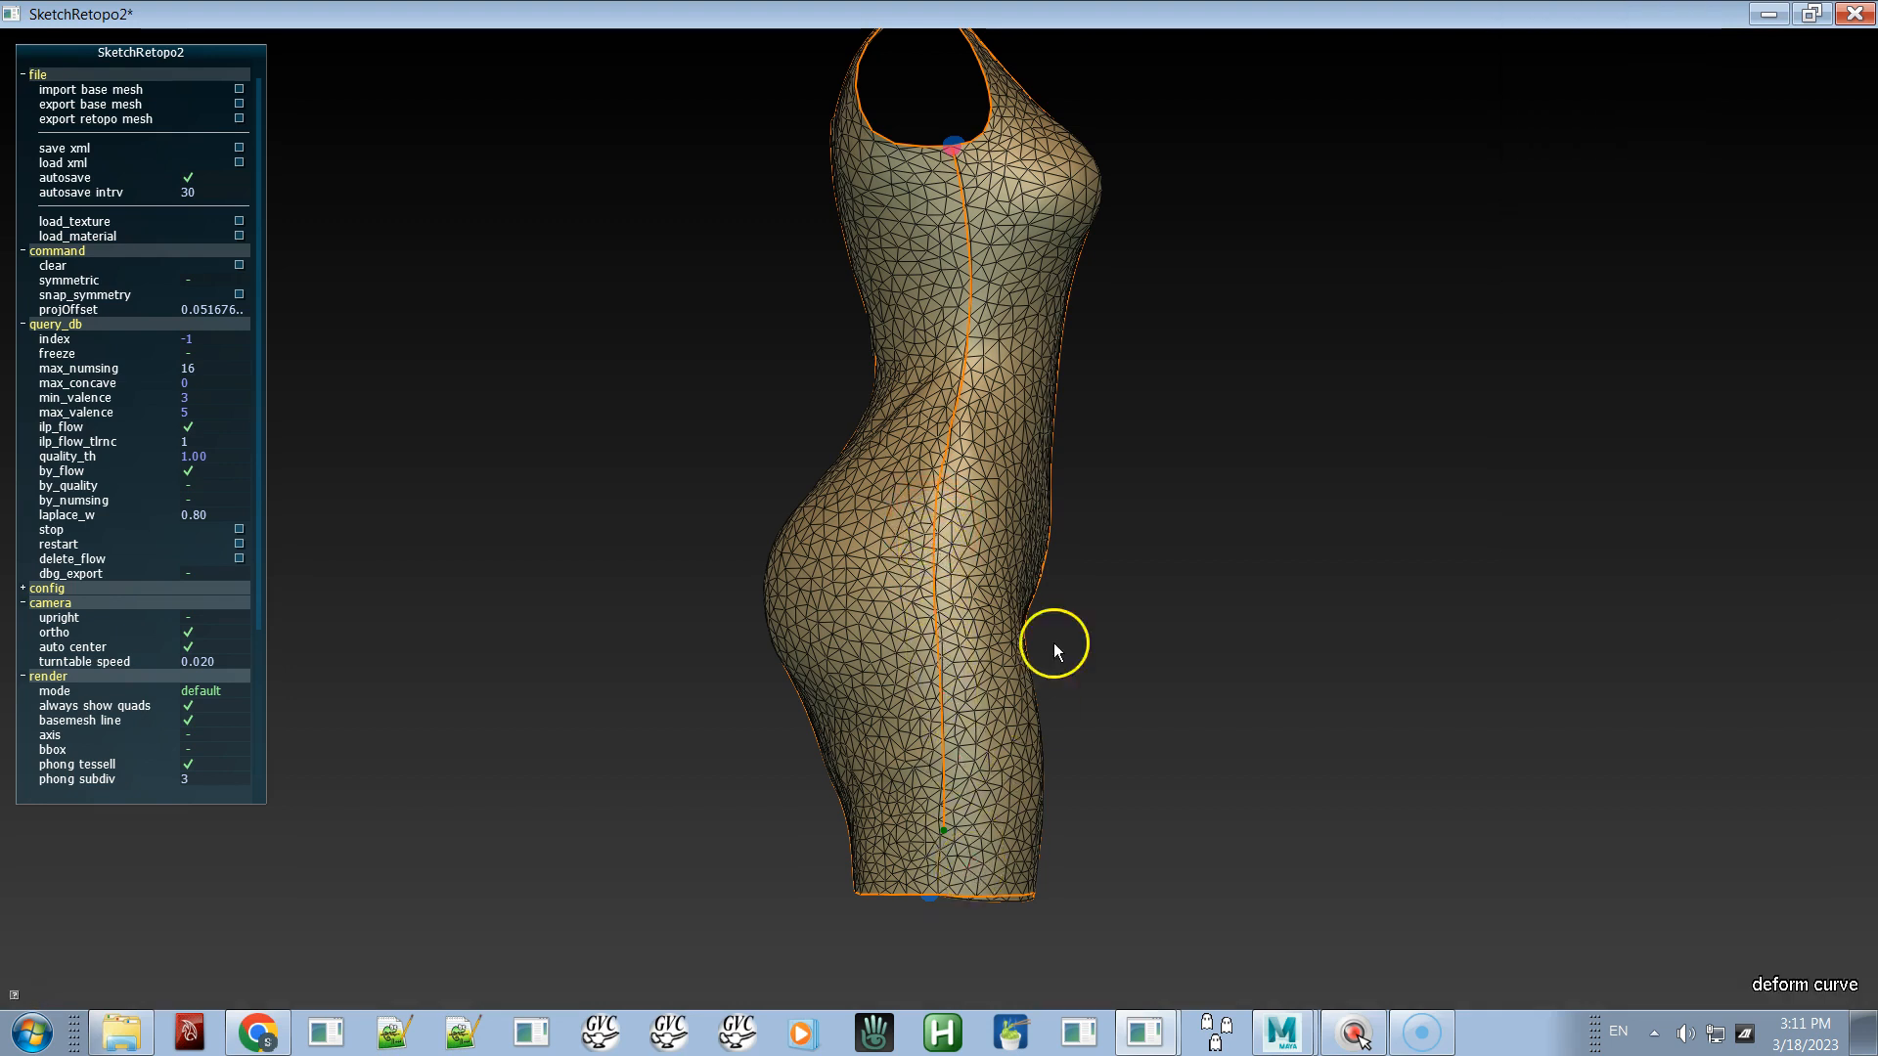
right_click_drag(1081, 544, 1246, 802, "alt")
middle_click_drag(1248, 782, 1261, 273, "alt")
right_click_drag(1259, 313, 1454, 842, "alt")
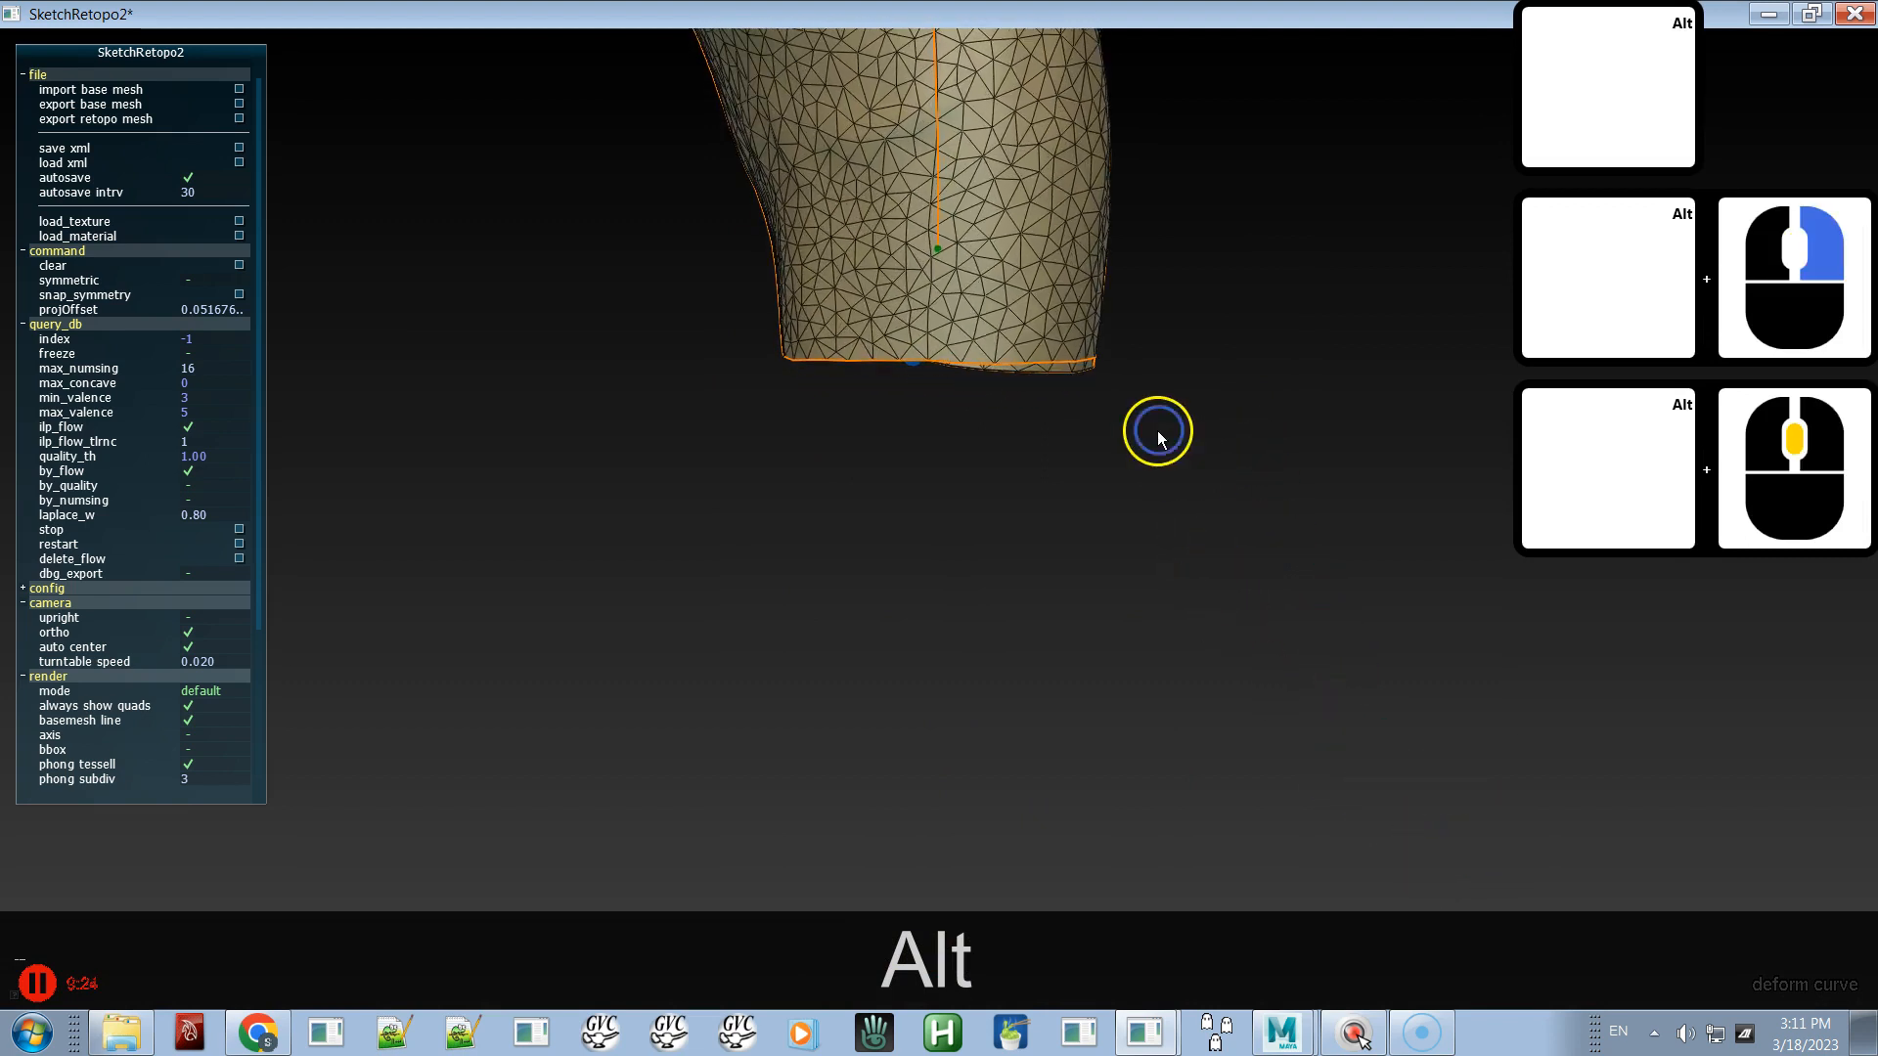
right_click_drag(1157, 430, 1398, 830, "alt")
middle_click_drag(1023, 420, 1037, 657, "alt")
right_click_drag(993, 547, 1035, 616, "alt")
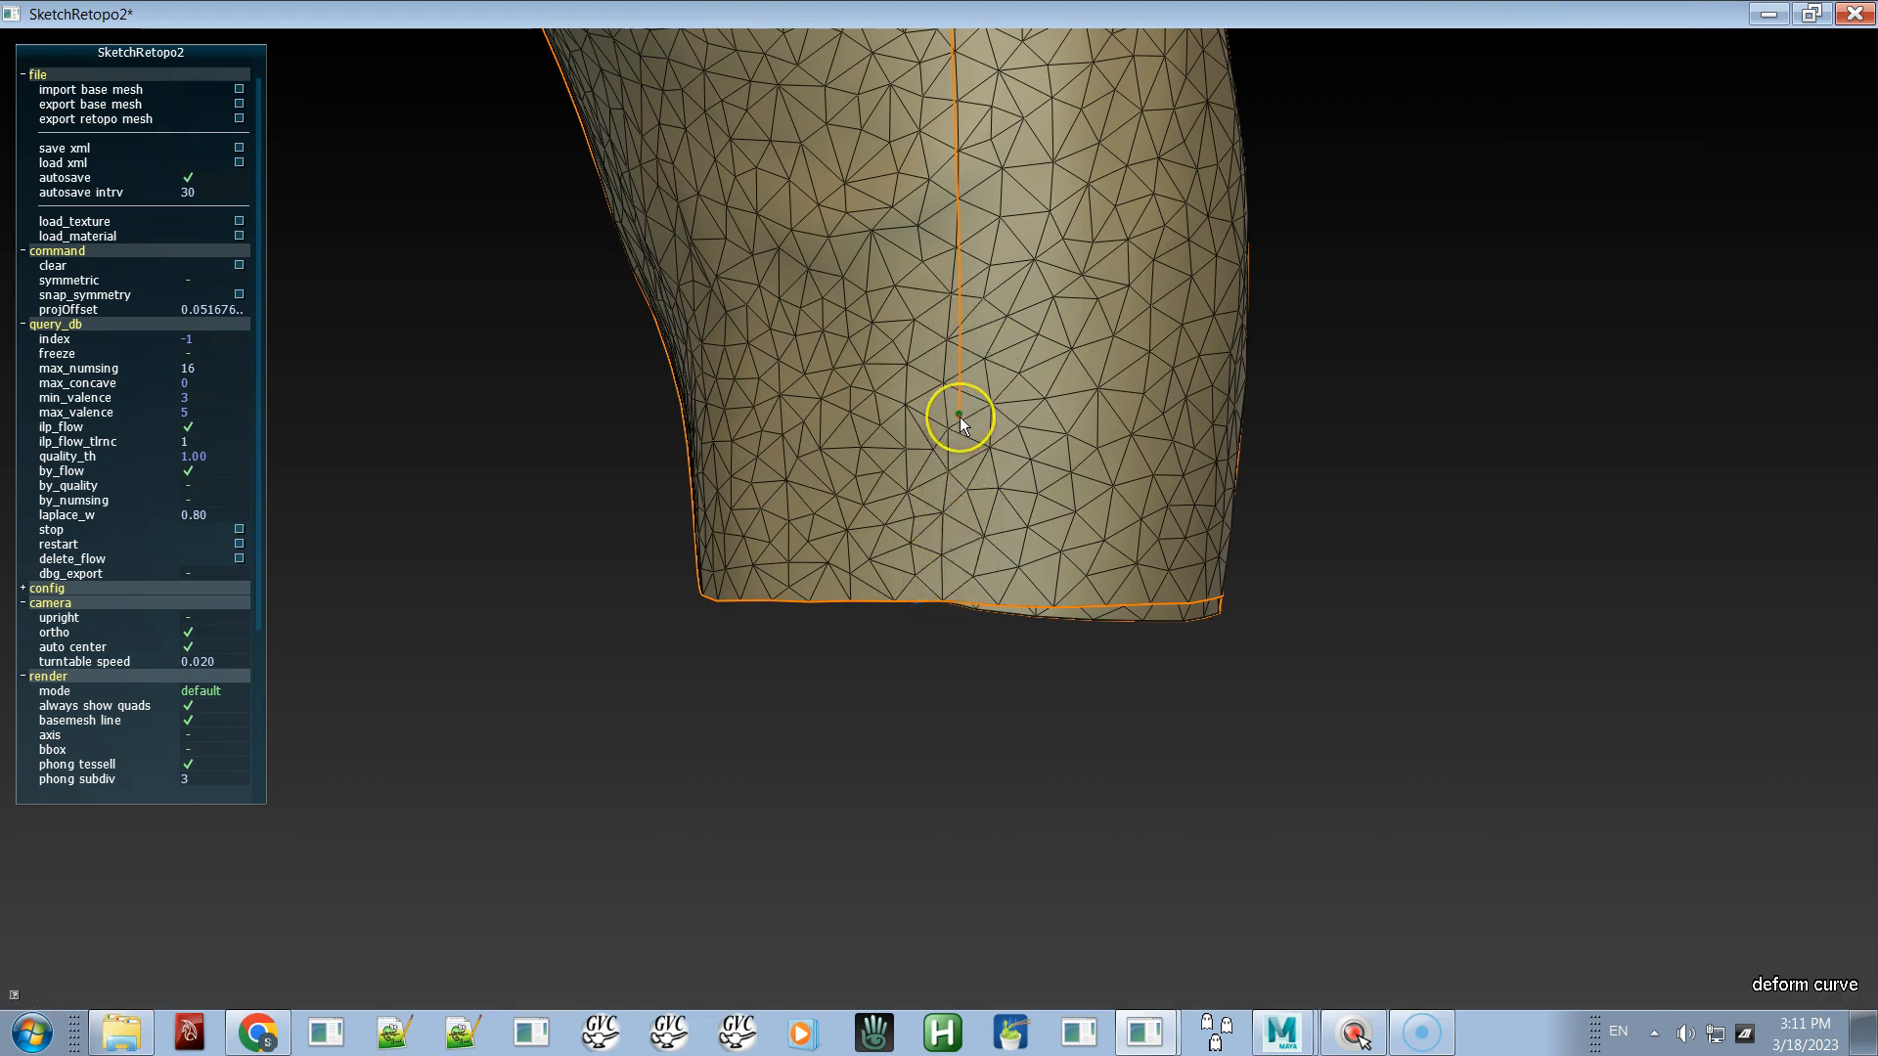
left_click_drag(974, 374, 948, 419)
- Shift the second side curve slightly toward the front along the upper thigh
middle_click_drag(1013, 283, 1011, 499, "alt")
right_click_drag(984, 389, 881, 20, "alt")
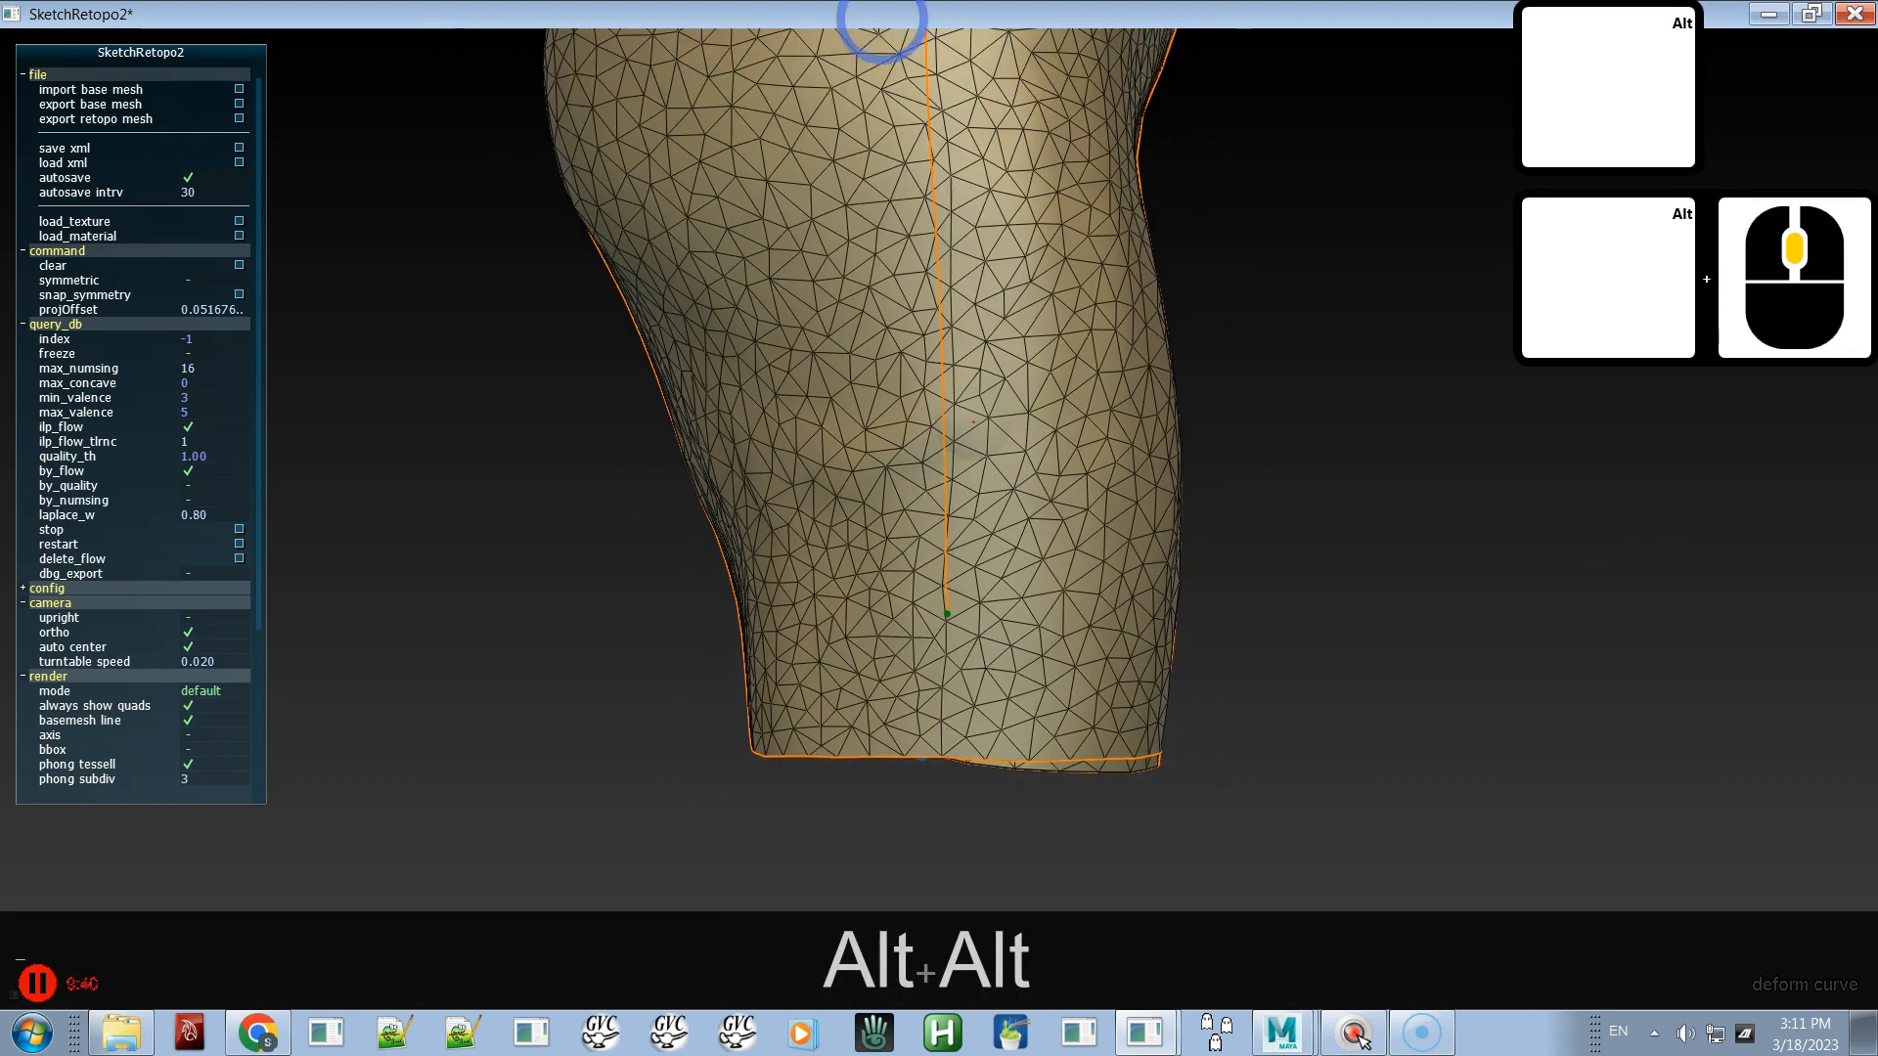
left_click_drag(939, 215, 951, 213)
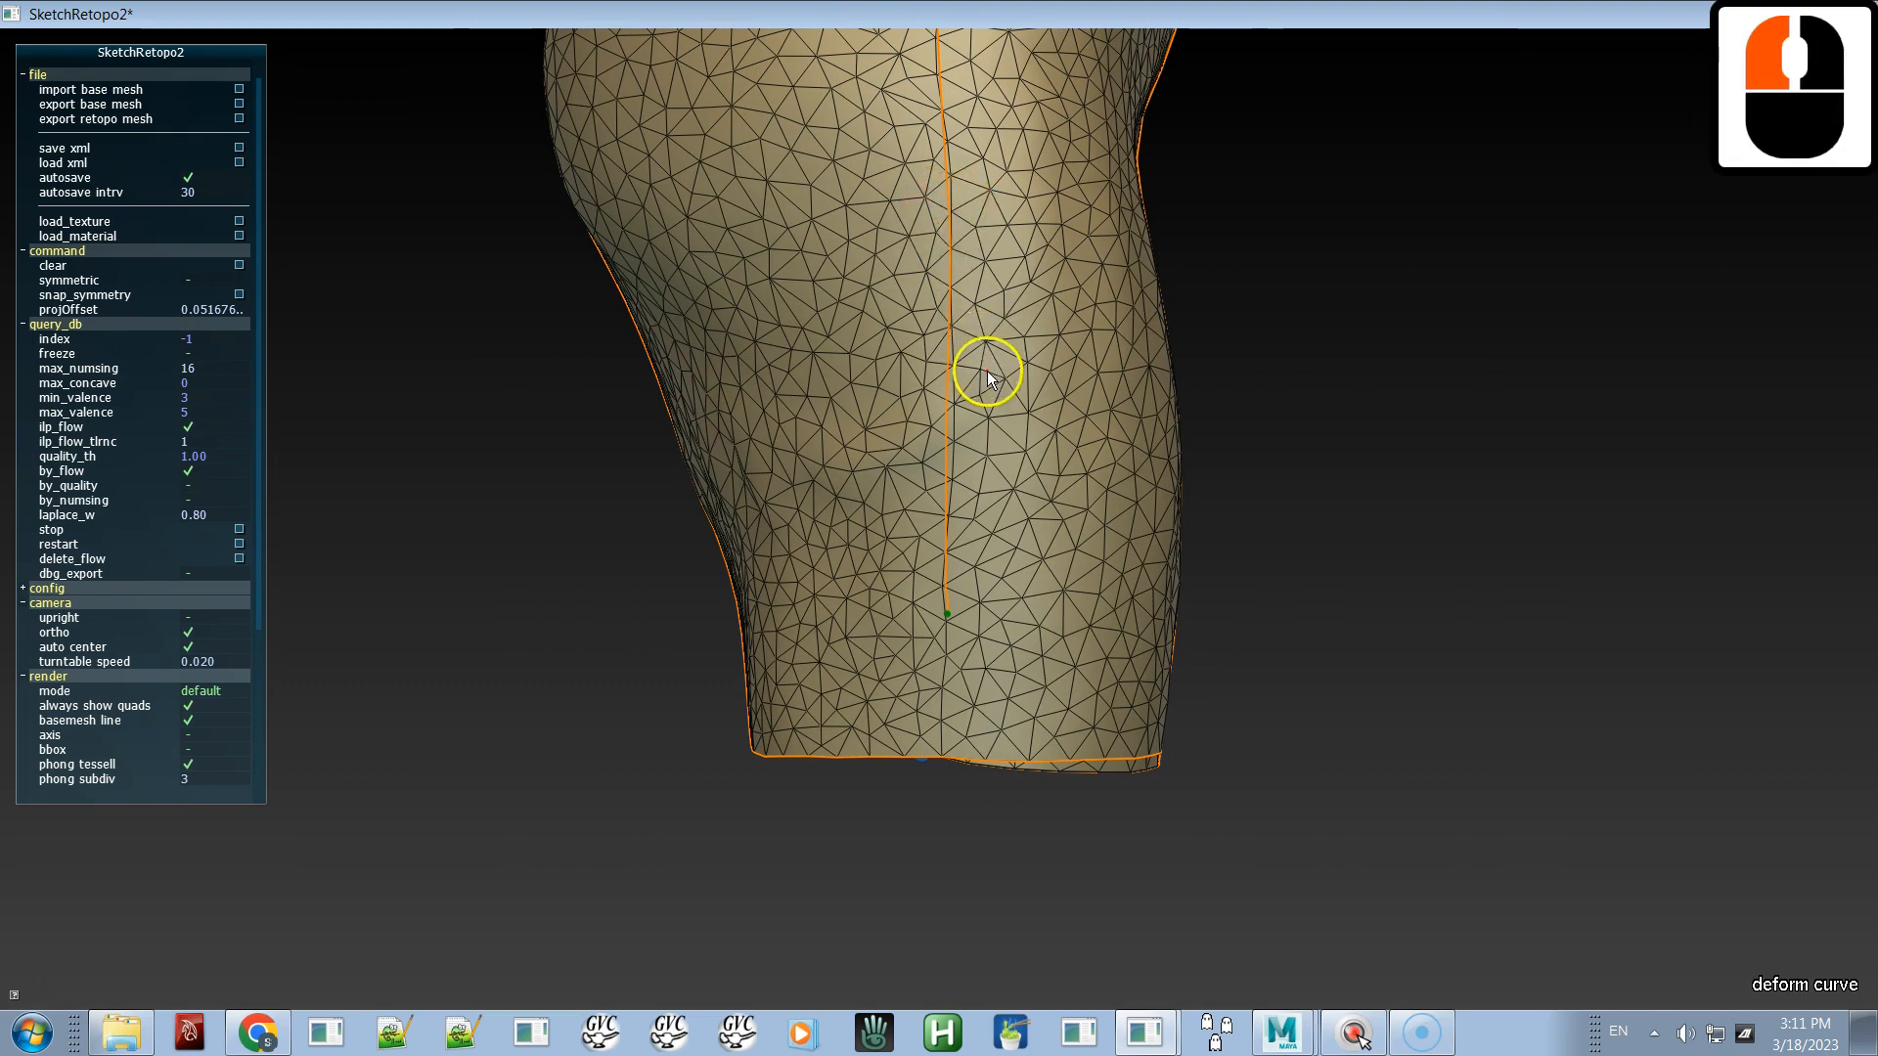
- Switch to basic sketching, undo the first extension of the side curve, and redraw it from the loose lower end to the hem
middle_click_drag(999, 414, 1006, 280, "alt")
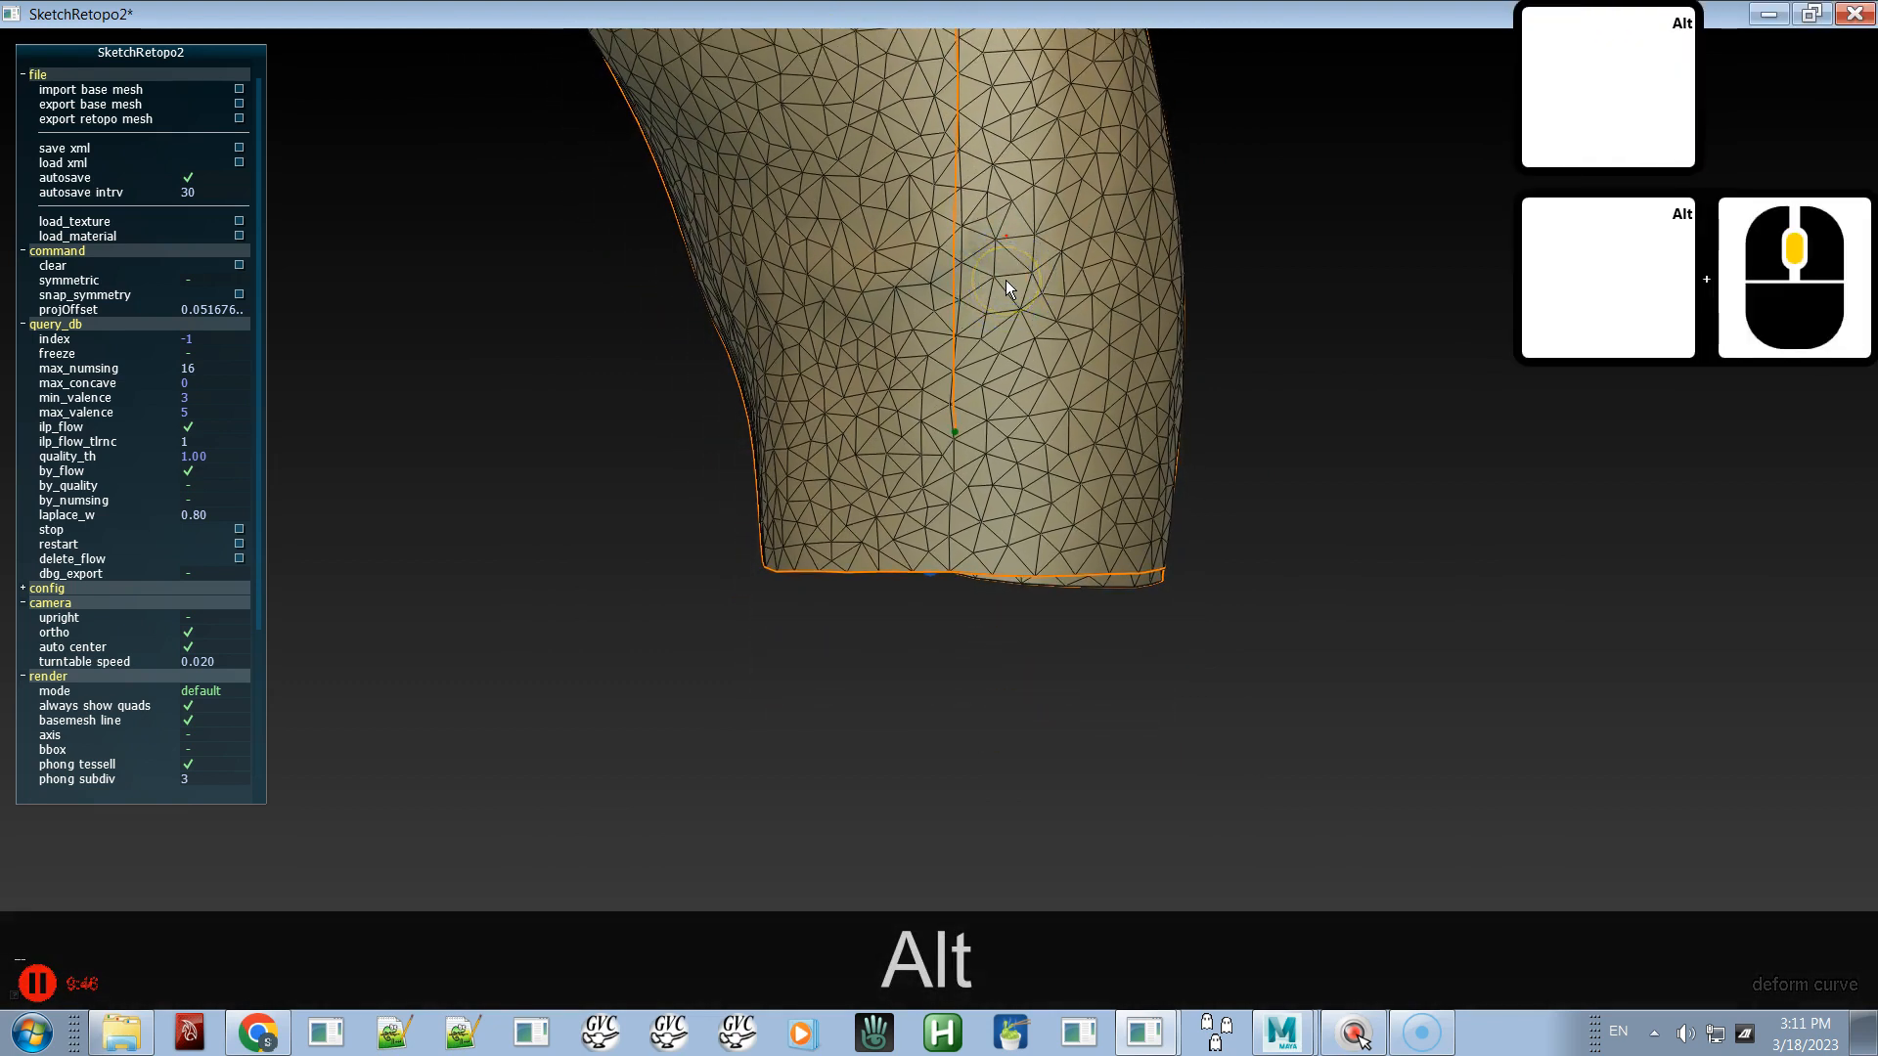
key("q")
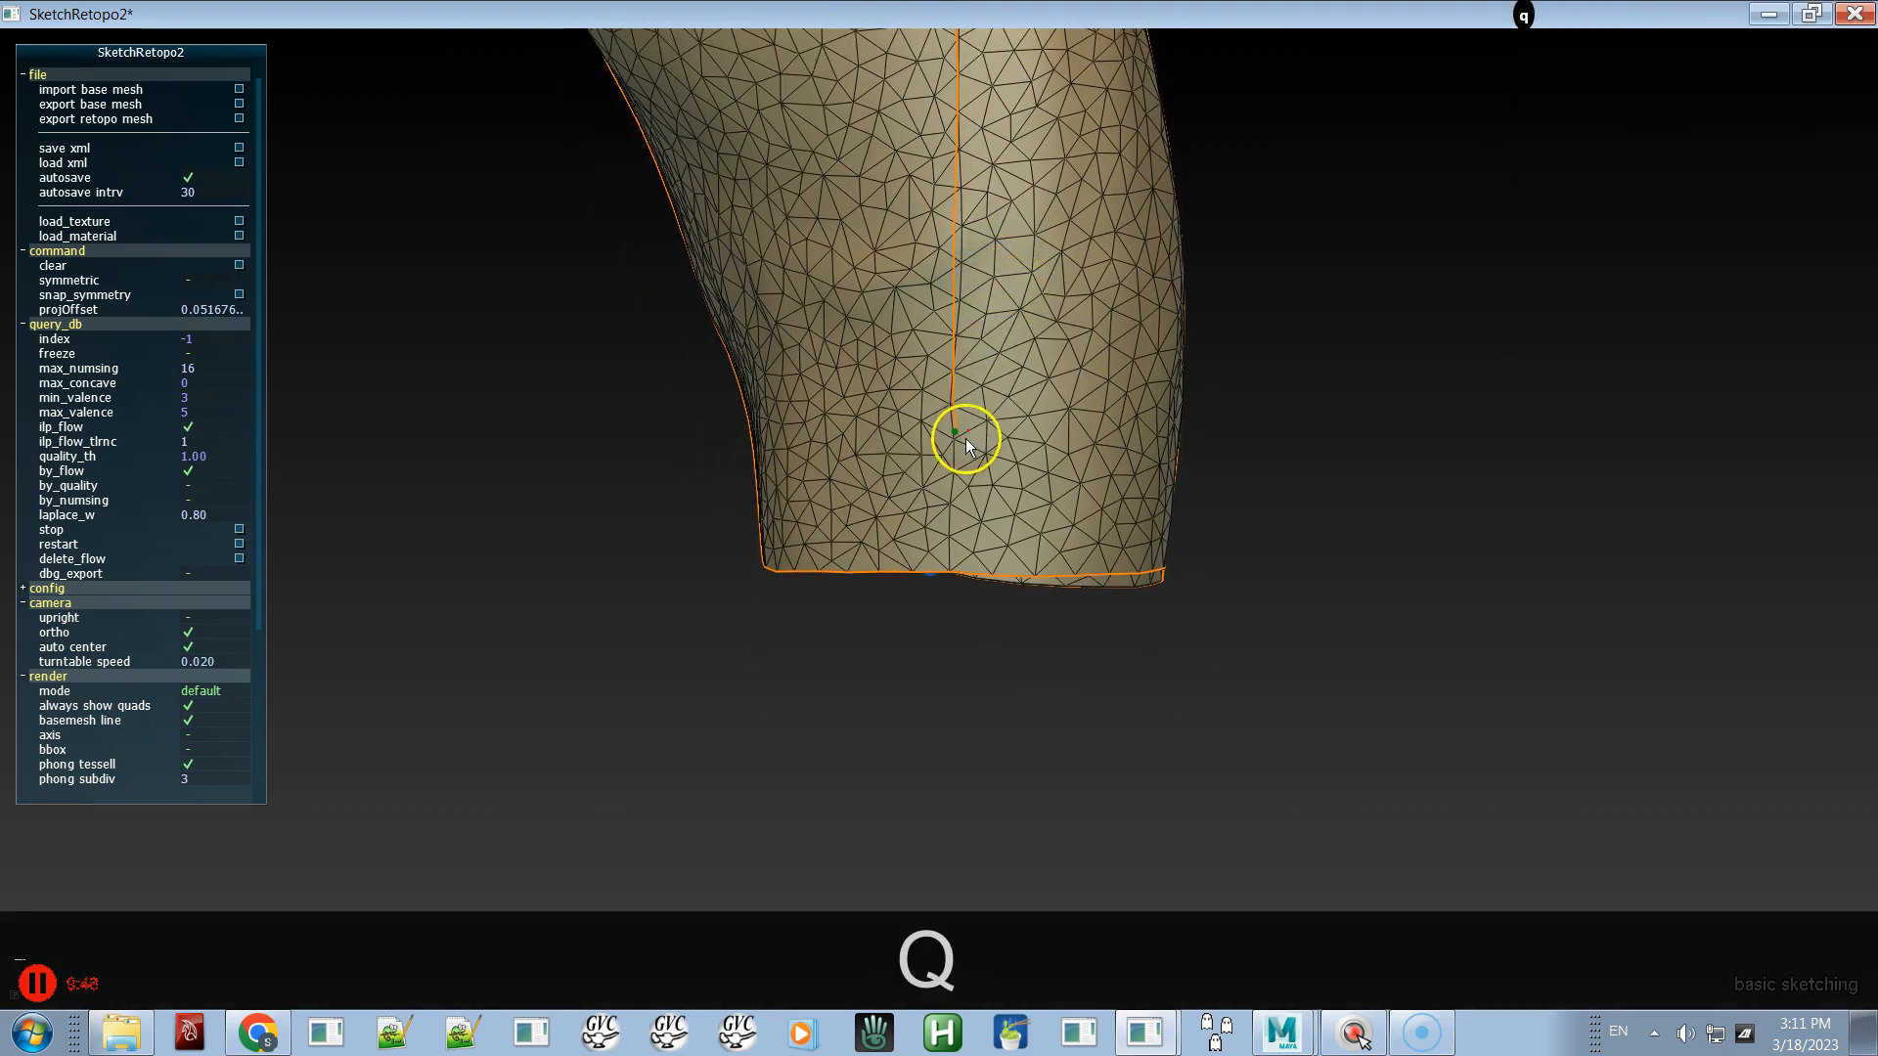
key("ctrl")
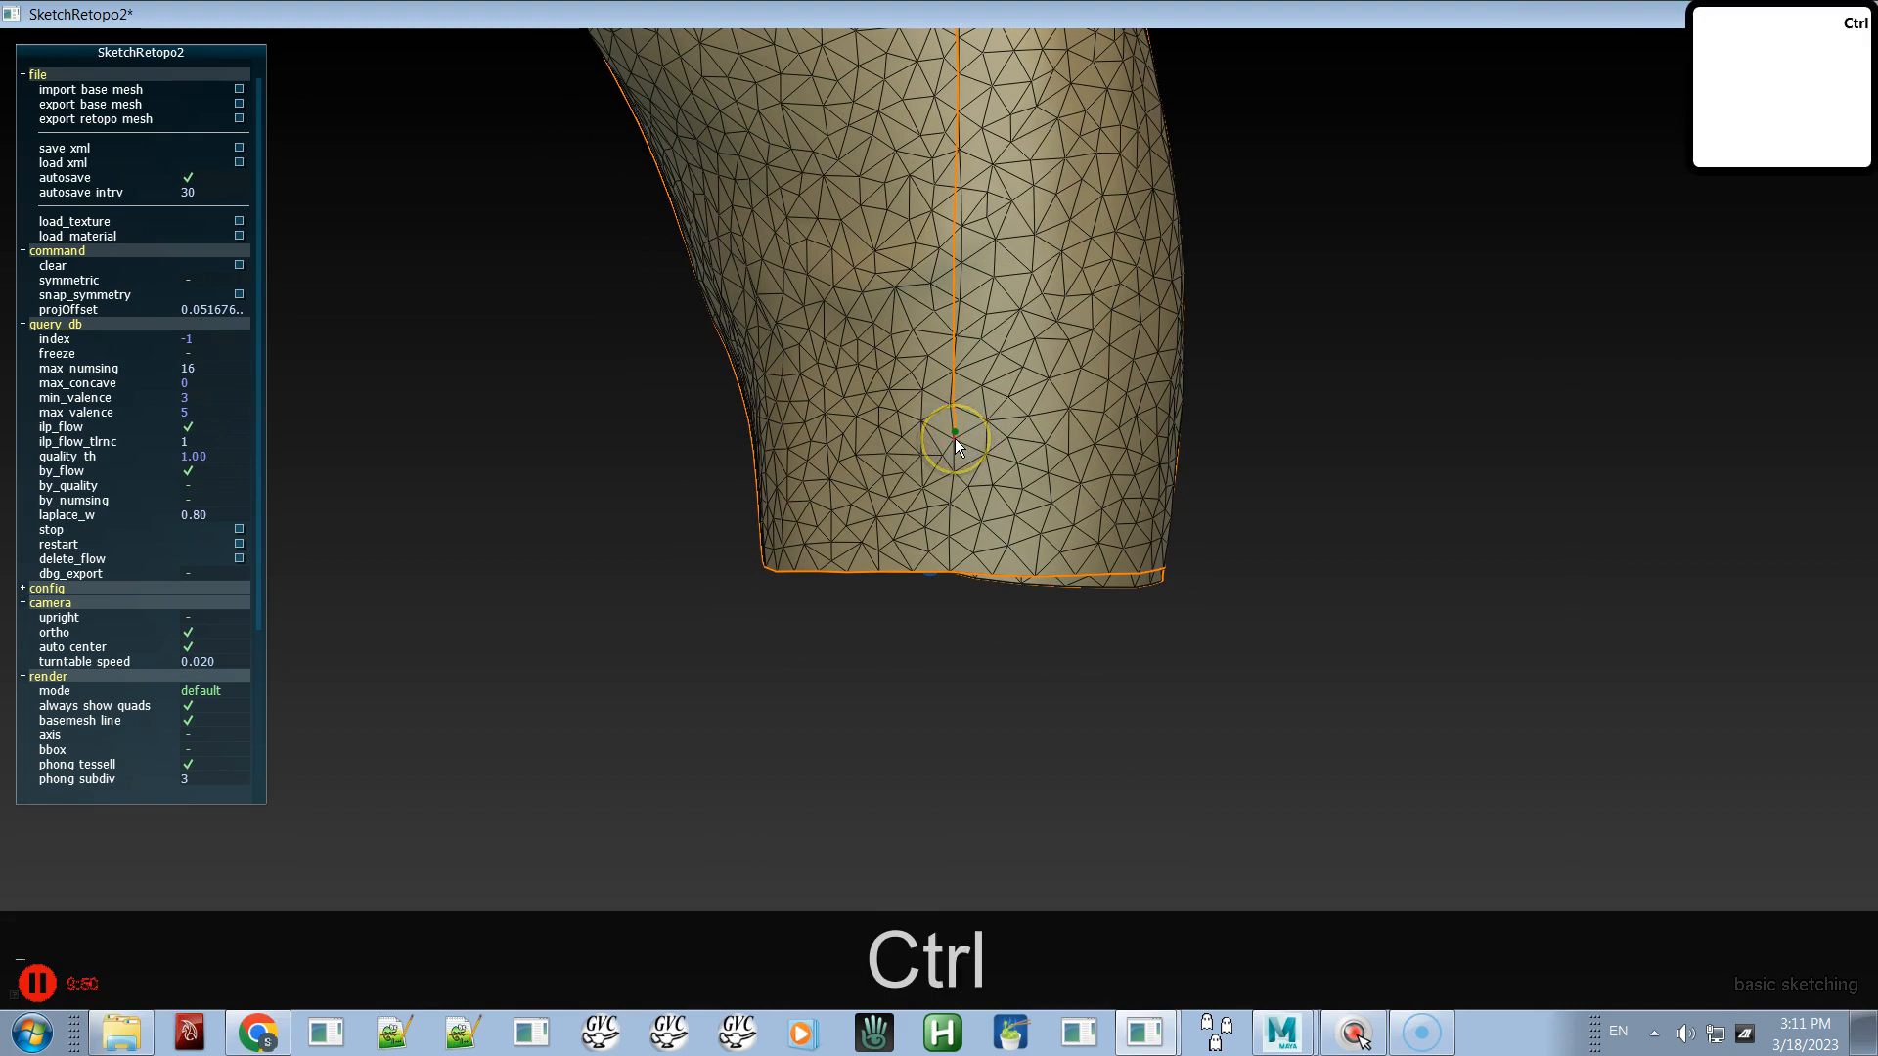
left_click_drag(955, 471, 953, 559, "ctrl")
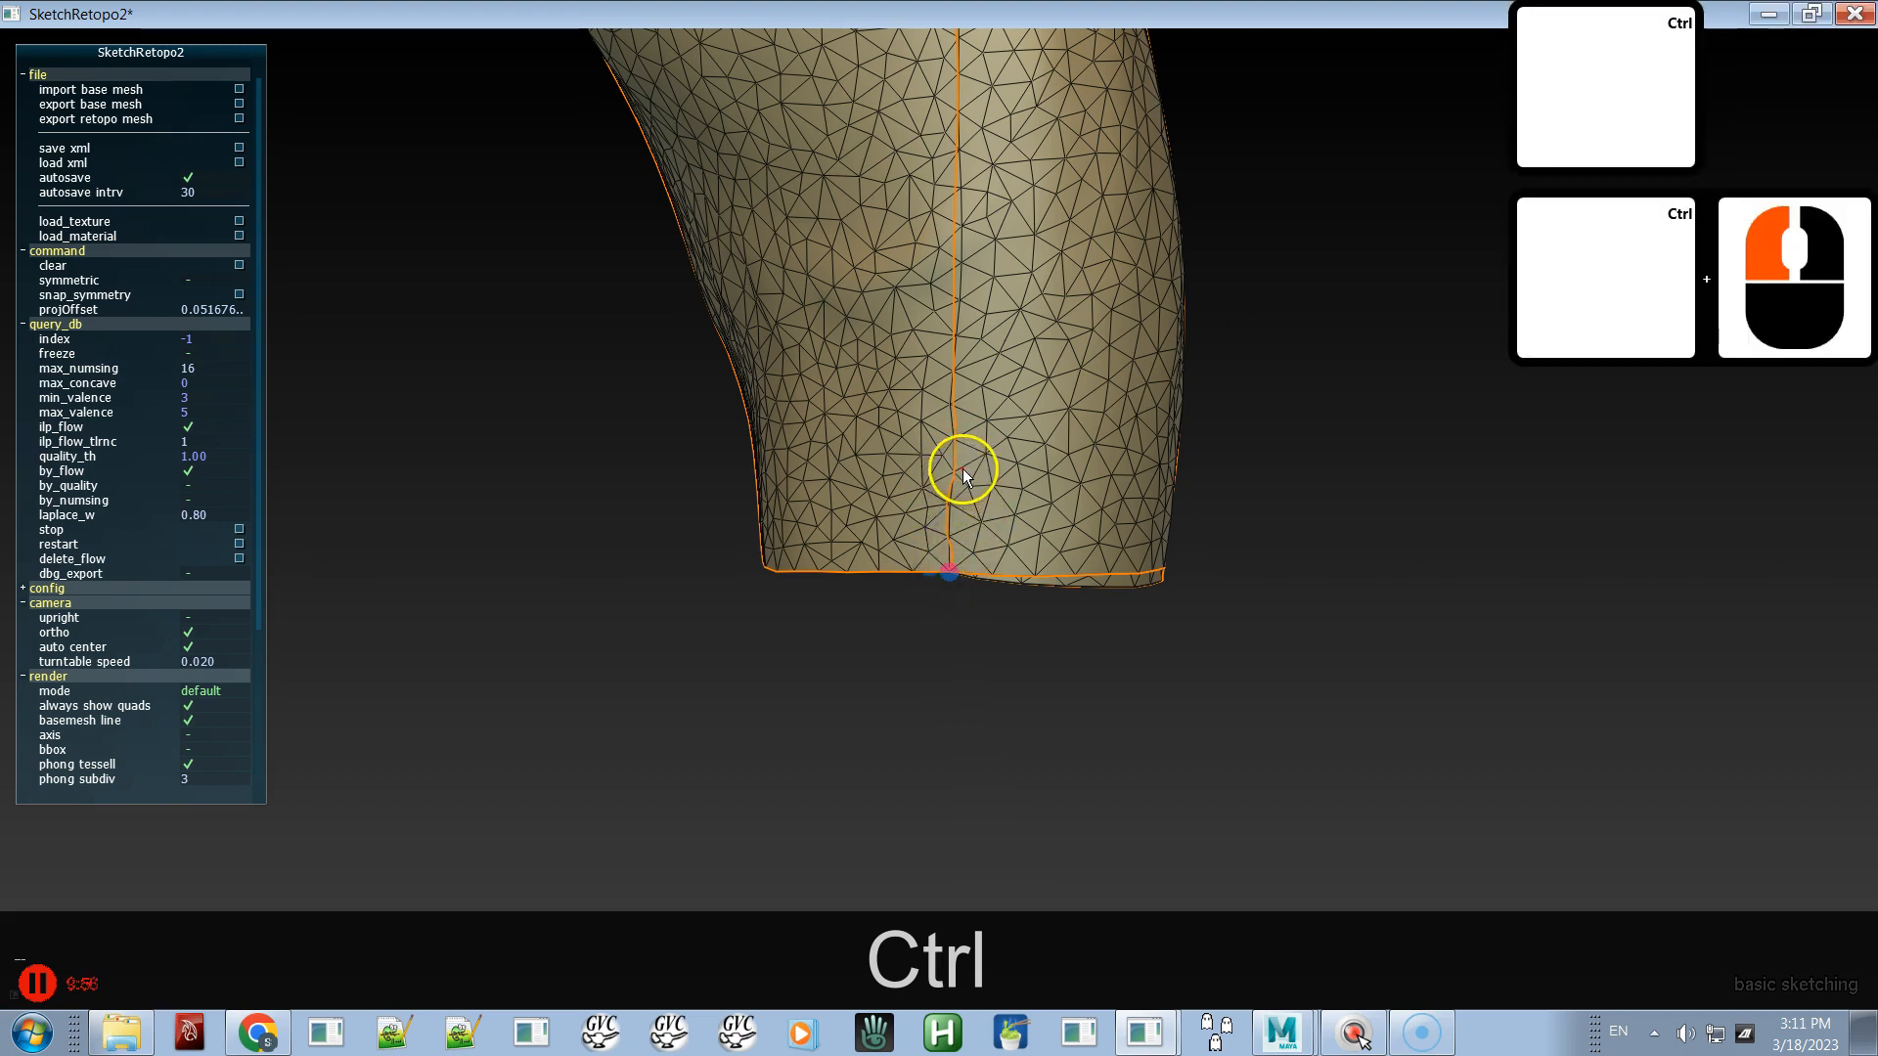
key("ctrl+z")
left_click_drag(958, 438, 949, 565)
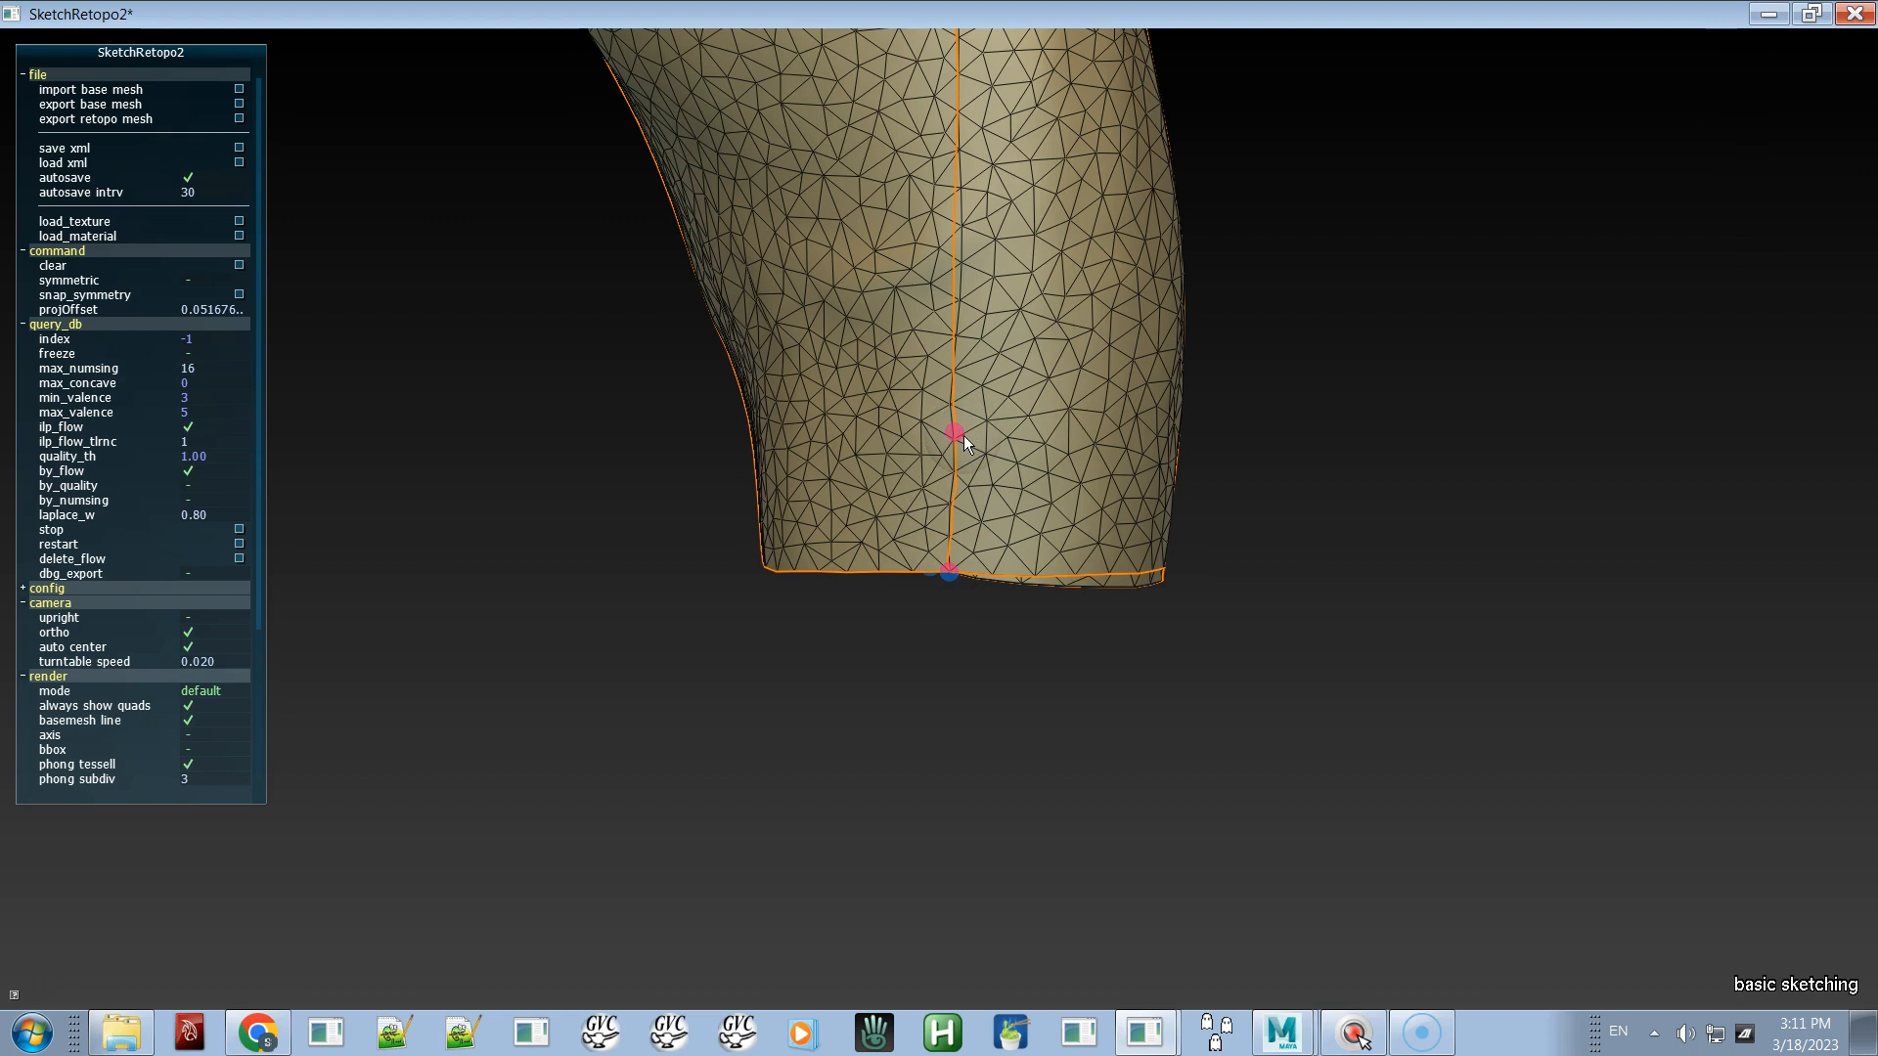
- Switch to corner editing and remove the corner where the side curve meets its extension above the hem
key("t")
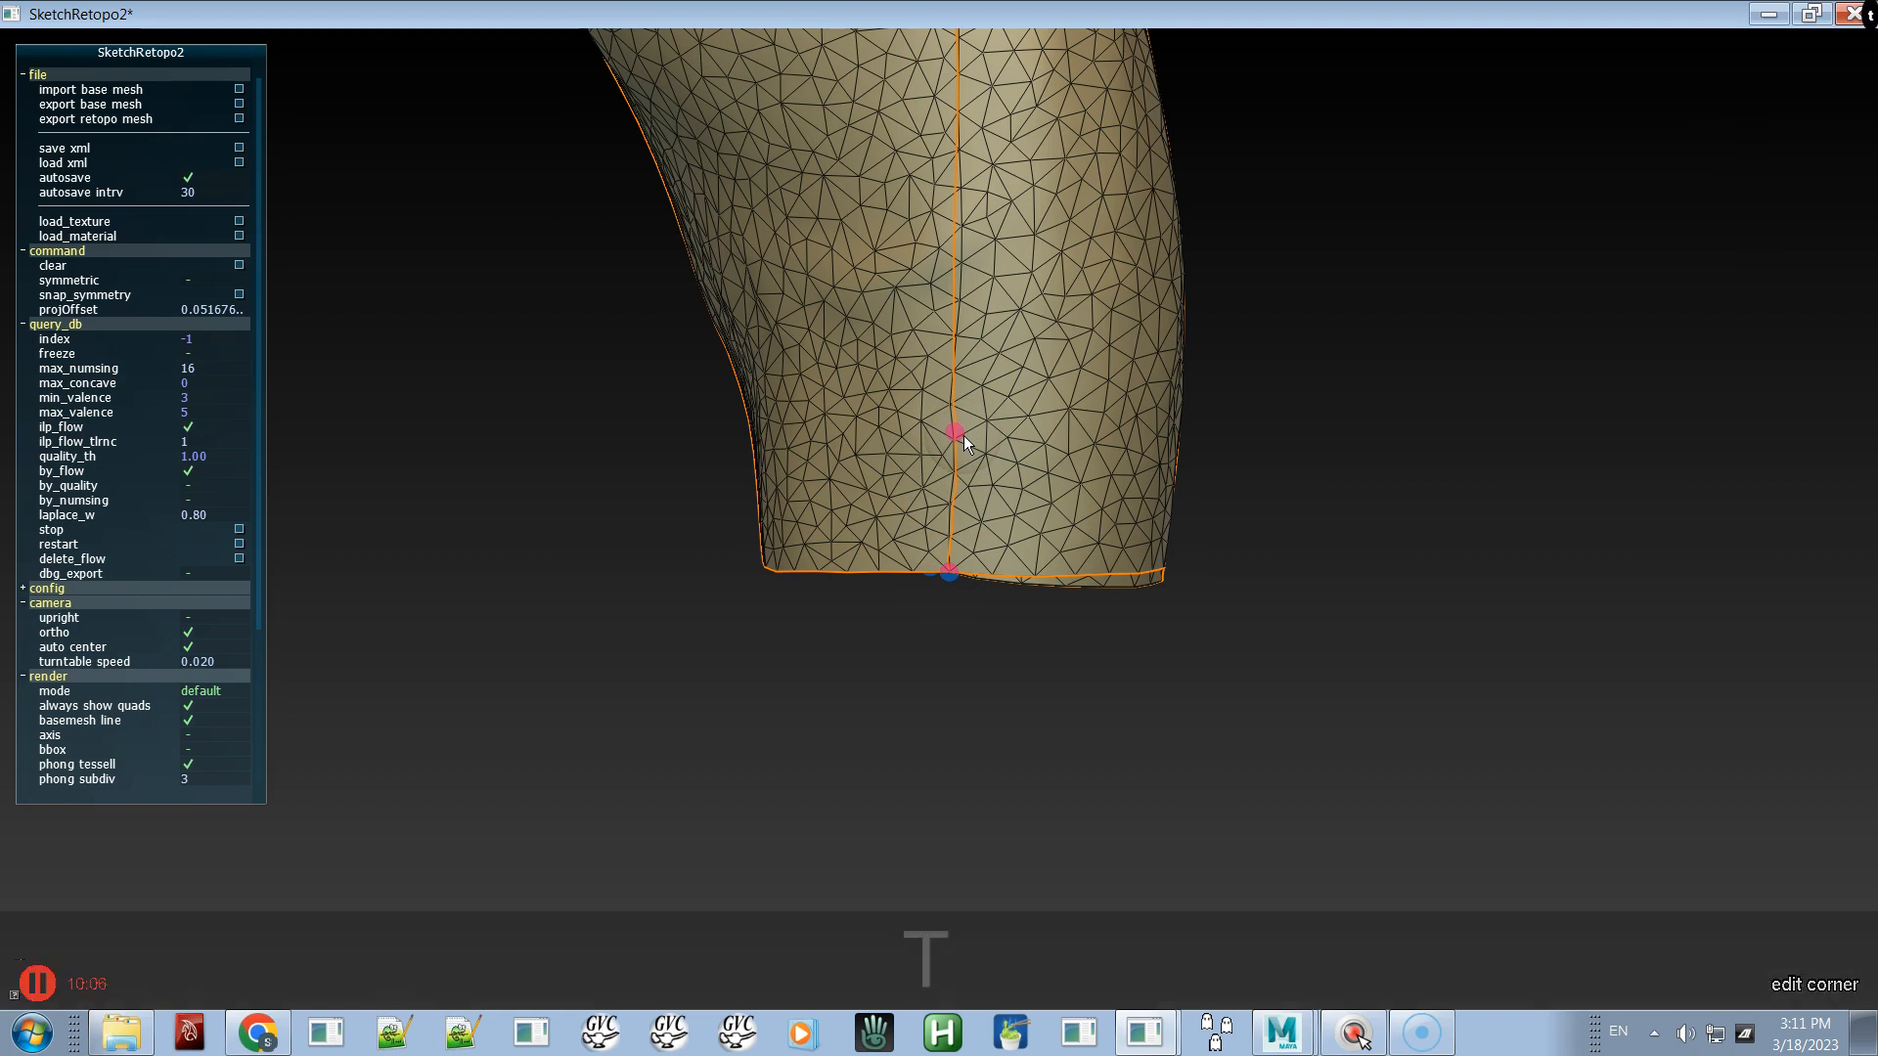
left_click_drag(960, 426, 1019, 430, "ctrl")
- Turn off the base mesh line display with the whole dress shown from the front
right_click_drag(1021, 430, 1007, 207, "alt")
middle_click_drag(1006, 207, 1006, 546, "alt")
right_click_drag(1007, 546, 884, 13, "alt")
right_click_drag(981, 495, 855, 50, "alt")
left_click_drag(871, 266, 978, 372, "alt")
right_click_drag(896, 176, 860, 27, "alt")
middle_click_drag(853, 179, 880, 391, "alt")
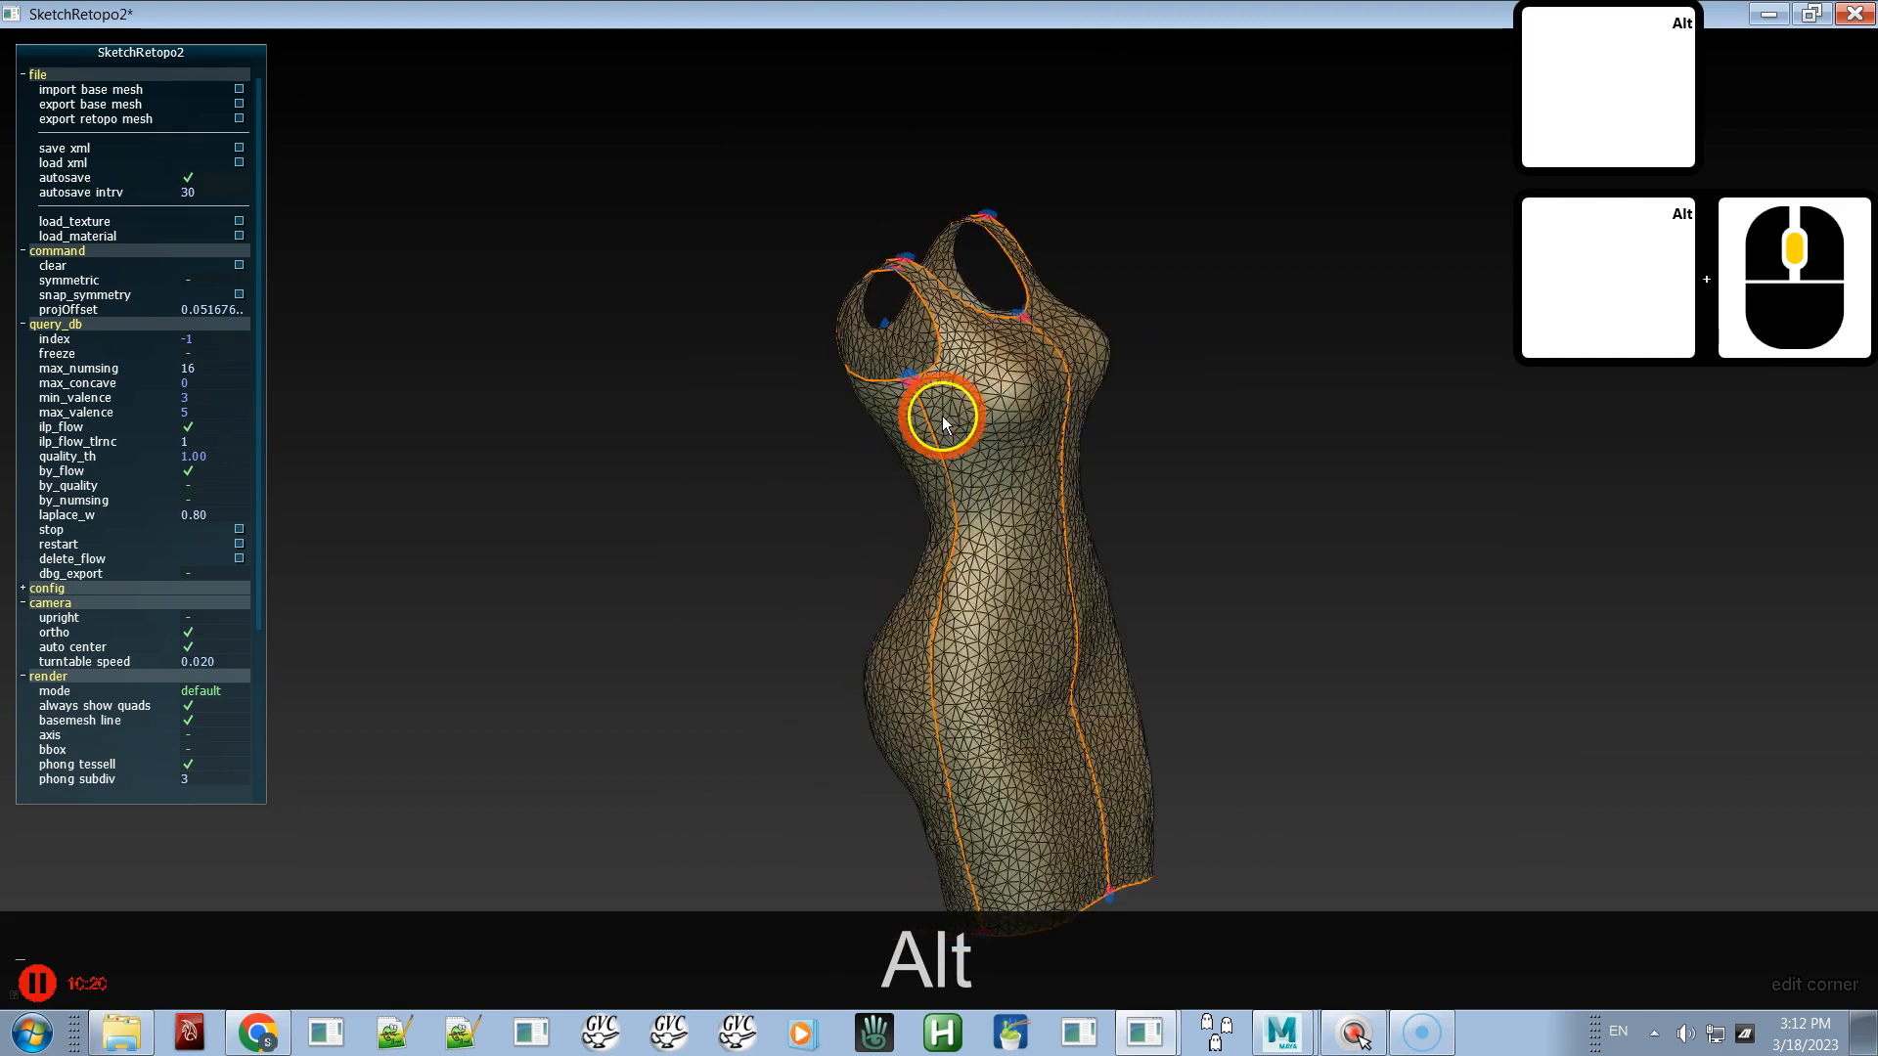
left_click_drag(942, 414, 851, 433, "alt+shift")
left_click_drag(989, 467, 884, 358, "alt+shift")
middle_click_drag(884, 357, 890, 372, "alt")
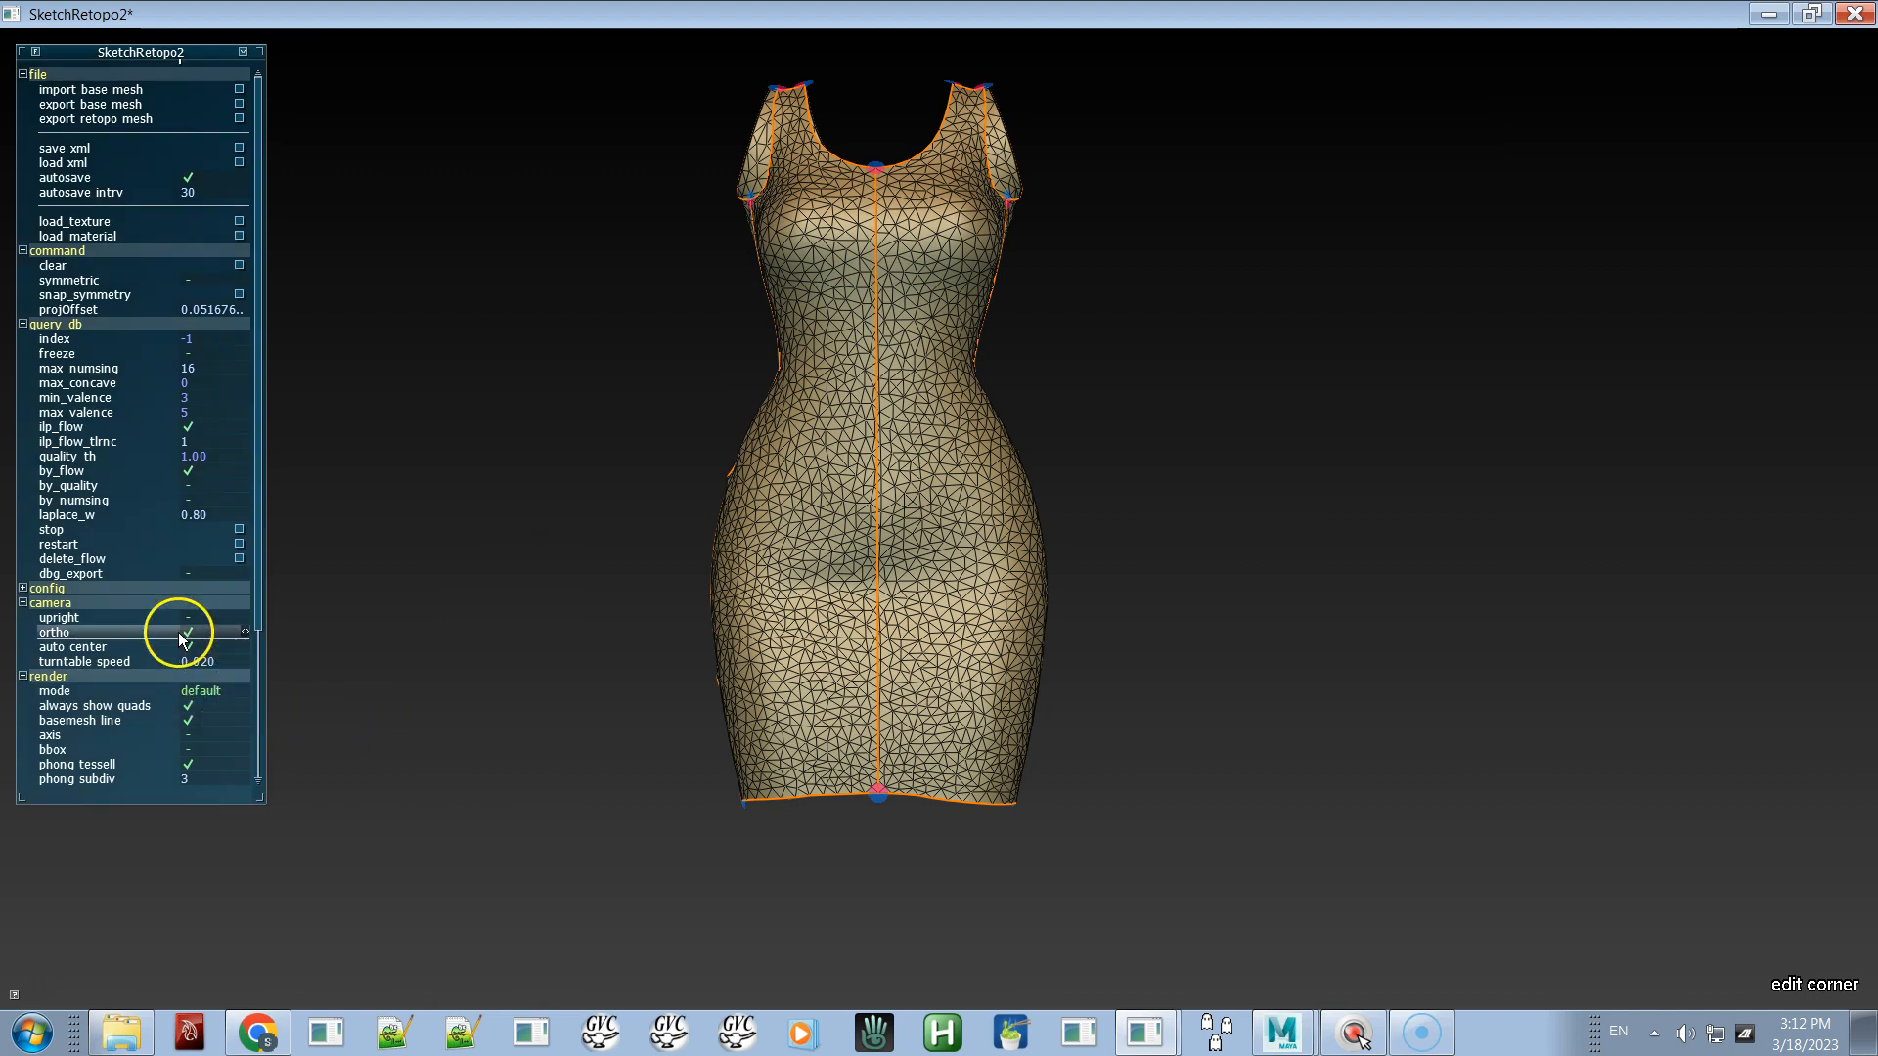
left_click(197, 720)
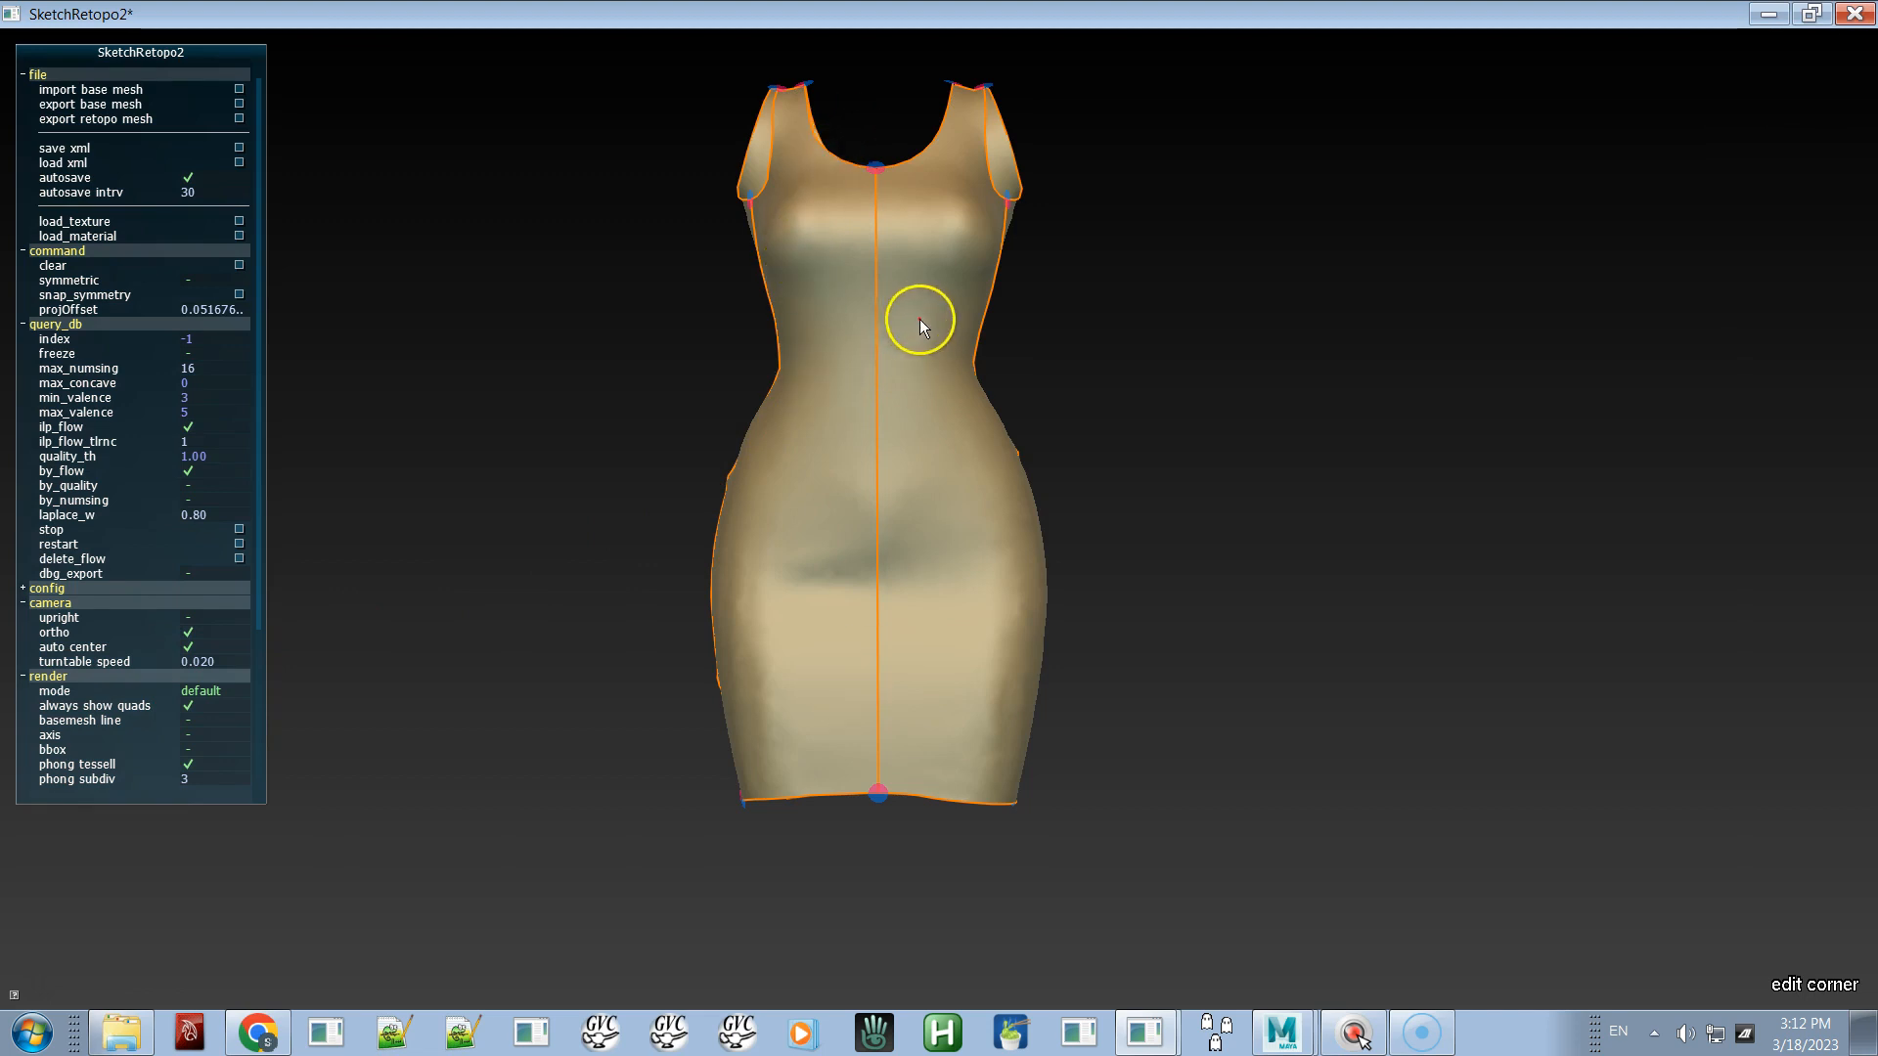
- Switch to laser sketching and cut a slanted line around the dress below the bust, from the front to the lower back
left_click_drag(1182, 395, 869, 391, "alt")
left_click_drag(895, 313, 907, 295, "alt+shift")
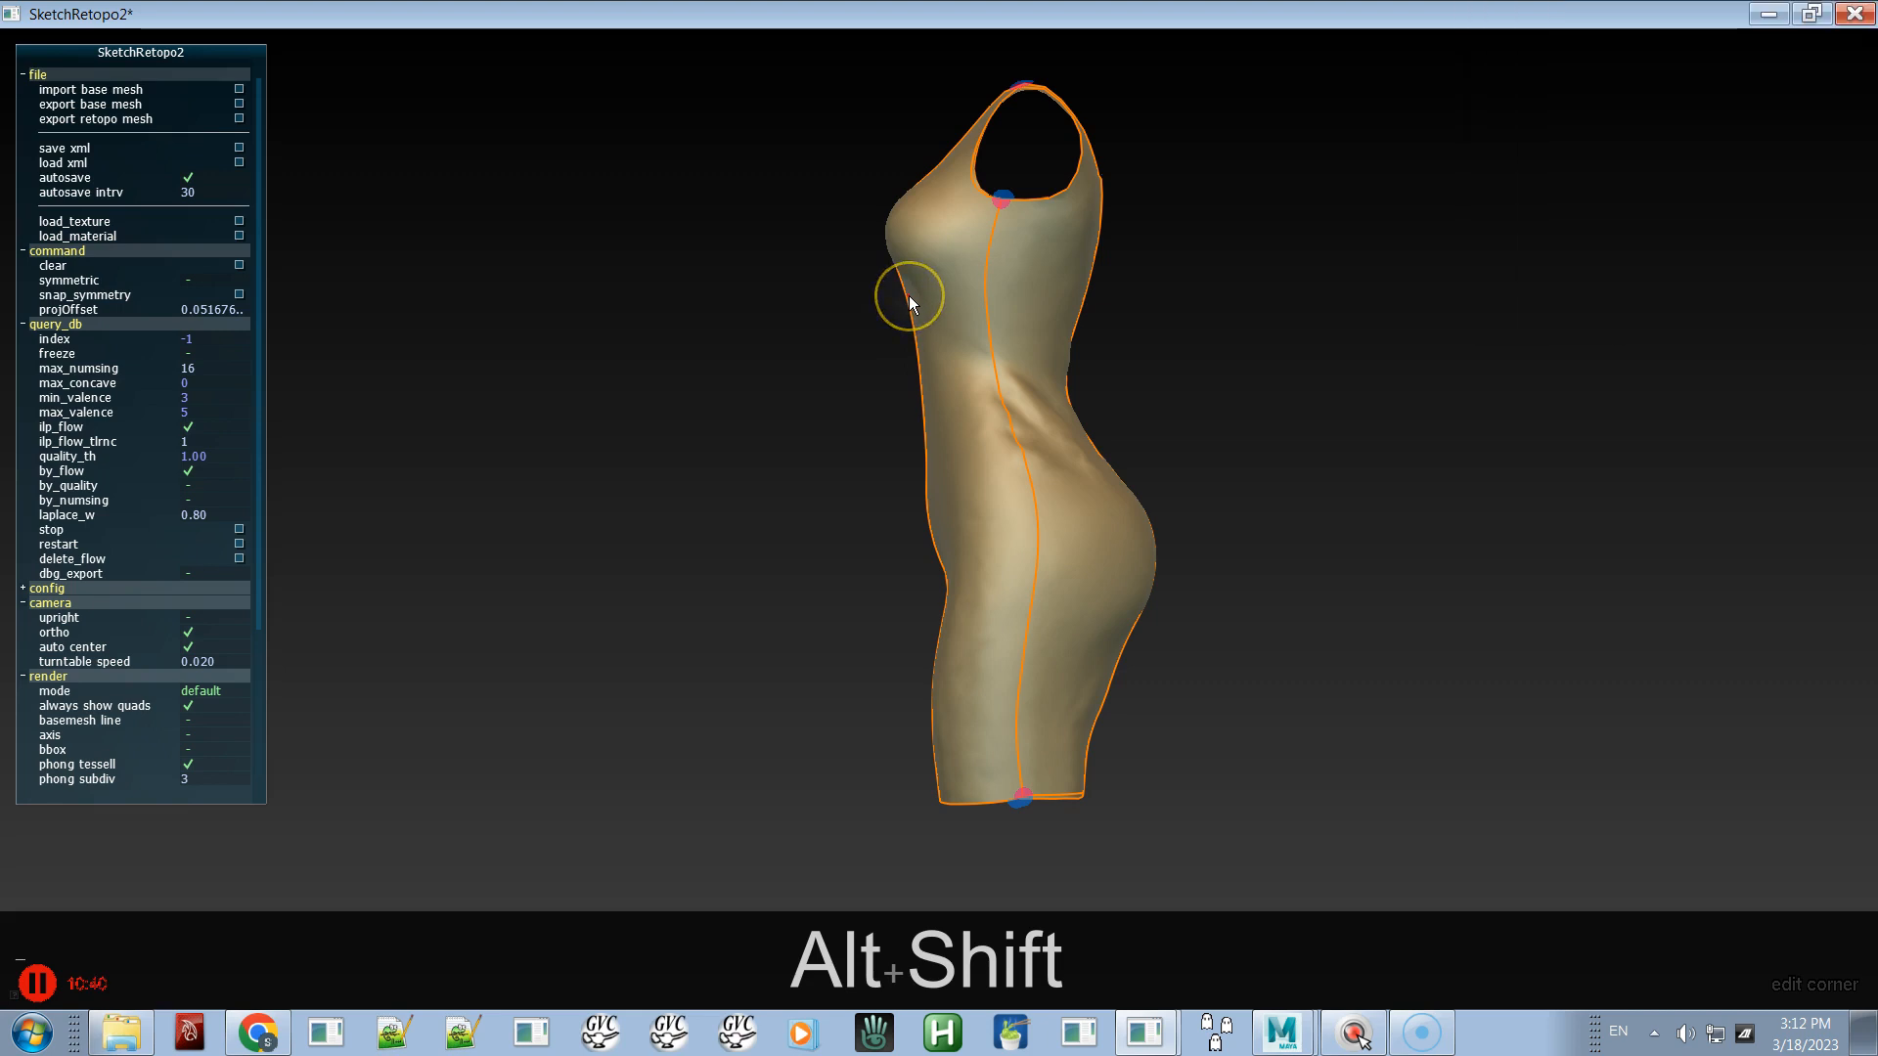
key("e")
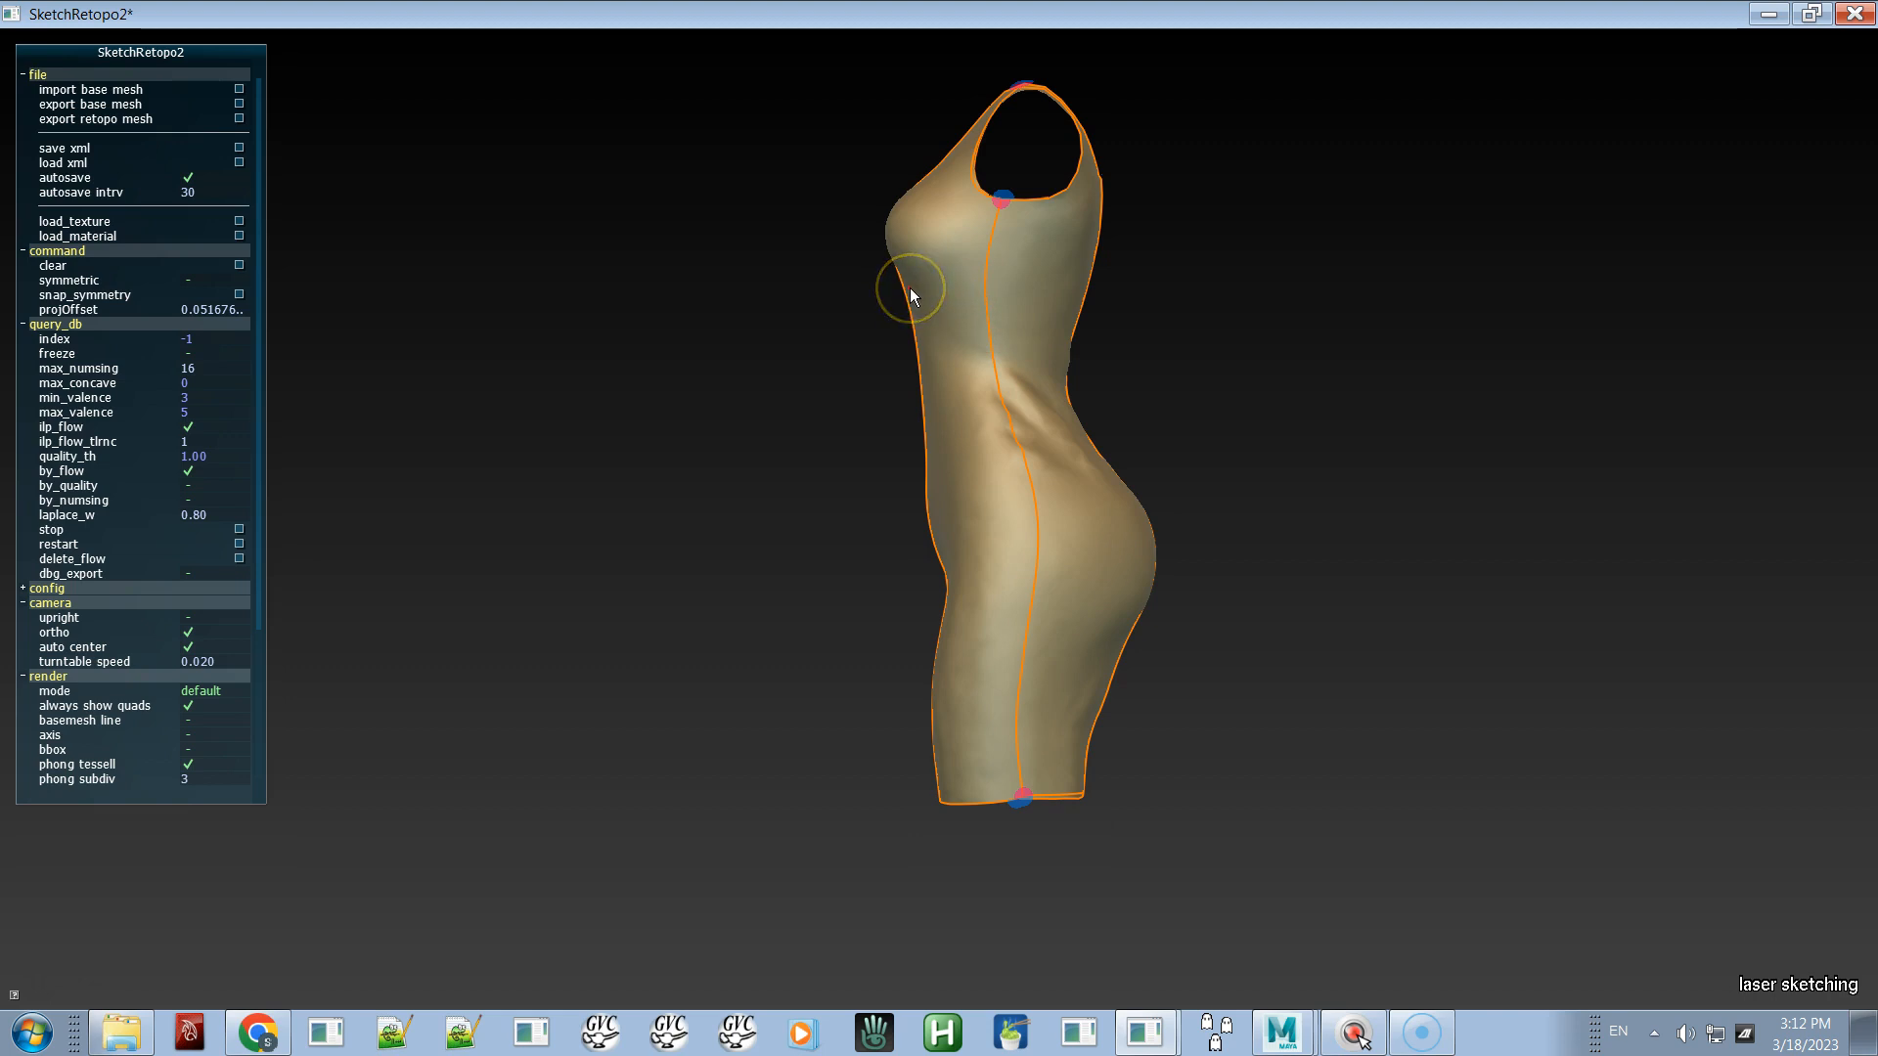
left_click_drag(910, 291, 1065, 338)
left_click(1065, 338)
- Laser-sketch a second slanted line around the dress above the bust, just below the neckline and armholes
left_click_drag(675, 504, 1000, 524, "alt")
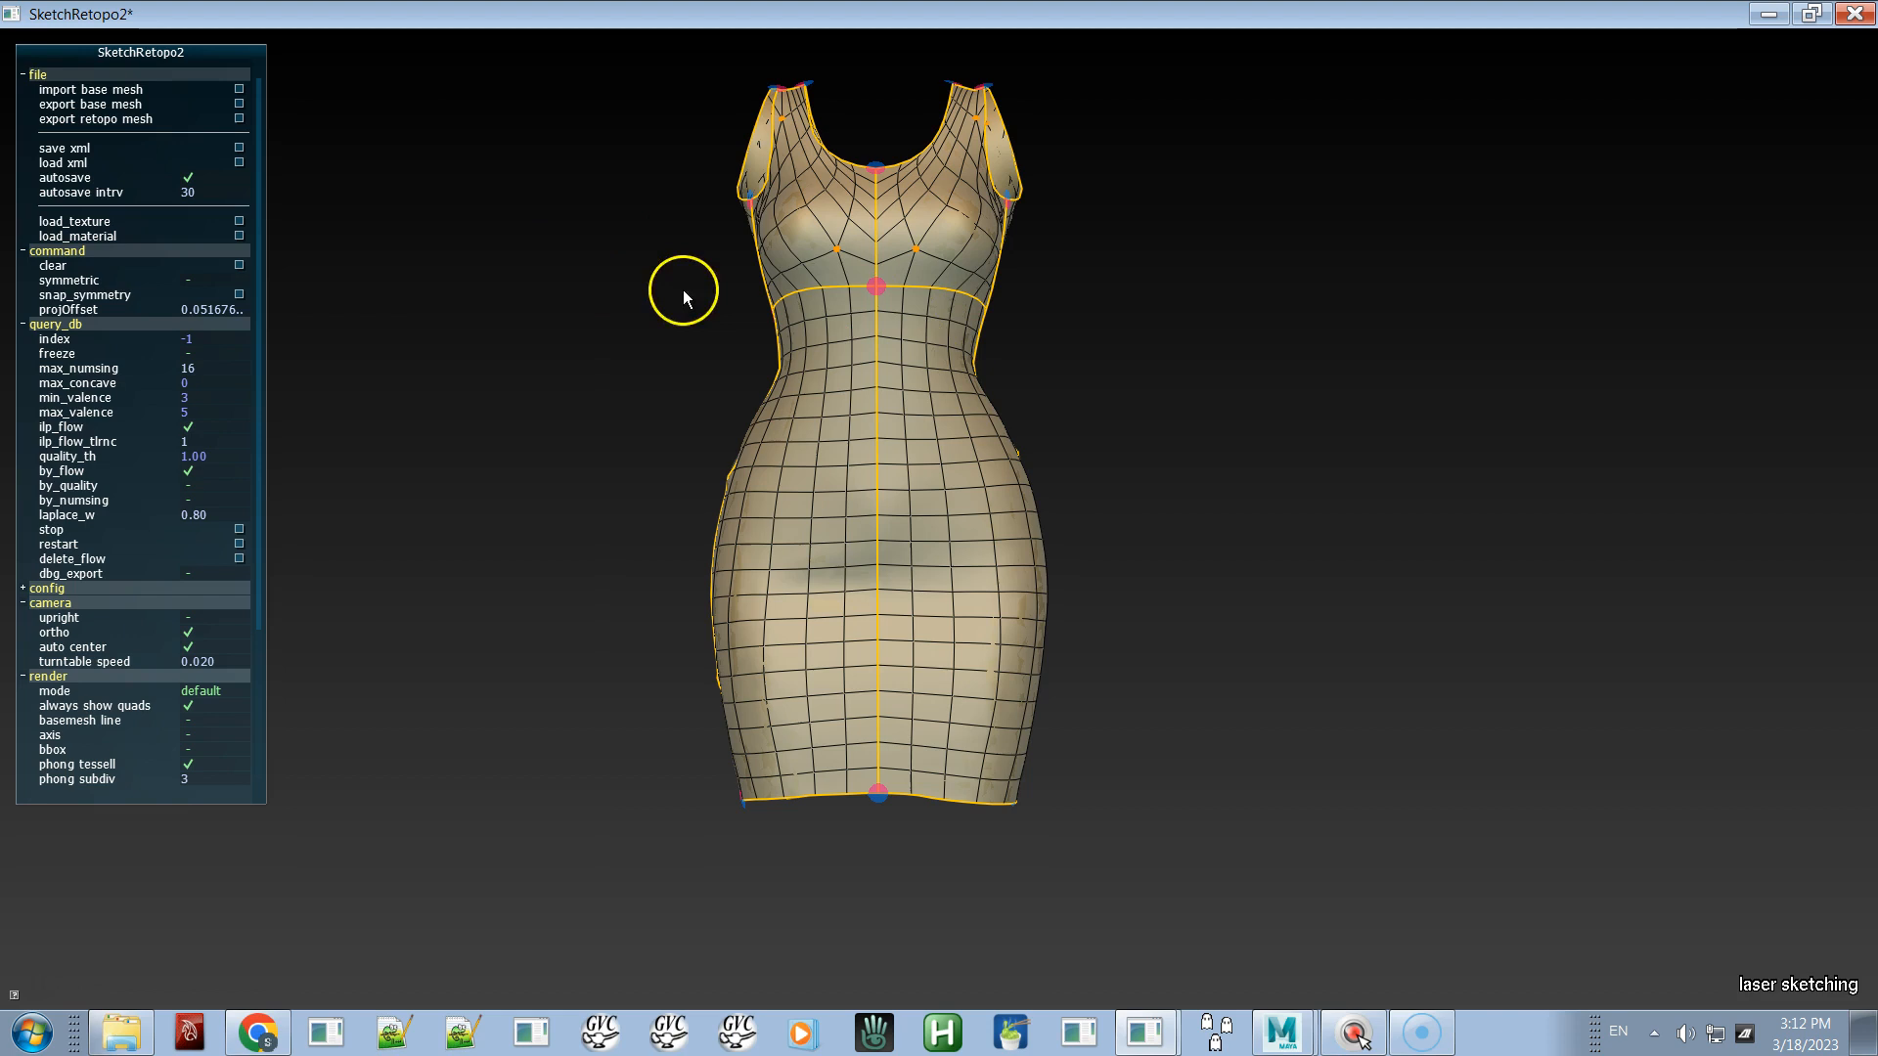
left_click_drag(1231, 437, 886, 466, "alt")
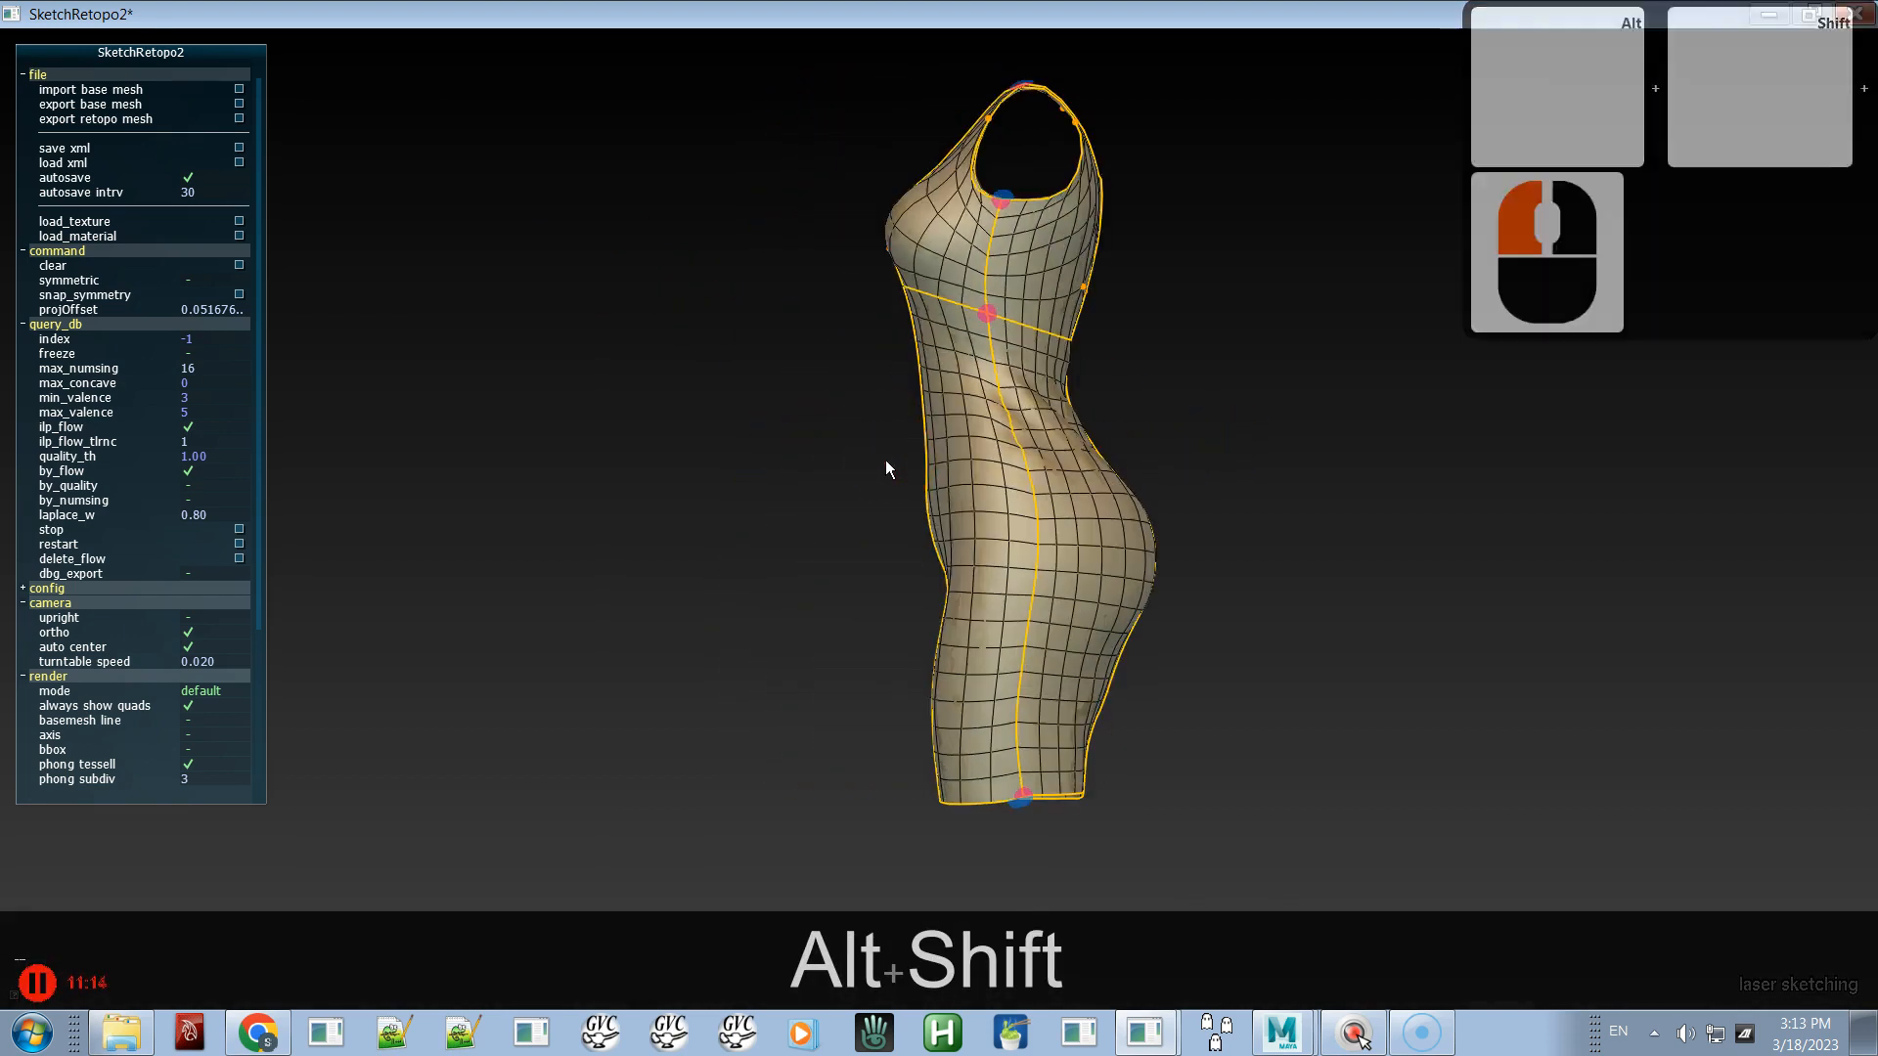
left_click_drag(853, 433, 1020, 462, "alt")
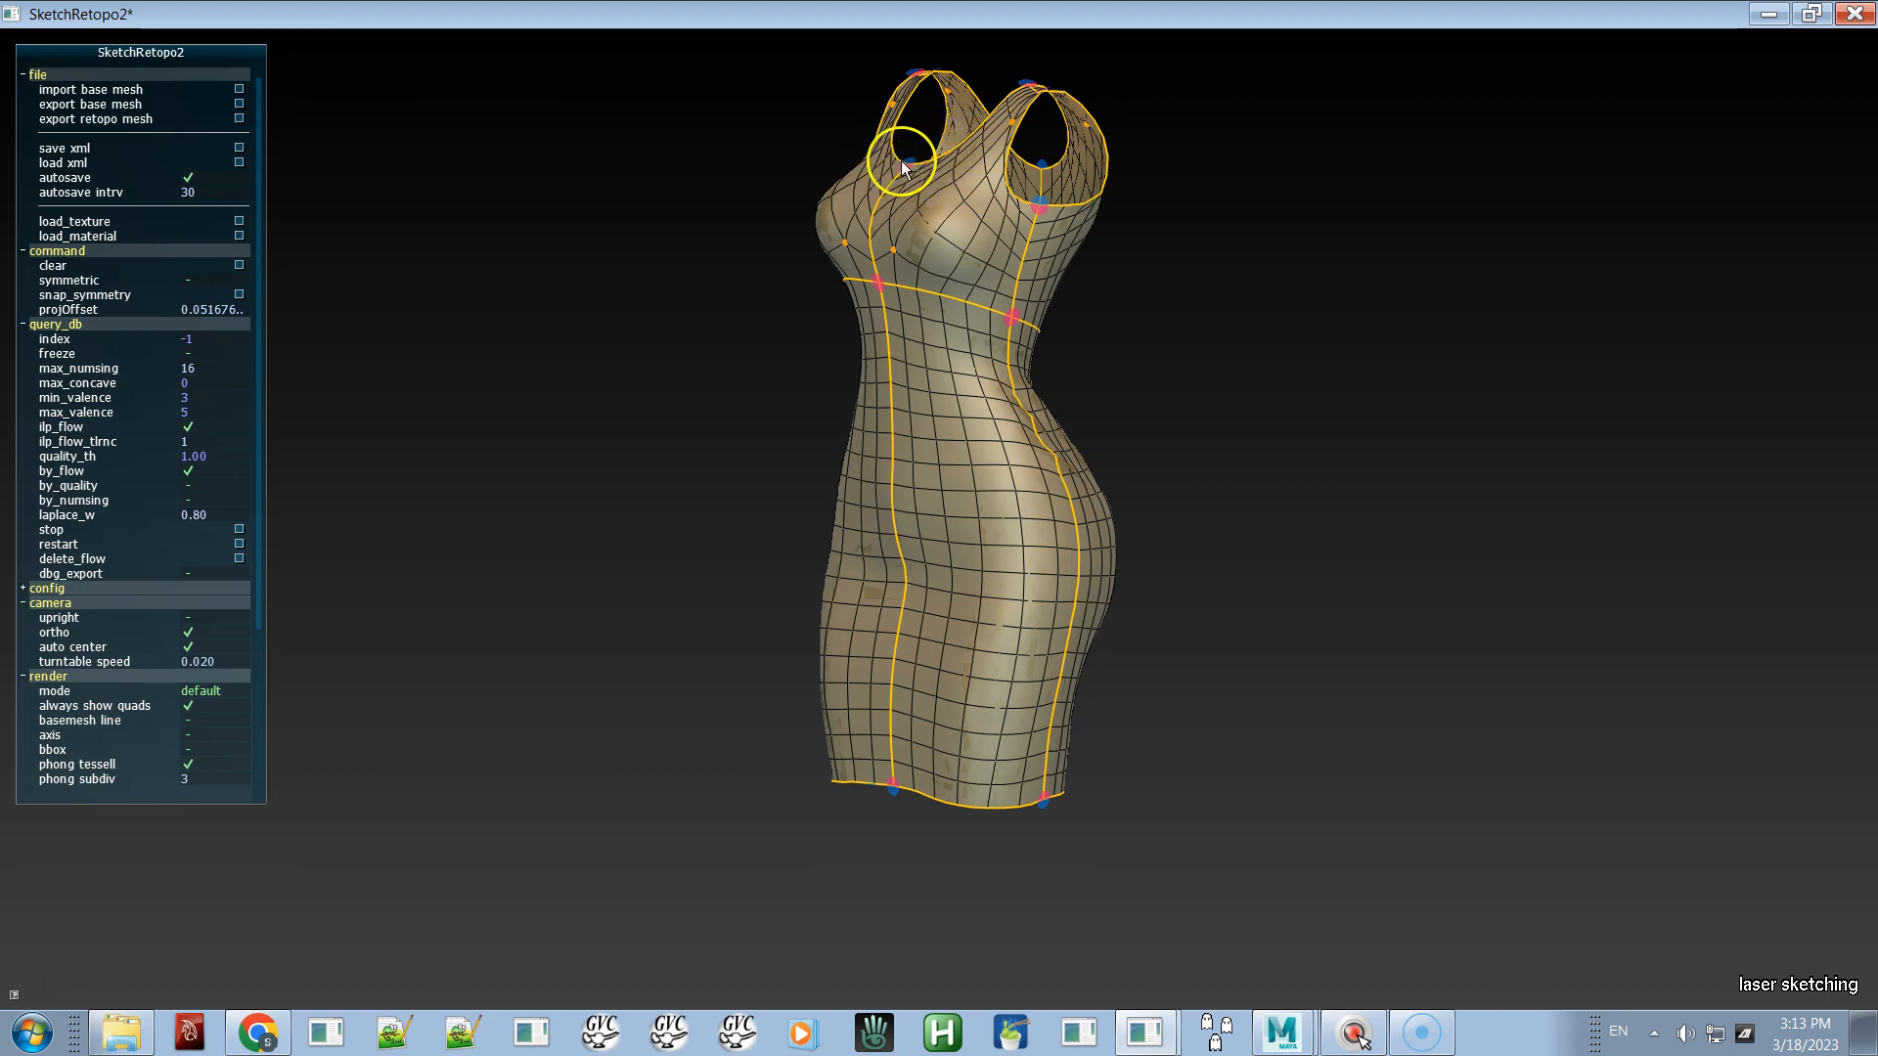
mouse_move(992, 285)
left_mouse_down("alt")
mouse_move(845, 285)
mouse_move(956, 204)
mouse_move(984, 233)
mouse_move(1031, 213)
mouse_move(1019, 250)
mouse_move(1041, 217)
mouse_move(1038, 249)
mouse_move(1040, 213)
mouse_move(1039, 249)
mouse_move(948, 213)
left_mouse_up("alt")
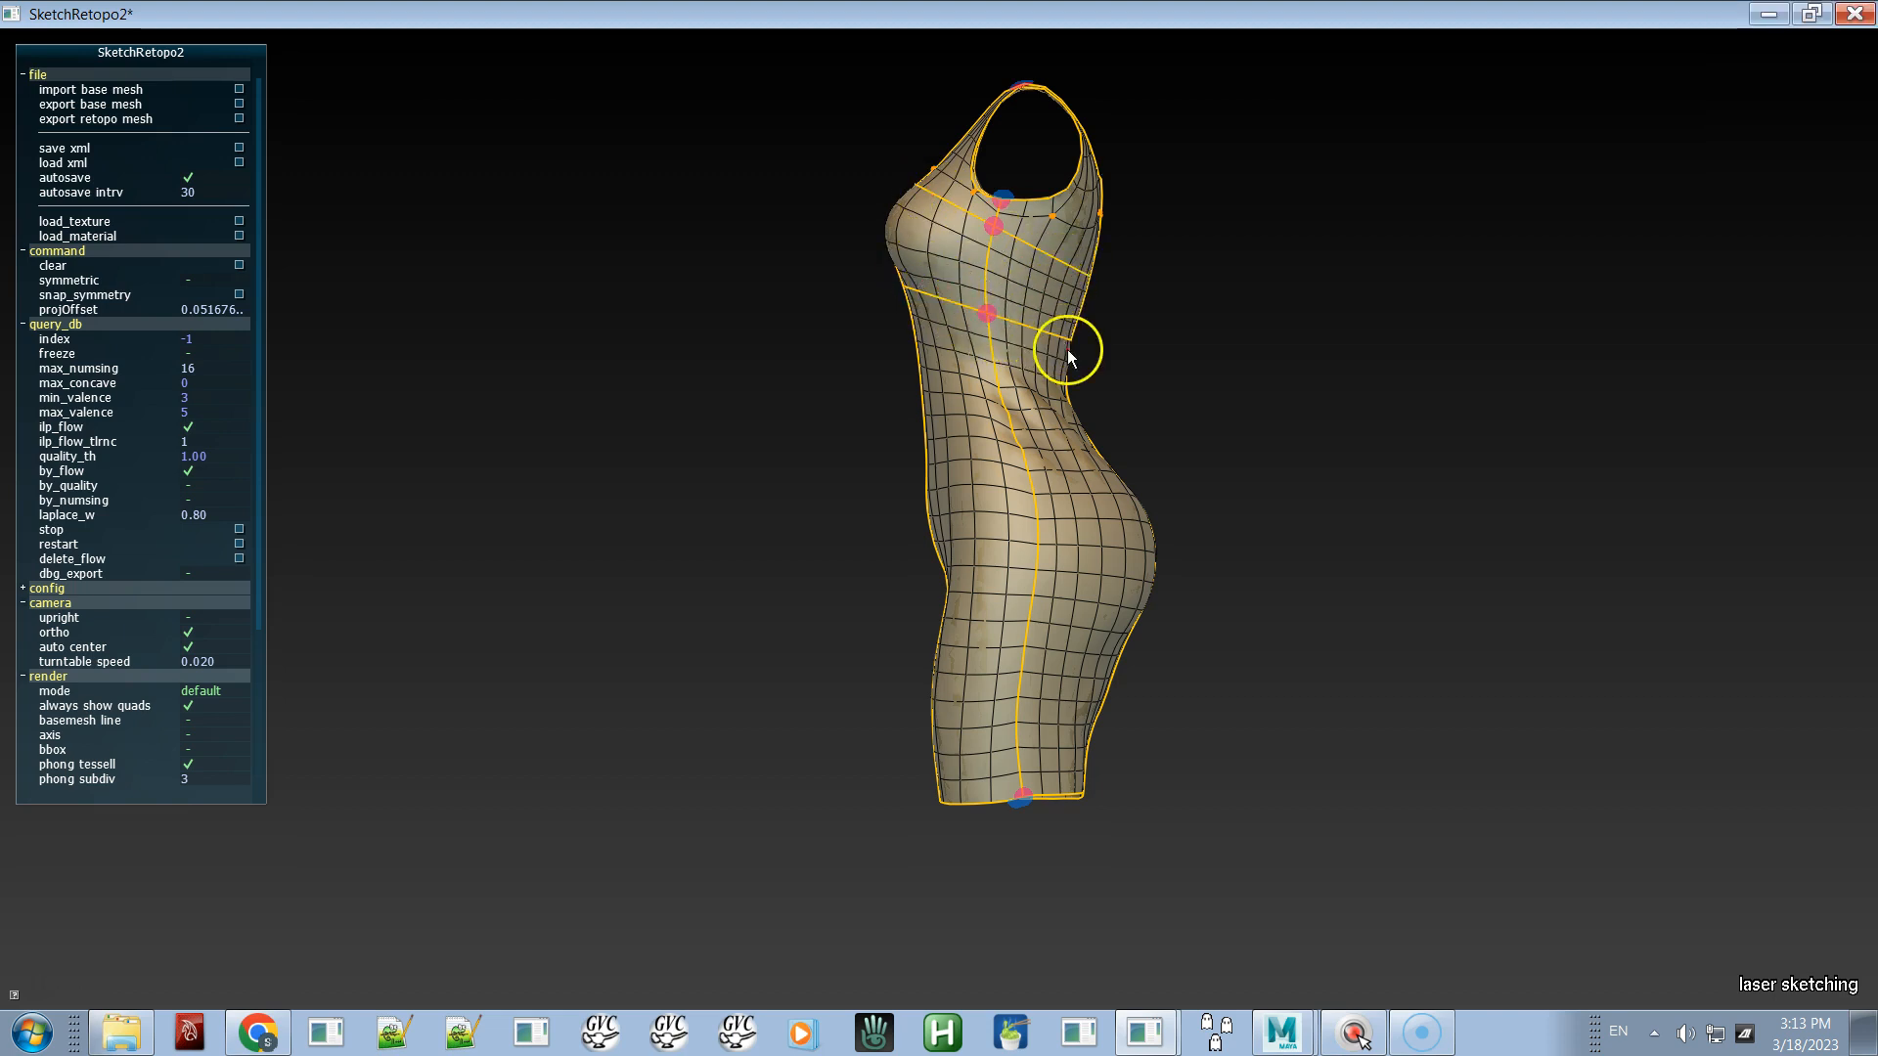
- Switch to basic sketching and clear the quad patch from the front skirt panel on one side of the center line
left_click_drag(804, 459, 1101, 508, "alt")
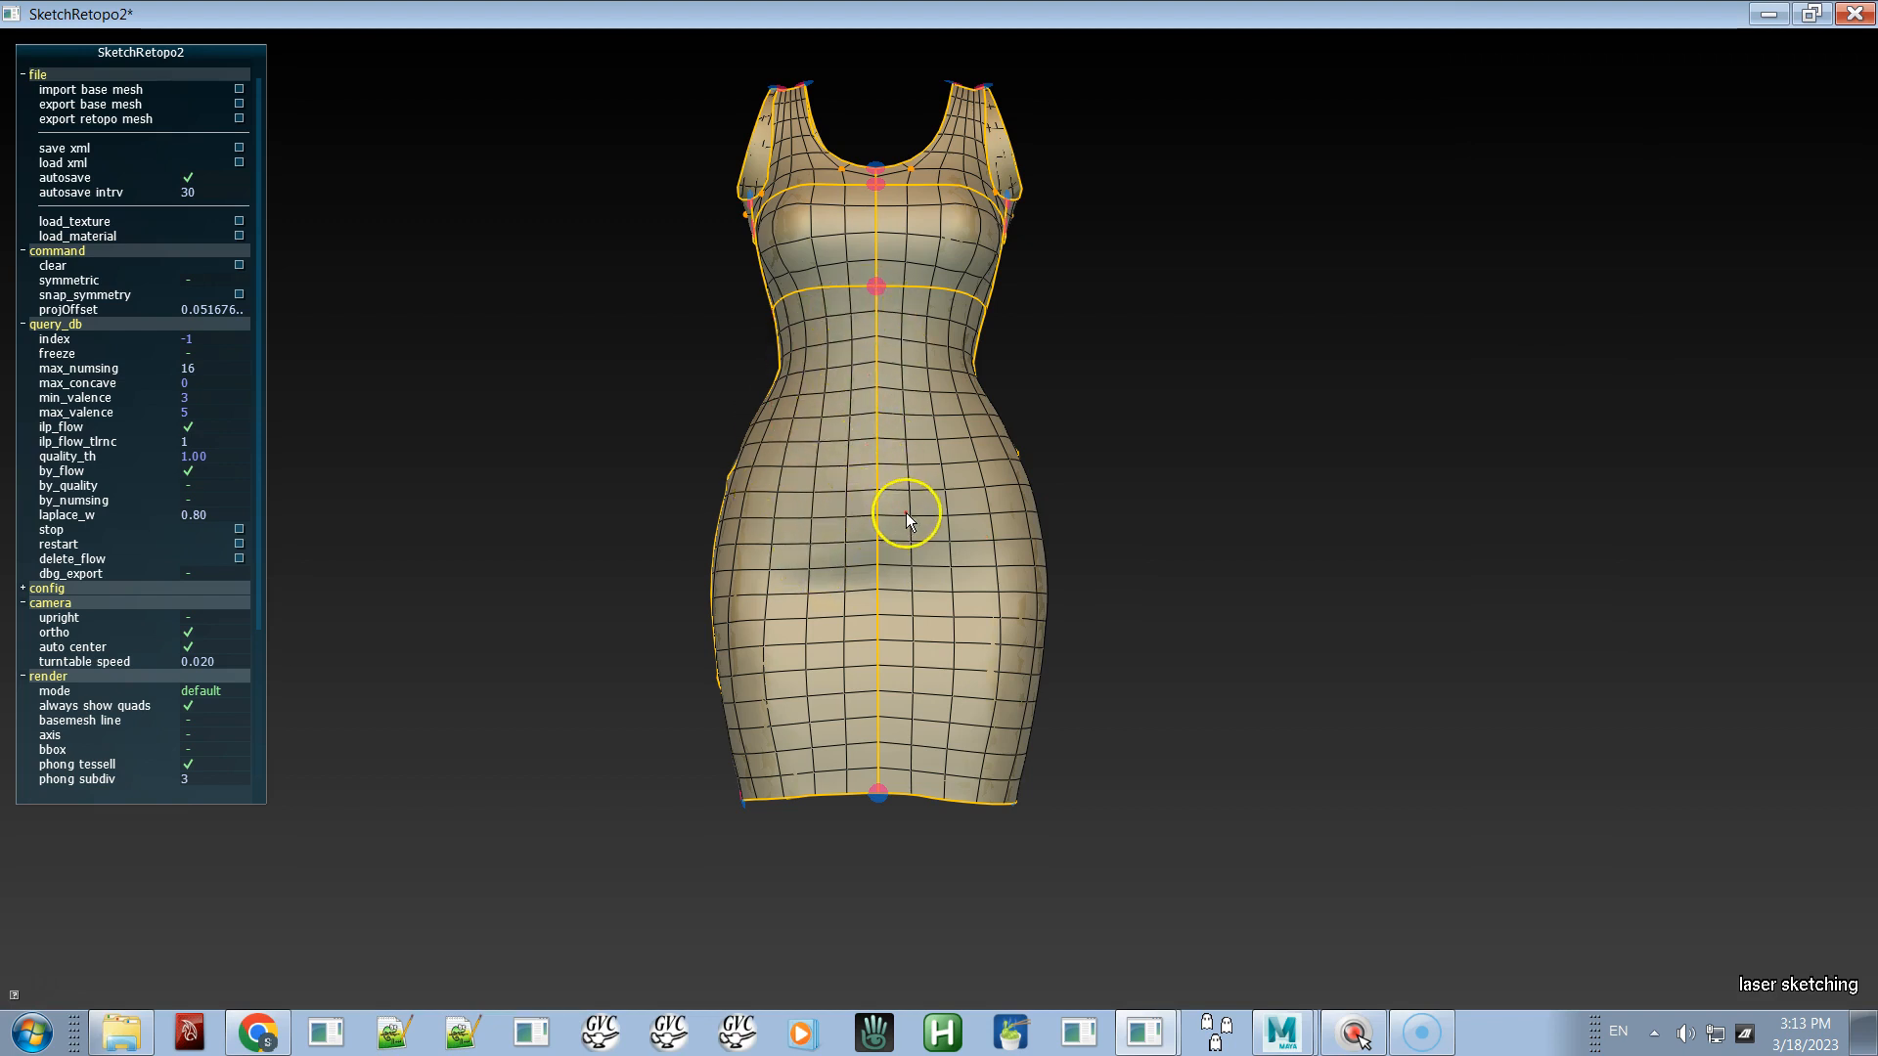
key("q")
key("v")
left_click(937, 513)
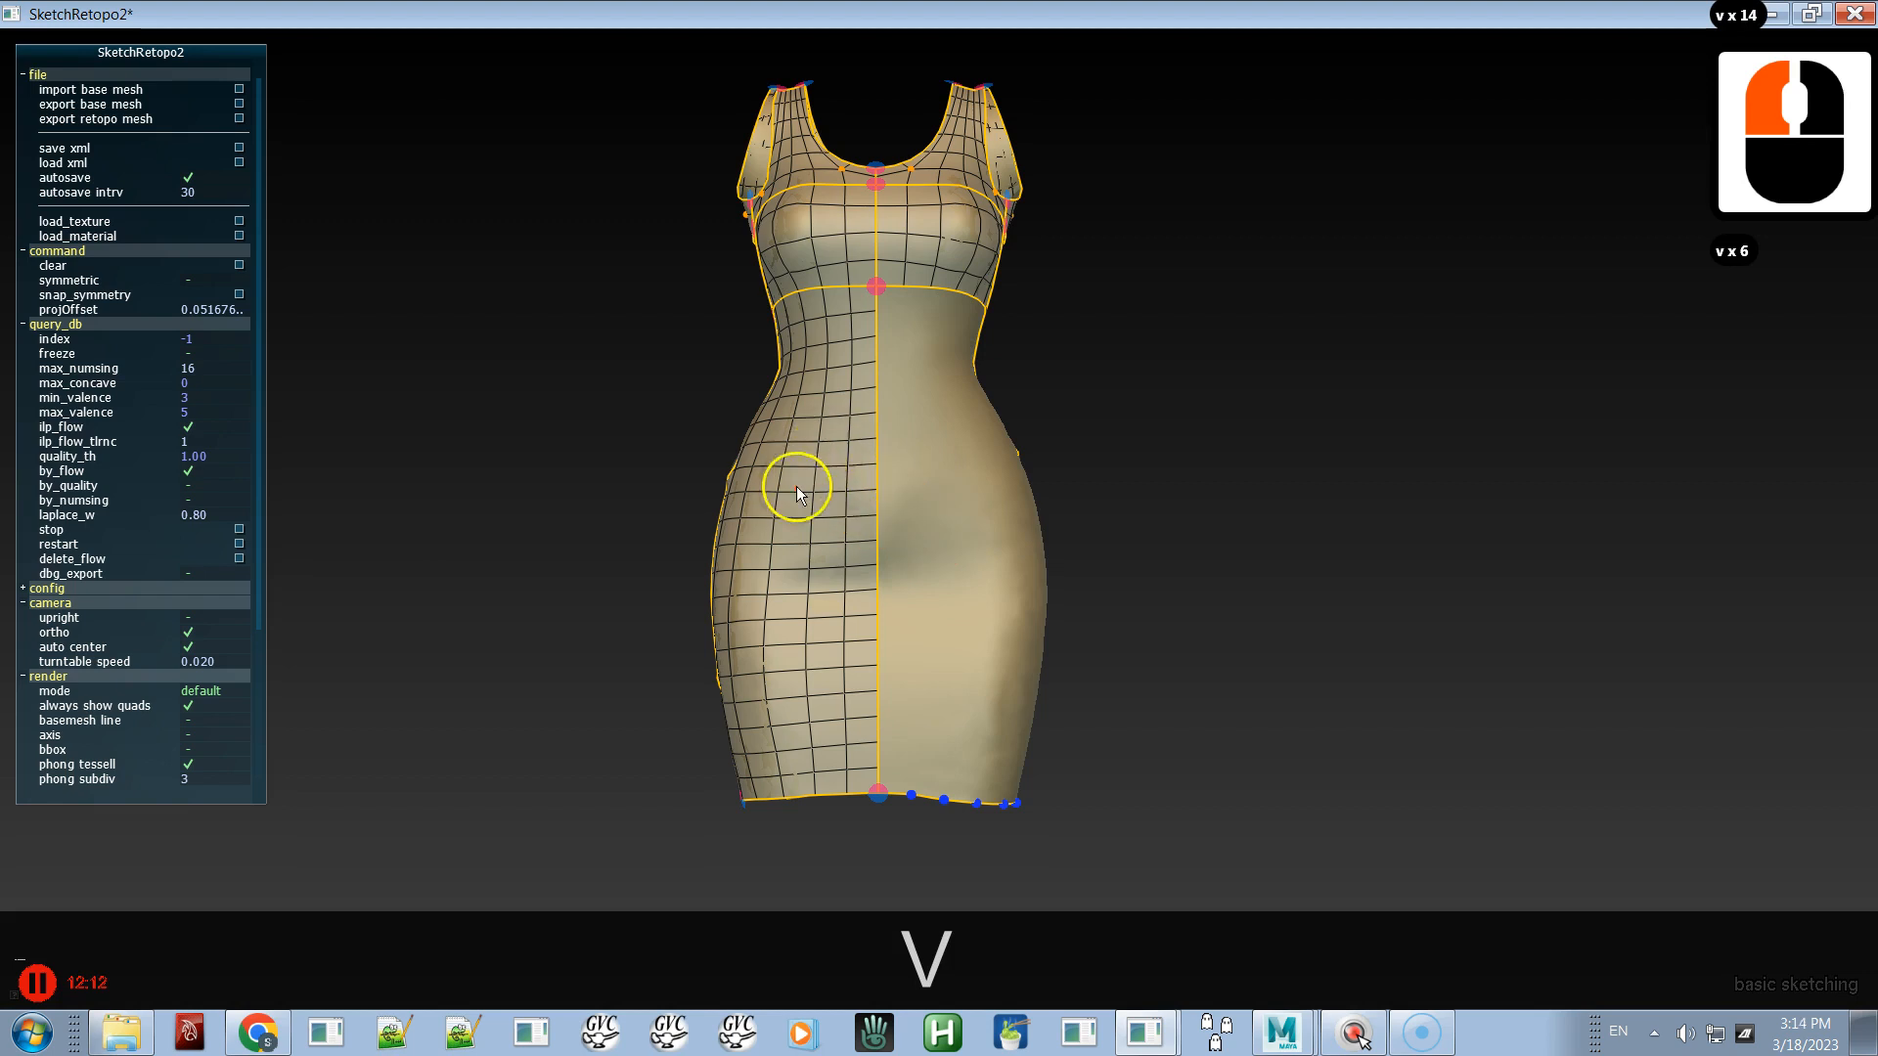
- Try to regenerate quads in the cleared front skirt panel from the center line
left_click_drag(995, 540, 813, 548, "alt")
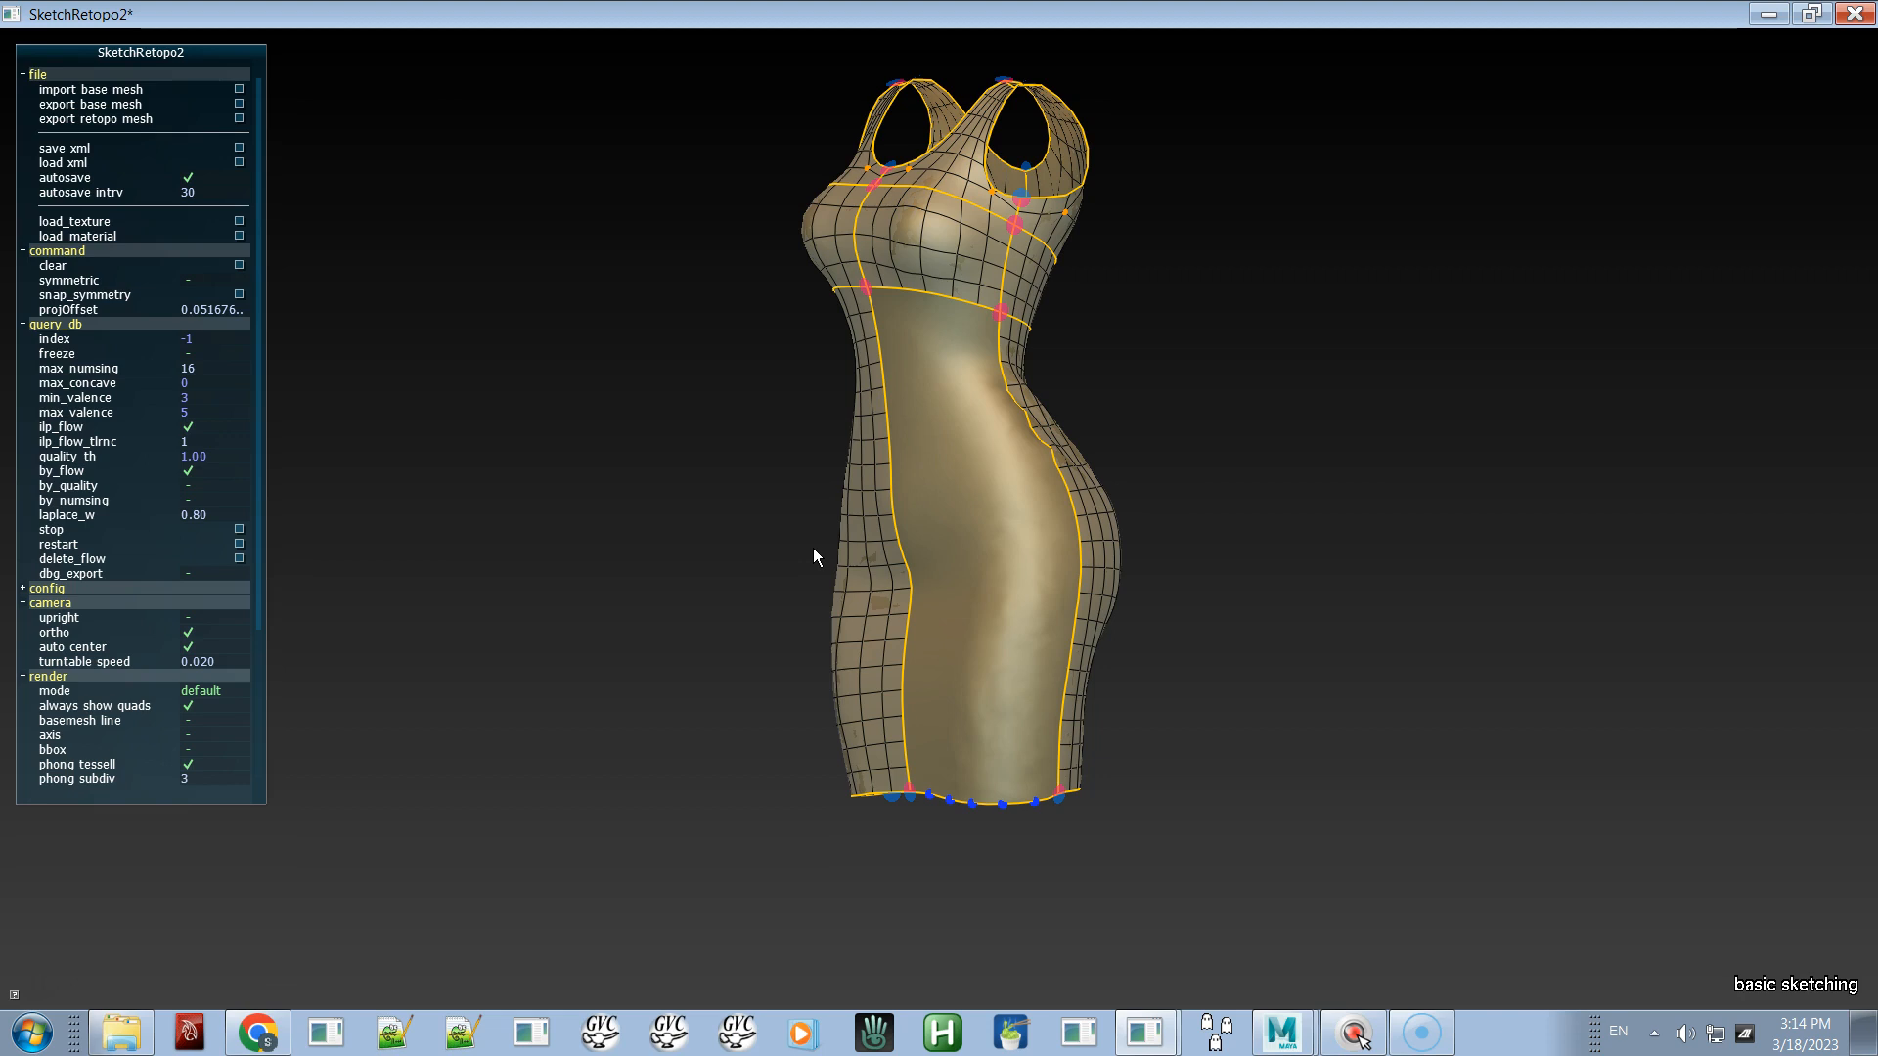
left_click_drag(901, 516, 1017, 512, "alt")
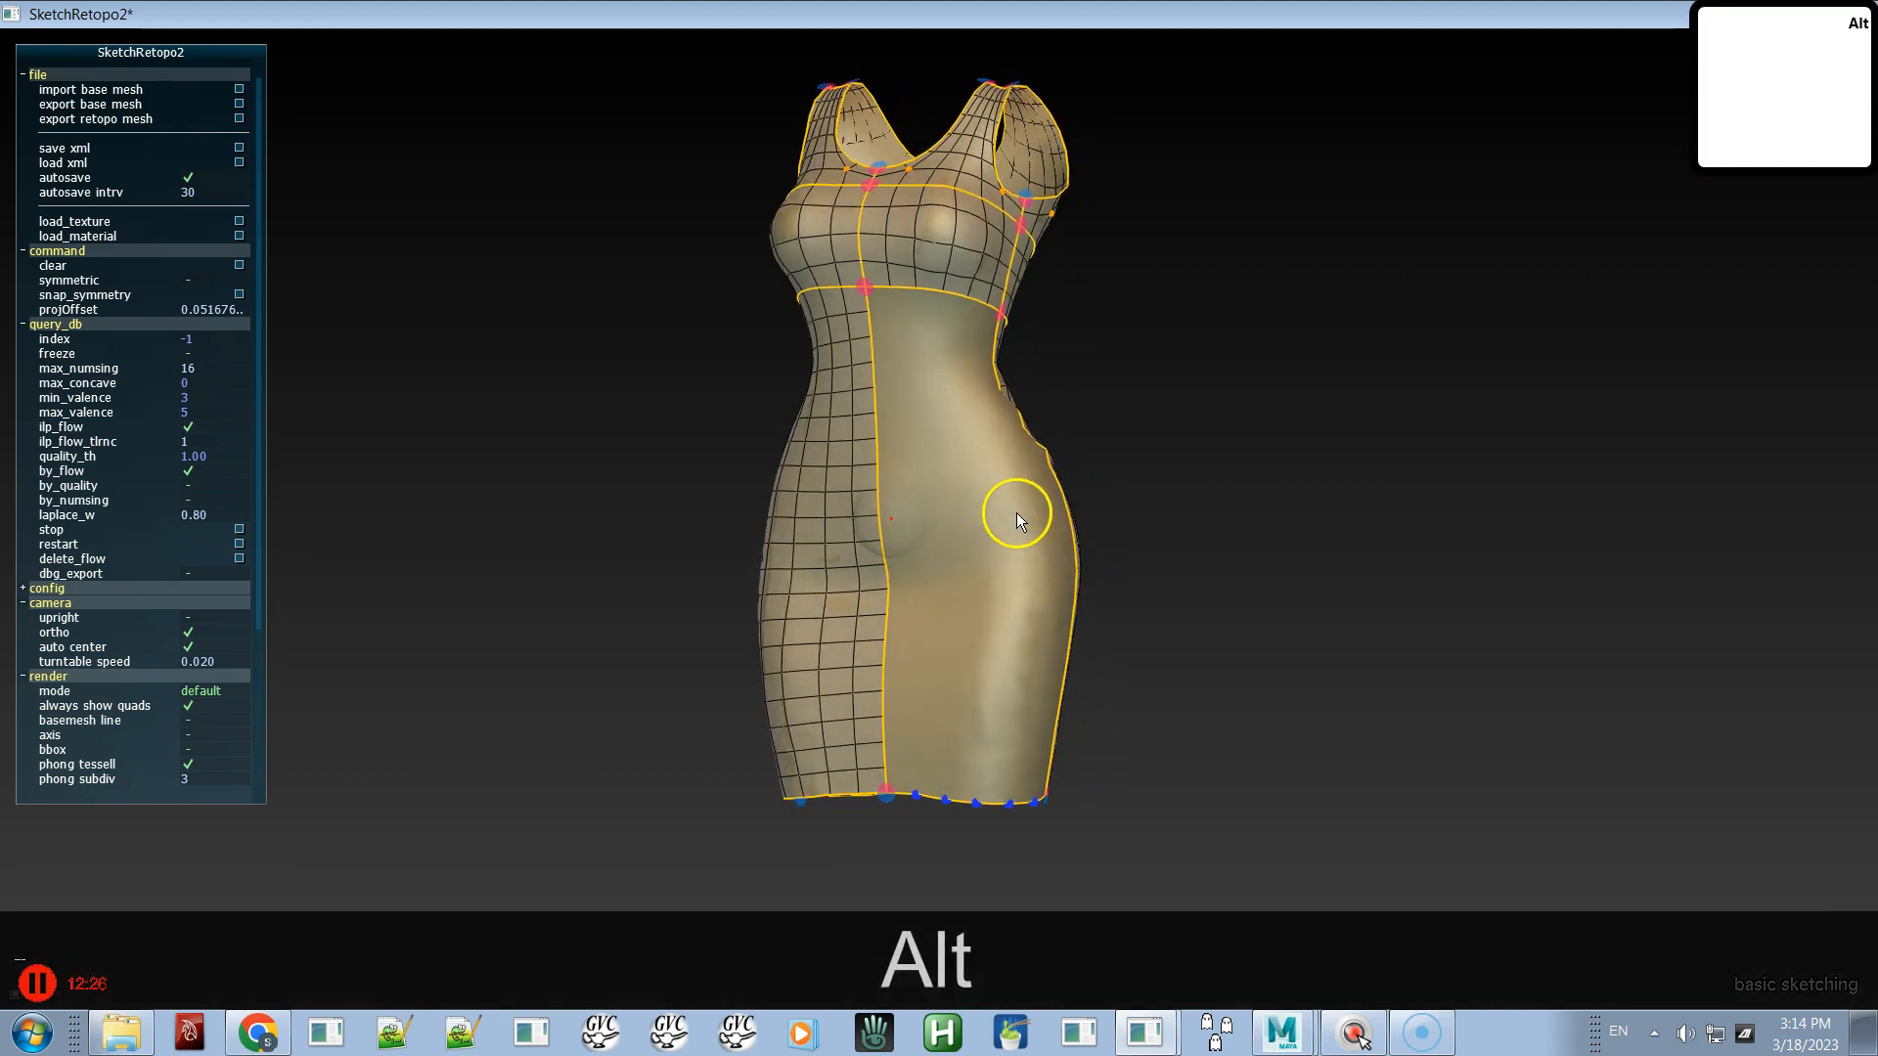
left_click(998, 524, "alt")
key("x")
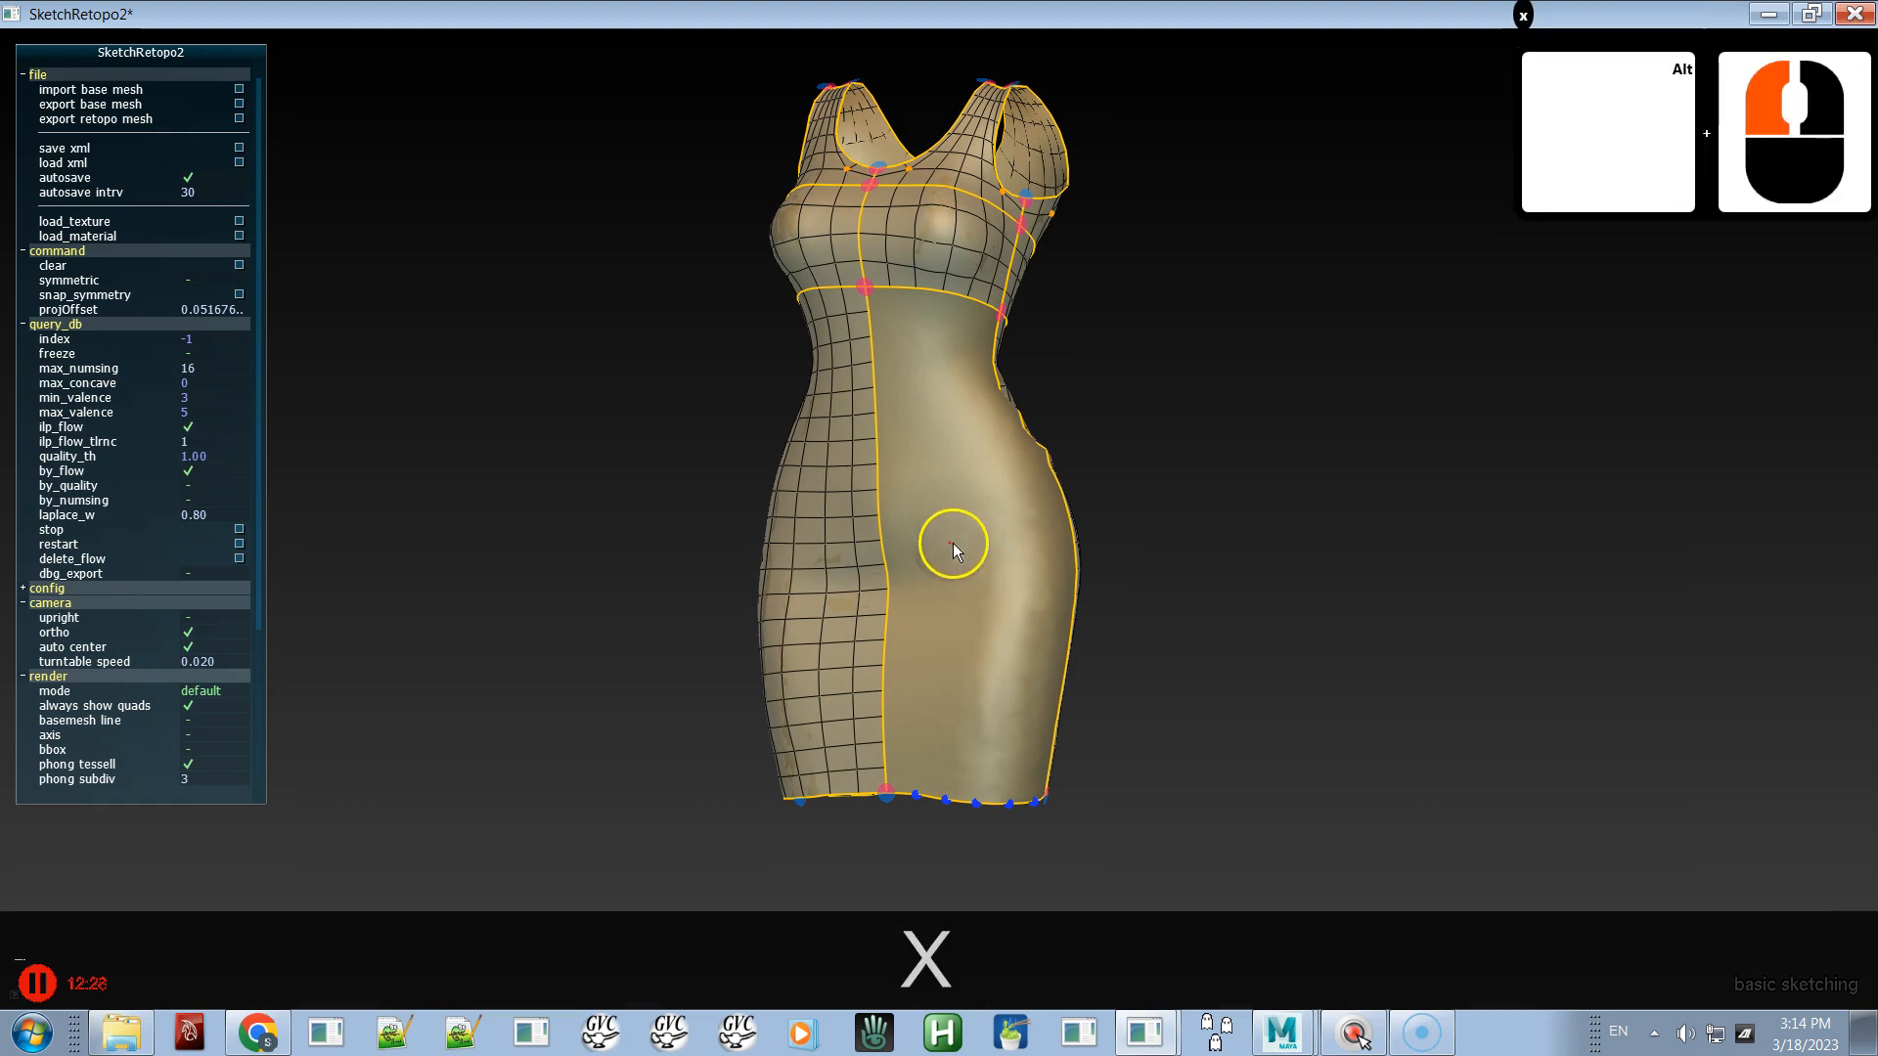
key("x")
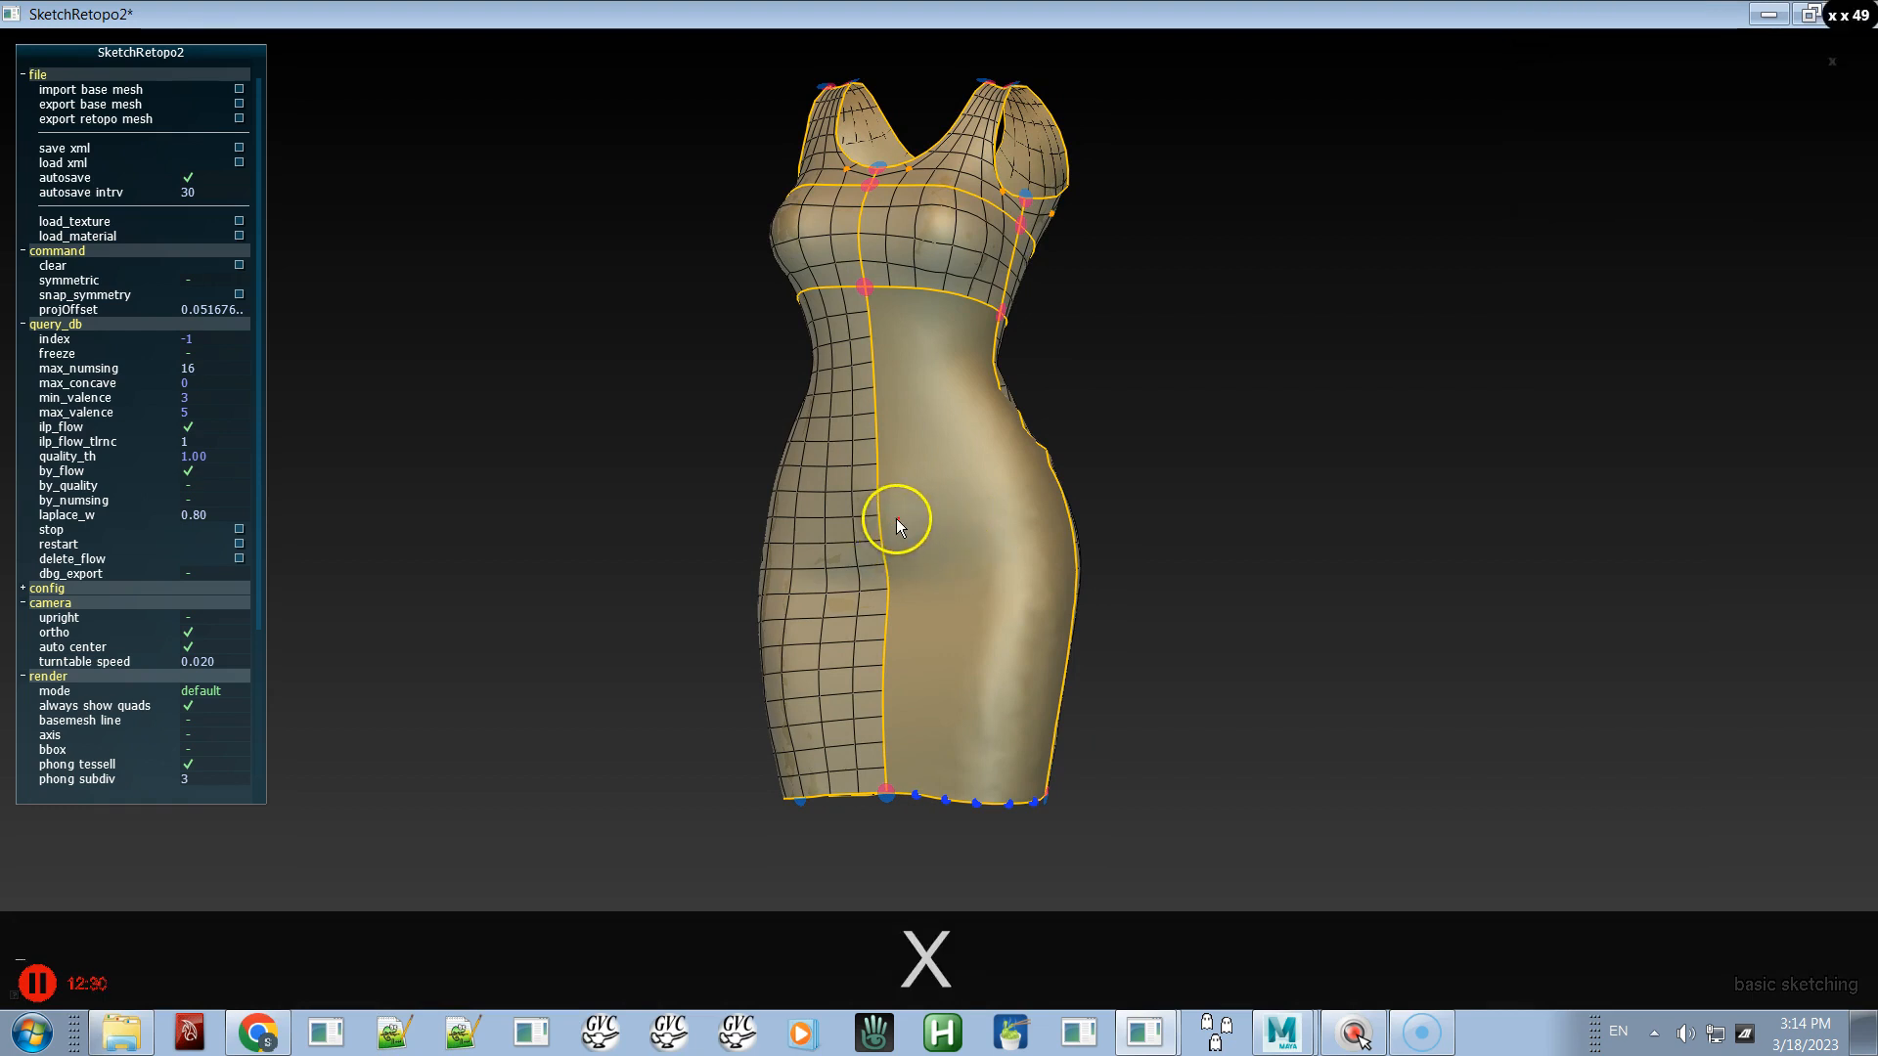
key("x")
key("x")
left_click_drag(884, 520, 911, 507)
- Refill the empty front skirt panel with a quad patch, starting from the center line and crossing the panel
left_click_drag(906, 436, 1126, 437, "alt")
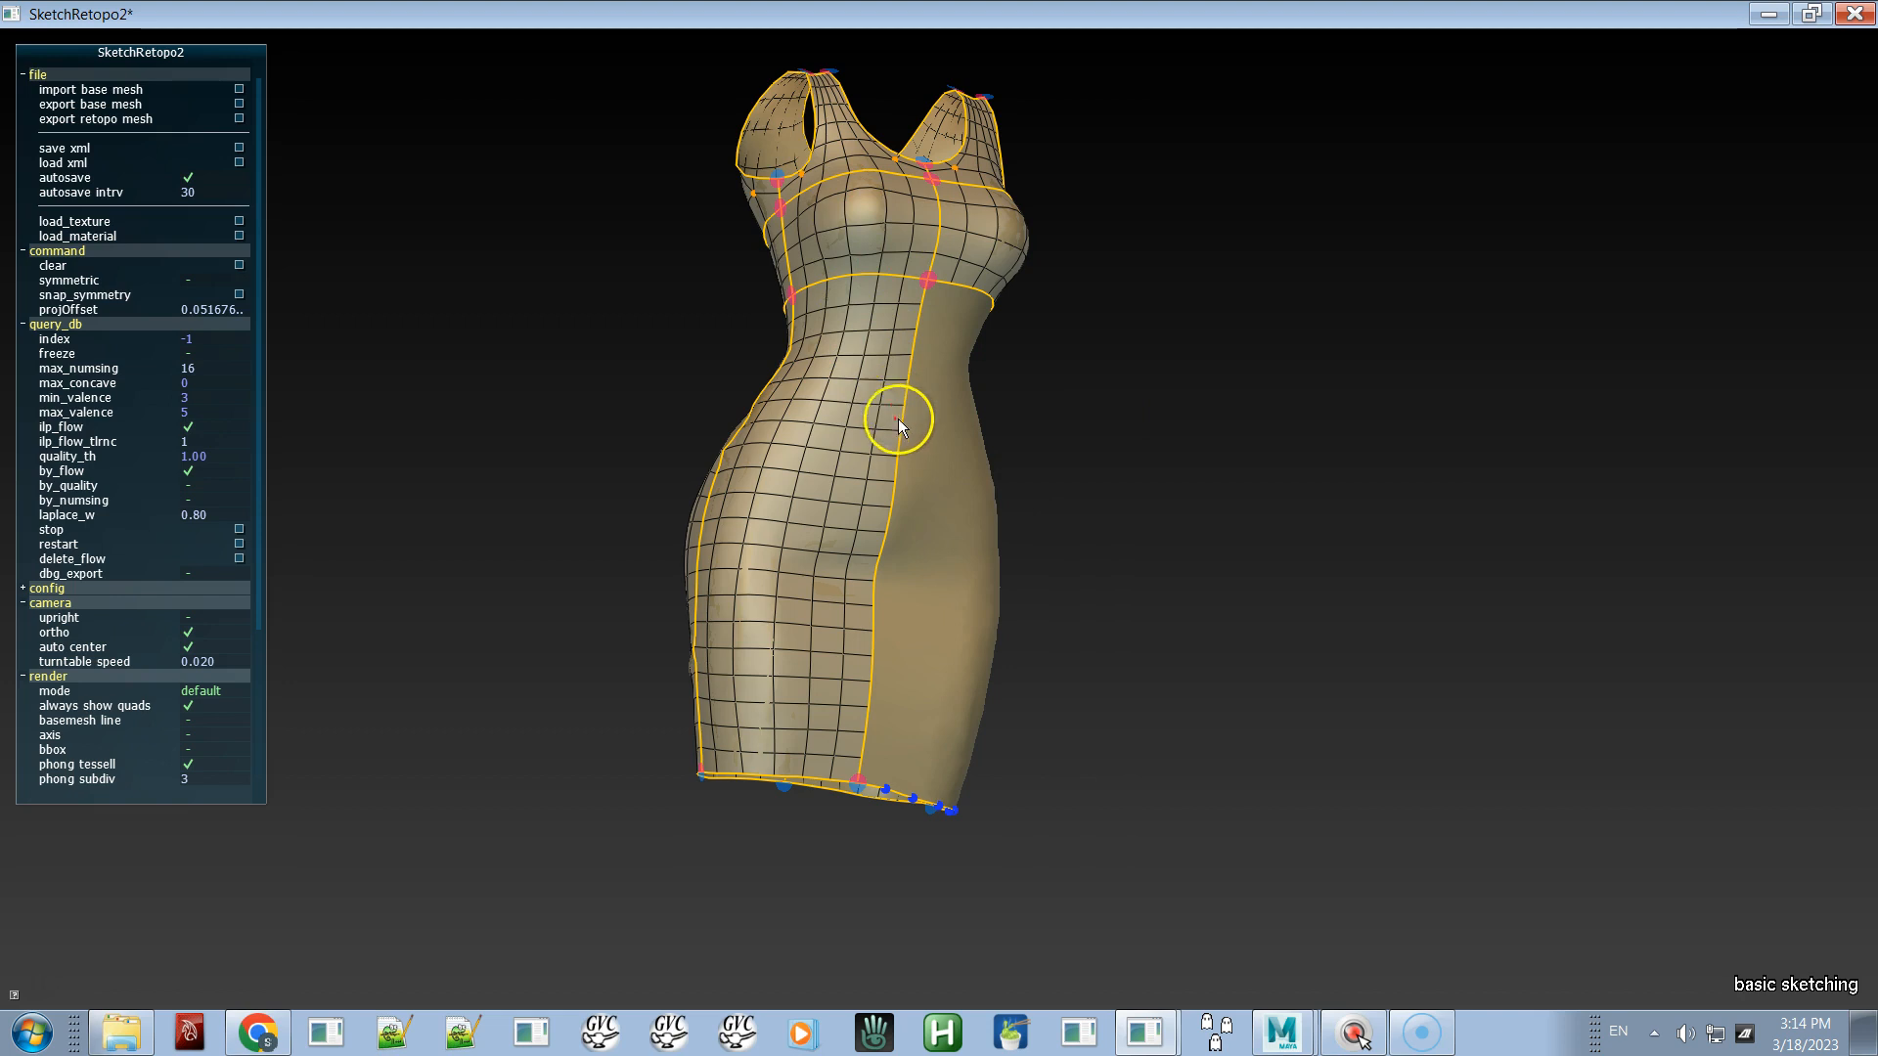
left_click_drag(931, 419, 667, 392, "alt")
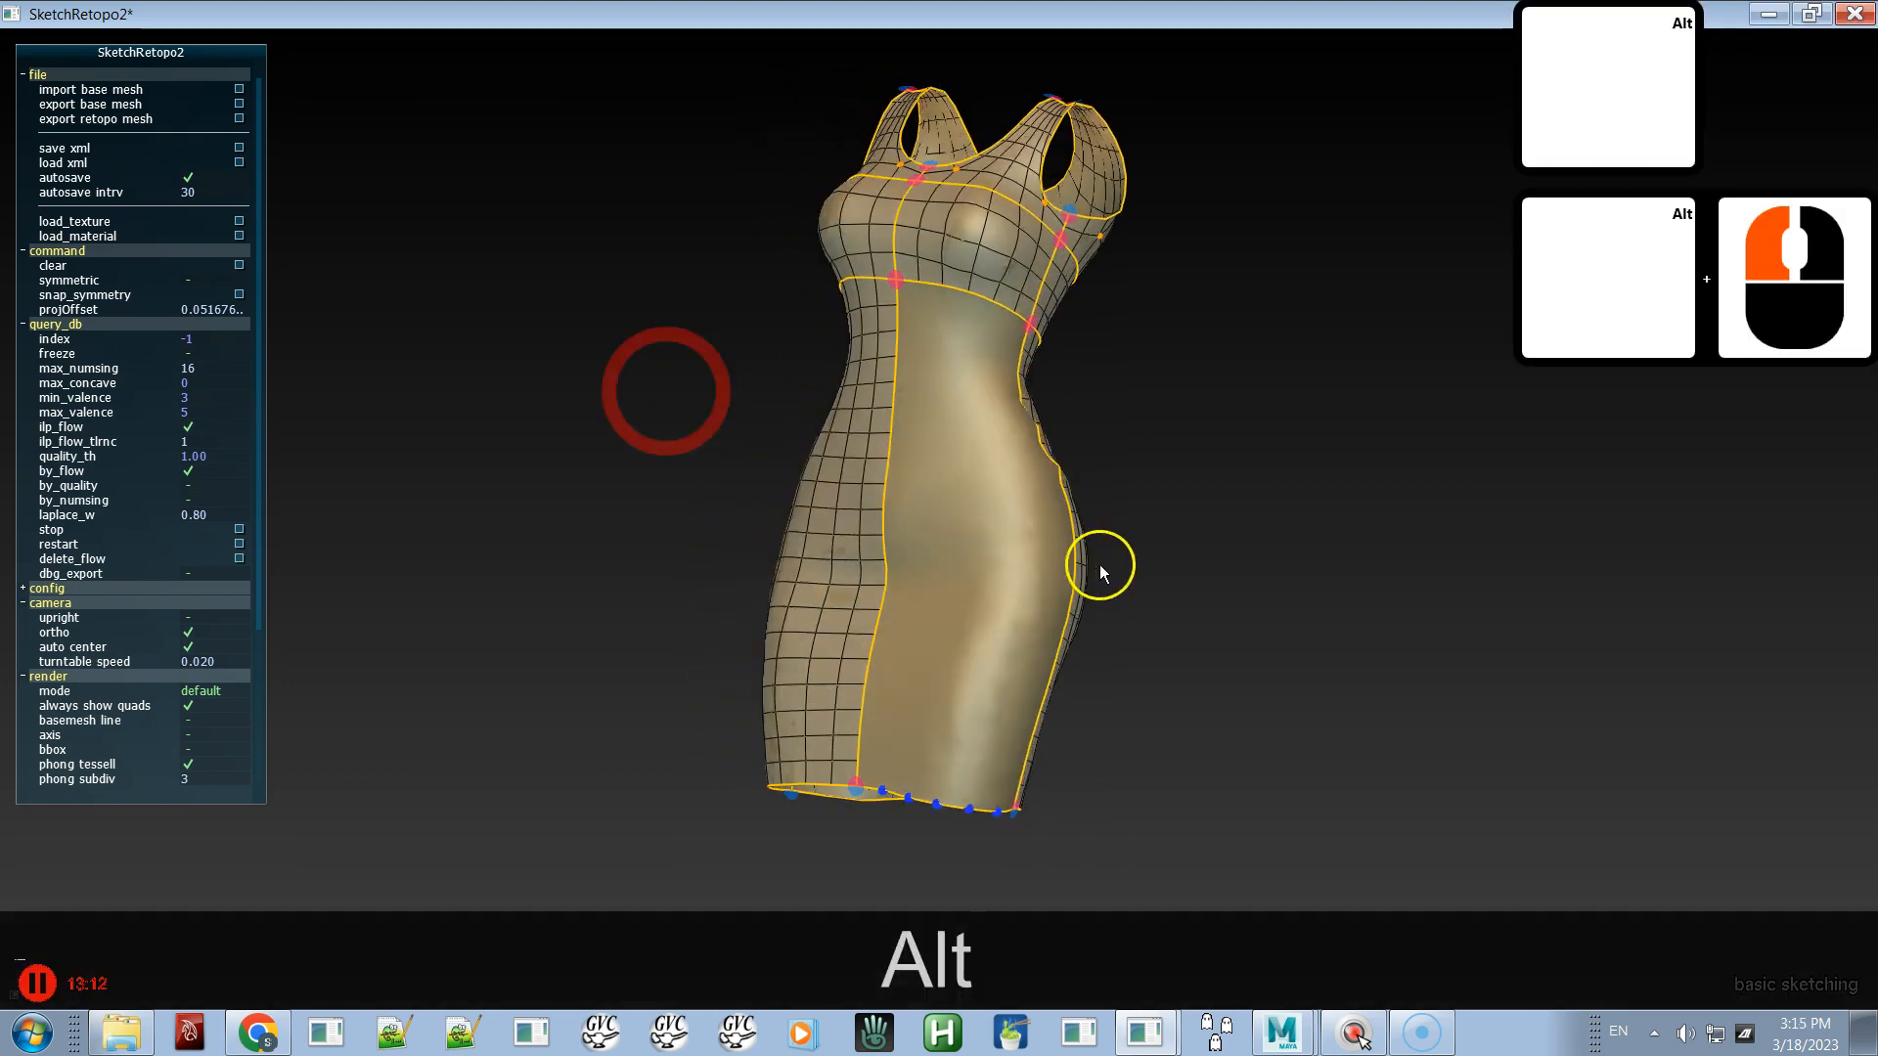
left_click_drag(981, 532, 859, 501, "alt+shift")
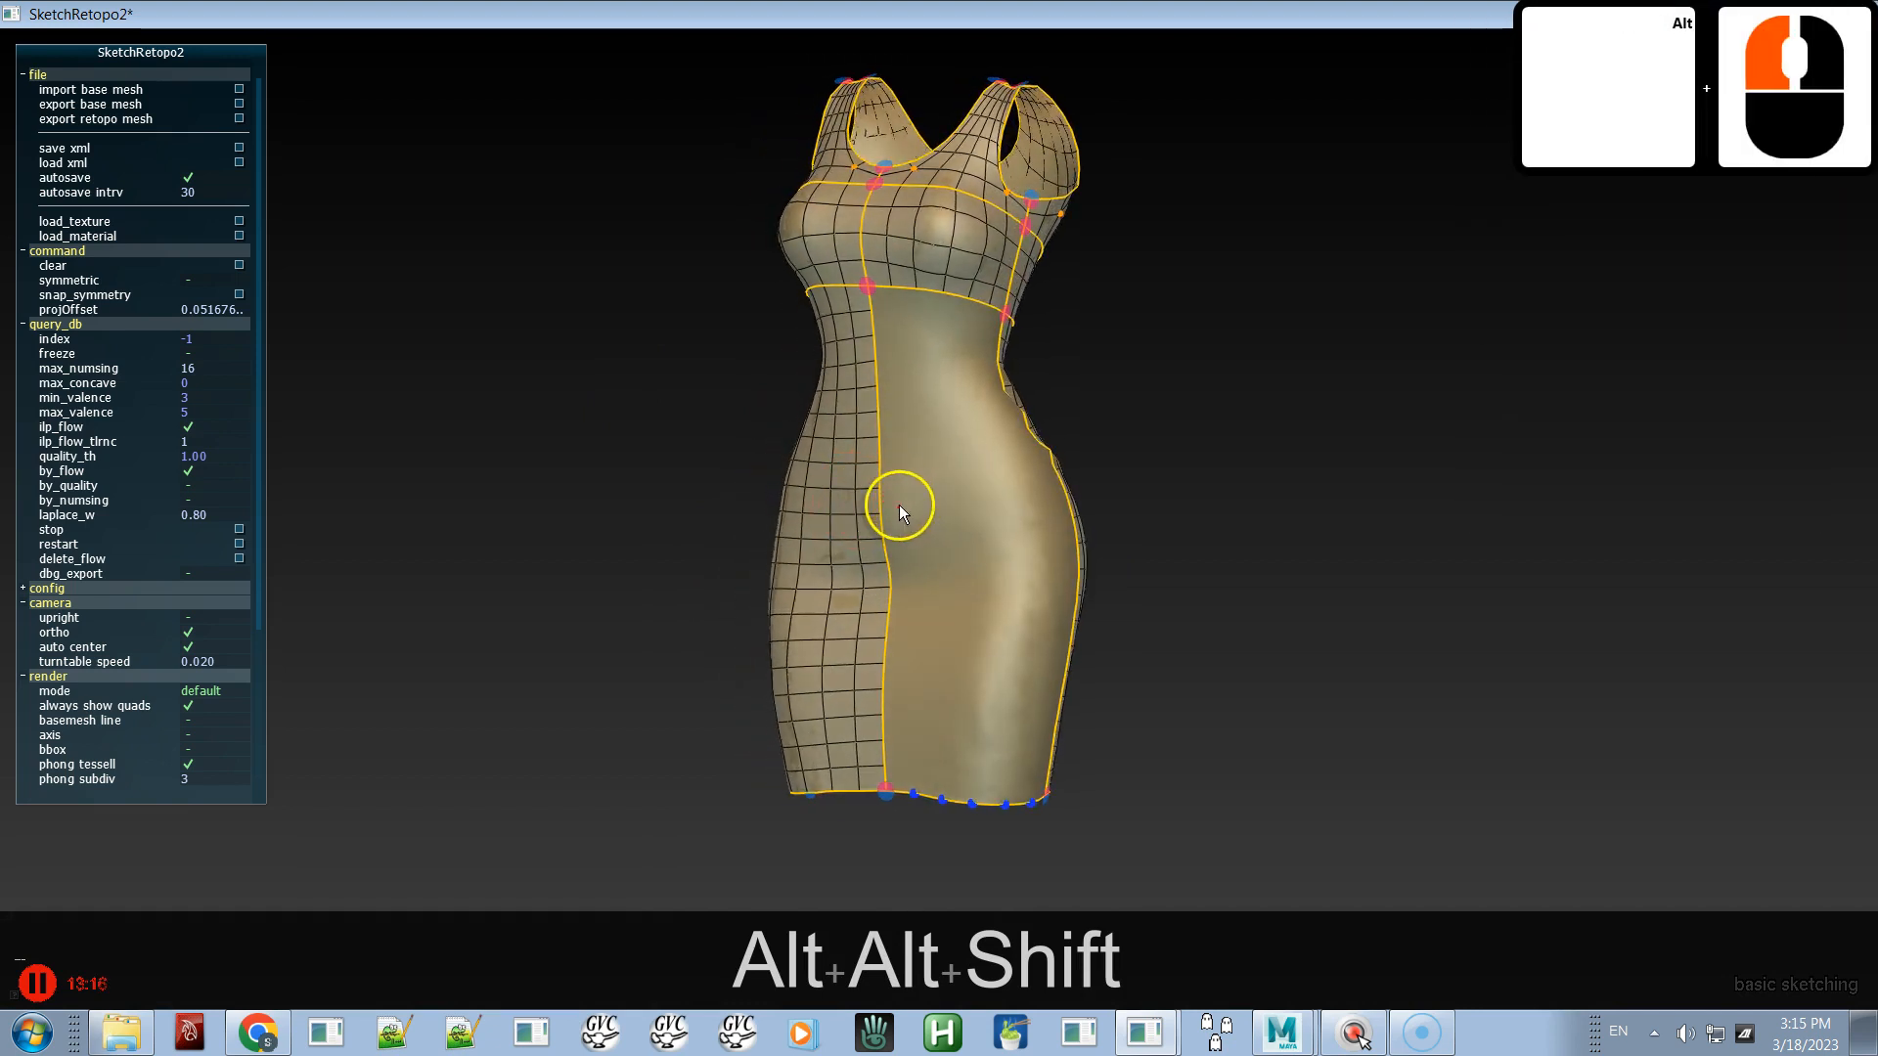
key("x")
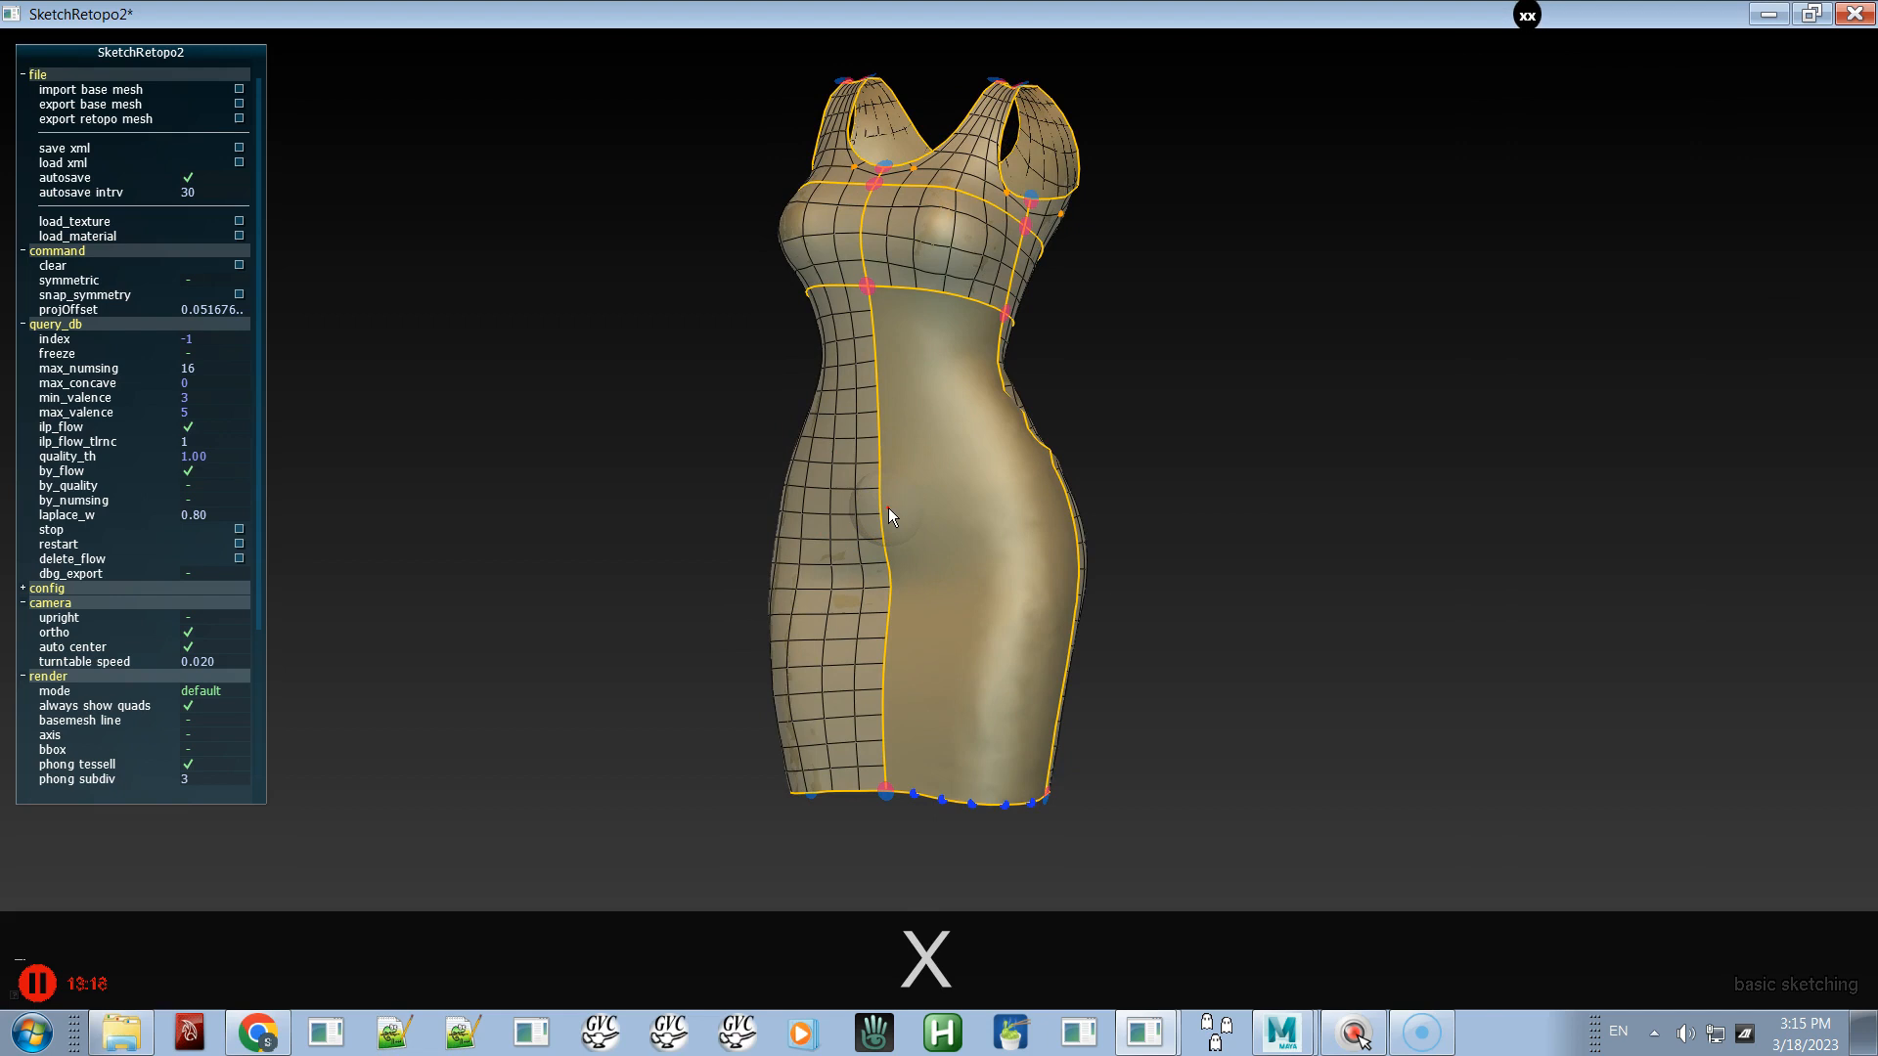
left_click_drag(902, 511, 1041, 518)
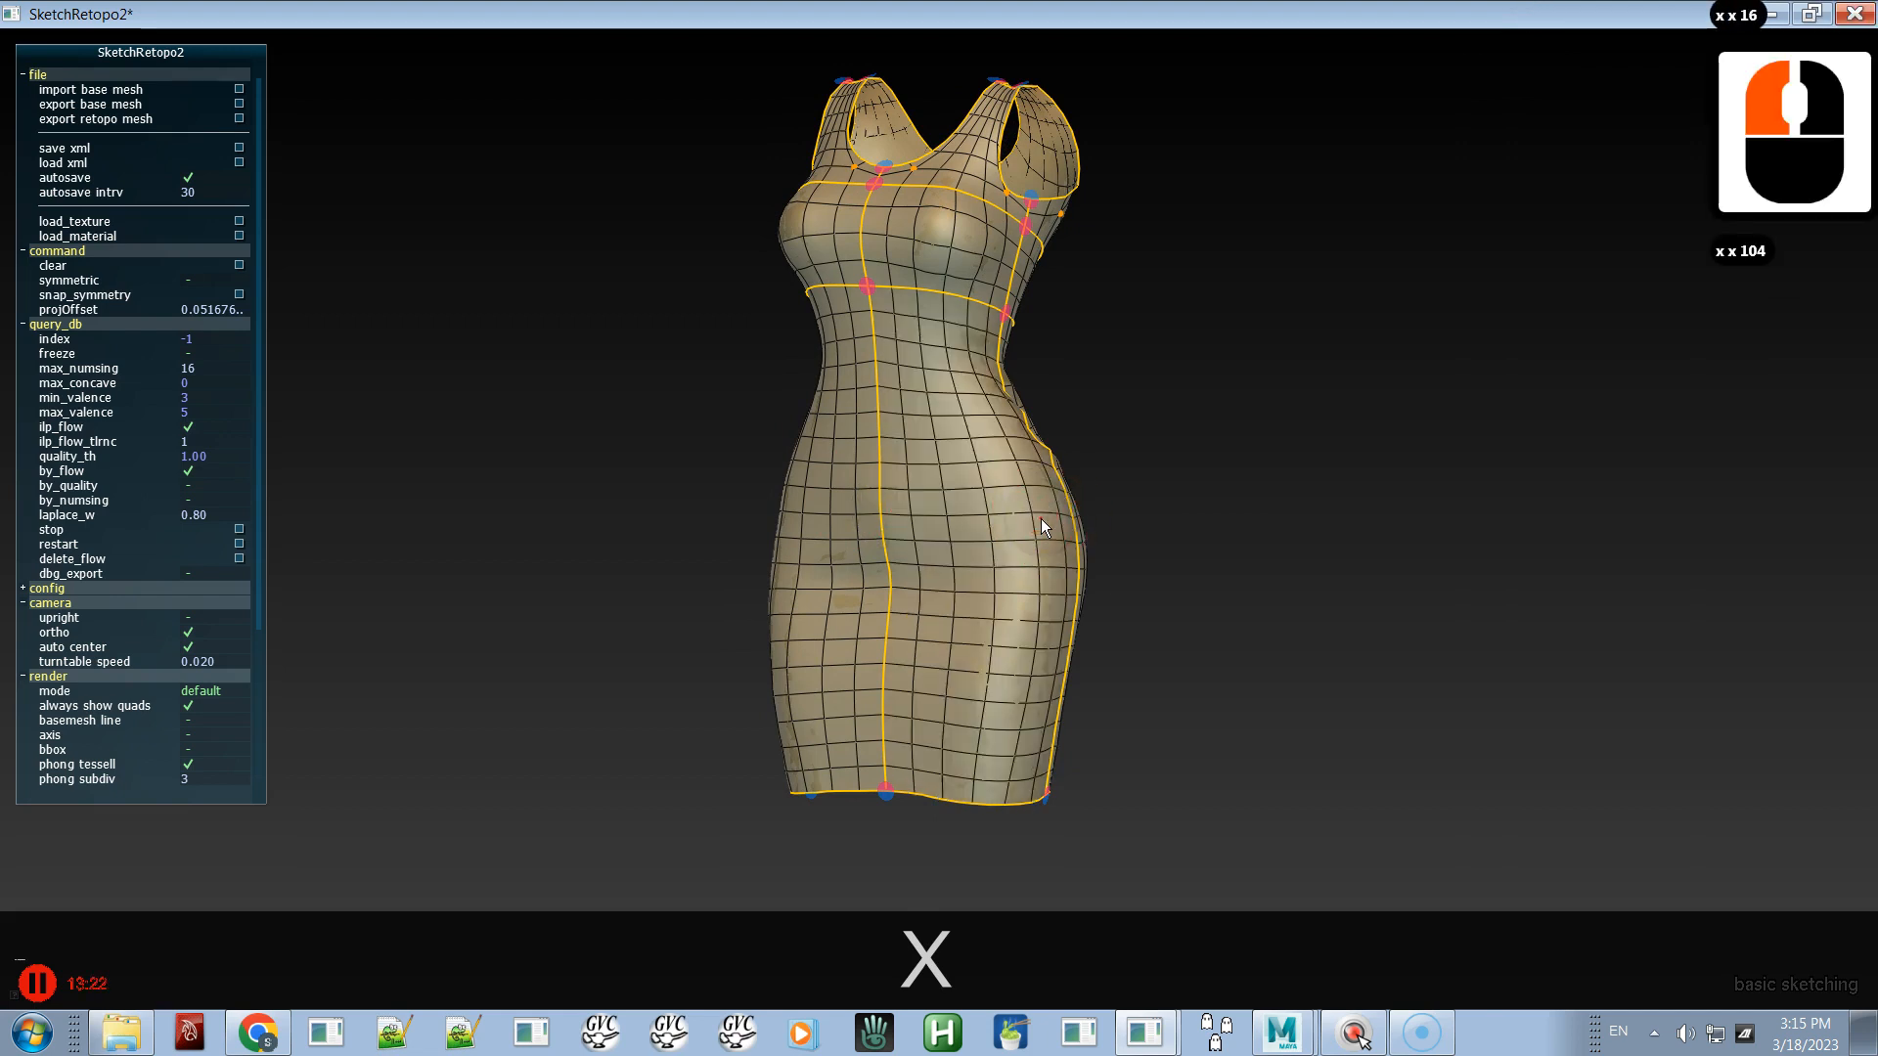
- Save the project on the Desktop as "retopo Video Example 3D.xml"
left_click_drag(926, 587, 1072, 431, "alt")
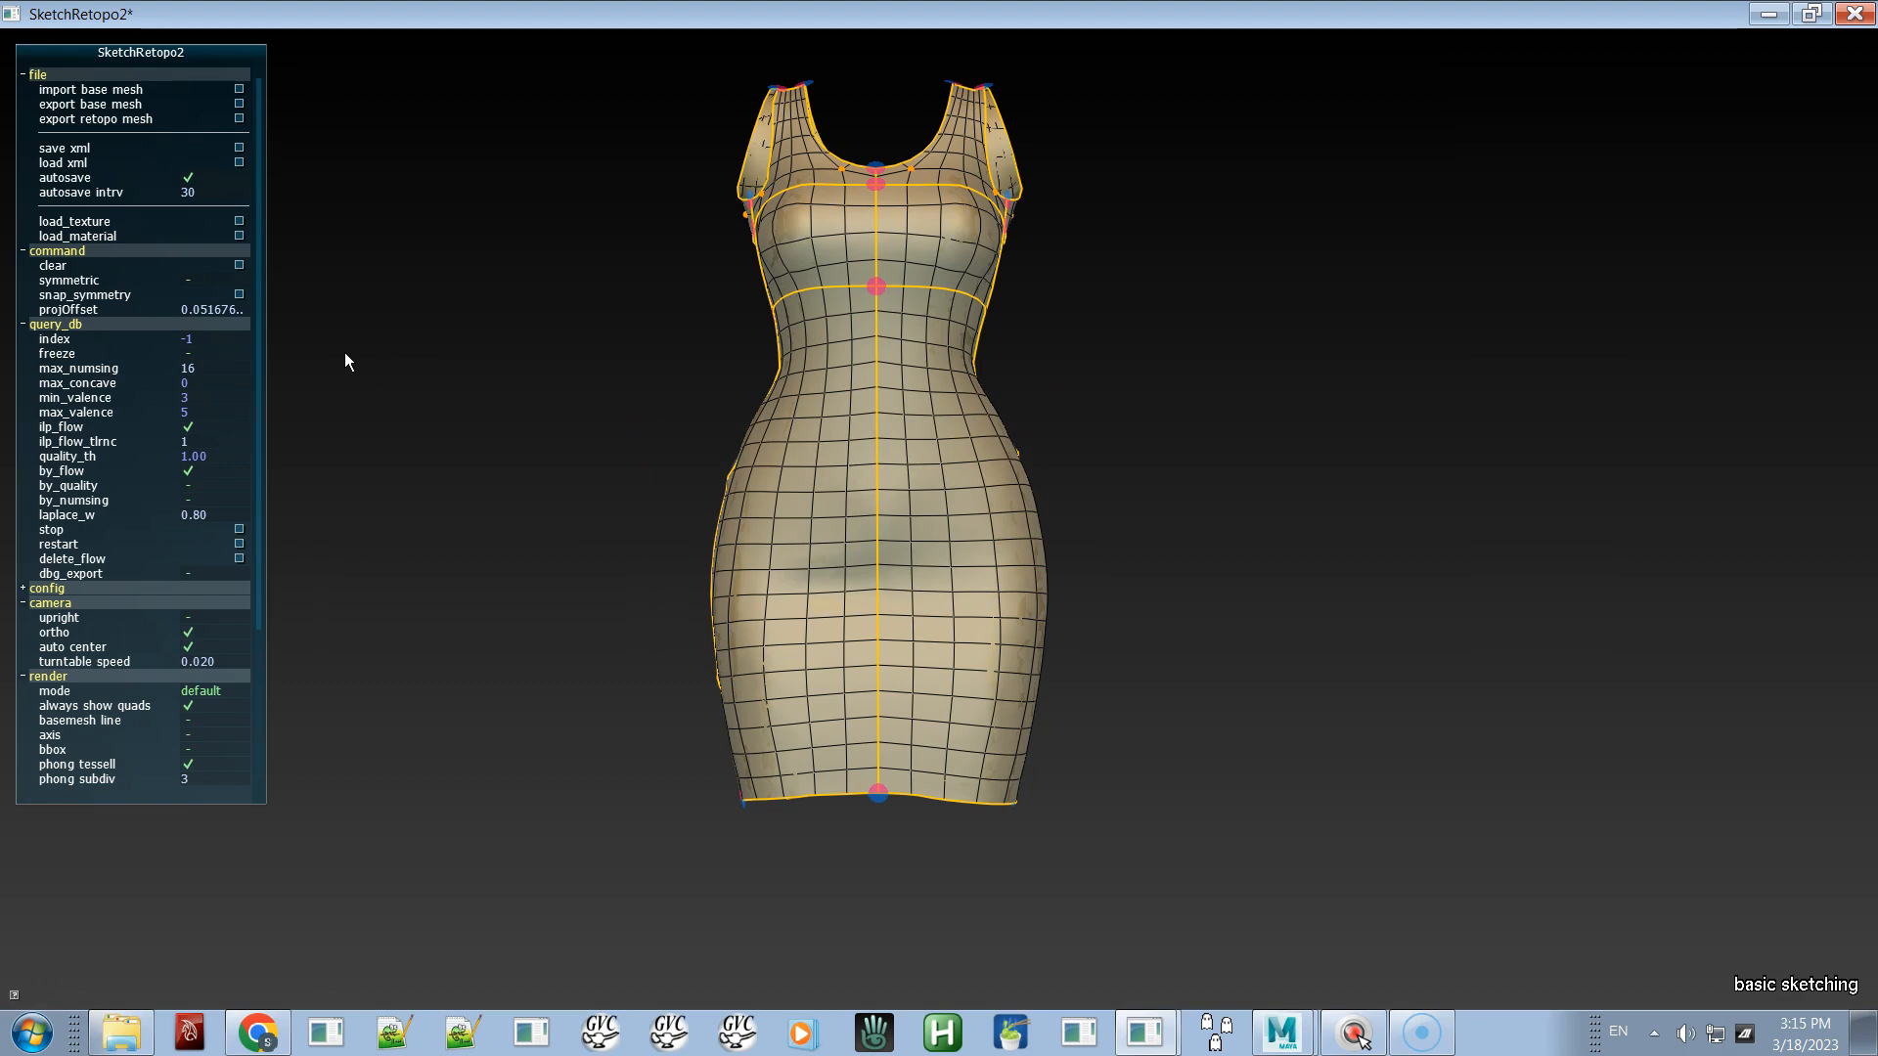
left_click(97, 149)
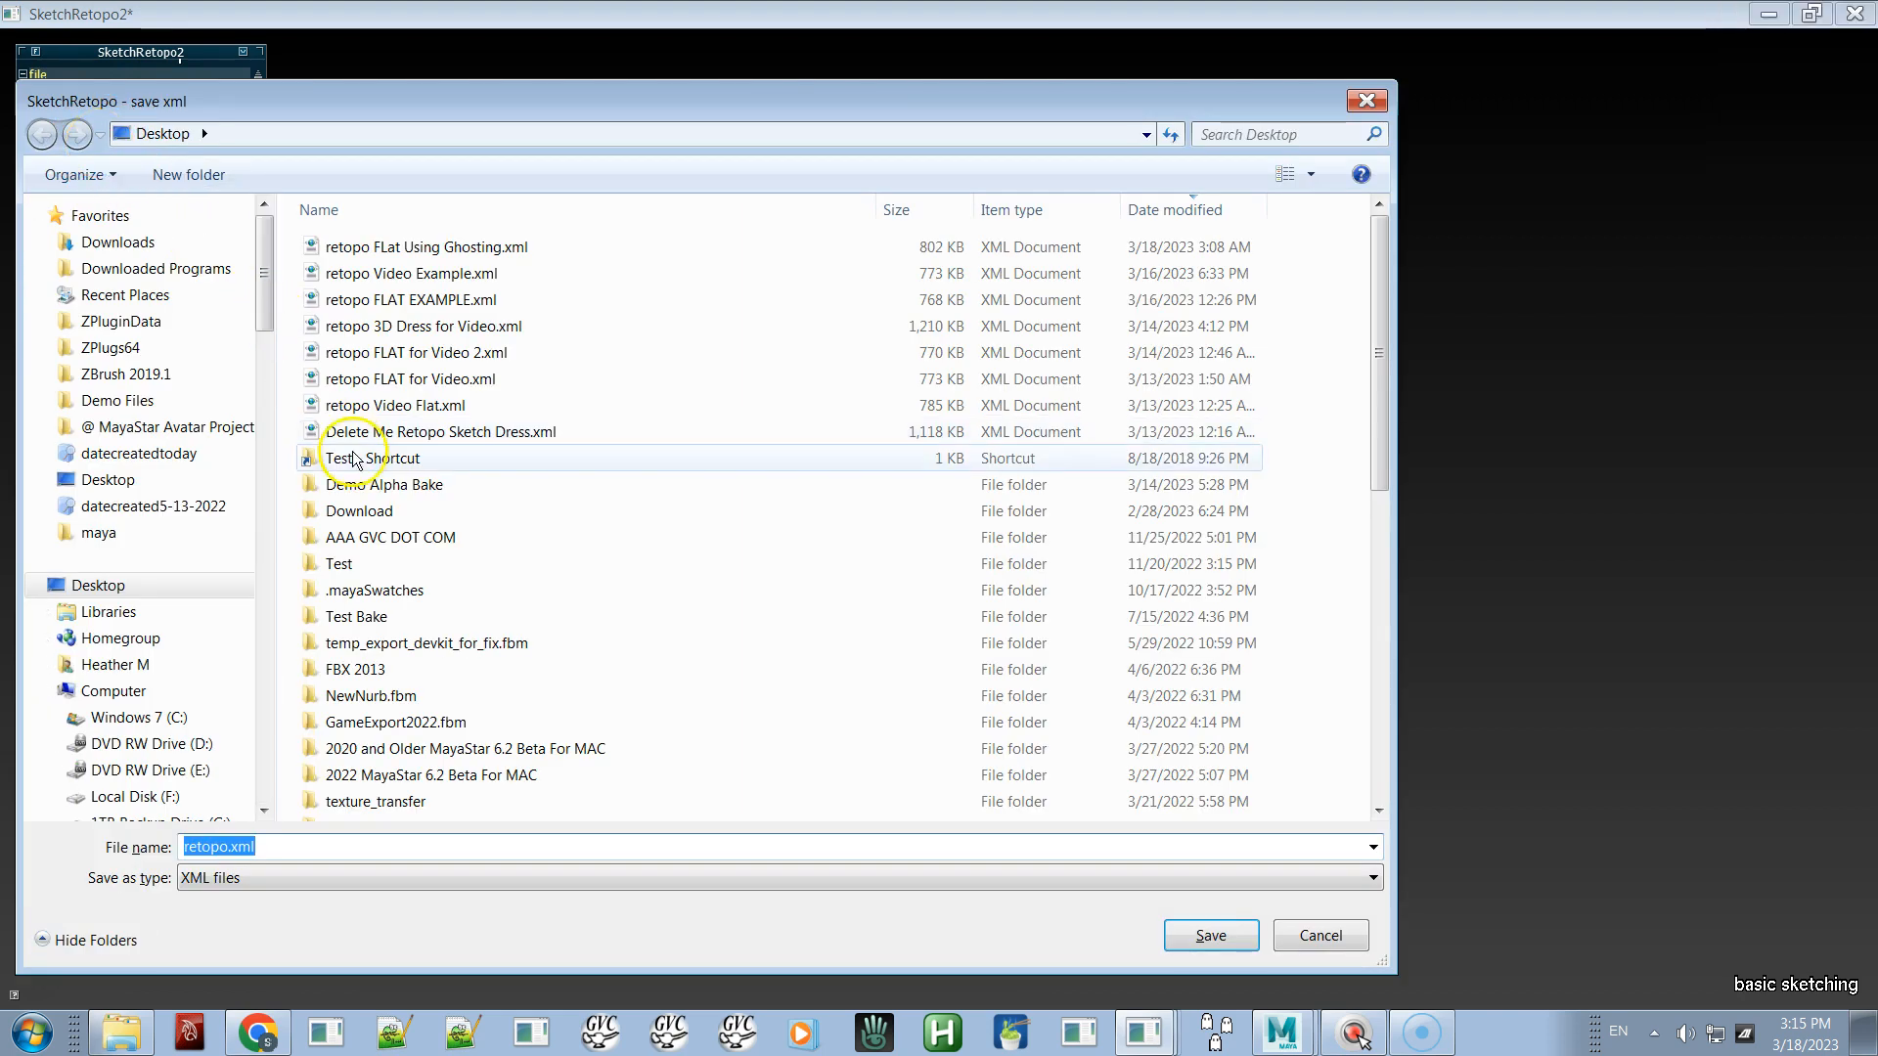
left_click(420, 274)
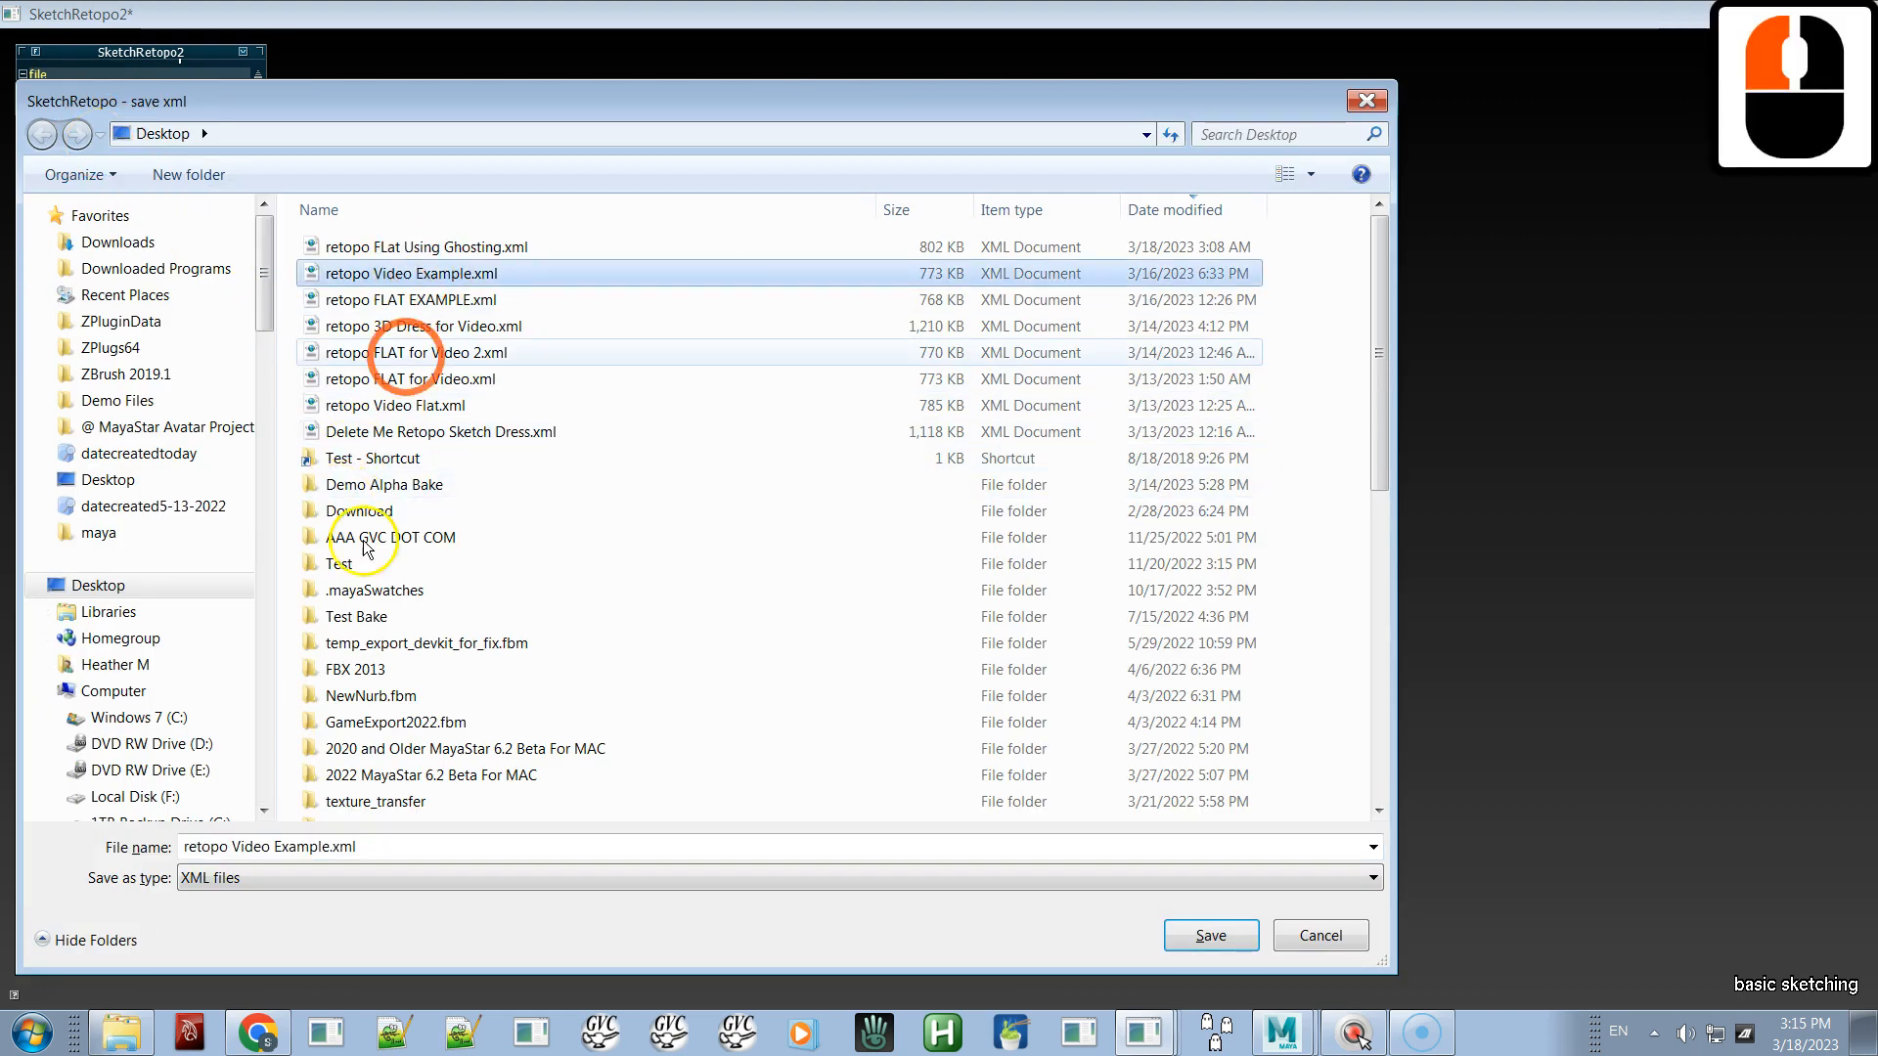
left_click(332, 850)
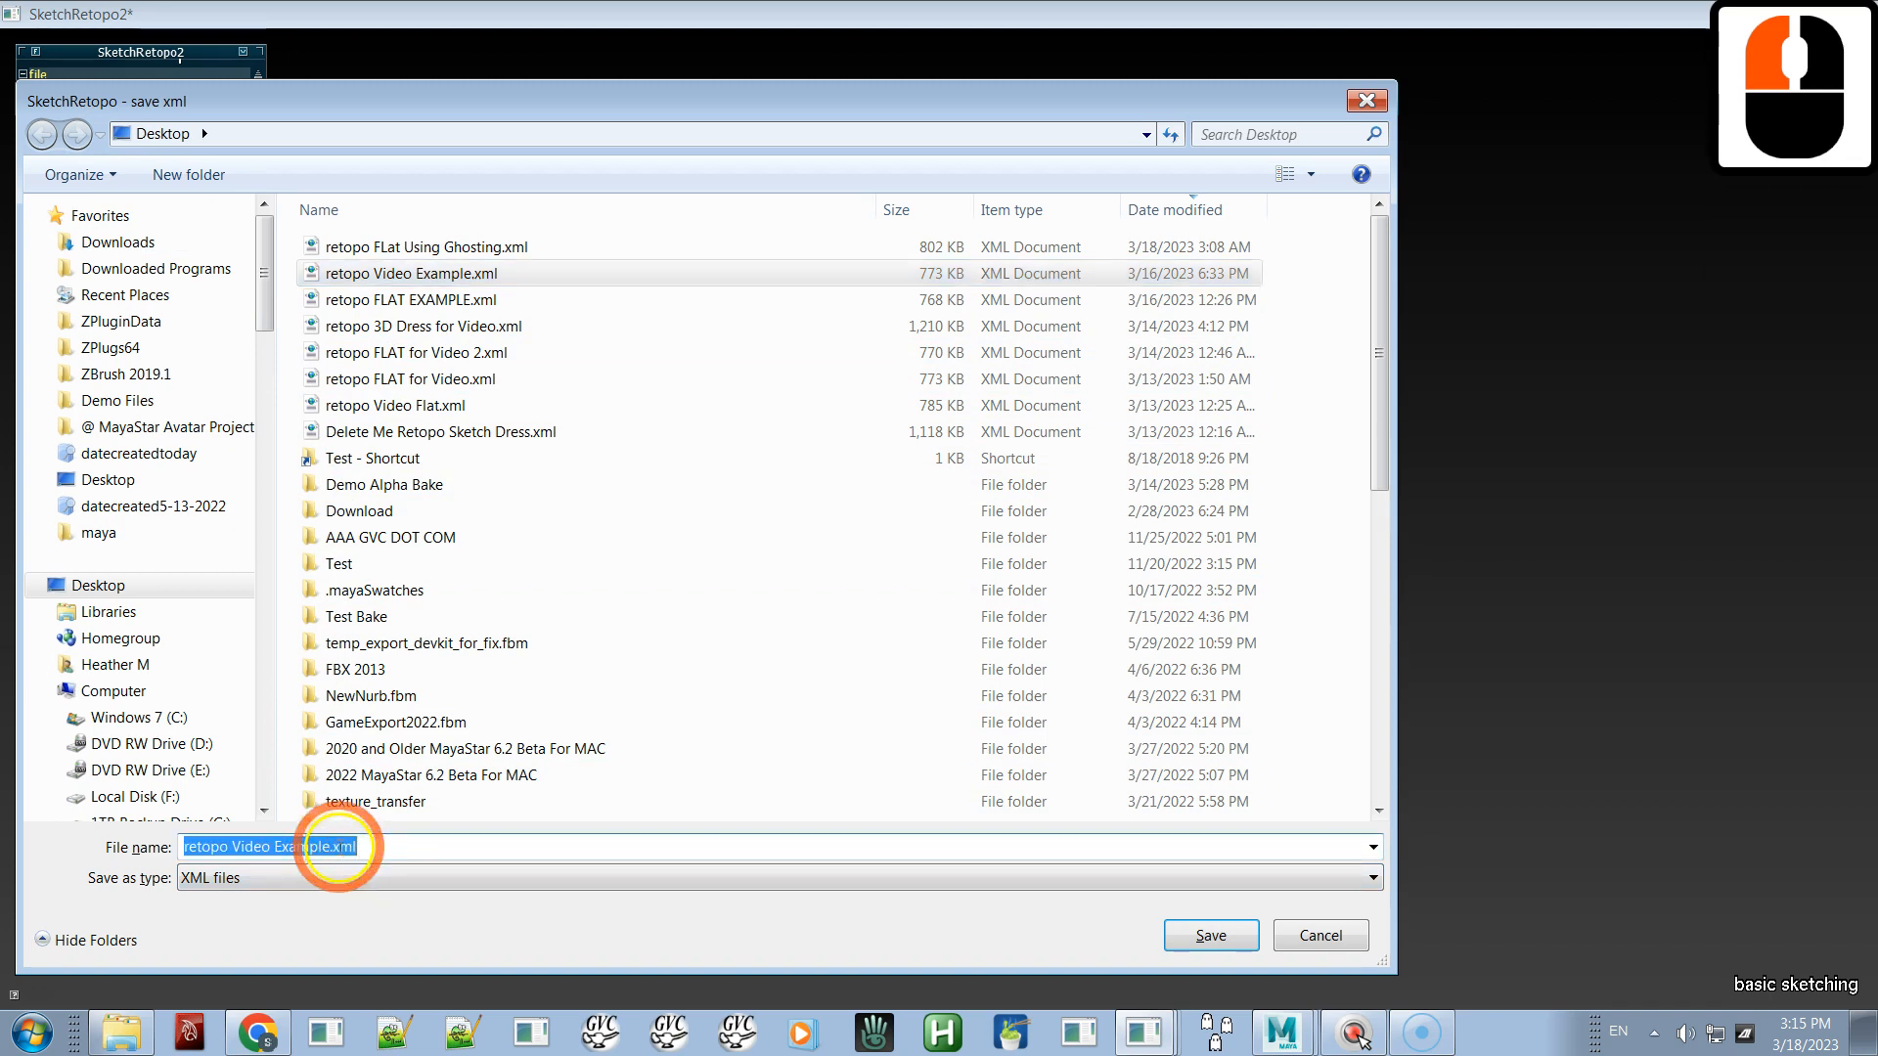
left_click(330, 847)
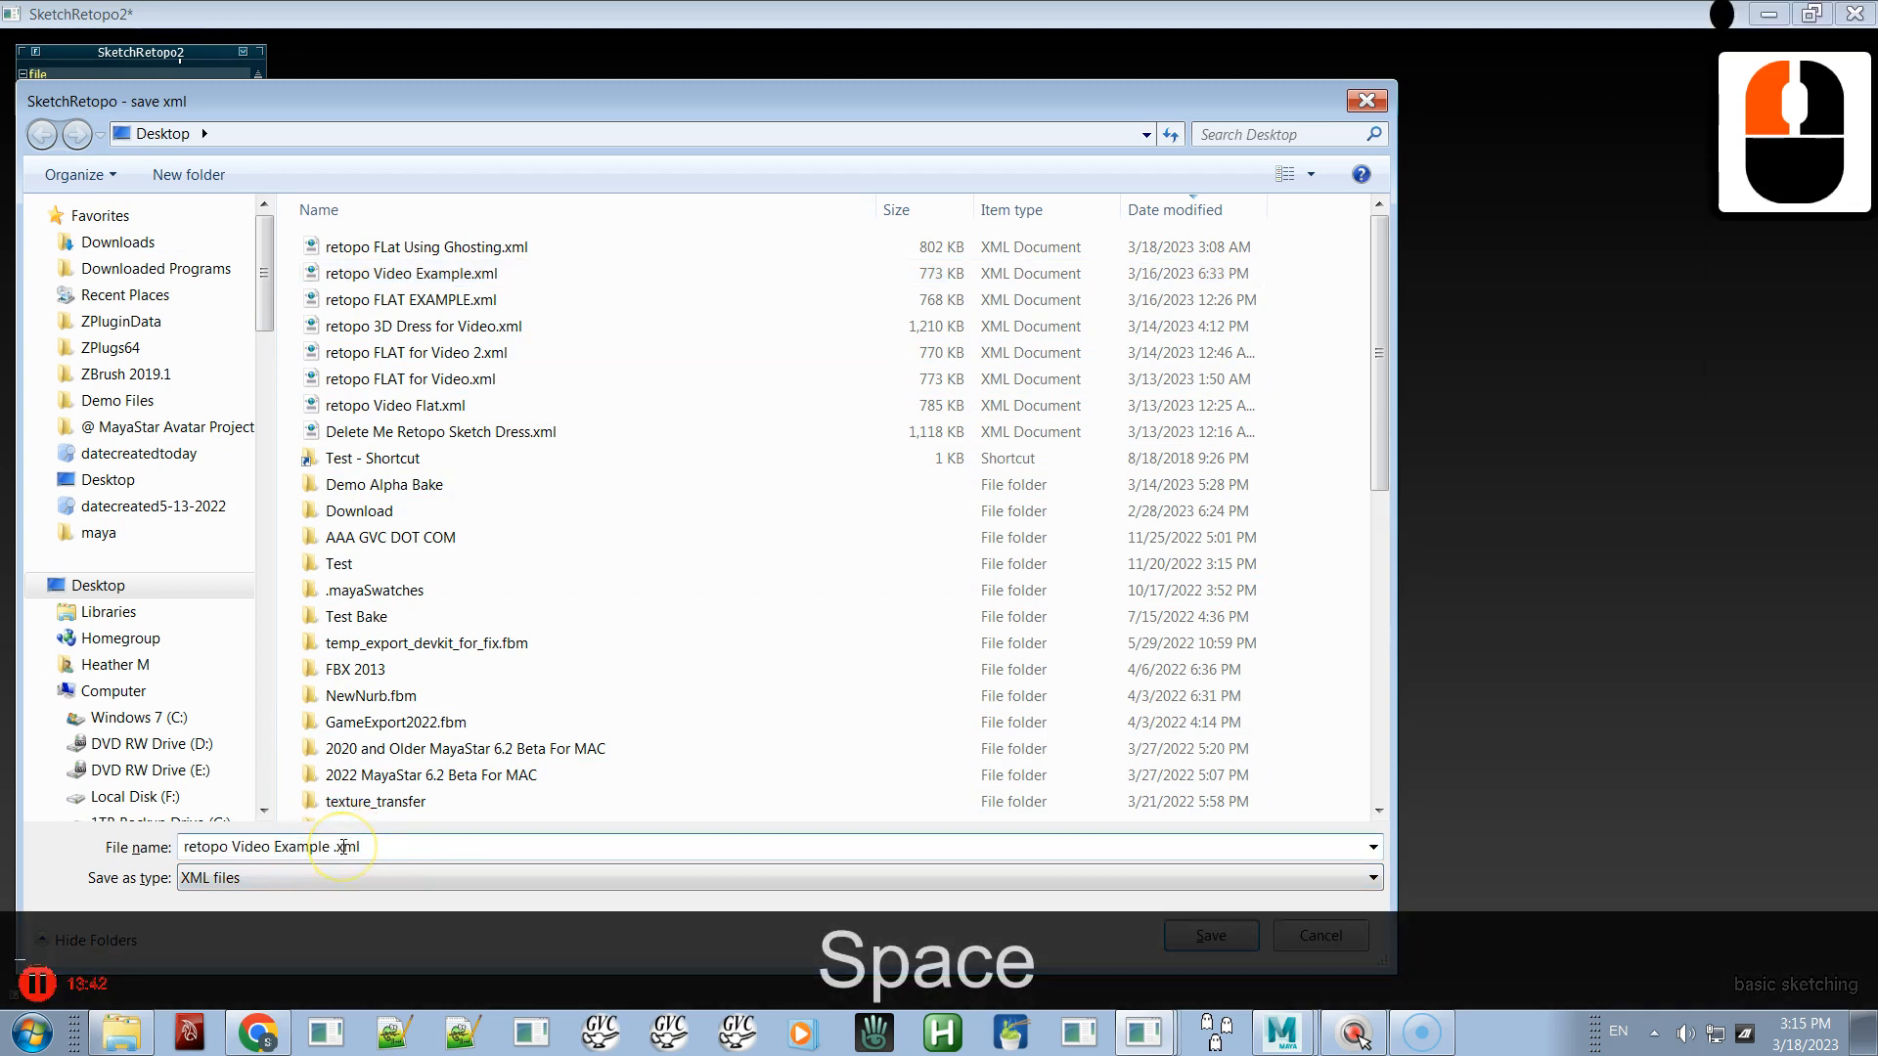
type("3D")
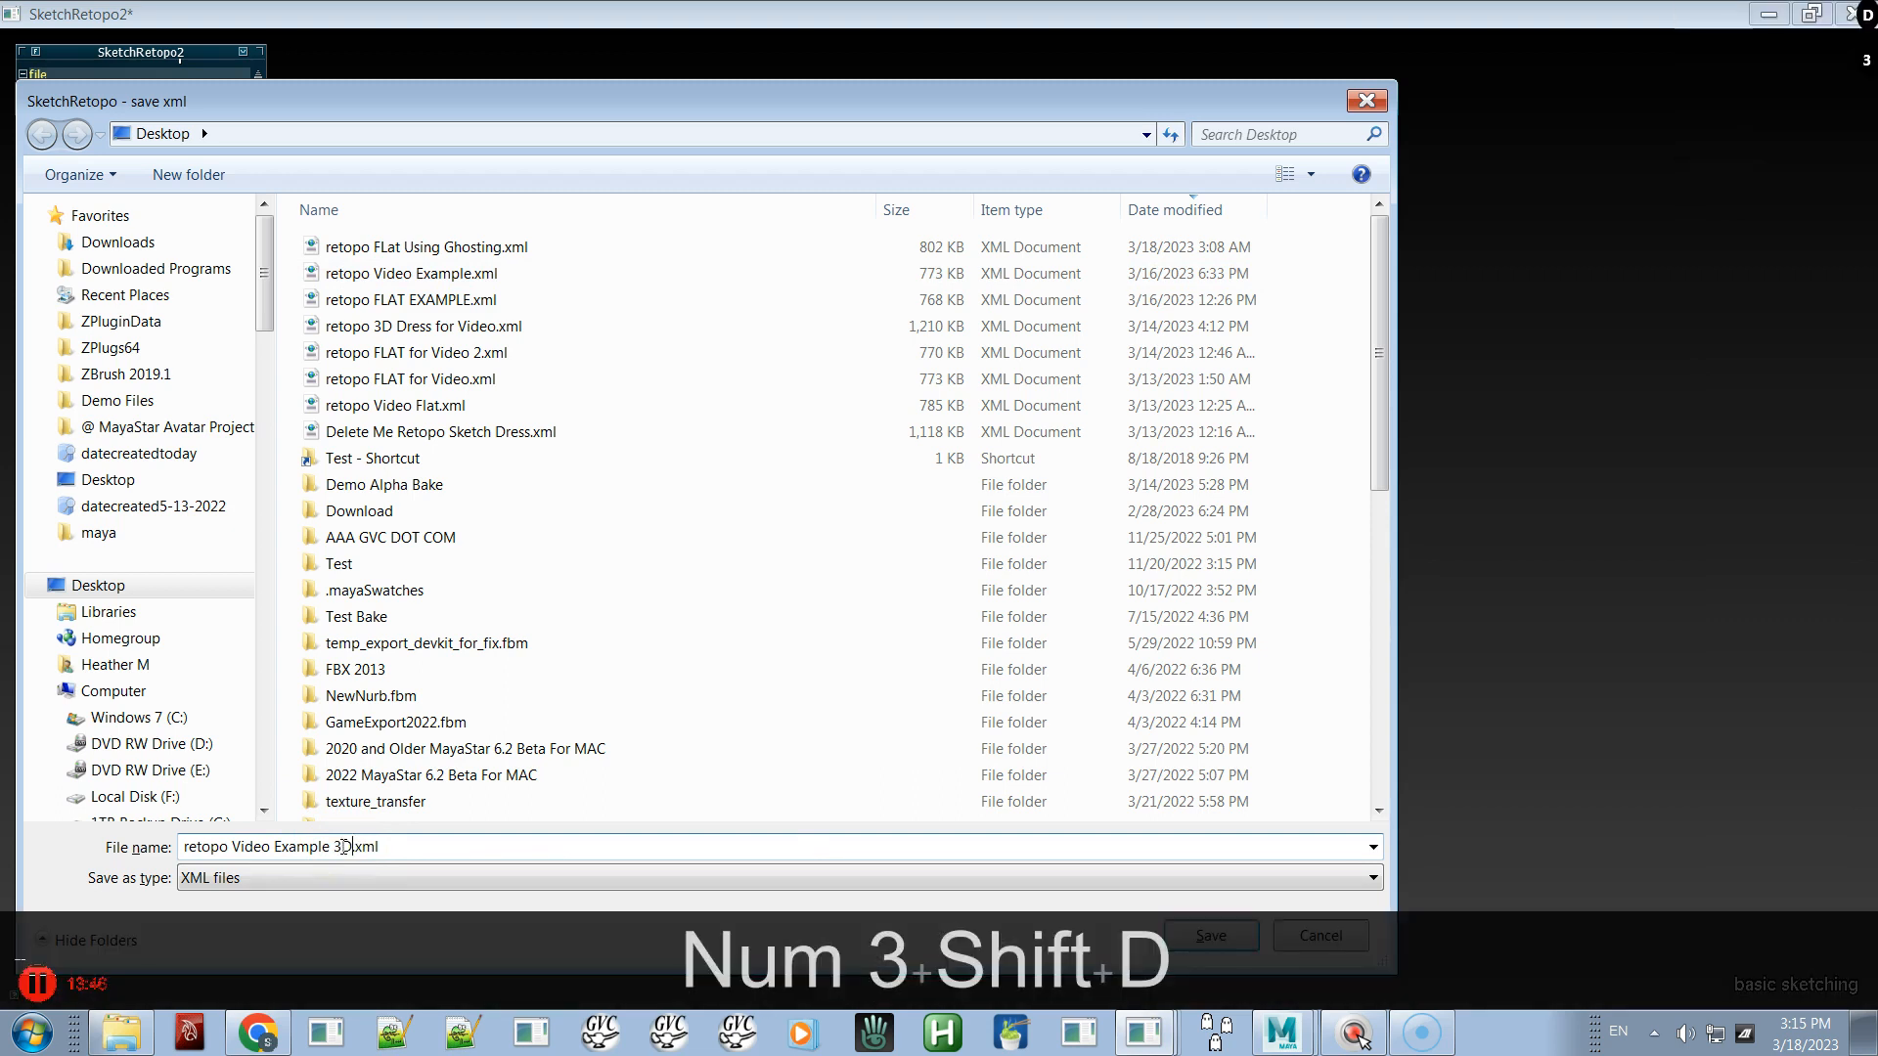
key("Return")
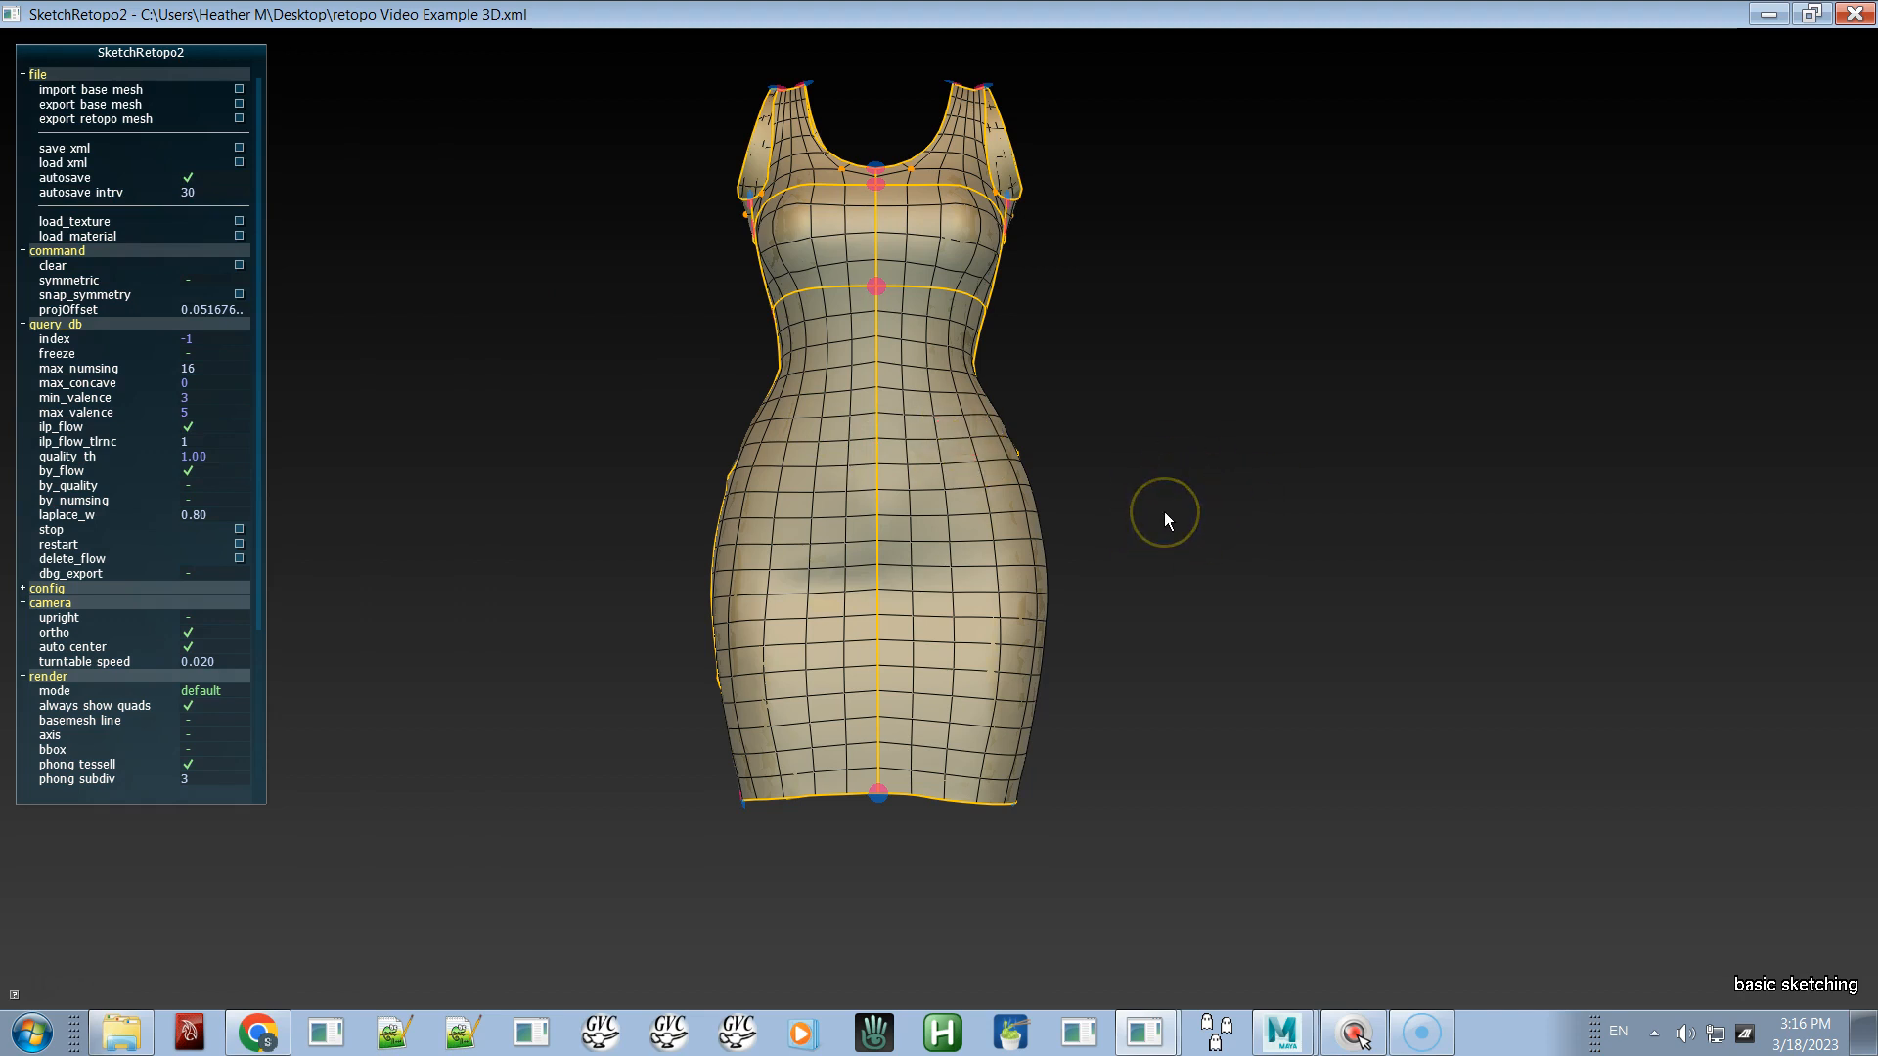
- Preview the dress's quad mesh with the base mesh hidden, and return to the default render mode
mouse_move(1186, 532)
right_mouse_down("alt")
mouse_move(1177, 469)
mouse_move(1204, 508)
right_mouse_up("alt")
left_click_drag(1204, 508, 1065, 645, "alt")
key("space")
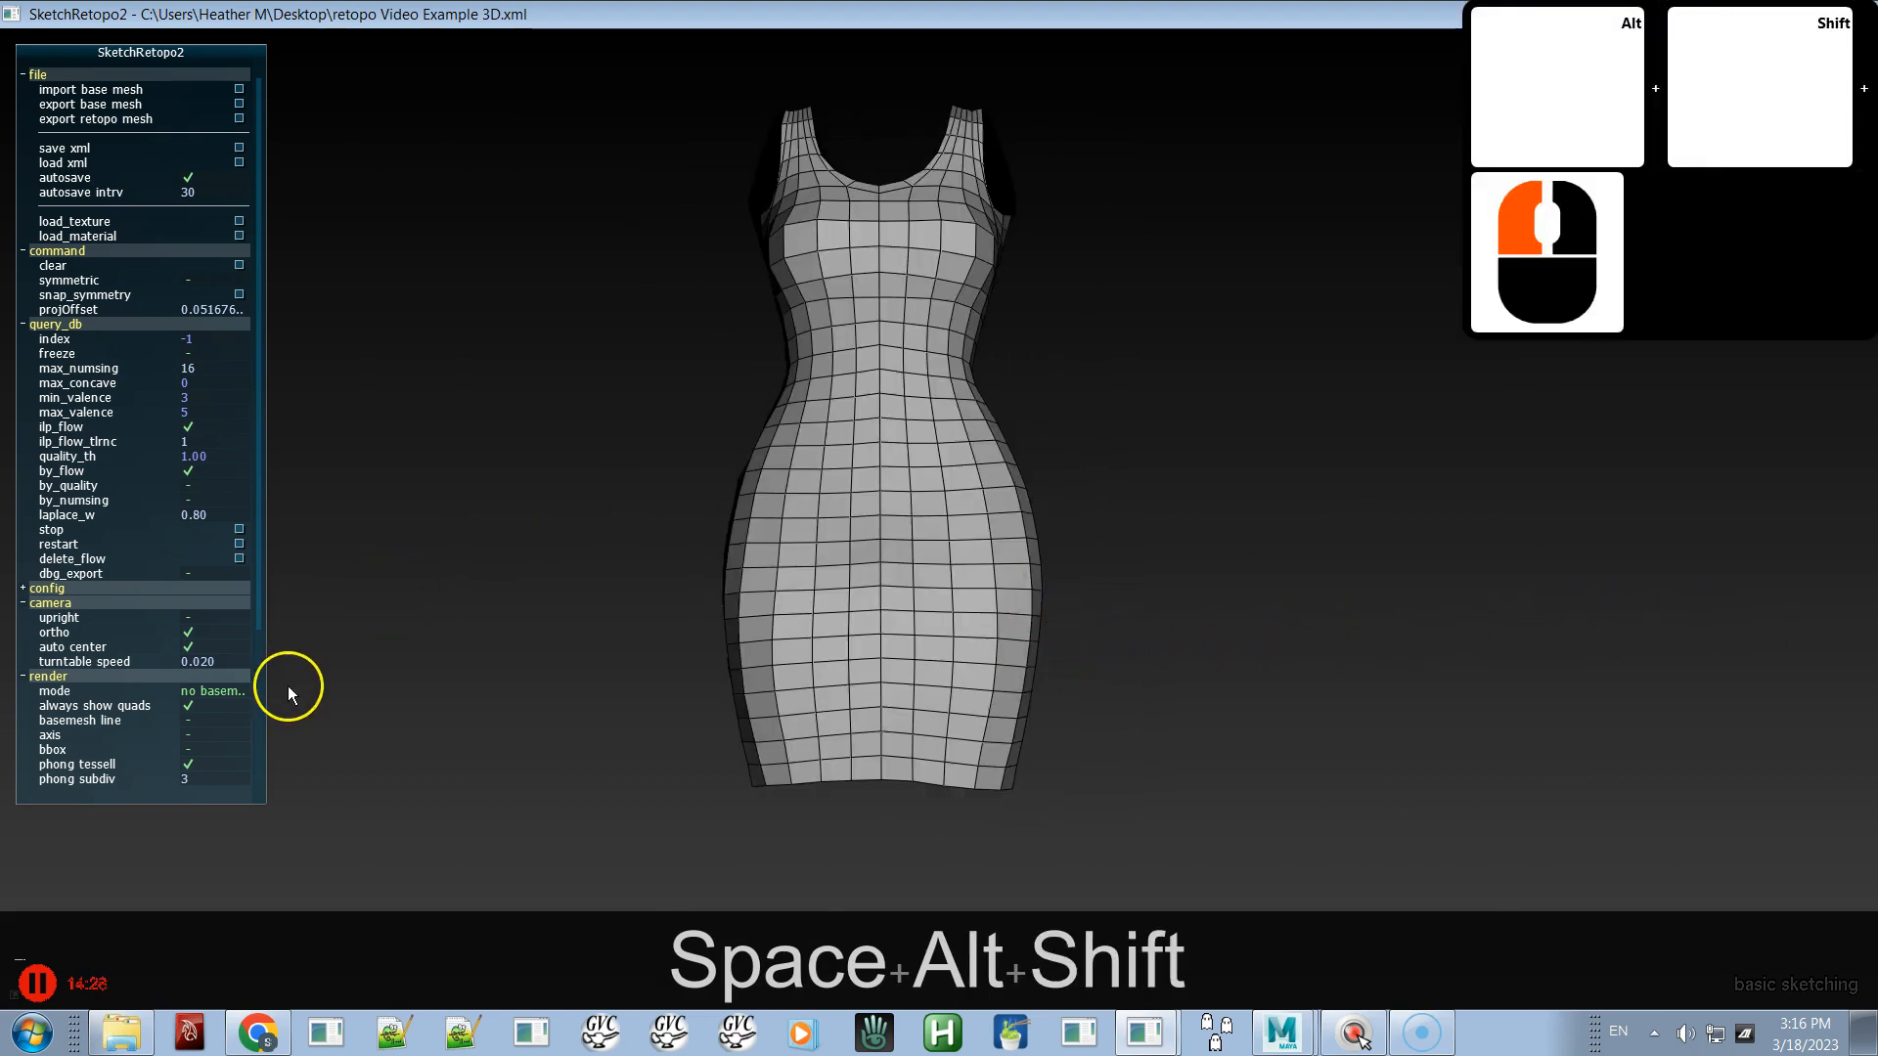
key("space")
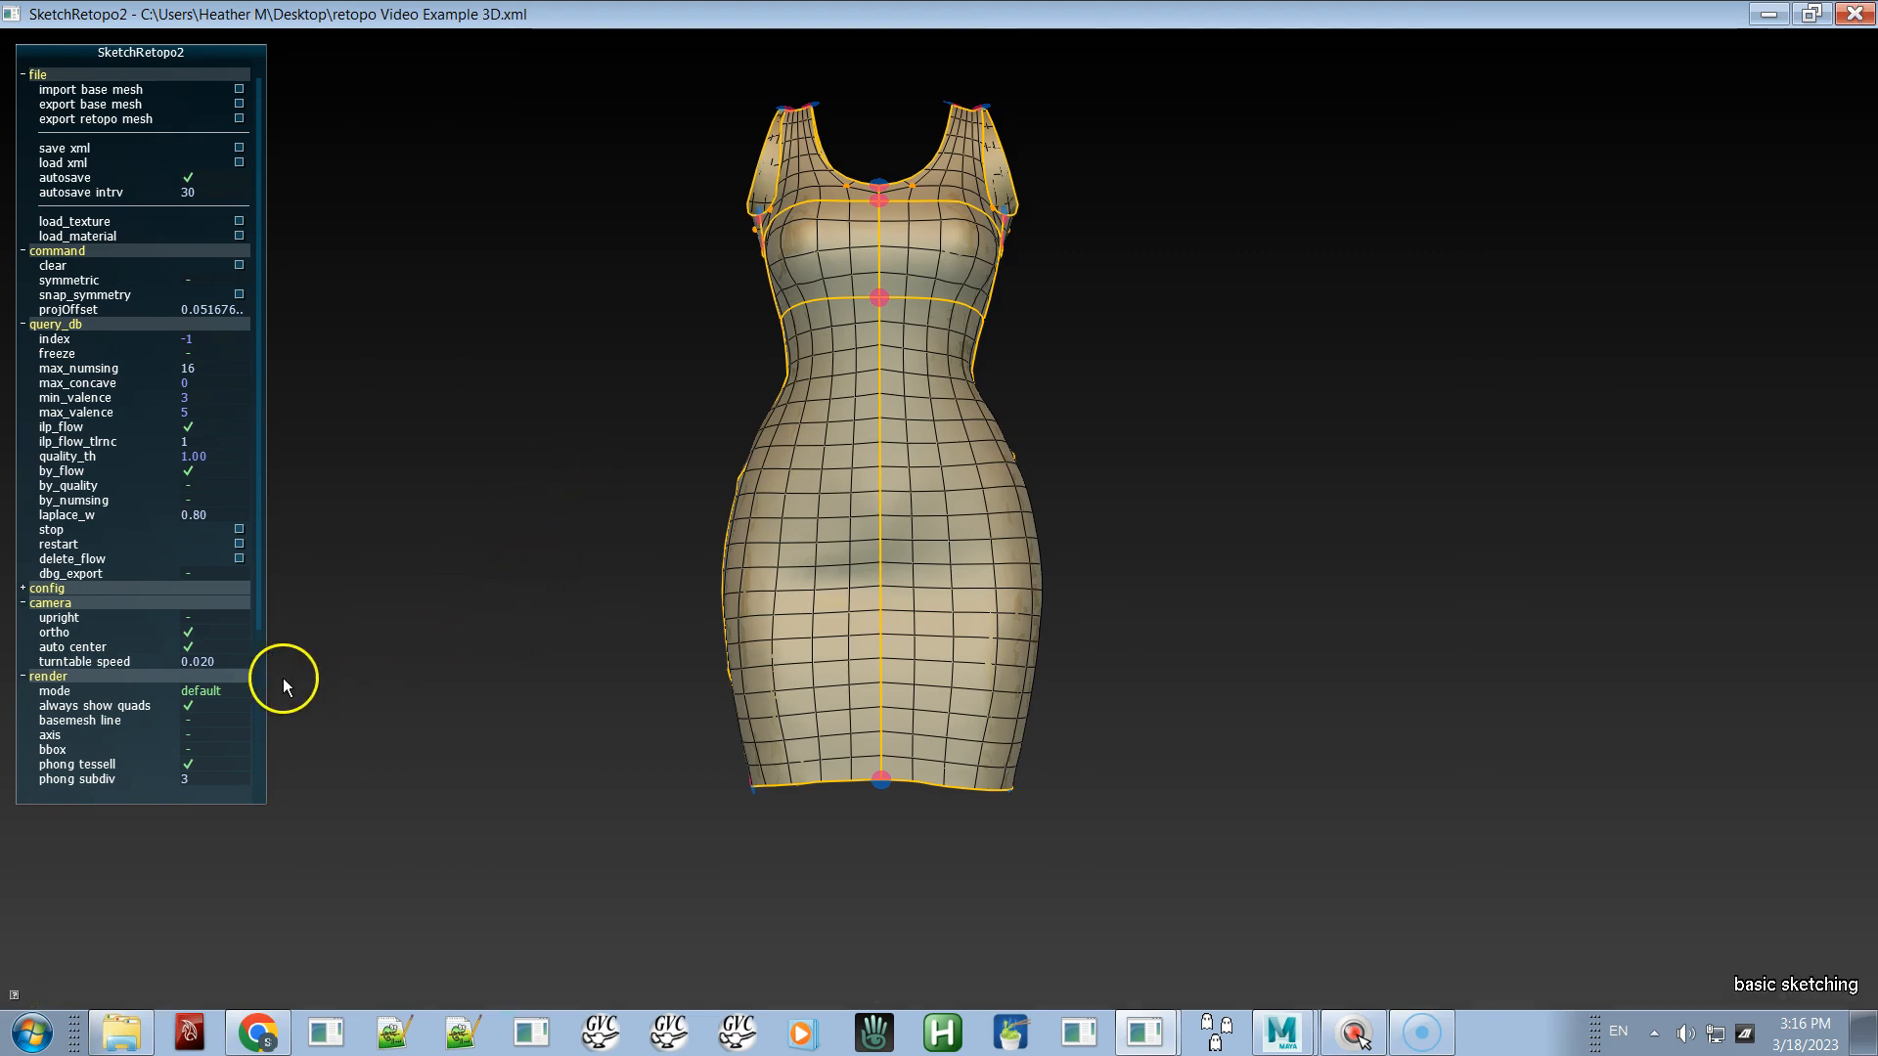
- Turn off the orthographic camera to view the dress in perspective
left_click(215, 635)
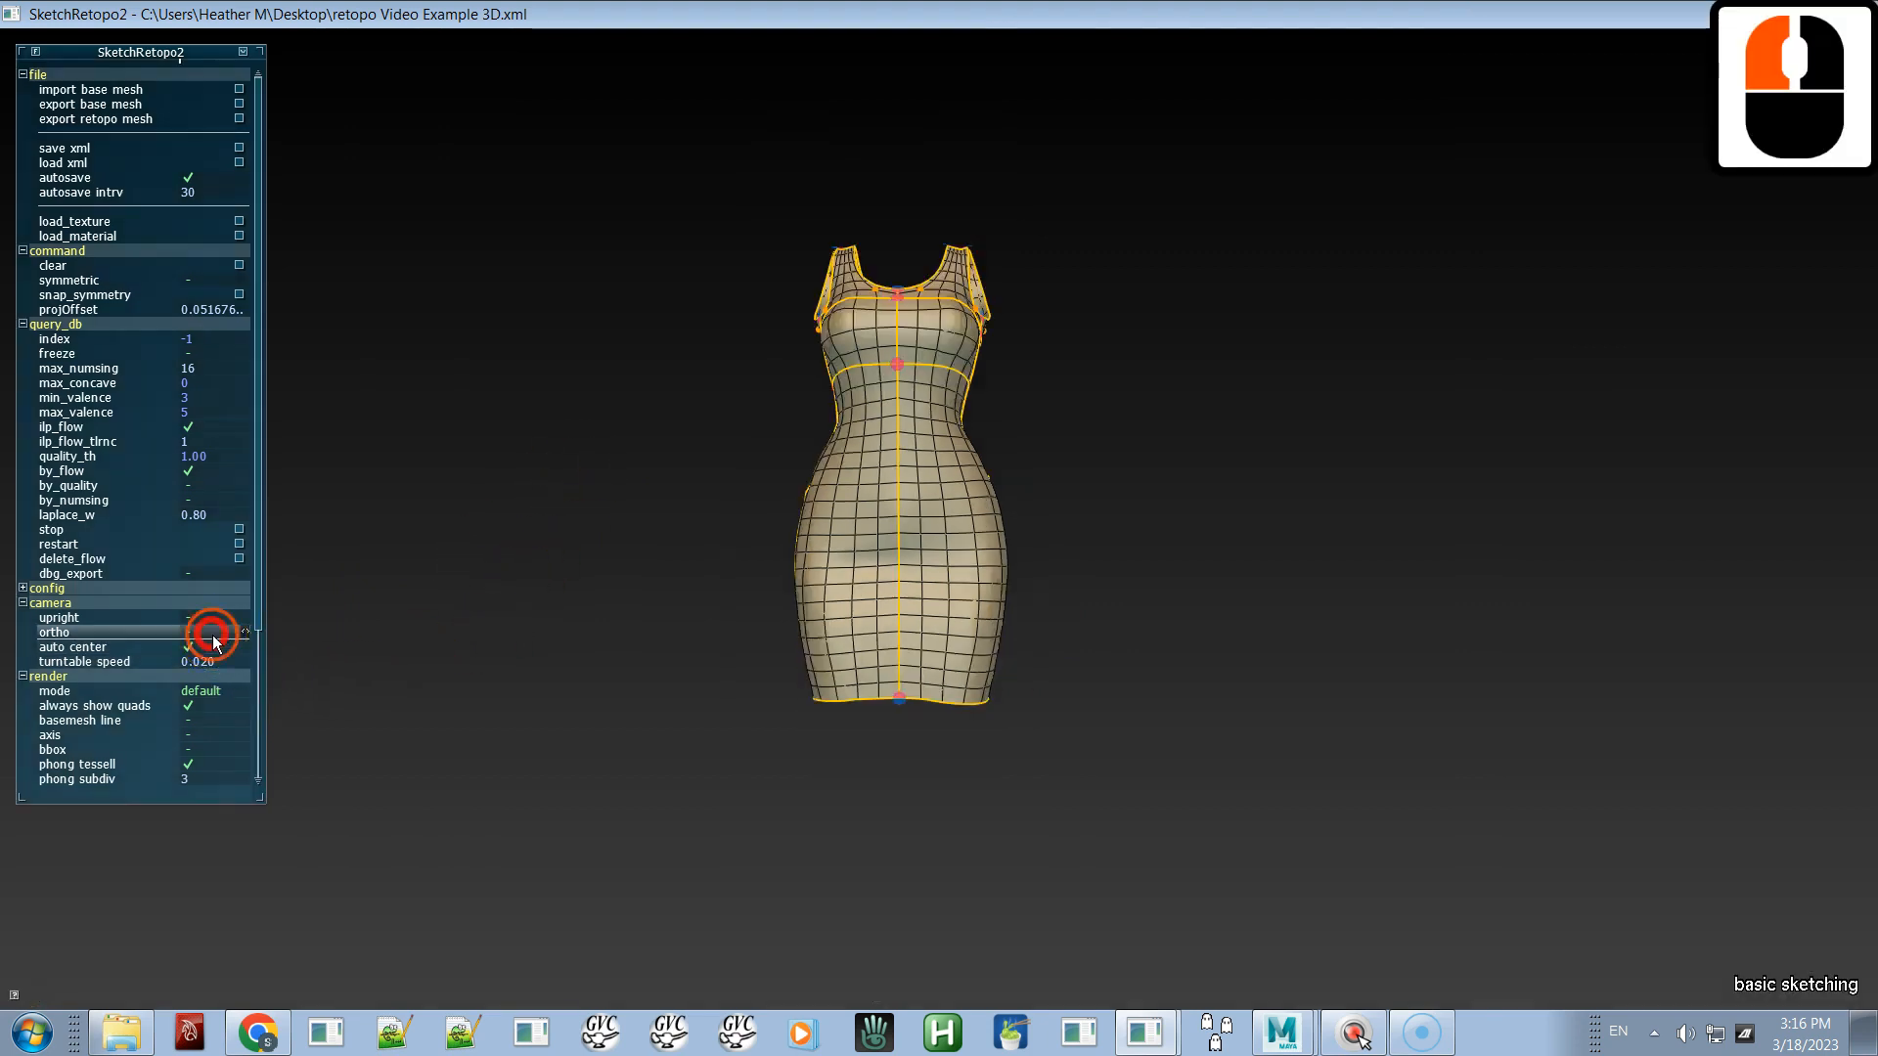
left_click_drag(845, 591, 842, 601, "alt")
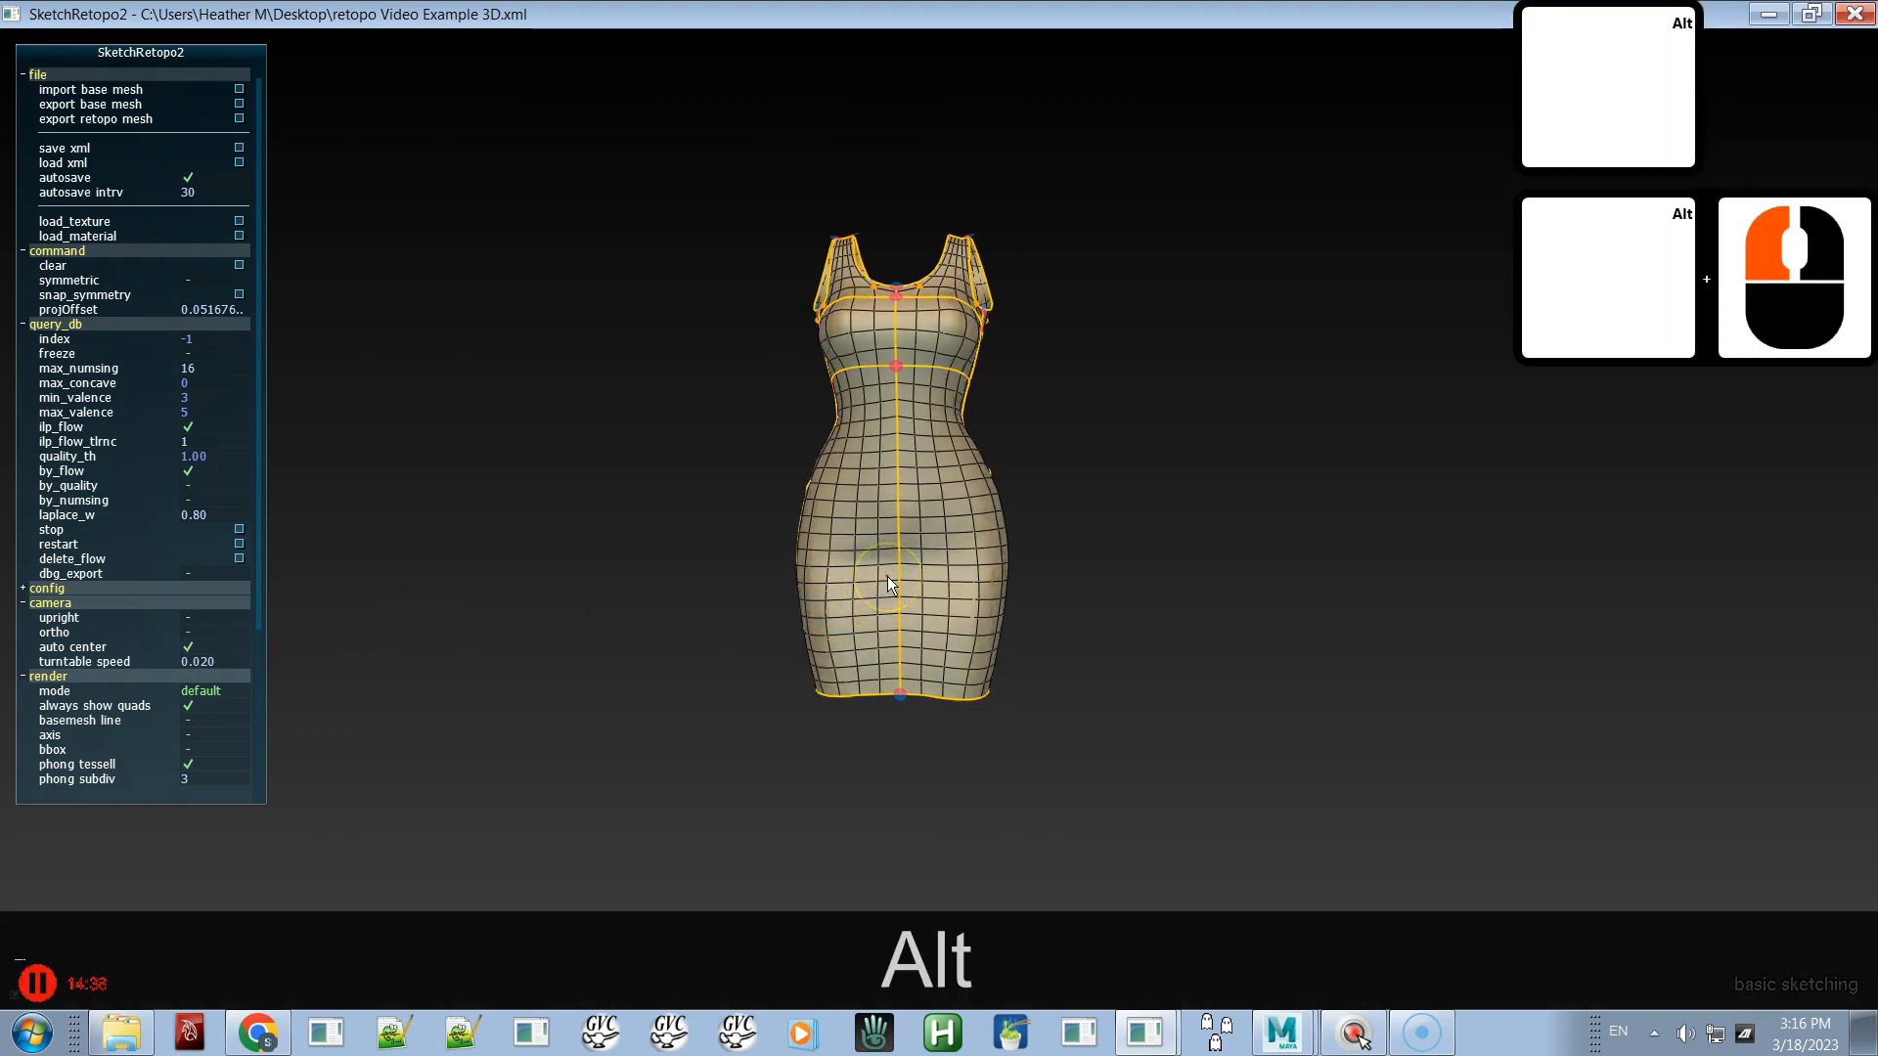
- Switch to edit topology, select the skirt's front center curve and try subdivision counts of 20 and 22 on it
key("a")
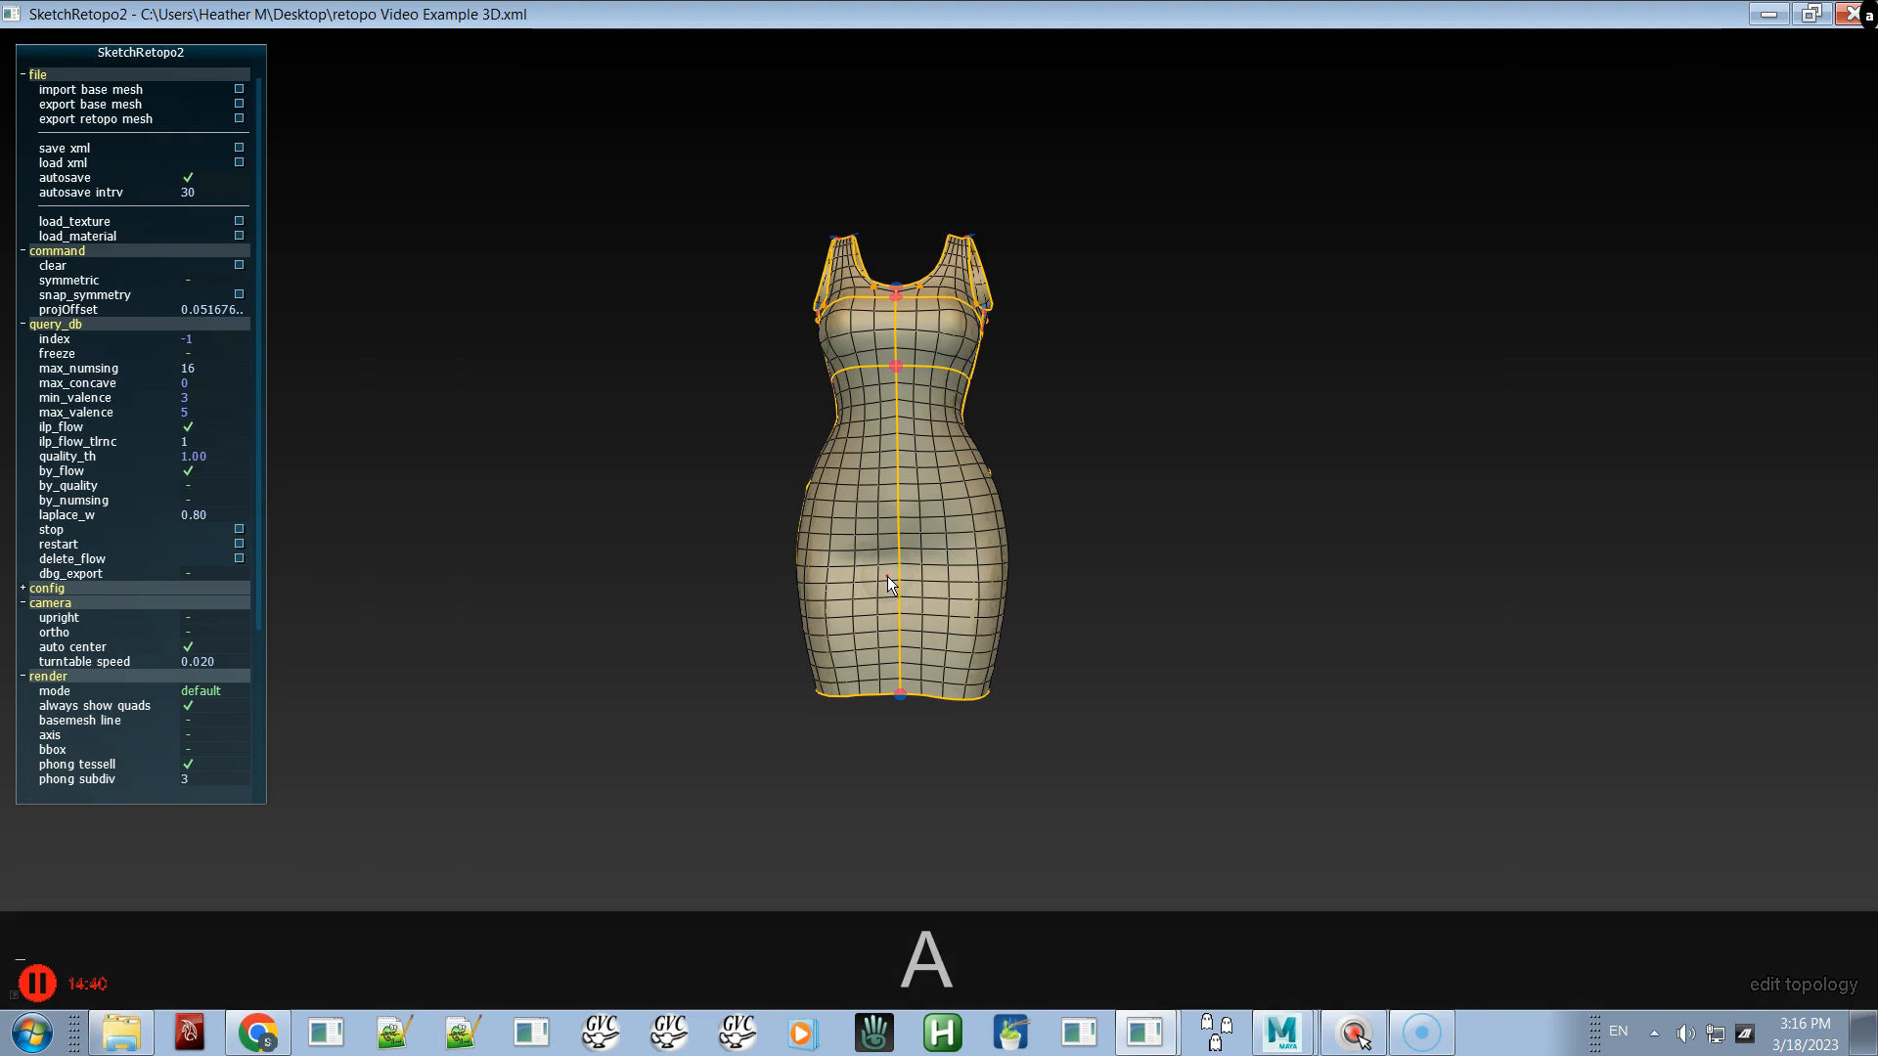
left_click_drag(901, 571, 923, 477)
left_click_drag(911, 372, 904, 507)
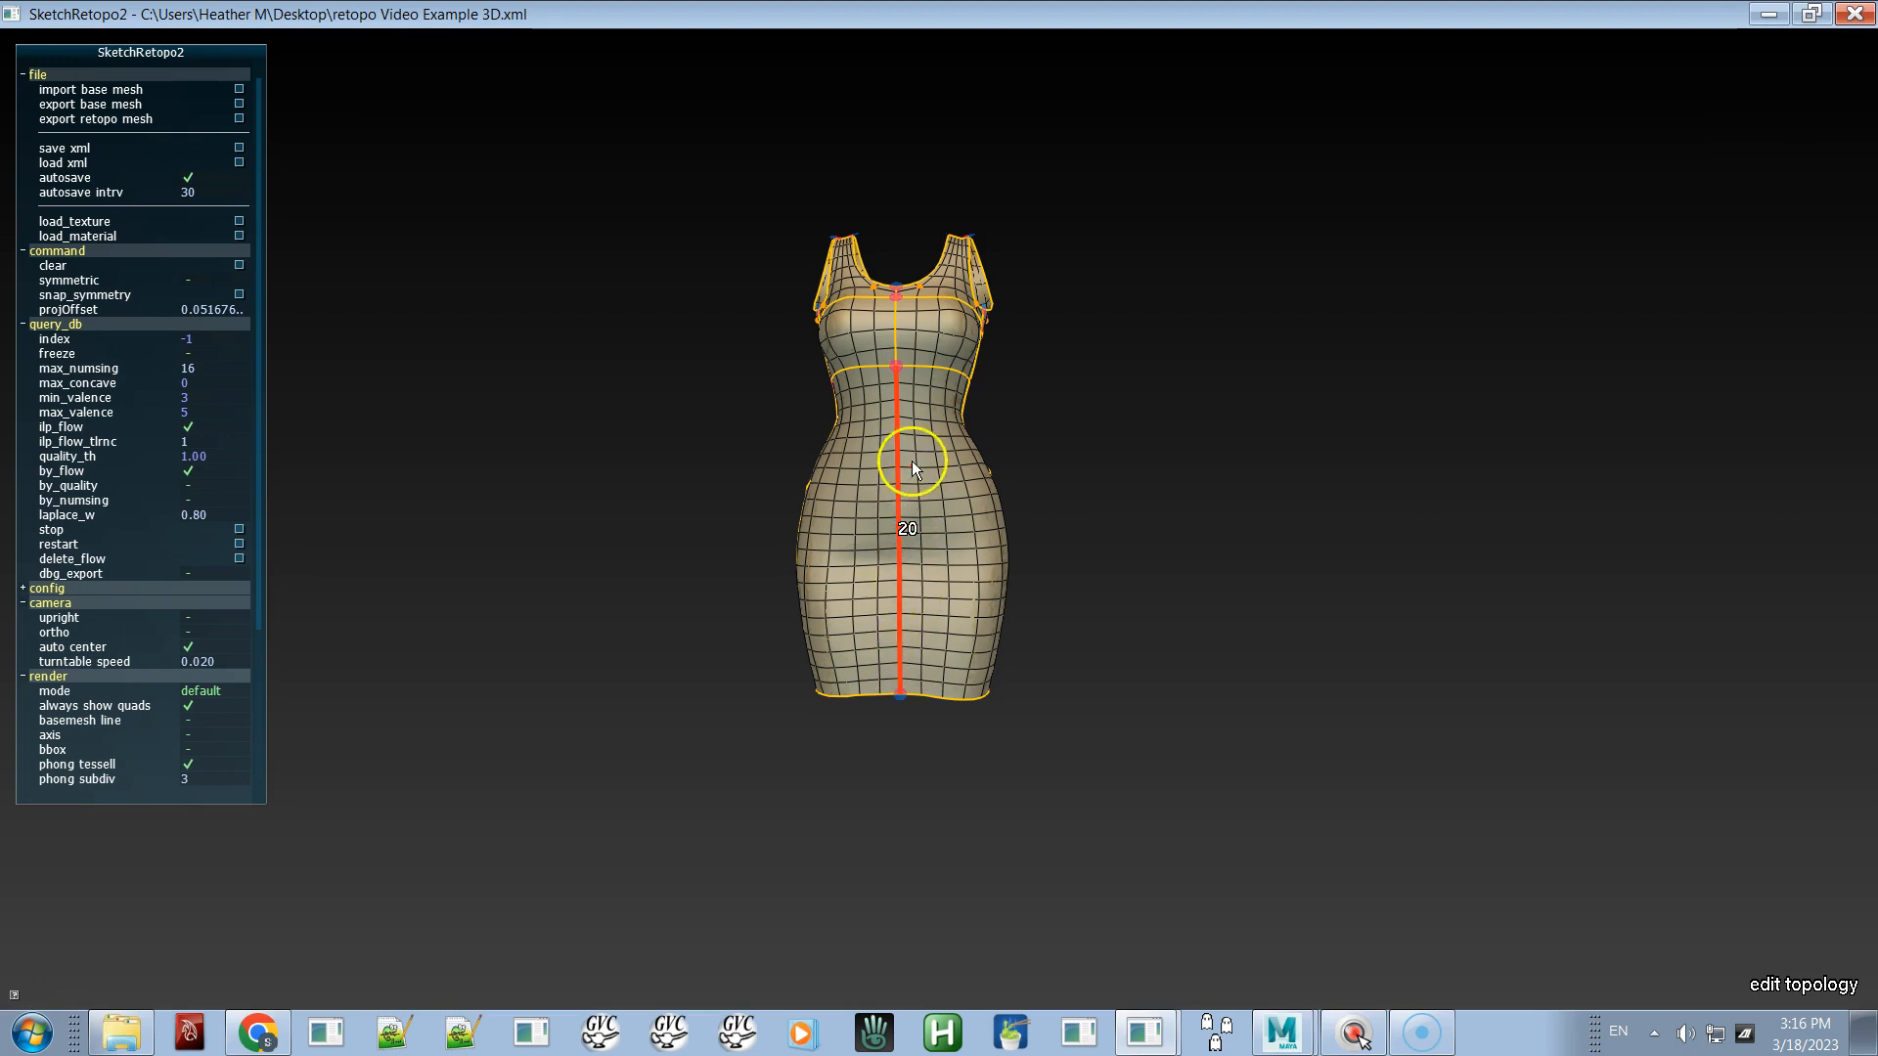
right_click_drag(1152, 759, 1458, 820, "alt")
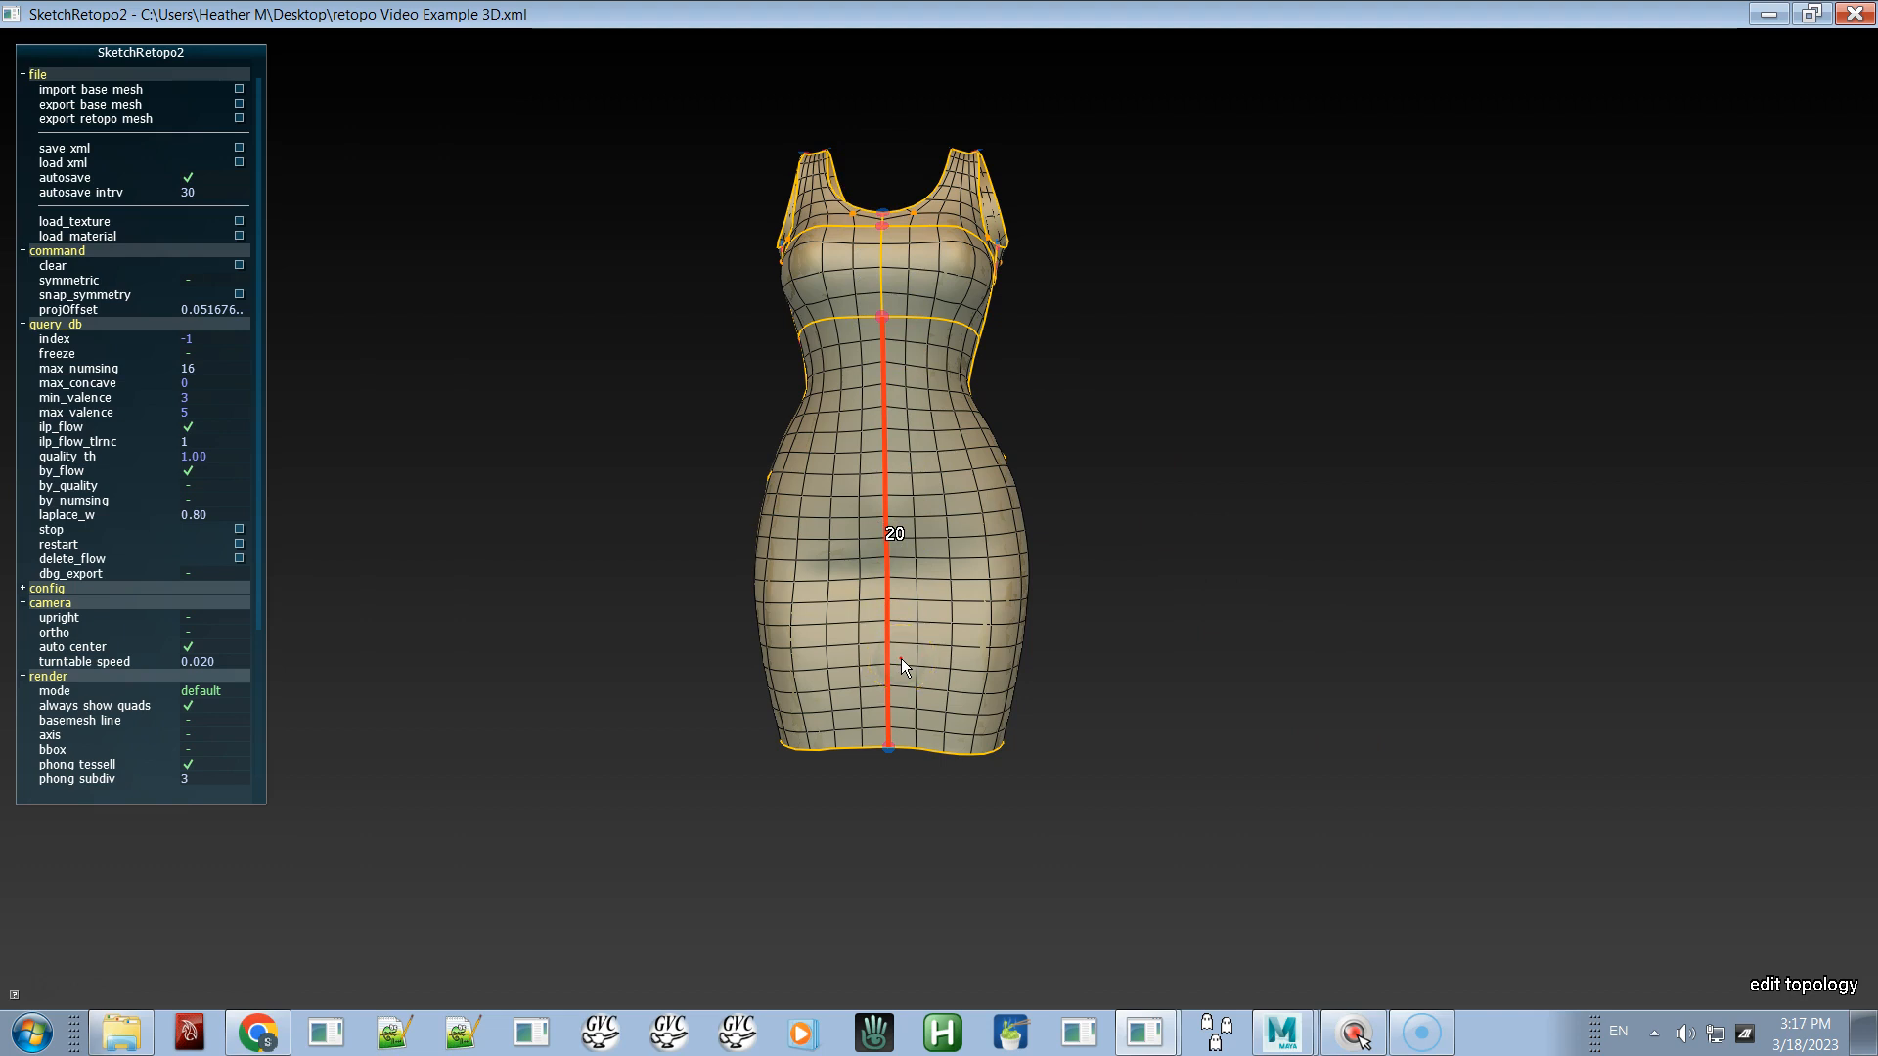
key("x")
key("c")
key("c")
key("c")
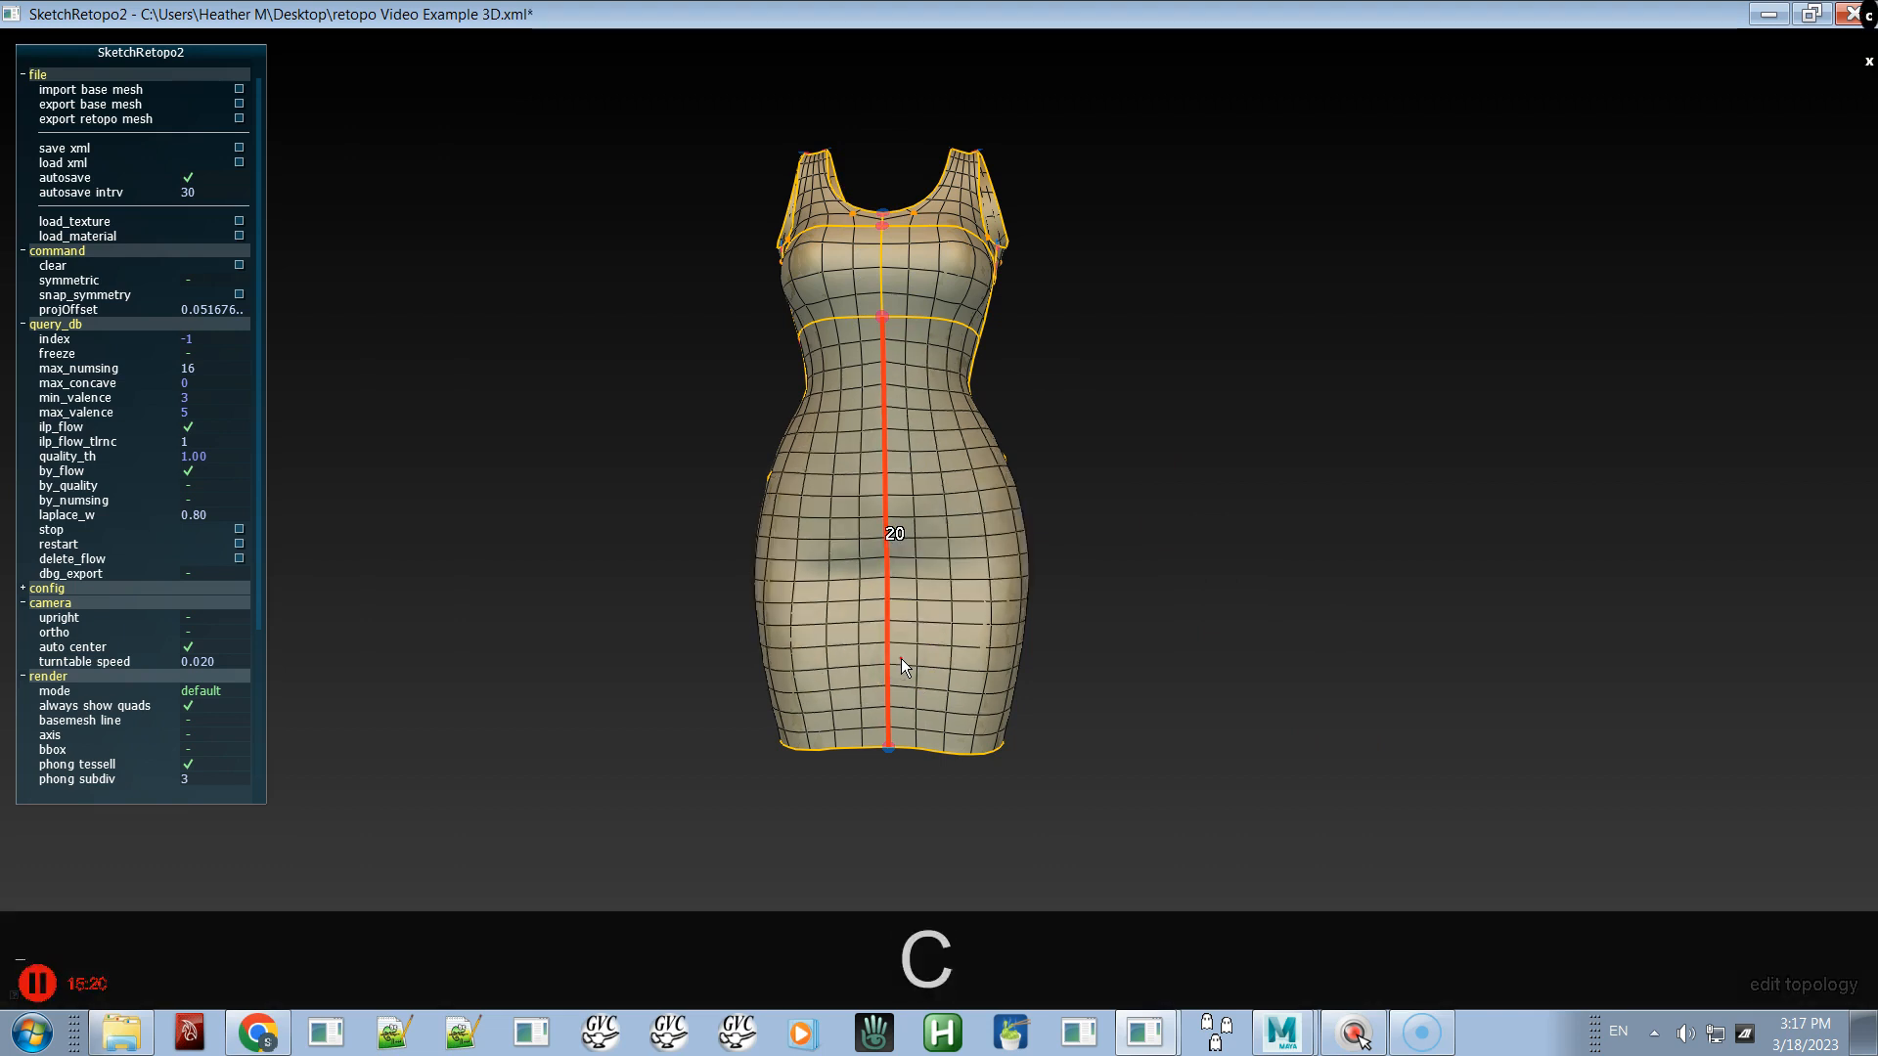
key("x")
key("x")
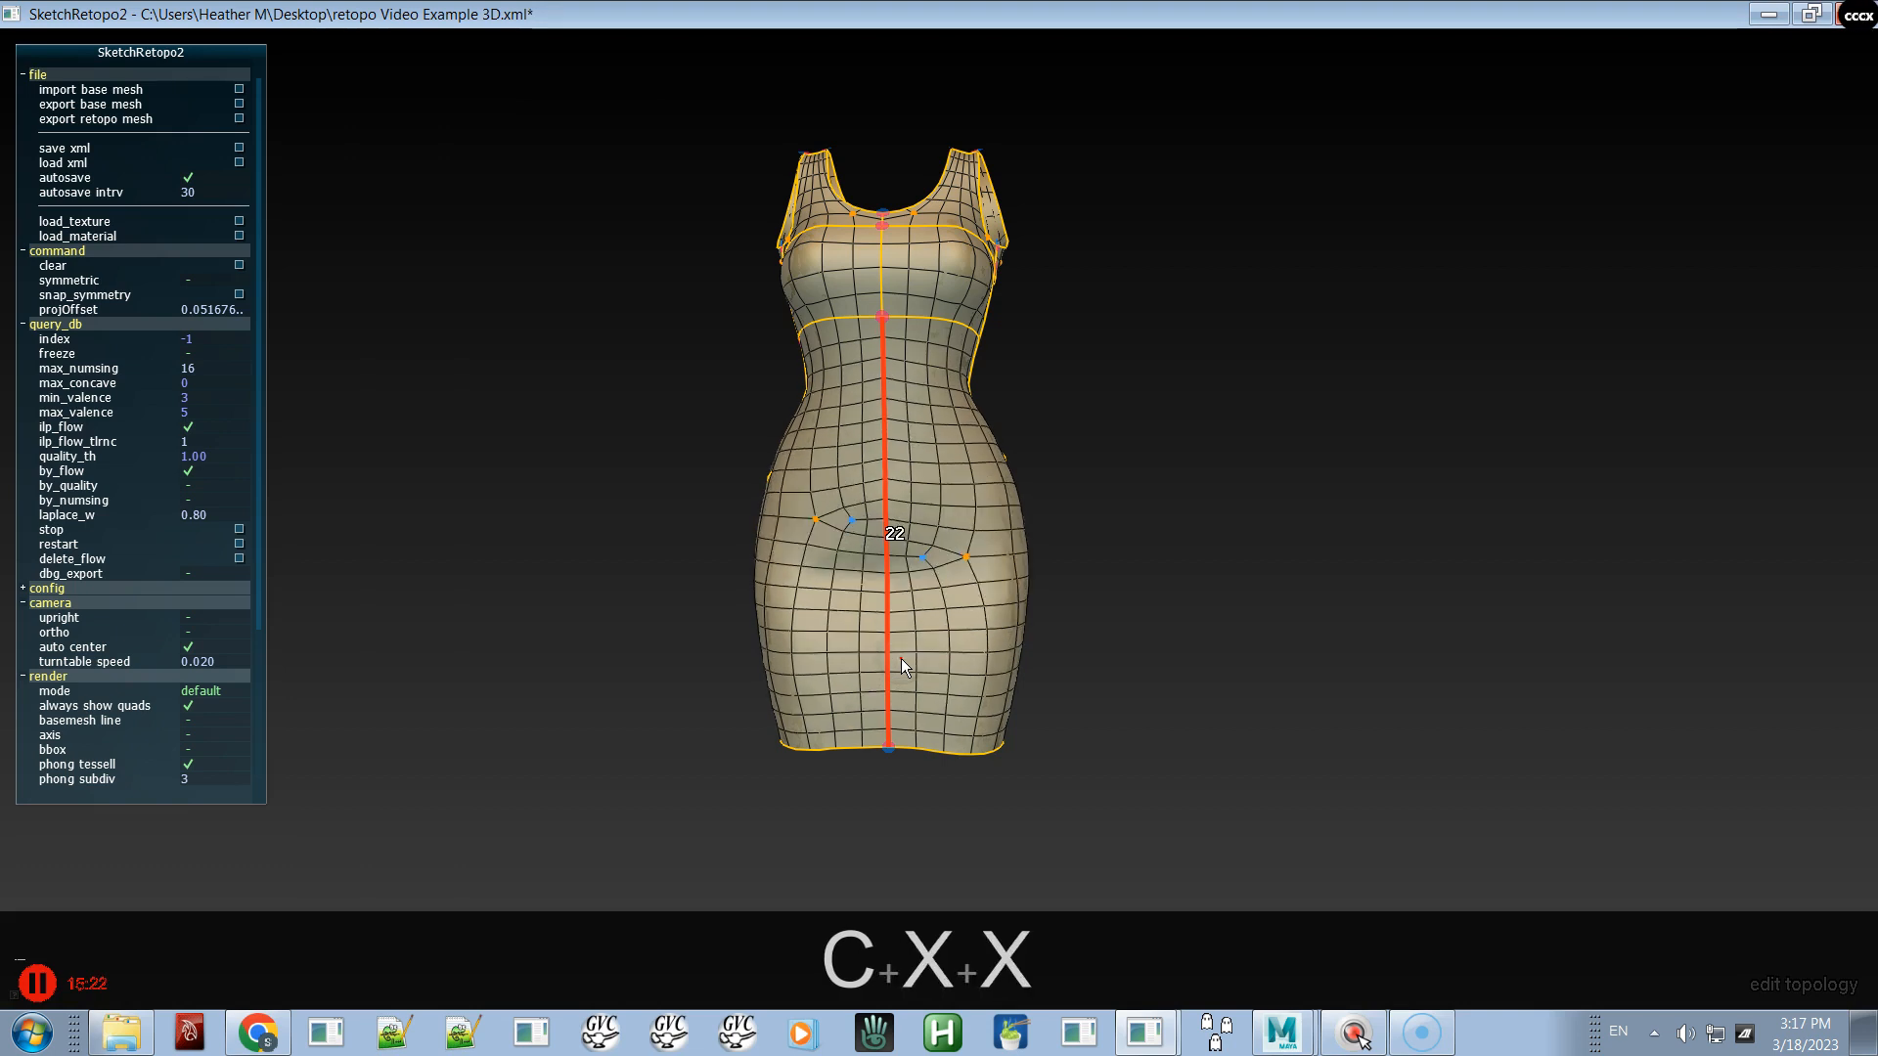
- Select the front center curve with all linked vertical skirt curves and vary their shared subdivision count up and down, ending at 26
left_click_drag(946, 620, 784, 635, "alt")
left_click_drag(1005, 558, 815, 555, "alt+shift")
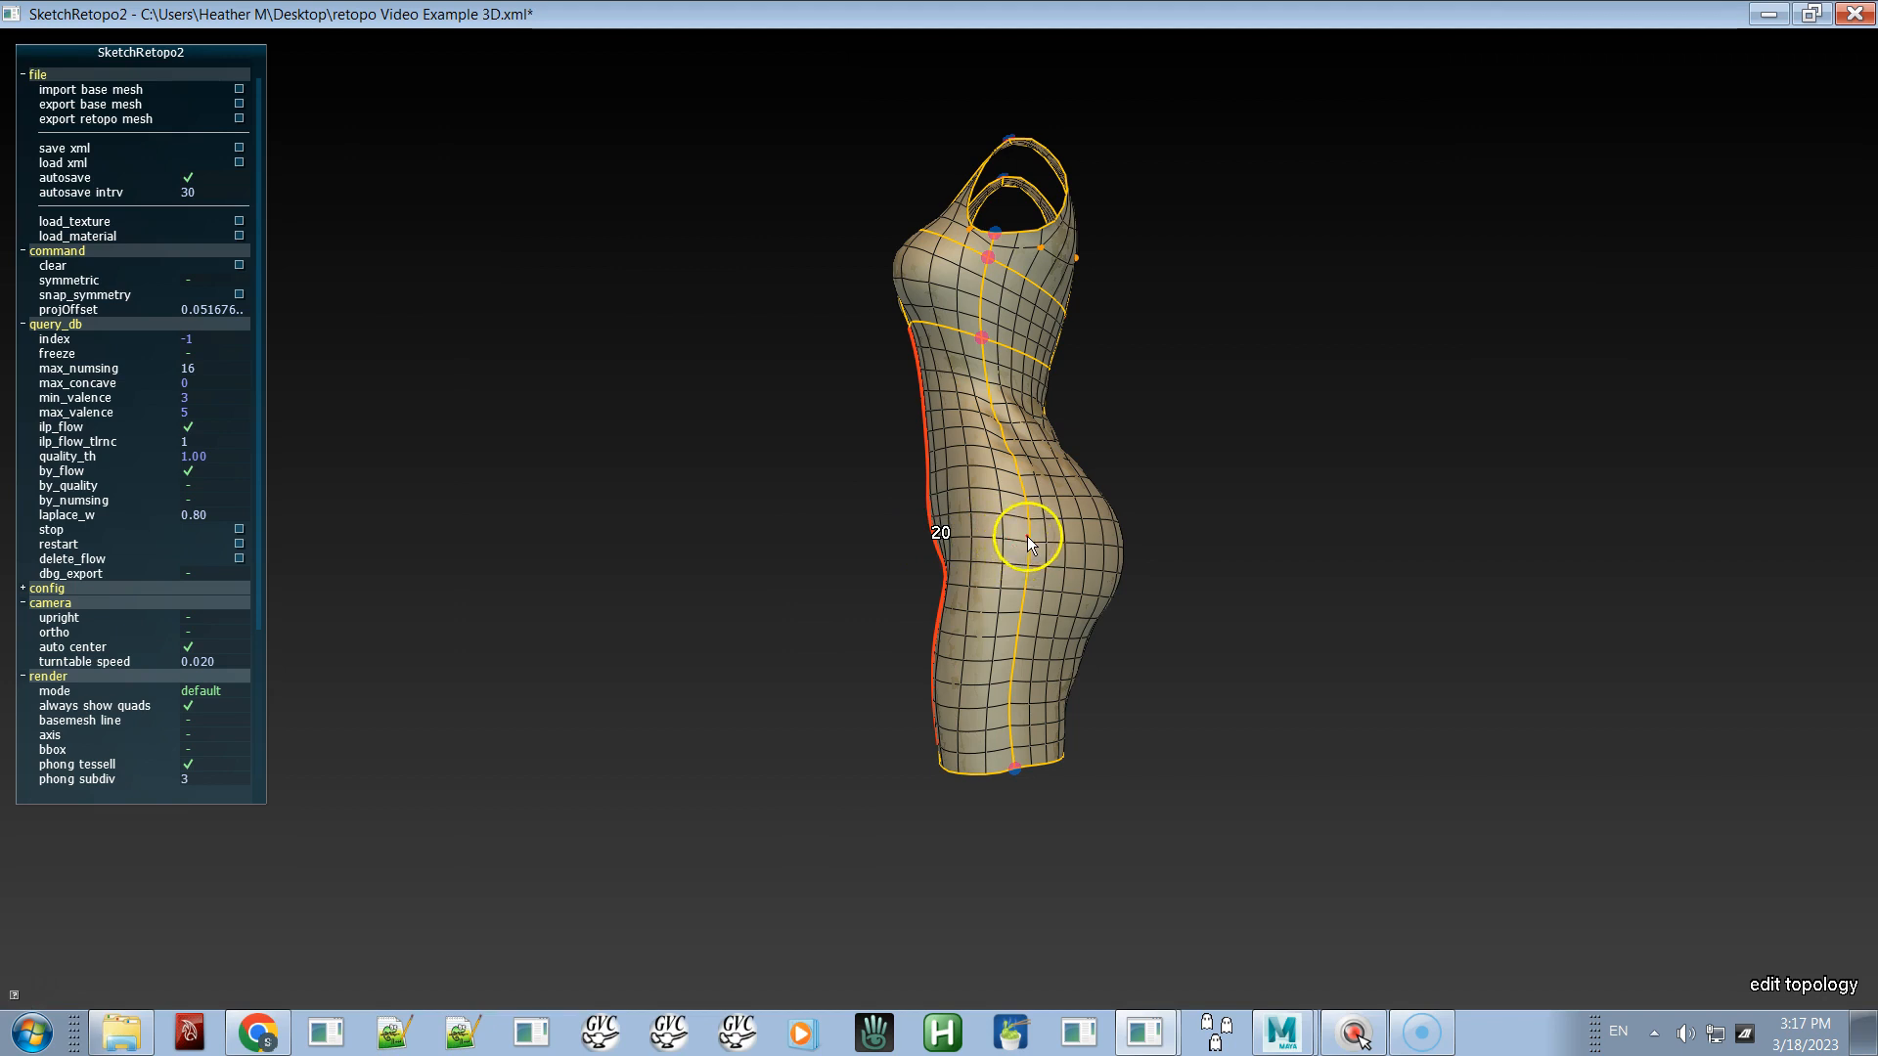
left_click_drag(923, 539, 1245, 554, "alt+shift")
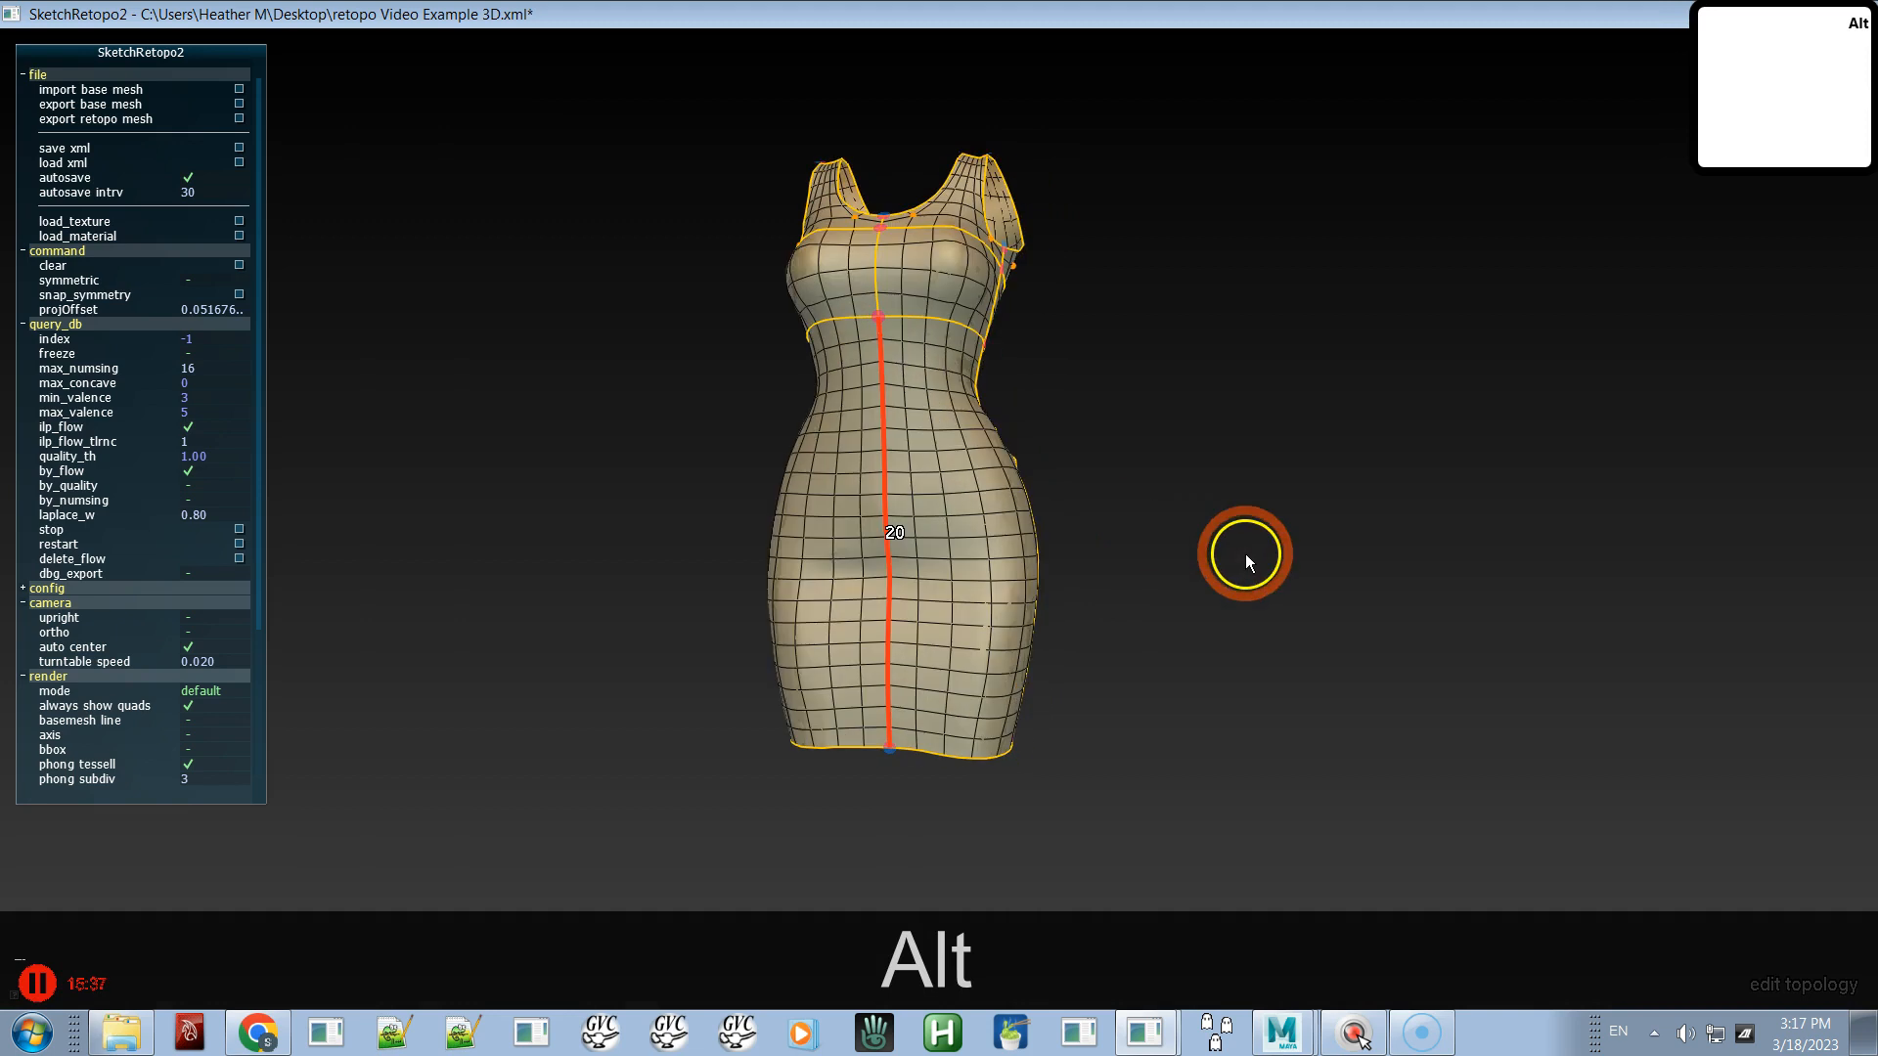
left_click(895, 577, "ctrl")
left_click_drag(1105, 599, 1006, 642, "alt")
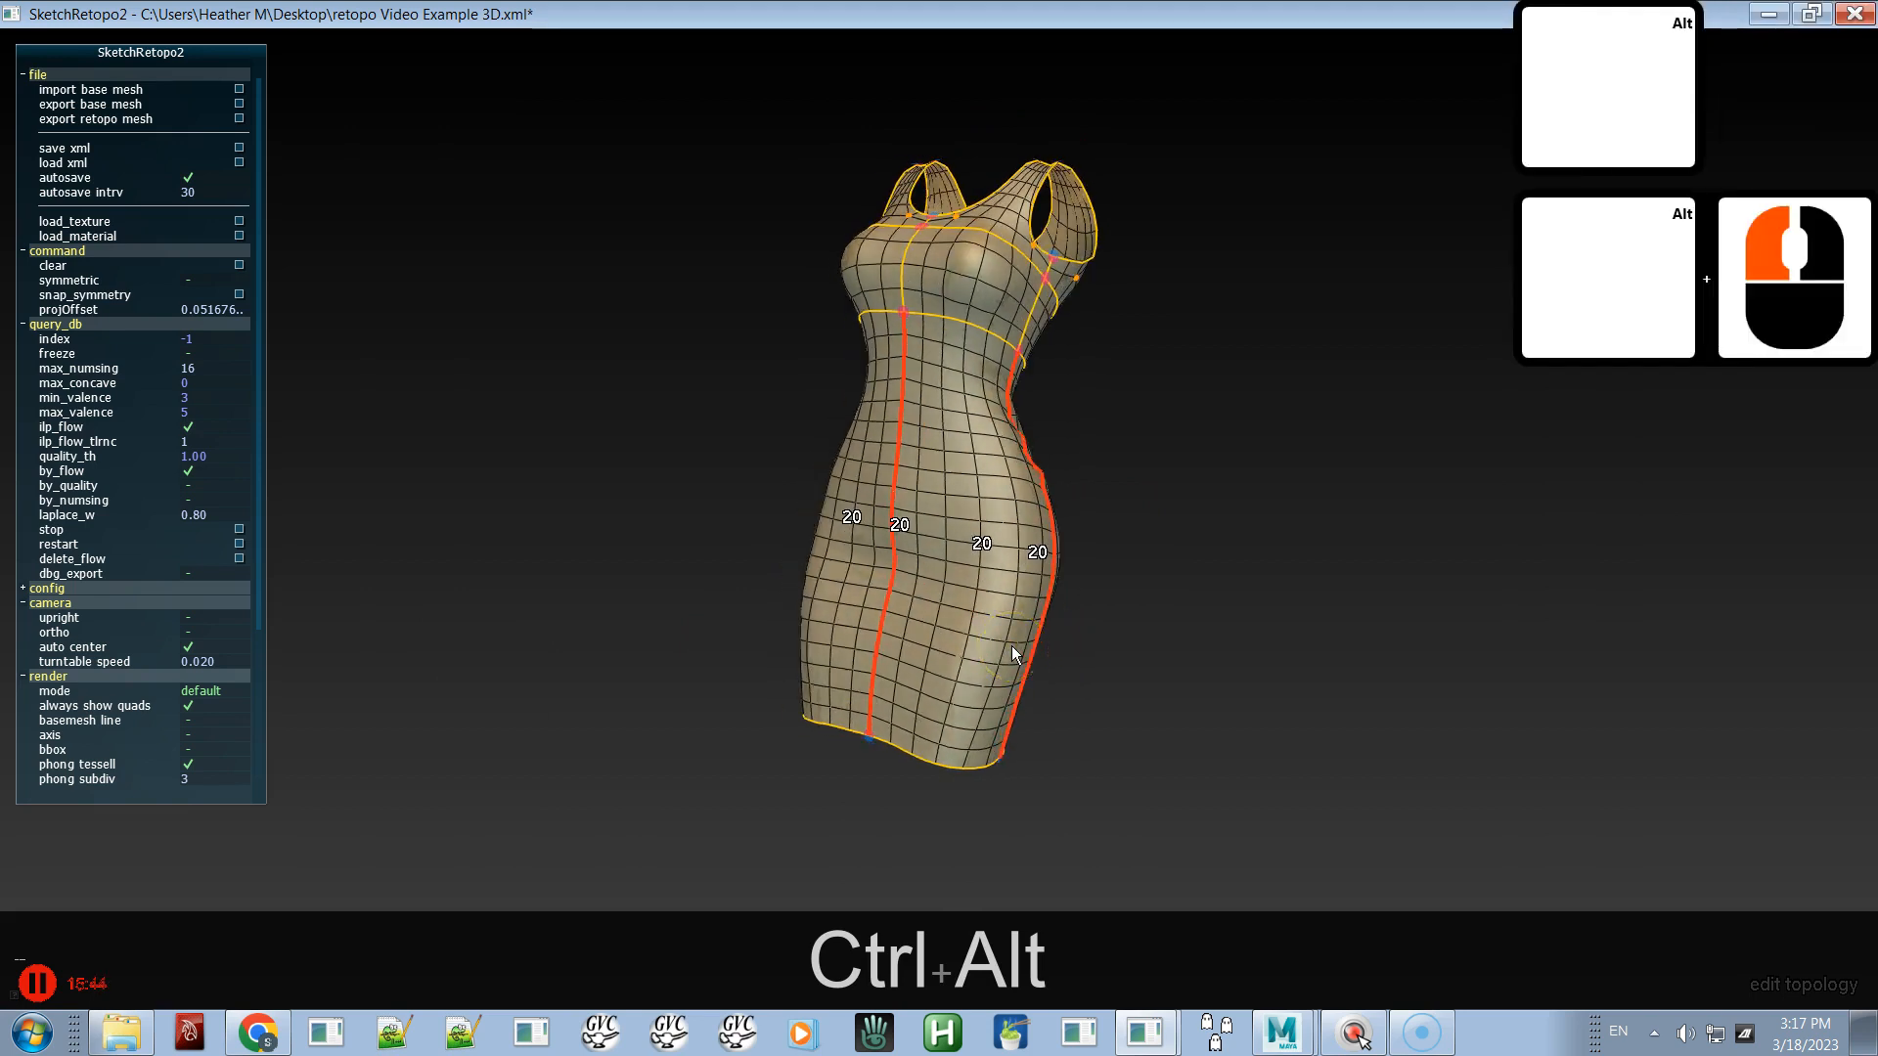
key("c")
key("c")
key("c")
key("c")
key("c")
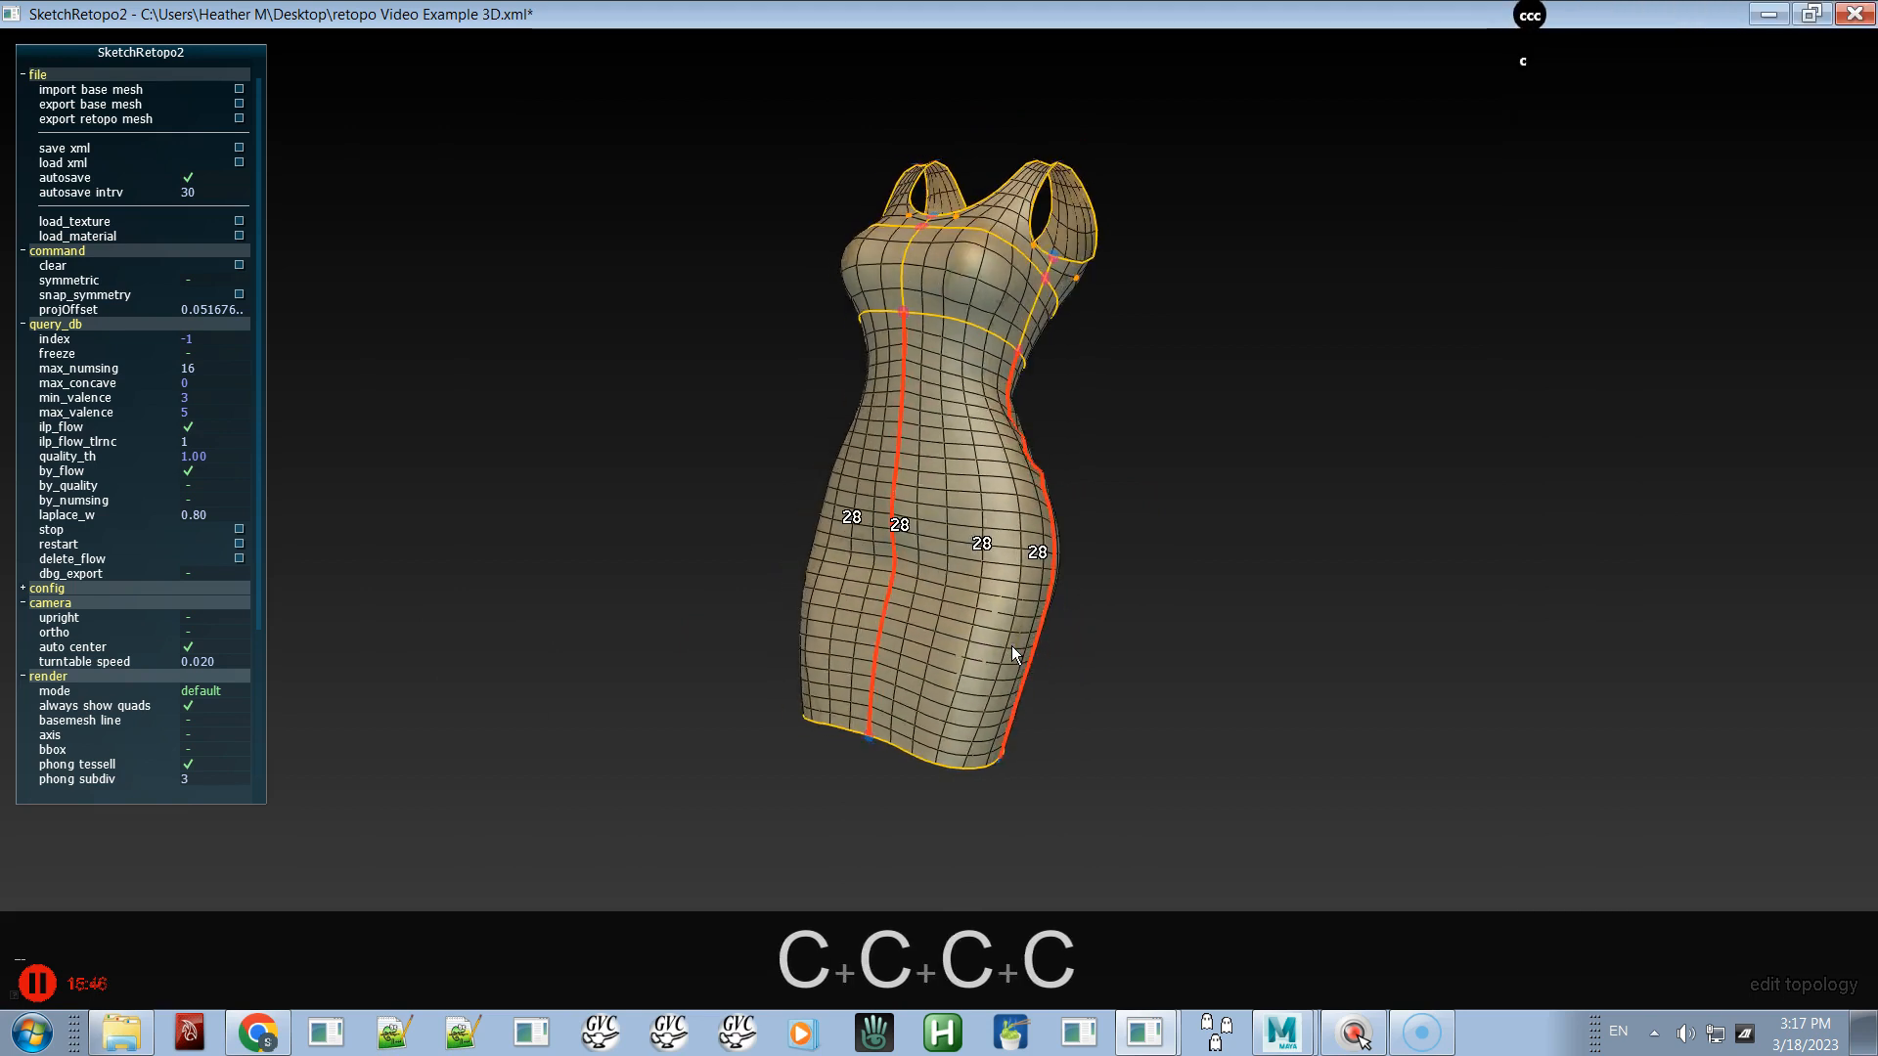
key("x")
key("x")
key("x")
key("x")
key("c")
key("c")
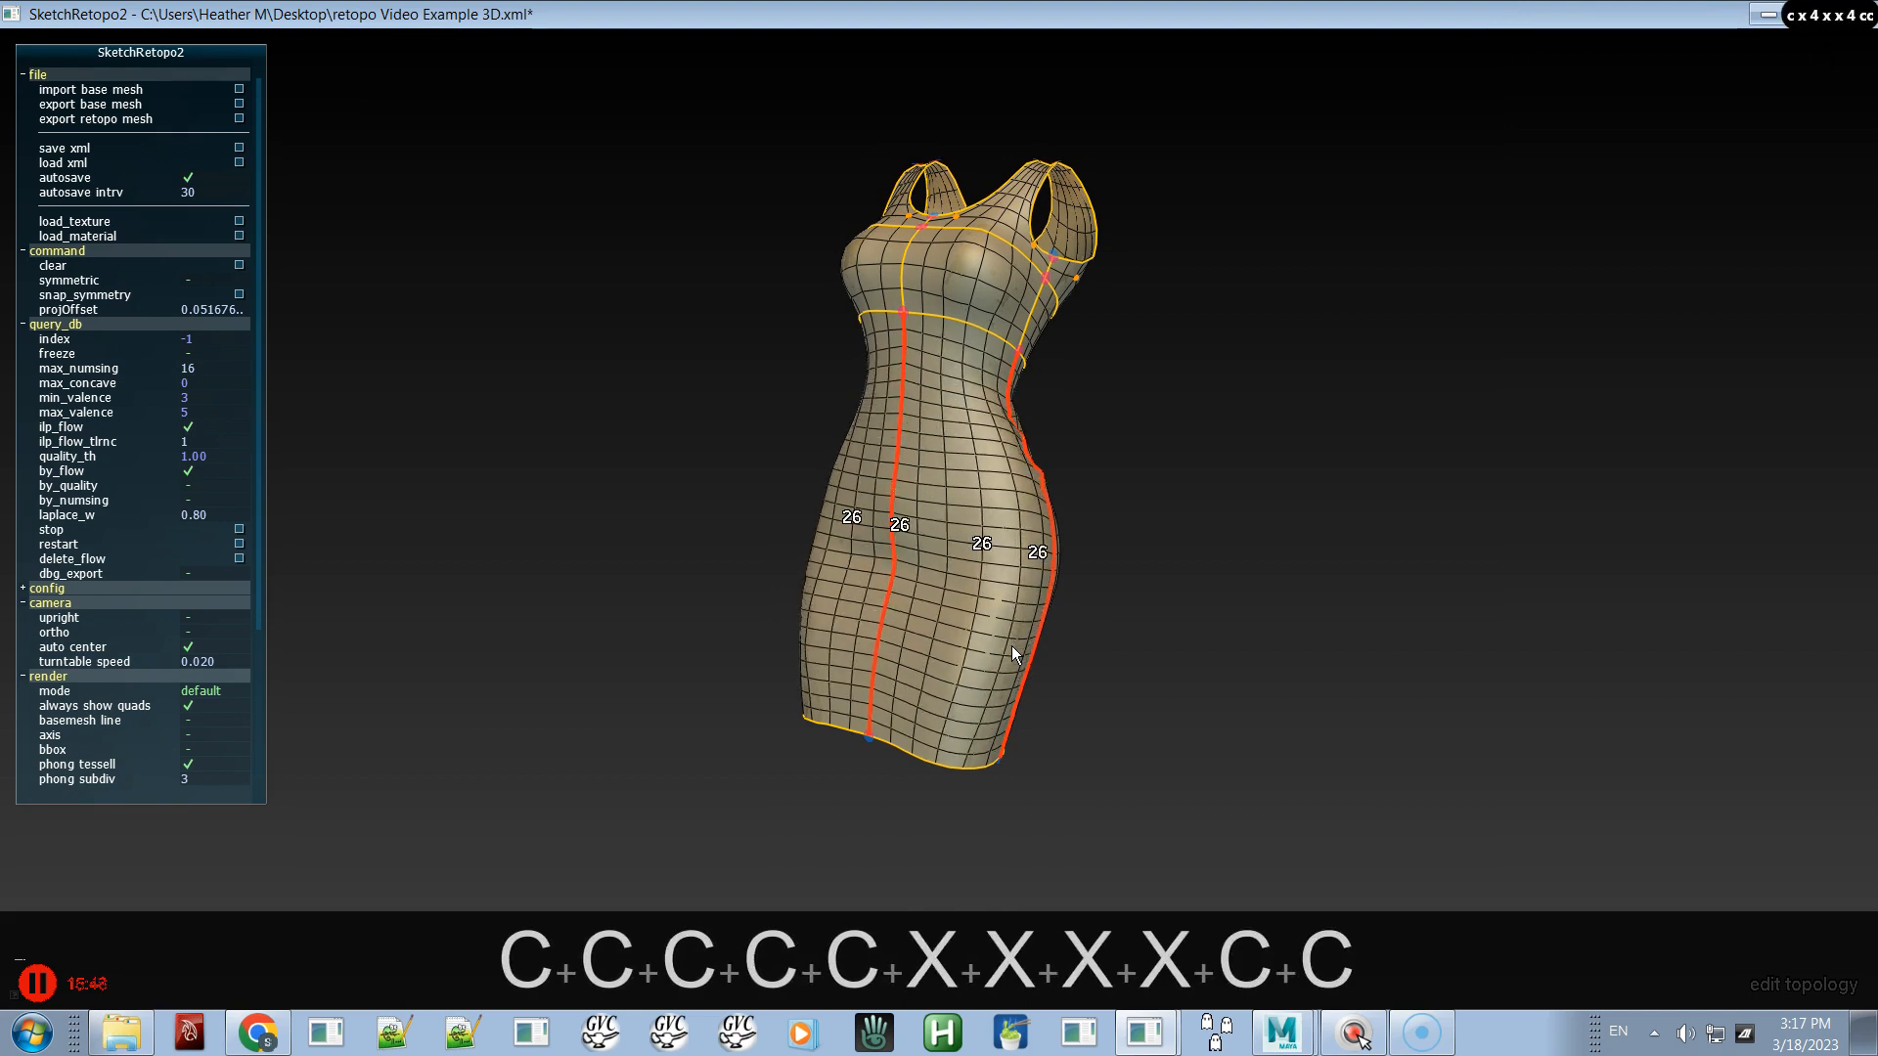
key("c")
key("x")
key("x")
key("x")
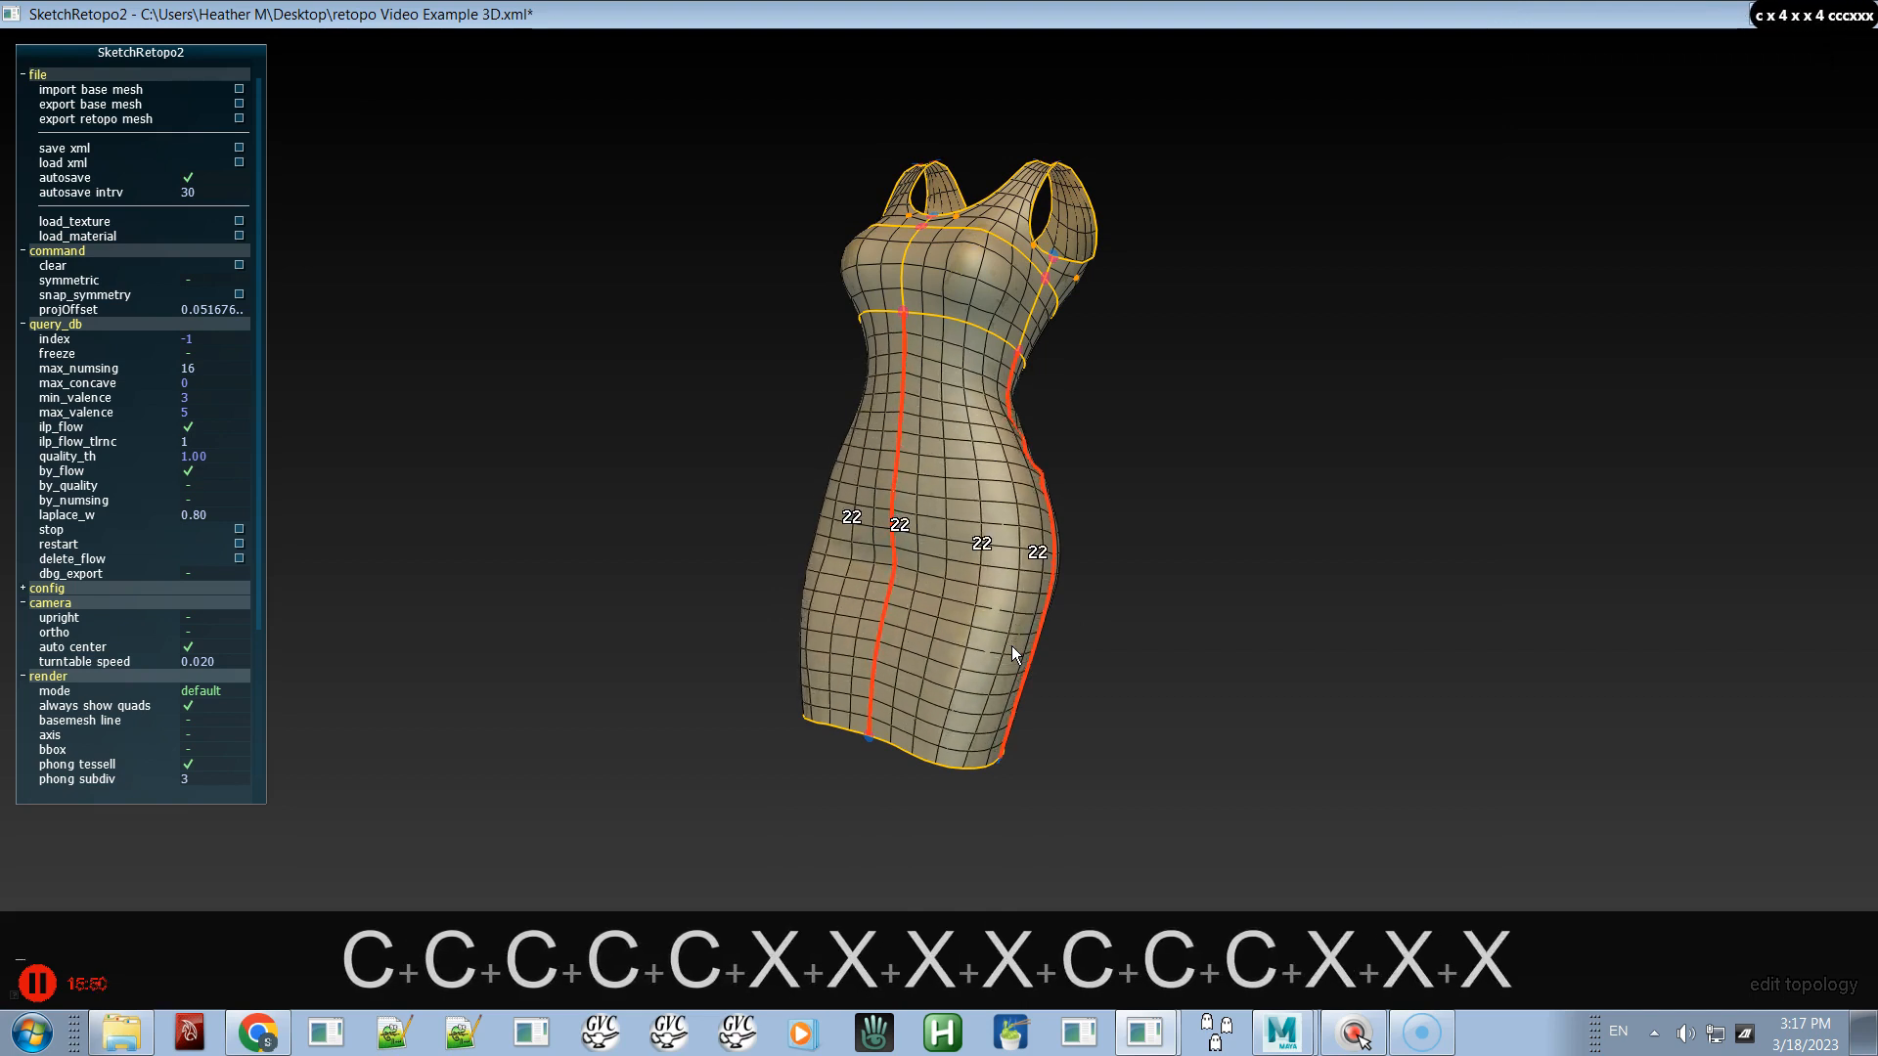
key("x")
key("x")
key("x")
key("c")
key("c")
key("c")
key("c")
key("c")
key("c")
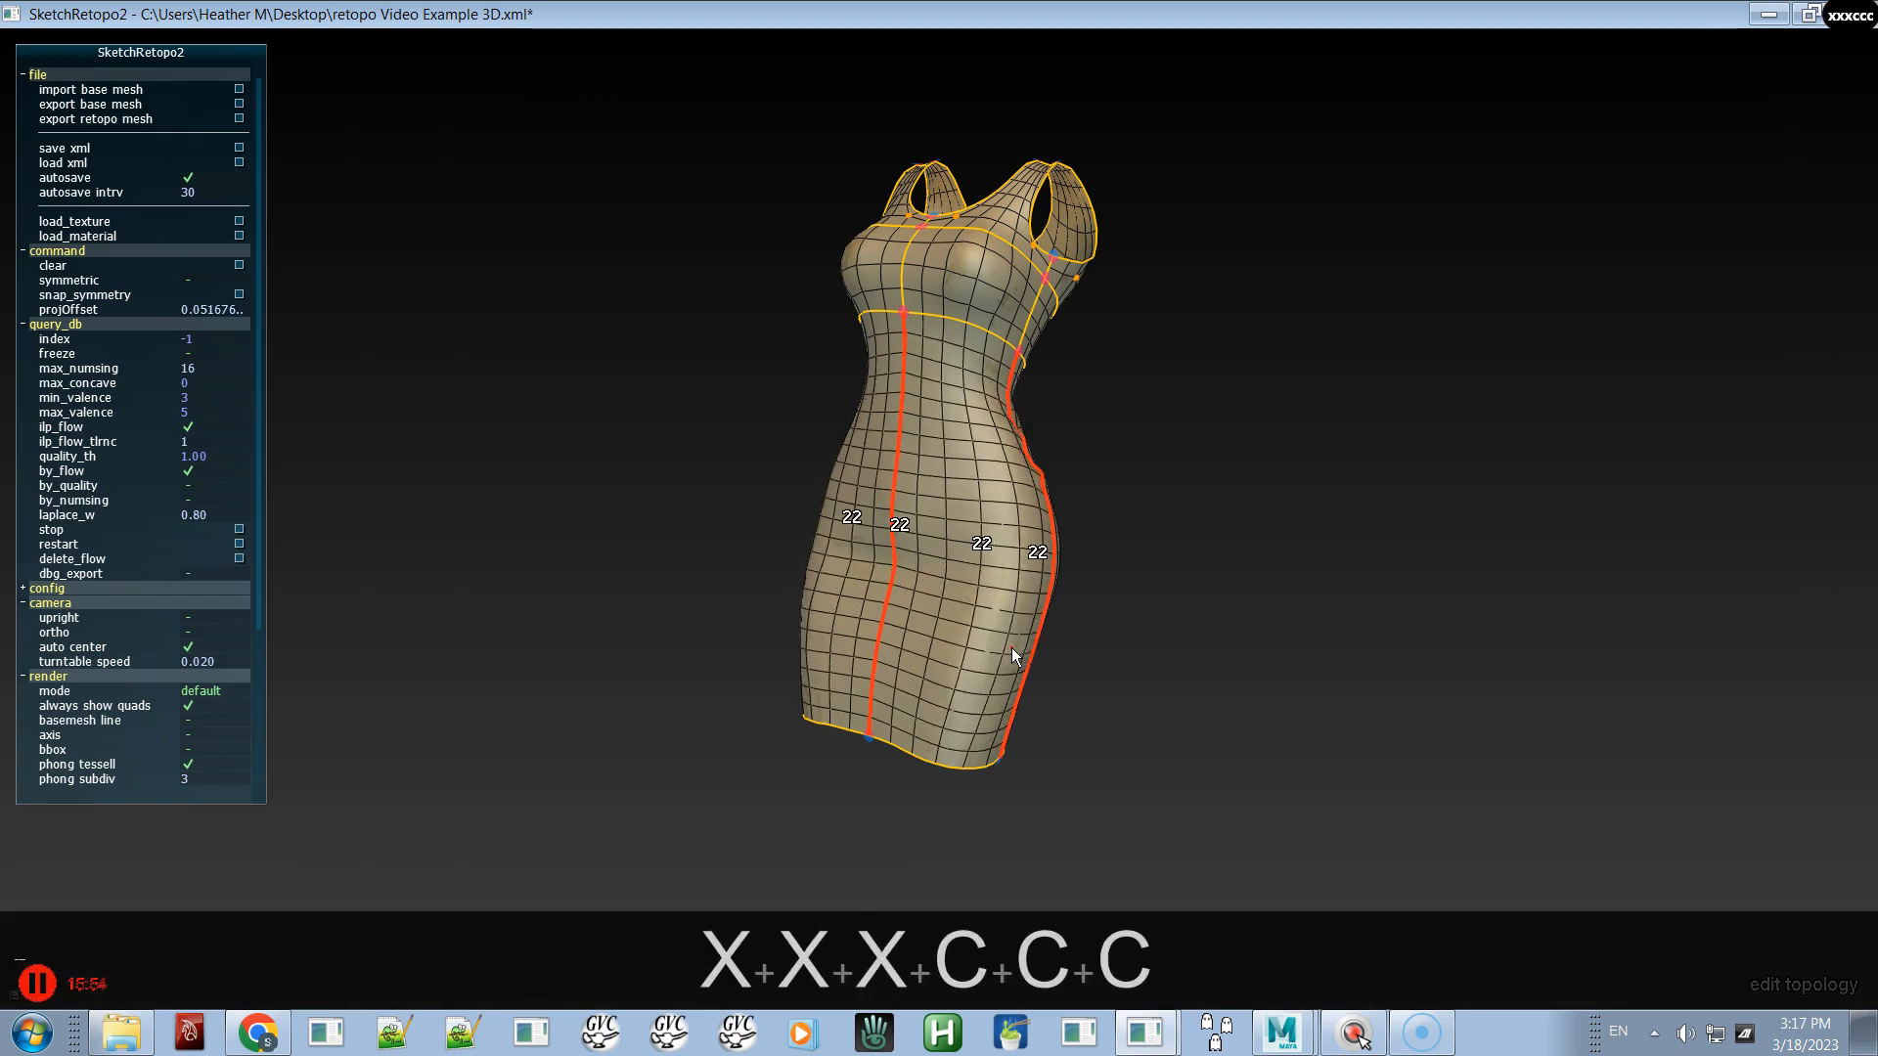
key("x")
key("x")
key("x")
key("x")
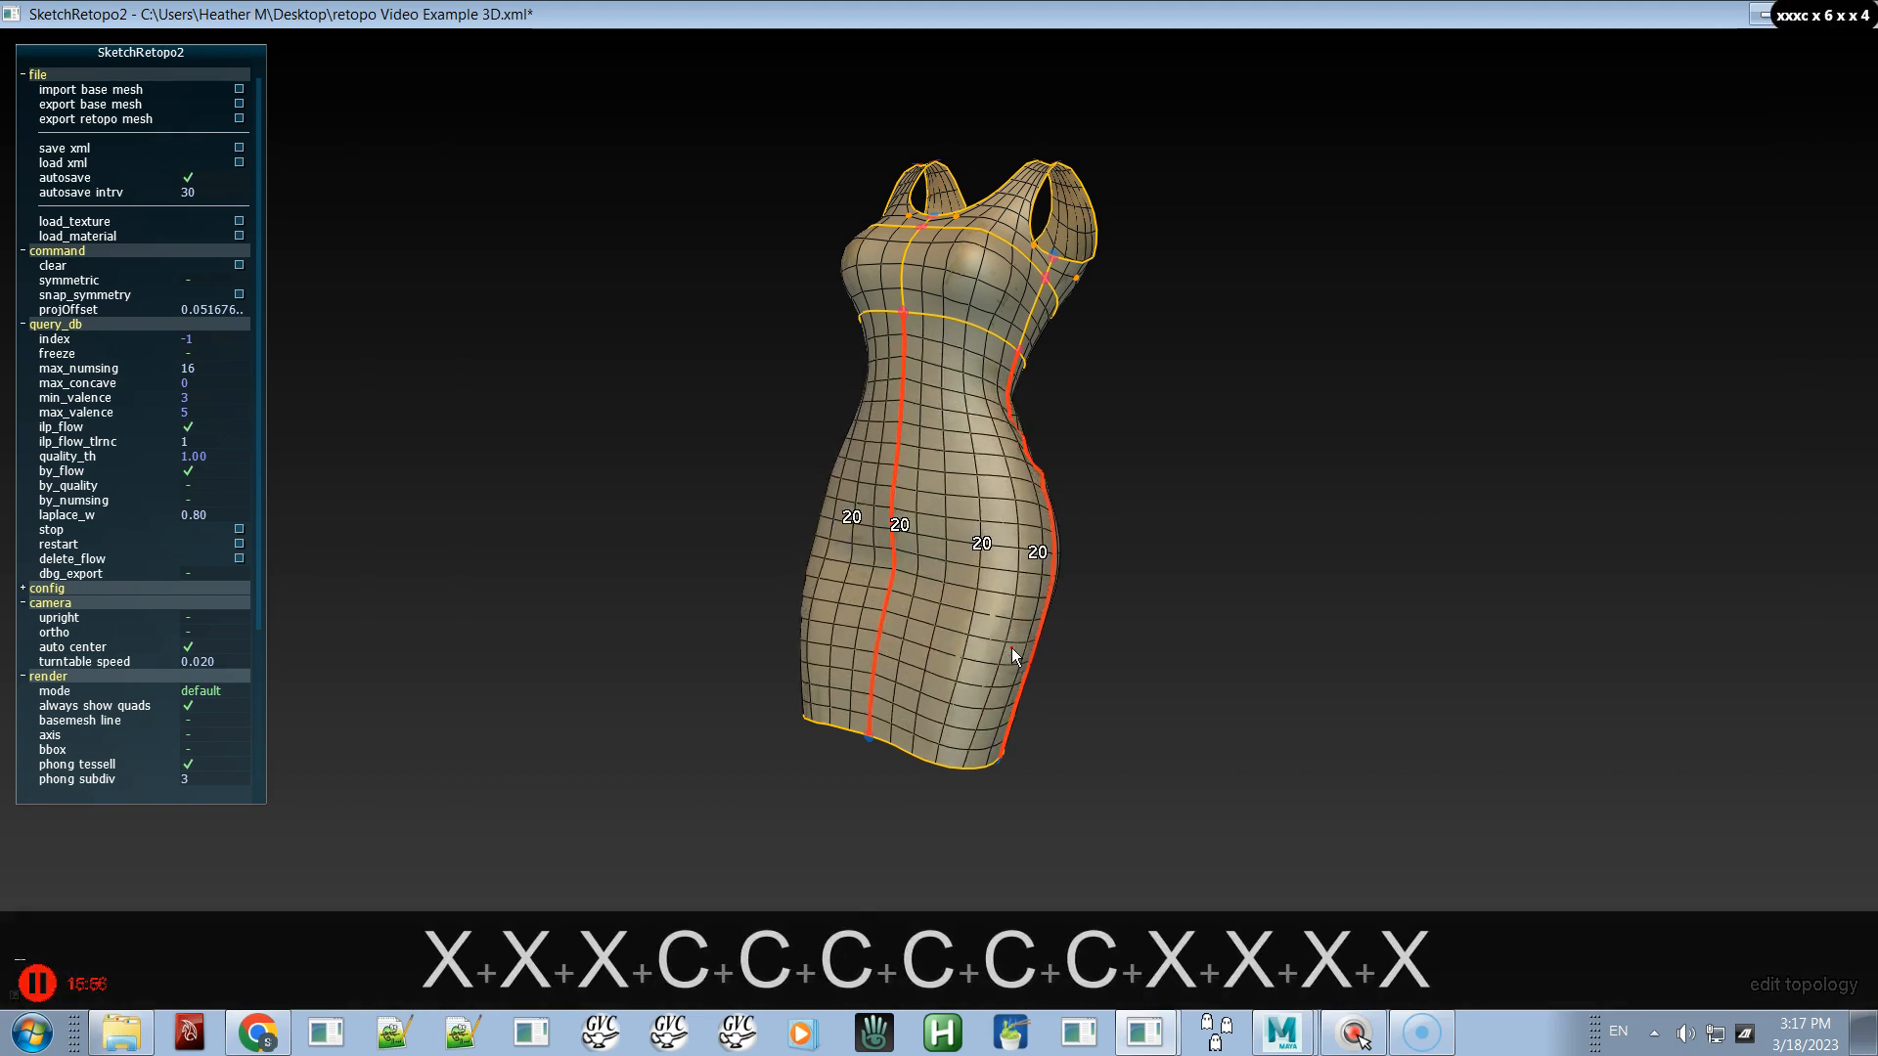
key("x")
key("c")
key("c")
key("c")
key("c")
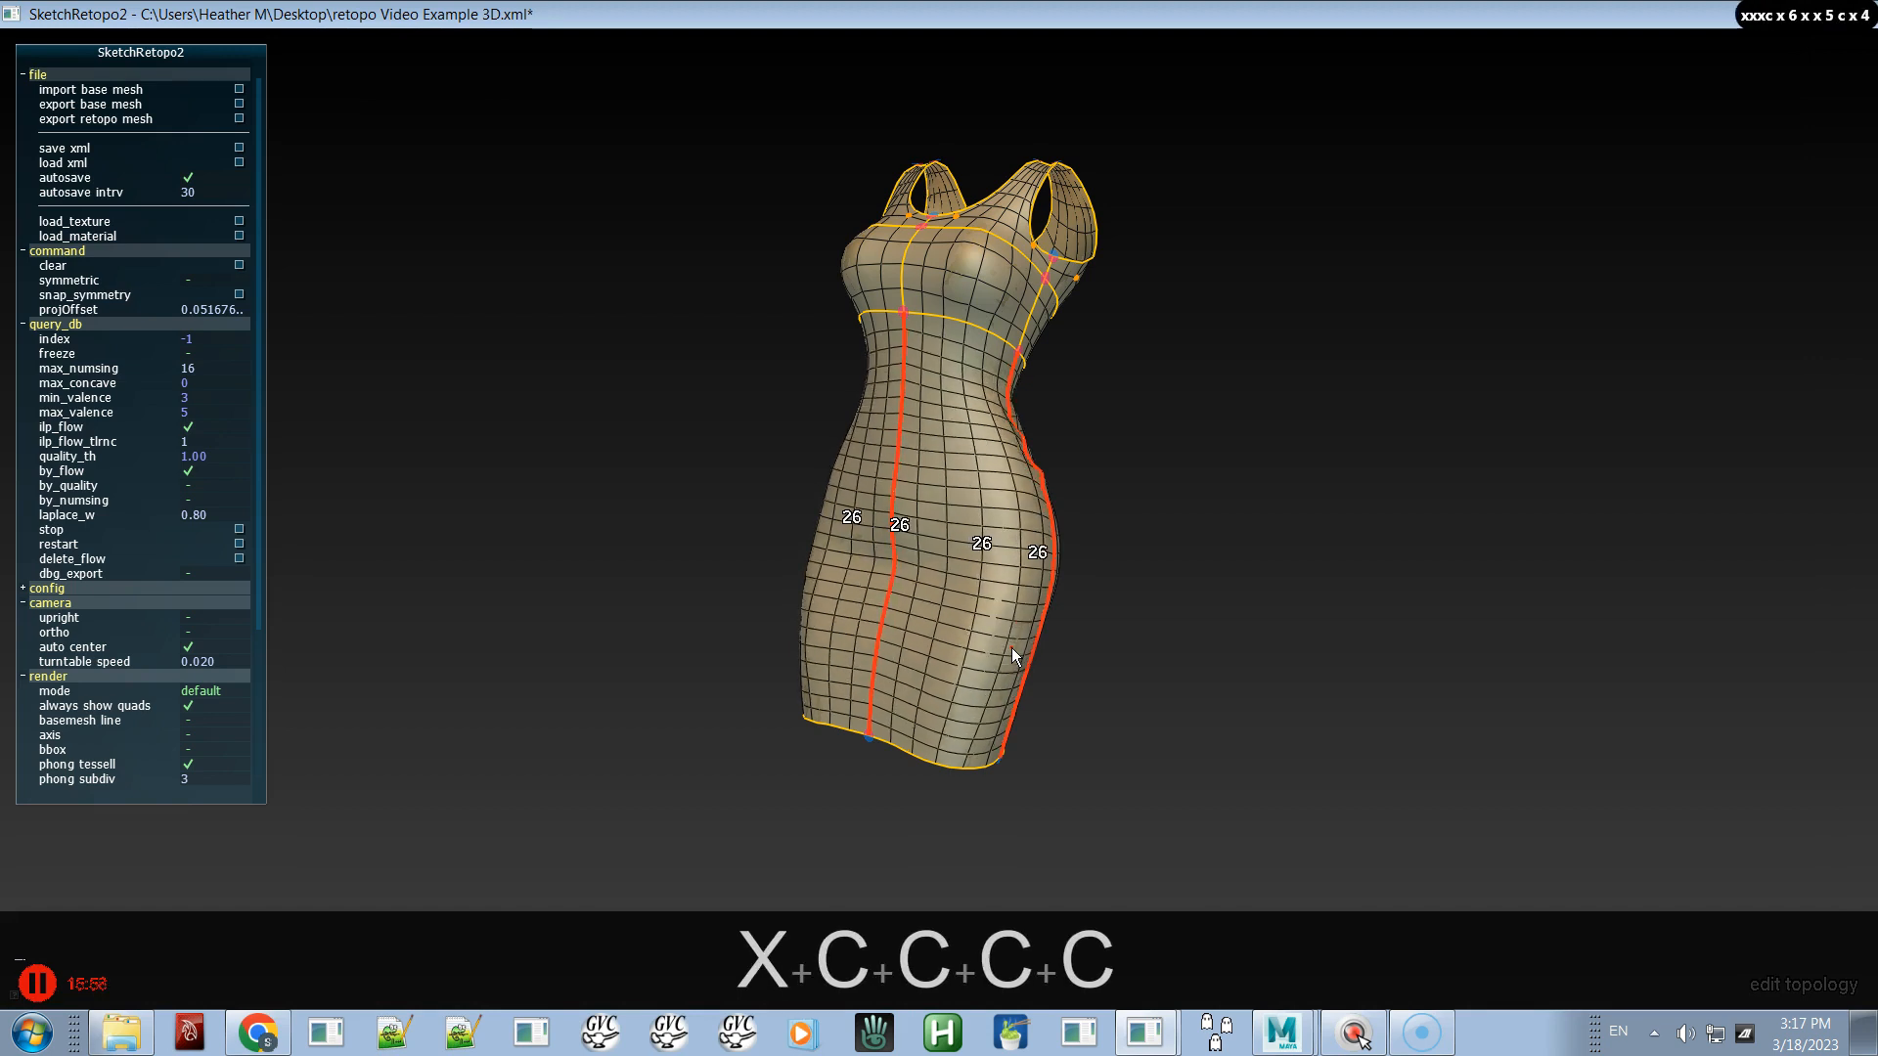
- Select only the skirt's front center curve, lower it to 24 subdivisions and undo the further reduction to 21
left_click_drag(1047, 619, 1064, 557, "alt")
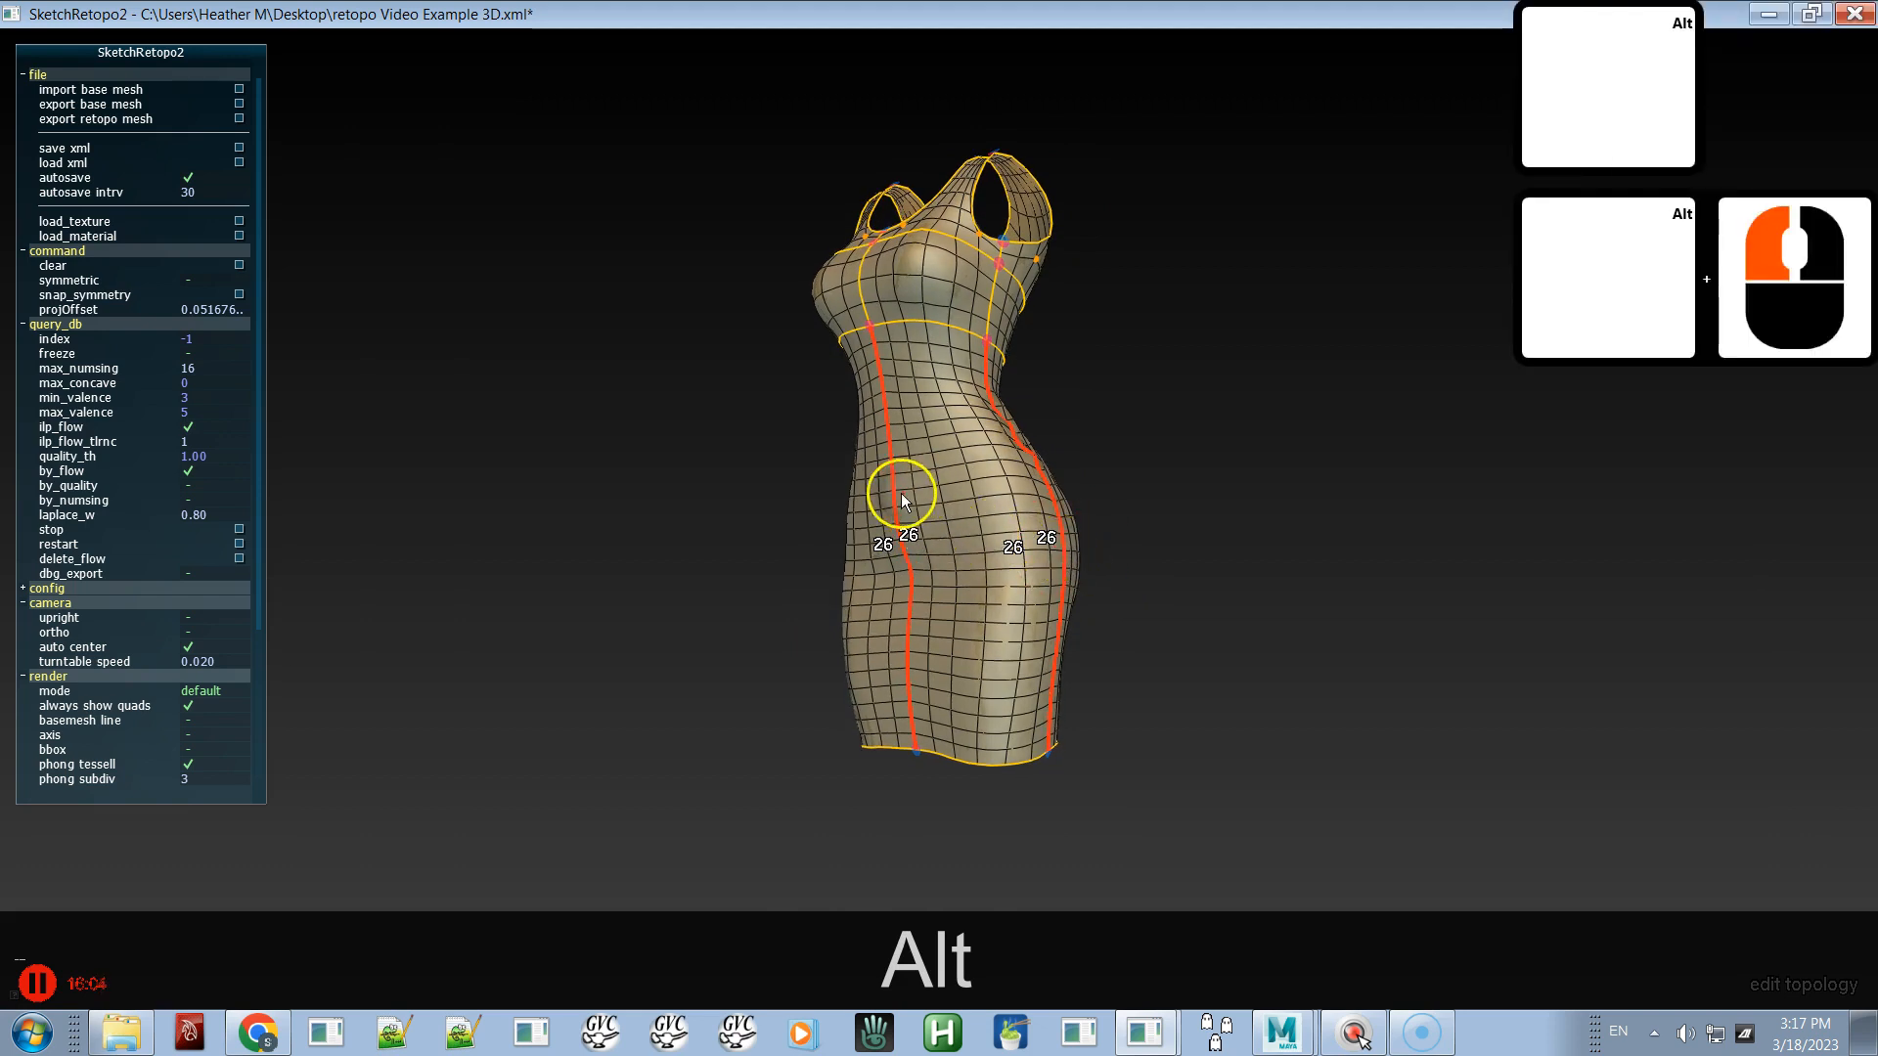
left_click_drag(896, 499, 924, 561)
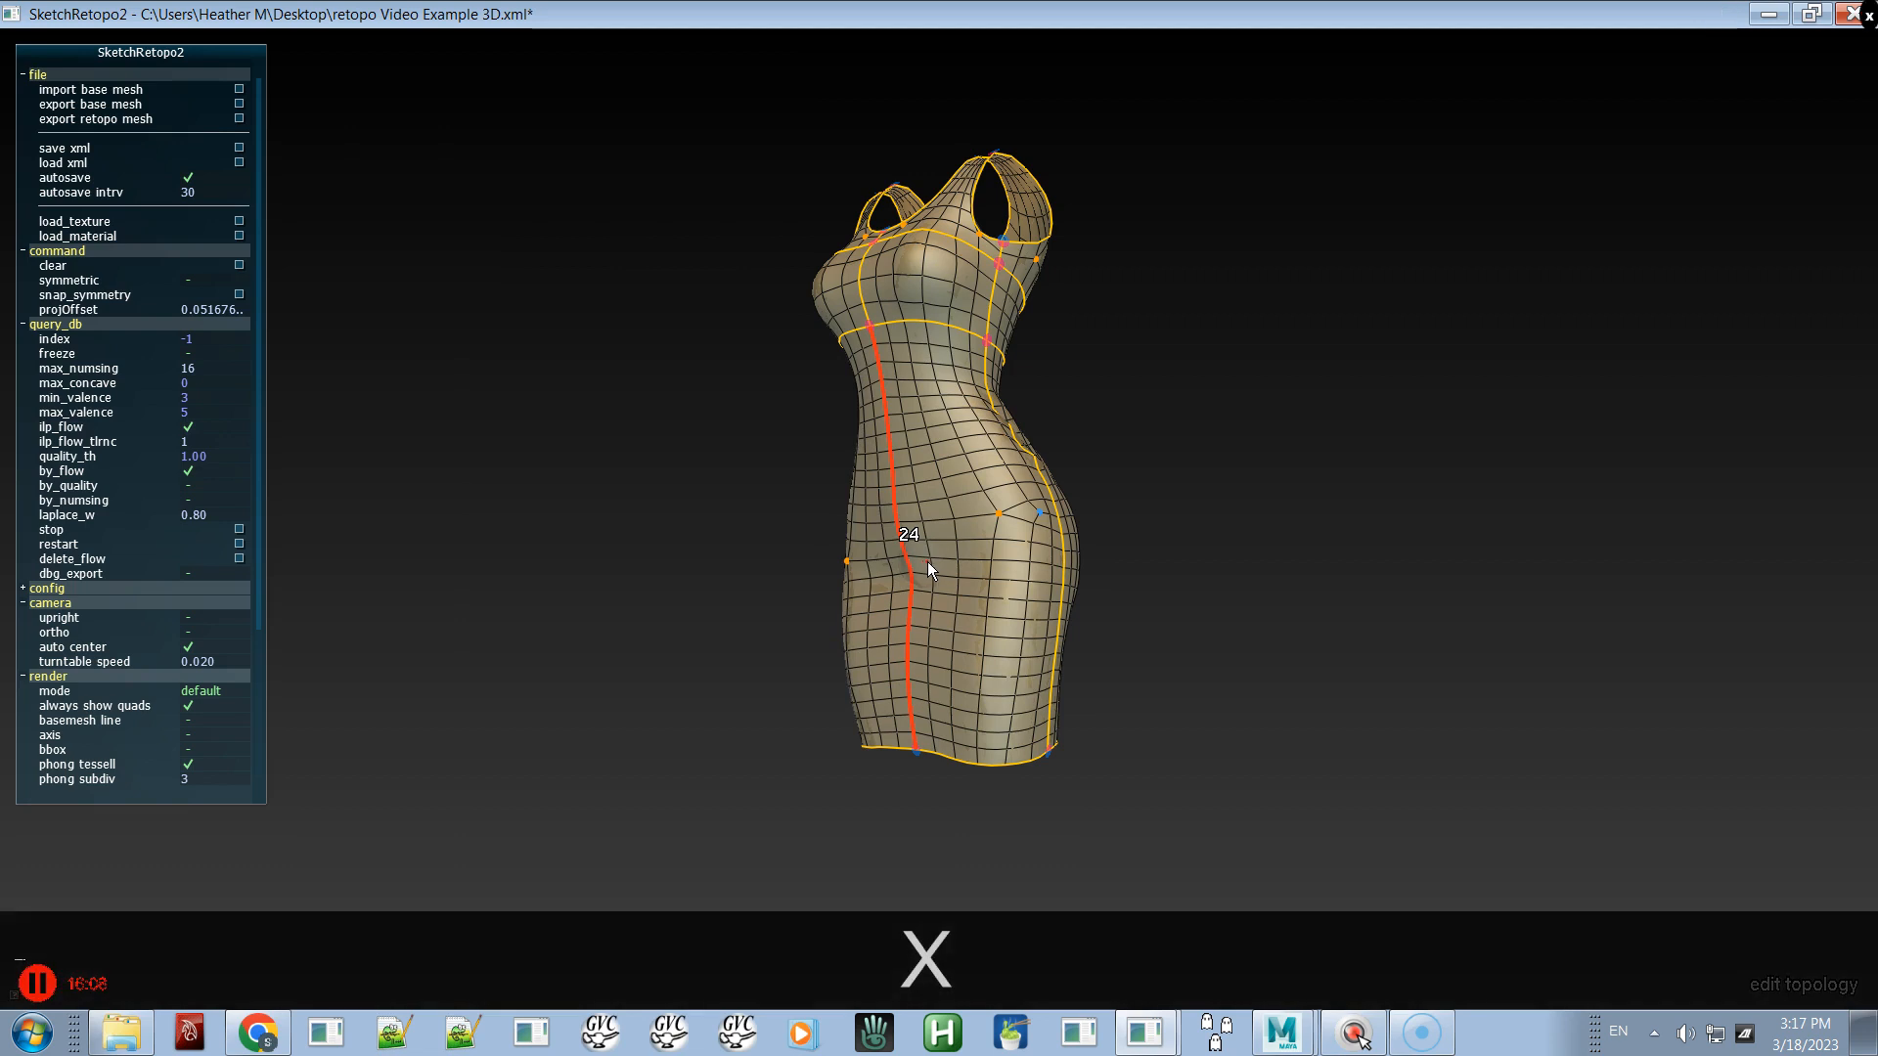
key("z")
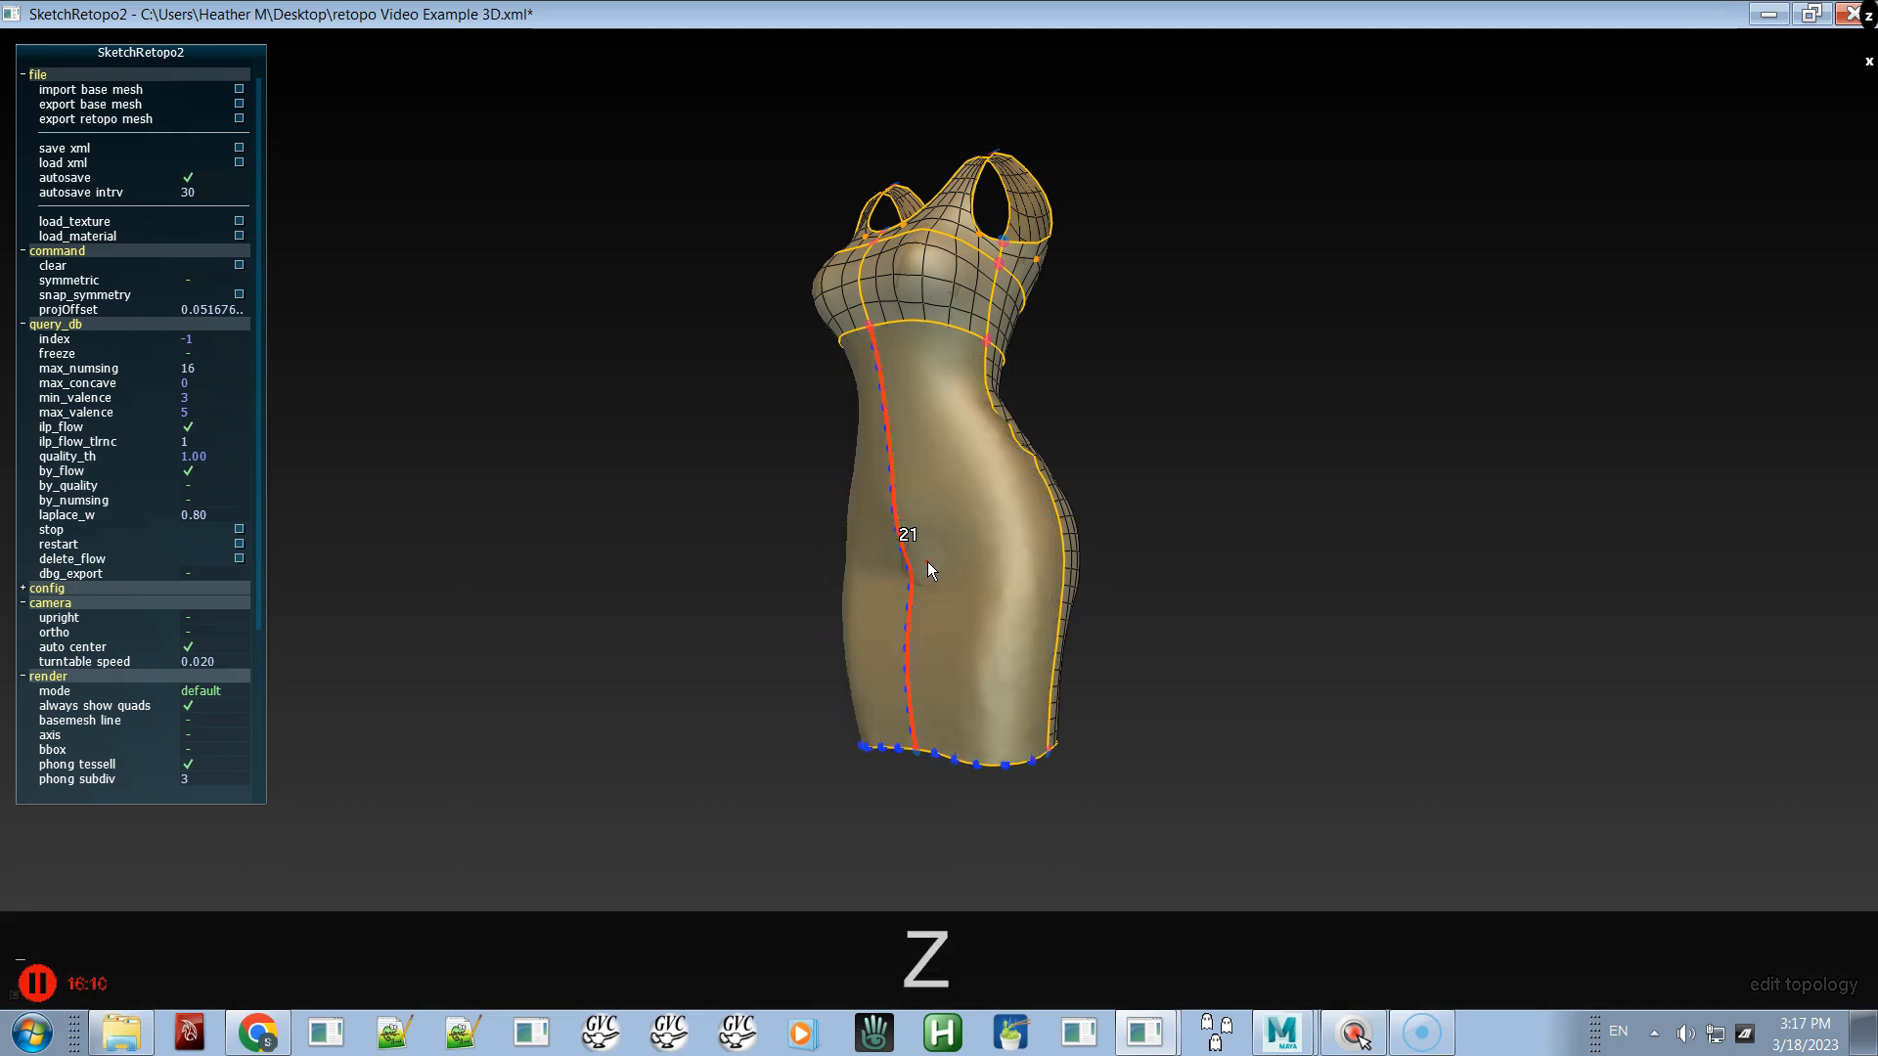
key("ctrl+z")
- Select the front skirt patch beside the center line, switch its quad pattern and activate an adjustable flow parameter around the hip
left_click_drag(997, 536, 968, 508, "alt")
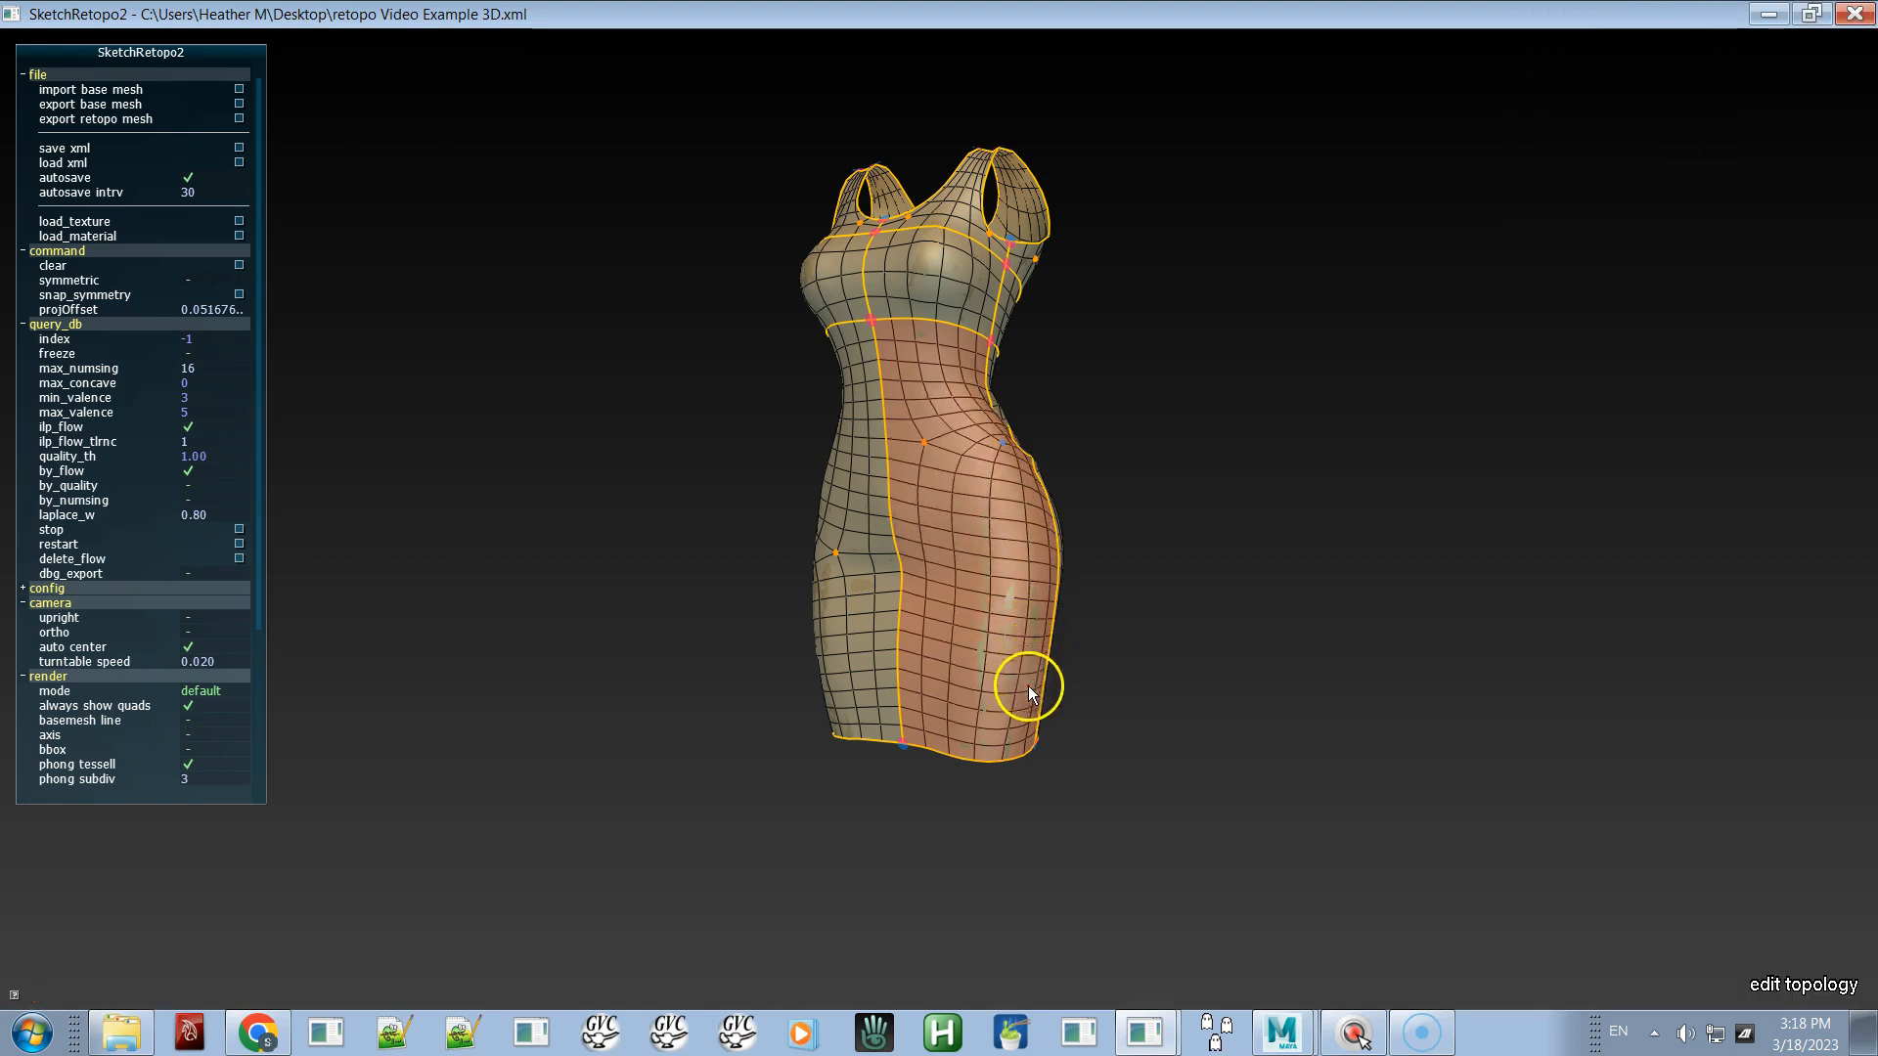
left_click_drag(1046, 630, 998, 432, "alt")
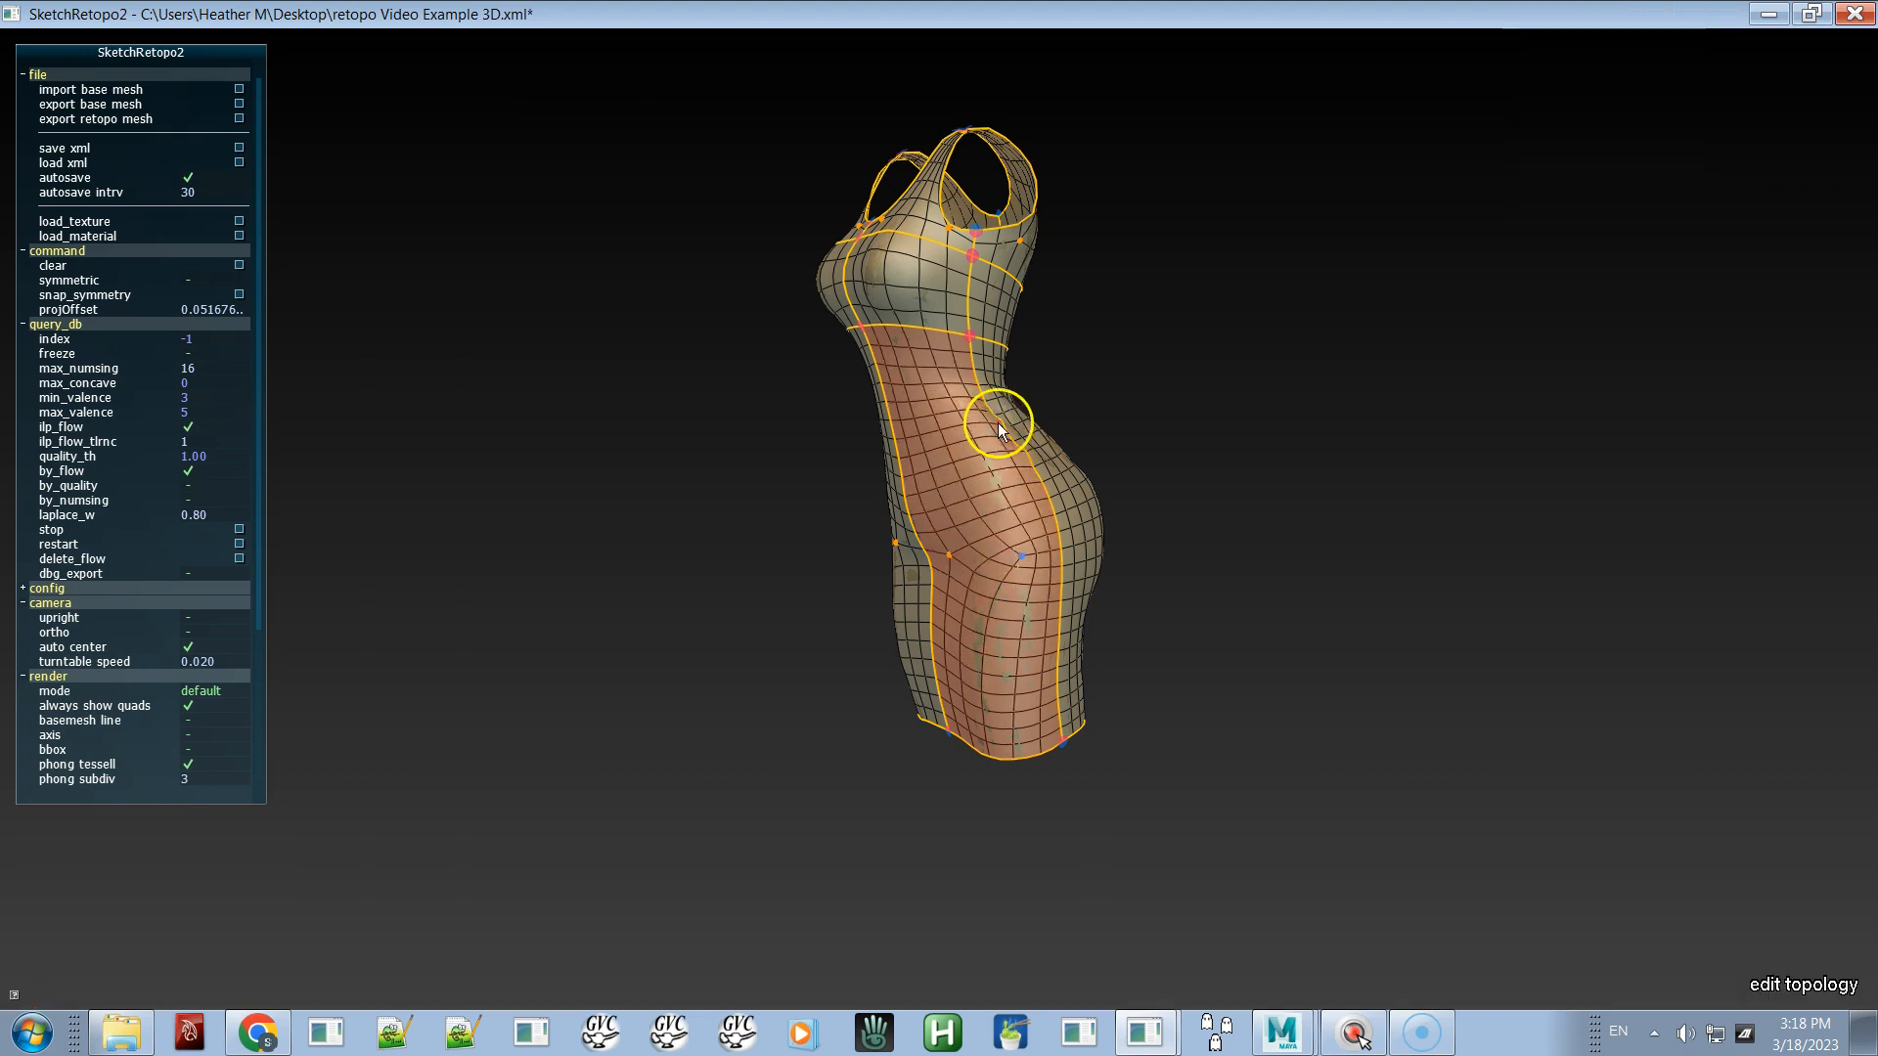
left_click_drag(953, 502, 1100, 493, "alt")
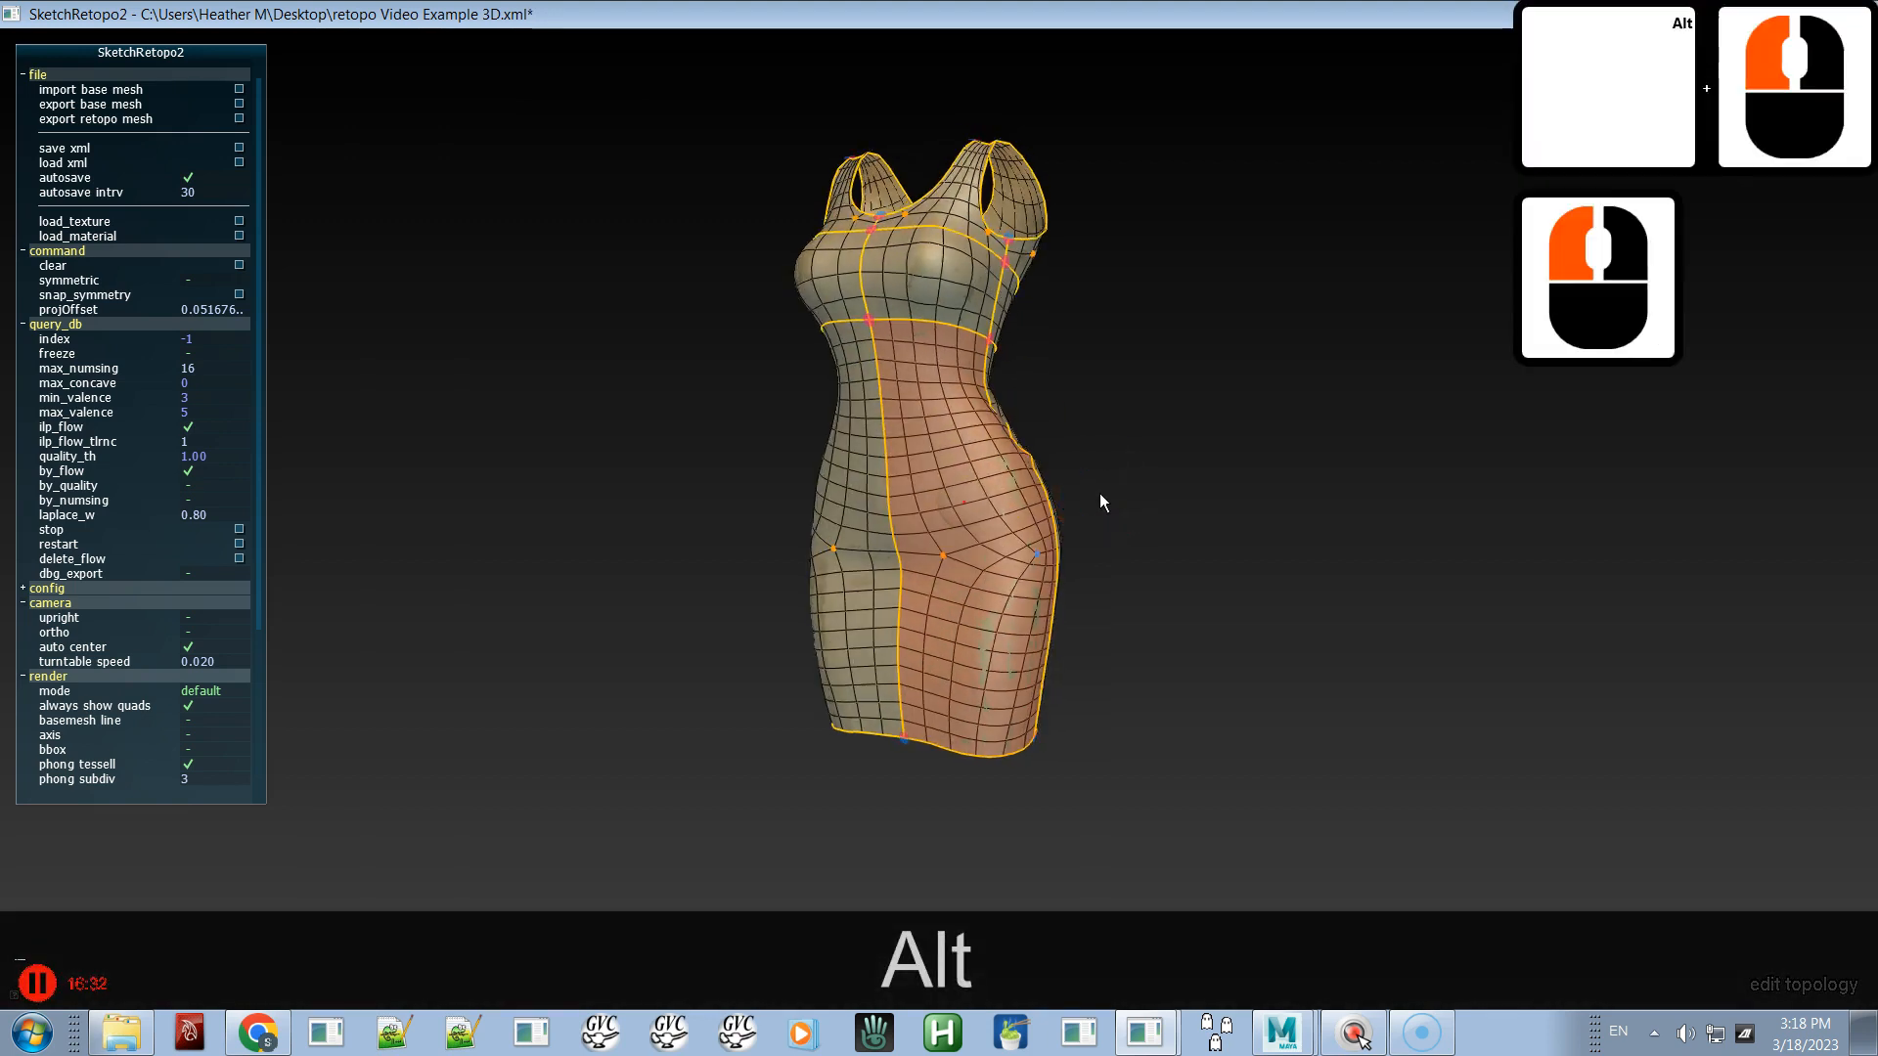
key("alt+b")
key("b")
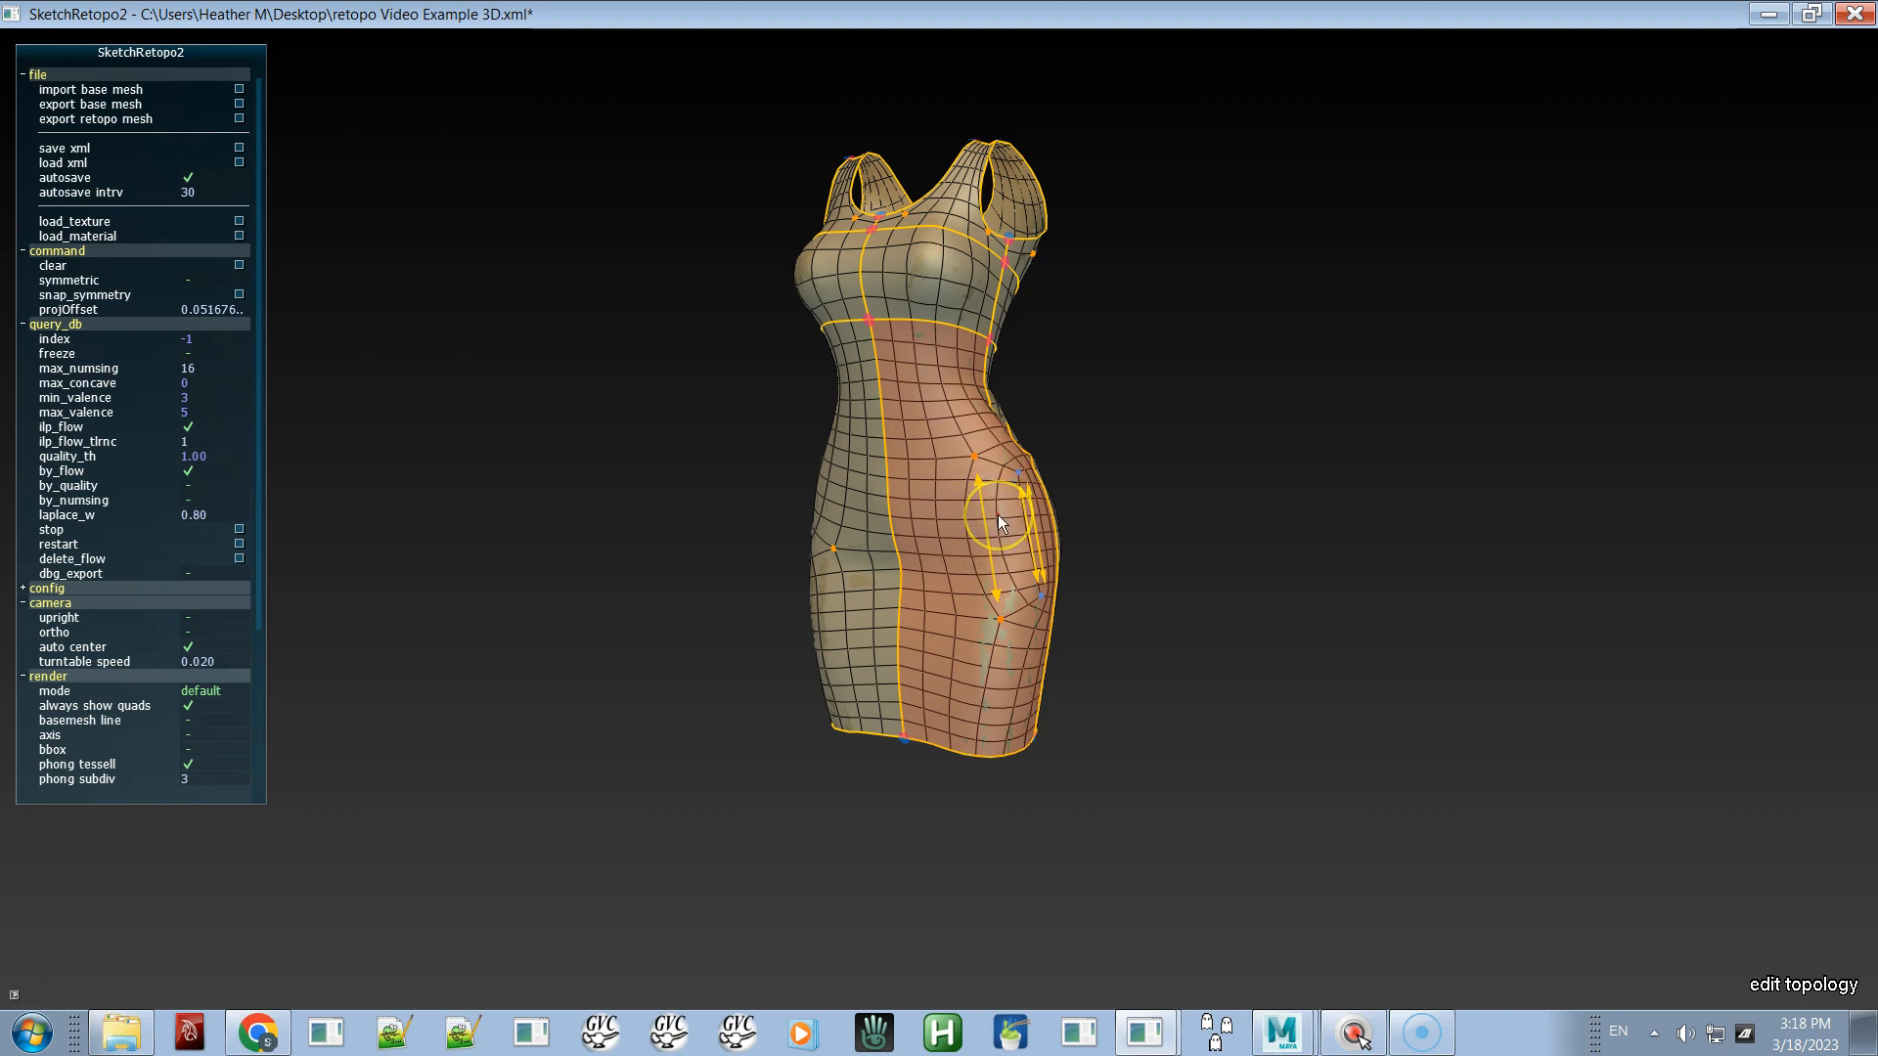
- Shift the patch's upper poles down and up repeatedly with the active flow parameter, ending with them extended toward the waist
key("x")
key("x")
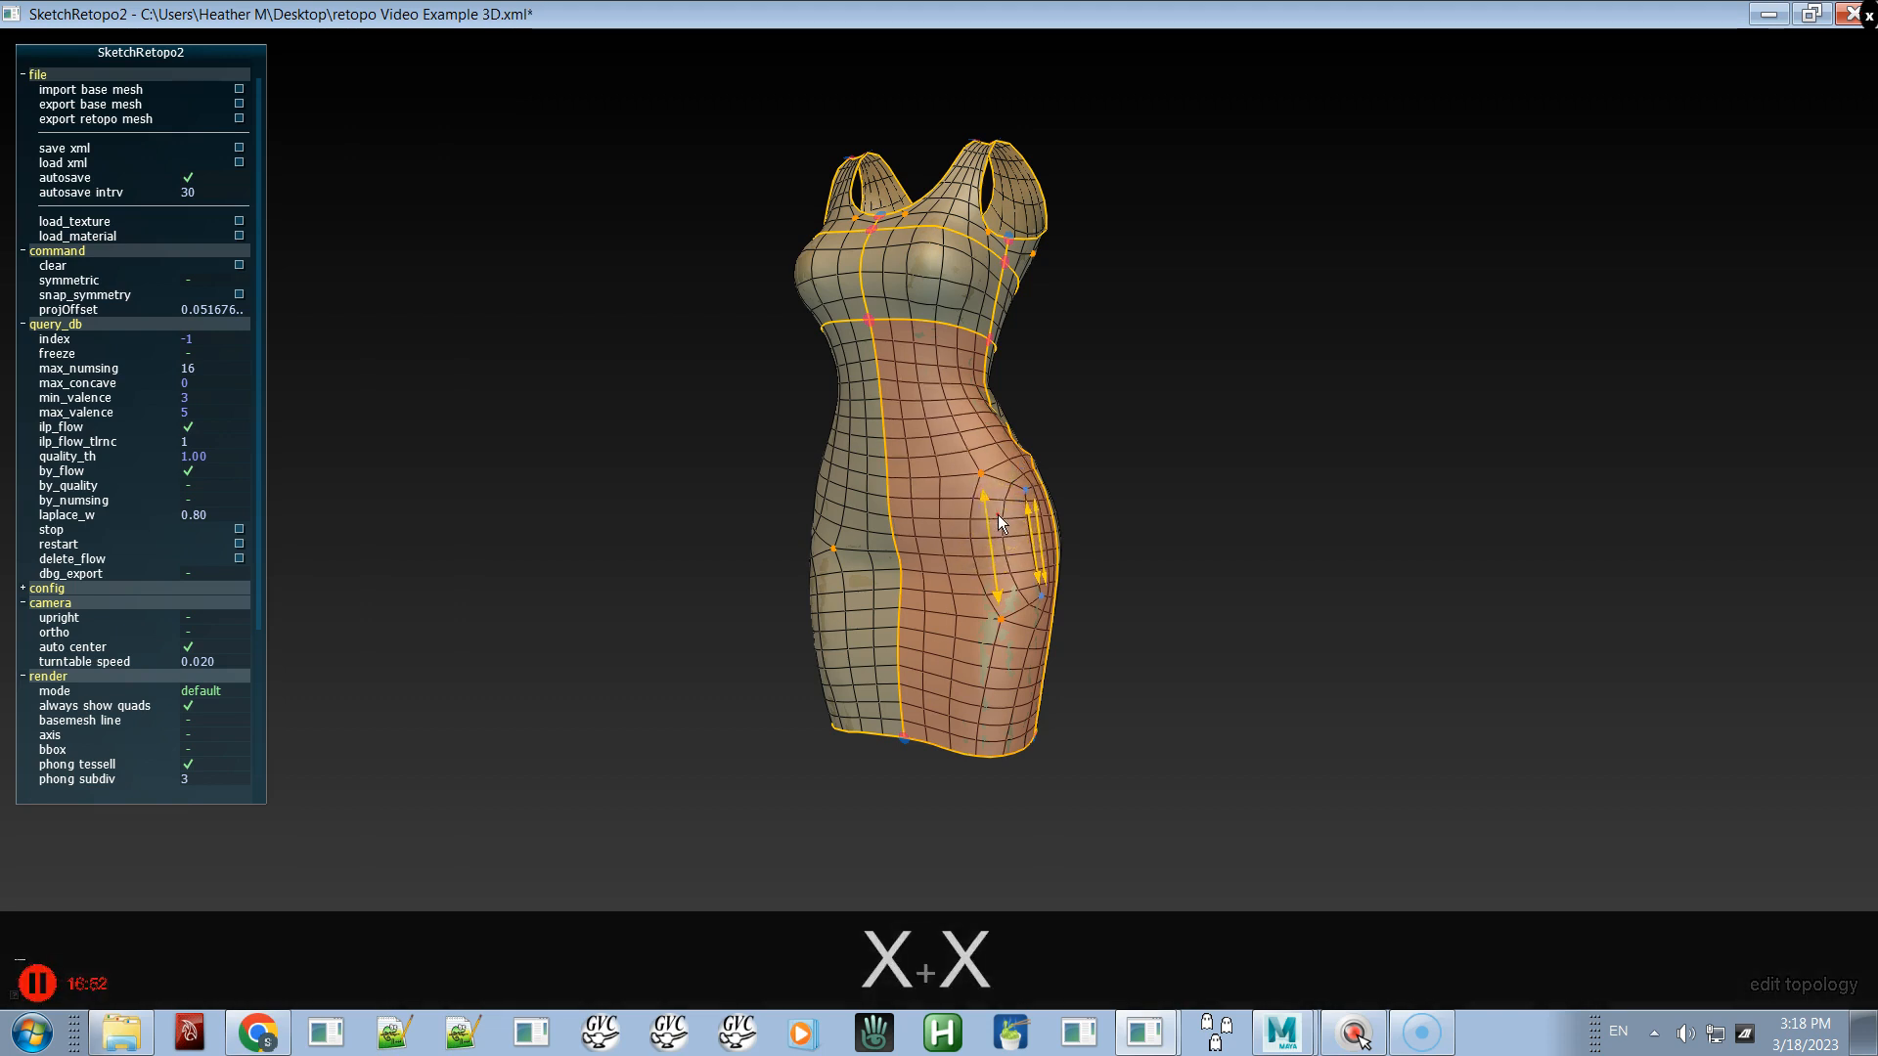
key("c")
key("c")
key("c")
key("c")
key("c")
key("c")
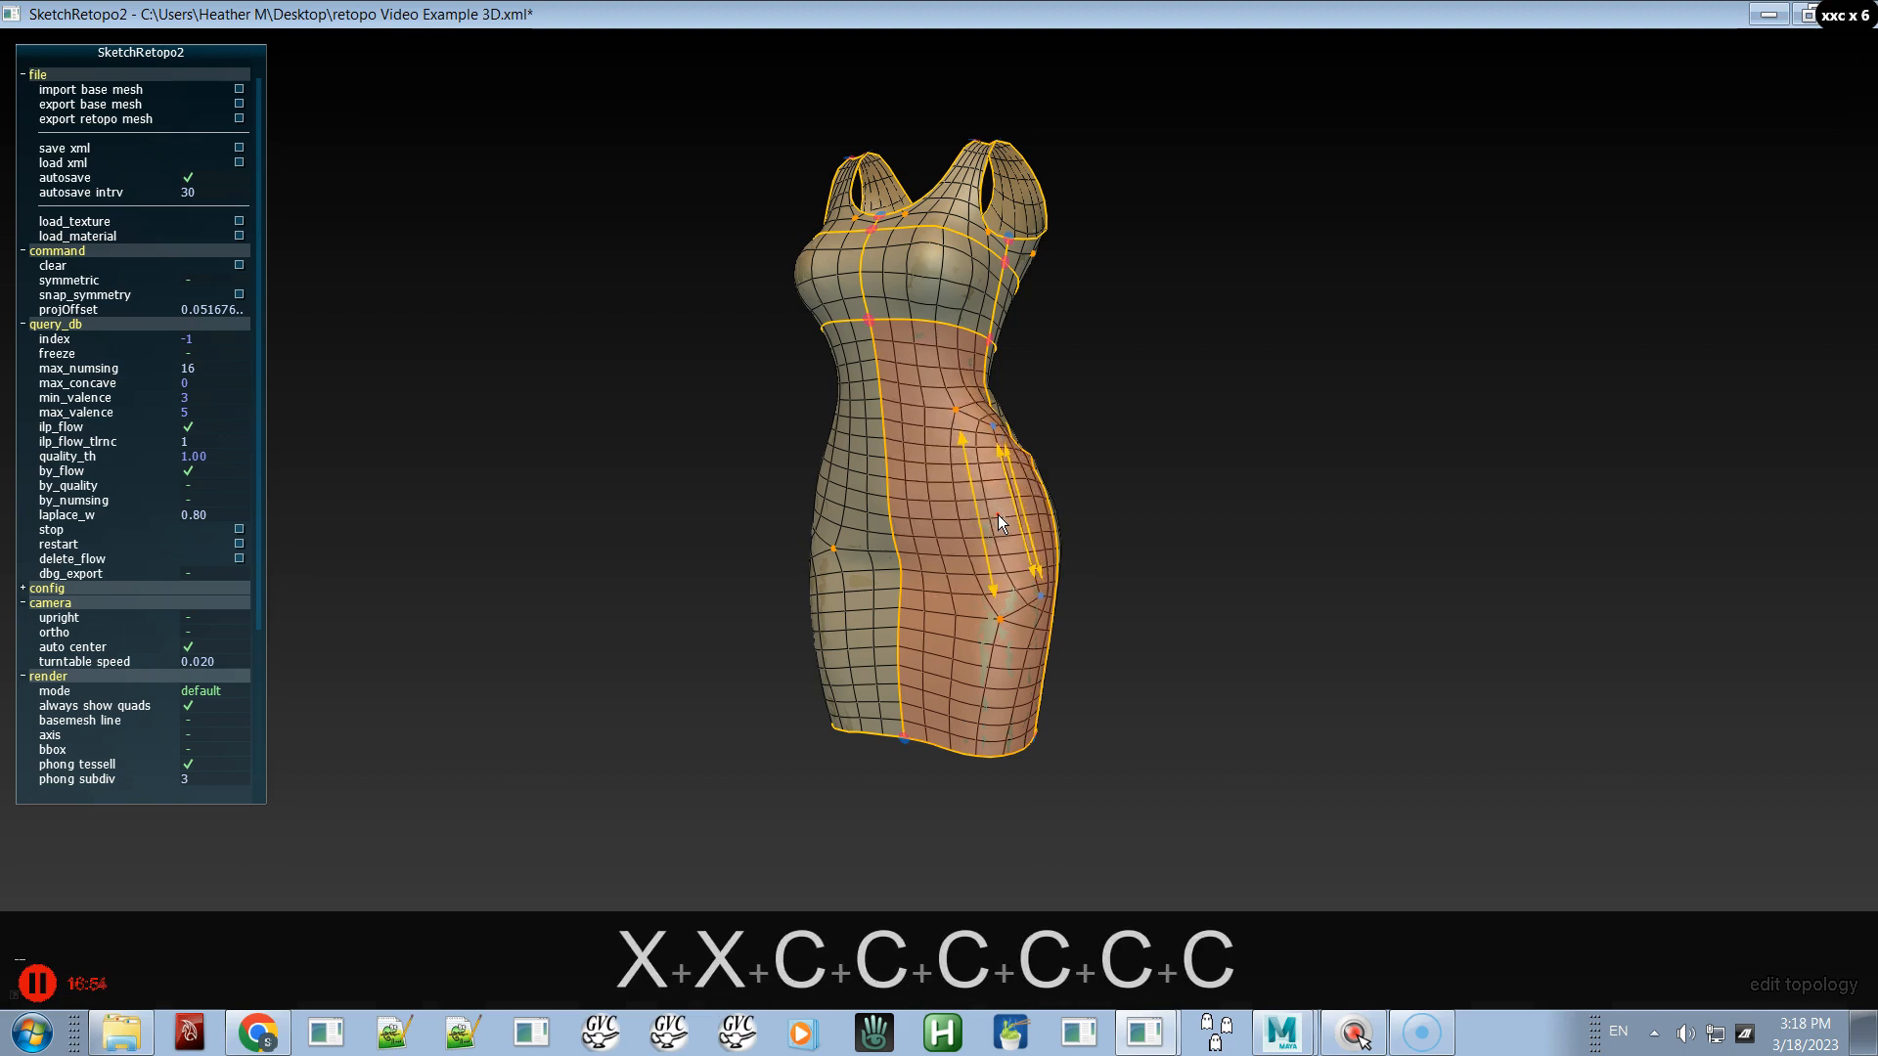
key("x")
key("x")
key("x")
key("x")
key("x")
key("x")
key("x")
key("c")
key("c")
key("c")
key("c")
key("c")
key("c")
key("c")
key("c")
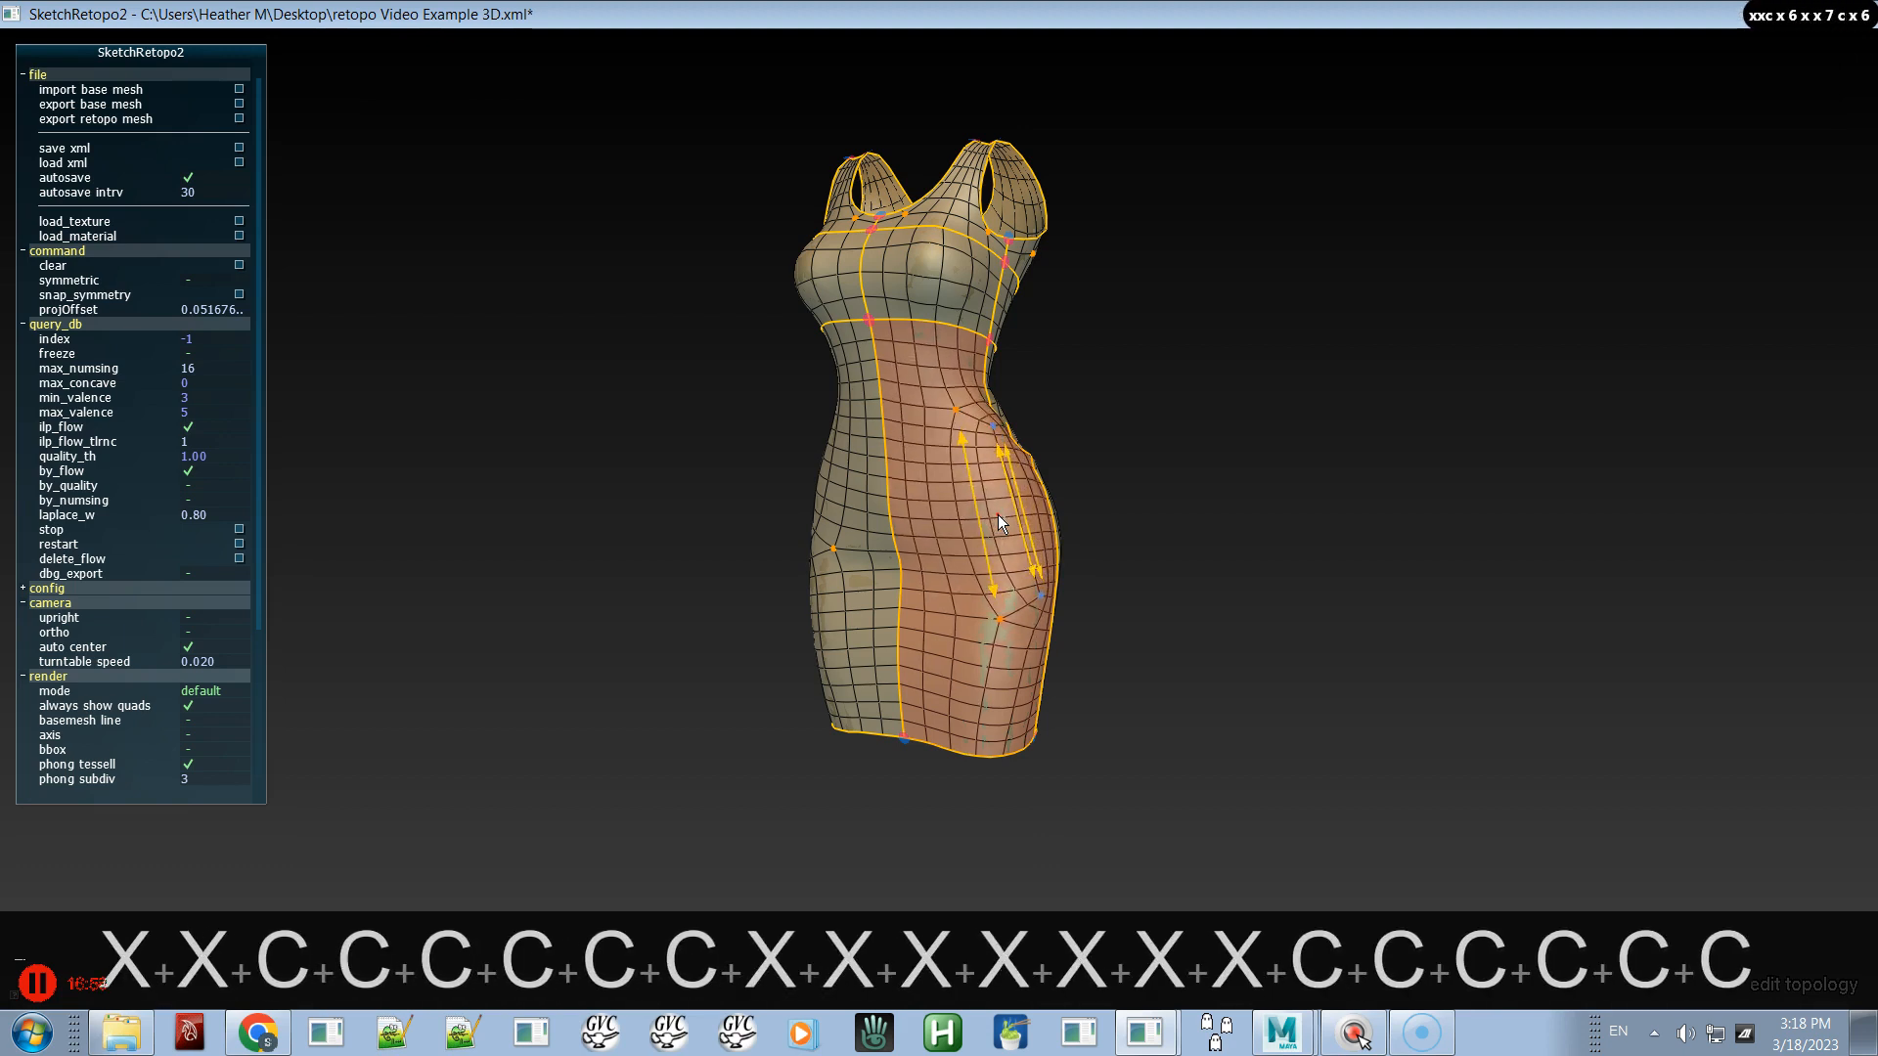
- Adjust the front skirt patch's upper poles with the active flow parameter, extending them toward the waist and ending with them lowered to the hip
key("x")
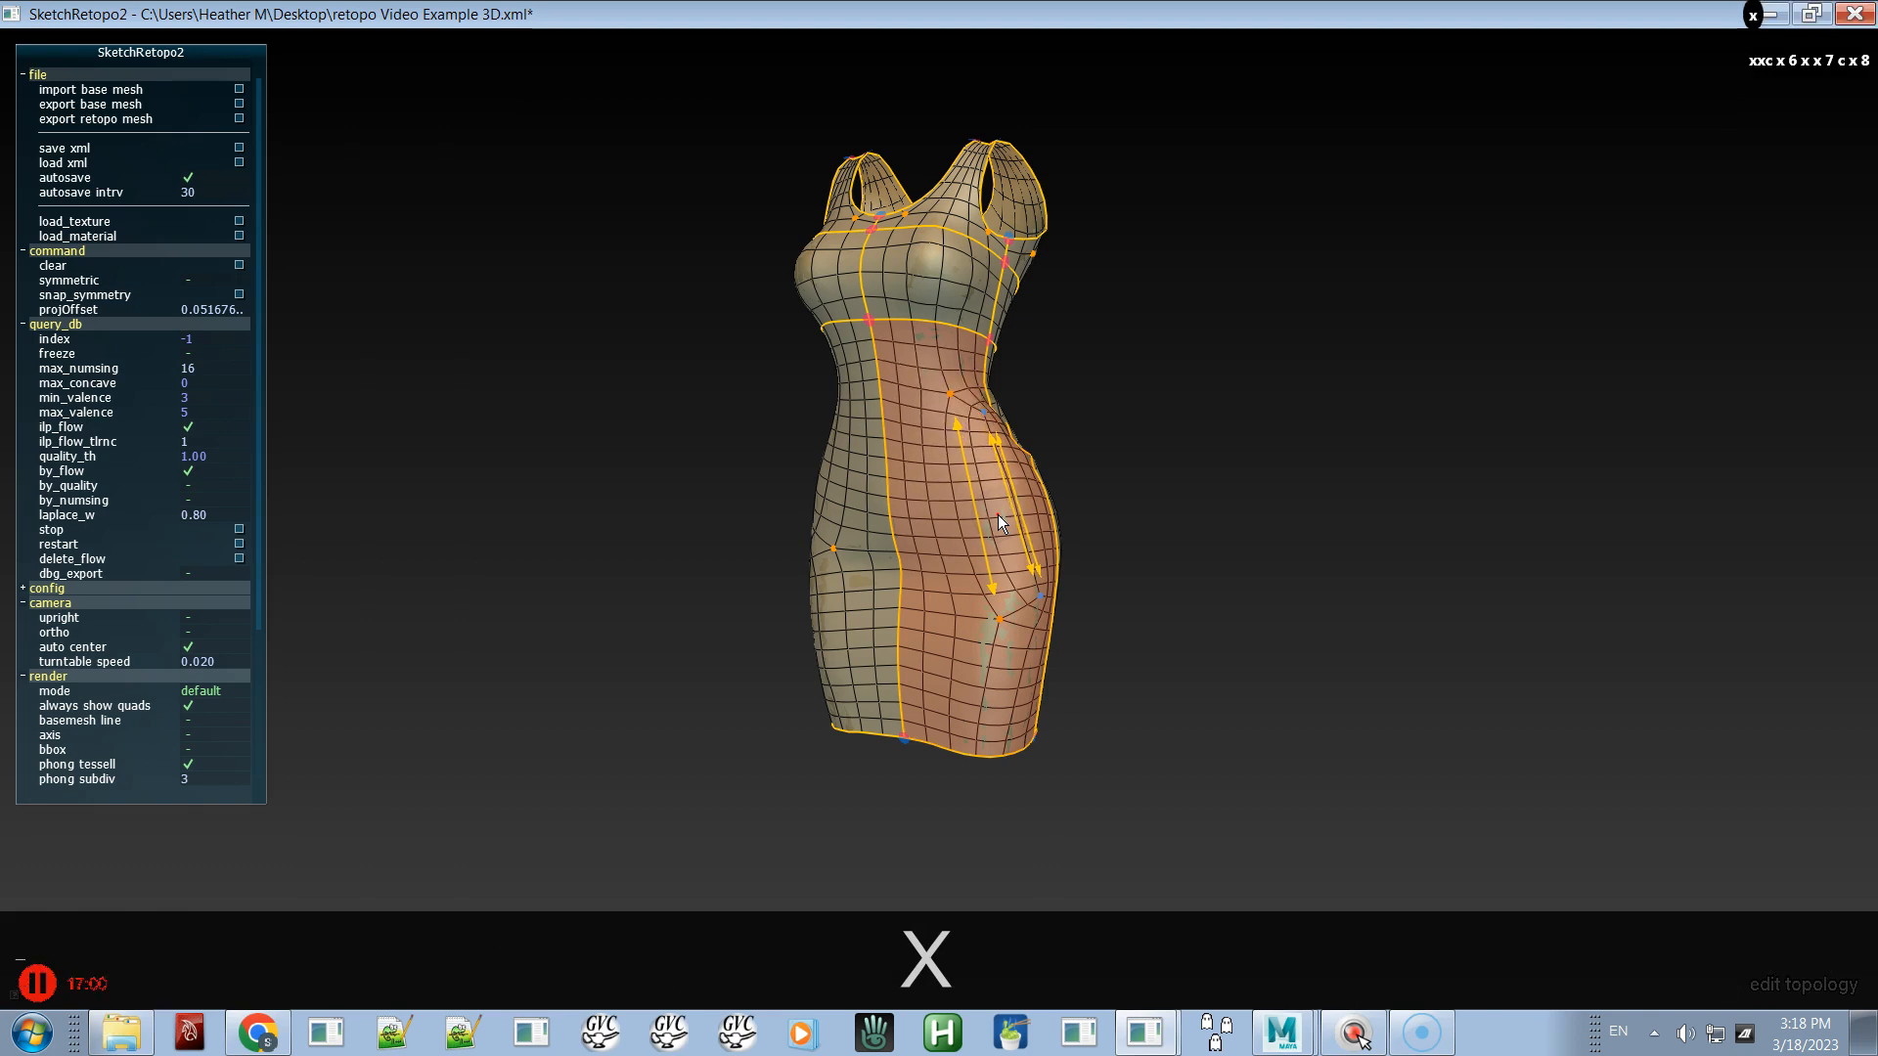
mouse_move(1201, 554)
left_mouse_down("alt")
mouse_move(1054, 610)
mouse_move(1171, 553)
left_mouse_up("alt")
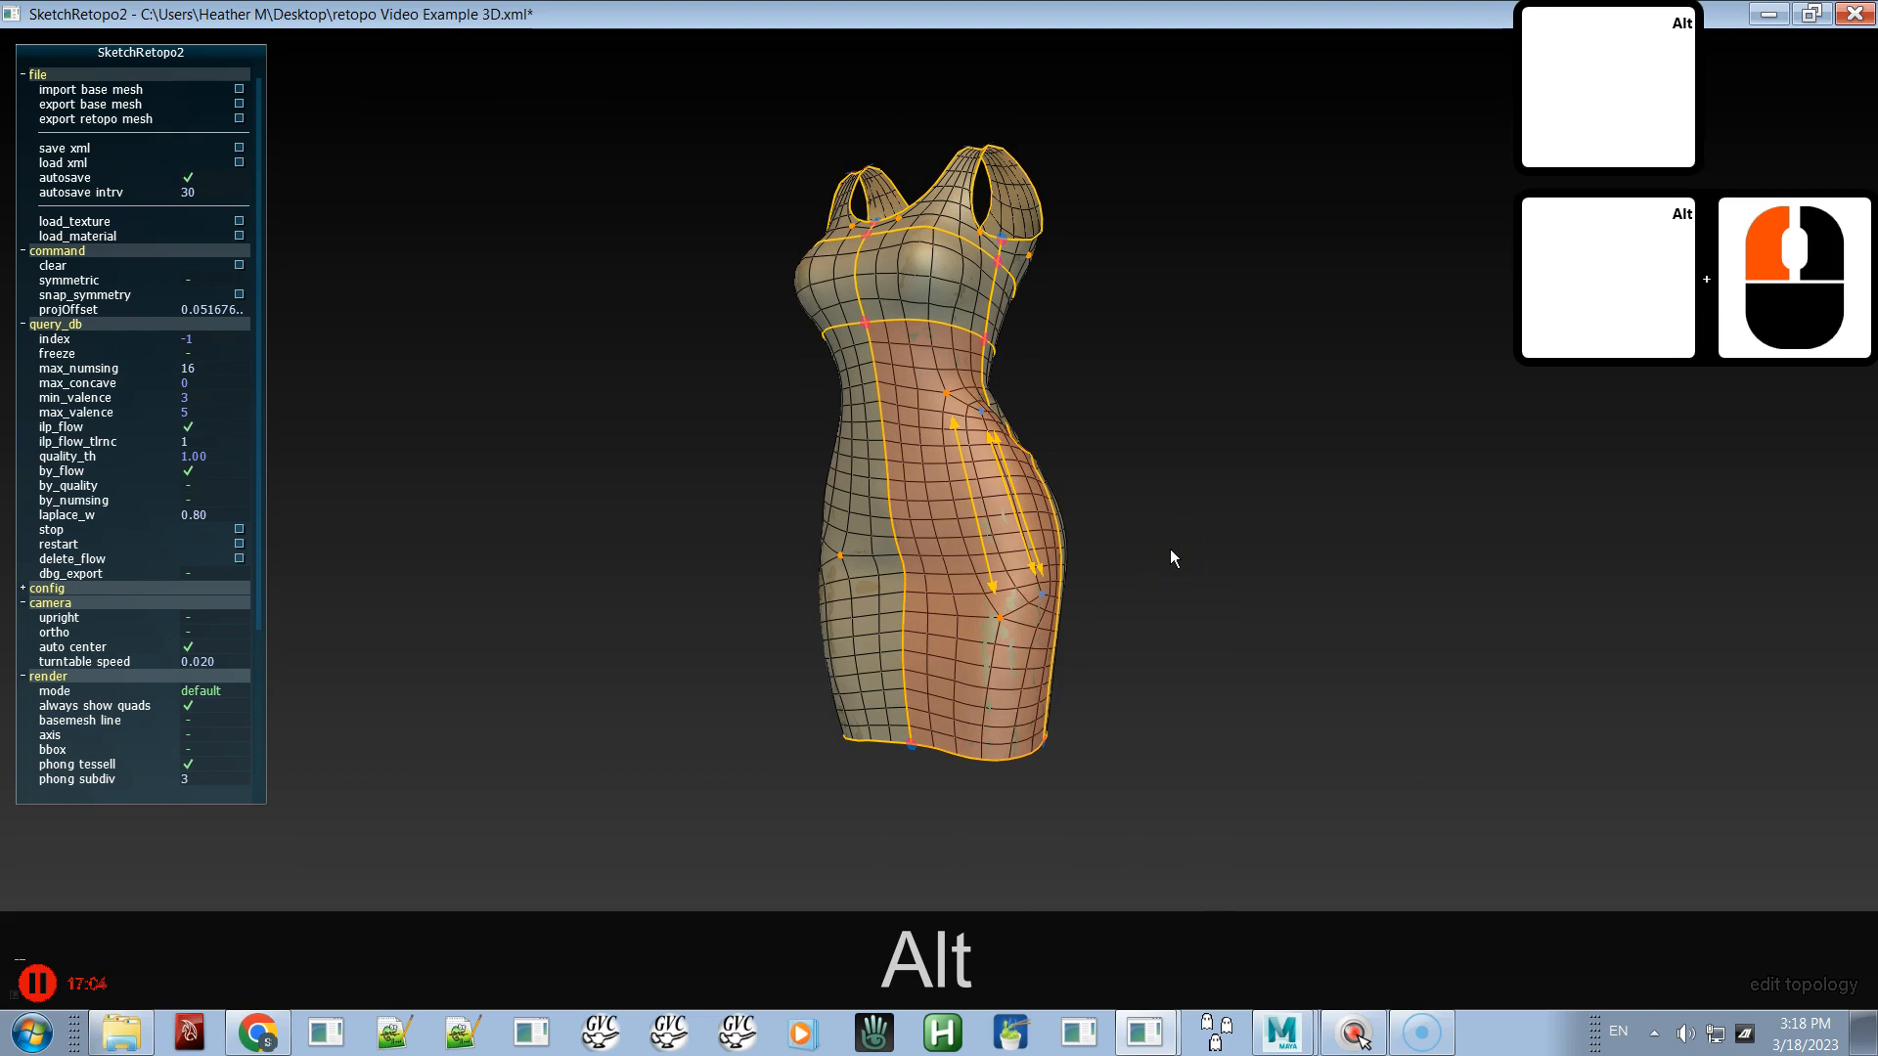
key("x")
key("x")
key("x")
key("x")
key("x")
key("x")
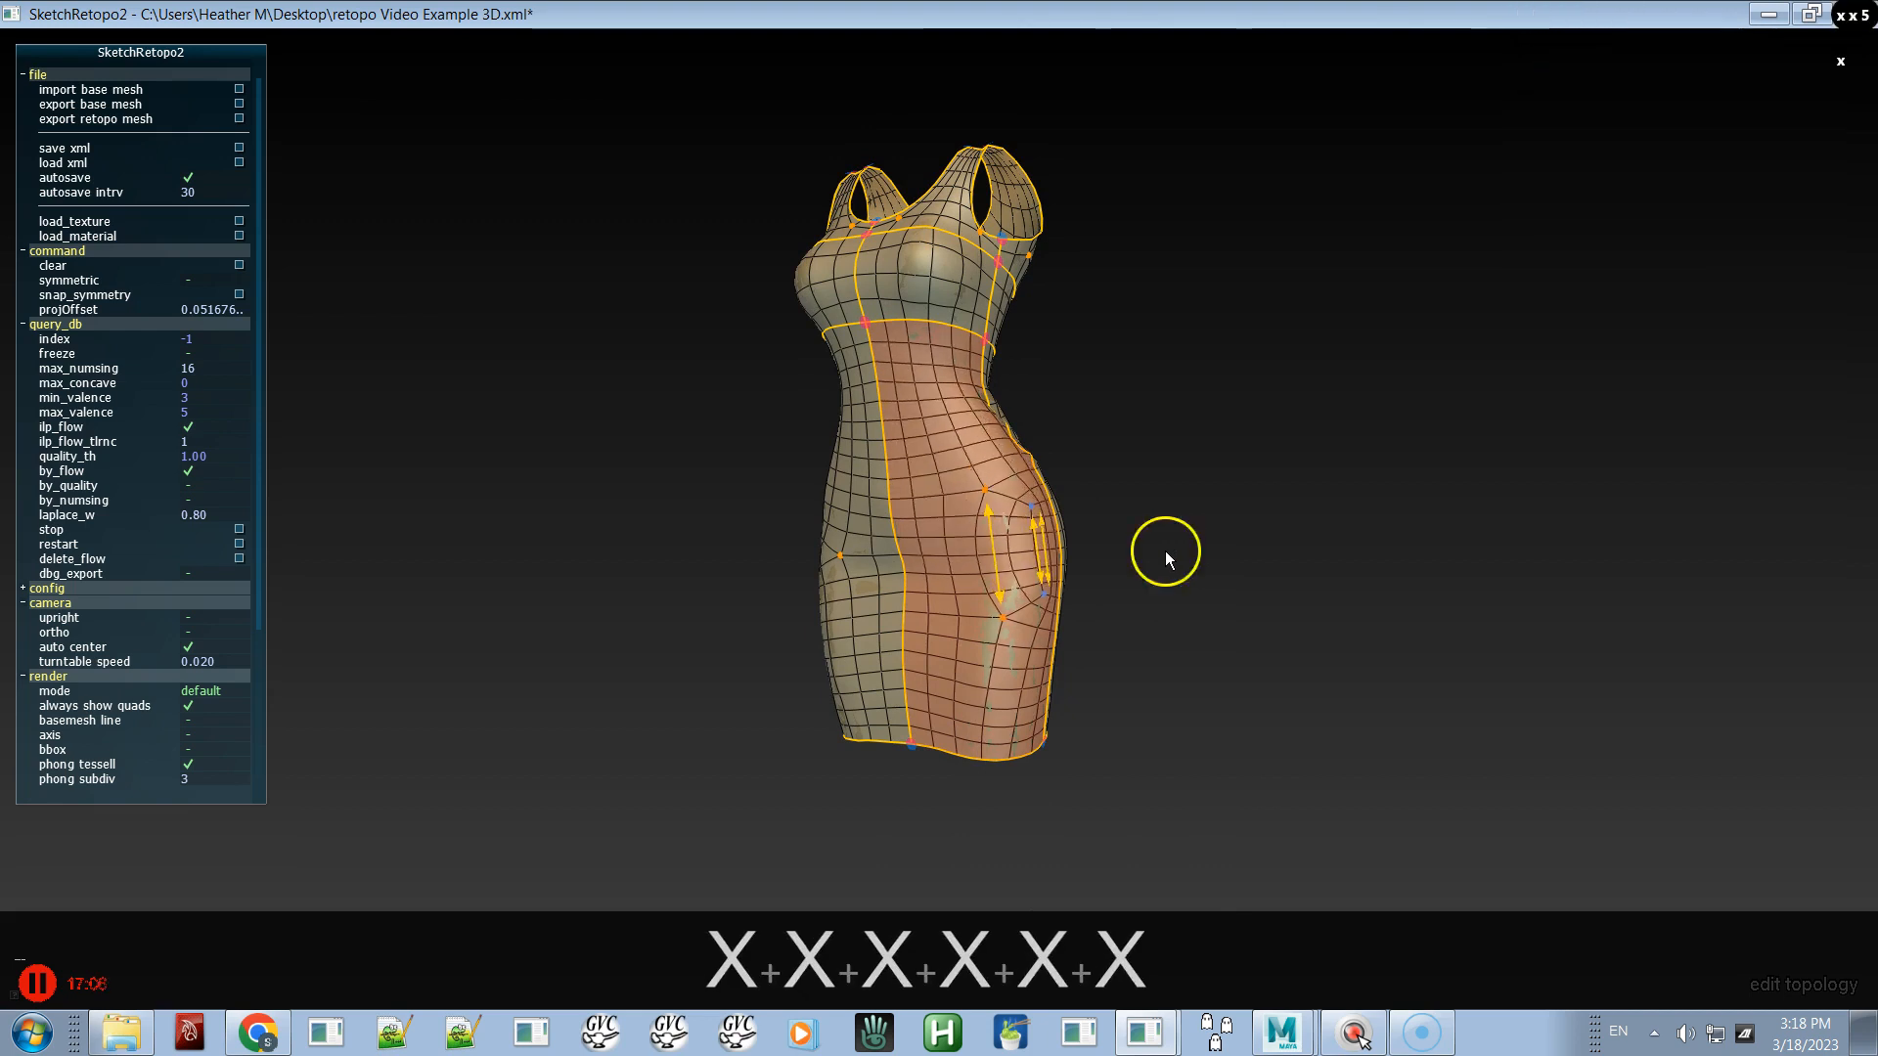
- Switch to query database mode, select the front skirt patch beside the center line, restart its pattern lookup and stop the search
left_click_drag(995, 561, 1030, 589, "alt")
key("s")
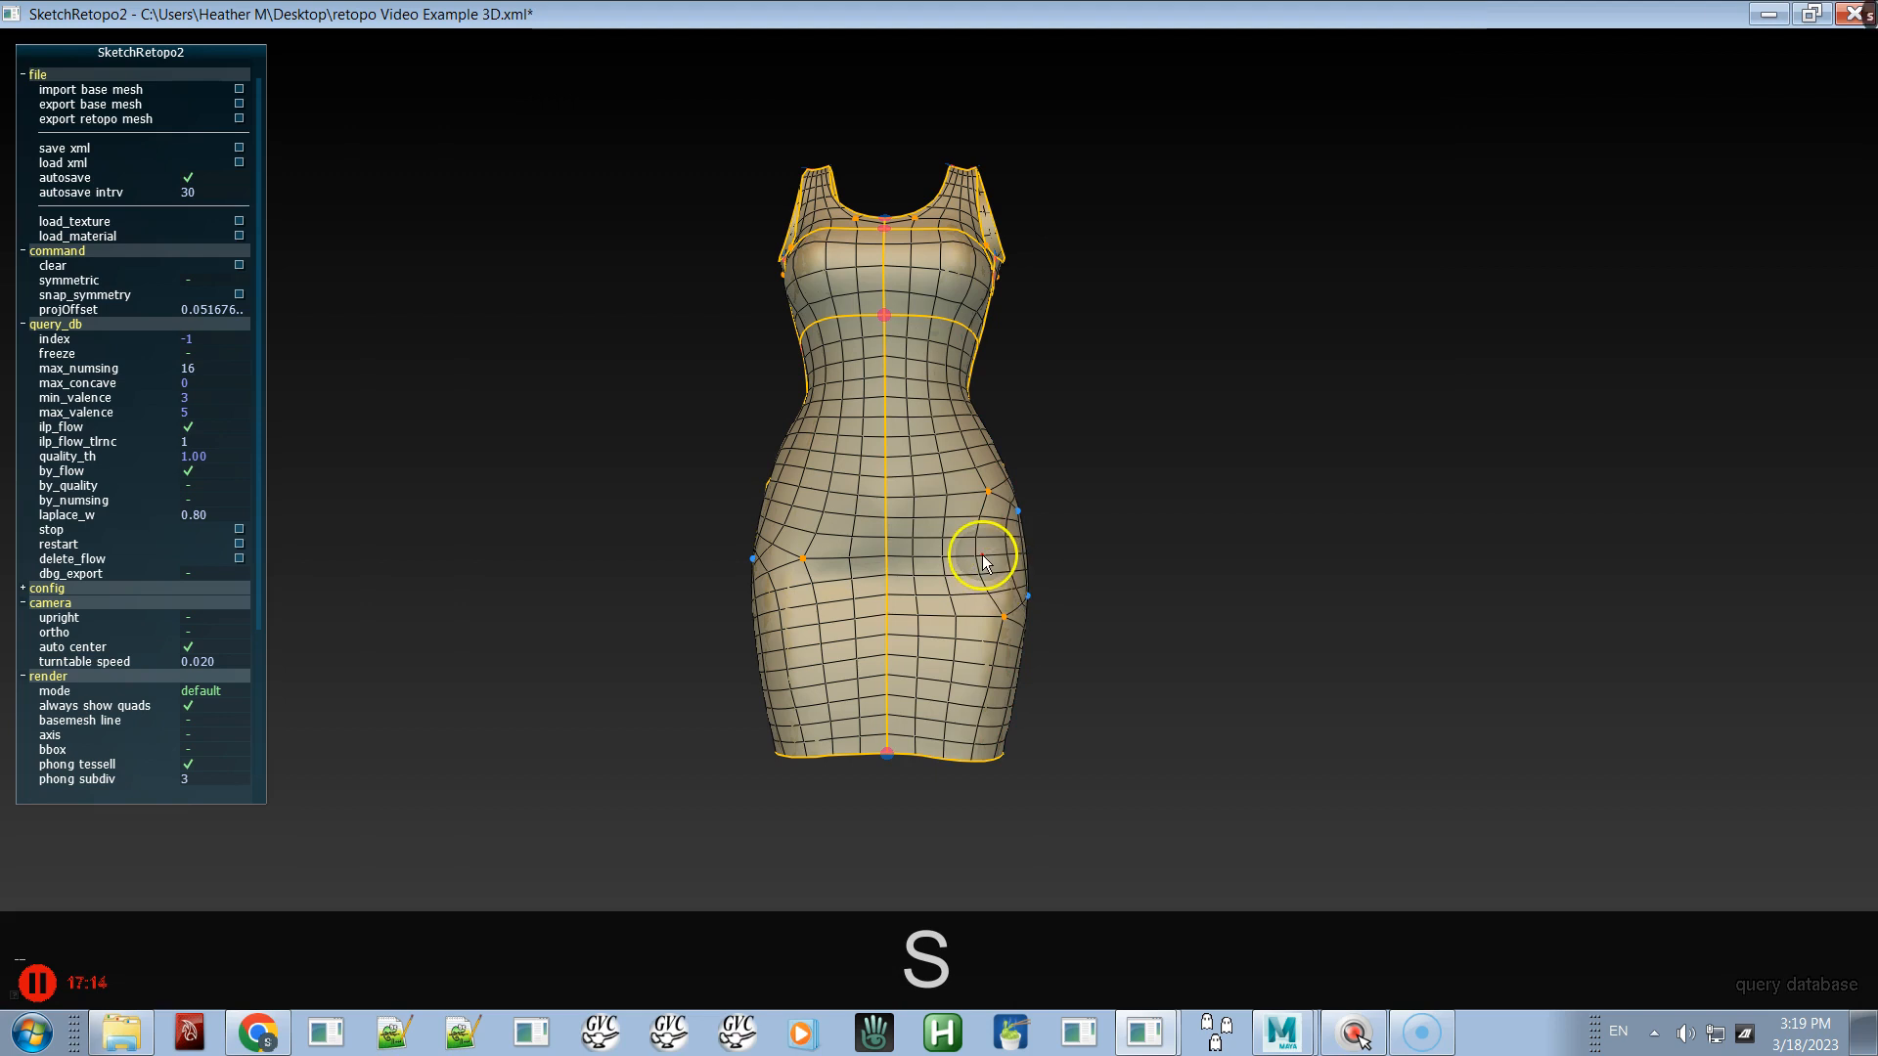
left_click(989, 605)
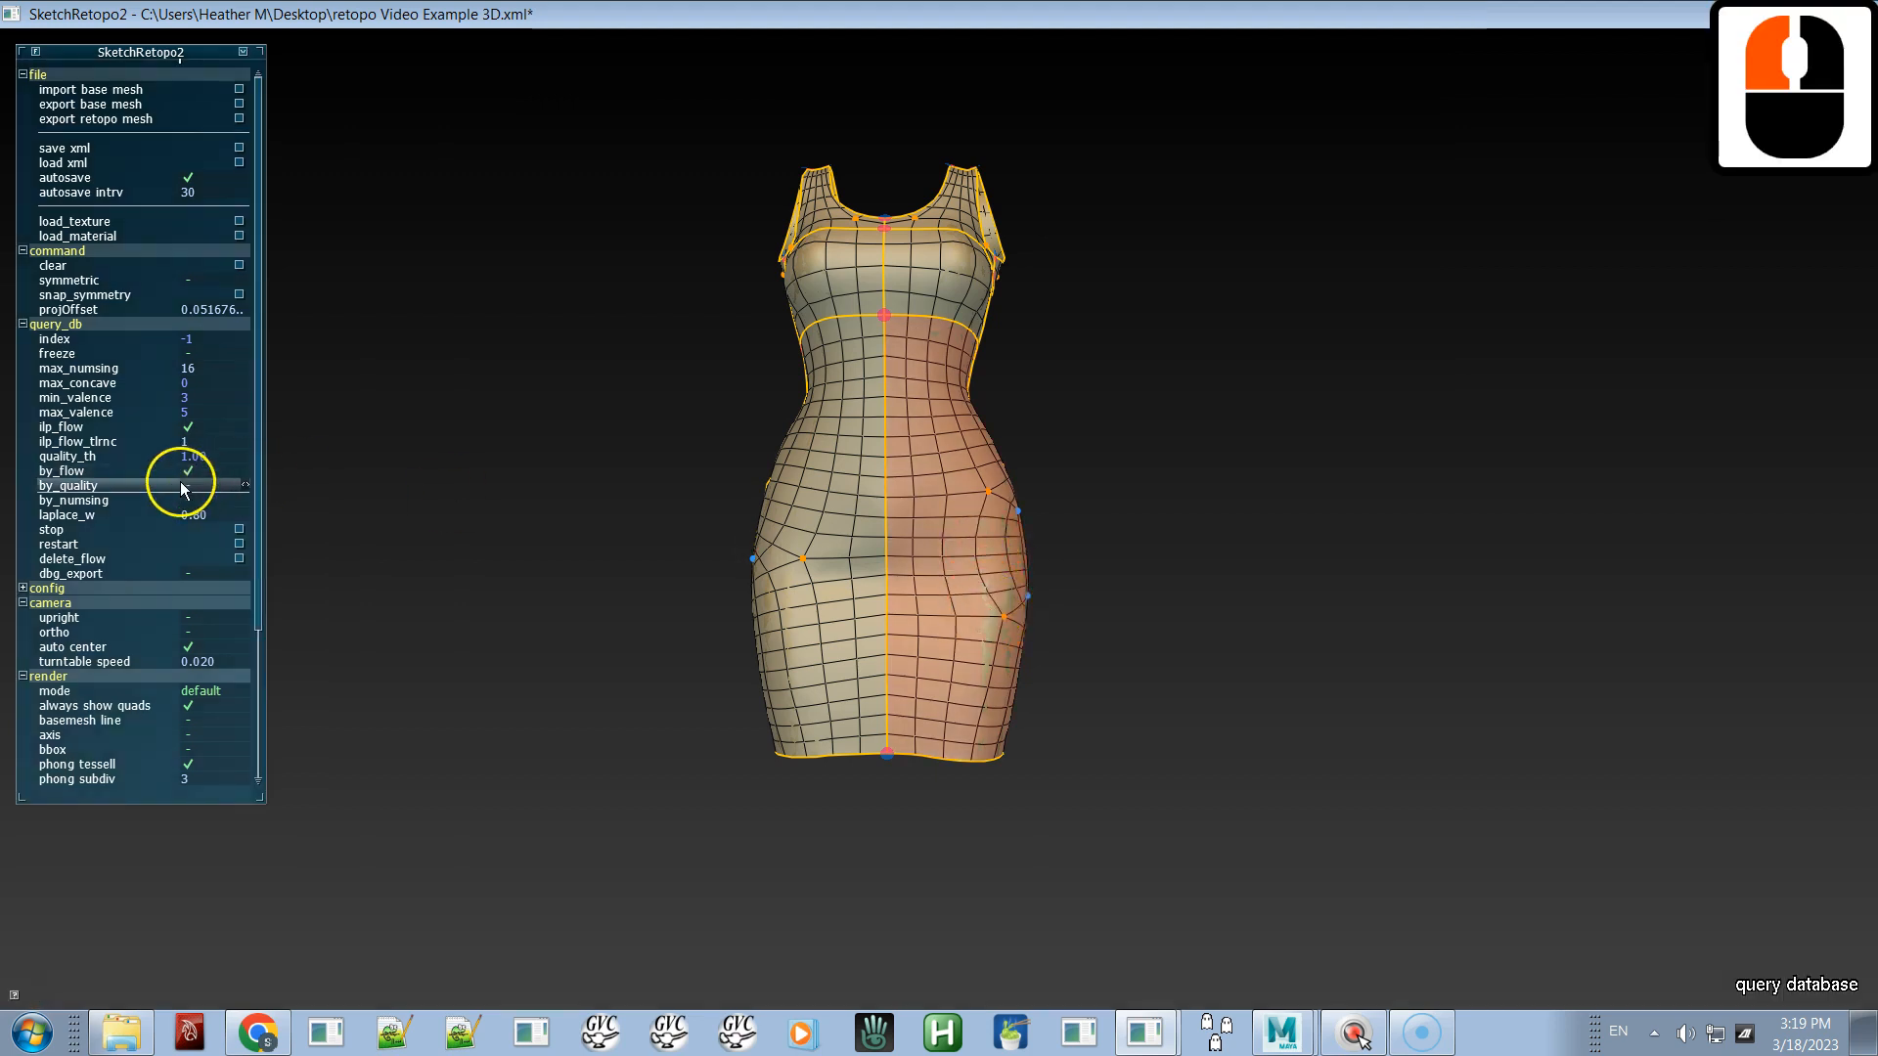
left_click_drag(912, 514, 742, 539, "alt")
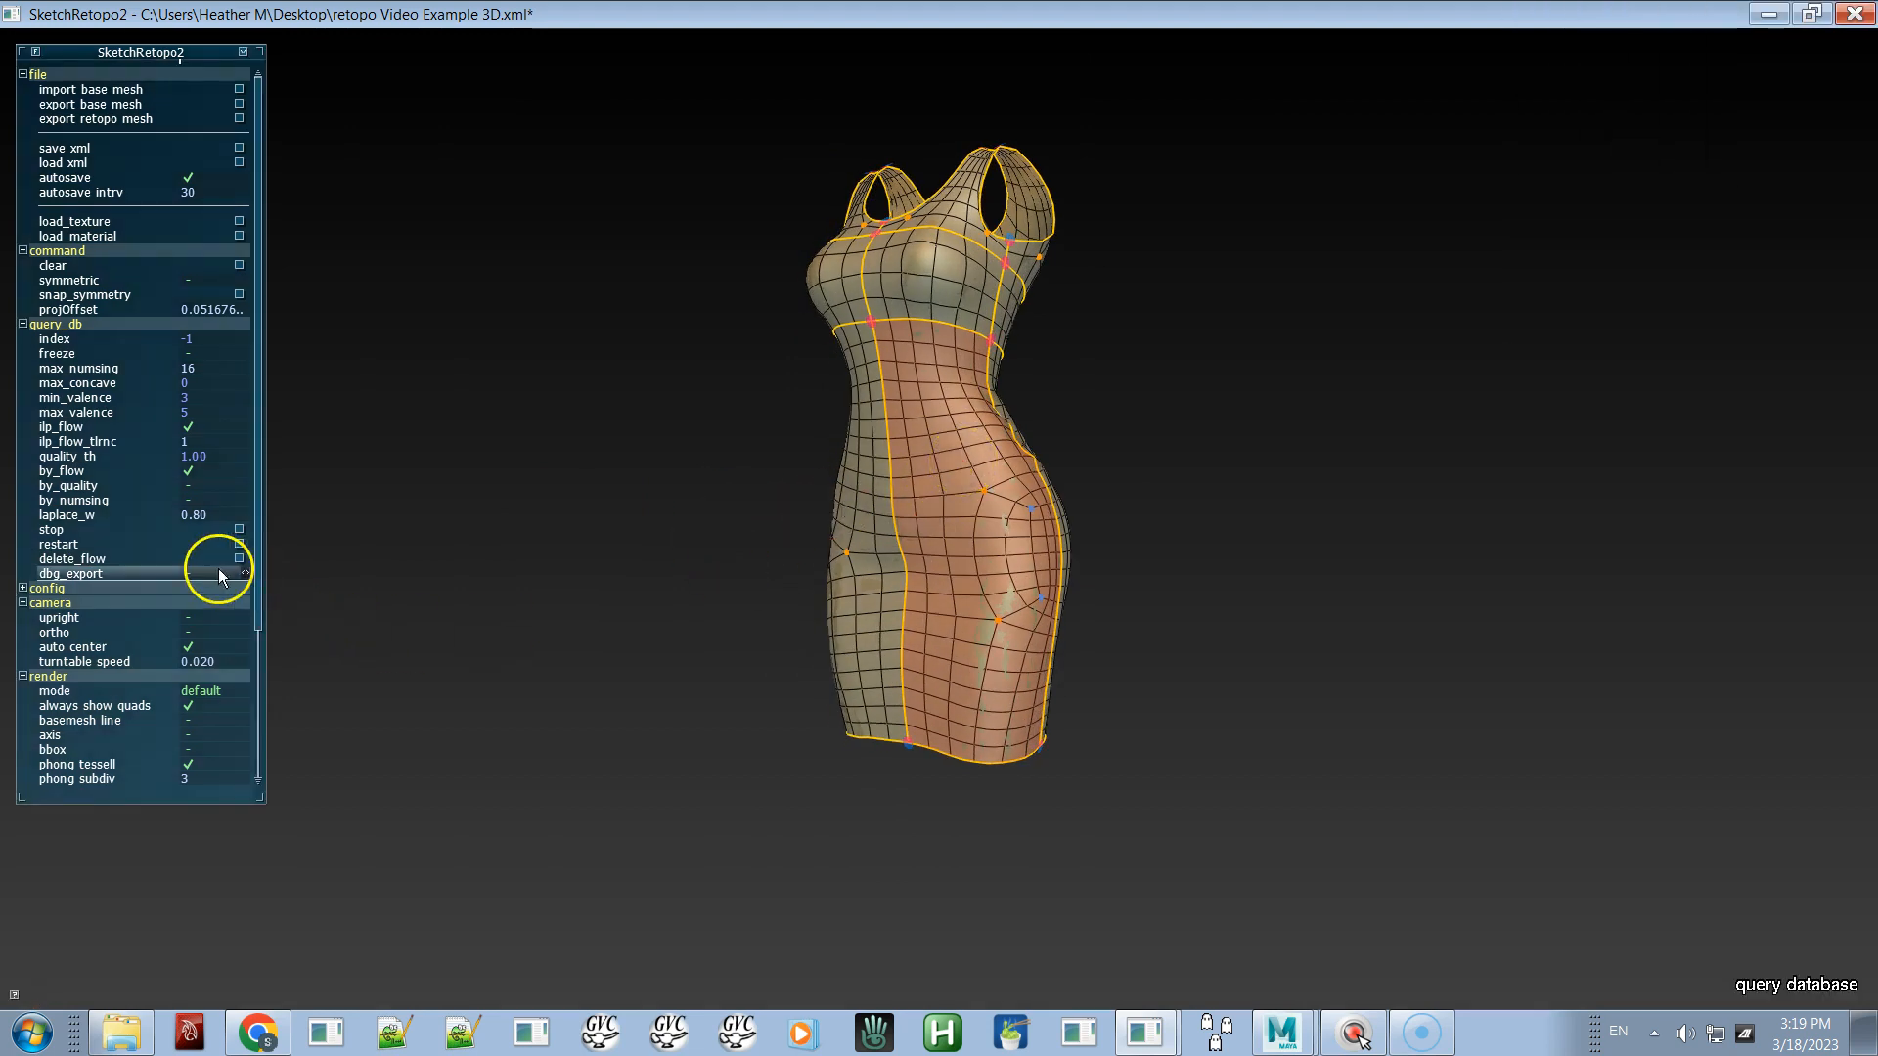
left_click(112, 548)
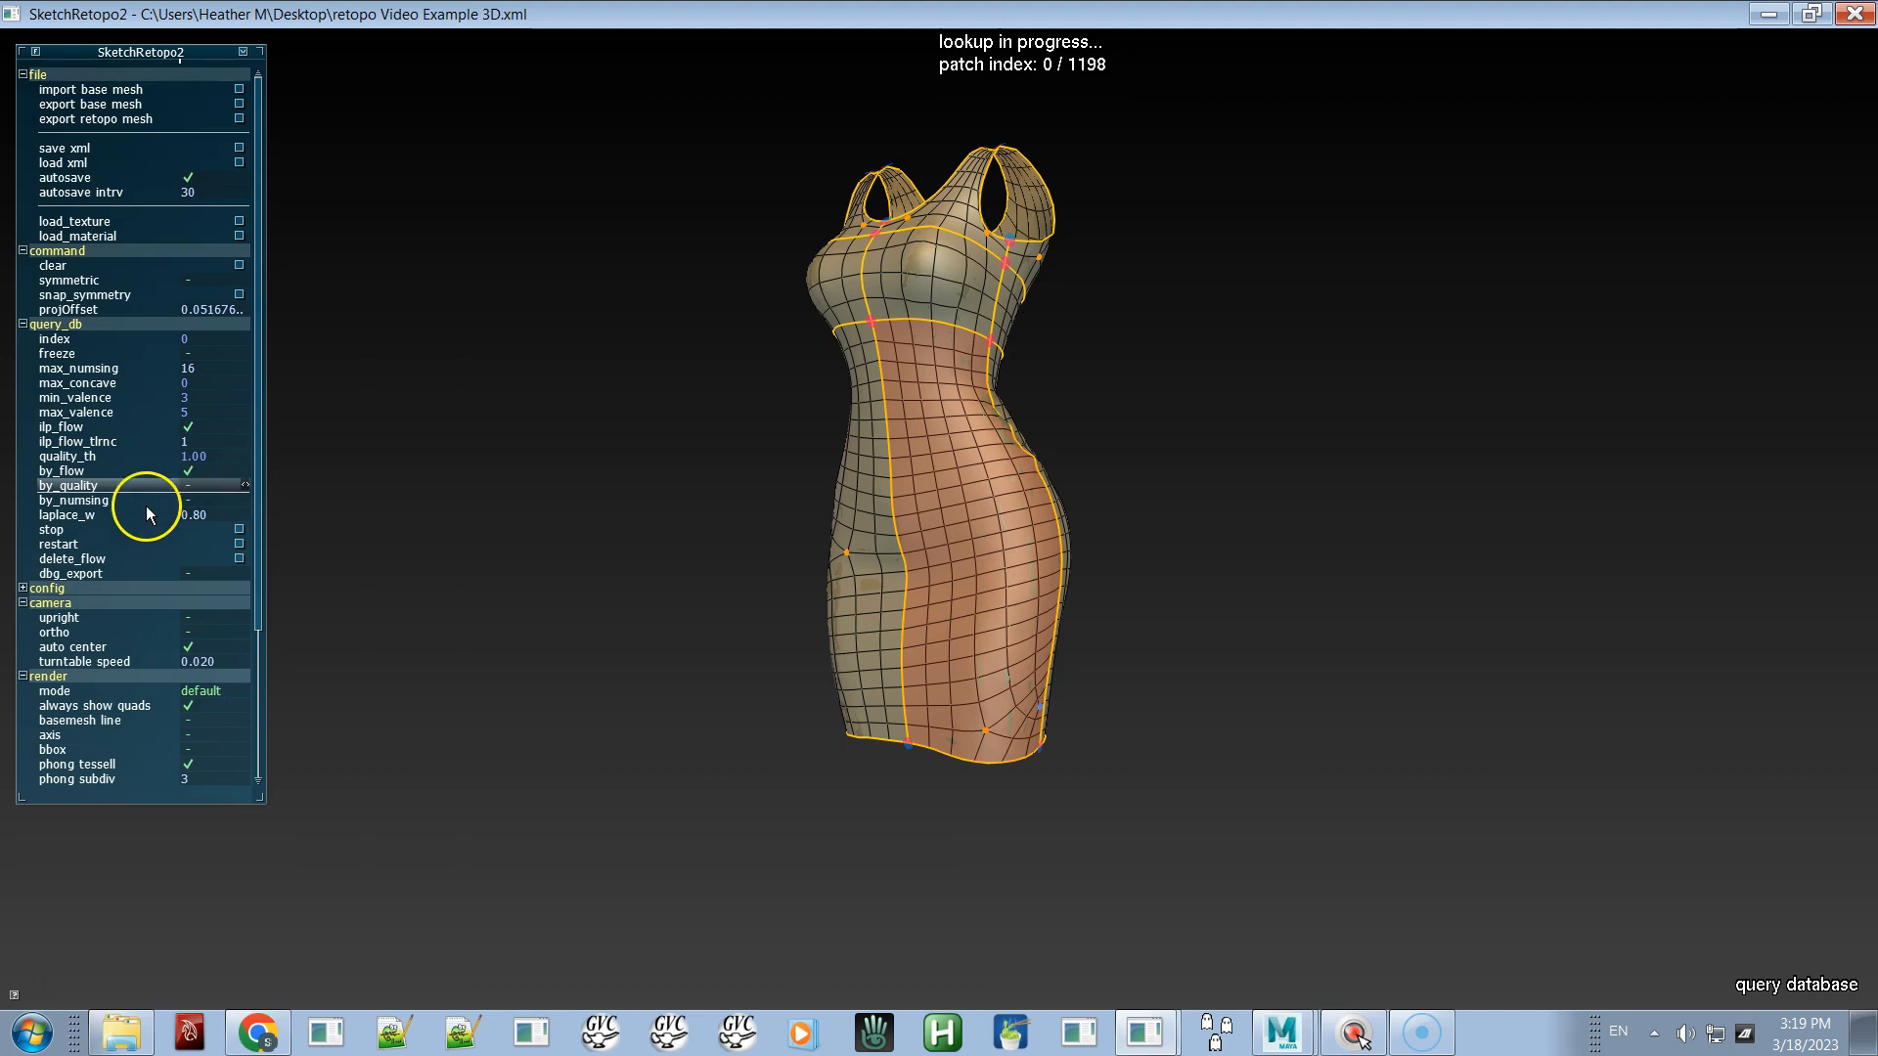
left_click(101, 535)
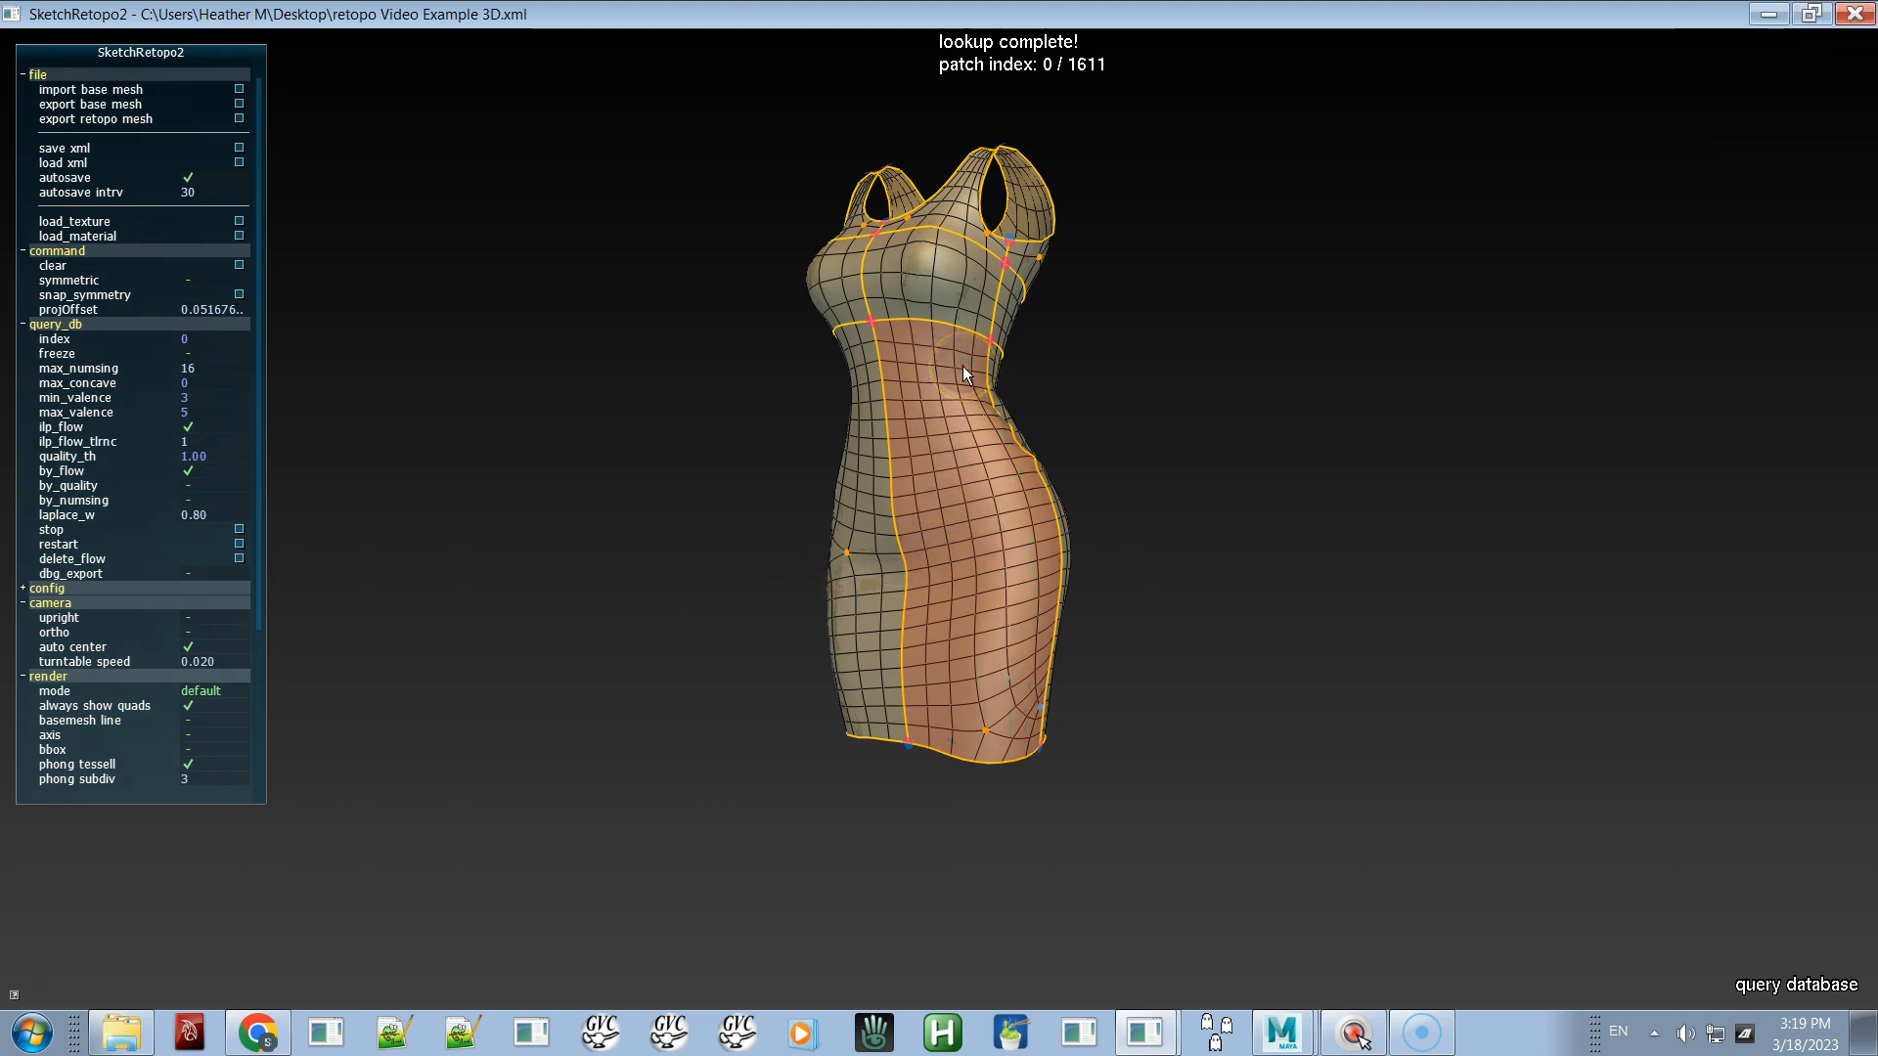
- Cycle the selected skirt patch forward through the looked-up quad patterns to patch index 23
key("x")
key("x")
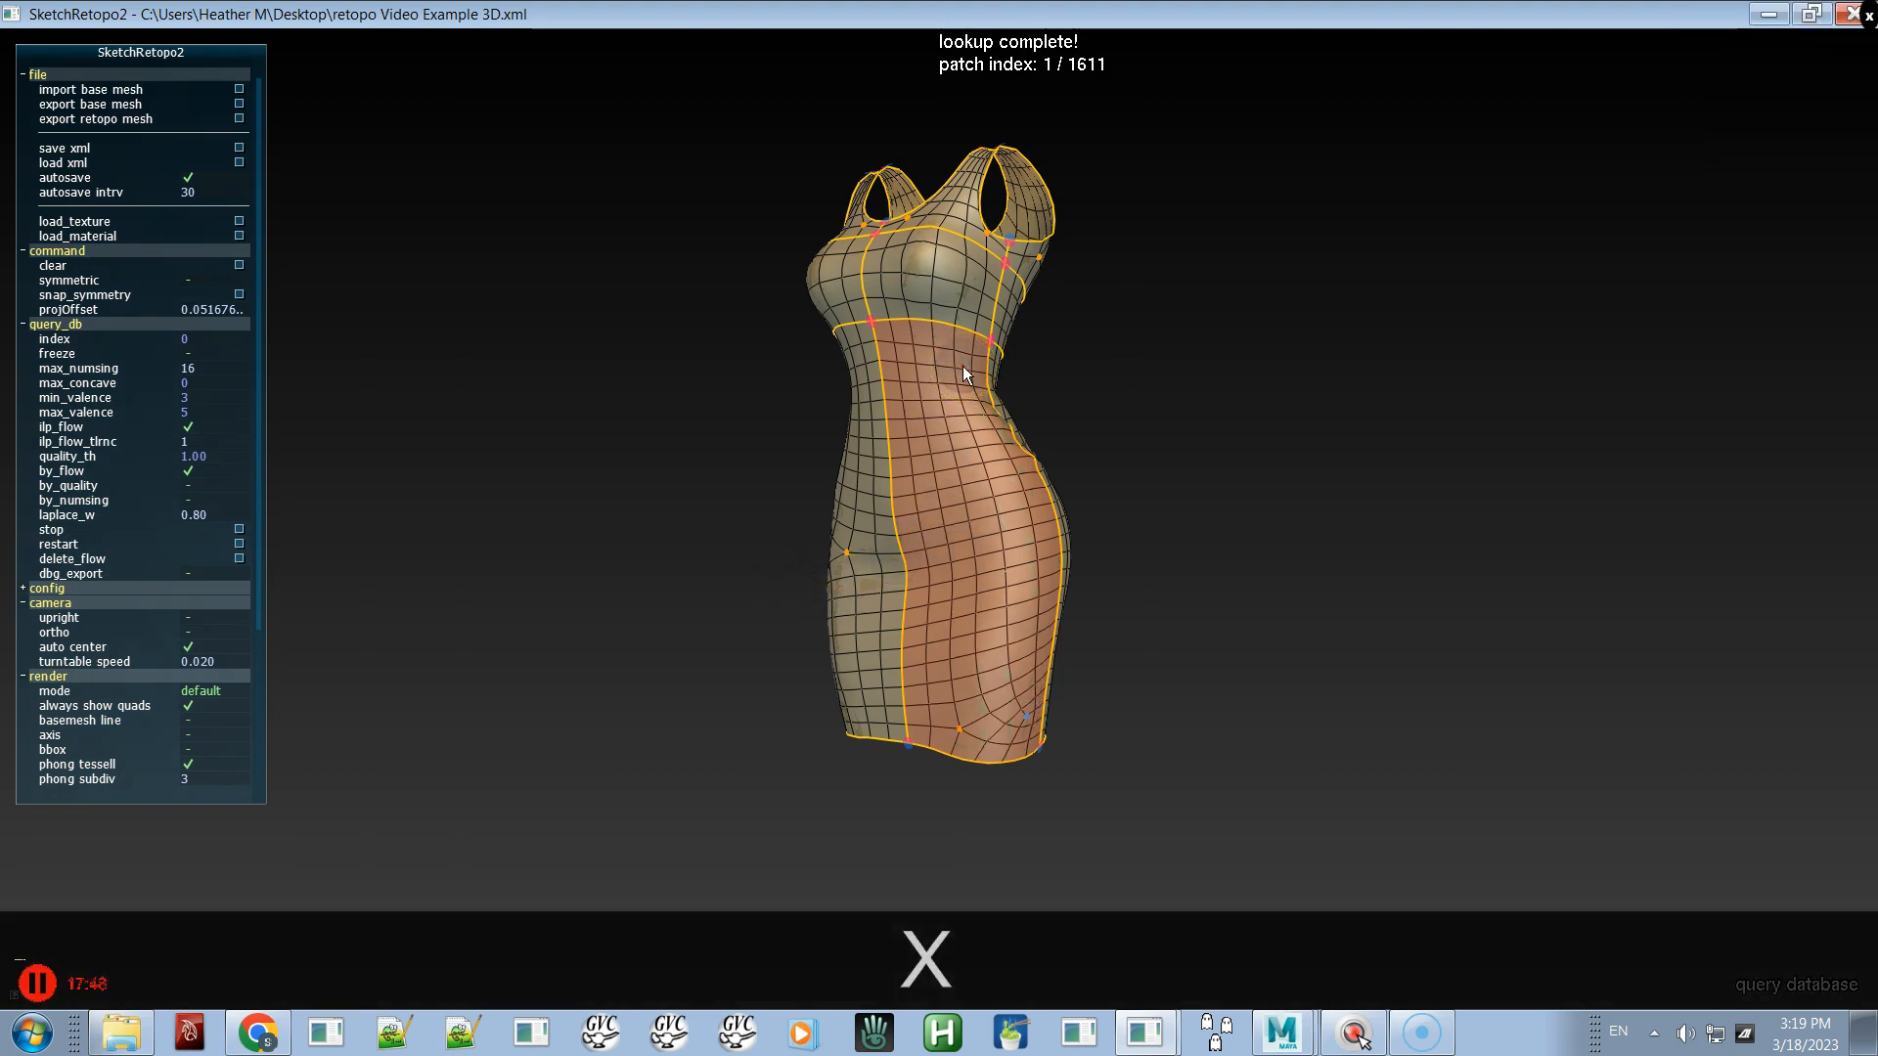
key("x")
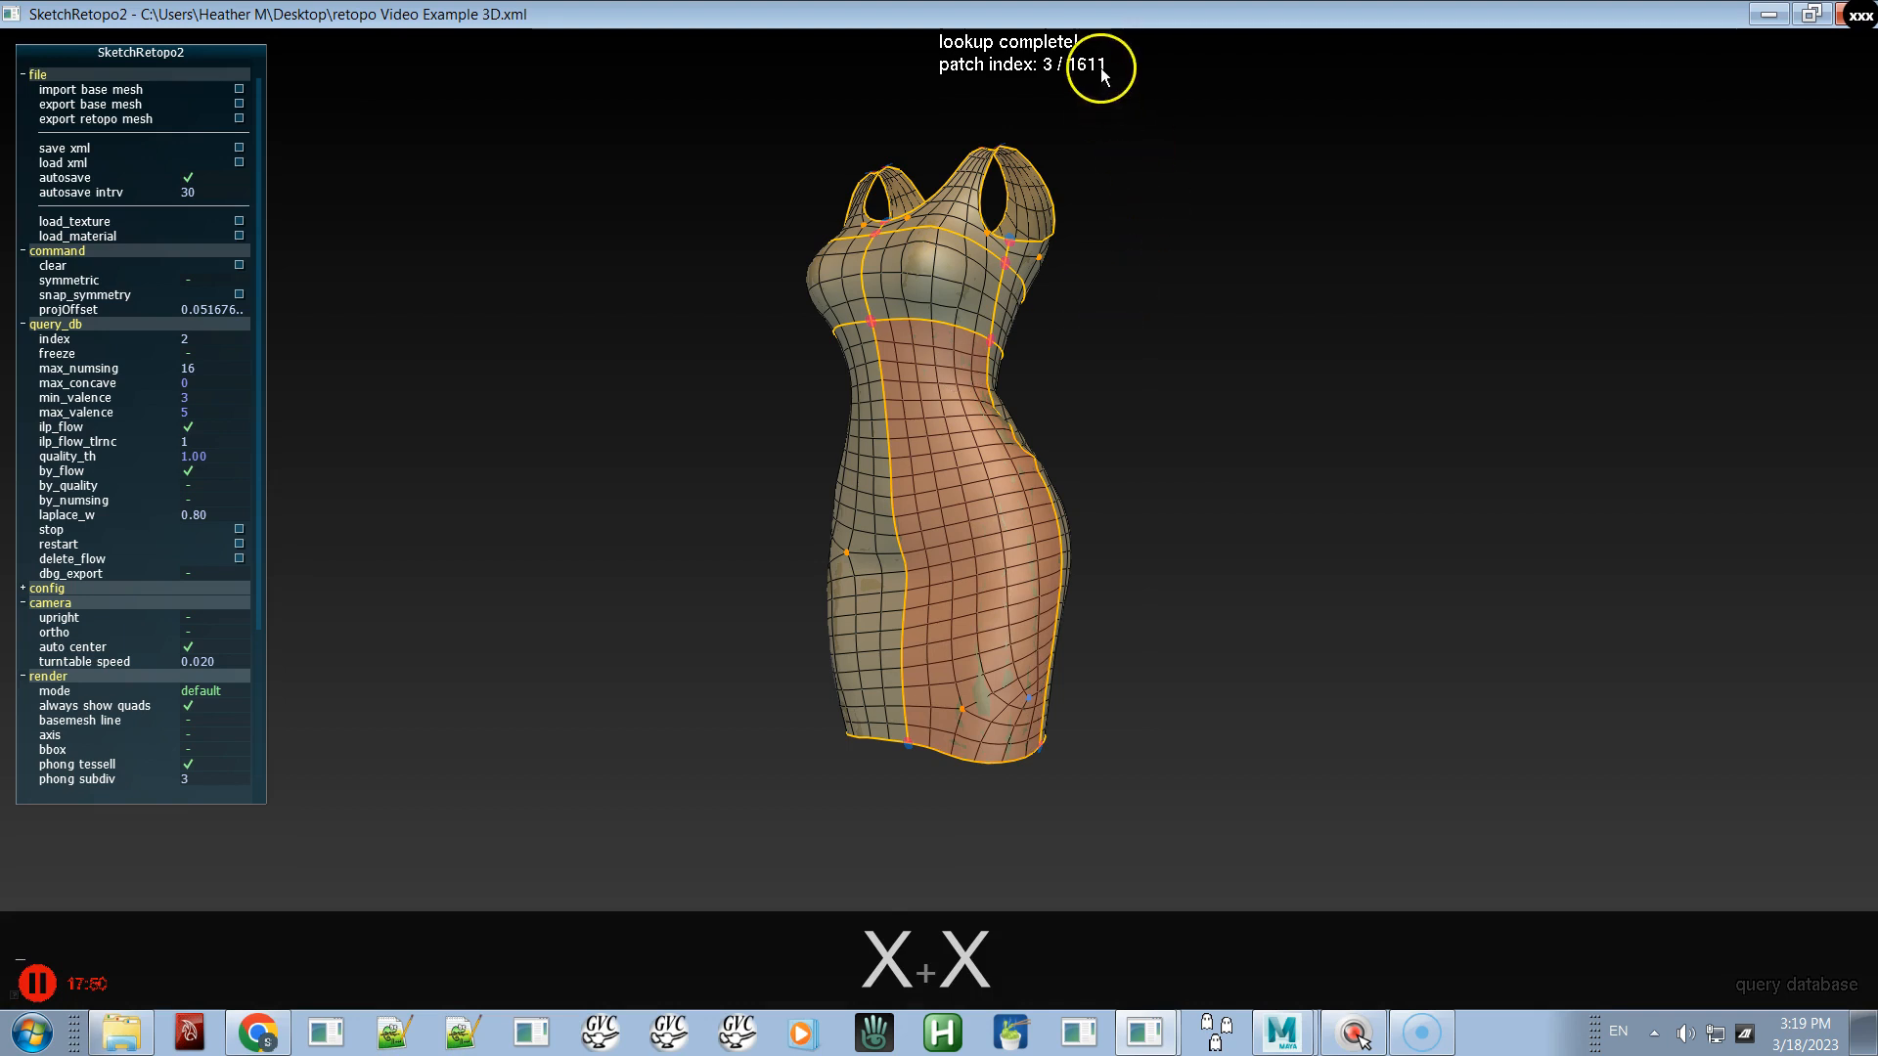
key("x")
key("x")
key("x")
key("x")
key("x")
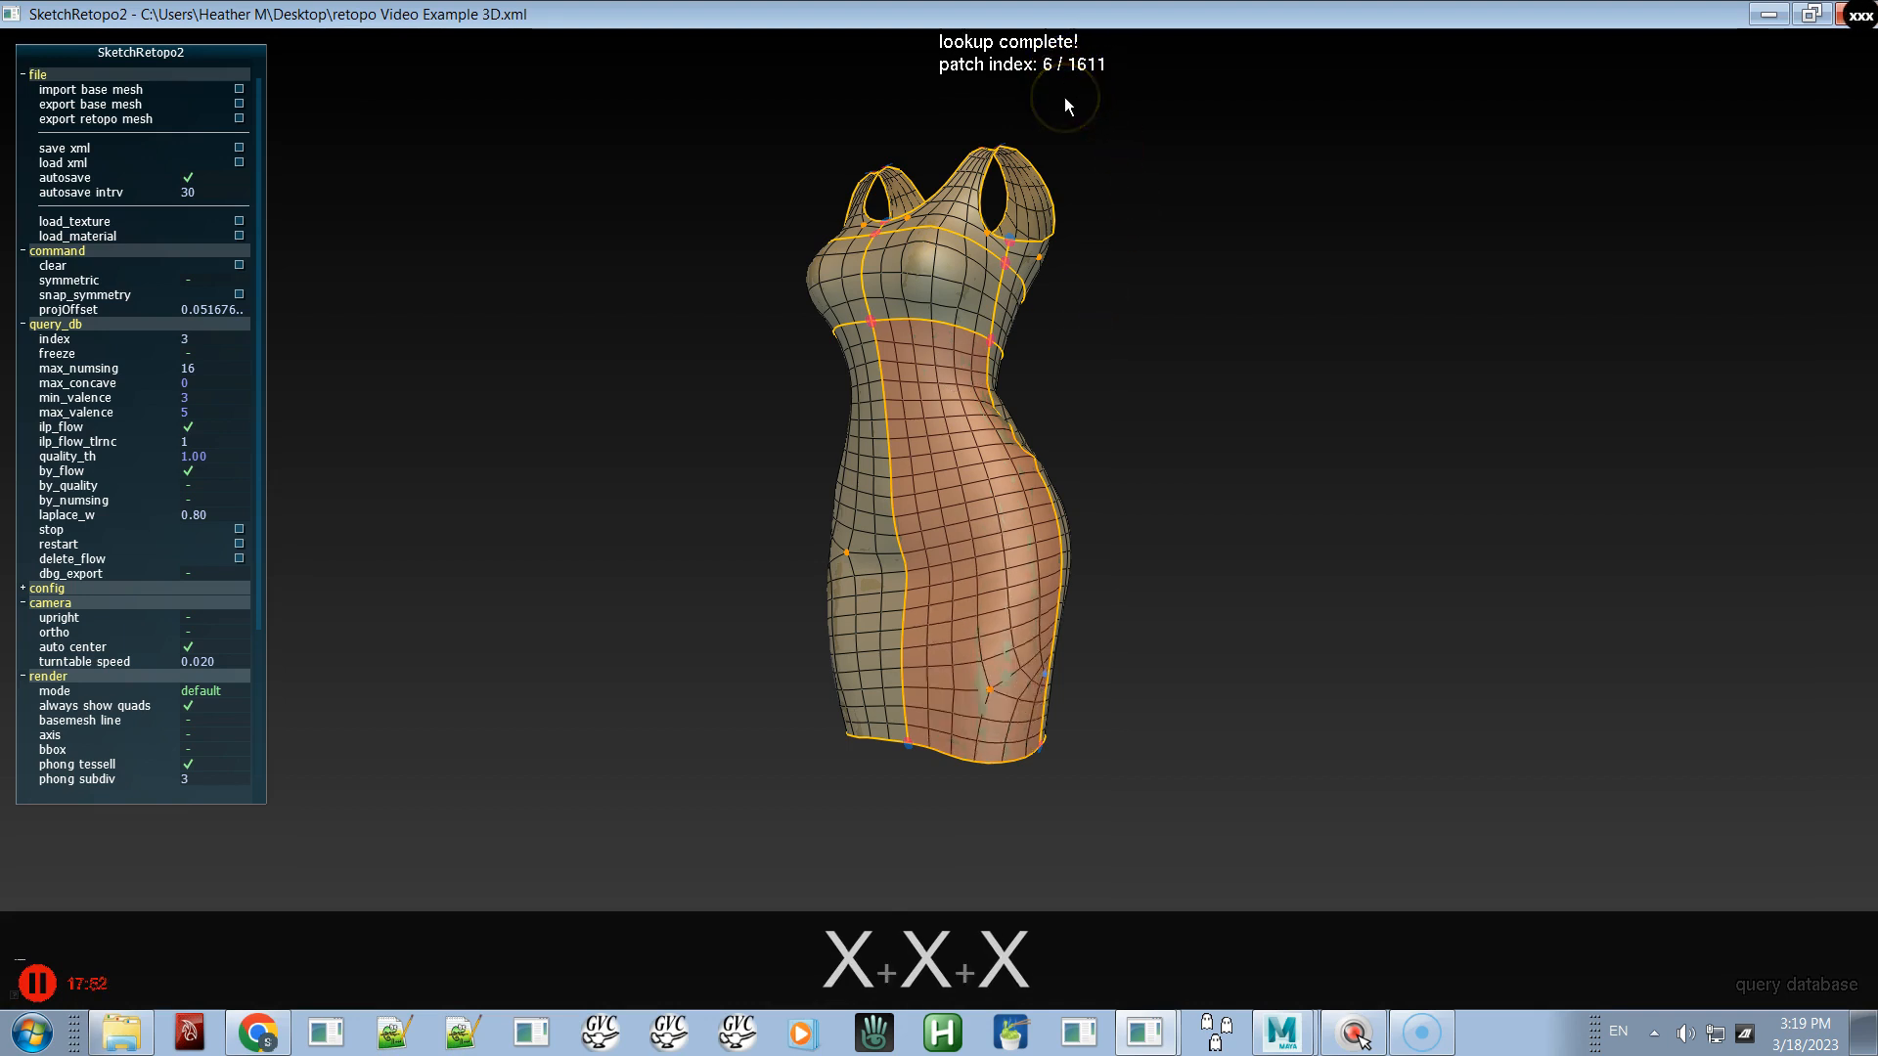
key("x")
key("x")
key("x")
key("x")
key("x")
key("x")
key("x")
key("x")
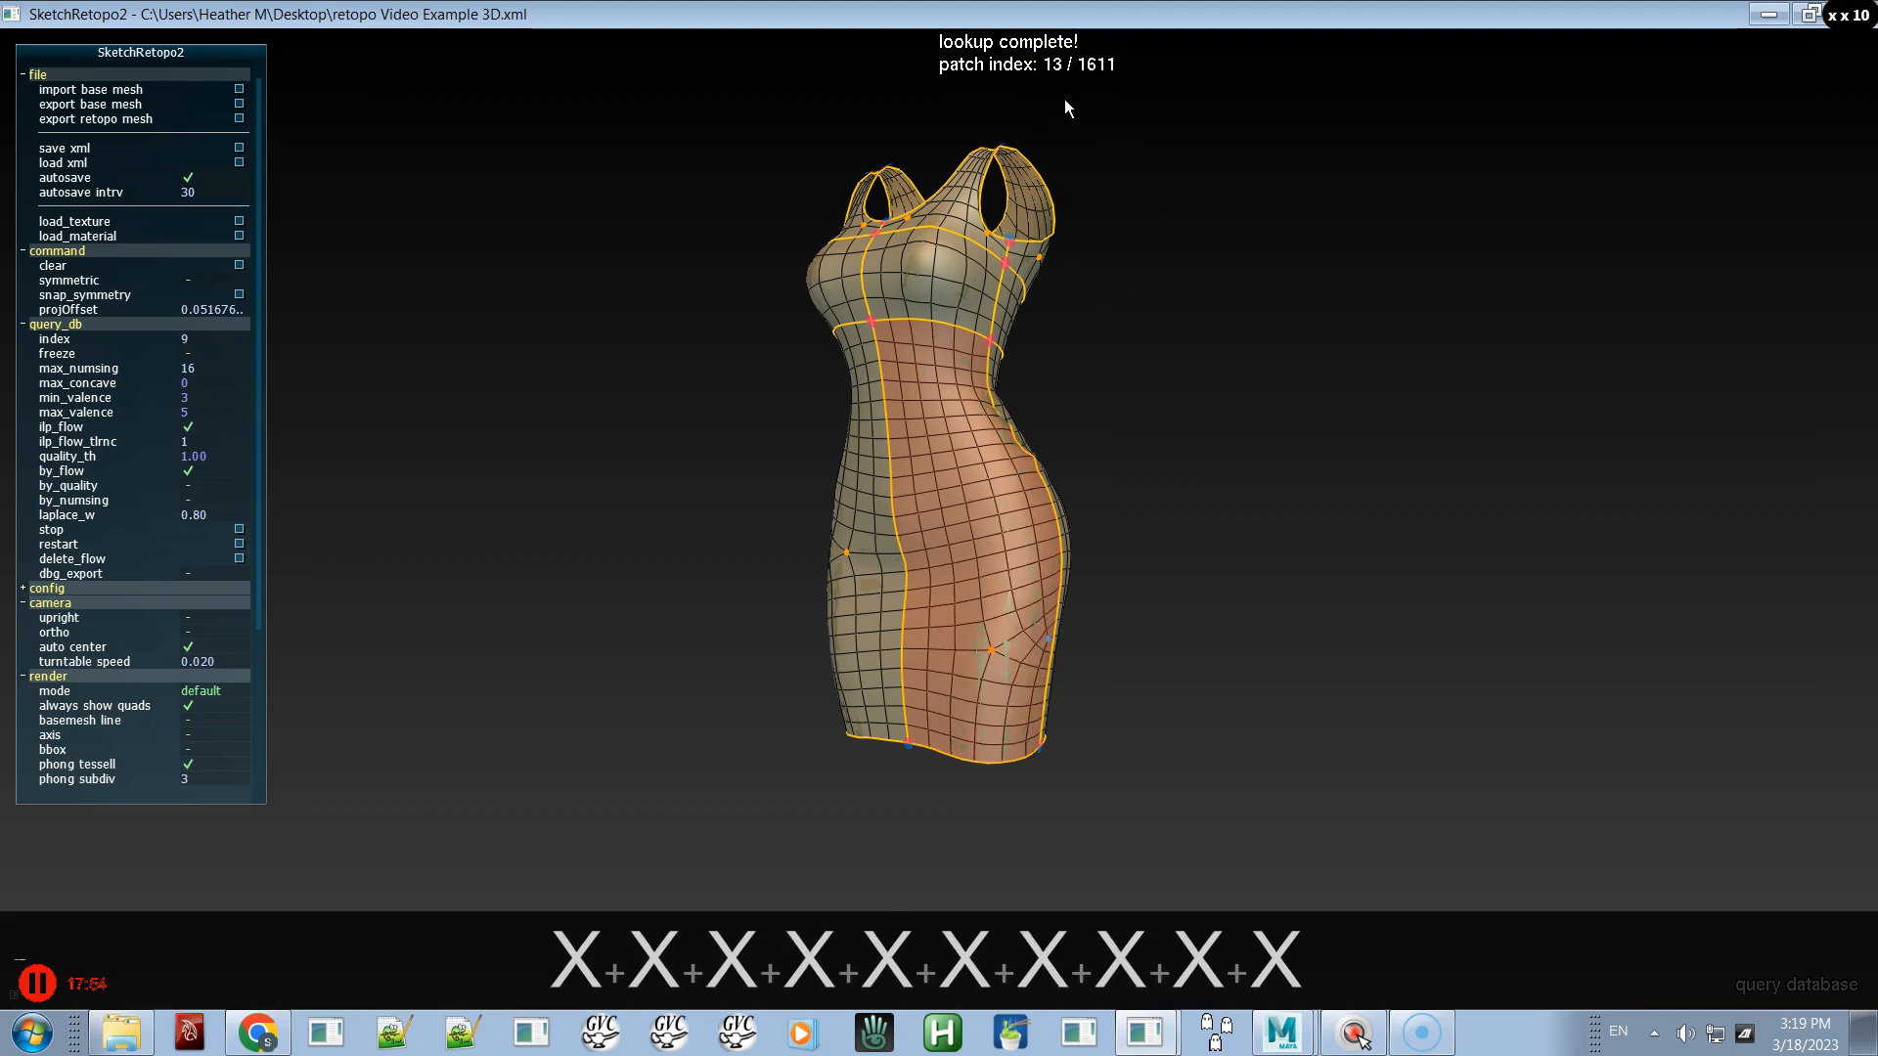
key("x")
key("x")
key("x")
key("x")
key("x")
key("x")
key("x")
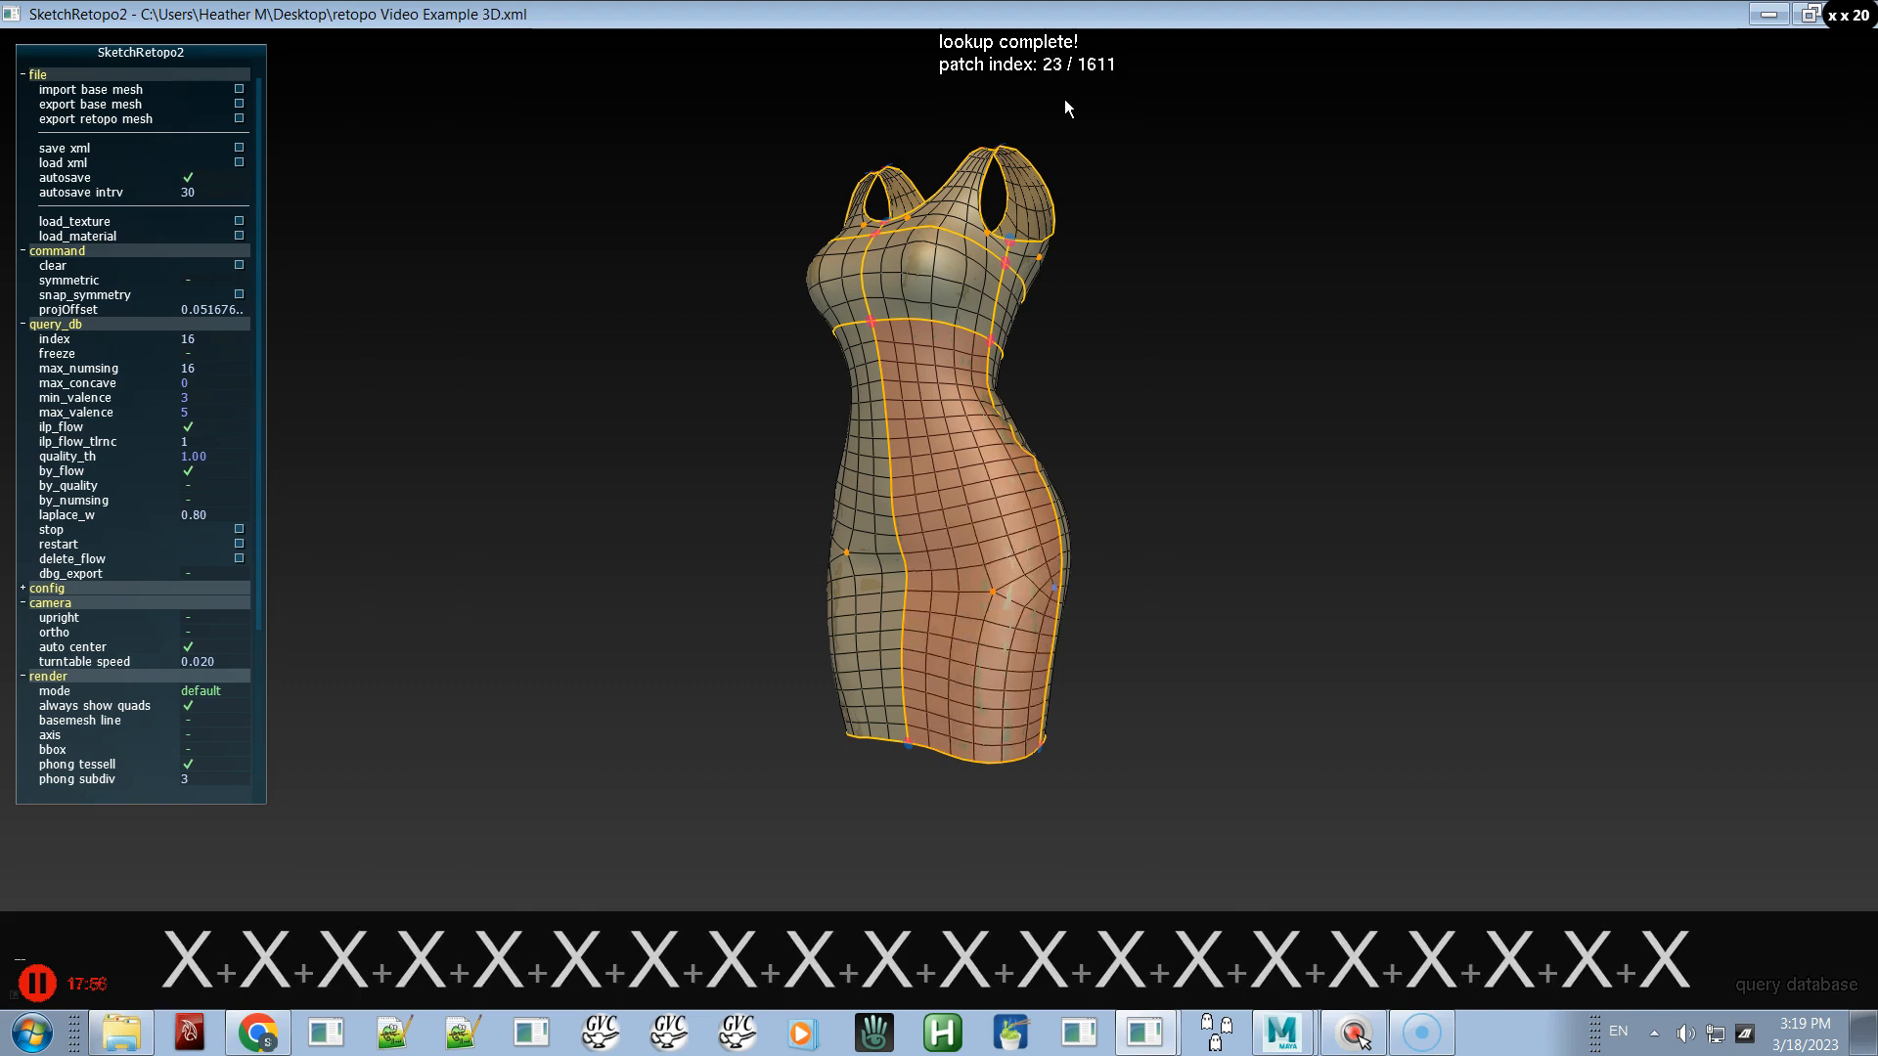
- Step the selected skirt patch back four quad patterns and advance it through the looked-up patterns to patch index 171
key("z")
key("z")
key("z")
key("z")
key("x")
key("x")
key("x")
key("x")
key("x")
key("x")
key("x")
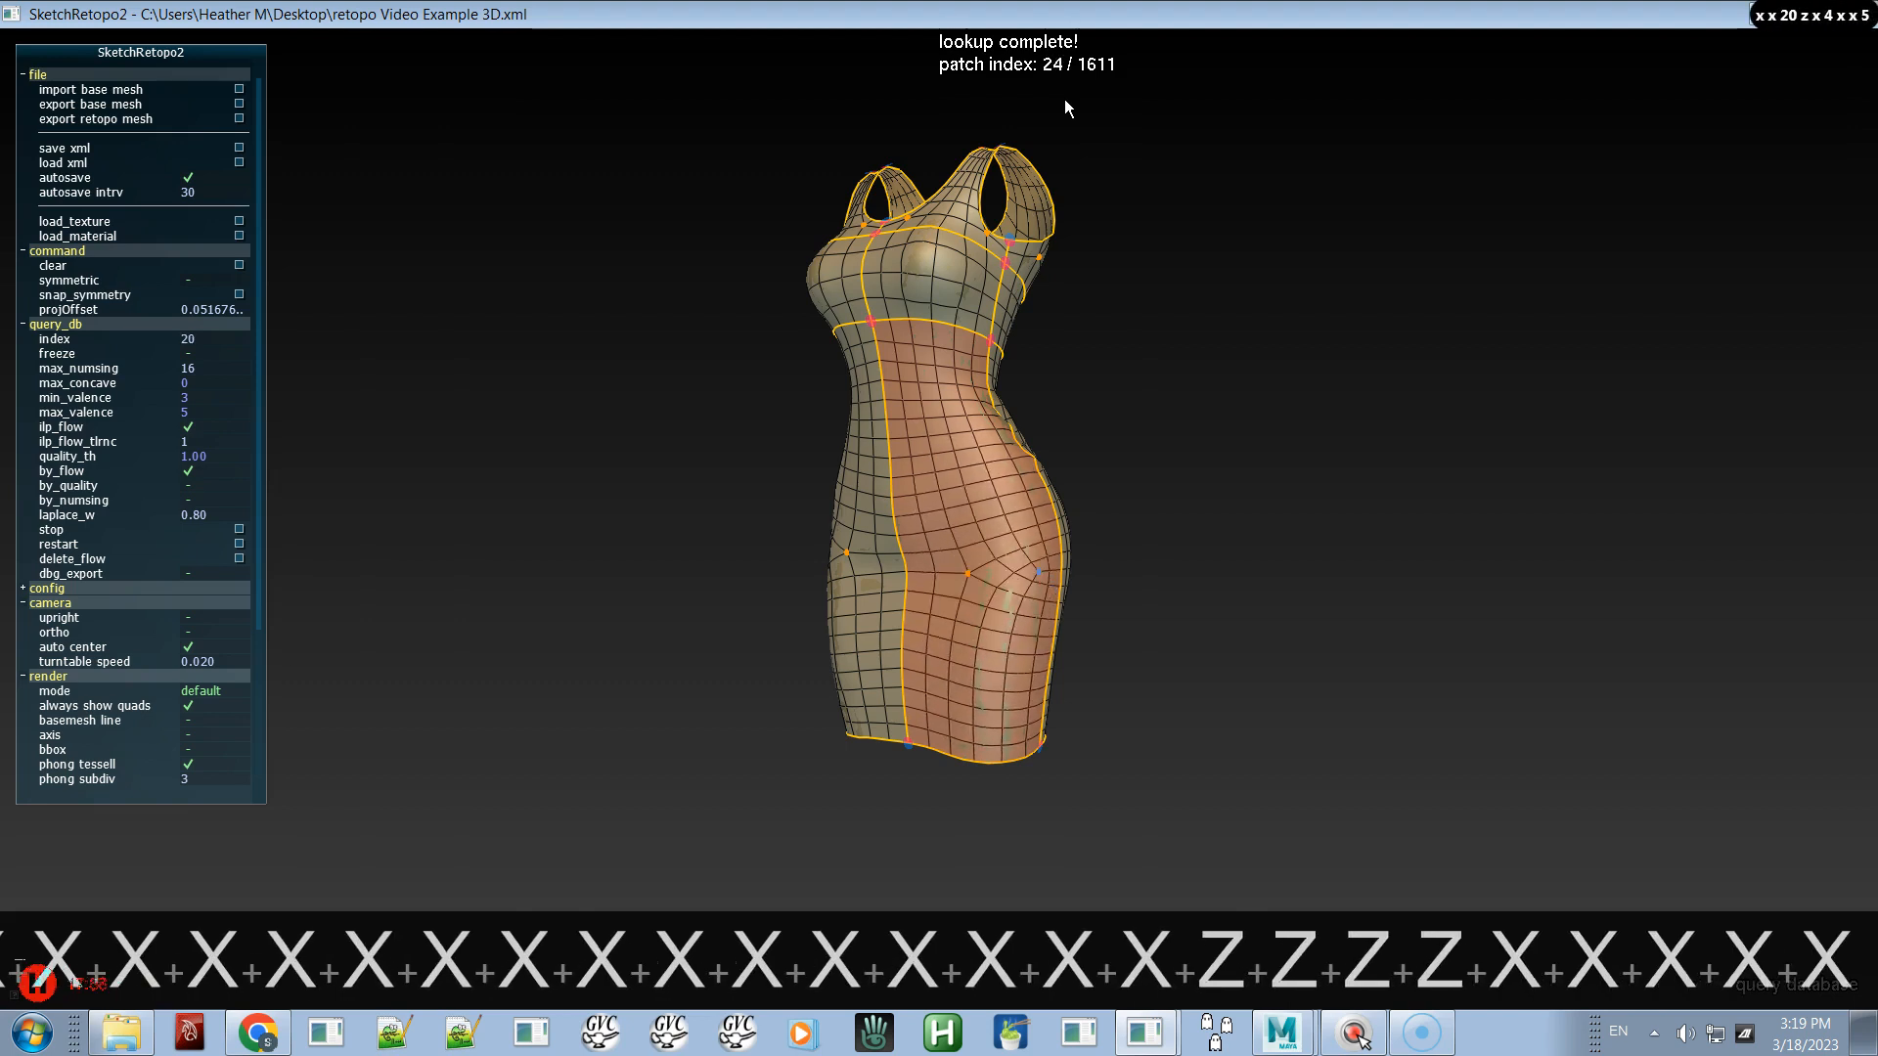
key("x")
key("x")
key("x")
key("x")
key("x")
key("x")
key("x")
key("x")
key("x")
key("x")
key("x")
key("x")
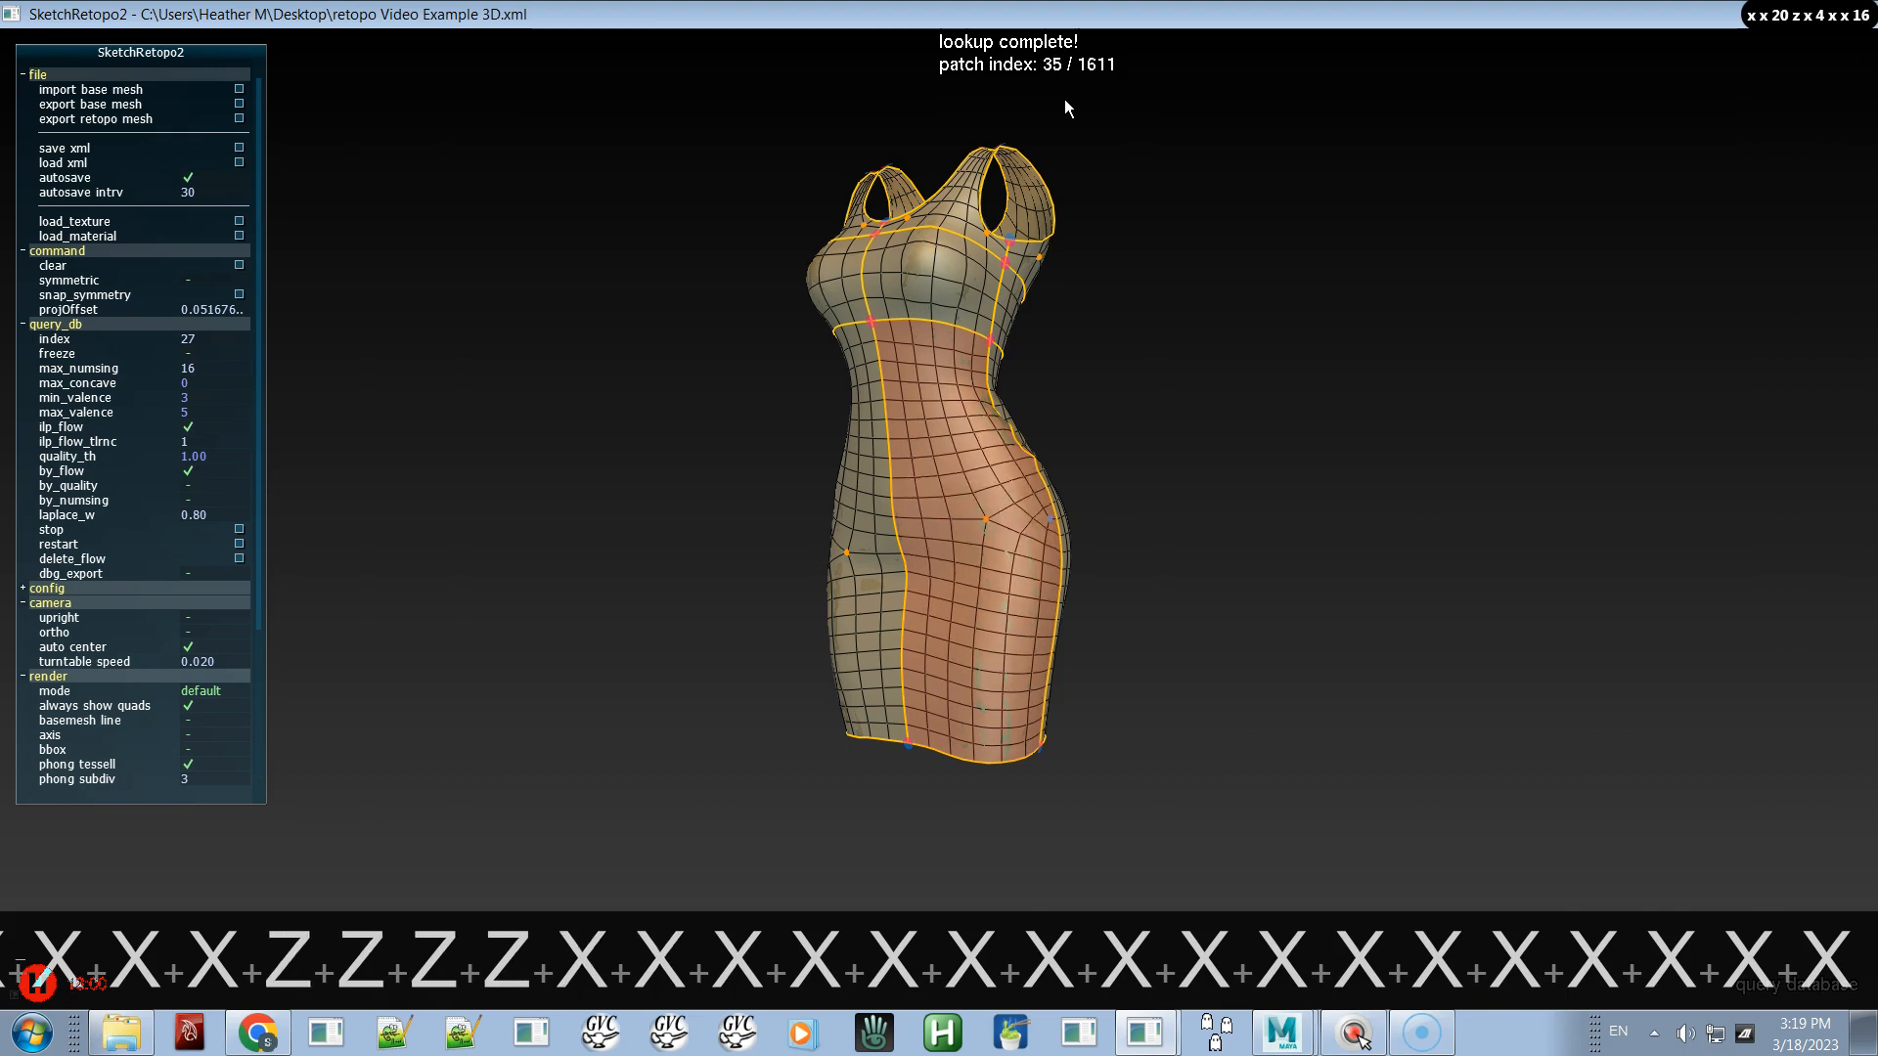
key("x")
key("x")
key("x")
key("x")
key("x")
key("x")
key("x")
key("x")
key("x")
key("x")
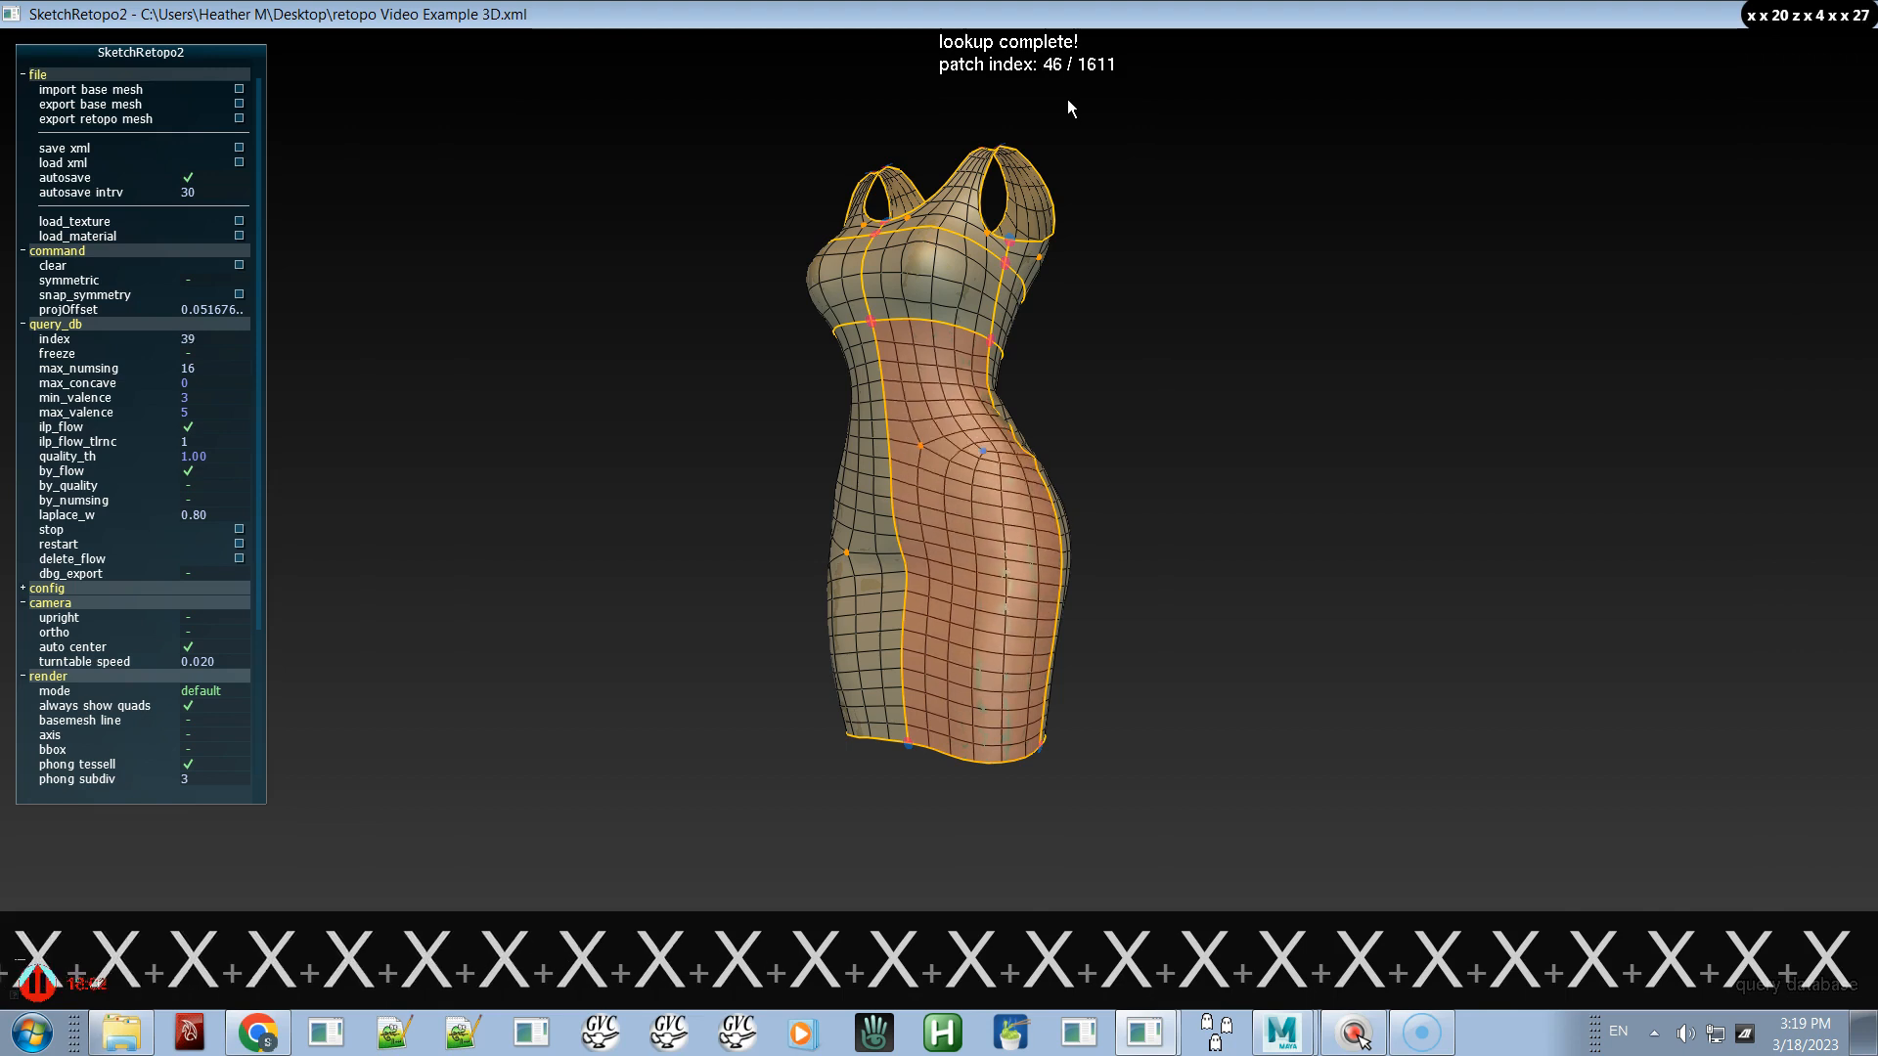
key("x")
key("x")
key("x")
key("x")
key("x")
key("x")
key("x")
key("x")
key("x")
key("x")
key("x")
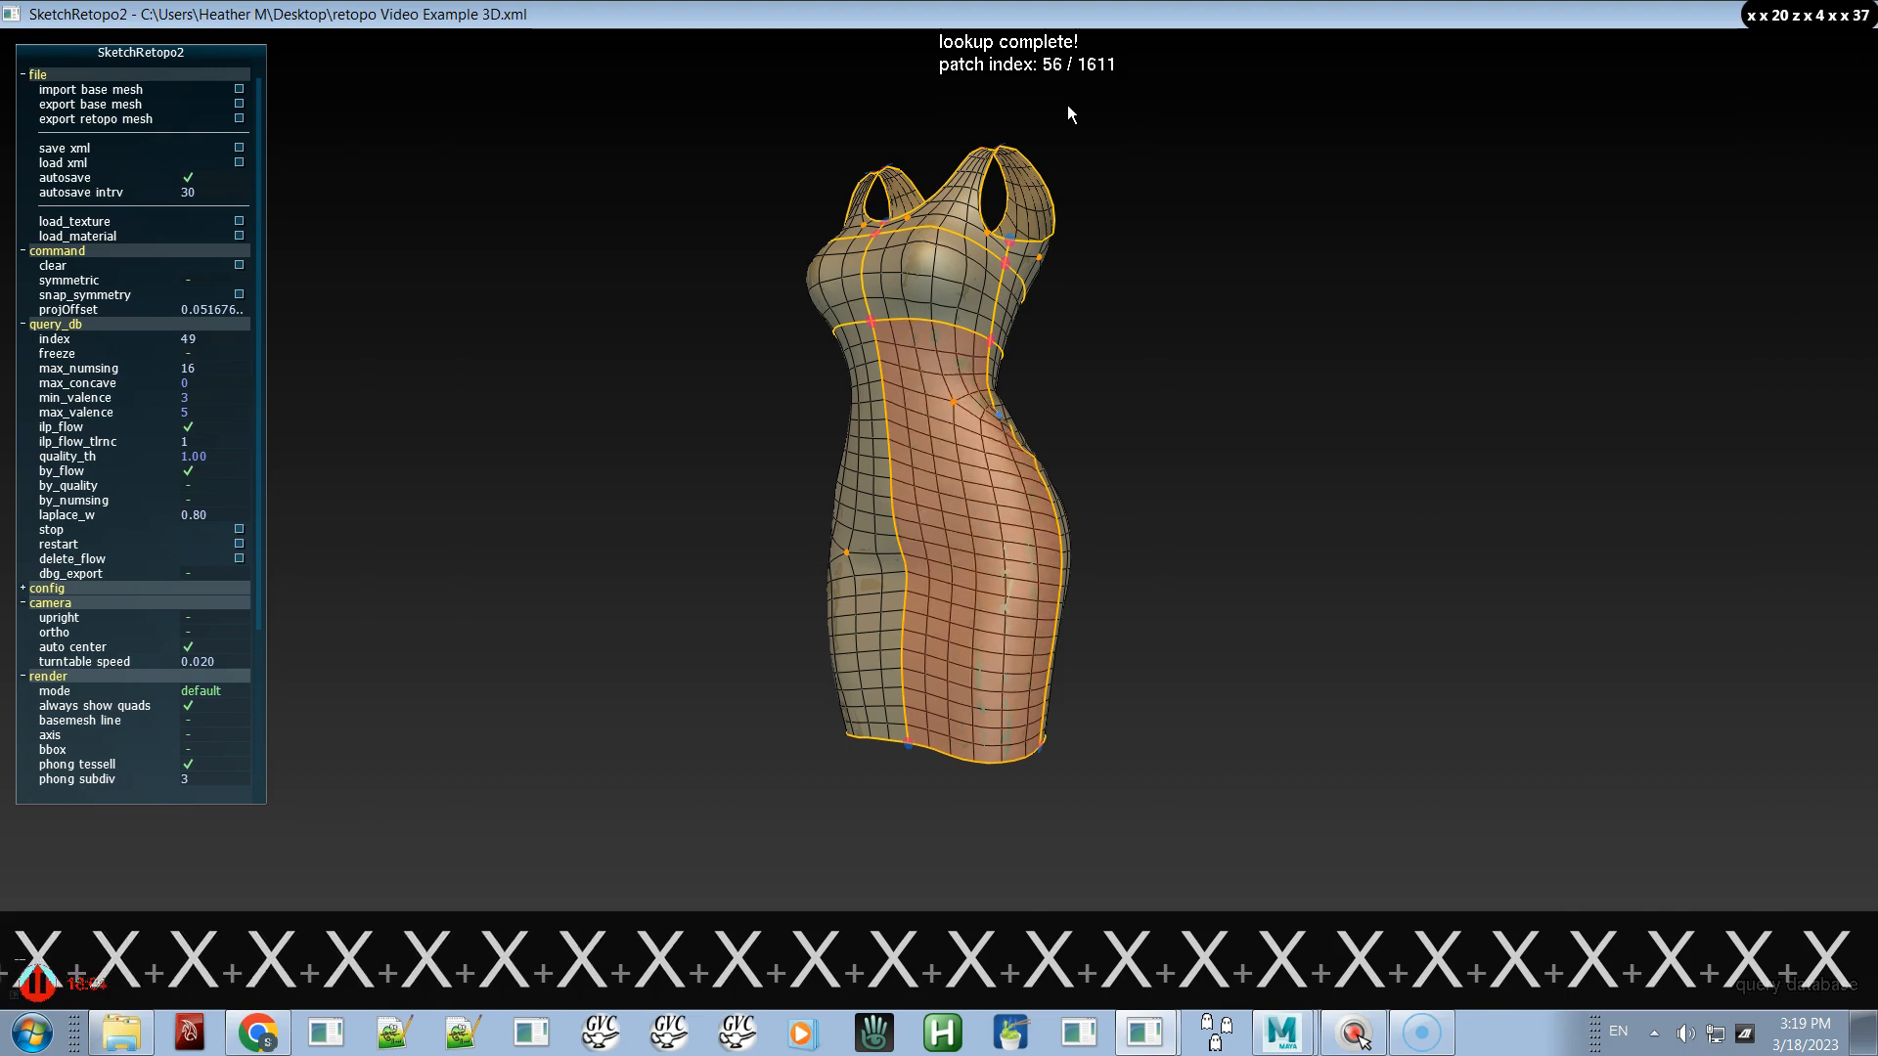
key("x")
key("x")
key("x")
key("x")
key("x")
key("x")
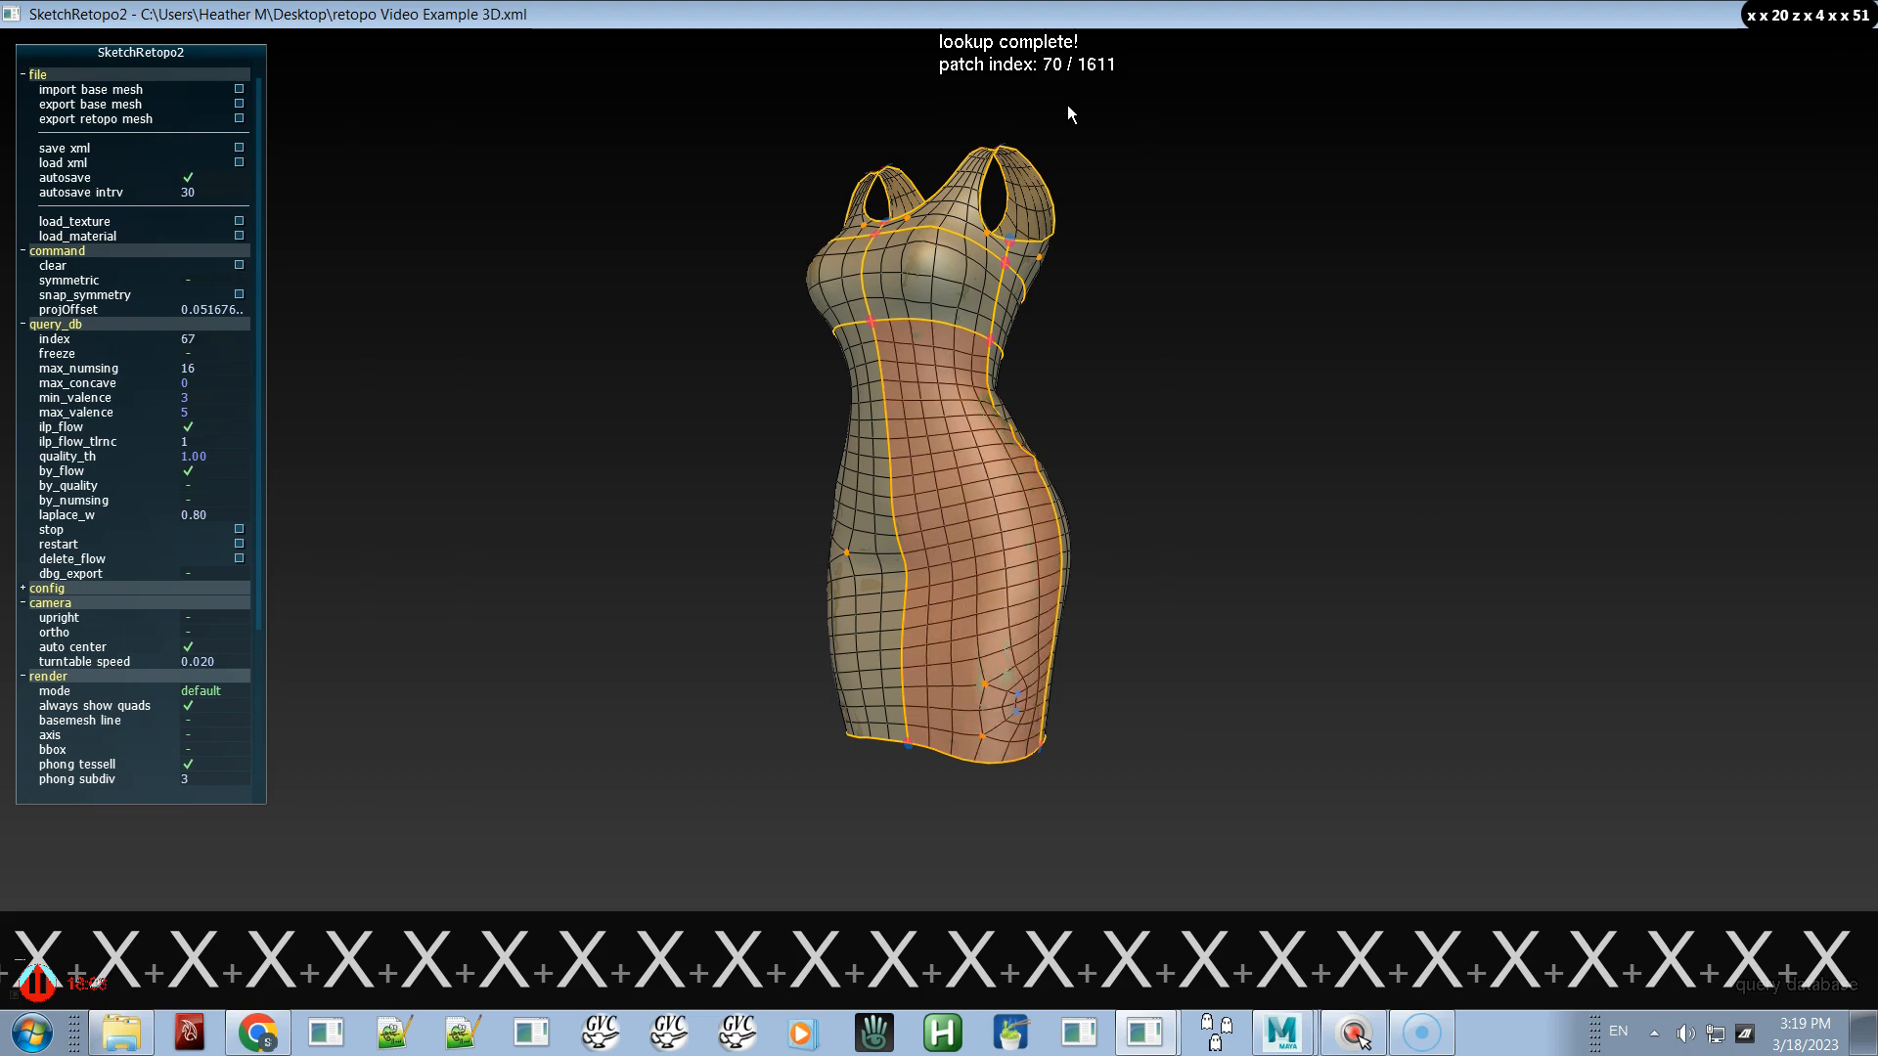
key("x")
key("x")
key("x")
key("x")
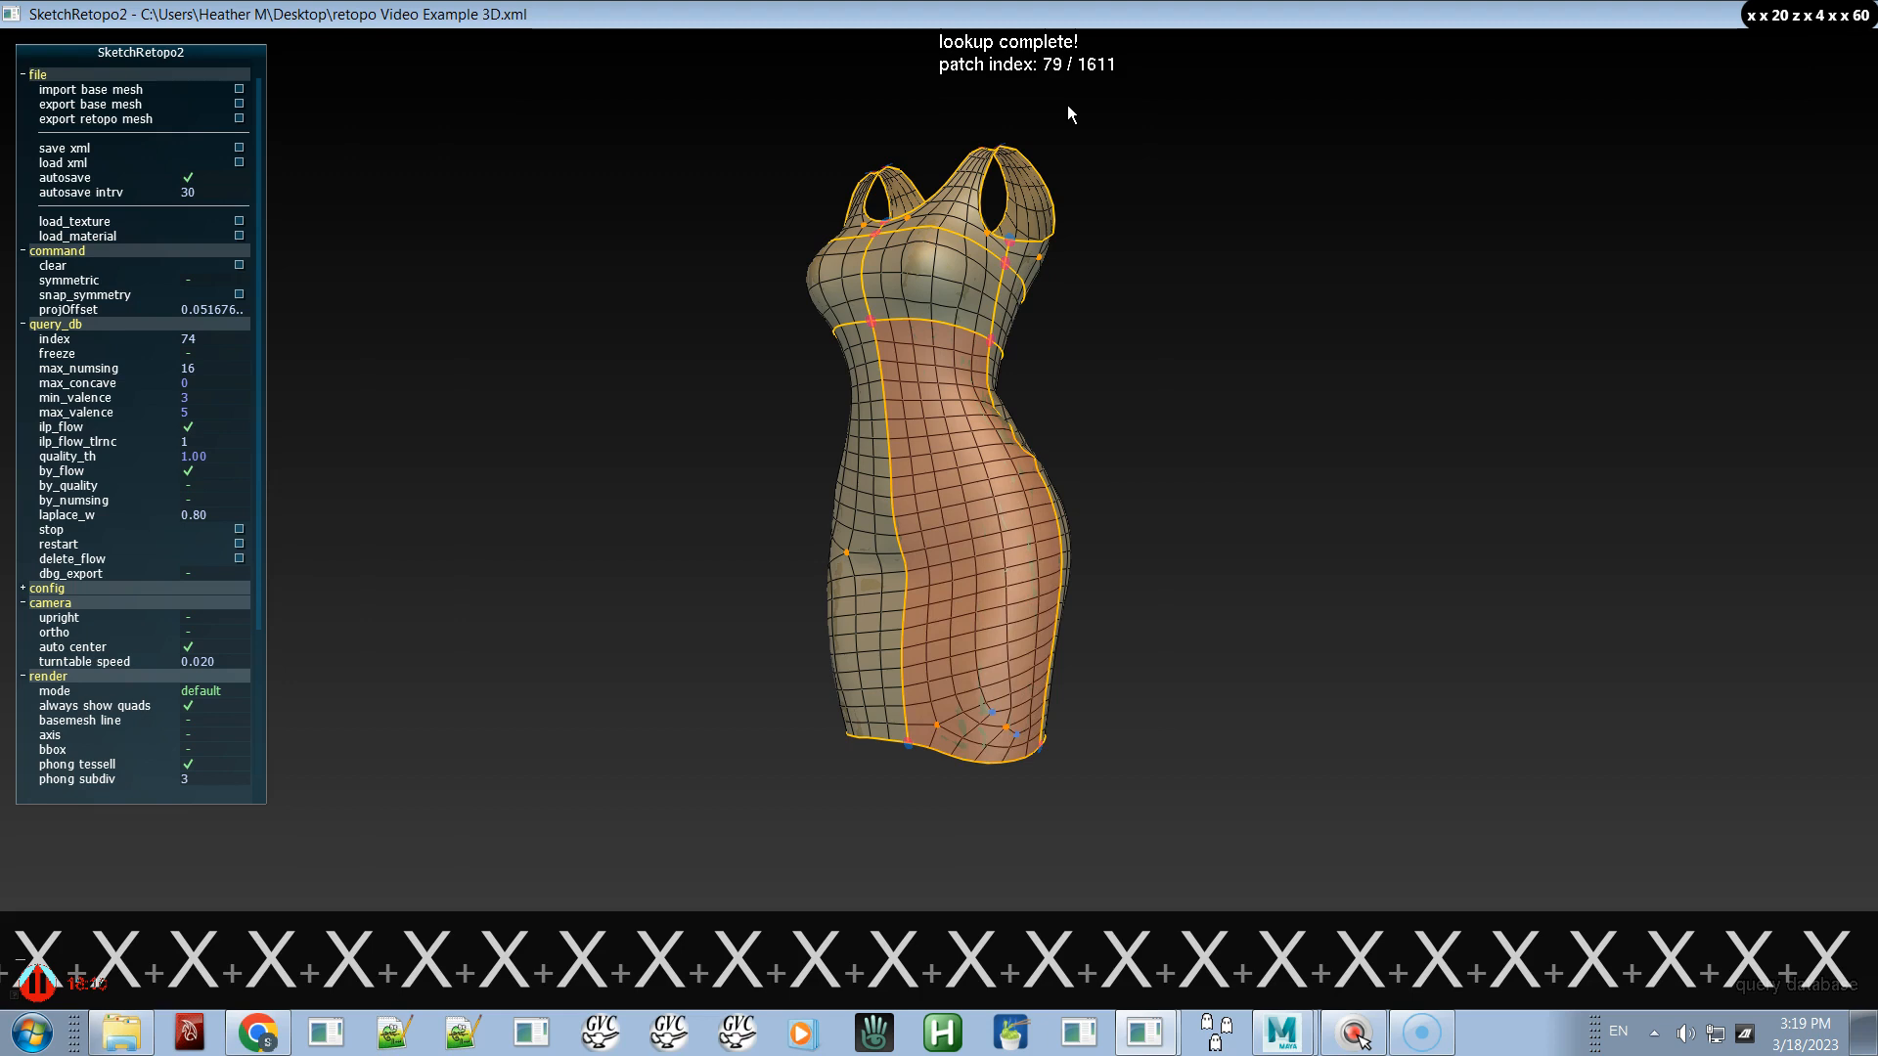
key("x")
key("x")
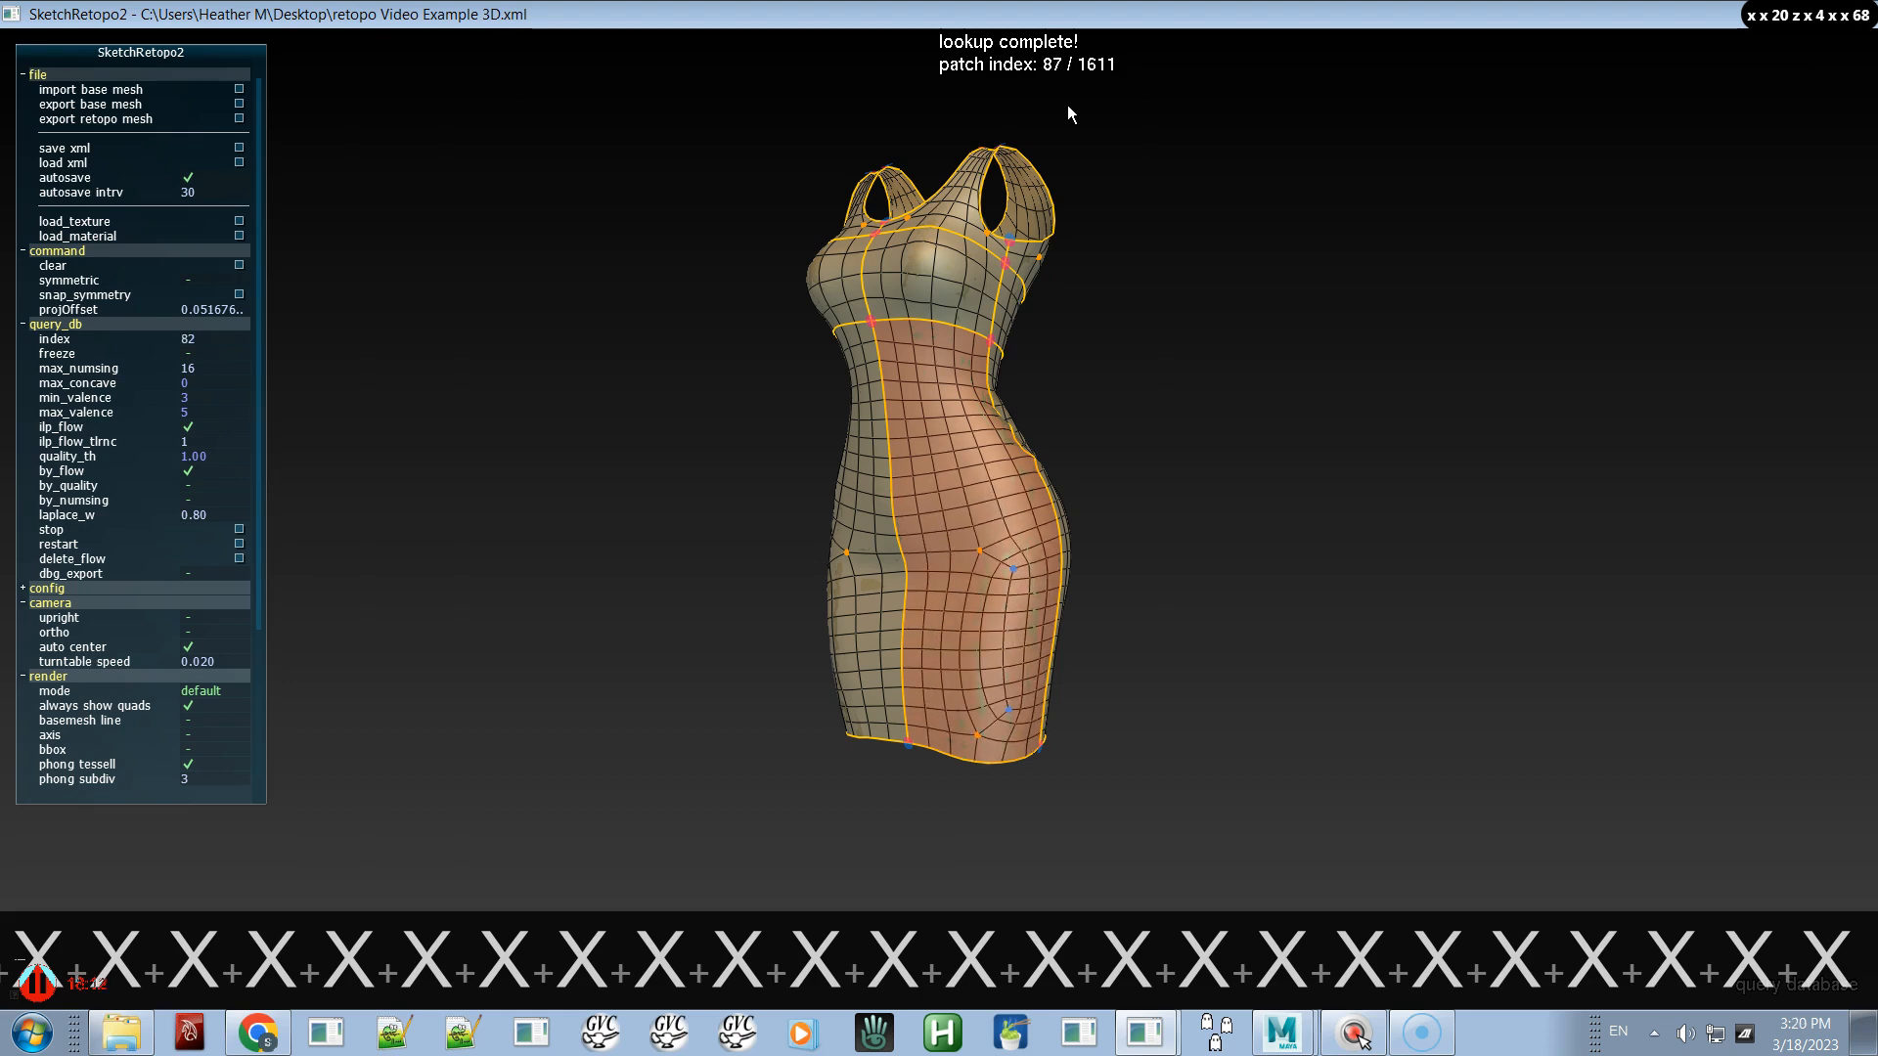
key("x")
key("x")
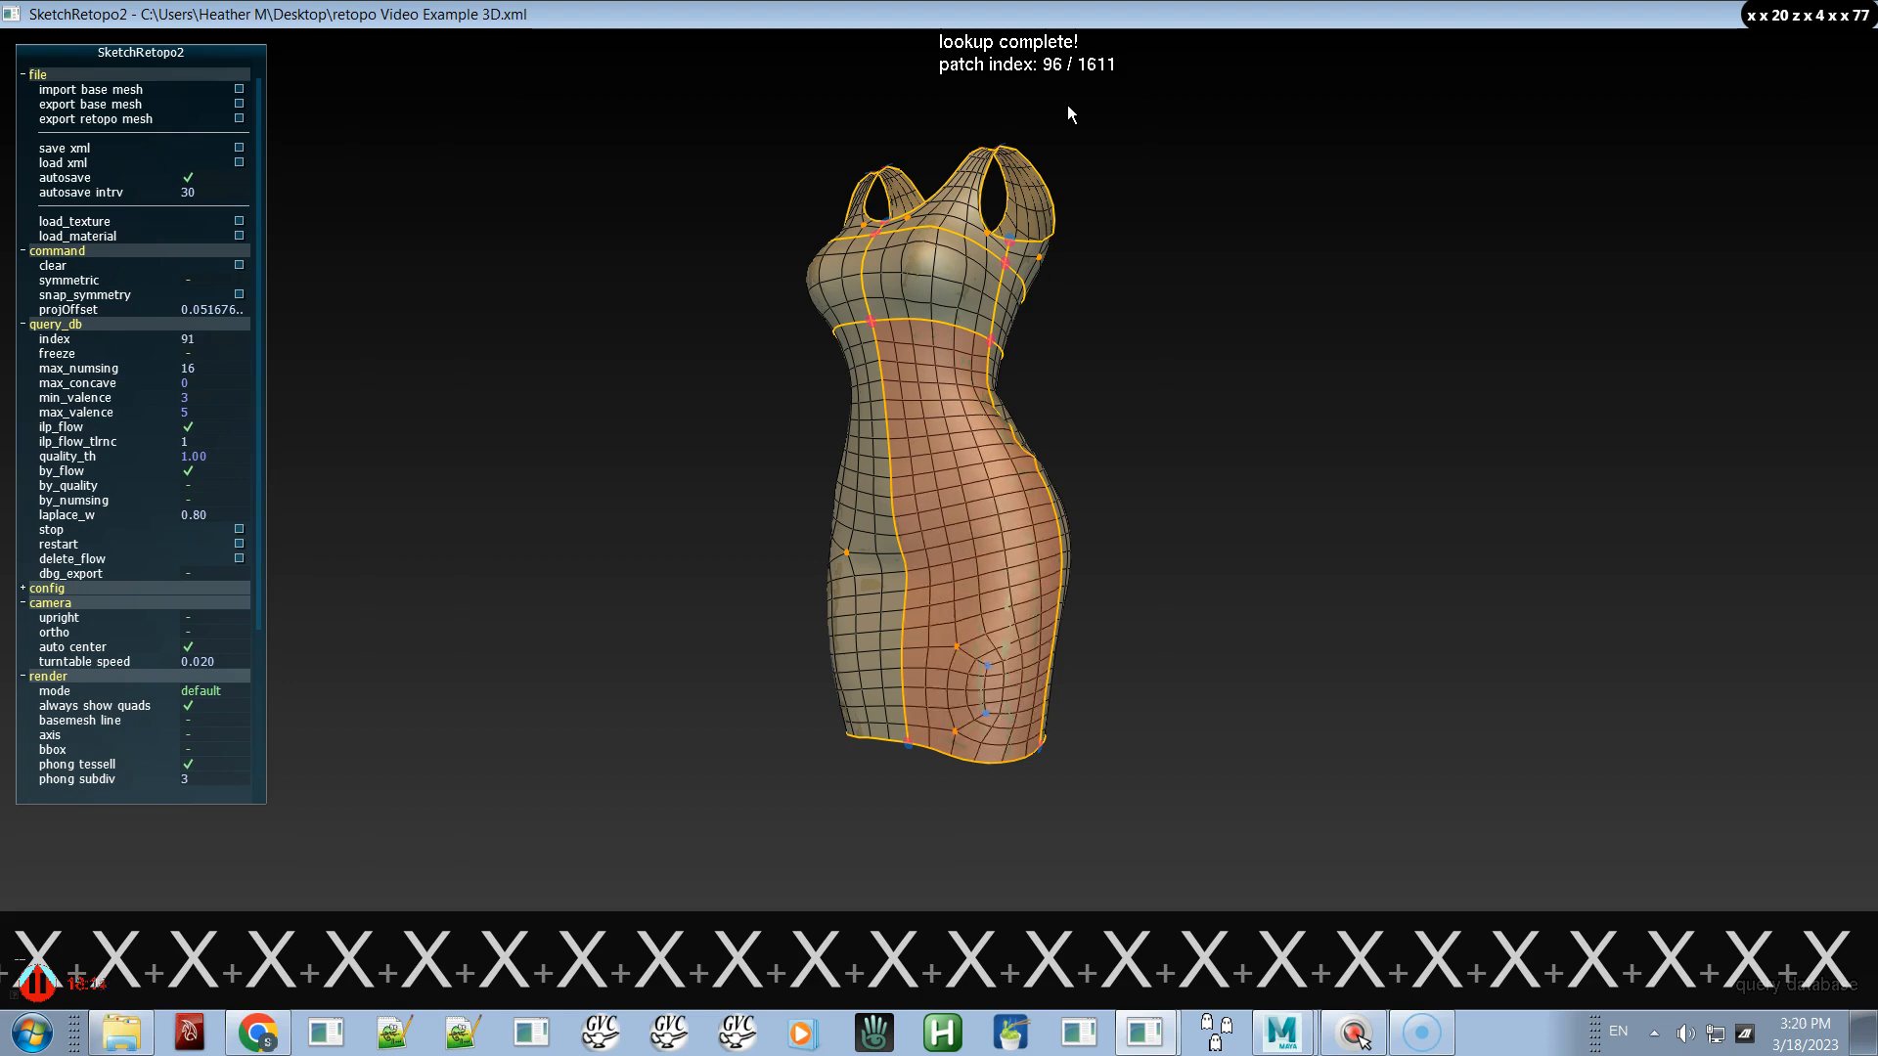
key("x")
key("x")
key("x")
key("x")
key("x")
key("x")
key("x")
key("x")
key("x")
key("x")
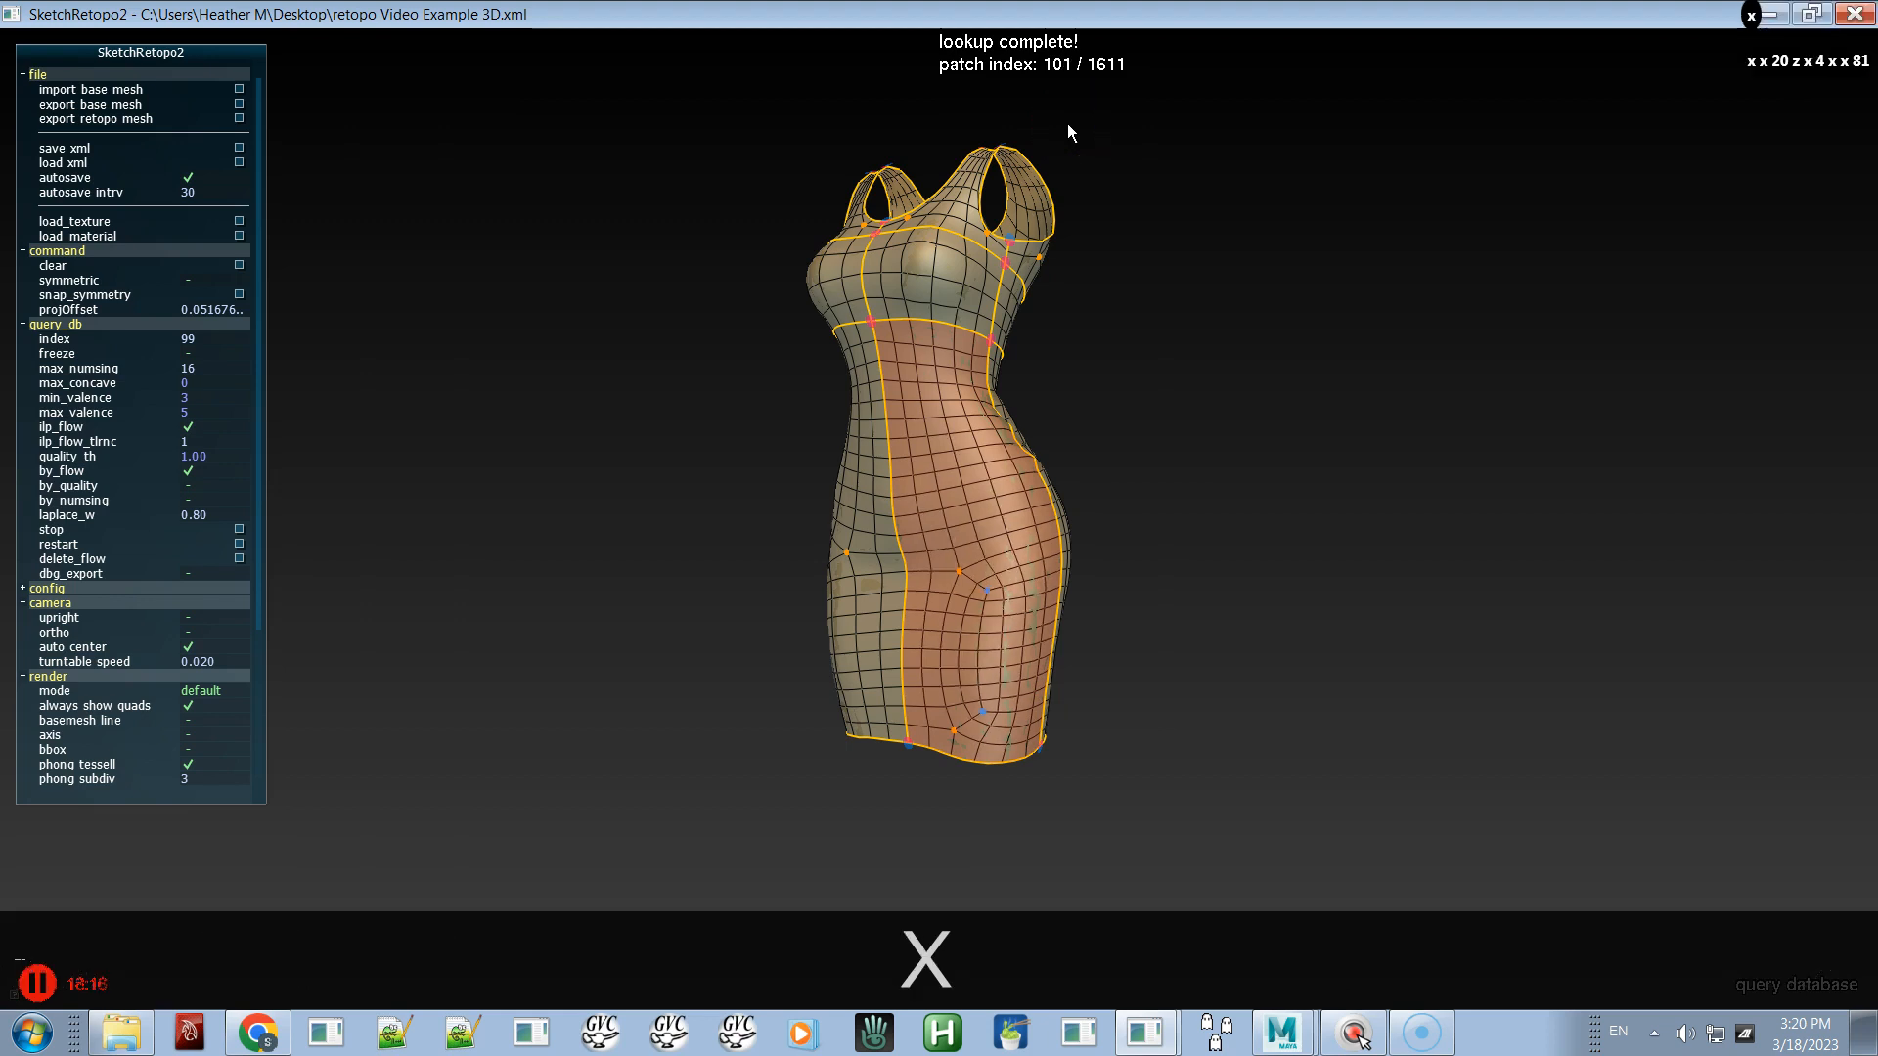
key("x")
key("x")
key("x")
key("x")
key("x")
key("x")
key("x")
key("x")
key("x")
key("x")
key("x")
key("x")
key("x")
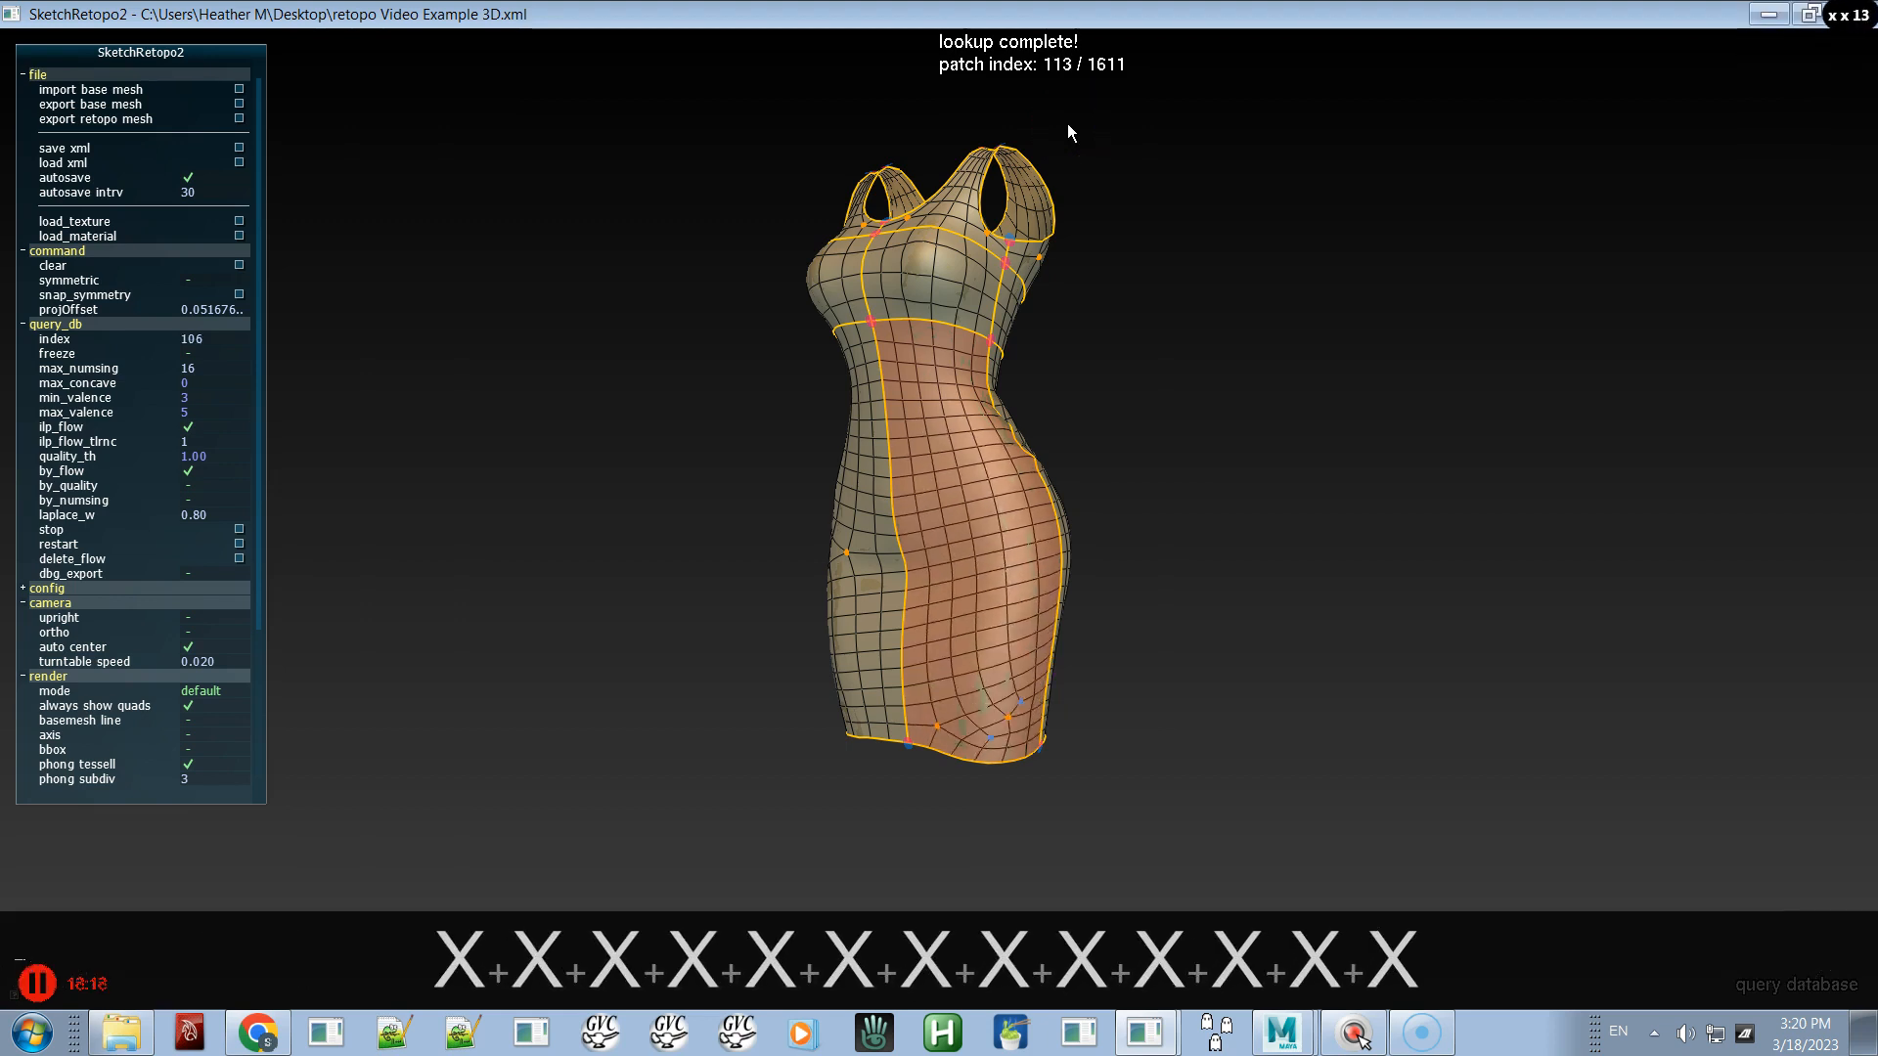
key("x")
key("x")
key("x")
key("x")
key("x")
key("x")
key("x")
key("x")
key("x")
key("x")
key("x")
key("x")
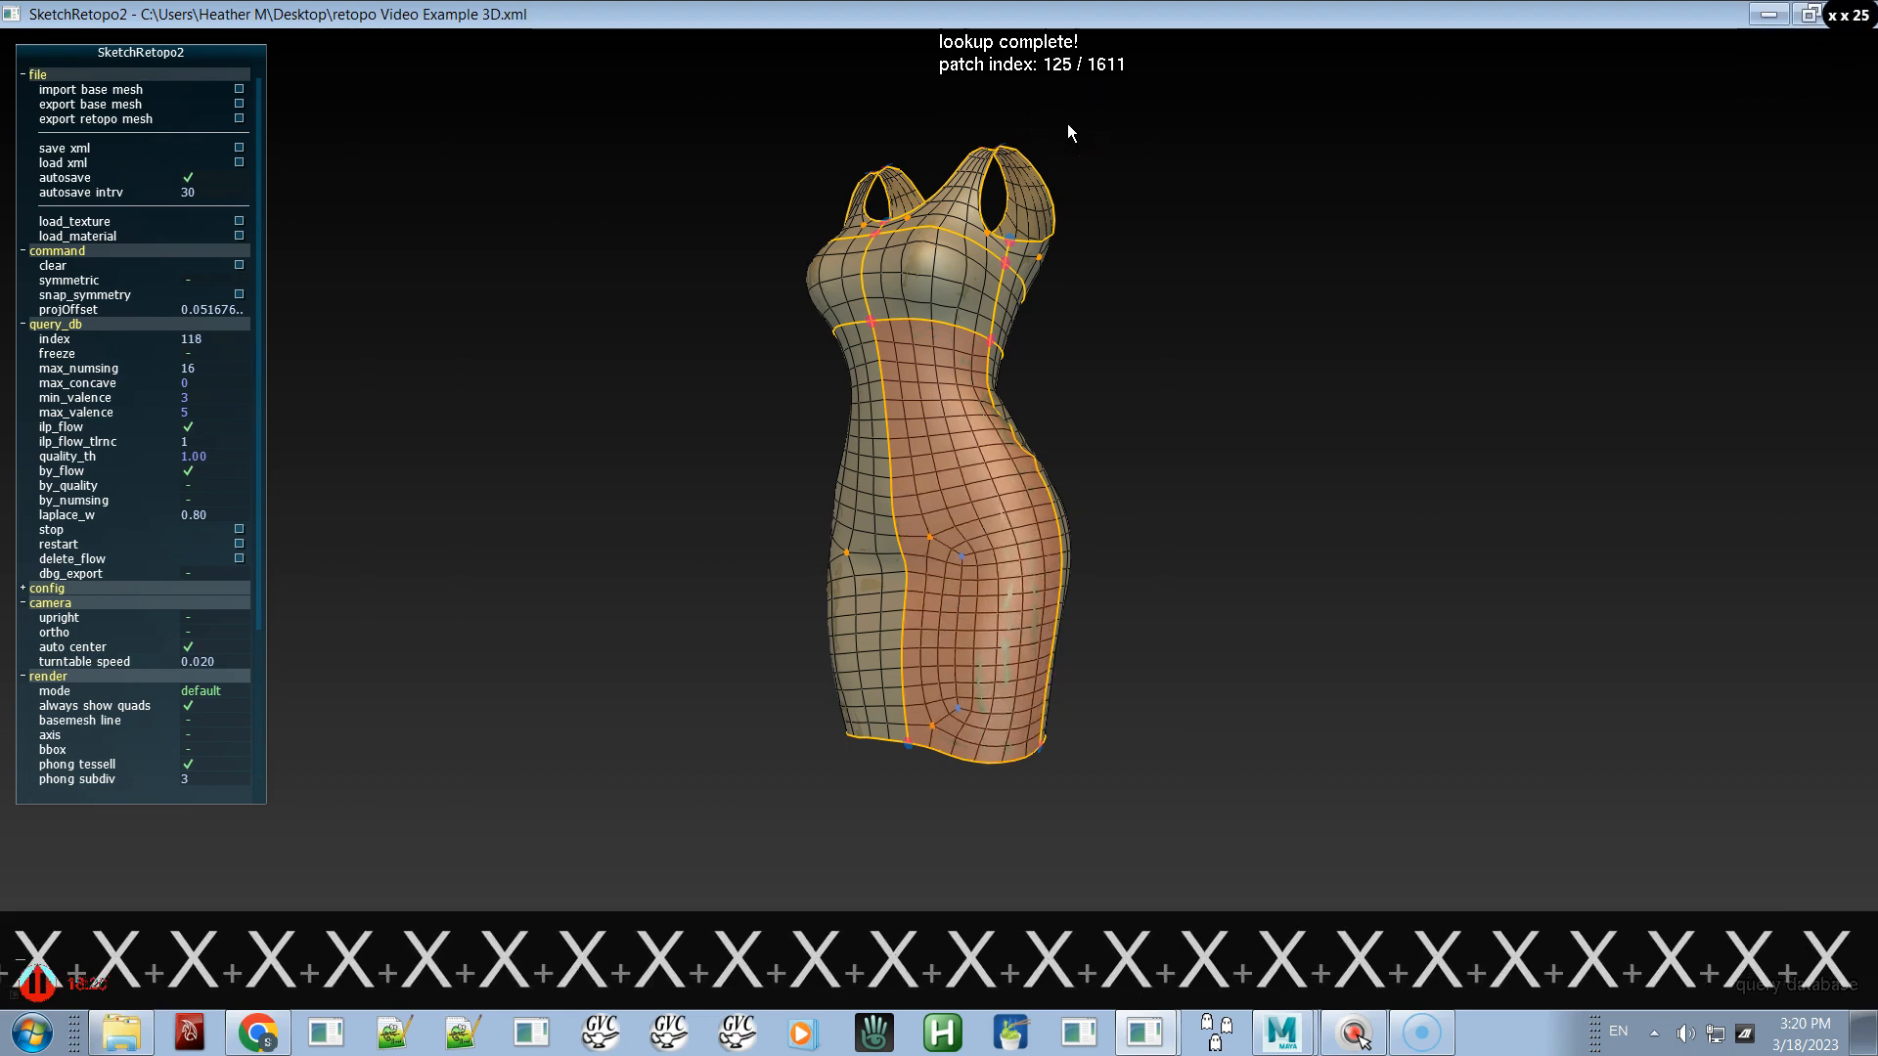
key("x")
key("x")
key("x")
key("x")
key("x")
key("x")
key("x")
key("x")
key("x")
key("x")
key("x")
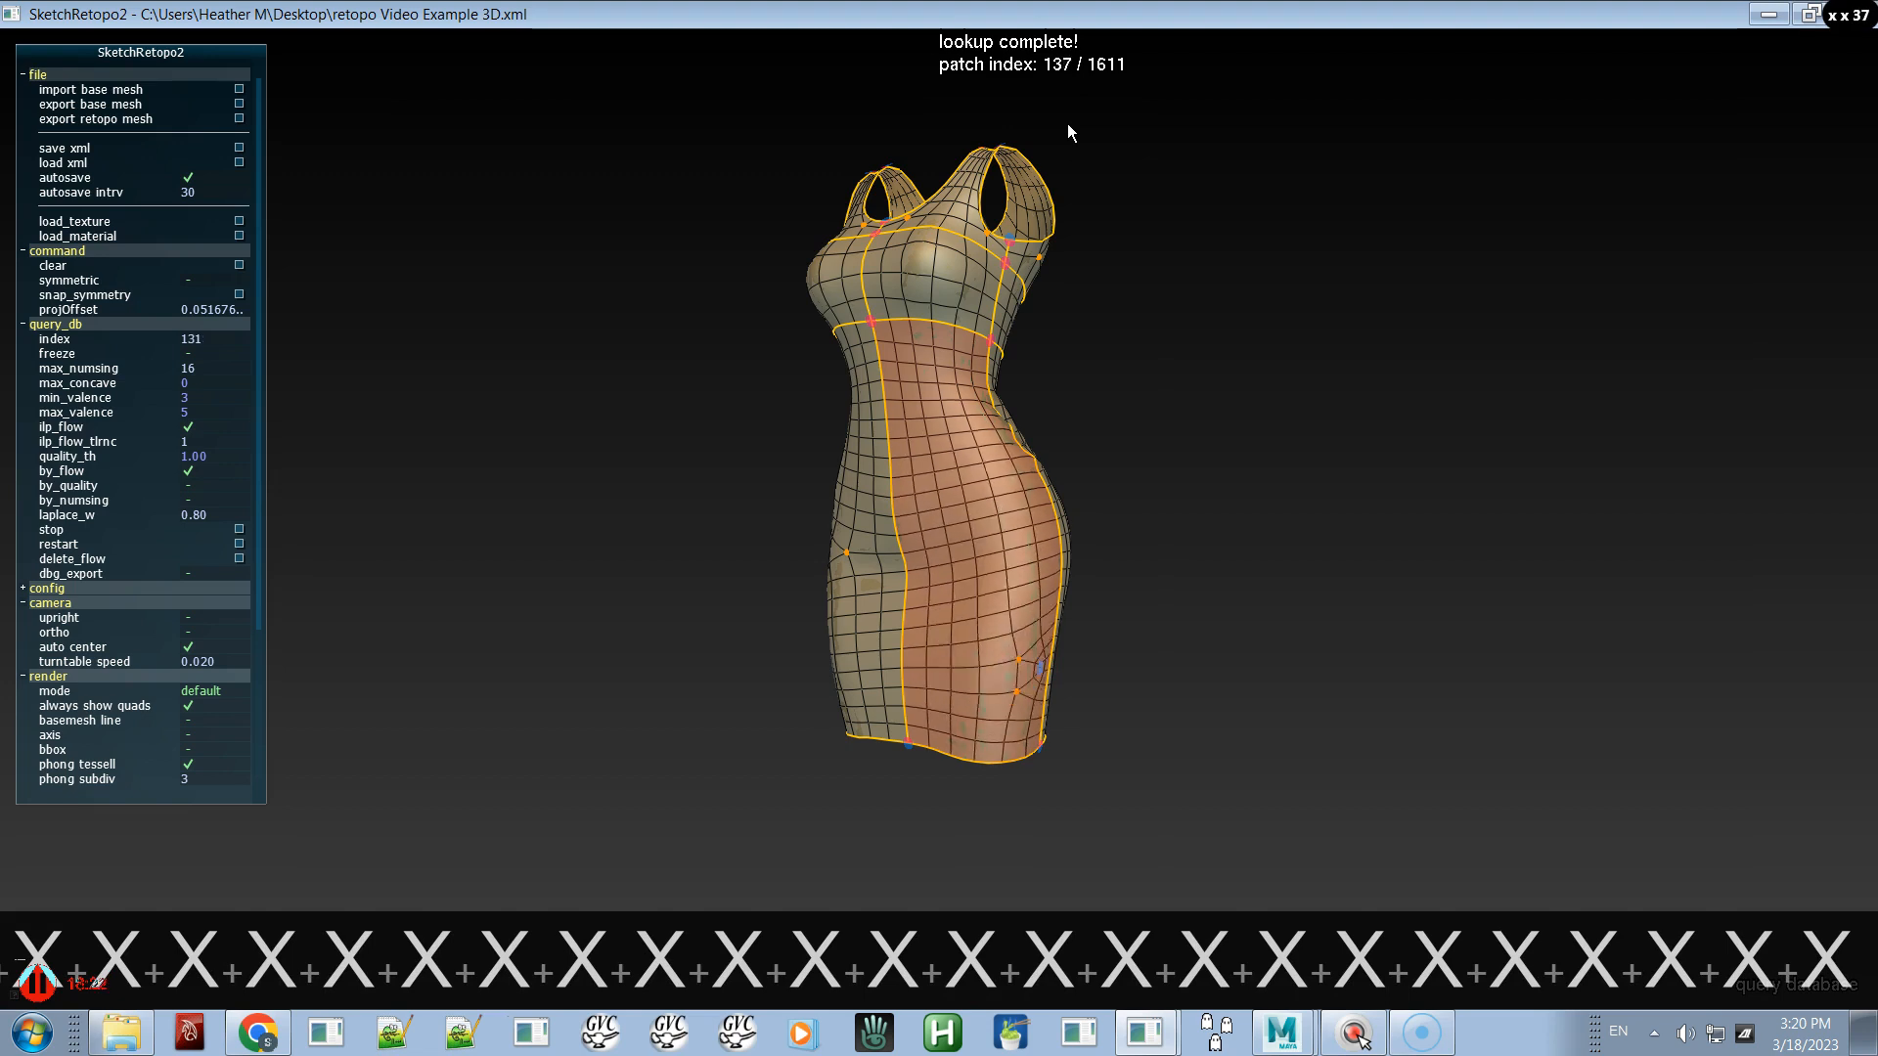
key("x")
key("x")
key("x")
key("x")
key("x")
key("x")
key("x")
key("x")
key("x")
key("x")
key("x")
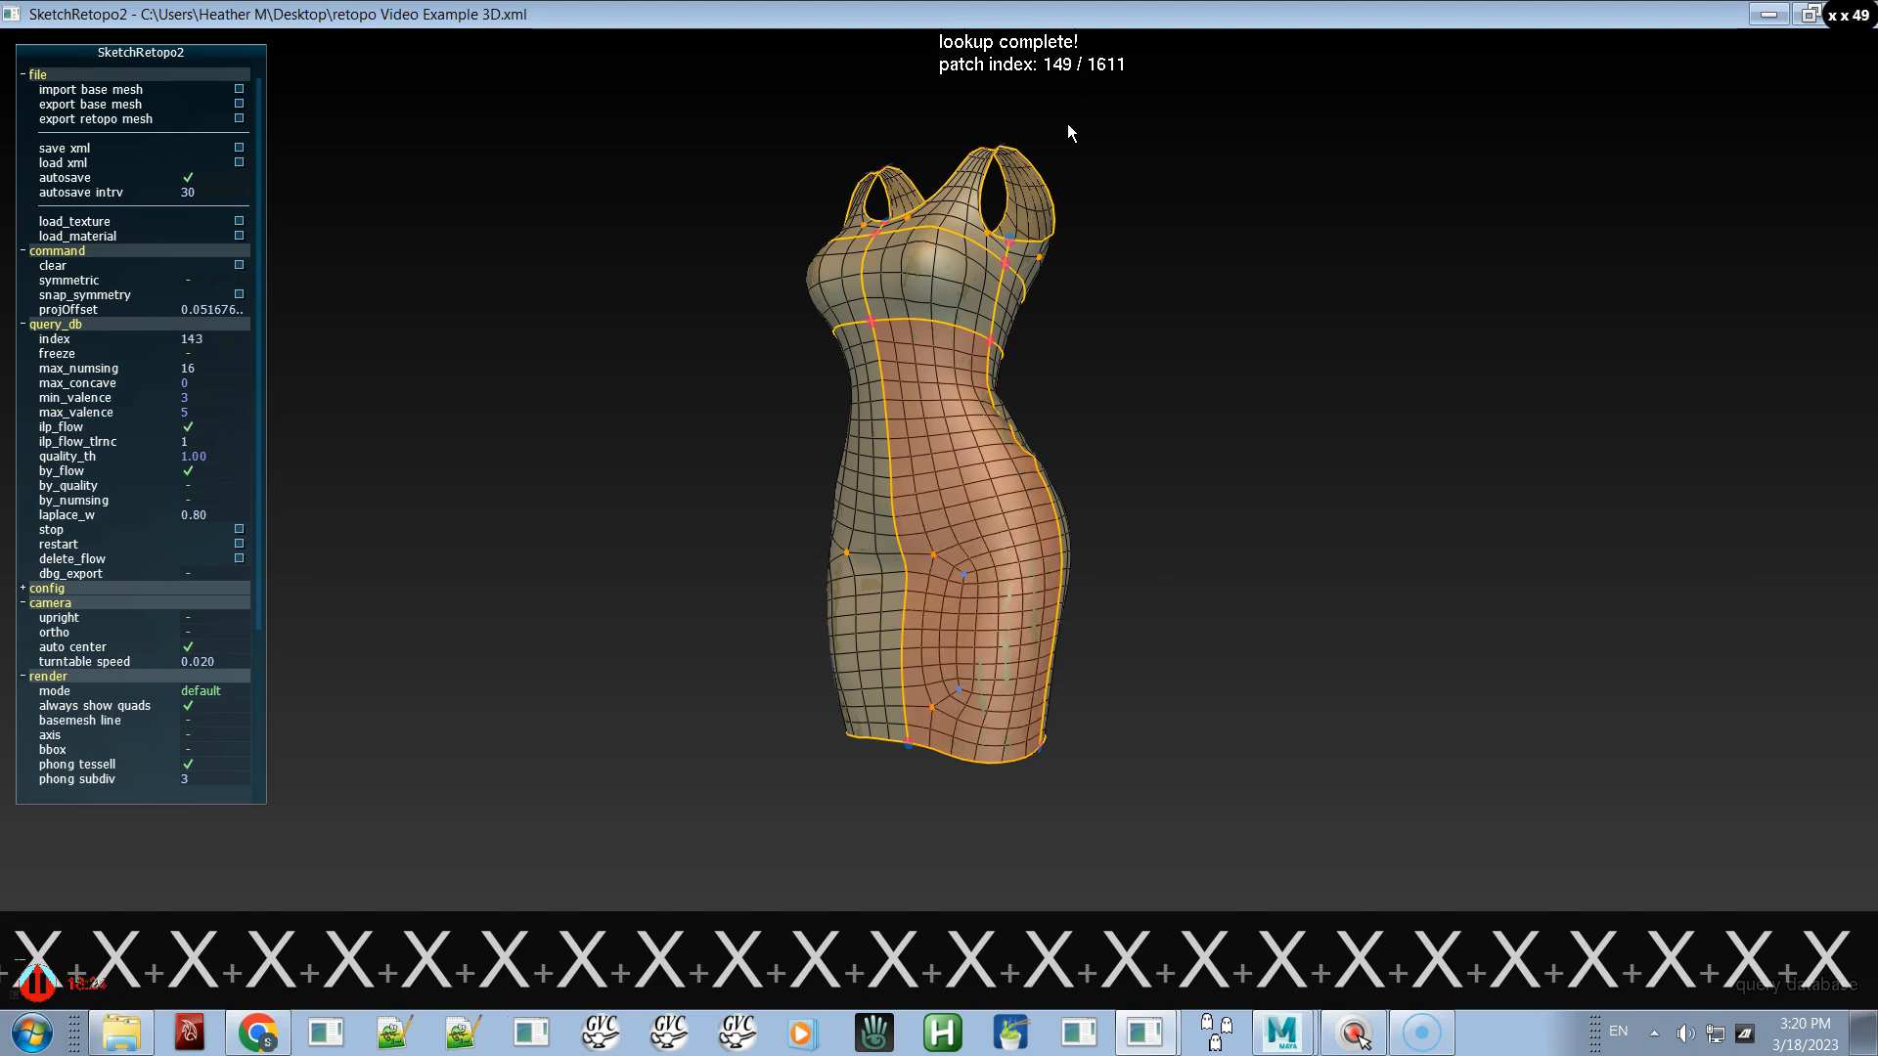
key("x")
key("x")
key("x")
key("x")
key("x")
key("x")
key("x")
key("x")
key("x")
key("x")
key("x")
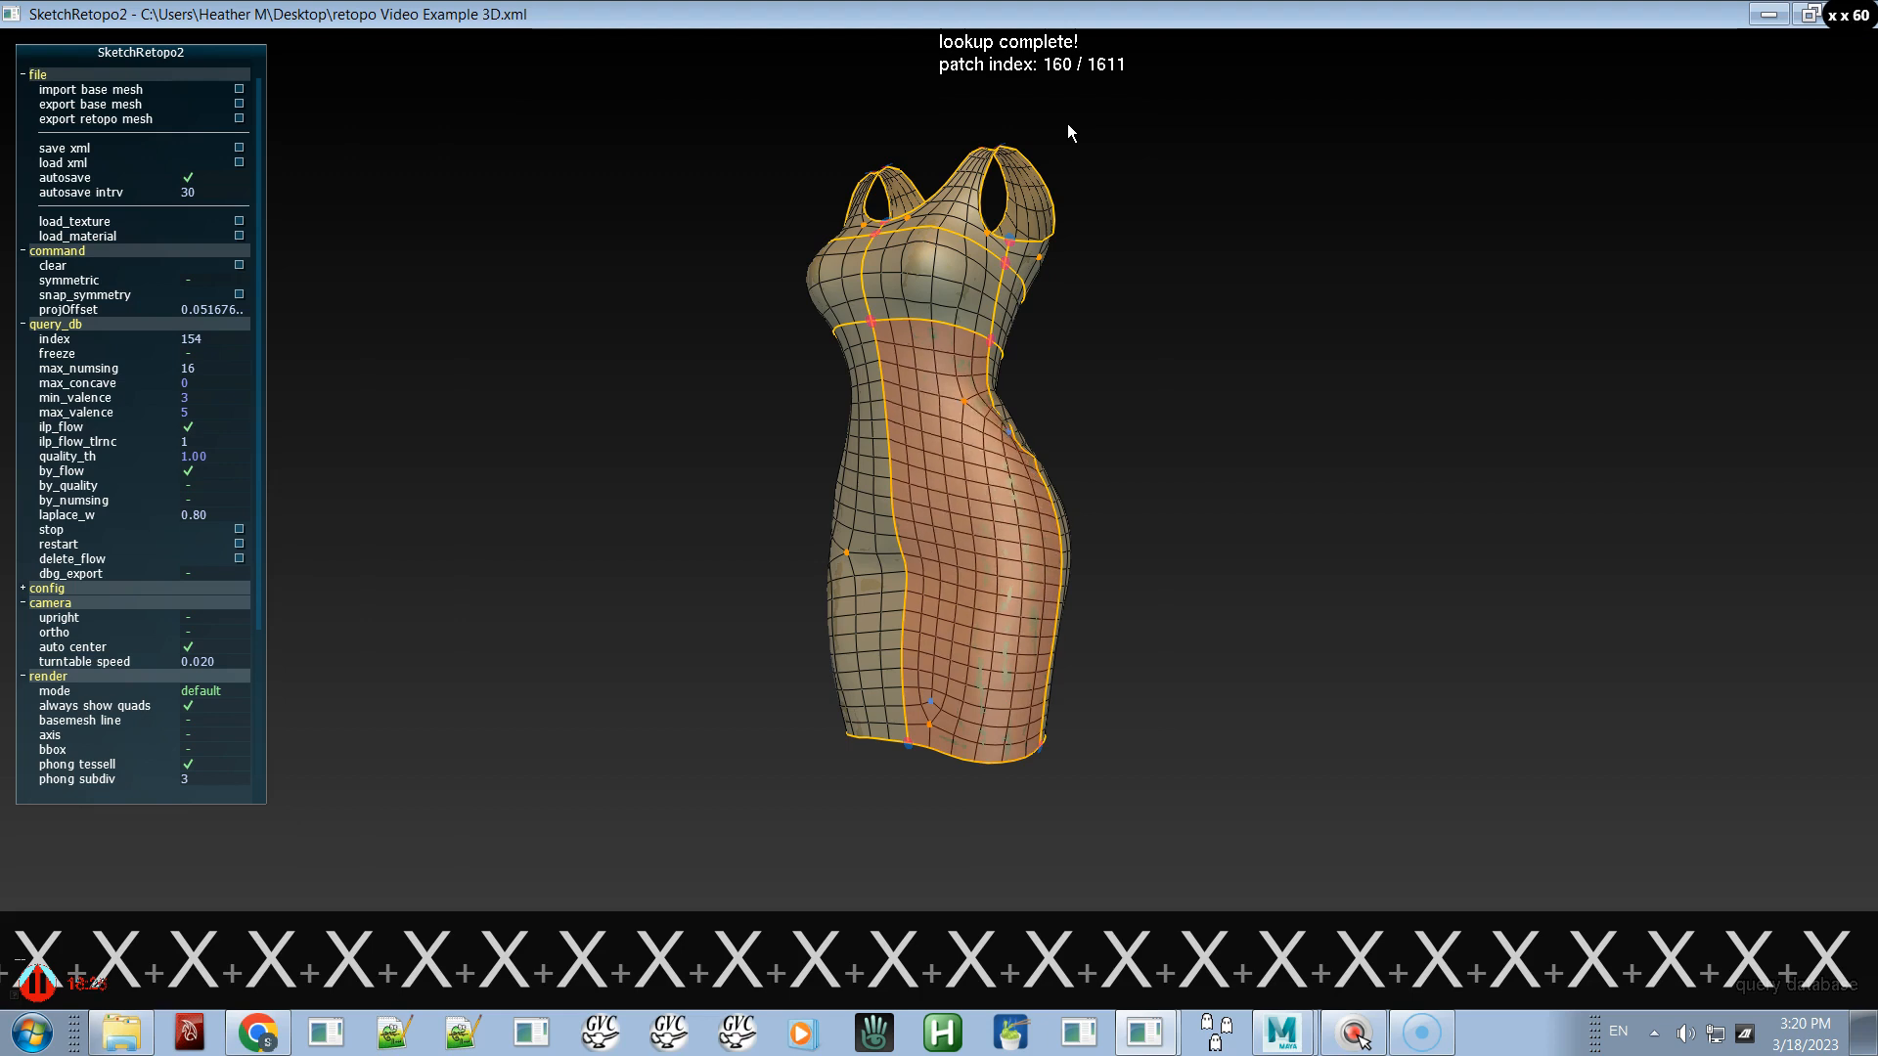
key("x")
key("x")
key("x")
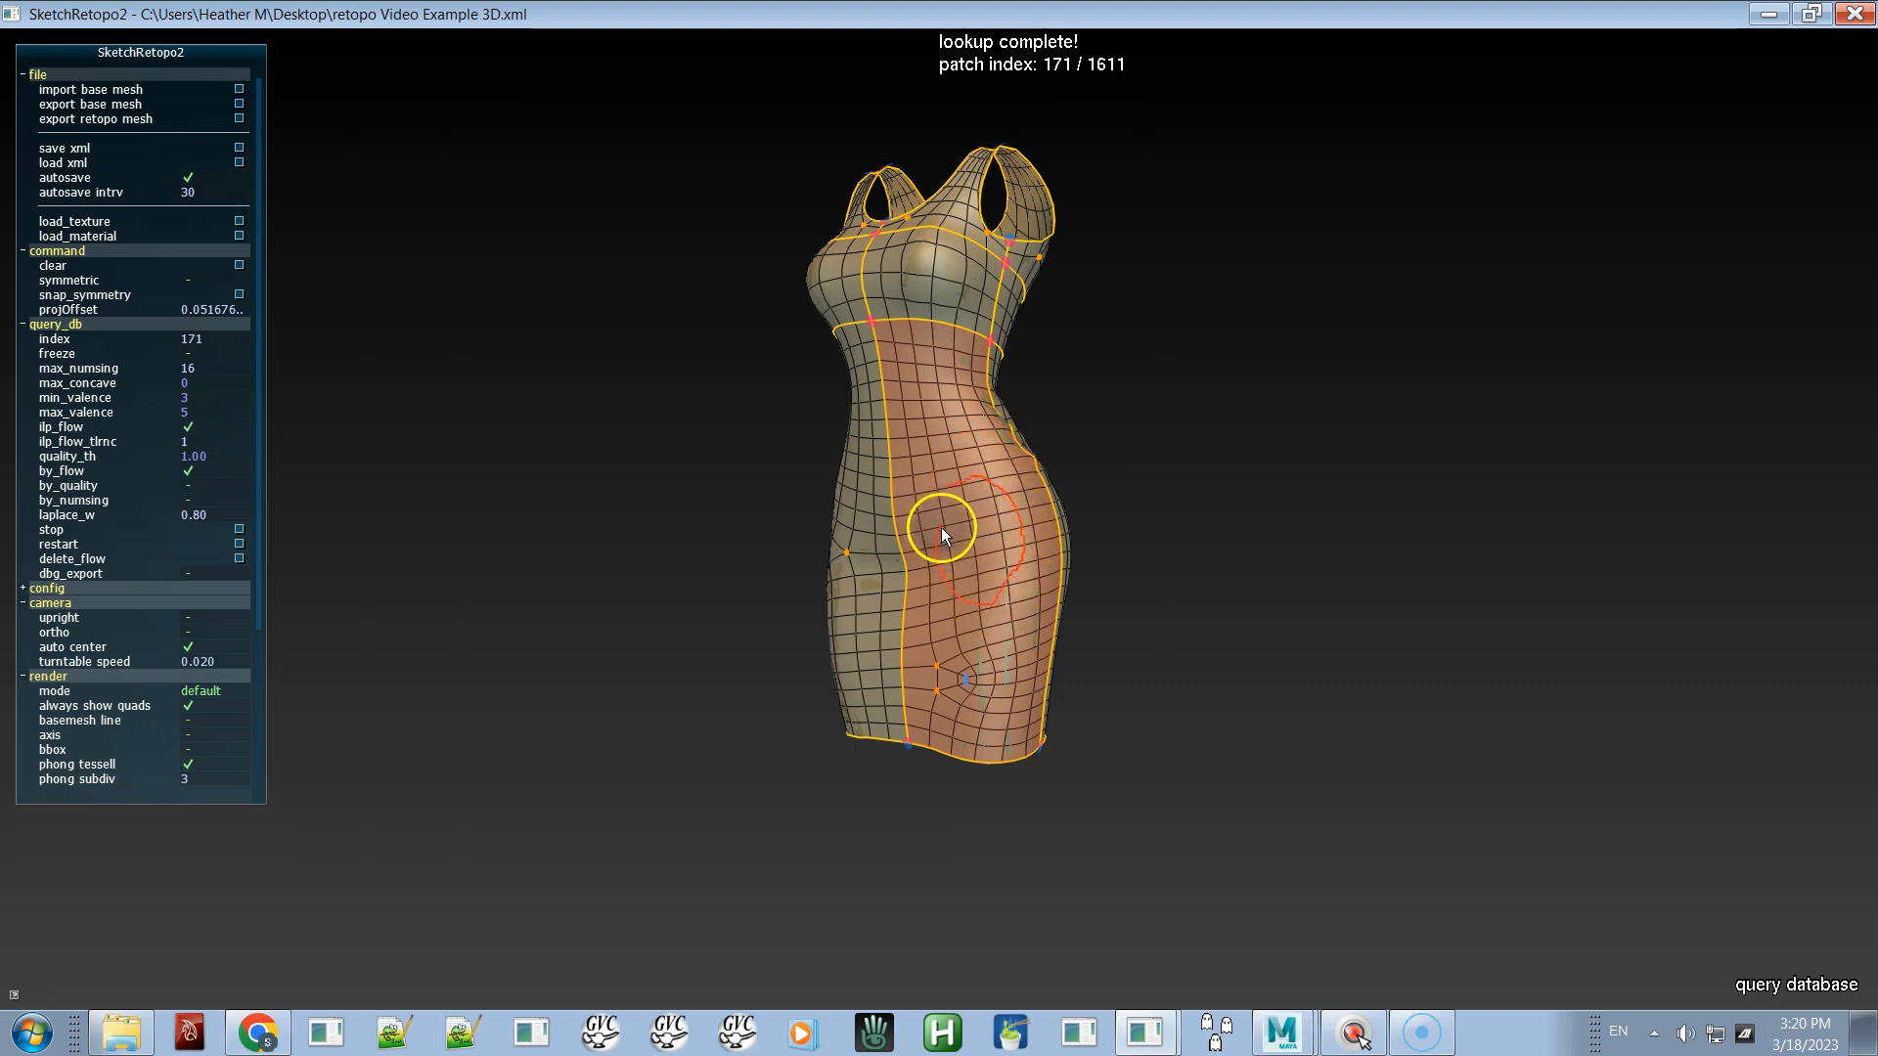
- Sketch an oval flow loop over the hip area of the selected skirt patch and stop the pattern lookup
left_click_drag(946, 490, 942, 581)
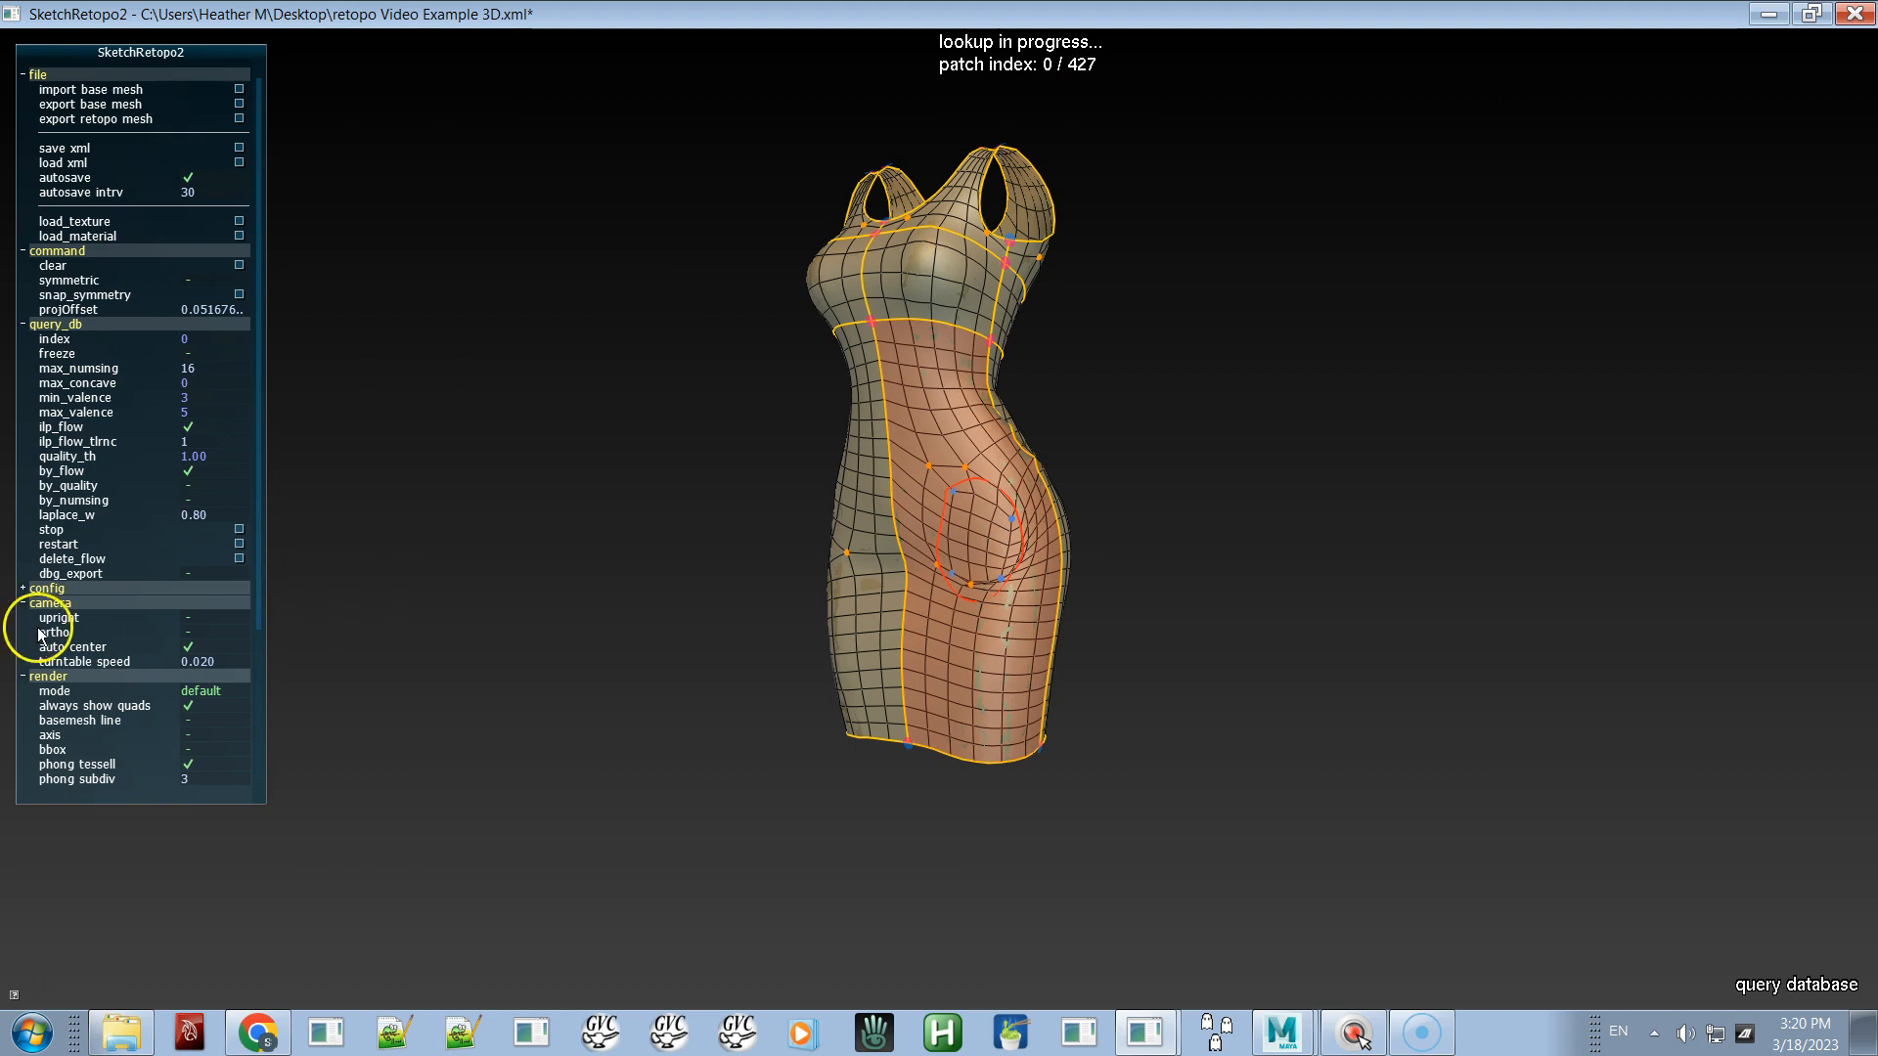
left_click(94, 532)
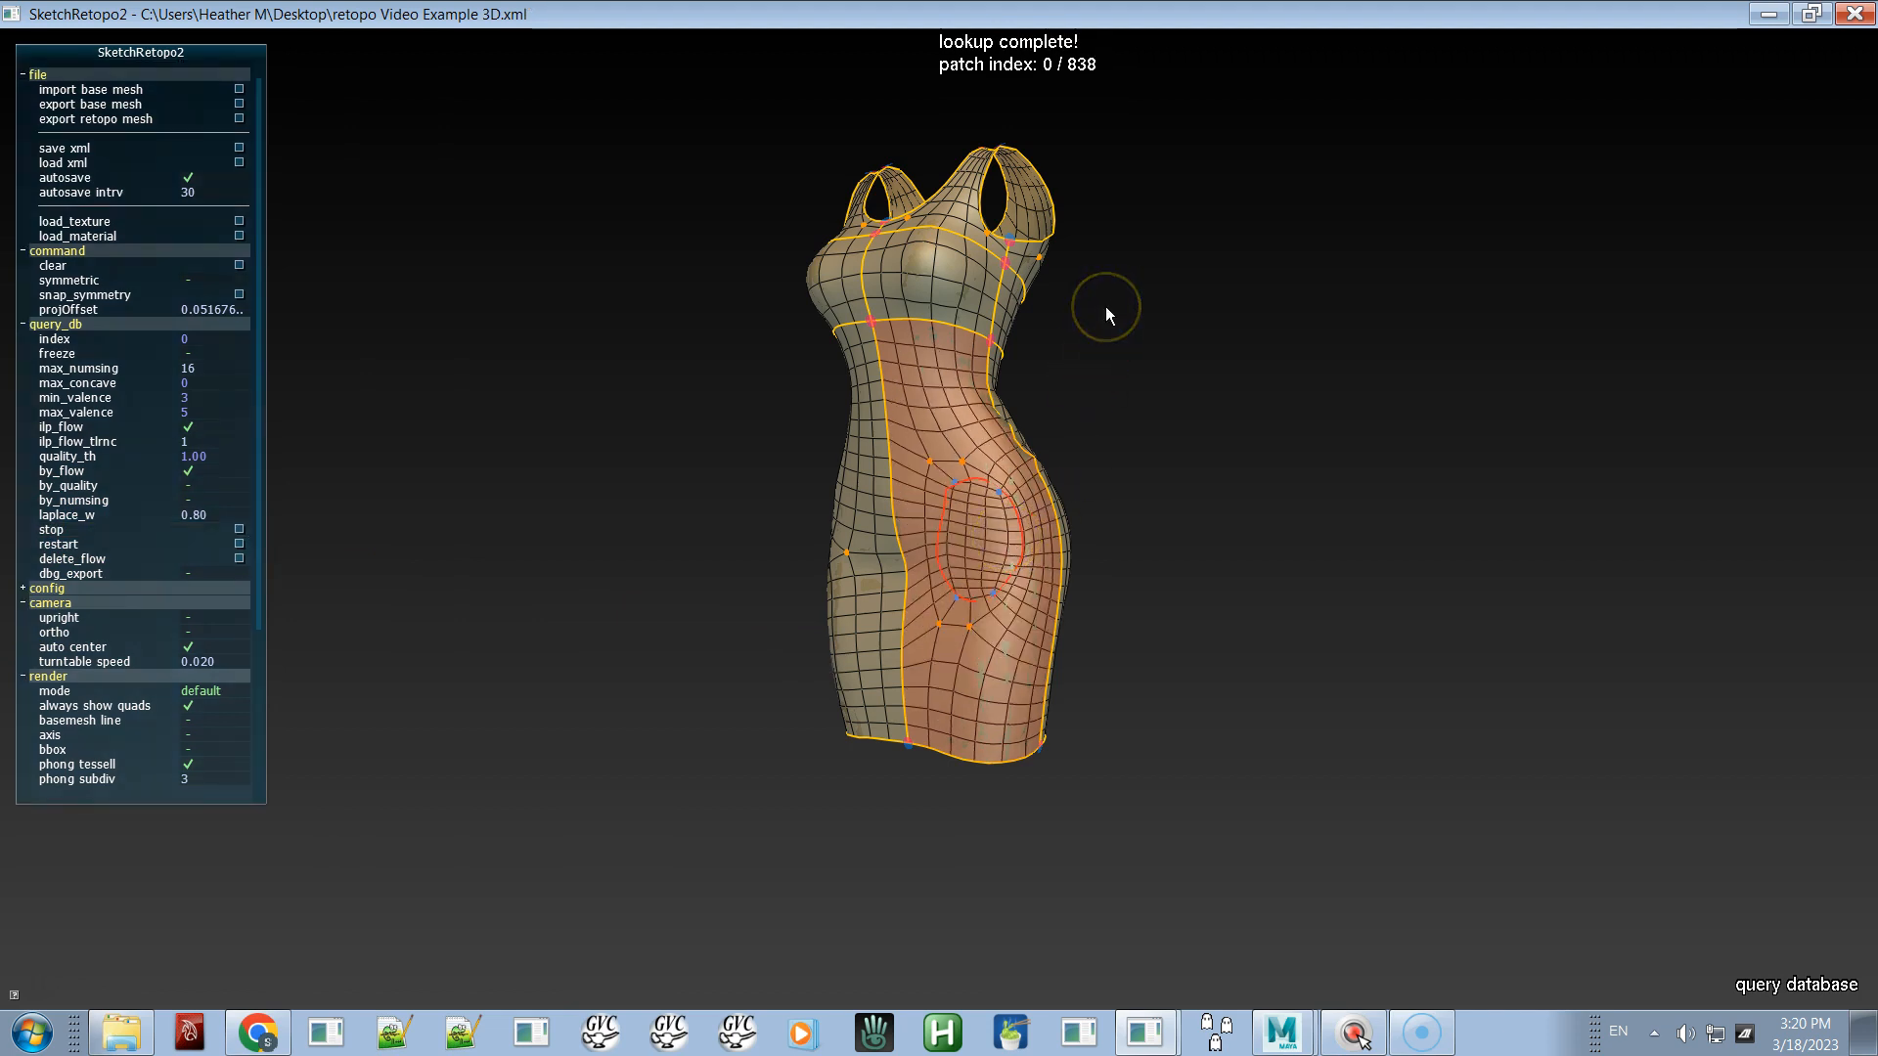
- Cycle the skirt patch forward through the quad patterns that follow the hip flow loop to patch index 24
key("x")
key("x")
key("x")
key("x")
key("x")
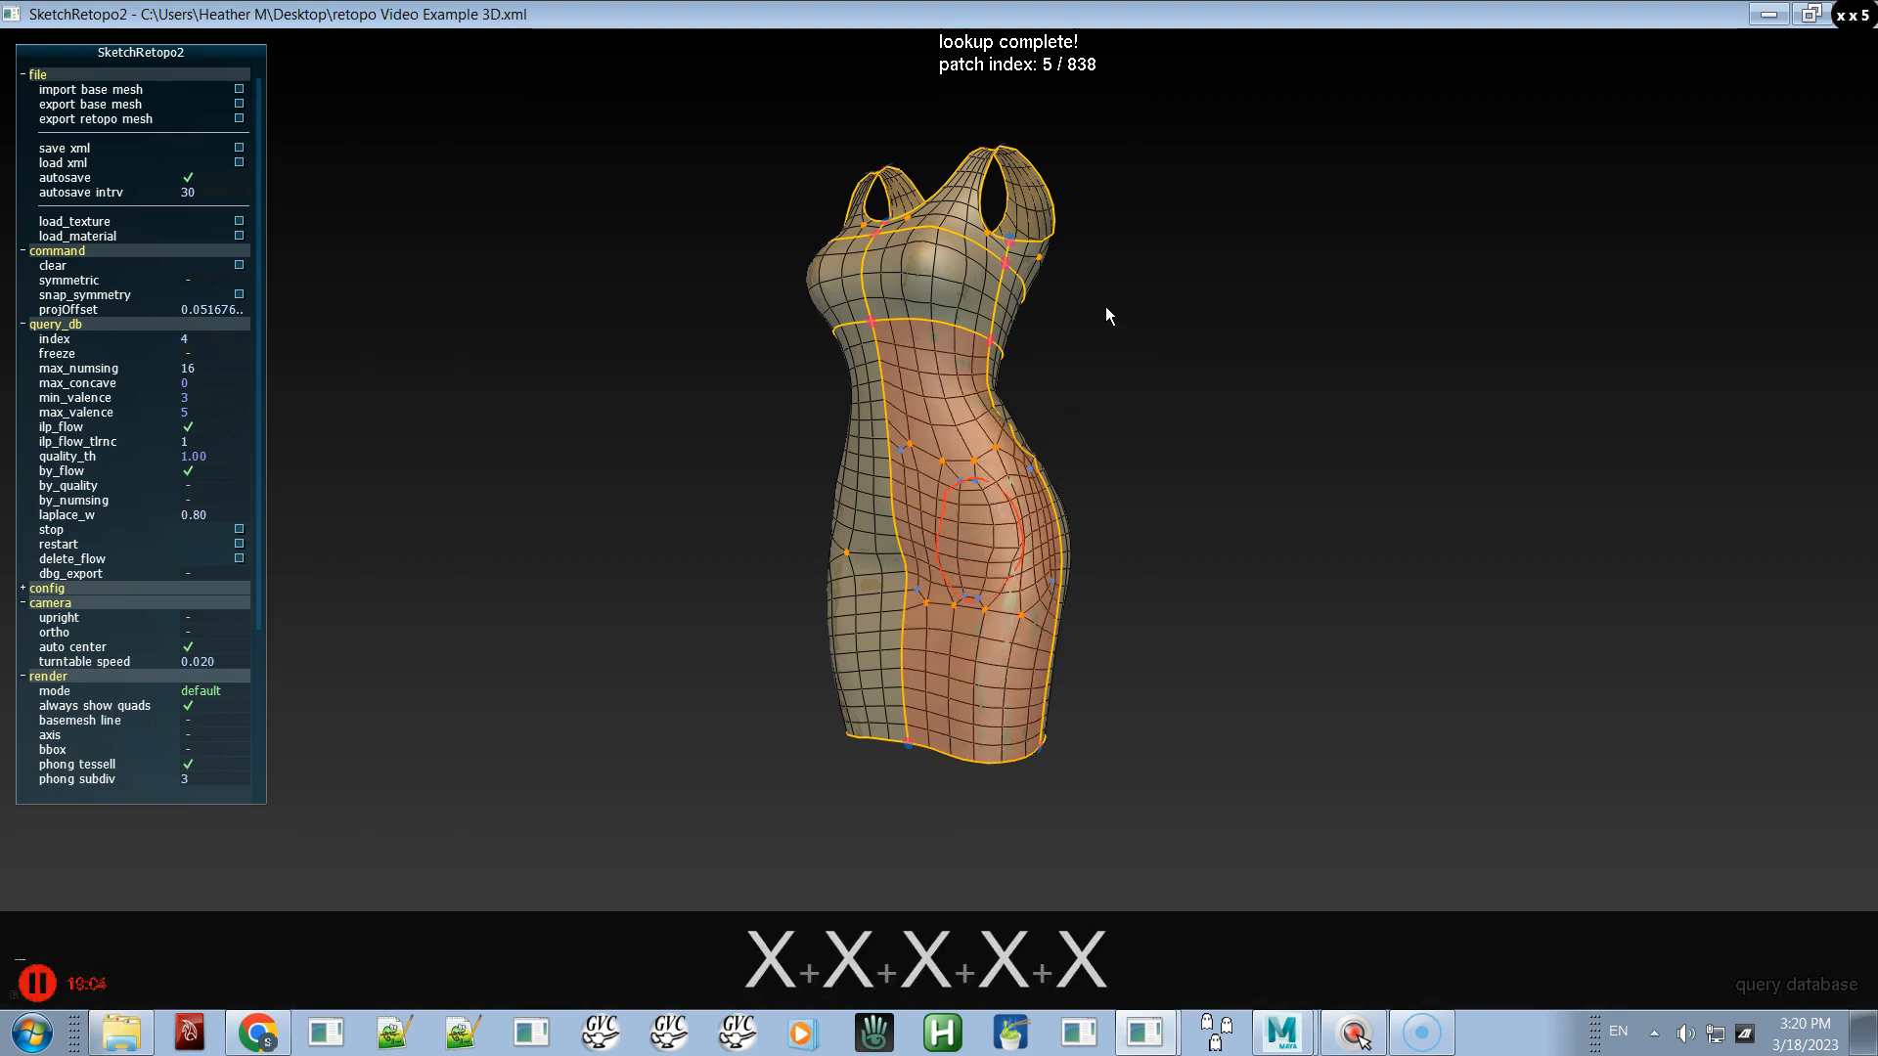
key("x")
key("x")
key("x")
key("x")
key("x")
key("x")
key("x")
key("x")
key("x")
key("x")
key("x")
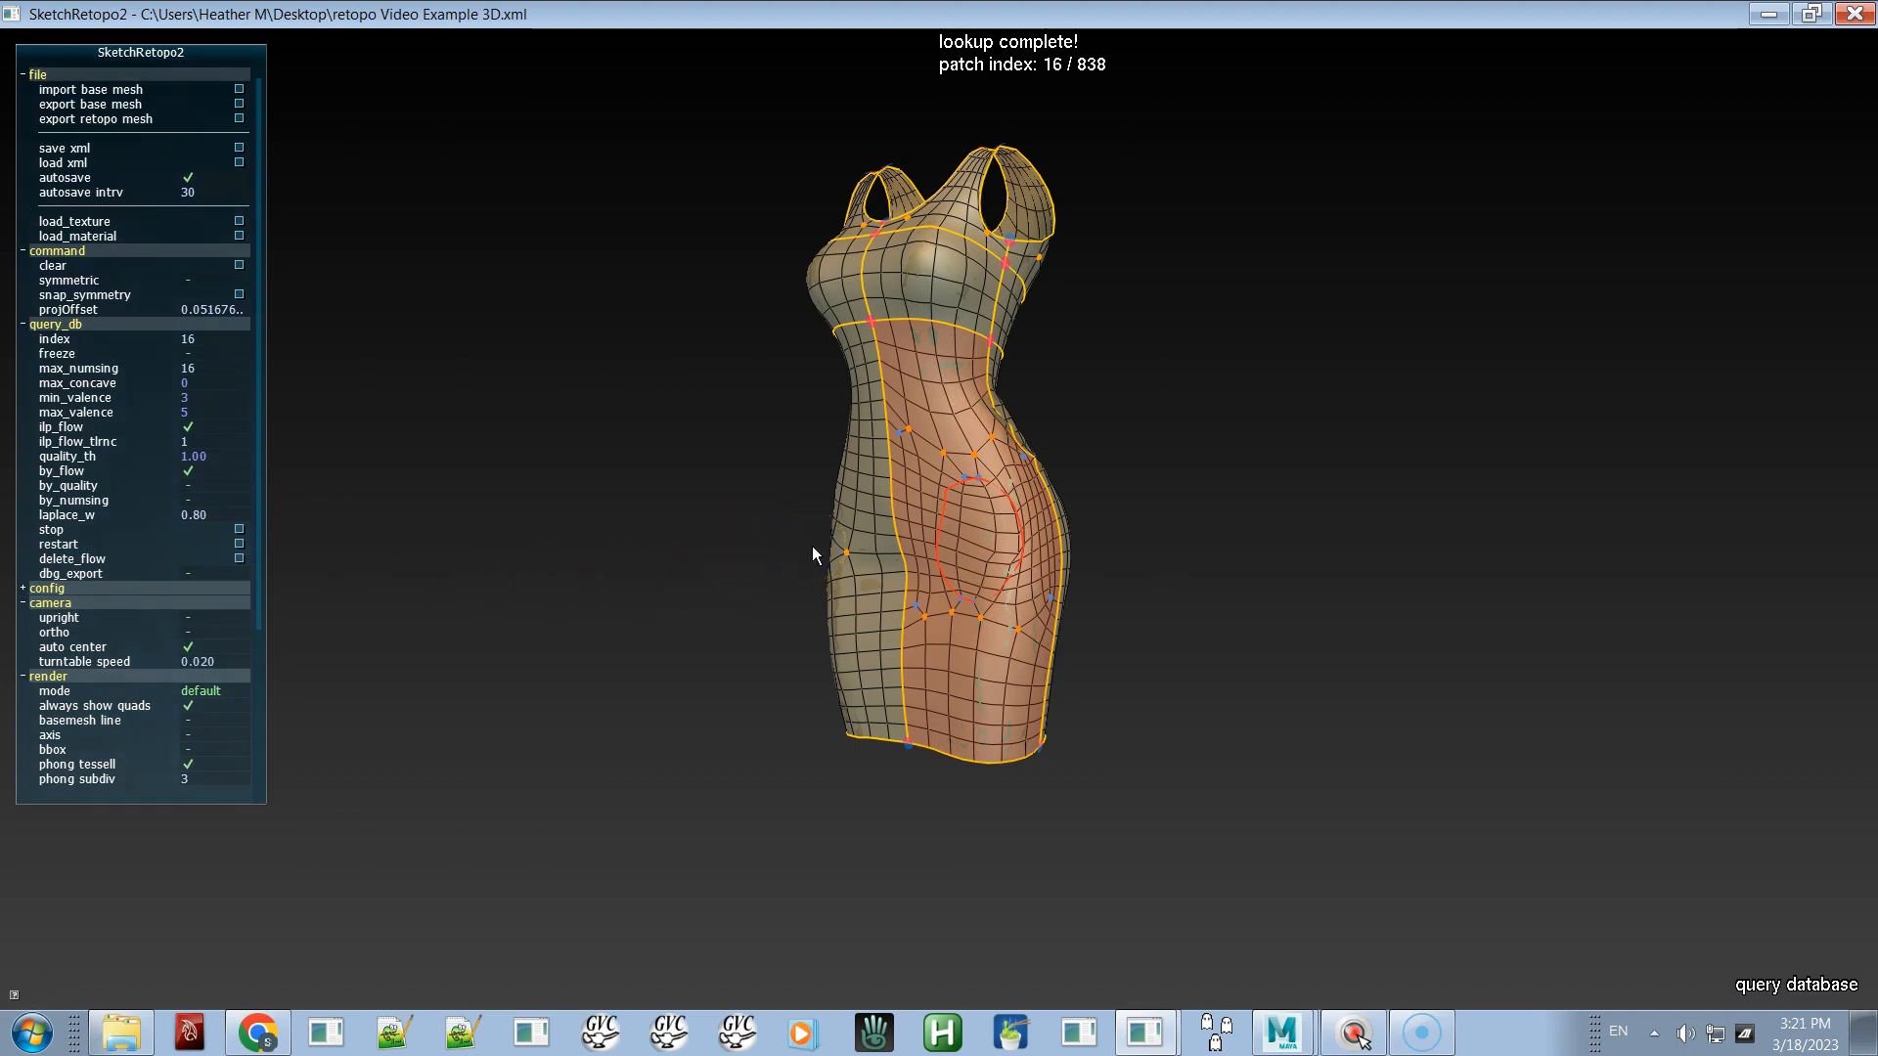
key("x")
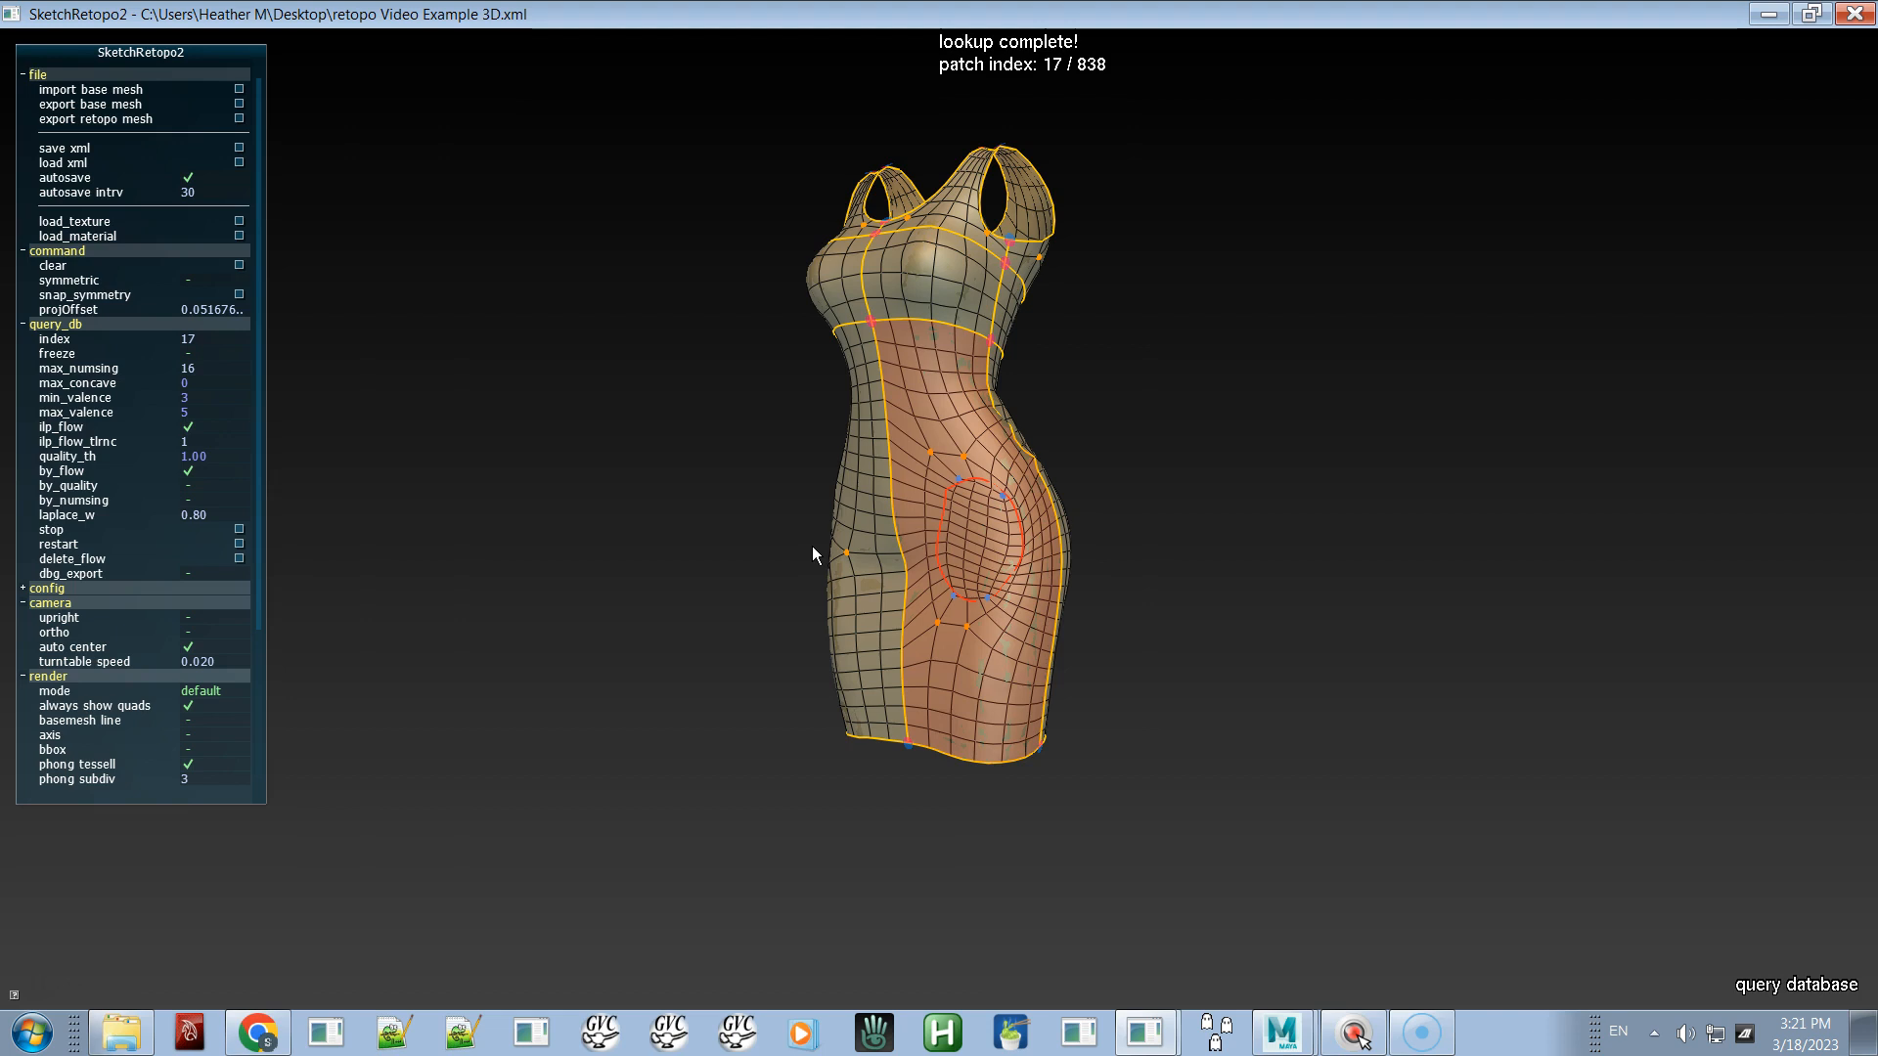
key("x")
key("x")
key("x")
key("x")
key("x")
key("x")
key("x")
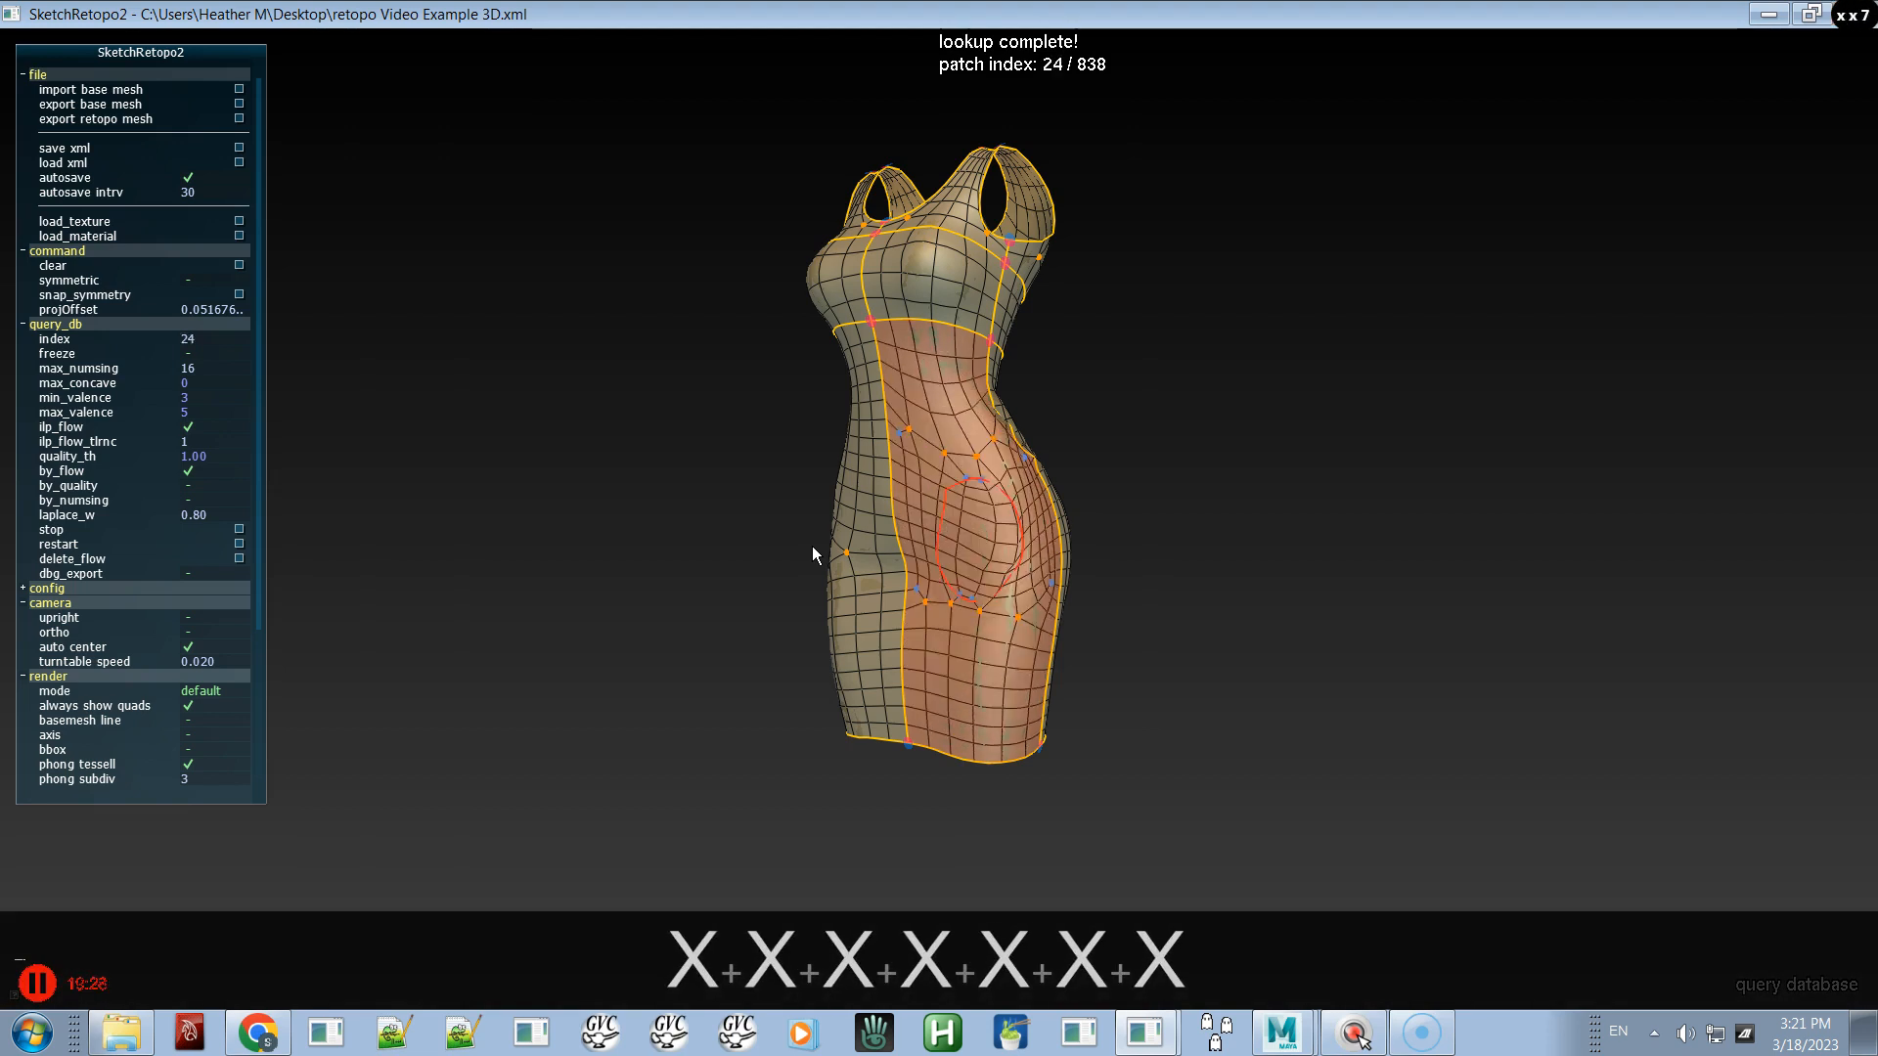
- Cycle the selected skirt patch forward through the looked-up quad patterns to patch index 52
key("x")
key("x")
key("x")
key("x")
key("x")
key("x")
key("x")
key("x")
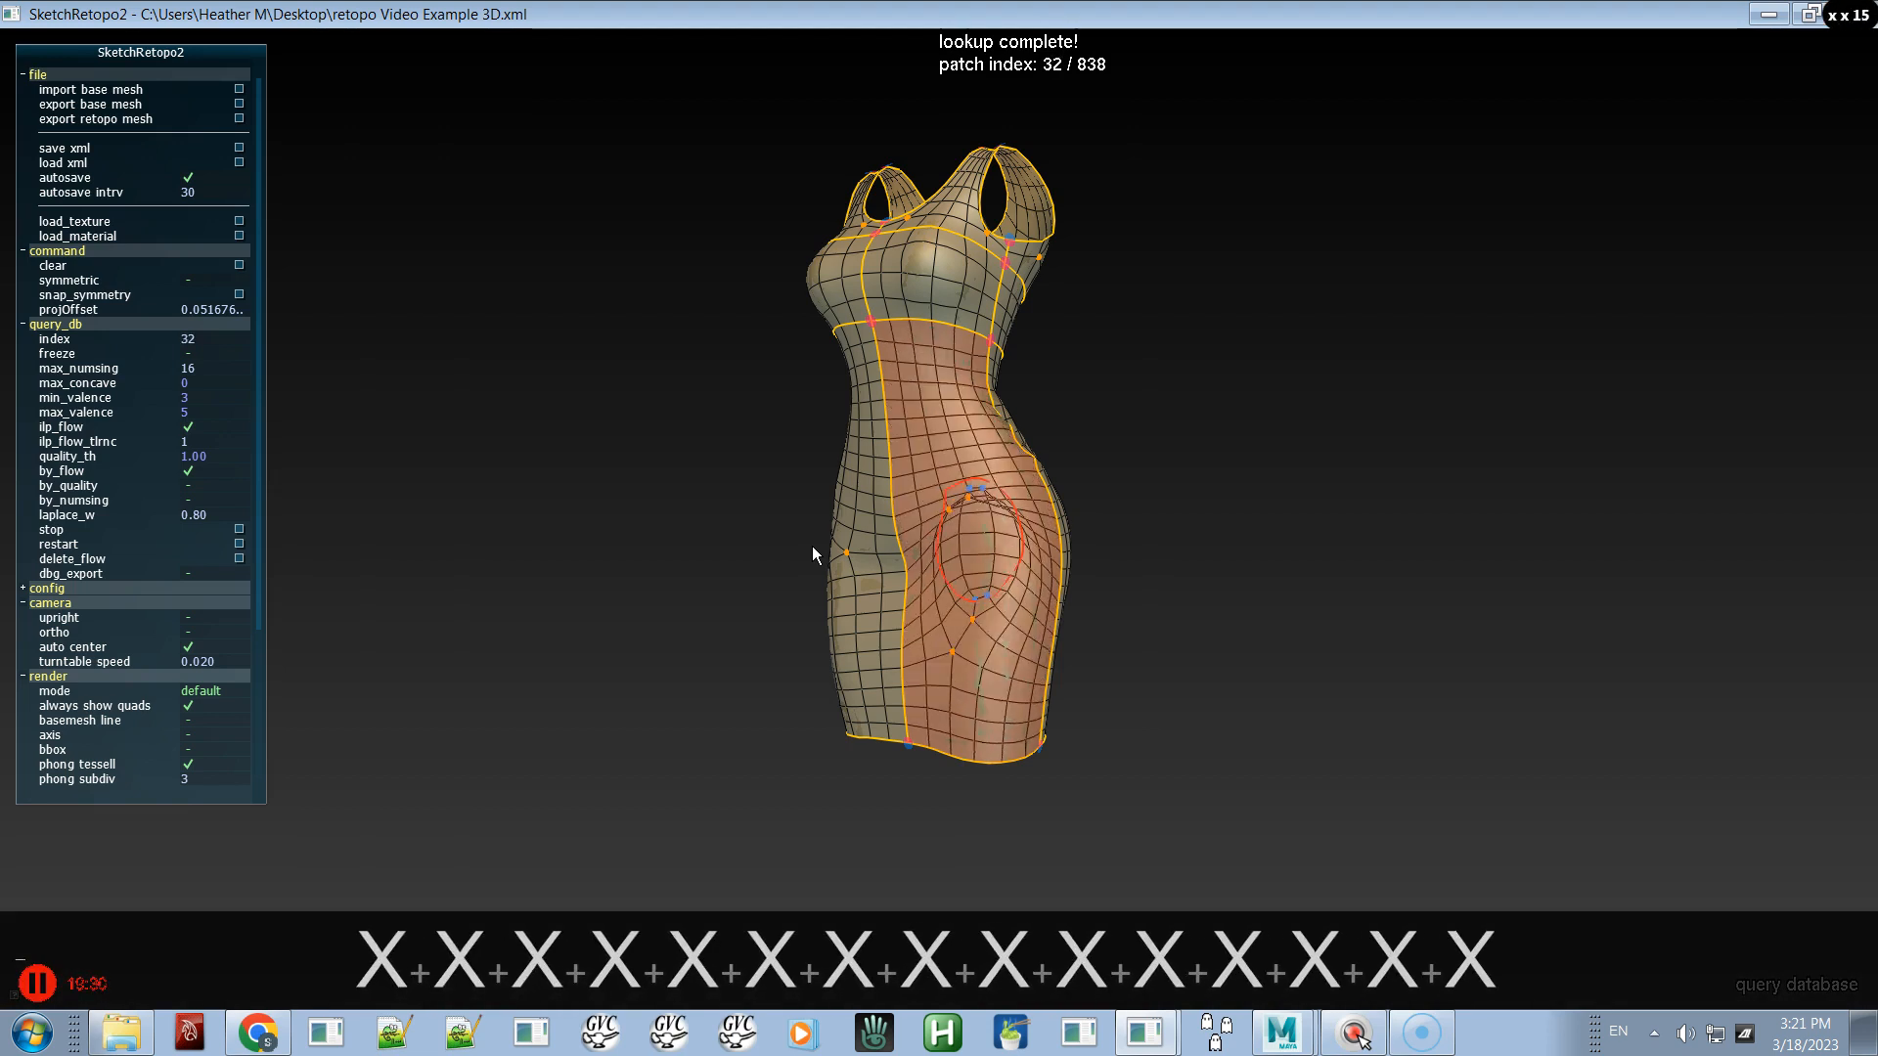
key("x")
key("x")
key("x")
key("x")
key("x")
key("x")
key("x")
key("x")
key("x")
key("x")
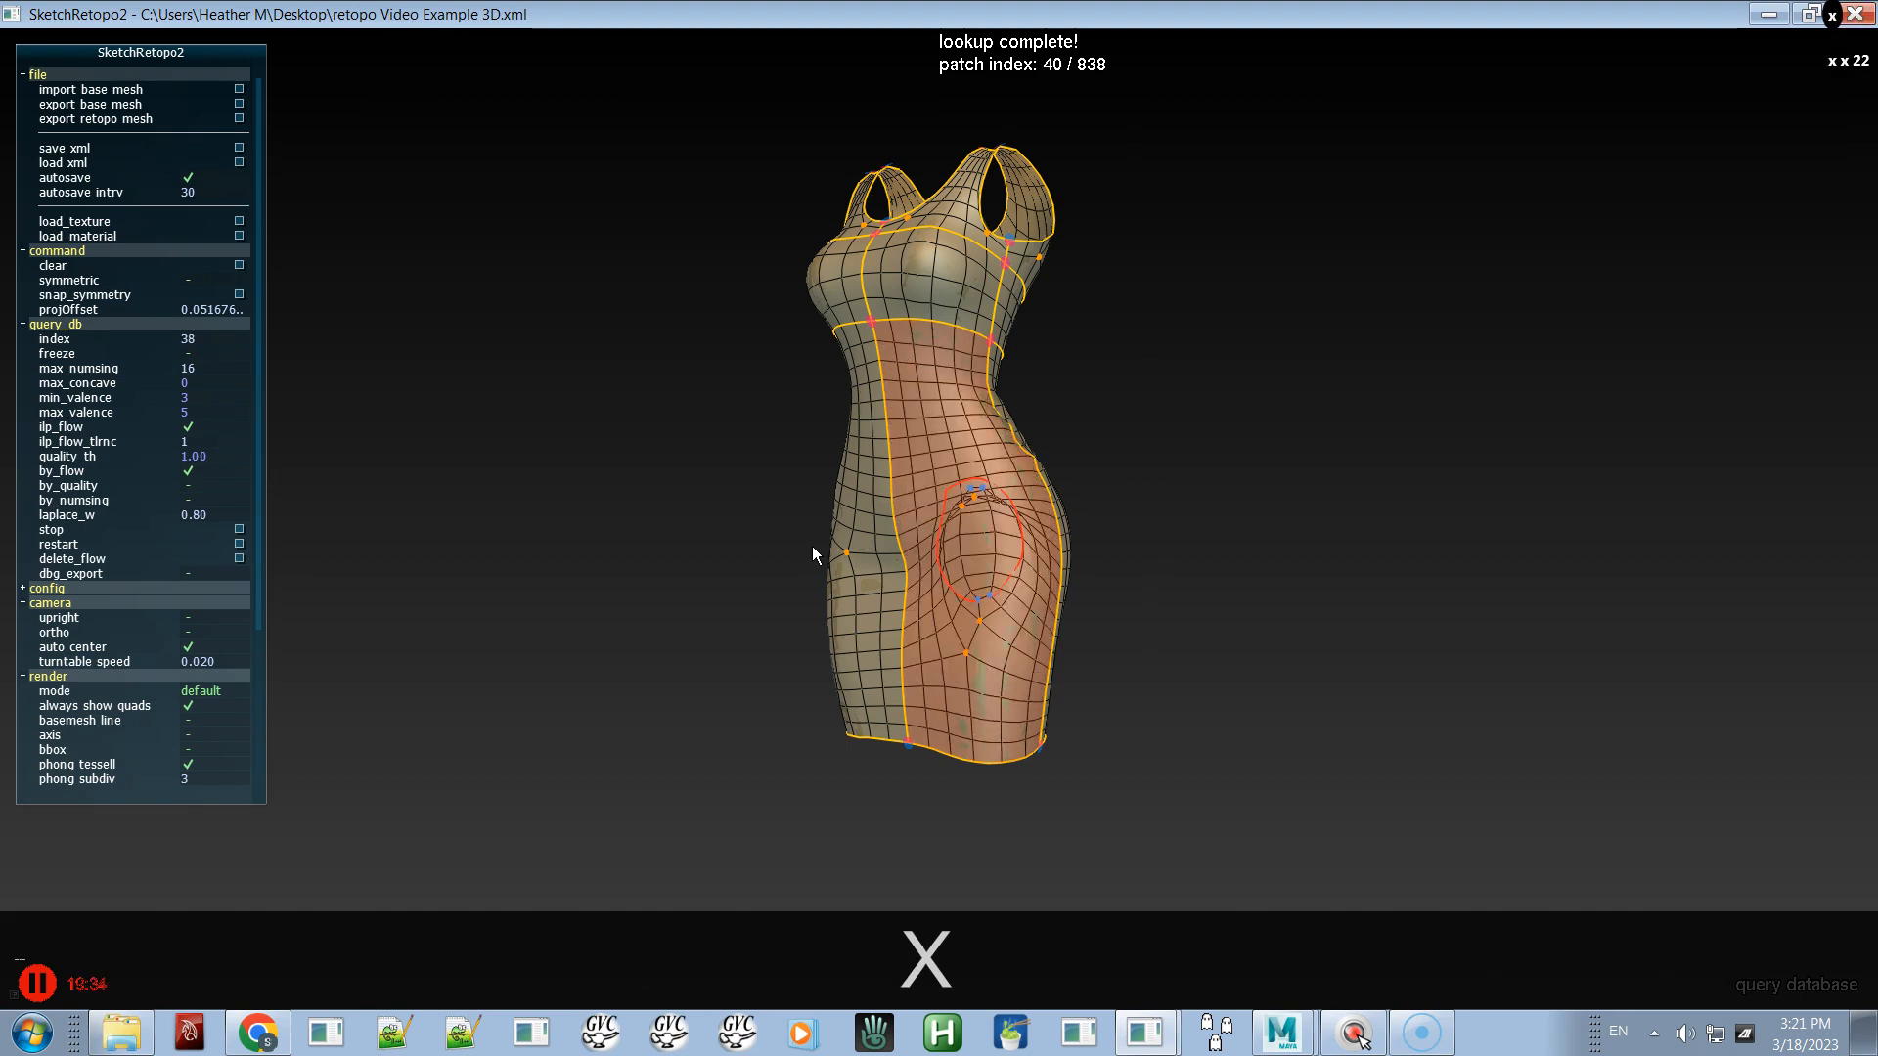
key("x")
key("x")
key("x")
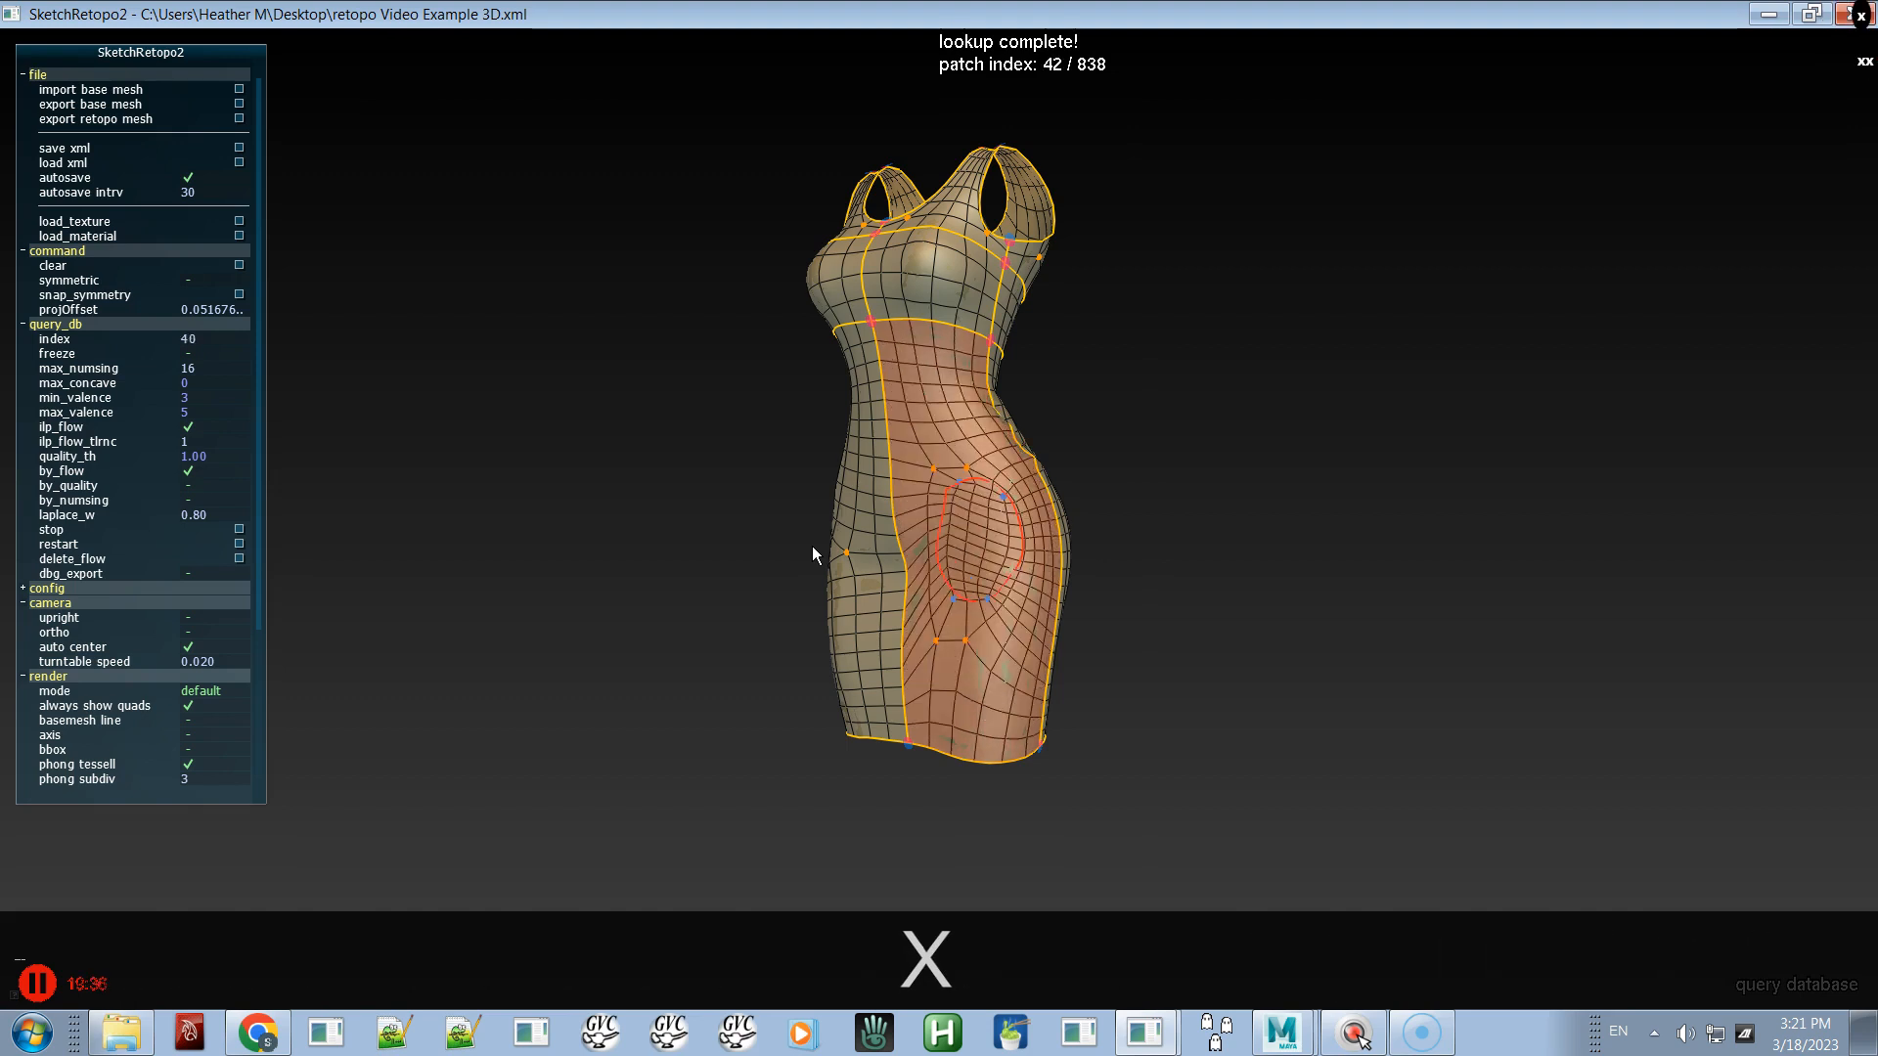
key("x")
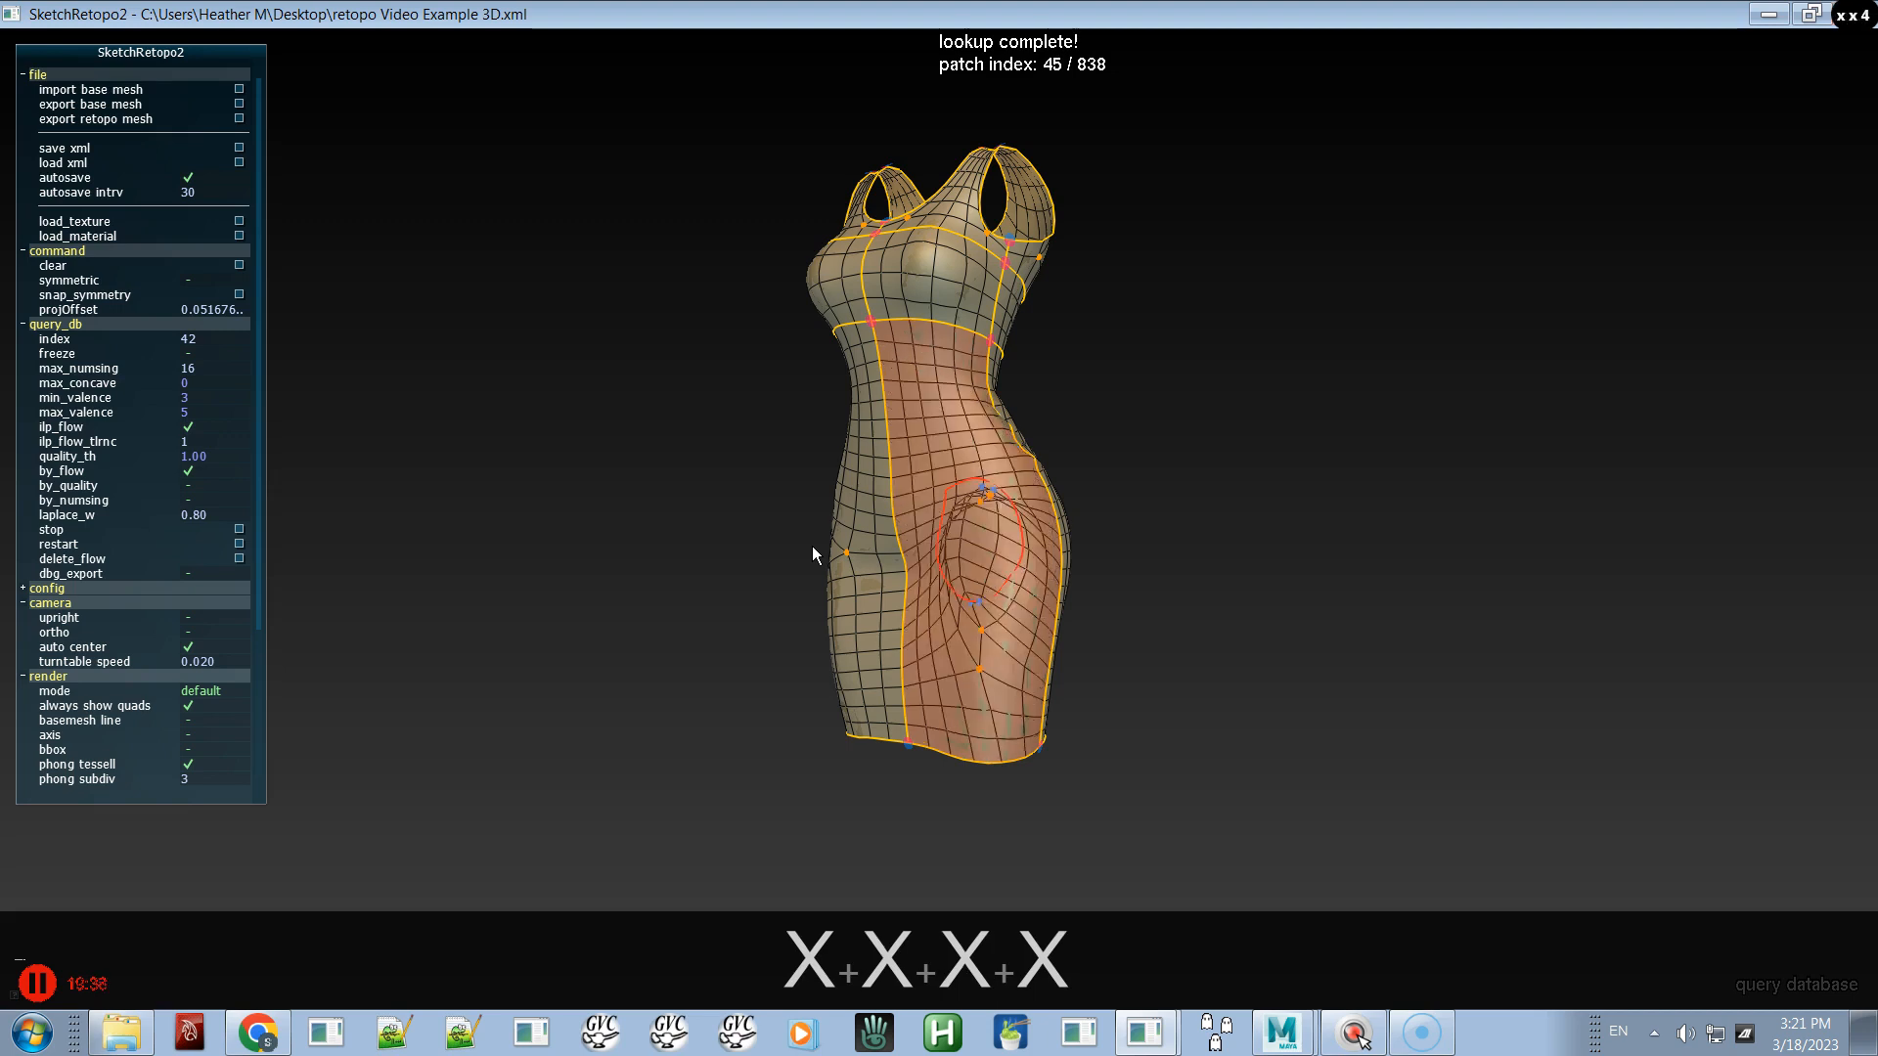
key("x")
key("x")
key("x")
key("x")
key("x")
key("x")
key("x")
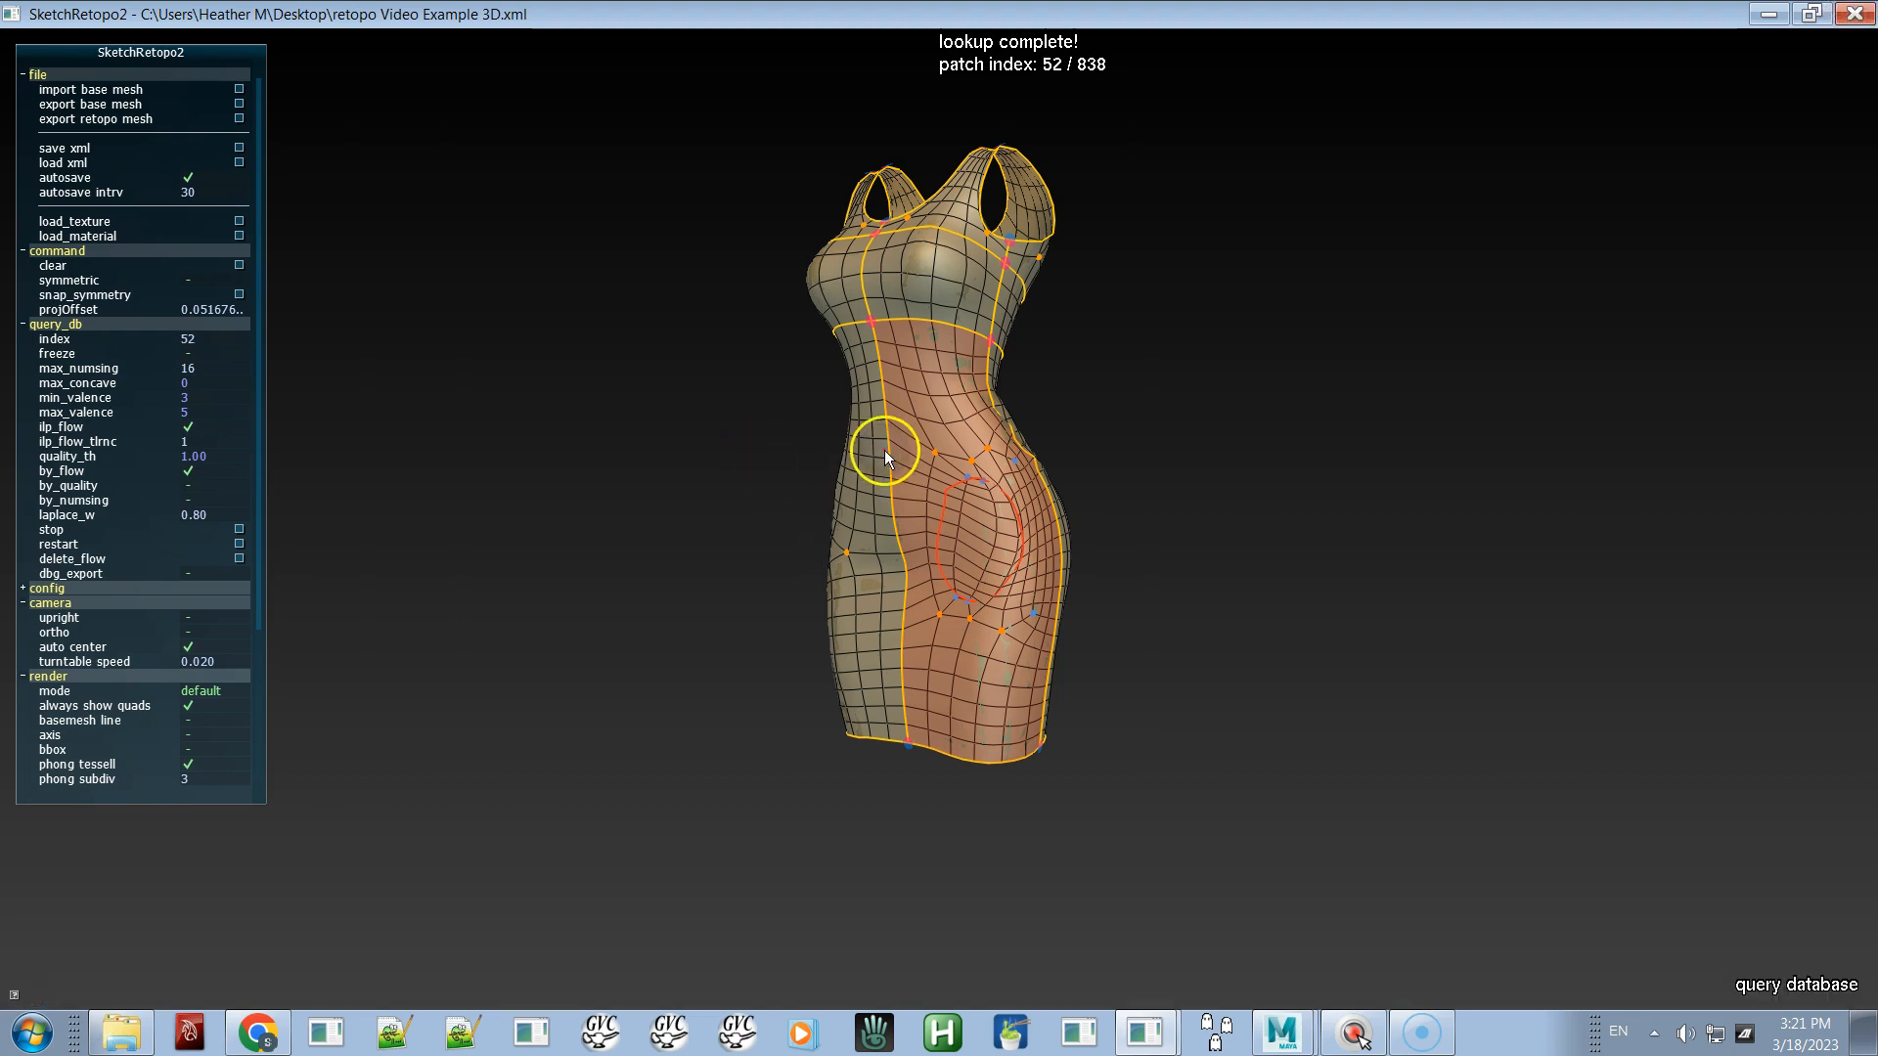
- Sketch a curved flow line from the hip down to the hem of the selected skirt patch and stop the pattern lookup
left_click(912, 446)
left_click(984, 759)
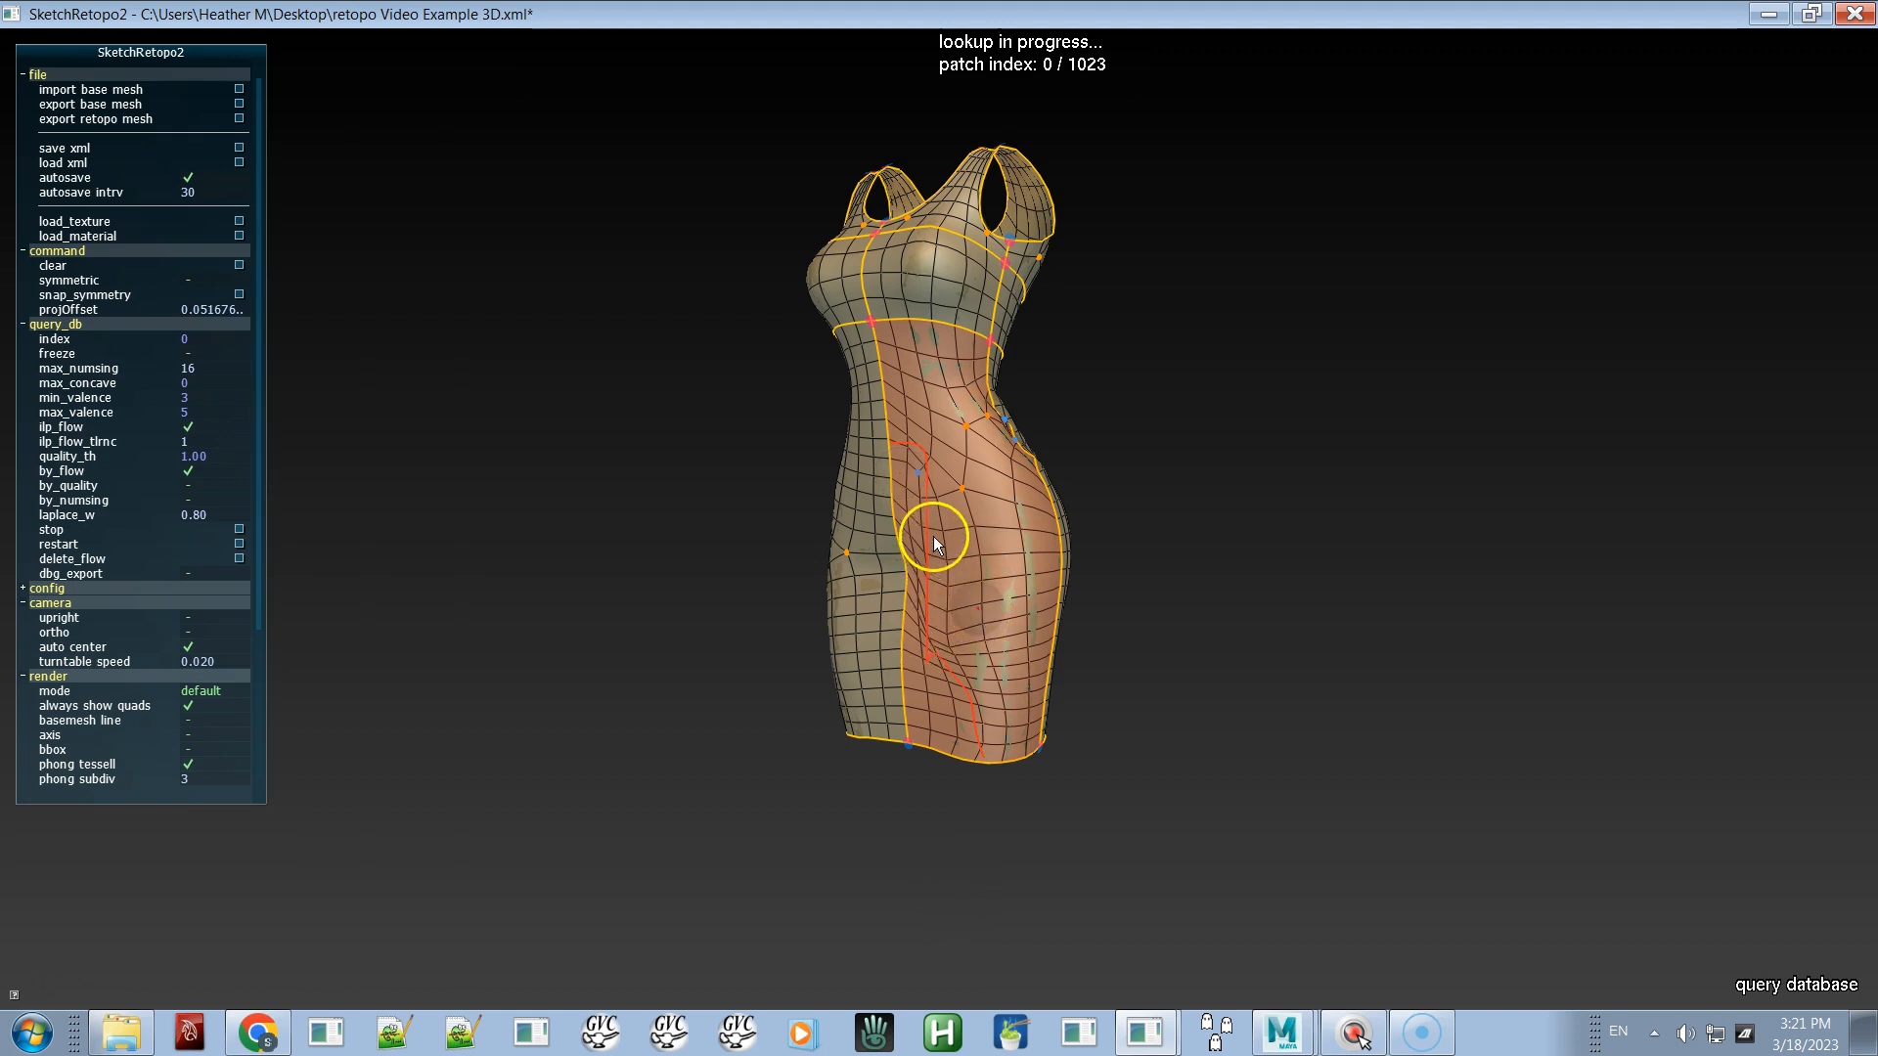
left_click(1101, 490)
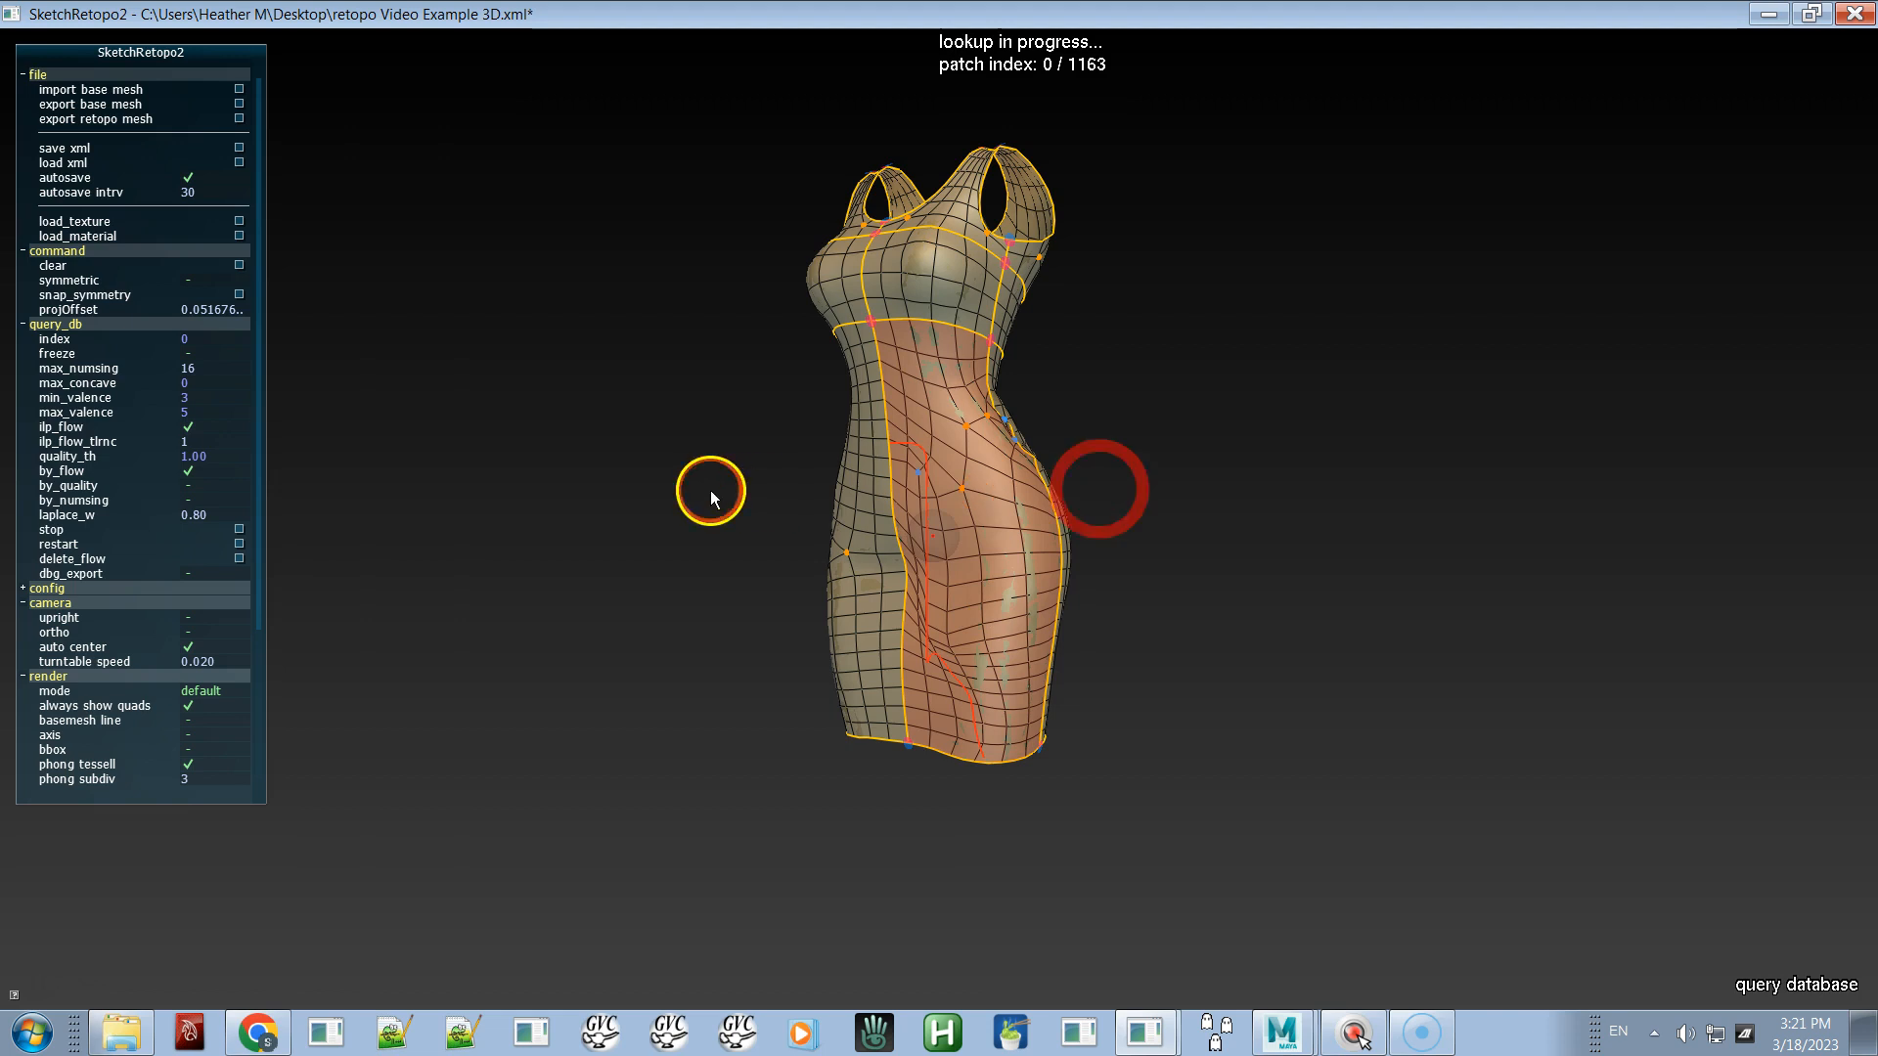
left_click(156, 531)
- Sketch a vertical flow line down the front of the skirt patch from below the waist to the hem and stop the lookup
left_click_drag(1107, 694, 1200, 698, "alt")
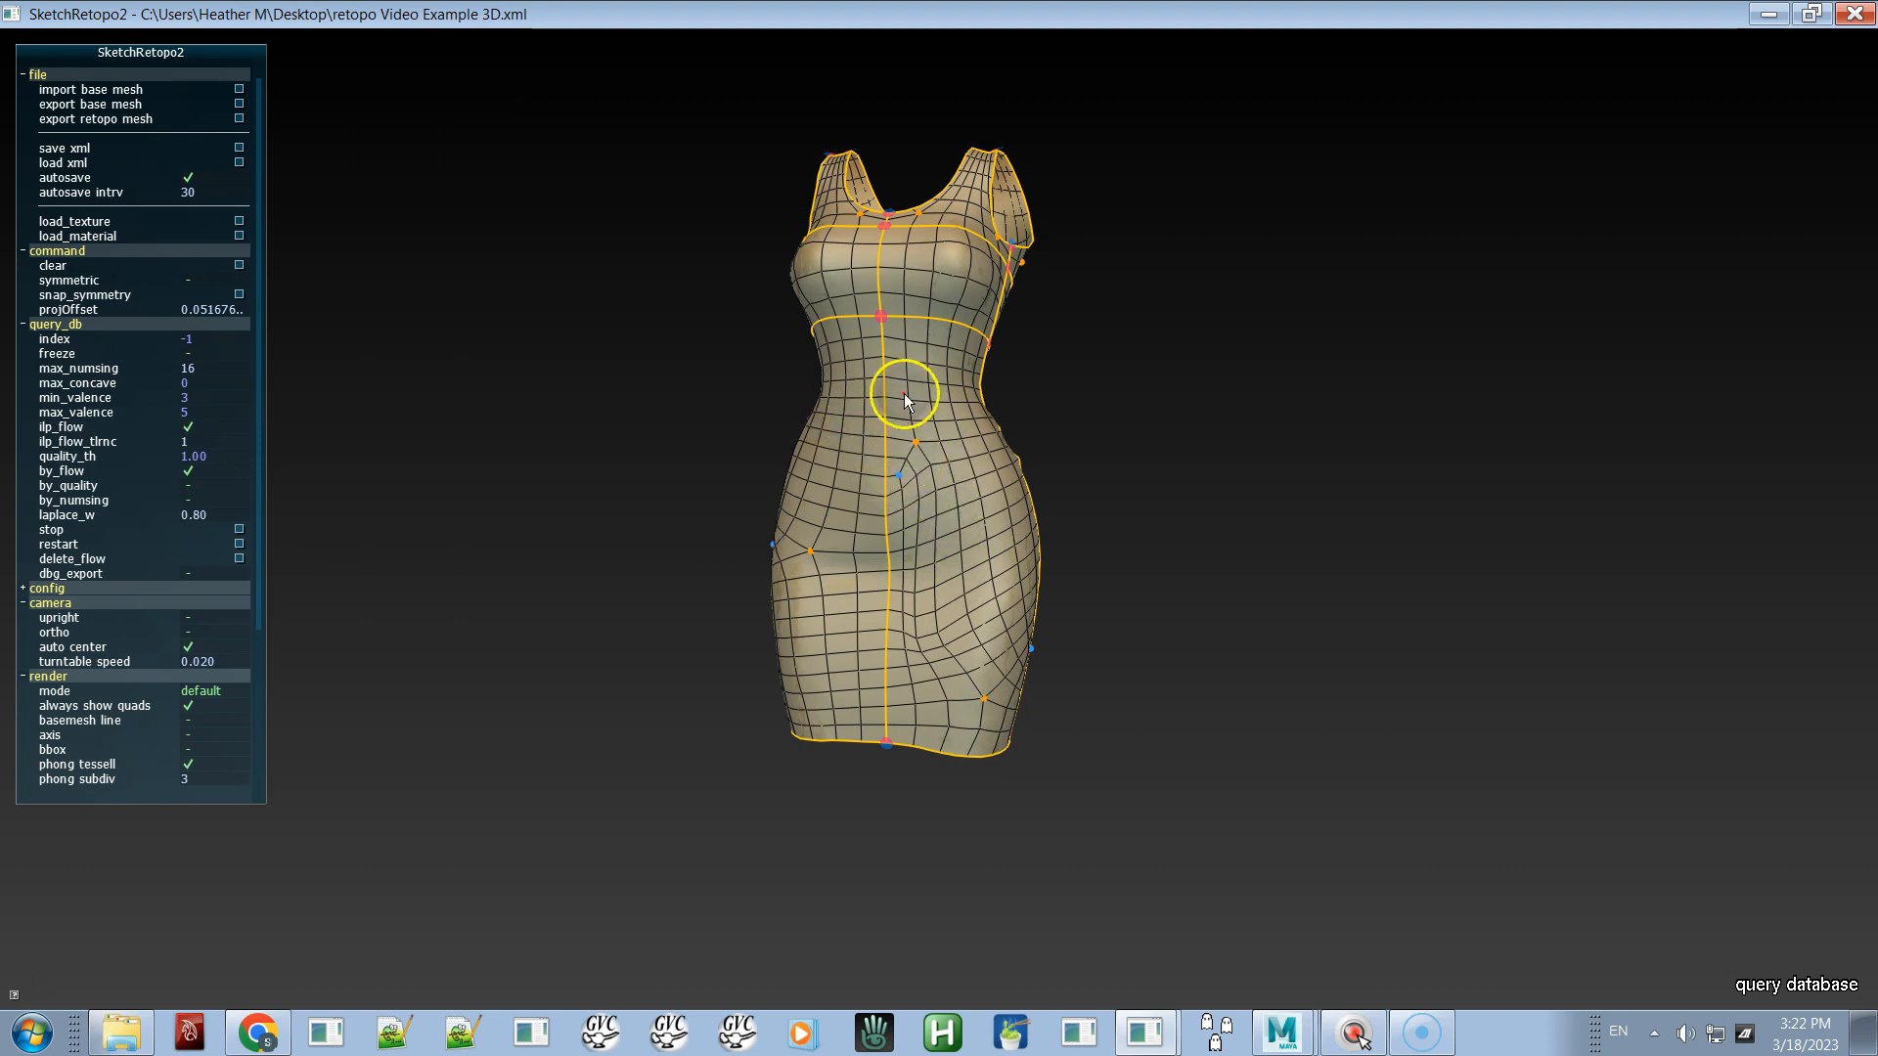
left_click(944, 332)
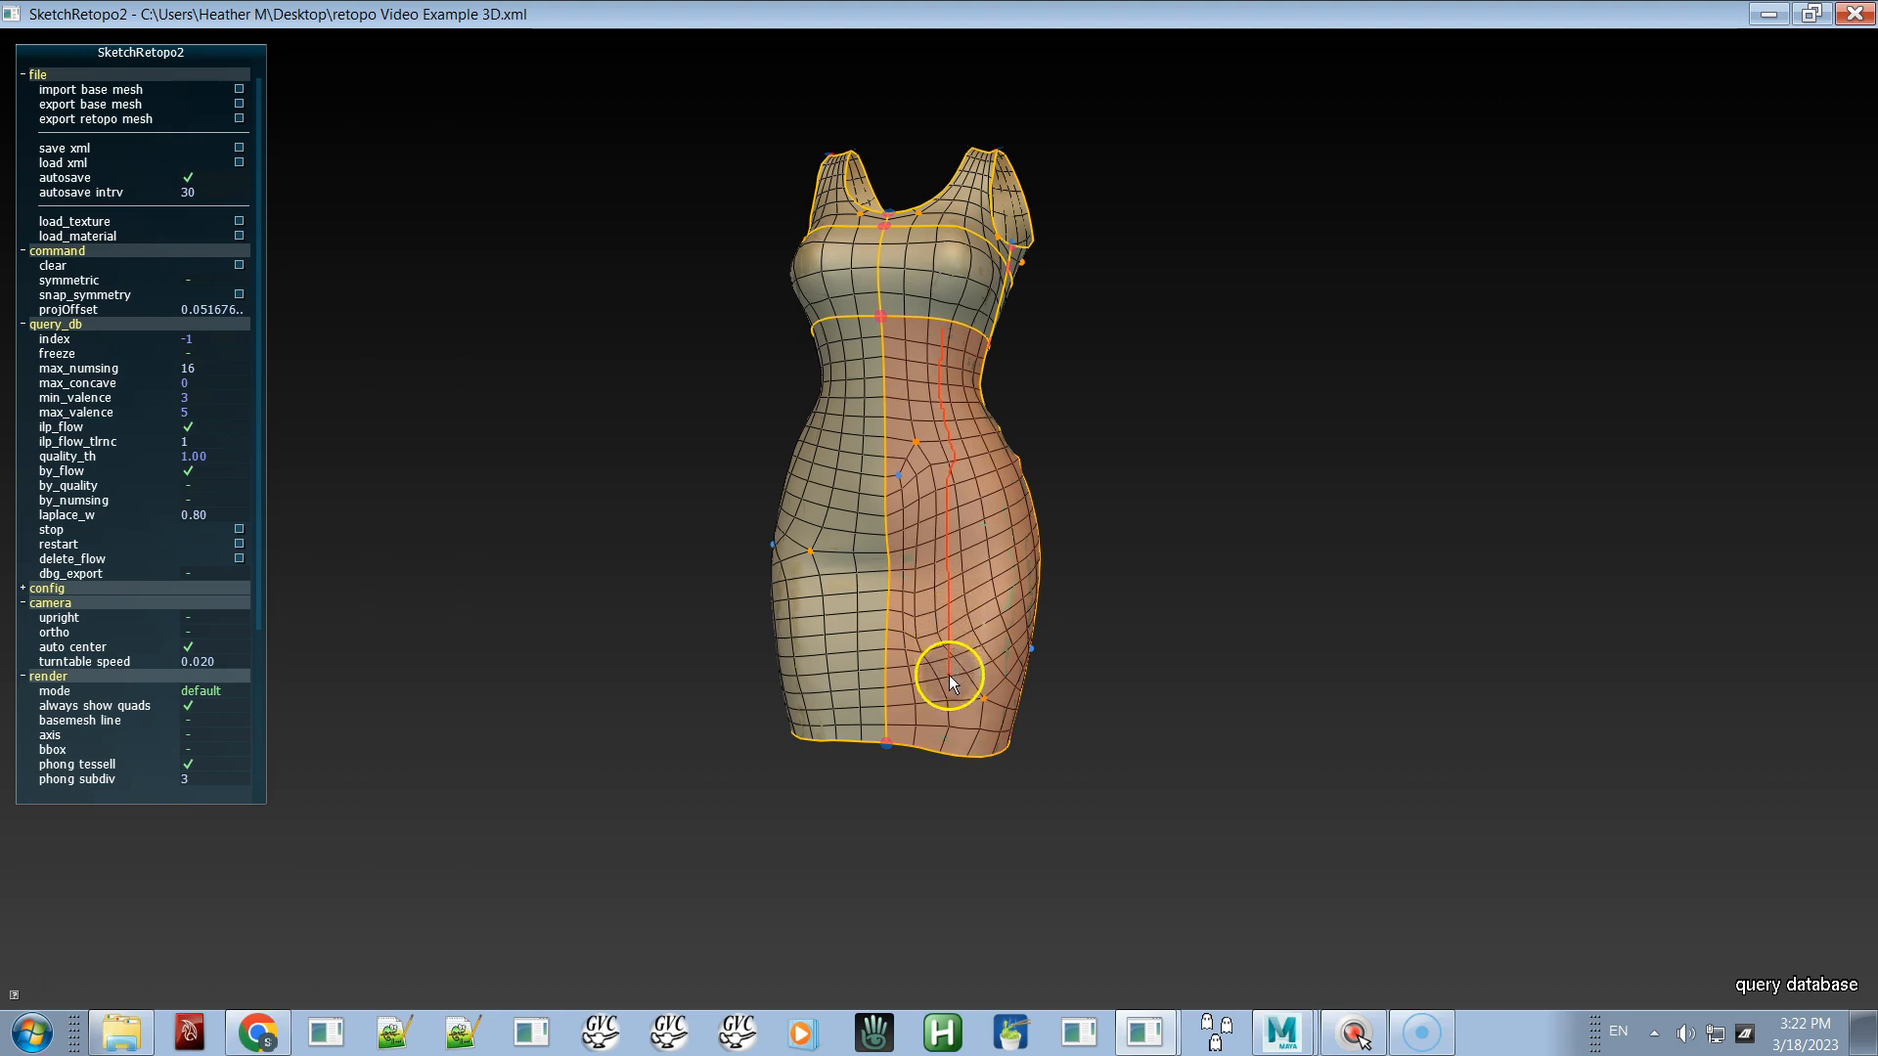
left_click(955, 747)
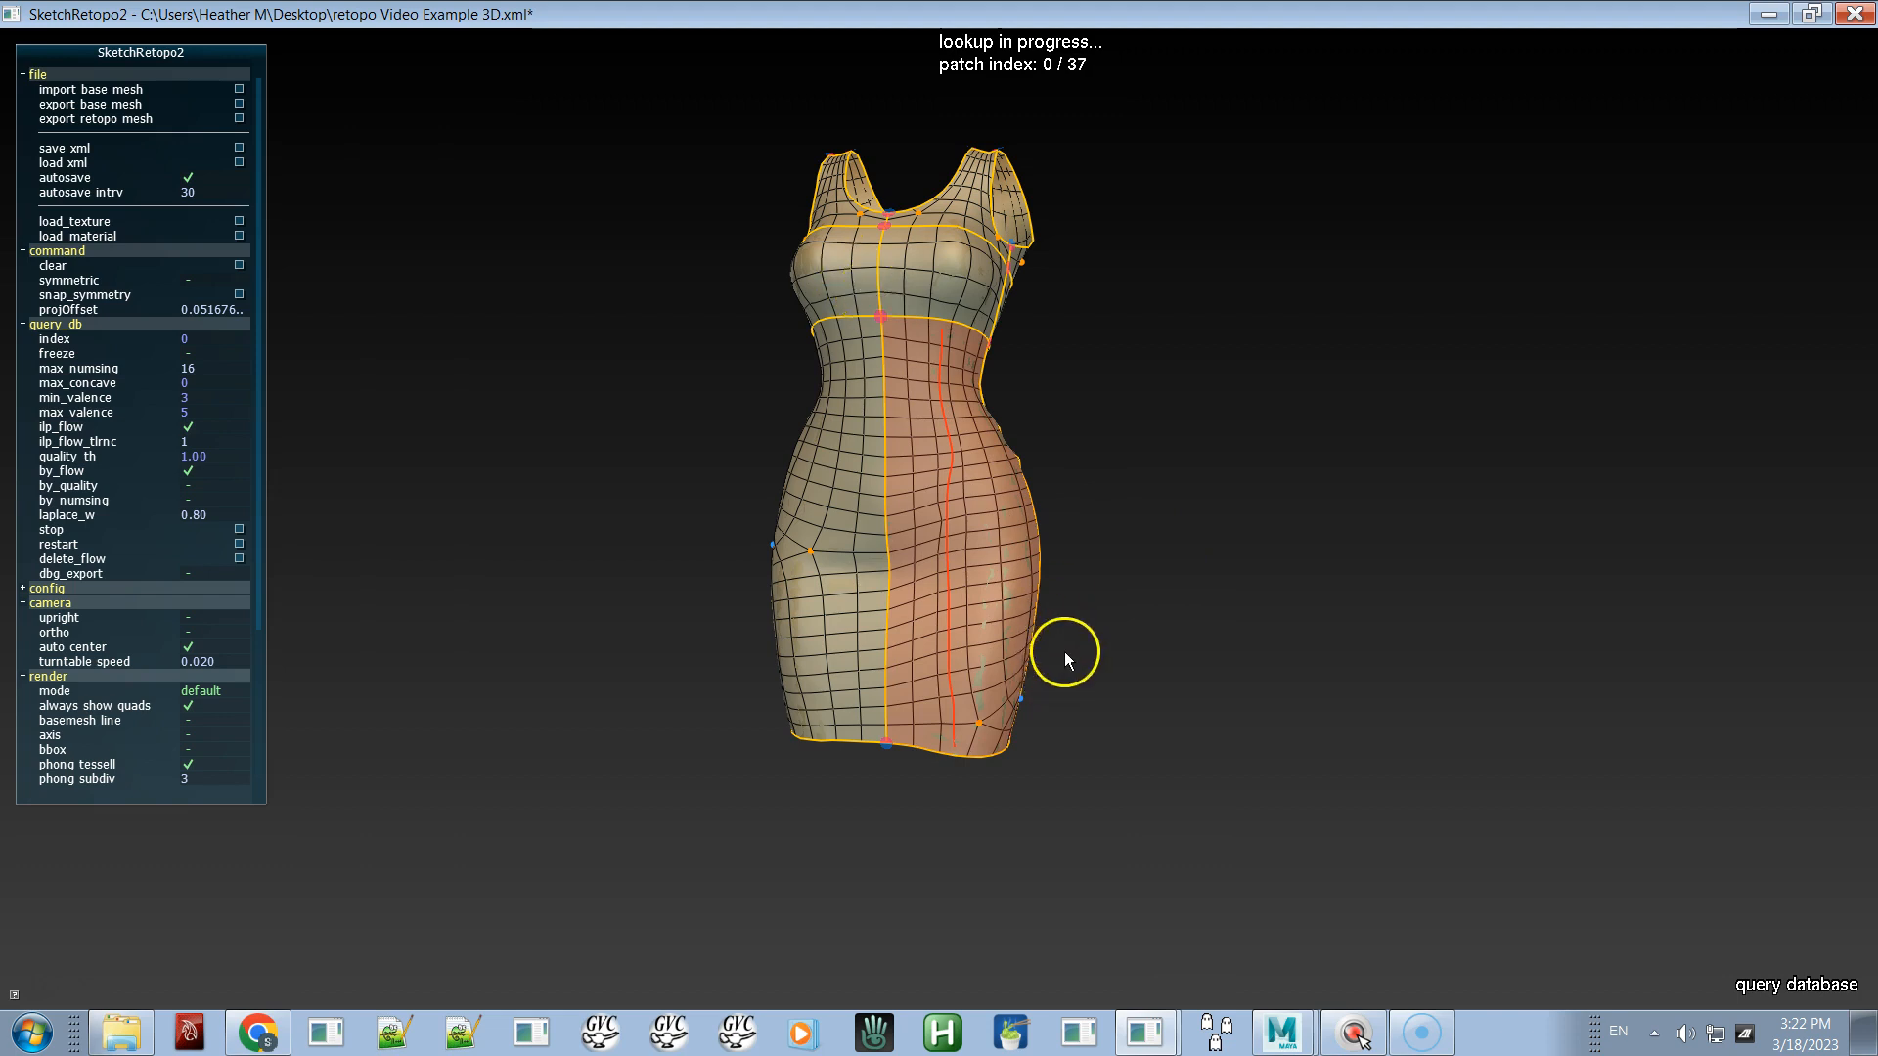
key("alt")
left_click(1008, 622, "alt")
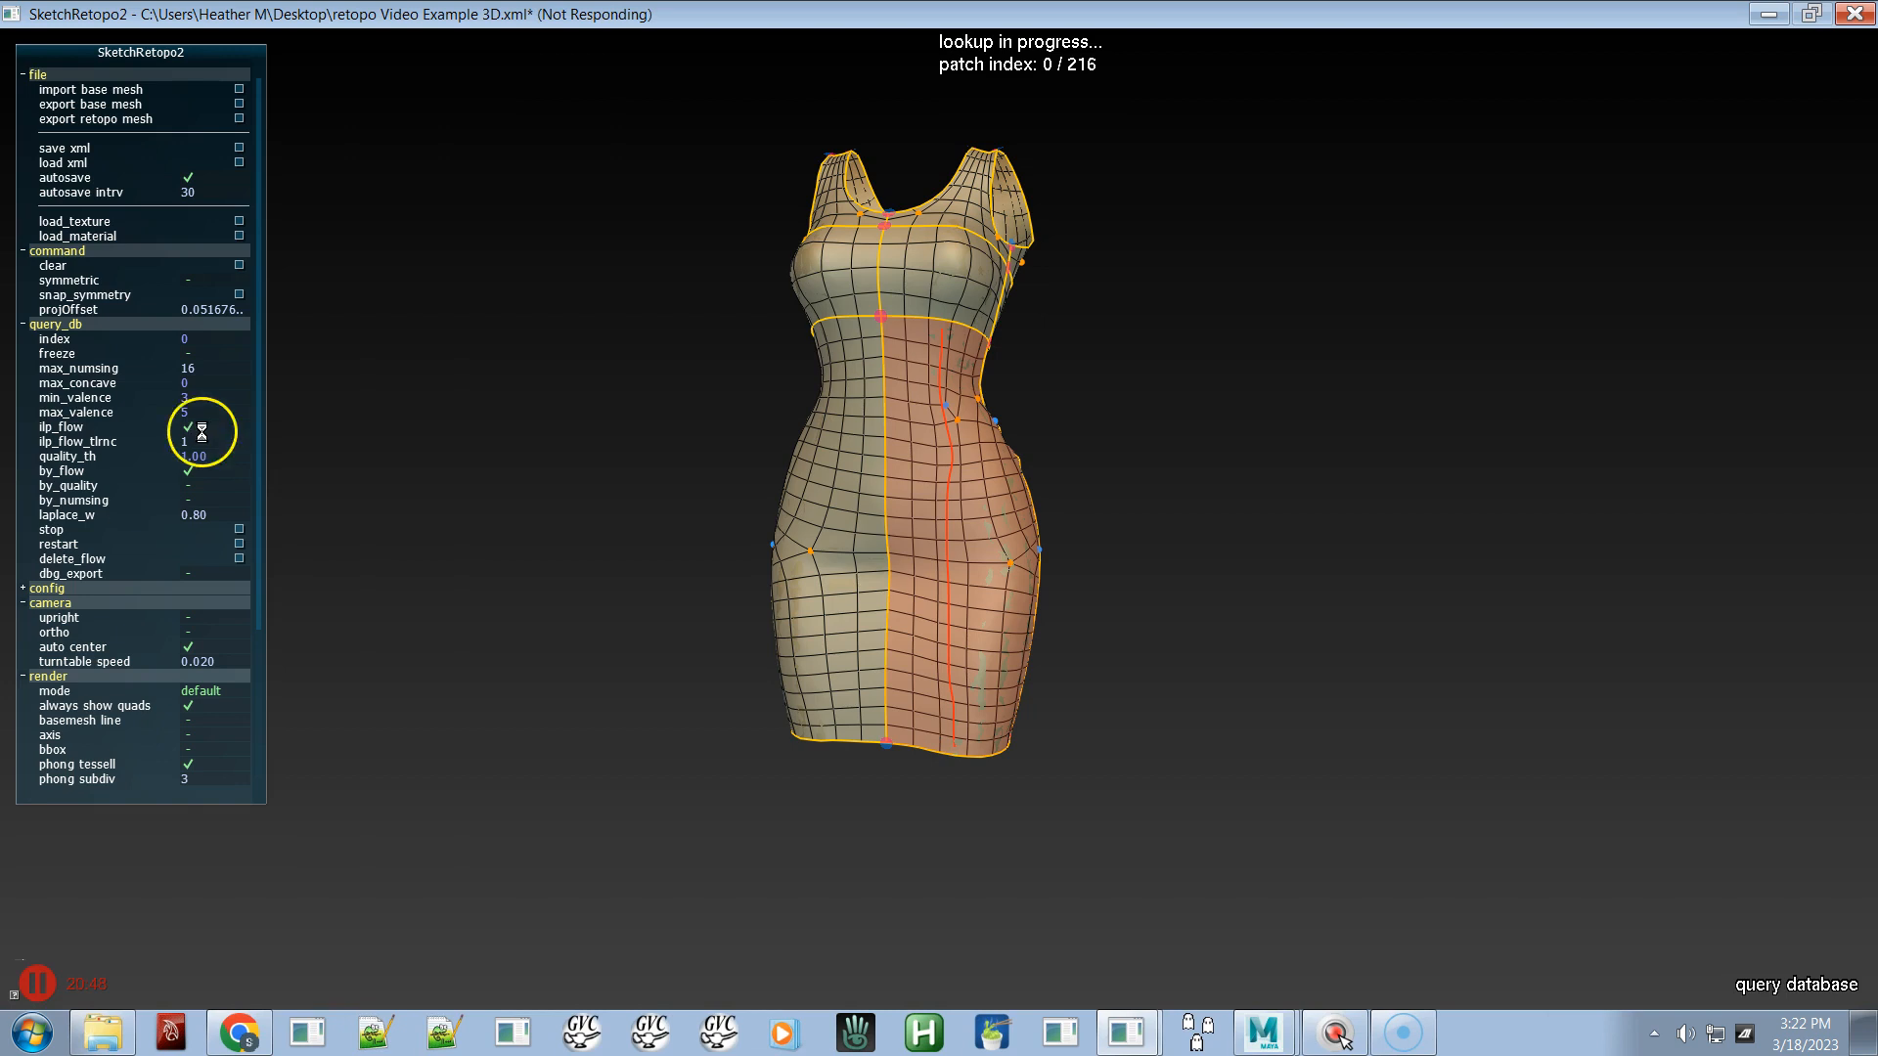
left_click(129, 531)
left_click(129, 531)
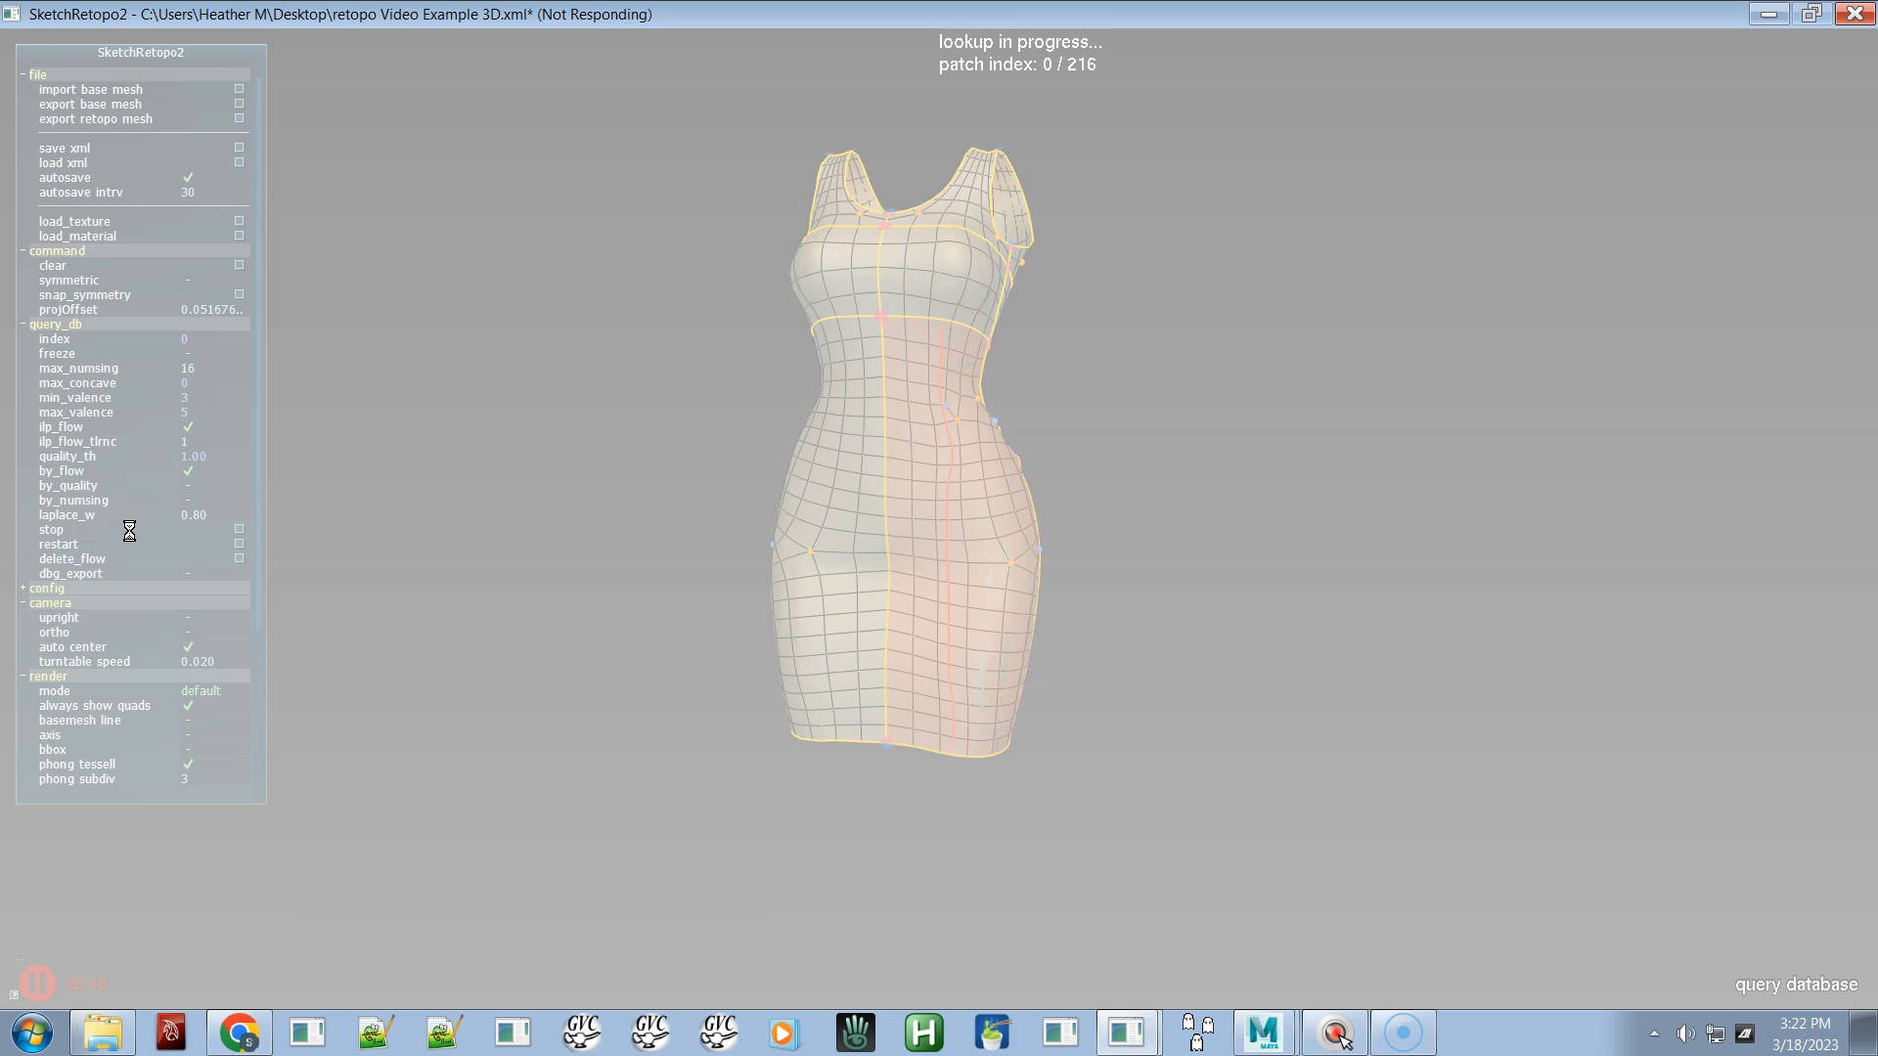
left_click(93, 534)
left_click(81, 531)
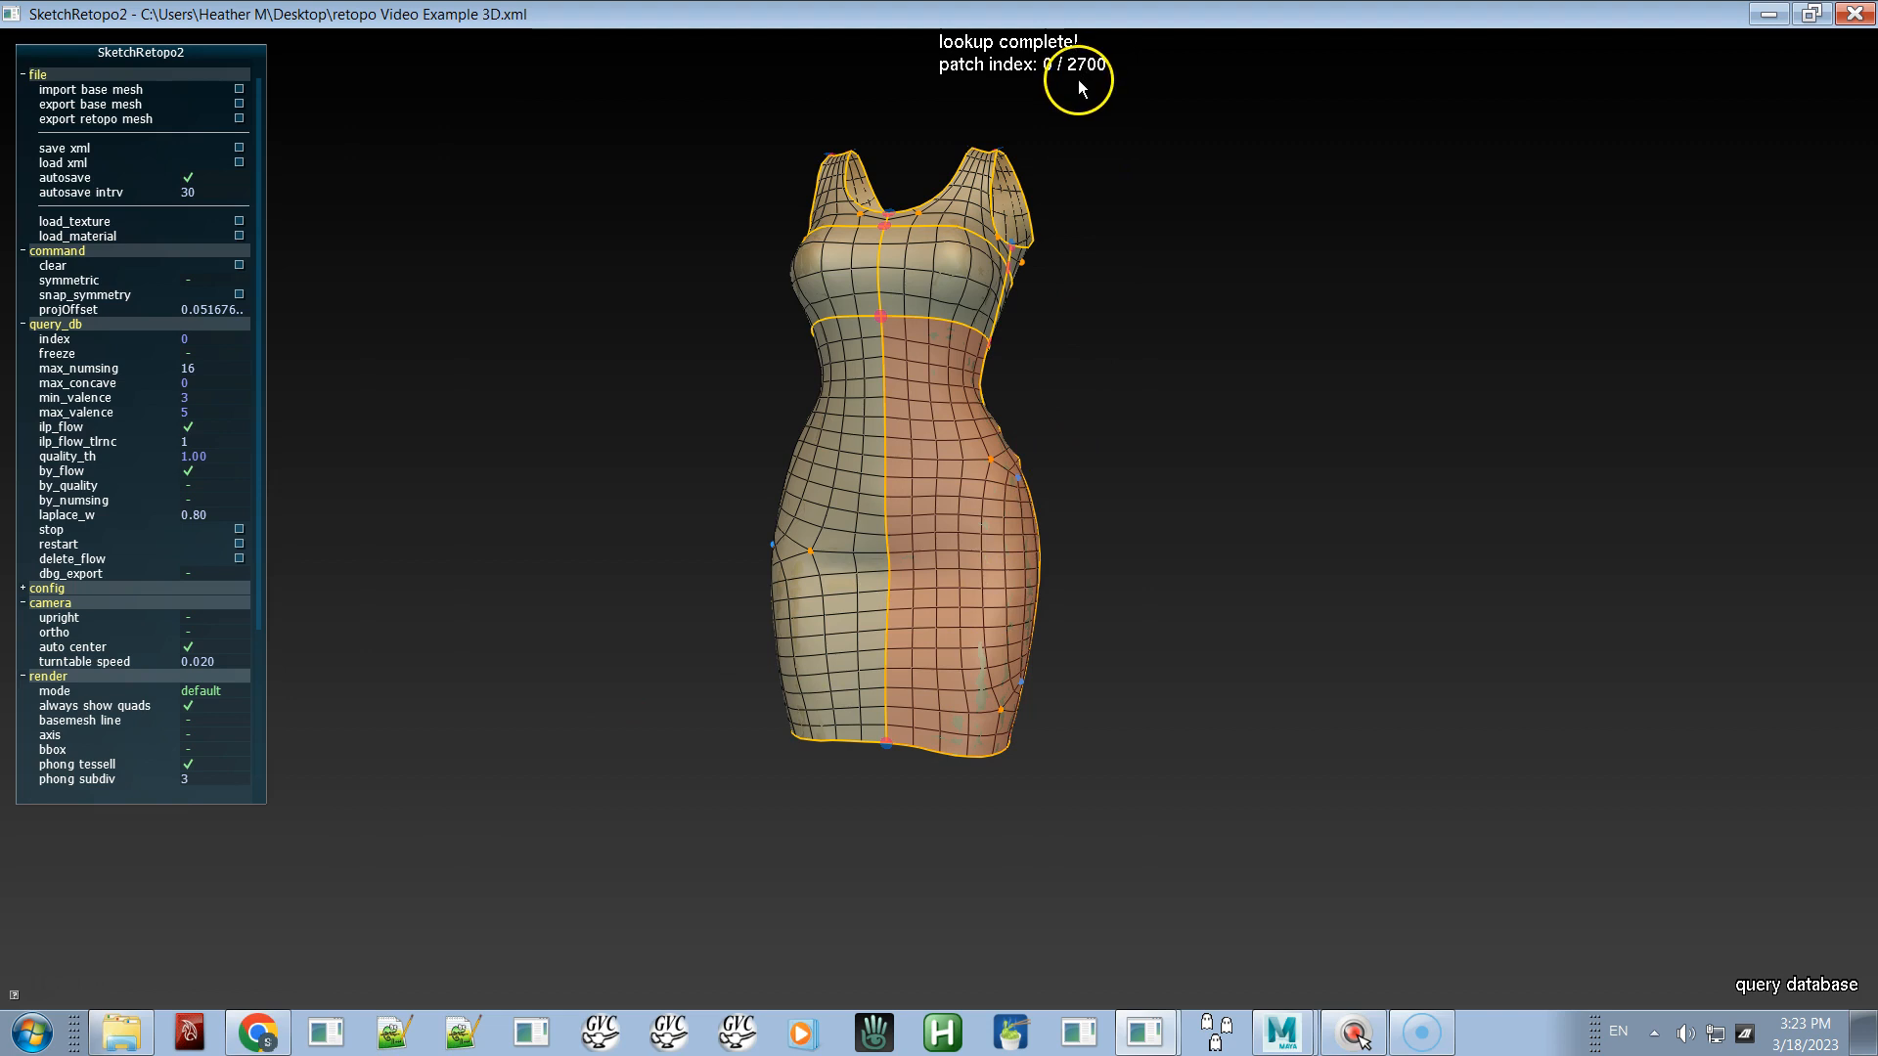
- Examine the retopologized quads from the side and front with the base mesh hidden, and restore the default render mode
key("alt")
left_click_drag(1214, 555, 1023, 576, "alt")
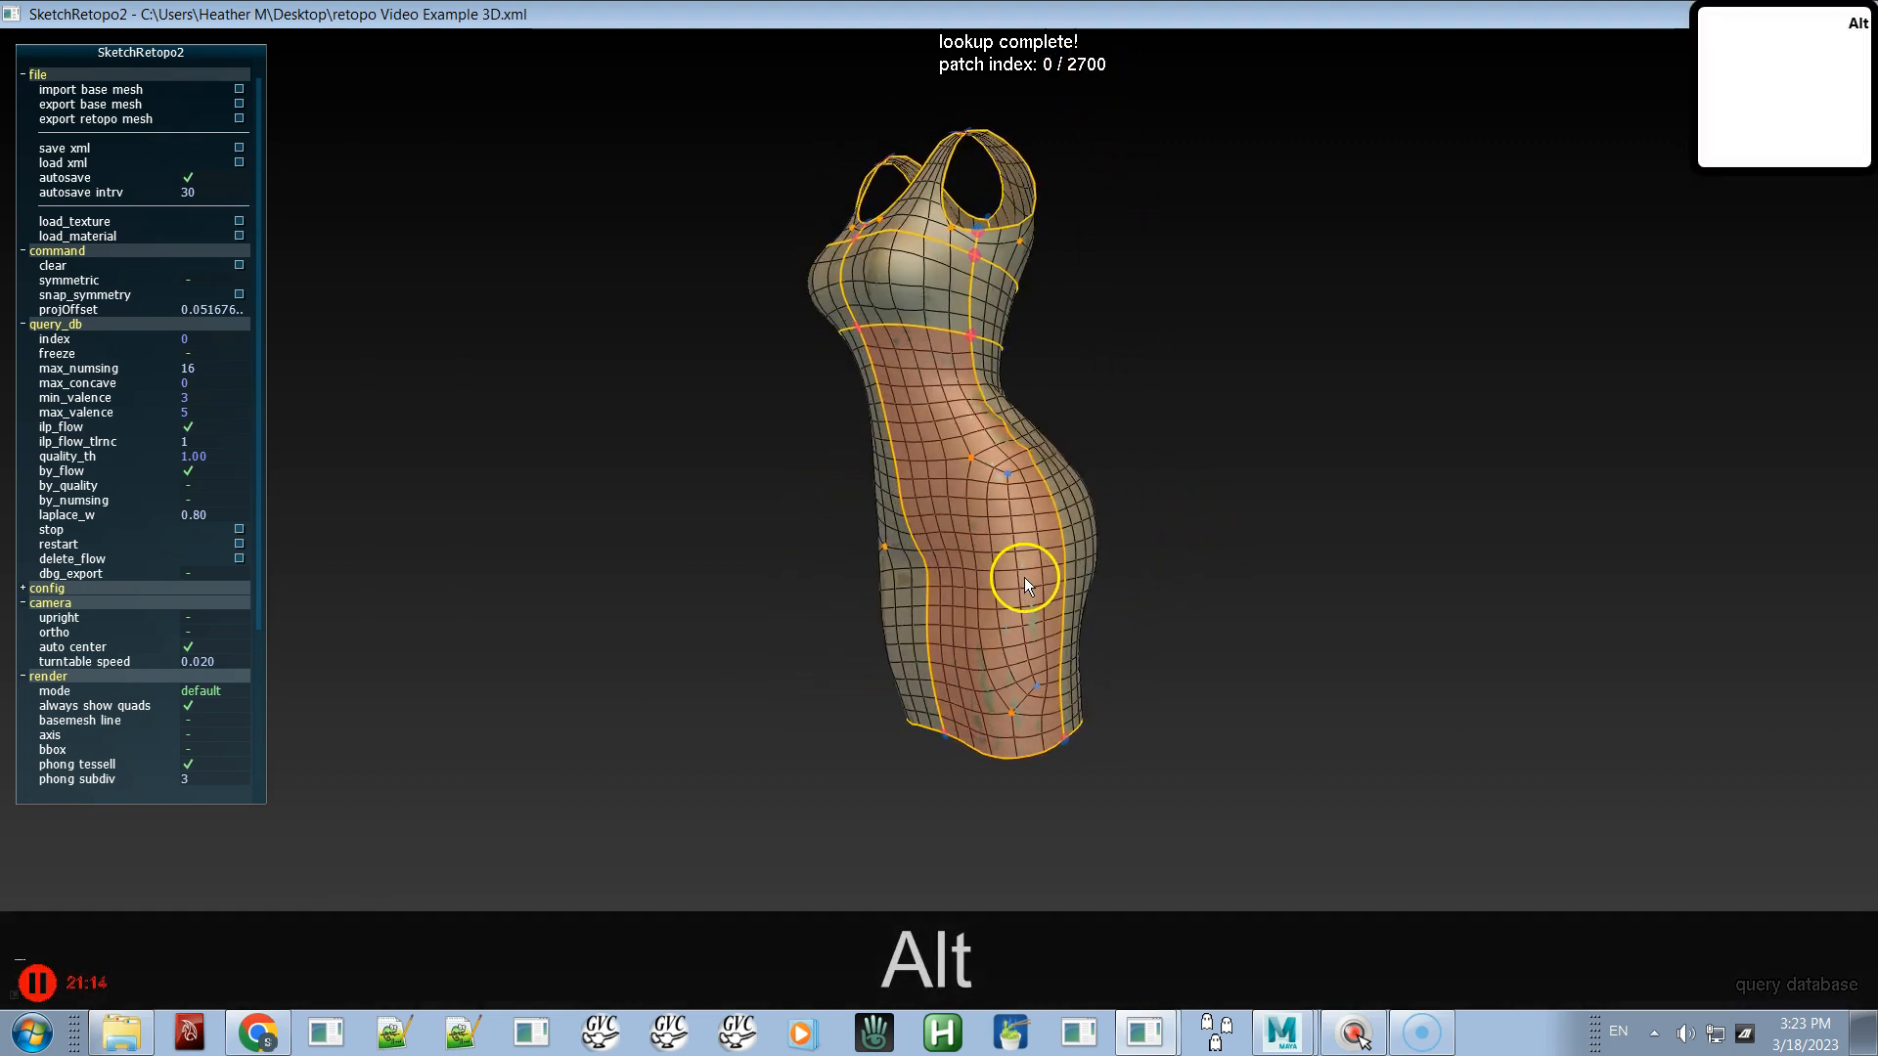
key("alt+space")
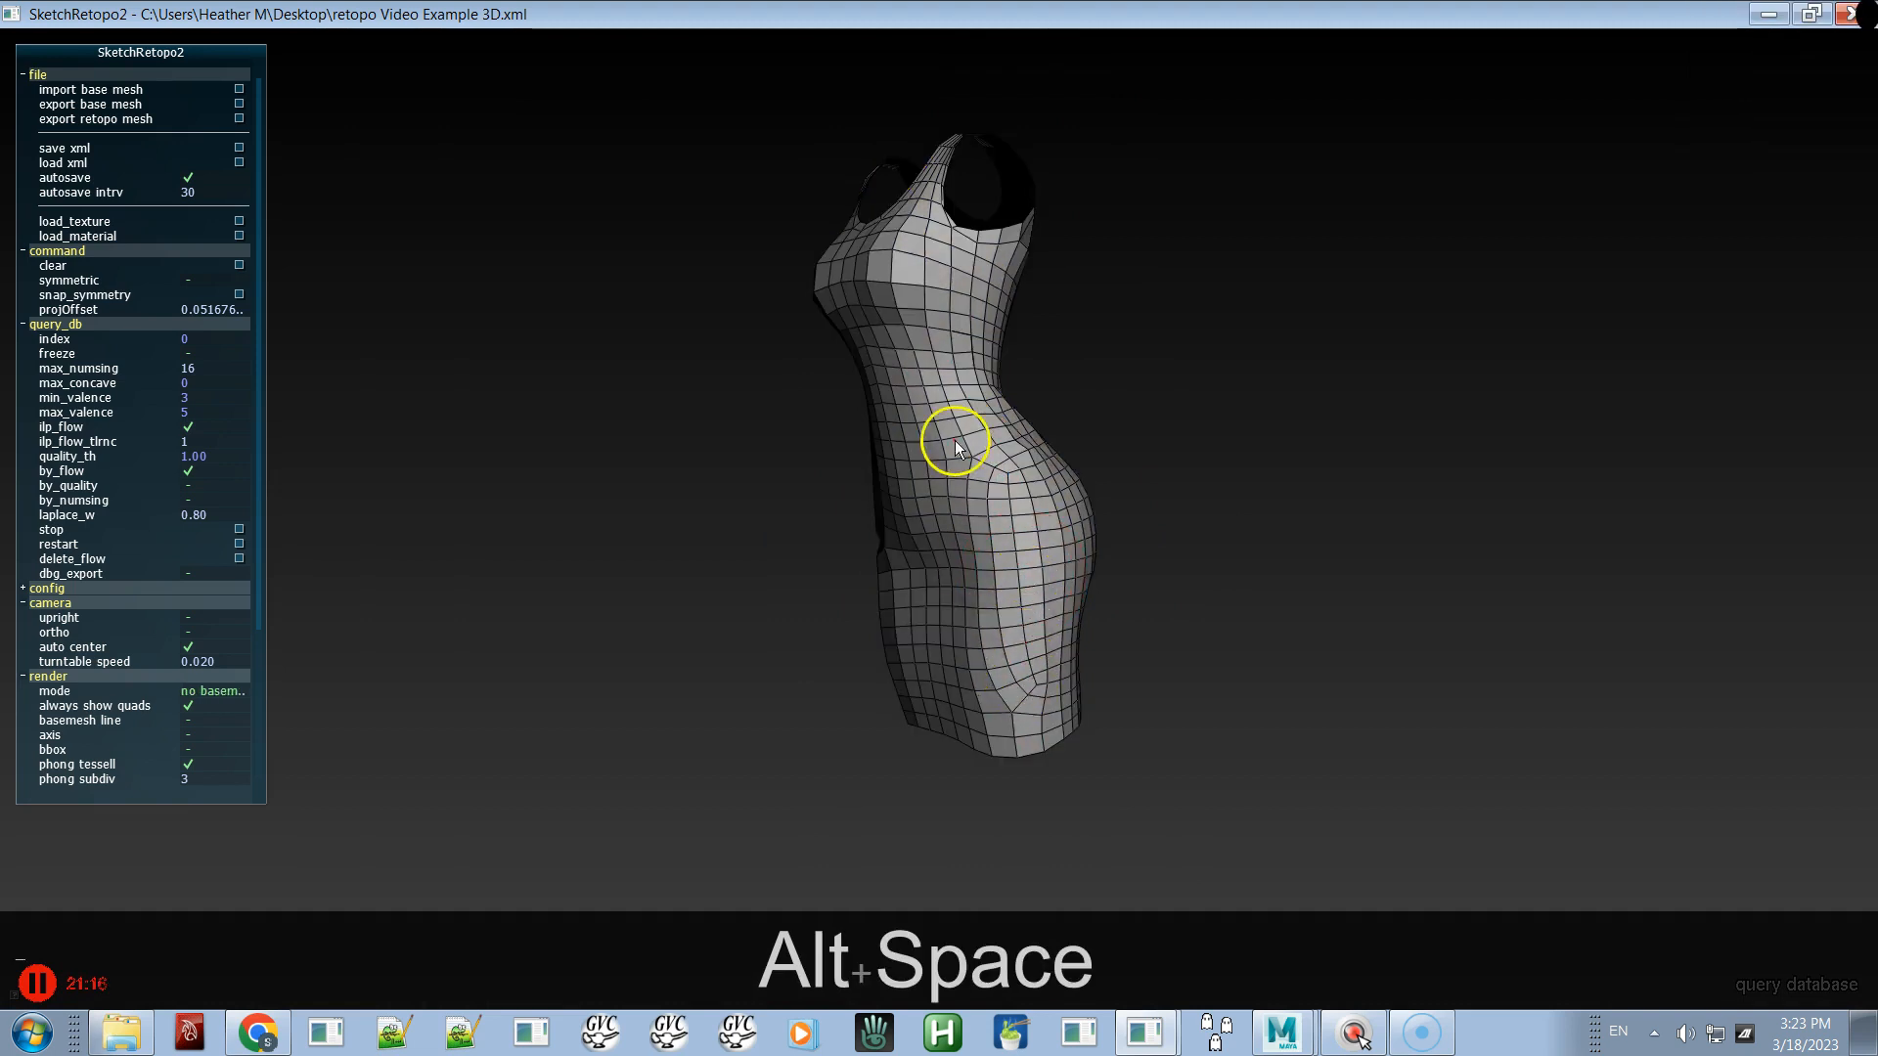
left_click_drag(997, 586, 1198, 561, "alt")
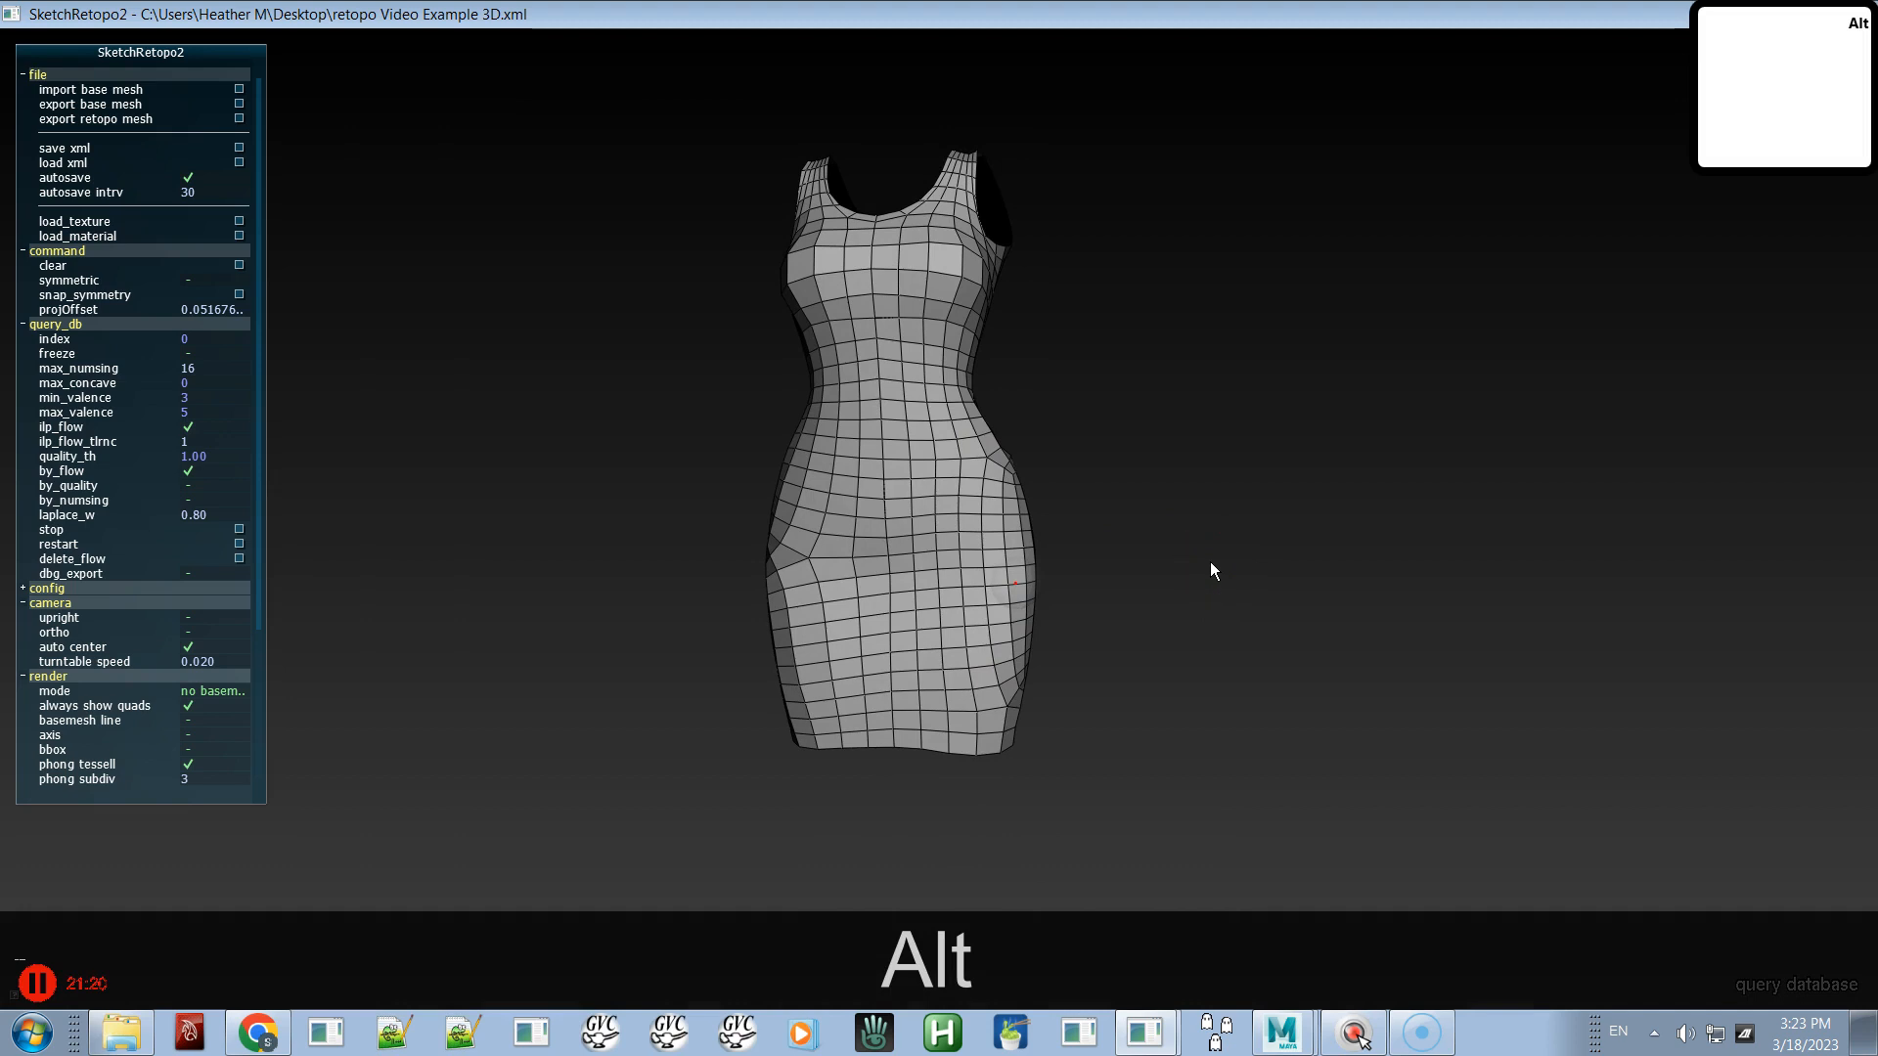
left_click_drag(1211, 561, 1231, 562, "alt")
left_click_drag(608, 537, 608, 537, "alt+shift")
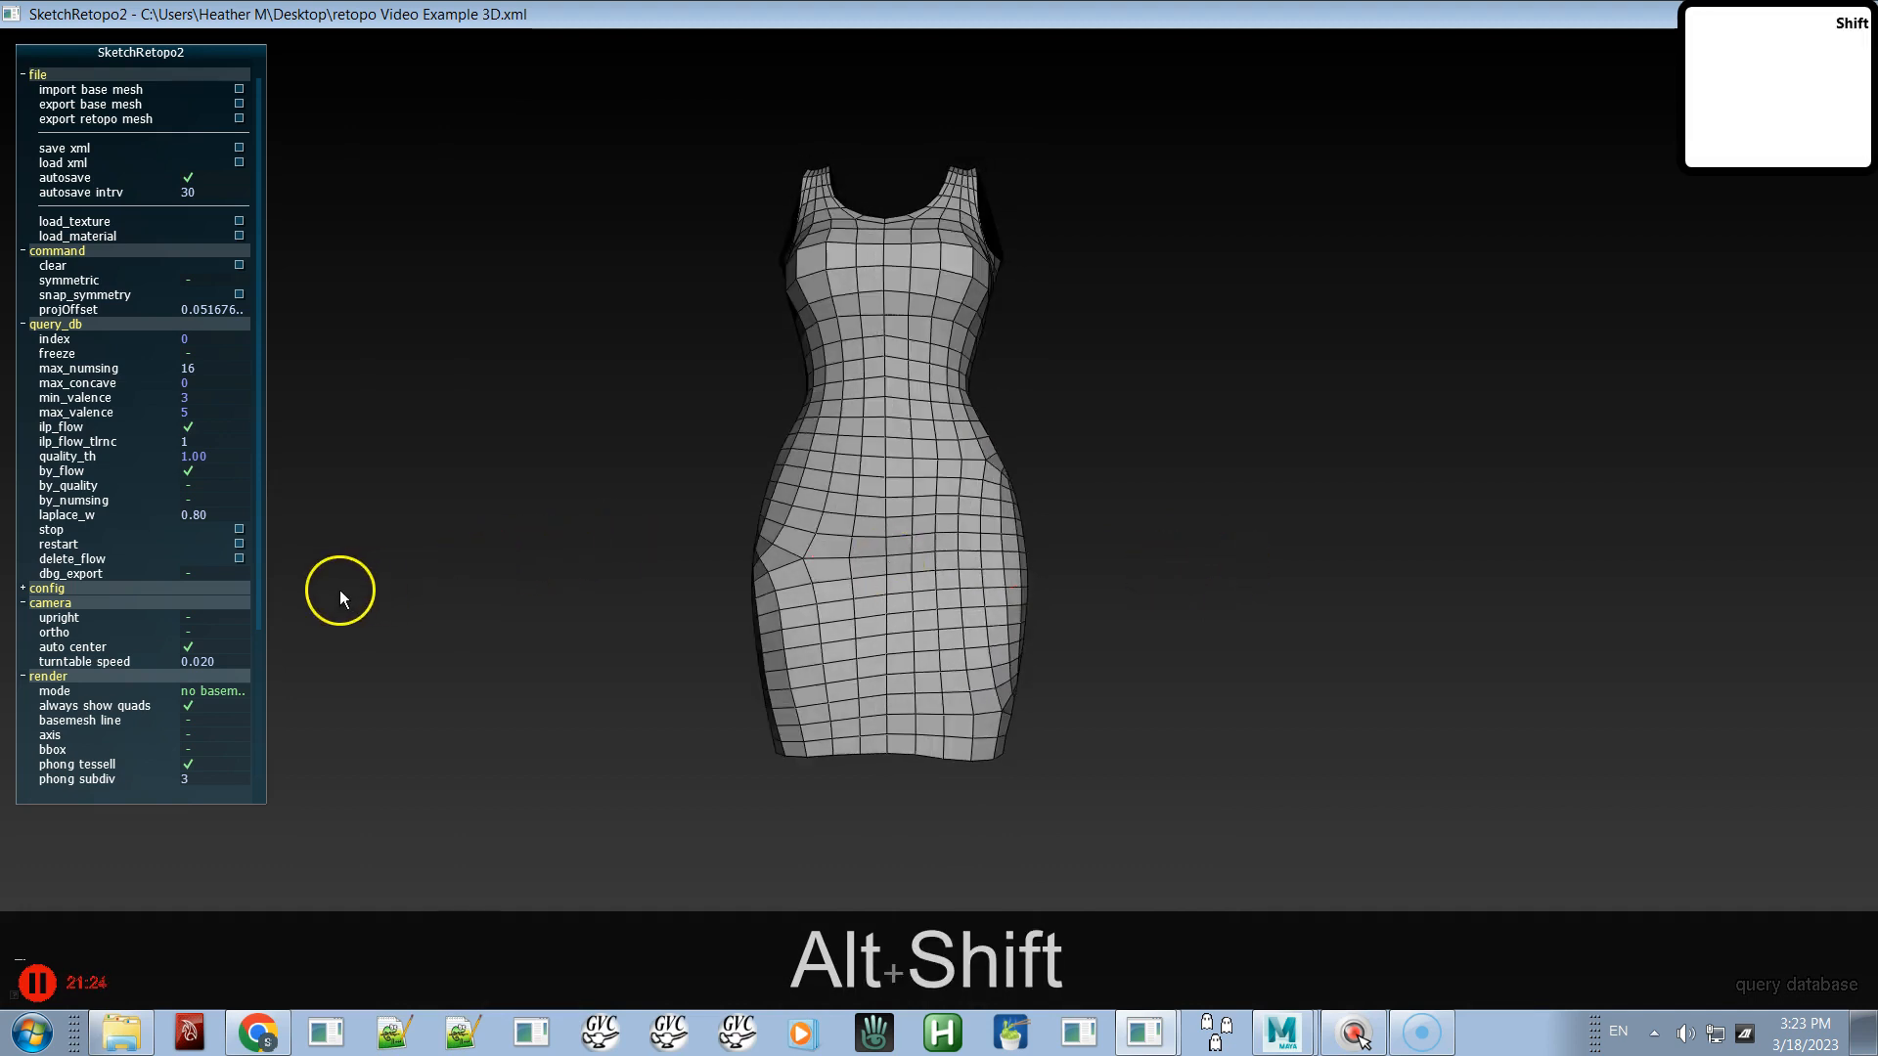
left_click(704, 560)
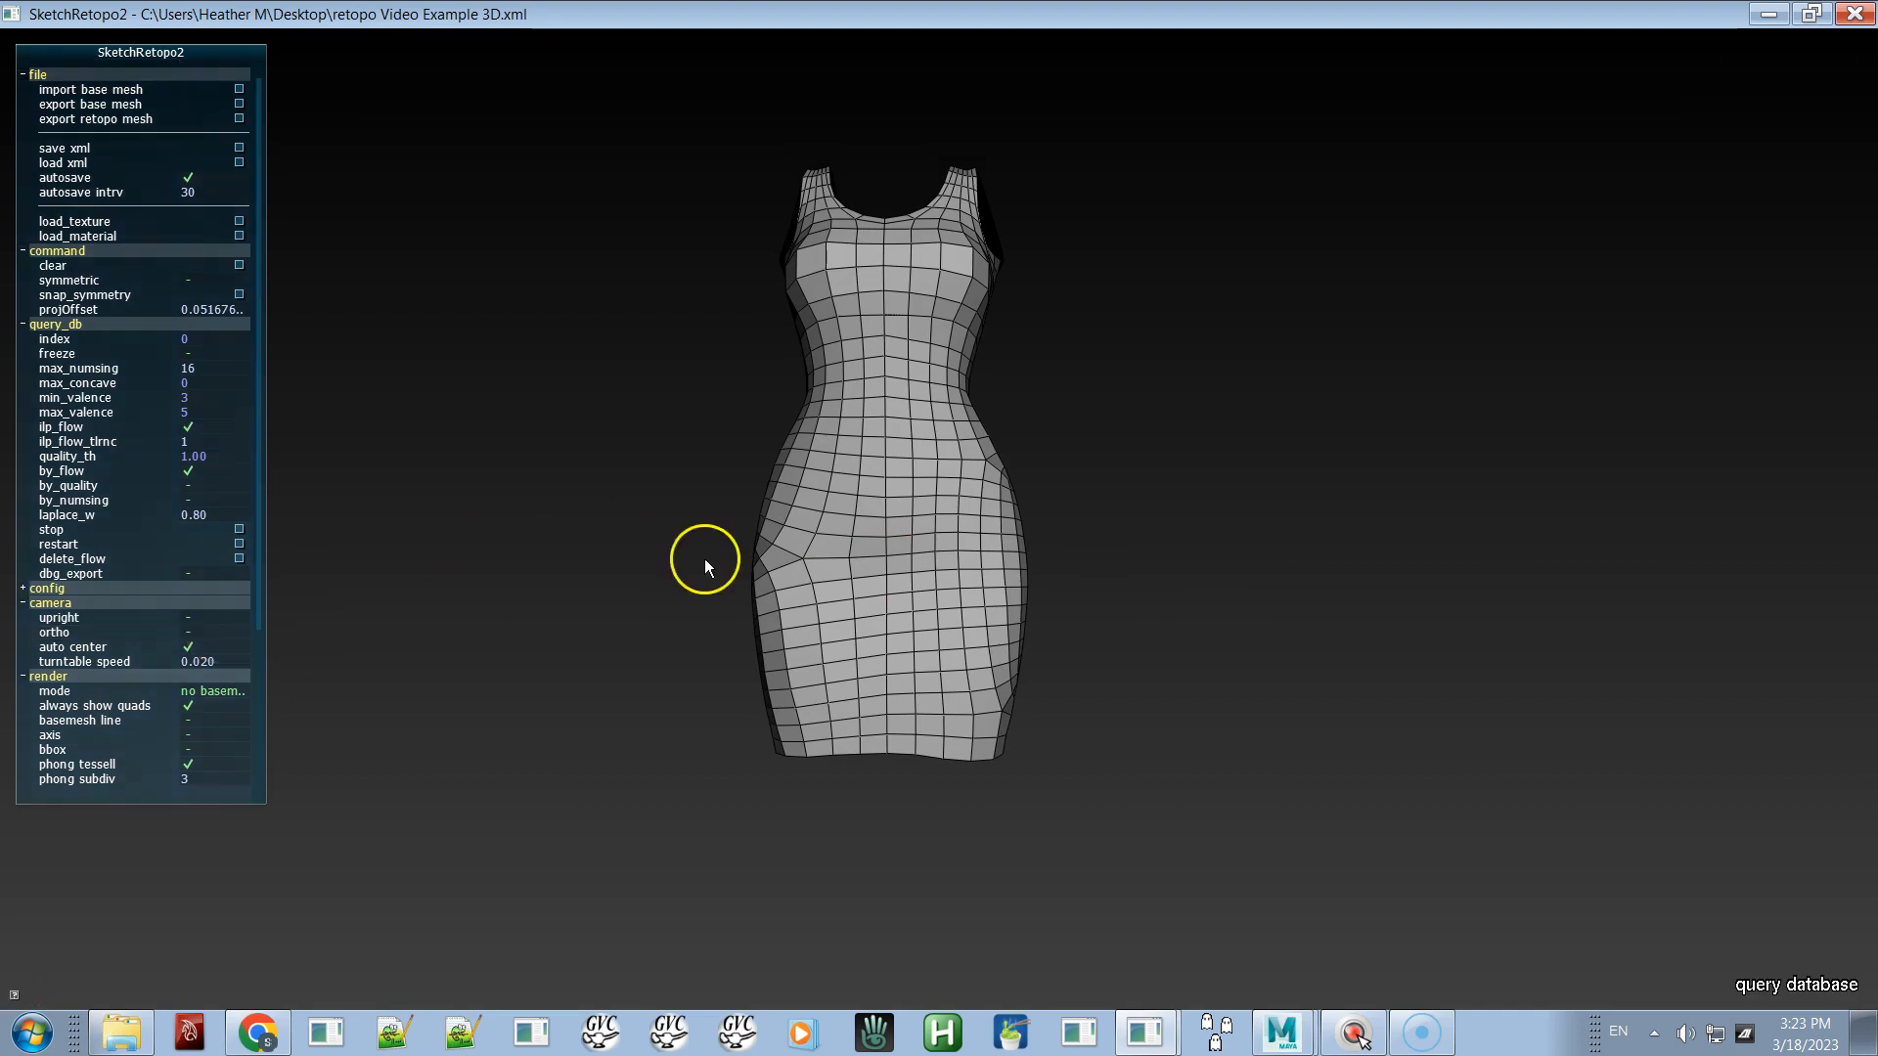
key("space")
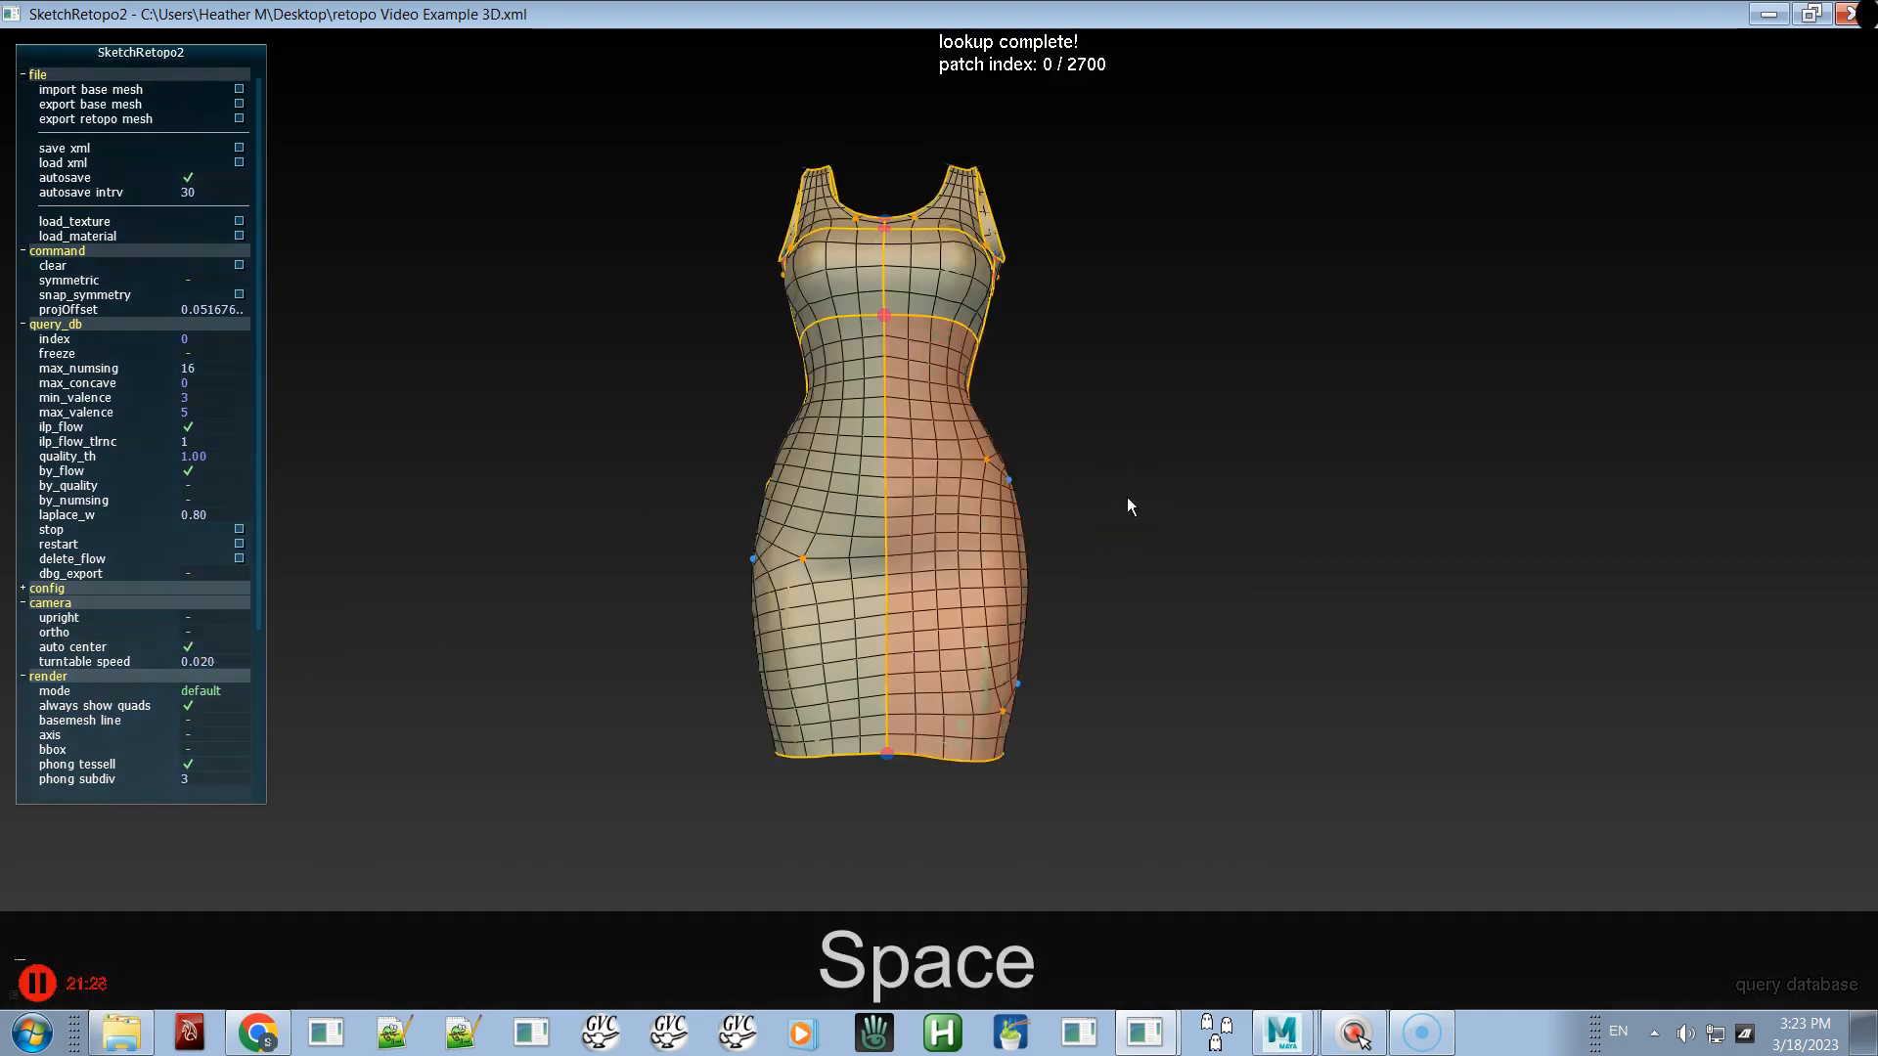
left_click_drag(1203, 532, 1083, 550, "alt")
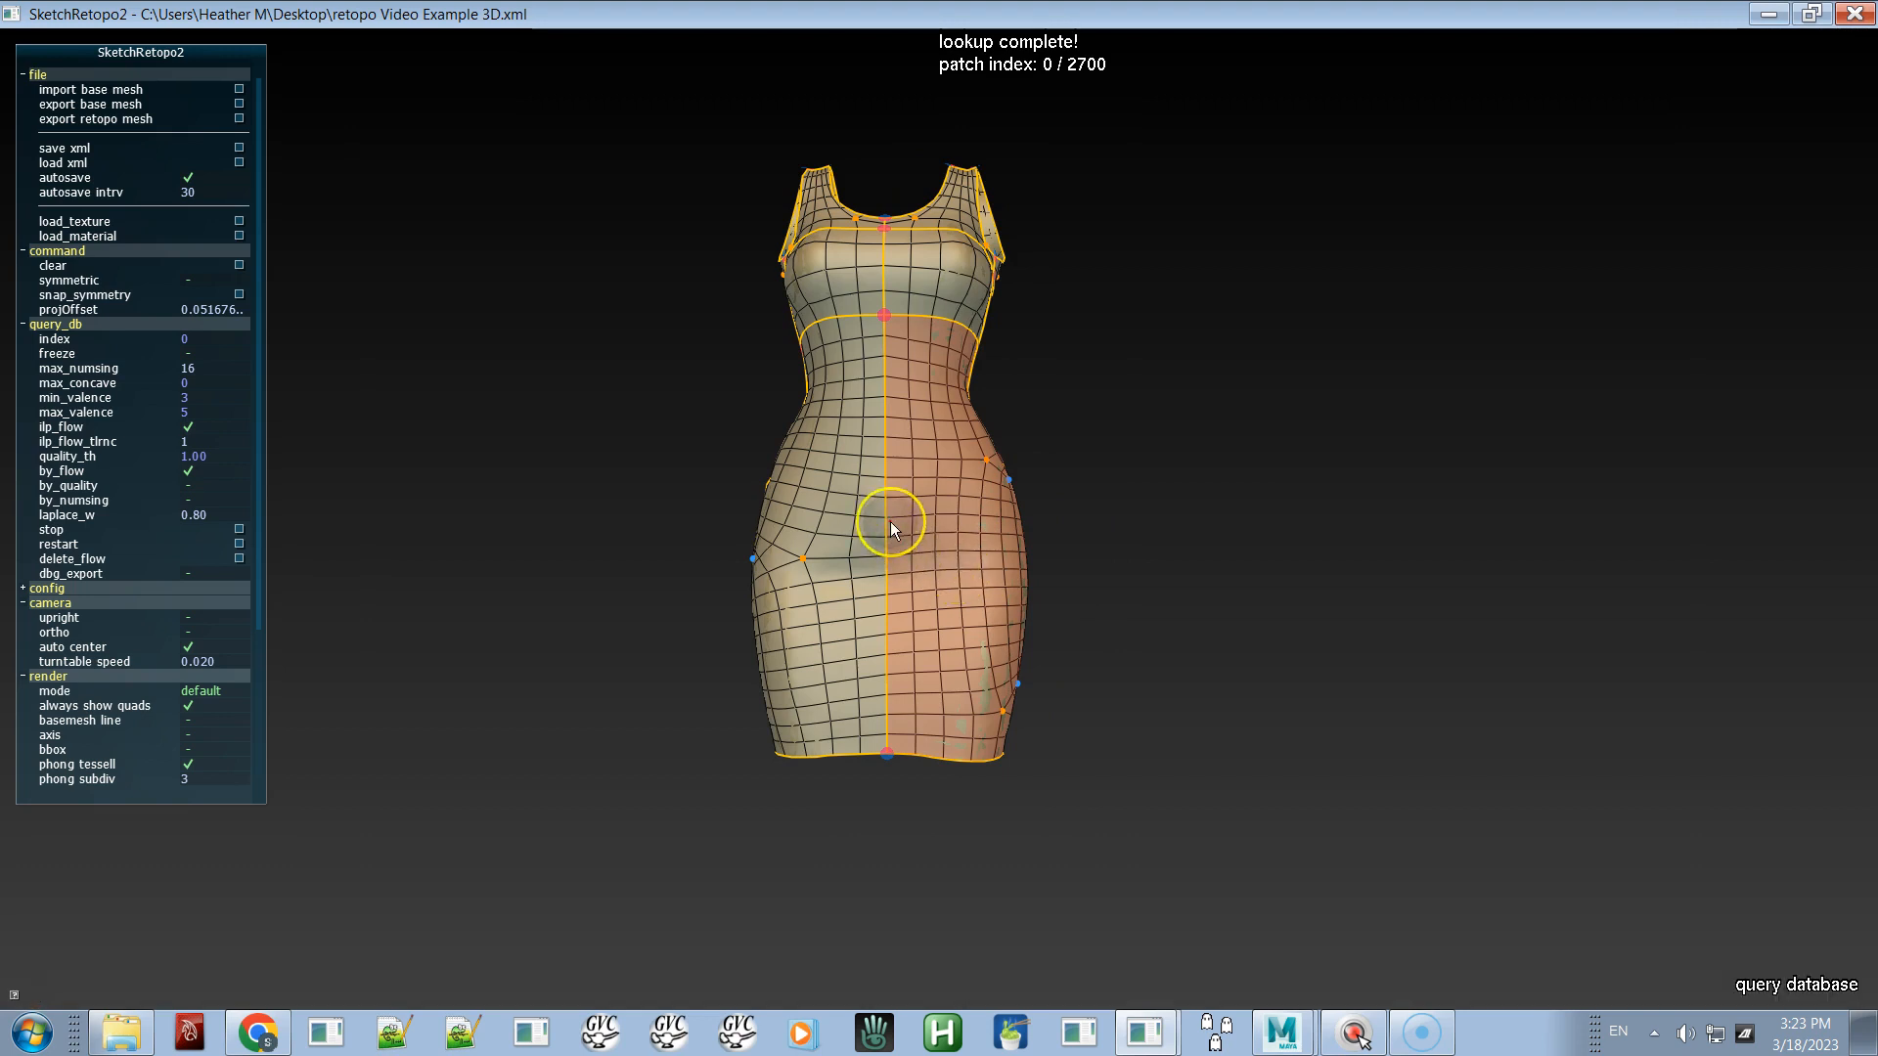
- In edit topology mode, set the centre-front skirt curve to 26 subdivisions to match the side seam, and save the project file
key("a")
left_click(890, 524)
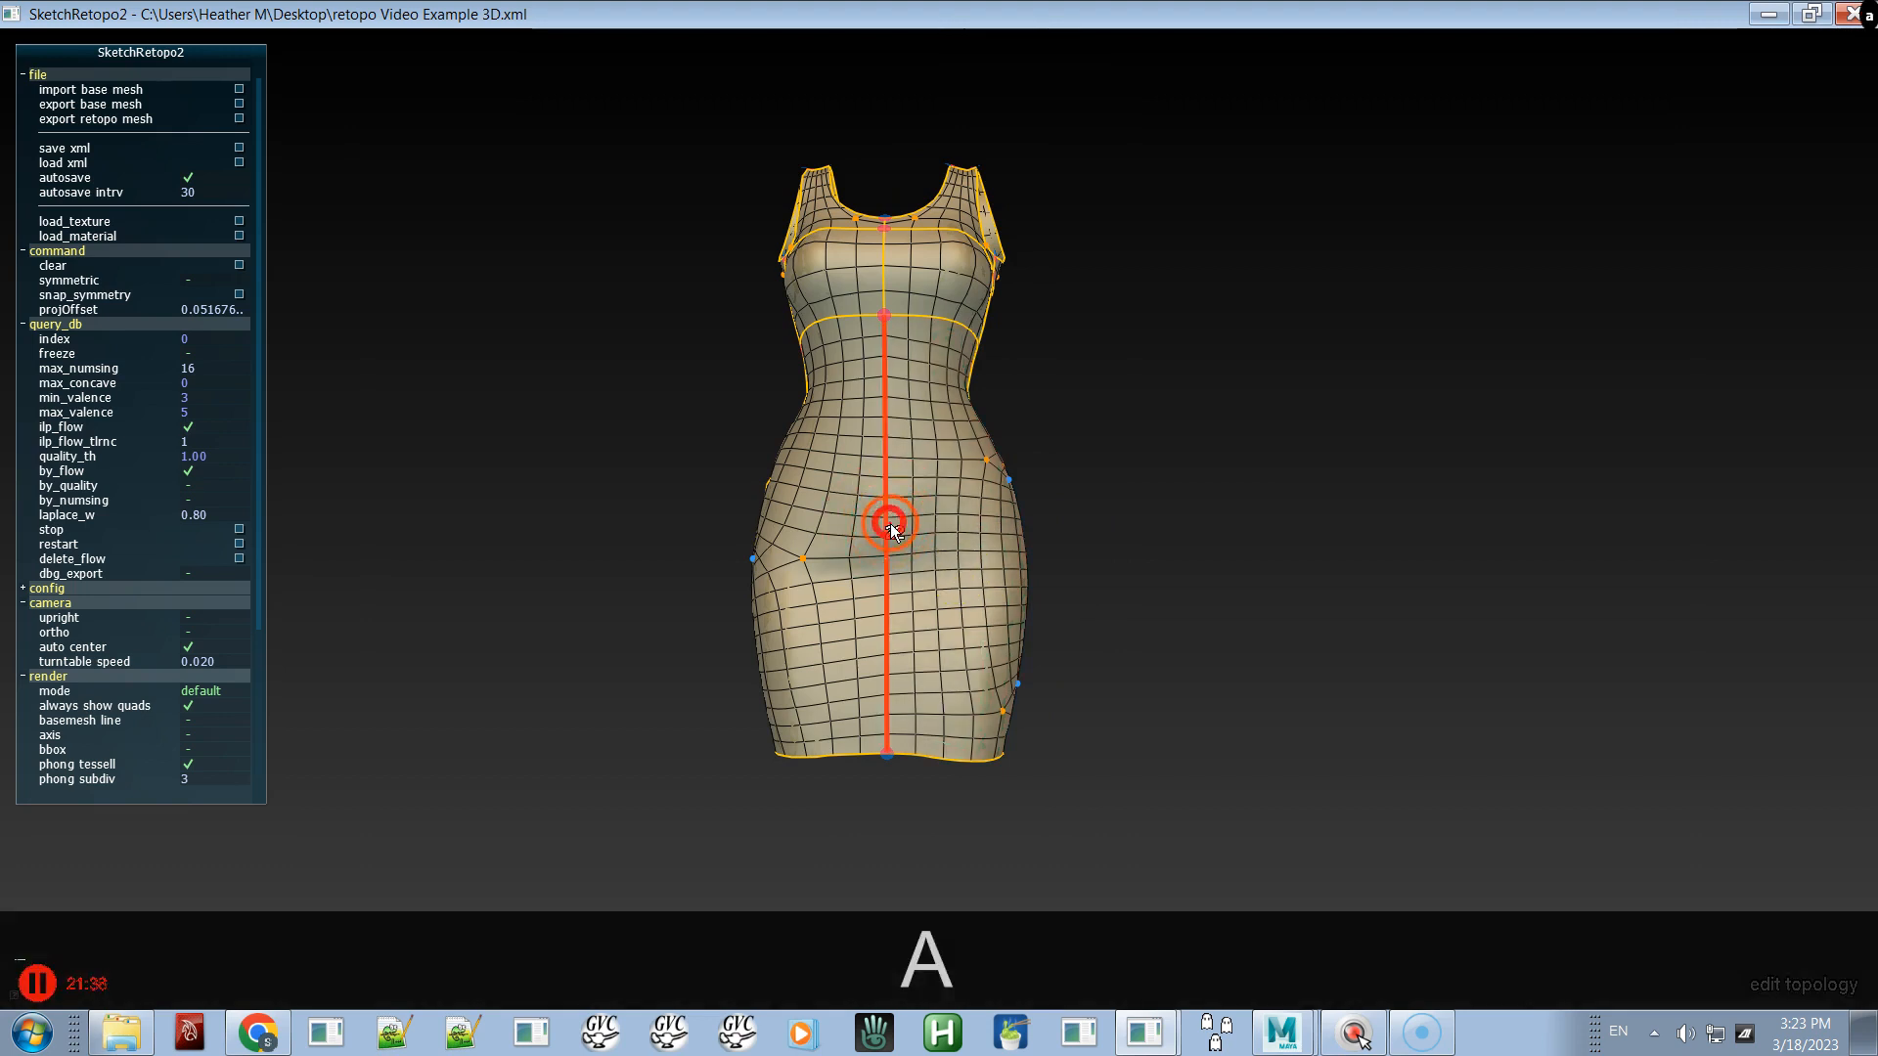
left_click_drag(1021, 538, 838, 599, "alt")
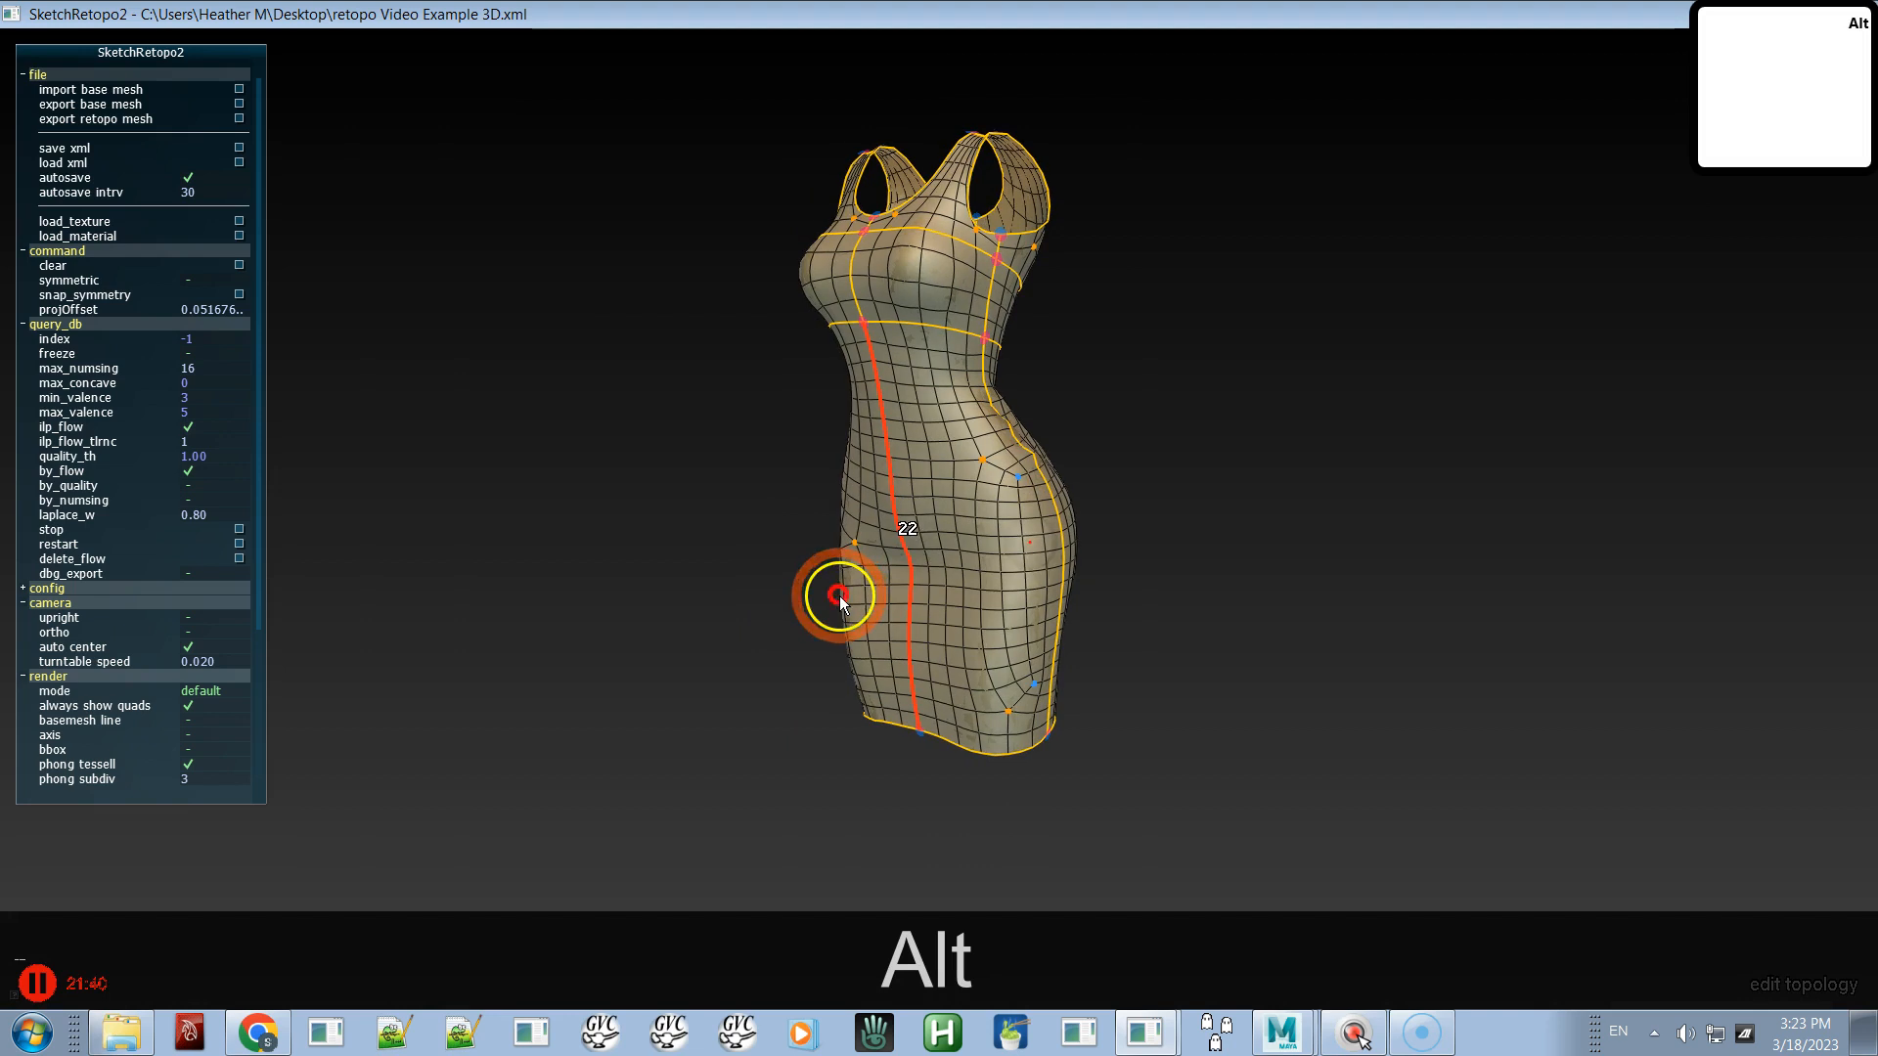
left_click(1052, 510)
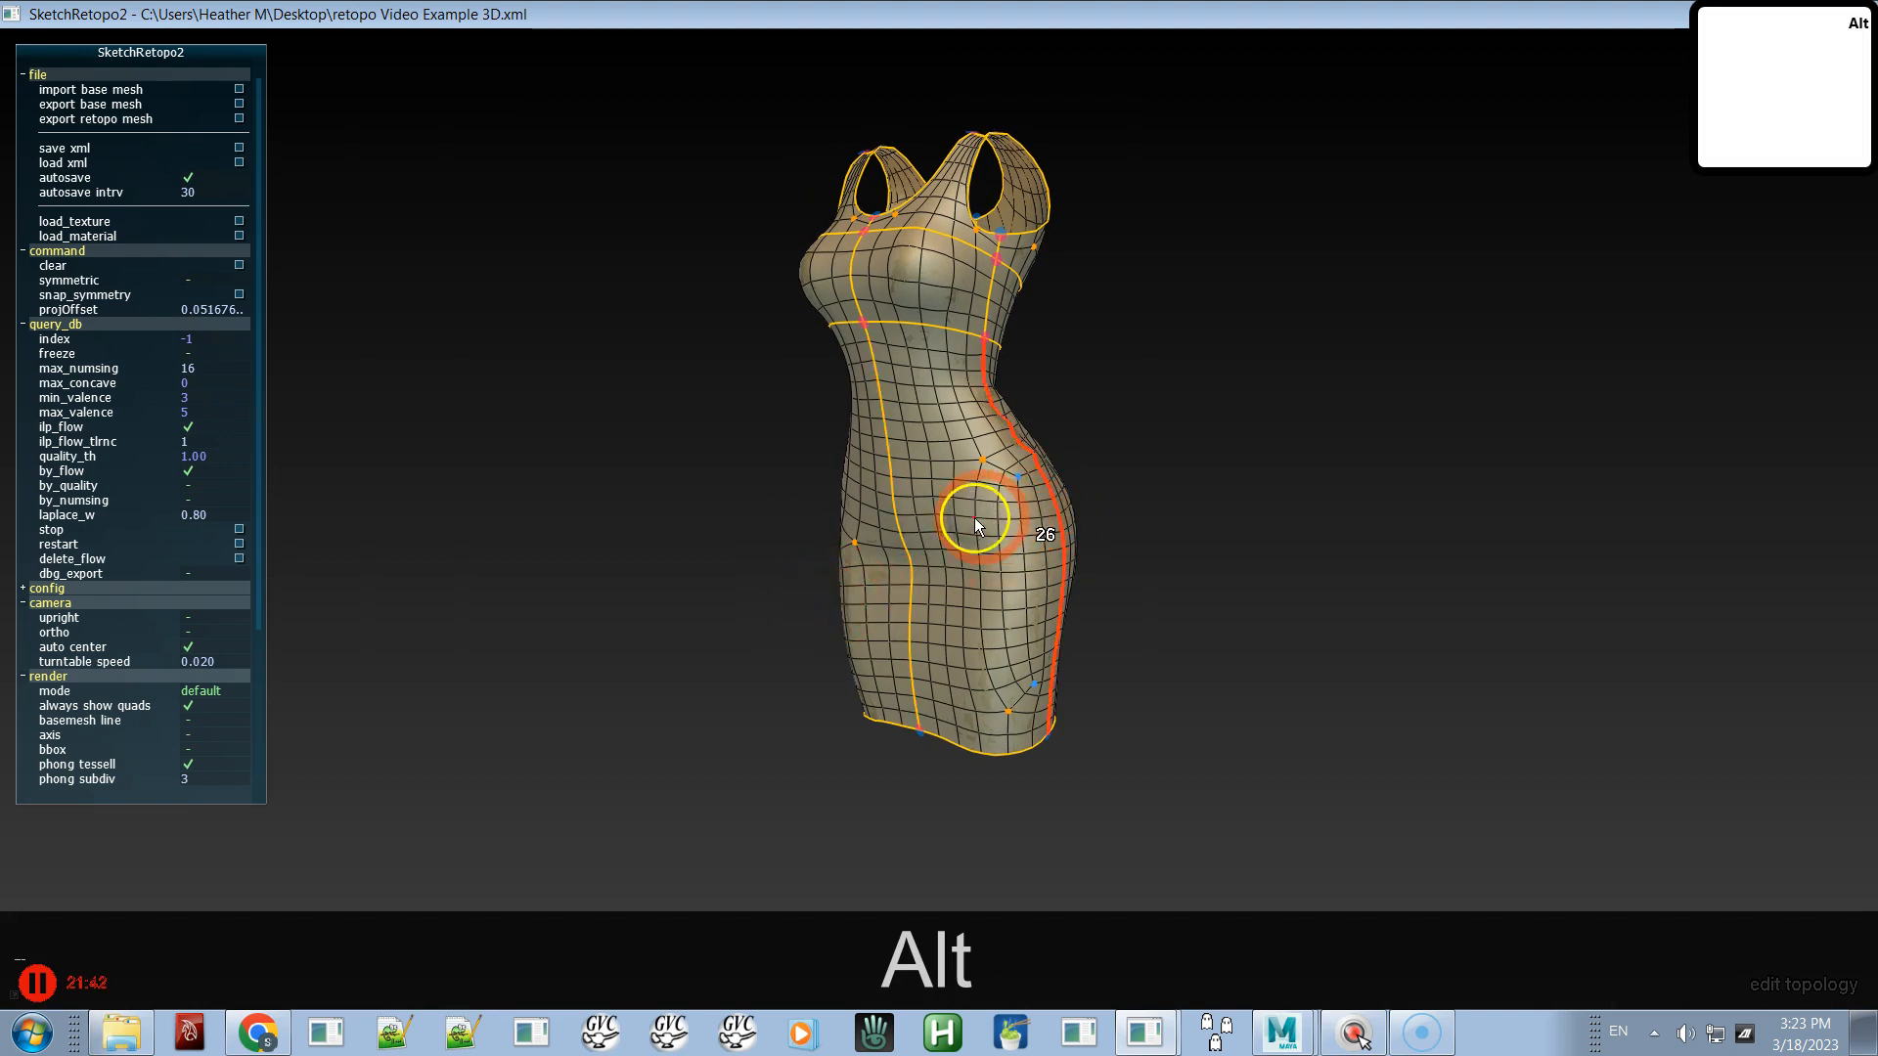
left_click(909, 526)
key("c")
key("c")
left_click_drag(1029, 535, 1164, 489, "alt")
middle_click_drag(1164, 489, 1170, 550, "alt")
left_click_drag(1170, 549, 1195, 520, "alt")
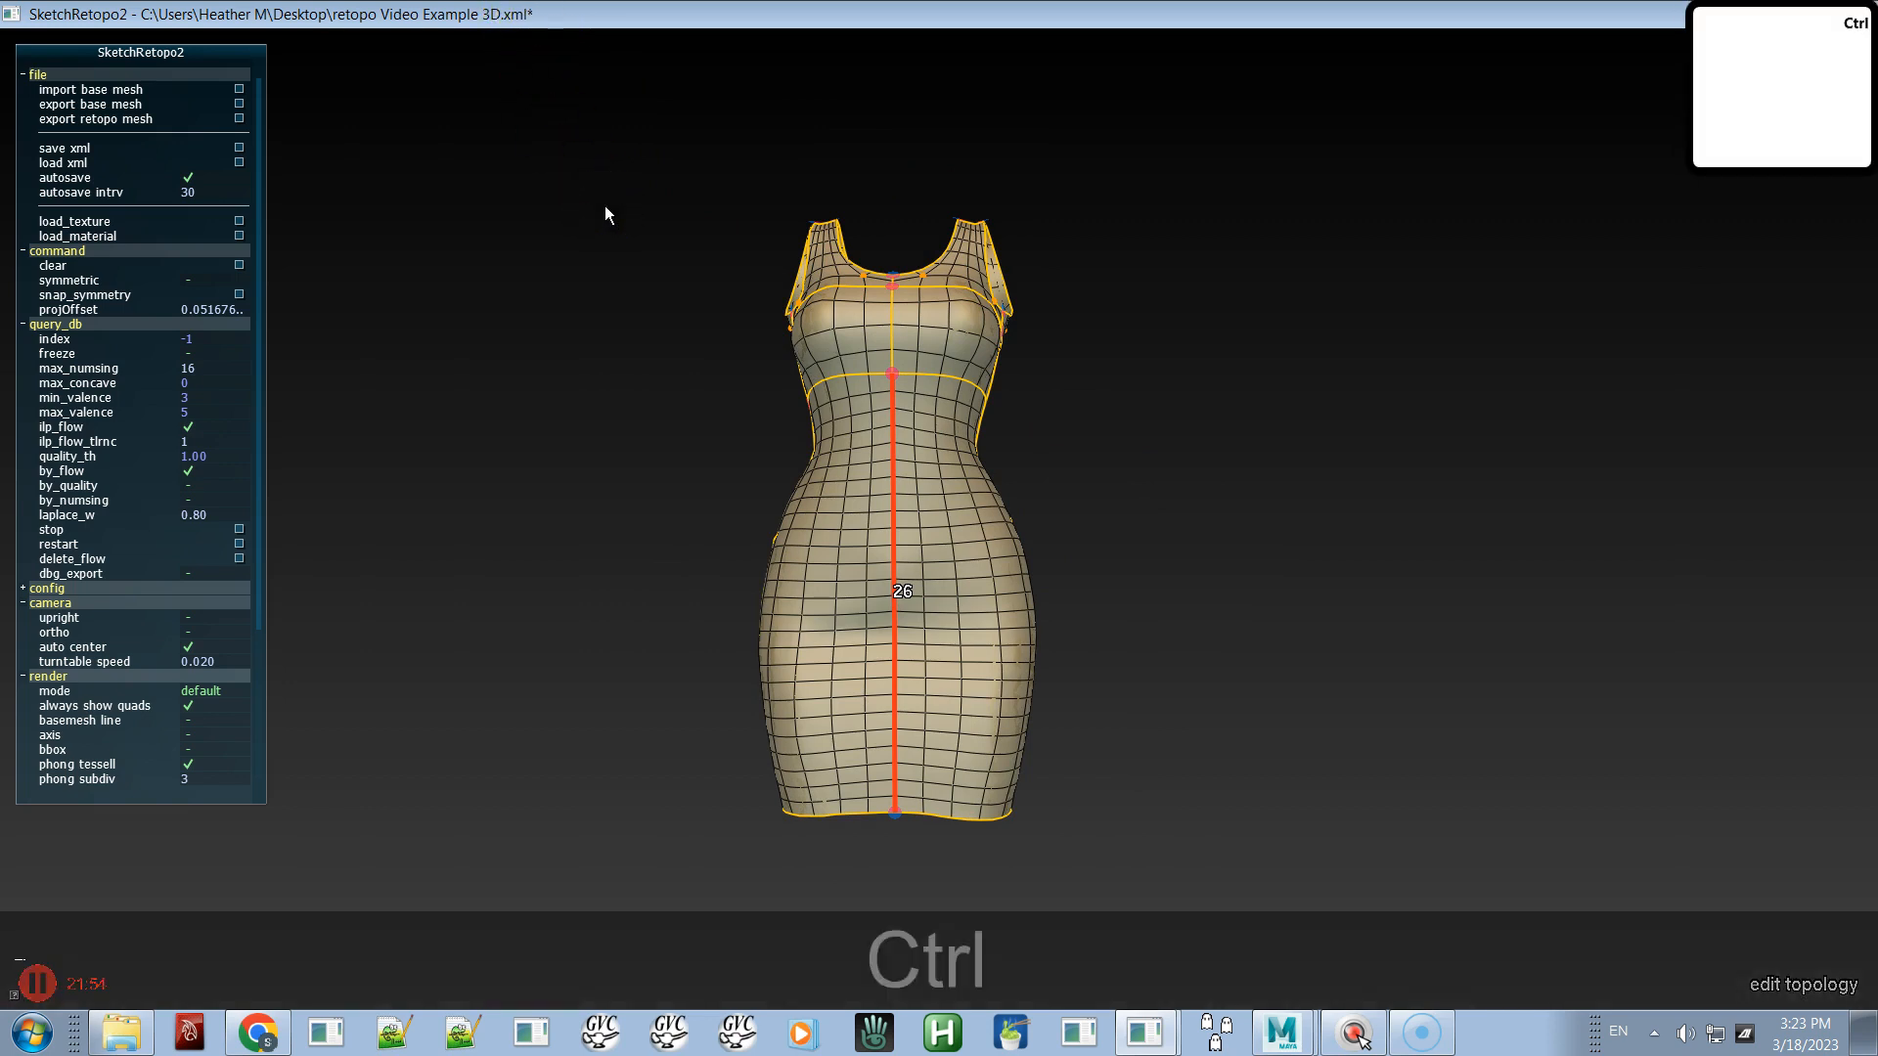
key("ctrl+s")
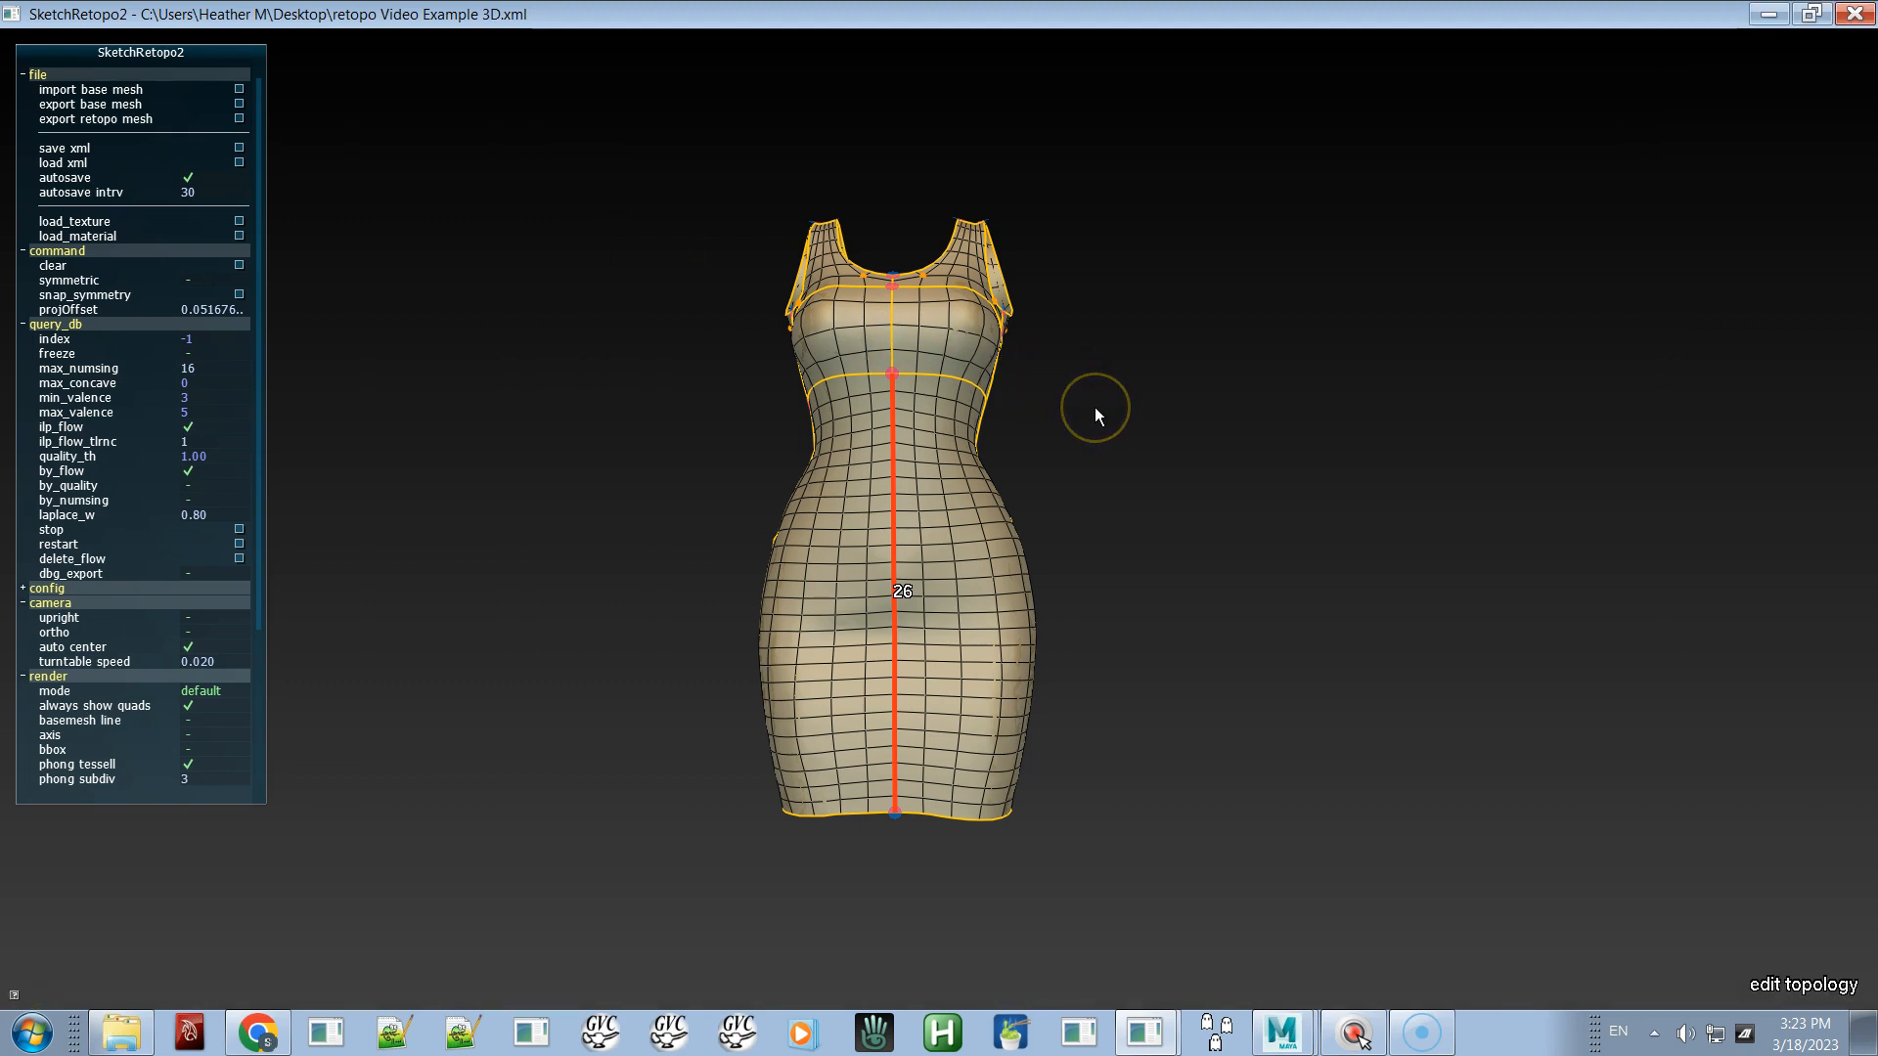
- Examine the quad layout of the whole dress up close and from the front and side
left_click_drag(1117, 391, 1112, 437, "alt")
right_click_drag(1113, 437, 1217, 548, "alt")
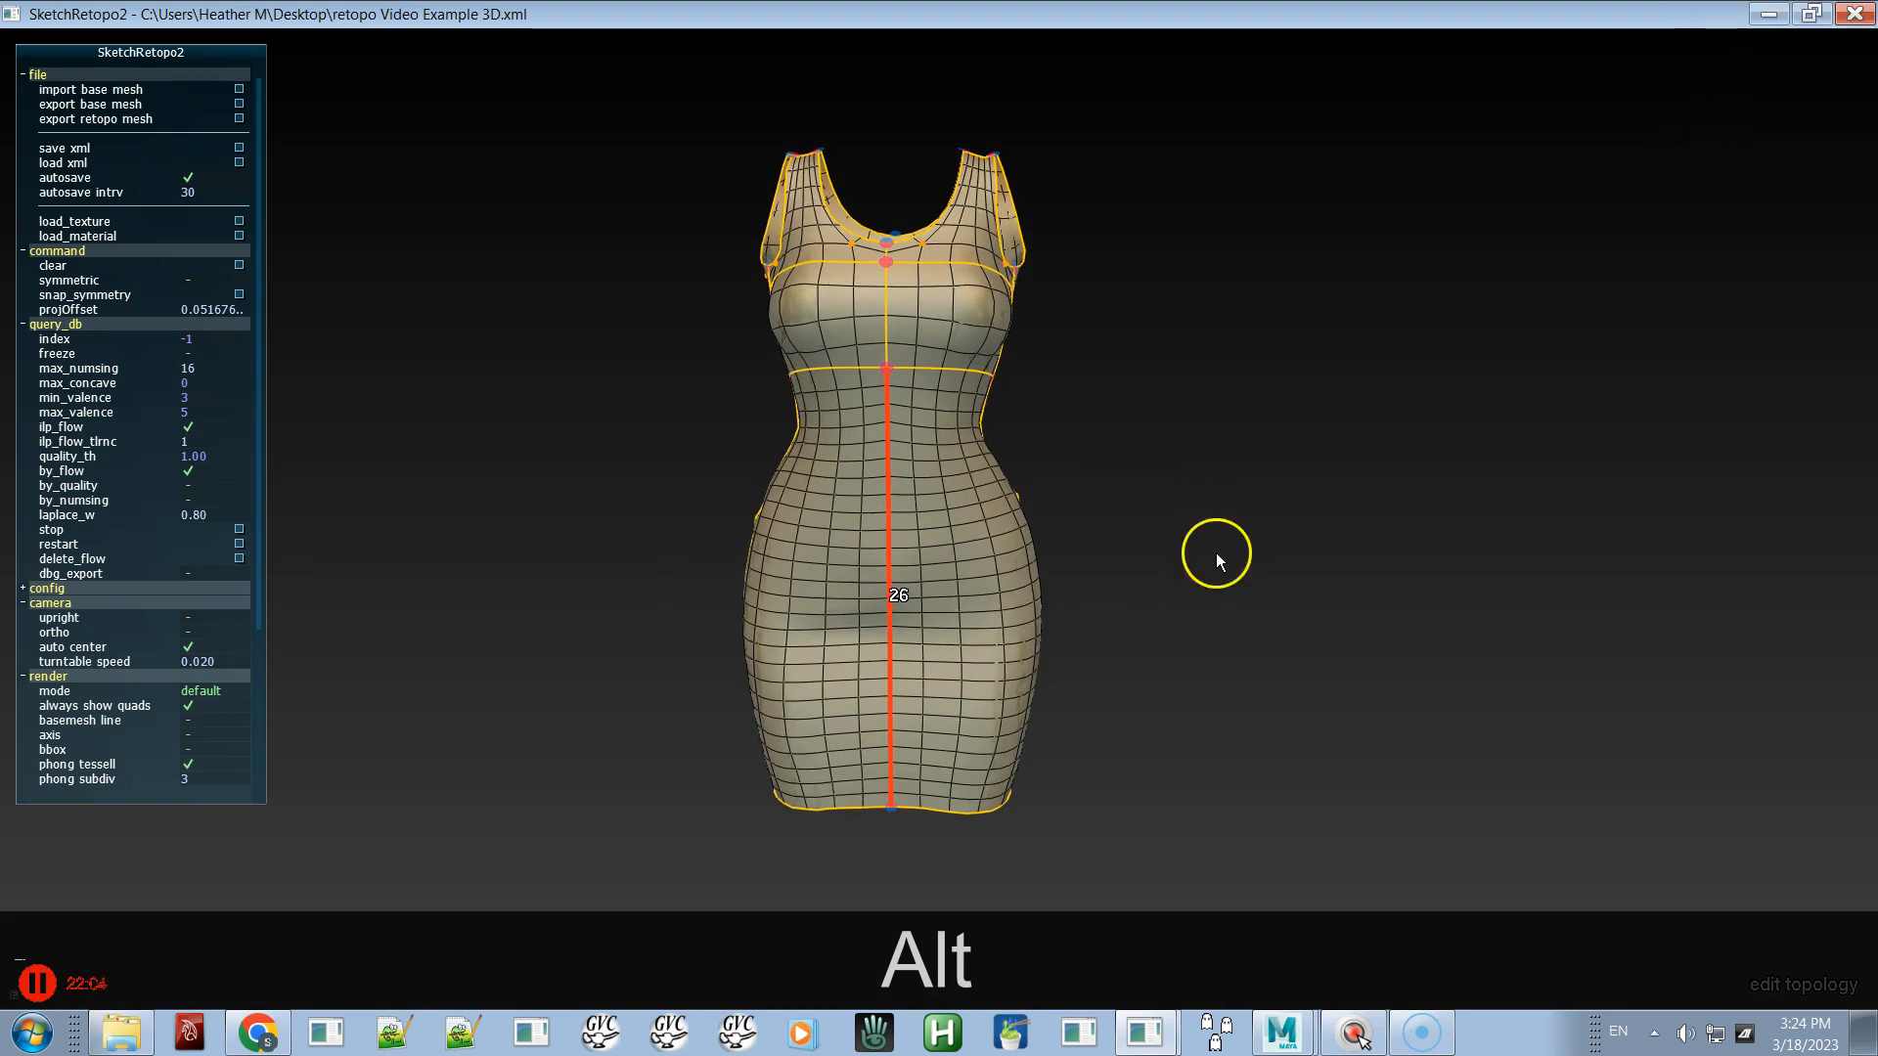
right_click_drag(1145, 436, 1157, 561, "alt")
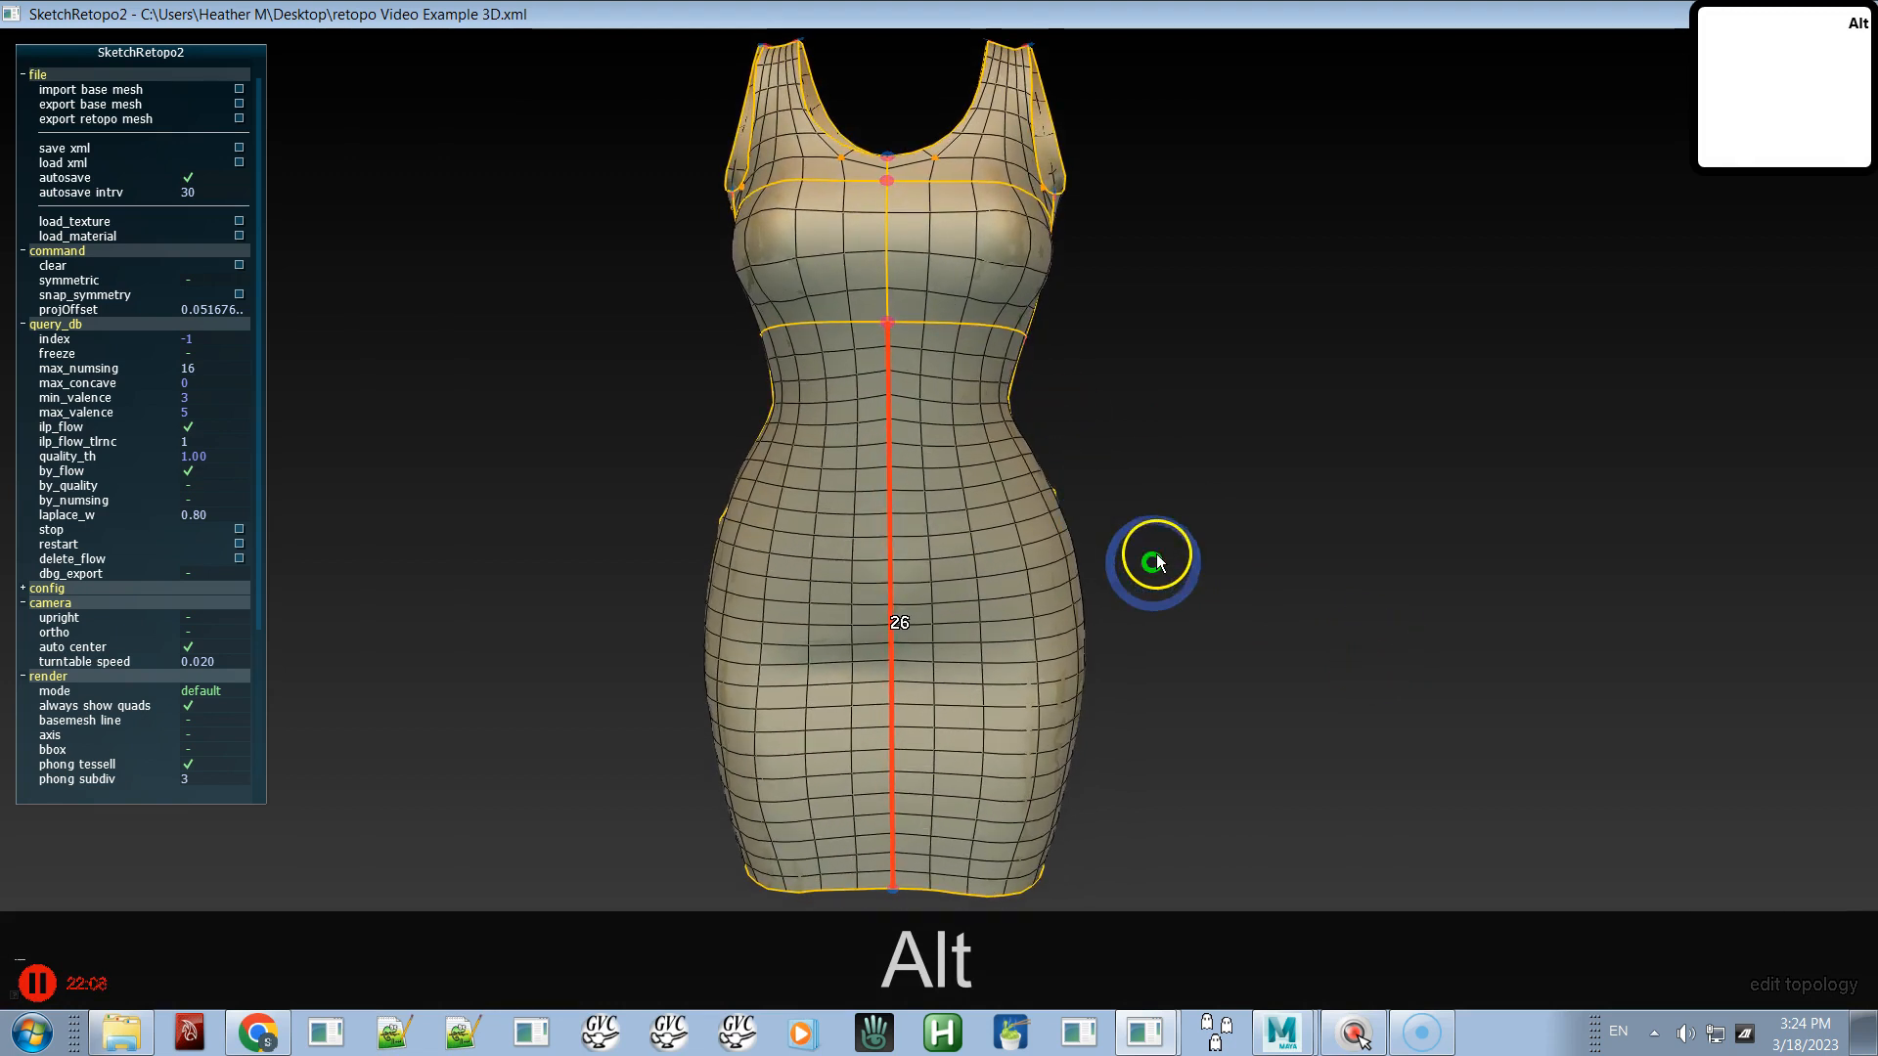
middle_click_drag(1127, 430, 1137, 572, "alt")
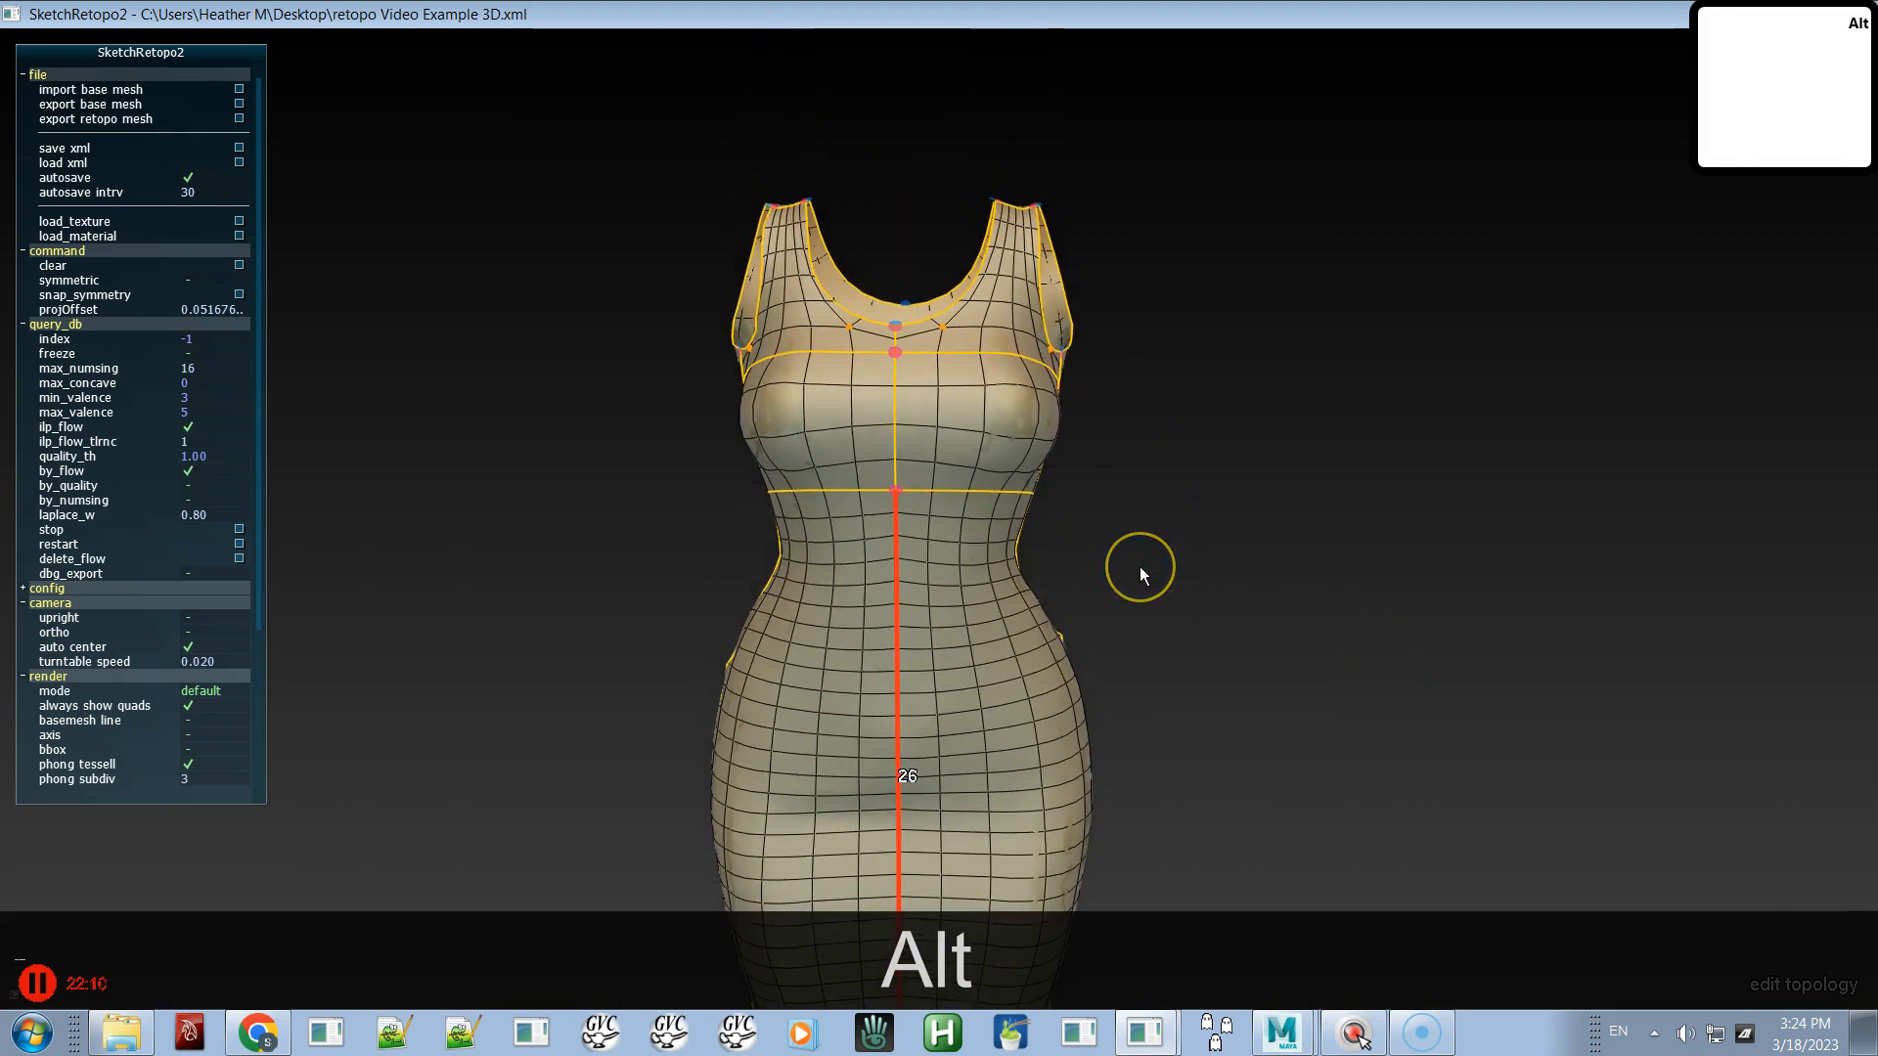
right_click_drag(1141, 566, 1105, 347, "alt")
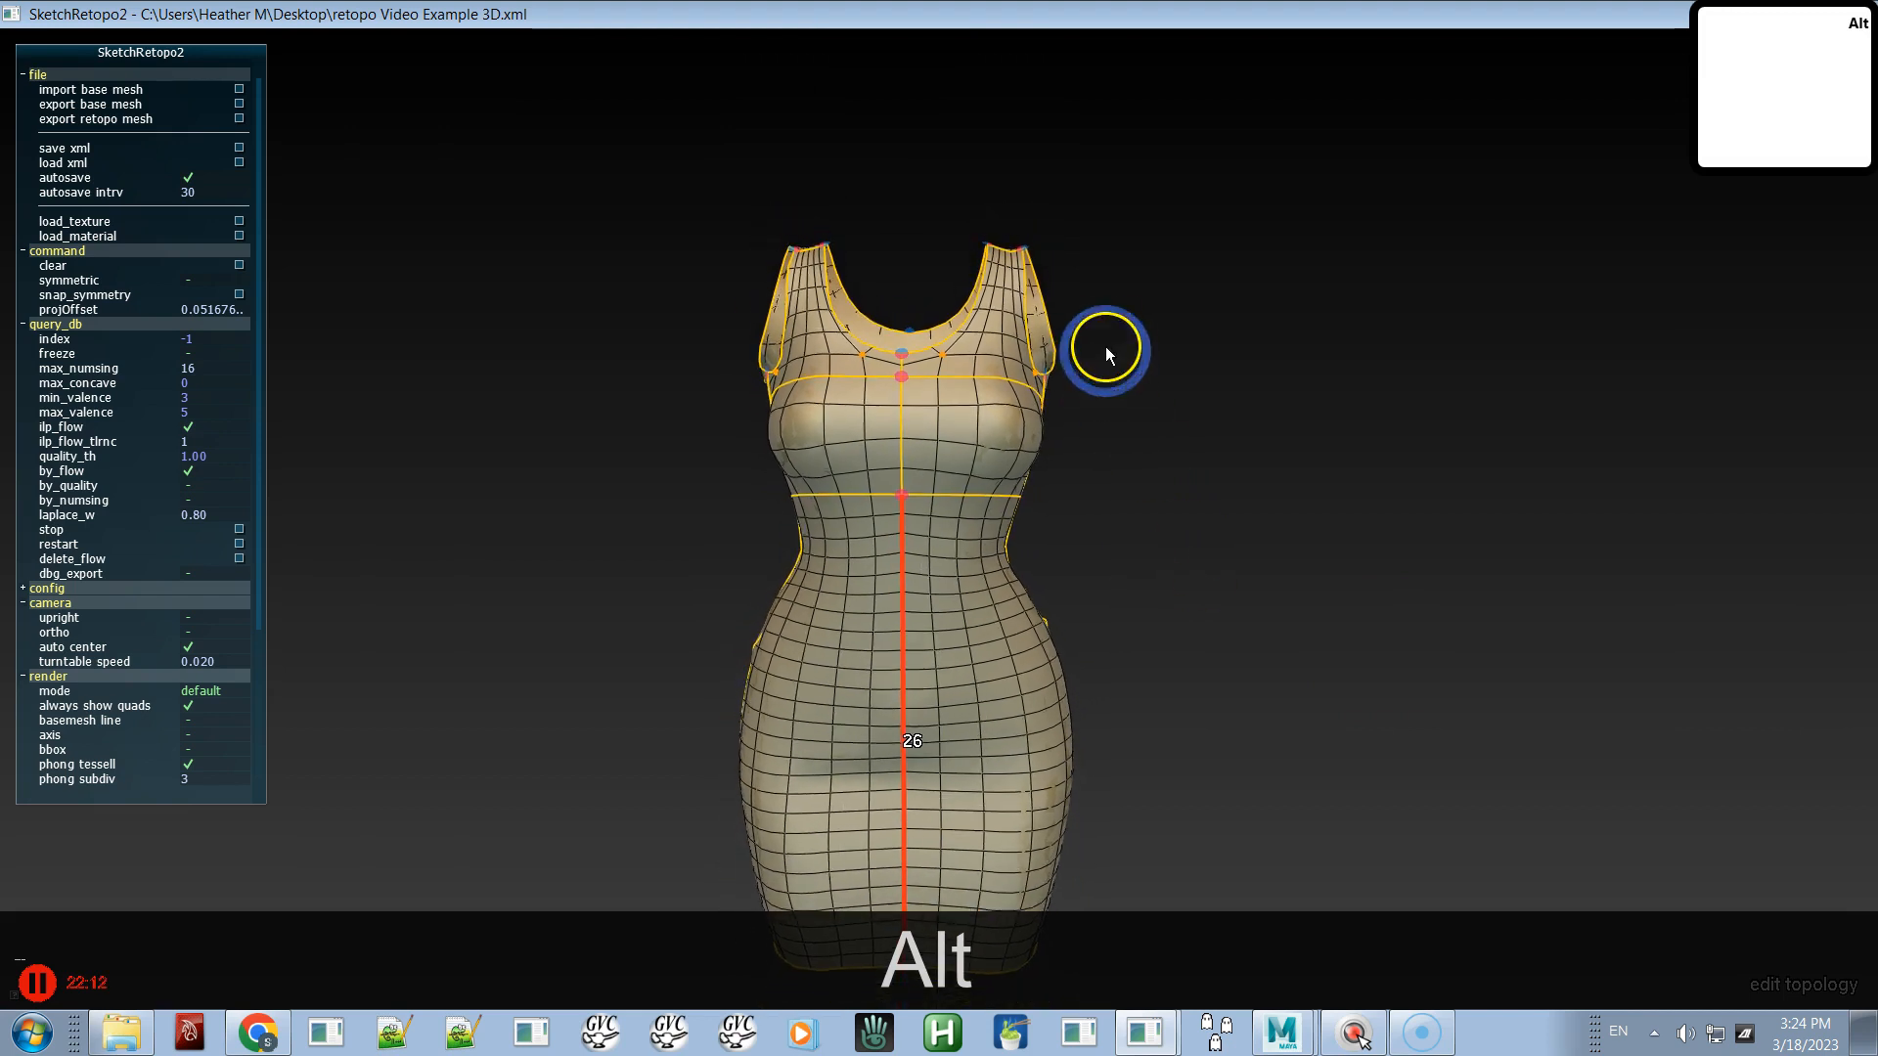
middle_click_drag(1160, 491, 1136, 325, "alt")
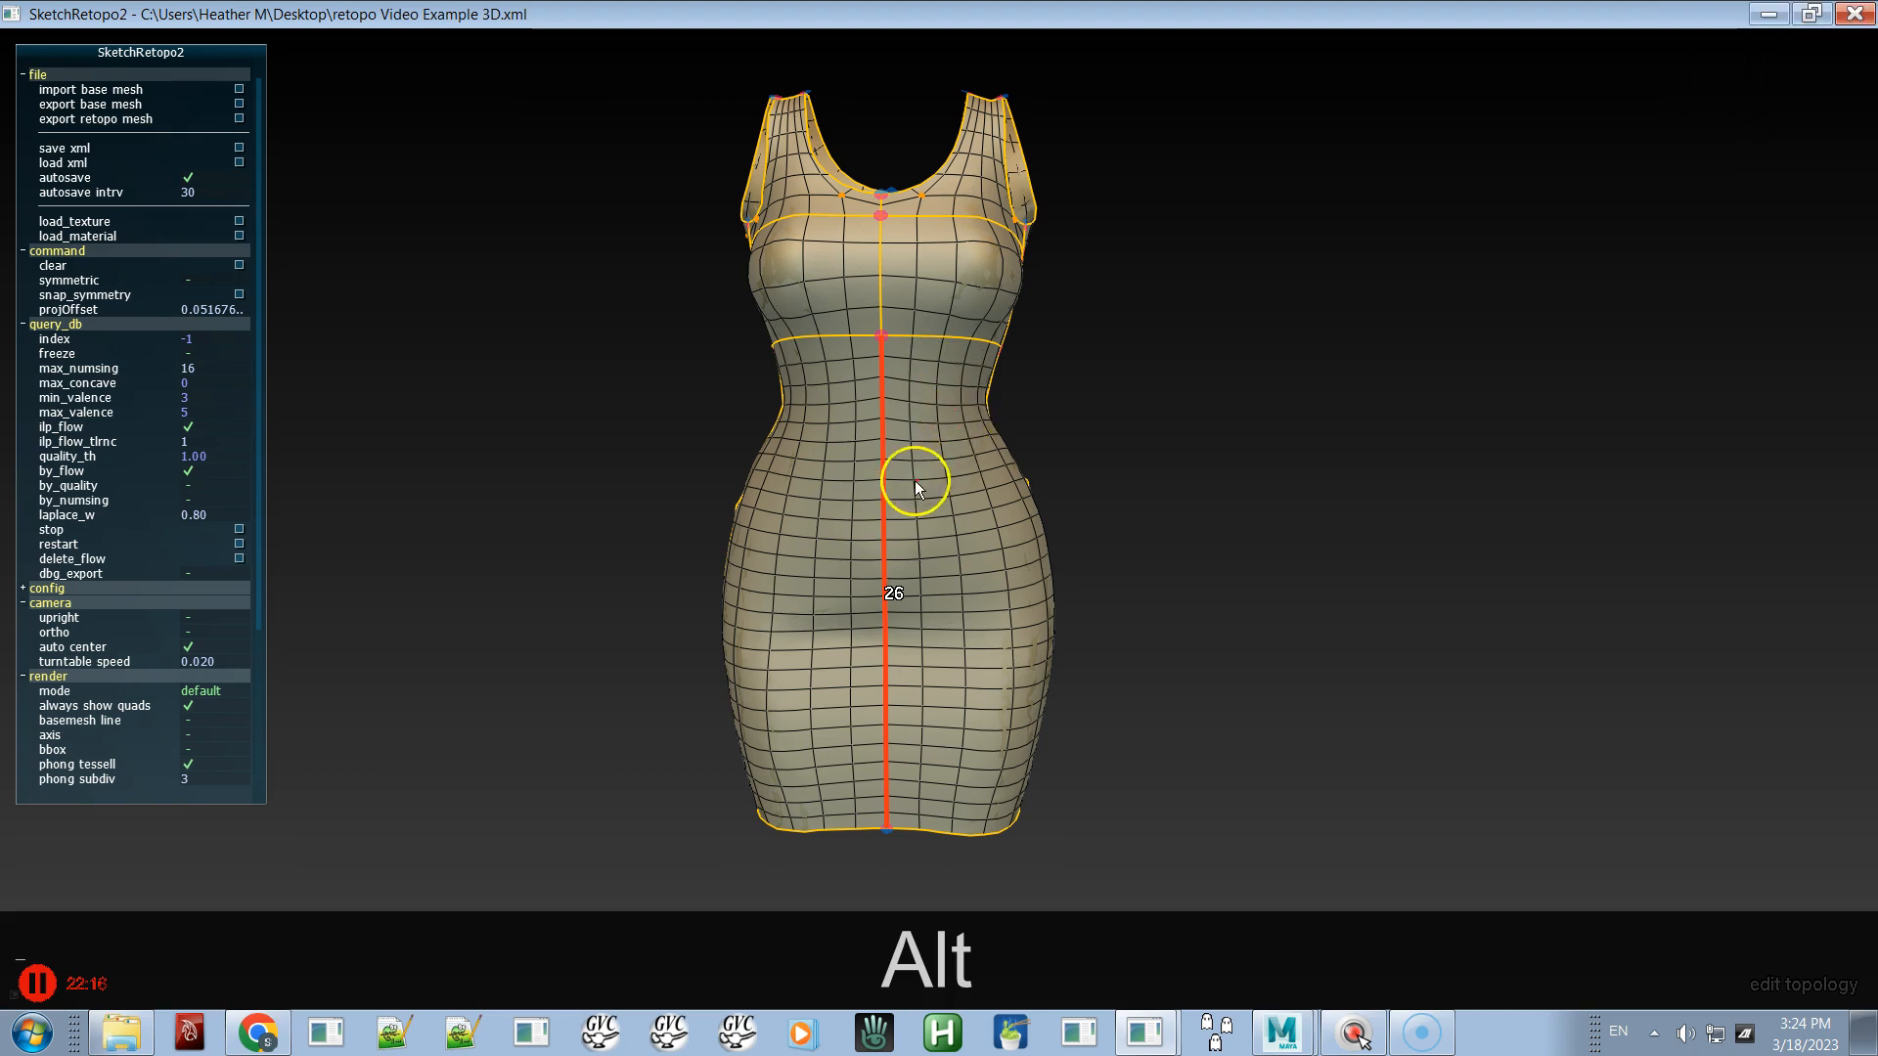
left_click_drag(933, 438, 794, 512, "alt")
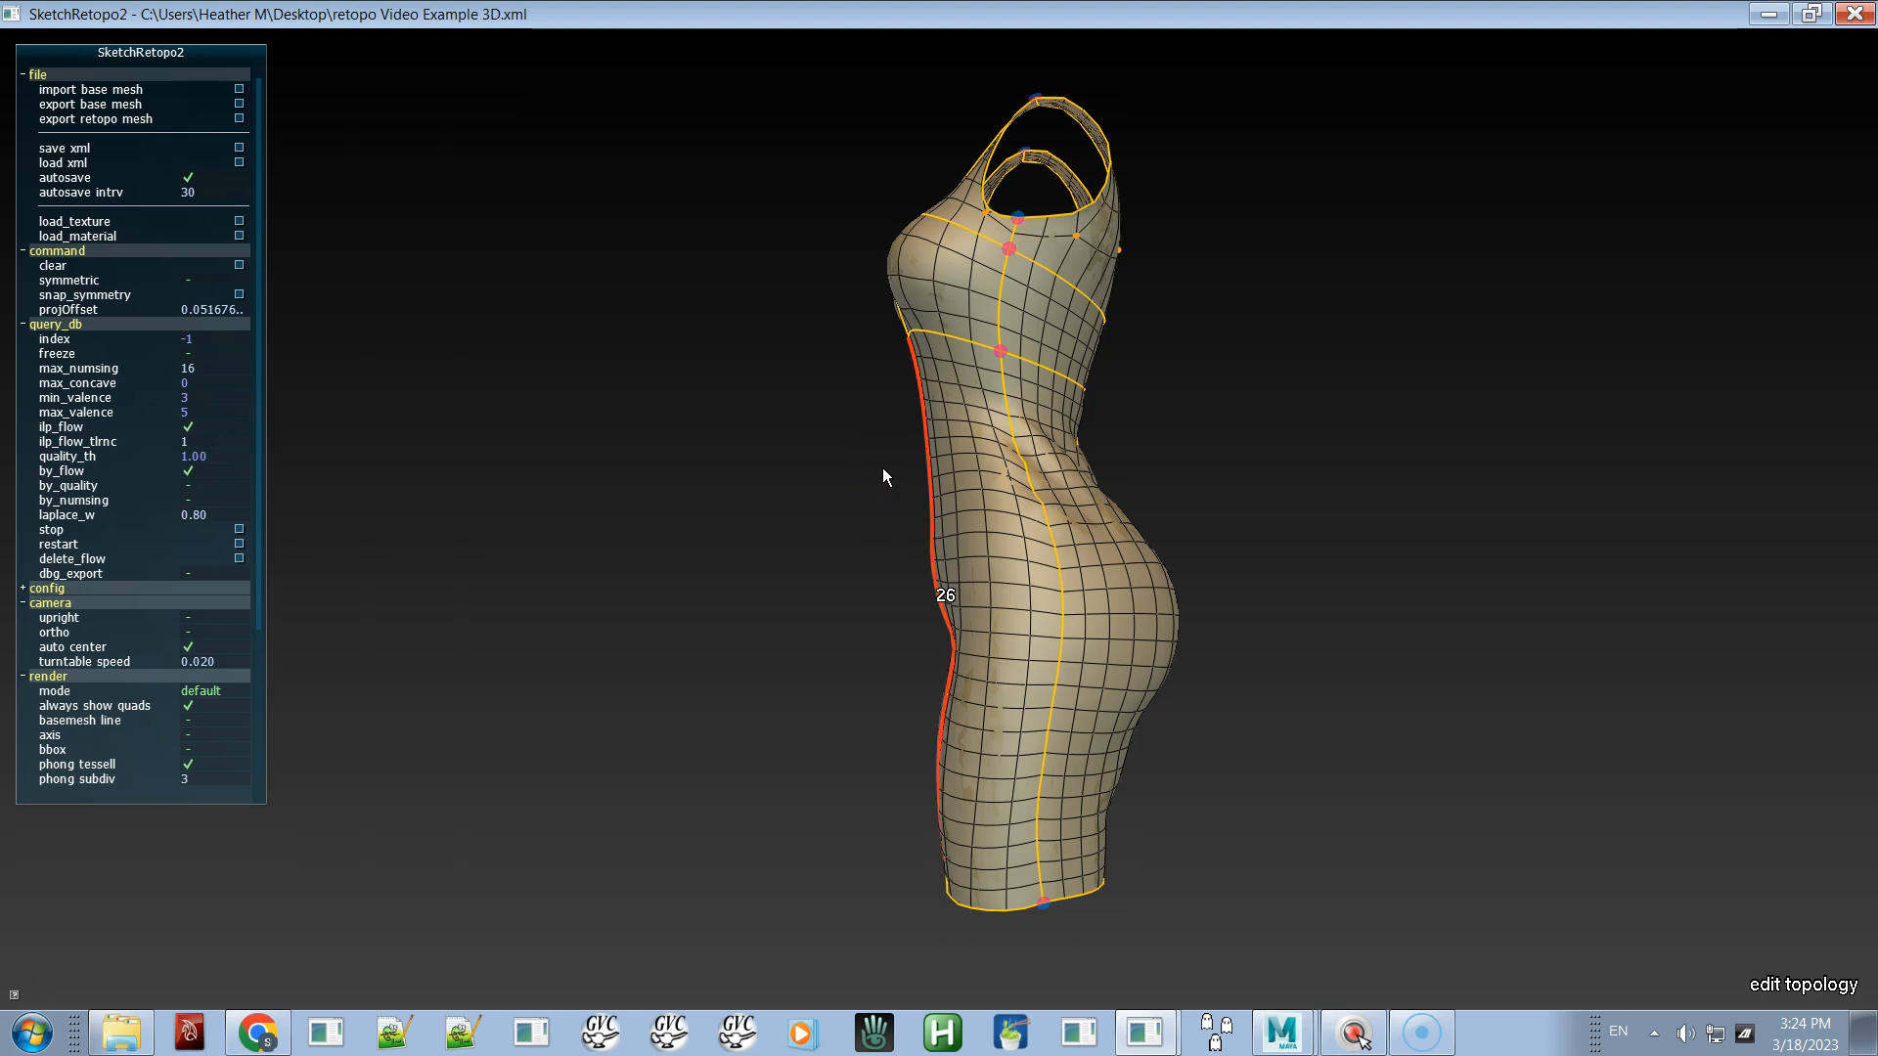
left_click_drag(798, 483, 1076, 503, "alt")
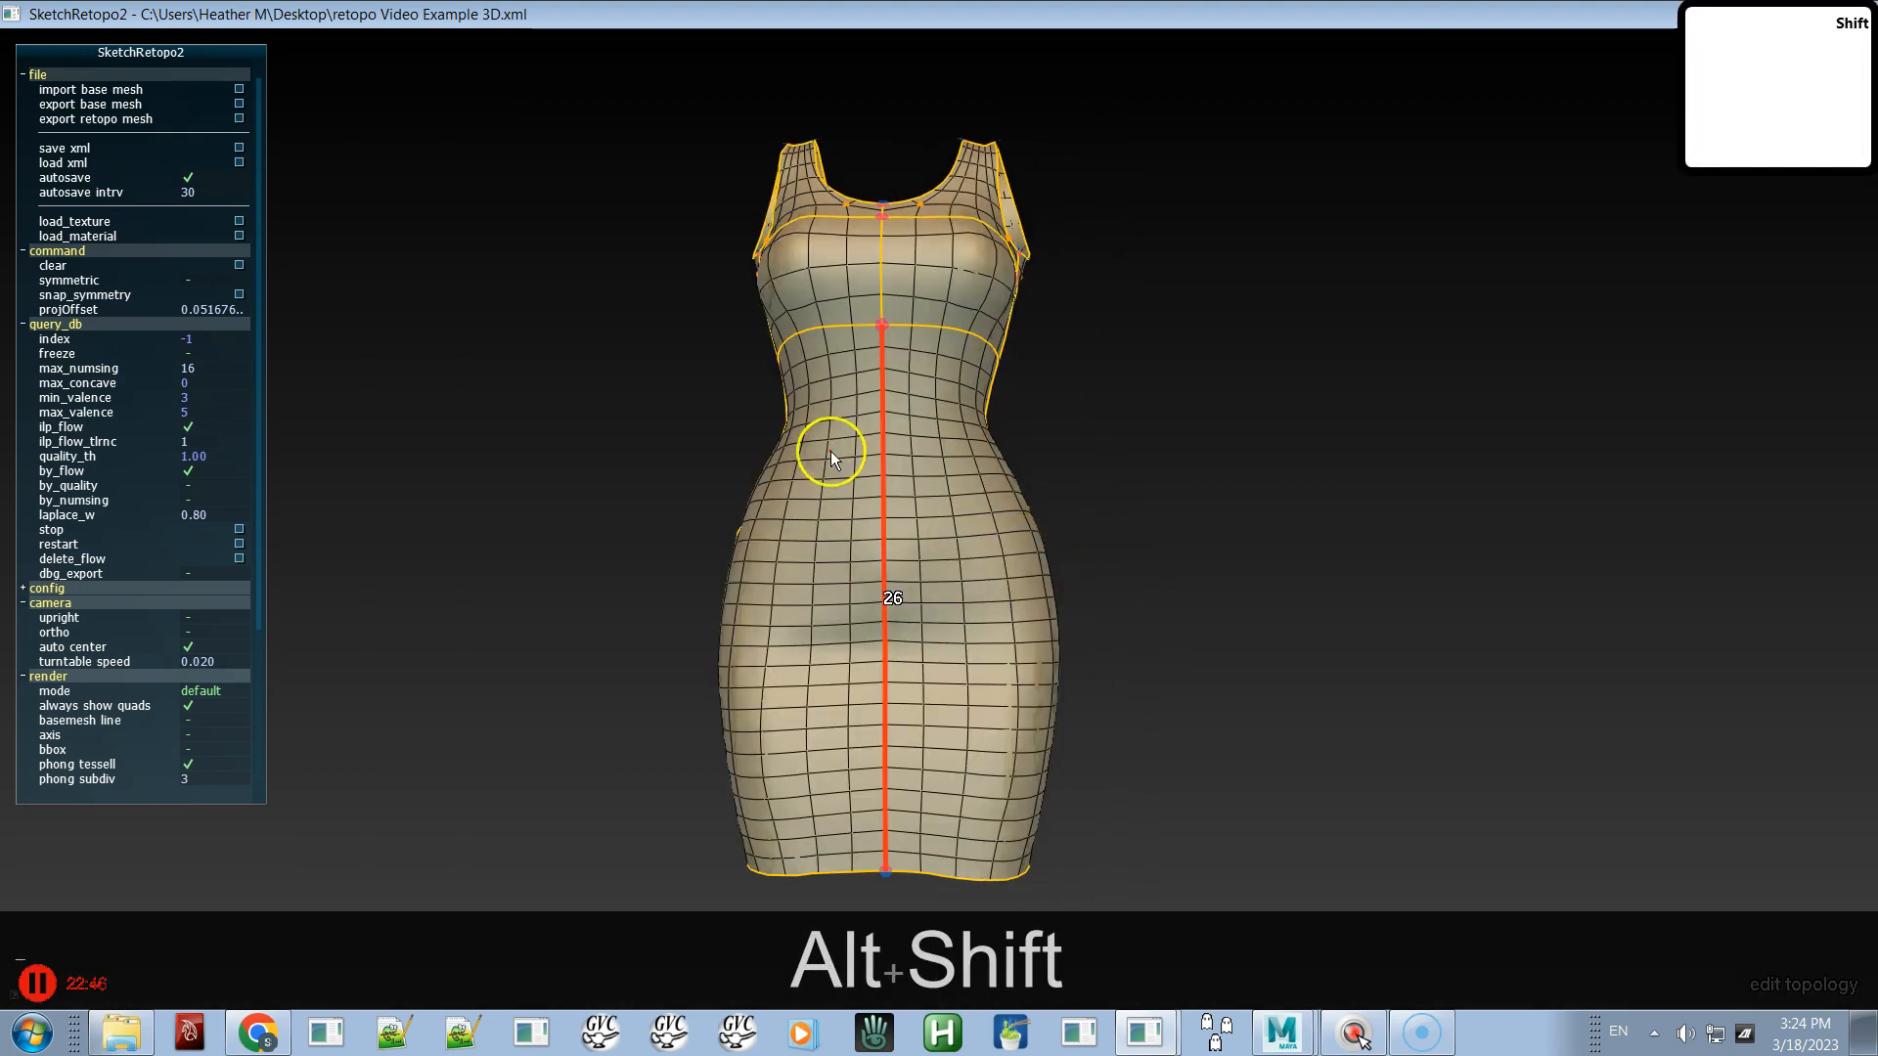
left_click_drag(913, 402, 730, 449, "alt")
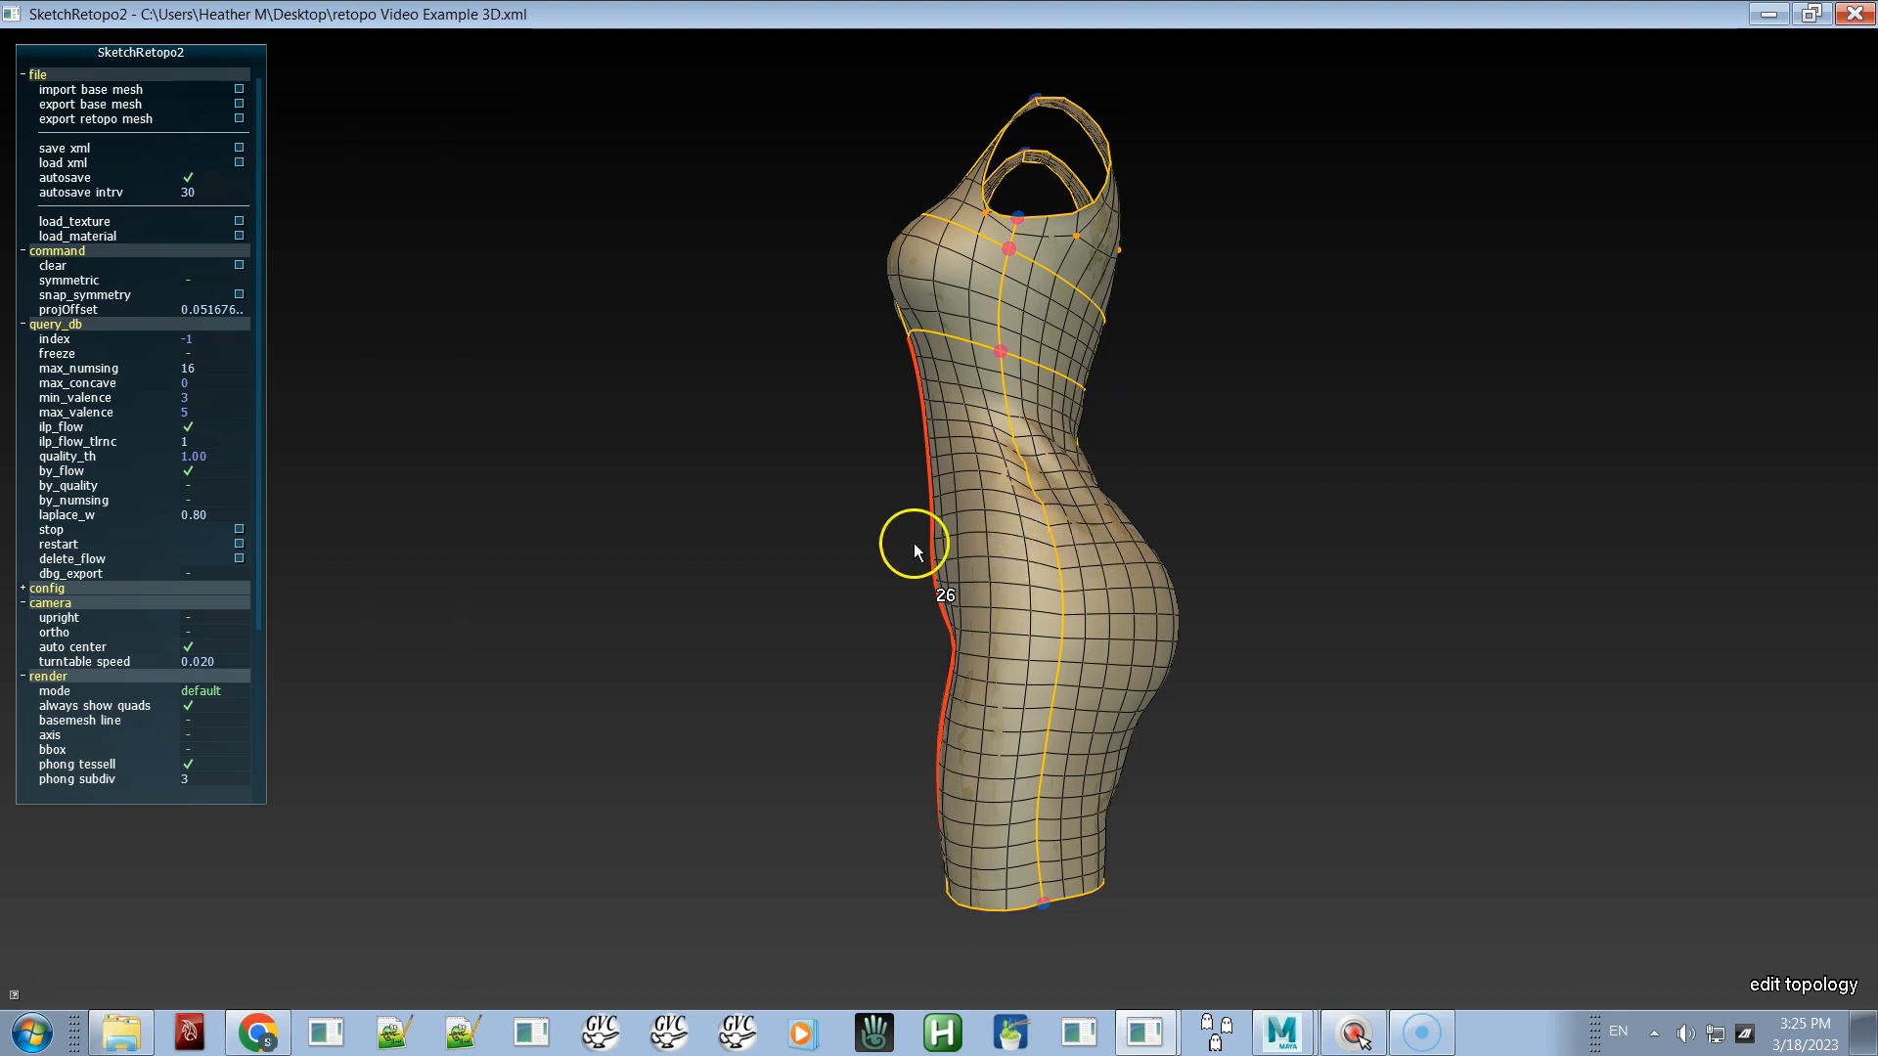
left_click_drag(892, 543, 1153, 579, "alt+shift")
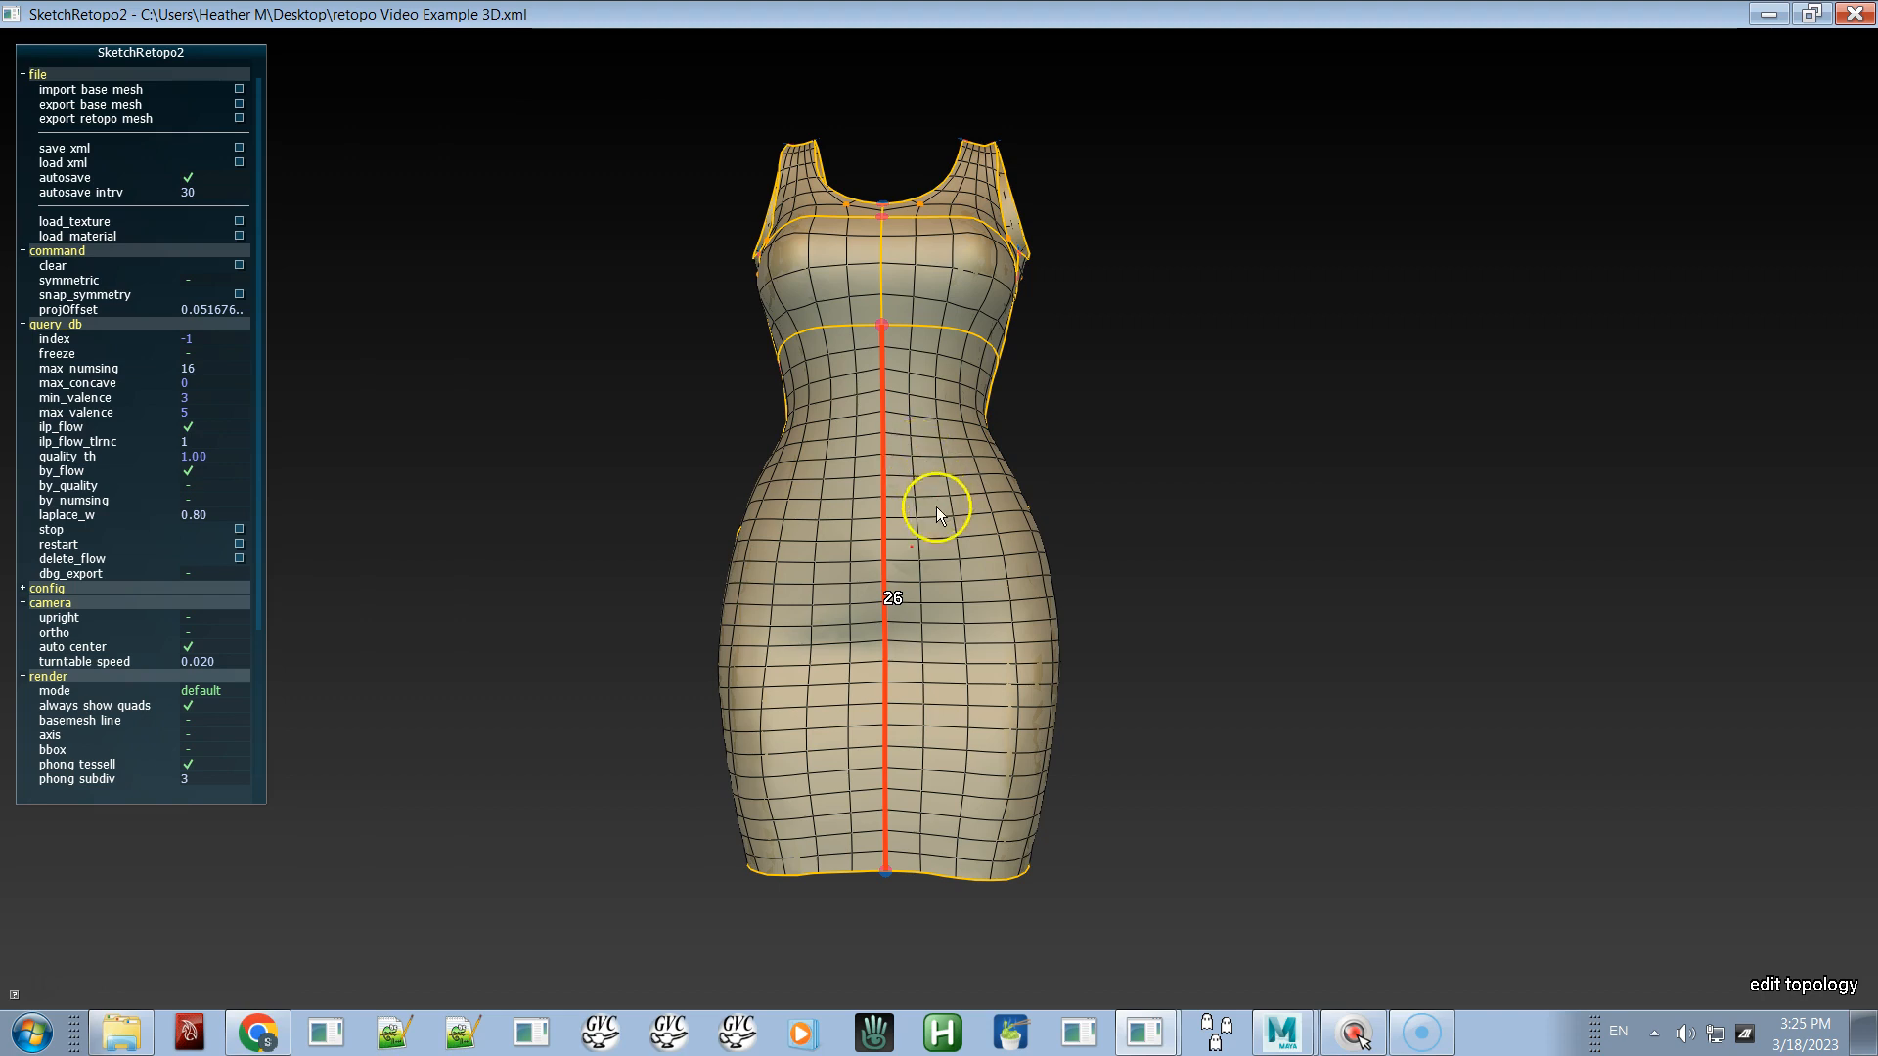
left_click_drag(1017, 544, 1052, 596, "alt+shift")
left_click(1063, 553, "alt+shift")
left_click_drag(1124, 551, 702, 577, "alt")
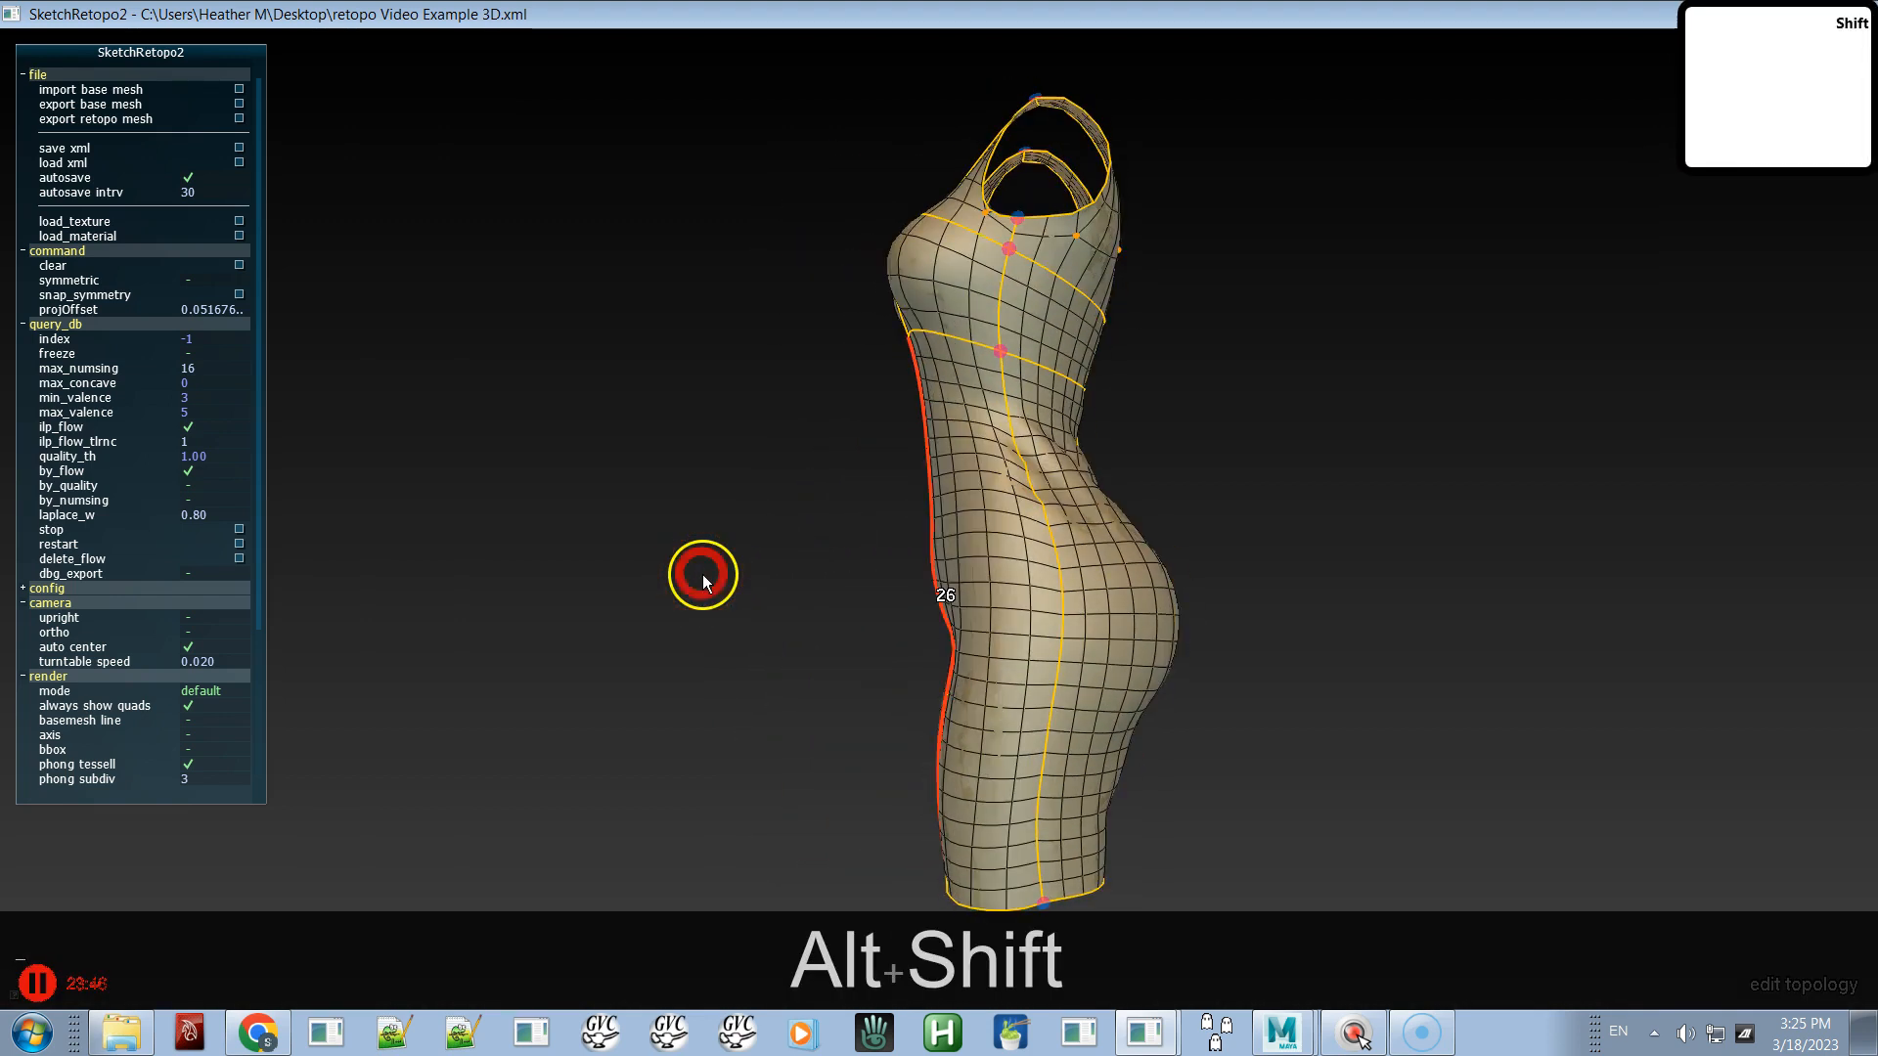
- In basic sketching mode, sketch a curve across the back's left half, from the side seam at the waist down to the centre-back line
left_click_drag(1217, 629, 878, 637, "alt+shift")
left_click_drag(953, 560, 1039, 594, "alt")
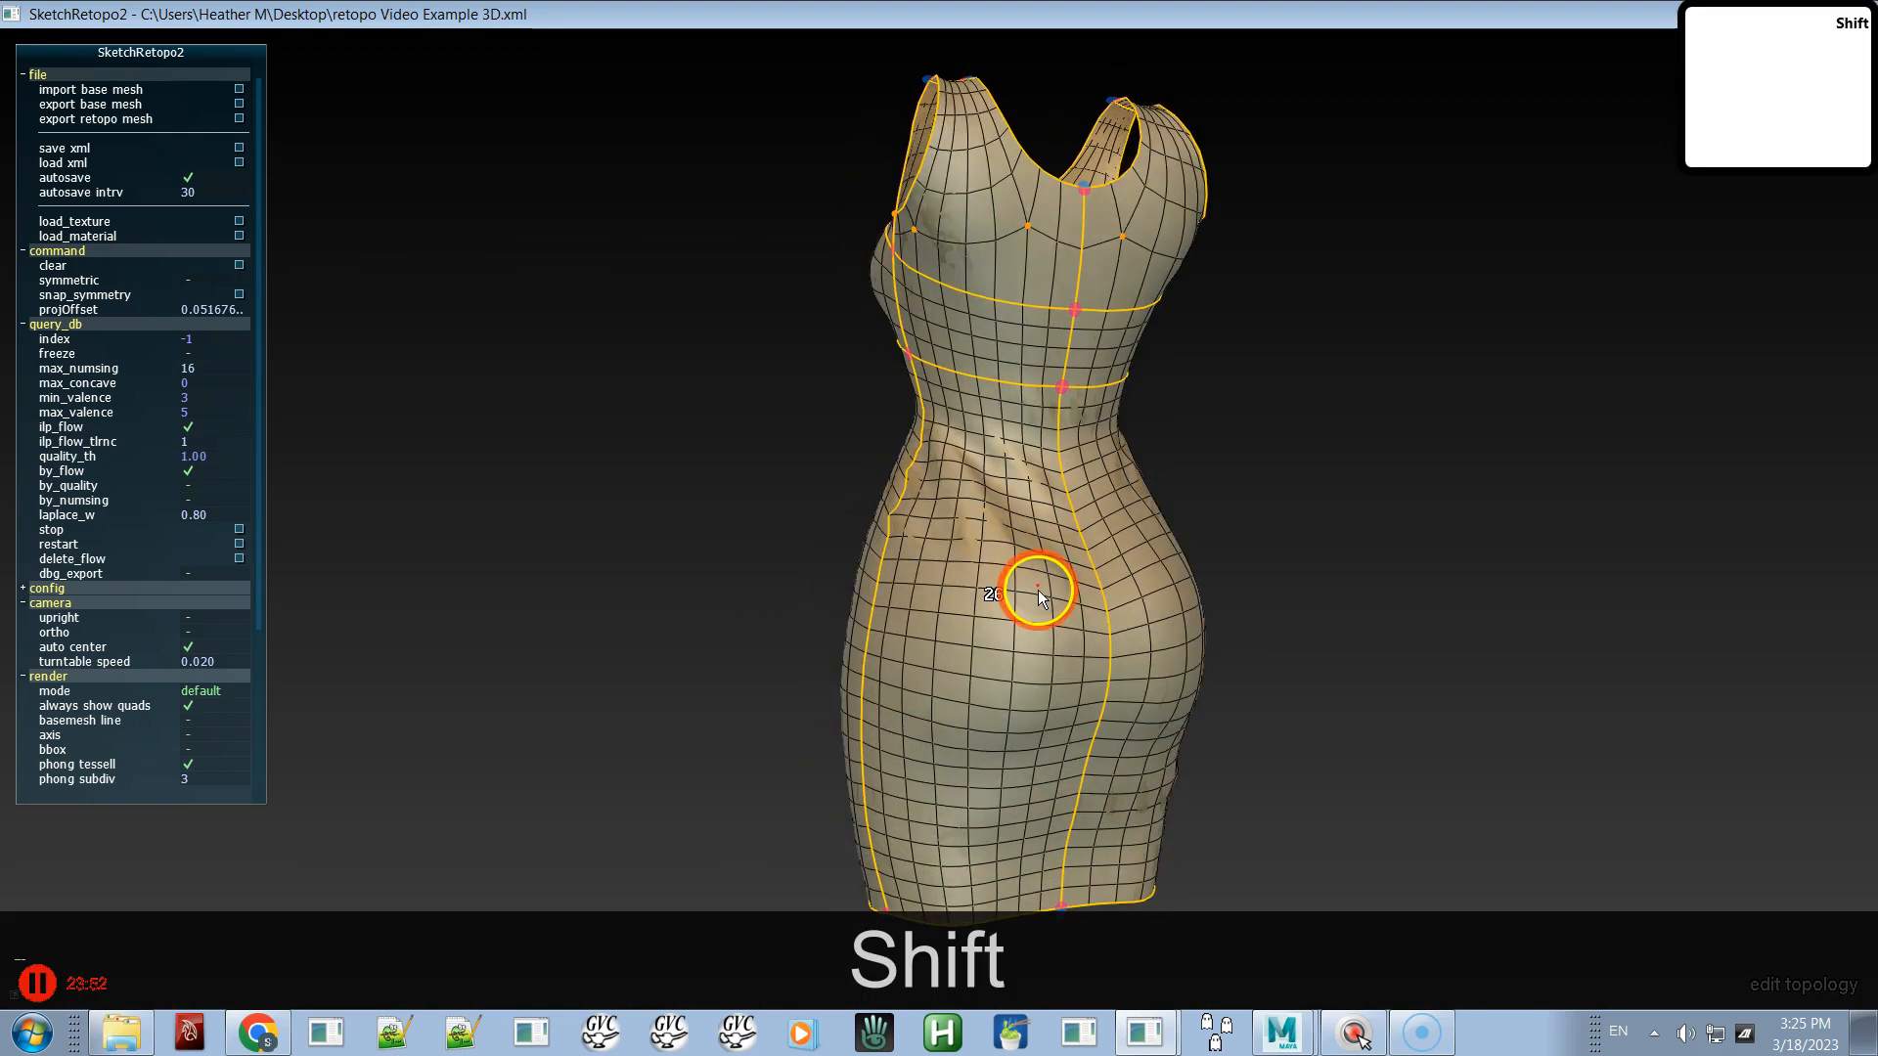
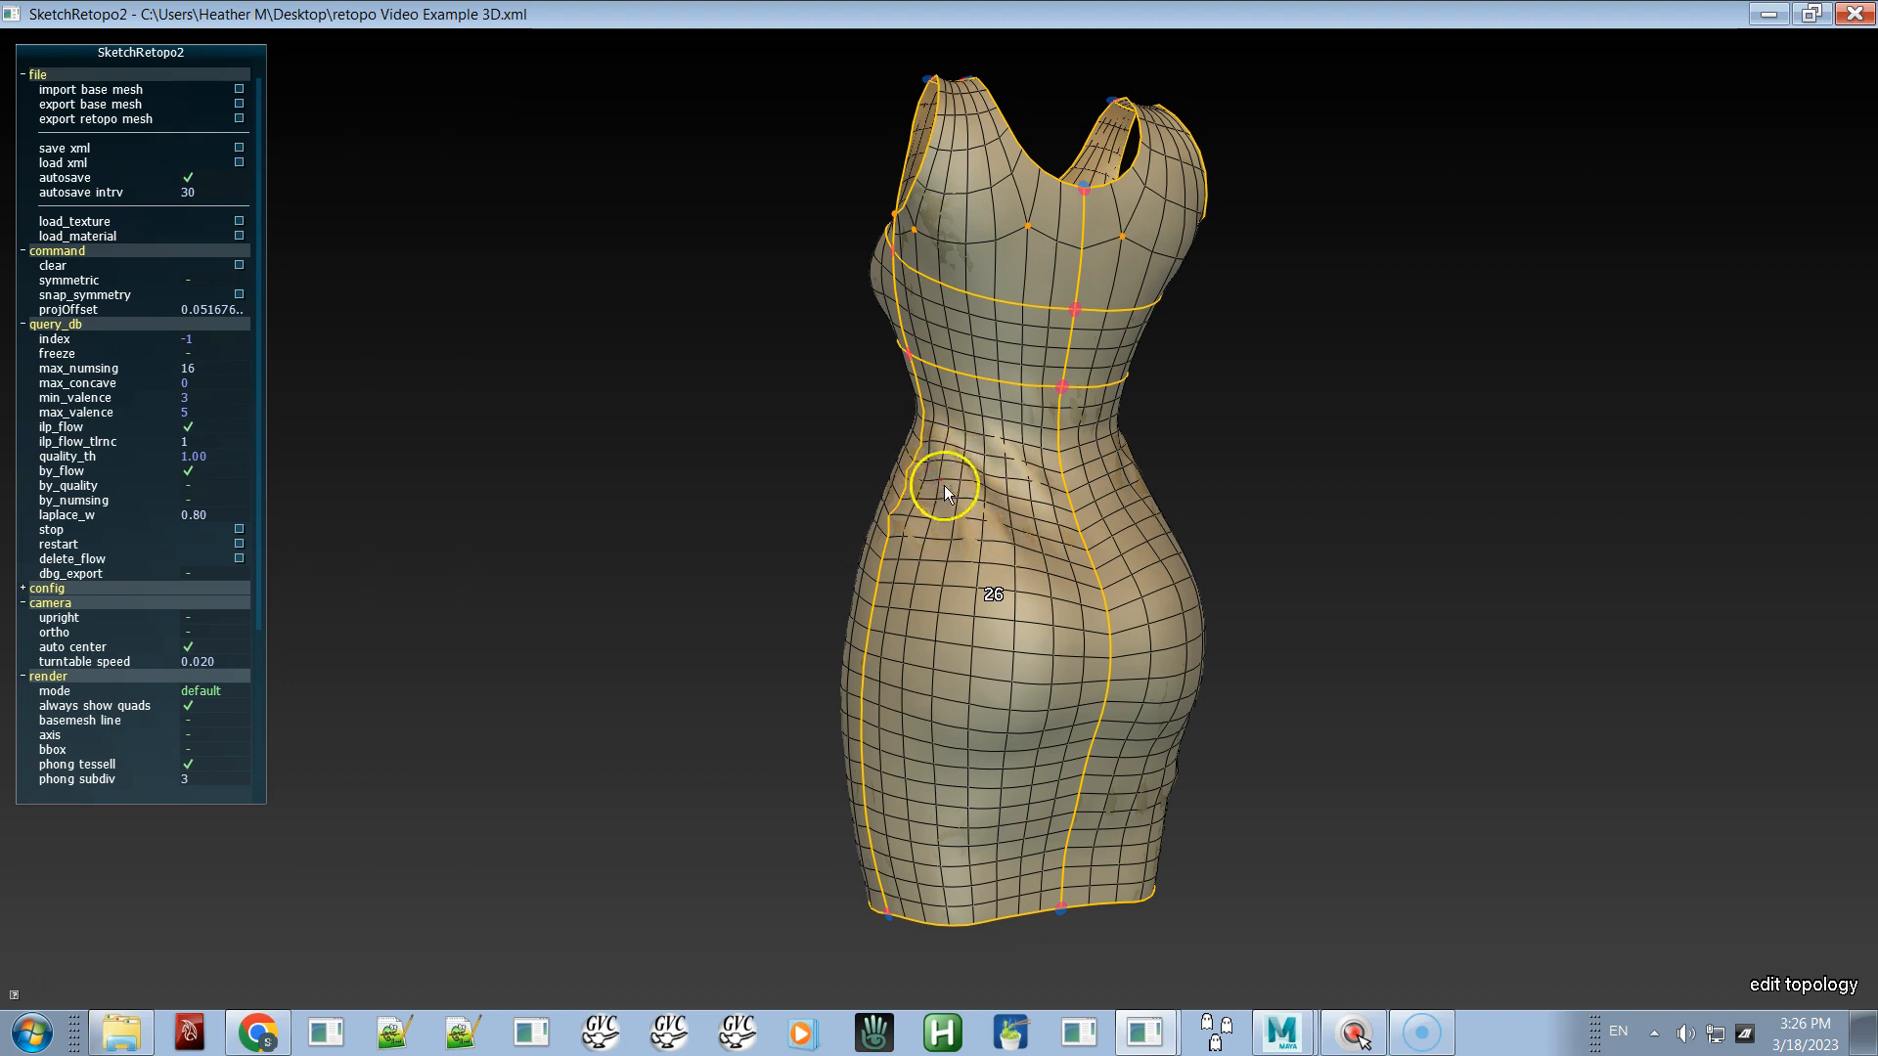
left_click_drag(1014, 496, 911, 503, "alt")
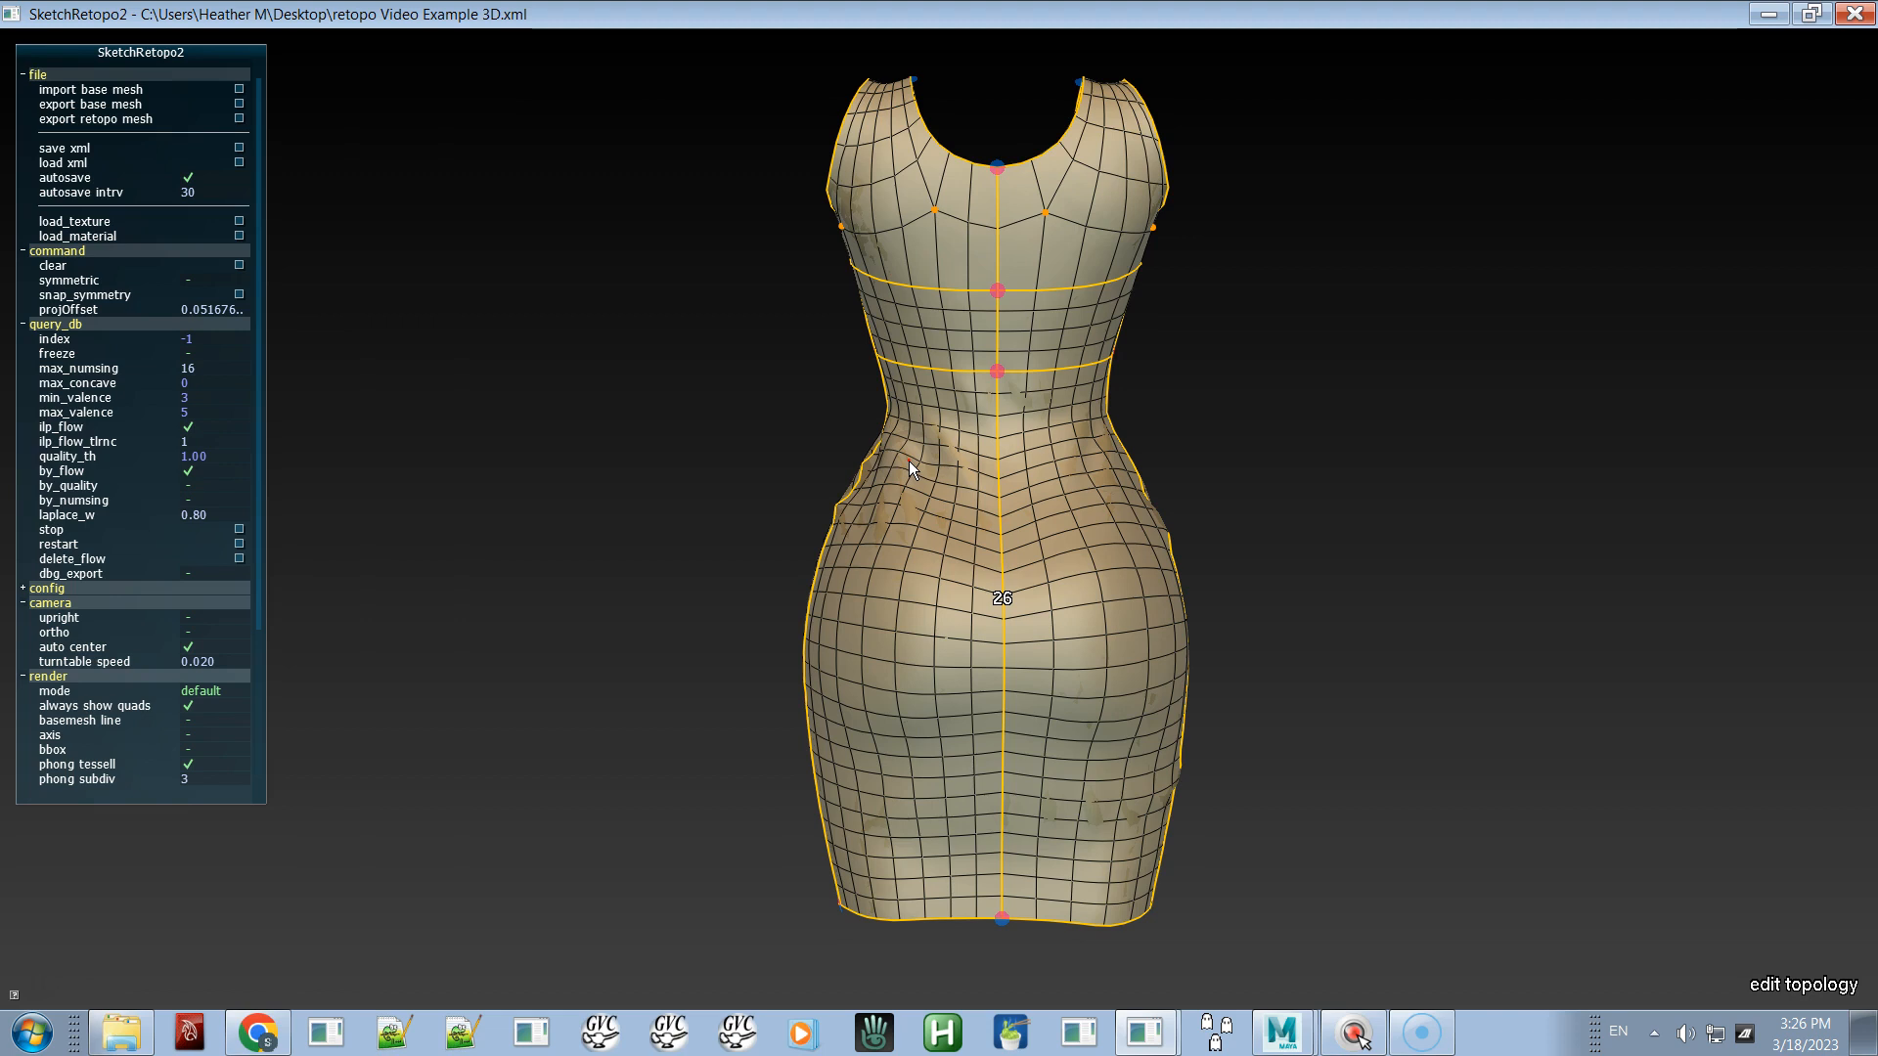
left_click_drag(913, 481, 1007, 495, "alt")
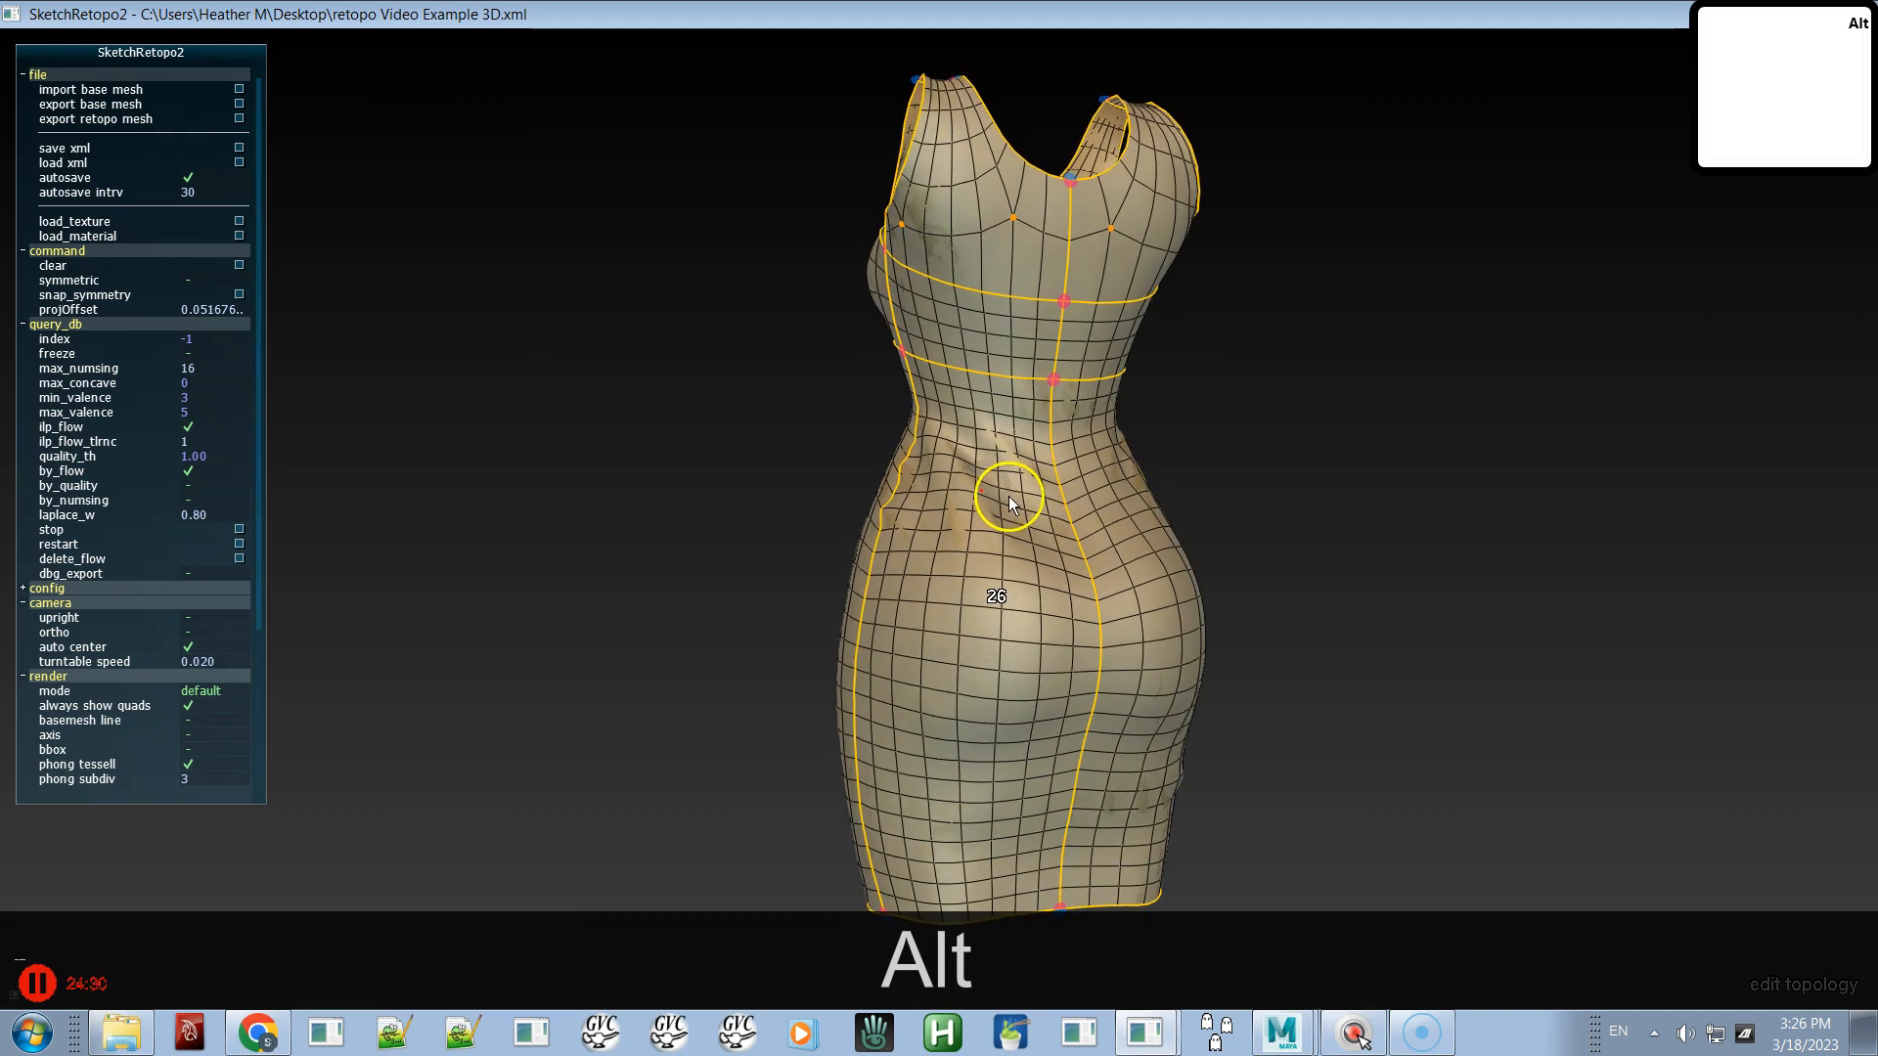
key("alt+q")
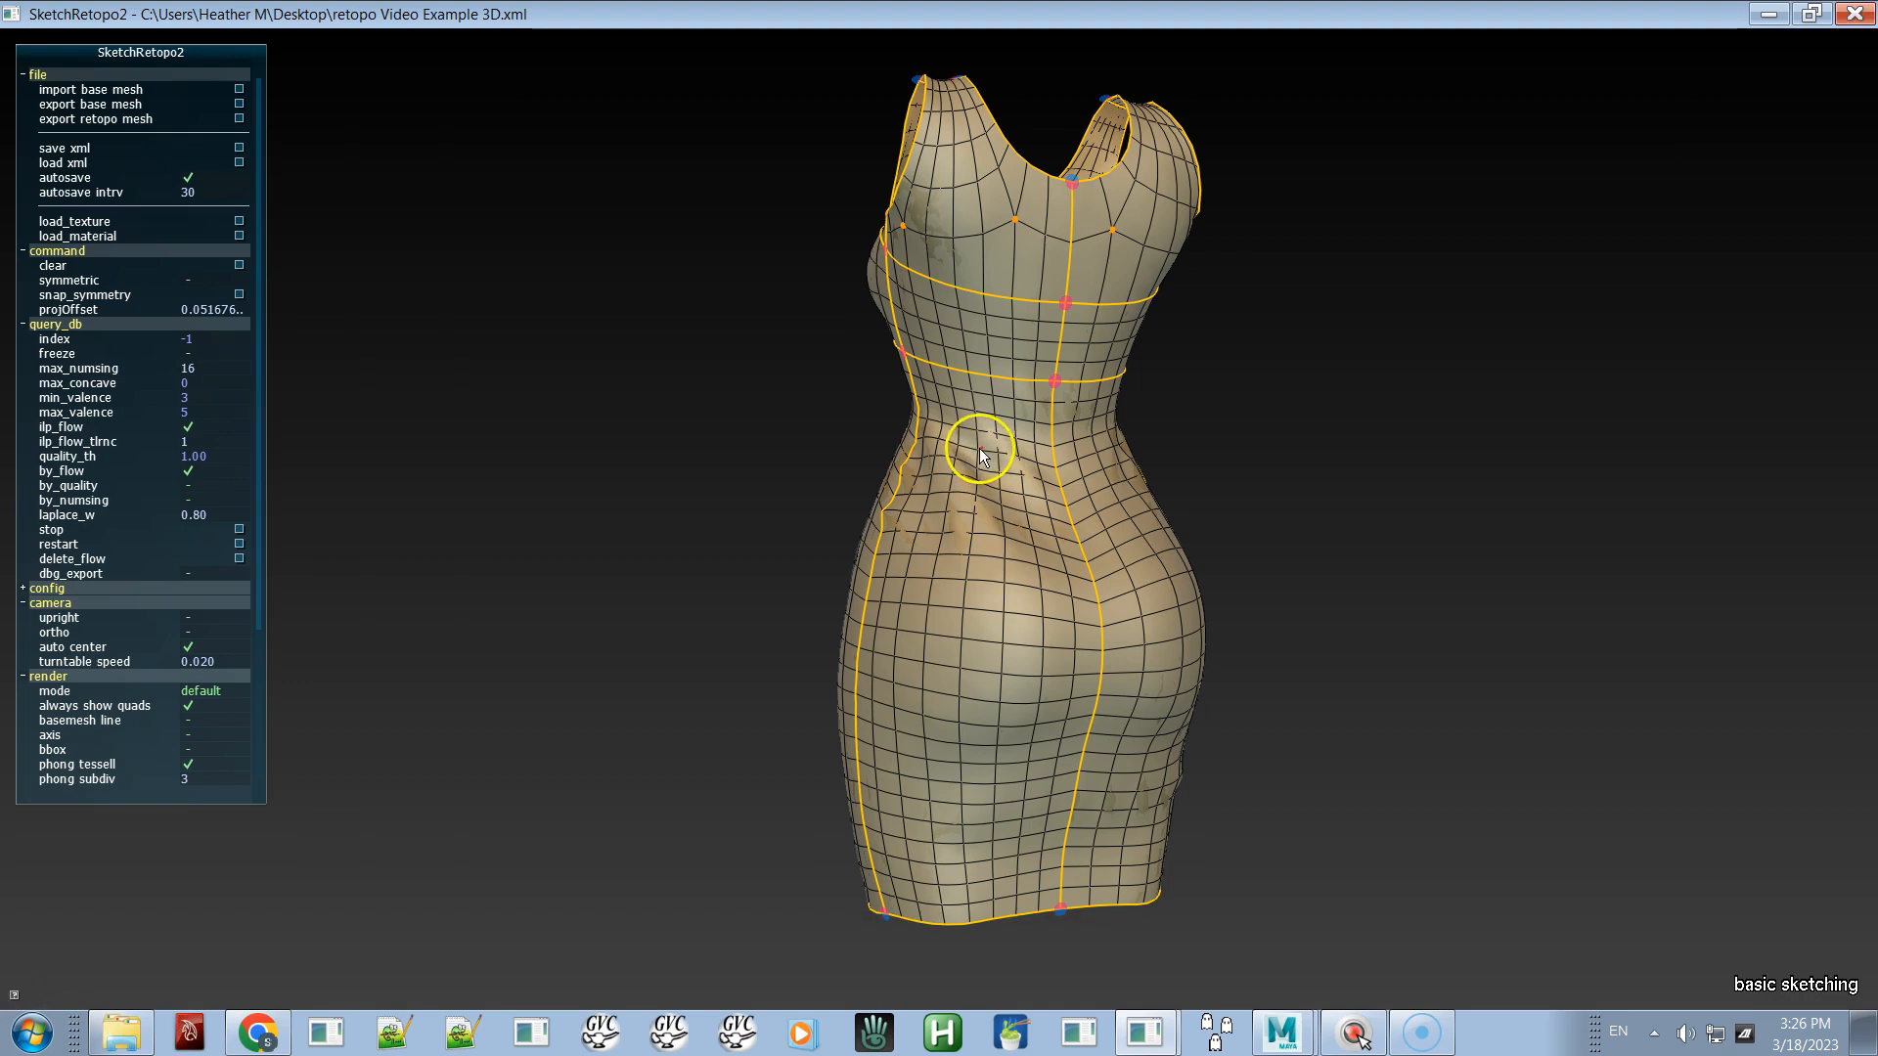
mouse_move(931, 438)
left_mouse_down("alt")
mouse_move(1013, 442)
mouse_move(1121, 620)
mouse_move(1084, 599)
mouse_move(1054, 630)
left_mouse_up("alt")
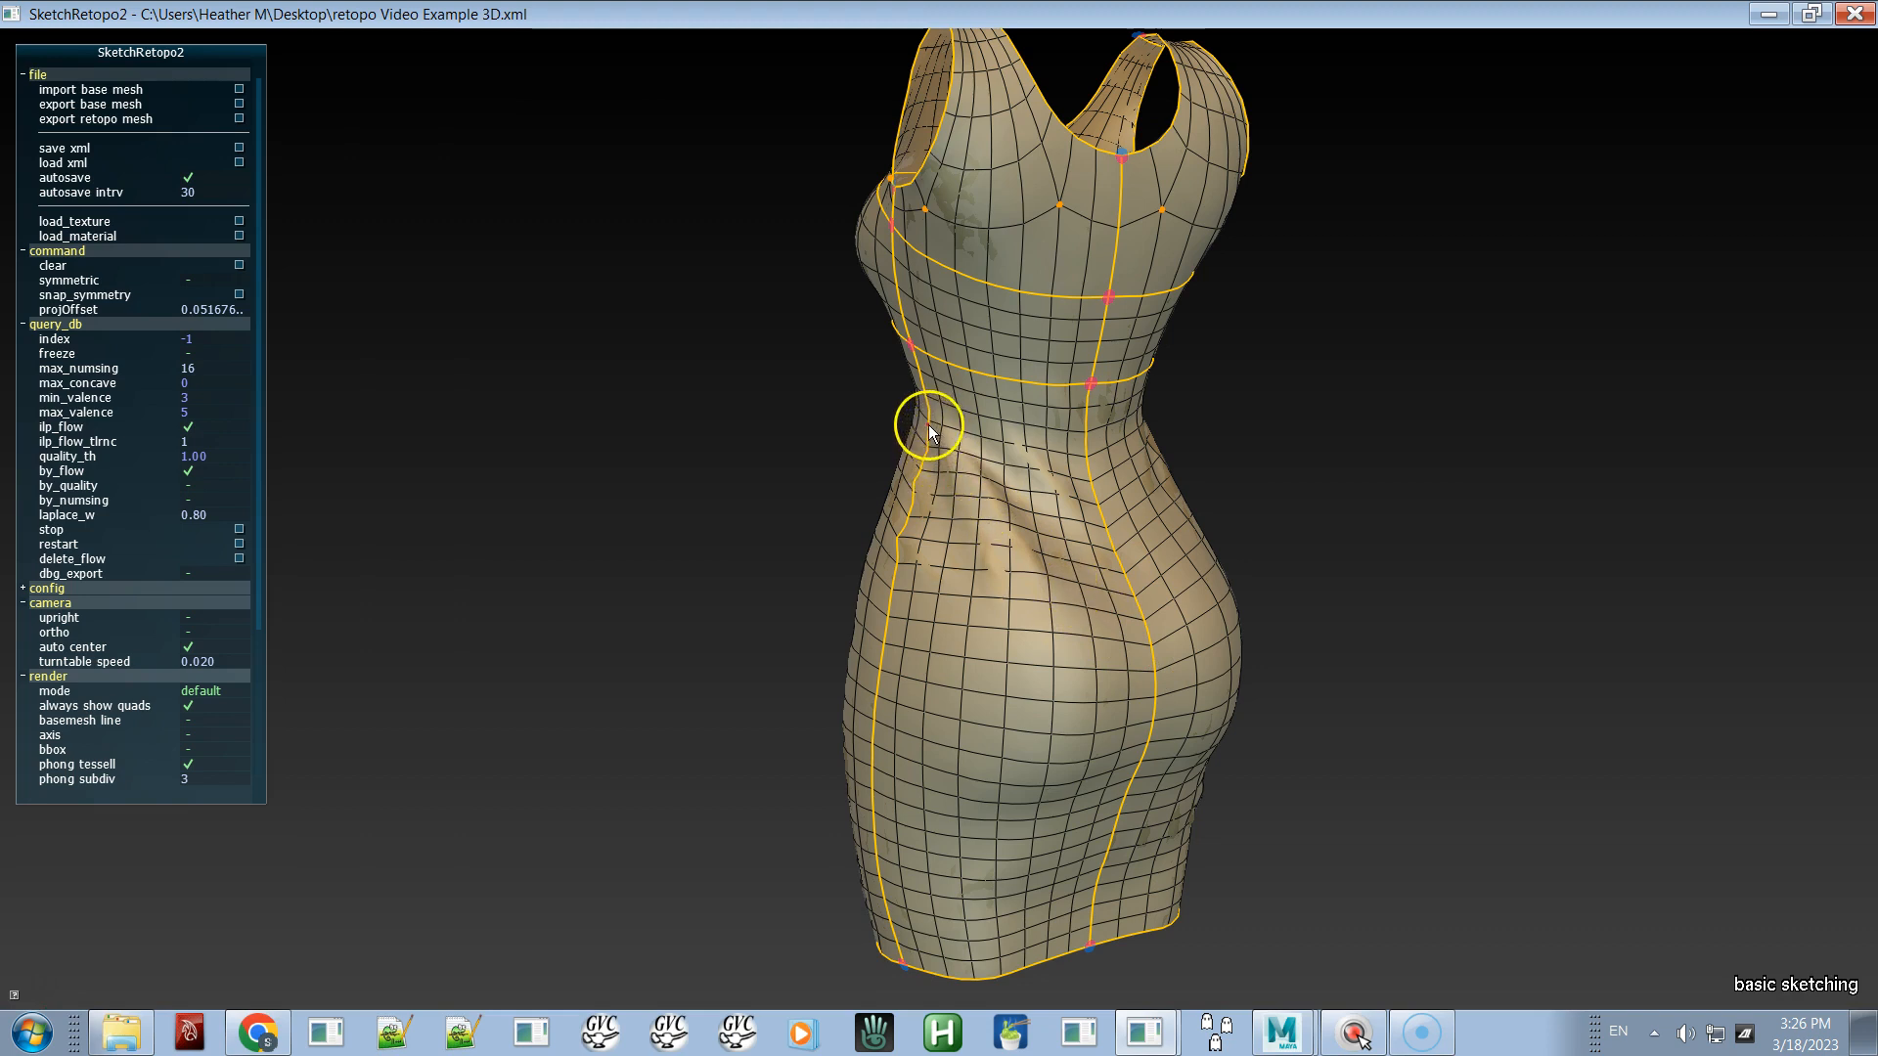
left_click_drag(1003, 523, 1024, 556)
left_click_drag(1150, 653, 1150, 653)
- Sketch the matching curve across the back's right half, from the centre-back point up to the side seam, completing a V shape
key("alt")
left_click_drag(1048, 575, 919, 568, "alt")
key("shift")
left_click_drag(1066, 502, 949, 528, "alt")
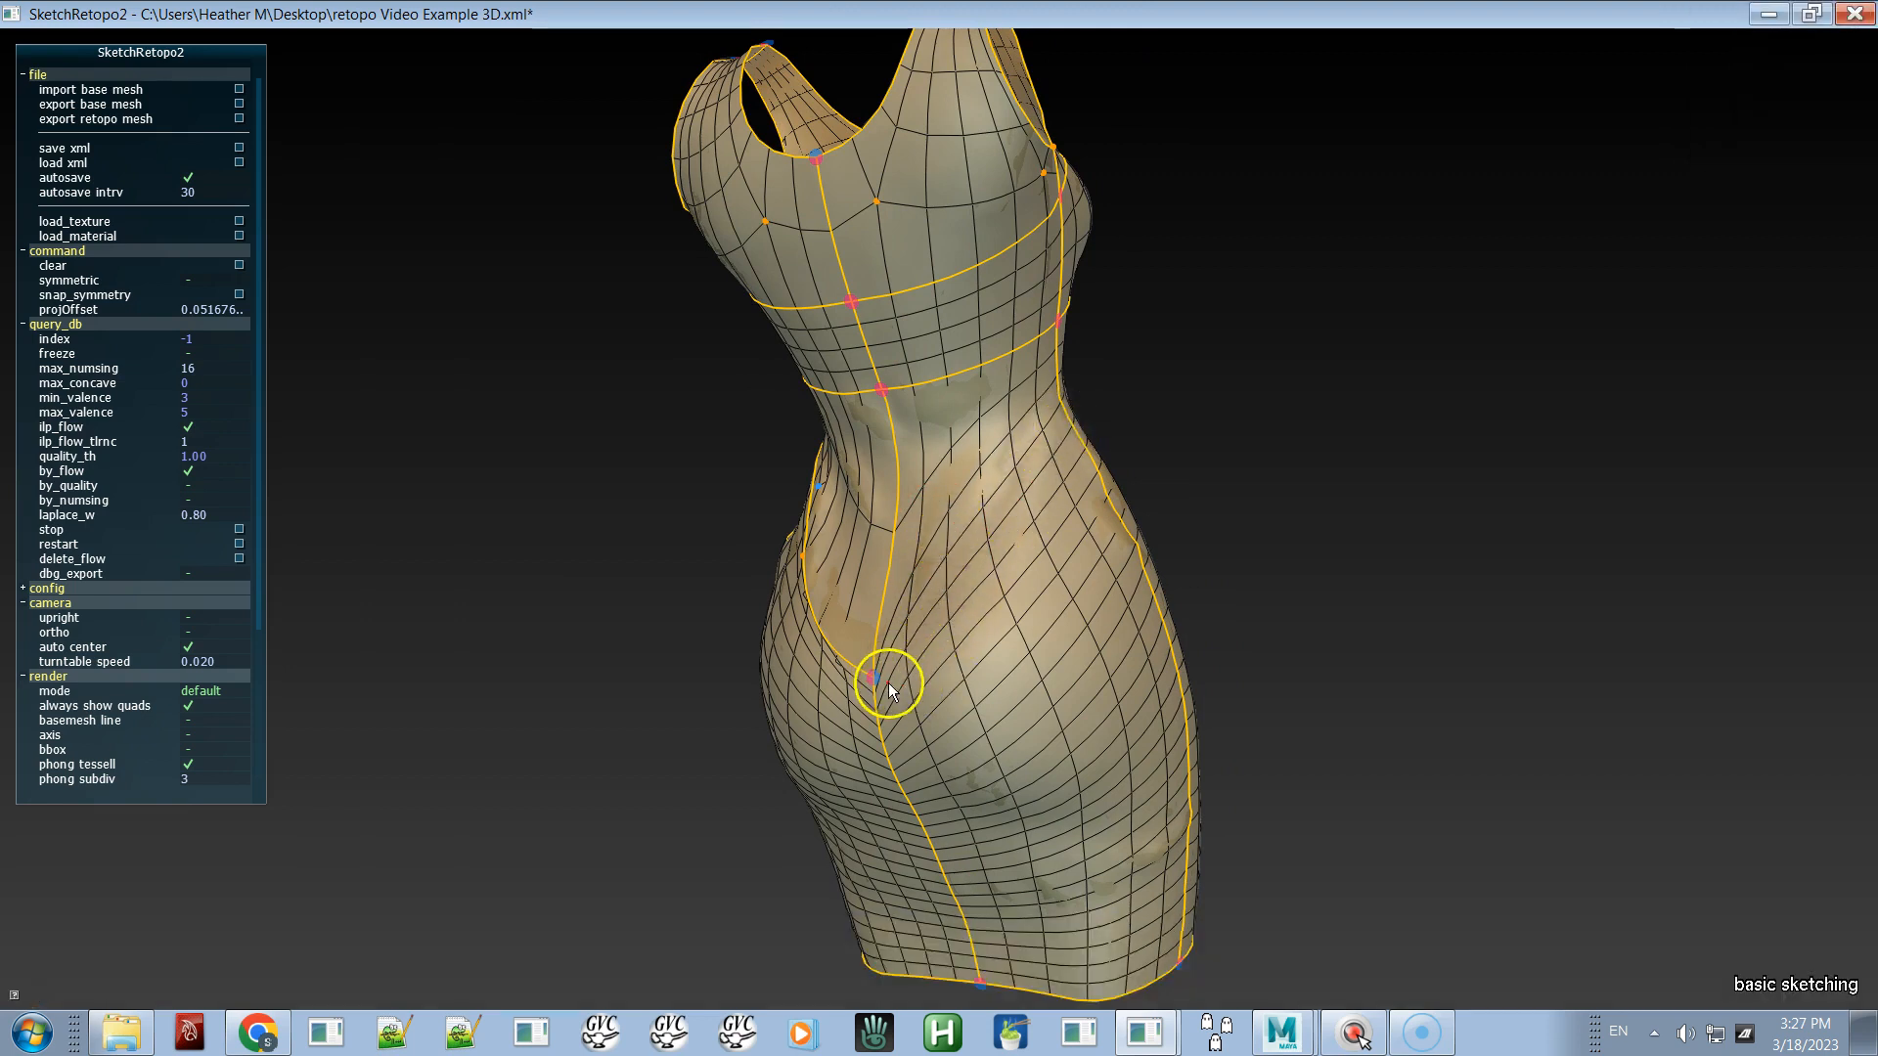
mouse_move(888, 677)
left_mouse_down("alt")
mouse_move(920, 682)
mouse_move(970, 626)
left_mouse_up("alt")
left_click_drag(1029, 542, 1084, 415)
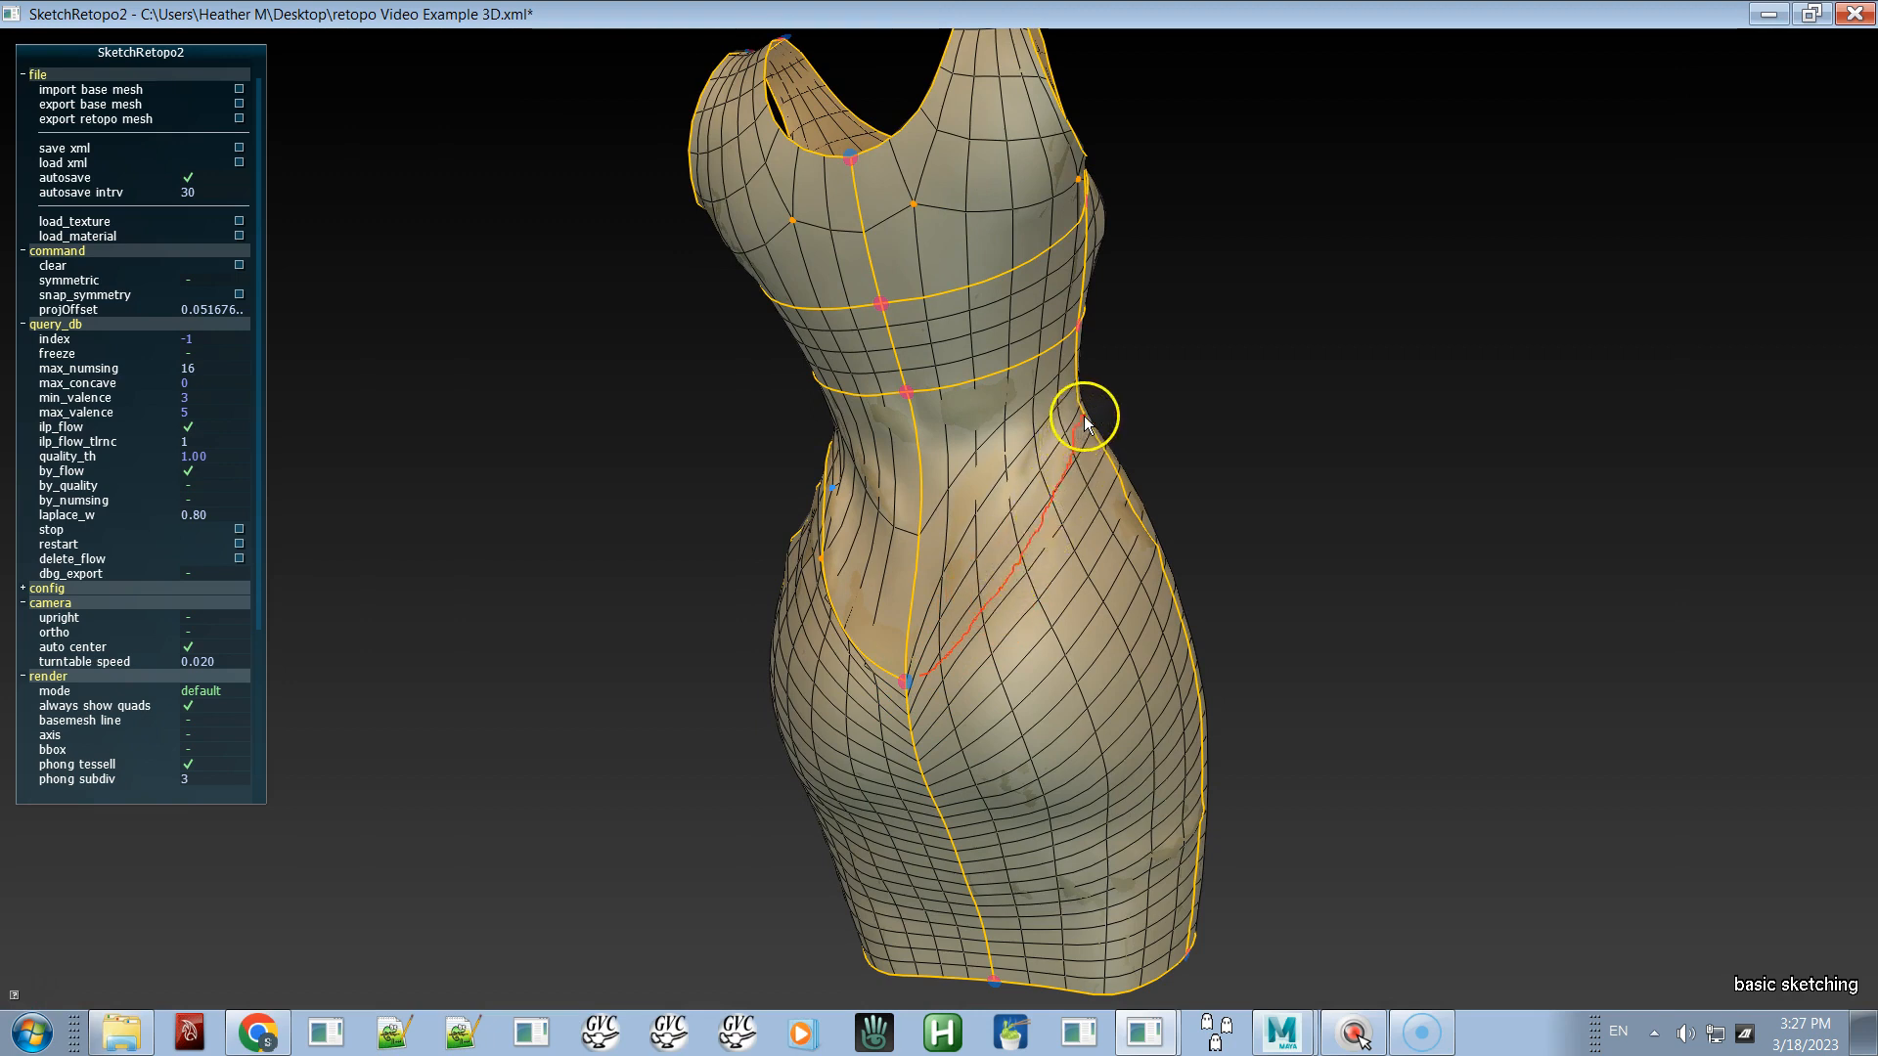
mouse_move(1033, 553)
left_mouse_down("alt")
mouse_move(810, 614)
mouse_move(841, 500)
left_mouse_up("alt")
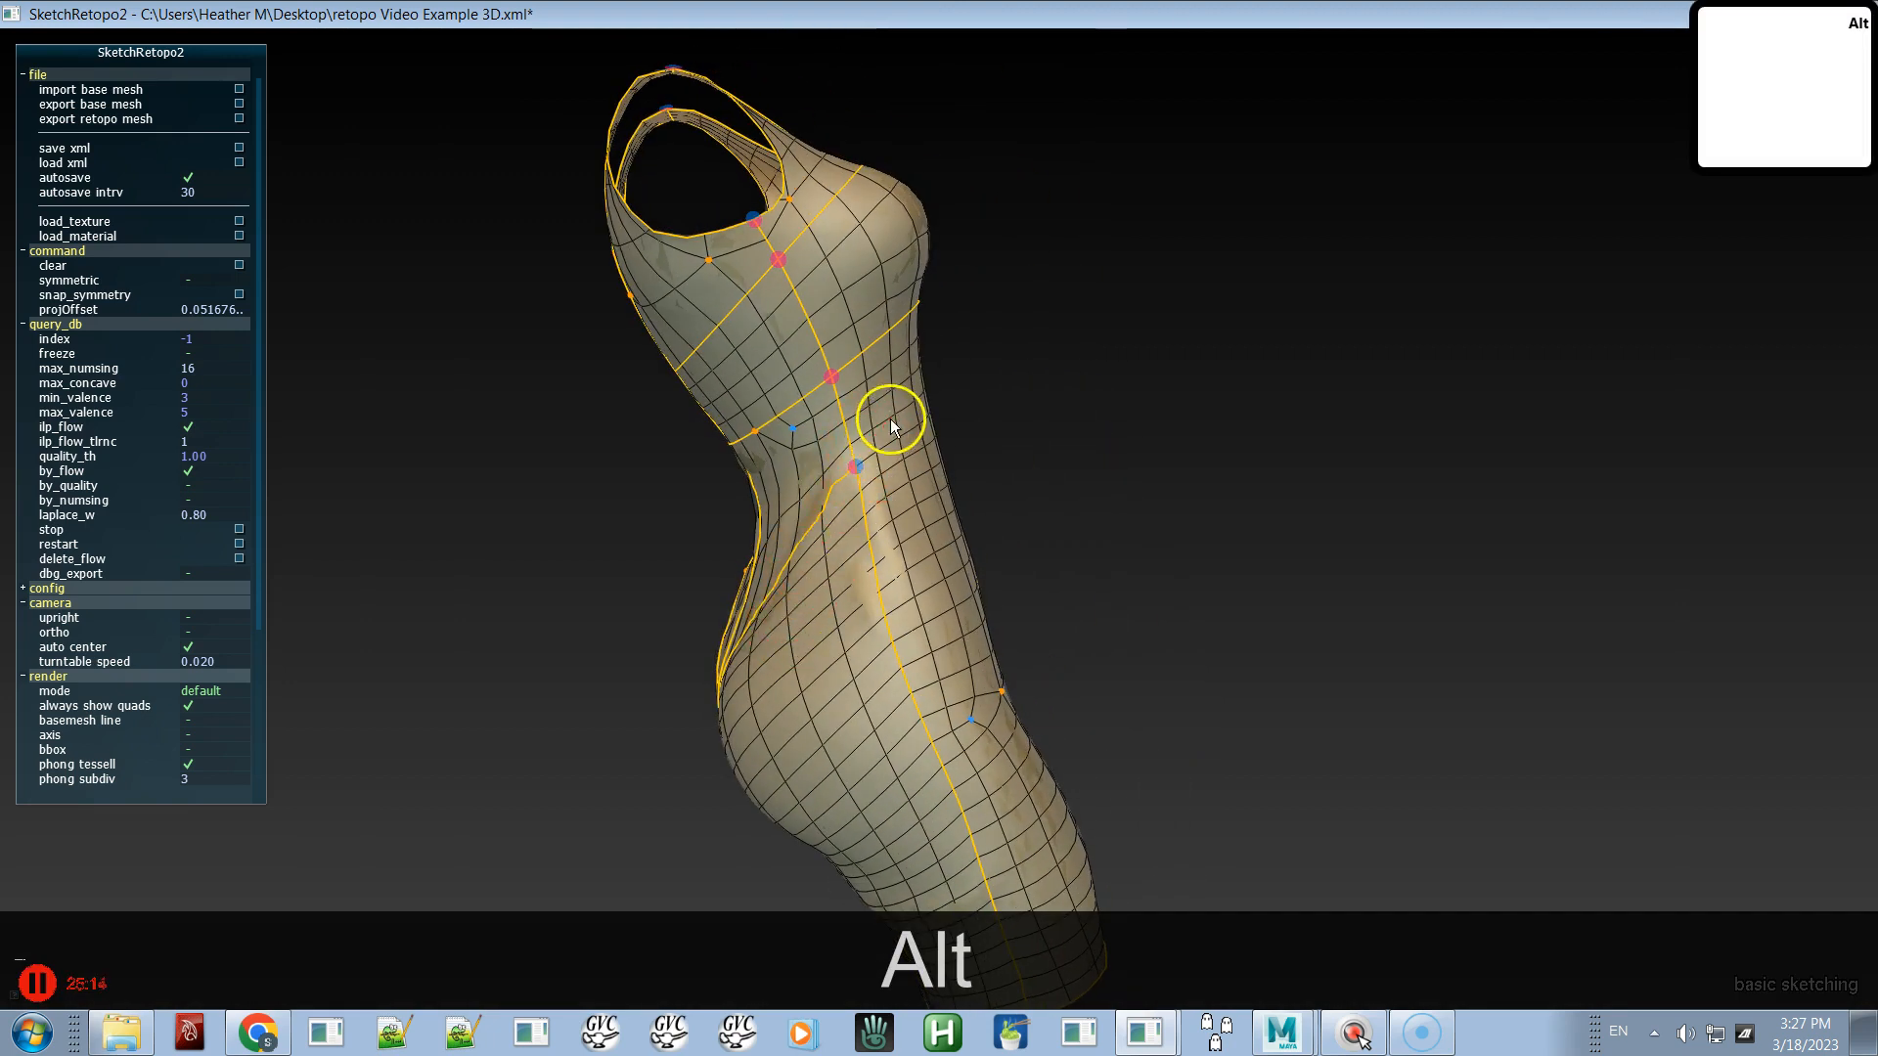
left_click_drag(826, 558, 1049, 618, "alt")
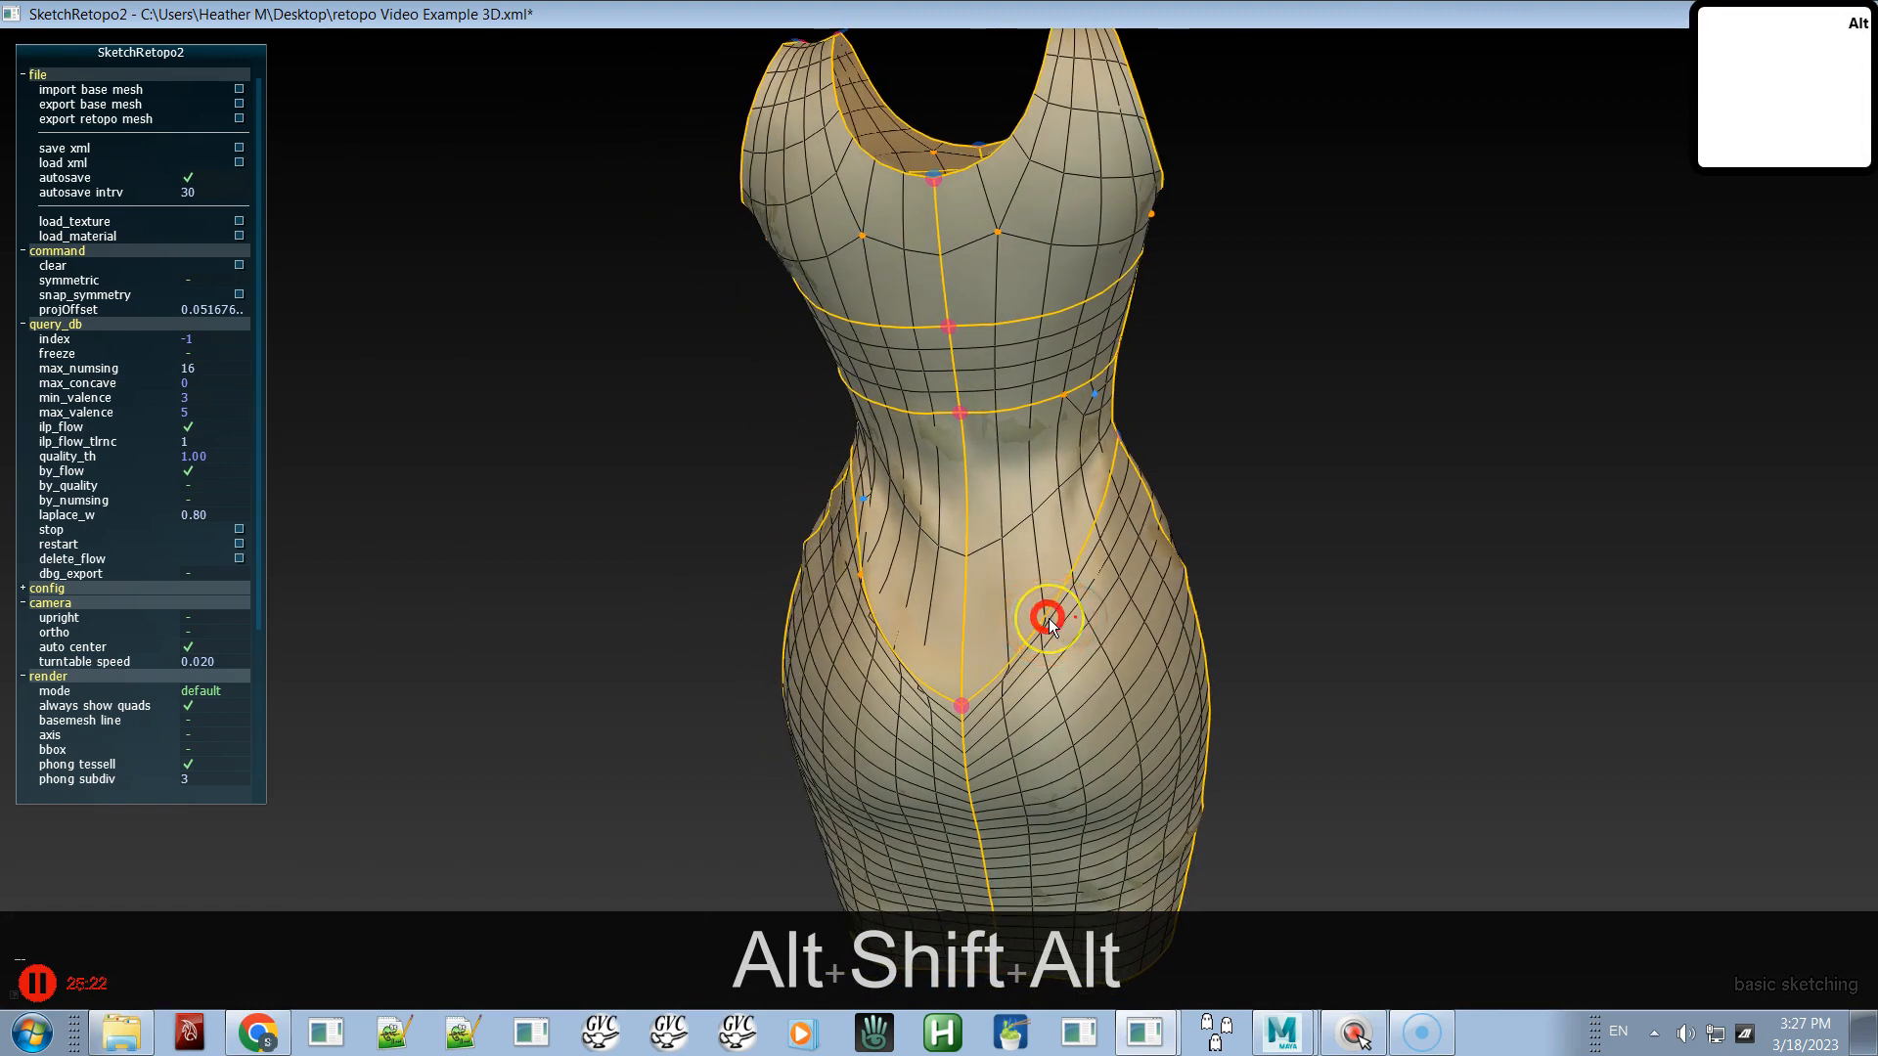
- In deform curve mode, pull the right V curve outward over the hip and smooth it into a rounded arc like the left one
key("e")
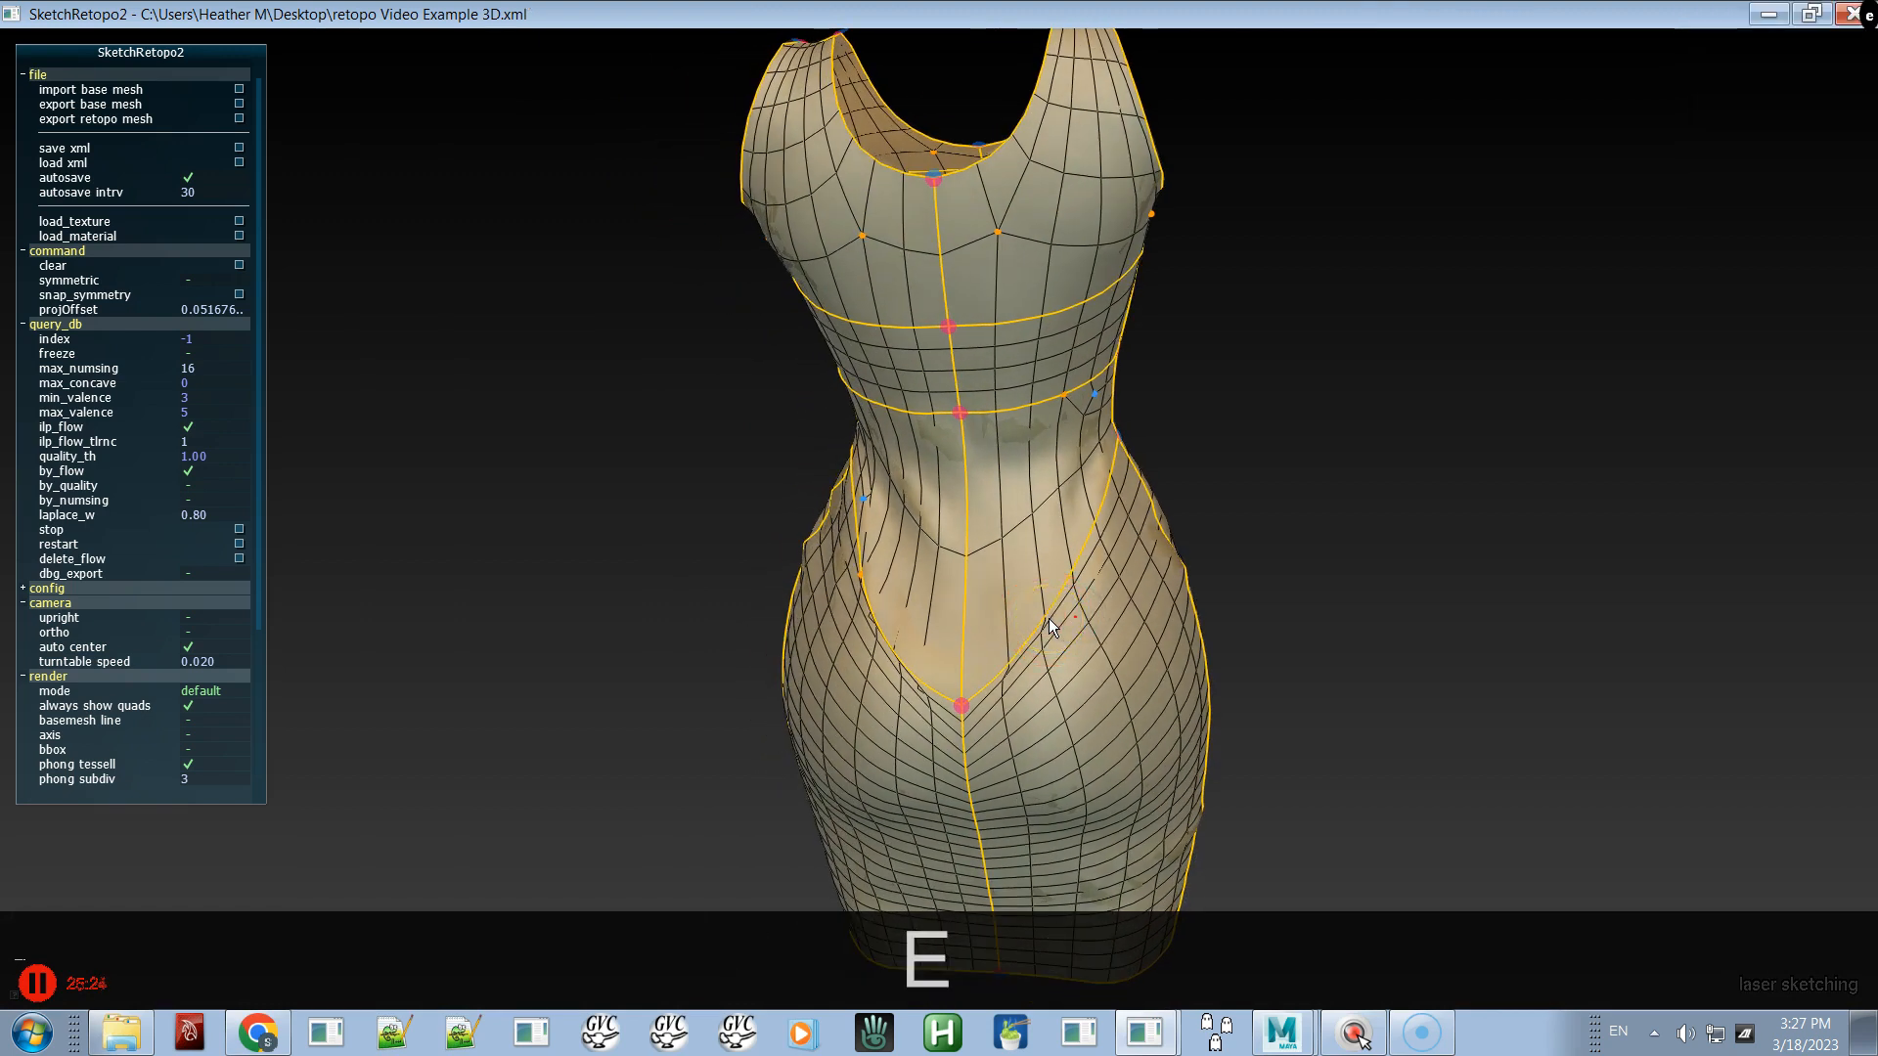
key("w")
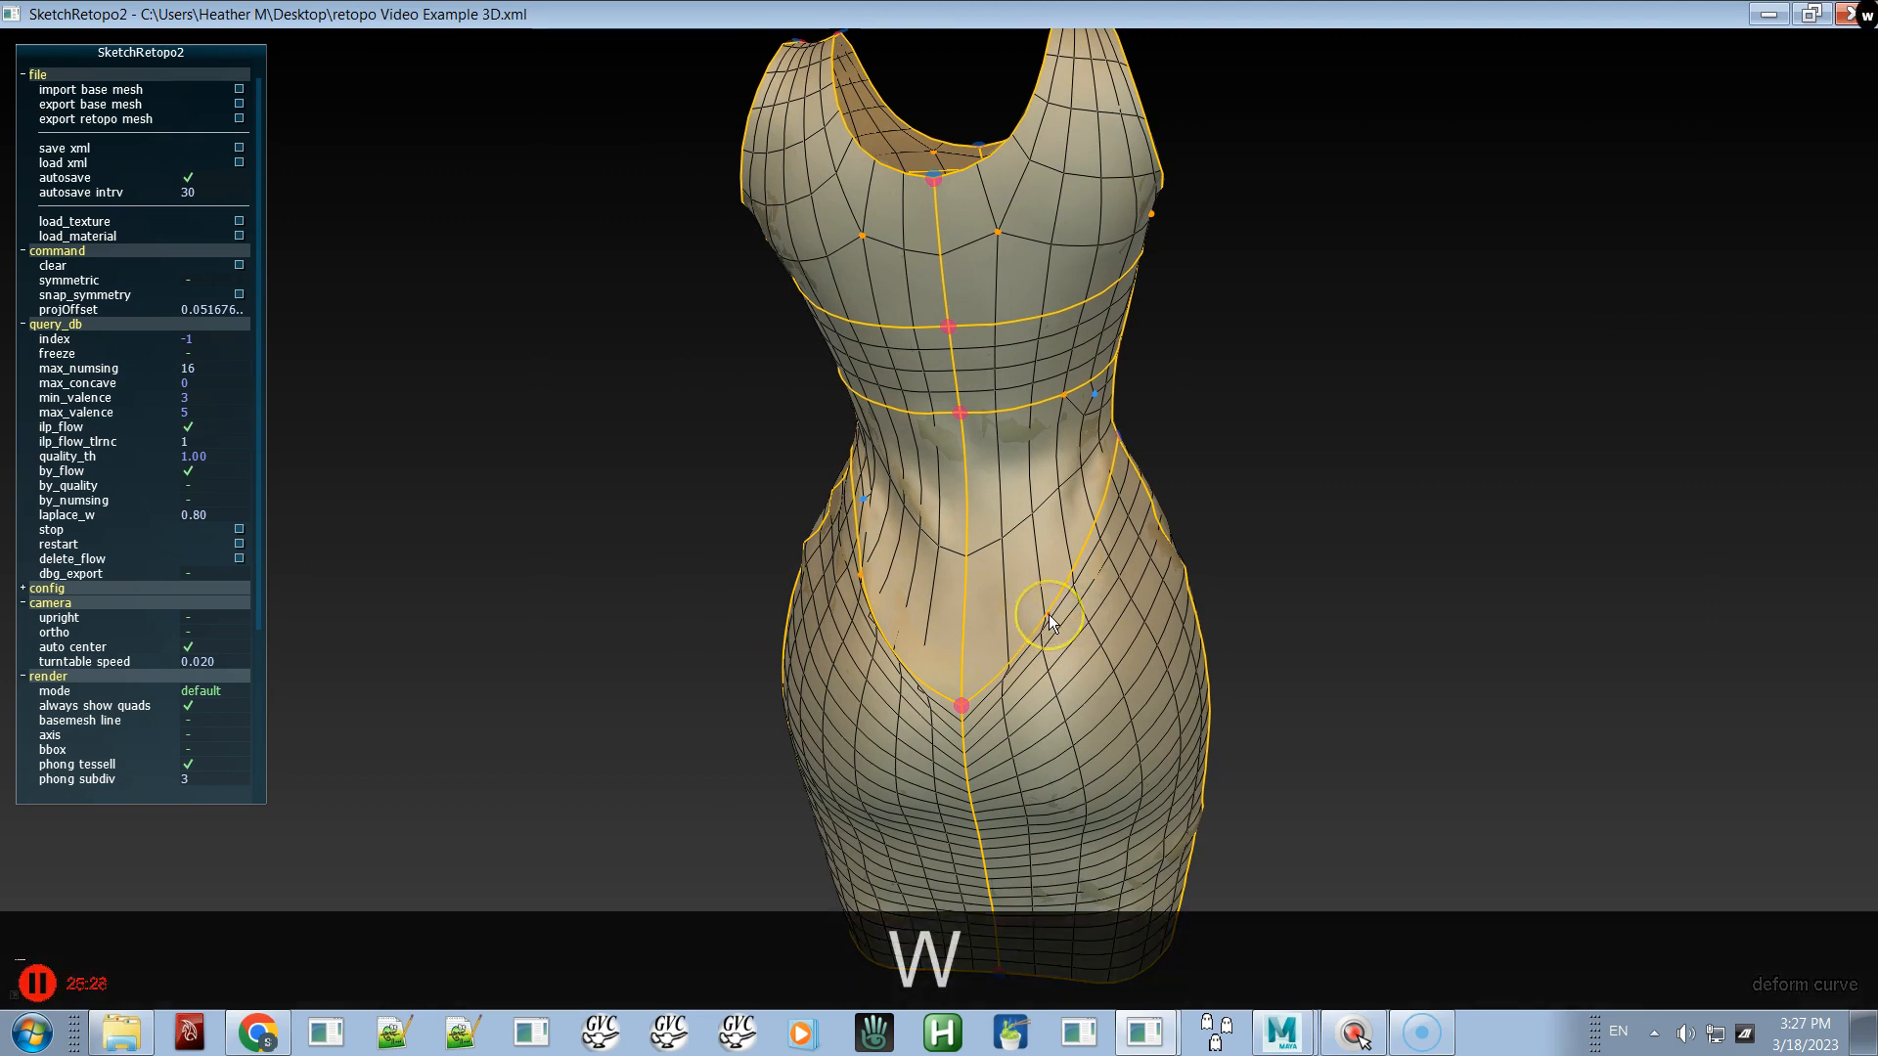
left_click_drag(1056, 607, 1083, 638)
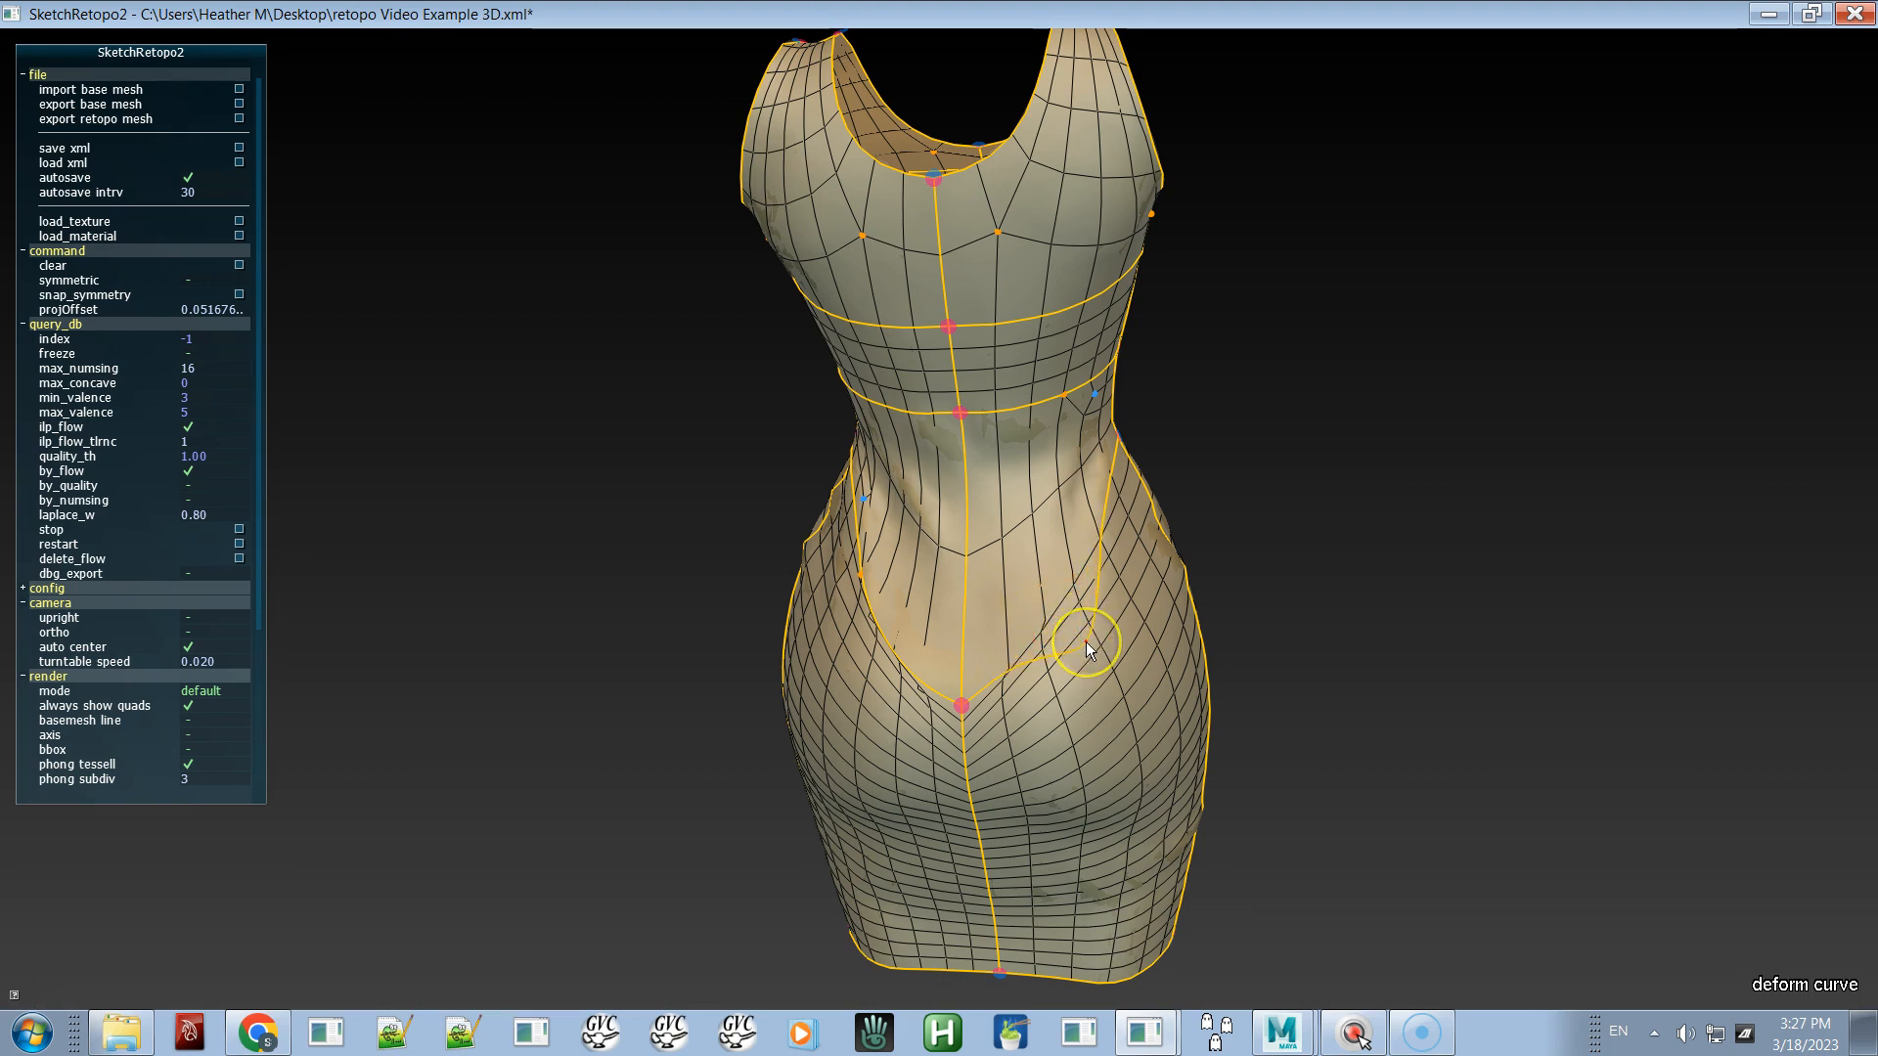
mouse_move(1077, 641)
left_mouse_down("shift")
mouse_move(1089, 601)
mouse_move(1019, 702)
mouse_move(1070, 667)
mouse_move(1051, 670)
left_mouse_up("shift")
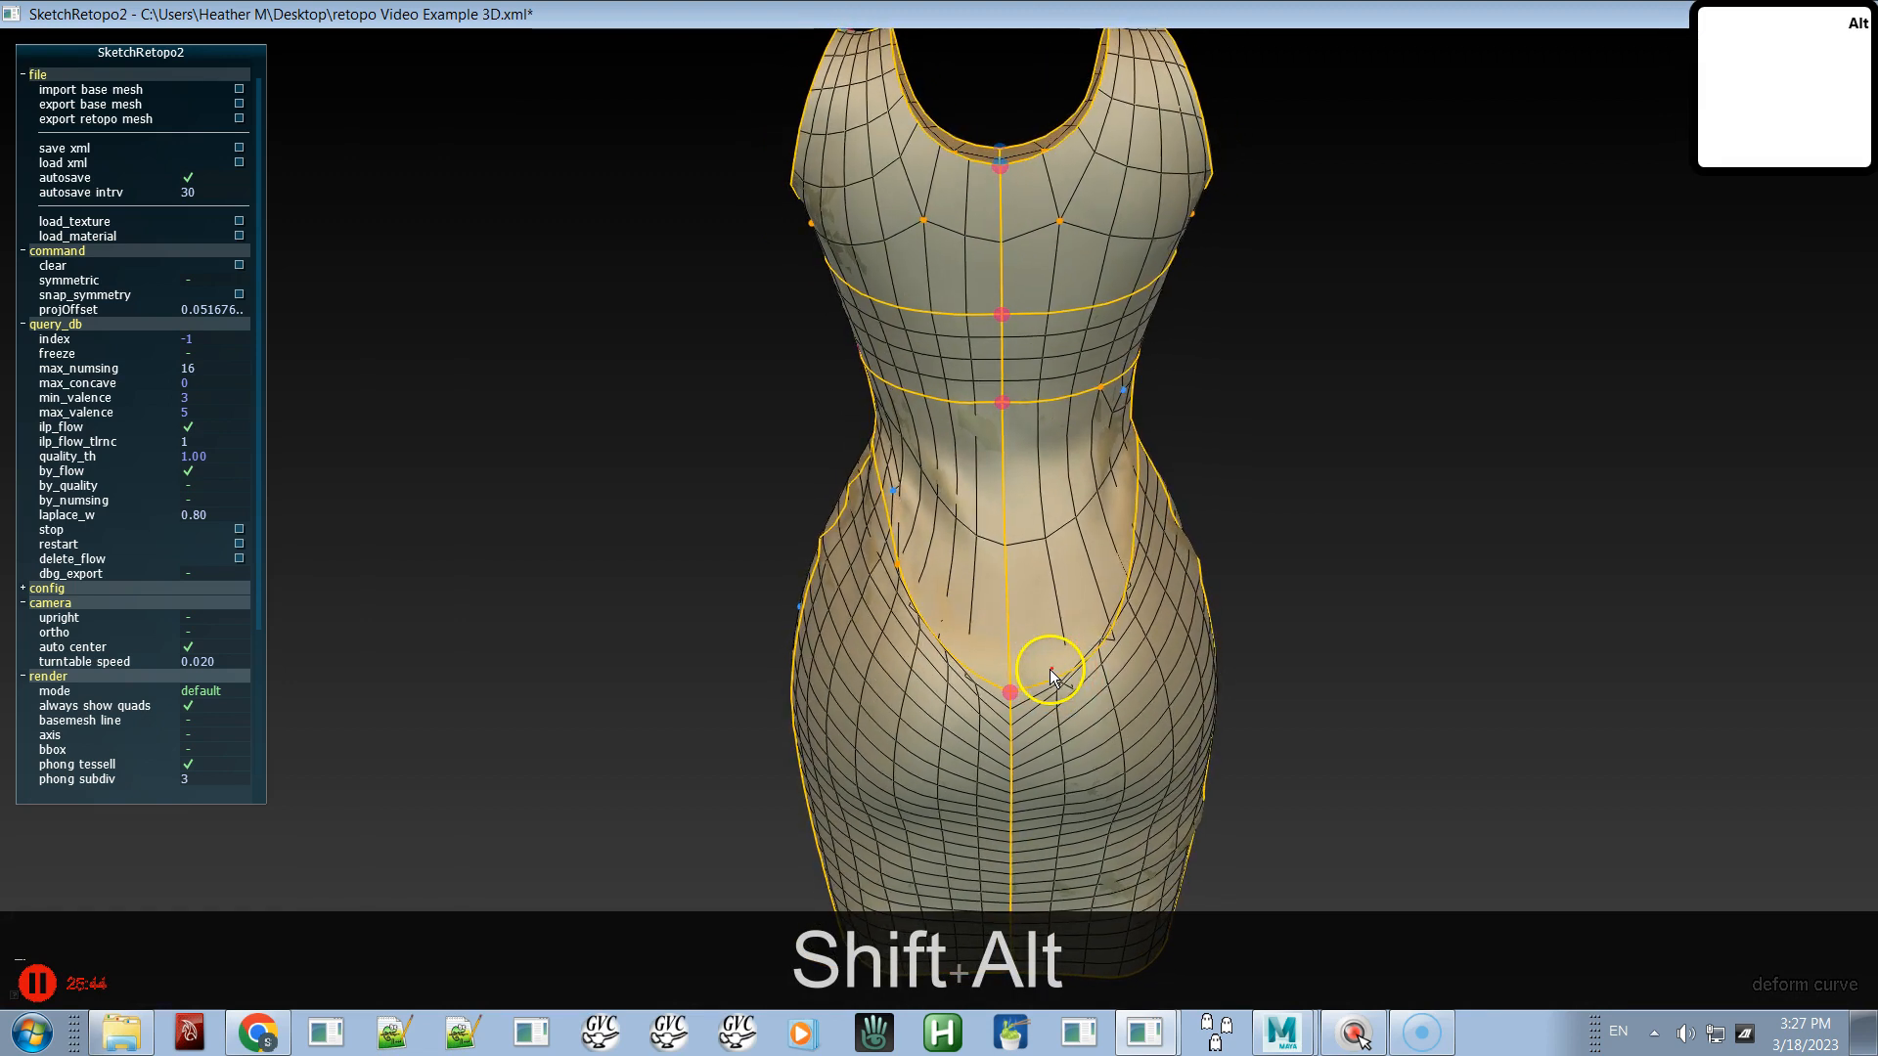
right_click_drag(1049, 670, 1046, 611, "alt")
middle_click_drag(1047, 611, 1048, 614, "alt")
right_click_drag(1048, 615, 1066, 678, "alt")
- In edit topology mode, set the centre-back curve between the underbust line and the V's lowest point to 10 subdivisions
key("a")
left_click_drag(1030, 650, 1195, 543, "alt")
left_click_drag(1086, 579, 1029, 543, "alt")
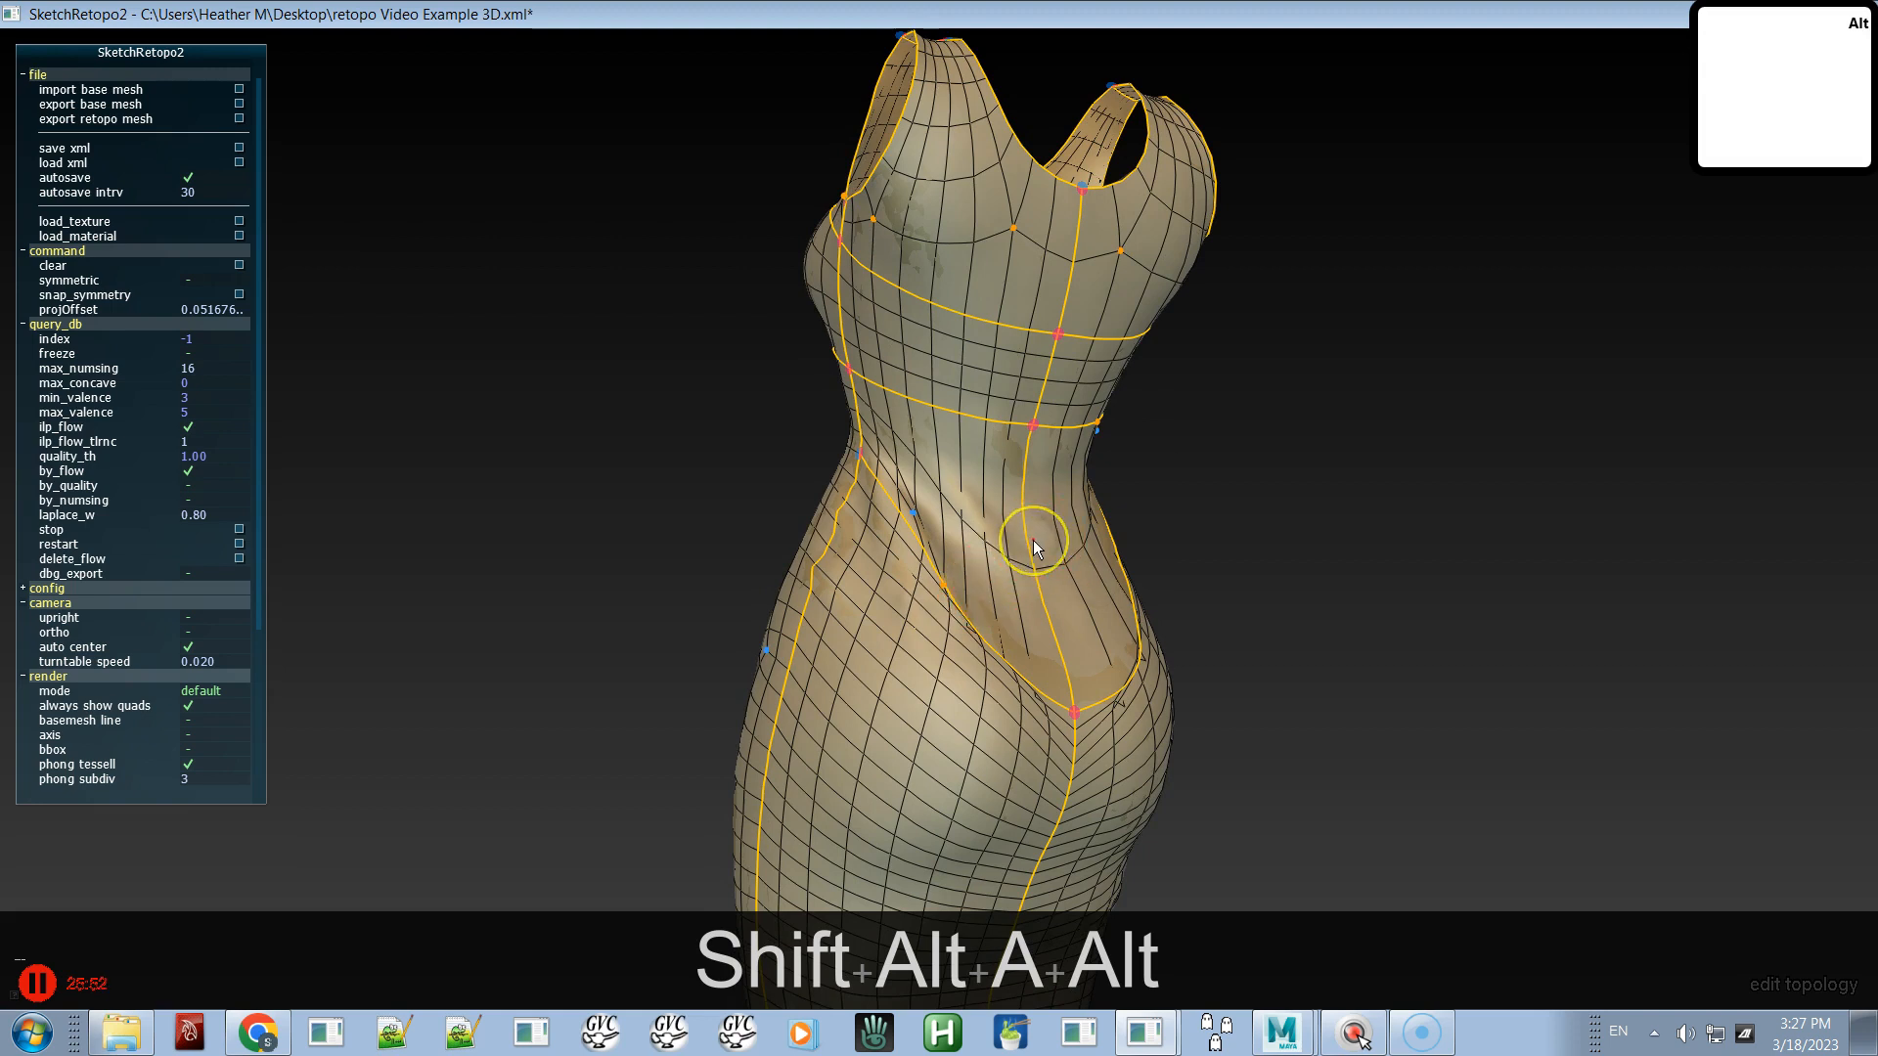
mouse_move(1029, 541)
left_mouse_down()
mouse_move(1064, 589)
mouse_move(947, 598)
left_mouse_up()
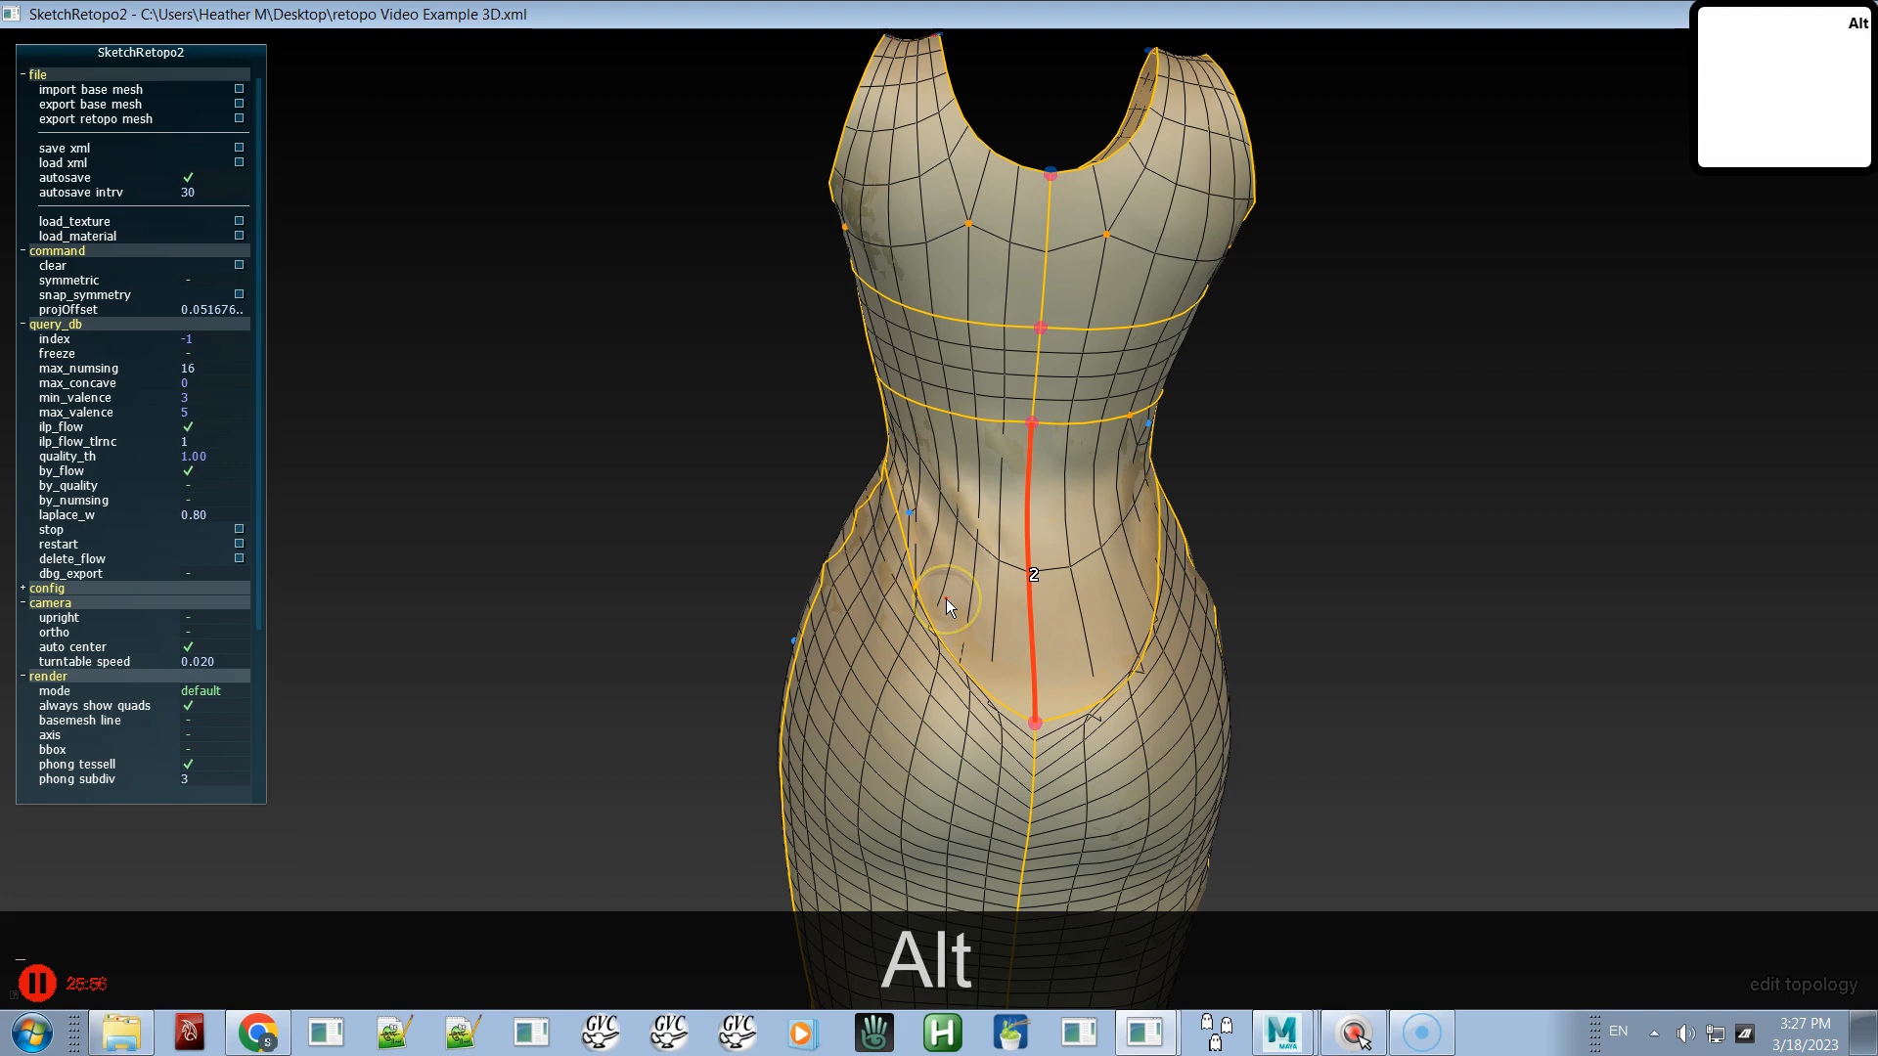
key("x")
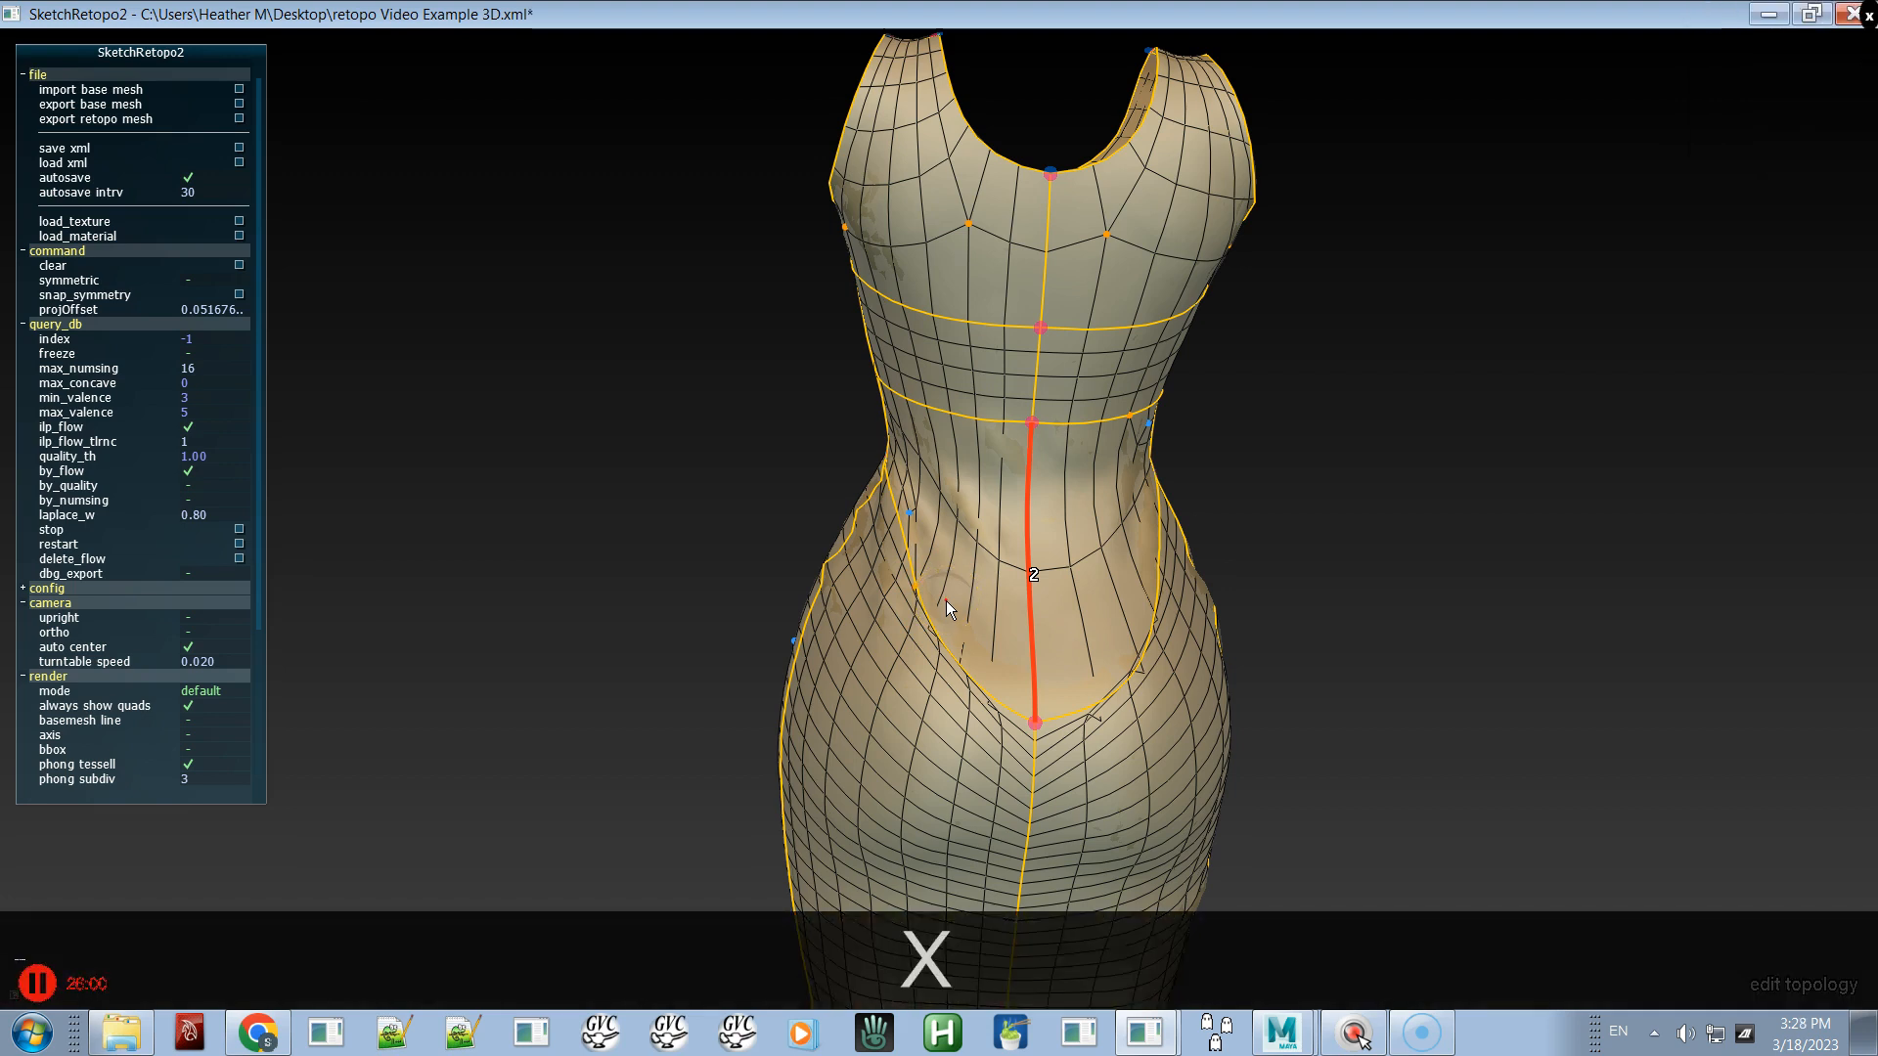
key("c")
left_click(1001, 569)
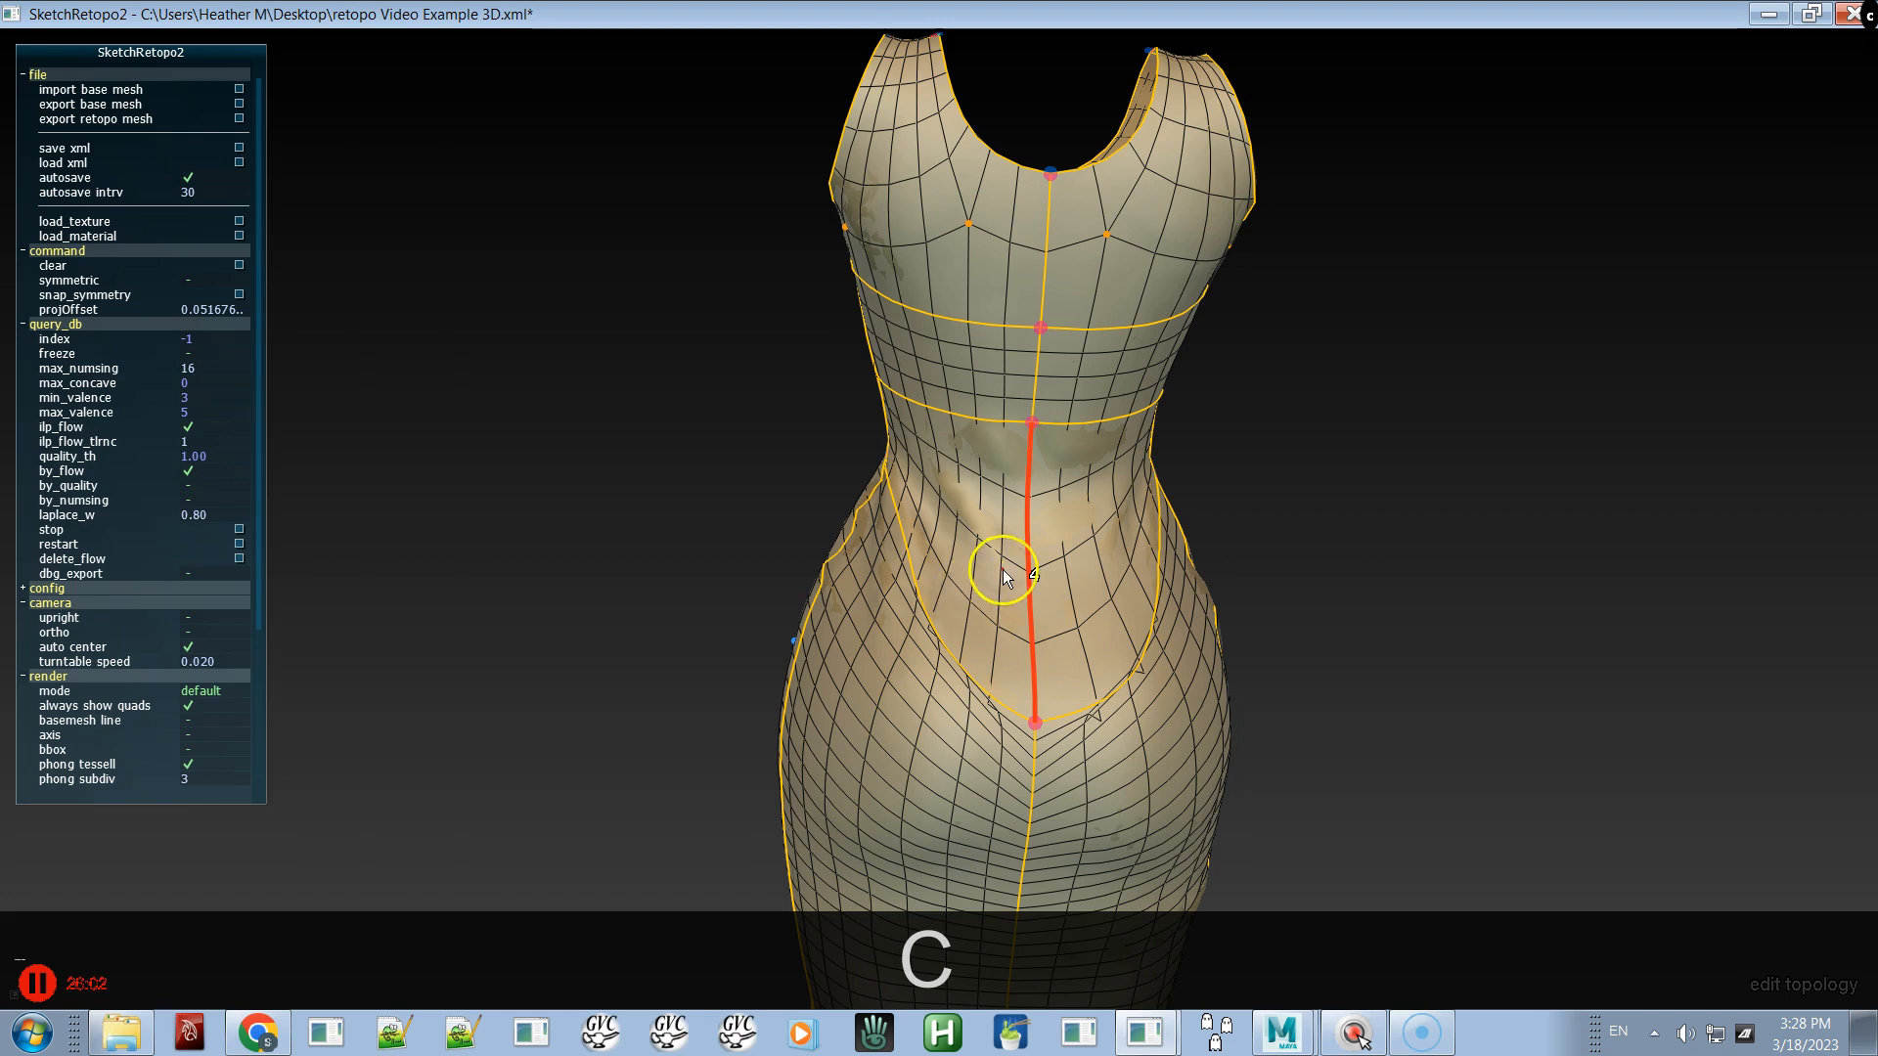
left_click(1001, 600)
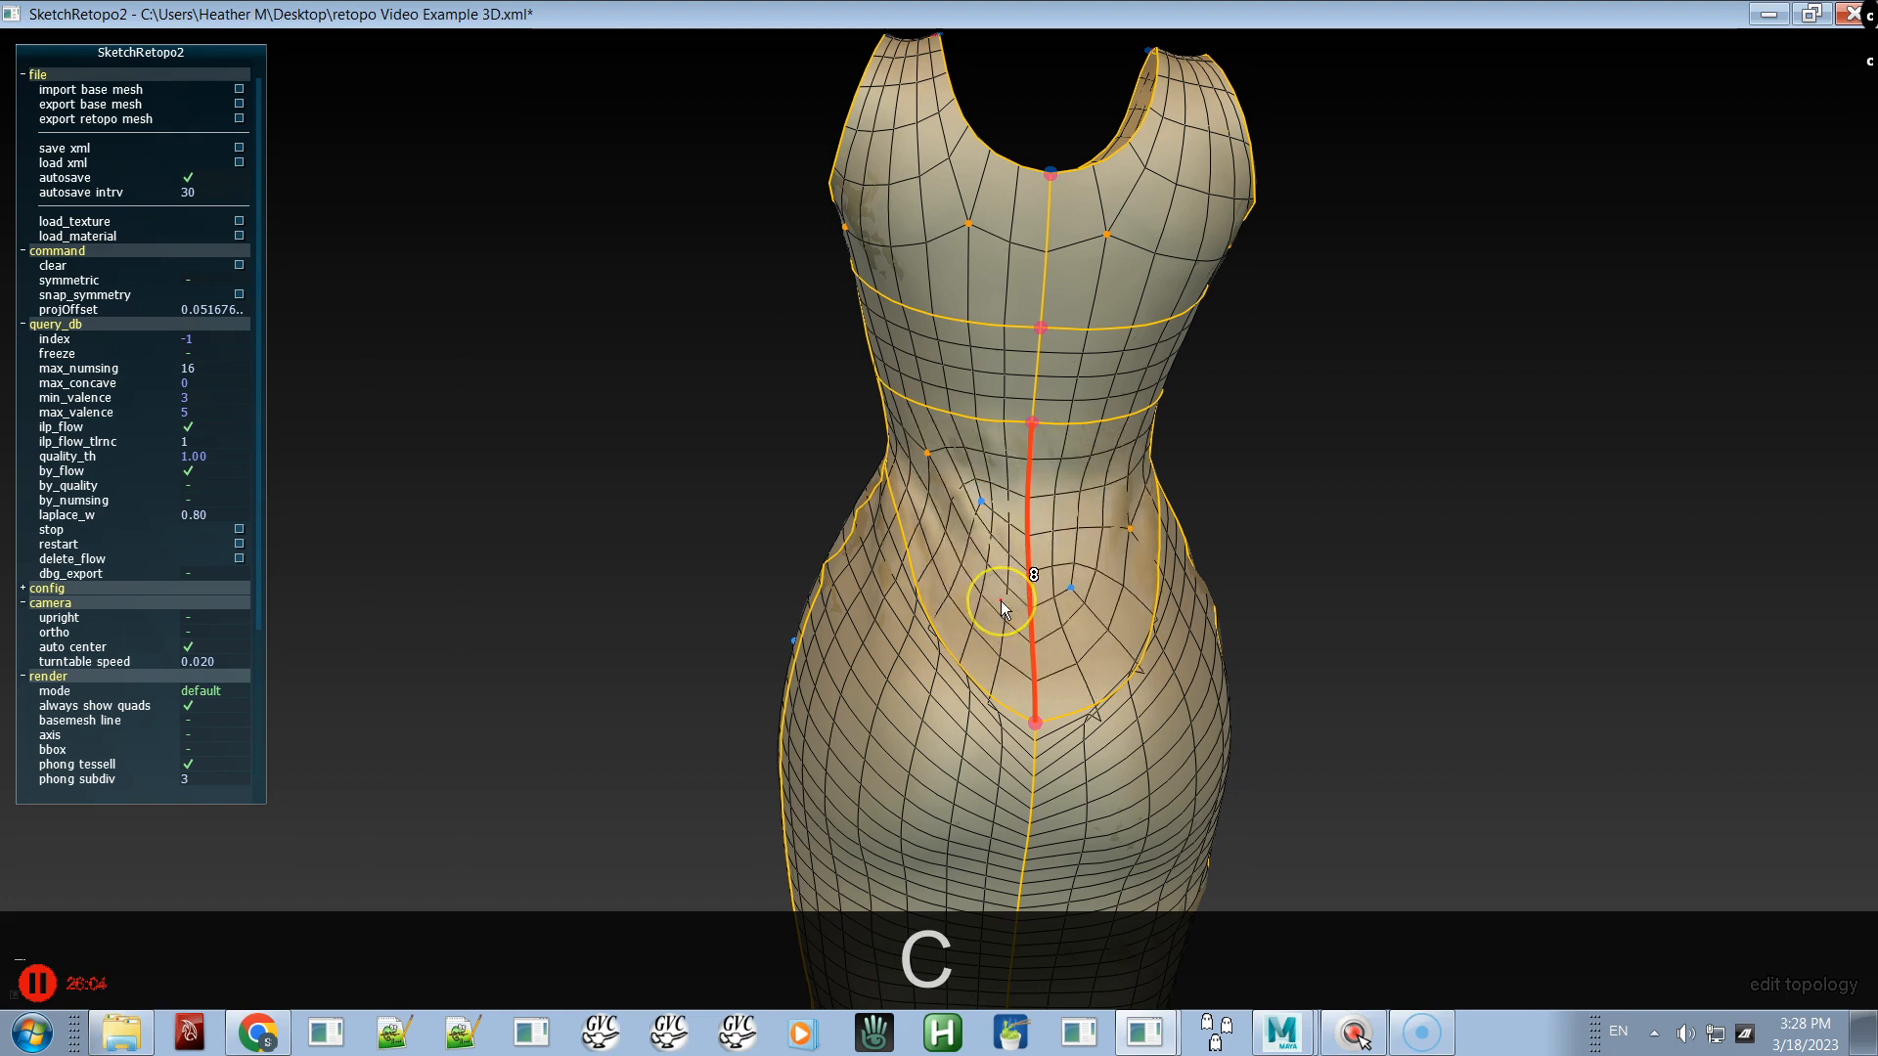
key("c")
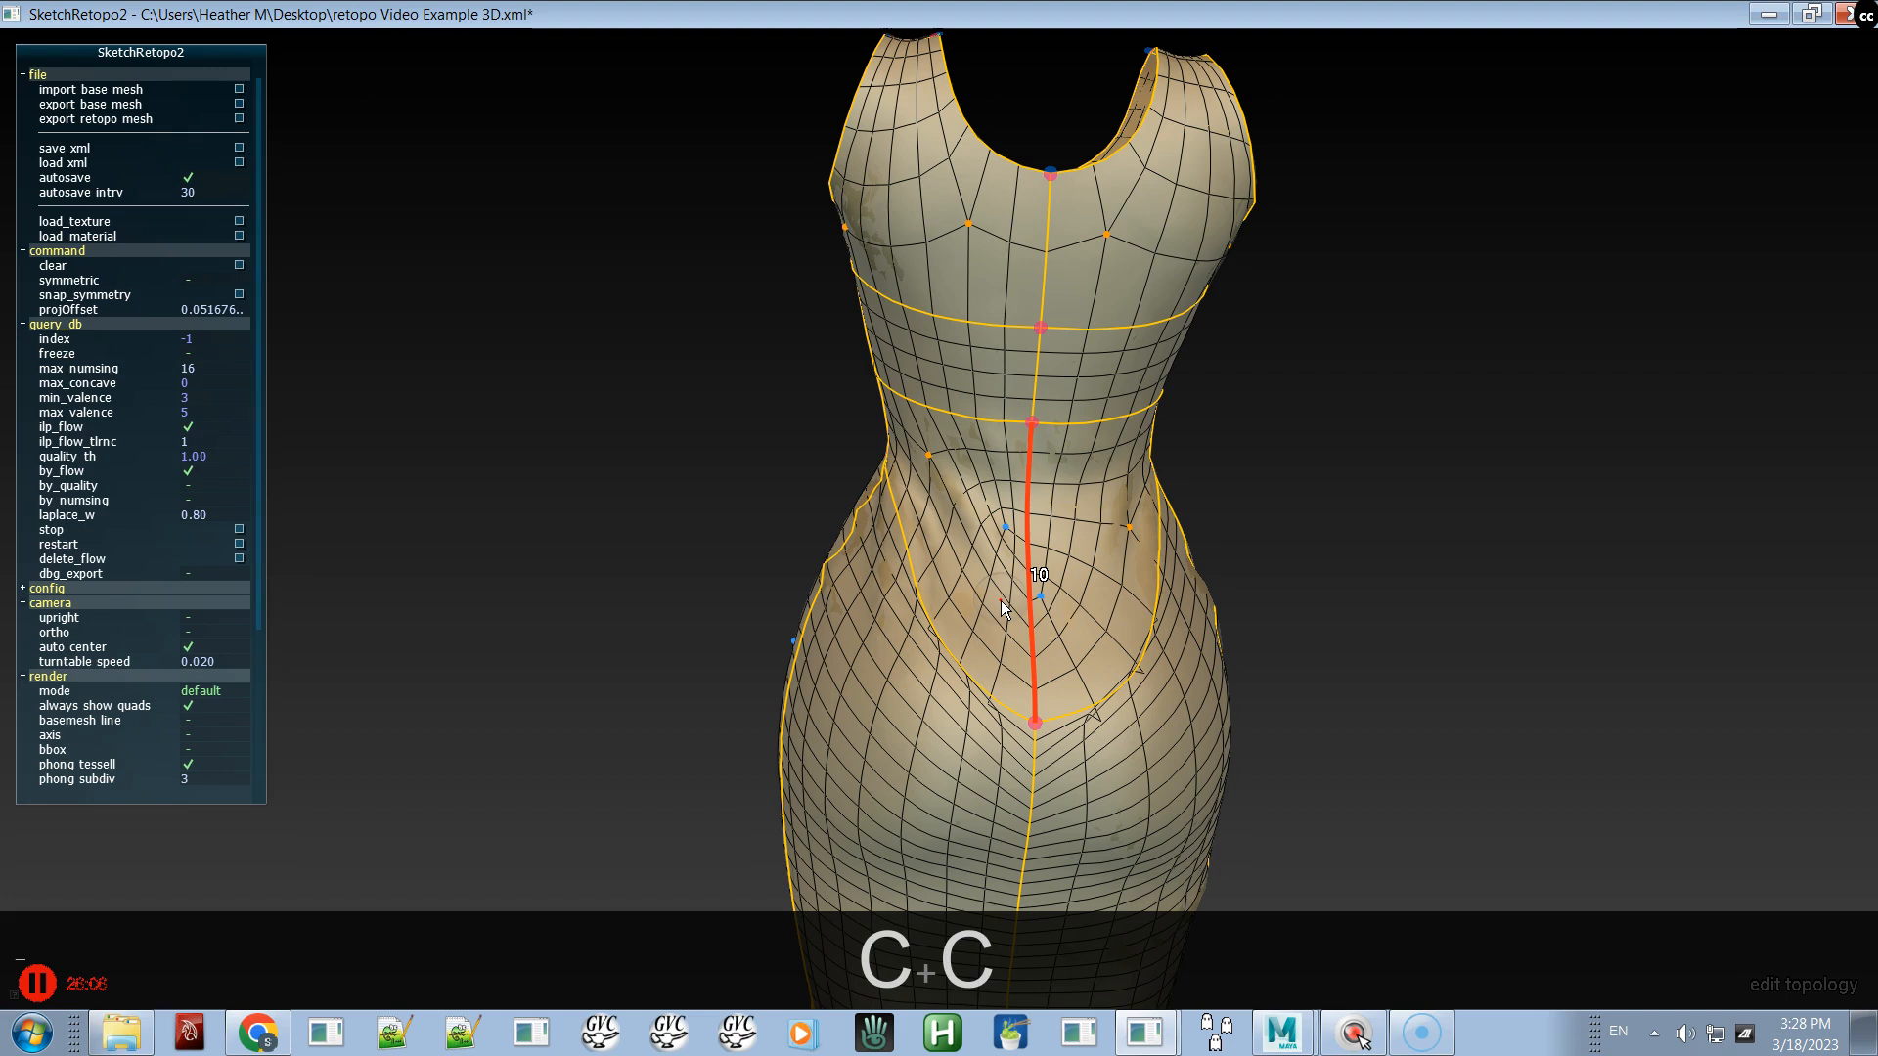
mouse_move(1047, 605)
left_mouse_down("alt")
mouse_move(737, 623)
mouse_move(993, 599)
mouse_move(1005, 577)
mouse_move(1017, 601)
left_mouse_up("alt")
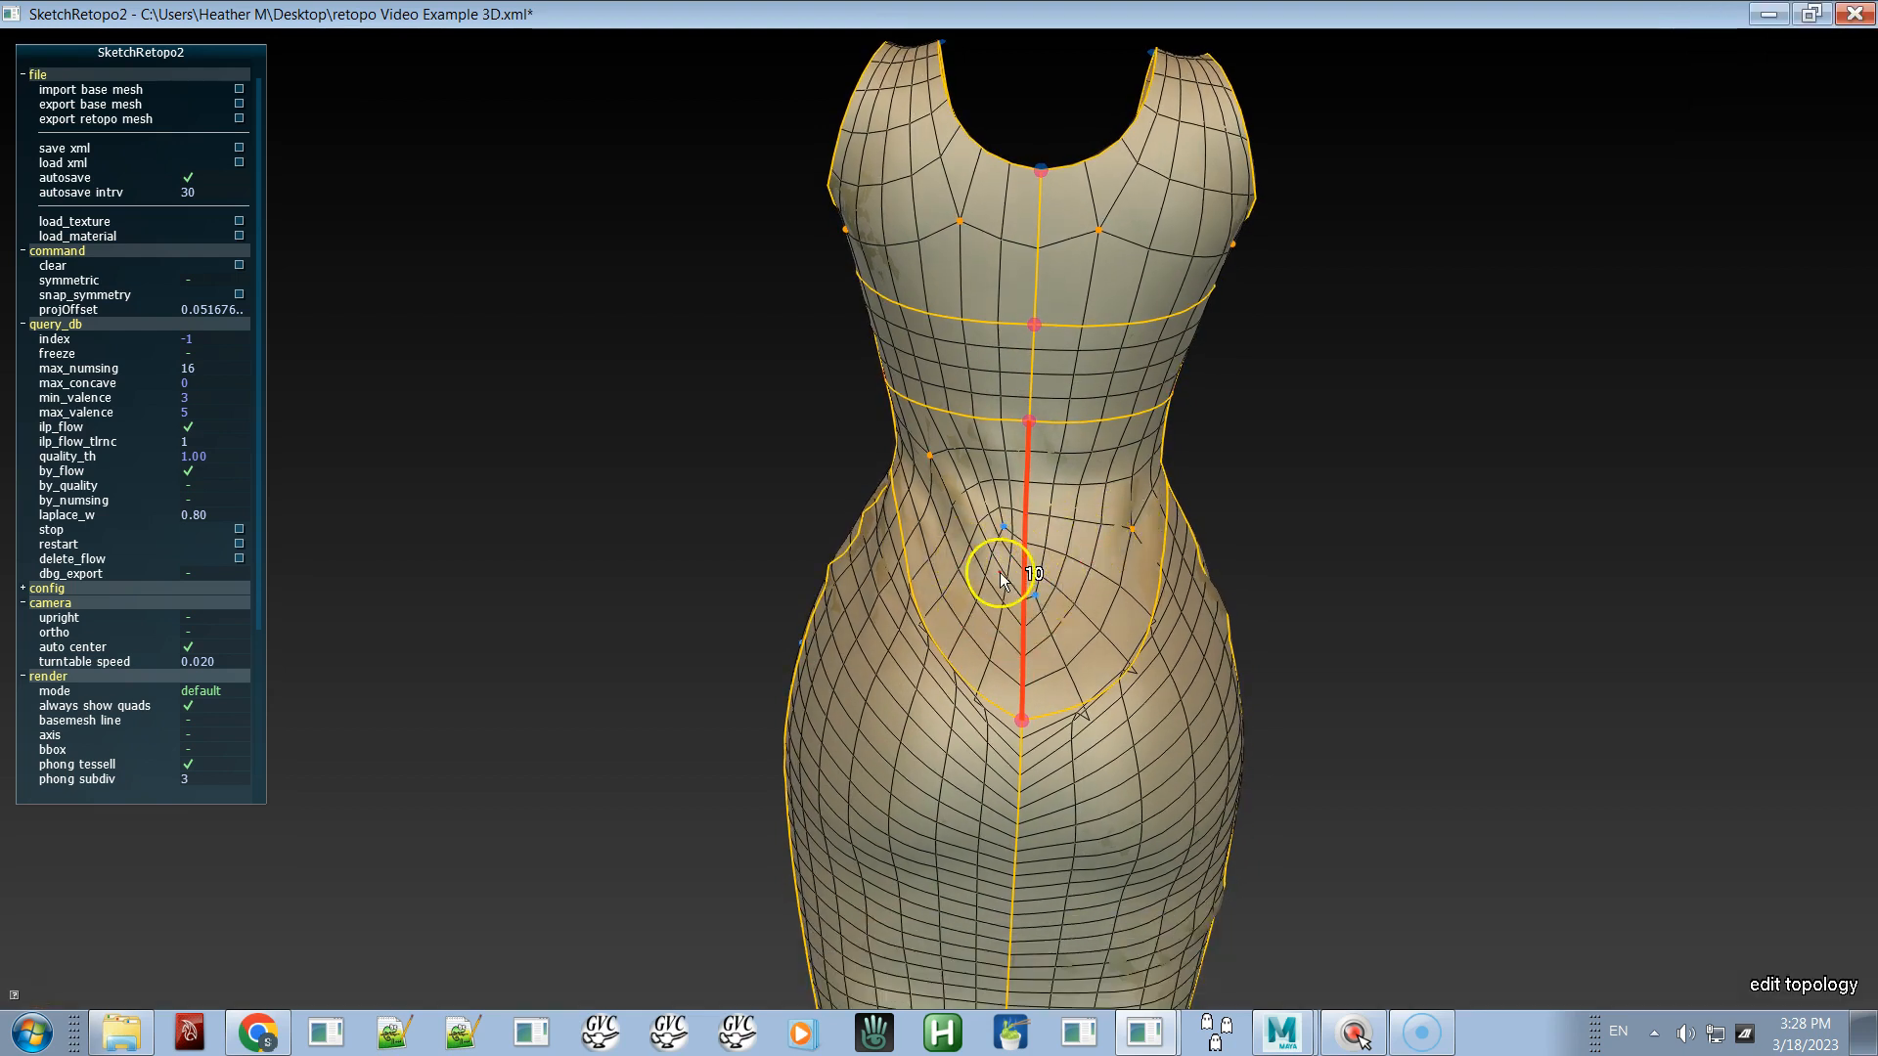
- Try setting both short side-seam curves below the underbust line to 6 subdivisions, and undo the change
left_click_drag(1107, 553, 835, 583, "alt")
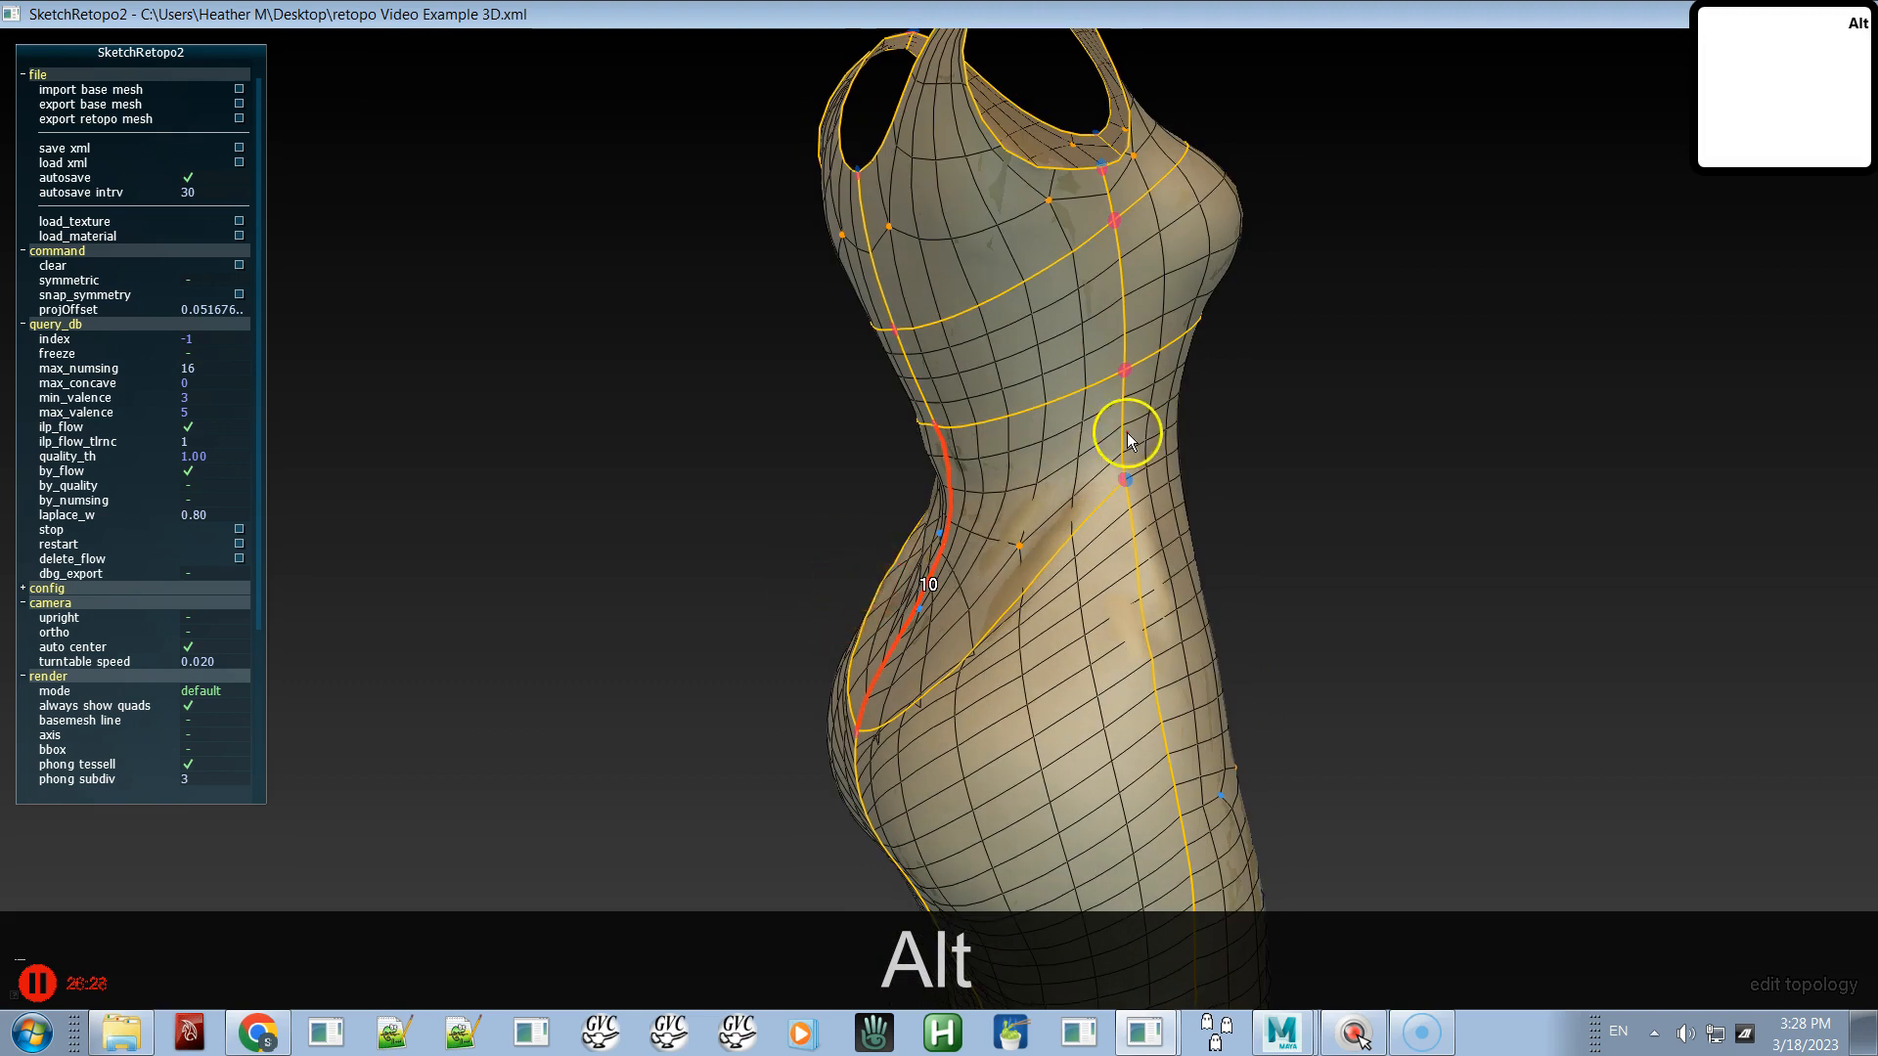
left_click_drag(1003, 515, 1442, 532, "alt")
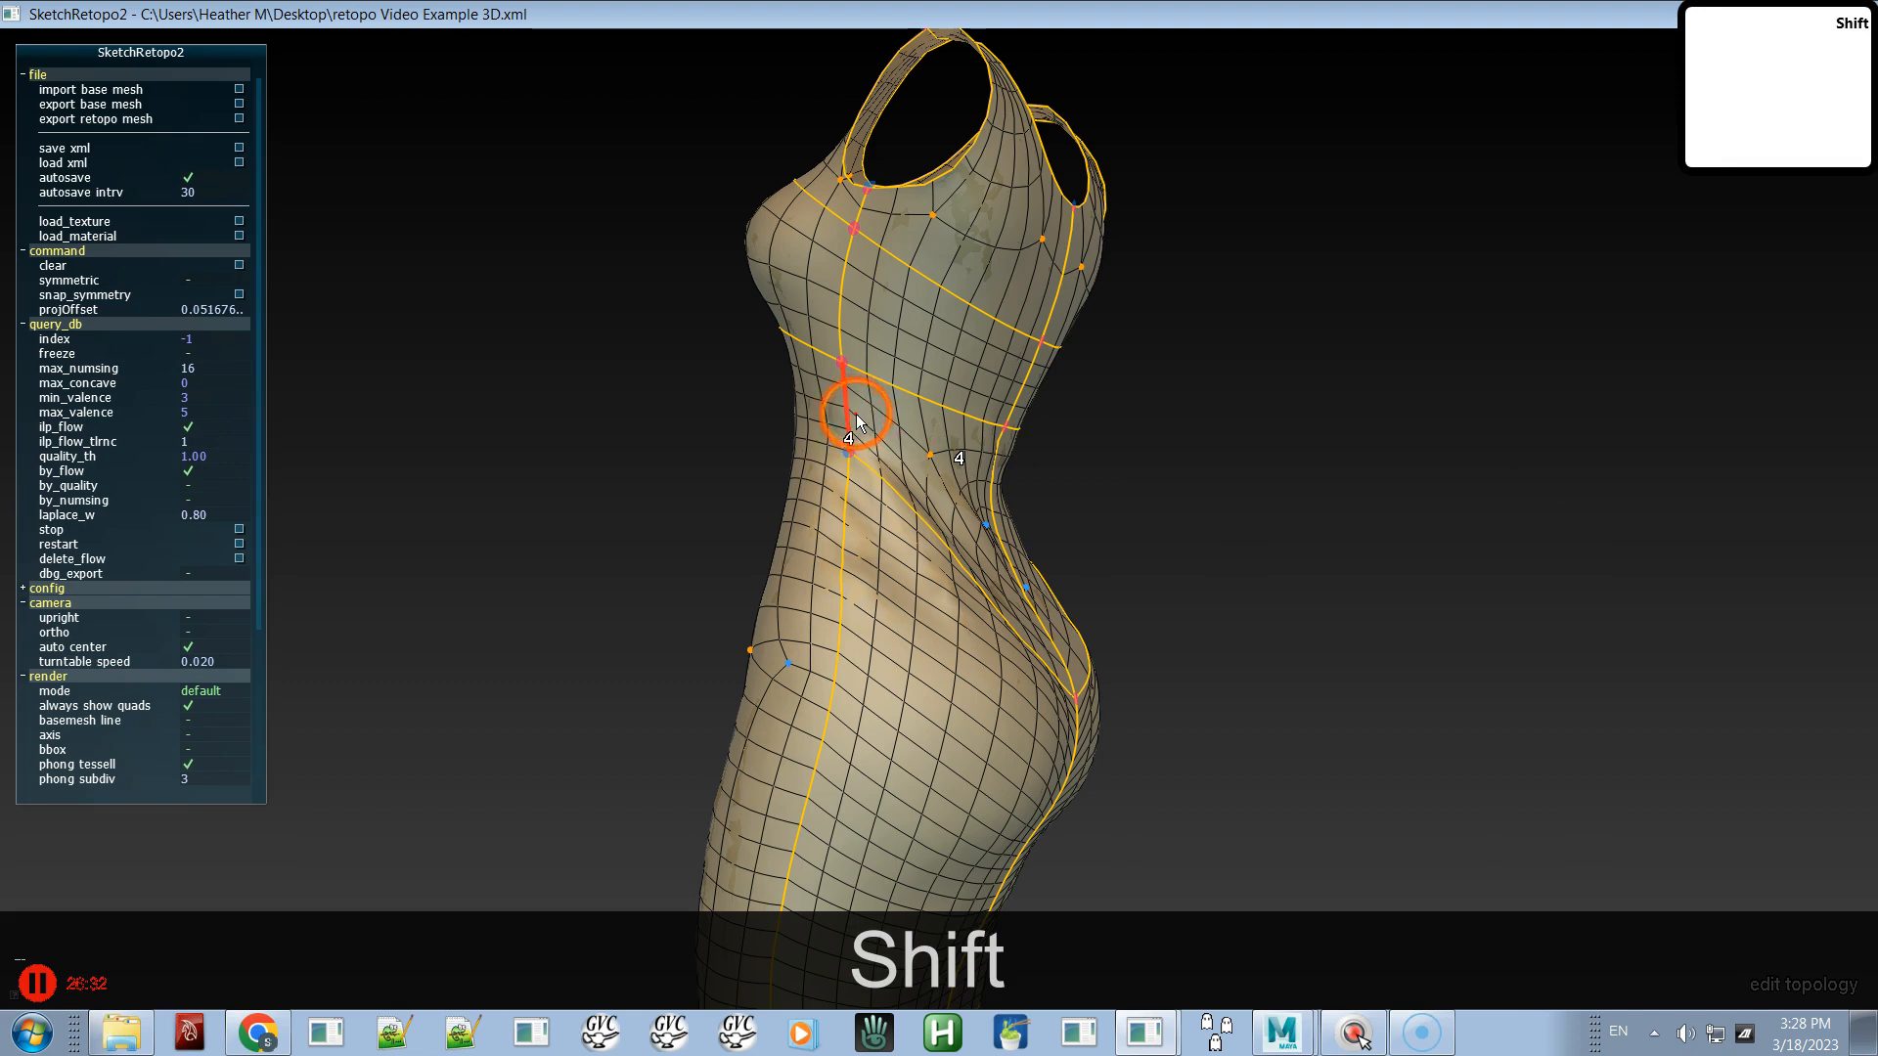
key("c")
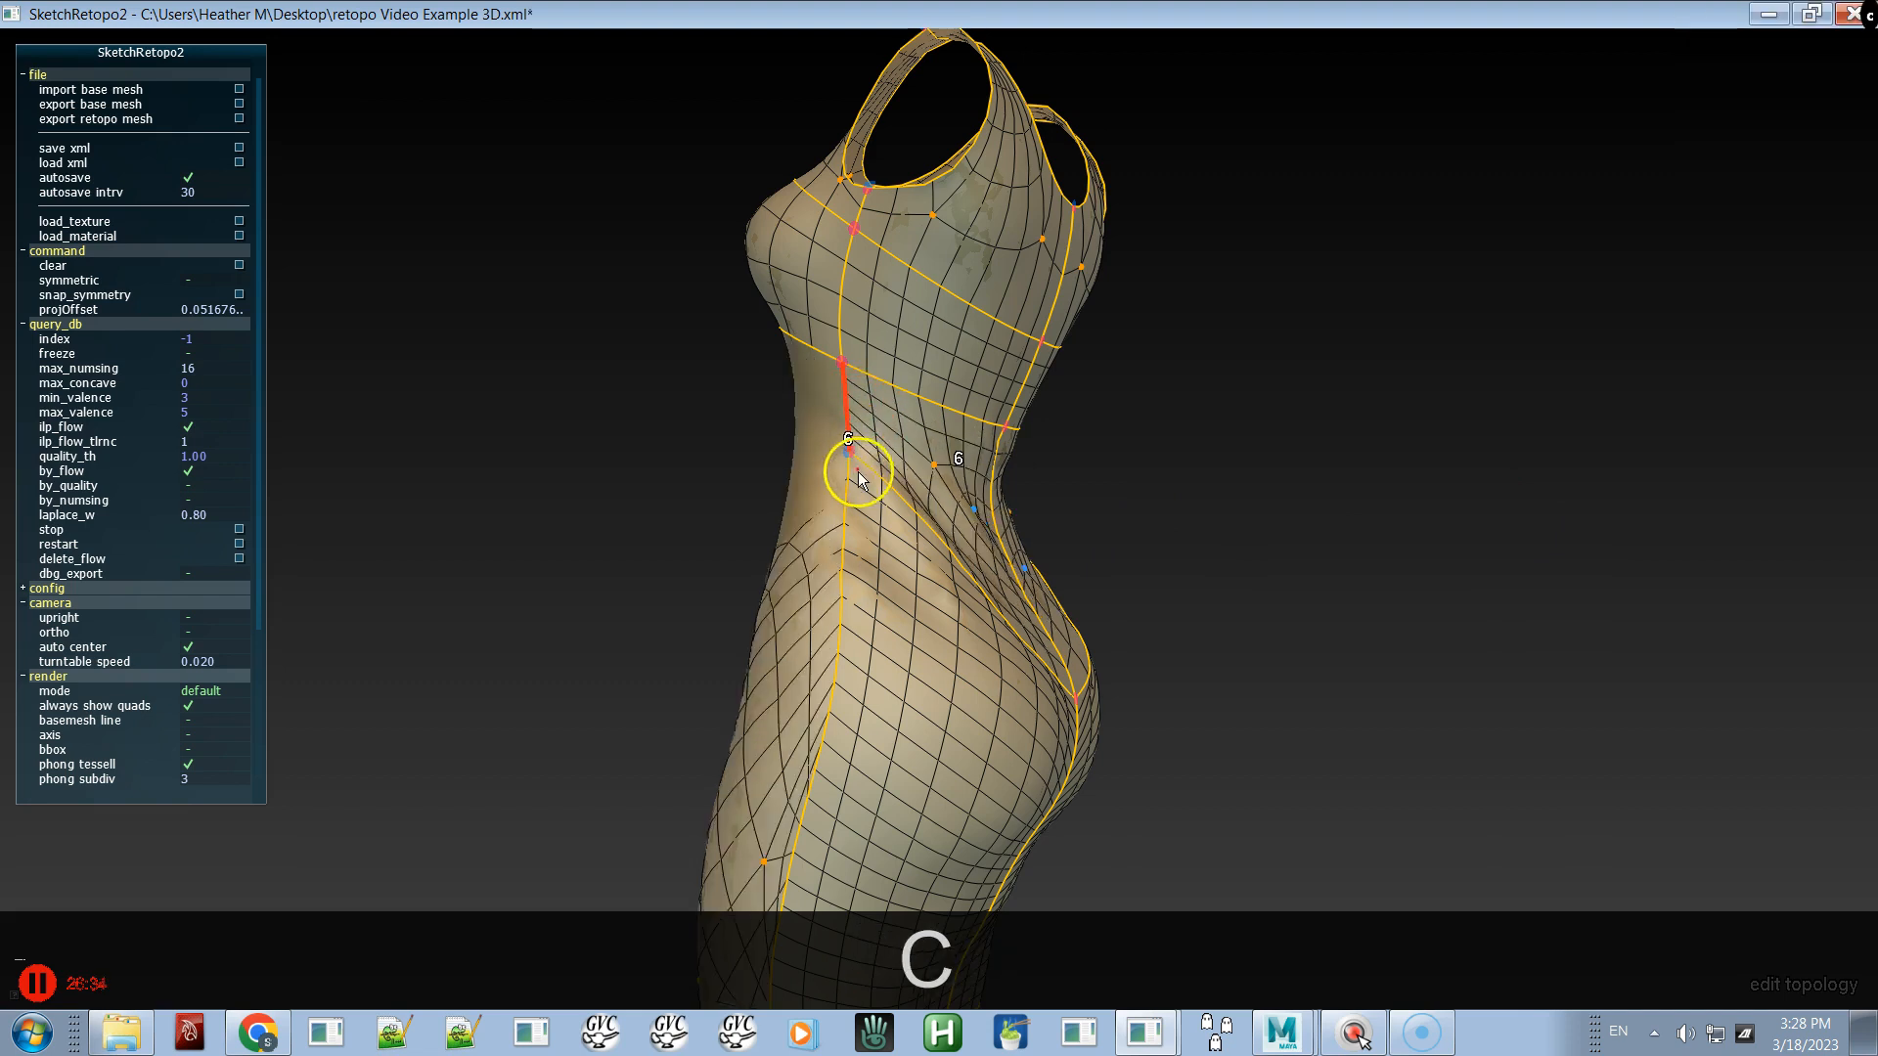
left_click_drag(1021, 544, 730, 538, "alt")
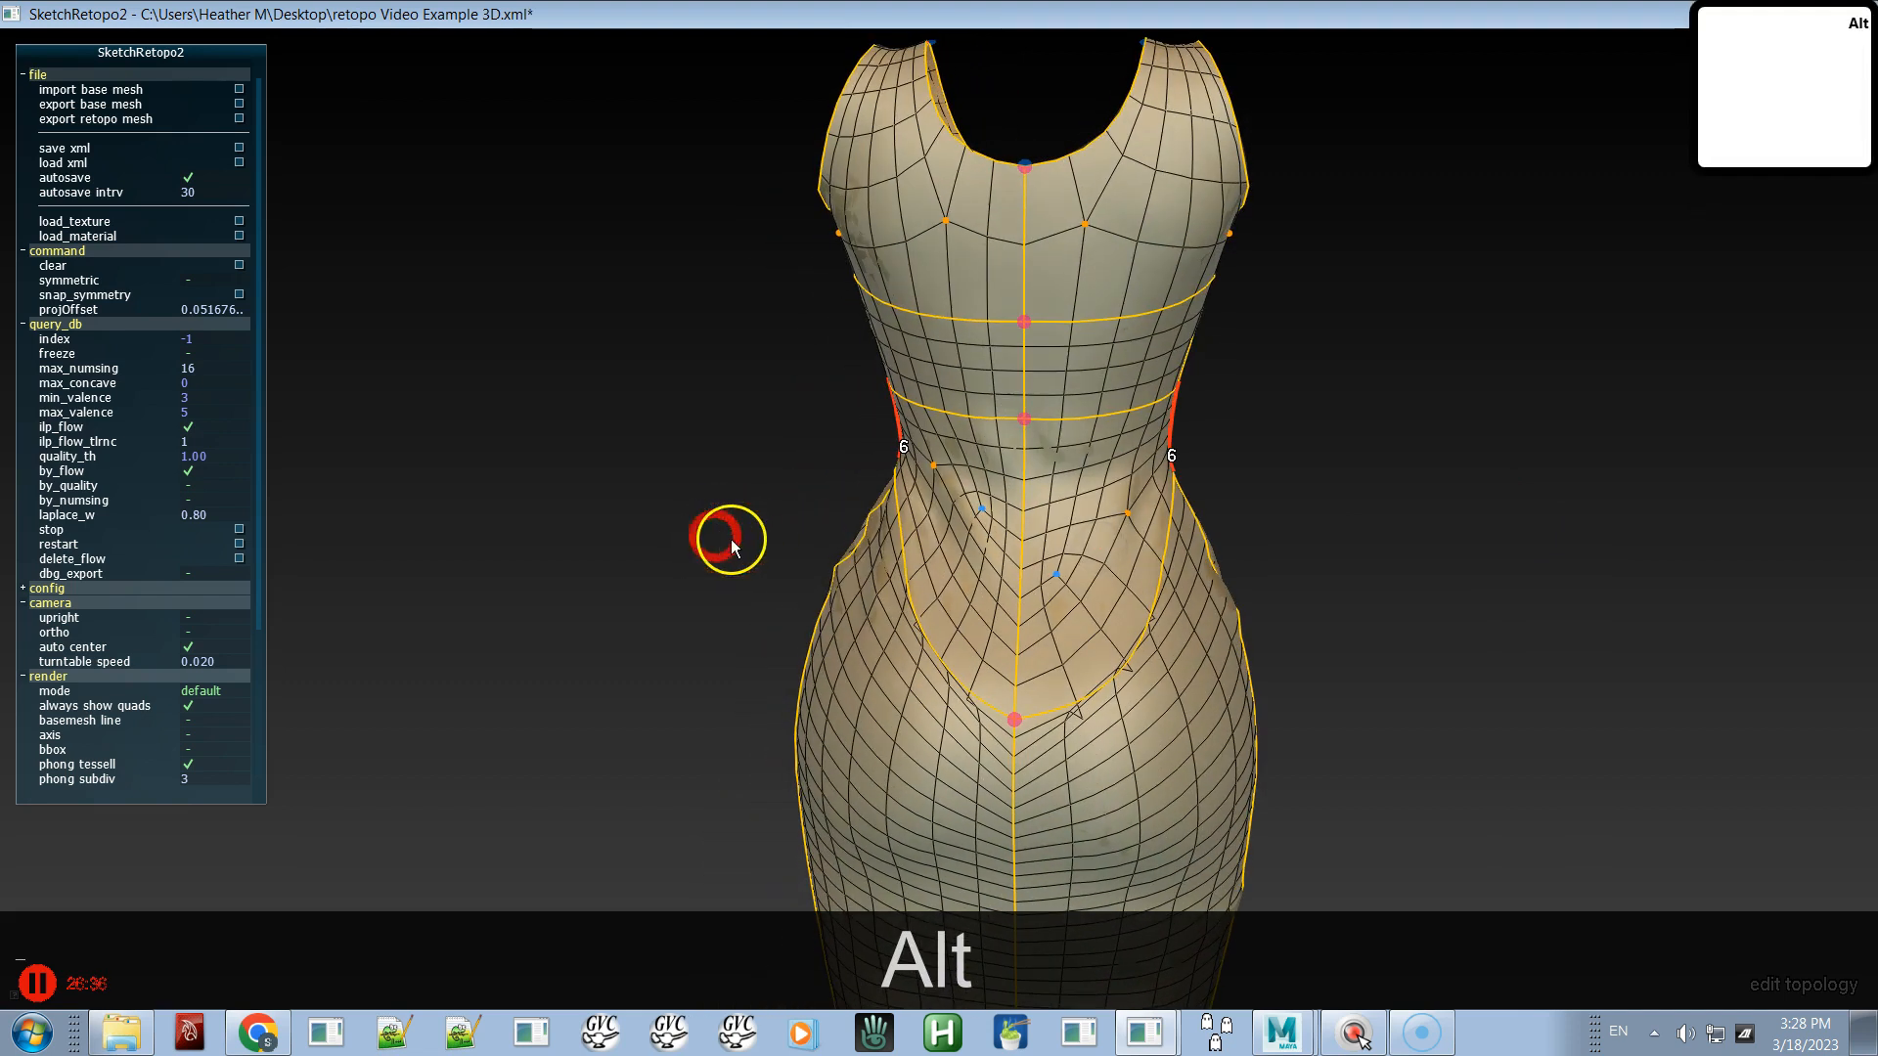
mouse_move(1115, 531)
left_mouse_down("alt")
mouse_move(560, 596)
mouse_move(513, 618)
left_mouse_up("alt")
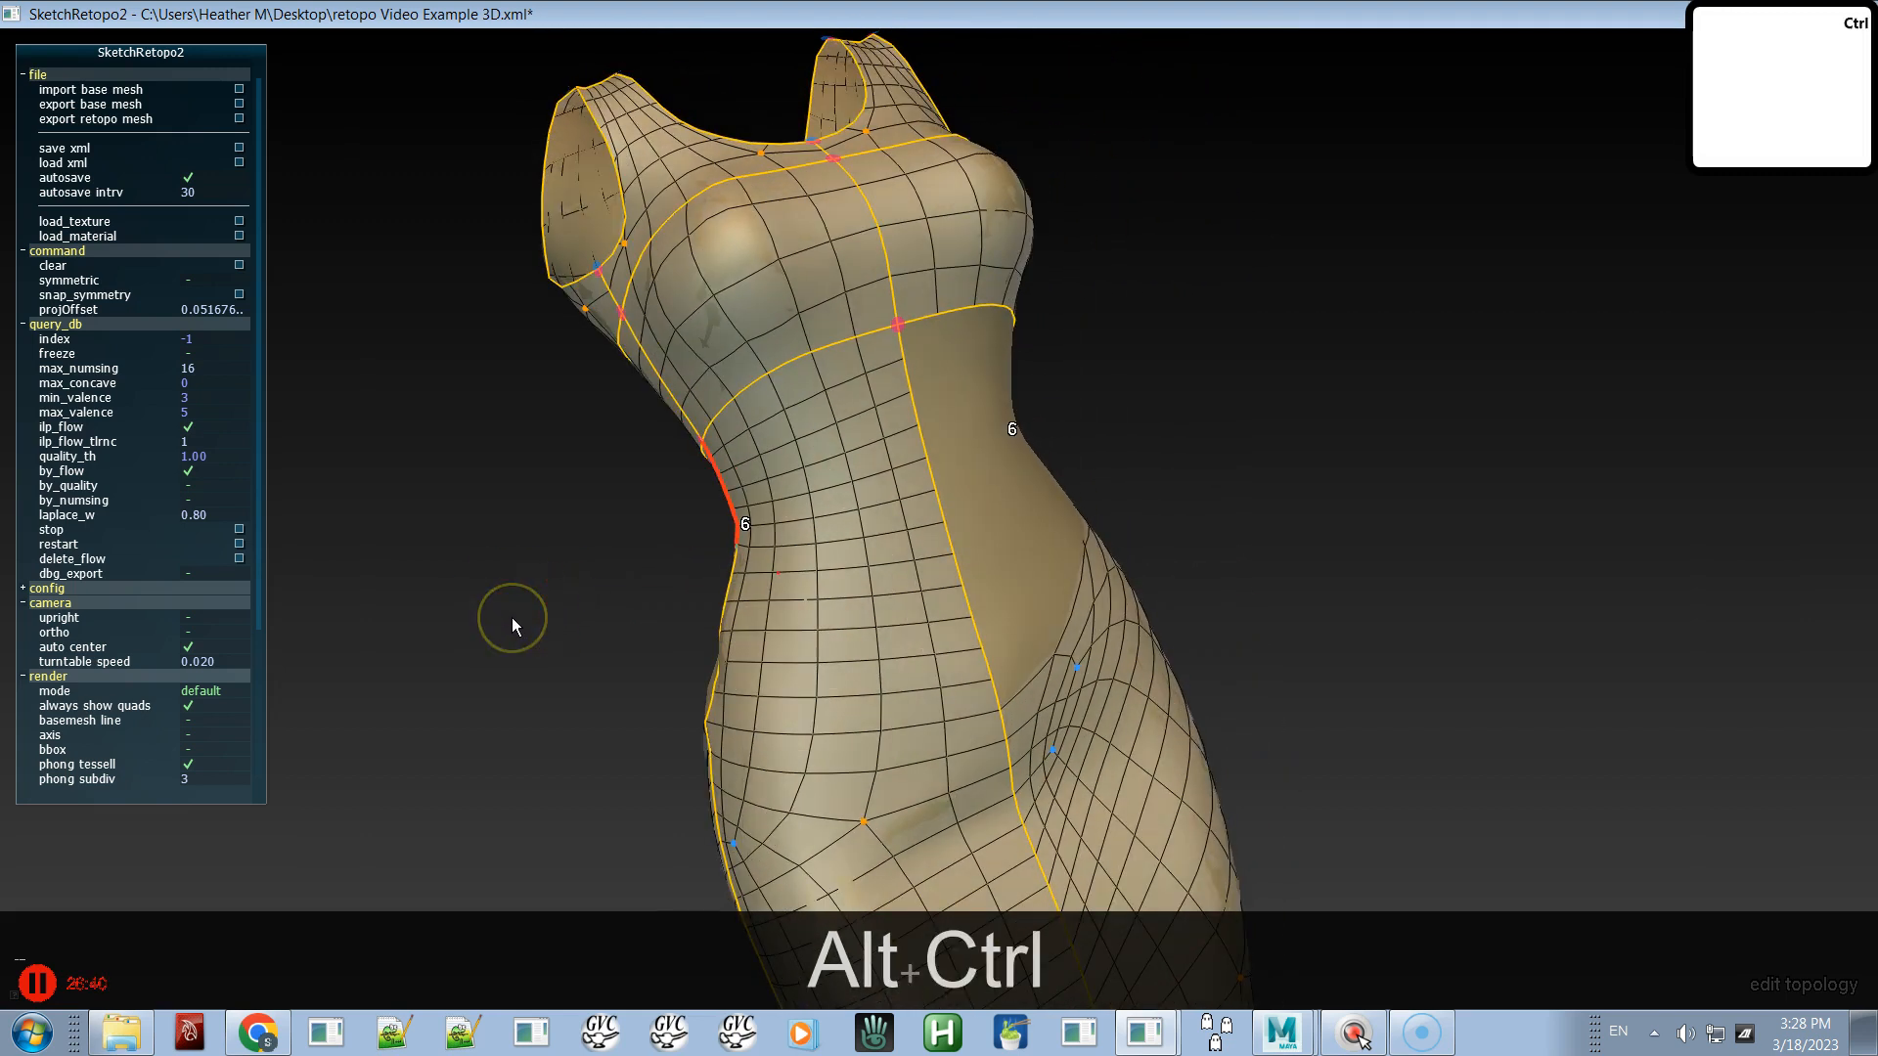
key("ctrl+alt+z")
- In basic sketching mode, sketch a horizontal waist curve across the front, linking both side-seam corners through the centre-front line
left_click_drag(849, 501, 935, 491, "alt")
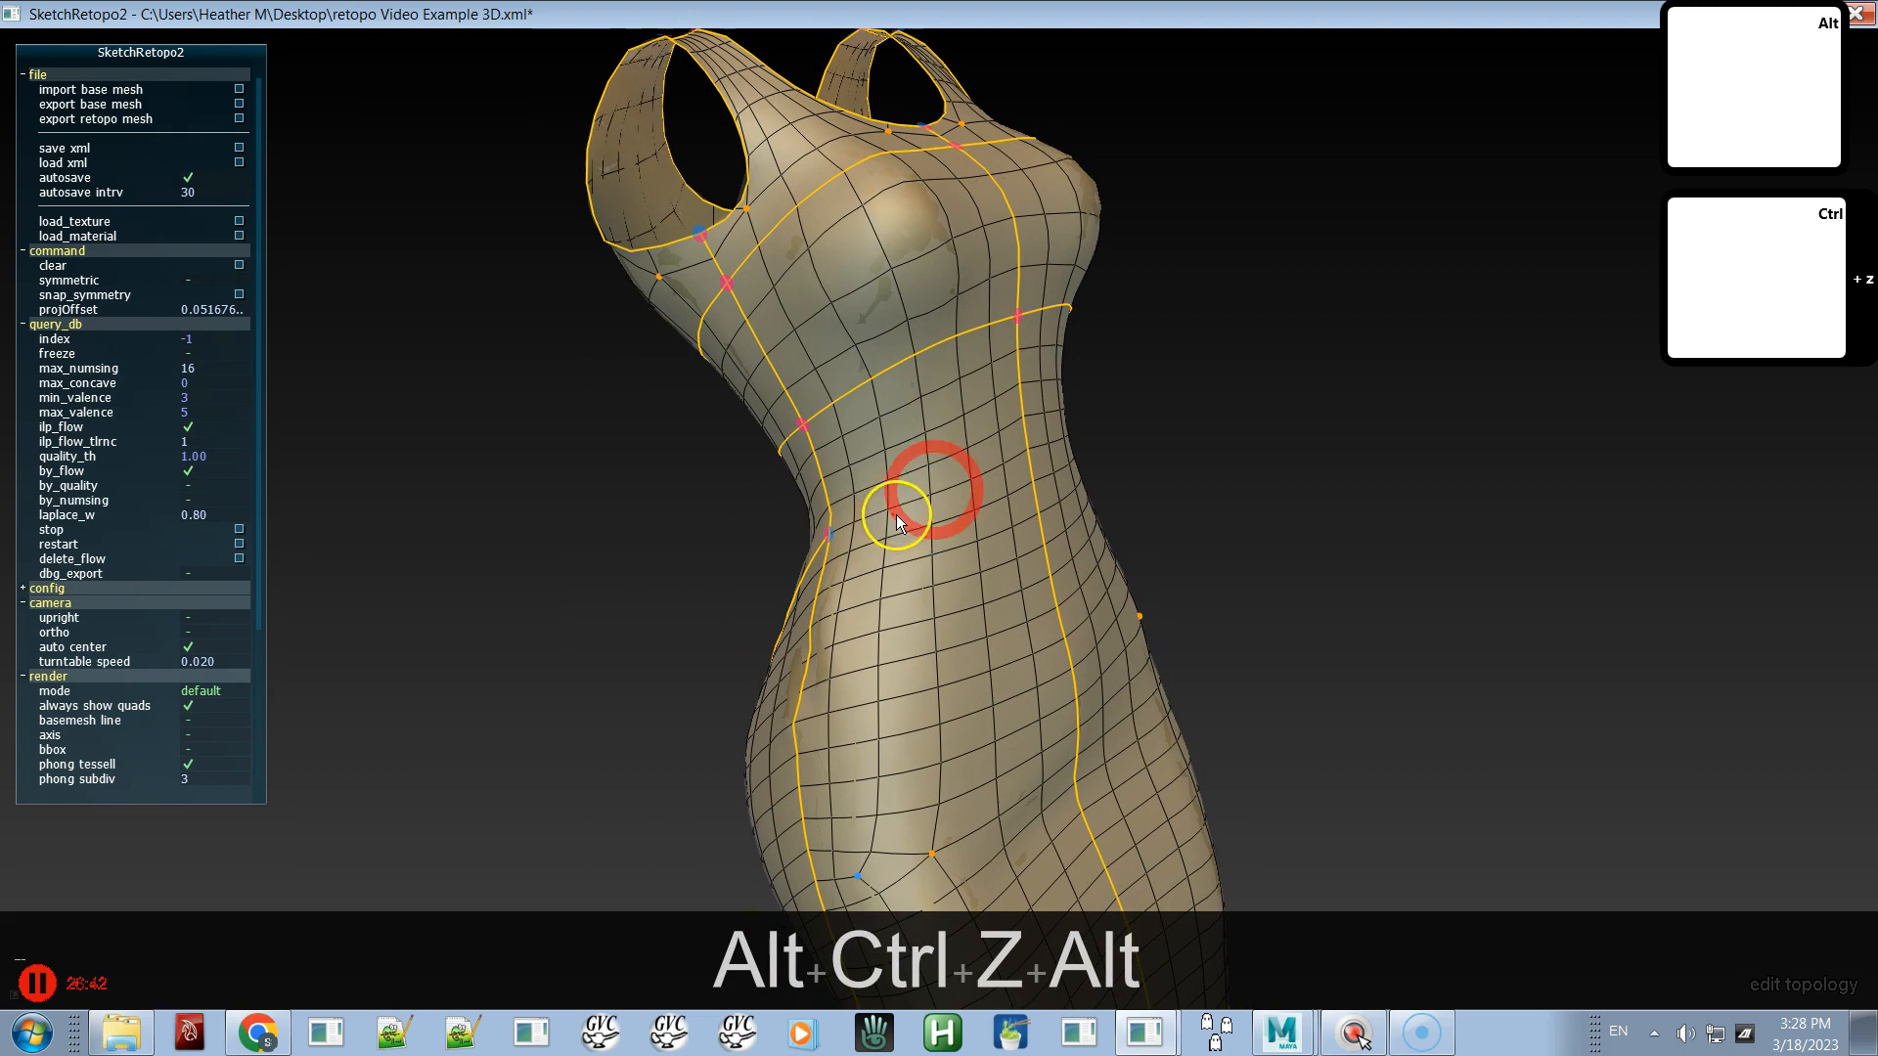
key("q")
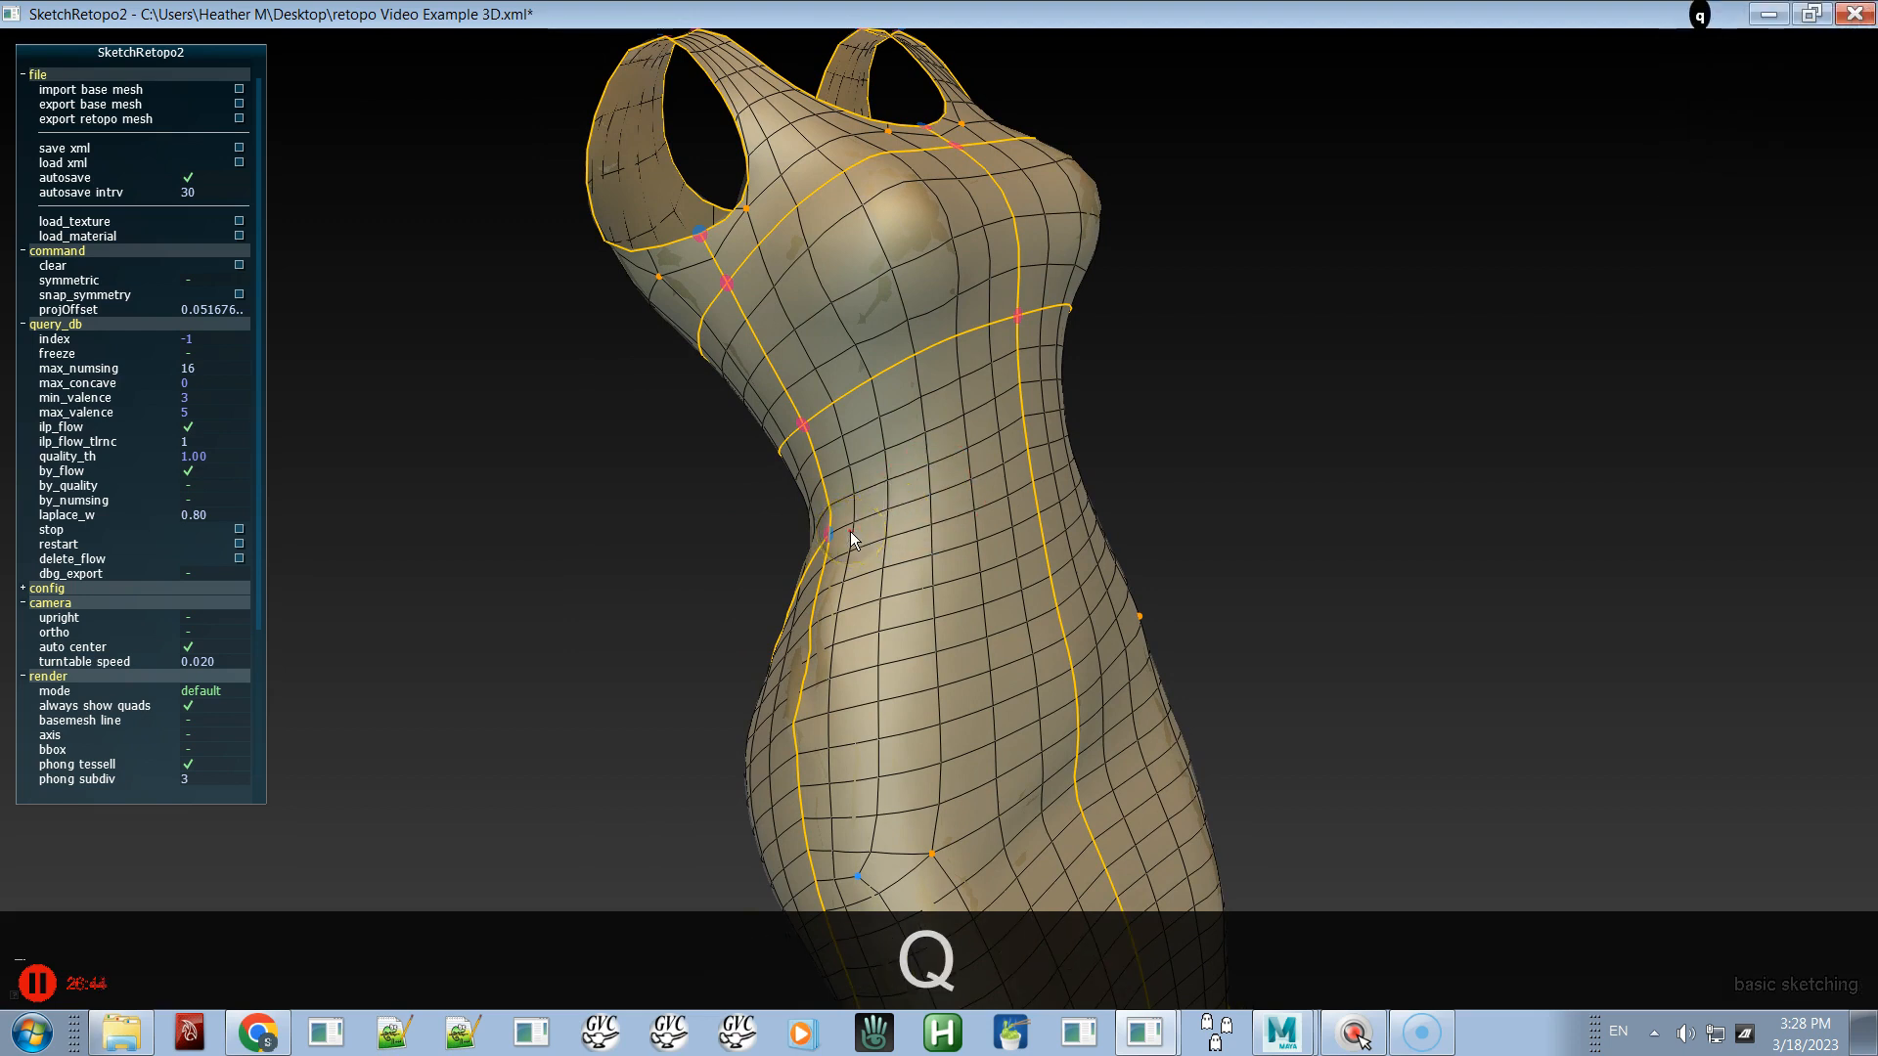
mouse_move(946, 536)
left_mouse_down("alt")
mouse_move(884, 562)
mouse_move(865, 540)
mouse_move(972, 547)
left_mouse_up("alt")
left_click_drag(910, 548, 994, 556, "alt")
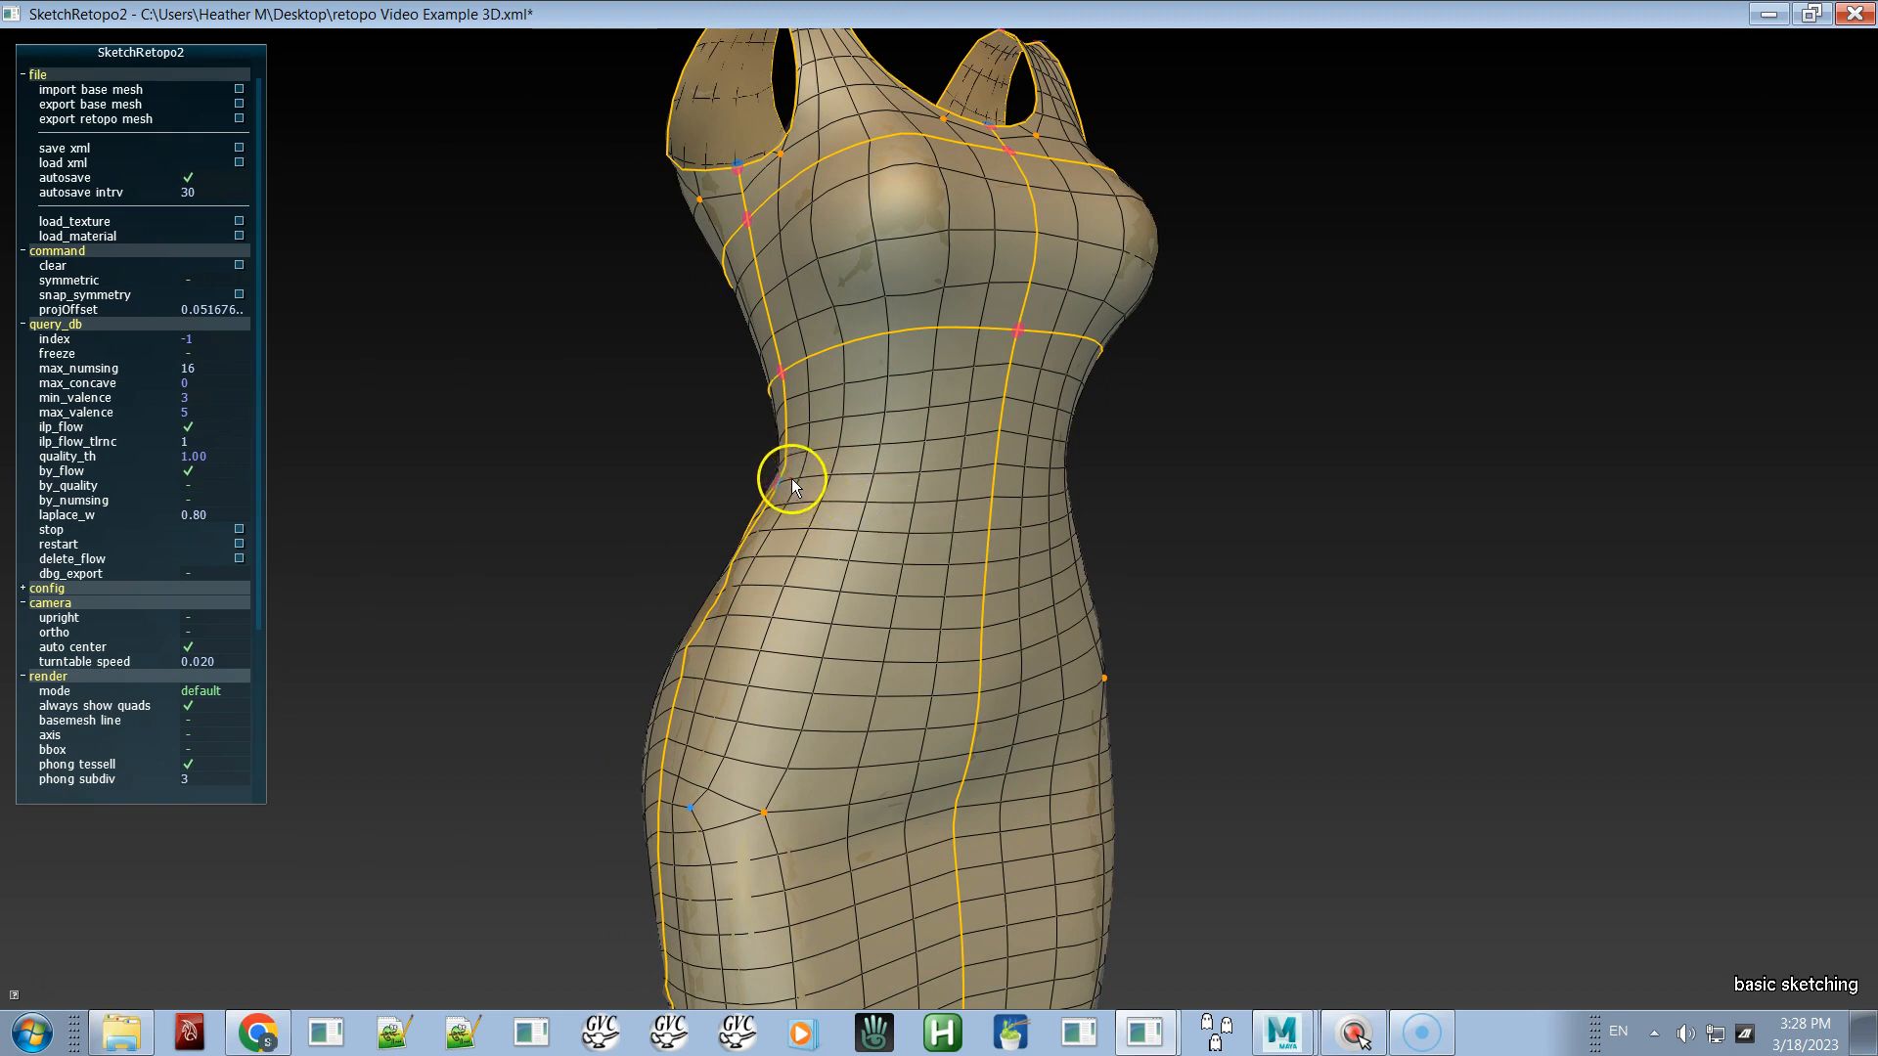
mouse_move(788, 479)
left_mouse_down()
mouse_move(988, 467)
mouse_move(895, 518)
mouse_move(683, 555)
left_mouse_up()
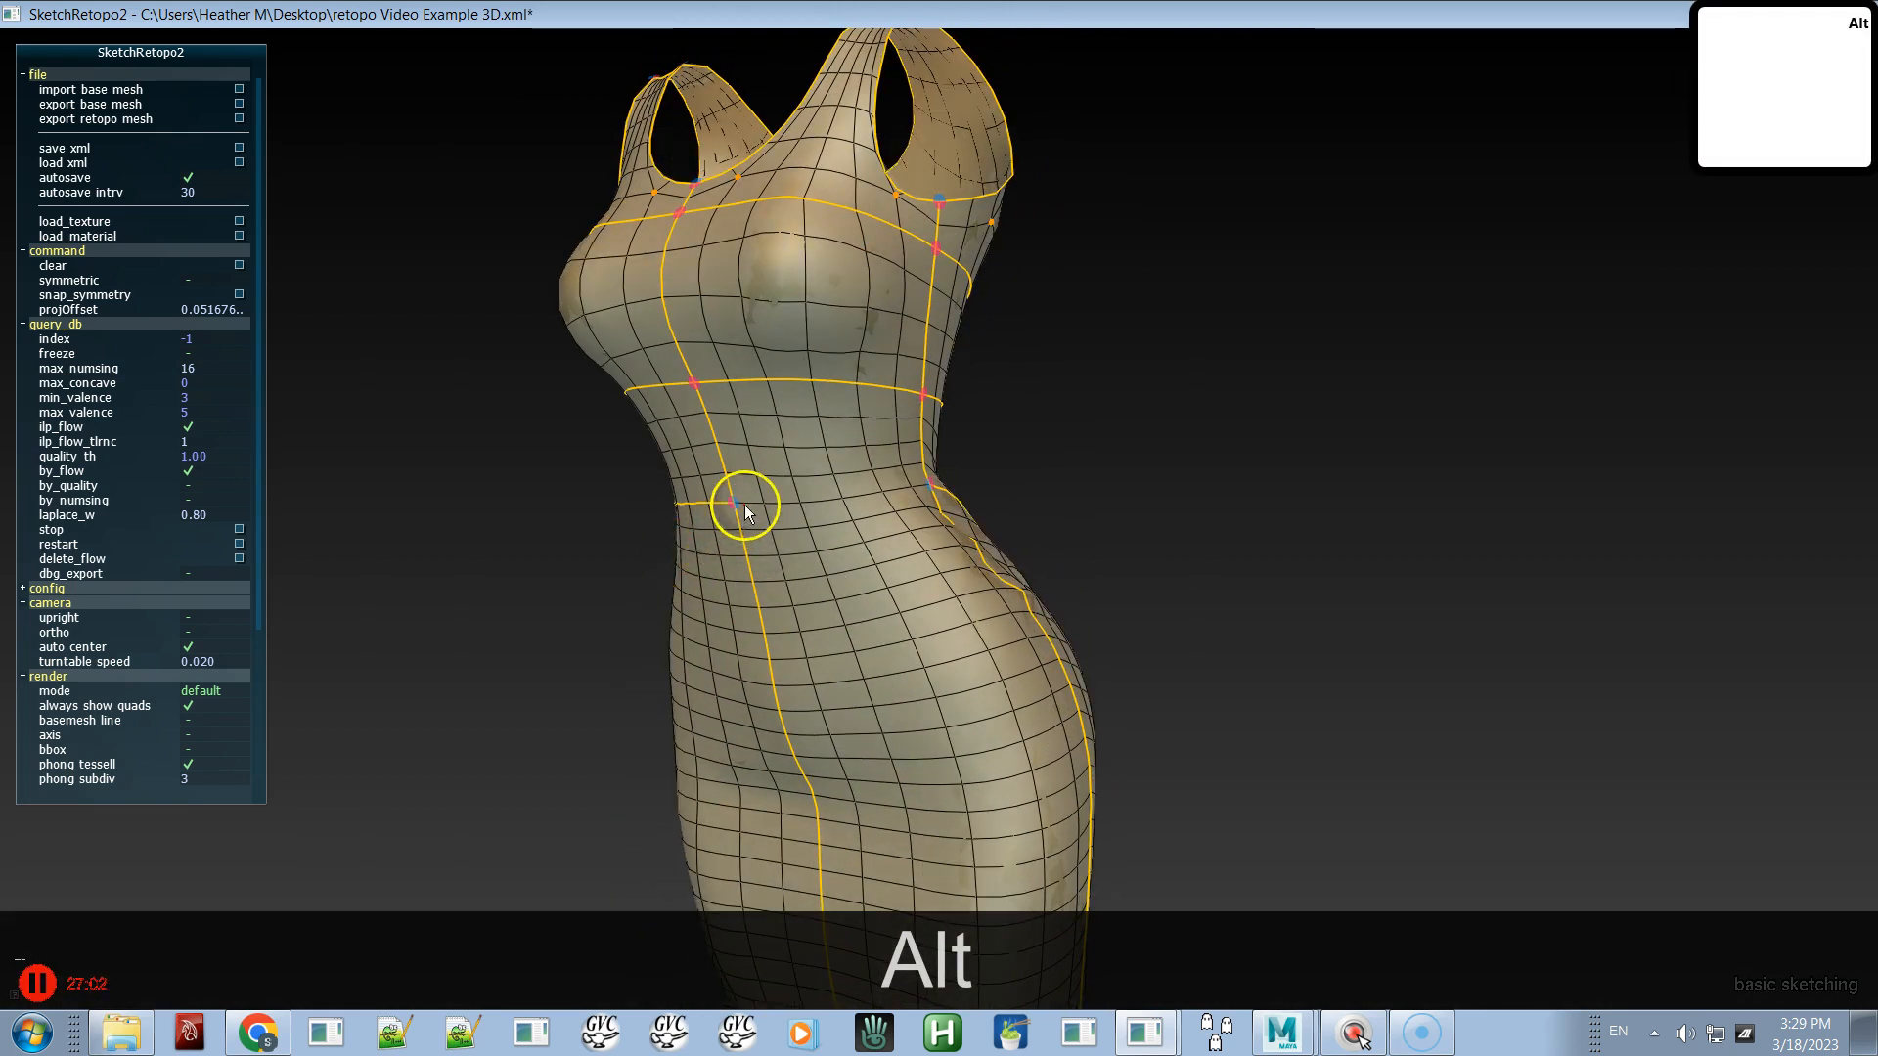
mouse_move(765, 501)
left_mouse_down()
mouse_move(924, 484)
mouse_move(802, 560)
mouse_move(956, 532)
mouse_move(821, 515)
mouse_move(982, 560)
left_mouse_up()
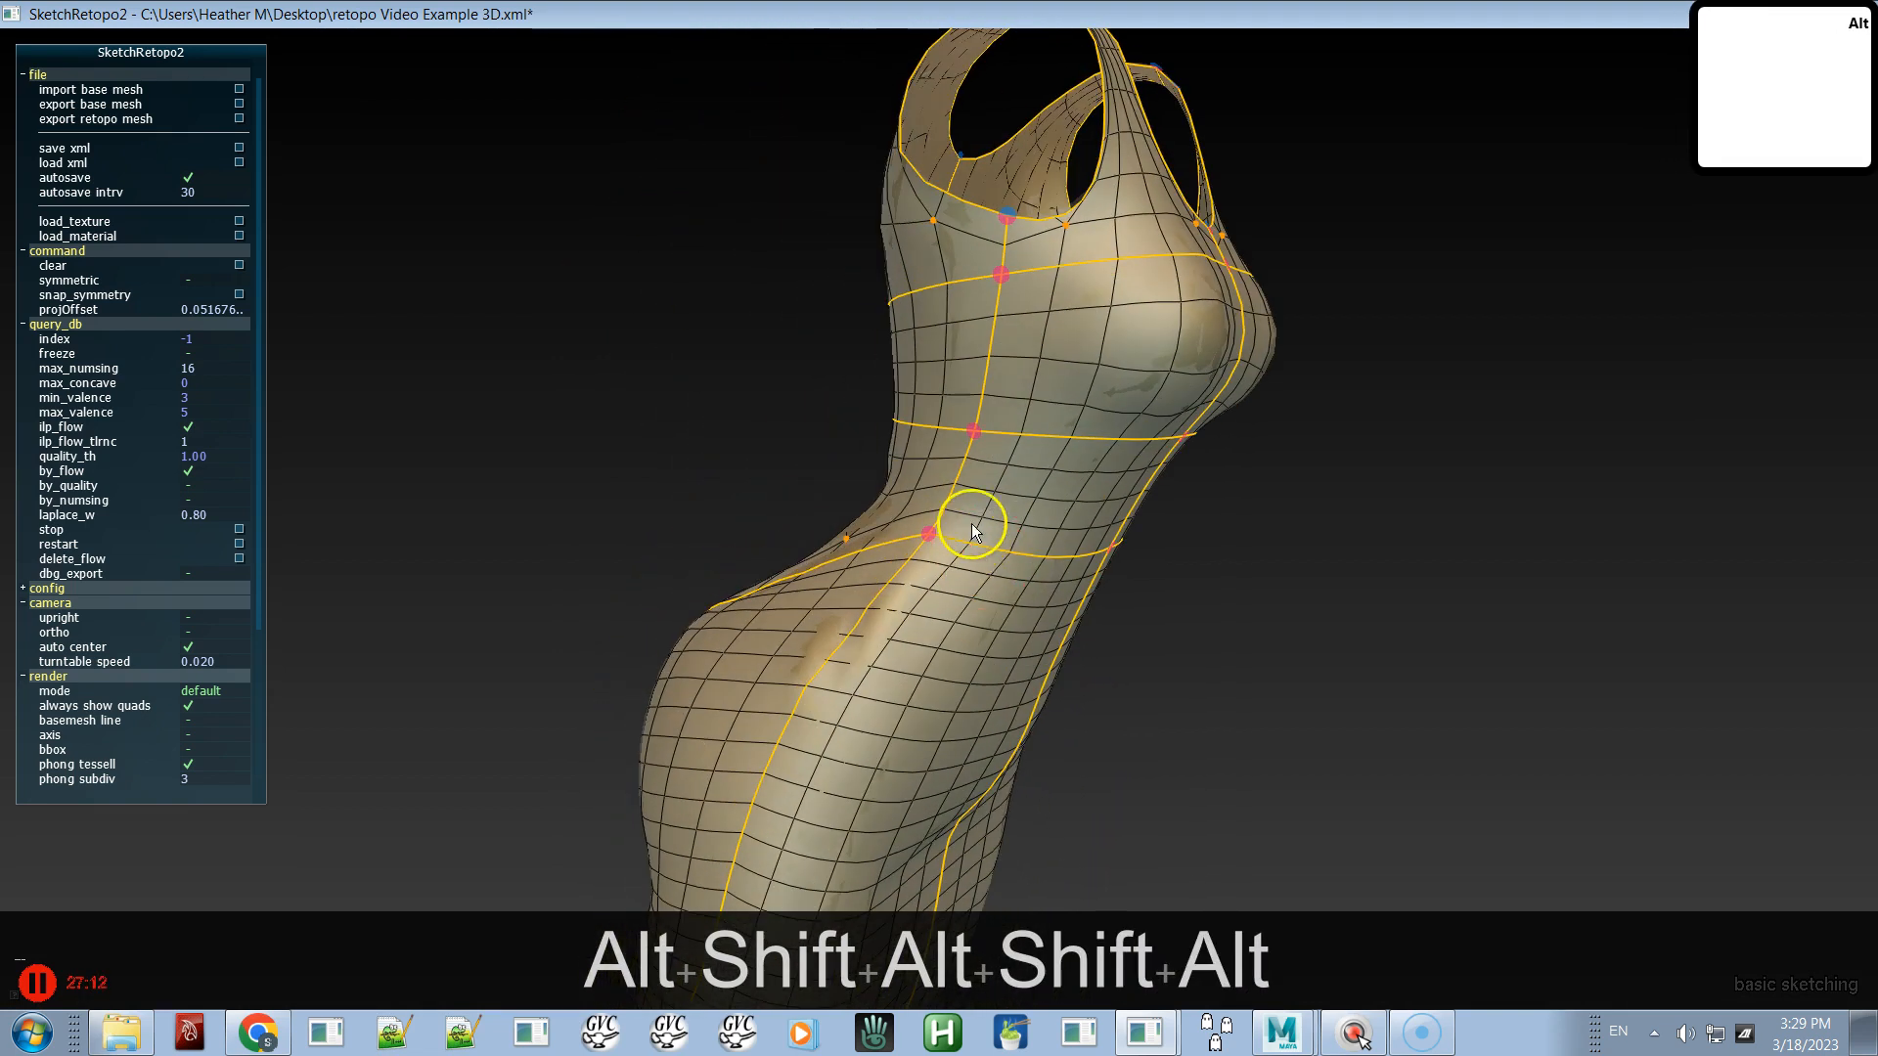
- In edit topology mode, set both side-seam curves between the underbust and waist lines to 6 subdivisions
key("a")
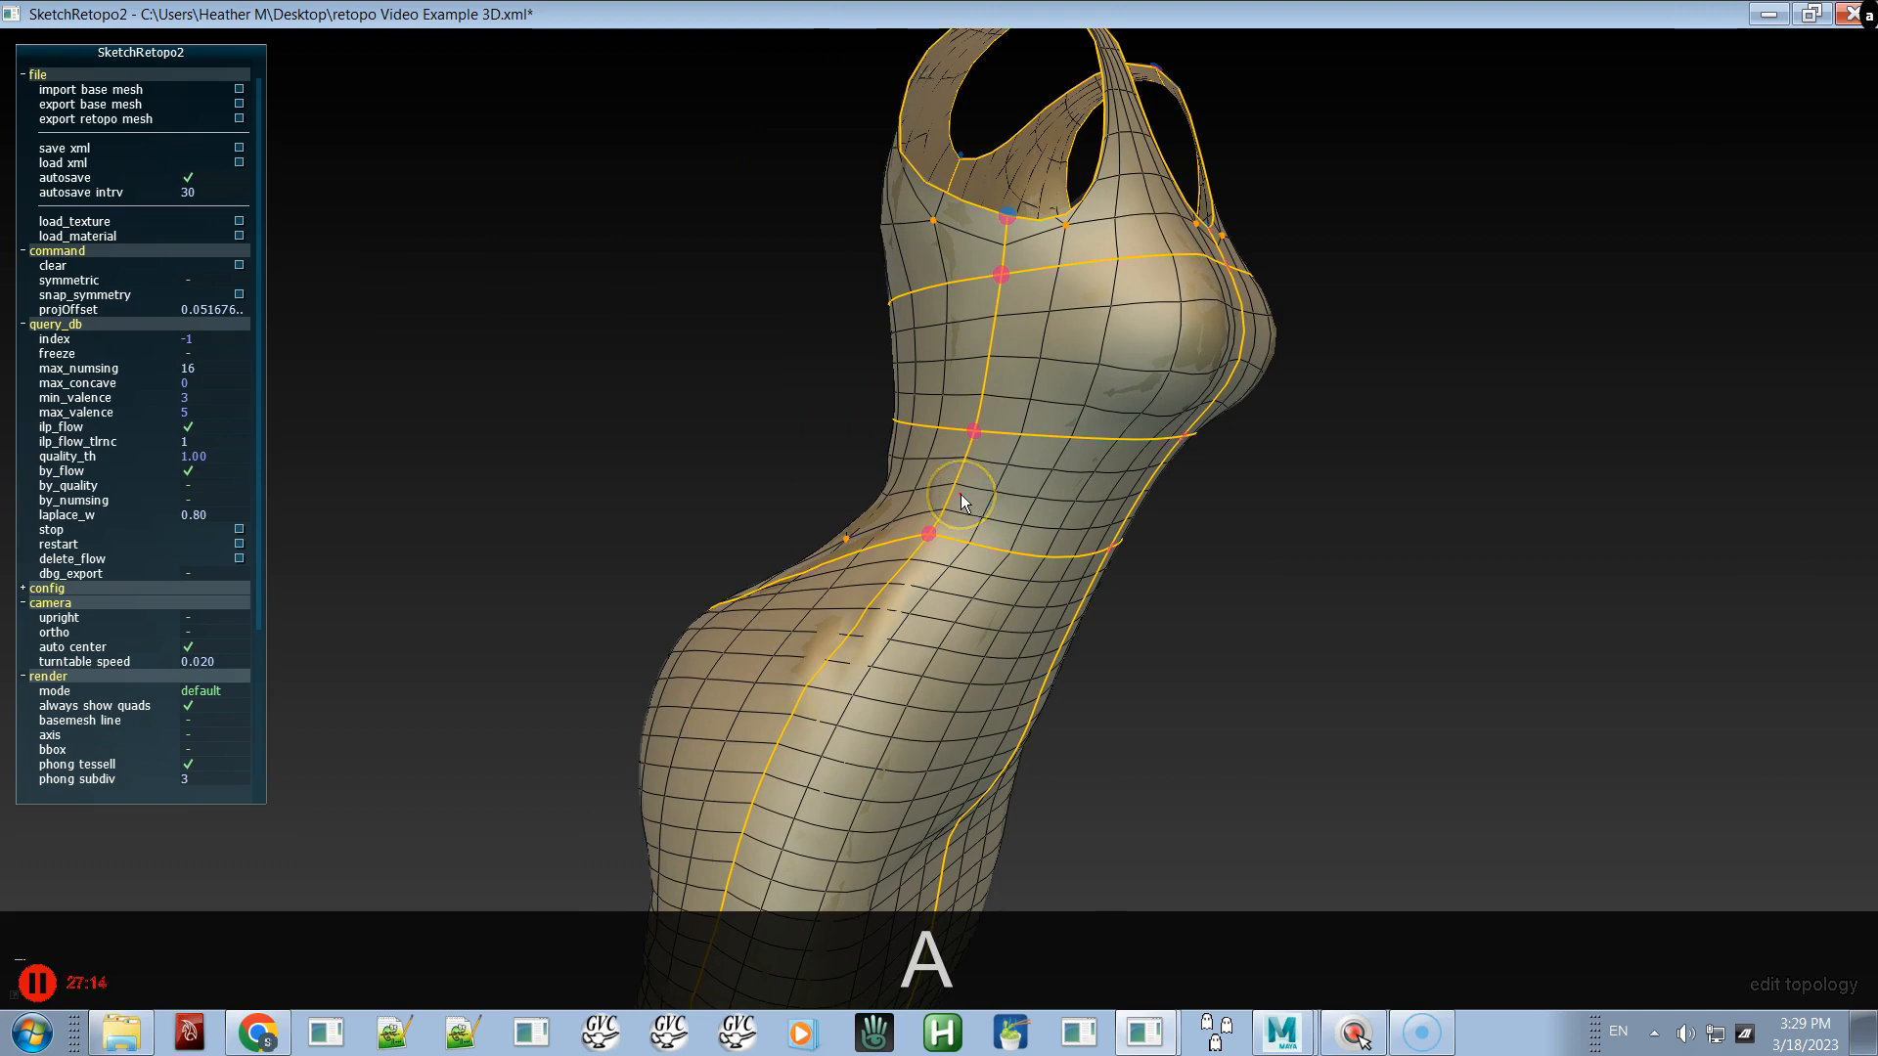
left_click_drag(1111, 543, 590, 581, "alt")
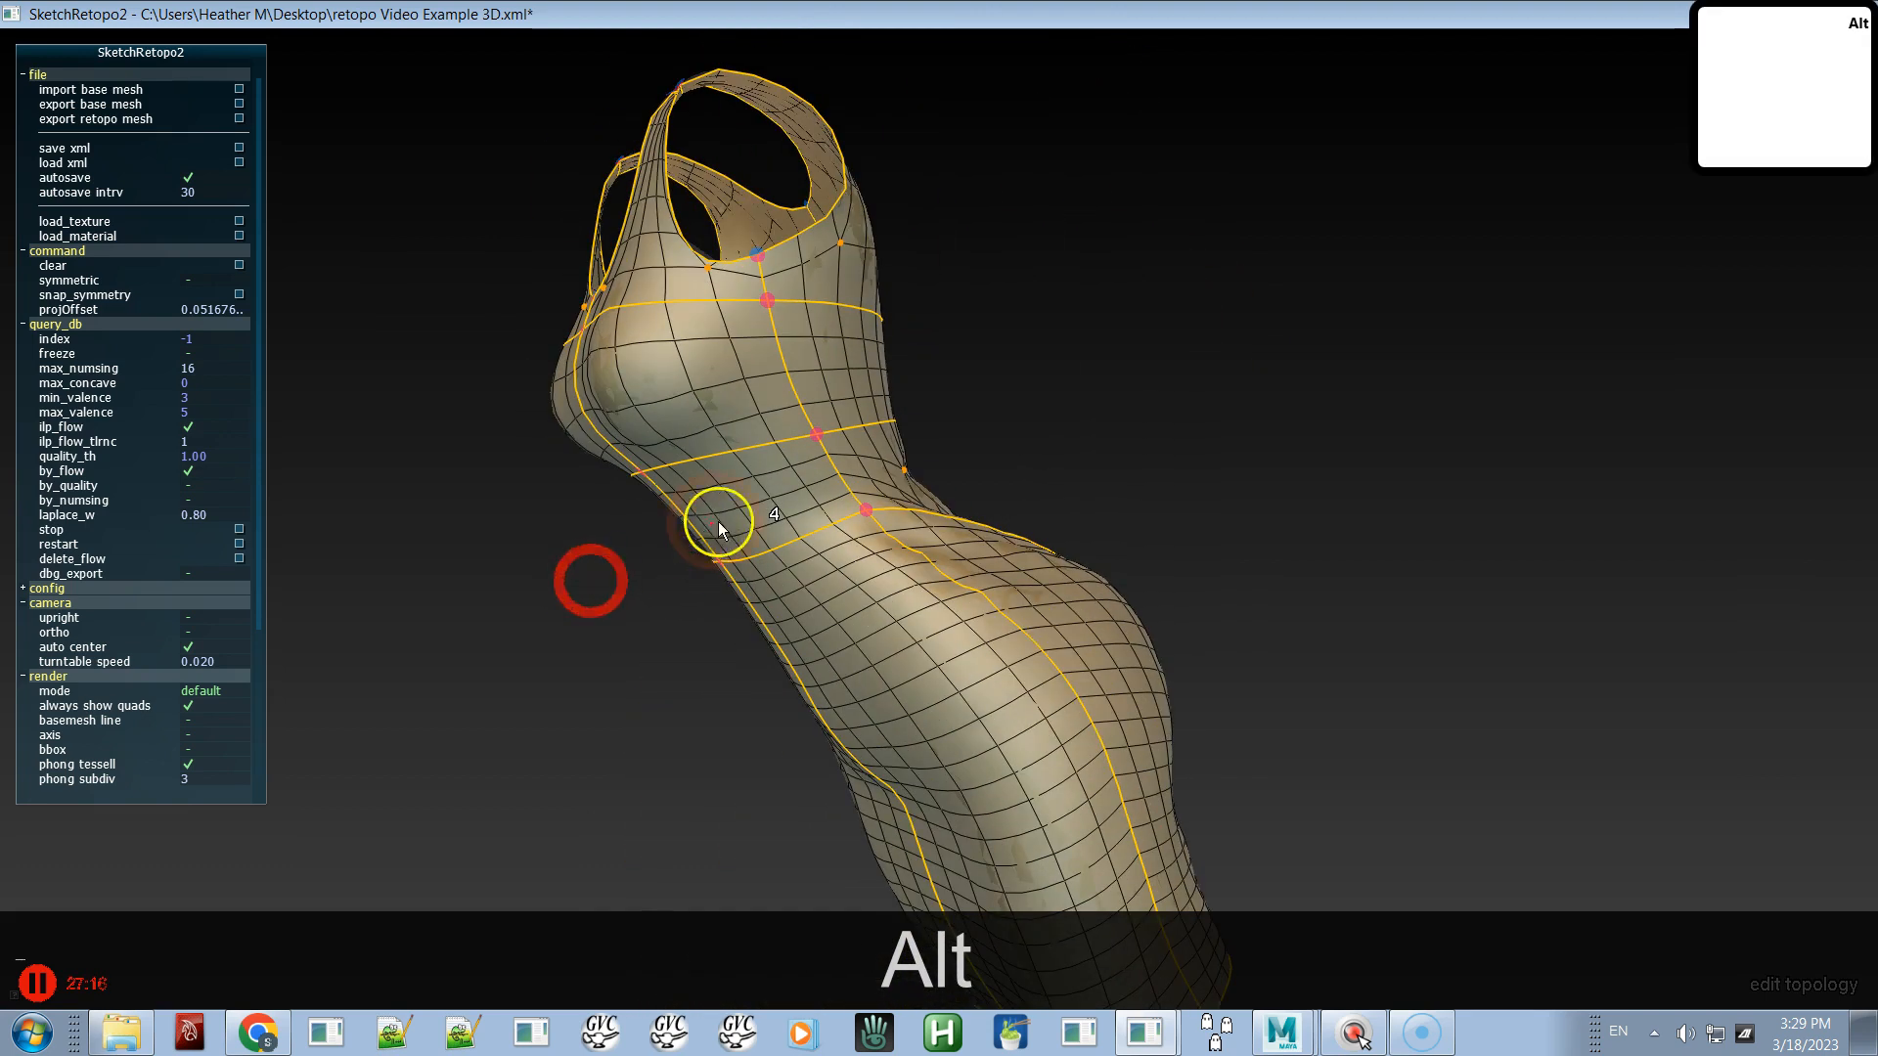
key("alt+shift")
left_click(831, 479, "shift")
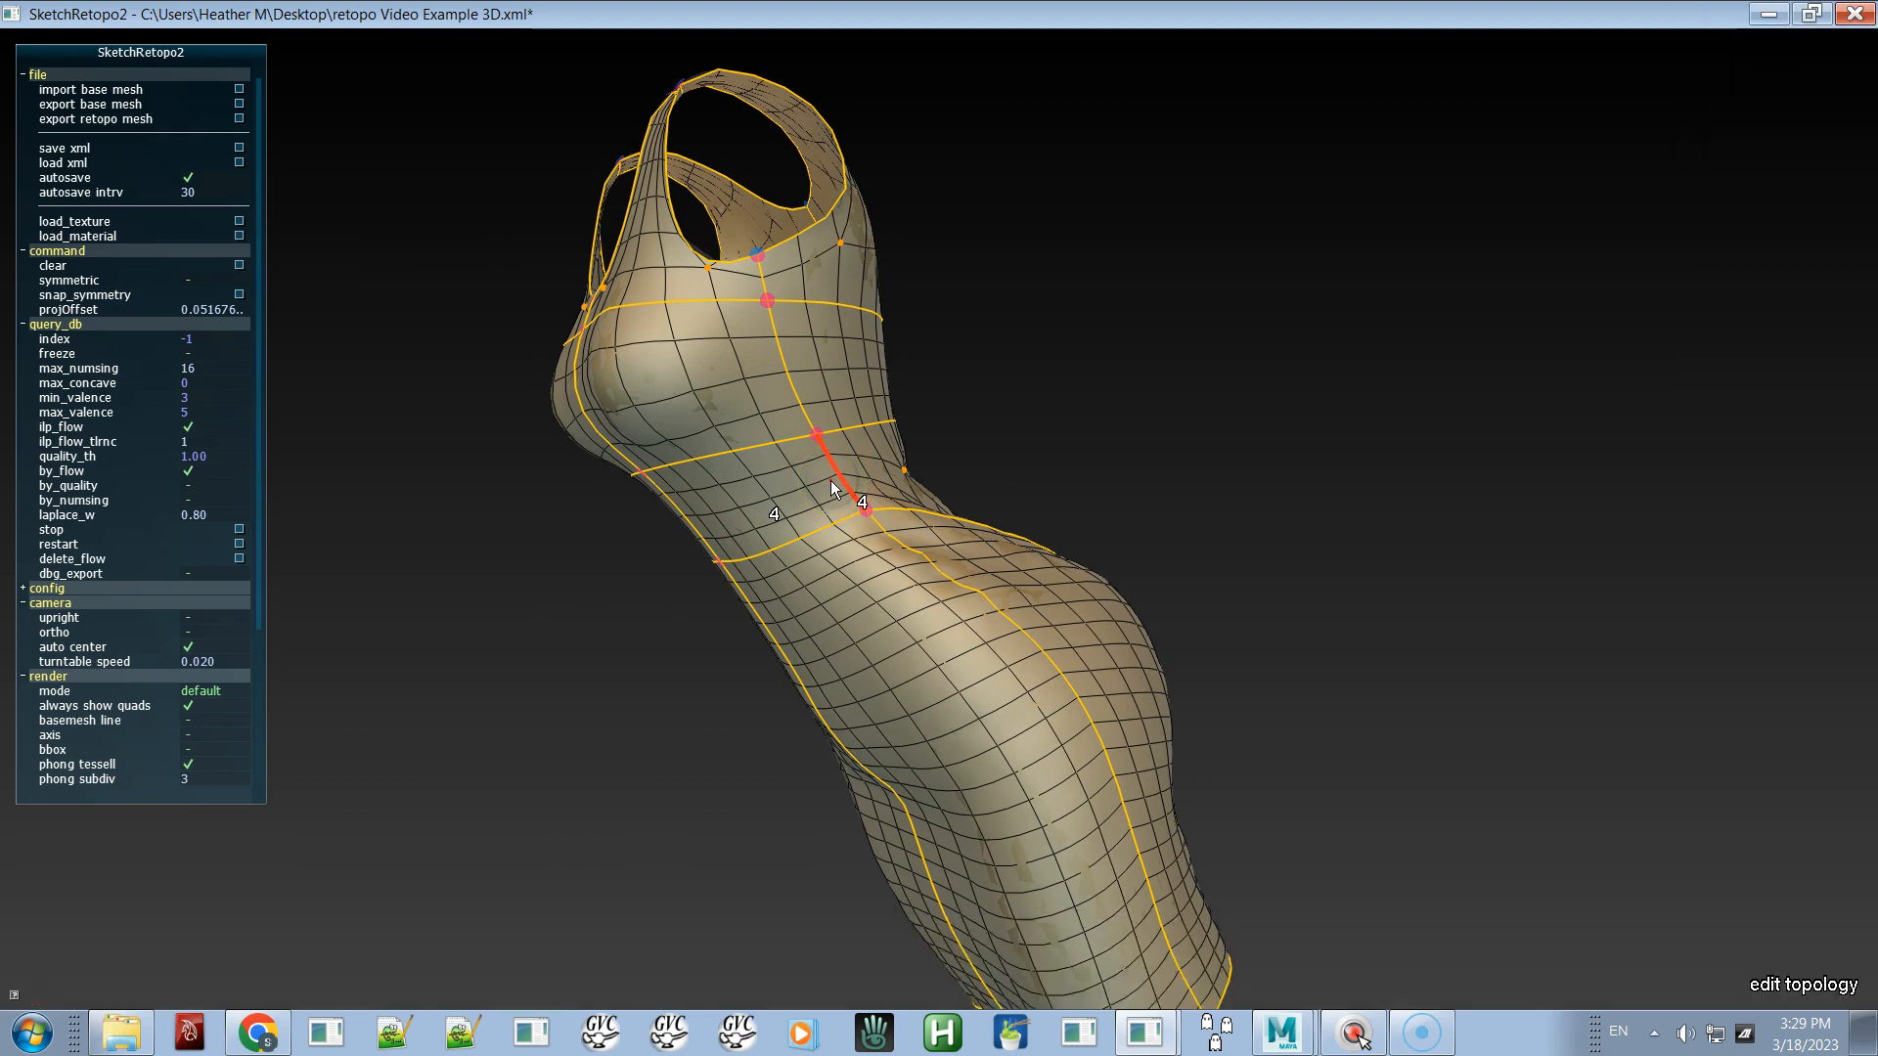
key("x")
key("c")
key("c")
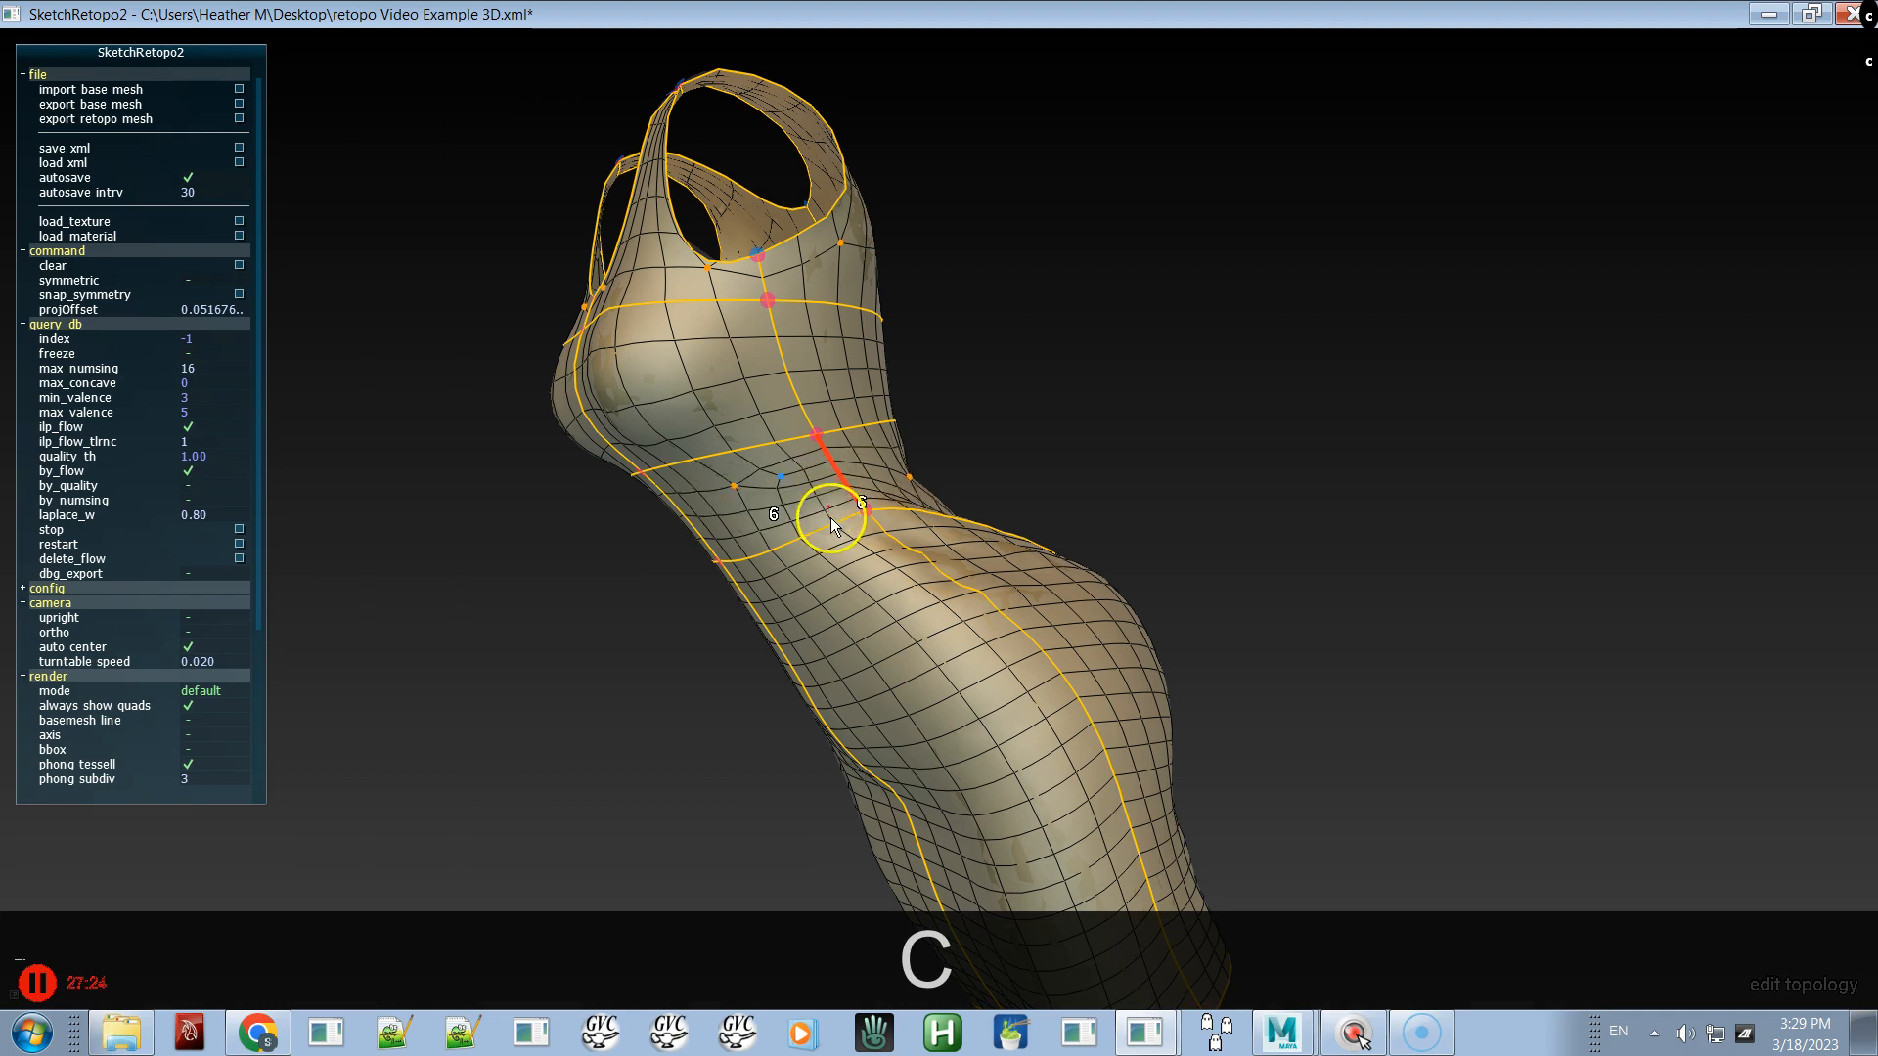
- Set both side-seam curves between the underbust and waist lines to 8 subdivisions
key("c")
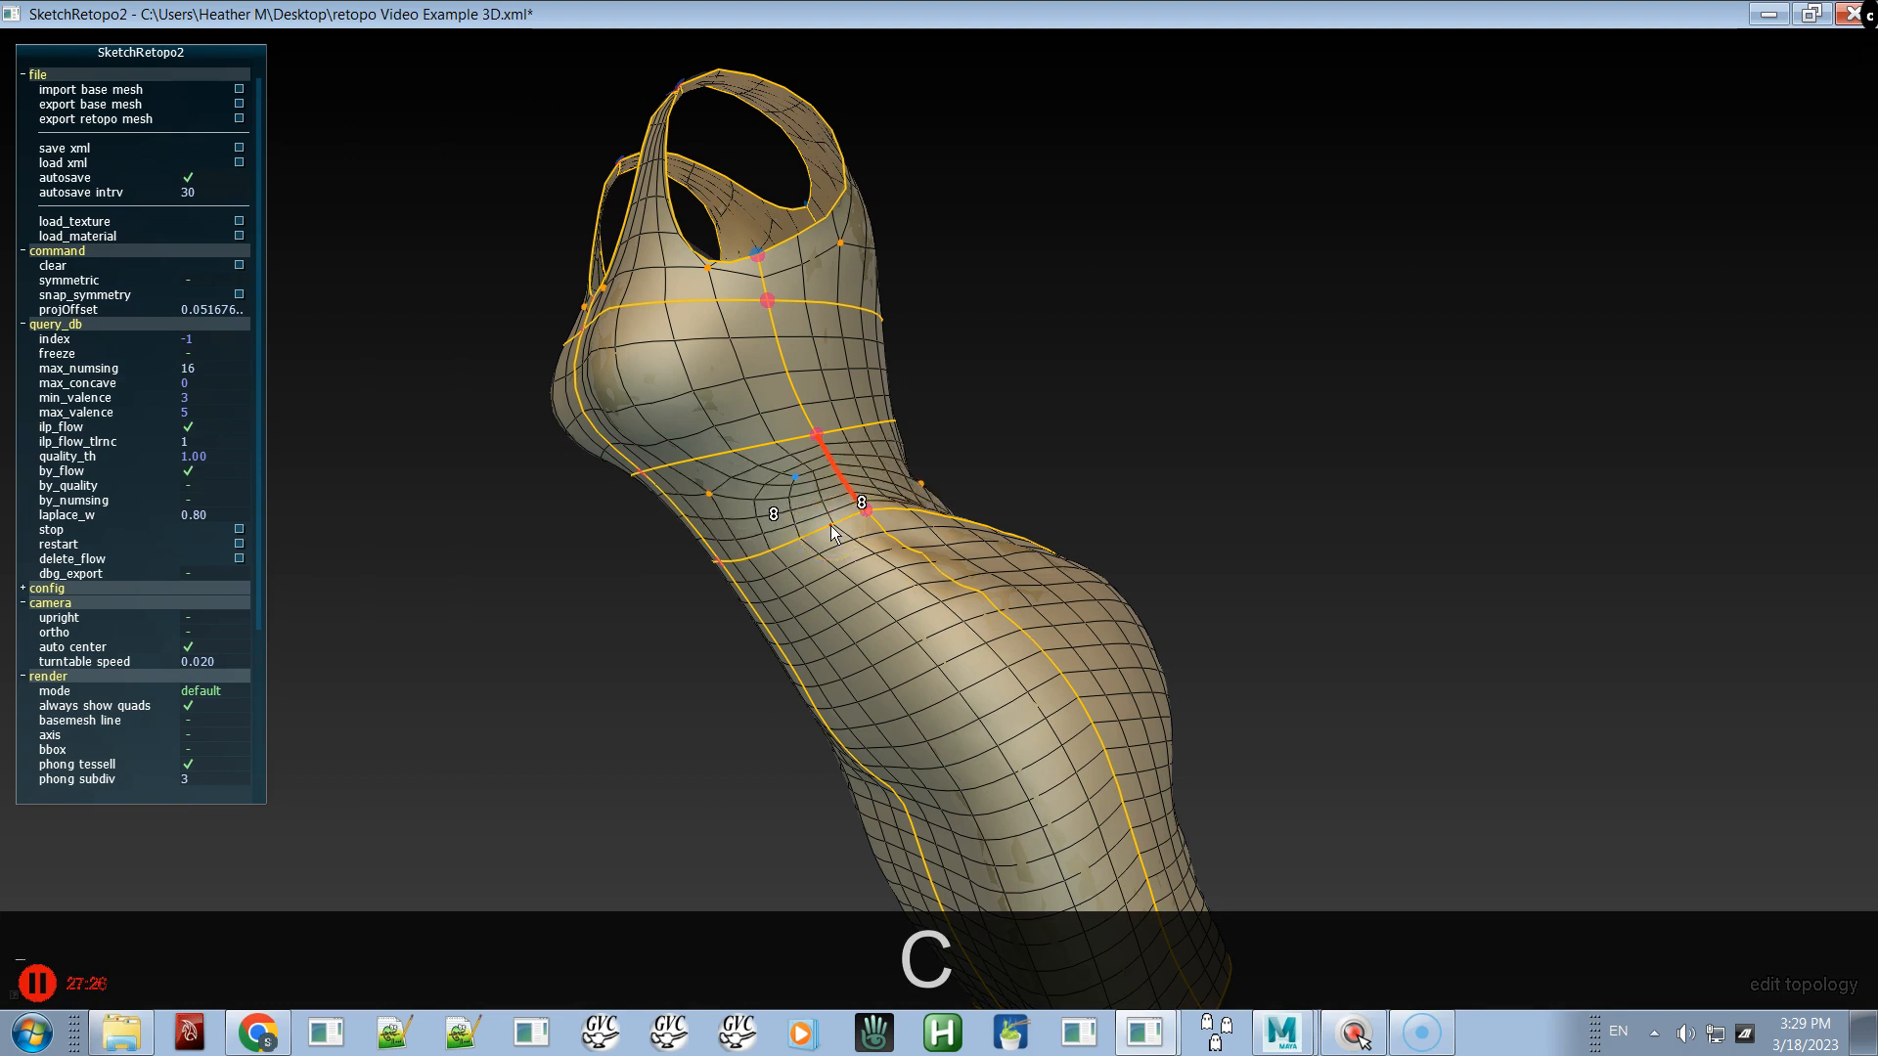
left_click_drag(949, 541, 636, 675, "alt")
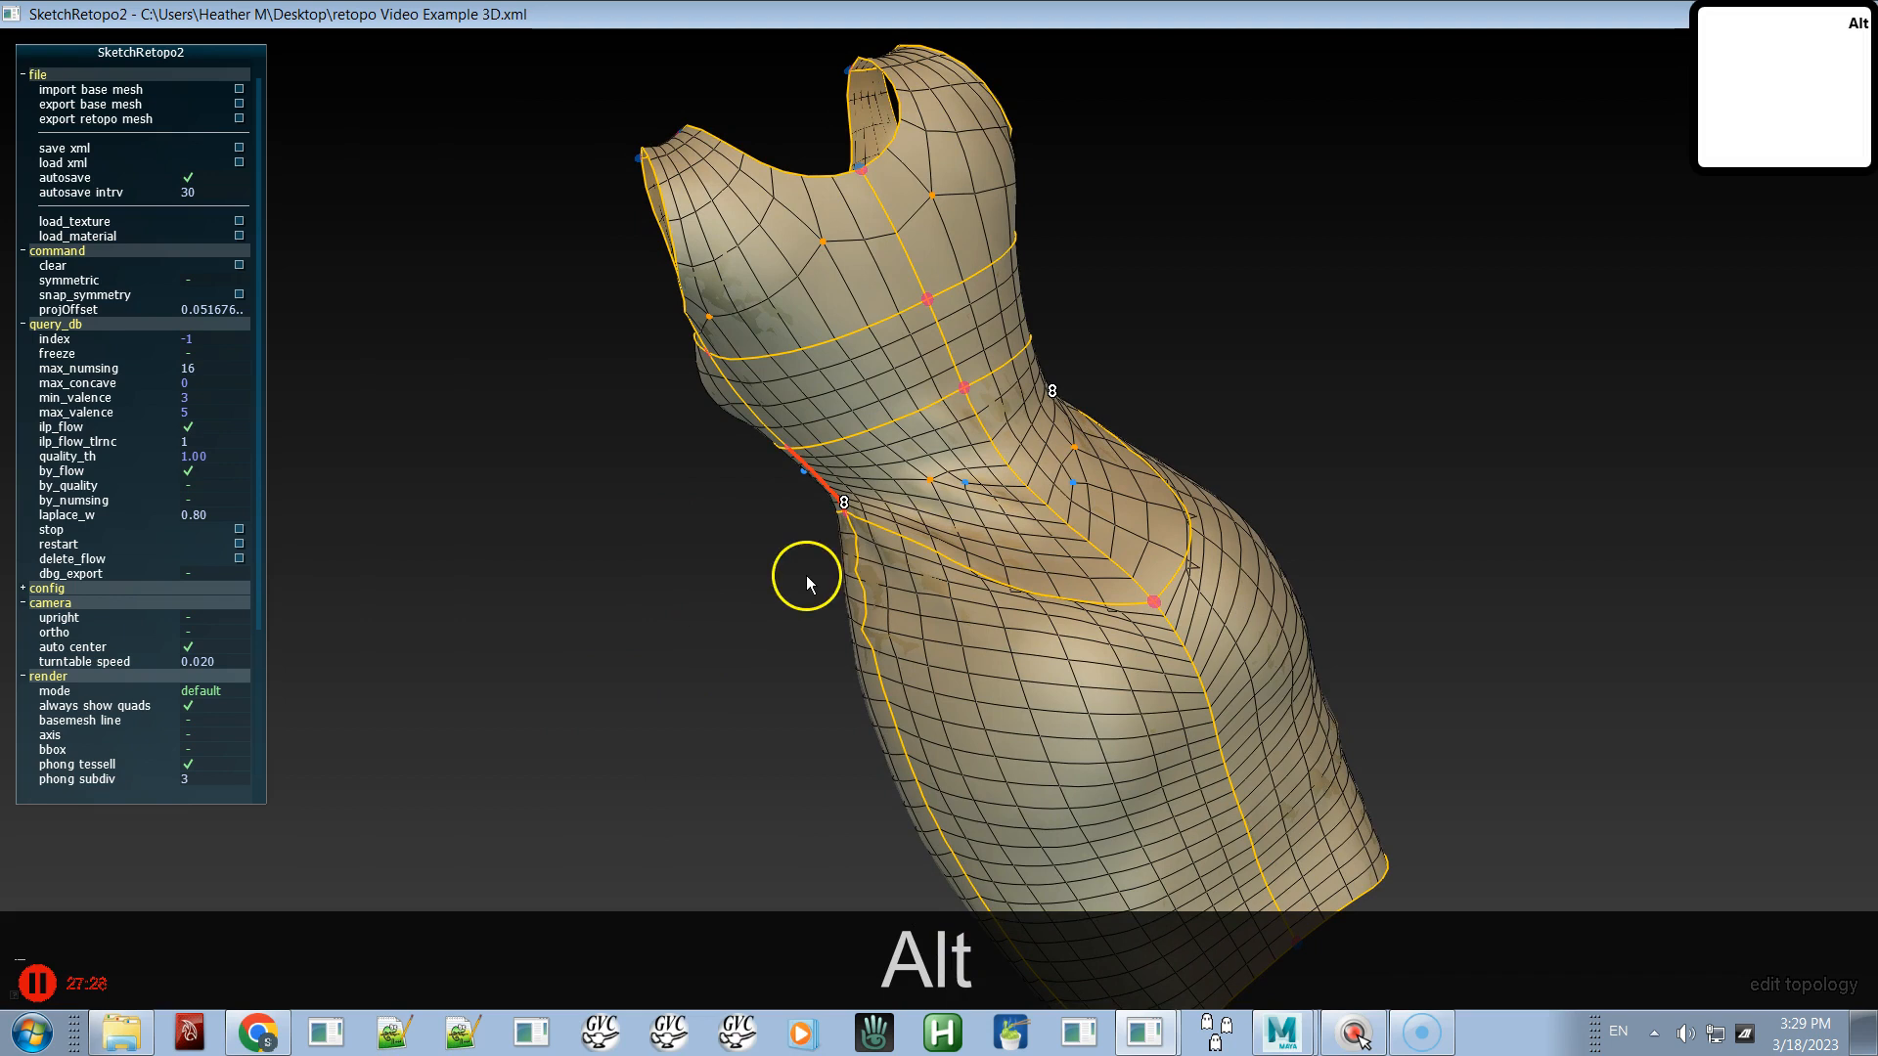
left_click_drag(930, 553, 1463, 467, "alt")
left_click_drag(1127, 584, 537, 545, "alt")
left_click_drag(1103, 680, 902, 708, "alt")
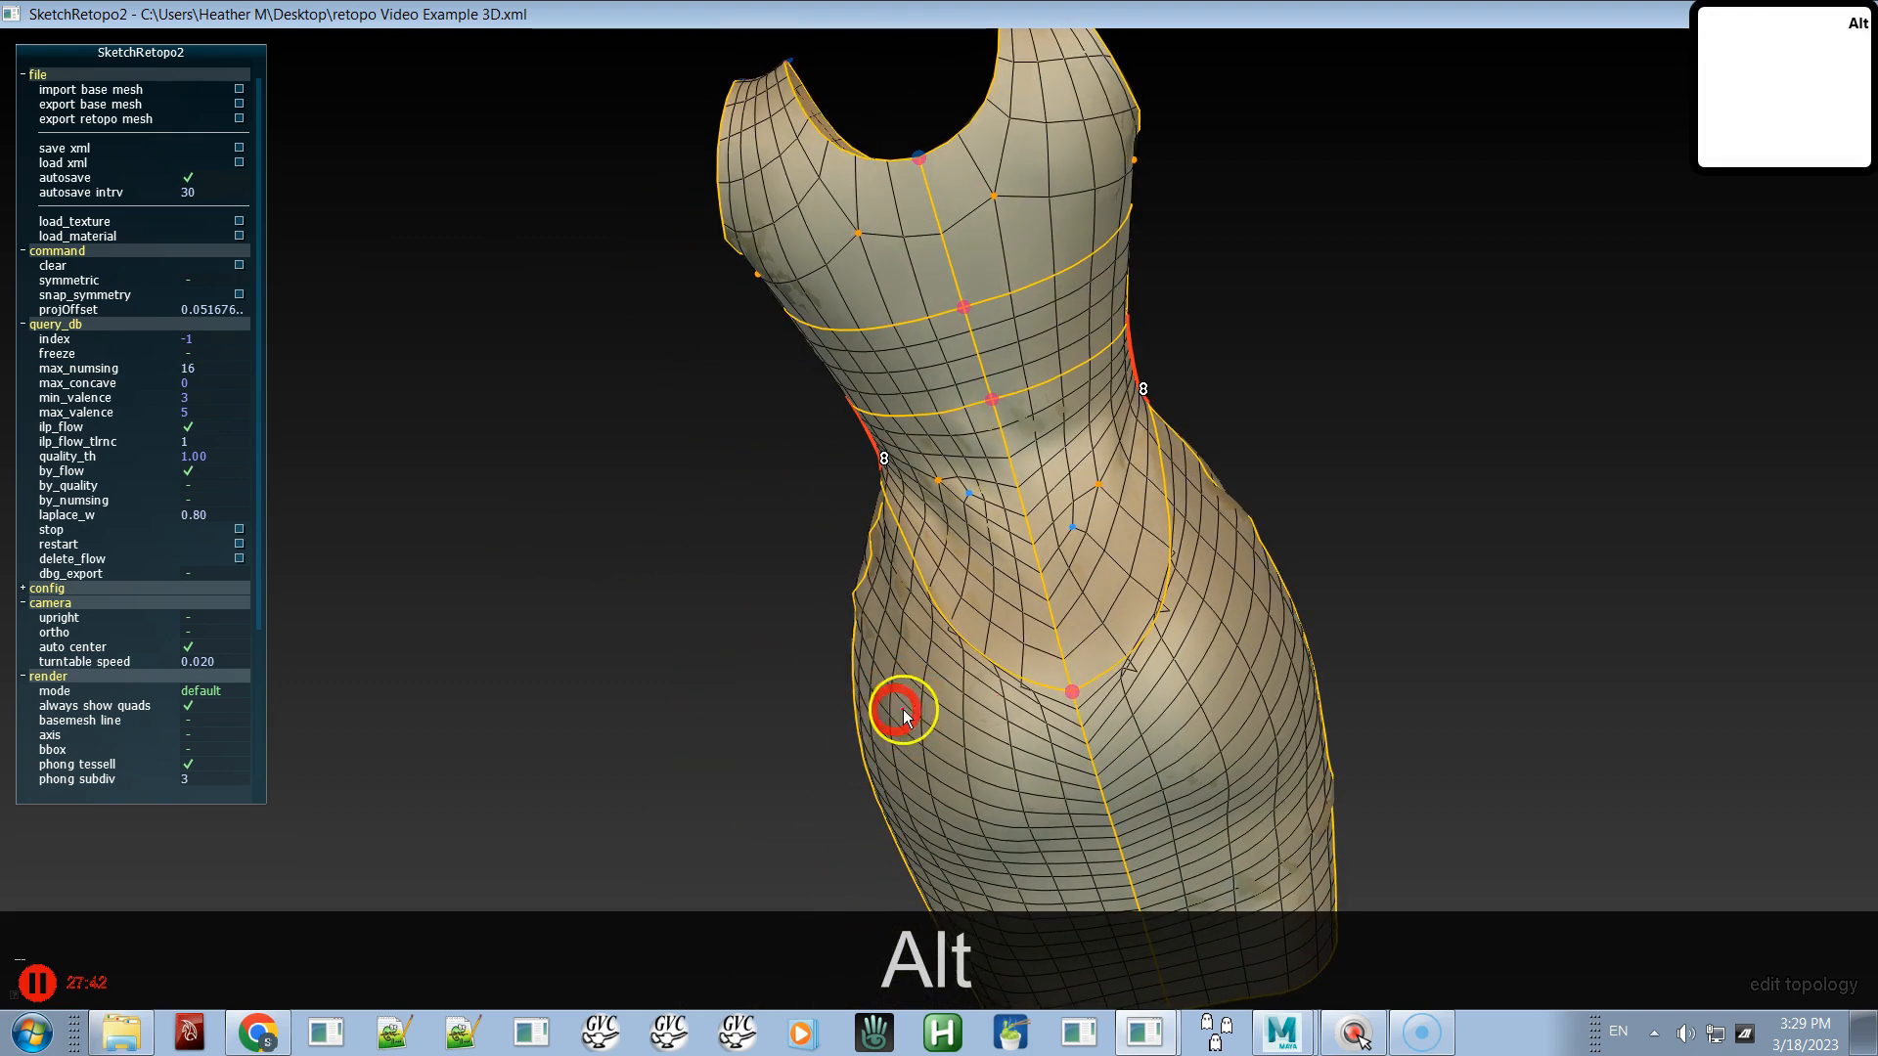
- In edit topology mode, shift the irregular vertices of the left back waist patch outward toward the side seam at the waist
left_click(995, 657, "alt+shift")
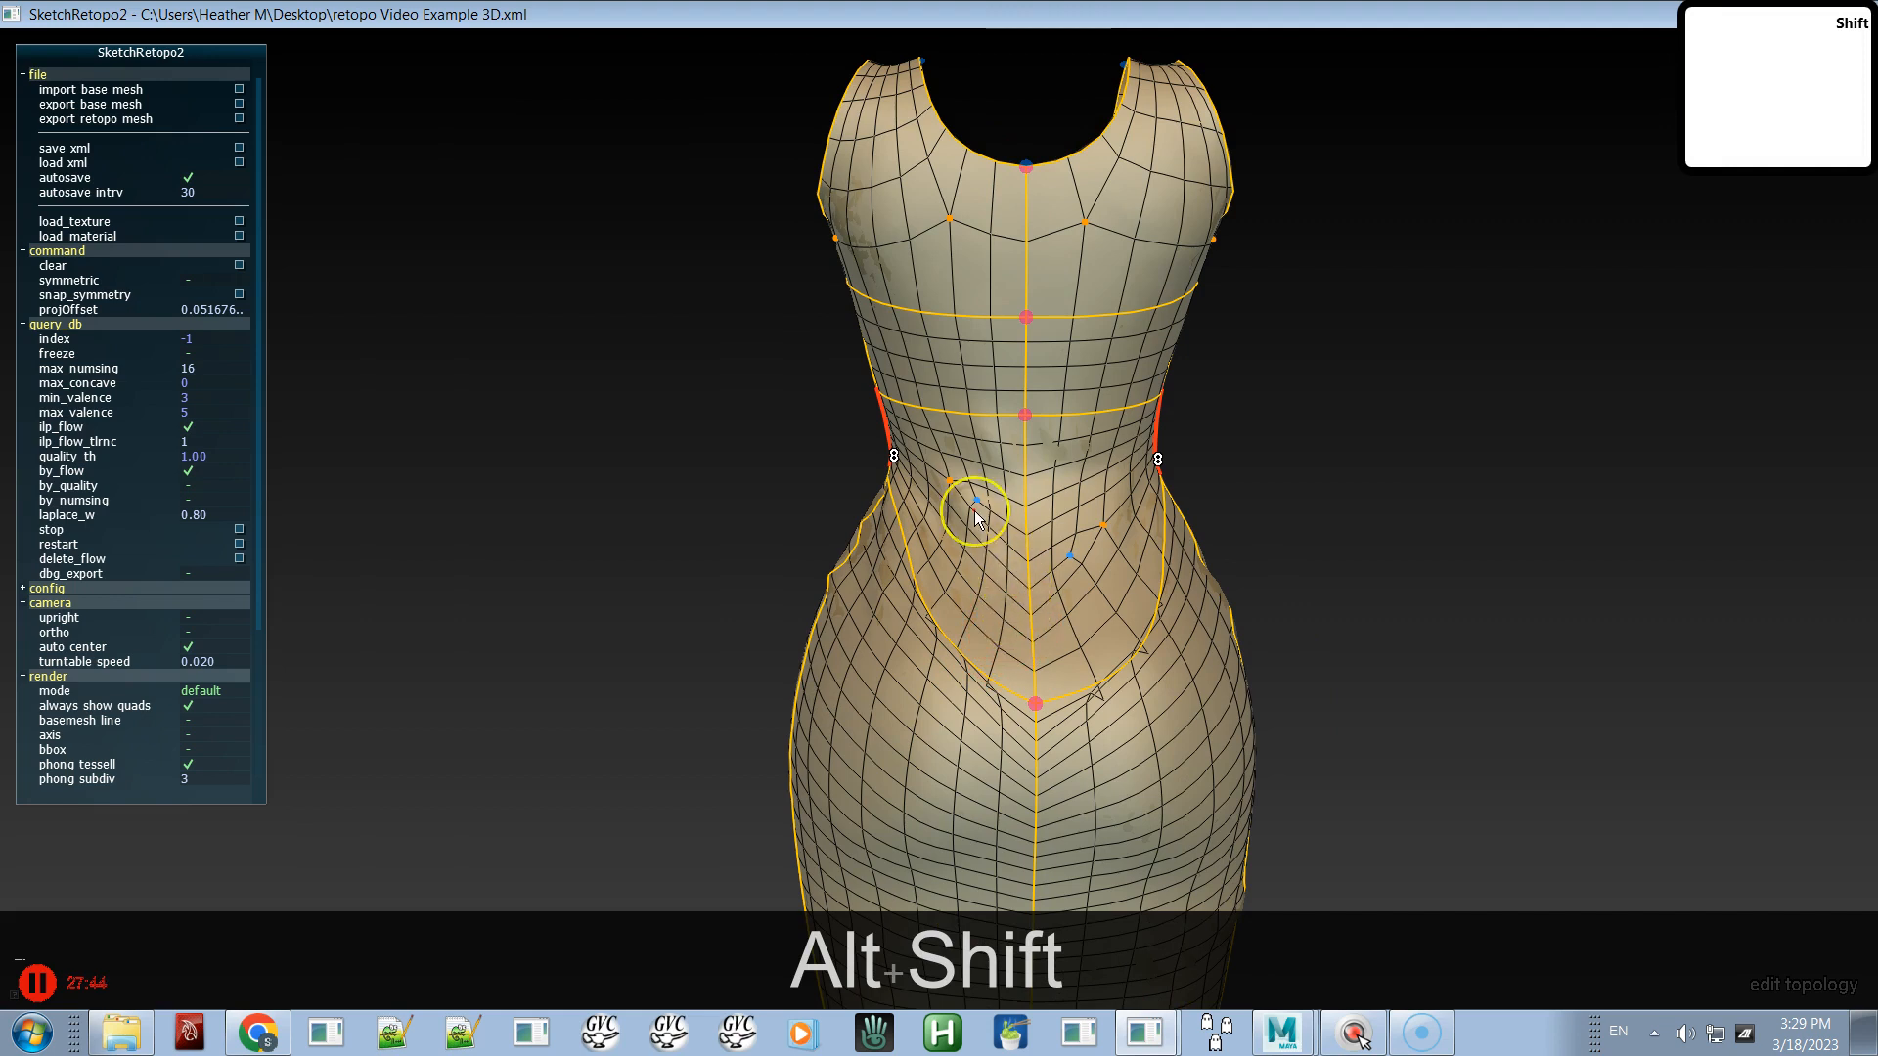
key("a")
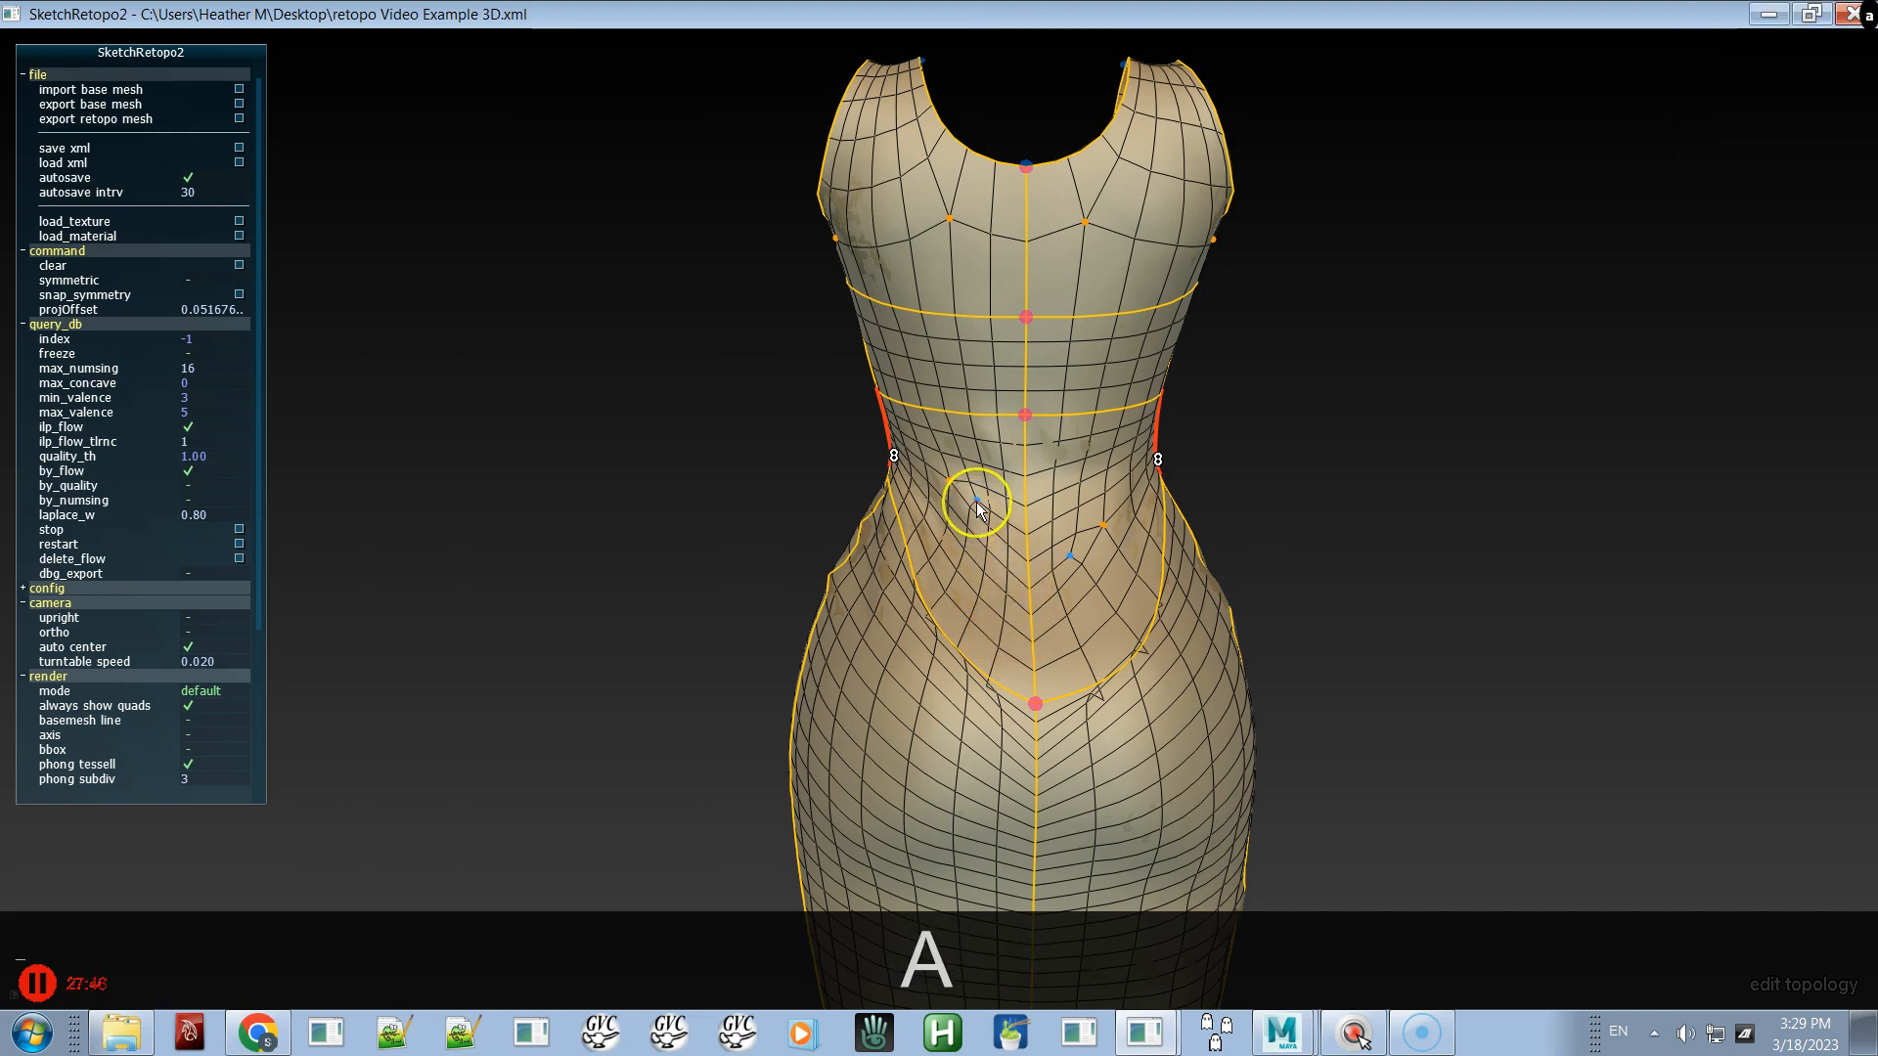
left_click(976, 502)
mouse_move(971, 525)
left_mouse_down()
mouse_move(1000, 450)
mouse_move(1091, 485)
mouse_move(941, 475)
mouse_move(1102, 551)
left_mouse_up()
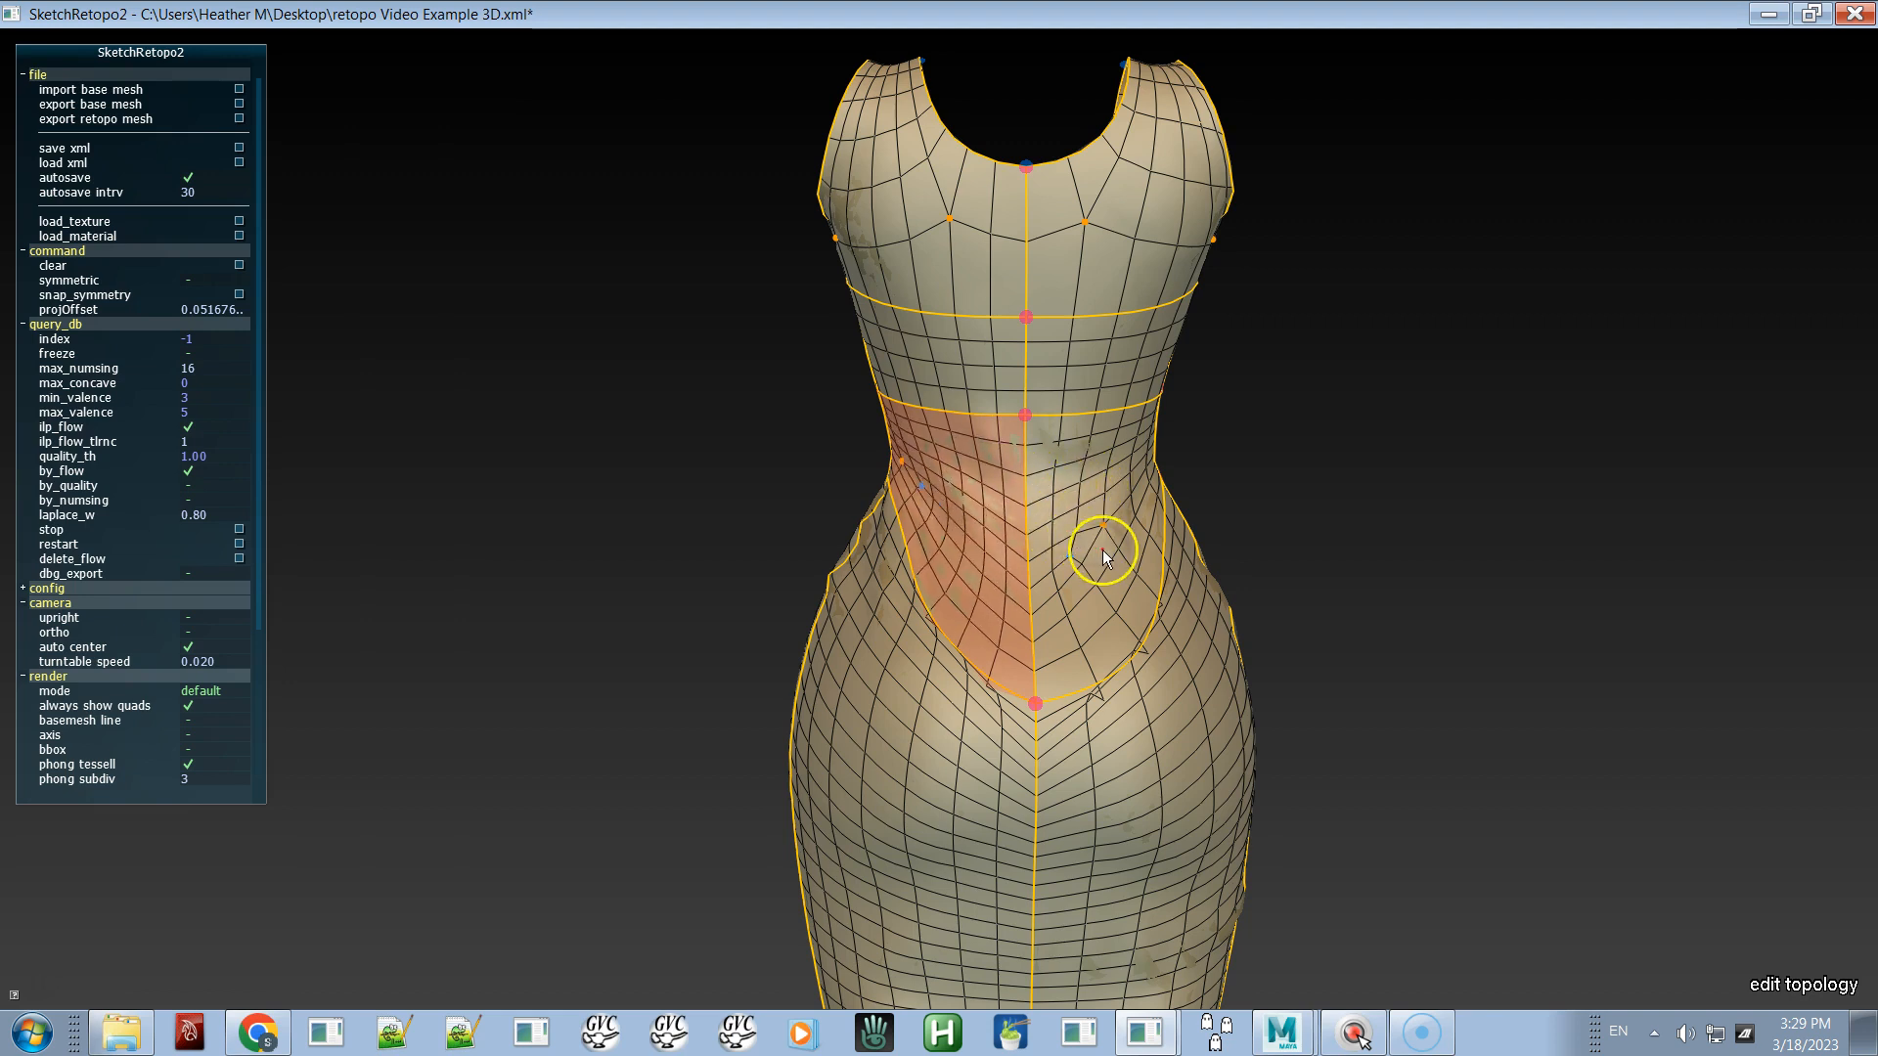
left_click_drag(1018, 608, 1242, 620, "alt")
right_click_drag(1265, 622, 1222, 883, "alt")
right_click_drag(1044, 660, 1086, 762, "alt")
left_click_drag(1019, 575, 882, 486)
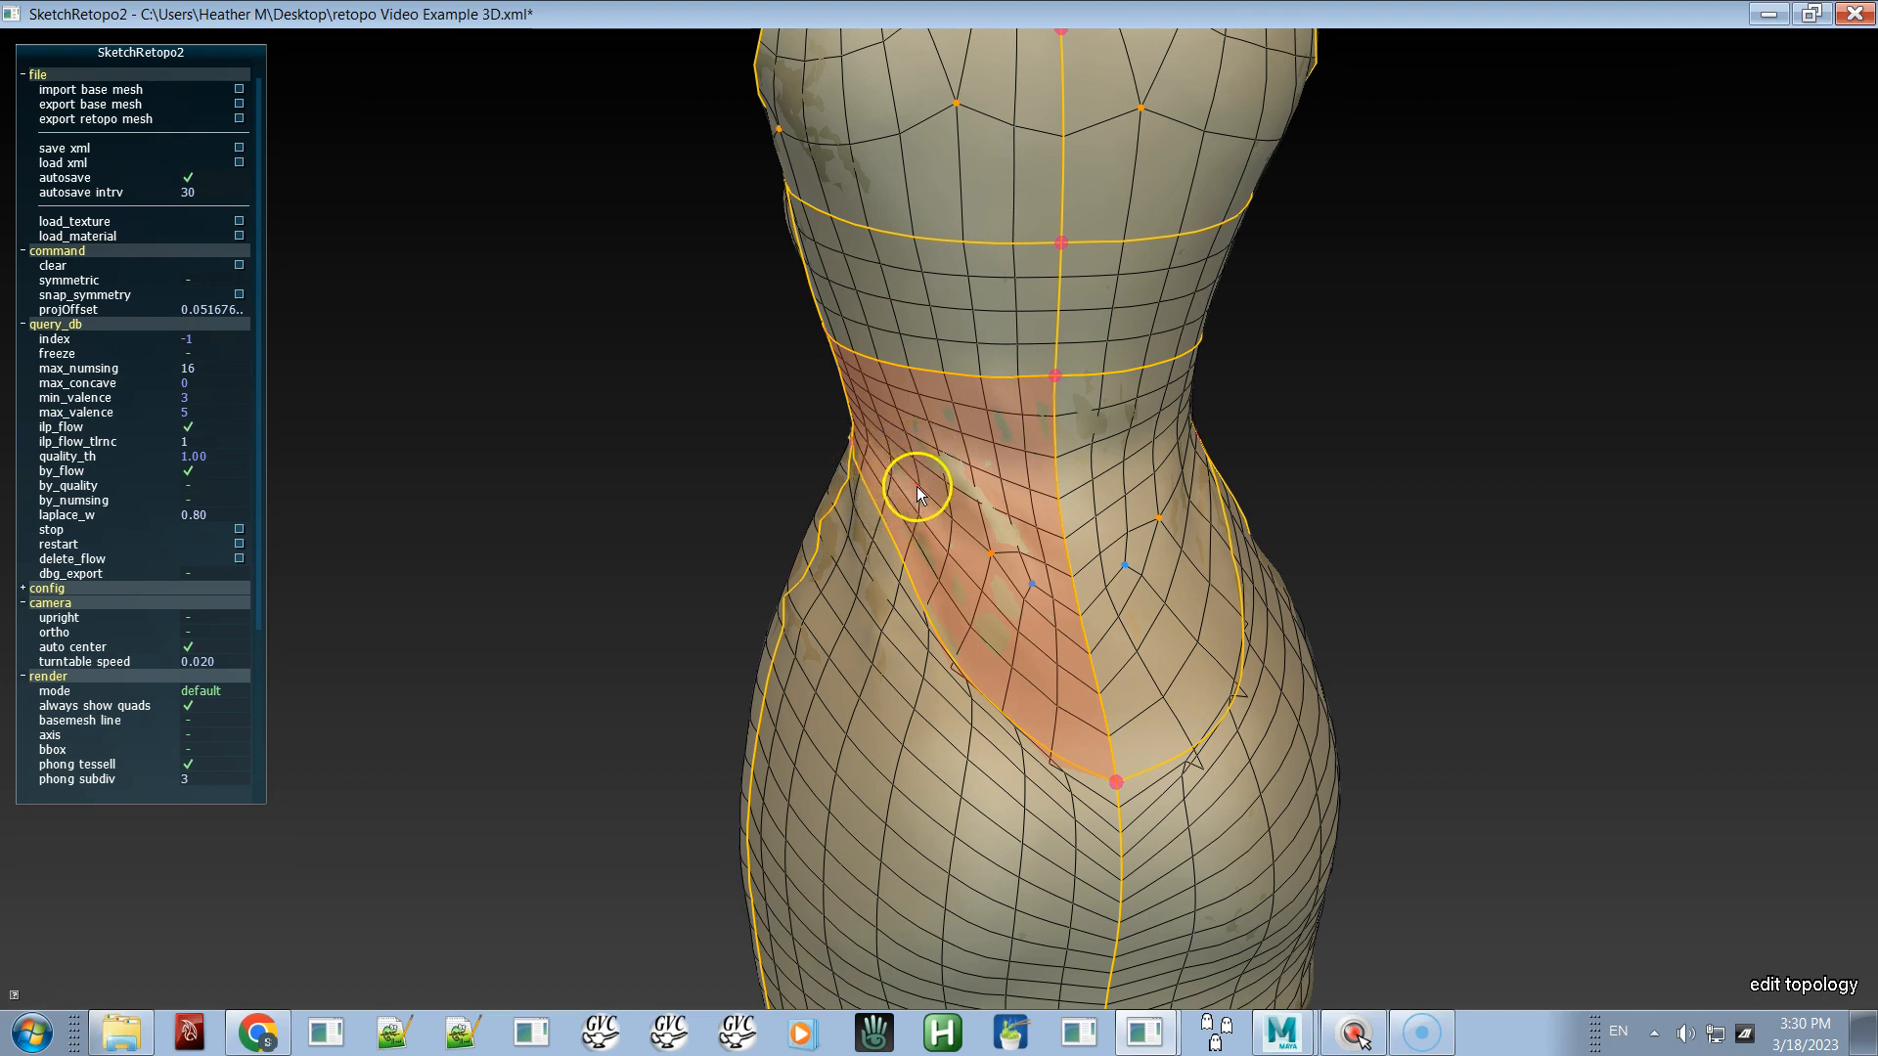
left_click_drag(924, 485, 1030, 560)
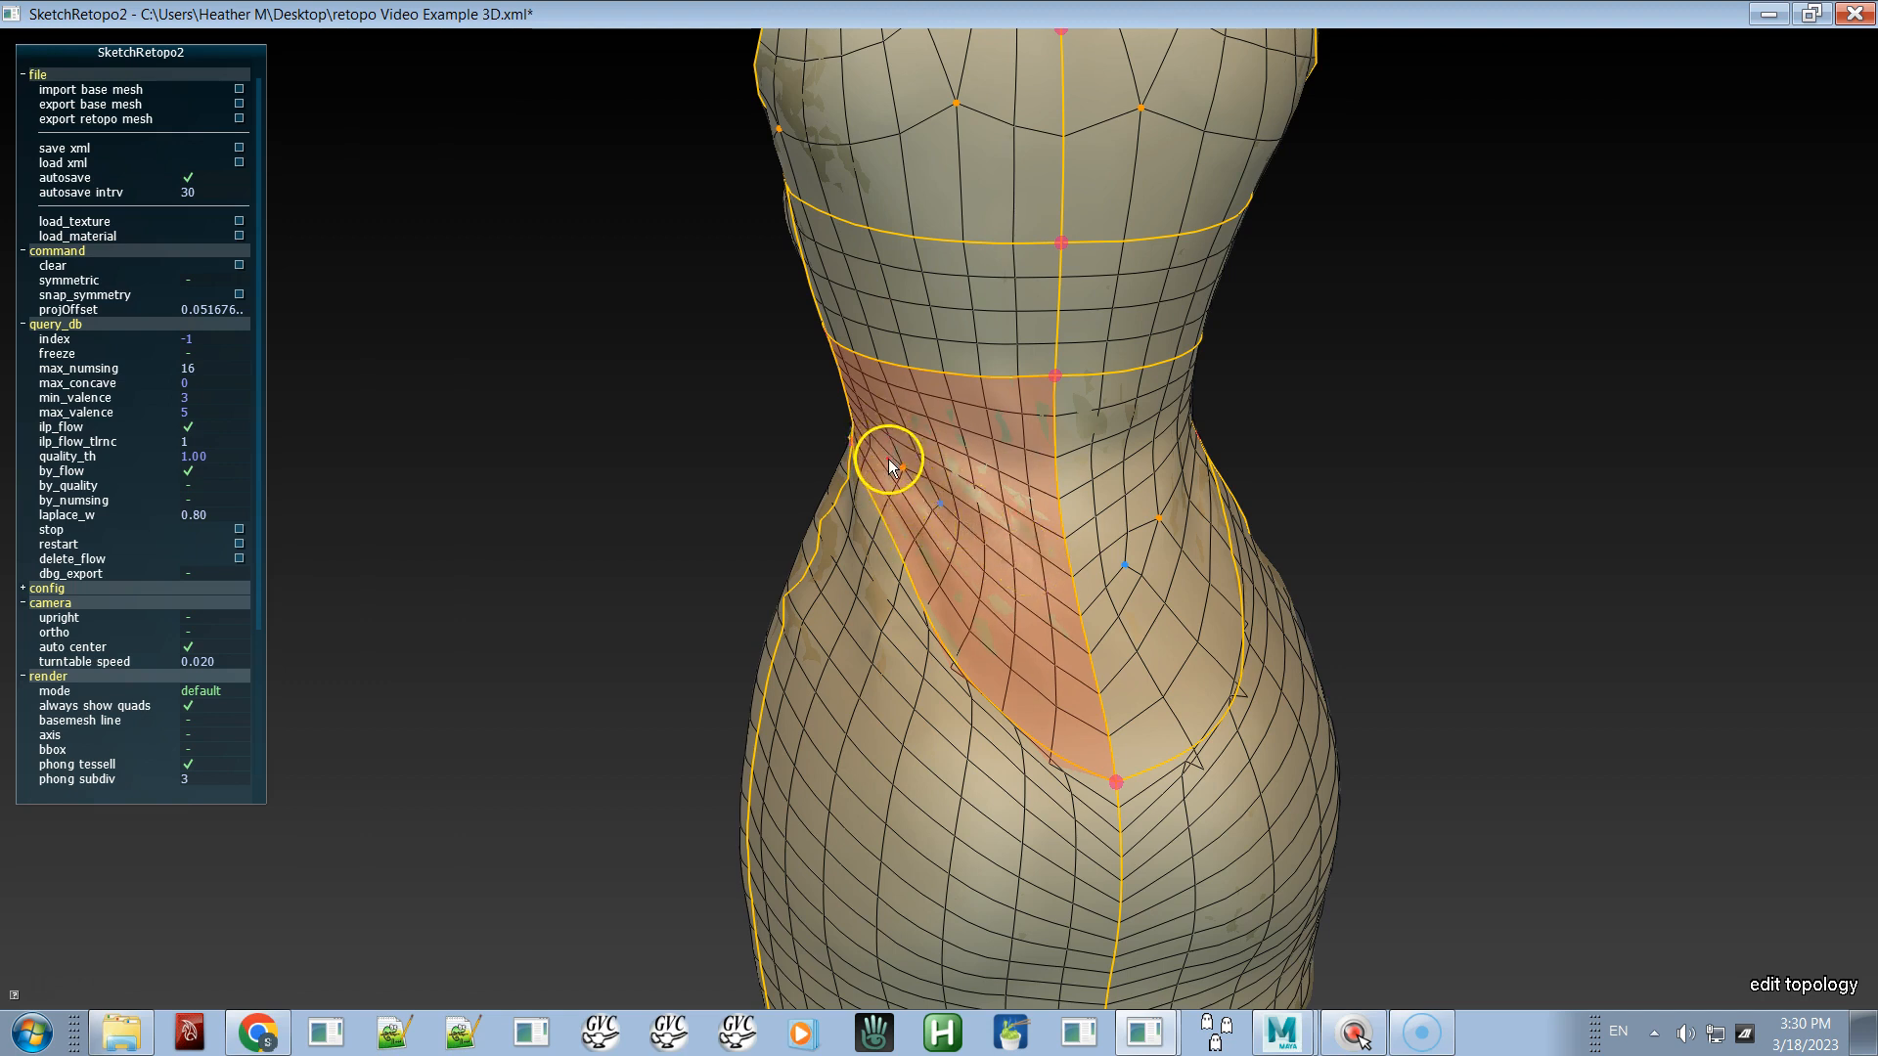
- Shift the irregular vertices of the right back waist patch outward toward its side seam, mirroring the left patch
mouse_move(1066, 600)
left_mouse_down("alt")
mouse_move(972, 620)
mouse_move(1044, 612)
left_mouse_up("alt")
left_click_drag(1150, 555, 1071, 617)
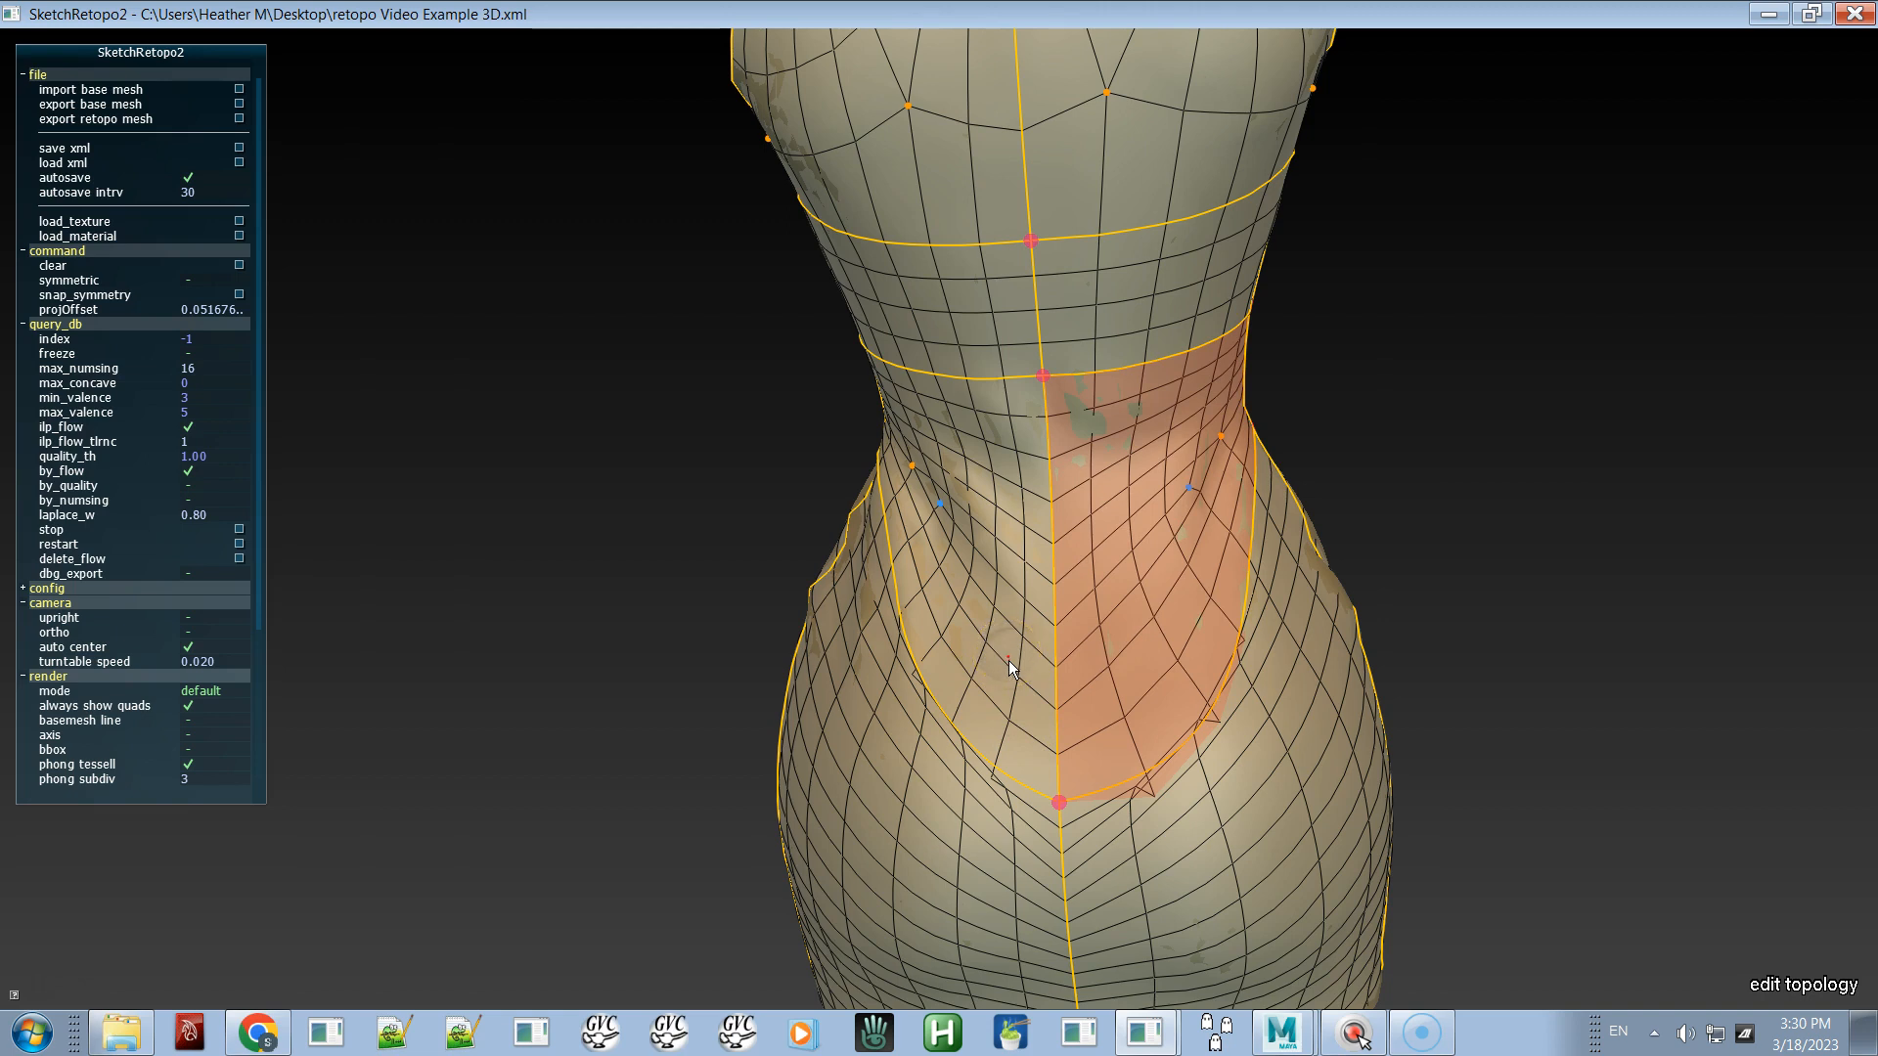
left_click_drag(1082, 663, 1107, 634, "alt")
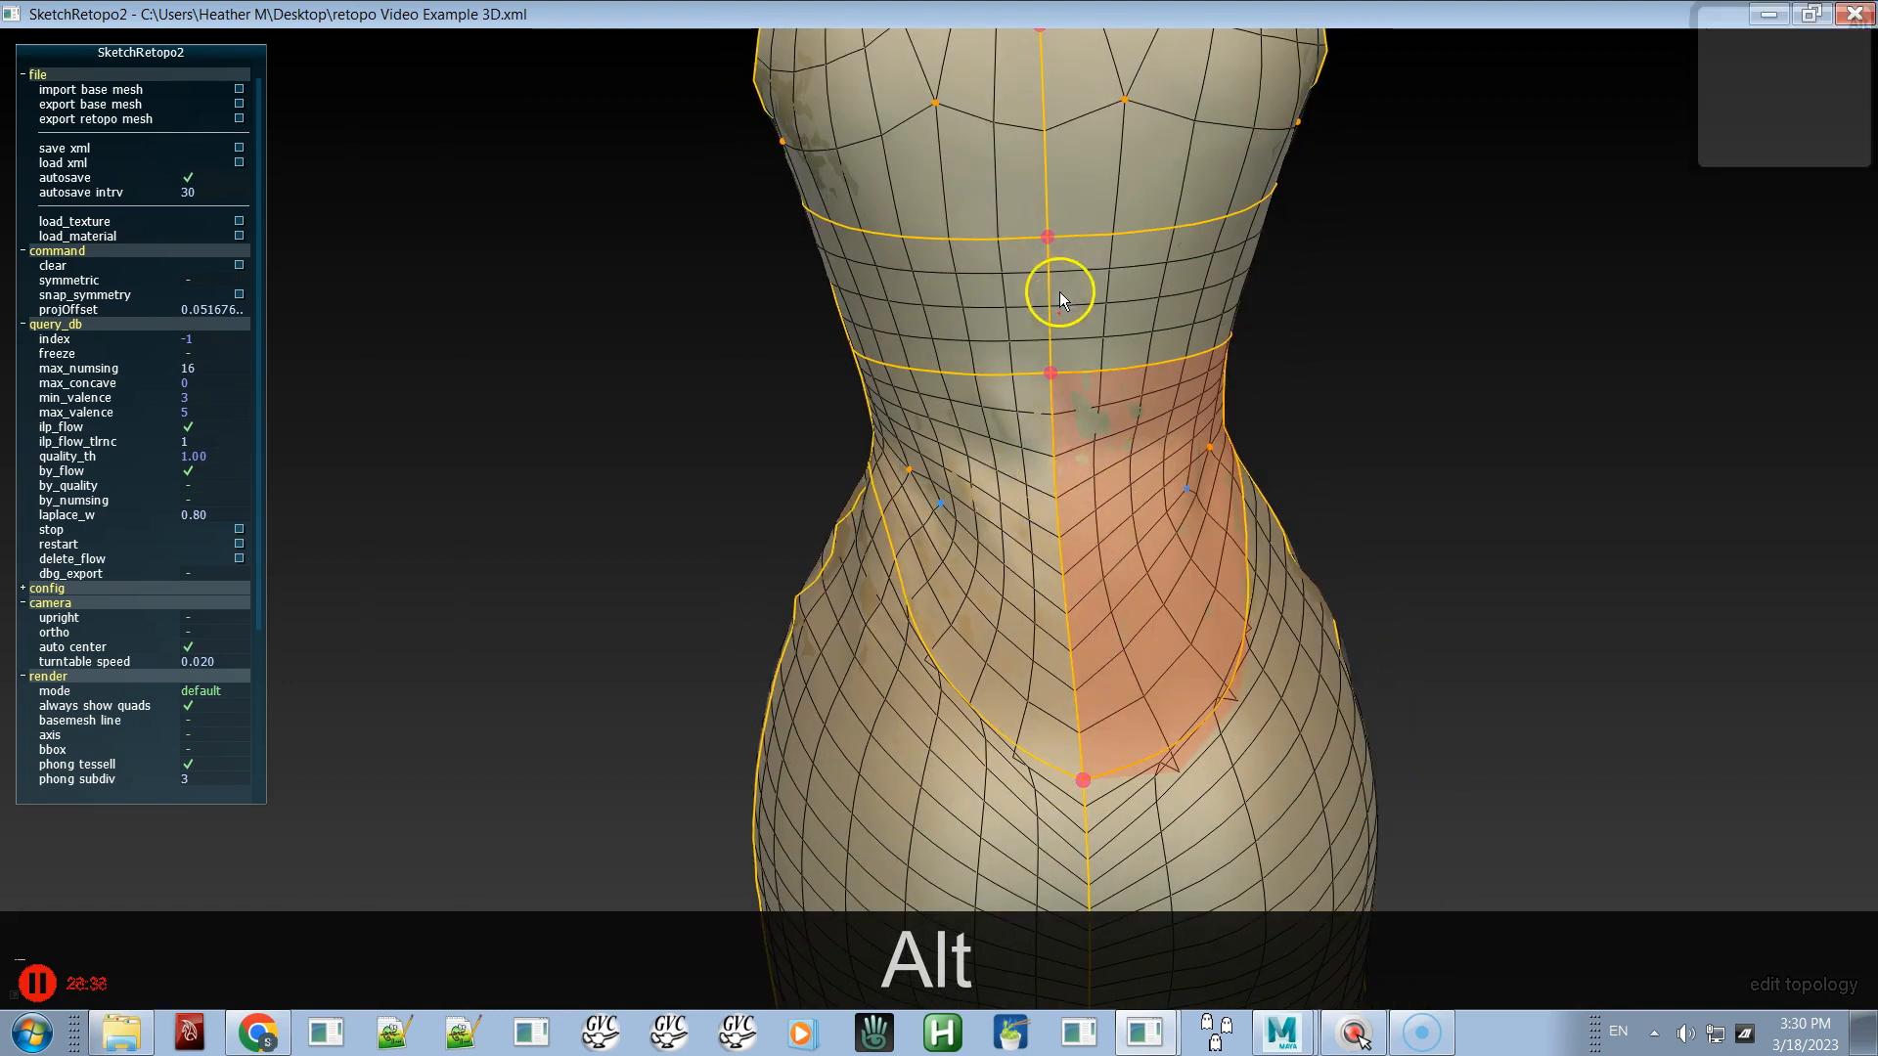
- Inspect the quad flow across the back waist and skirt with the base mesh hidden, and show the base mesh again
left_click_drag(948, 473, 1082, 507, "alt")
left_click_drag(1069, 440, 952, 198, "alt")
key("alt+space")
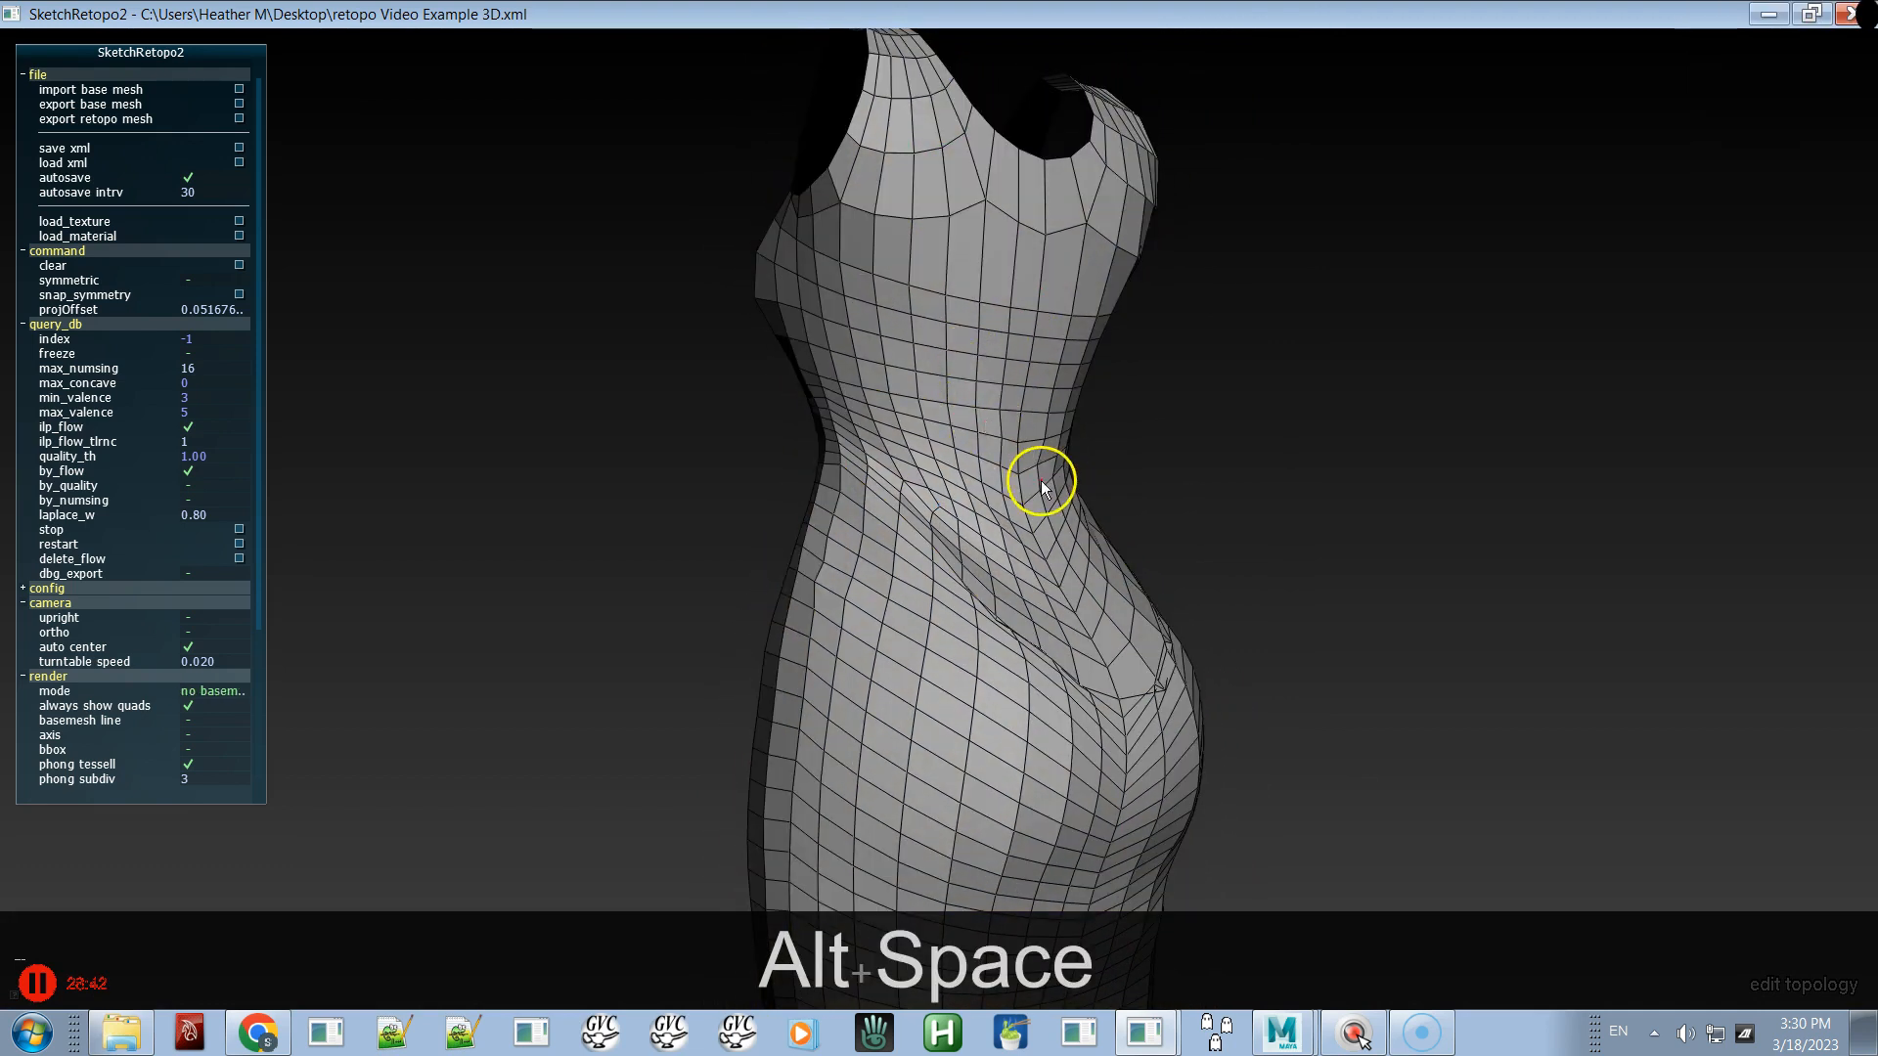
left_click_drag(1153, 462, 955, 466, "alt")
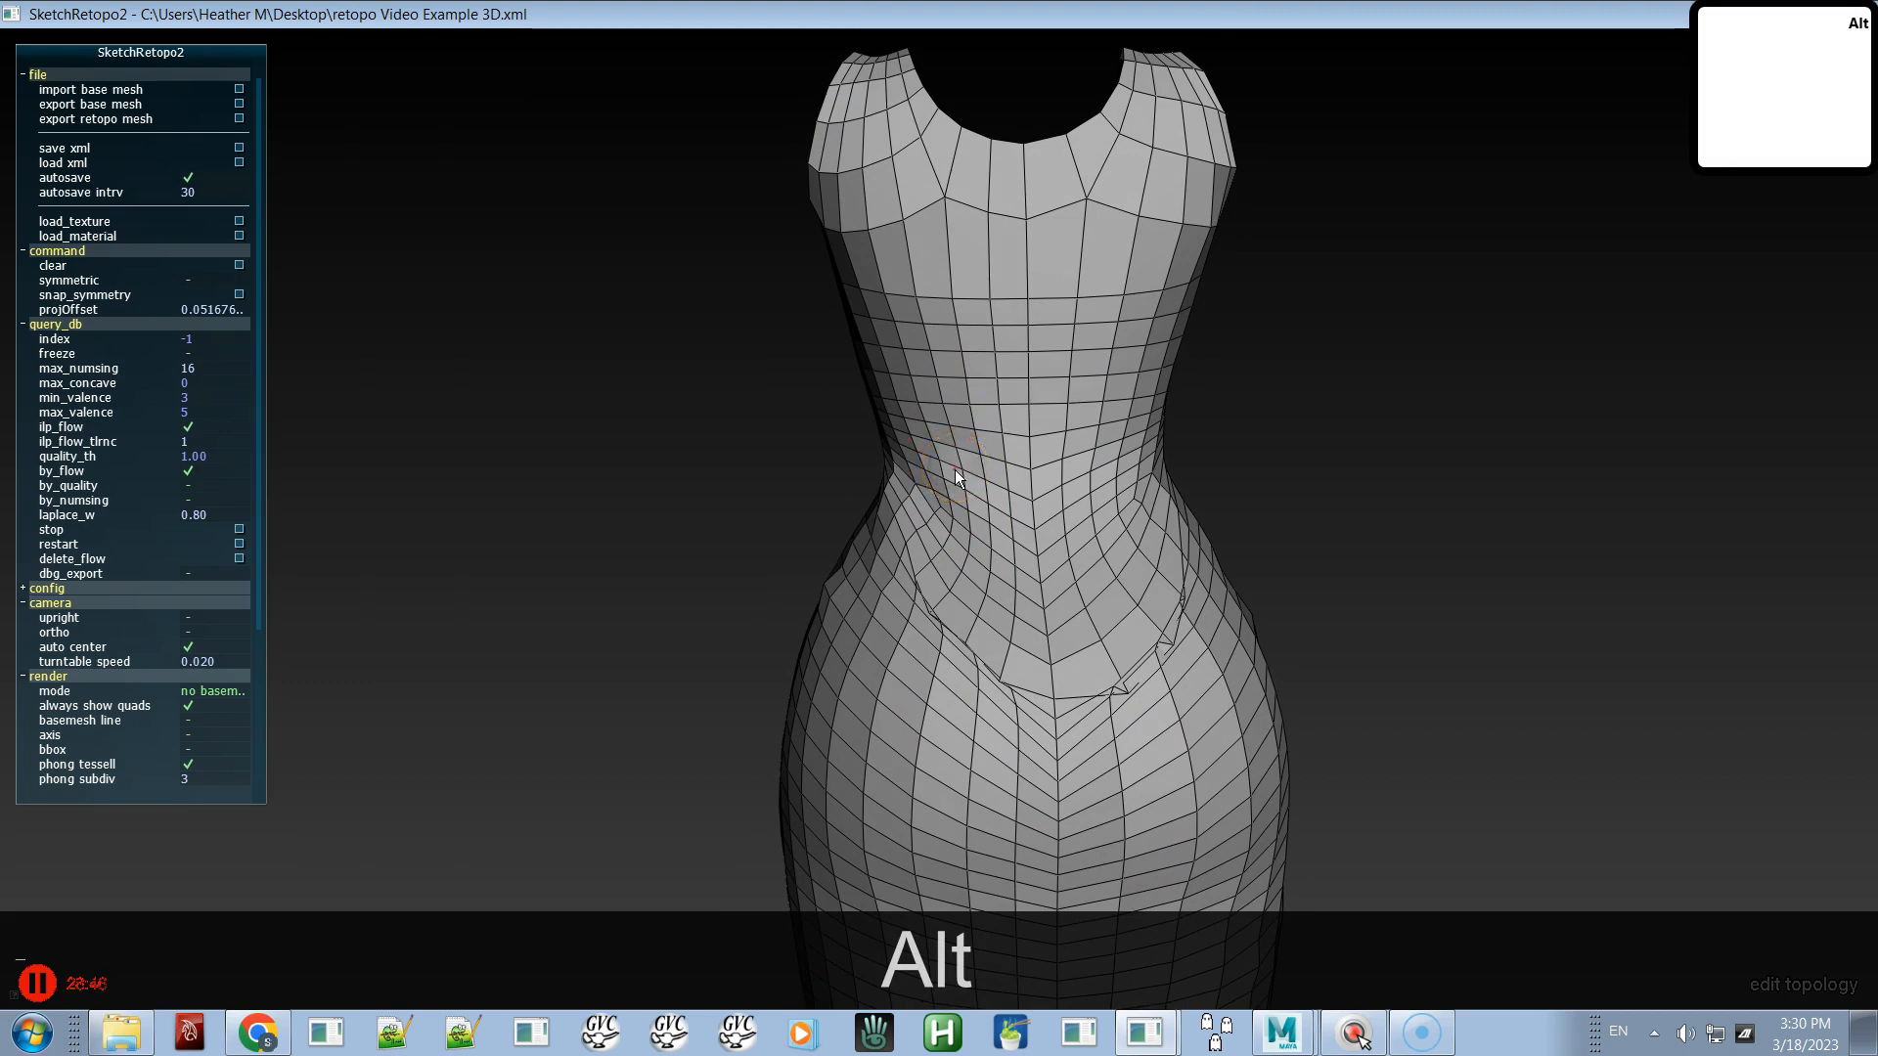
key("space")
middle_click_drag(965, 732, 1039, 626, "alt")
left_click_drag(1037, 585, 1054, 632, "alt")
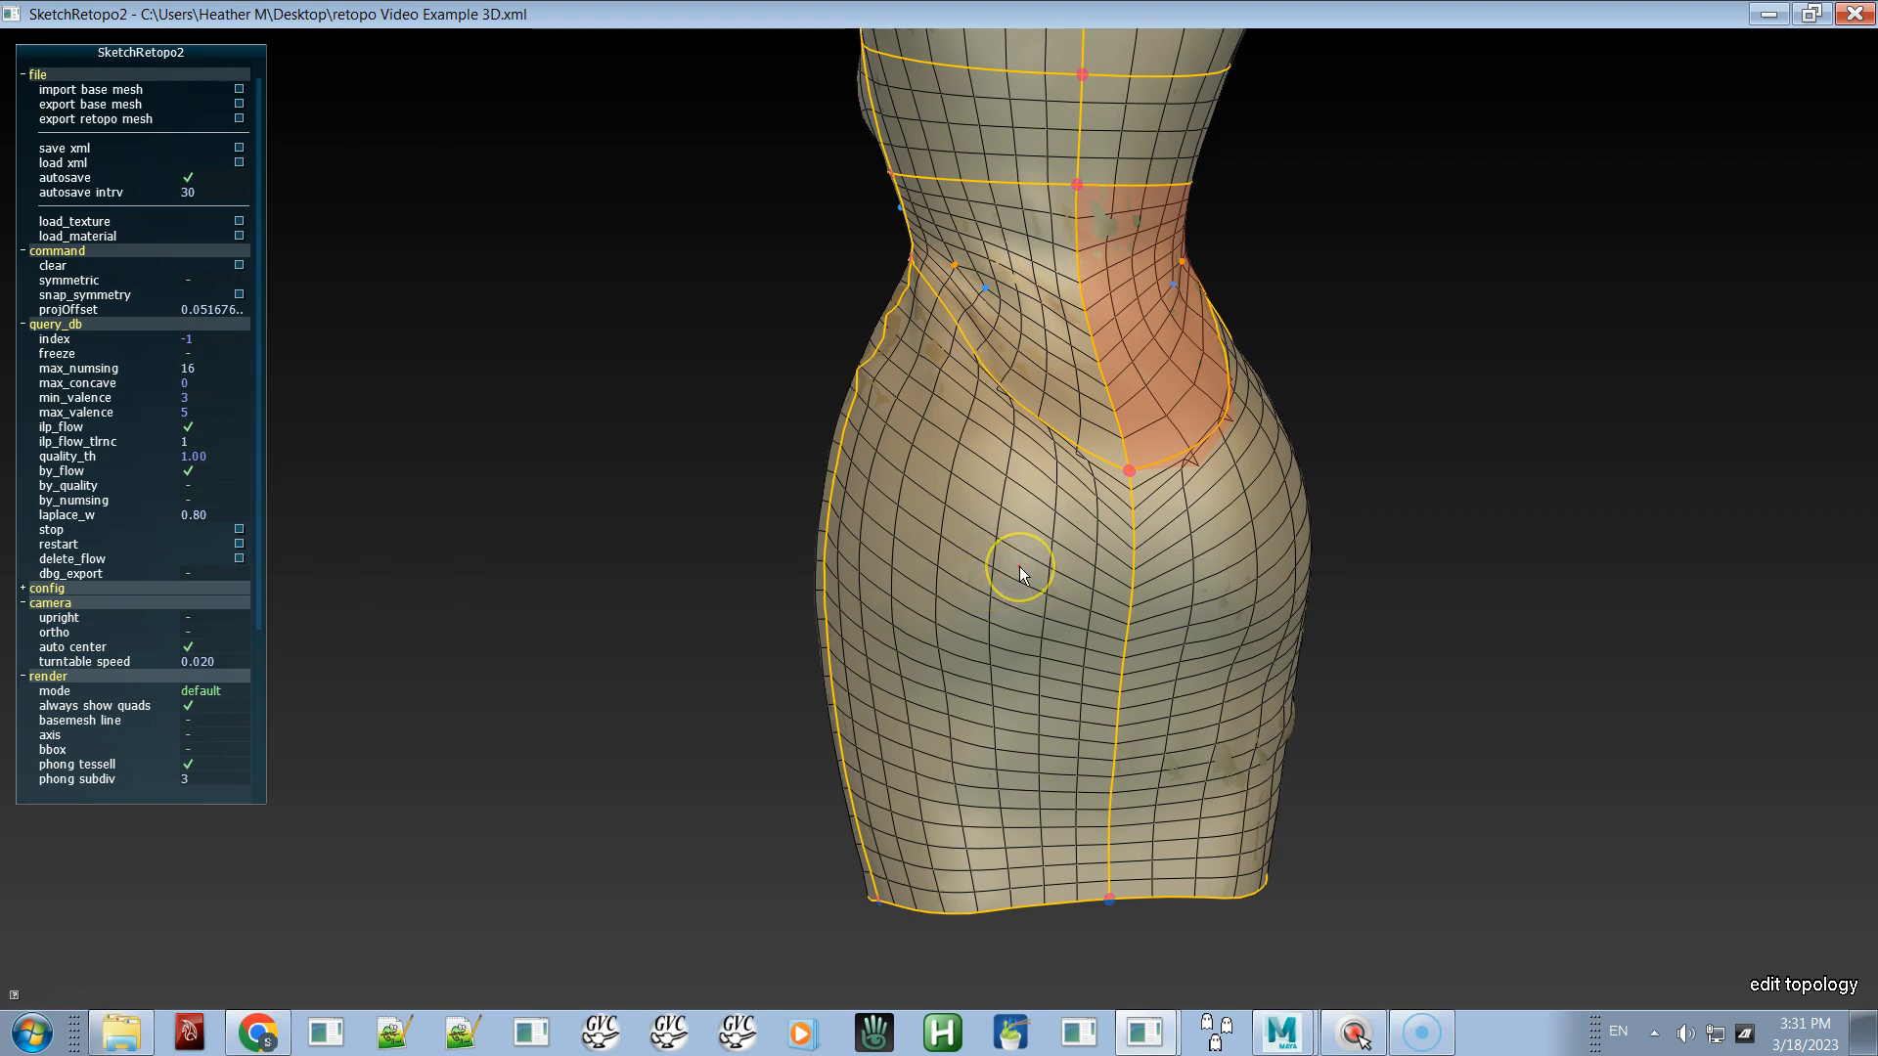
- Try smoothing the left back skirt patch in move vertex mode, and undo the change
key("d")
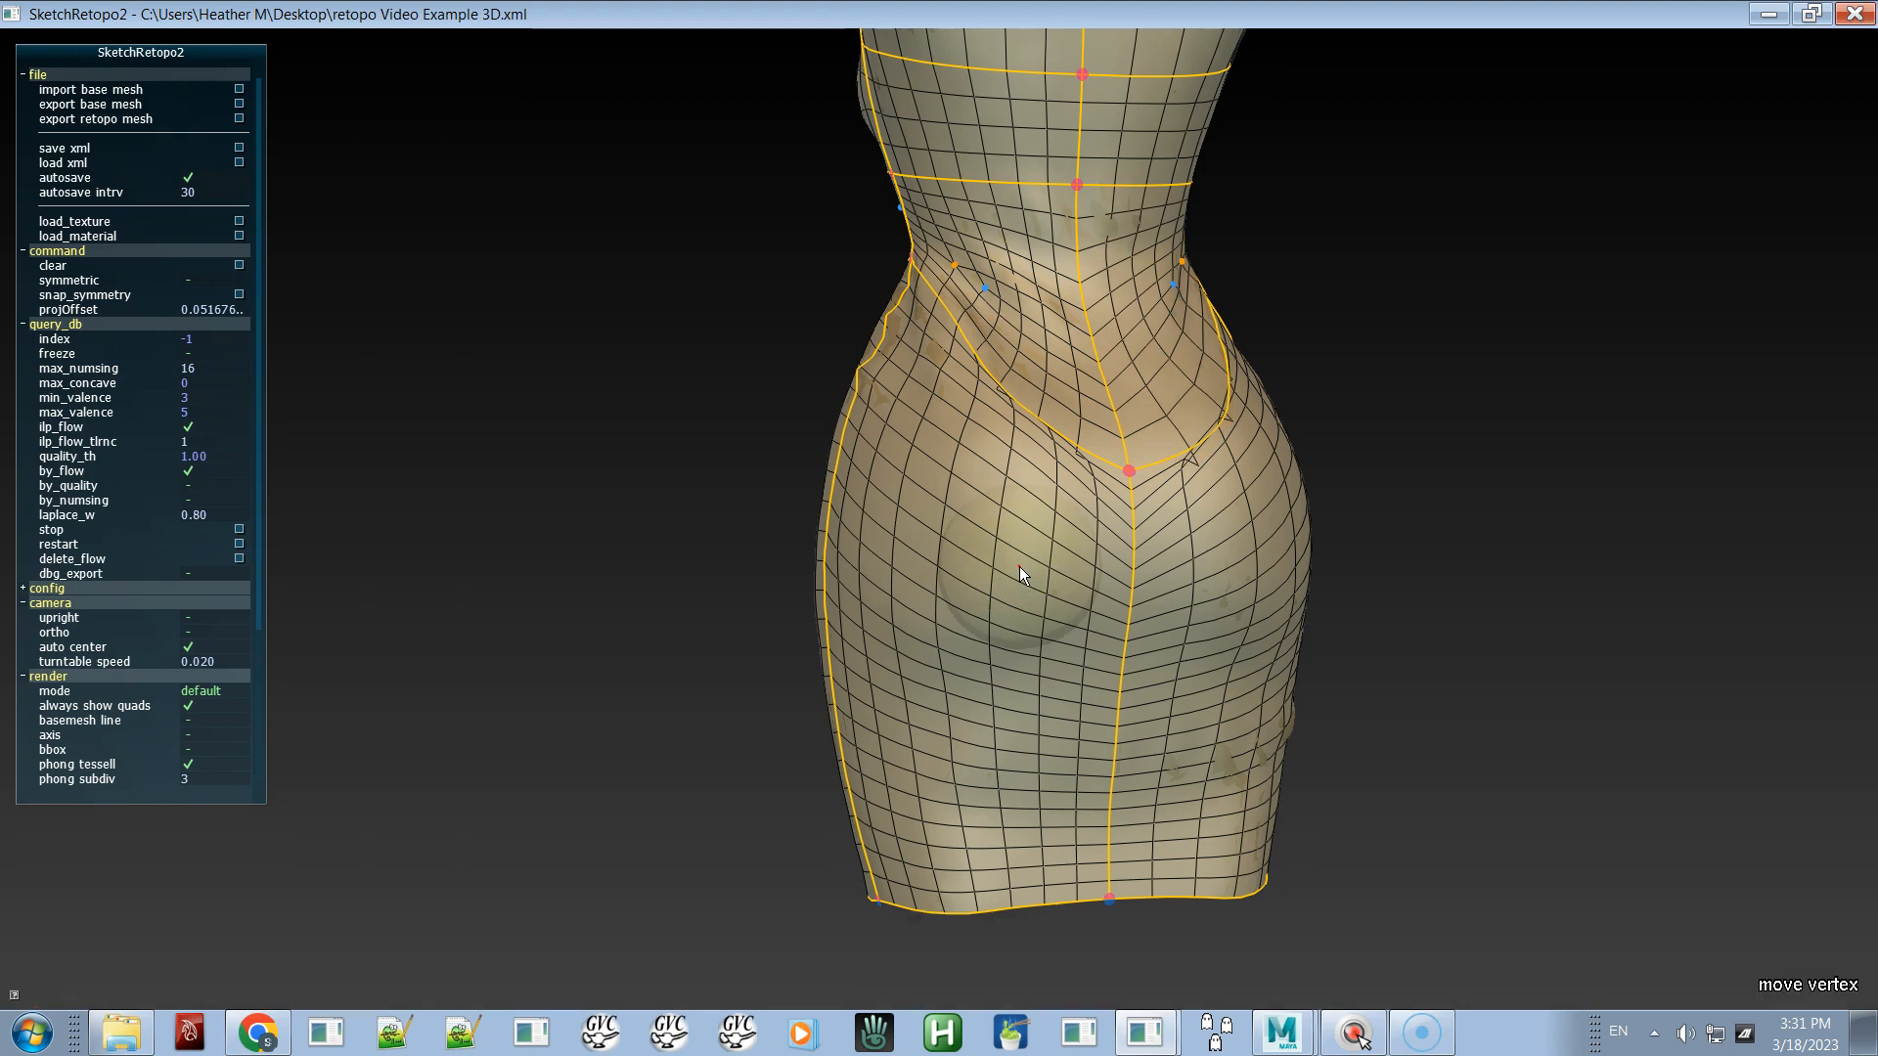
key("ctrl")
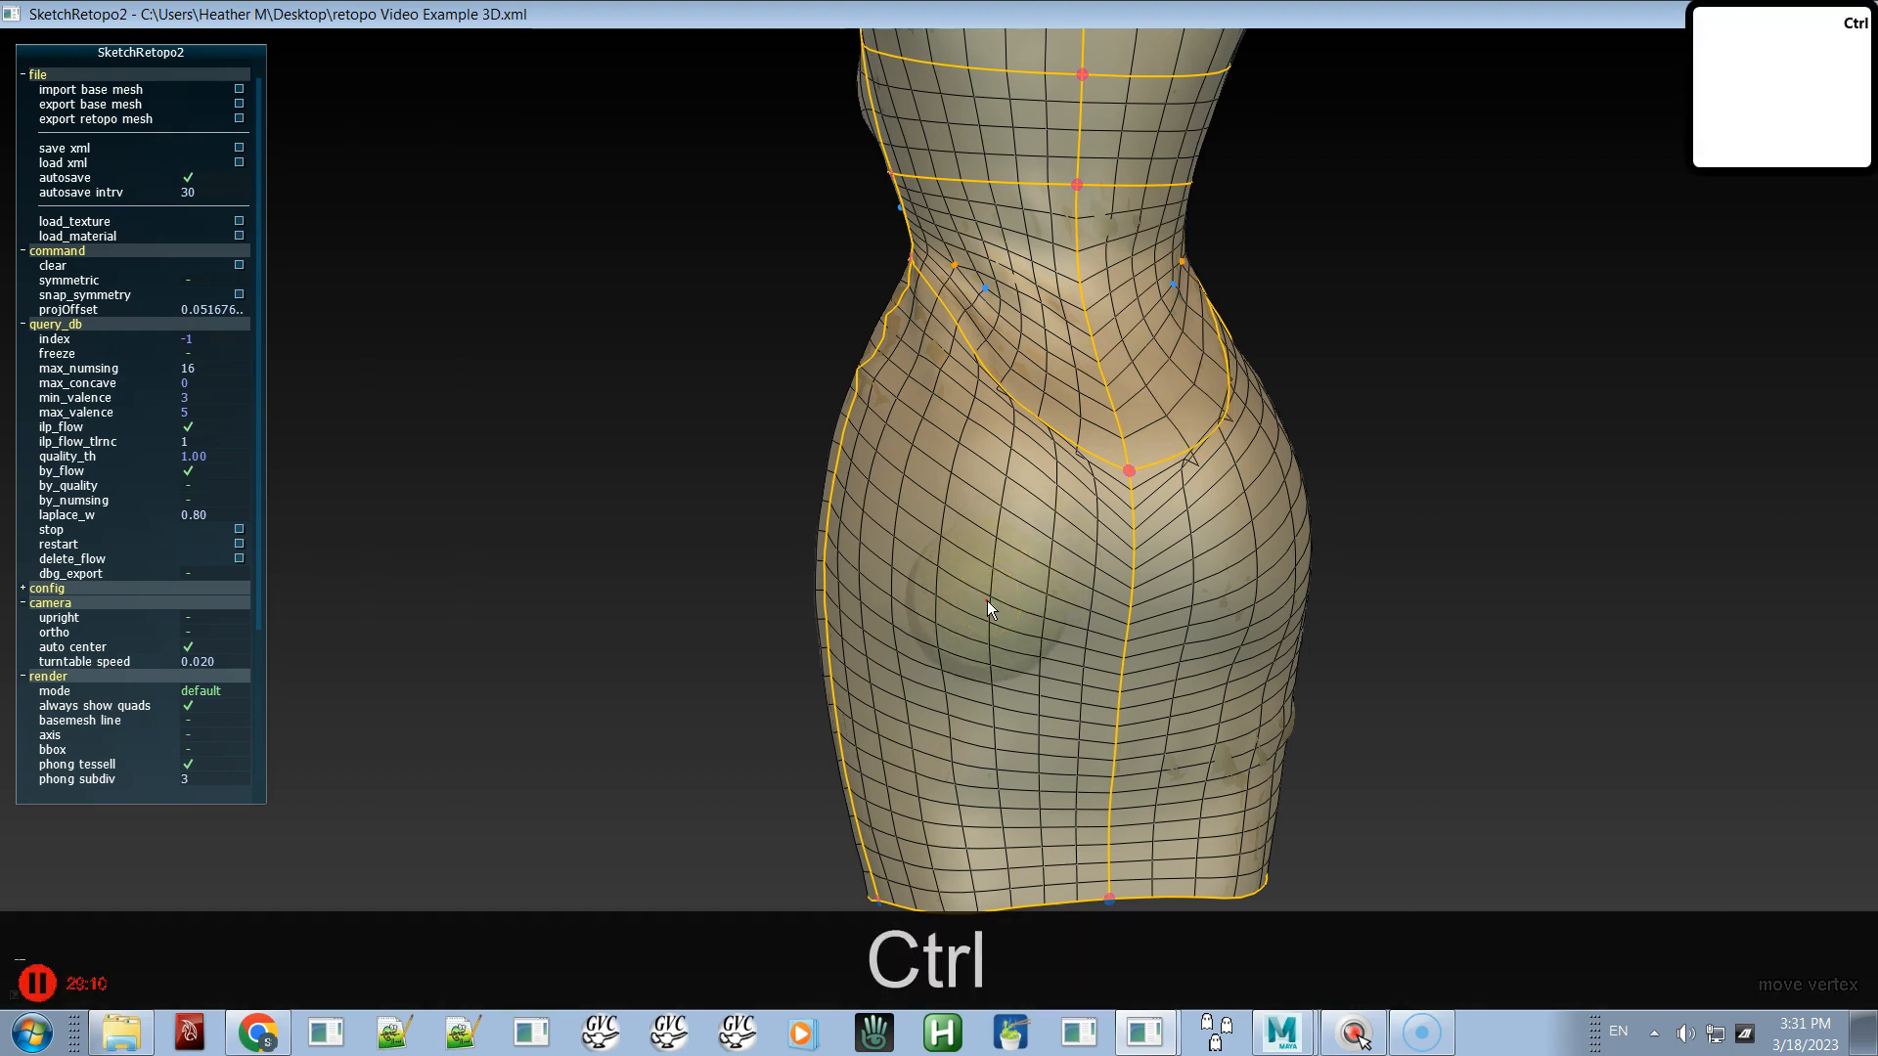
left_click(988, 600, "ctrl")
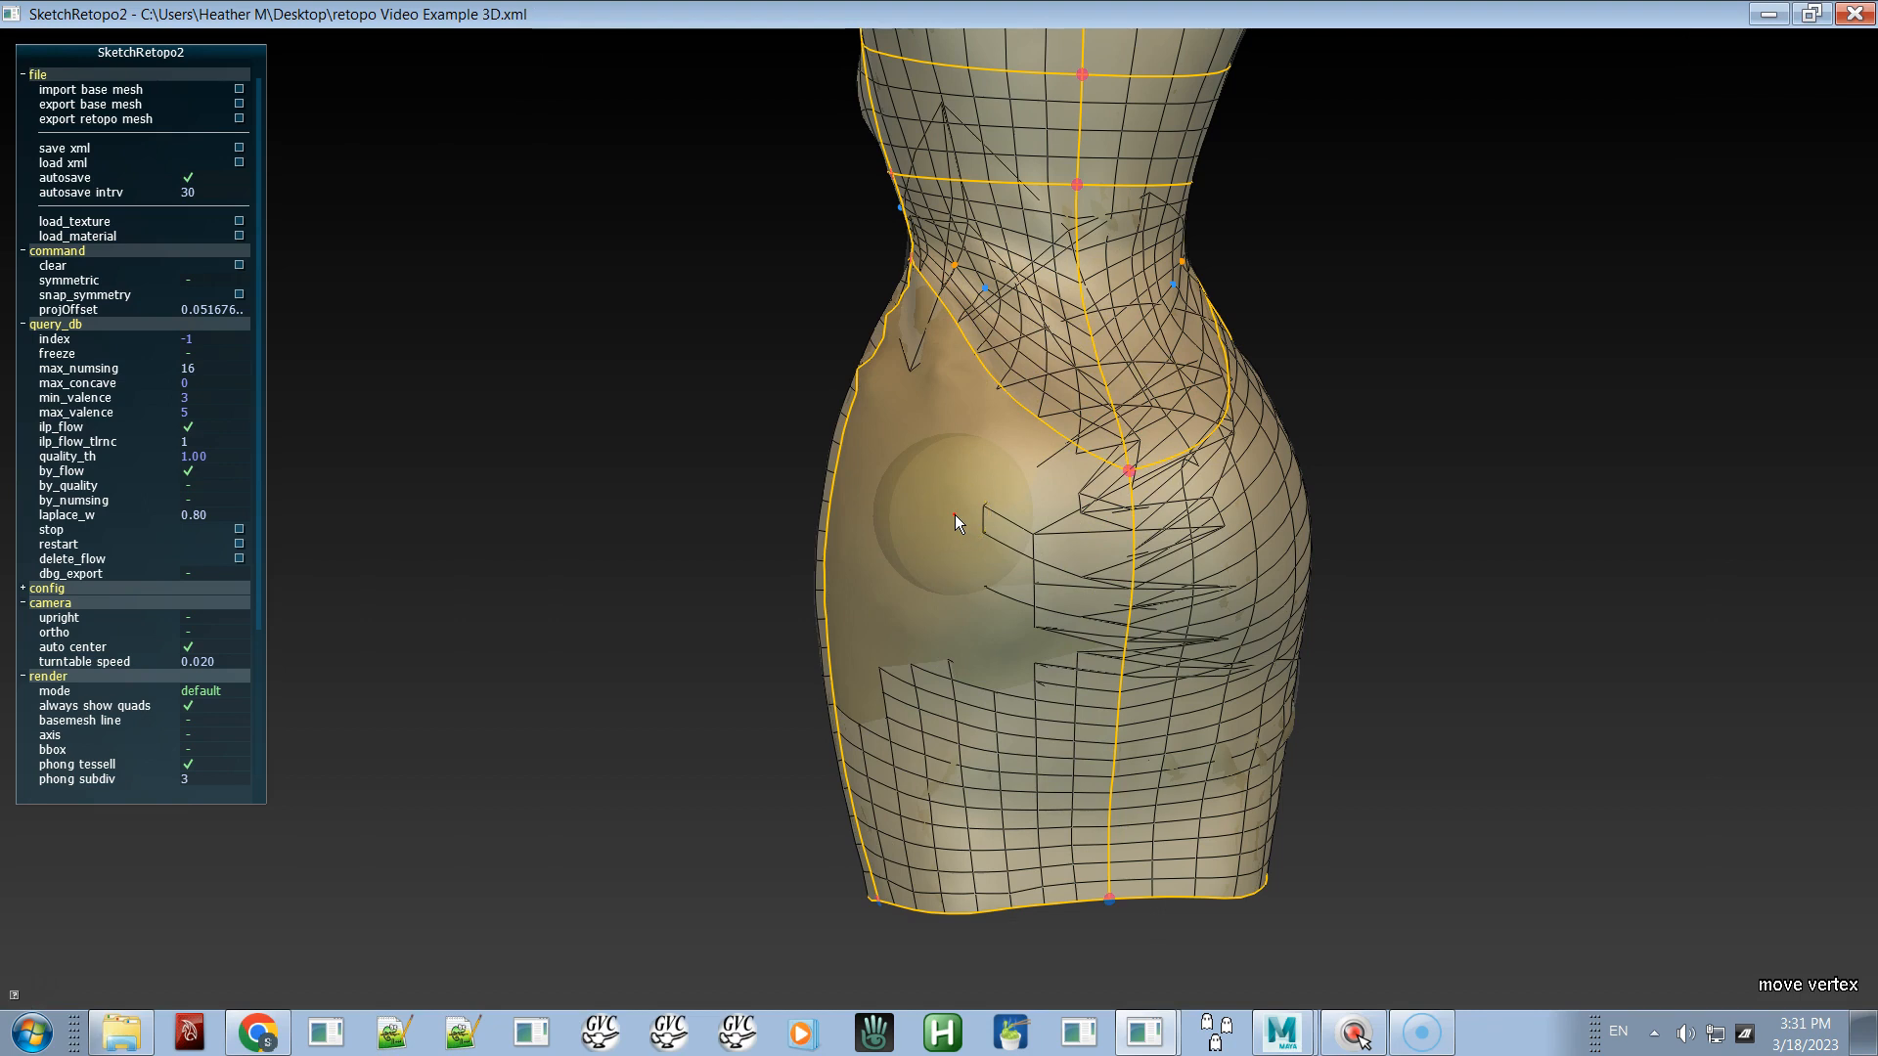
key("ctrl+z")
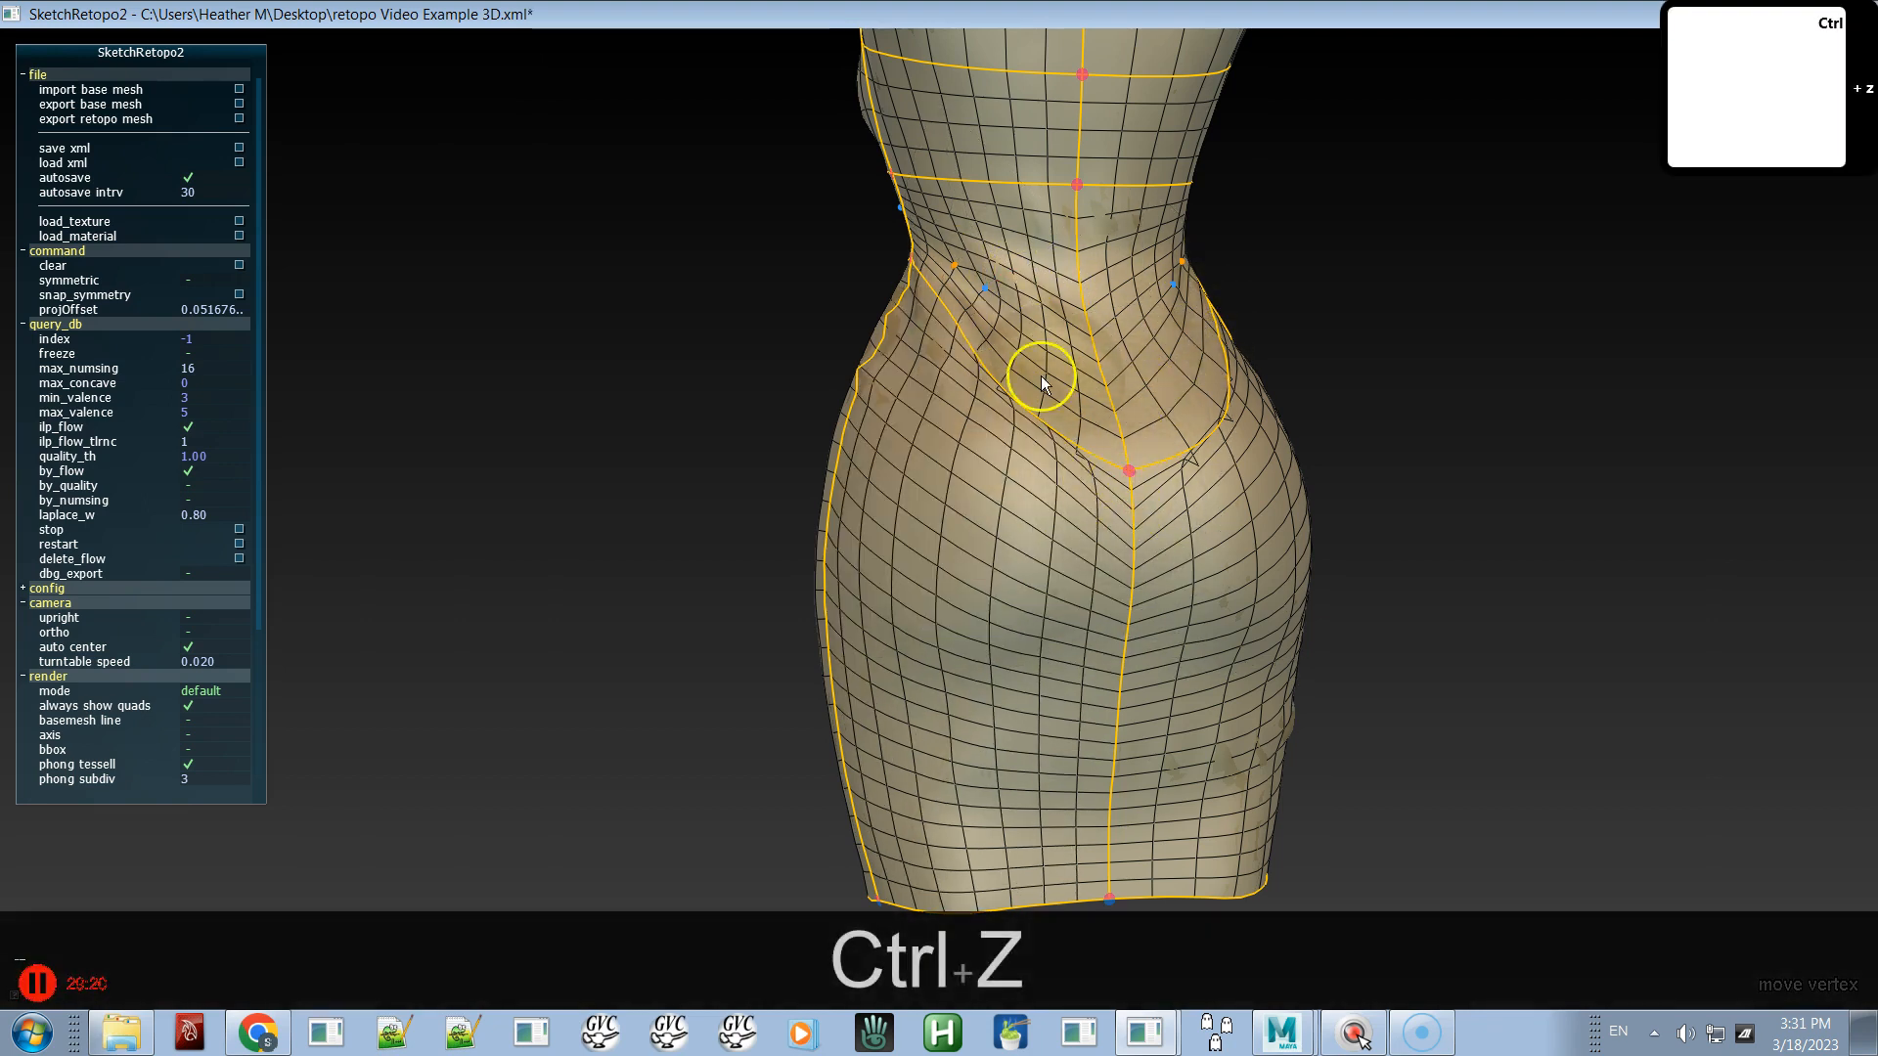
- In move vertex mode, smooth the vertices inside the left and right back waist patches above the V-shaped yoke curve
left_click(1029, 307, "ctrl")
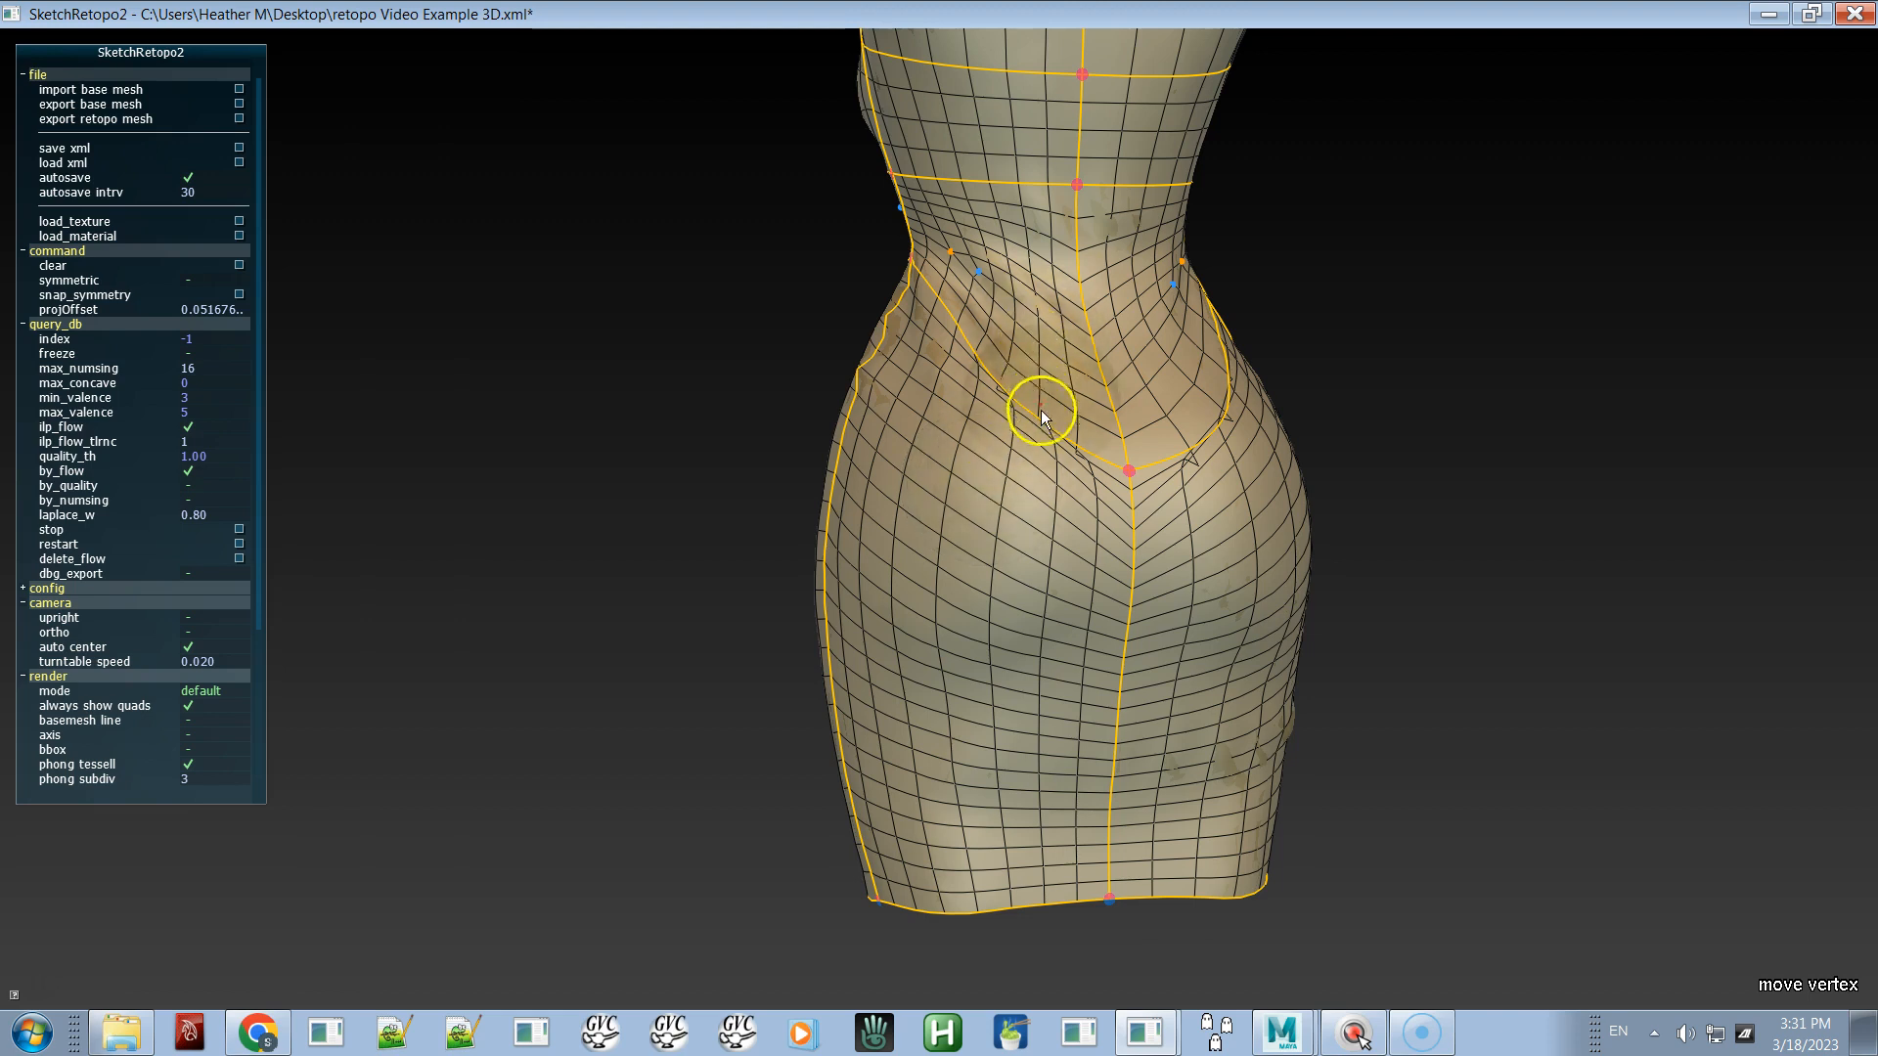
left_click(1041, 443, "alt")
left_click_drag(1041, 448, 871, 483, "alt")
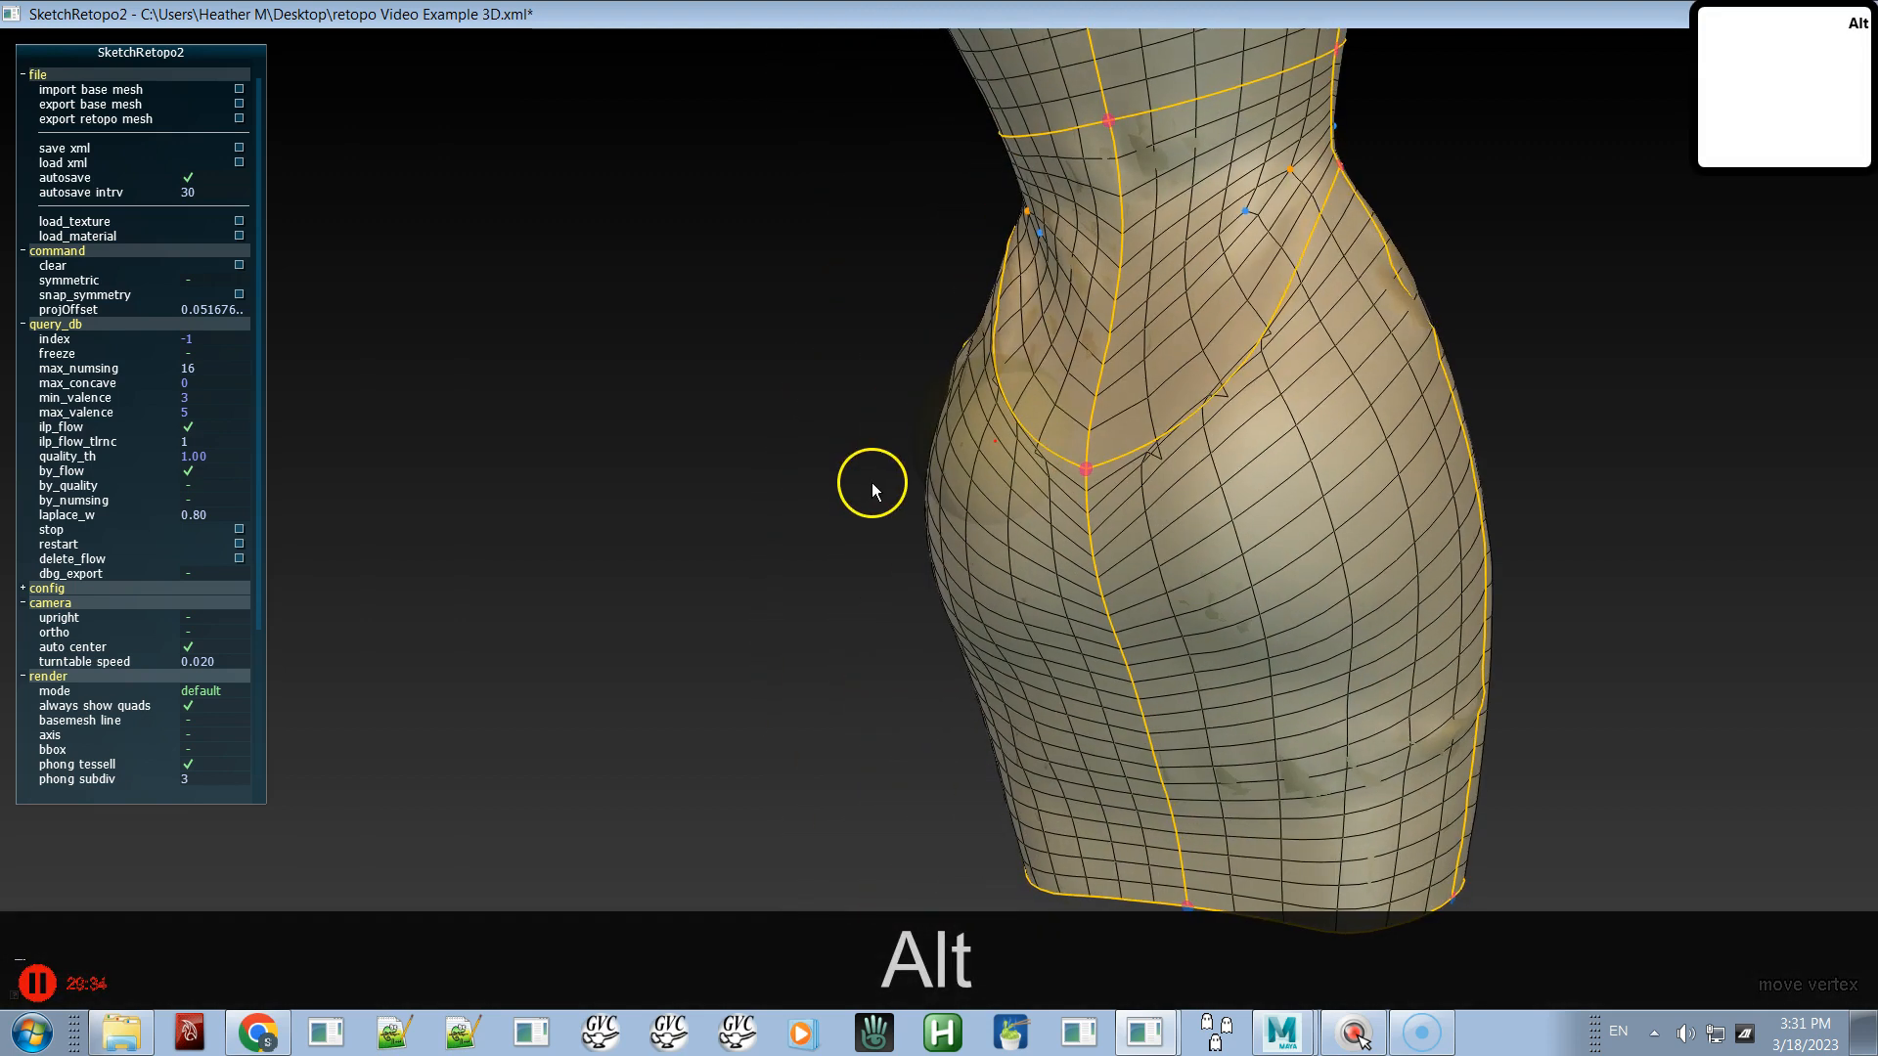
left_click(1234, 214, "ctrl")
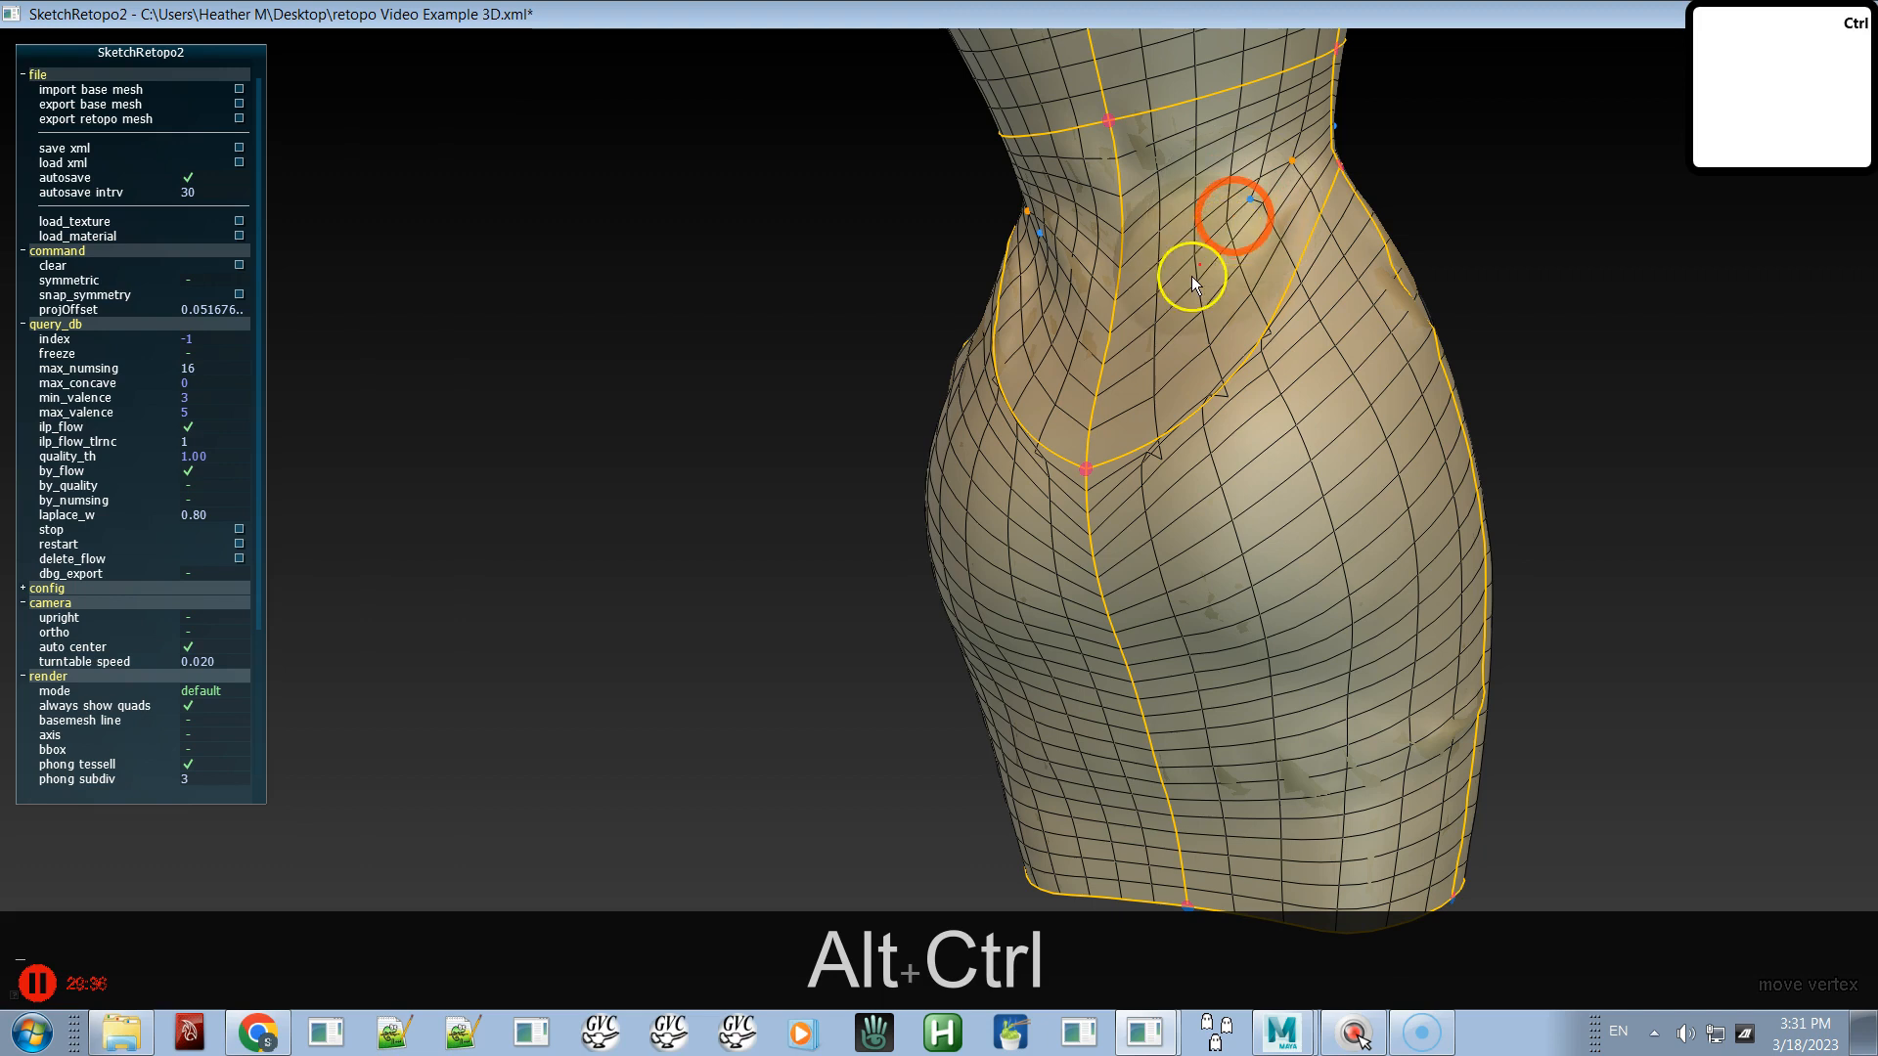
left_click(1081, 383, "ctrl")
left_click_drag(1081, 383, 1193, 276, "alt")
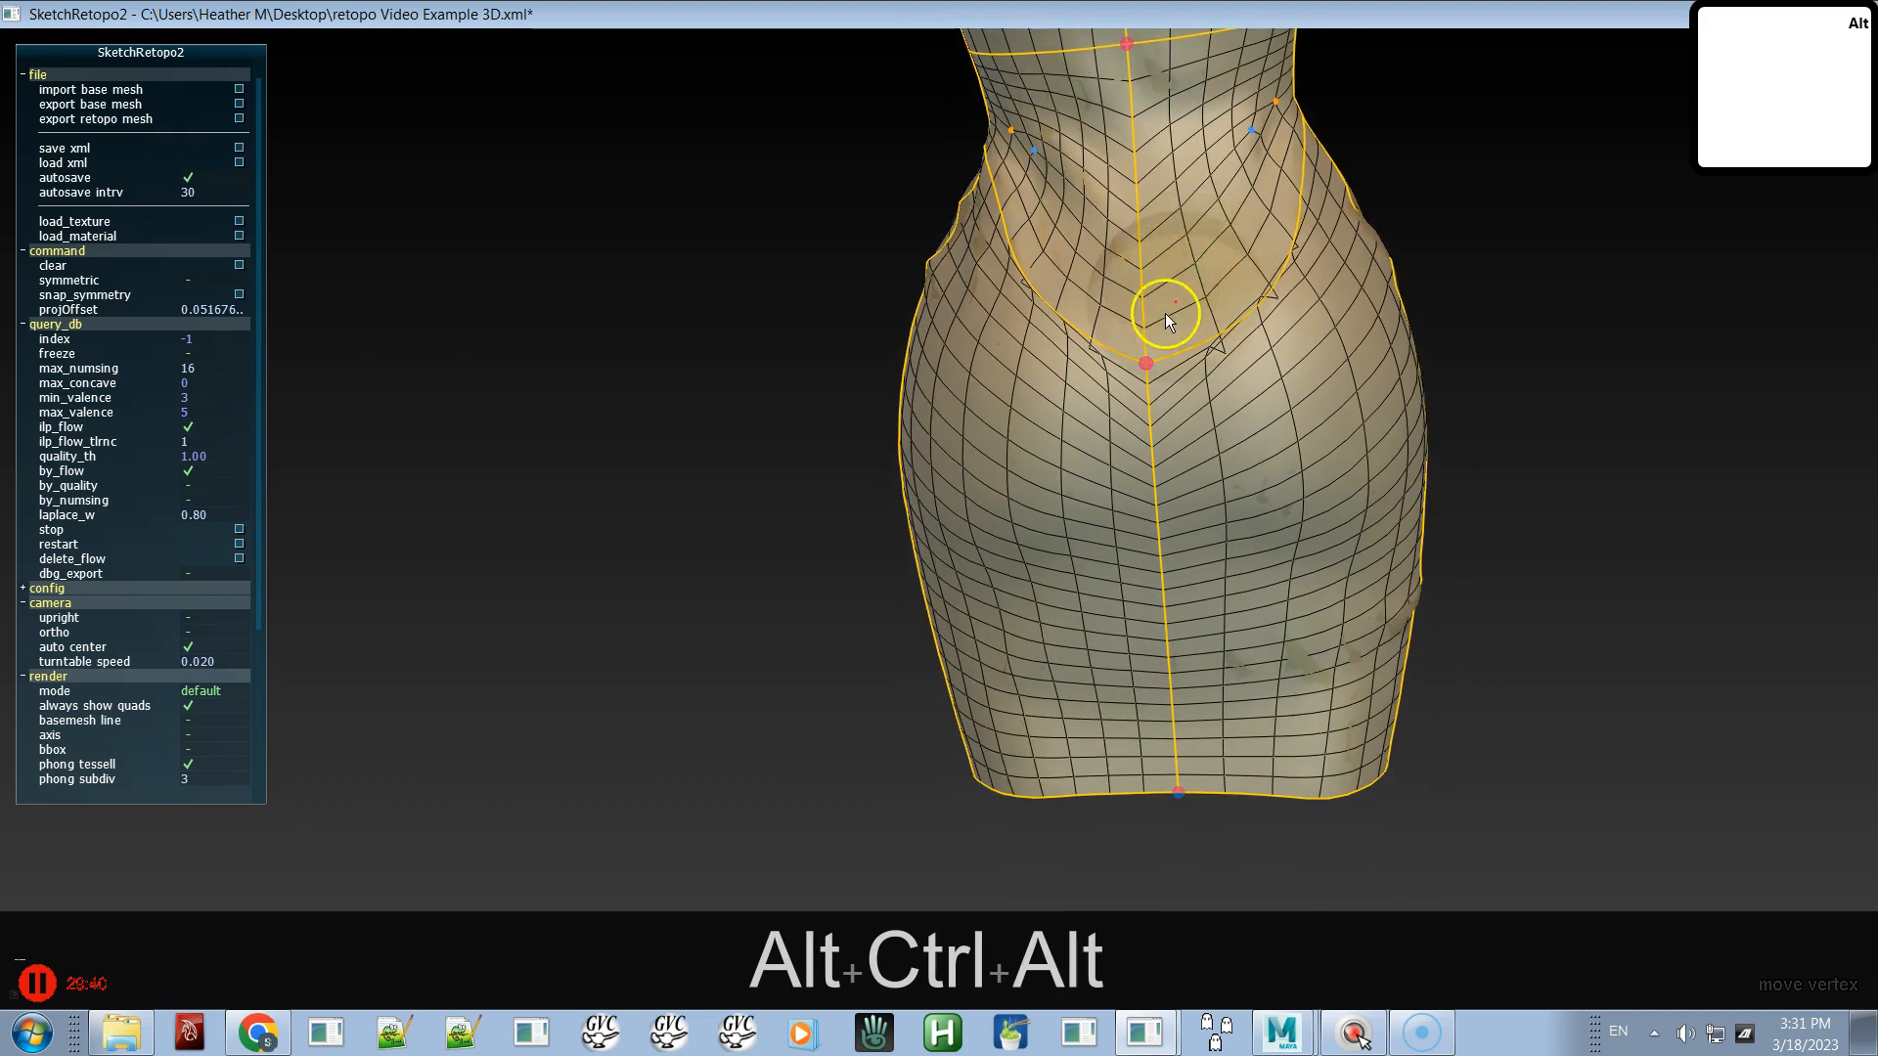
left_click_drag(1159, 362, 1314, 360, "alt")
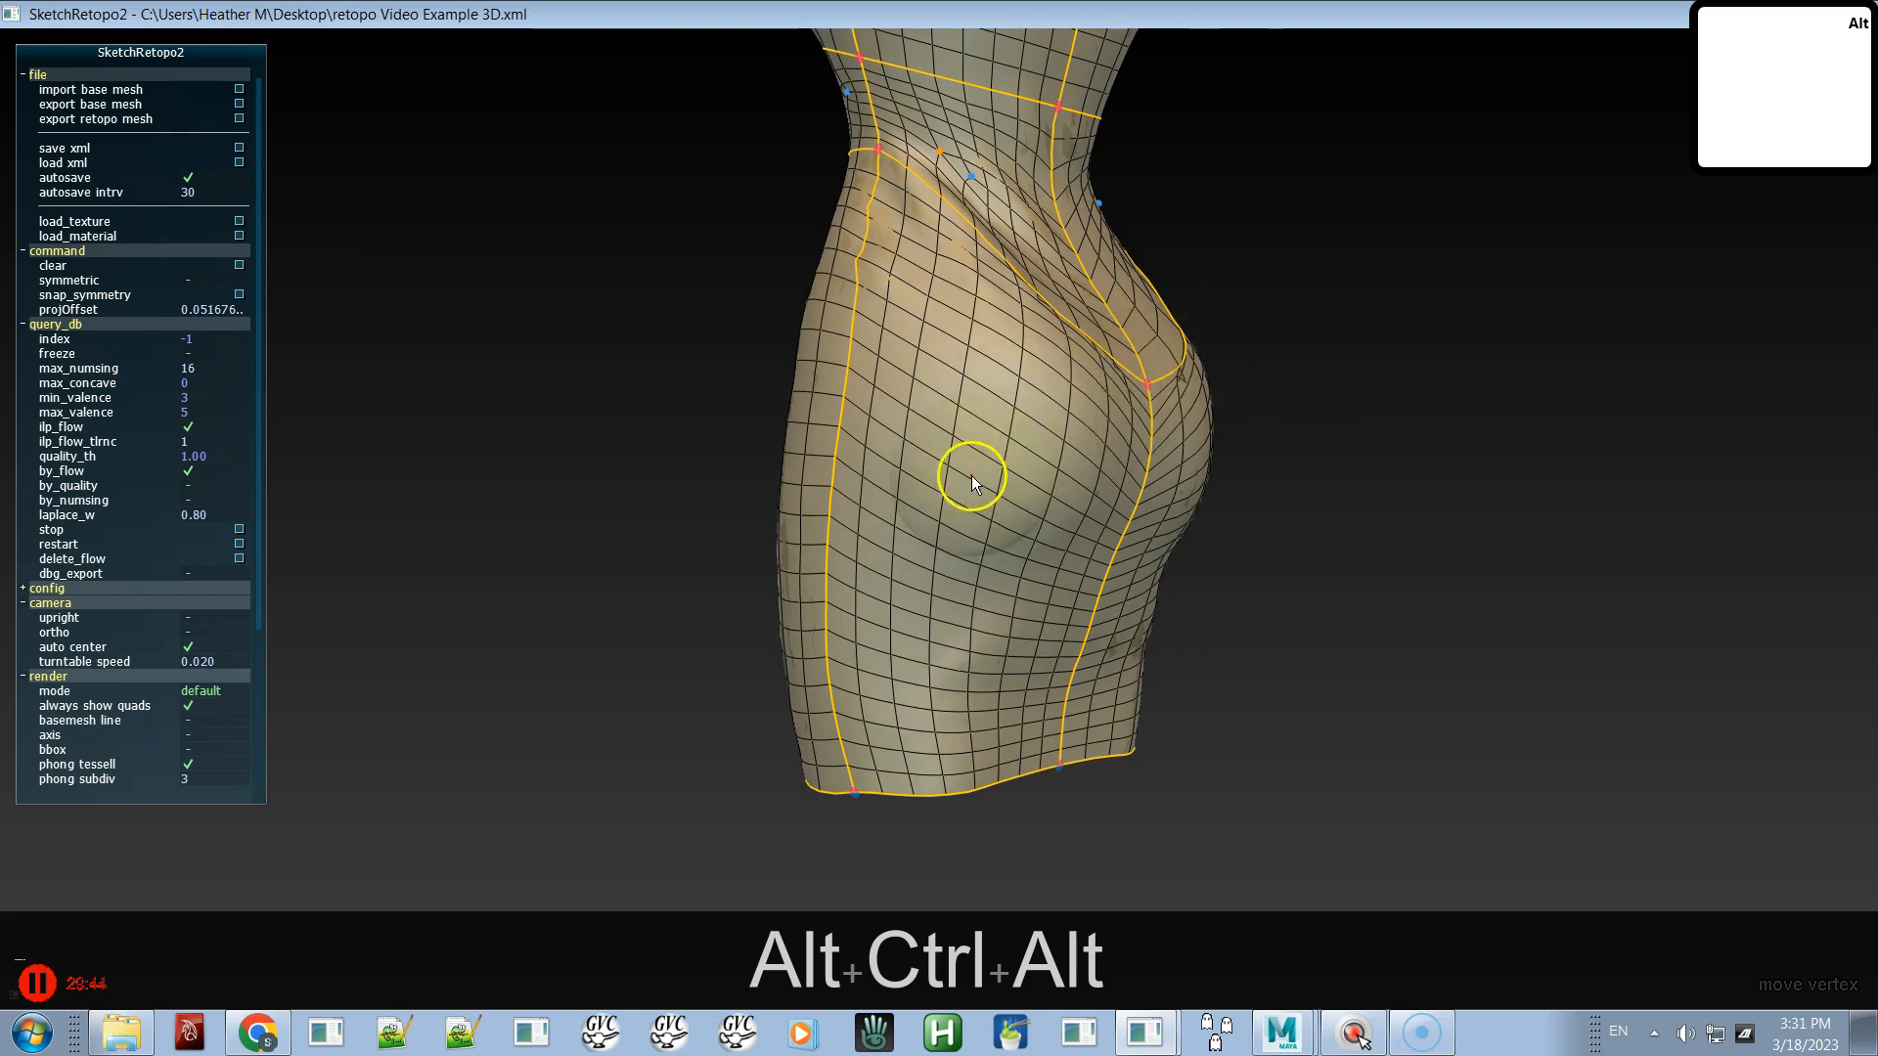
left_click_drag(972, 474, 884, 478, "alt")
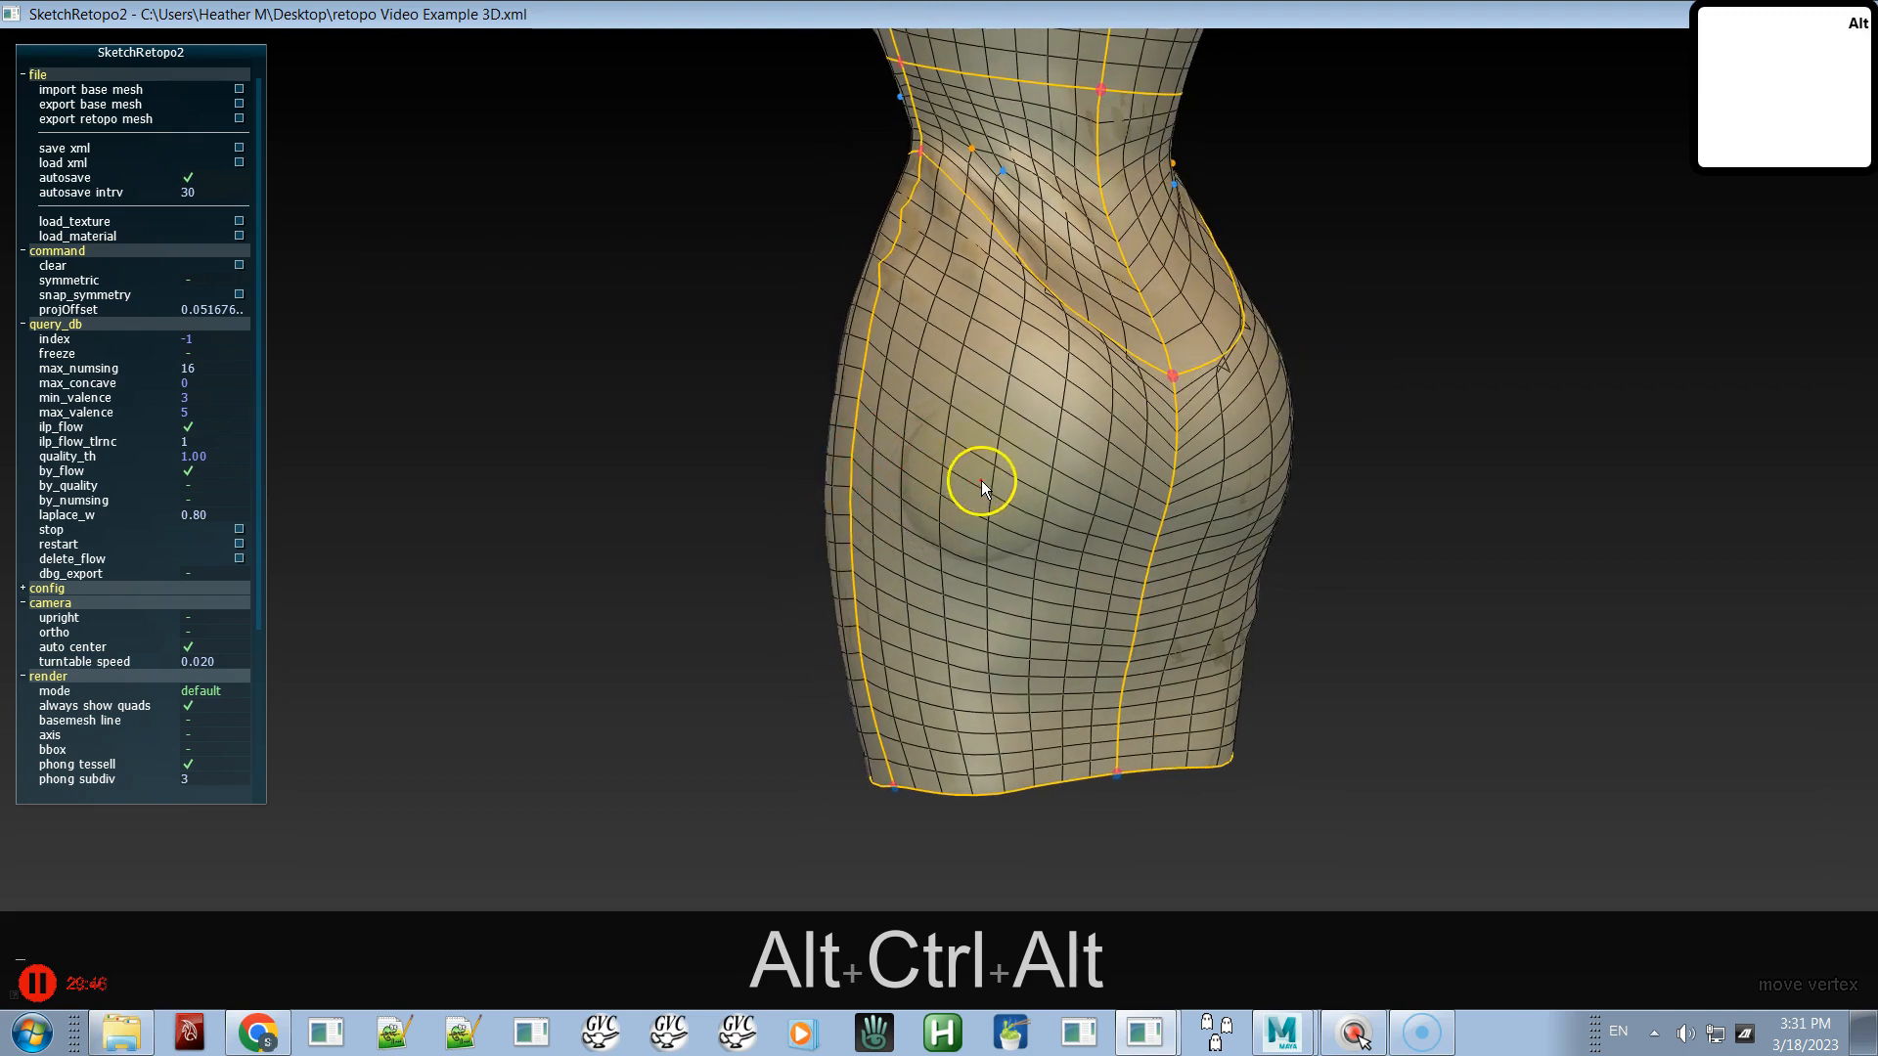
- In basic sketching mode, clear the left back skirt patch and regenerate its quads
key("q")
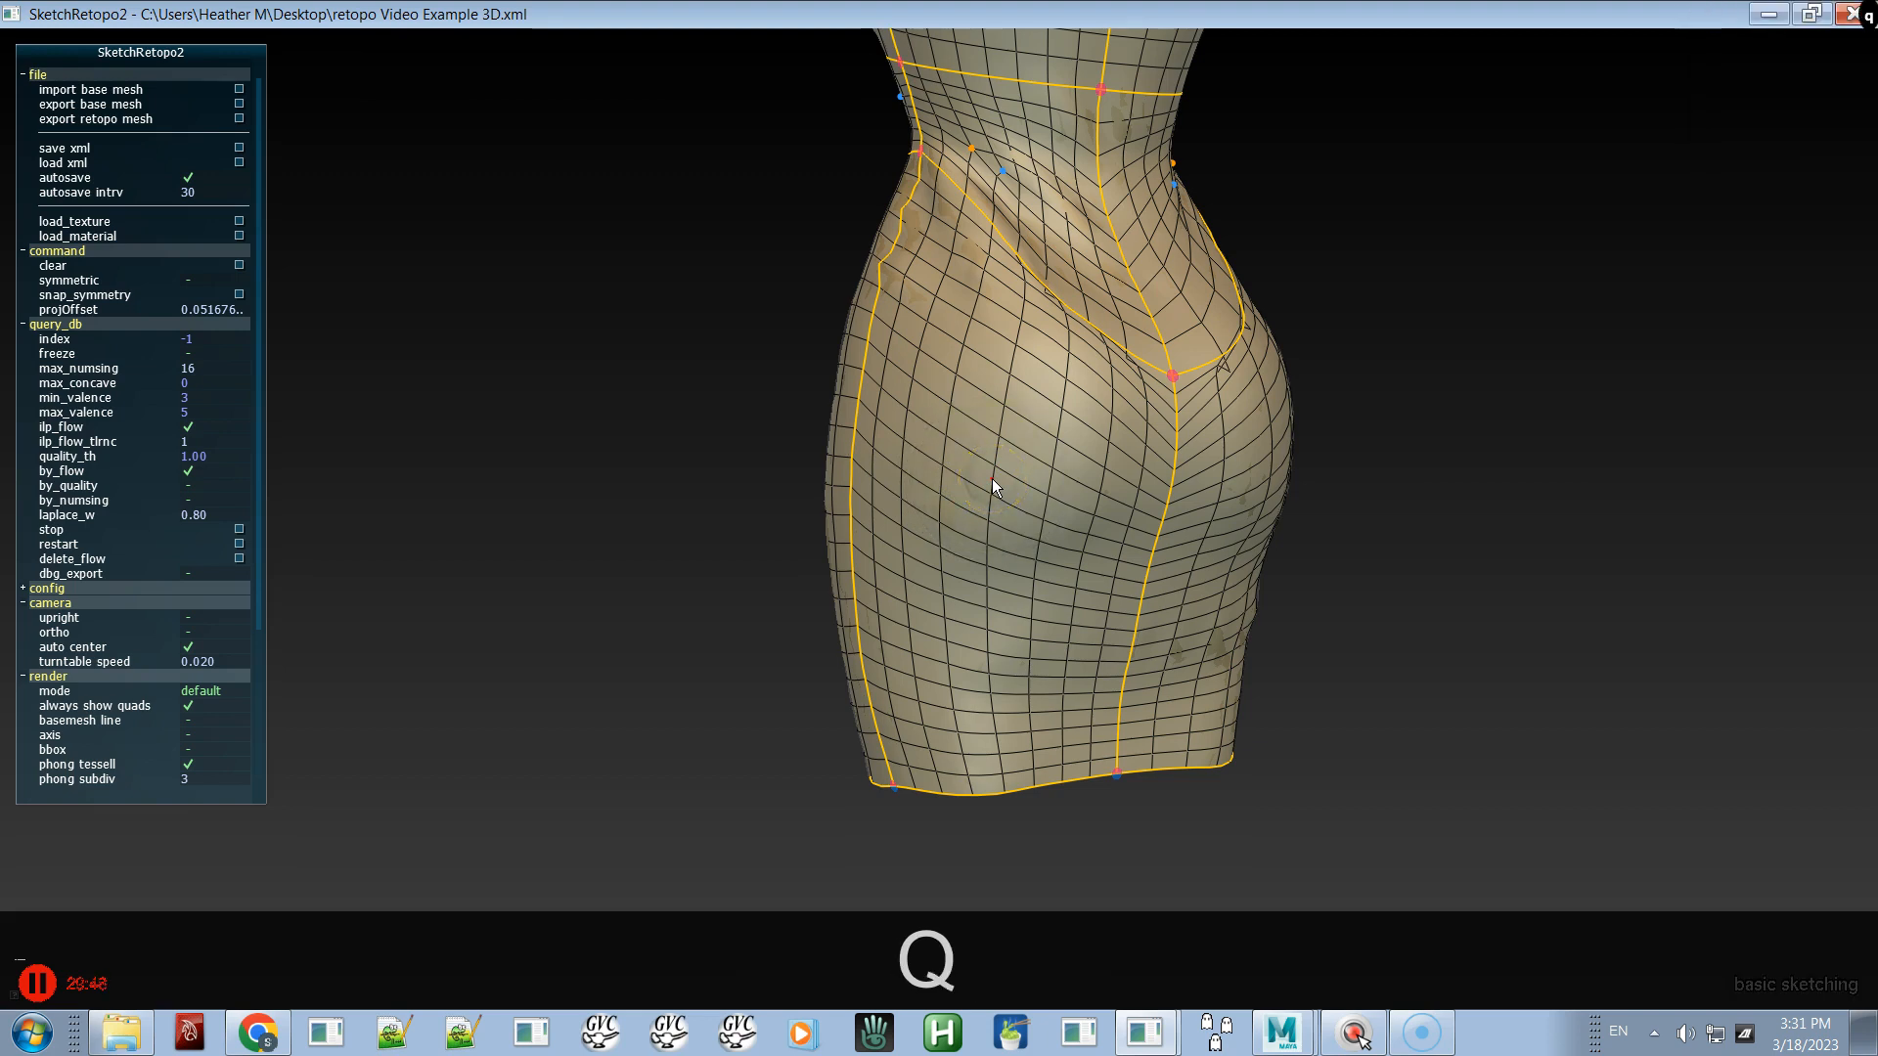
key("v")
left_click(991, 478)
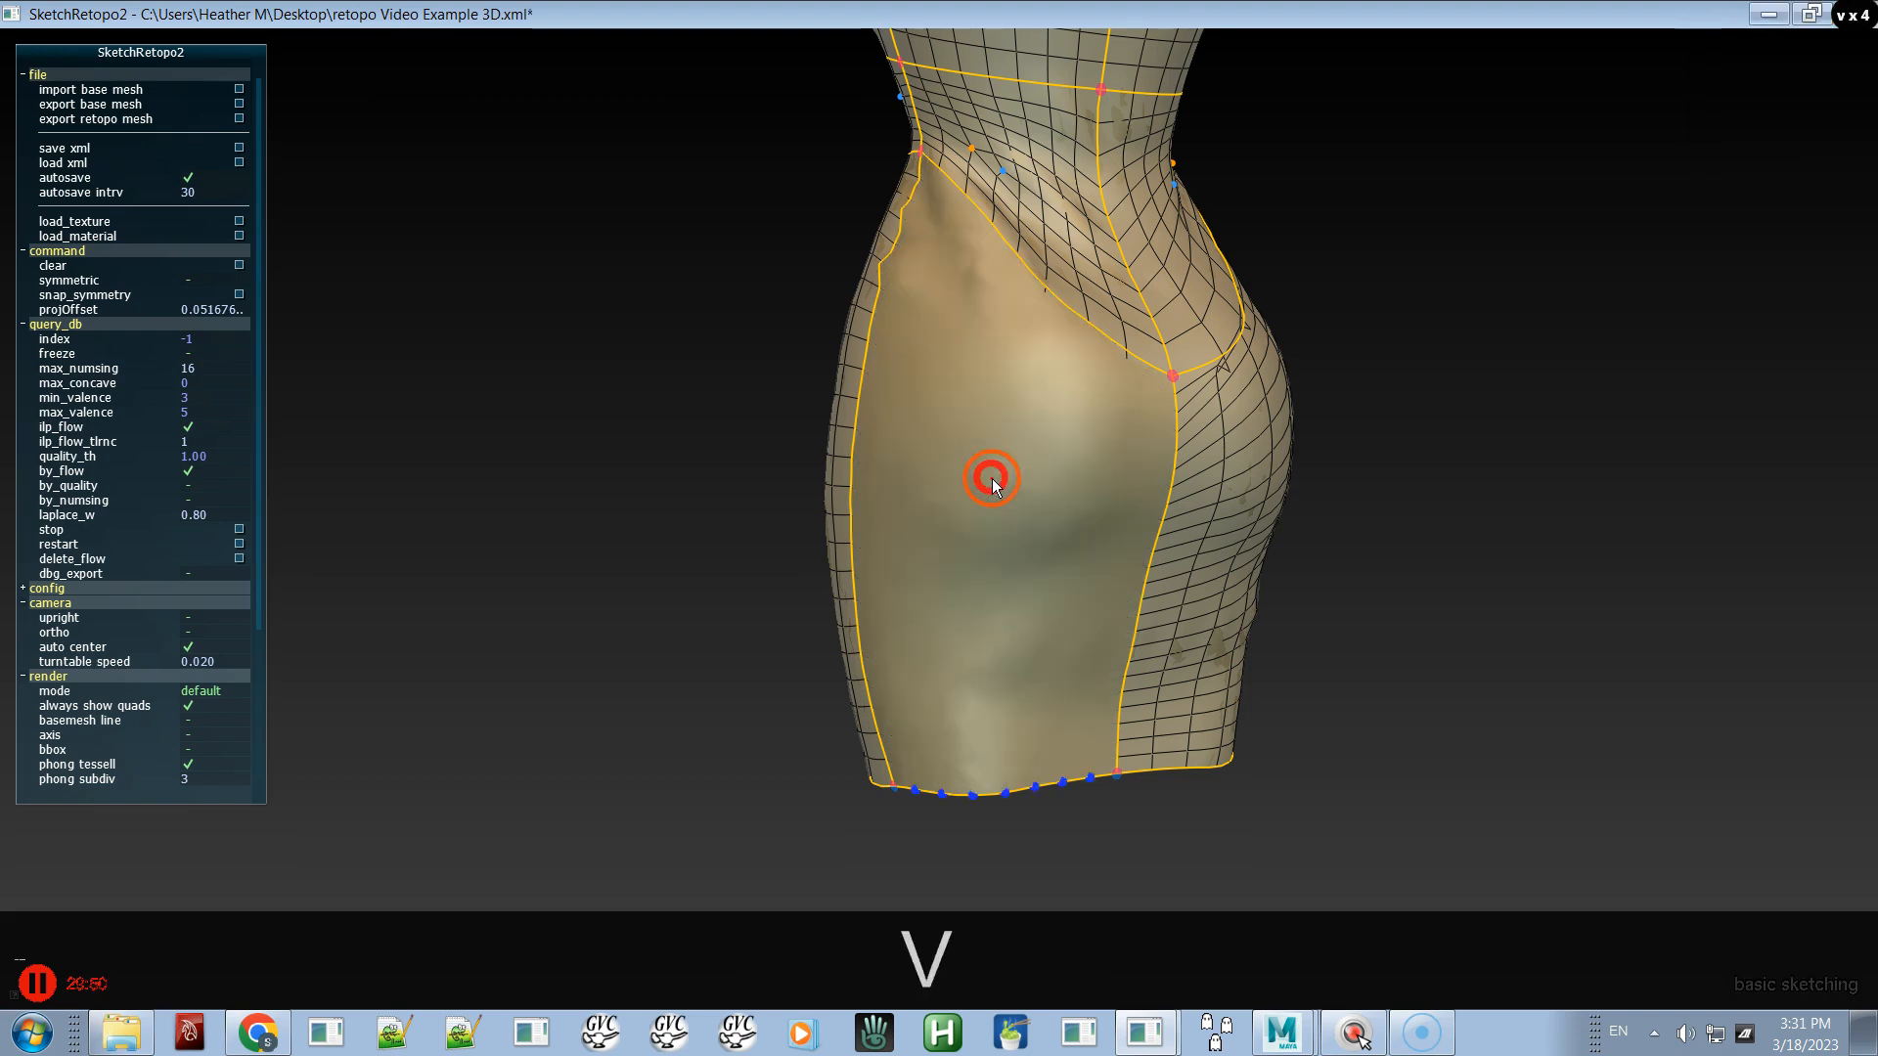
key("x")
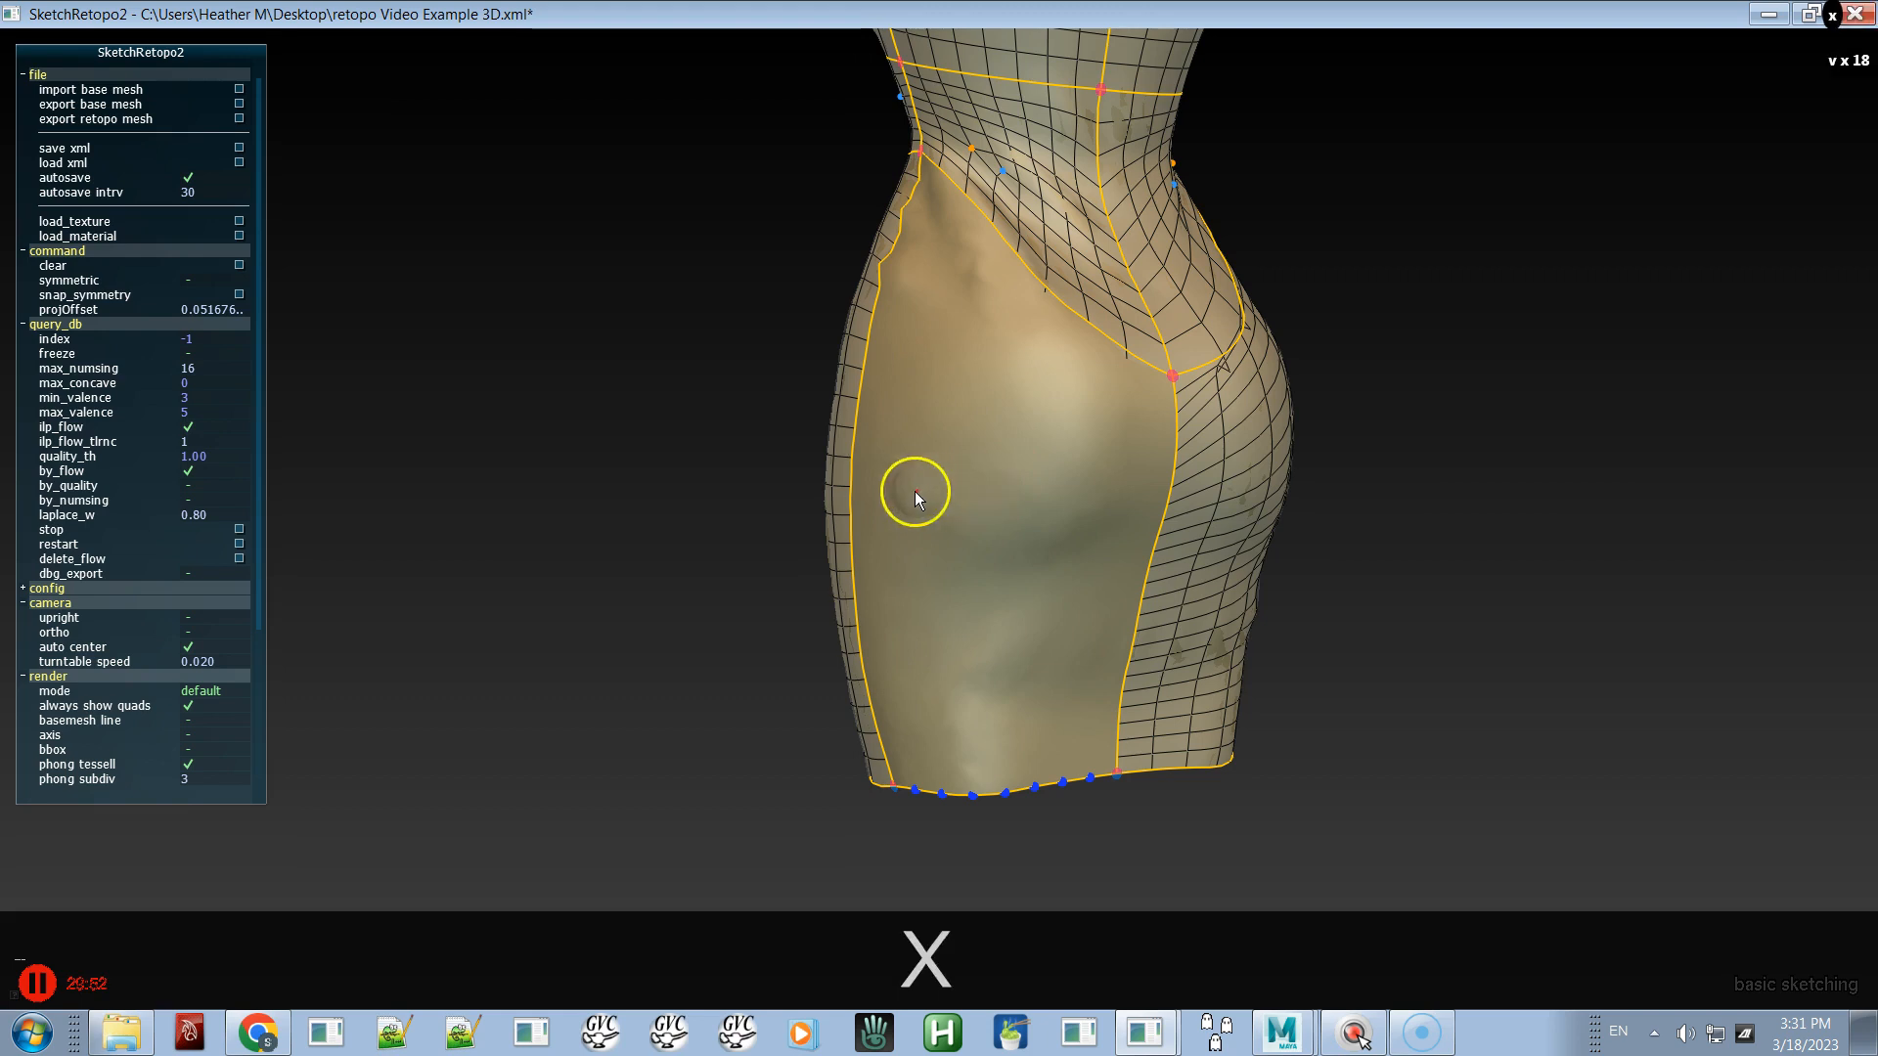
left_click(1007, 515)
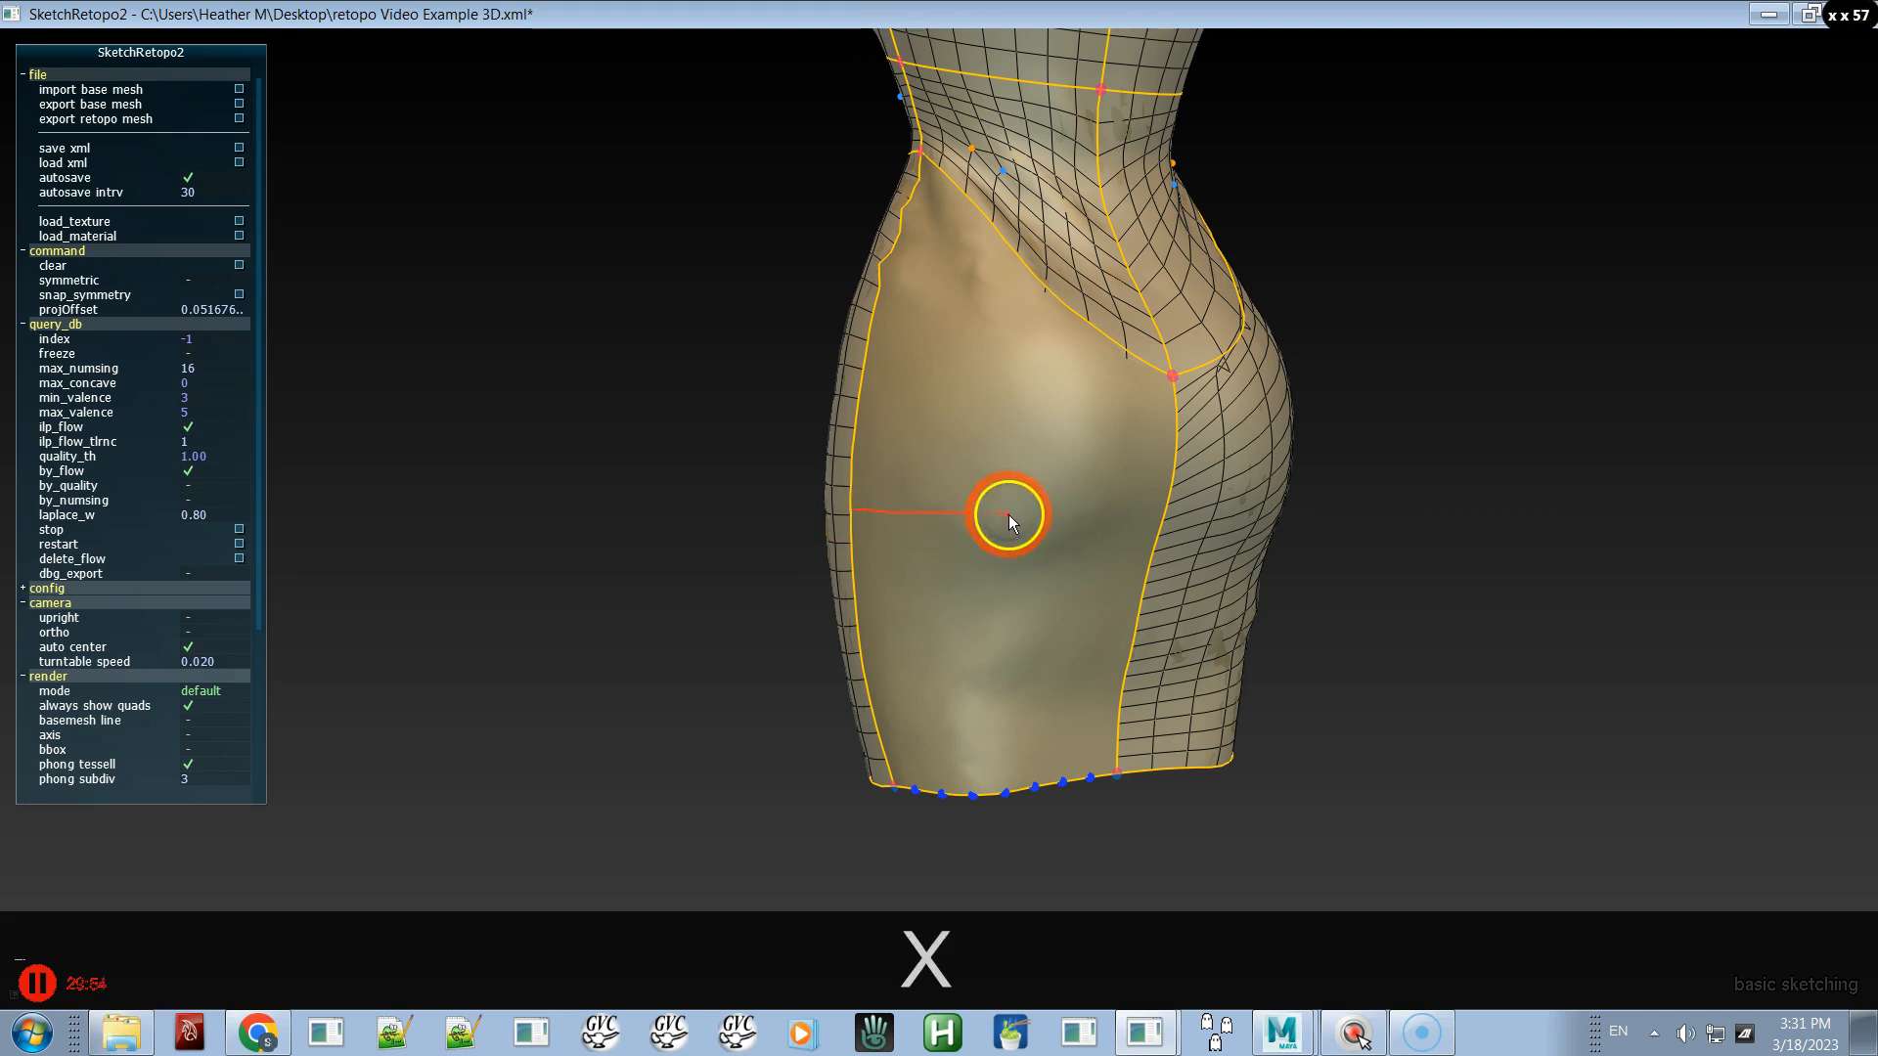
- Examine the skirt's retopologized quads and yoke seam, with the base mesh hidden and shown, from the back, side and front
left_click_drag(1013, 315, 920, 429, "alt")
key("alt+space")
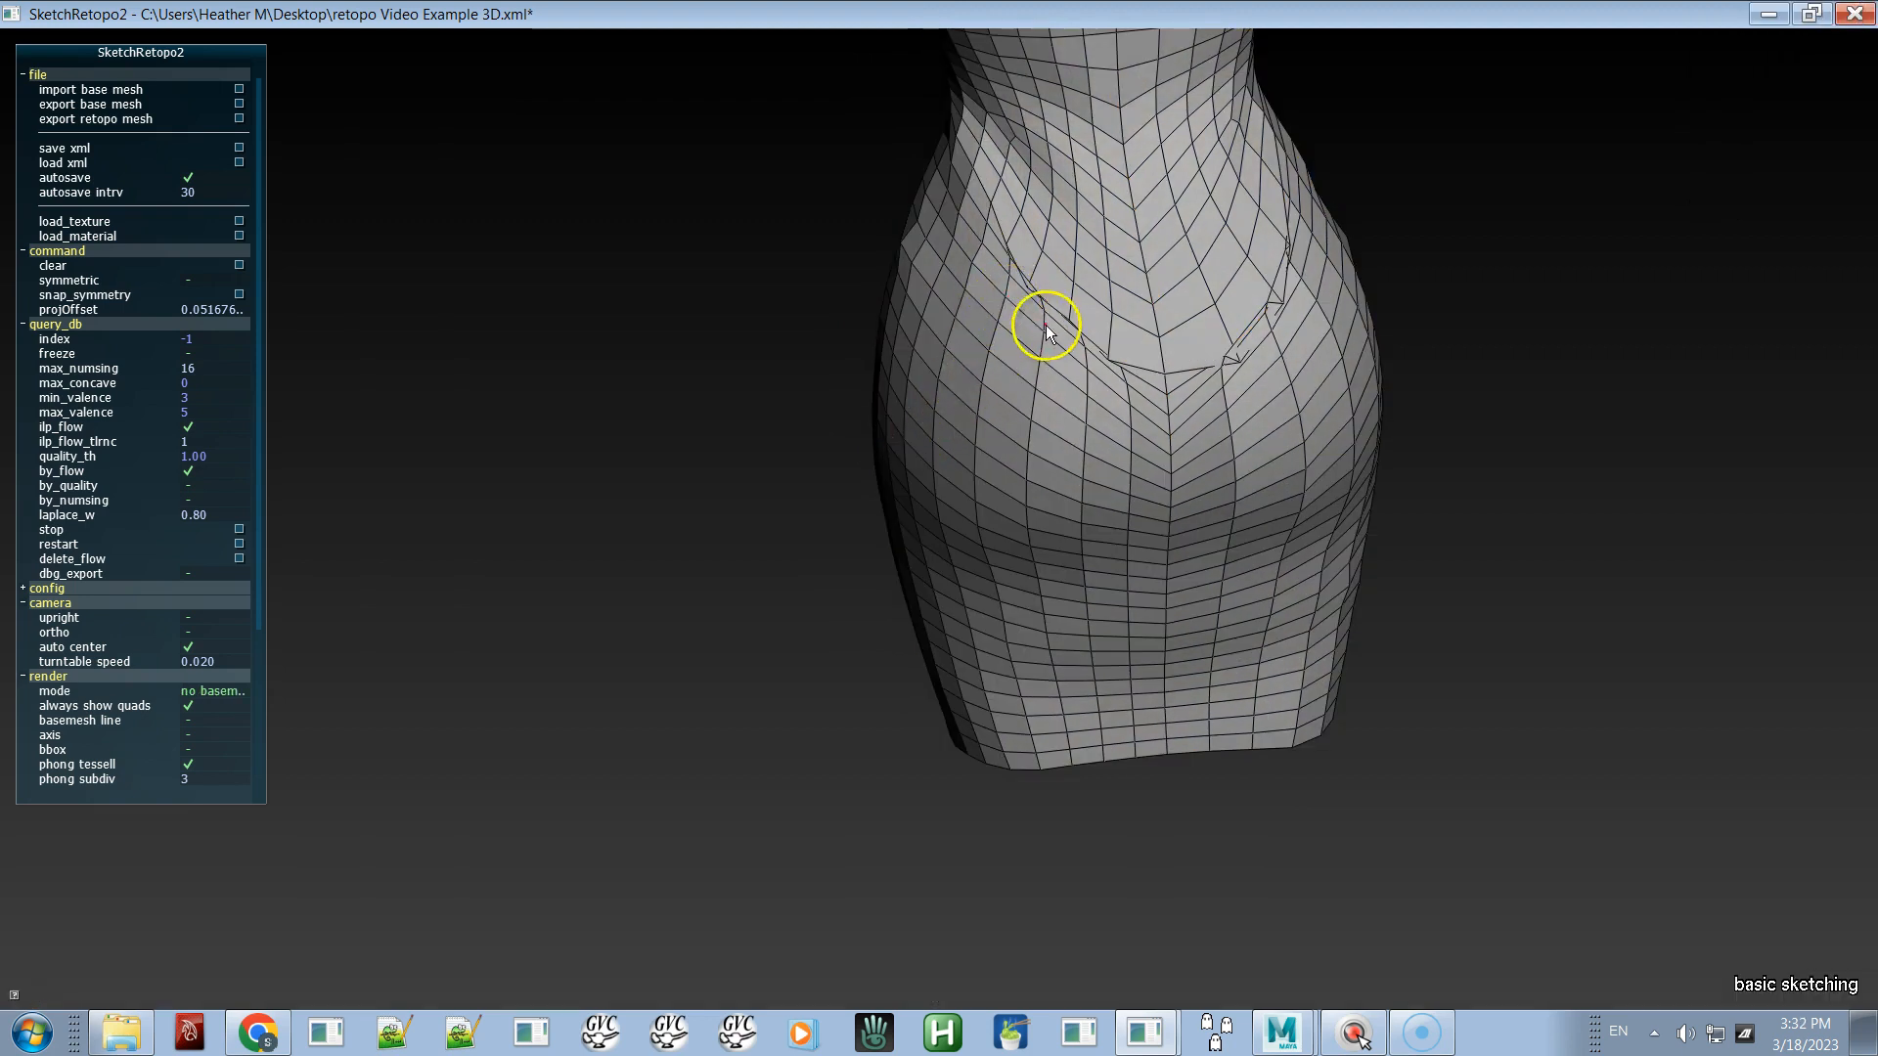
left_click_drag(1111, 342, 1176, 338)
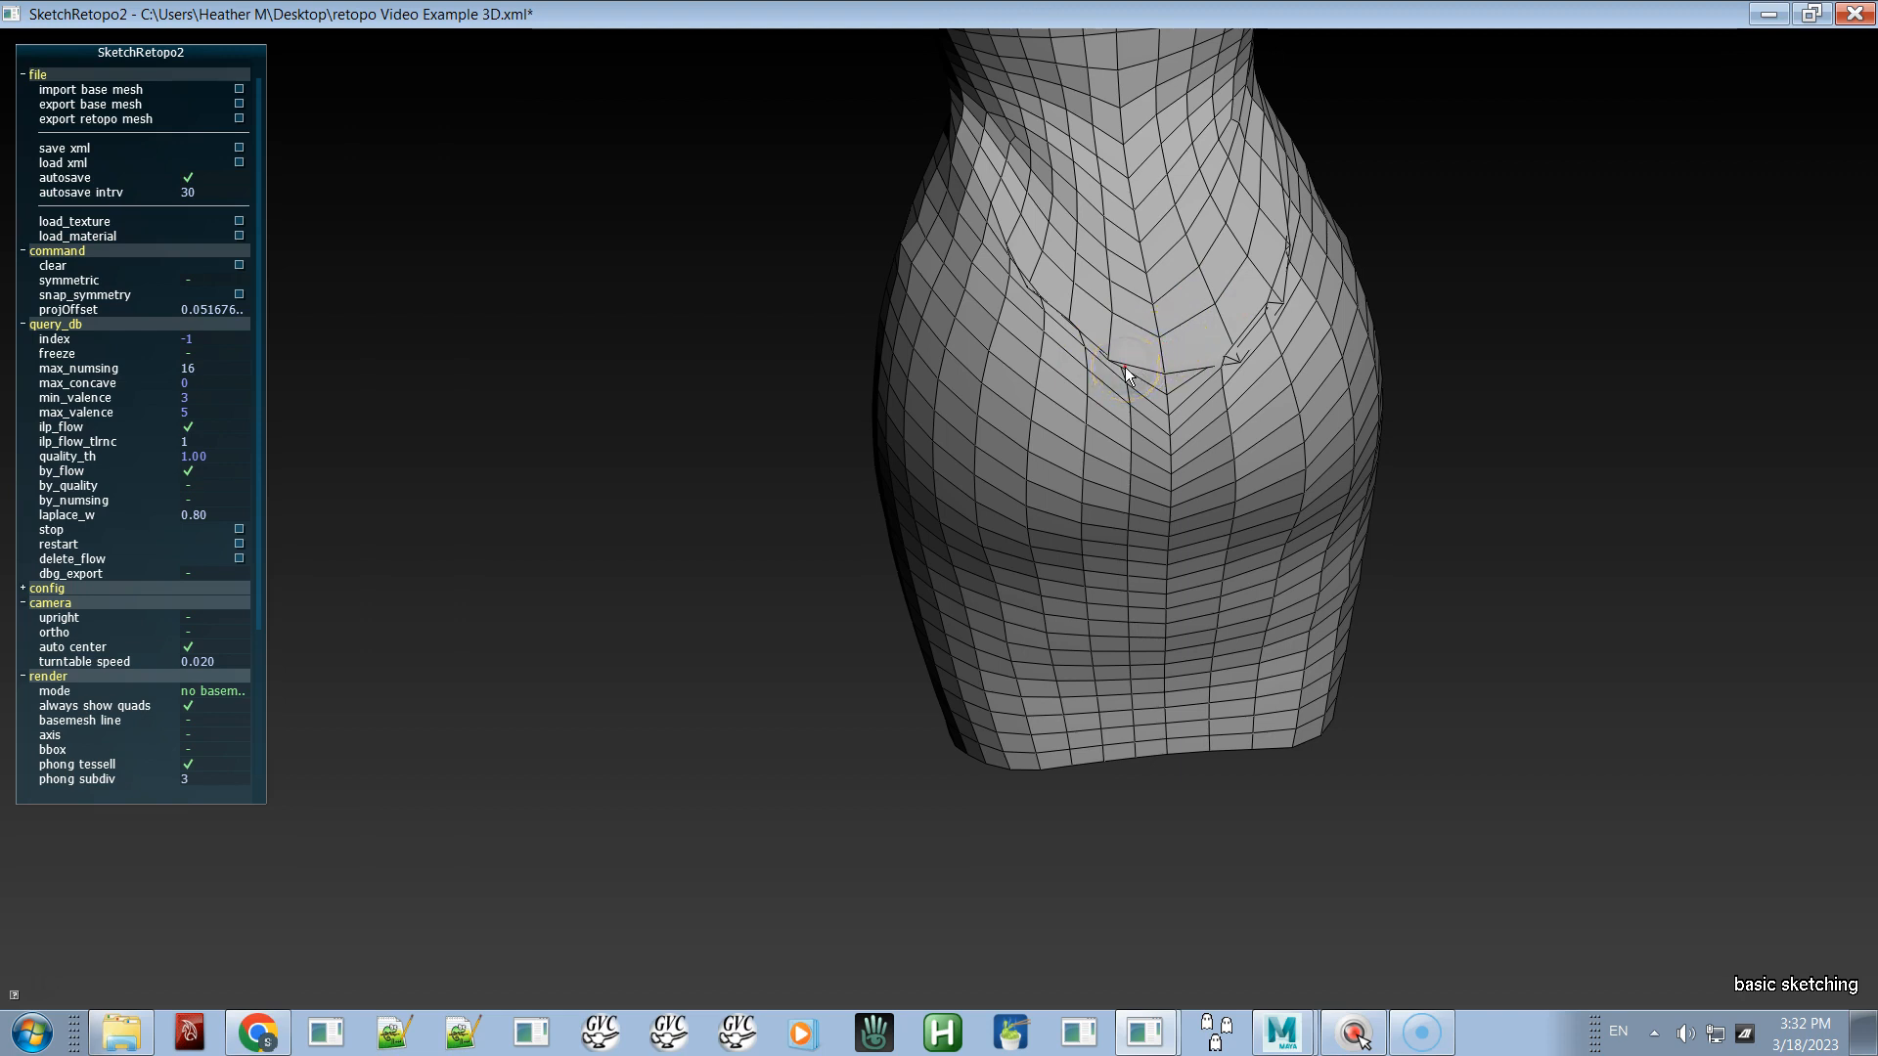
key("space")
mouse_move(998, 473)
left_mouse_down("alt")
mouse_move(1140, 430)
mouse_move(1065, 394)
mouse_move(943, 206)
left_mouse_up("alt")
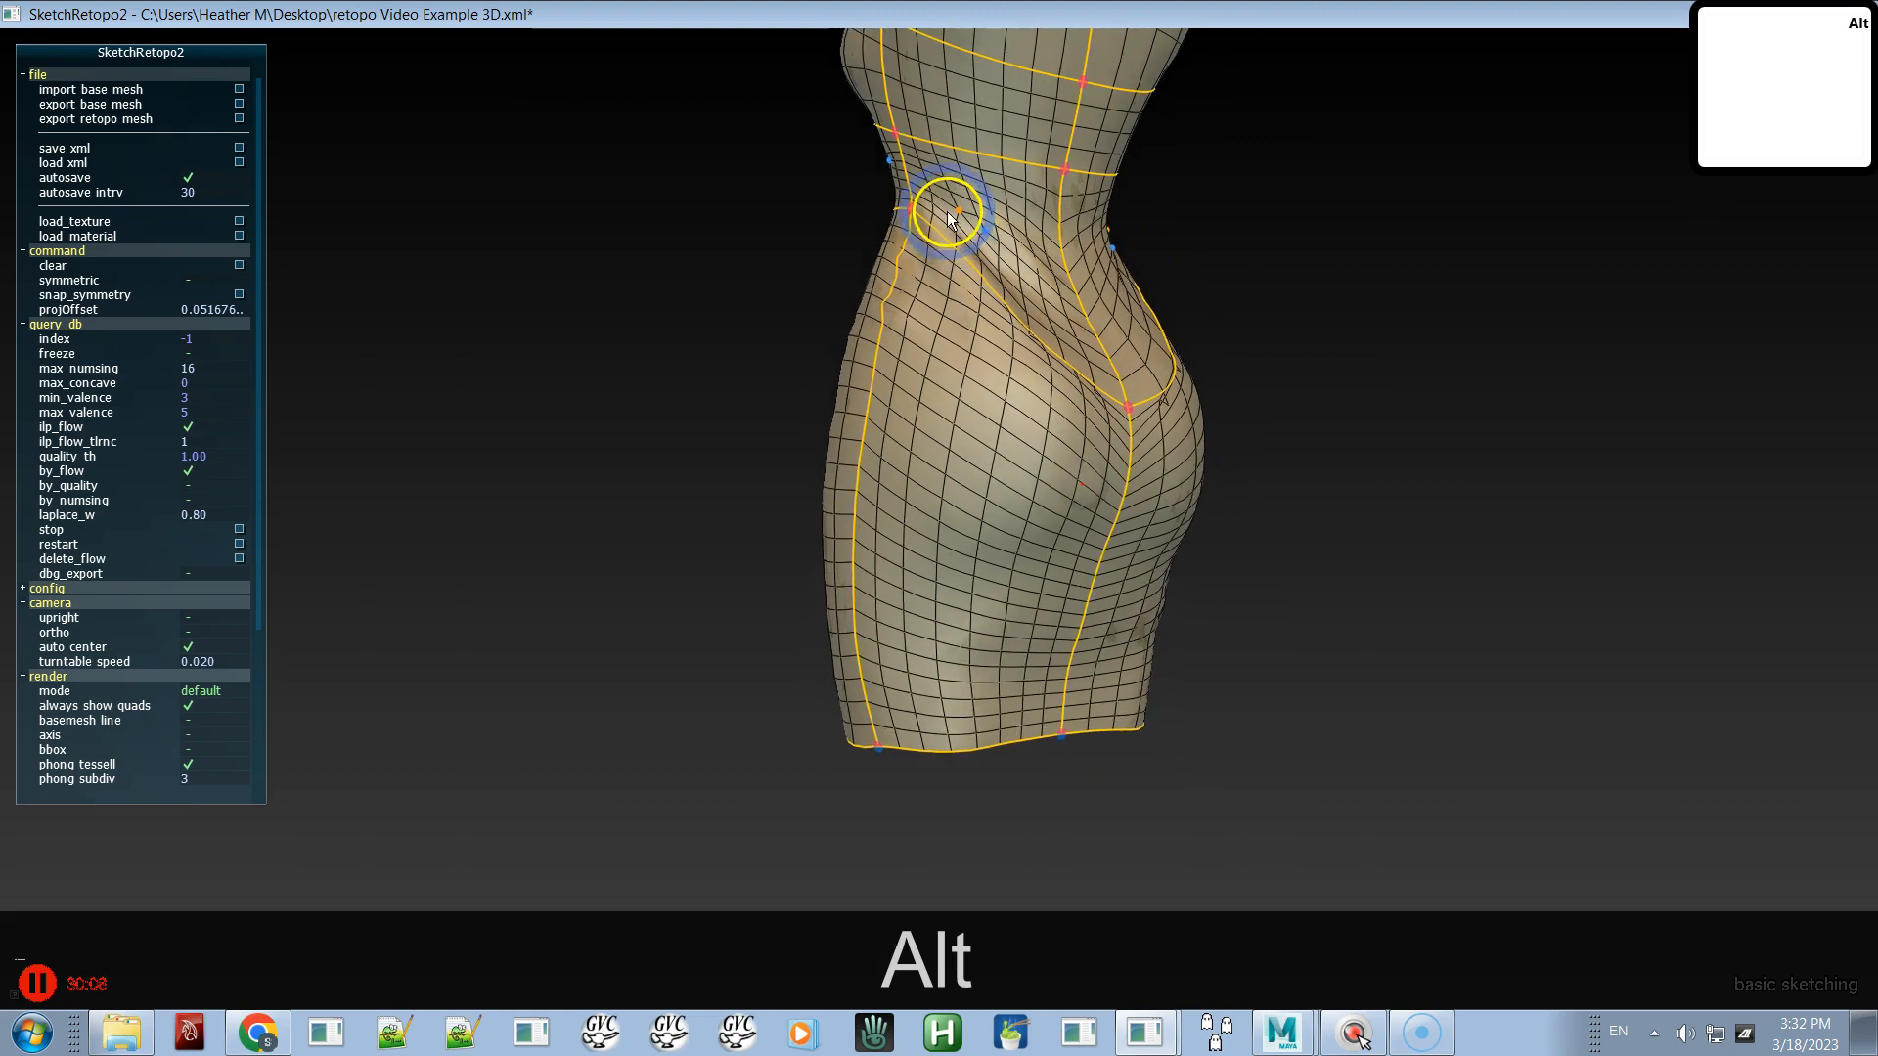
middle_click_drag(1007, 423, 982, 311, "alt")
left_click_drag(968, 442, 1473, 454, "alt")
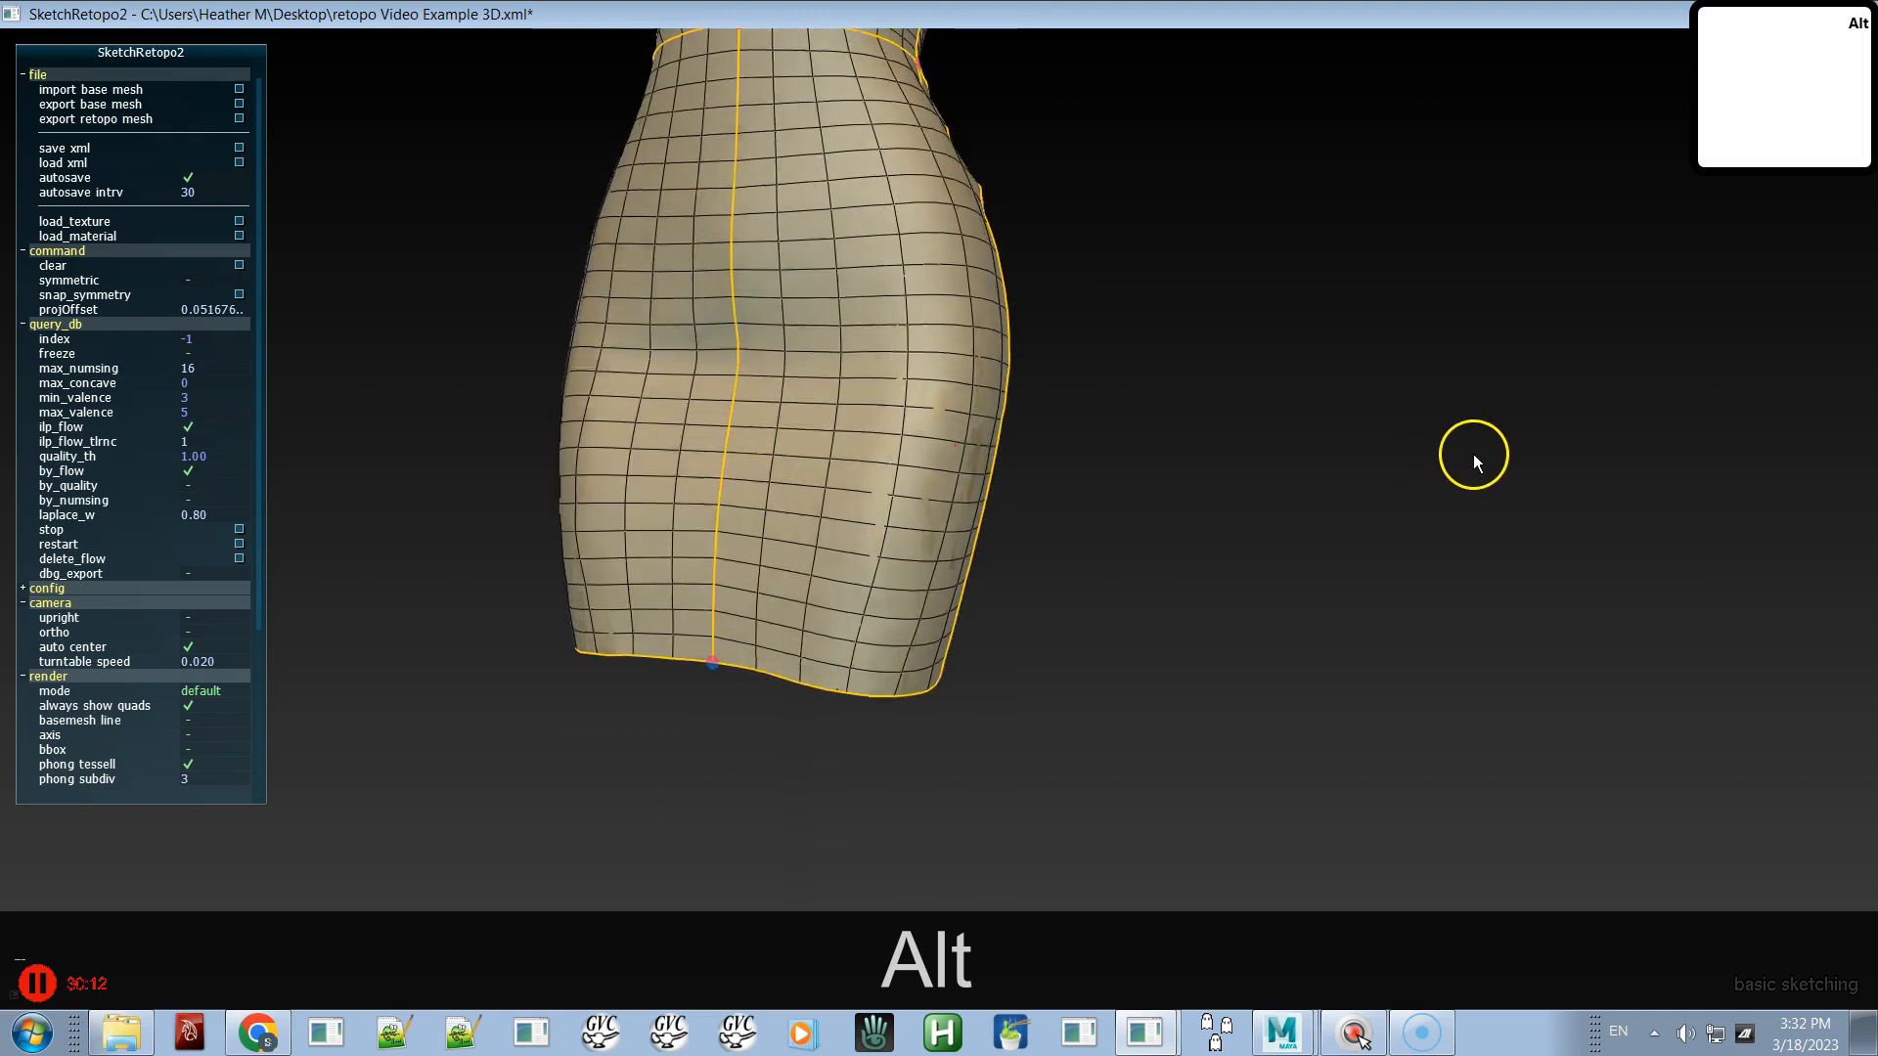
left_click_drag(1153, 385, 945, 320, "alt")
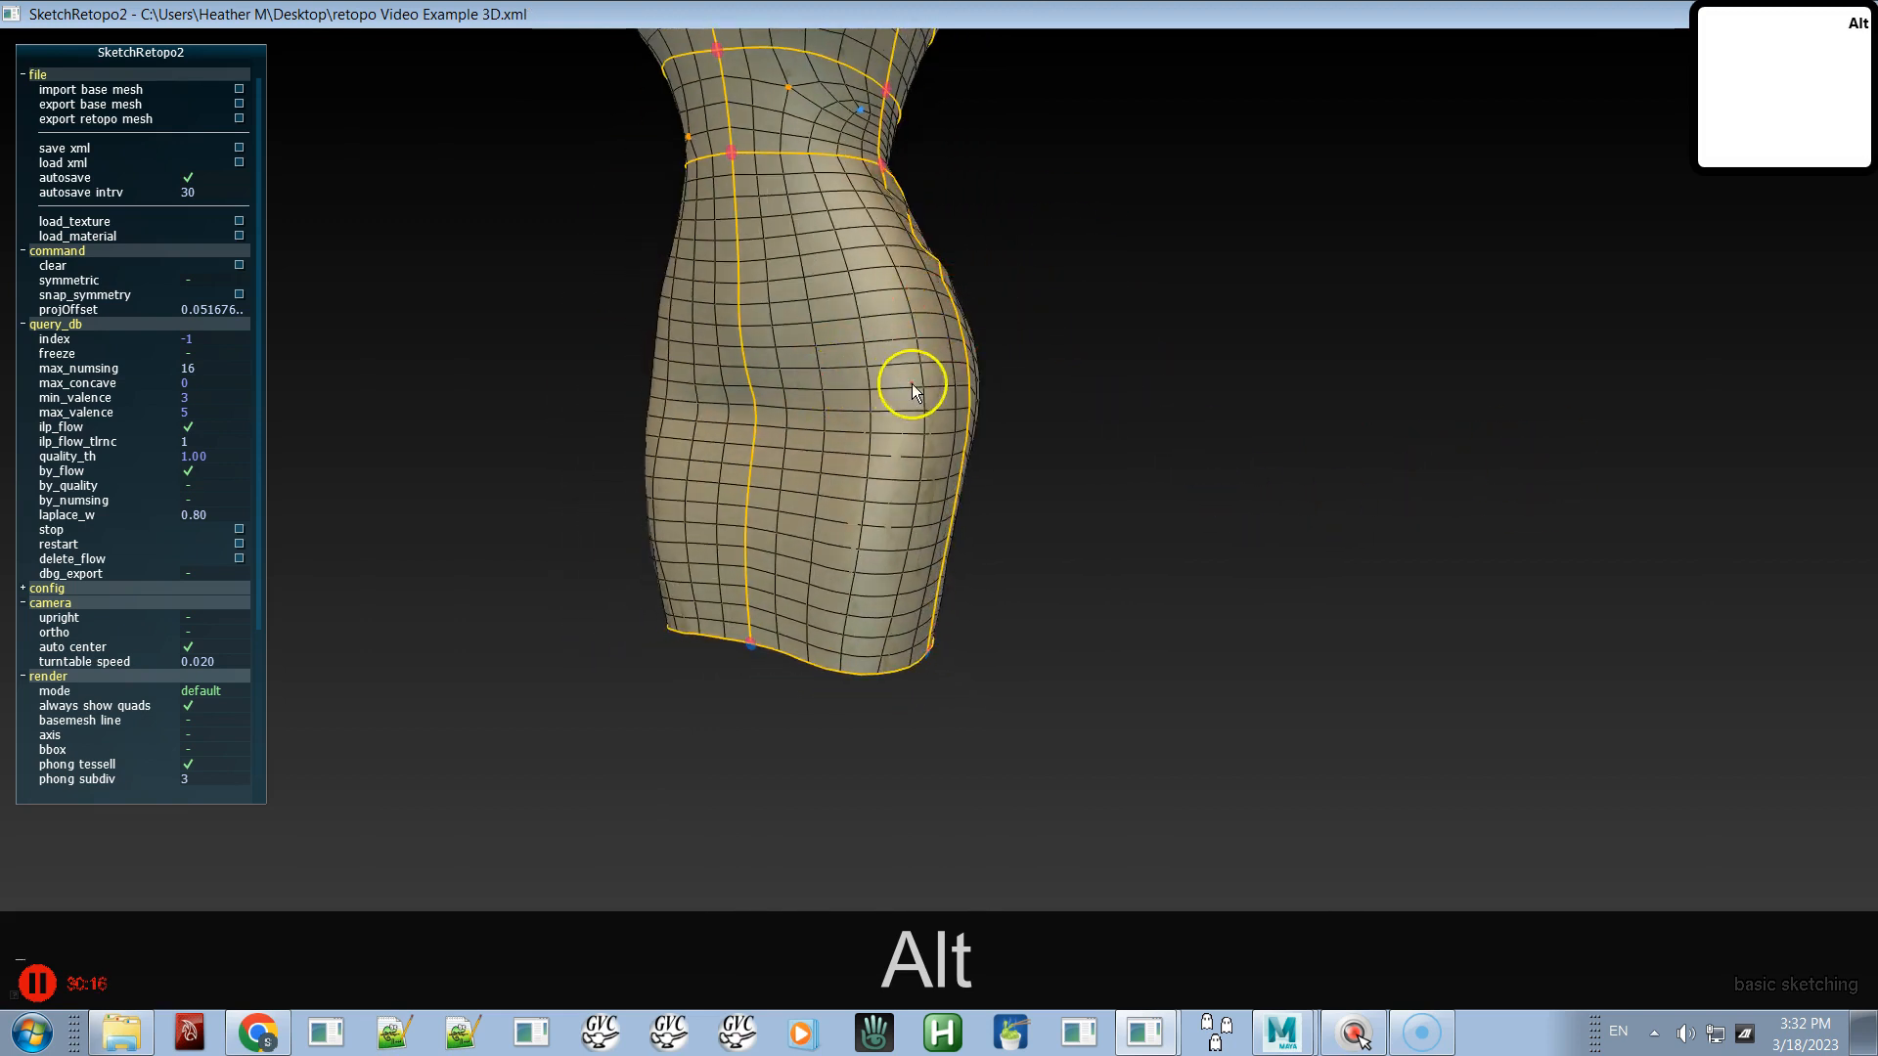
left_click_drag(935, 397, 884, 391, "alt")
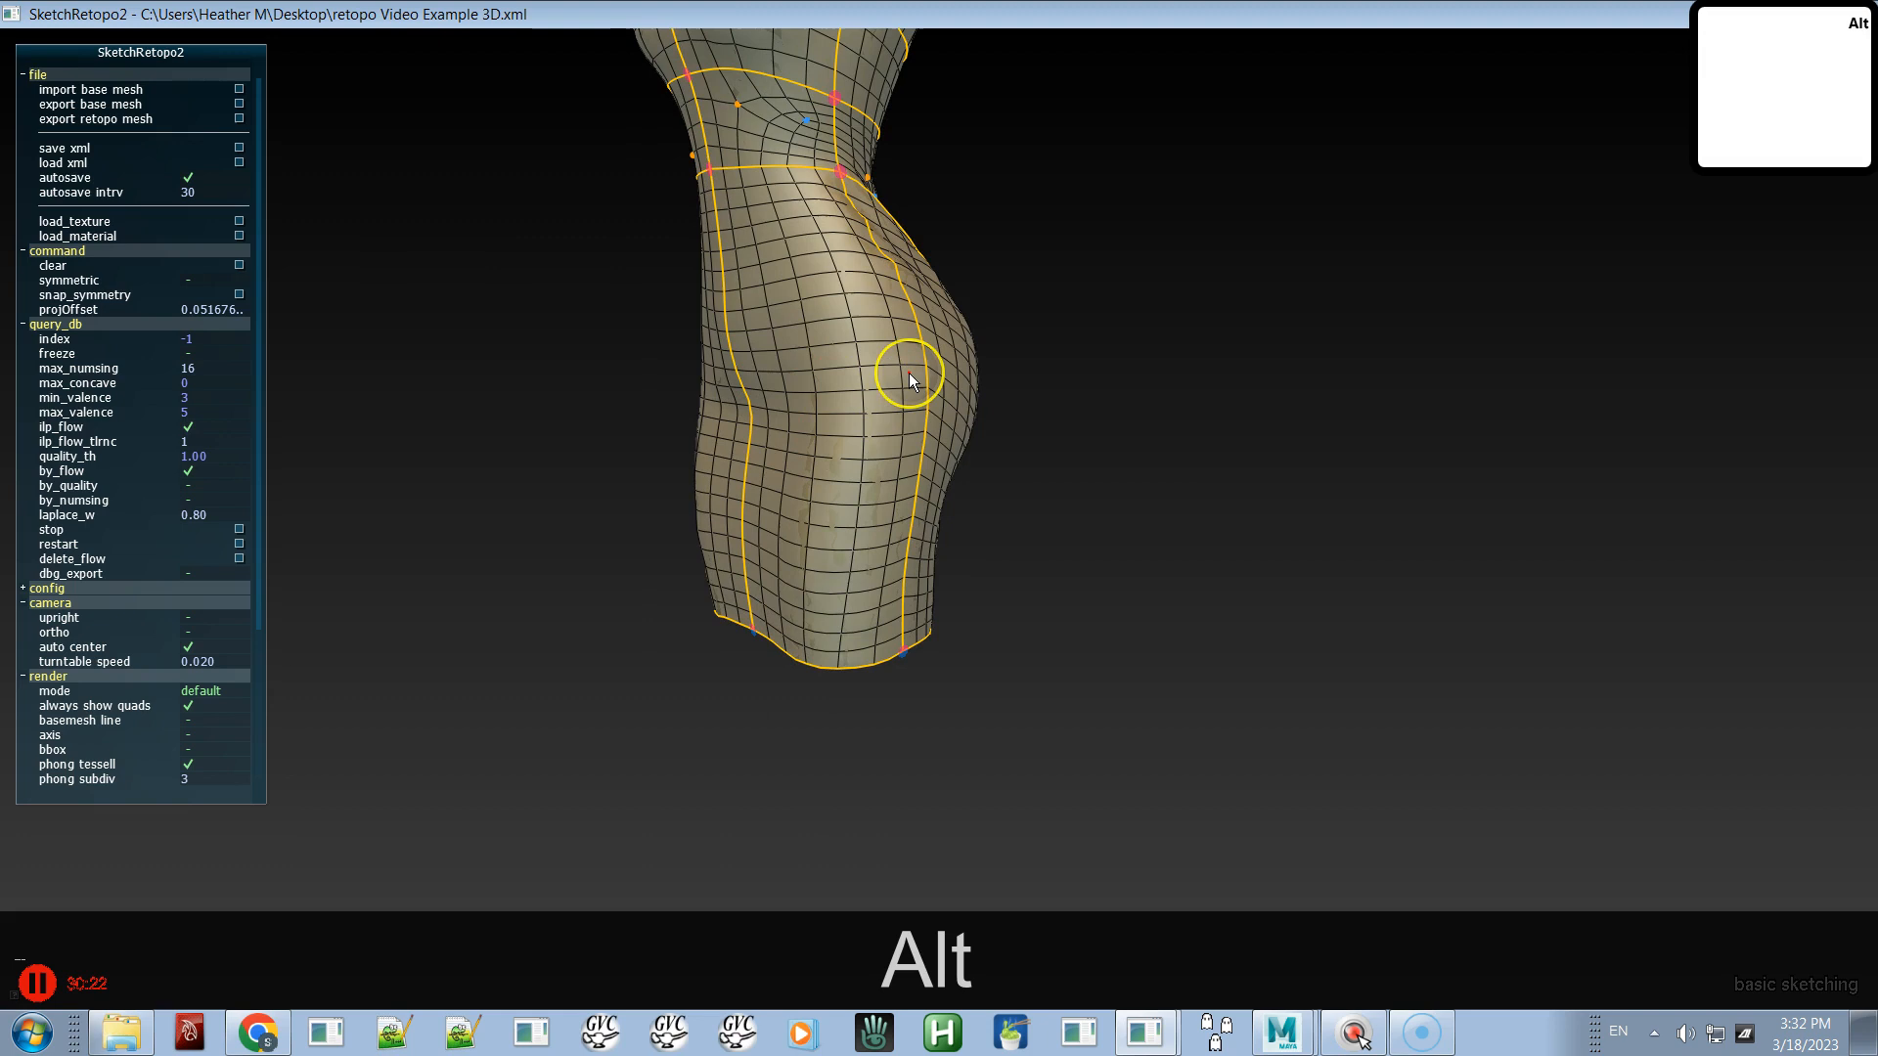
- In edit topology mode, examine the skirt's side seam edge subdivisions and surrounding quads from the side, front and back
key("a")
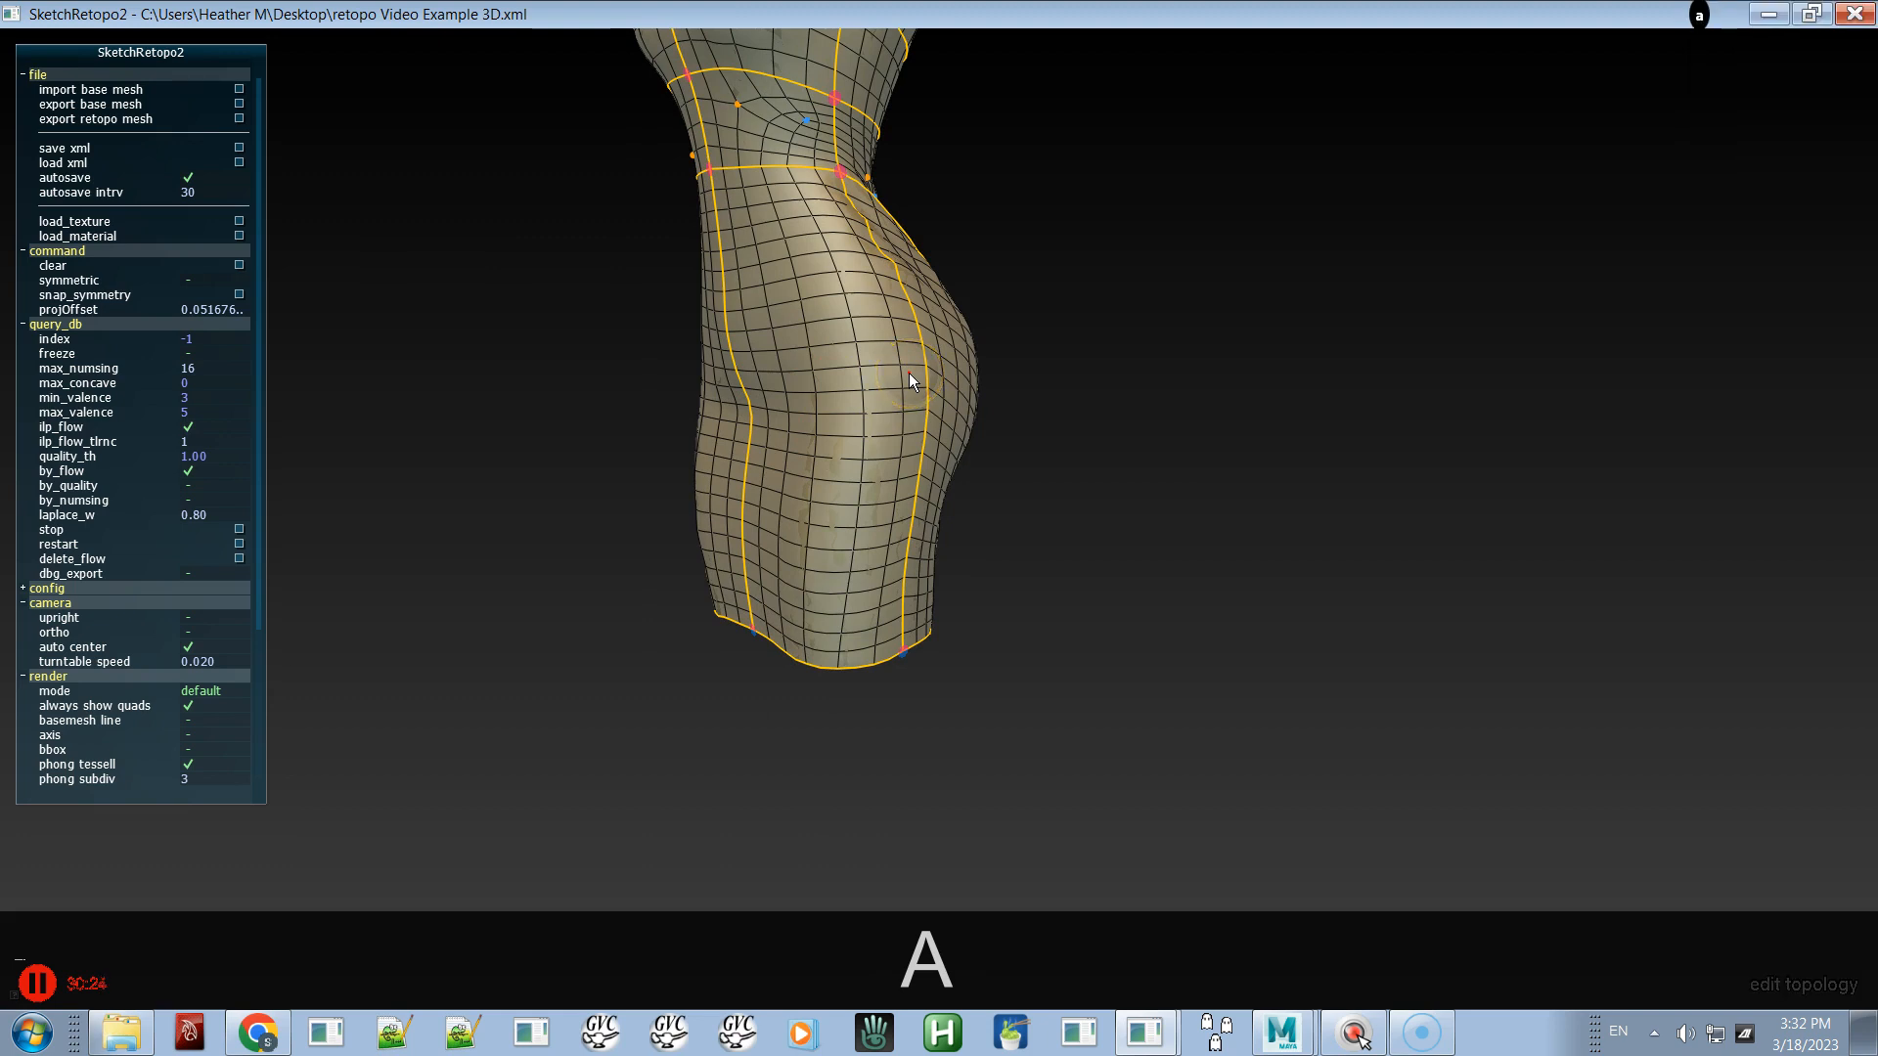
left_click(908, 372)
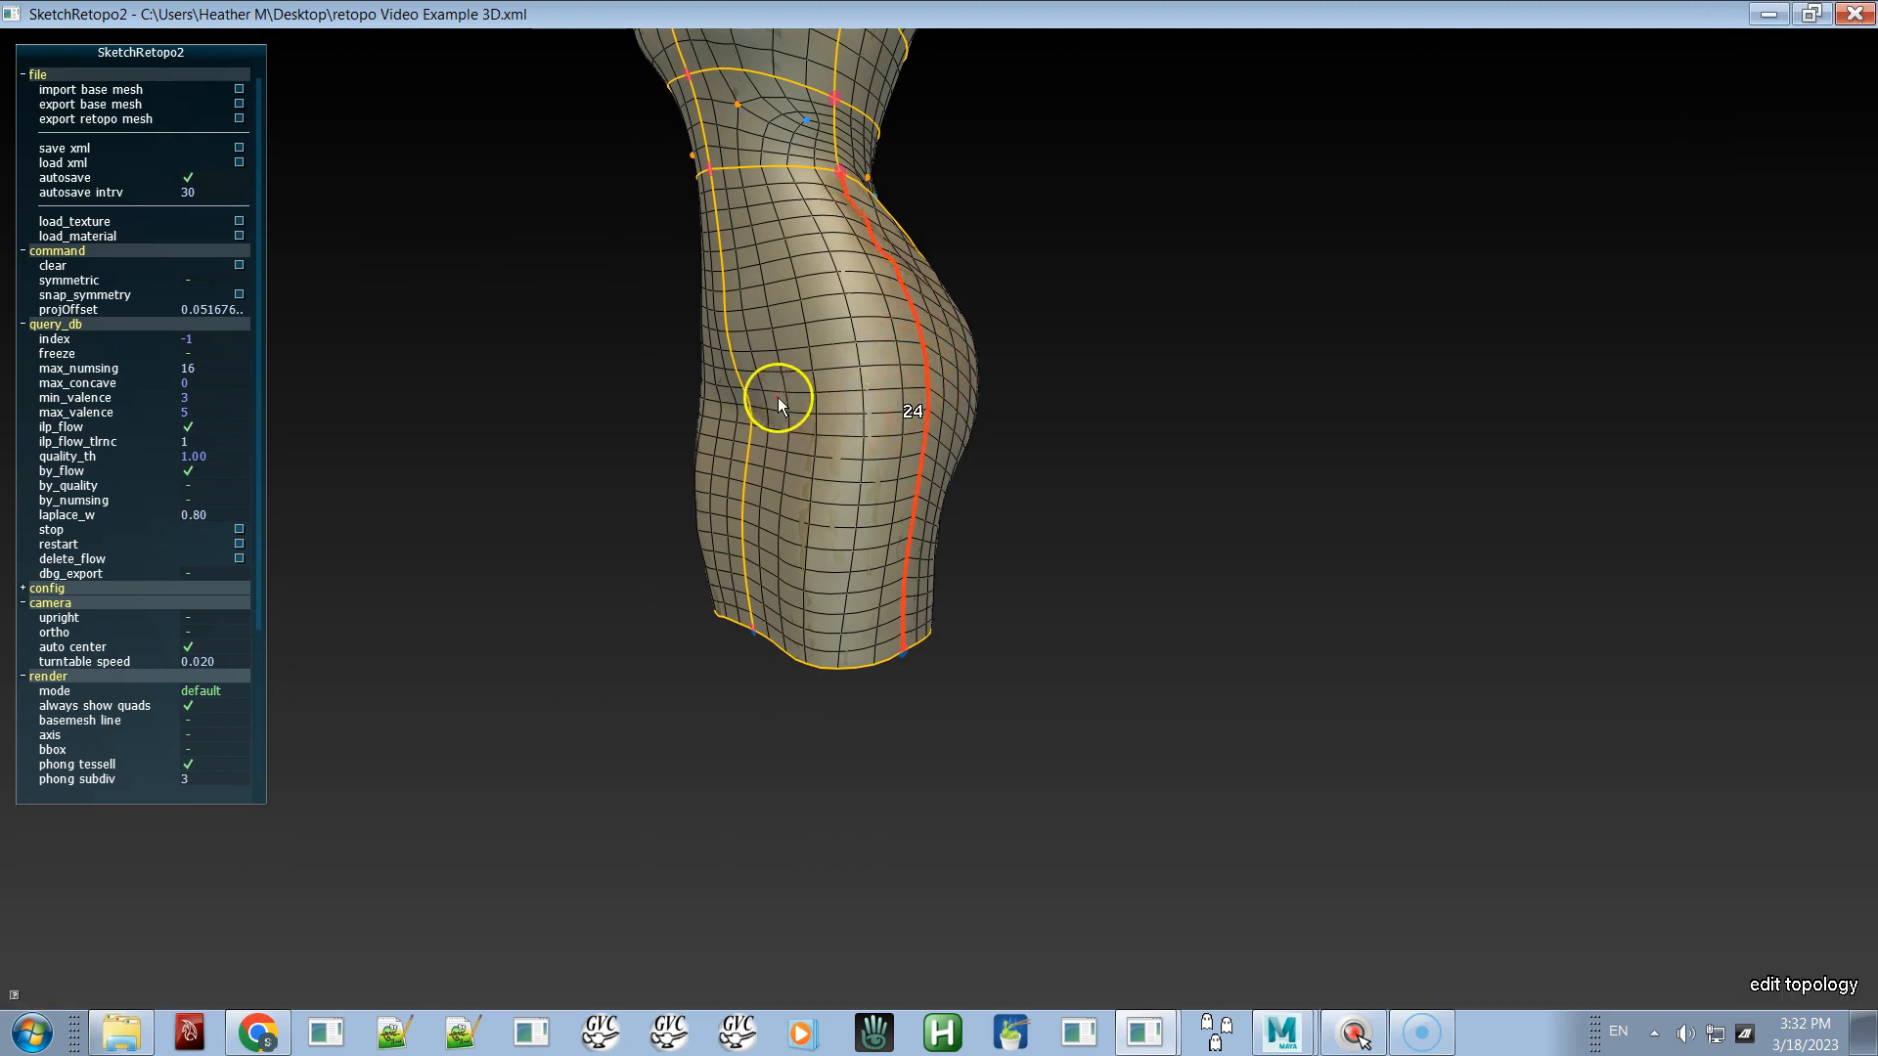
left_click_drag(786, 395, 893, 534, "alt+shift")
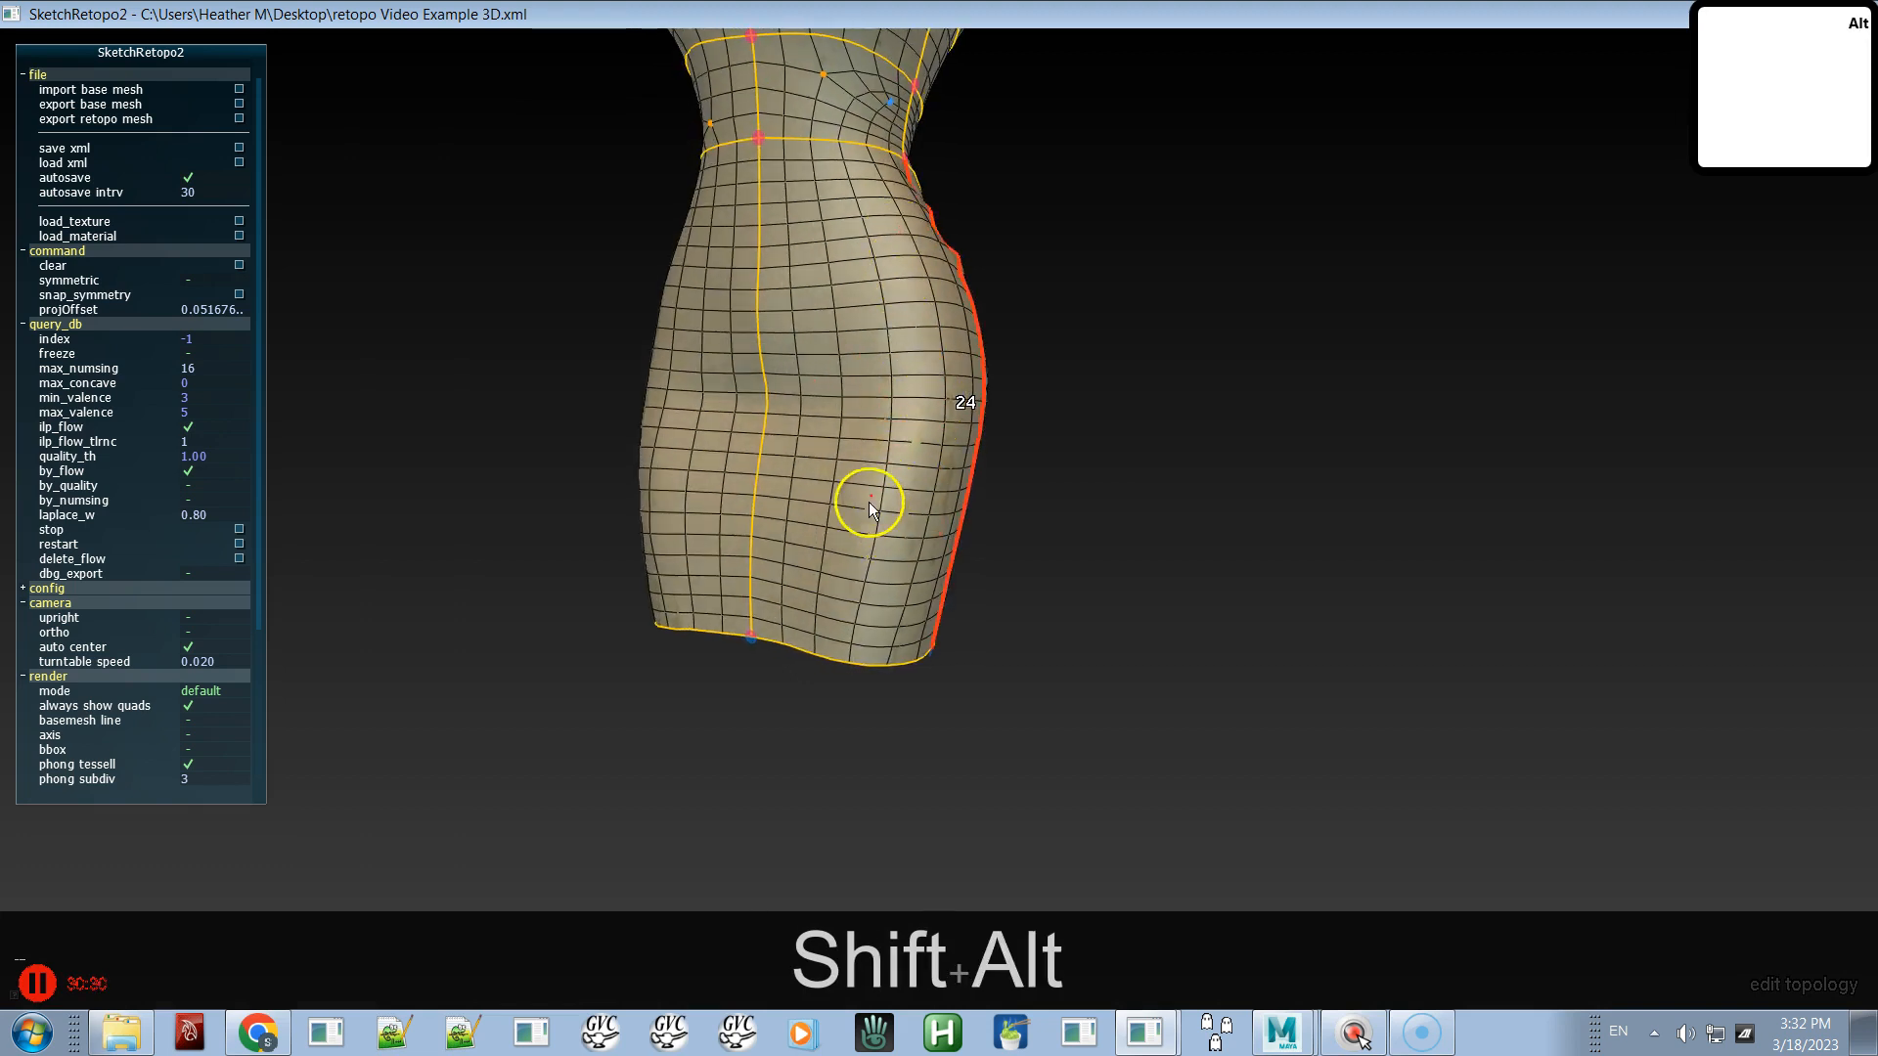
left_click_drag(900, 465, 772, 461, "alt")
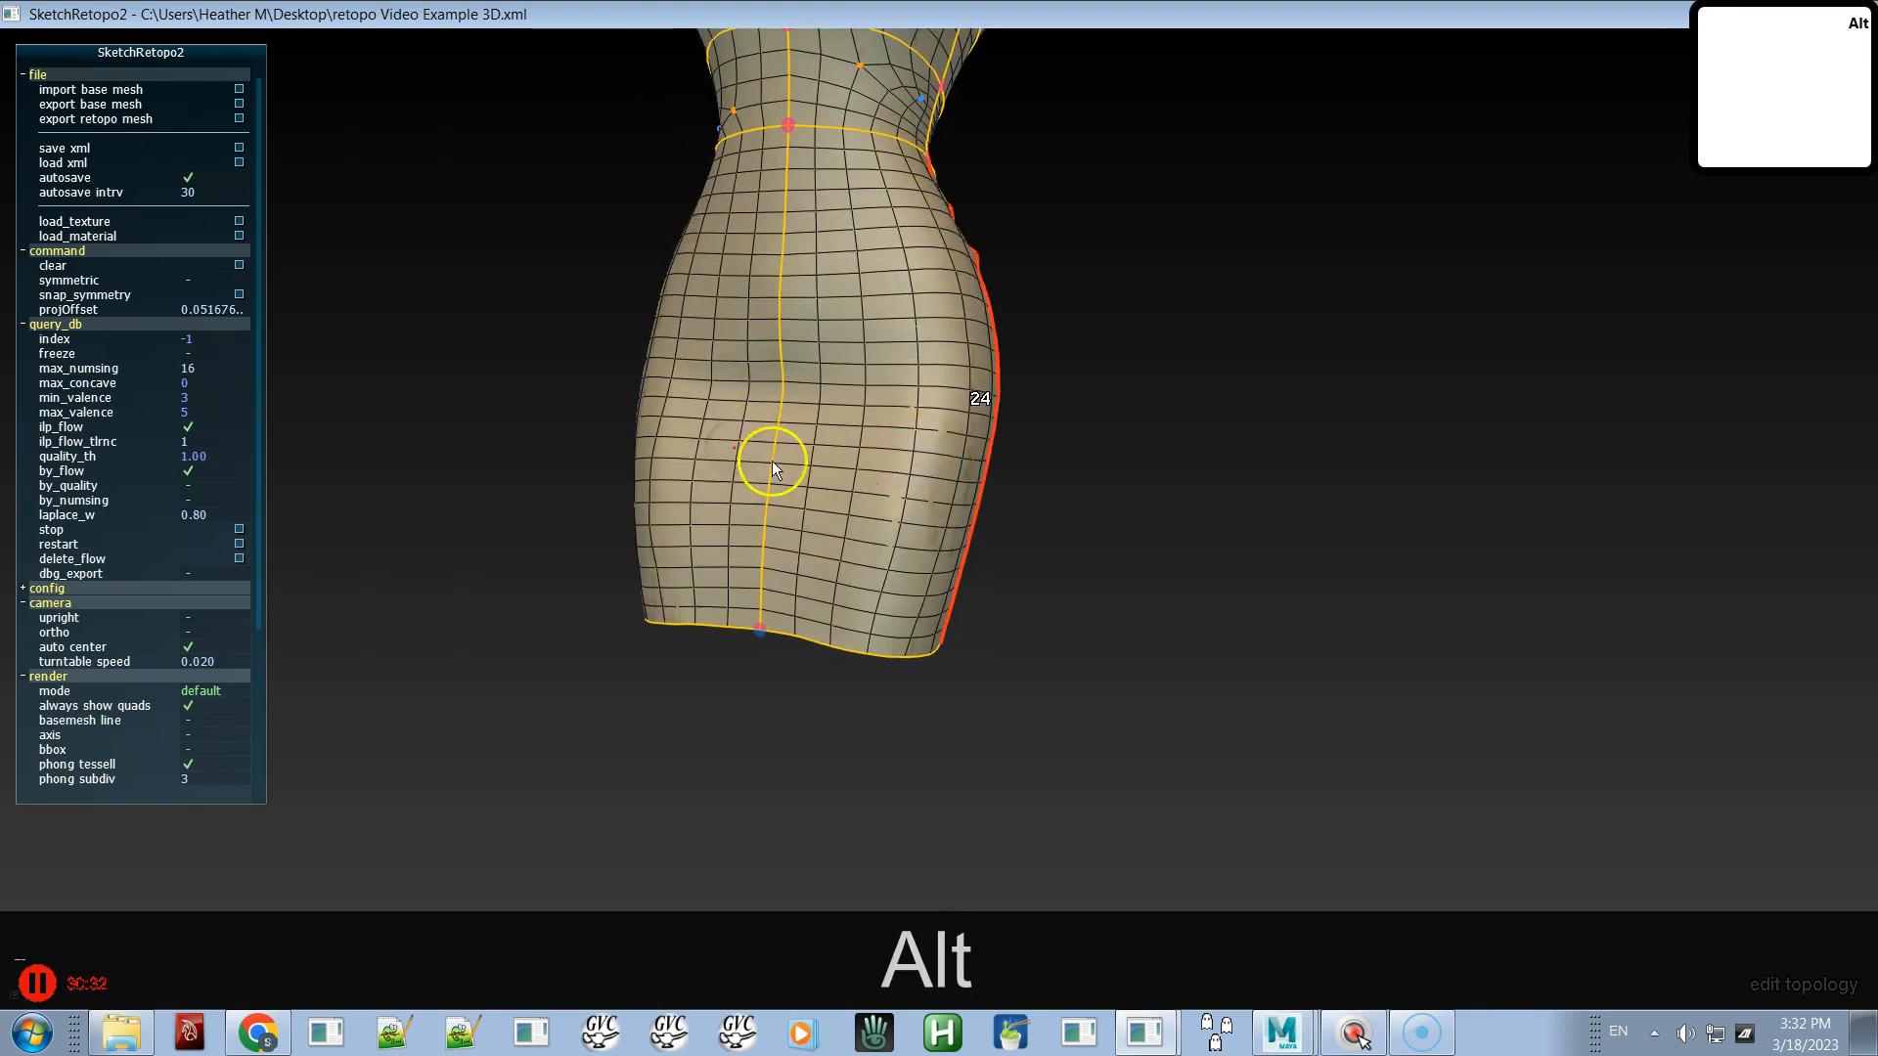
left_click_drag(859, 358, 581, 414, "alt")
left_click_drag(740, 442, 847, 426, "alt+shift")
left_click_drag(1077, 461, 916, 501, "alt")
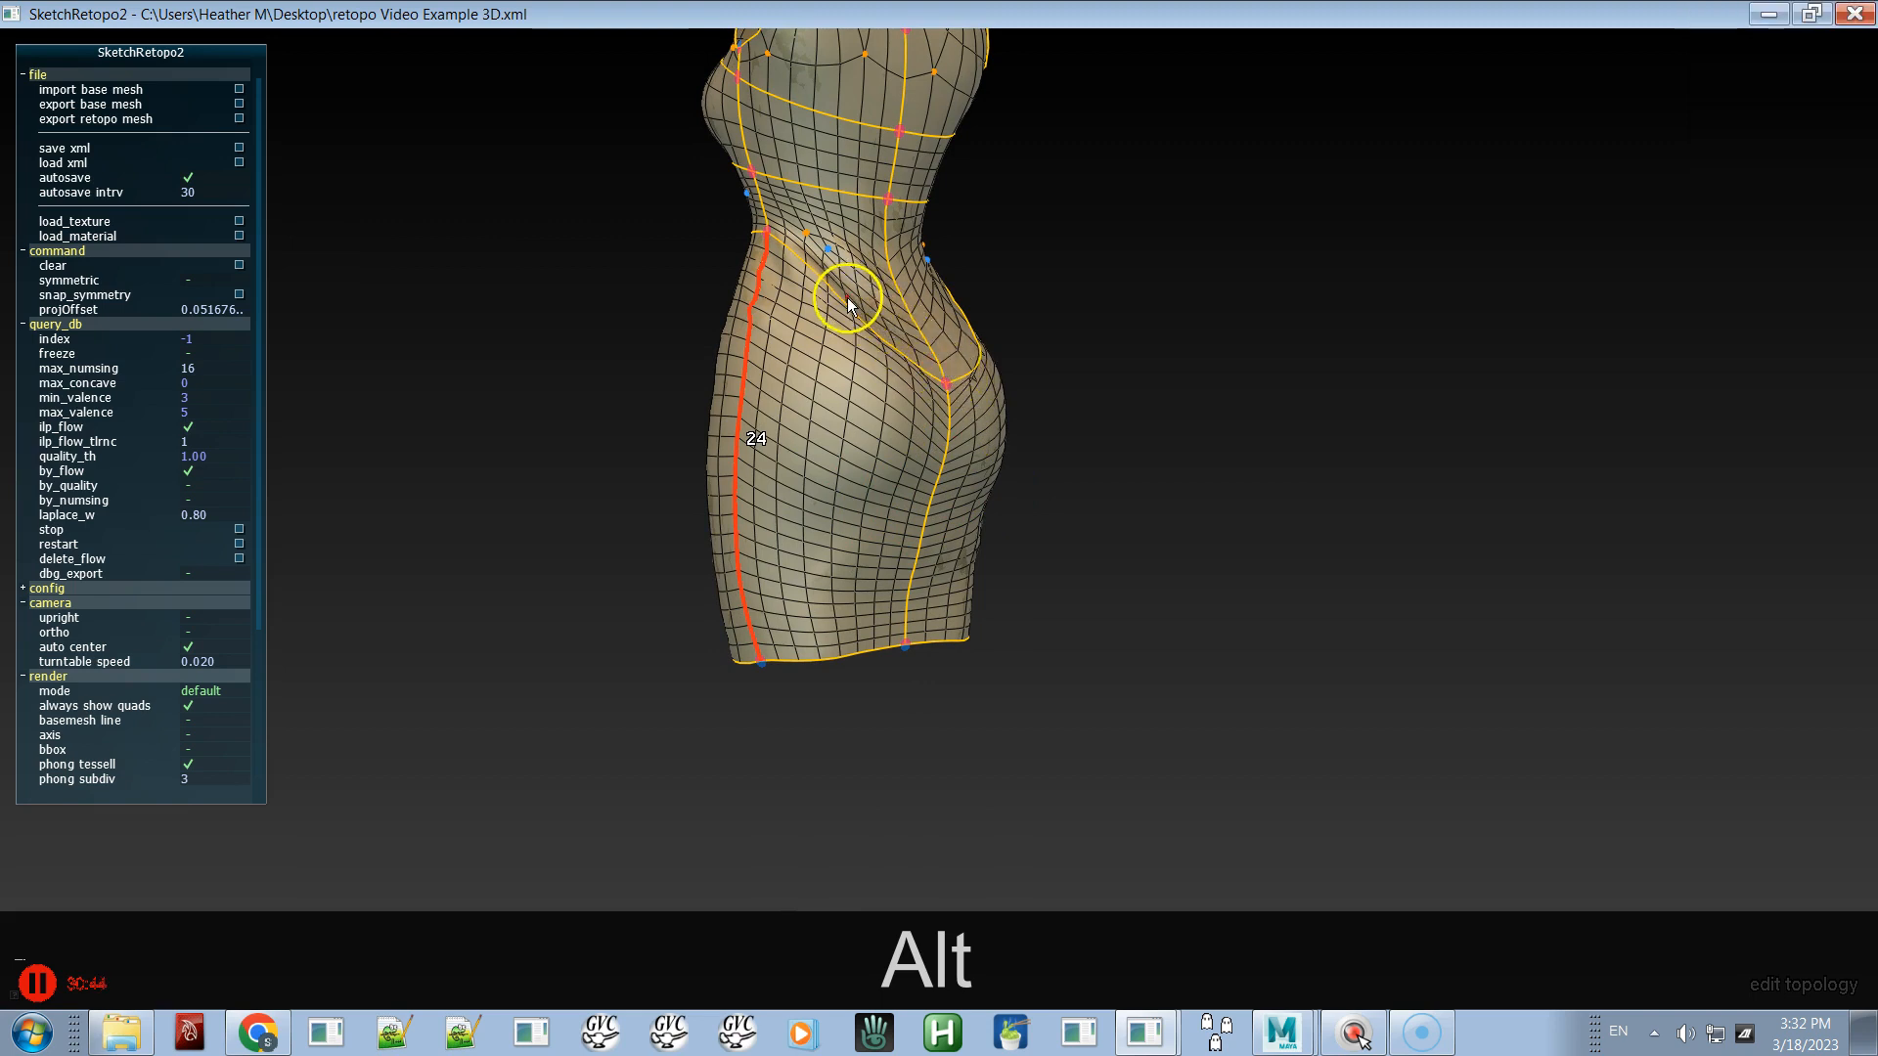
- Set the skirt's centre back edge between the yoke point and the hem to 18 subdivisions
left_click(934, 497)
left_click_drag(1069, 528, 943, 547, "alt")
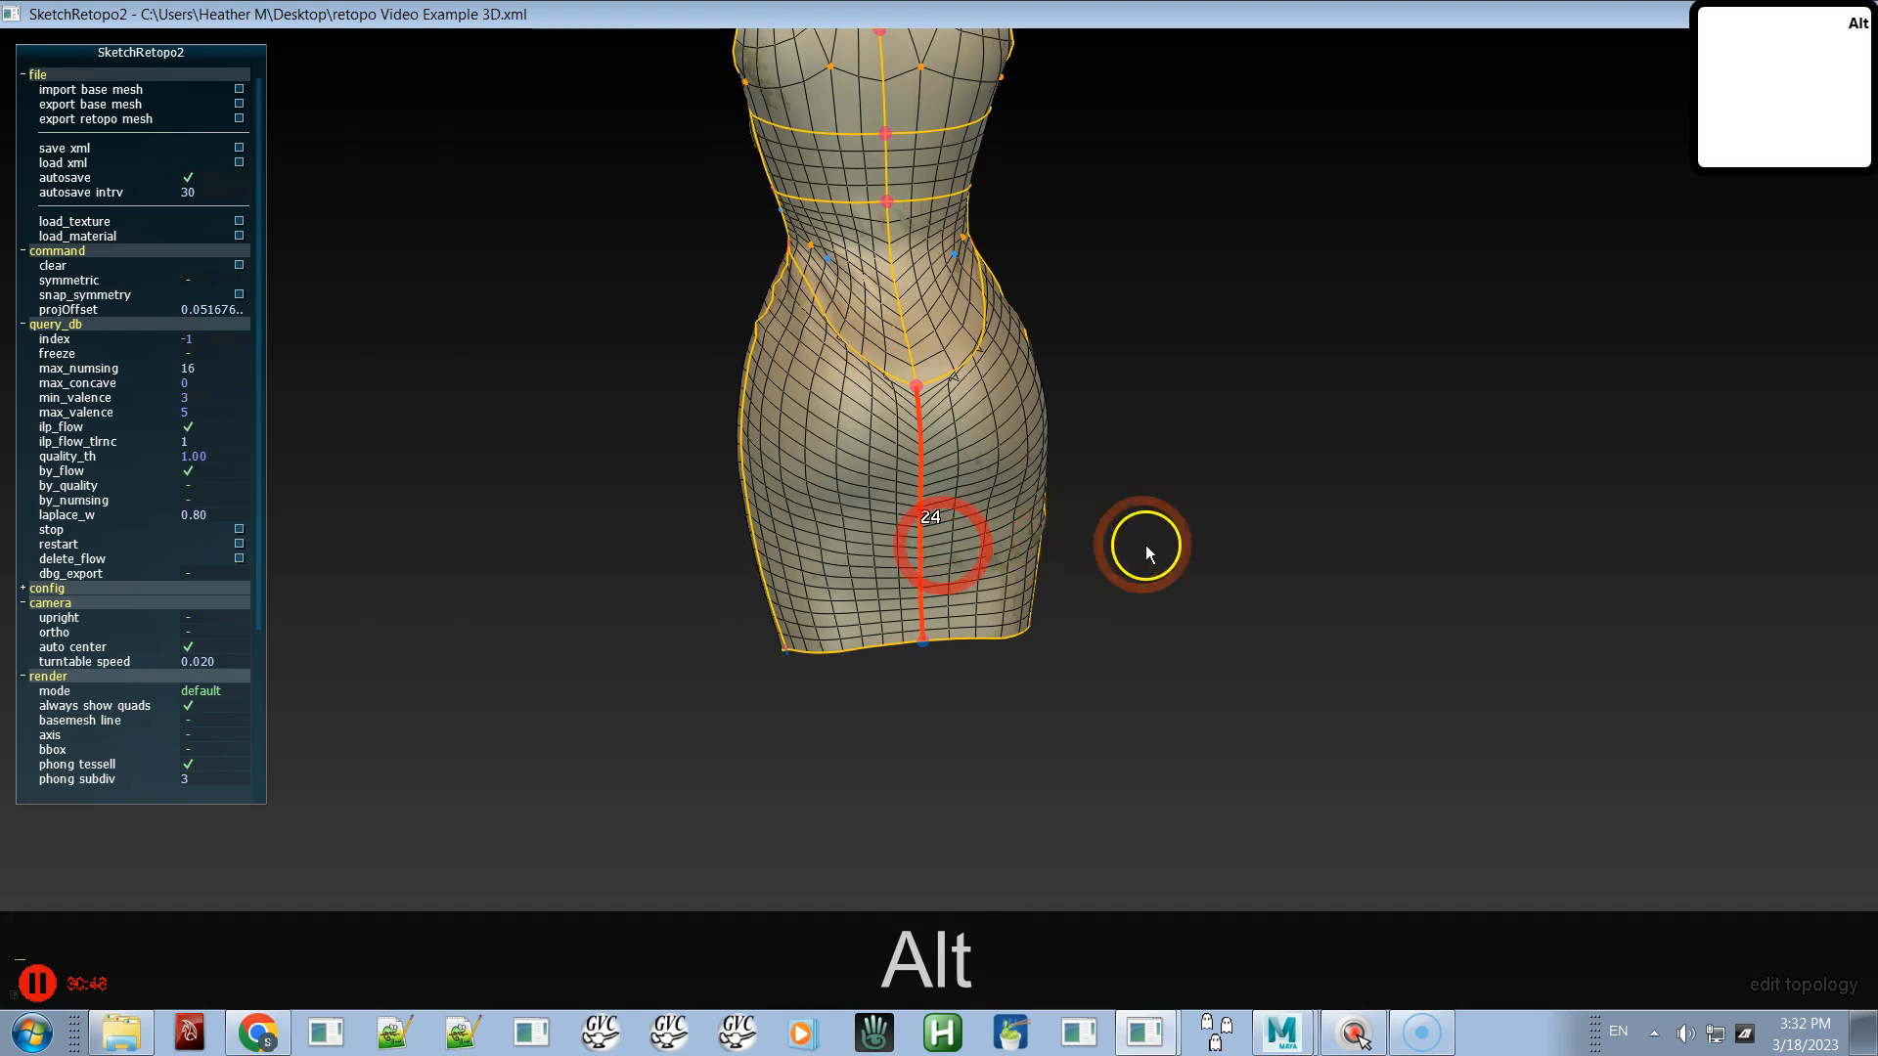
key("x")
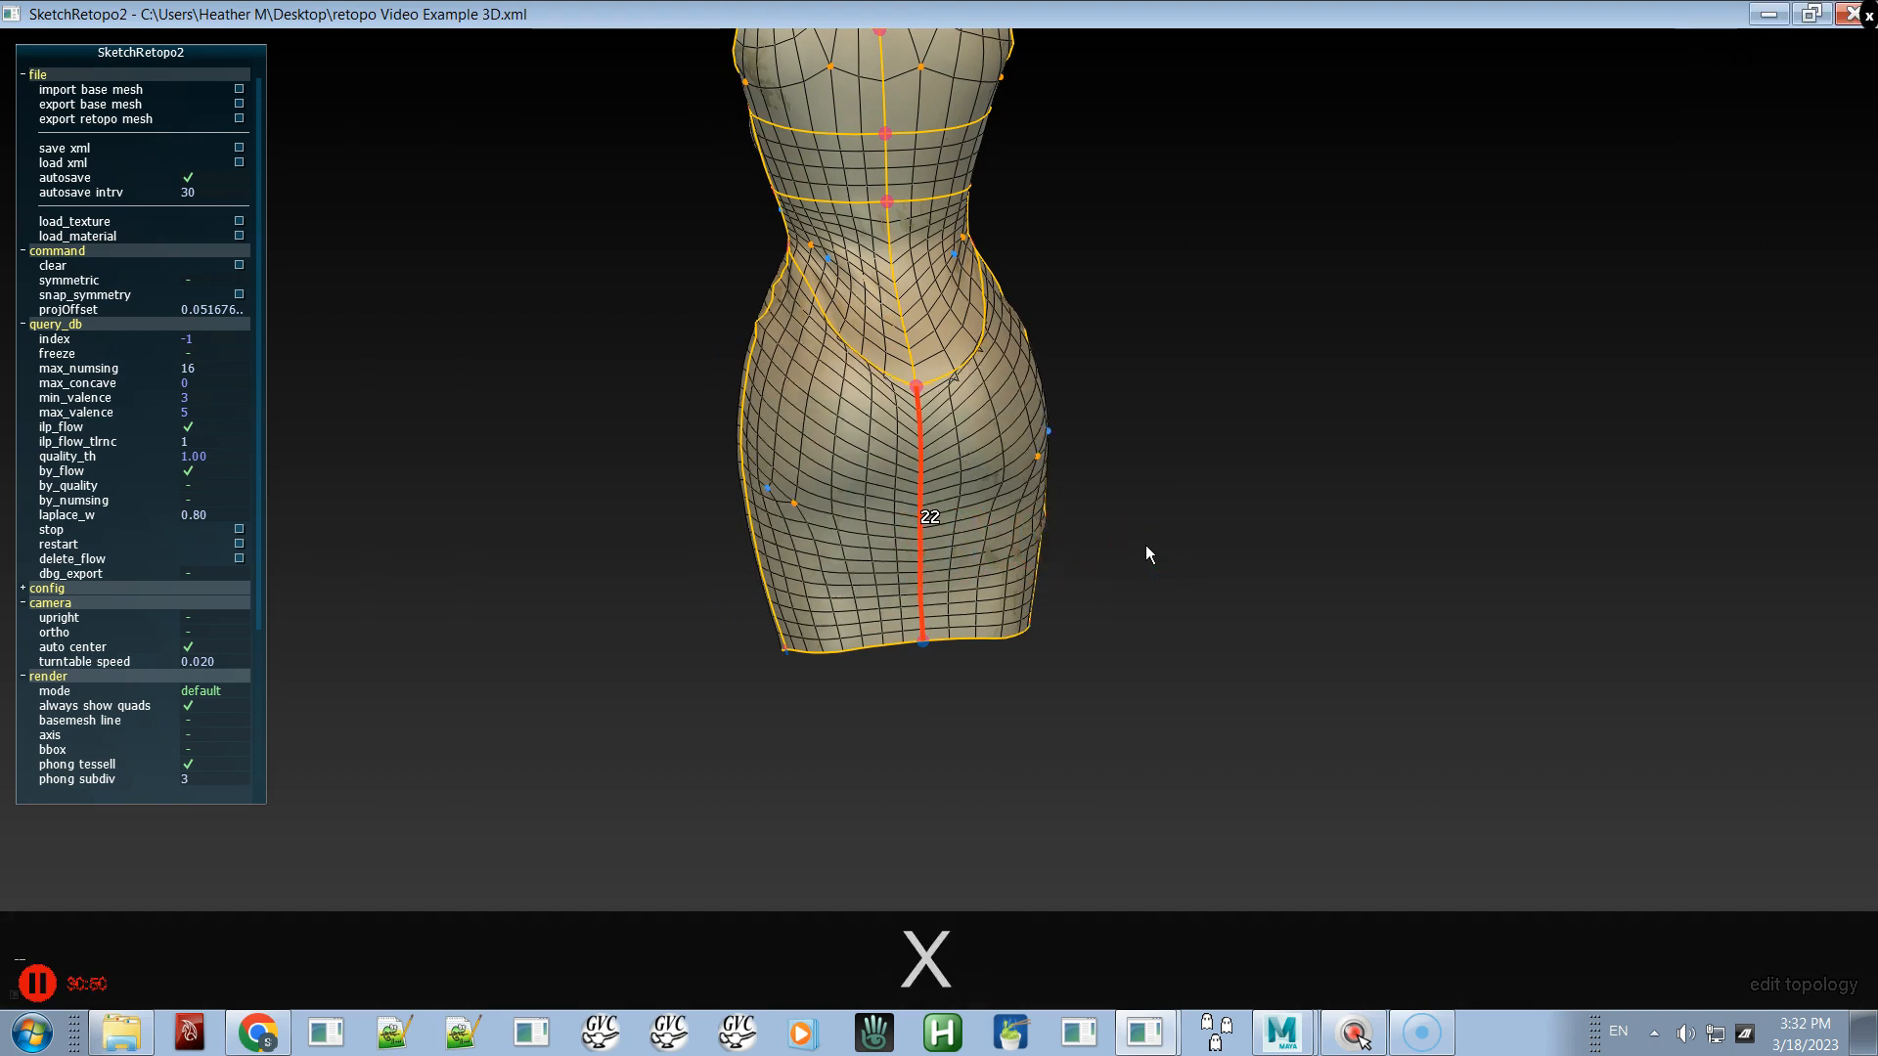
key("x")
key("x")
key("x")
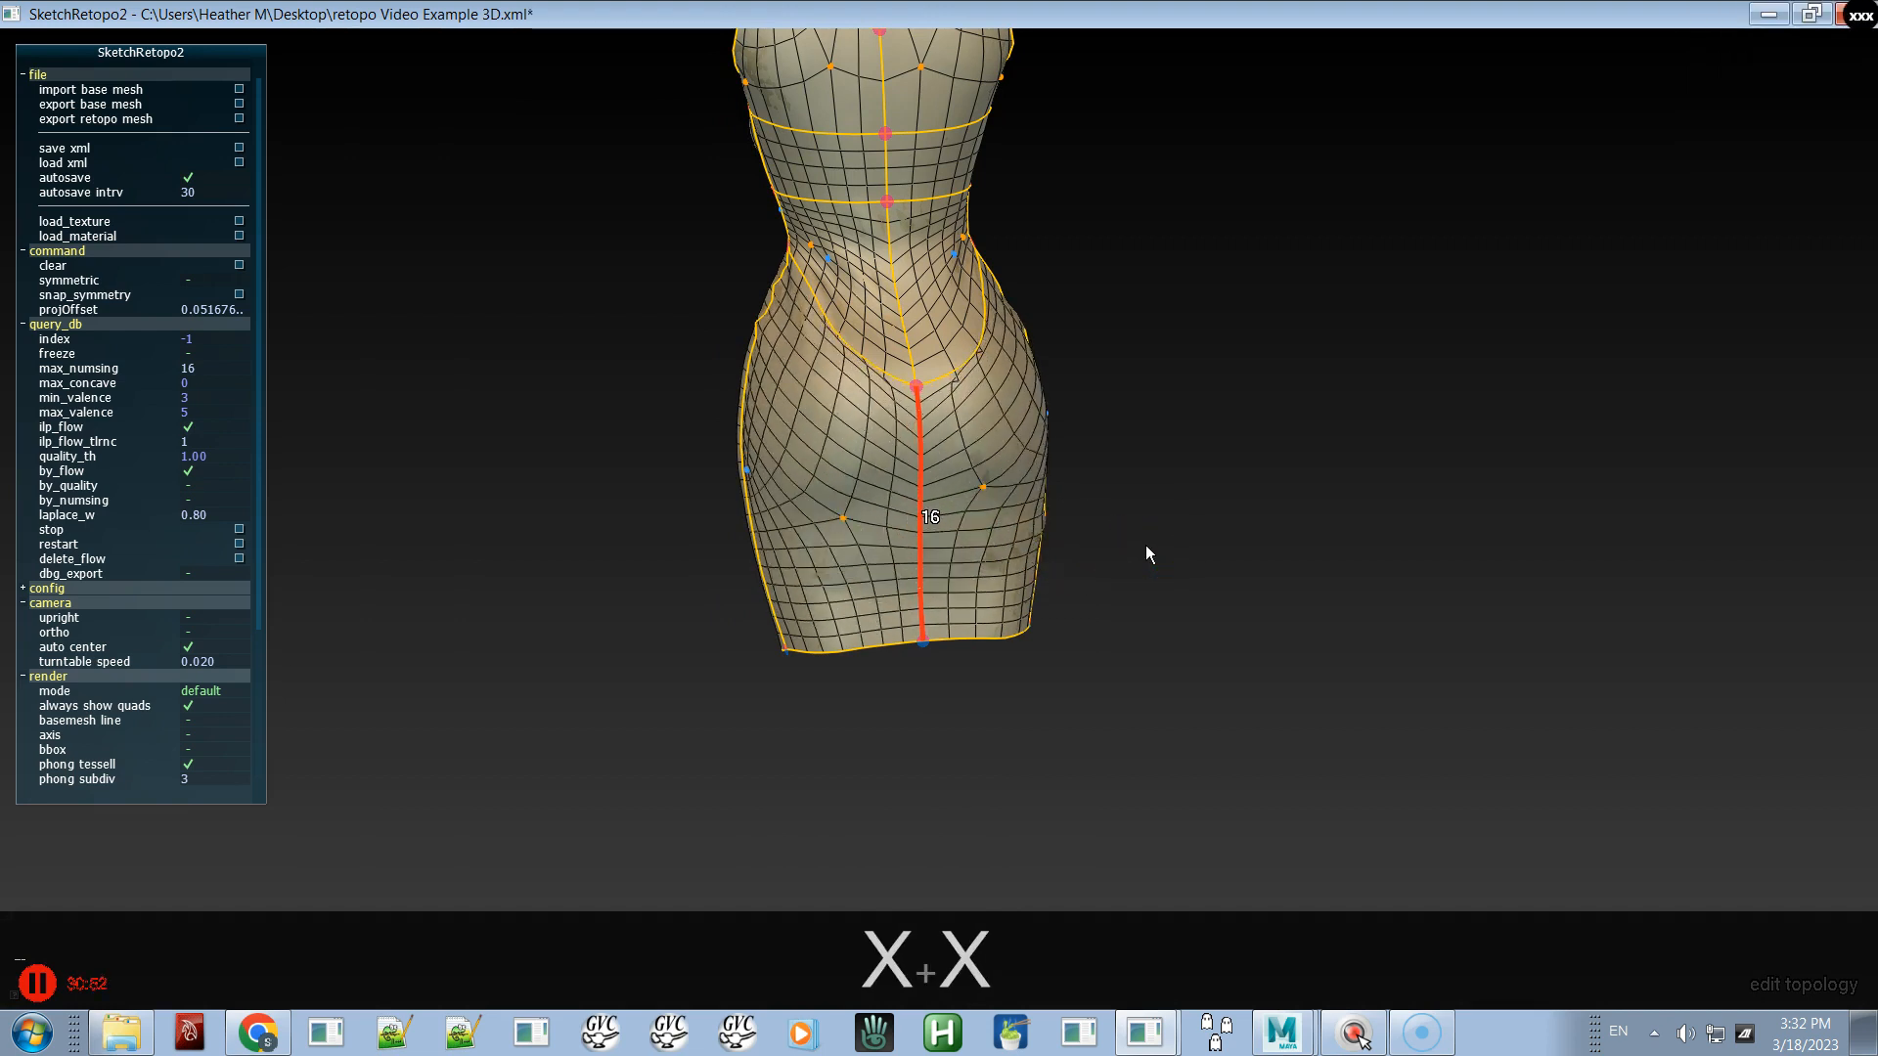
key("c")
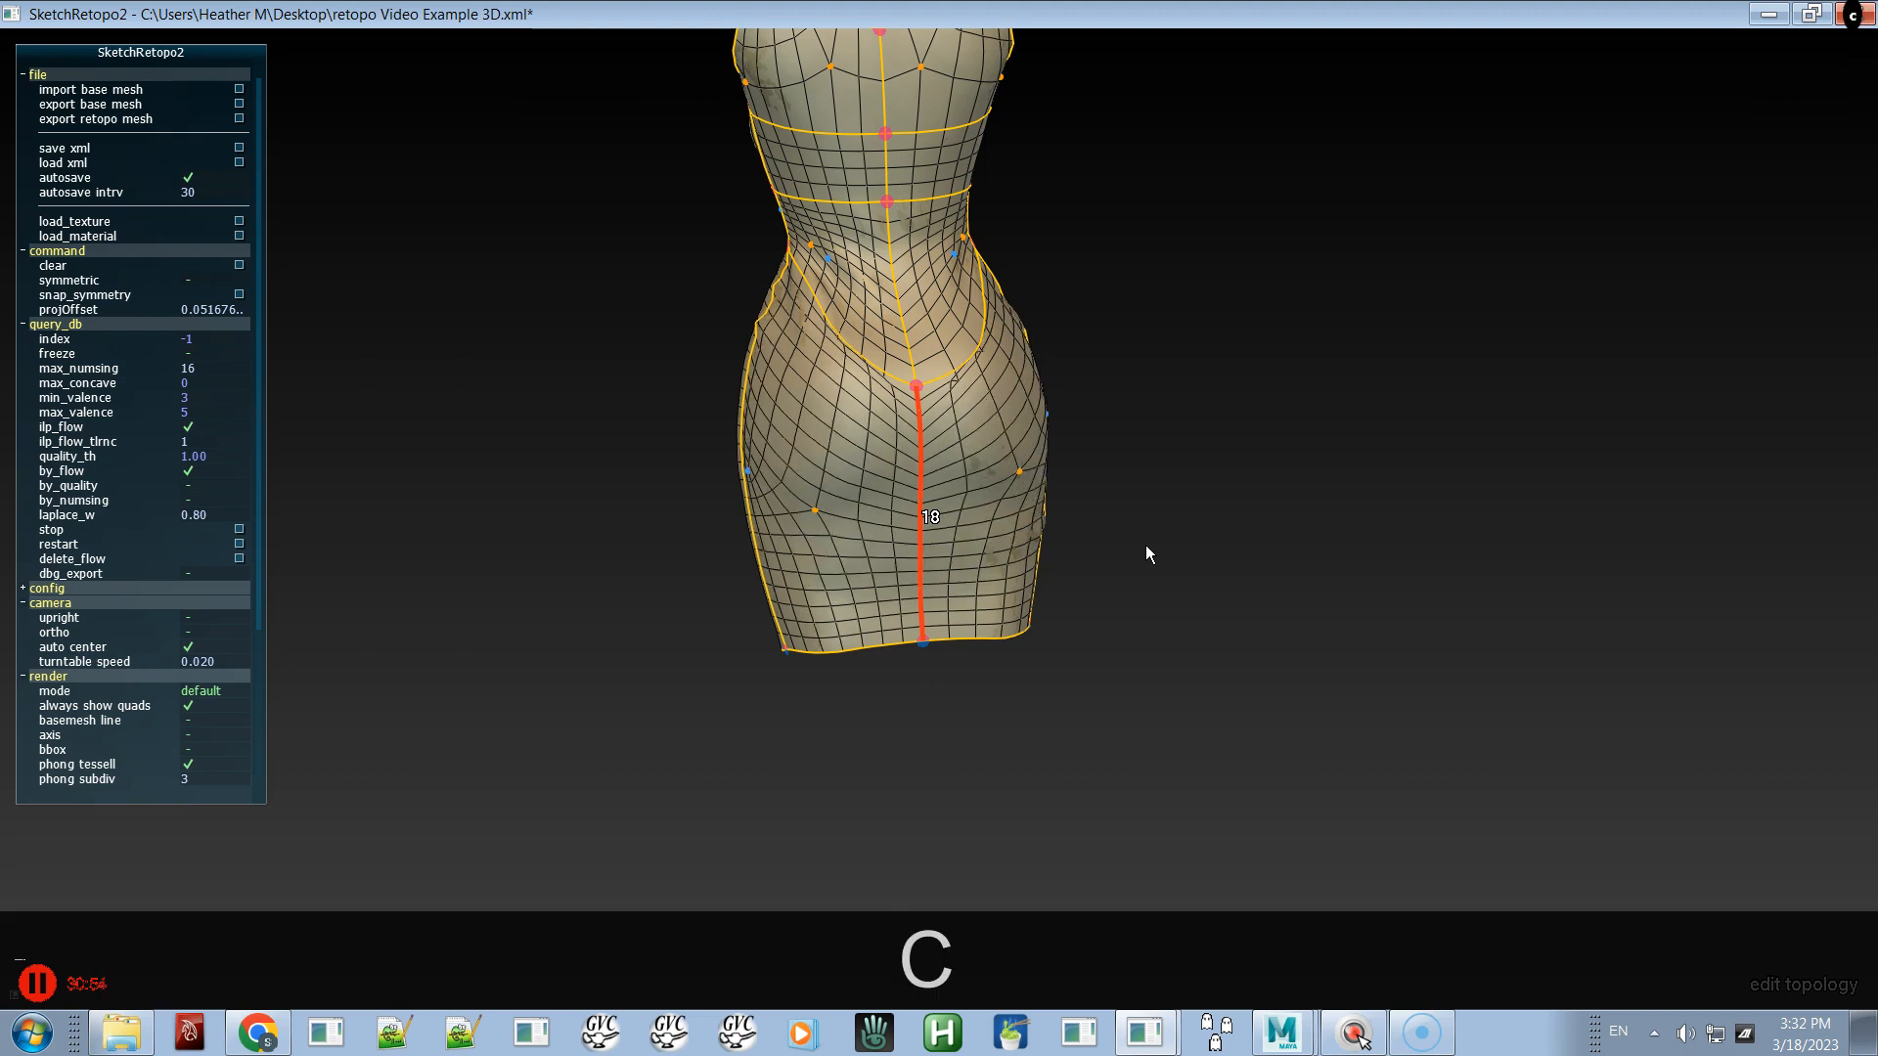
key("c")
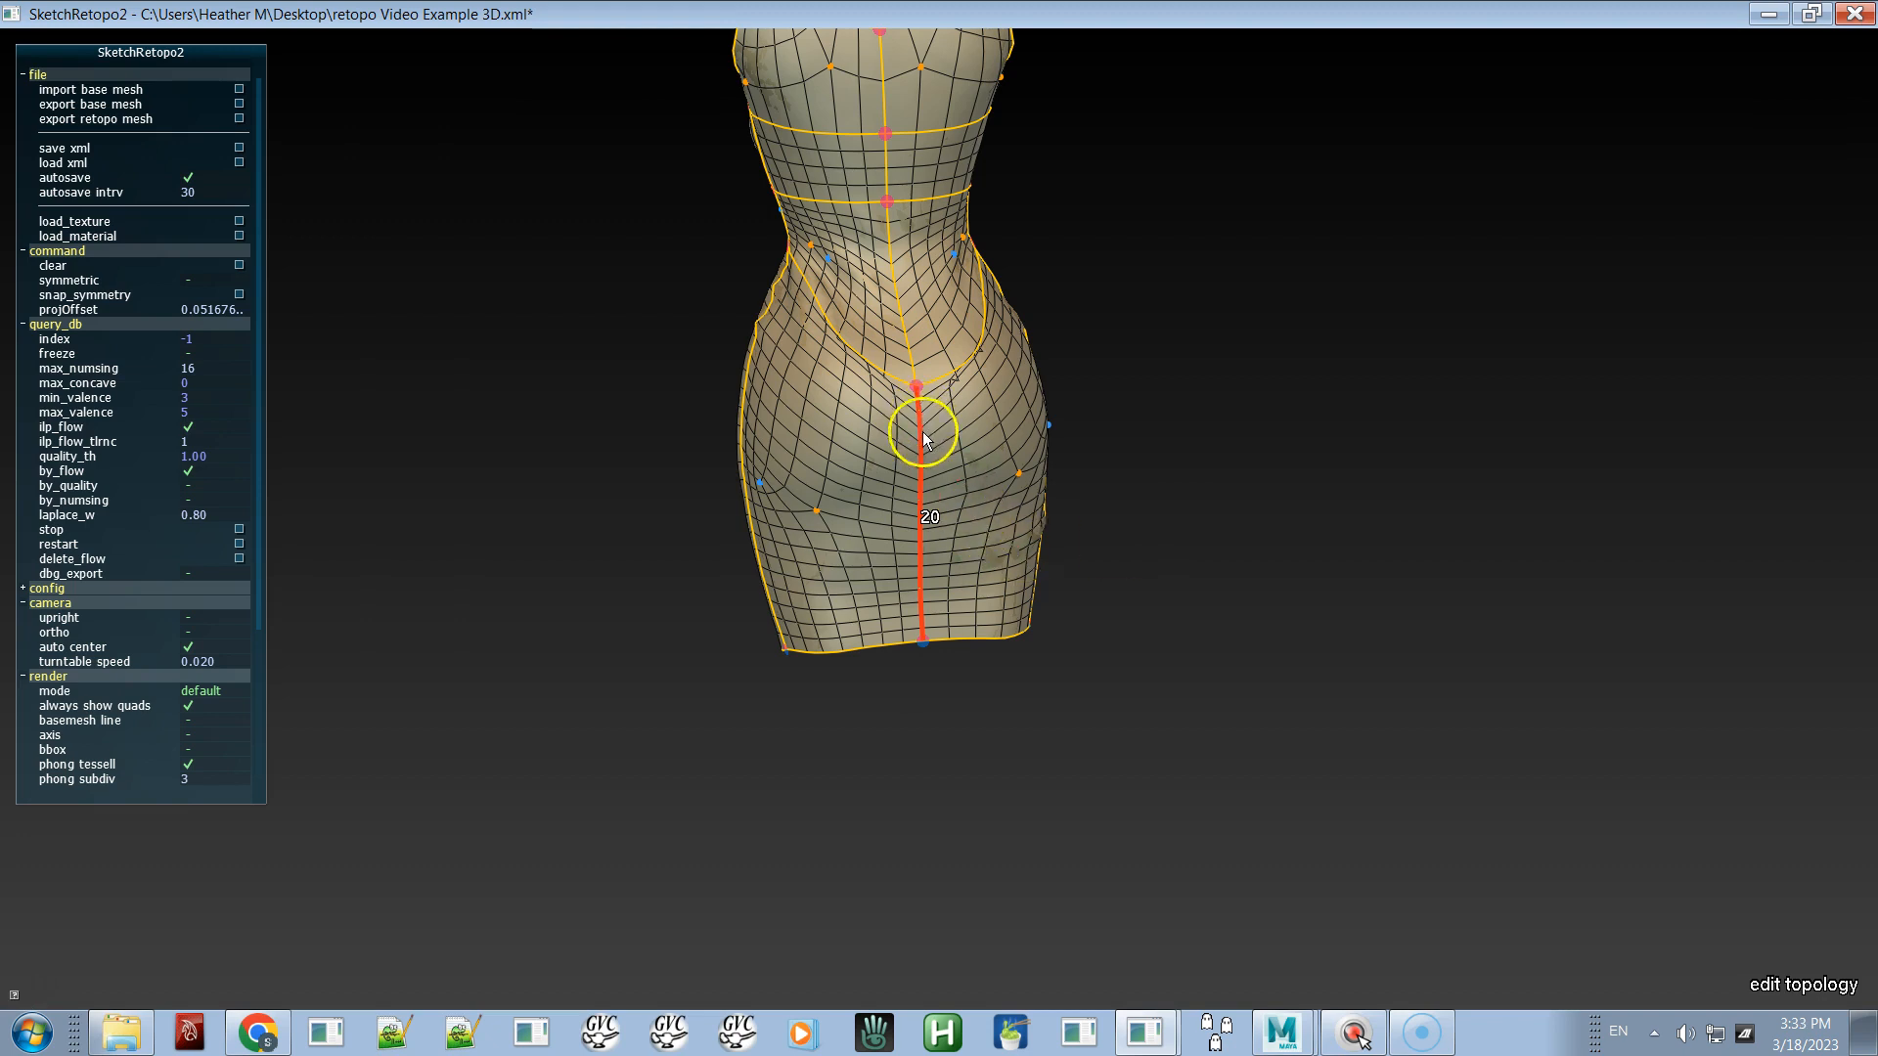
left_click_drag(888, 448, 907, 485, "alt")
key("x")
left_click(906, 485, "alt+shift")
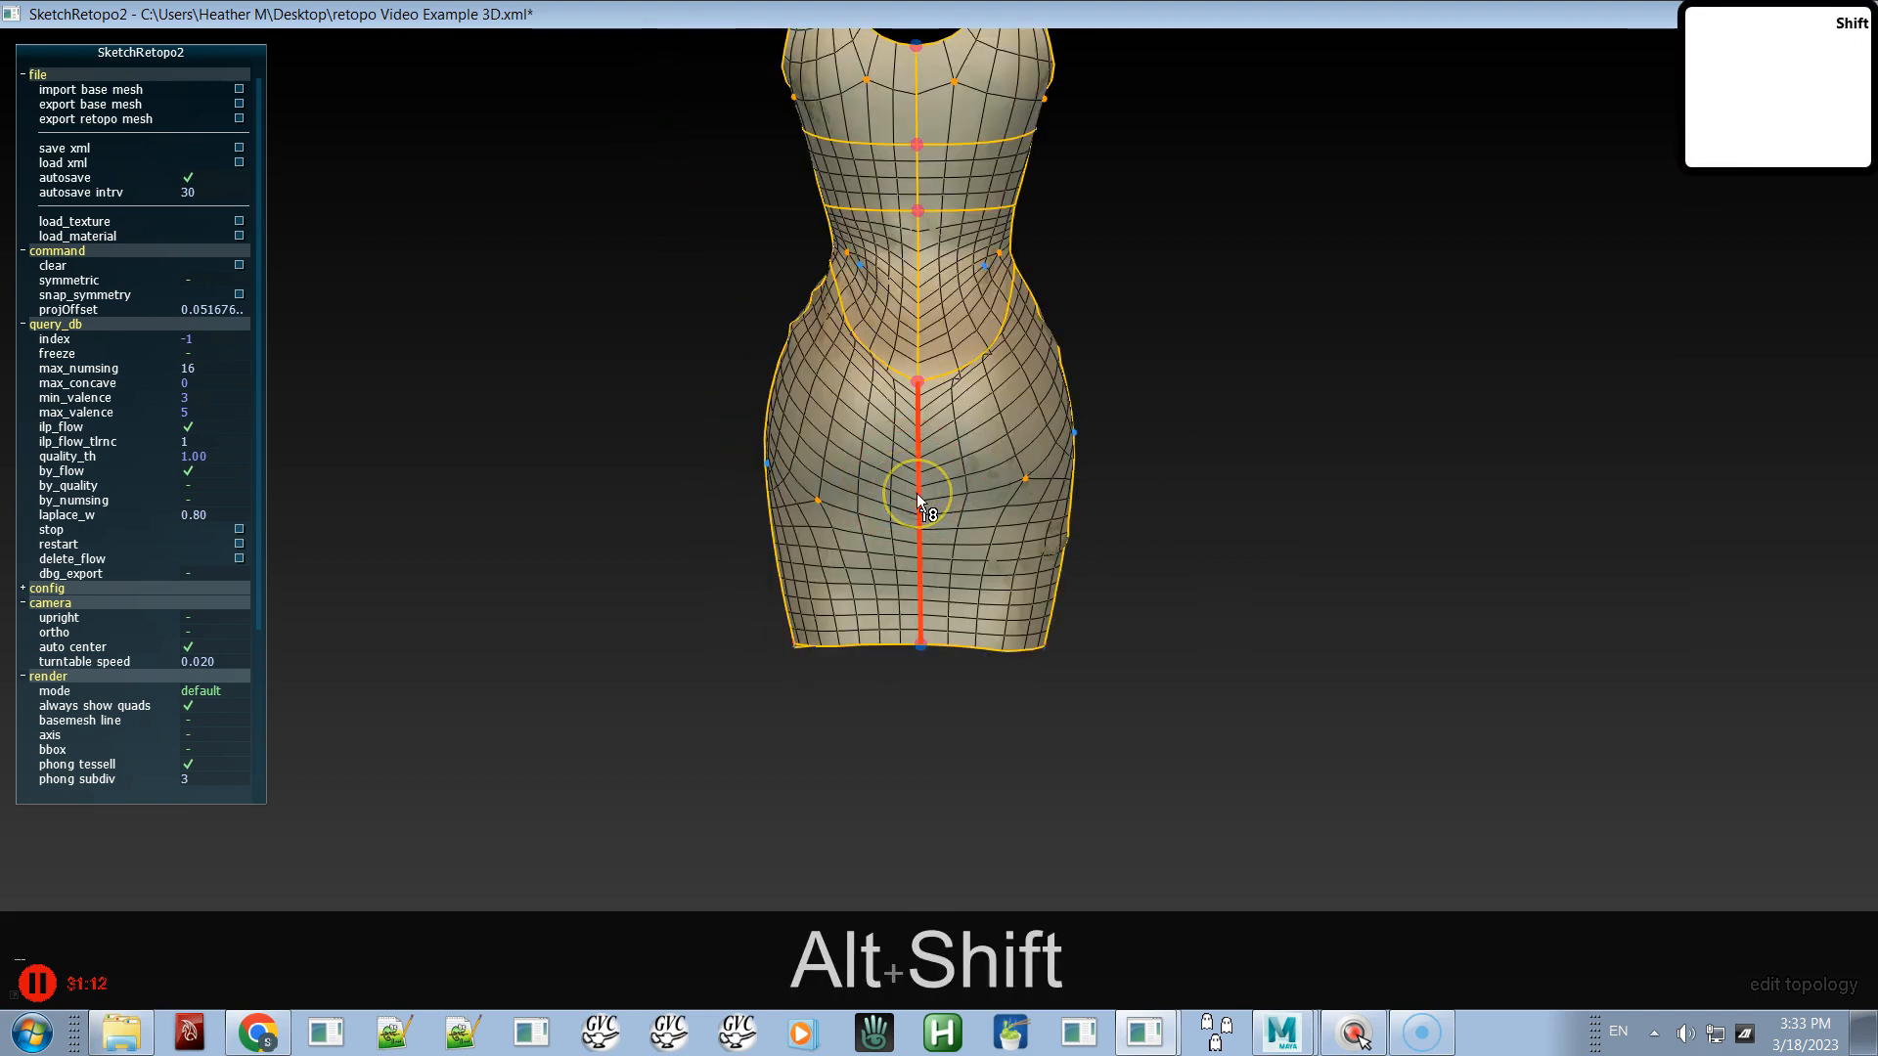
- Compare the subdivision counts of the horizontal hem, yoke, waist and underbust edges on both back halves of the dress
left_click(910, 549)
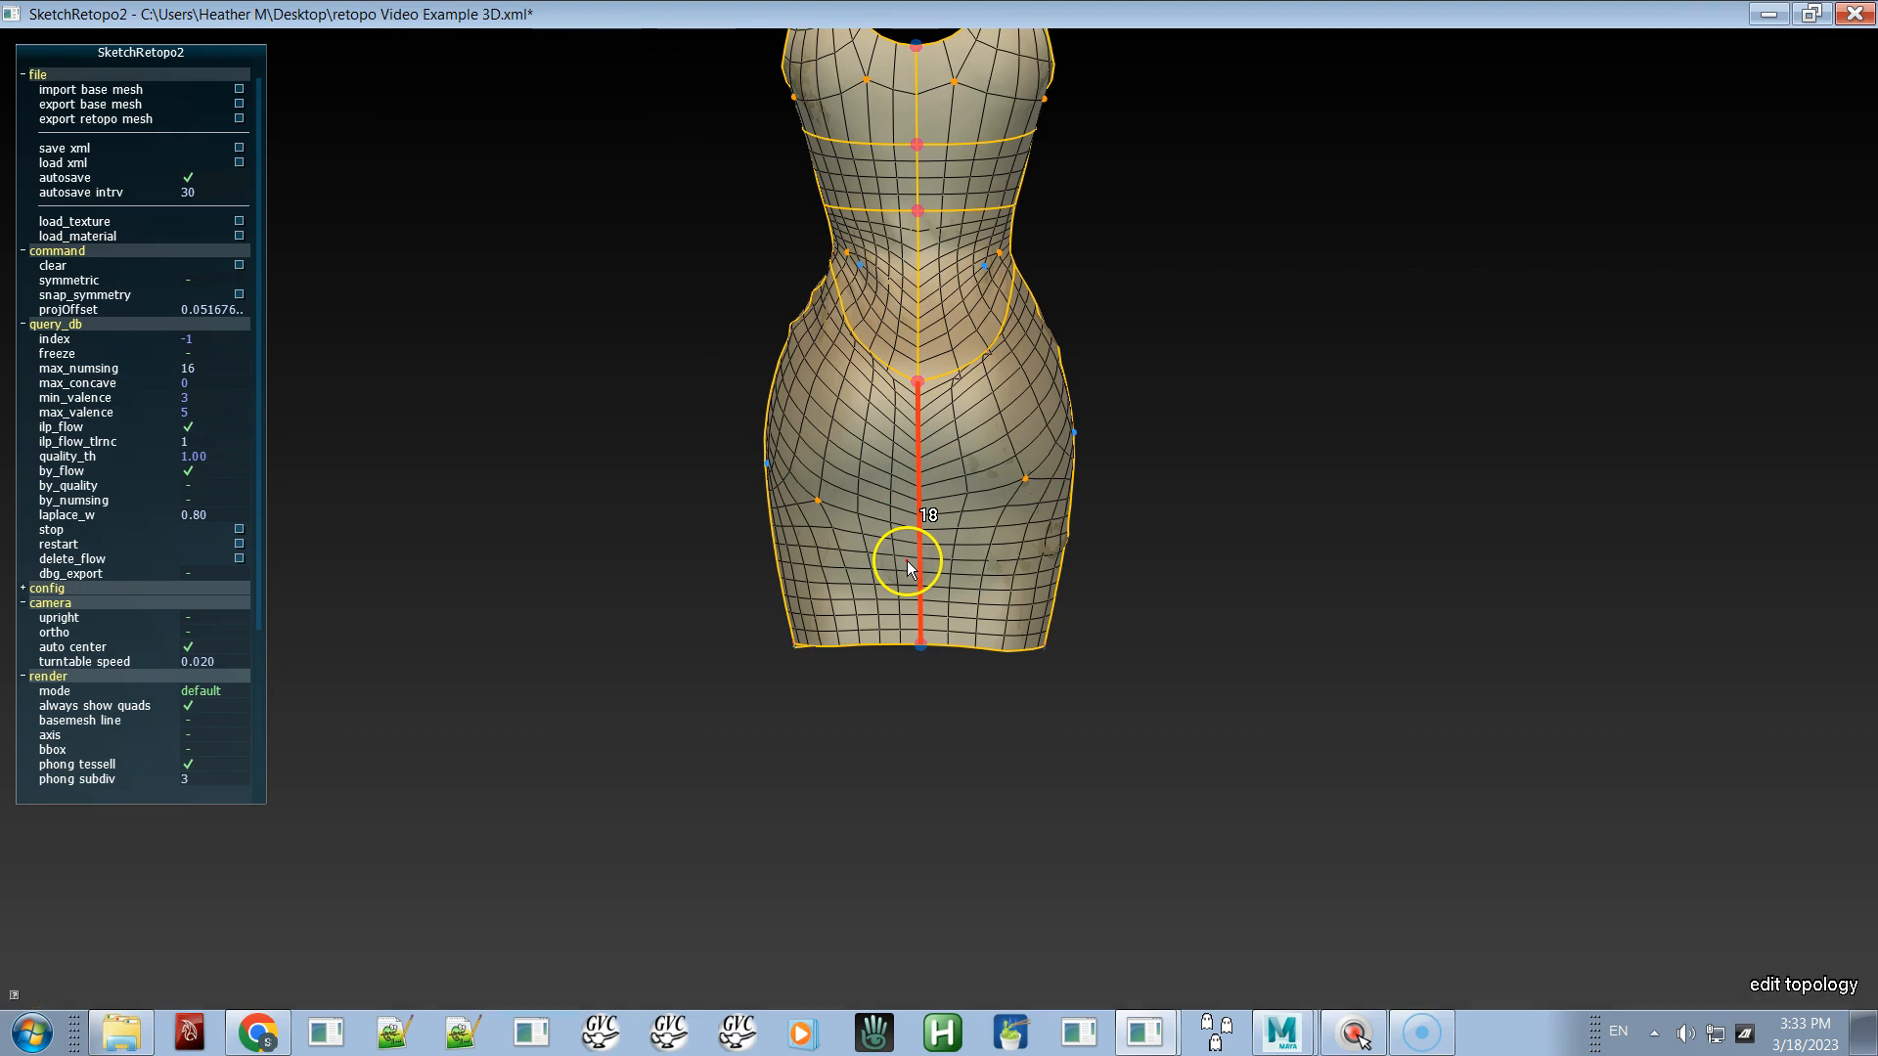
left_click(970, 646)
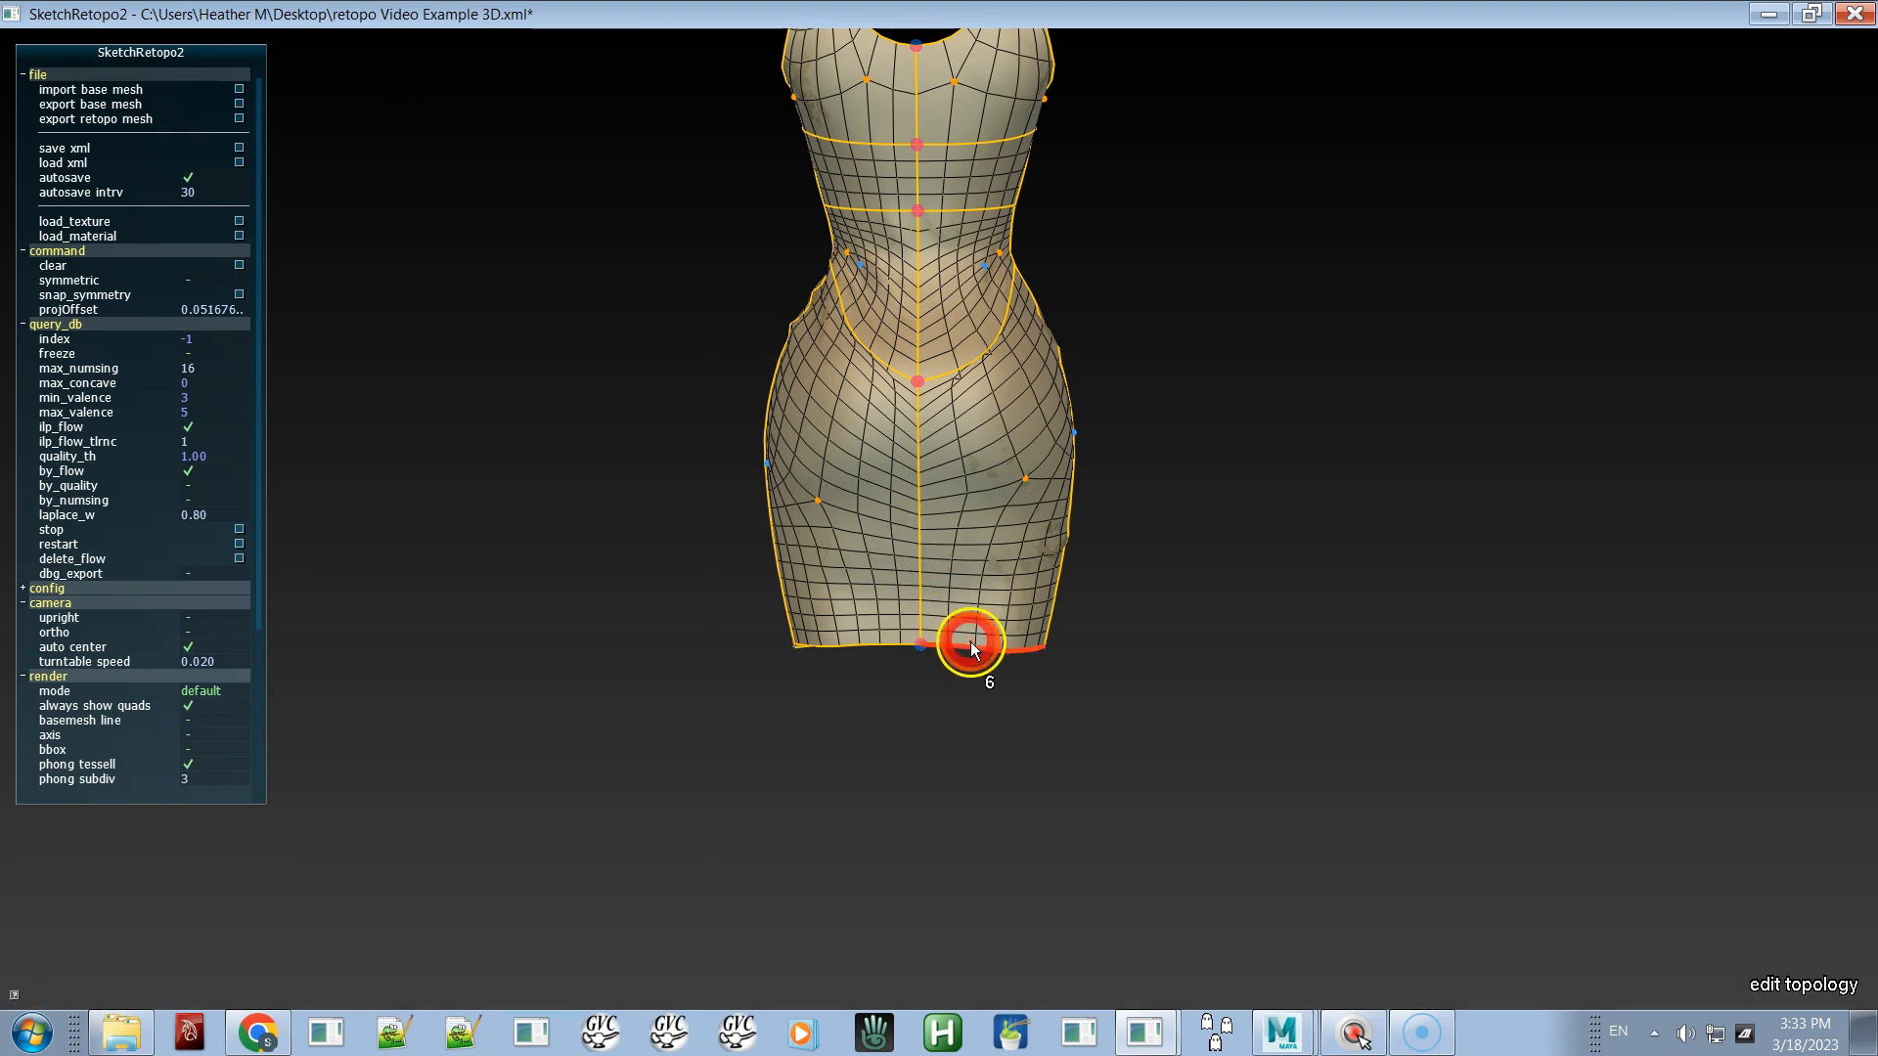
left_click(994, 368, "shift")
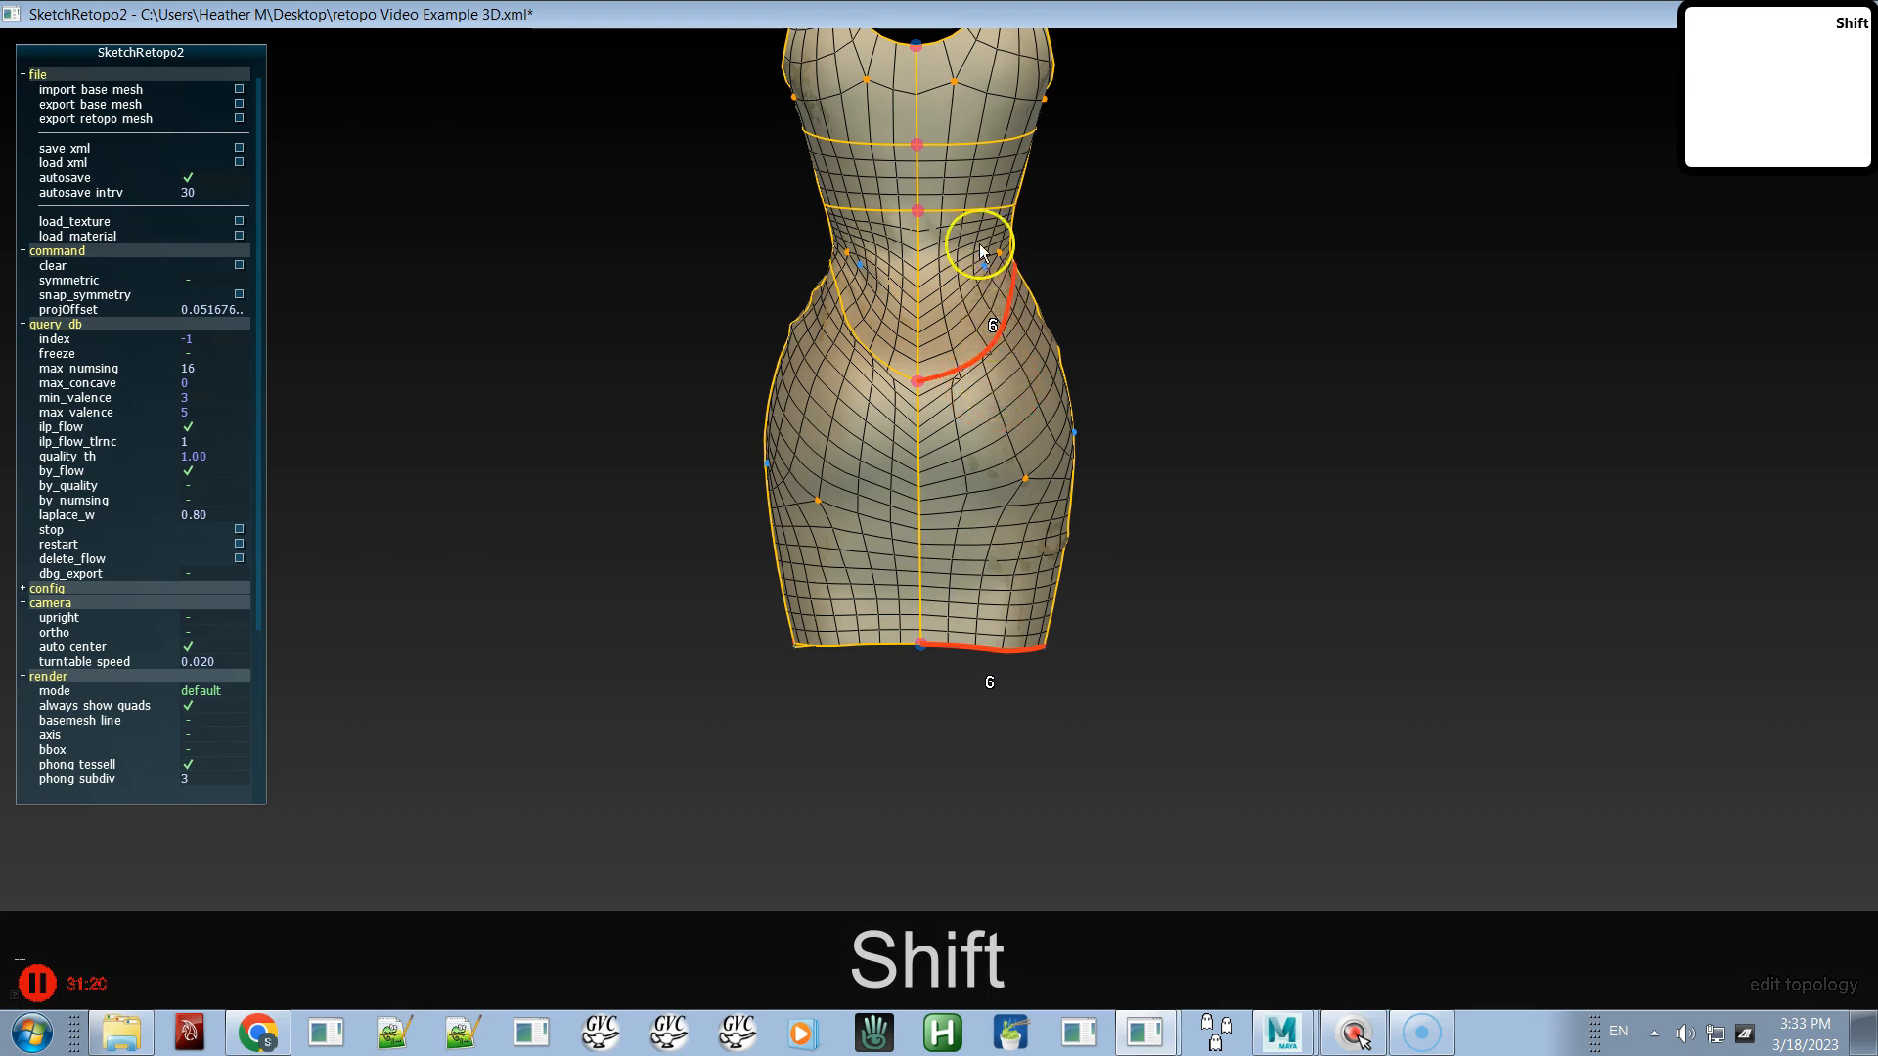
left_click(979, 189, "shift")
left_click(976, 145, "shift")
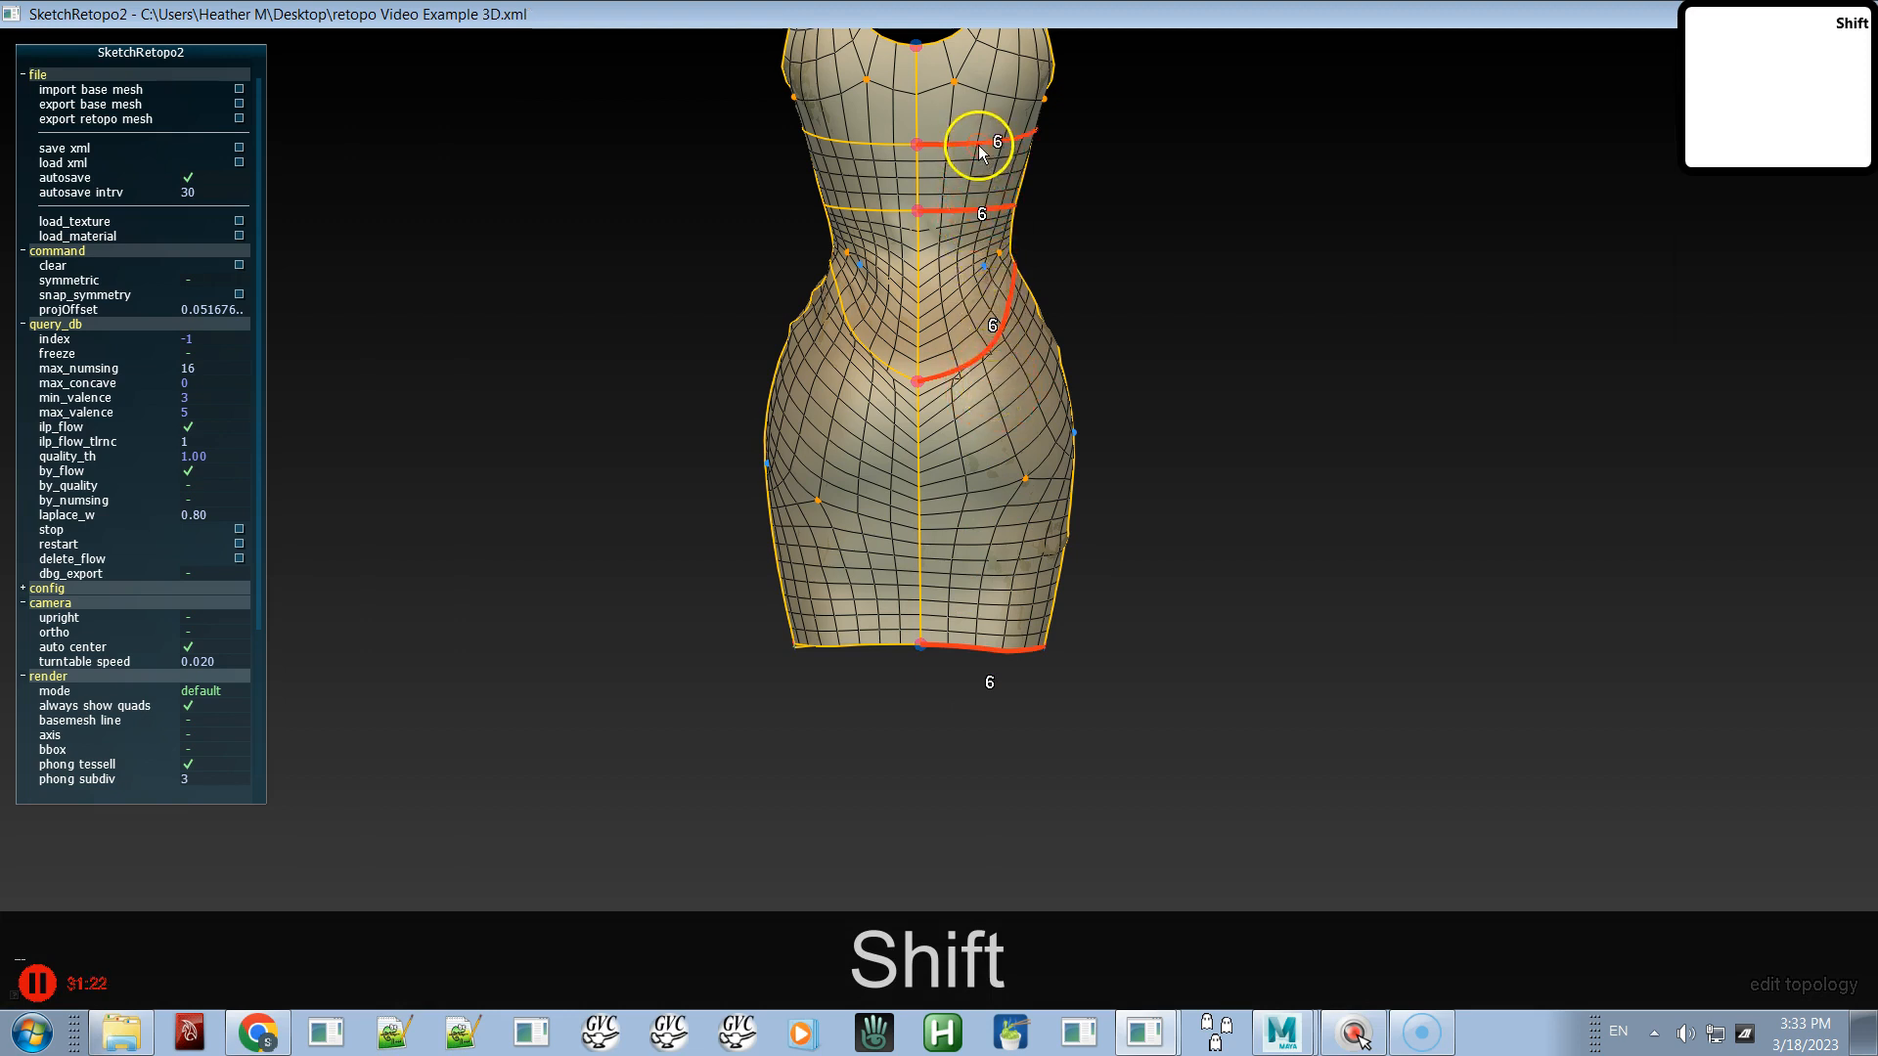
left_click(869, 148, "shift")
left_click(851, 208, "shift")
left_click(849, 302, "shift")
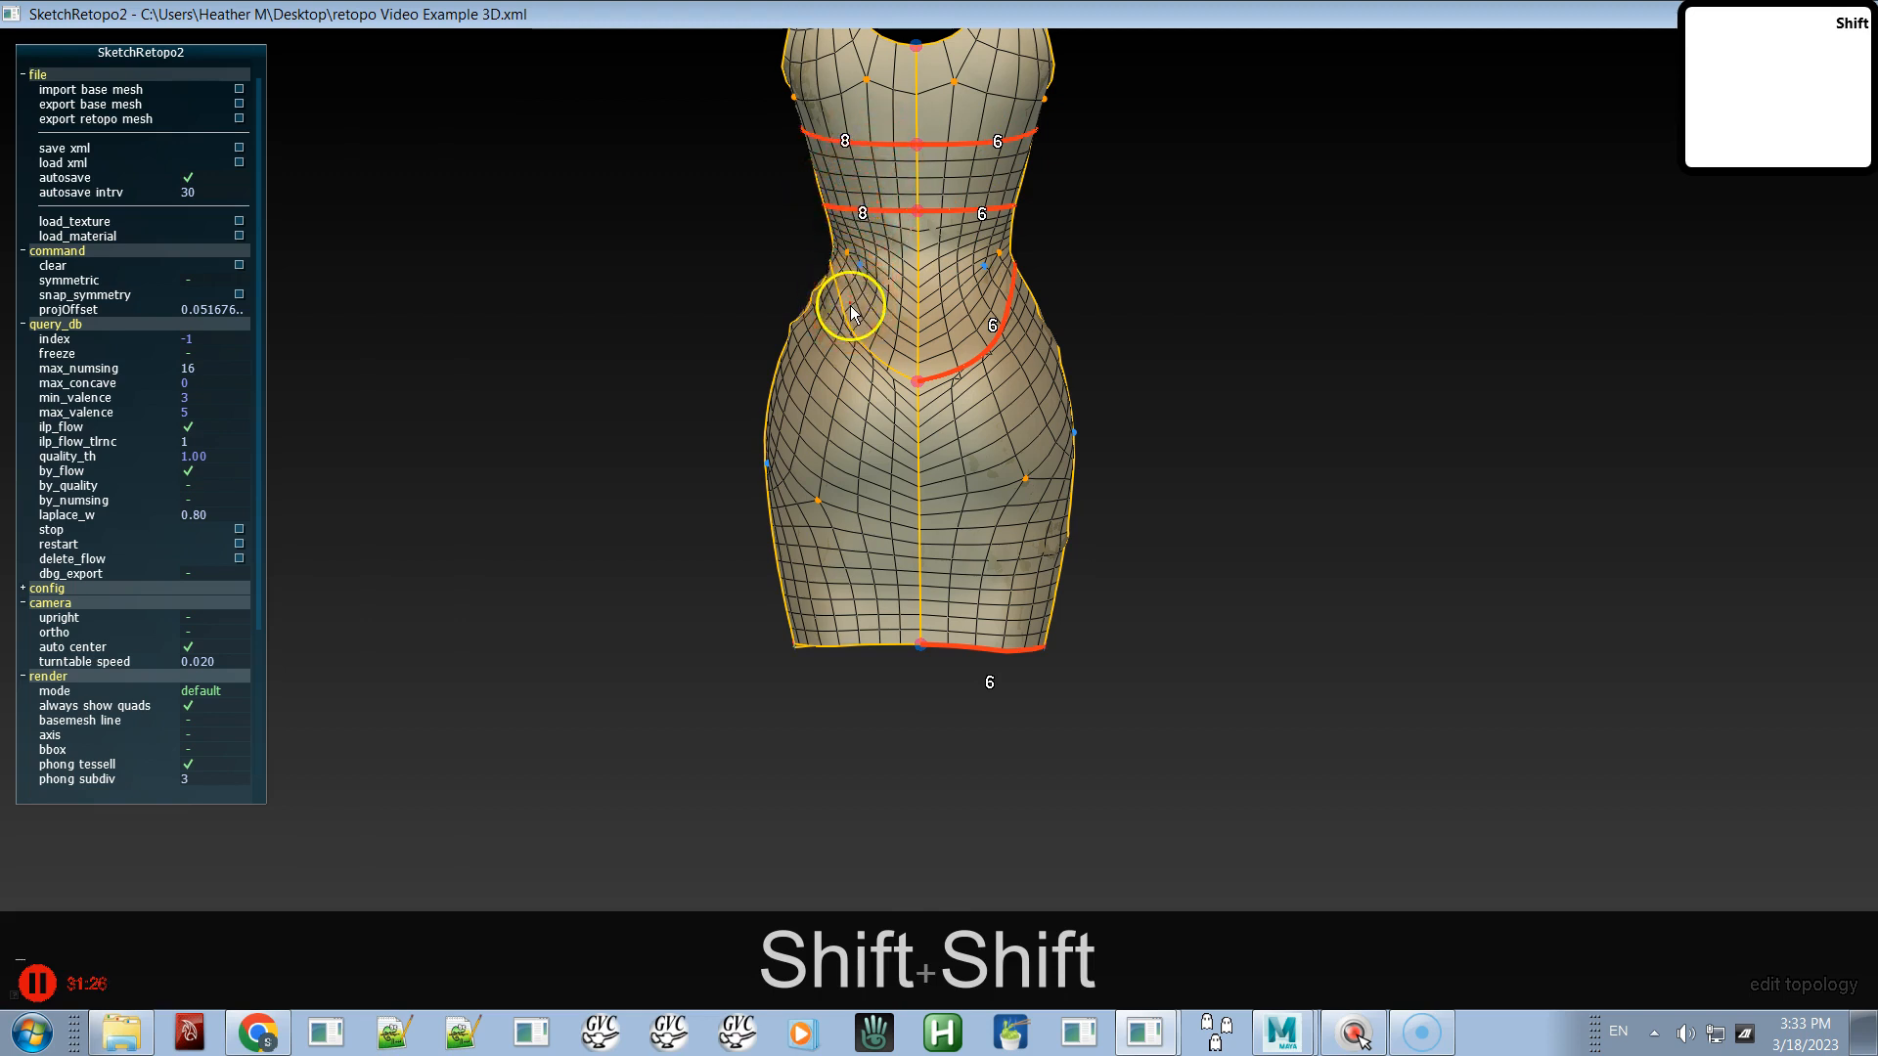
left_click(876, 211)
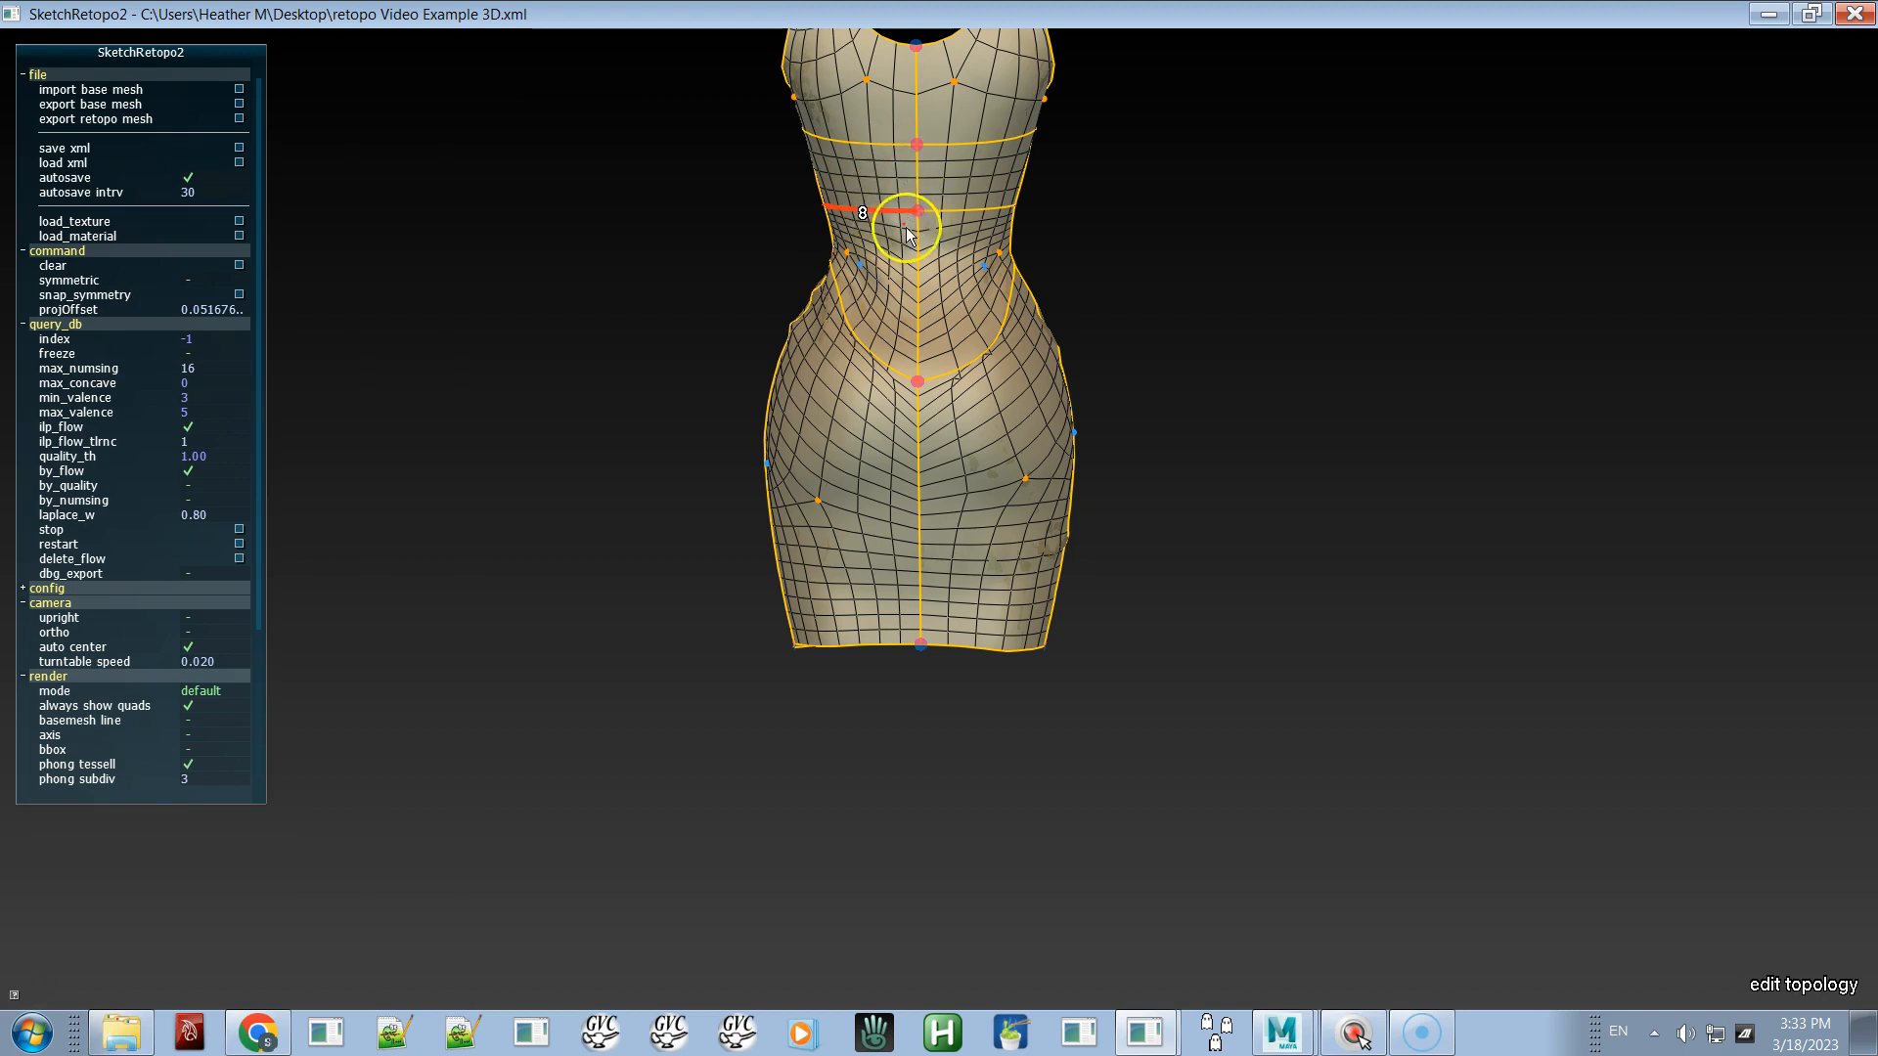
right_click_drag(924, 327, 1123, 488, "alt")
middle_click_drag(1098, 374, 1132, 526, "alt")
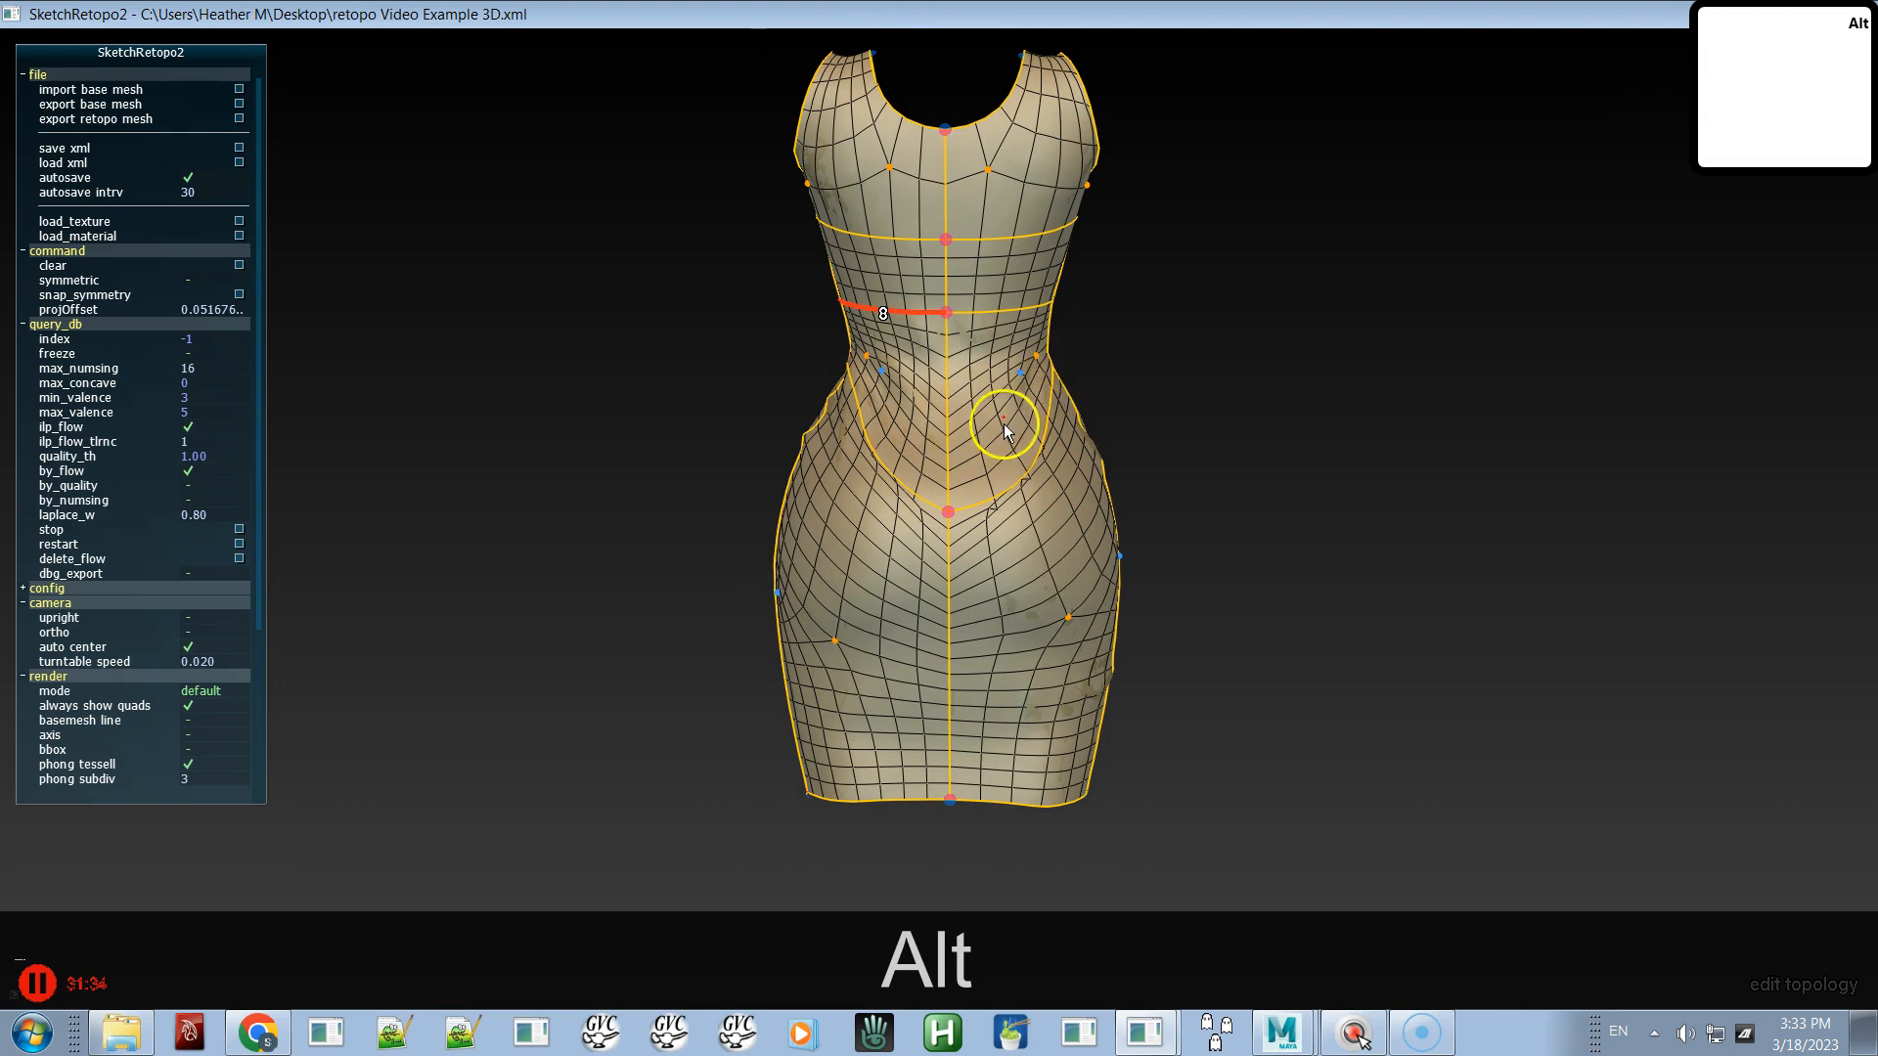
key("a")
left_click(890, 796)
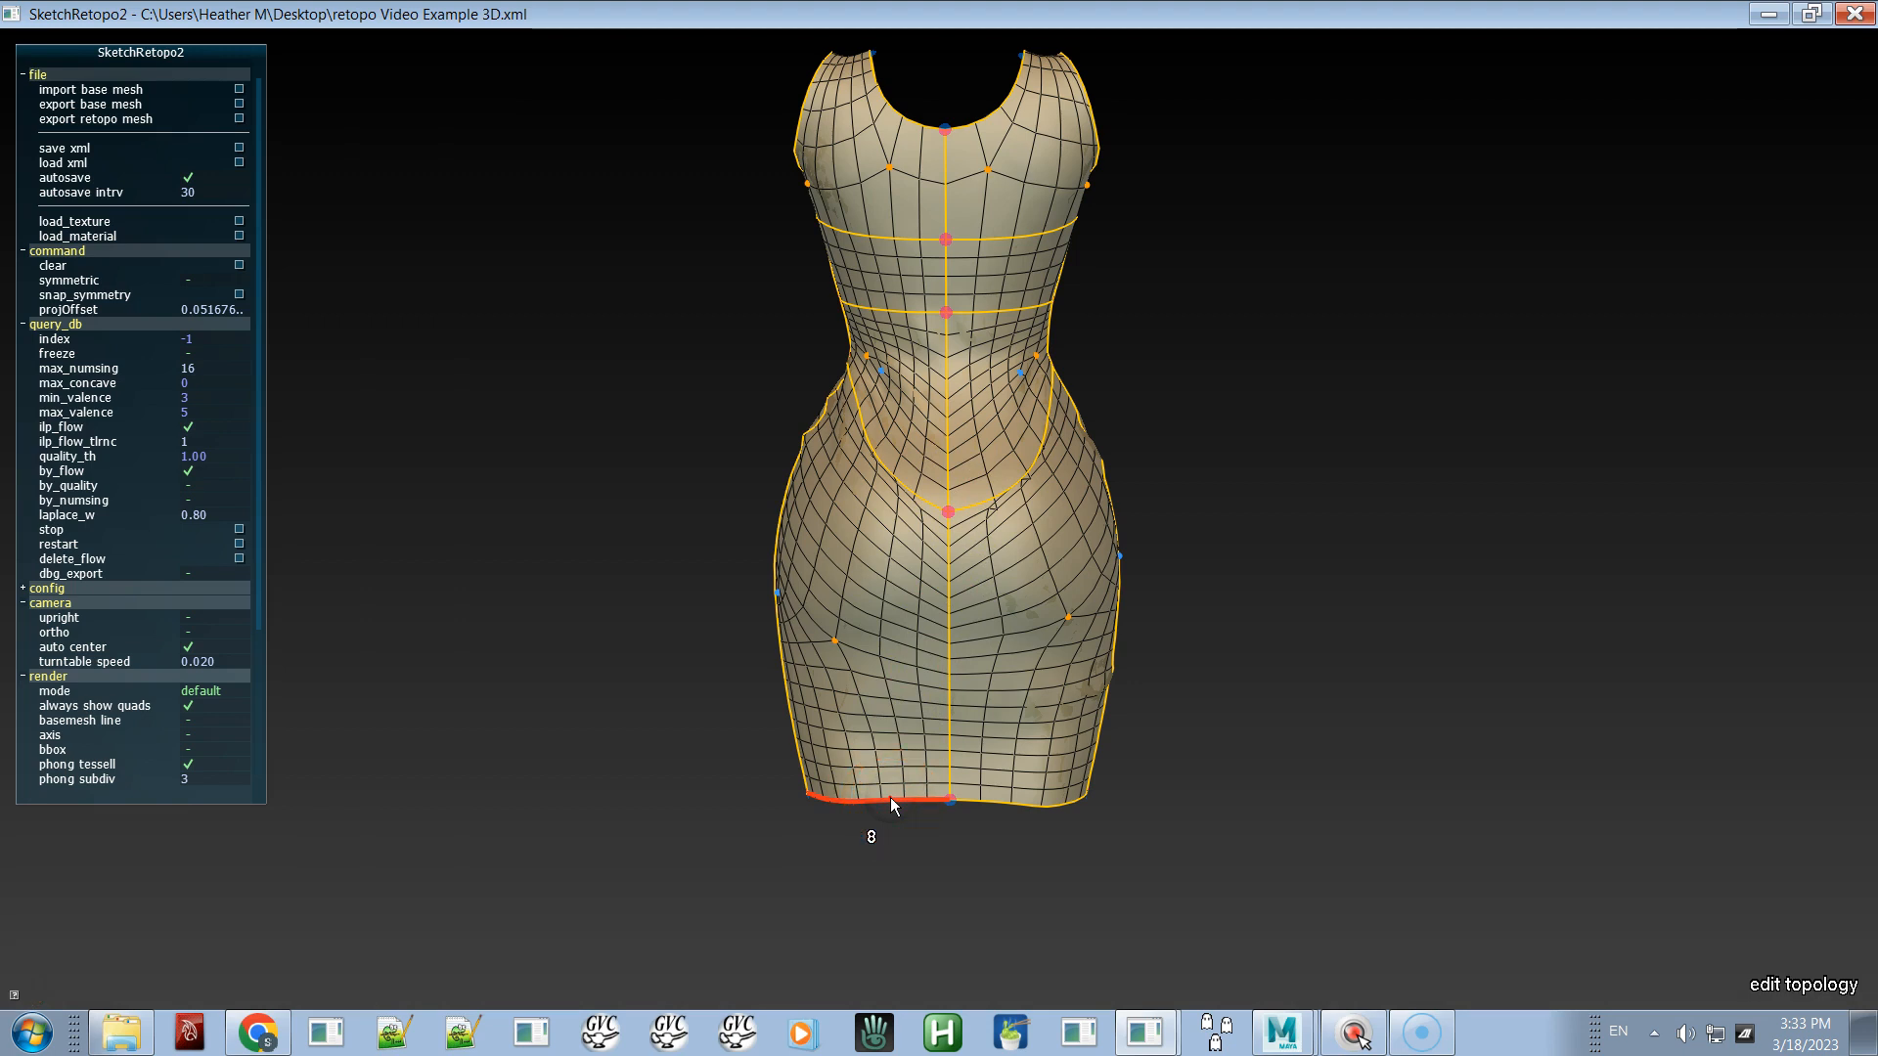
left_click(1056, 796)
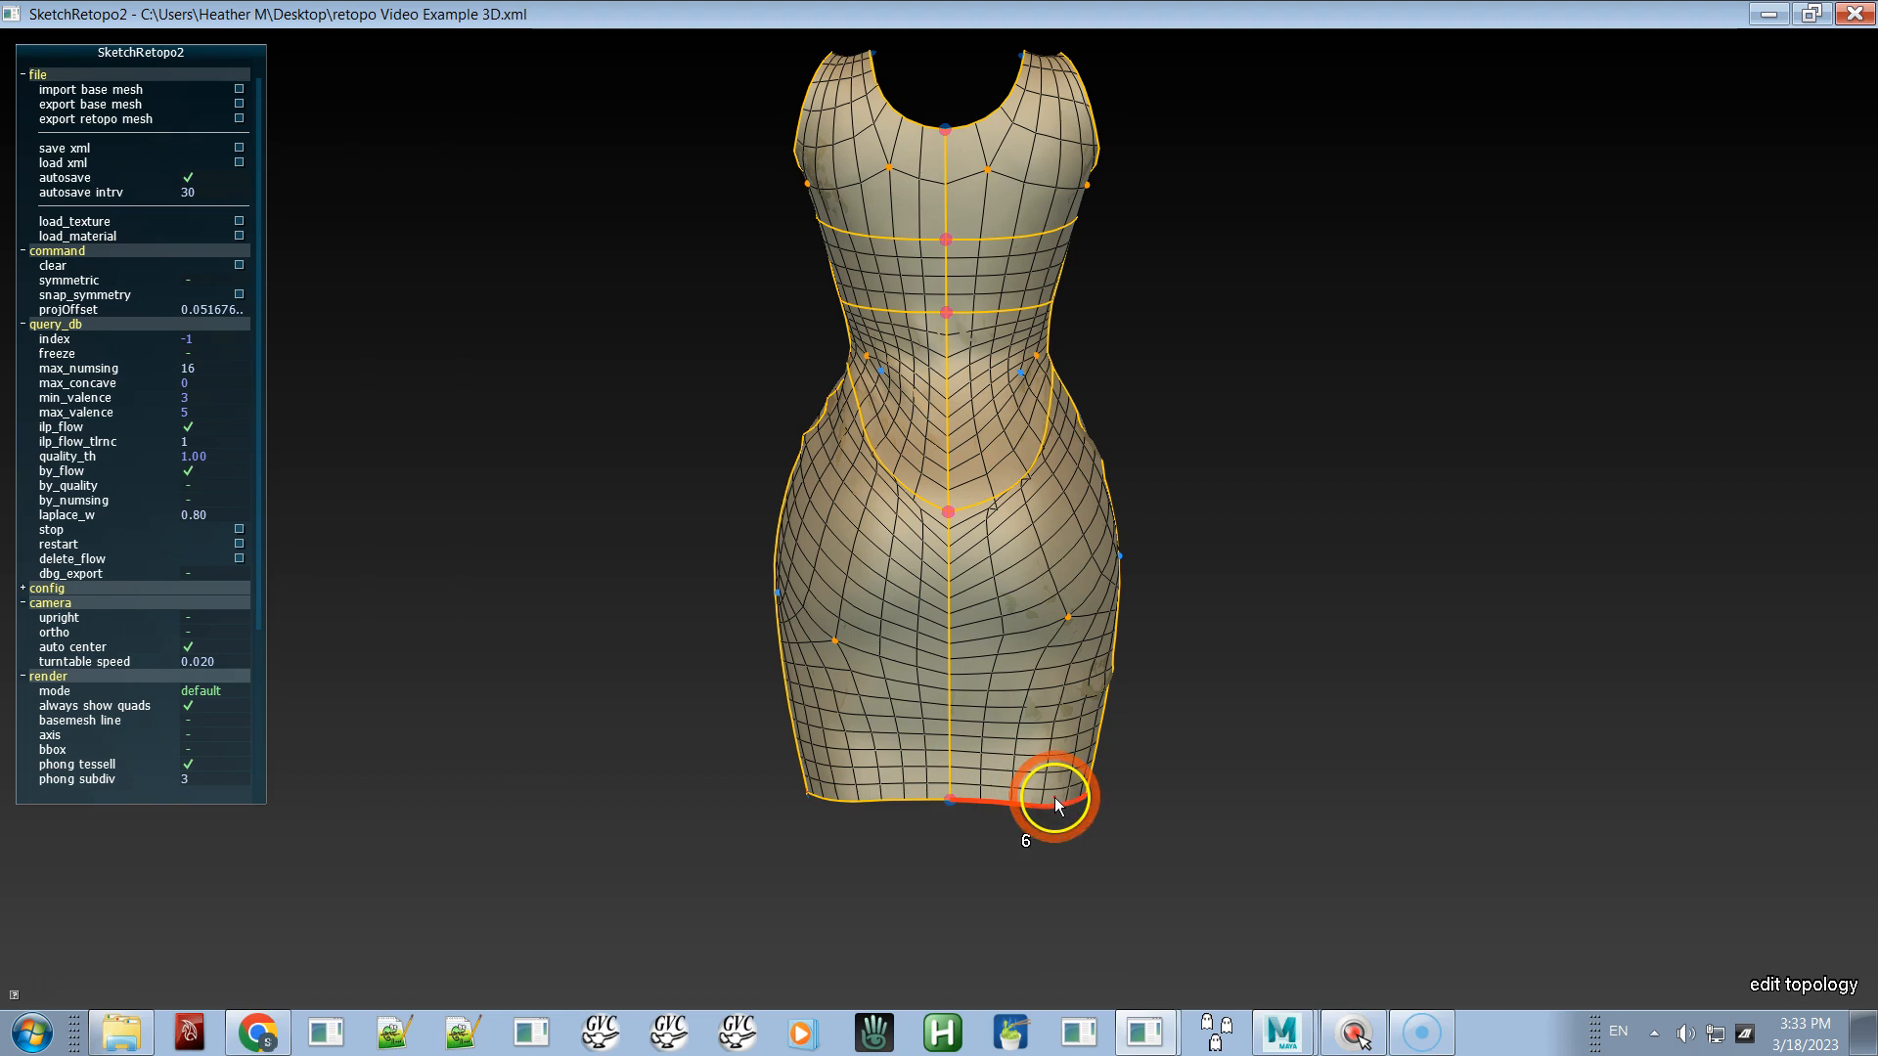
- Try chain-selecting the right back half's horizontal edges from the hem up to the shoulder, and undo the last action
key("ctrl")
left_click(1055, 796, "ctrl")
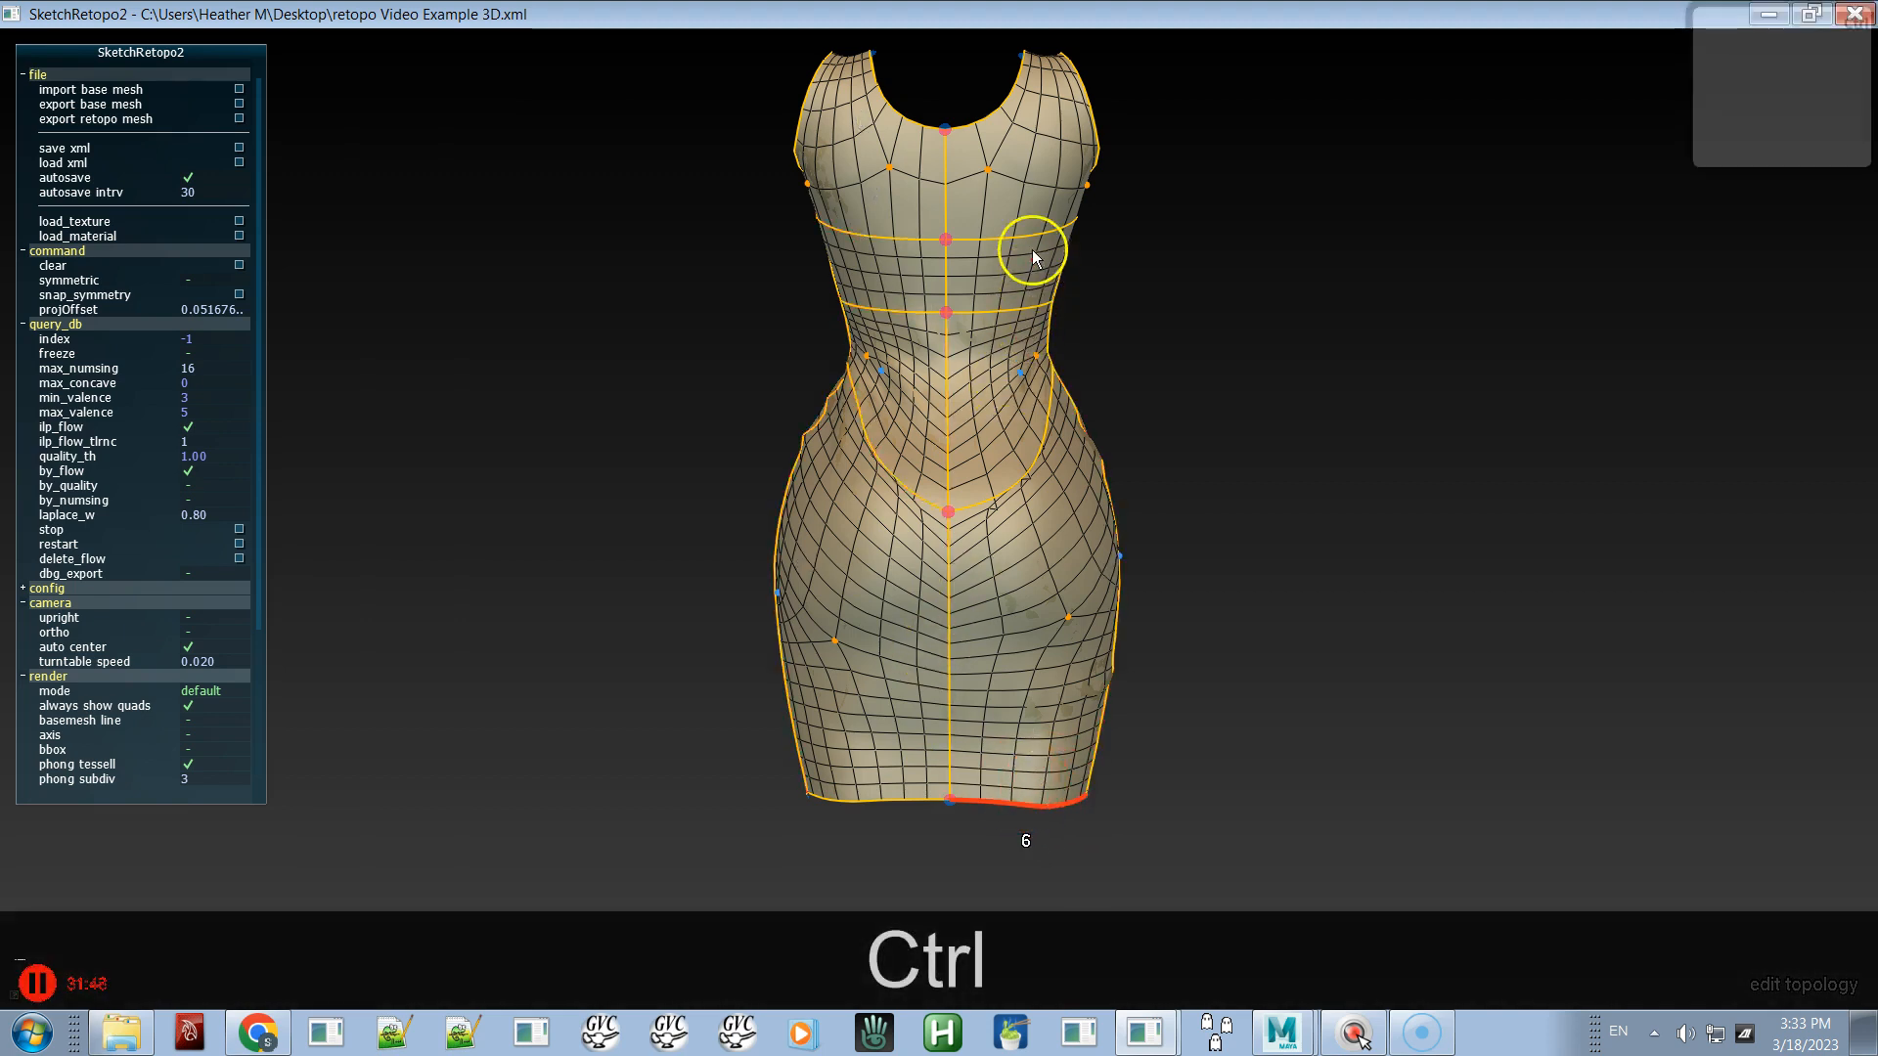
left_click(991, 800, "ctrl")
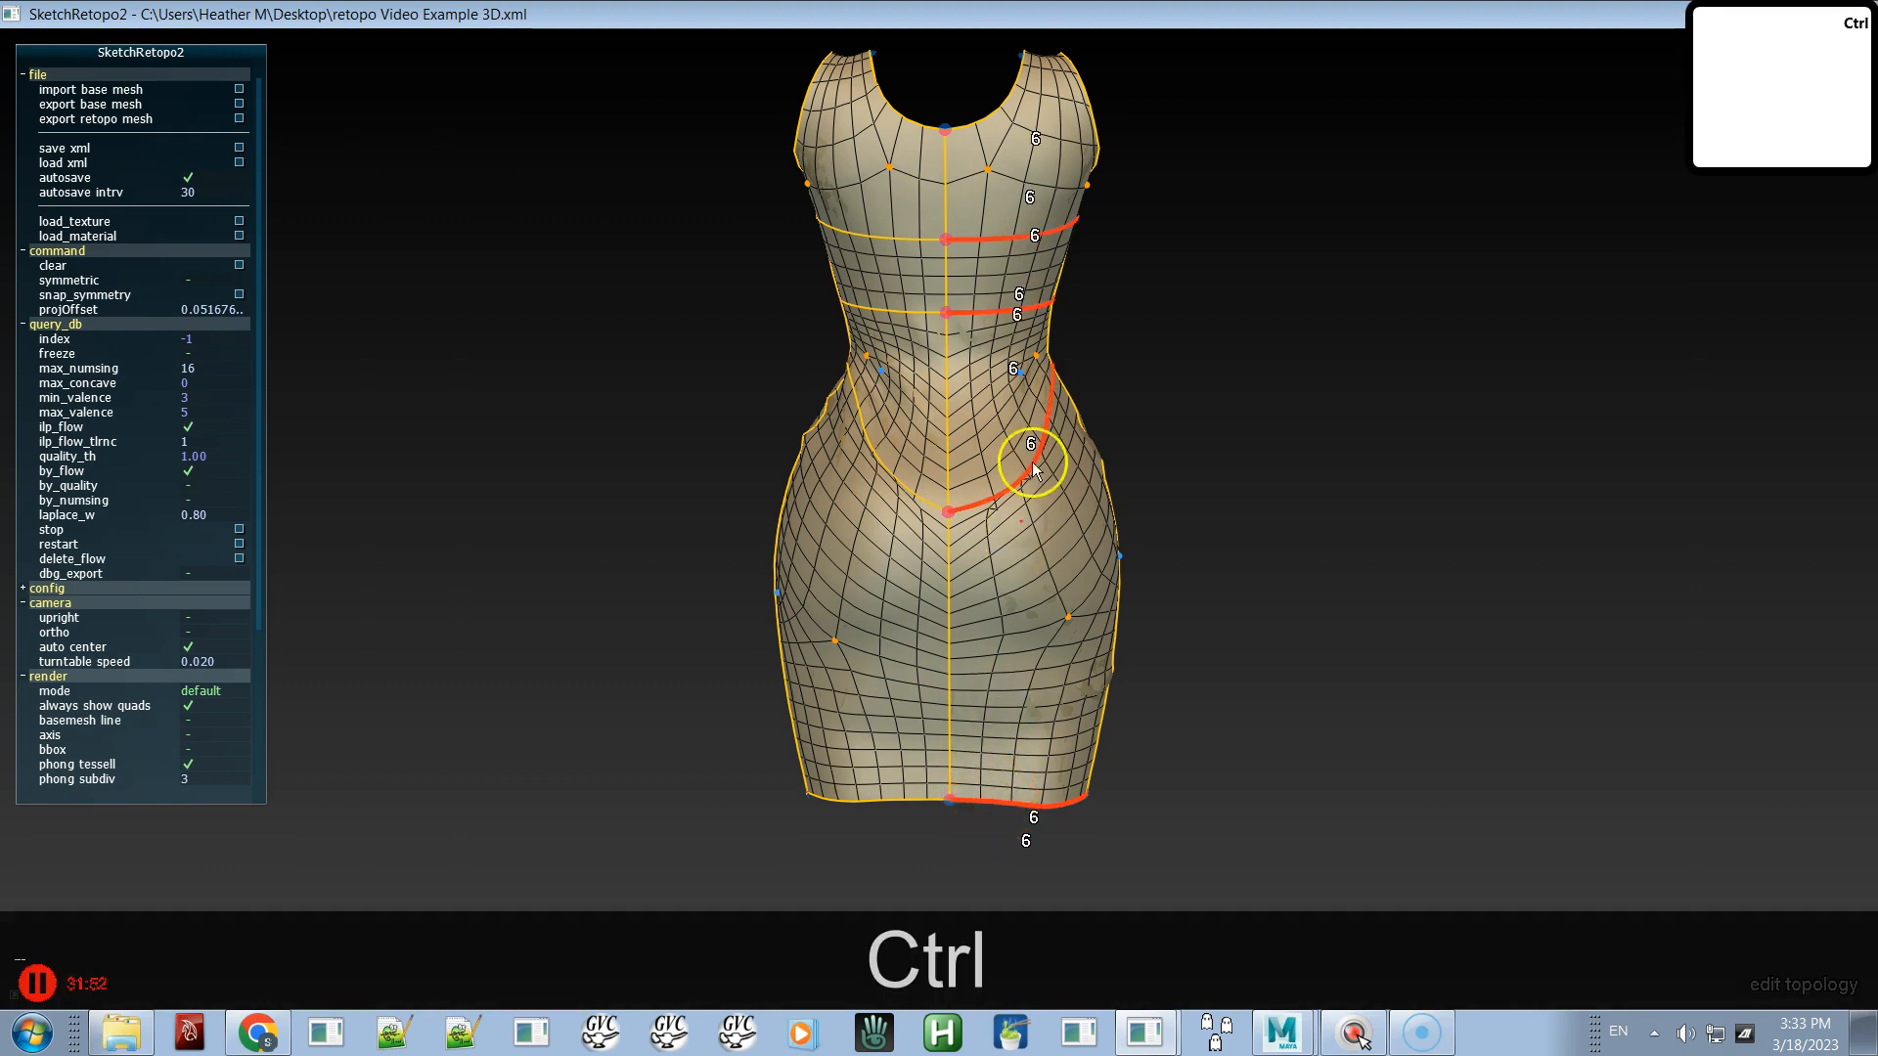
left_click_drag(1047, 356, 1053, 633, "alt")
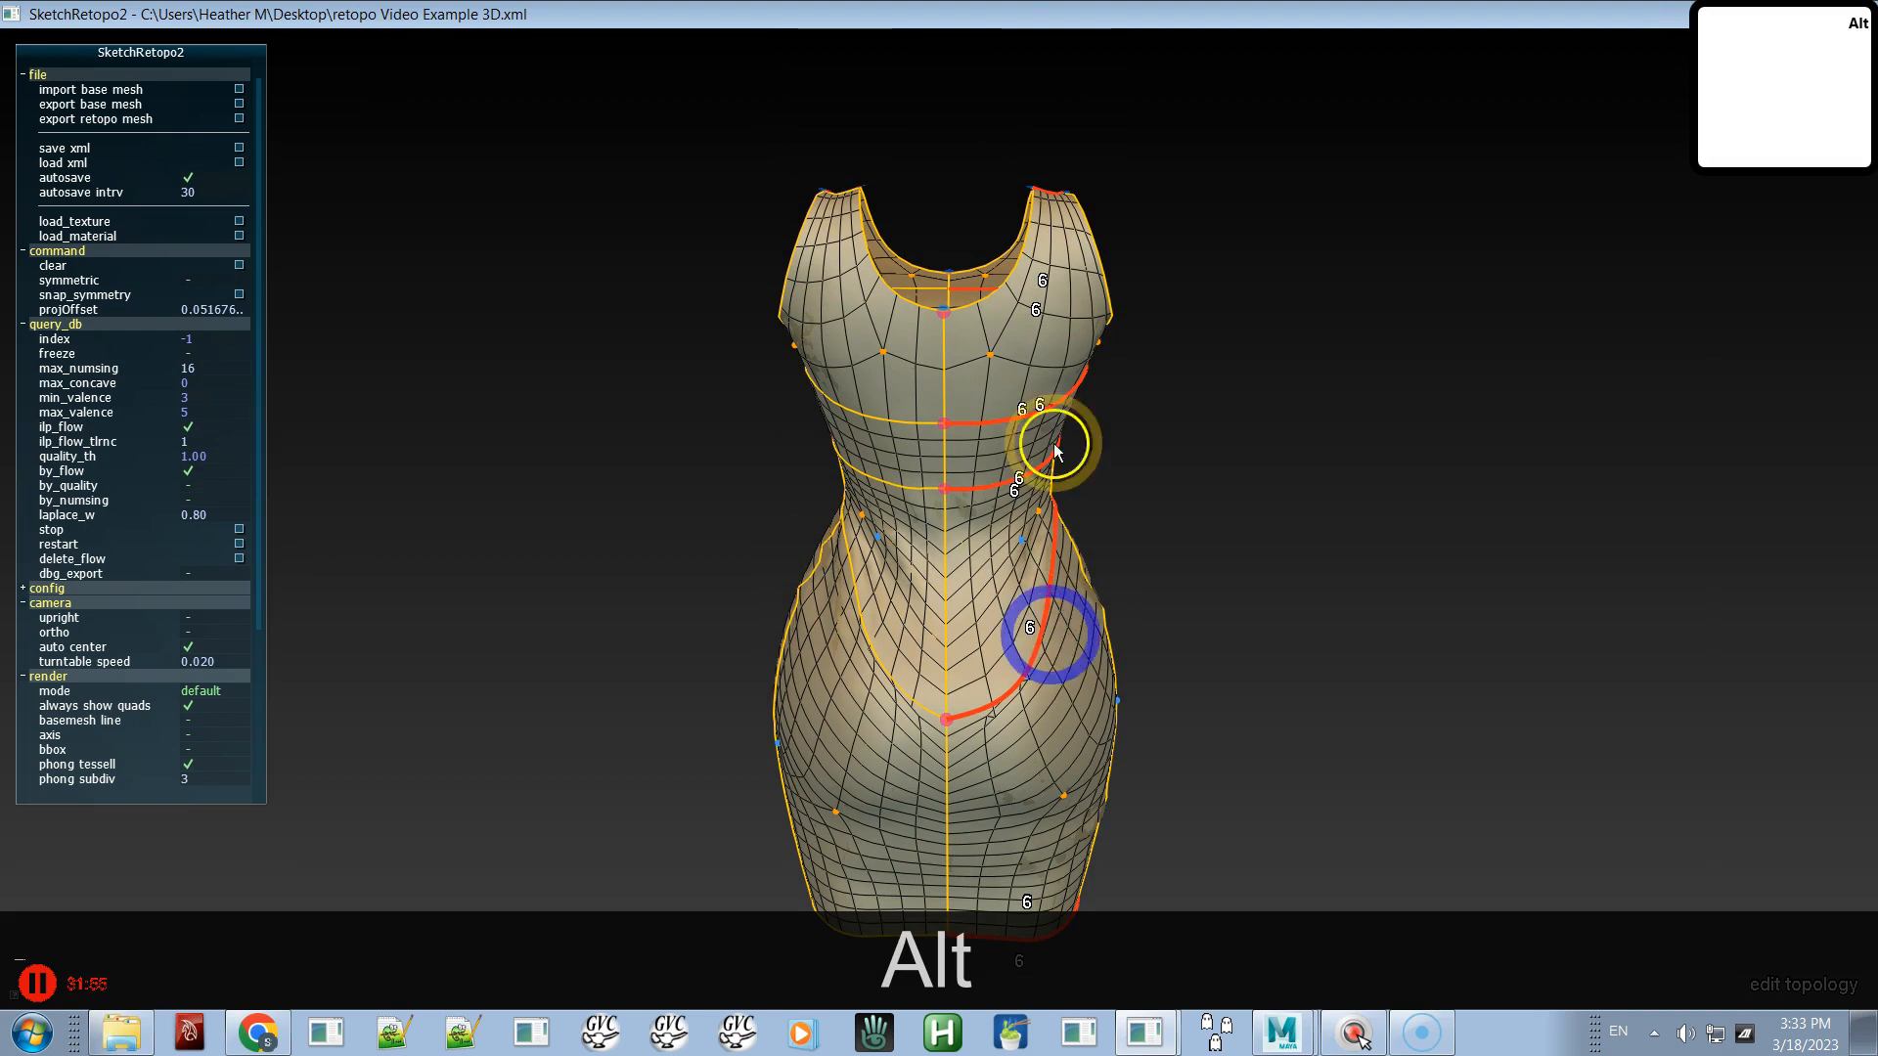
left_click(1049, 191, "ctrl")
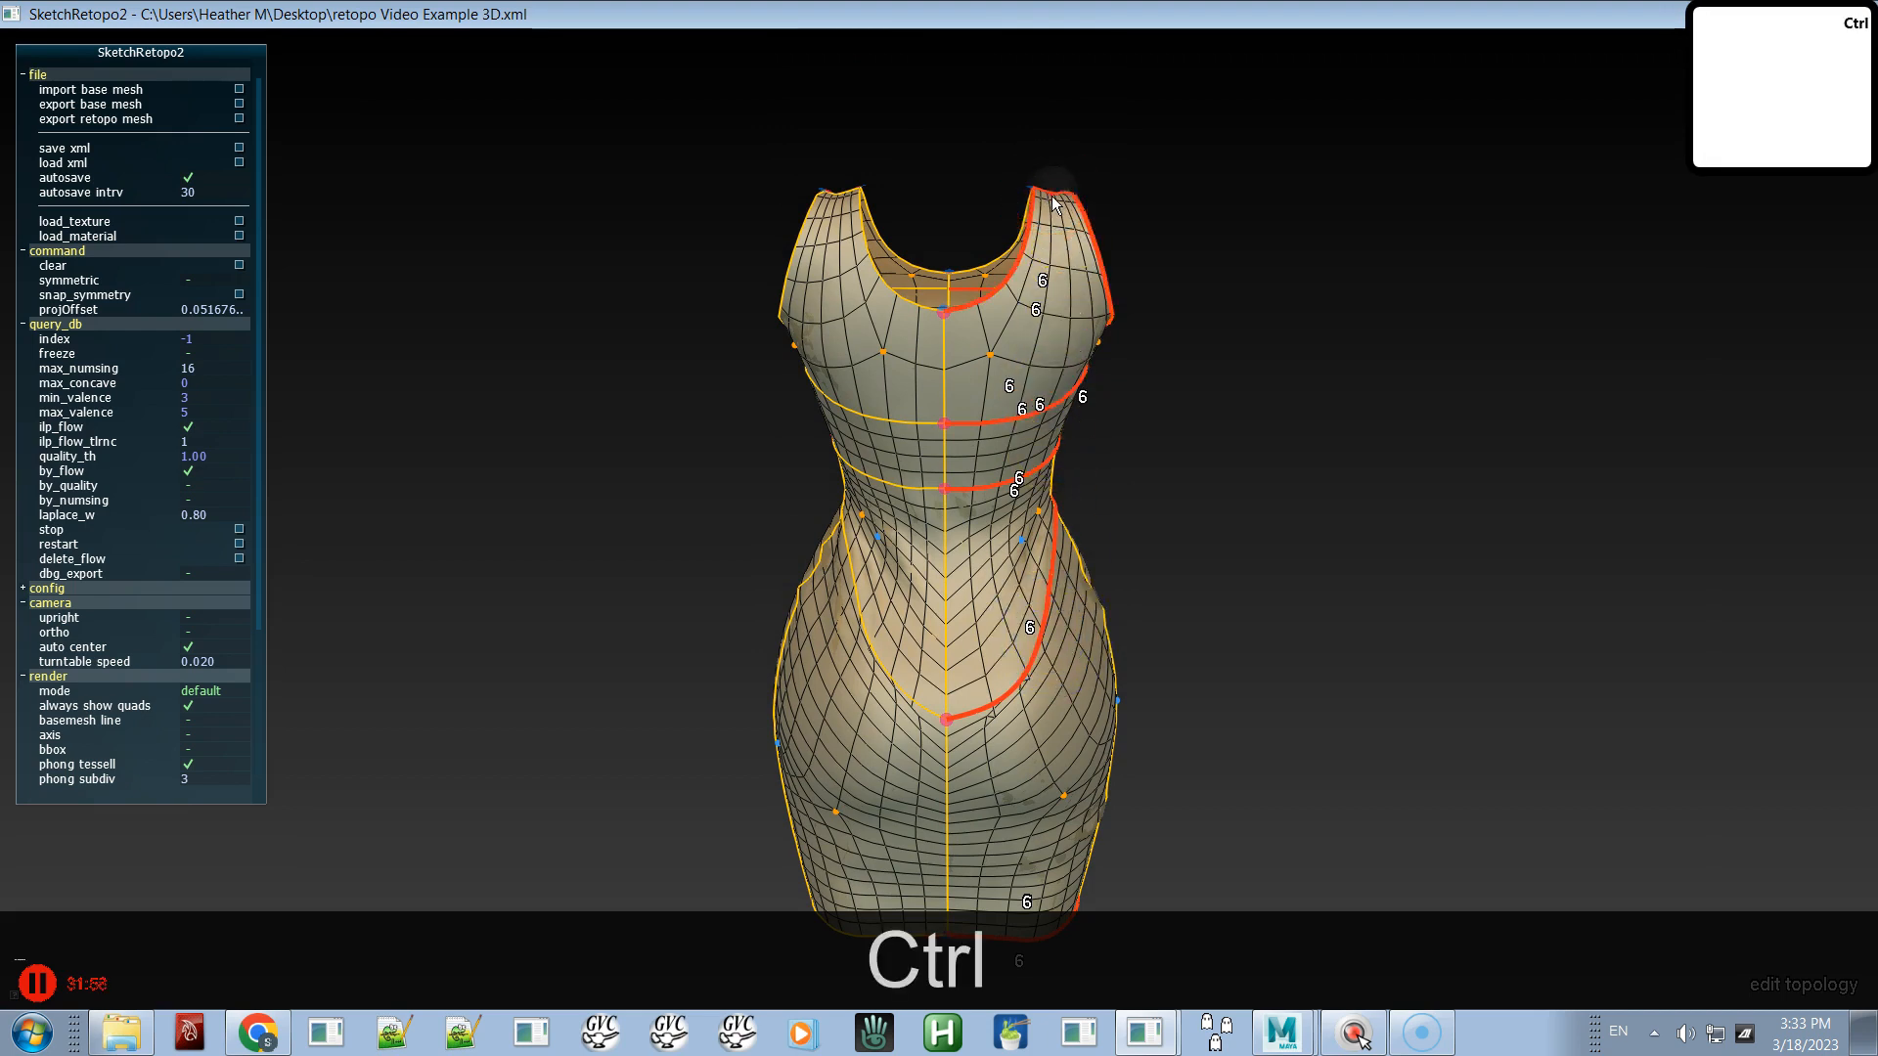
key("ctrl+z")
middle_click_drag(1045, 587, 1043, 496, "alt")
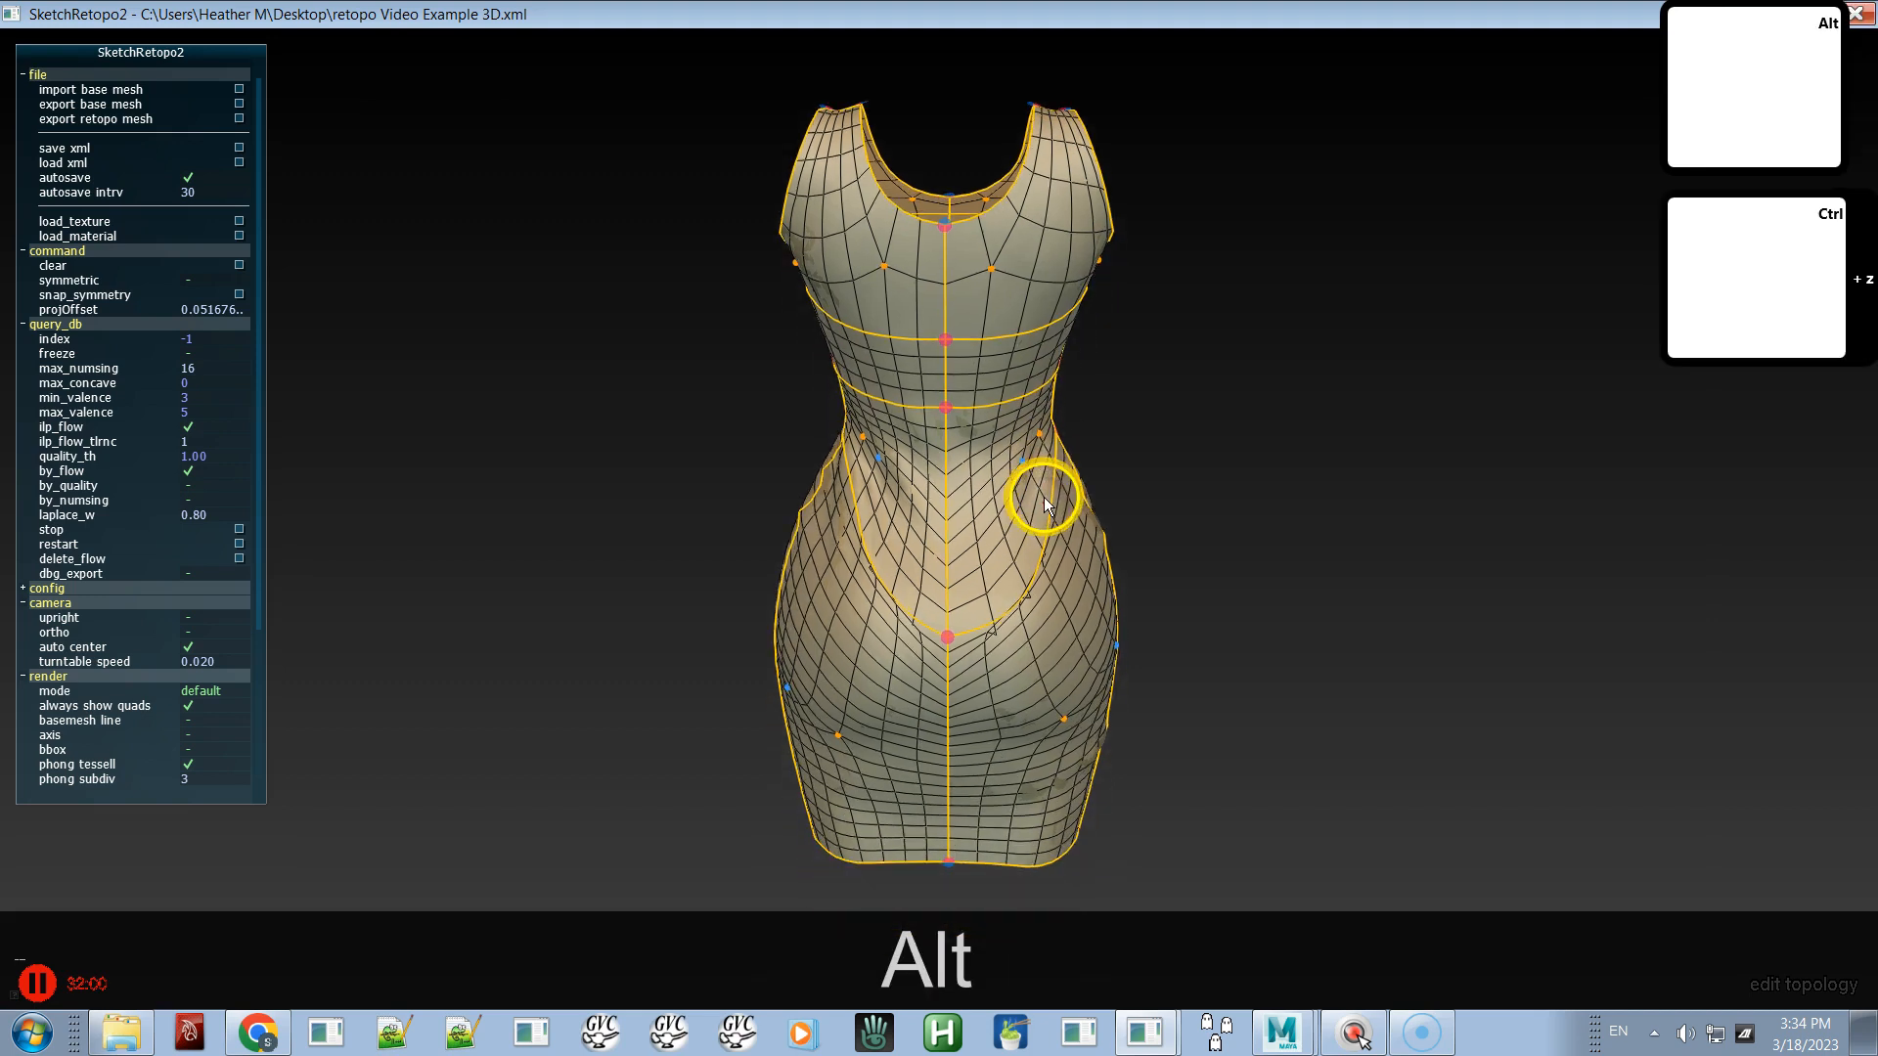
- Chain-select the right back half's horizontal edges from the hem up to the neckline and set them to 8 subdivisions
left_click(968, 855, "ctrl")
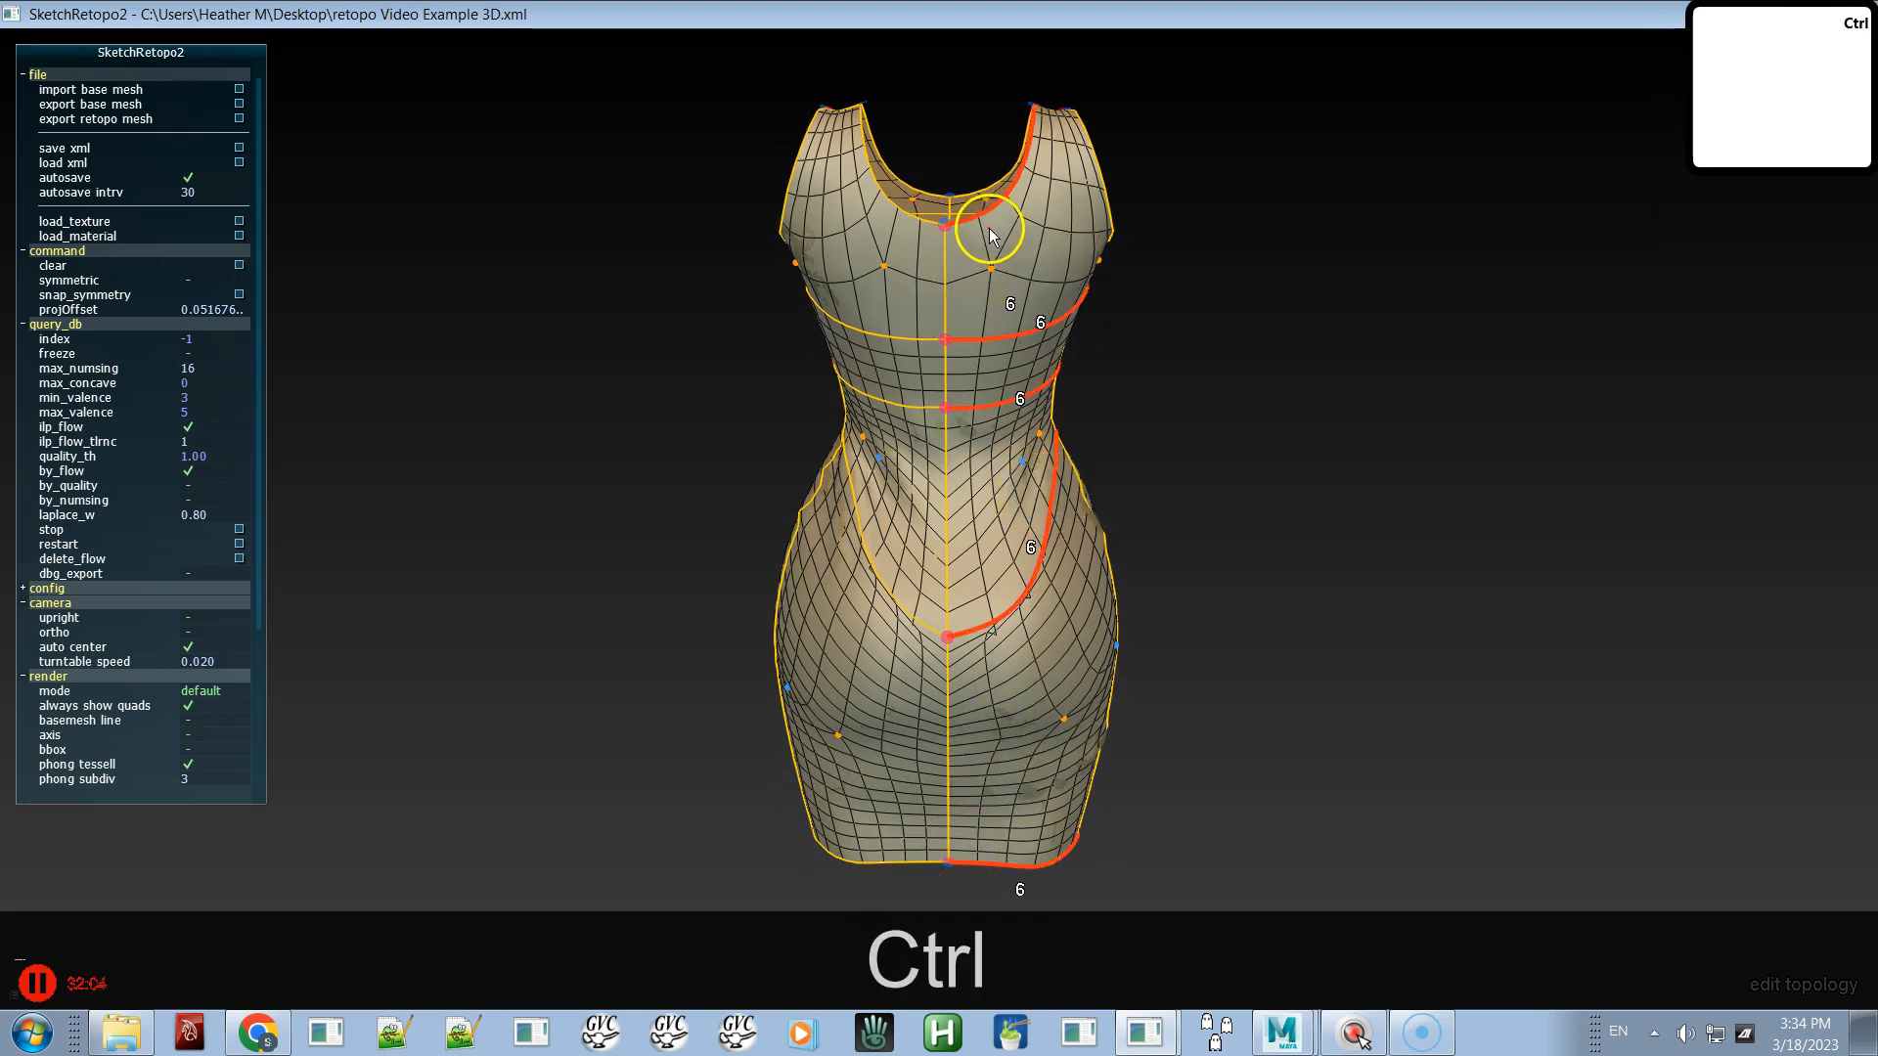
middle_click_drag(990, 235, 966, 371, "alt")
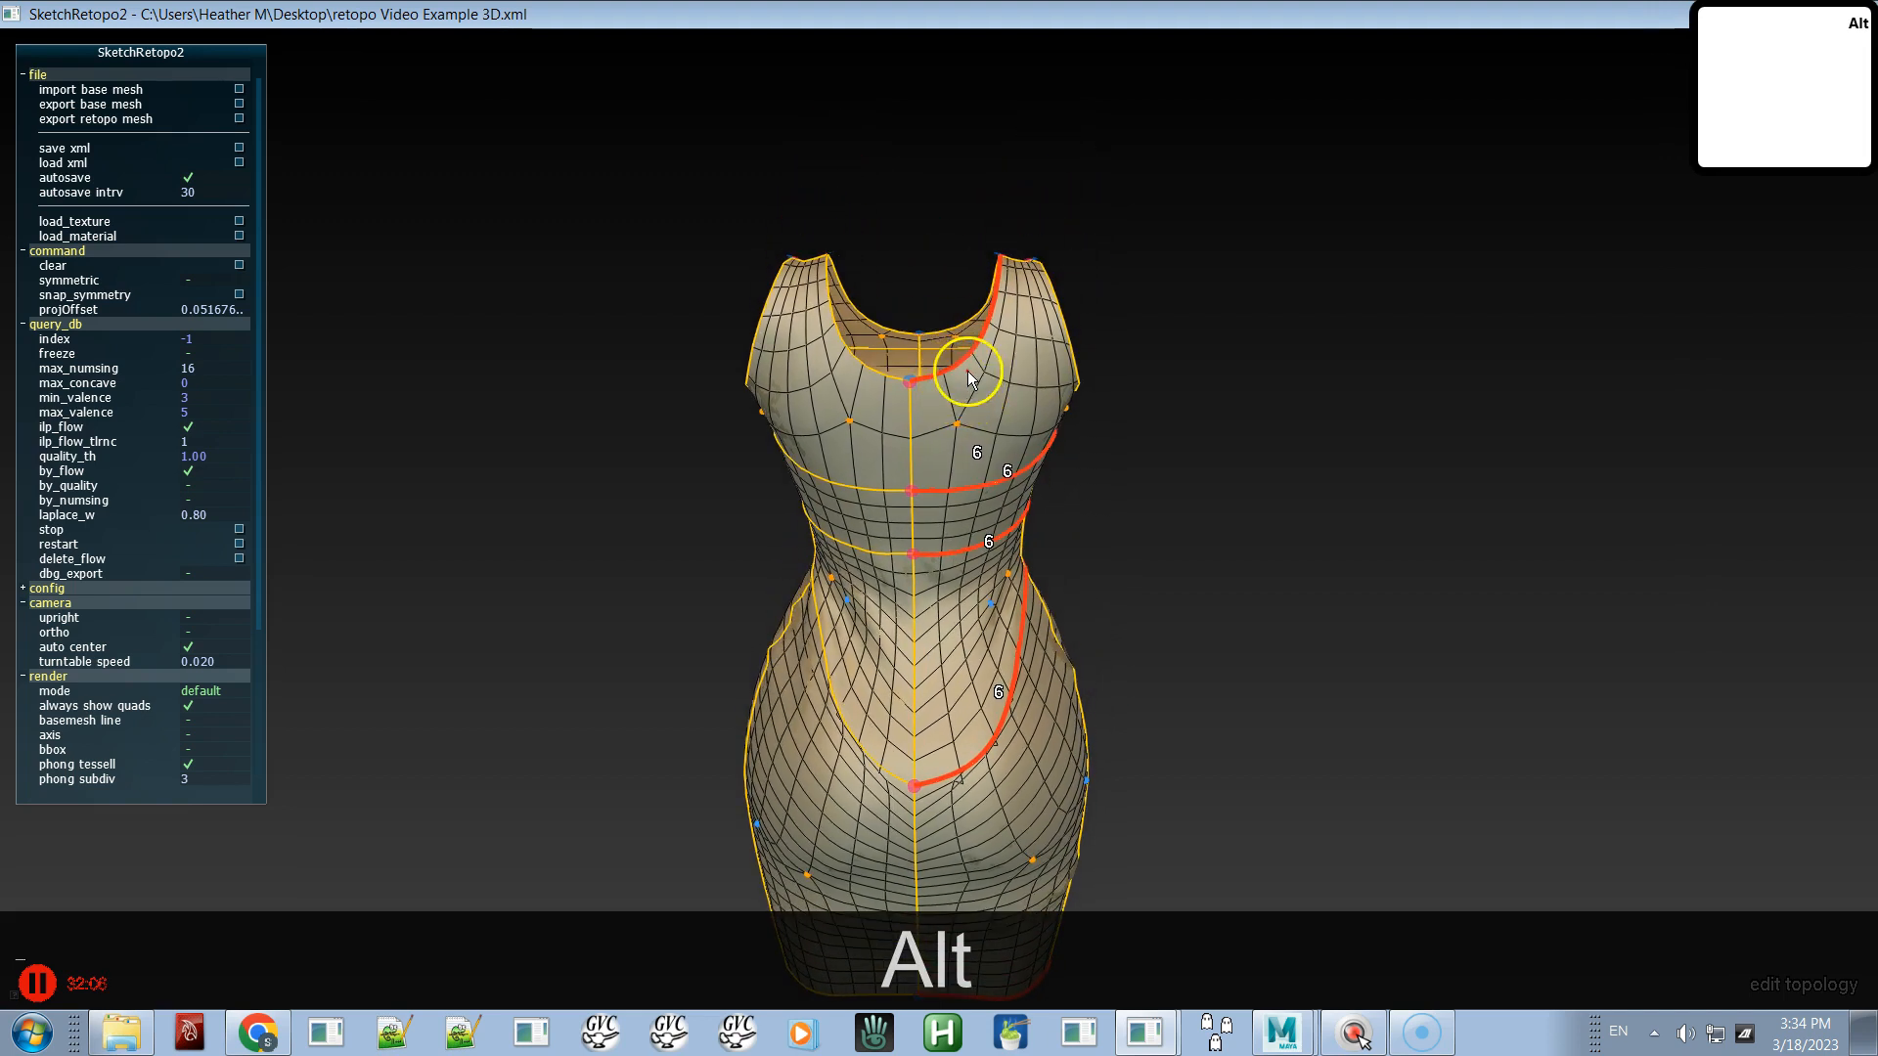
key("ctrl")
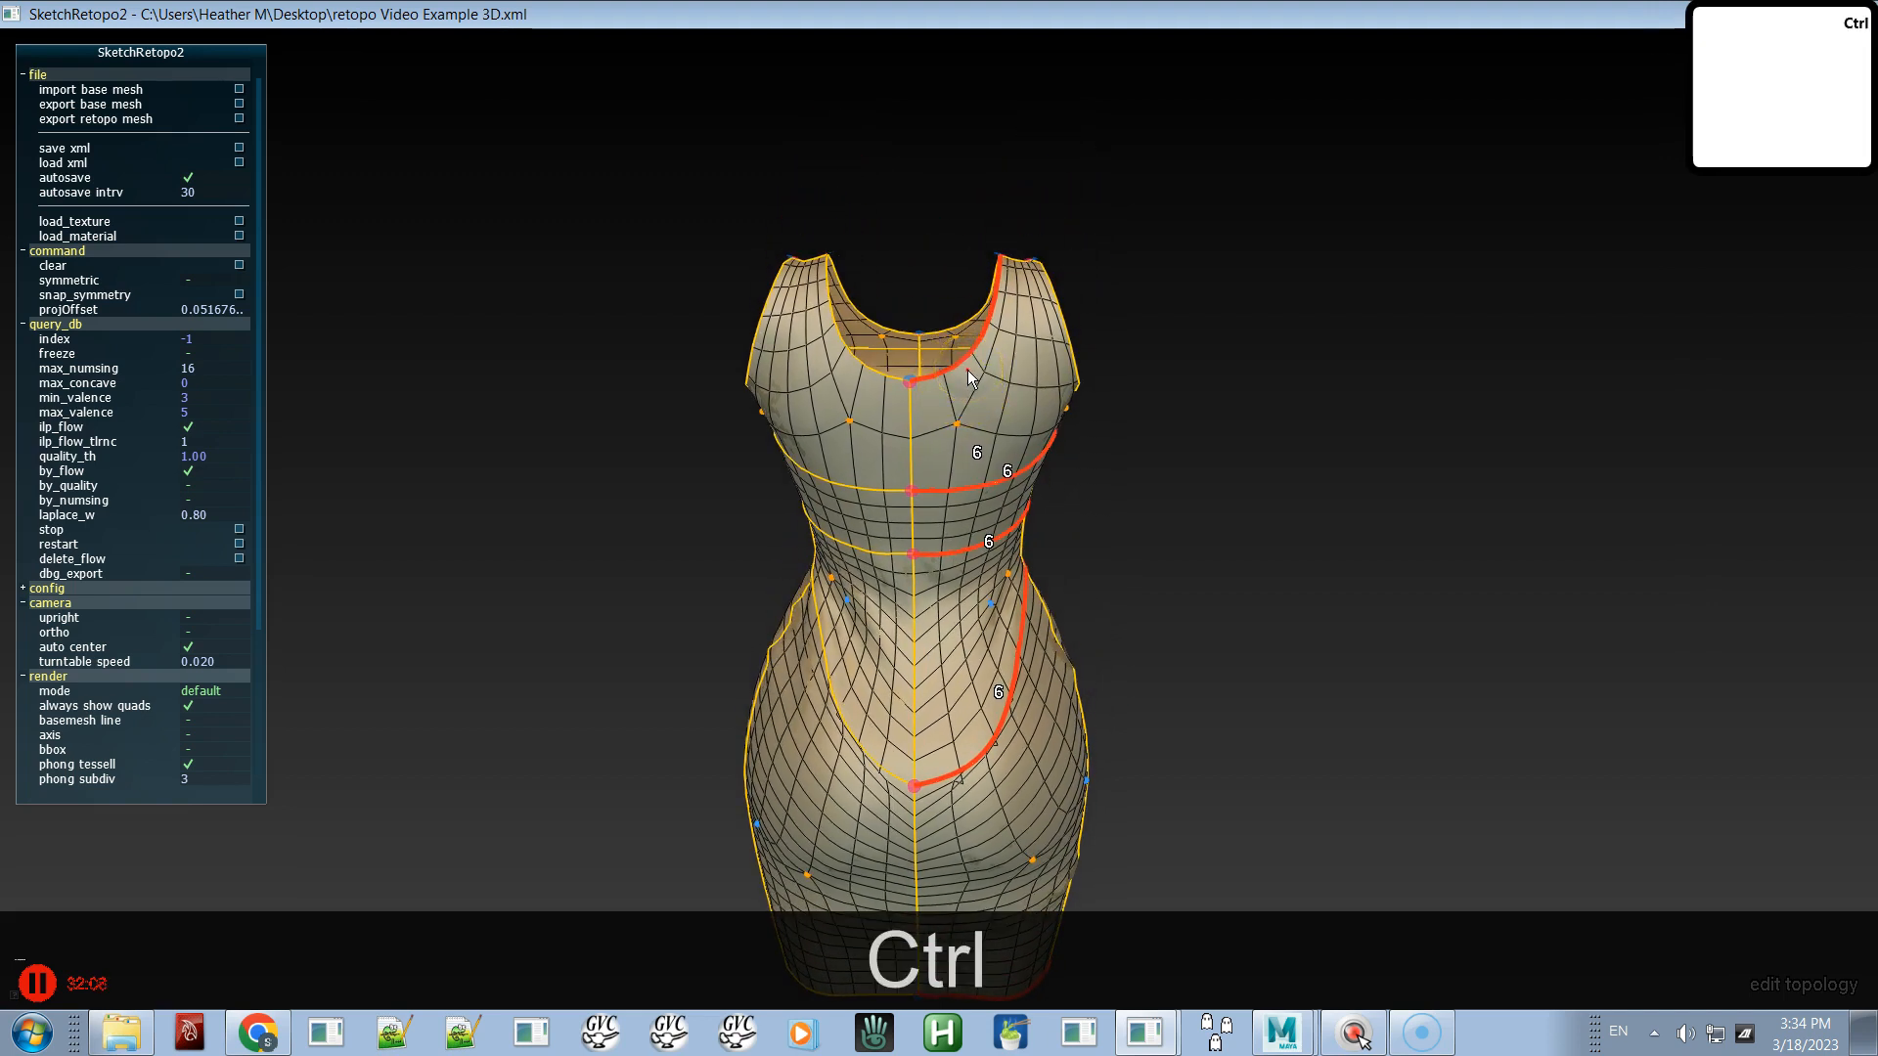
left_click_drag(1011, 349, 965, 297, "ctrl+alt")
middle_click_drag(998, 419, 1071, 239, "alt")
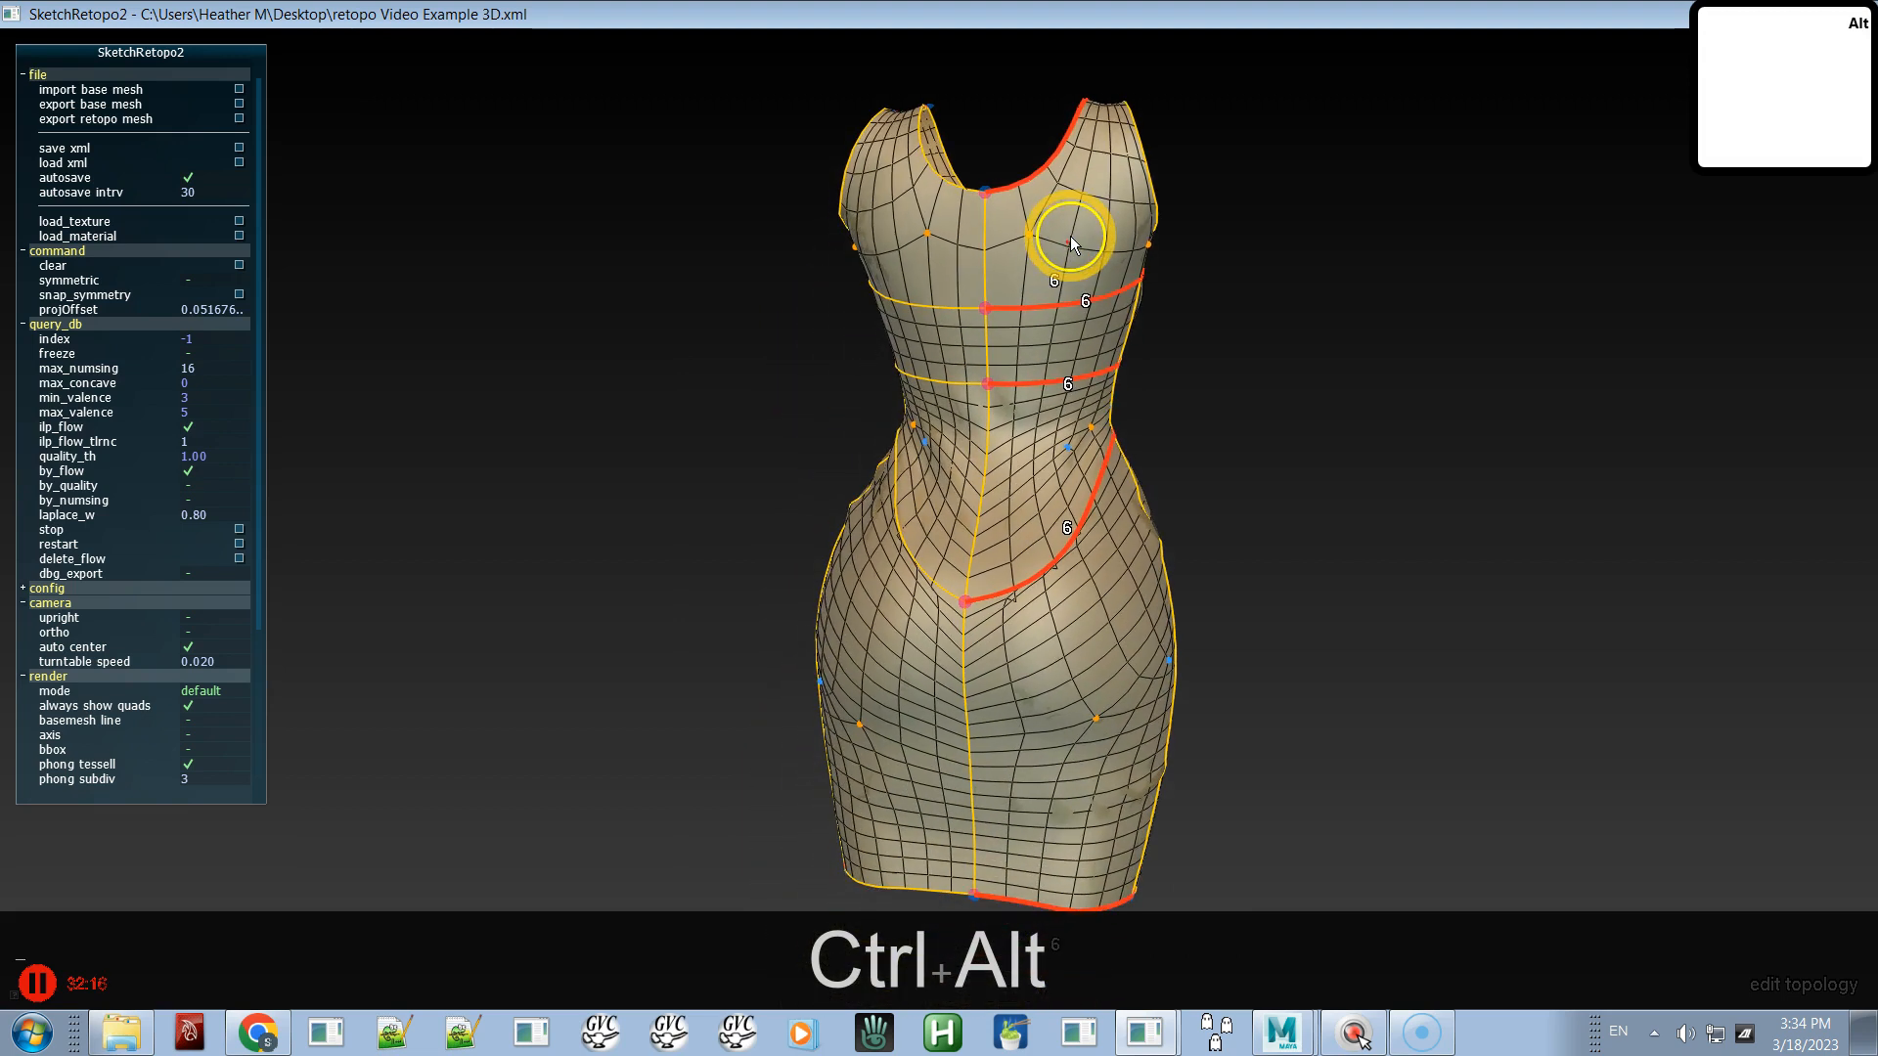
right_click_drag(1072, 473, 1061, 422, "alt")
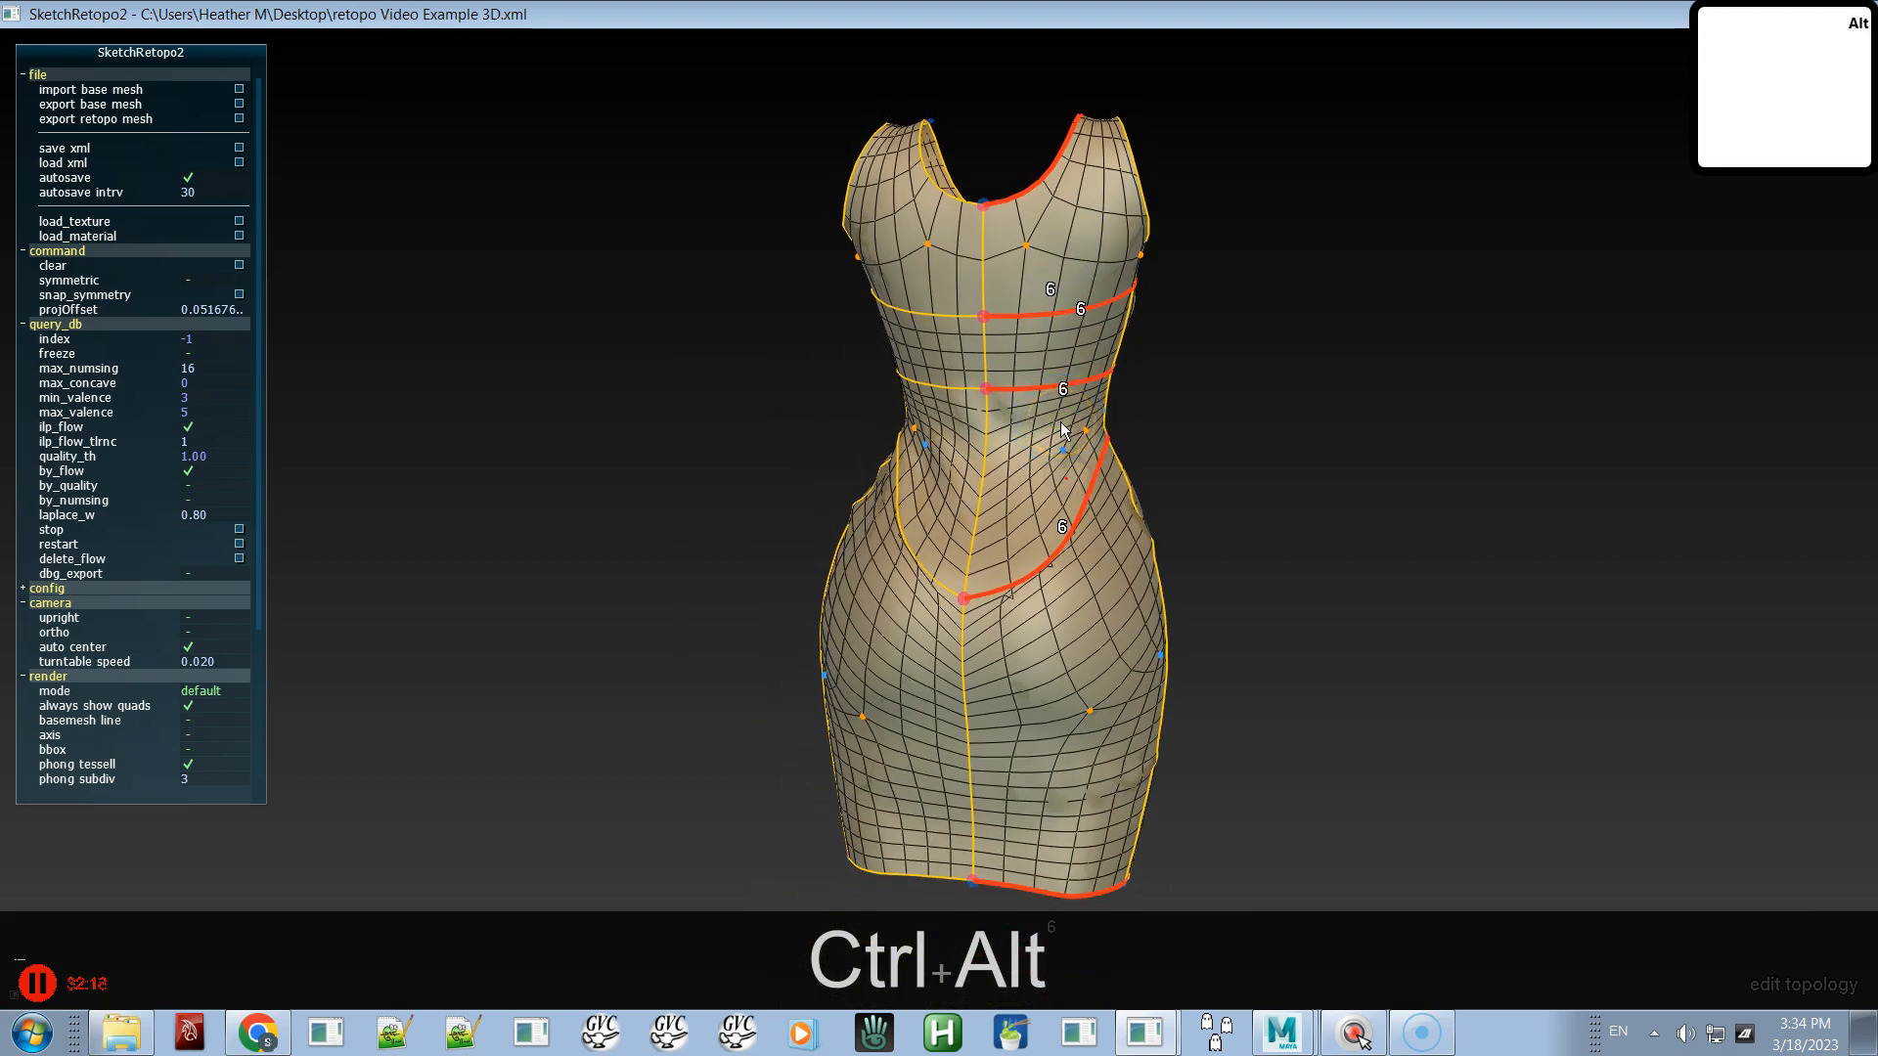
key("c")
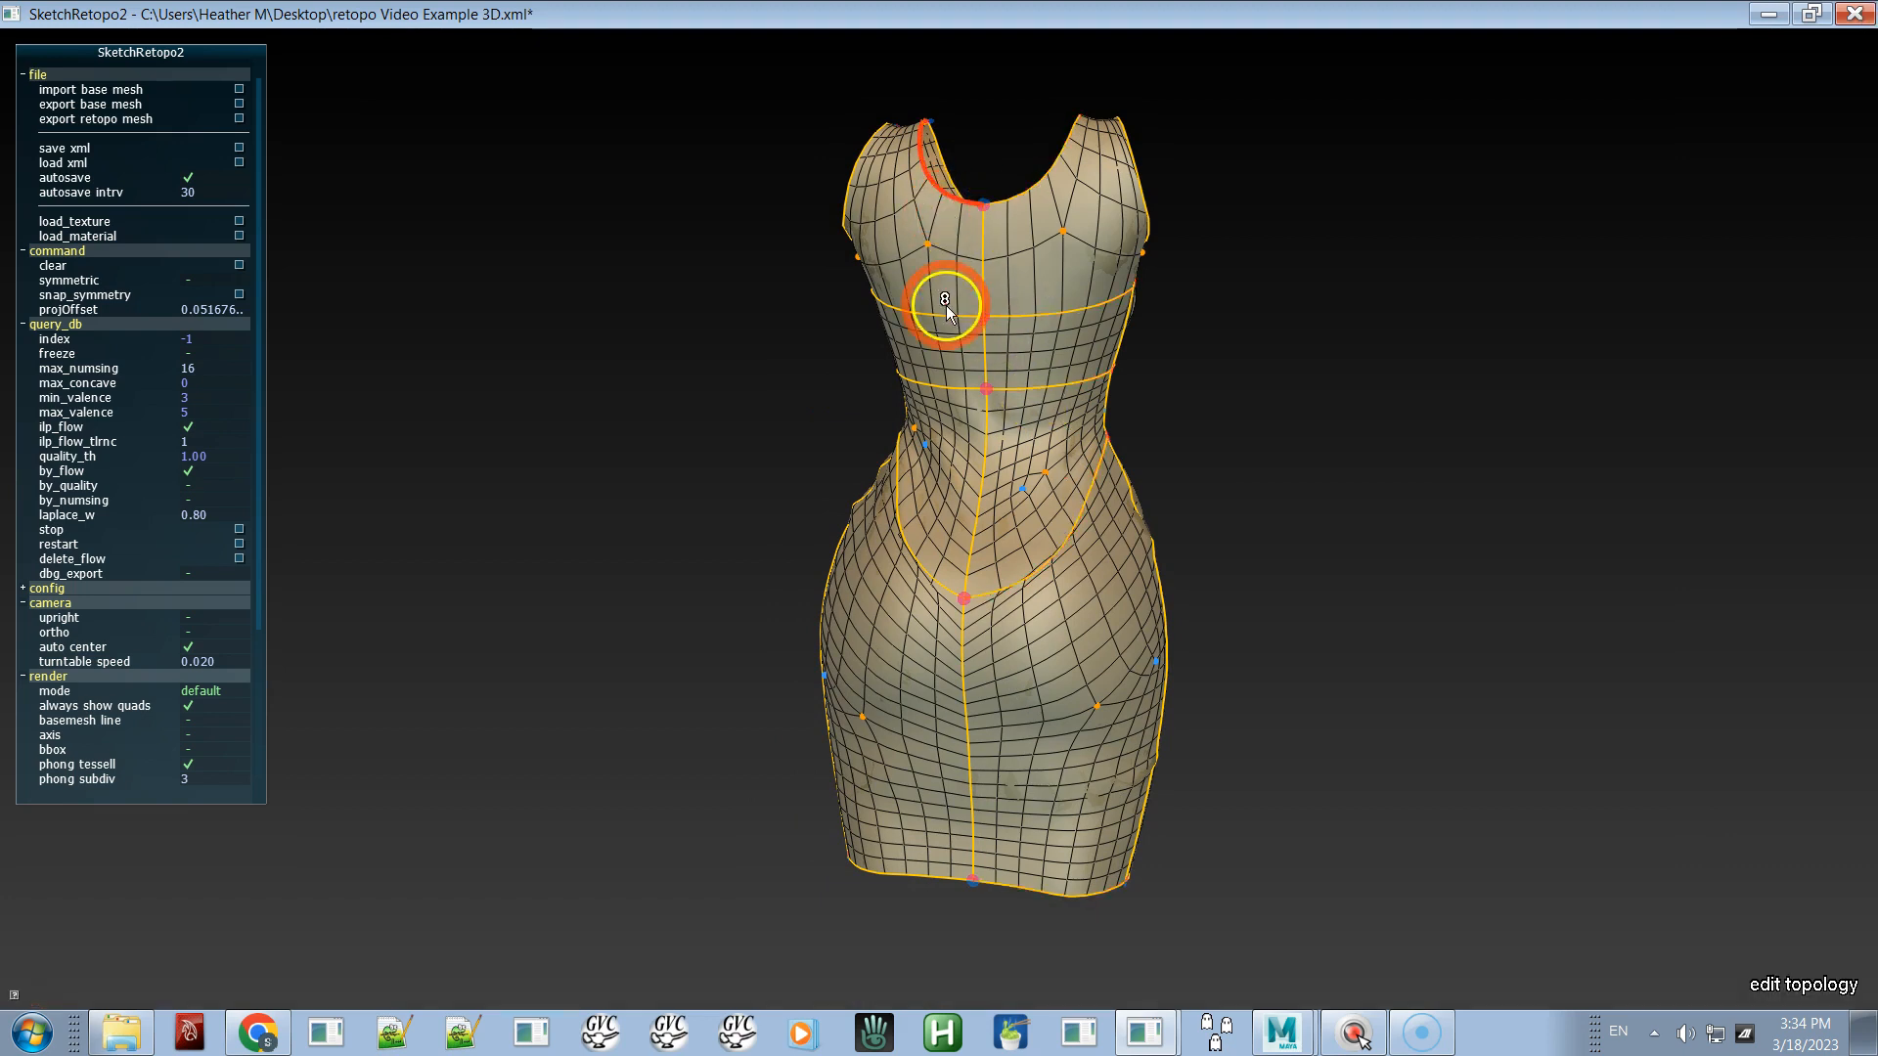
- Chain-select the horizontal edges of both back halves from hem to neckline and set them to 10 subdivisions
mouse_move(937, 333)
left_mouse_down()
mouse_move(921, 541)
mouse_move(934, 574)
mouse_move(976, 545)
left_mouse_up()
middle_click_drag(976, 545, 1032, 339, "alt")
left_click_drag(1036, 381, 1082, 370, "alt")
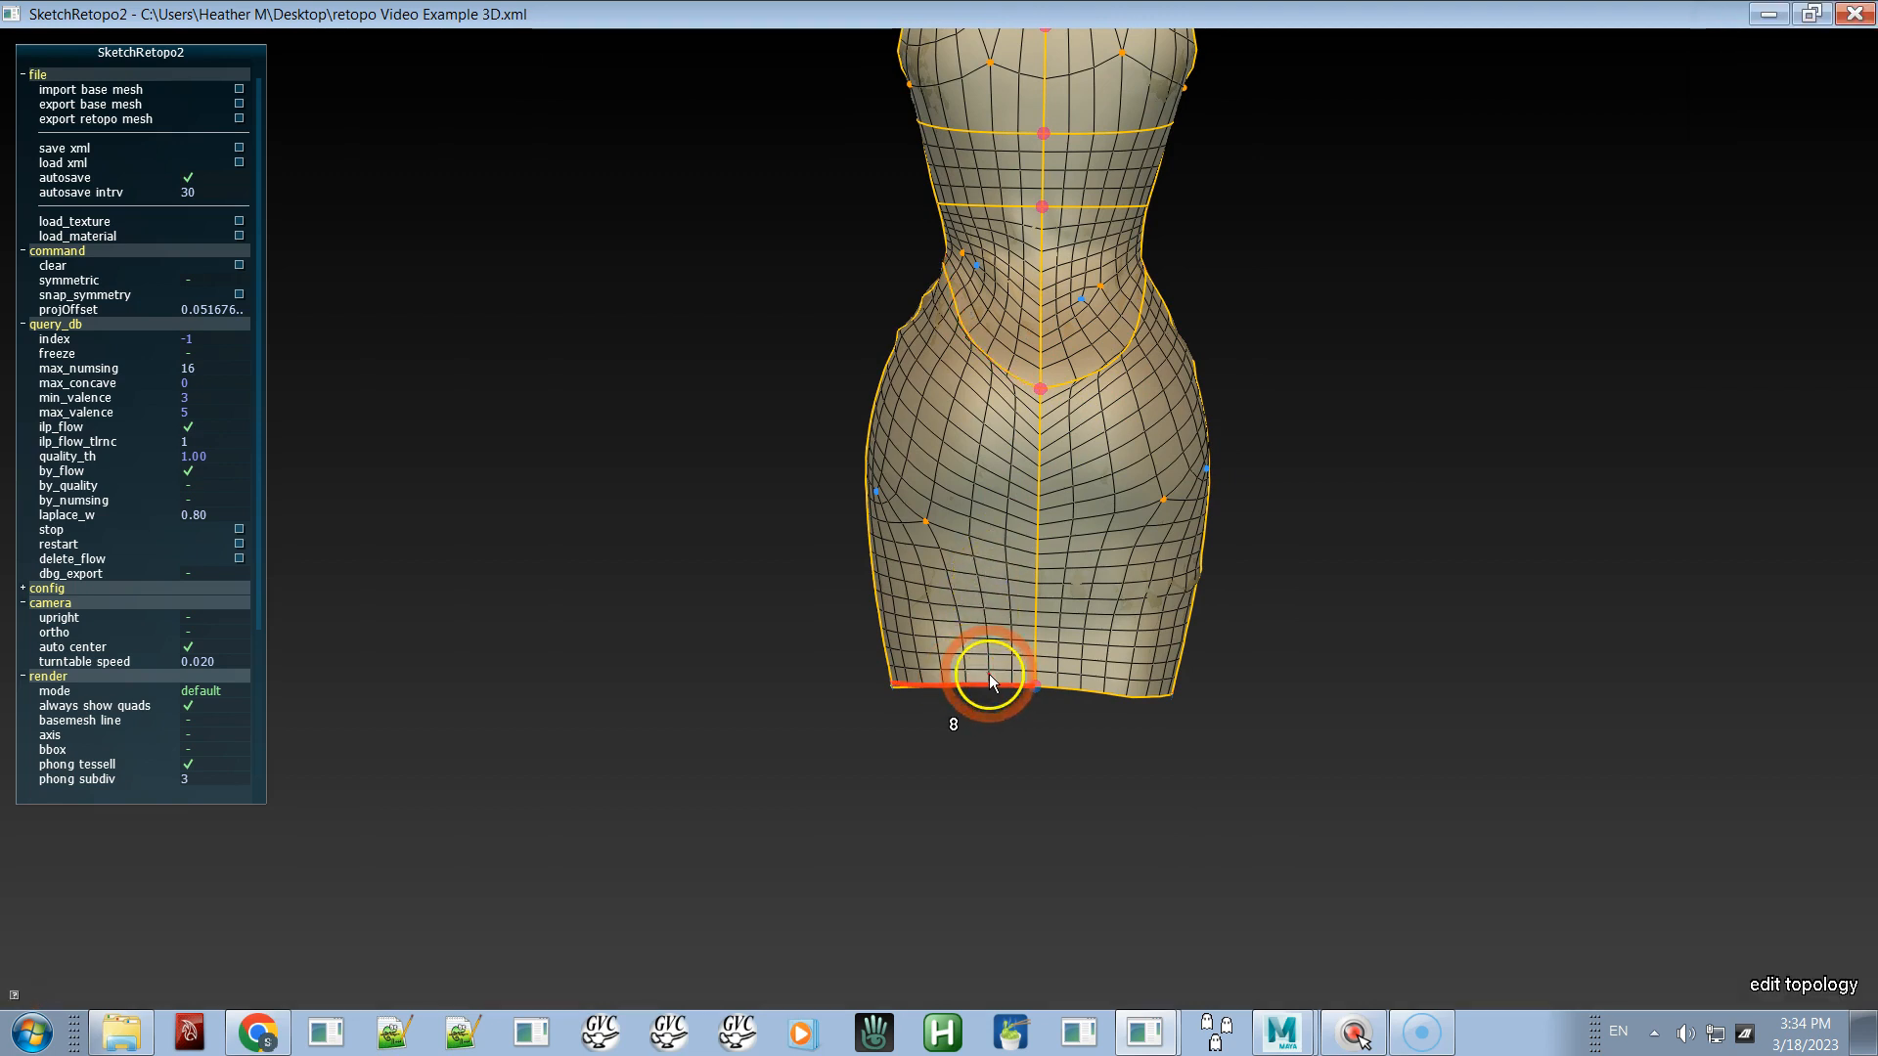
key("ctrl")
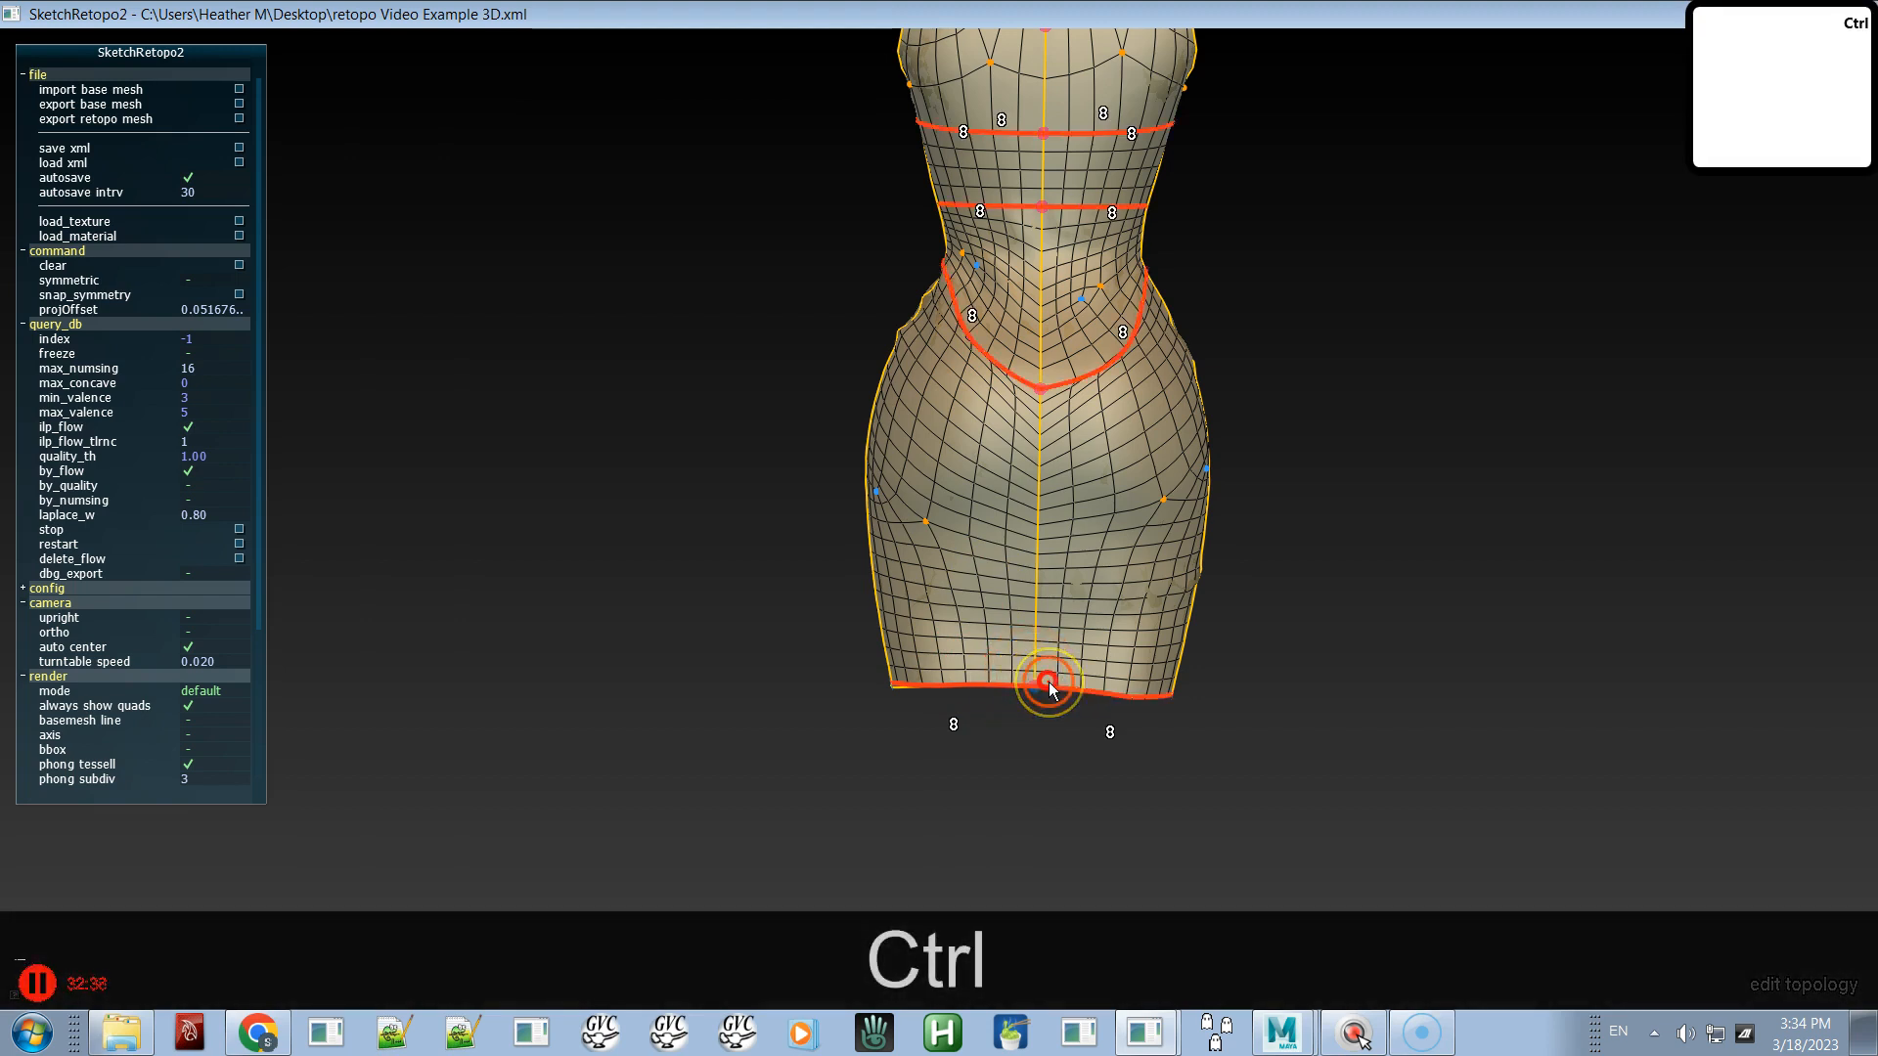
left_click_drag(1066, 579, 1071, 690, "ctrl+alt")
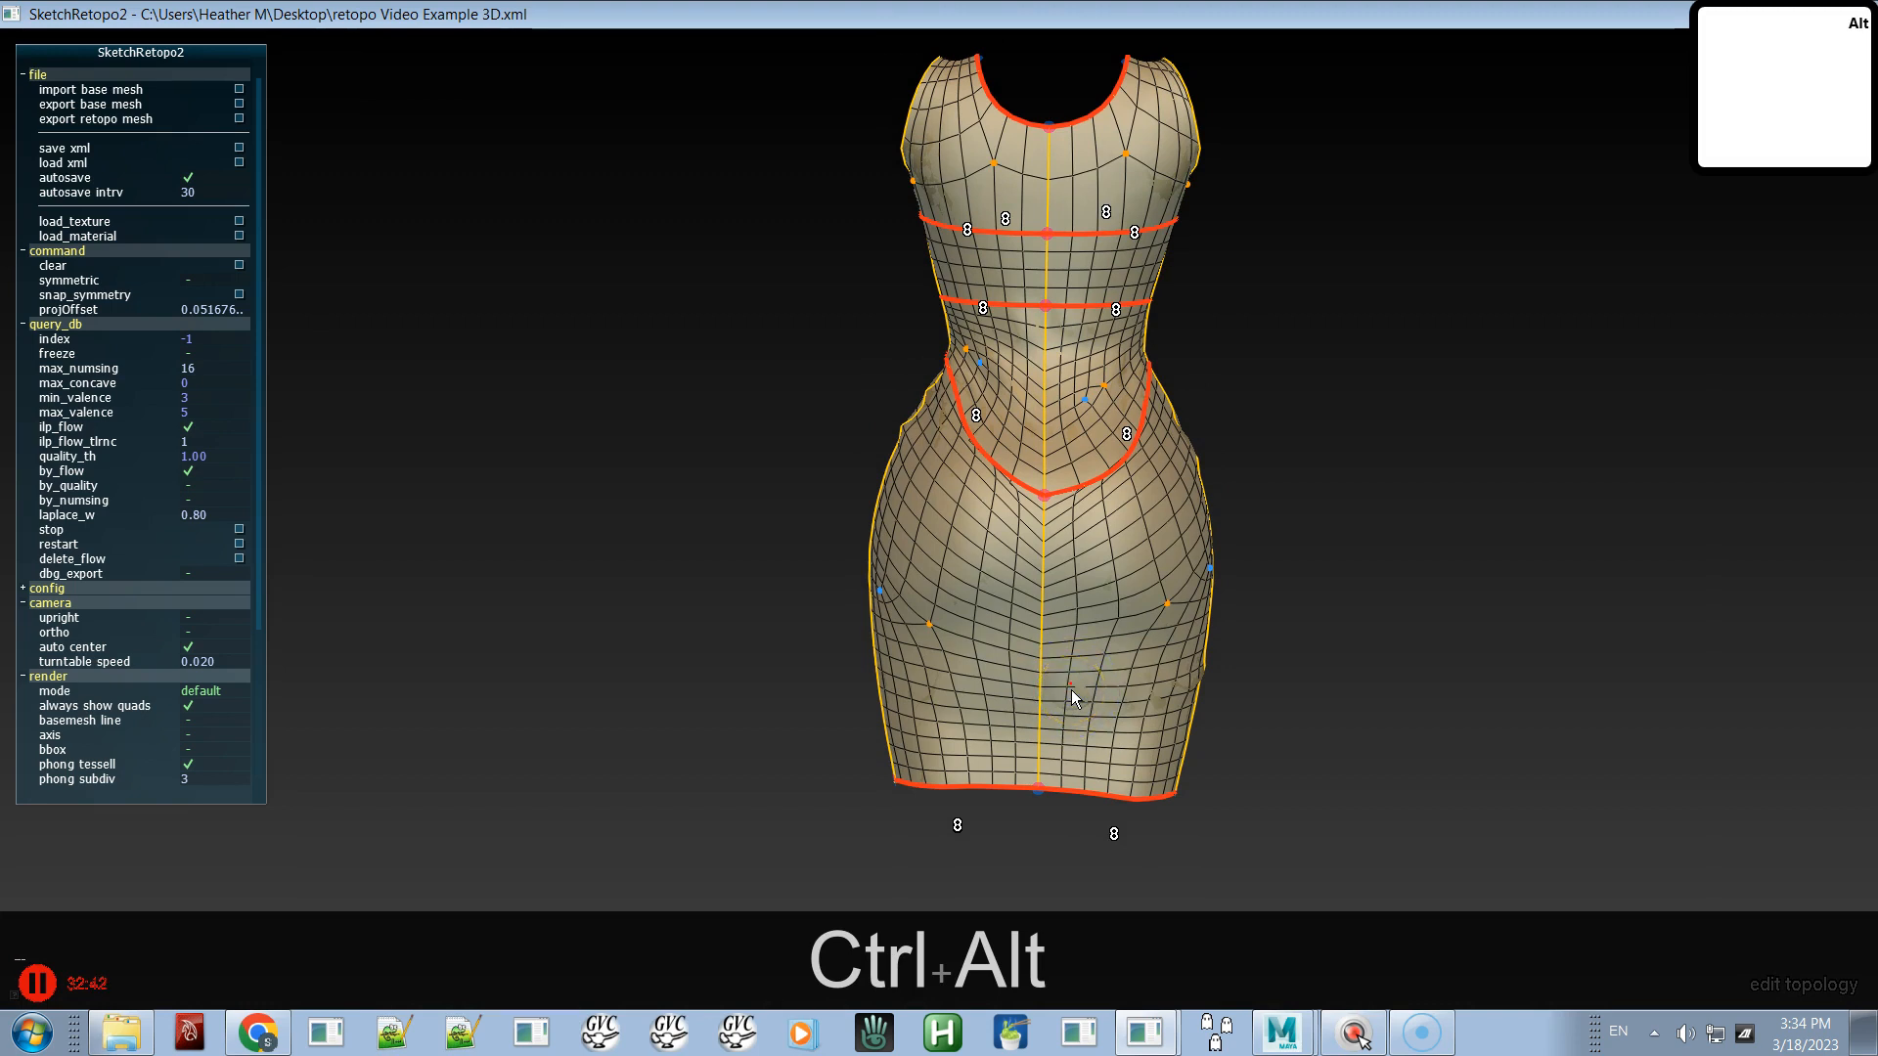
key("c")
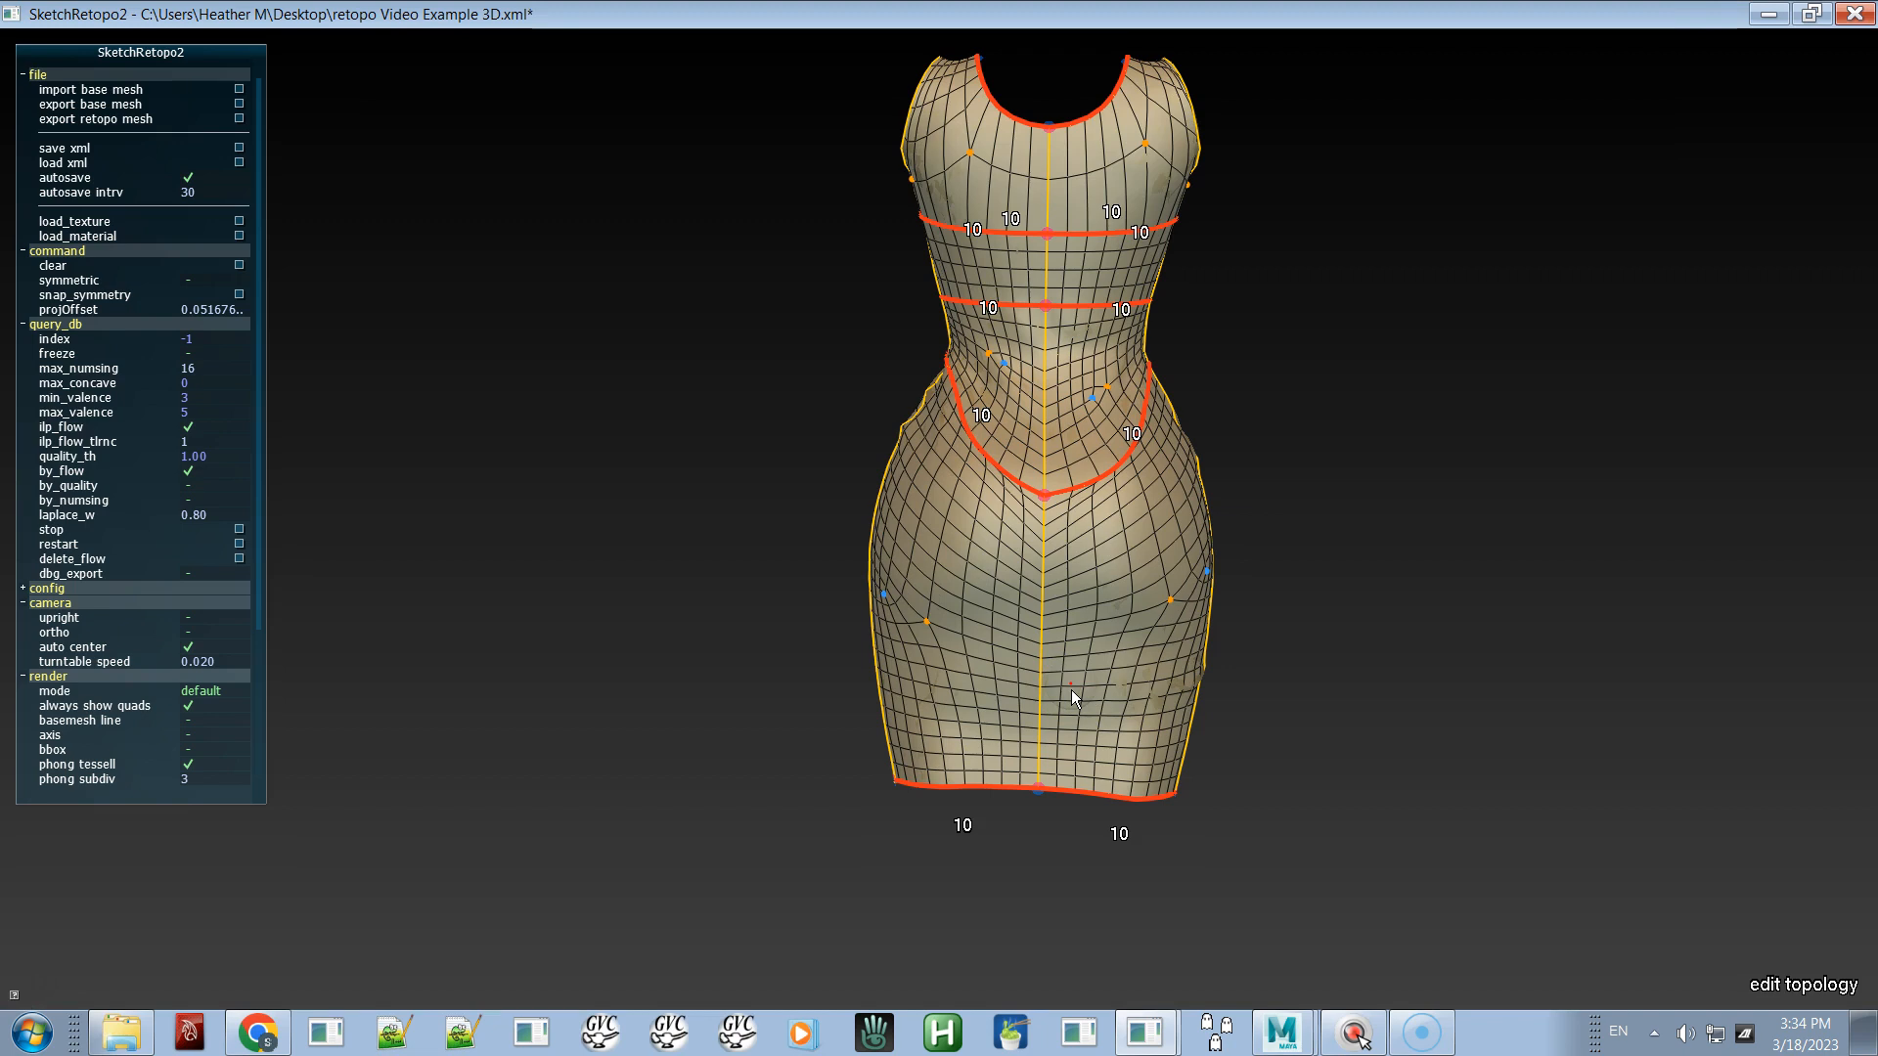
- Set the centre back edge between the neckline and the underbust line to 4 subdivisions
left_click_drag(1079, 552, 1034, 620, "alt")
middle_click_drag(1076, 466, 1091, 725, "alt")
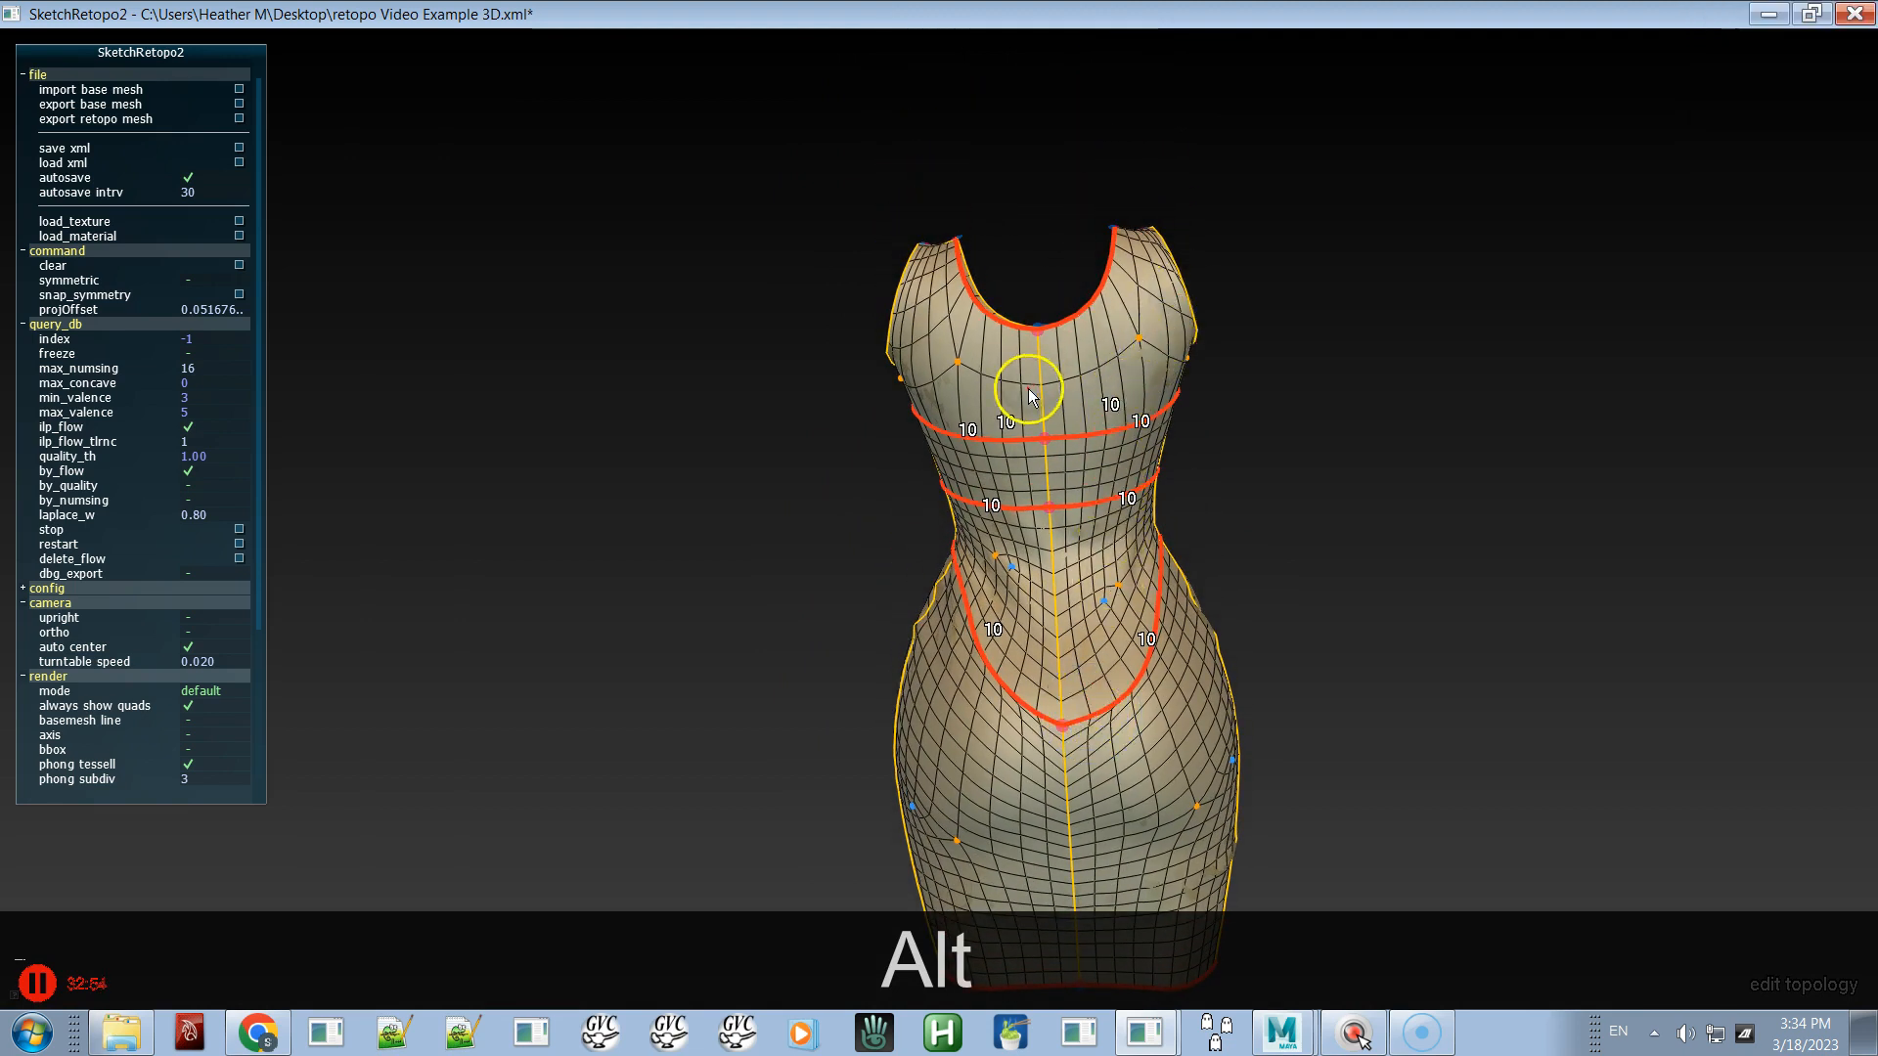
left_click(1042, 397)
left_click(1108, 487)
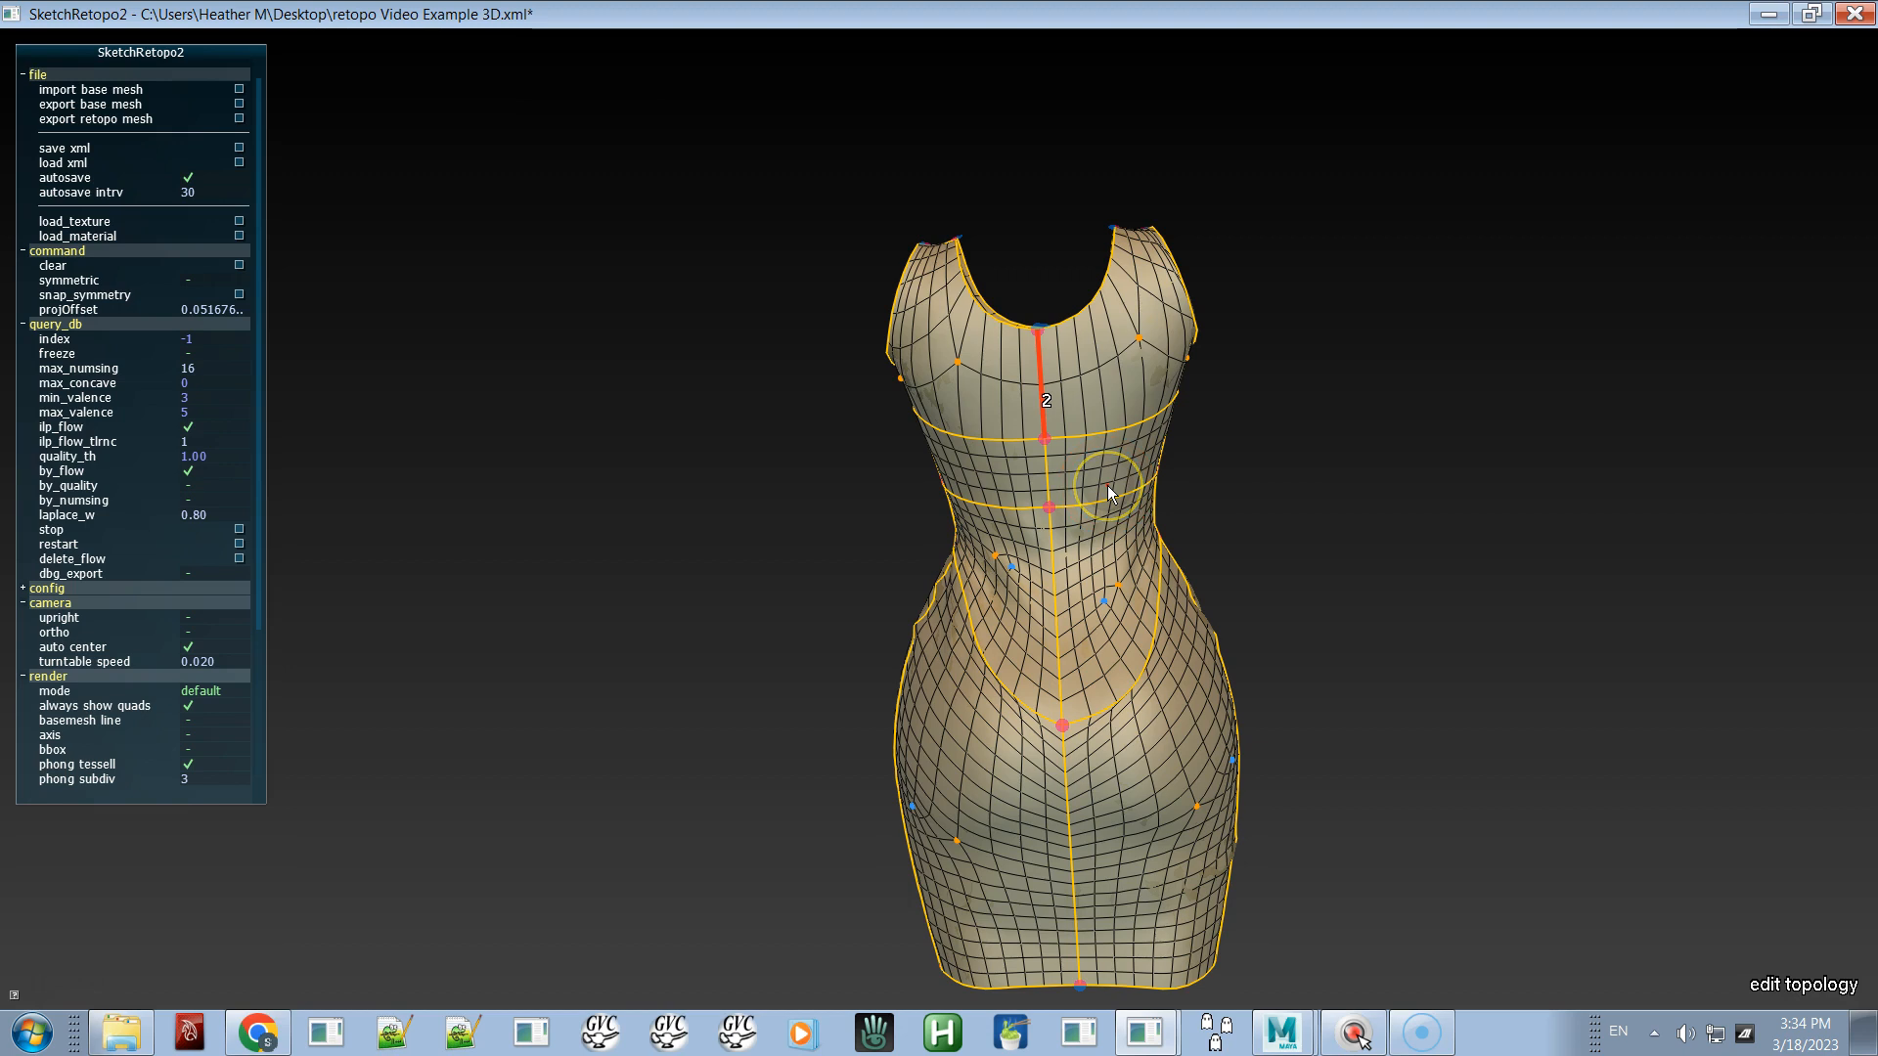
key("c")
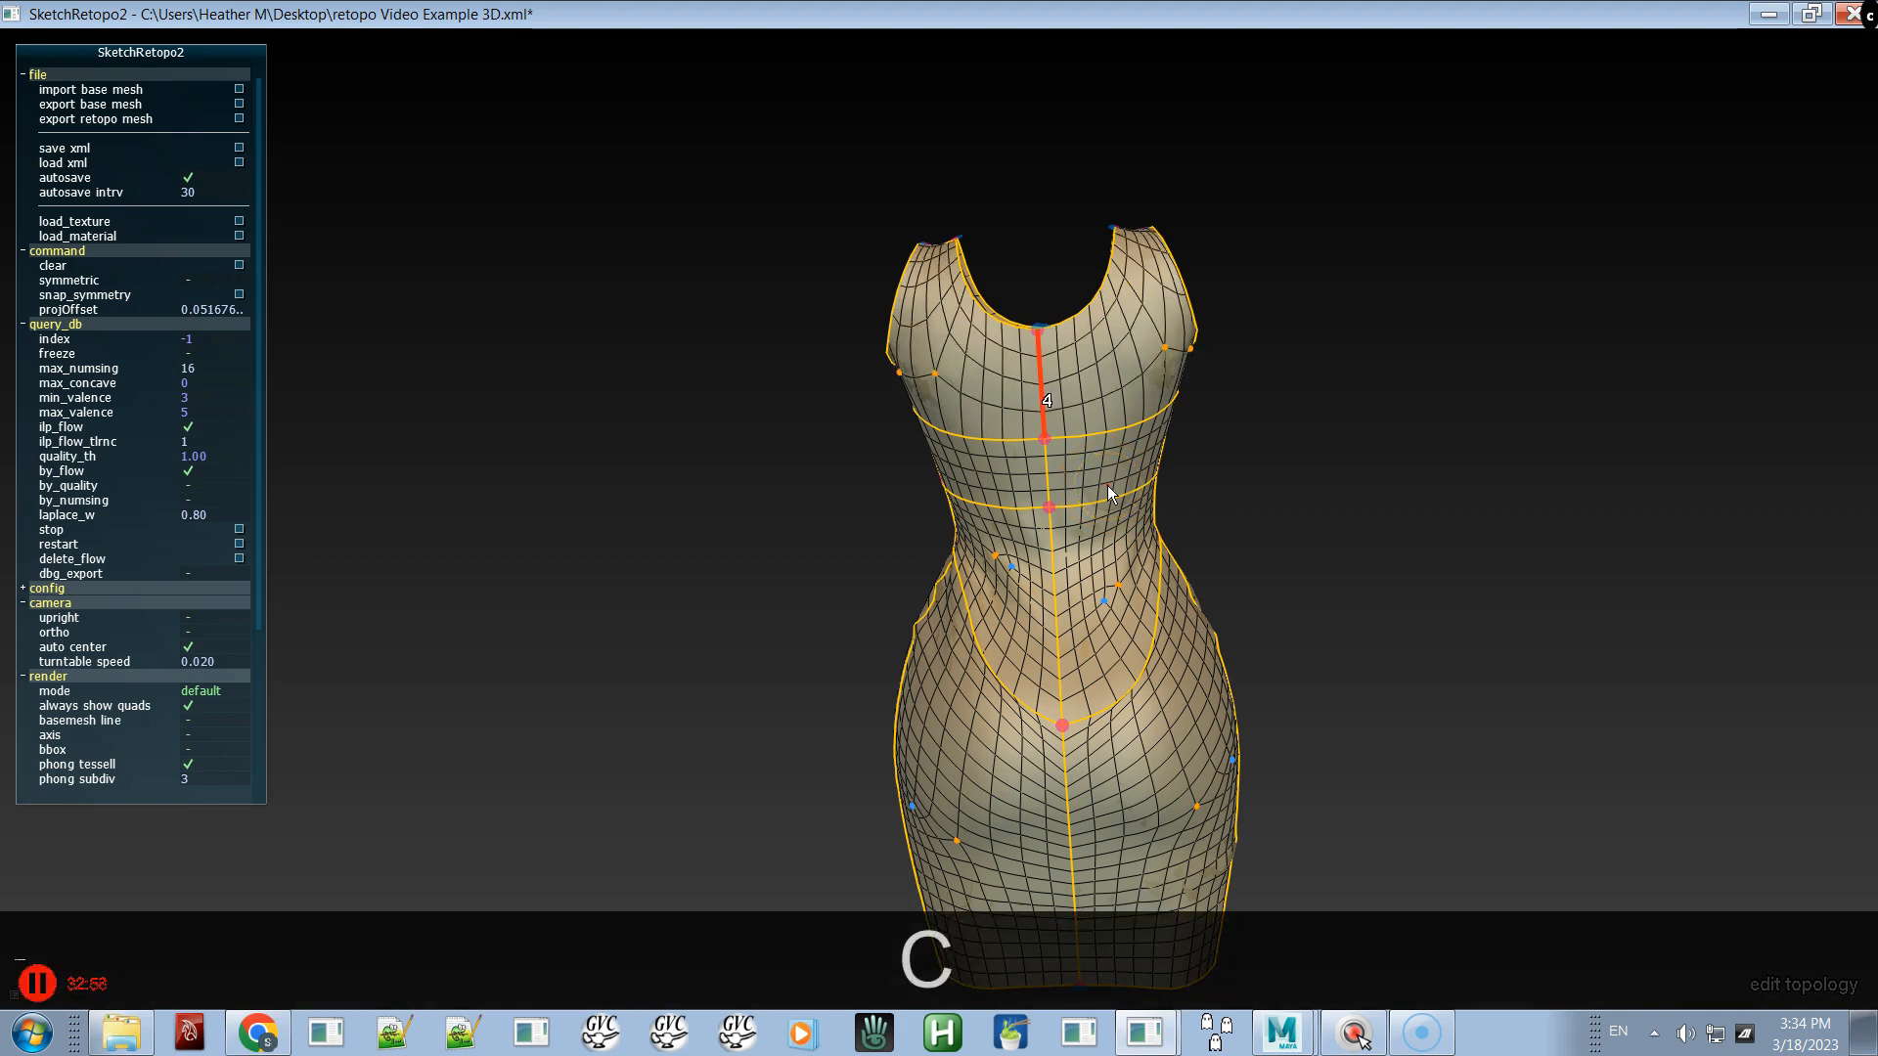
key("c")
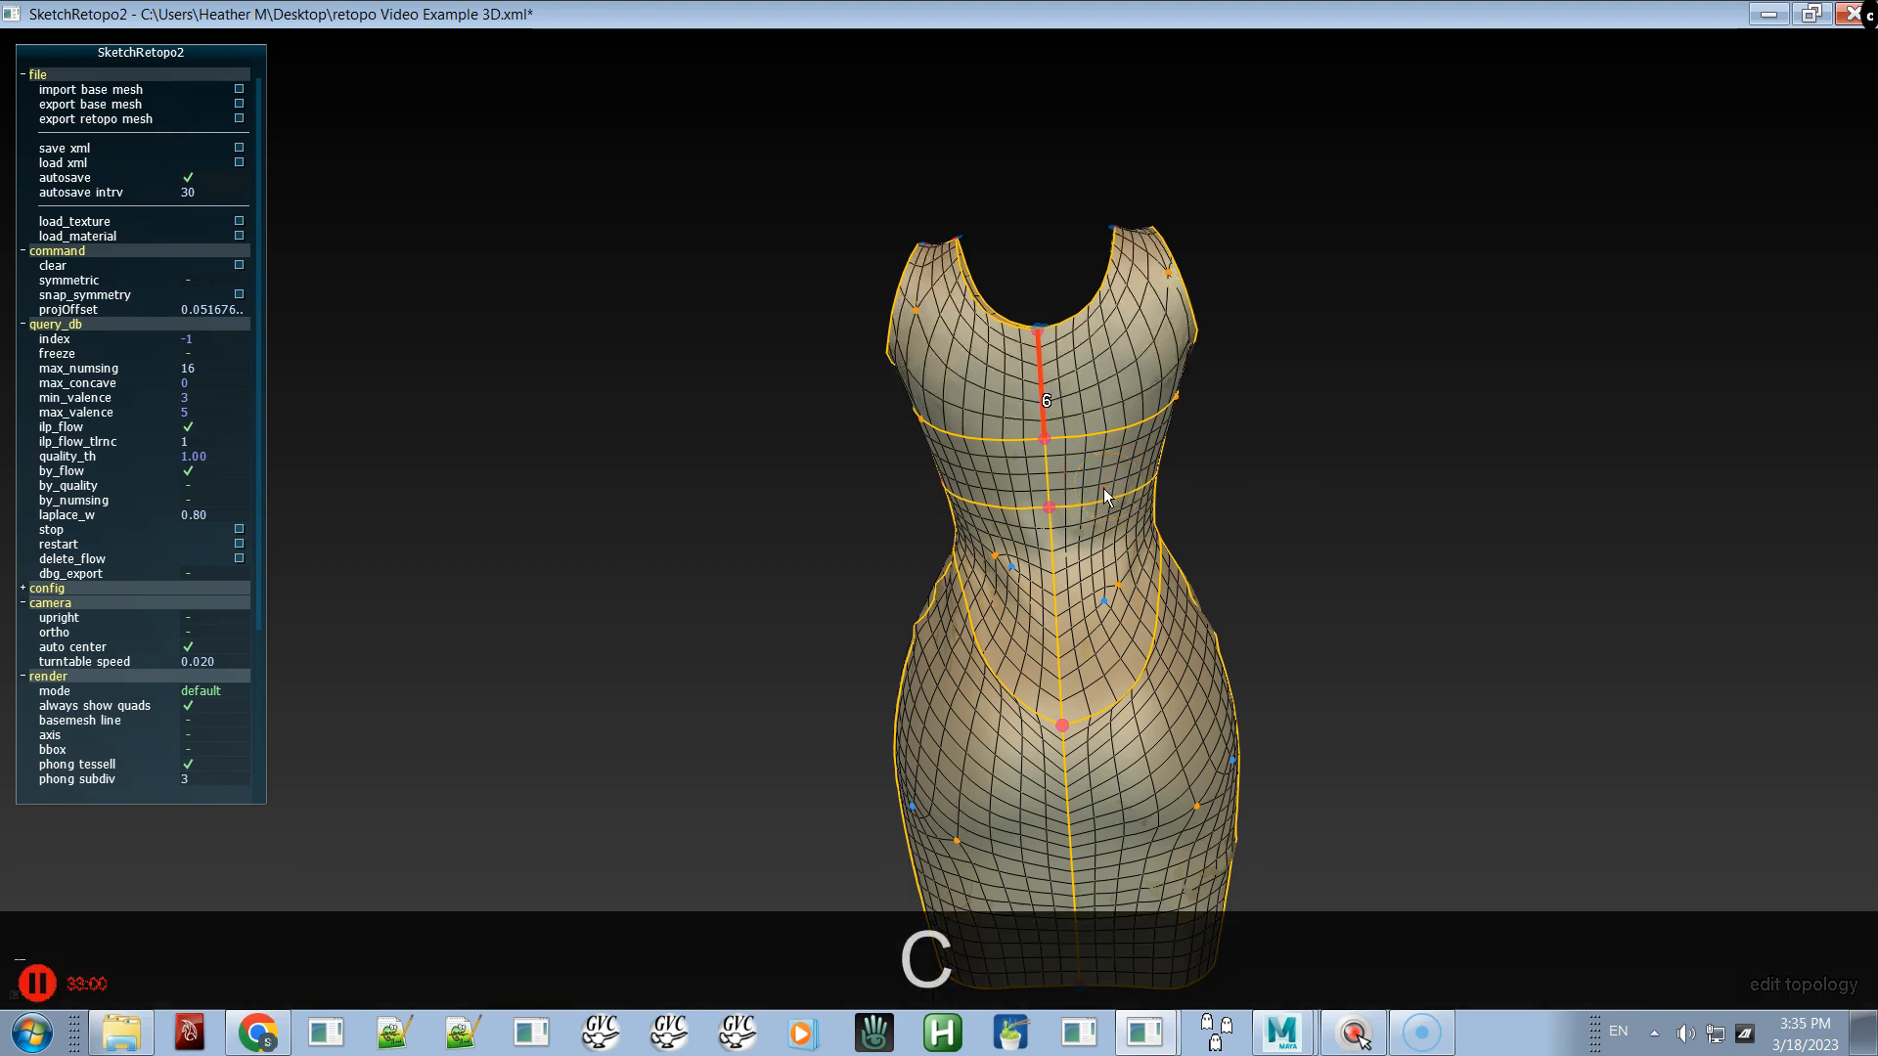
key("x")
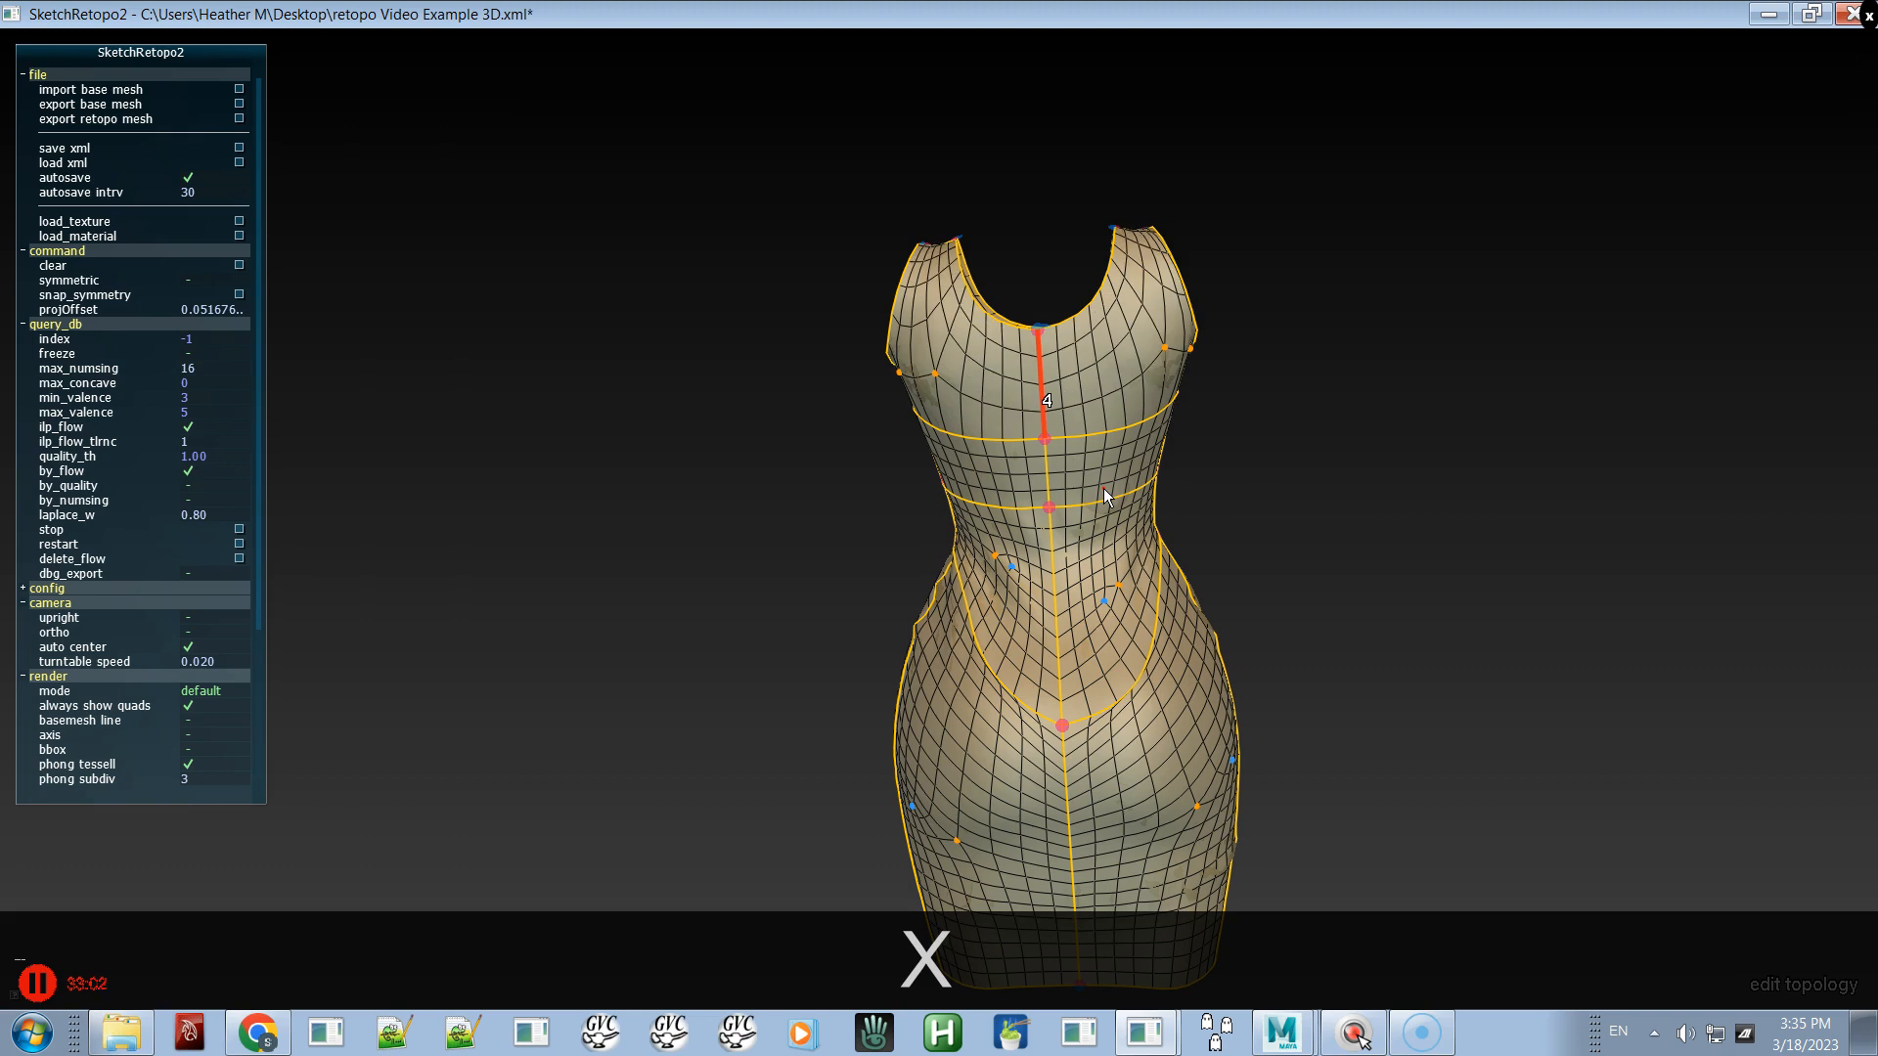
- Set the centre back edge between the waist line and the yoke point to 8 subdivisions
left_click(1094, 612)
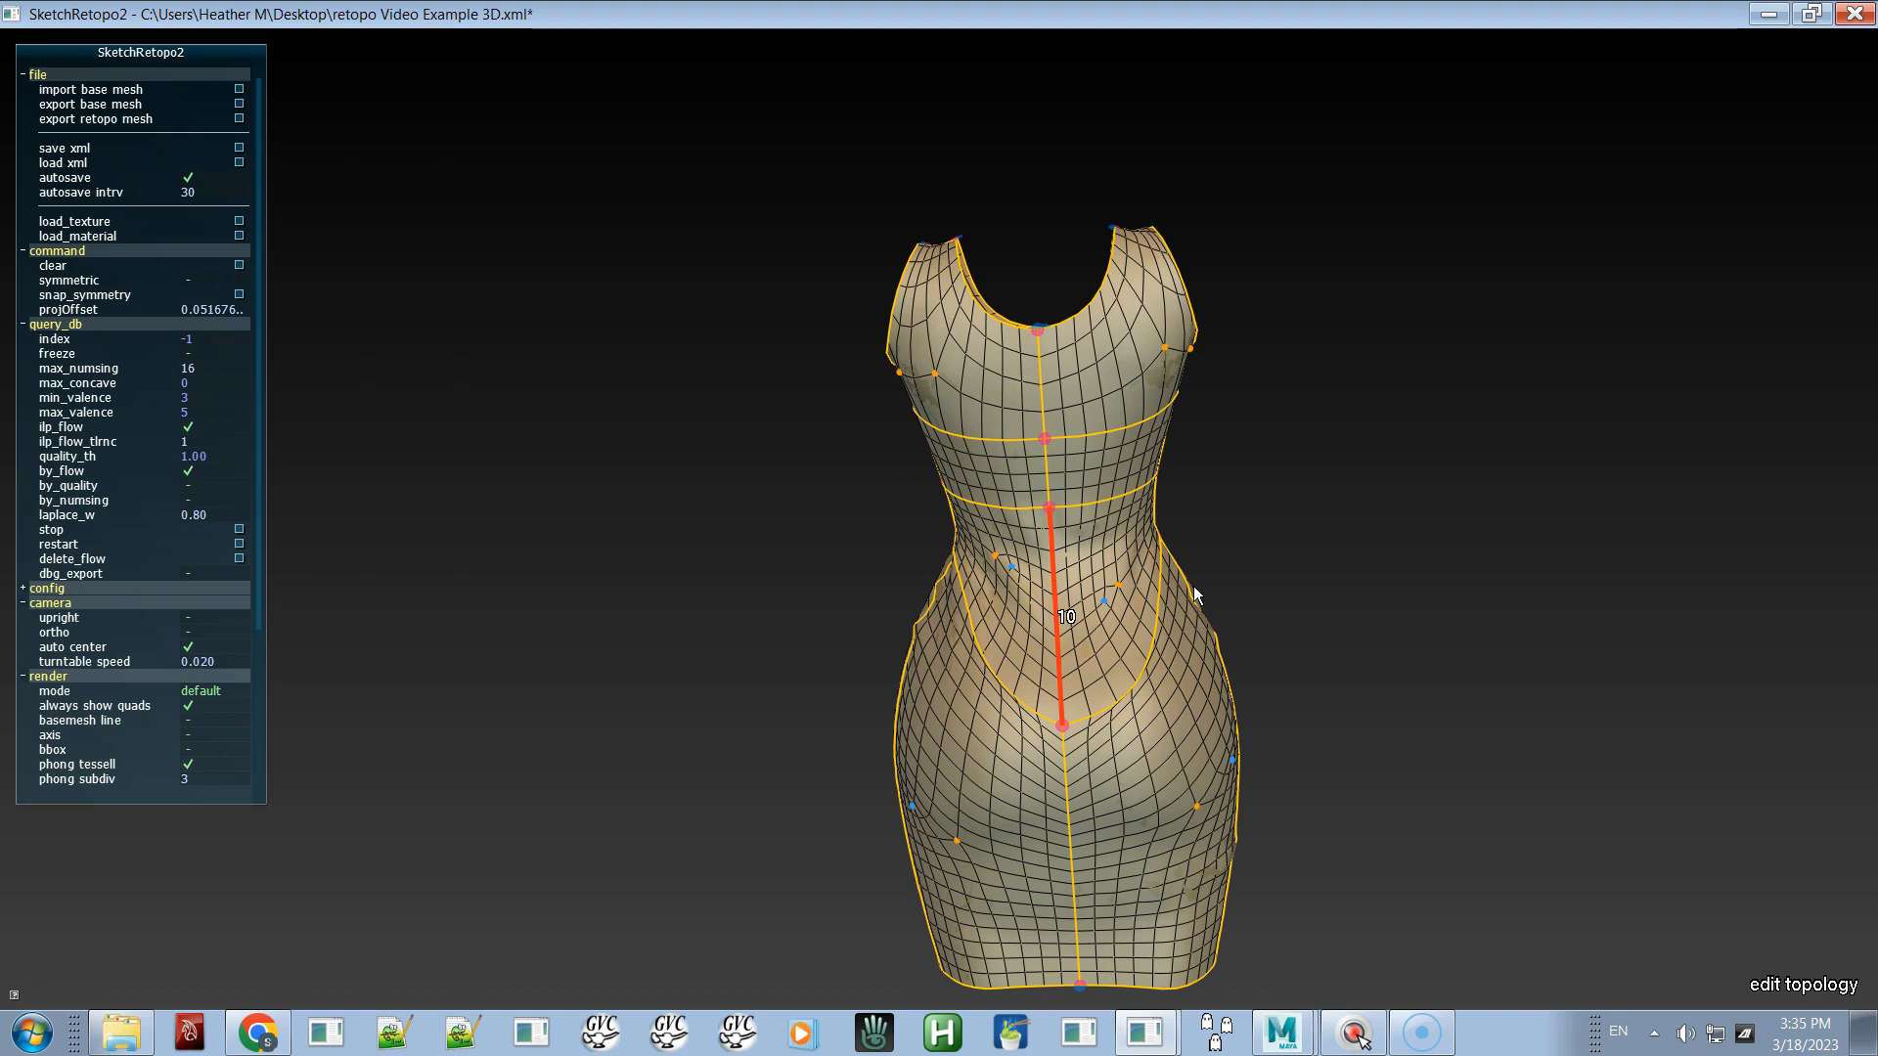
key("x")
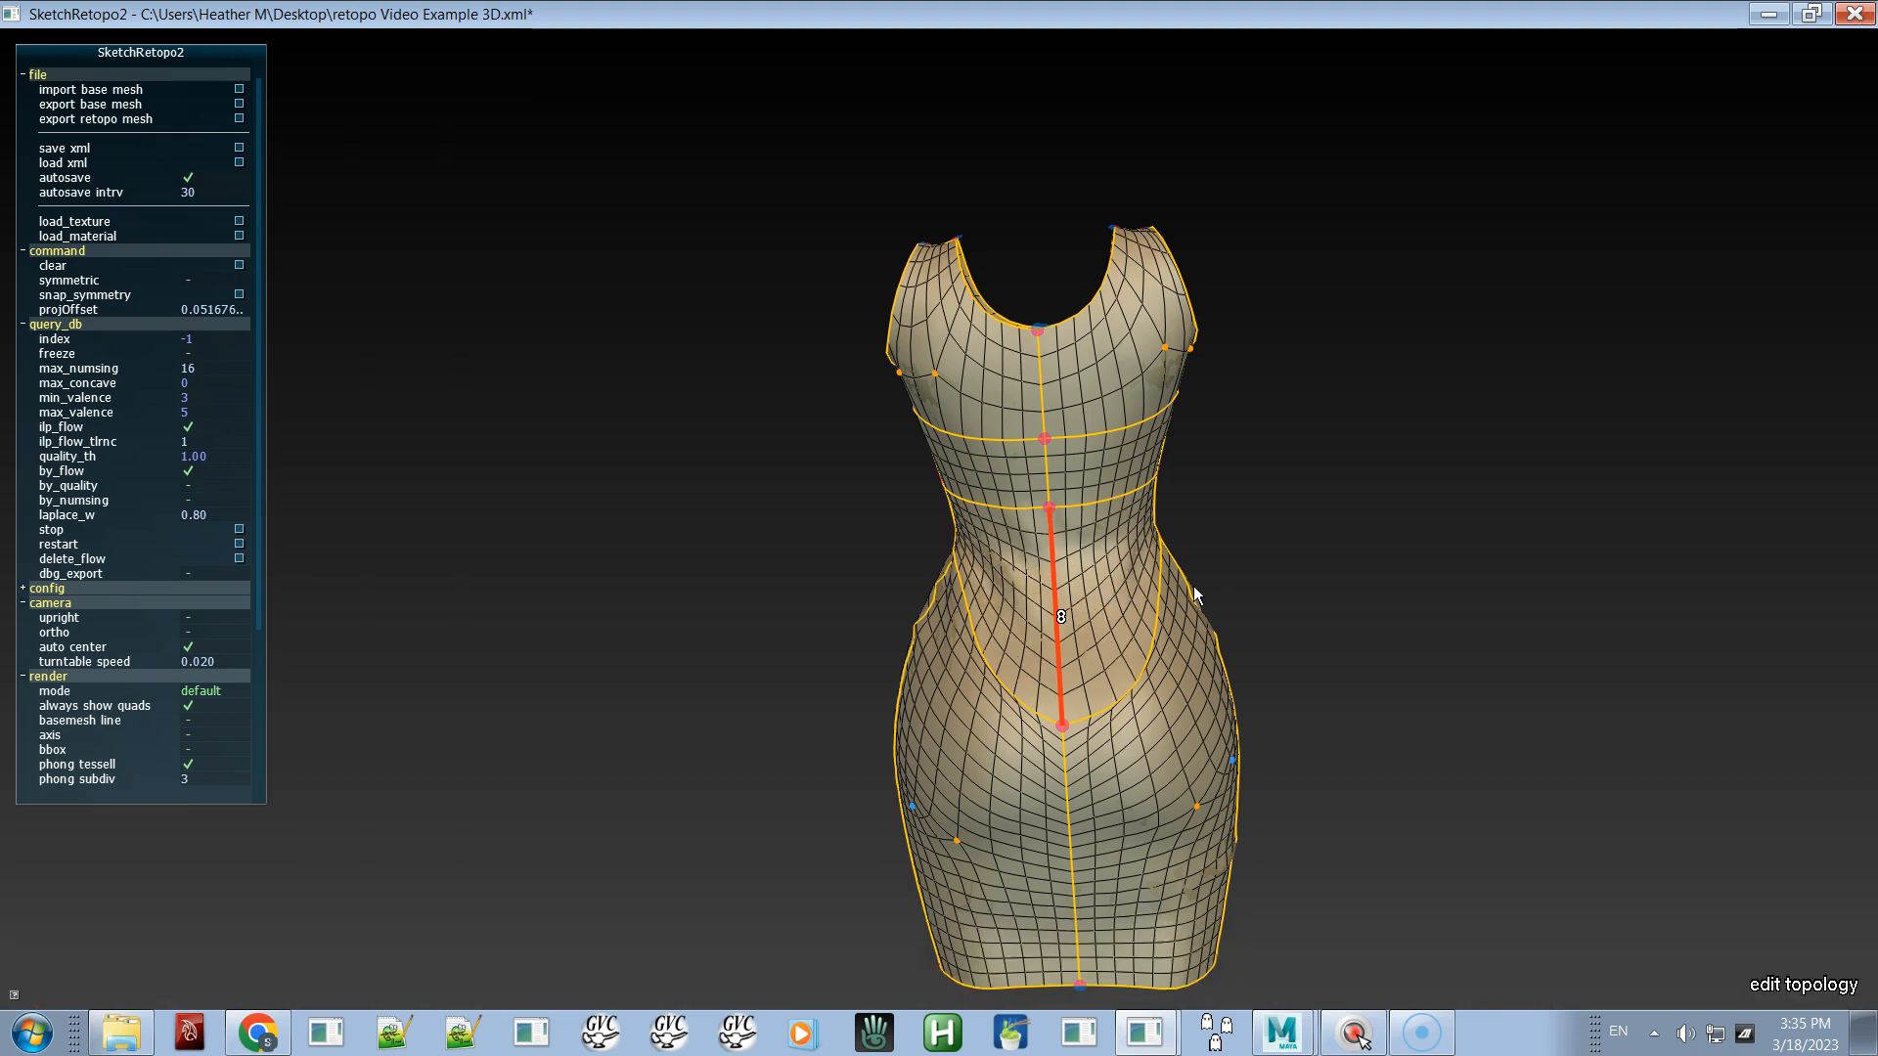
left_click(1047, 473)
left_click(1064, 529)
- Set the skirt's centre back edge from the yoke point to the hem to 18 subdivisions
middle_click_drag(1024, 561, 1031, 411, "alt")
left_click(1080, 679)
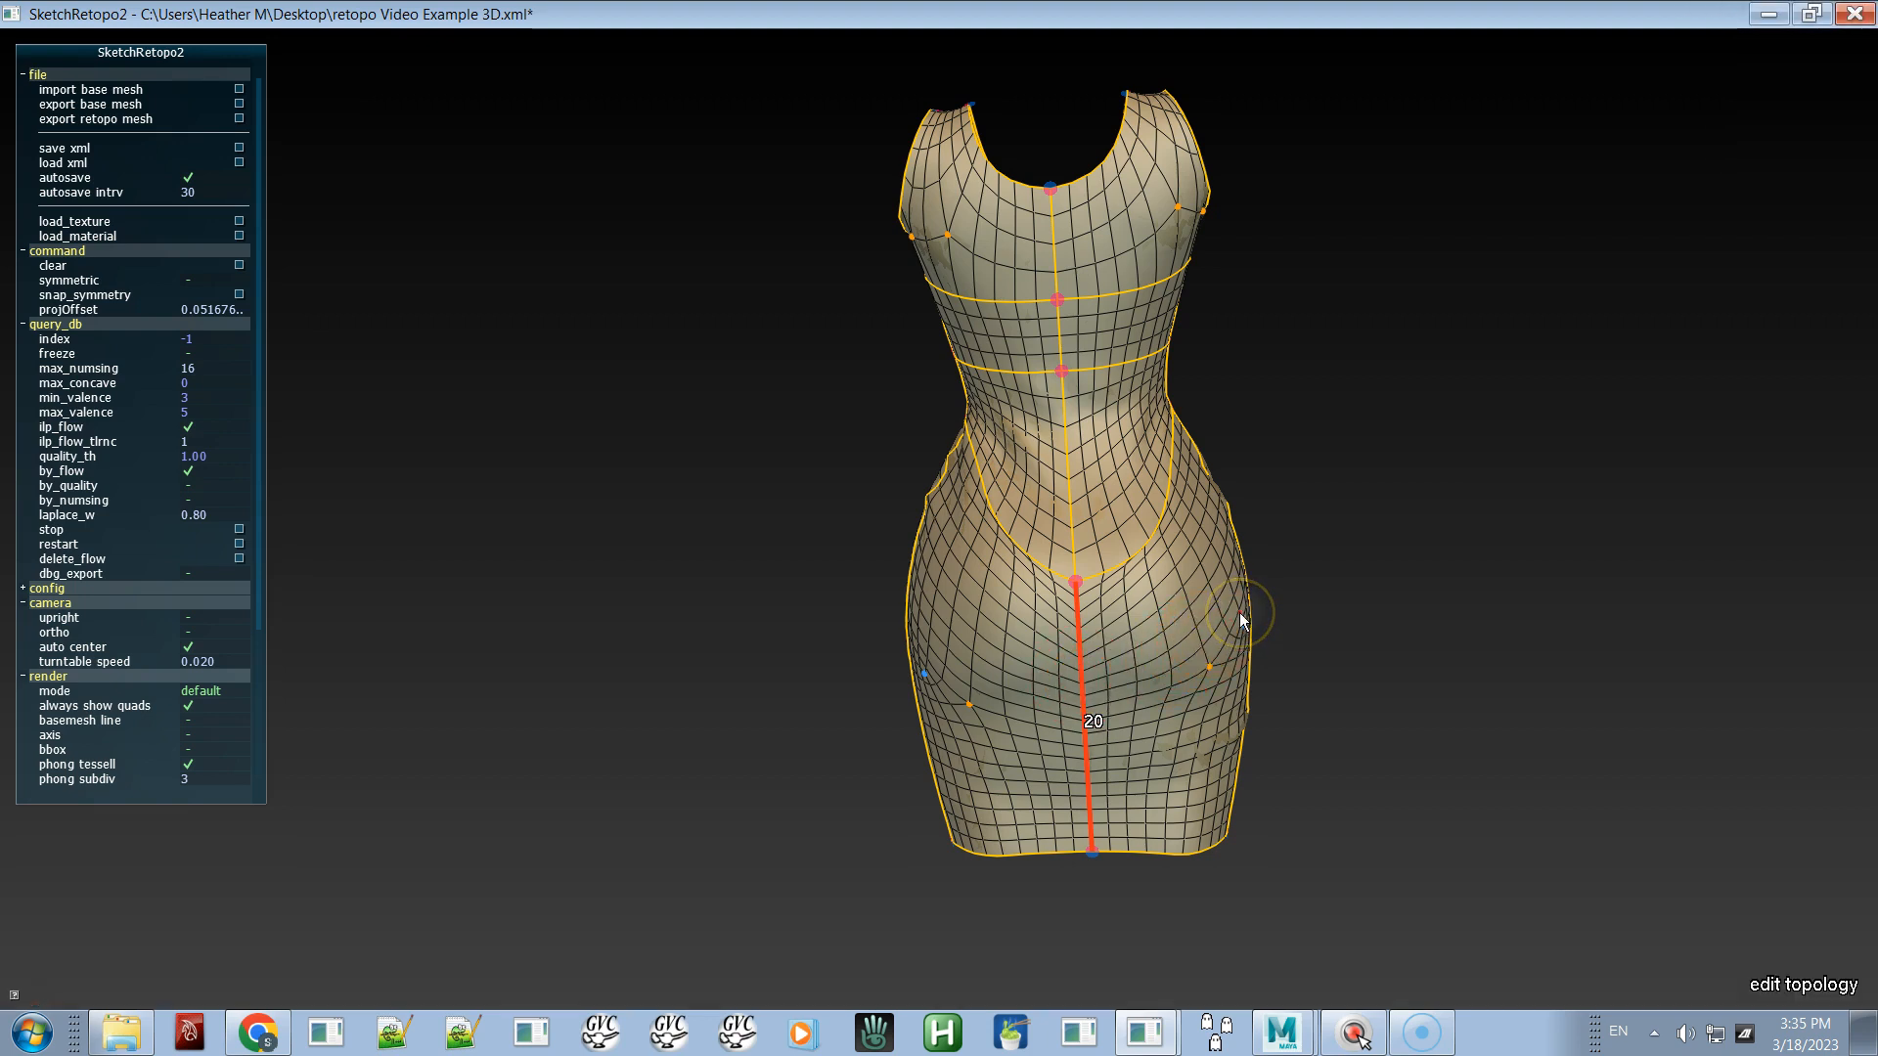
key("x")
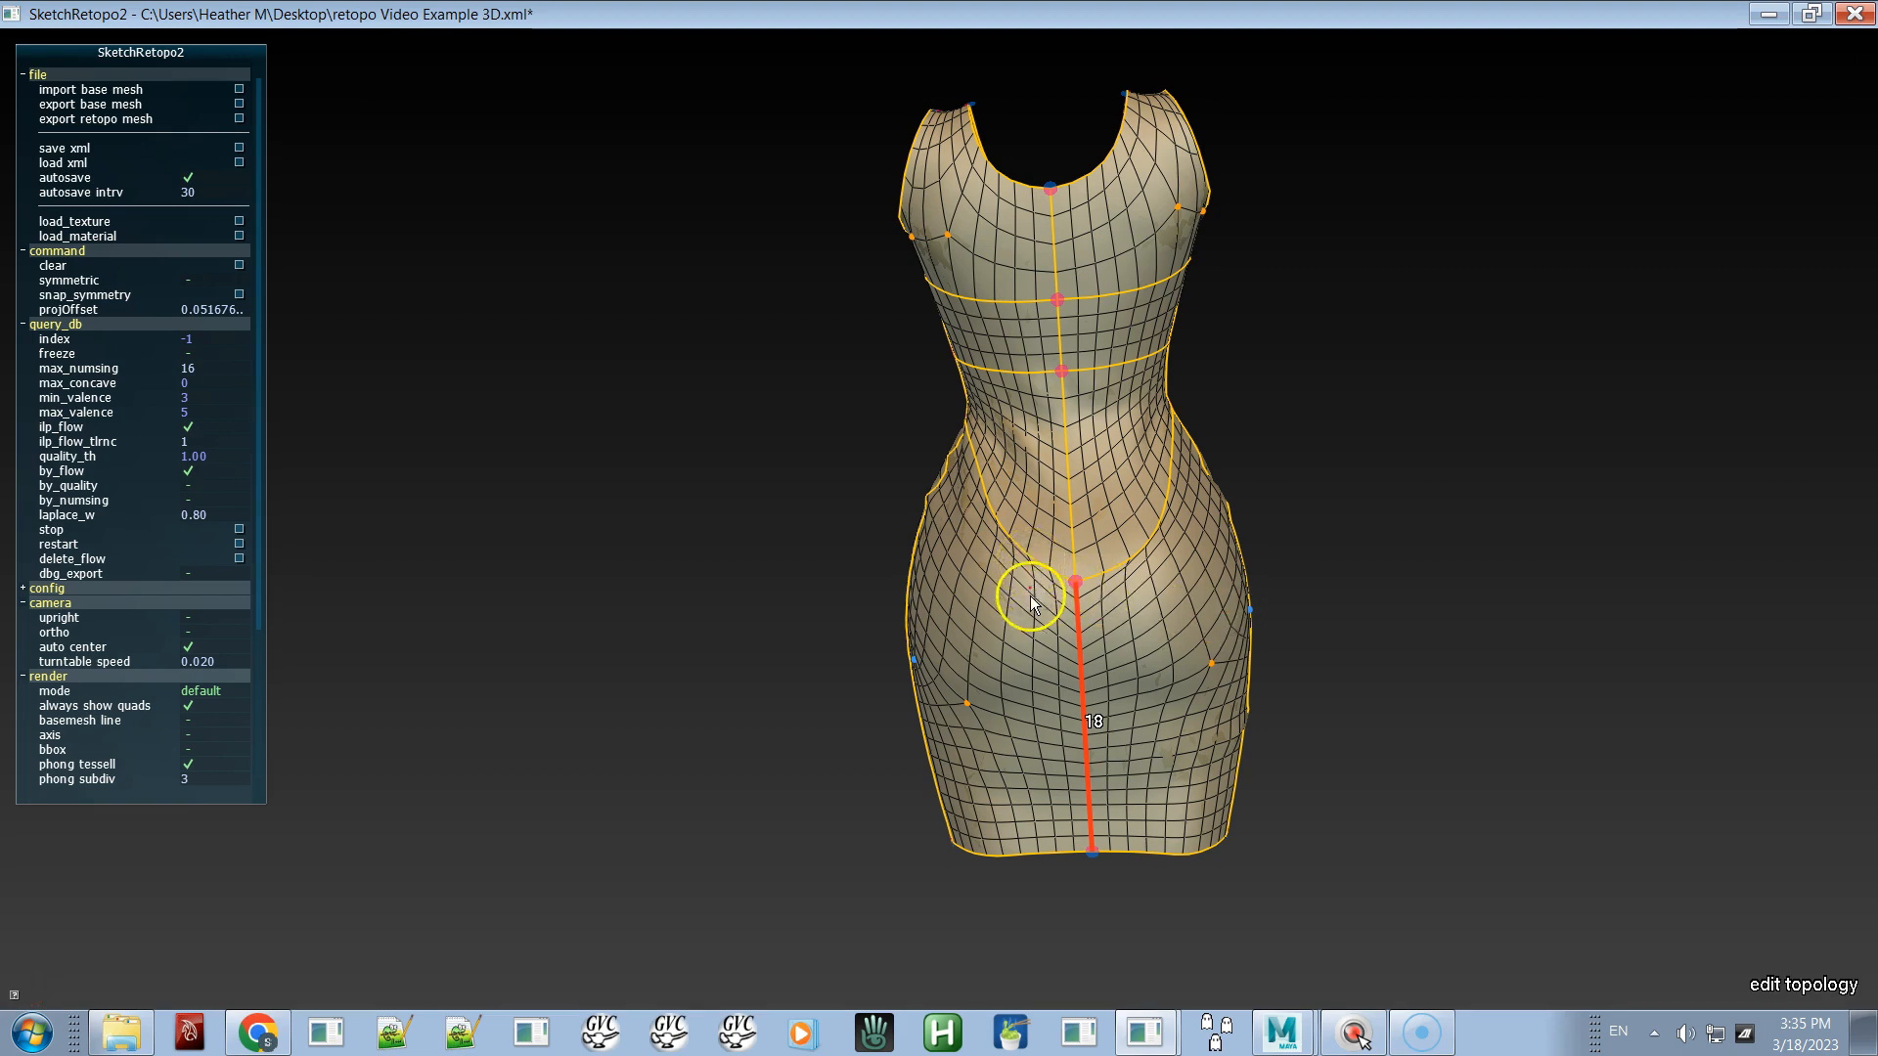
- Examine the quad flow and pole placement of both back skirt patches, with and without the base mesh displayed
left_click_drag(992, 671, 1181, 649, "alt")
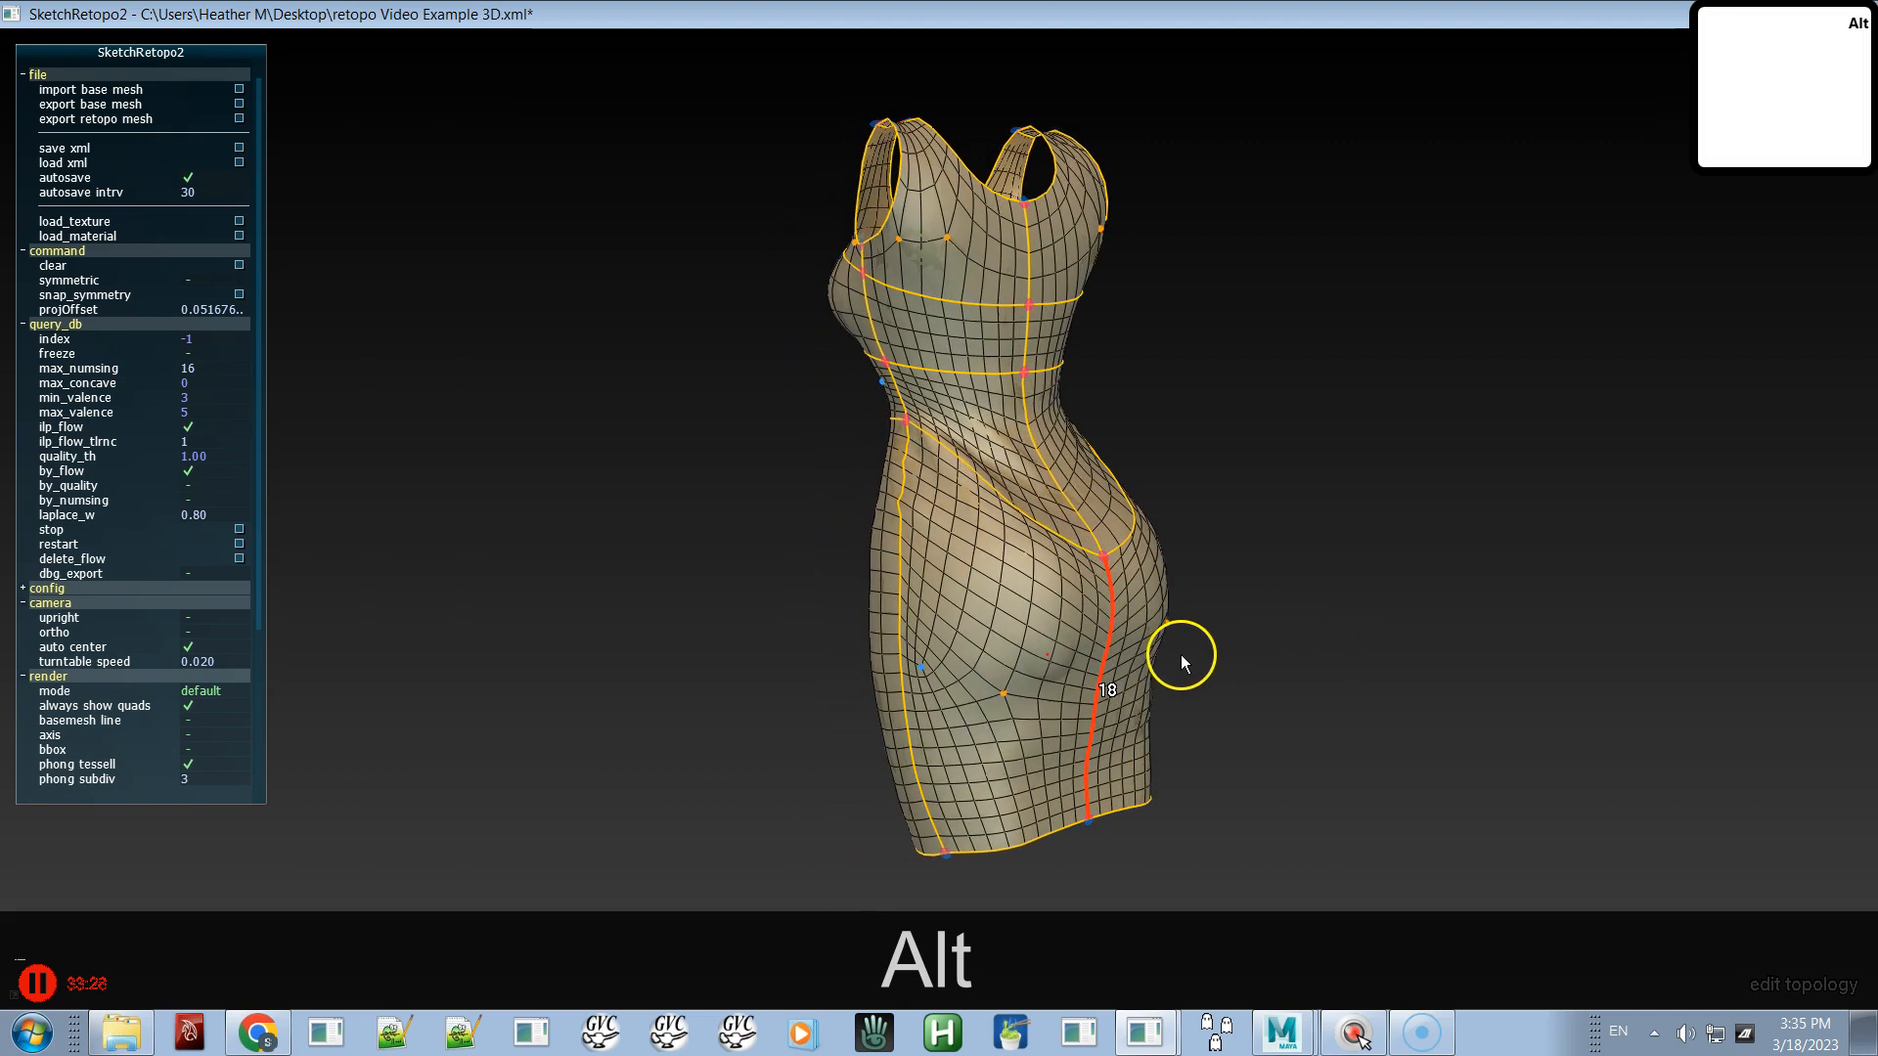
left_click(1042, 712)
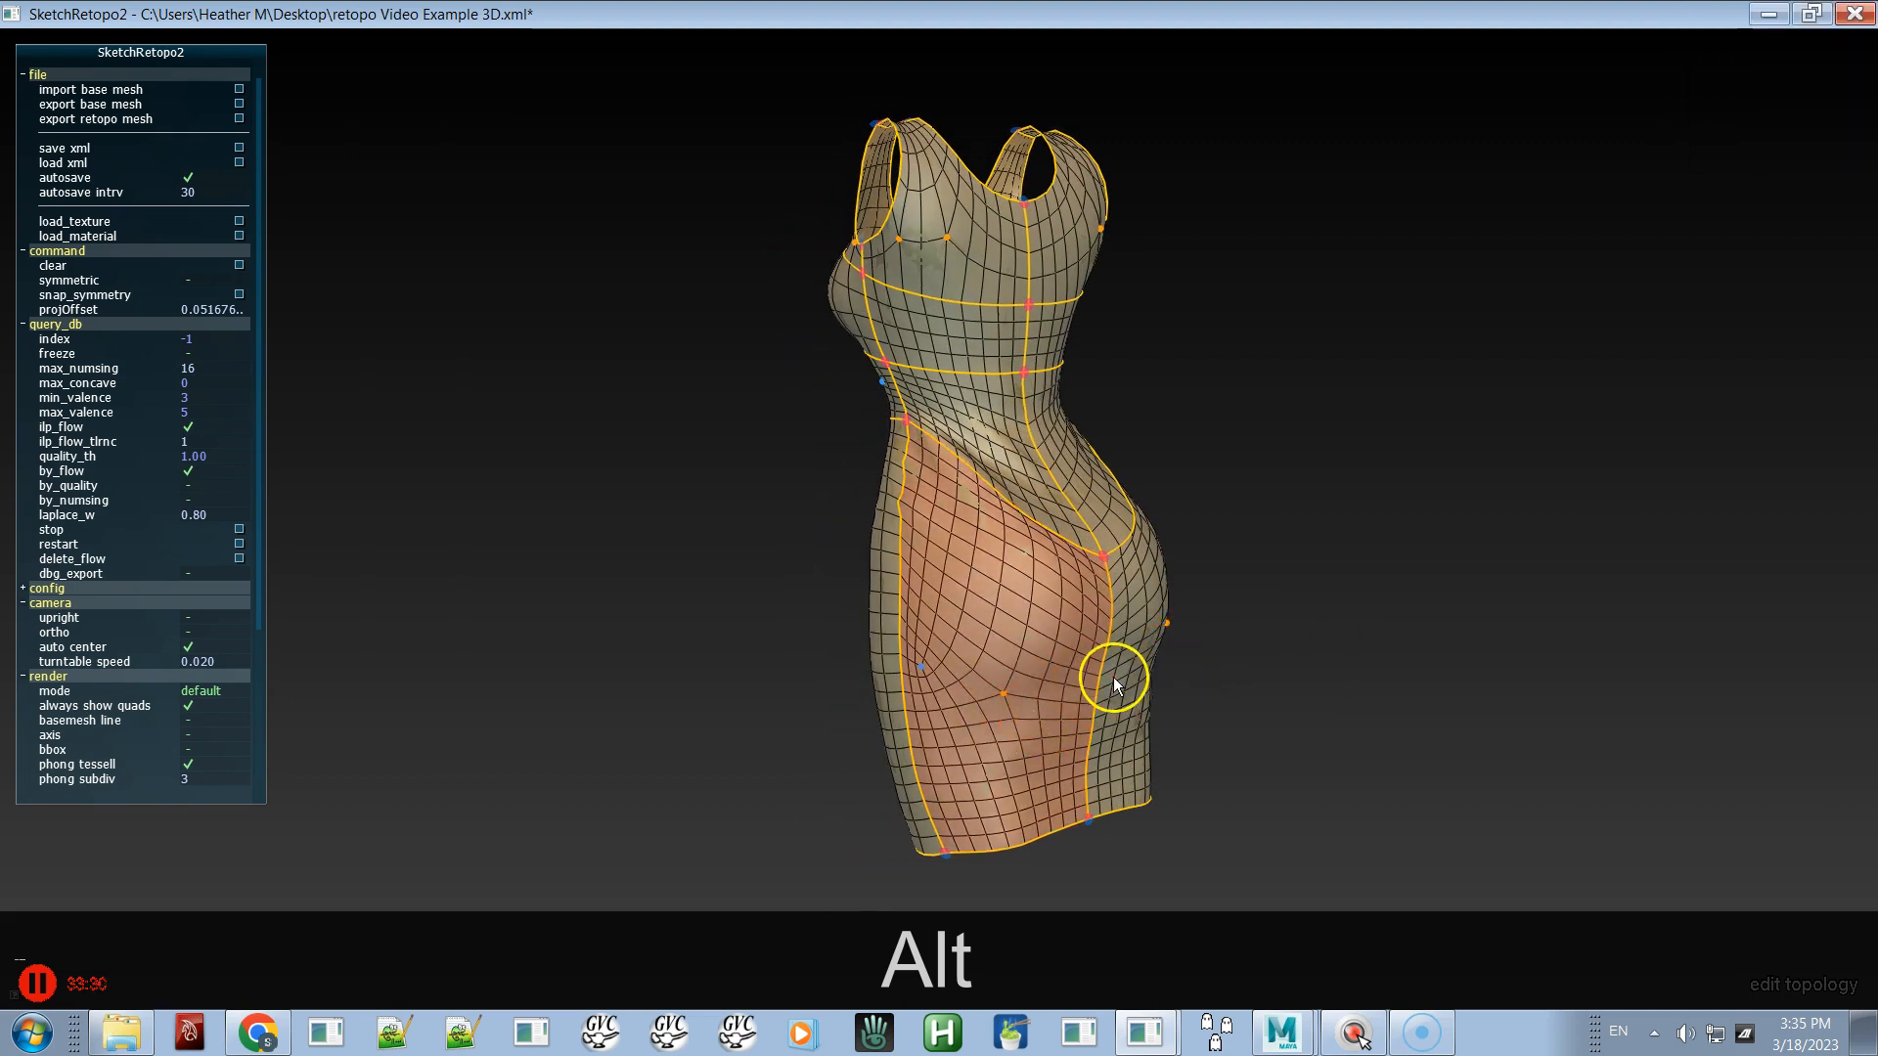
mouse_move(1140, 669)
left_mouse_down("alt")
mouse_move(1028, 701)
mouse_move(982, 687)
mouse_move(1037, 642)
mouse_move(1053, 817)
mouse_move(1099, 802)
mouse_move(982, 759)
mouse_move(1019, 760)
mouse_move(1019, 806)
mouse_move(1027, 647)
mouse_move(1019, 751)
mouse_move(1021, 726)
mouse_move(1064, 711)
mouse_move(985, 725)
mouse_move(989, 698)
mouse_move(964, 694)
mouse_move(1027, 697)
left_mouse_up("alt")
left_click(1176, 629)
left_click_drag(1176, 630, 1237, 605)
mouse_move(1183, 708)
left_mouse_down("alt")
mouse_move(1183, 688)
mouse_move(1049, 770)
mouse_move(1148, 743)
mouse_move(1131, 619)
mouse_move(1145, 440)
mouse_move(1106, 572)
left_mouse_up("alt")
key("alt+space")
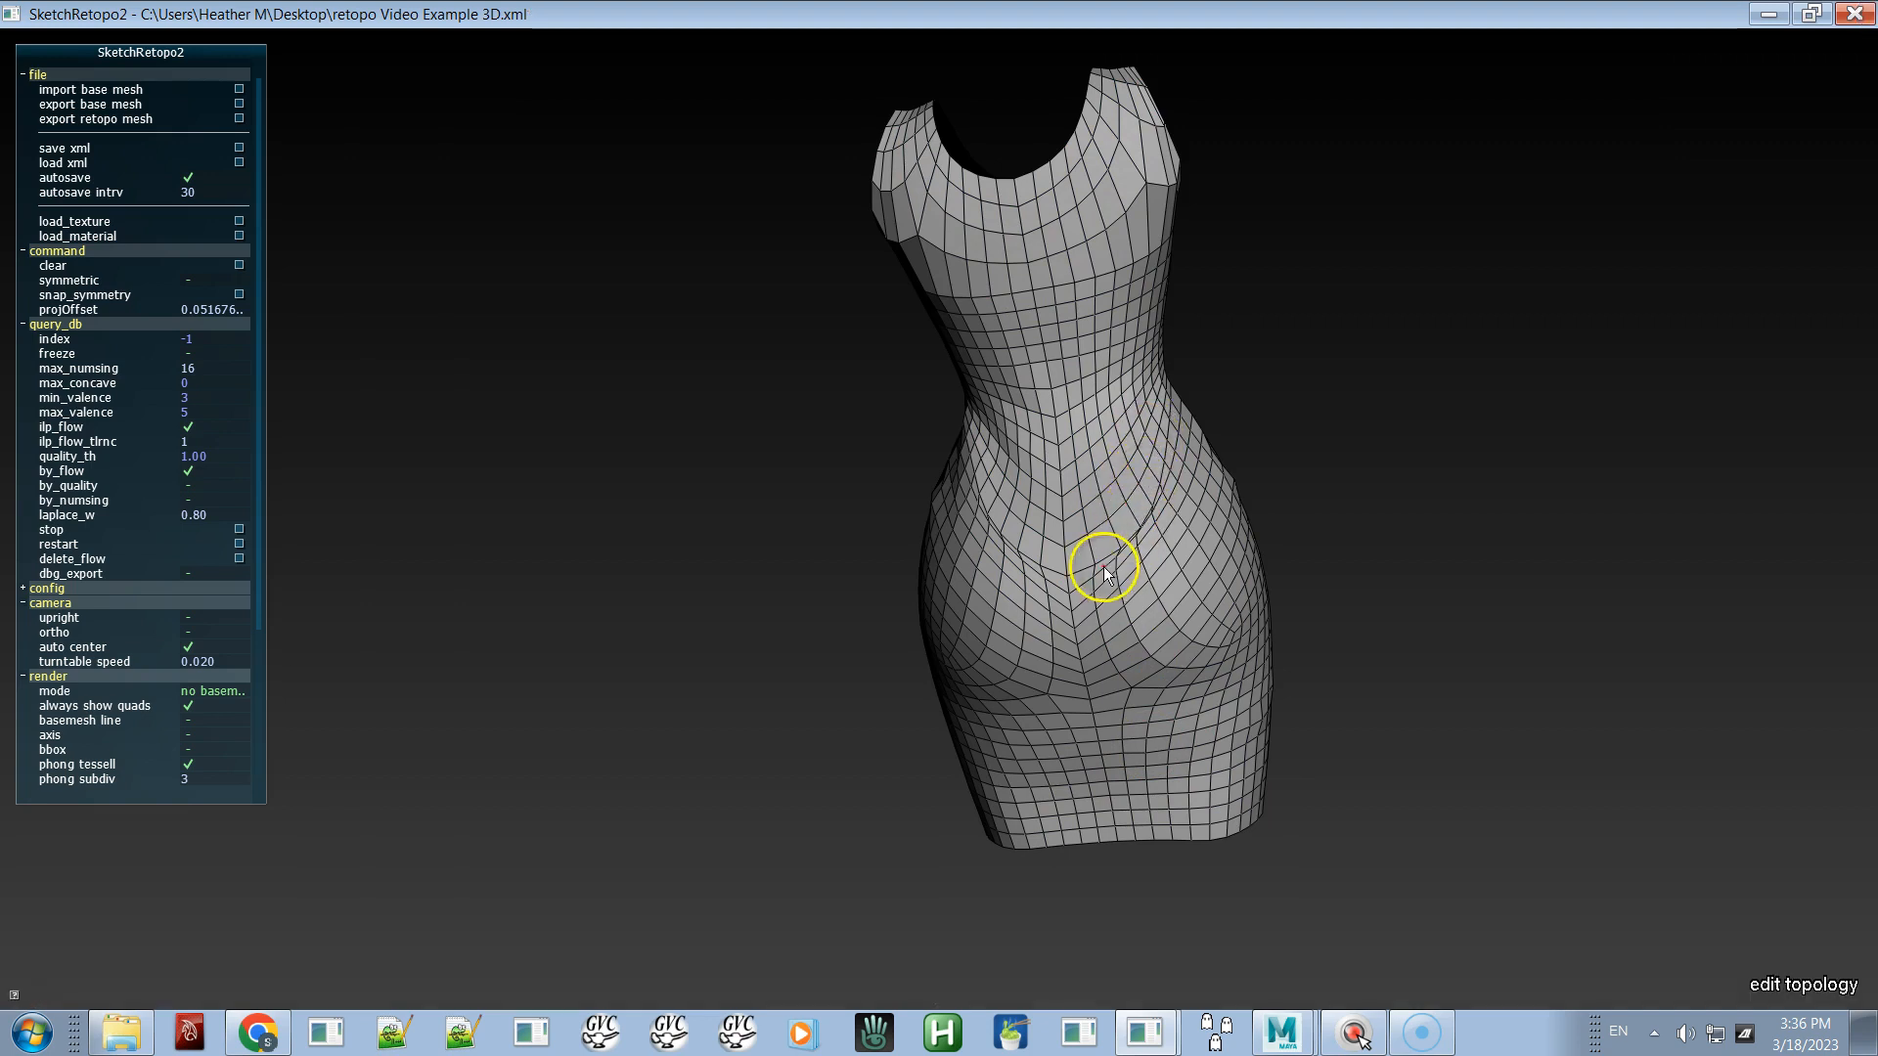
key("space")
key("space")
mouse_move(1052, 493)
left_mouse_down("alt")
mouse_move(1094, 491)
mouse_move(1065, 558)
mouse_move(1132, 524)
mouse_move(1042, 557)
mouse_move(1011, 524)
mouse_move(1117, 542)
left_mouse_up("alt")
- Smooth the retopo vertices along the centre back from the hips up to the waist in move vertex mode
key("d")
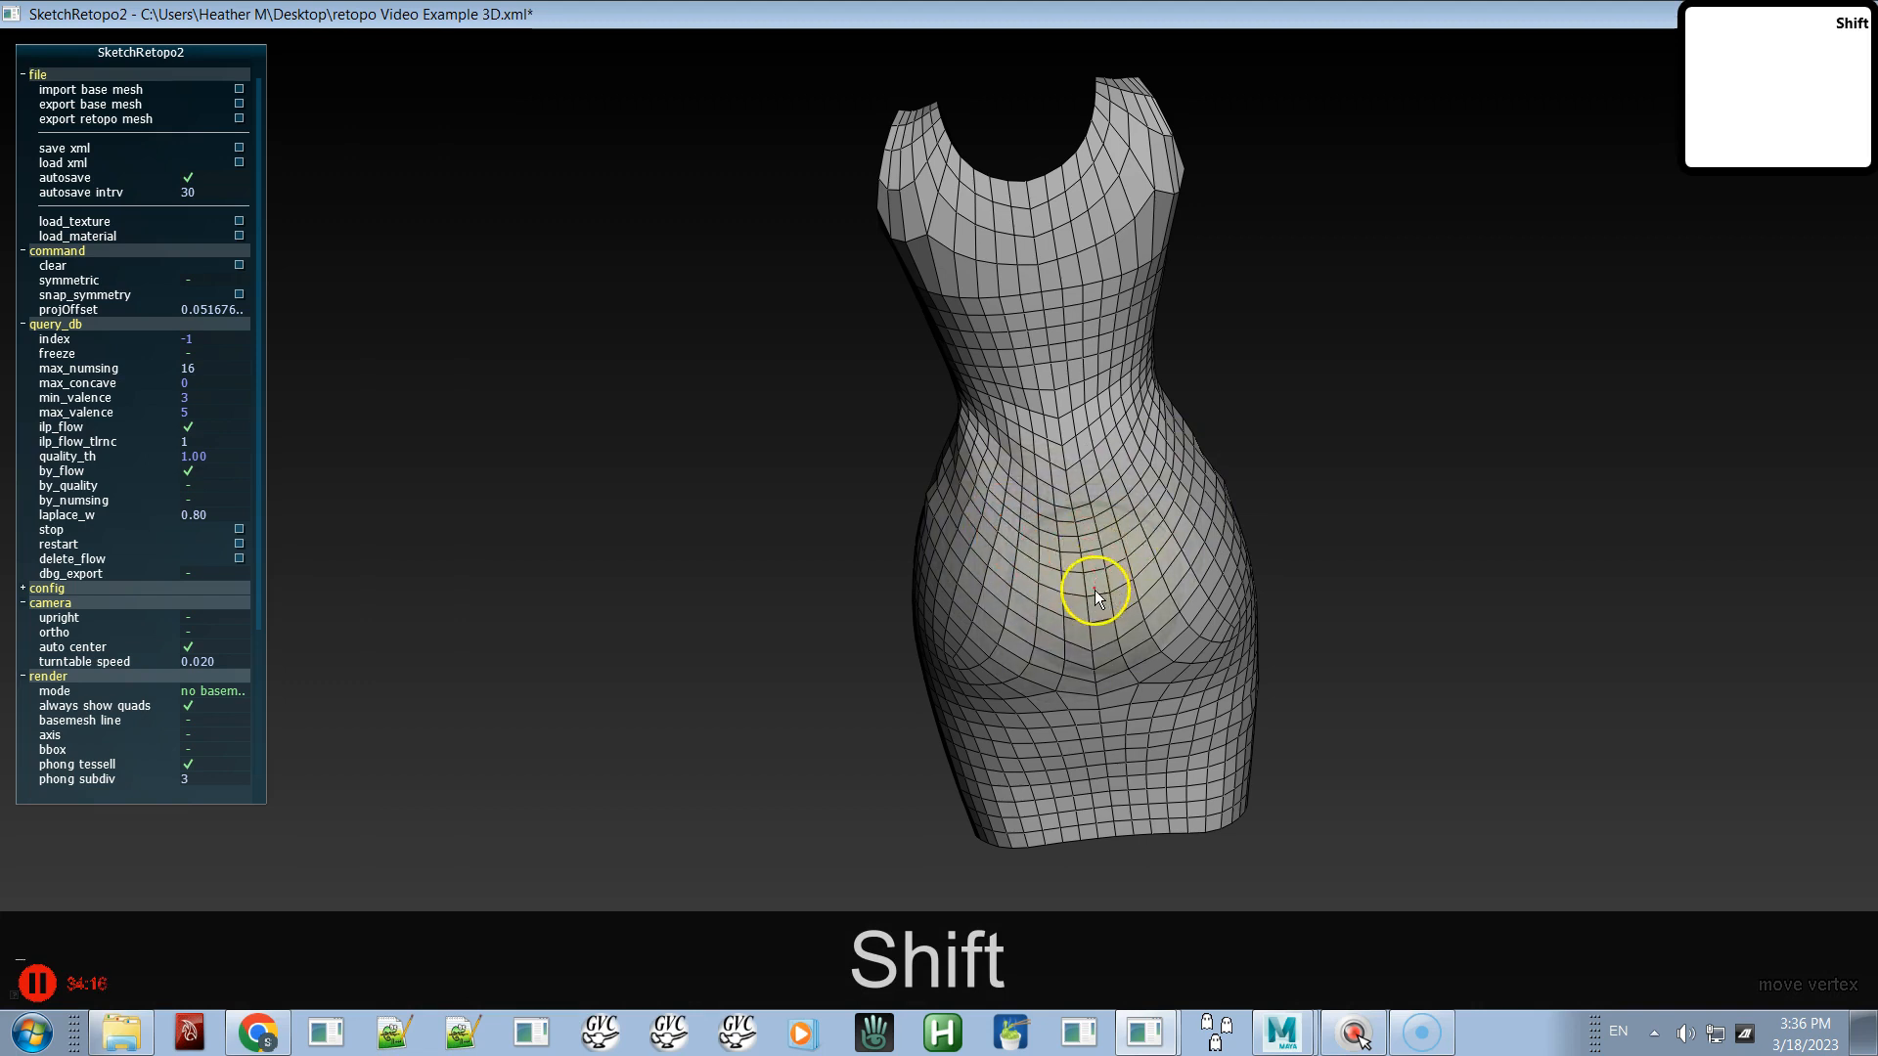
left_click_drag(1094, 676, 1125, 566, "shift")
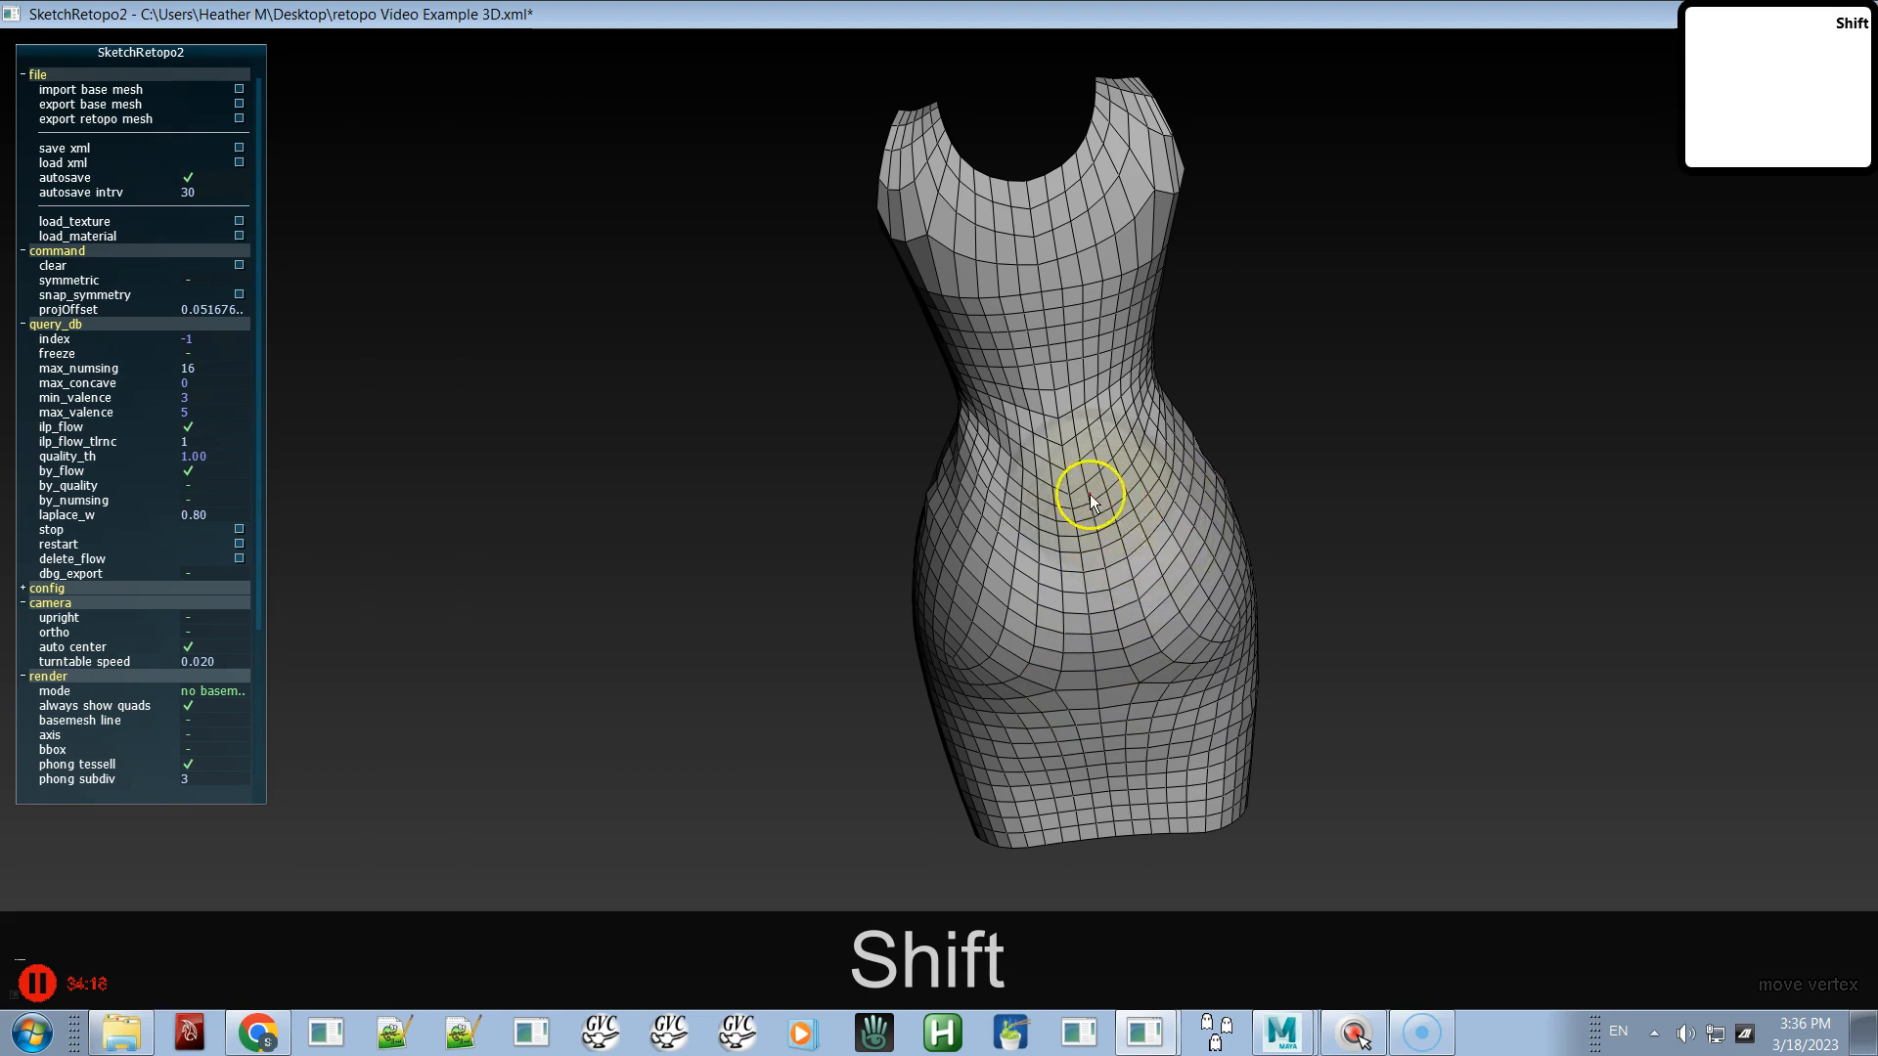
left_click_drag(1051, 403, 1051, 548, "shift")
left_click_drag(984, 495, 965, 438, "alt")
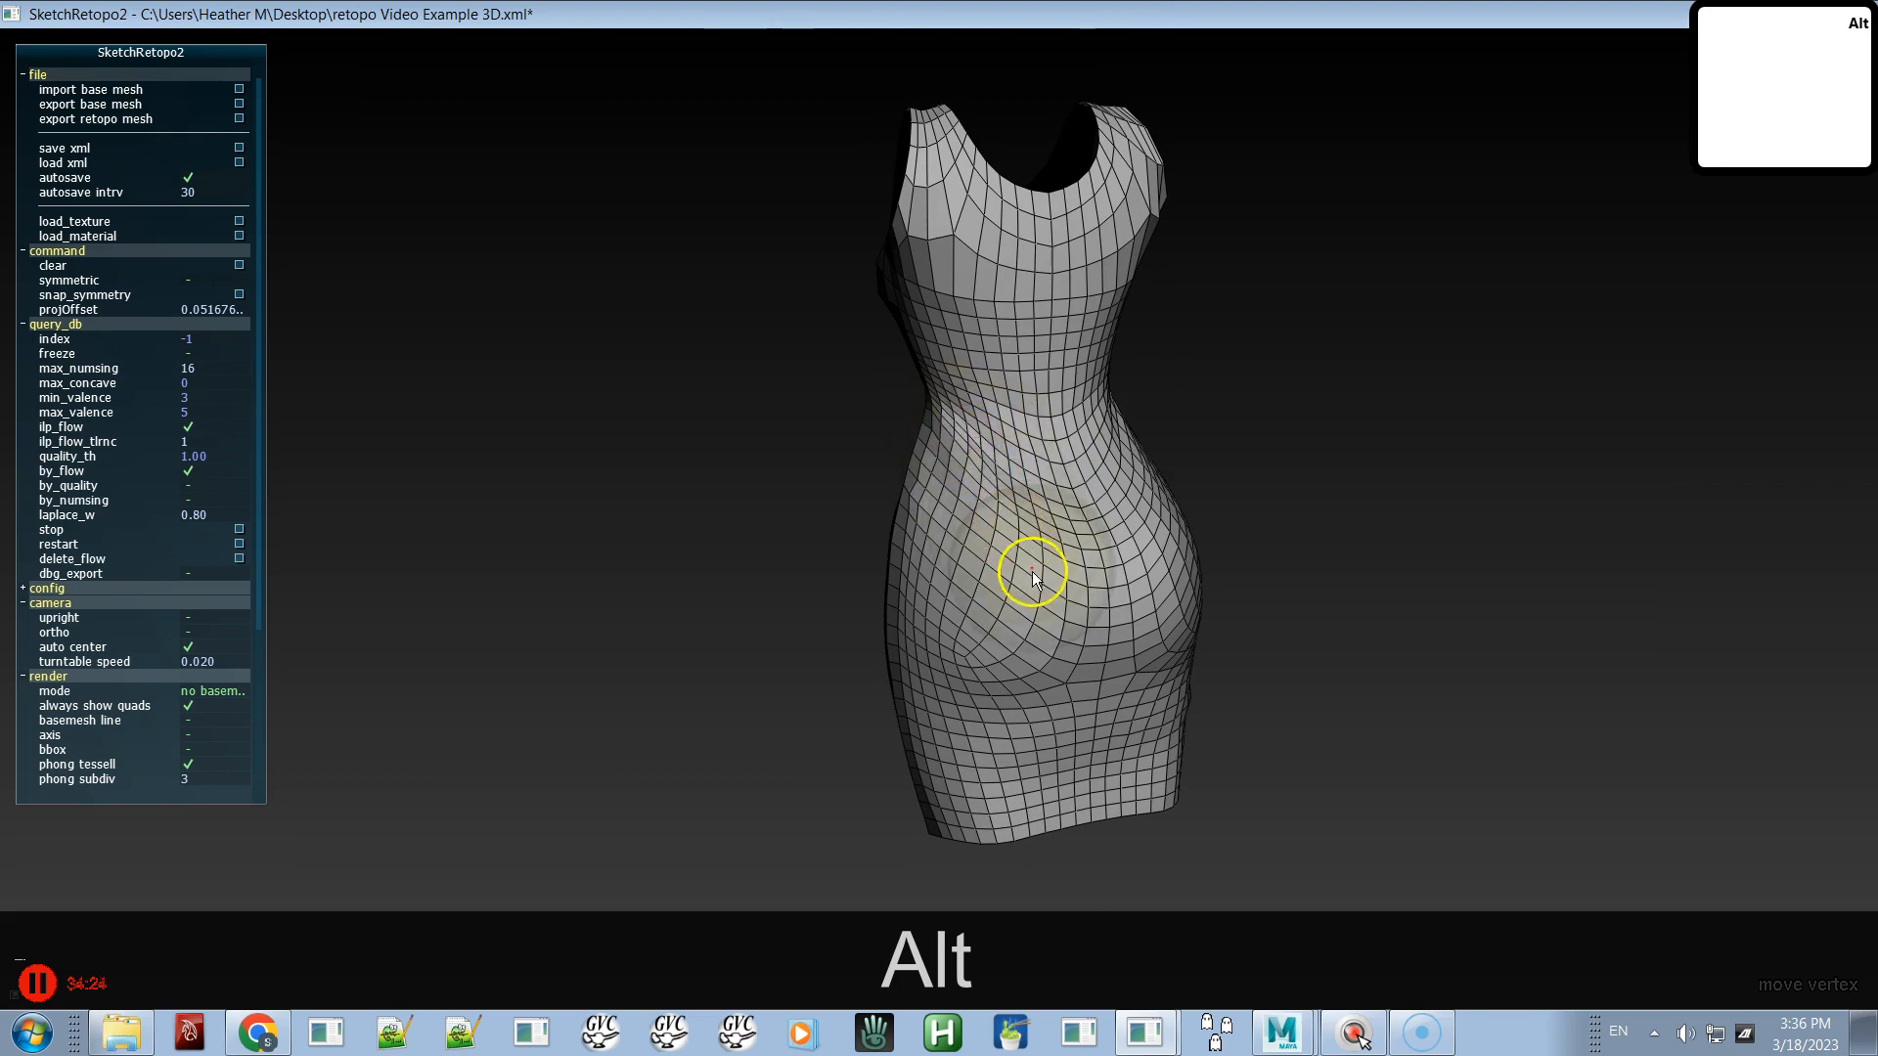
left_click_drag(1053, 692, 968, 683, "alt")
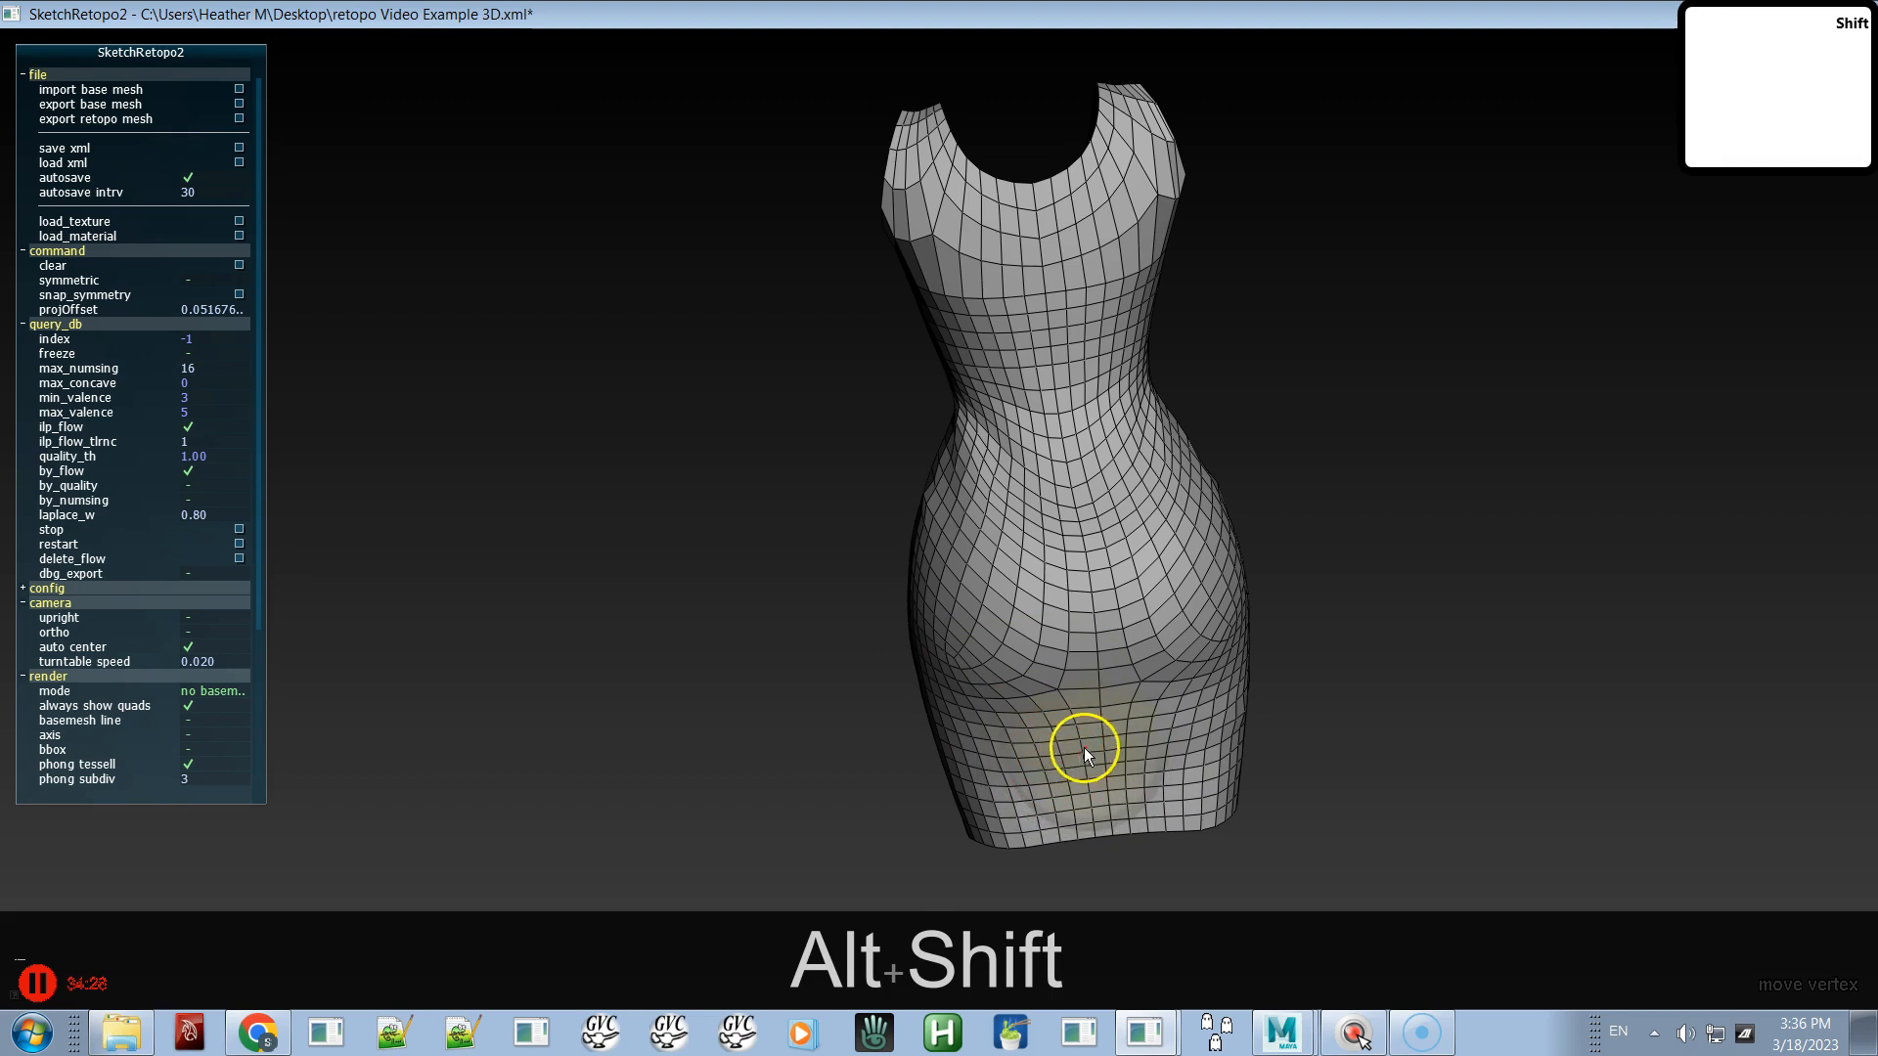
mouse_move(1095, 653)
left_mouse_down("alt")
mouse_move(1040, 677)
mouse_move(1076, 595)
mouse_move(1093, 662)
left_mouse_up("alt")
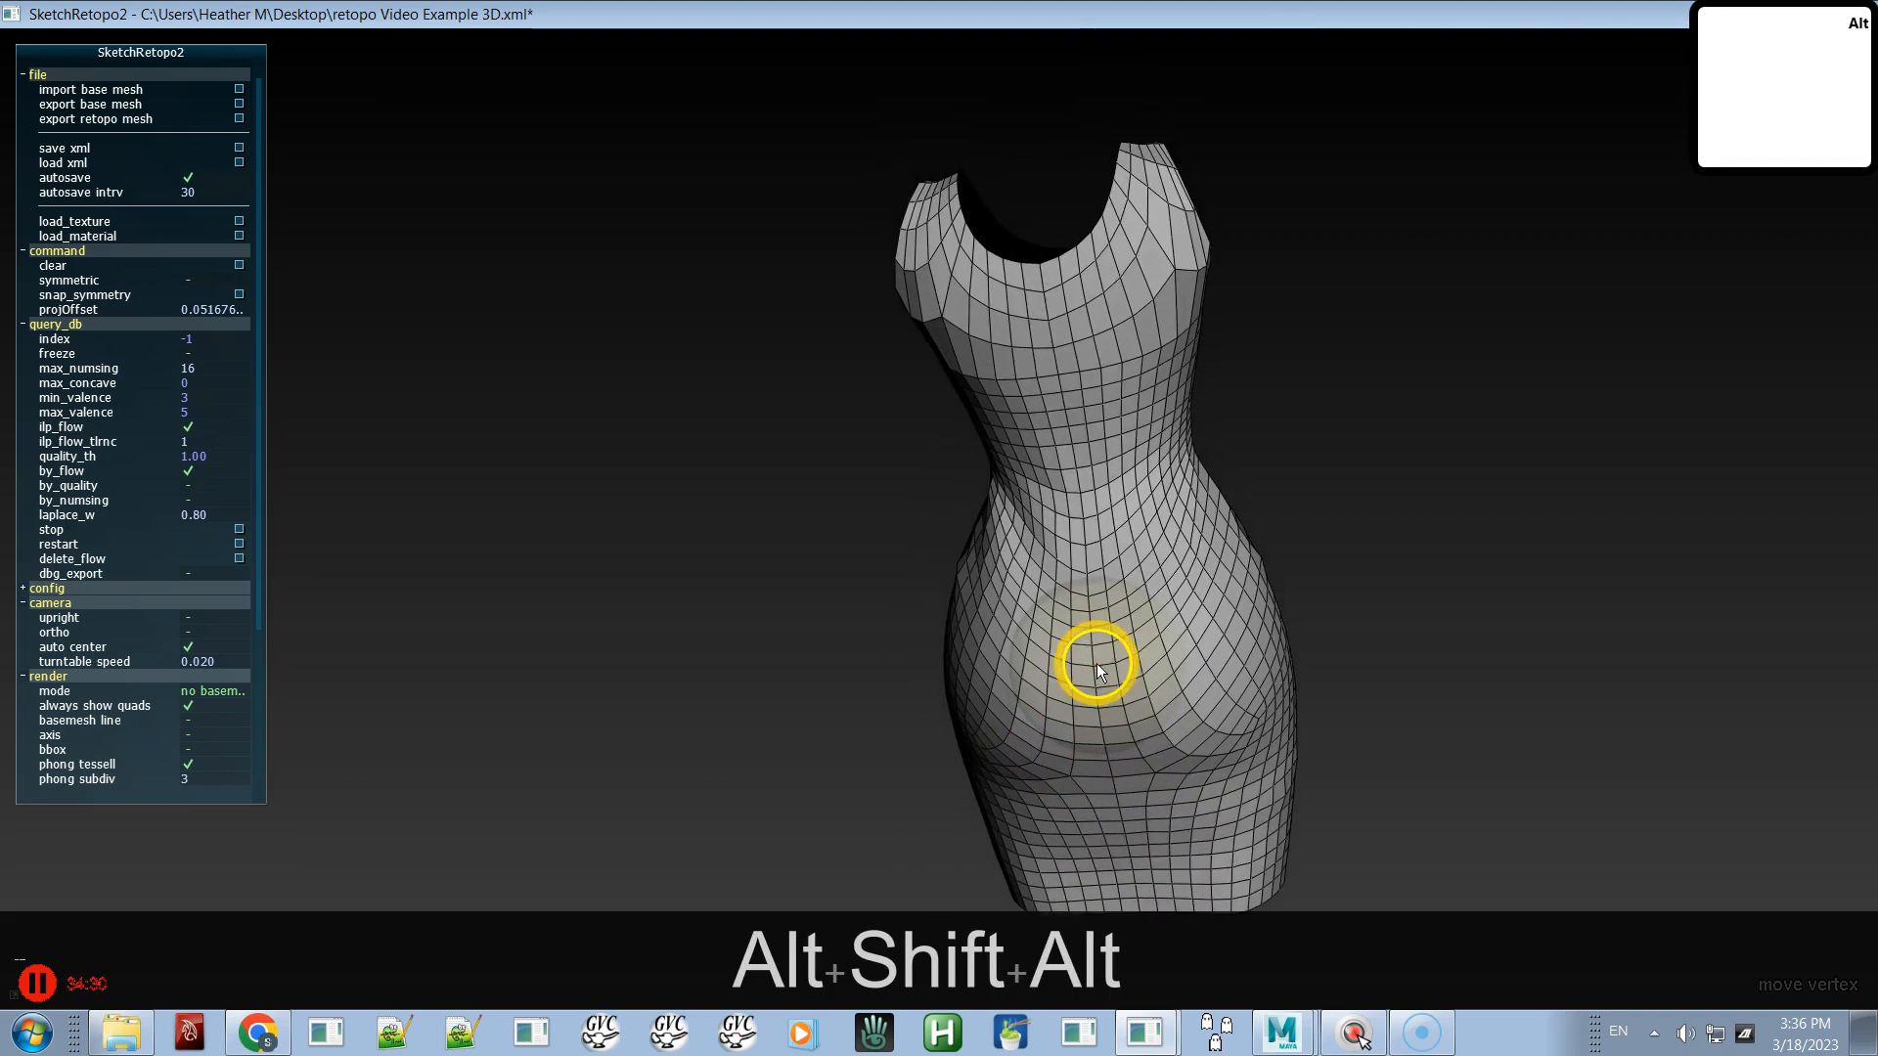
left_click_drag(1037, 389, 1094, 379, "alt")
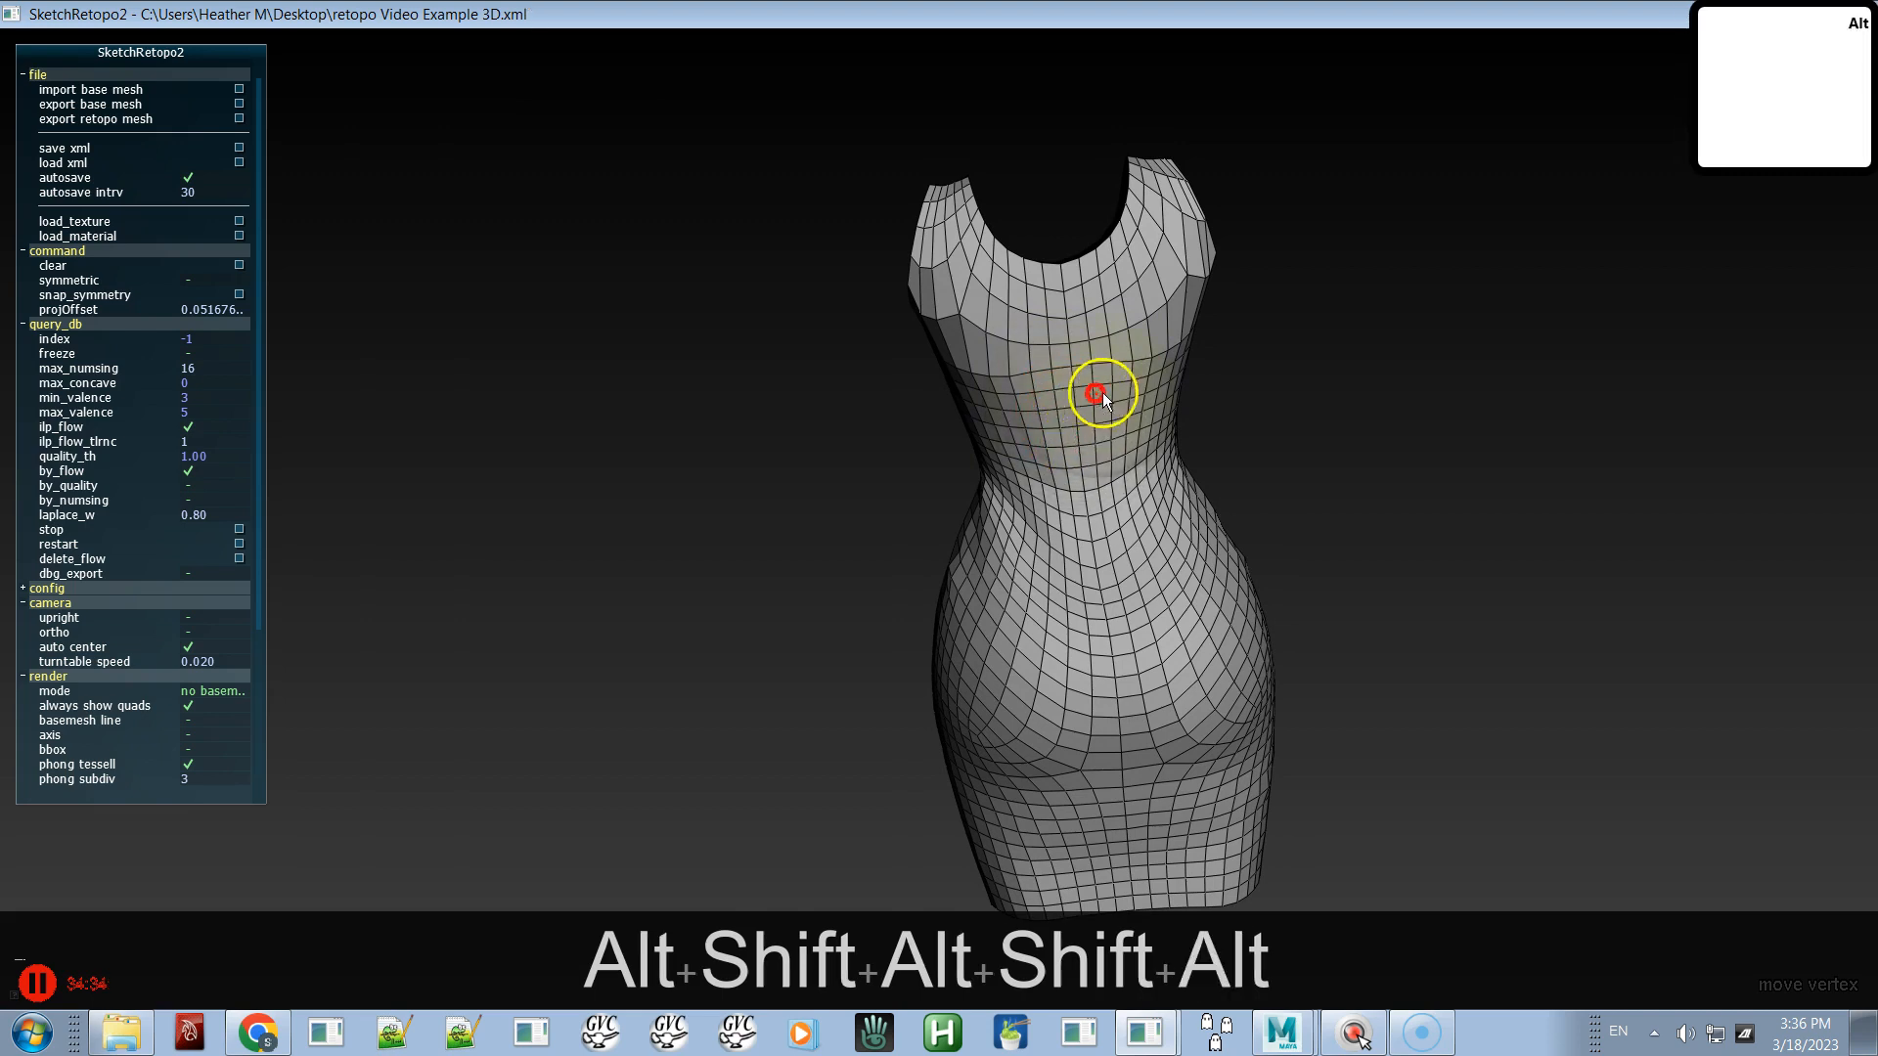
- Try smoothing the vertices across the upper back, and undo the stroke
left_click_drag(1098, 398, 886, 412, "alt")
mouse_move(1011, 382)
left_mouse_down("shift")
mouse_move(1106, 323)
mouse_move(1144, 417)
mouse_move(977, 407)
mouse_move(955, 431)
mouse_move(1190, 420)
mouse_move(888, 552)
mouse_move(900, 521)
mouse_move(1199, 452)
mouse_move(1253, 362)
left_mouse_up("shift")
key("ctrl+z")
- Examine the whole back's quad flow, comparing the plain retopo mesh with the default display over the base mesh
key("space")
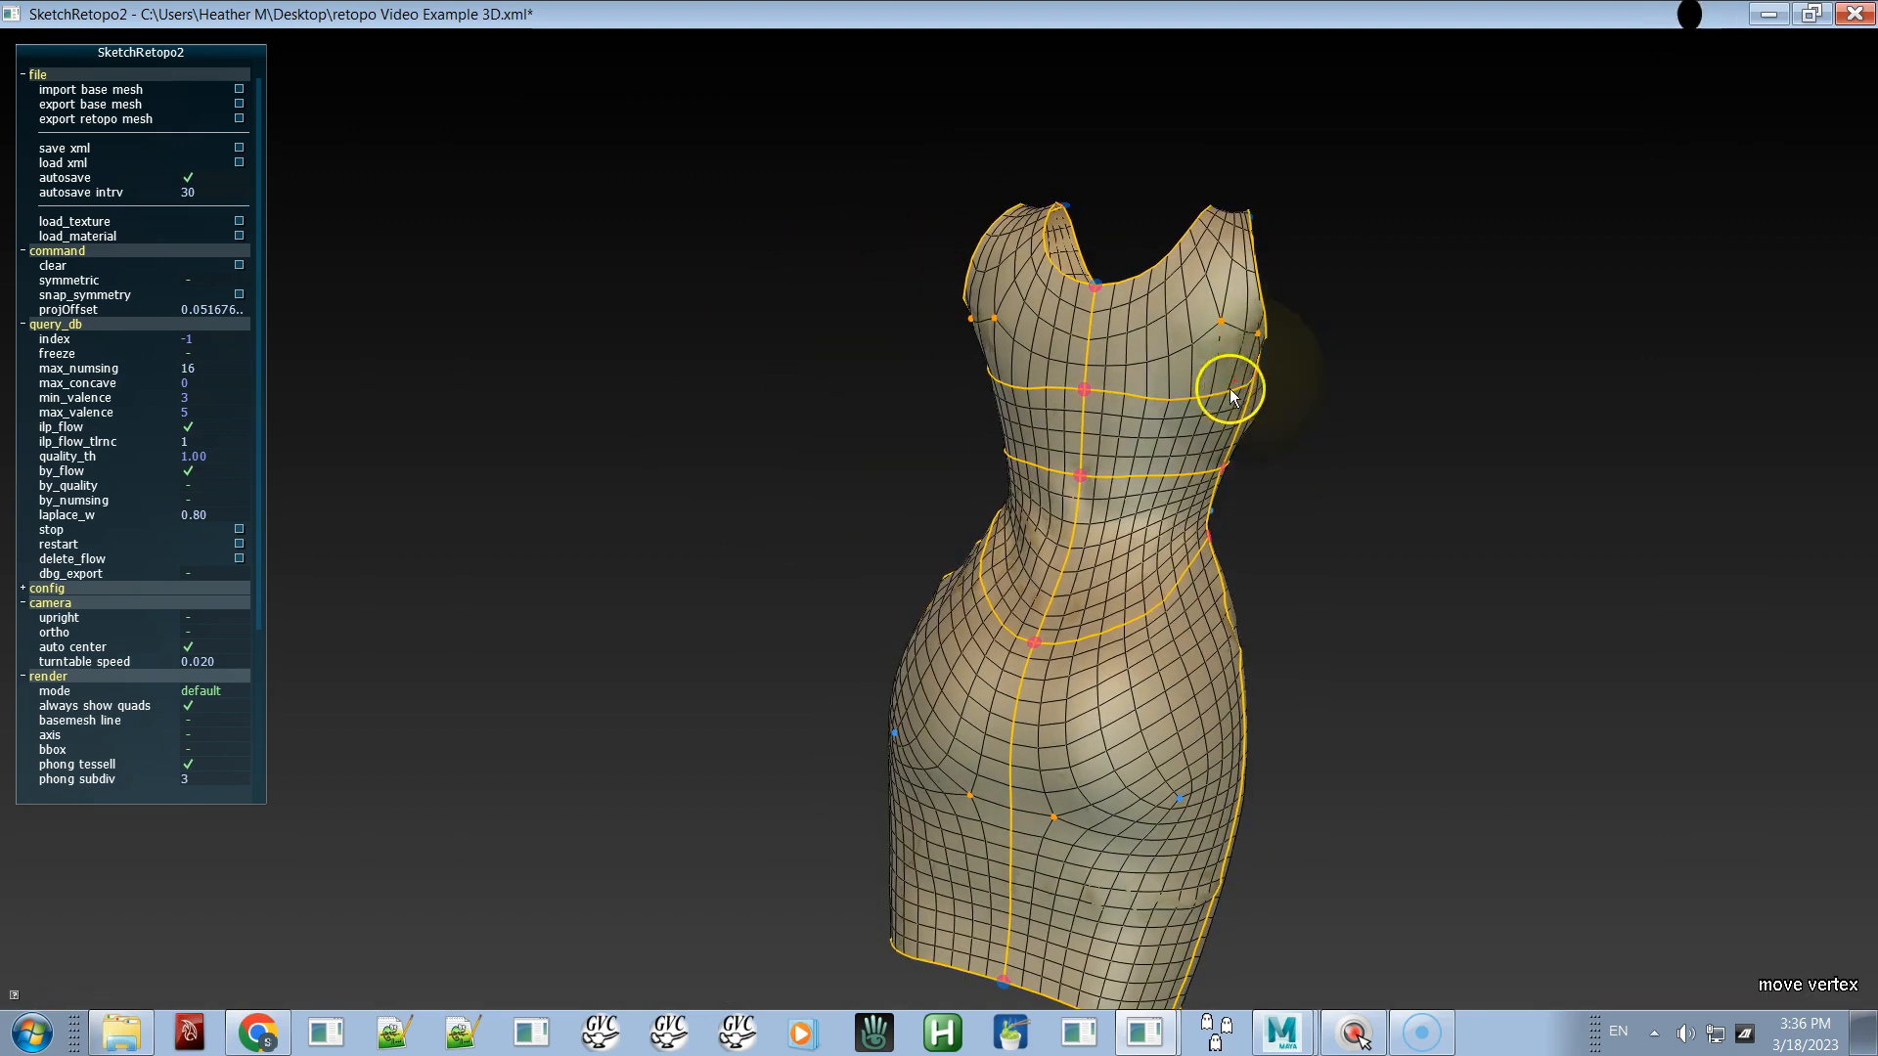
key("space")
left_click_drag(1062, 689, 1205, 633, "alt")
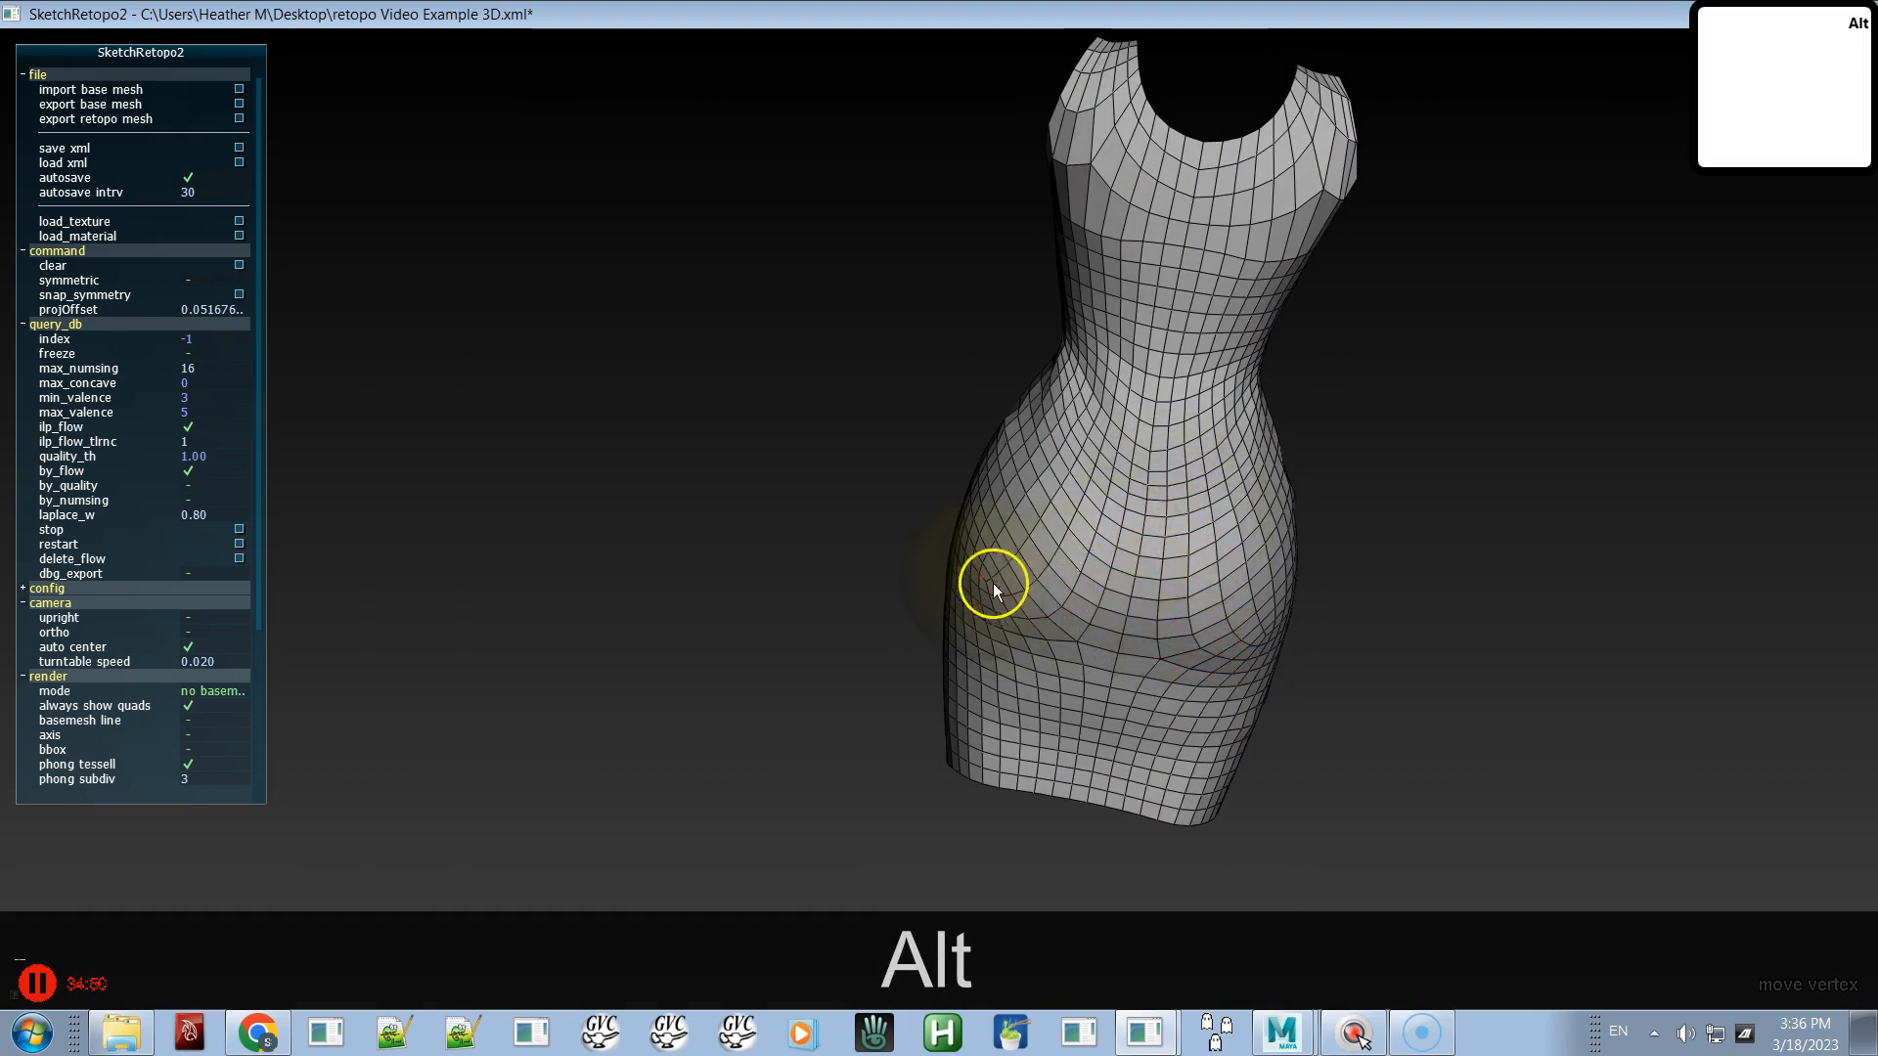
mouse_move(1098, 557)
left_mouse_down("alt")
mouse_move(1293, 565)
mouse_move(1371, 585)
mouse_move(1371, 614)
mouse_move(1065, 612)
mouse_move(1084, 614)
mouse_move(1111, 555)
left_mouse_up("alt")
middle_click_drag(1111, 555, 1111, 719, "alt")
key("alt+space")
middle_click_drag(1131, 473, 1091, 629, "alt")
left_click_drag(1123, 566, 1111, 650, "alt")
- In edit topology mode, set the short side edges below both armholes to 4 subdivisions
key("a")
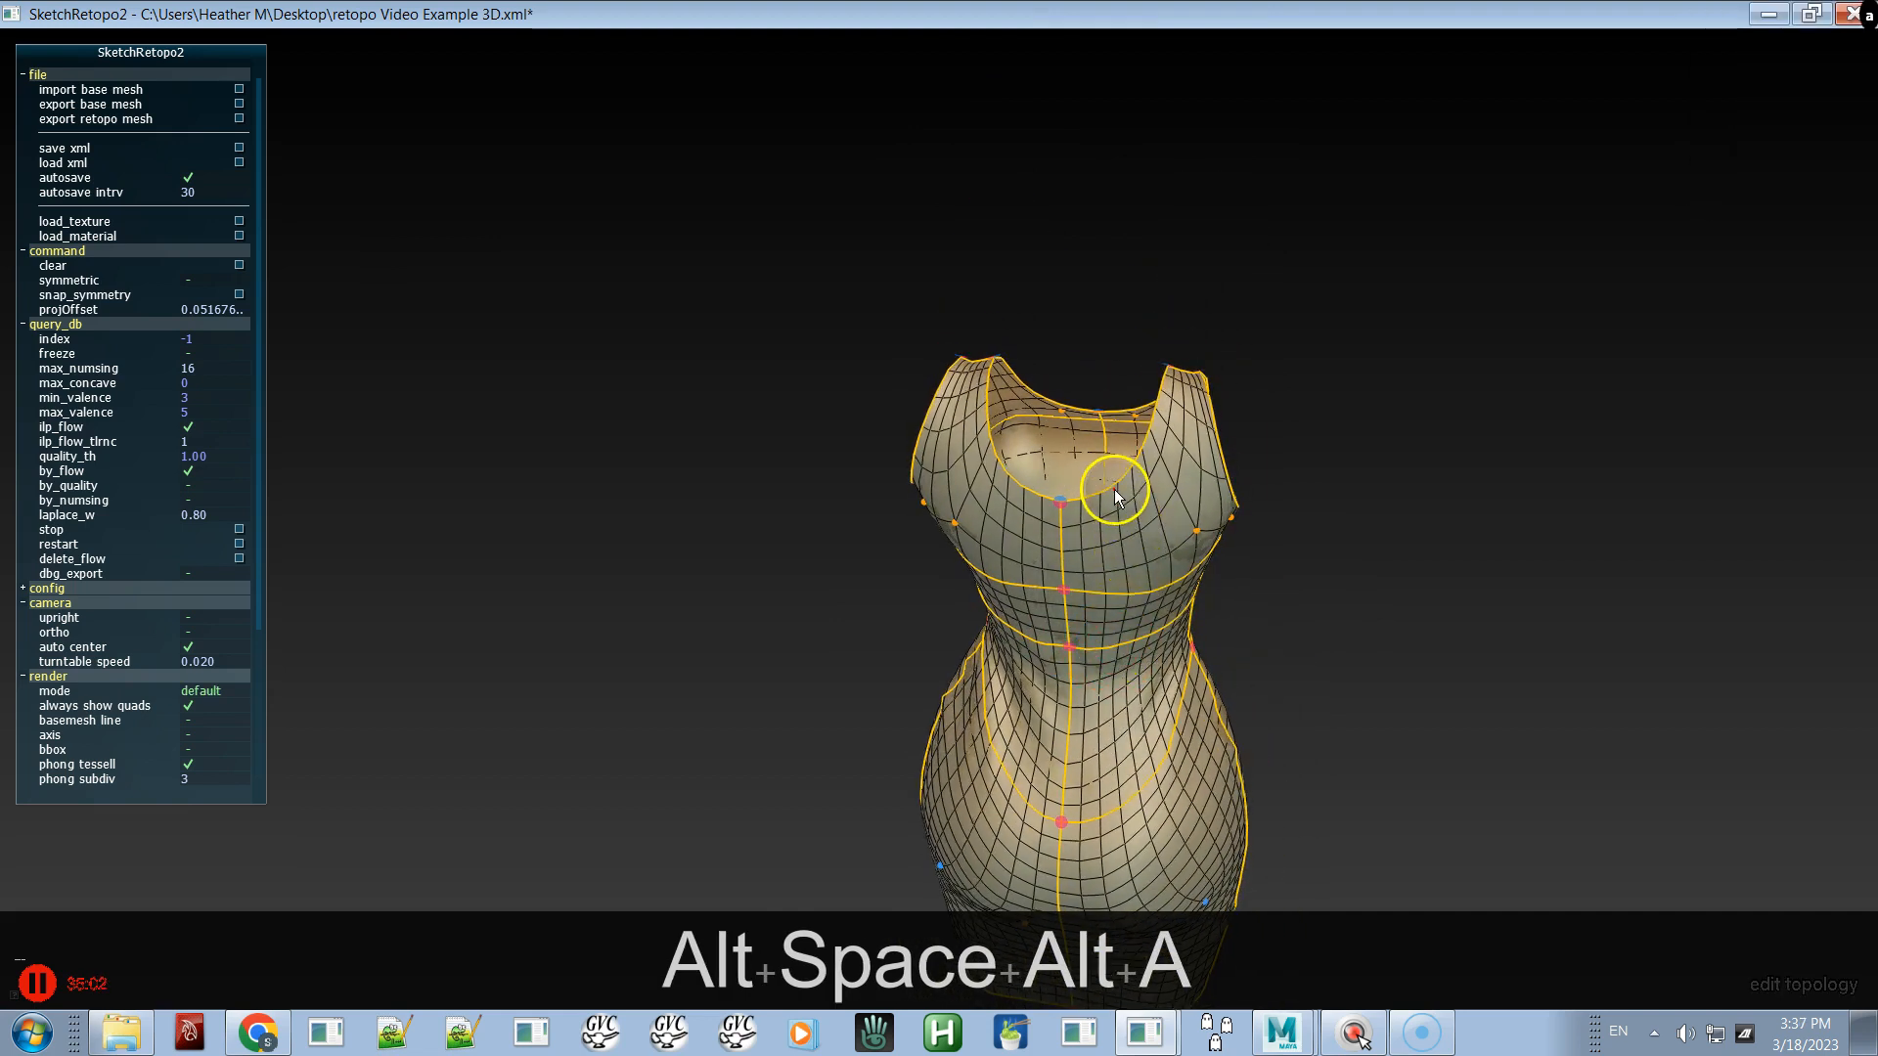
key("alt")
left_click_drag(1114, 537, 894, 511, "alt")
right_click_drag(897, 519, 1122, 788, "alt")
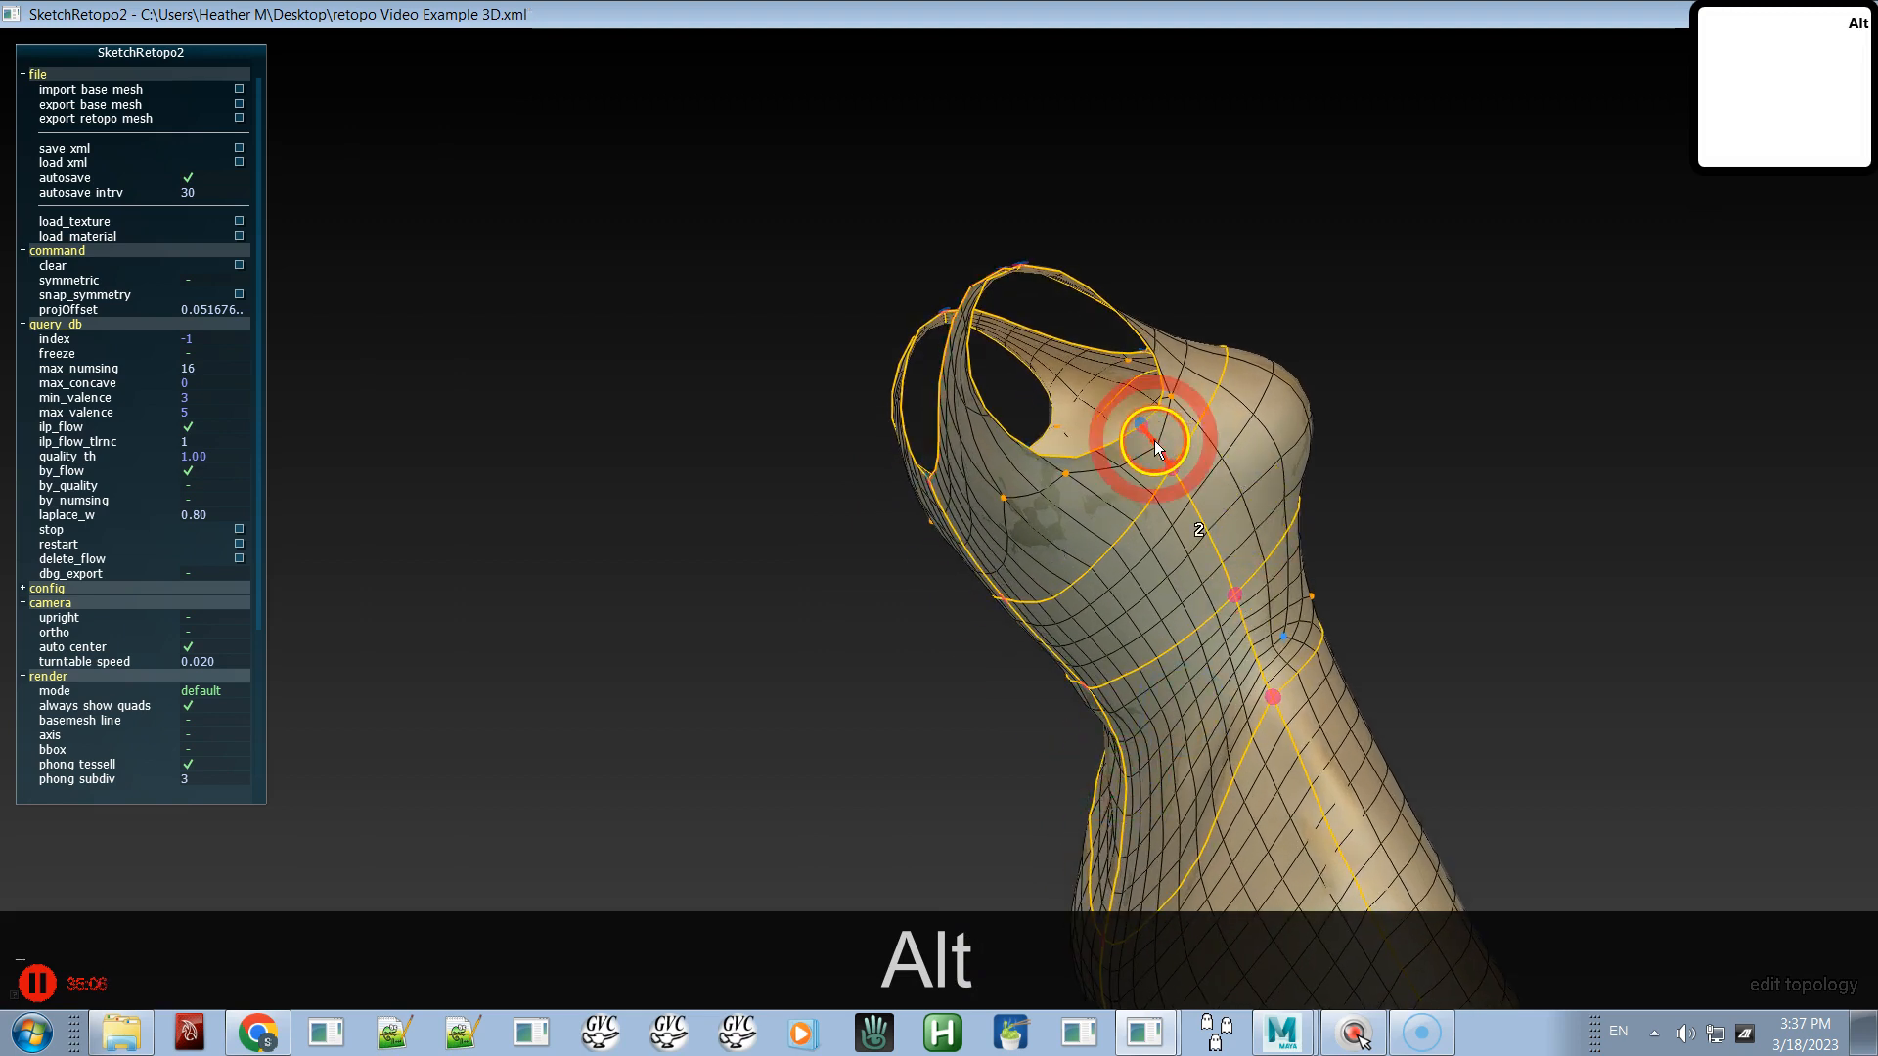
left_click_drag(1014, 600, 1523, 572, "alt")
left_click_drag(849, 474, 894, 506, "shift")
key("shift+c")
- Examine the torso's quads from the front, sides and back, using the upright camera option briefly to level the view
left_click_drag(1044, 549, 603, 577, "alt")
left_click_drag(1123, 581, 1063, 393, "alt+shift")
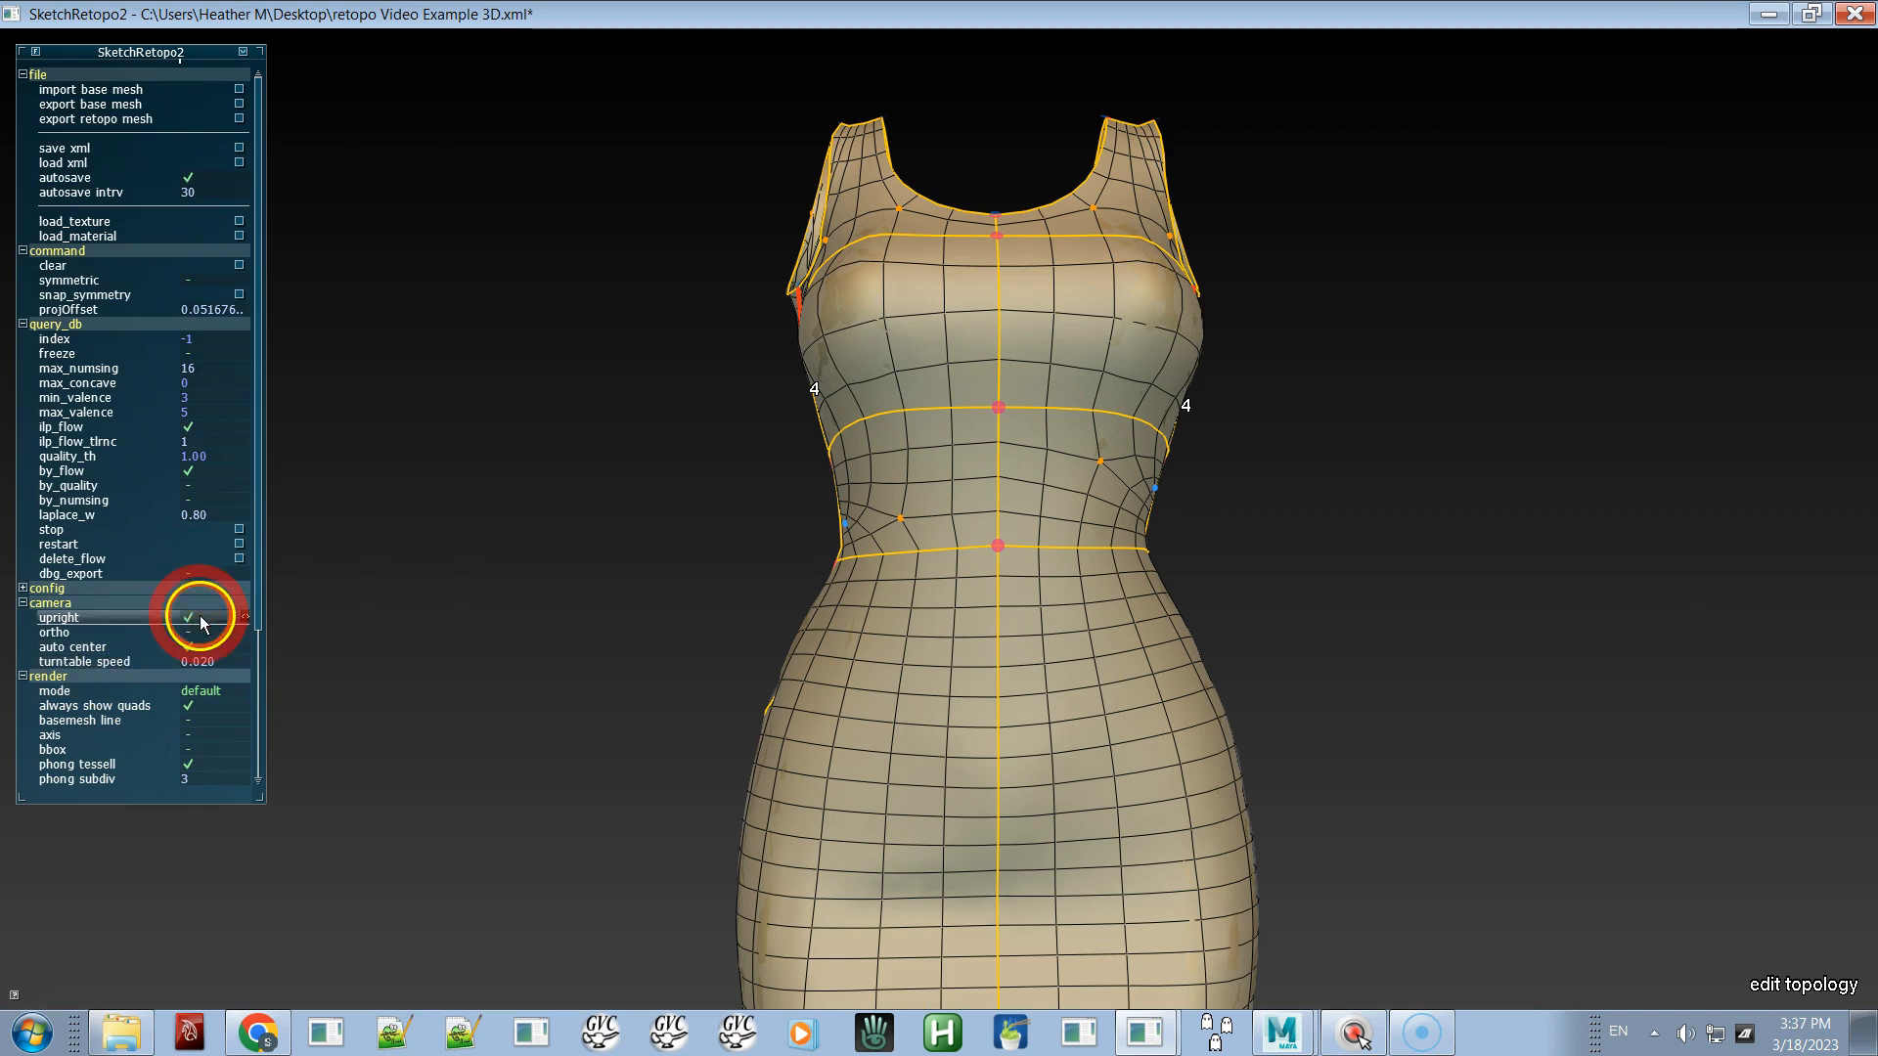
left_click_drag(763, 721, 1047, 723, "alt")
left_click(147, 618)
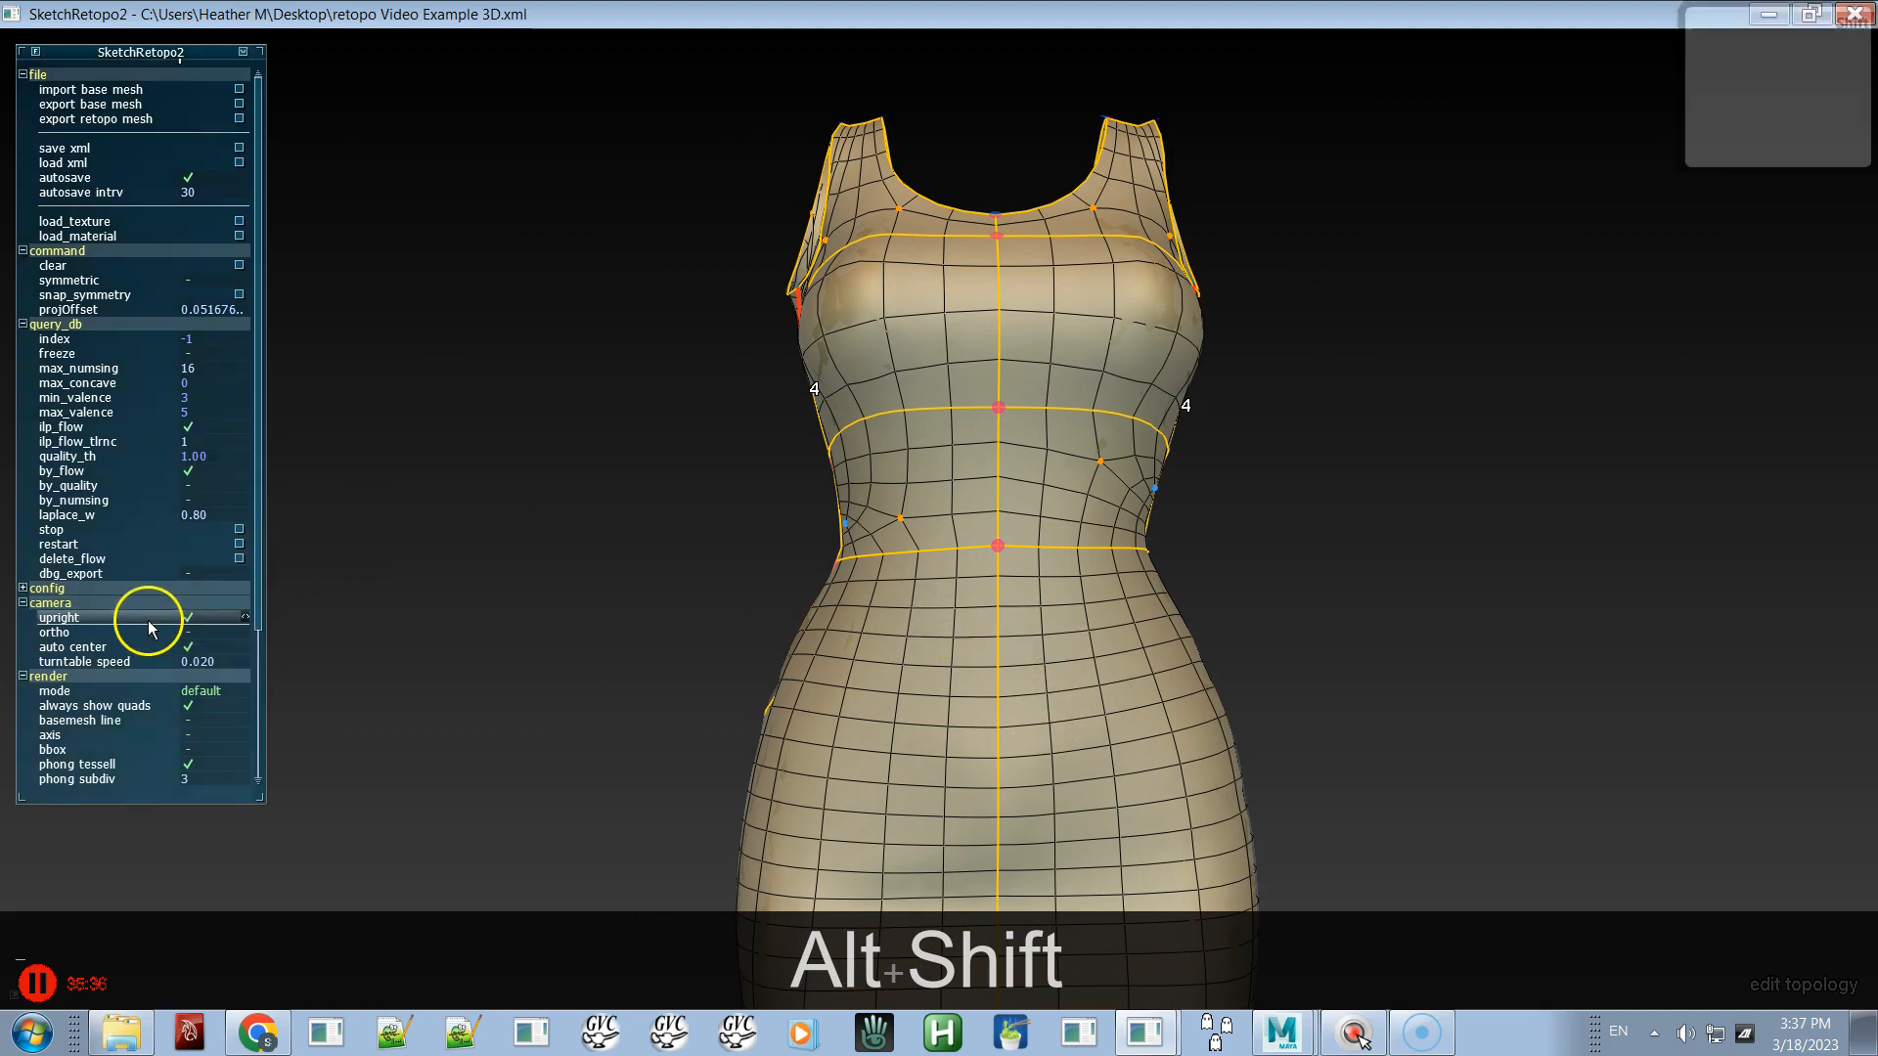
left_click(489, 618)
left_click_drag(1013, 600, 774, 583, "alt")
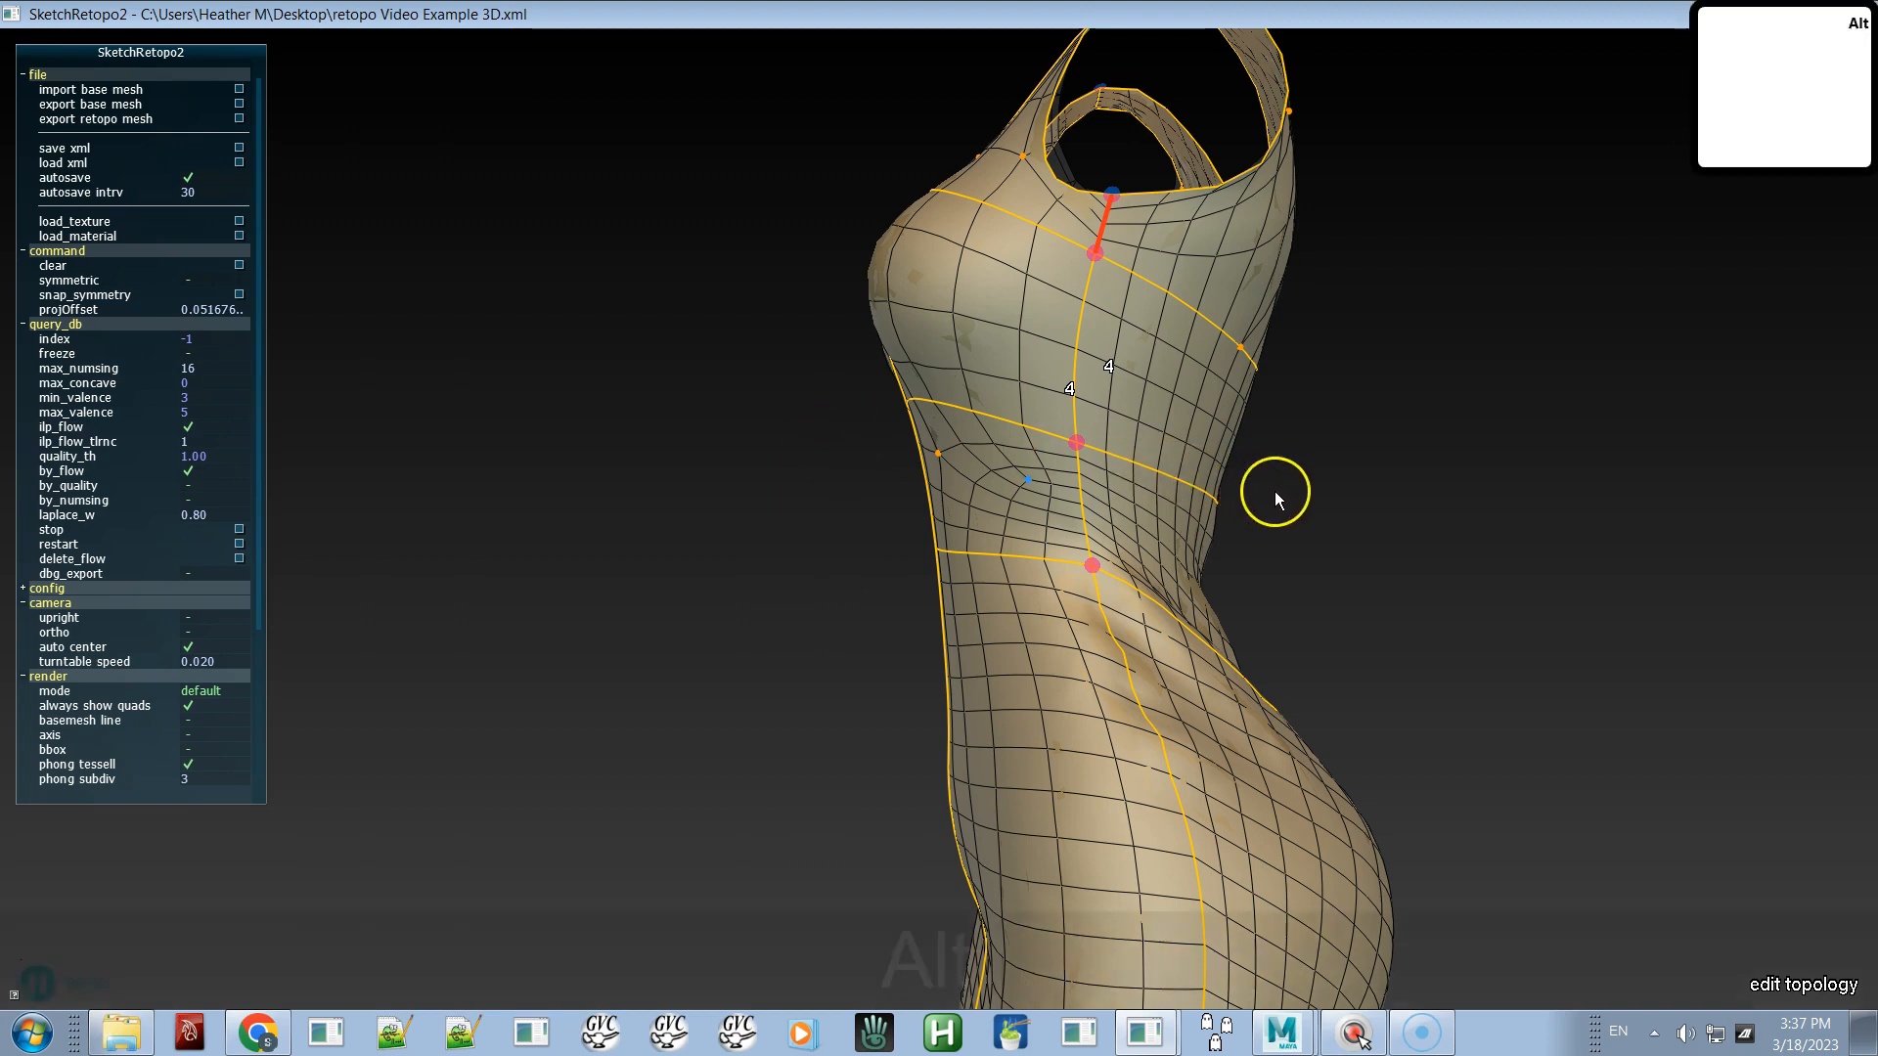
left_click_drag(1228, 503, 1047, 510, "alt+shift")
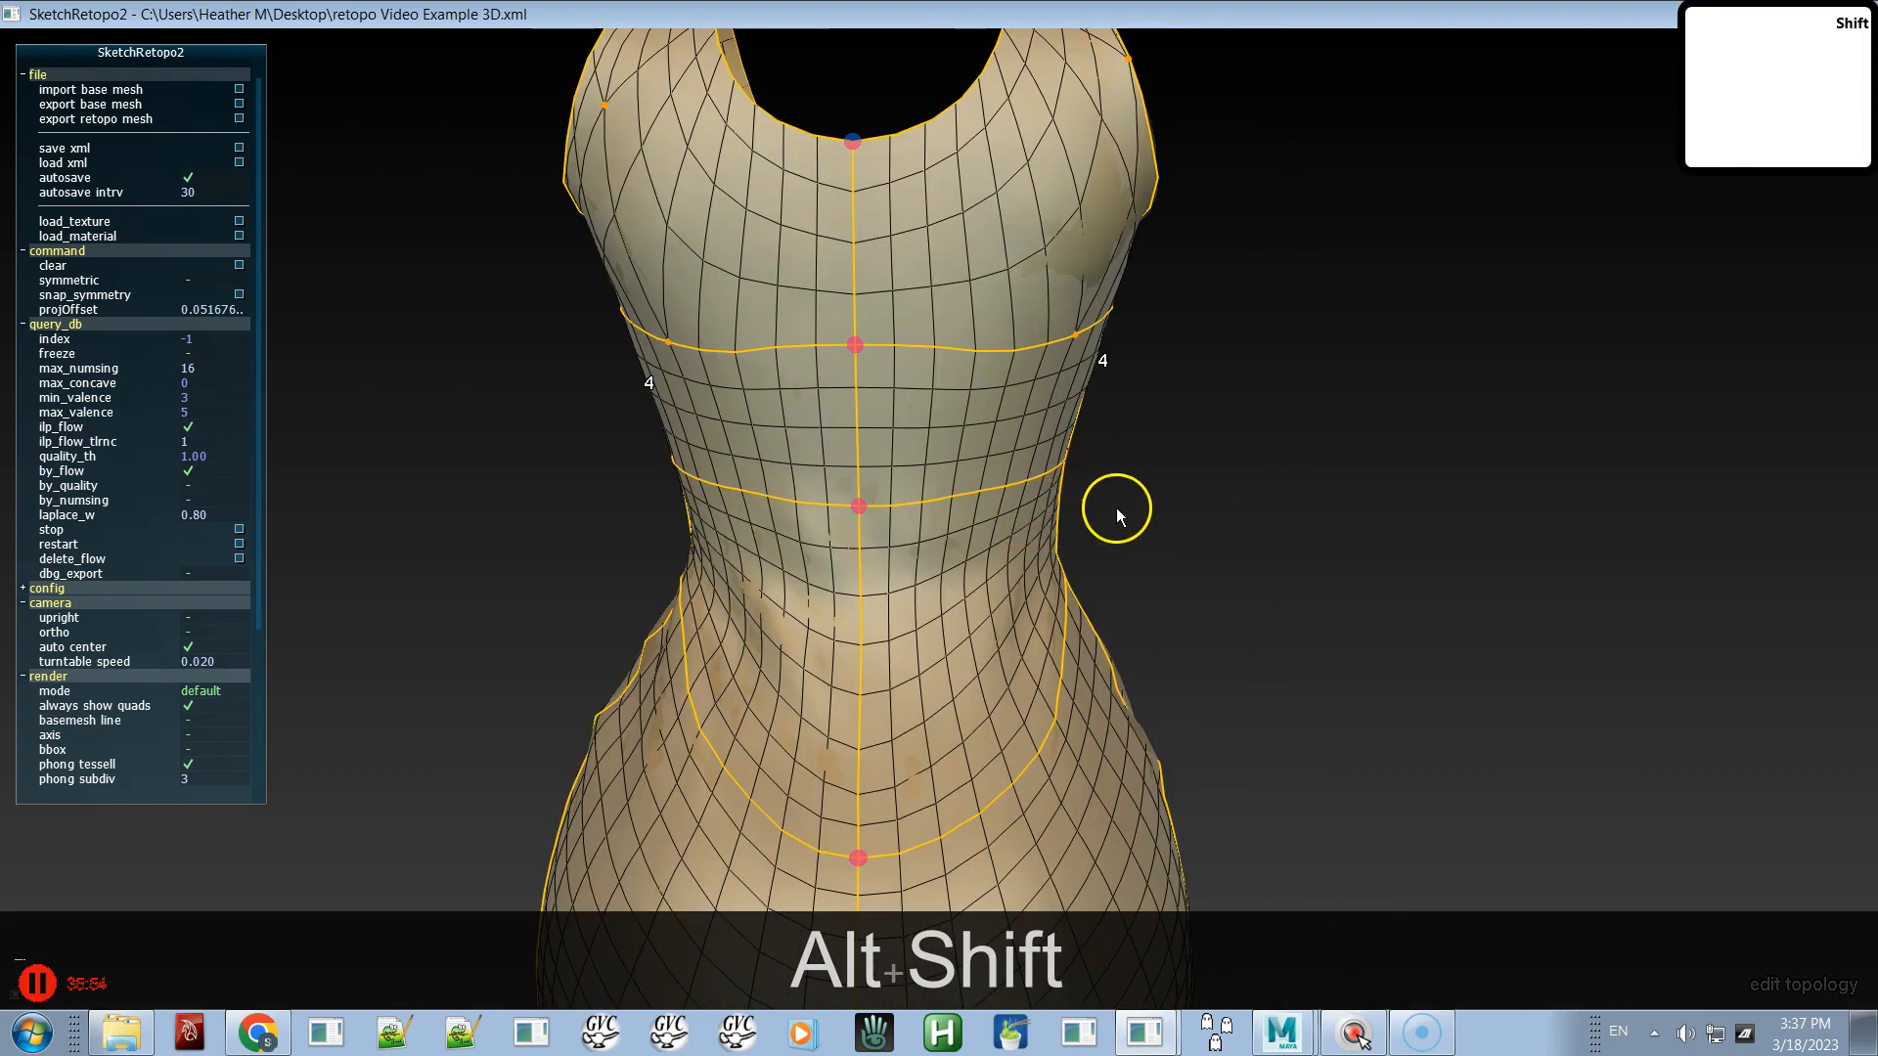
left_click_drag(1207, 508, 864, 536, "alt+shift")
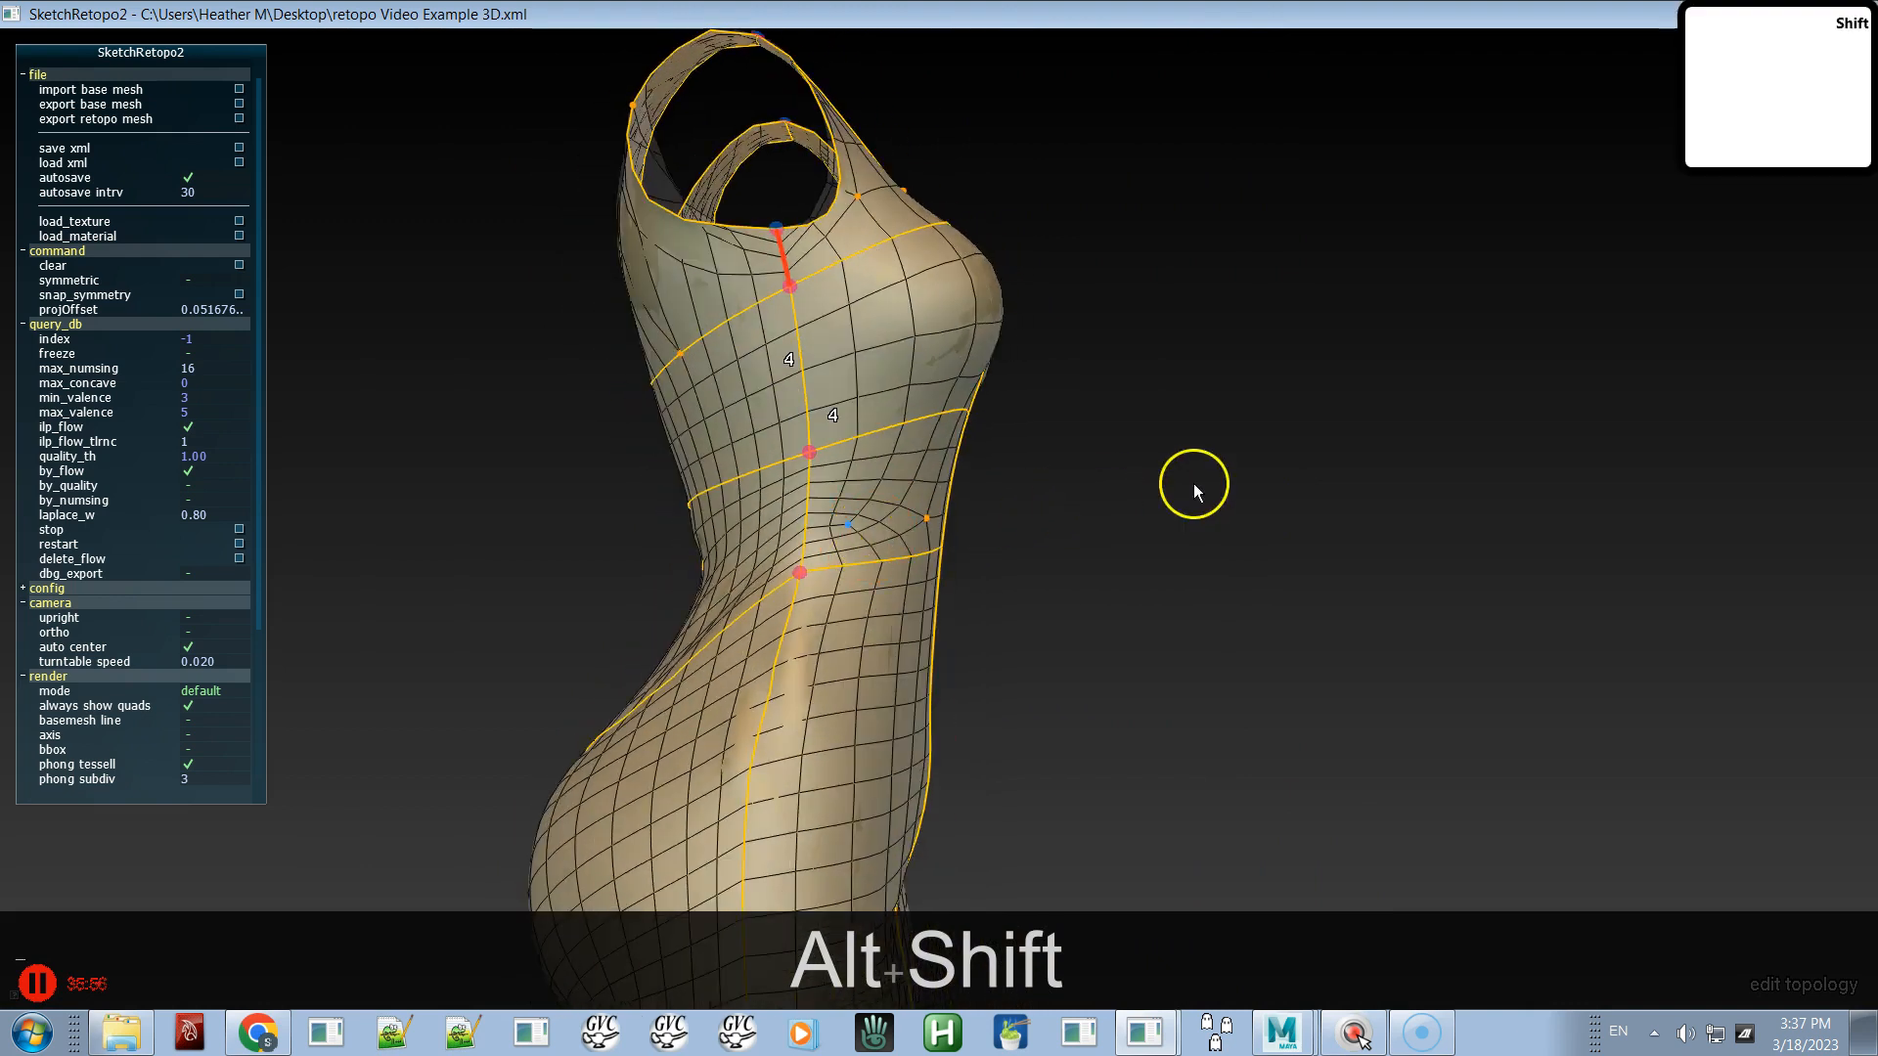
left_click_drag(1068, 499, 929, 657, "alt+shift")
- Set the shoulder edges of both front straps to 4 subdivisions
key("a")
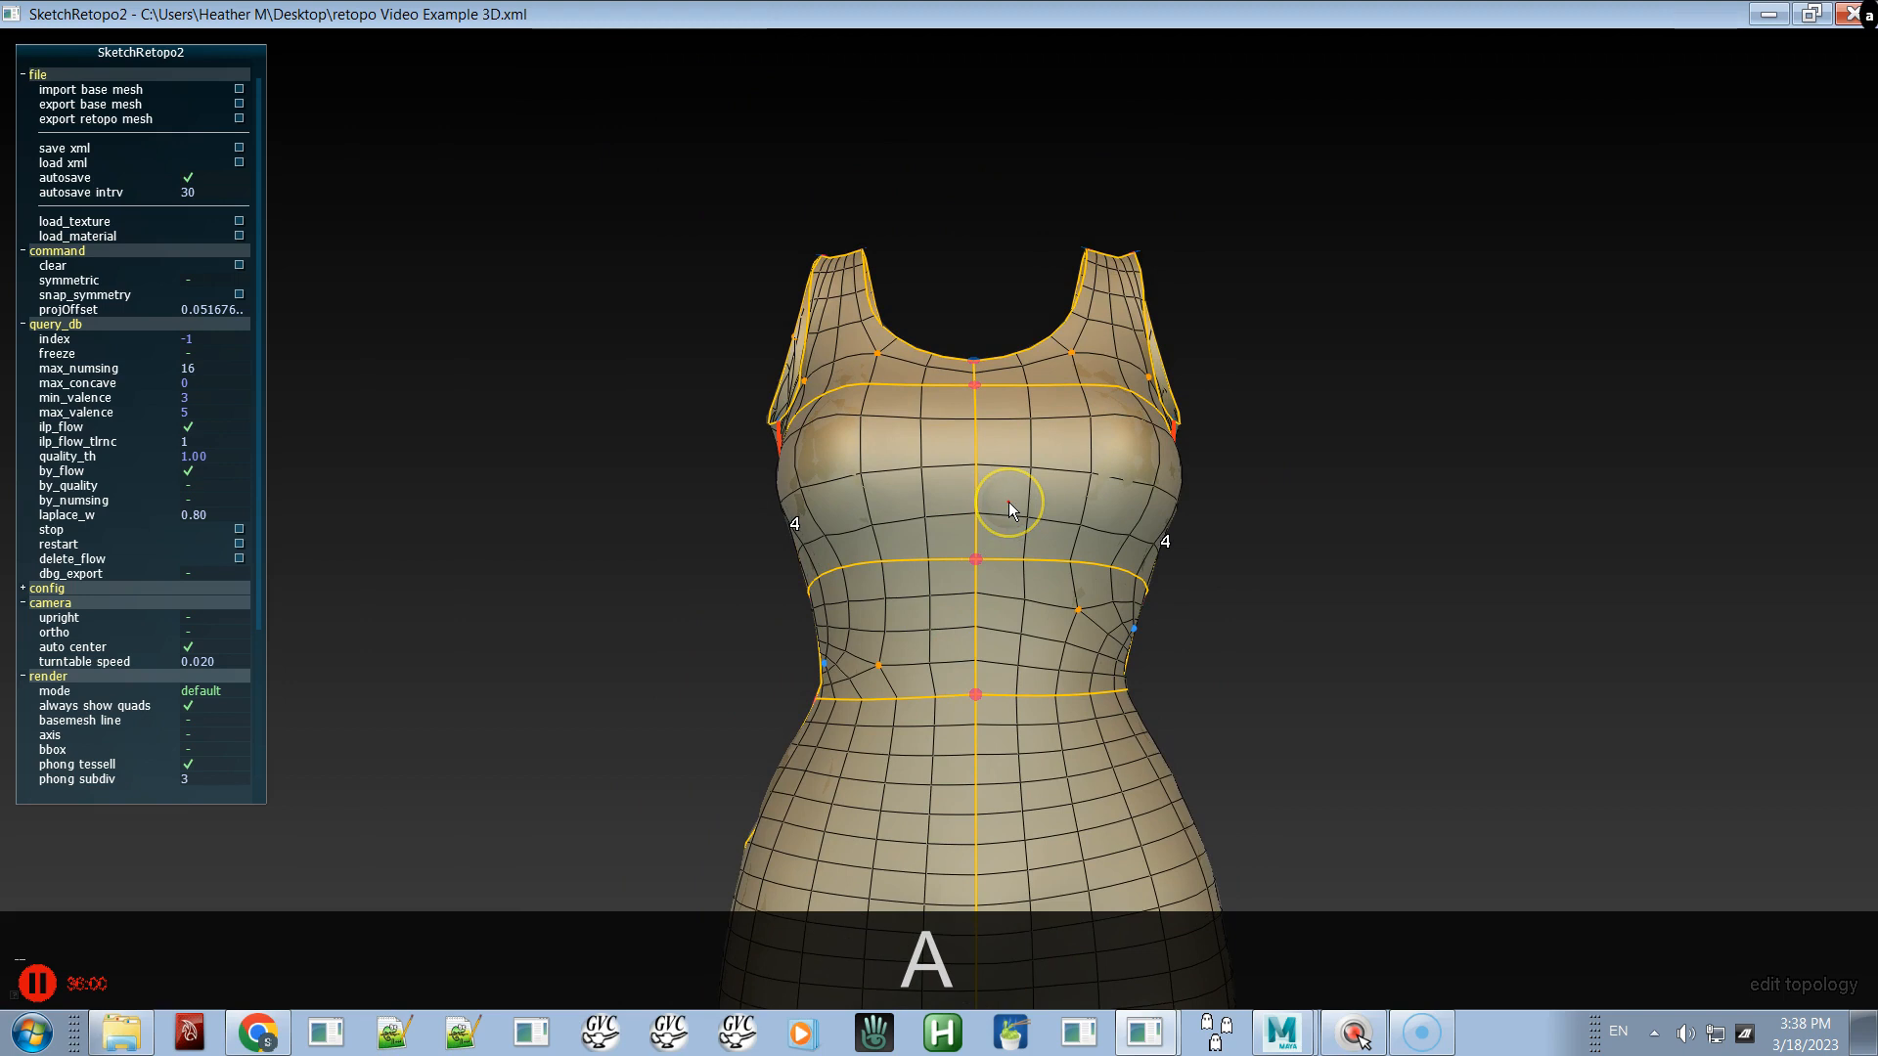
left_click(1035, 350)
left_click_drag(1036, 387, 1031, 505, "alt")
left_click_drag(1134, 282, 1085, 279)
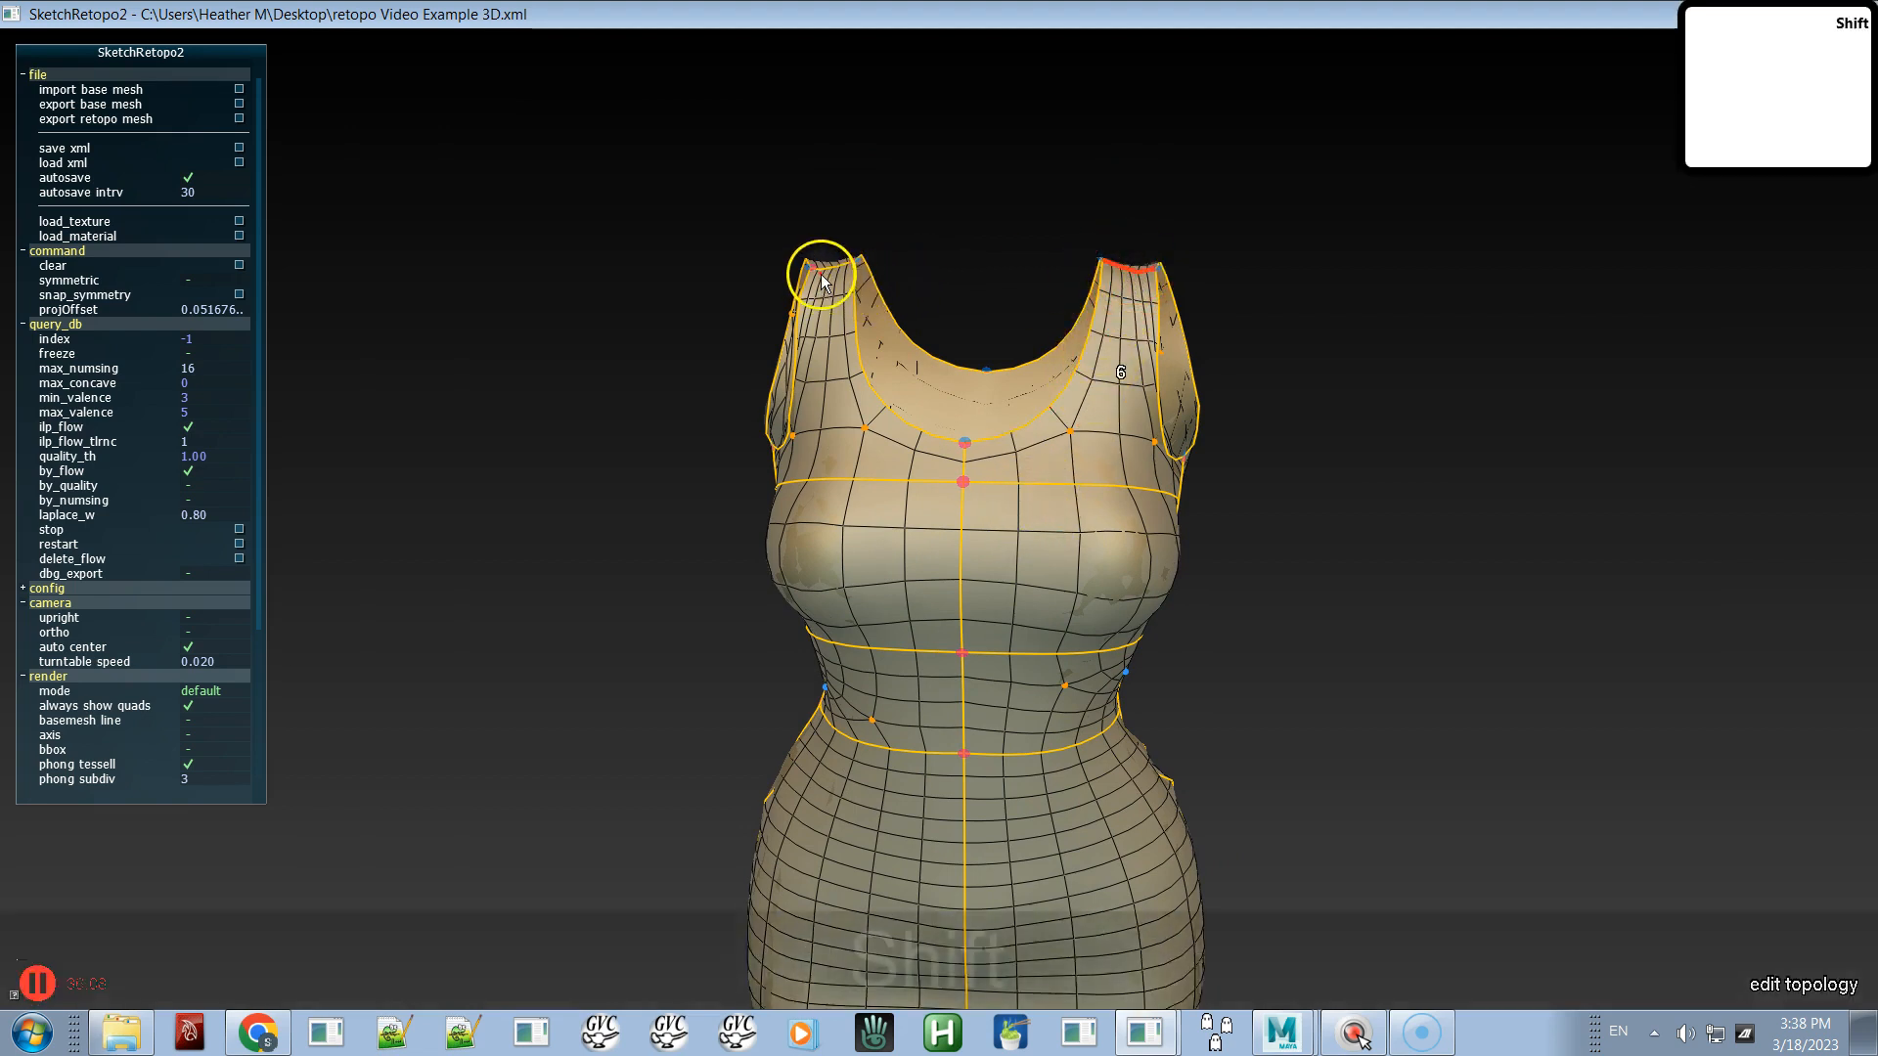
left_click(826, 274, "shift")
key("x")
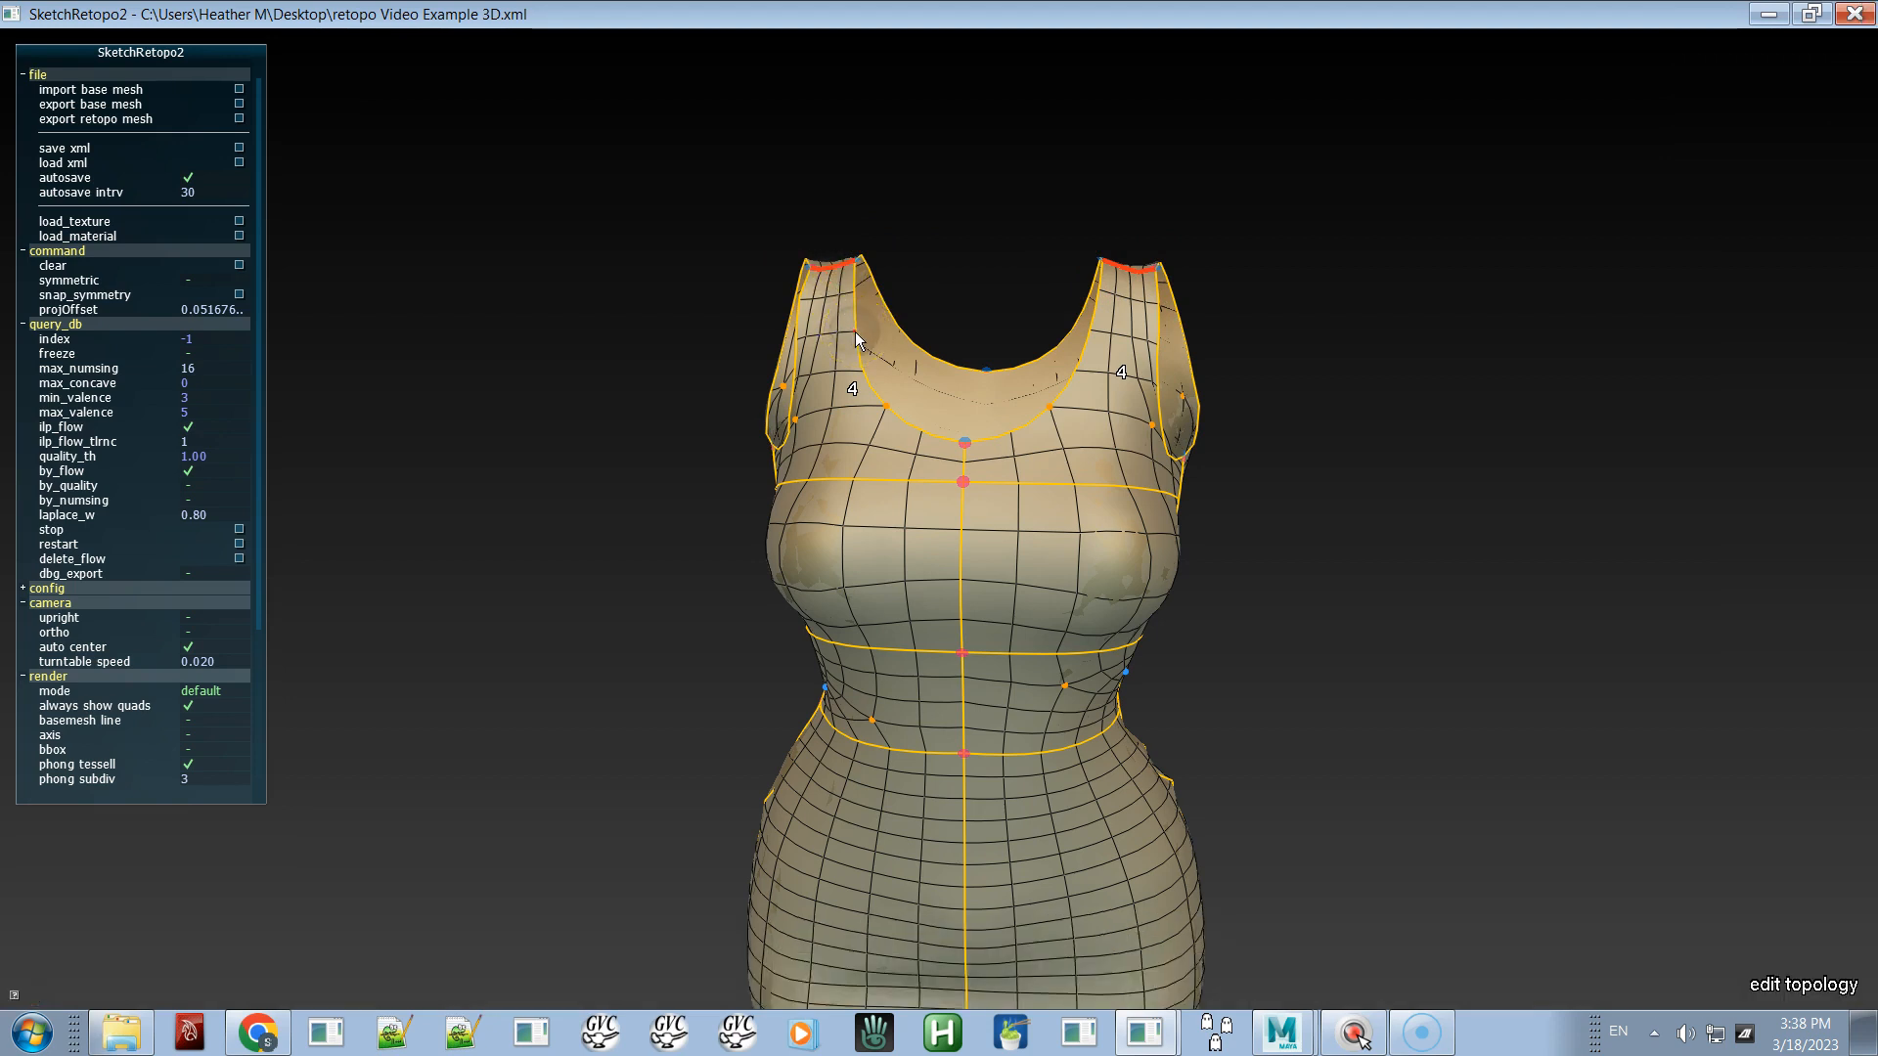
- Set the front armhole edges on both sides to 8 subdivisions
left_click(1066, 420)
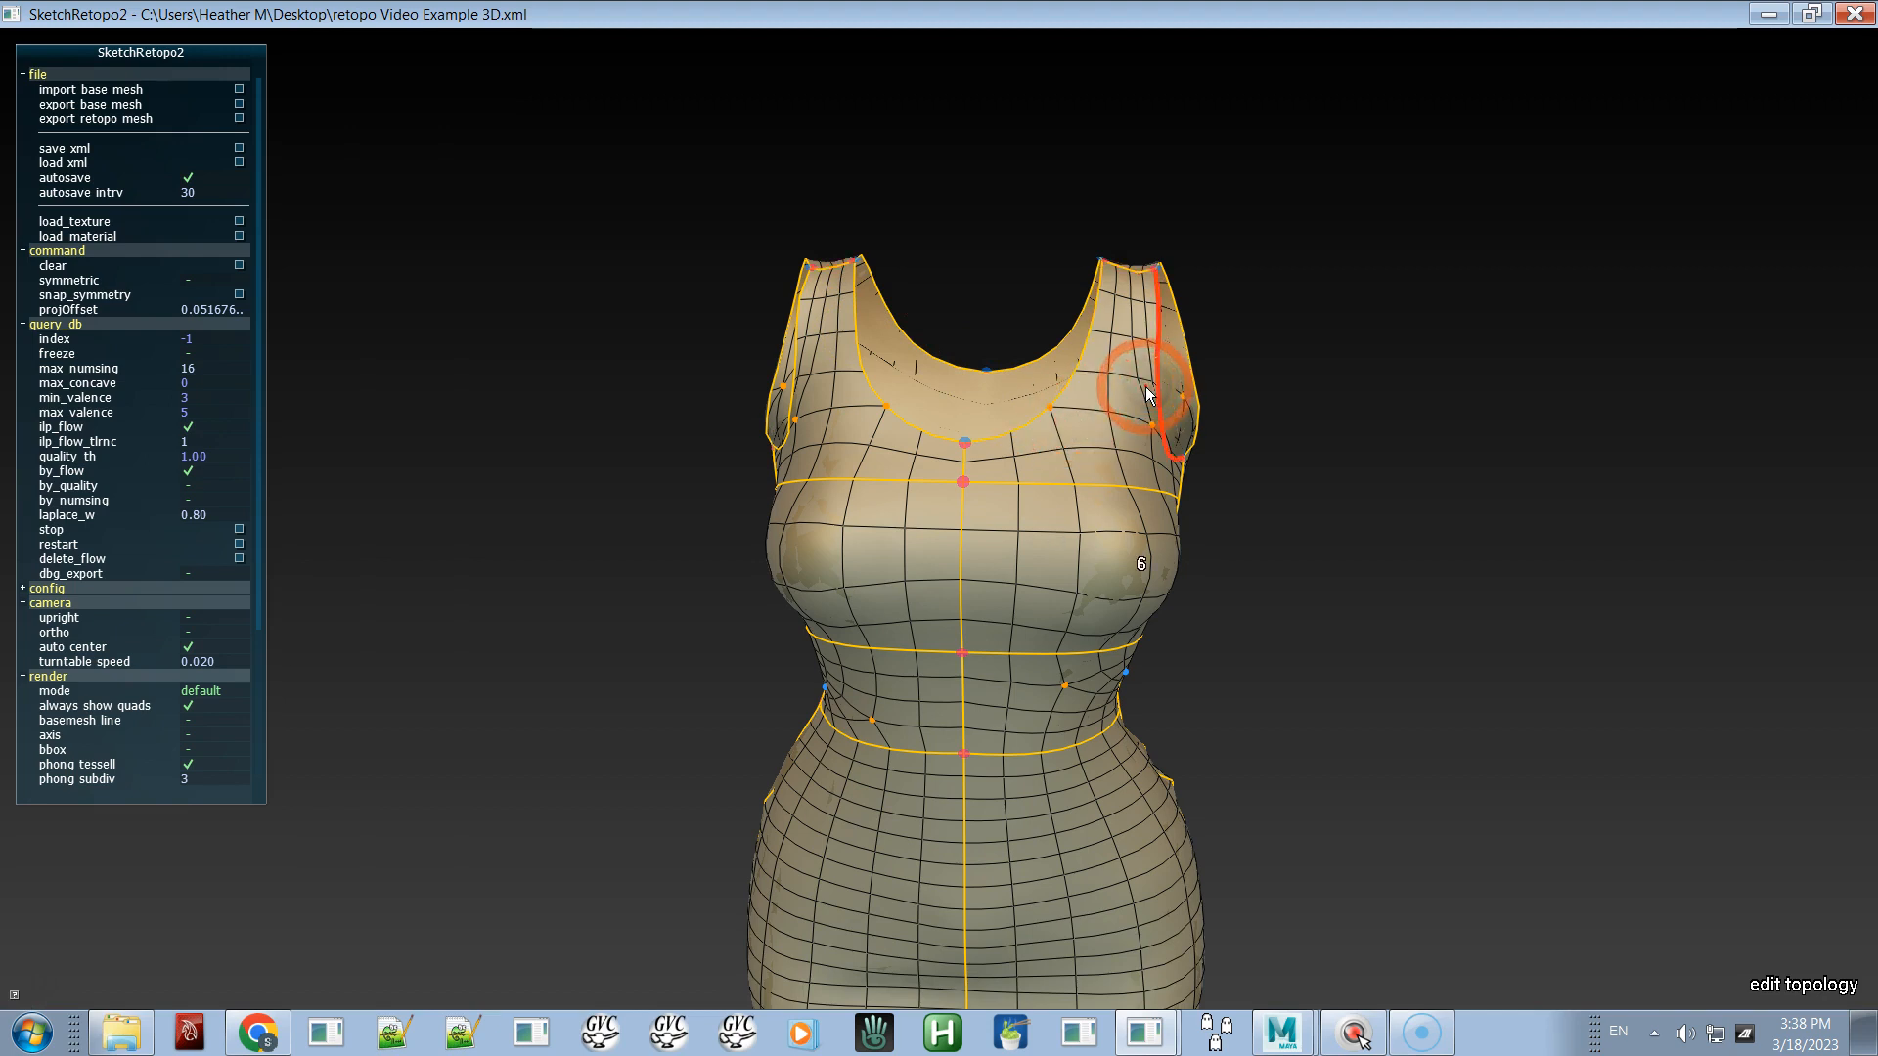
left_click_drag(1111, 405, 1160, 390, "alt")
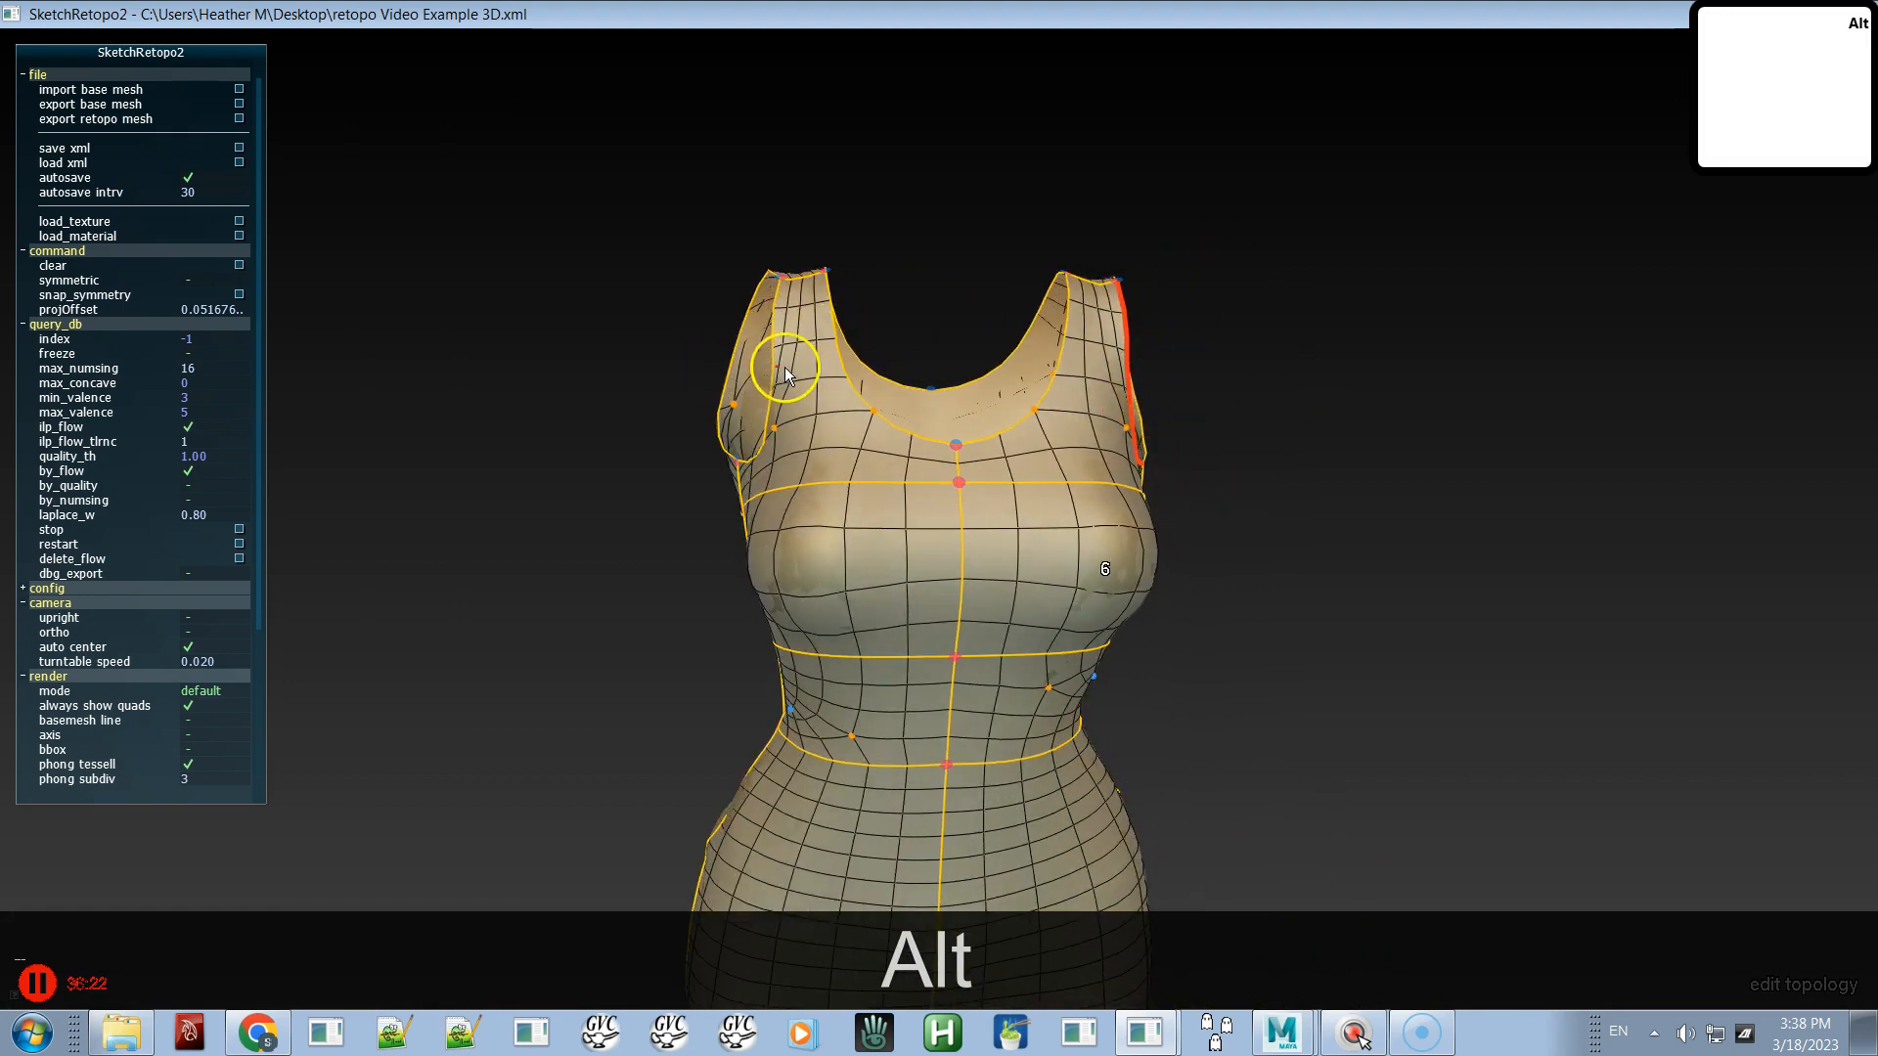
left_click(784, 372, "shift")
key("c")
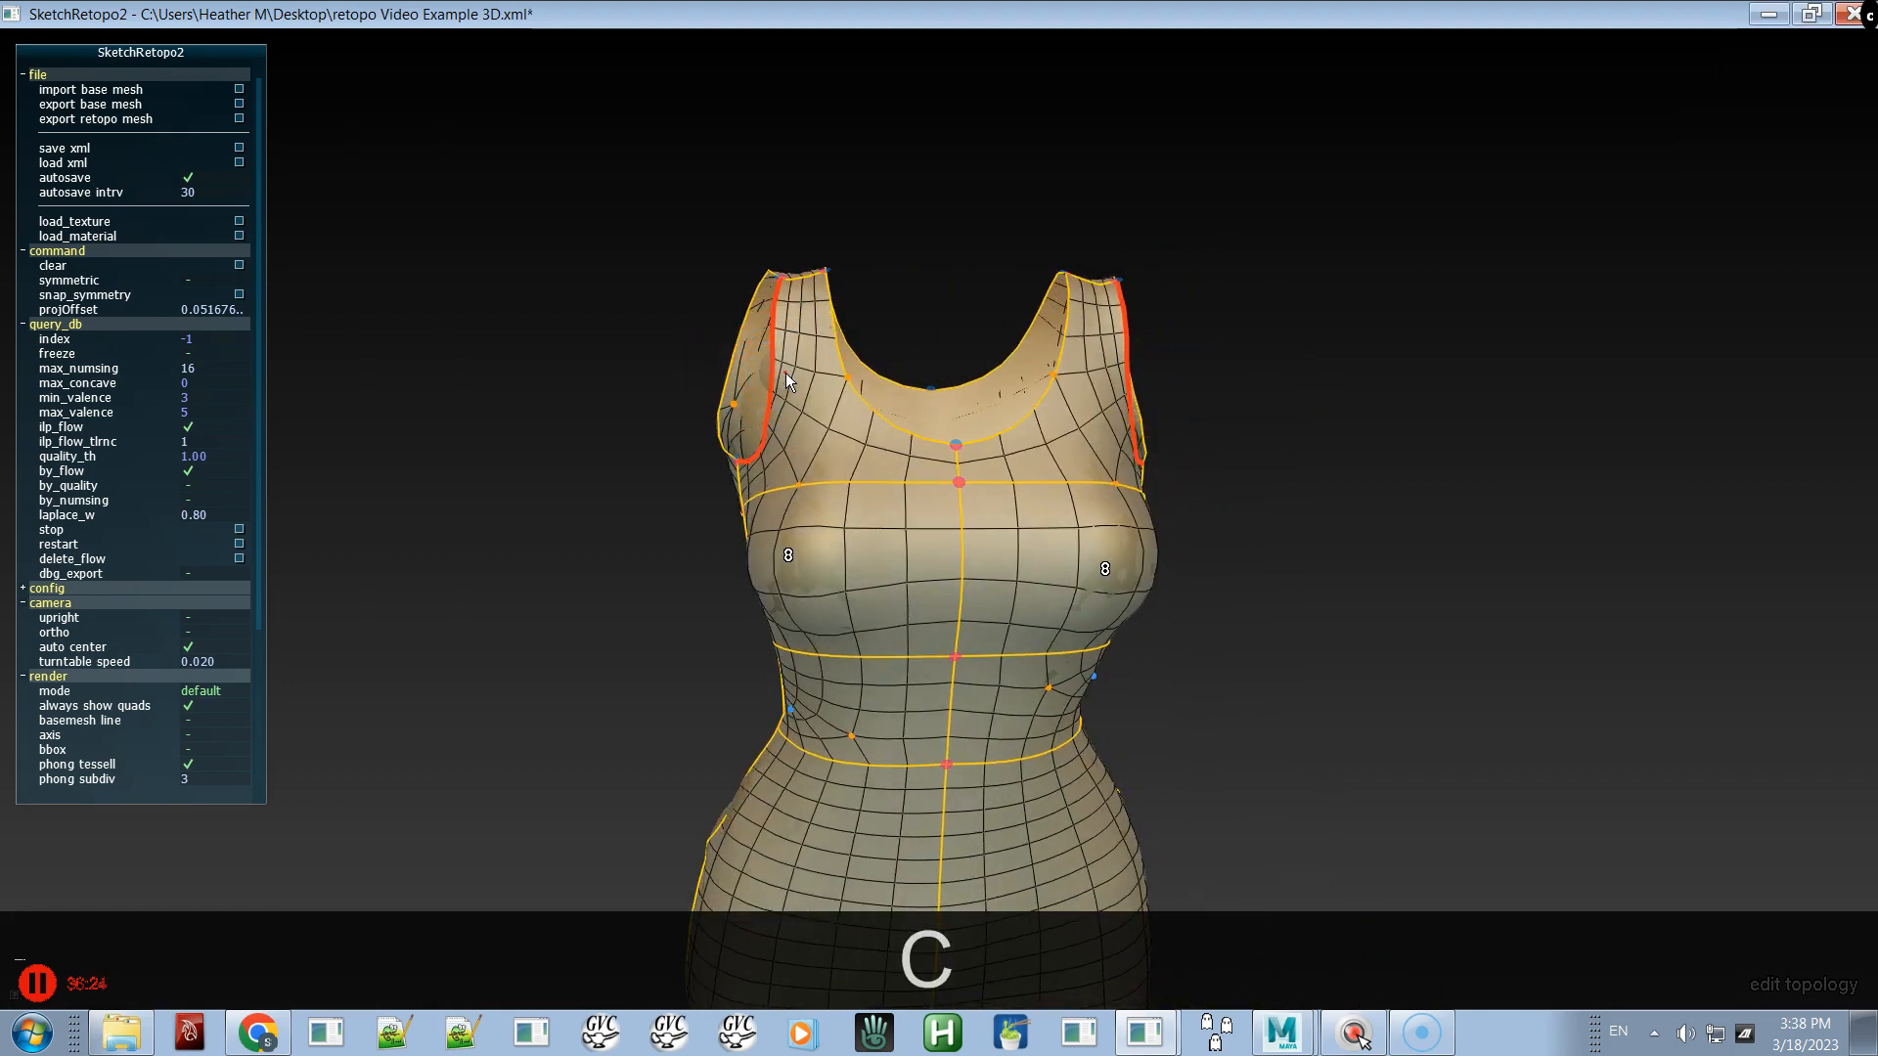
- Set both halves of the front neckline edge to 8 subdivisions
mouse_move(989, 413)
left_mouse_down("alt")
mouse_move(925, 431)
mouse_move(1004, 431)
left_mouse_up("alt")
left_click(1043, 418)
left_click(899, 432, "shift")
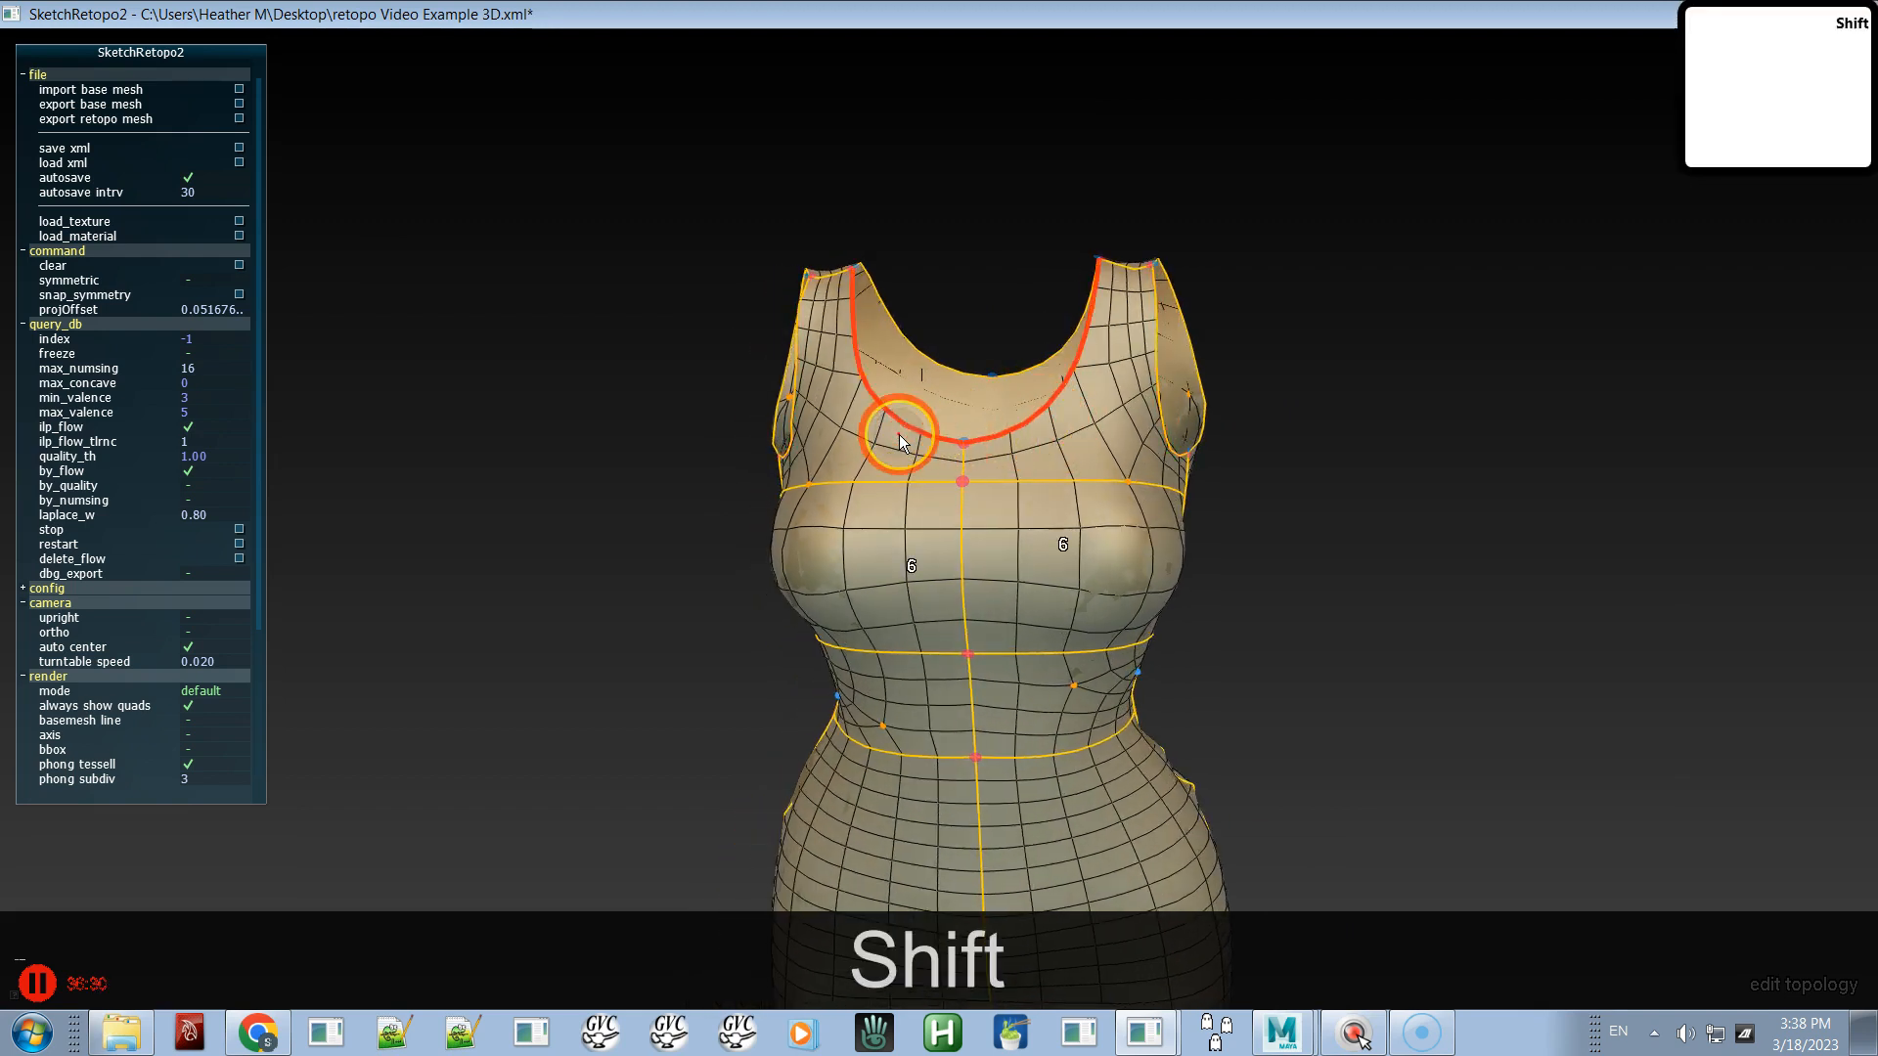
key("c")
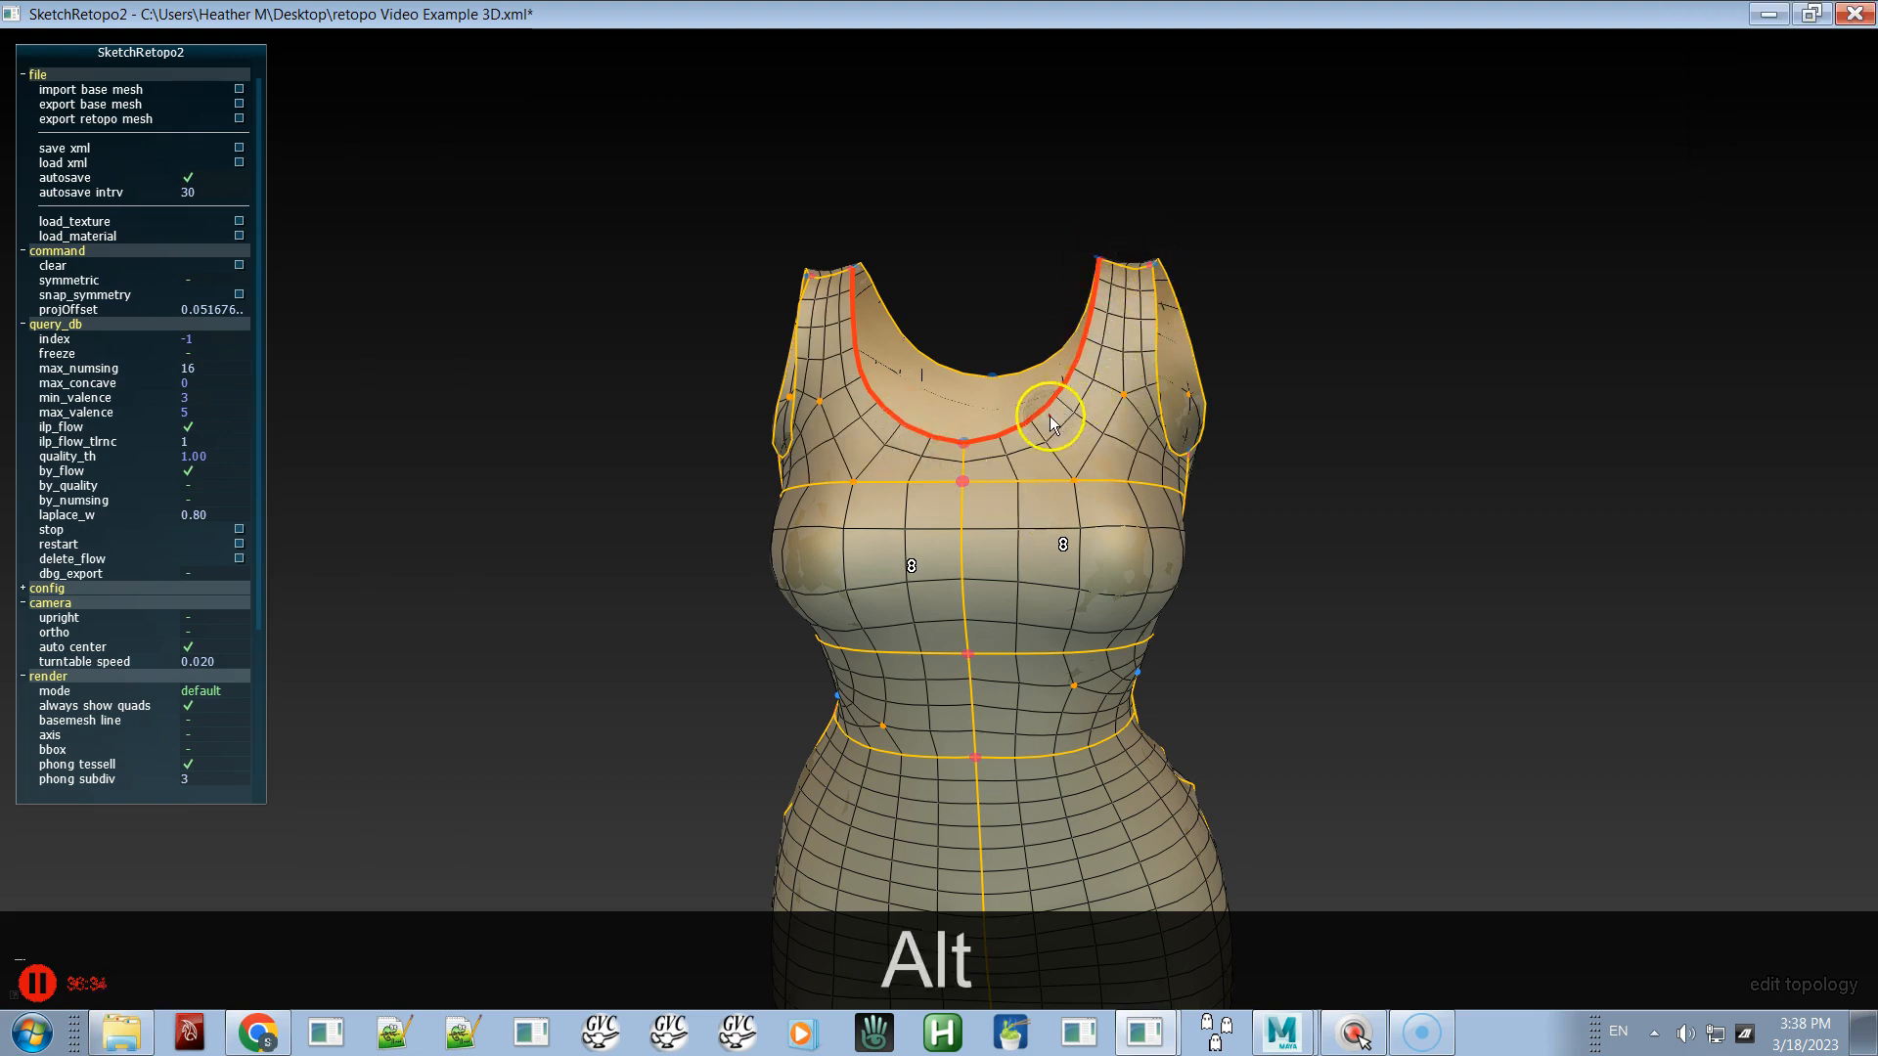
- Set the short centre-front edge between the neckline and the bust line to 4 subdivisions
left_click(965, 465)
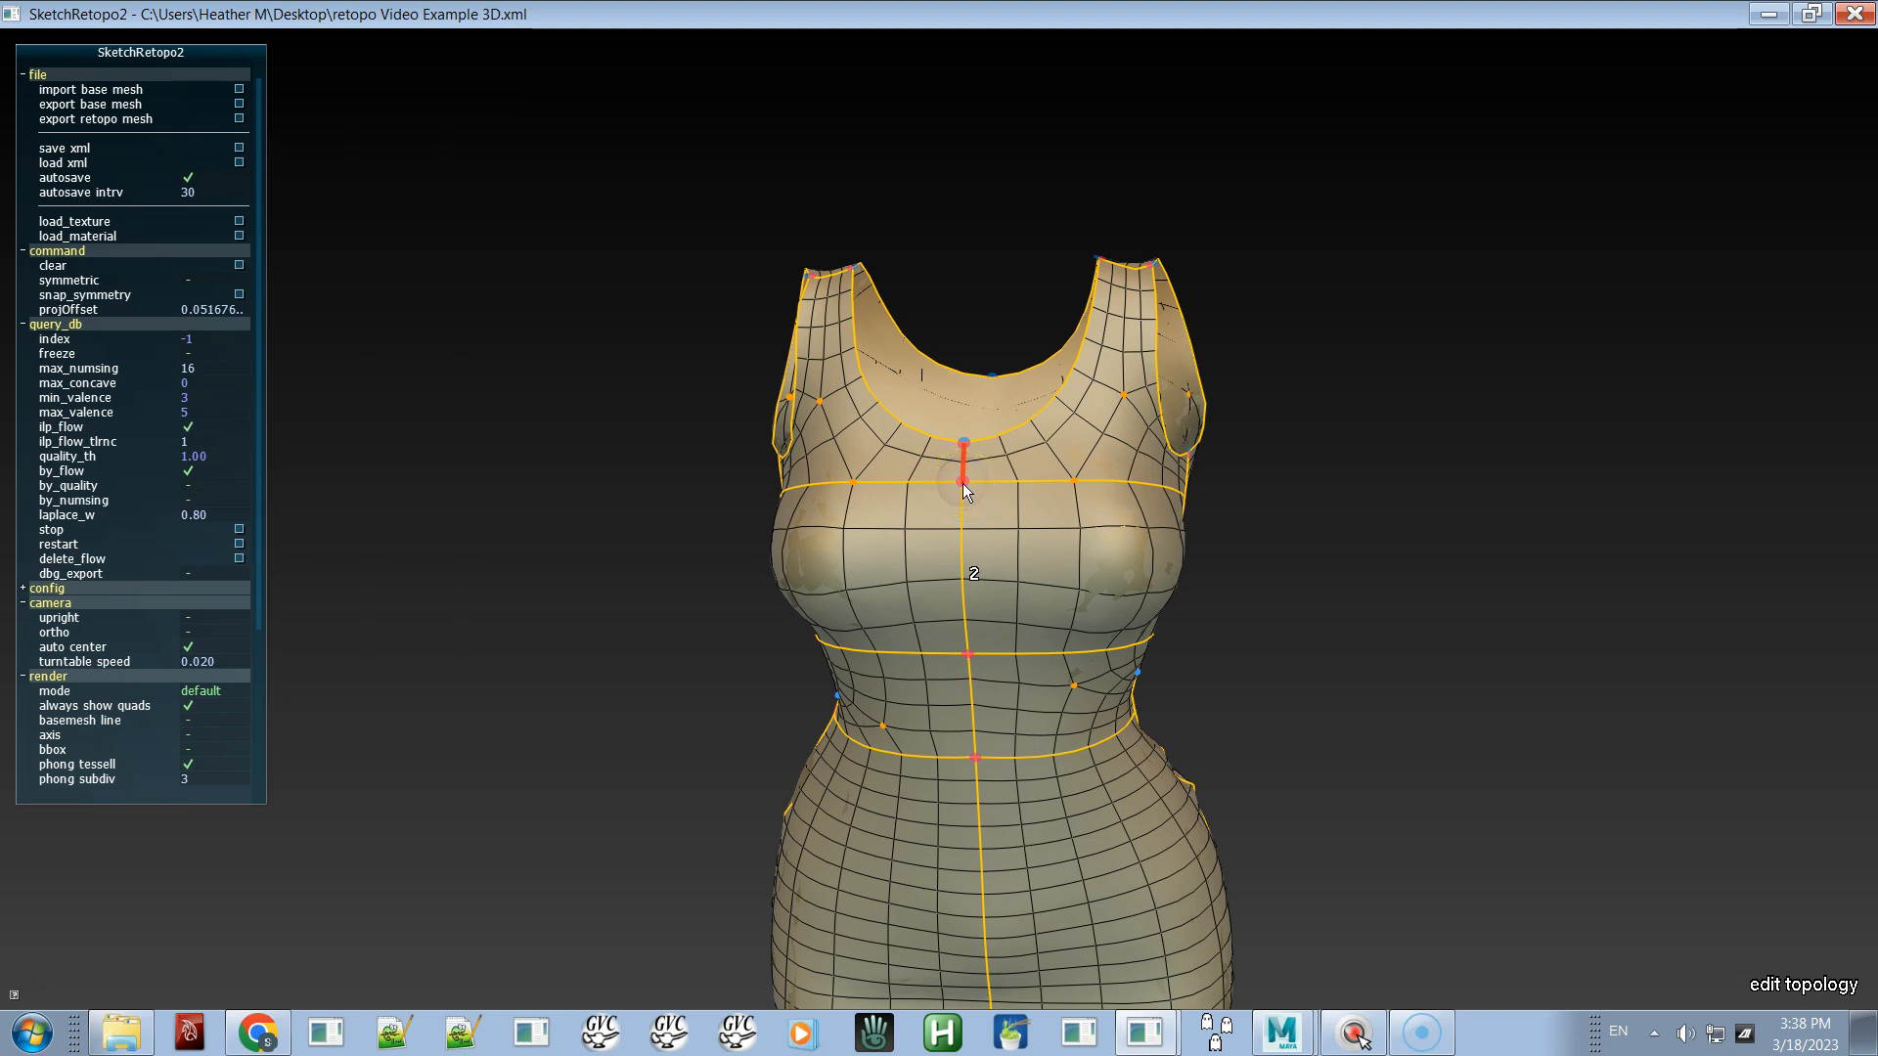
key("c")
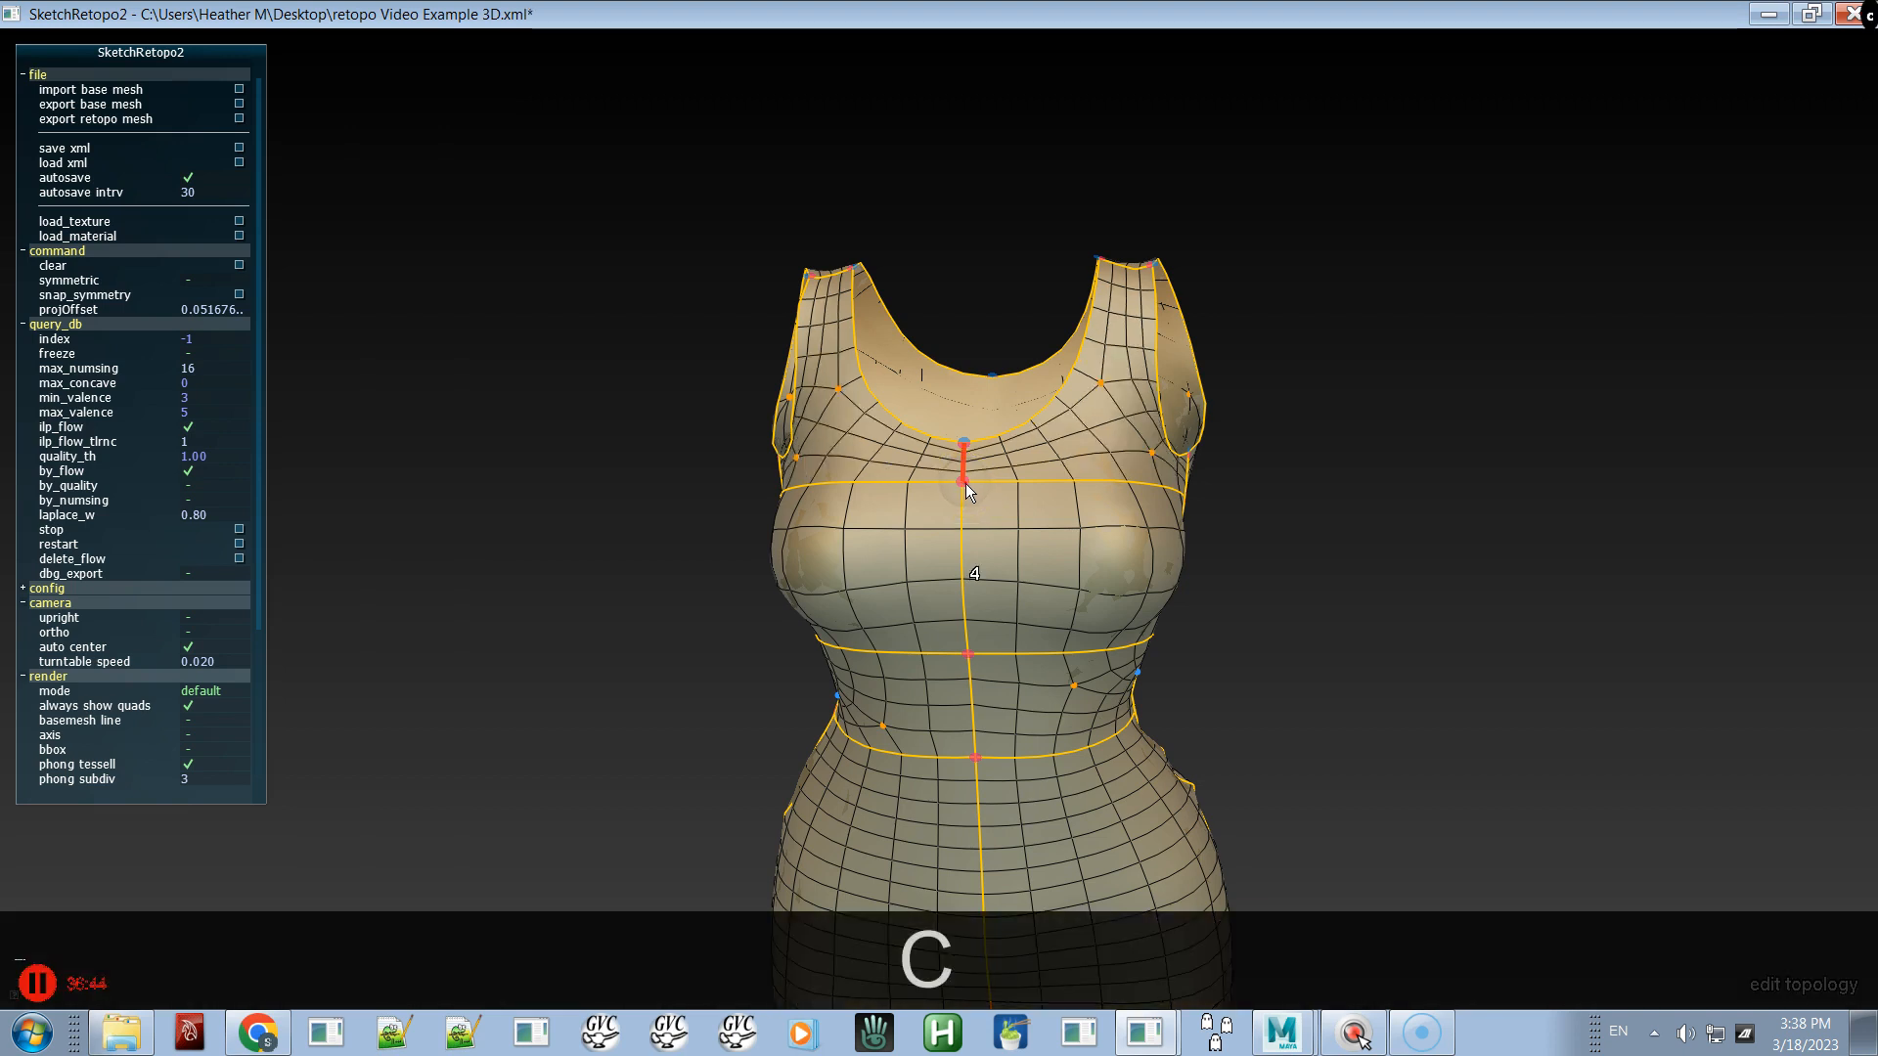
- Set both front halves of the hem, waist, underbust and upper bust edges to 10 subdivisions together
middle_click_drag(1001, 524, 1070, 337, "alt")
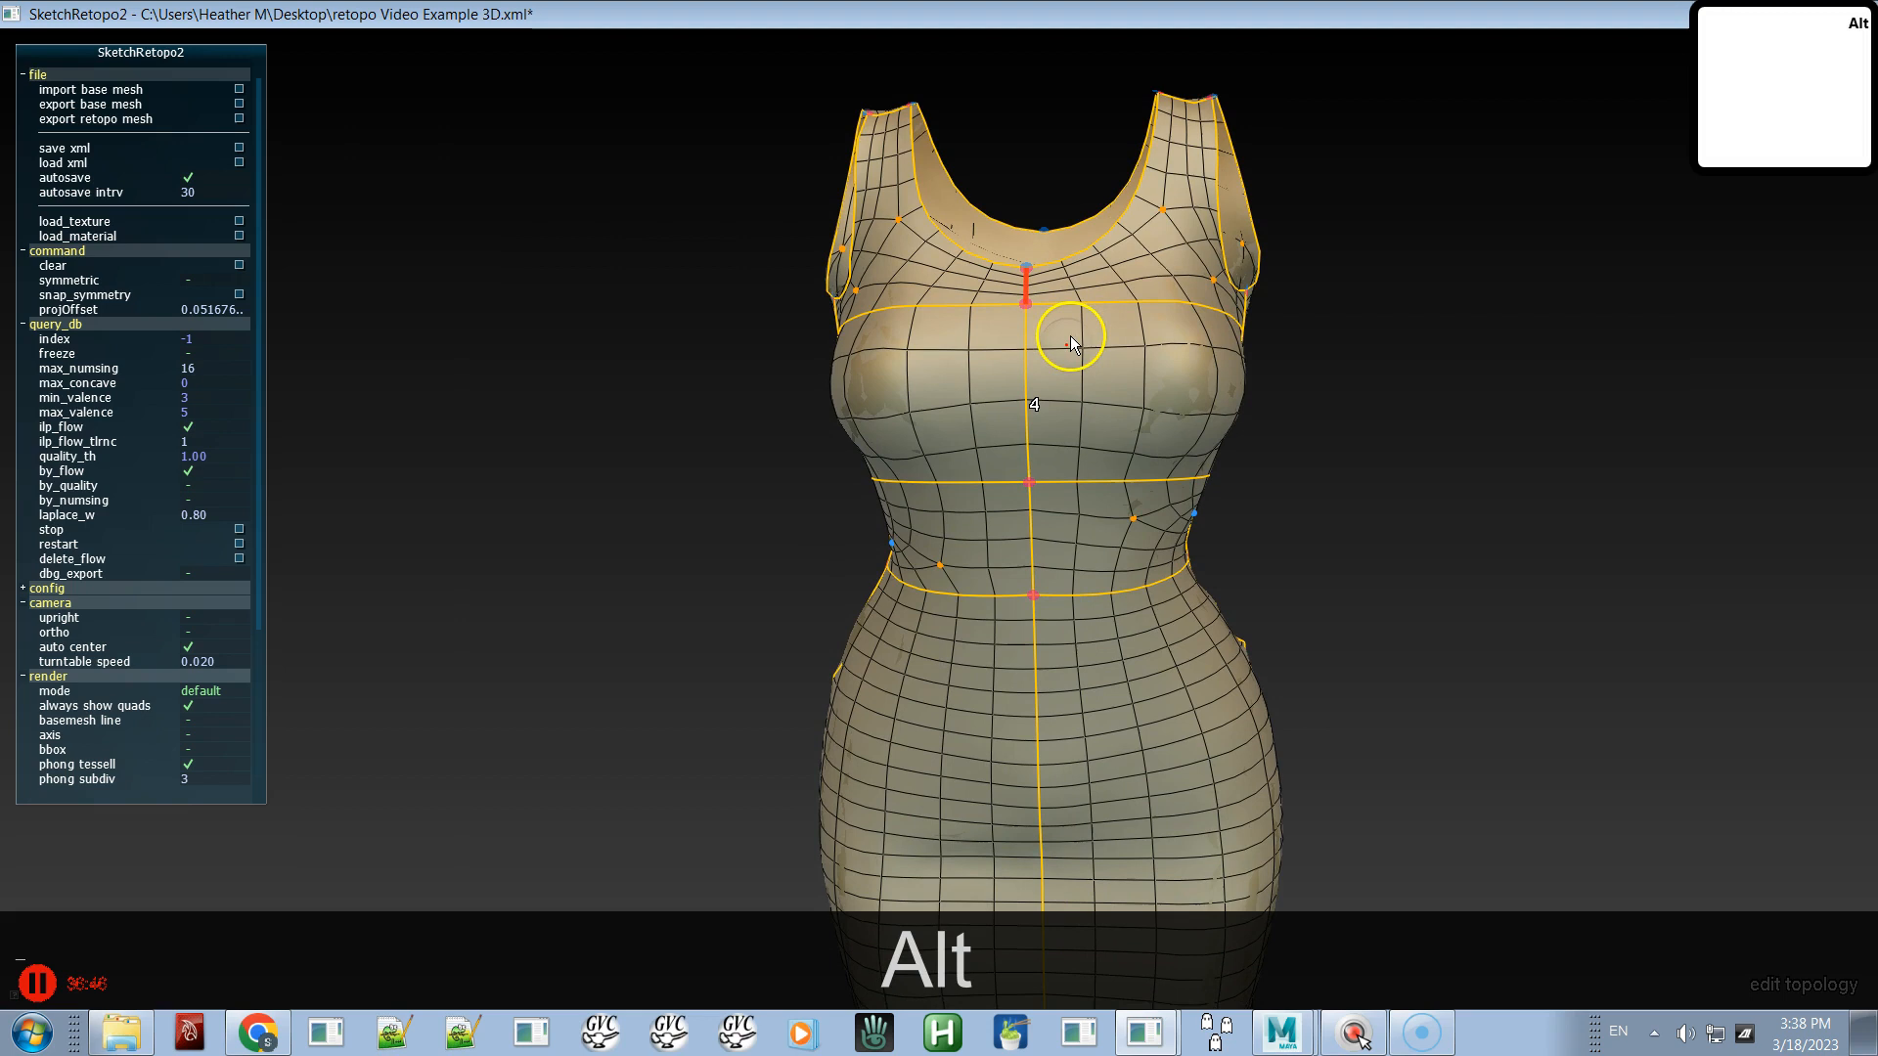
middle_click_drag(1021, 497, 1027, 249, "alt")
left_click(1136, 843)
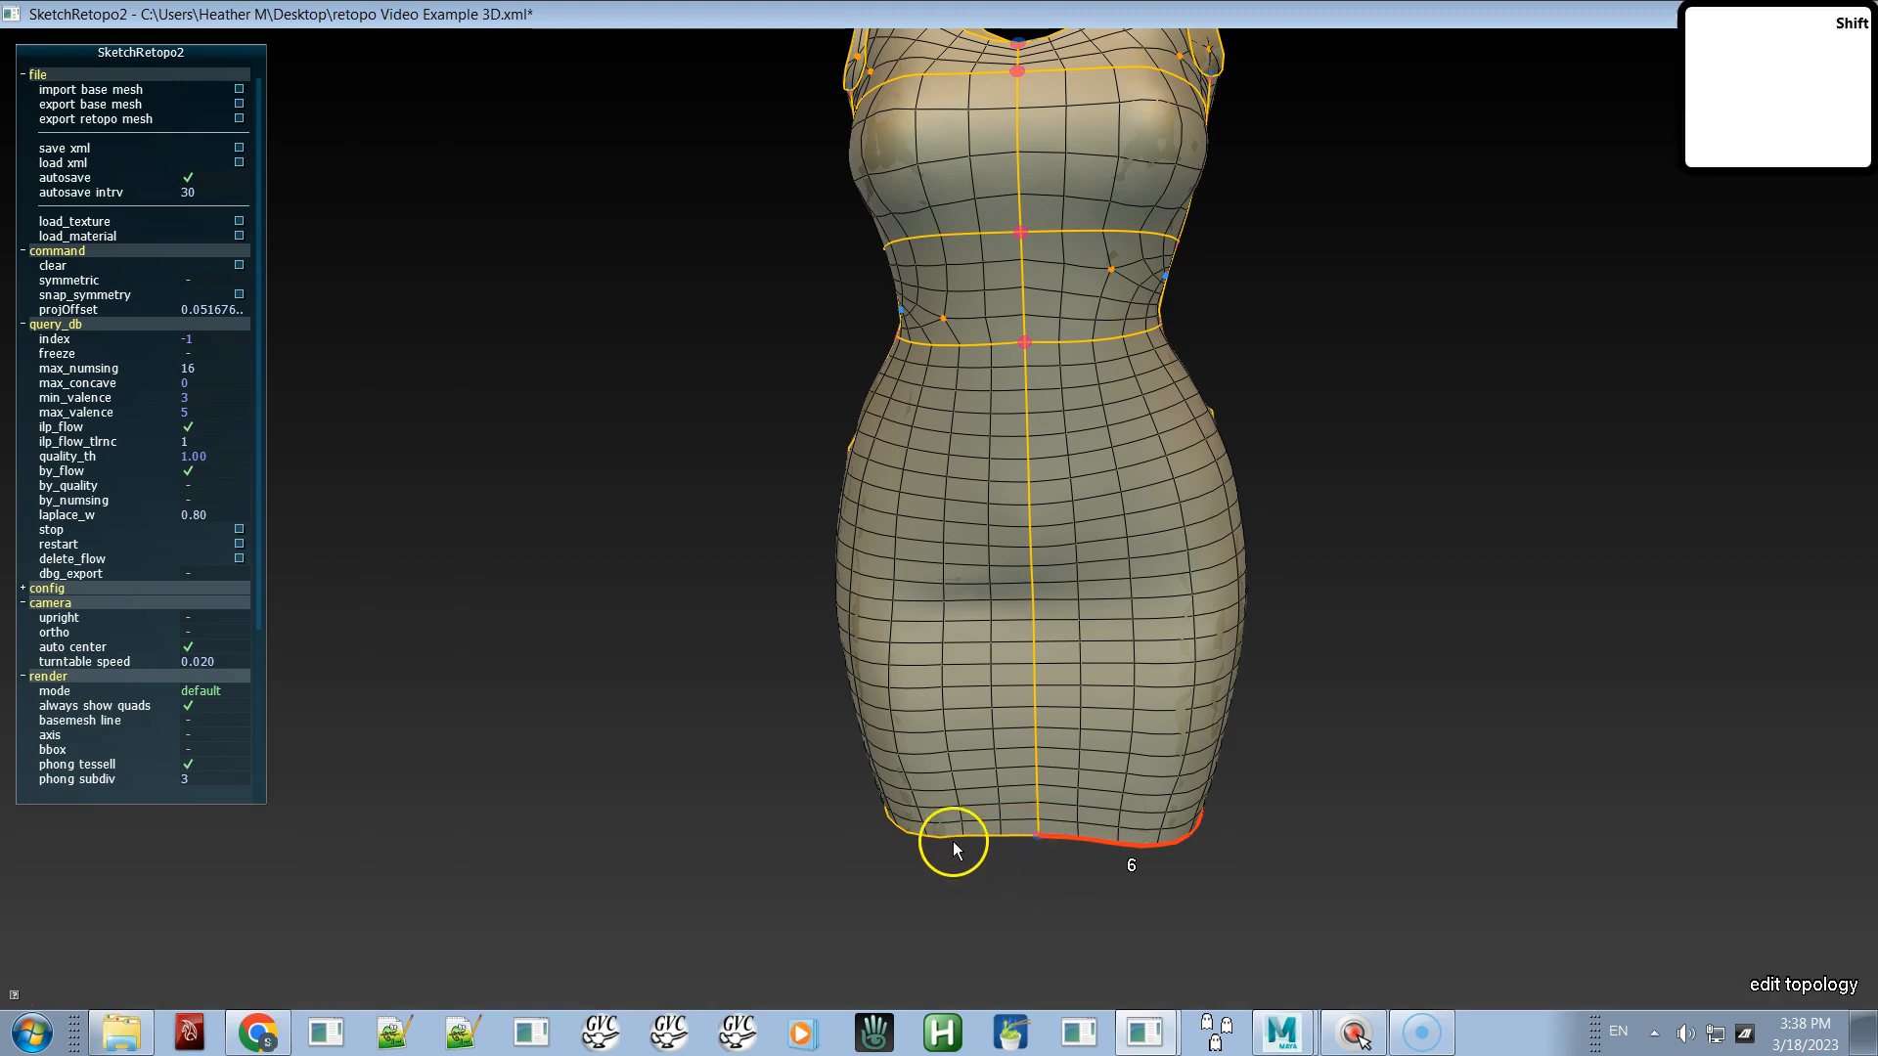
left_click(941, 832, "shift")
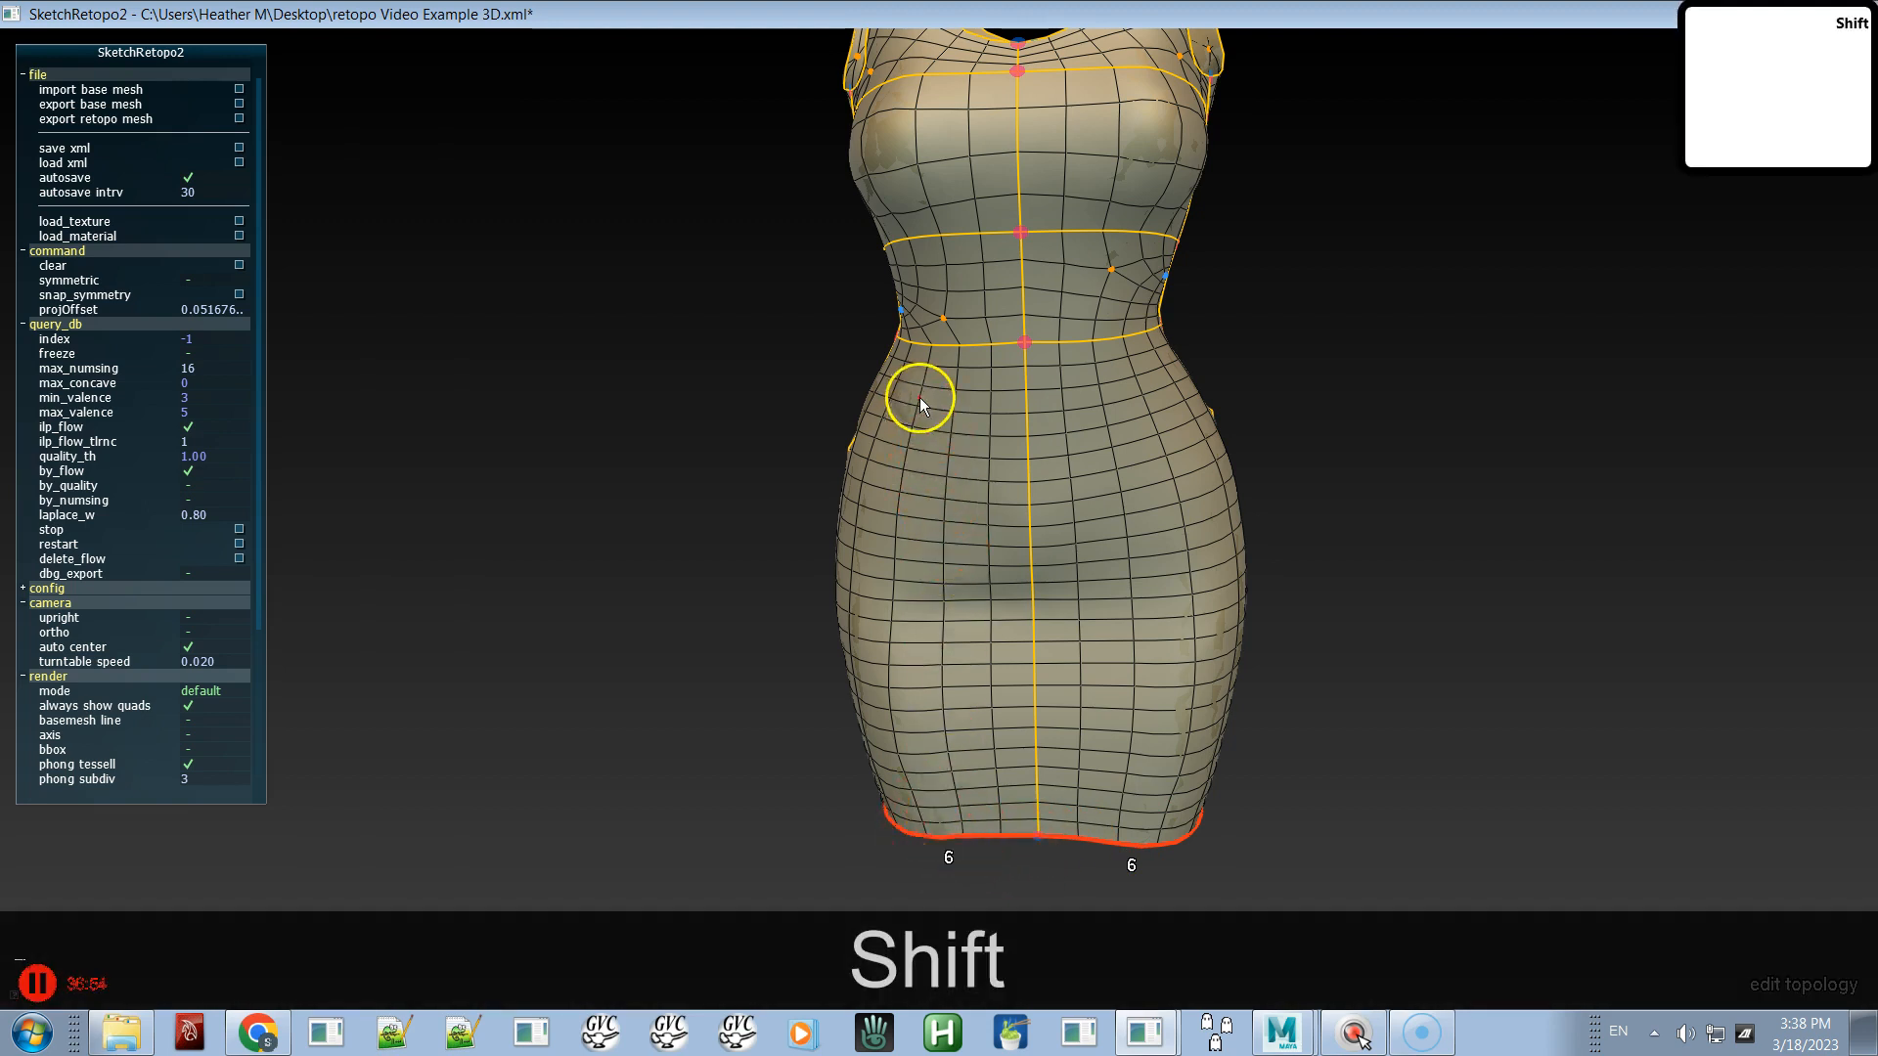
left_click(1005, 346, "shift")
left_click(1070, 343, "shift")
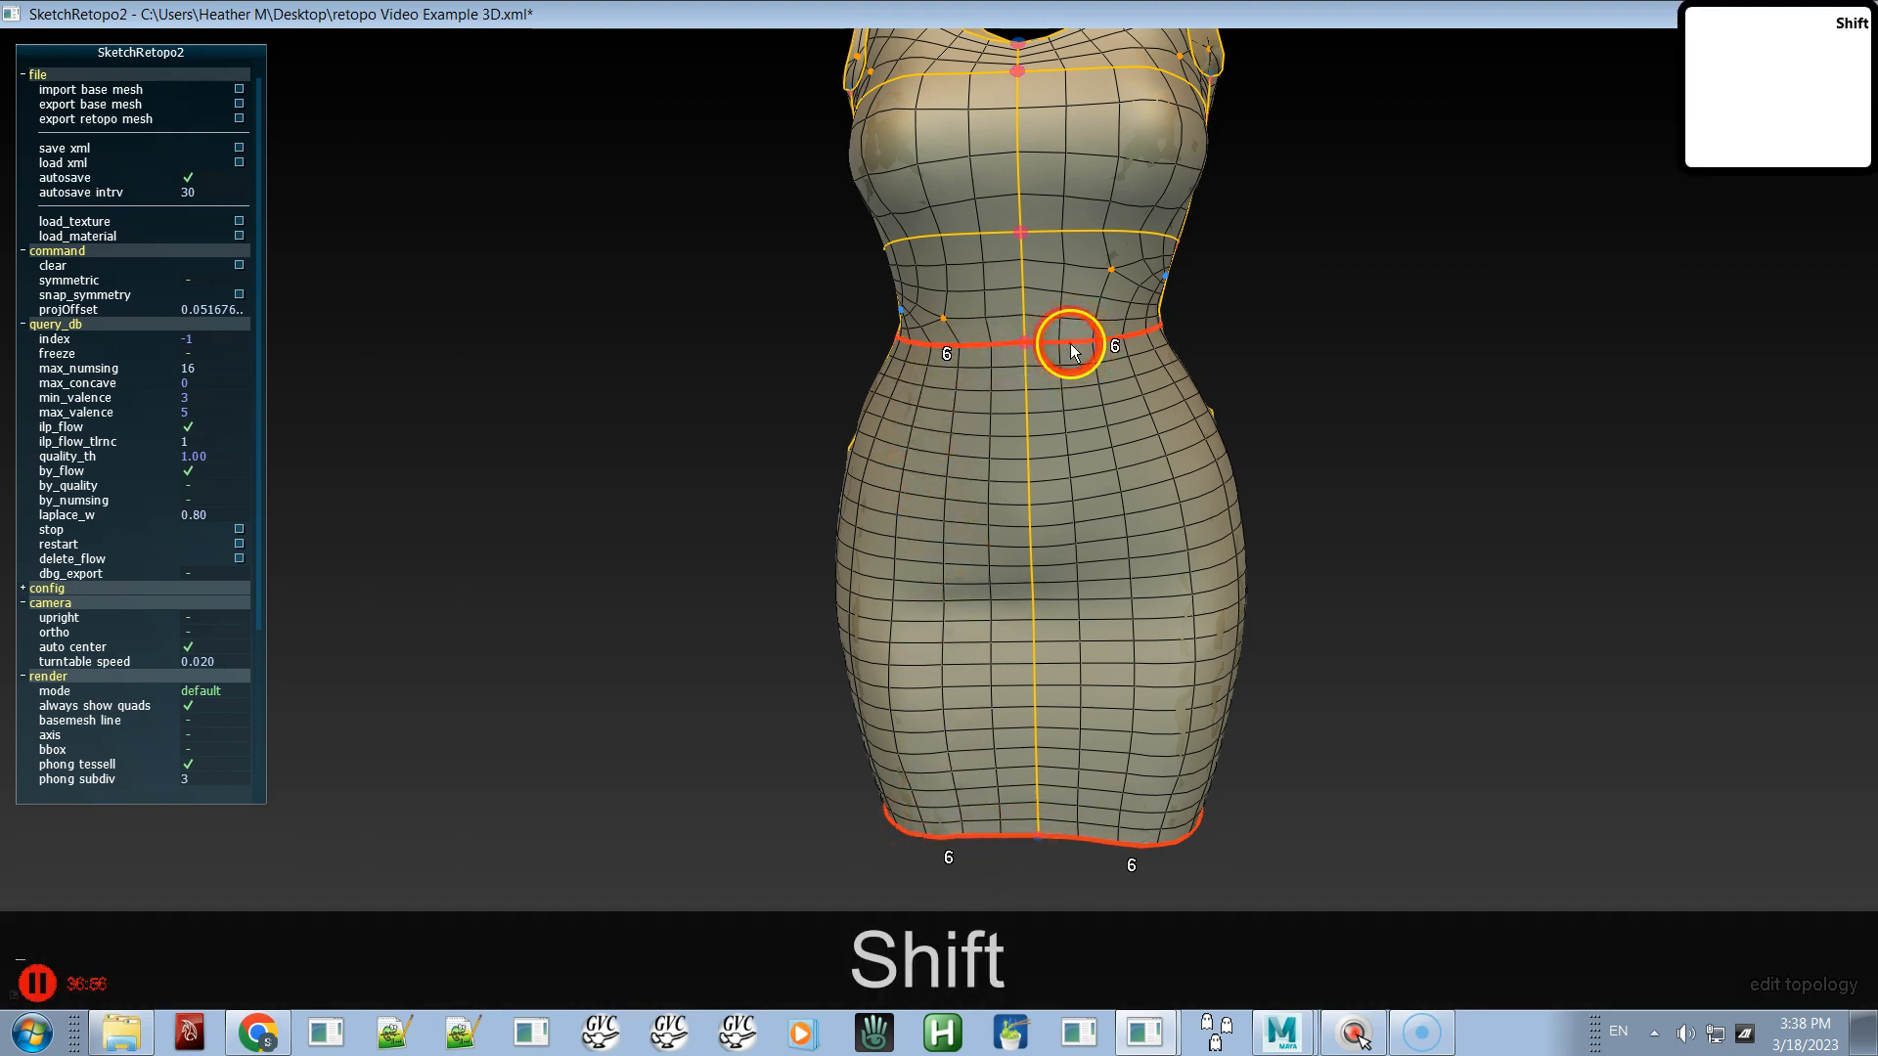
left_click(1086, 246, "shift")
left_click(931, 244, "shift")
left_click(955, 113, "shift")
left_click(1064, 86, "shift")
left_click(1075, 136, "shift")
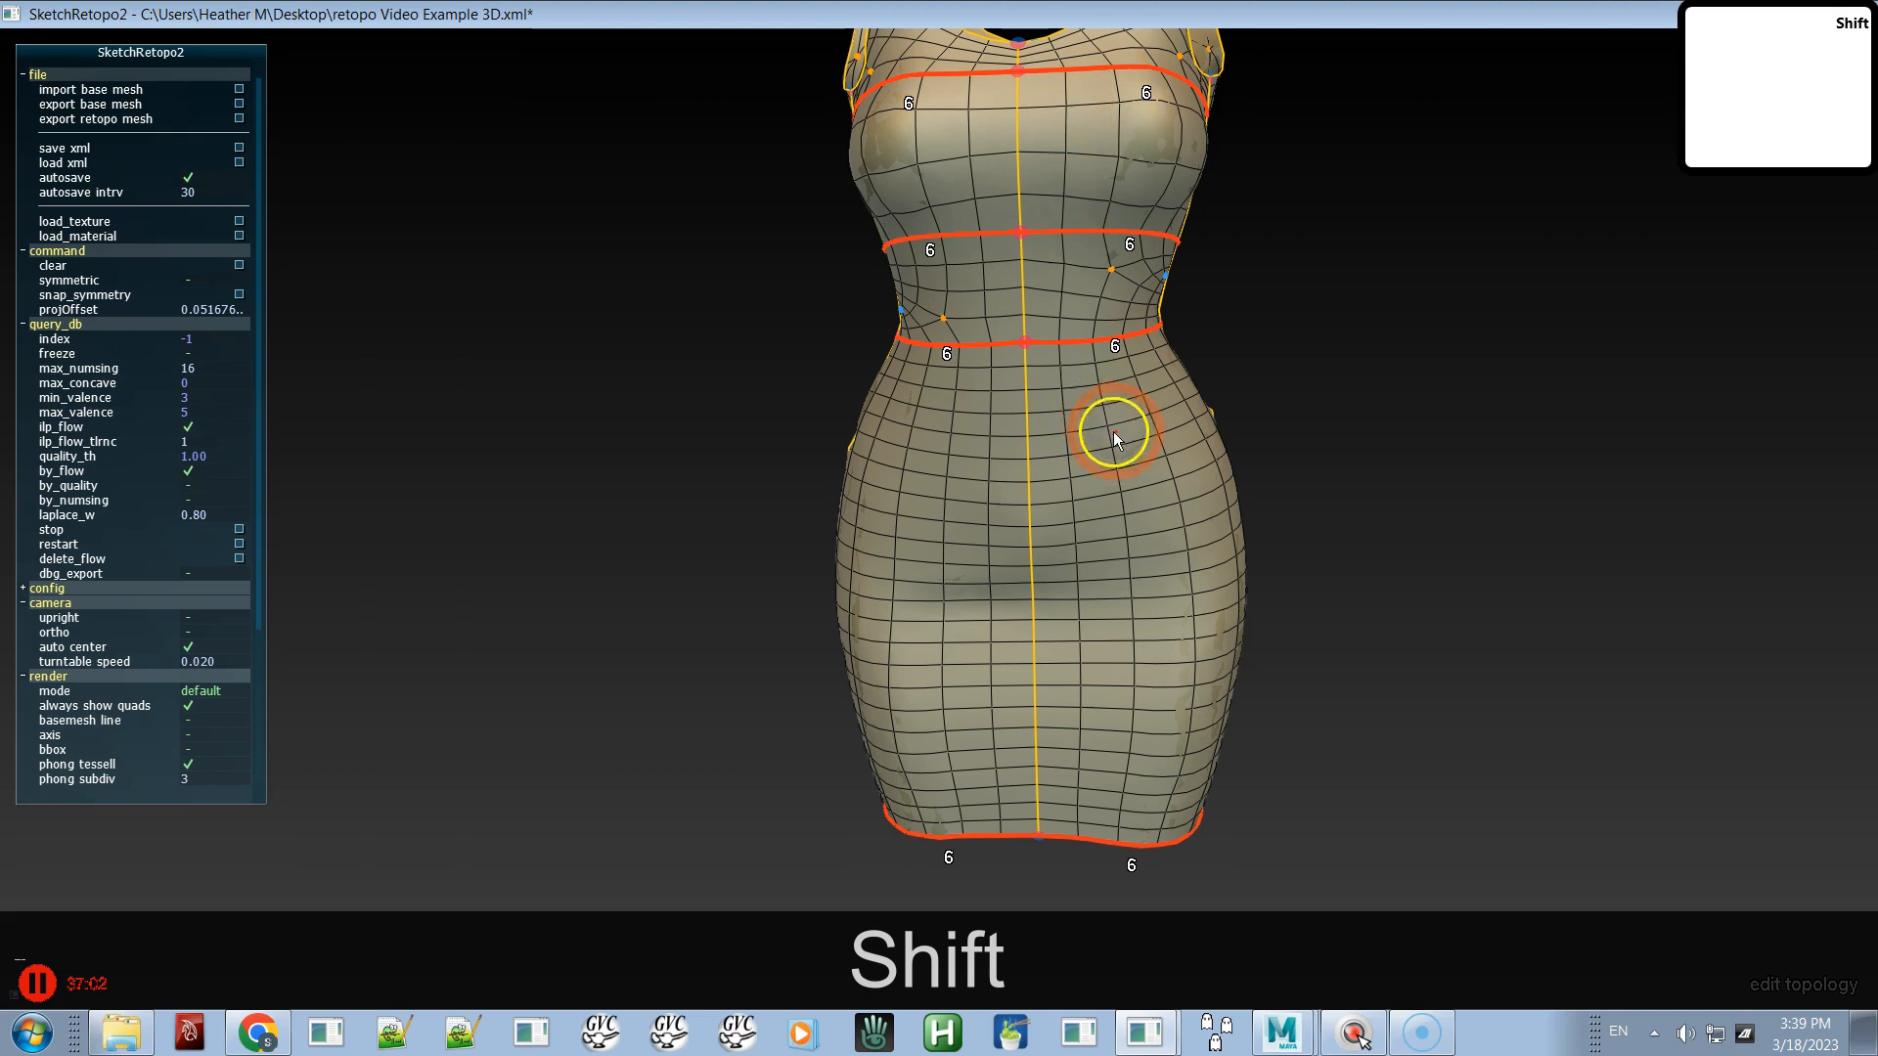
key("c")
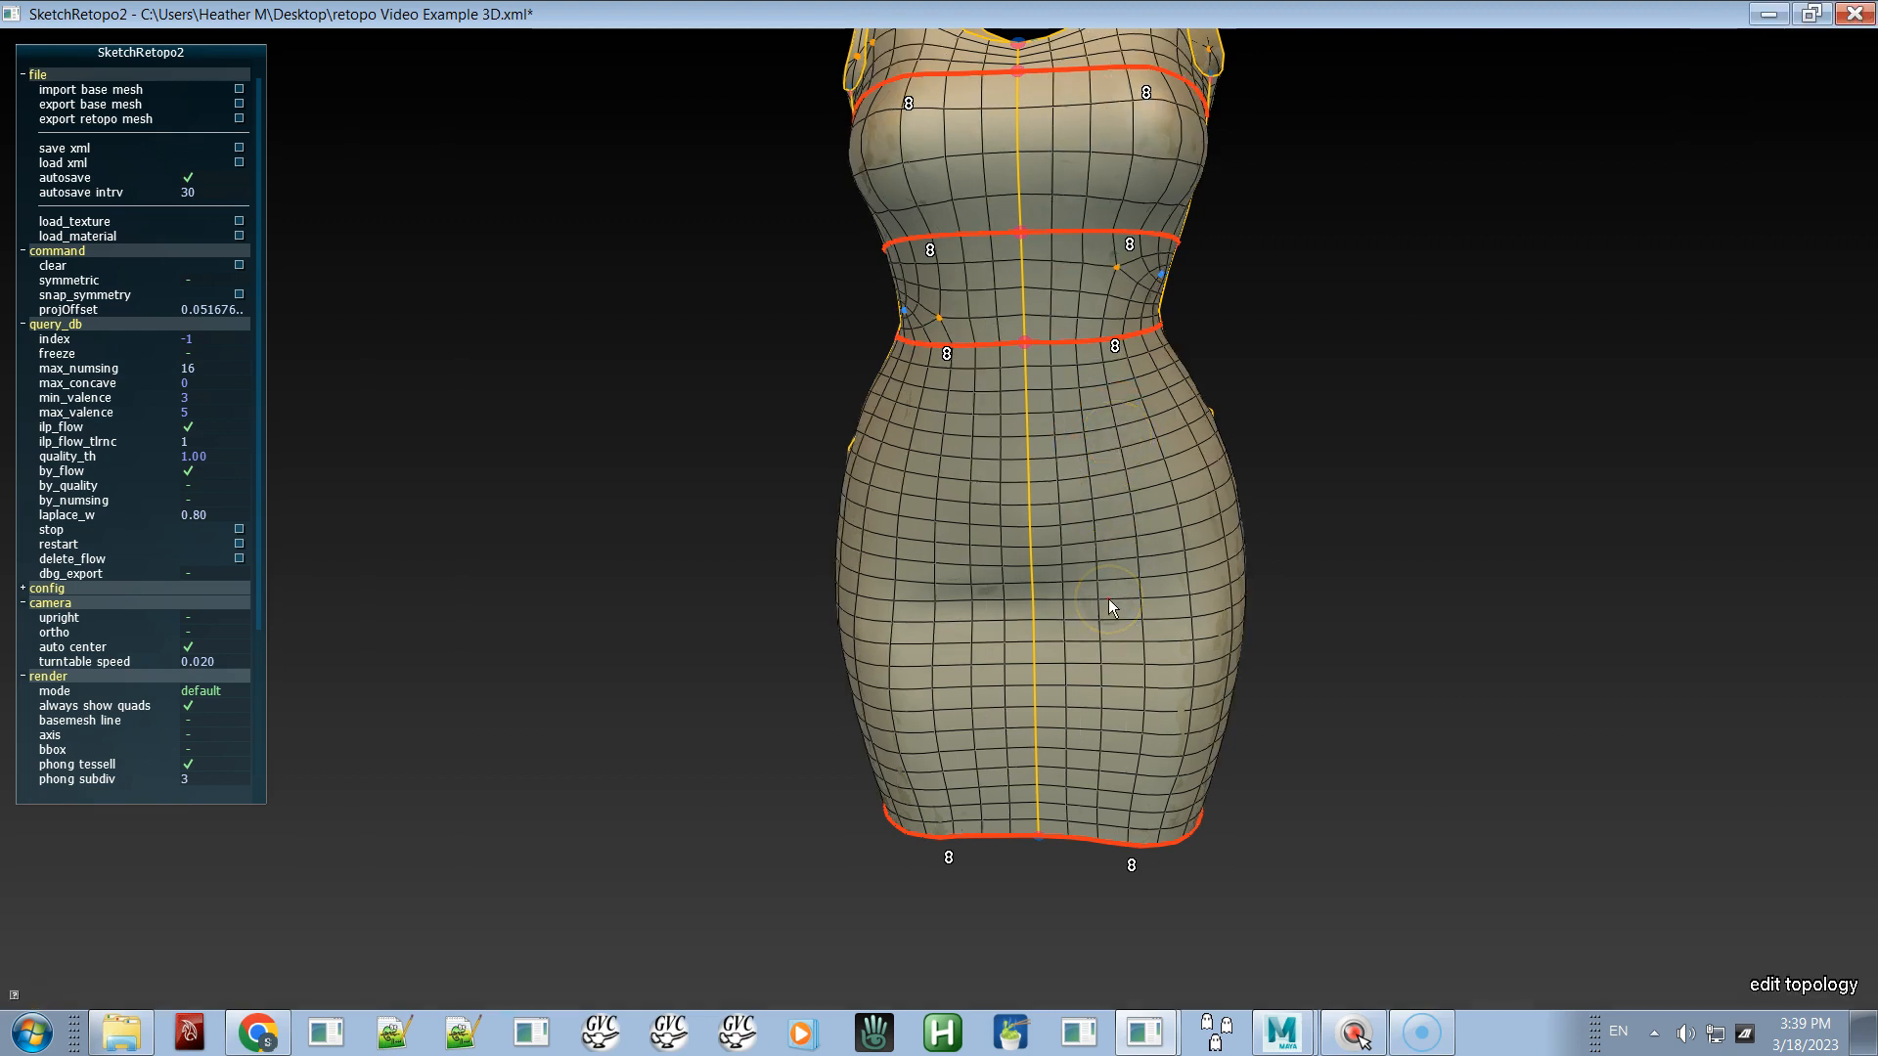
key("c")
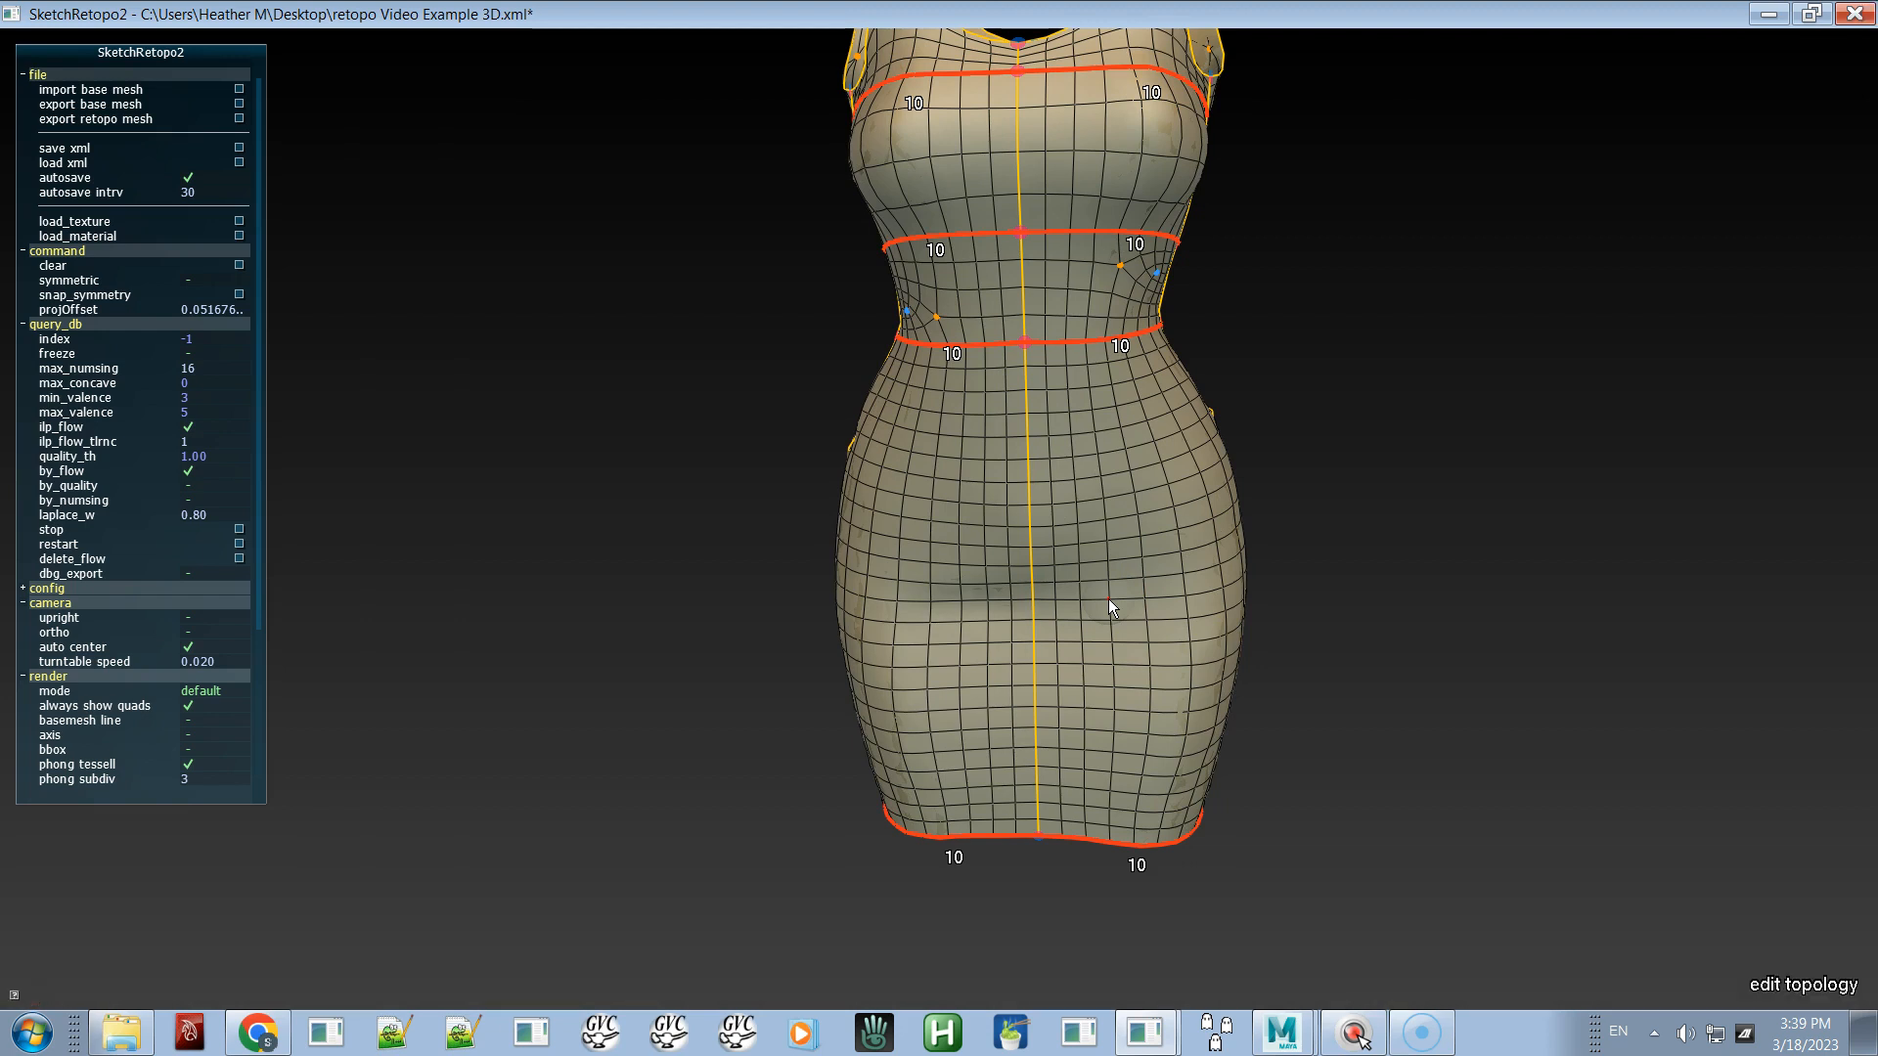
- Select the right half of the front neckline edge for subdivision editing
left_click_drag(1112, 702, 972, 268, "alt")
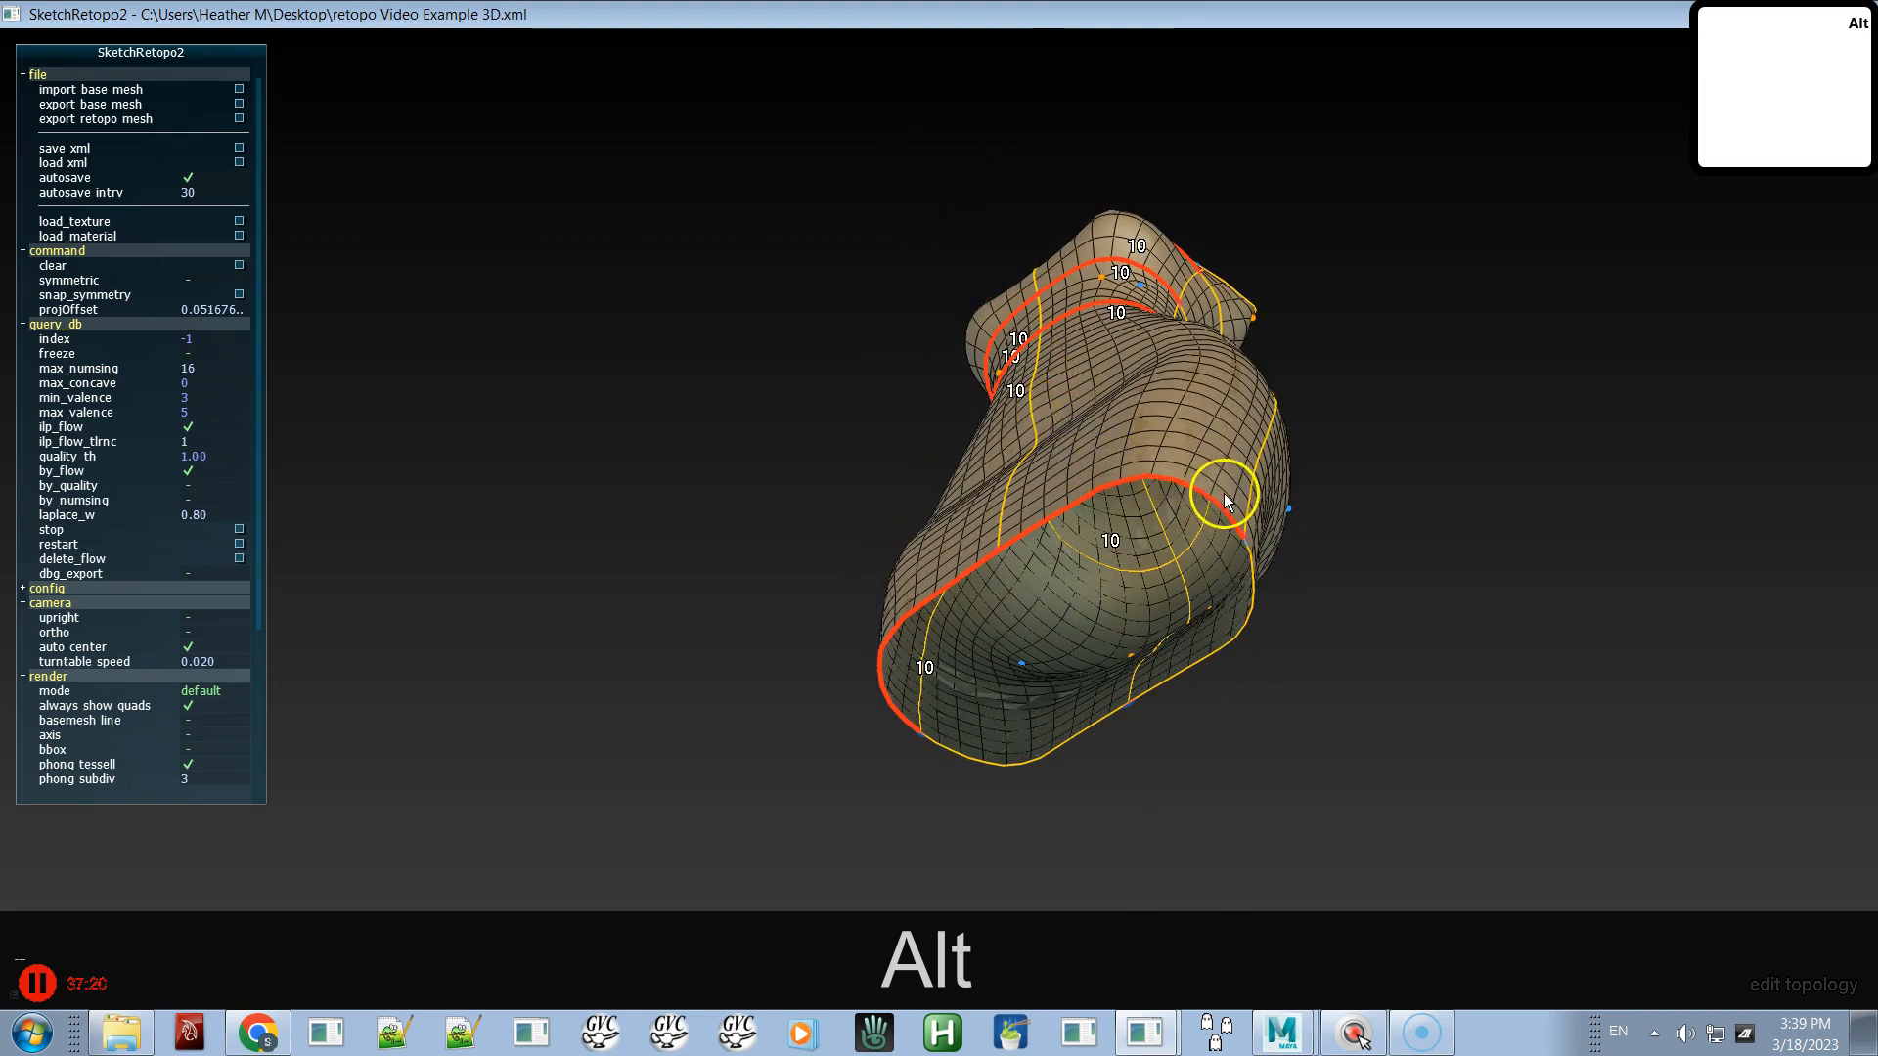
mouse_move(1084, 491)
left_mouse_down()
mouse_move(1208, 487)
mouse_move(1217, 512)
left_mouse_up()
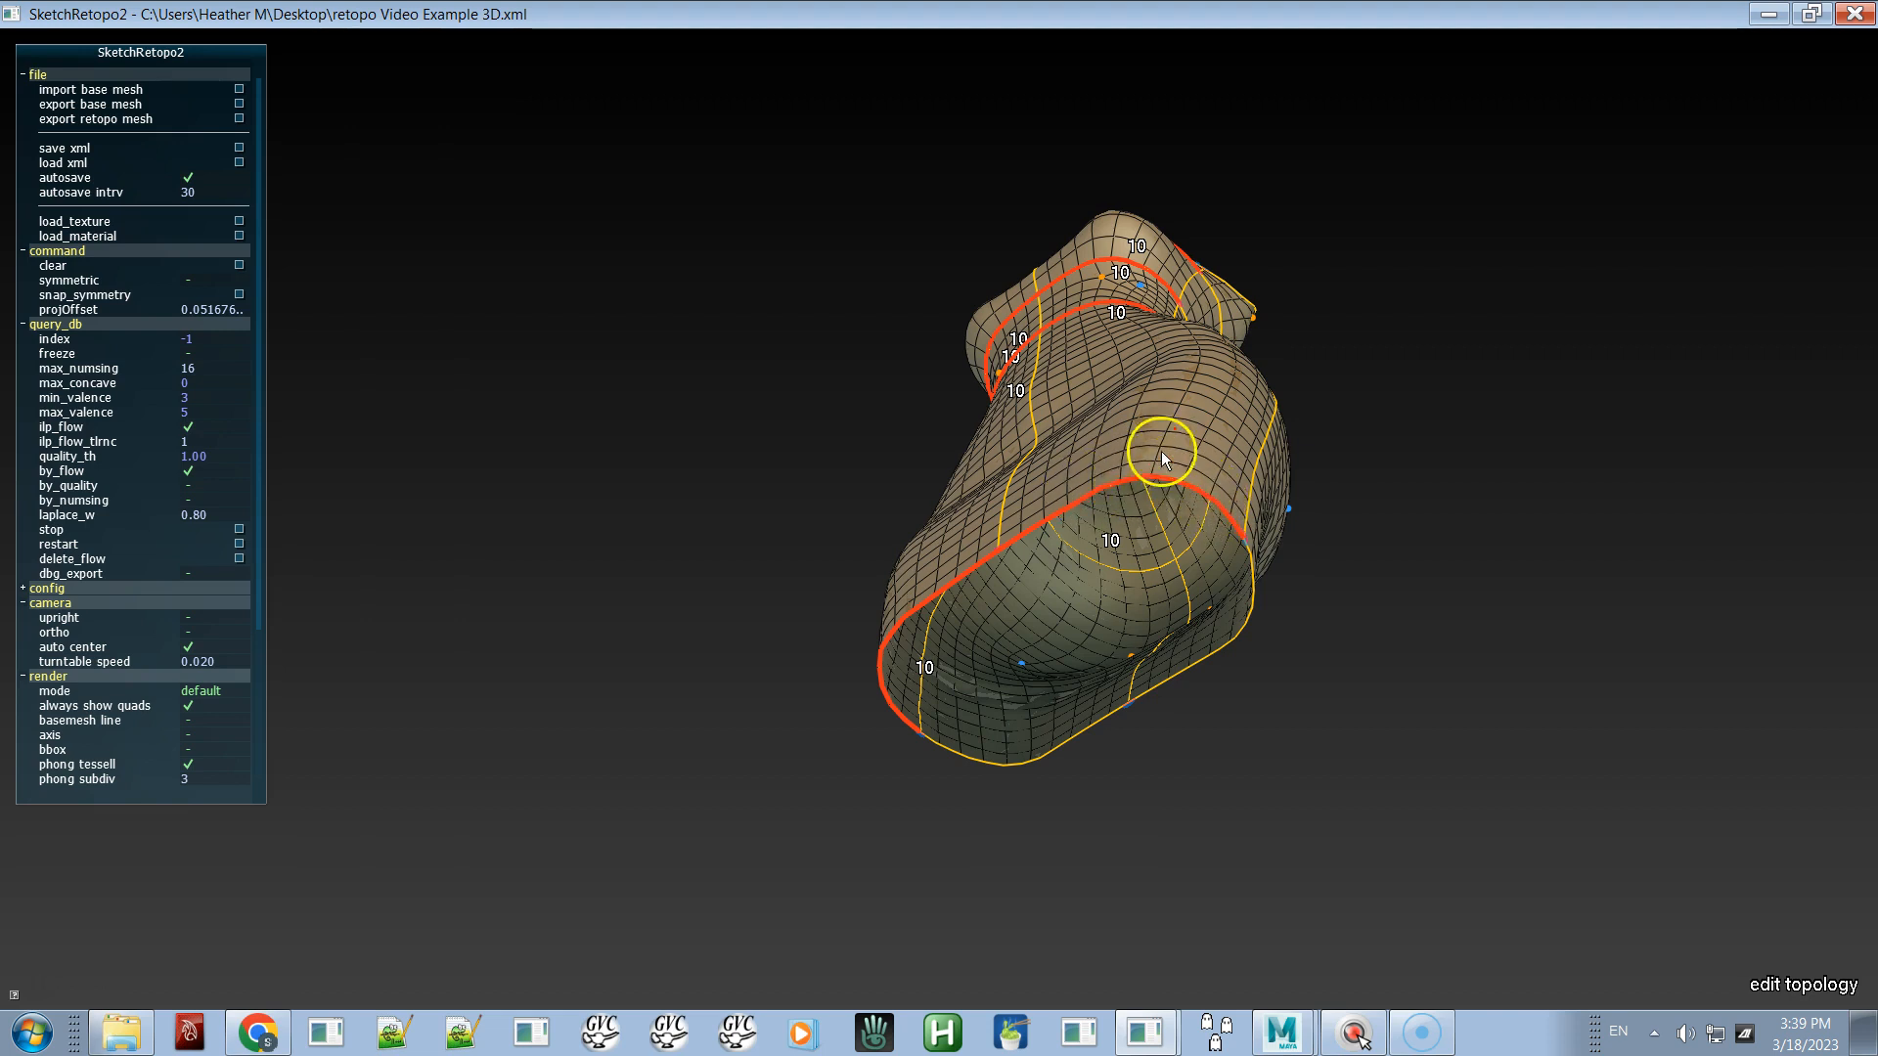
mouse_move(1215, 423)
left_mouse_down("alt")
mouse_move(1062, 403)
mouse_move(1118, 352)
left_mouse_up("alt")
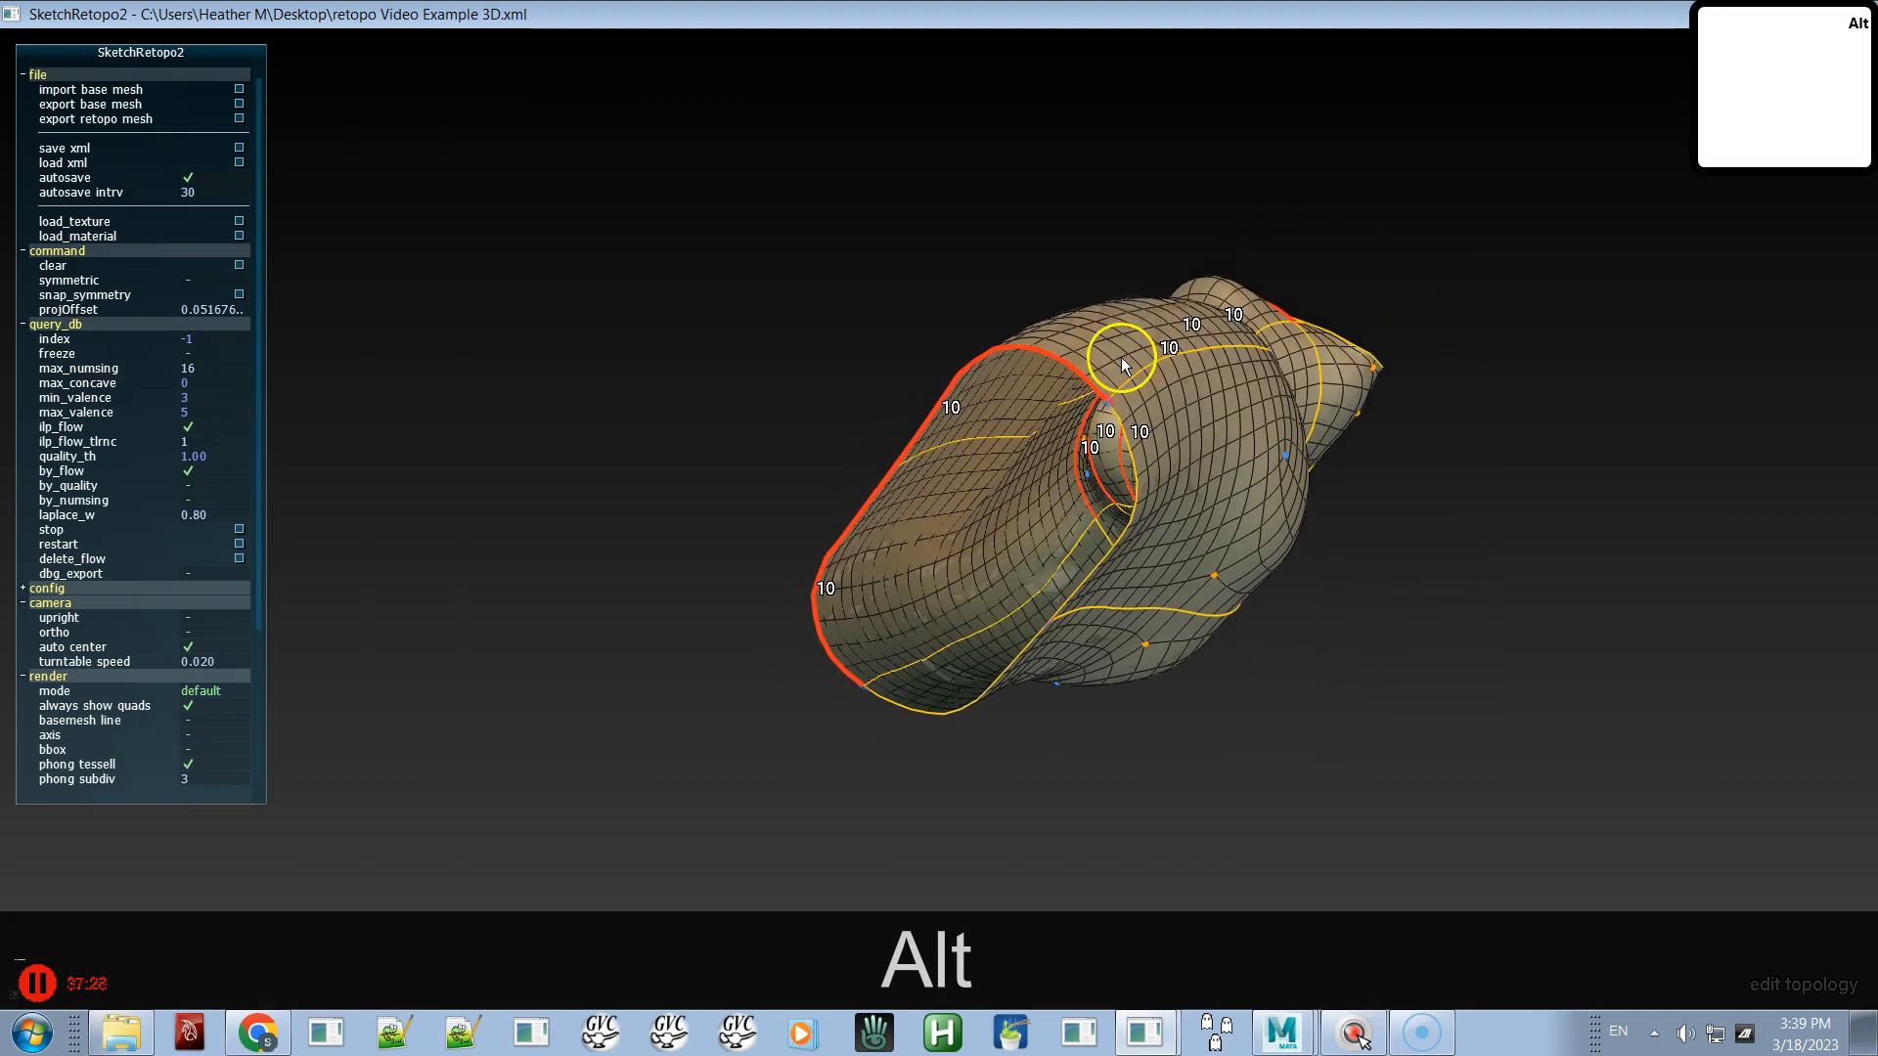
left_click_drag(1131, 419, 1316, 661, "alt")
left_click_drag(1024, 427, 1023, 667, "alt")
left_click(1149, 305)
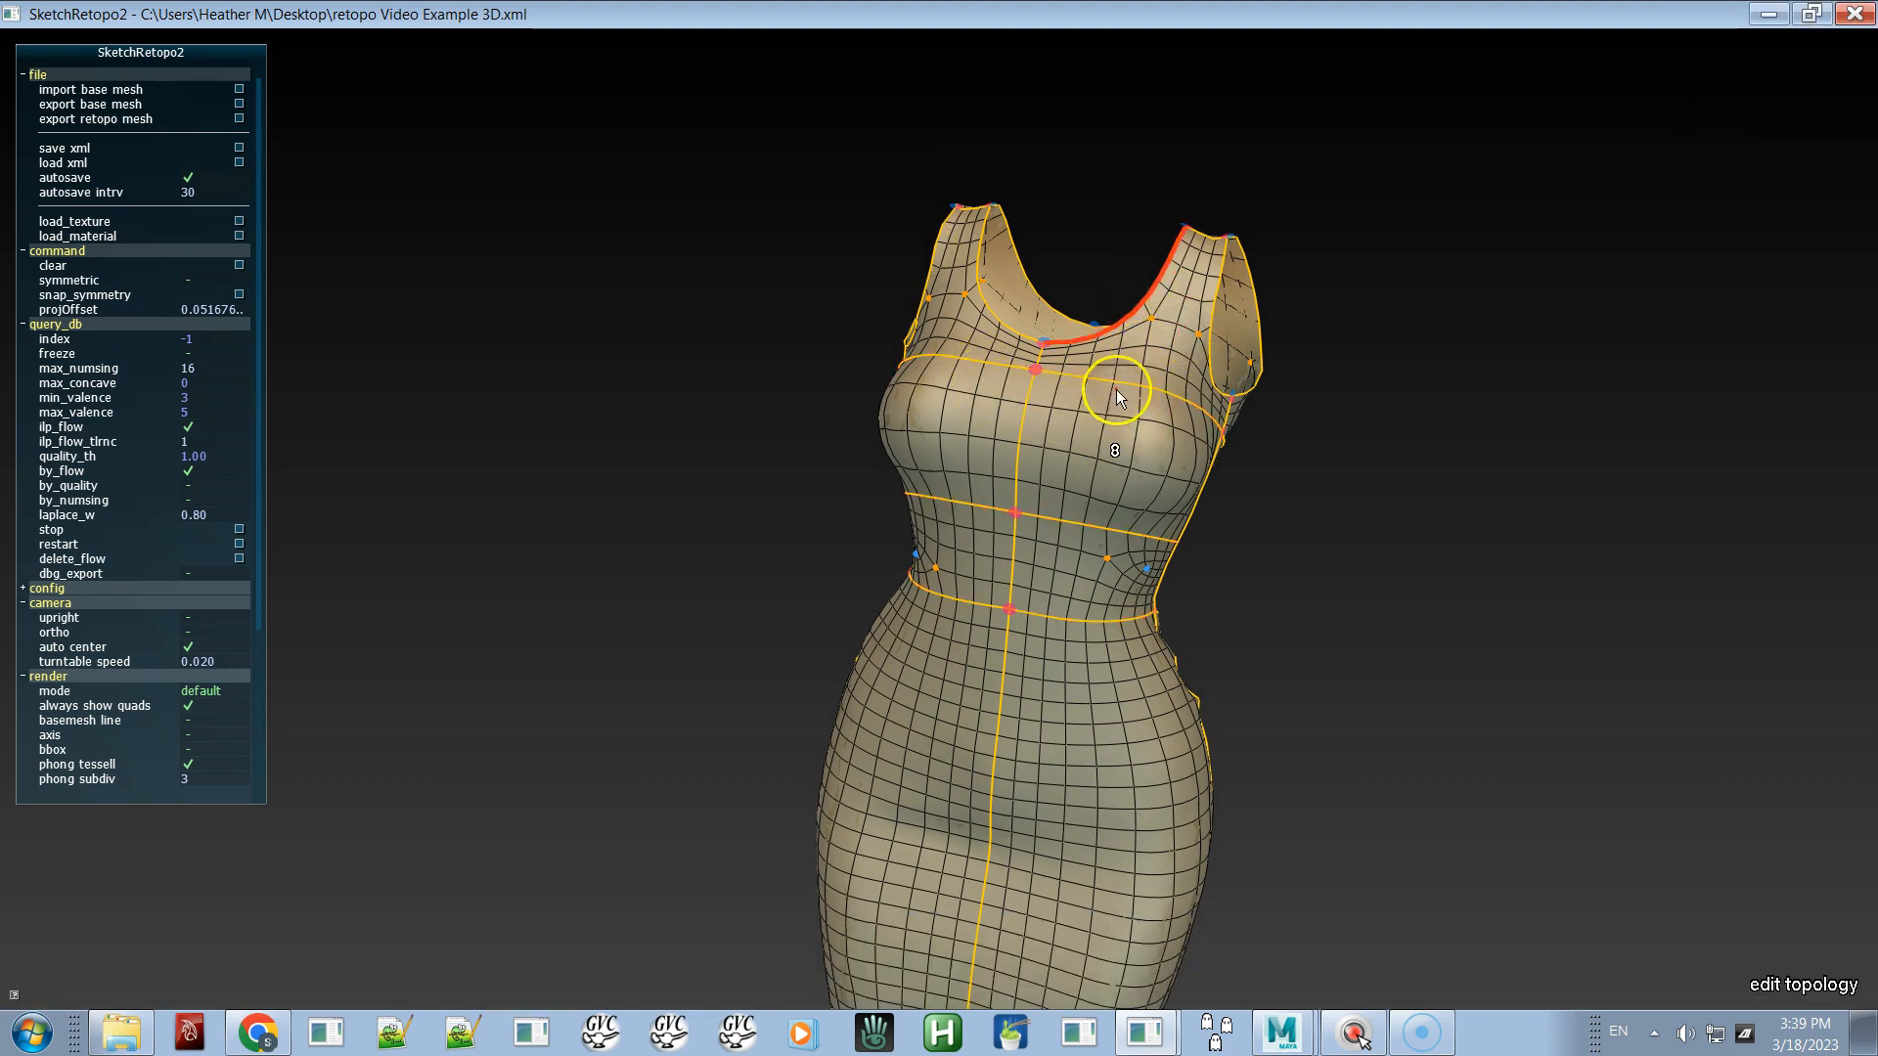
- Select both front neckline edges of the dress and set their subdivisions to 10
left_click(985, 318, "shift")
key("shift+c")
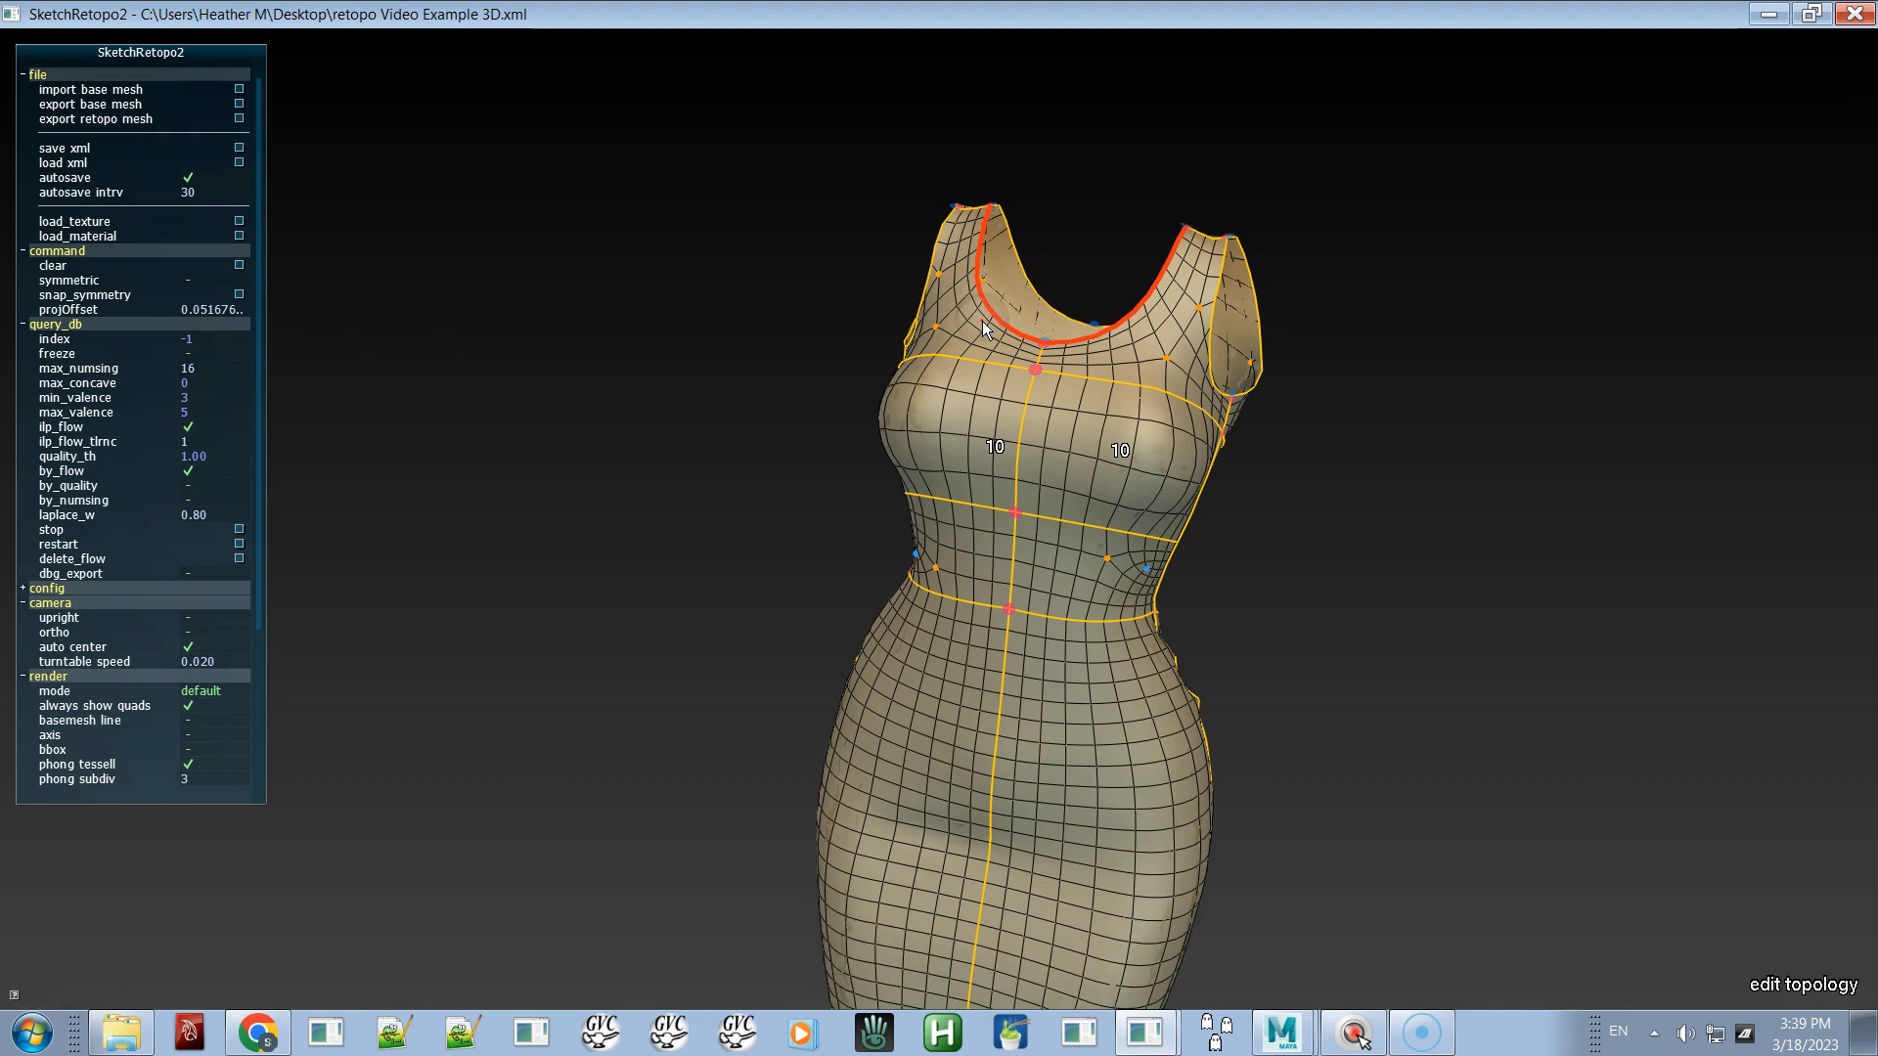
key("x")
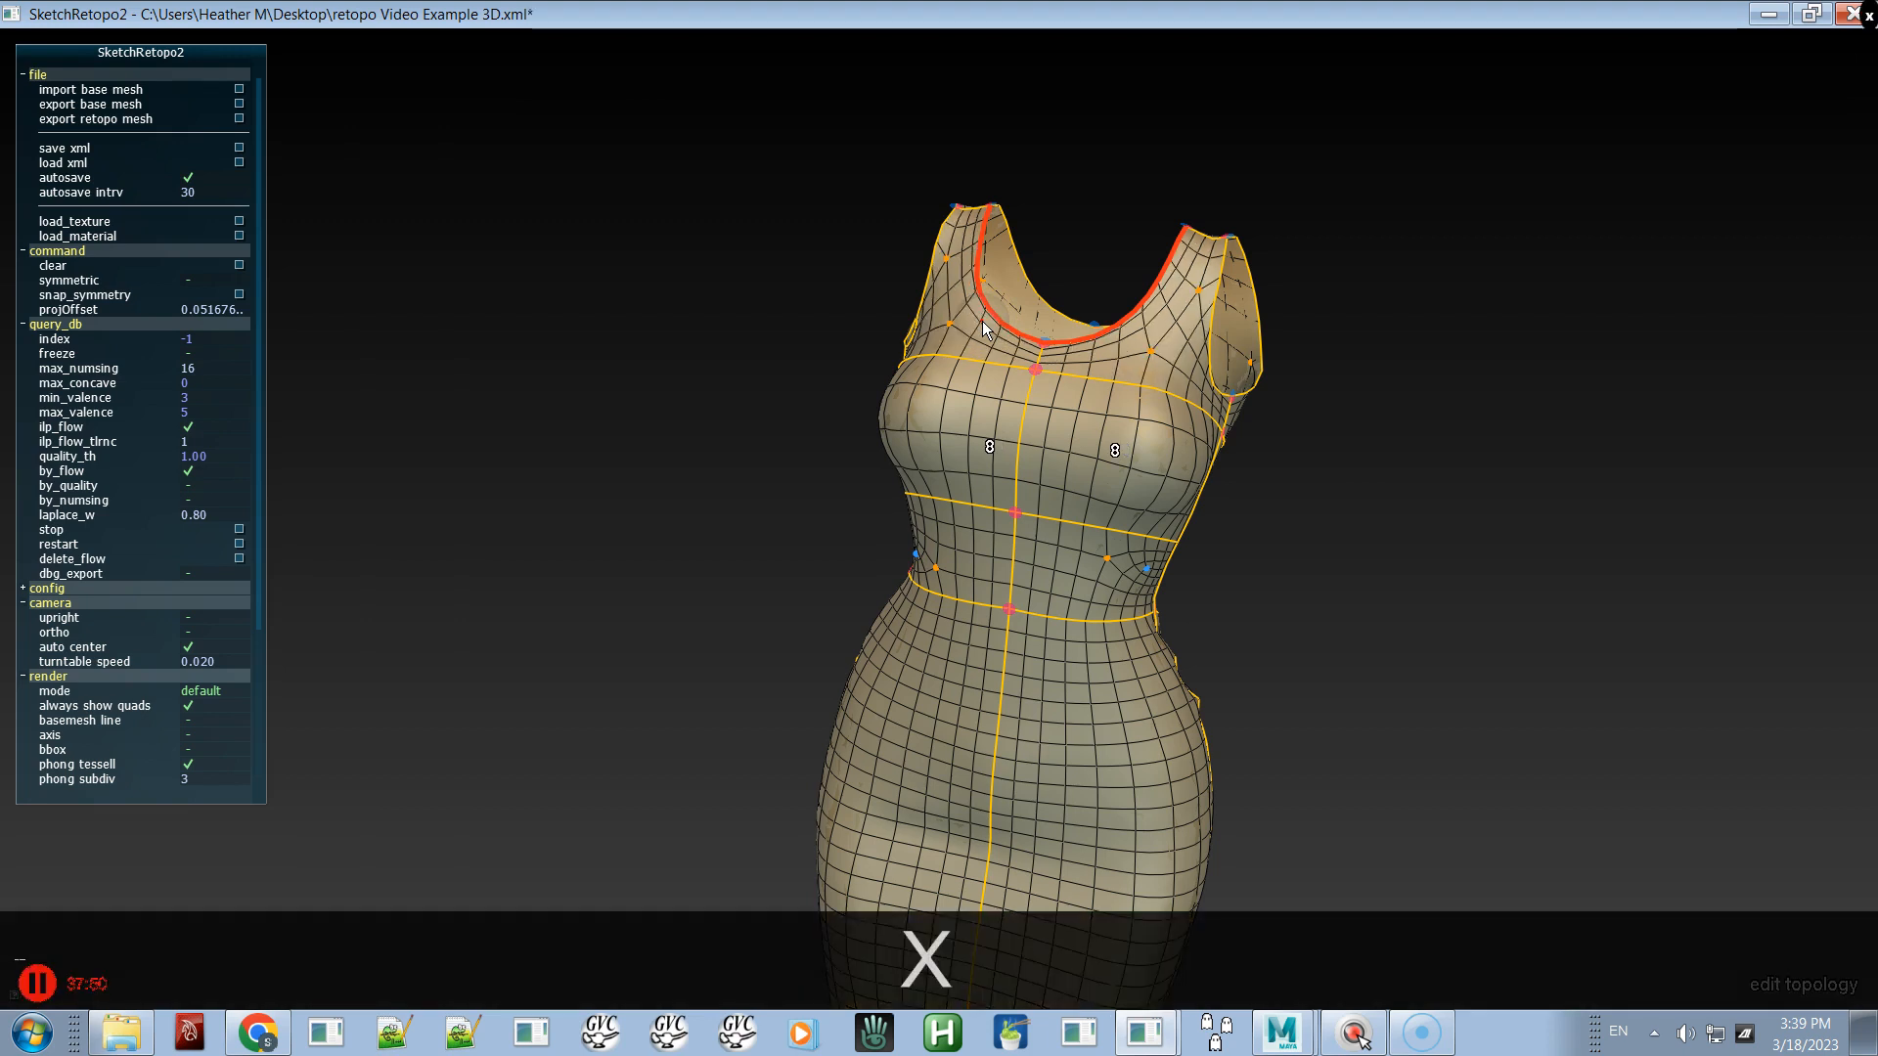
key("c")
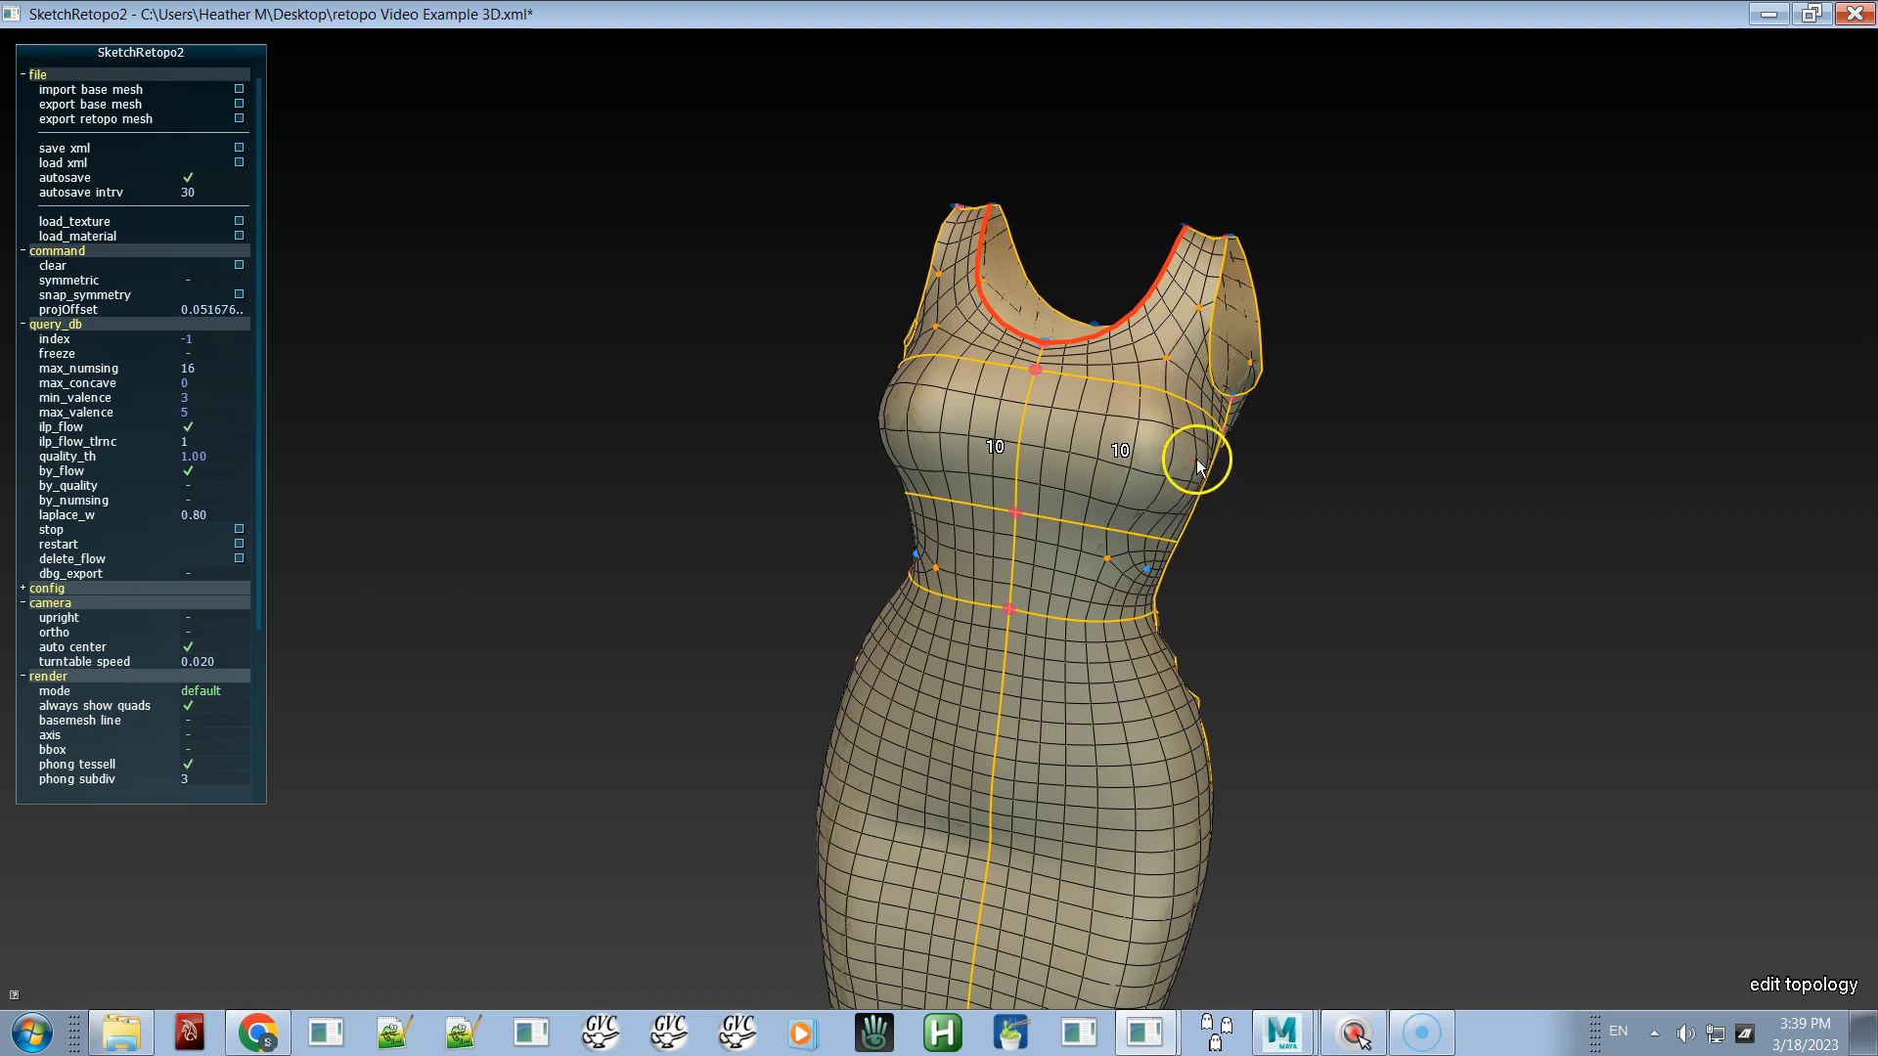
- Select the front armhole edges on both sides and set their subdivisions to 10
left_click(1205, 368)
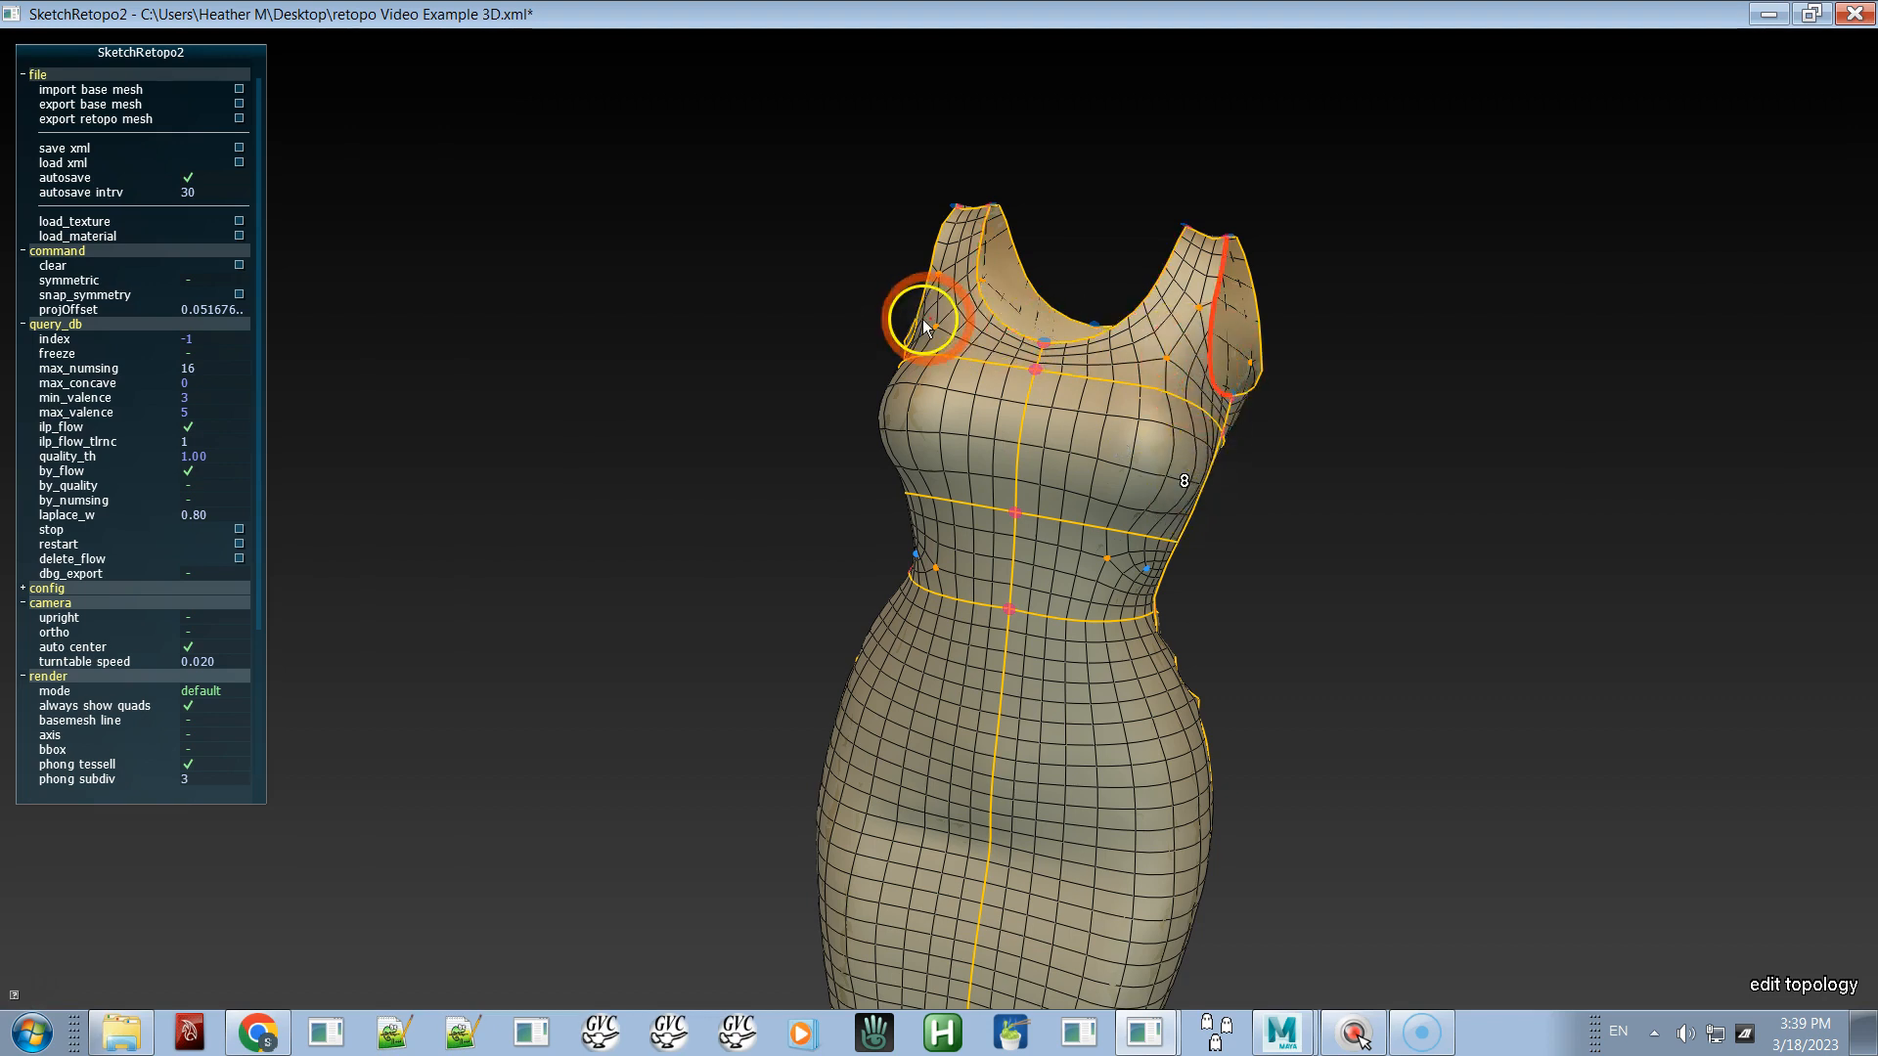
left_click(927, 311, "shift")
left_click_drag(927, 311, 1036, 437, "alt+shift")
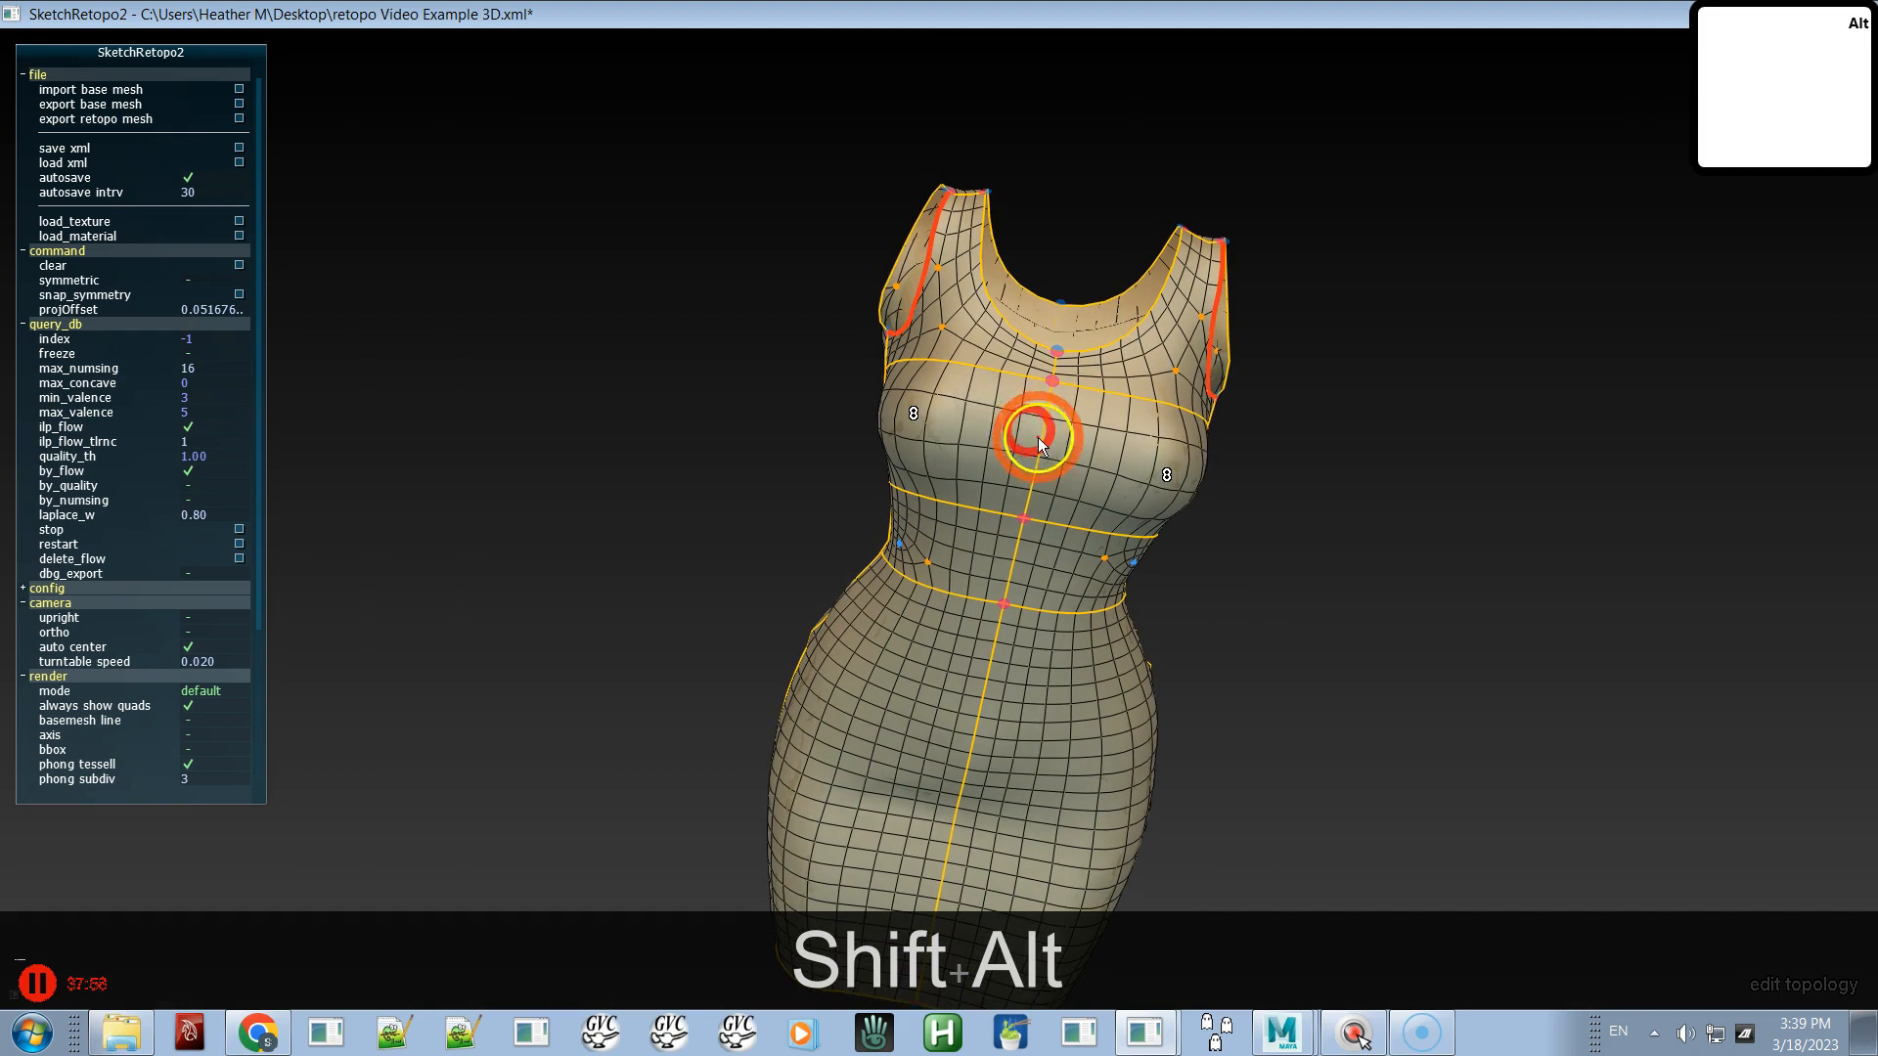
key("x")
key("c")
key("c")
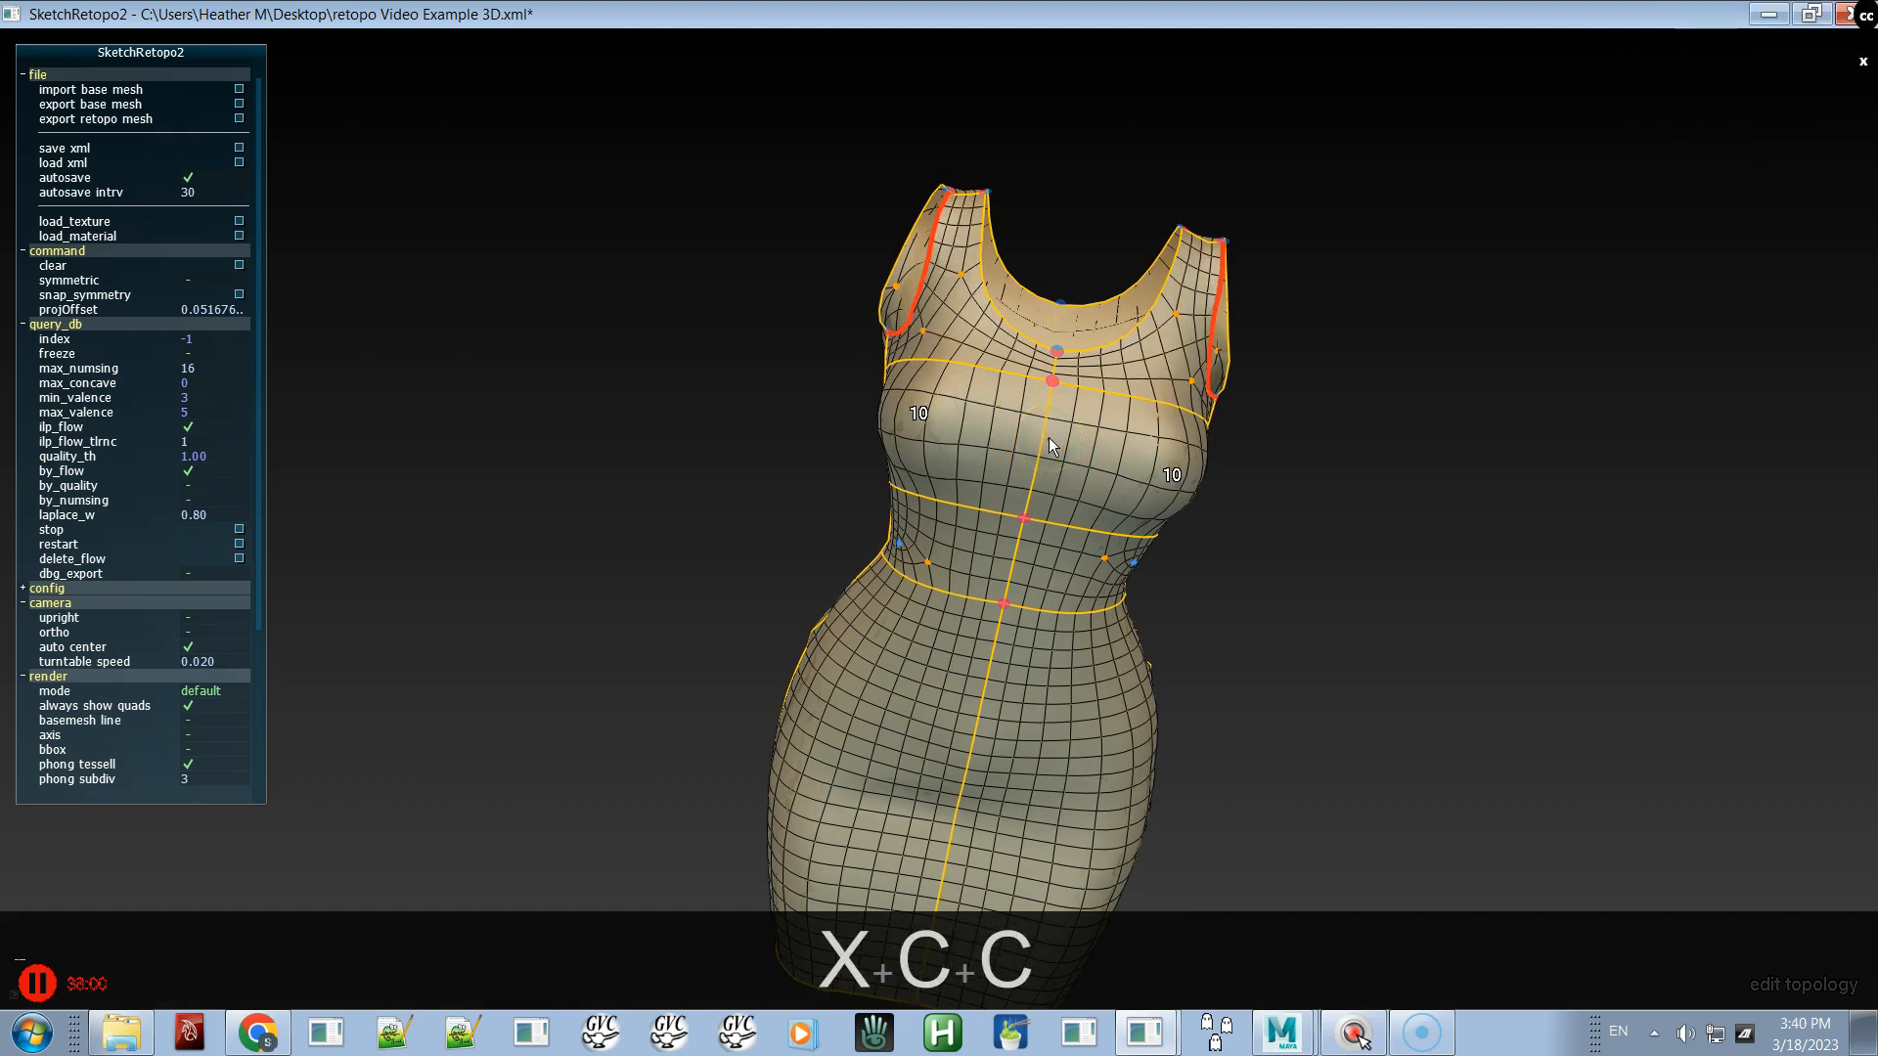
- Try alternative edge-flow patterns on the front upper-chest patch on the wearer's left side
middle_click_drag(1059, 502, 1059, 446, "alt")
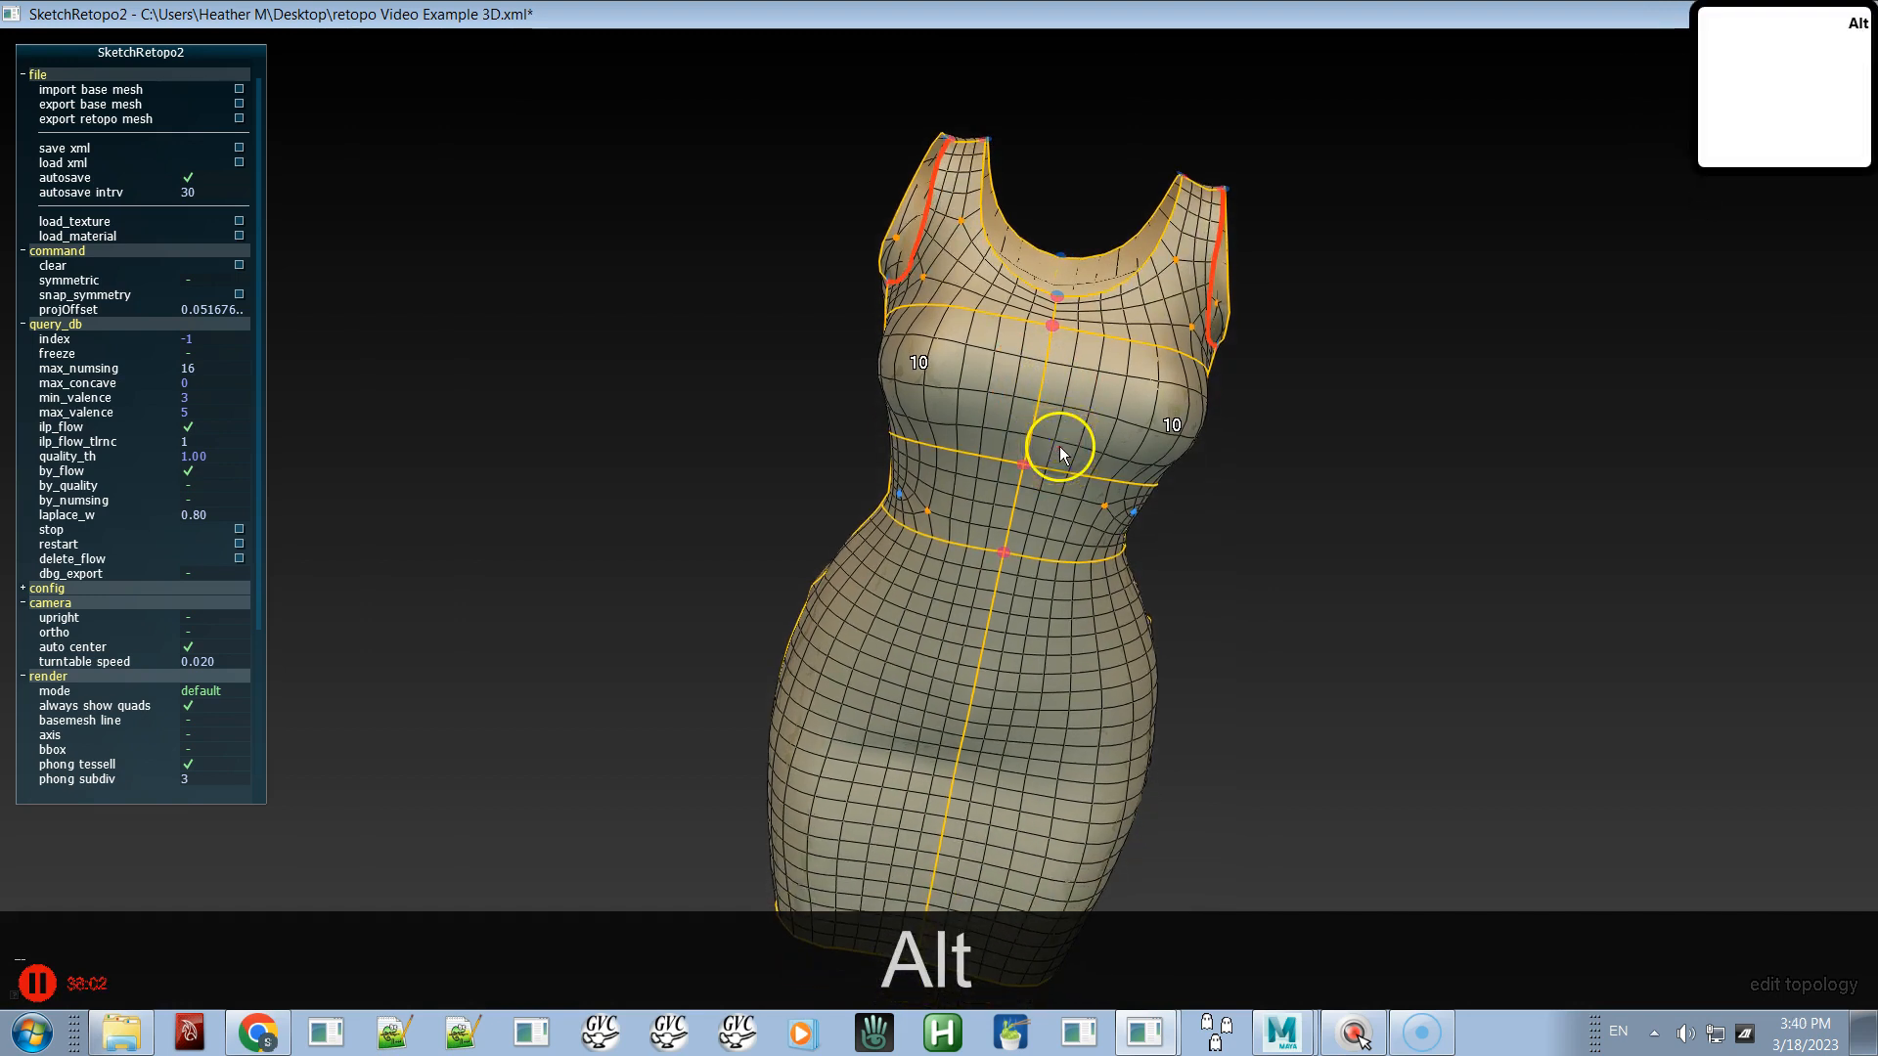
mouse_move(1118, 499)
left_mouse_down("alt")
mouse_move(1097, 462)
mouse_move(1099, 483)
left_mouse_up("alt")
middle_click_drag(1099, 479, 1077, 608, "alt")
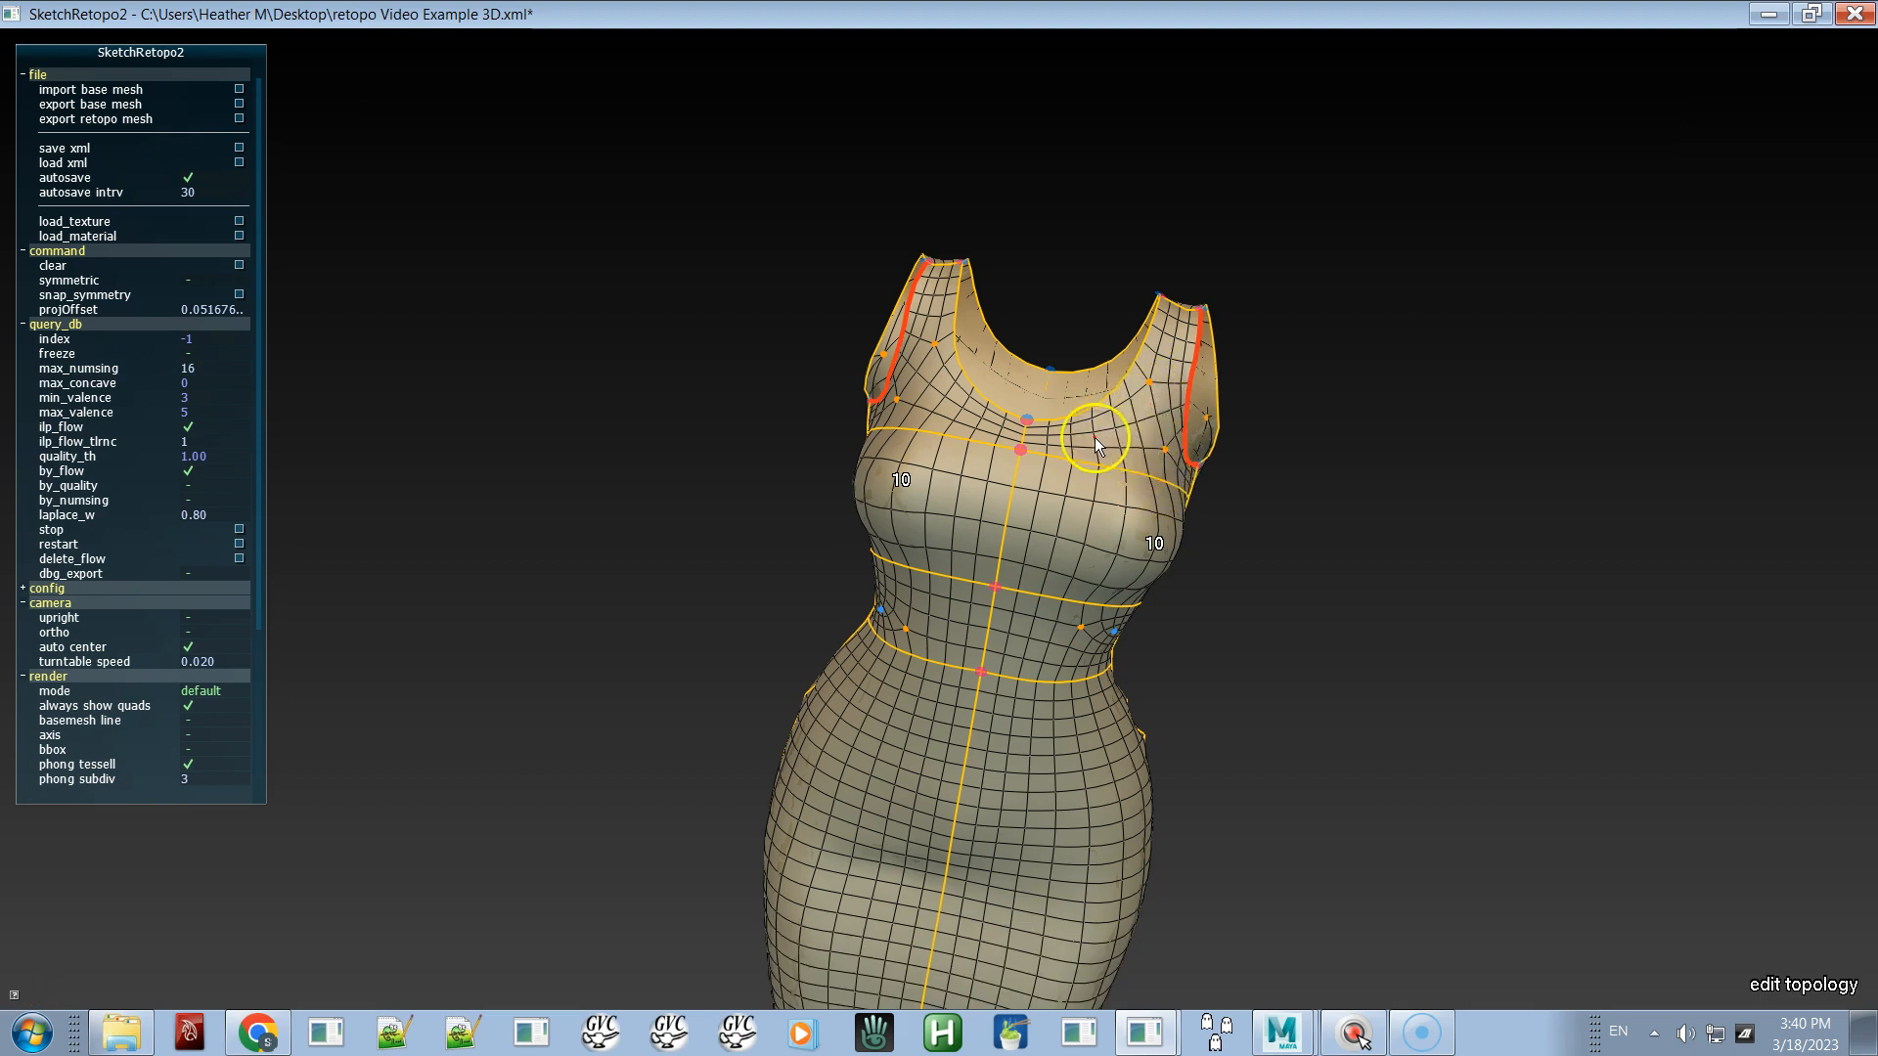
left_click_drag(1088, 485, 1071, 528, "alt")
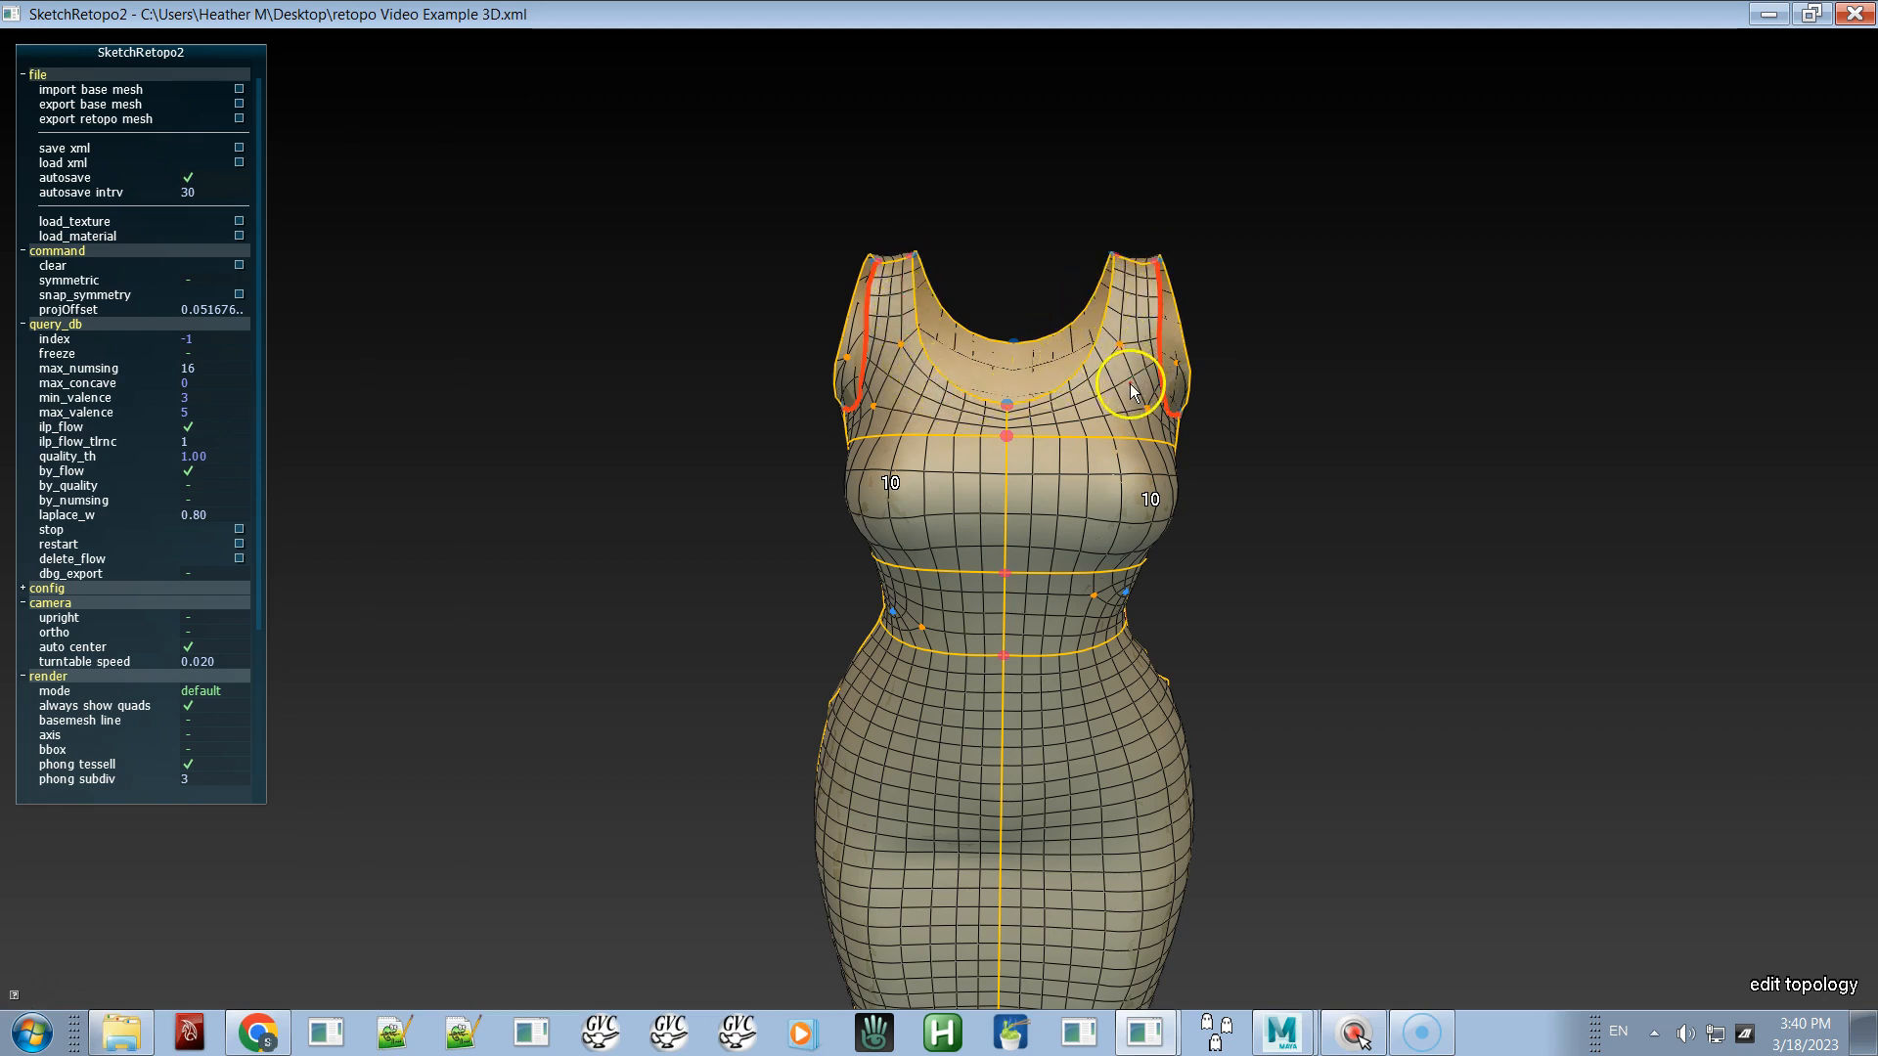
key("a")
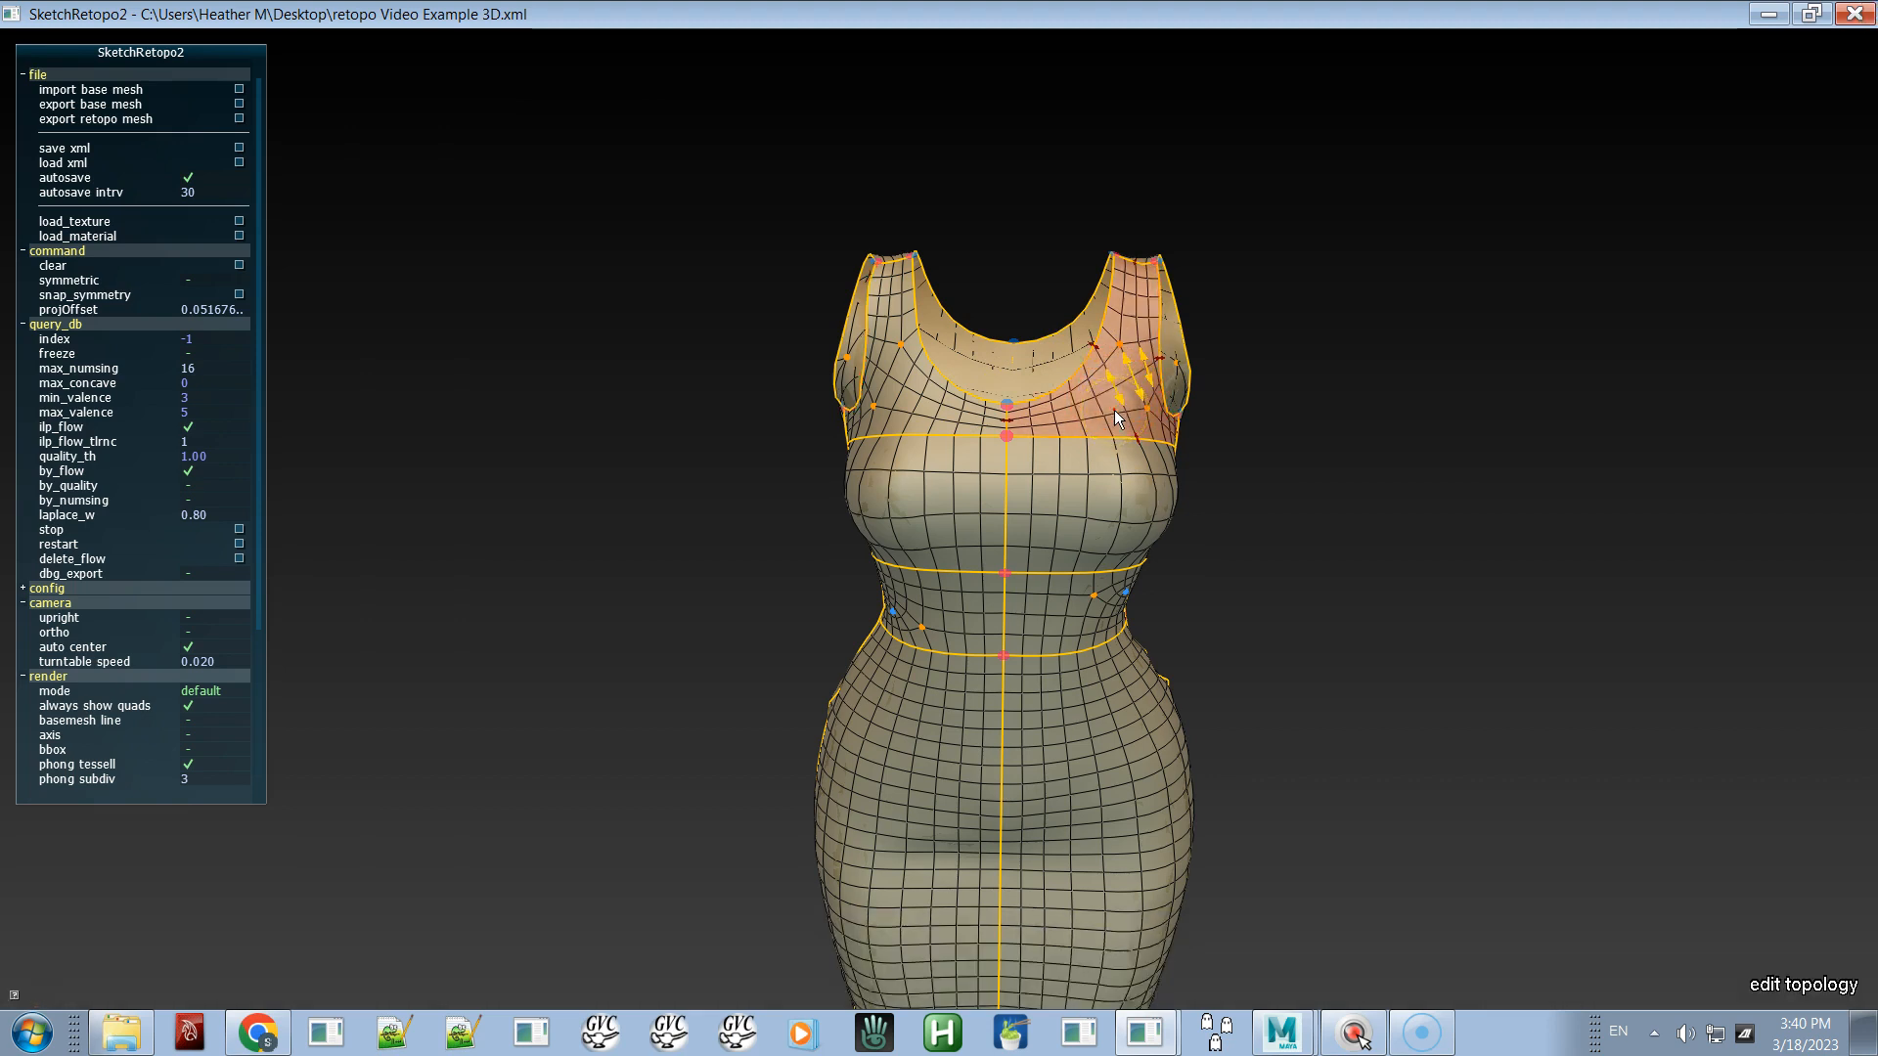
key("b")
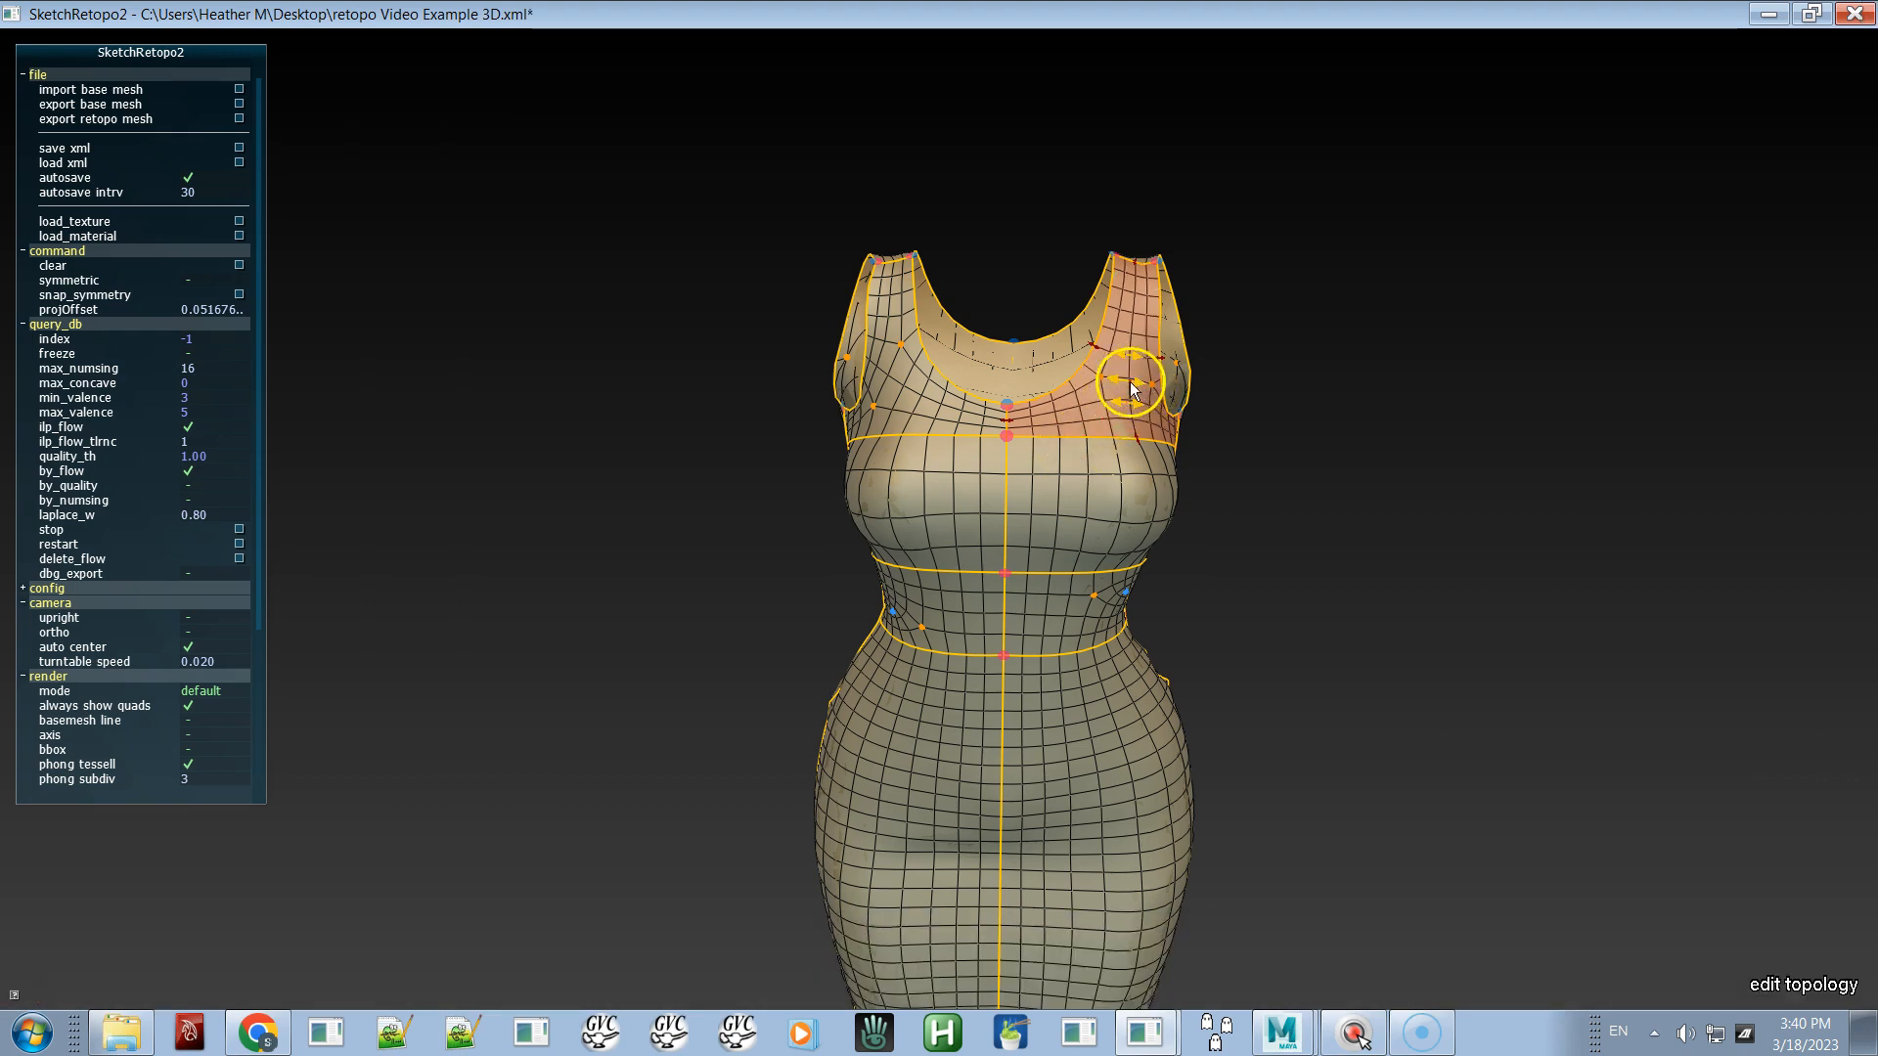
key("b")
key("b")
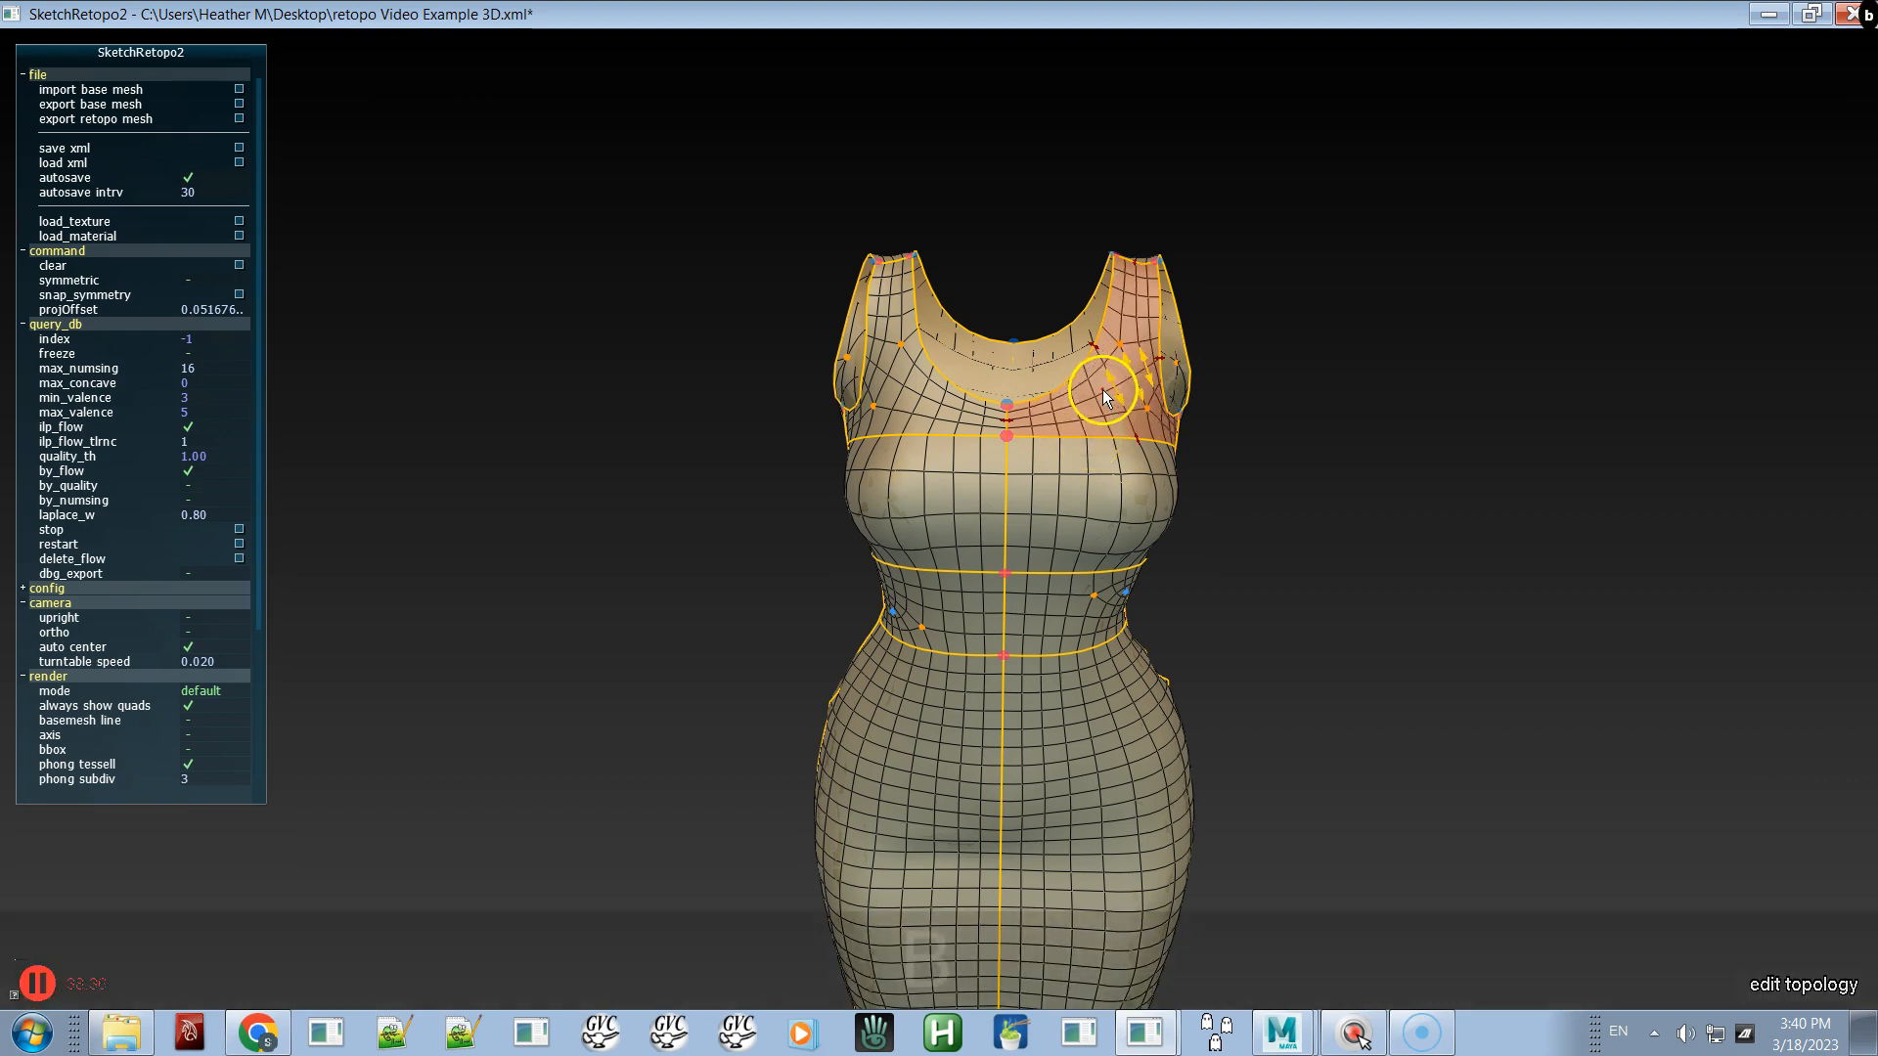
key("b")
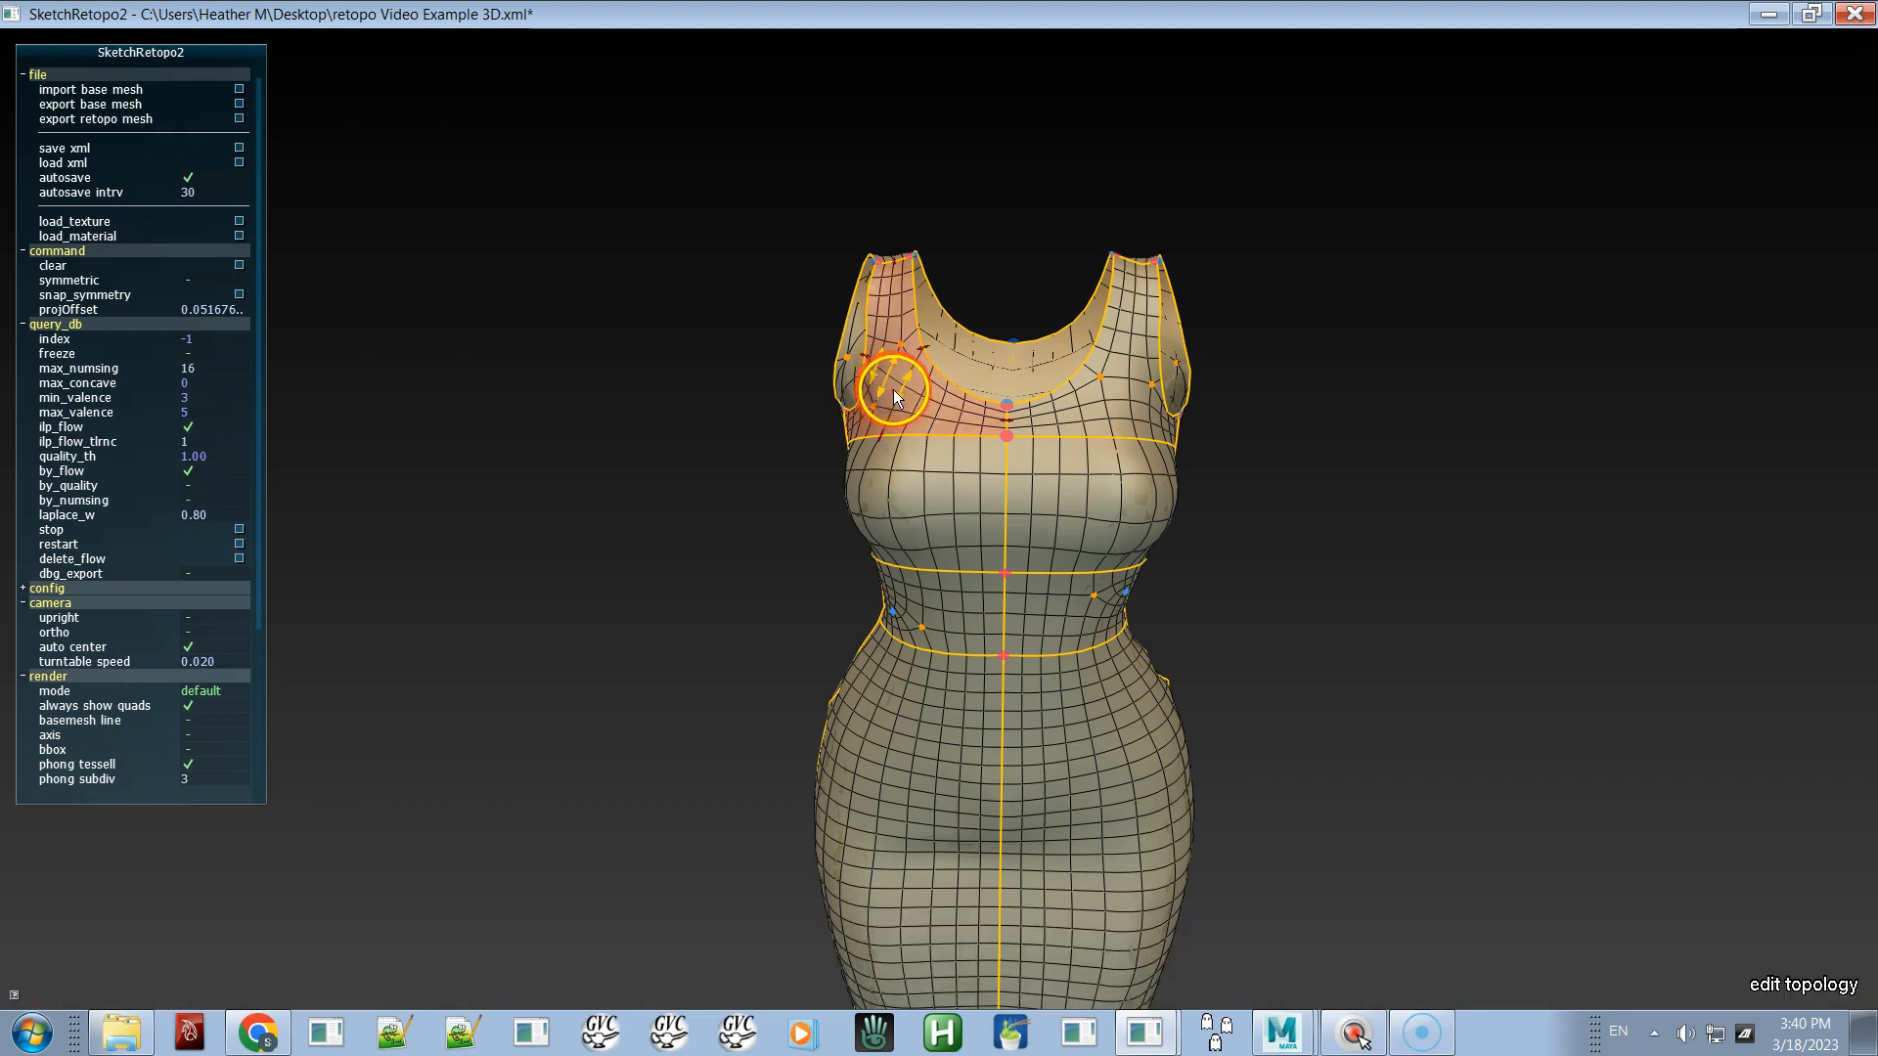
- Cycle through the edge-flow patterns for the front upper-chest patch on the wearer's right side
key("b")
key("b")
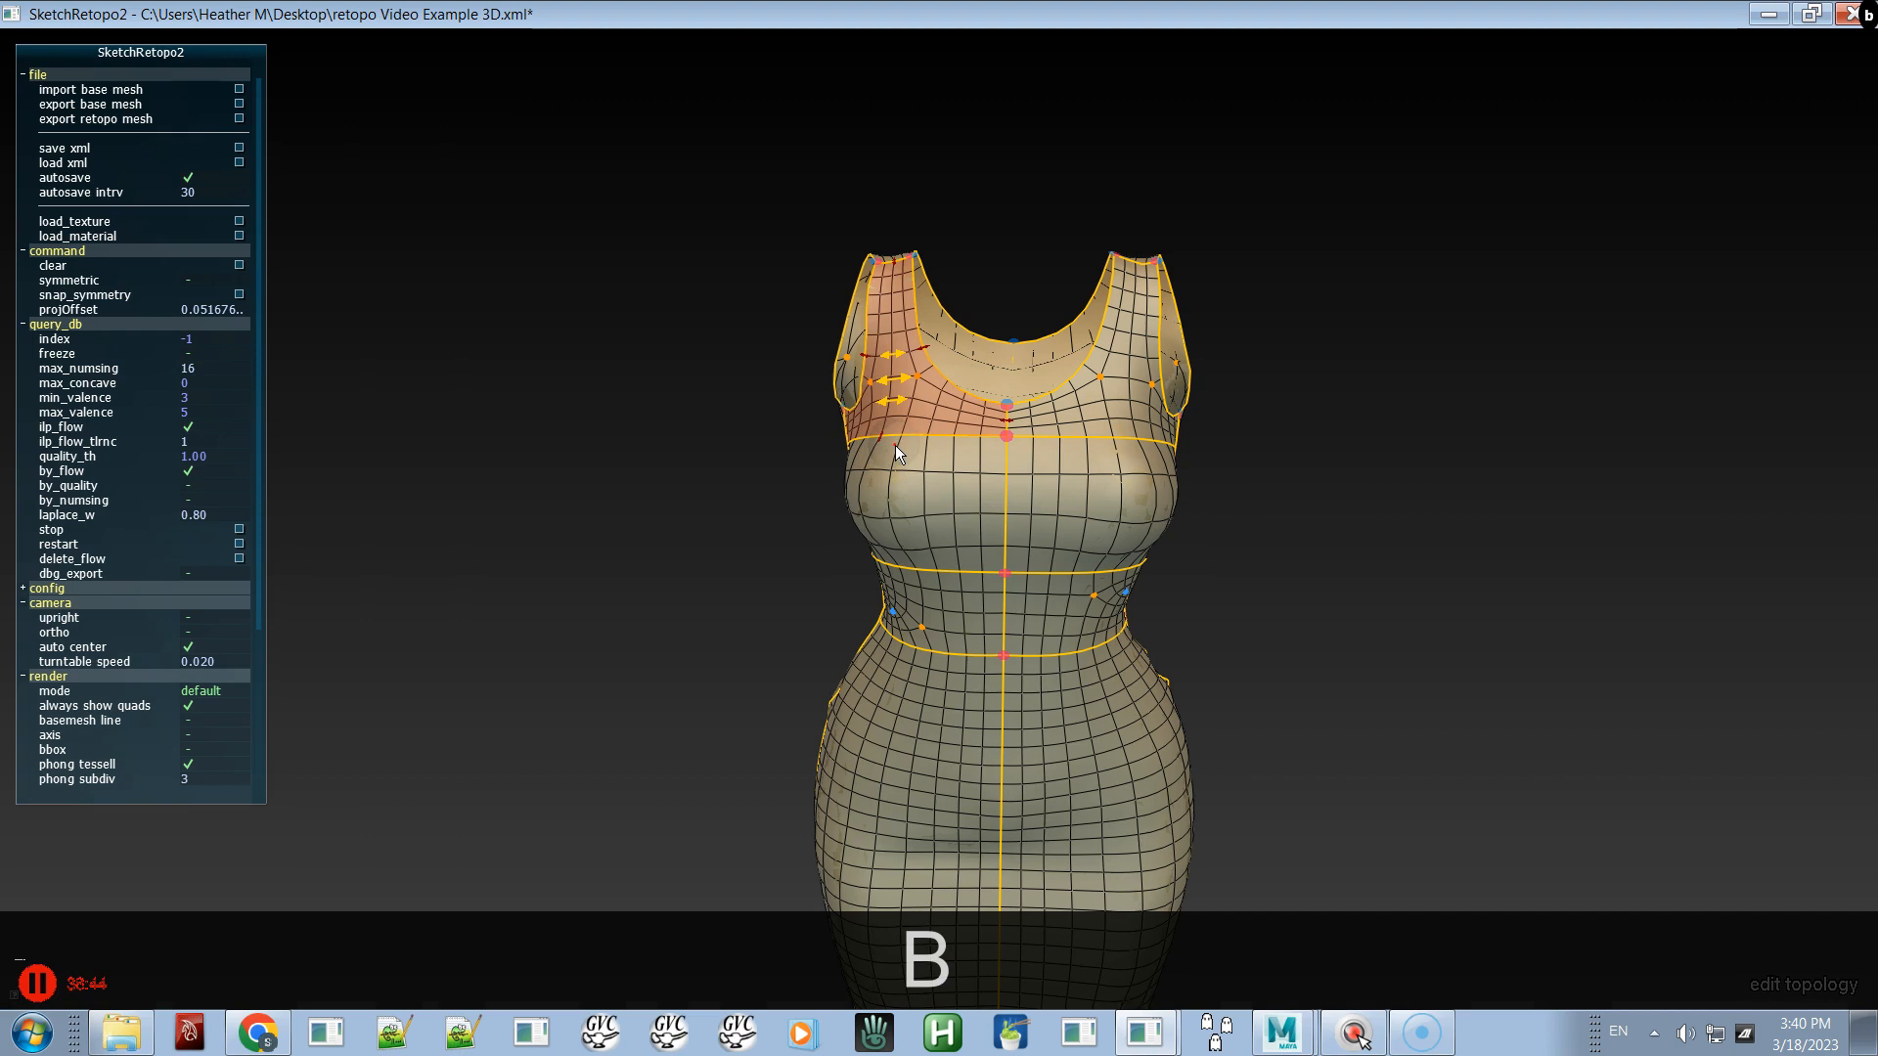
key("b")
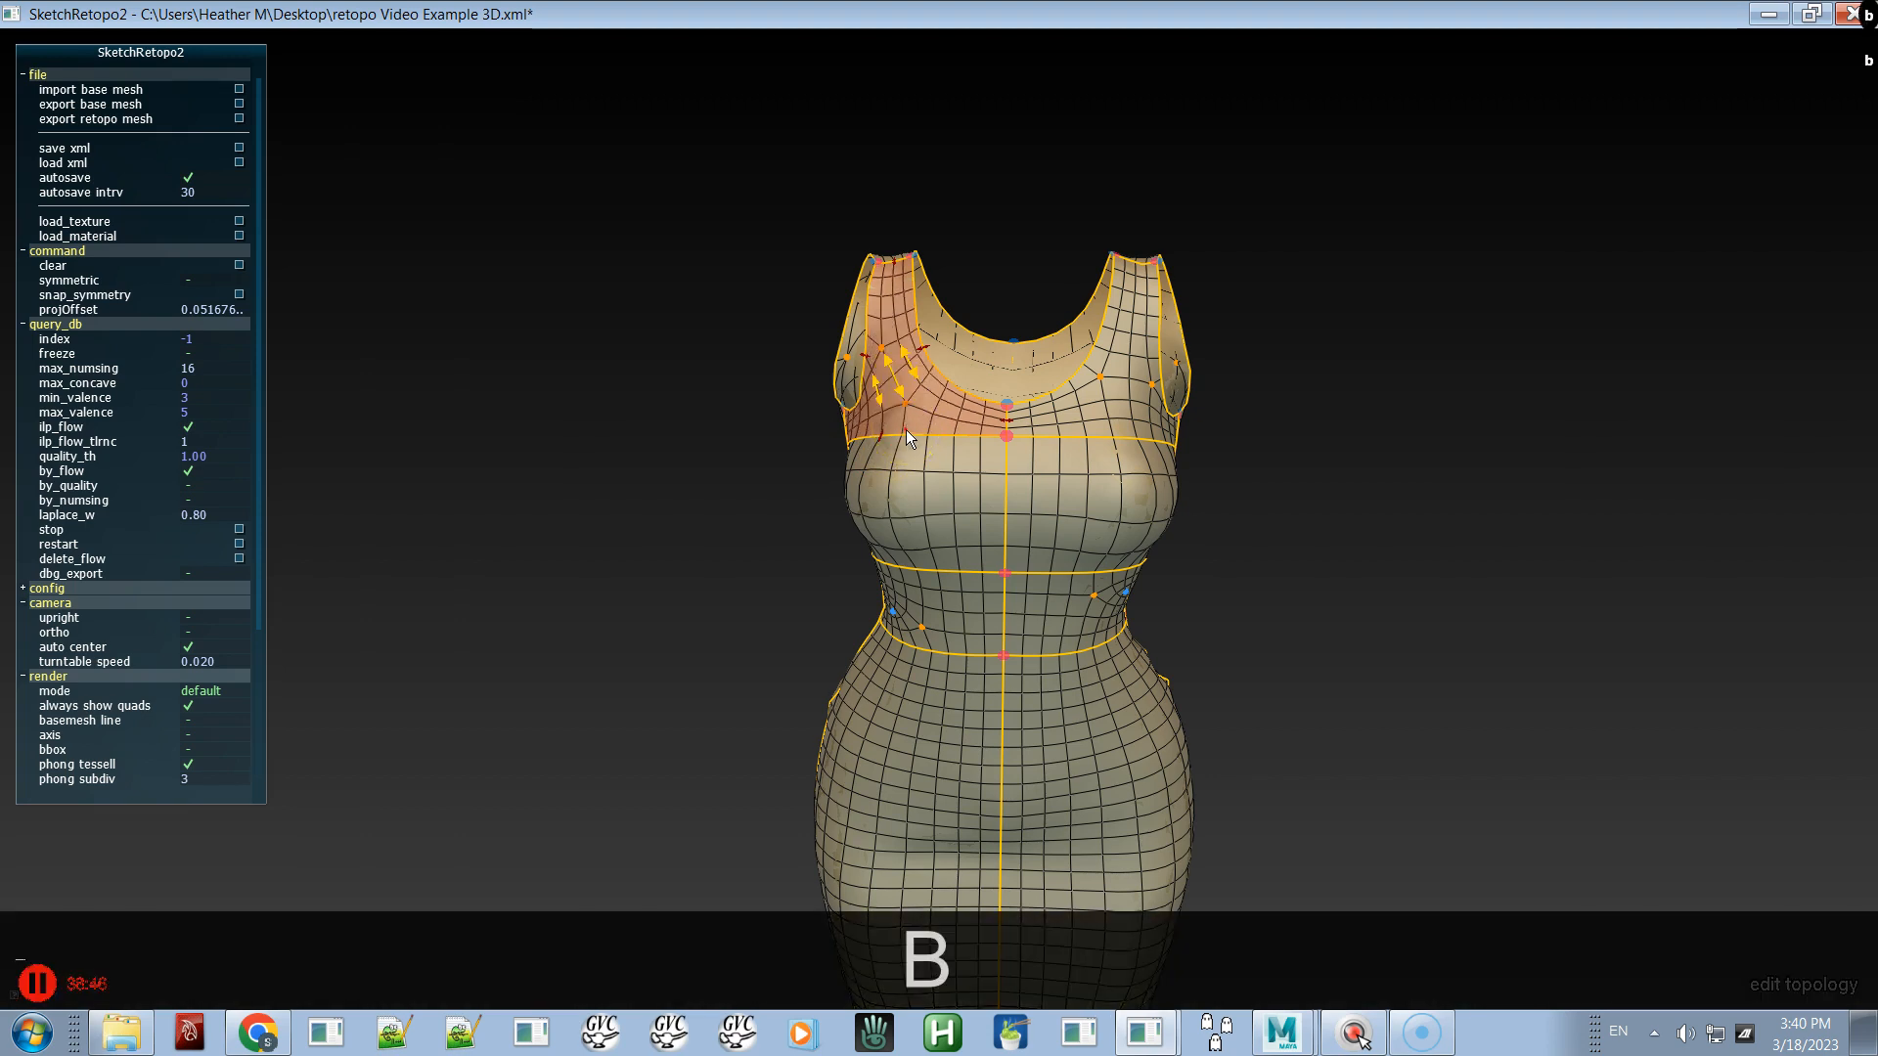
key("b")
key("b")
key("b")
key("b")
key("b")
key("b")
key("b")
key("b")
key("b")
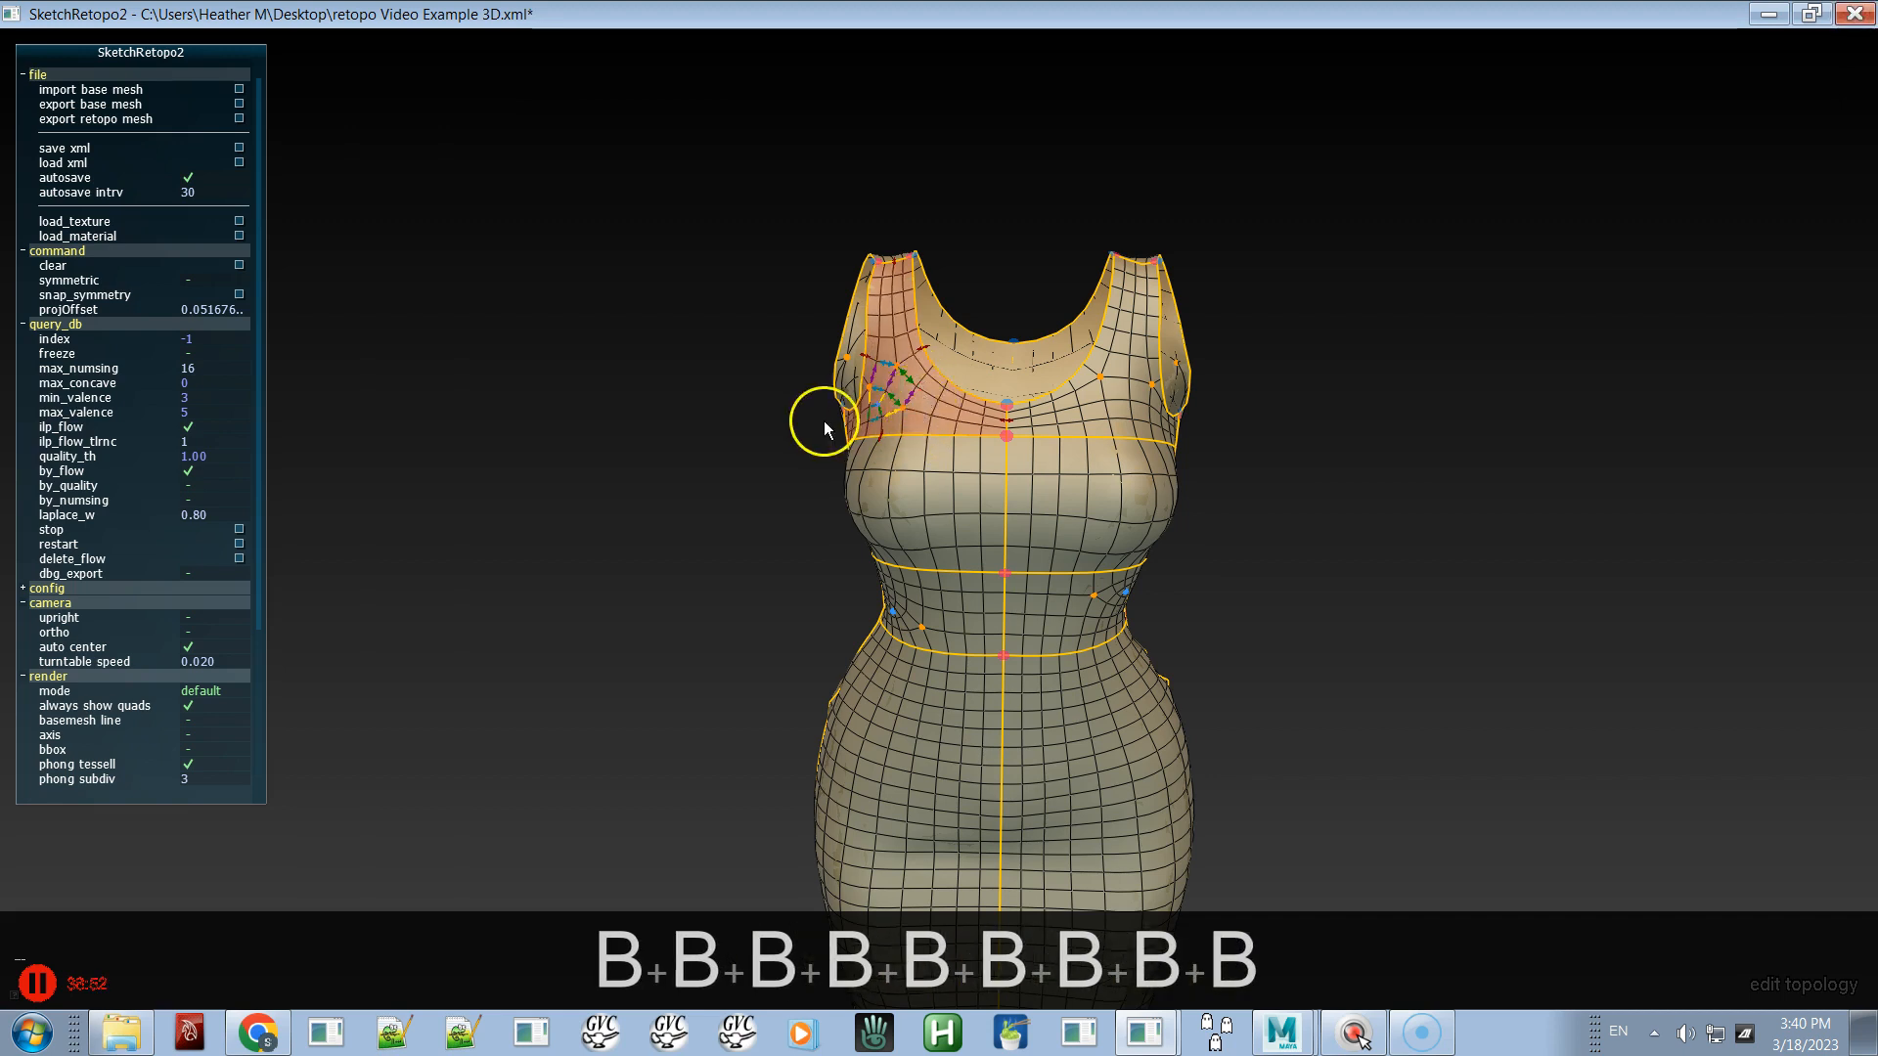
- Preview the plain quad mesh of the dress from an angled view and return to the curve network display
left_click(757, 445)
left_click_drag(700, 518, 849, 534, "alt")
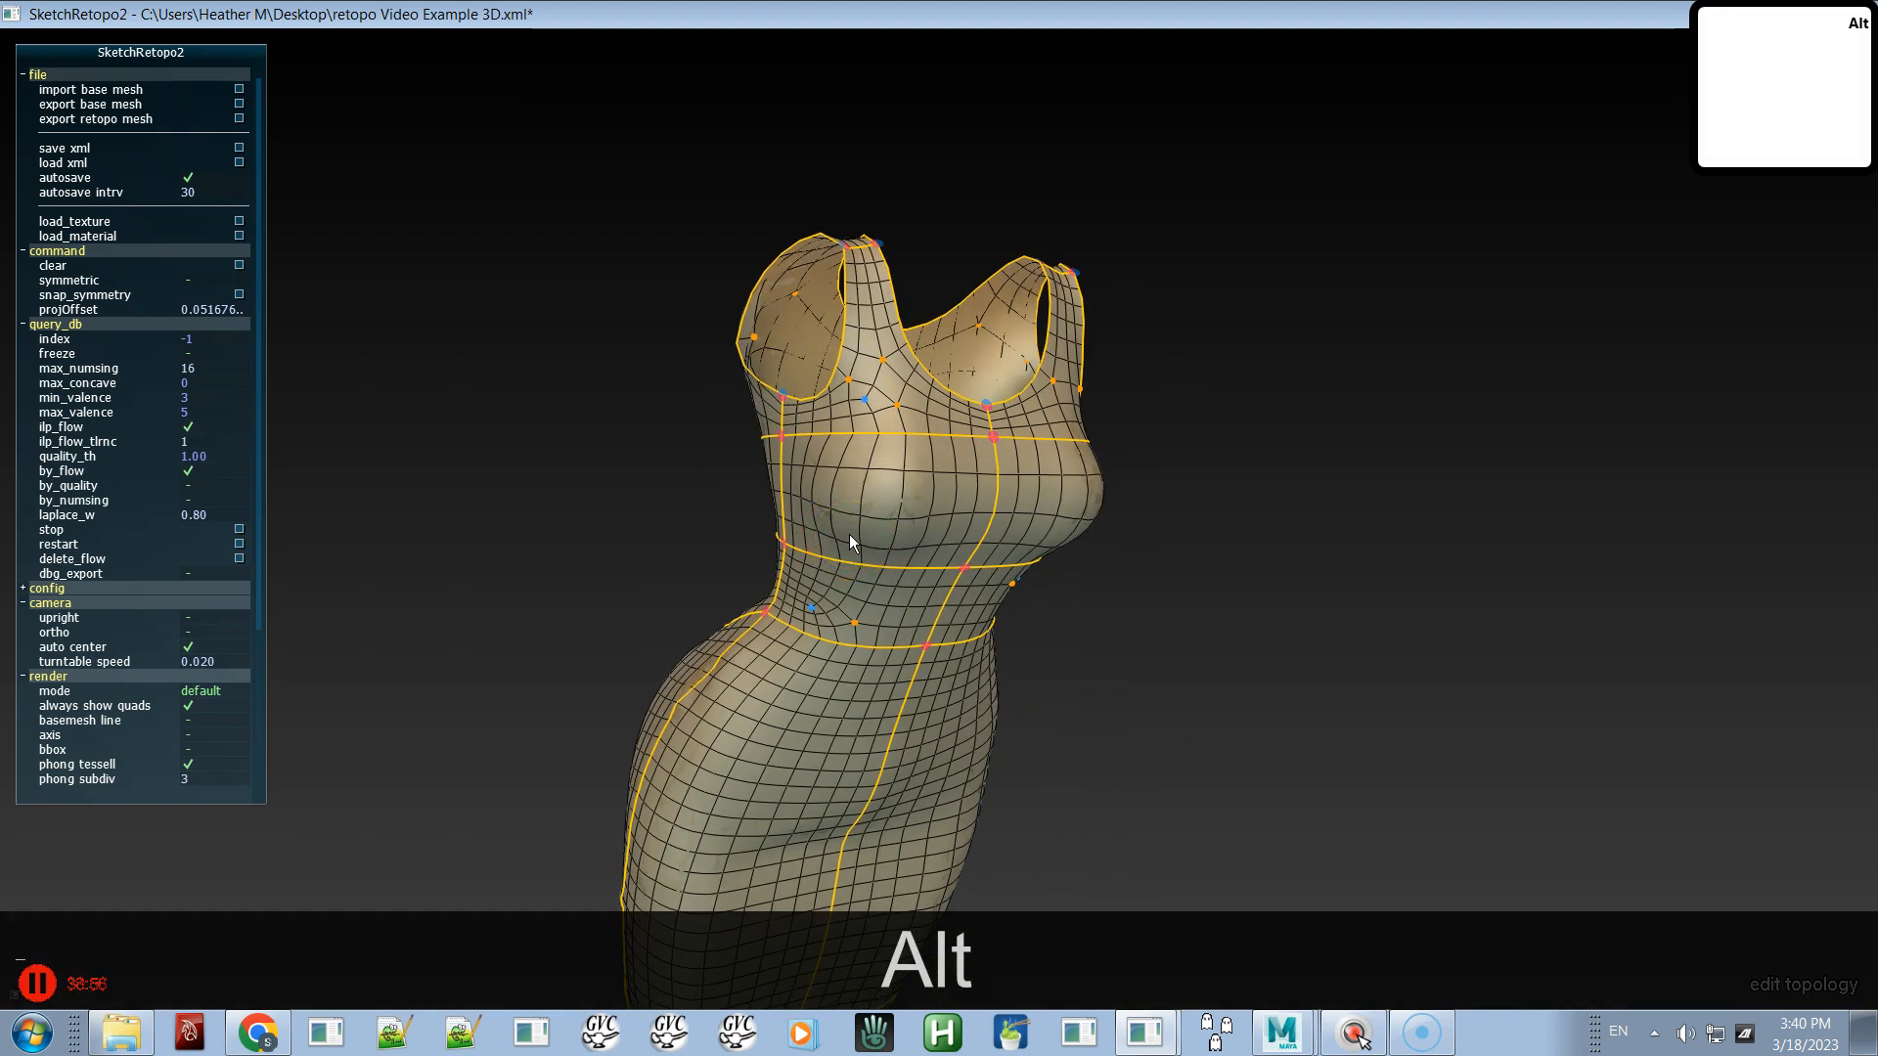
key("alt+space")
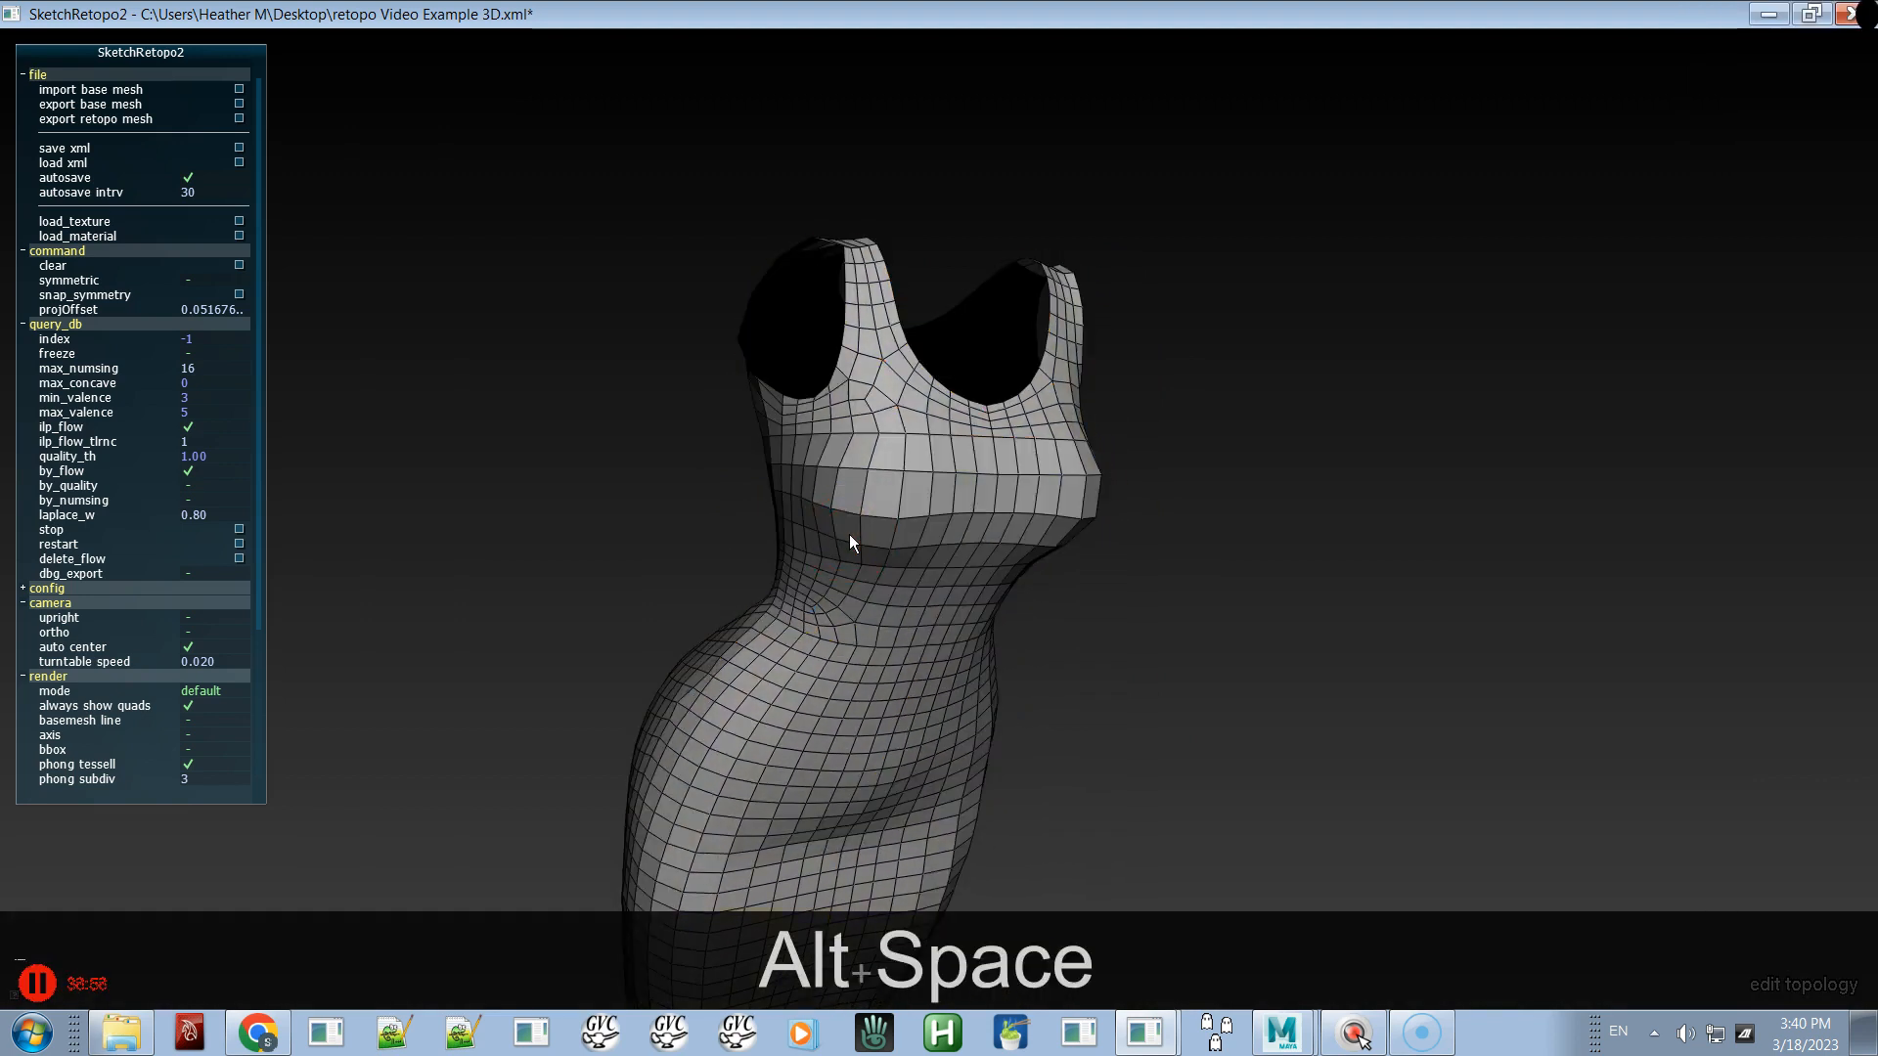
key("space")
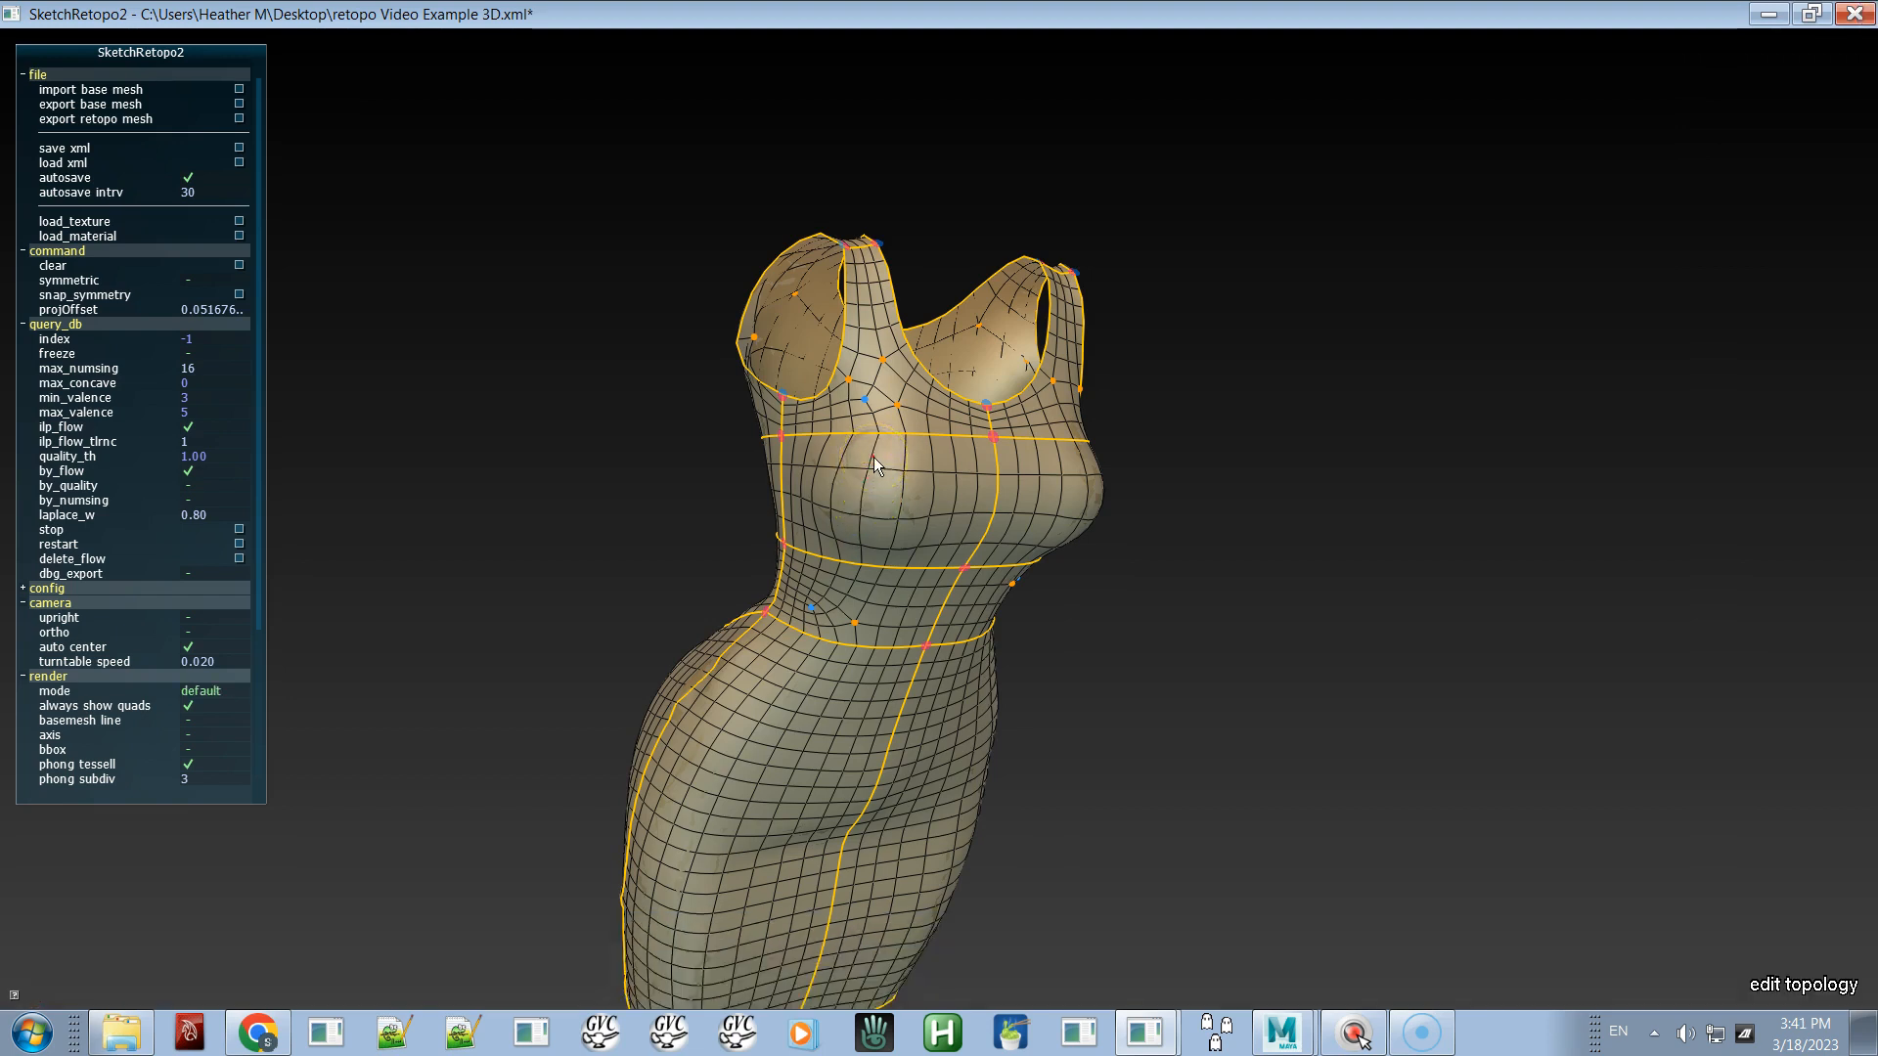
- Switch both front upper-chest patches to mirrored edge-flow patterns running diagonally between strap and neckline
left_click(878, 384)
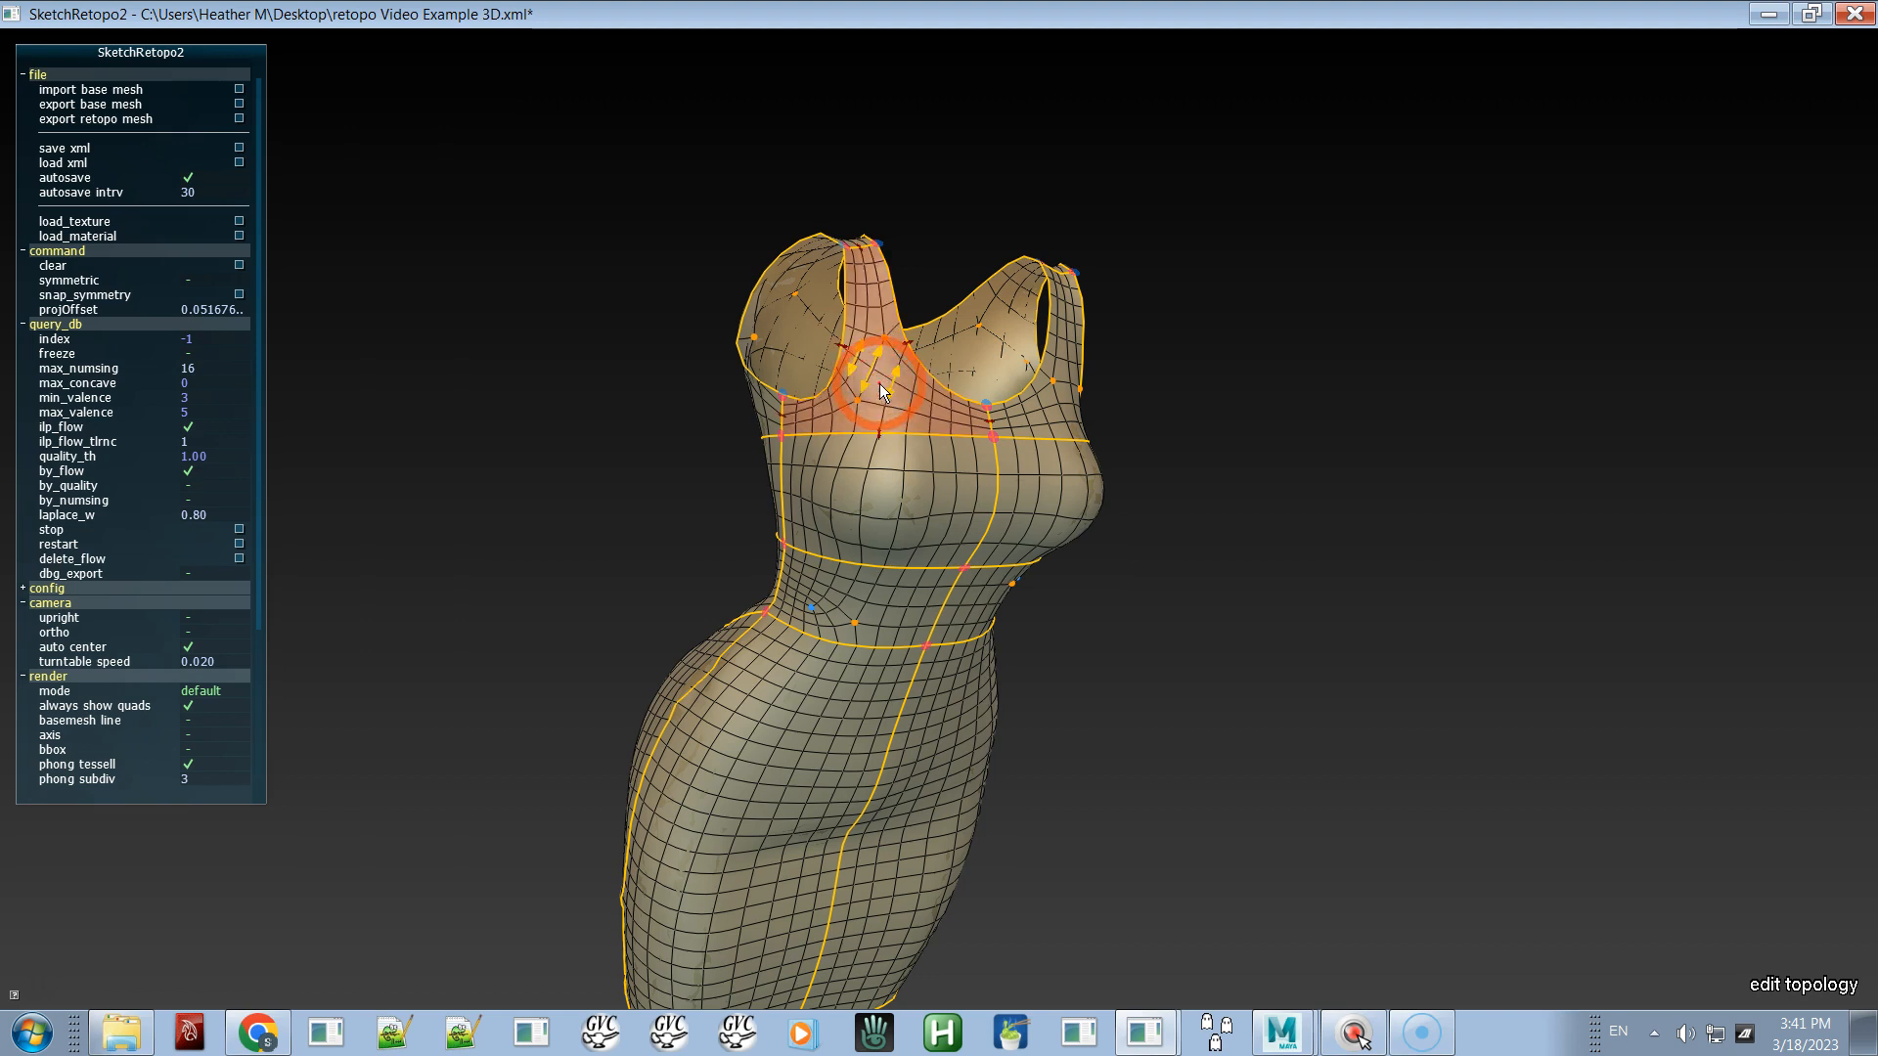
left_click_drag(936, 444, 839, 464, "alt")
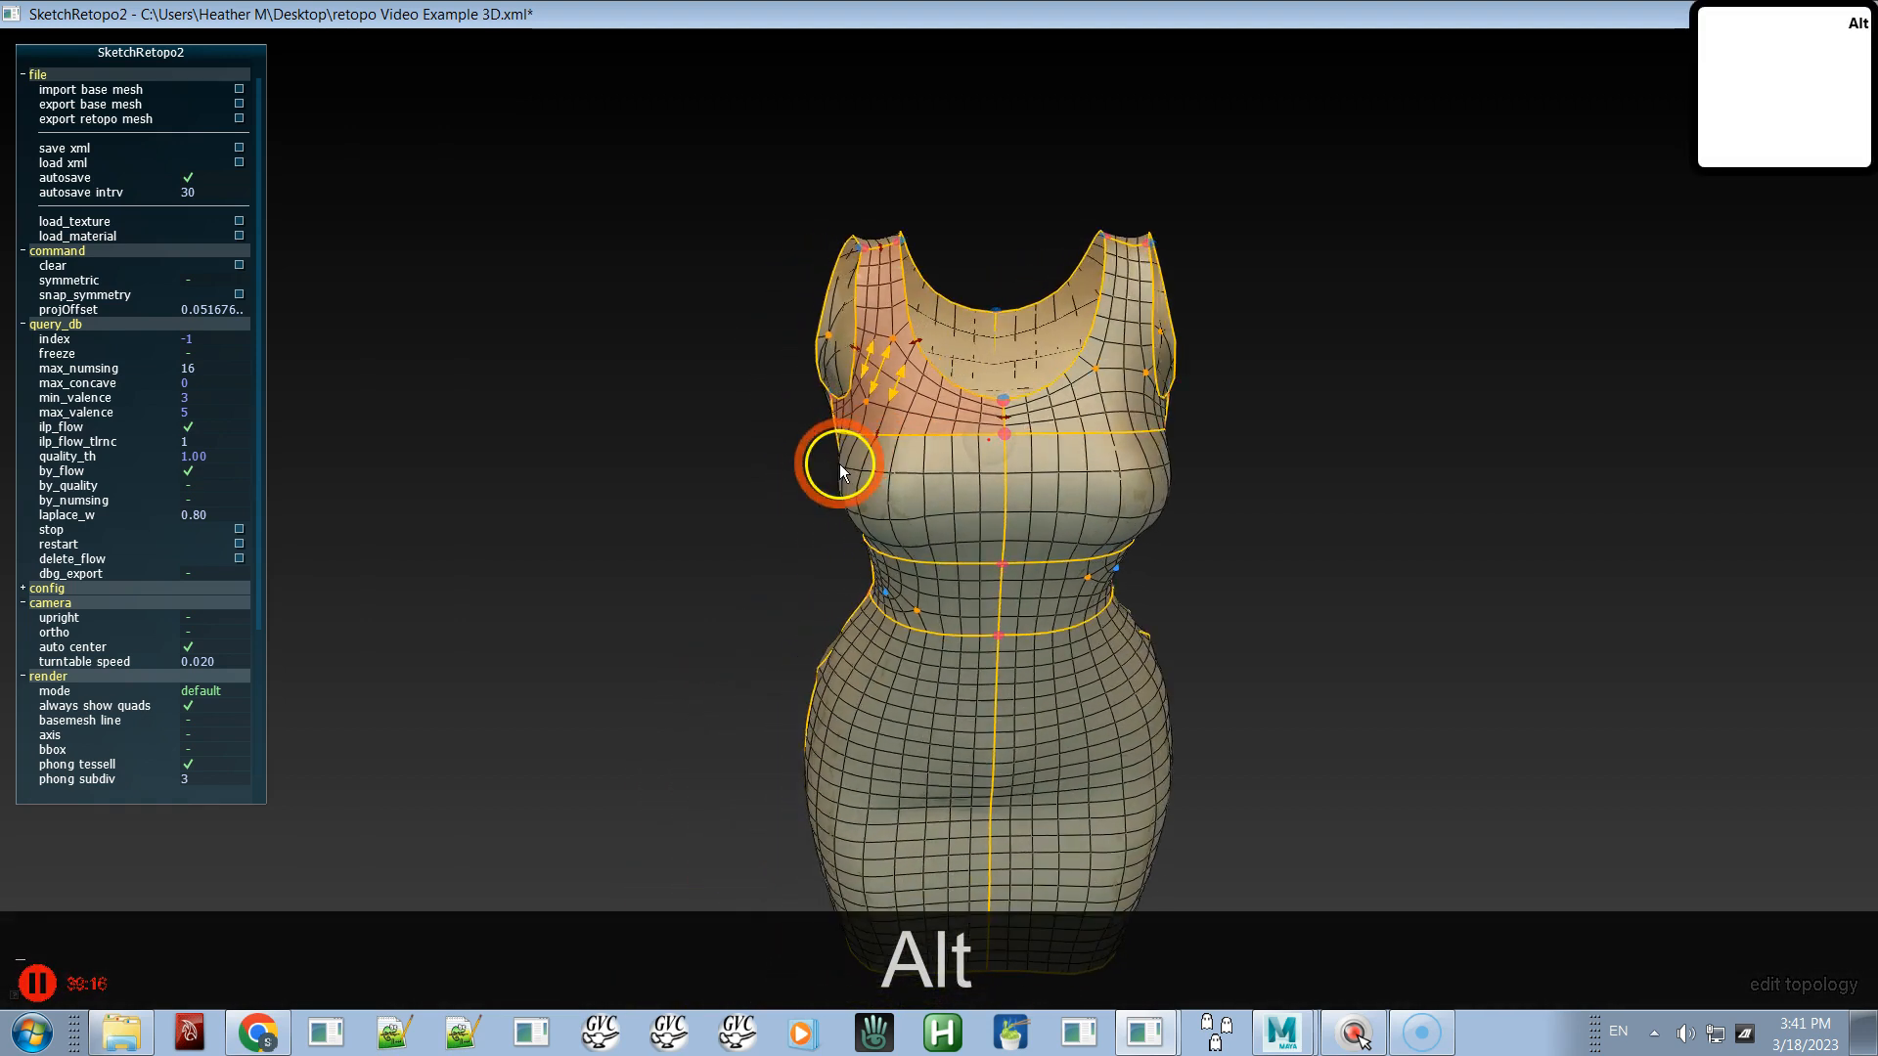
left_click(1105, 408)
left_click(1091, 427)
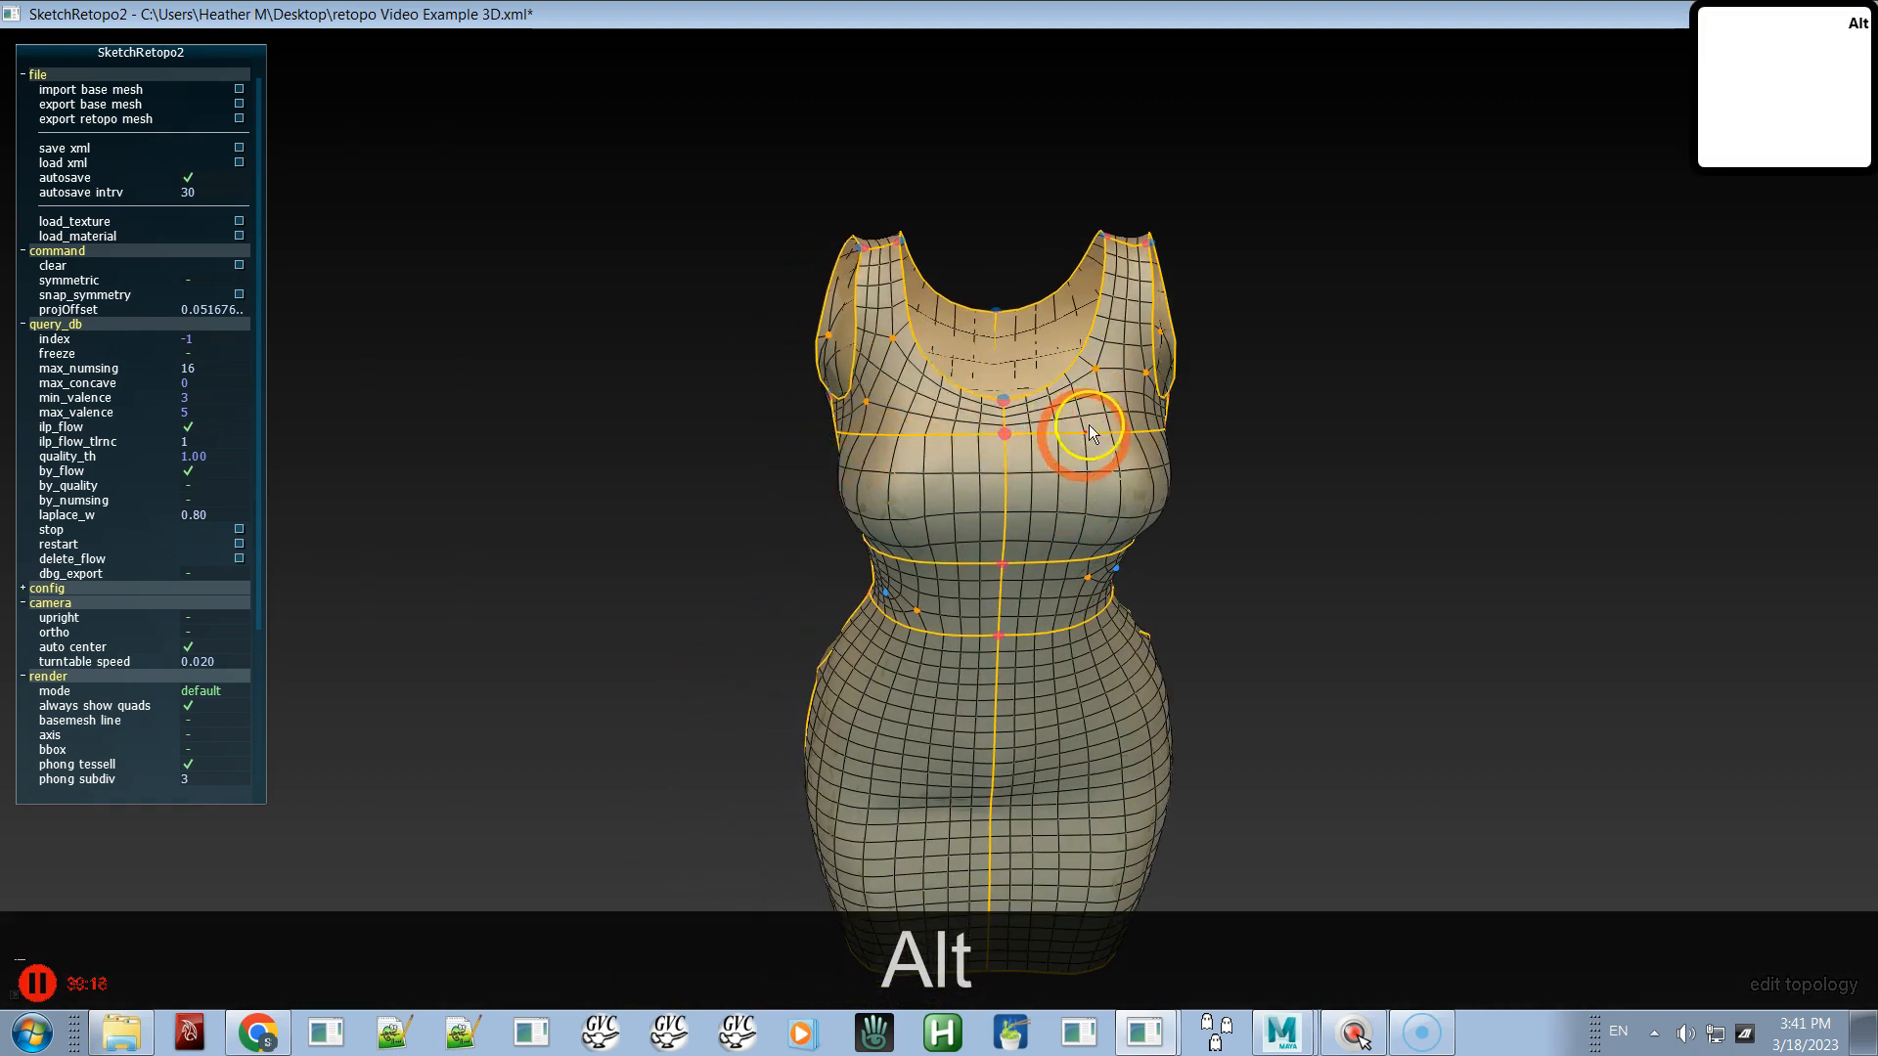
left_click(1110, 409)
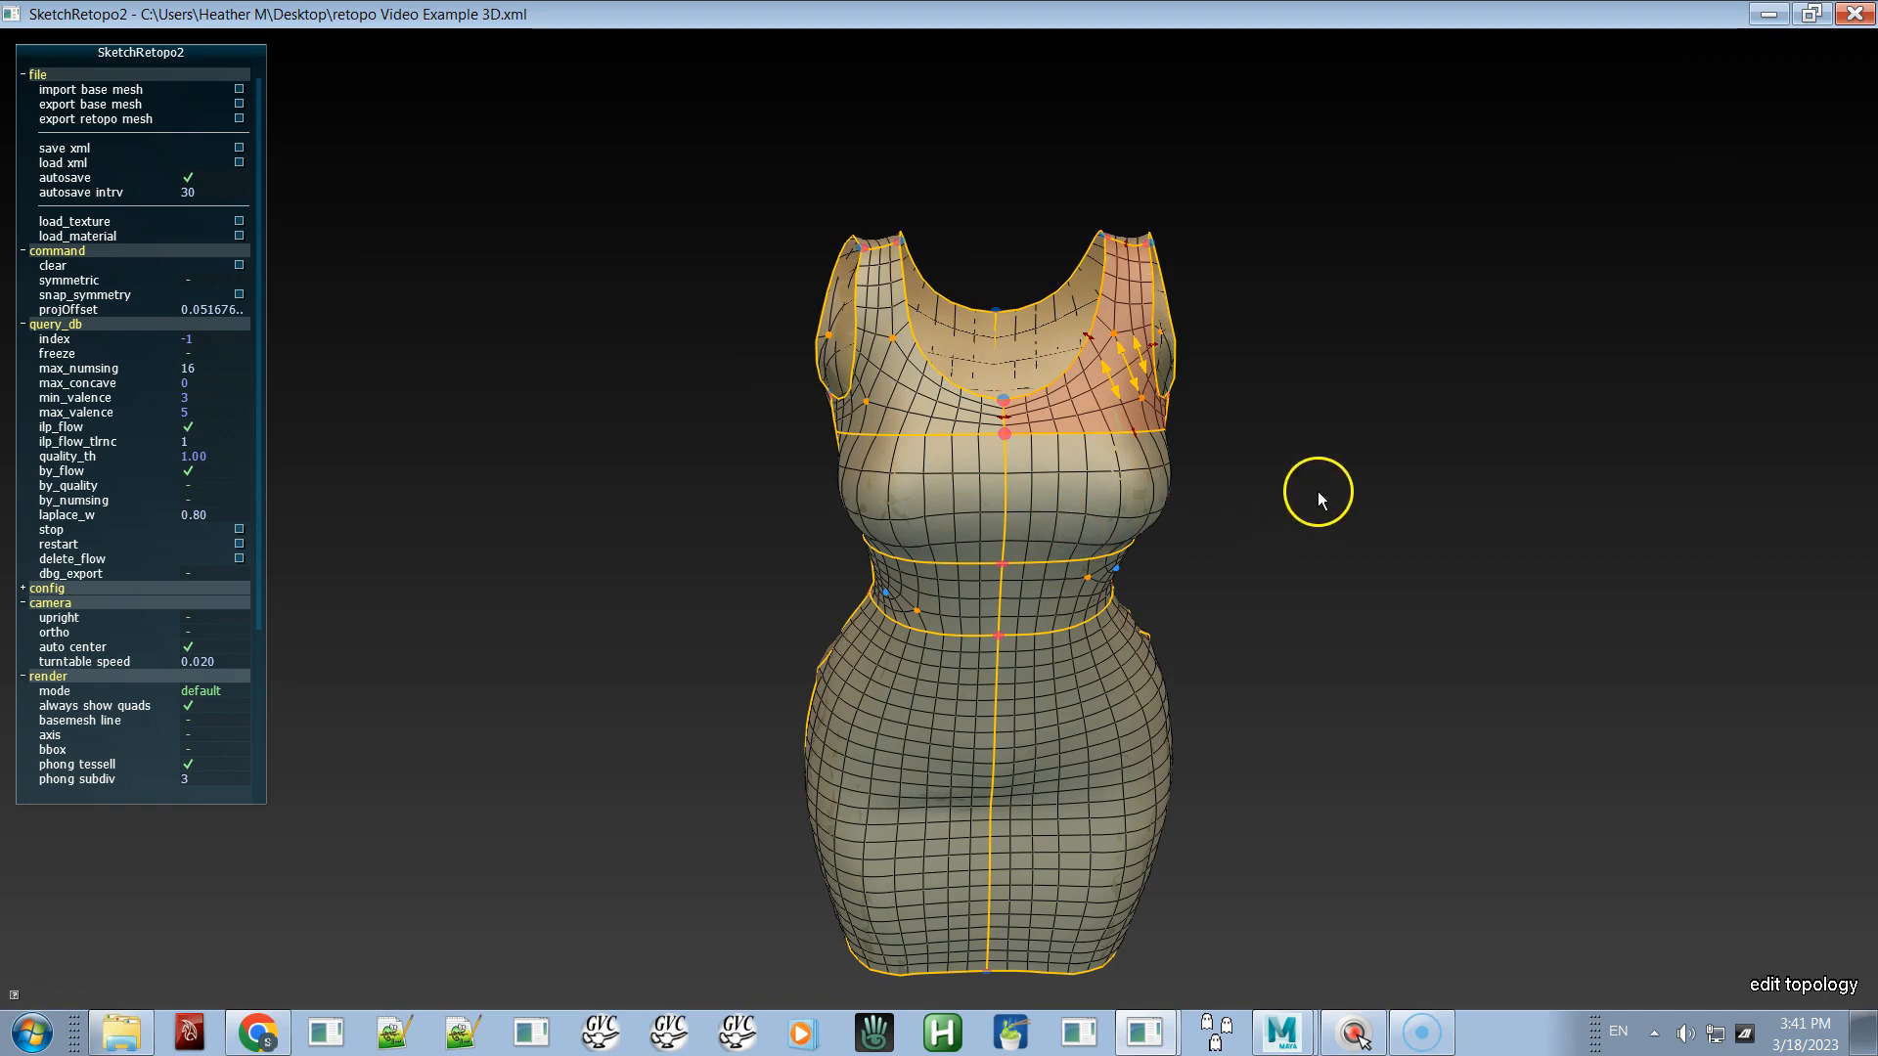
- Select the center-front edge between the bust line and the underbust line and set its subdivisions to 12
left_click_drag(1207, 560, 1033, 605, "alt")
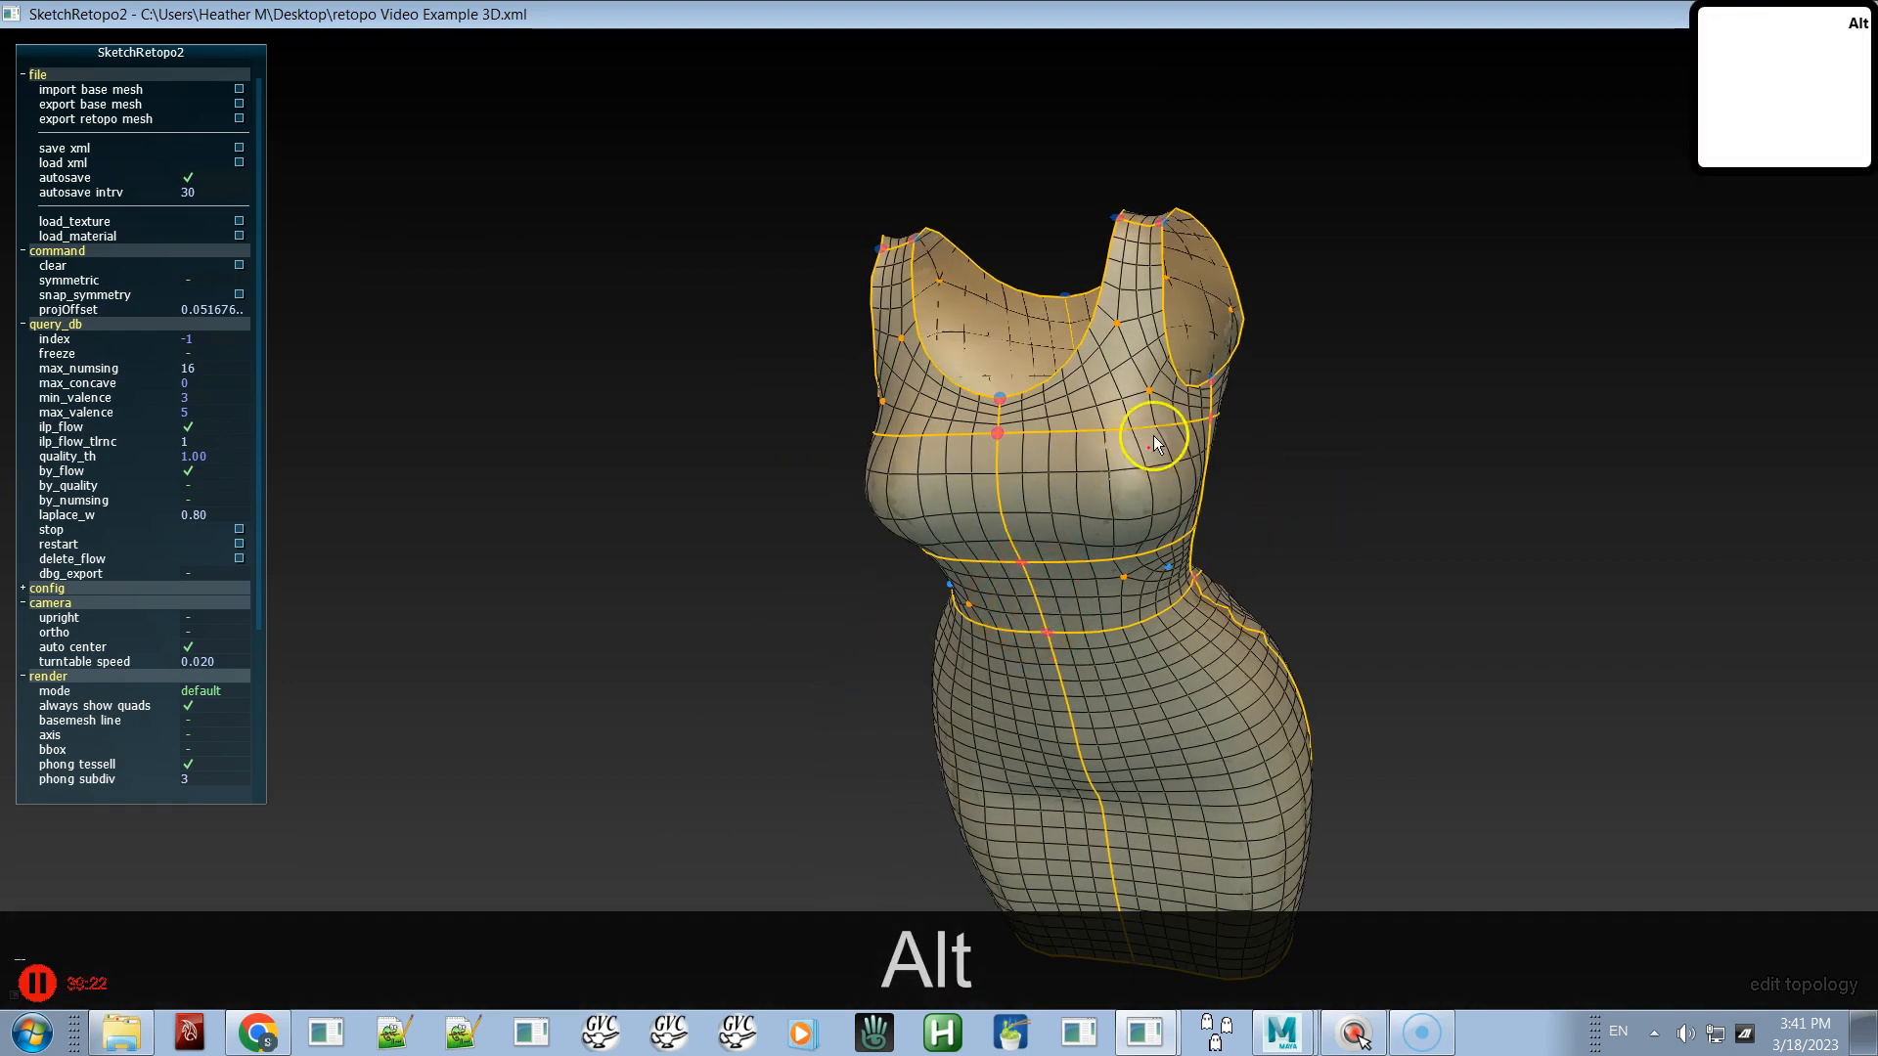
mouse_move(1118, 365)
left_mouse_down("alt")
mouse_move(1114, 477)
mouse_move(1179, 404)
mouse_move(1285, 396)
mouse_move(1127, 540)
mouse_move(913, 548)
mouse_move(1113, 564)
mouse_move(1159, 544)
left_mouse_up("alt")
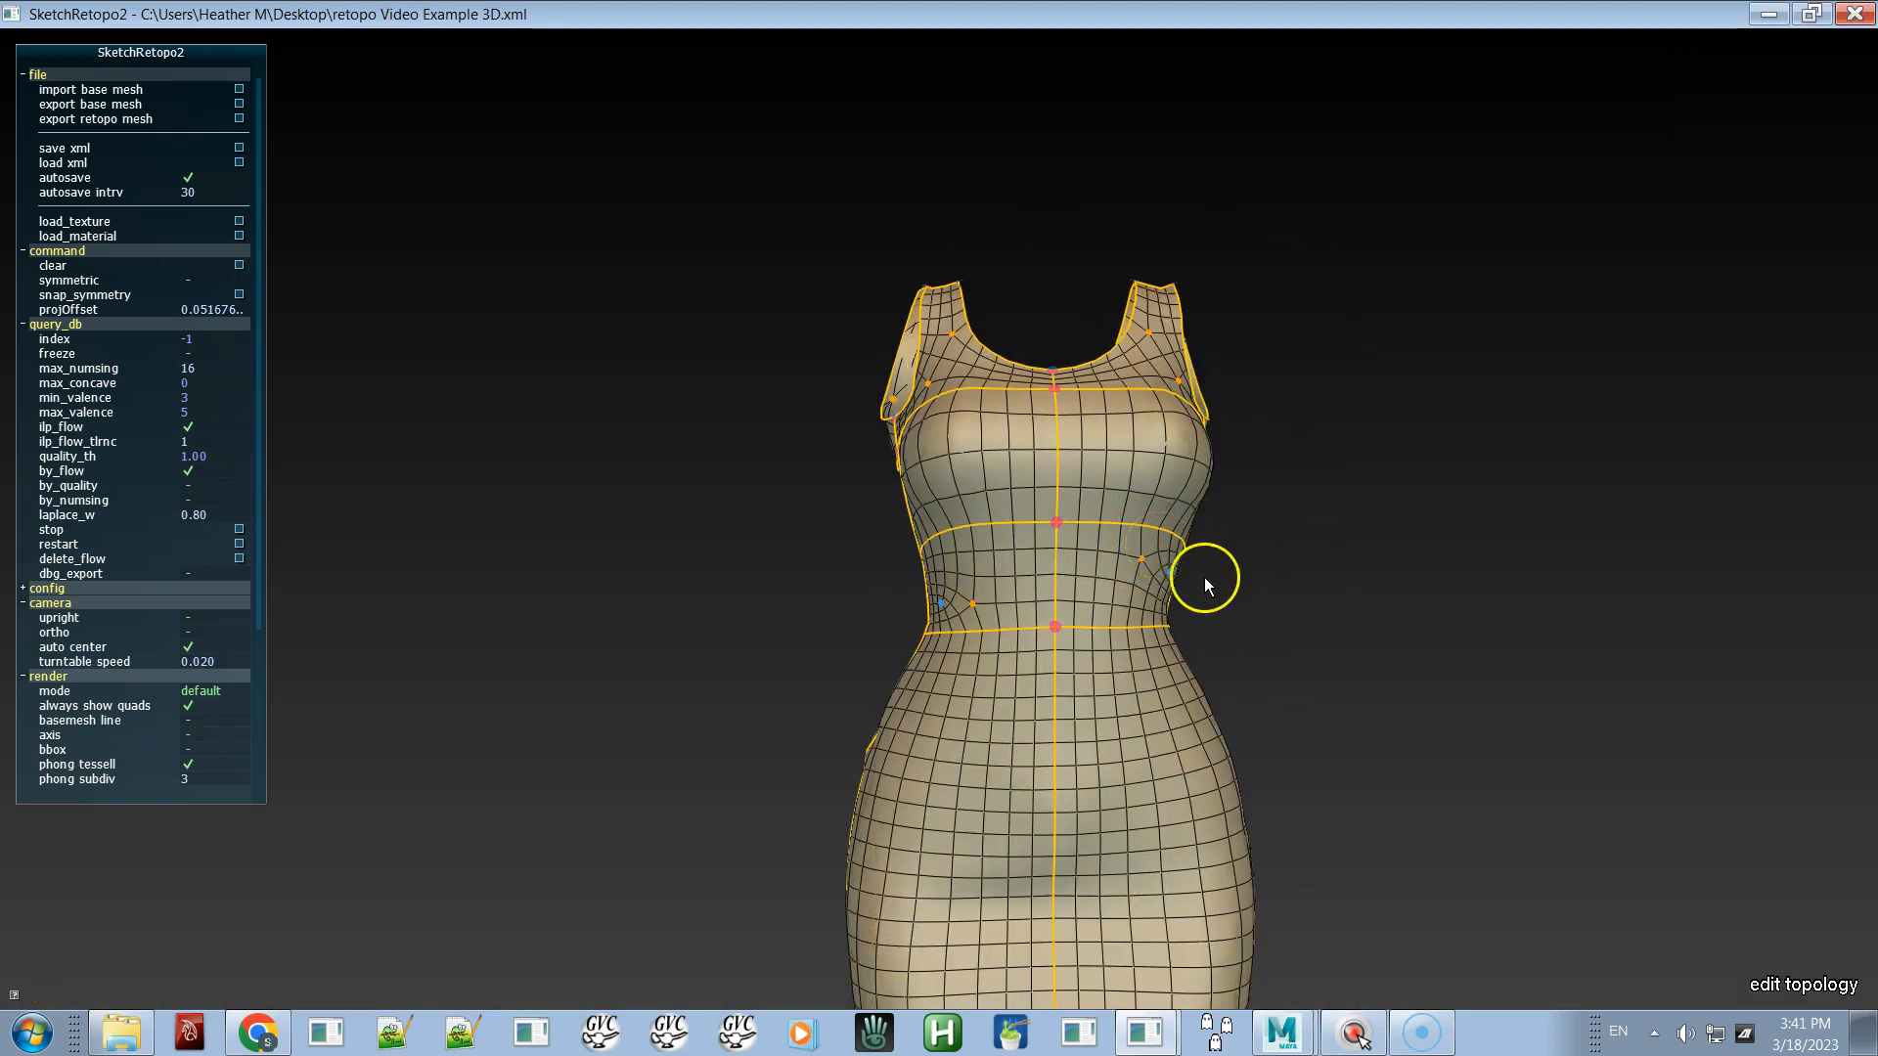
left_click_drag(1311, 600, 1191, 649, "alt")
left_click(1098, 452)
key("c")
key("c")
key("c")
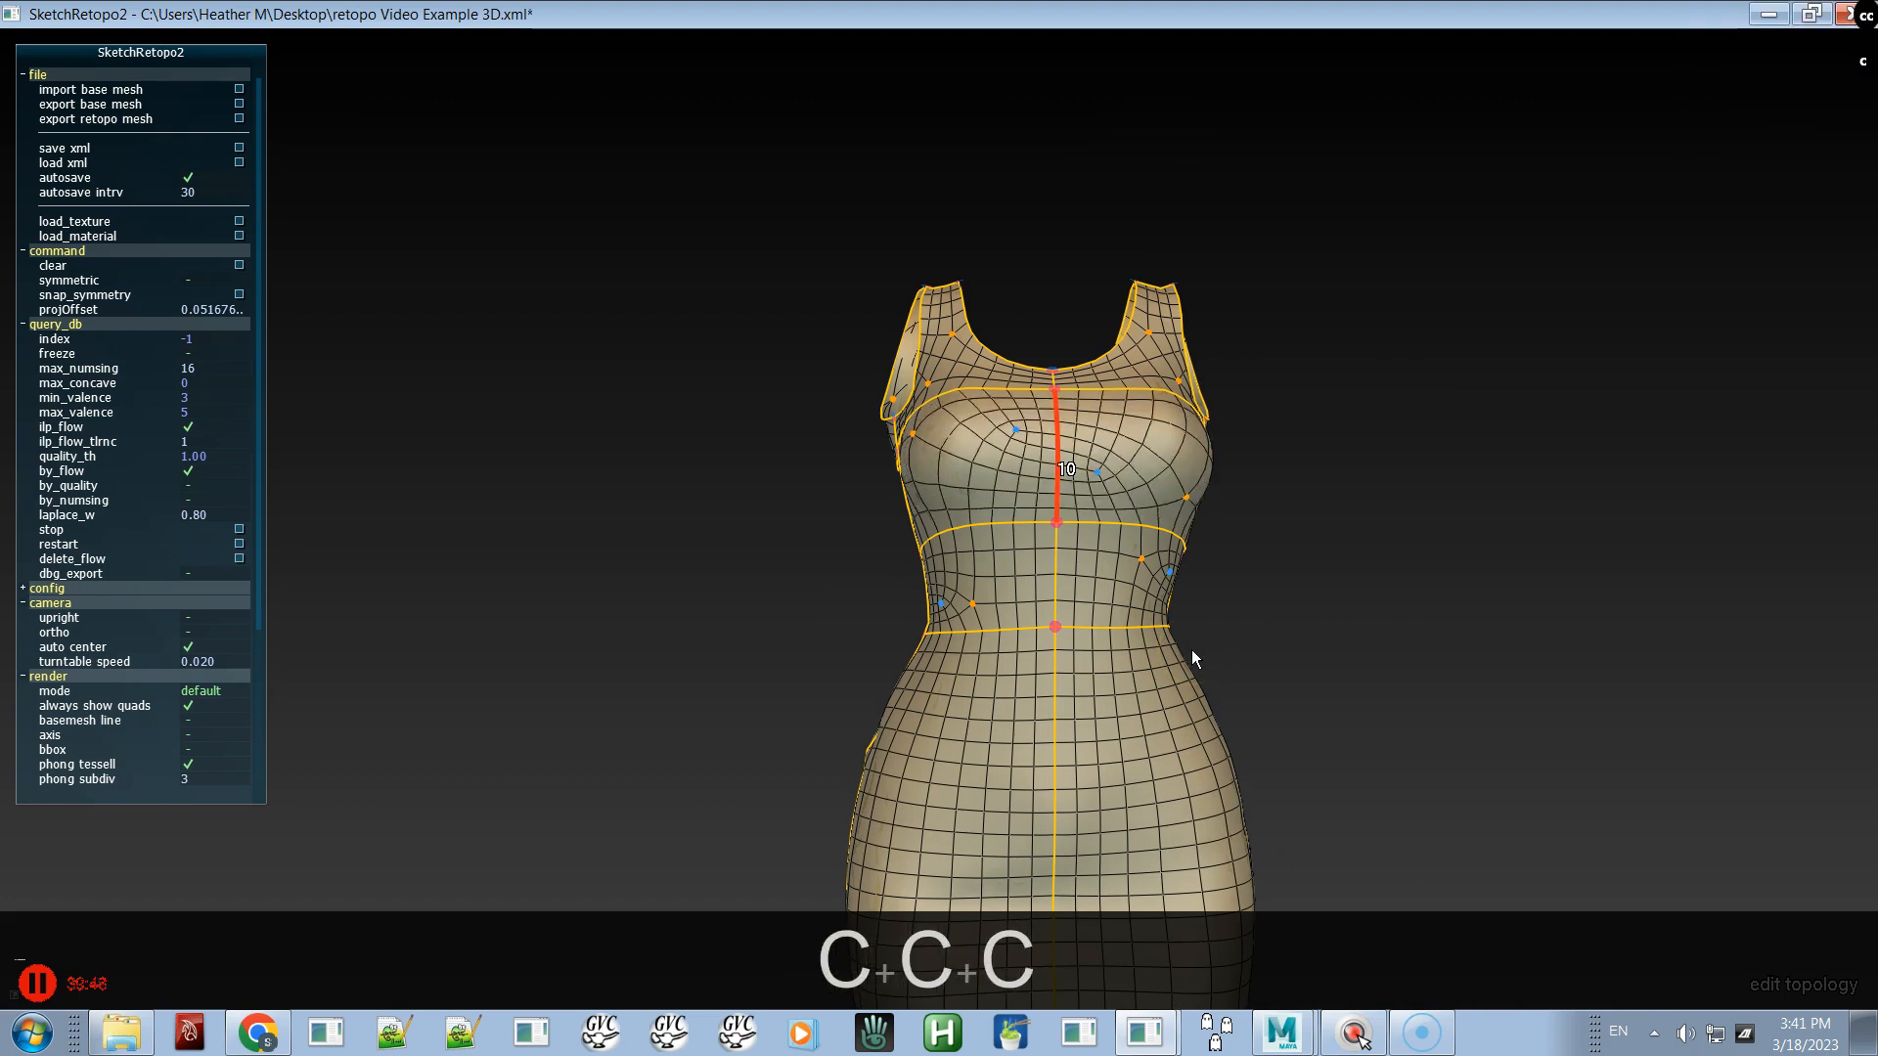
key("c")
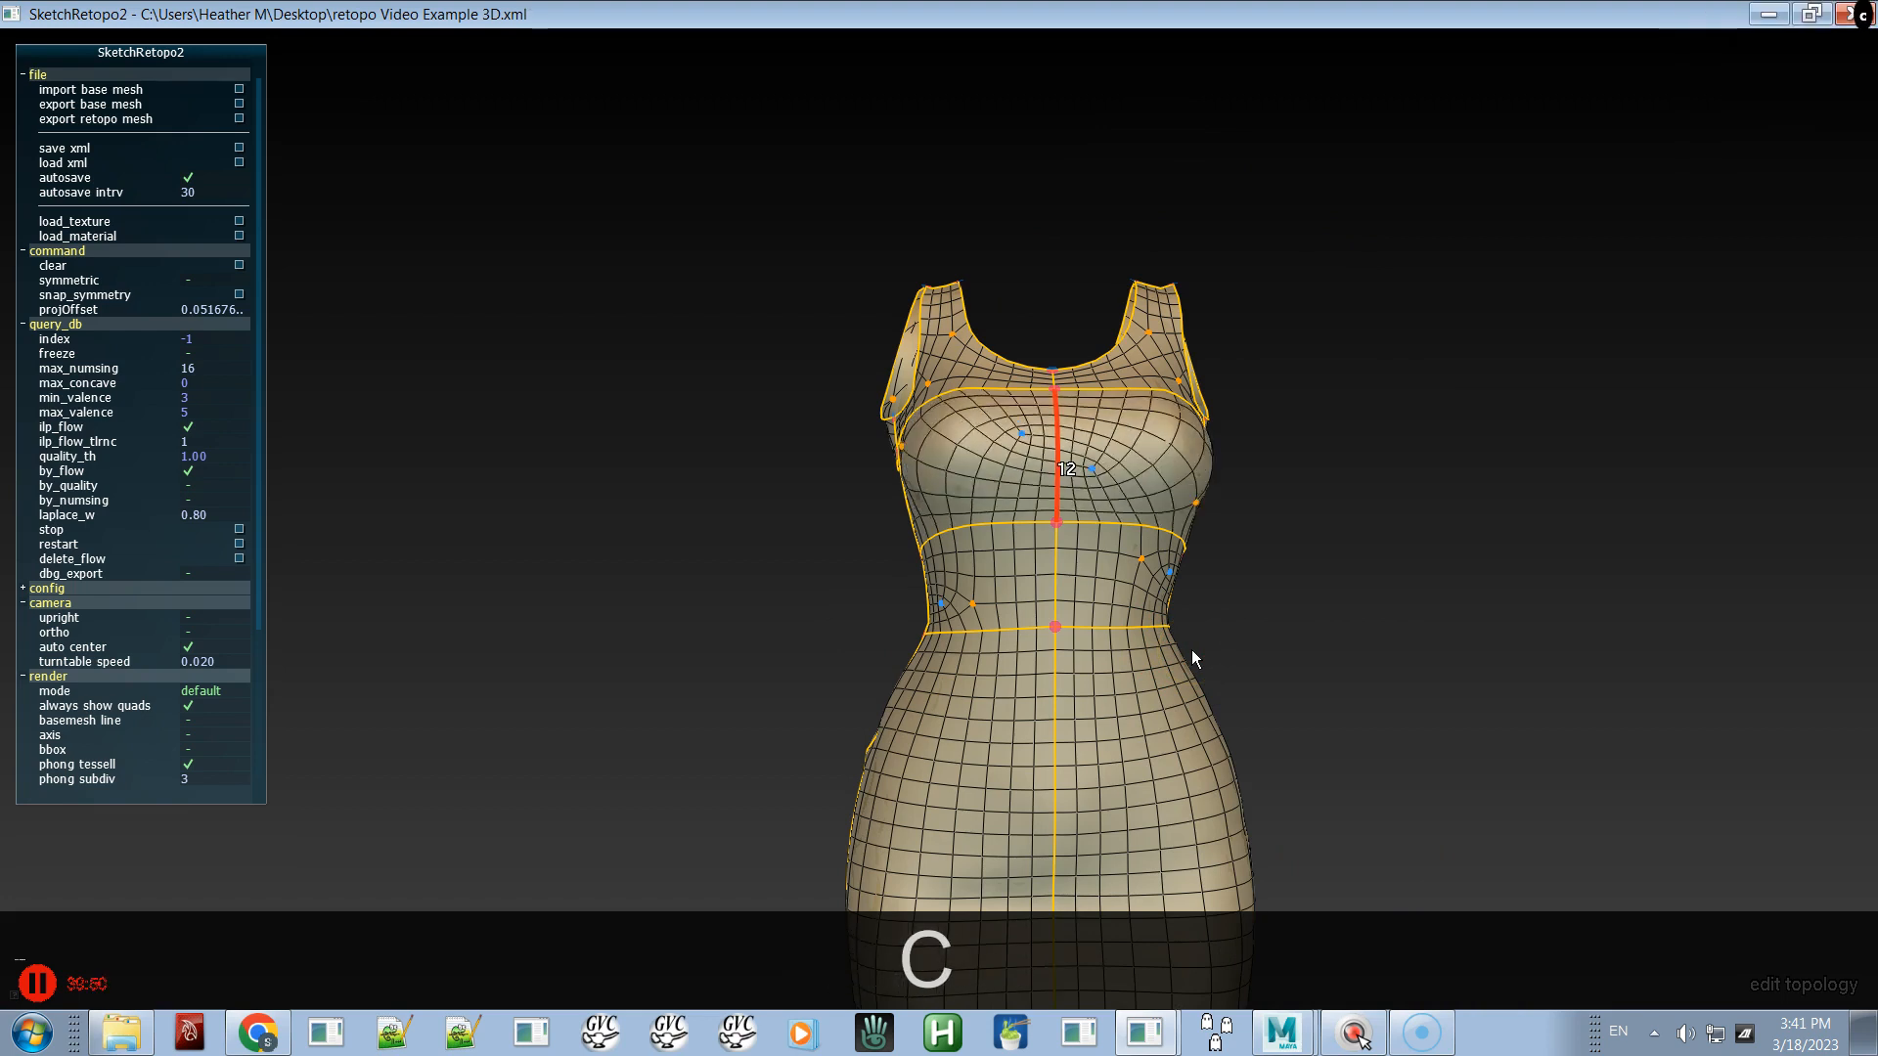
- Select both side seam edges between the bust and underbust lines and set their subdivisions to 10
left_click_drag(1187, 653, 982, 683, "alt")
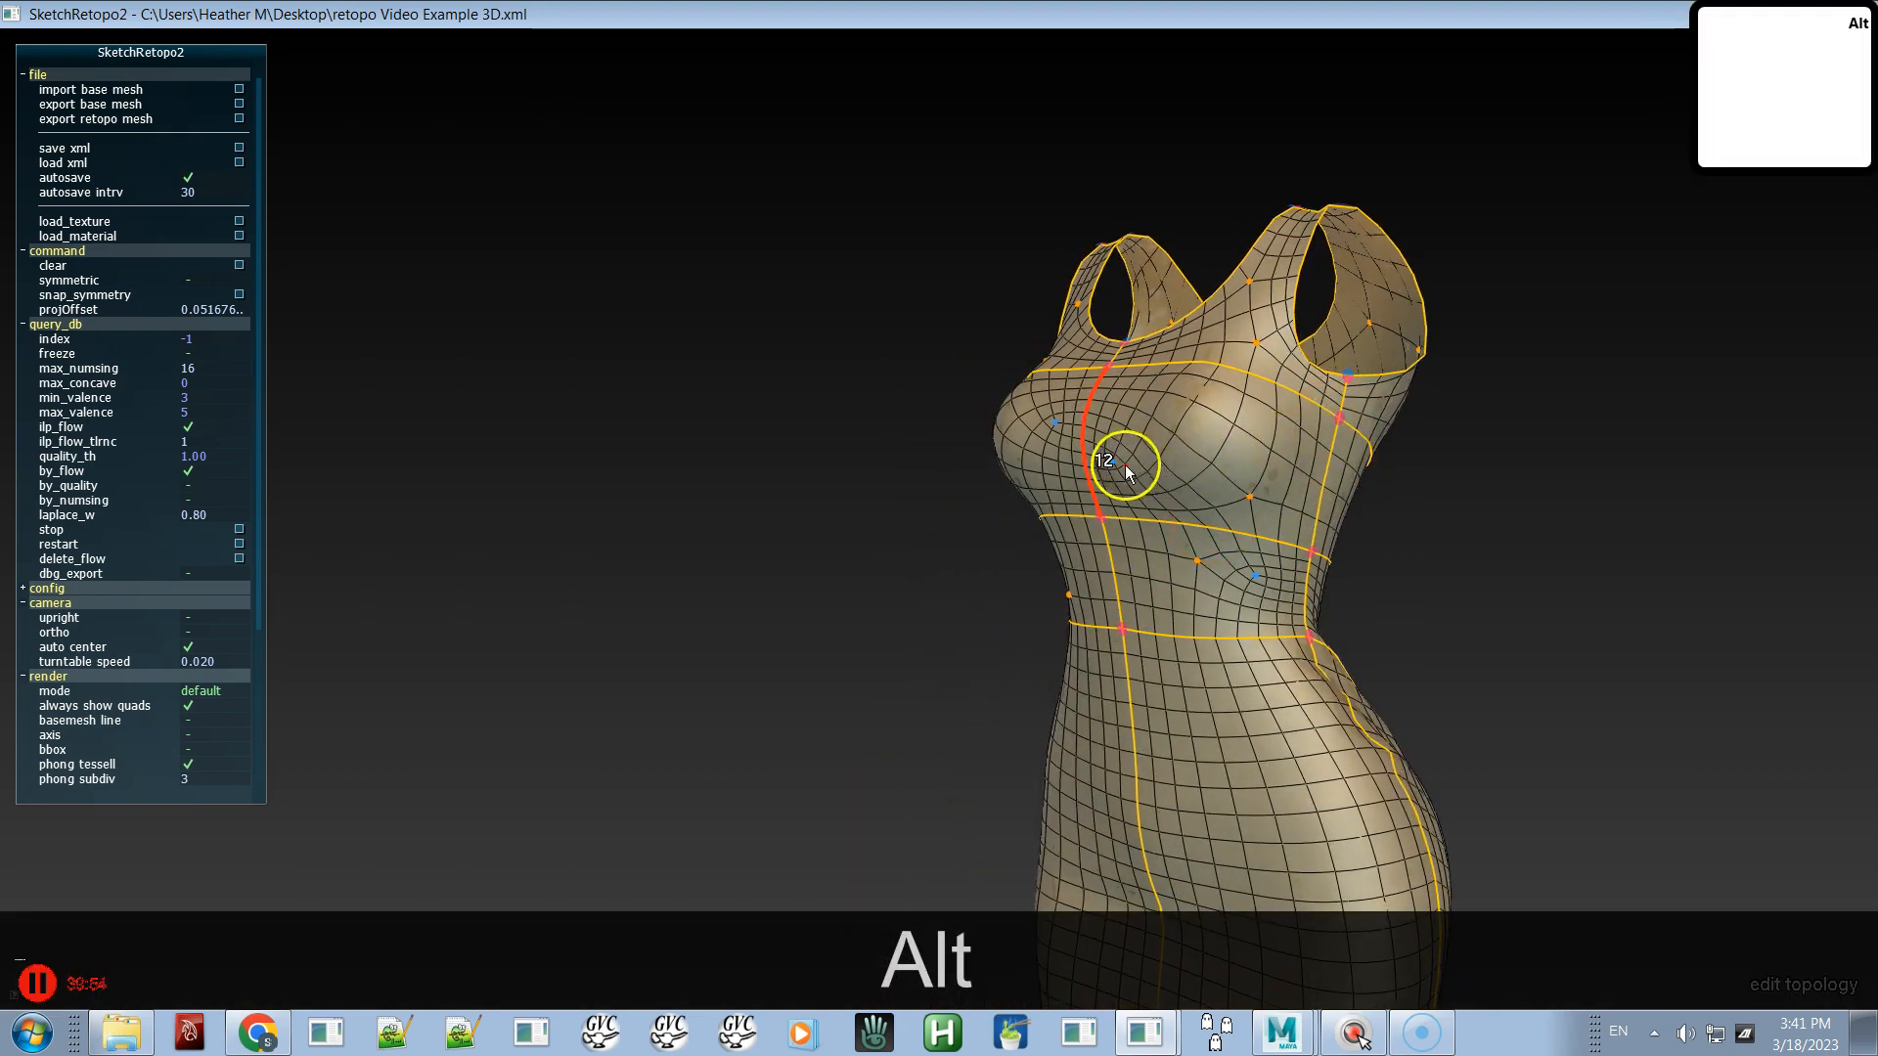
left_click_drag(1234, 489, 1493, 490, "alt")
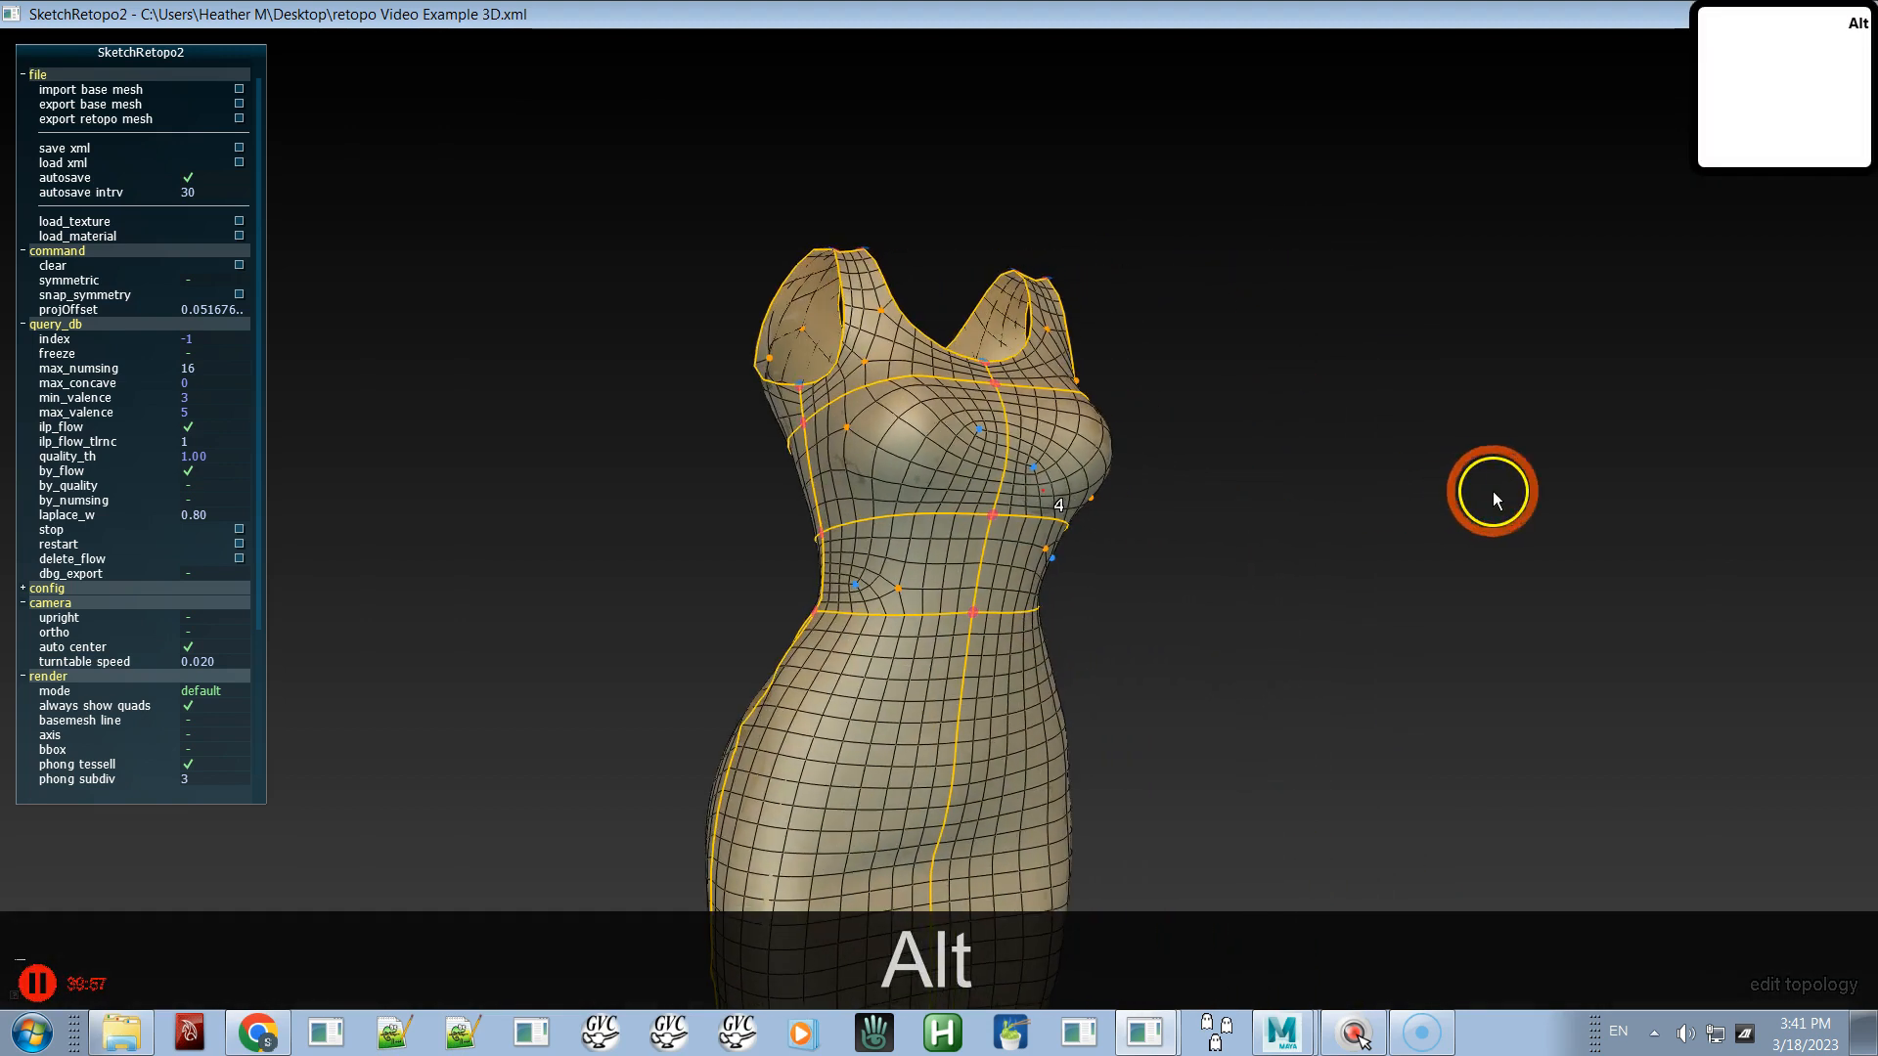
left_click(817, 472, "shift")
left_click_drag(933, 503, 821, 531, "alt")
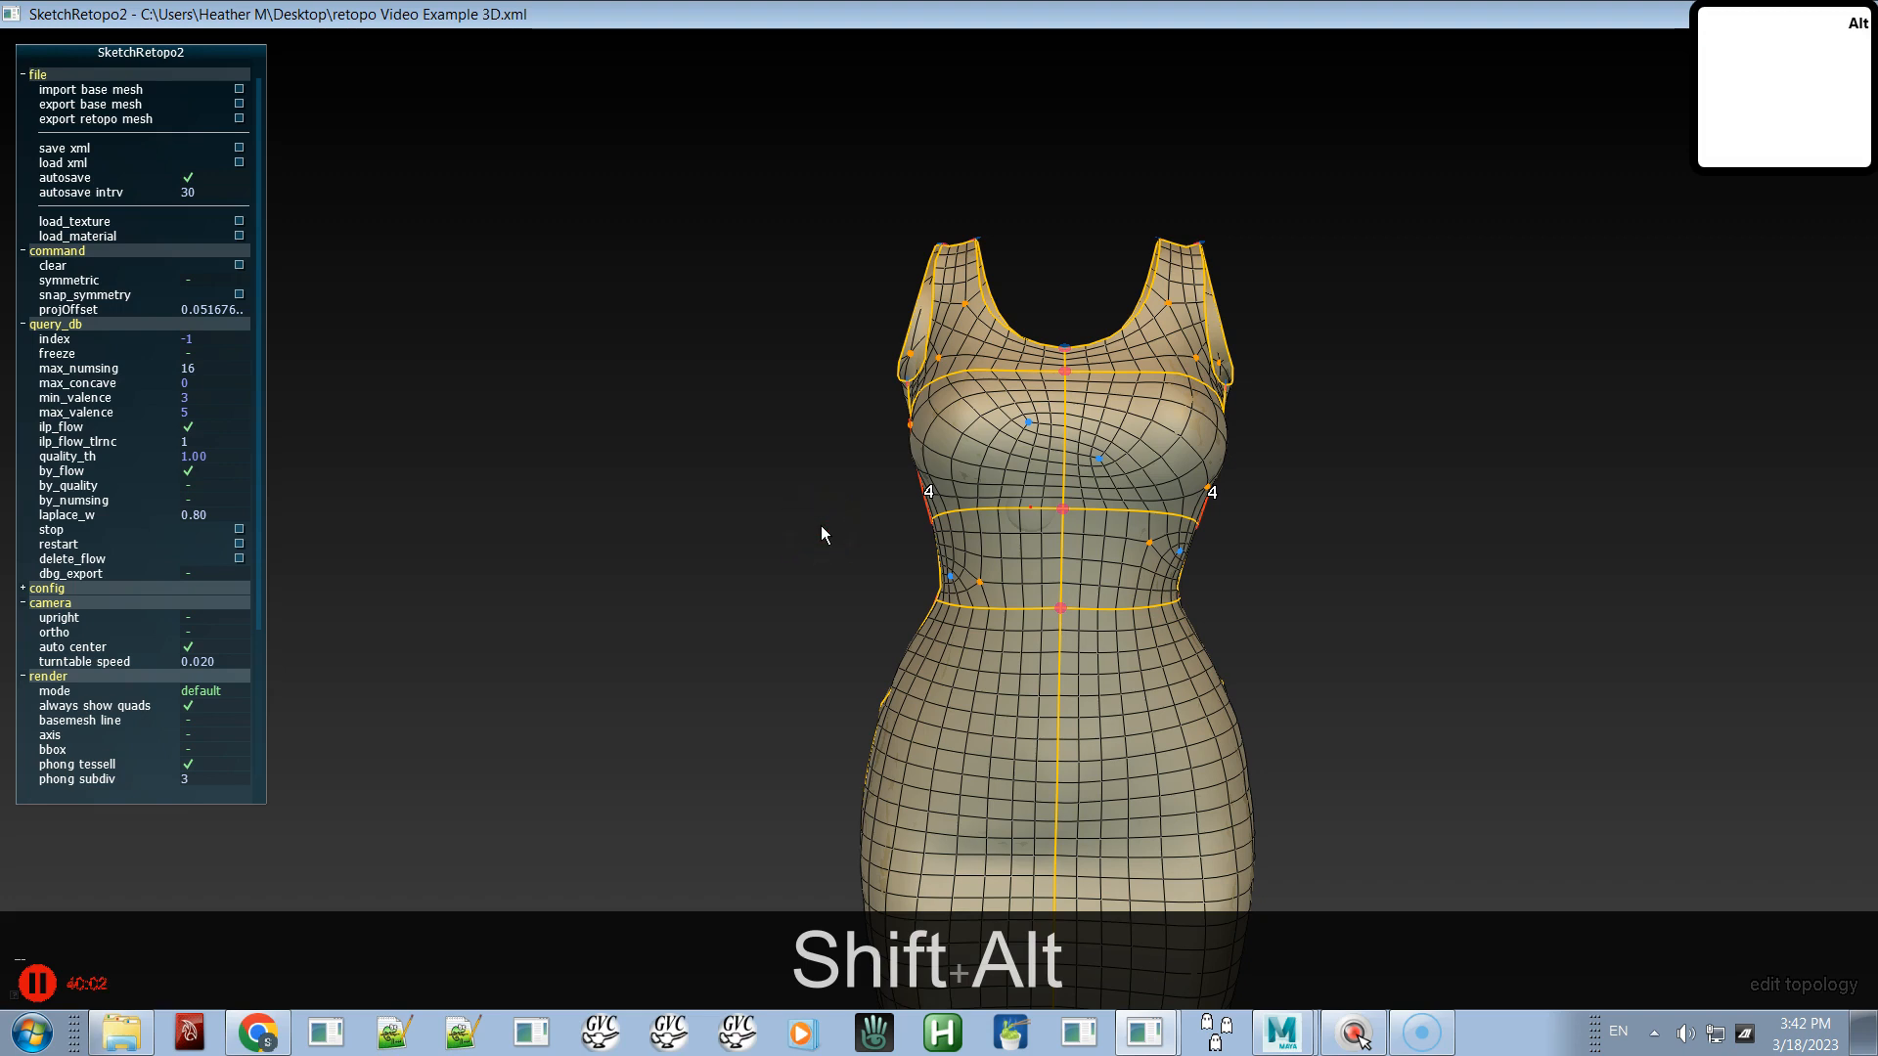
key("c")
key("c")
key("c")
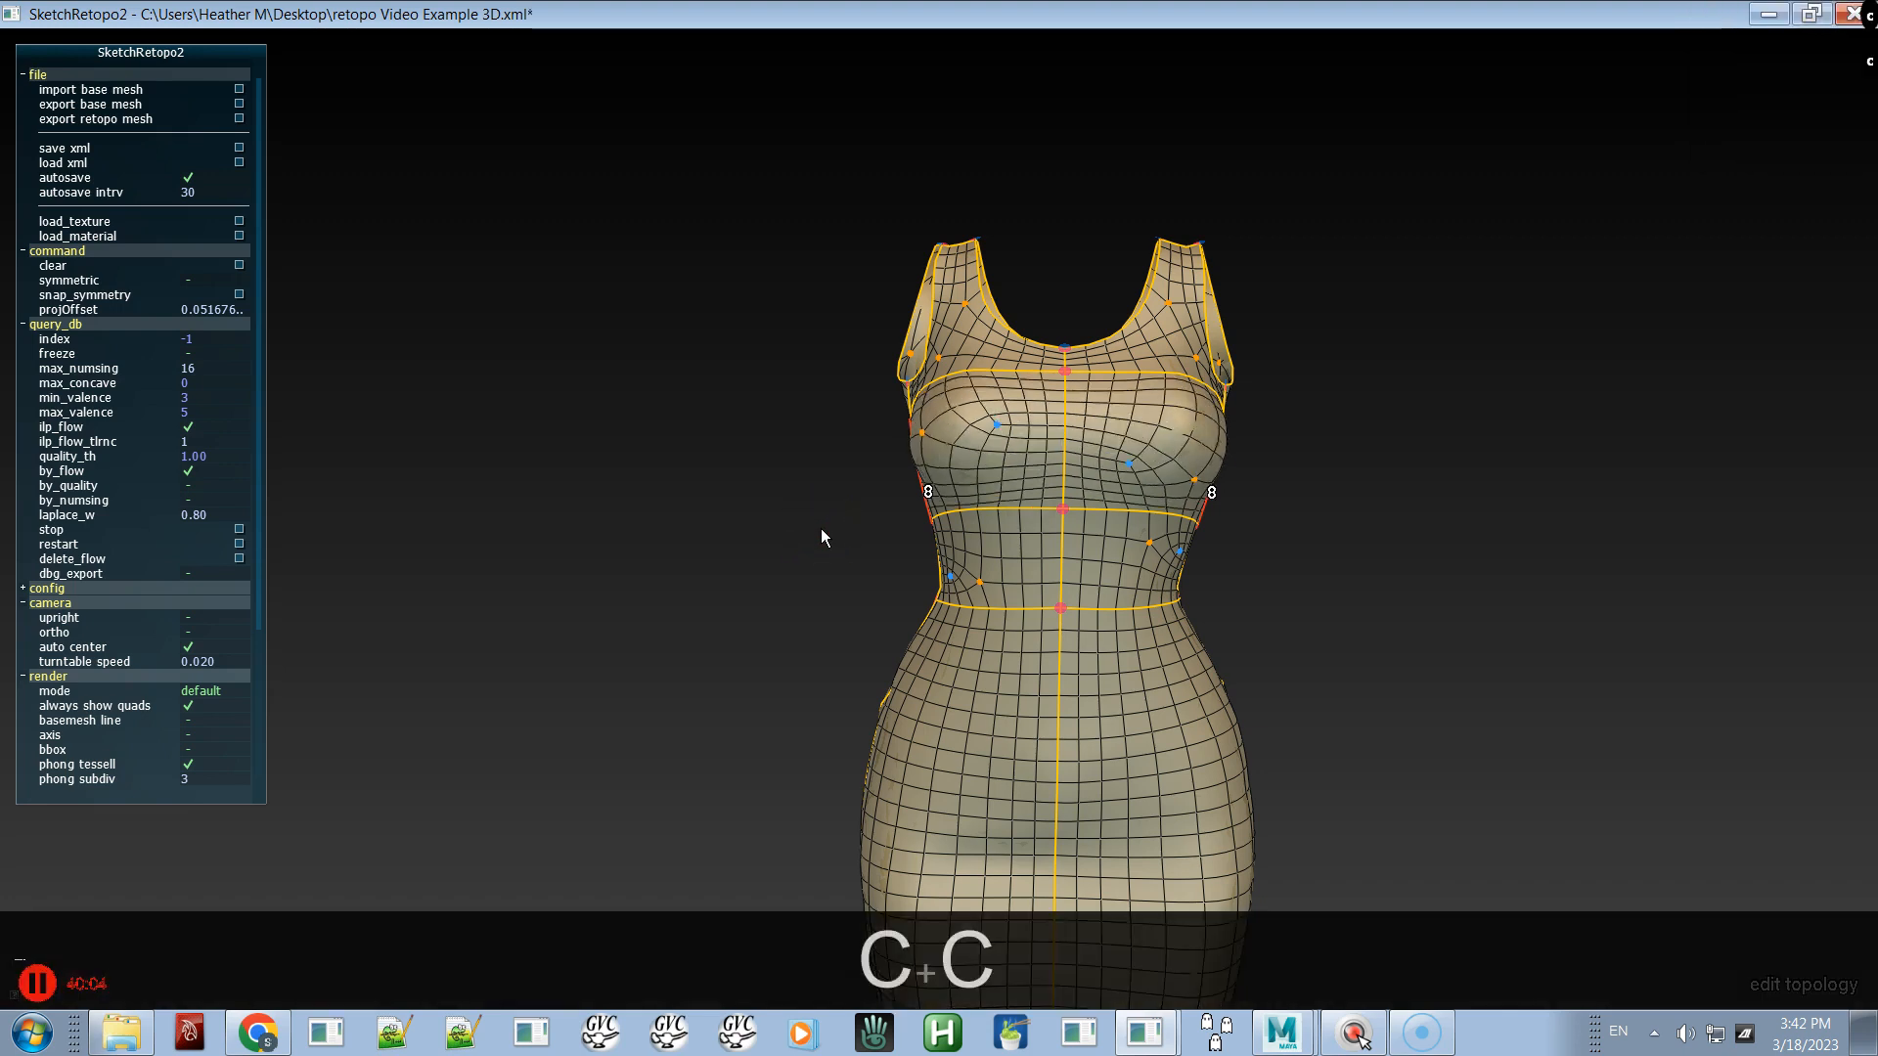
- Reposition the irregular vertices in the wearer's left front bust patch and in the adjoining back patch
left_click_drag(988, 508, 837, 512, "alt")
left_click_drag(1030, 534, 1118, 519, "alt")
left_click(1134, 502)
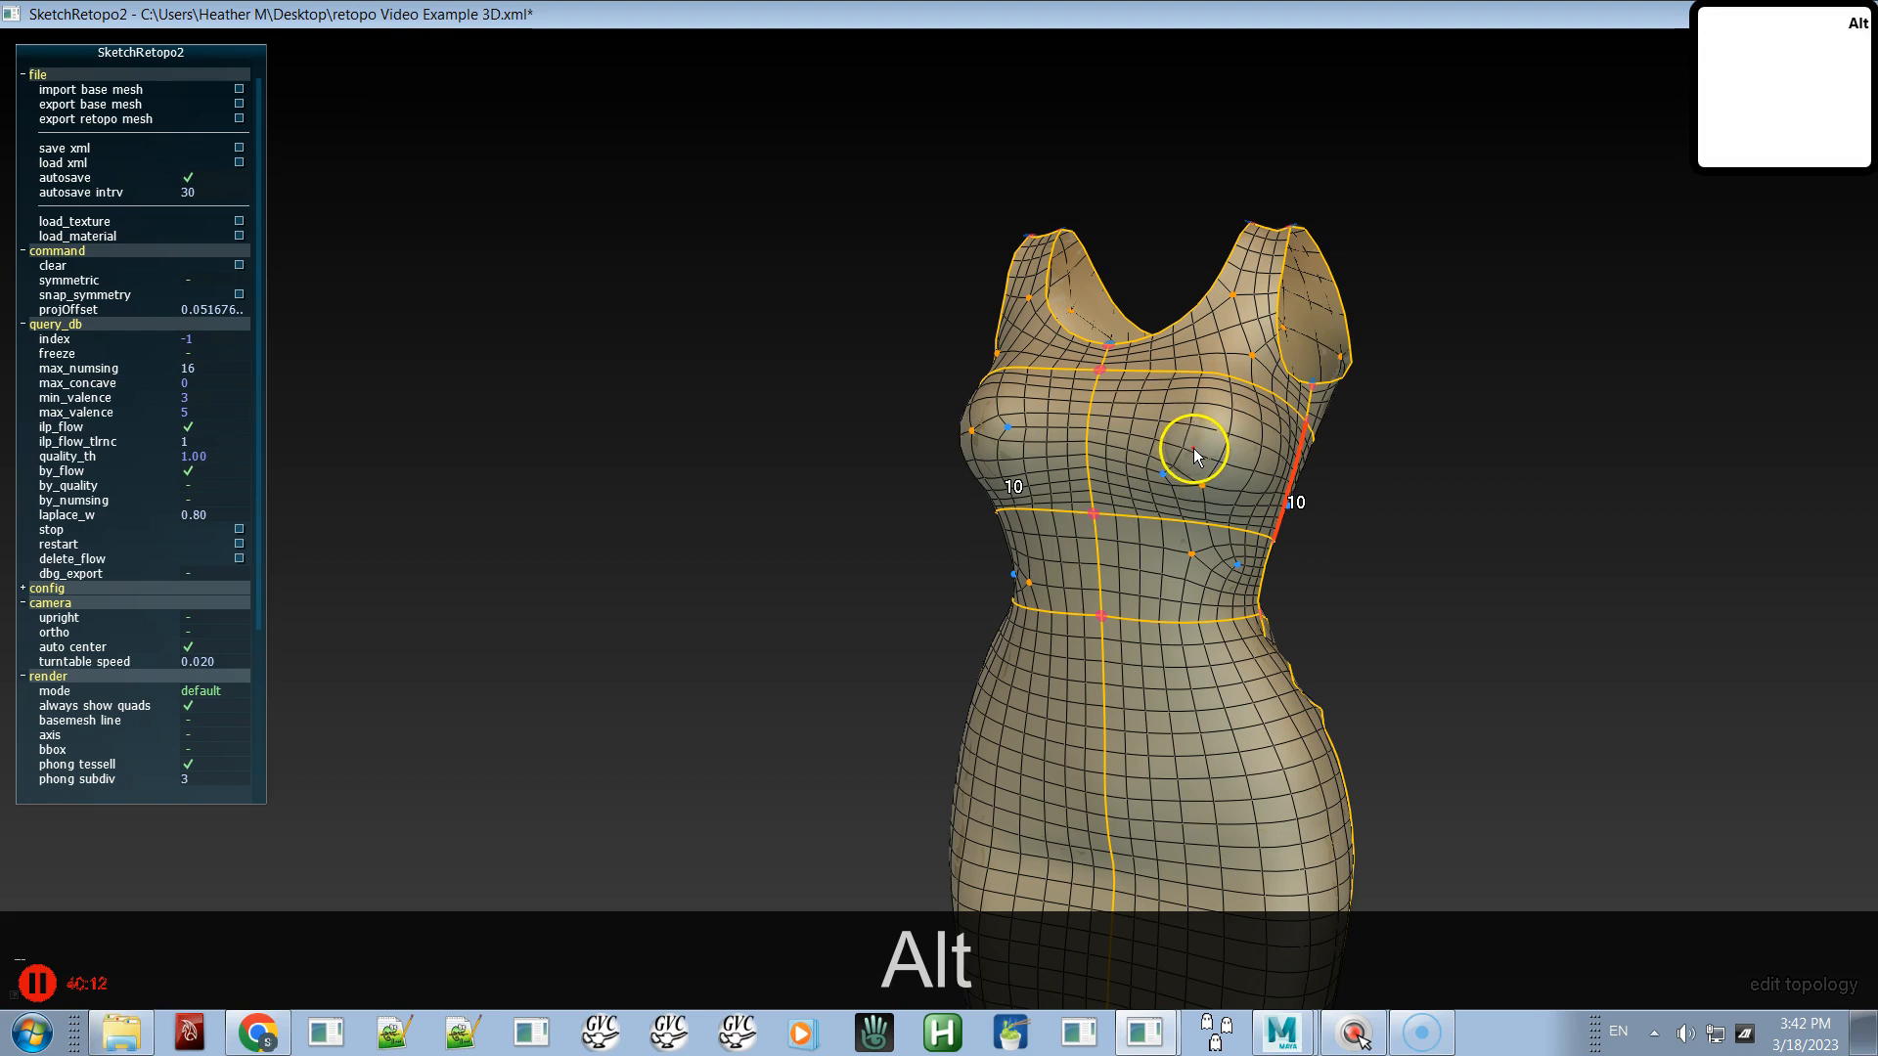
left_click_drag(1189, 463, 1021, 503)
left_click_drag(1142, 472, 1079, 457)
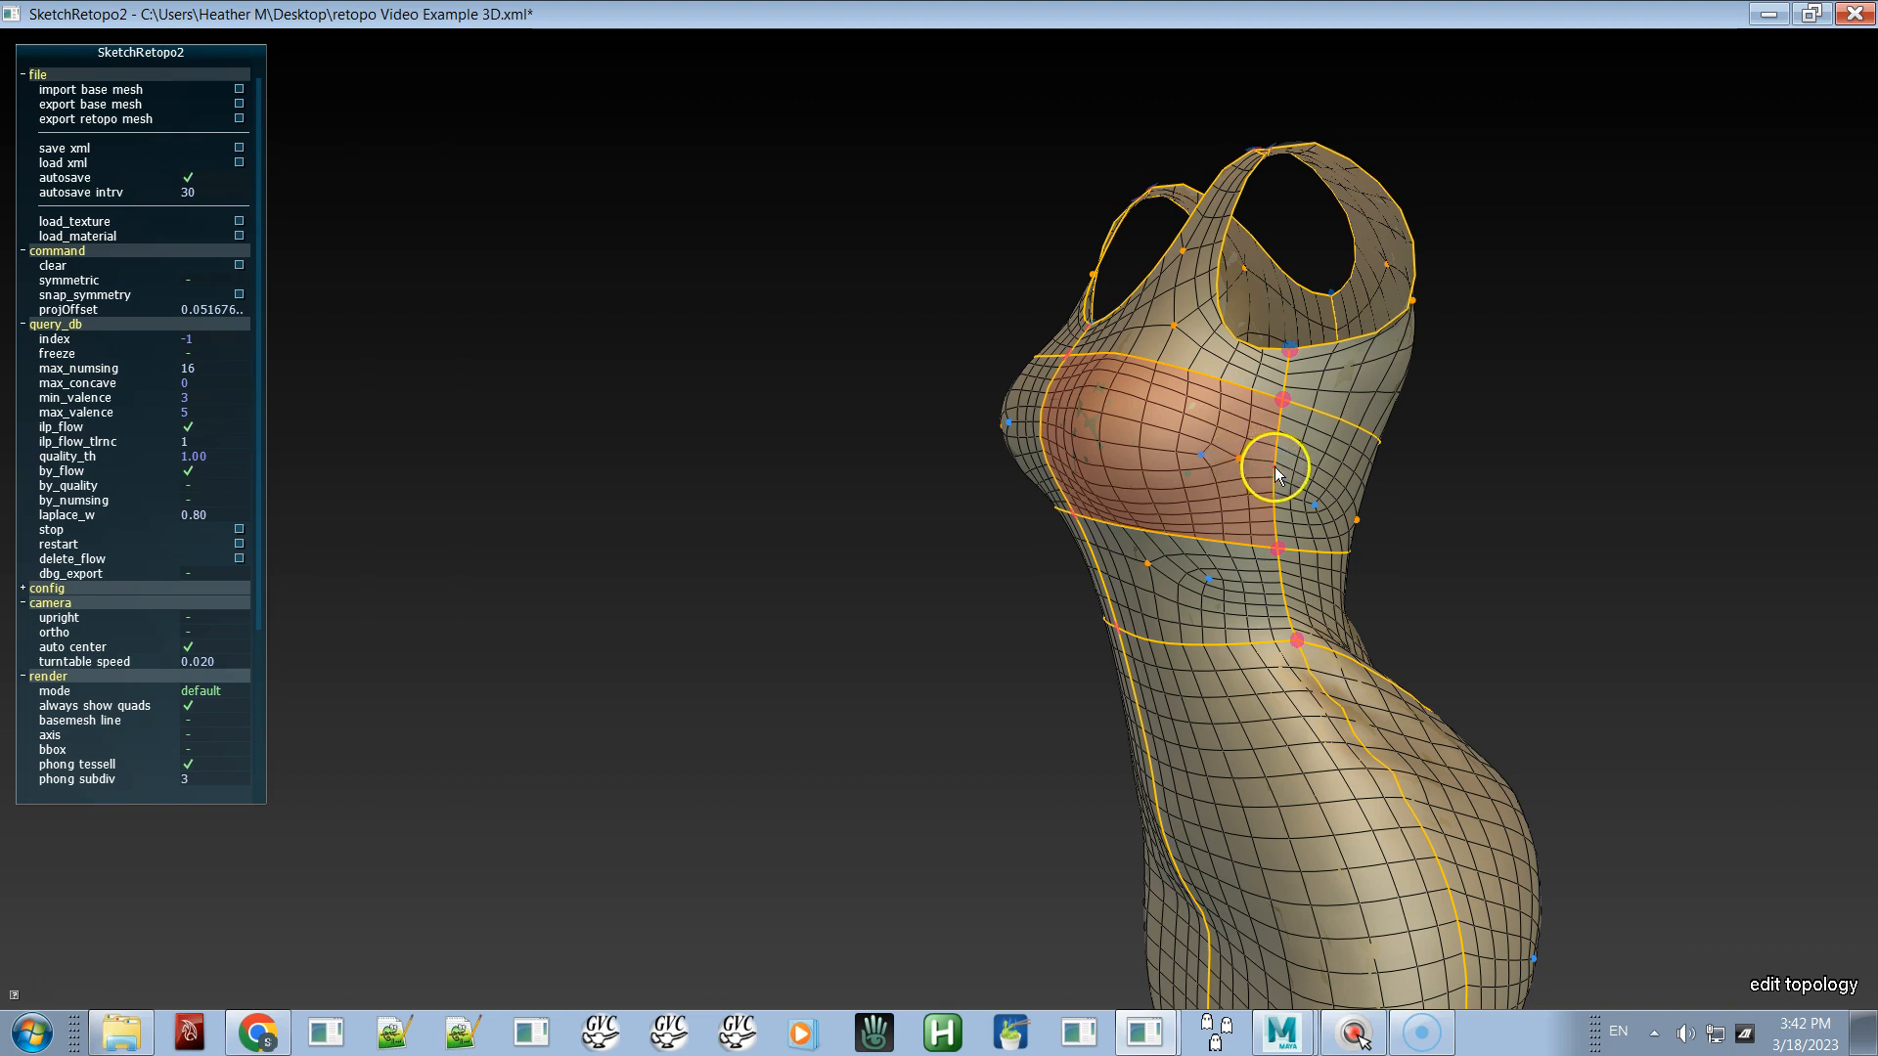
left_click_drag(1271, 486, 1197, 499, "alt")
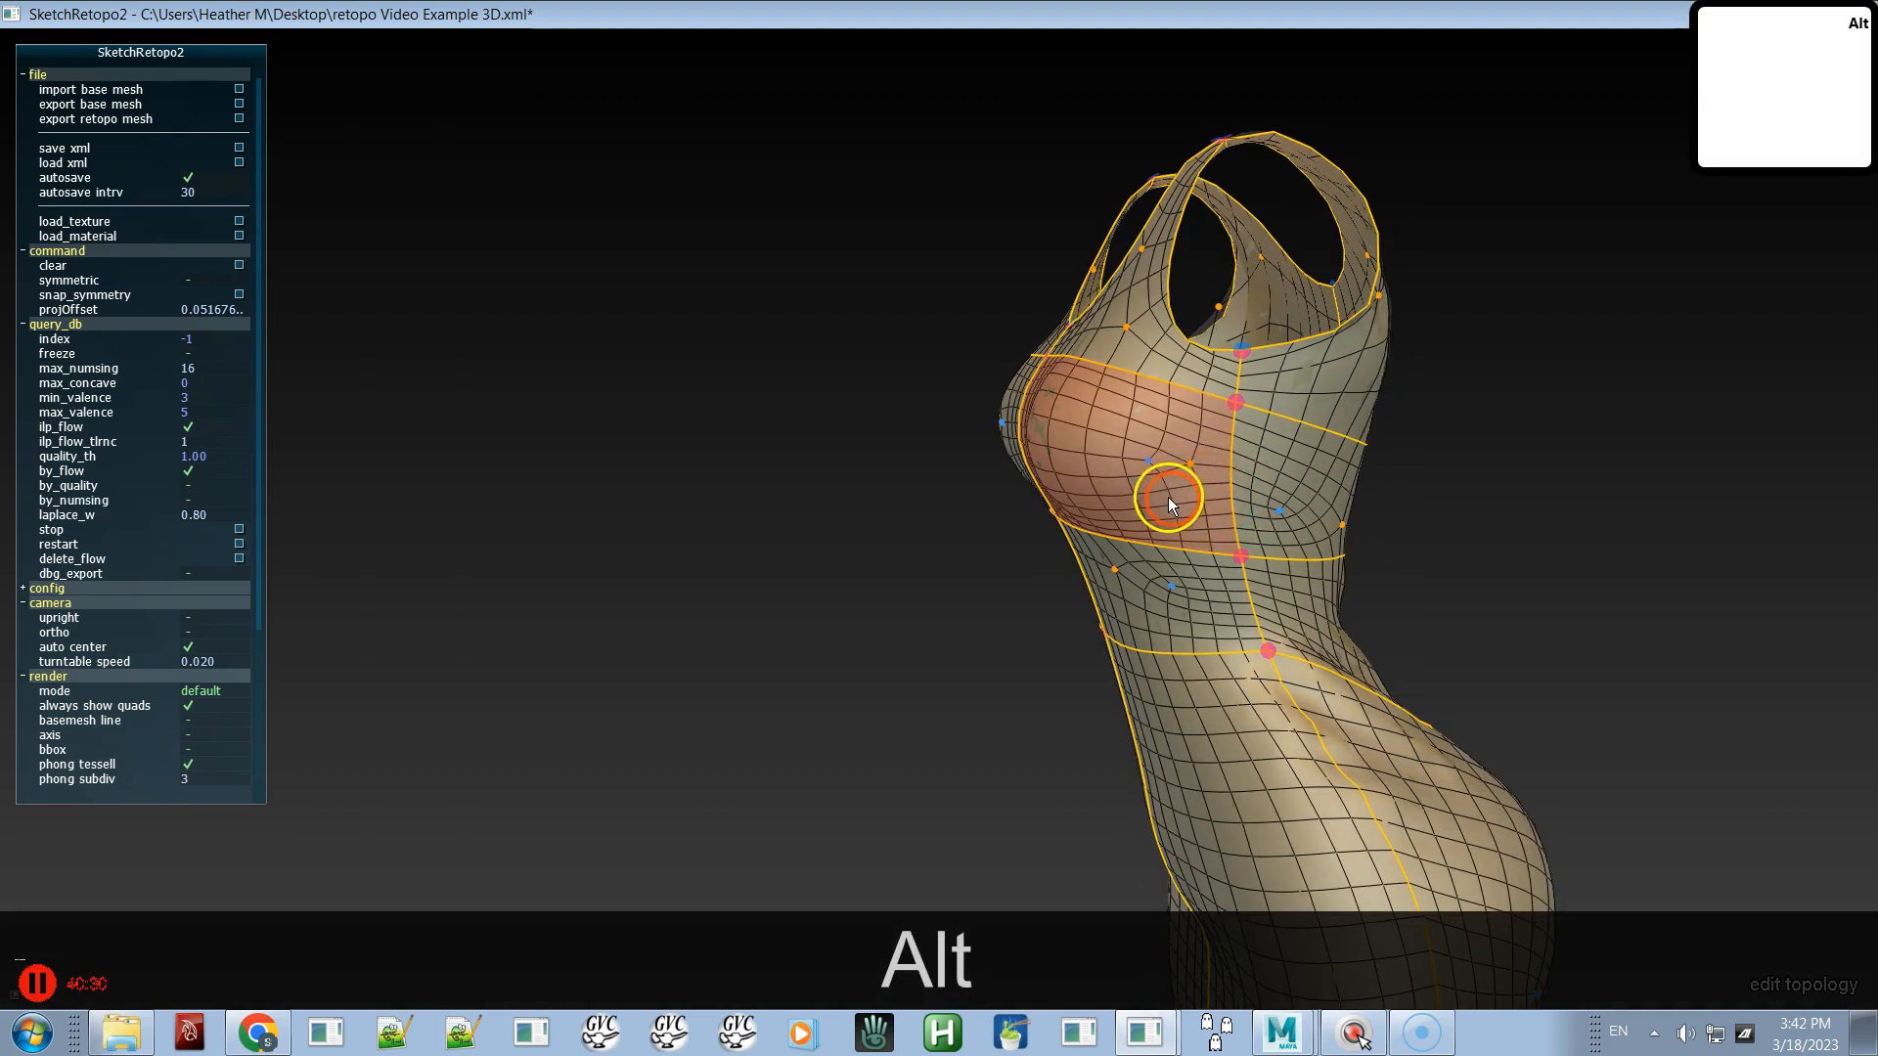
left_click(1287, 503)
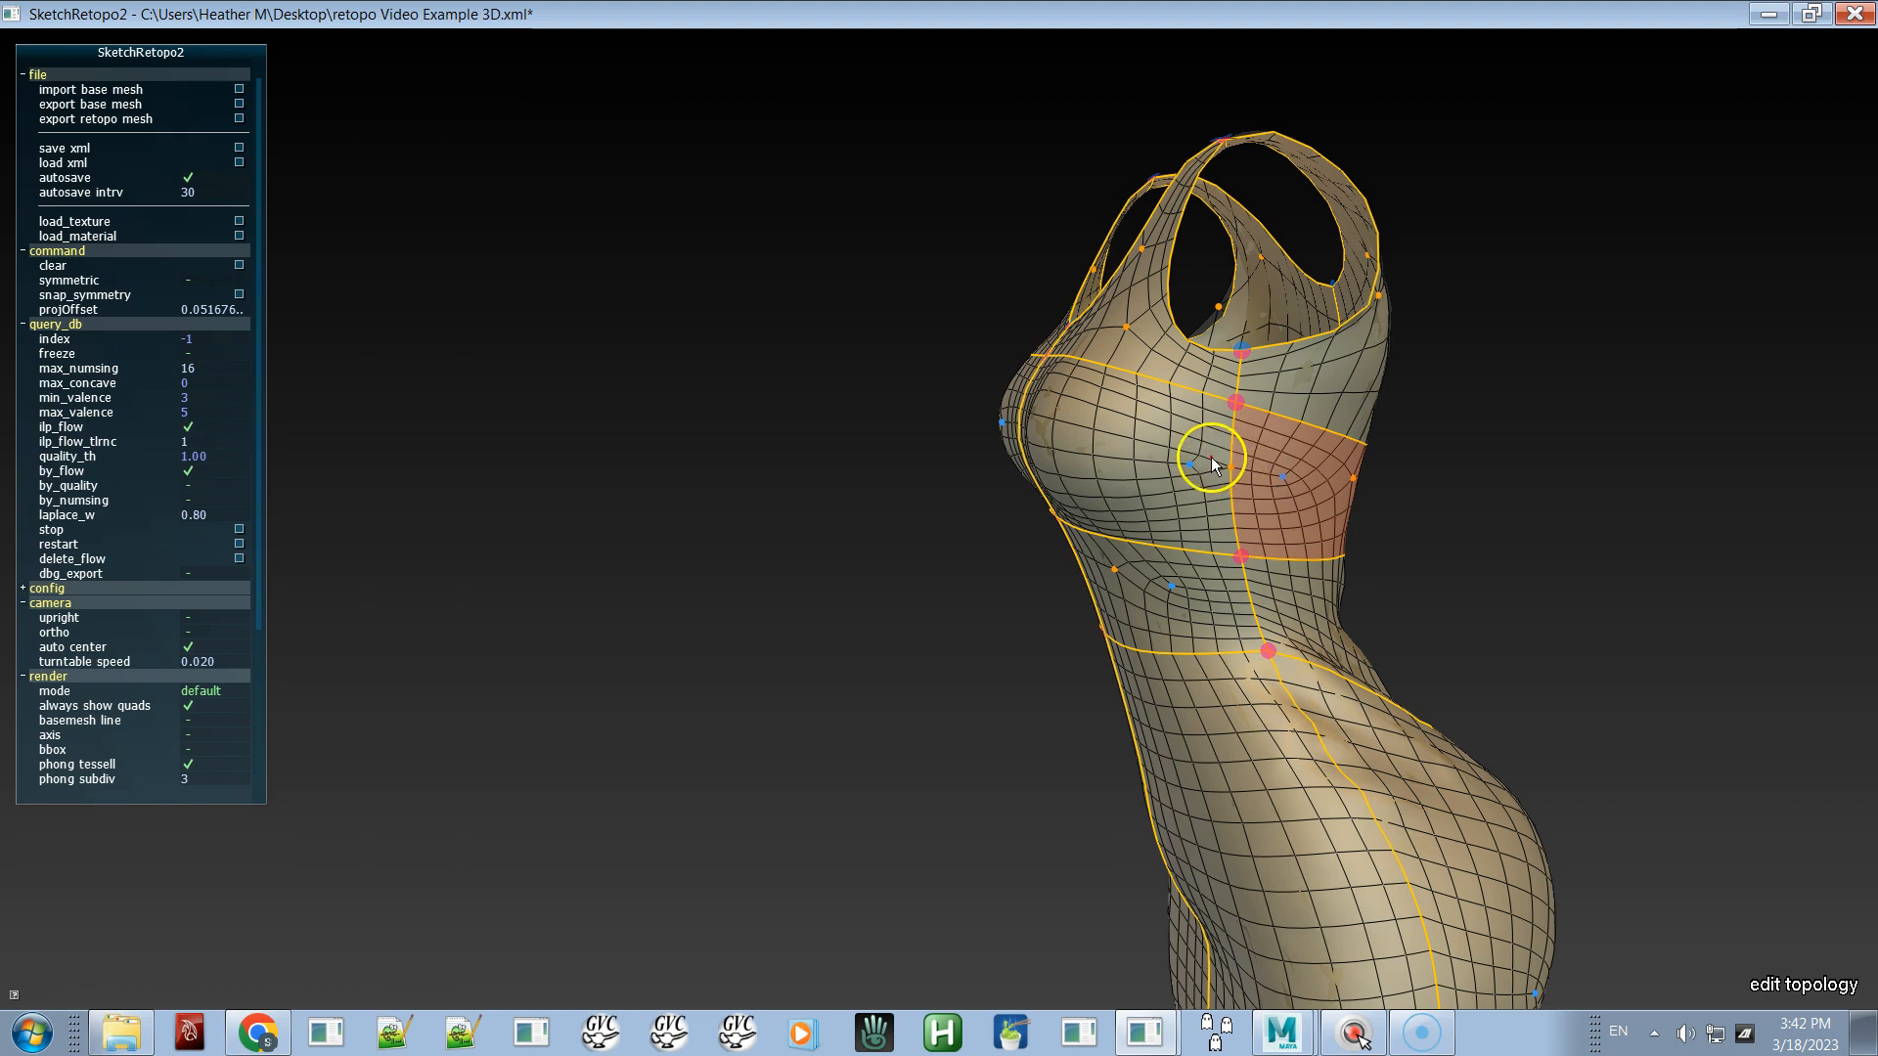
- Reposition the irregular vertex pair in the wearer's left front bust patch beside the side seam
left_click(1170, 459)
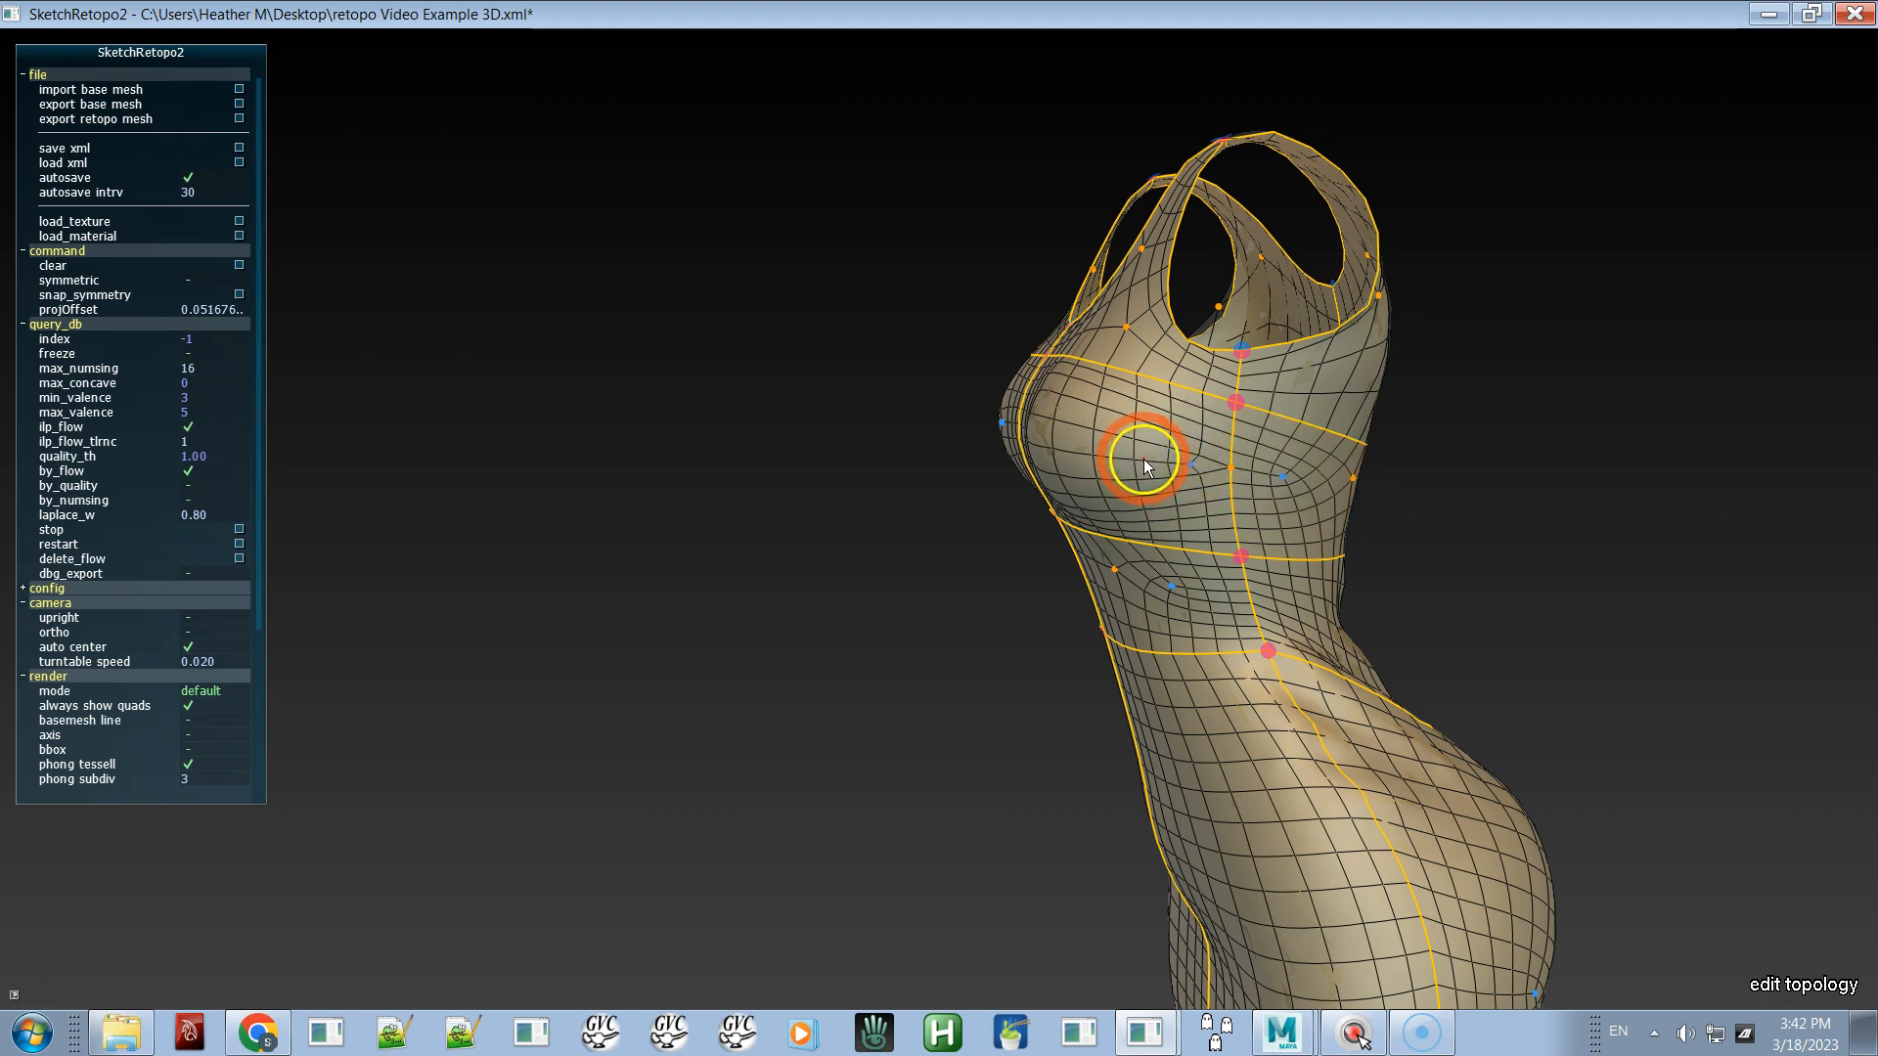
left_click(1148, 461)
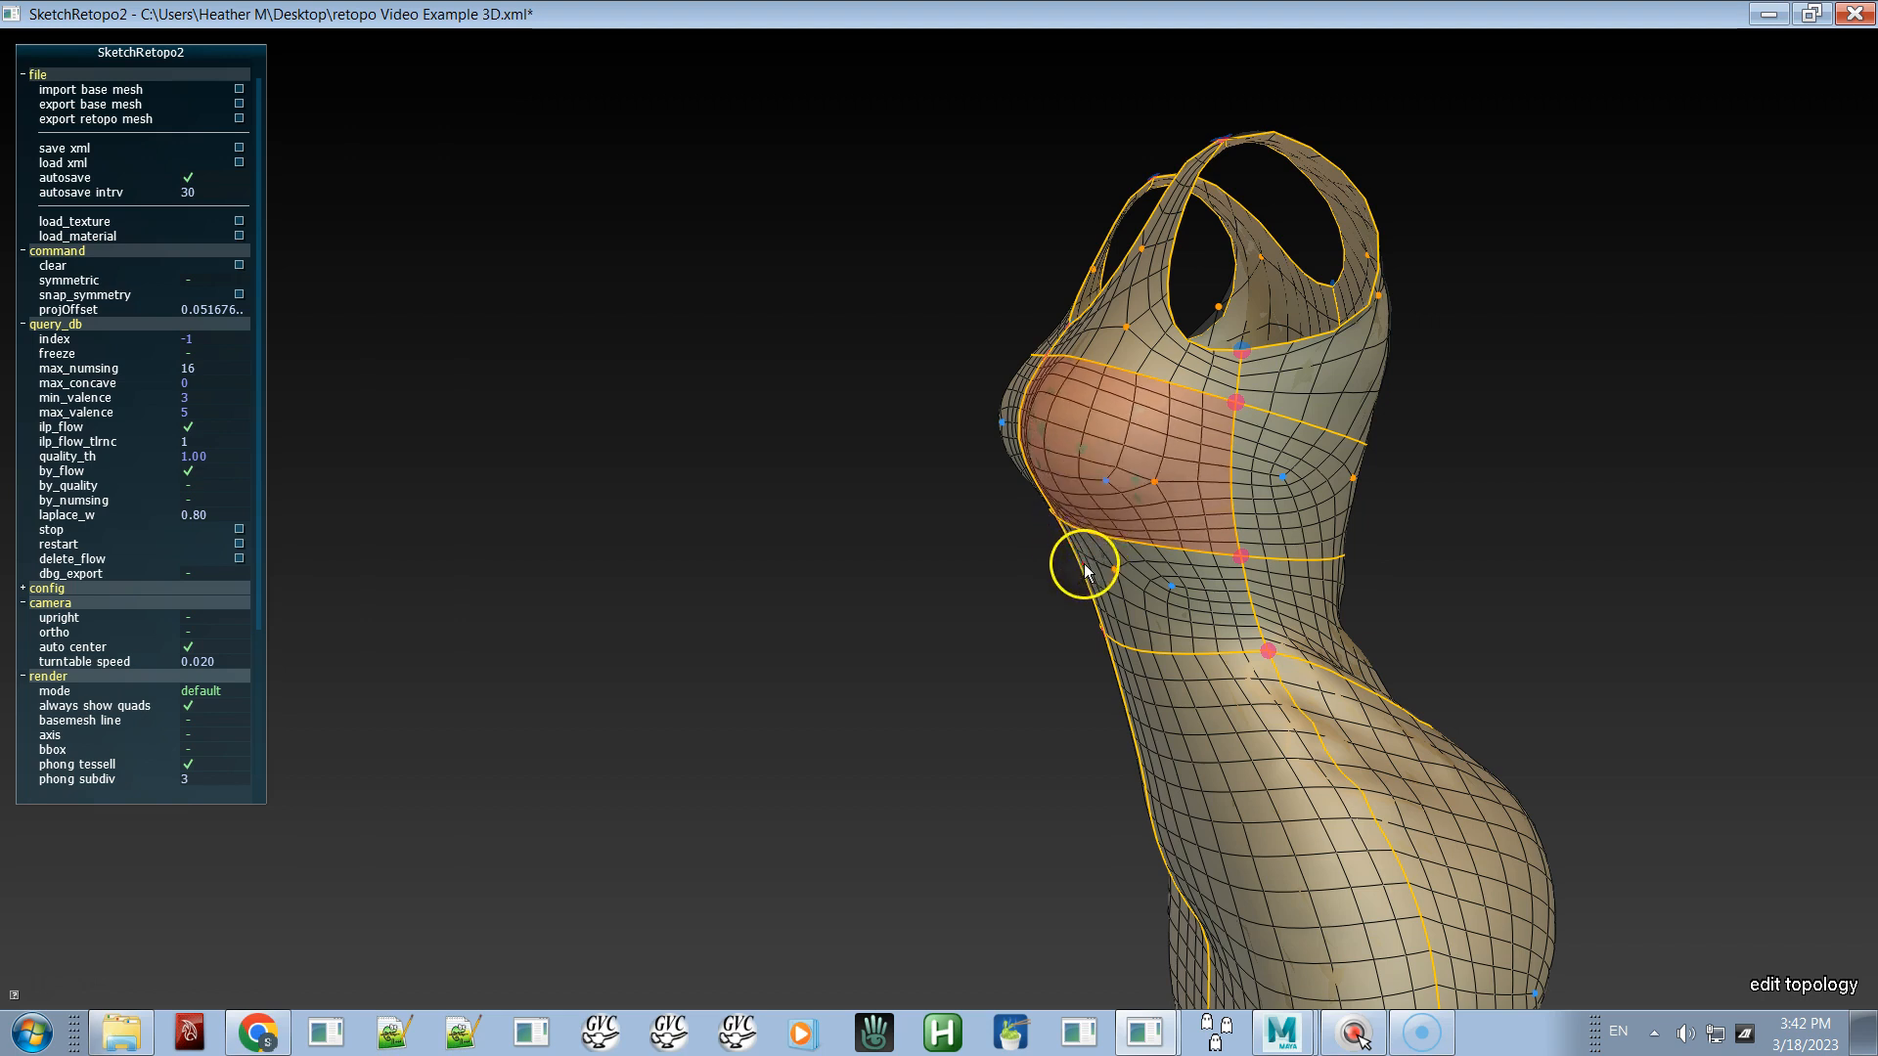
left_click(1136, 469)
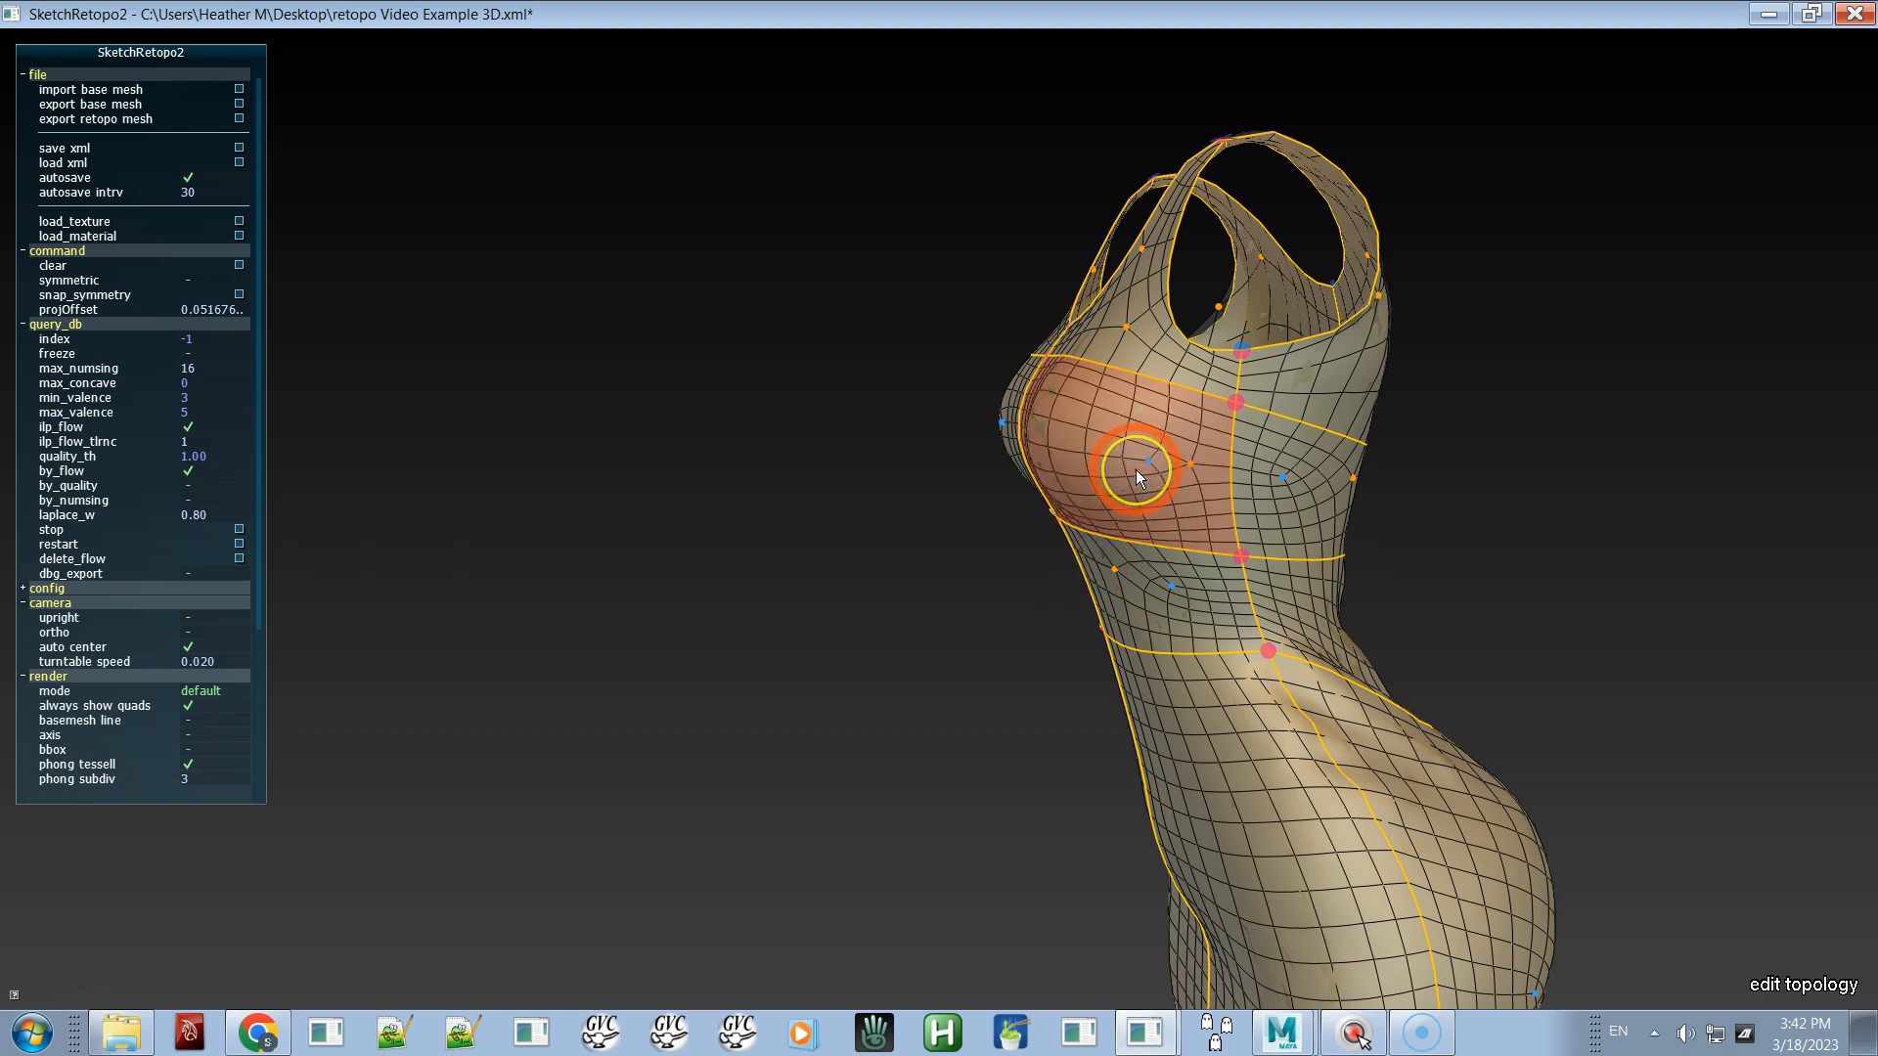
- Shift the irregular vertices in the left back patch so one sits by the side seam and the other nearer the patch's middle
left_click(1274, 479)
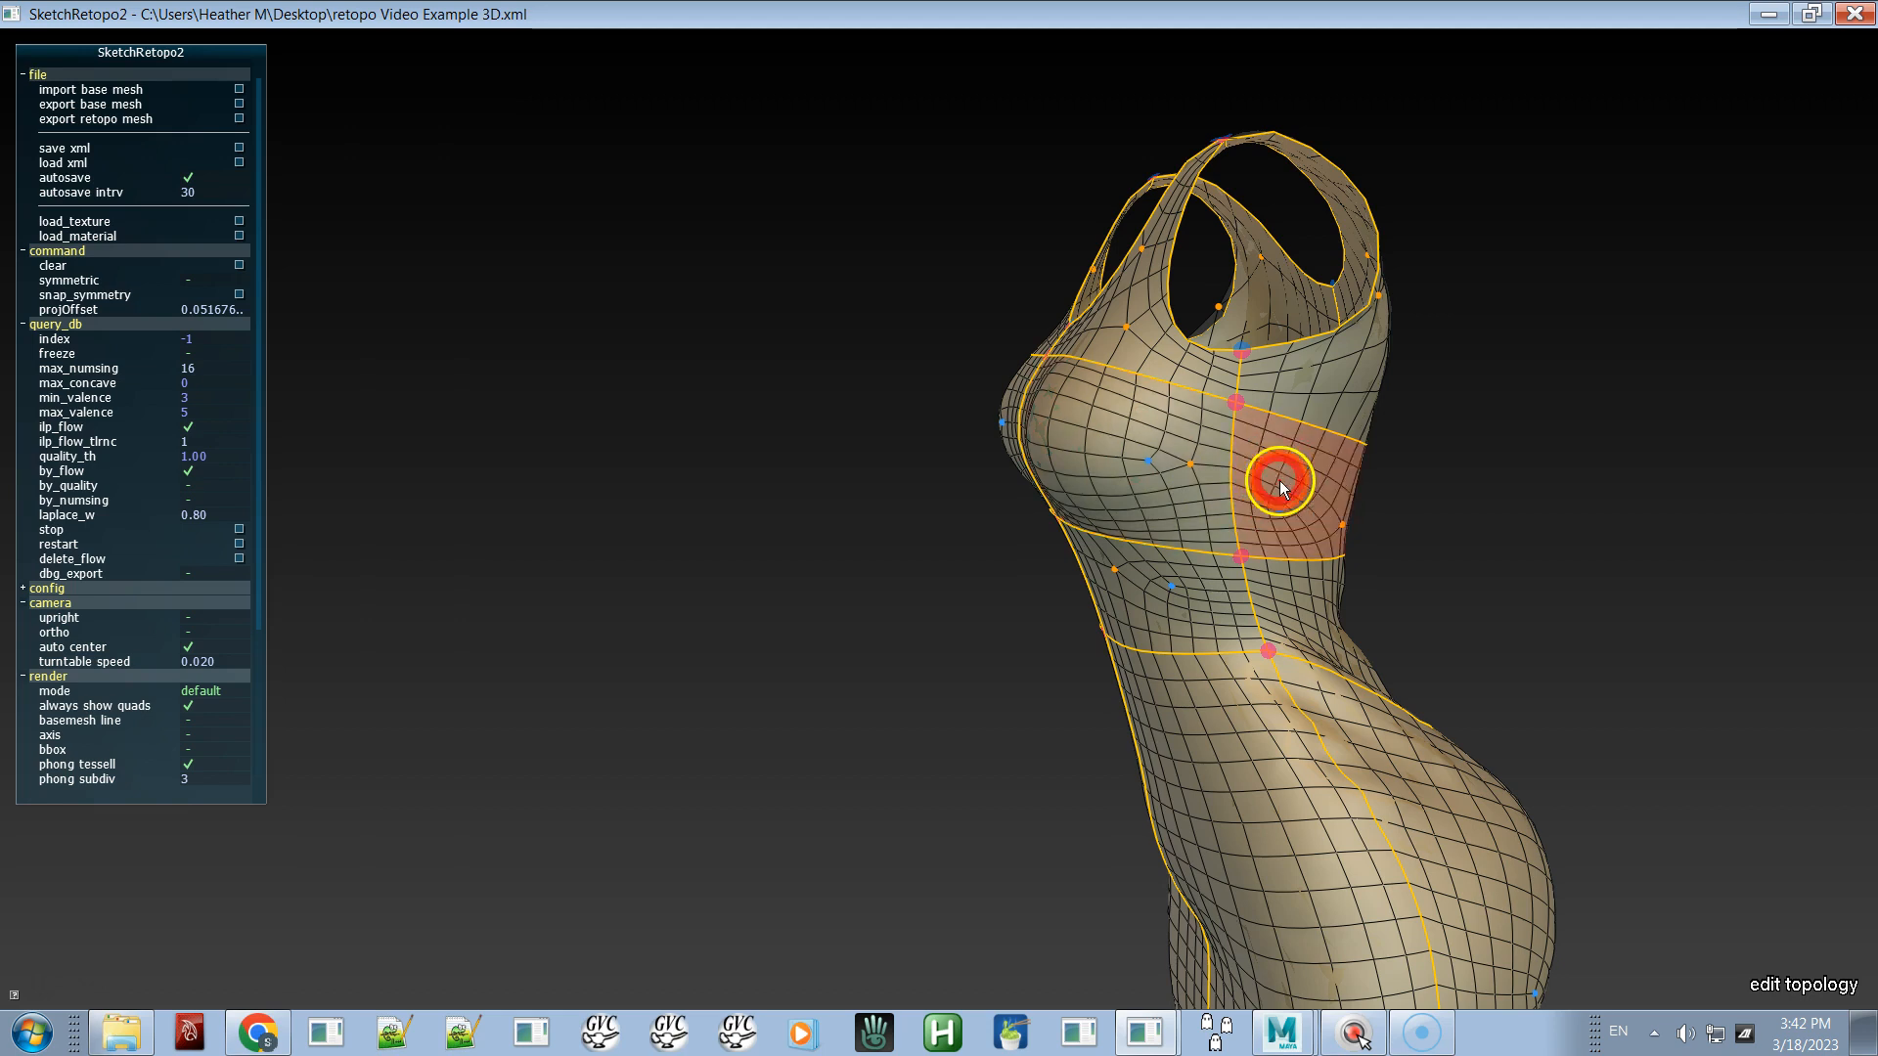
left_click(1277, 507)
left_click(1285, 512)
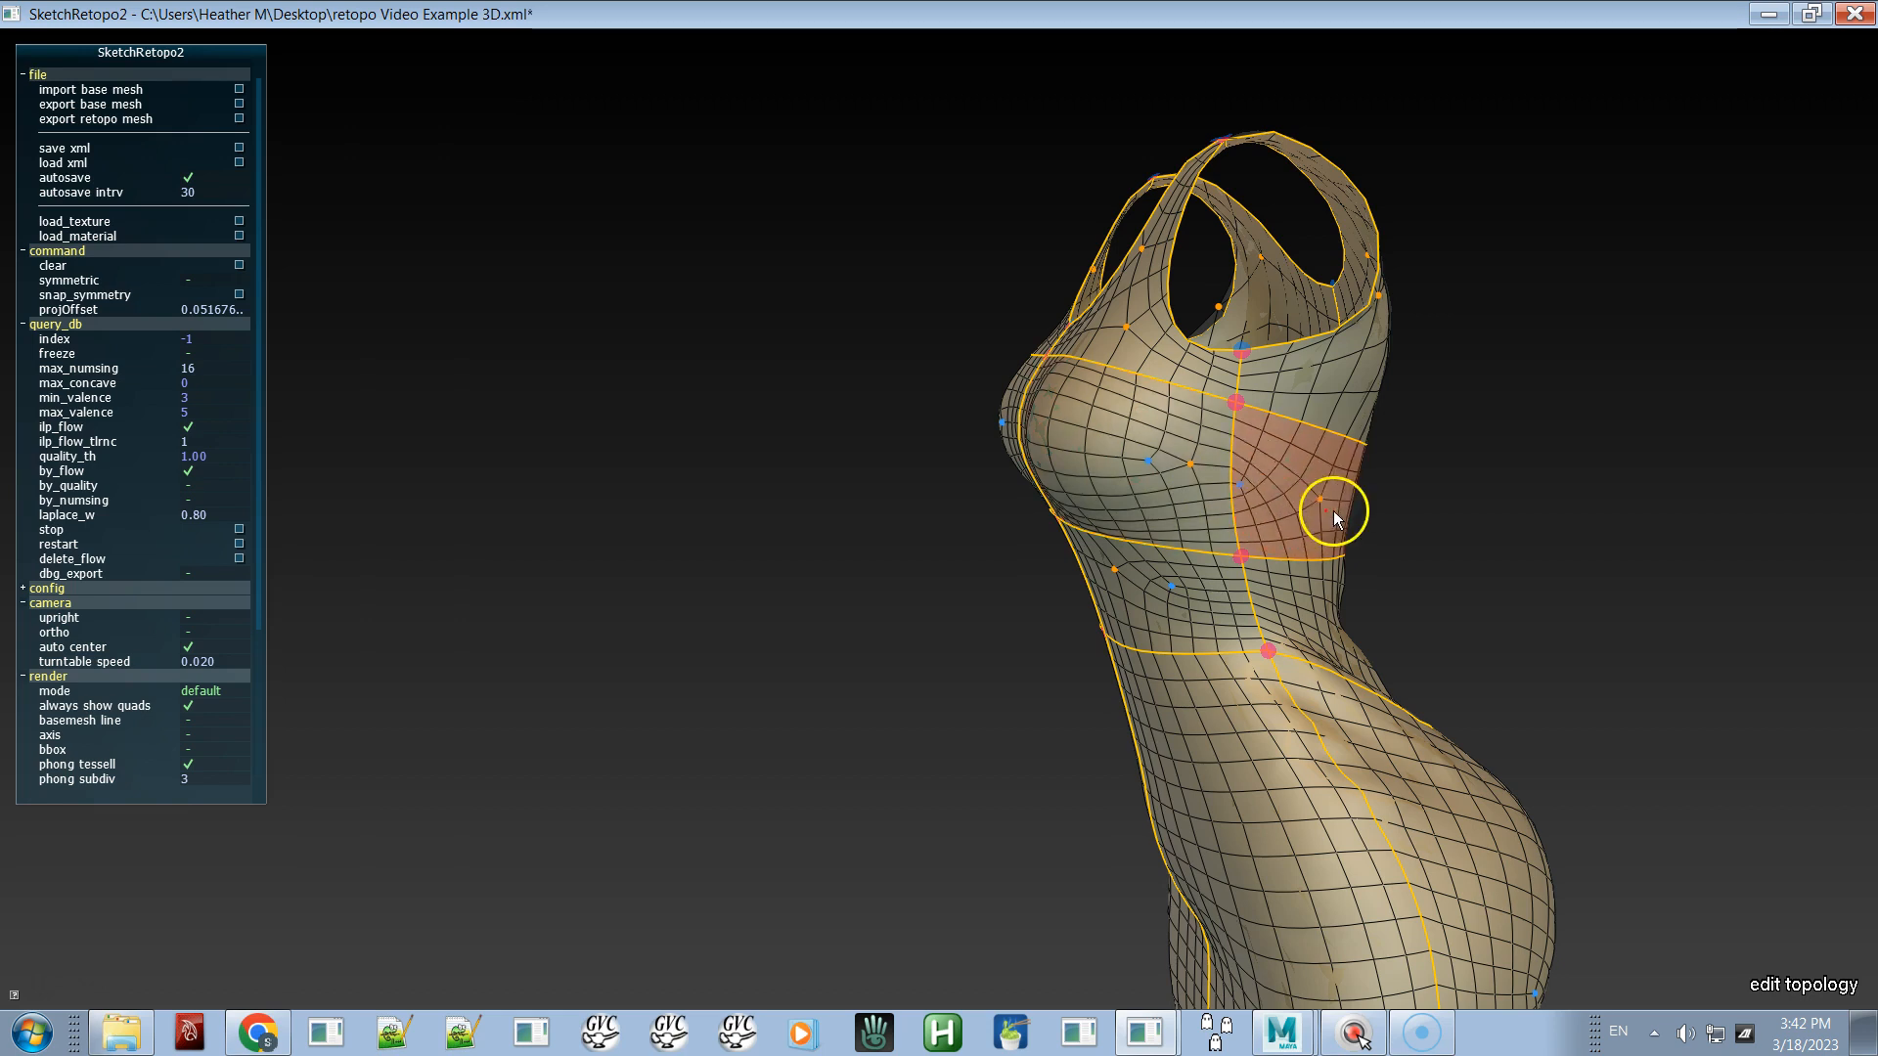
left_click(1330, 509)
right_click_drag(1271, 506, 1534, 747, "alt")
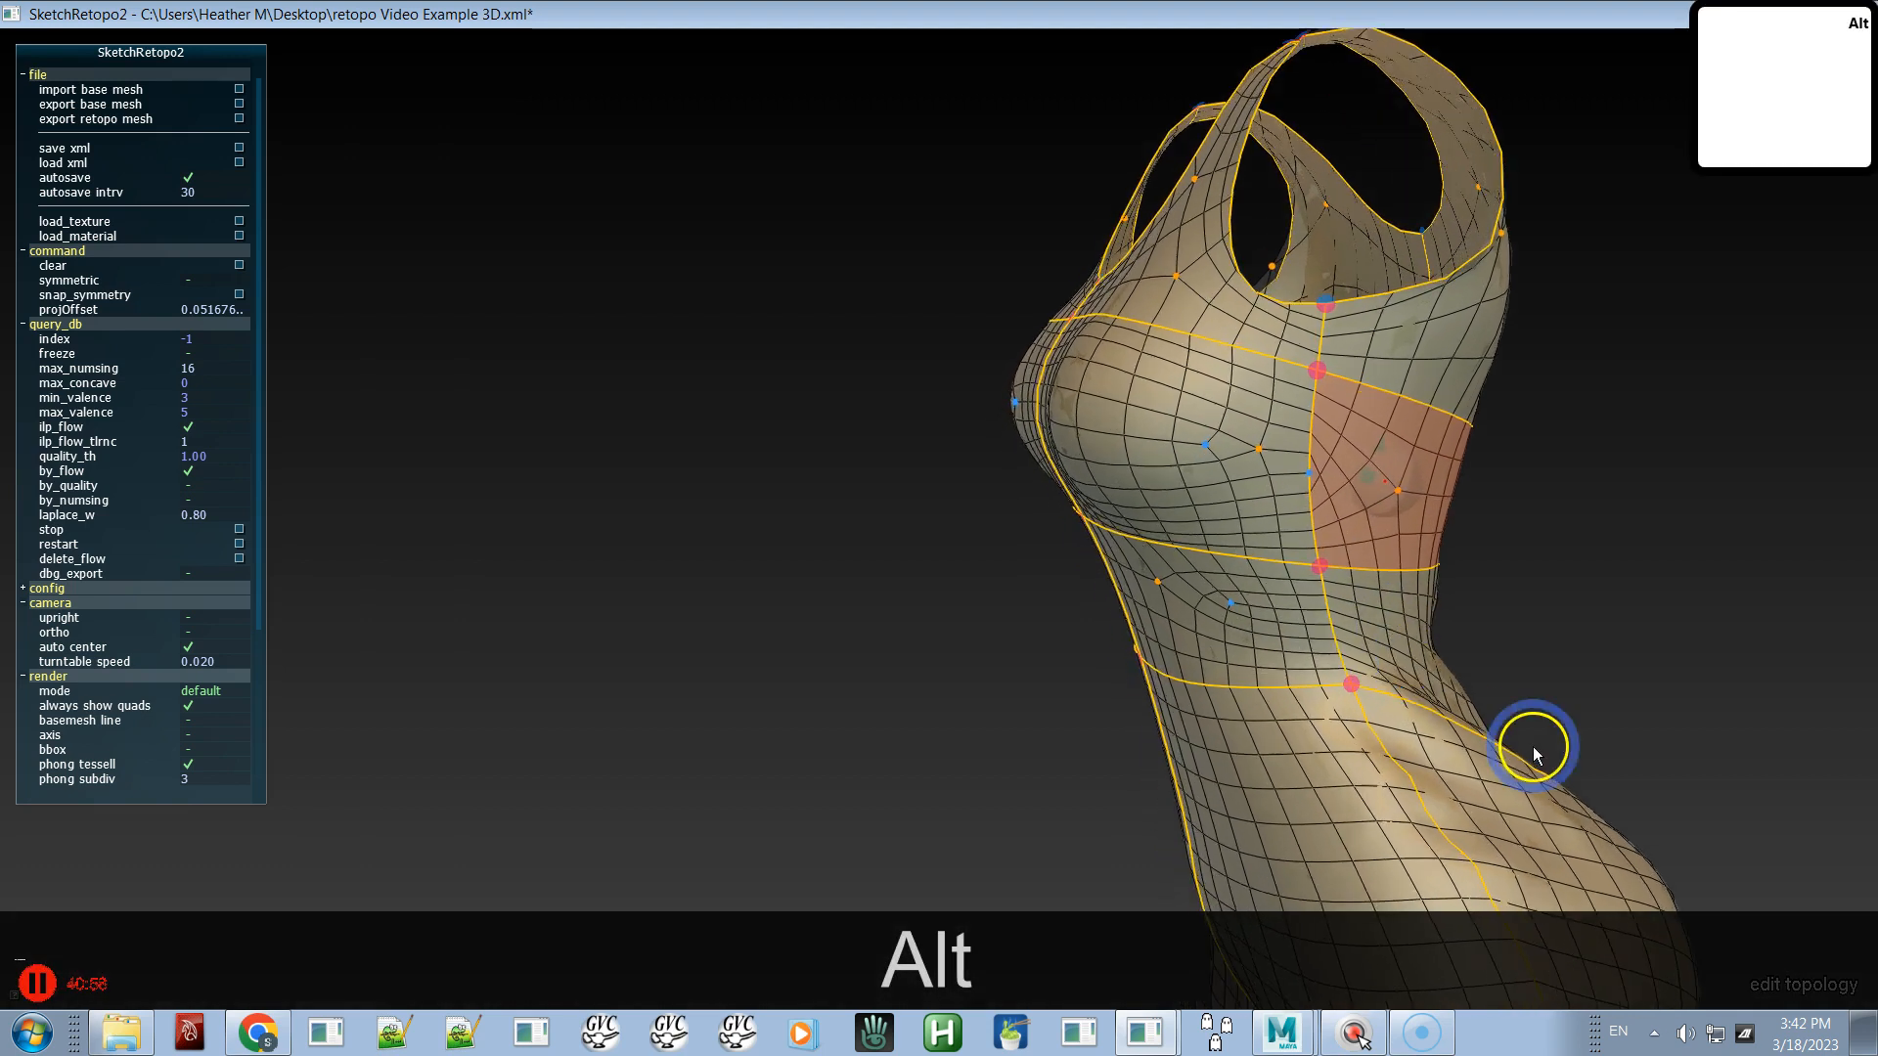
left_click_drag(1393, 634, 1311, 629, "alt")
right_click_drag(1311, 554, 1586, 712, "alt")
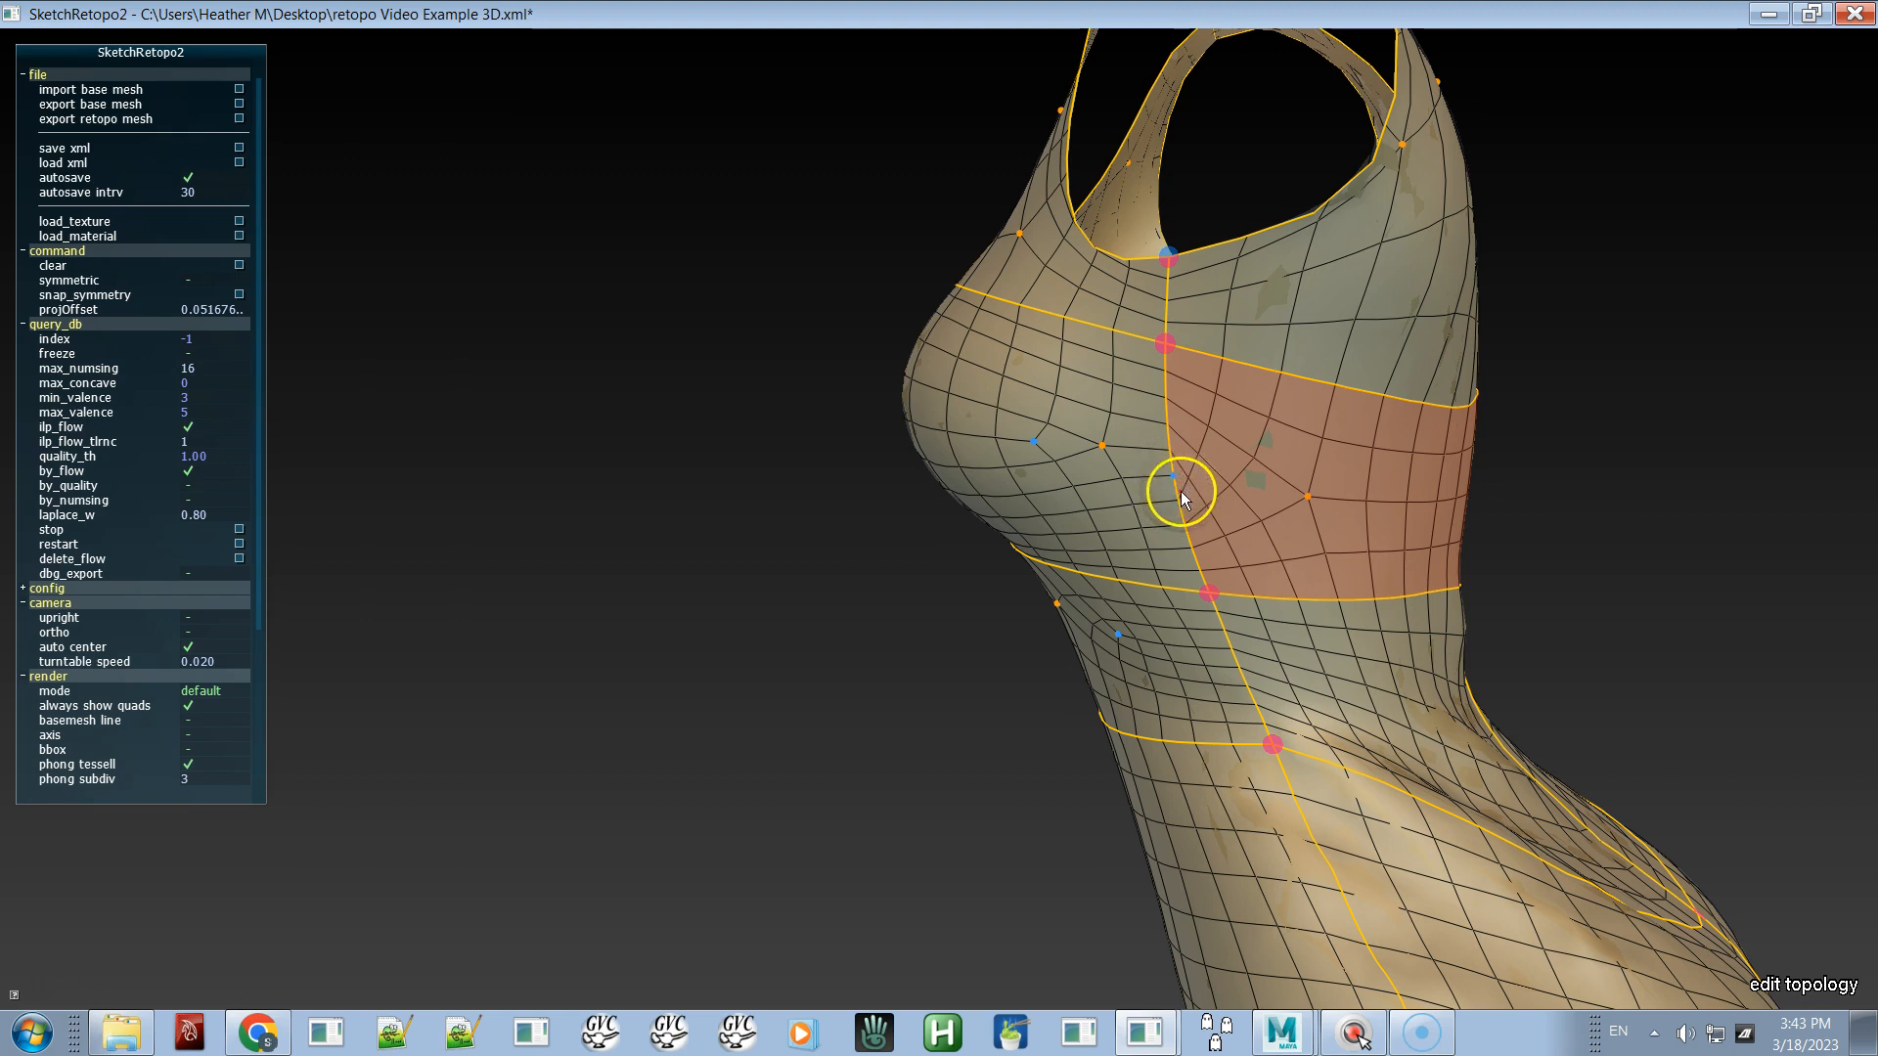
left_click_drag(1222, 468, 1148, 481)
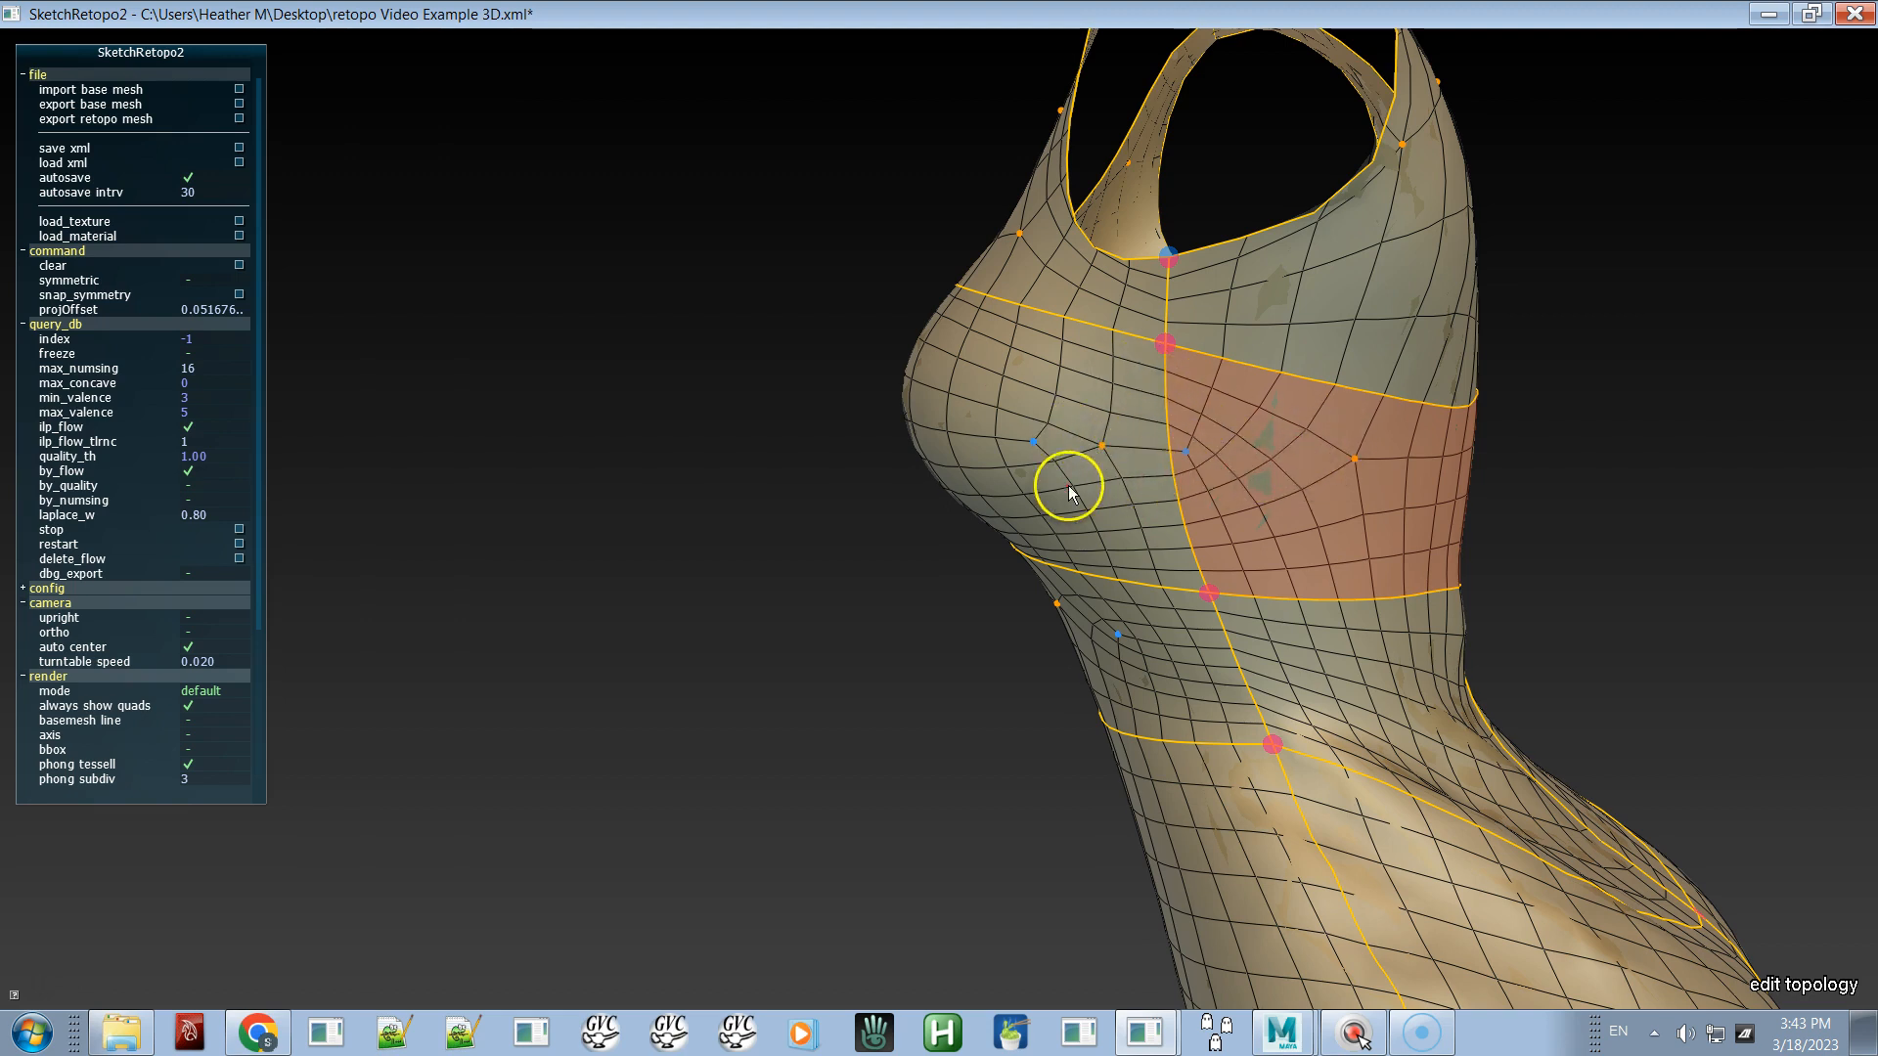
mouse_move(1086, 490)
left_mouse_down("alt")
mouse_move(1159, 491)
mouse_move(933, 503)
mouse_move(1102, 495)
left_mouse_up("alt")
key("space")
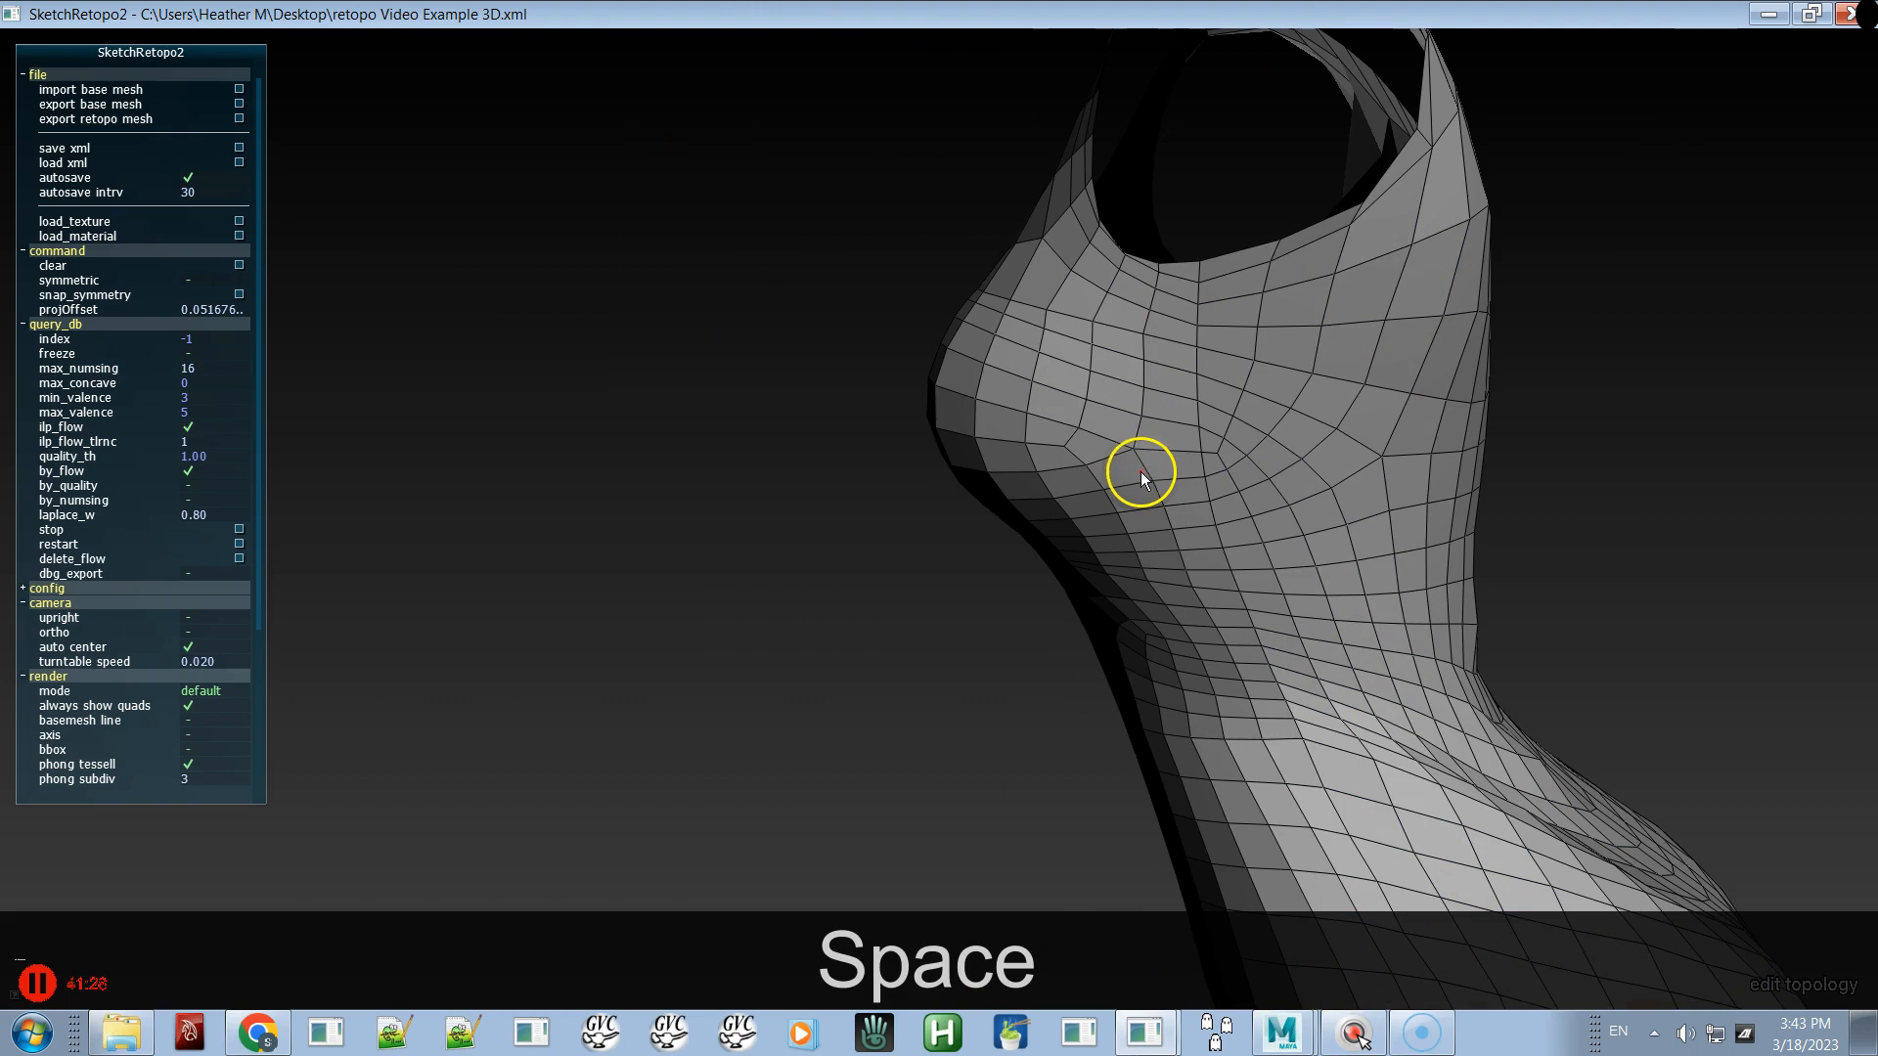
key("space")
- Deform the bust line downward and the underbust line upward at the center front
left_click_drag(1173, 480, 1285, 498, "alt")
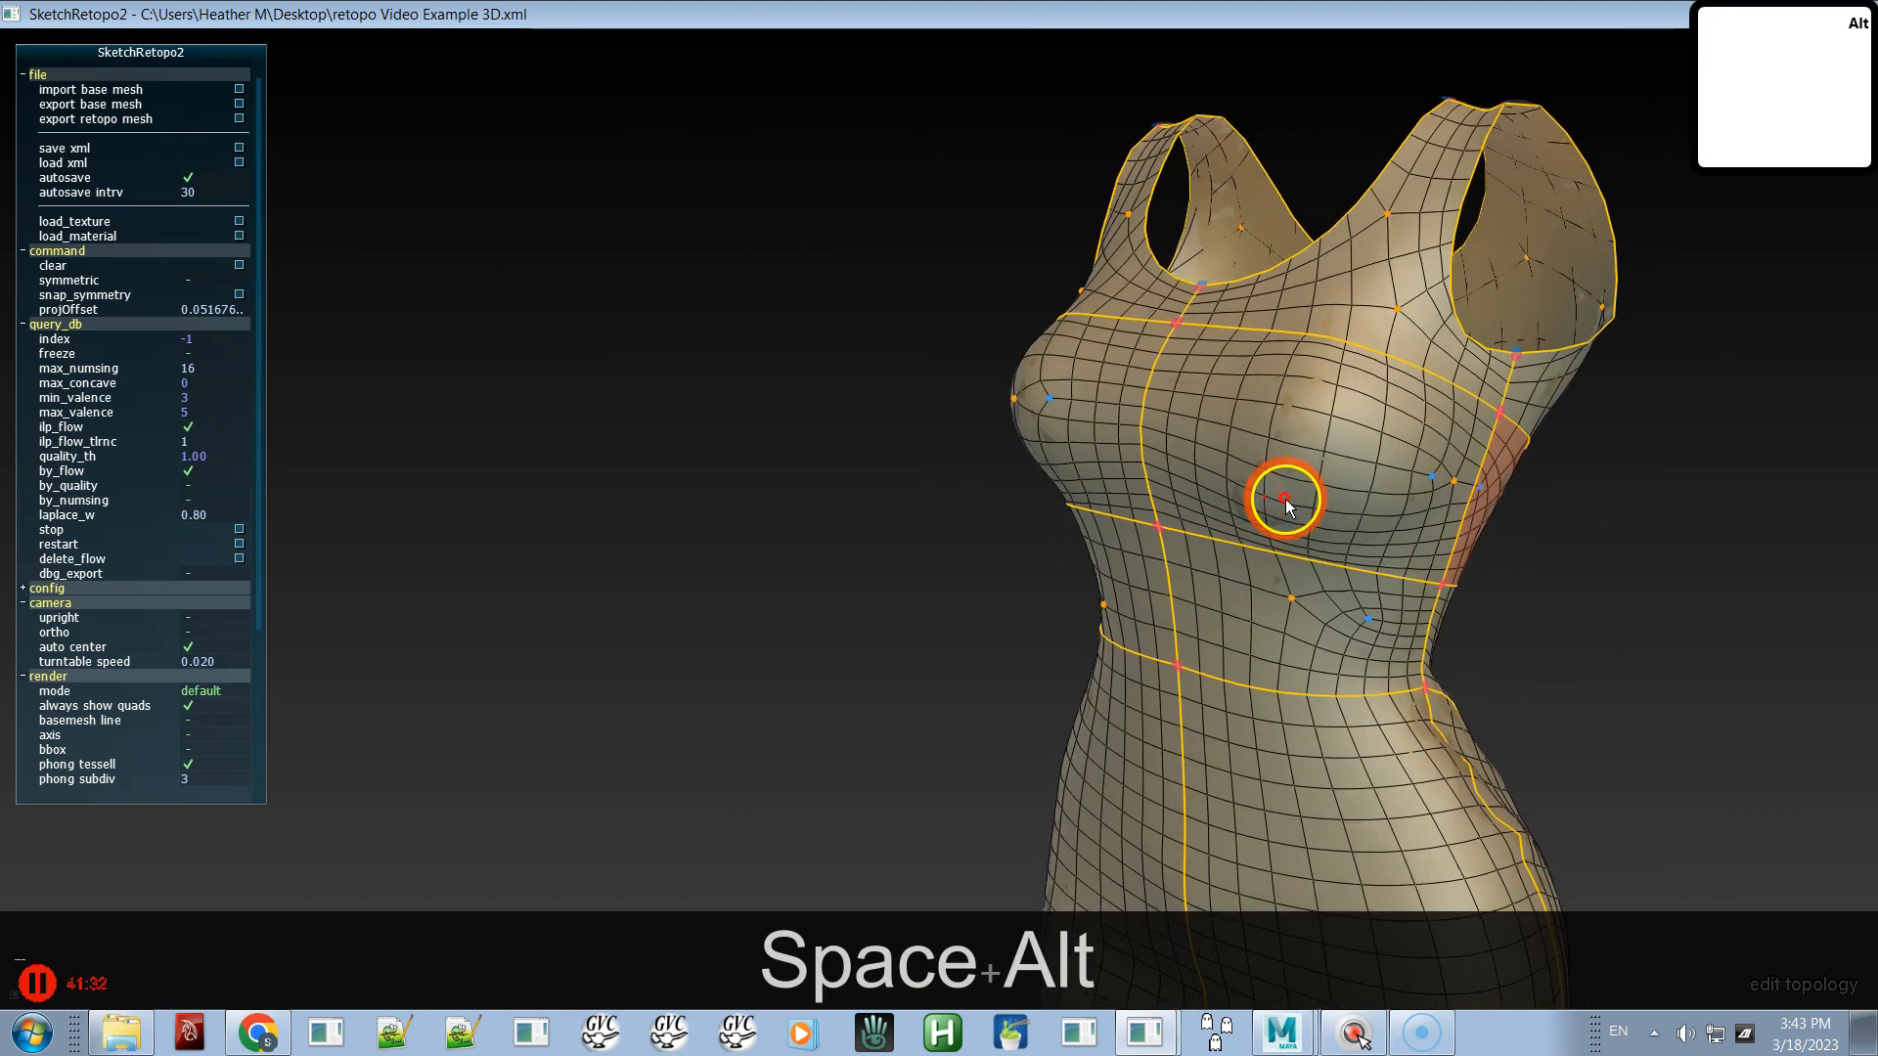
left_click_drag(1159, 520, 1277, 543, "alt")
left_click_drag(1183, 484, 1148, 575, "alt+shift")
key("e")
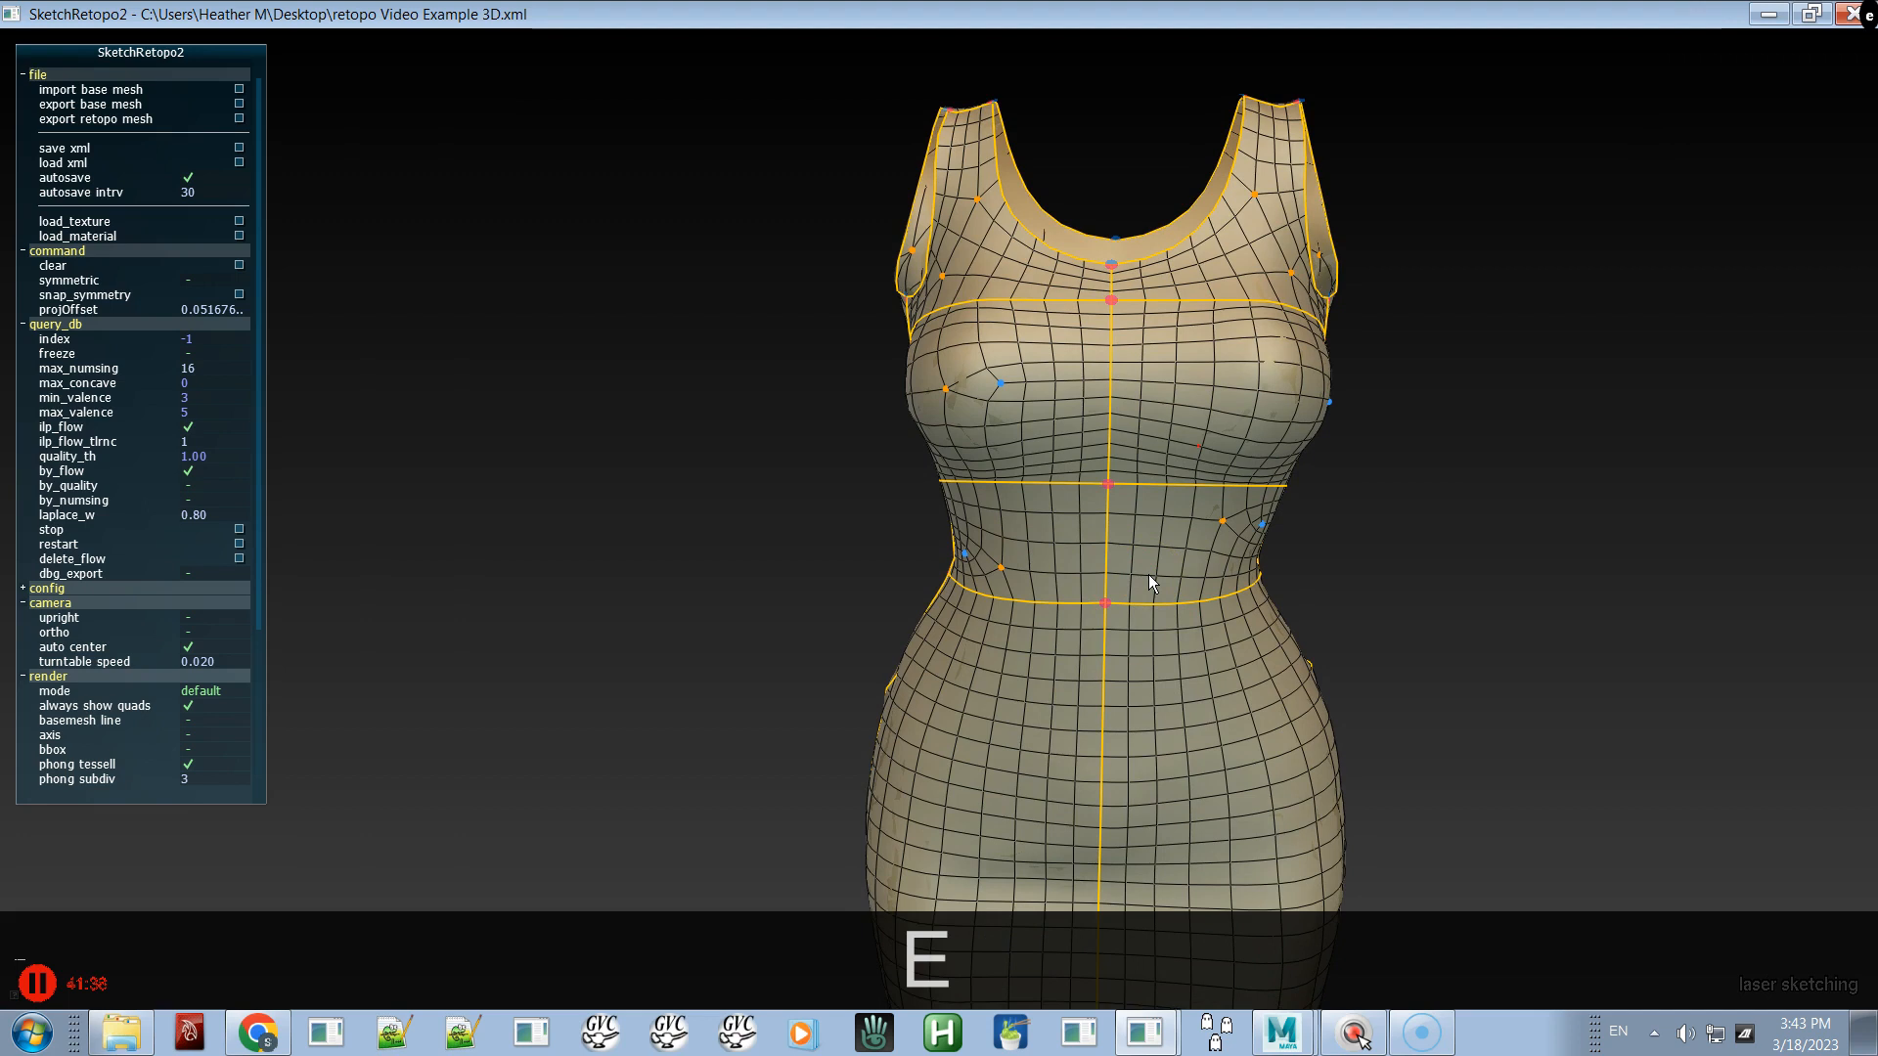
key("w")
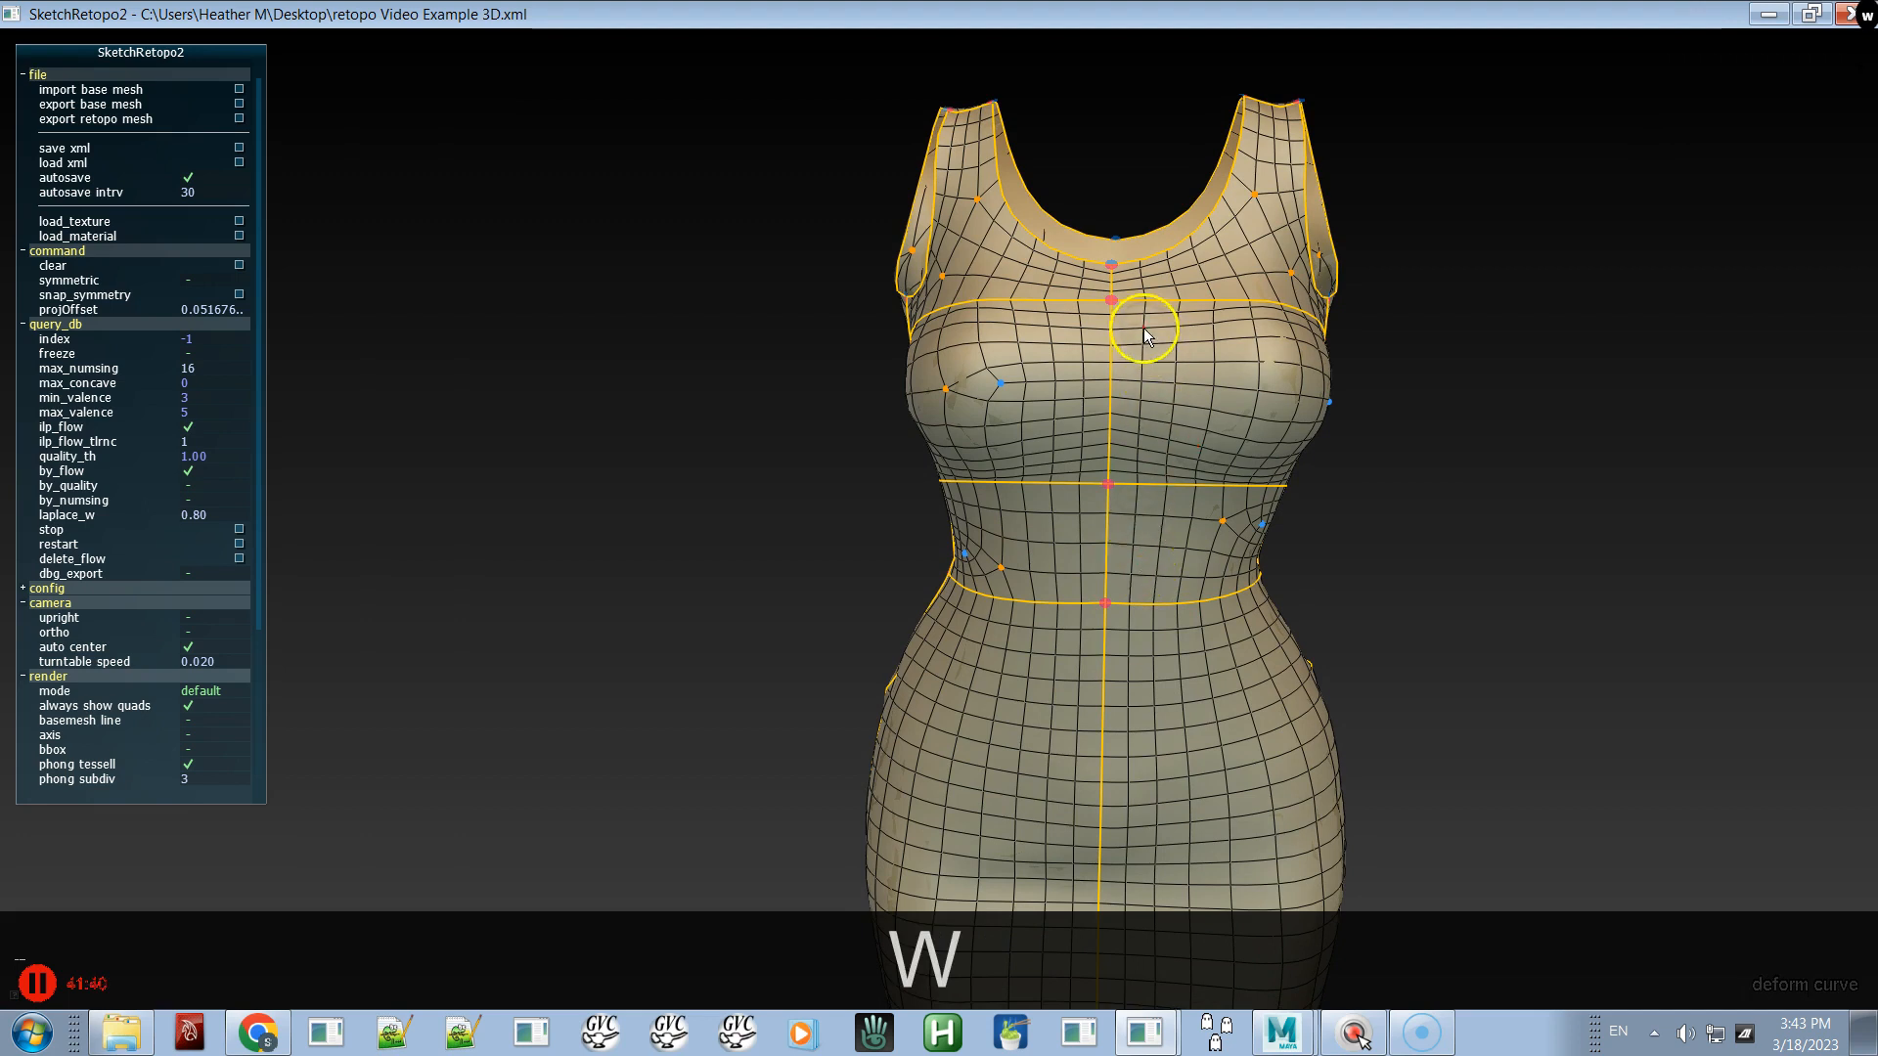
left_click_drag(1113, 297, 1113, 335)
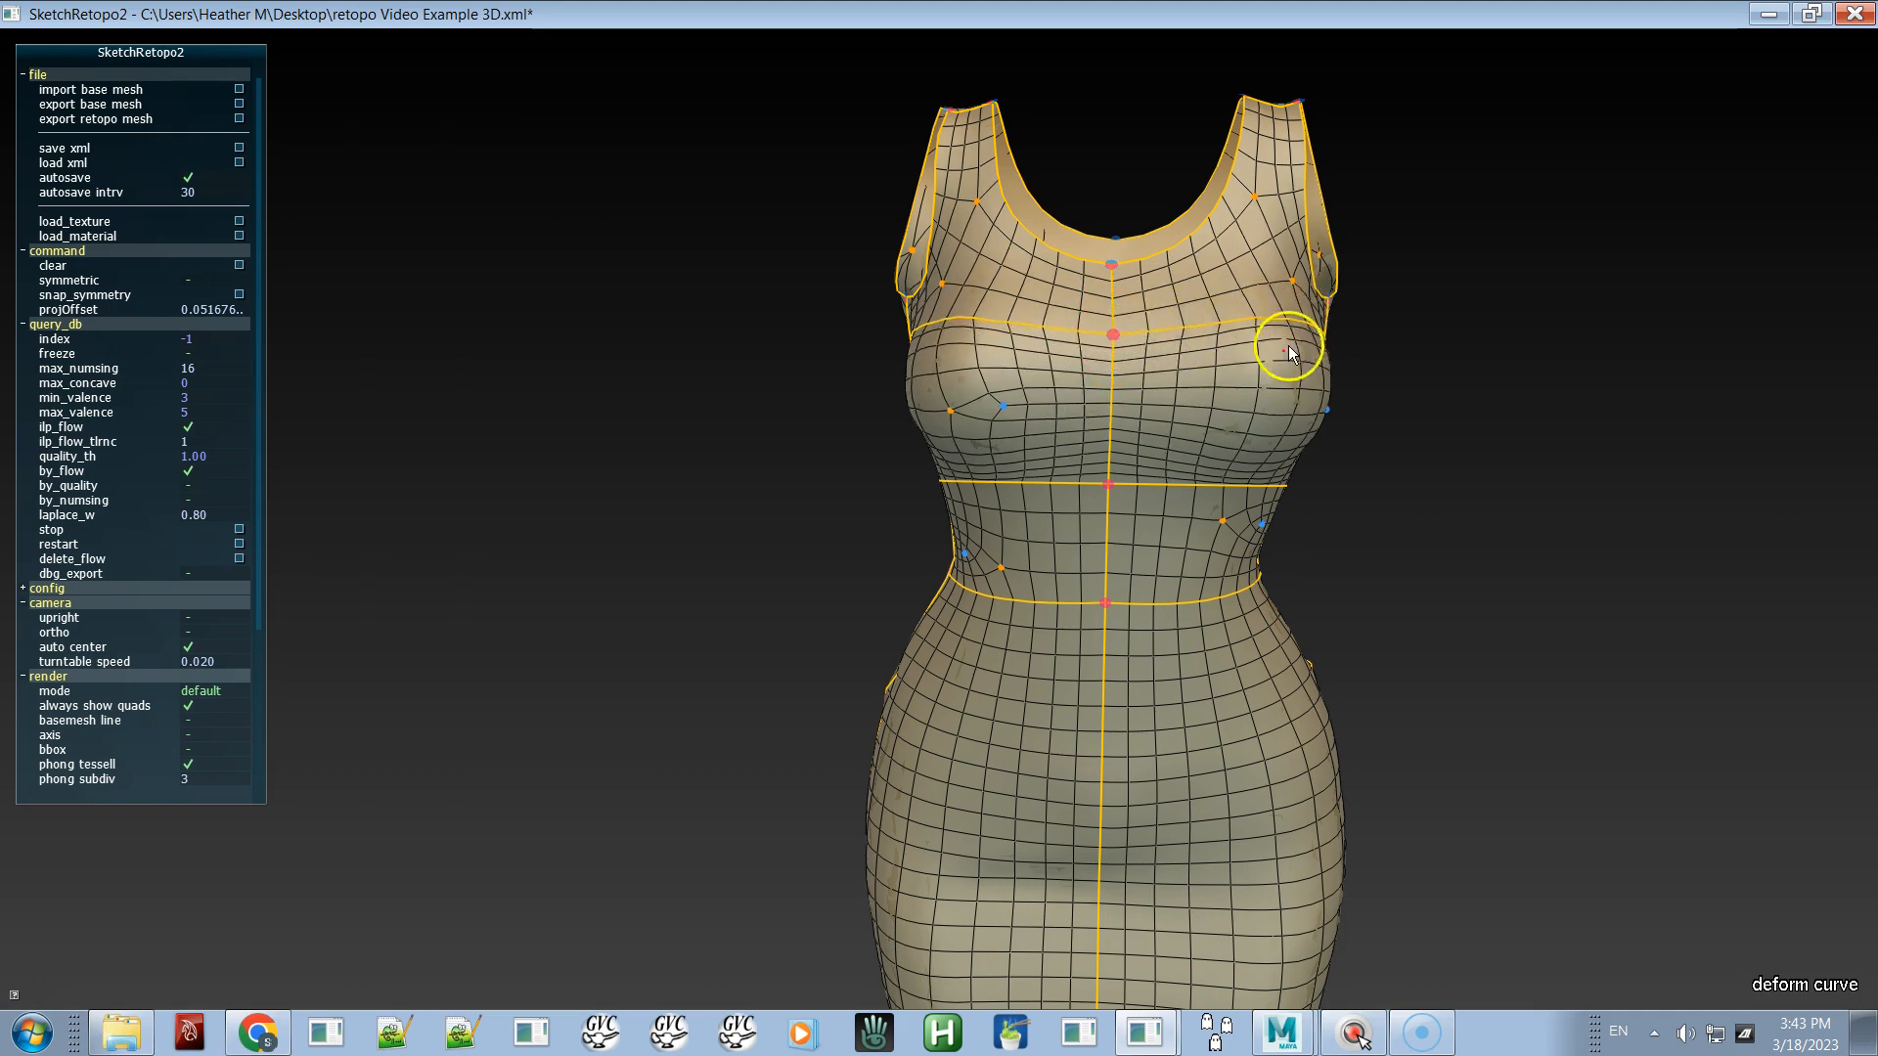
left_click_drag(1107, 476, 1113, 454)
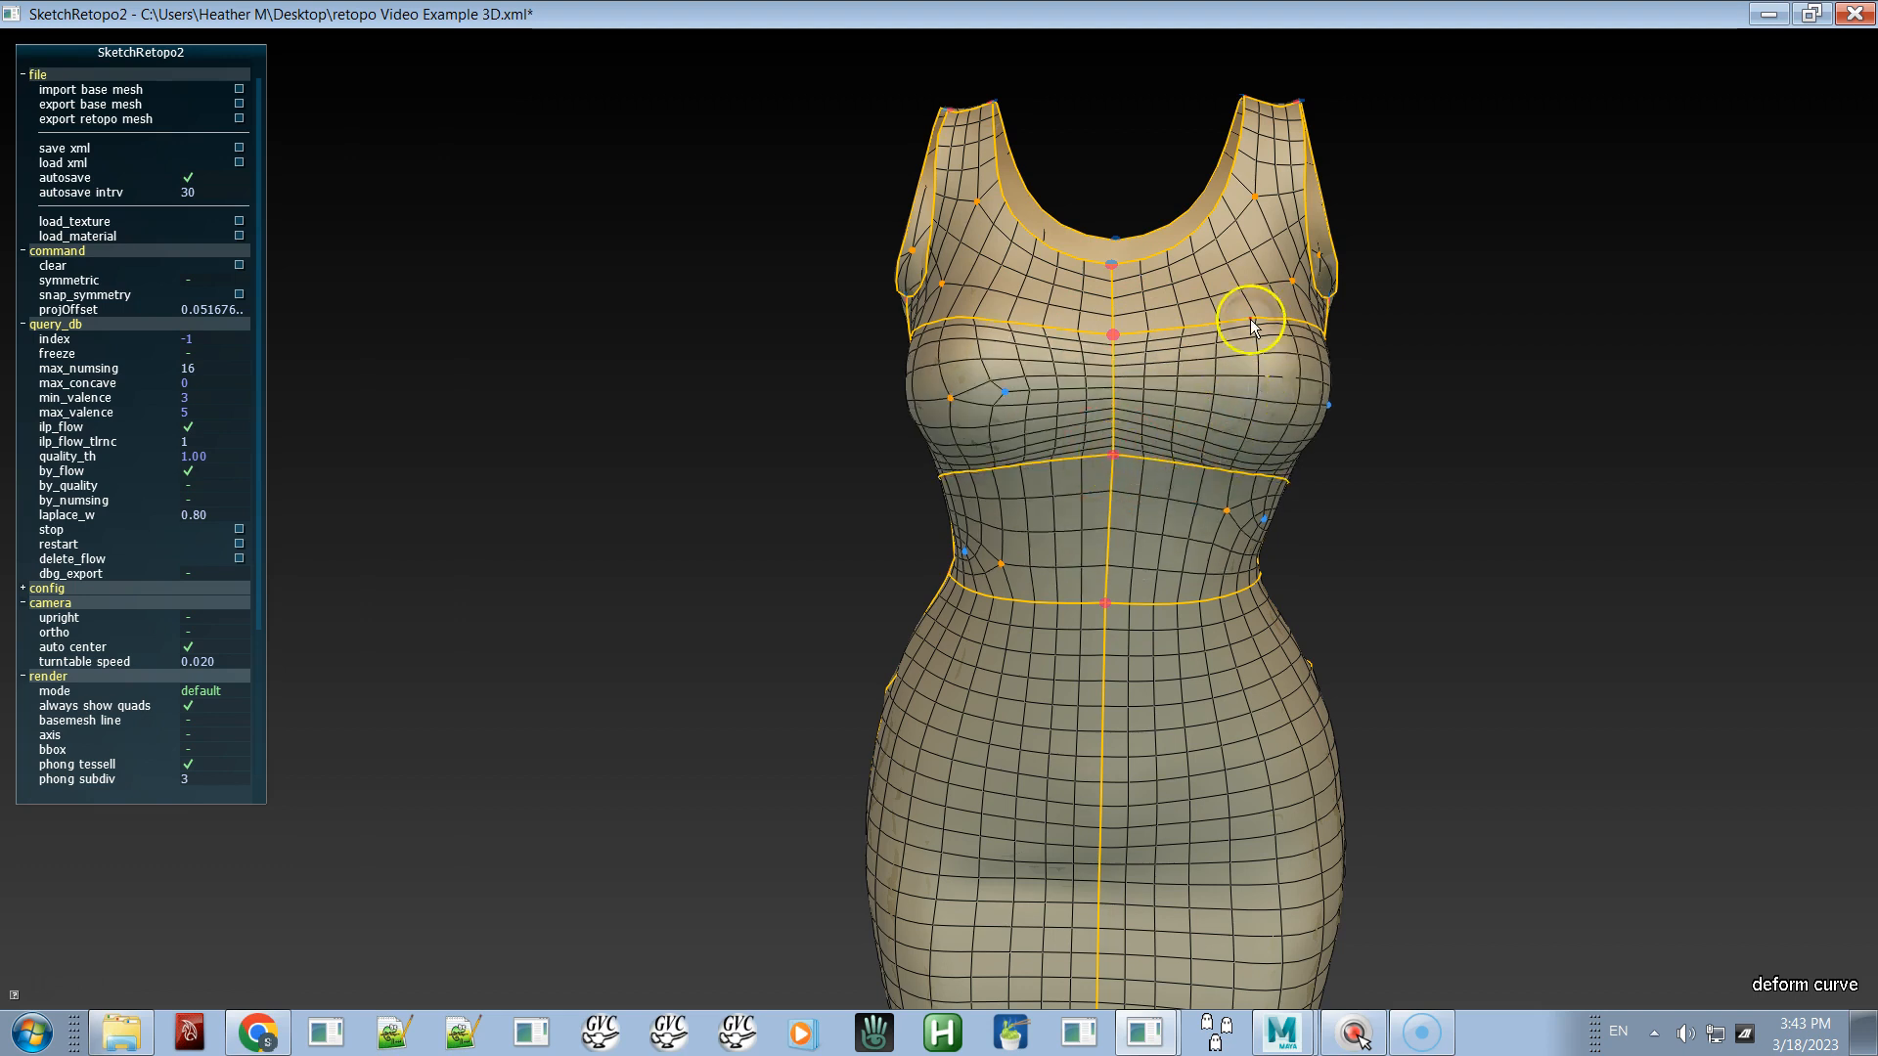
- Smooth the underbust line on both sides of the center front
key("alt")
left_click_drag(1129, 420, 1224, 372, "alt")
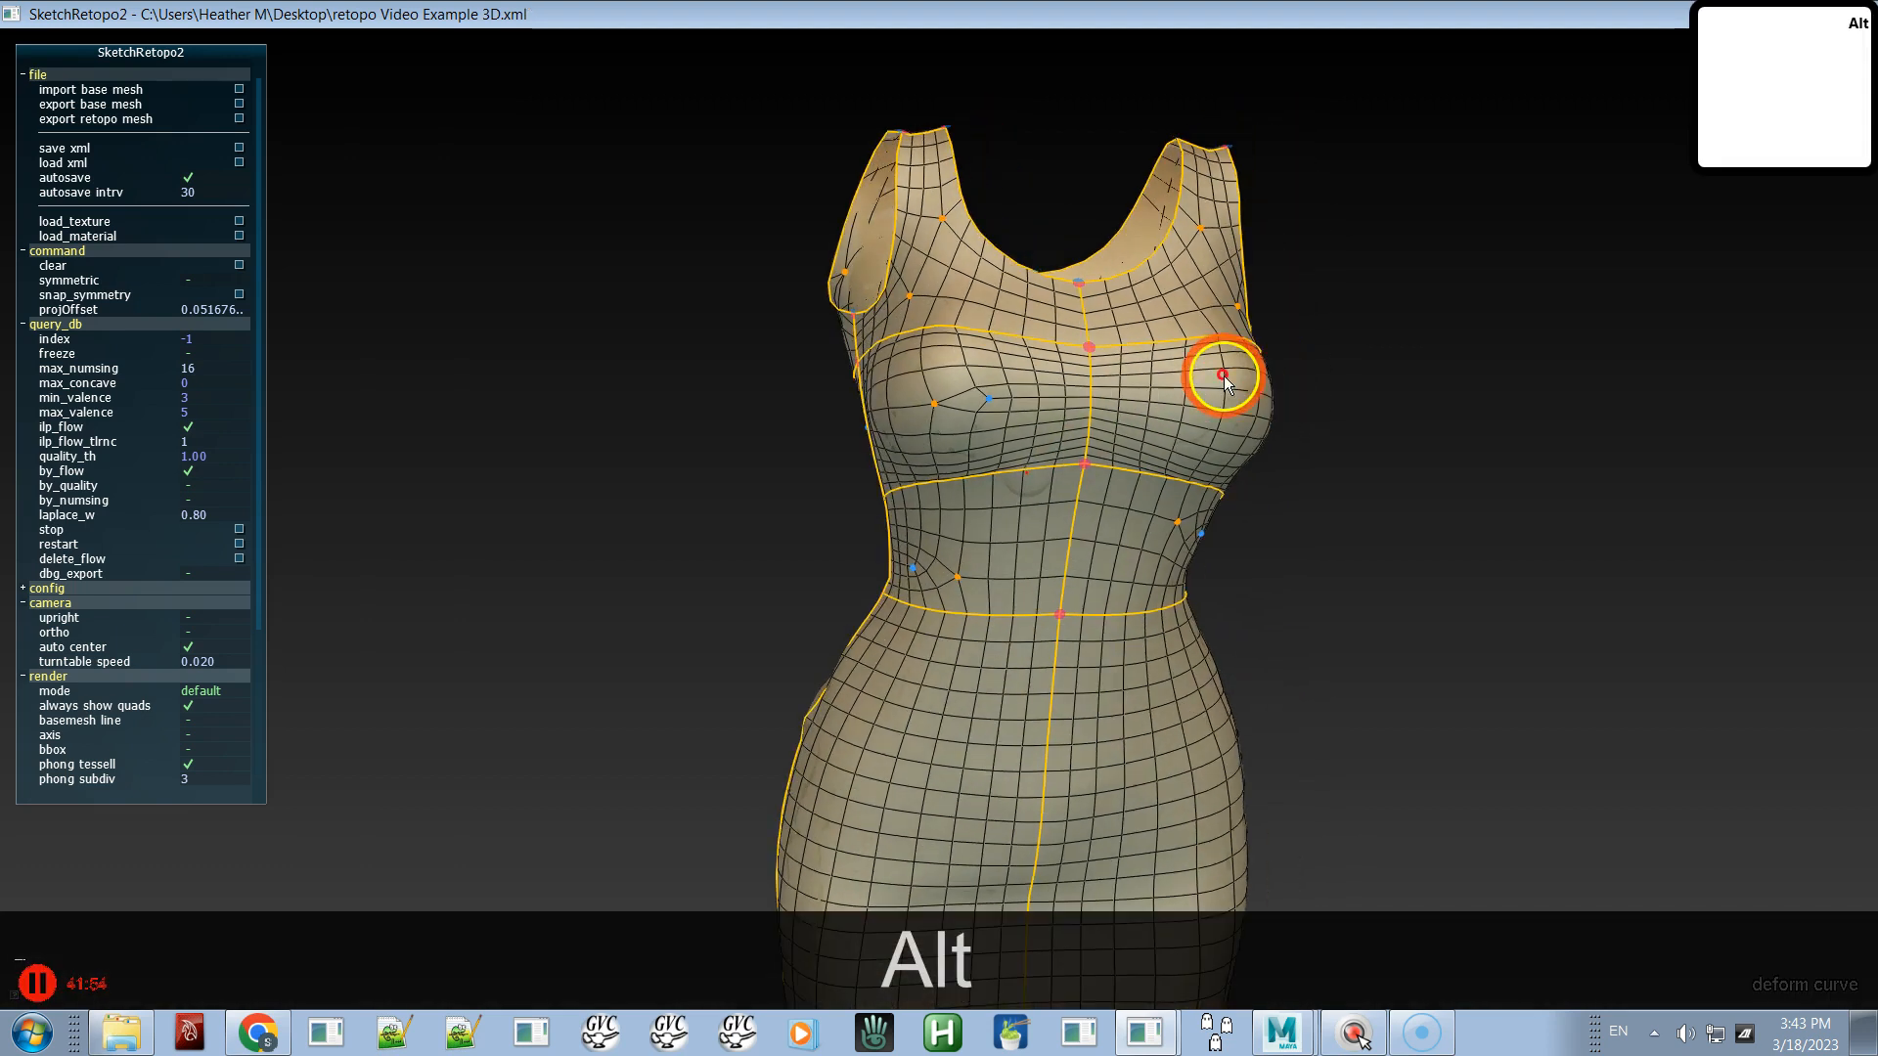
left_click_drag(1098, 479, 1018, 478, "alt")
left_click(1018, 485, "alt")
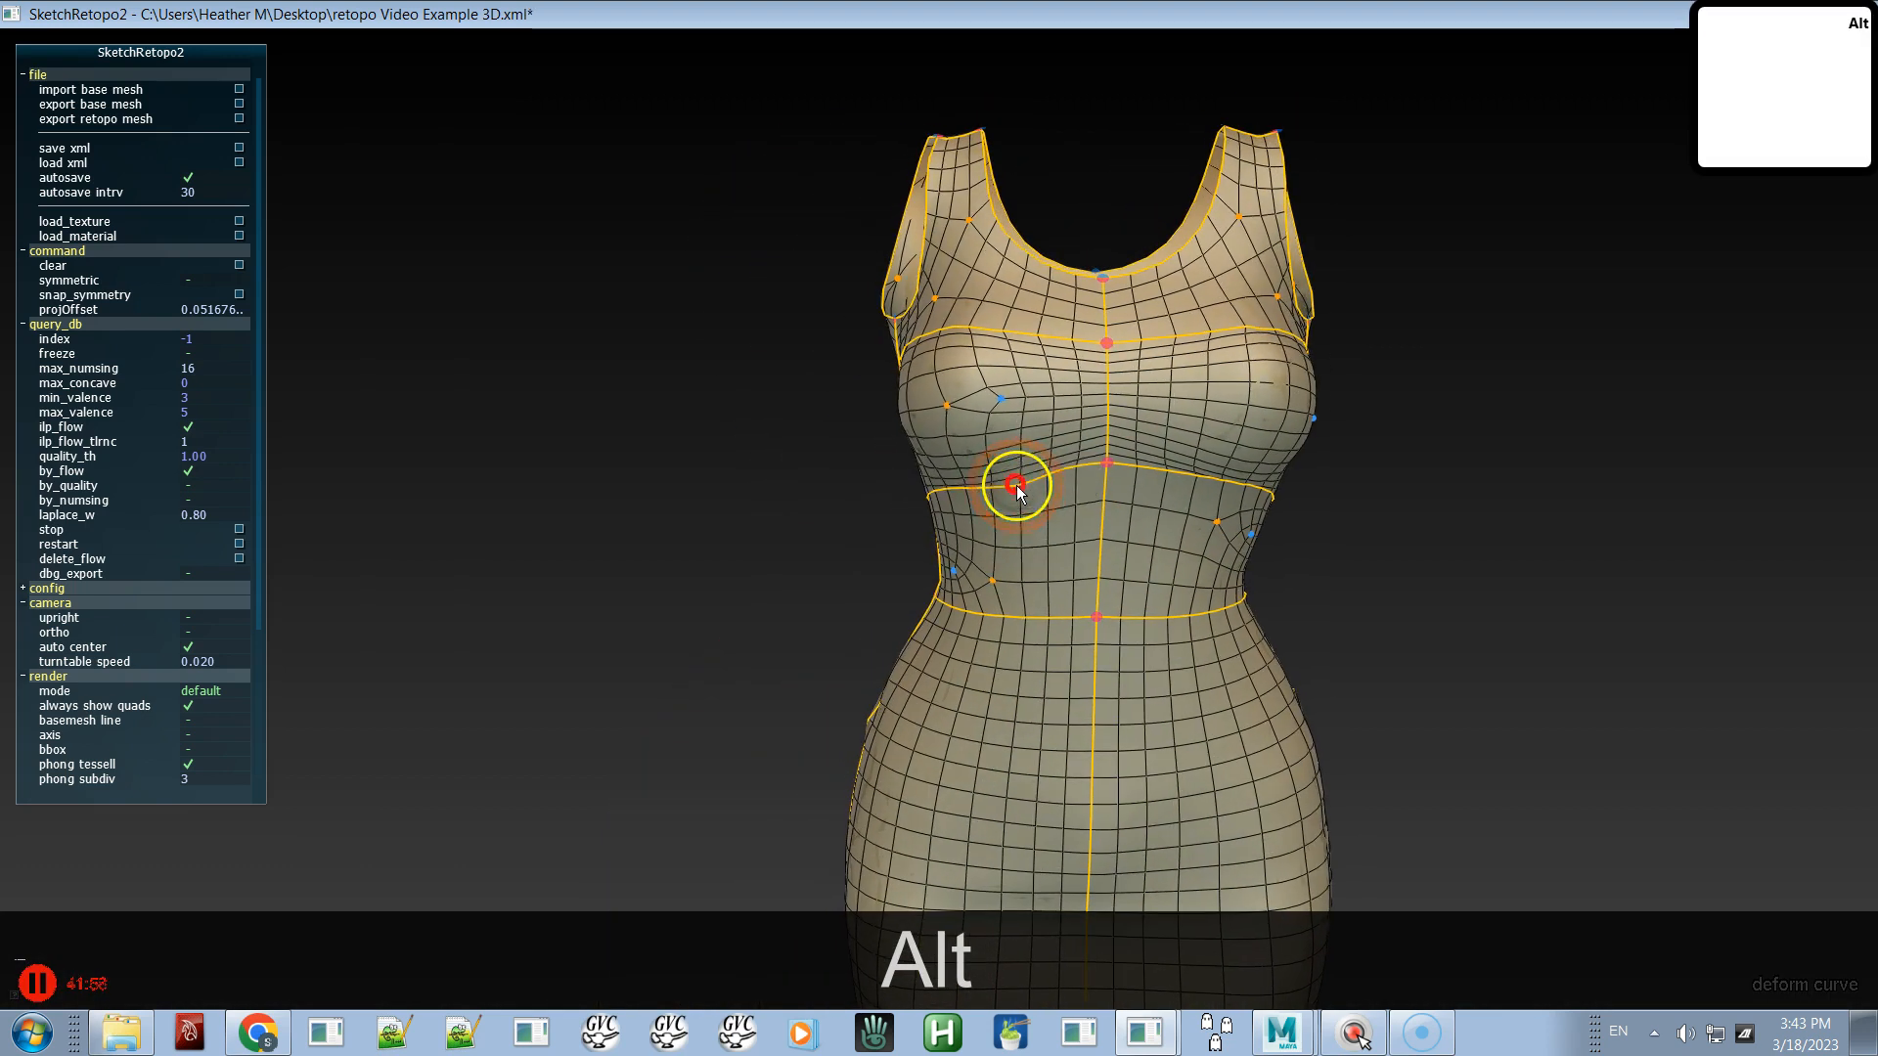
left_click_drag(995, 489, 1011, 481, "shift")
left_click(1031, 484, "shift")
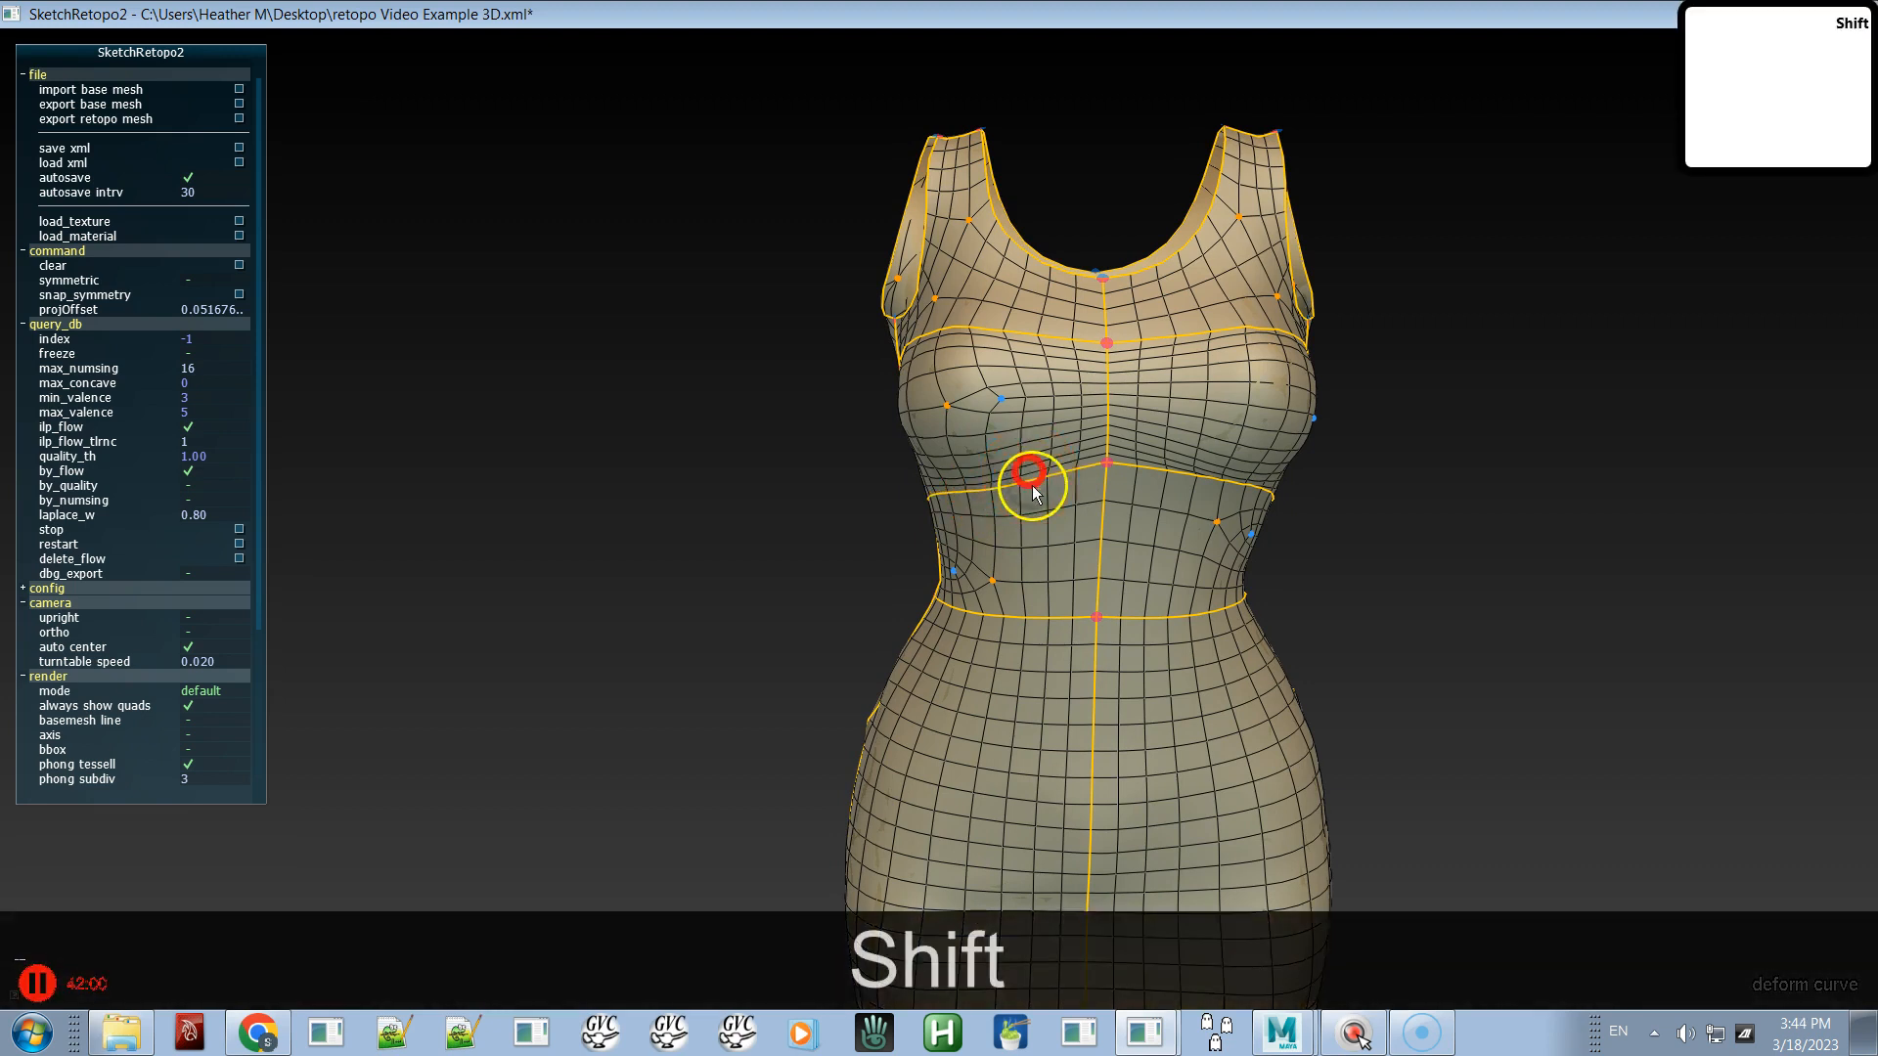
left_click(1210, 493, "shift")
left_click(1215, 491, "shift")
mouse_move(1215, 491)
left_mouse_down("shift")
mouse_move(1107, 448)
mouse_move(990, 472)
left_mouse_up("shift")
- Examine the quad mesh around the bust without the base mesh, from the side and front
key("alt+space")
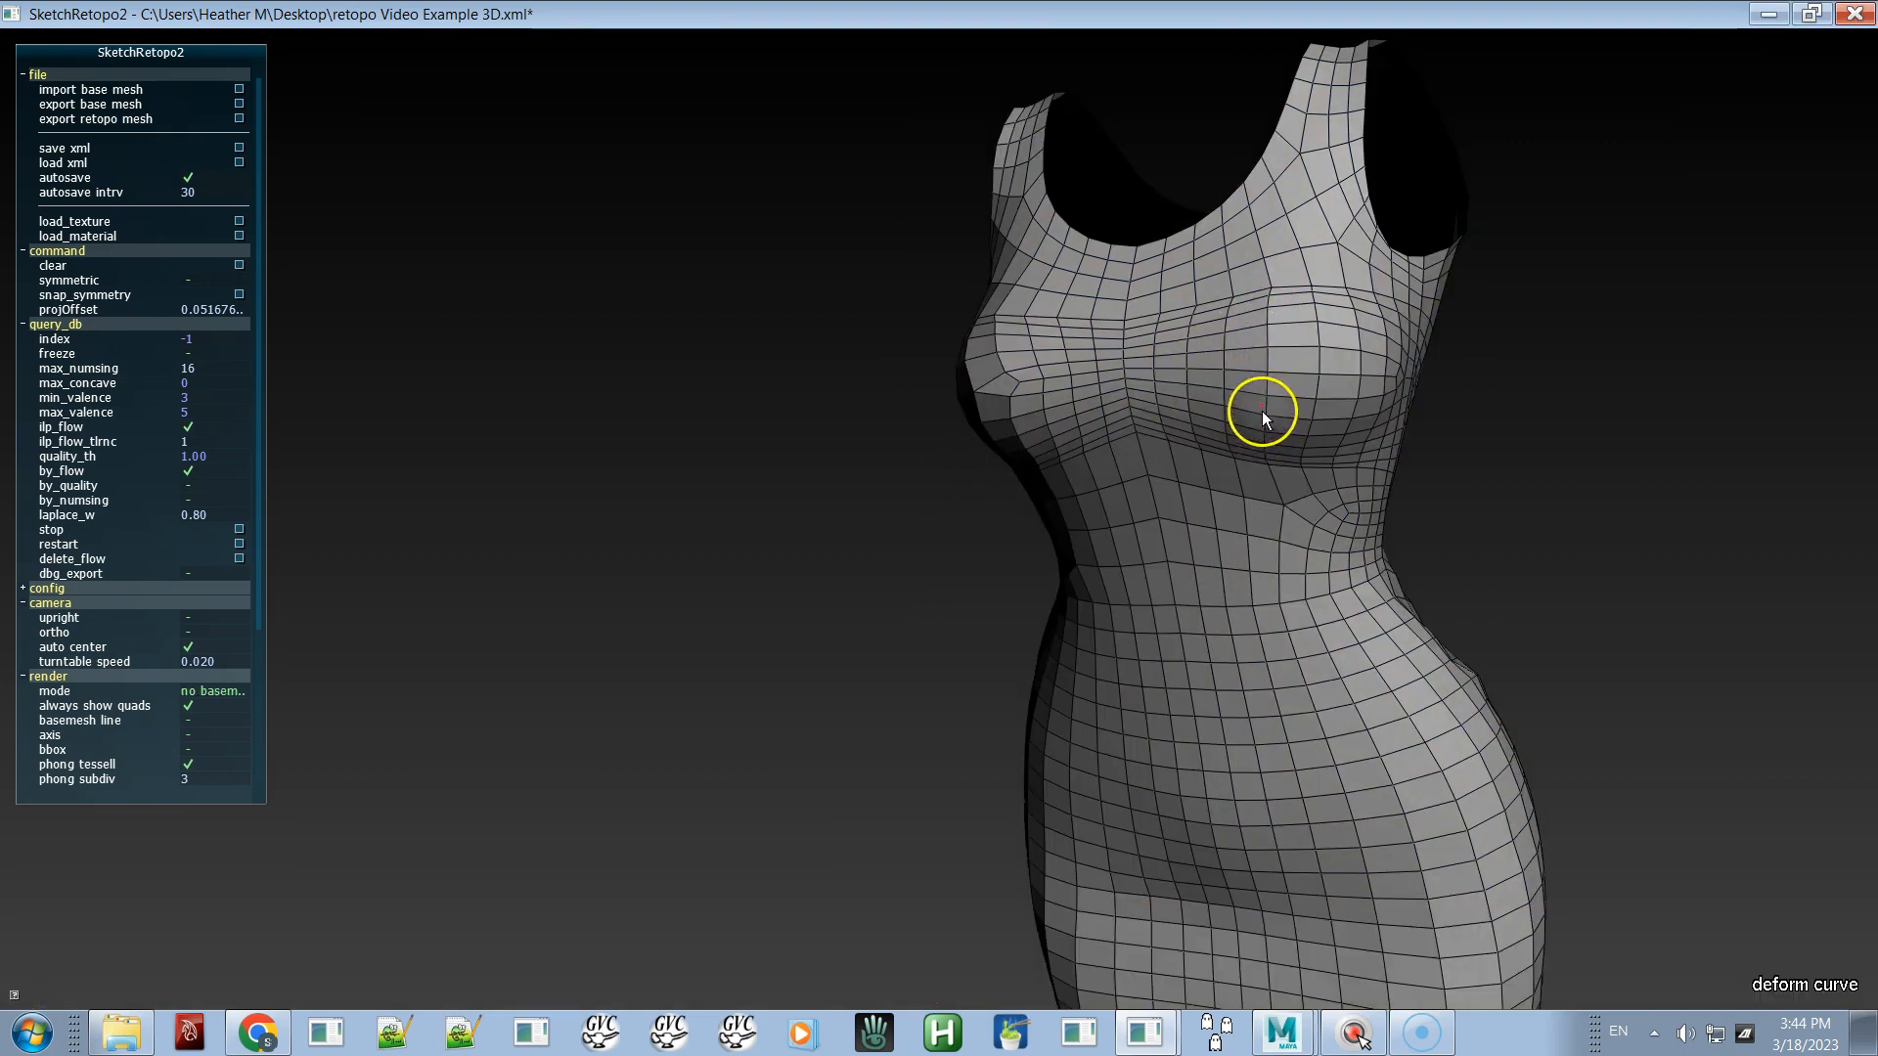
left_click_drag(1278, 369, 1082, 394, "alt")
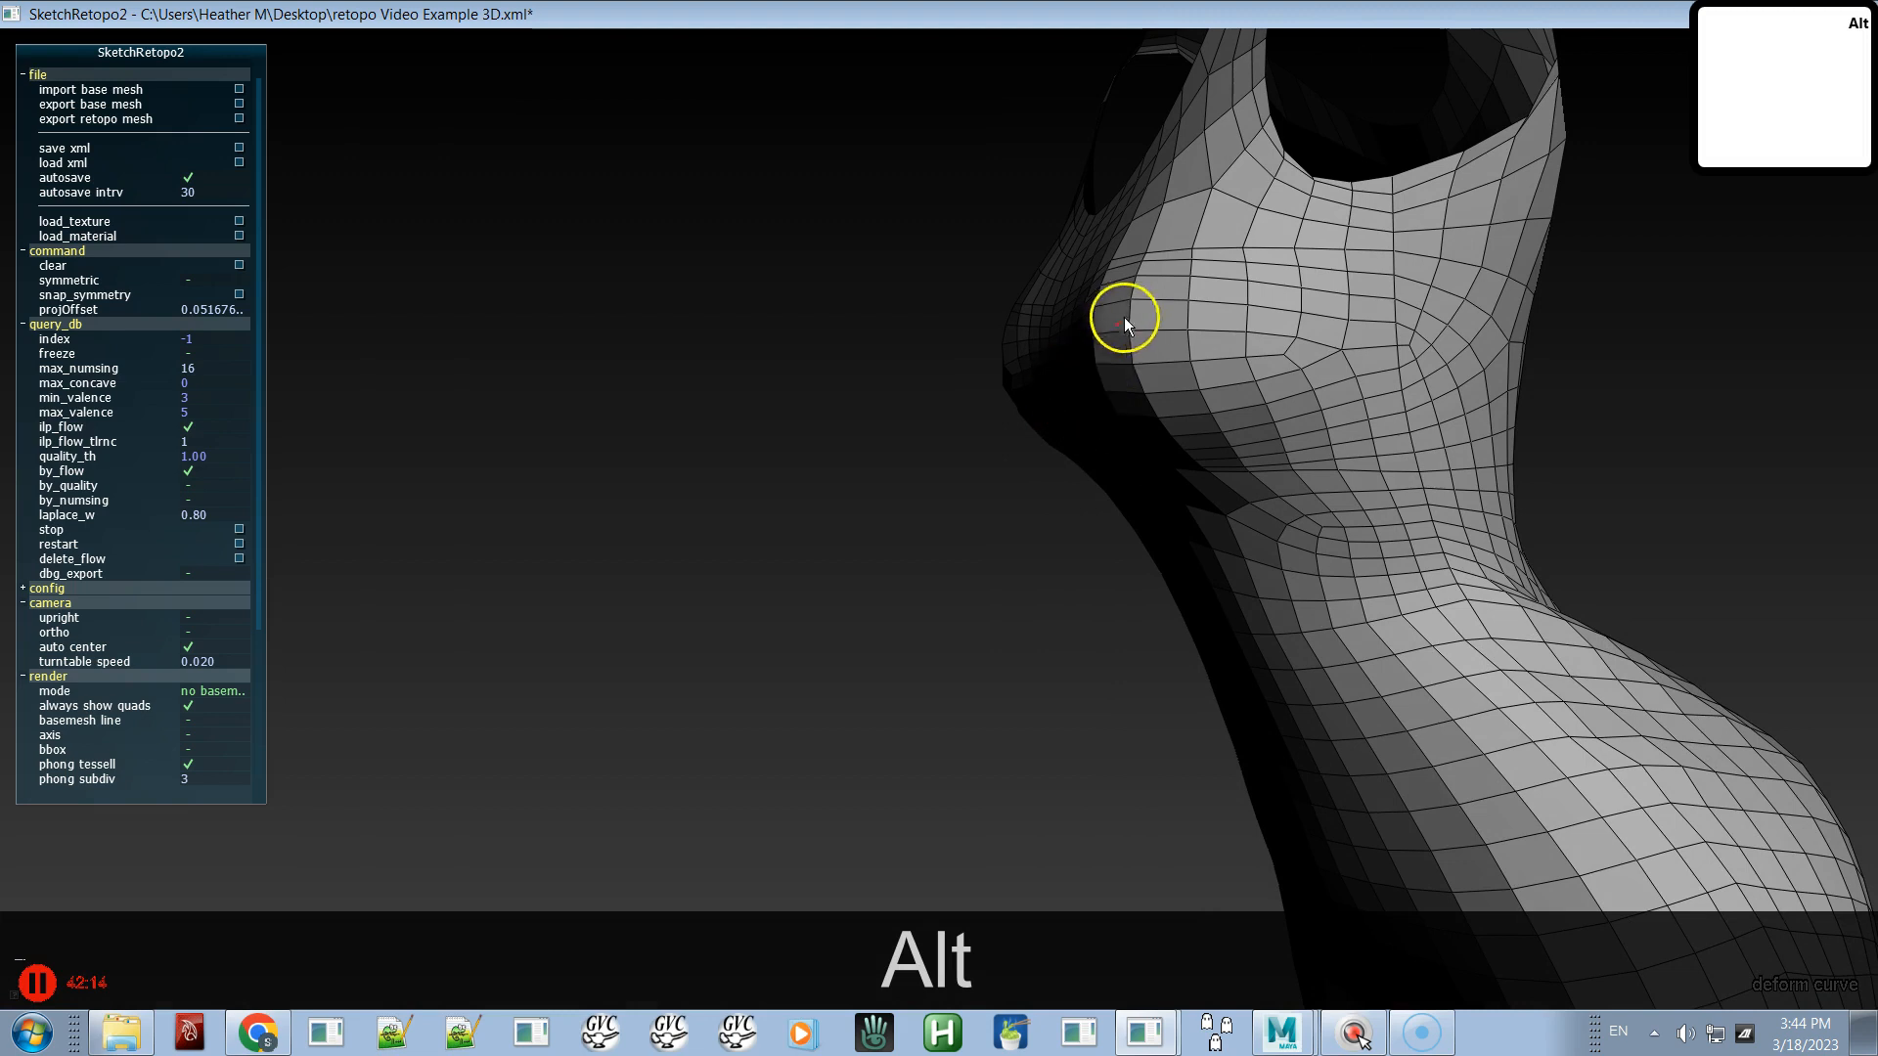
mouse_move(1094, 325)
left_mouse_down("alt")
mouse_move(1128, 401)
mouse_move(1352, 362)
left_mouse_up("alt")
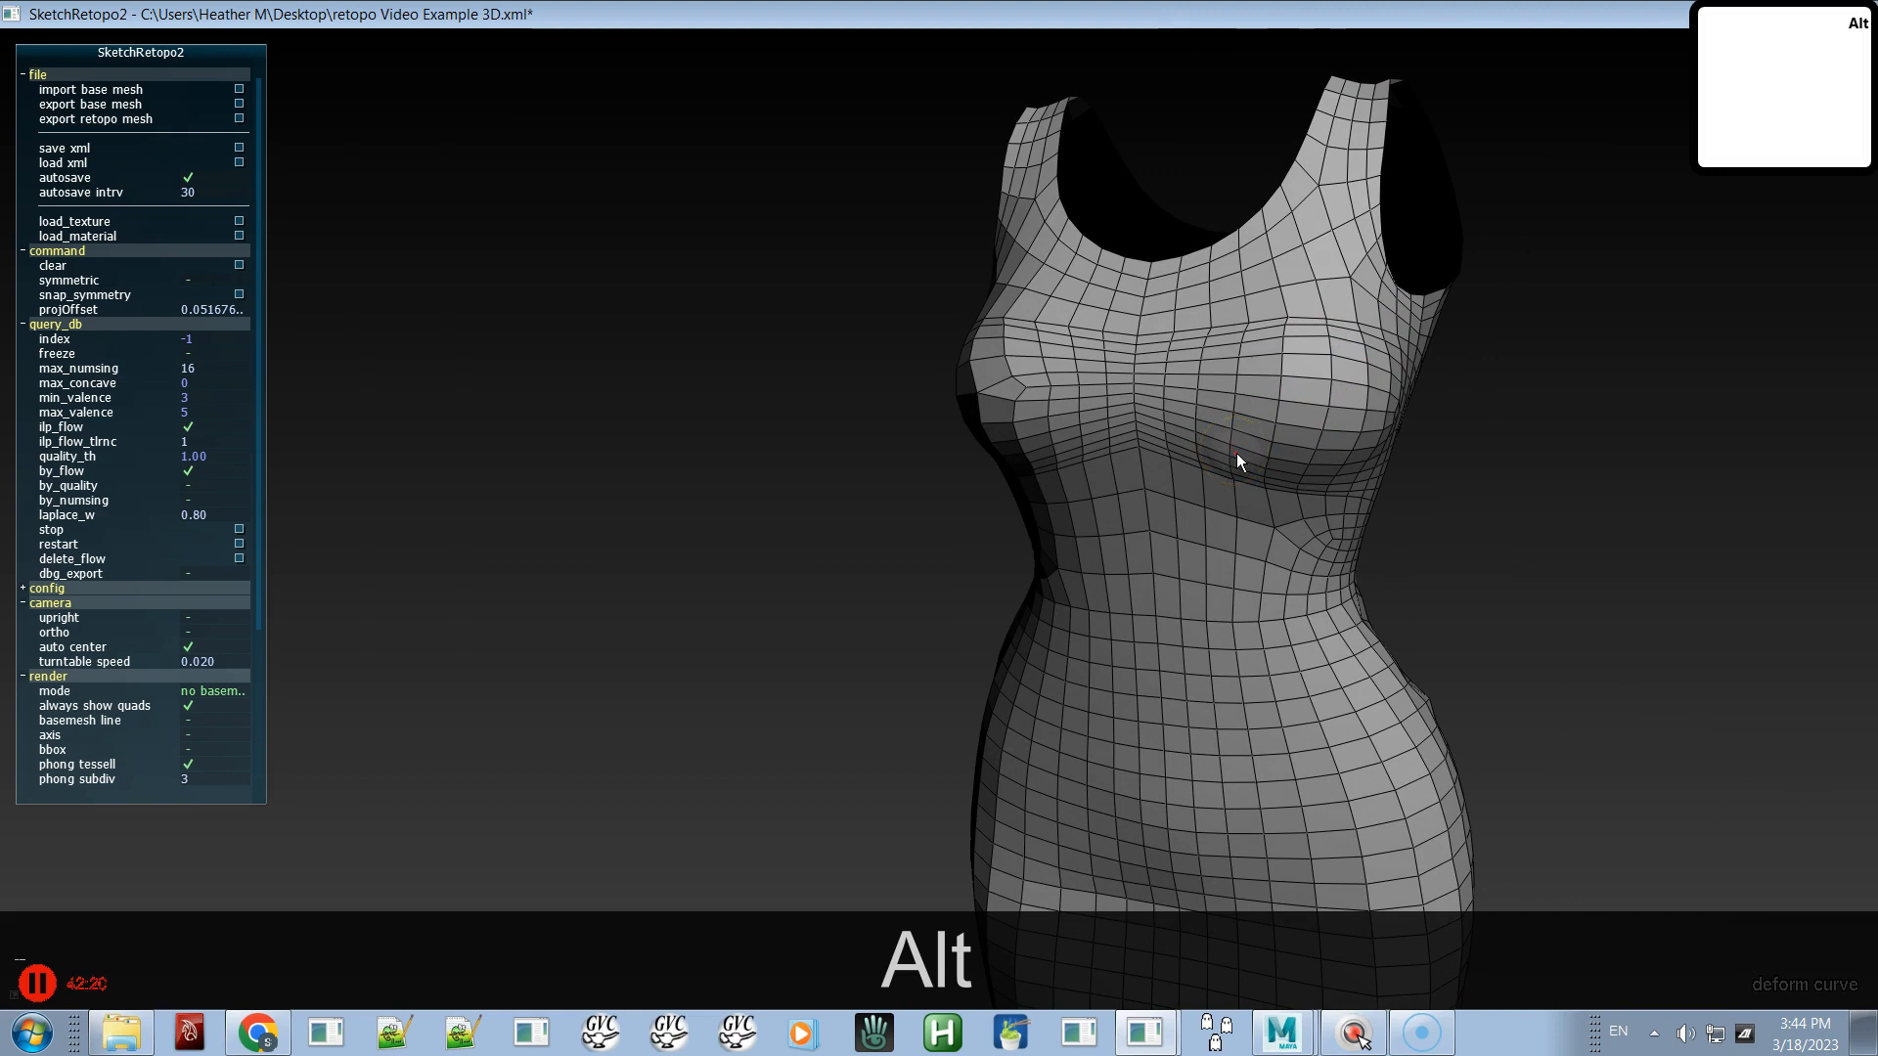
left_click_drag(1224, 407, 1169, 426, "alt+shift")
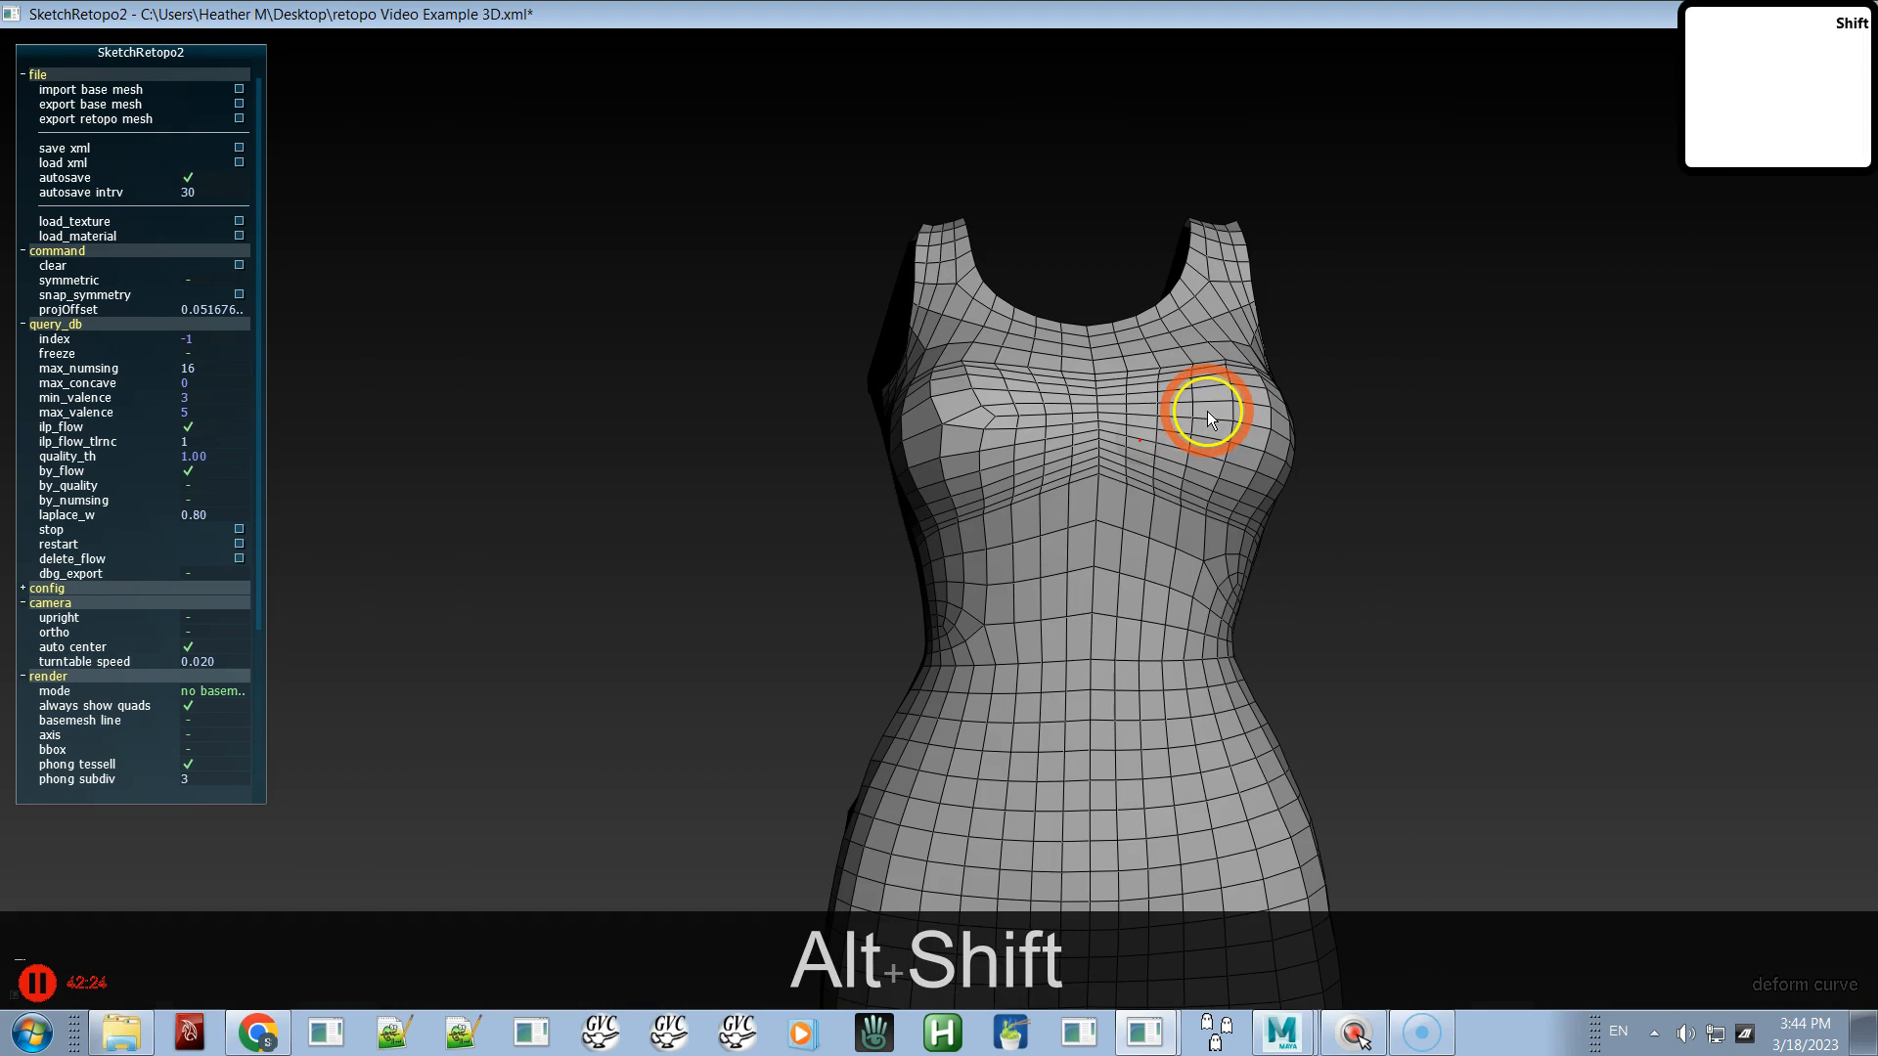
key("alt+shift+space")
- Raise the bust line over both breasts and smooth its curve toward the center front
left_click_drag(978, 438, 758, 478, "alt")
left_click_drag(1258, 407, 1304, 378, "alt")
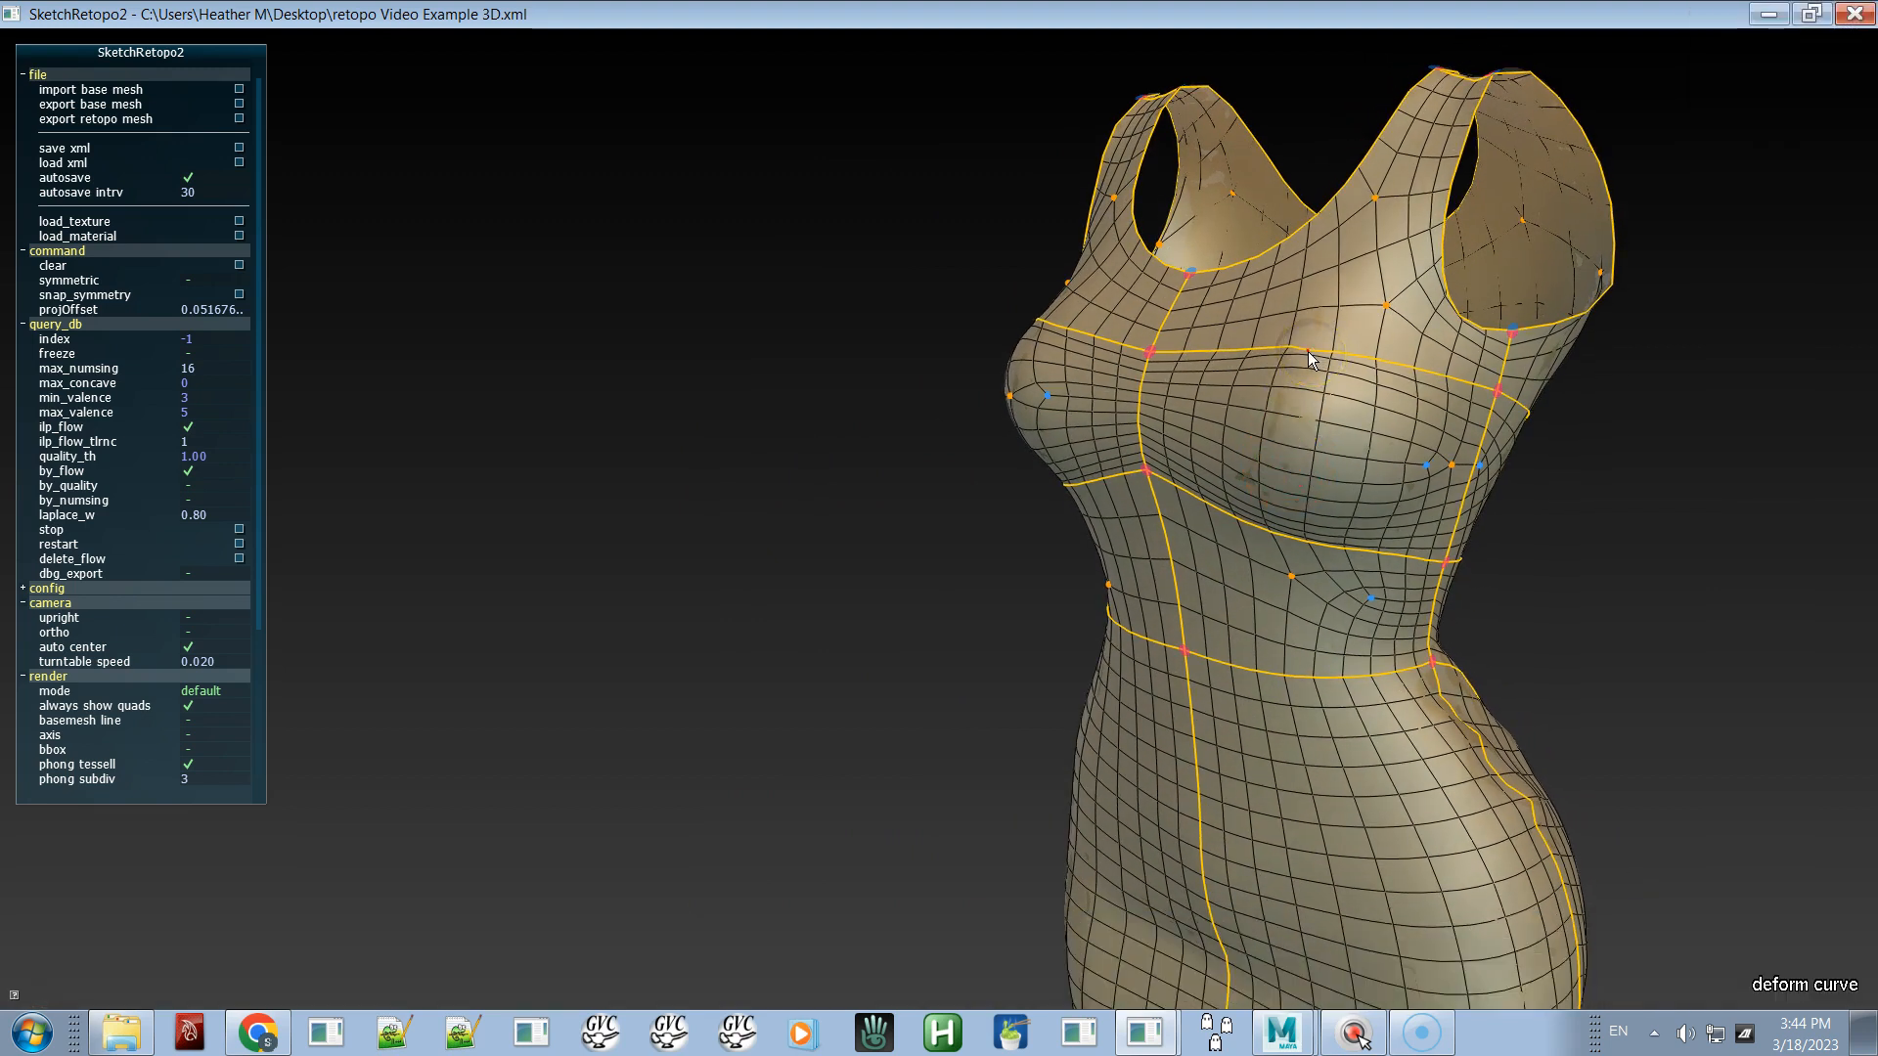
left_click_drag(1308, 352, 1315, 338)
left_click_drag(1267, 419, 1376, 454, "alt")
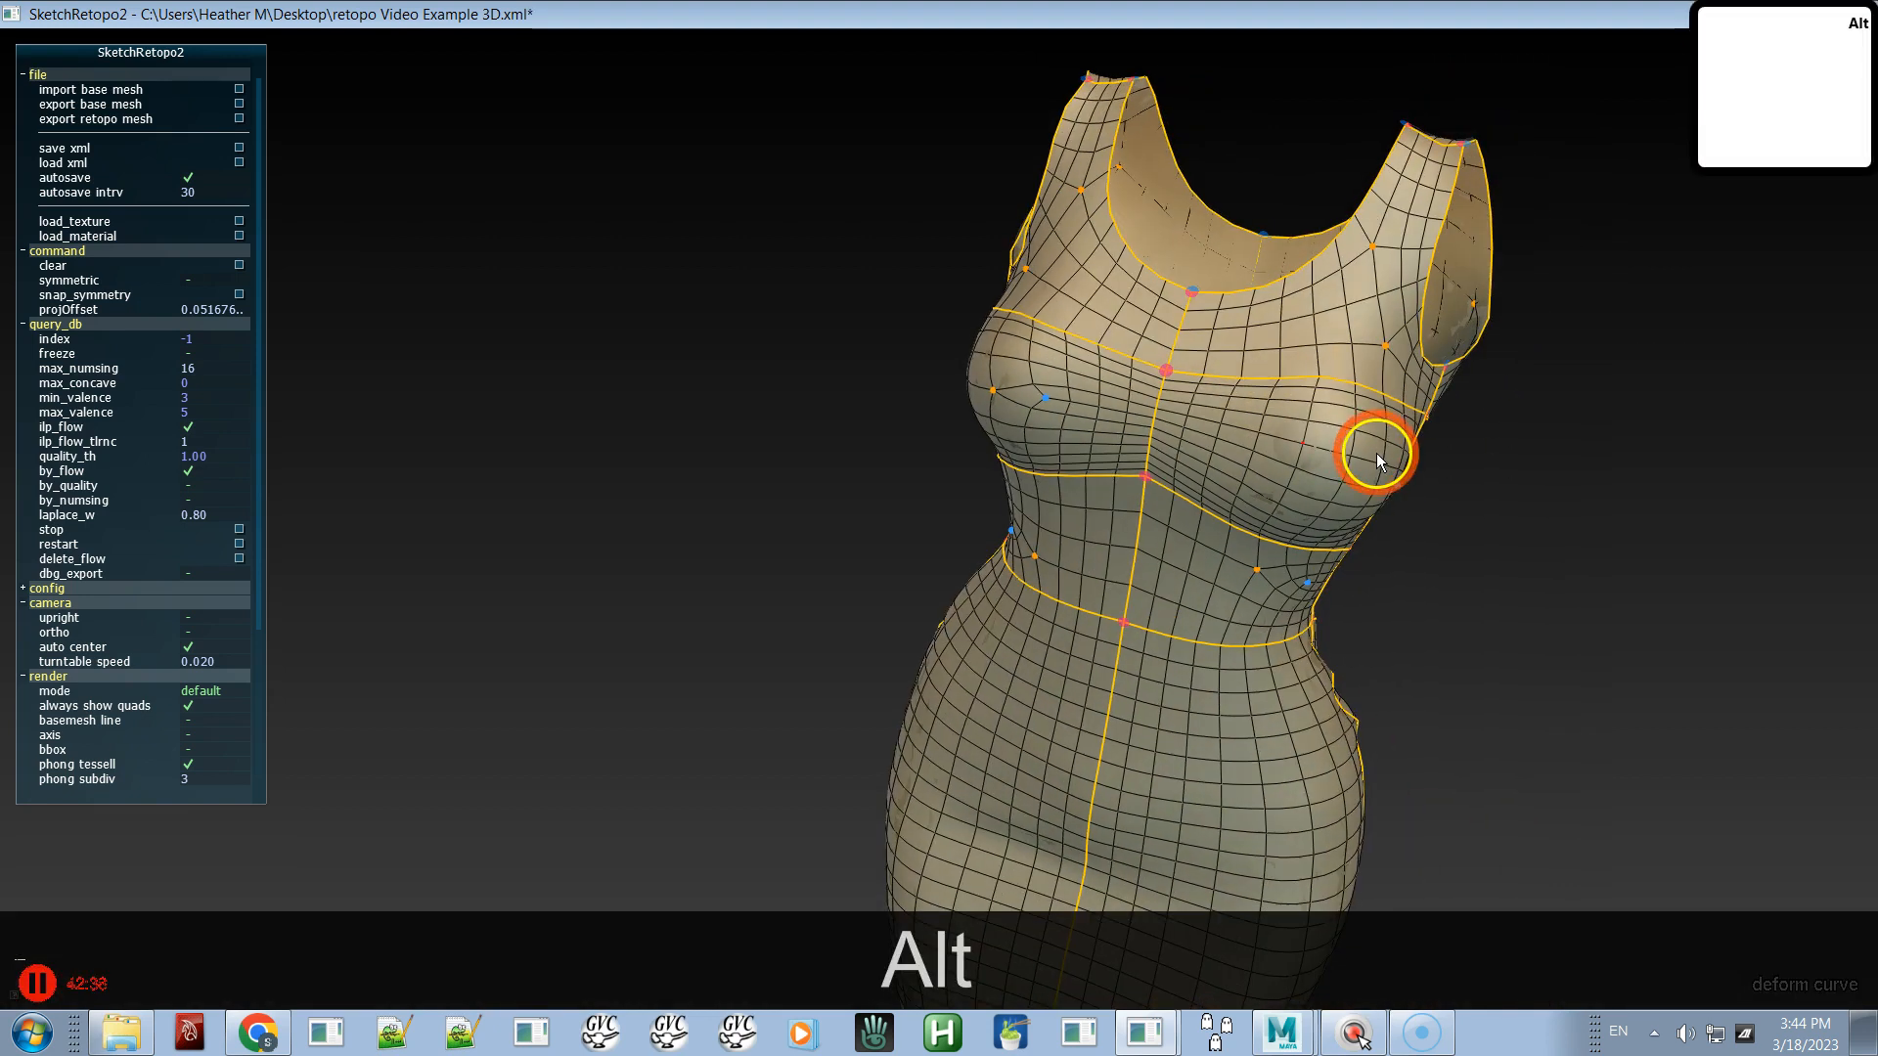
left_click(1322, 406, "alt+shift")
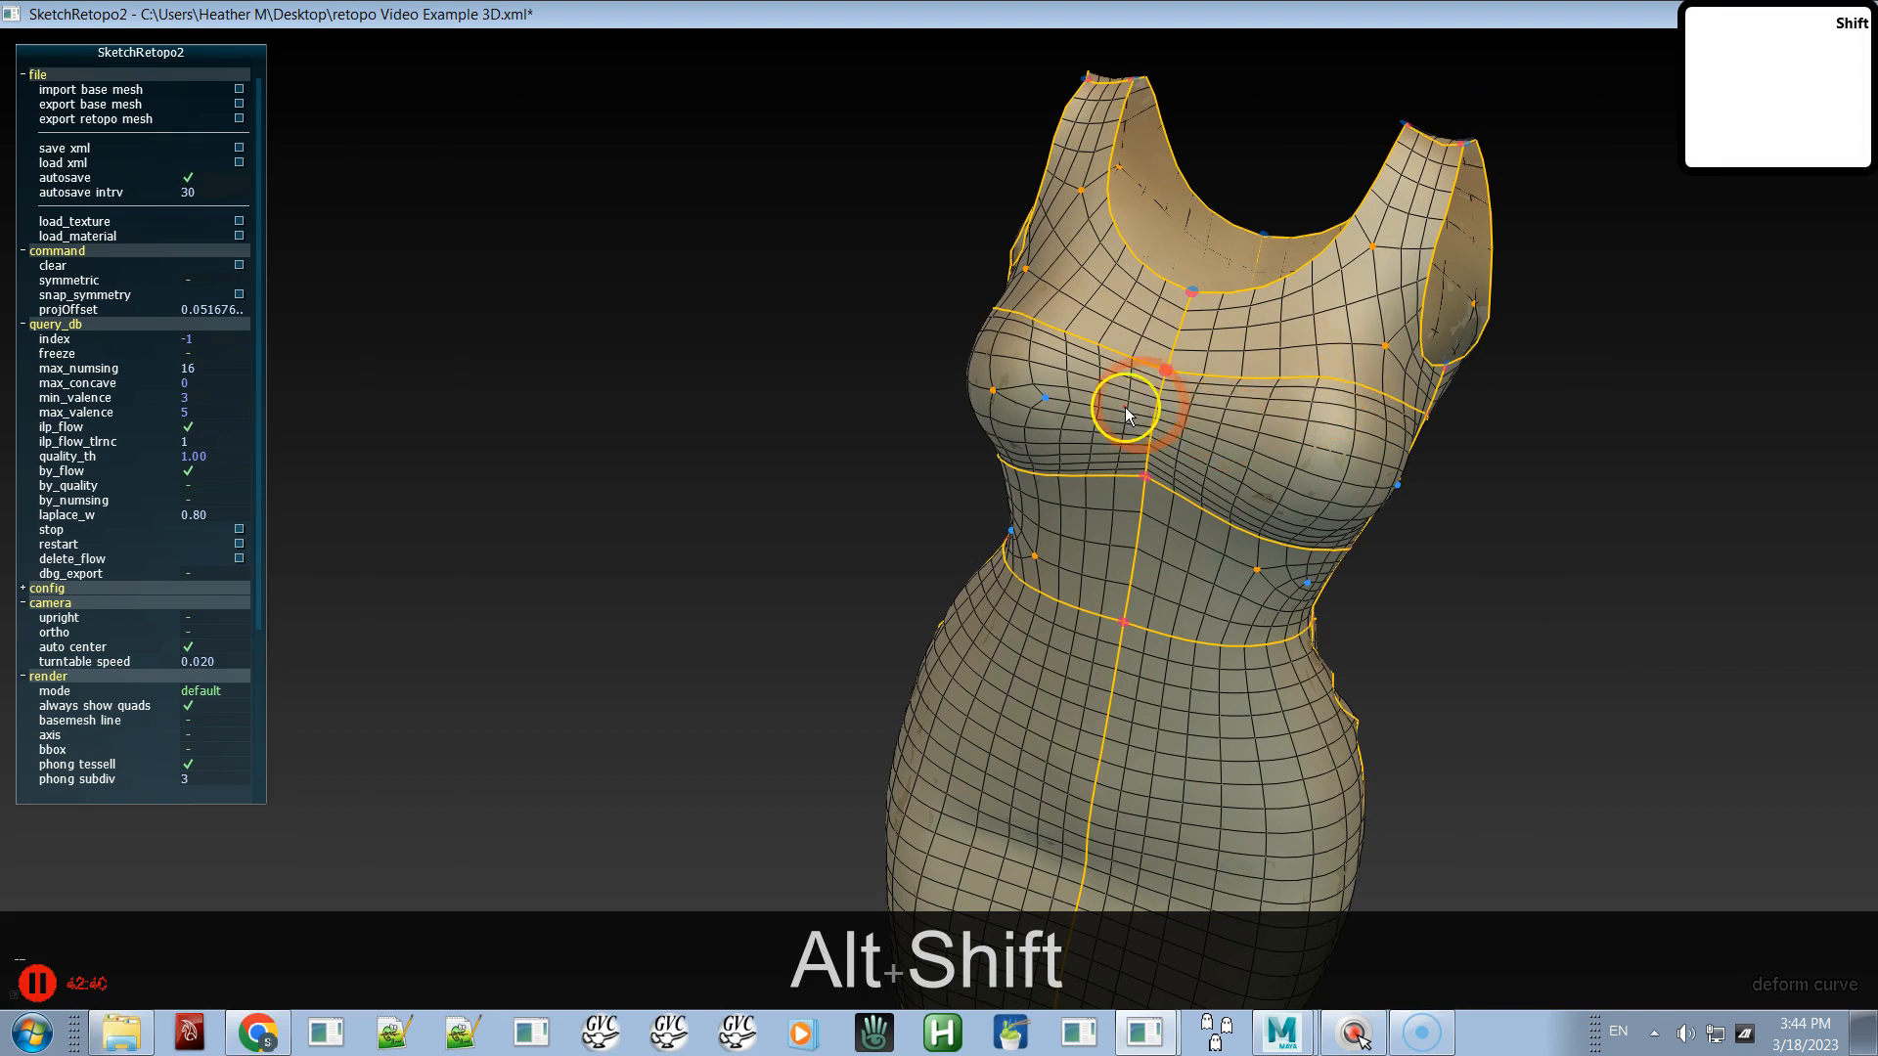
left_click_drag(1084, 402, 1285, 469, "alt")
left_click(1025, 308)
left_click_drag(989, 300, 948, 348)
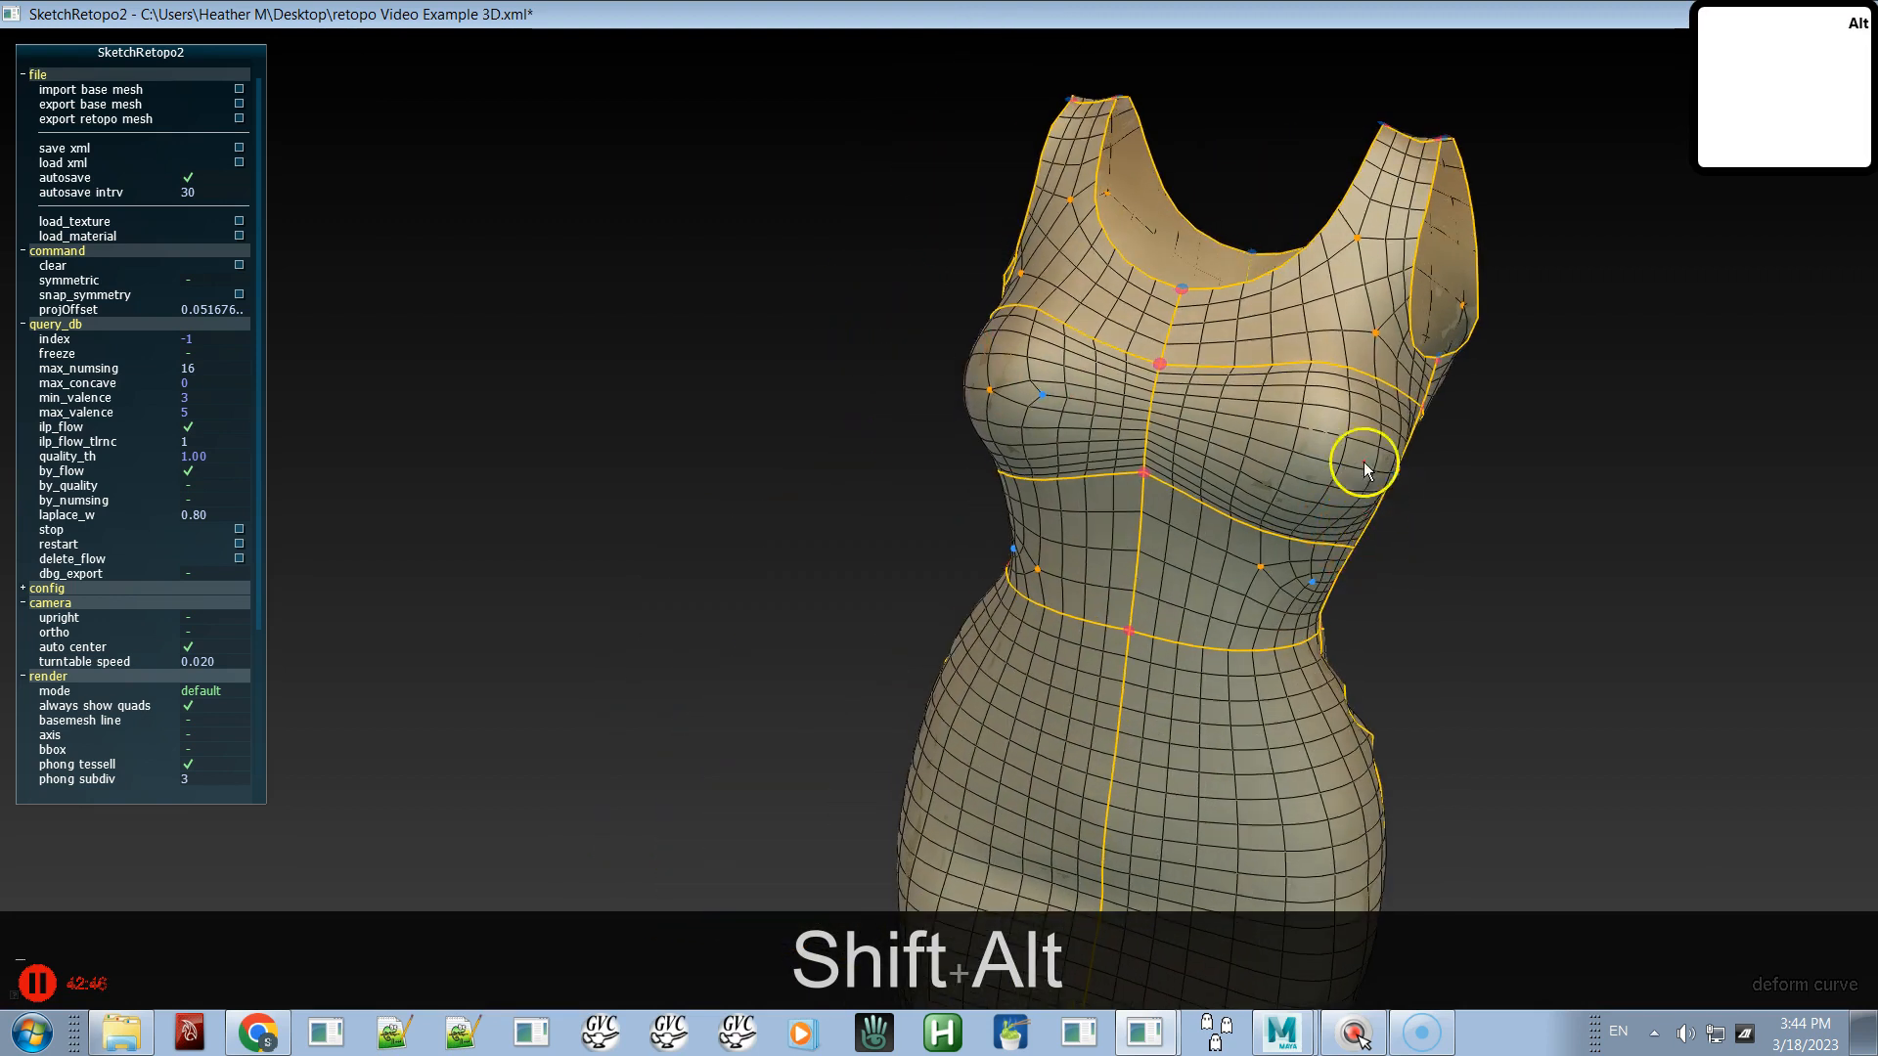
- Fine-tune and smooth the peaks of the bust line above both breasts from the front
left_click_drag(1281, 477, 1141, 526, "alt+shift")
middle_click_drag(1141, 518, 1131, 521, "alt+shift")
left_click_drag(1123, 494, 1102, 555, "alt")
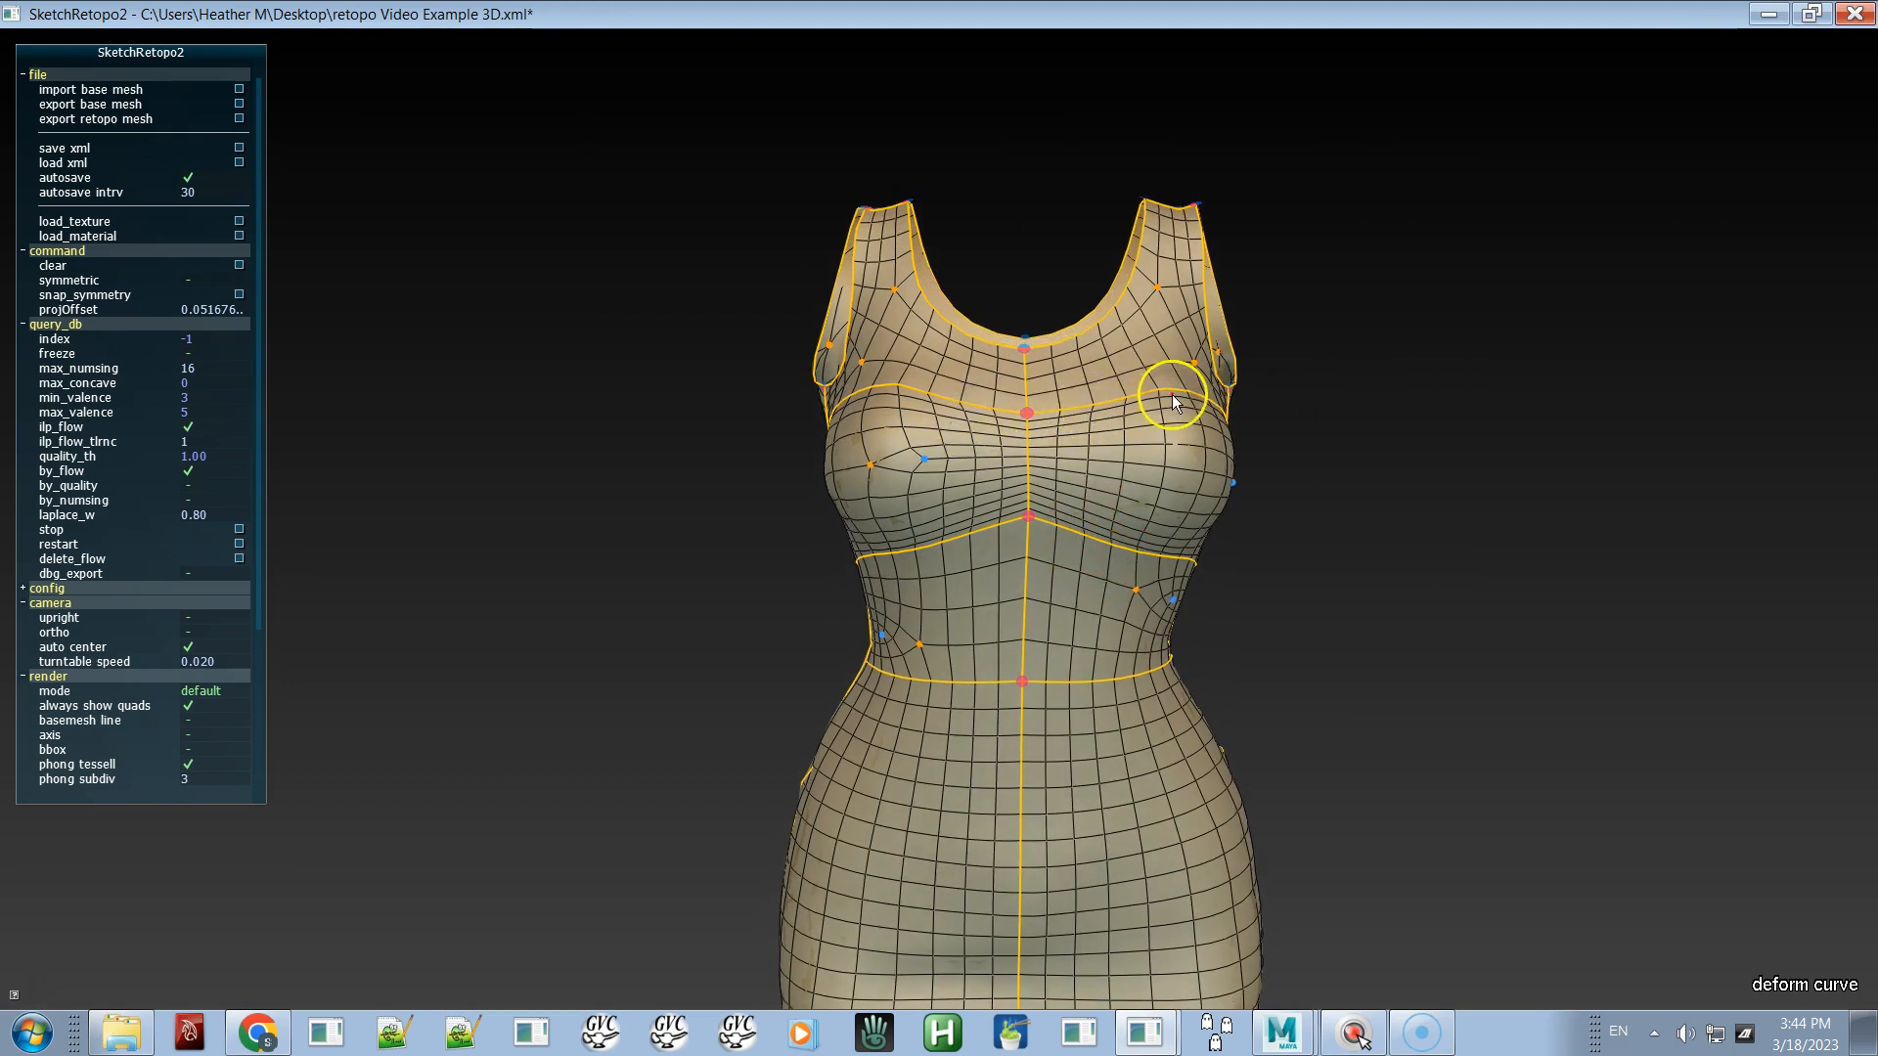
mouse_move(1169, 393)
left_mouse_down()
mouse_move(1132, 403)
mouse_move(1153, 391)
left_mouse_up()
left_click_drag(890, 389, 1062, 467, "shift")
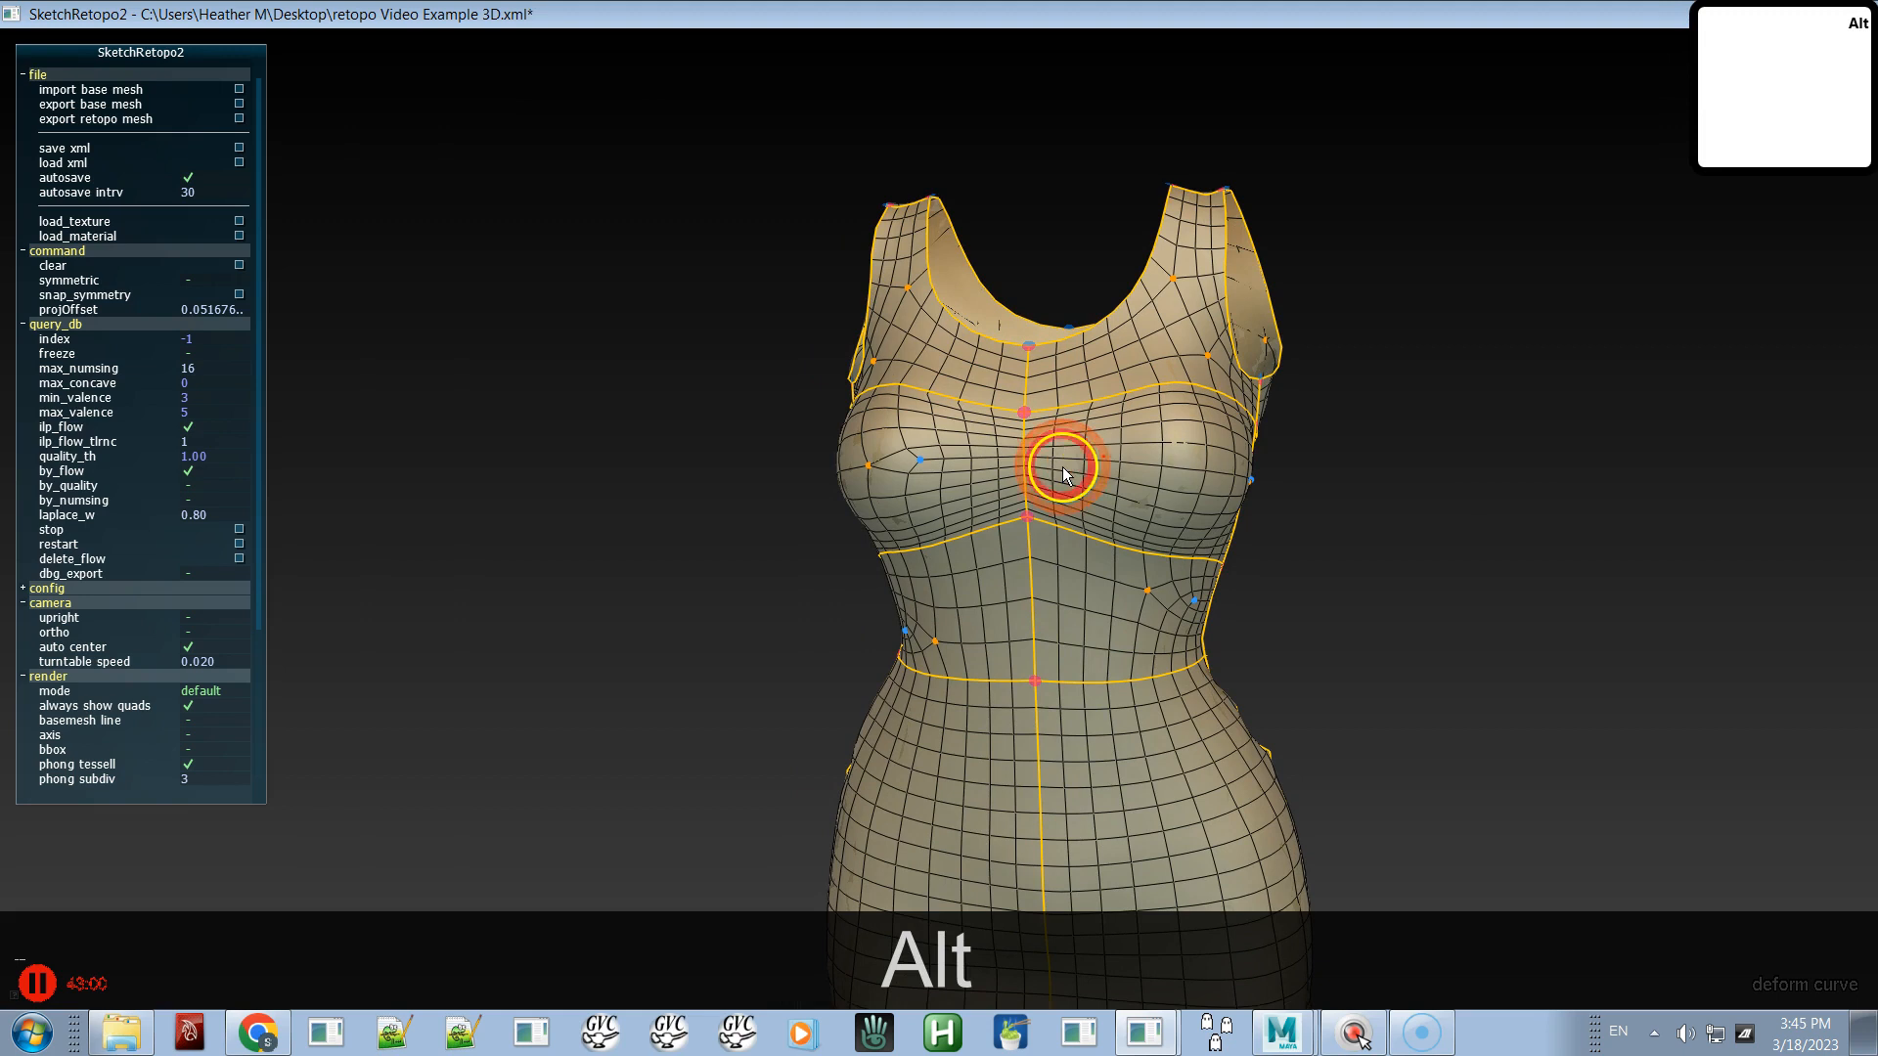
- Even out the mesh vertices across the wearer's left breast in vertex-moving mode
mouse_move(1165, 518)
left_mouse_down("alt")
mouse_move(1103, 508)
mouse_move(1153, 489)
left_mouse_up("alt")
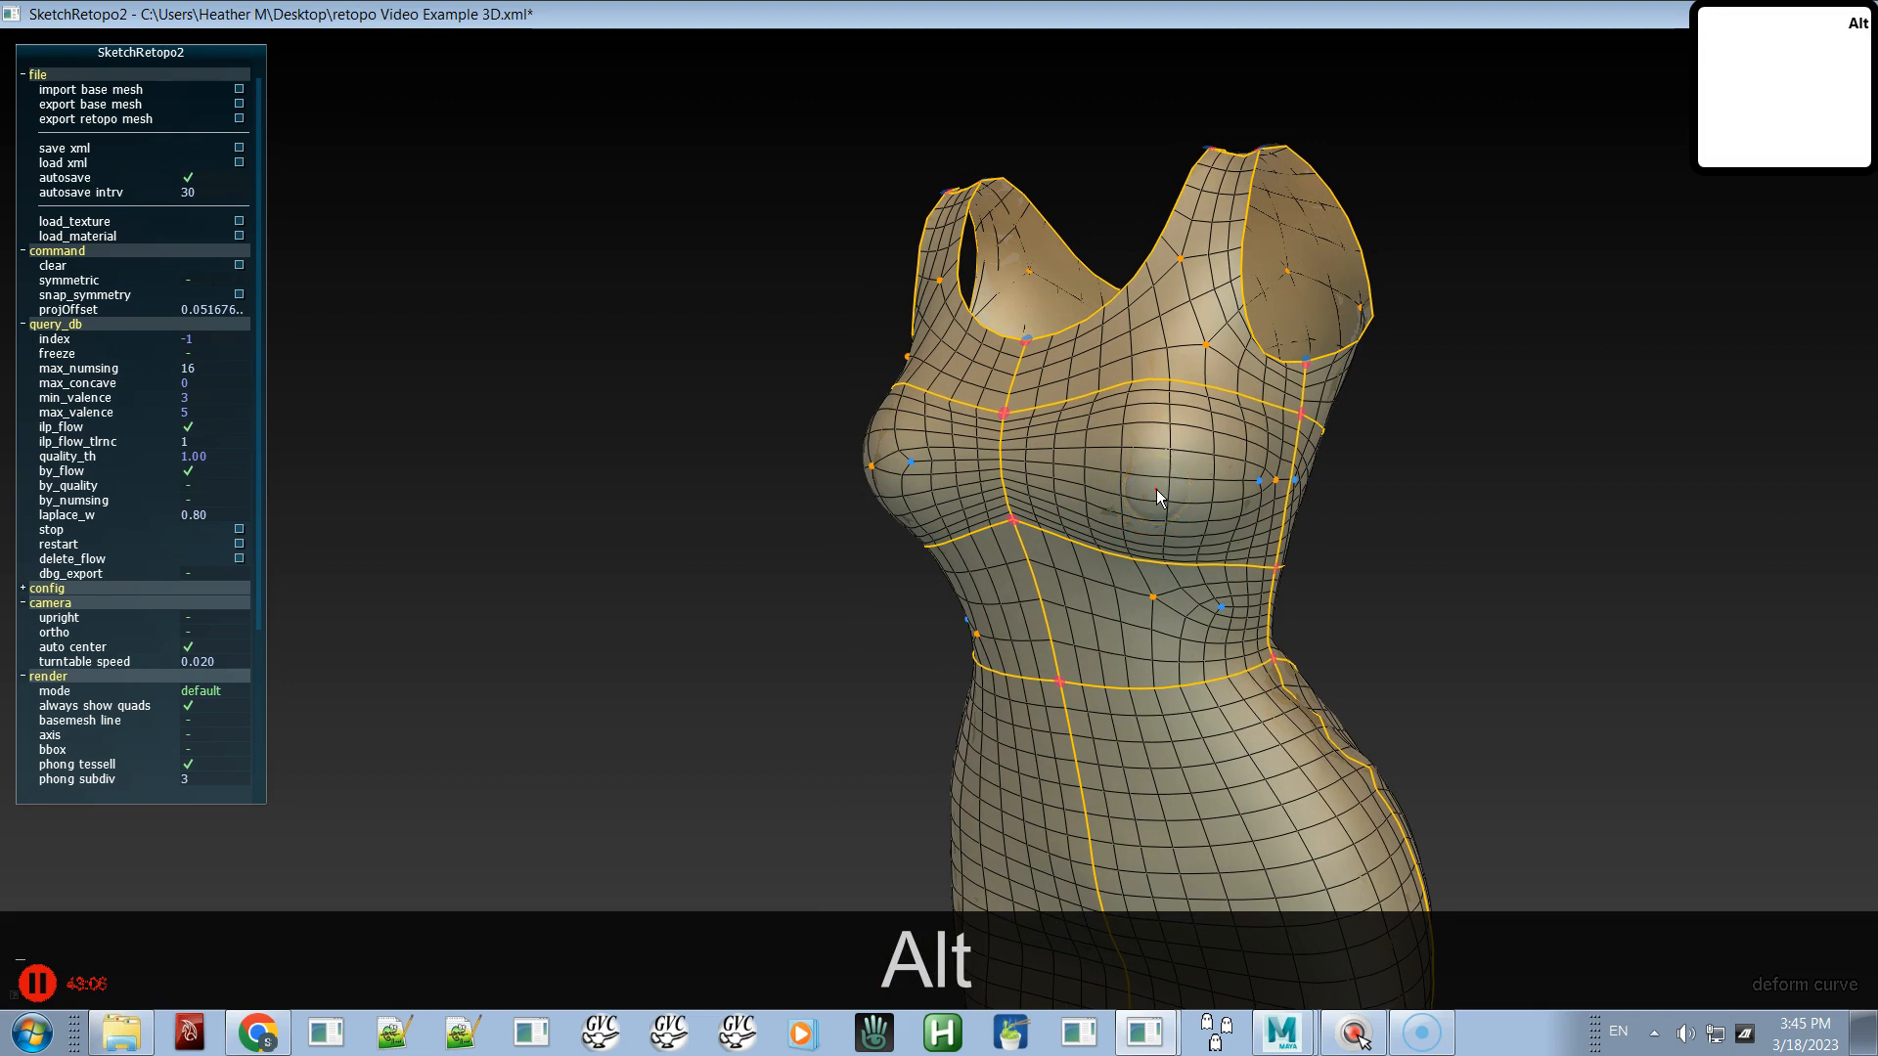
key("d")
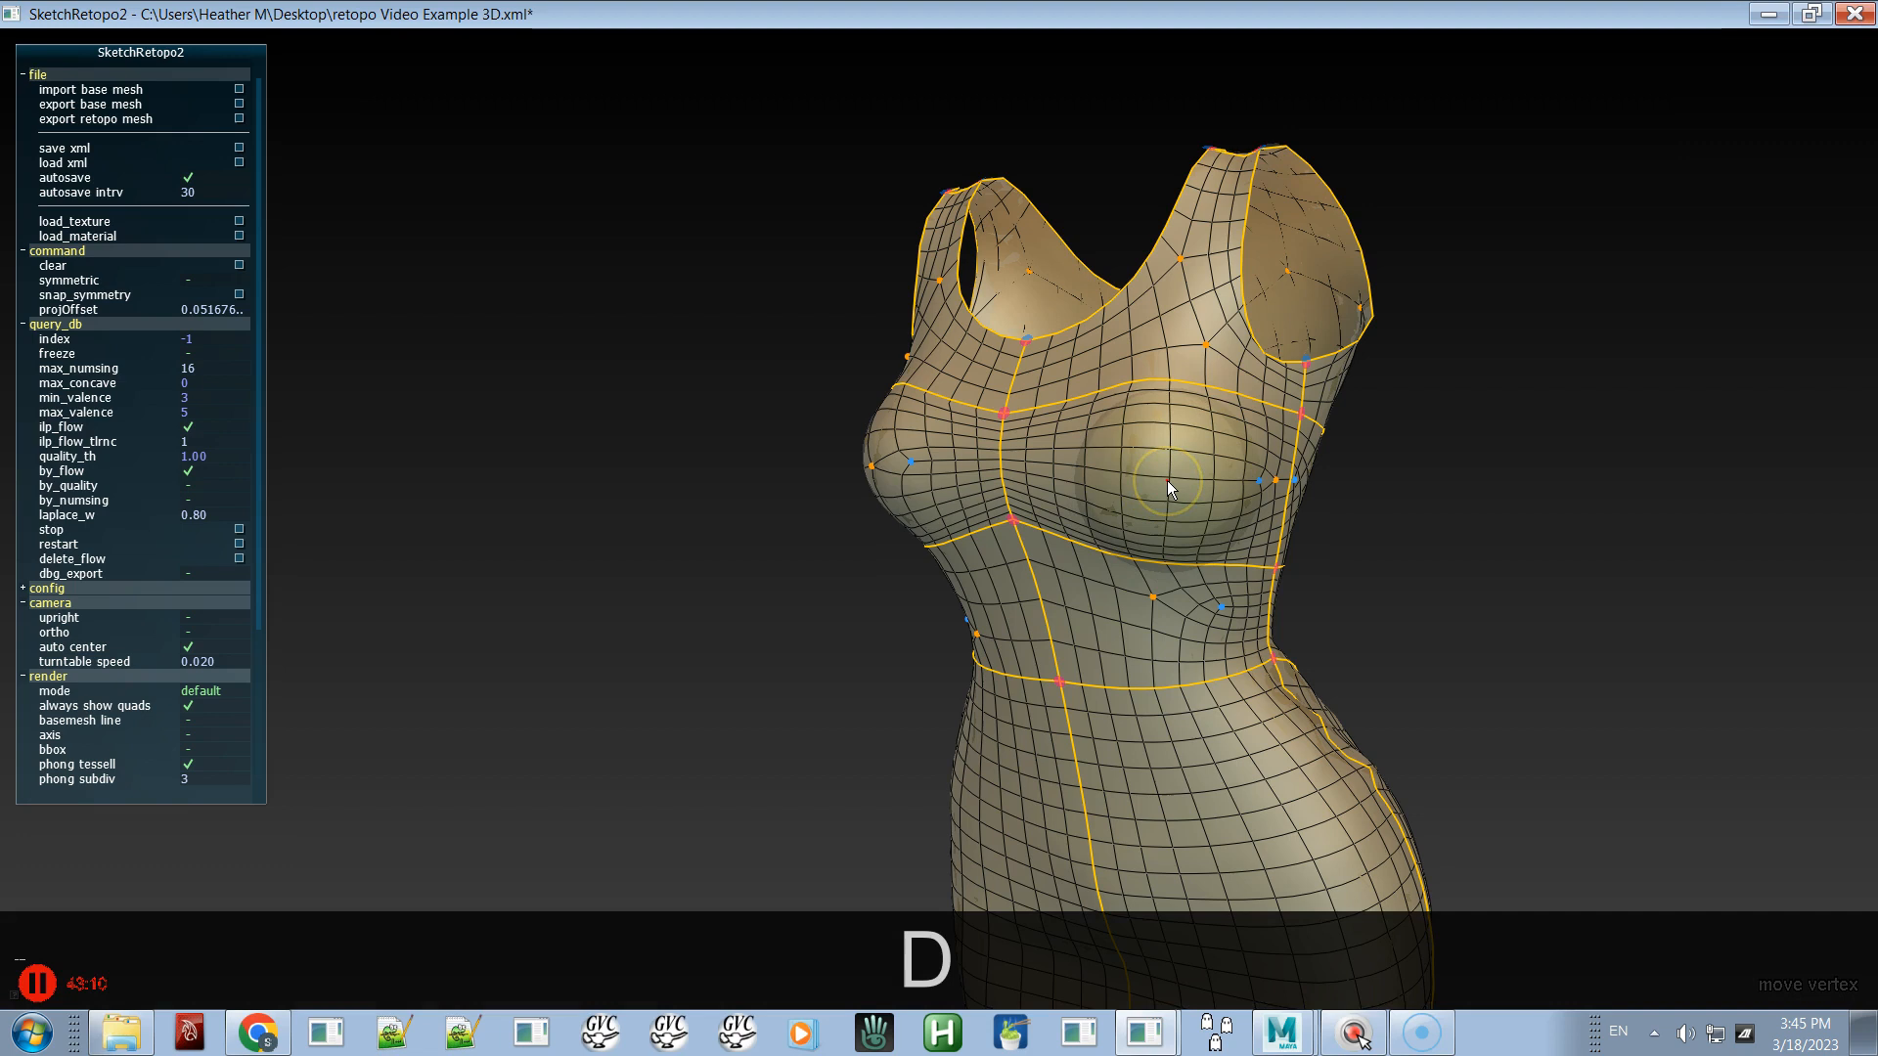
key("ctrl")
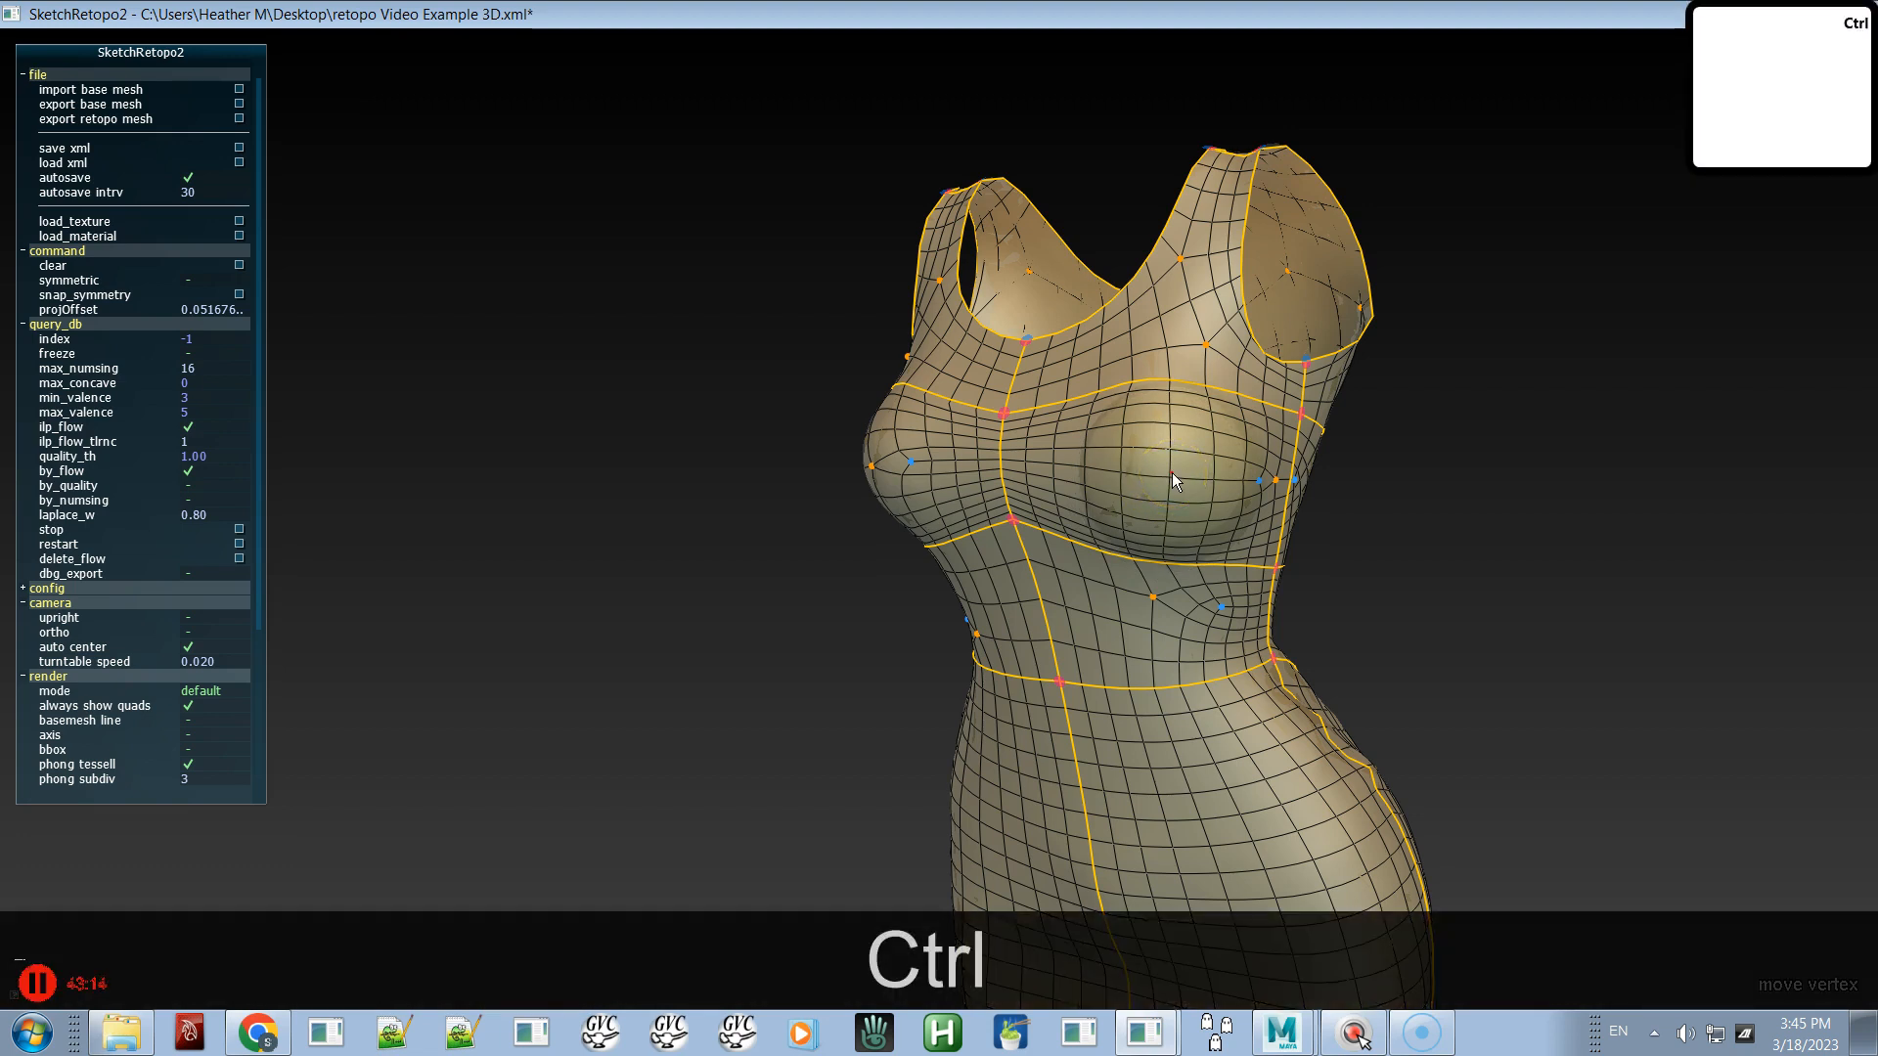
left_click(1171, 472, "ctrl")
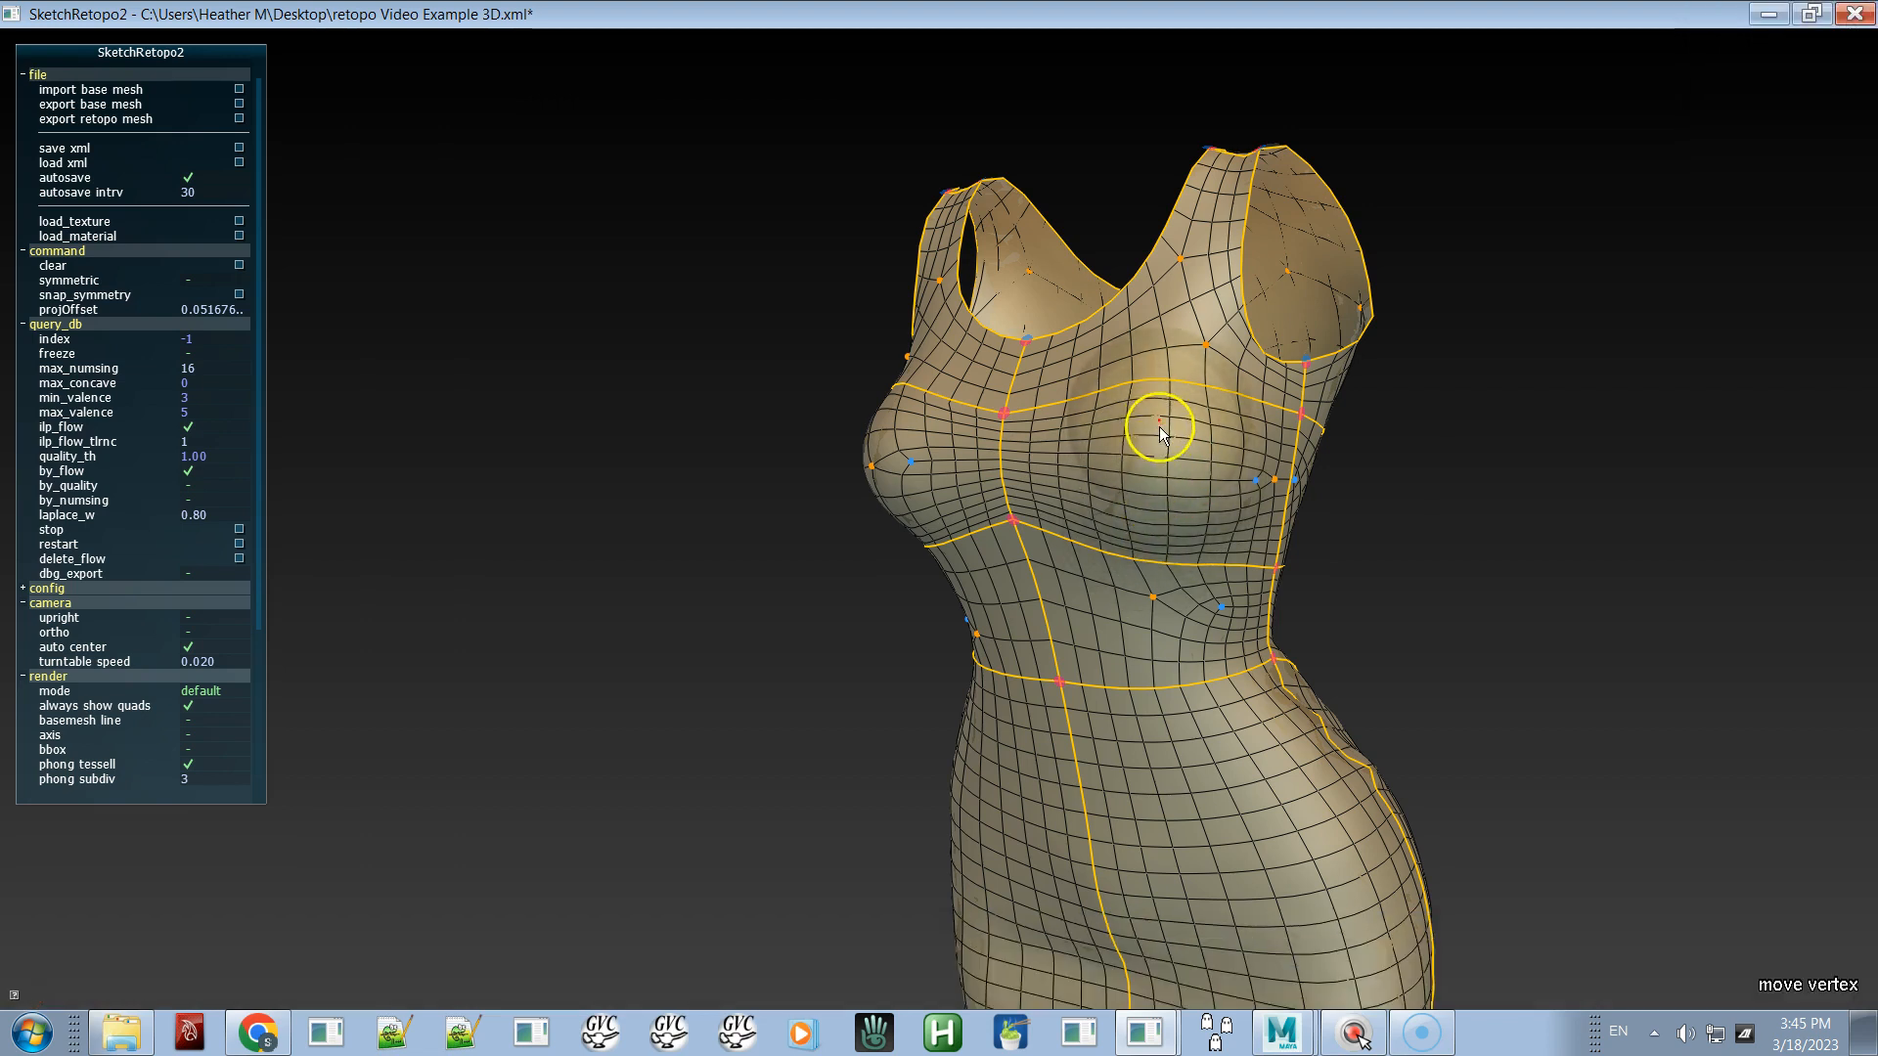
- Compare both breasts without the base mesh and even out the vertices across the wearer's right breast
key("alt")
left_click_drag(1129, 491, 1247, 501, "alt")
key("alt+space")
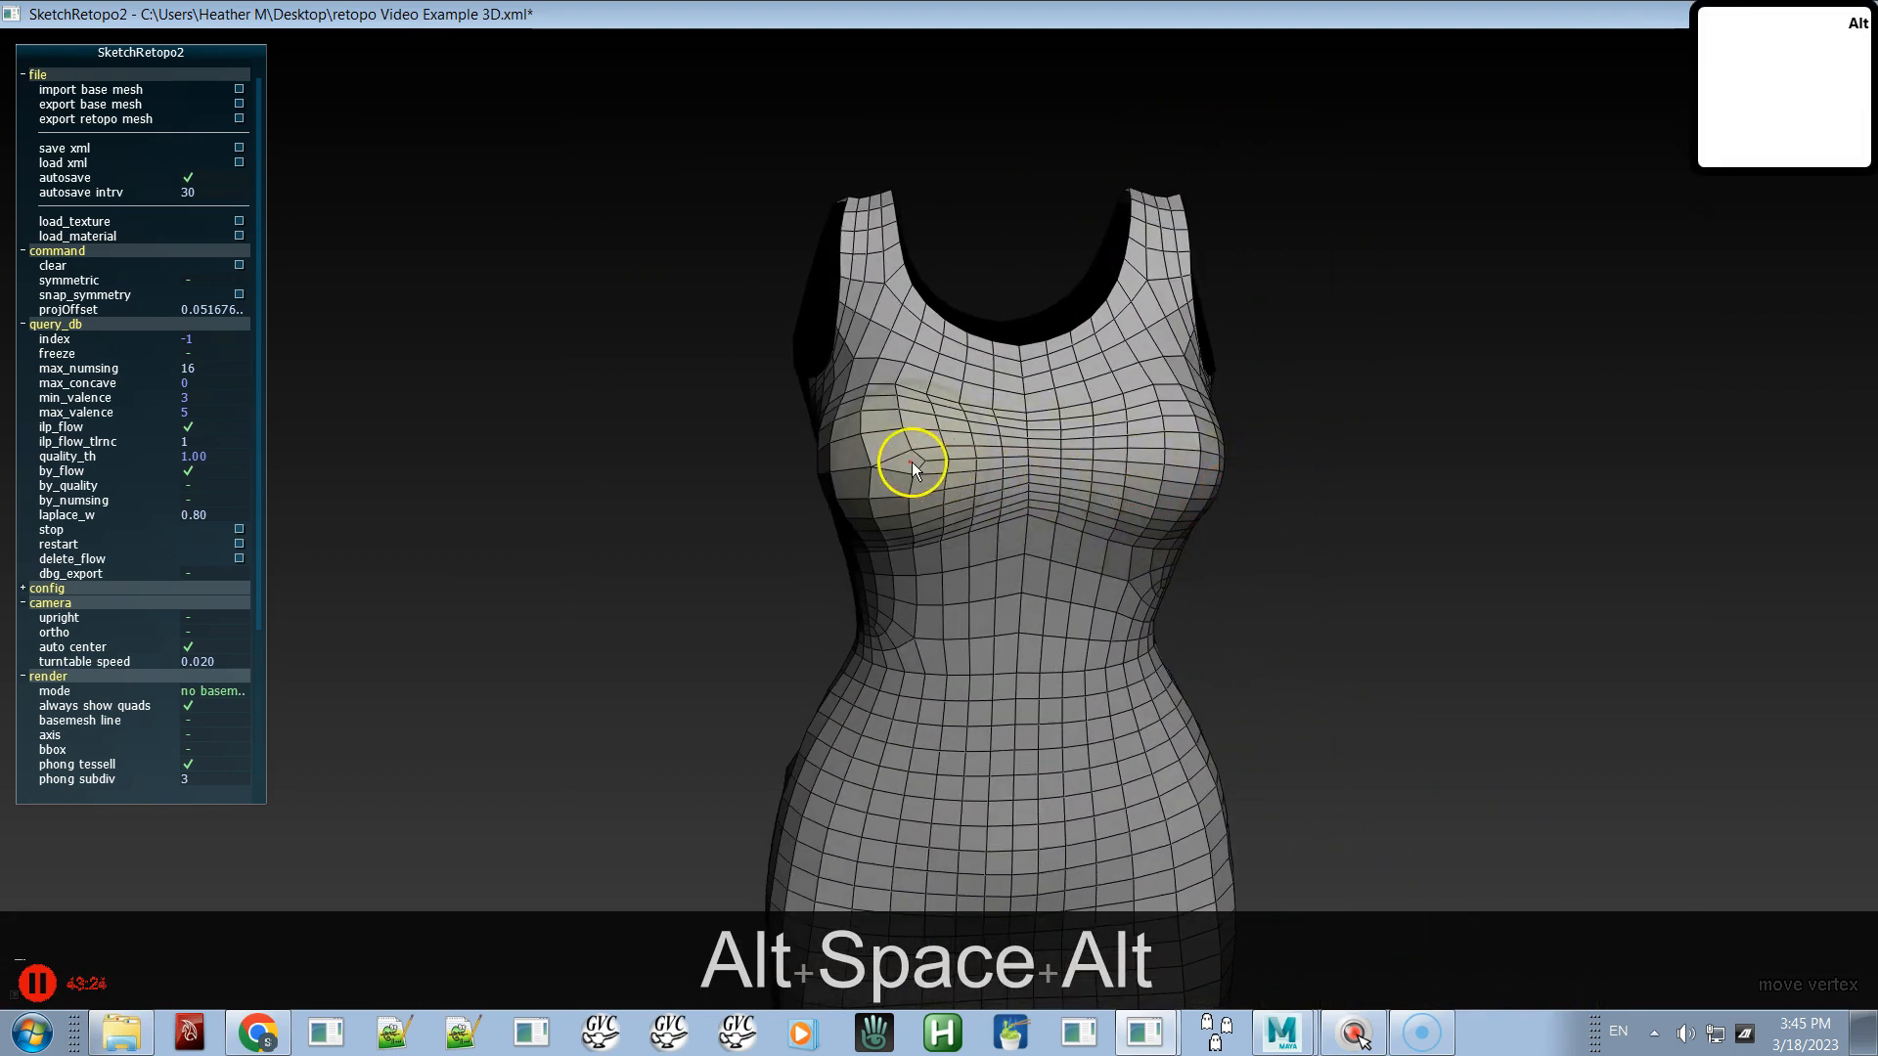
key("space")
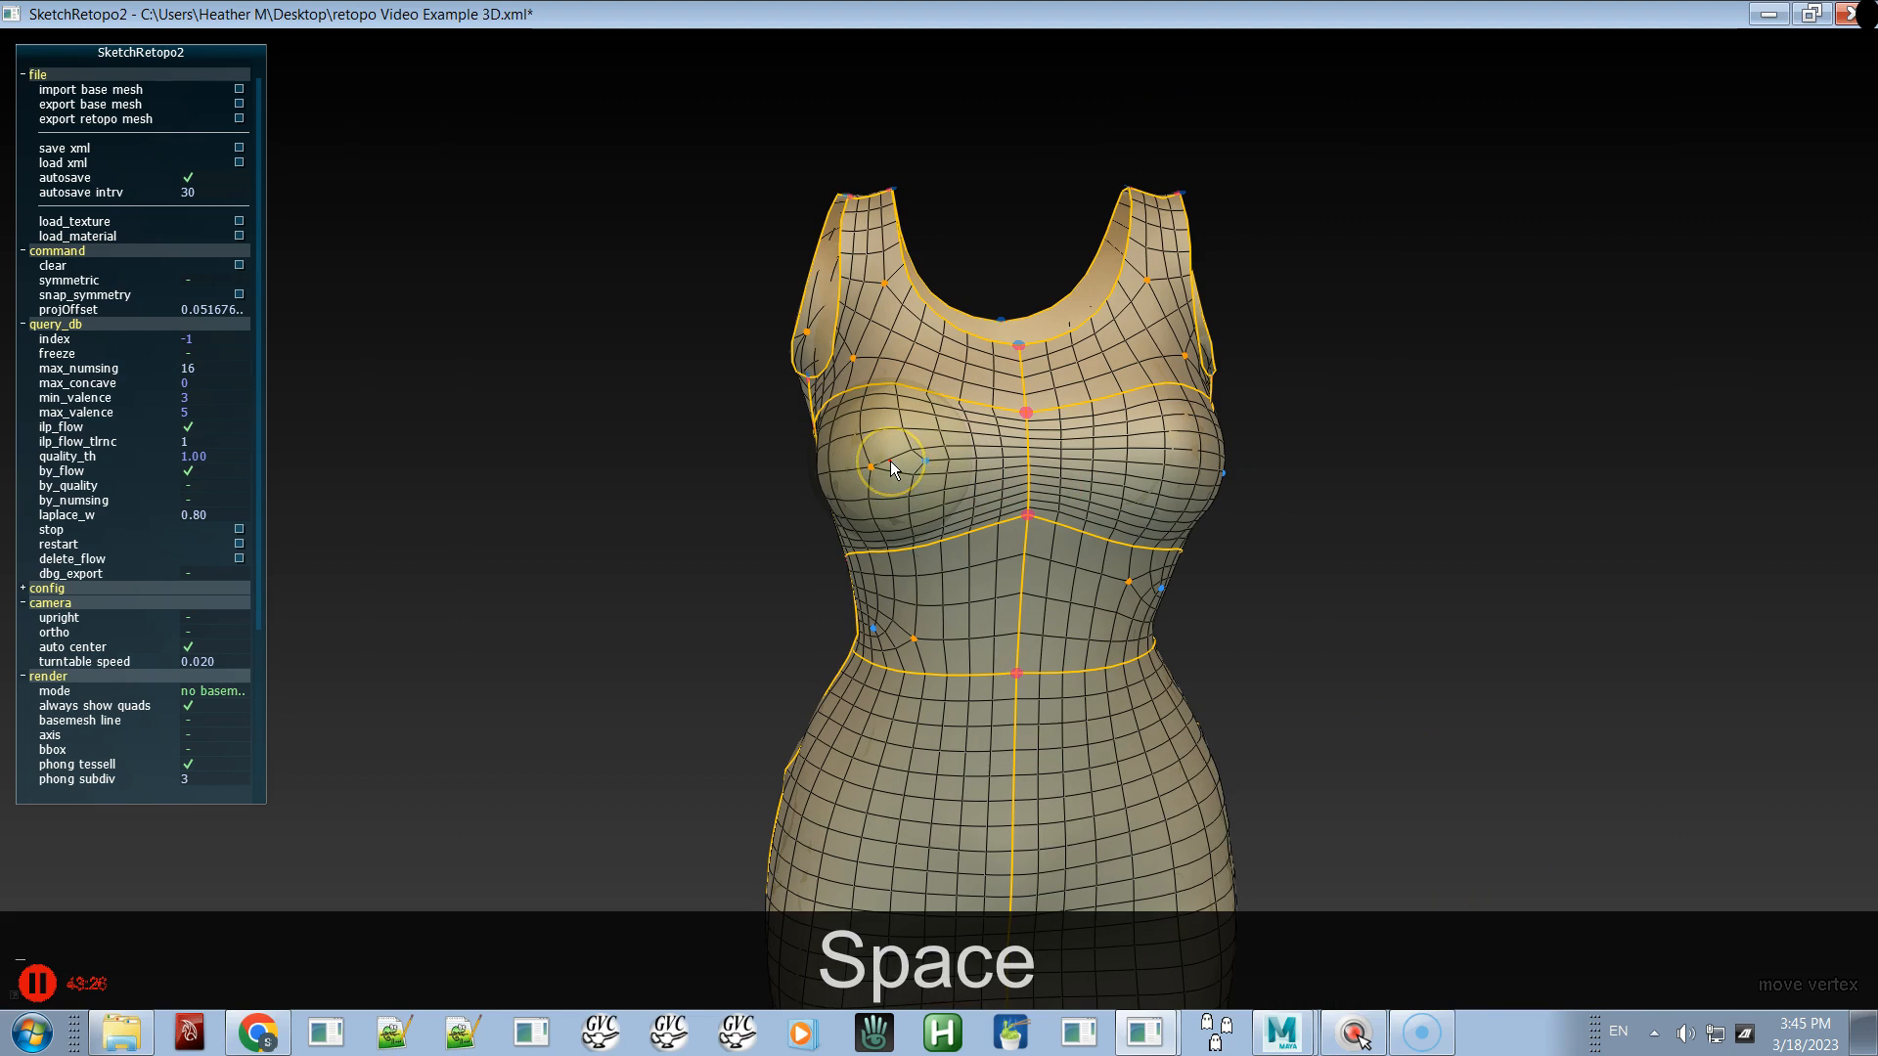
key("ctrl")
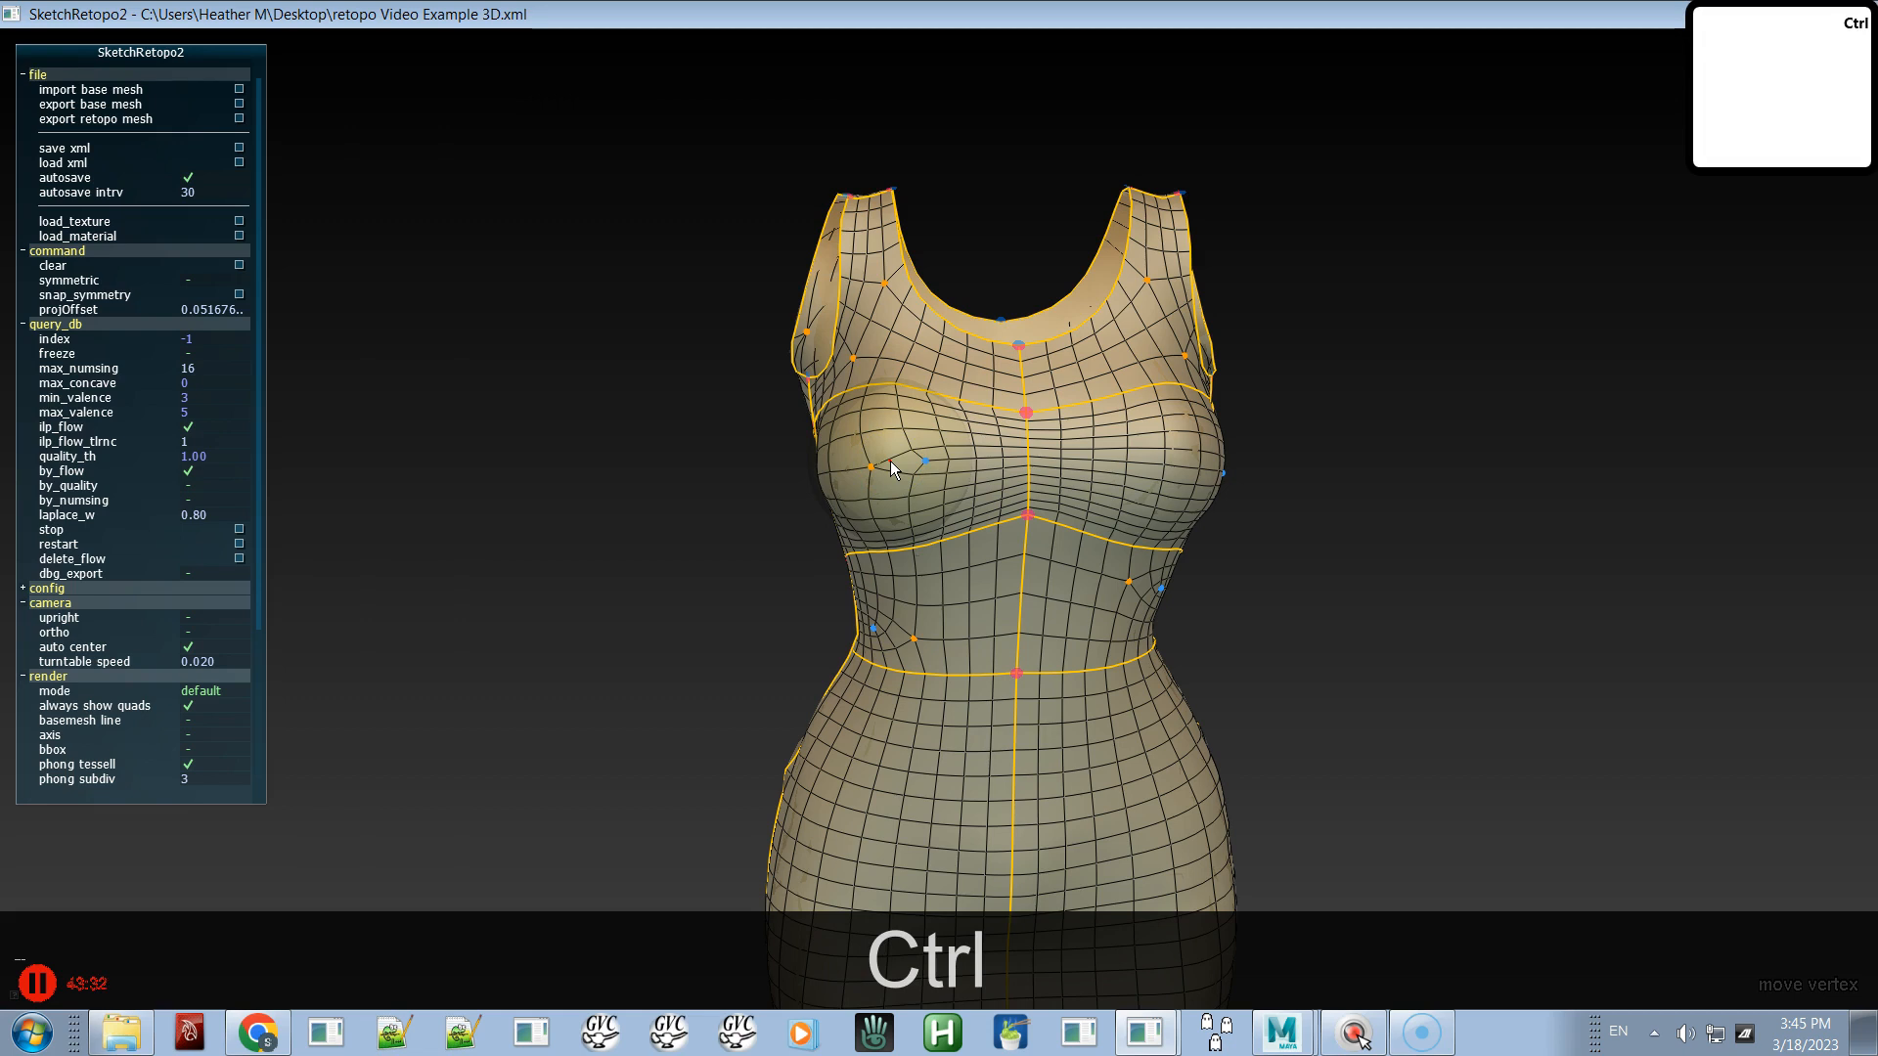
left_click_drag(892, 469, 1095, 472, "ctrl")
left_click(884, 470, "alt")
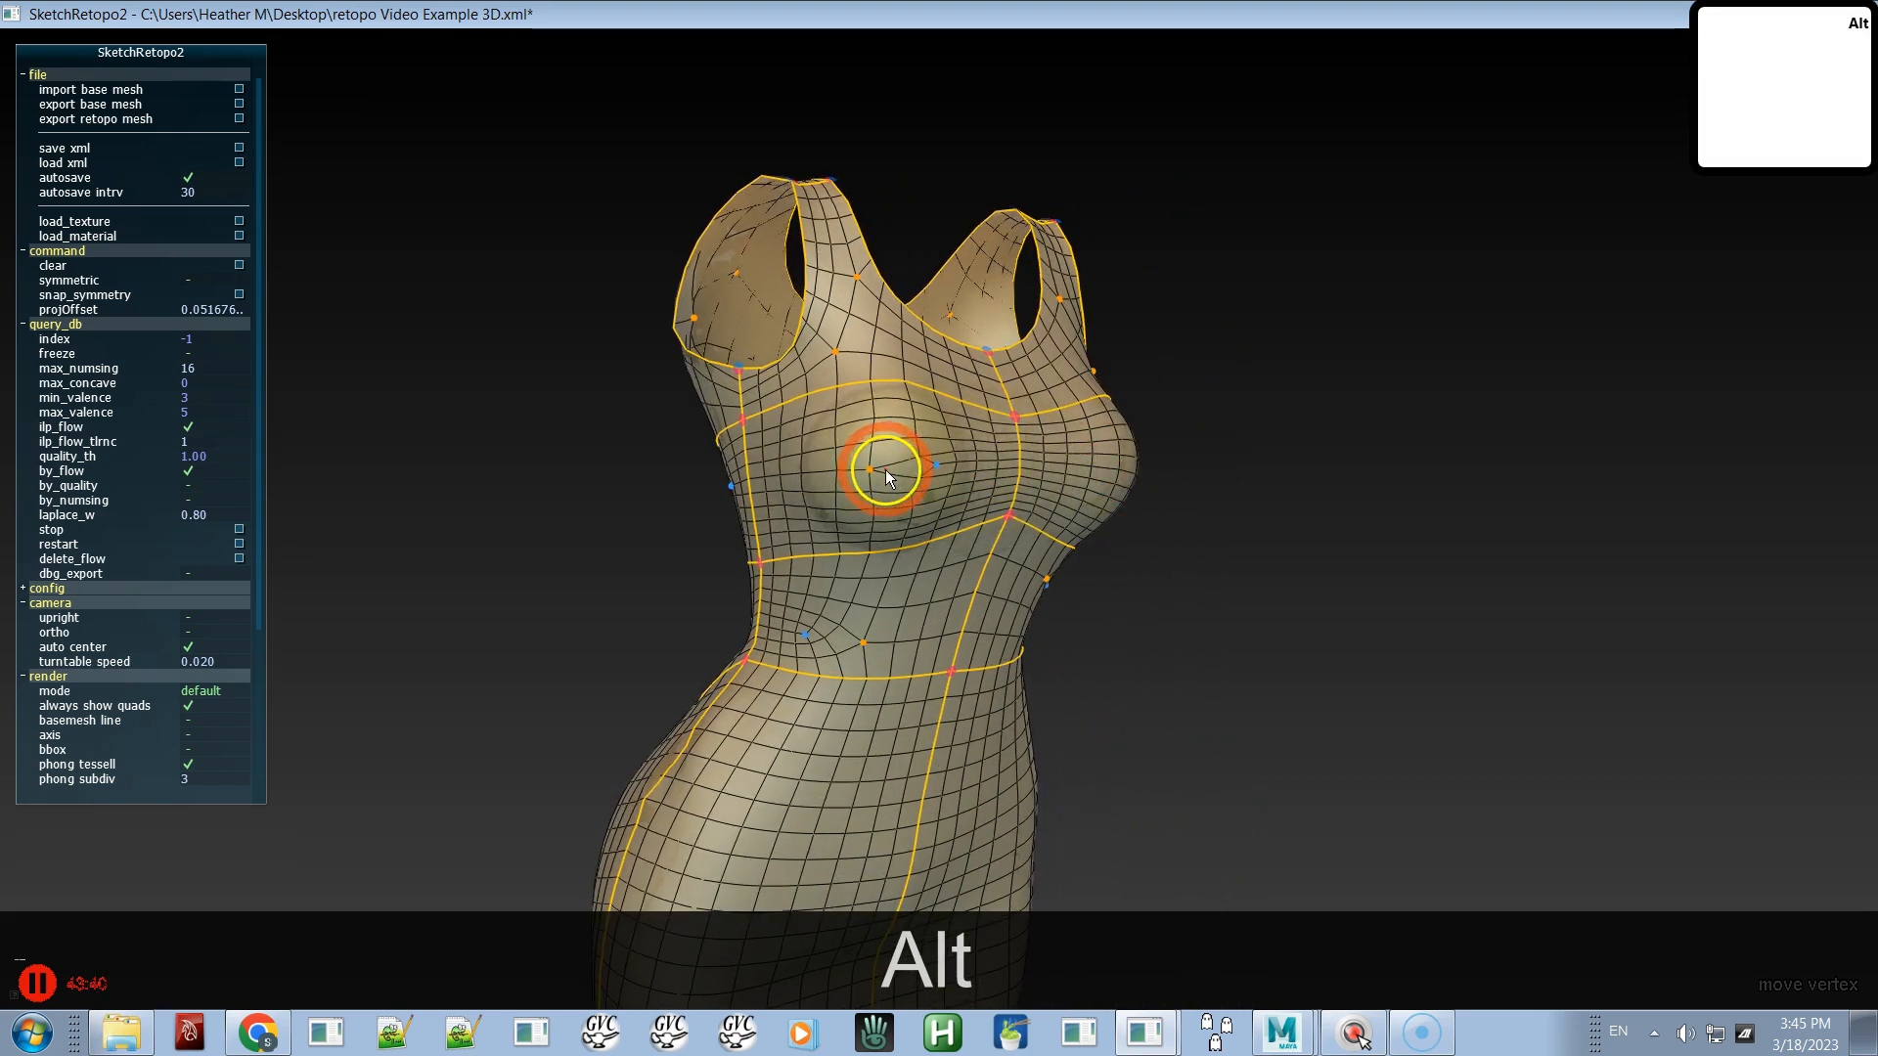
- Undo the last vertex move and shift the irregular vertices of the wearer's right breast patch toward the side seam
key("ctrl+z")
key("a")
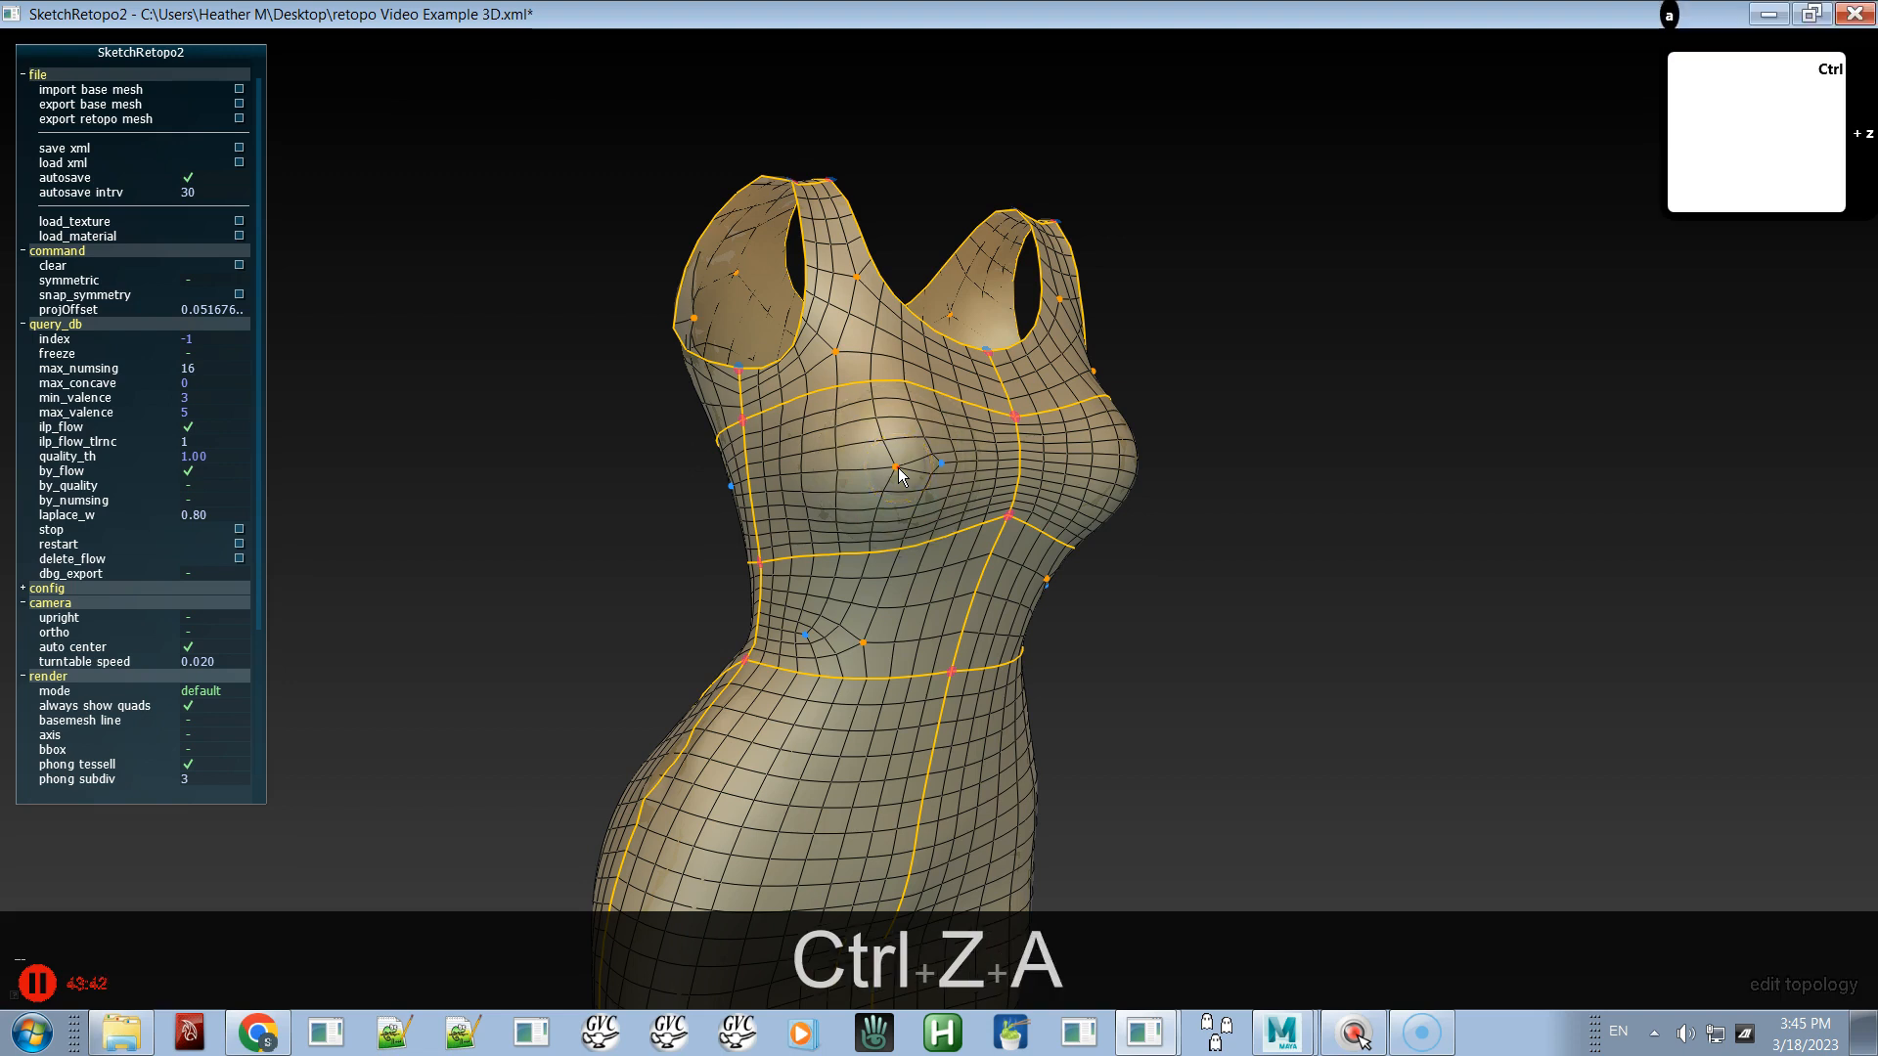
left_click_drag(890, 469, 861, 473)
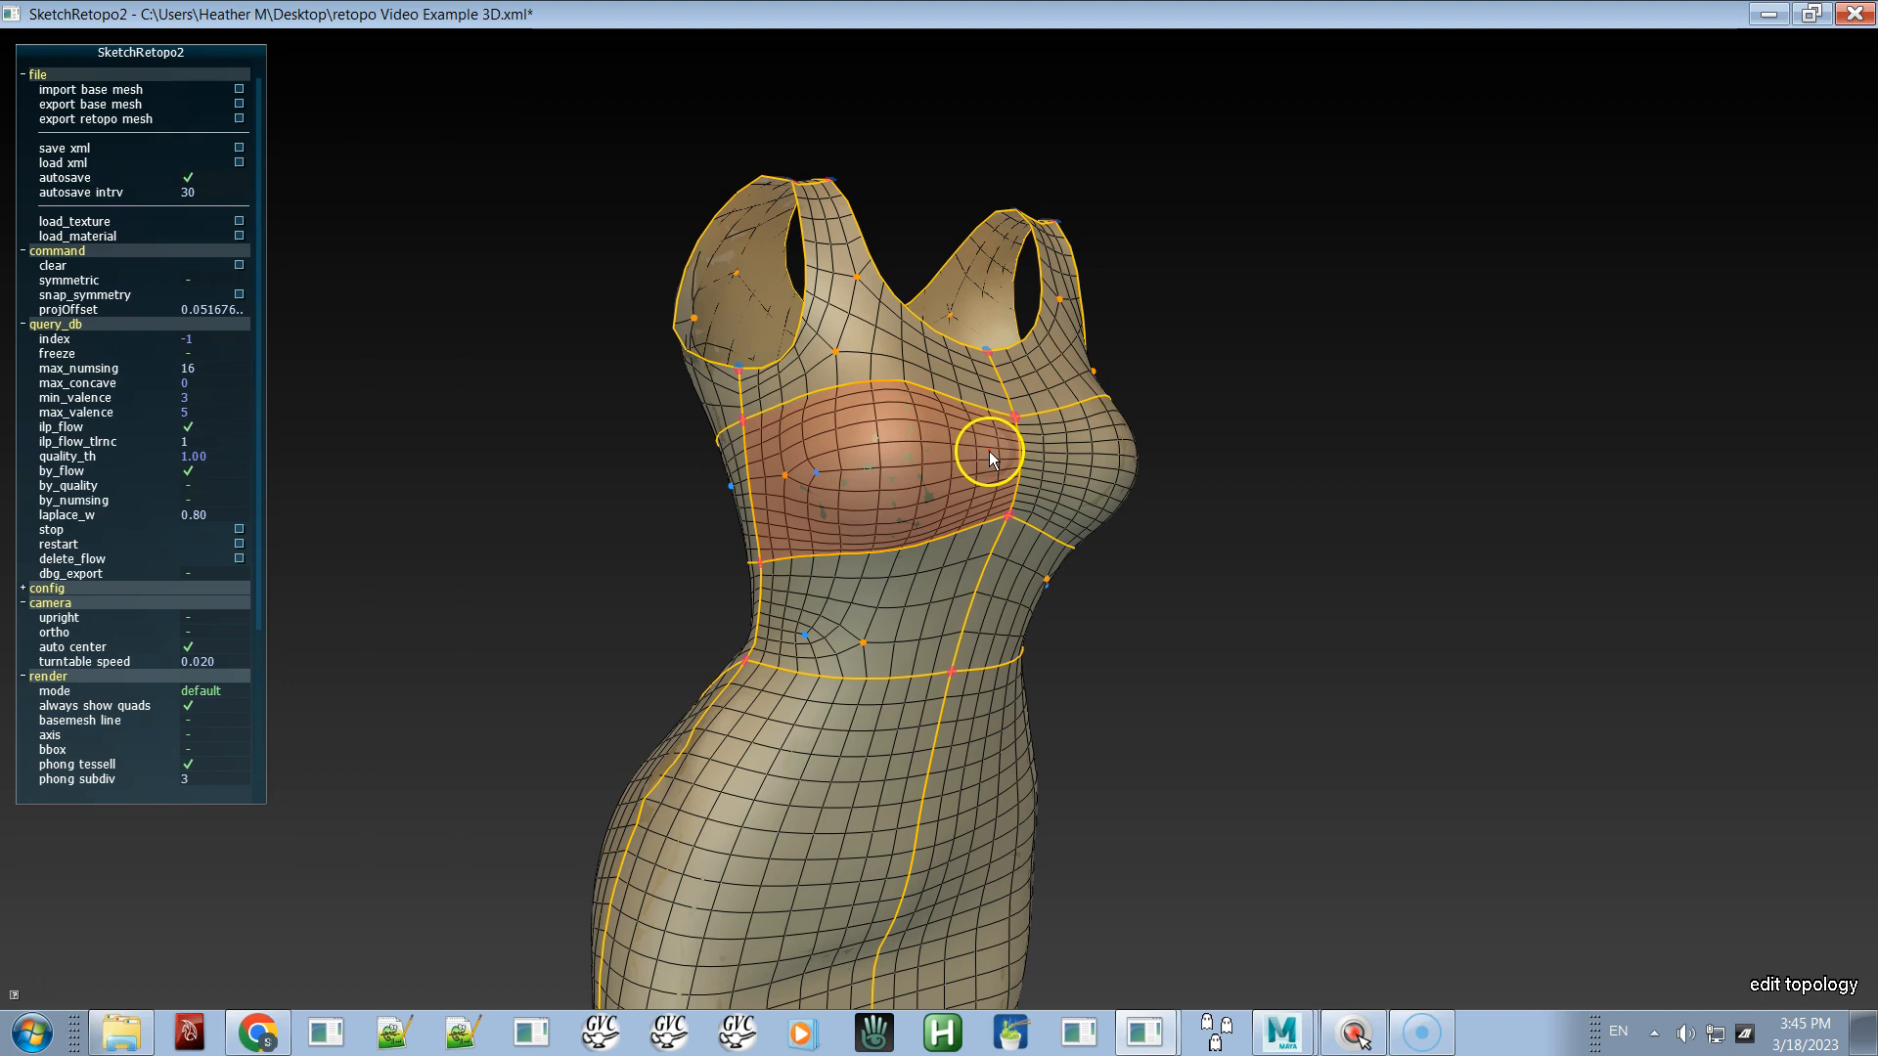
left_click_drag(1096, 485, 955, 490, "alt")
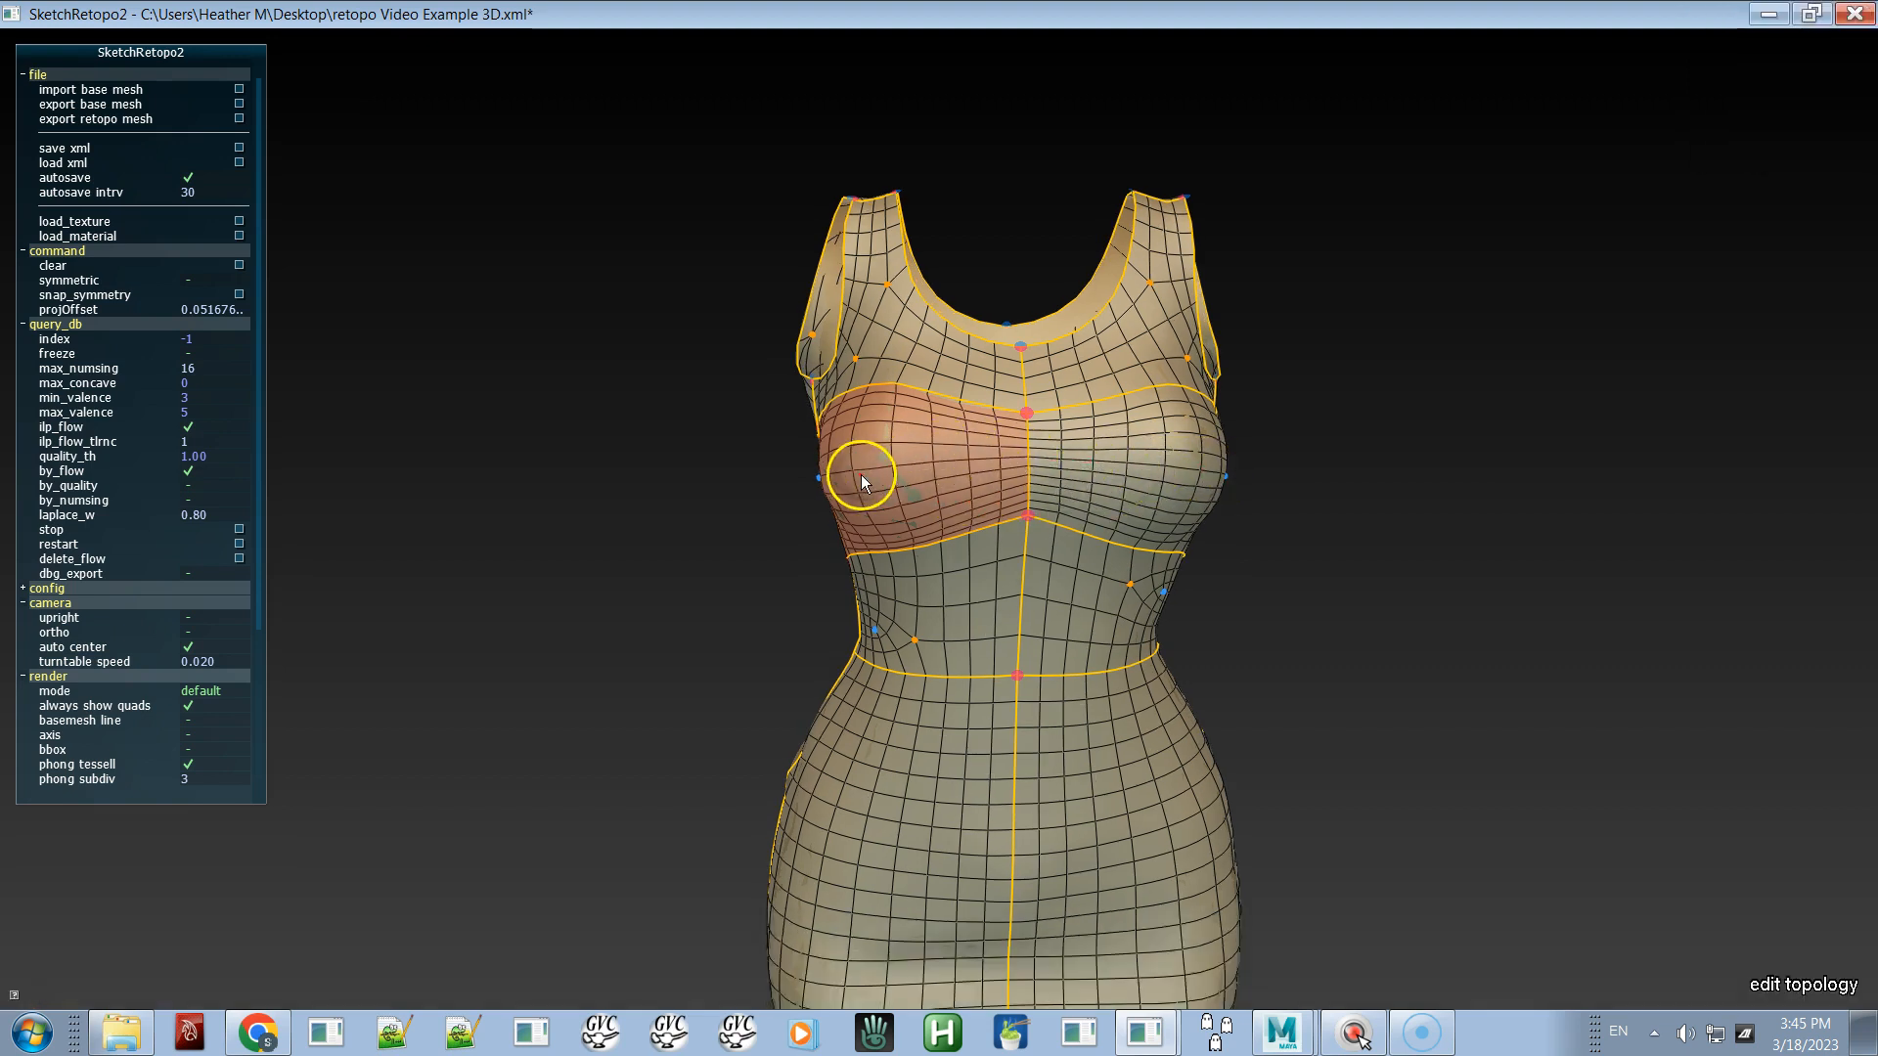
left_click_drag(880, 478, 1206, 499, "alt")
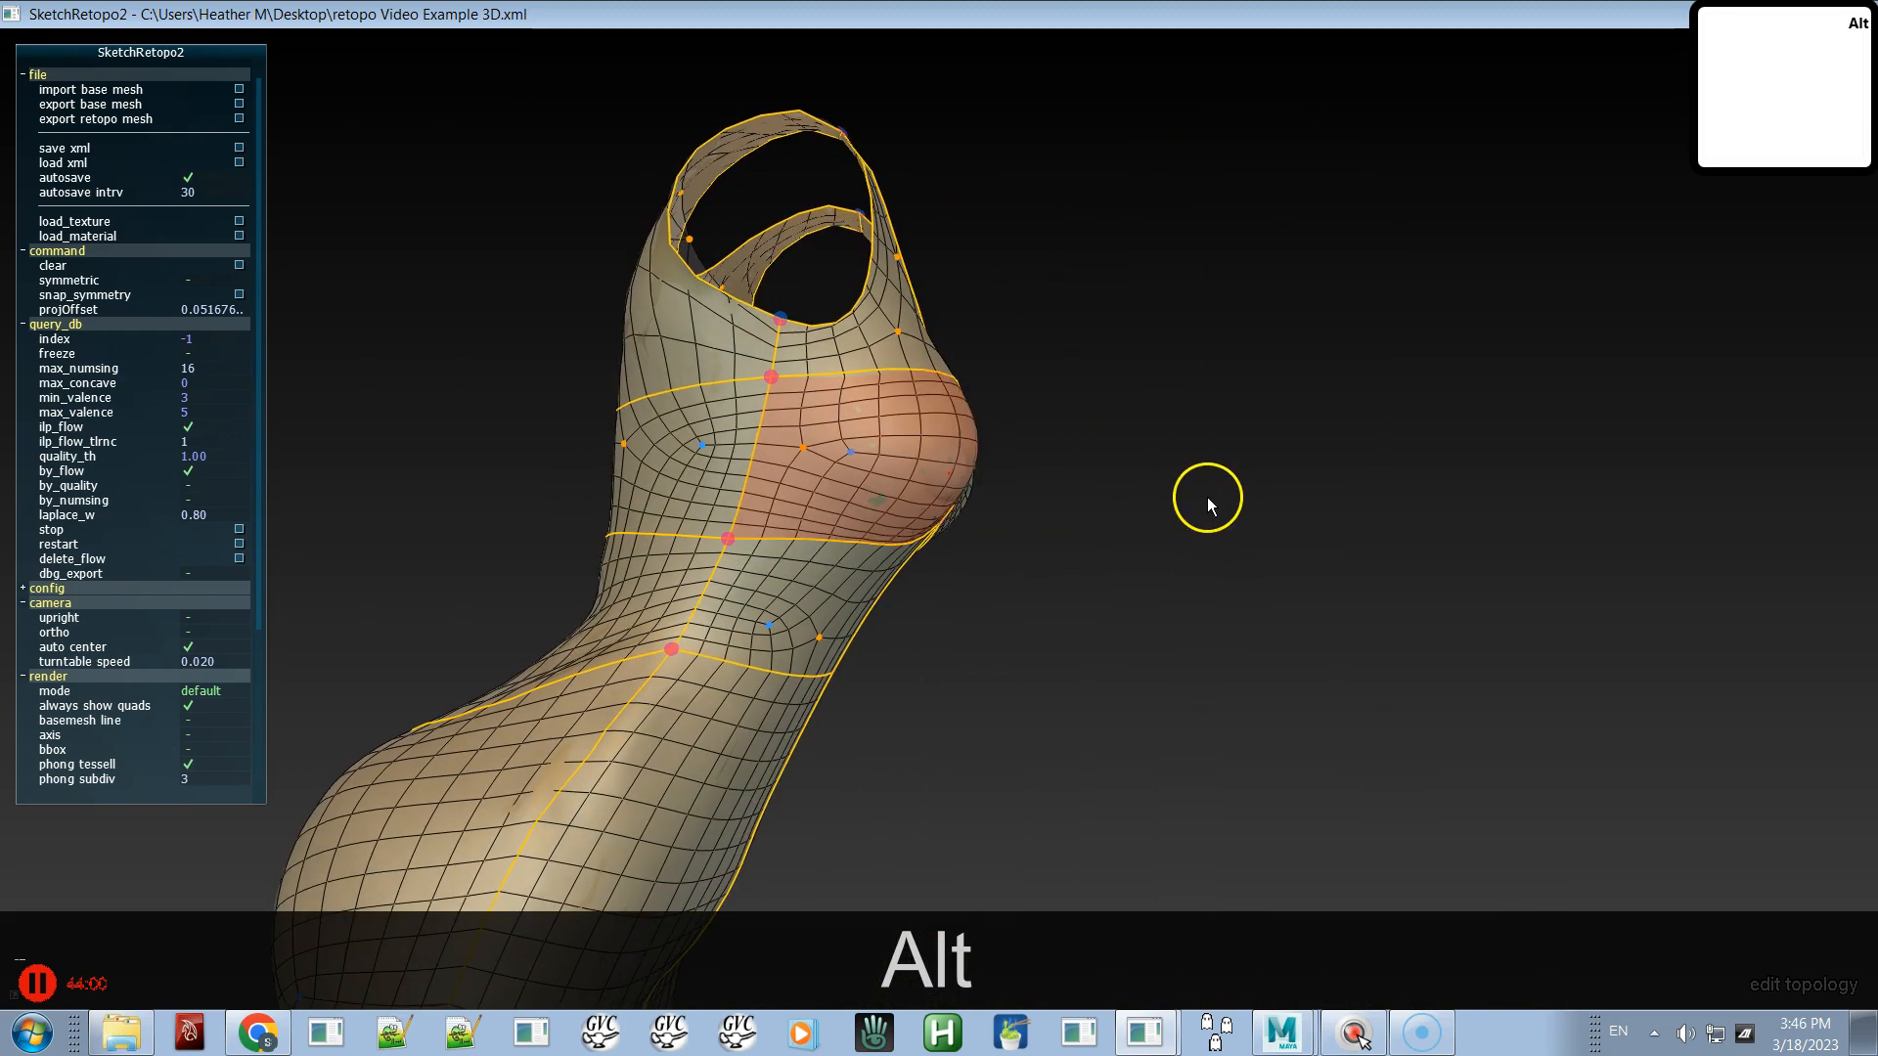
- Reposition the irregular vertices in the wearer's right back patch, behind the side seam at bust level
left_click(716, 479)
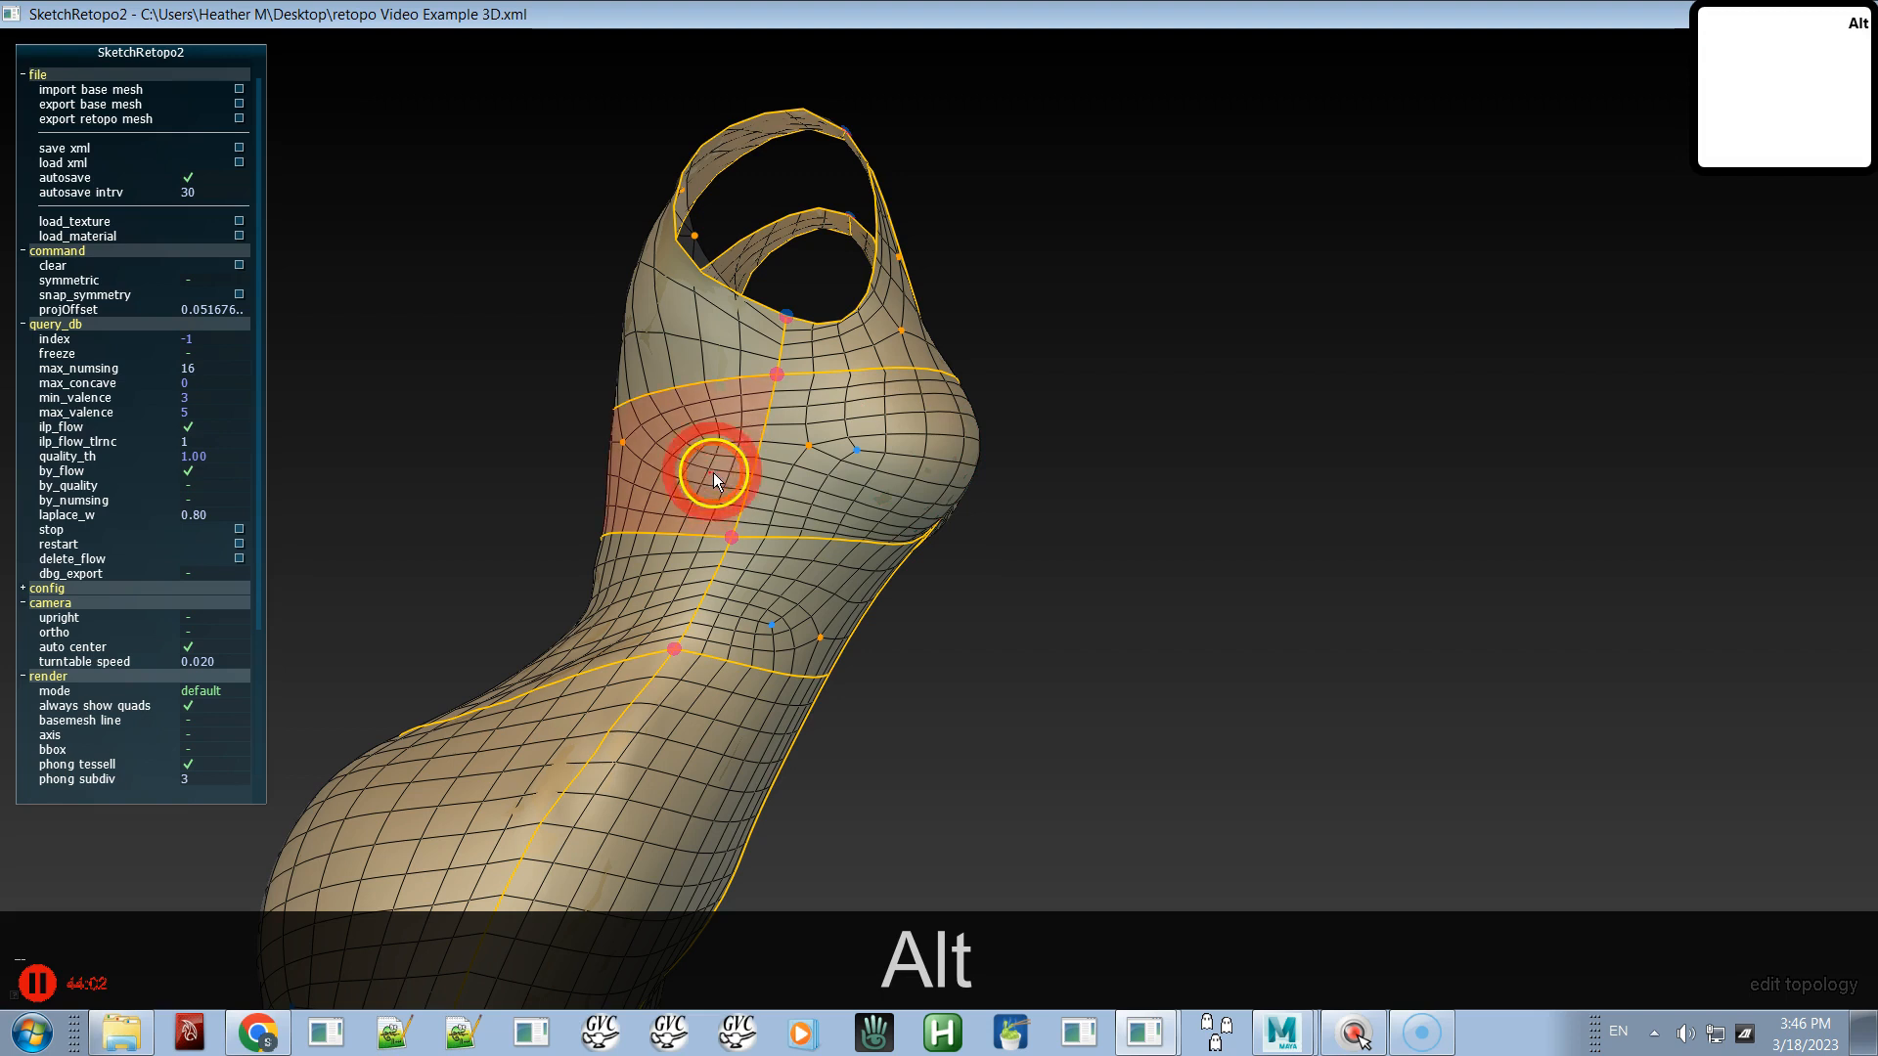
left_click(664, 473)
left_click(682, 470)
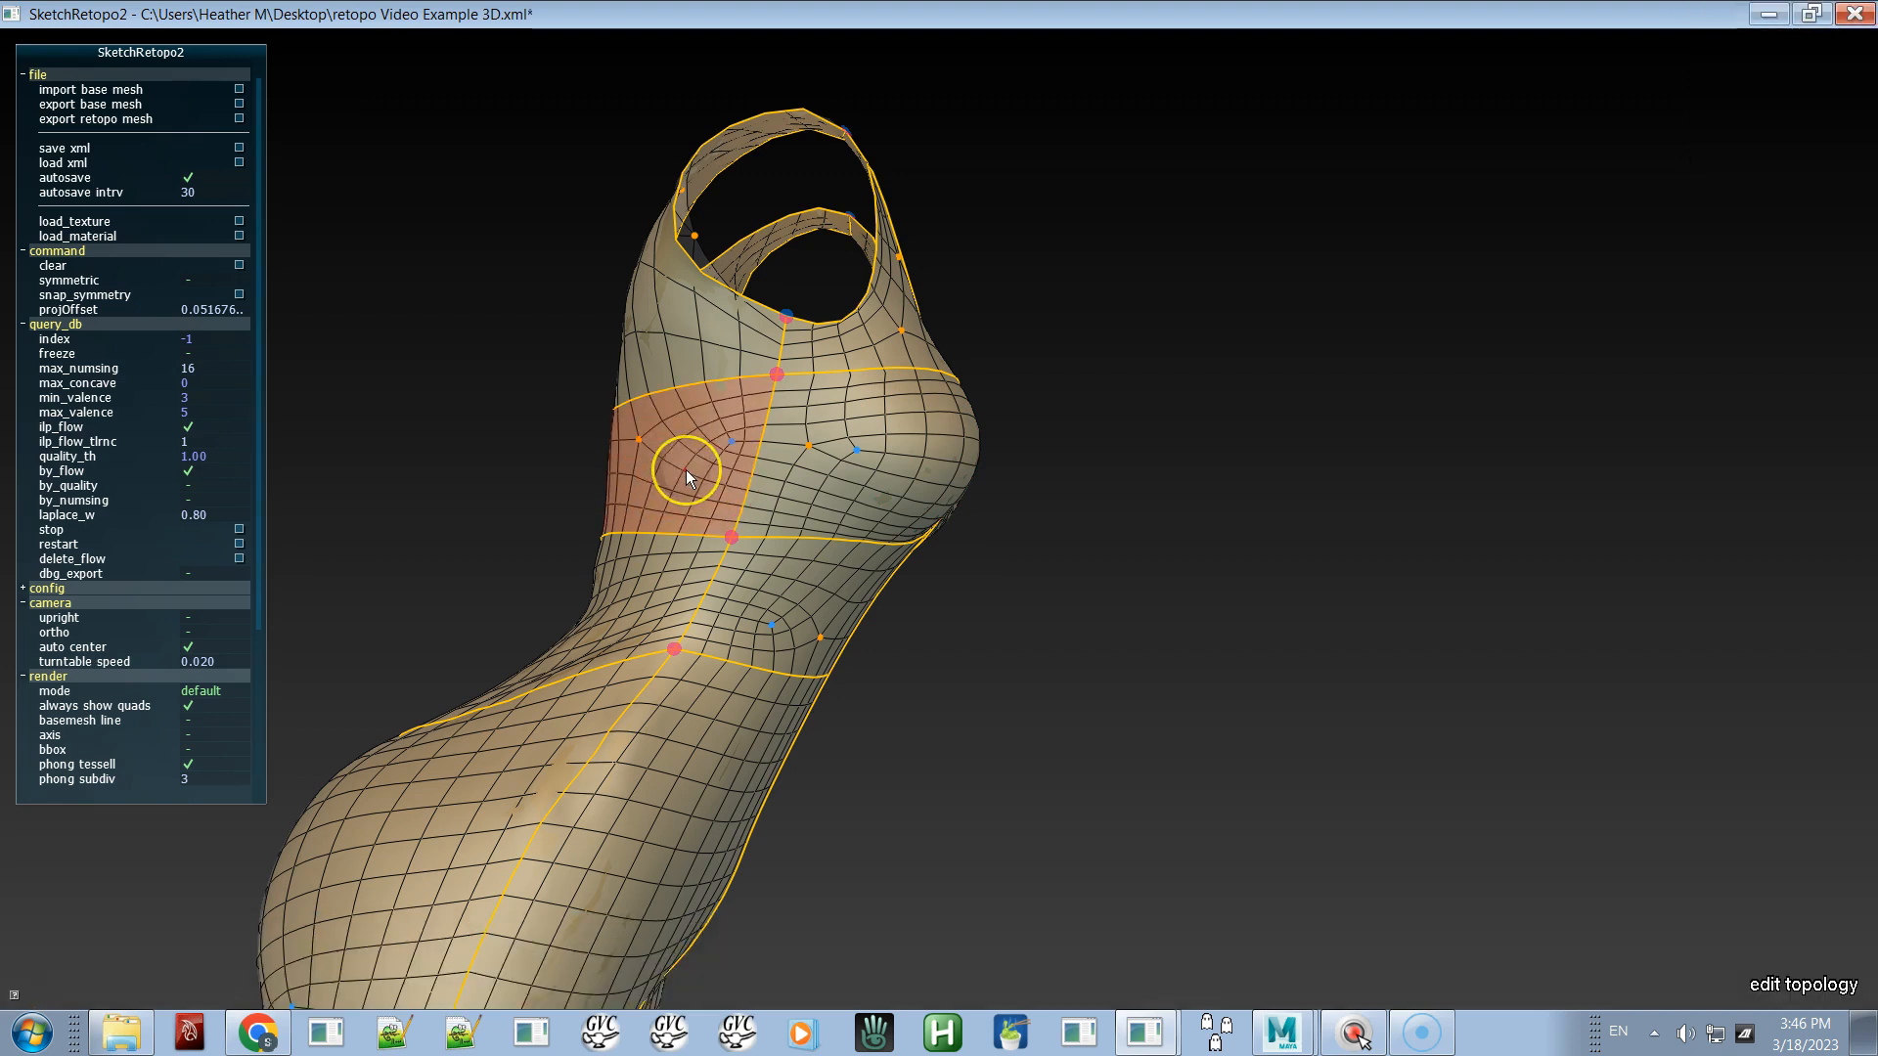
left_click_drag(859, 485, 362, 447, "alt")
left_click_drag(1076, 493, 1810, 460, "alt")
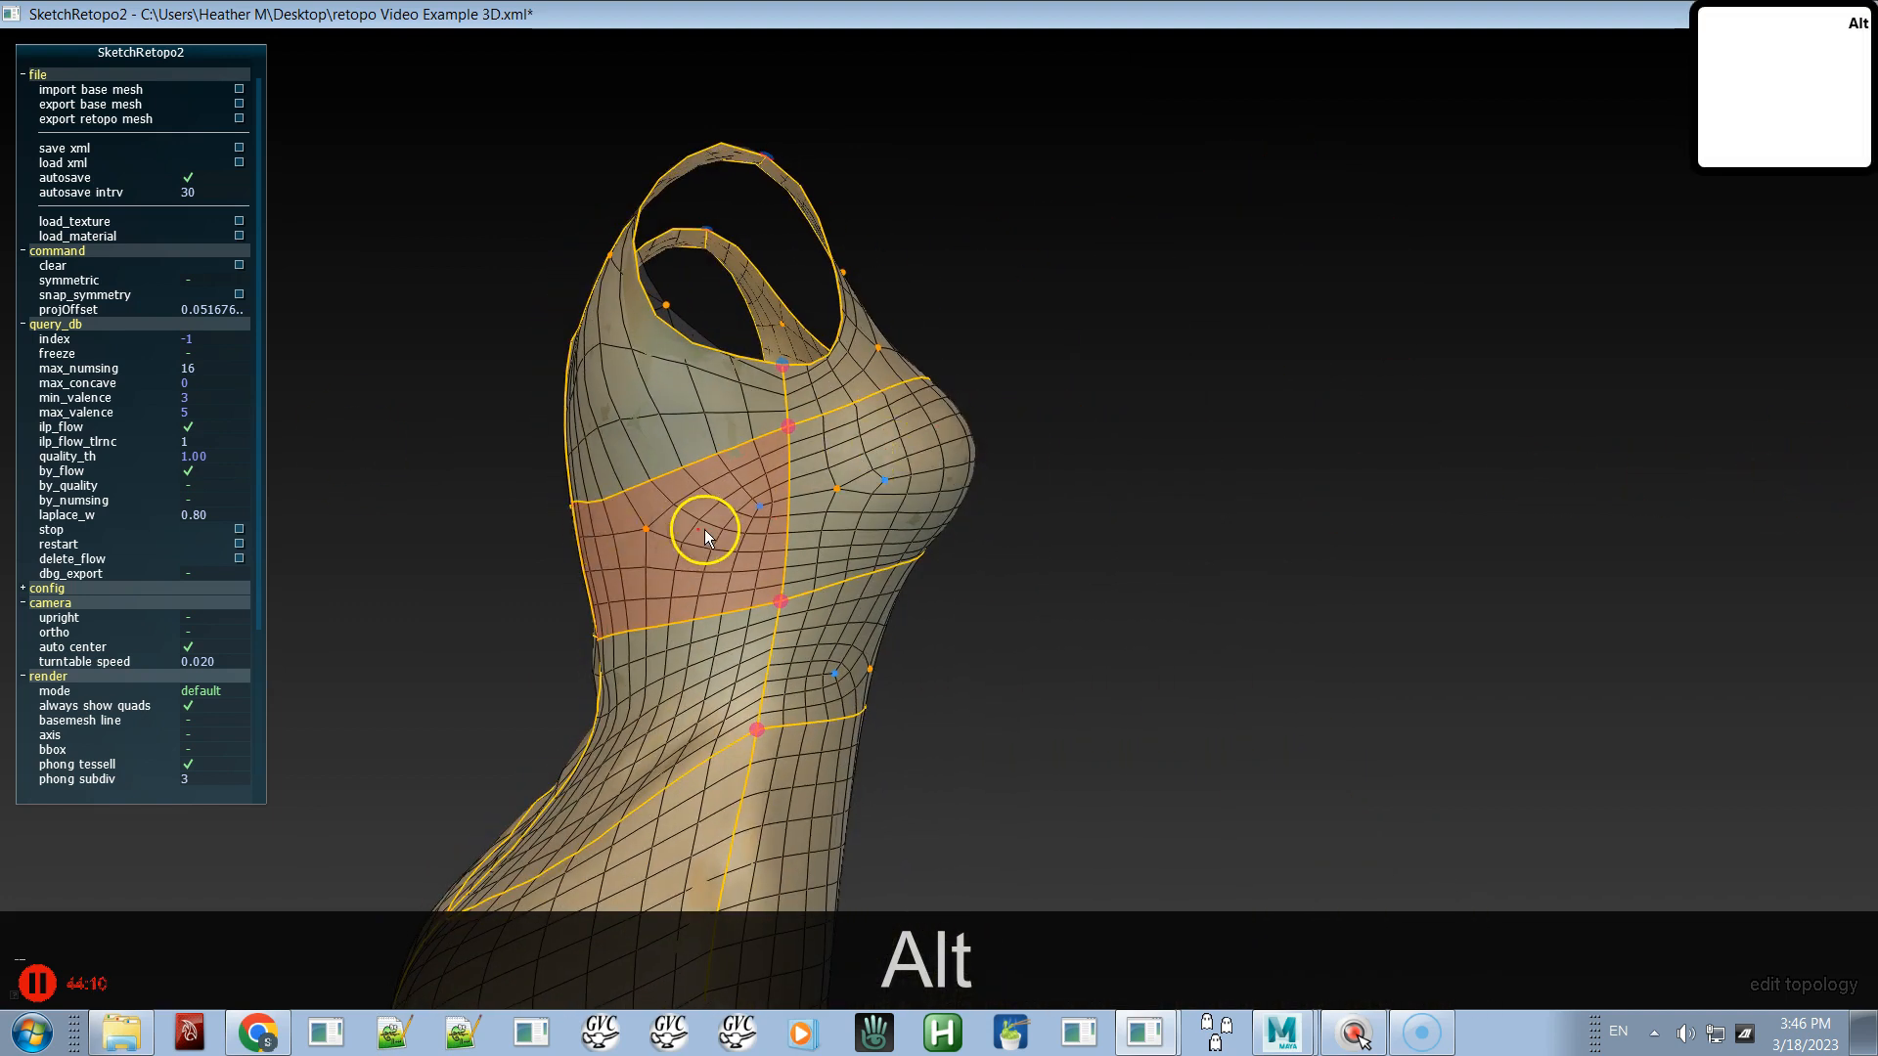
left_click_drag(683, 534, 736, 508)
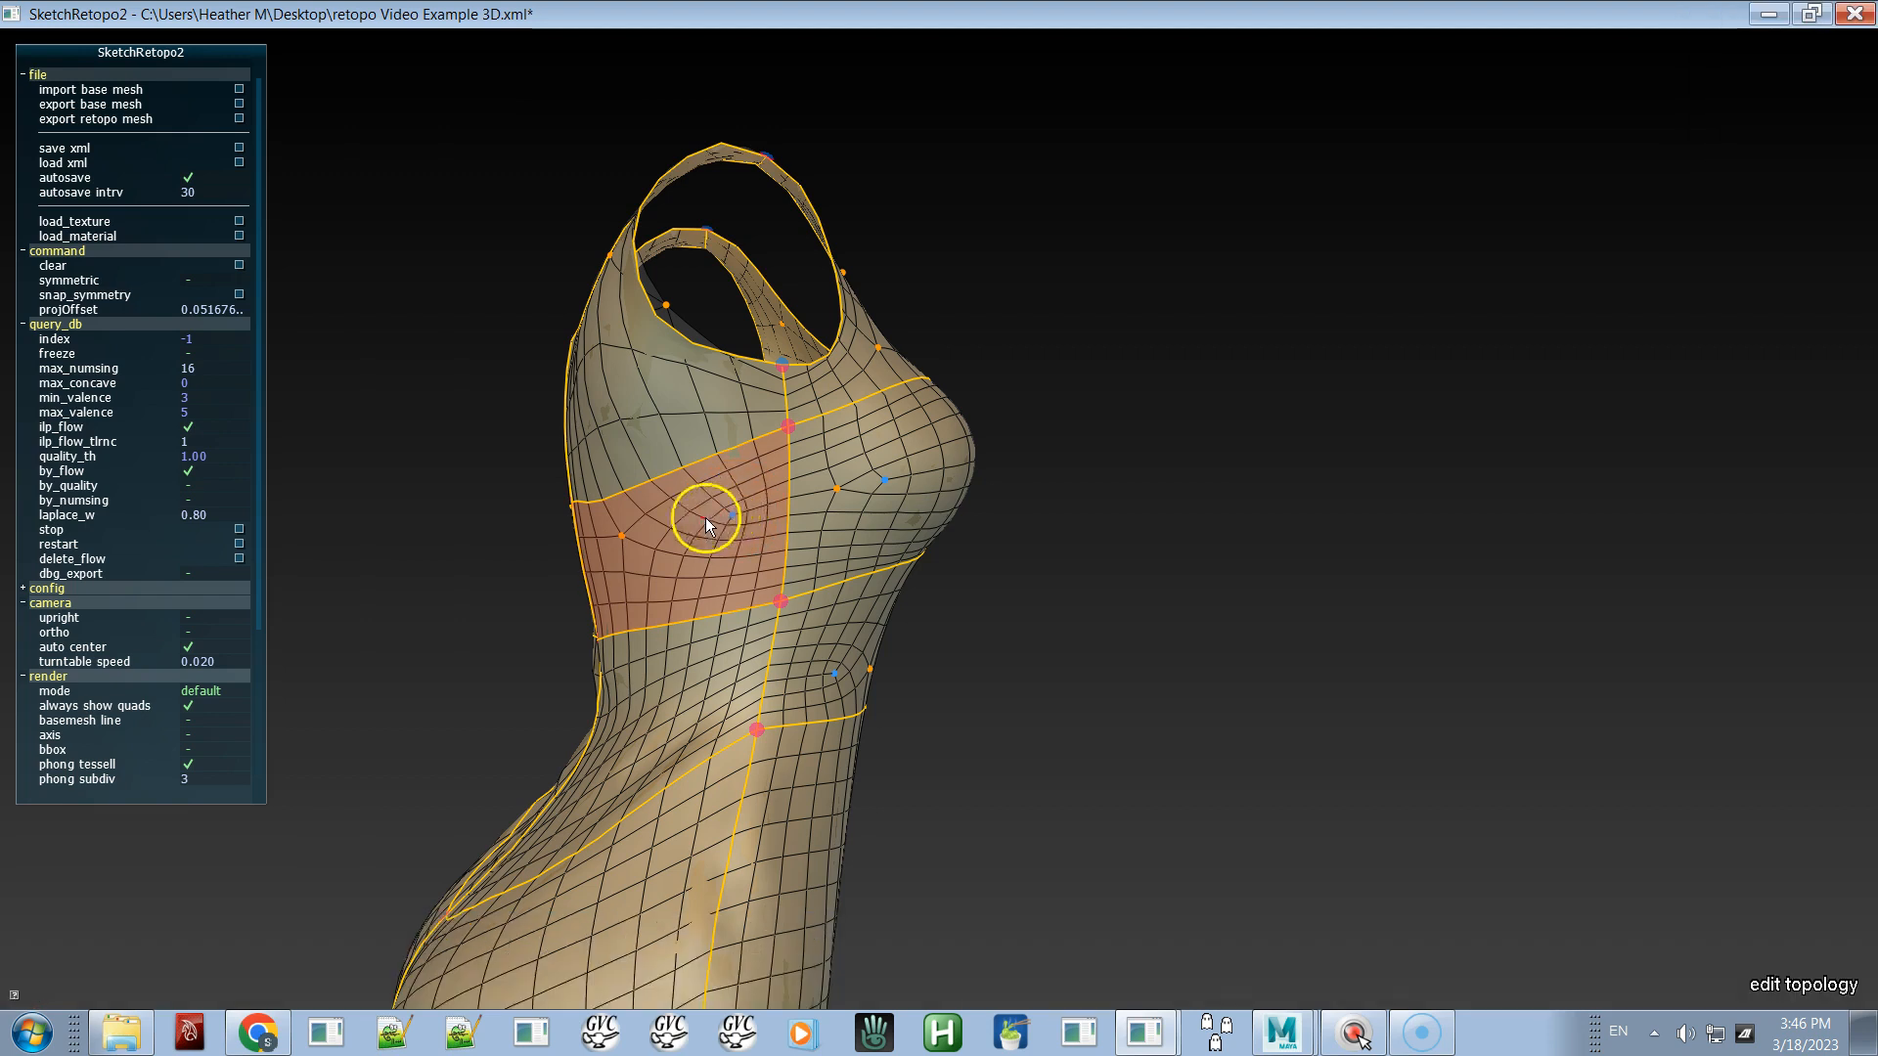
left_click_drag(804, 508, 735, 526, "alt")
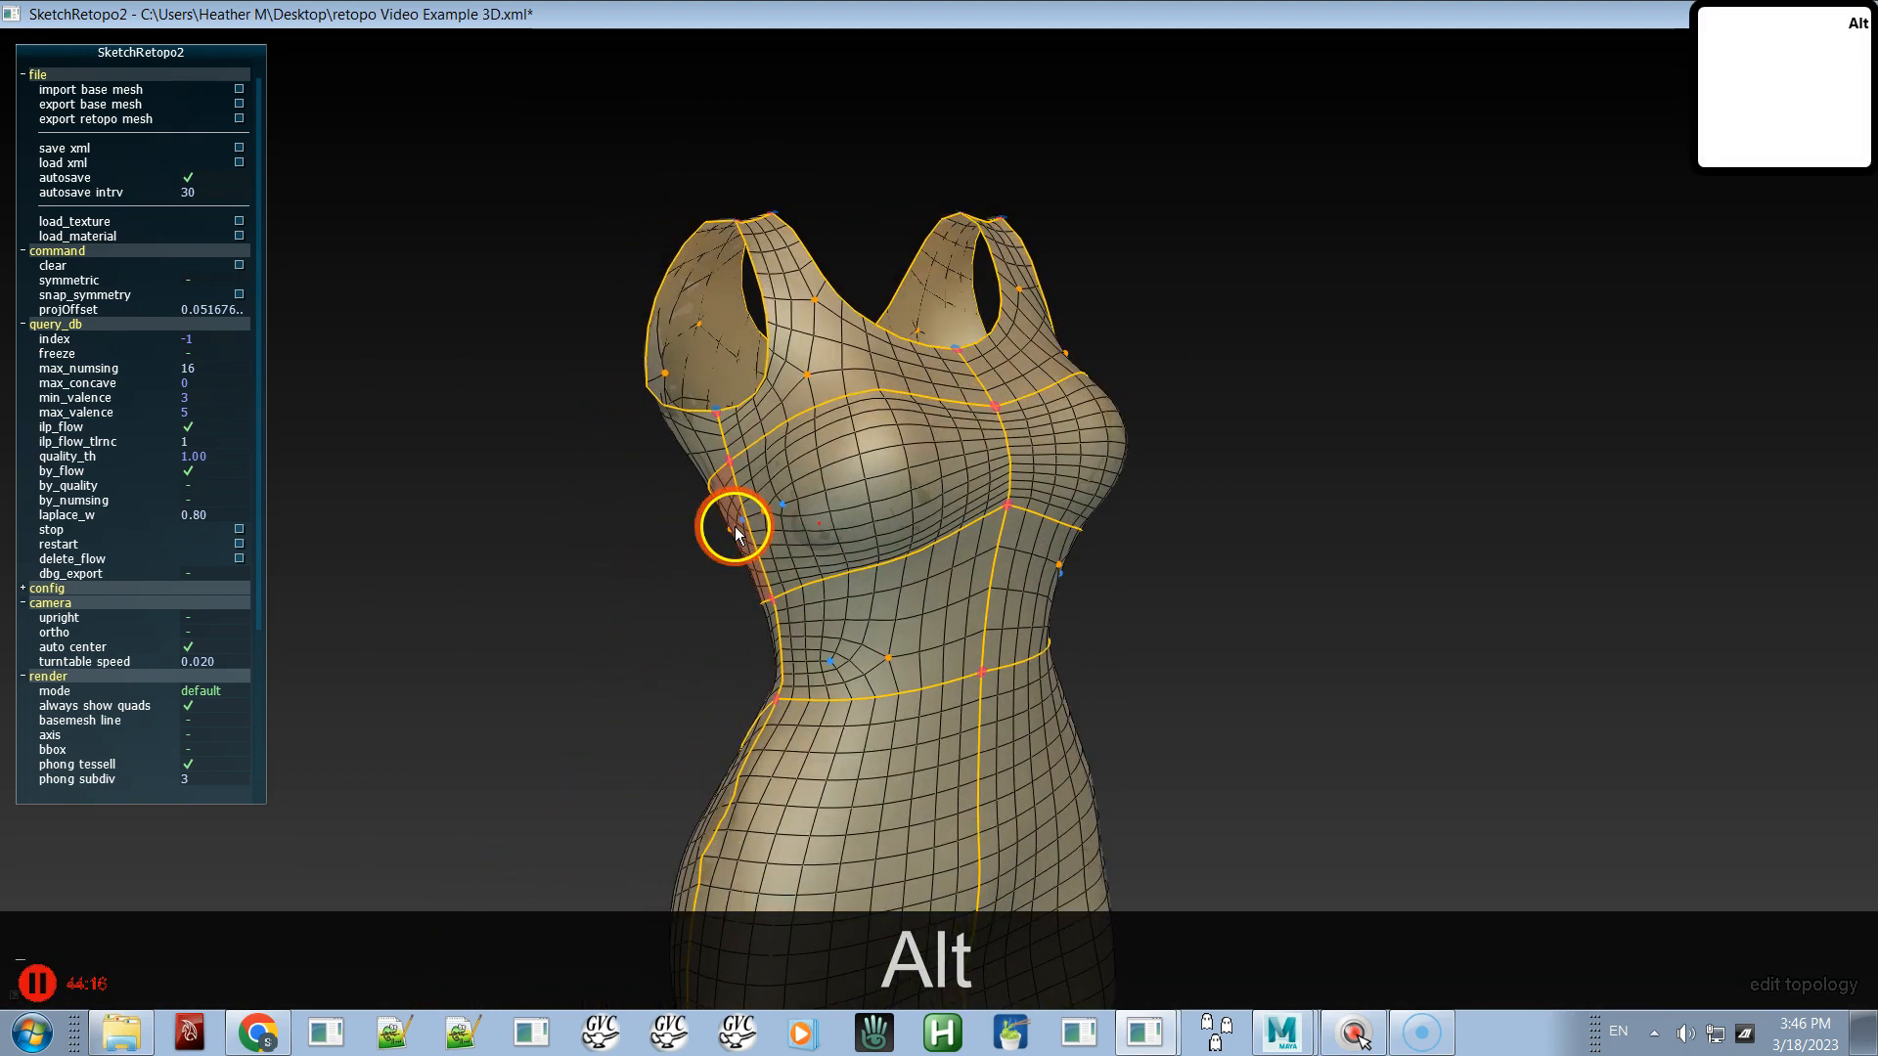
- Even out the mesh vertices across the wearer's right breast and underbust in vertex-moving mode
key("alt+d")
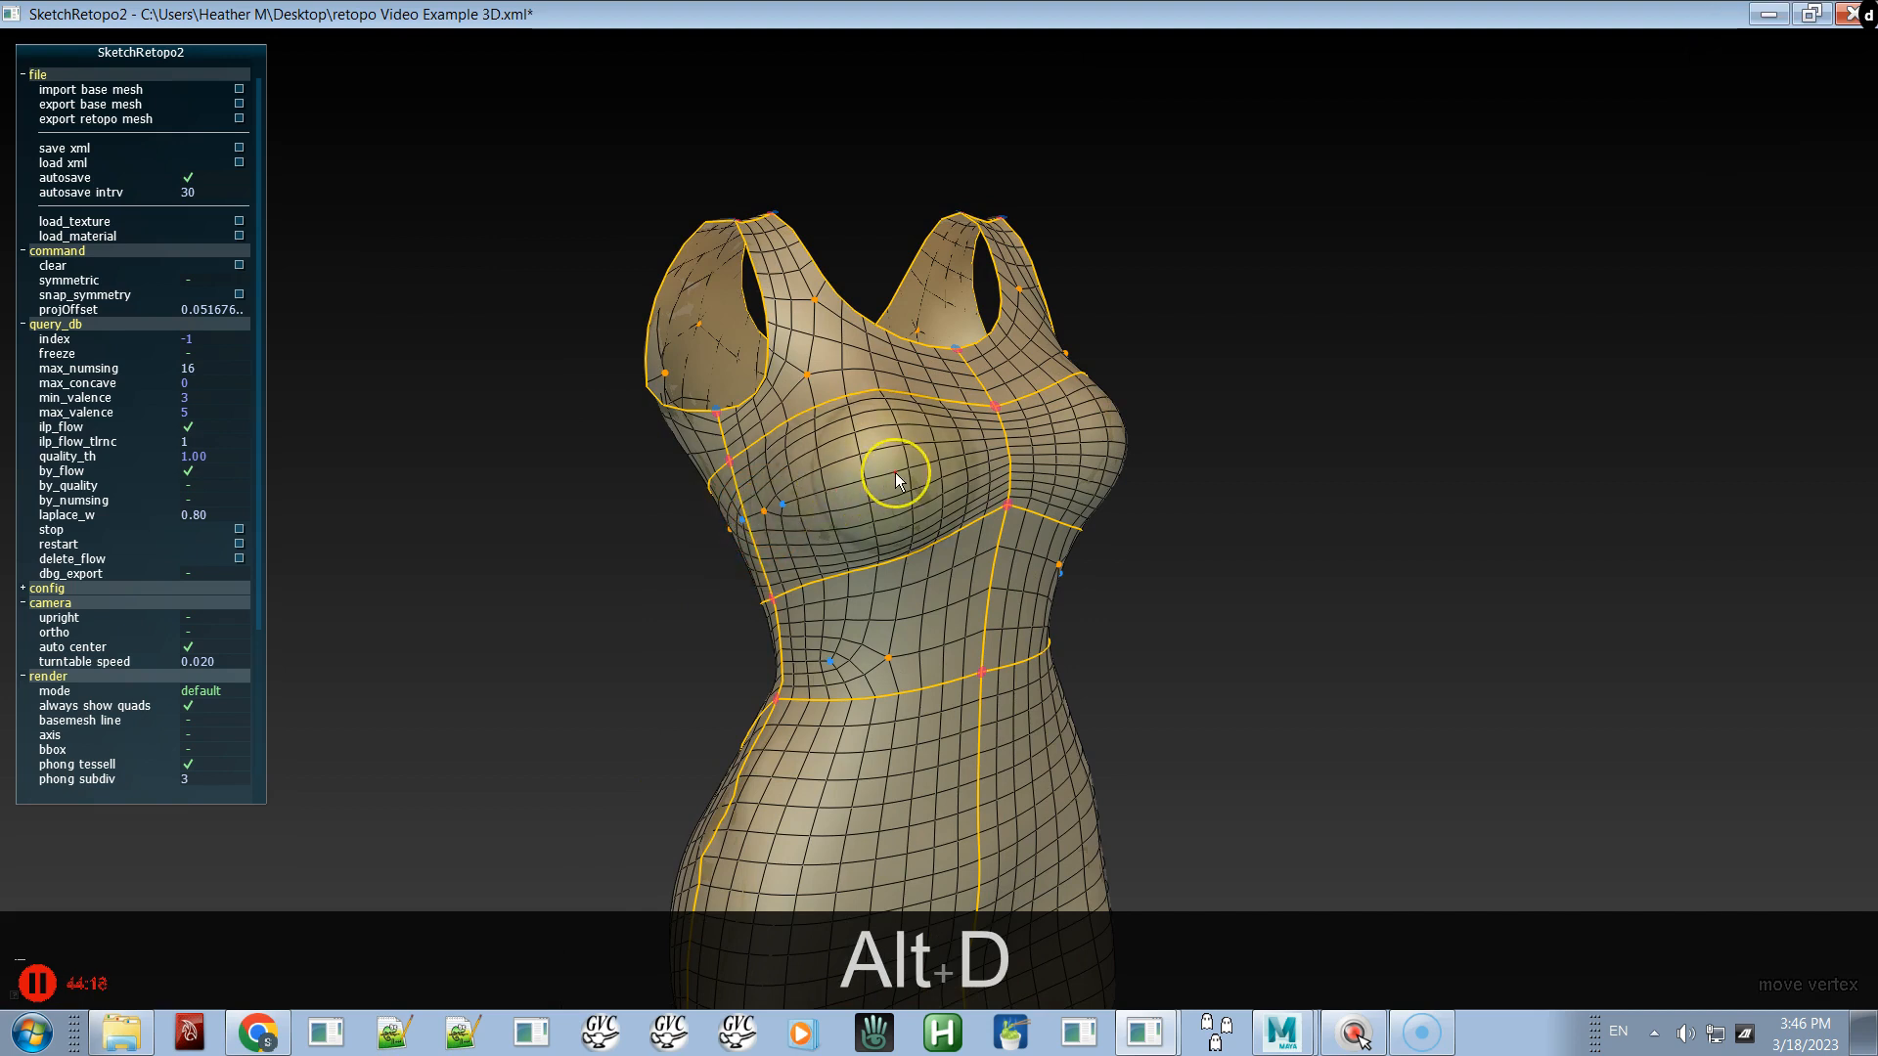
key("d")
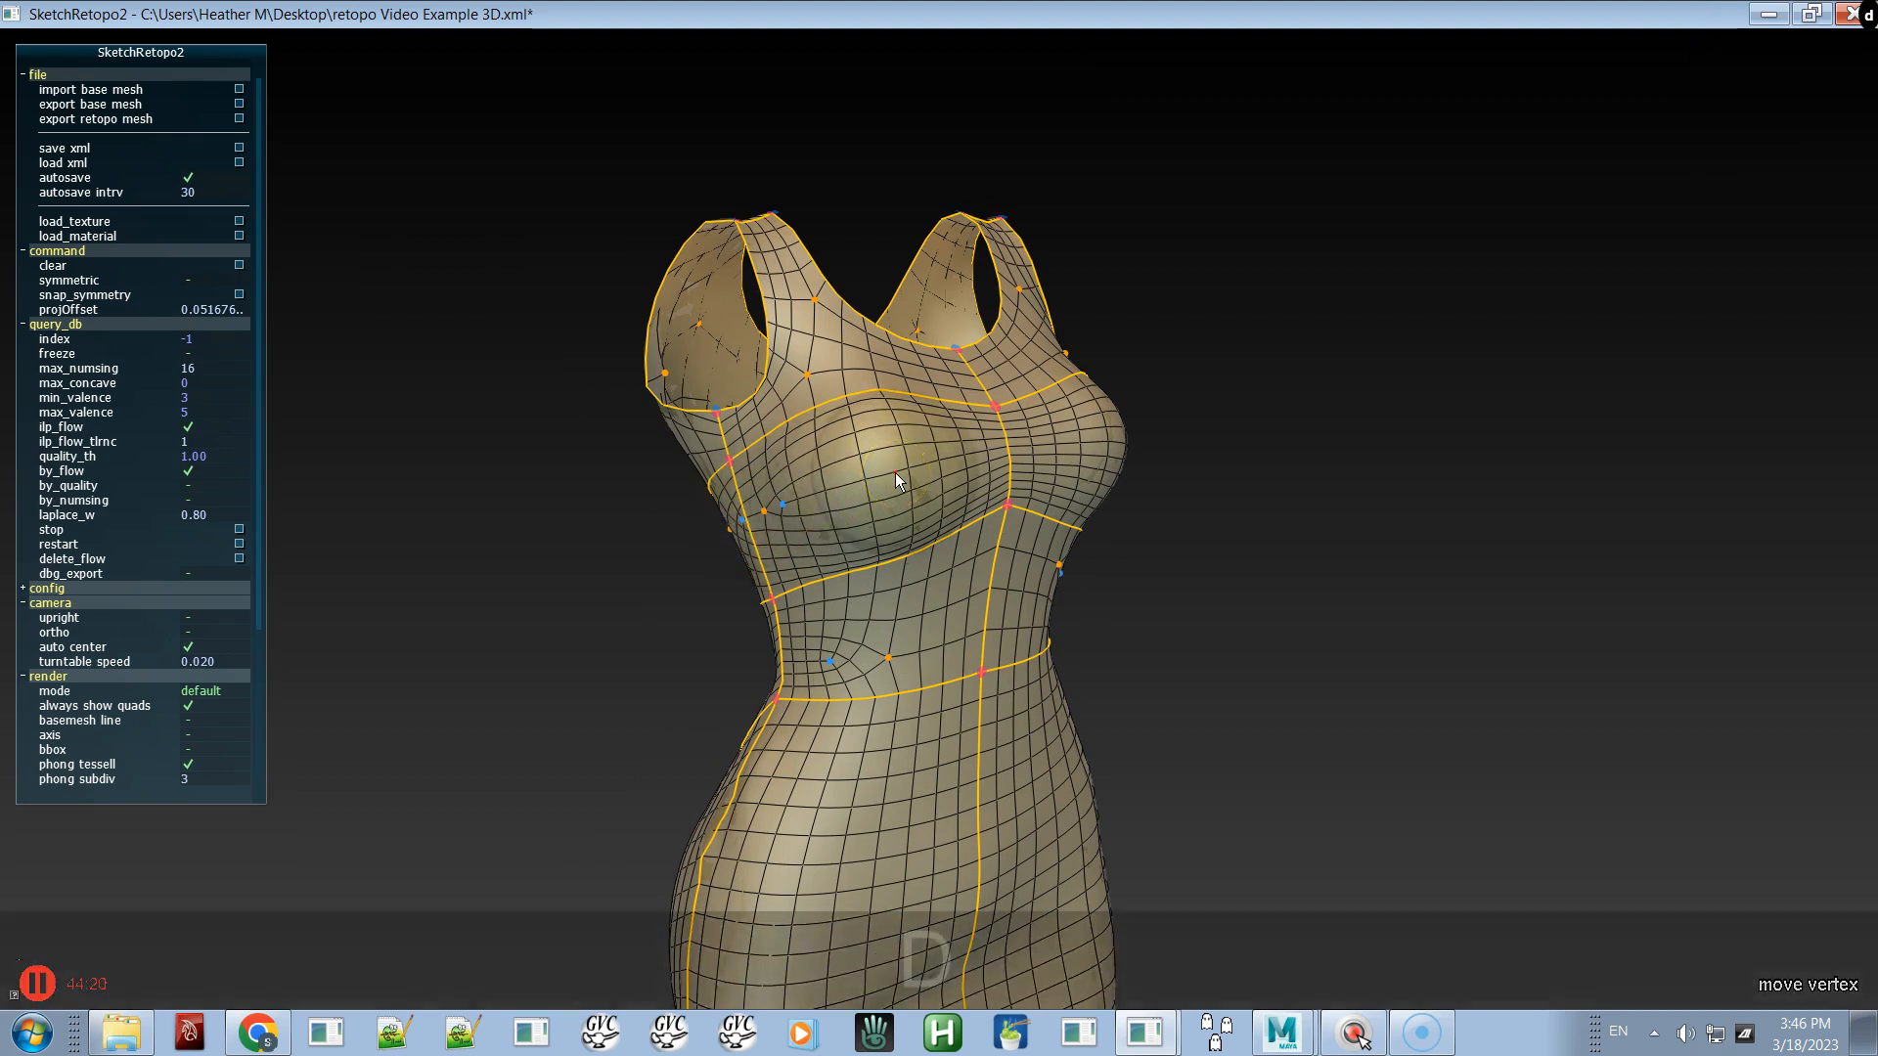
mouse_move(895, 472)
left_mouse_down("ctrl")
mouse_move(968, 531)
mouse_move(999, 529)
left_mouse_up("ctrl")
mouse_move(999, 529)
left_mouse_down("alt")
mouse_move(821, 565)
mouse_move(836, 569)
left_mouse_up("alt")
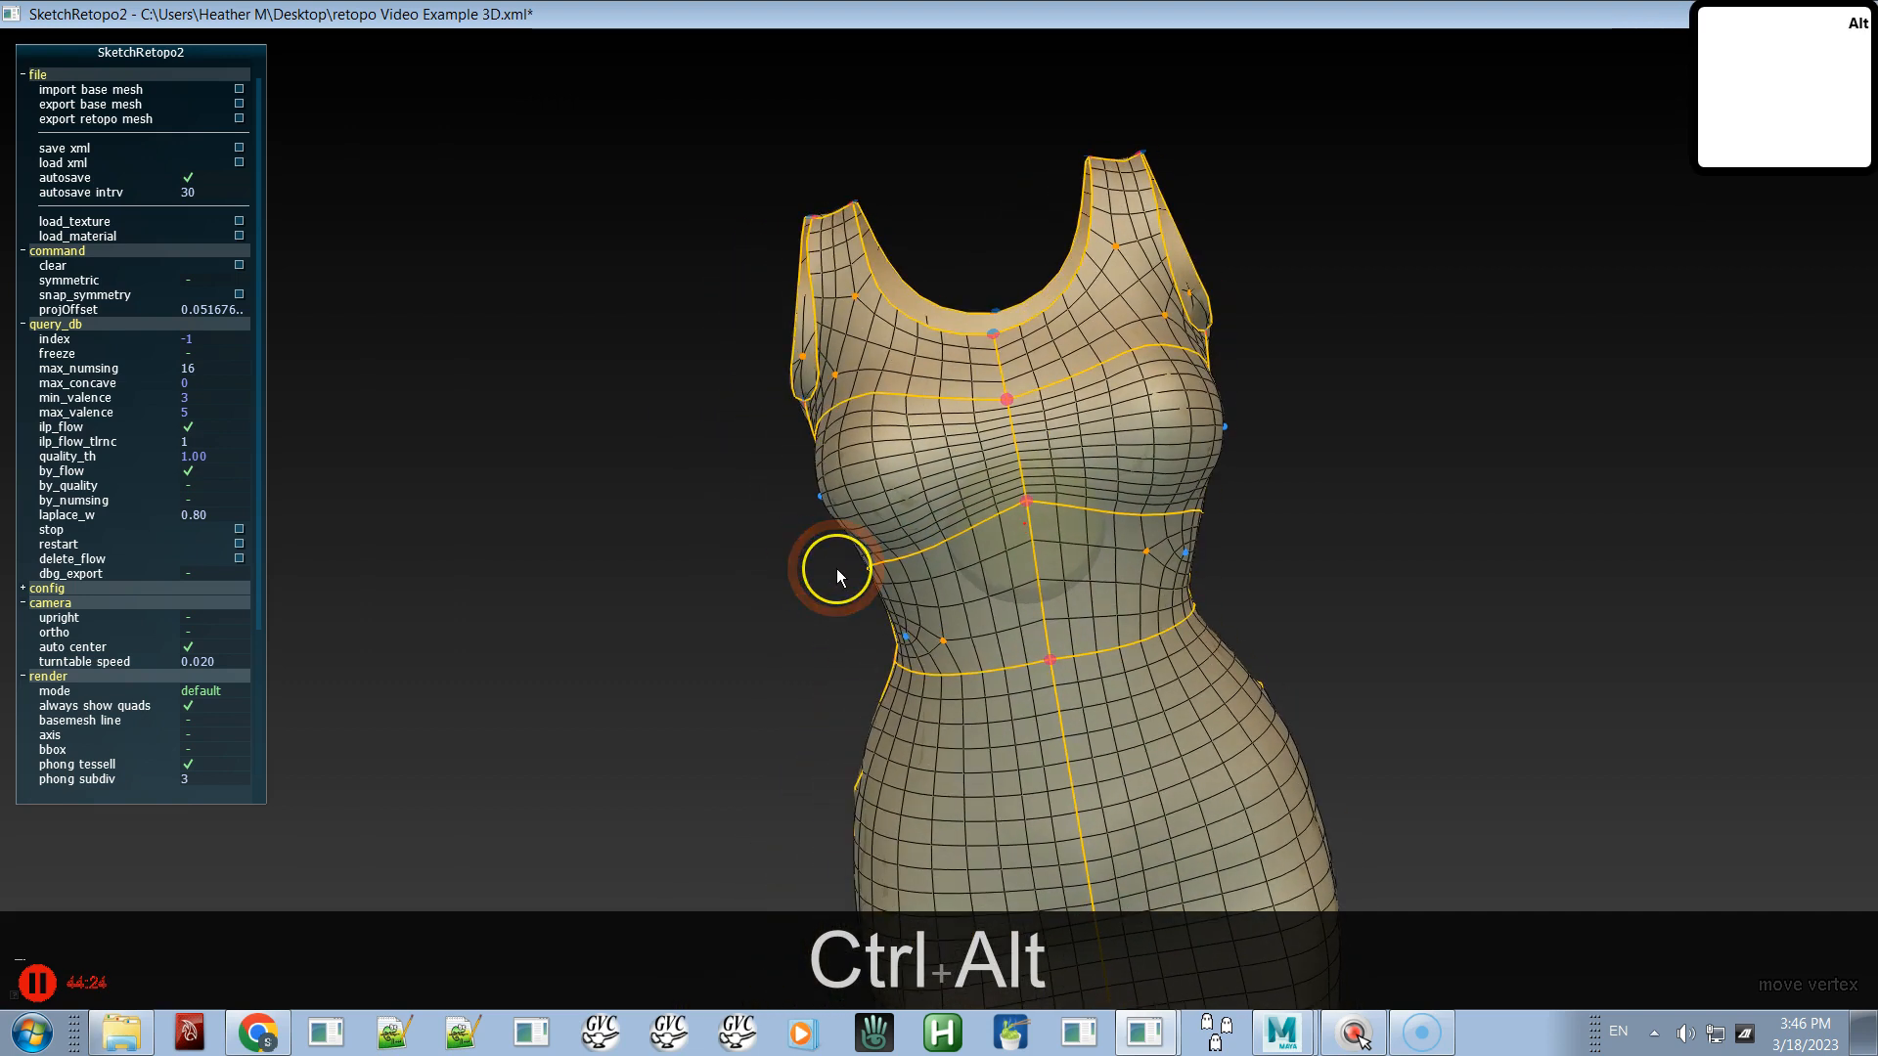
- Examine the bust and underbust mesh from the front, sides and below, with and without the base mesh
key("ctrl+alt+space")
left_click(862, 556)
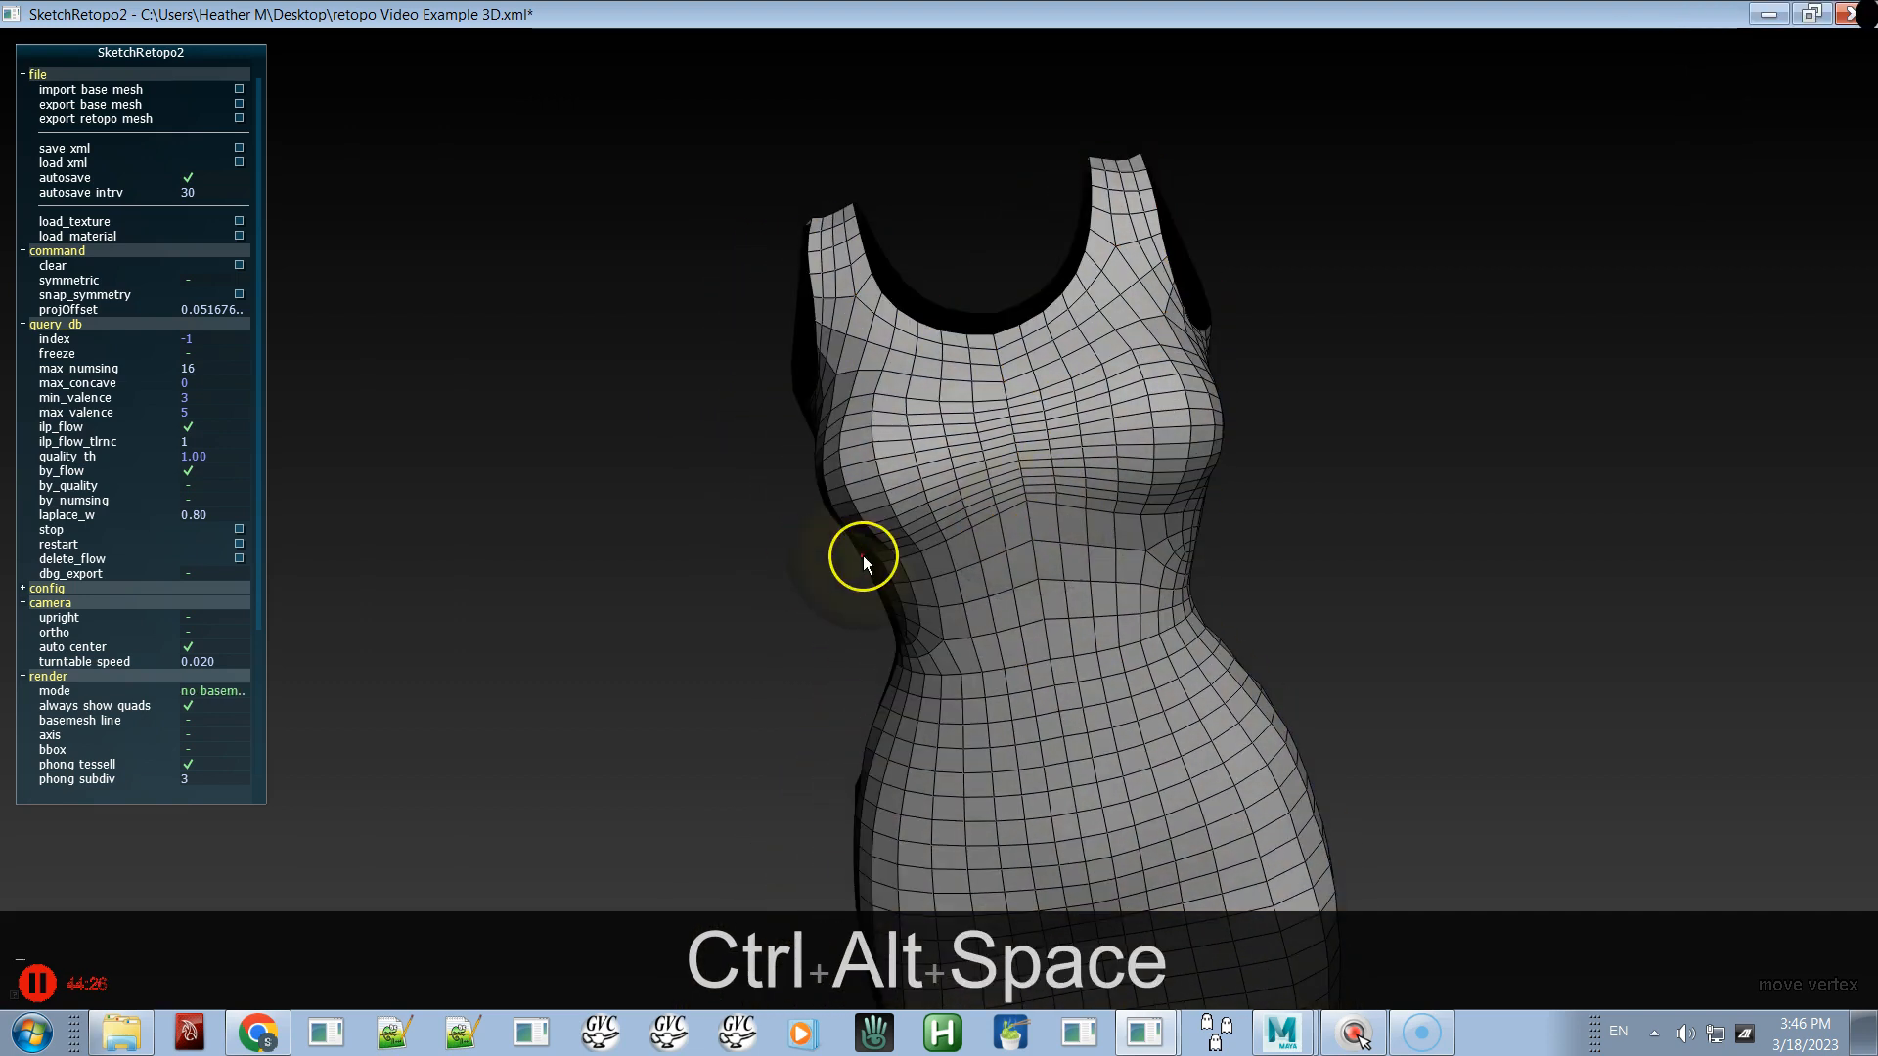
left_click(923, 550)
left_click_drag(923, 549, 1059, 501, "alt")
mouse_move(935, 542)
left_mouse_down("alt")
mouse_move(1002, 519)
mouse_move(938, 571)
left_mouse_up("alt")
key("alt+space")
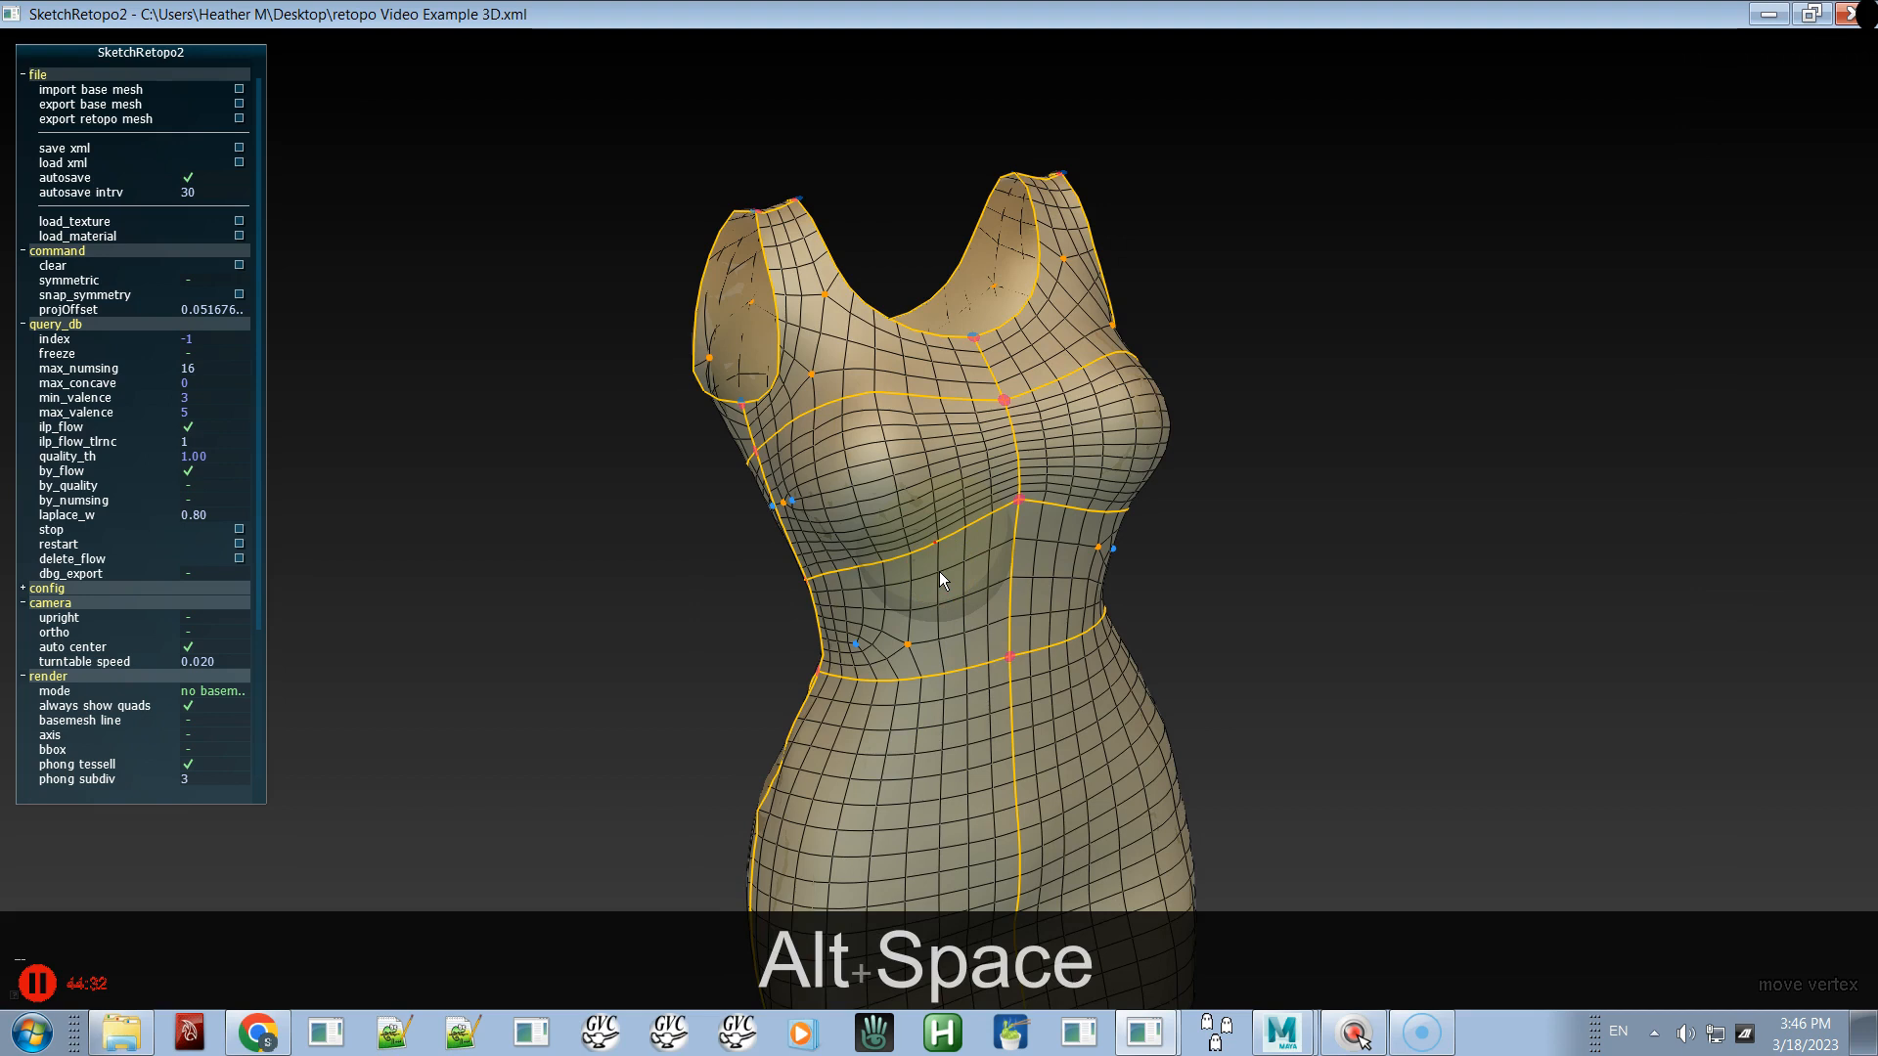
left_click(923, 550)
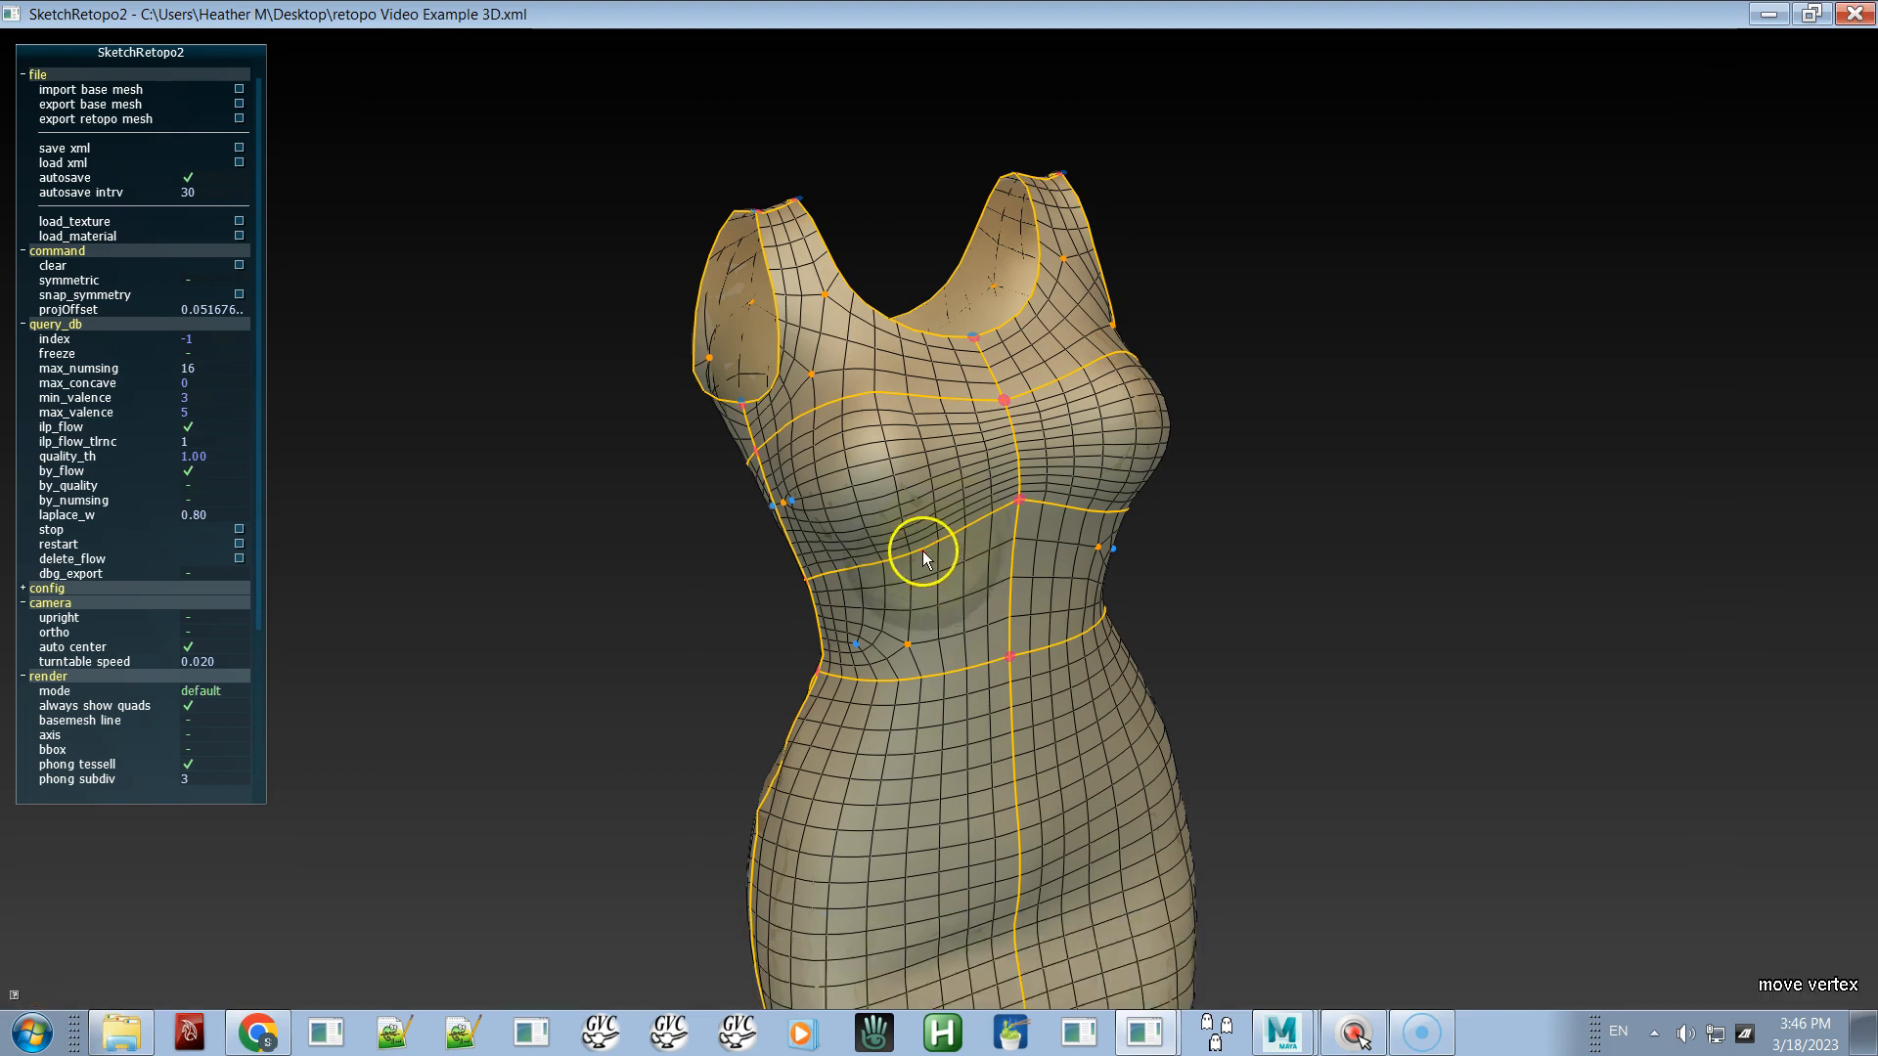
left_click_drag(925, 544, 1035, 572, "alt")
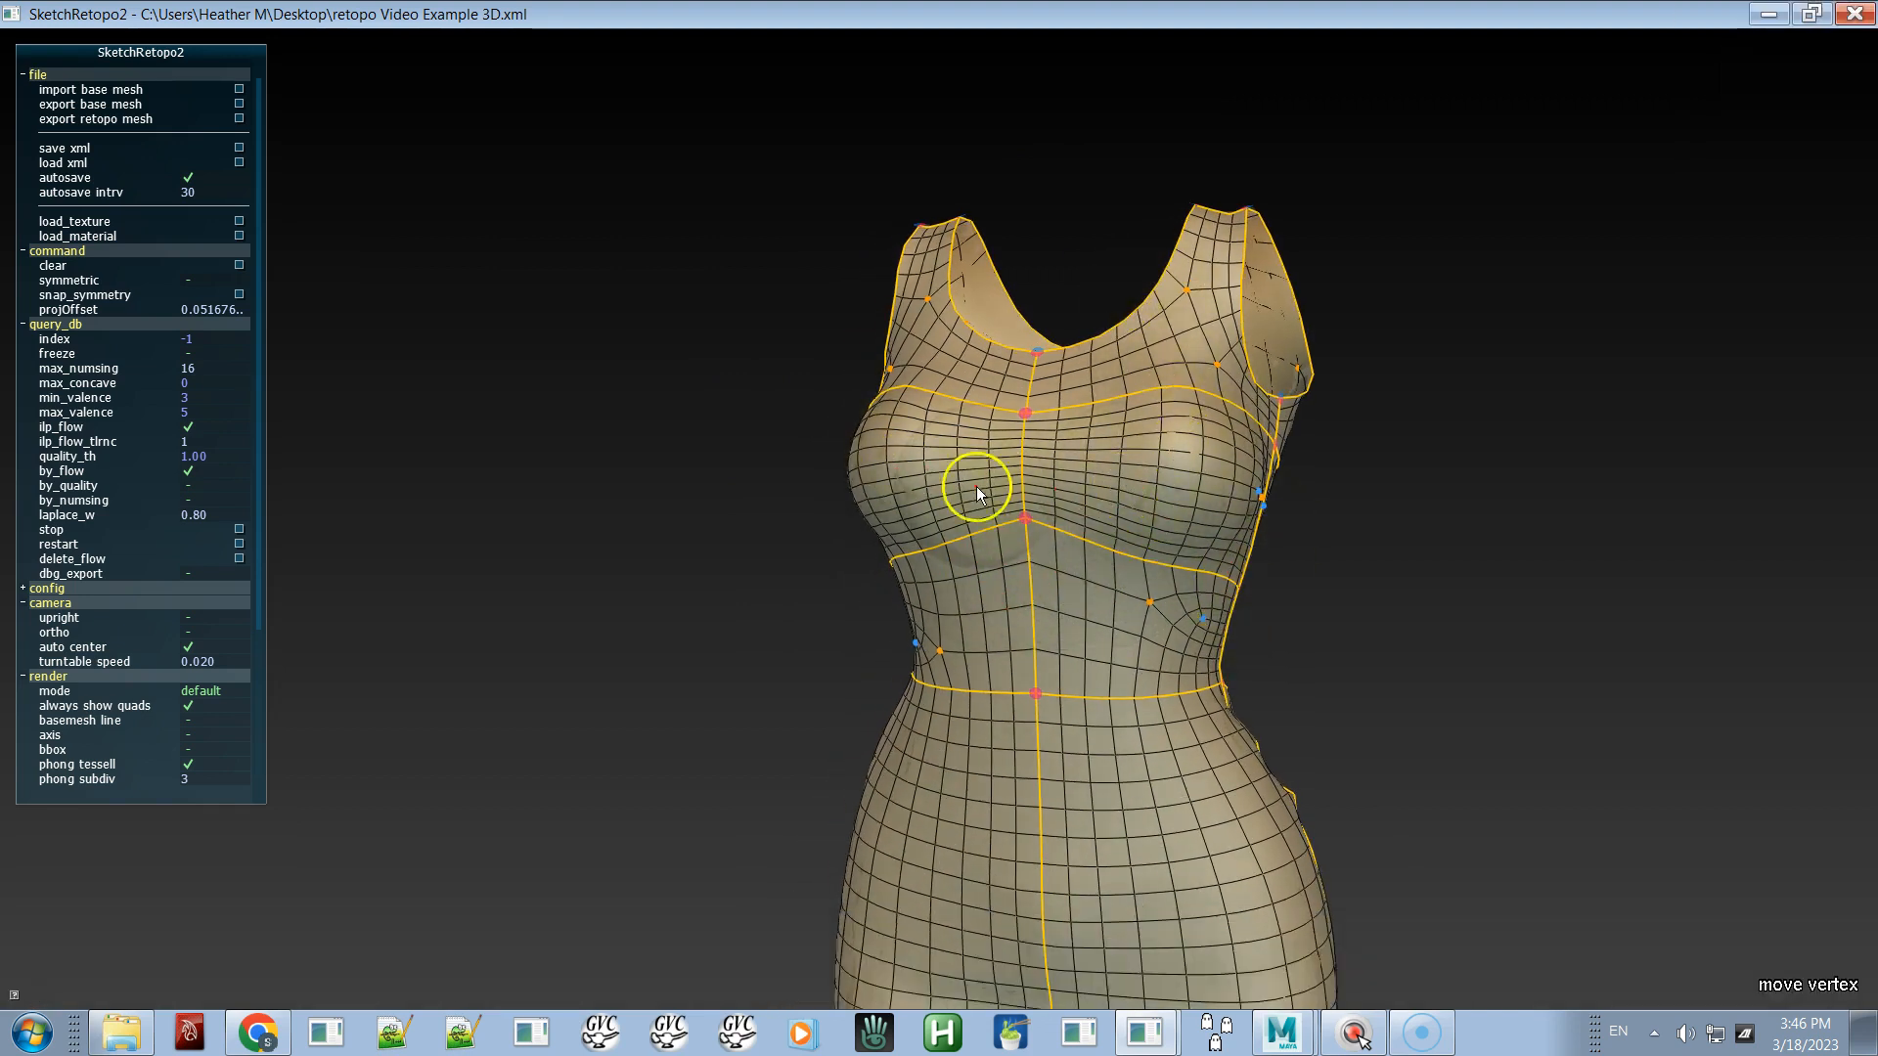
left_click_drag(939, 486, 993, 272, "alt")
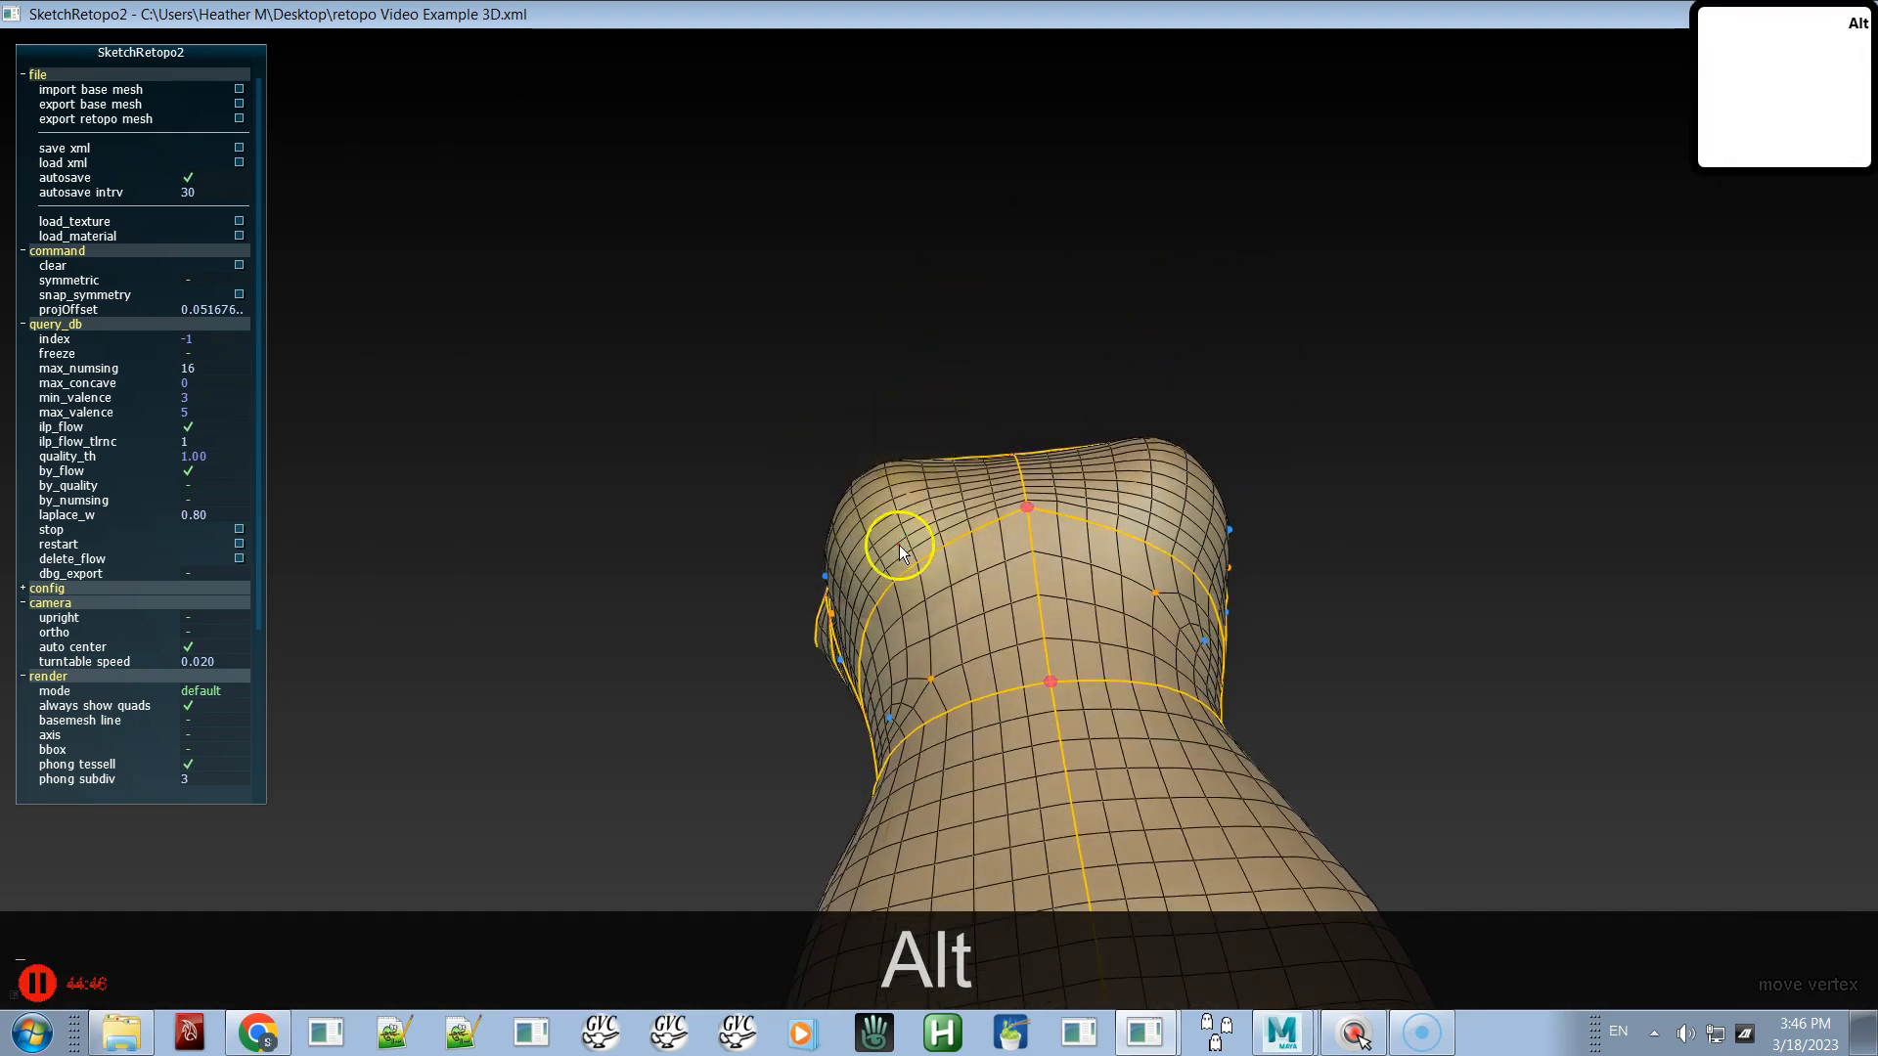
left_click_drag(955, 485, 1022, 674, "alt")
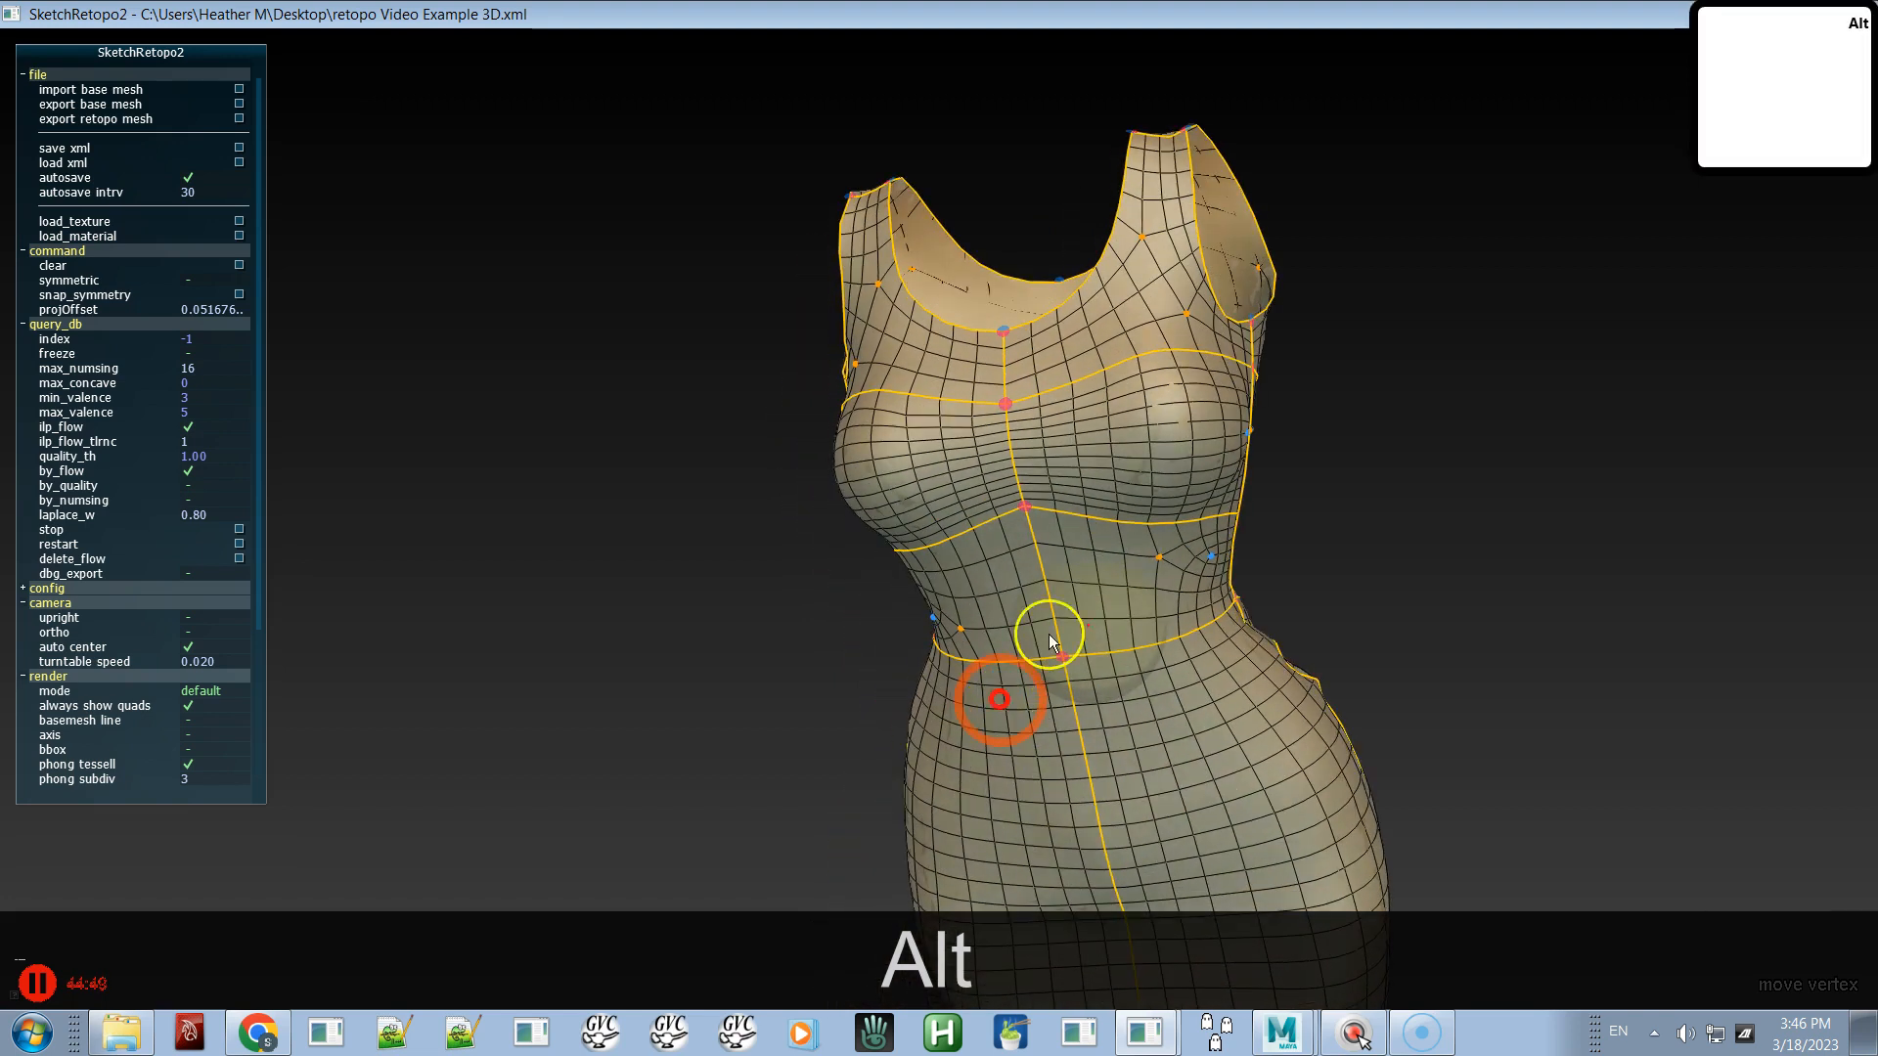
- Select the bust and underbust edges on both sides of the front and raise their subdivisions to 14
left_click(1136, 360)
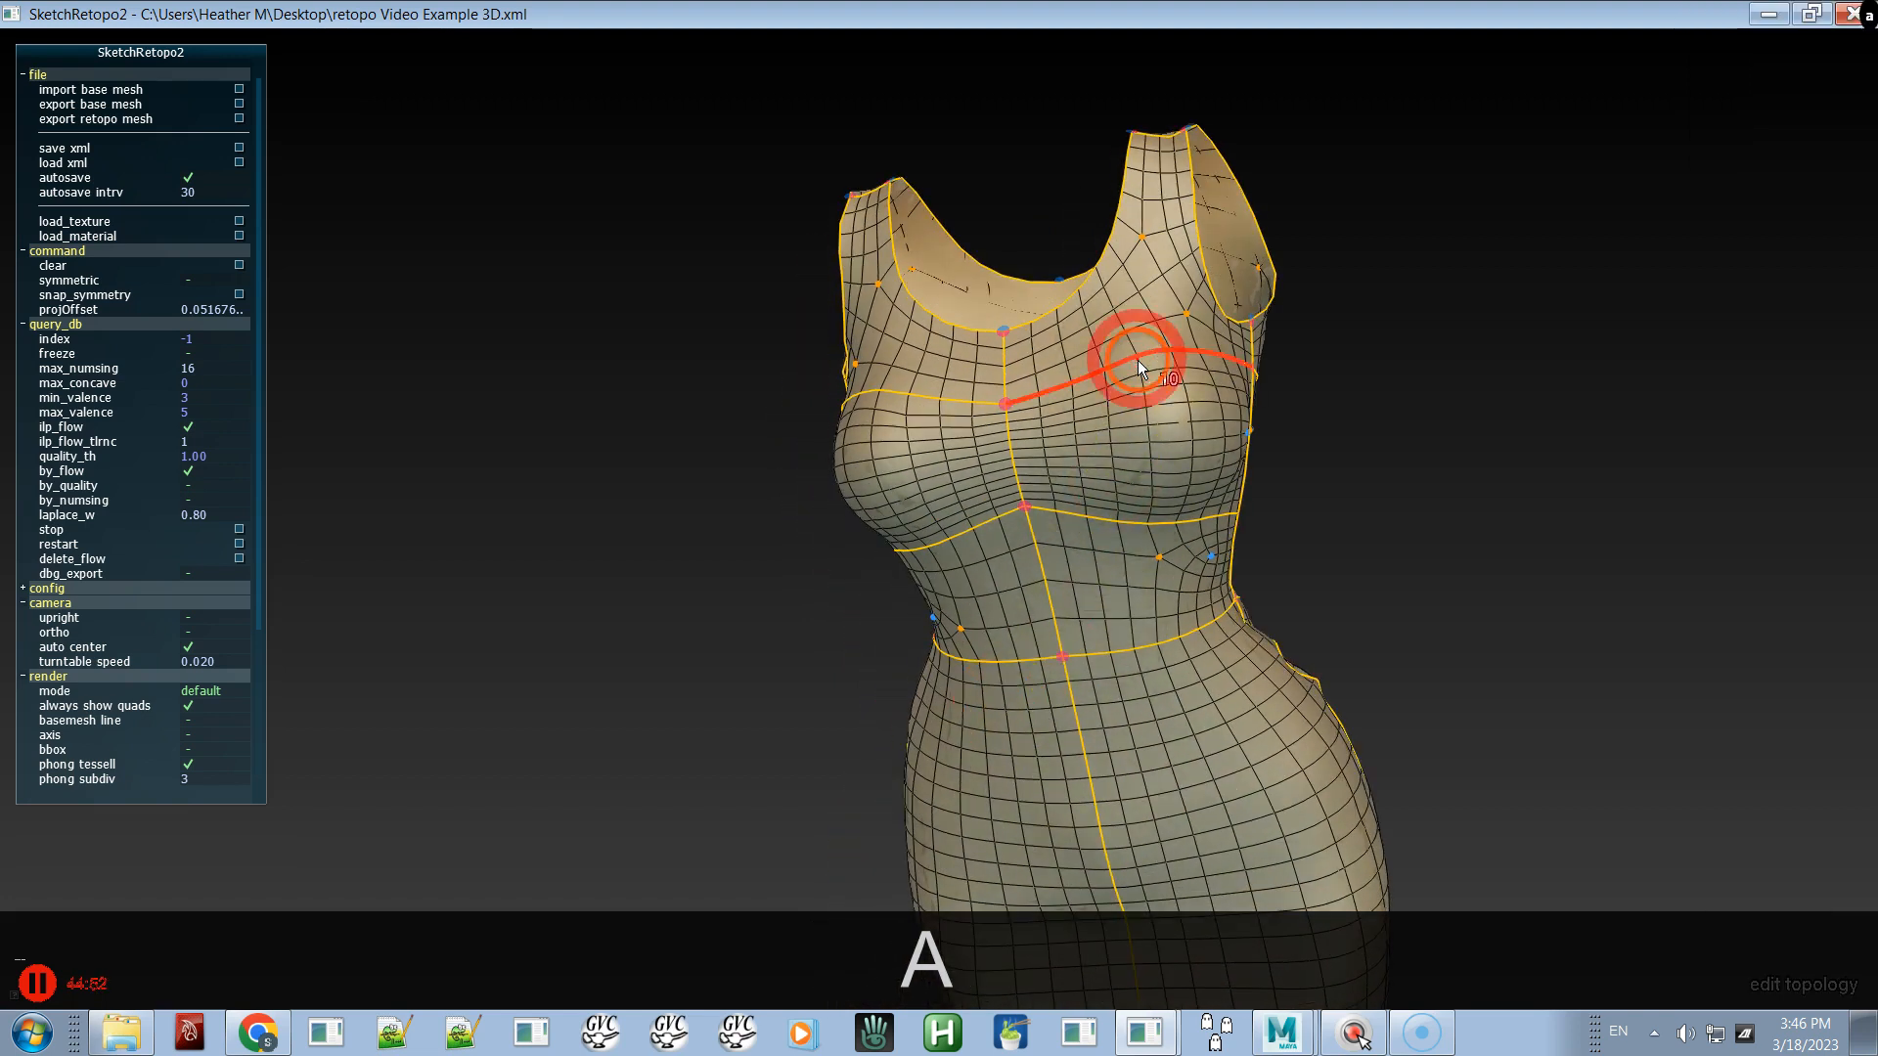
left_click(1153, 519, "shift")
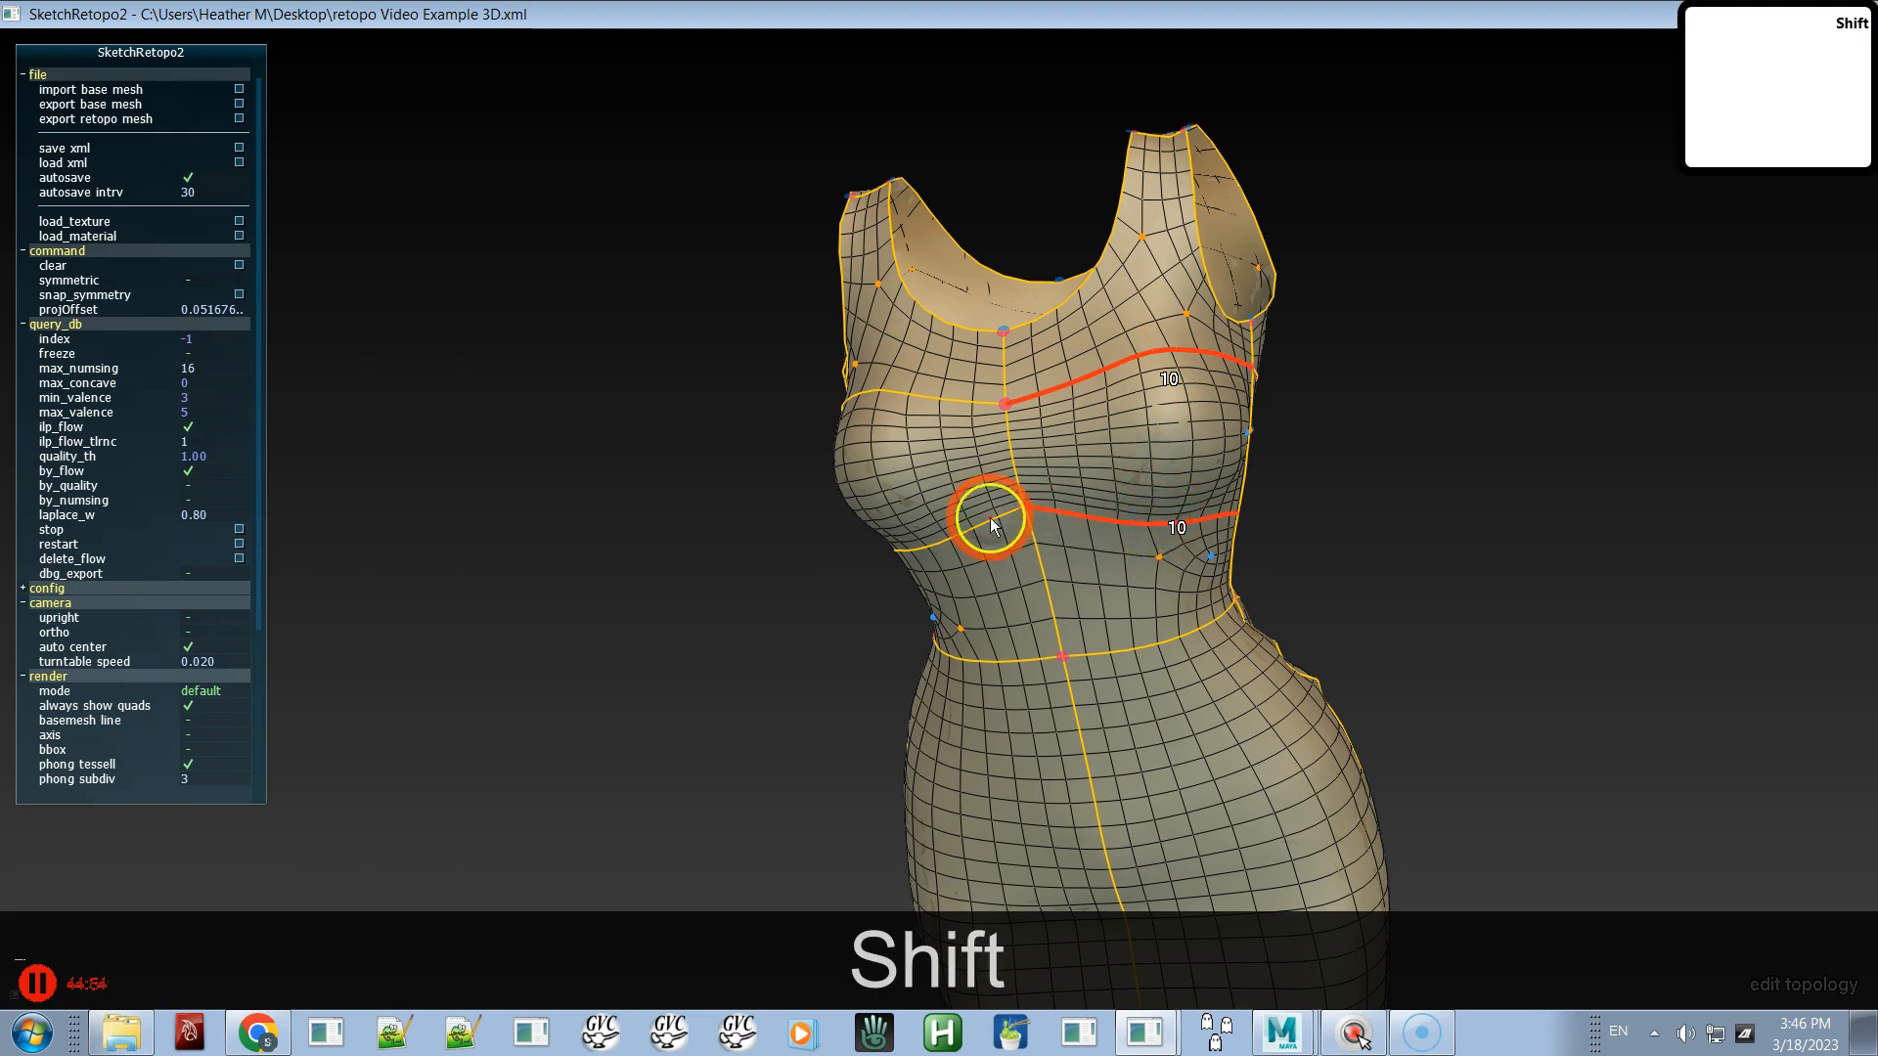
left_click(937, 542, "shift")
left_click(927, 396, "shift")
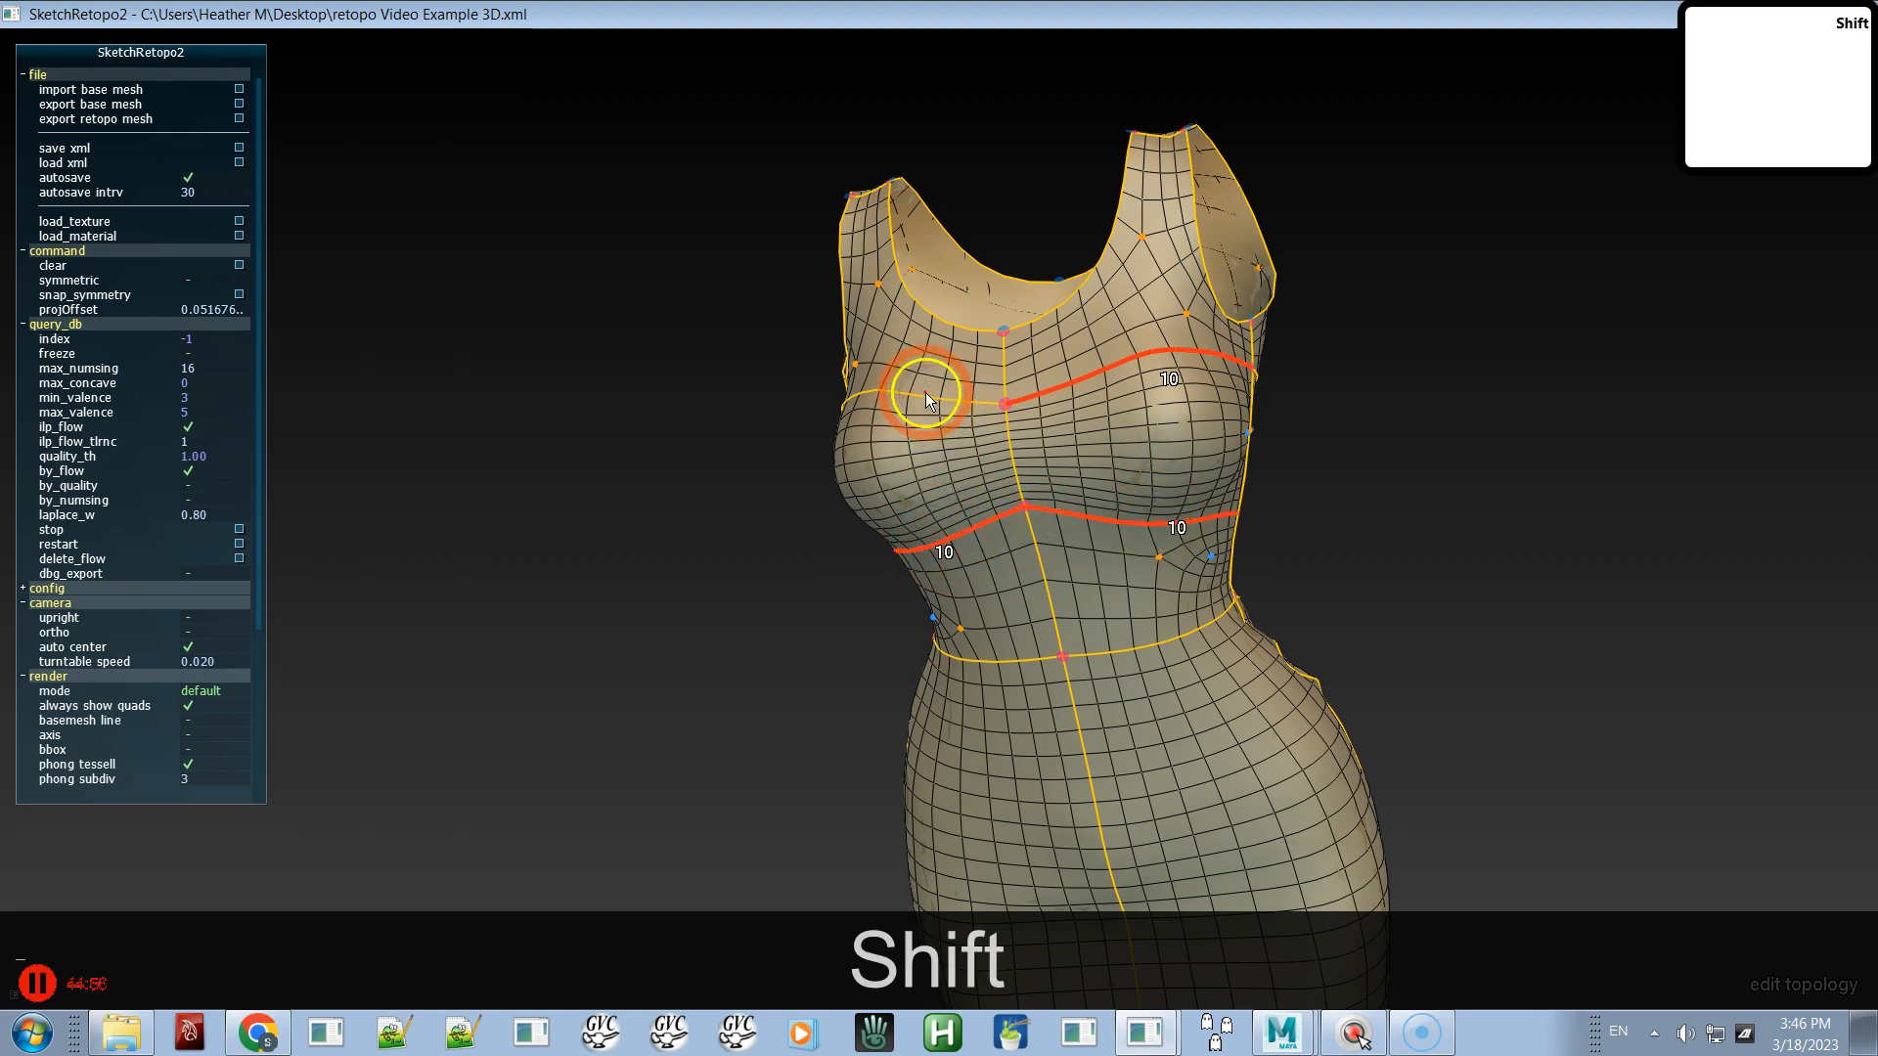
key("c")
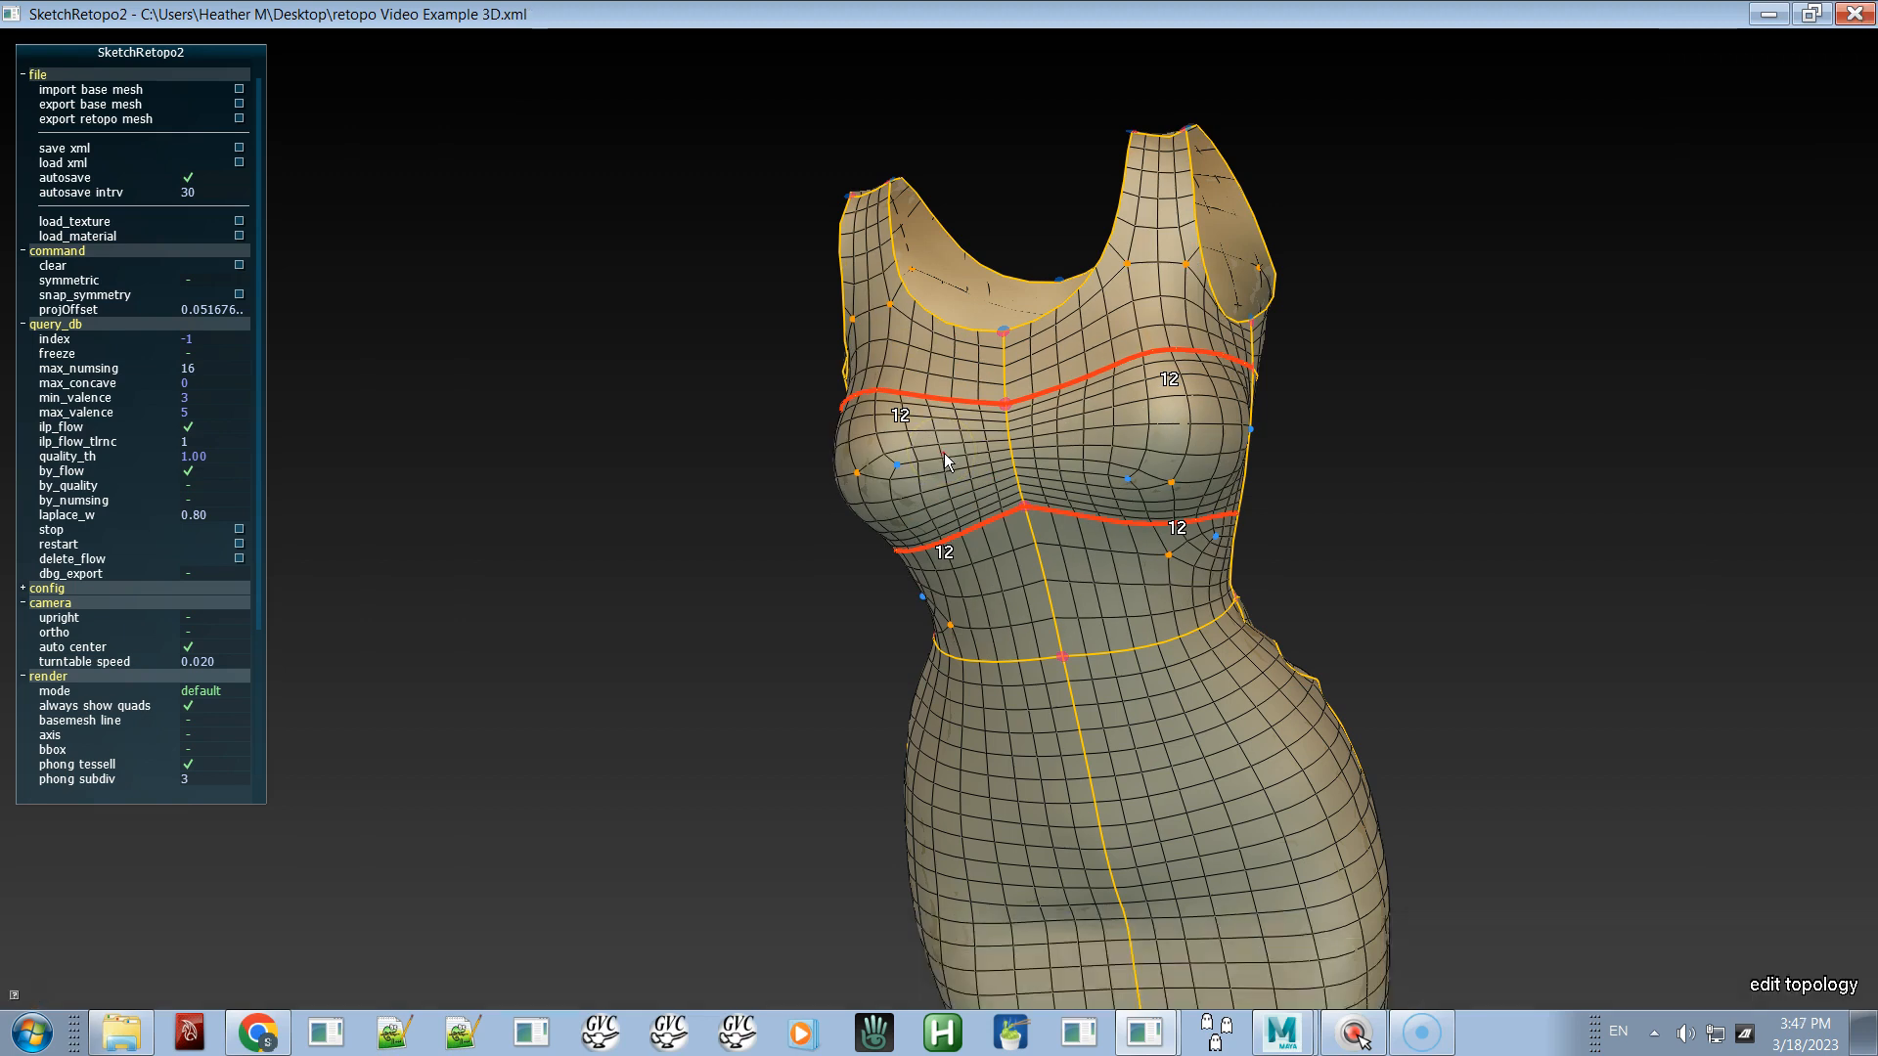
key("c")
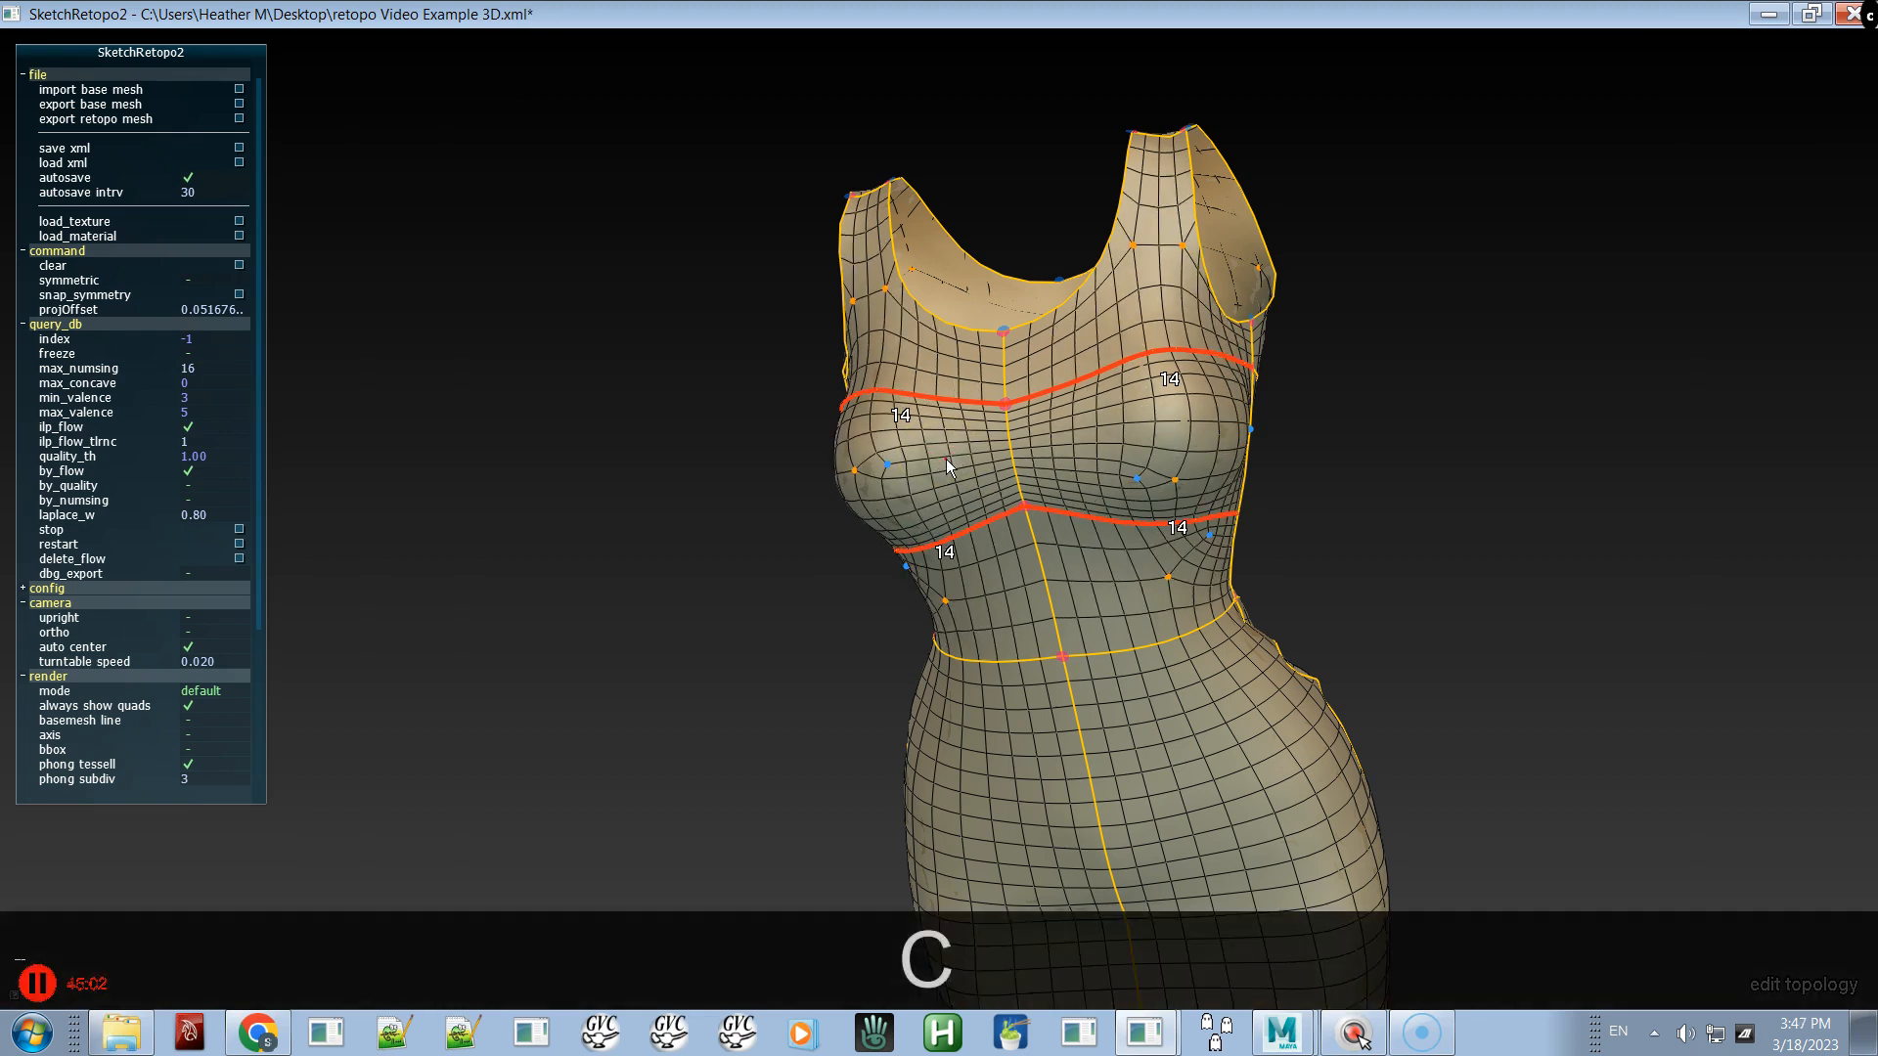
- Shift the irregular vertices of both breast patches outward toward the side seams
mouse_move(1022, 490)
left_mouse_down("alt")
mouse_move(1117, 405)
mouse_move(1047, 222)
mouse_move(1023, 470)
left_mouse_up("alt")
left_click_drag(1152, 503, 1031, 450, "alt")
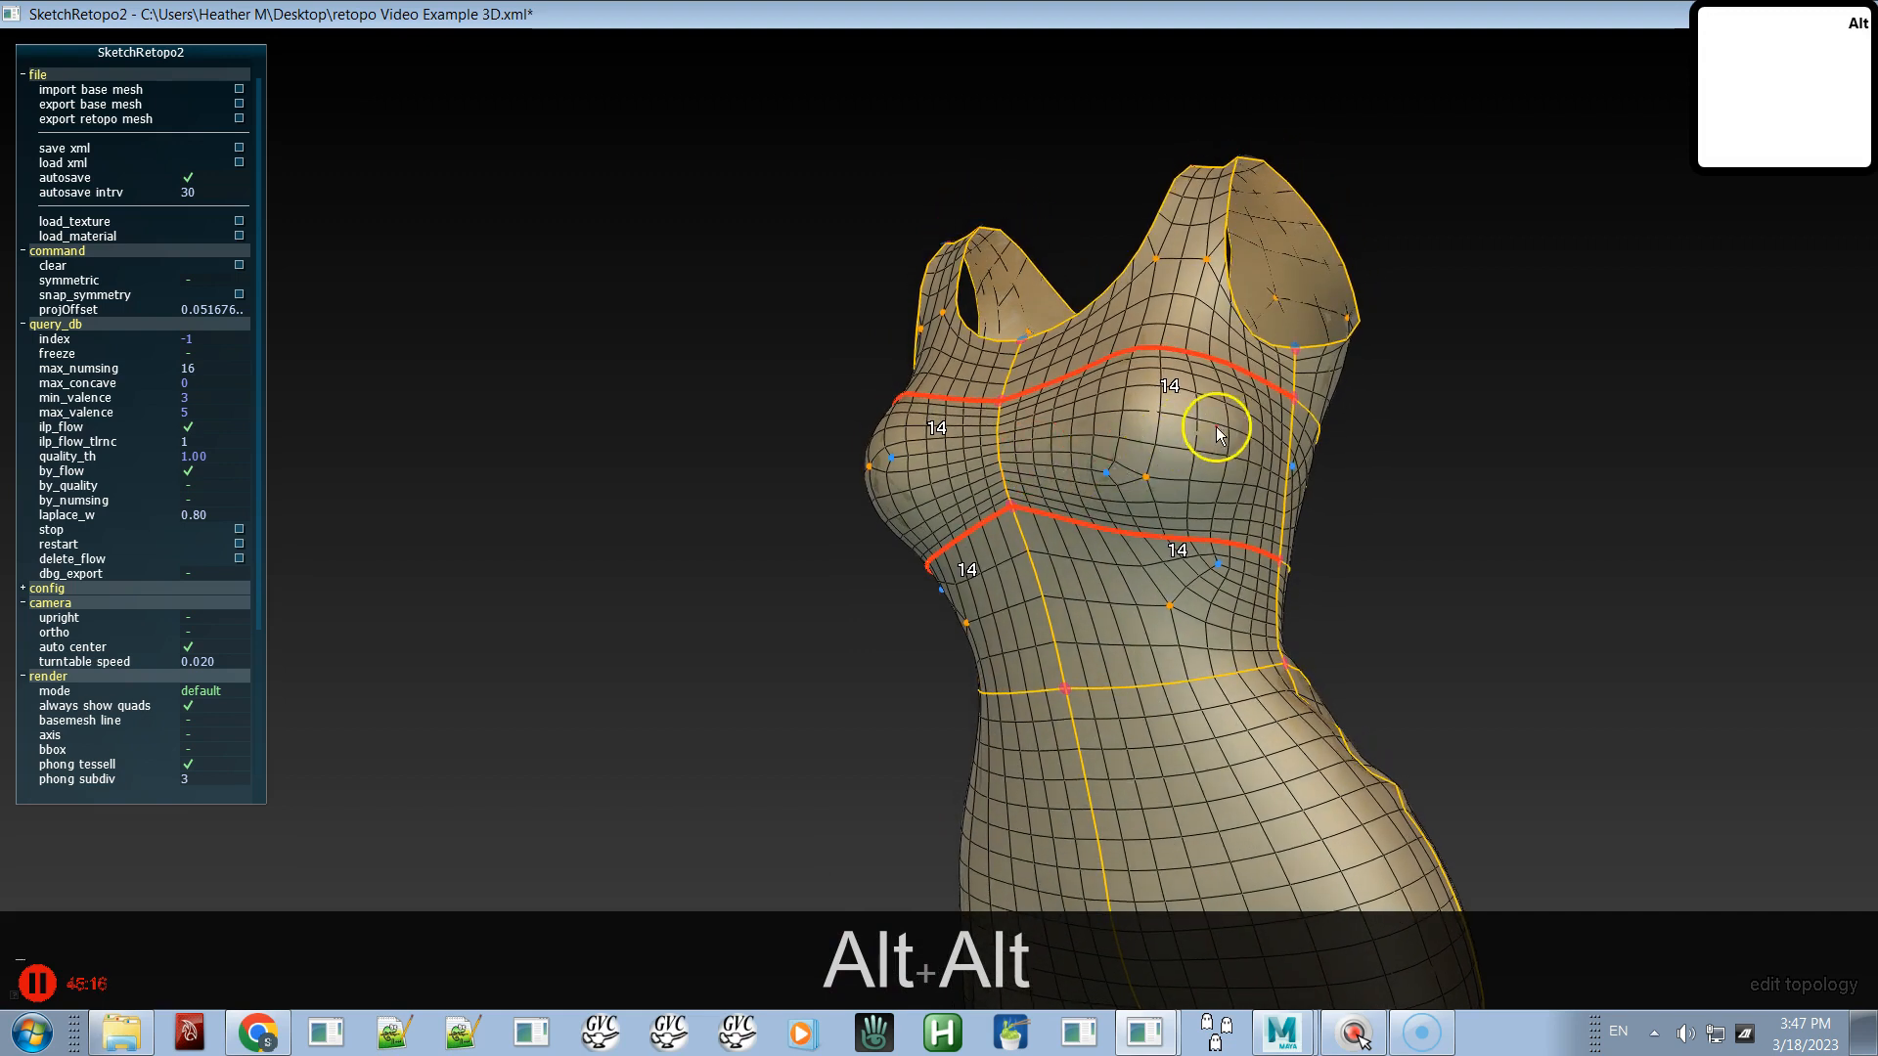
left_click_drag(1128, 436, 1034, 579, "alt")
left_click(1140, 480)
mouse_move(1164, 496)
left_mouse_down()
mouse_move(1084, 491)
mouse_move(1083, 507)
mouse_move(1125, 443)
mouse_move(1021, 437)
mouse_move(1215, 431)
mouse_move(1117, 471)
mouse_move(1224, 418)
mouse_move(1257, 434)
mouse_move(1183, 471)
mouse_move(1376, 520)
mouse_move(1236, 472)
left_mouse_up()
left_click(849, 458)
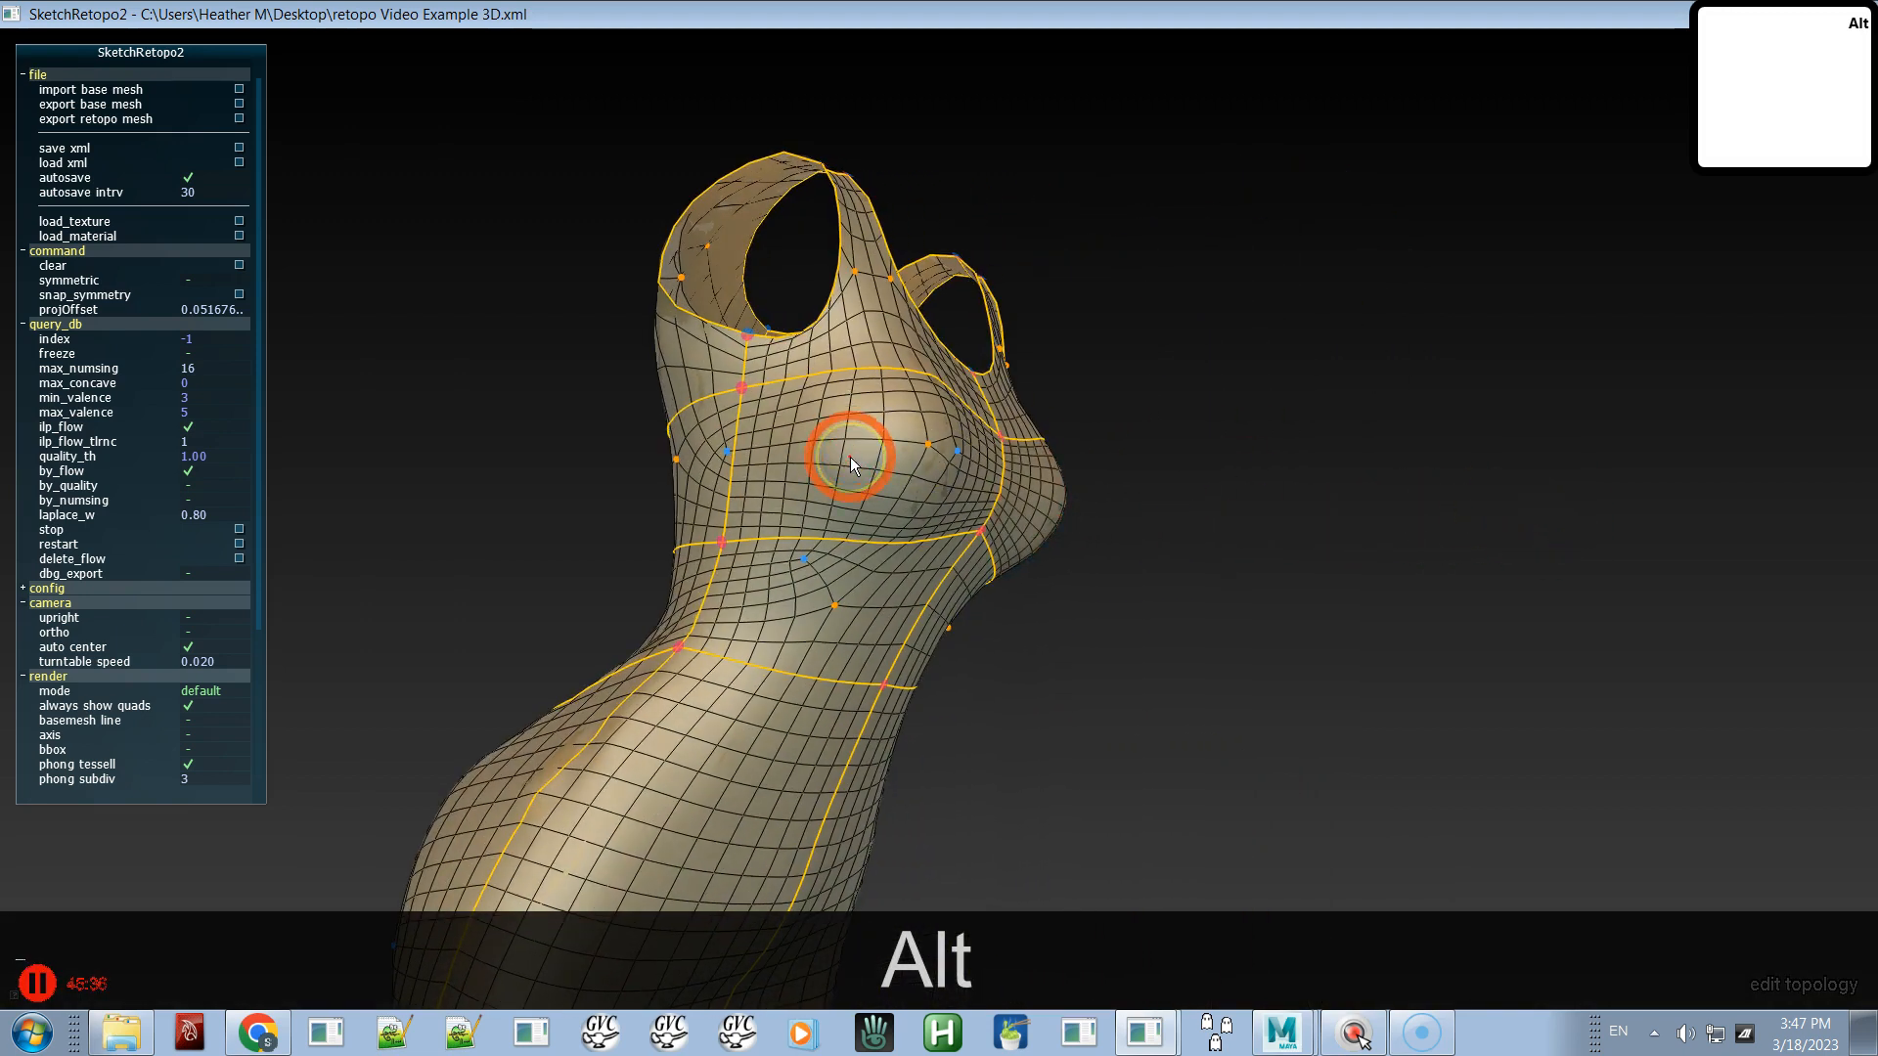
mouse_move(859, 455)
left_mouse_down()
mouse_move(713, 478)
mouse_move(744, 475)
left_mouse_up()
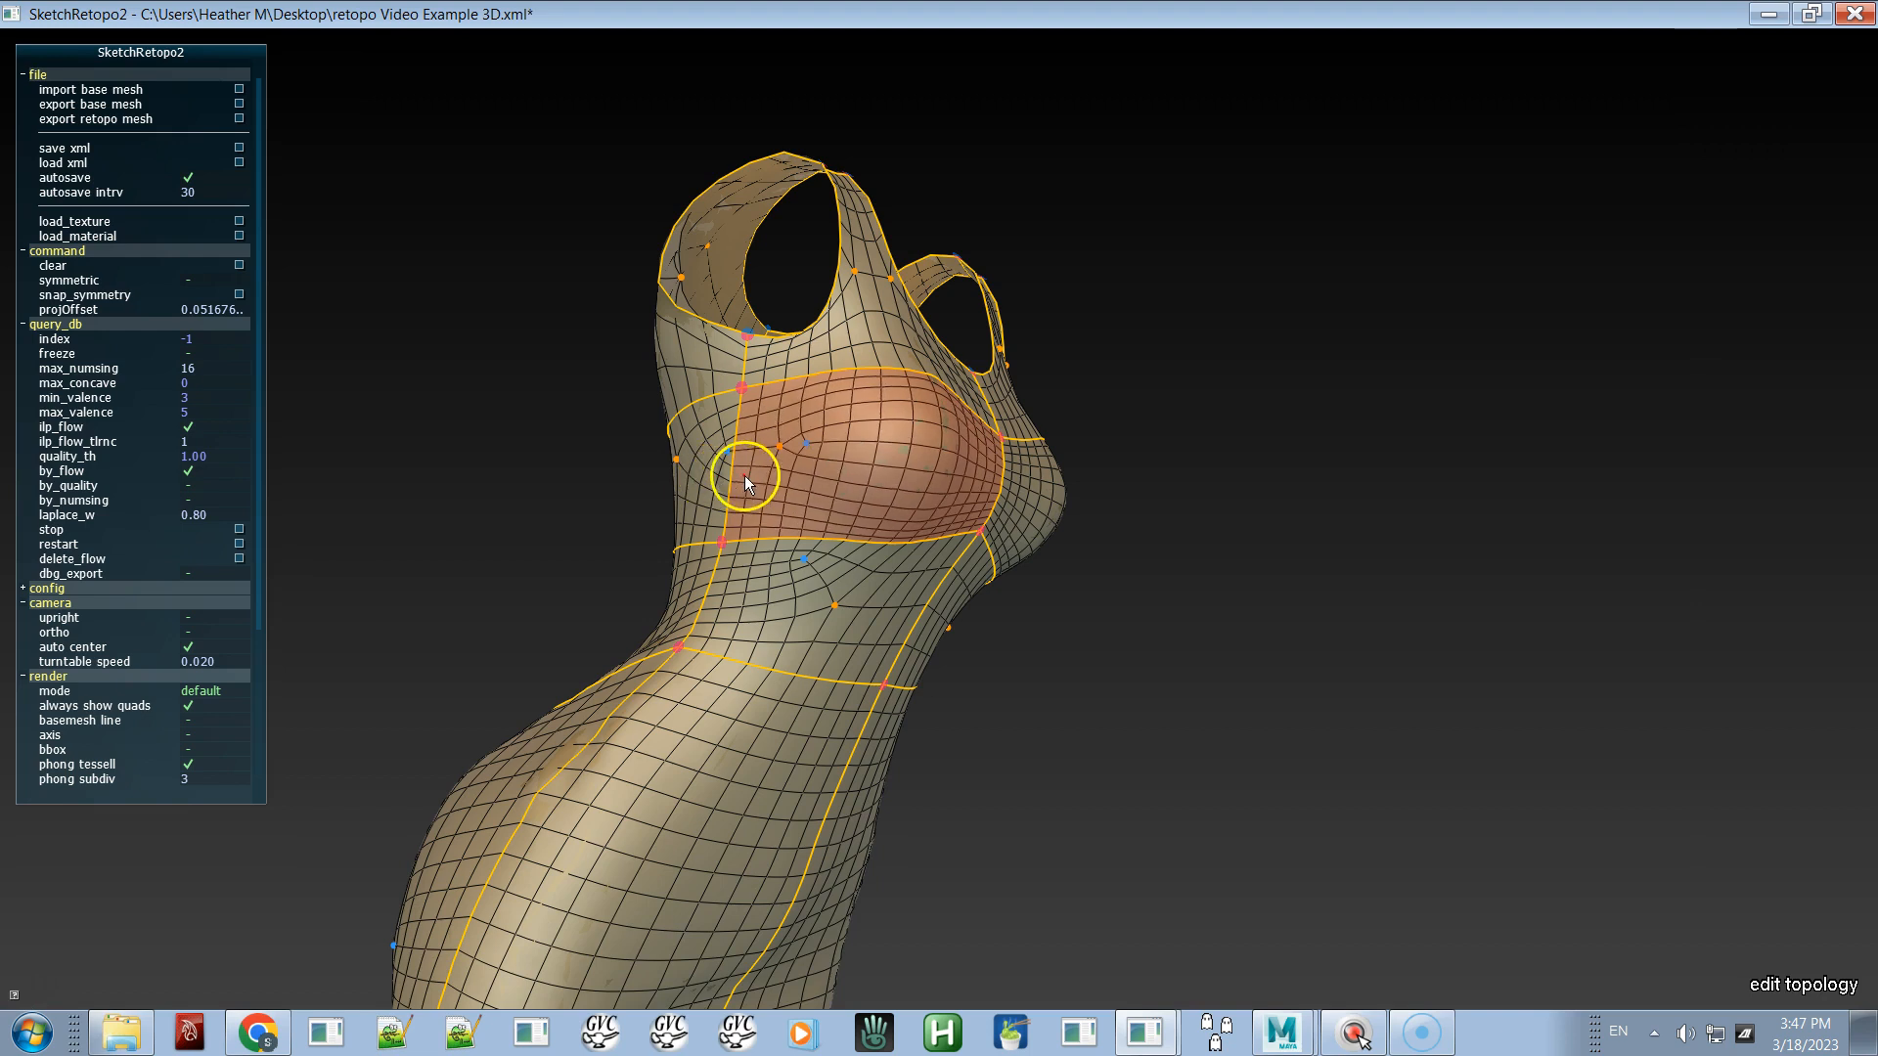
left_click_drag(954, 473, 700, 502, "alt")
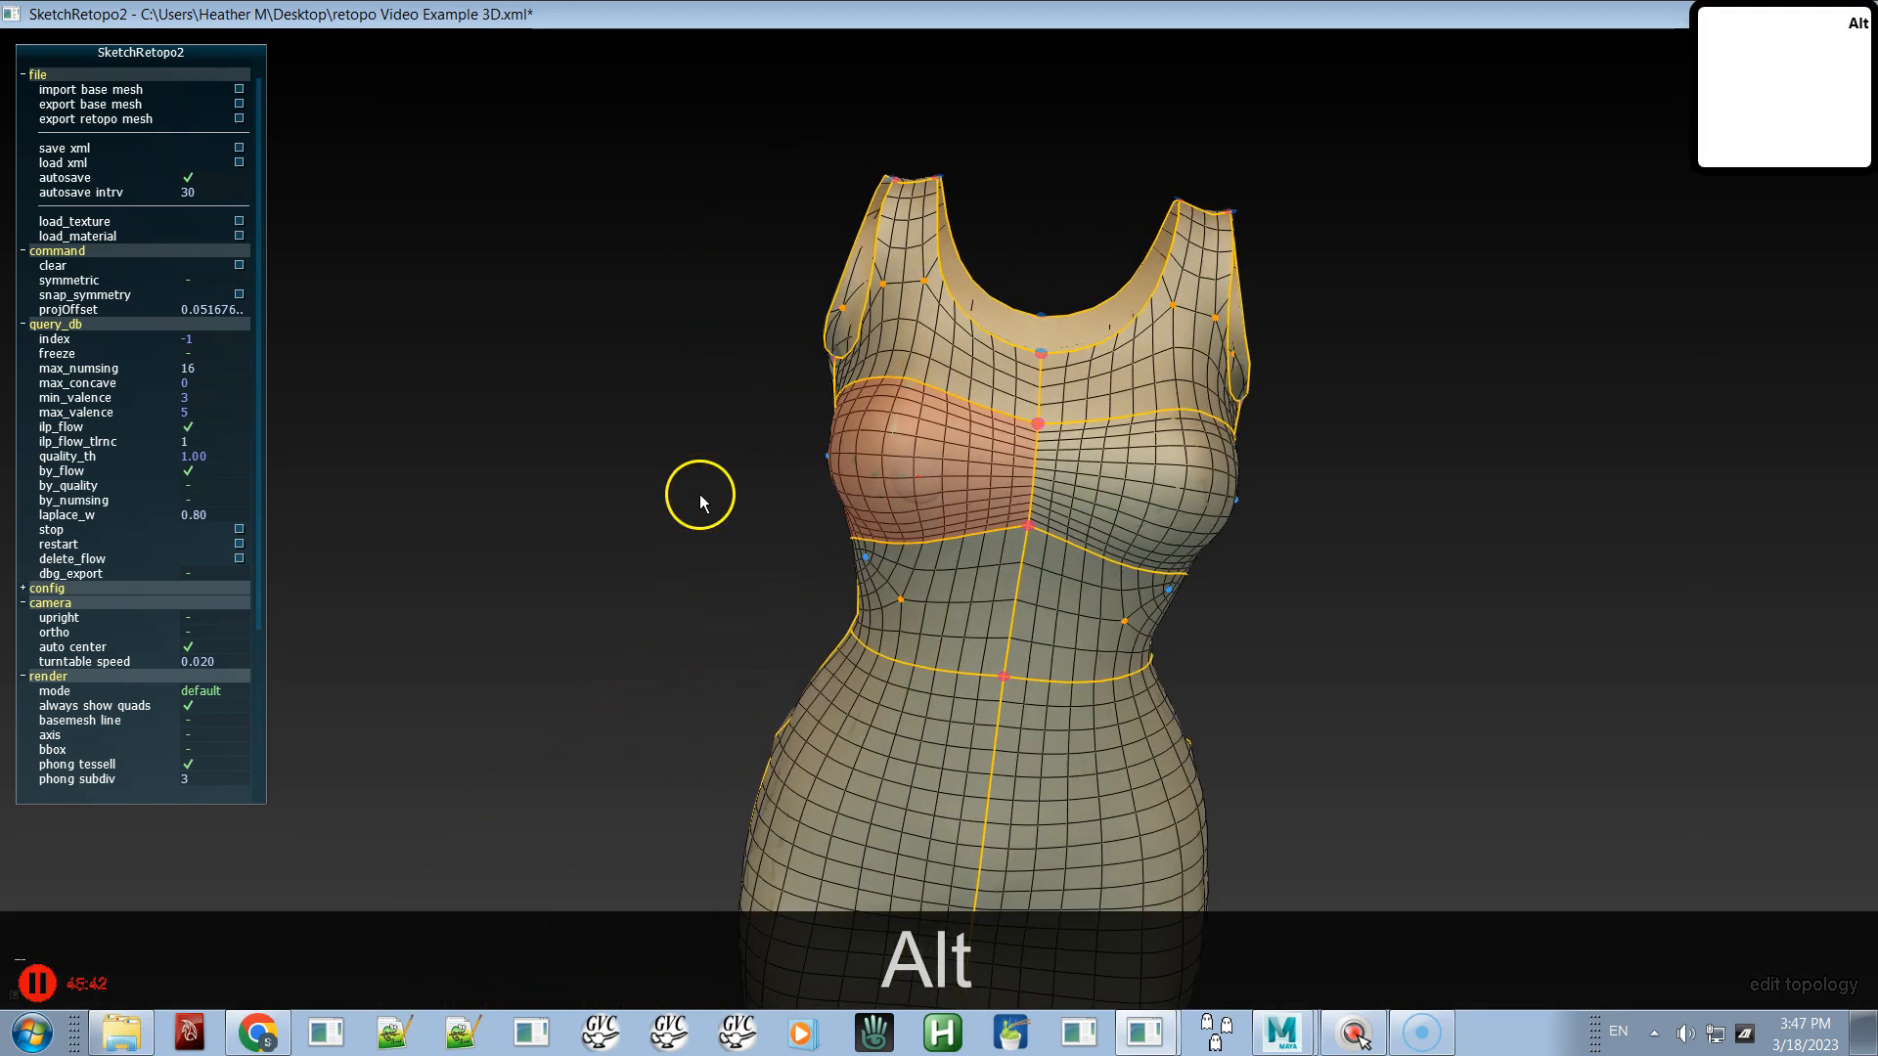
- Smooth the vertices across the wearer's right breast and check the bust shape with the base mesh hidden
key("d")
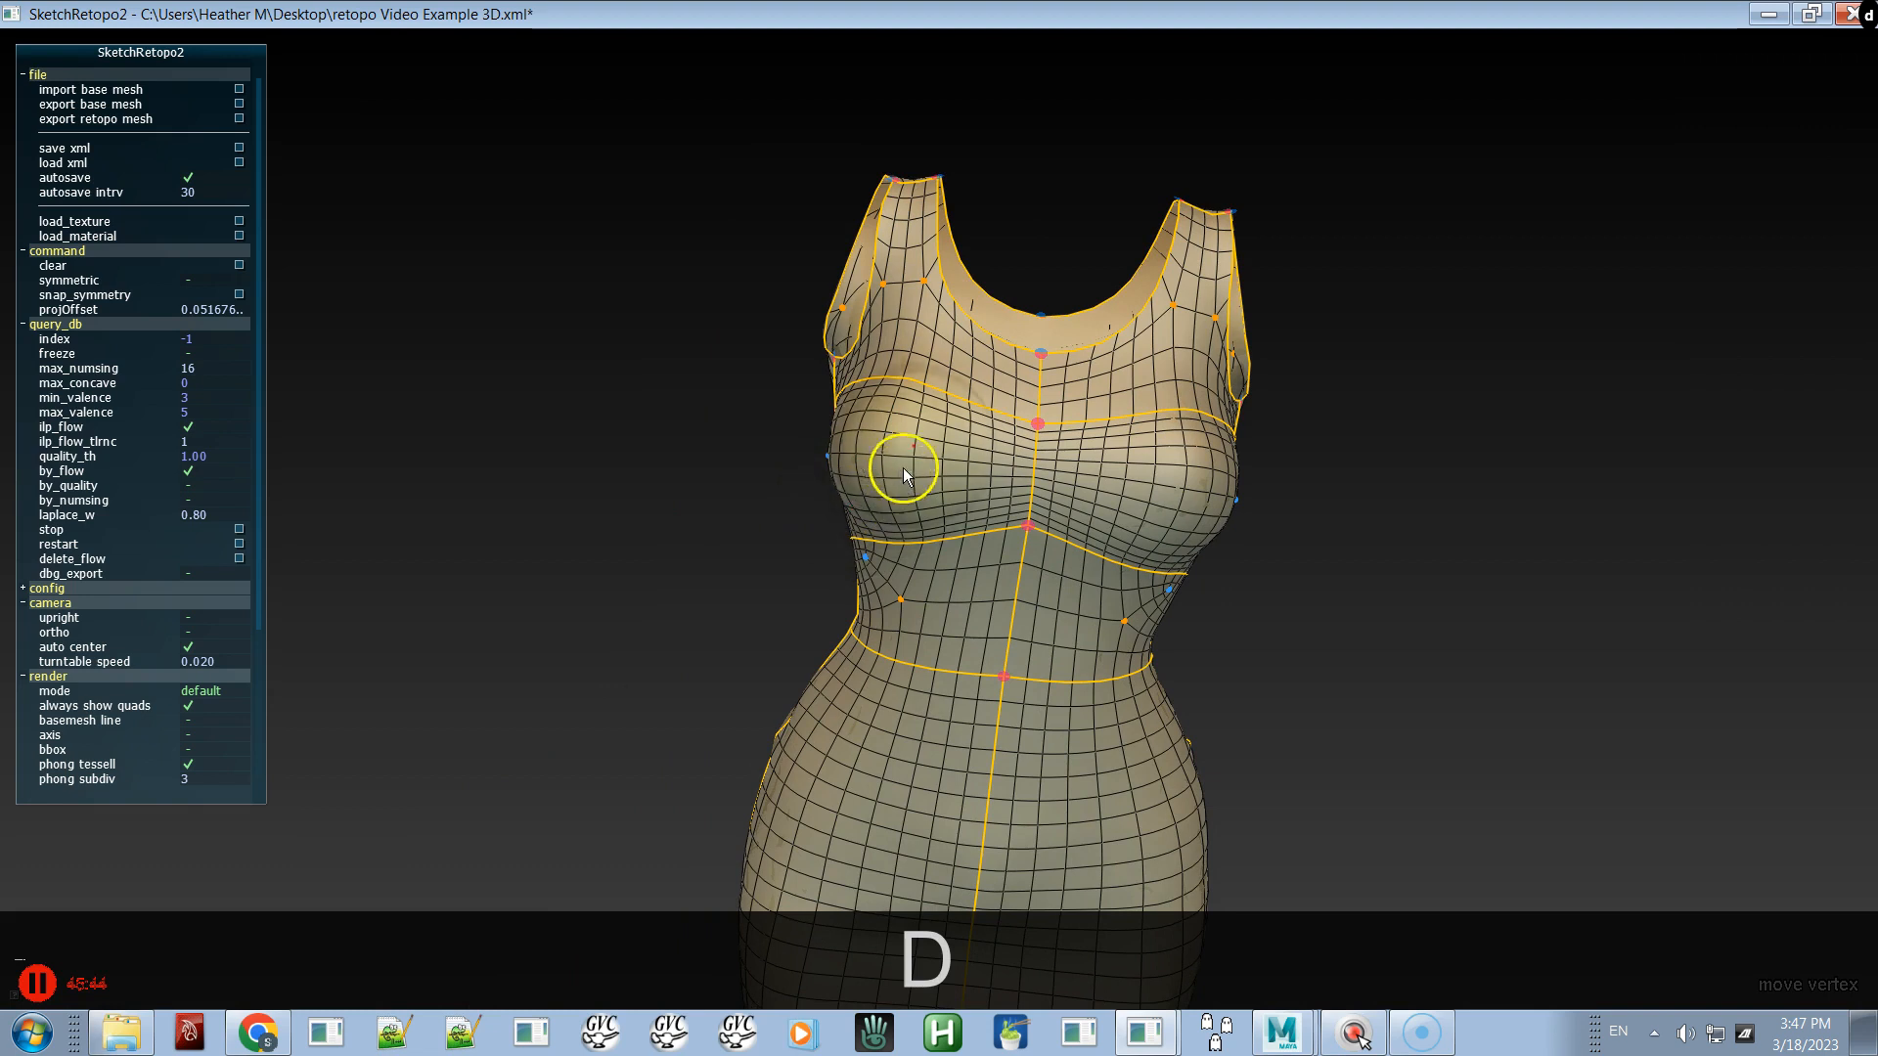
mouse_move(901, 456)
left_mouse_down("ctrl")
mouse_move(1173, 495)
mouse_move(1141, 519)
mouse_move(871, 489)
left_mouse_up("ctrl")
right_click_drag(925, 511, 875, 342, "ctrl+alt")
key("ctrl+alt+space")
mouse_move(839, 434)
left_mouse_down("alt")
mouse_move(1035, 369)
mouse_move(1099, 424)
mouse_move(1282, 373)
left_mouse_up("alt")
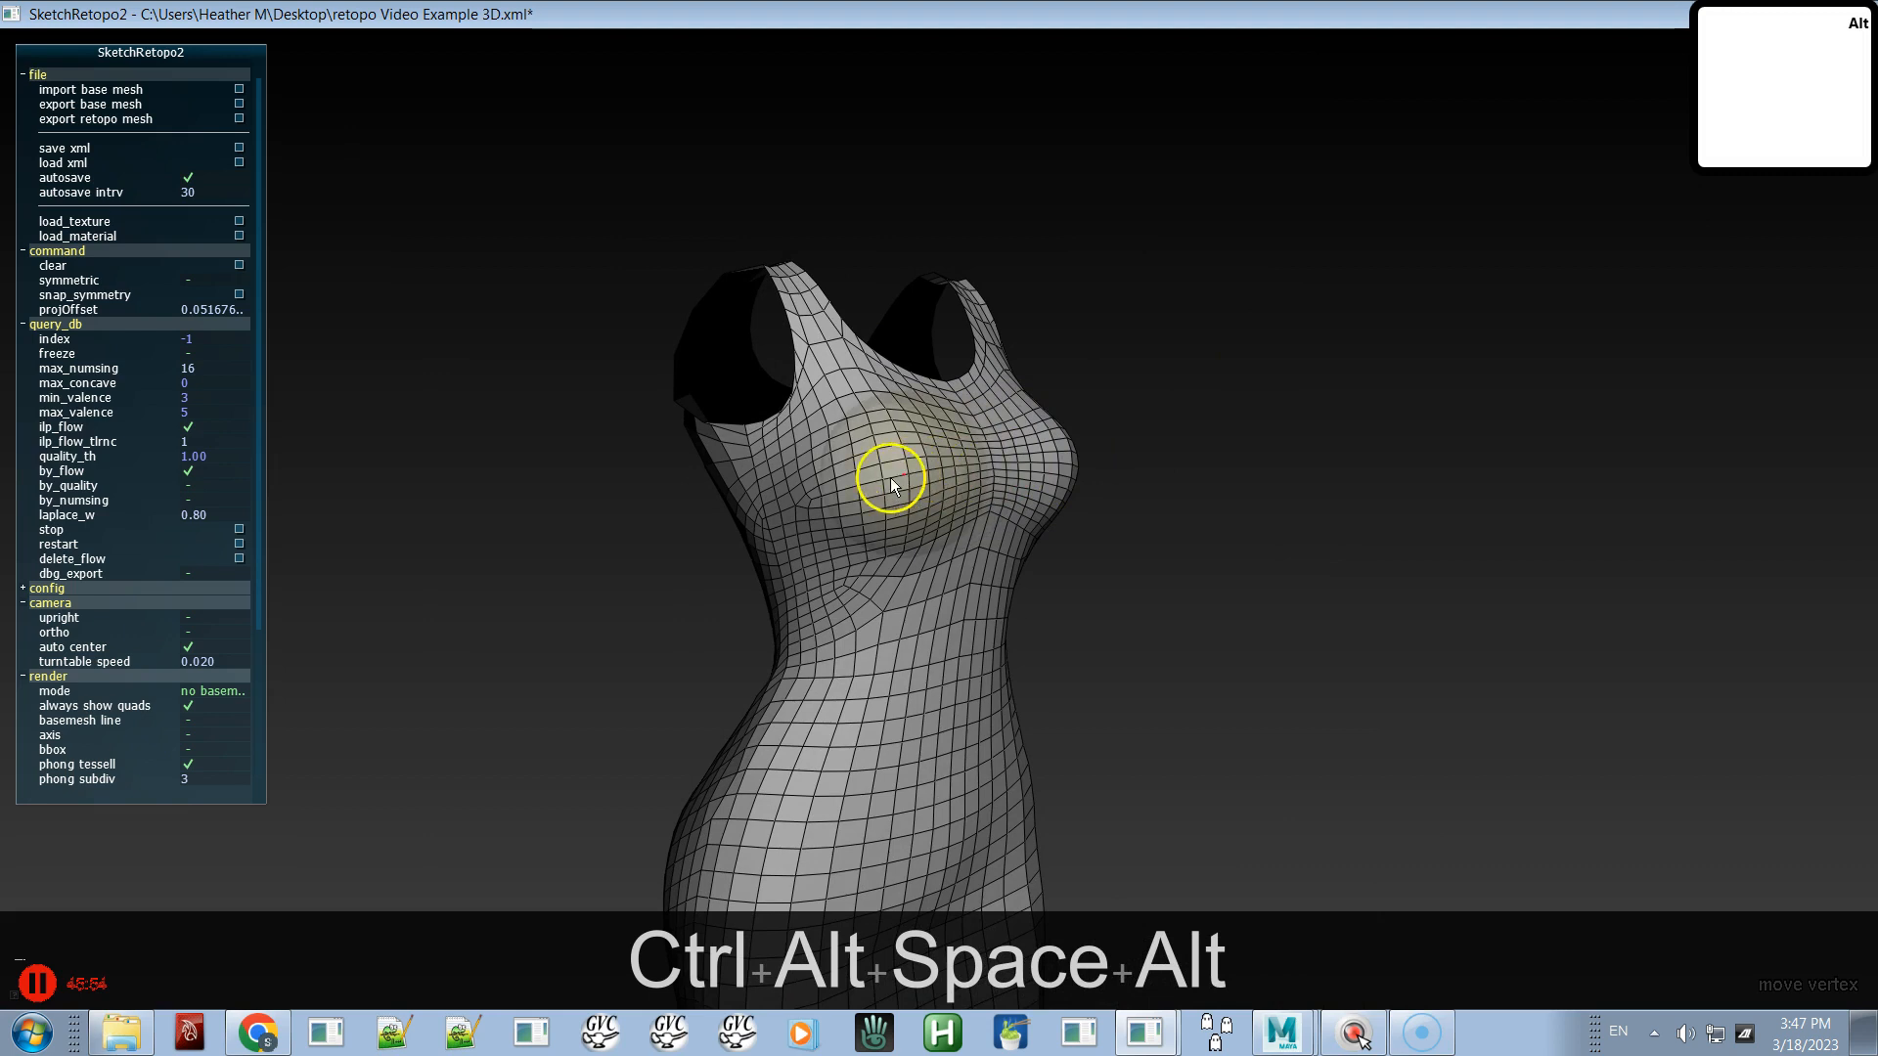
key("space")
left_click_drag(947, 512, 787, 514, "alt")
middle_click_drag(787, 515, 873, 379, "alt")
left_click_drag(872, 379, 1307, 482, "alt")
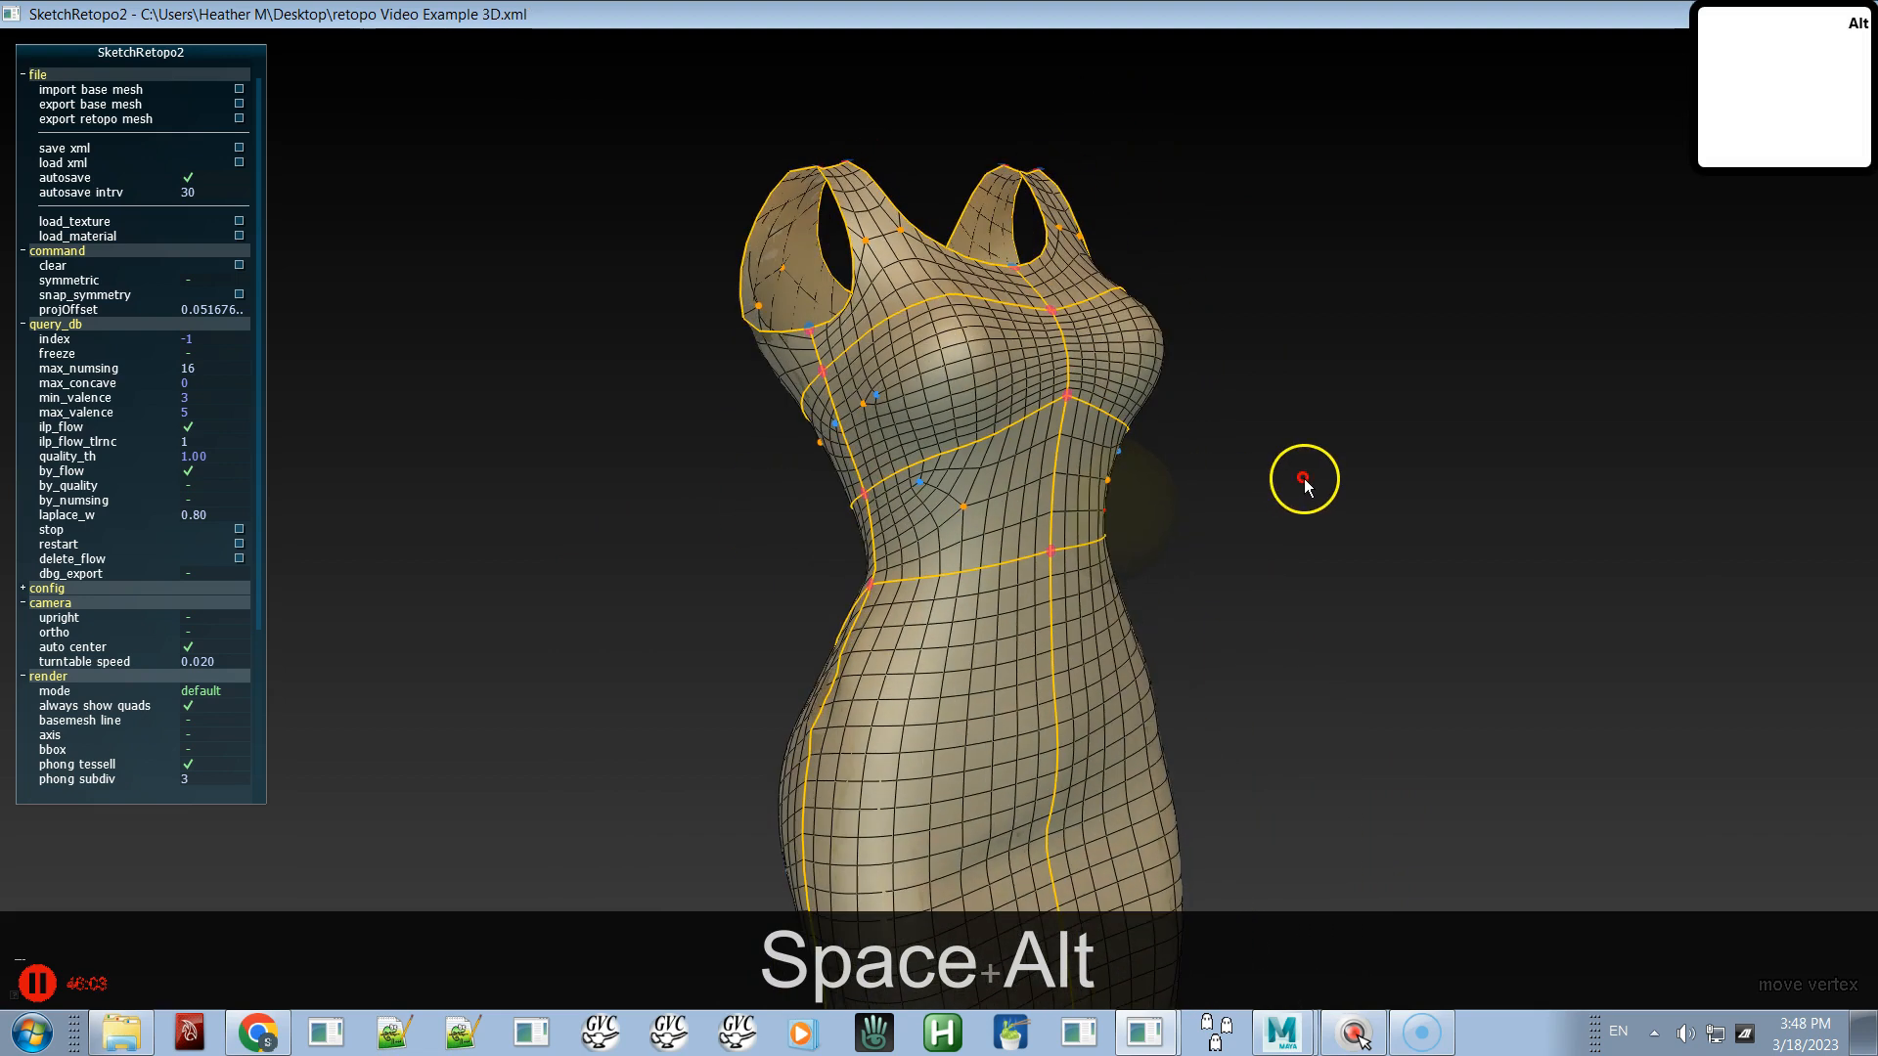
- Move the irregular vertices of the wearer's right front waist patch to its lower corner at the side seam
key("a")
left_click(986, 507)
left_click_drag(954, 515, 942, 517)
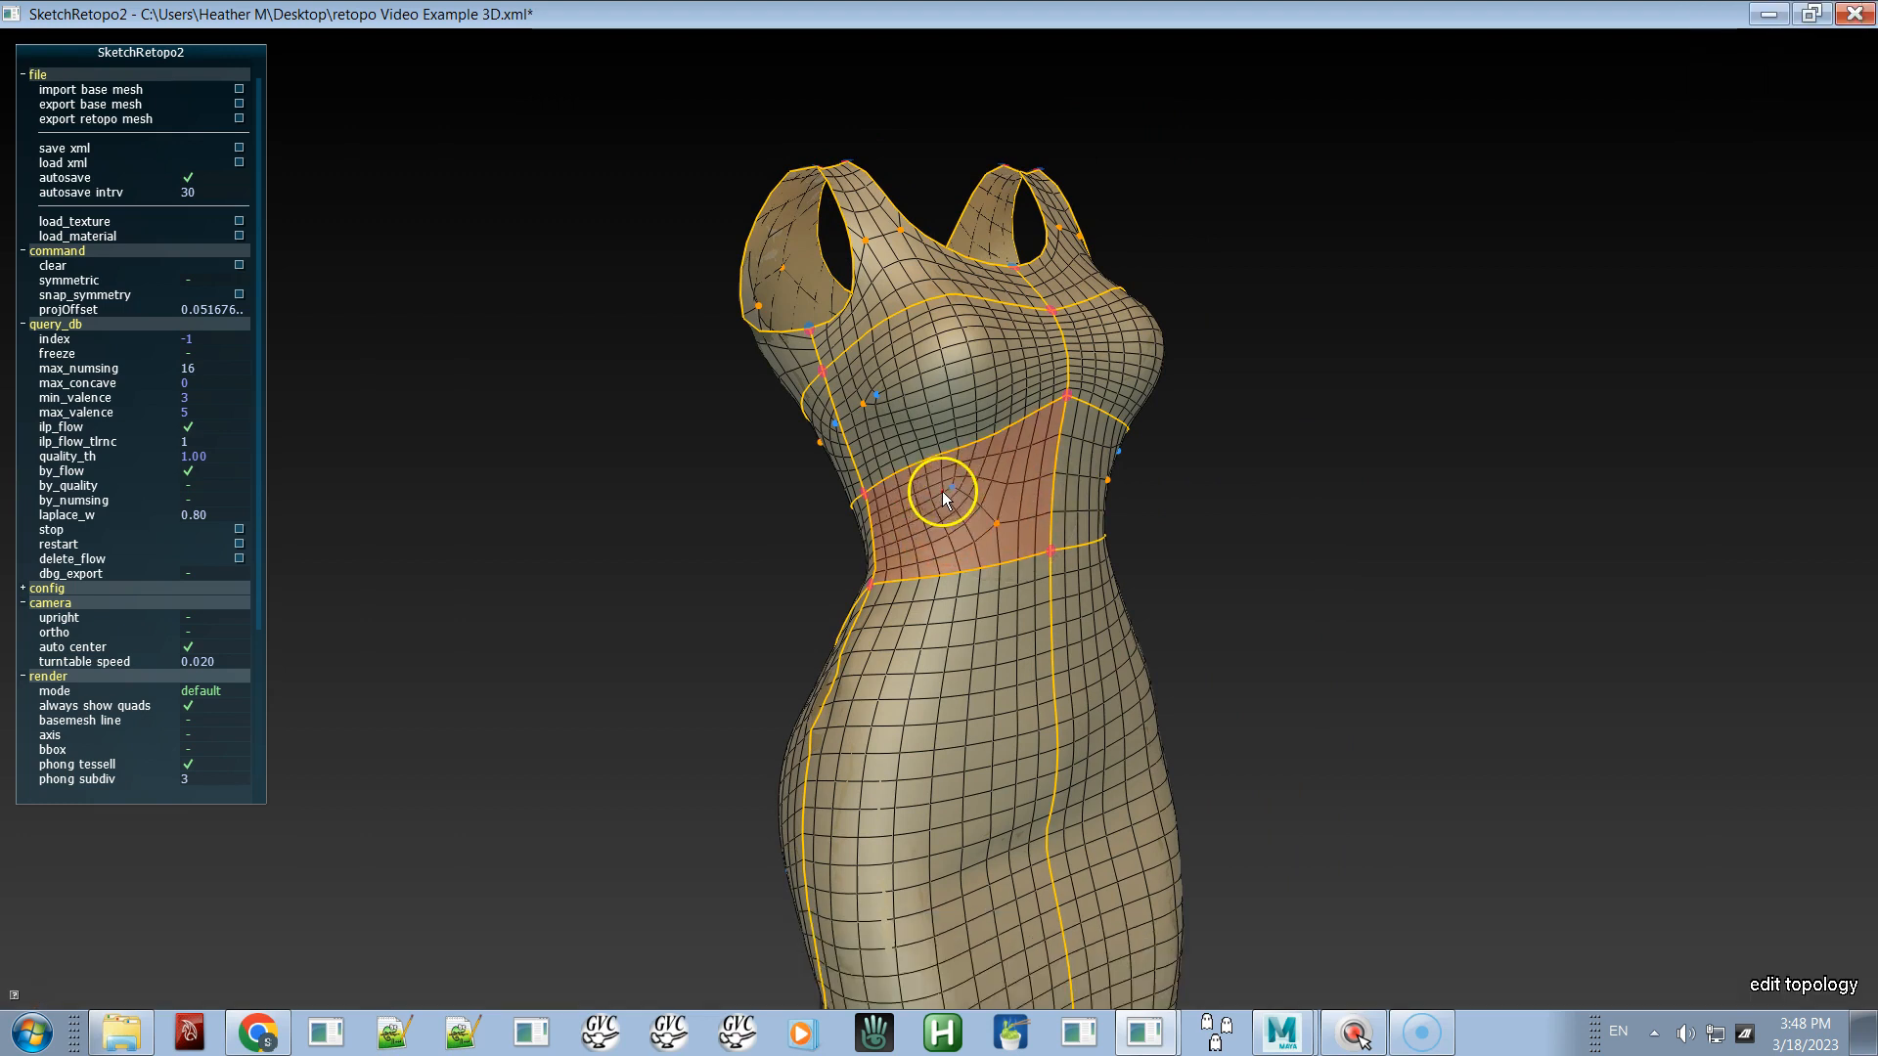
scroll(981, 448, "down", 2)
scroll(991, 437, "up", 3)
scroll(1040, 425, "up", 1)
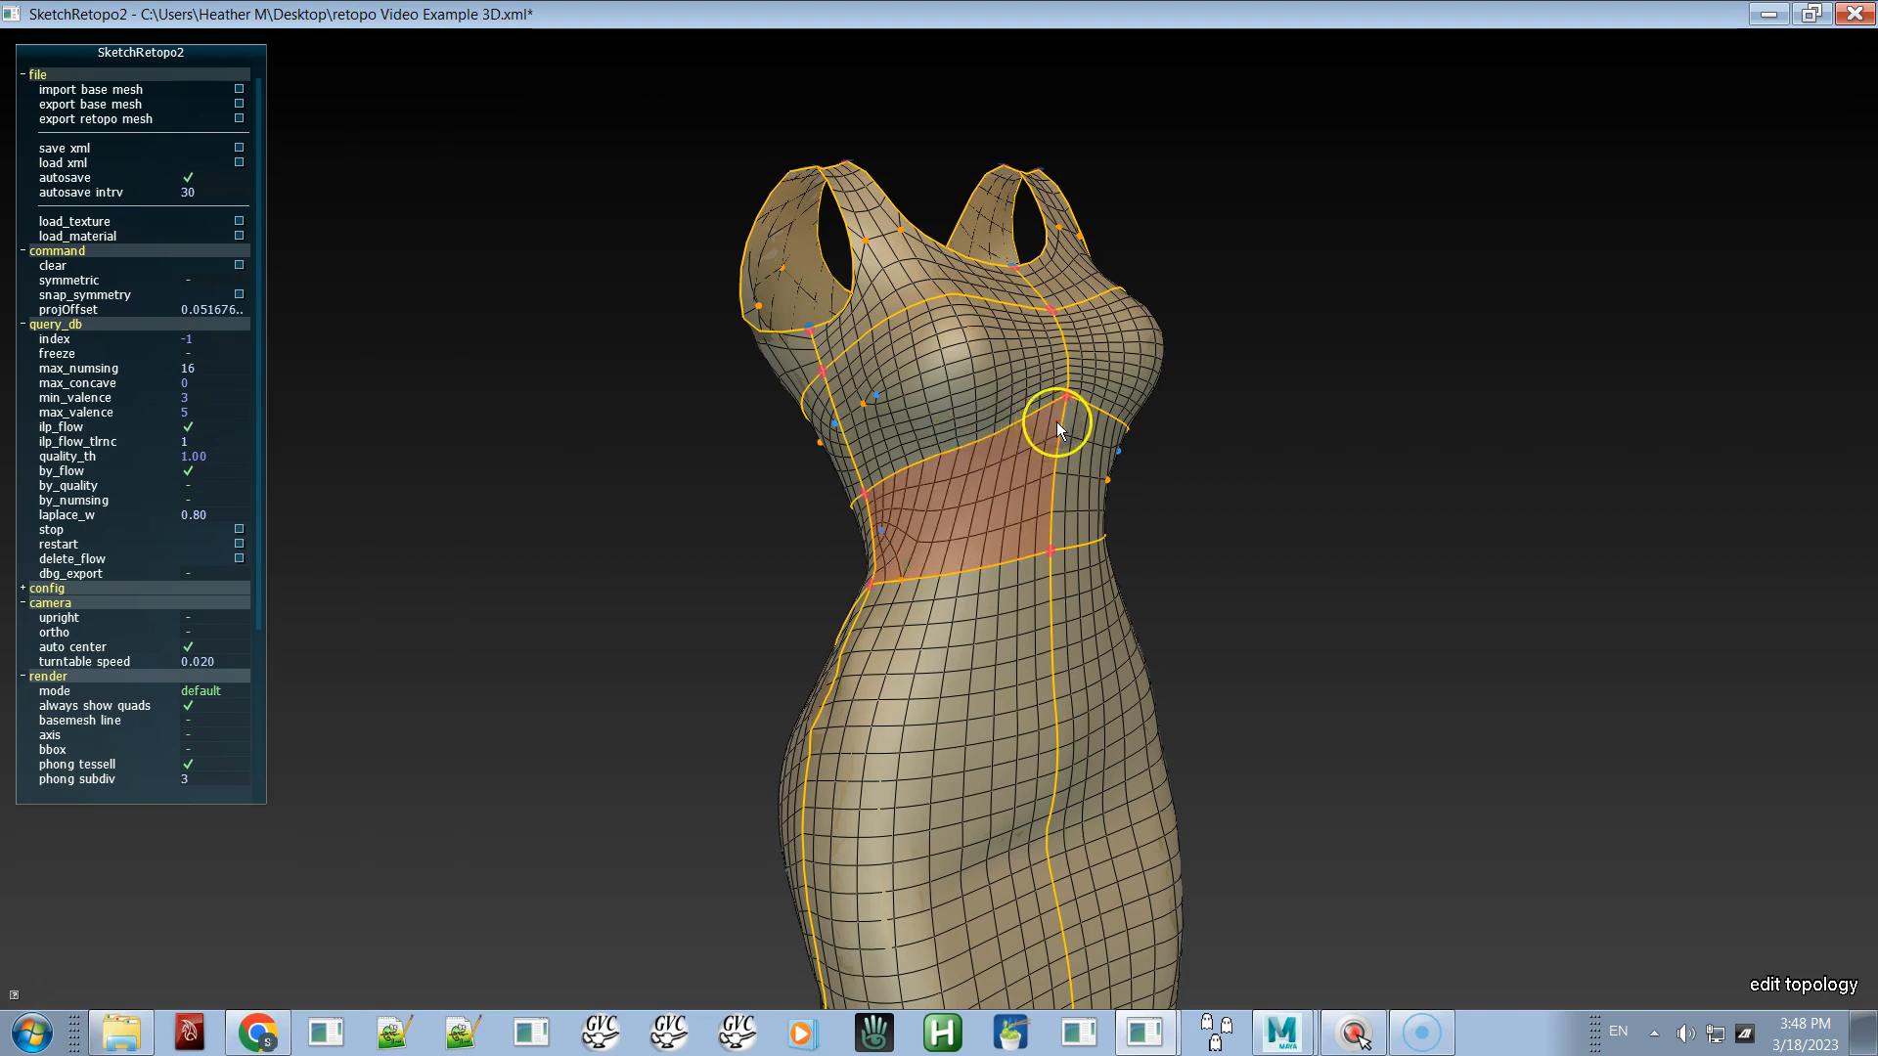
- Move the irregular vertices of the wearer's left front waist patch to its lower corner at the side seam and save the file
left_click_drag(974, 499, 636, 532, "alt")
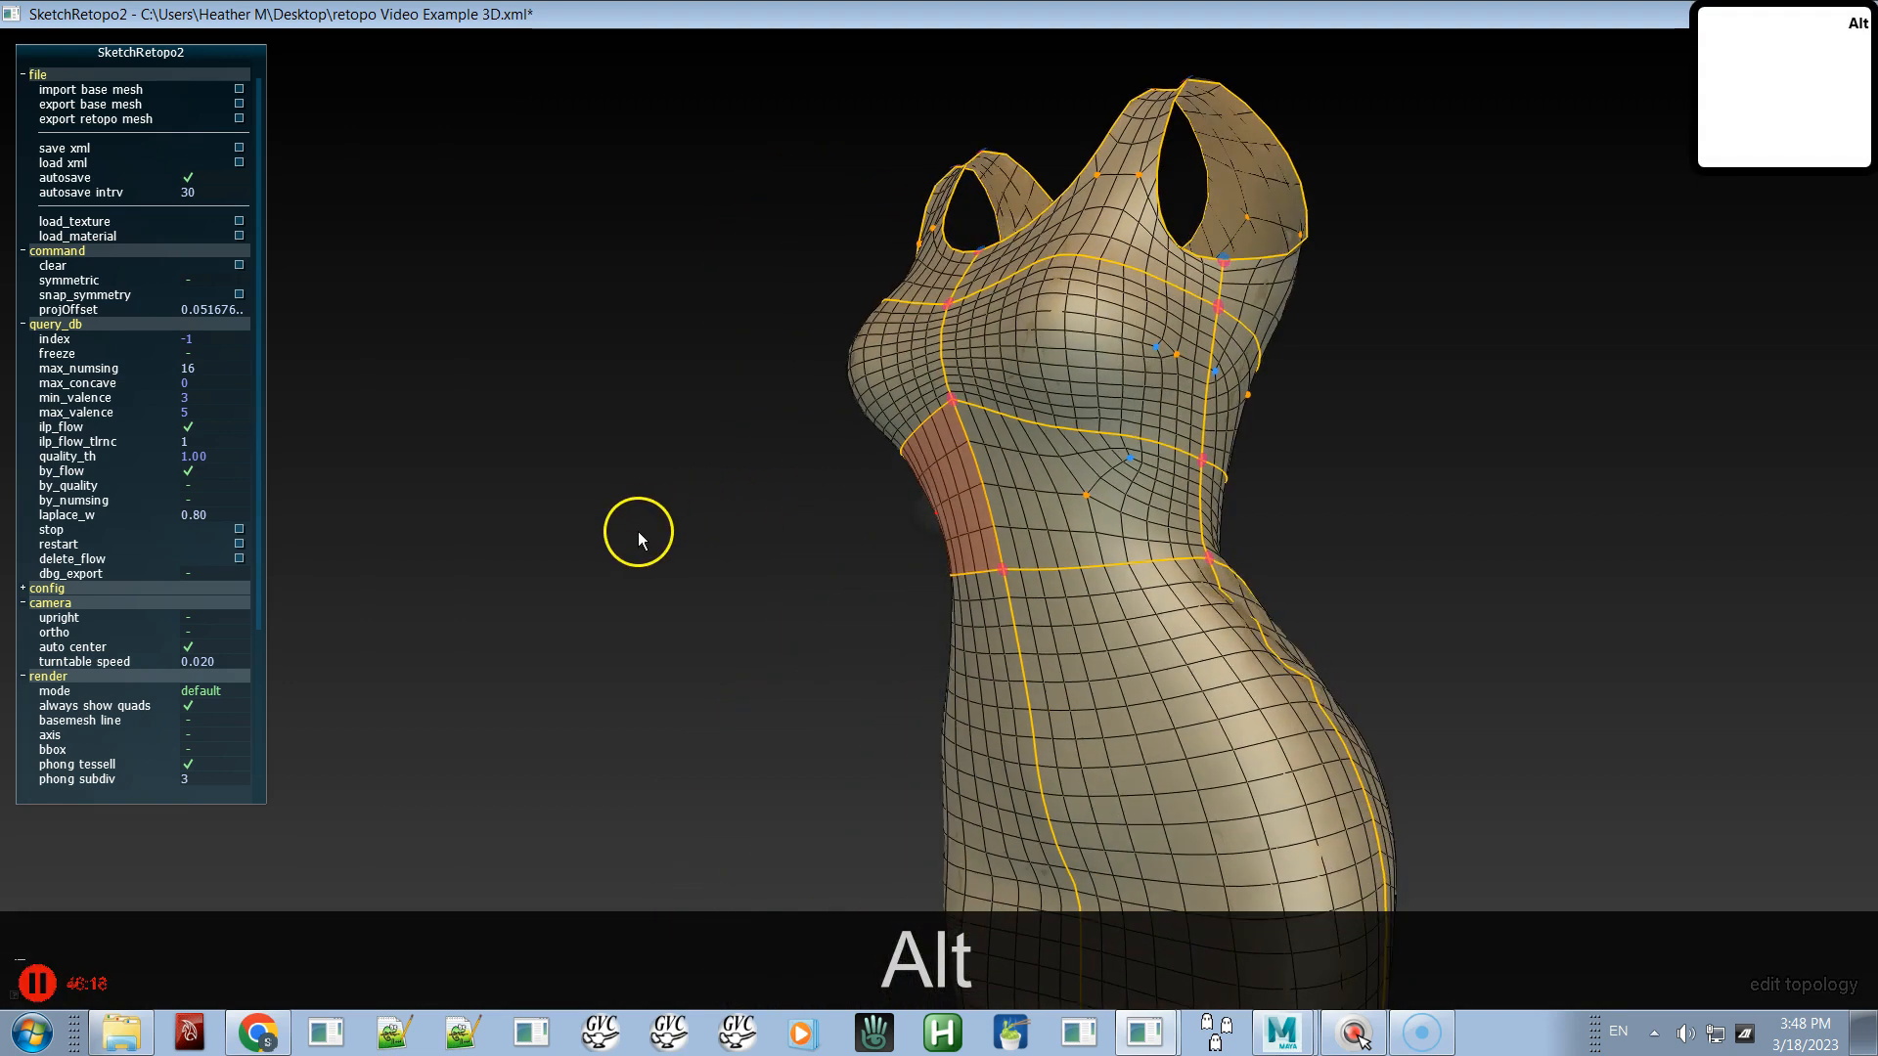
left_click(1096, 499)
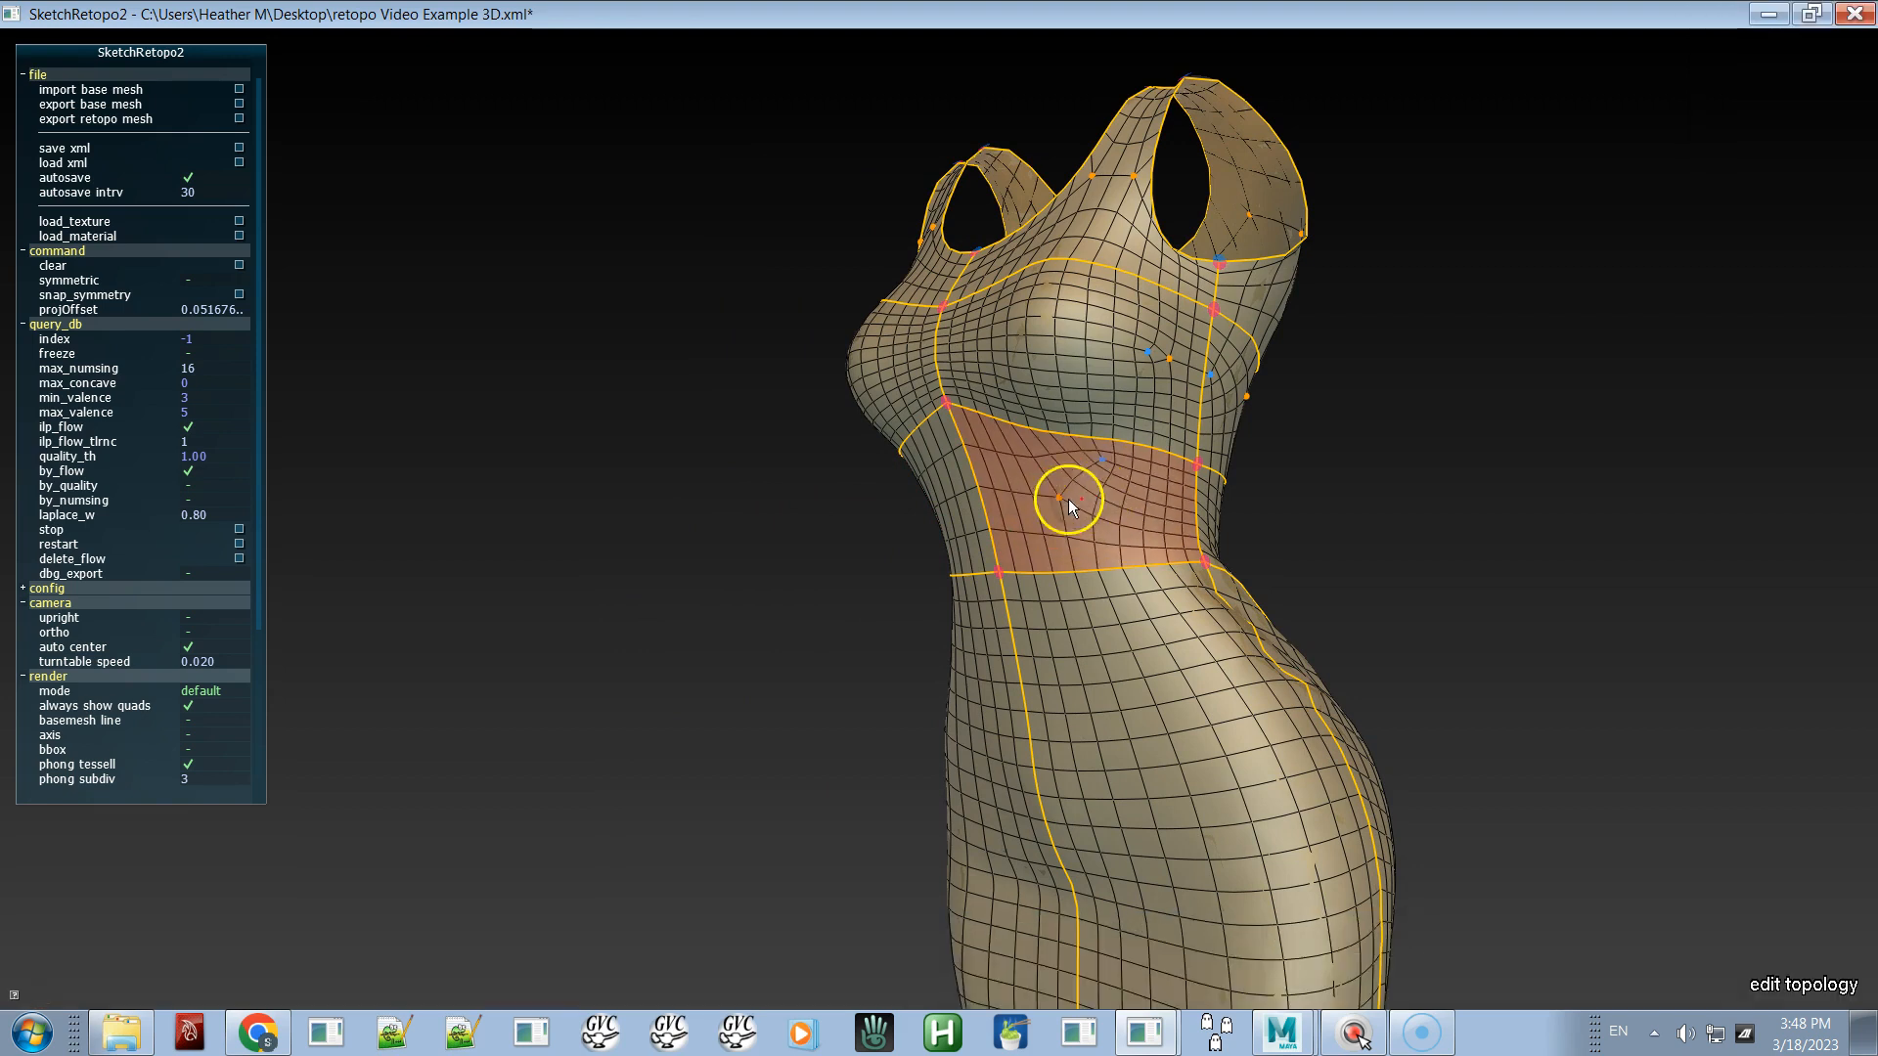
mouse_move(1005, 507)
left_mouse_down("alt")
mouse_move(1169, 472)
mouse_move(1035, 520)
left_mouse_up("alt")
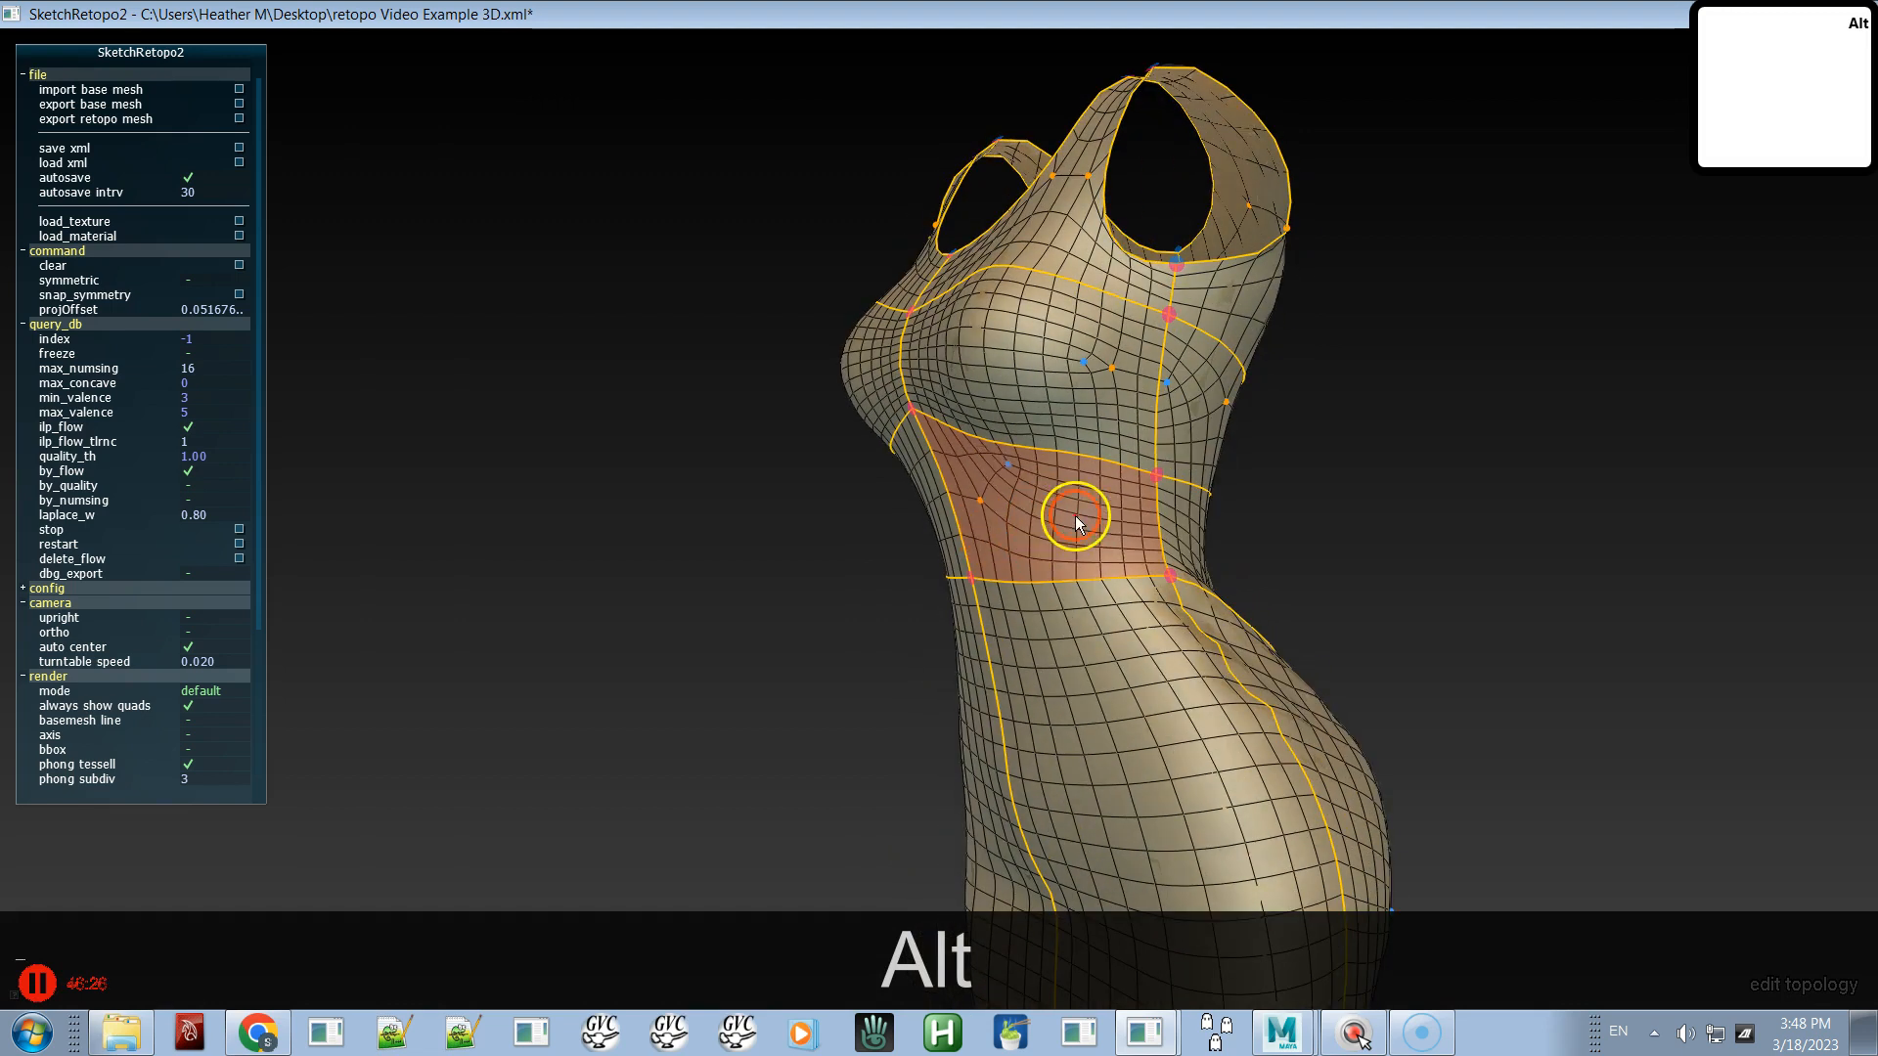
scroll(1146, 513, "down", 5)
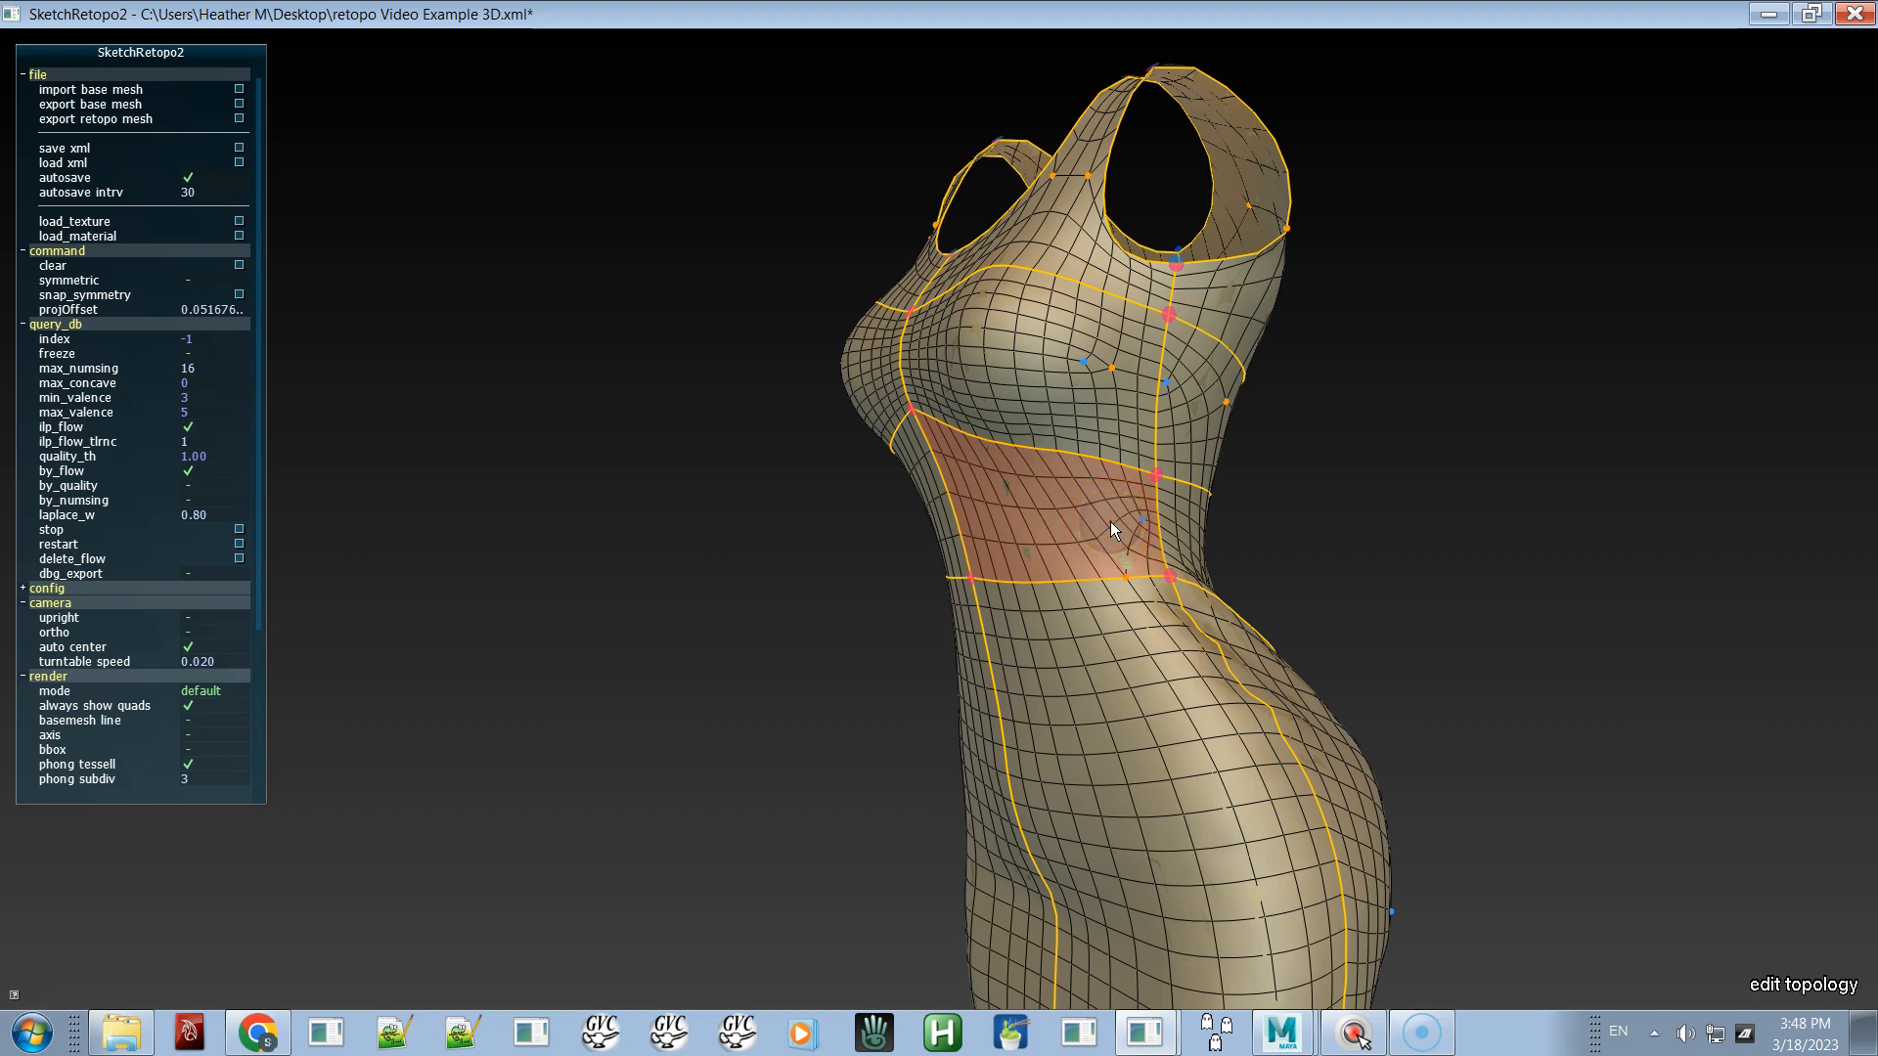
key("ctrl+s")
- Inspect the bust and waist topology from the side and front with the base mesh hidden
left_click_drag(1094, 528, 683, 602, "alt")
left_click(942, 570, "alt")
key("space")
right_click_drag(843, 518, 845, 405, "alt")
left_click_drag(813, 460, 871, 473, "alt")
right_click_drag(870, 472, 1077, 659, "alt")
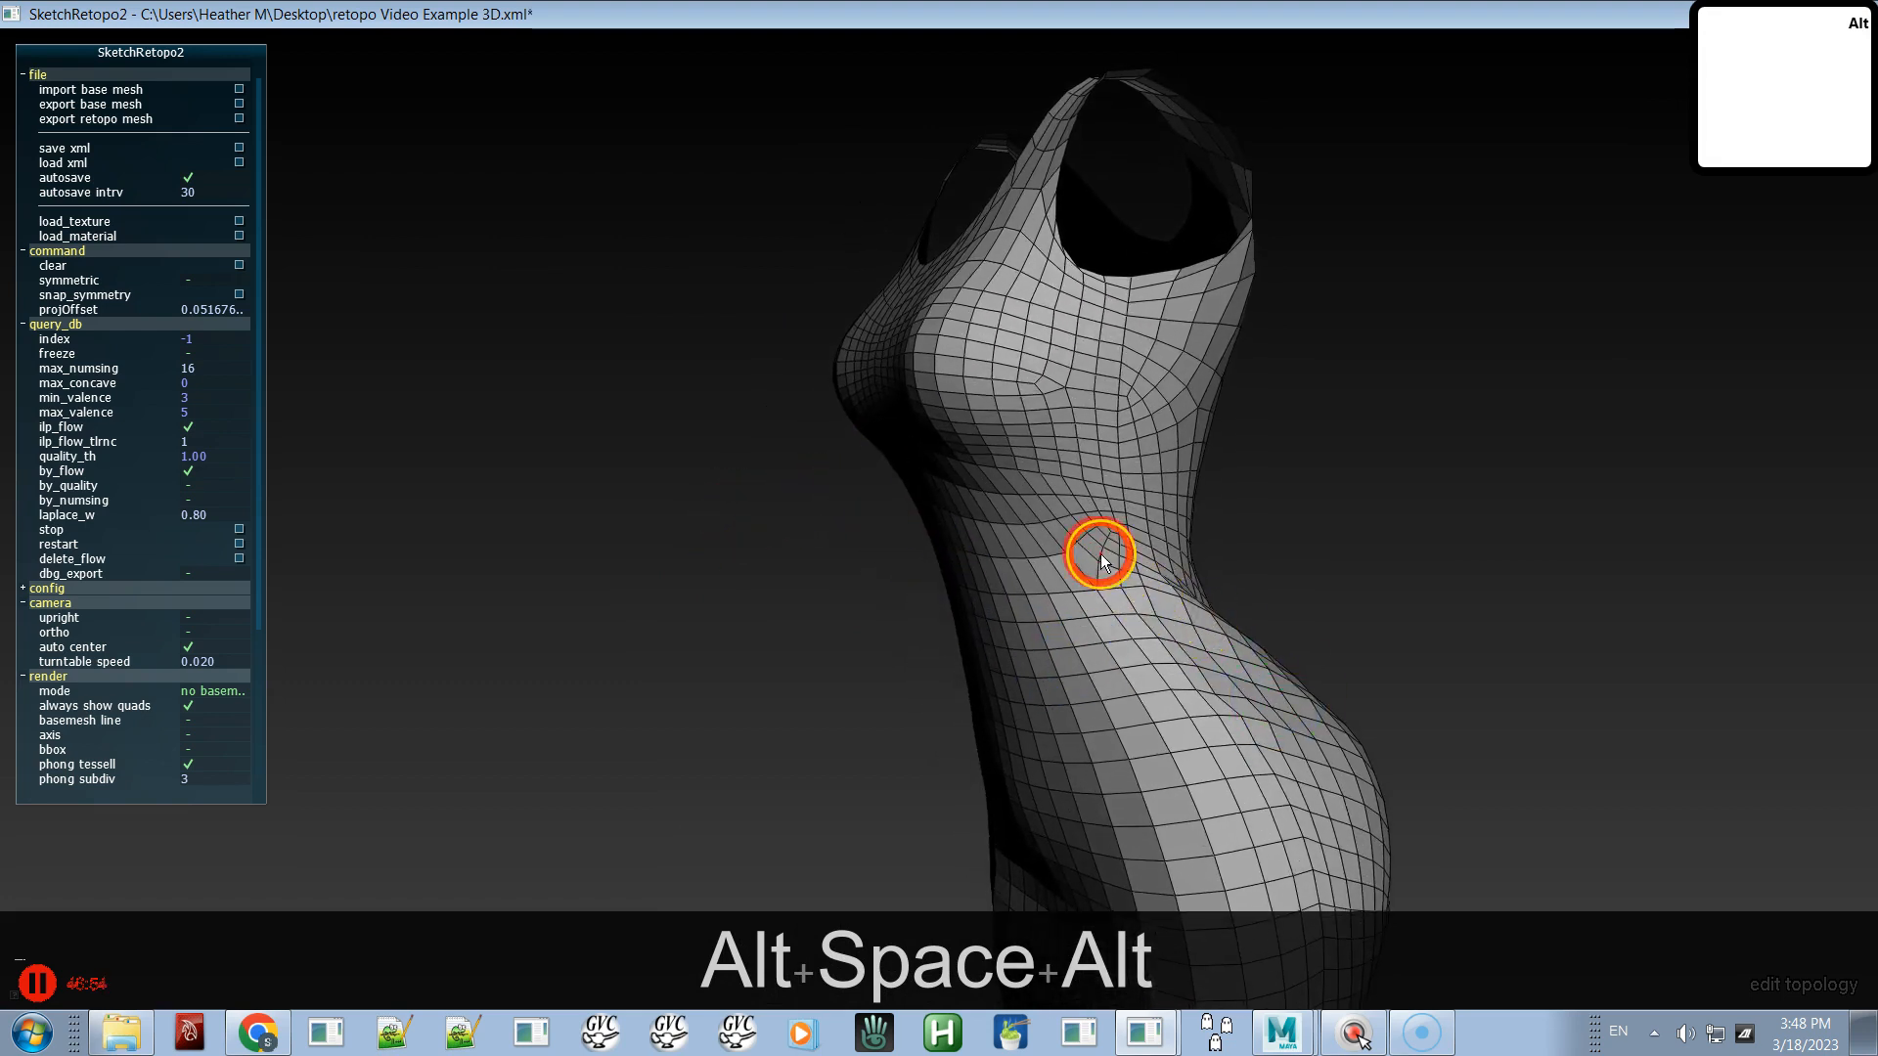
key("space")
left_click_drag(1095, 567, 1248, 647, "alt")
left_click_drag(1050, 564, 1516, 641, "alt")
left_click_drag(1005, 597, 1023, 528, "alt")
key("alt+space")
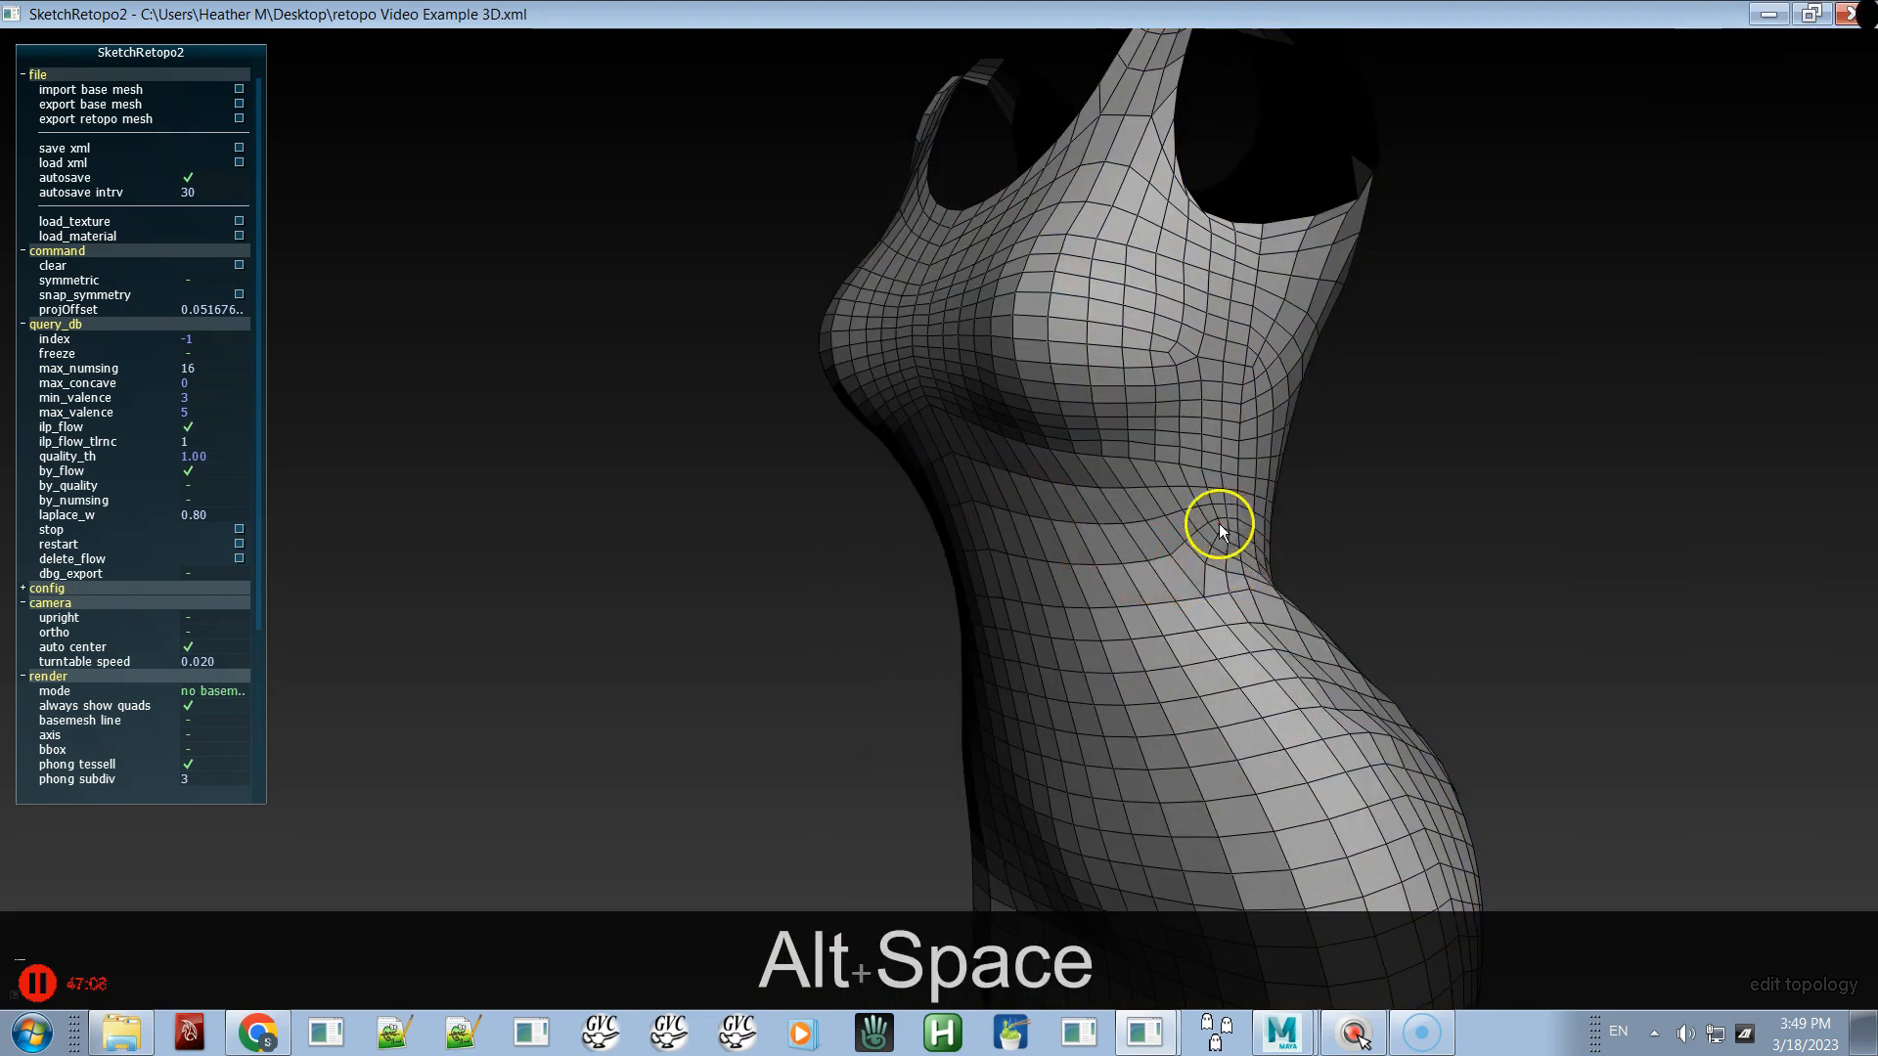
left_click_drag(1259, 554, 1312, 560, "alt")
key("alt+space")
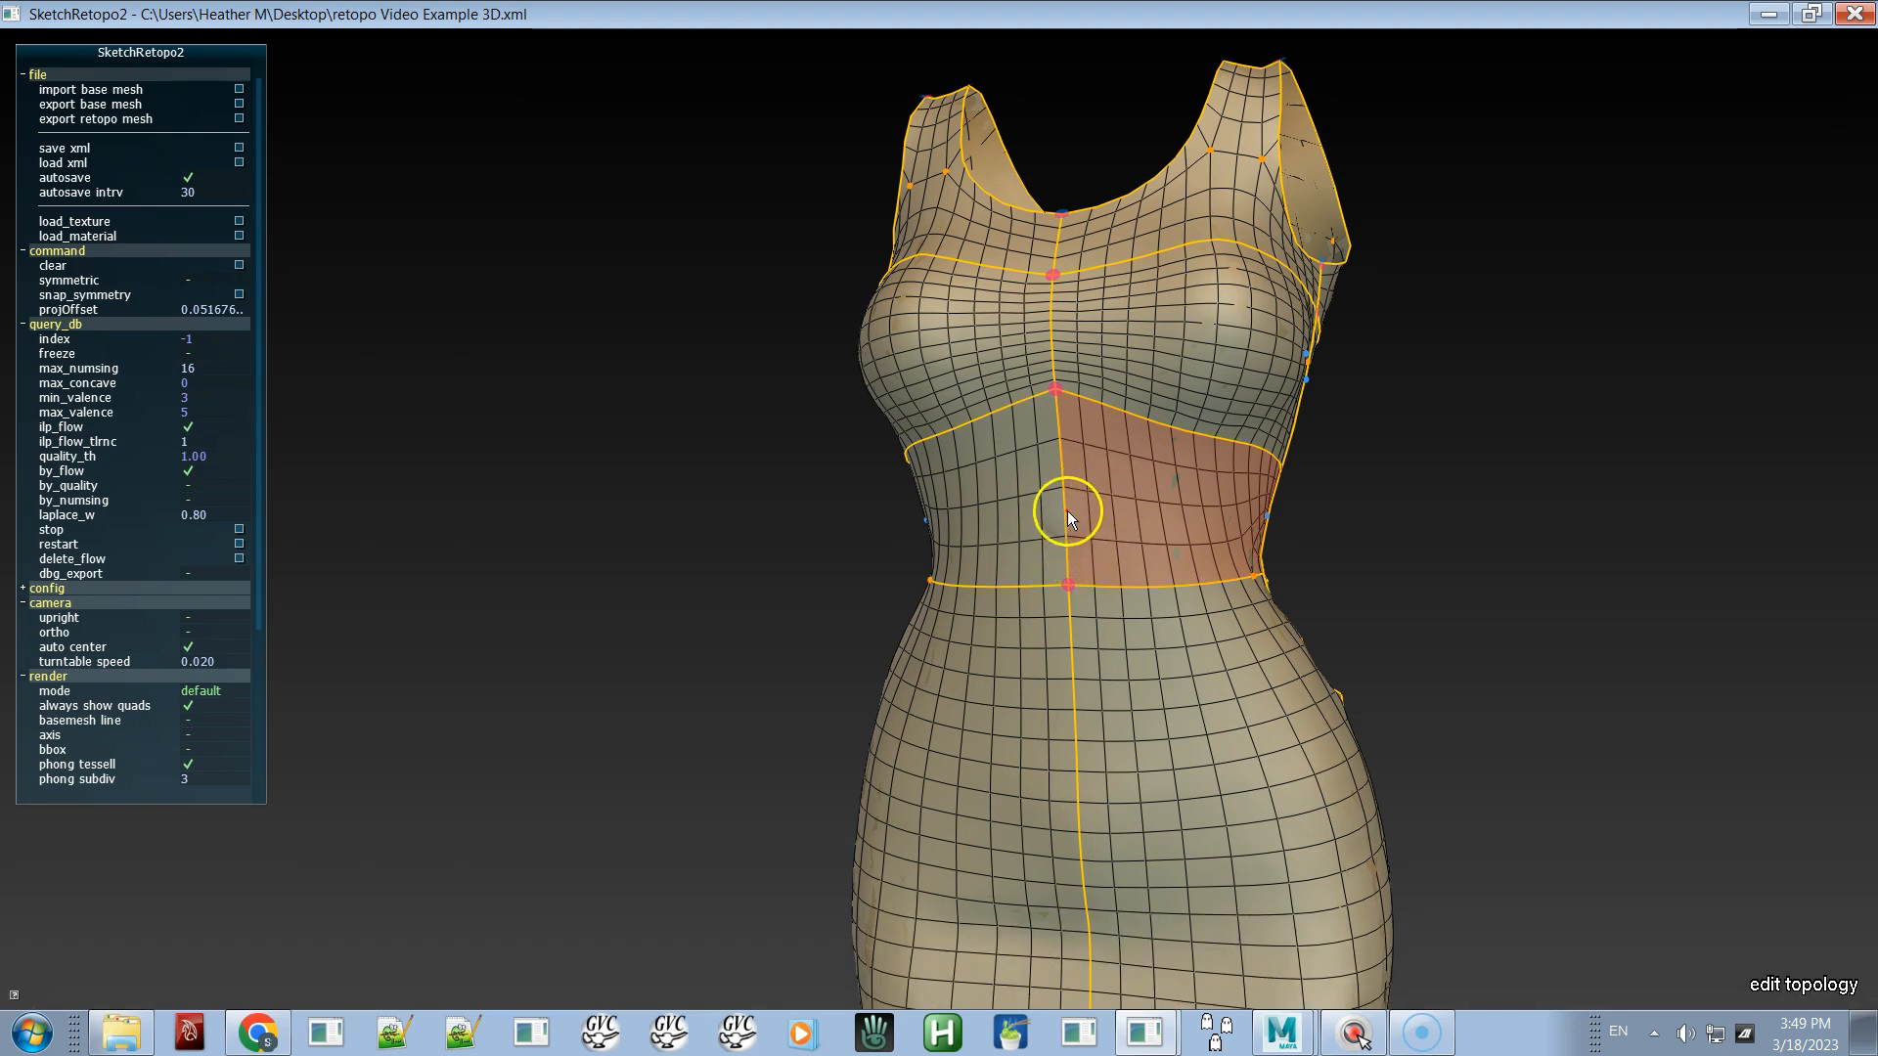
- Select the centre front waist edge below the bust and set its subdivisions to 6
left_click(940, 515)
left_click(1059, 518)
key("c")
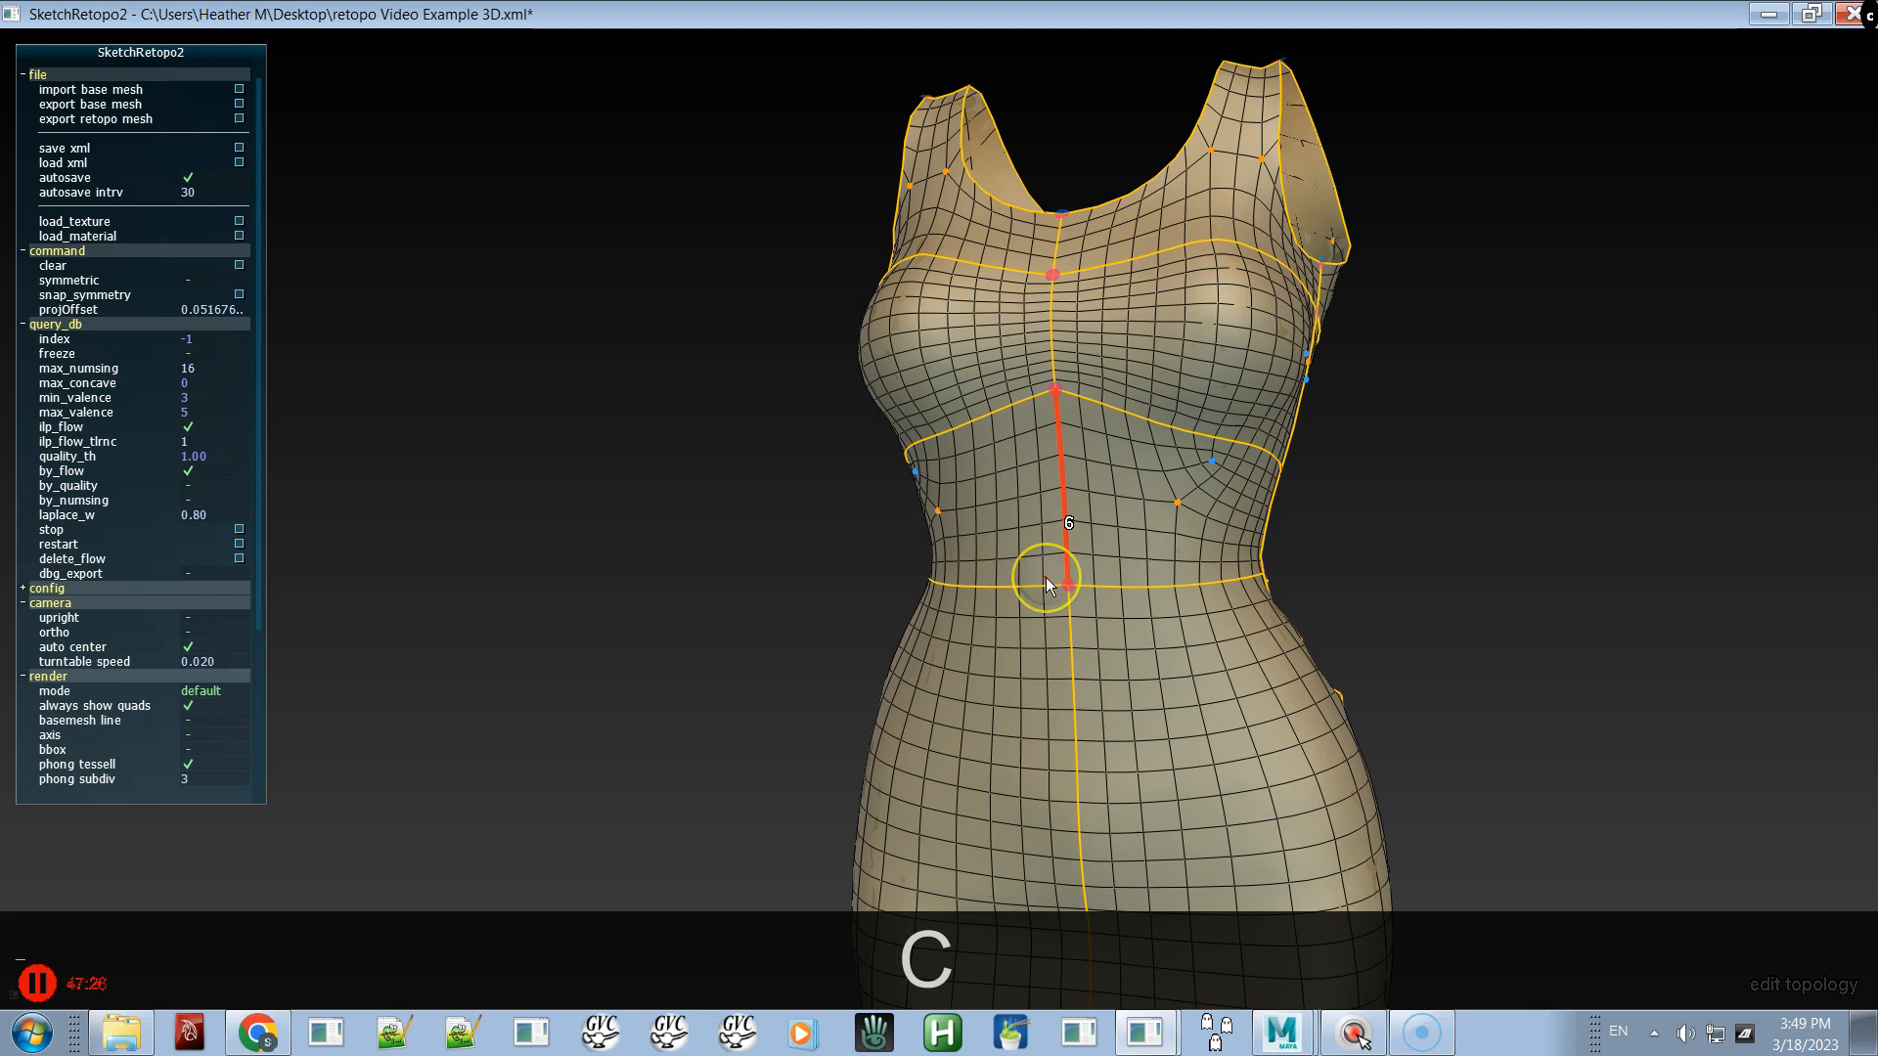
- Shift the irregular vertices of both front waist patches outward toward the side seams
key("alt")
left_click_drag(1137, 576, 993, 581, "alt")
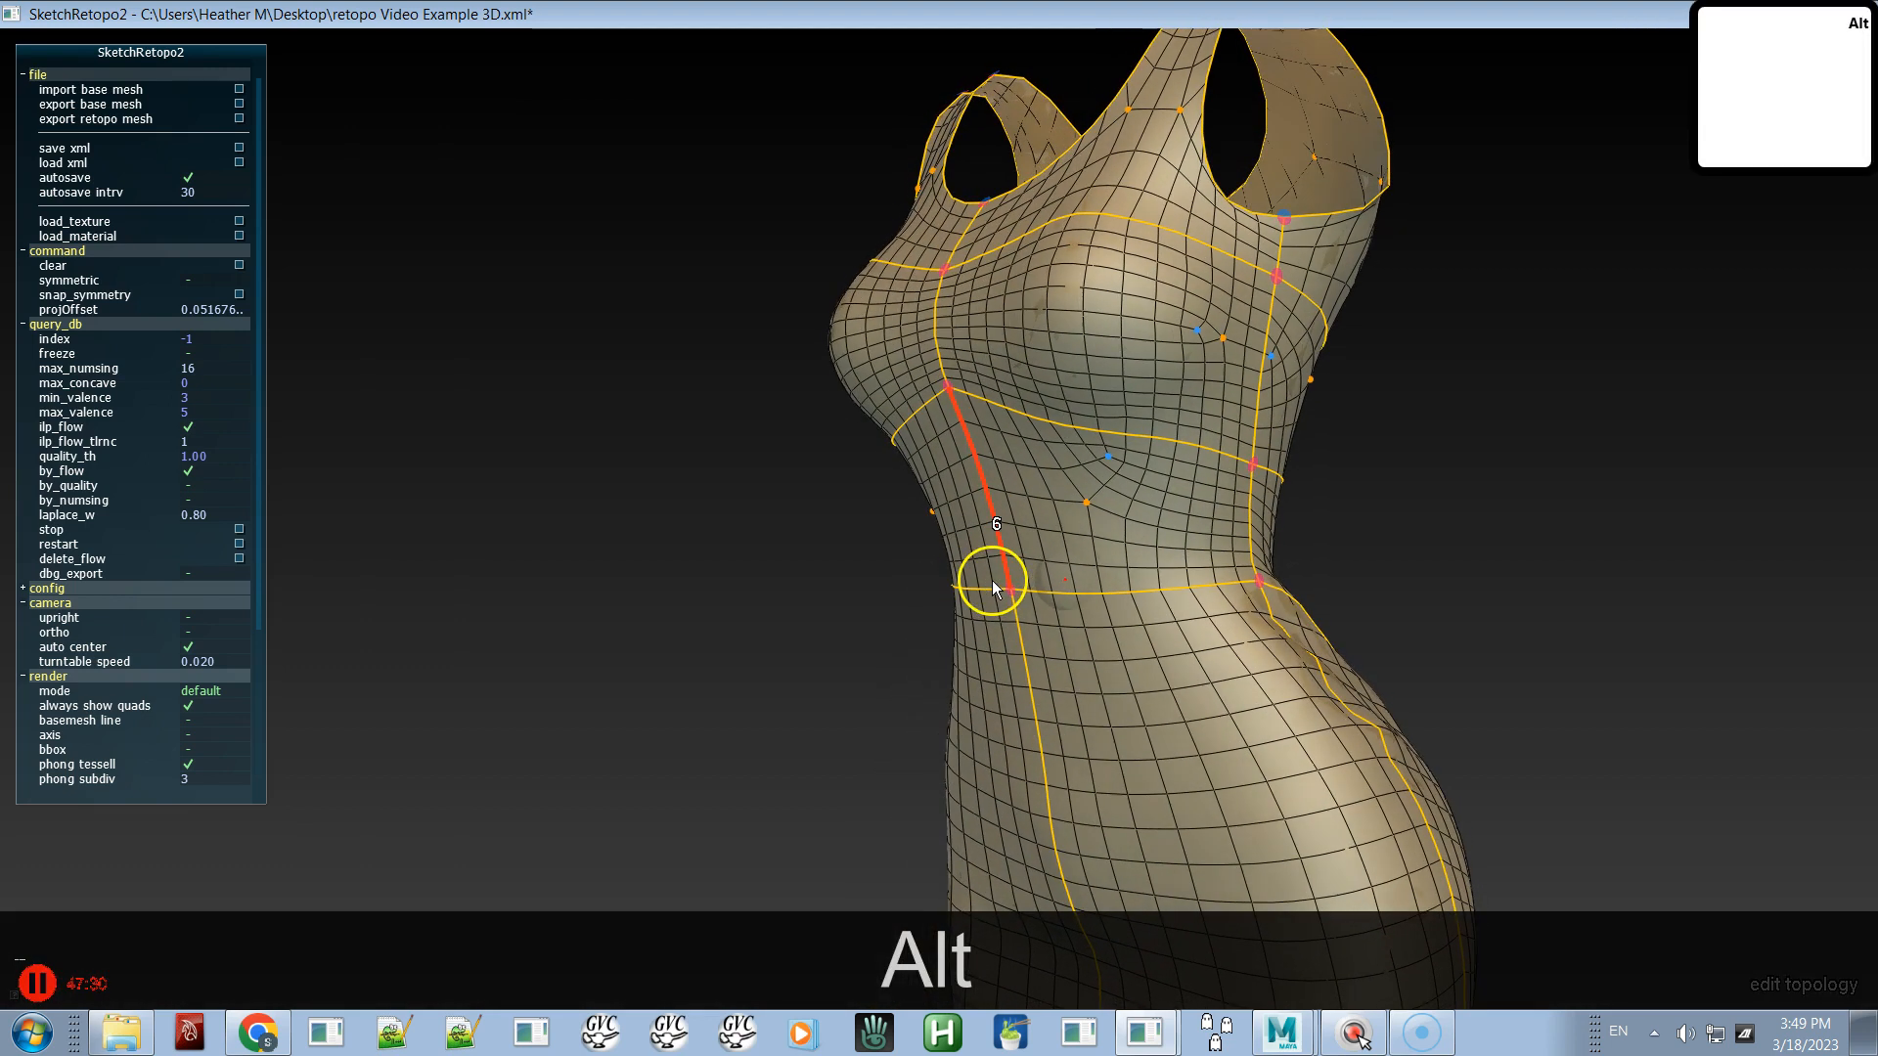
left_click(1099, 515)
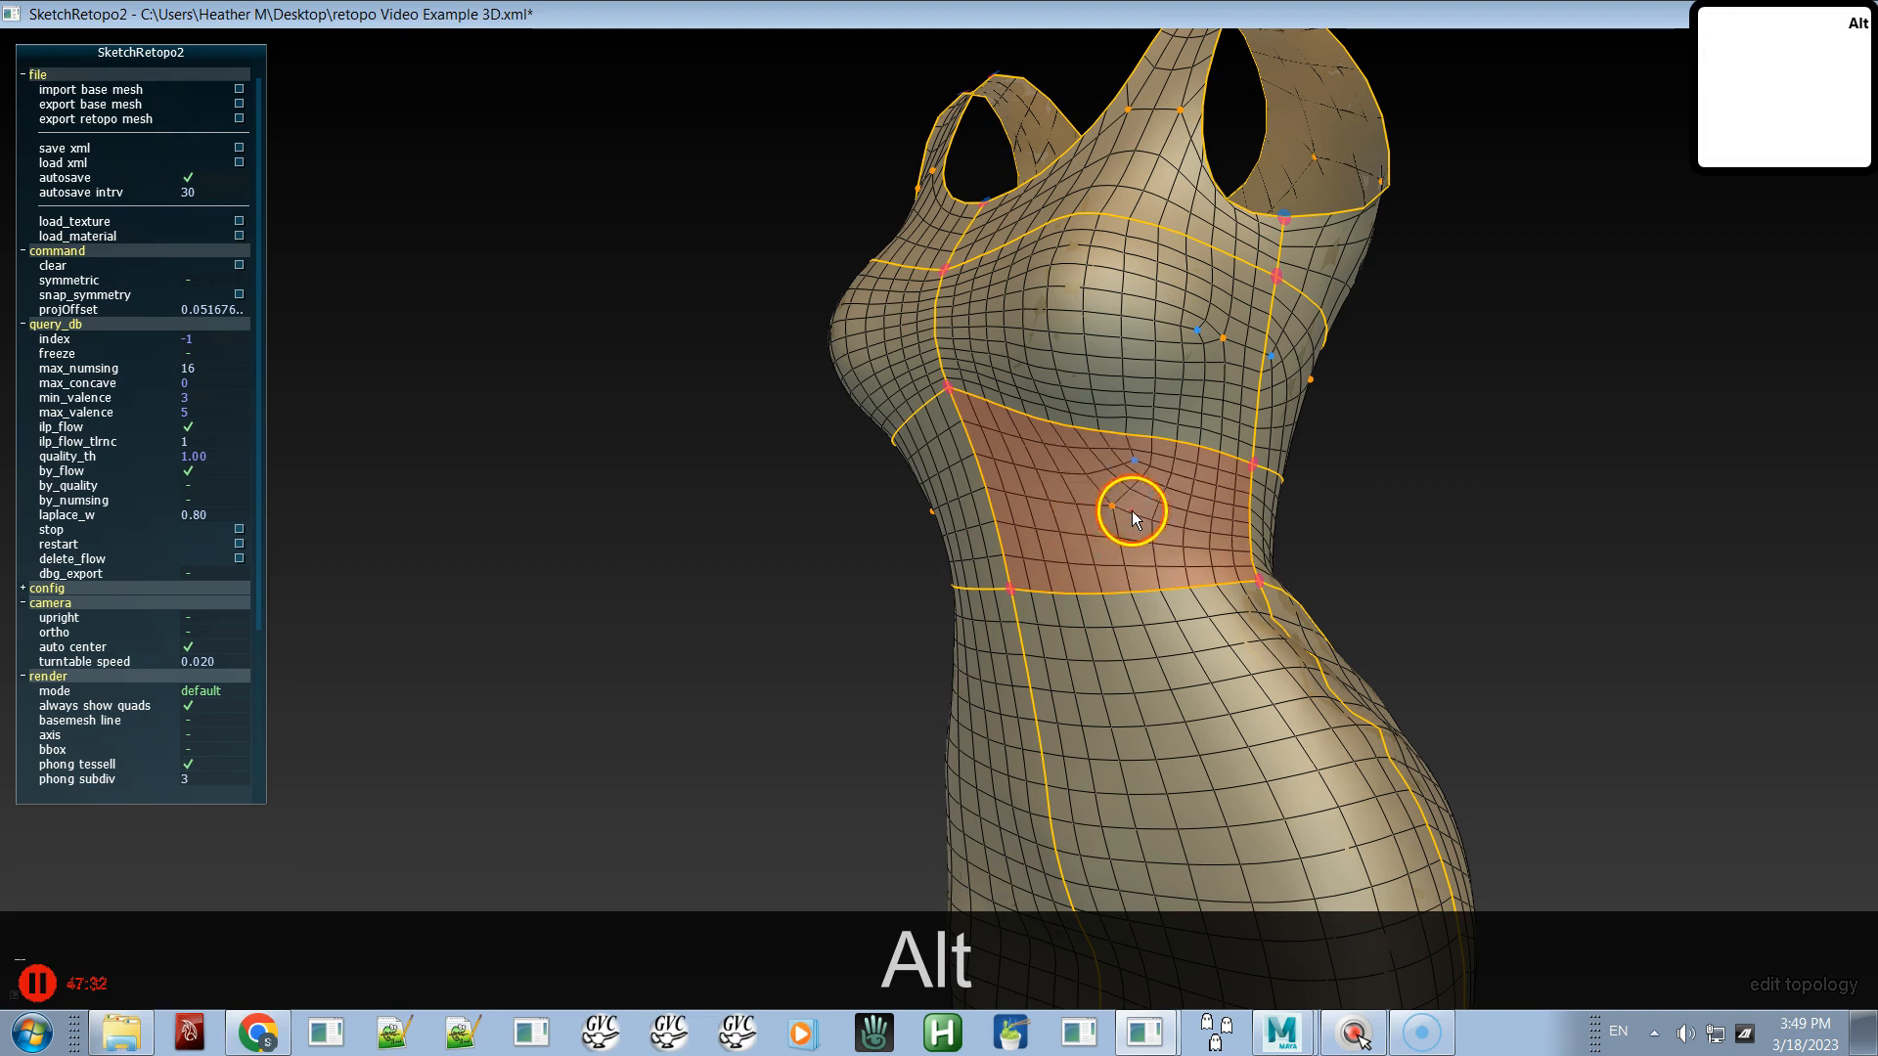
left_click_drag(1148, 507, 1205, 509)
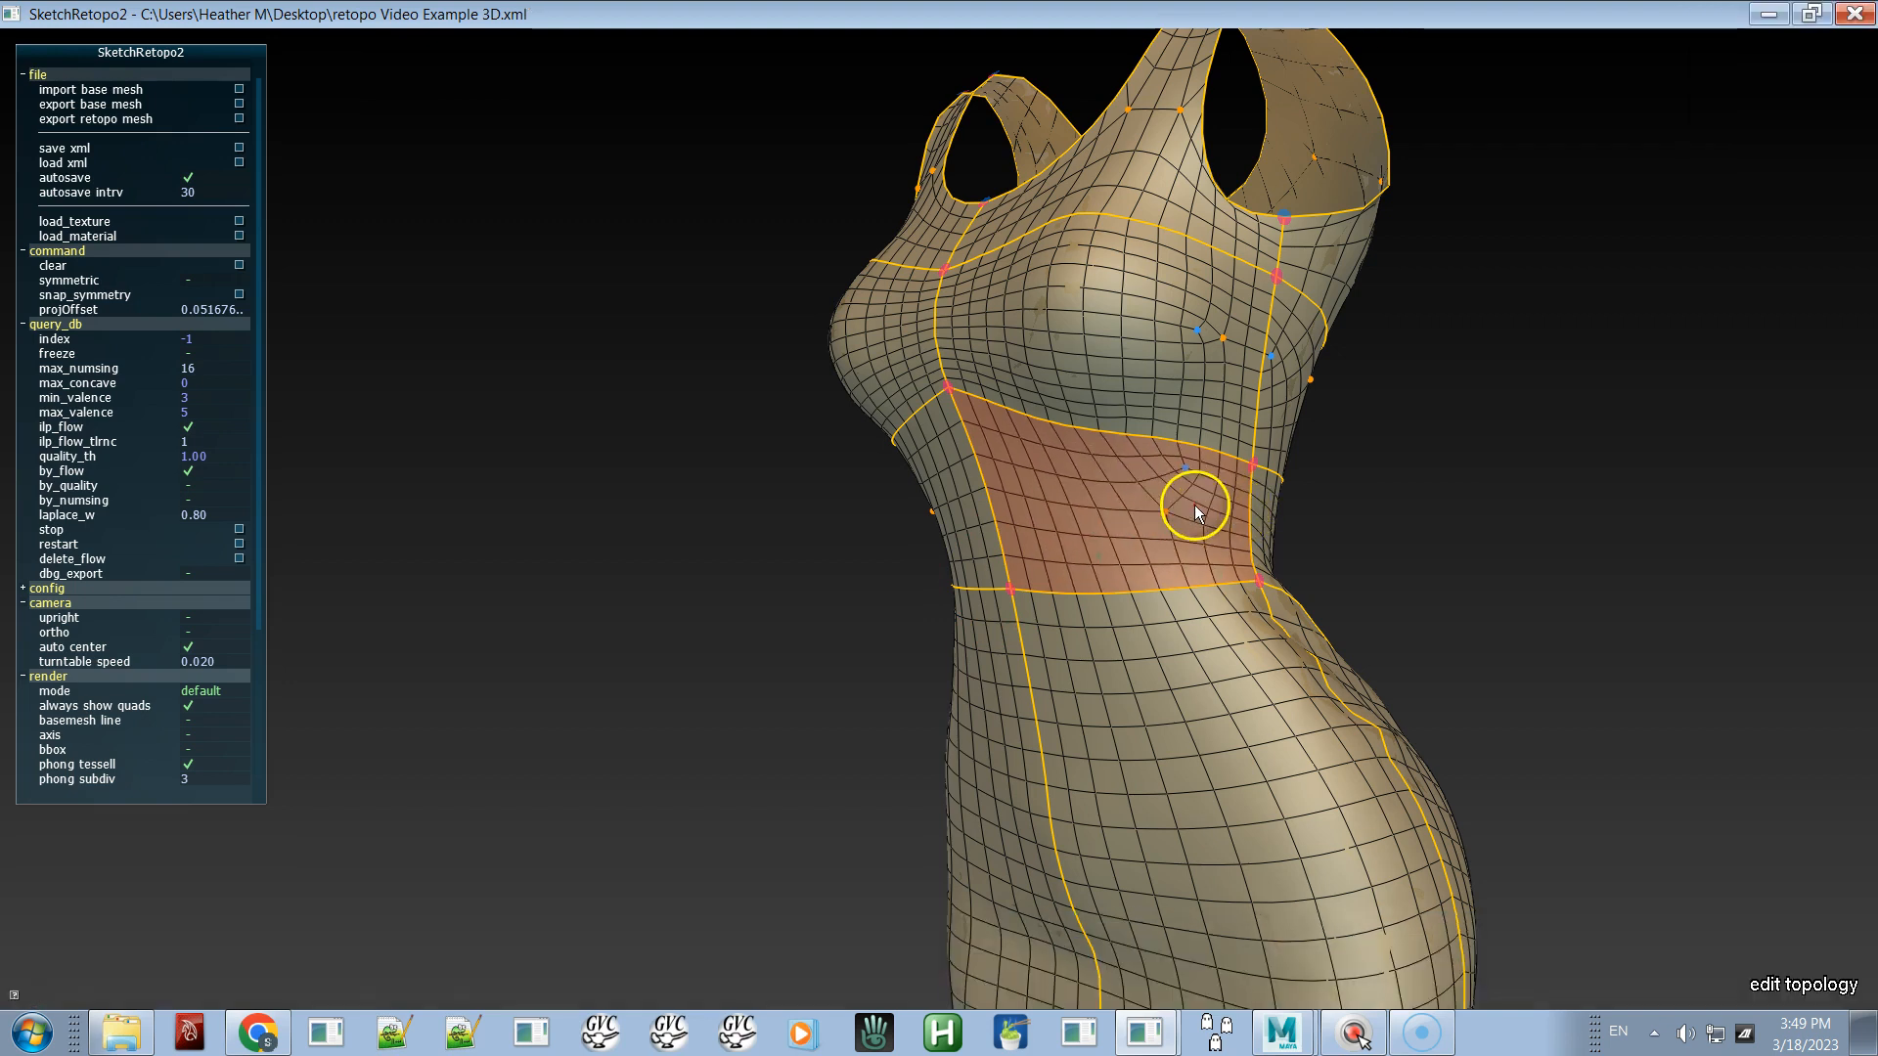
left_click_drag(1221, 501, 1259, 553)
left_click_drag(1148, 573, 909, 561, "alt")
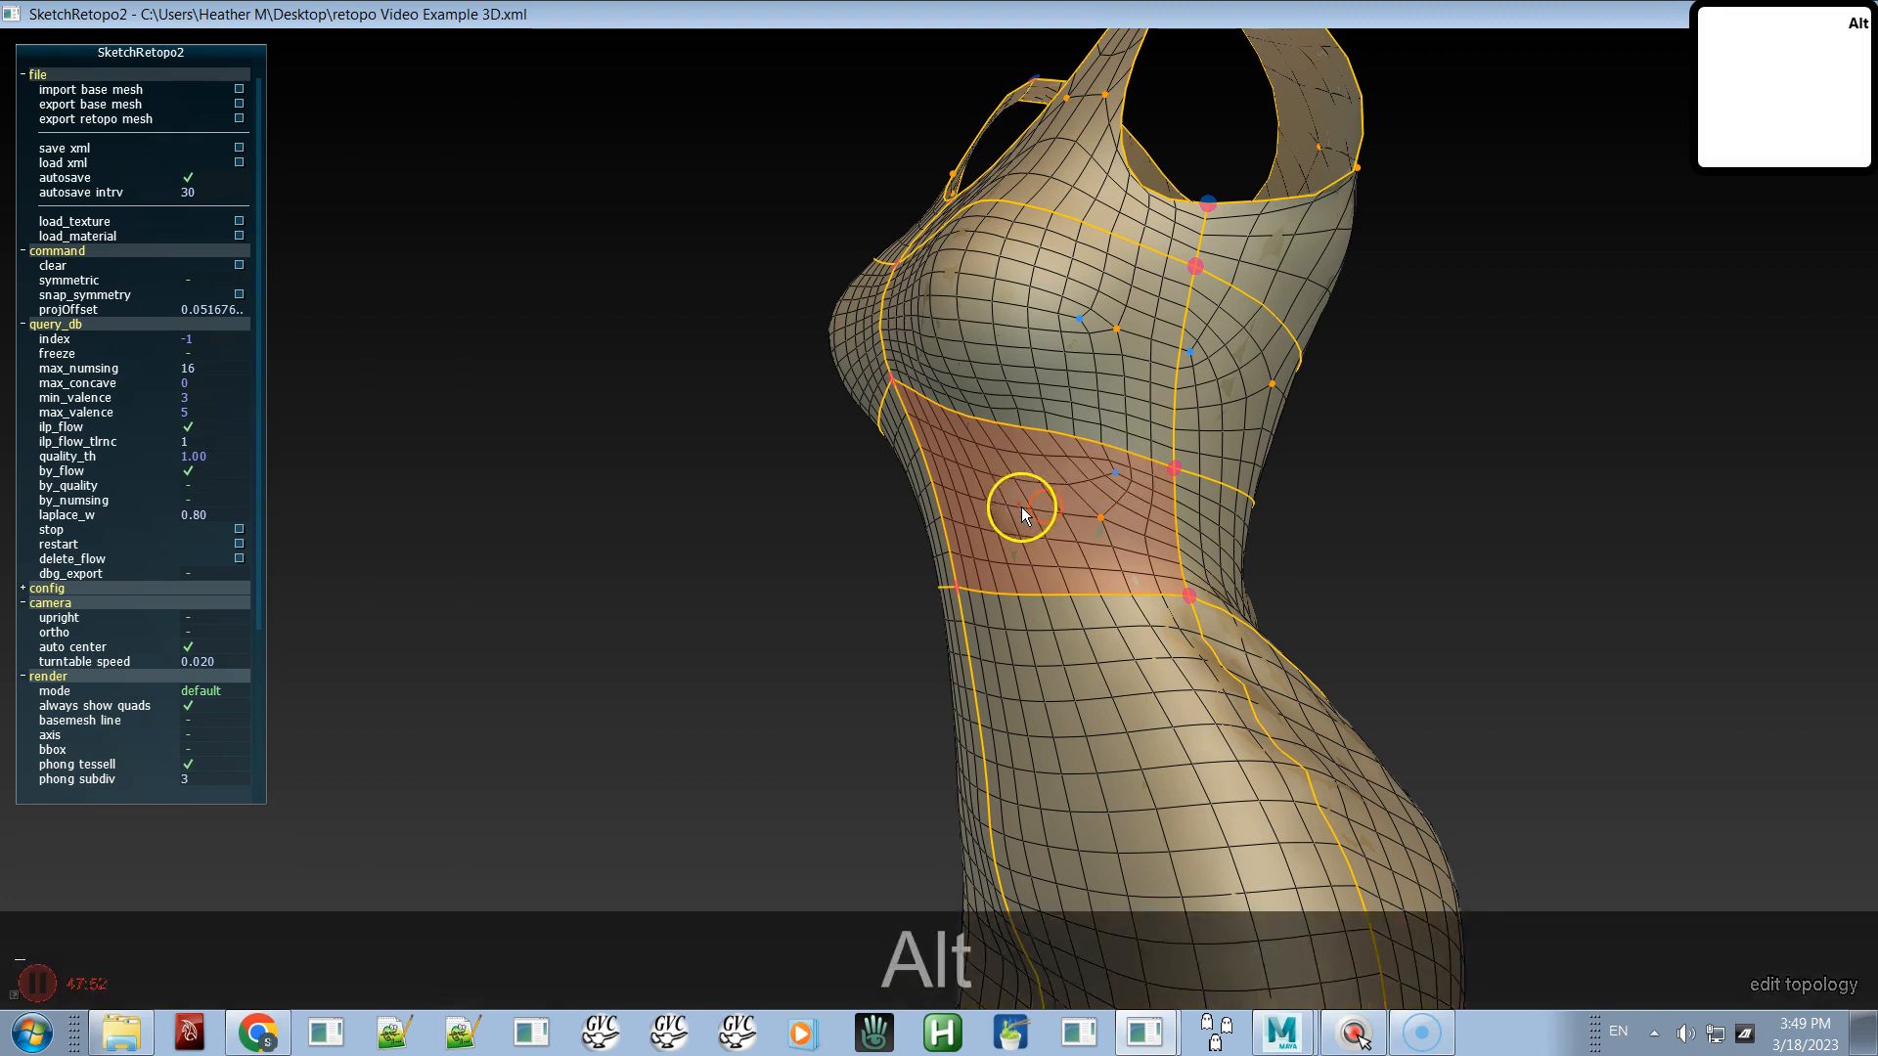
left_click_drag(1021, 507, 1449, 509, "alt")
left_click_drag(800, 561, 943, 564, "alt")
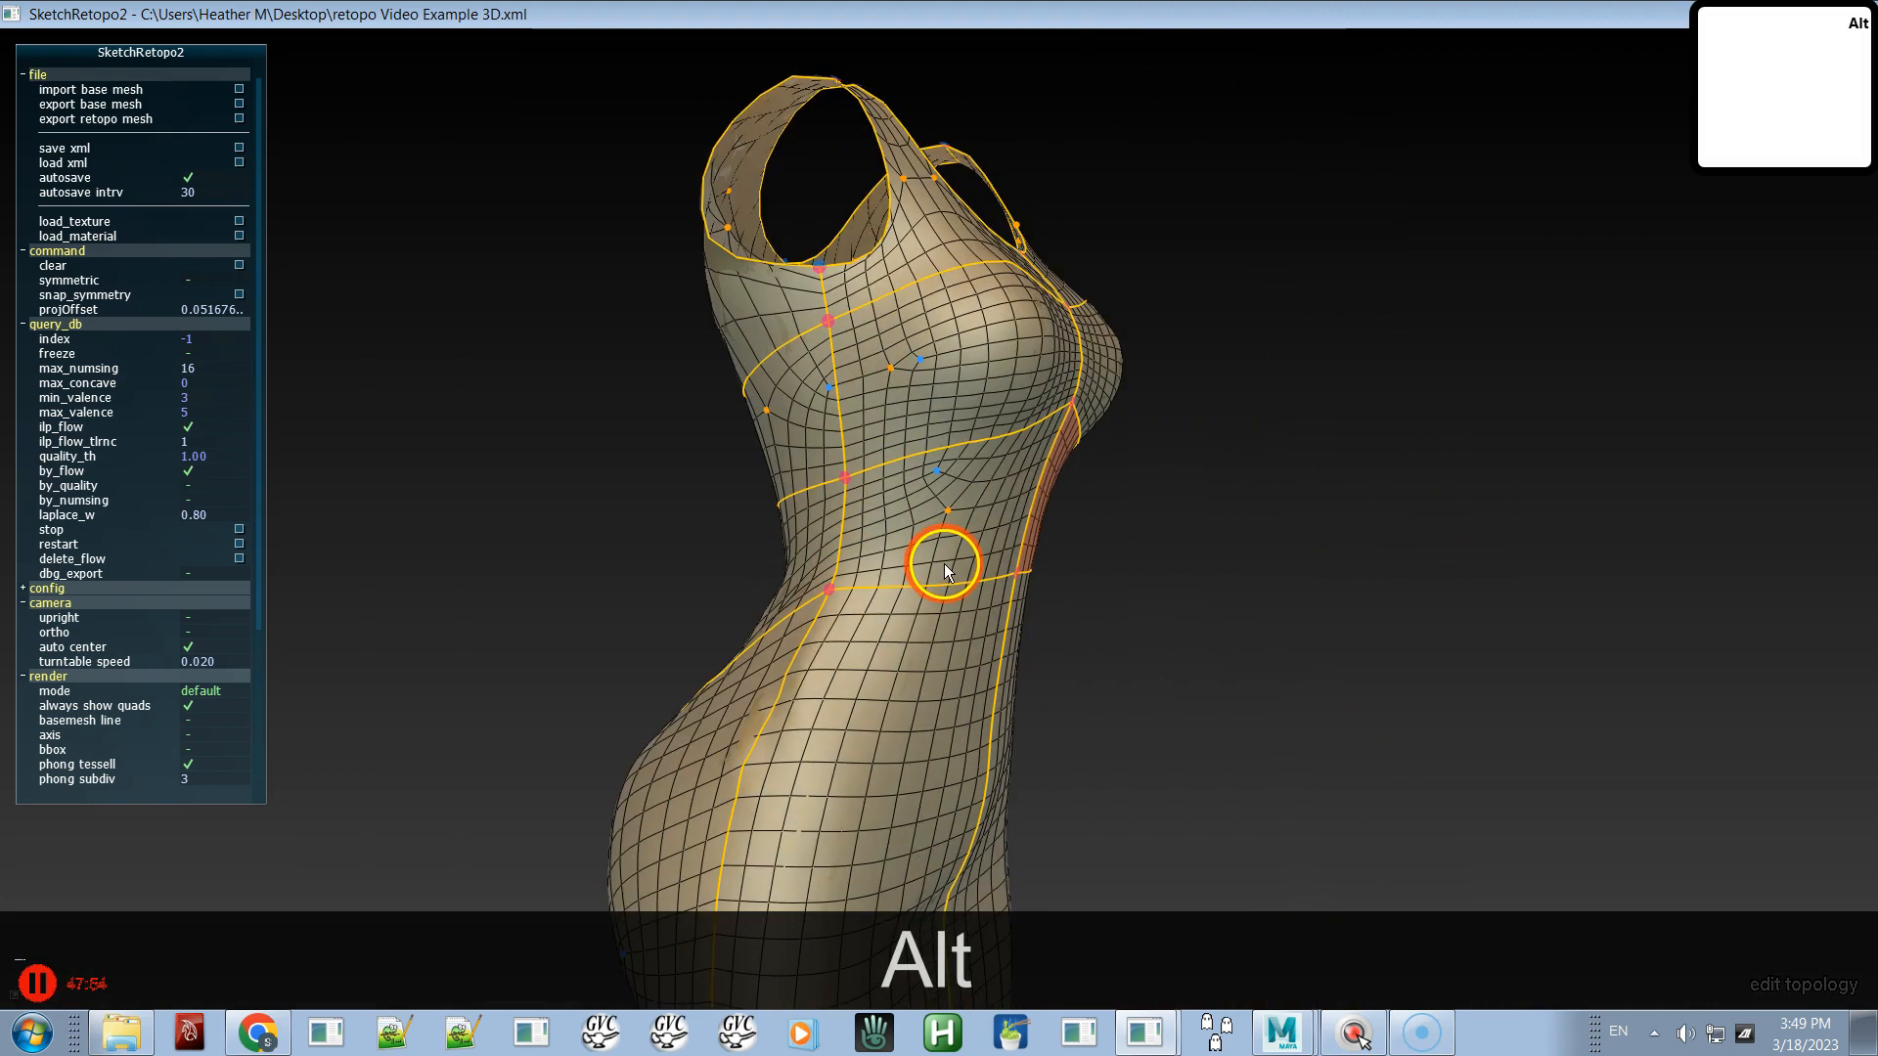
left_click(938, 514)
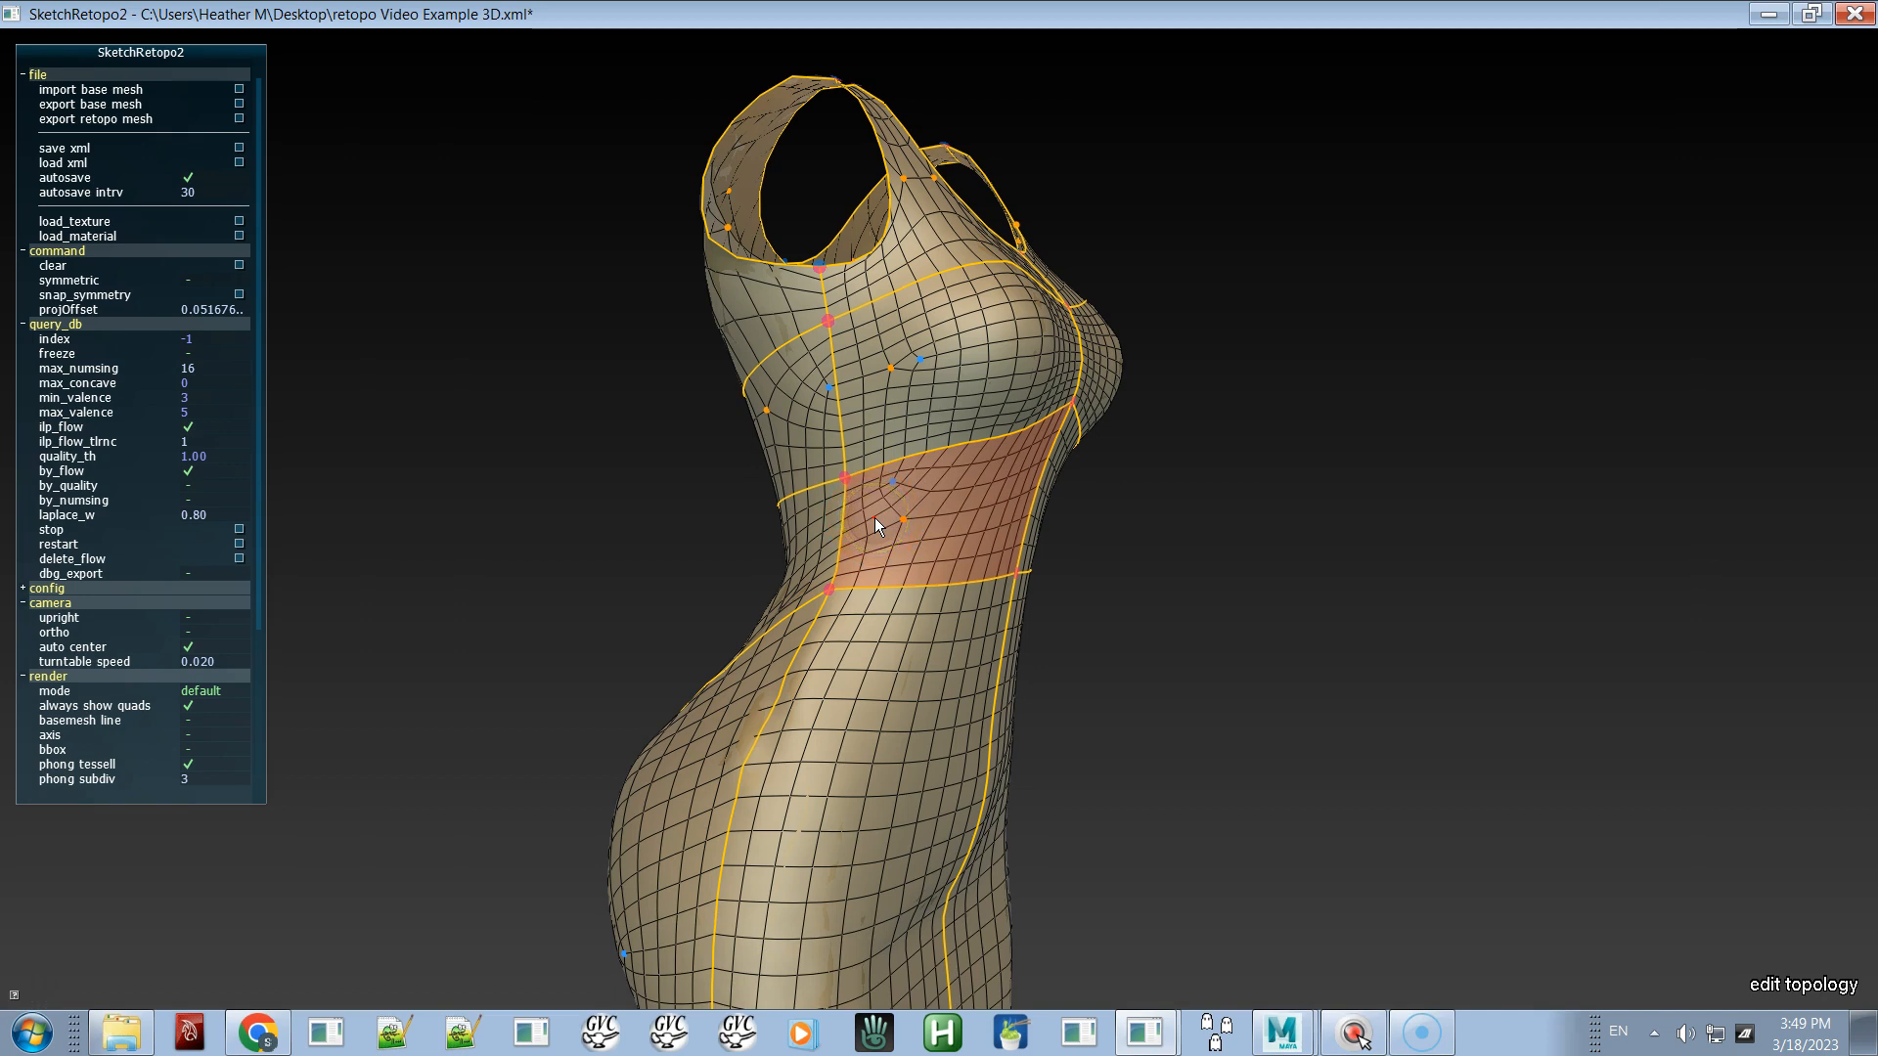
- Check the waist and hip mesh flow from the front with the base mesh hidden and shown
left_click_drag(905, 531, 655, 488, "alt")
key("alt+space")
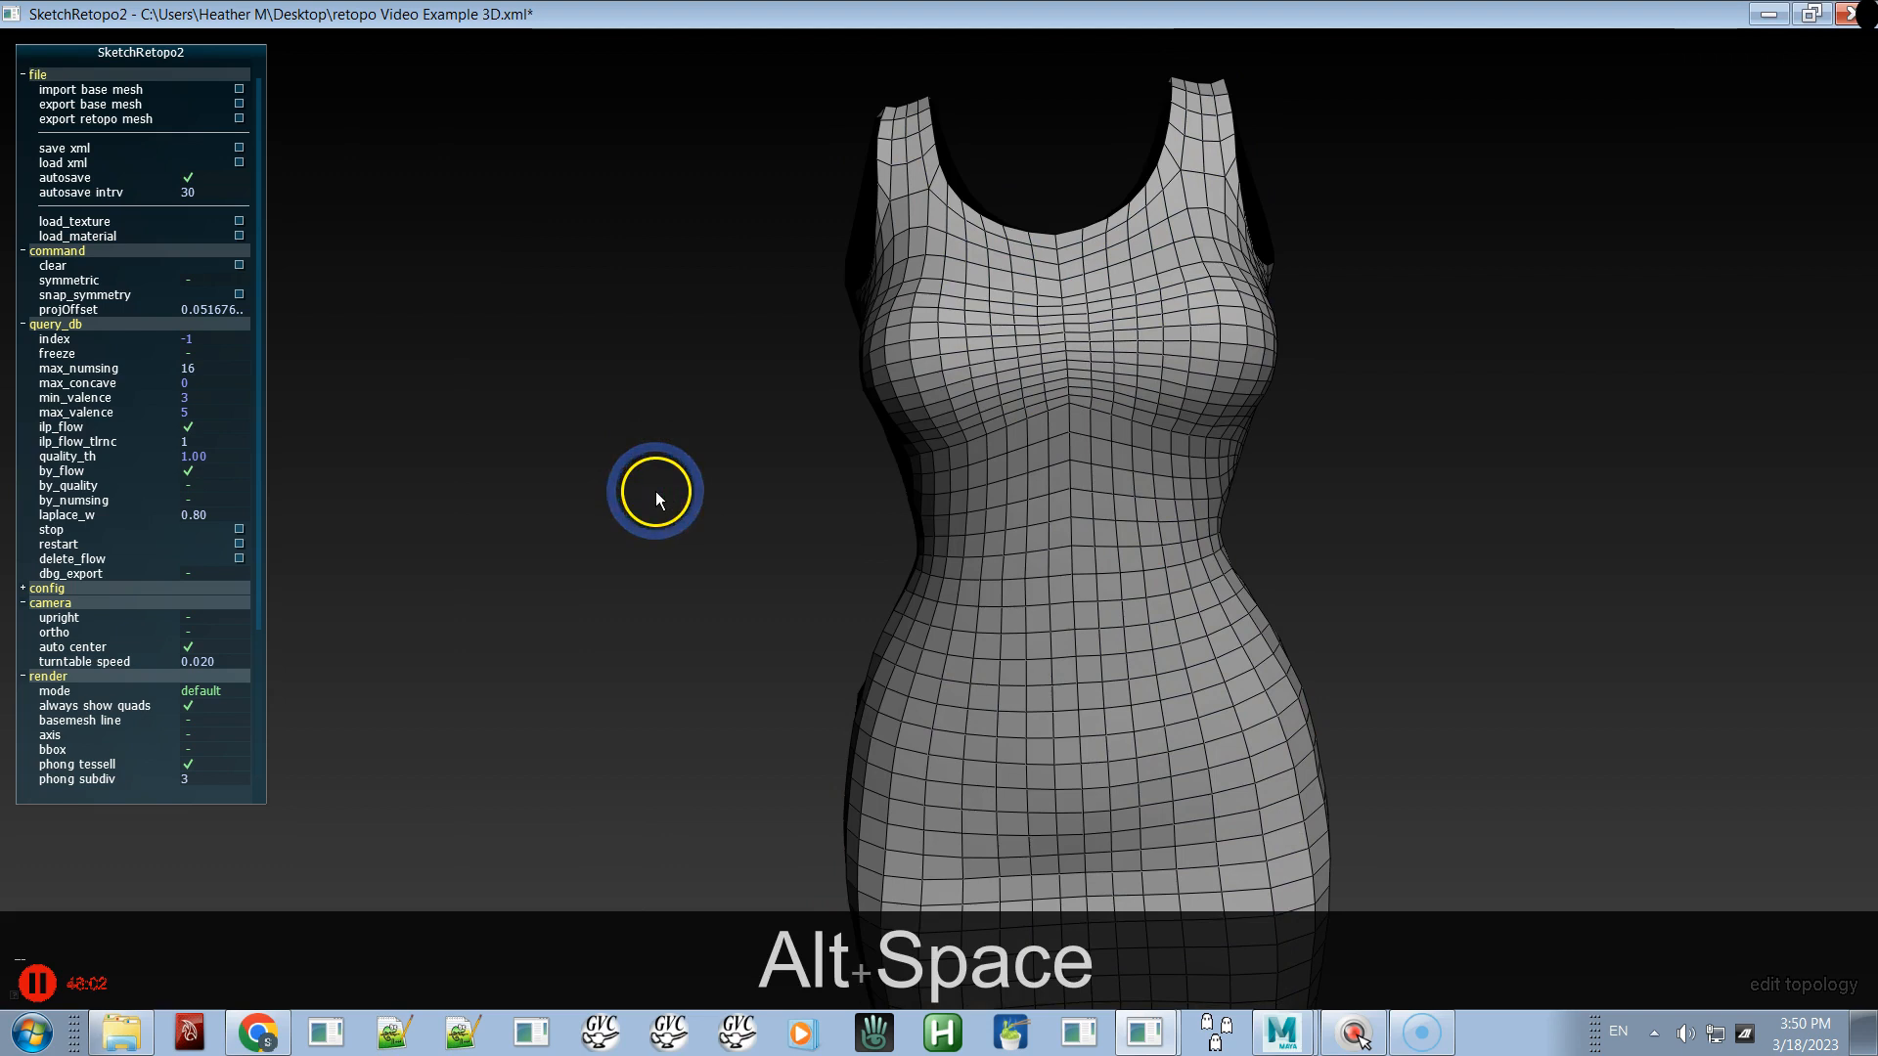
mouse_move(1185, 606)
left_mouse_down("alt")
mouse_move(836, 648)
mouse_move(1185, 612)
left_mouse_up("alt")
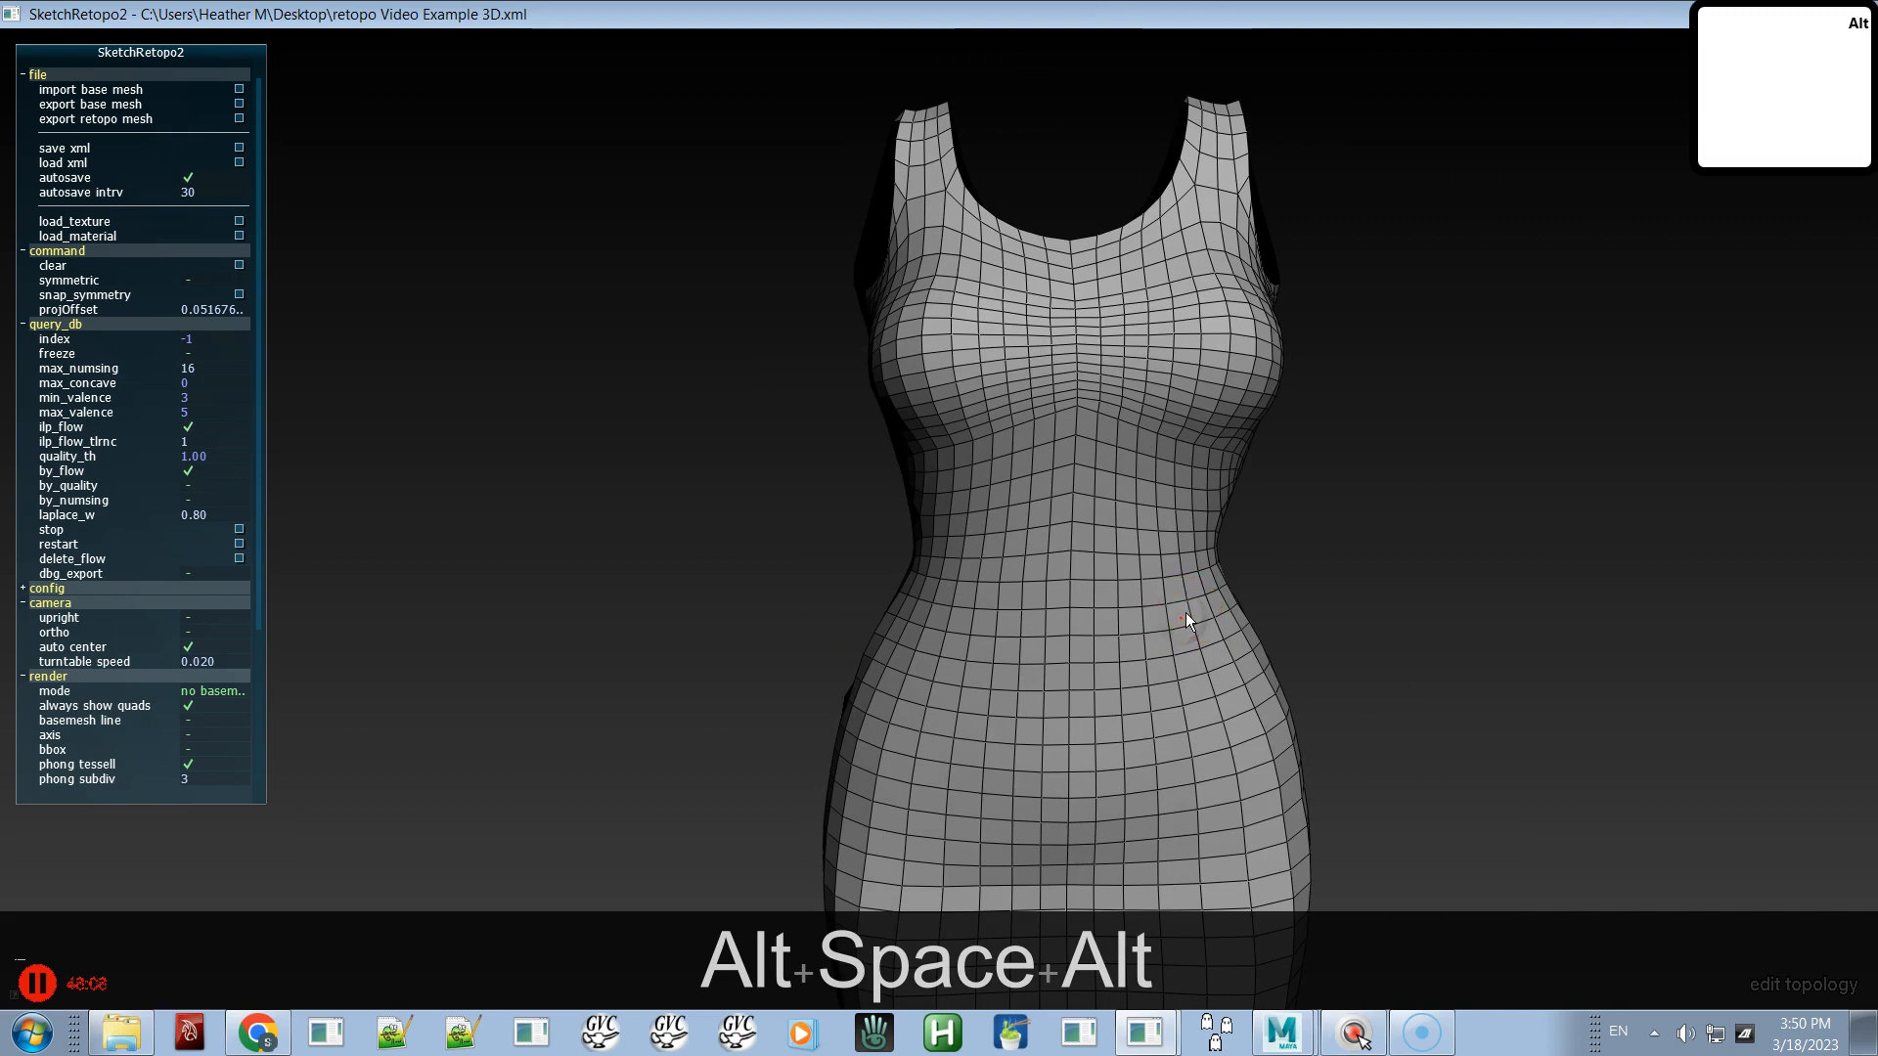
key("space")
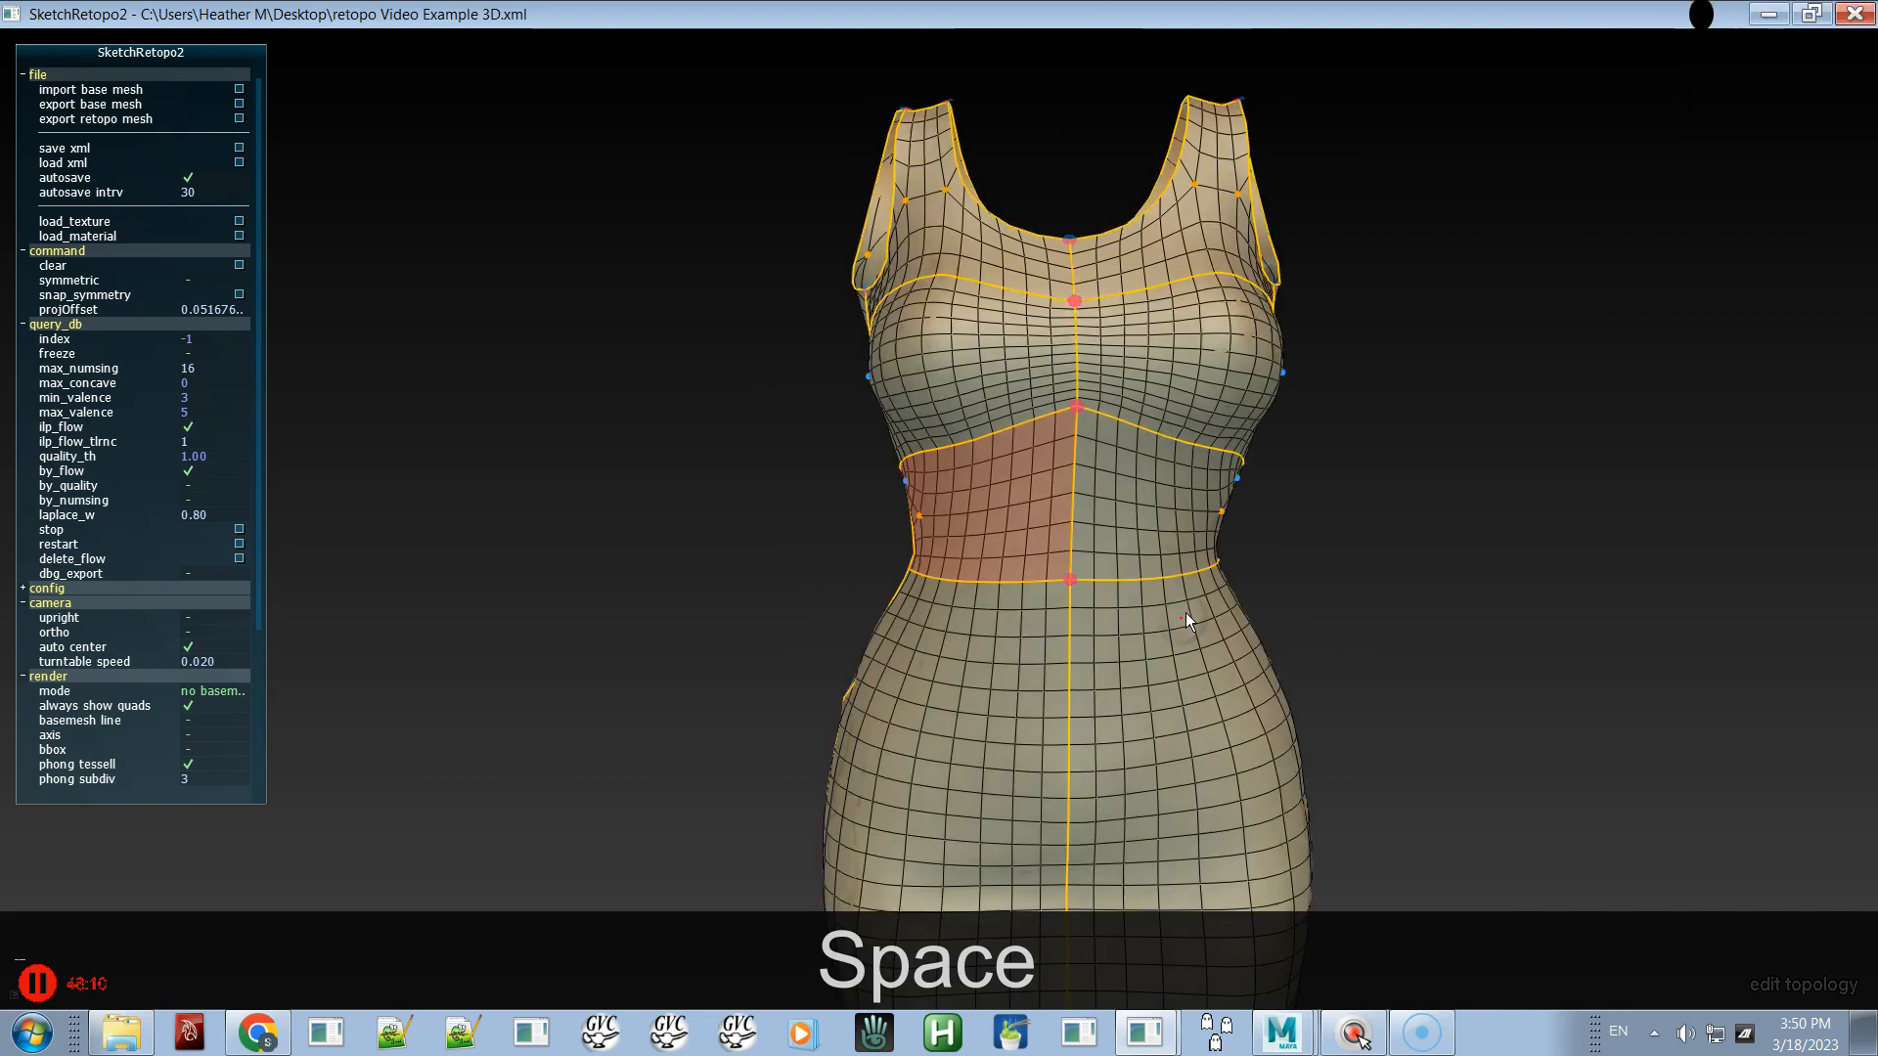
right_click_drag(1050, 632, 911, 336, "alt")
left_click_drag(859, 607, 940, 608, "alt")
right_click_drag(941, 607, 1026, 822, "alt")
right_click_drag(1066, 585, 1110, 820, "alt")
- Try the pattern with four irregular vertices on the wearer's right front waist patch and adjust the distance between its vertex pairs
left_click_drag(818, 620, 1022, 594, "alt")
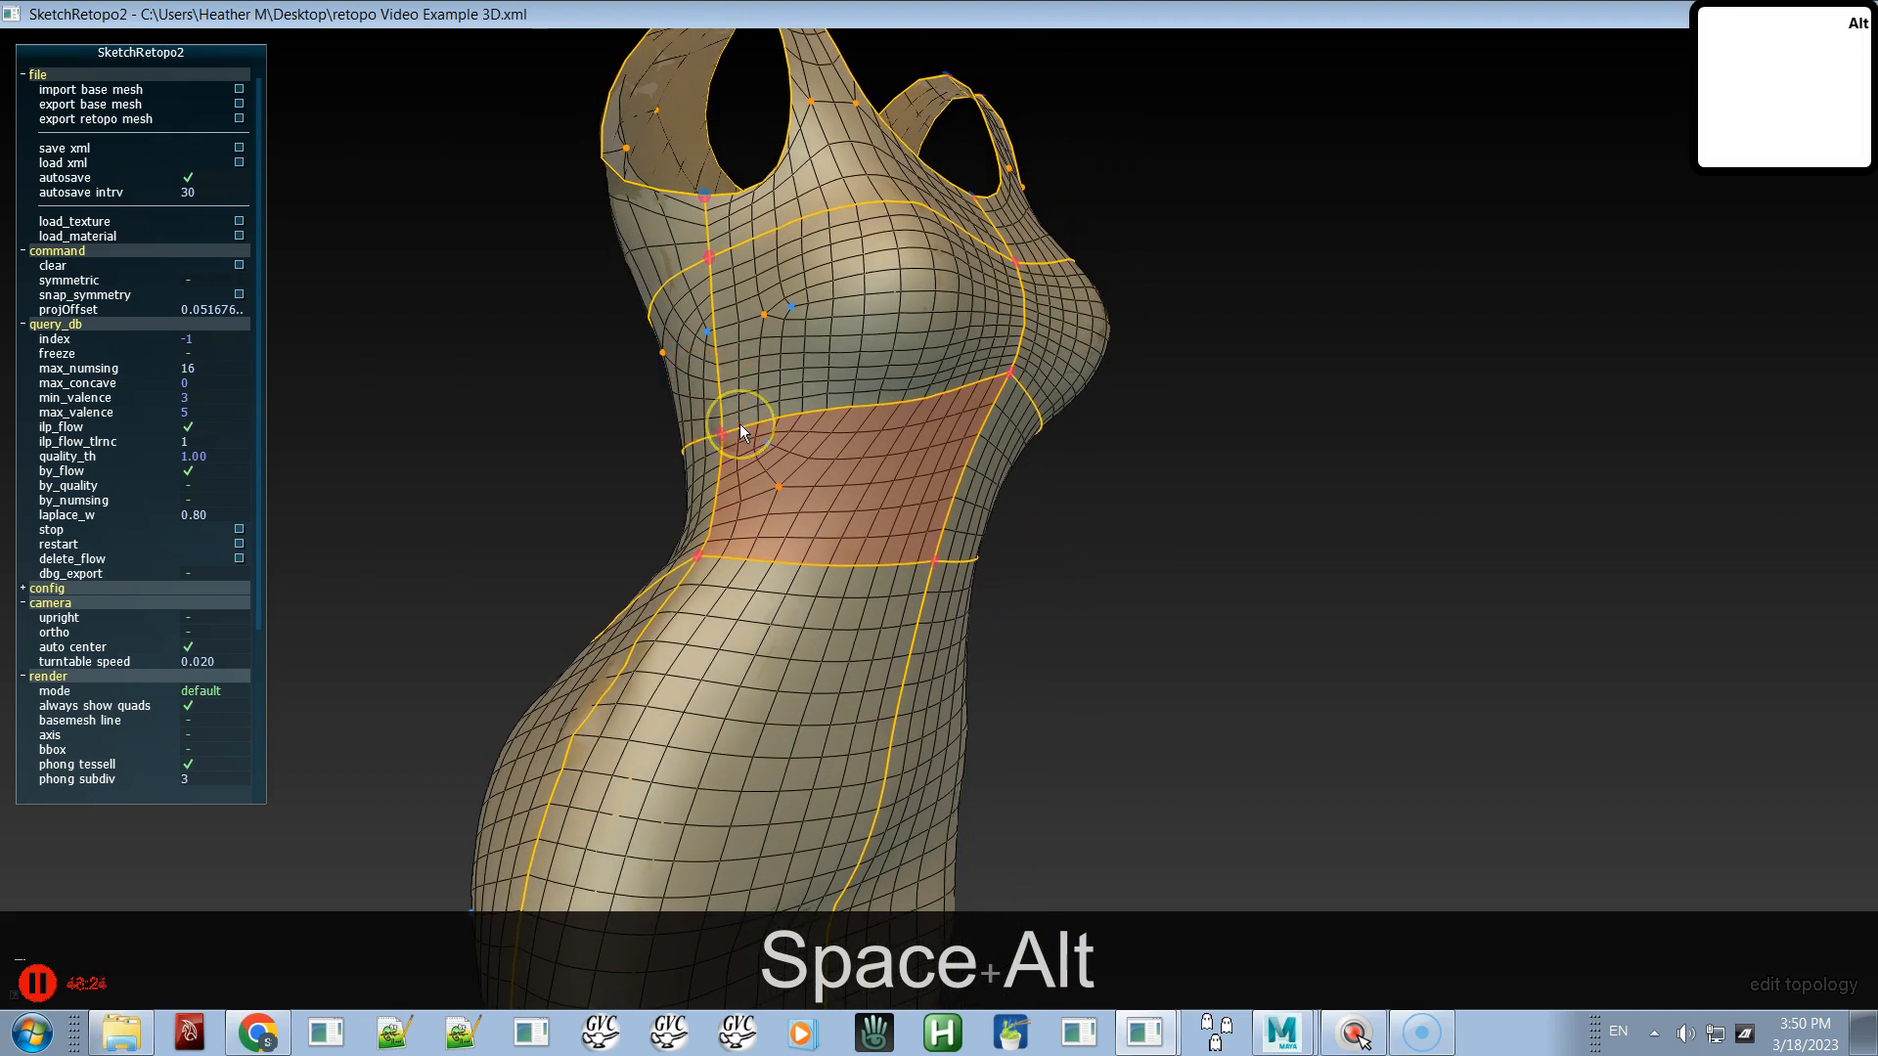
key("b")
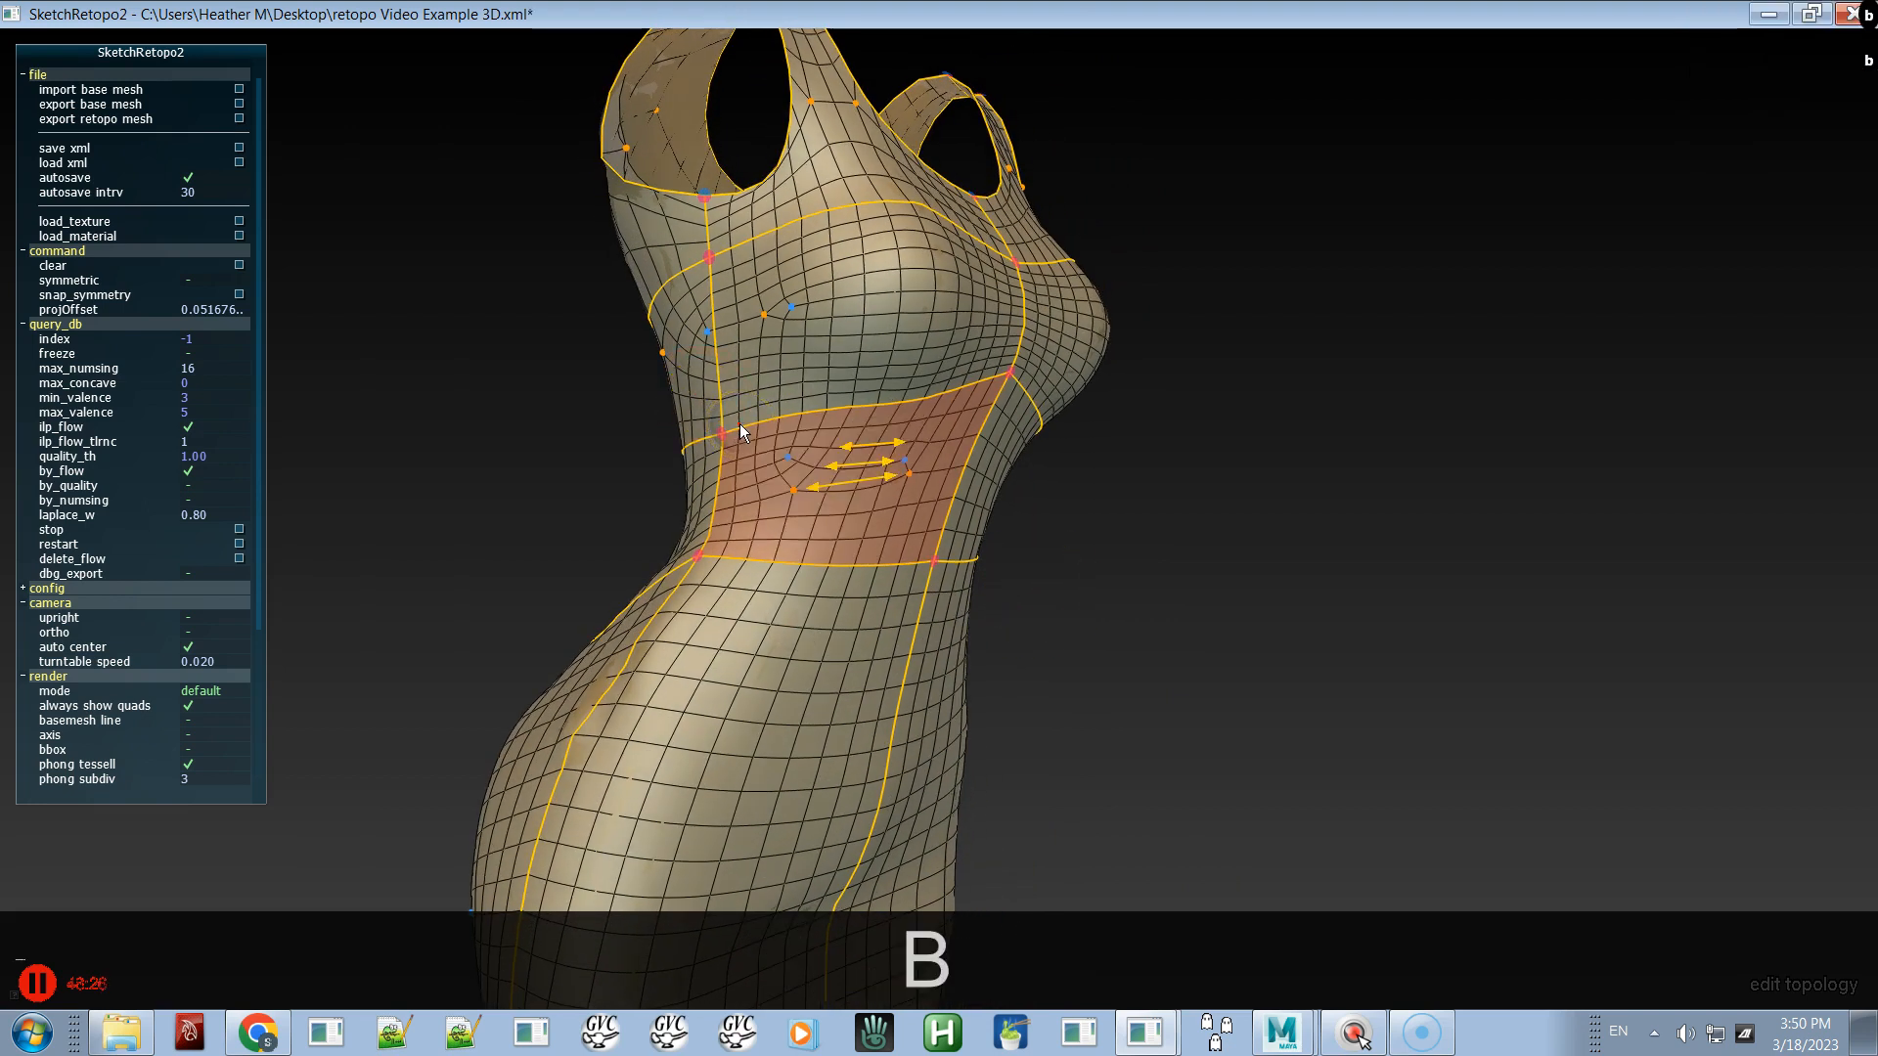
left_click(720, 501)
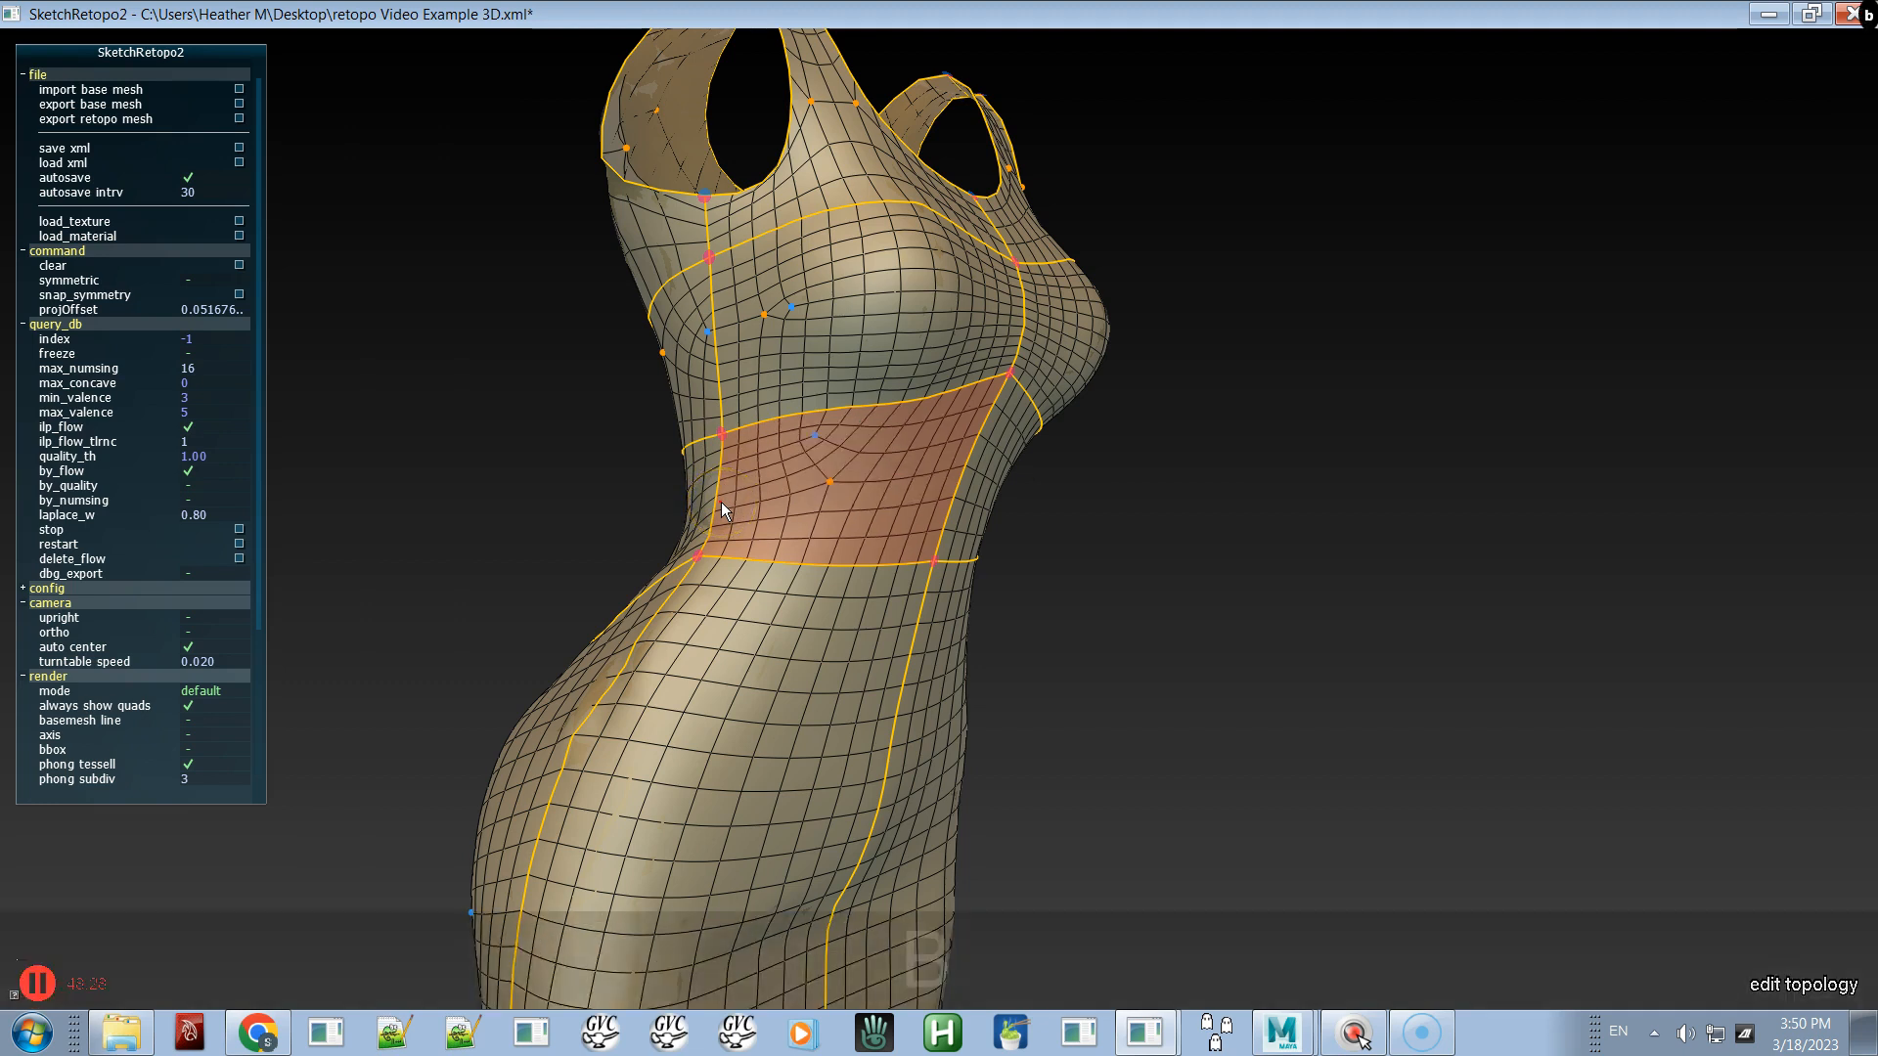
key("b")
key("b")
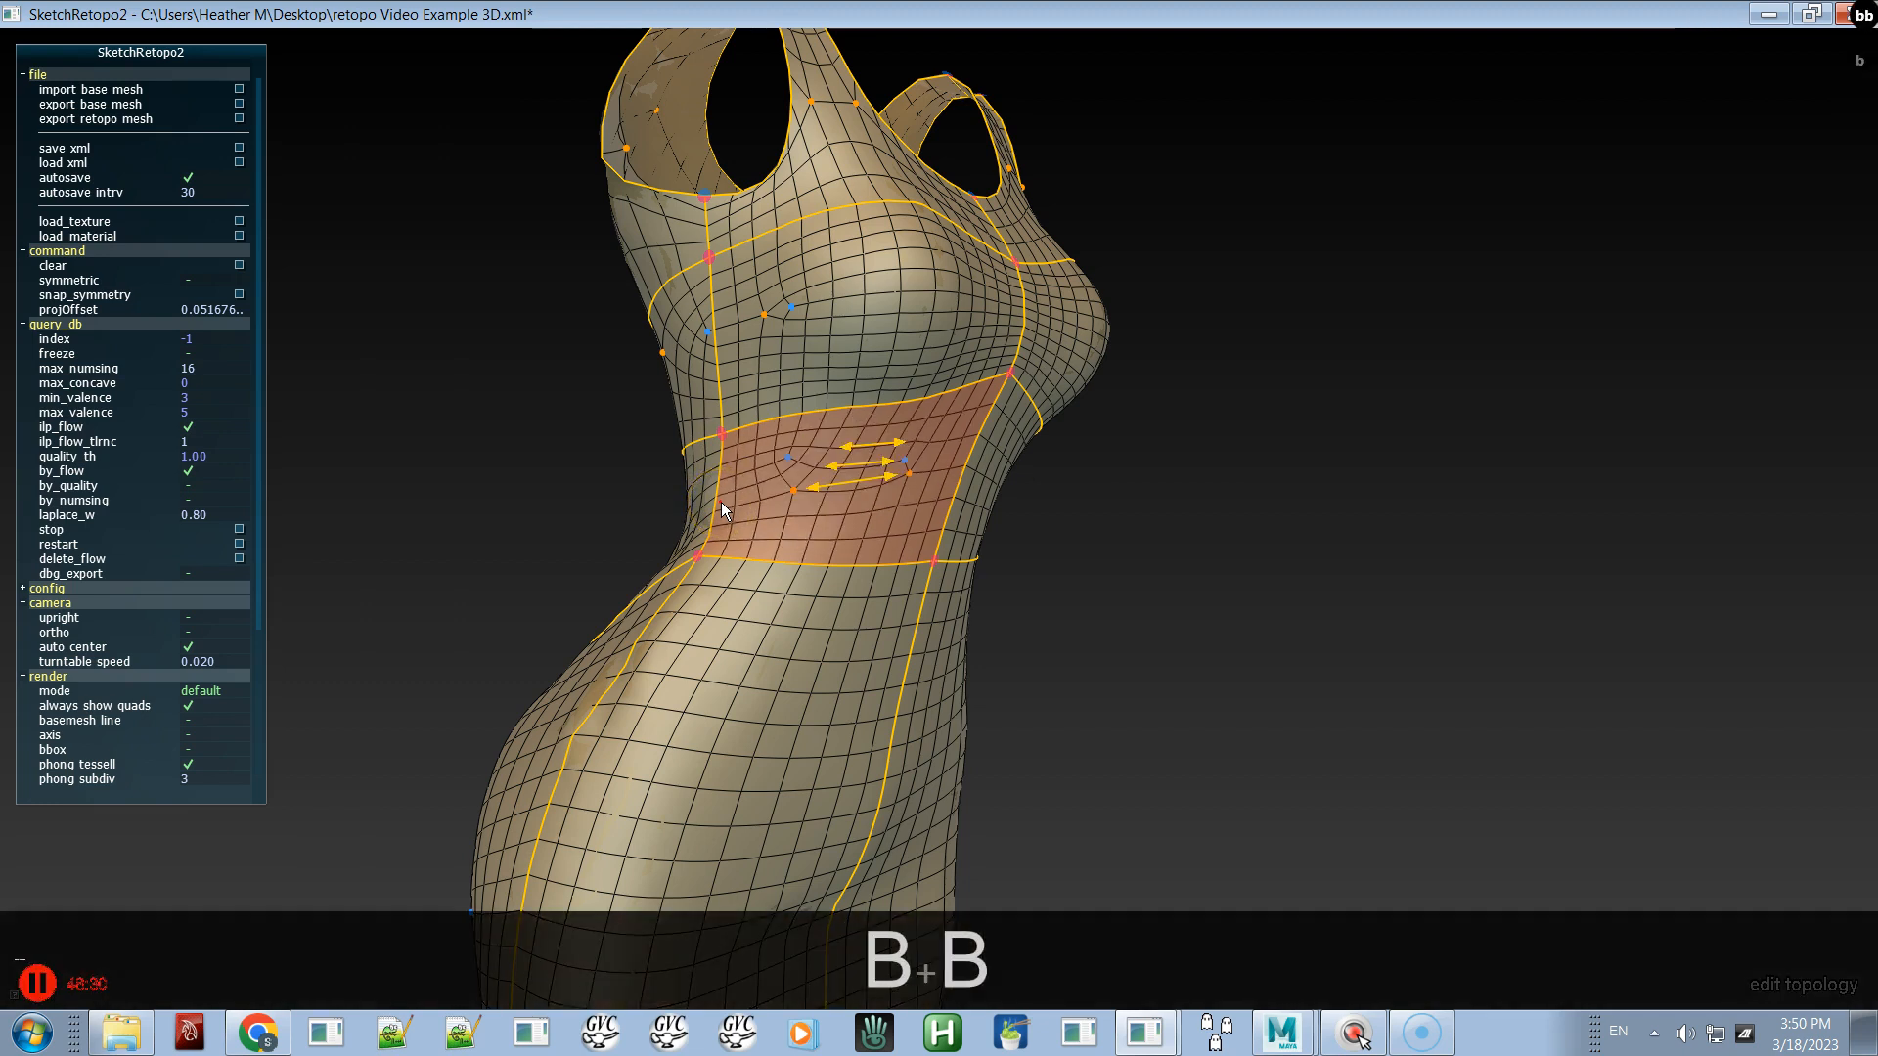
key("b")
key("b")
left_click(868, 447)
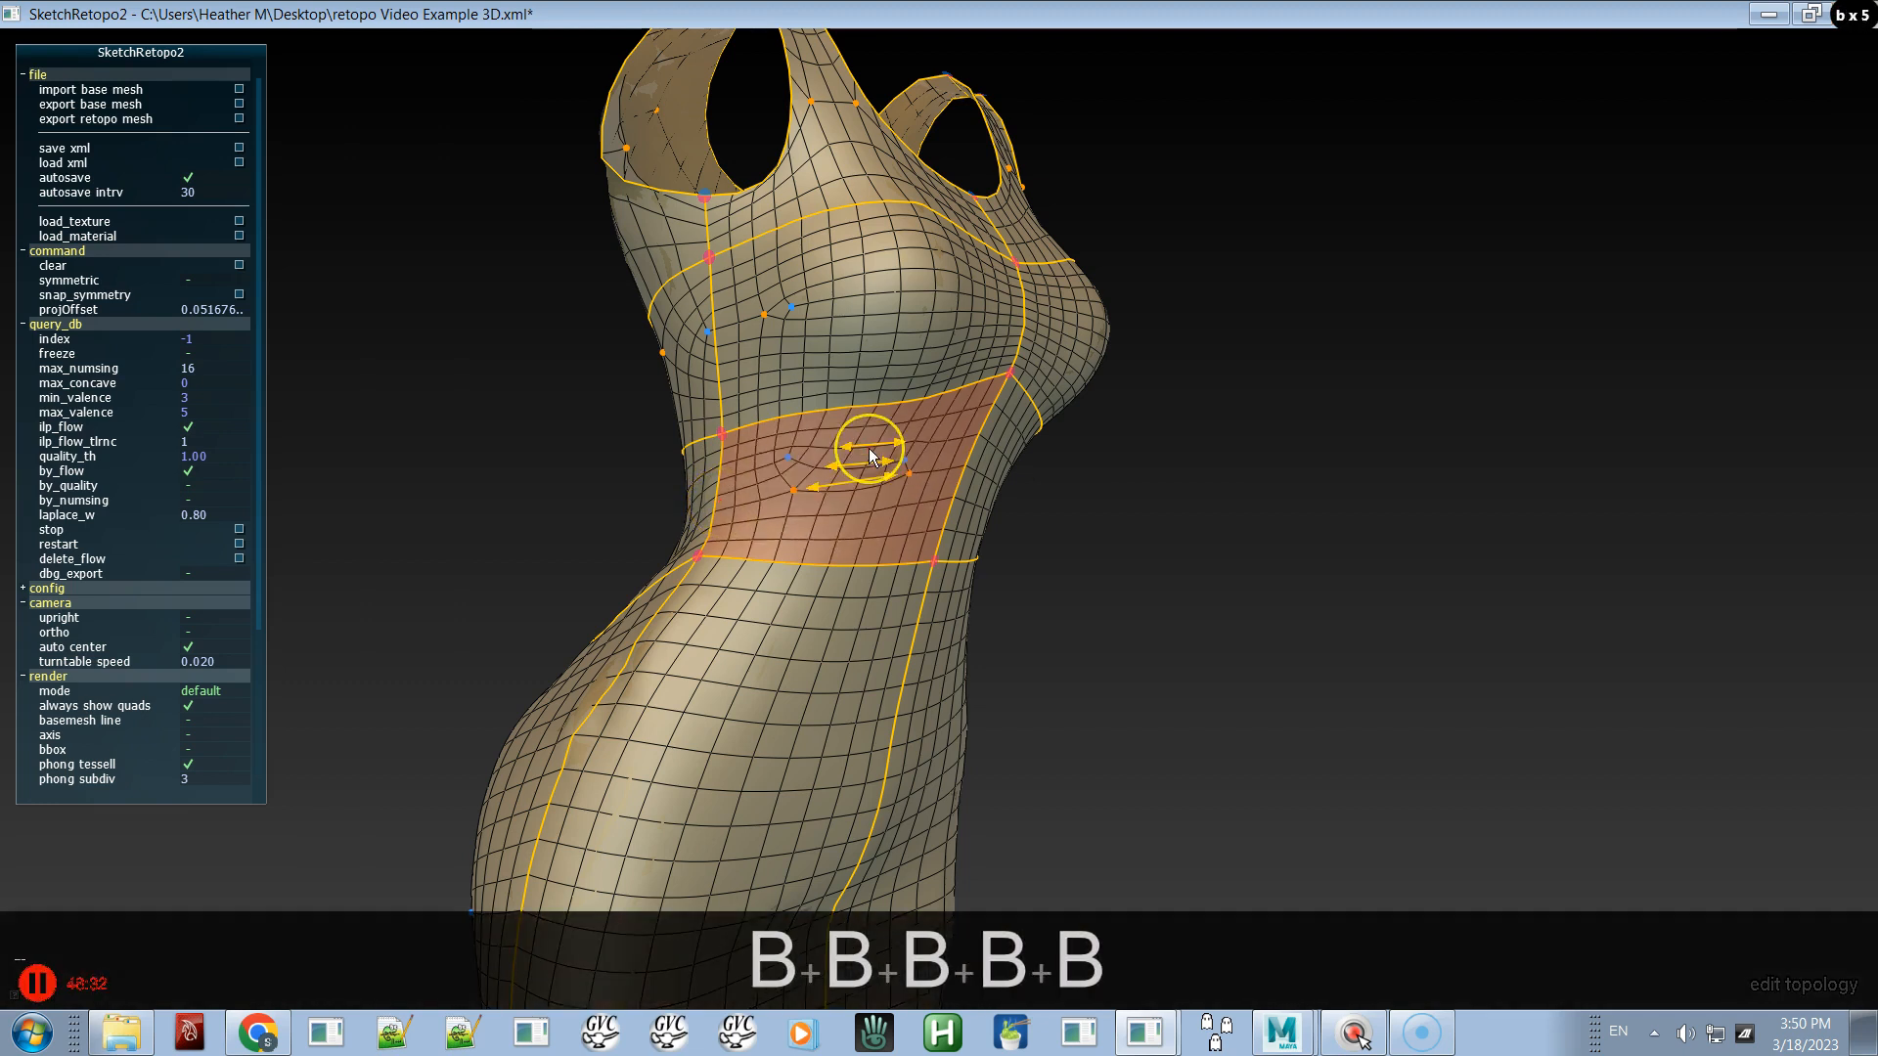
key("c")
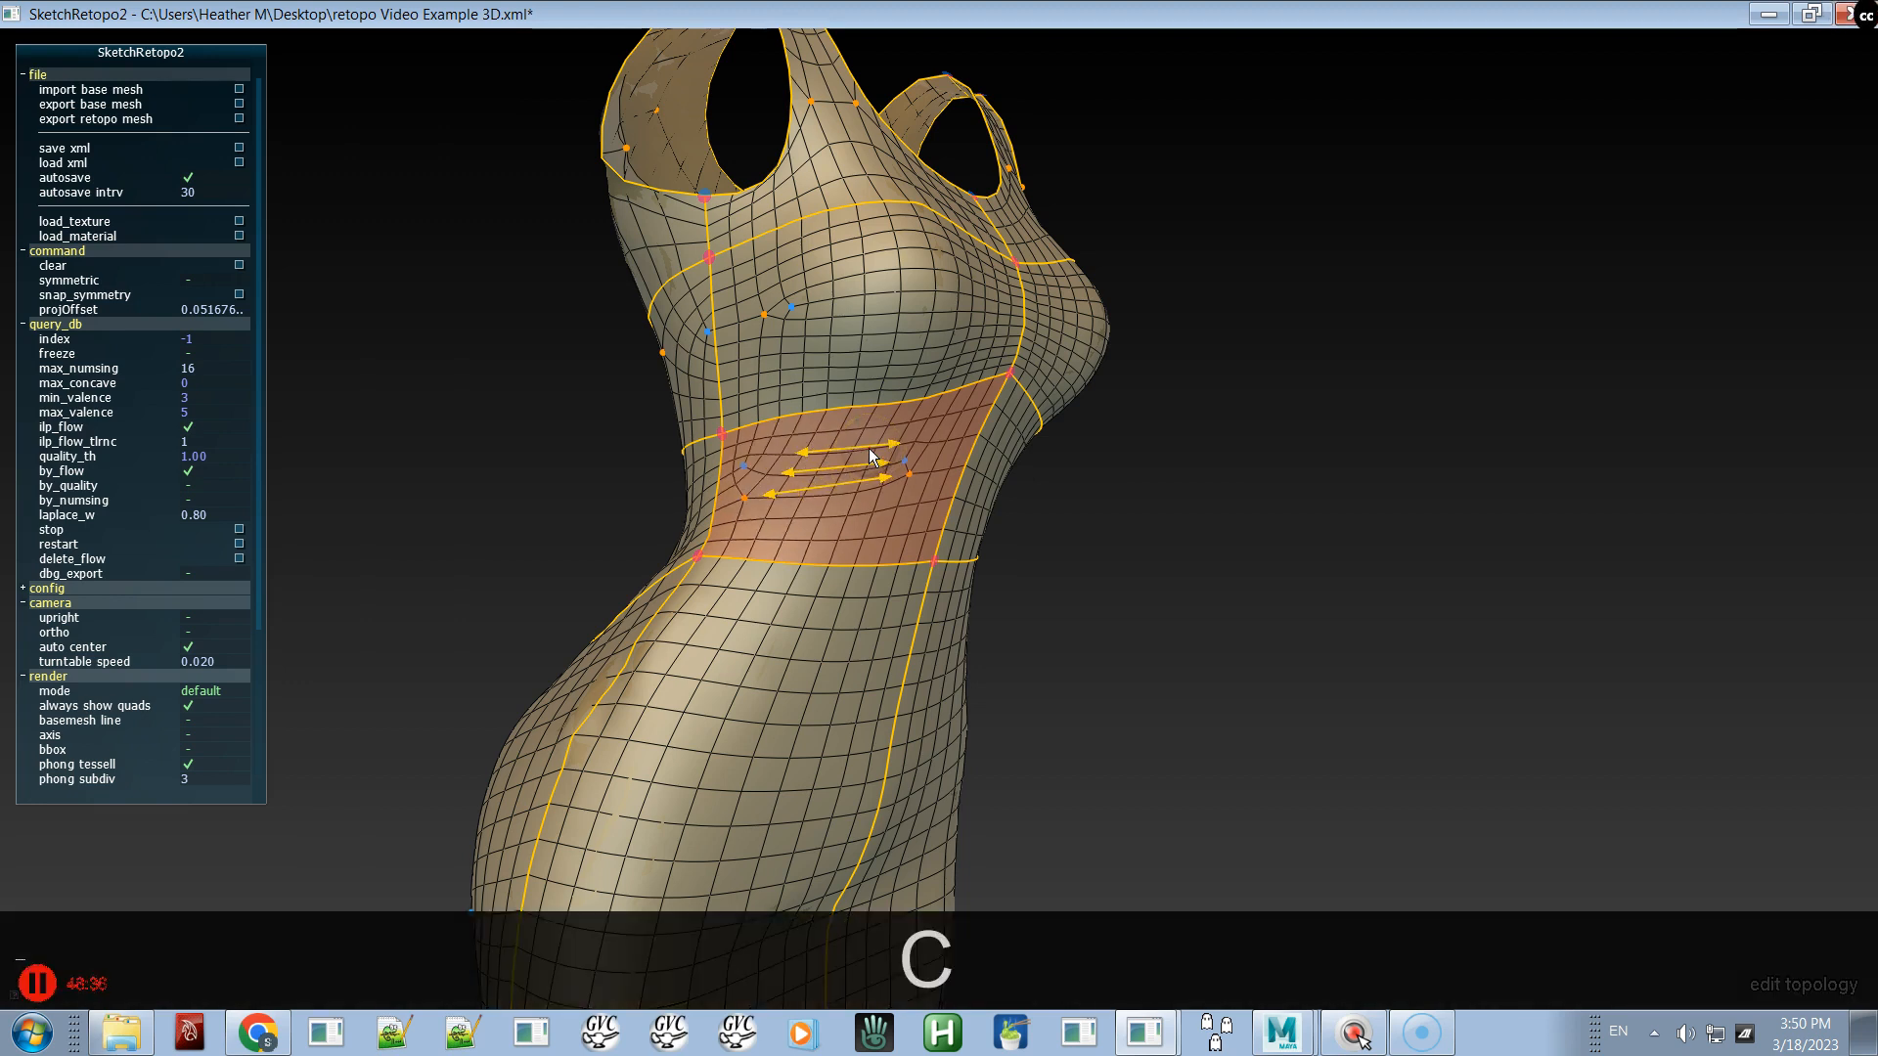
key("x")
key("x")
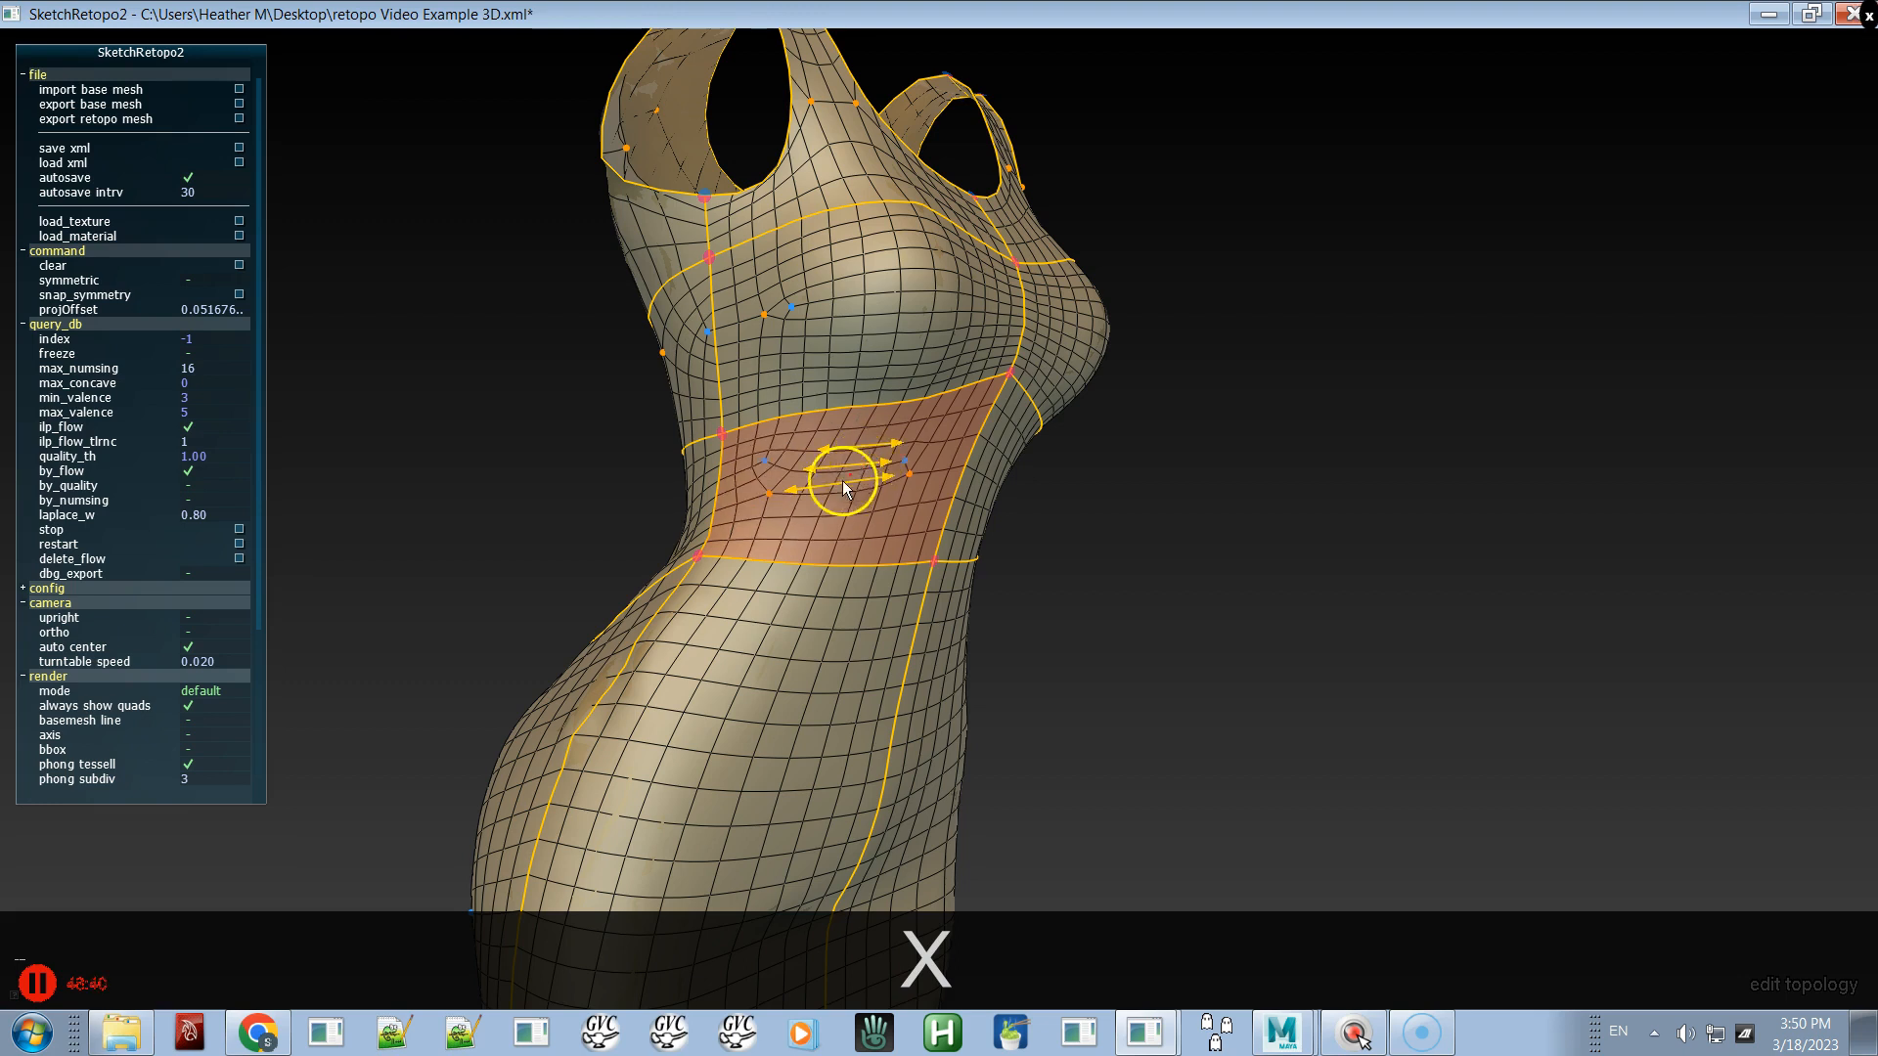
left_click(665, 496)
- Examine the altered waist patch from the front with the base mesh hidden
left_click_drag(669, 496, 420, 503, "alt")
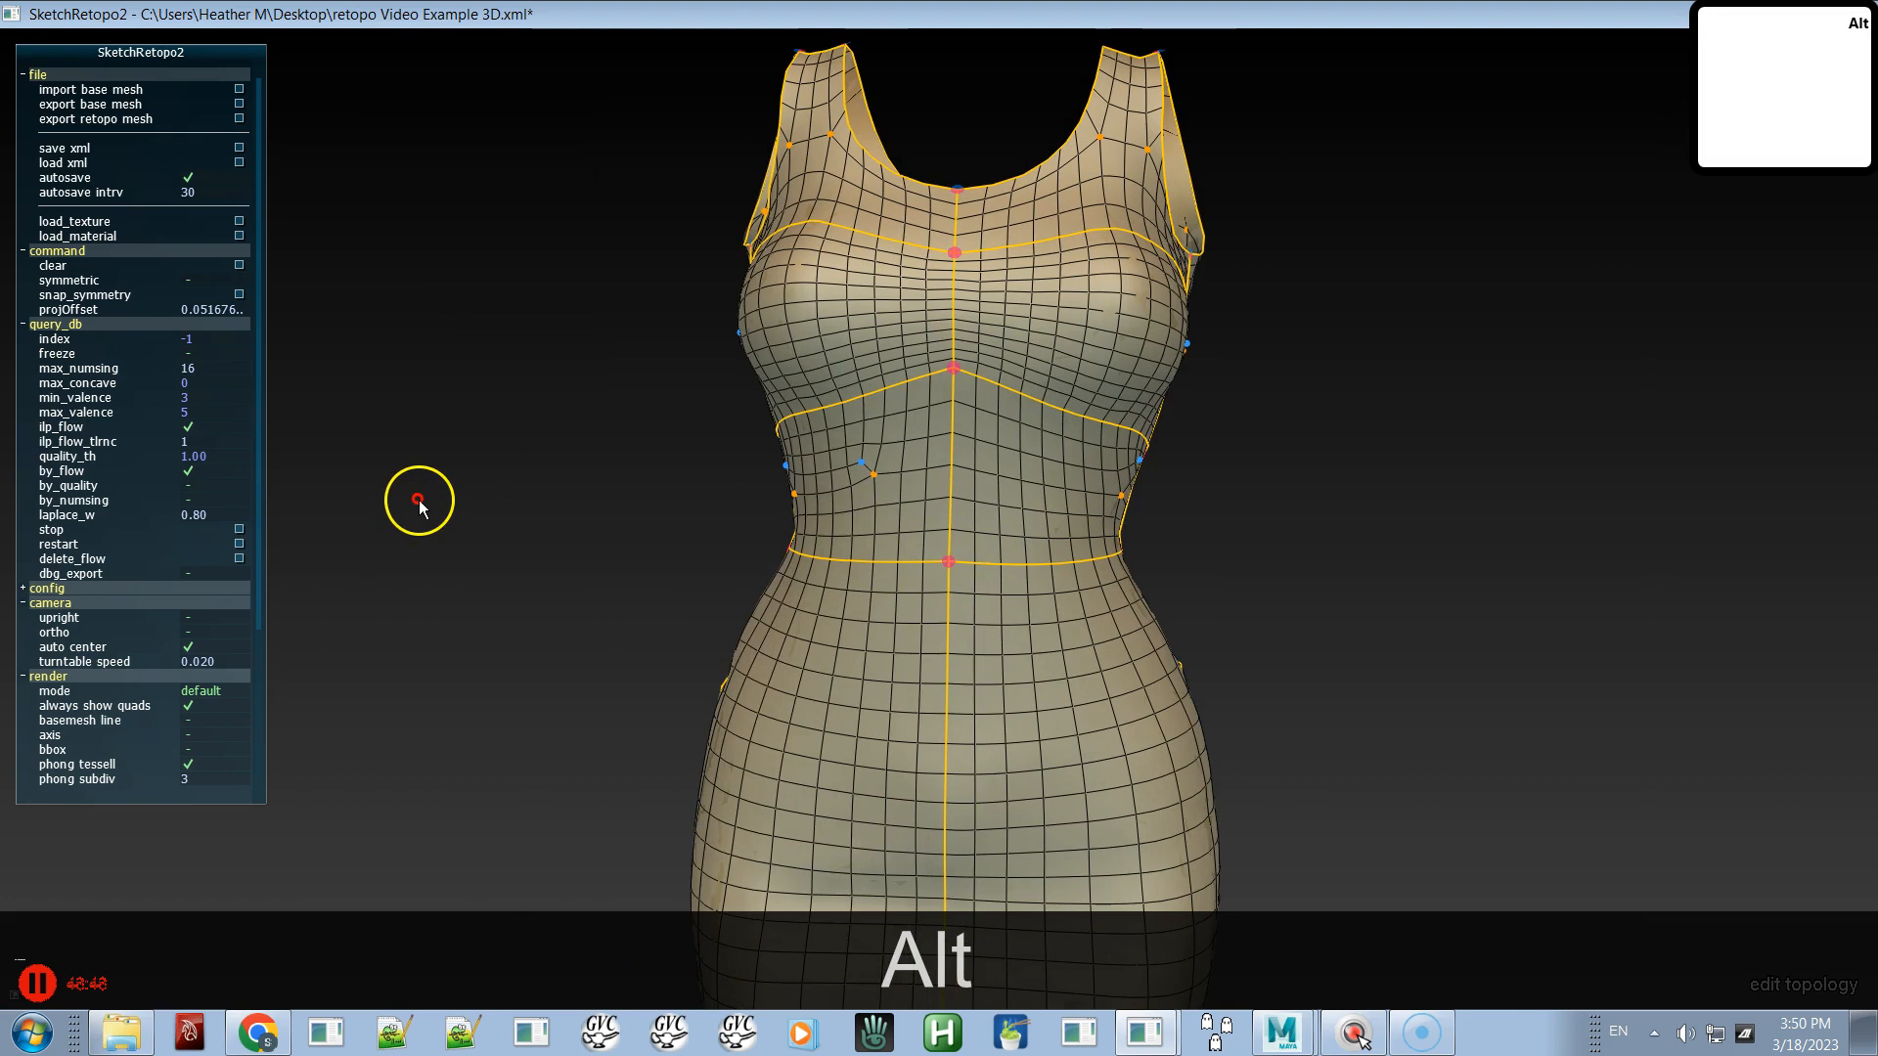
key("space")
left_click_drag(524, 461, 596, 469, "alt")
key("space")
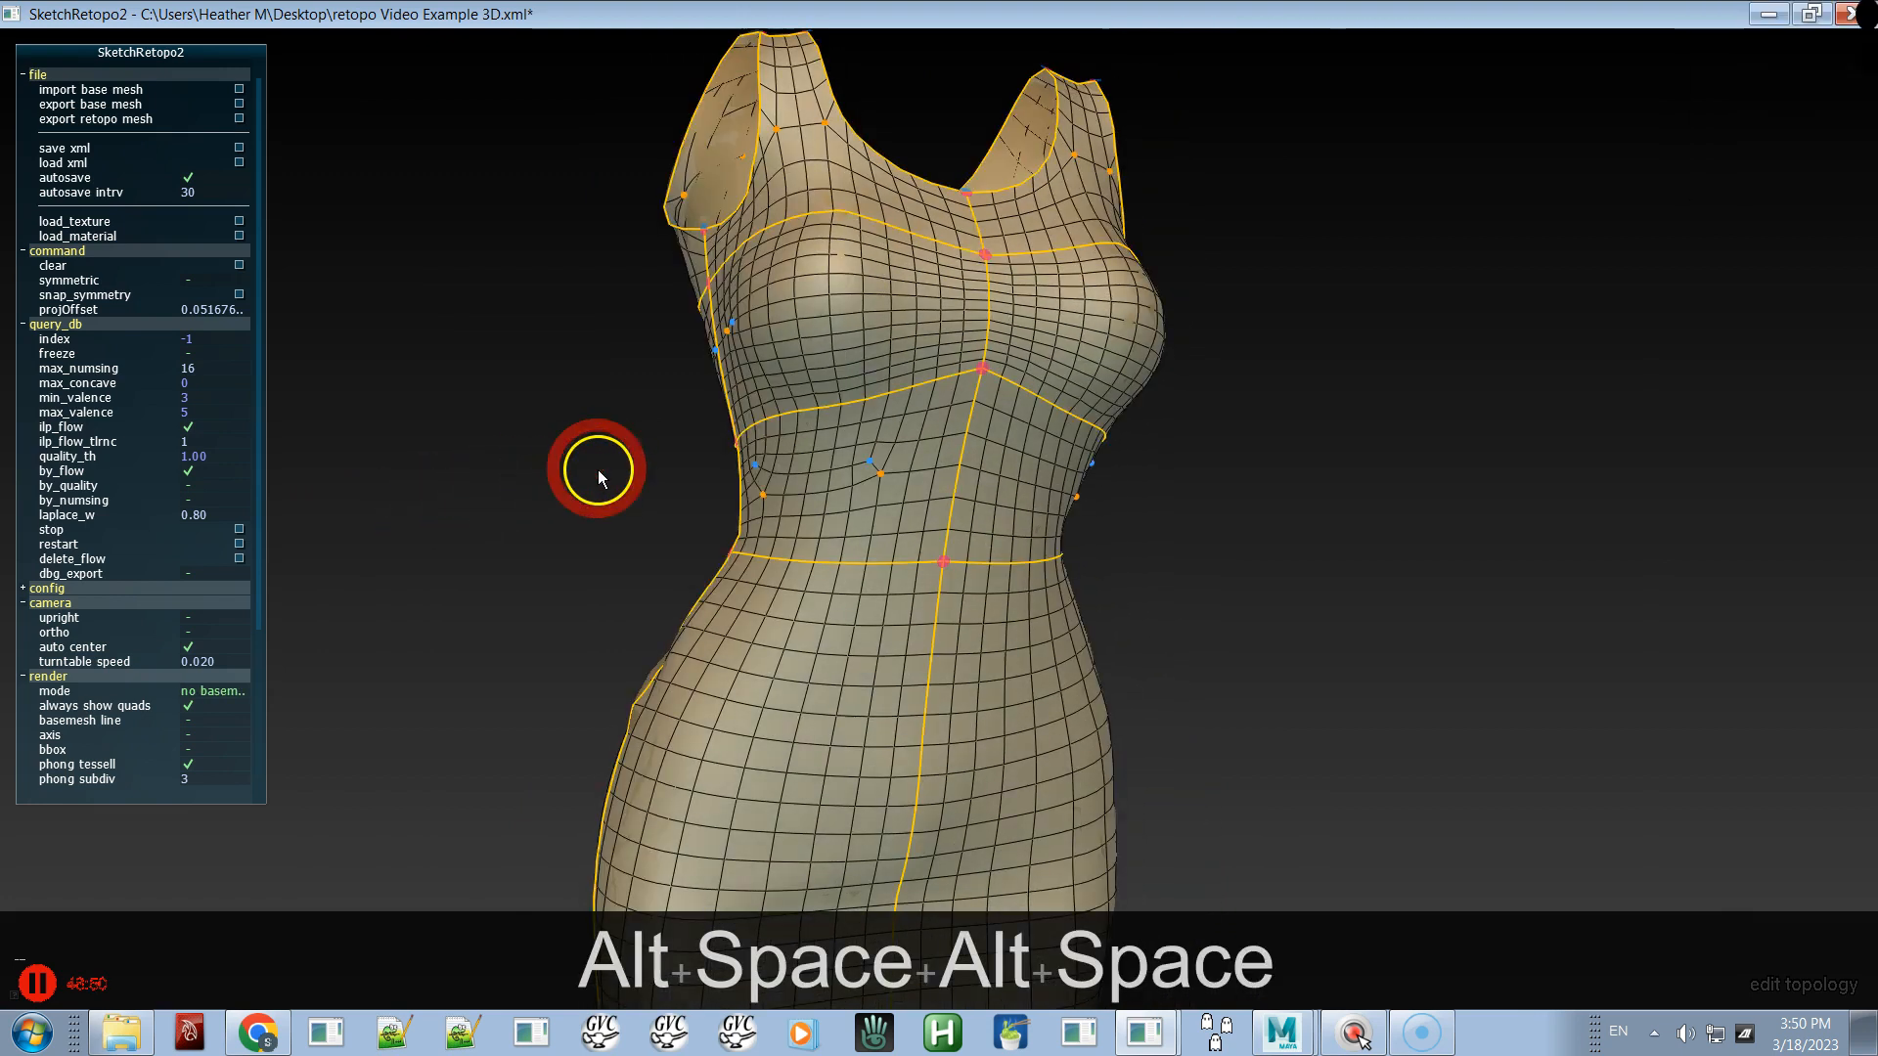
- Reapply the four-irregular-vertex pattern to the wearer's right front waist patch and move its irregular vertices up to the underbust edge
left_click(825, 473)
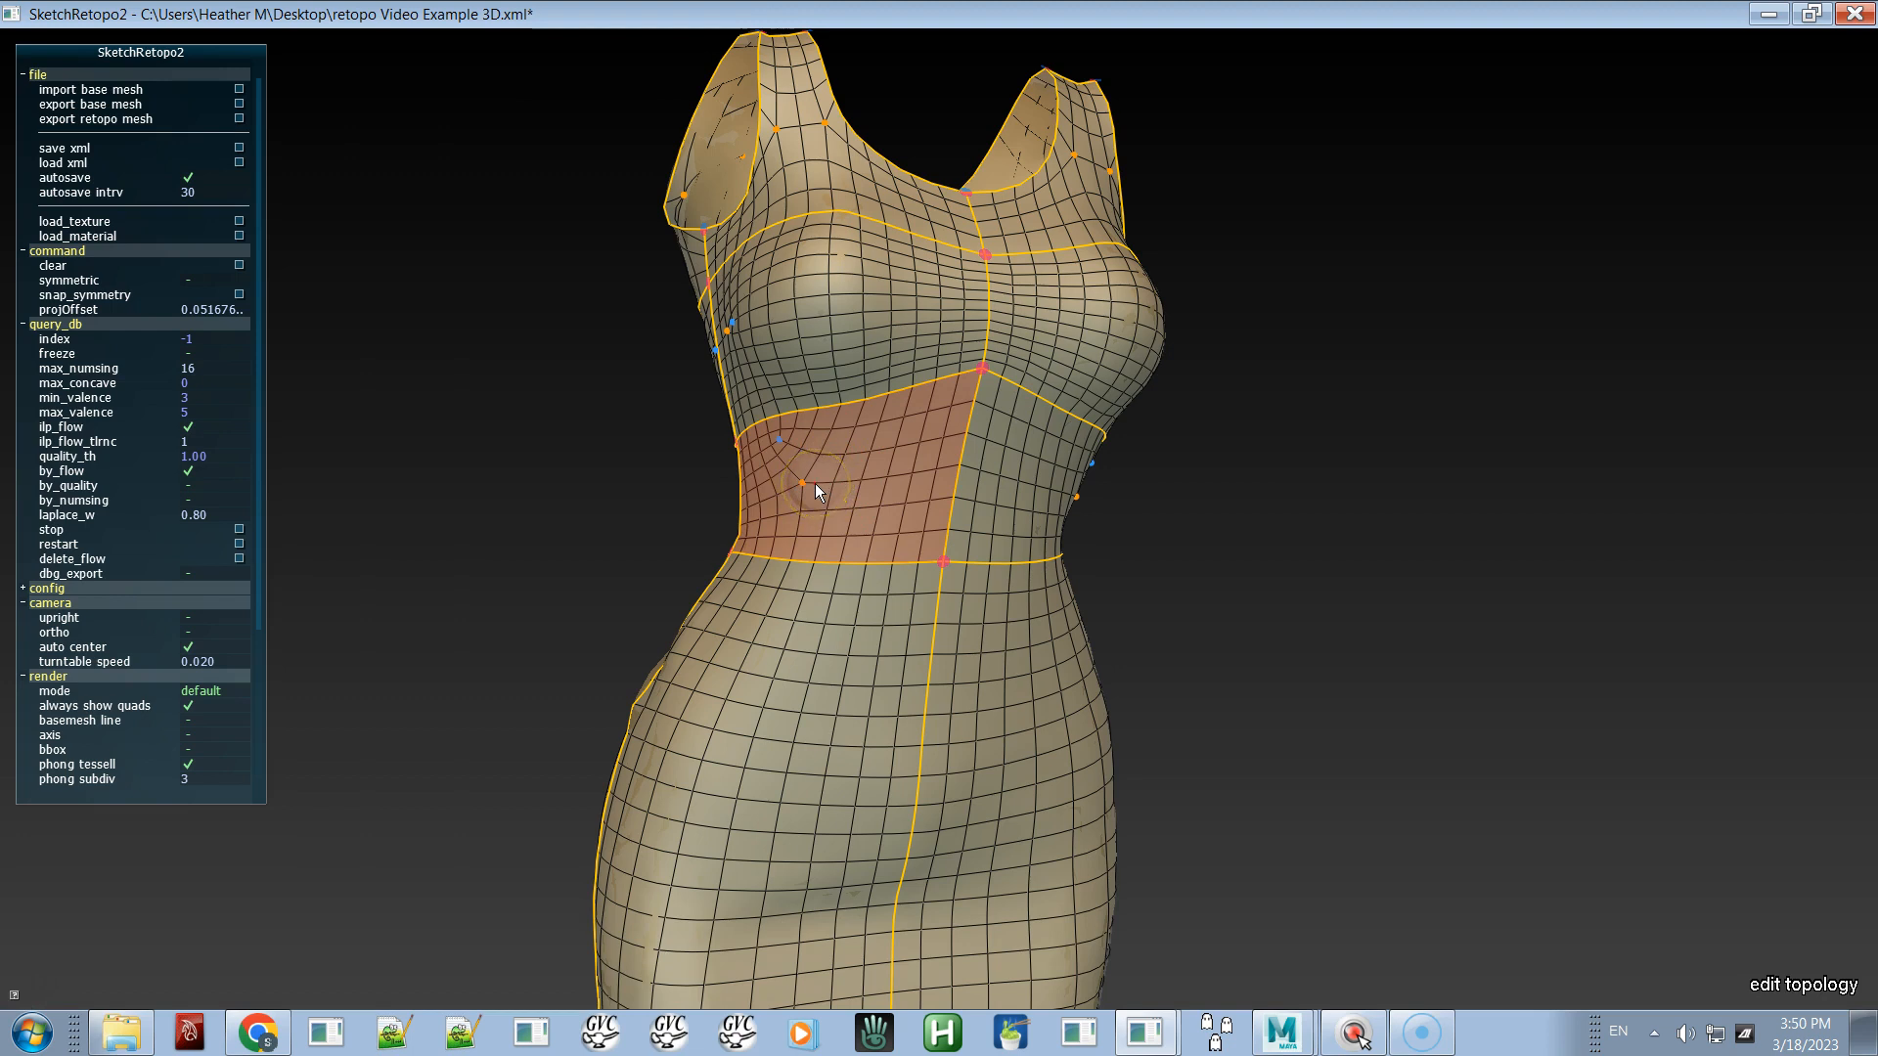
key("c")
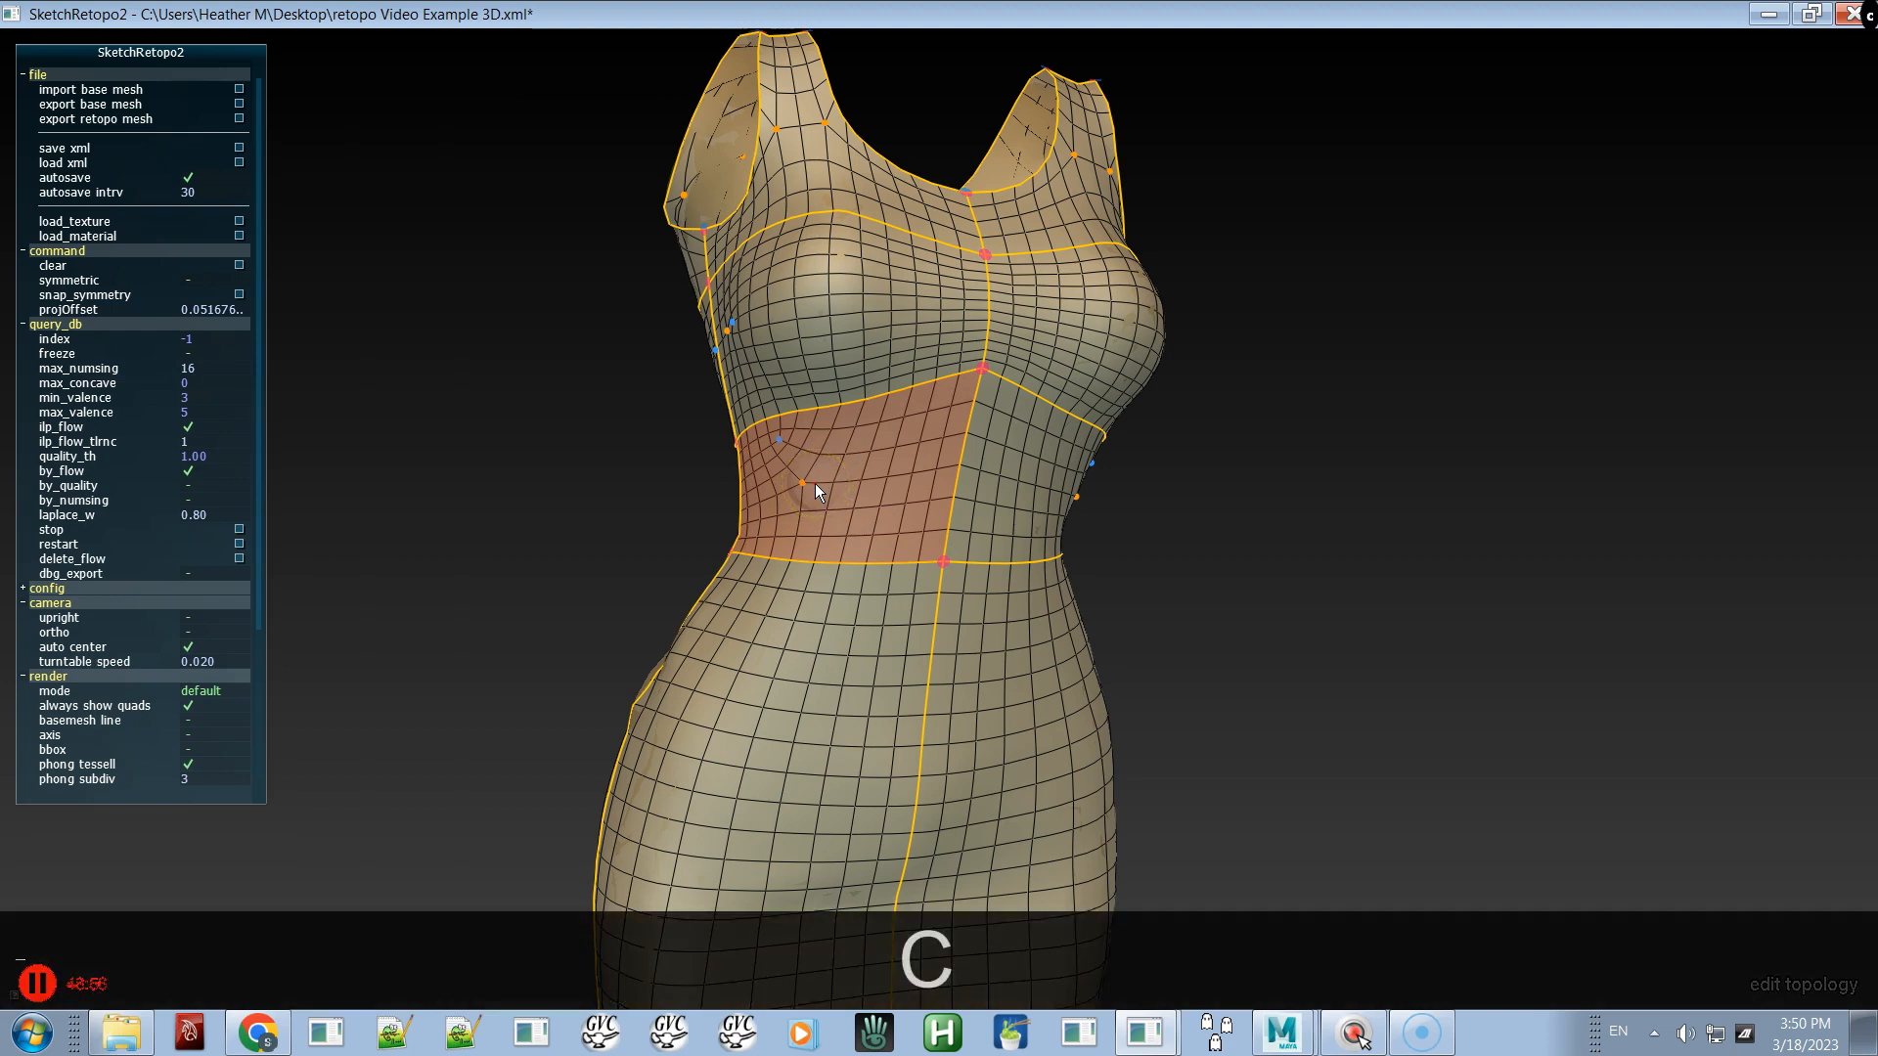
key("b")
key("b")
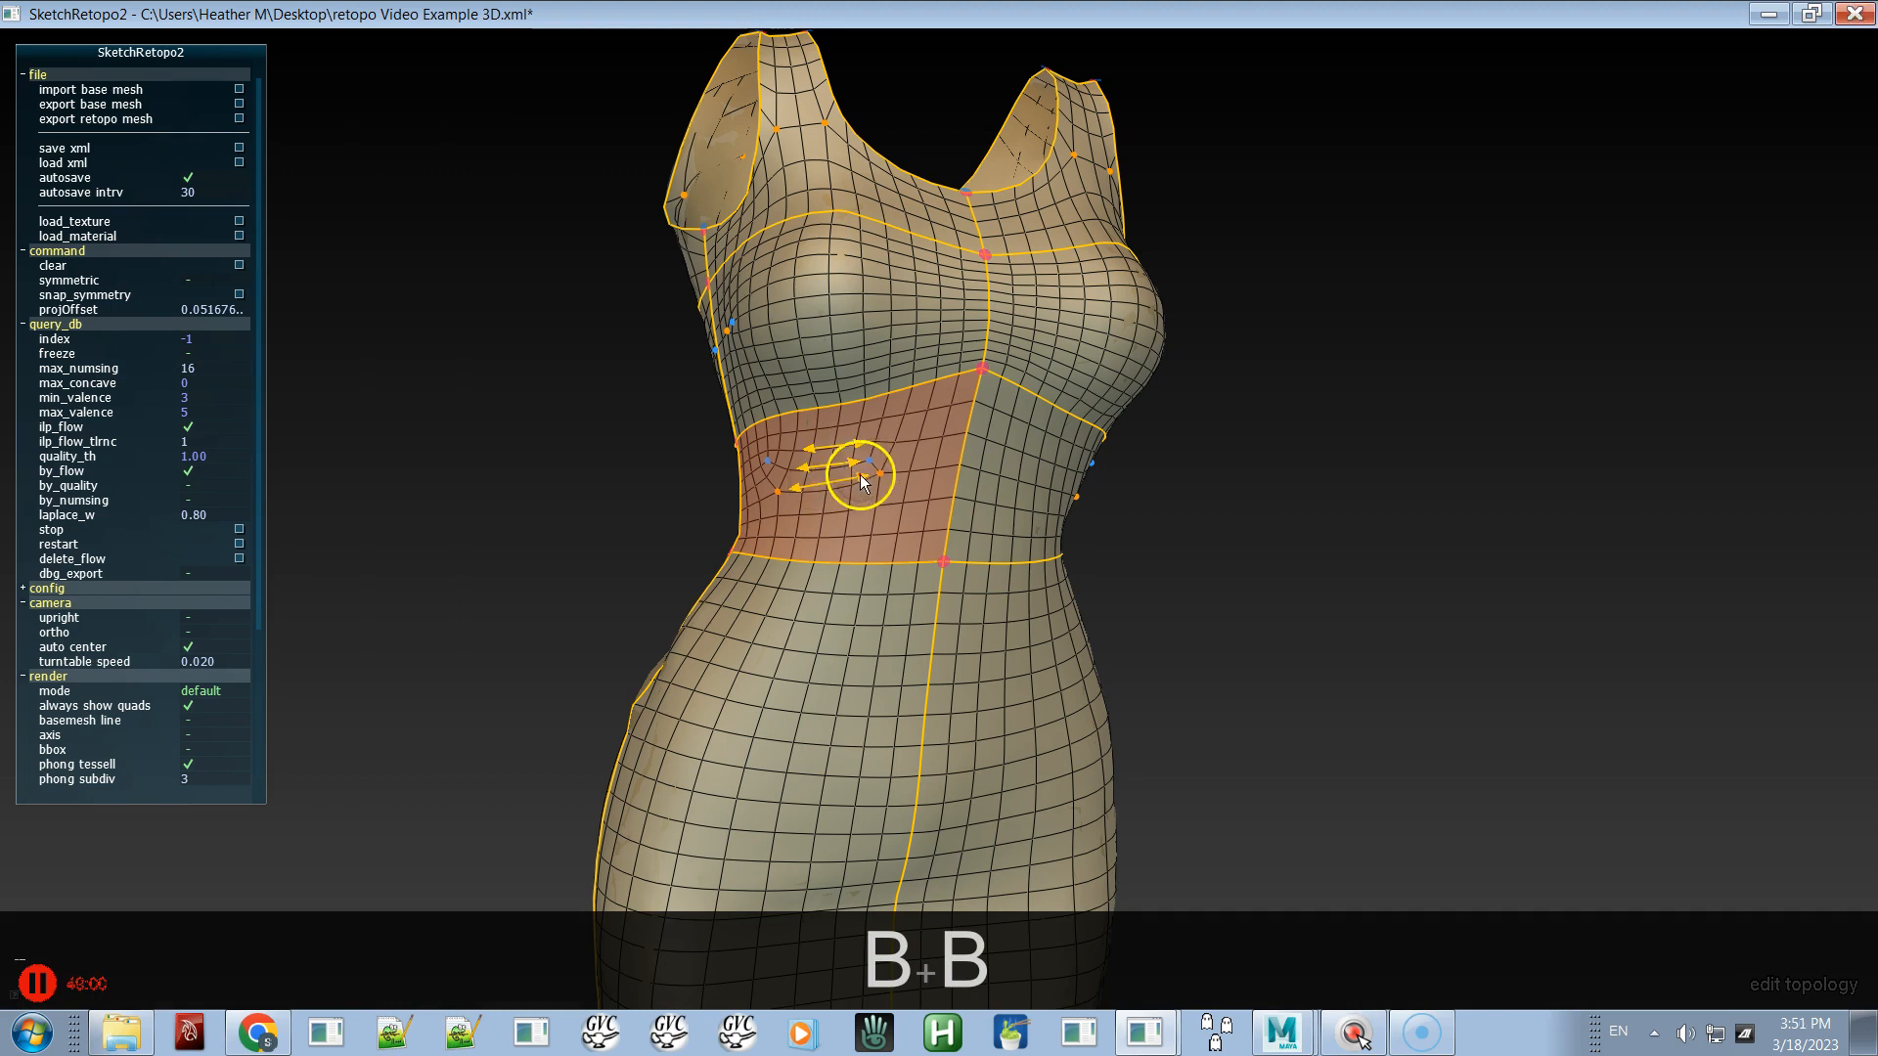
mouse_move(904, 433)
left_mouse_down()
mouse_move(896, 471)
mouse_move(909, 383)
left_mouse_up()
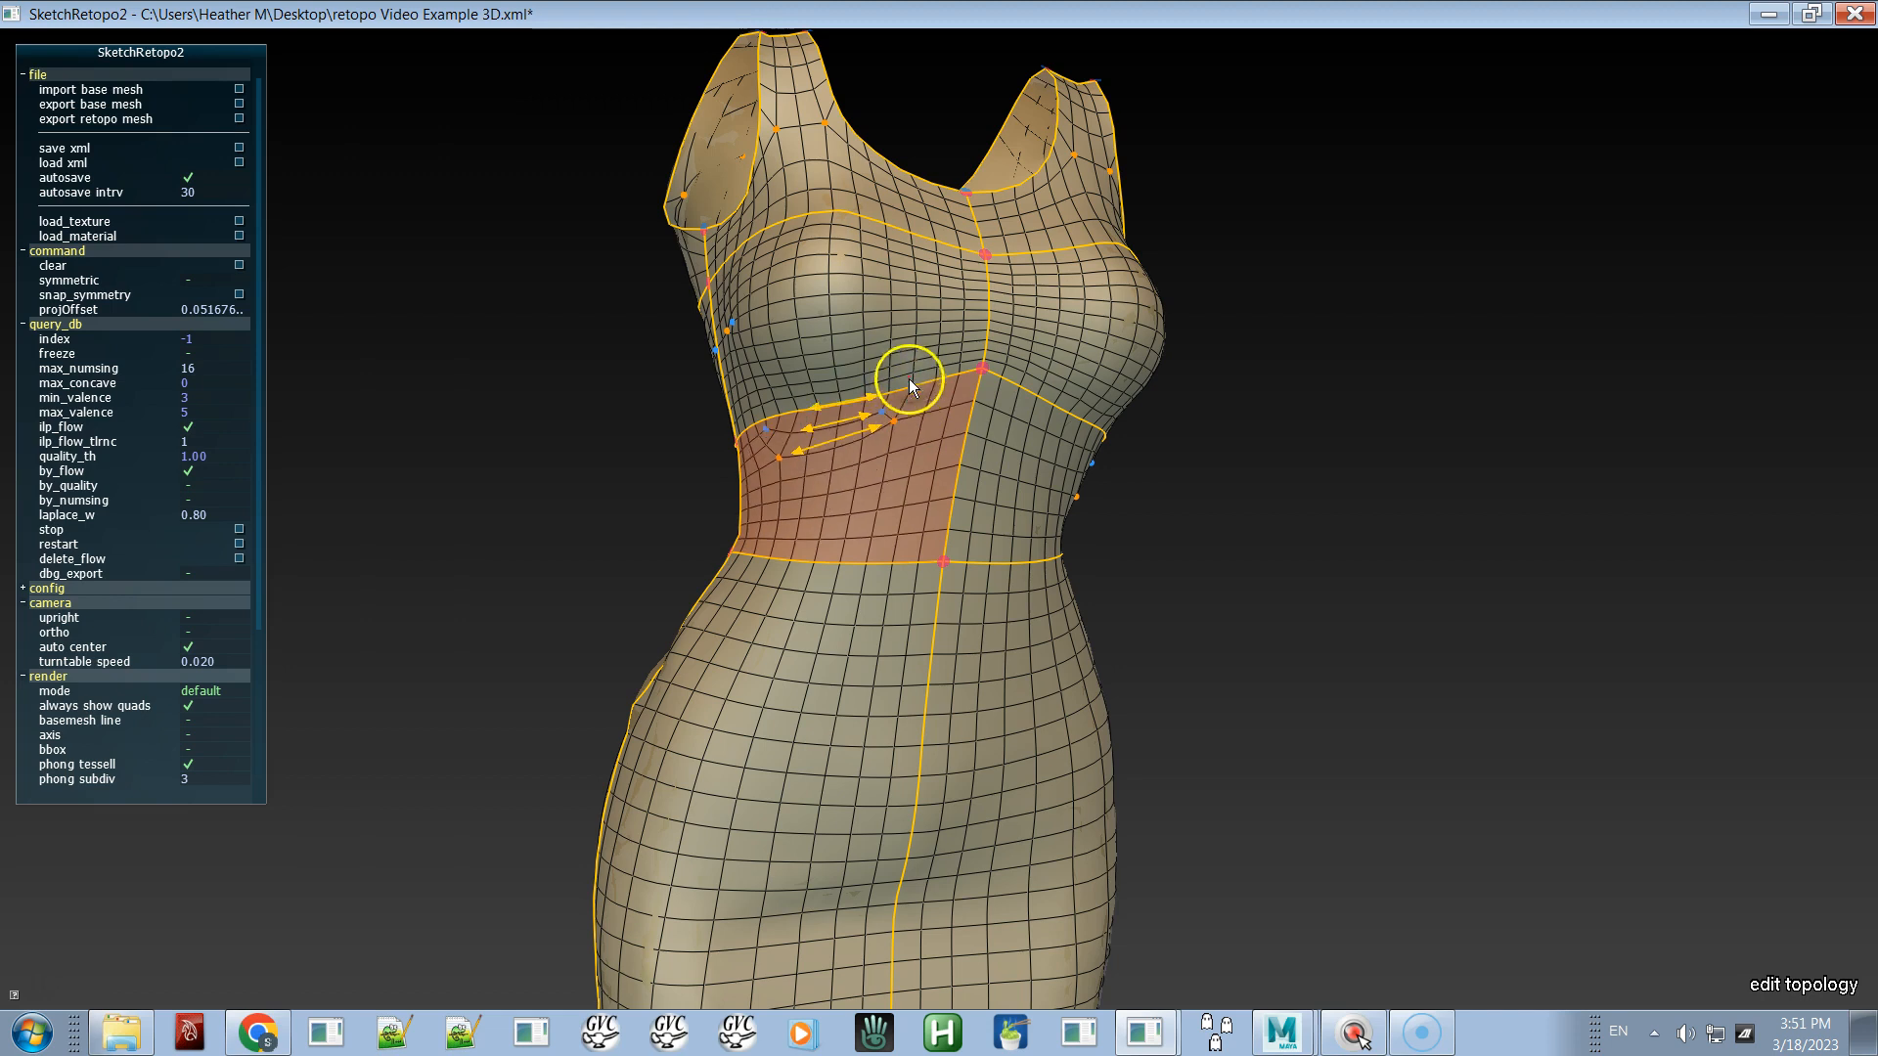
left_click(907, 367)
left_click(524, 591)
- Compare the upper waist topology with the base mesh hidden and shown
key("space")
left_click_drag(497, 598, 642, 560, "alt")
key("space")
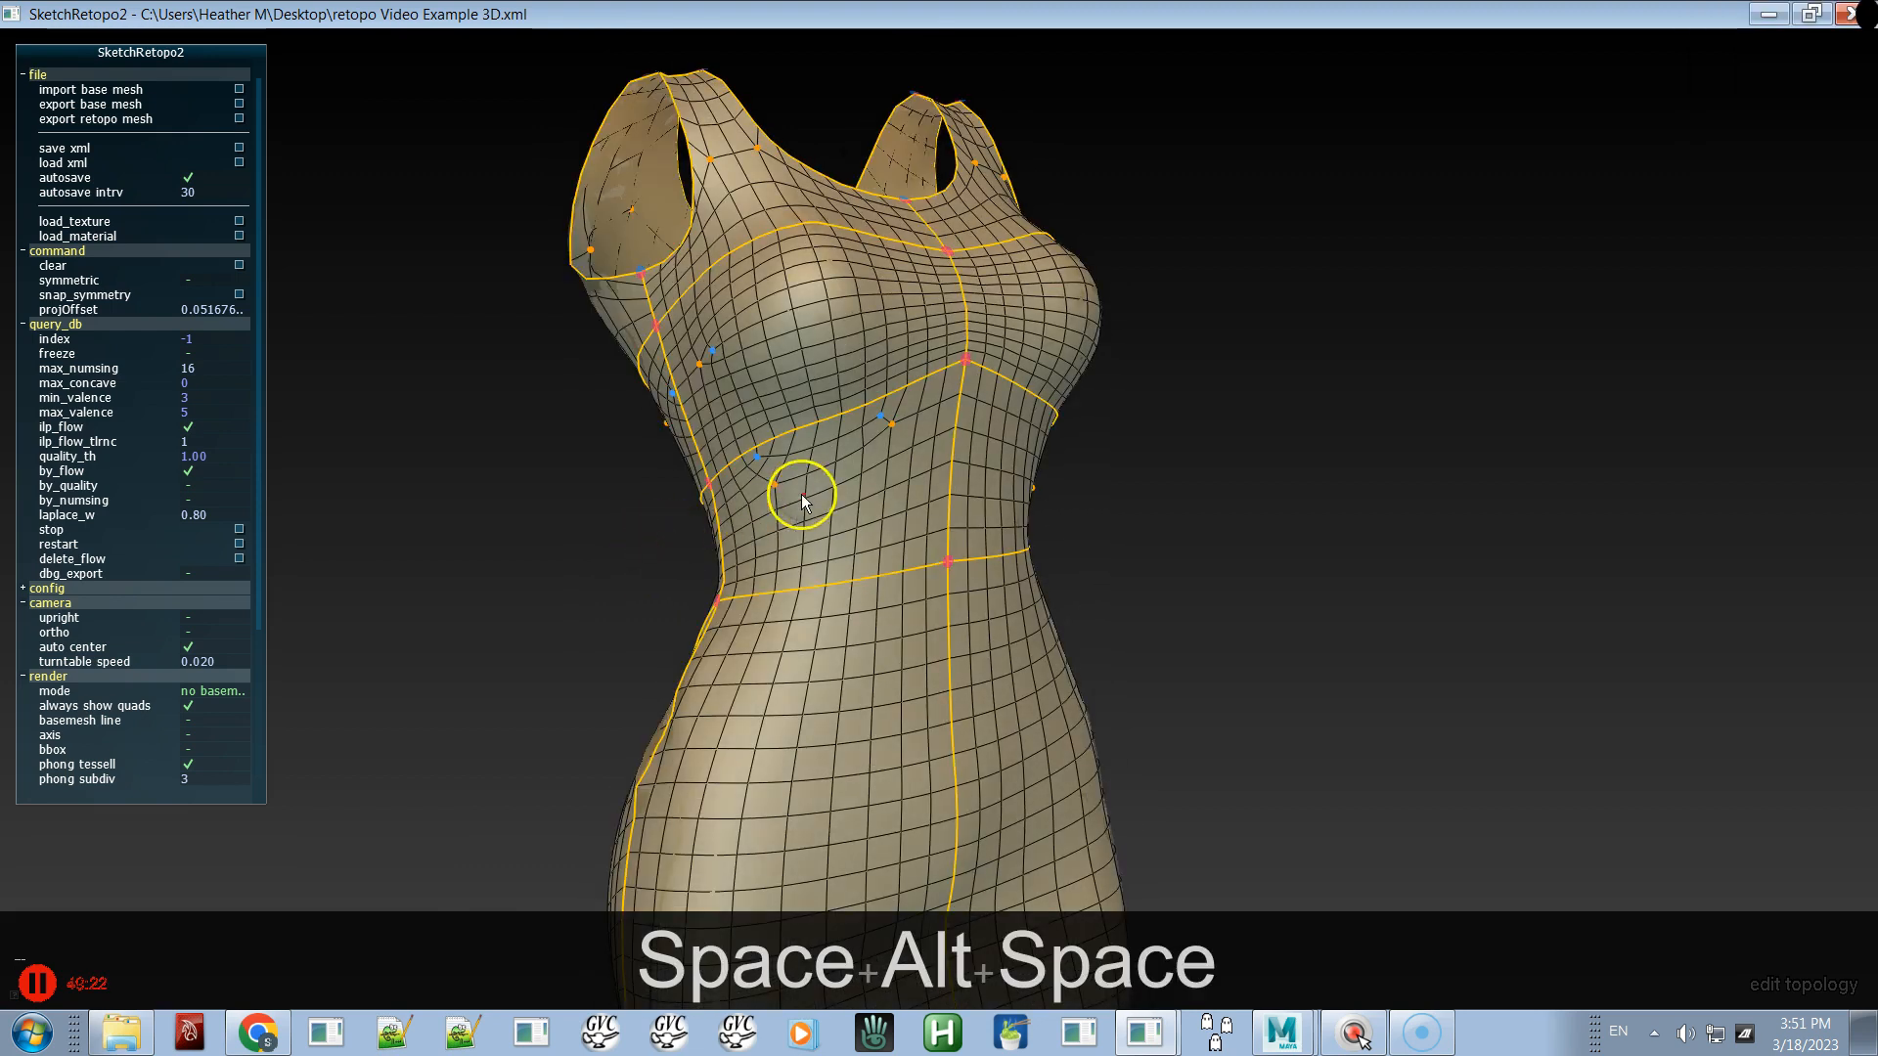
key("space")
- Try the pattern with four irregular vertices on the wearer's right front waist patch again and adjust the distance between its vertex pairs
left_click(836, 477)
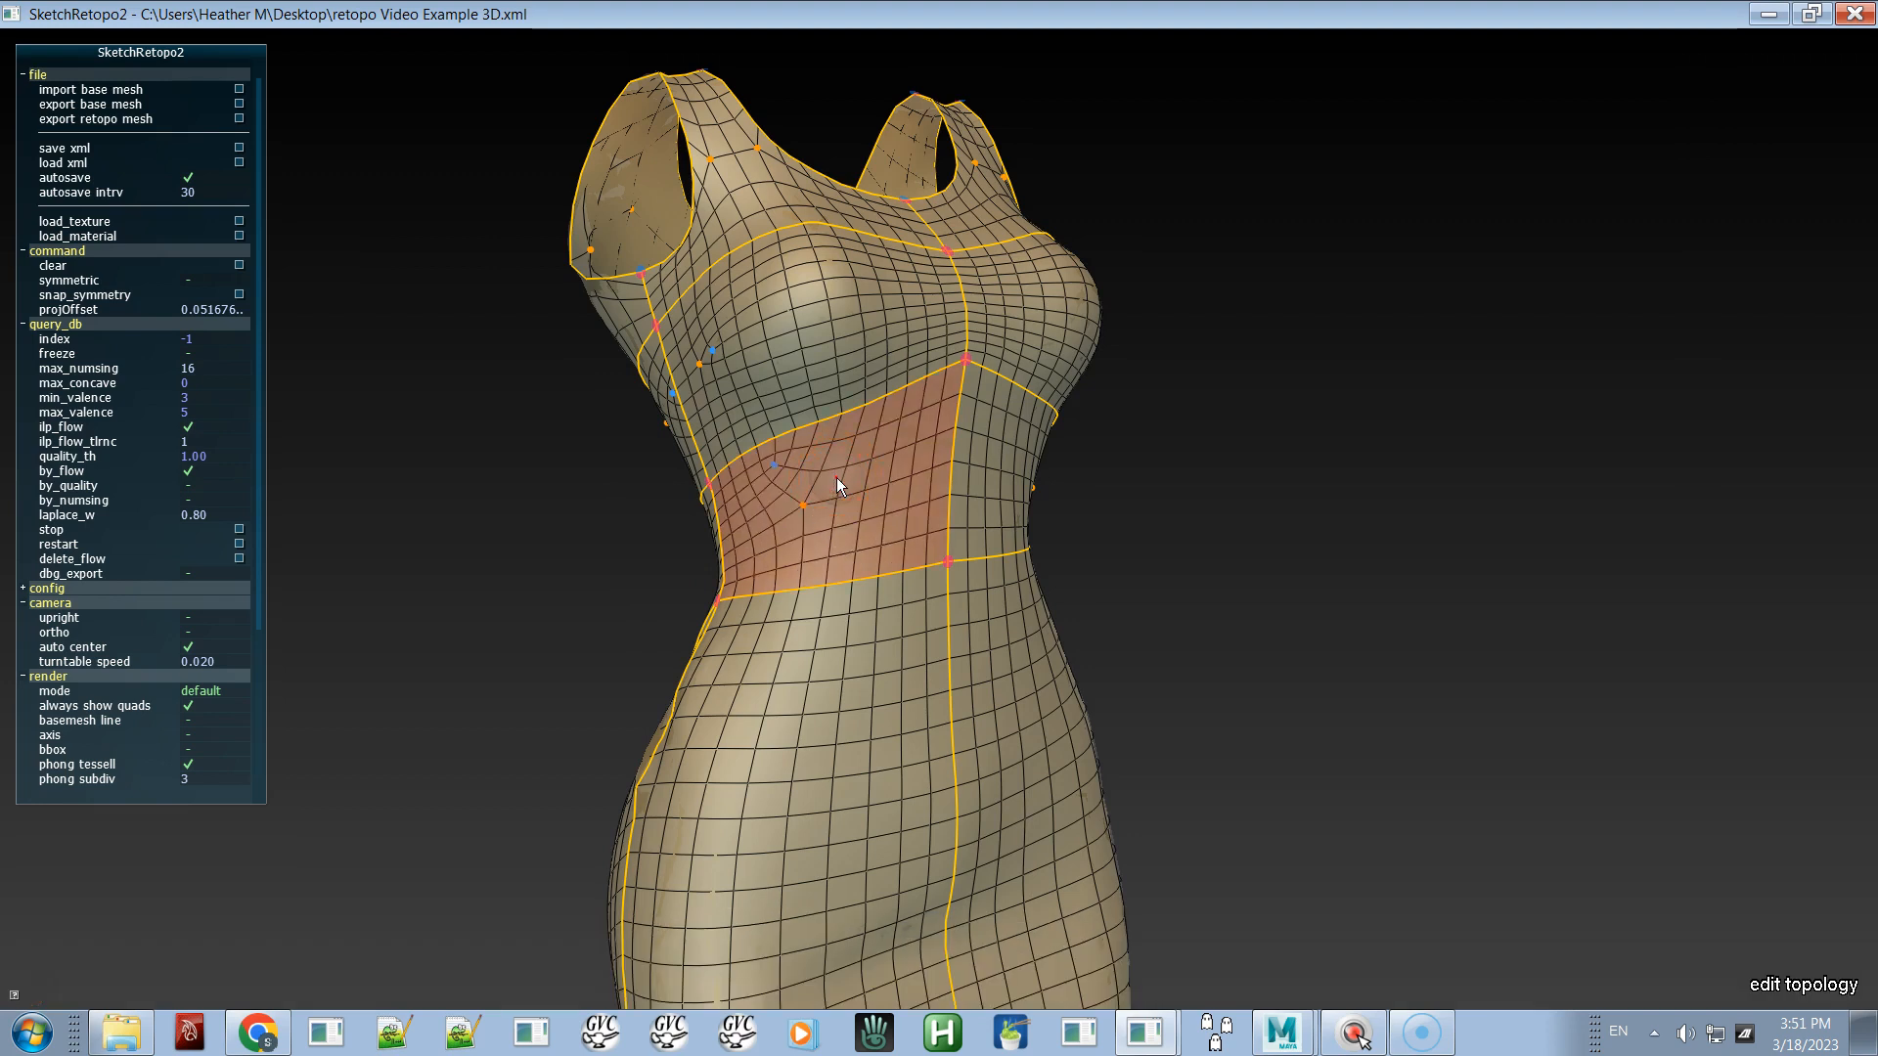
key("b")
key("b")
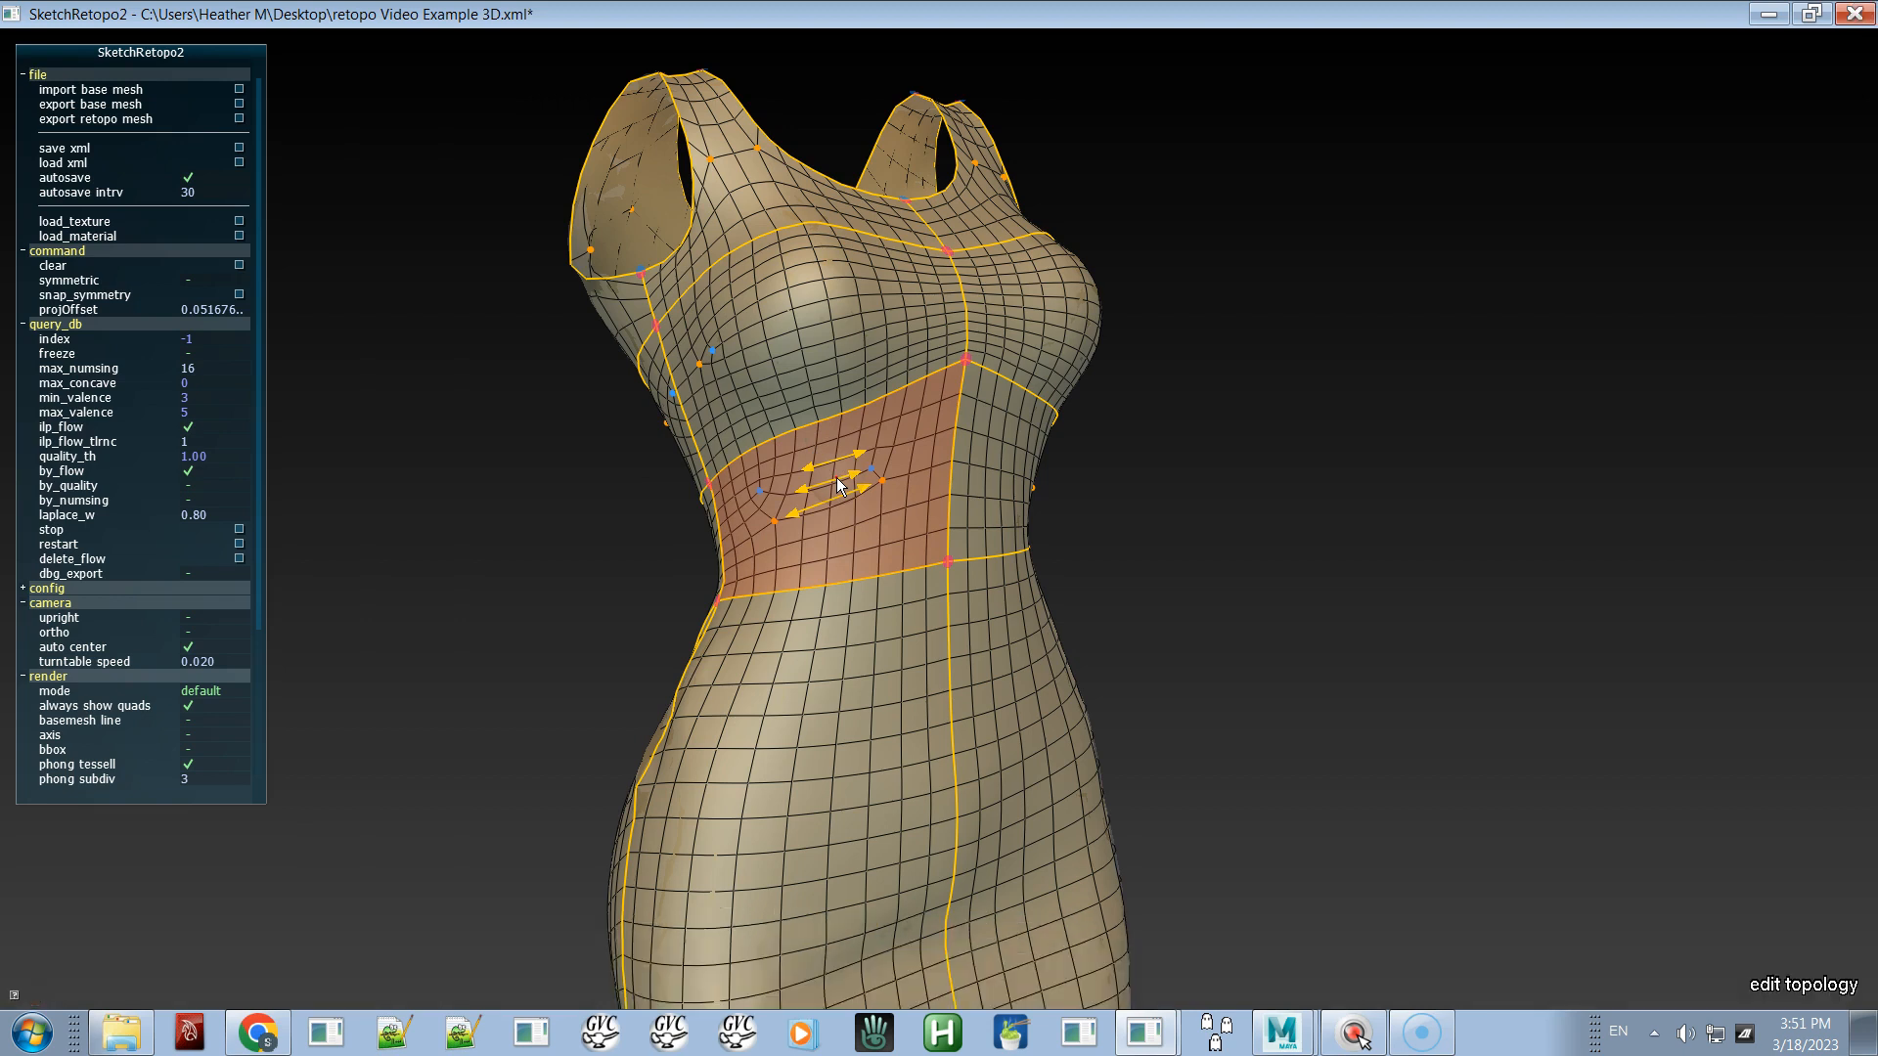
key("c")
key("c")
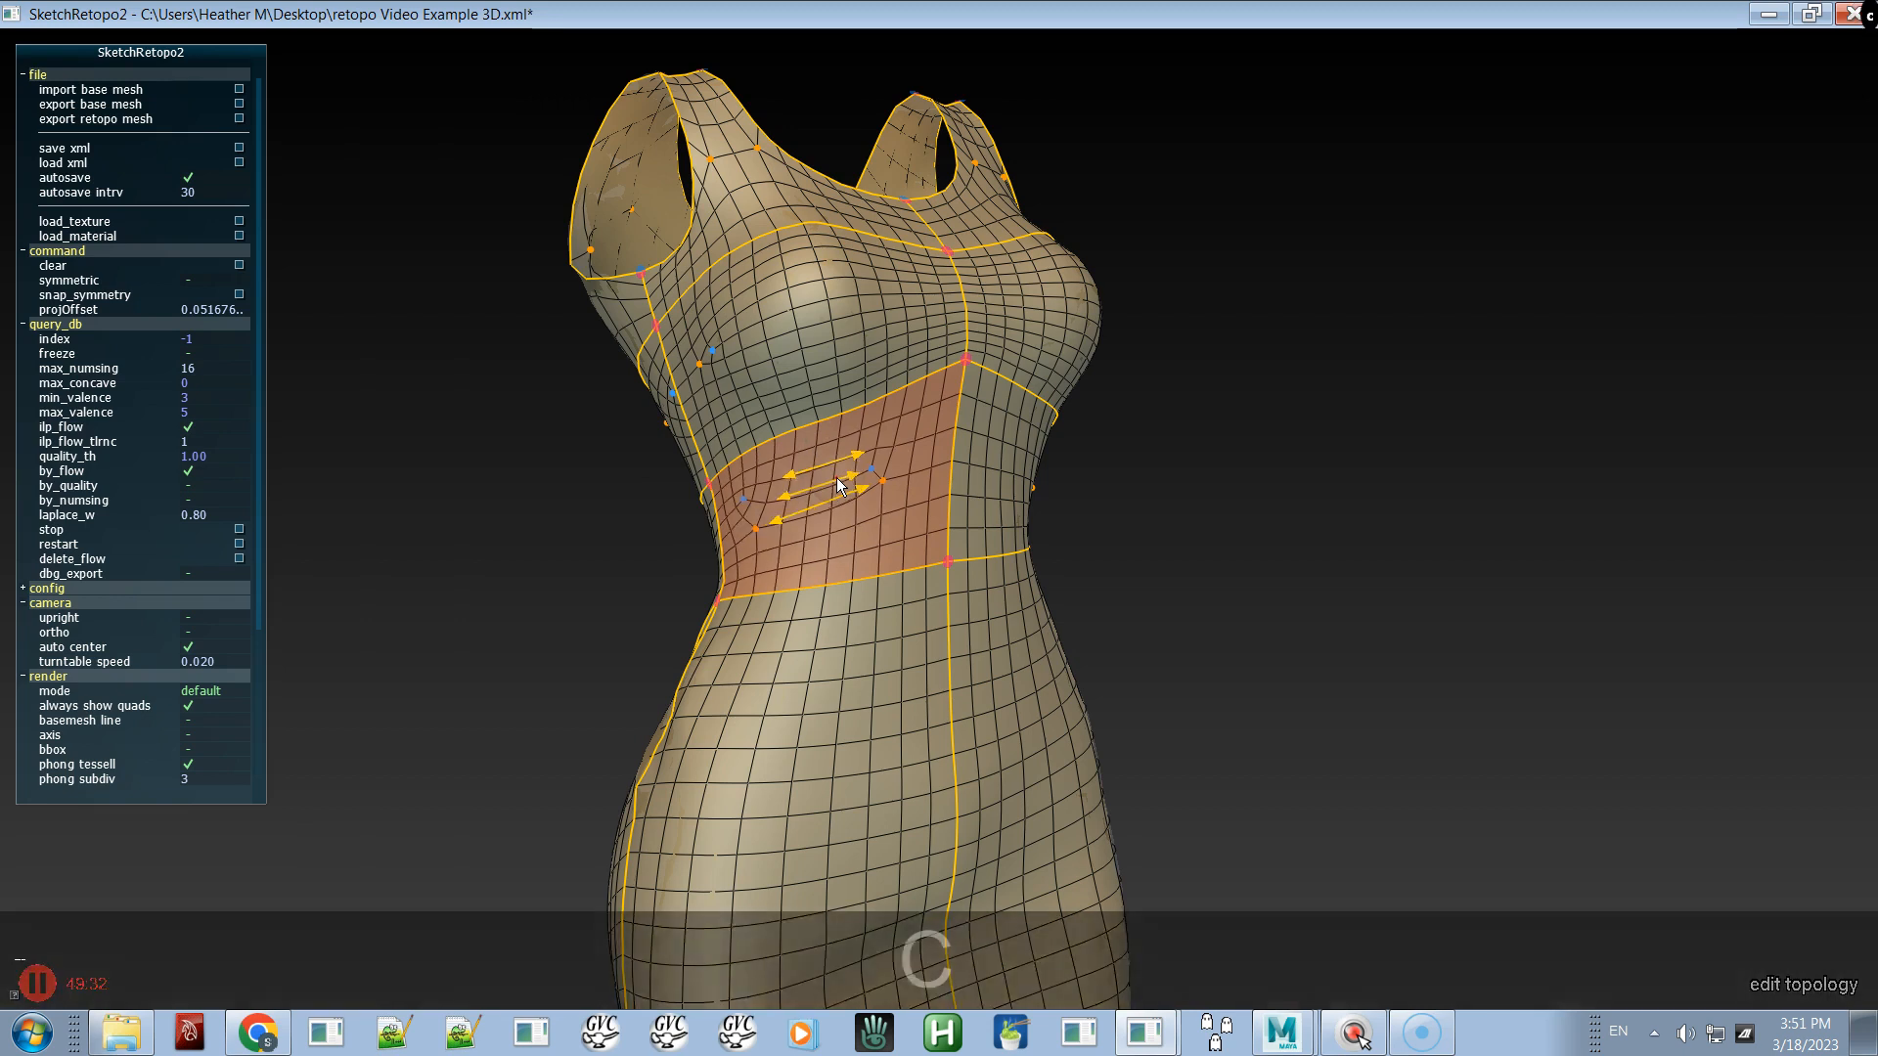
key("x")
key("x")
key("x")
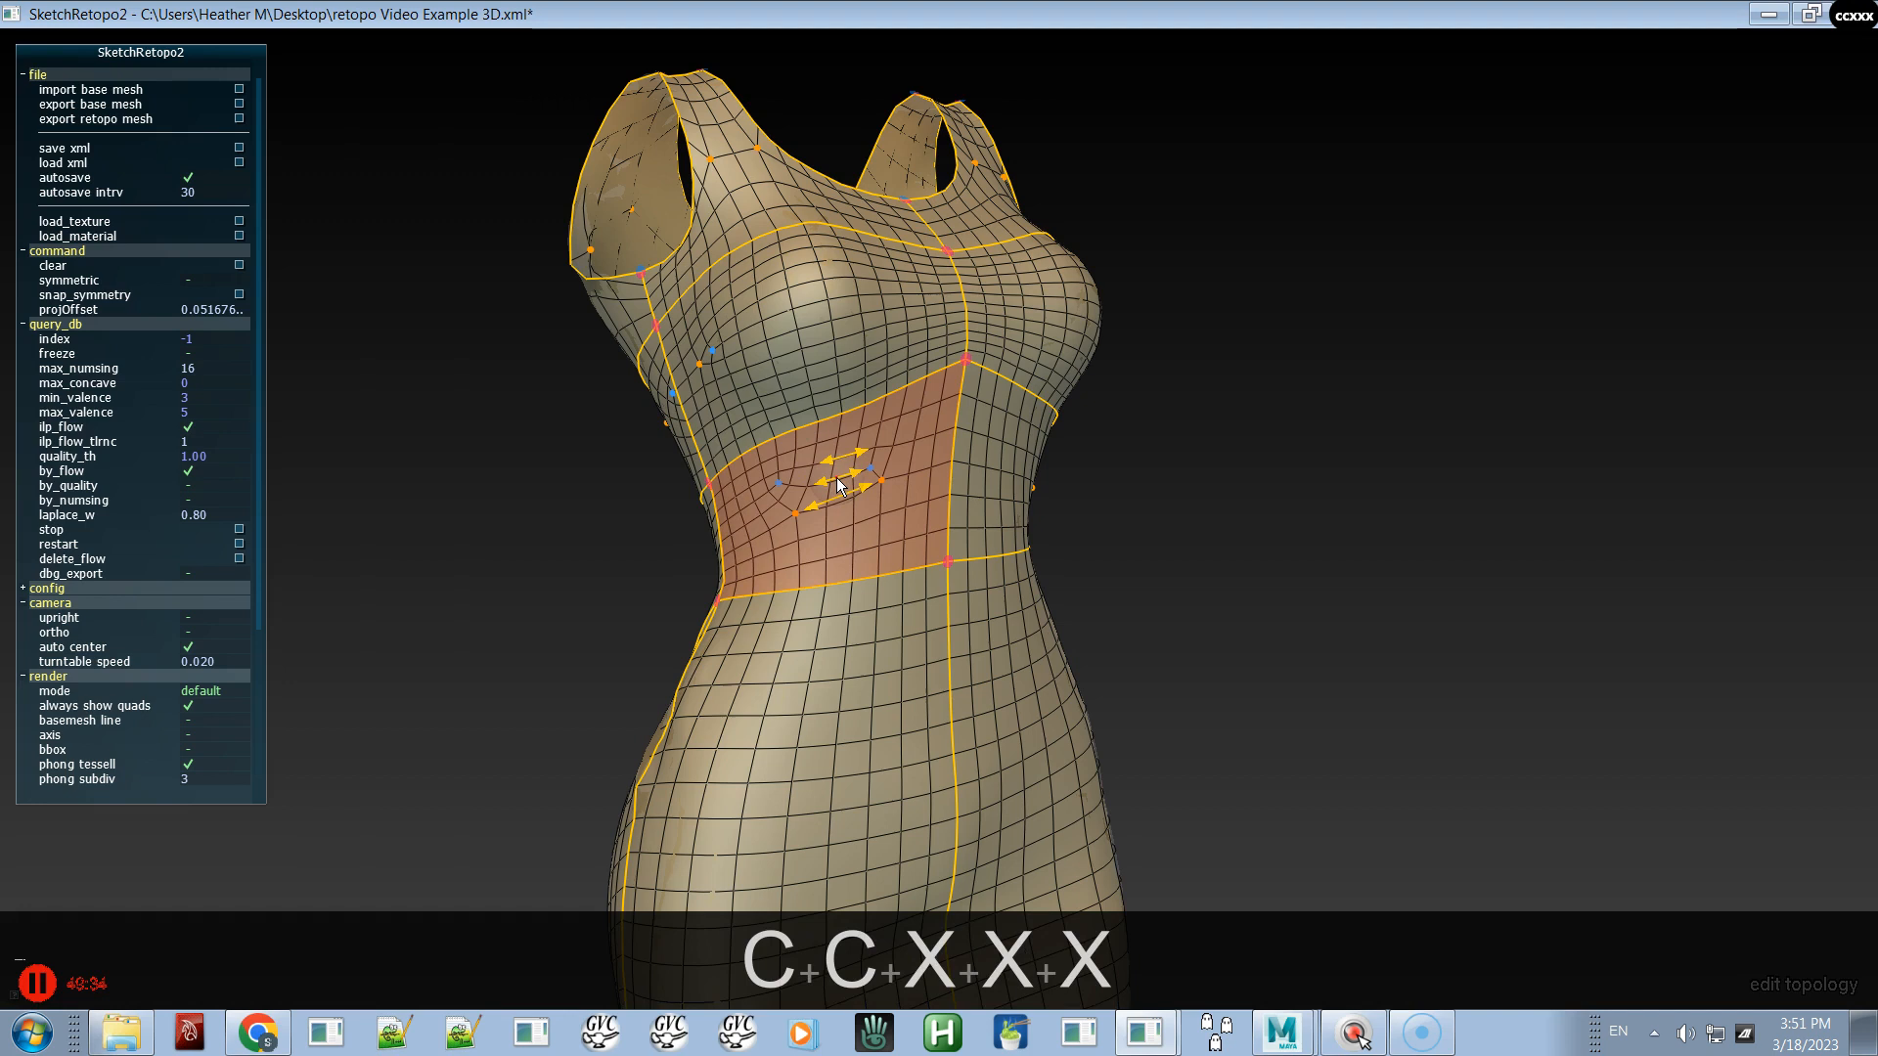
key("x")
key("c")
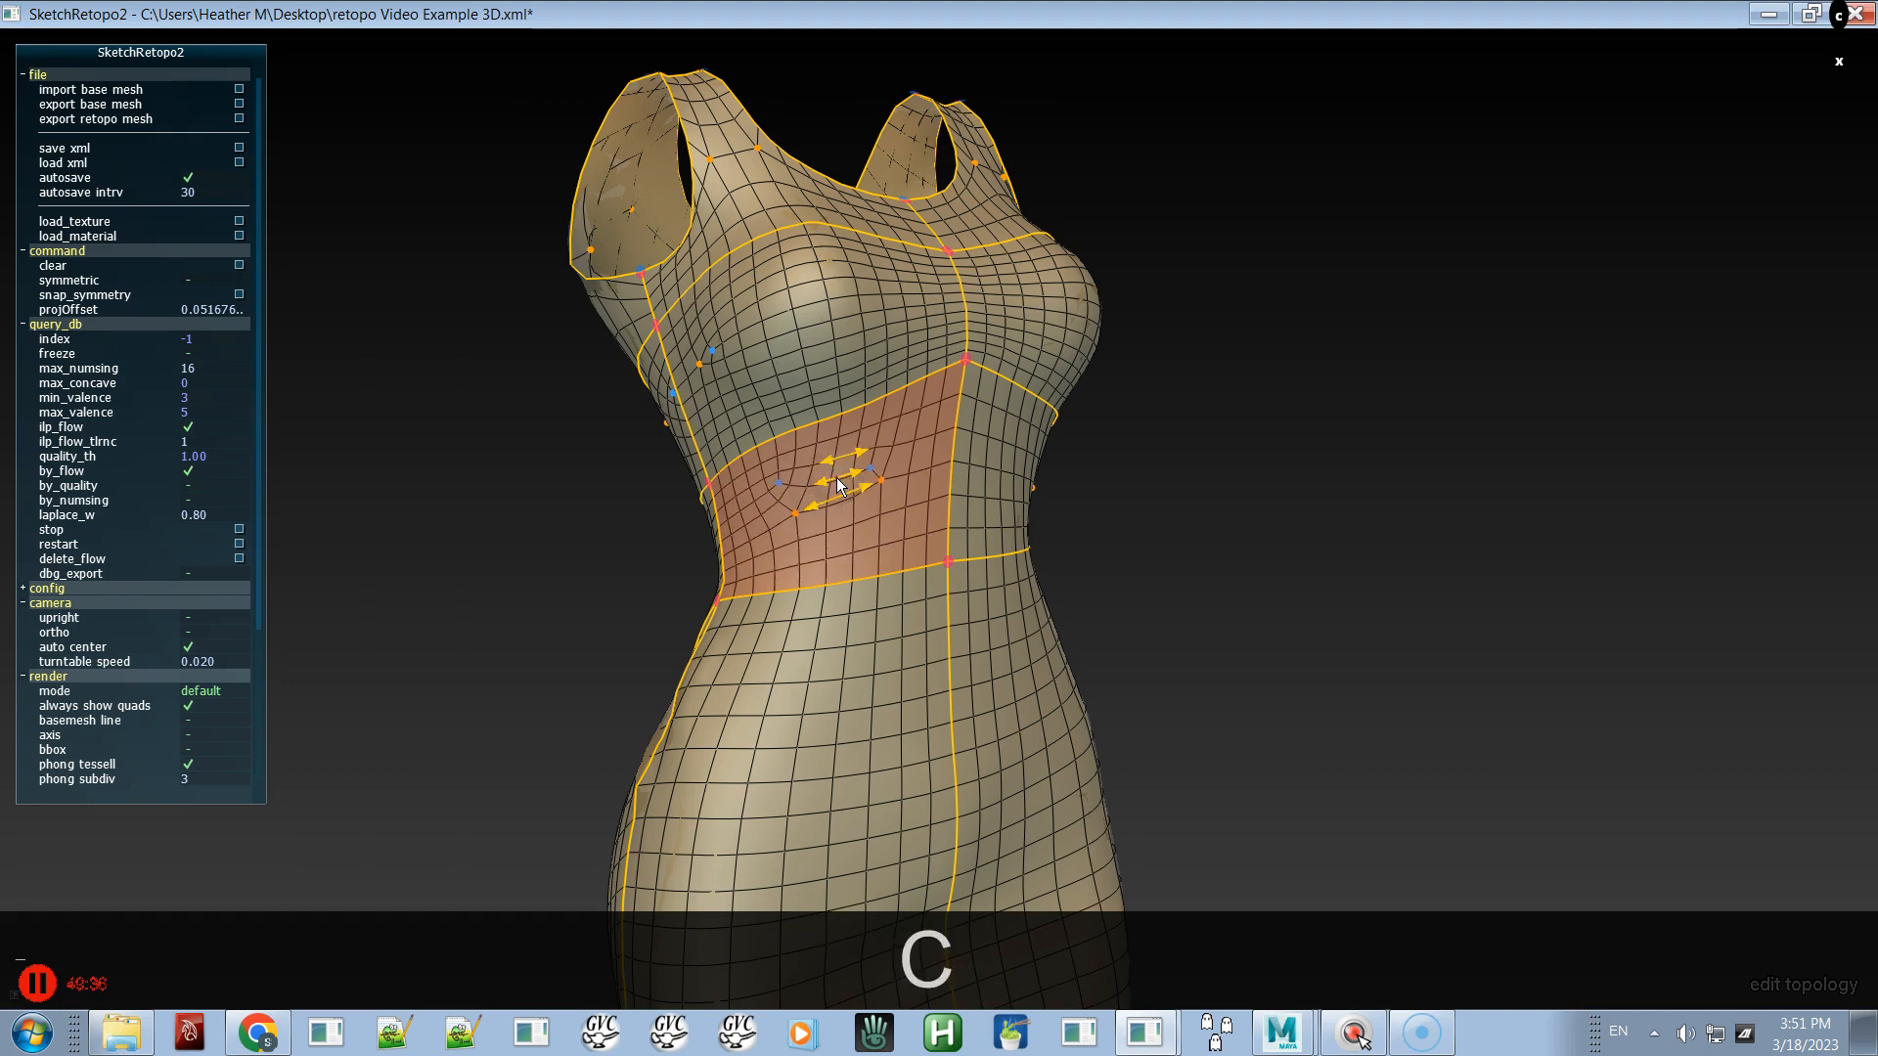
- Try moving the waist patch's irregular vertices up to the underbust edge and examine the topology with the base mesh hidden
left_click_drag(839, 486, 825, 431)
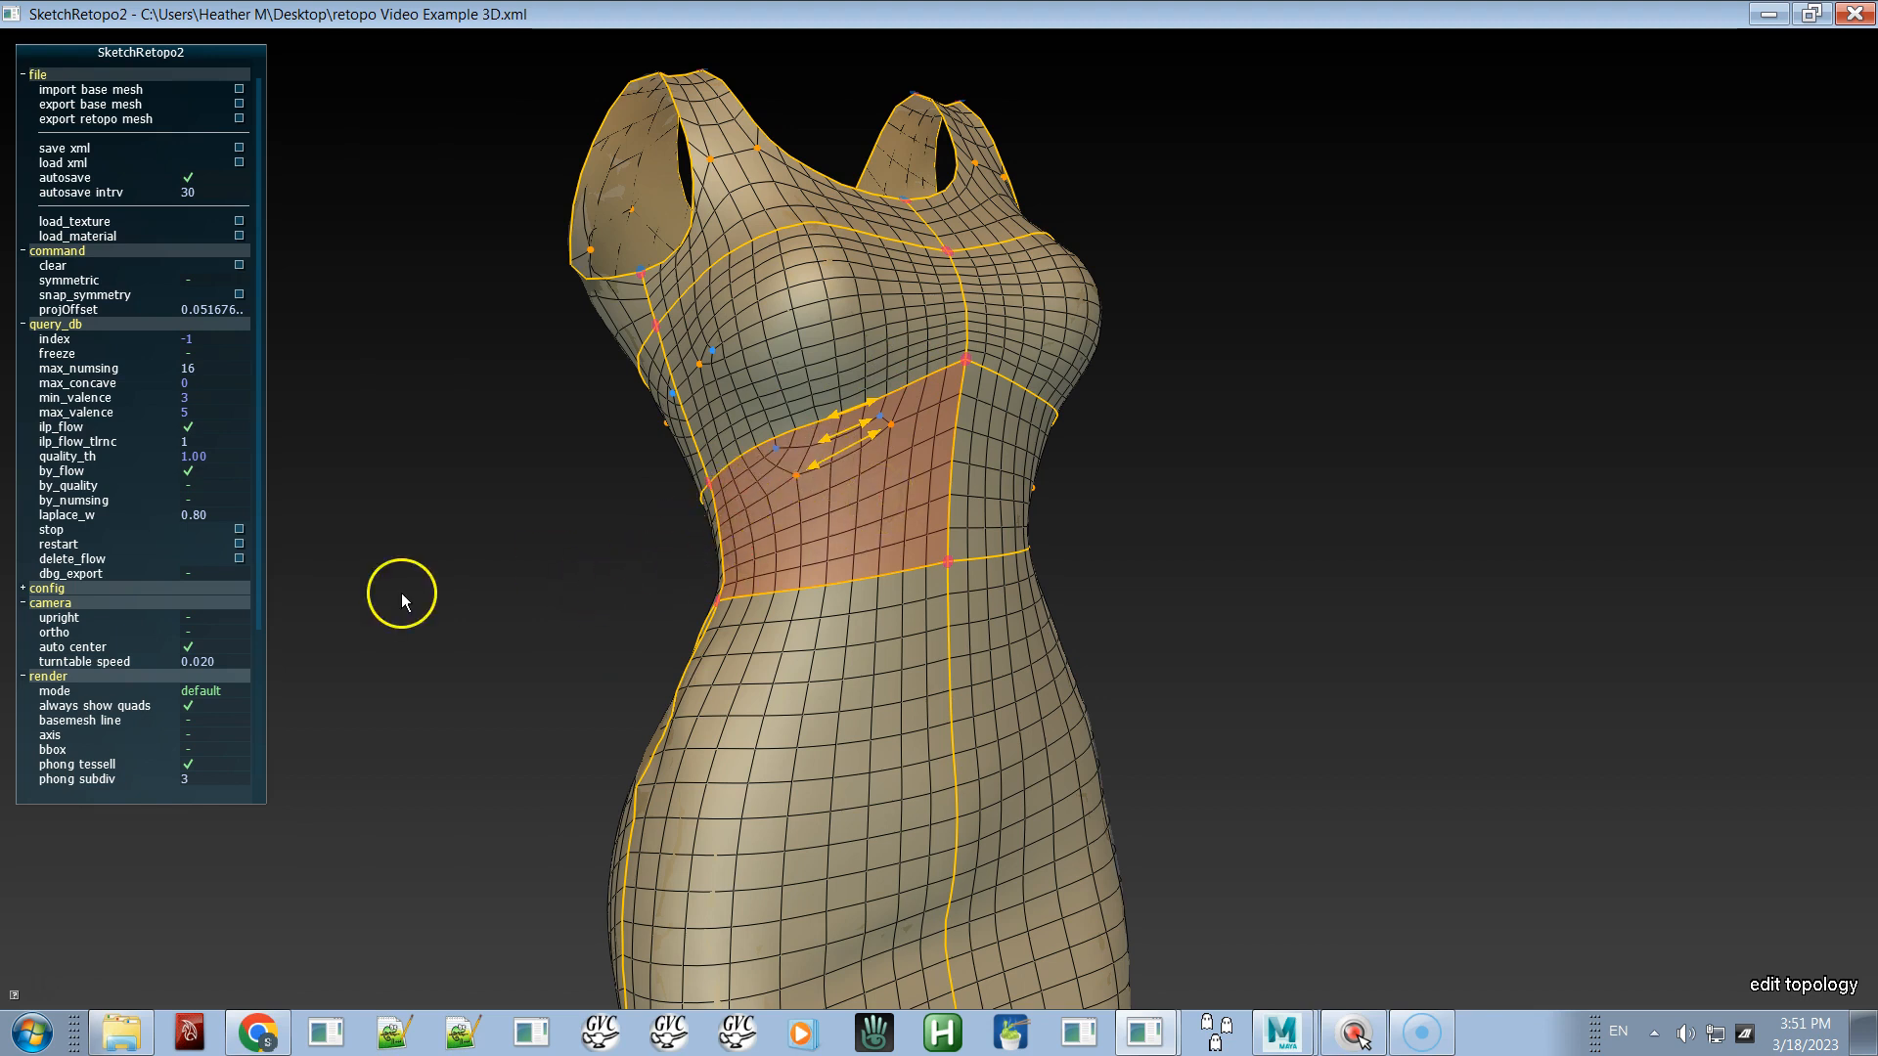
key("space")
left_click_drag(539, 554, 491, 579, "alt")
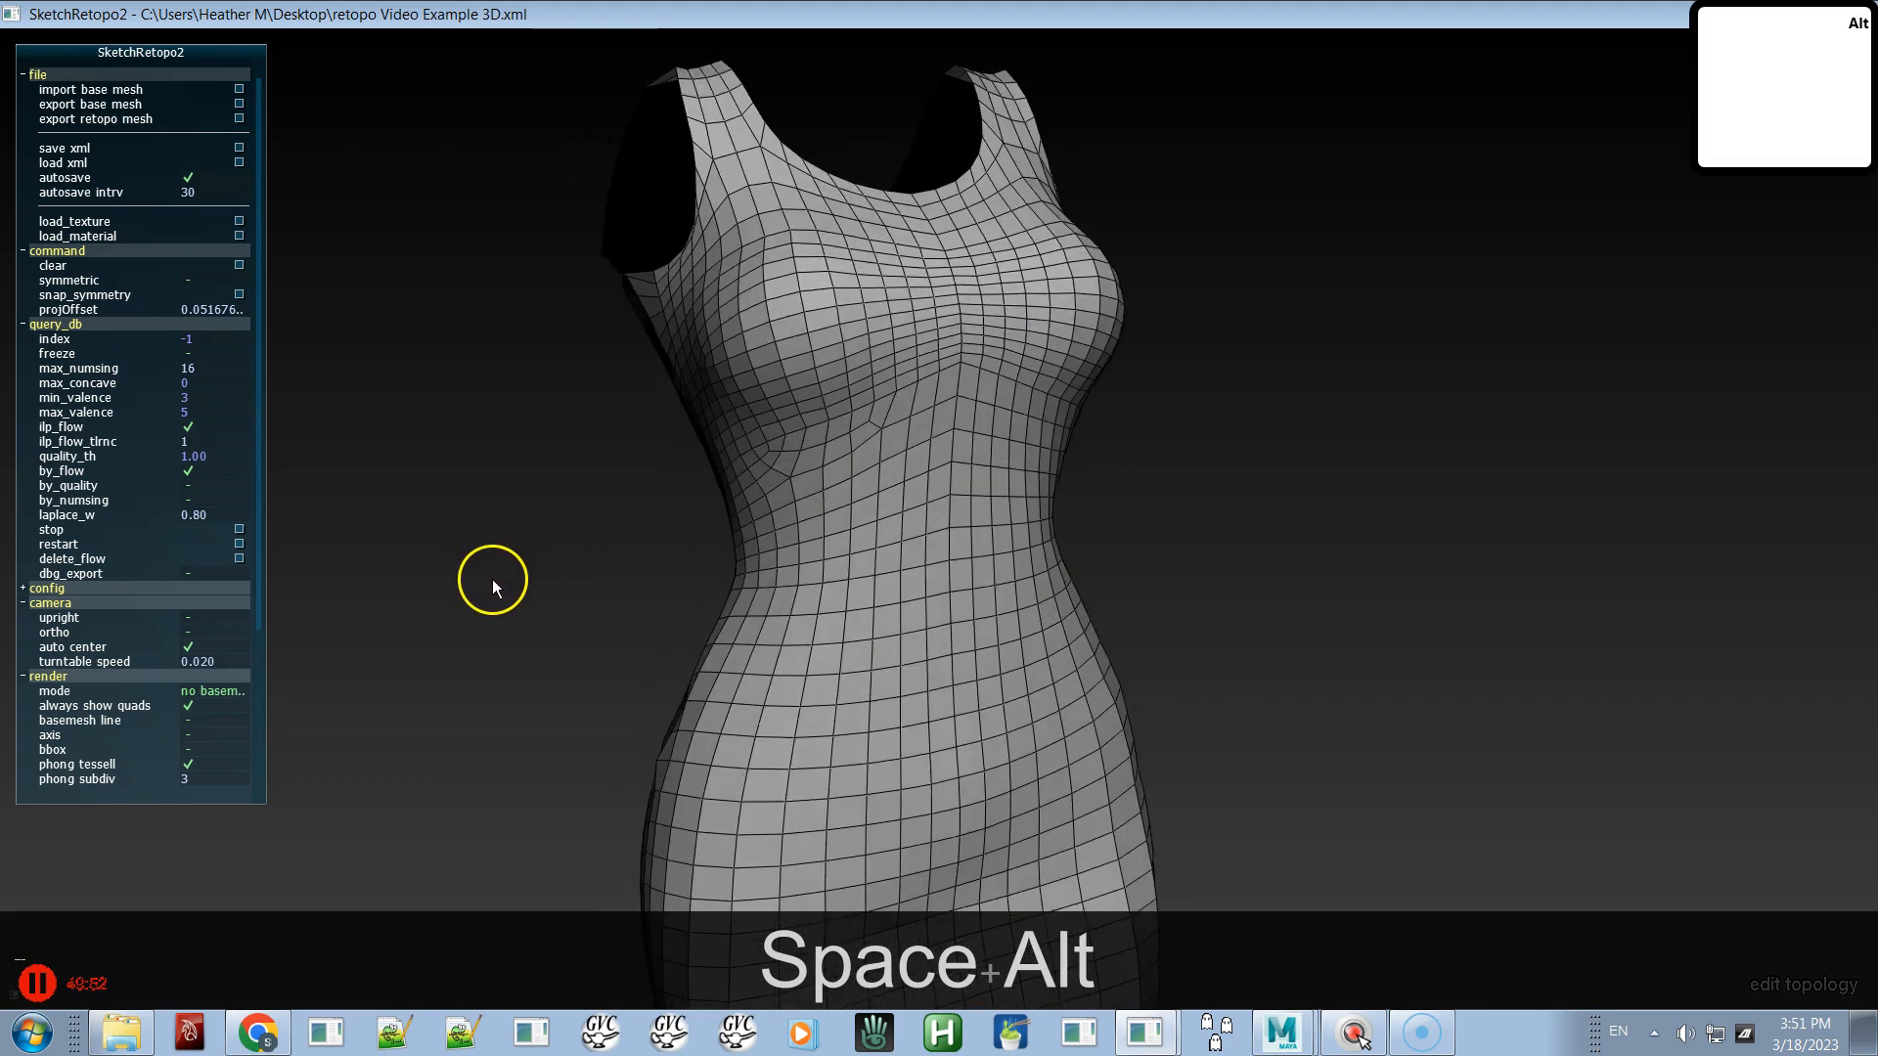
key("space")
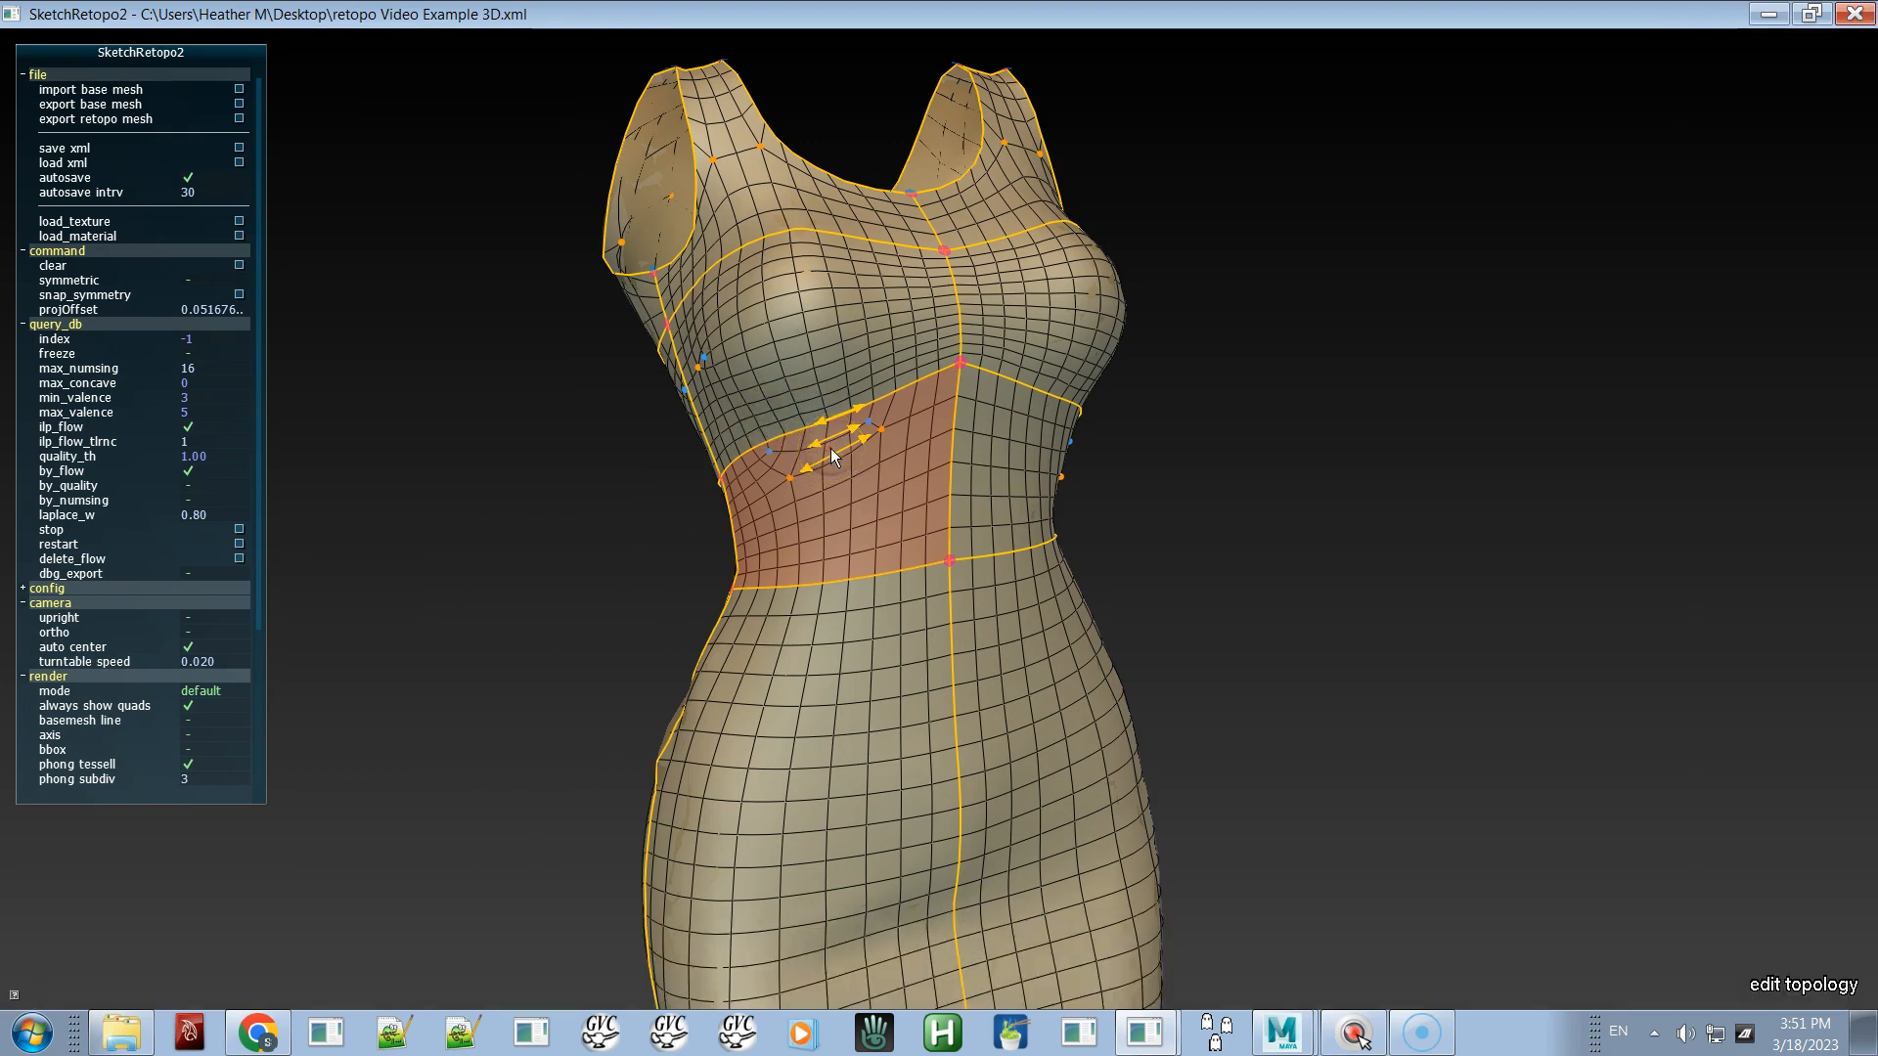
- Try deforming the underbust curve upward beneath the wearer's right bust
key("w")
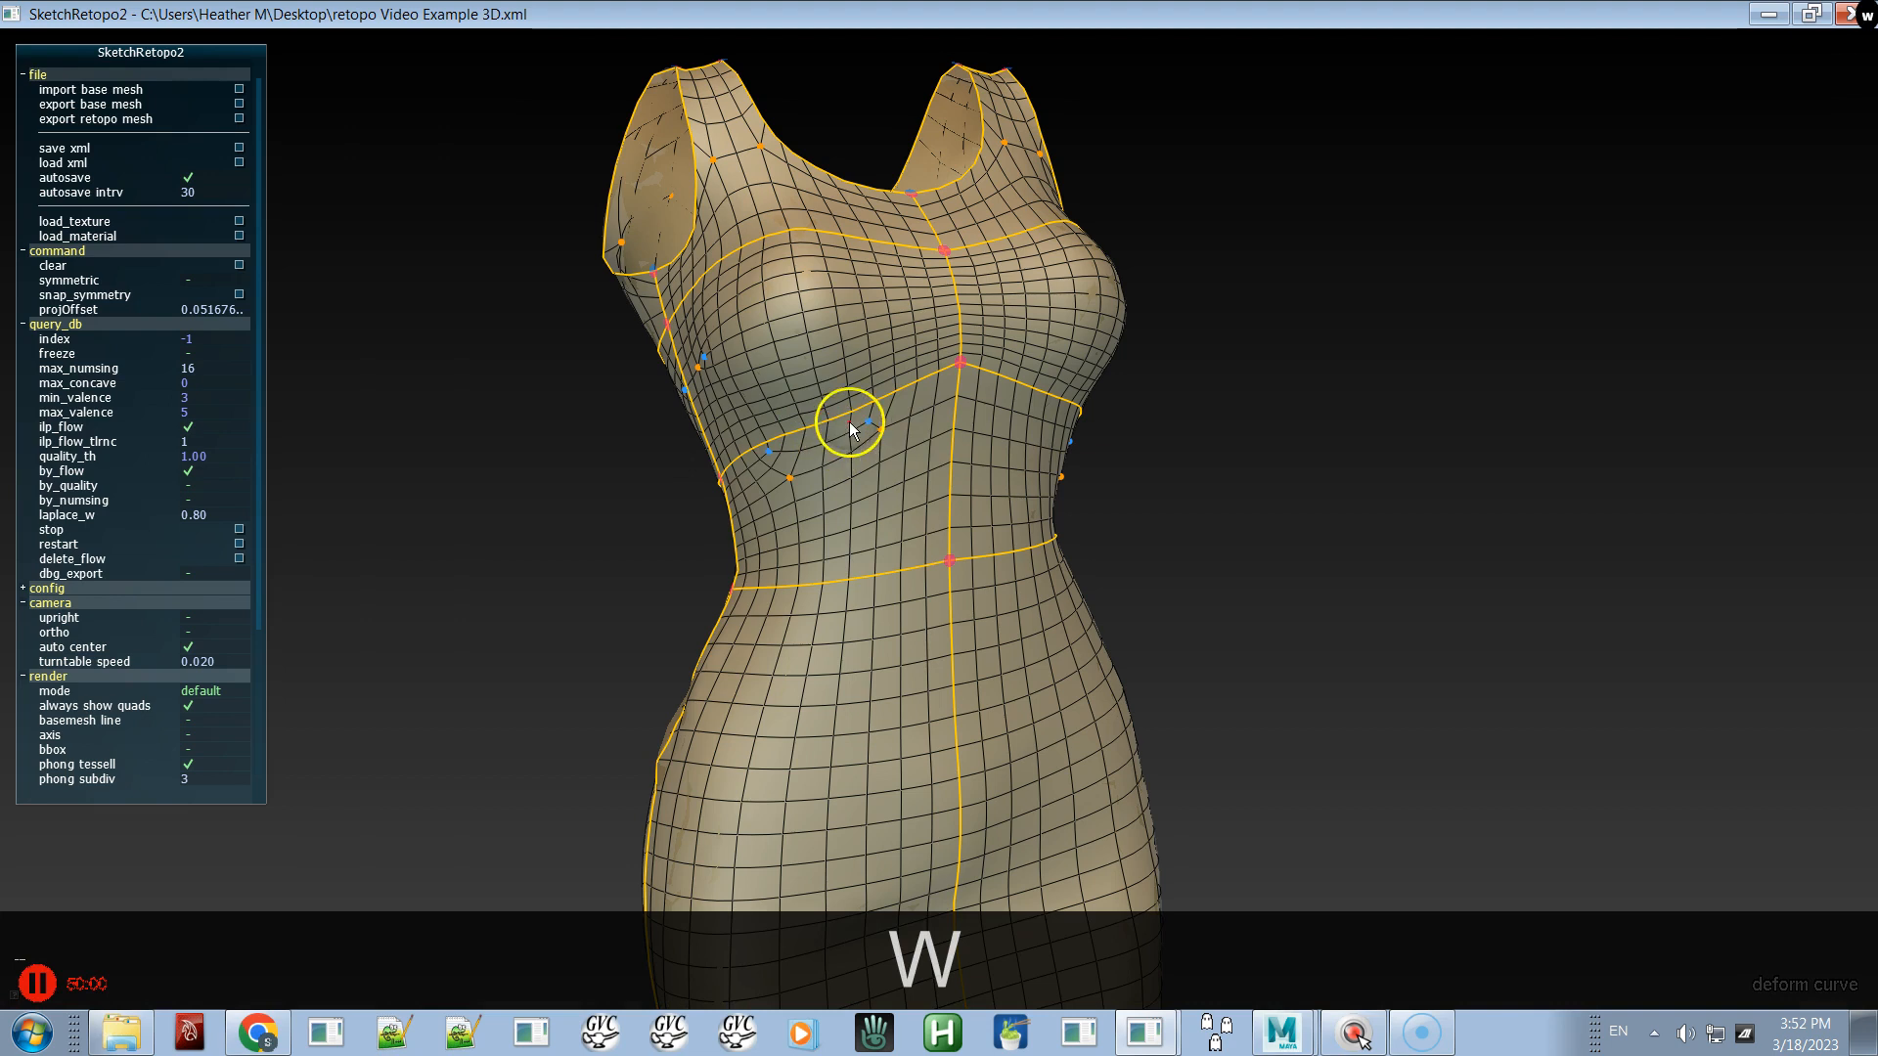
mouse_move(842, 414)
left_mouse_down()
mouse_move(826, 358)
mouse_move(781, 389)
mouse_move(835, 373)
left_mouse_up()
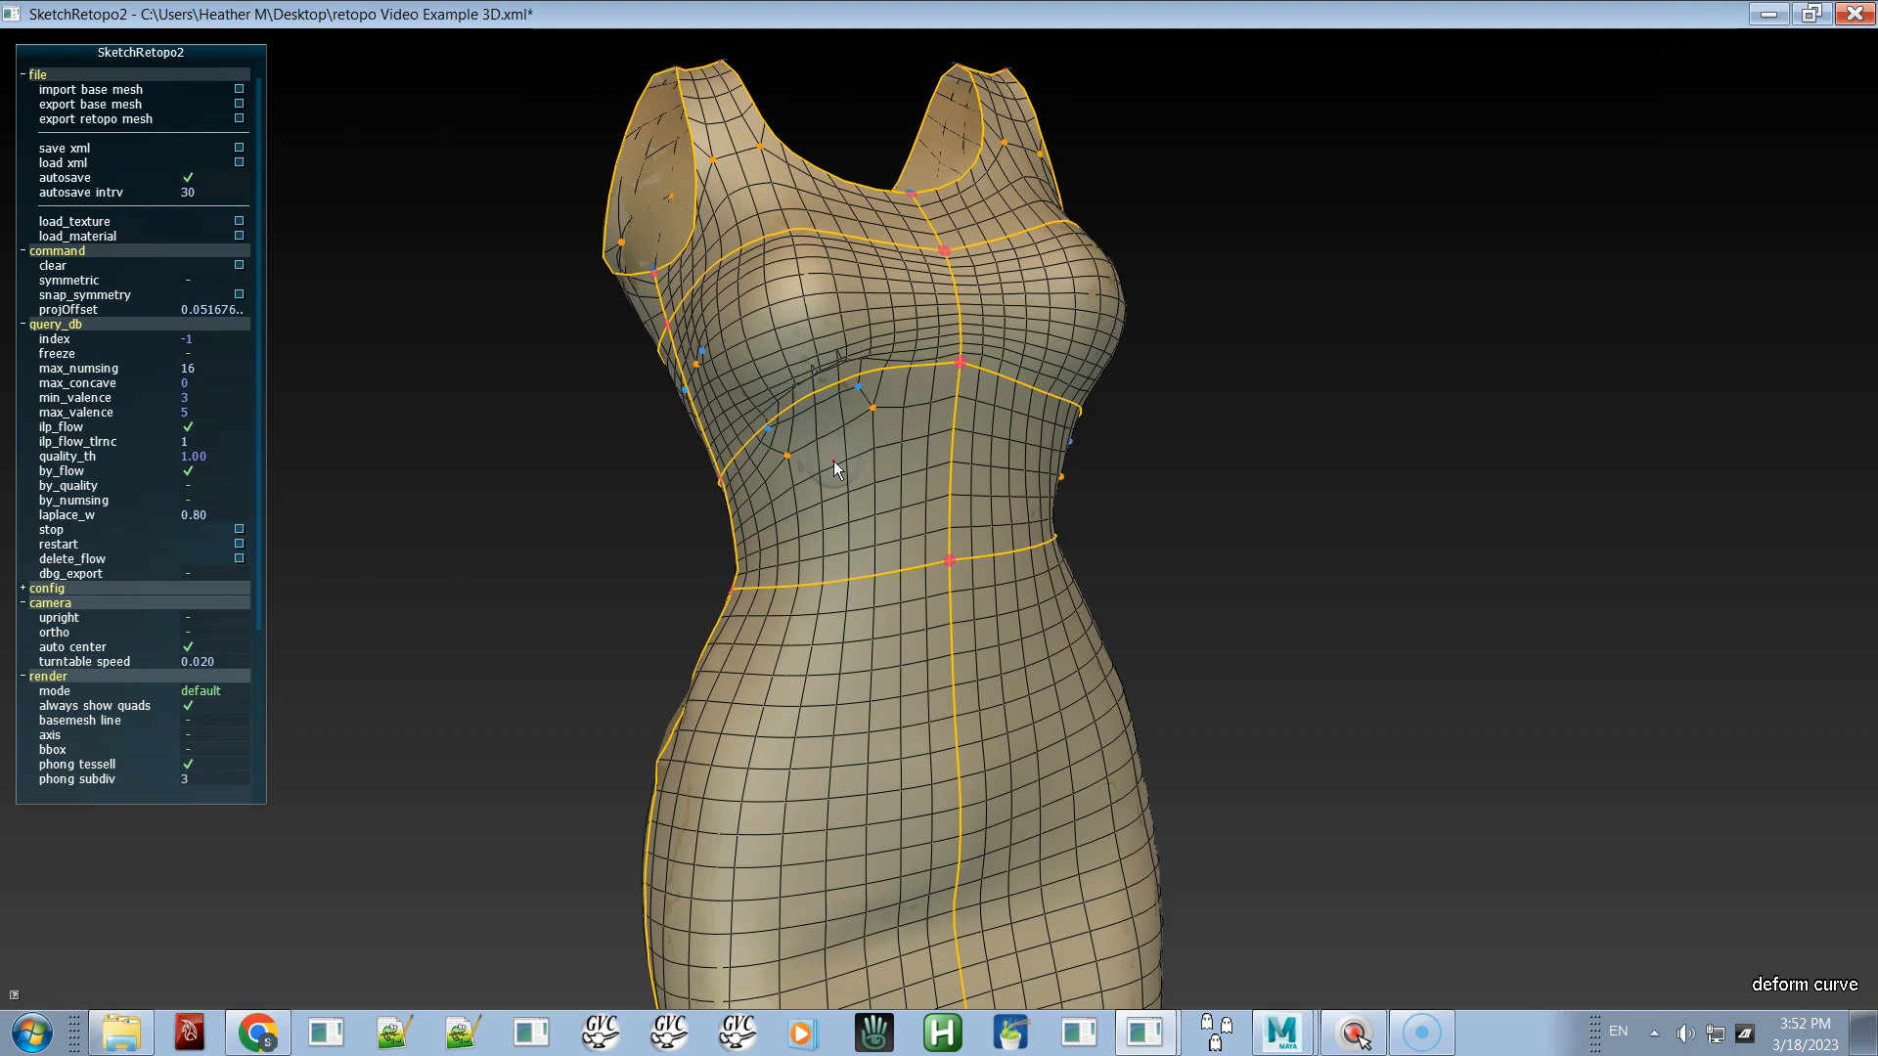
key("space")
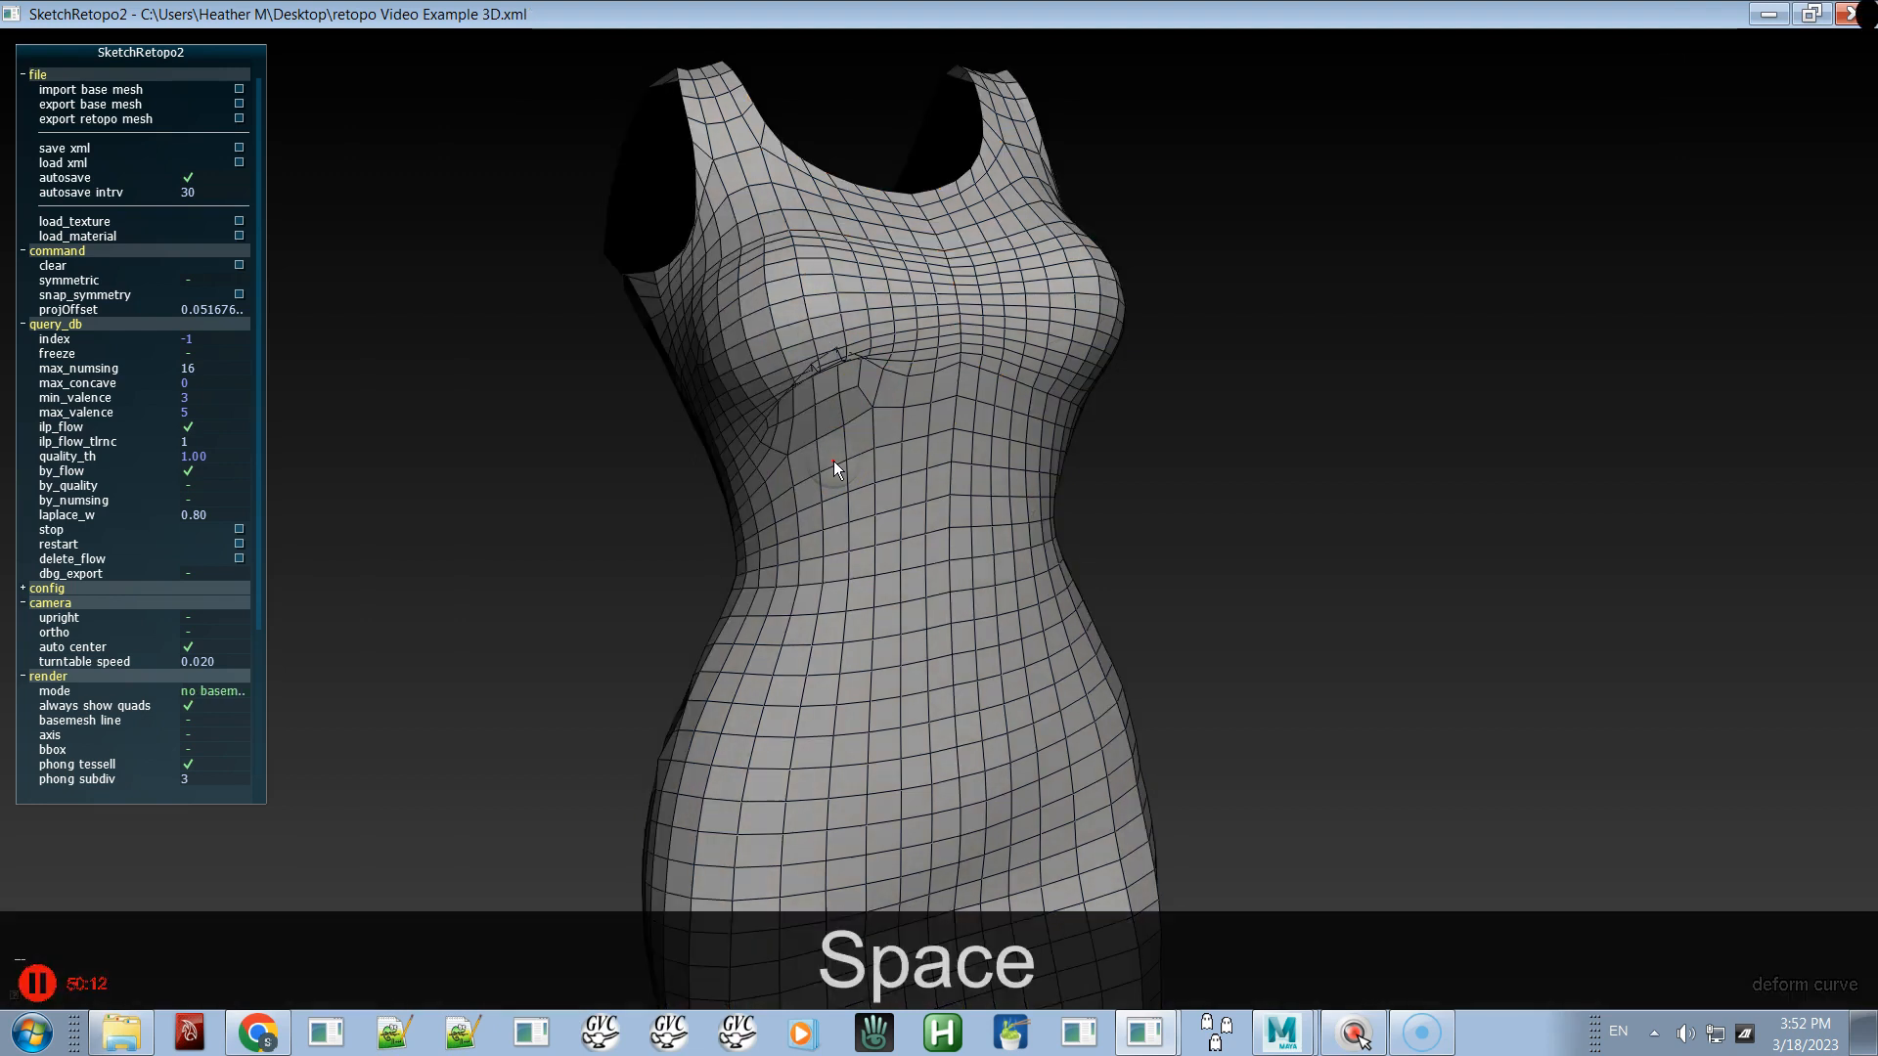
- Try smoothing the vertices around the deformed underbust curve on the wearer's right side and inspect the area with the base mesh hidden and shown
key("d")
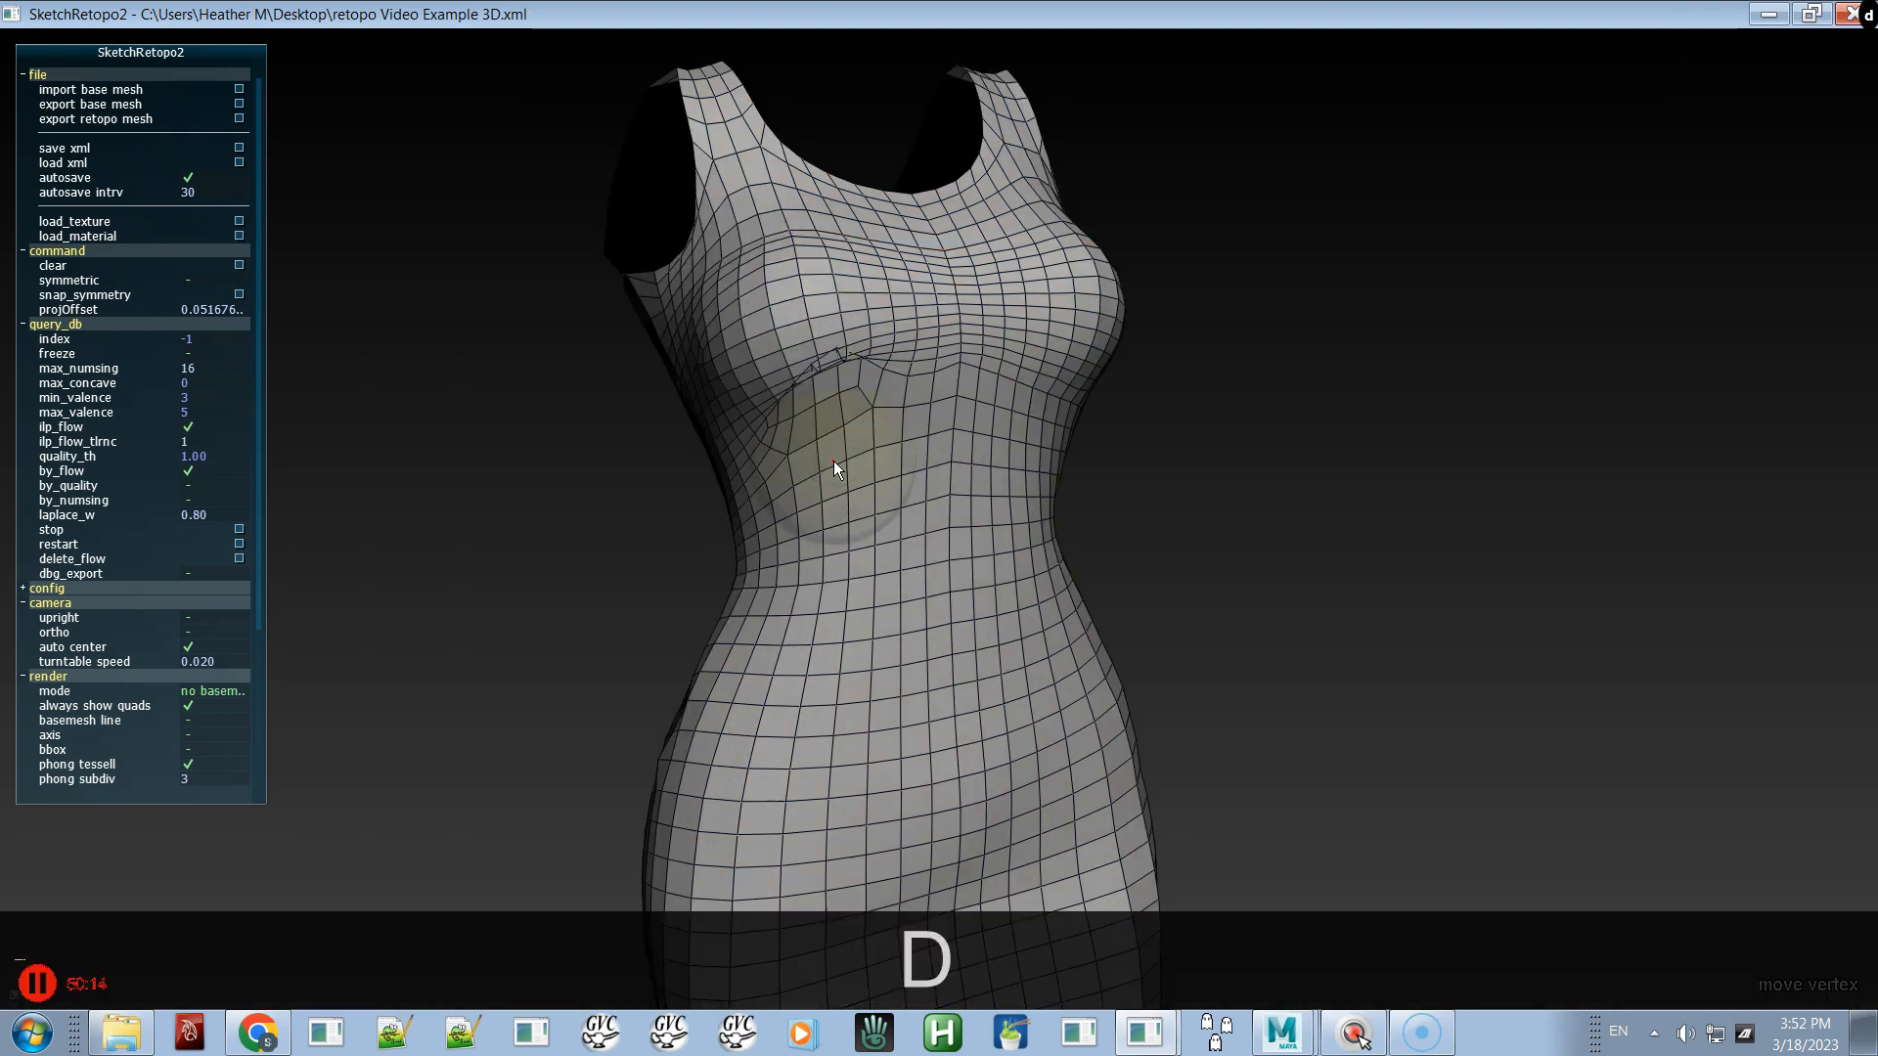
key("shift")
mouse_move(835, 416)
left_mouse_down("shift")
mouse_move(844, 391)
mouse_move(794, 431)
left_mouse_up("shift")
left_click(790, 438, "shift")
left_click_drag(941, 515, 1073, 518, "alt")
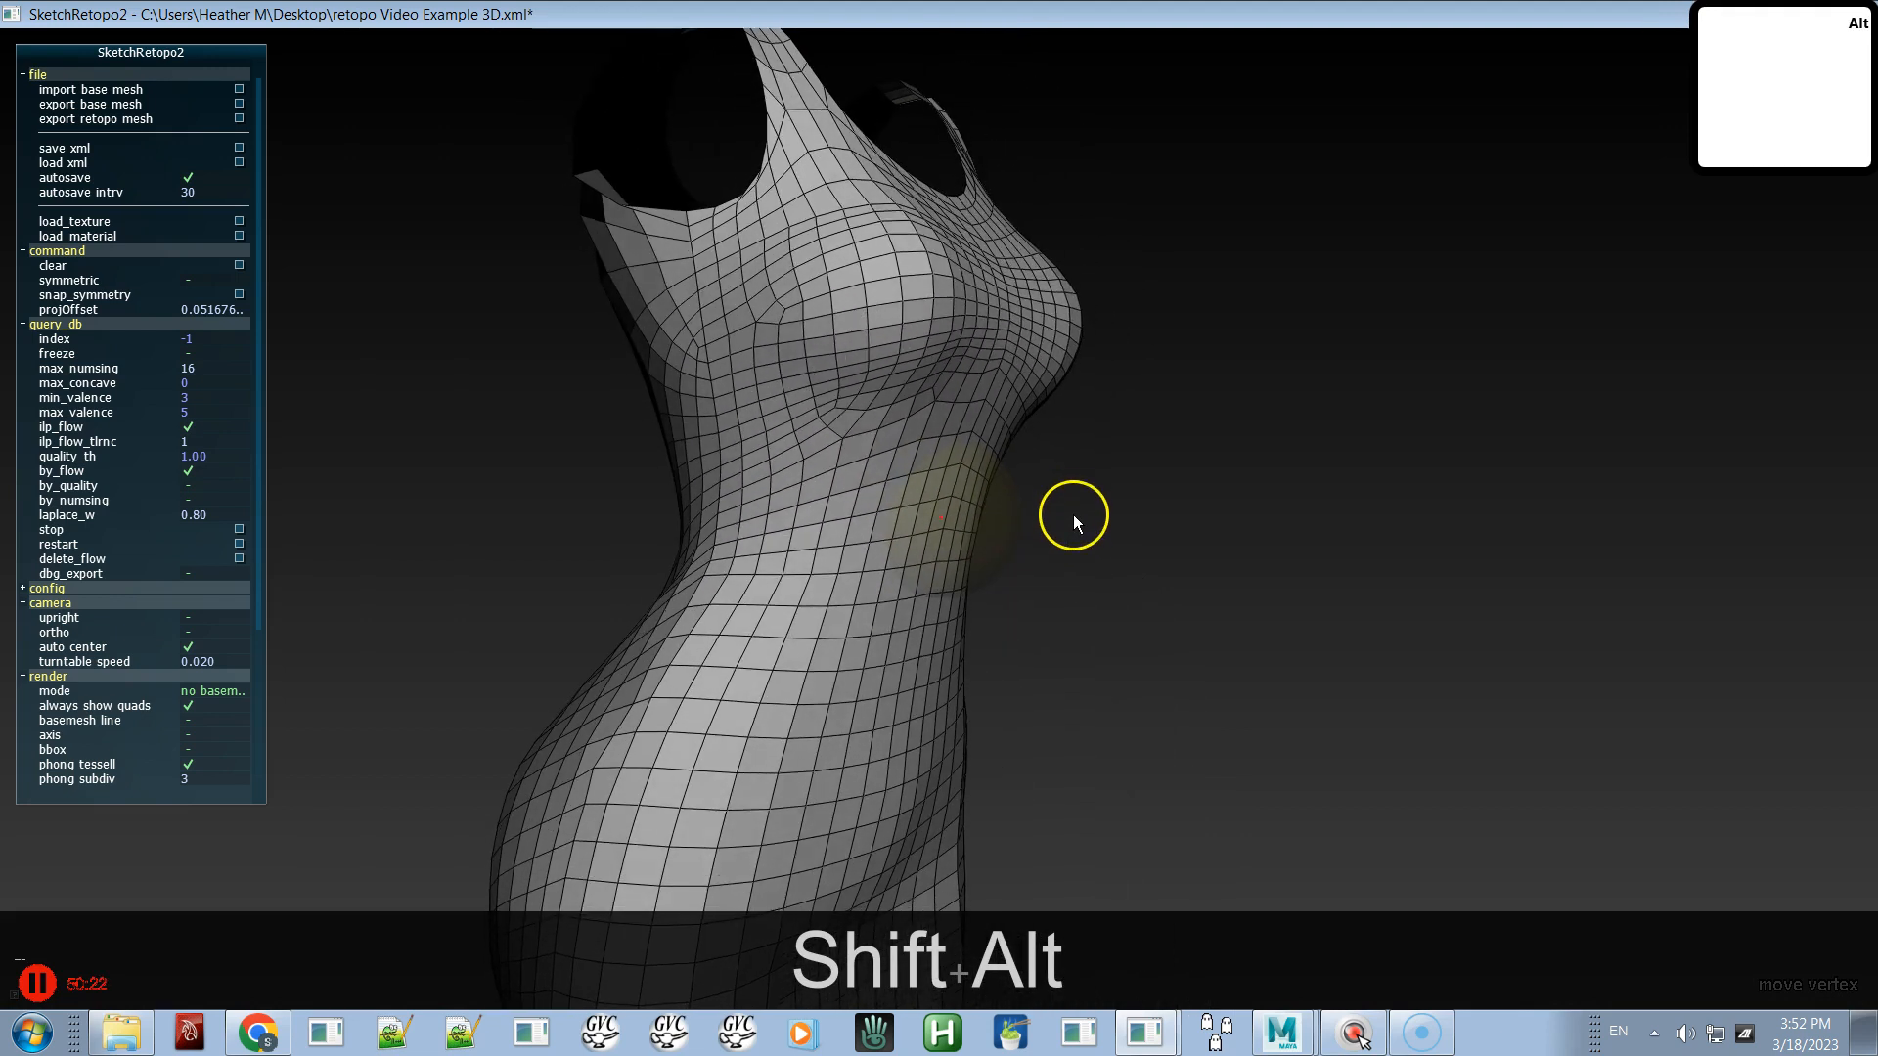
left_click_drag(958, 531, 732, 555, "alt")
left_click_drag(933, 508, 838, 489, "alt")
key("alt+space")
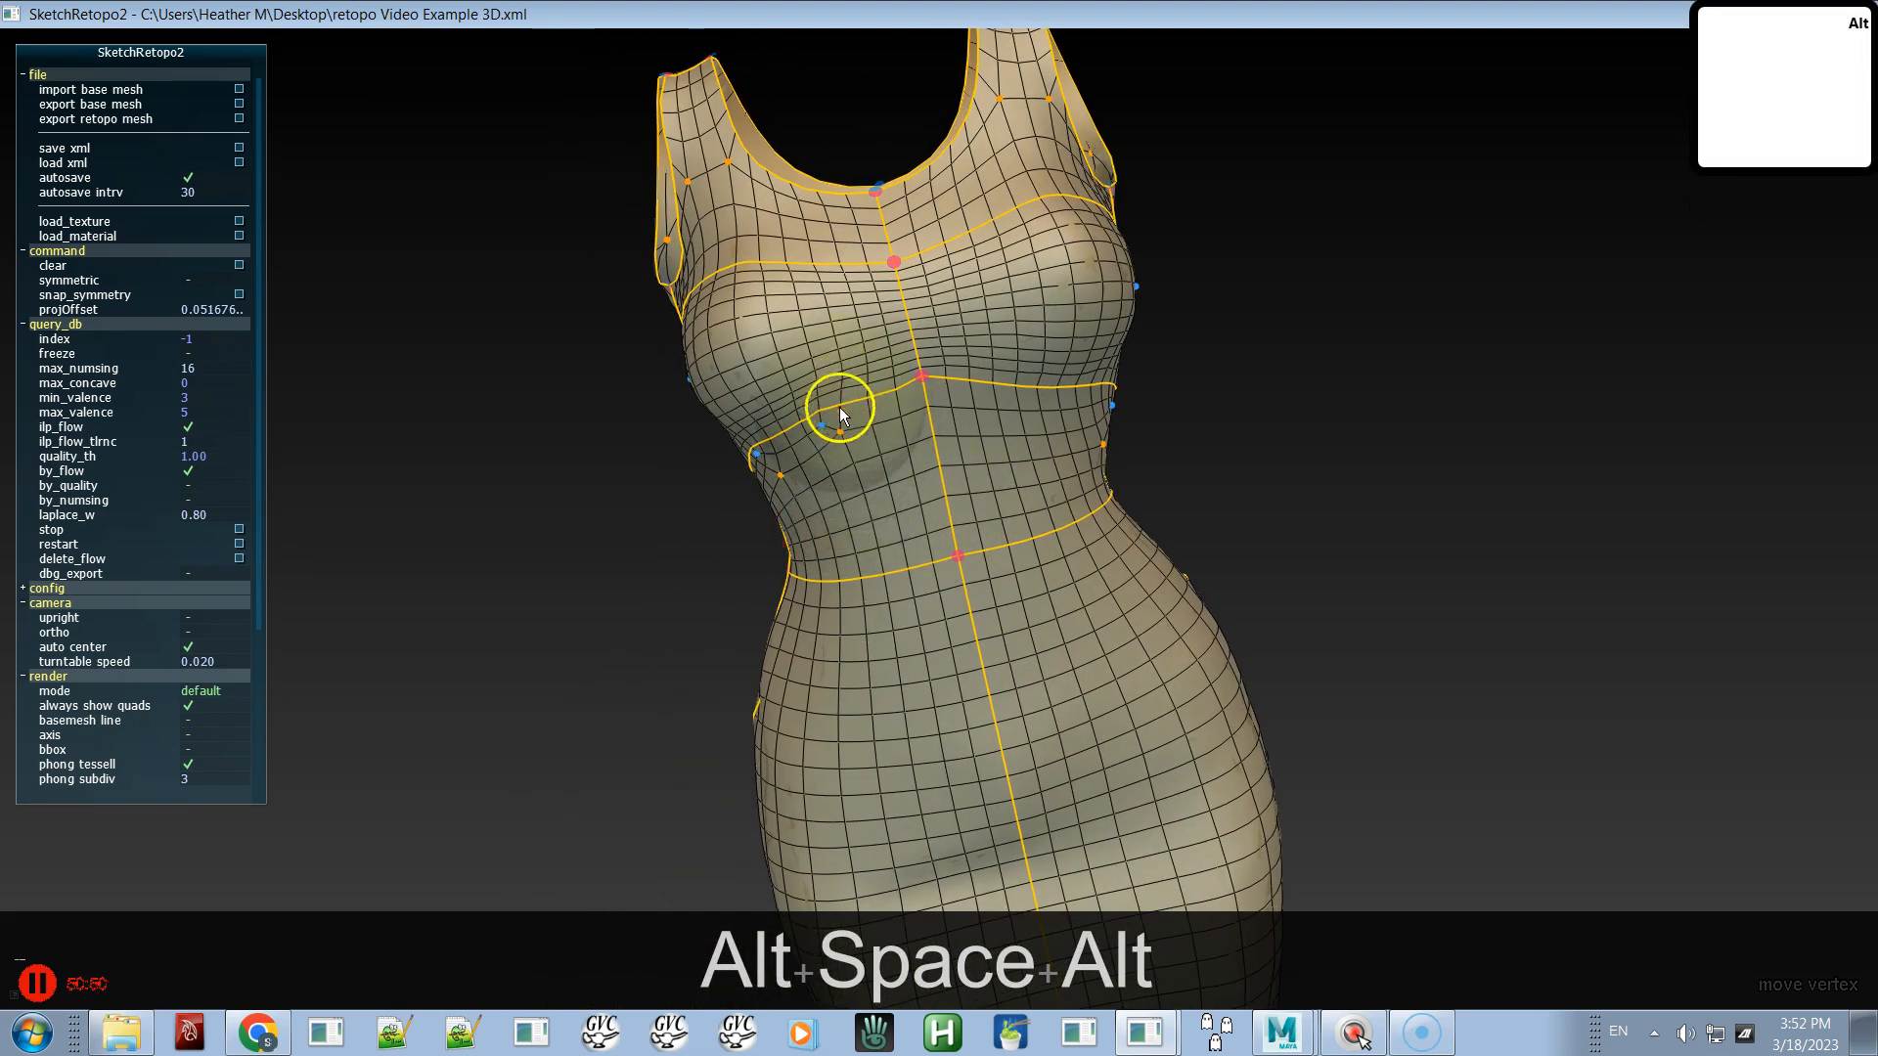
mouse_move(790, 411)
left_mouse_down()
mouse_move(849, 370)
mouse_move(768, 450)
mouse_move(966, 439)
left_mouse_up()
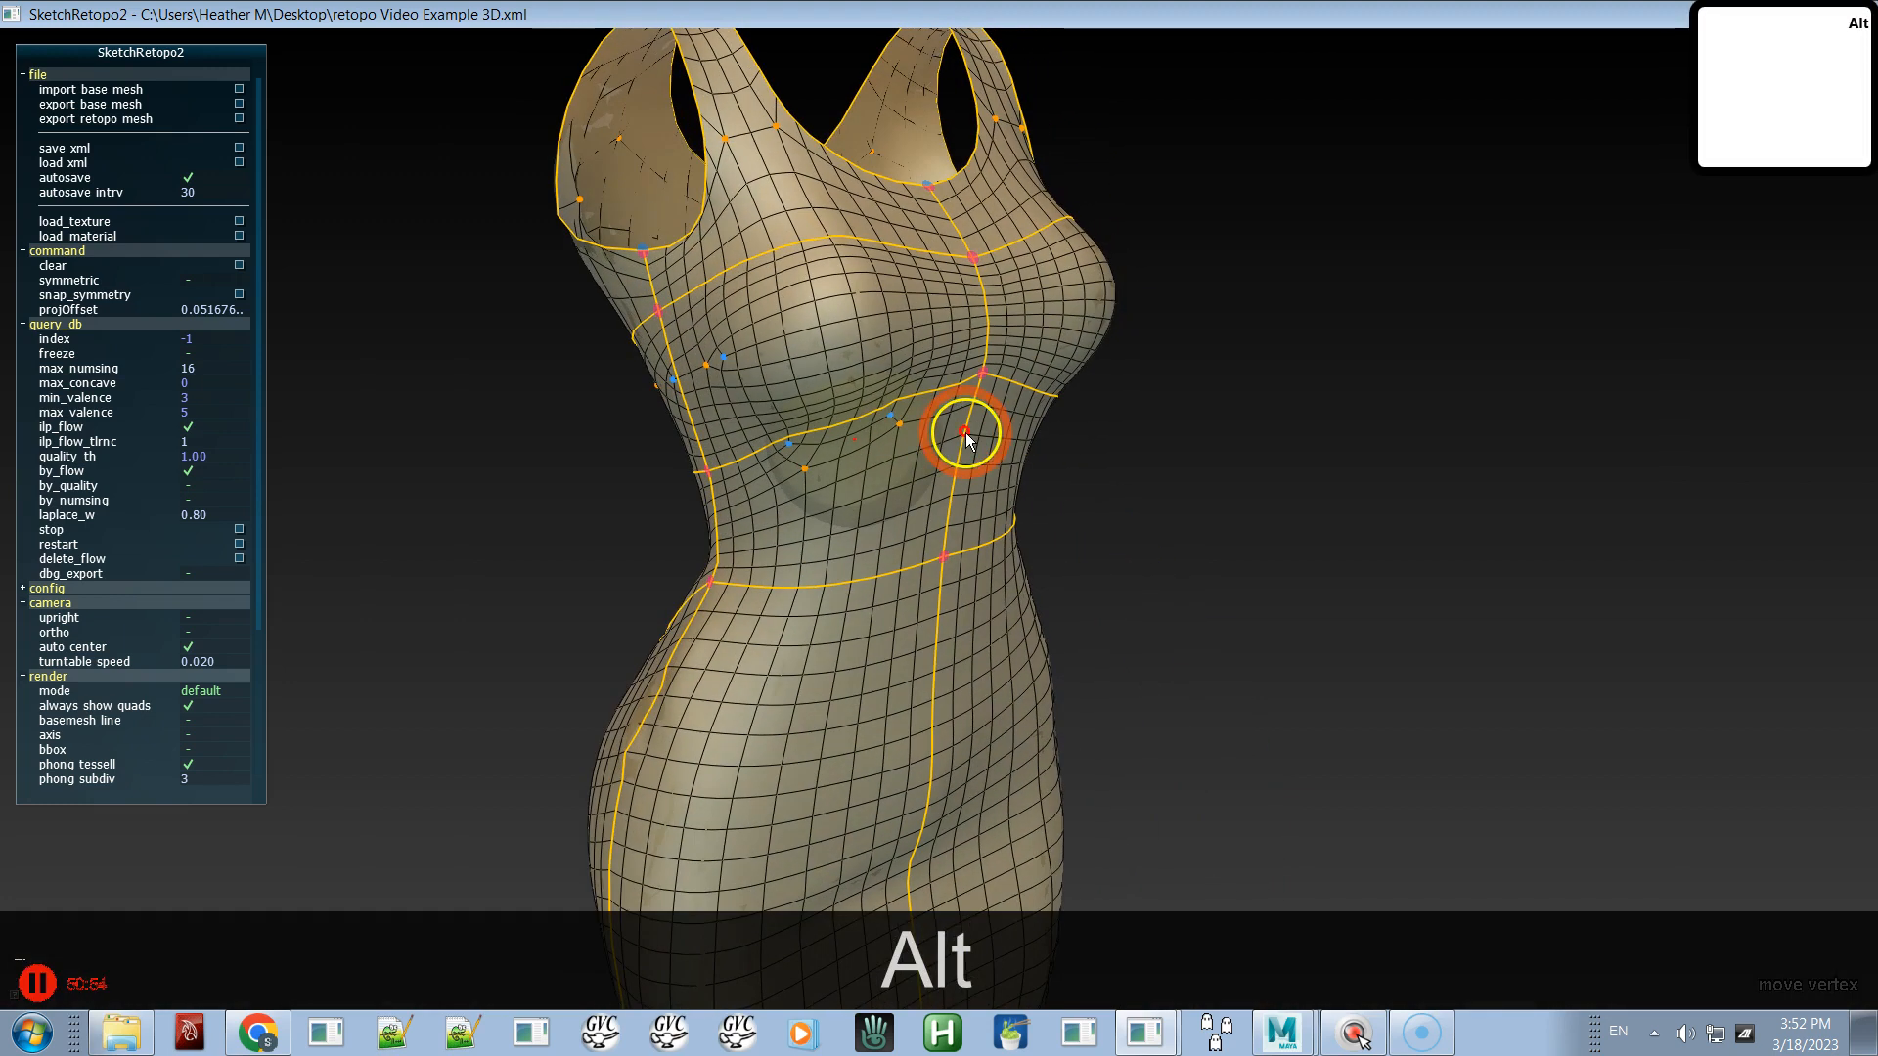
- Undo the vertex smoothing, underbust curve deformation and waist patch edits back to the pattern with two irregular vertices
key("ctrl+alt+z")
key("ctrl+alt+z")
key("ctrl+alt+z")
key("ctrl+alt+z")
key("ctrl+alt+z")
key("ctrl+alt+z")
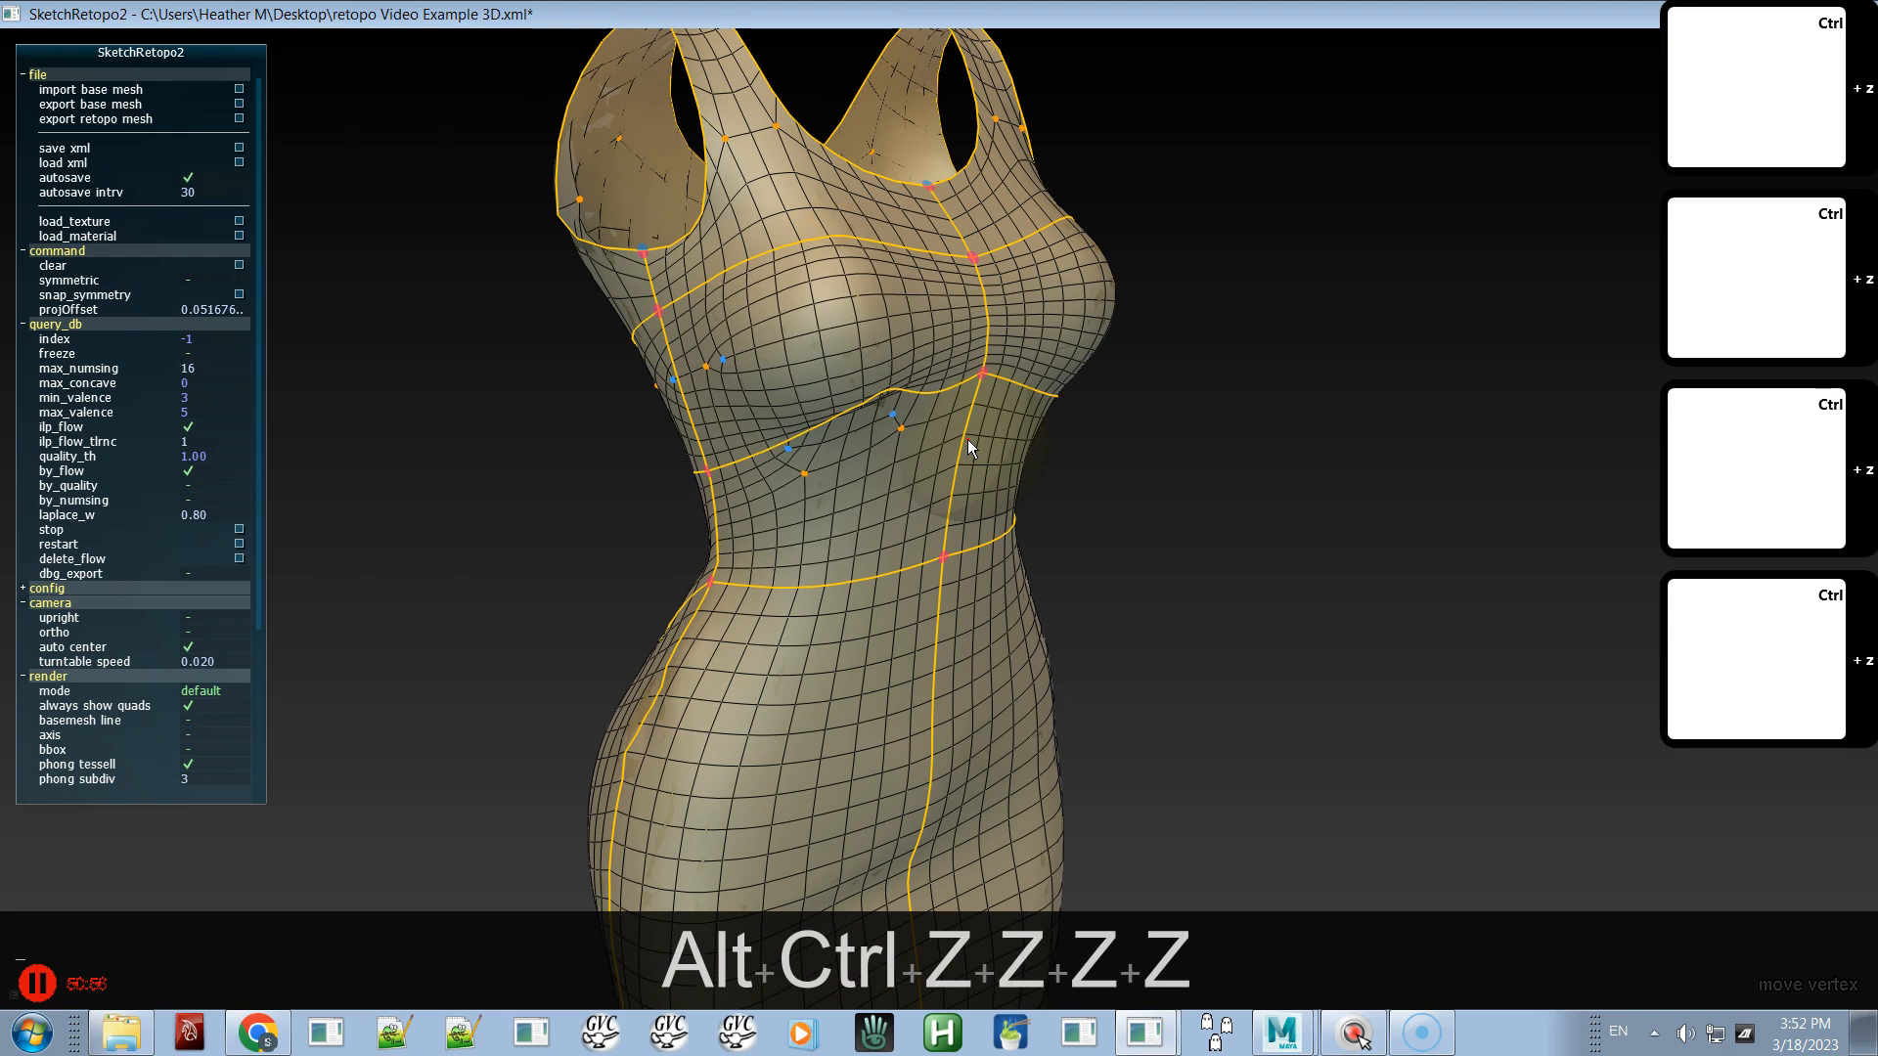
key("ctrl+alt+z")
key("ctrl+alt+z")
key("ctrl+alt+z")
key("ctrl+alt+z")
key("ctrl+alt+z")
key("ctrl+alt+z")
key("ctrl+alt+z")
key("ctrl+alt+z")
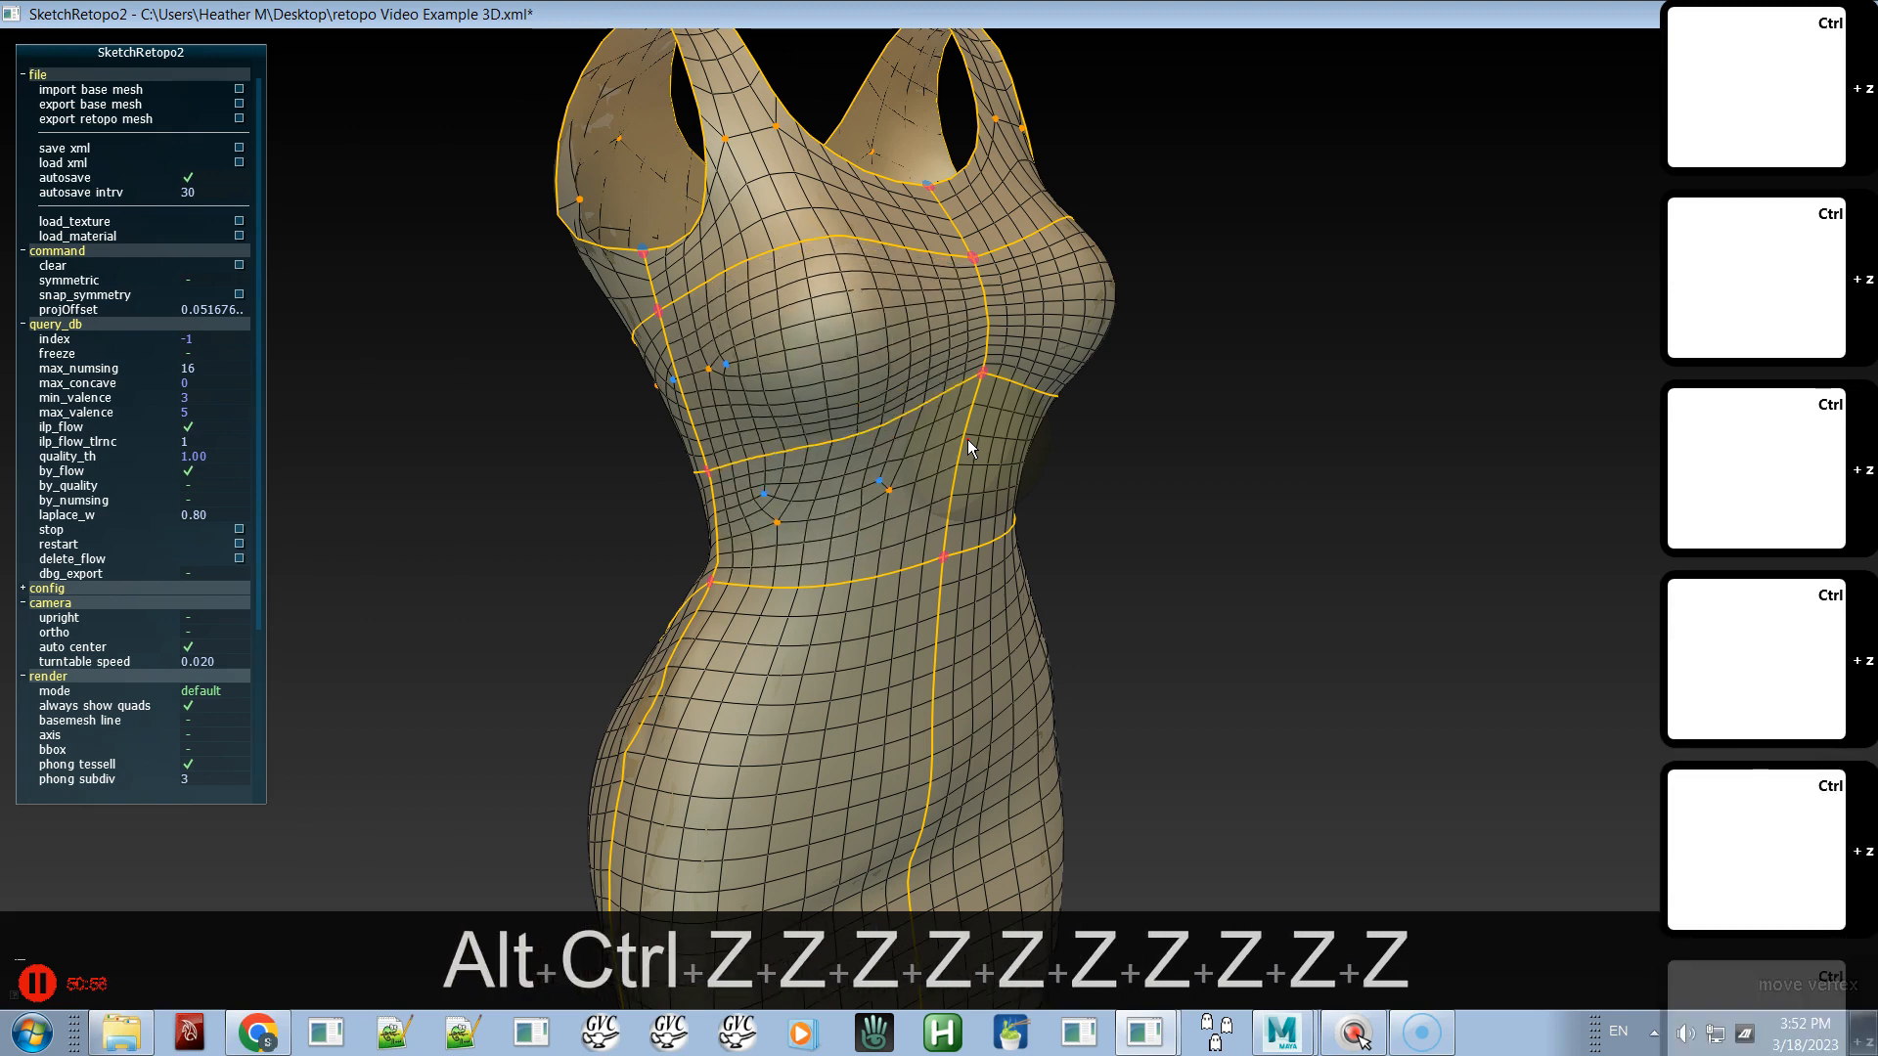
key("ctrl+alt+z")
key("ctrl+alt+z")
key("ctrl+alt+z")
key("ctrl+alt+z")
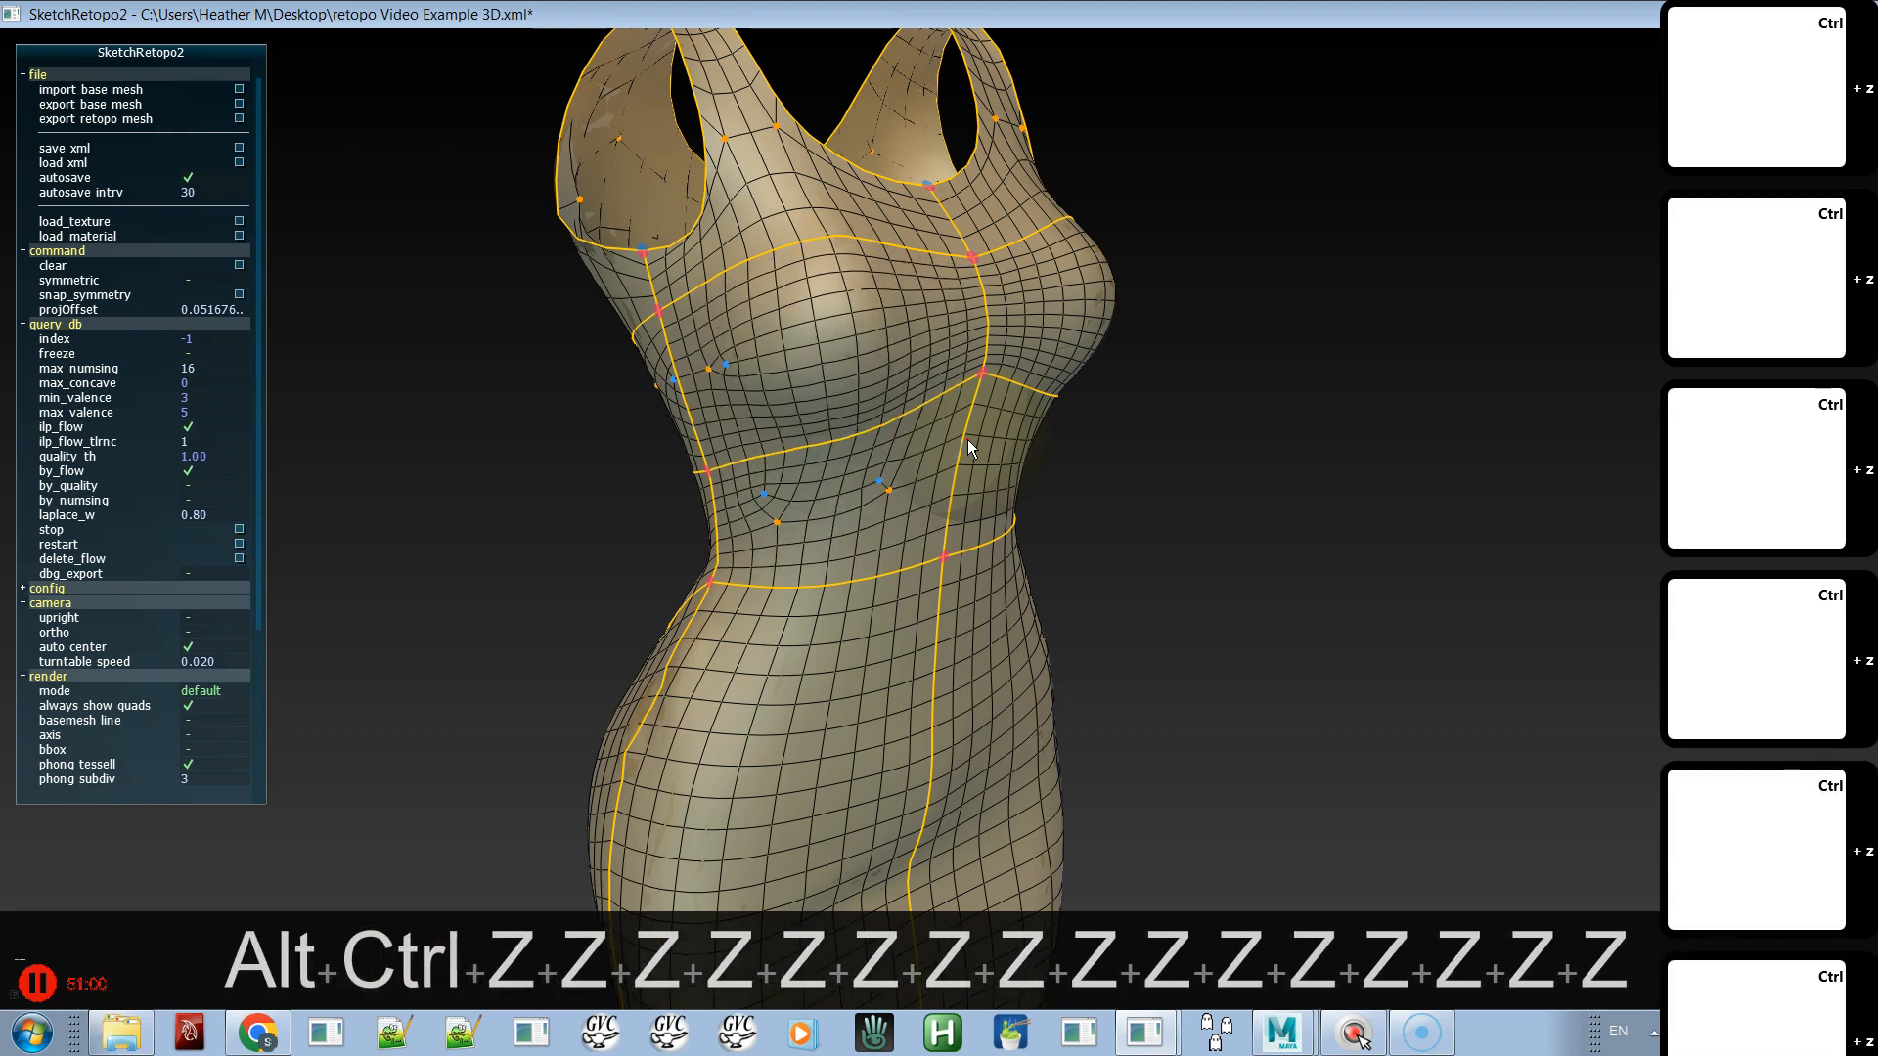
key("ctrl+alt+z")
key("ctrl+alt+z")
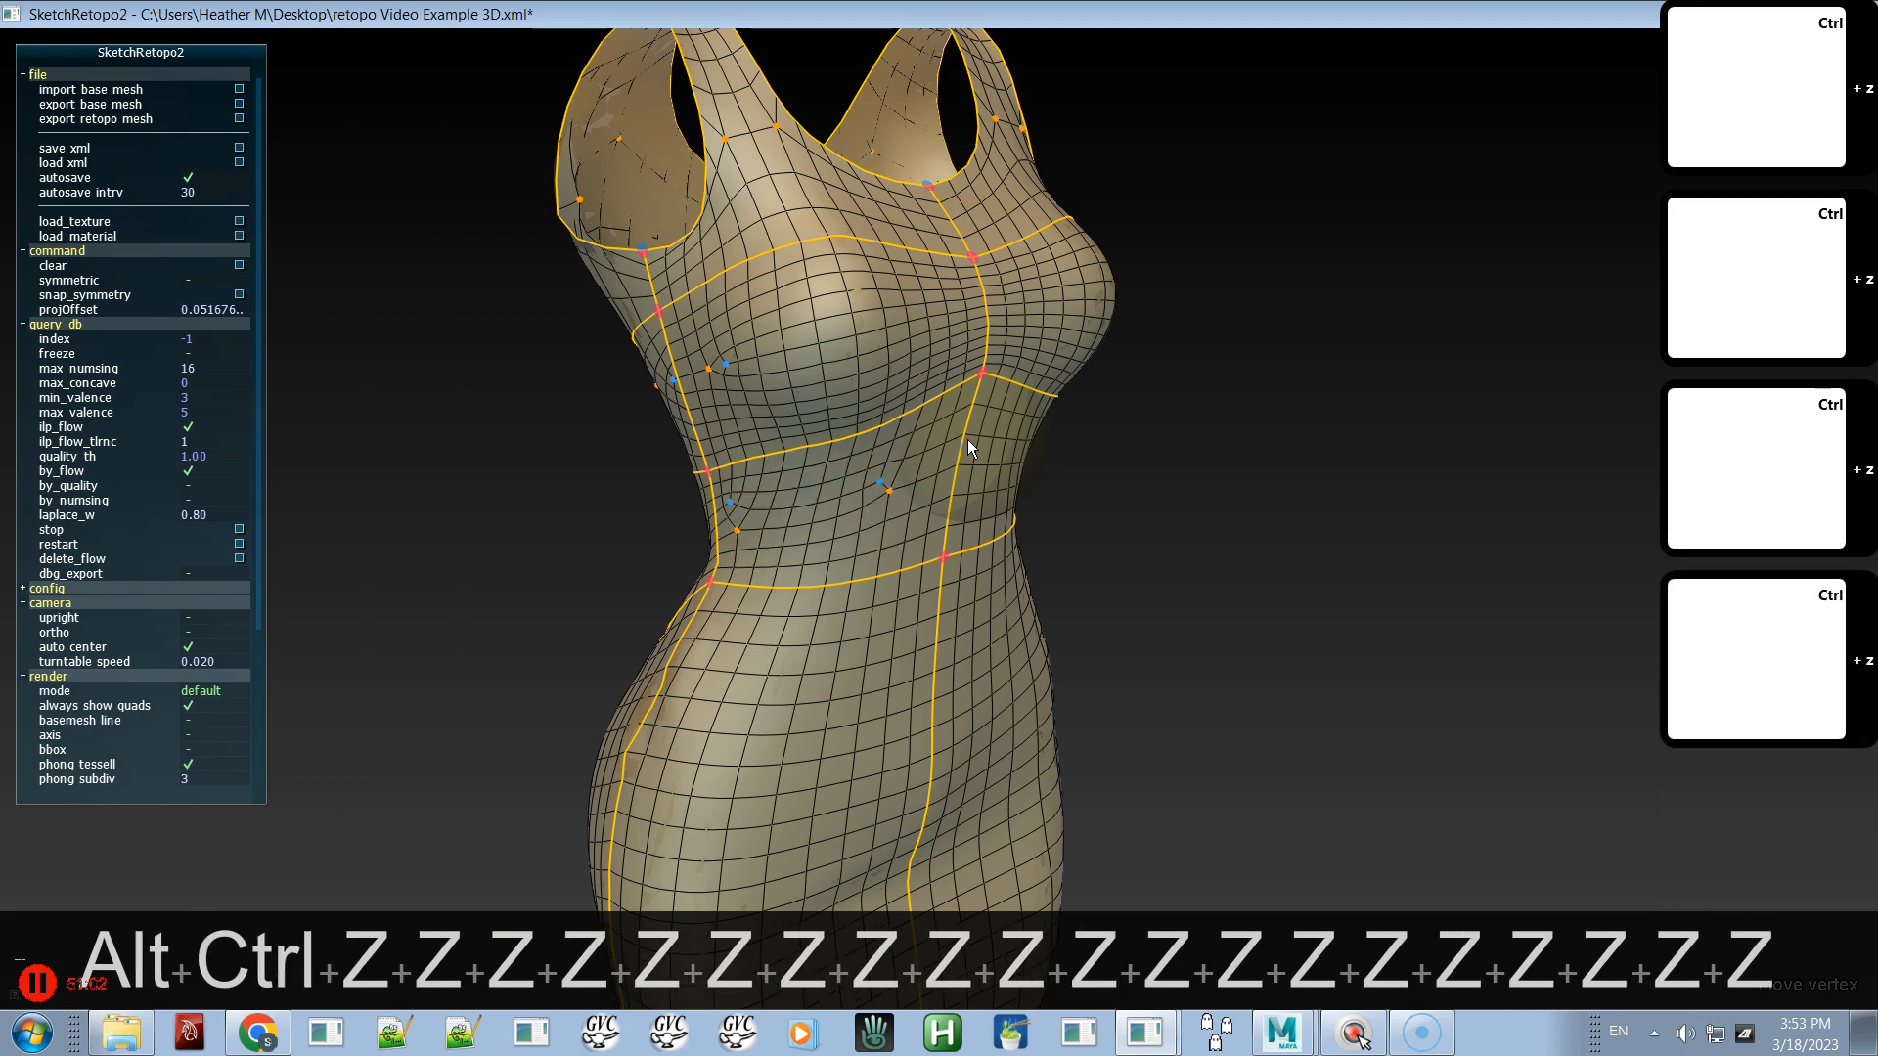
key("ctrl+z")
key("ctrl+z")
key("ctrl+z")
key("ctrl+z")
key("ctrl+z")
key("ctrl+z")
key("ctrl+z")
key("ctrl+z")
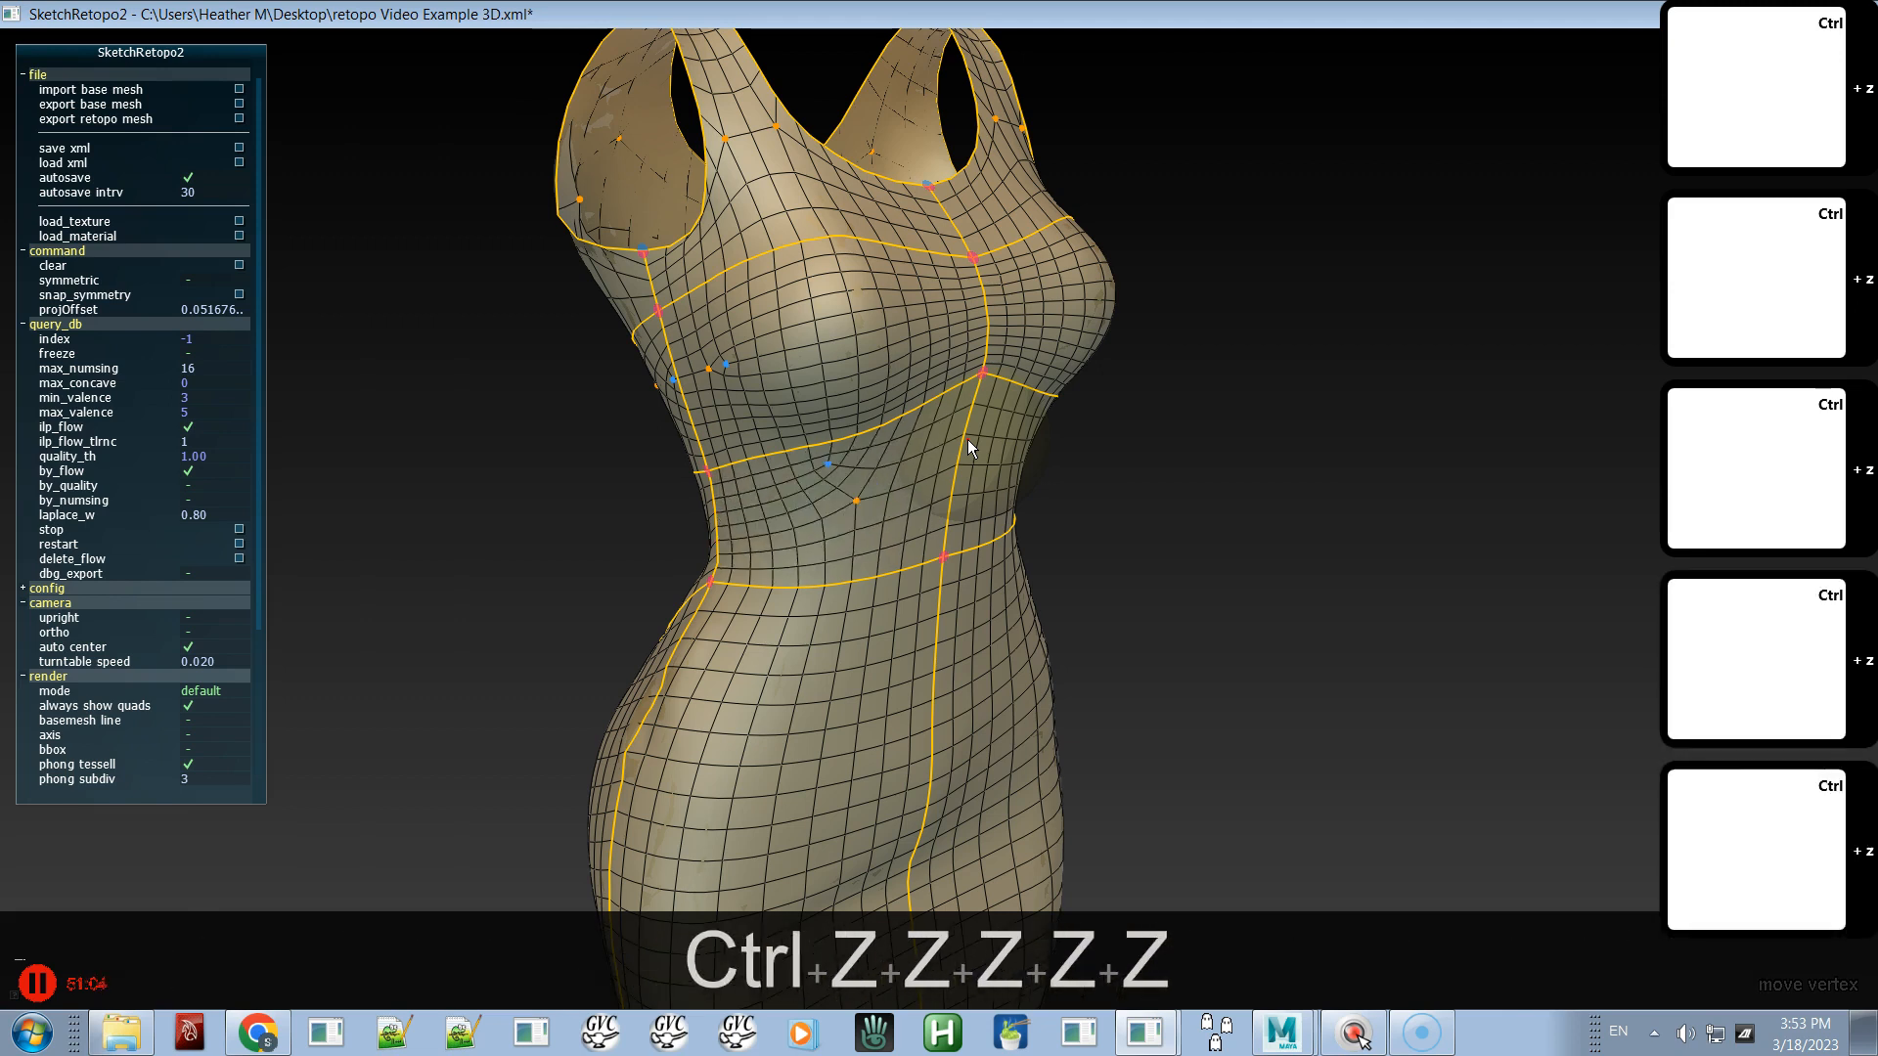
key("ctrl+z")
key("ctrl+z")
key("ctrl+z")
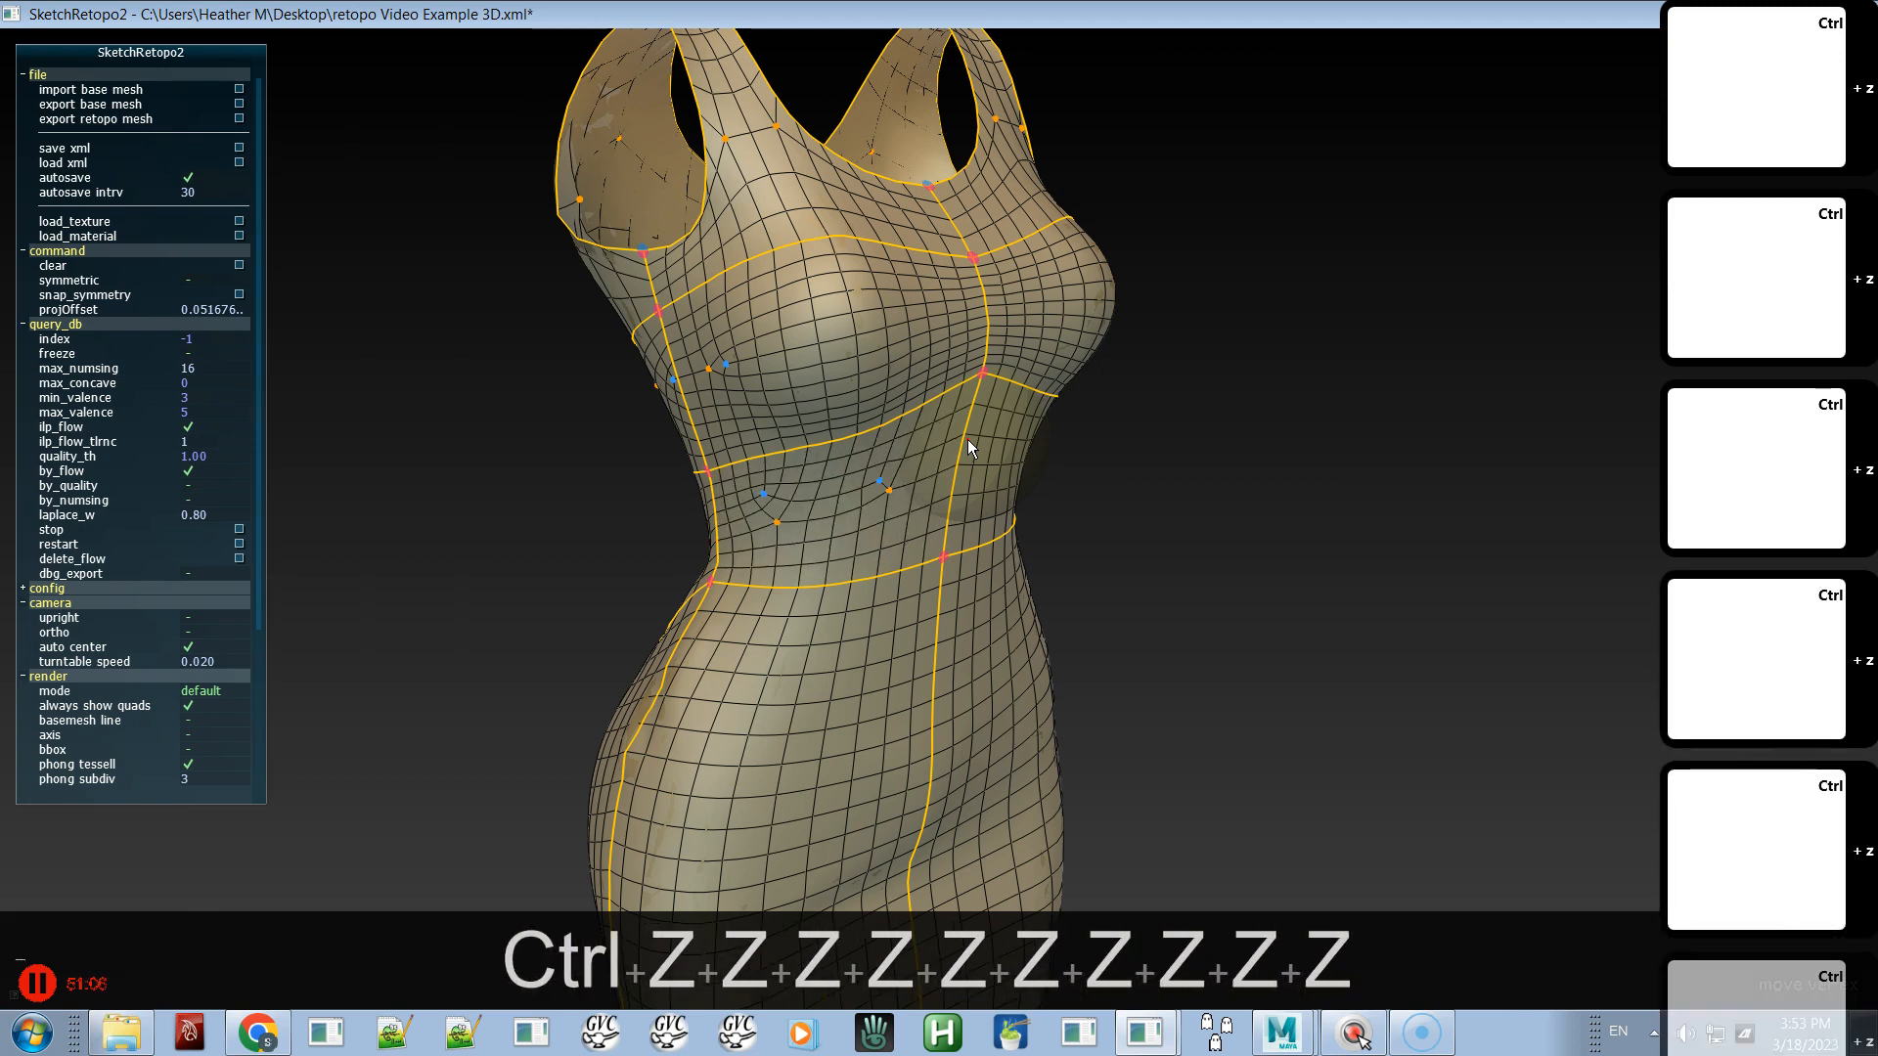
- Move the two irregular vertices of the wearer's right front waist patch toward the side seam
key("a")
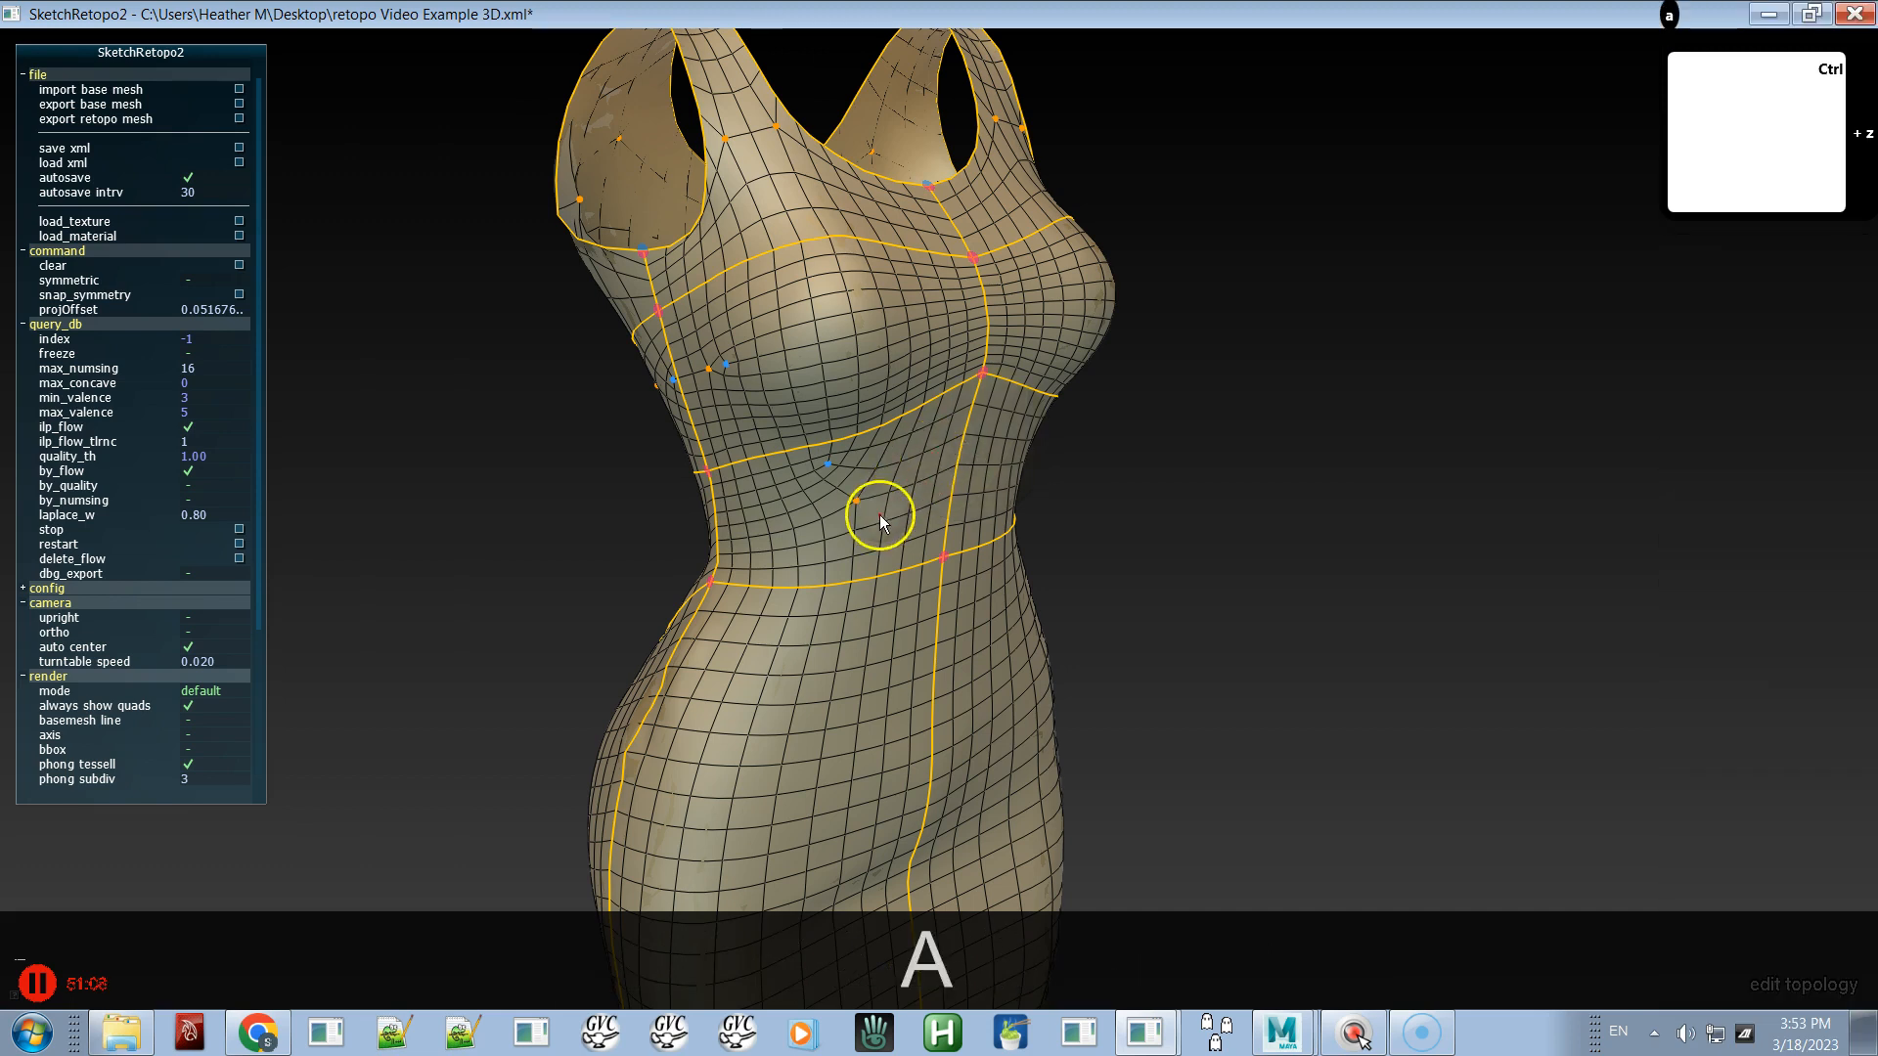
left_click(888, 572)
left_click_drag(1172, 565, 1191, 479, "alt")
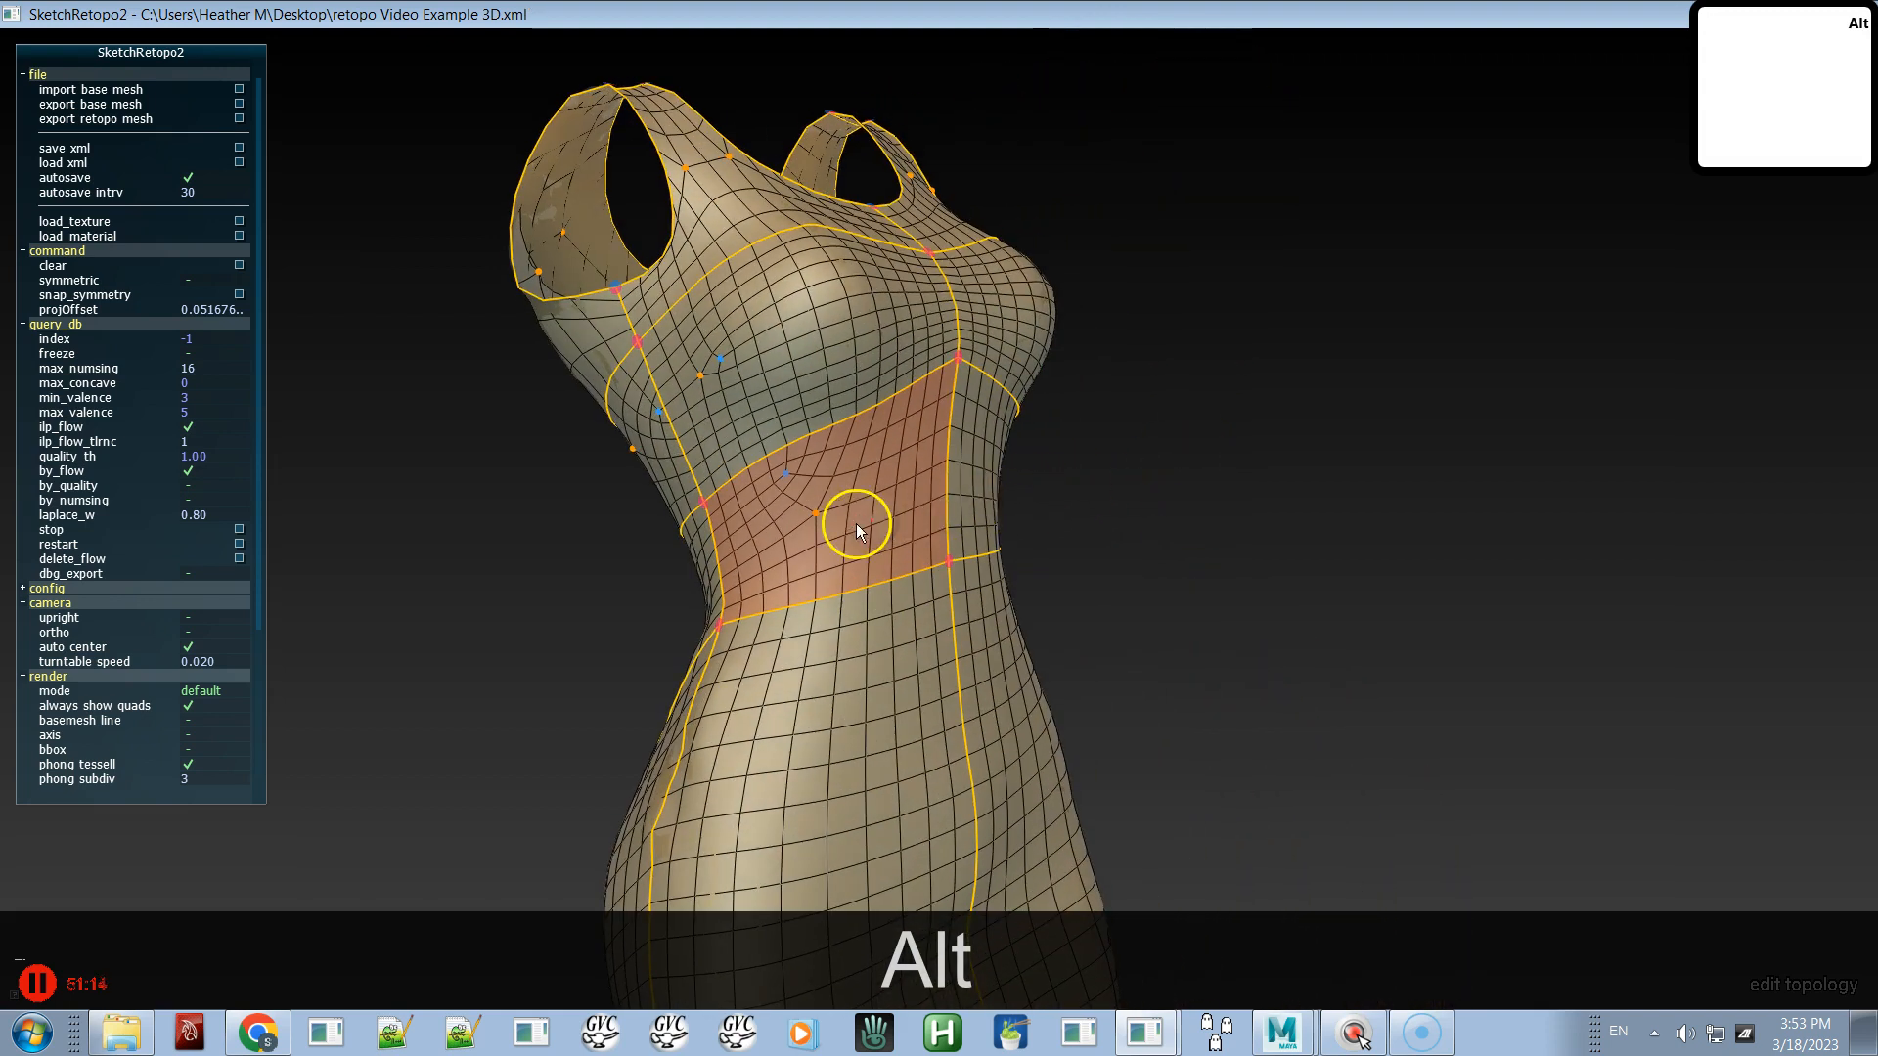
left_click(780, 536)
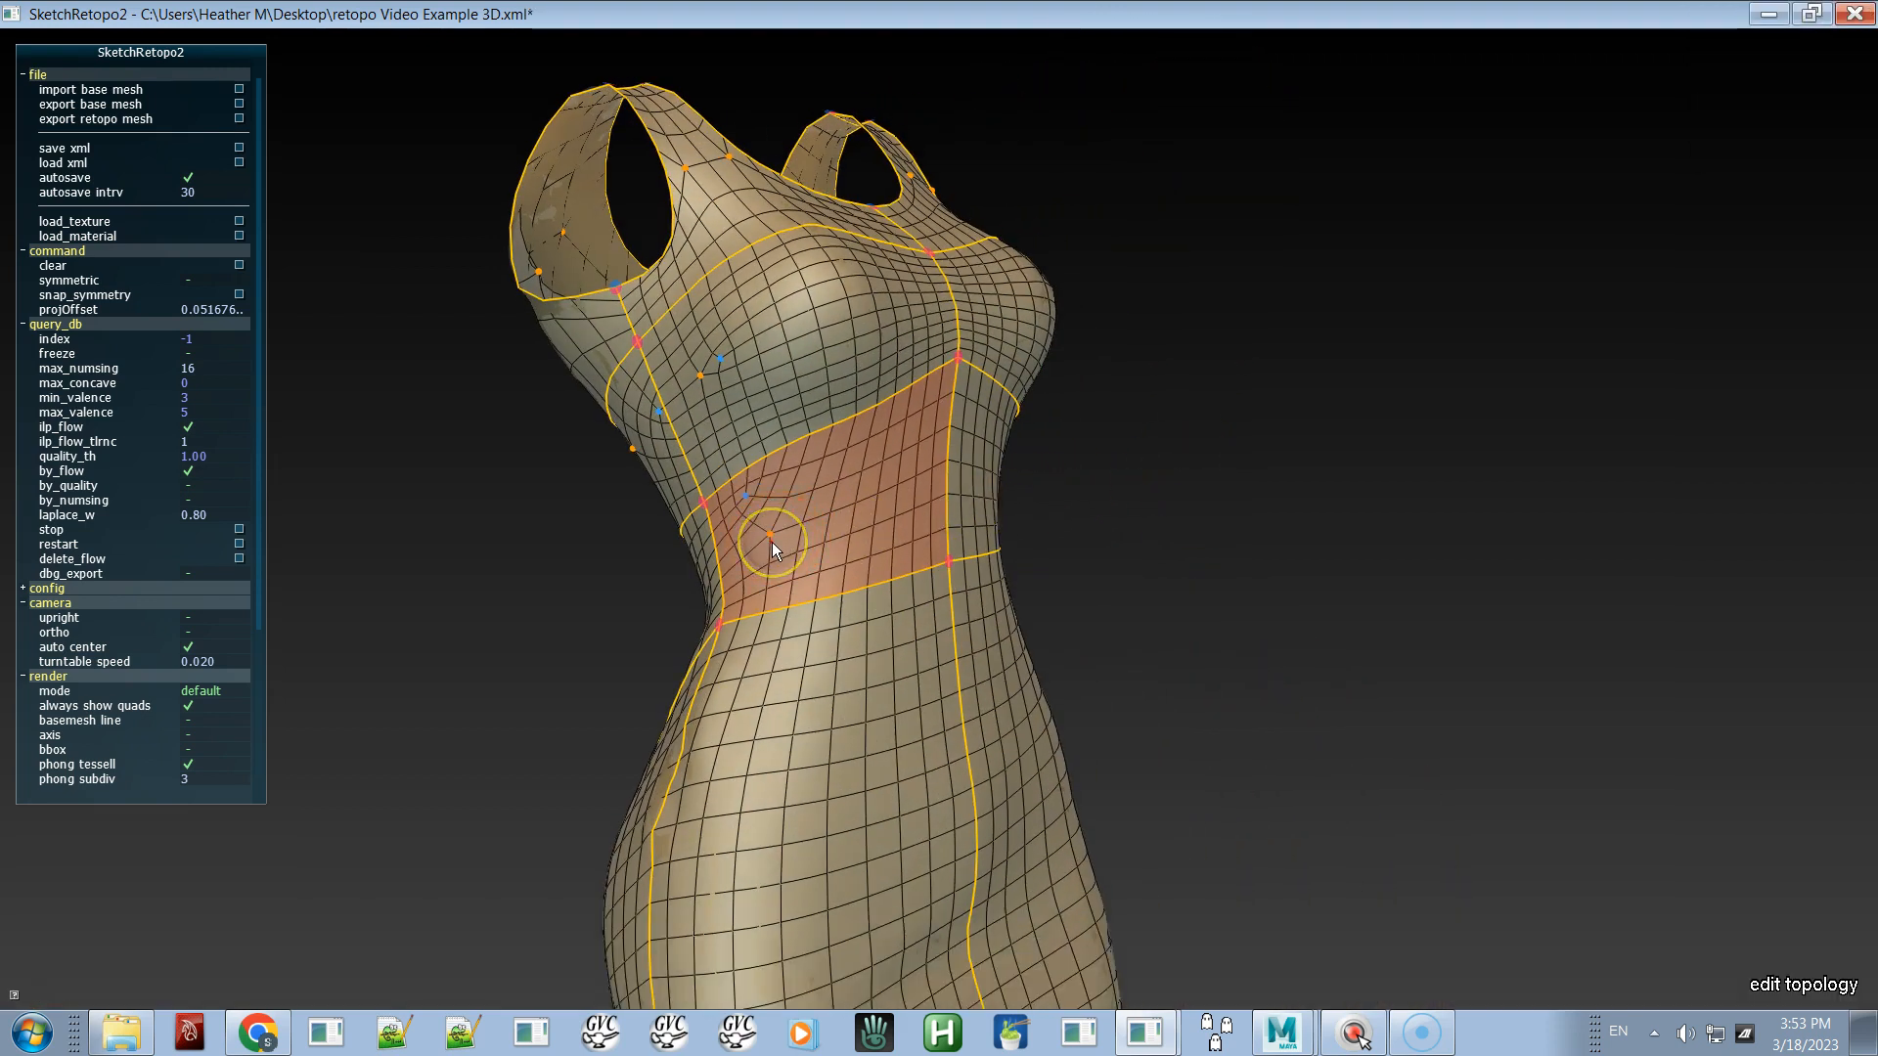
- Examine the bust and waist topology from the front and side with the base mesh hidden
left_click_drag(992, 542, 872, 574, "alt")
key("space")
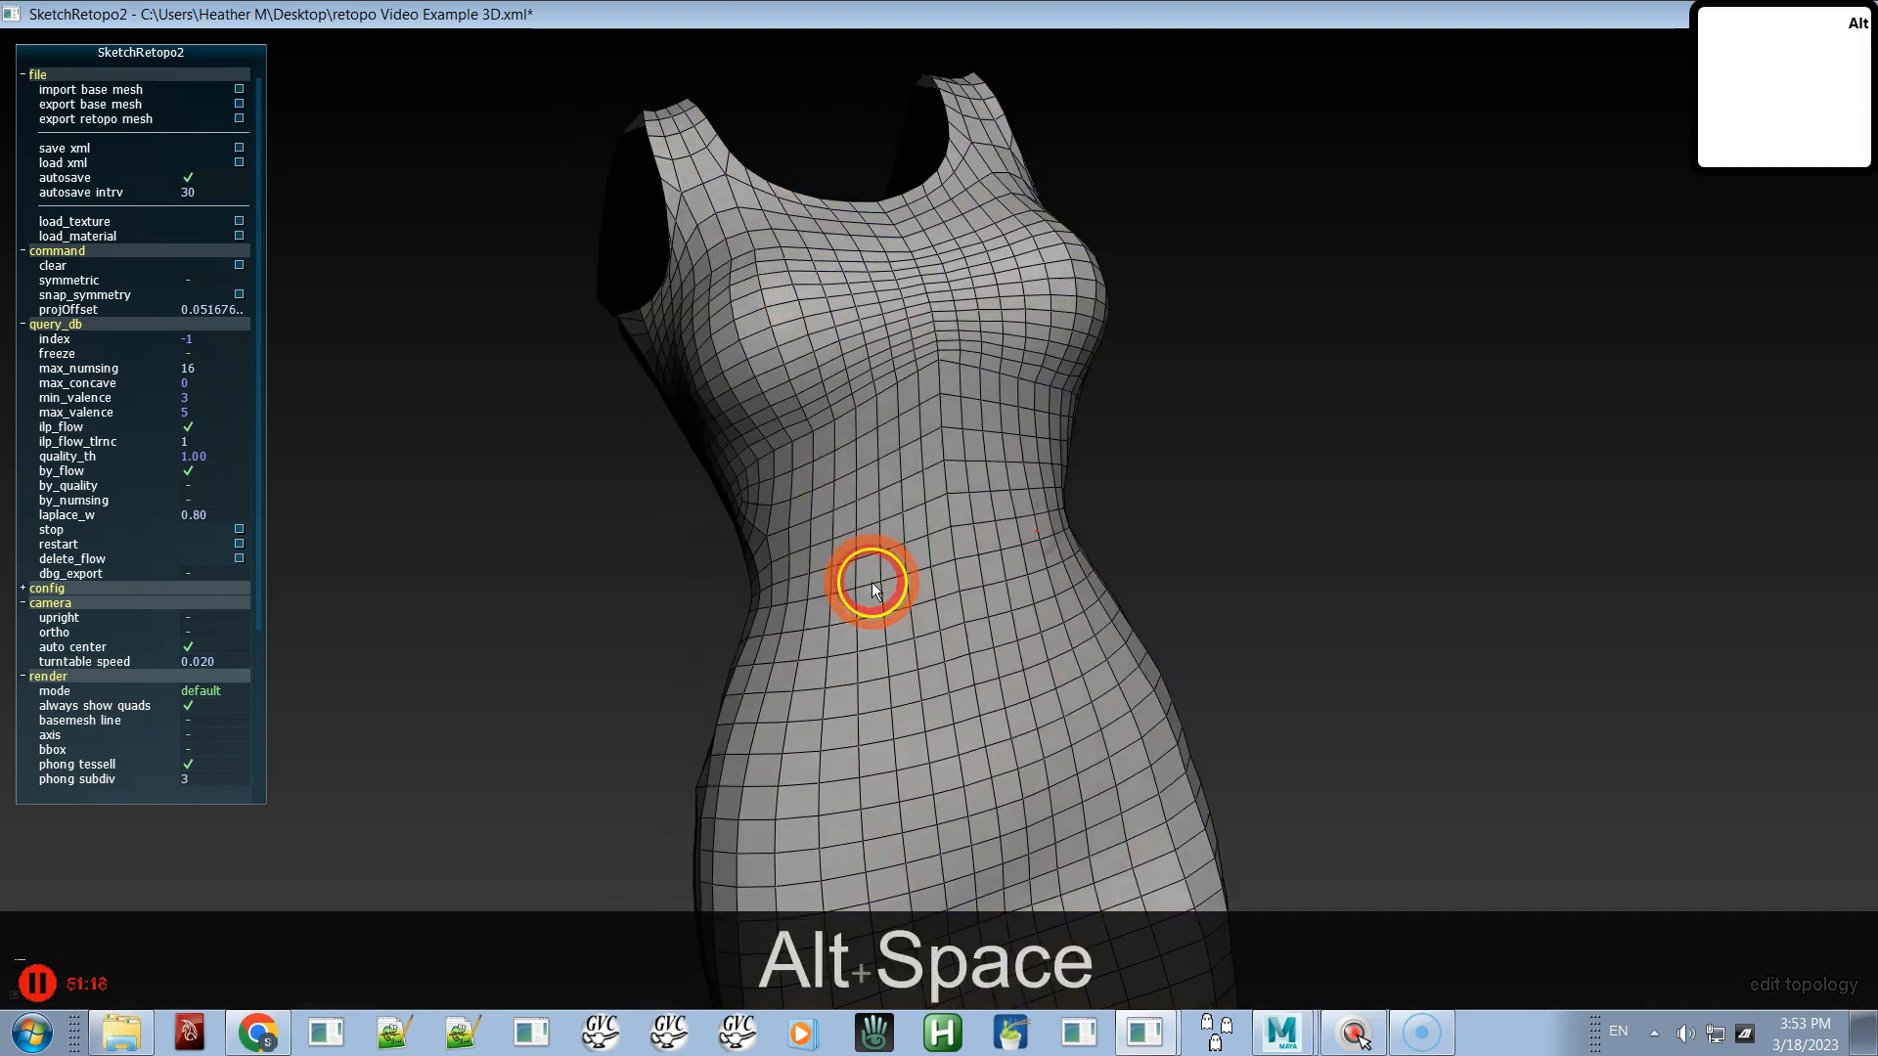
left_click_drag(1341, 541, 1076, 445, "alt")
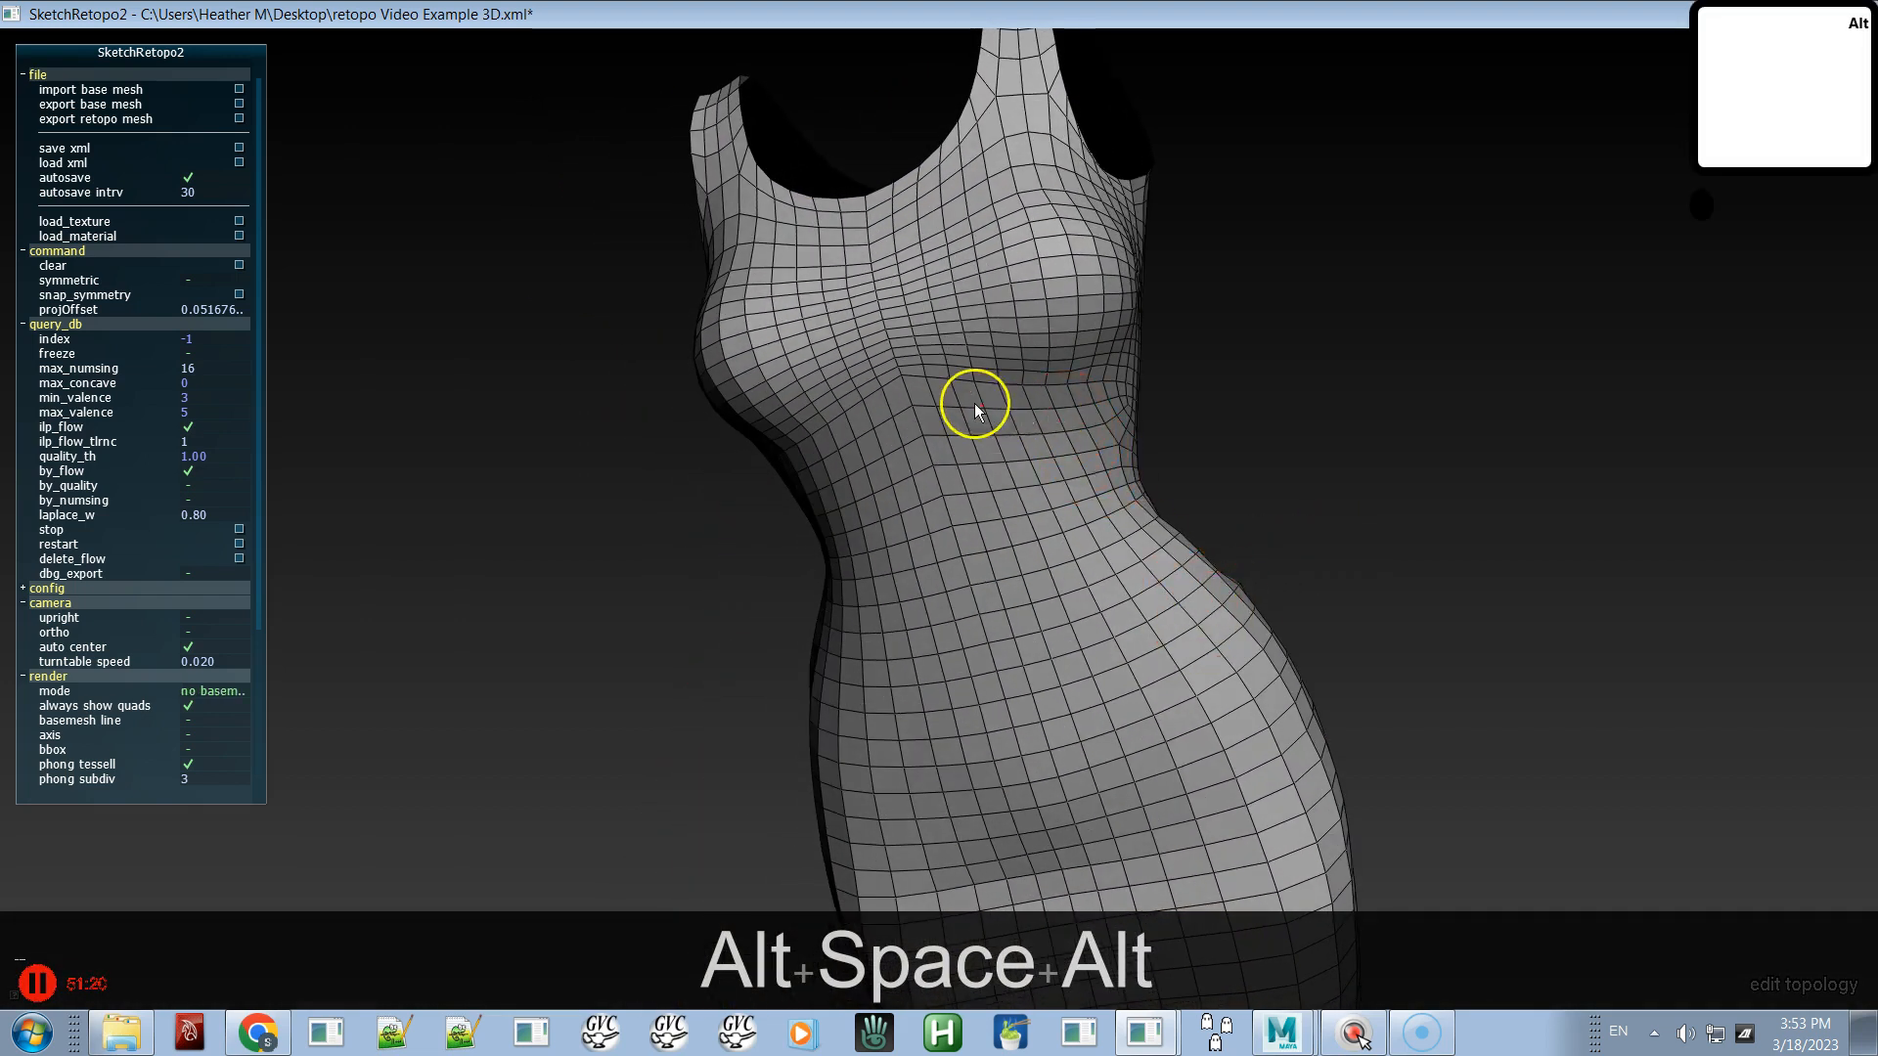
left_click_drag(1027, 386, 984, 313, "alt")
right_click_drag(982, 308, 955, 203, "alt")
middle_click_drag(931, 419, 996, 304, "alt")
left_click_drag(997, 309, 1212, 311, "alt")
left_click_drag(966, 448, 1024, 420, "alt+shift")
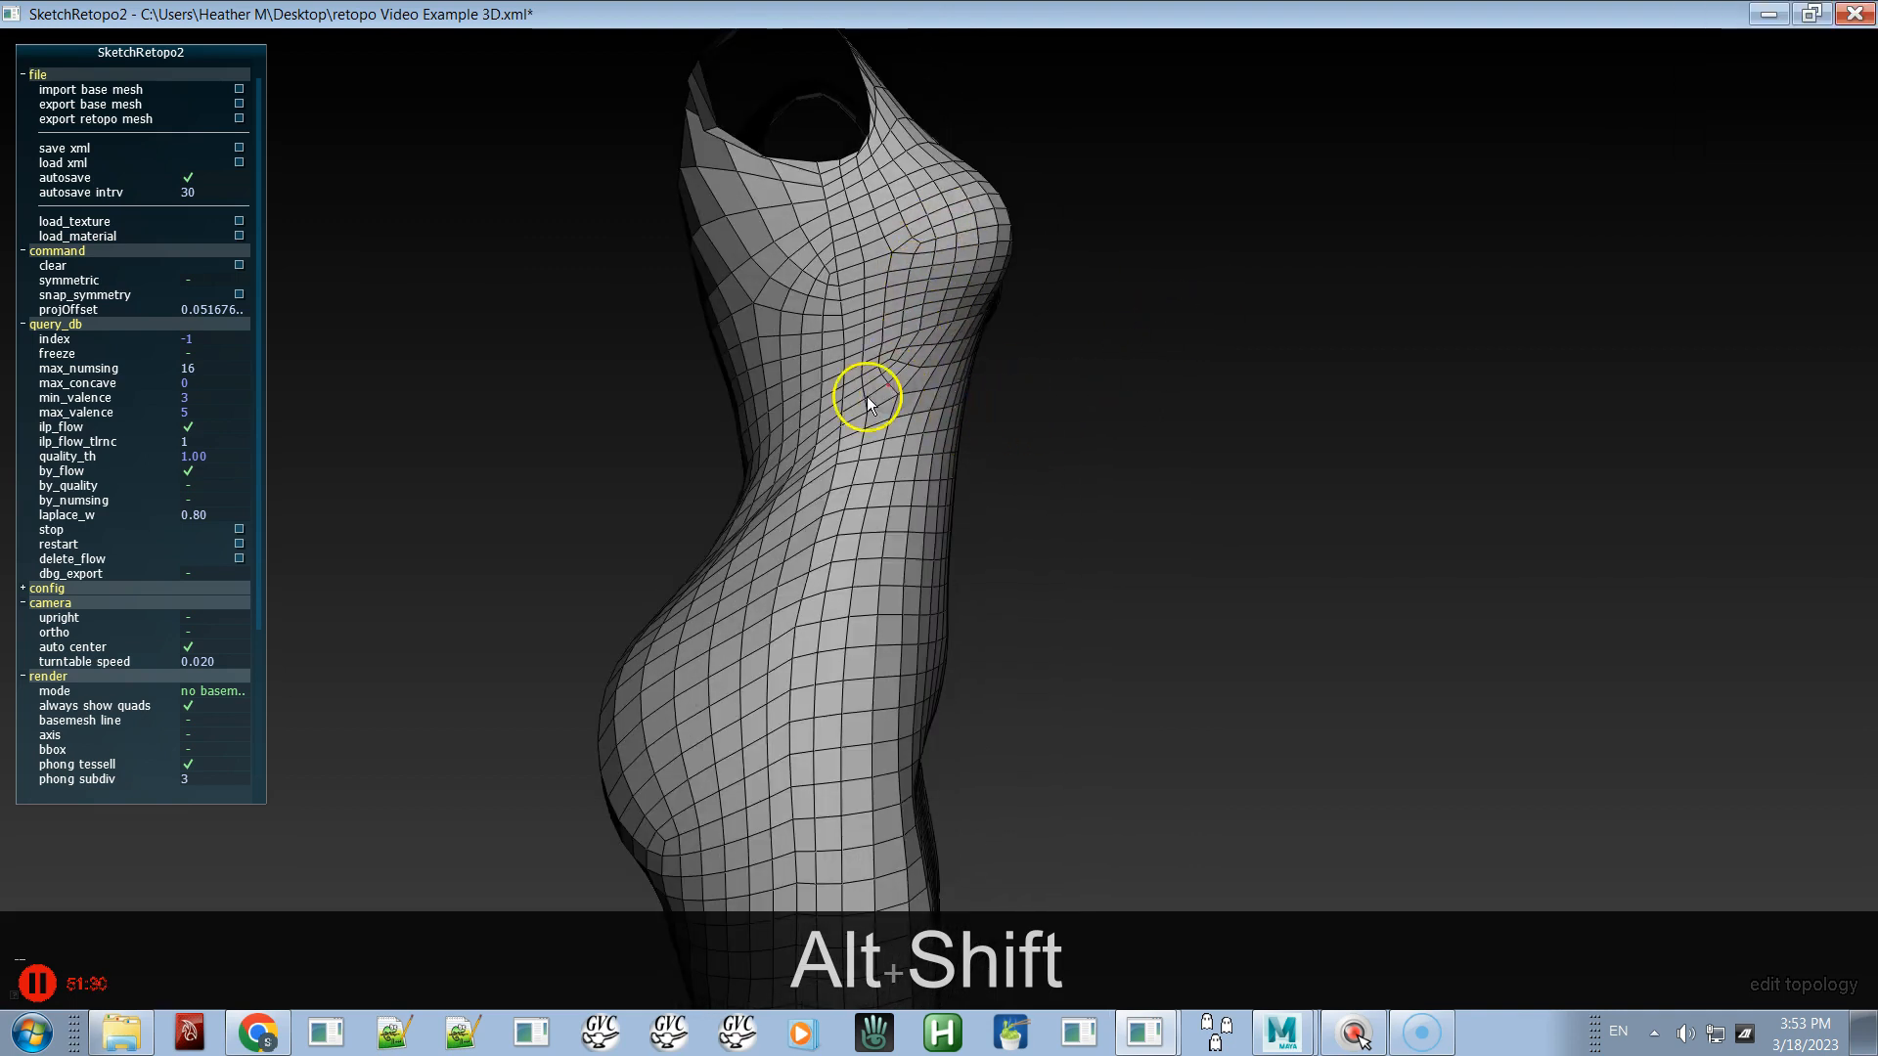
left_click_drag(803, 475, 943, 503, "alt")
- Compare the subdivisions of the two back armhole edges and set the wearer's right one to 8
key("alt+space")
left_click_drag(946, 566, 904, 466, "alt")
left_click(900, 397)
left_click(901, 391)
key("a")
left_click(902, 378)
left_click_drag(845, 439, 467, 301, "alt")
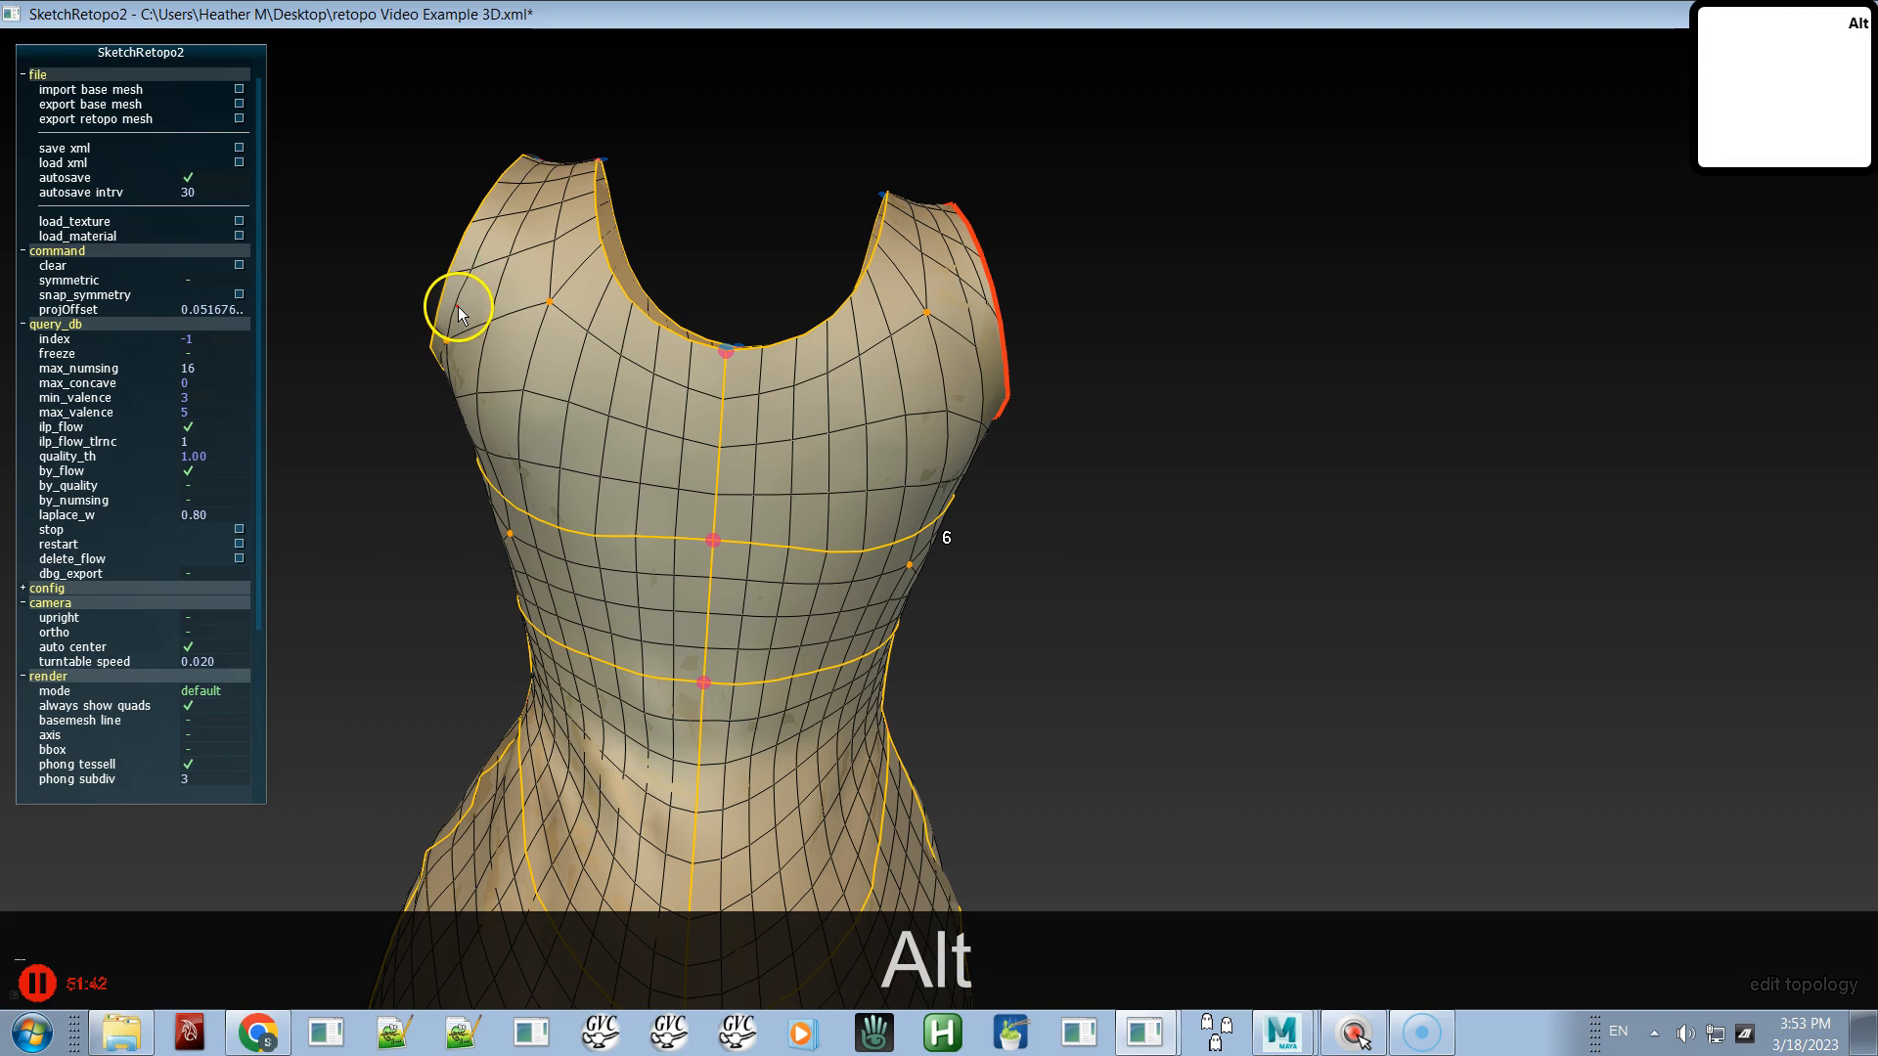
left_click(452, 303, "shift")
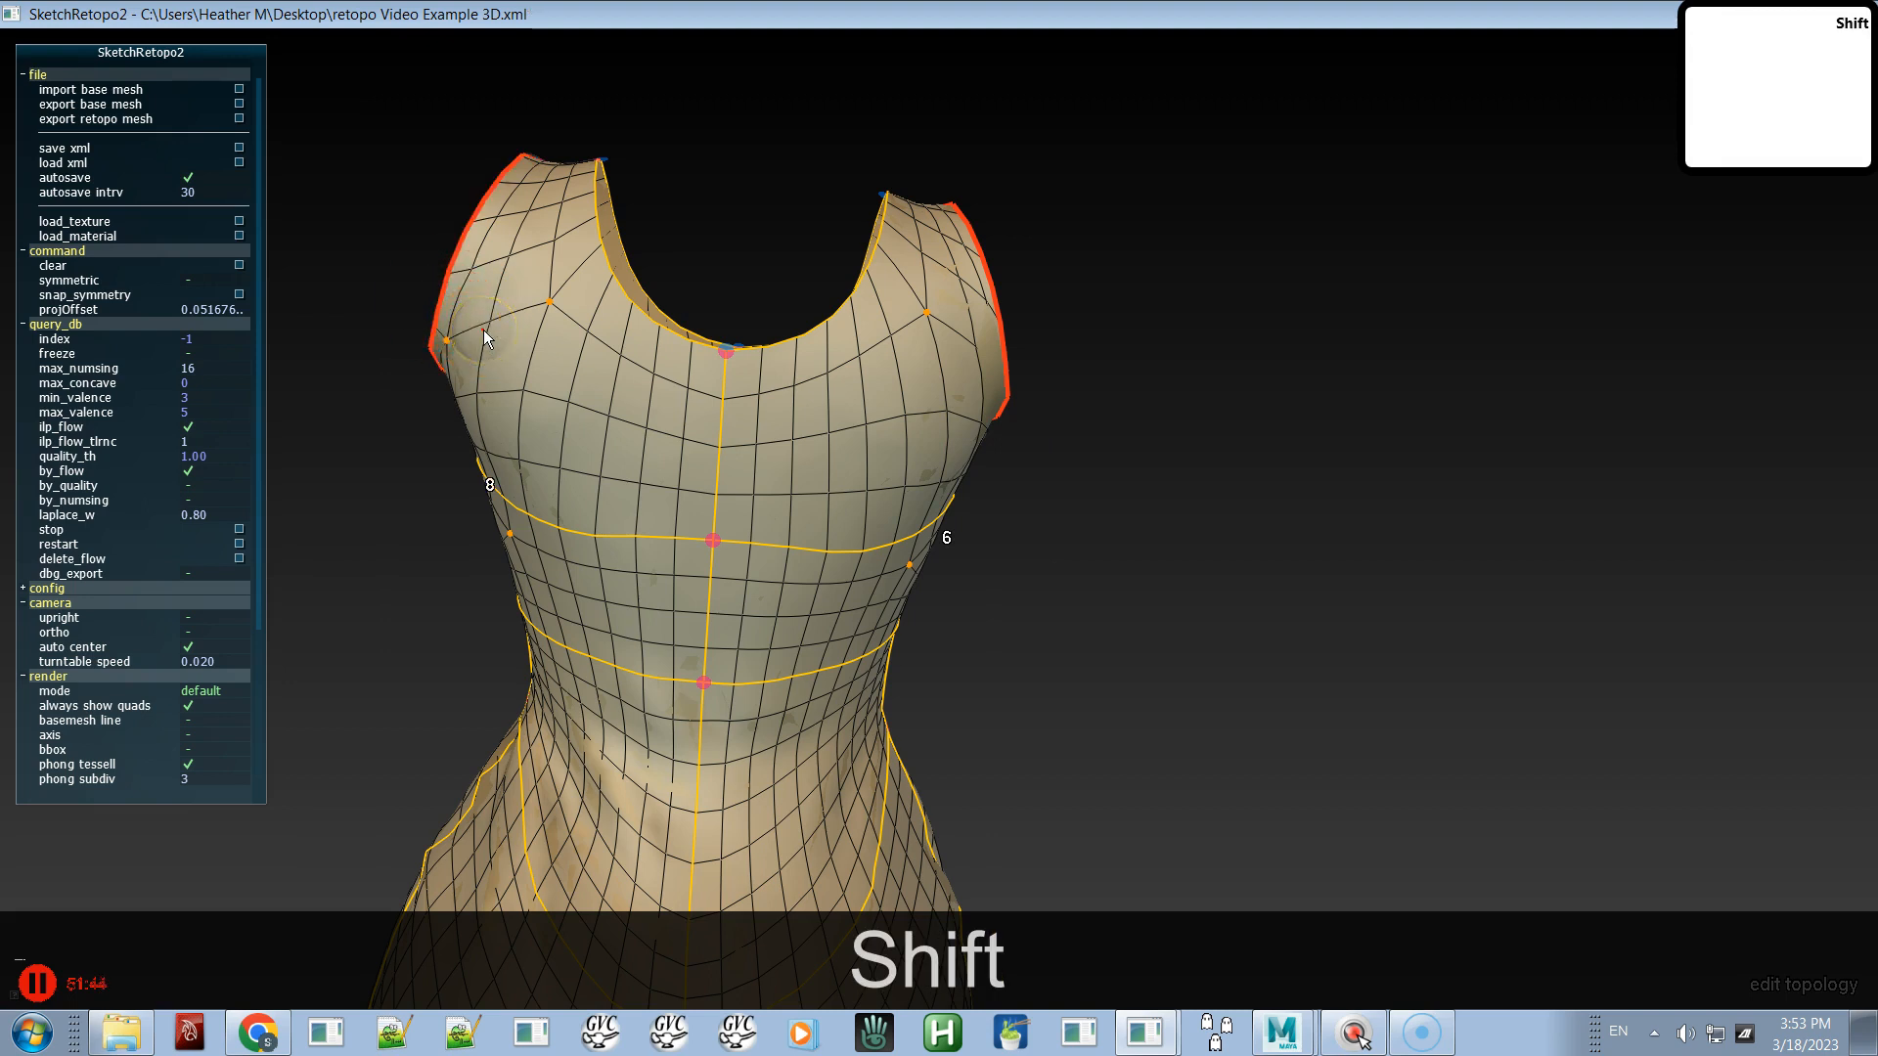
left_click(989, 307)
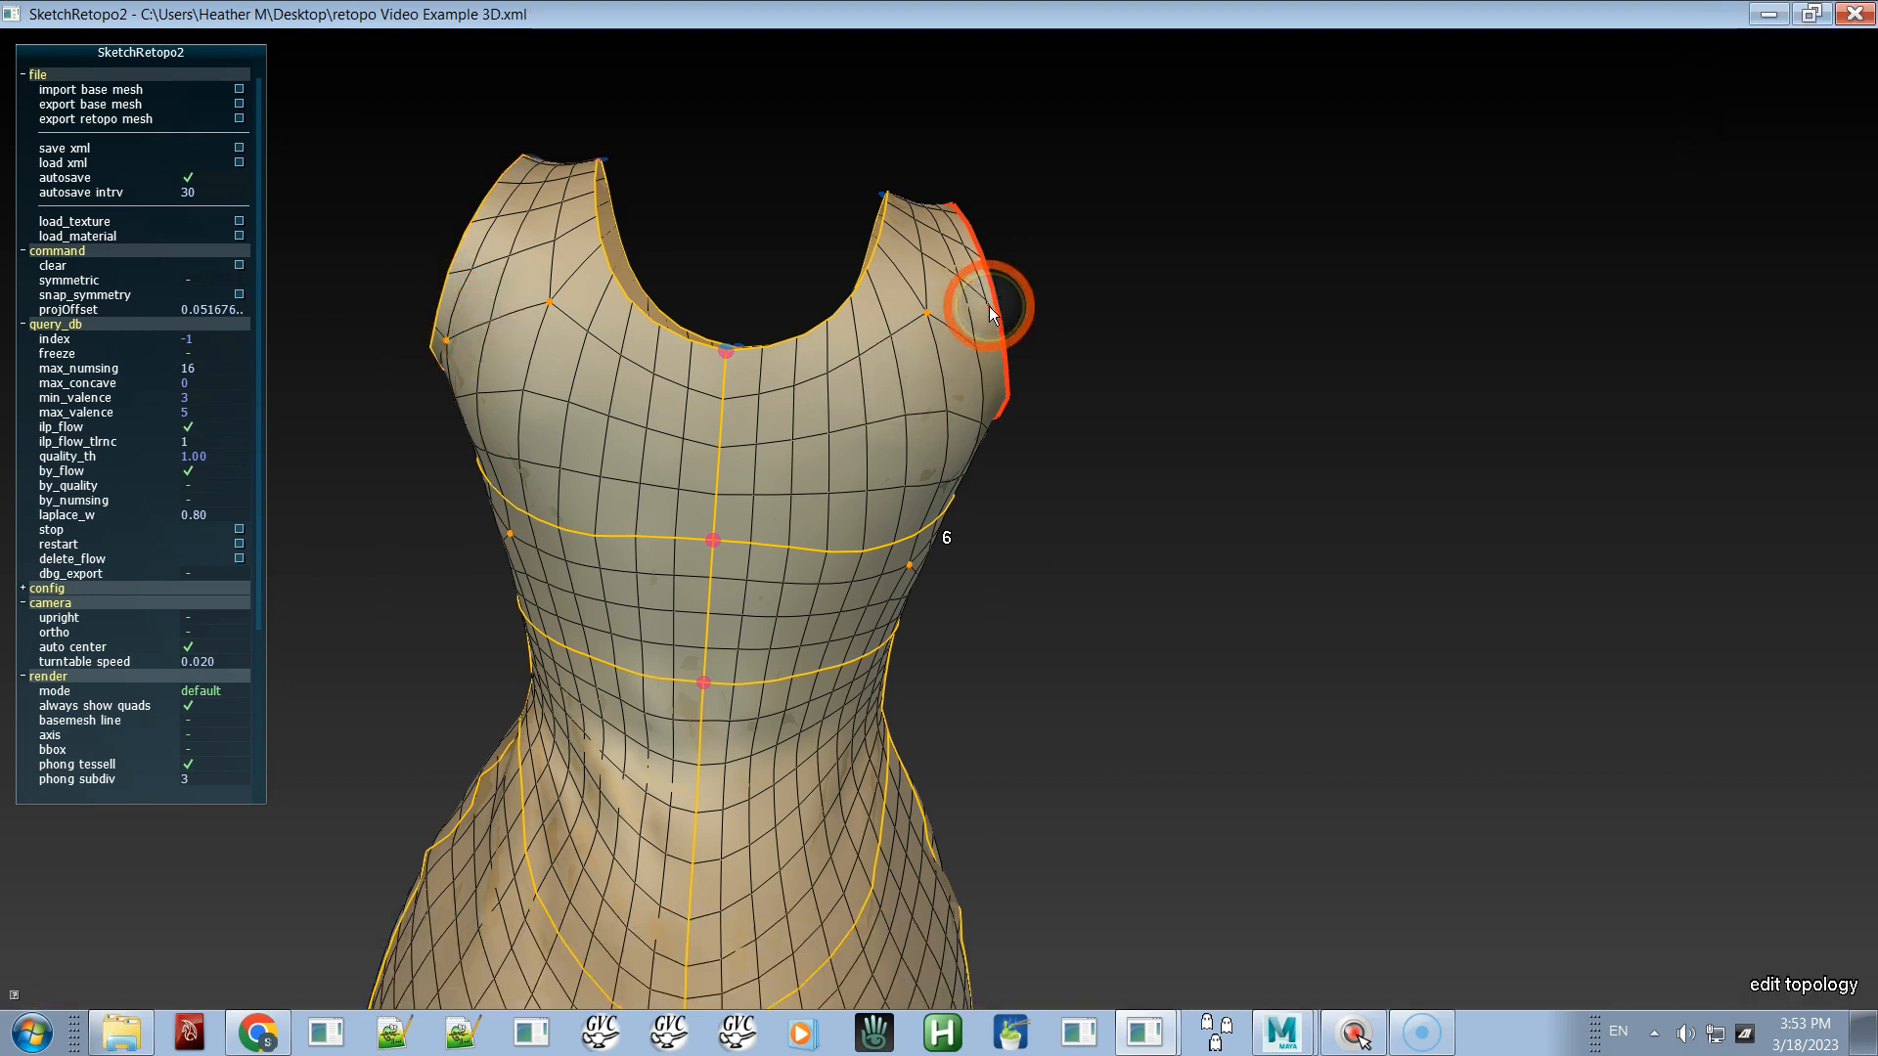
key("c")
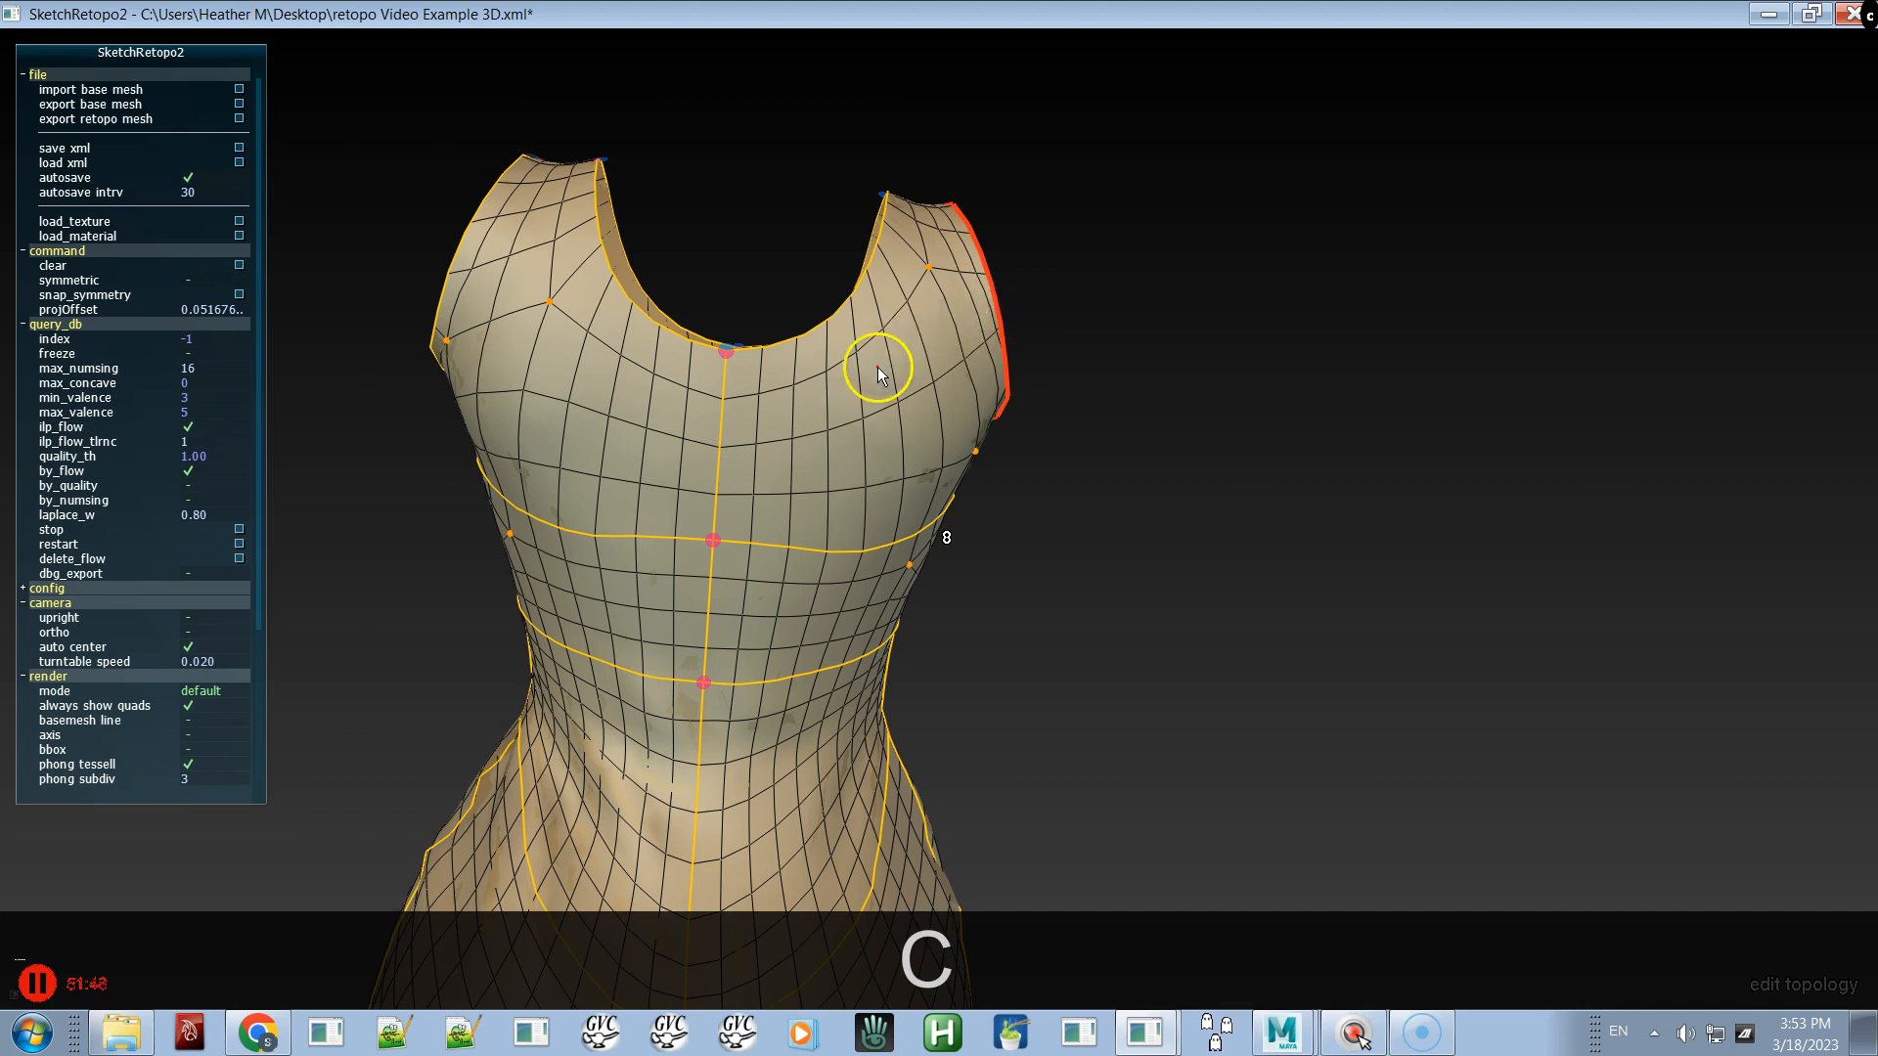
- Check the subdivisions of the back neckline and the front and back armhole edges on the wearer's right side
left_click(859, 314)
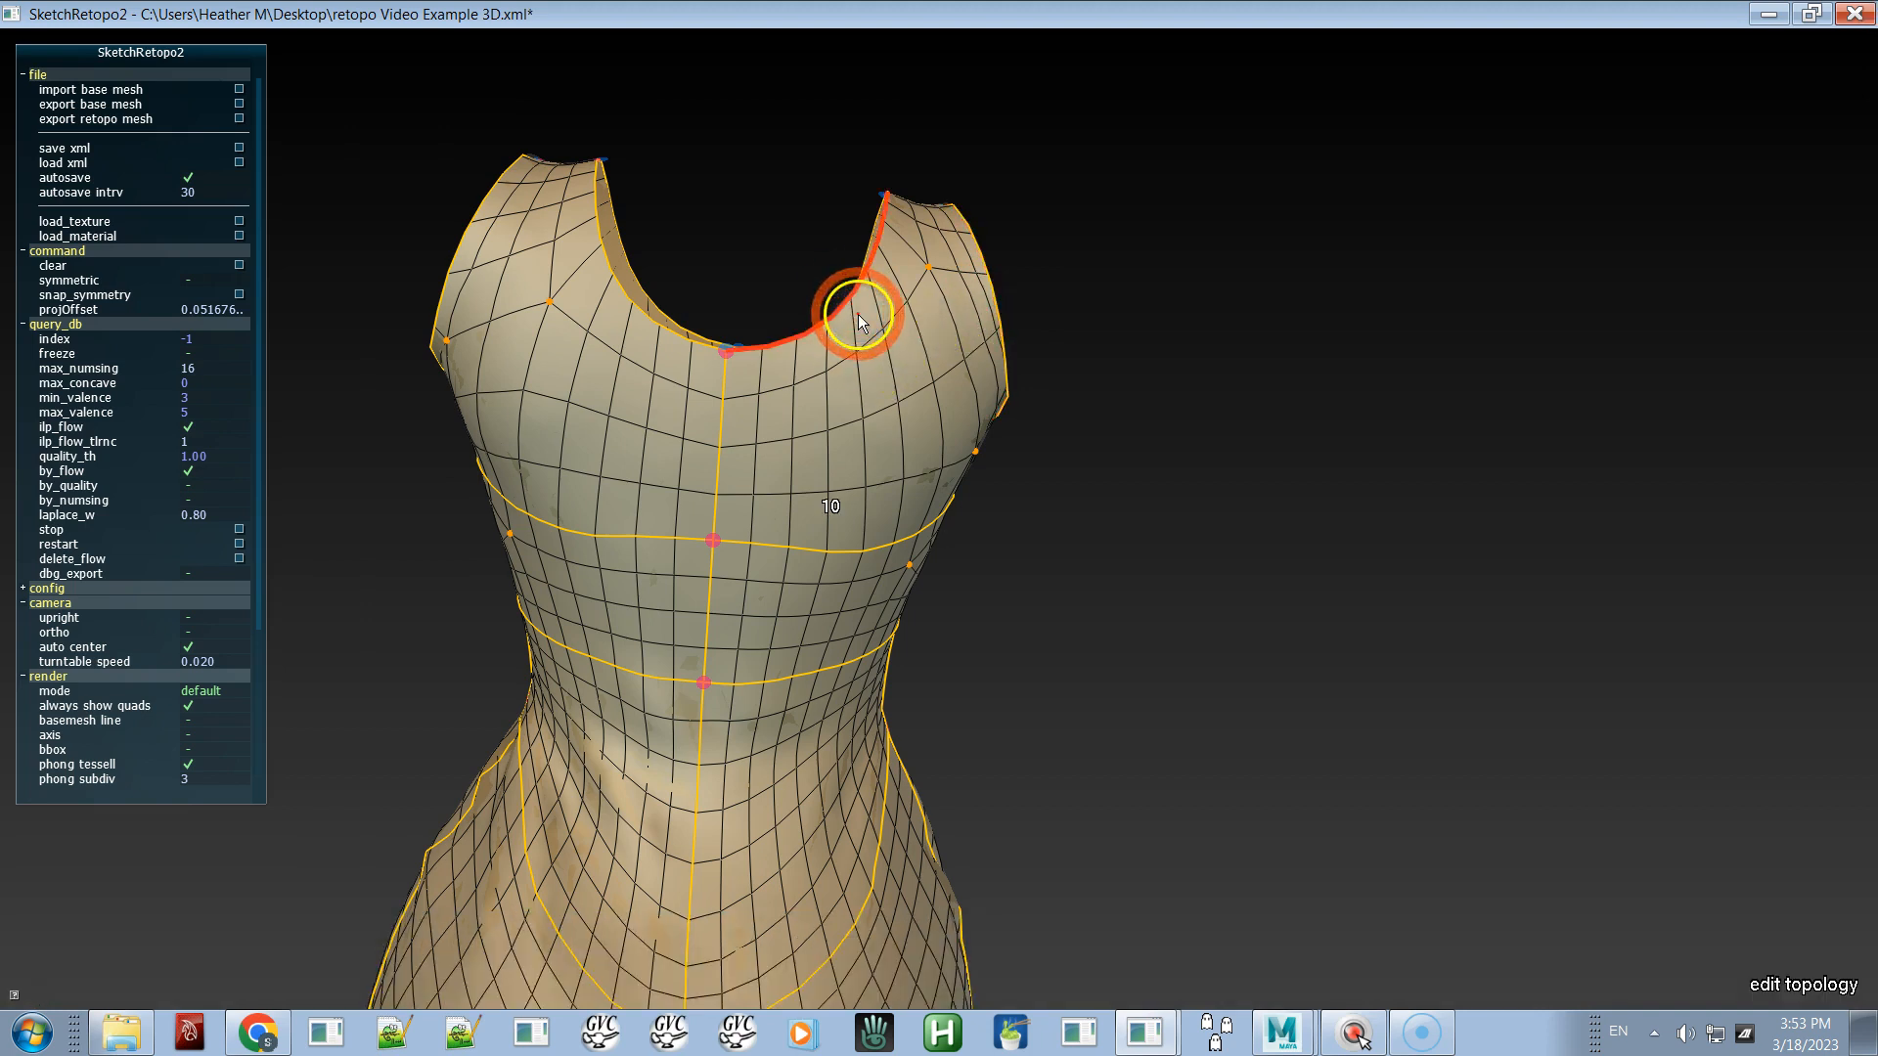
left_click(994, 316)
left_click_drag(922, 419, 617, 503, "alt")
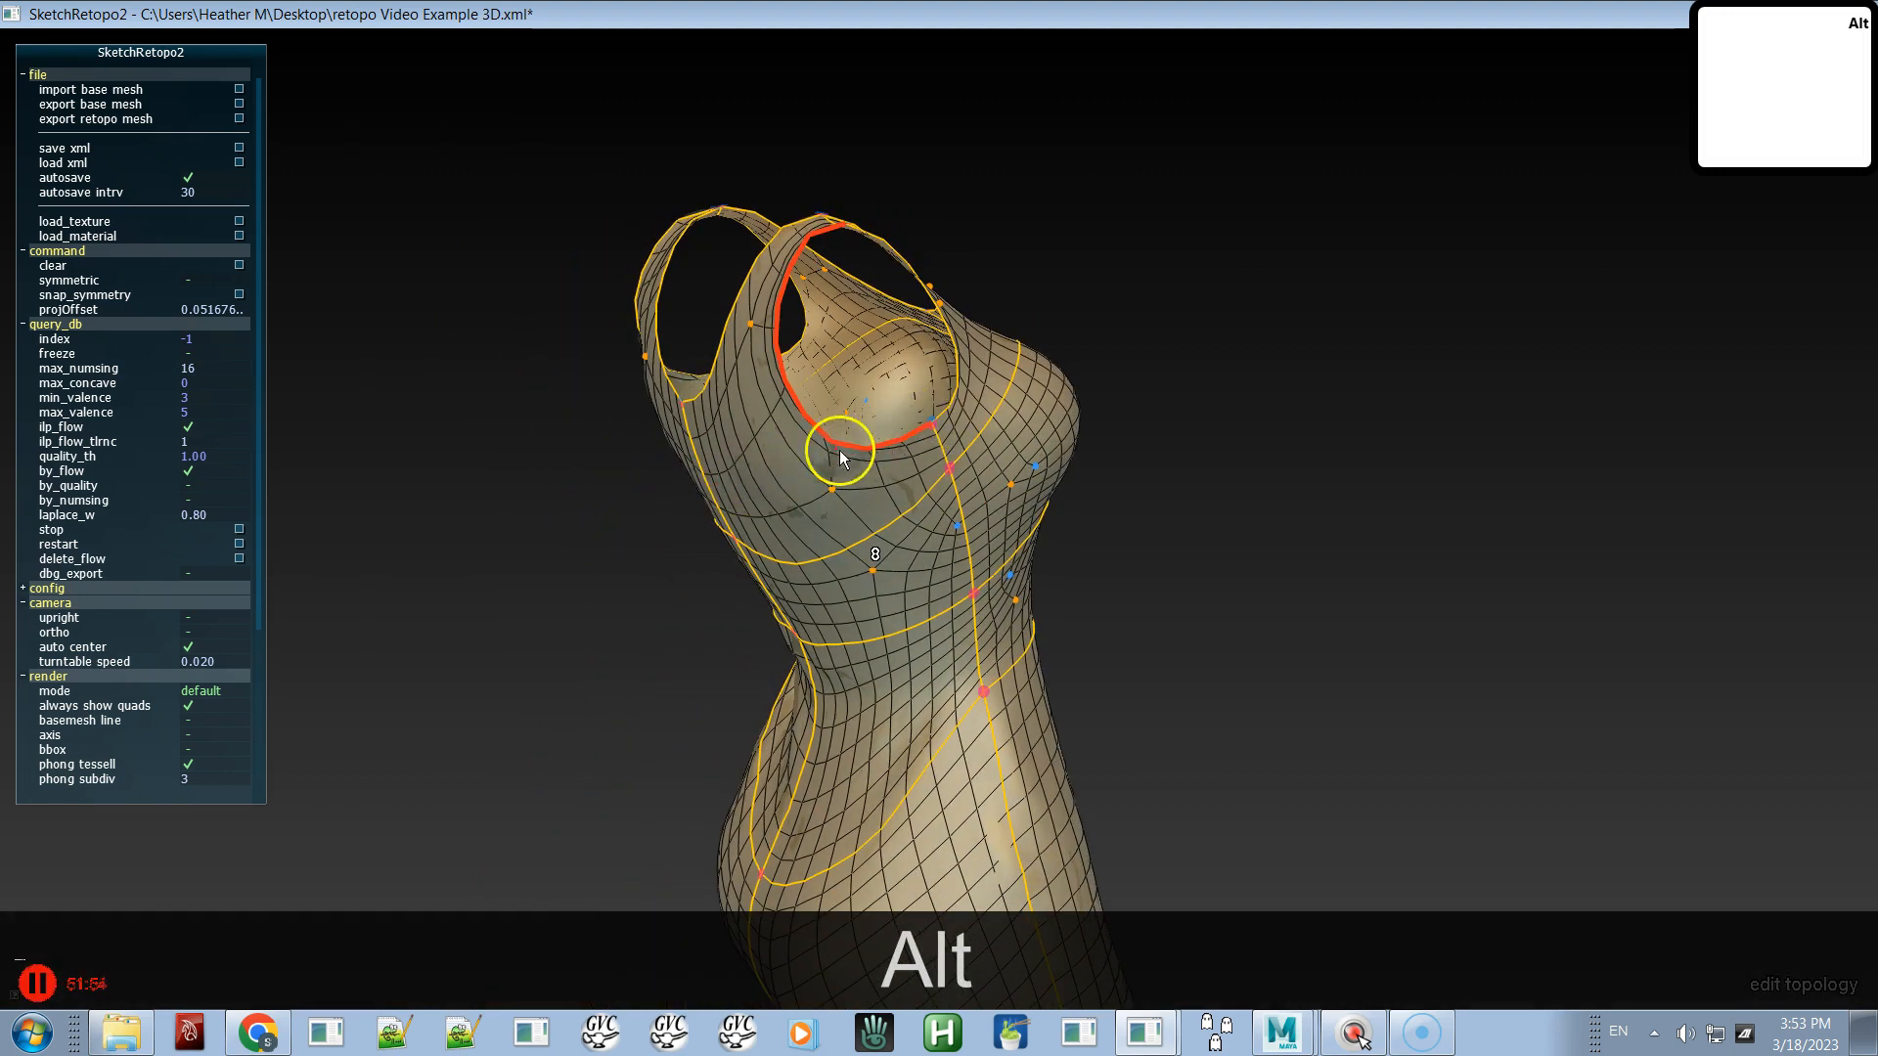
left_click_drag(884, 326, 783, 399, "alt")
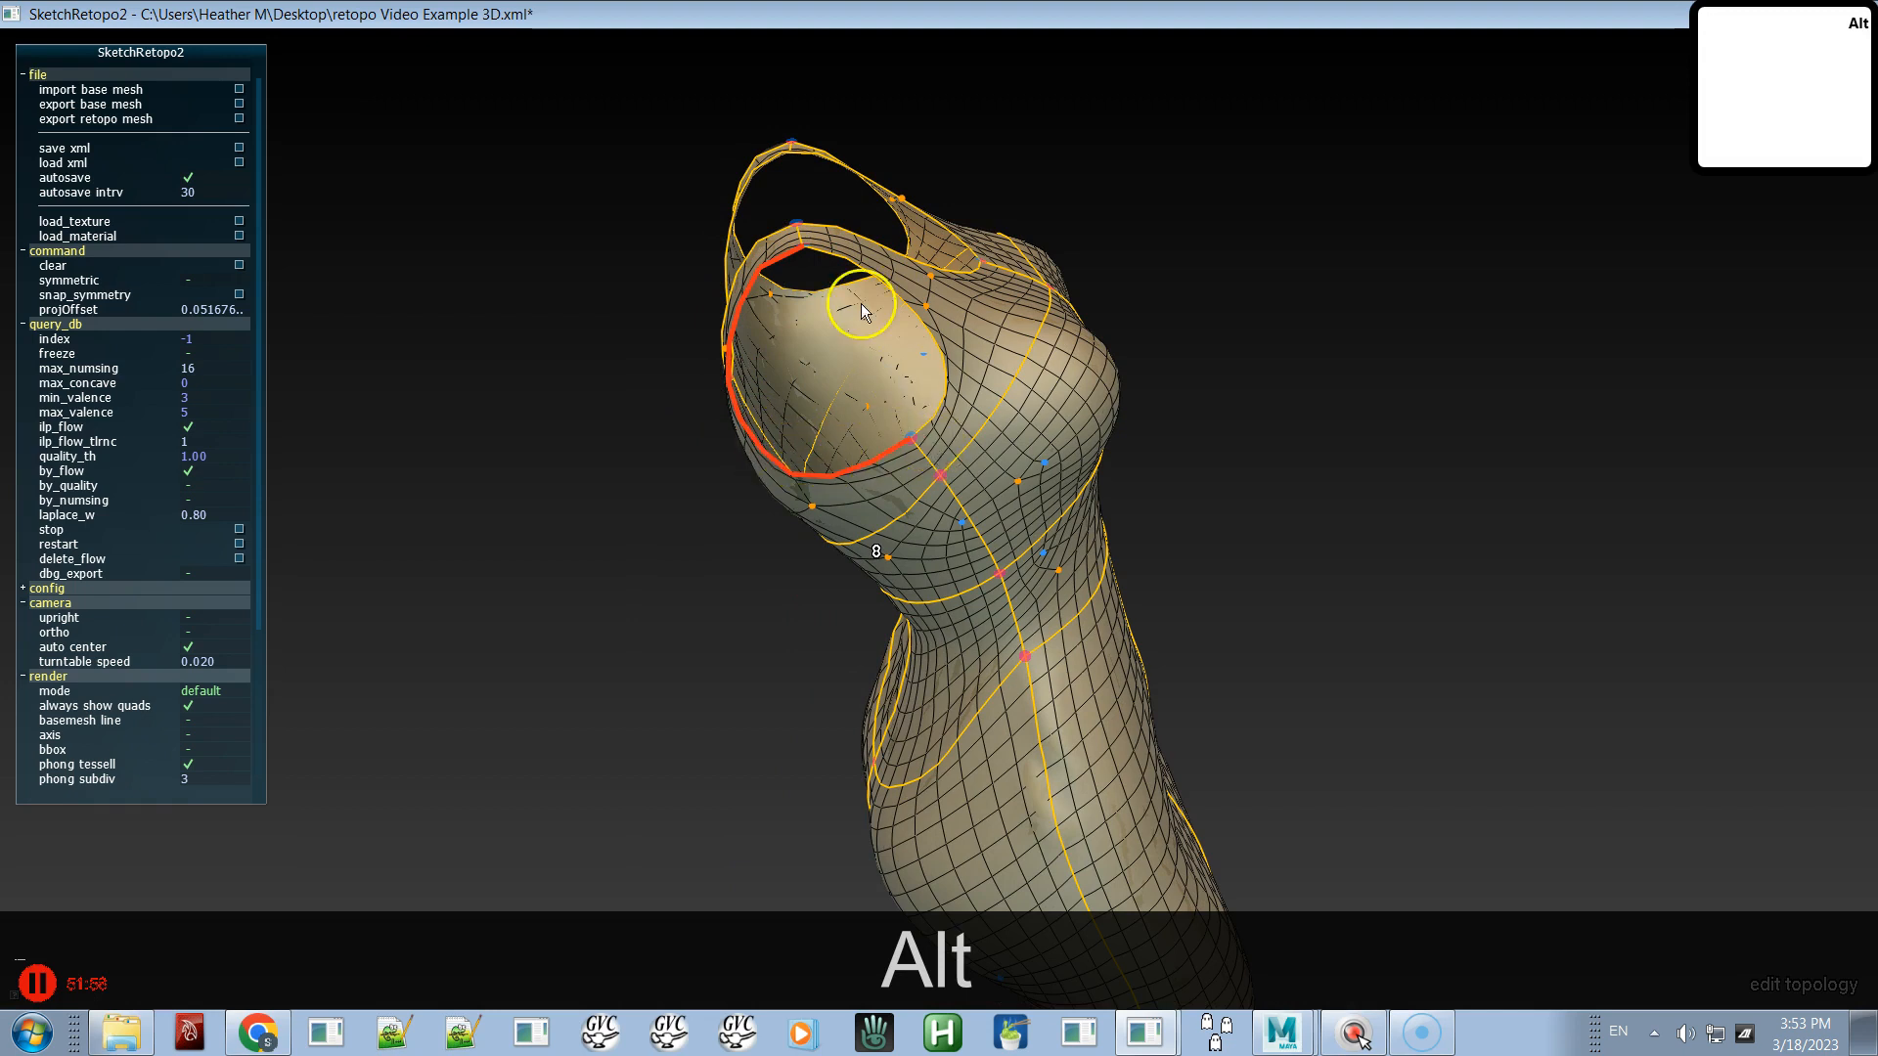
left_click(937, 324)
left_click(804, 465)
left_click_drag(805, 465, 1040, 389, "alt")
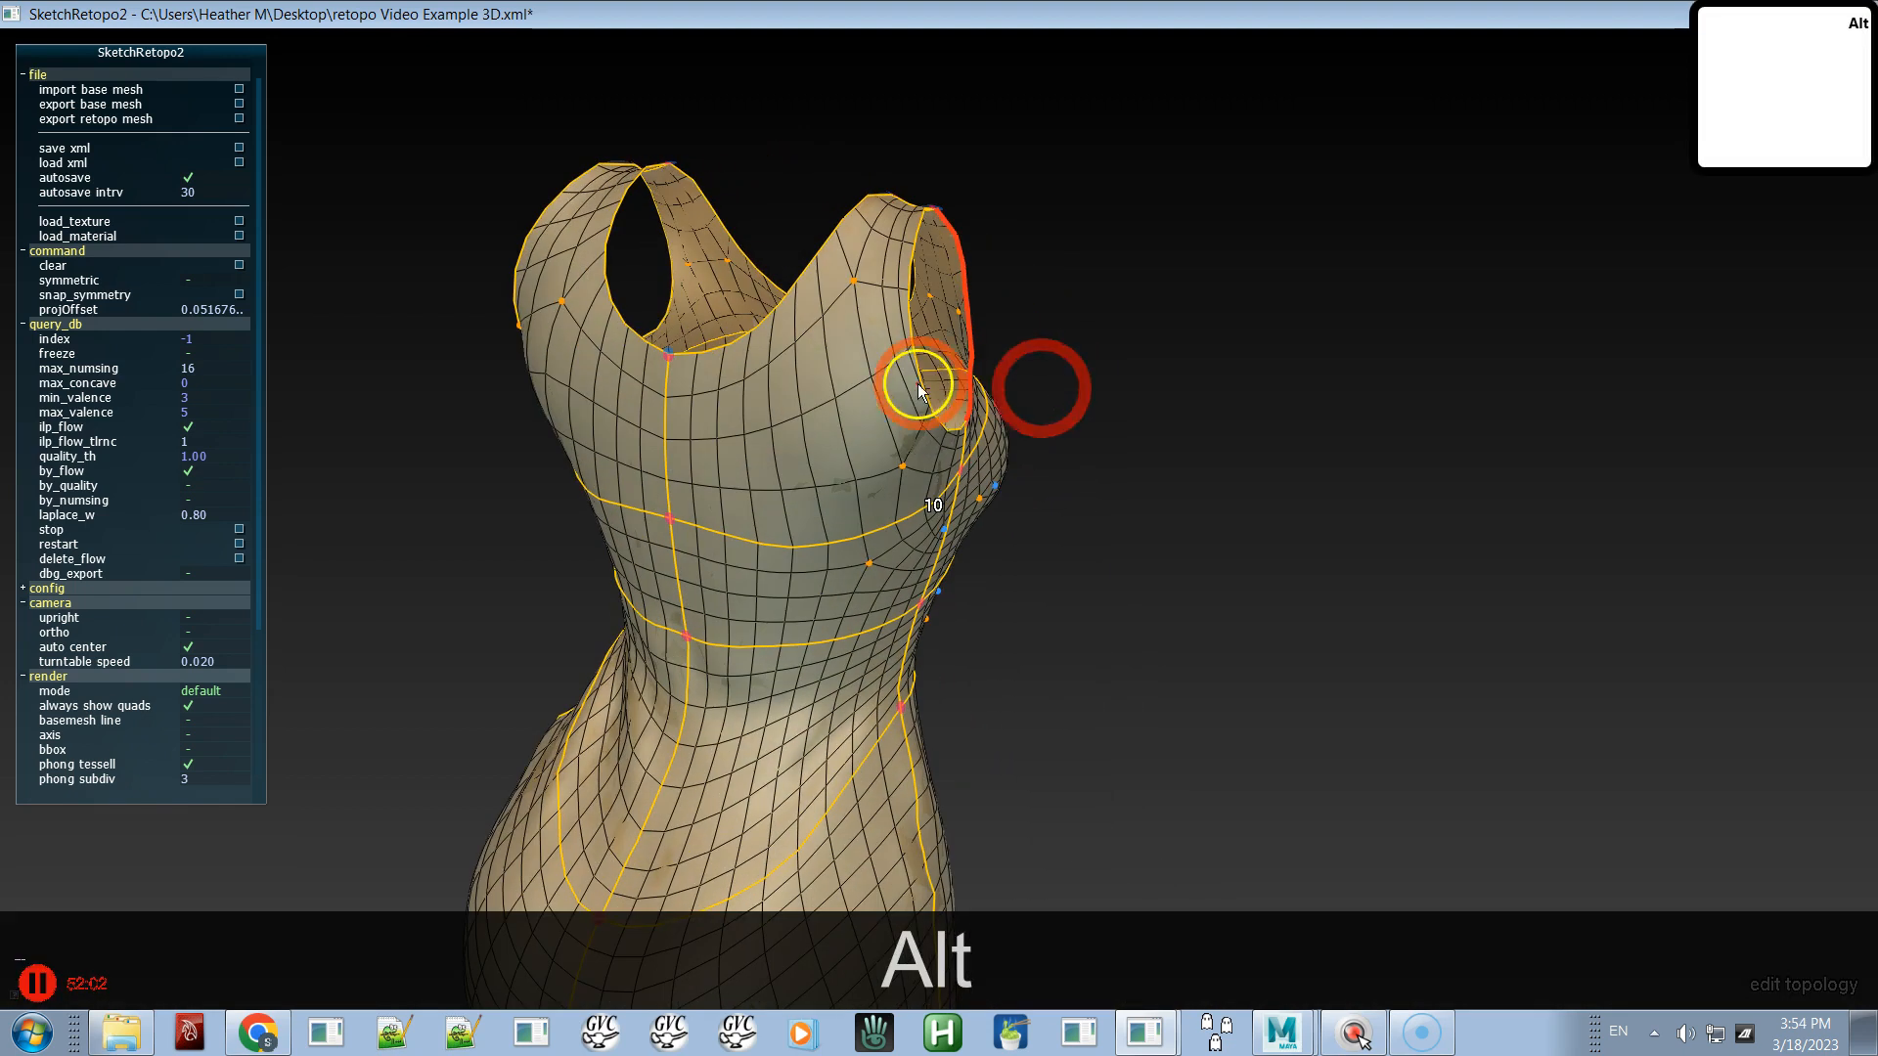
- Set the subdivisions of both back armhole edges to 12
left_click(905, 385)
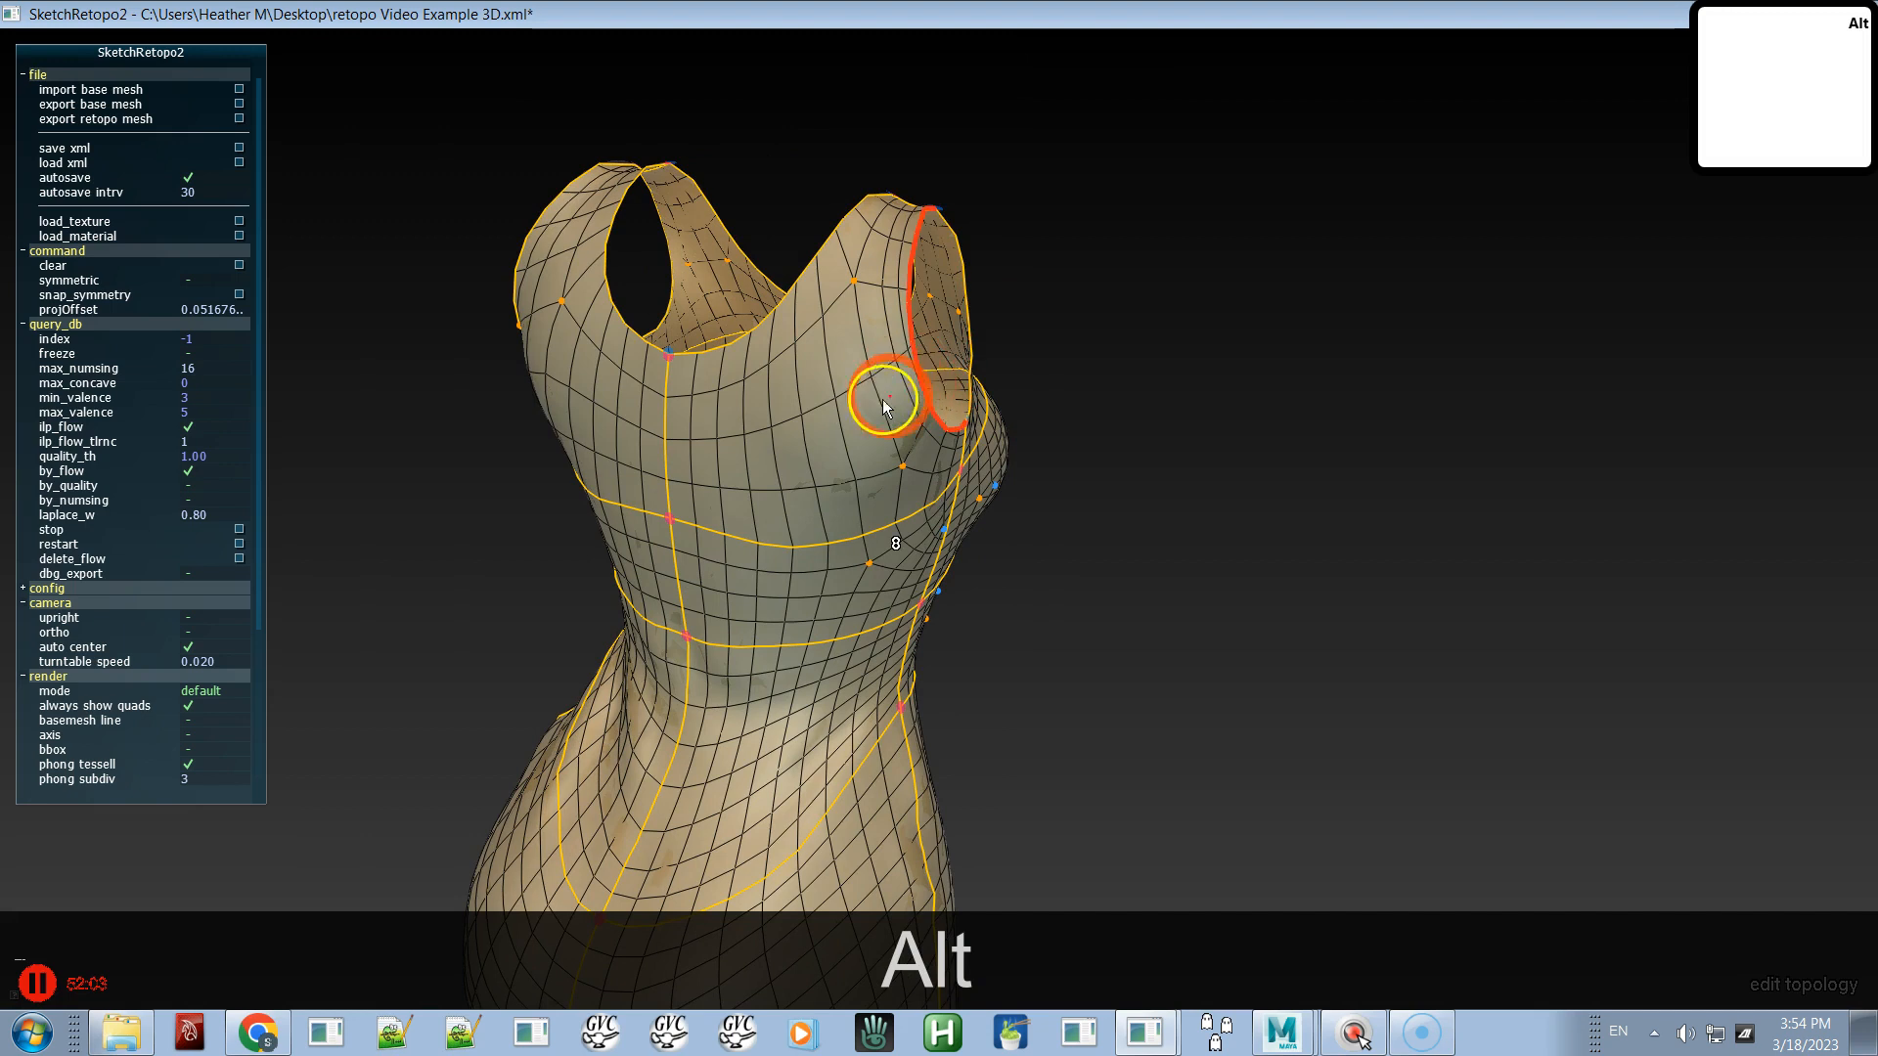
left_click(532, 249, "shift")
key("shift+c")
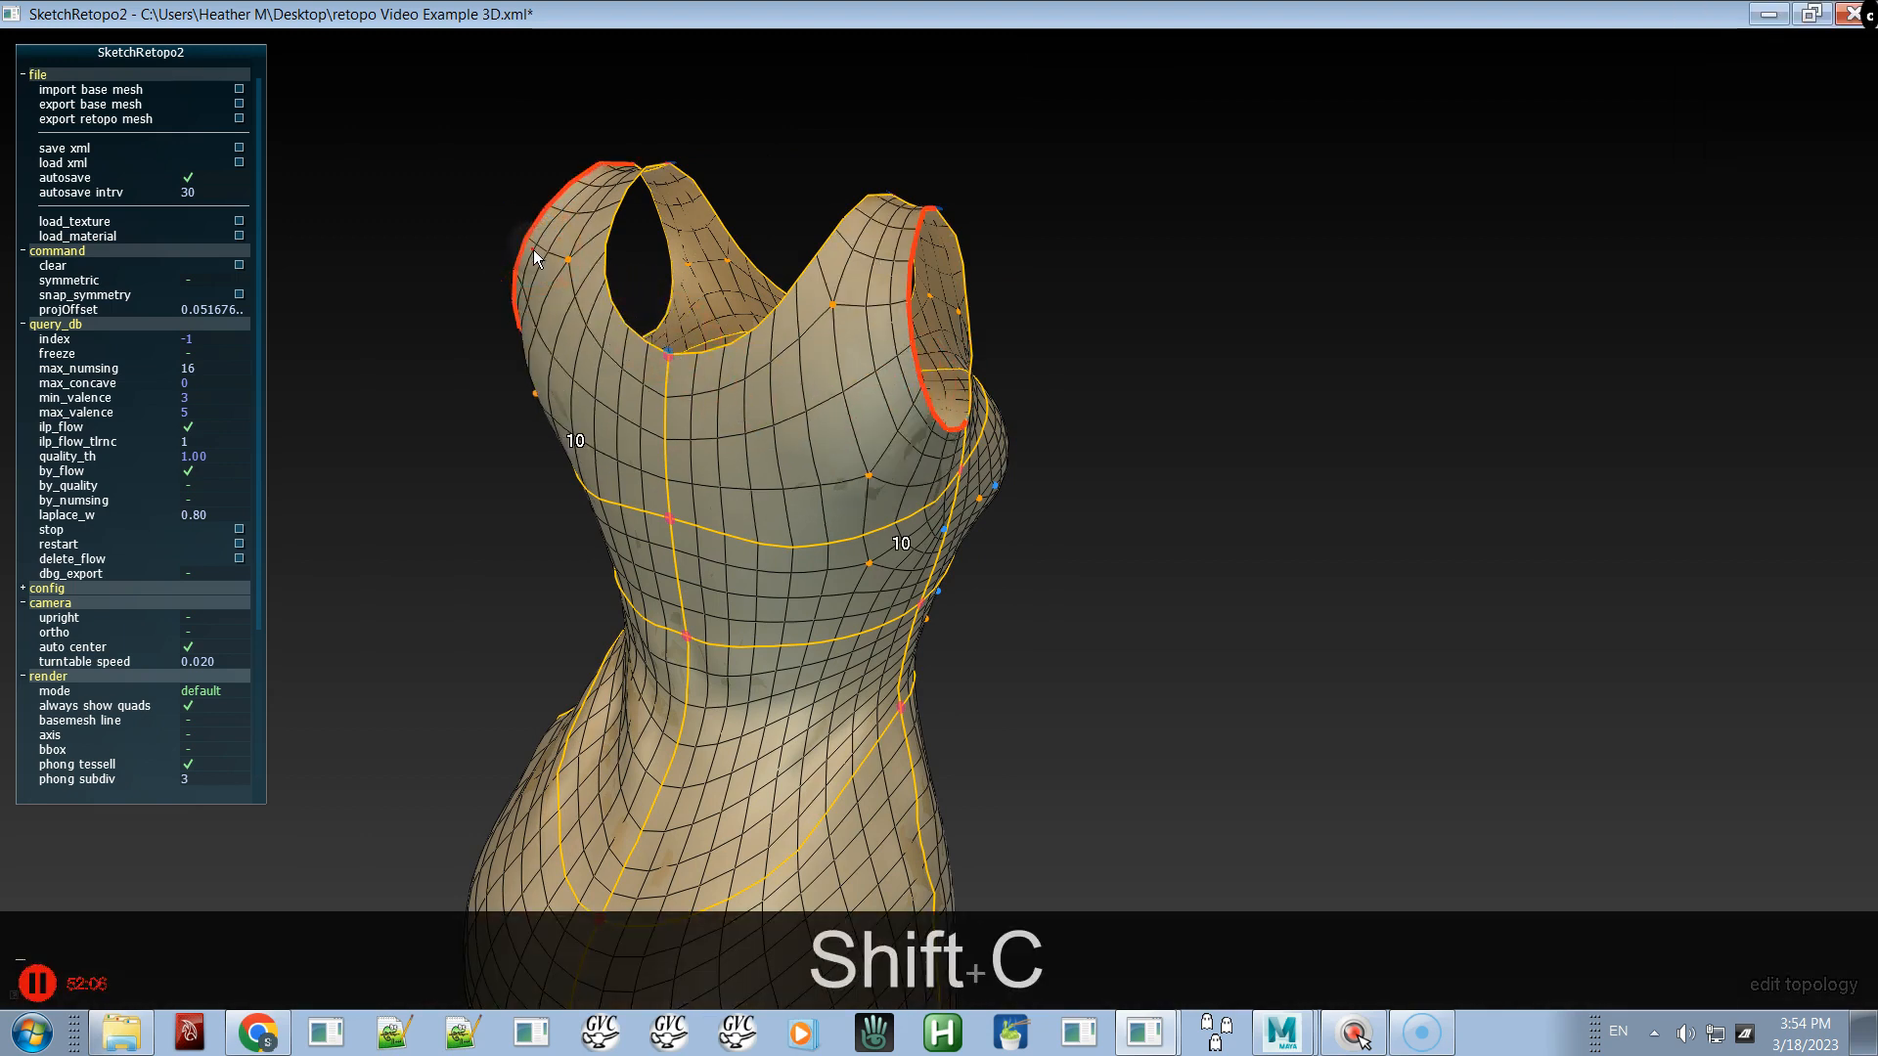
key("c")
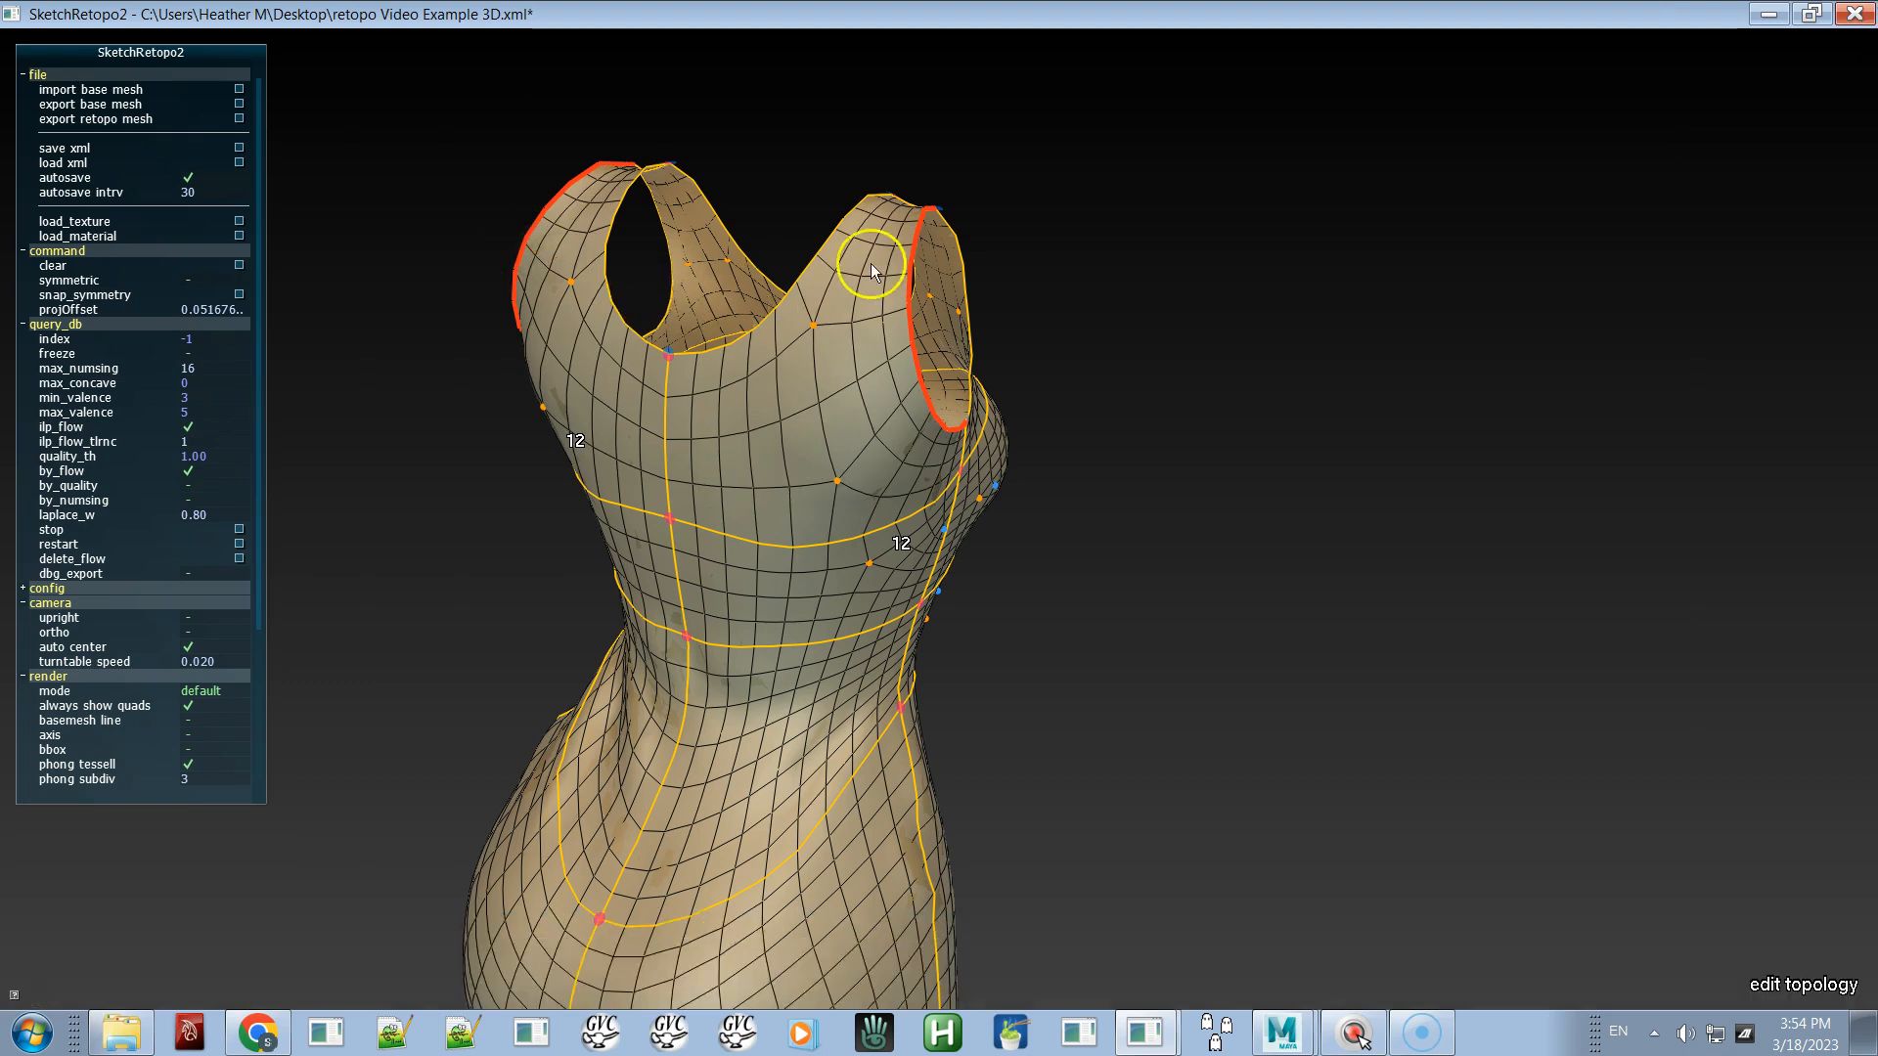
left_click_drag(807, 384, 892, 384, "alt")
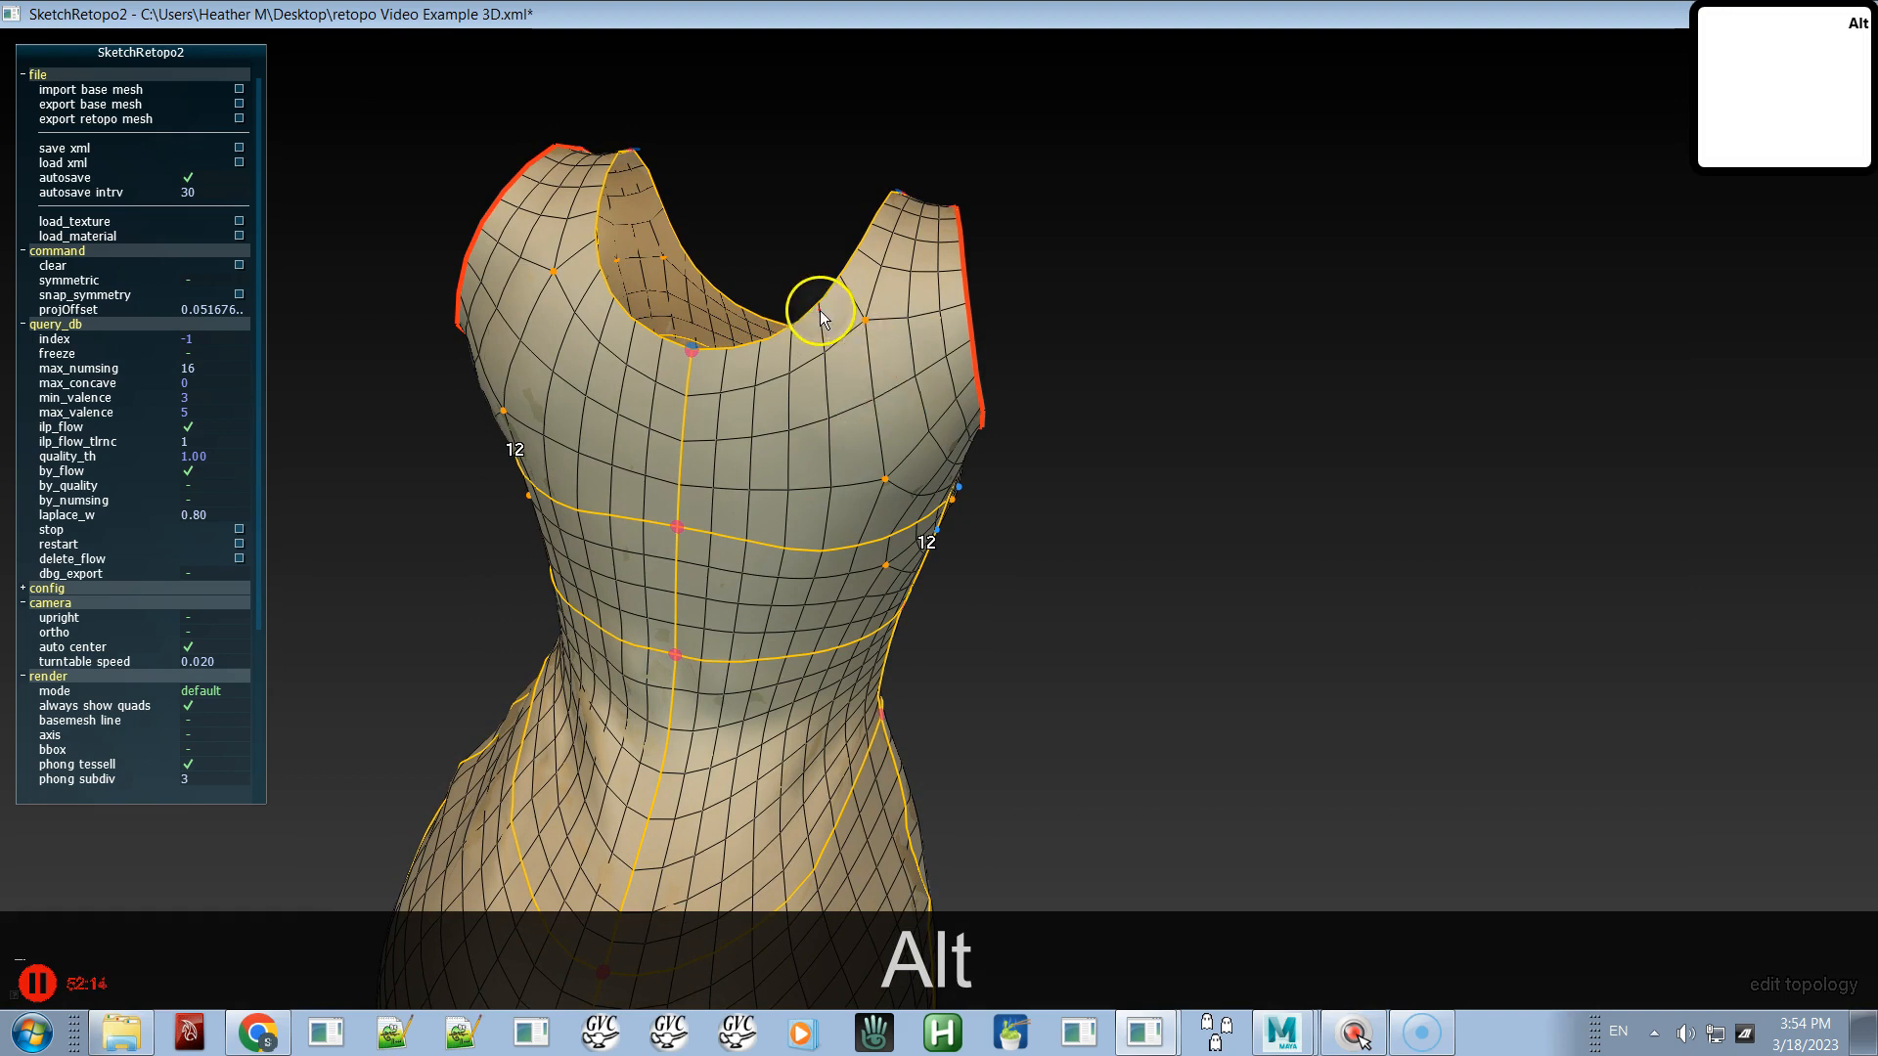
- Set the subdivisions of both back neckline edges to 12
left_click(637, 336, "shift")
left_click_drag(779, 385, 833, 443, "alt")
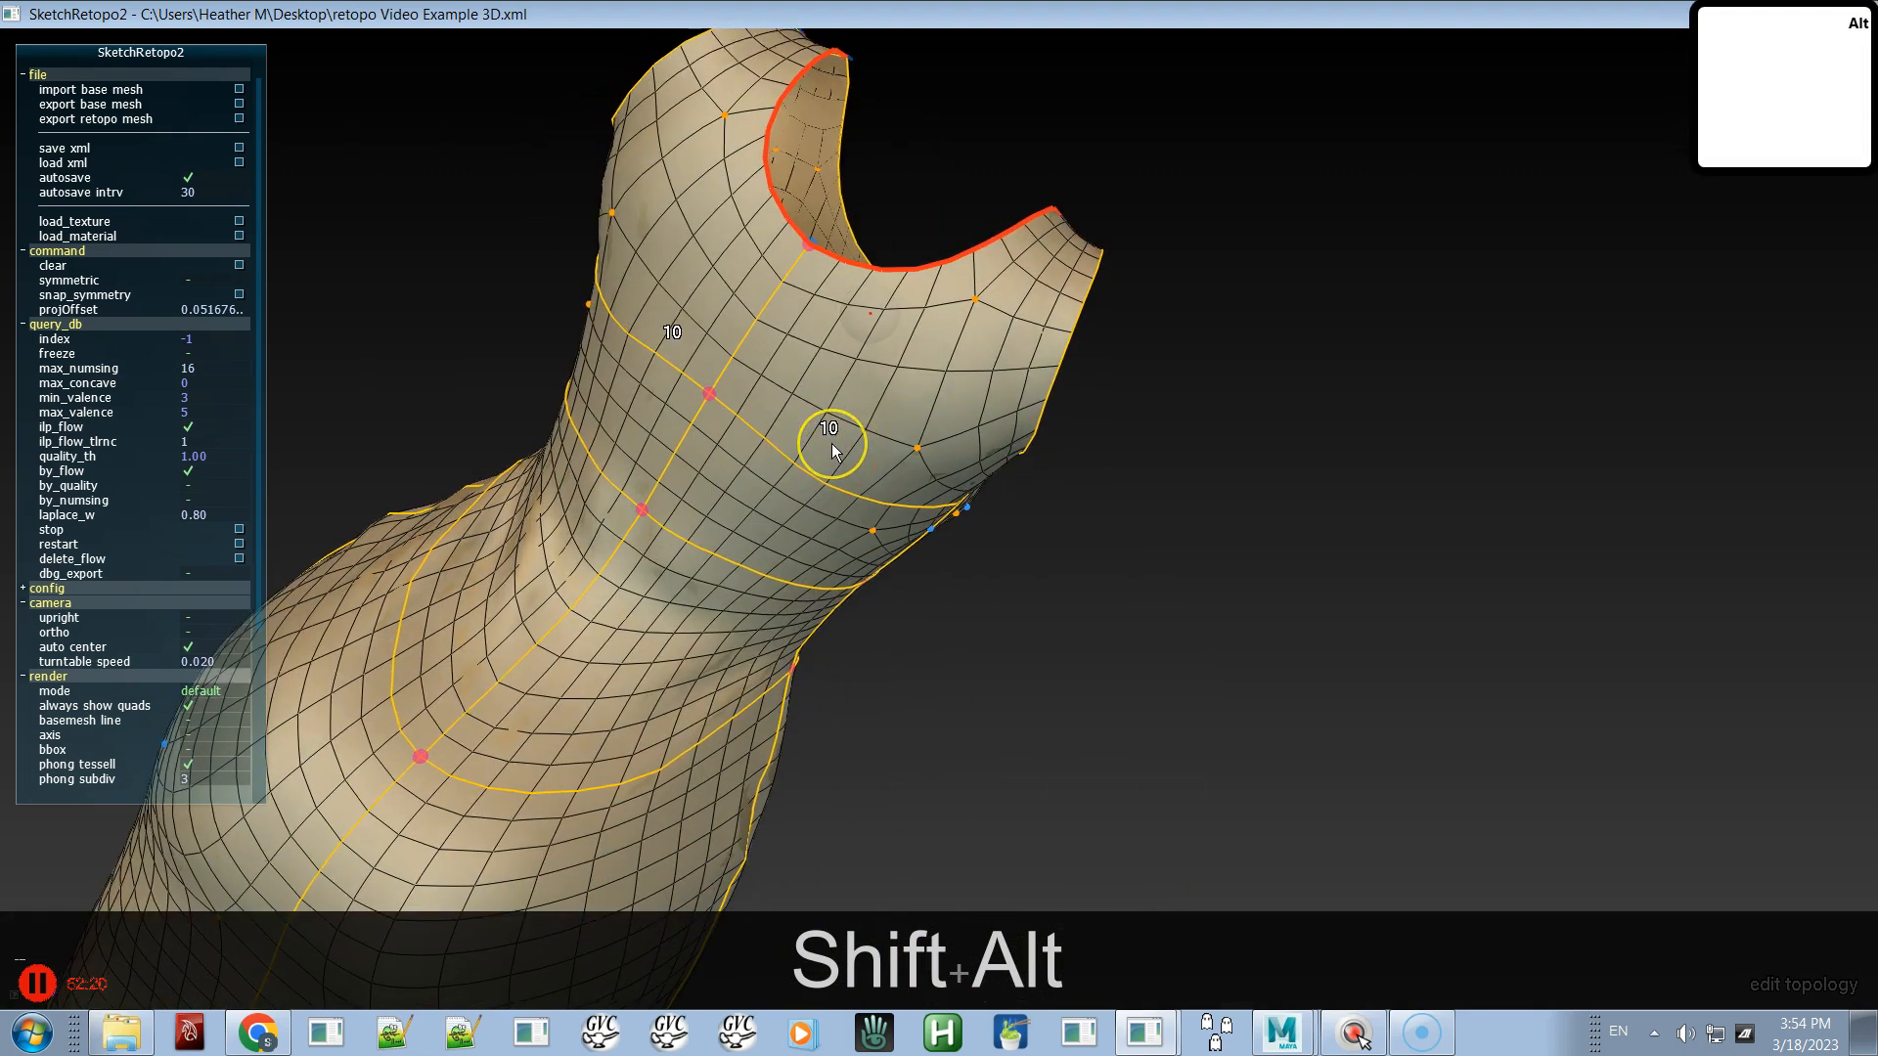
key("c")
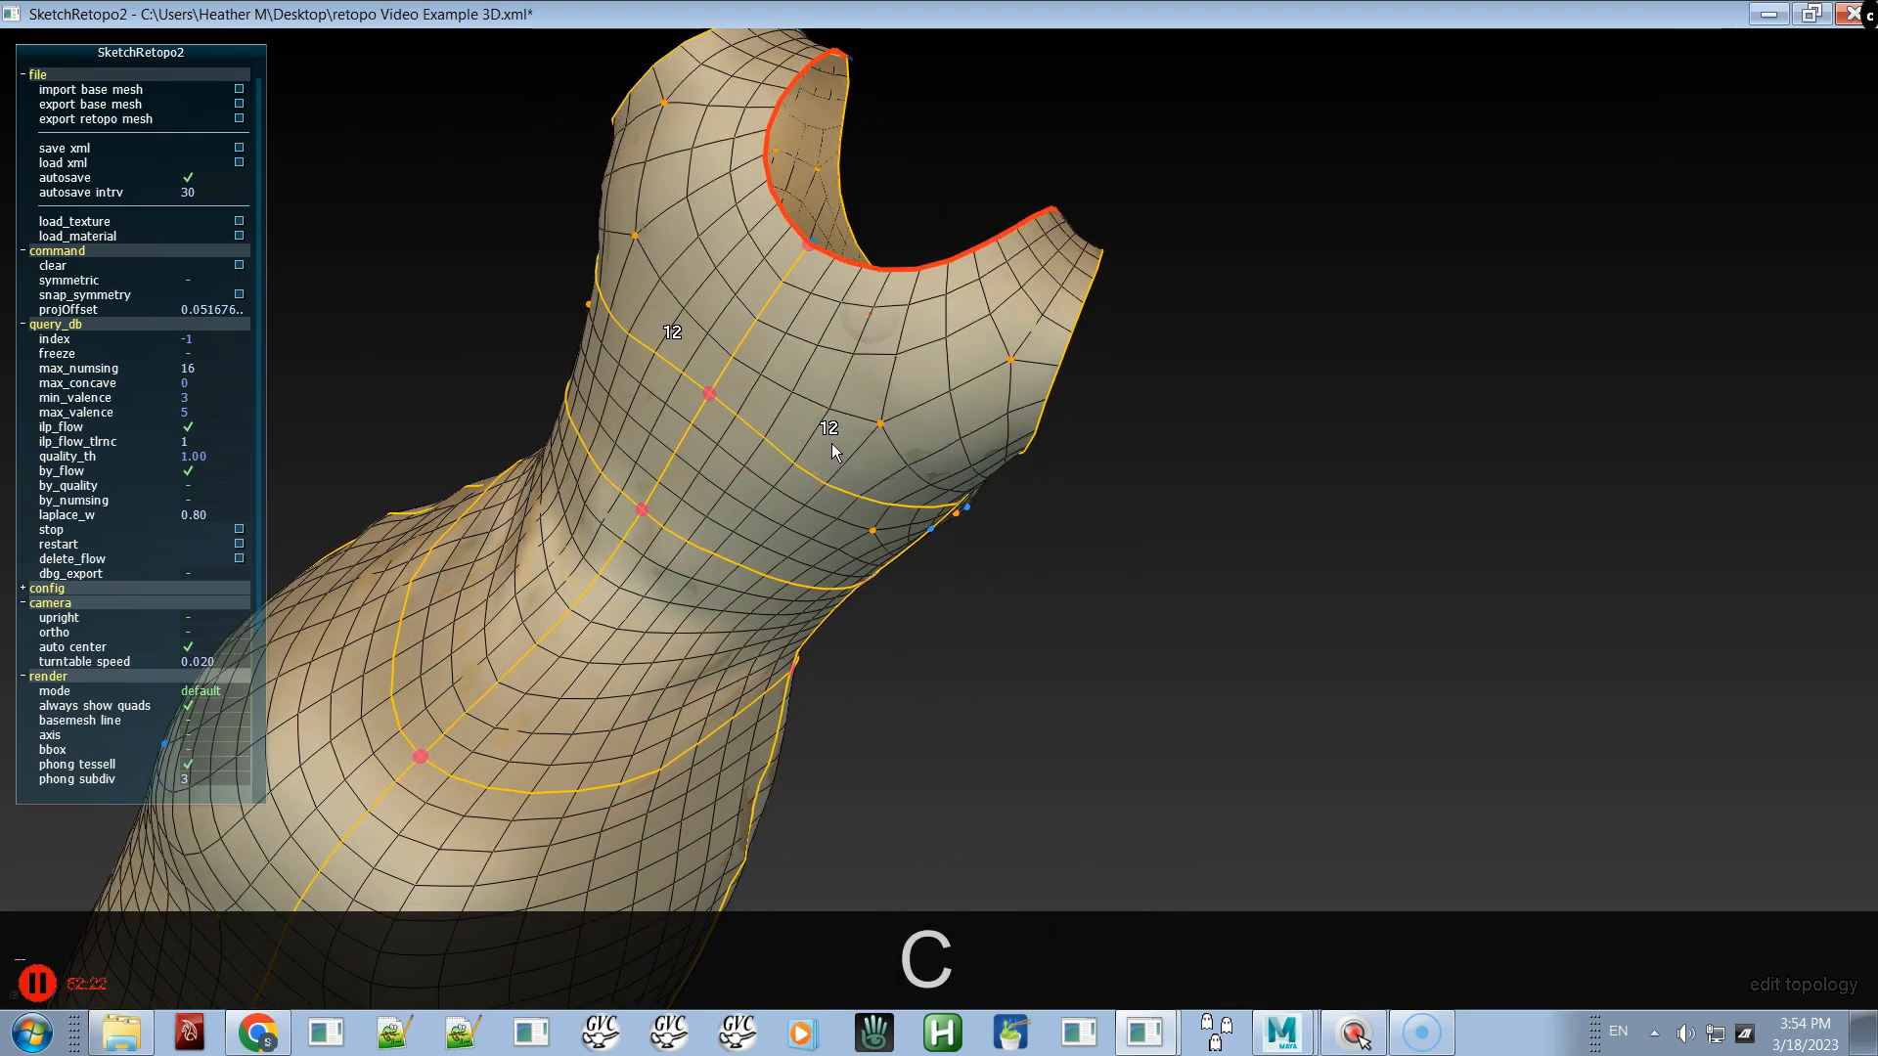
left_click_drag(959, 336, 608, 496, "alt")
left_click(953, 296)
left_click_drag(859, 399, 892, 349, "alt")
left_click_drag(696, 344, 972, 390, "alt")
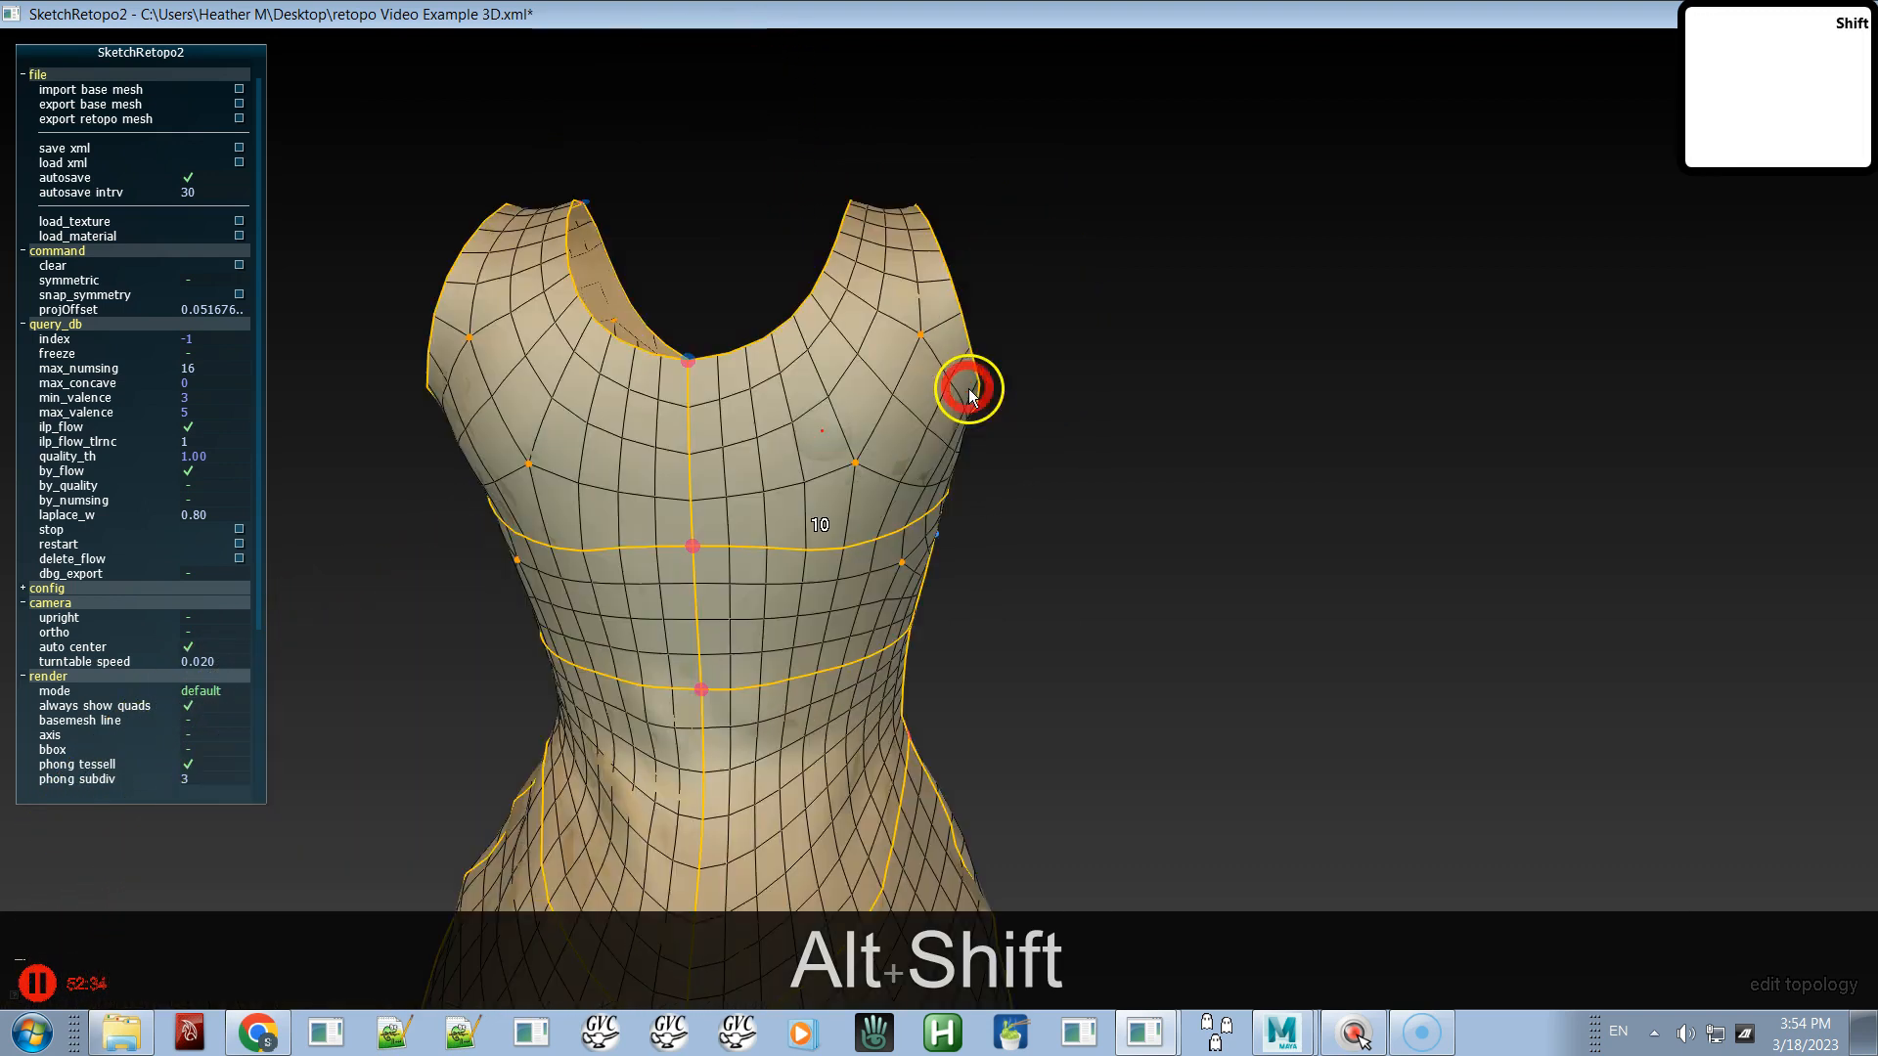
left_click_drag(1009, 451, 1213, 589, "alt+shift")
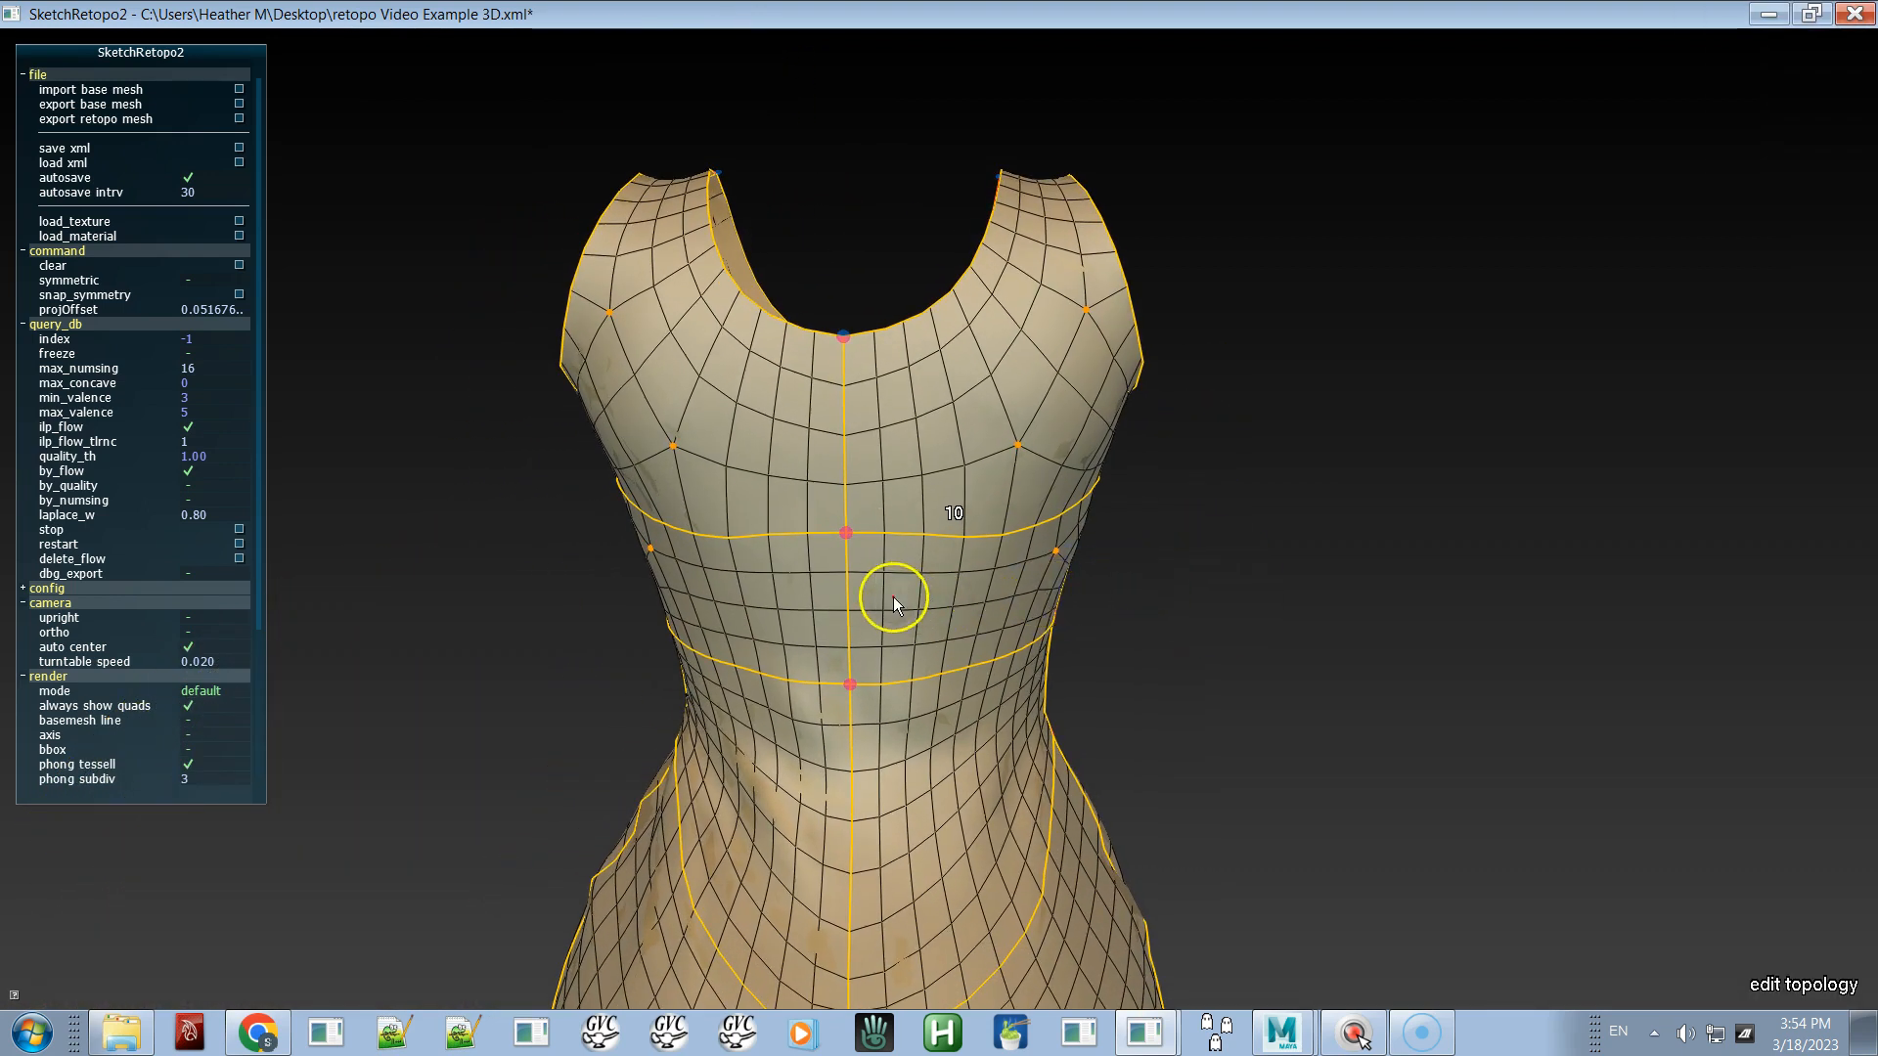
- Try 6 subdivisions on the centre-back edge between the neckline and the bust curve, and undo the change
left_click(848, 460)
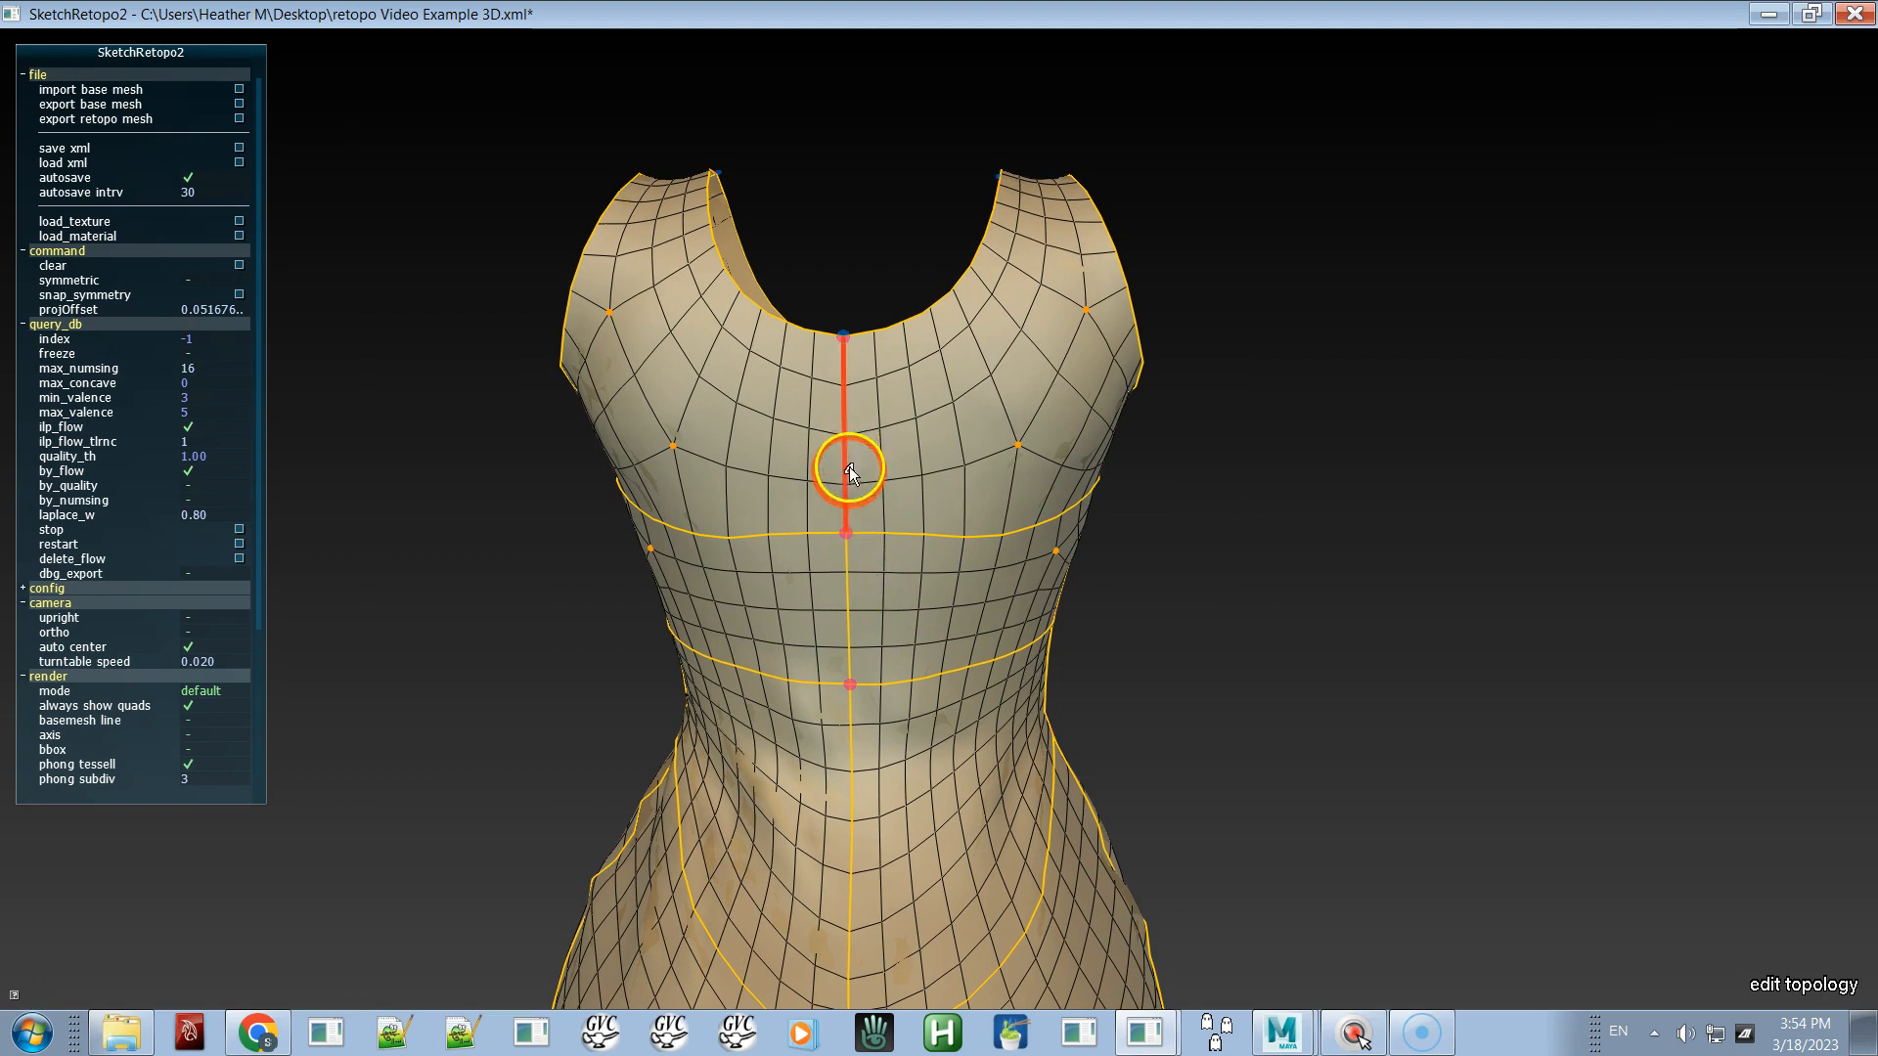
key("c")
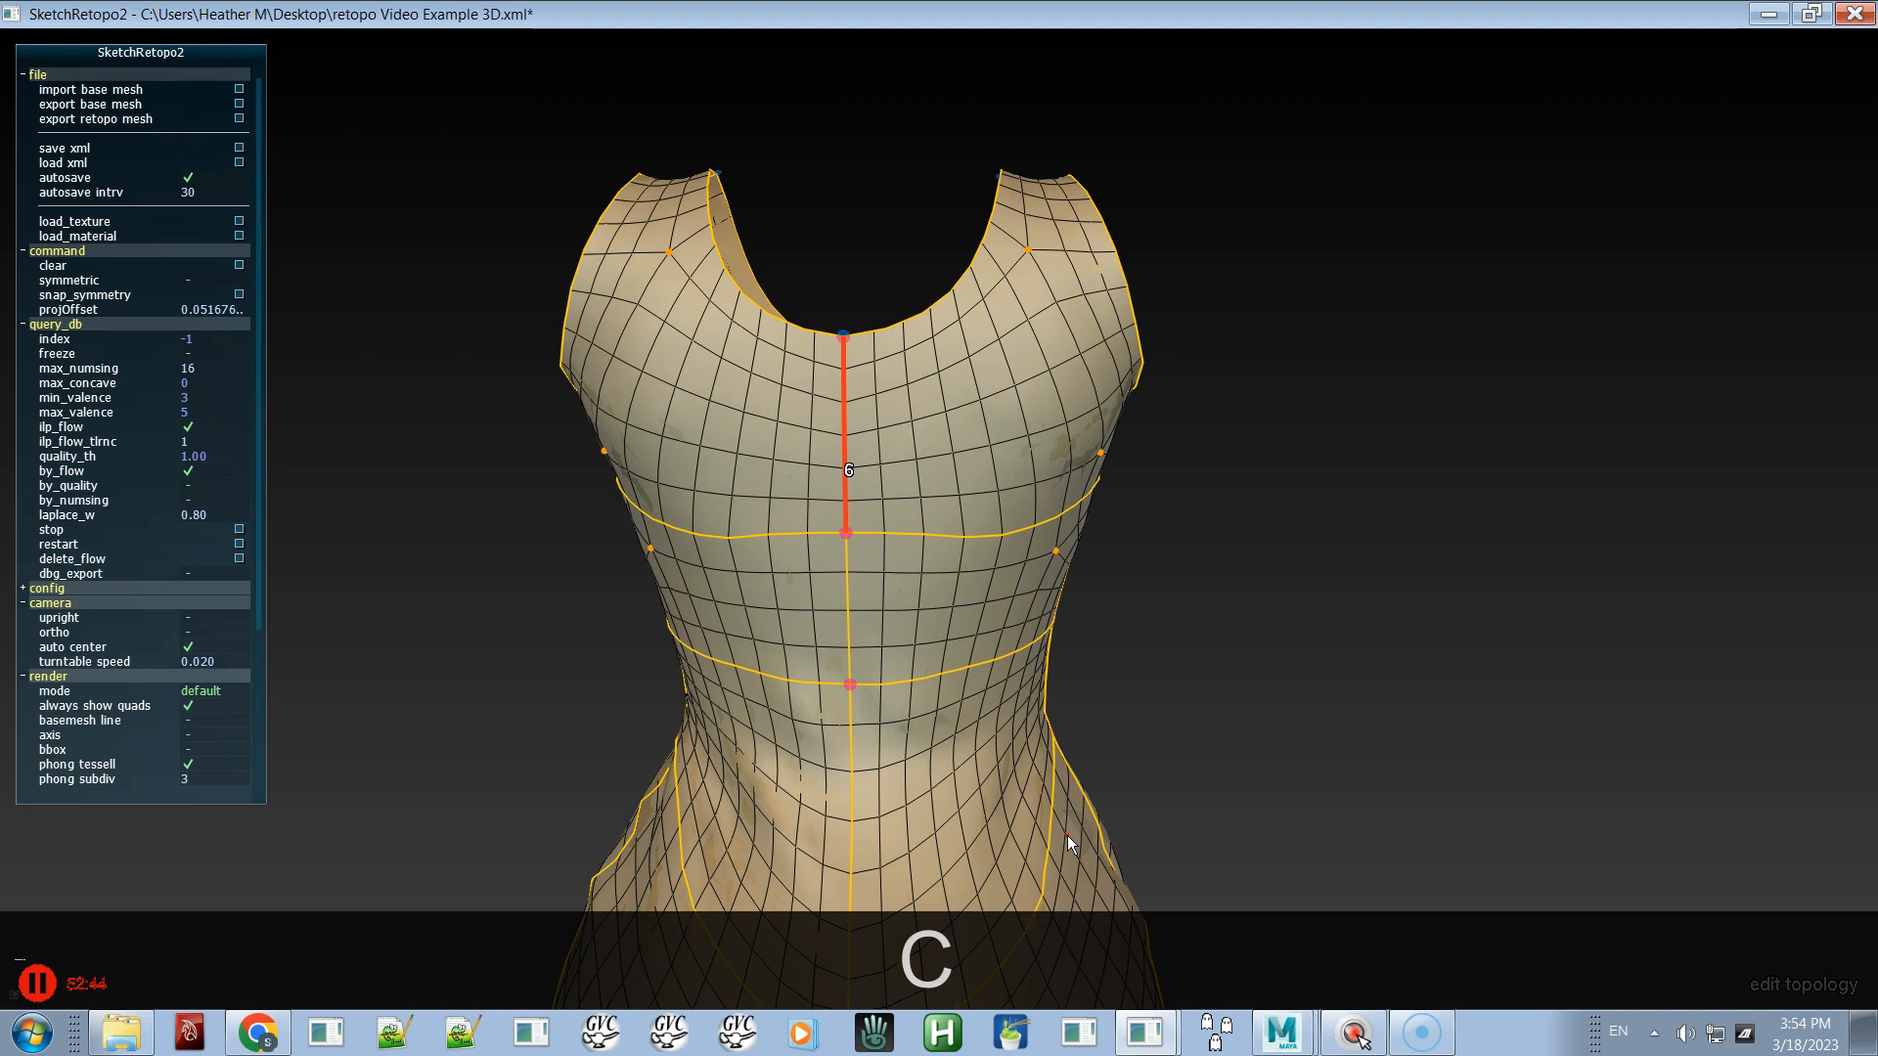
left_click(1076, 843)
left_click(1181, 683)
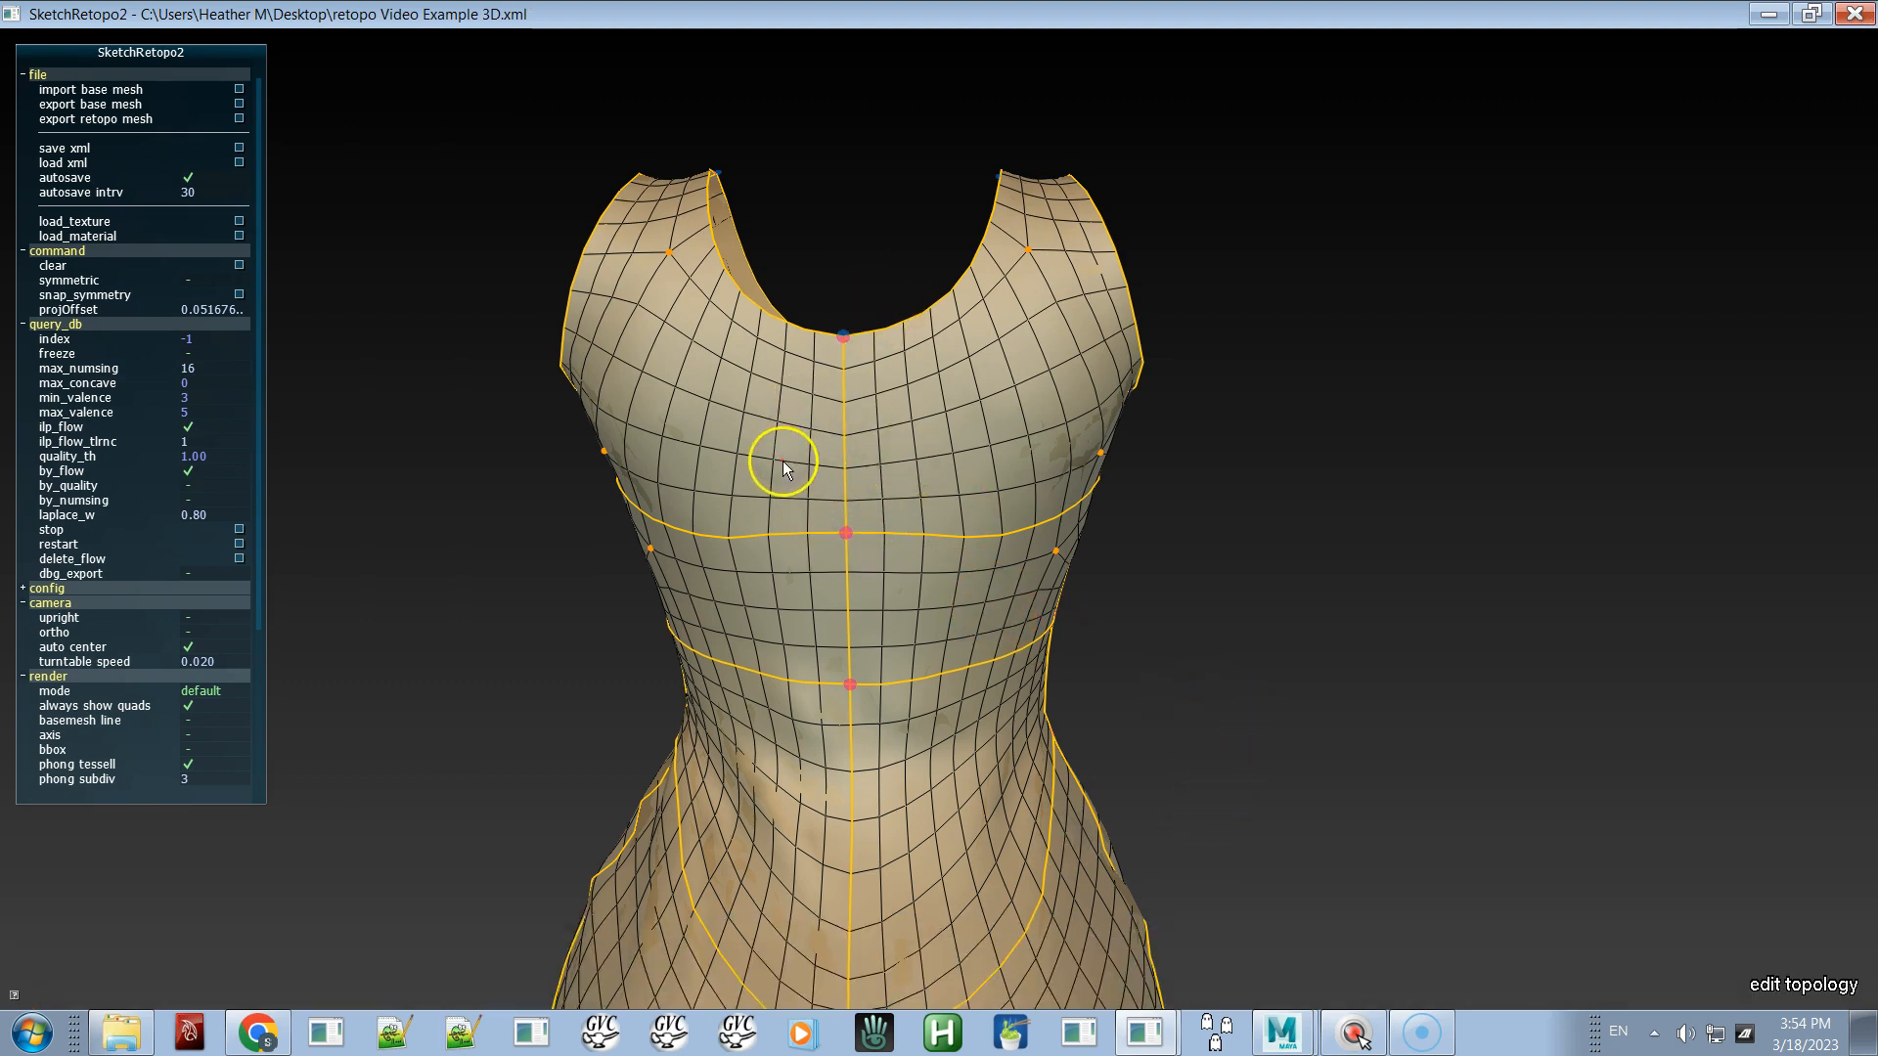
middle_click_drag(795, 599, 851, 447, "alt")
right_click_drag(872, 473, 845, 330, "alt")
left_click_drag(847, 337, 835, 330, "alt")
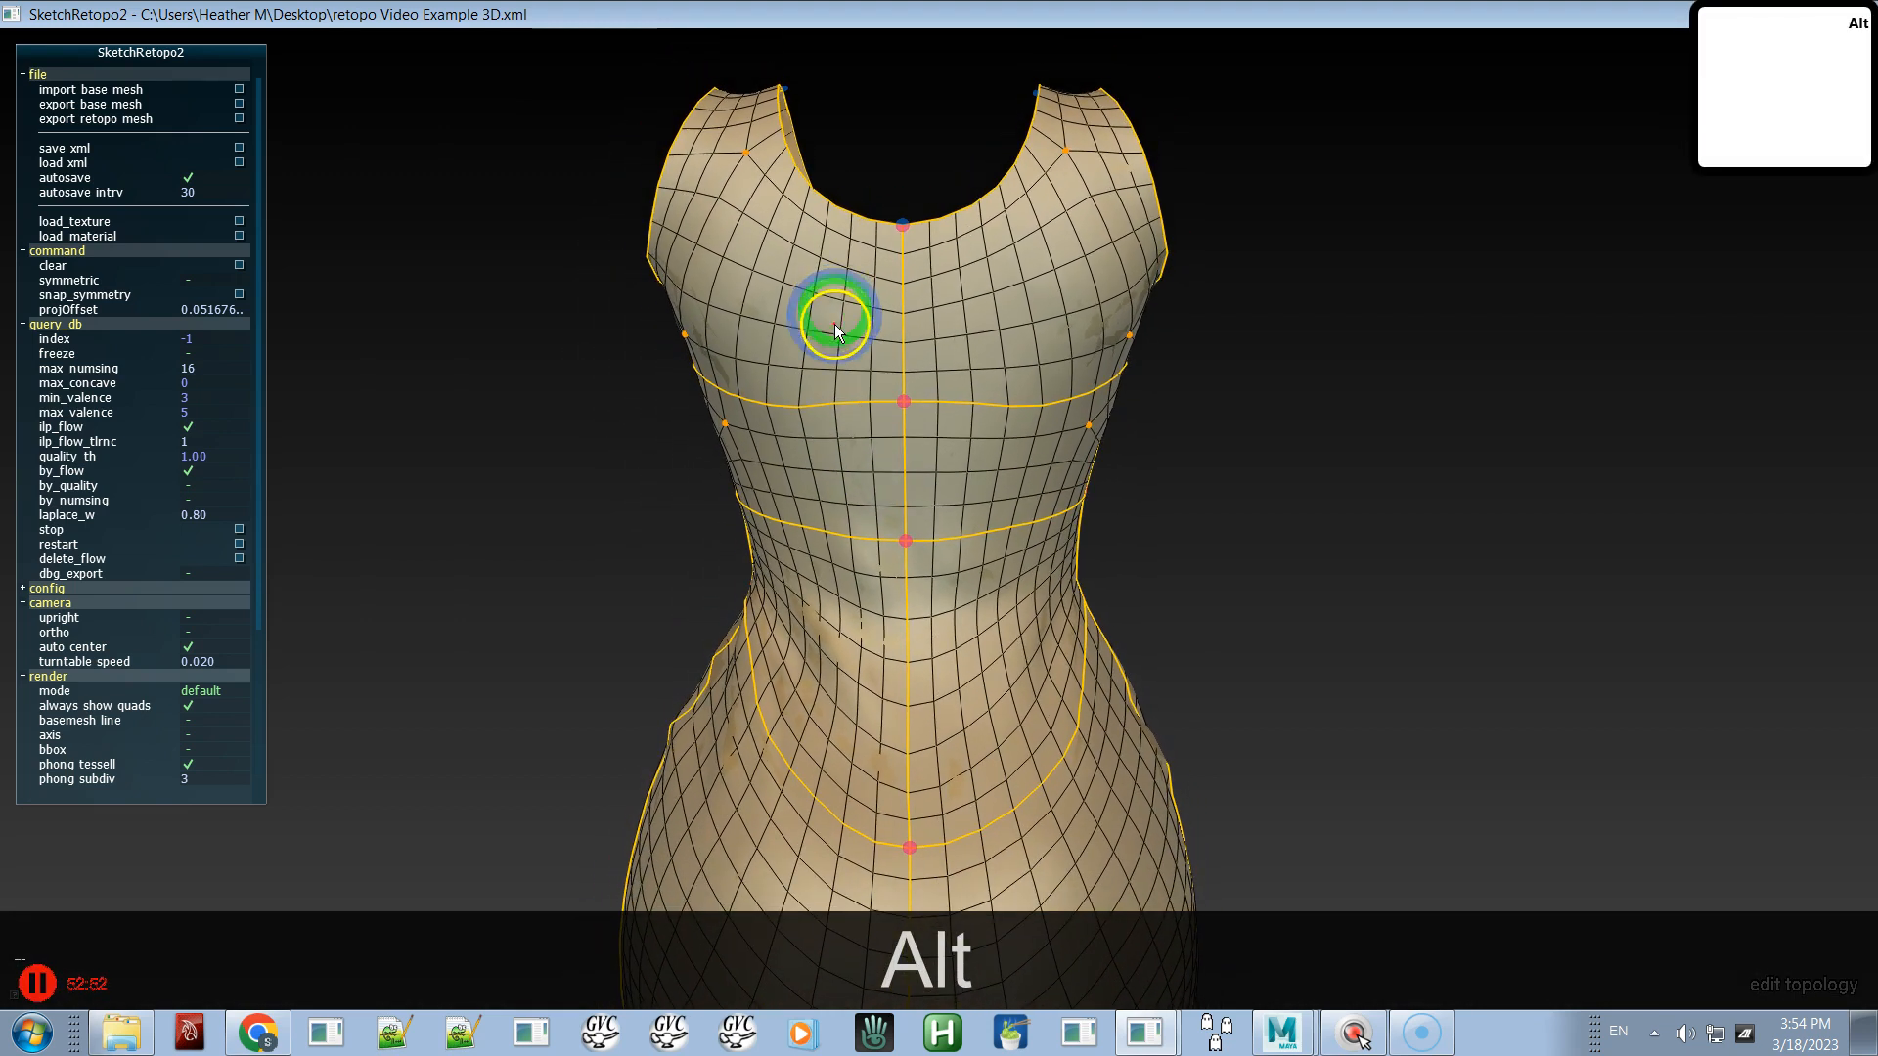
key("ctrl+z")
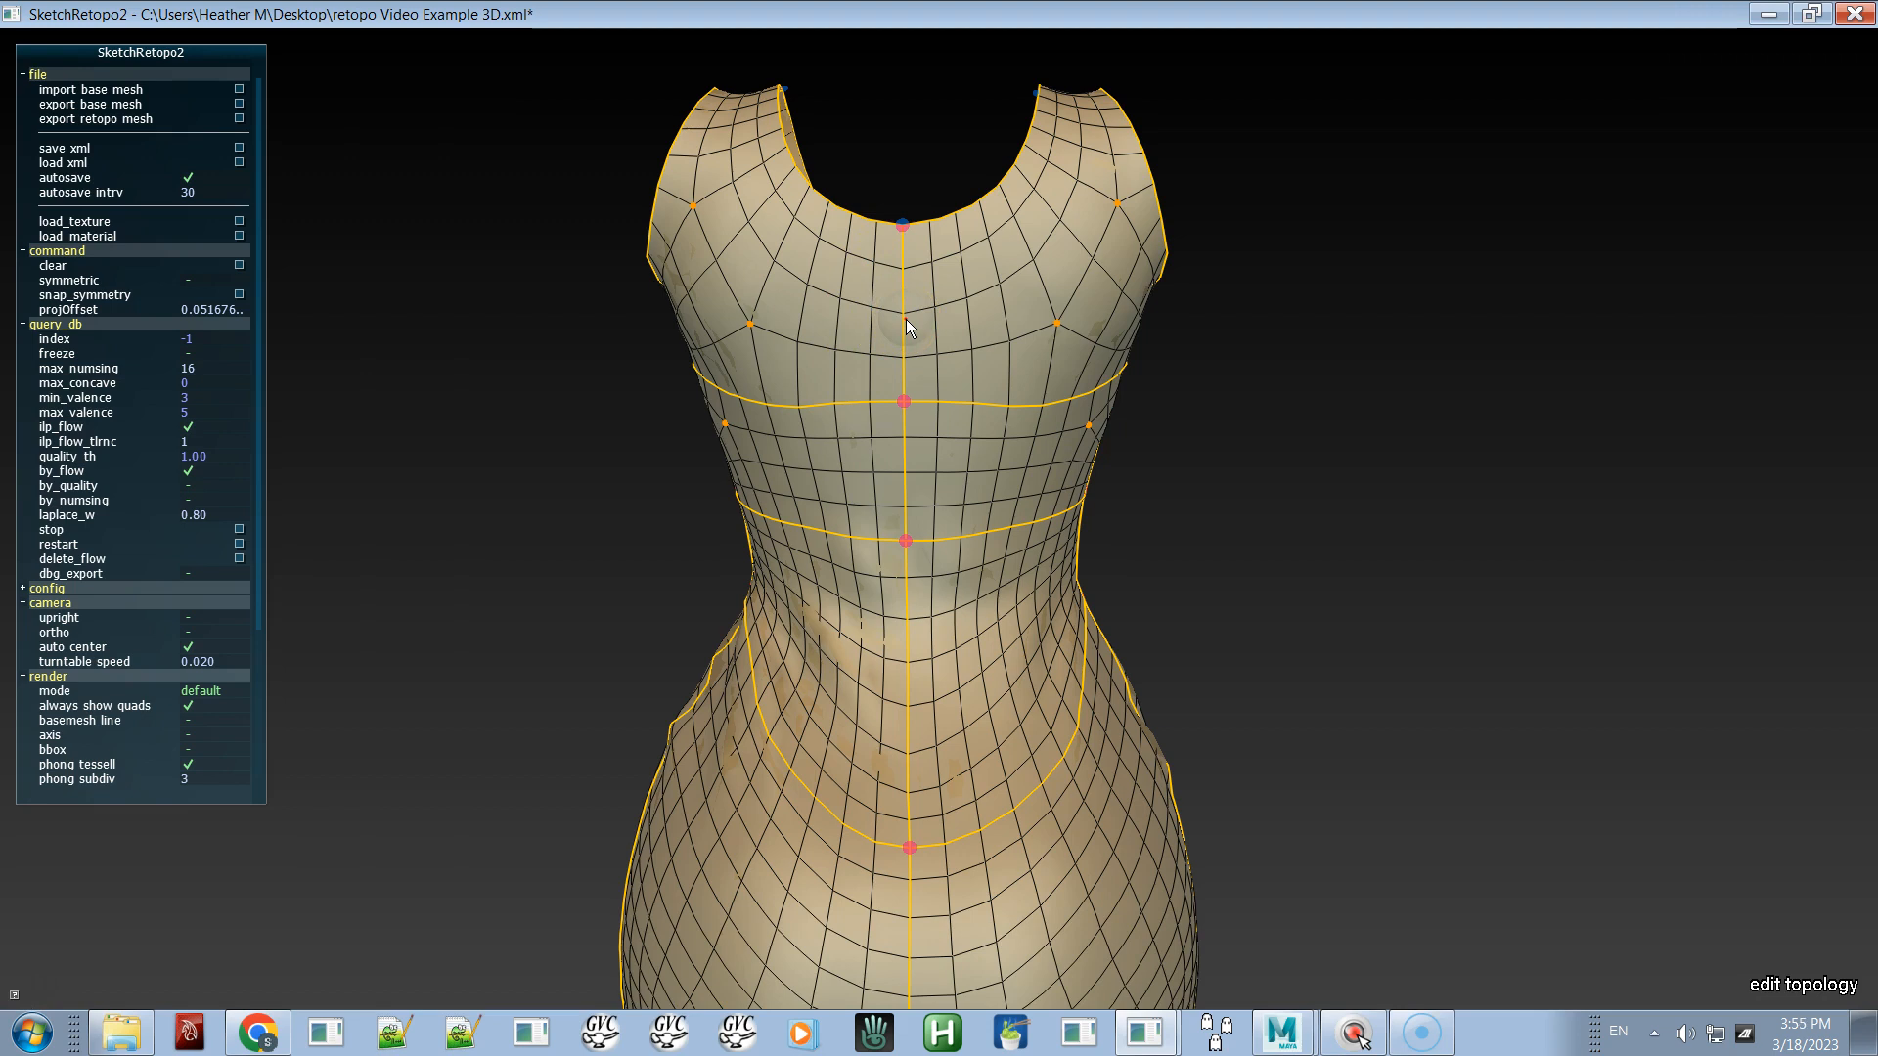
- Try raising the centre-back junction of the bust curve and smoothing the curve, and inspect the back mesh with the base mesh hidden
left_click_drag(897, 394, 909, 444, "alt")
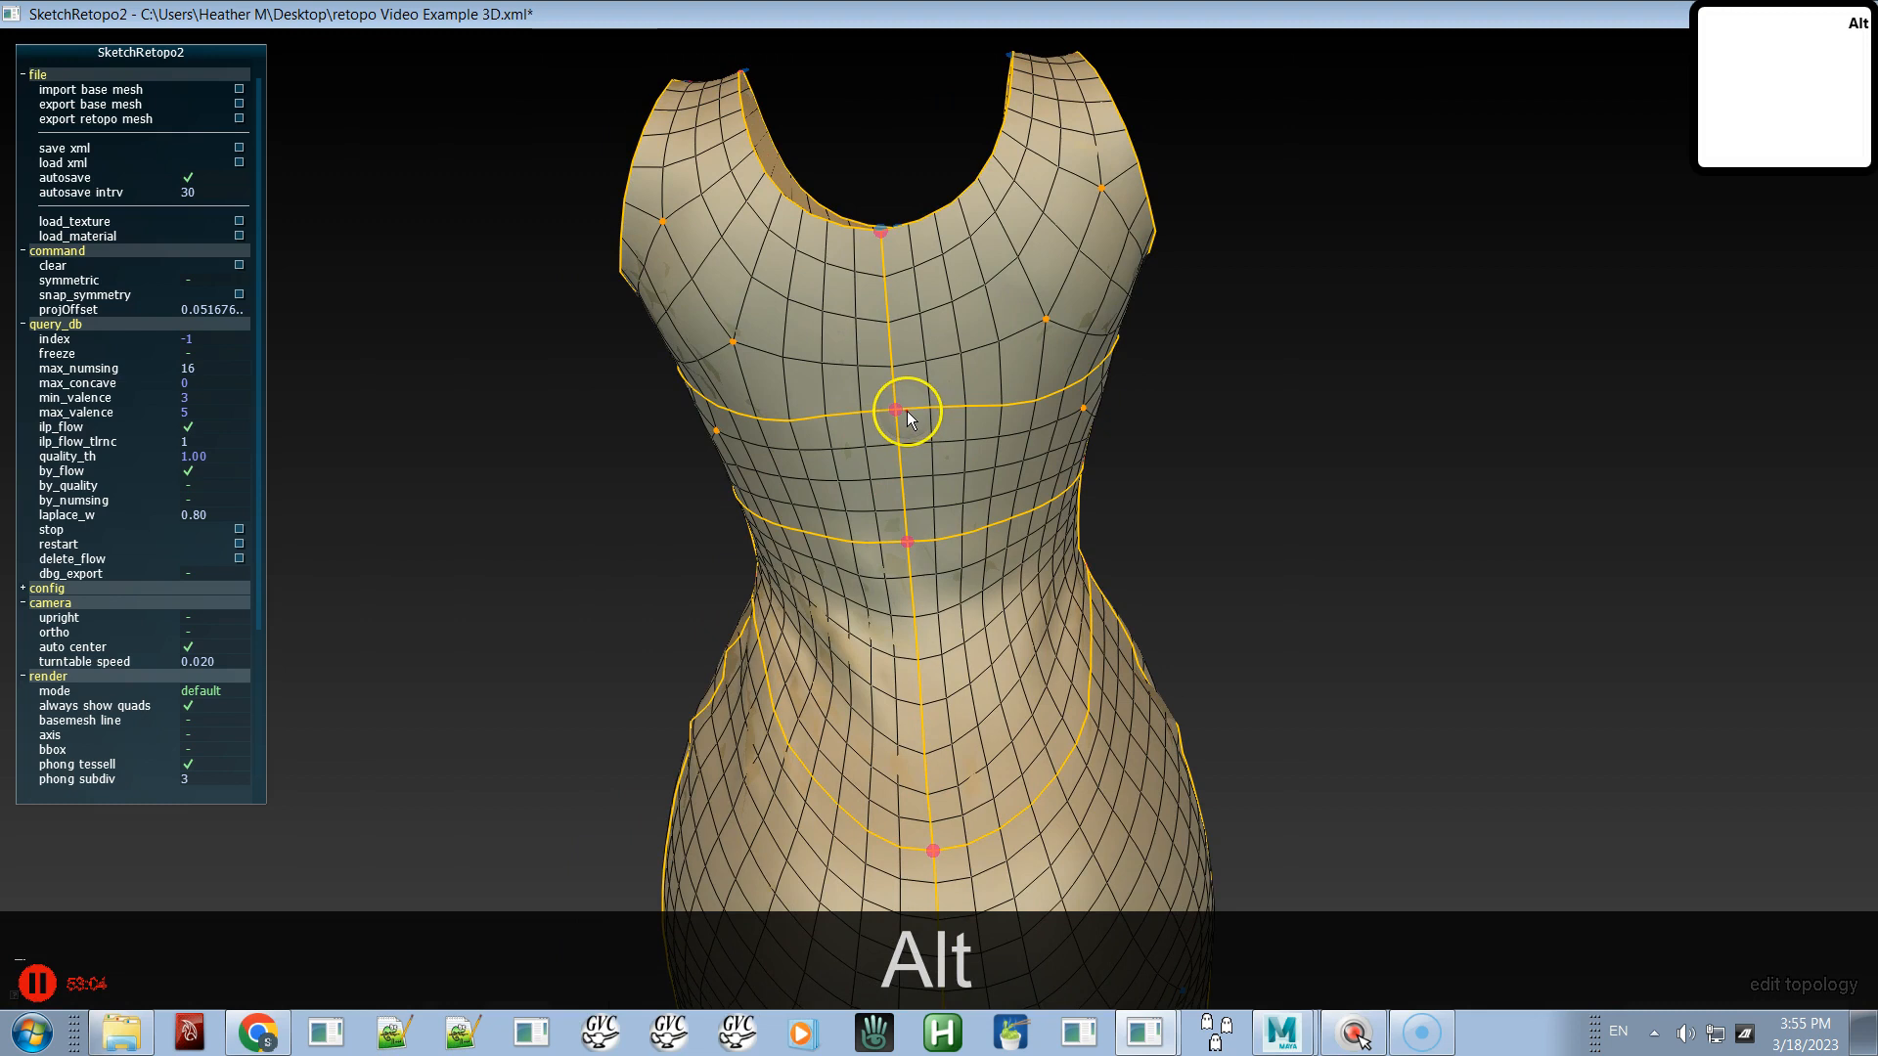
key("e")
key("w")
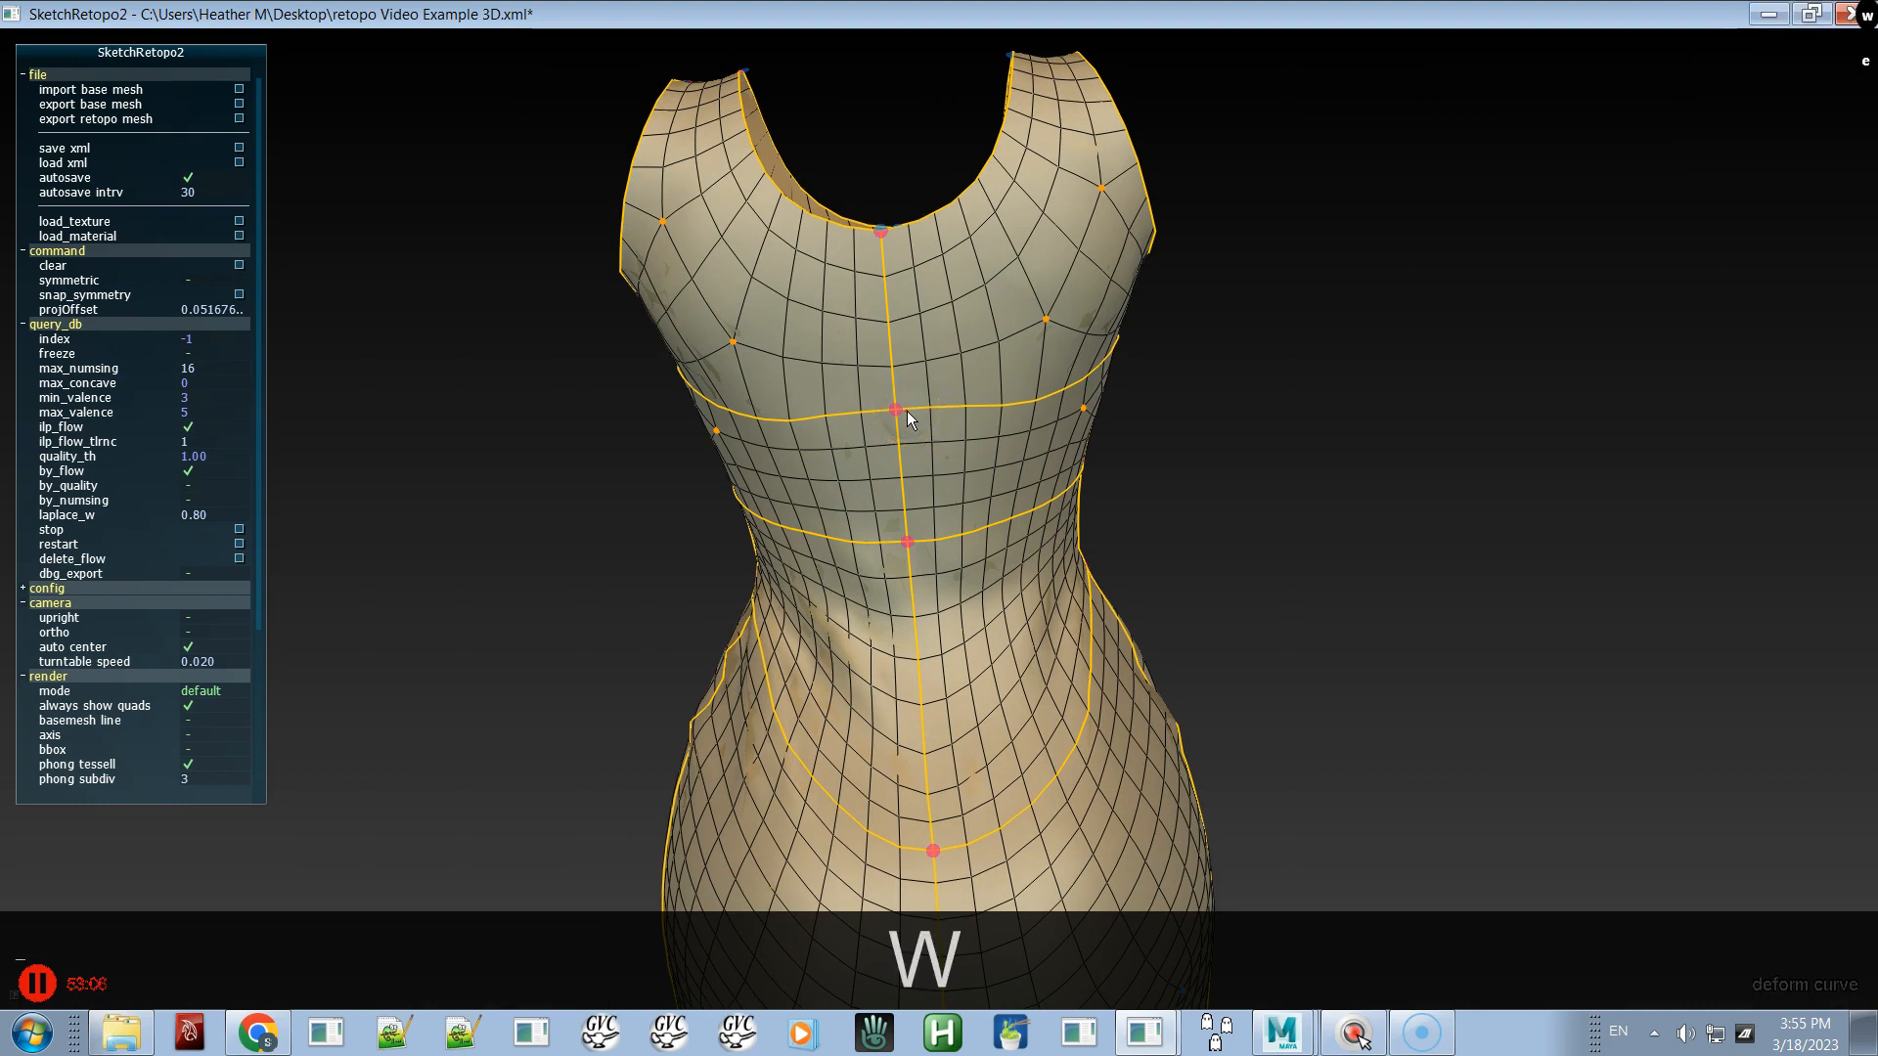
left_click_drag(897, 423, 891, 376)
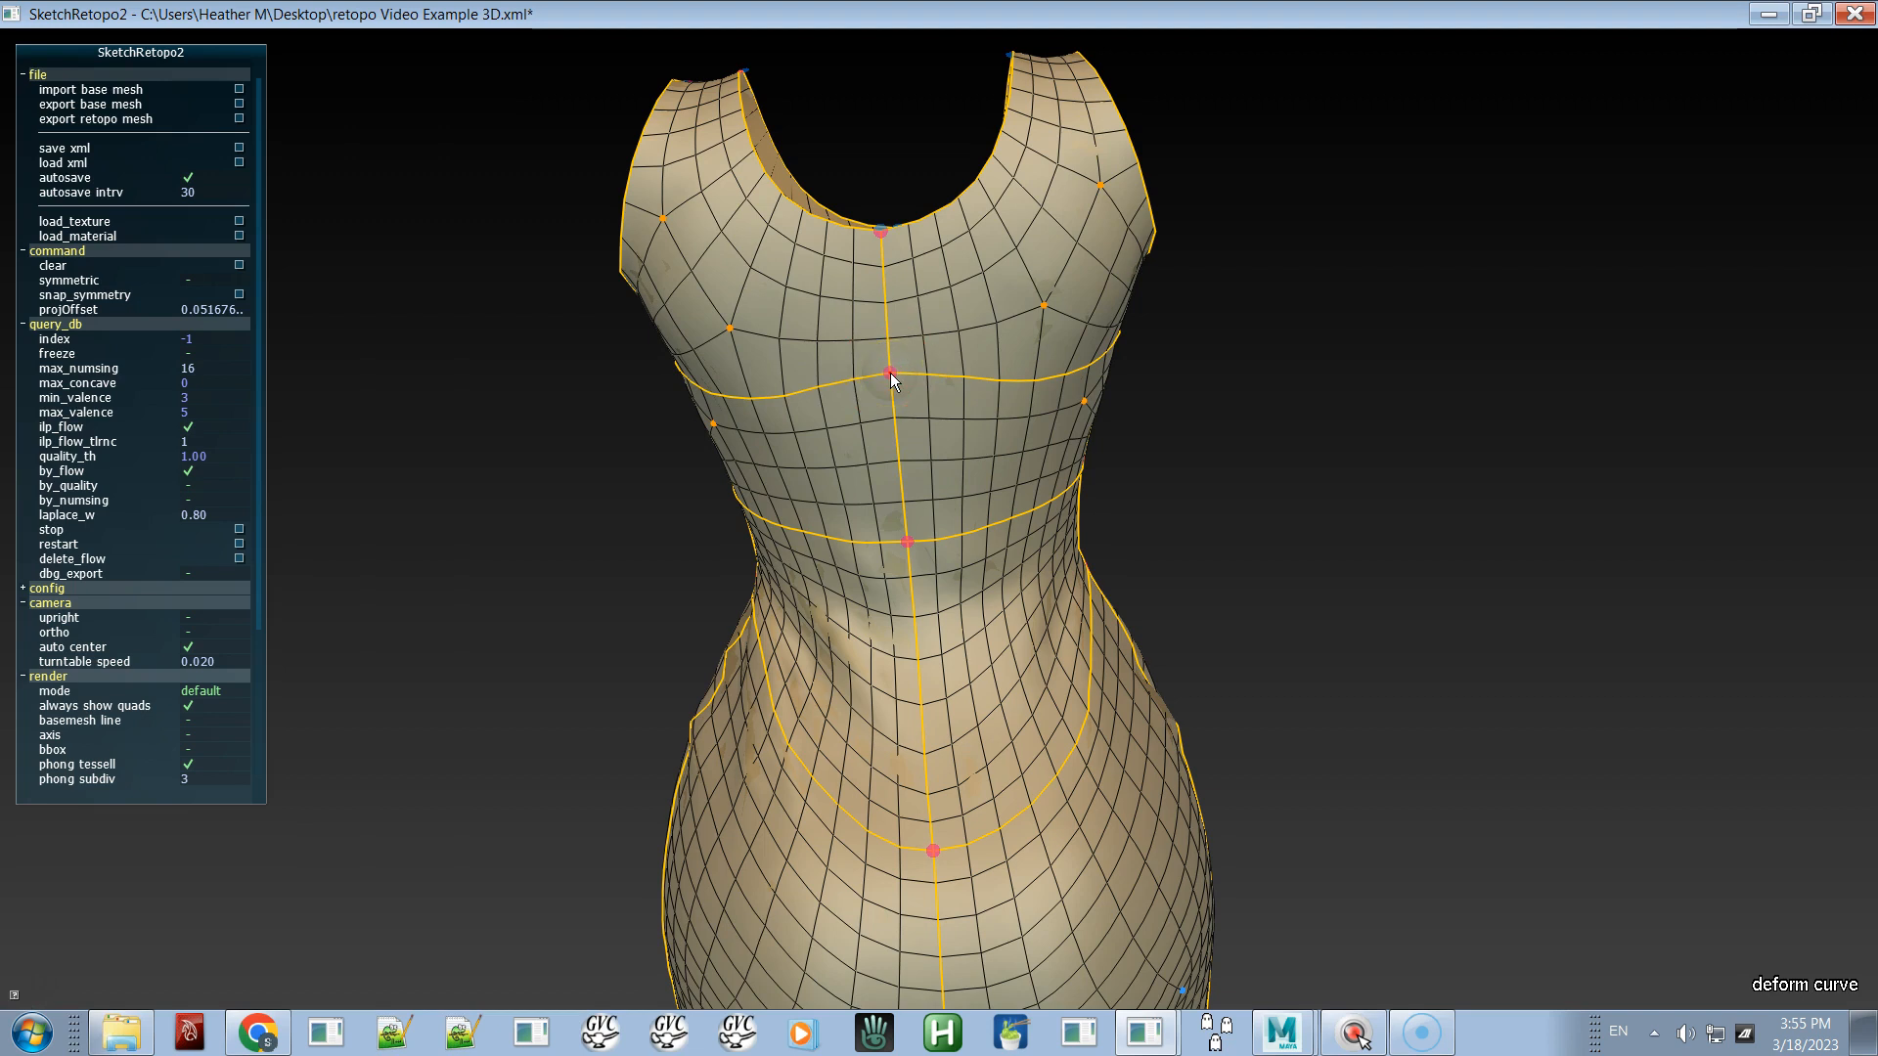
left_click_drag(897, 448, 926, 483, "alt")
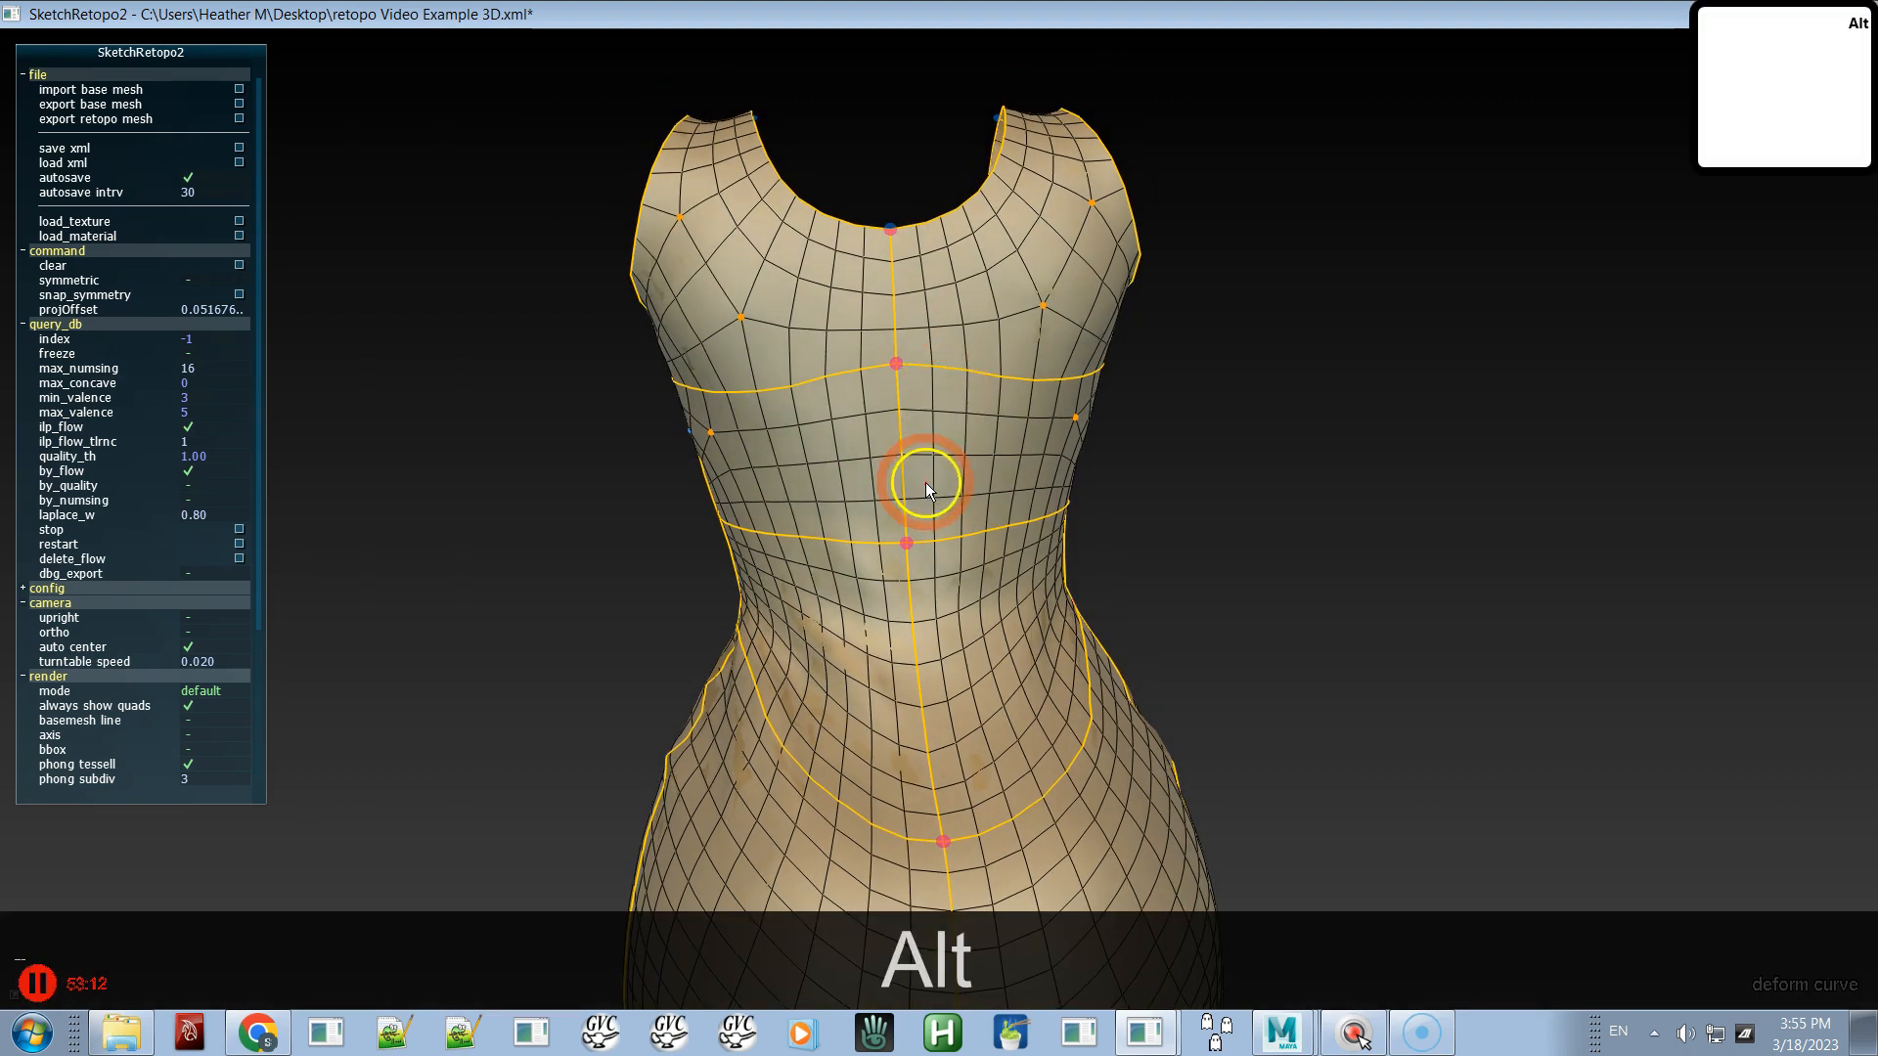
left_click_drag(895, 369, 900, 376)
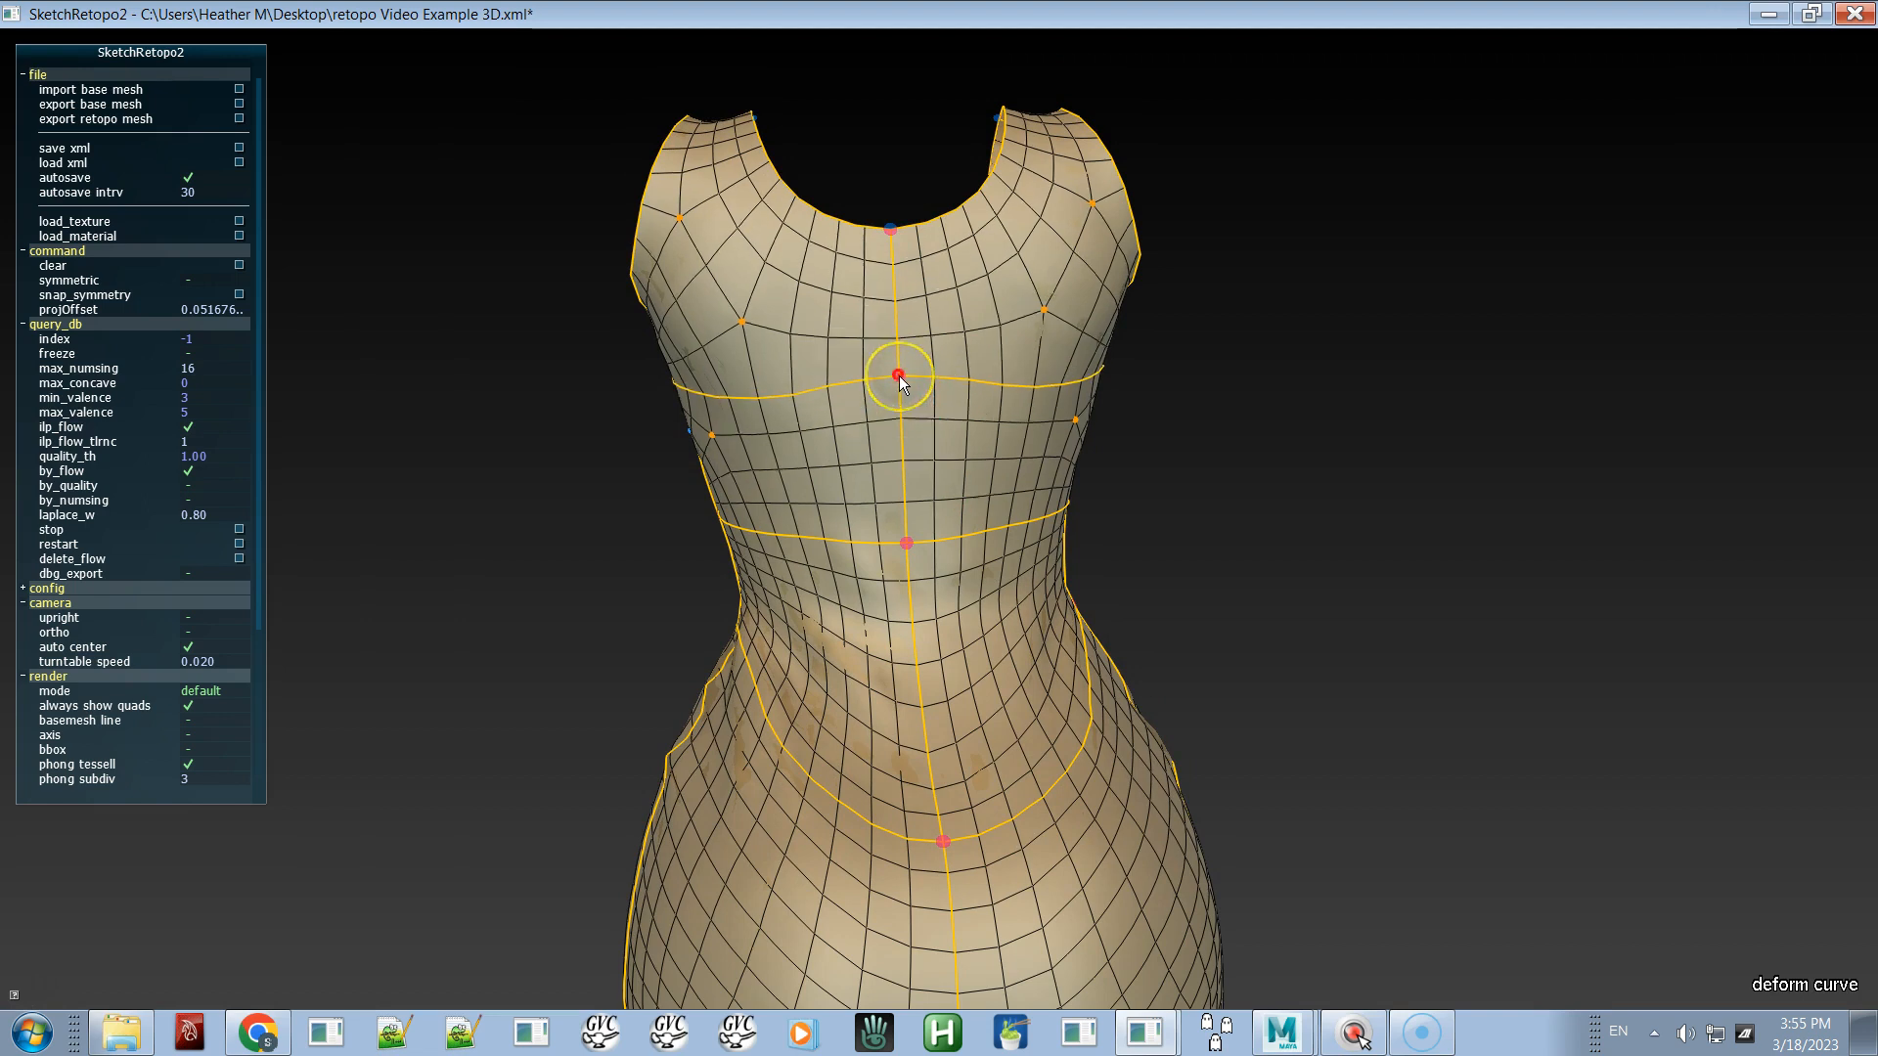
left_click_drag(770, 384, 750, 395, "shift")
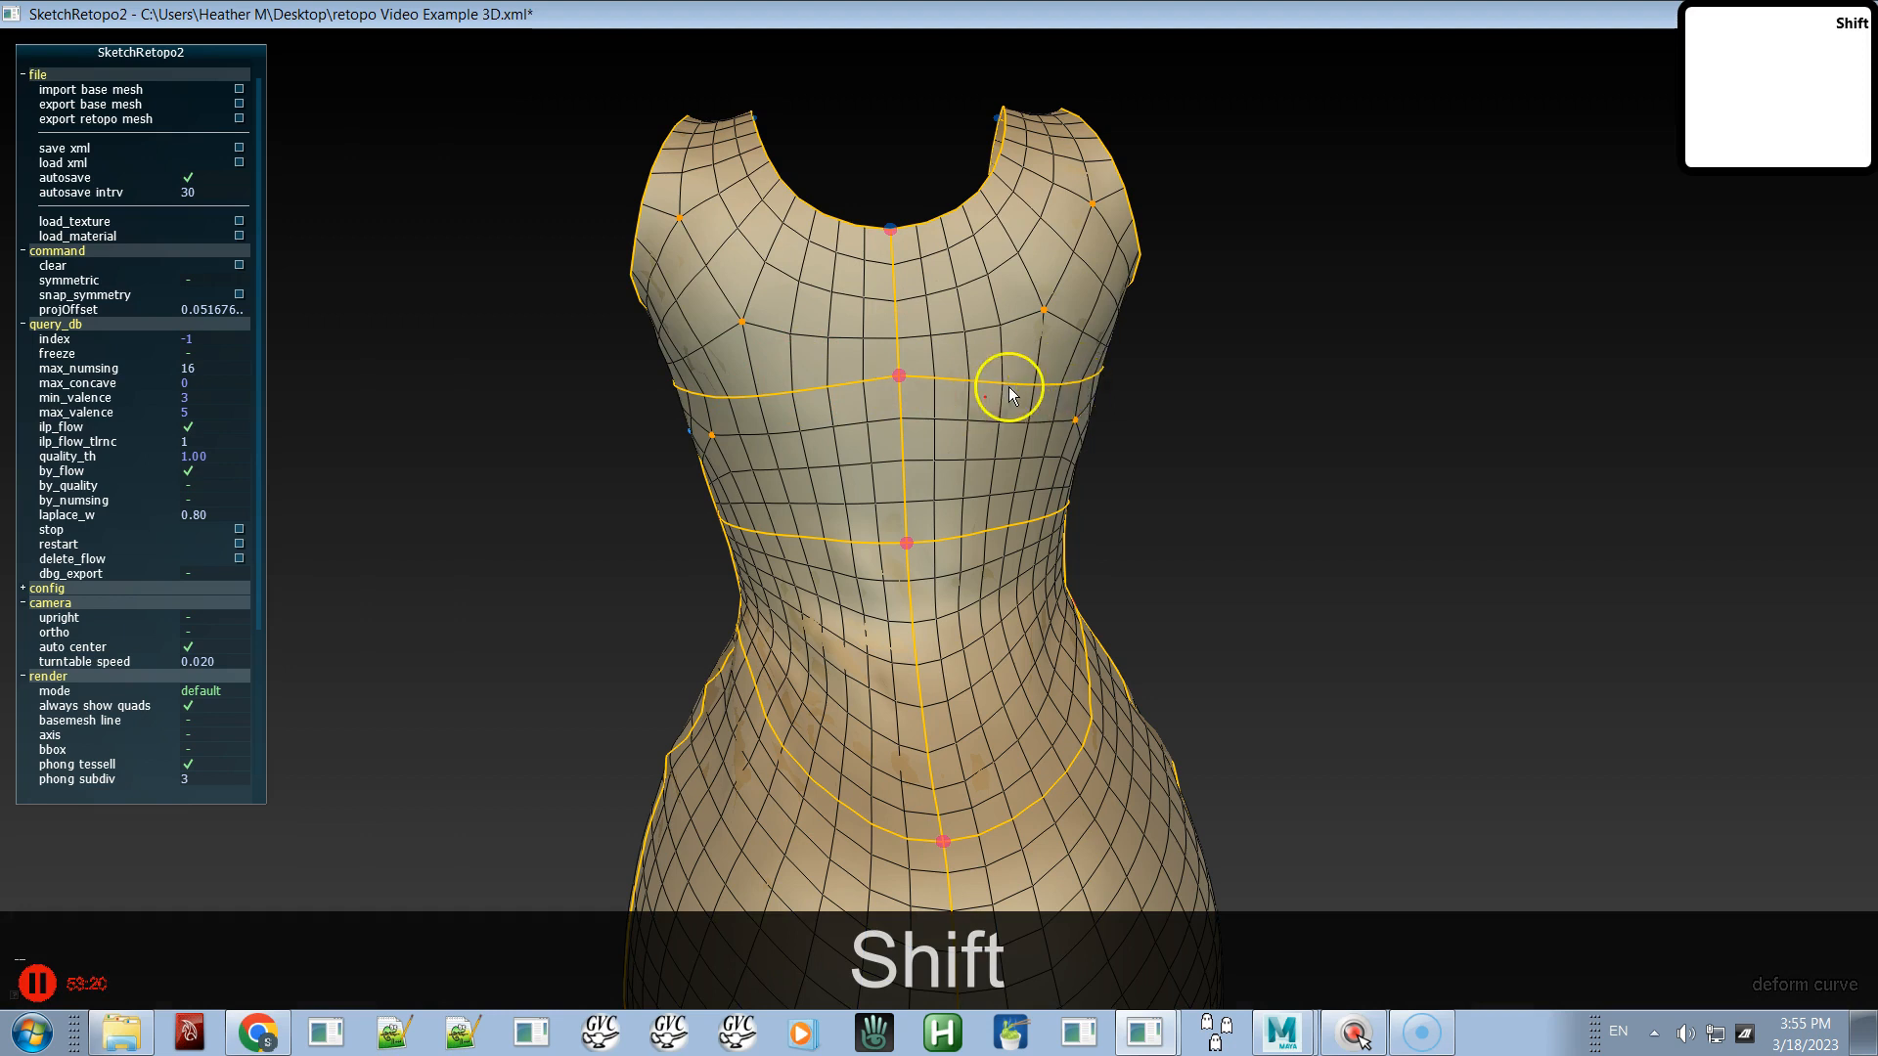
left_click_drag(912, 391, 924, 470, "alt+shift")
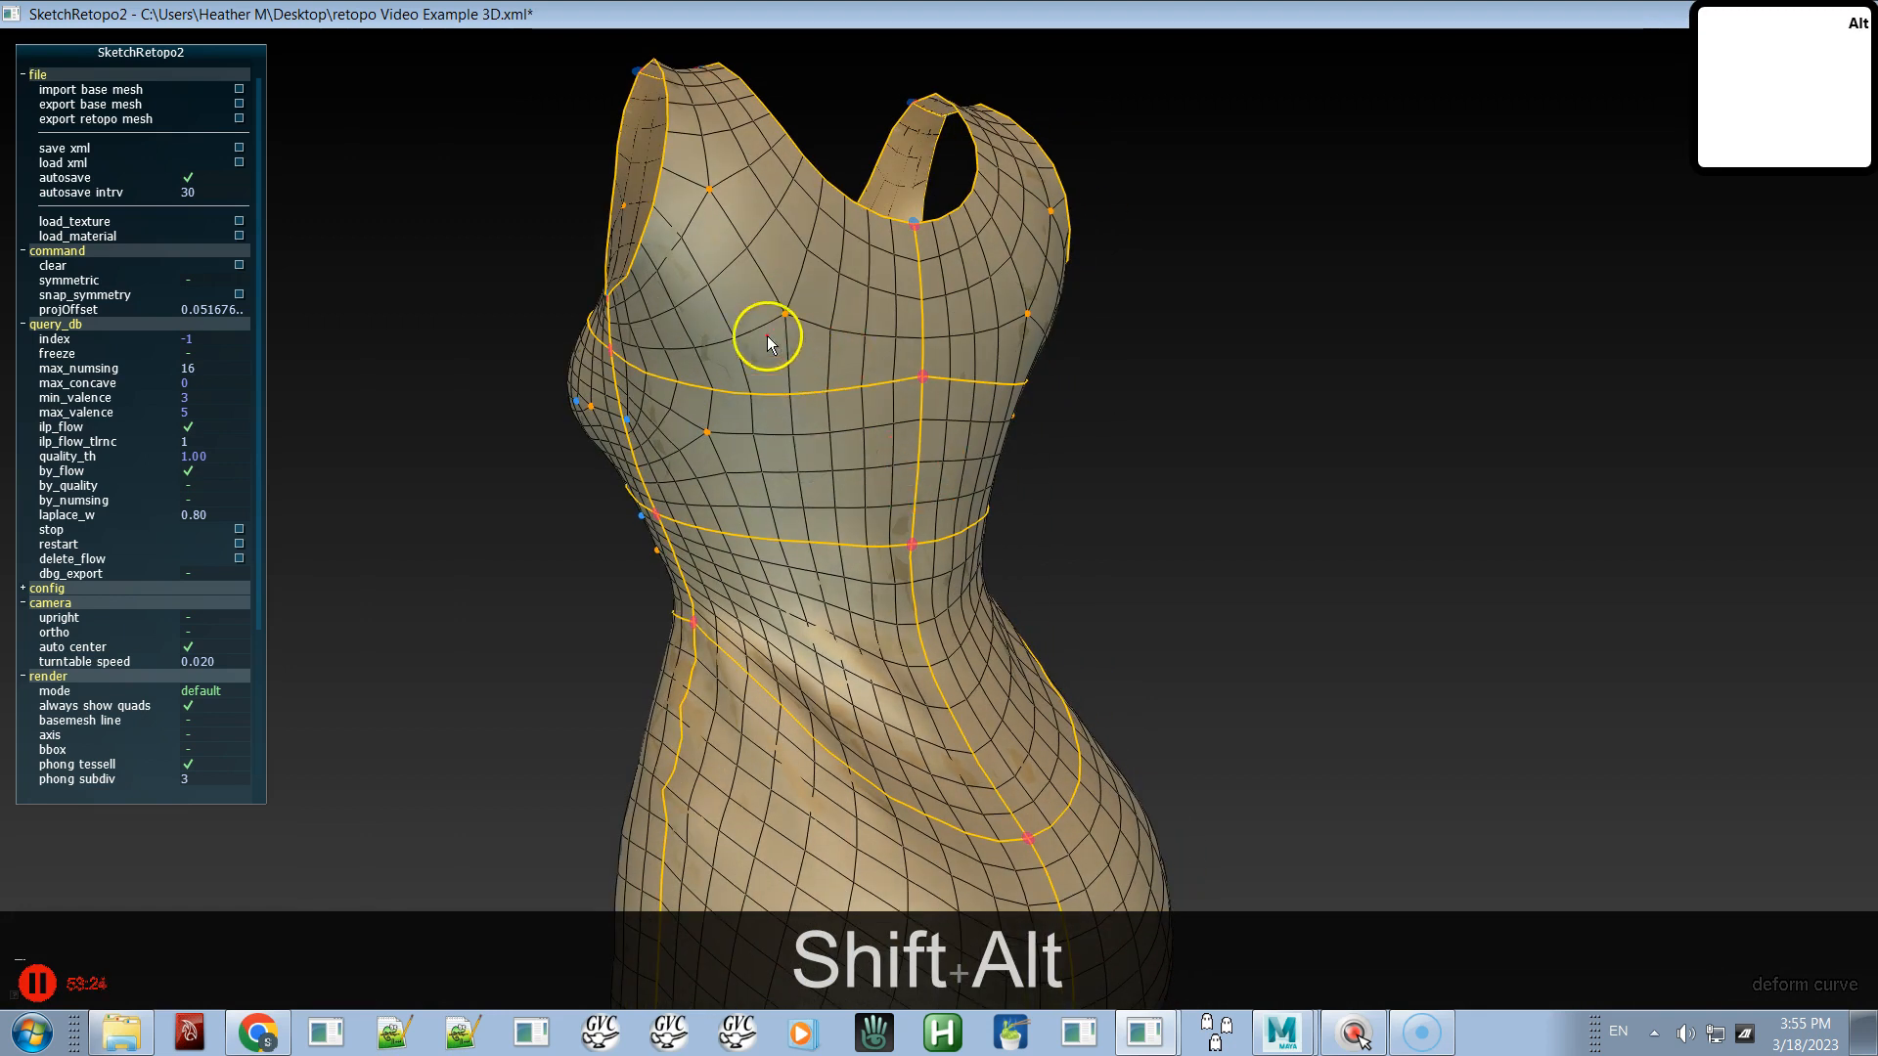
key("space")
left_click_drag(1221, 490, 1129, 515, "alt")
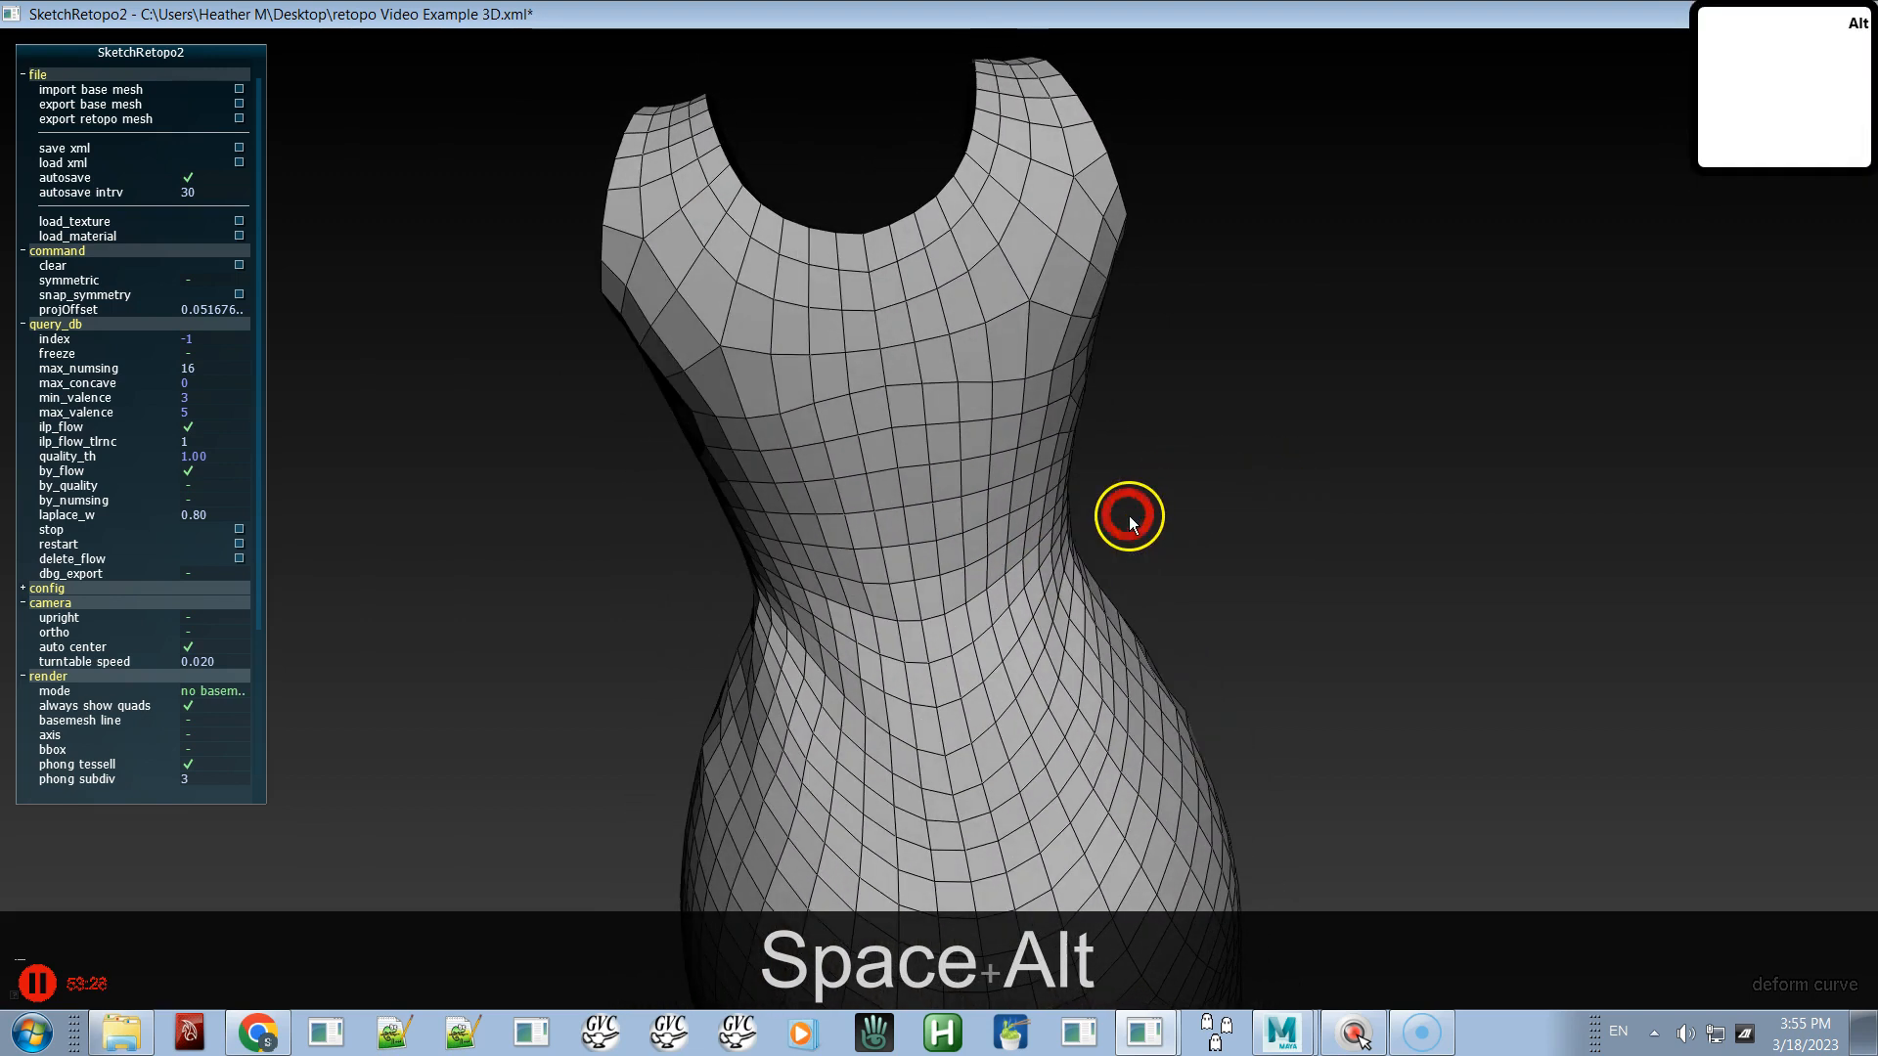
key("space")
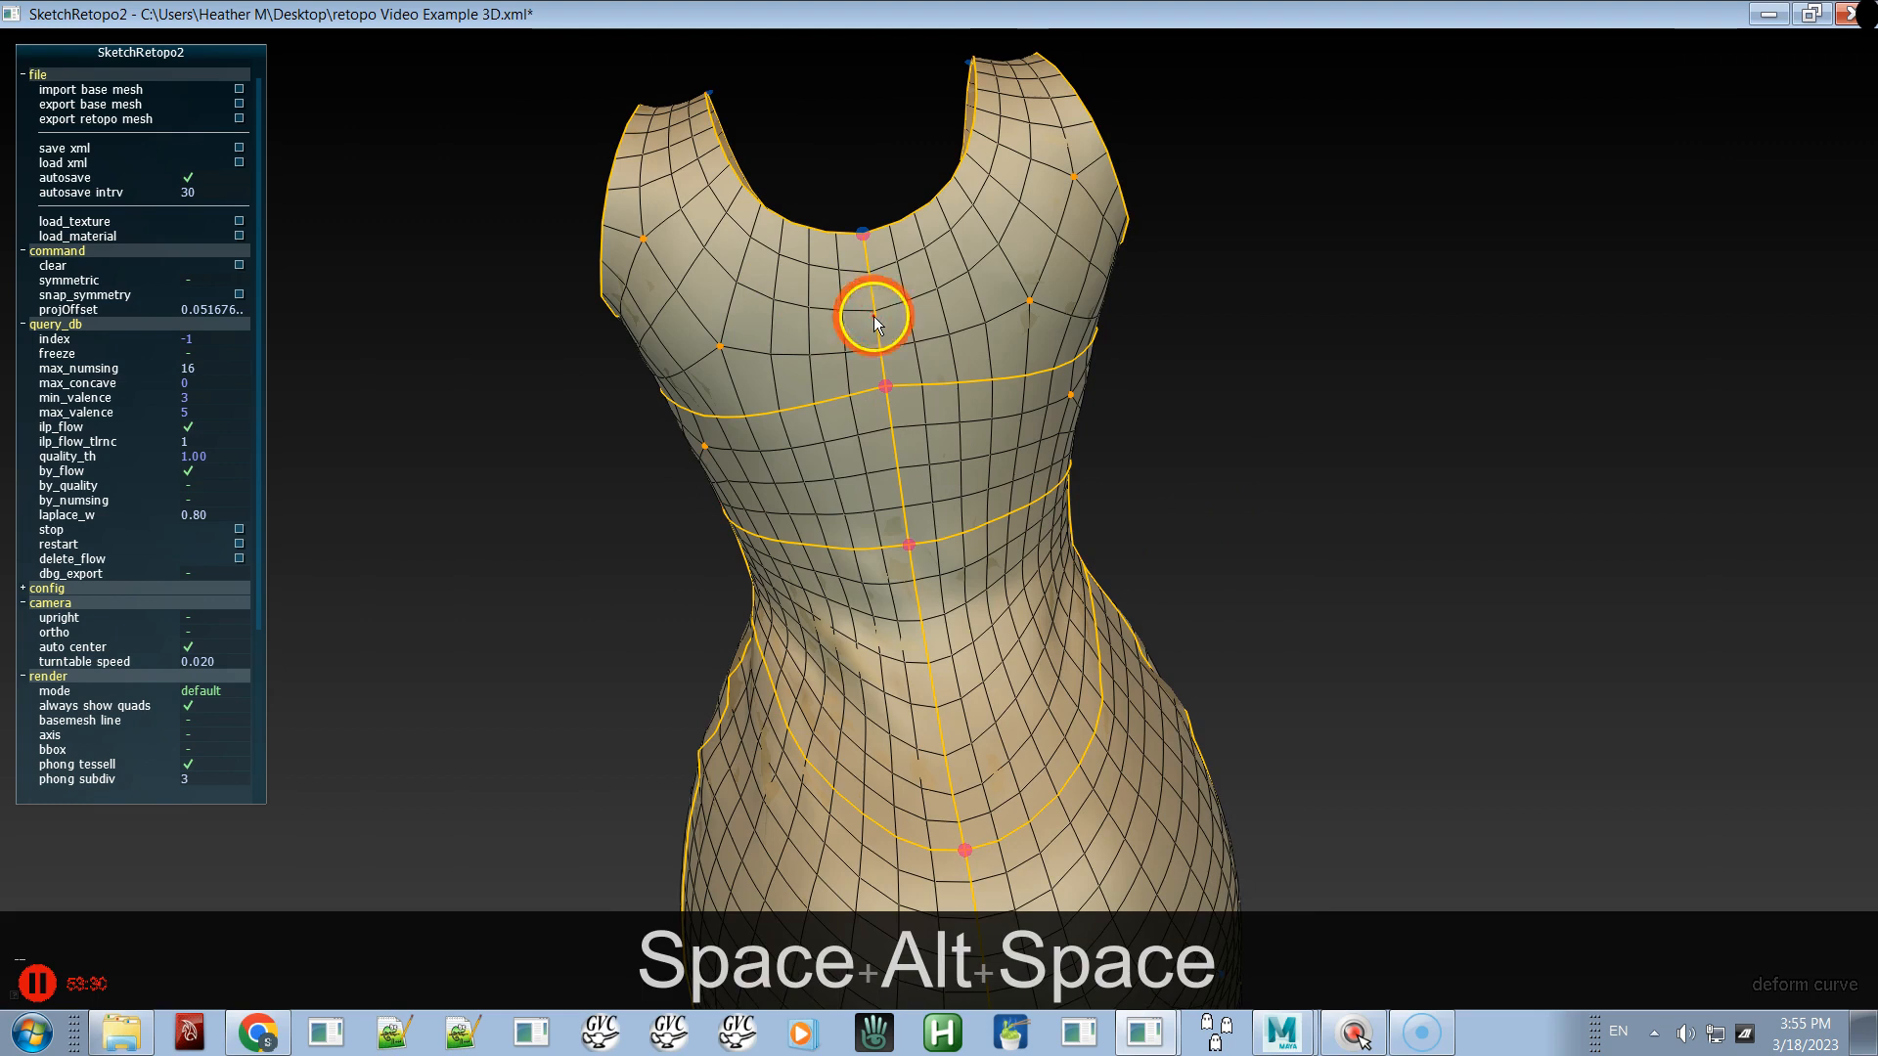
- Increase the subdivisions of the upper centre-back edge and lower its junction with the bust curve
key("a")
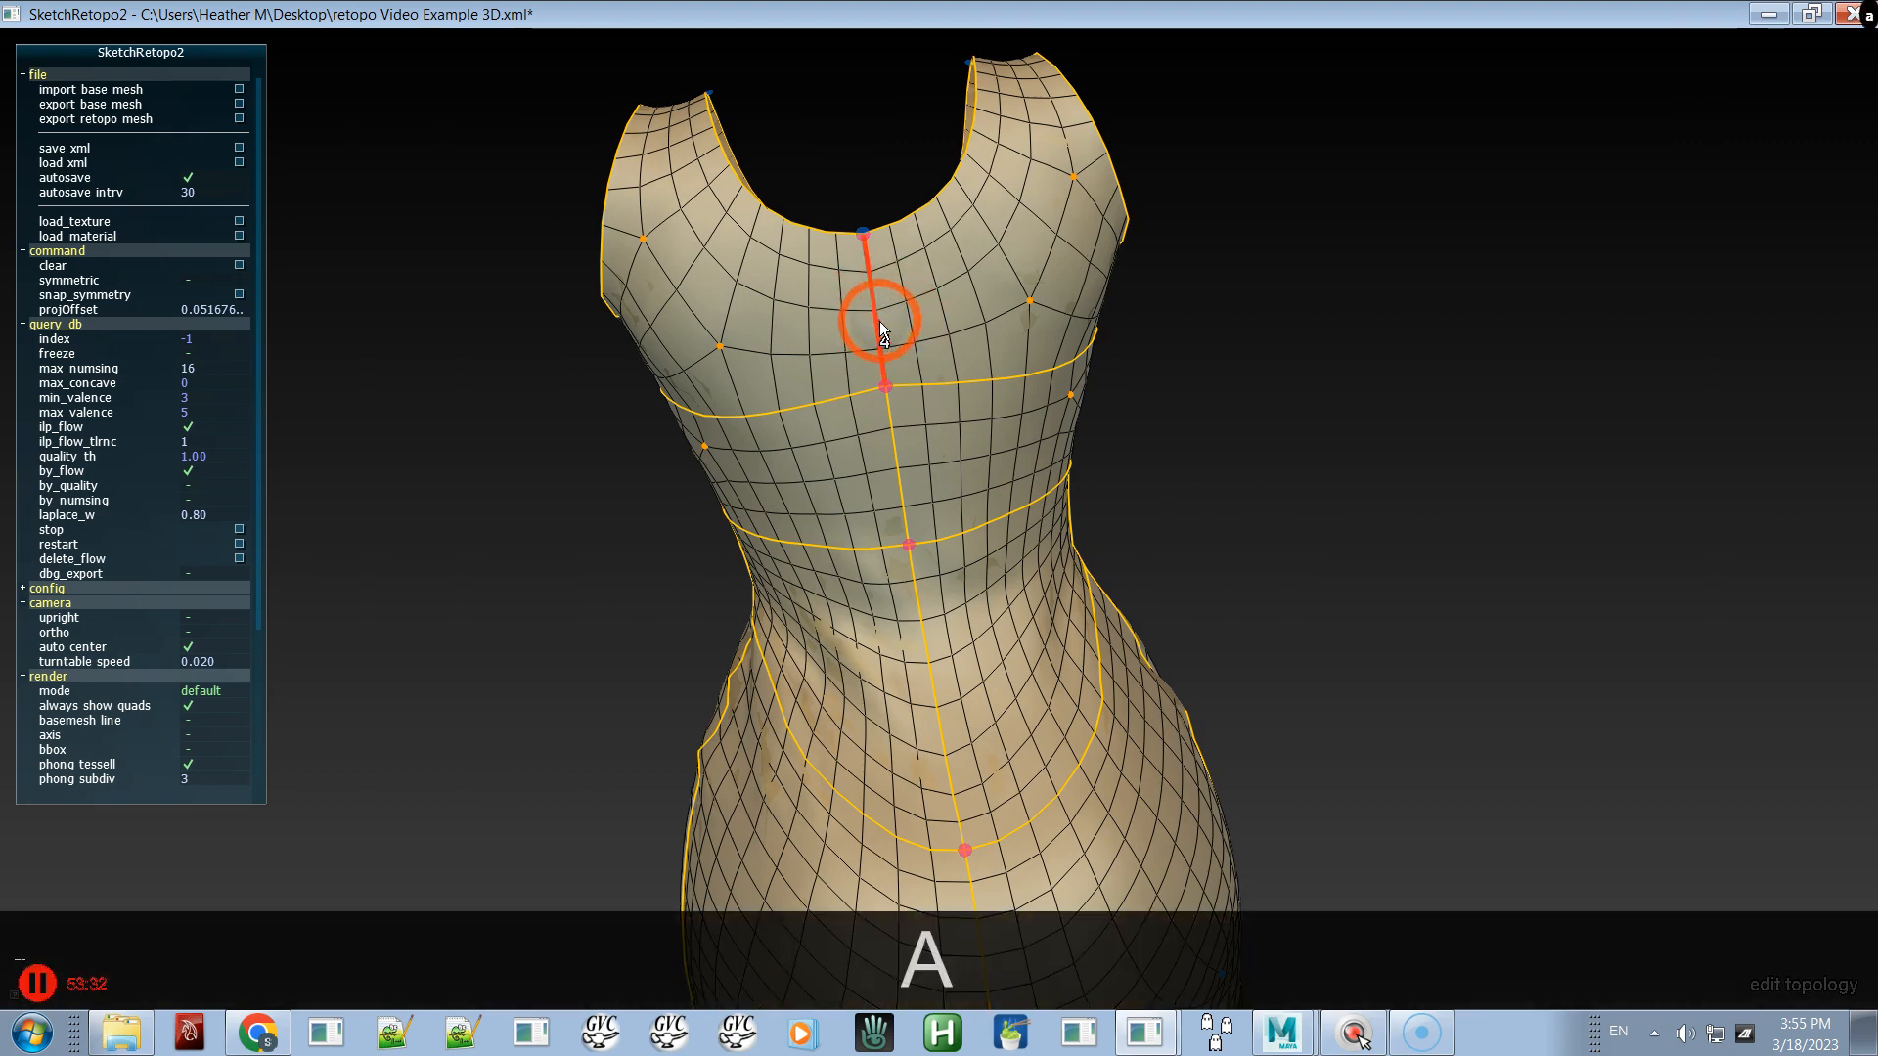
key("c")
left_click_drag(835, 432, 901, 409, "alt")
key("w")
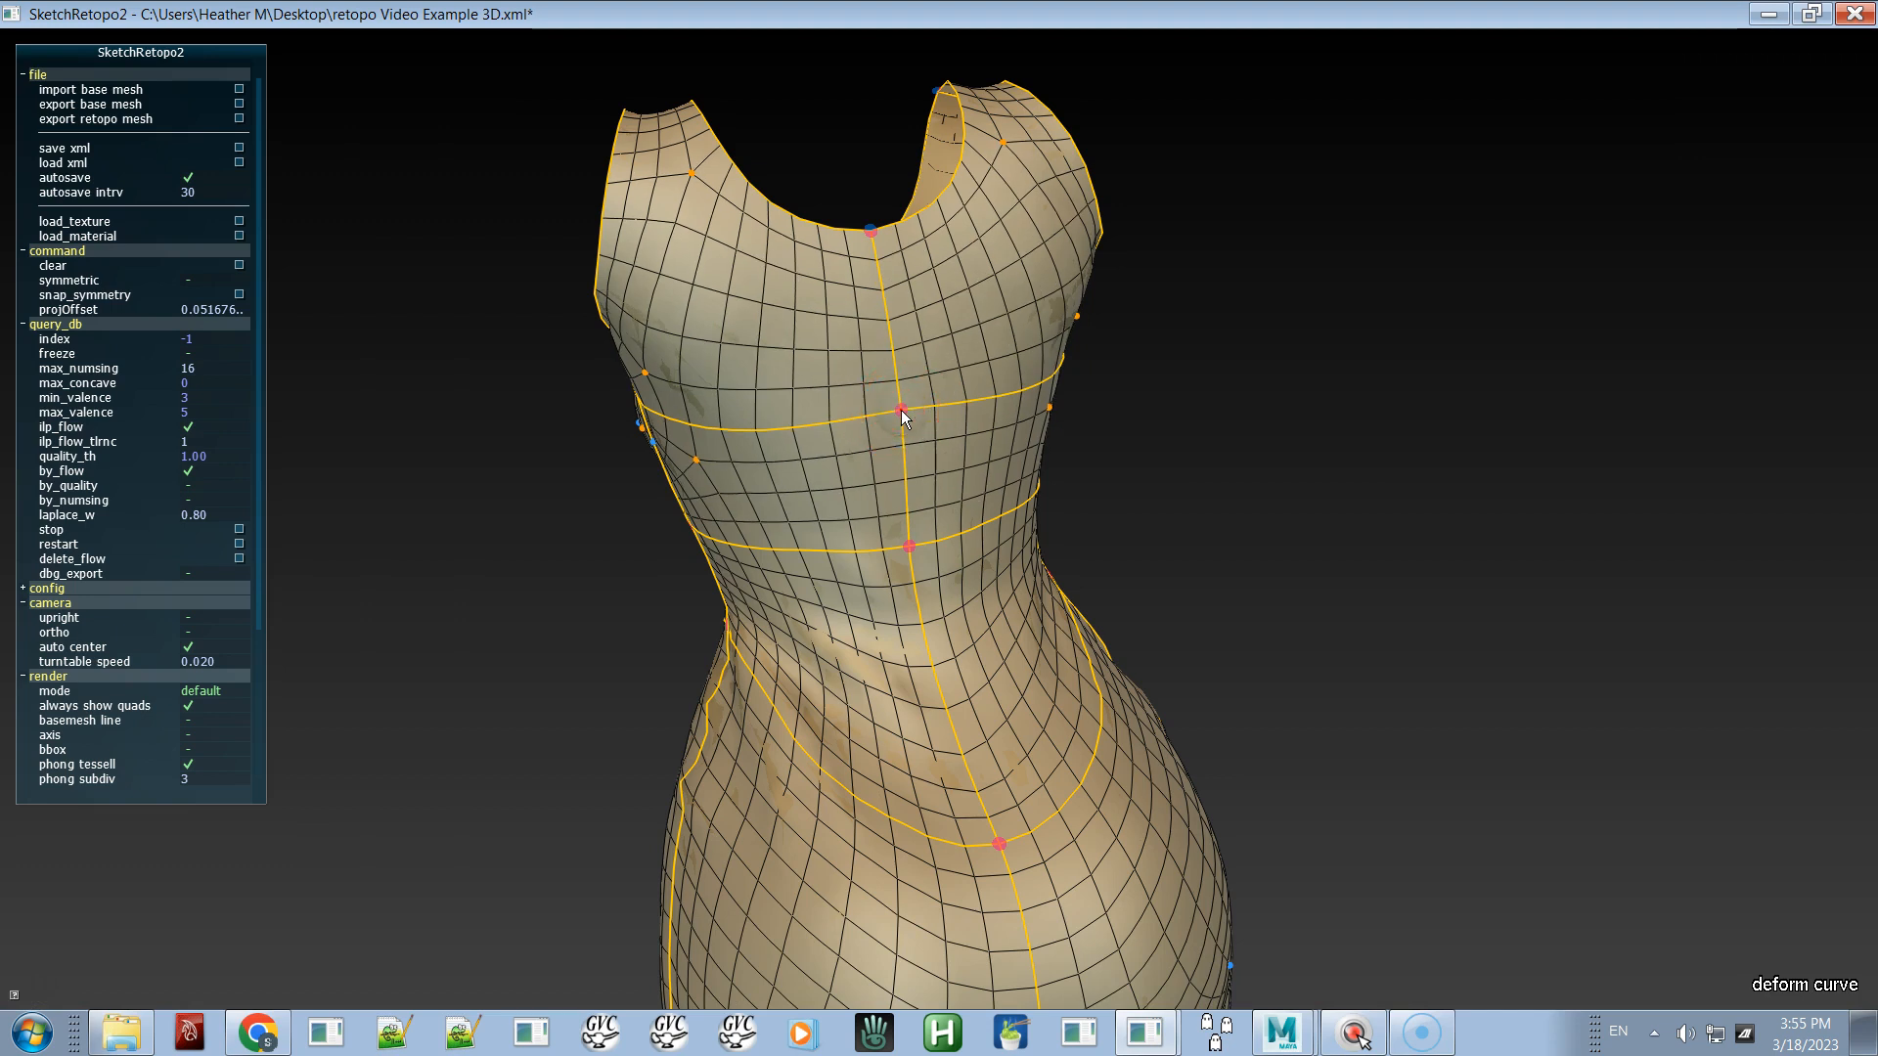
- Smooth the bust and waist curves across the back and nudge the hip curve's centre-back junction slightly down
key("shift")
left_click_drag(953, 401, 1037, 373, "shift")
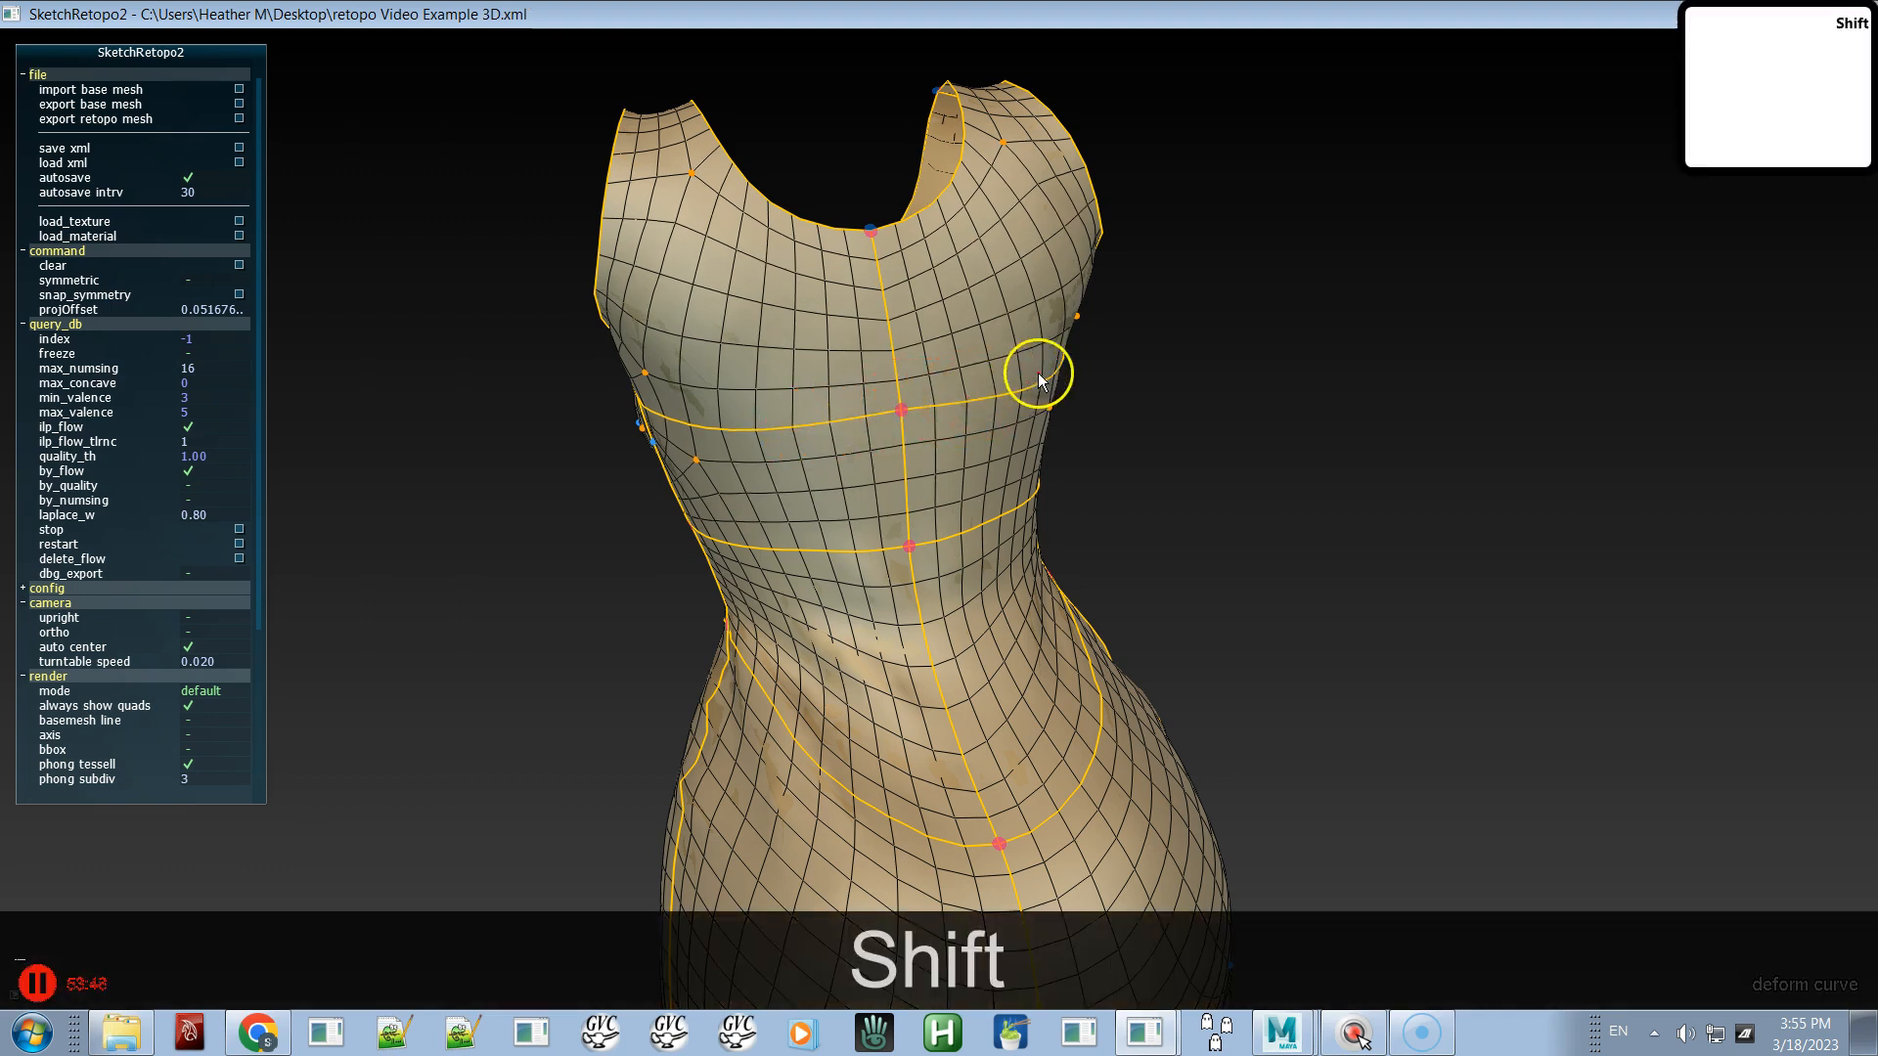
mouse_move(972, 524)
left_mouse_down("shift")
mouse_move(850, 534)
mouse_move(924, 469)
left_mouse_up("shift")
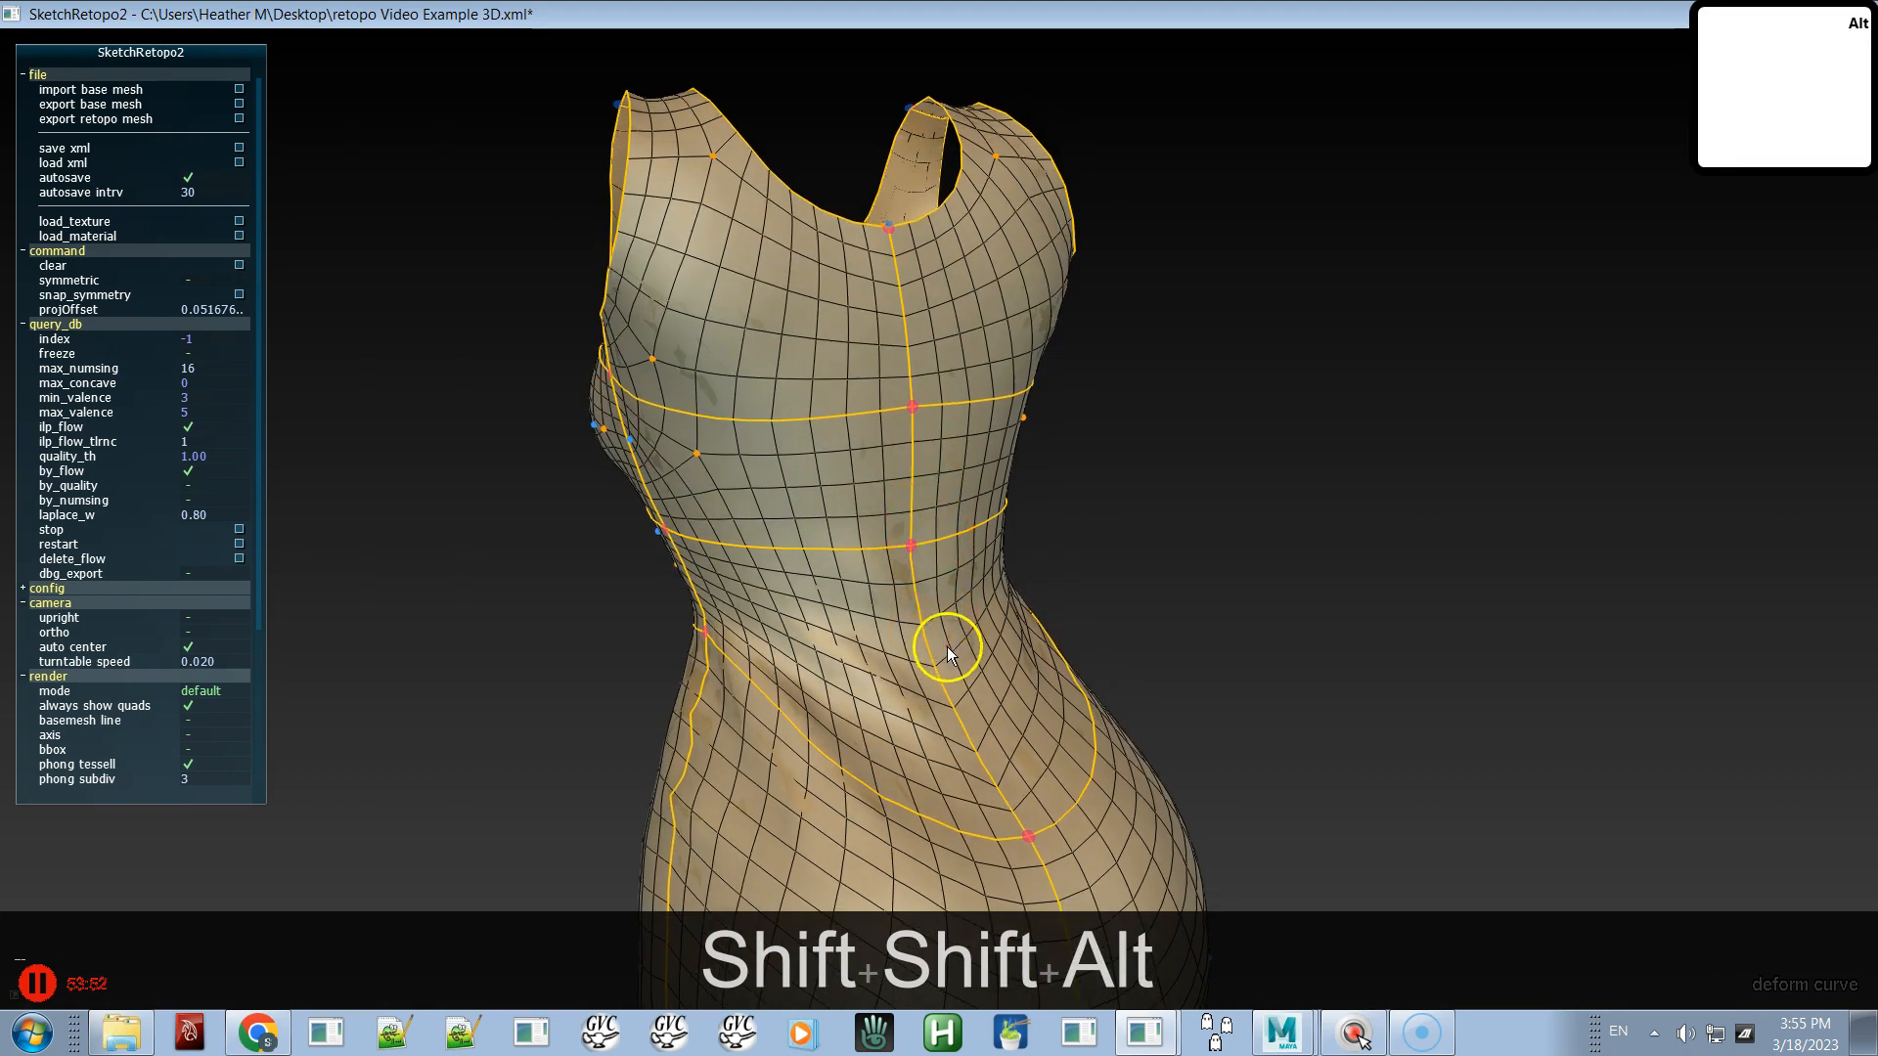
mouse_move(868, 671)
left_mouse_down("alt")
mouse_move(913, 589)
mouse_move(917, 531)
mouse_move(915, 569)
mouse_move(822, 679)
mouse_move(906, 658)
mouse_move(923, 497)
left_mouse_up("alt")
left_click_drag(1021, 683, 1023, 695)
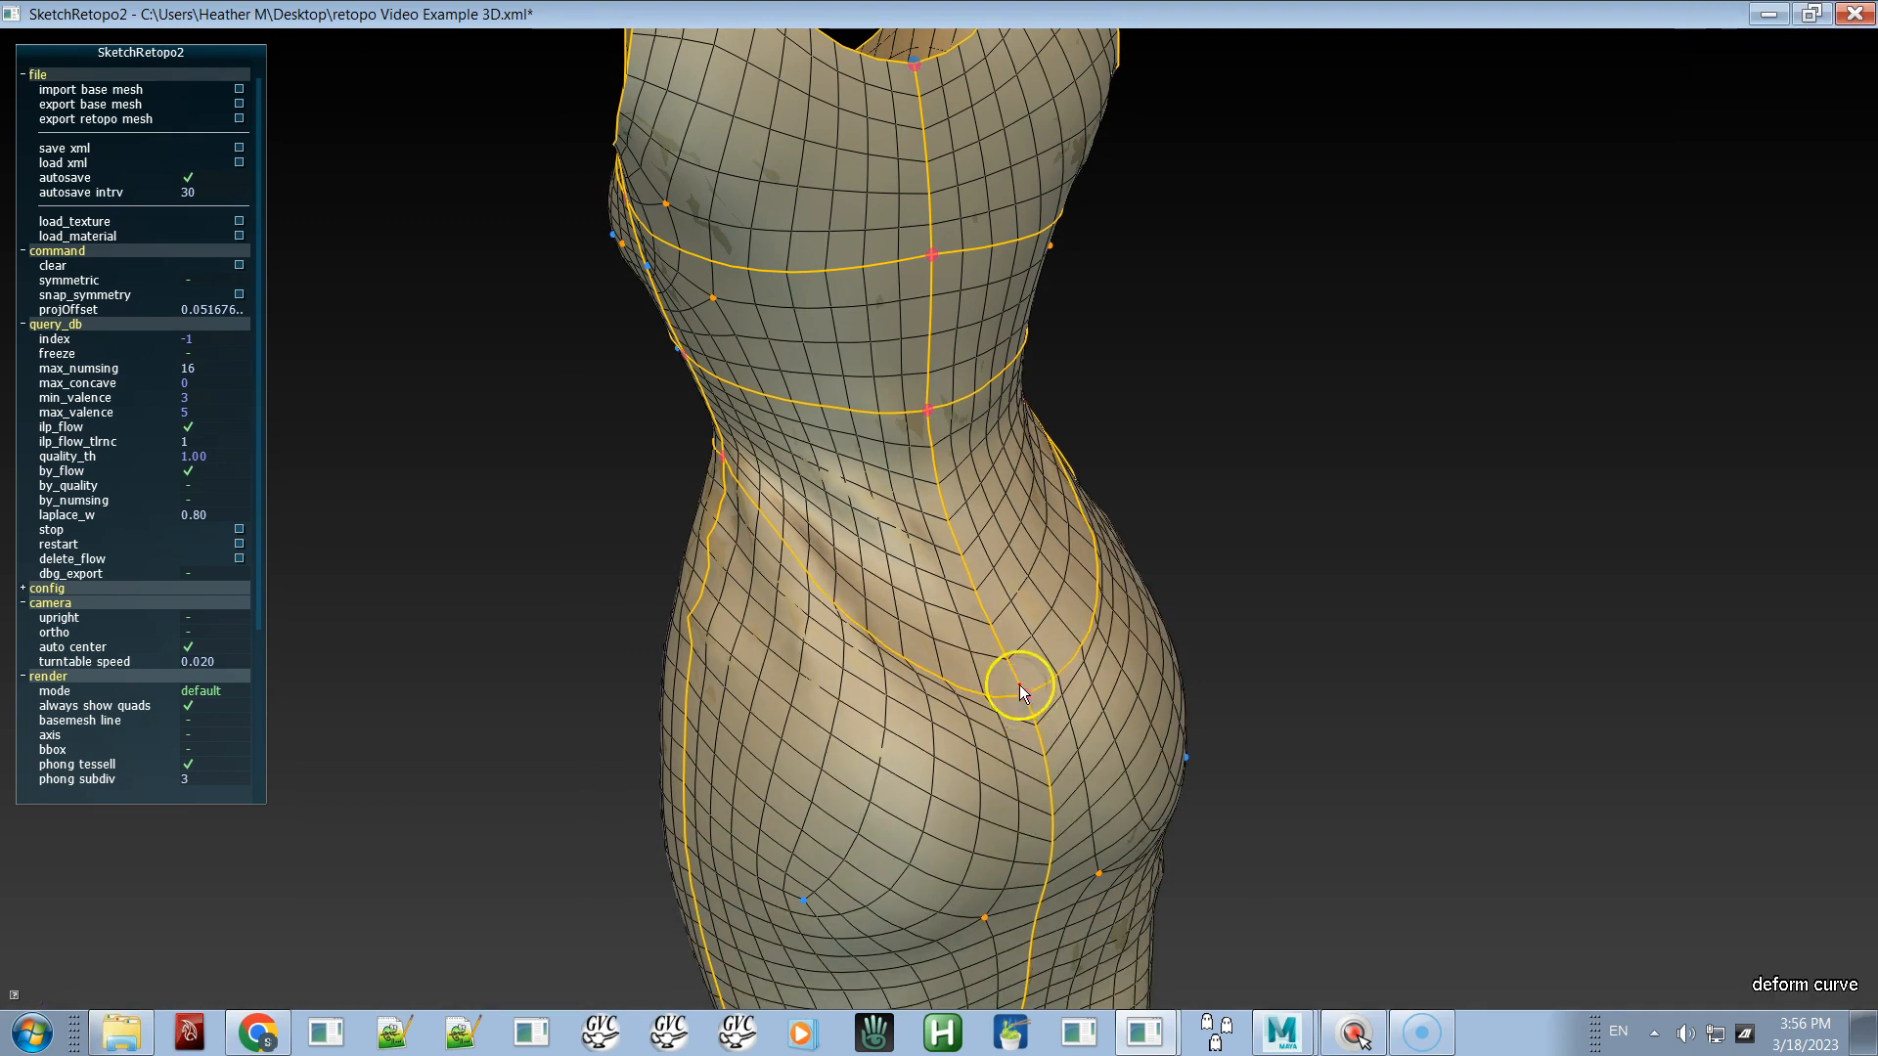
- Select the upper back patch on the wearer's left side and move its two irregular vertices farther apart toward the shoulder and underarm
left_click_drag(901, 545, 765, 395, "alt")
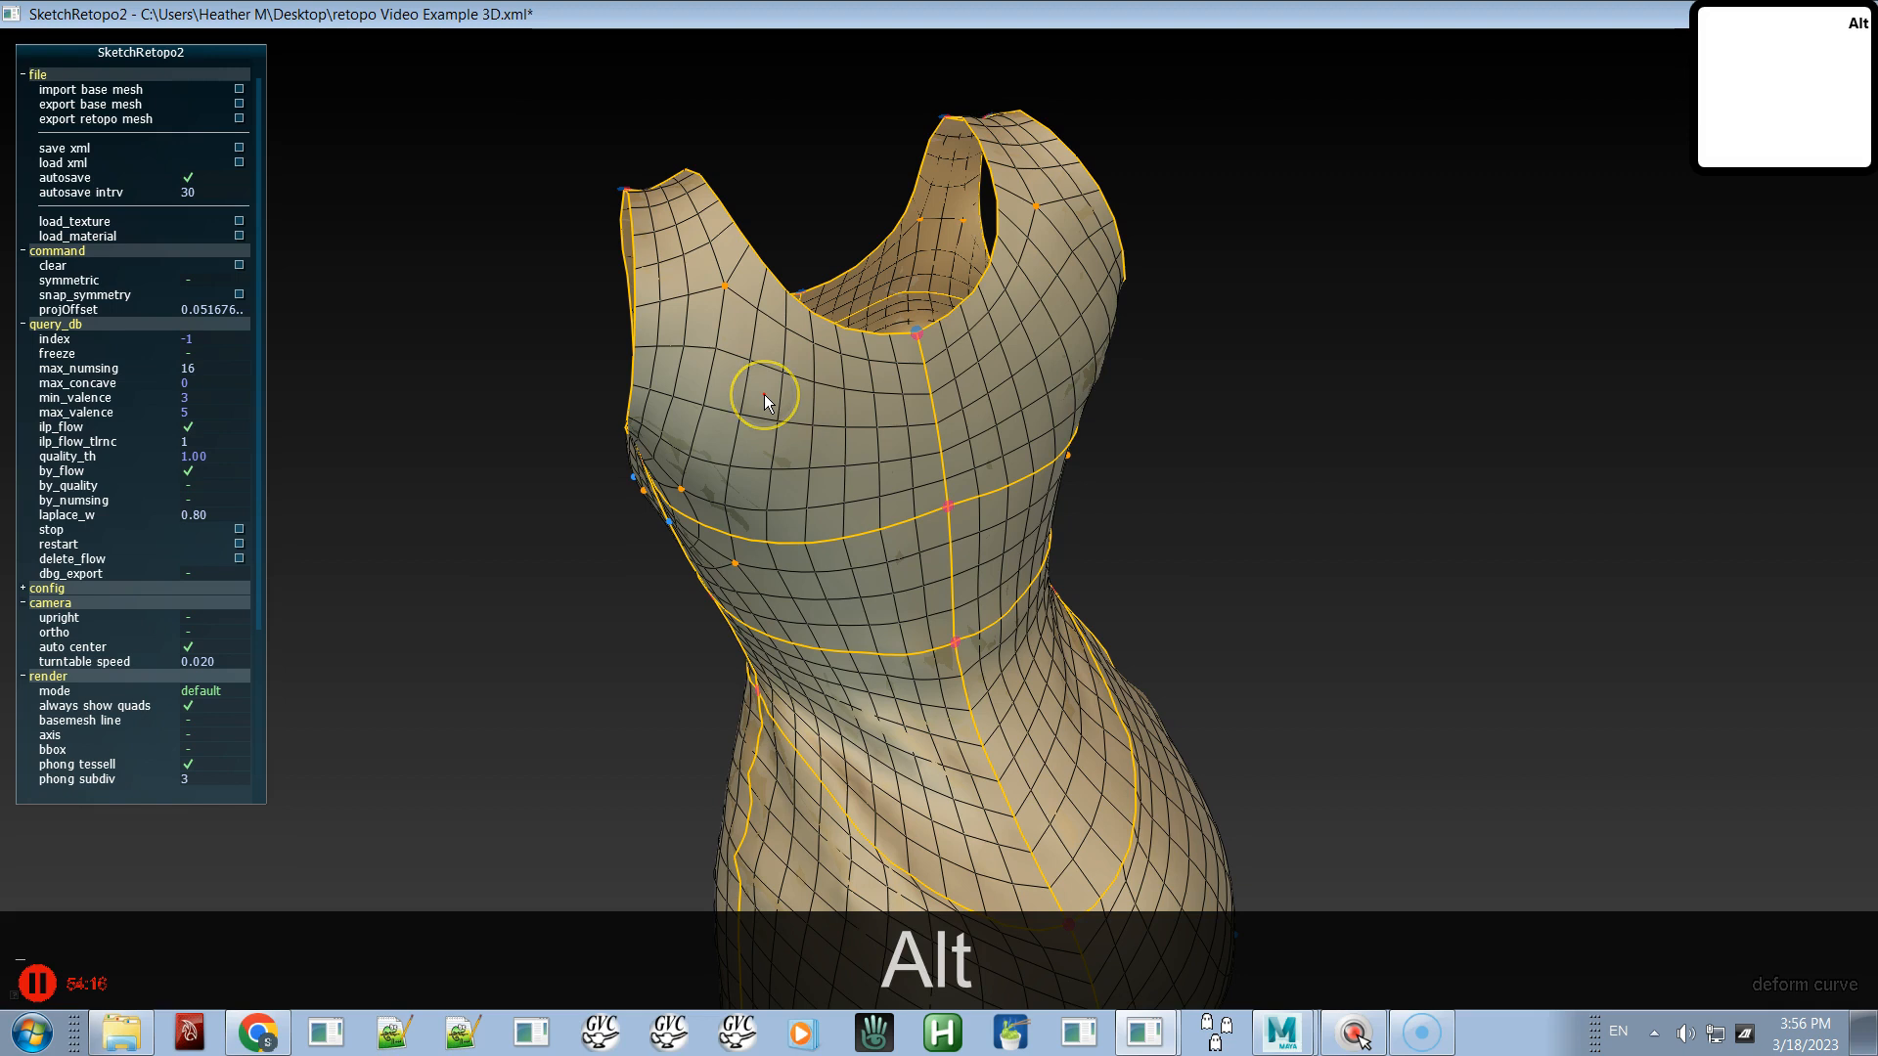
key("a")
left_click(780, 397)
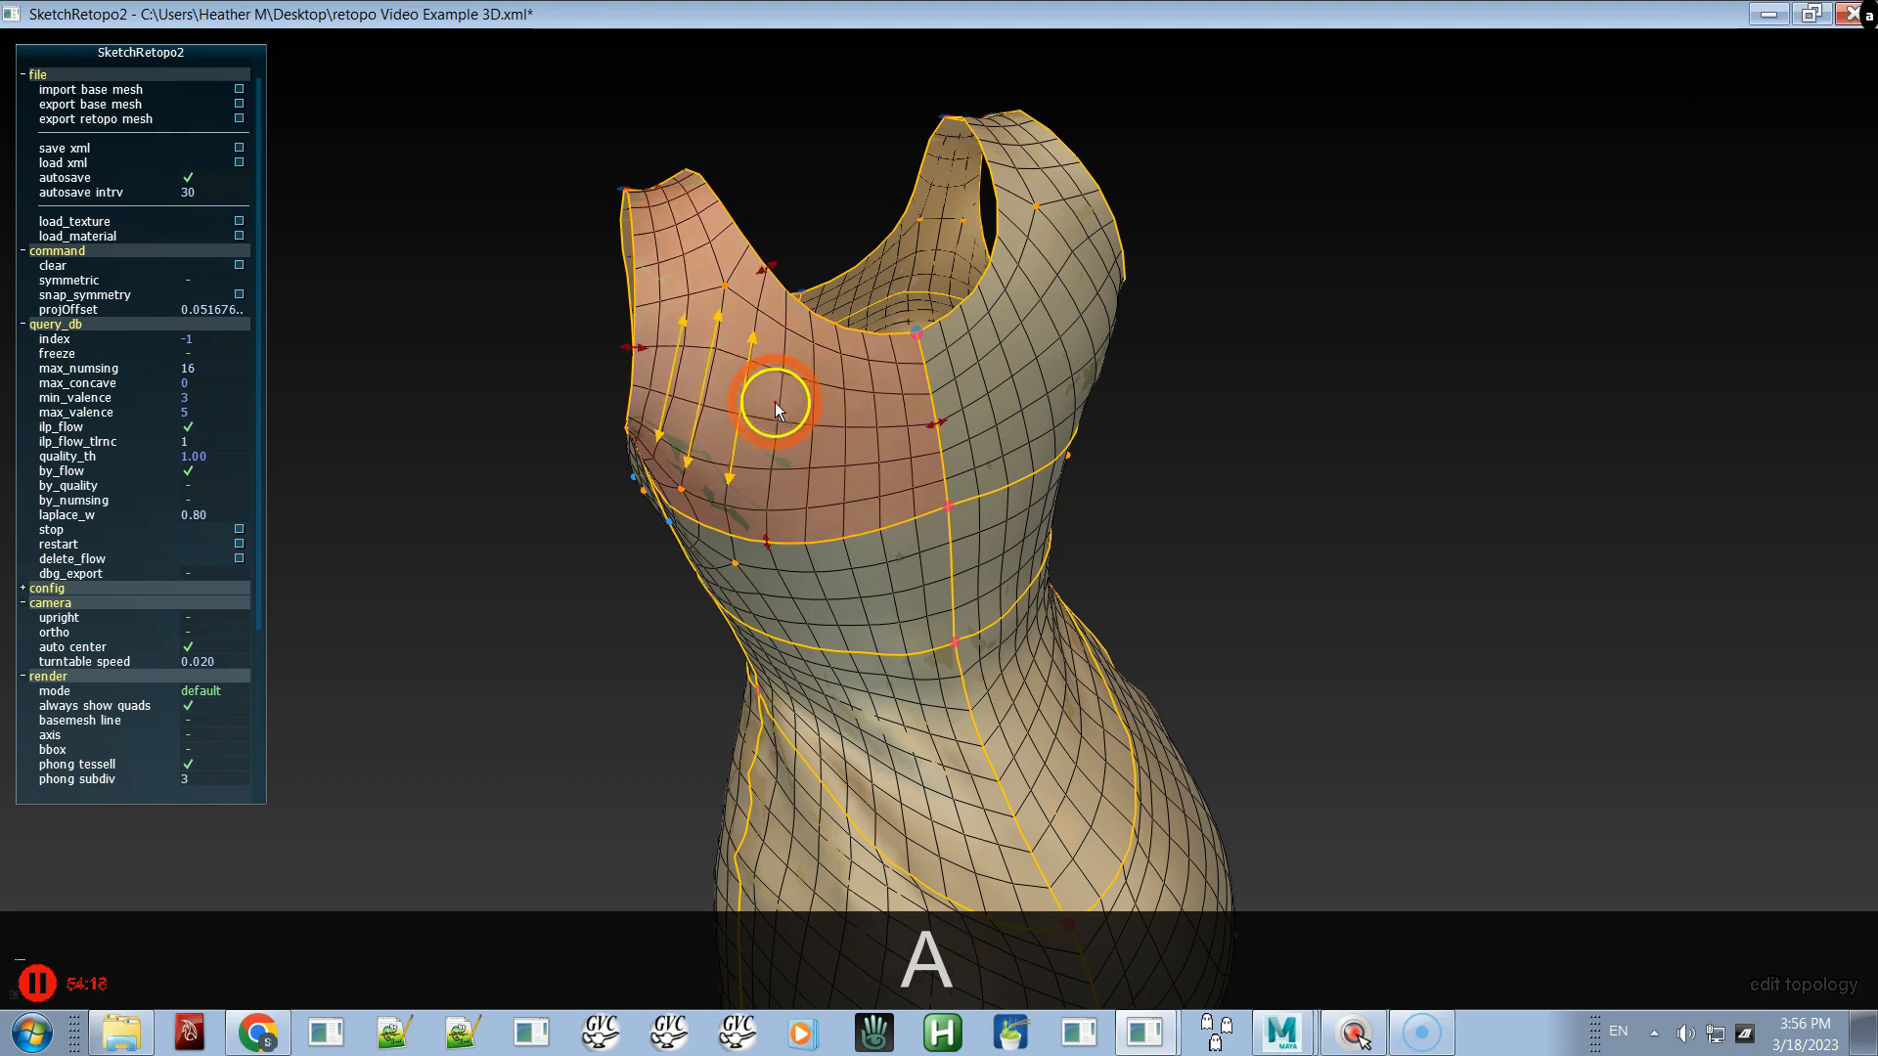
left_click(795, 404)
left_click(784, 420)
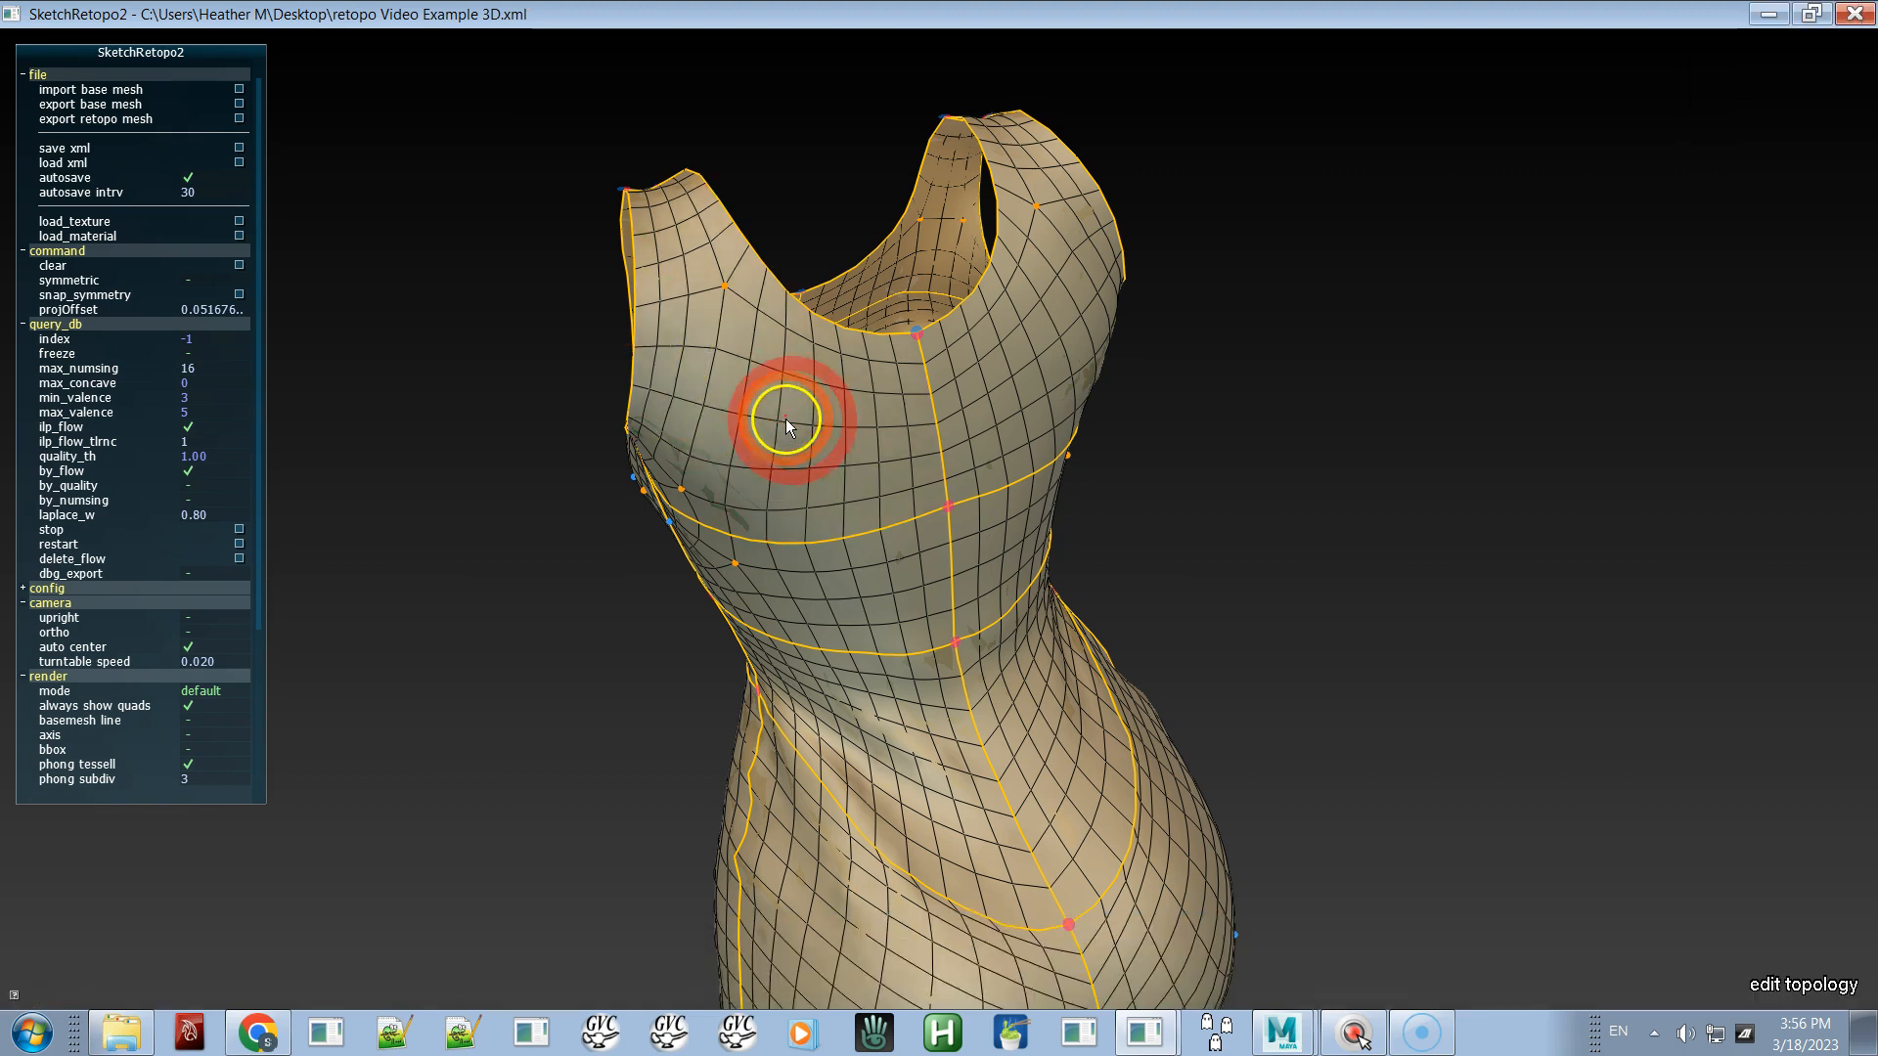
left_click(804, 405)
left_click(749, 408)
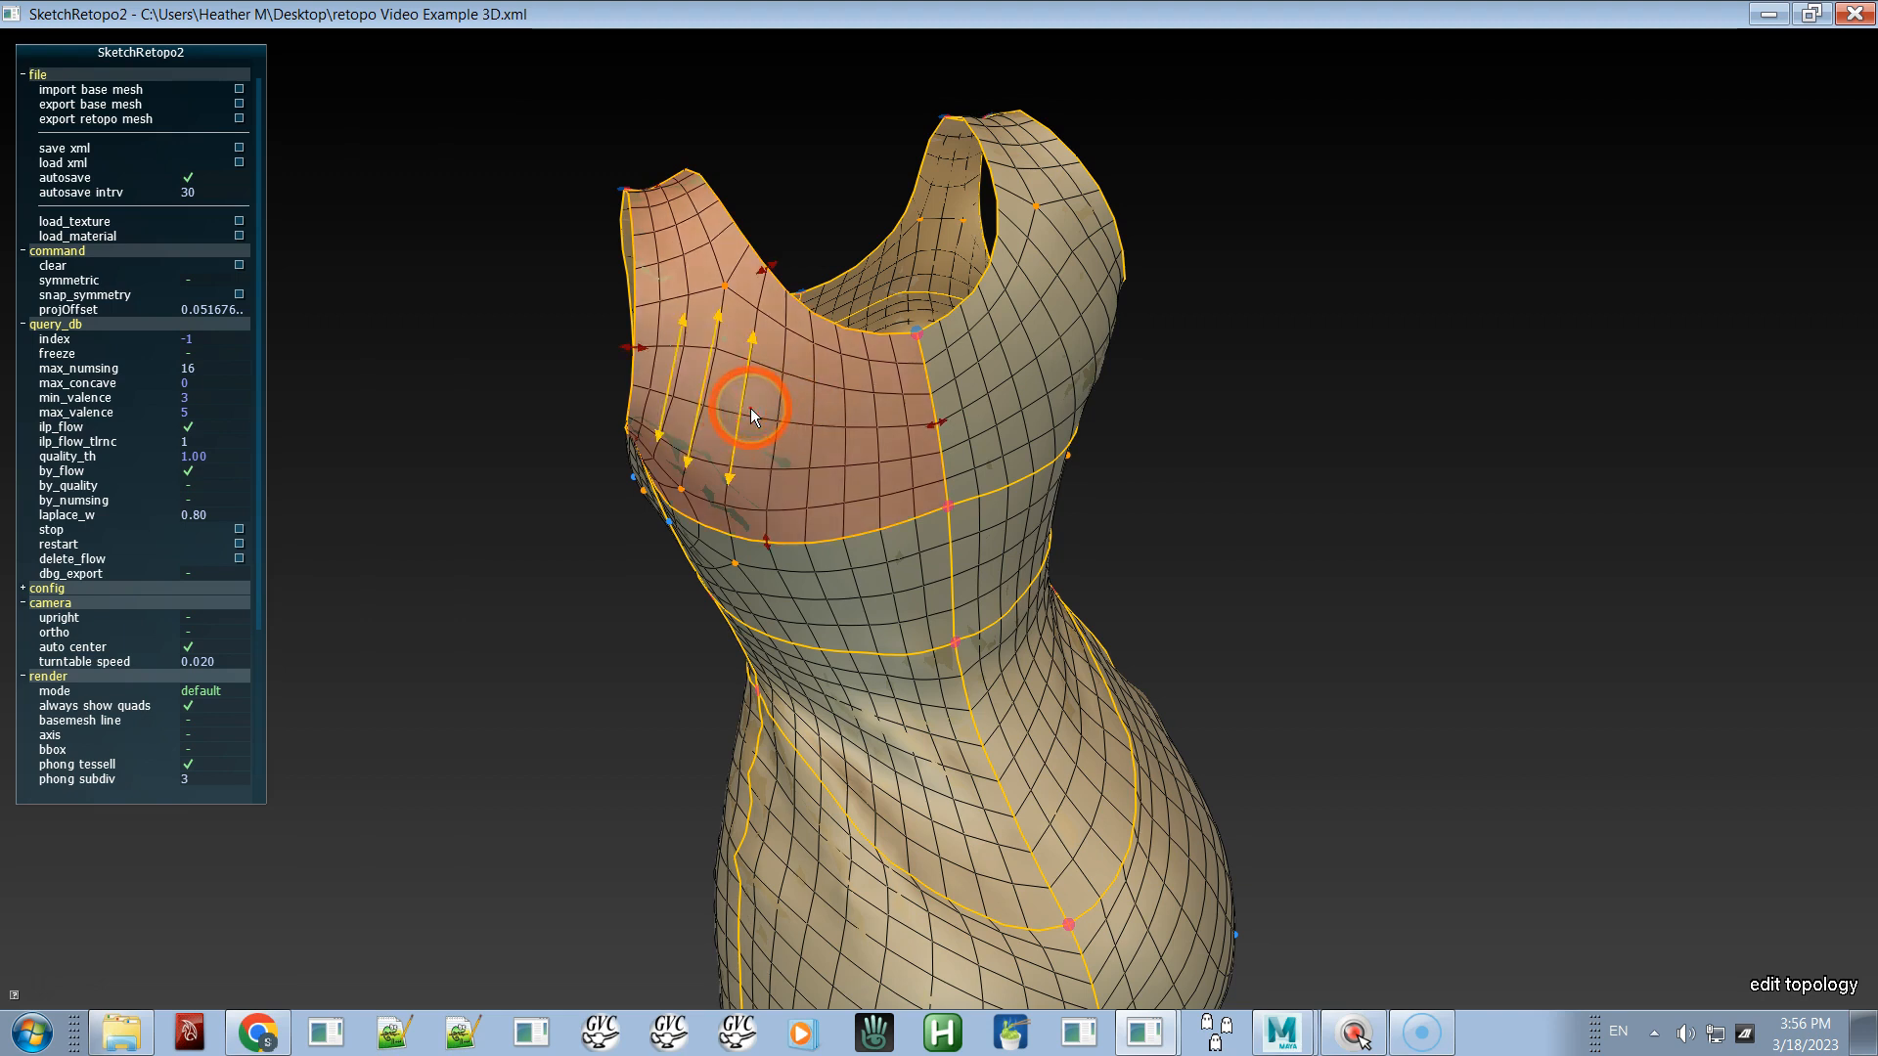
left_click(746, 417)
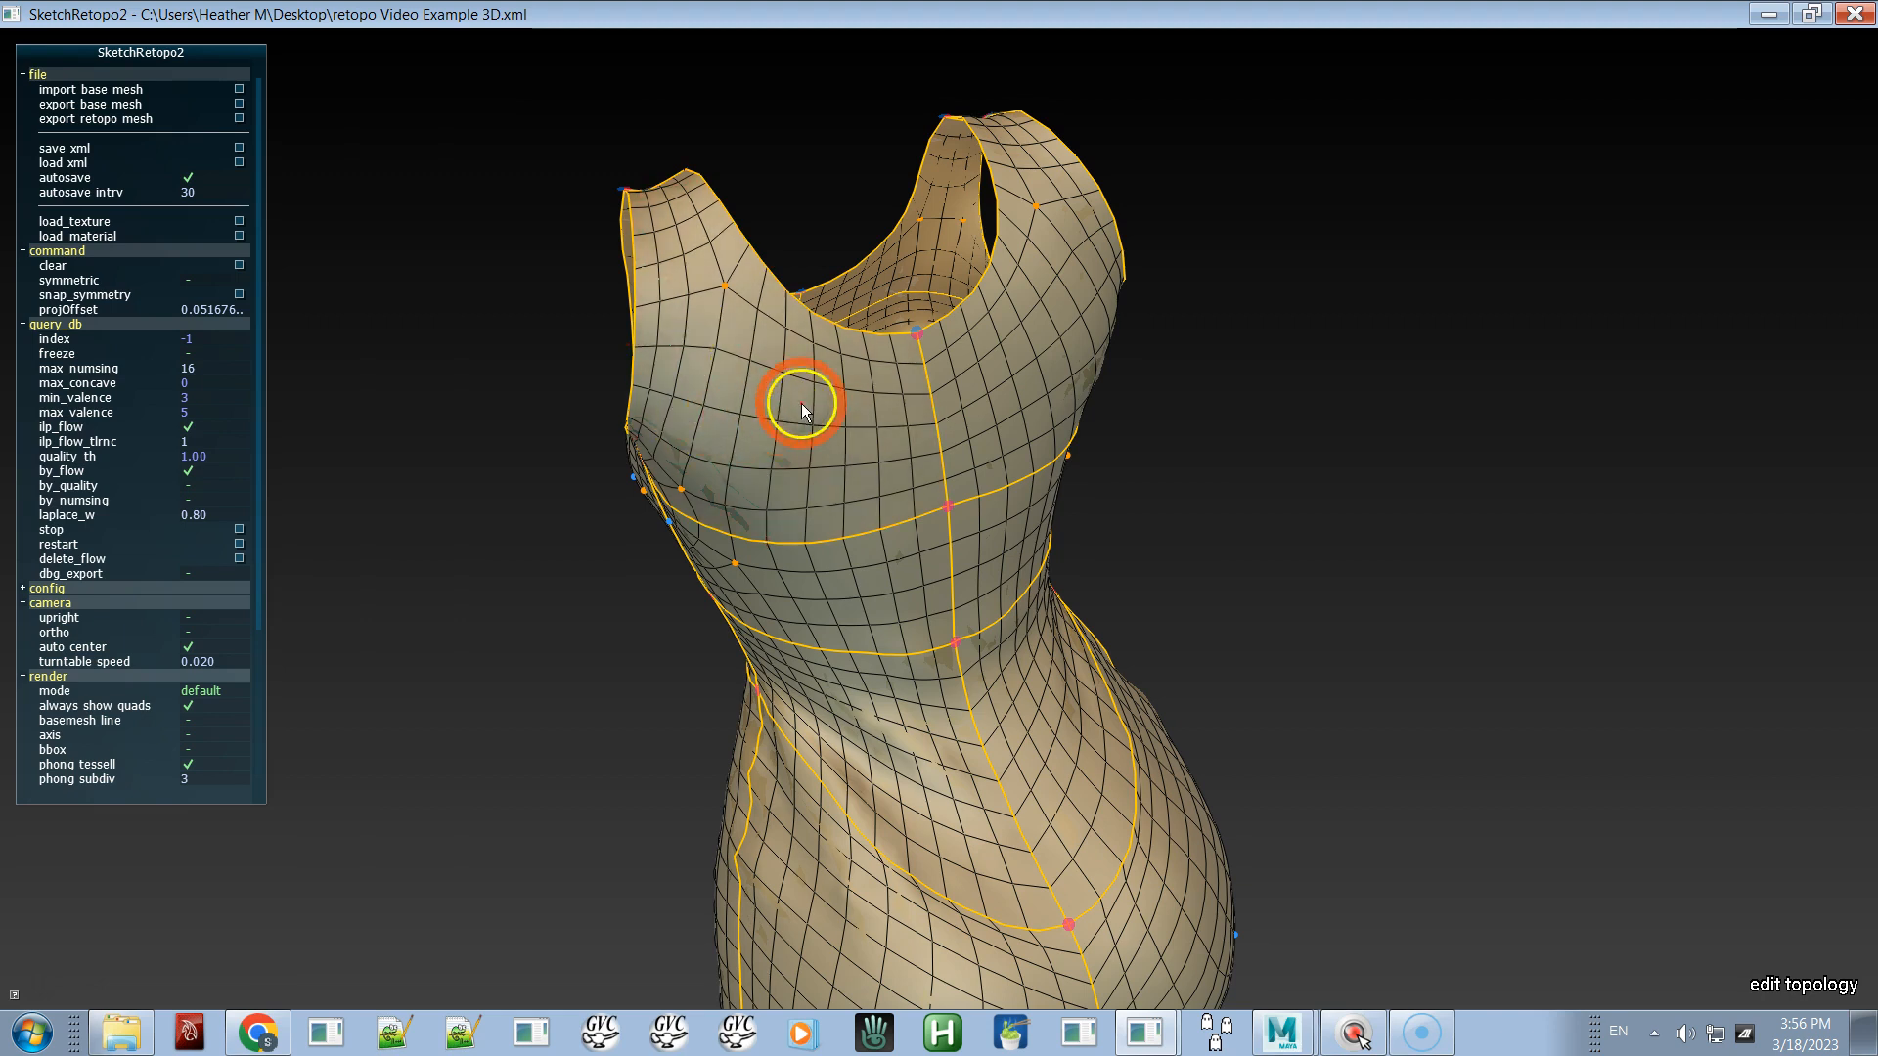
left_click(772, 412)
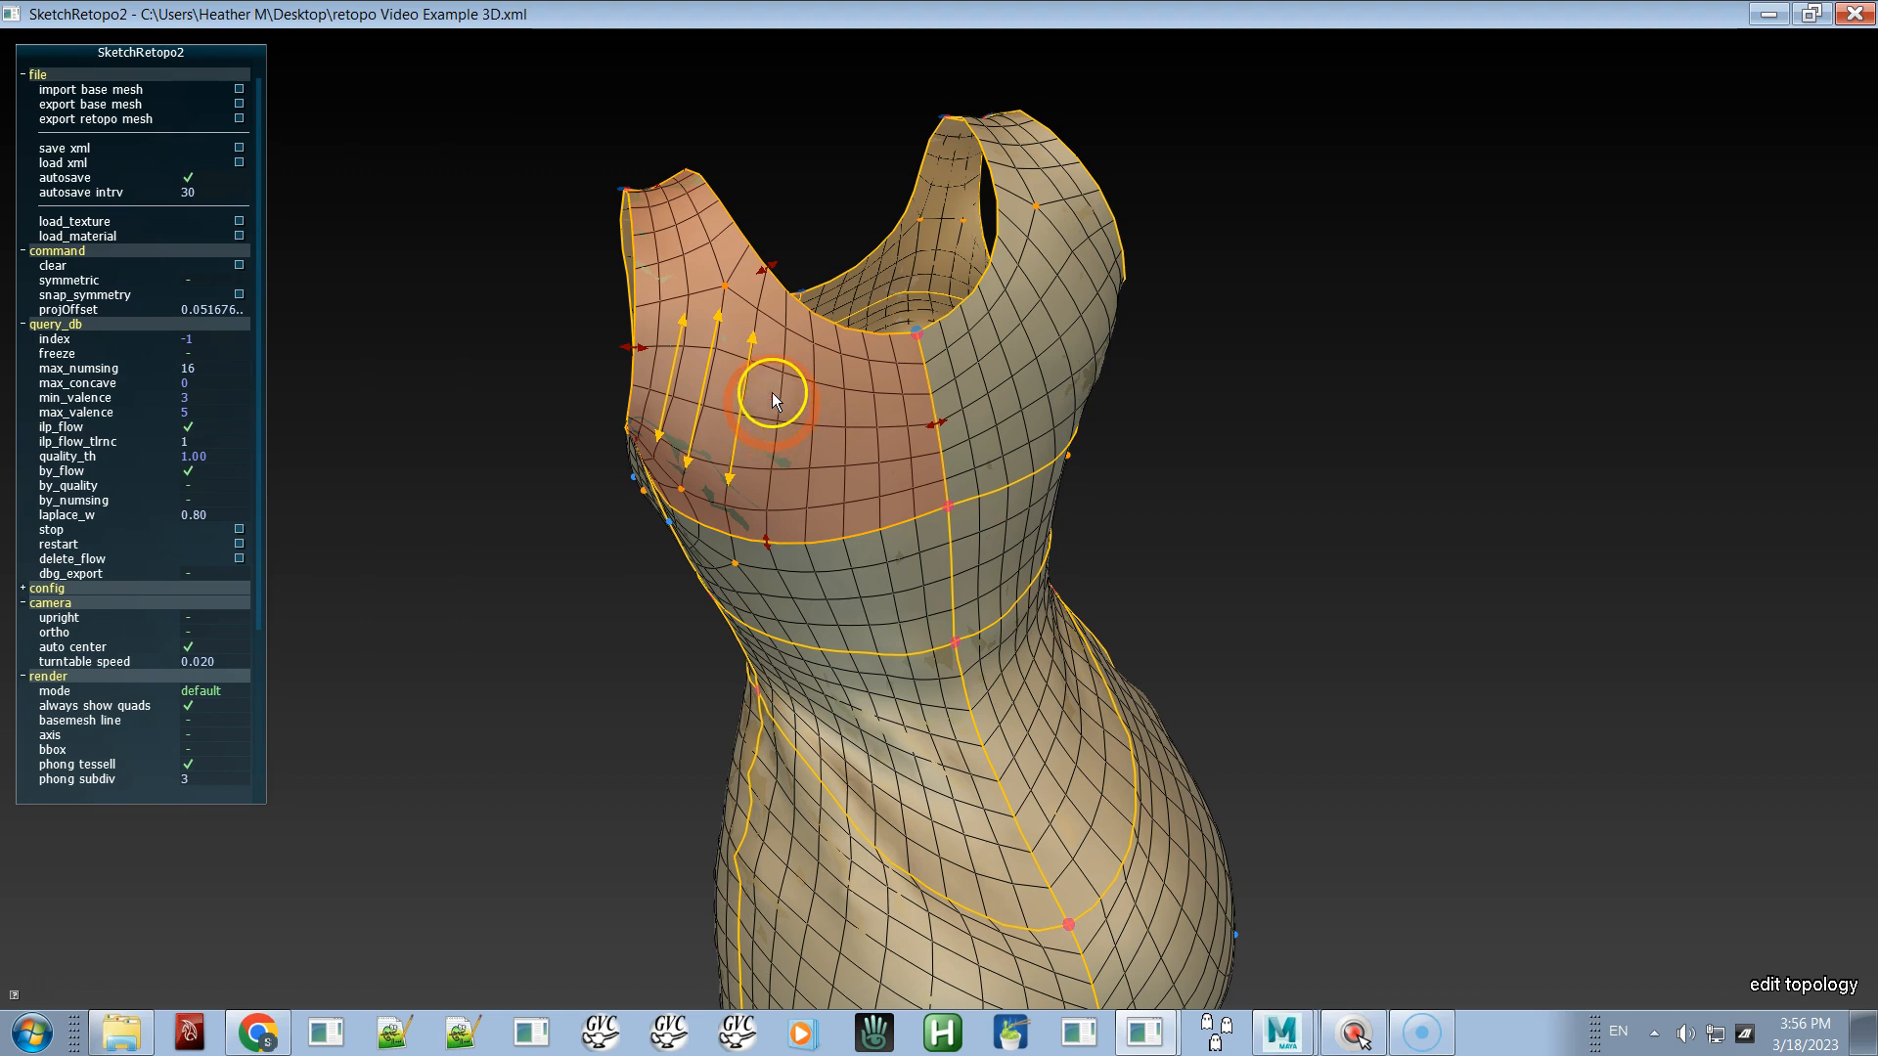
key("x")
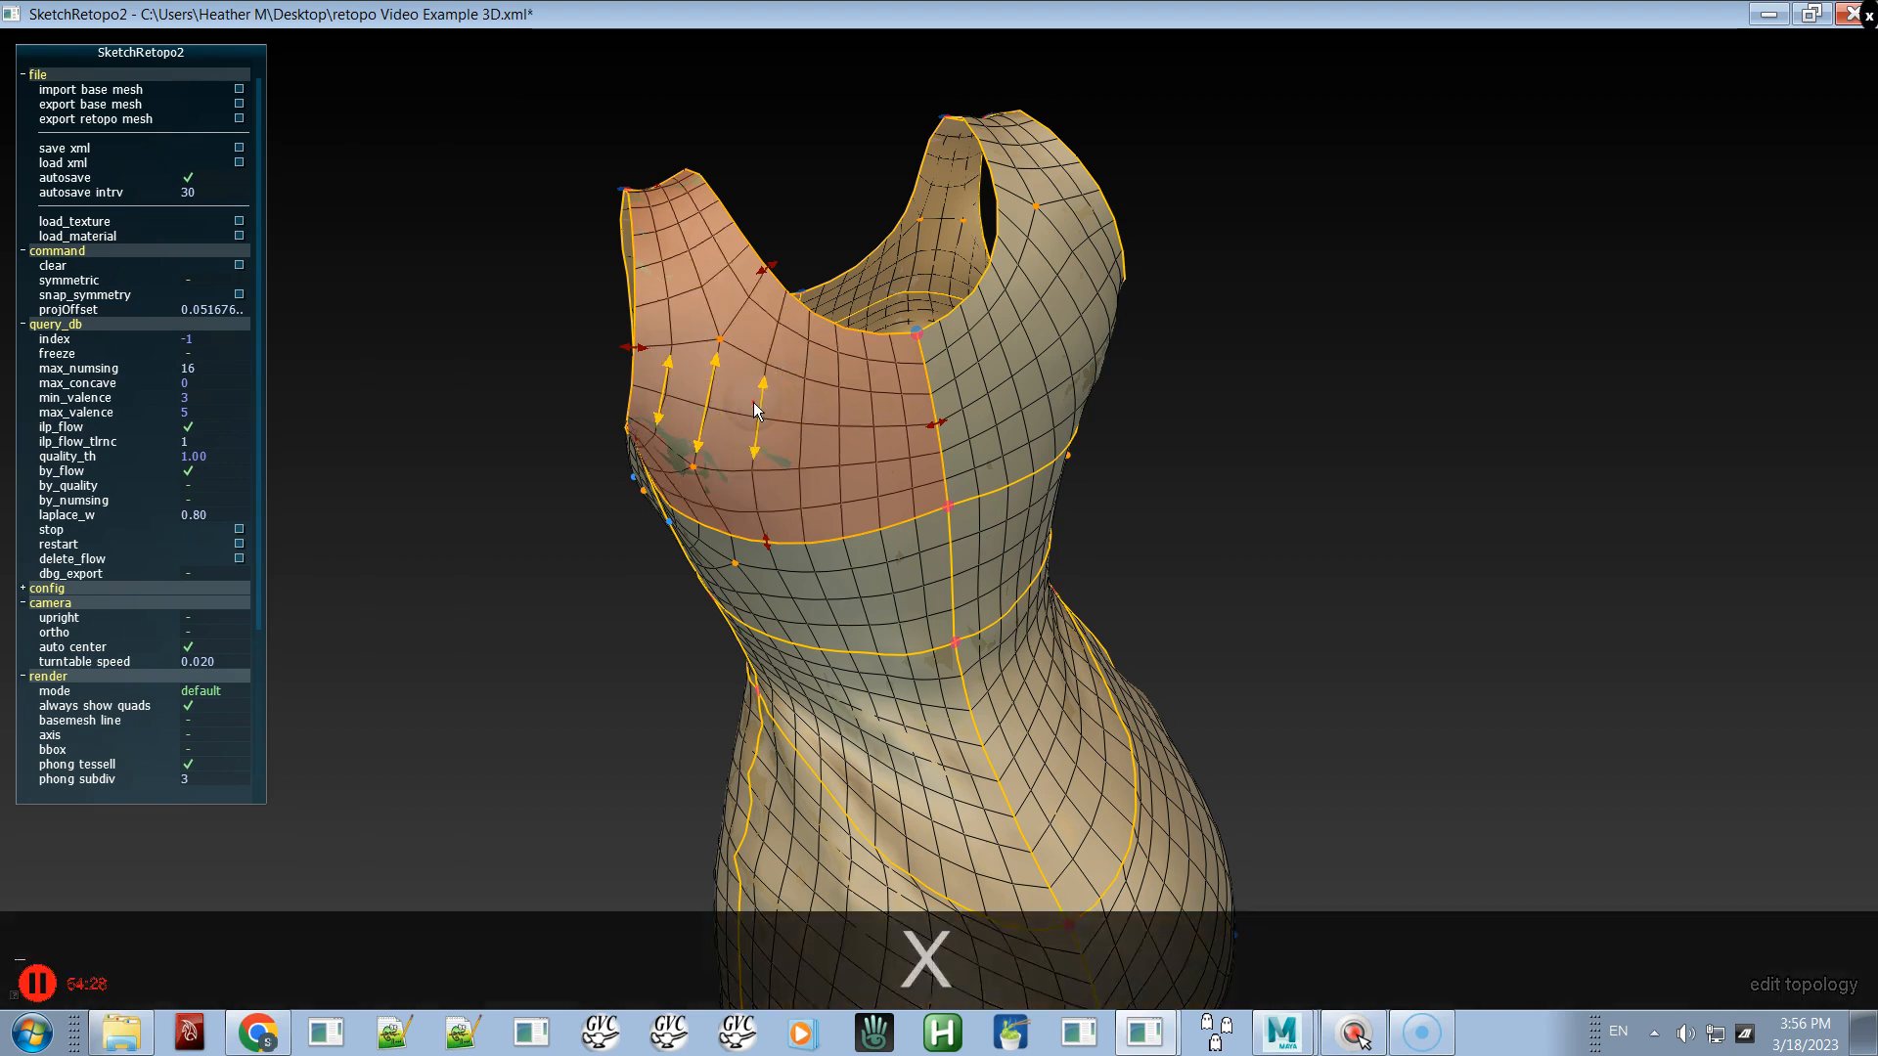
key("c")
key("c")
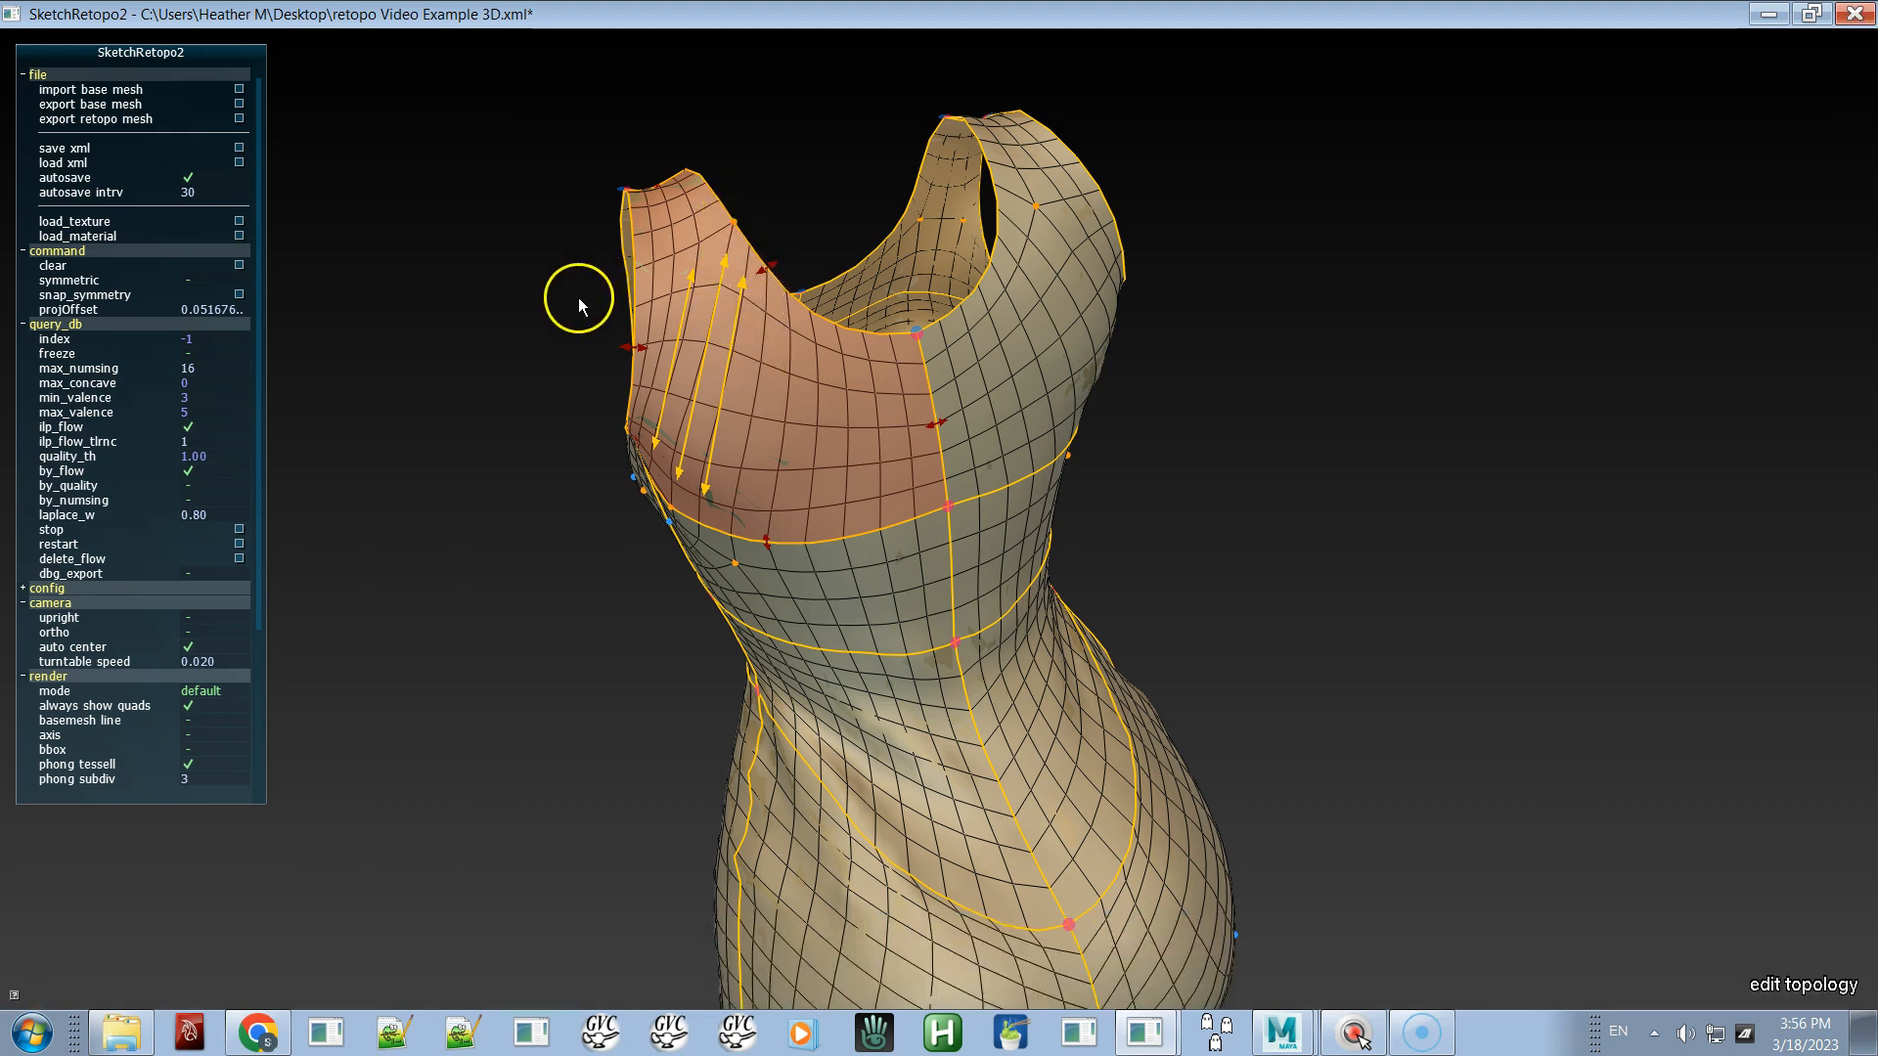
- Undo the last vertex move in the wearer's left upper back patch and bring its two irregular vertices closer together
key("space")
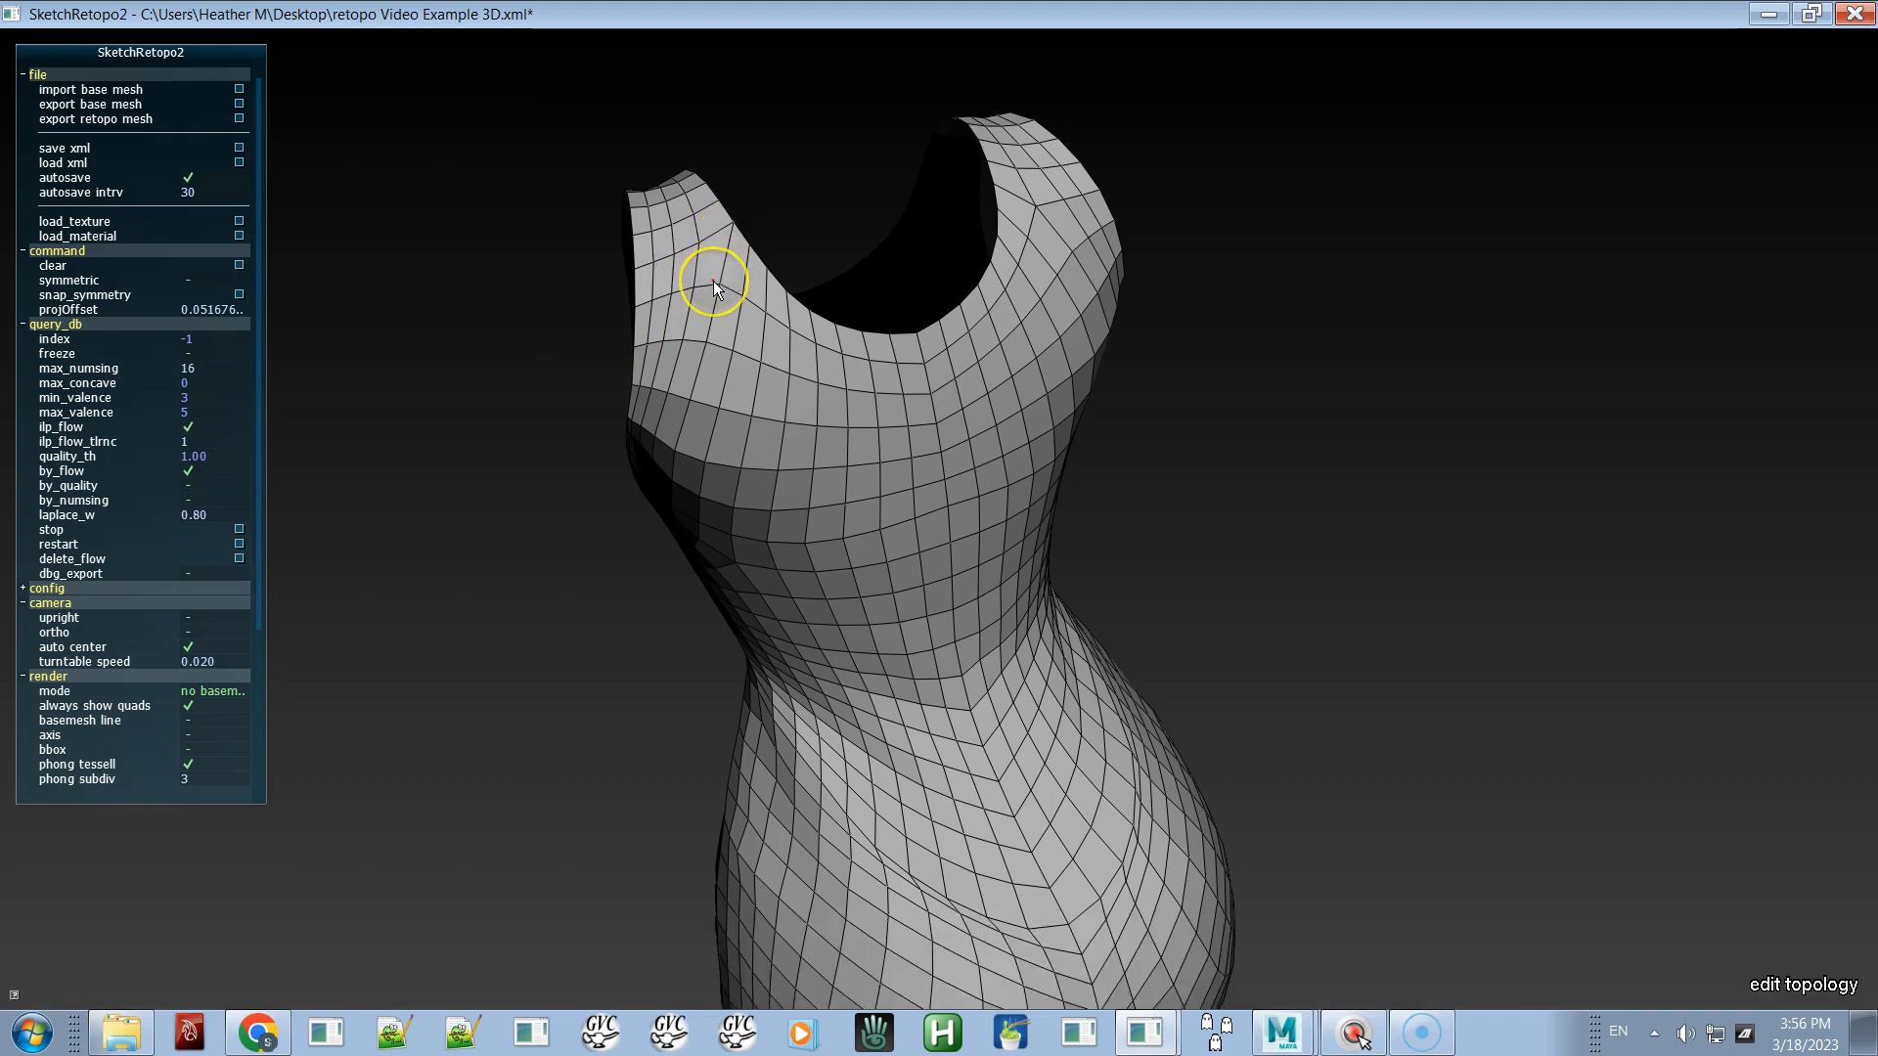
key("space")
key("ctrl+z")
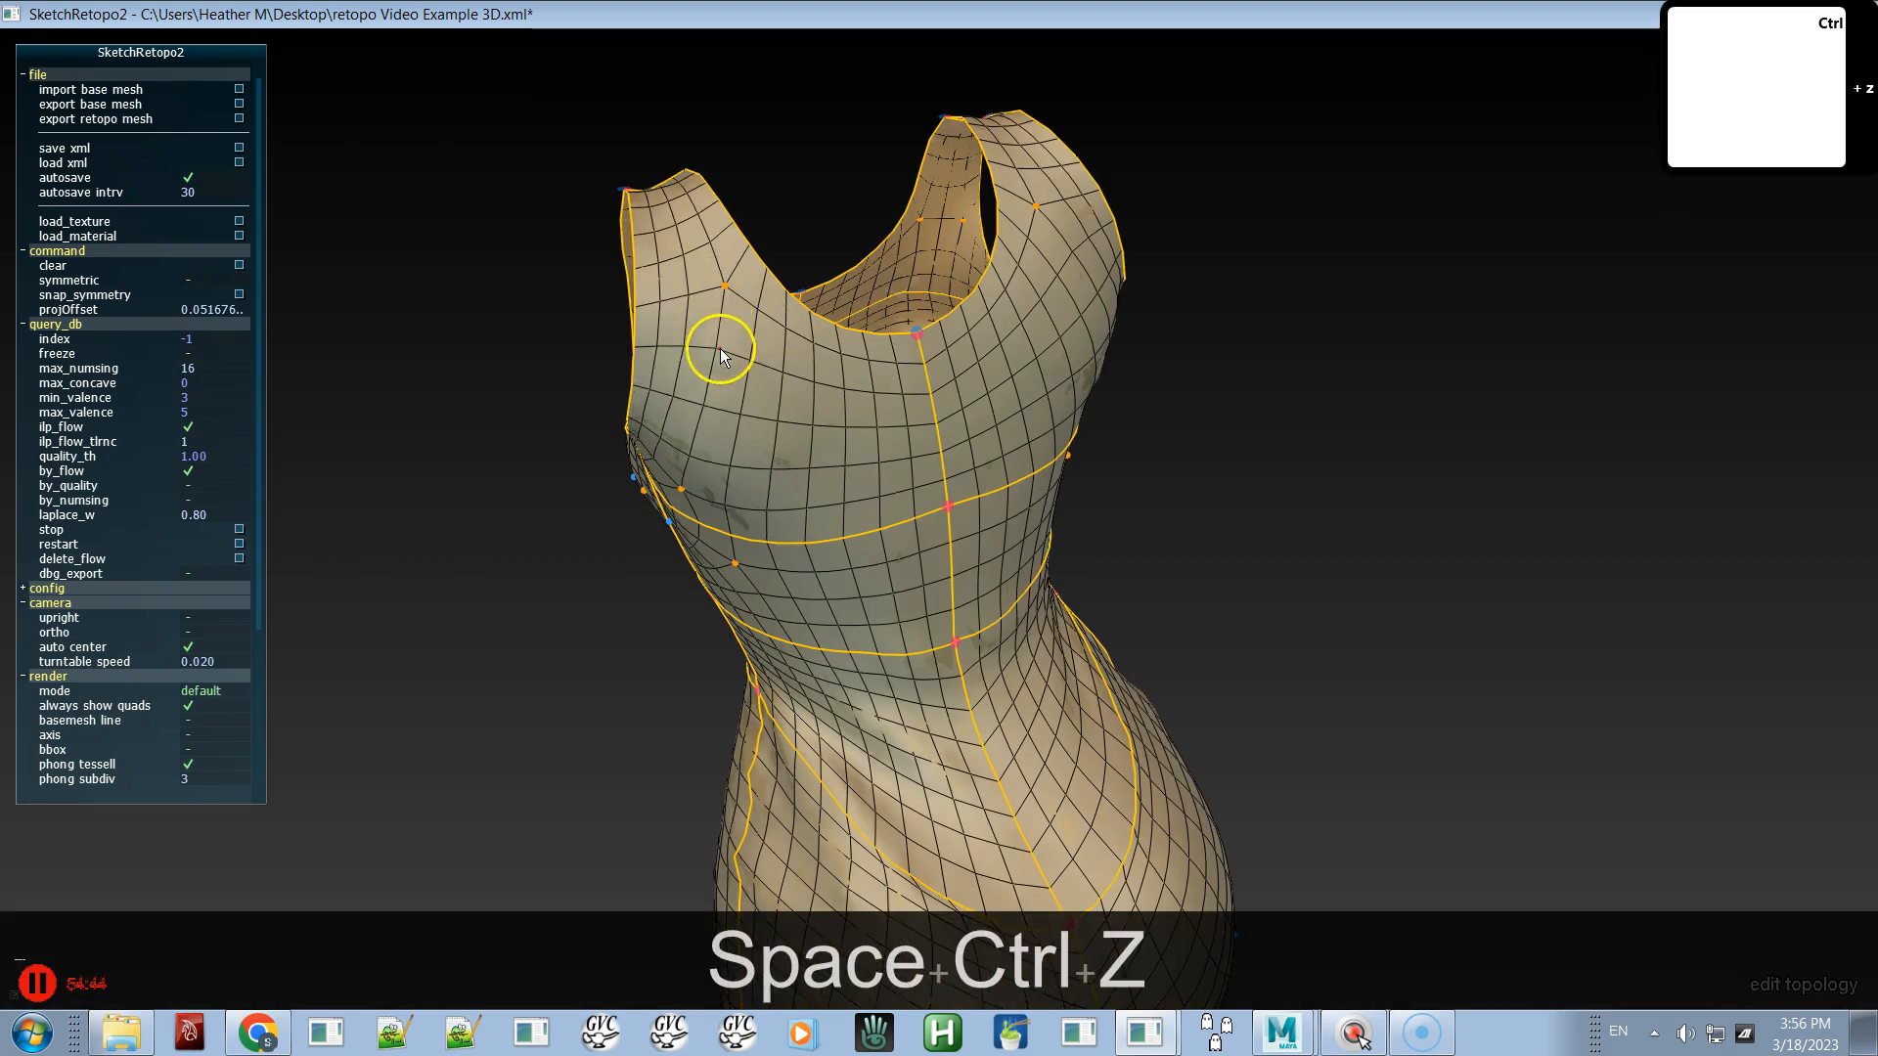
key("x")
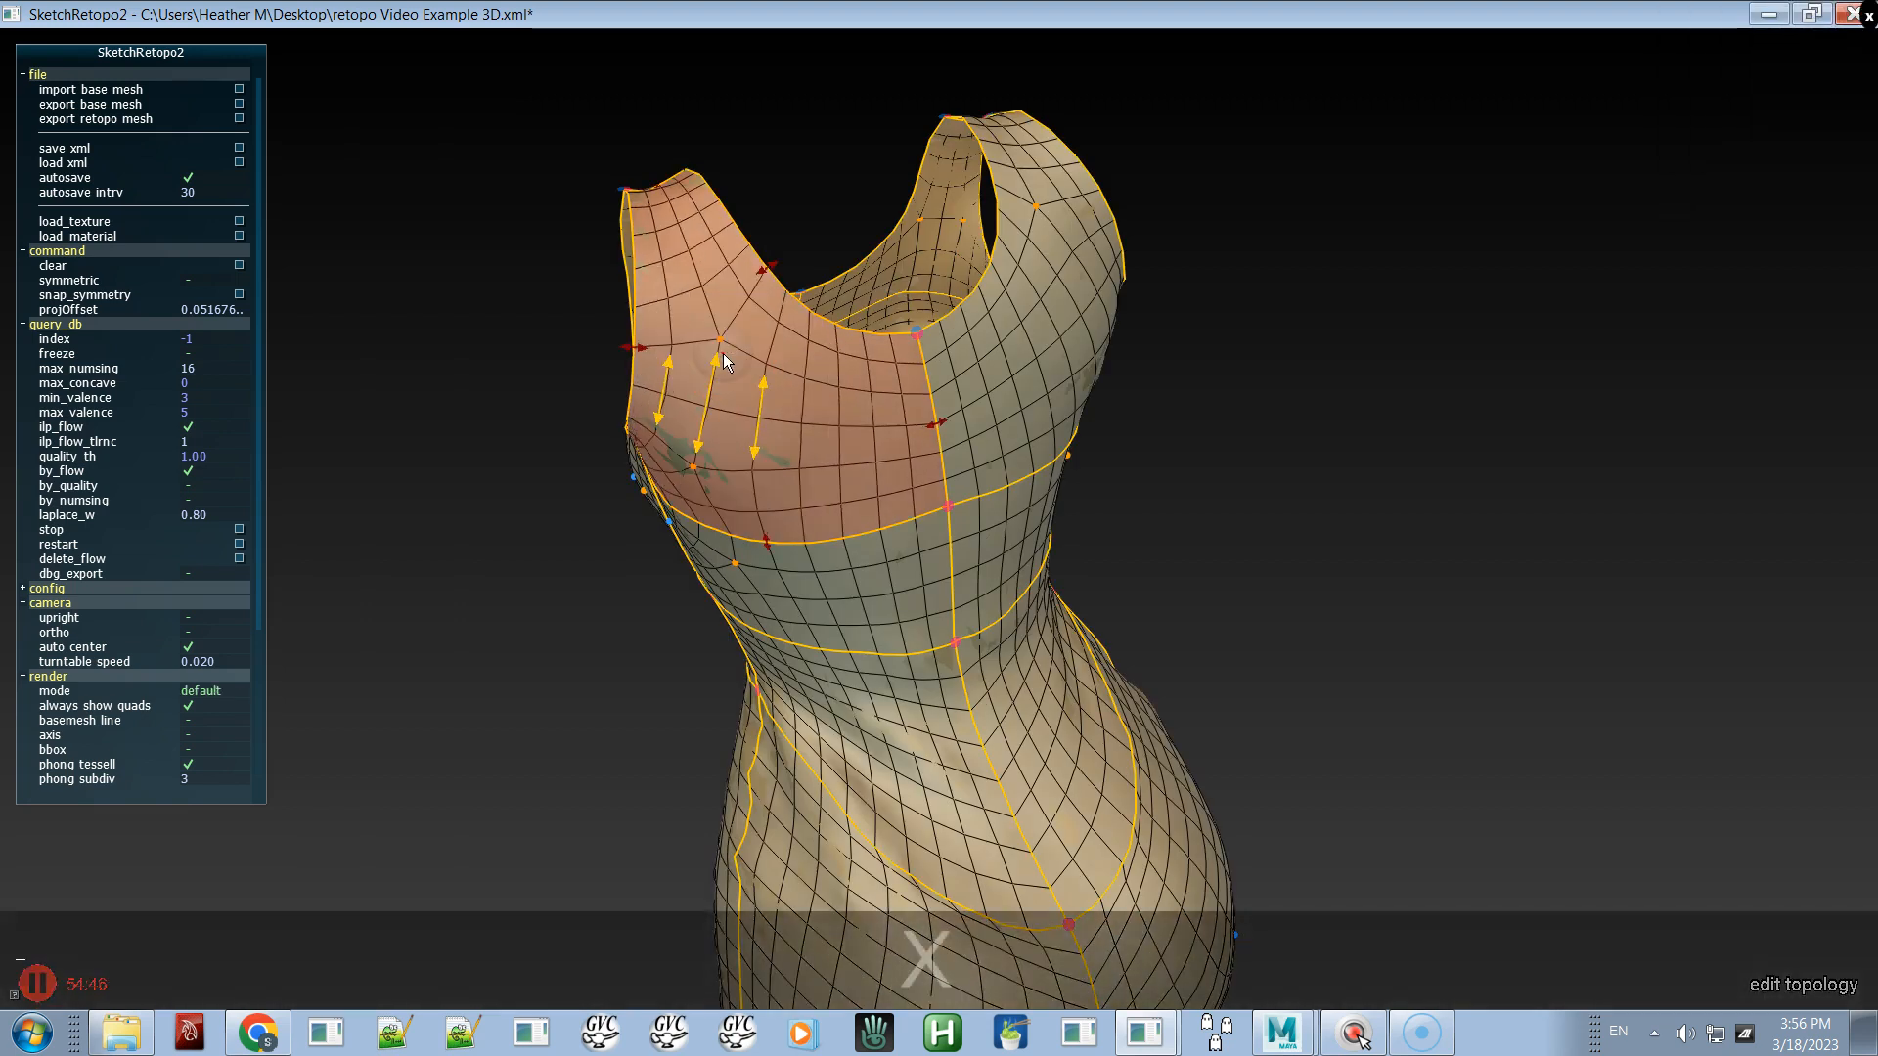
left_click(443, 368)
- Bring the two irregular vertices of the wearer's right upper back patch closer together to match the left side
left_click_drag(481, 401, 538, 360, "alt")
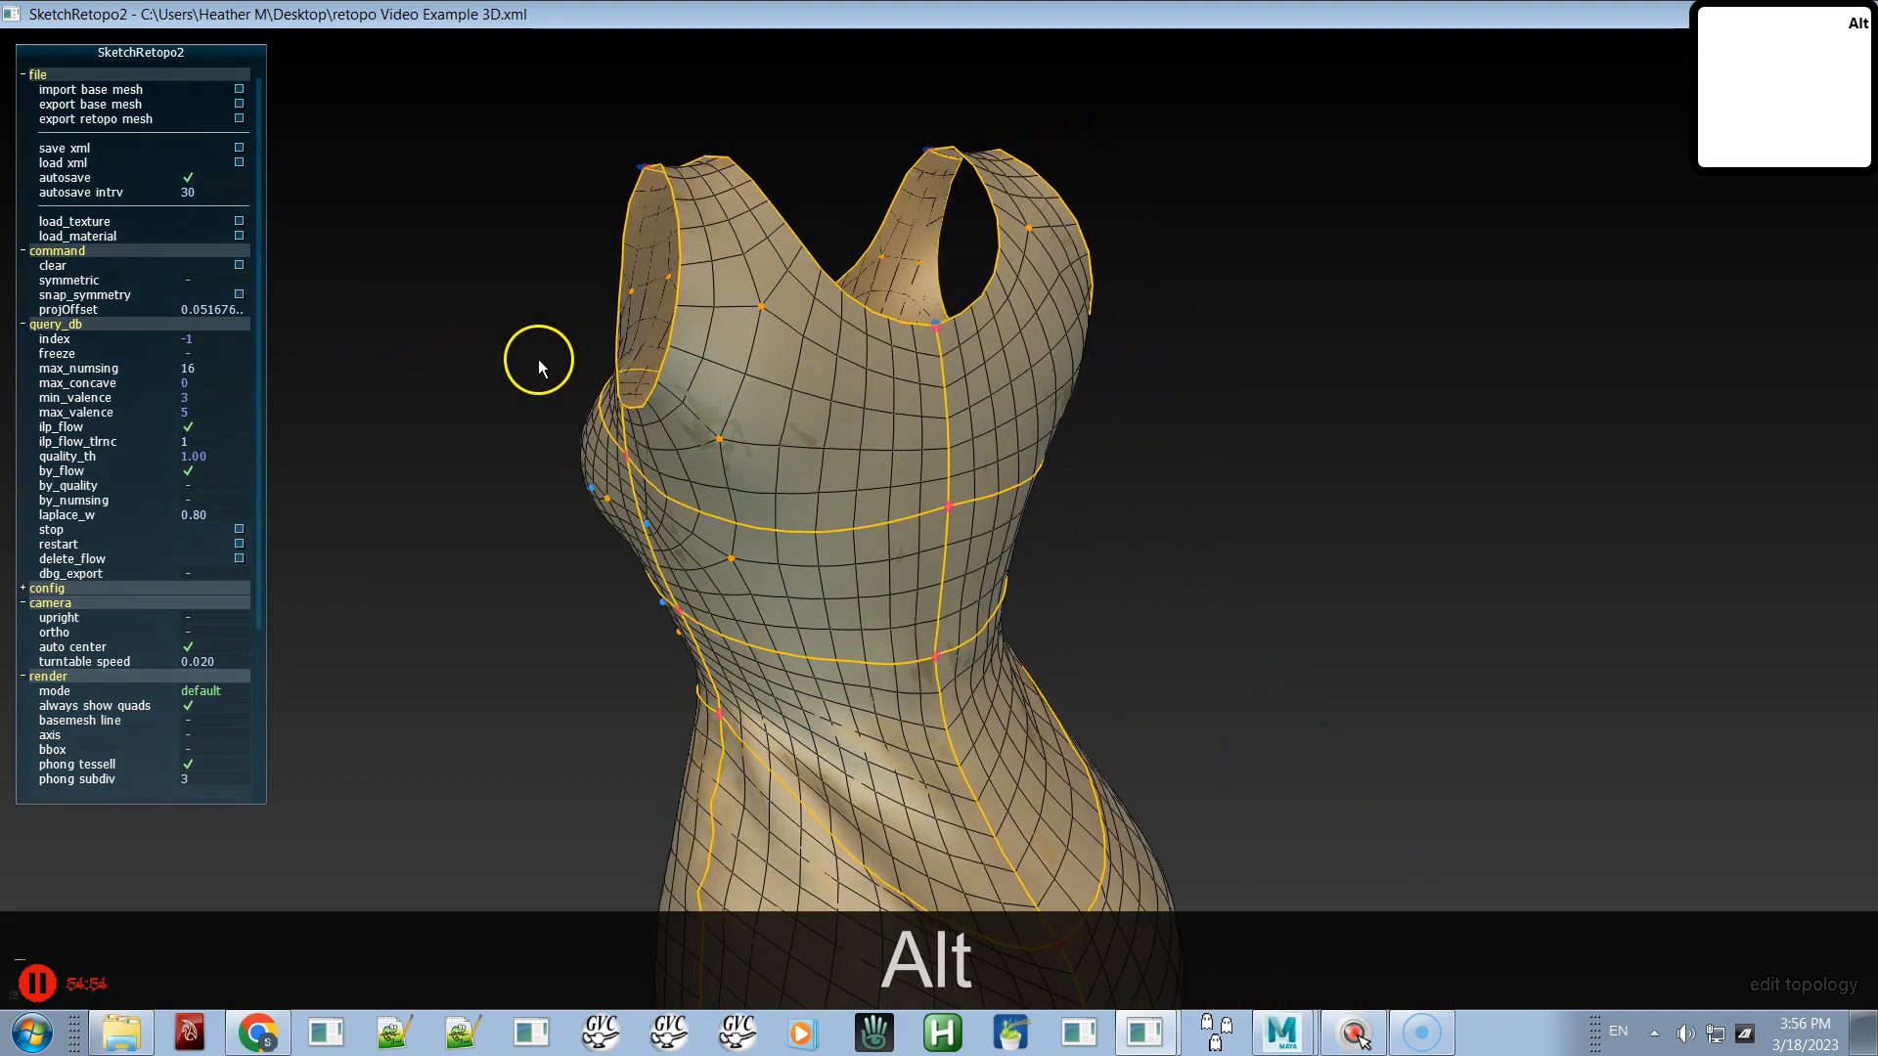
left_click_drag(845, 437, 618, 498, "alt")
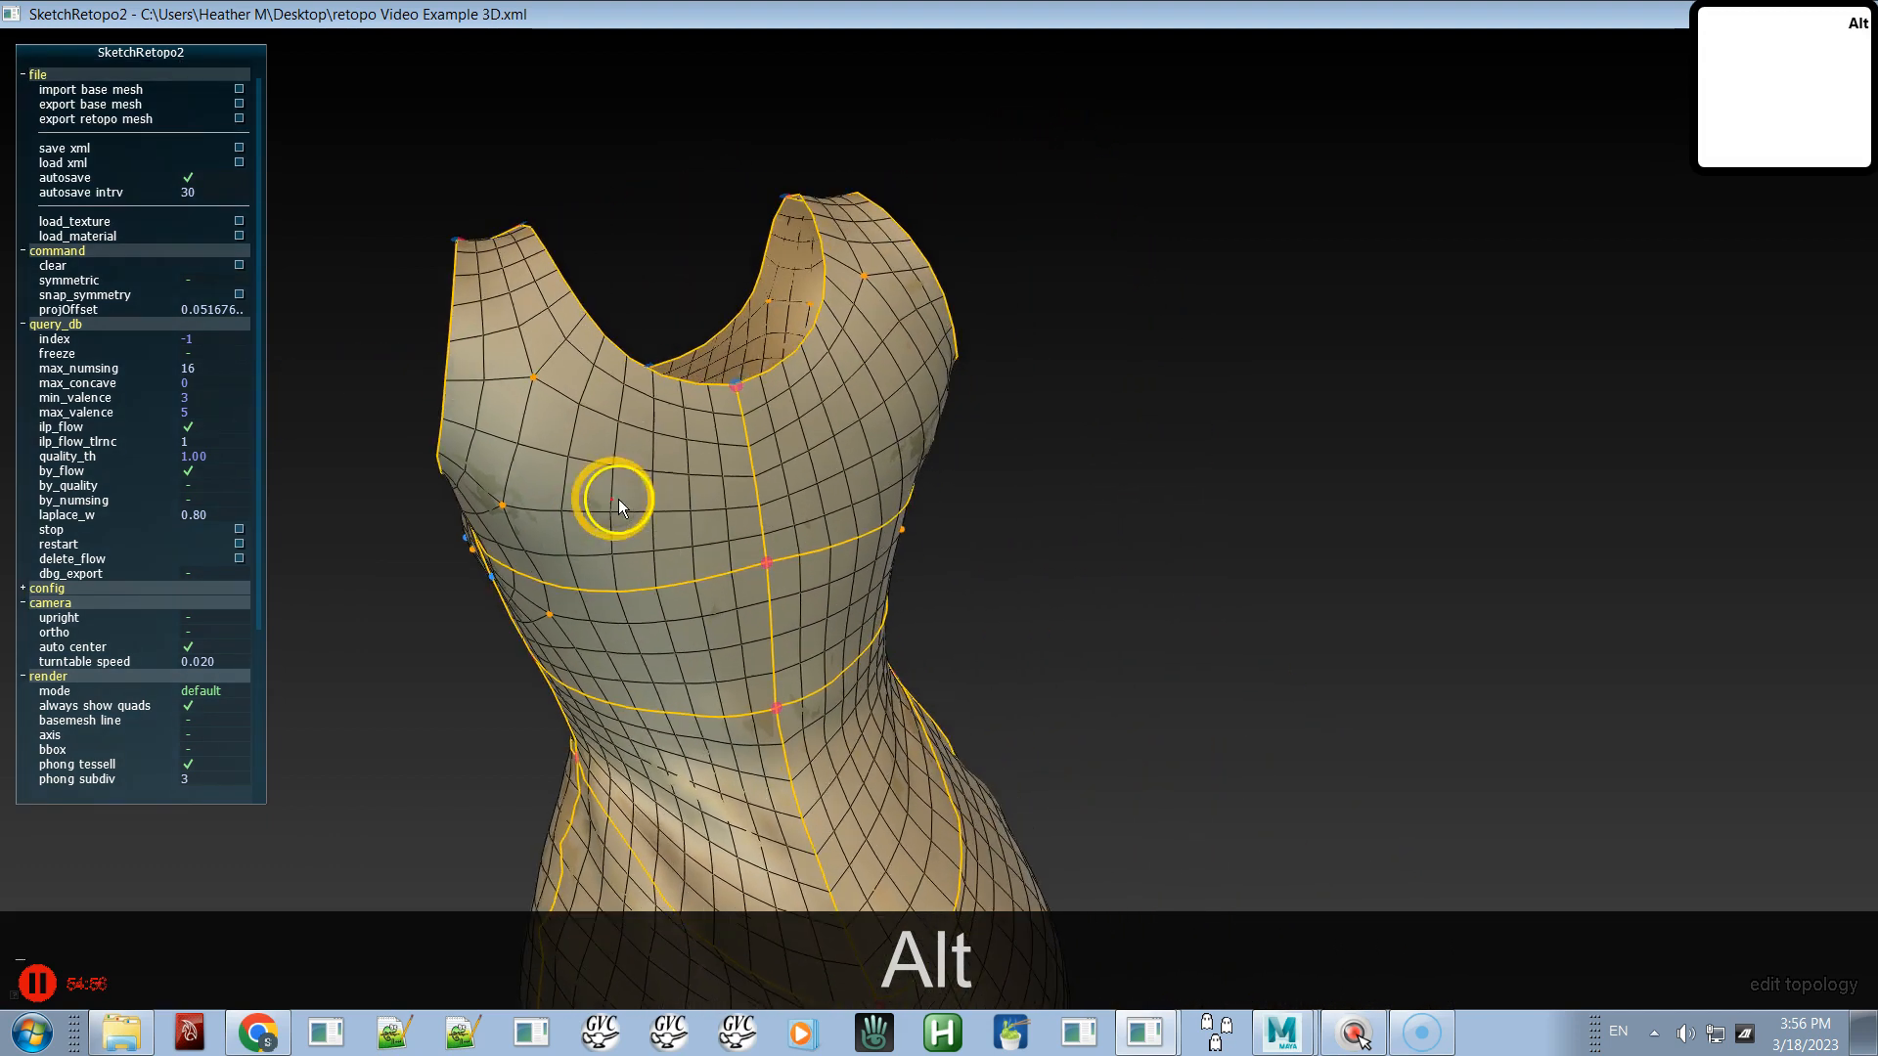
left_click_drag(863, 390, 755, 456, "alt")
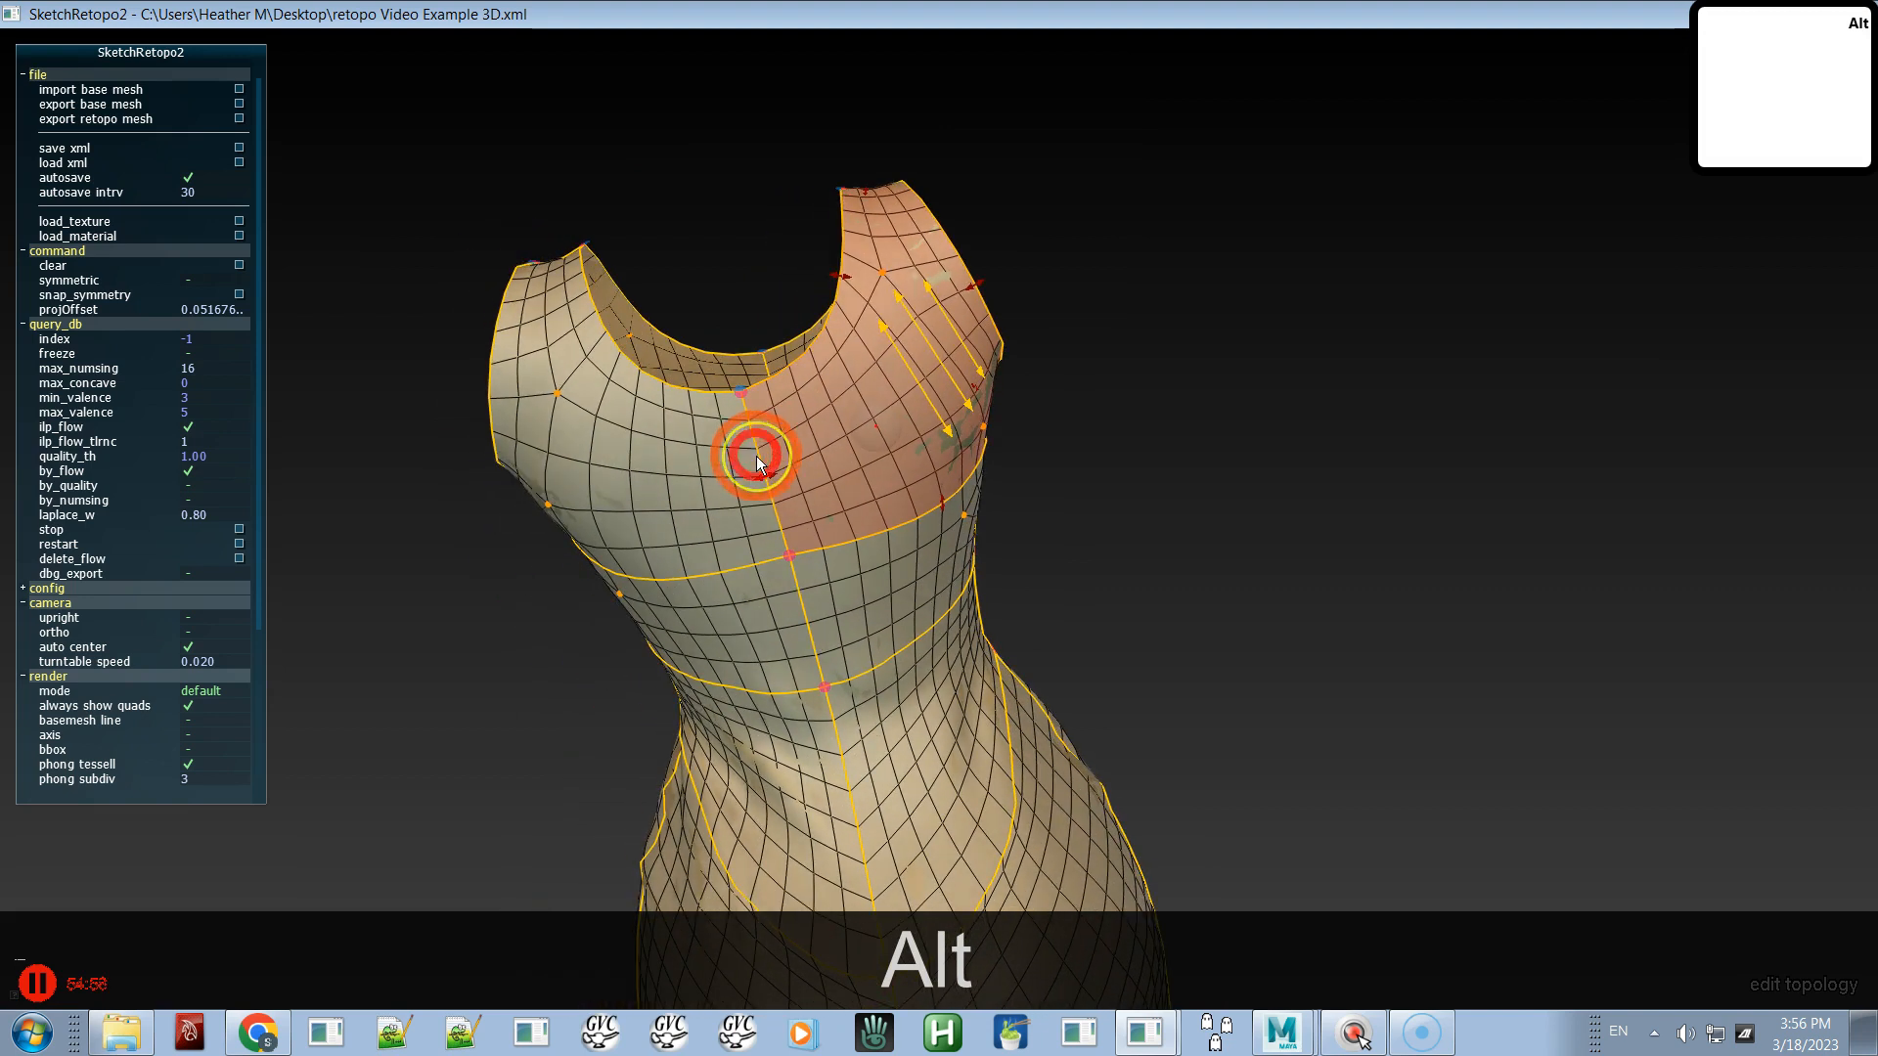
key("alt+x")
left_click(1075, 426)
- Examine the quad flow over the lower back, hips and skirt with the base mesh hidden and shown
left_click_drag(849, 507, 746, 303, "alt")
key("space")
left_click_drag(797, 410, 779, 235, "alt")
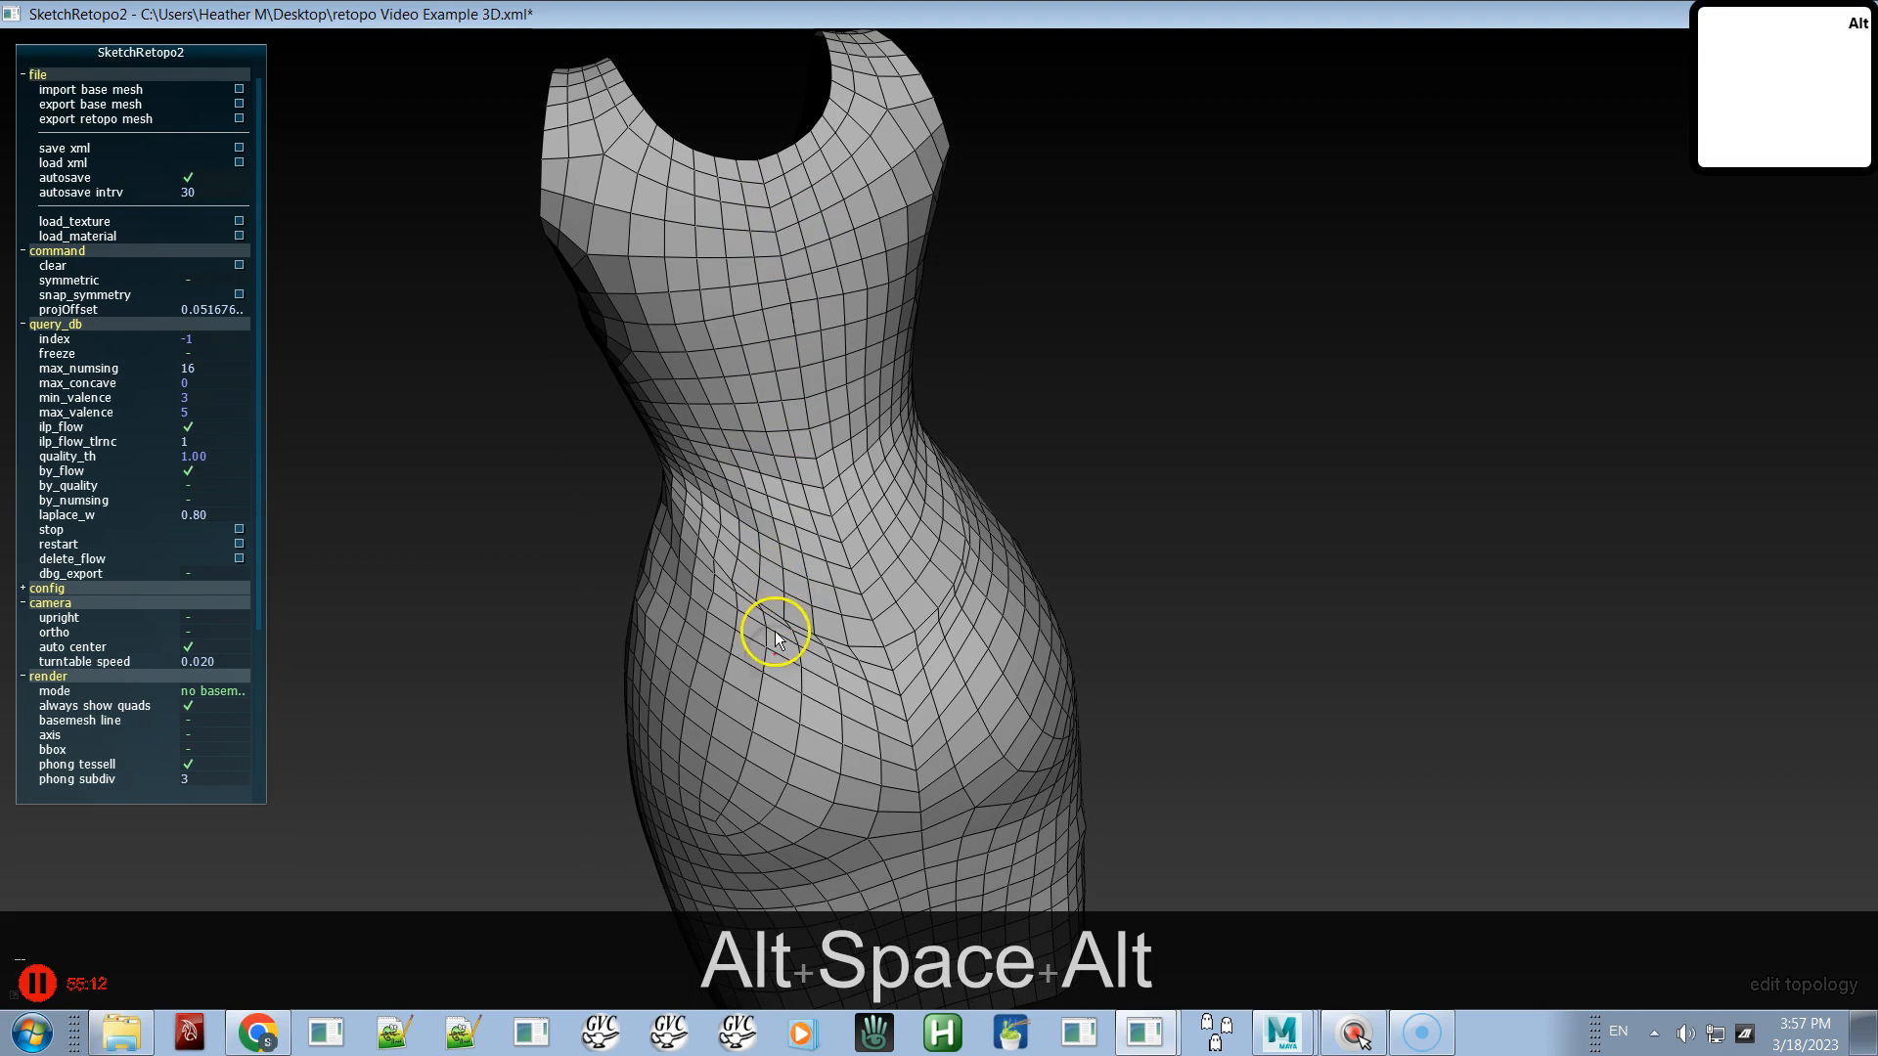
left_click_drag(821, 640, 775, 336, "alt")
key("alt+space")
left_click_drag(783, 600, 739, 534, "alt")
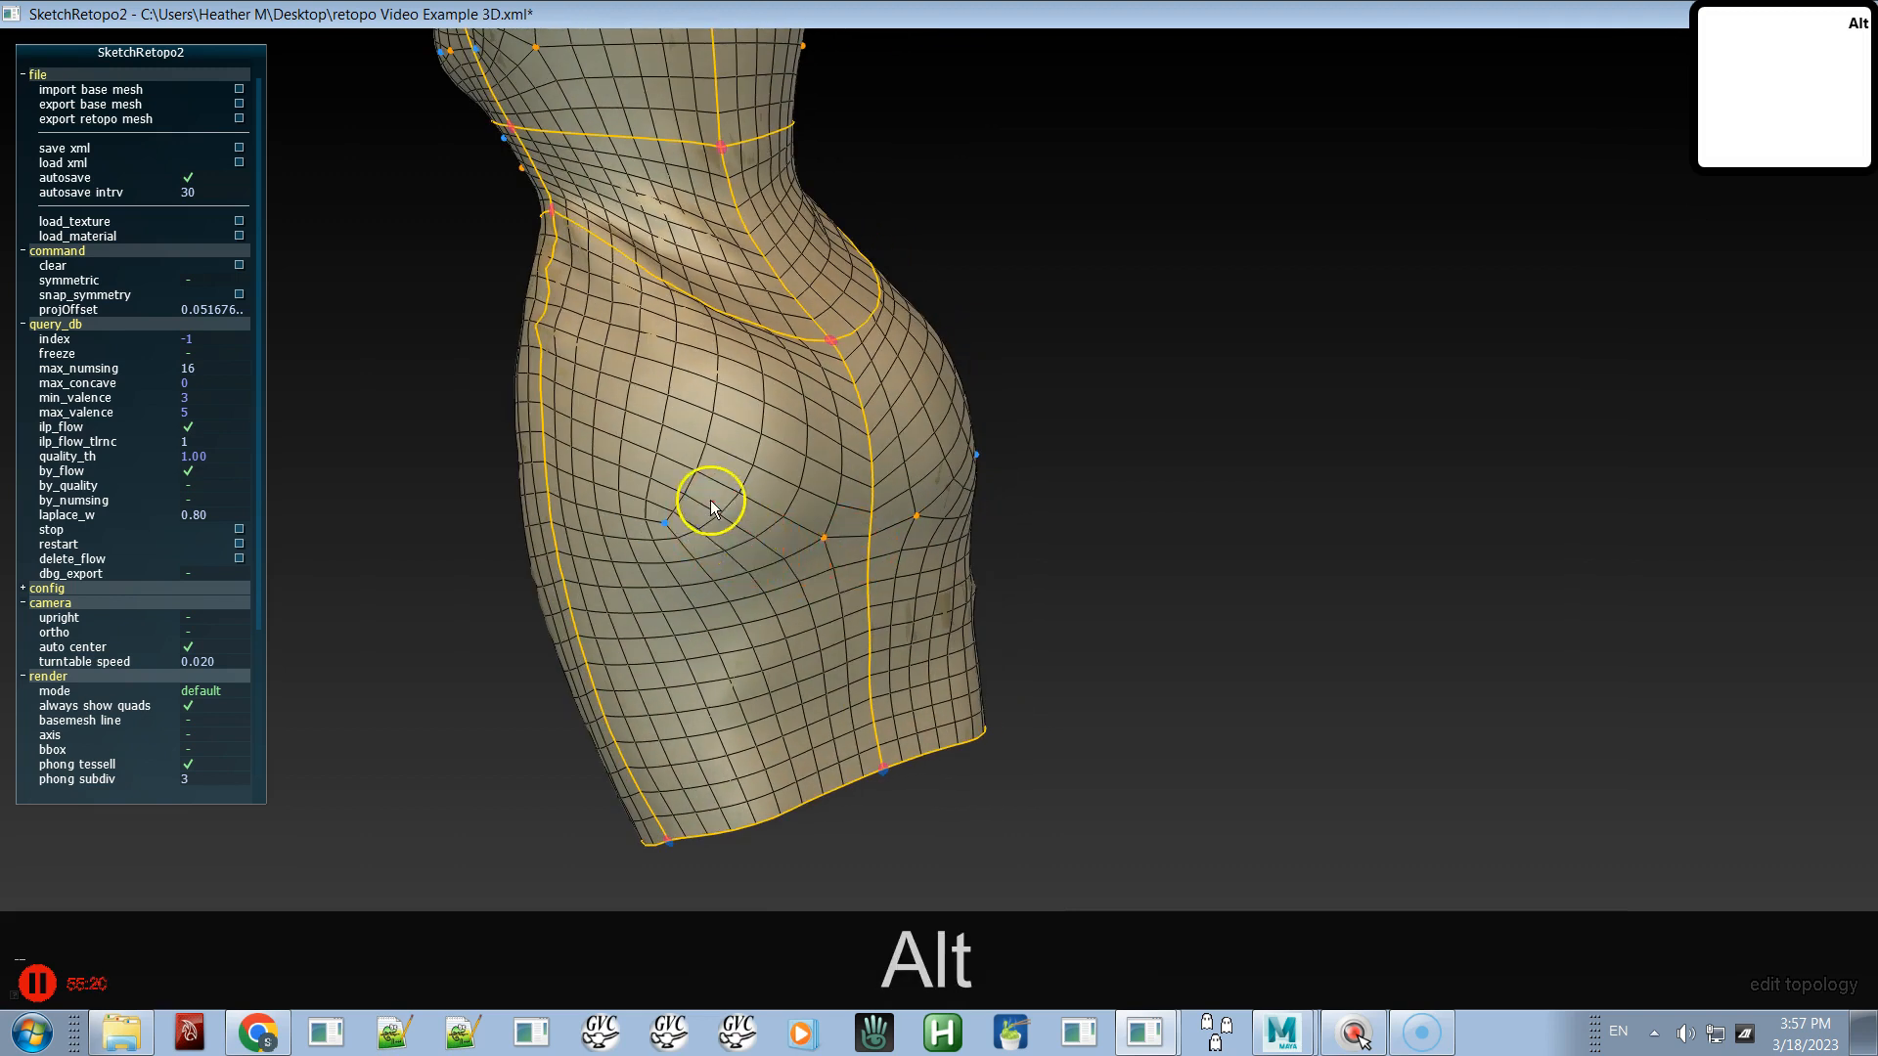
left_click_drag(749, 454, 659, 534, "alt")
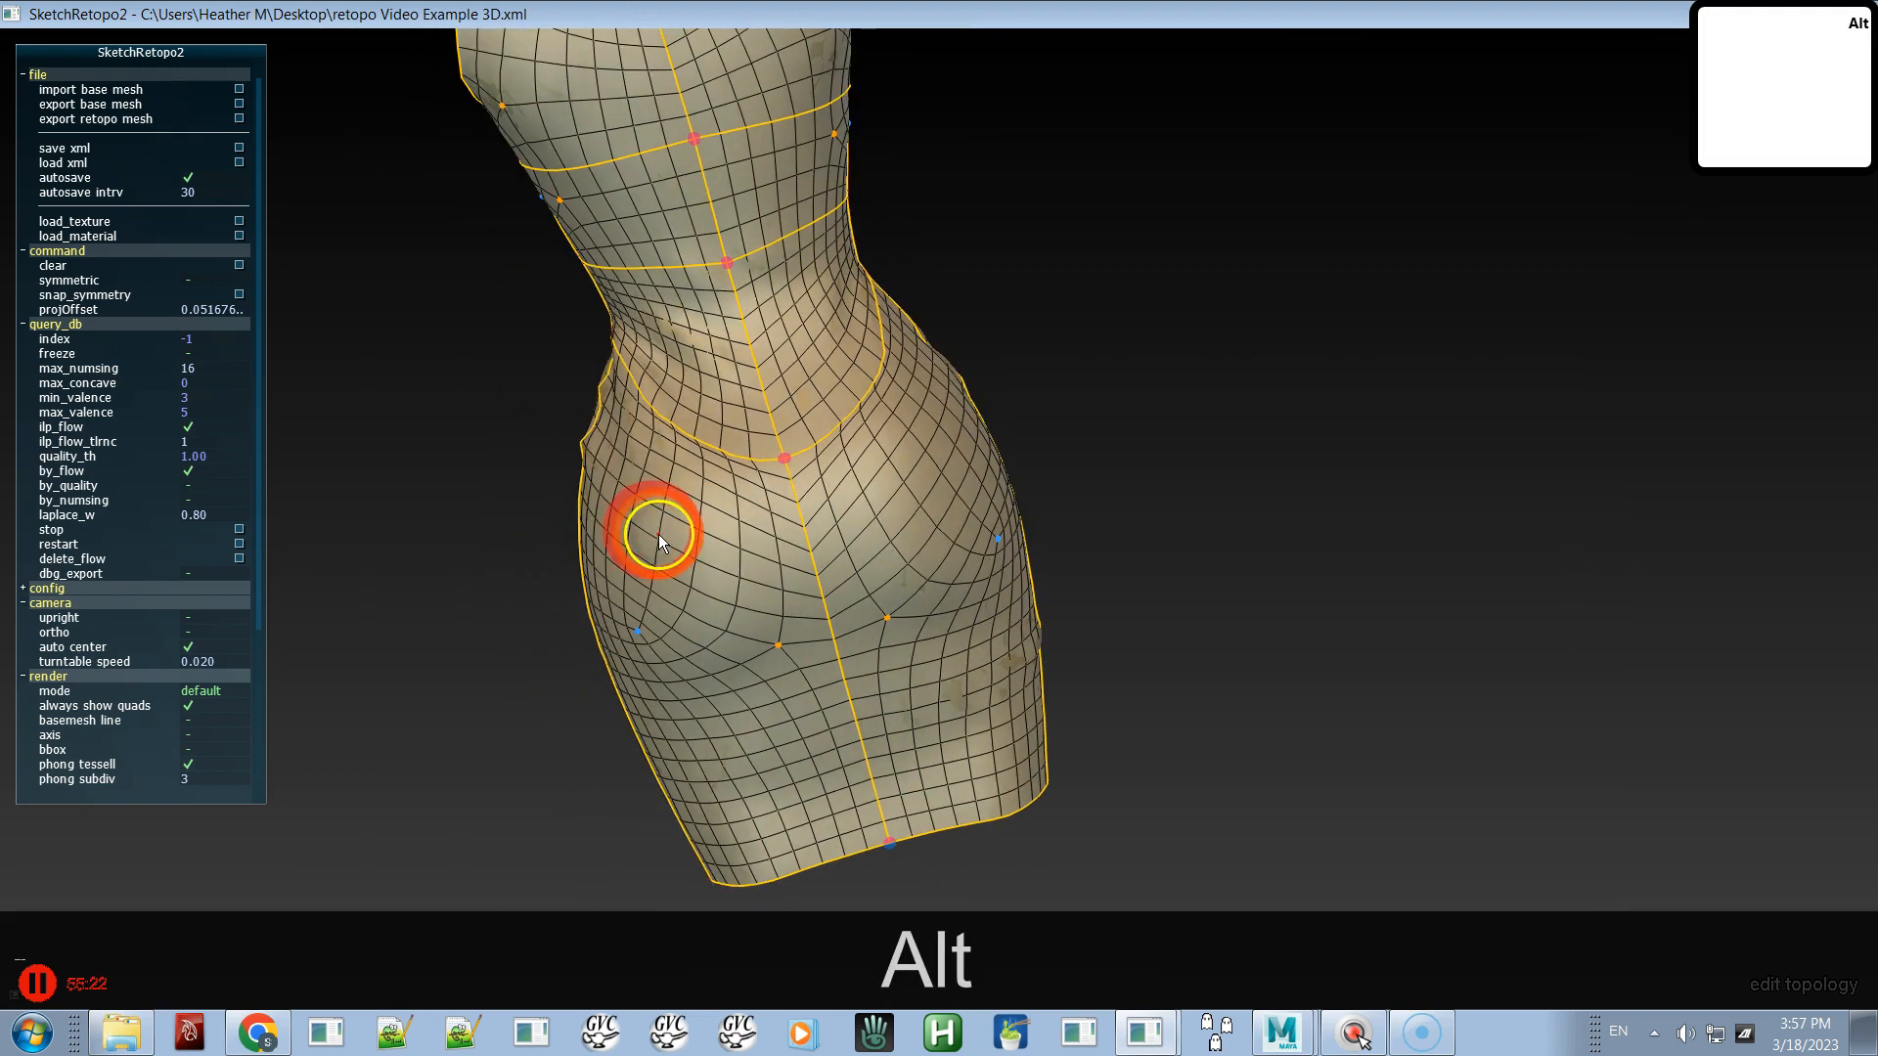
key("alt+space")
key("space")
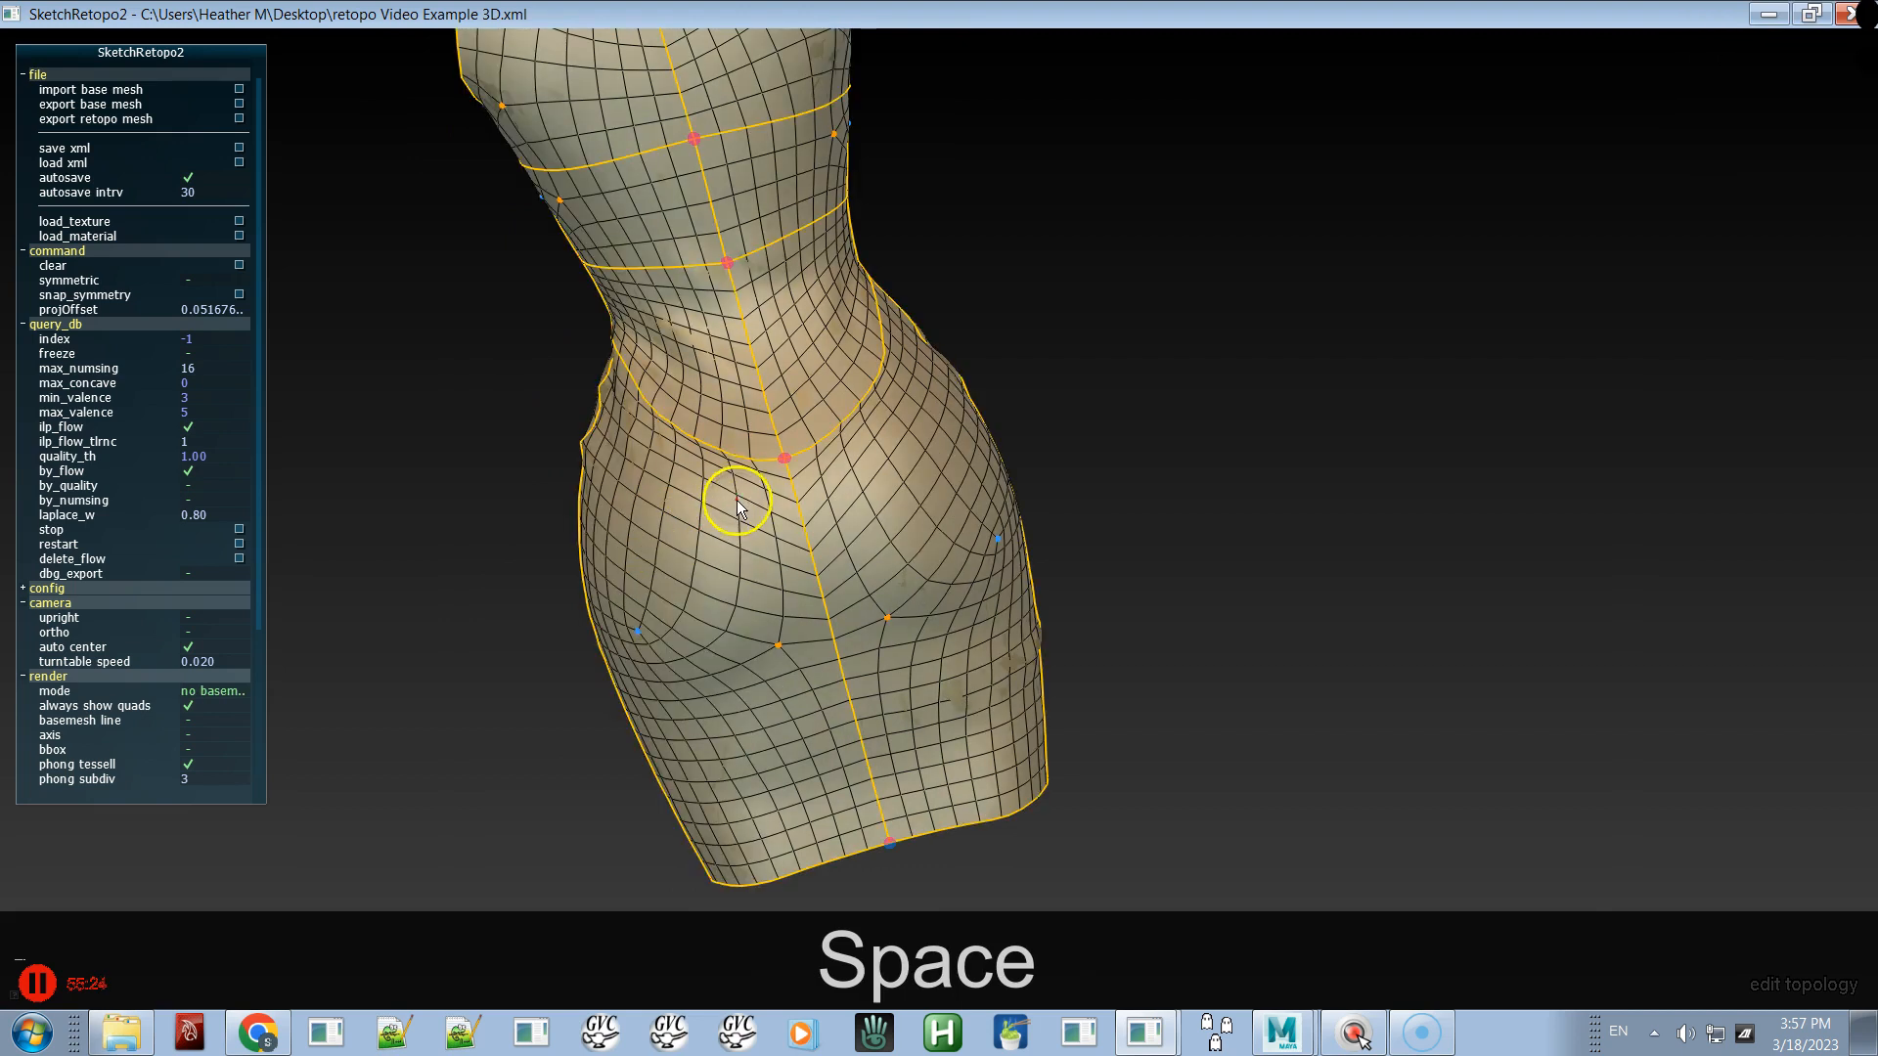
- Smooth the mesh vertices around the centre-back seam from the waist down over the seat, with the base mesh hidden
key("d")
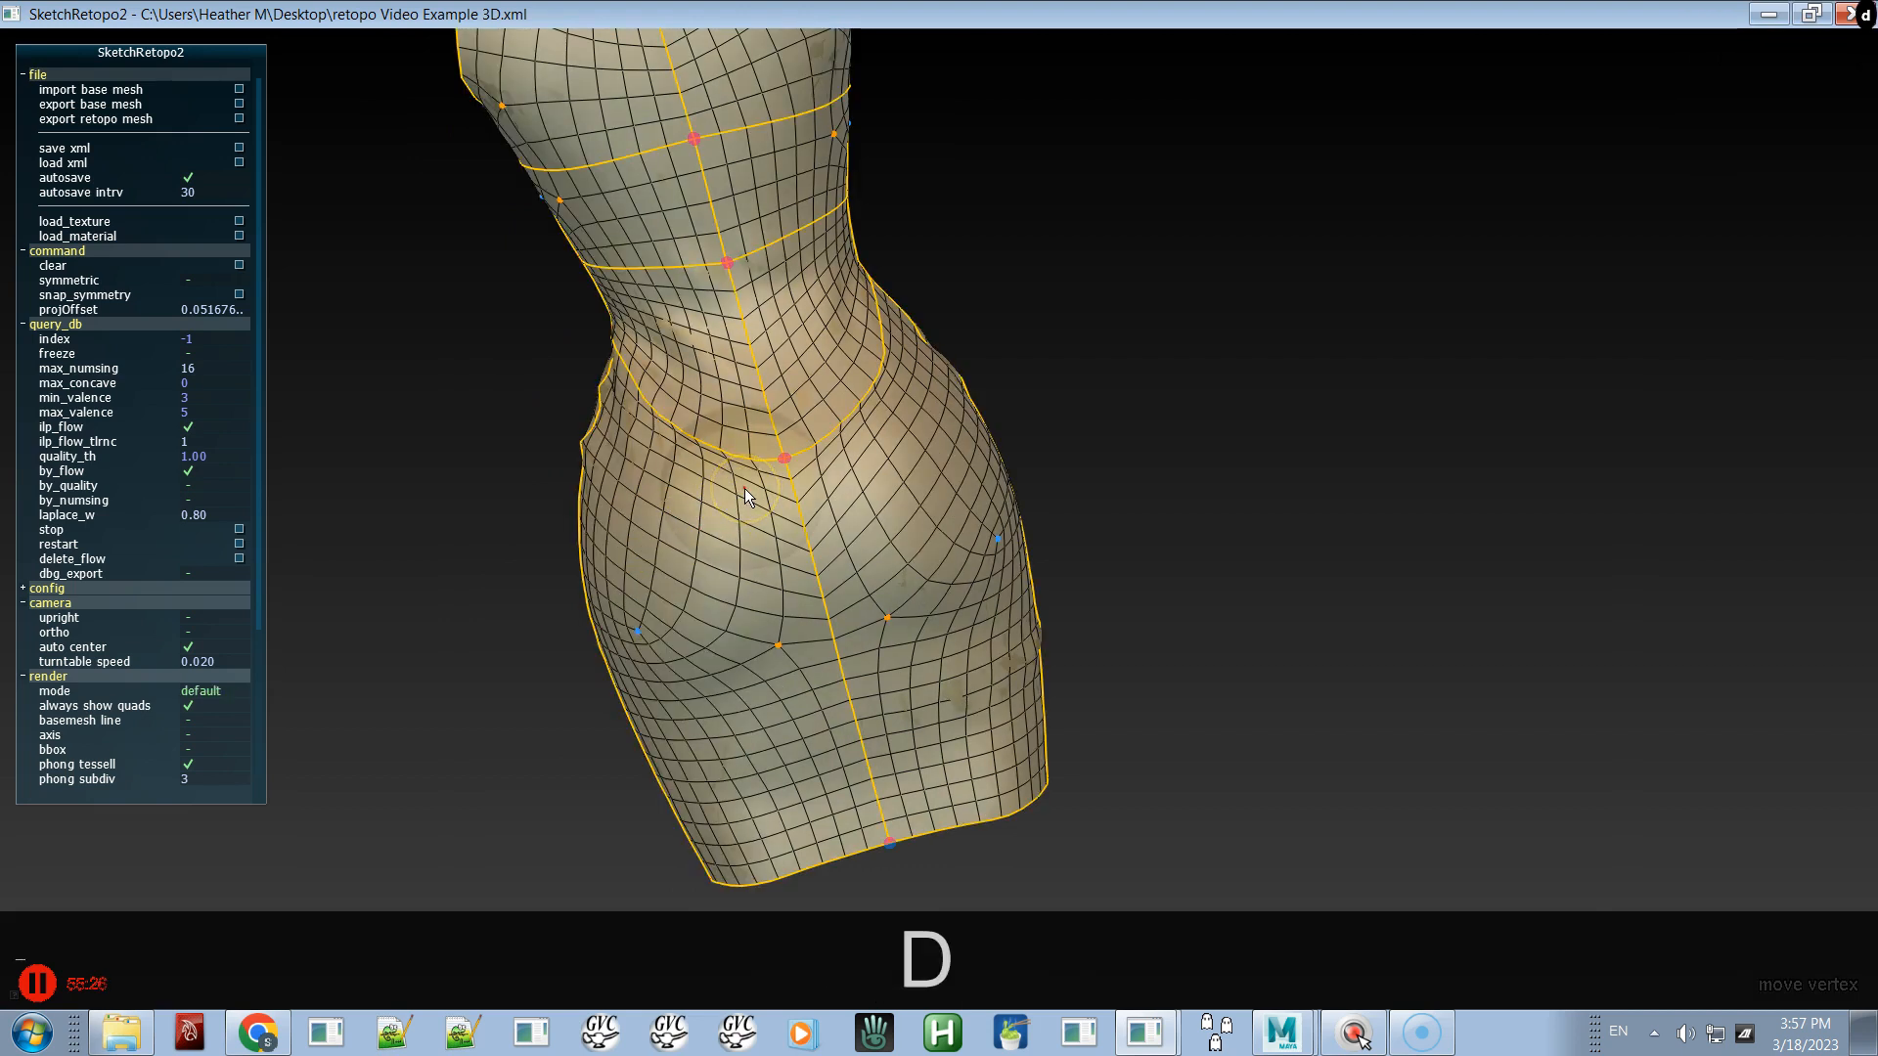
key("shift")
left_click_drag(830, 424, 876, 372, "shift")
key("space")
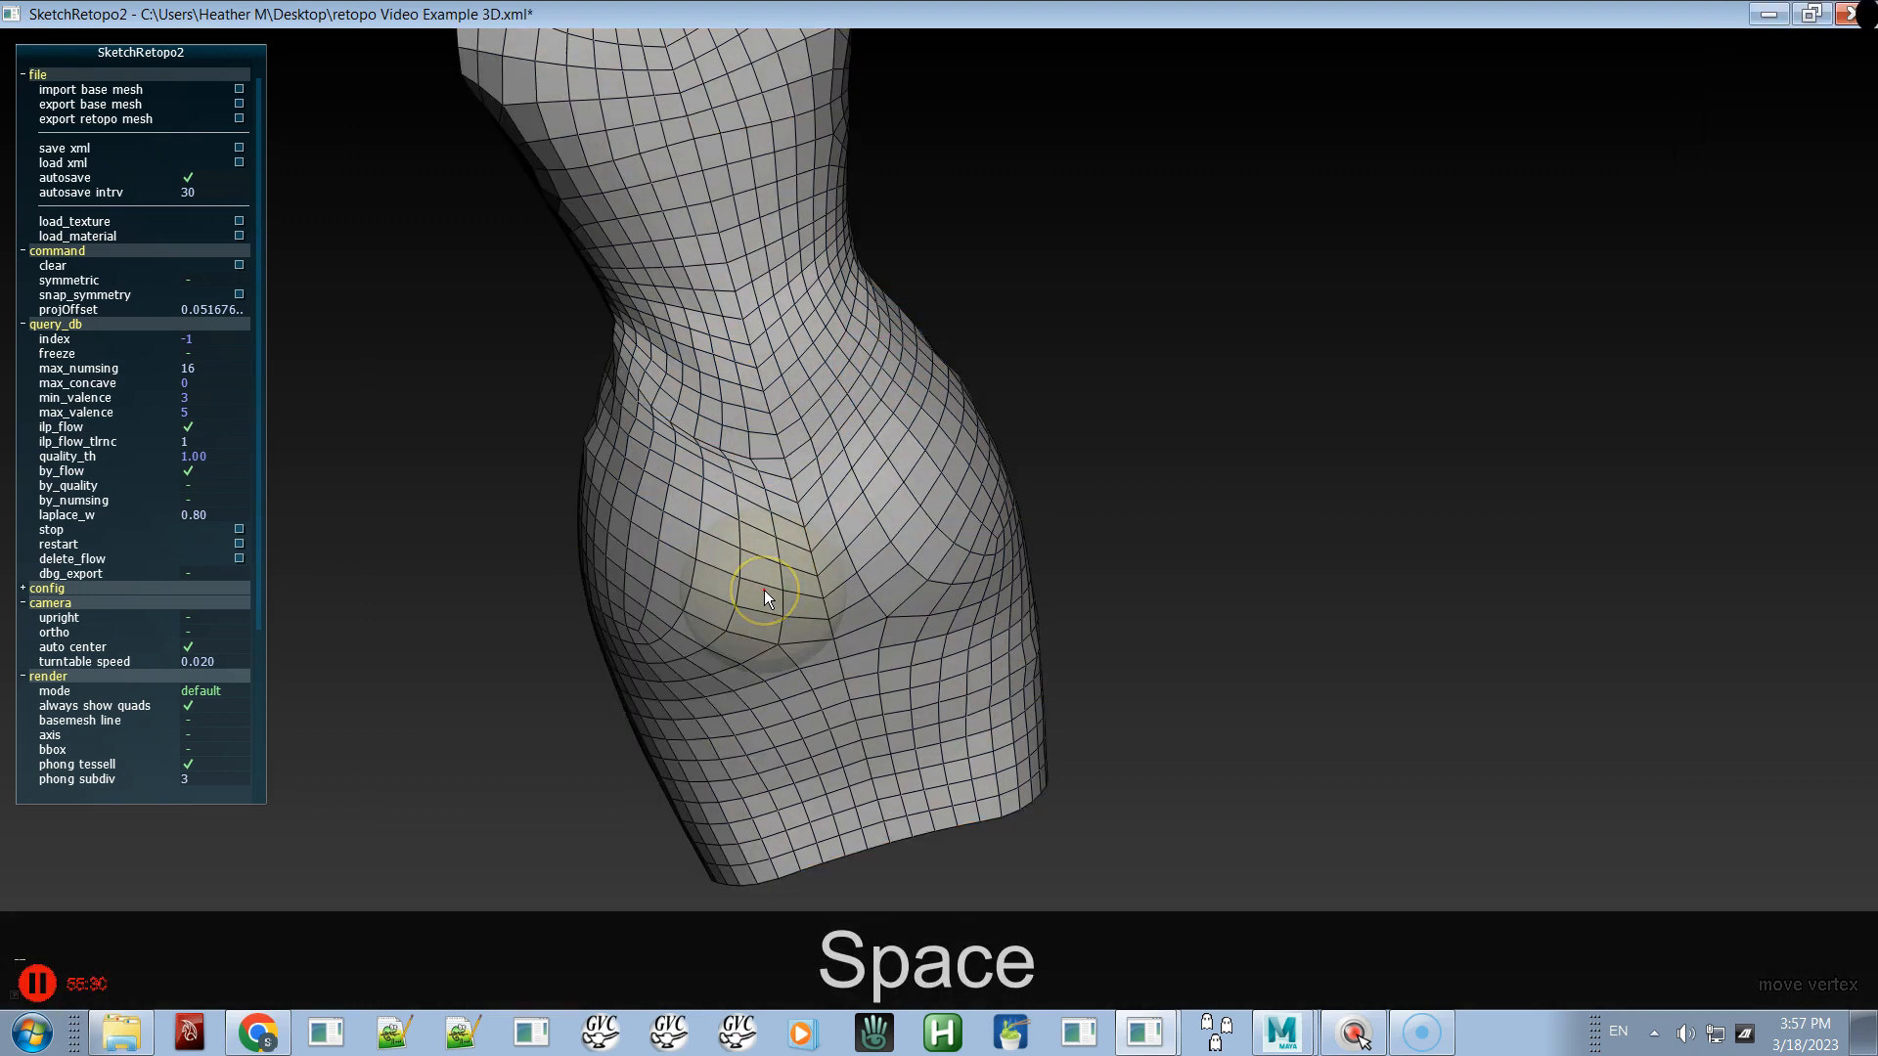
mouse_move(729, 483)
left_mouse_down()
mouse_move(724, 450)
mouse_move(643, 401)
mouse_move(669, 569)
mouse_move(785, 501)
mouse_move(838, 658)
mouse_move(825, 570)
left_mouse_up()
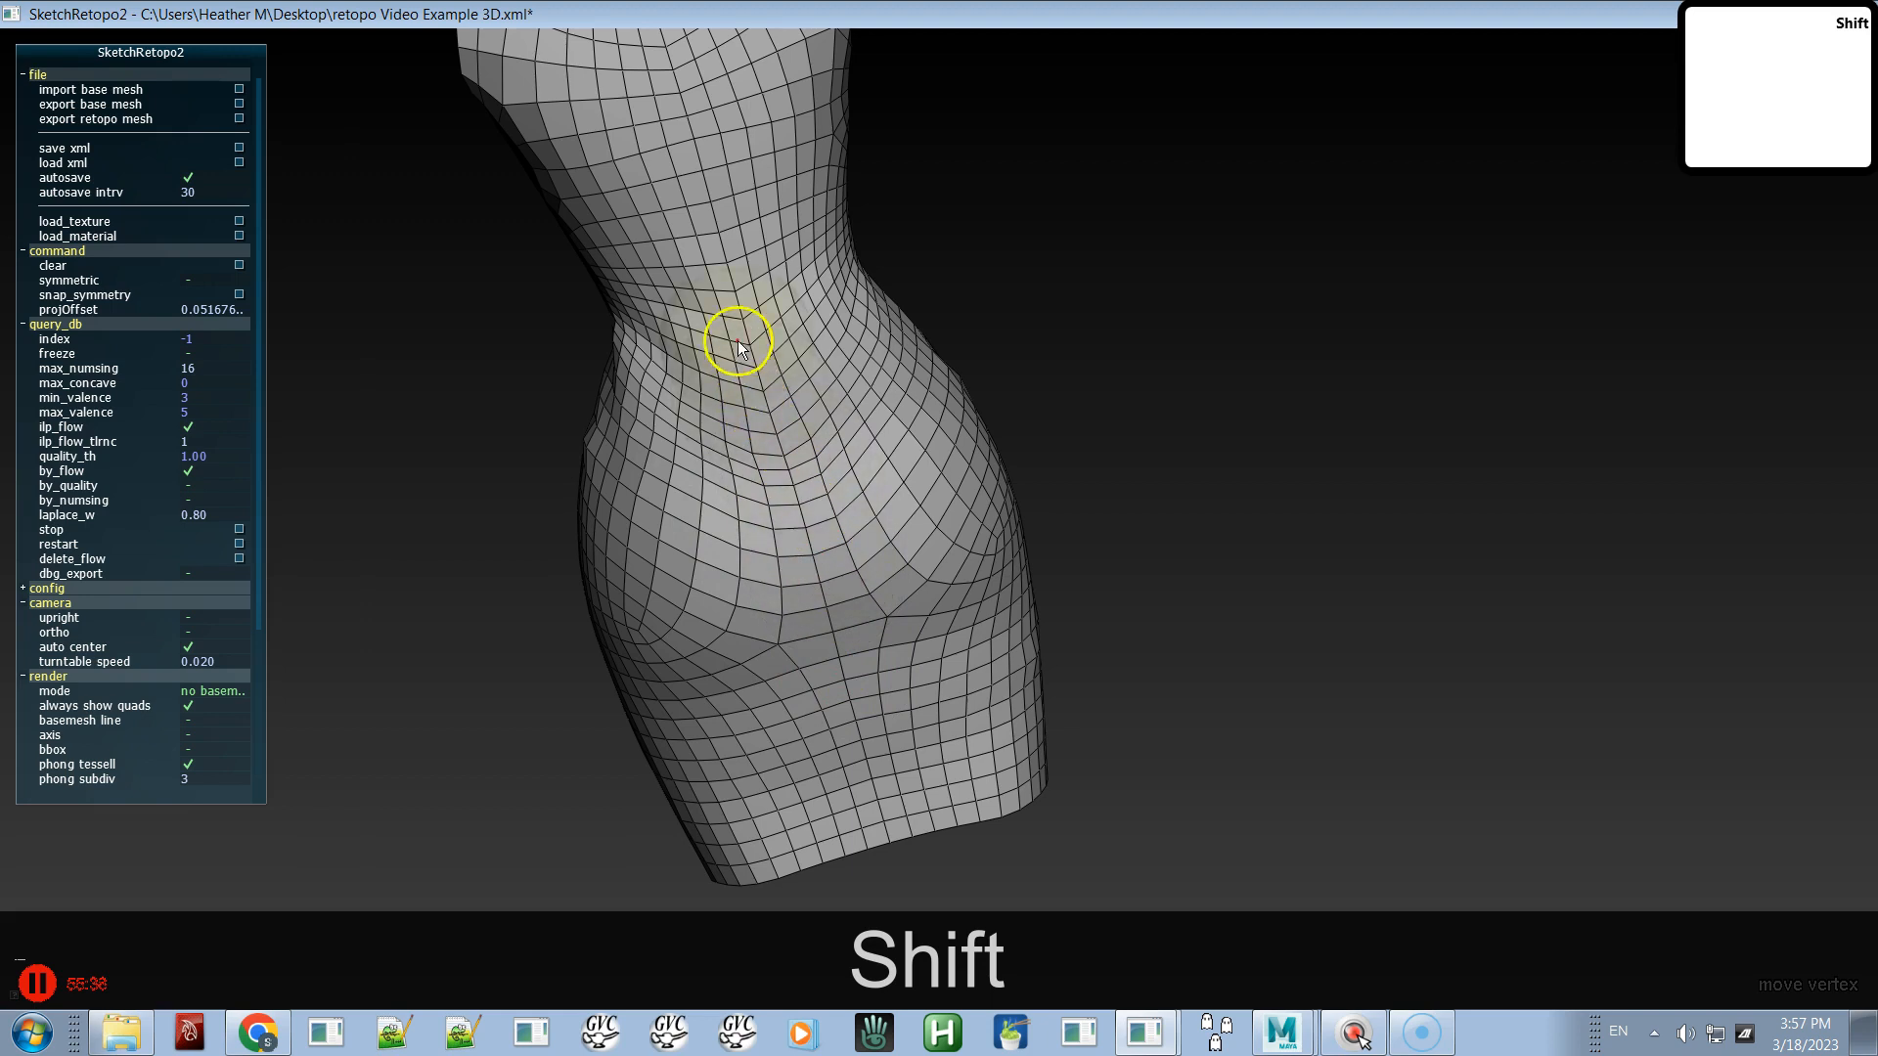
mouse_move(751, 318)
left_mouse_down("shift")
mouse_move(759, 335)
mouse_move(737, 151)
mouse_move(683, 156)
mouse_move(738, 284)
mouse_move(745, 264)
mouse_move(797, 352)
mouse_move(804, 427)
mouse_move(743, 420)
mouse_move(810, 159)
left_mouse_up("shift")
- Try adjusting the vertices below the waist on the wearer's left hip with a larger brush, and undo the strokes
left_click_drag(822, 260, 842, 421, "alt")
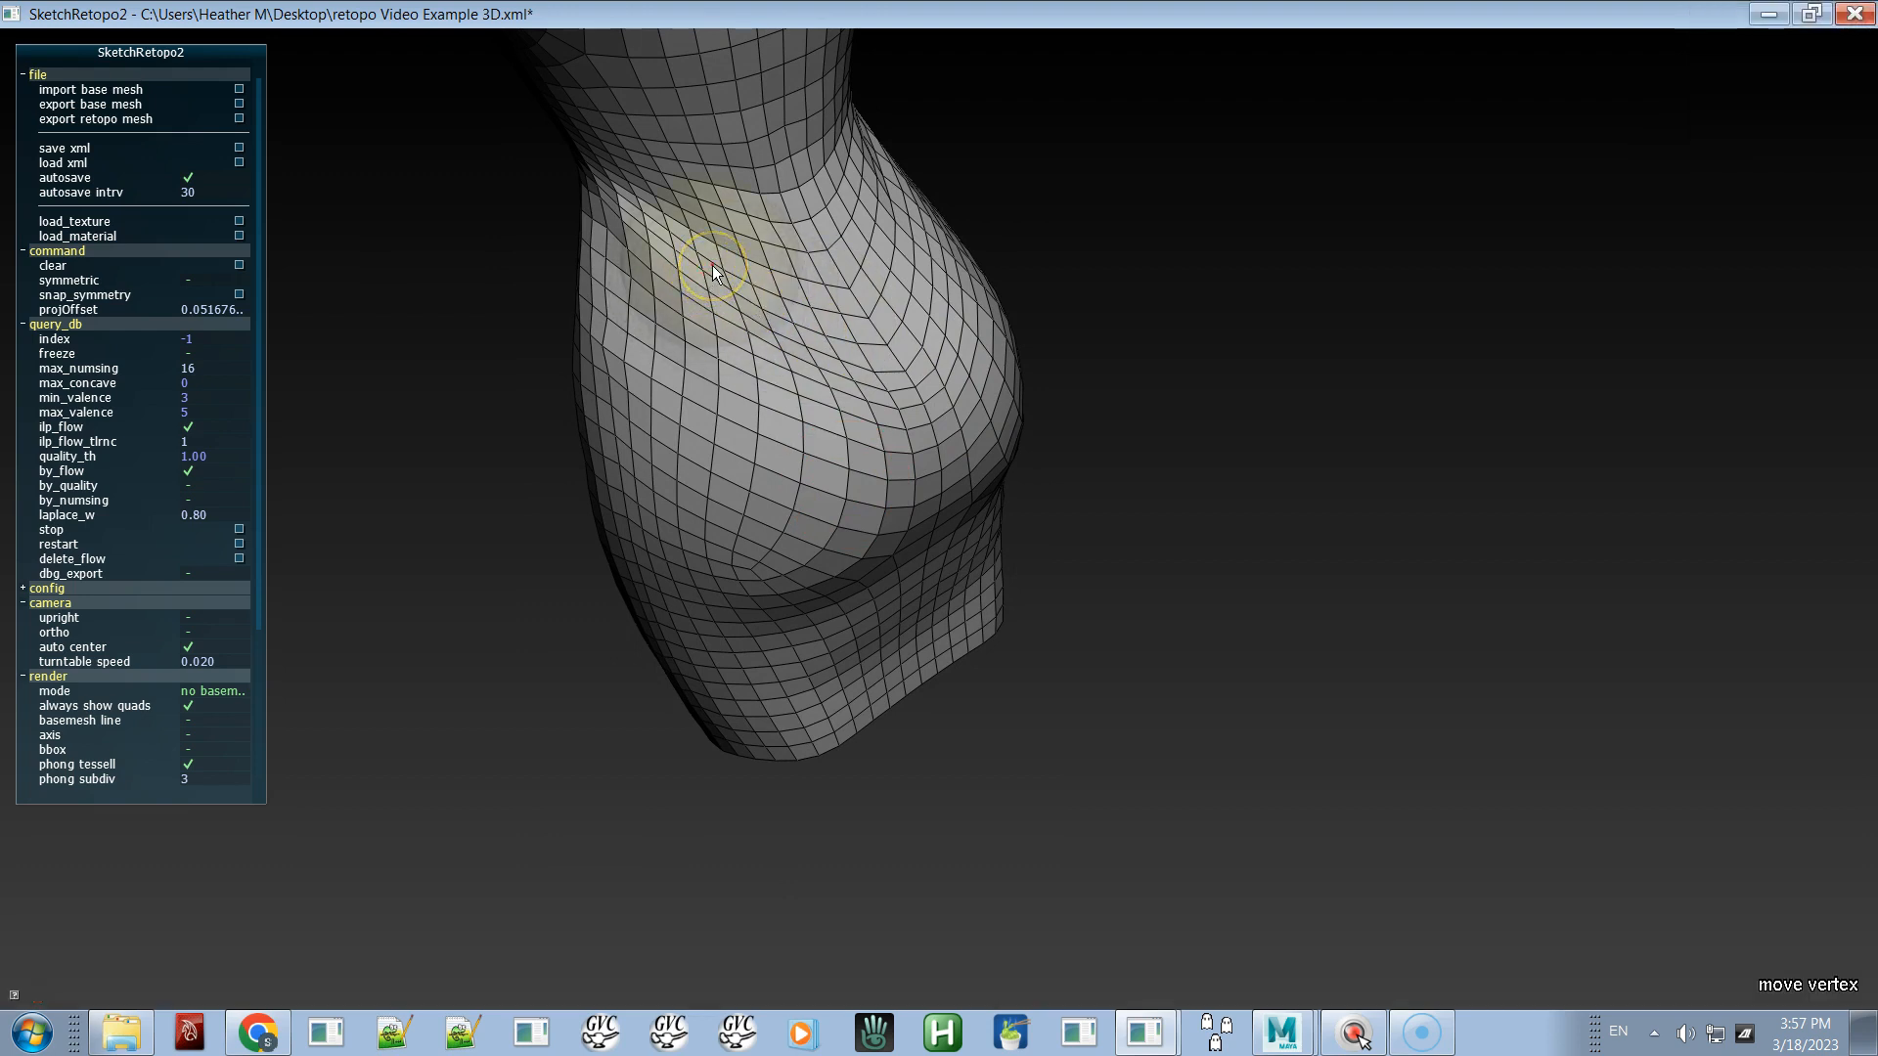
left_click_drag(712, 267, 714, 277)
key("ctrl+z")
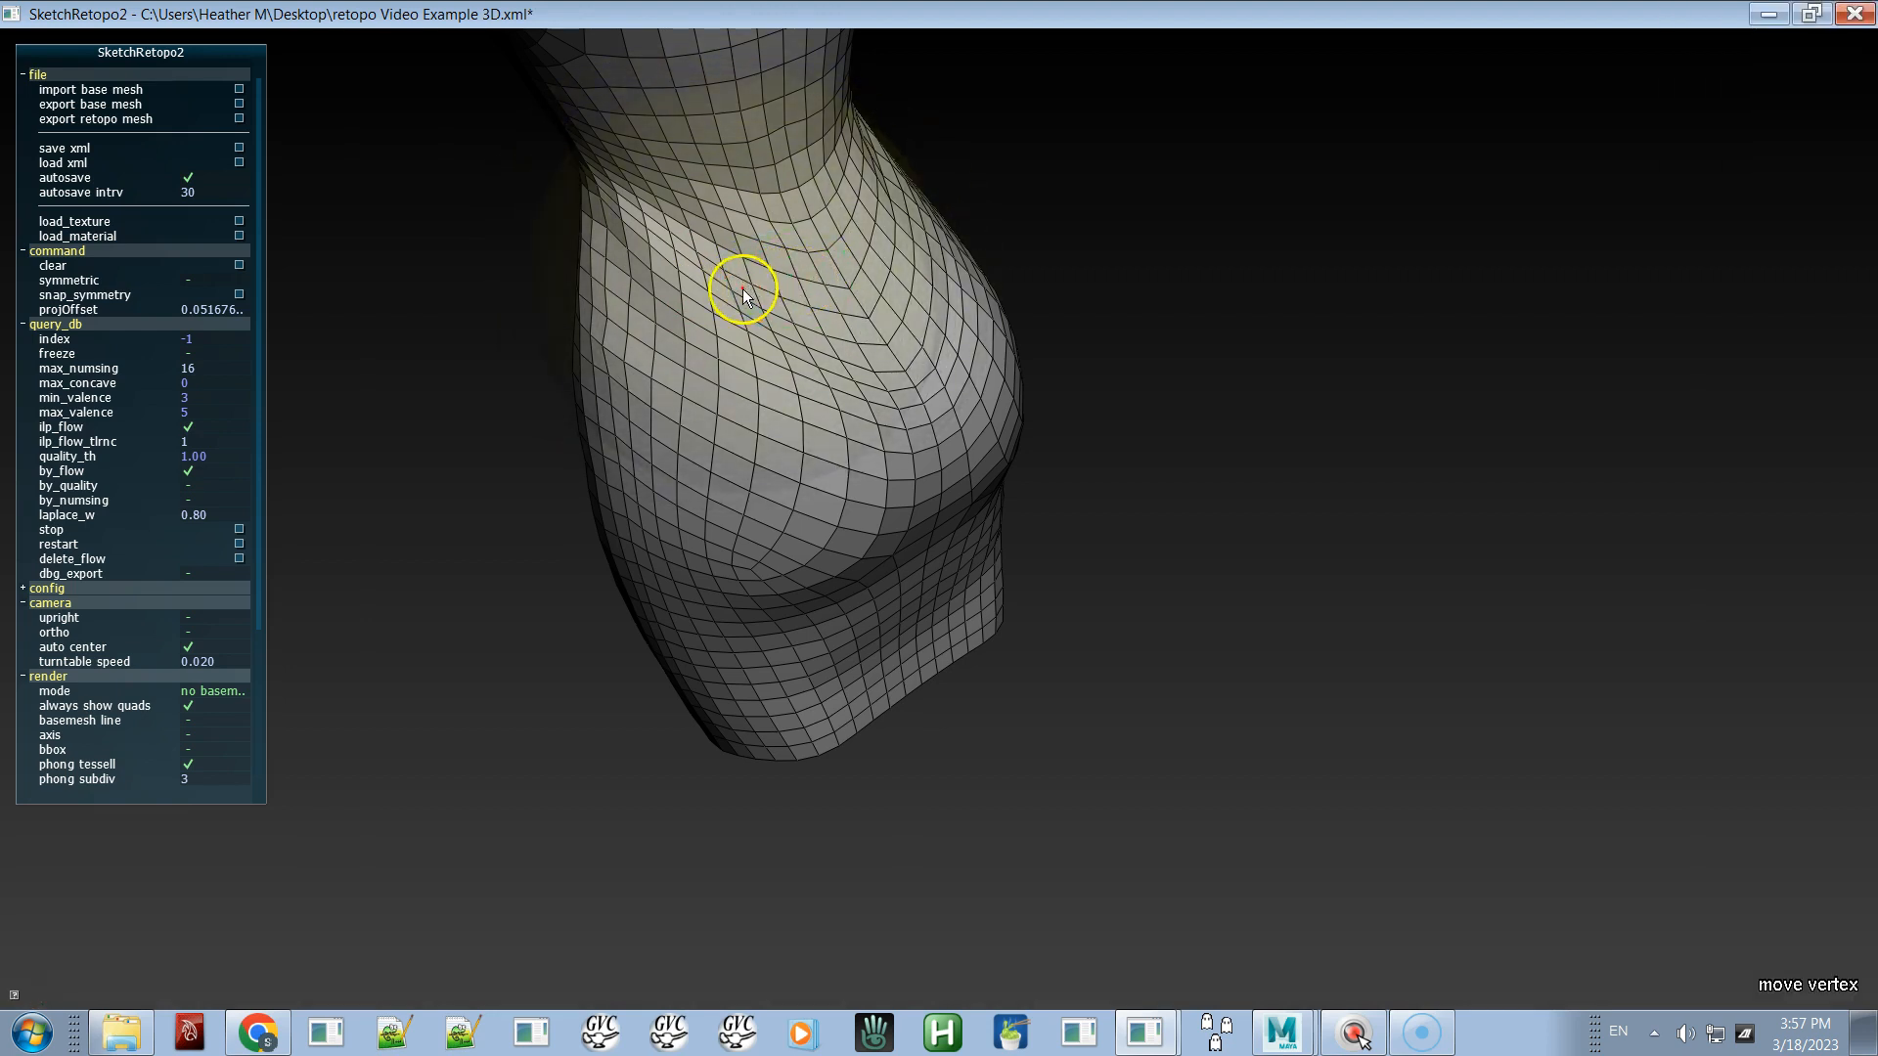
left_click_drag(699, 278, 698, 291)
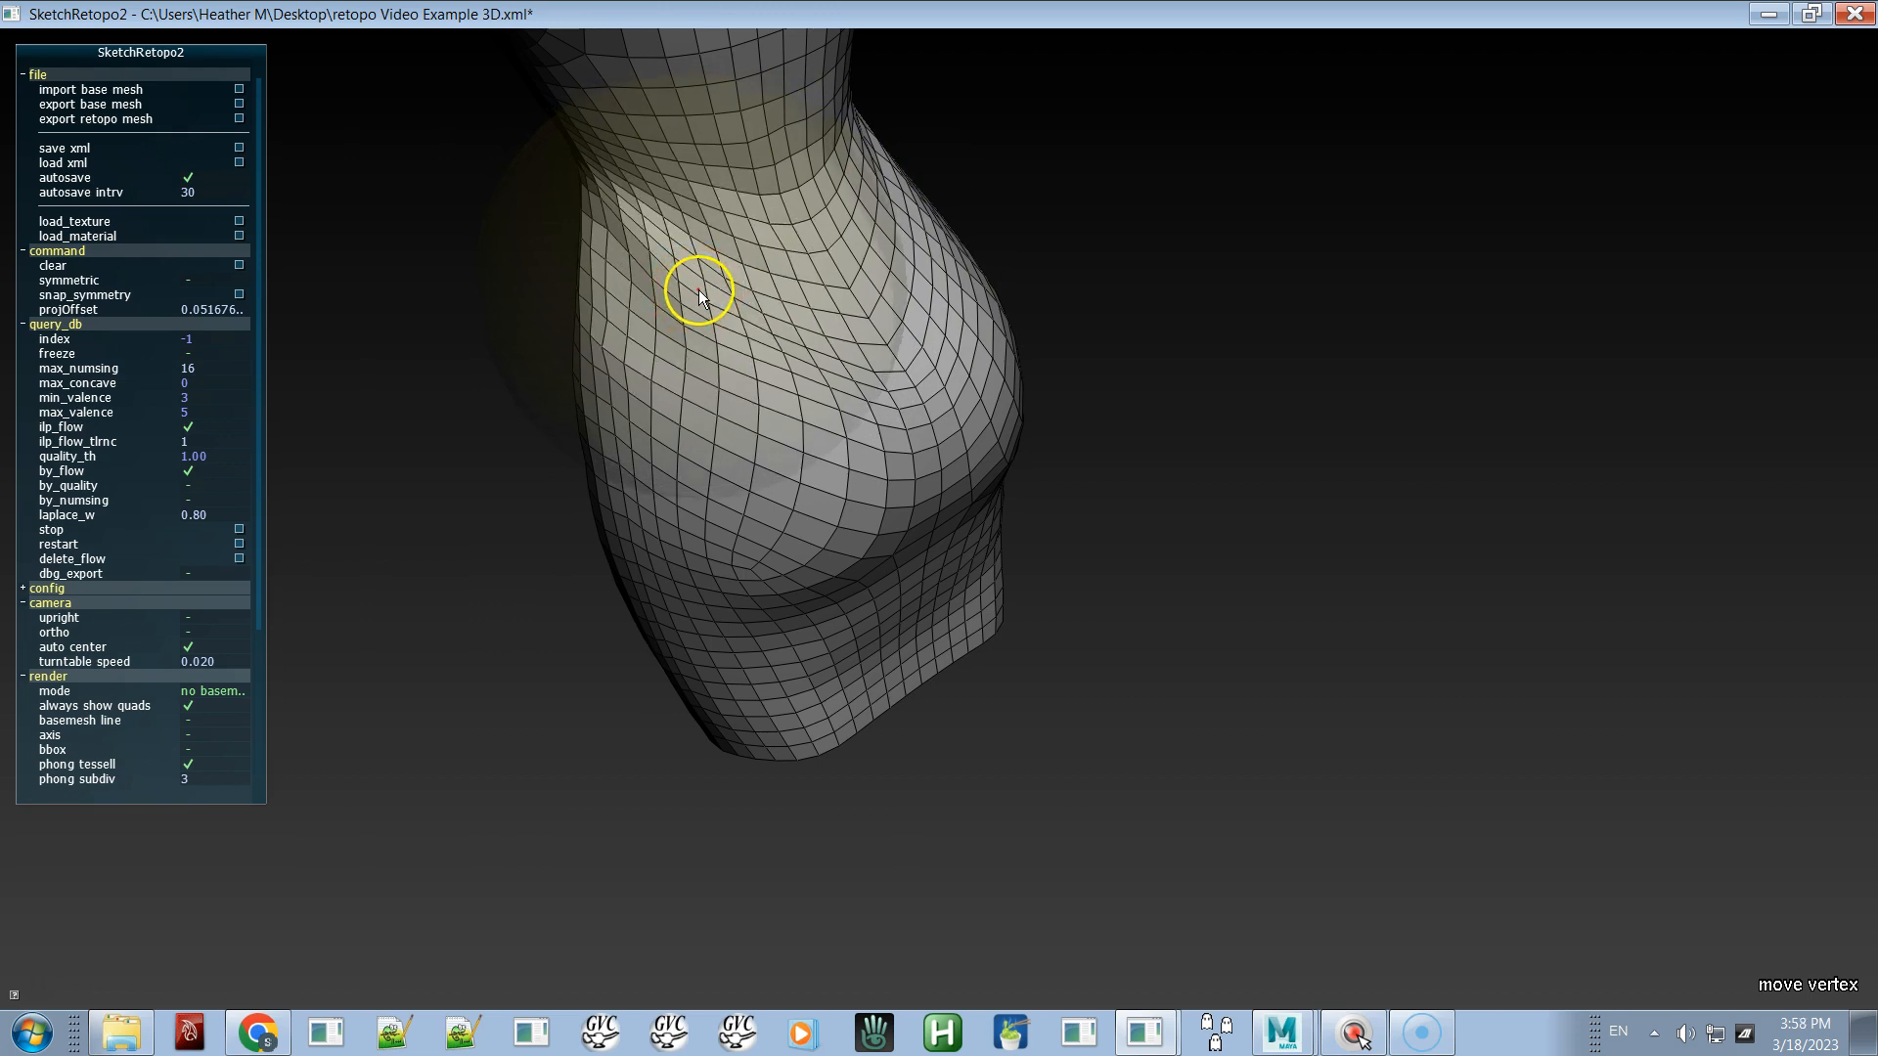
left_click_drag(763, 374, 890, 360)
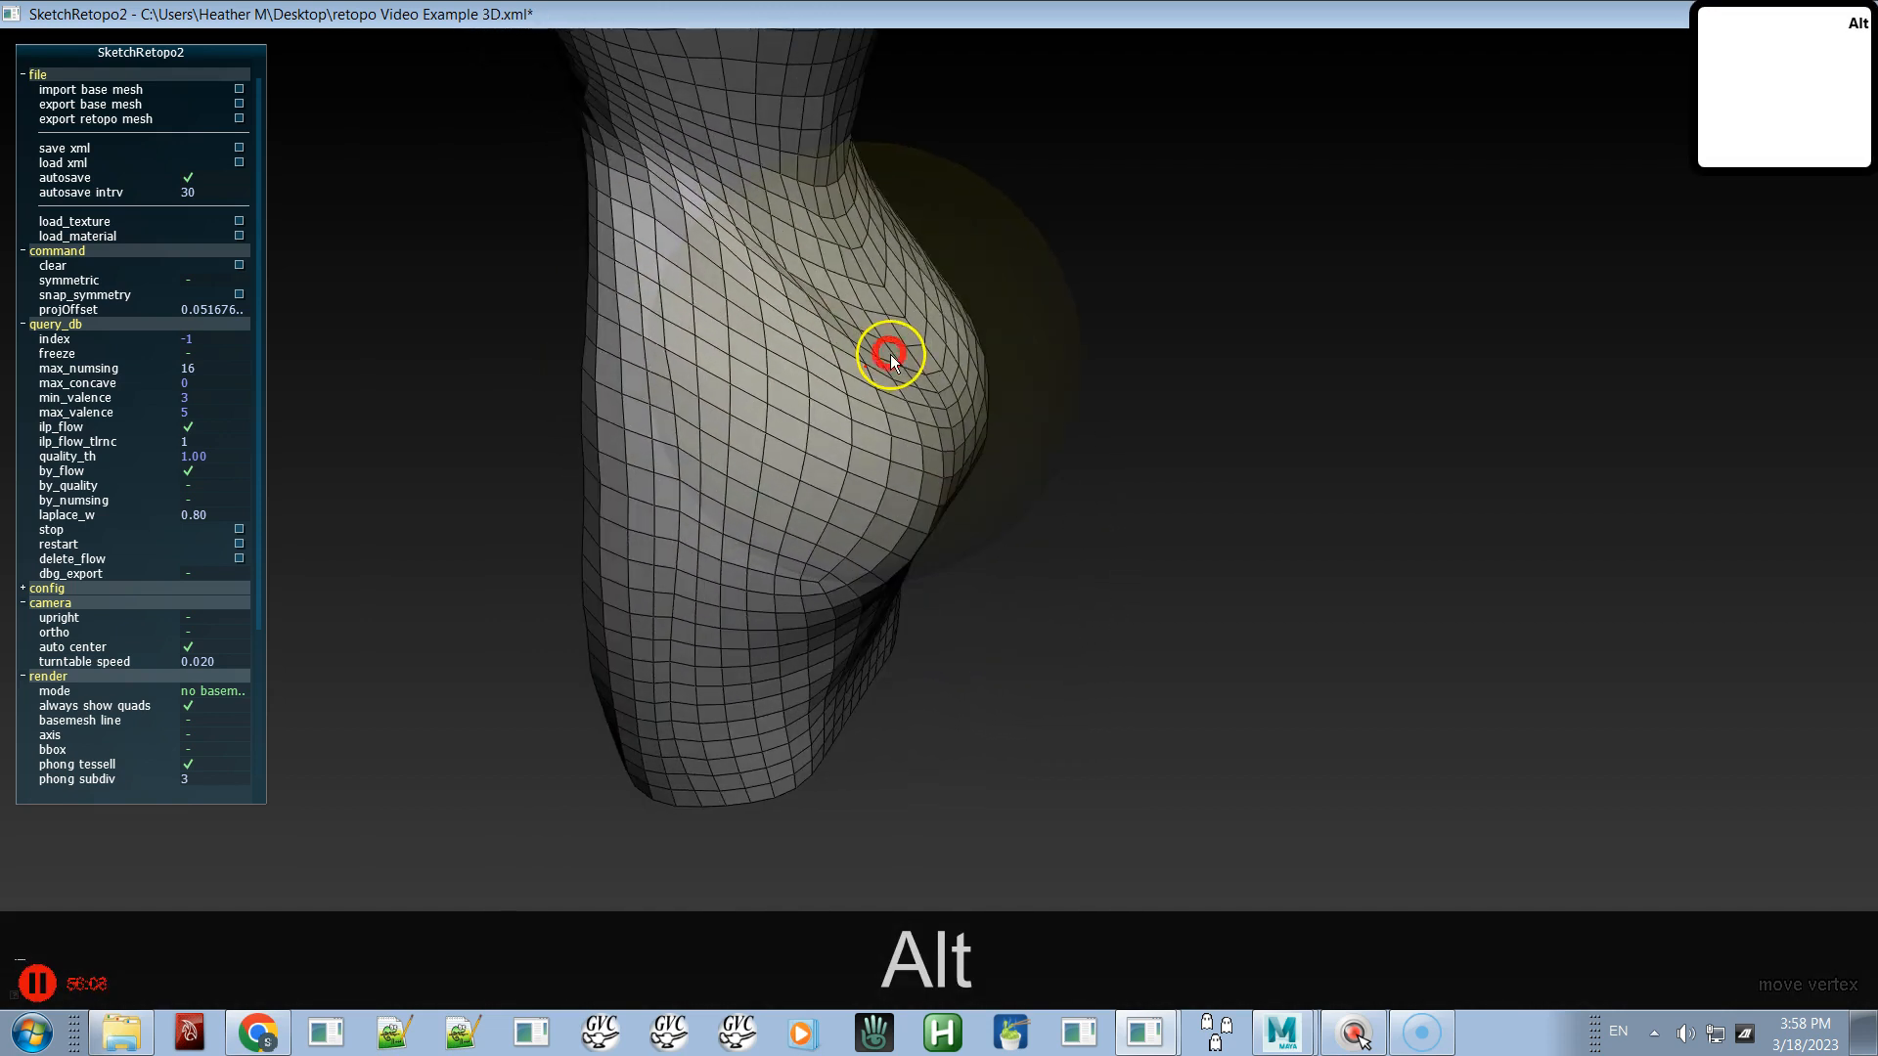
left_click(700, 208)
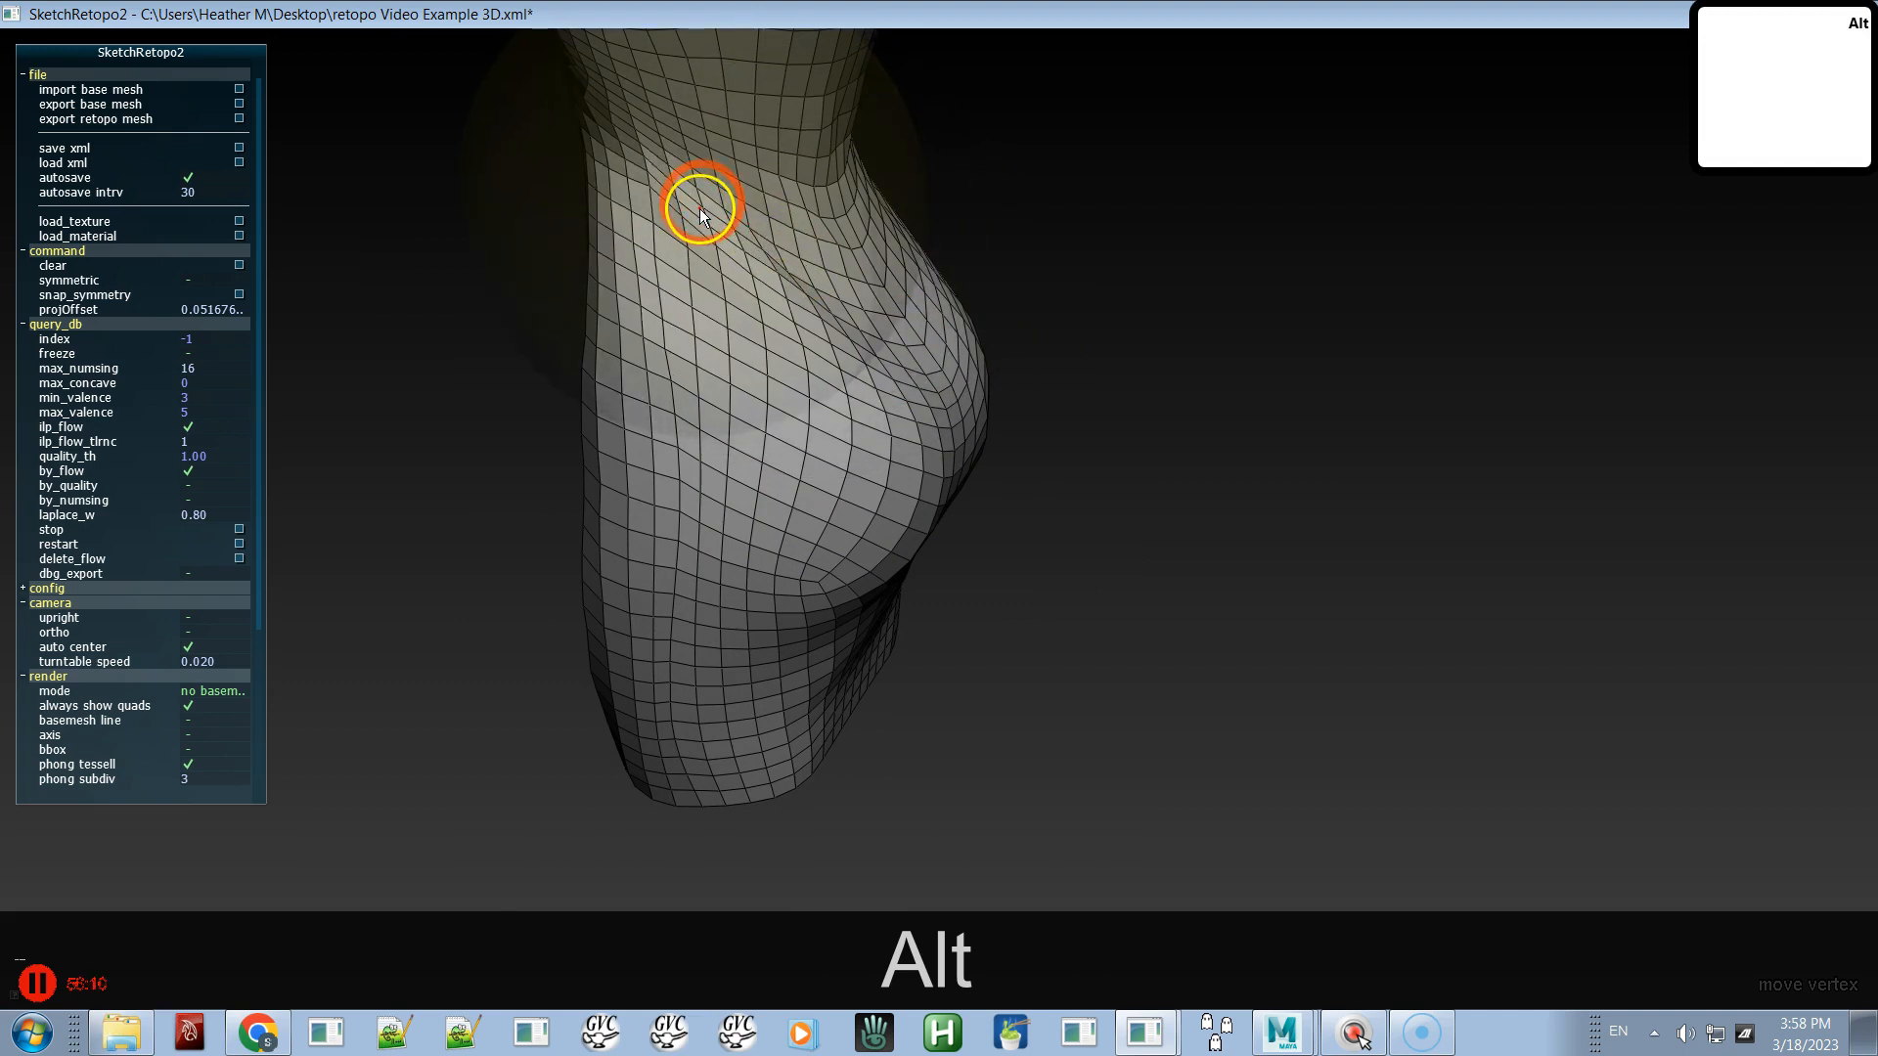
left_click_drag(696, 329, 731, 256, "alt")
key("ctrl+z")
key("ctrl+z")
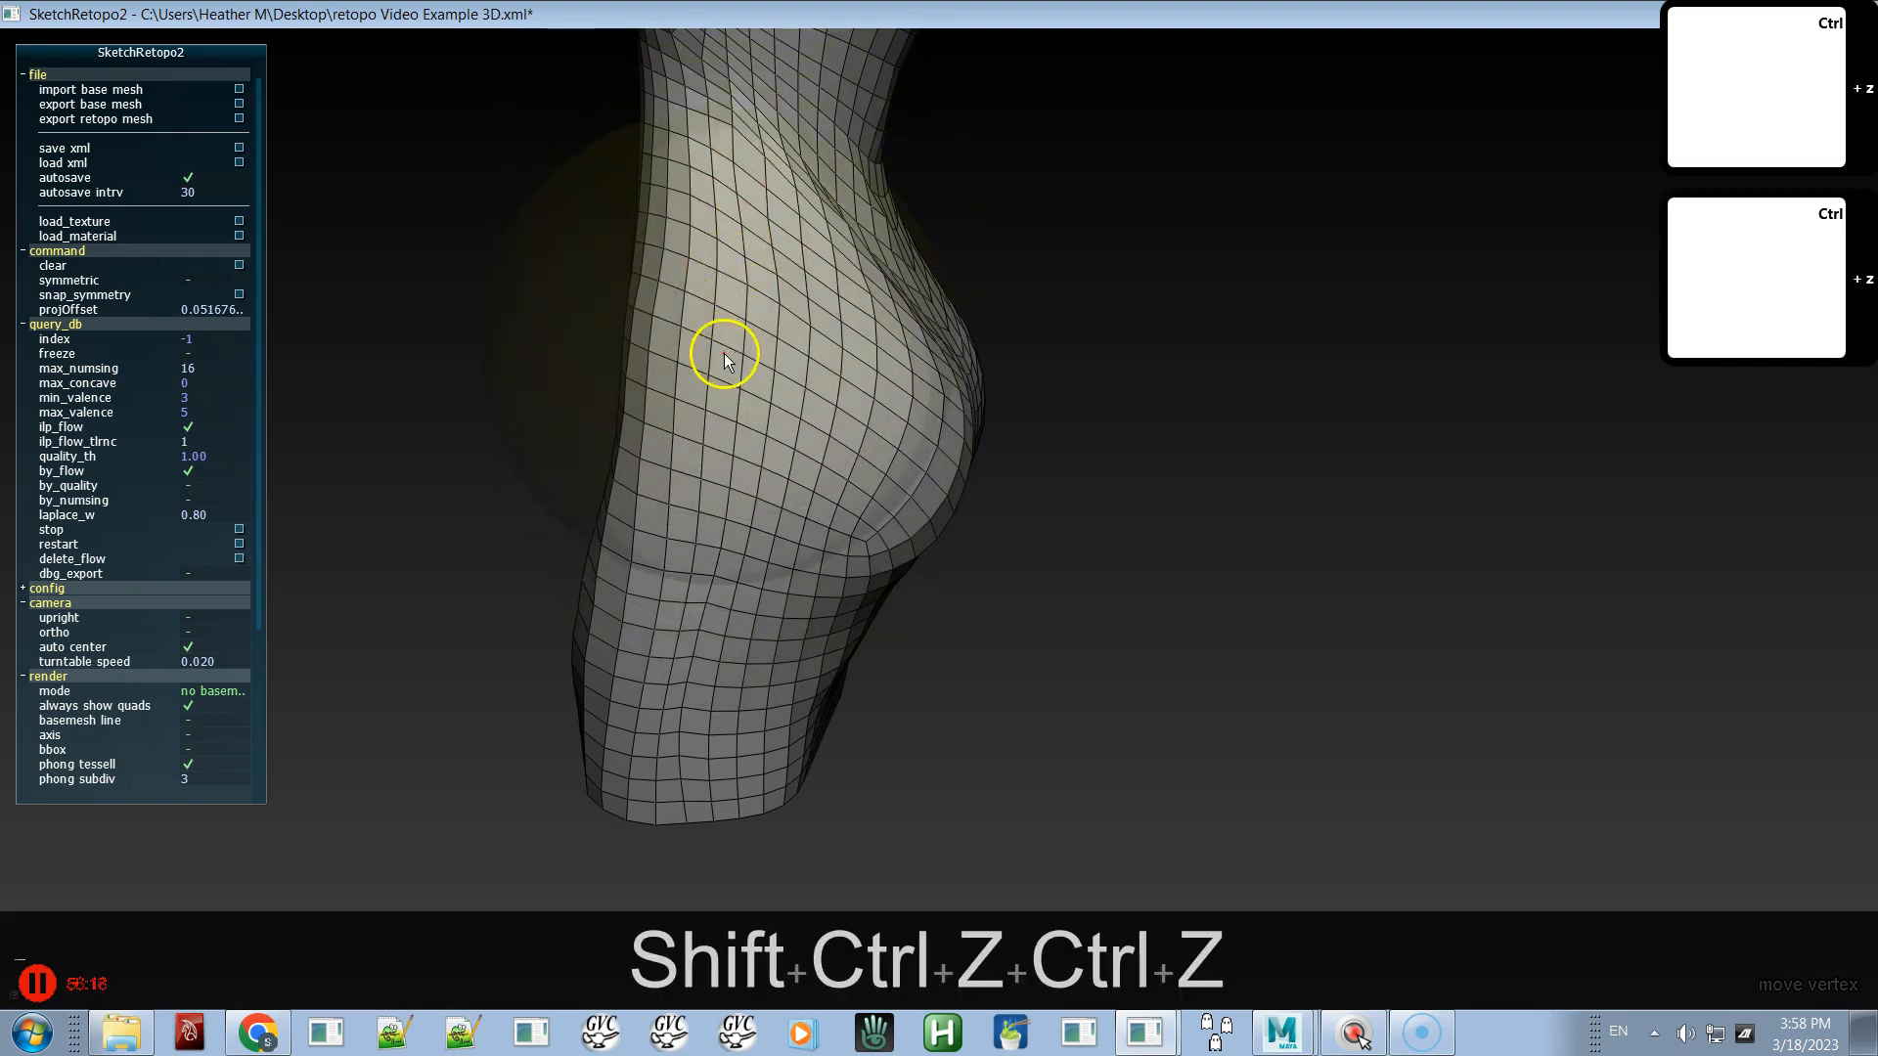
- Turn on the base mesh lines and switch the render mode back to default
left_click_drag(812, 395, 818, 383, "alt")
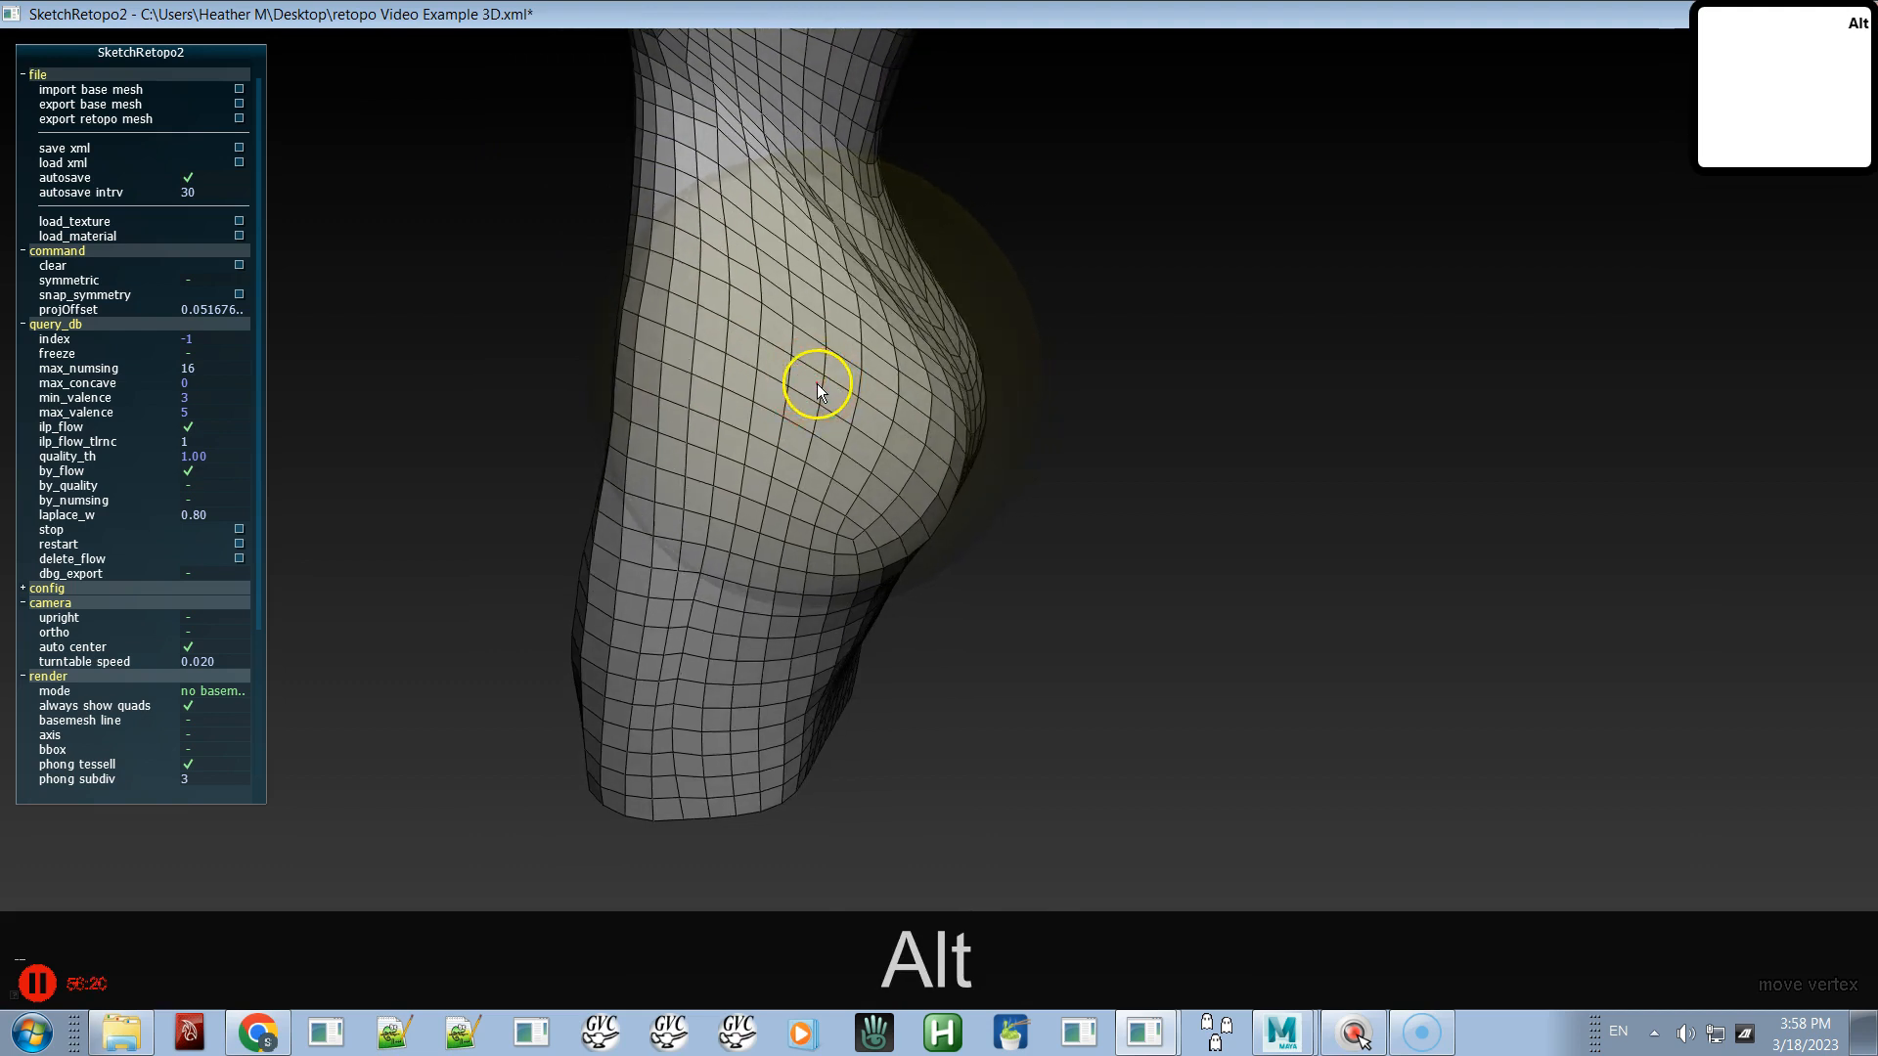
left_click(116, 723)
key("space")
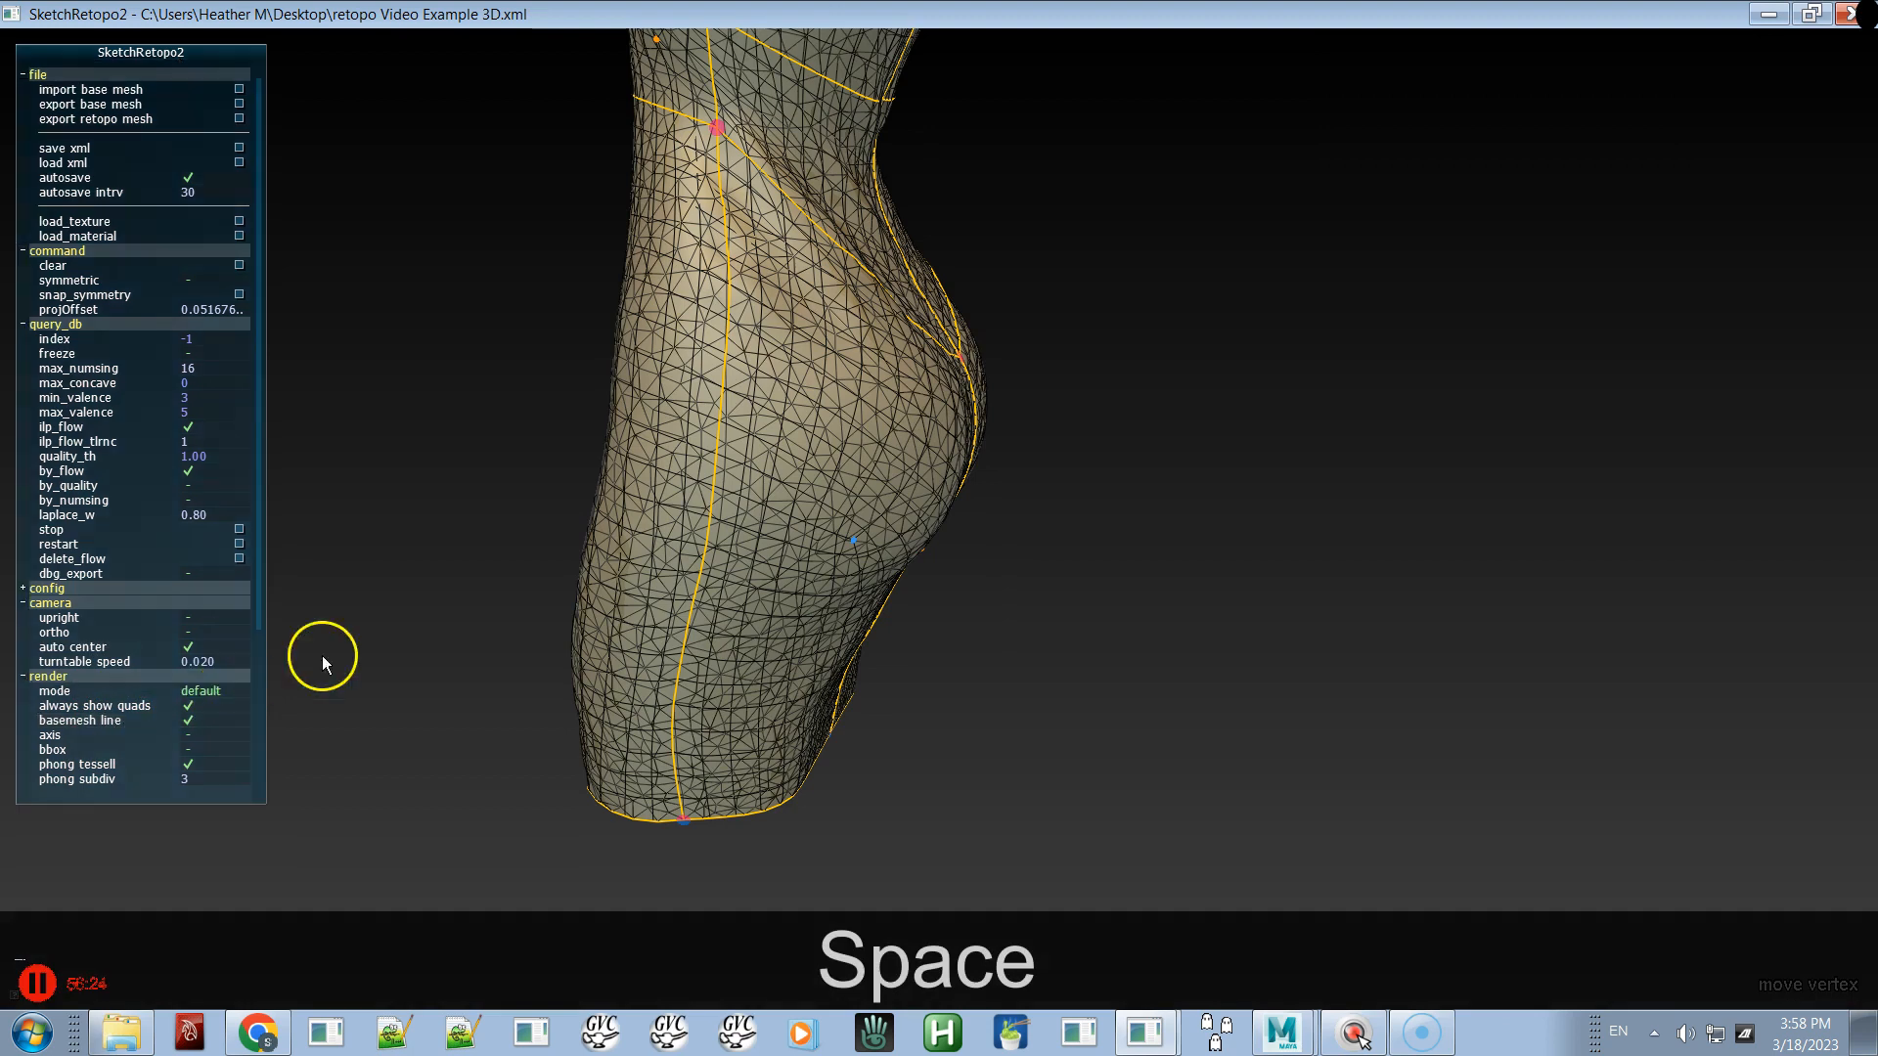
- Smooth the side seam curve on the wearer's left from the thigh up over the hip to just below the waist
mouse_move(672, 478)
middle_mouse_down("alt")
mouse_move(697, 503)
mouse_move(708, 478)
middle_mouse_up("alt")
right_click_drag(708, 473, 708, 649, "alt")
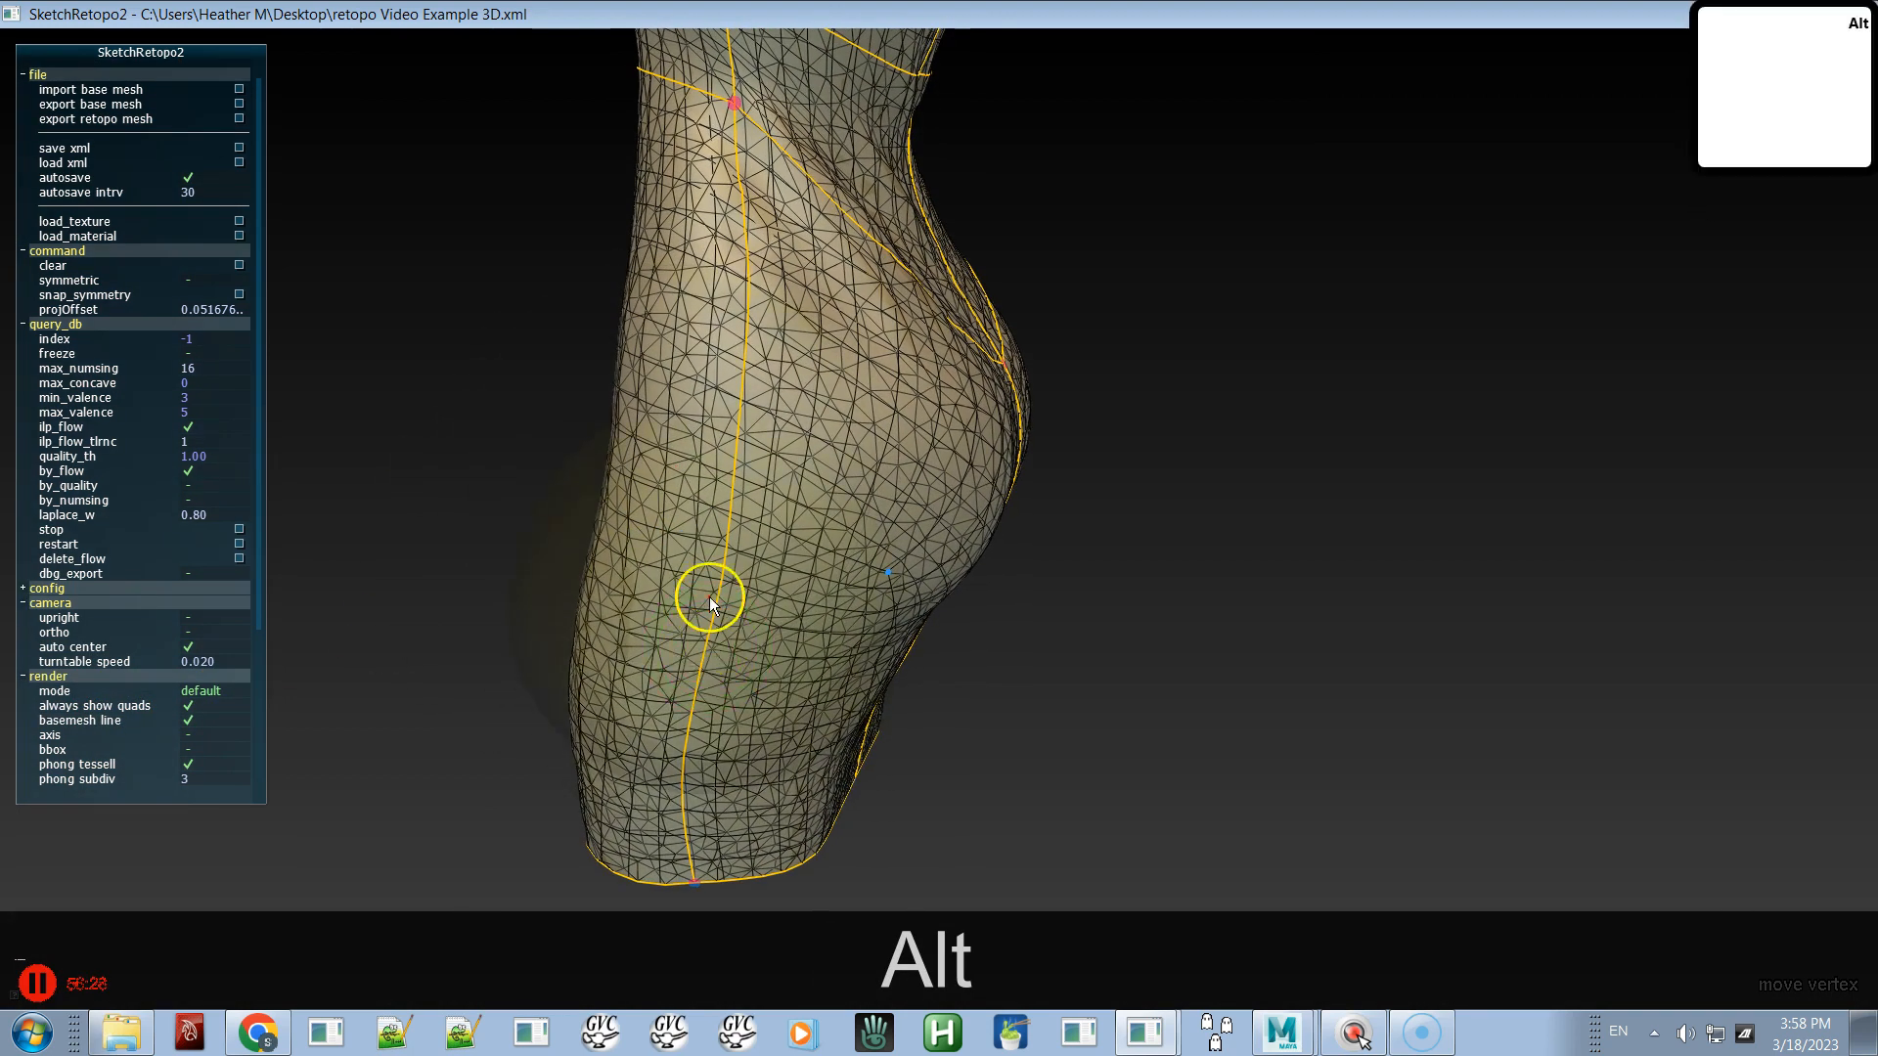
left_click_drag(720, 525, 730, 525)
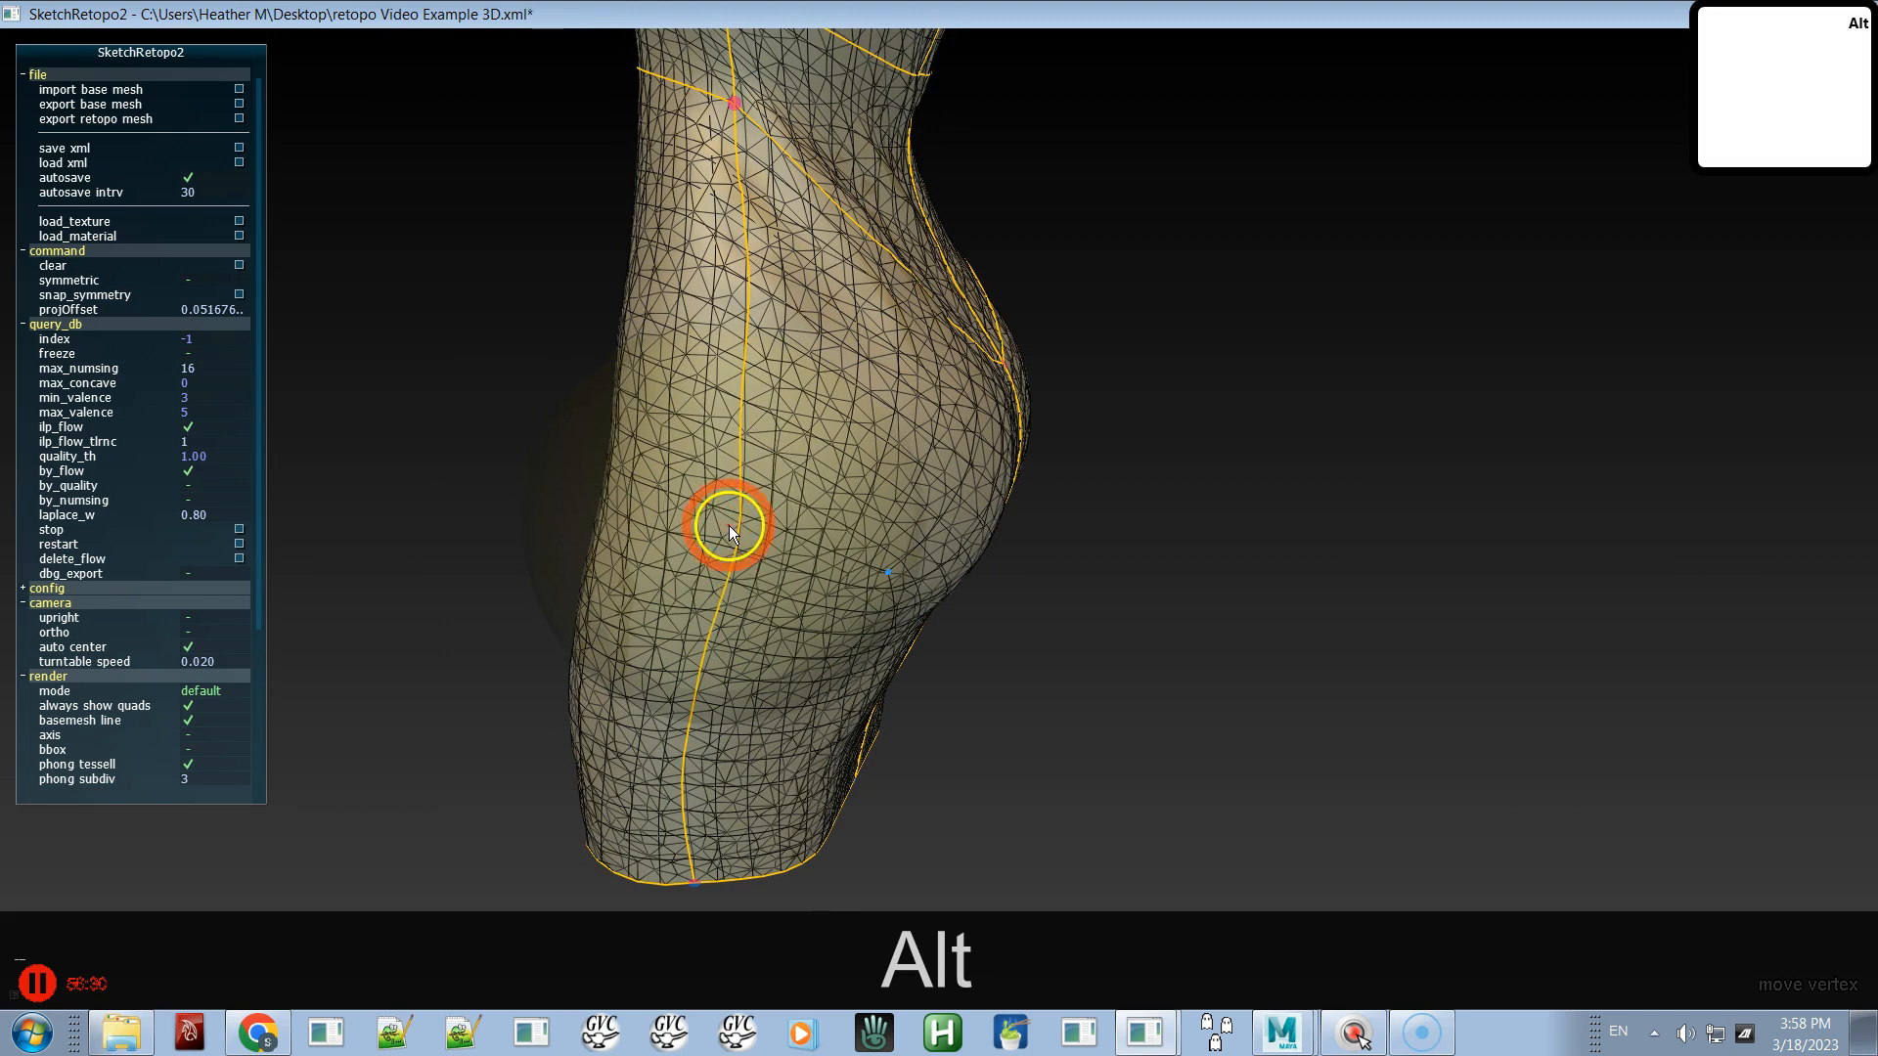
left_click_drag(733, 410, 736, 419)
middle_click_drag(735, 430, 762, 662, "alt")
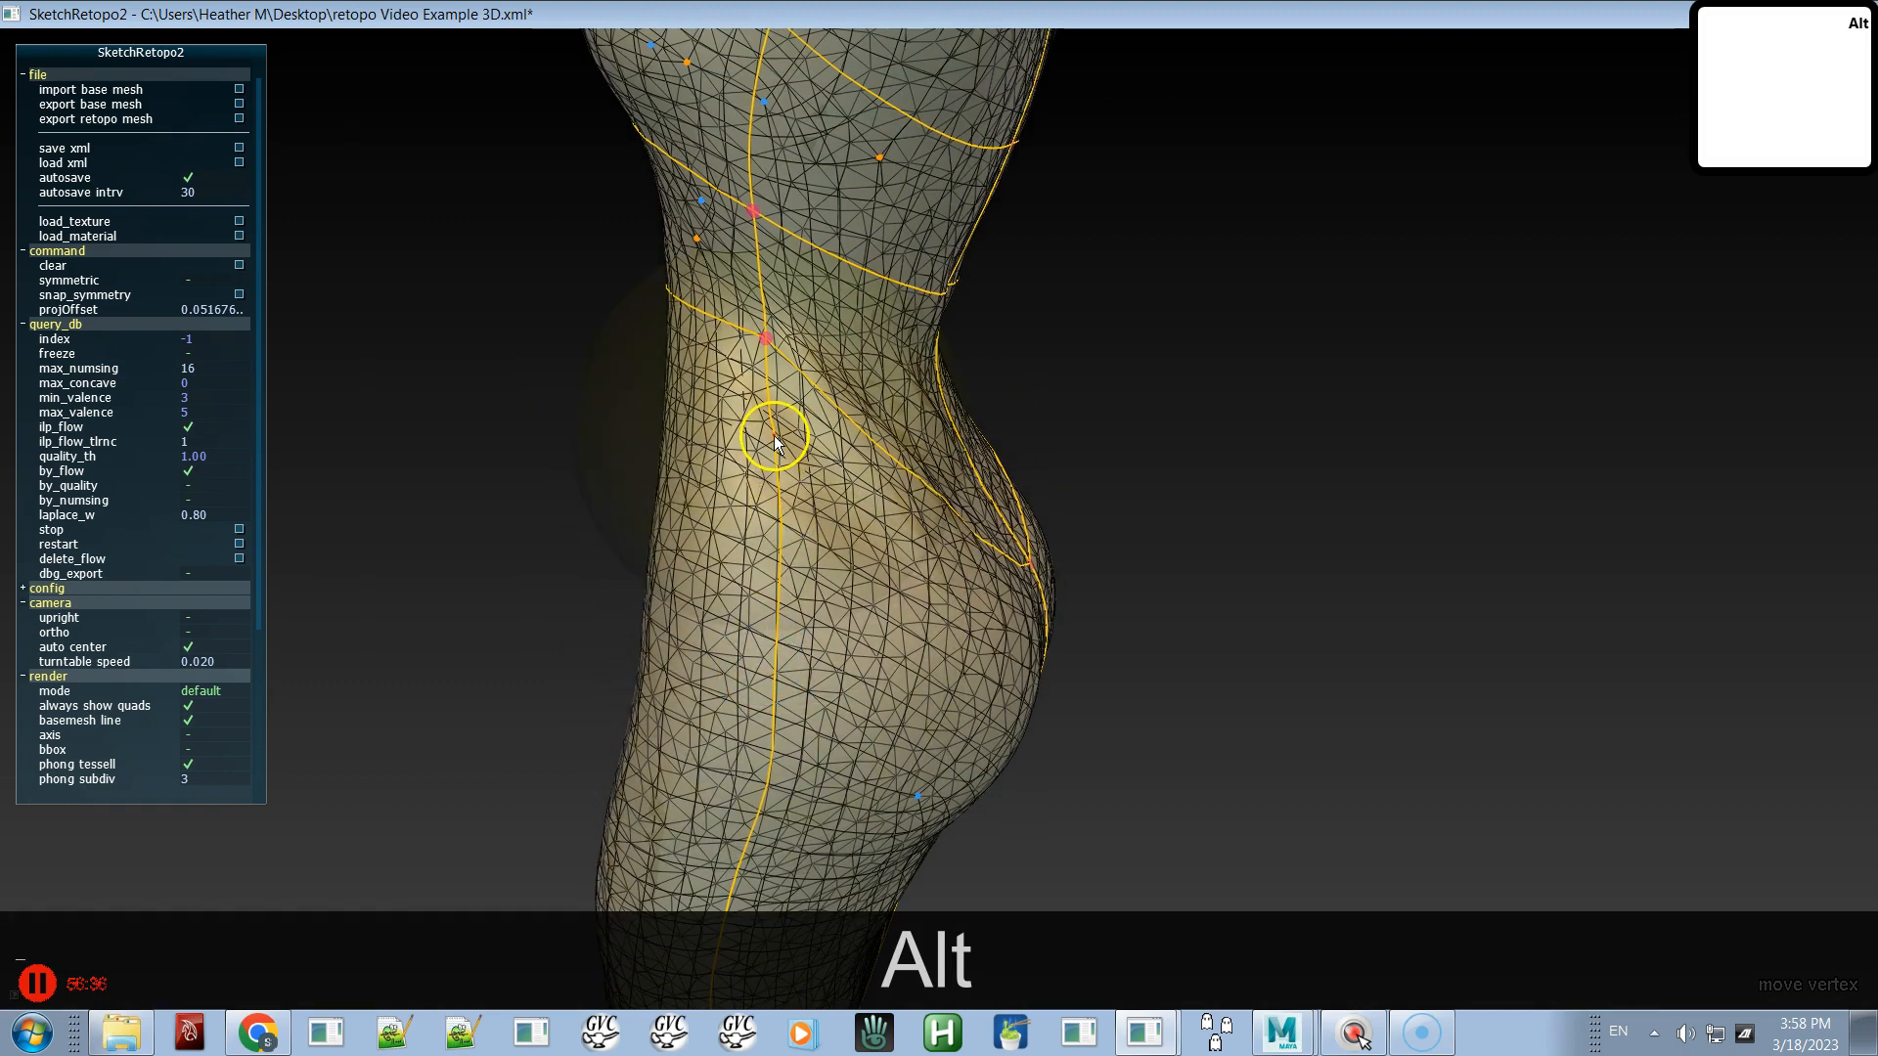
left_click_drag(778, 485, 776, 479)
left_click(777, 480)
- Examine the rest of the left side seam and the hip on the wearer's right side against the base mesh lines
middle_click_drag(777, 479, 781, 673, "alt")
left_click_drag(811, 547, 807, 714, "alt")
middle_click_drag(853, 671, 817, 473, "alt")
left_click_drag(877, 575, 850, 606, "alt")
right_click_drag(1131, 542, 1236, 717, "alt+shift")
middle_click_drag(1239, 671, 1162, 624, "alt+shift")
left_click_drag(1129, 598, 1445, 825)
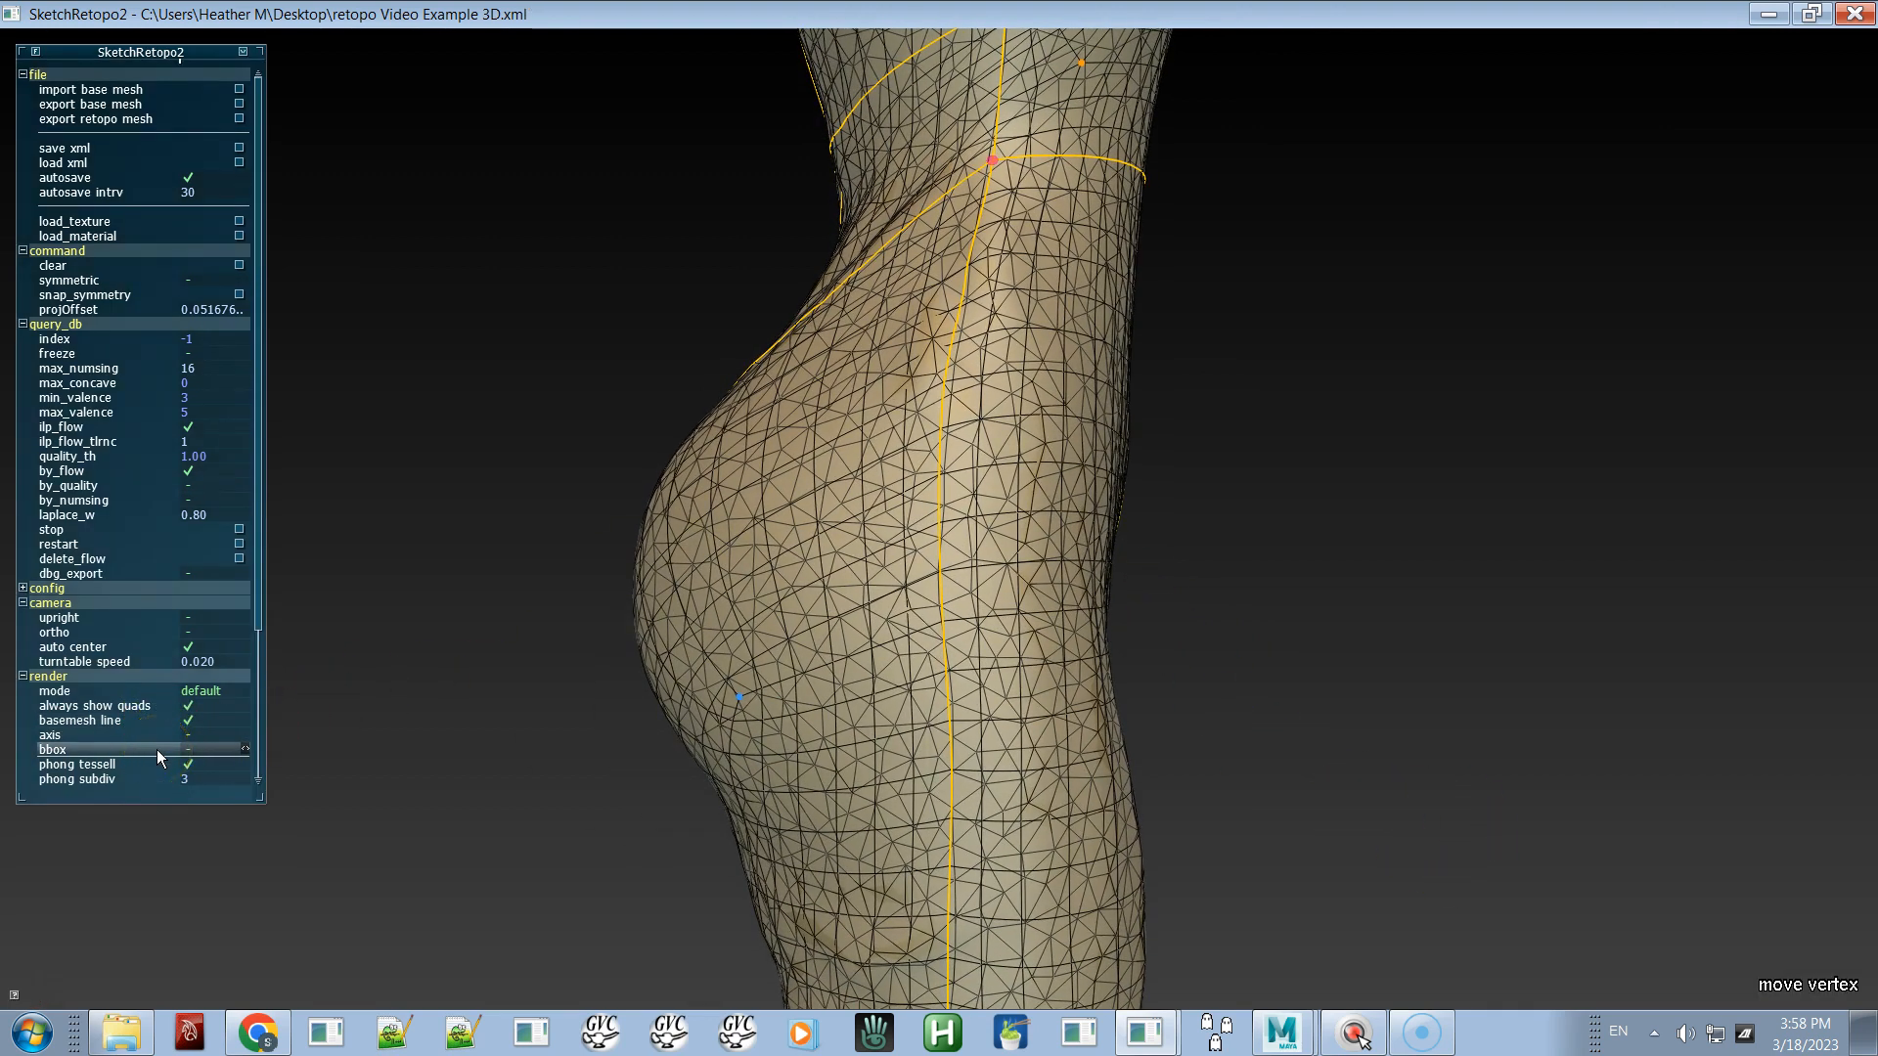
- Try disabling the permanent quad display to view the base mesh lines, and re-enable it
left_click(201, 700)
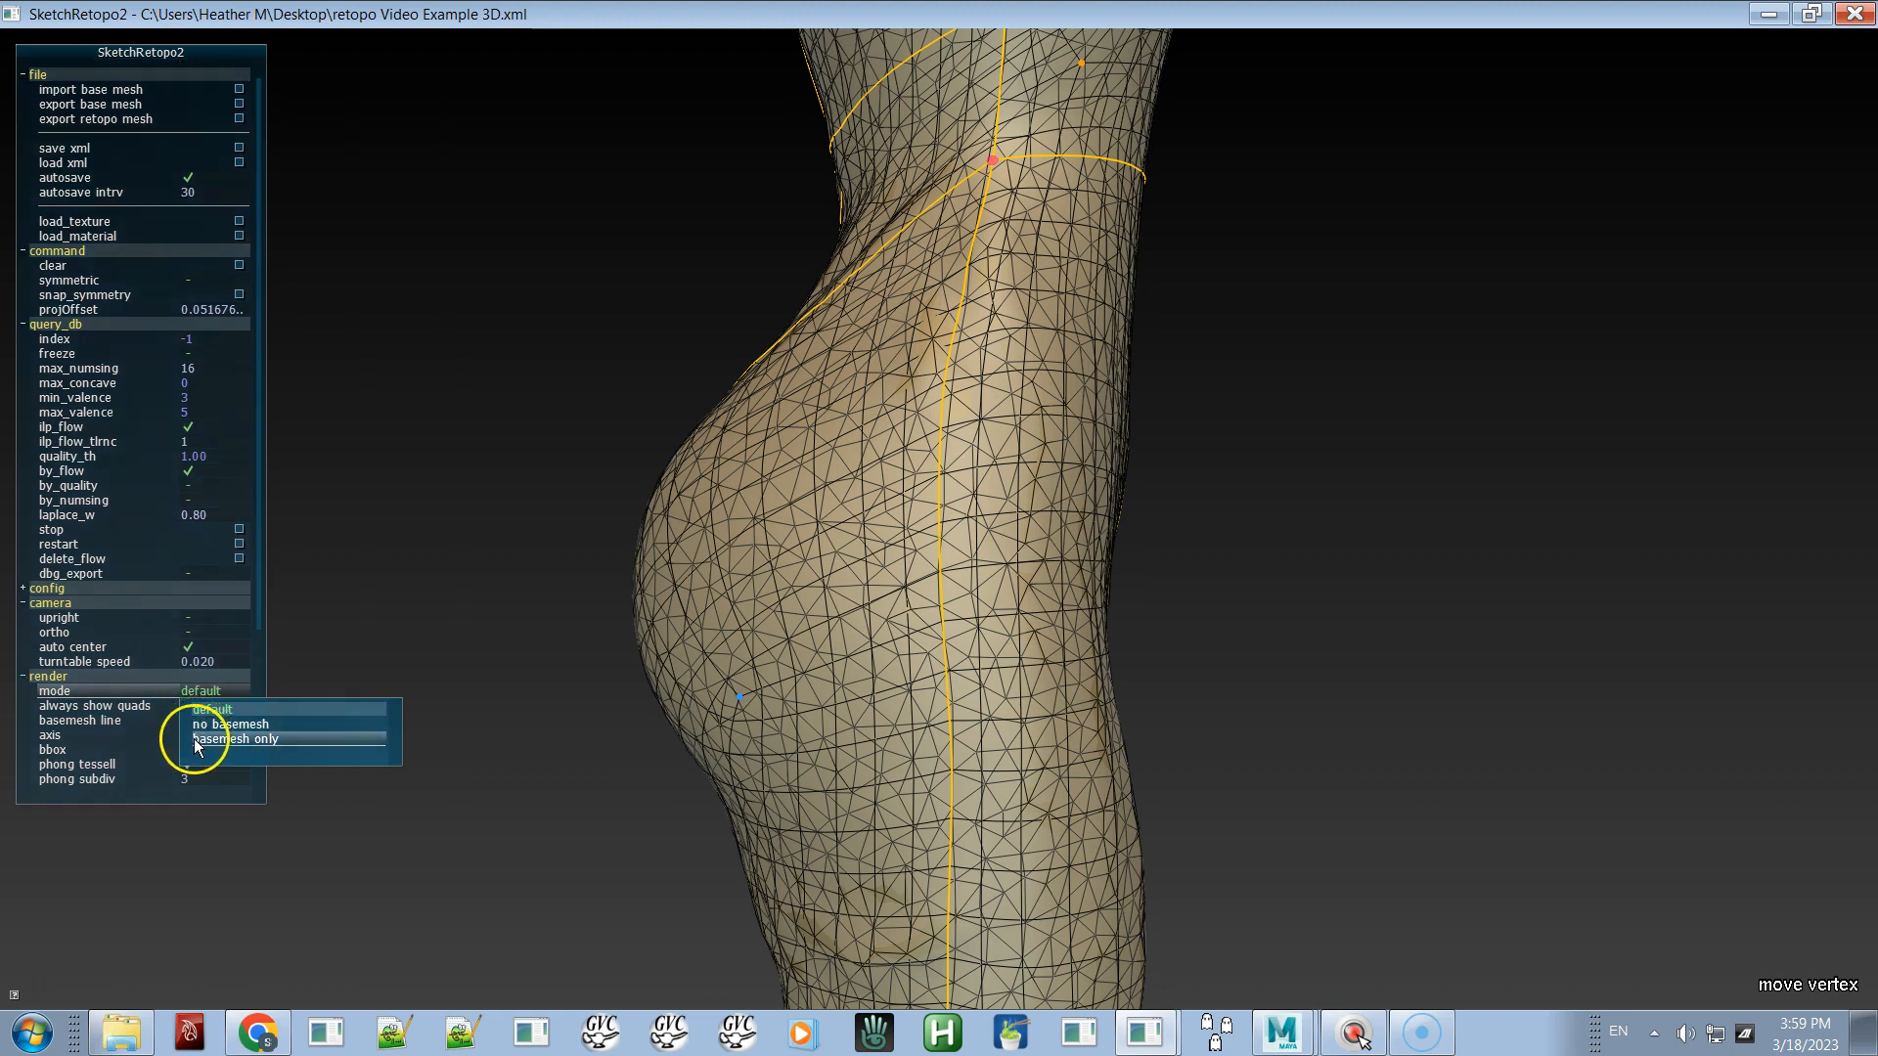
left_click(127, 708)
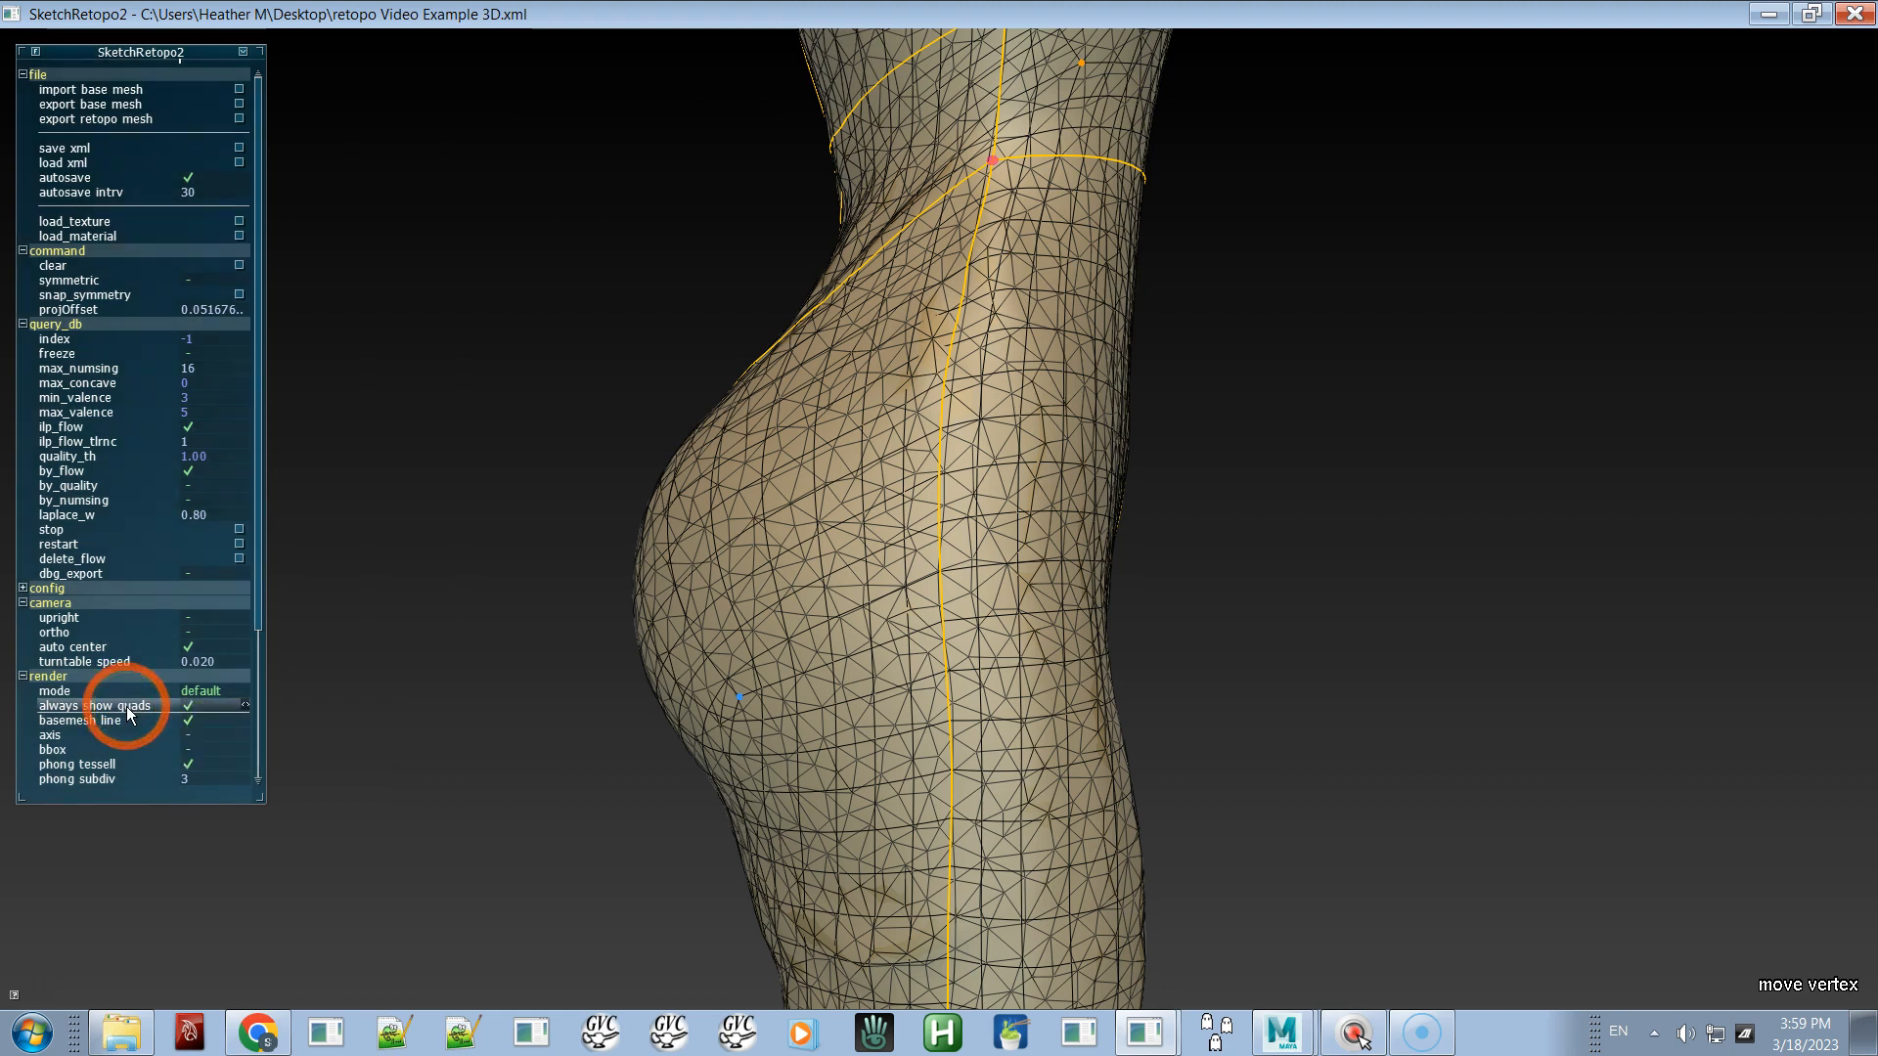
left_click(189, 709)
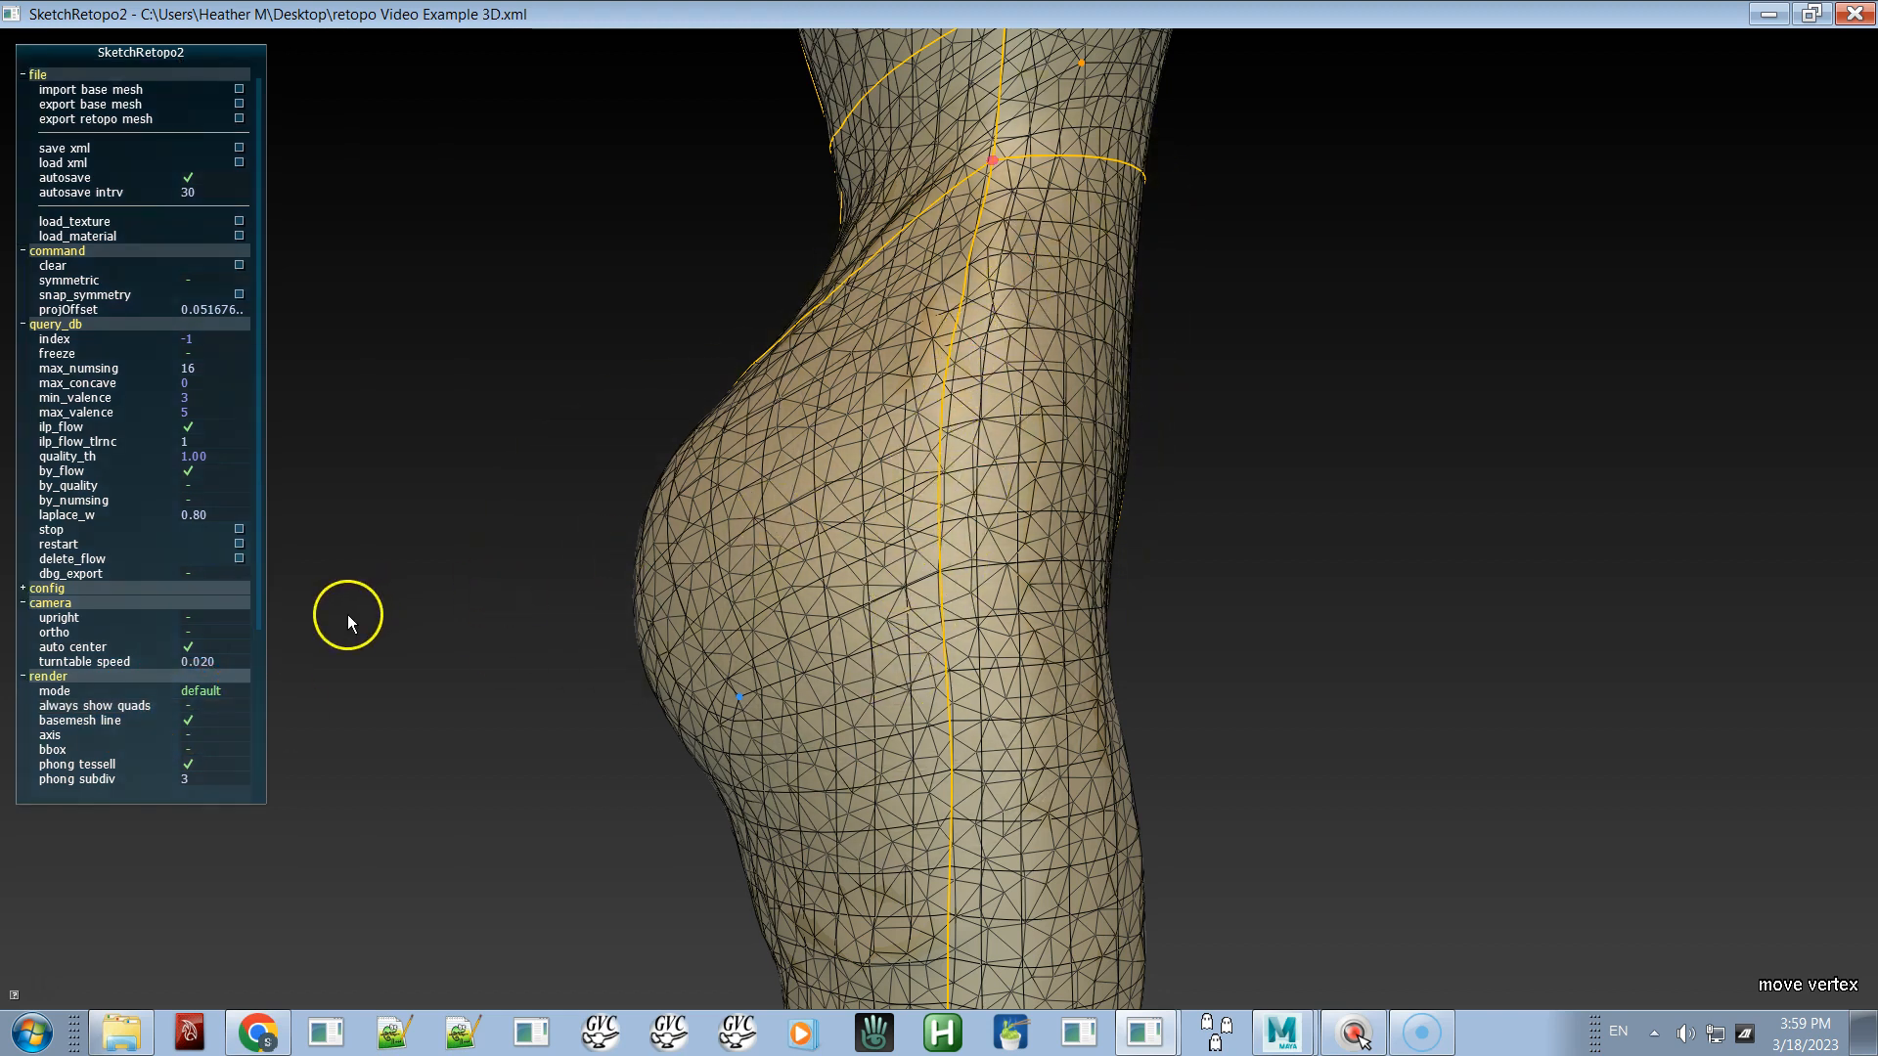
left_click(197, 708)
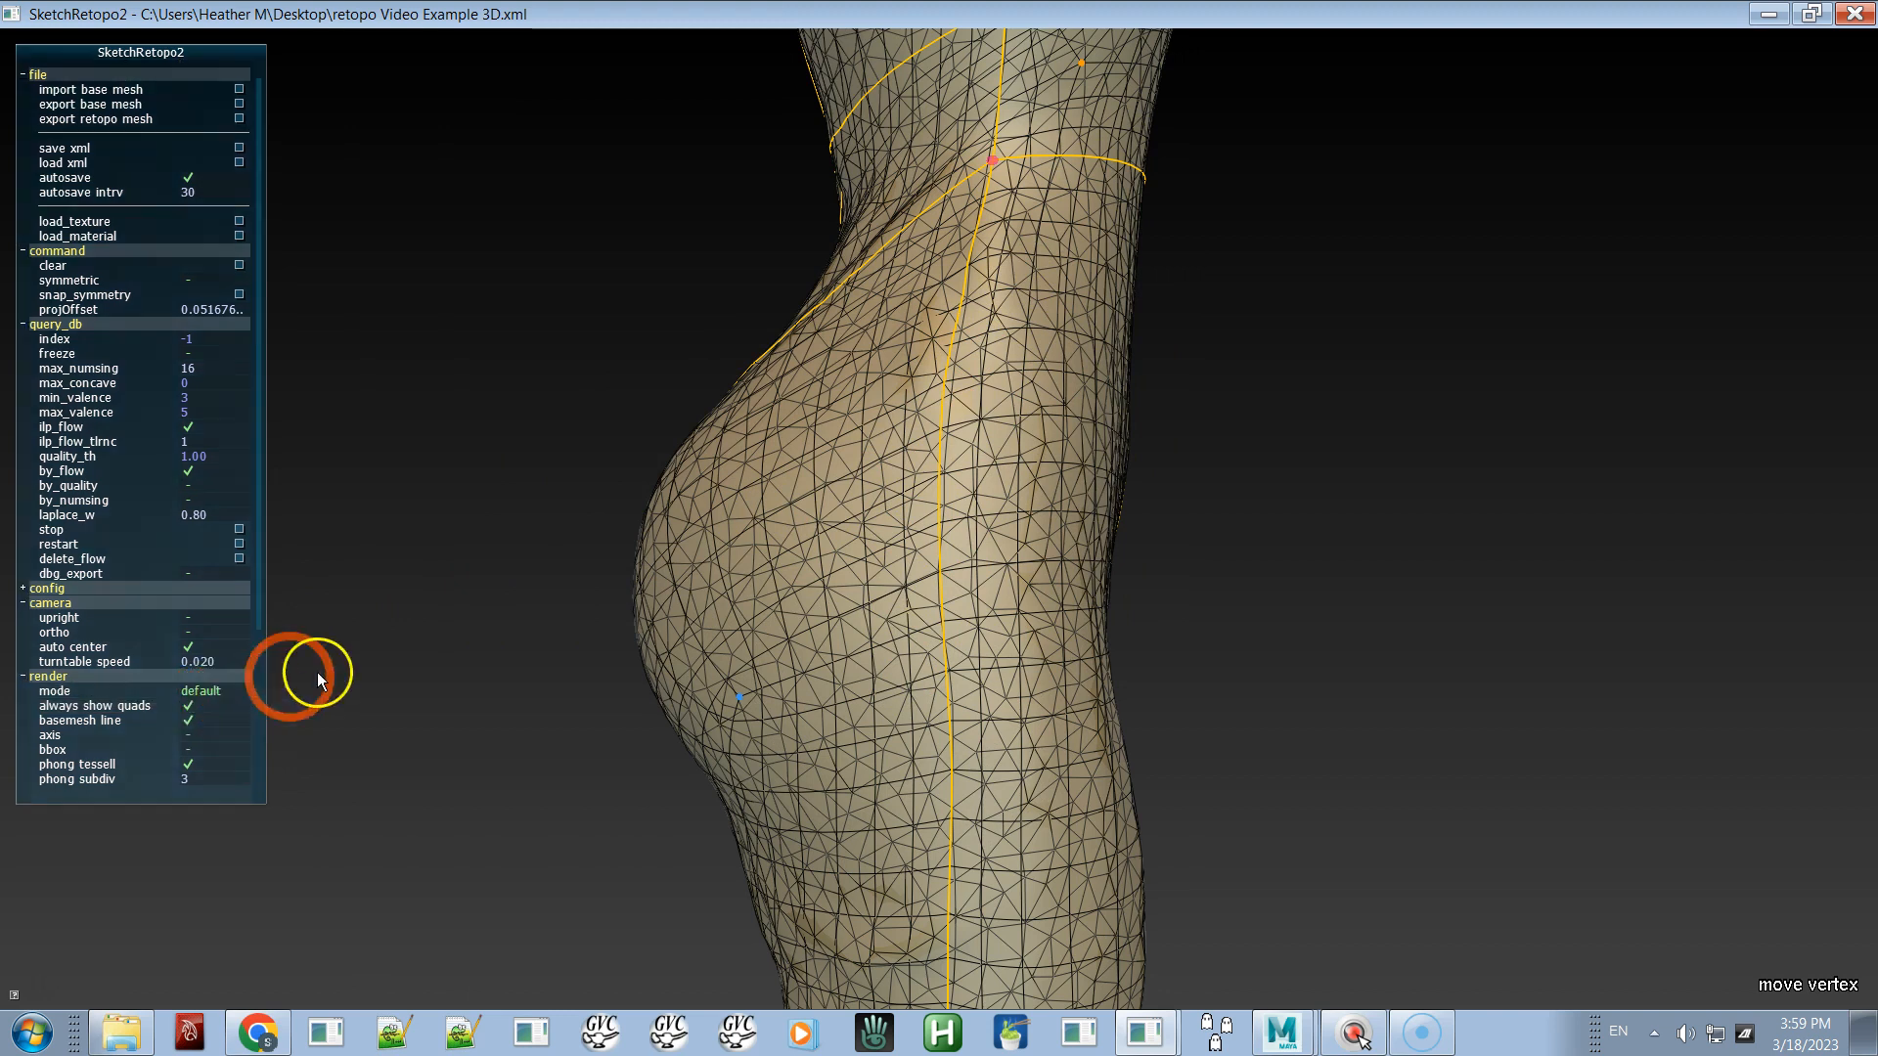
- Smooth the side seam curve on the wearer's right from below the waist down over the hip and thigh
mouse_move(968, 501)
left_mouse_down()
mouse_move(947, 520)
mouse_move(985, 524)
mouse_move(964, 532)
mouse_move(927, 516)
mouse_move(942, 489)
left_mouse_up()
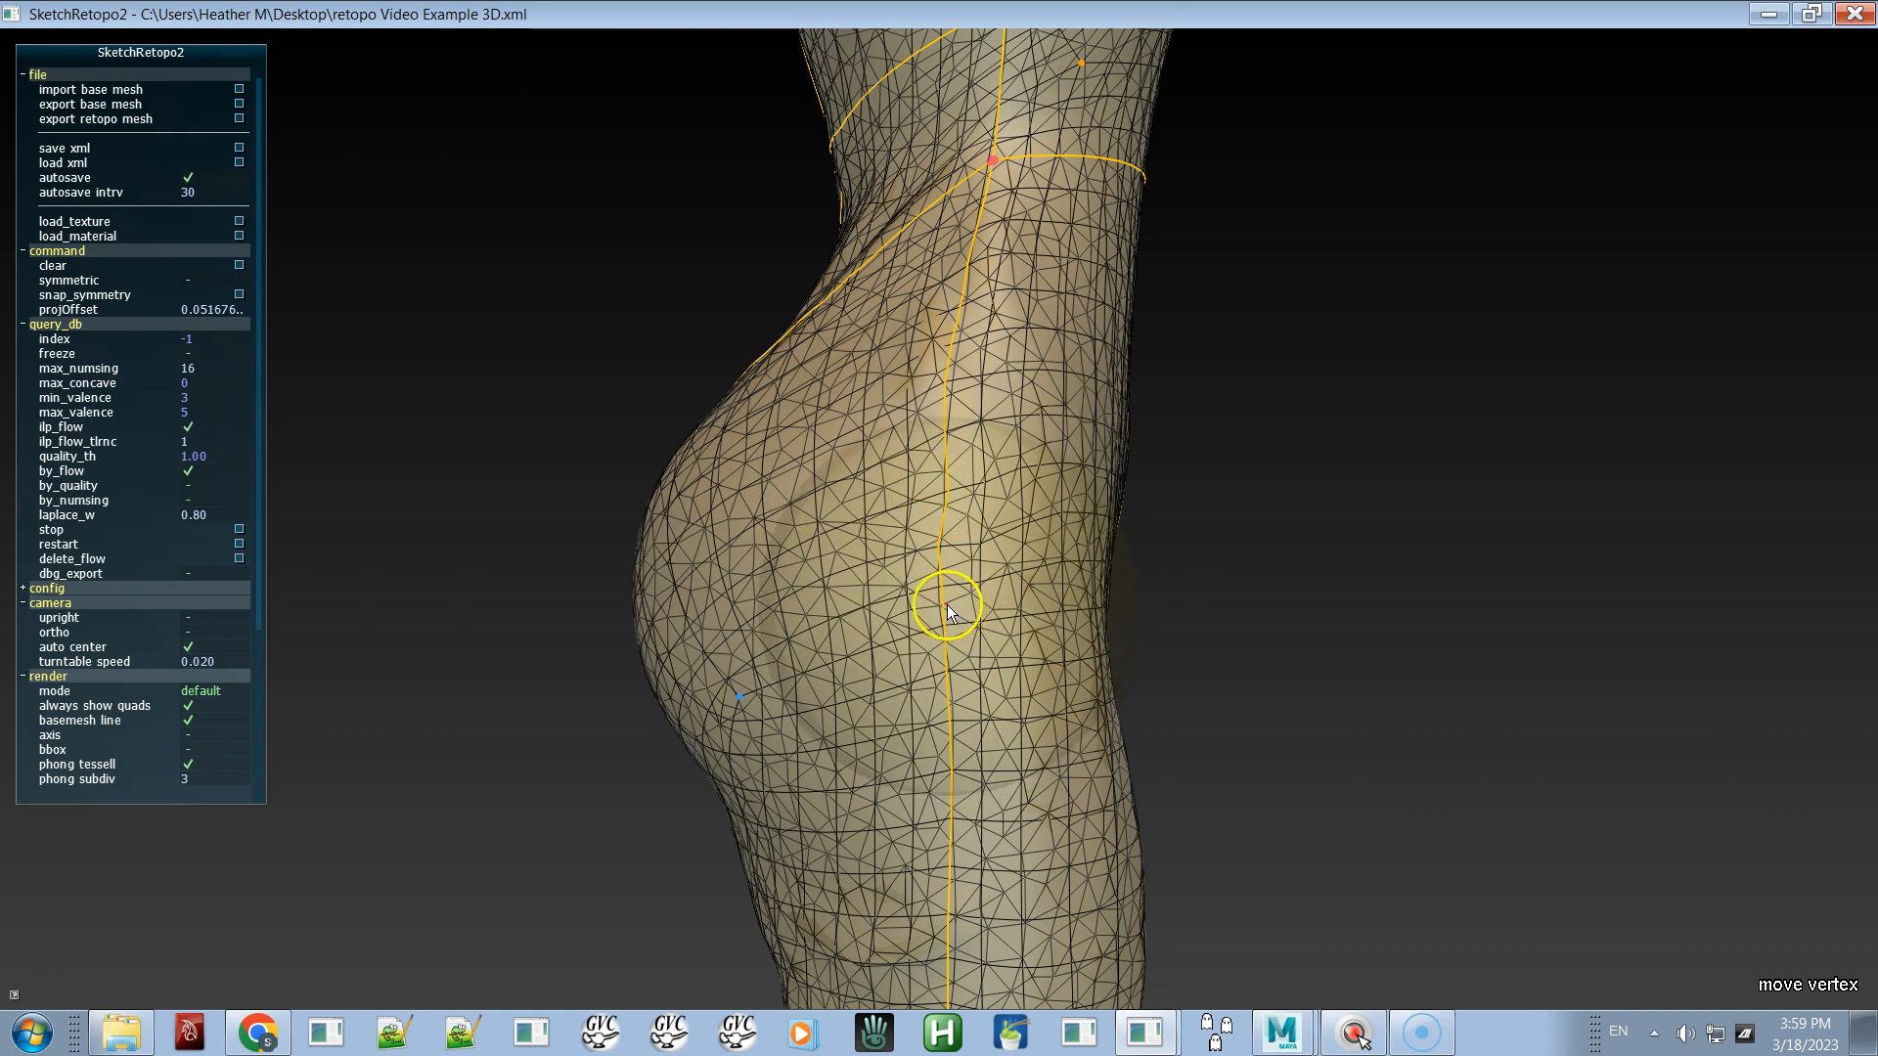
left_click_drag(941, 610, 945, 597)
left_click_drag(949, 487, 947, 524)
left_click_drag(964, 346, 954, 343, "shift")
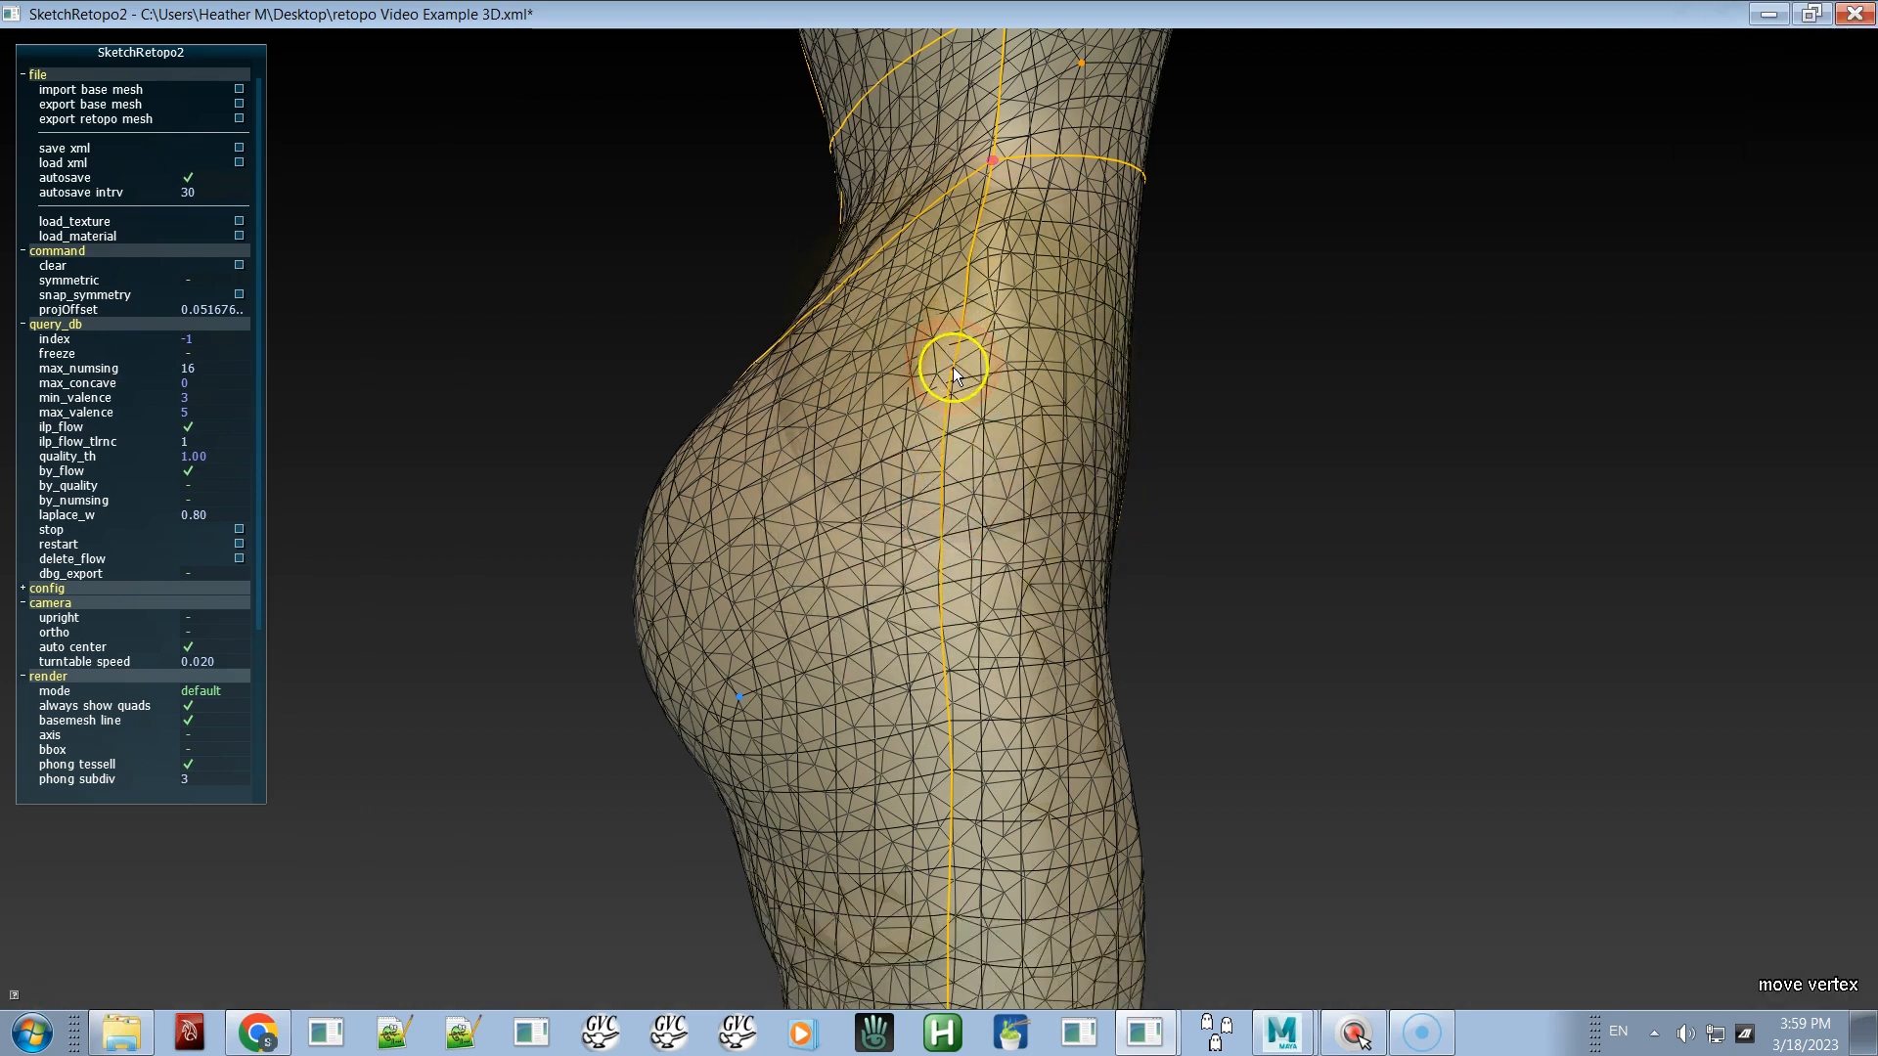
mouse_move(929, 415)
left_mouse_down()
mouse_move(964, 560)
mouse_move(949, 663)
left_mouse_up()
middle_click_drag(948, 663, 947, 701, "alt")
- Adjust the right side seam curve between the bust and waist curves, undo the last stroke, and check the back
middle_click_drag(977, 435, 970, 593, "alt")
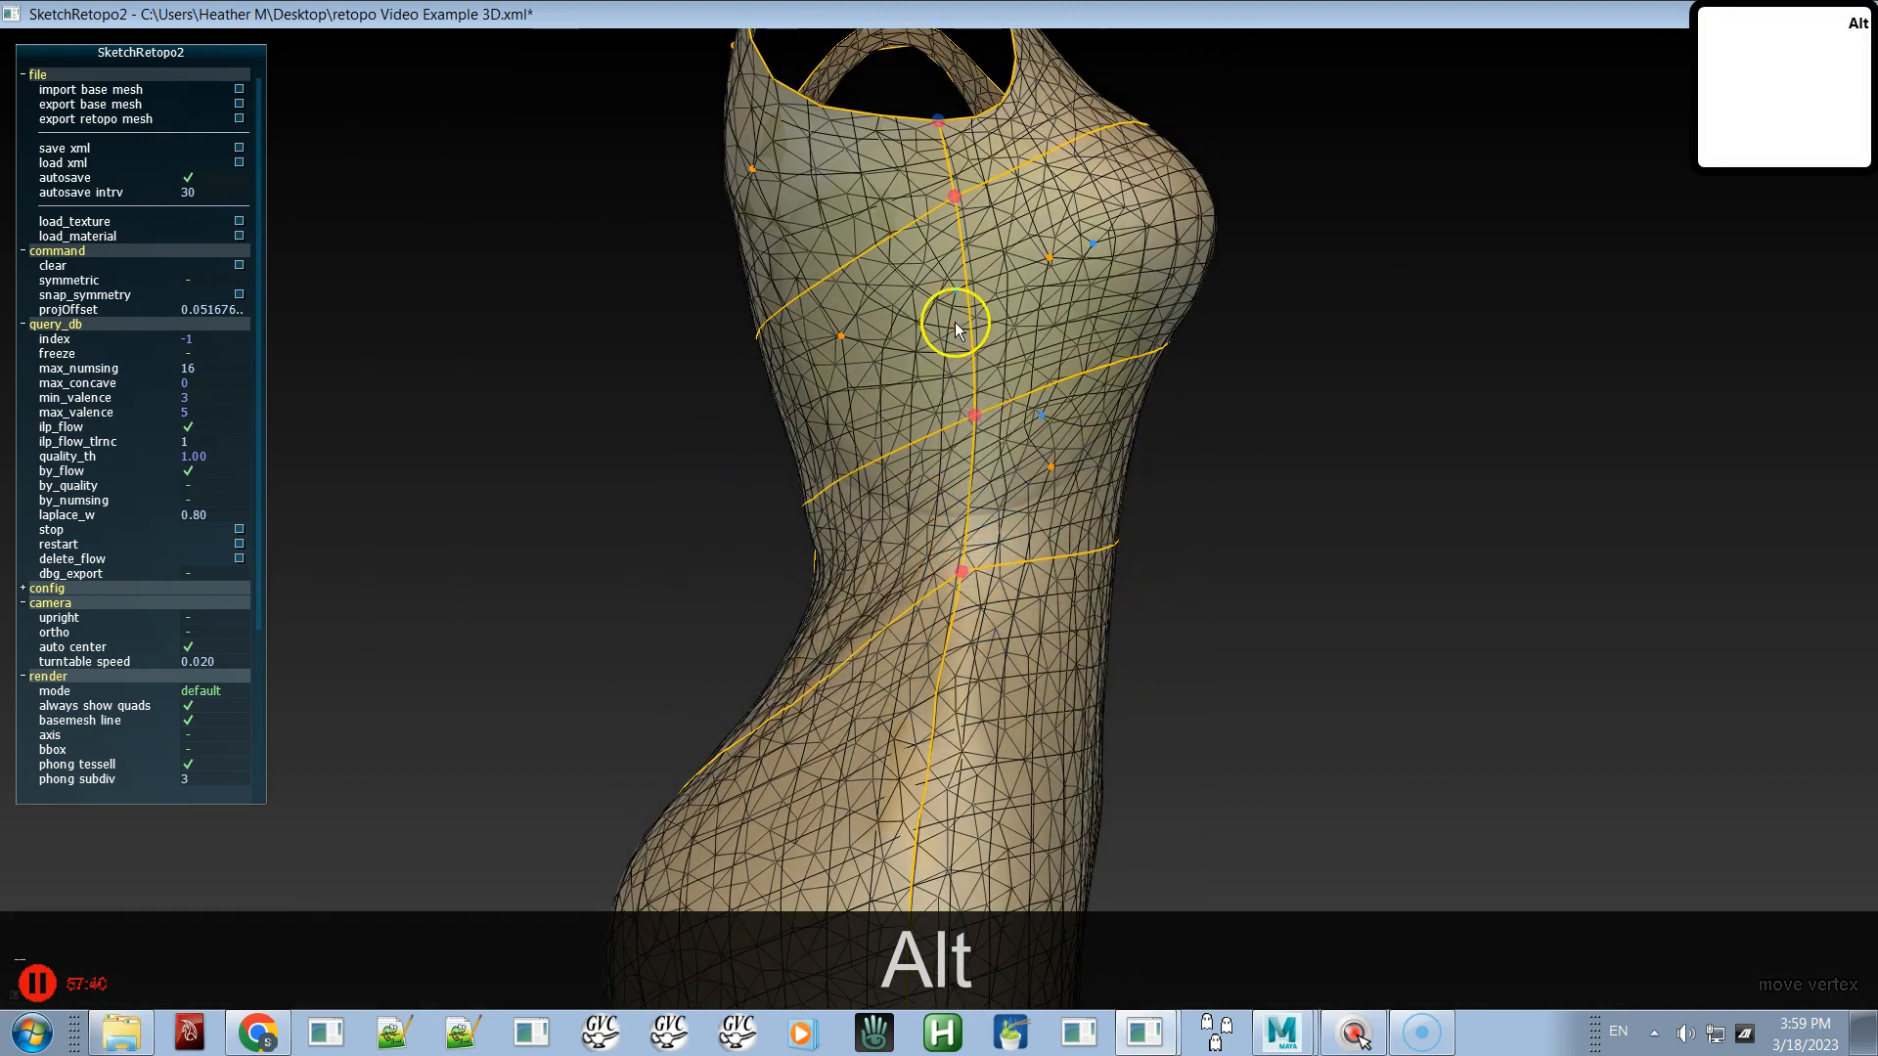
left_click_drag(965, 303, 972, 299)
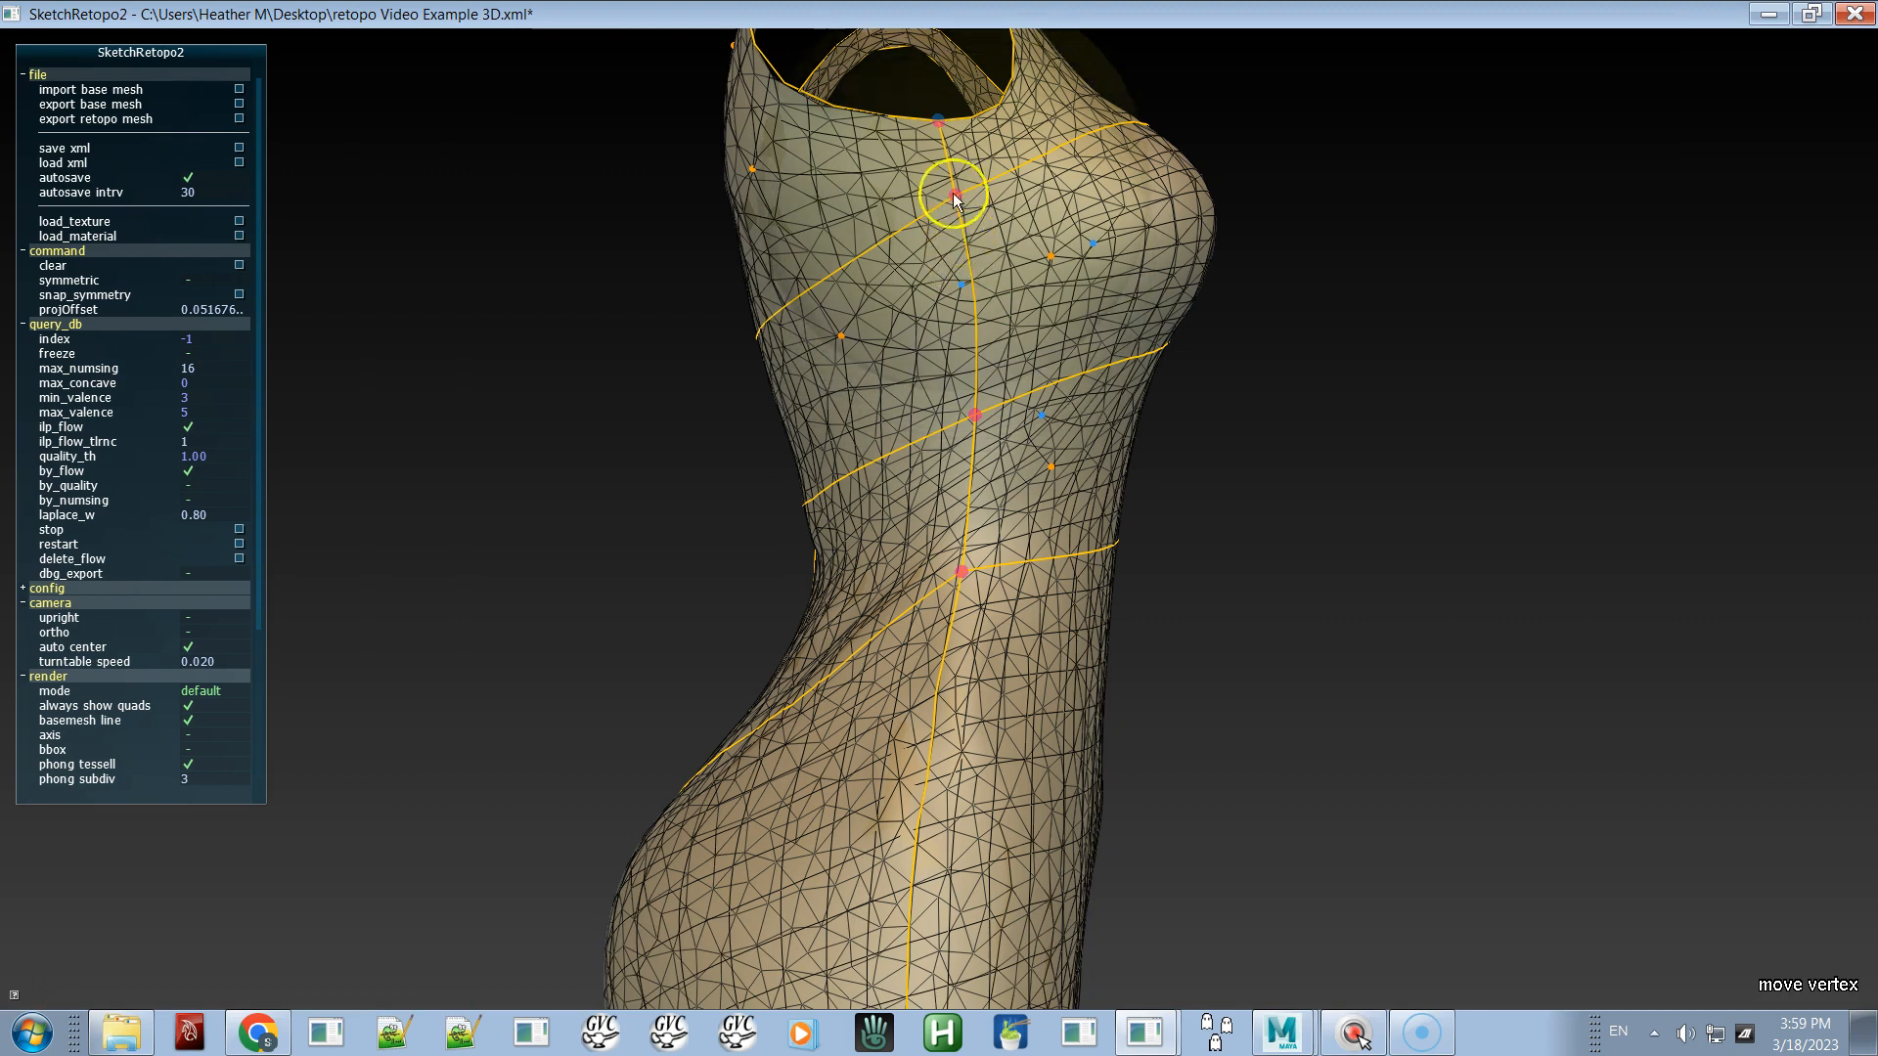
key("ctrl+z")
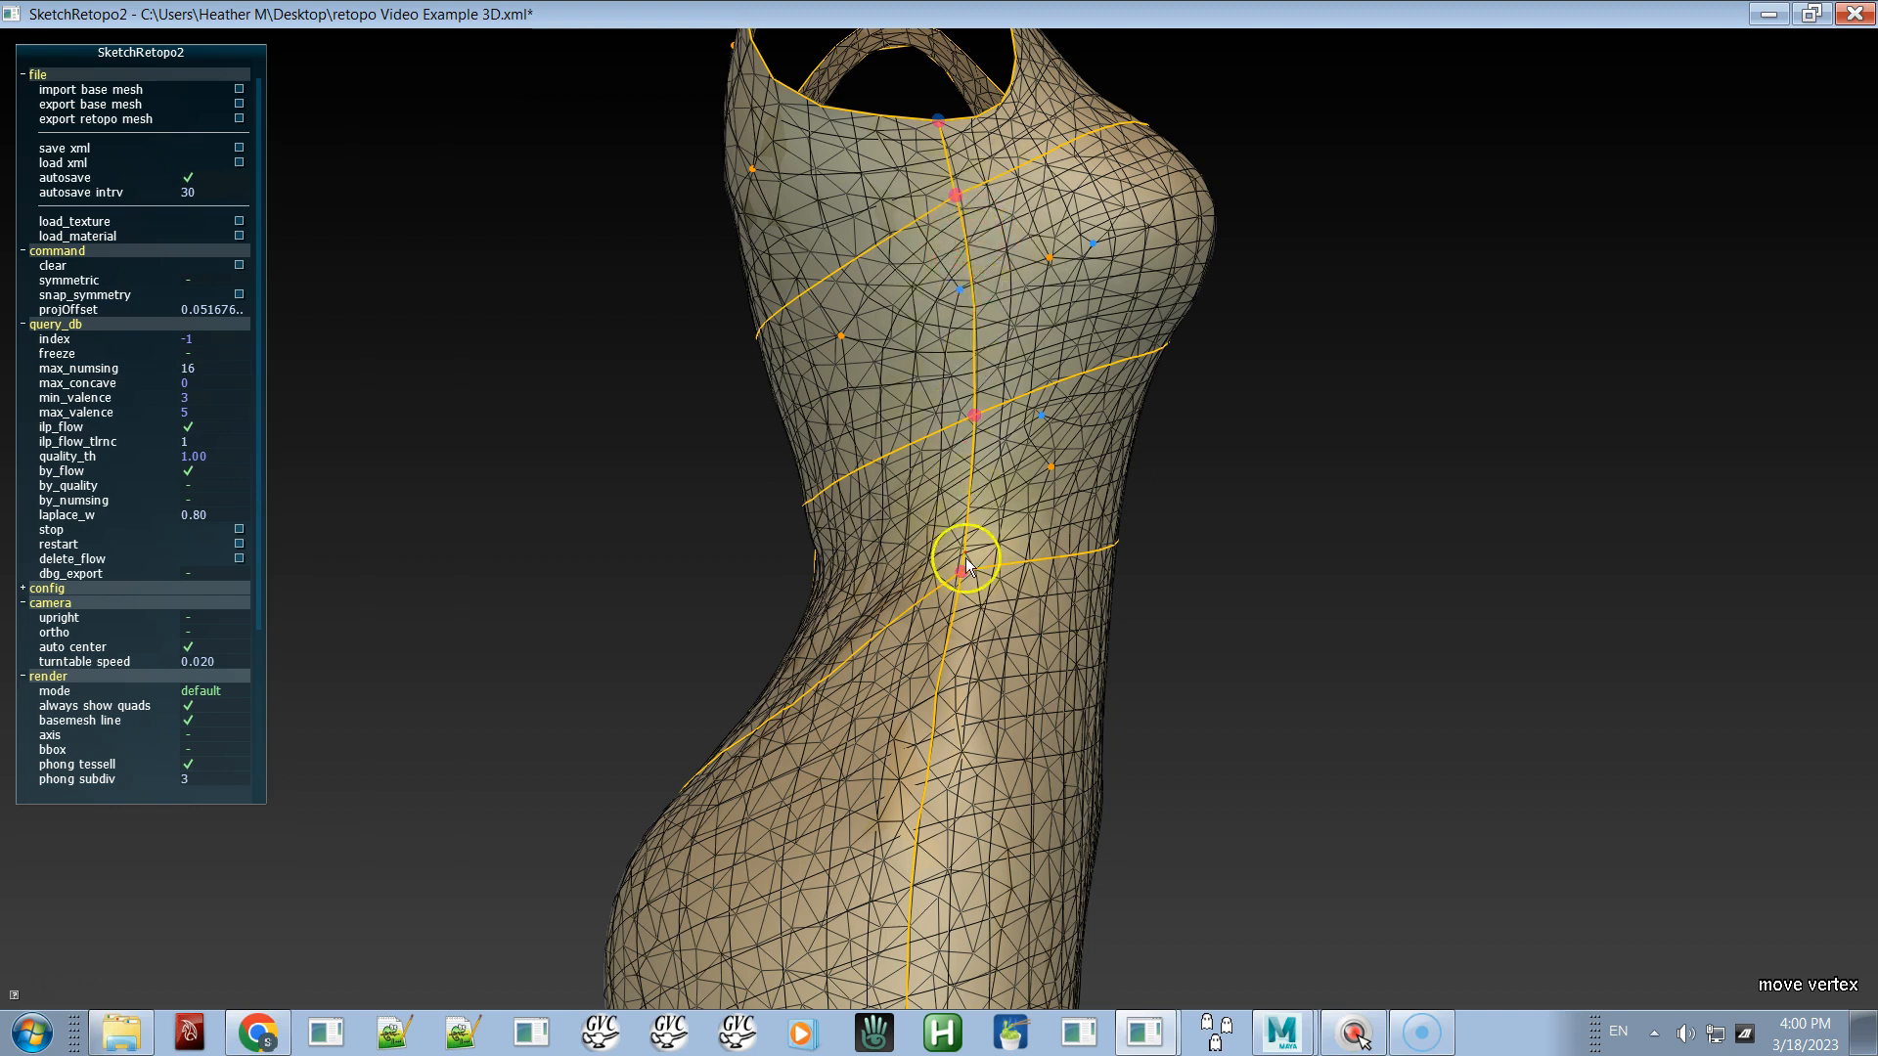
right_click_drag(998, 632, 817, 232, "alt")
left_click_drag(829, 479, 1038, 568, "alt")
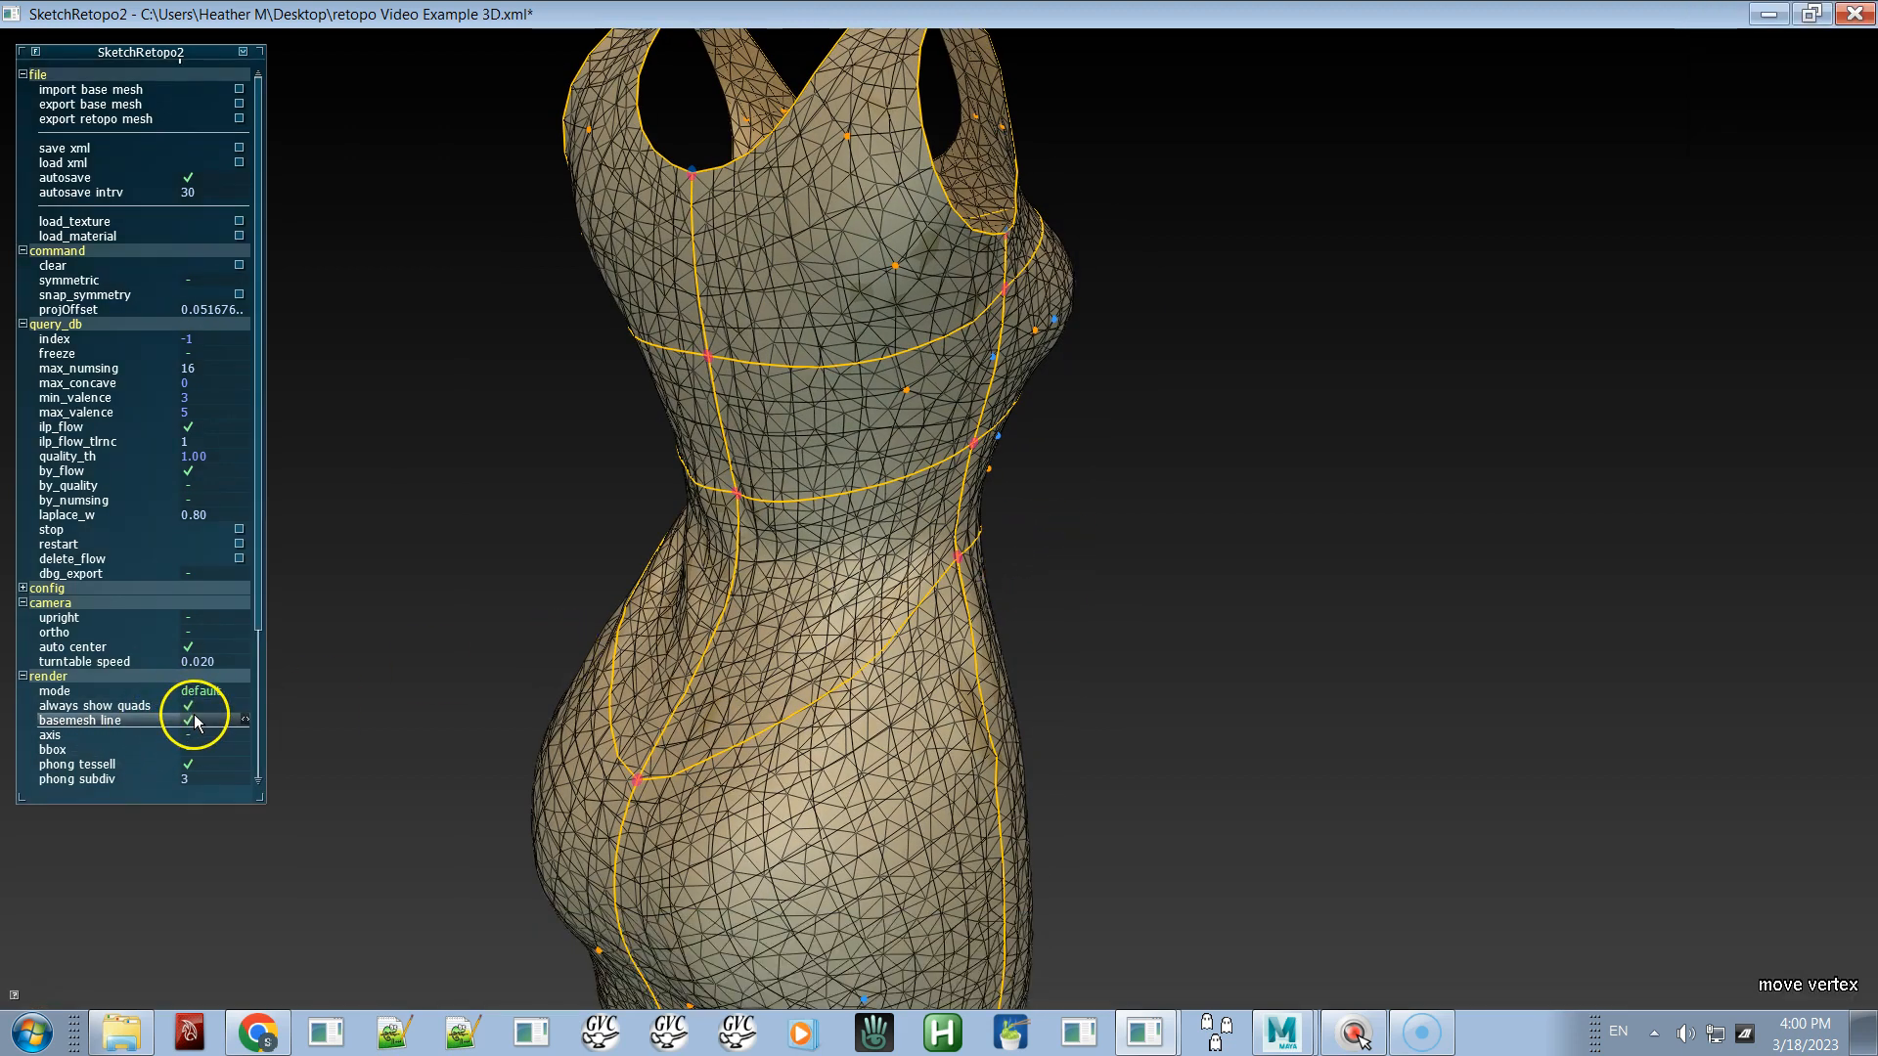
- Turn off the base mesh lines and display only the retopo mesh, viewing the dress from the side
left_click(195, 718)
left_click_drag(740, 719, 661, 502, "alt")
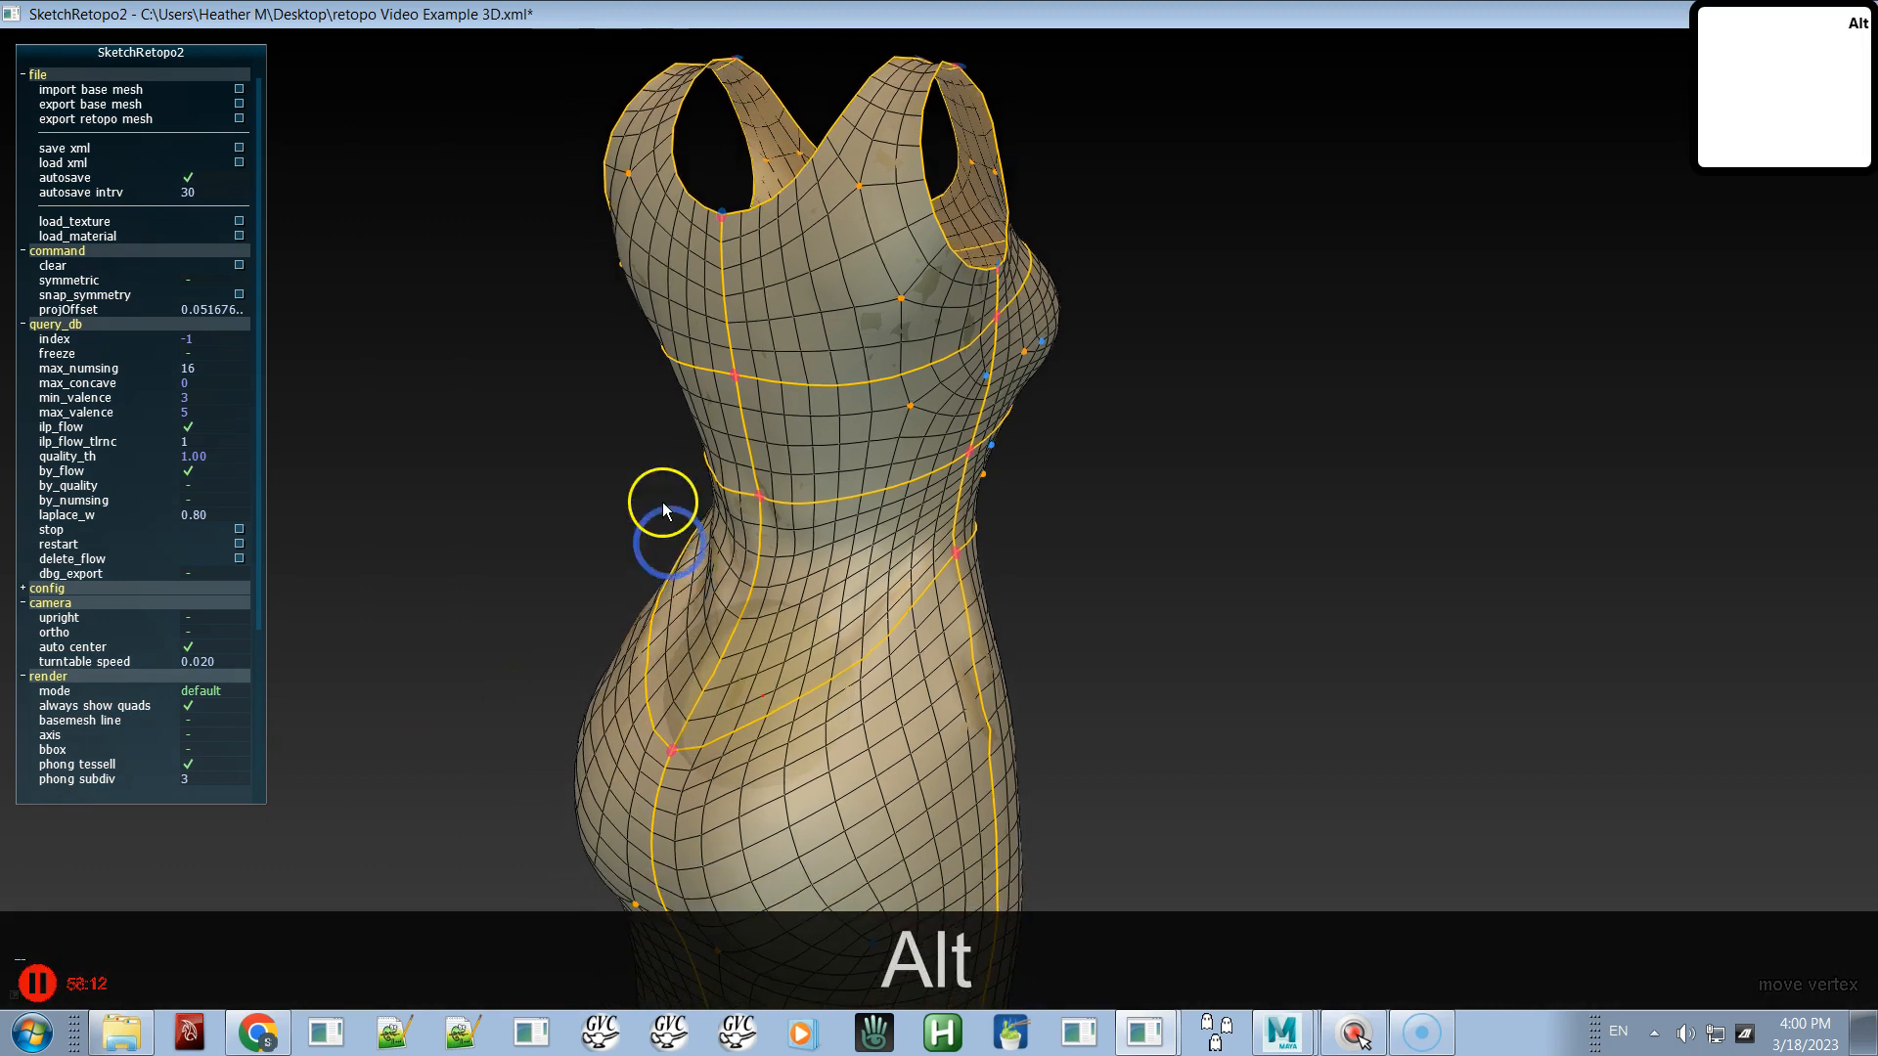
key("space")
left_click_drag(818, 642, 791, 554, "alt")
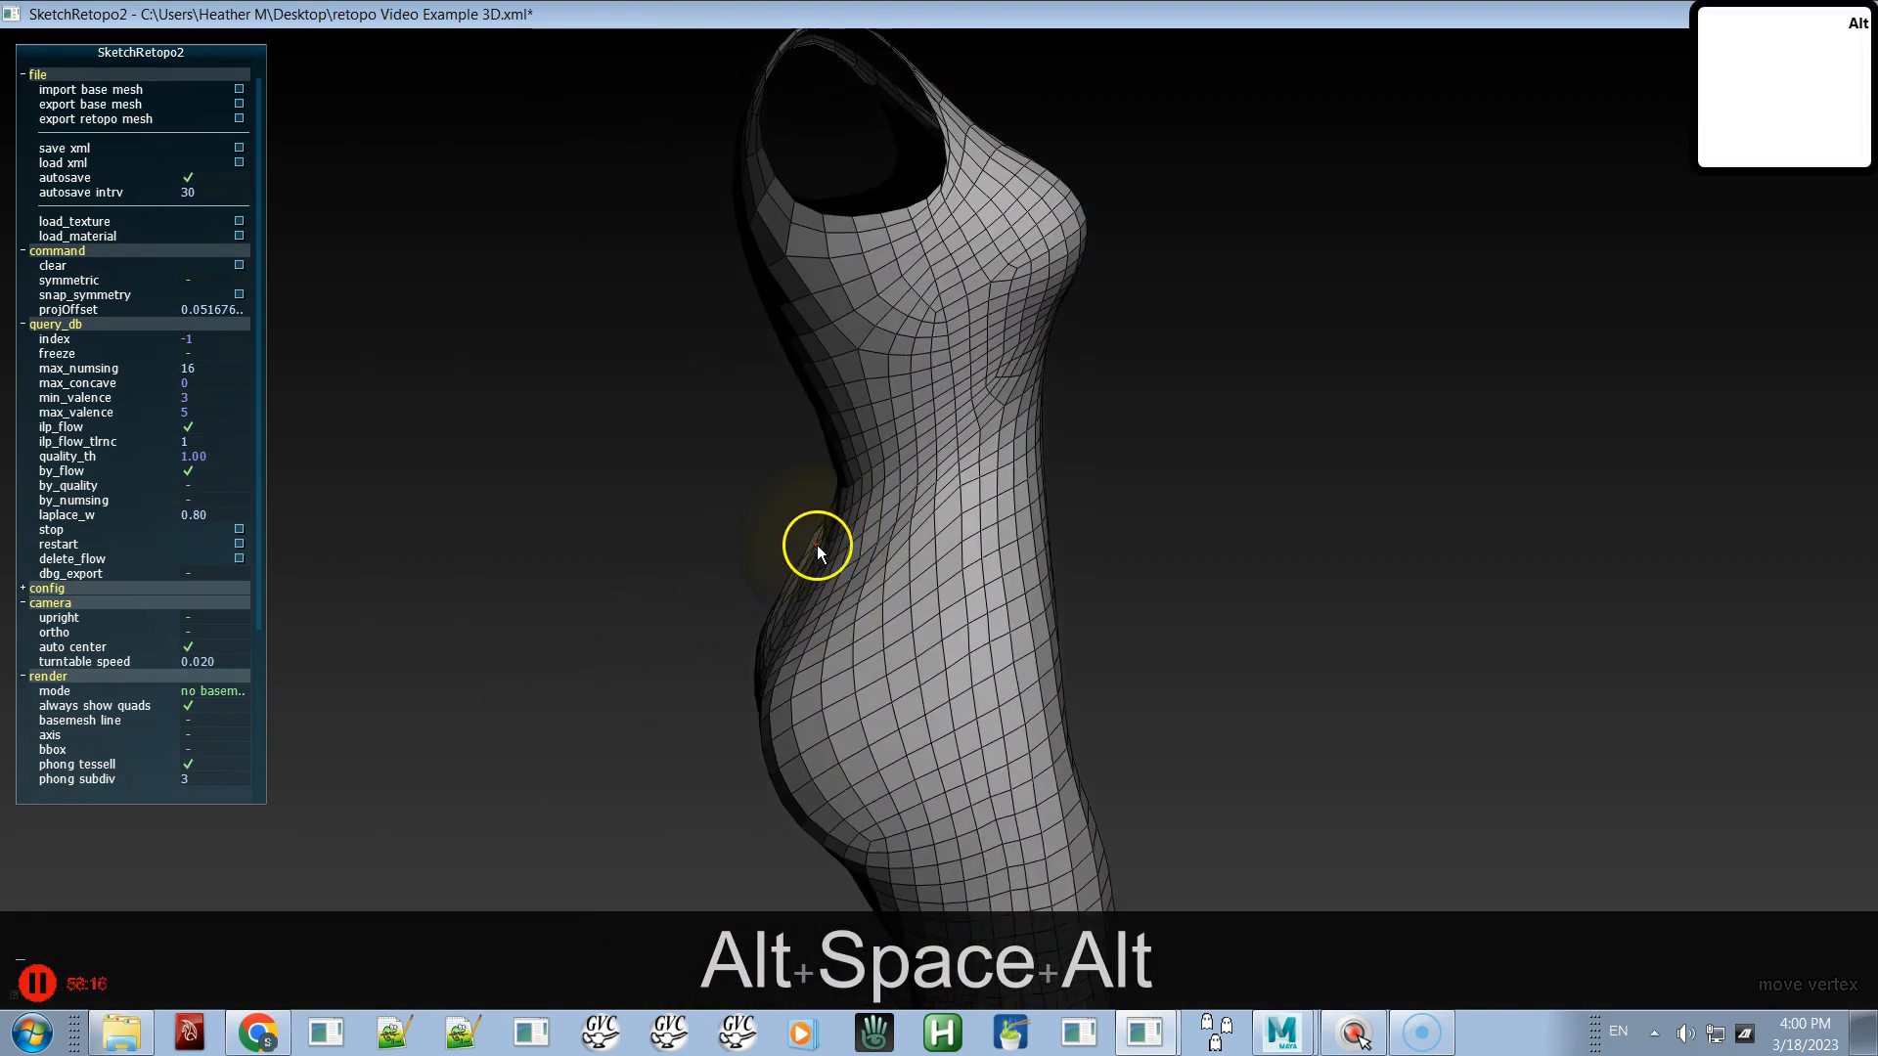
- Smooth the quads on the side of the torso around the waist and bust
mouse_move(994, 495)
left_mouse_down("shift")
mouse_move(961, 531)
mouse_move(966, 502)
mouse_move(982, 528)
mouse_move(789, 587)
mouse_move(1098, 449)
mouse_move(966, 564)
mouse_move(983, 508)
left_mouse_up("shift")
mouse_move(1123, 307)
left_mouse_down("shift")
mouse_move(1124, 337)
mouse_move(1124, 292)
left_mouse_up("shift")
mouse_move(1004, 340)
left_mouse_down("shift")
mouse_move(1129, 299)
mouse_move(1273, 328)
left_mouse_up("shift")
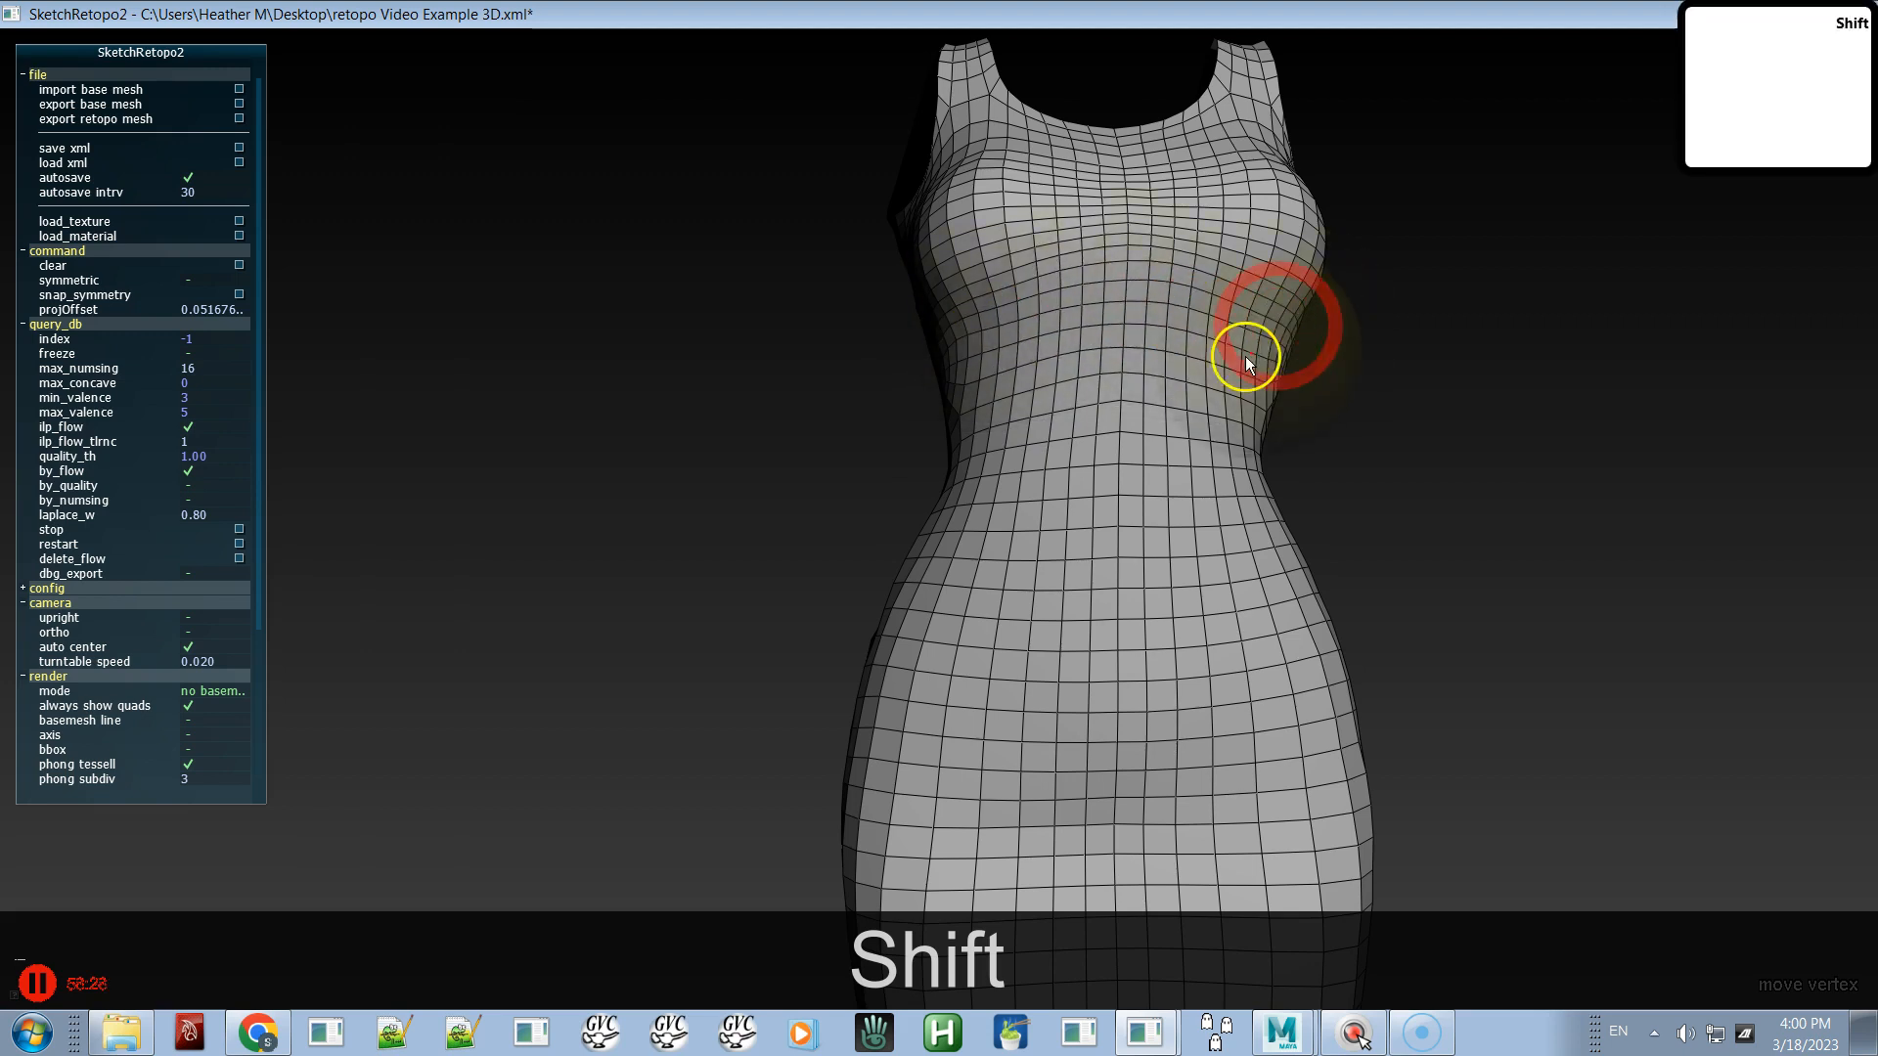
left_click_drag(1207, 389, 1137, 497, "alt+shift")
- Try to smooth the centre-front mesh between the busts and undo the stroke
right_click_drag(1131, 470, 1320, 735, "alt")
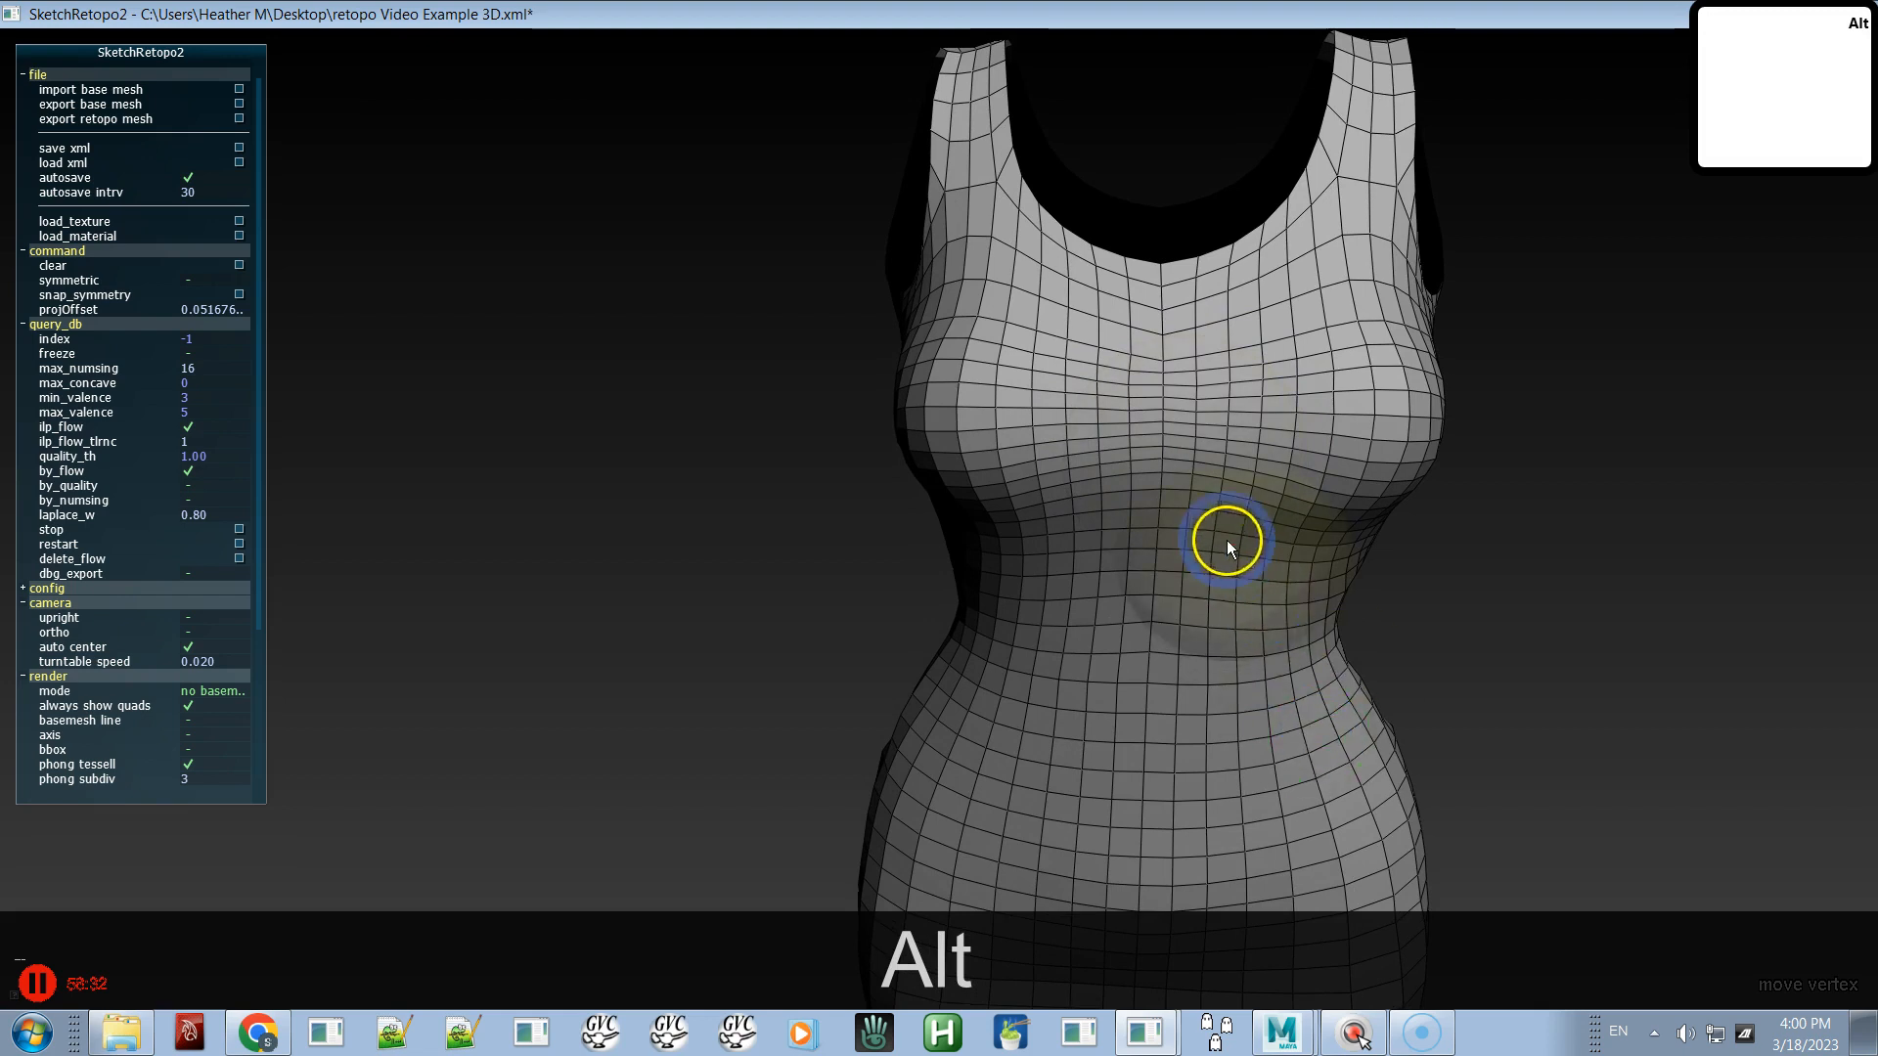
middle_click_drag(1226, 540, 1093, 674, "alt")
right_click_drag(1060, 524, 1383, 696, "alt")
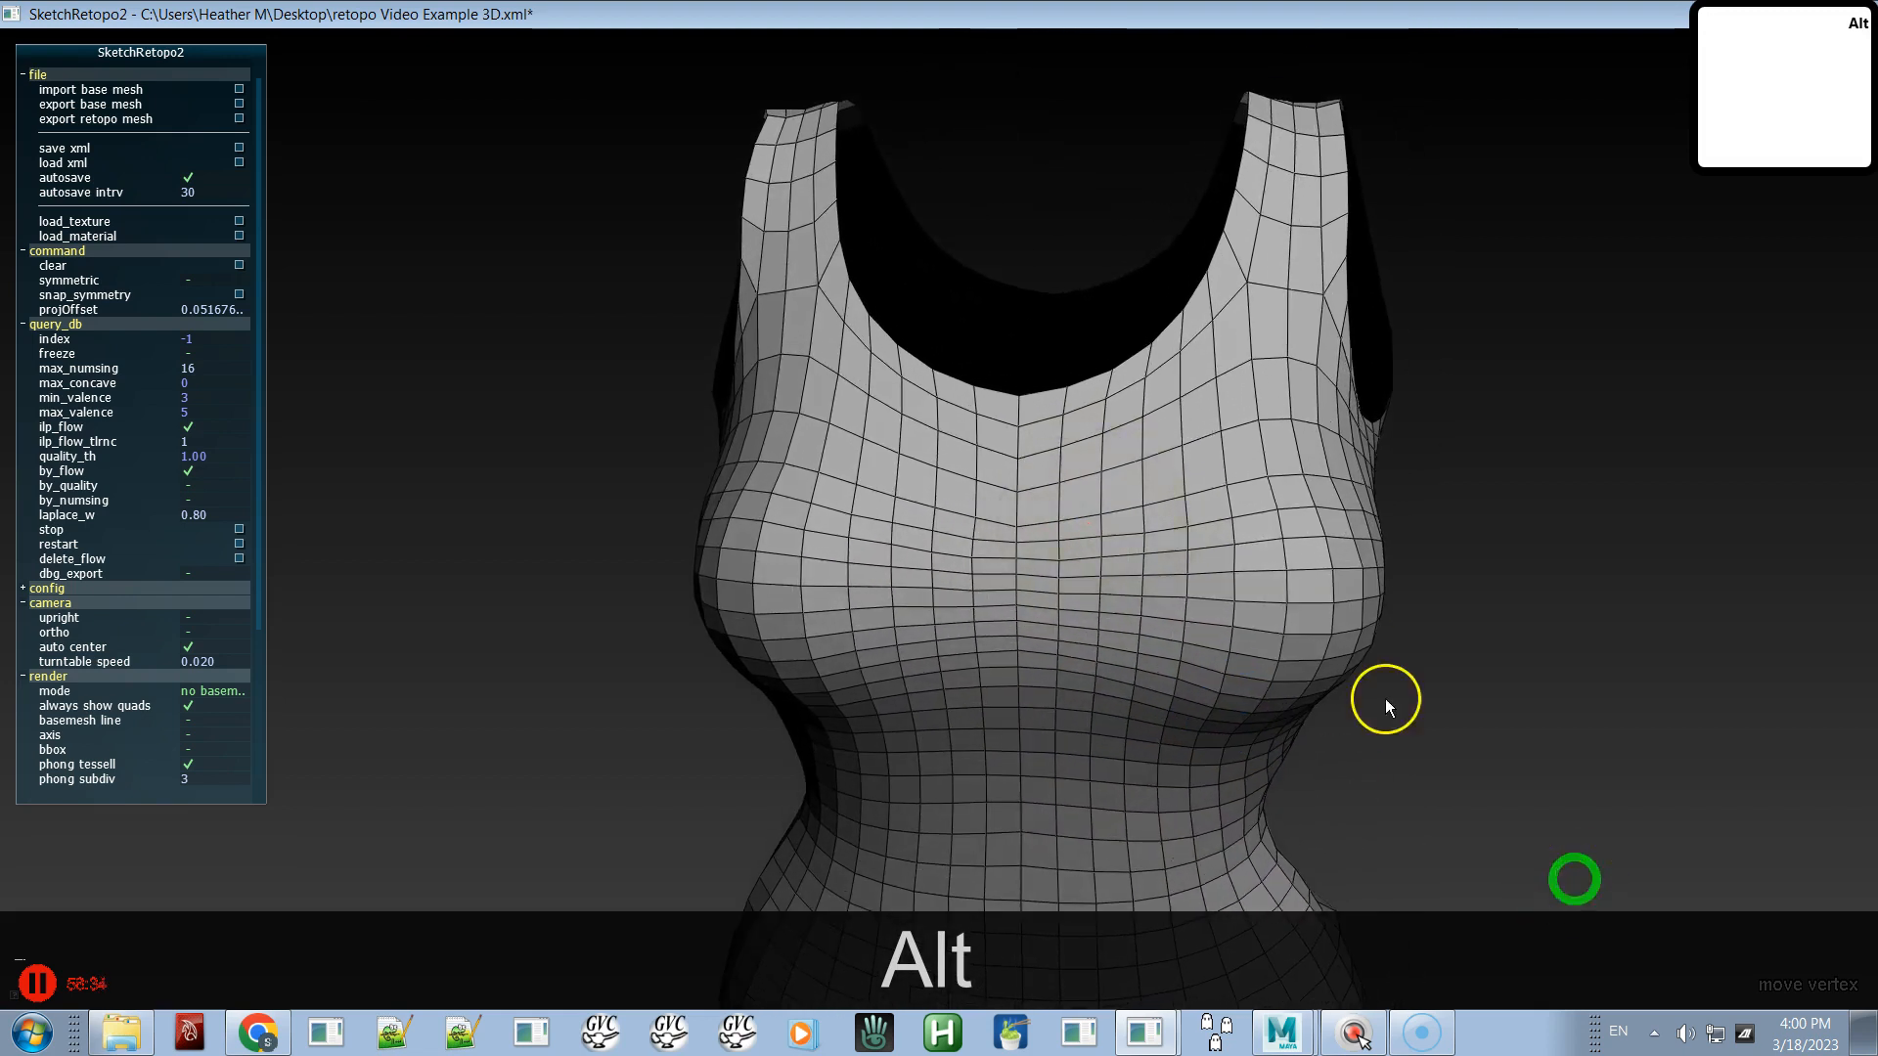
right_click_drag(1088, 495, 1519, 812, "alt")
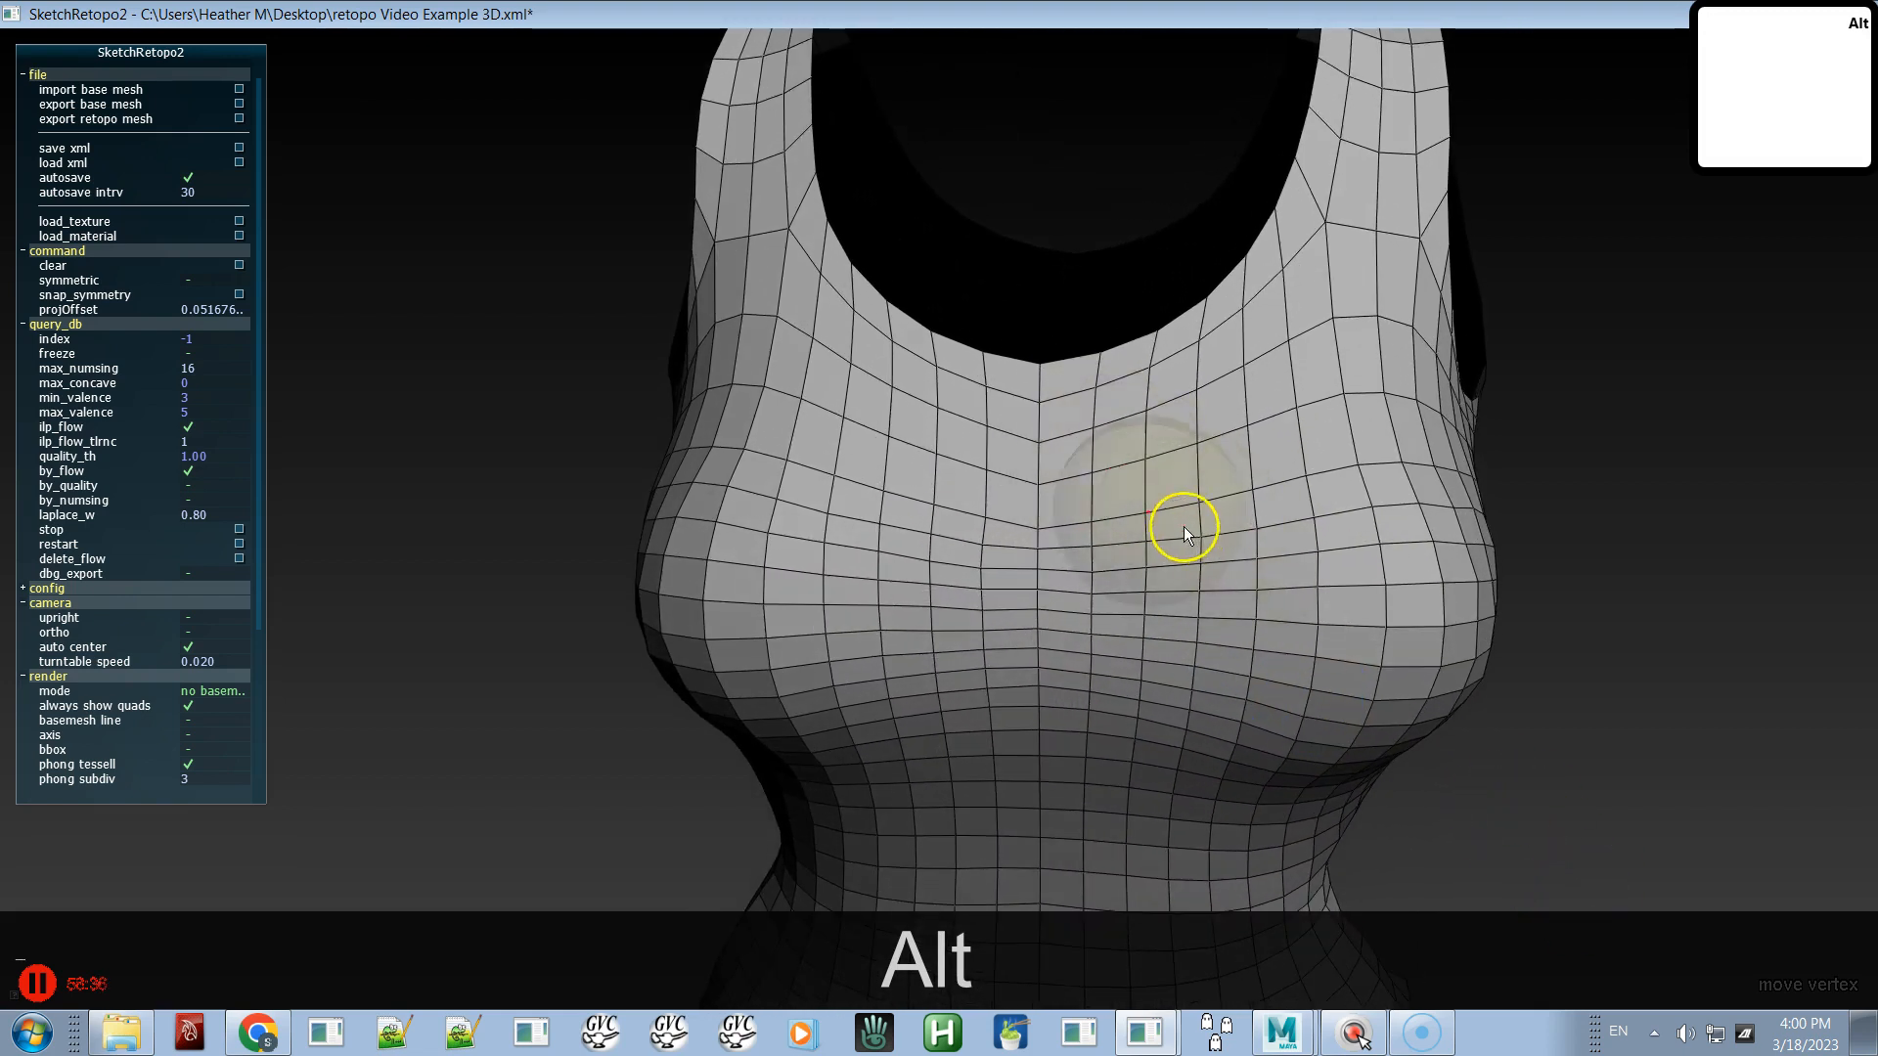
right_click_drag(1065, 491, 1246, 728, "alt")
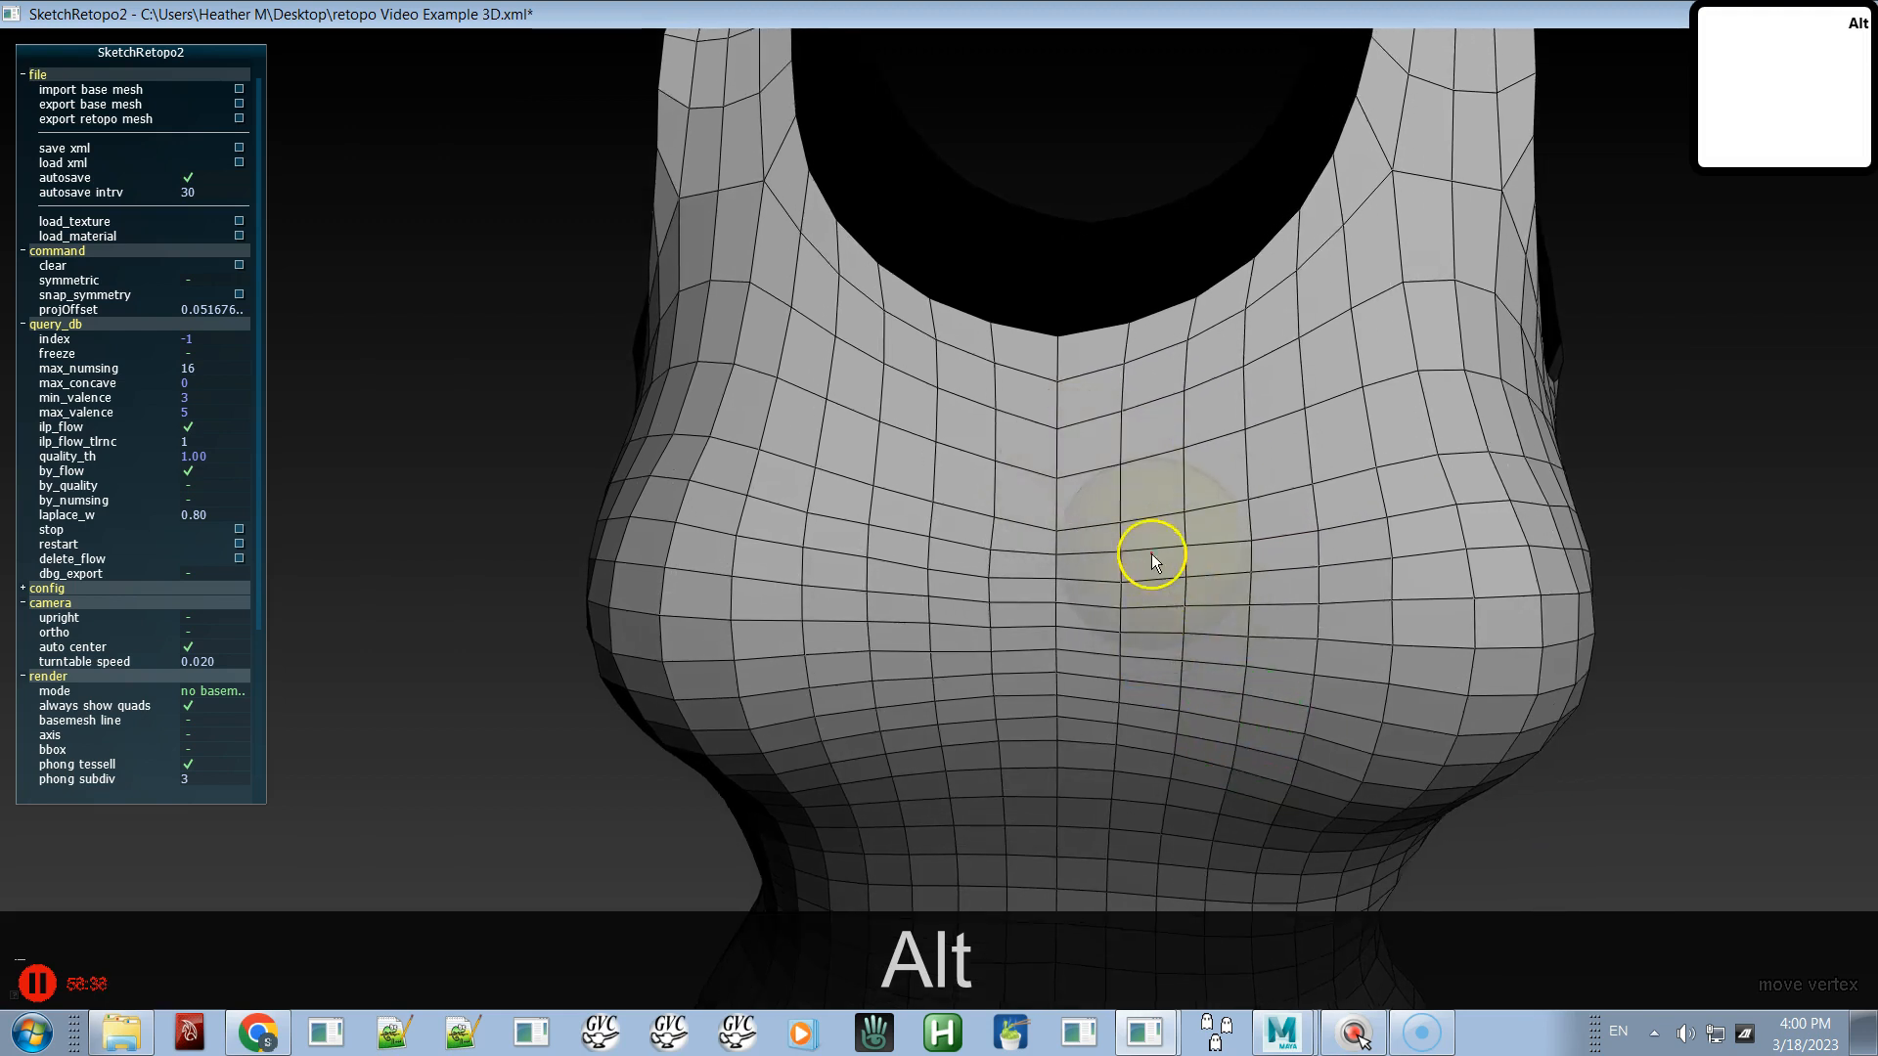
mouse_move(1060, 473)
left_mouse_down("shift")
mouse_move(1060, 440)
mouse_move(1052, 546)
left_mouse_up("shift")
key("ctrl+shift+z")
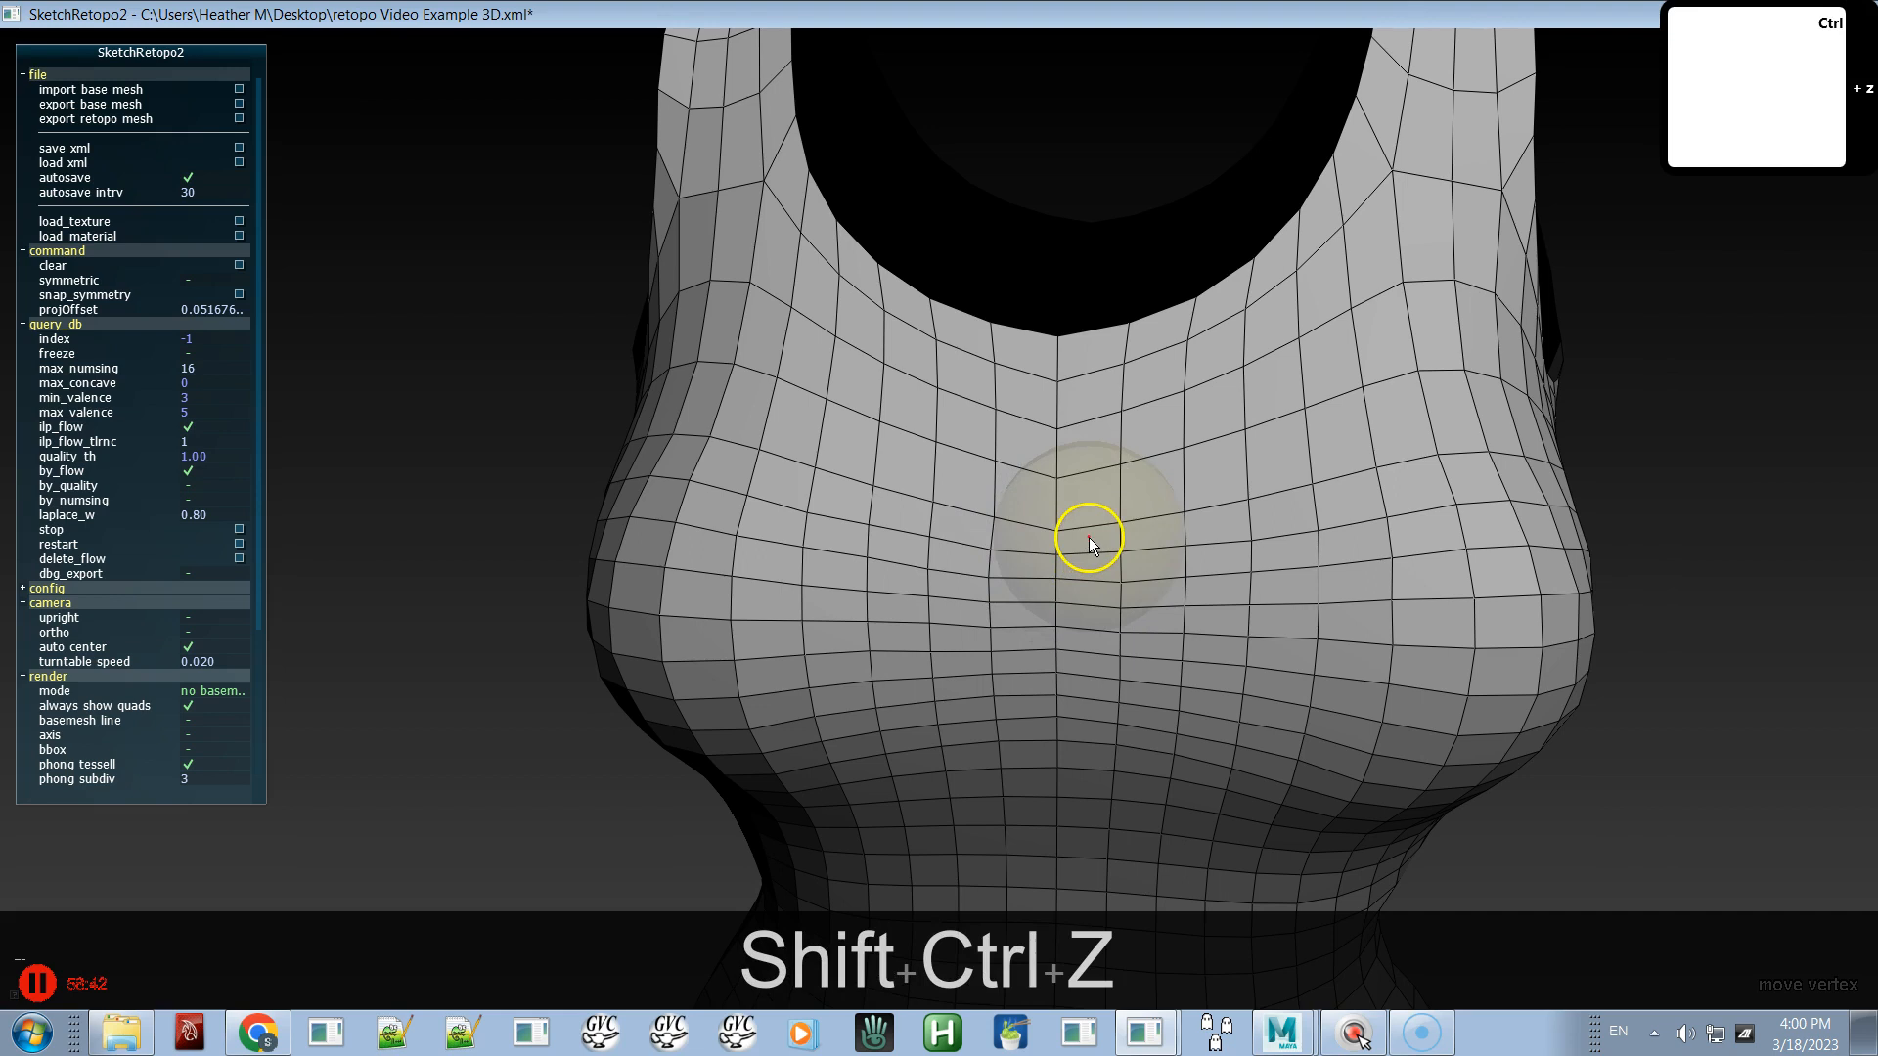
key("ctrl")
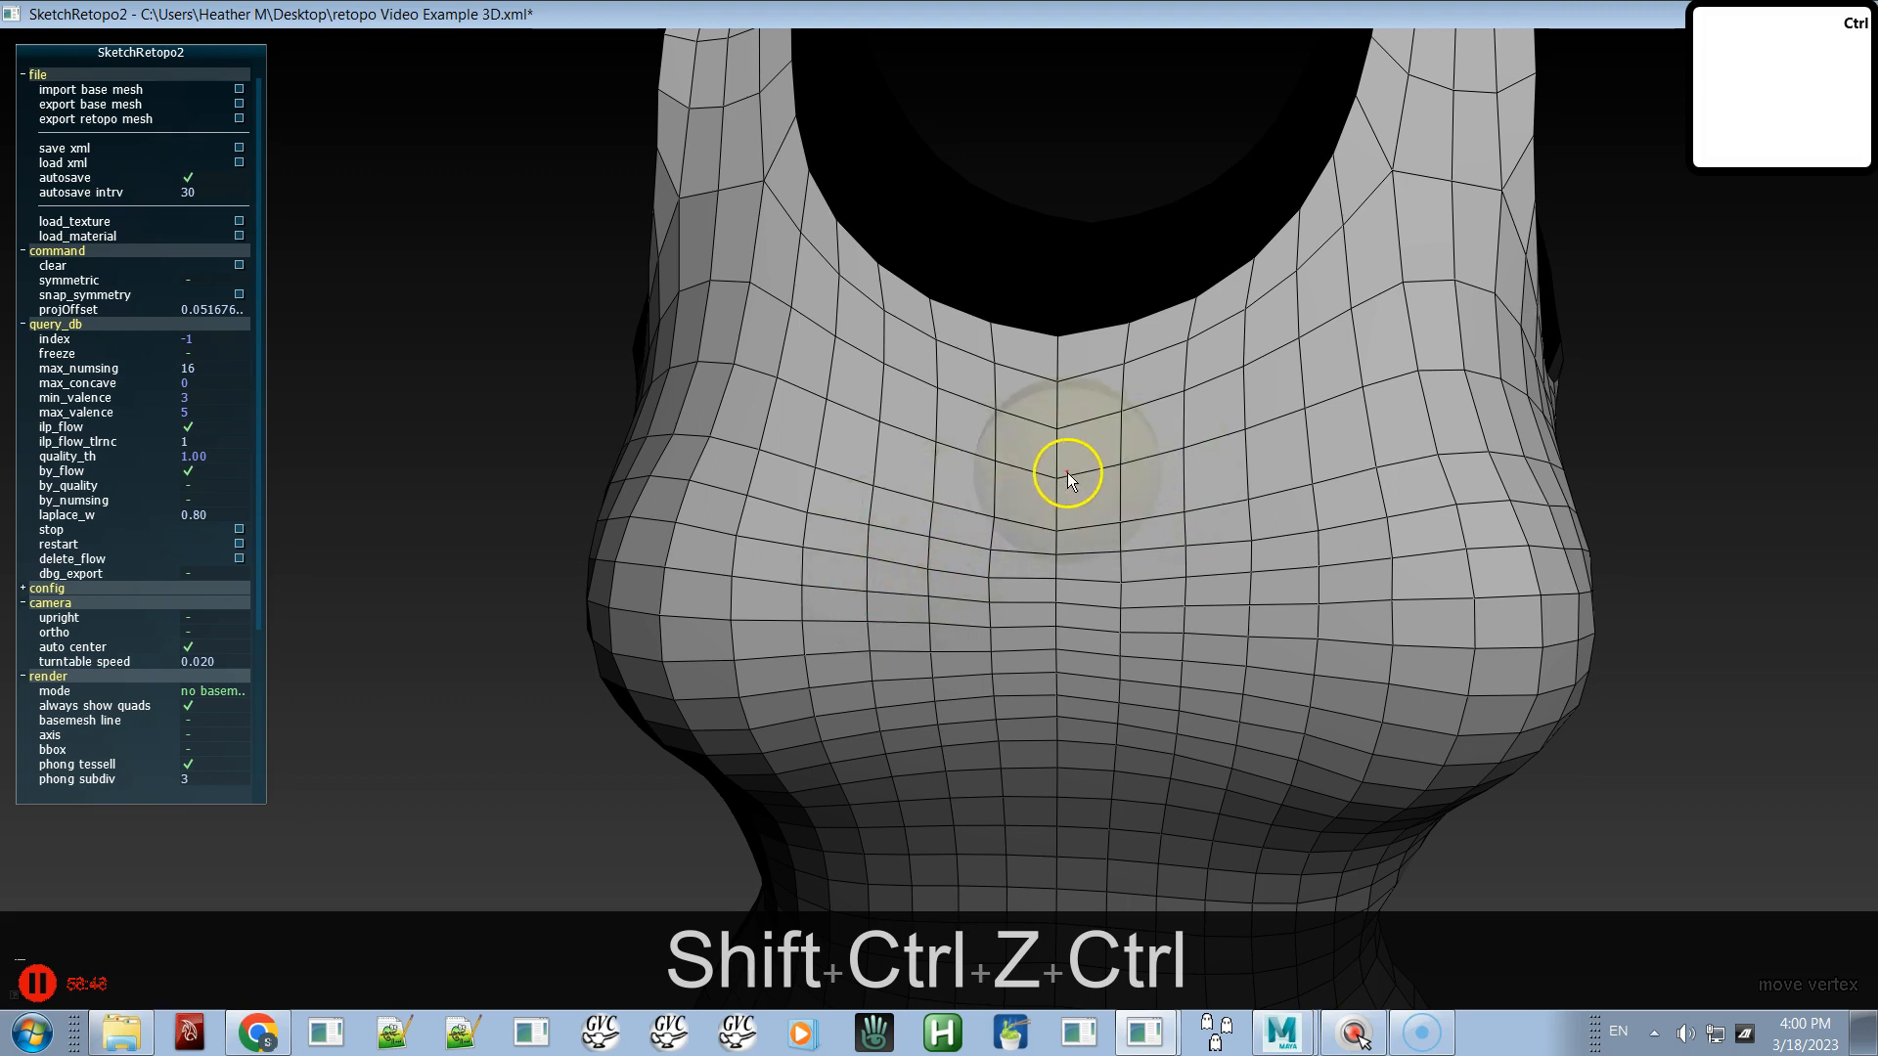
- Try lowering the centre-front vertex above the bust curve, undo the attempts, and save the retopo file
left_click_drag(1054, 479, 1054, 506)
key("ctrl+z")
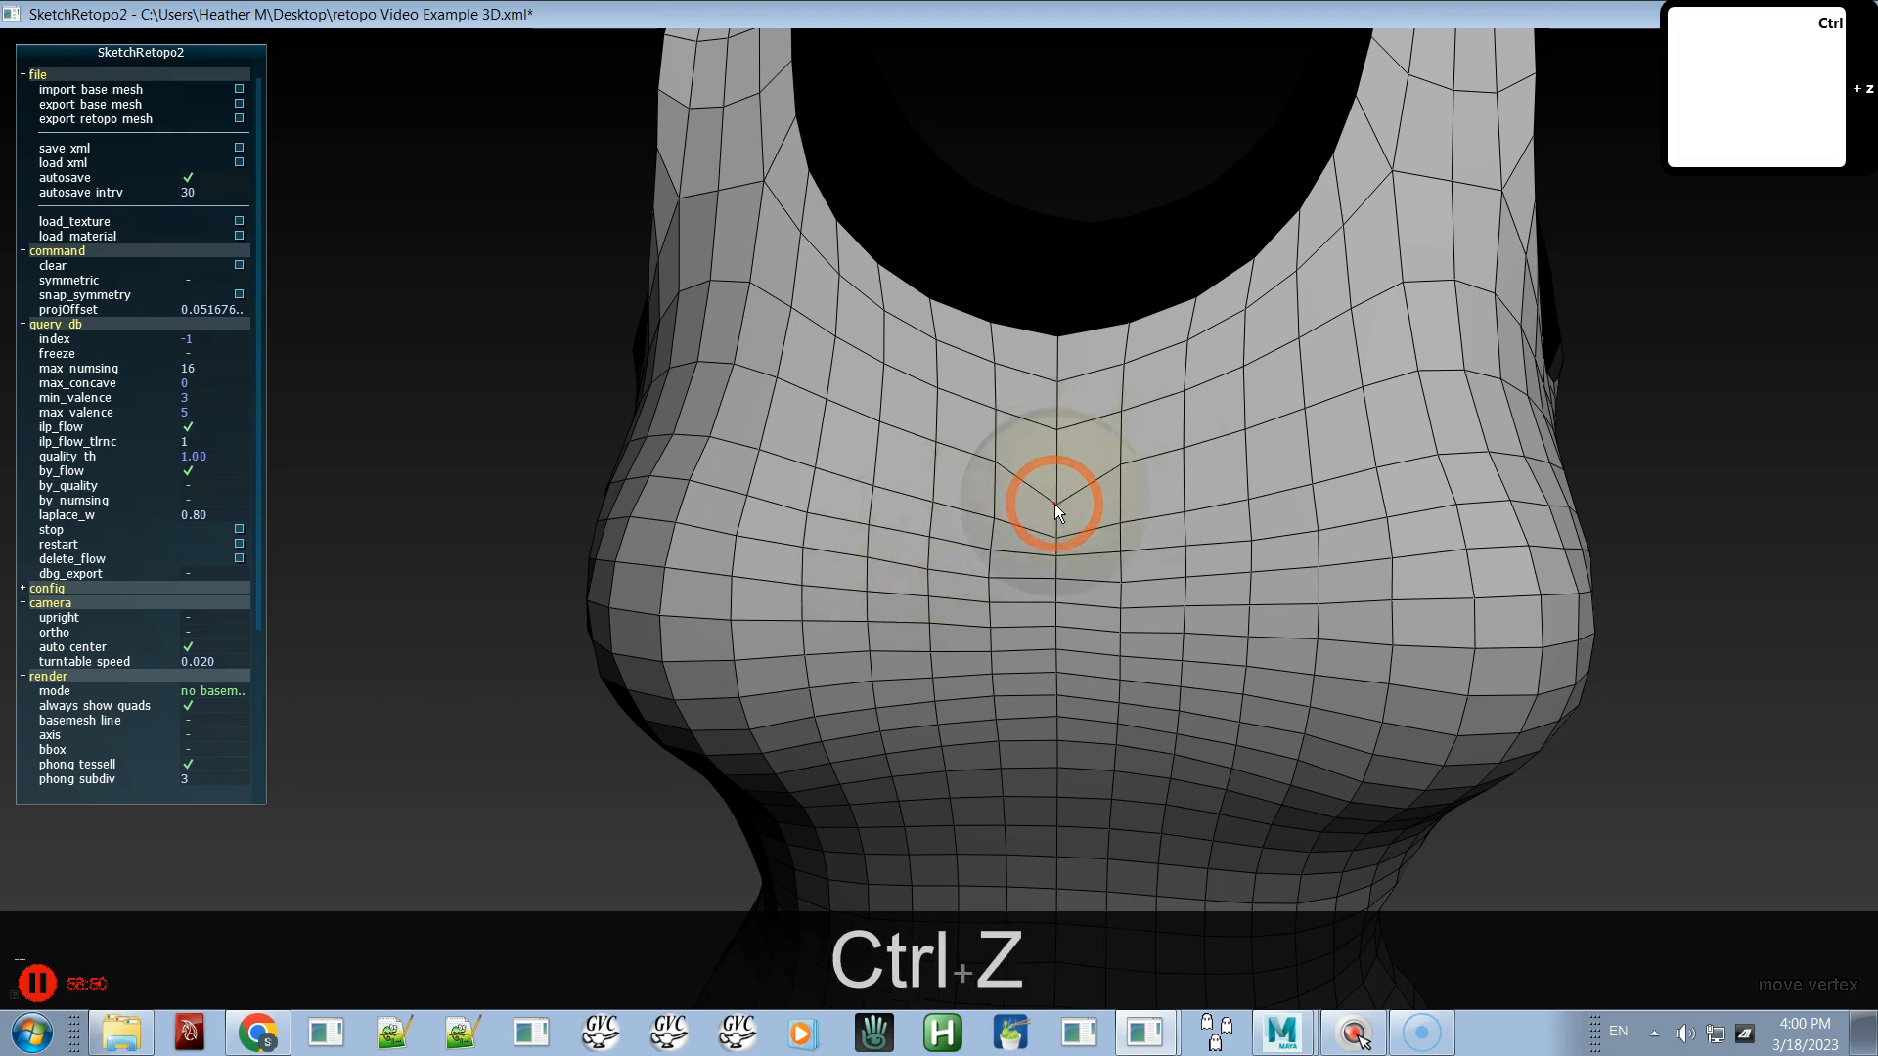
key("ctrl+z")
left_click_drag(1059, 484, 1066, 512, "shift")
key("ctrl+z")
key("ctrl+z")
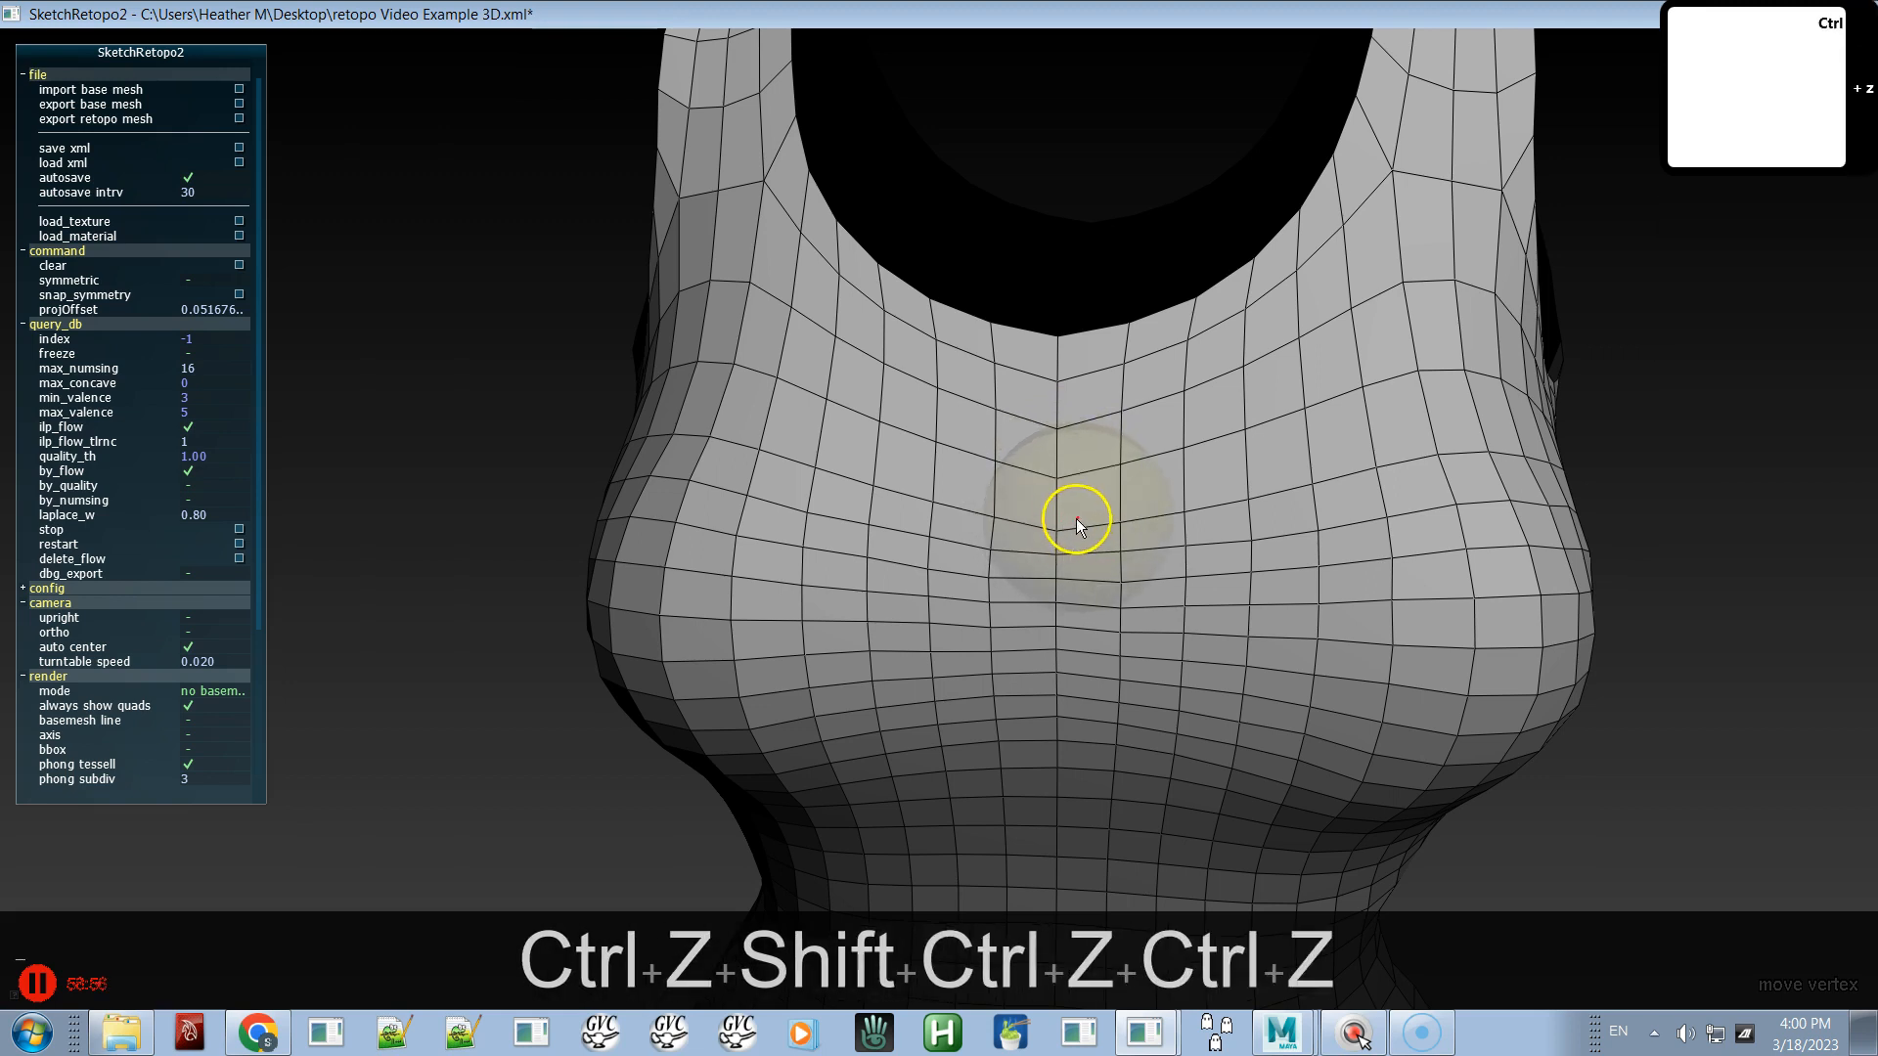
key("ctrl+s")
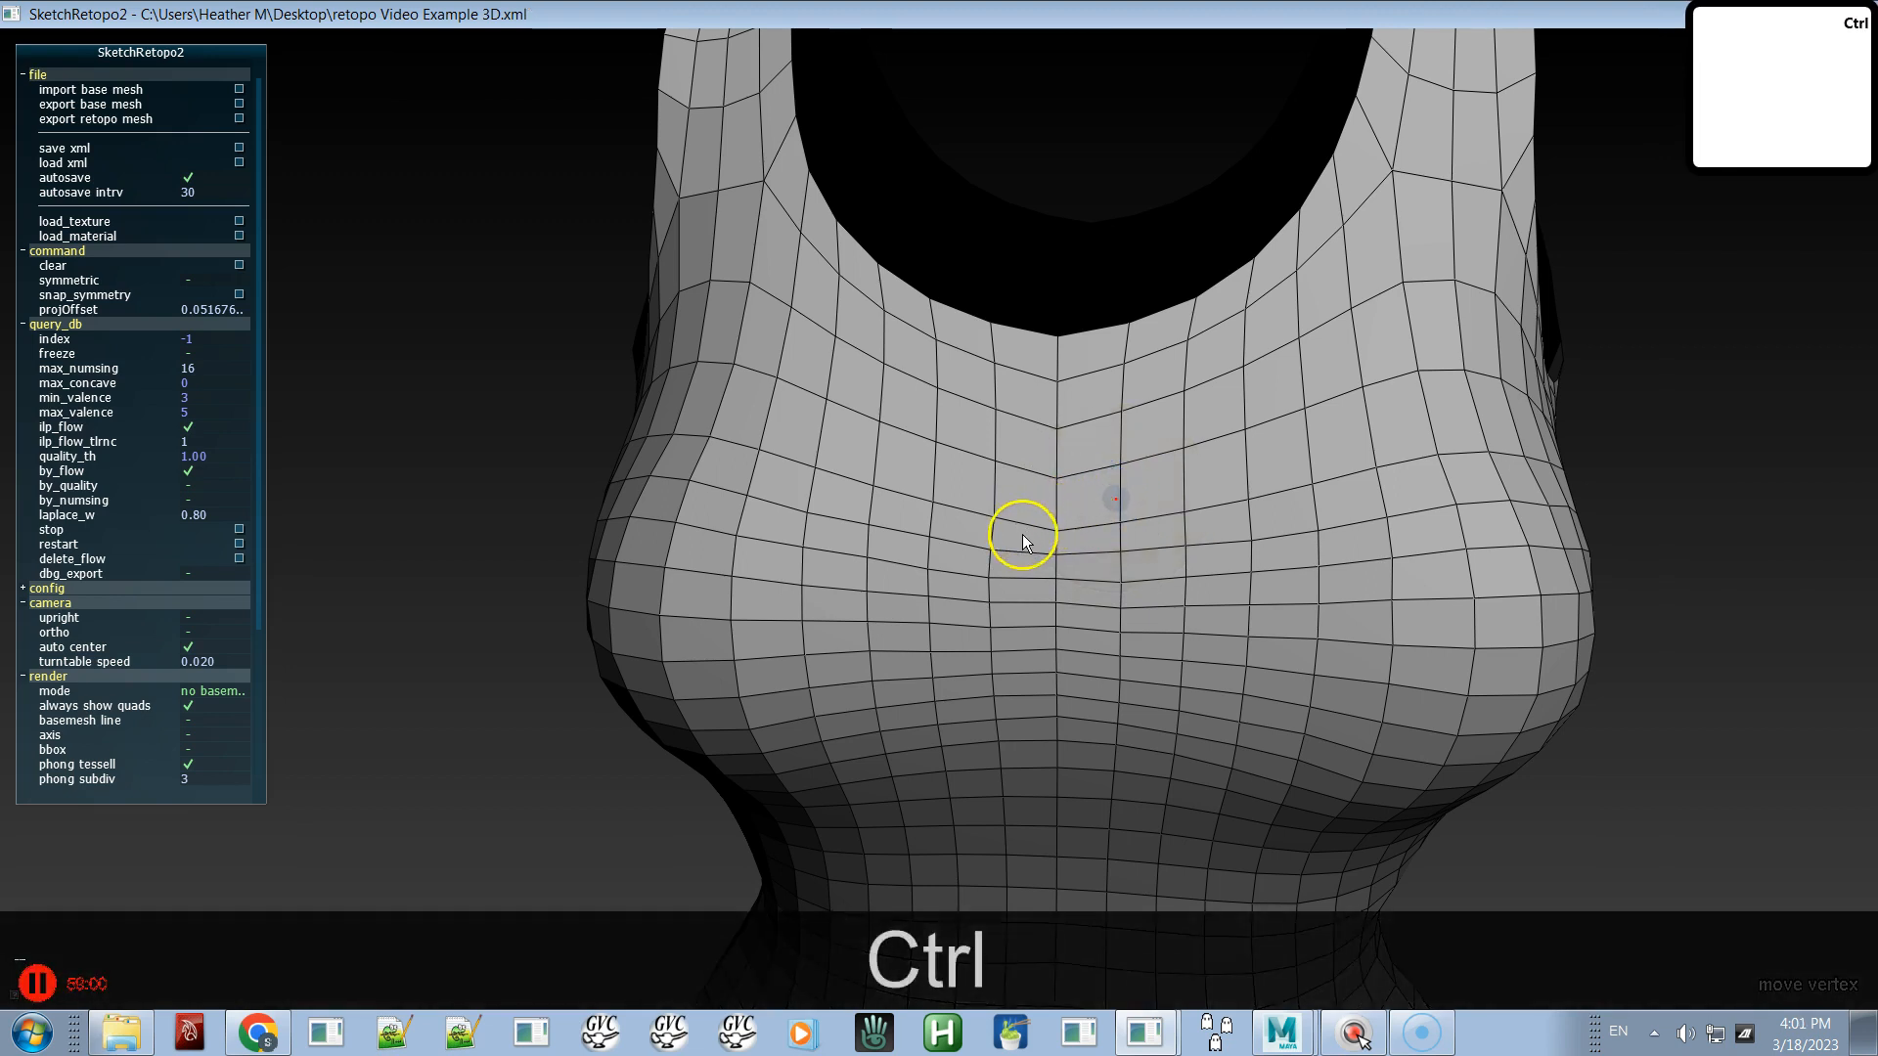
- Try smoothing the upper chest at centre front with a larger brush and undo the change
mouse_move(1007, 541)
left_mouse_down("shift")
mouse_move(1062, 491)
mouse_move(1062, 509)
mouse_move(1701, 440)
left_mouse_up("shift")
key("ctrl+shift+z")
left_click_drag(845, 559, 1808, 467, "ctrl")
mouse_move(1060, 504)
left_mouse_down("shift")
mouse_move(1062, 543)
mouse_move(1046, 462)
left_mouse_up("shift")
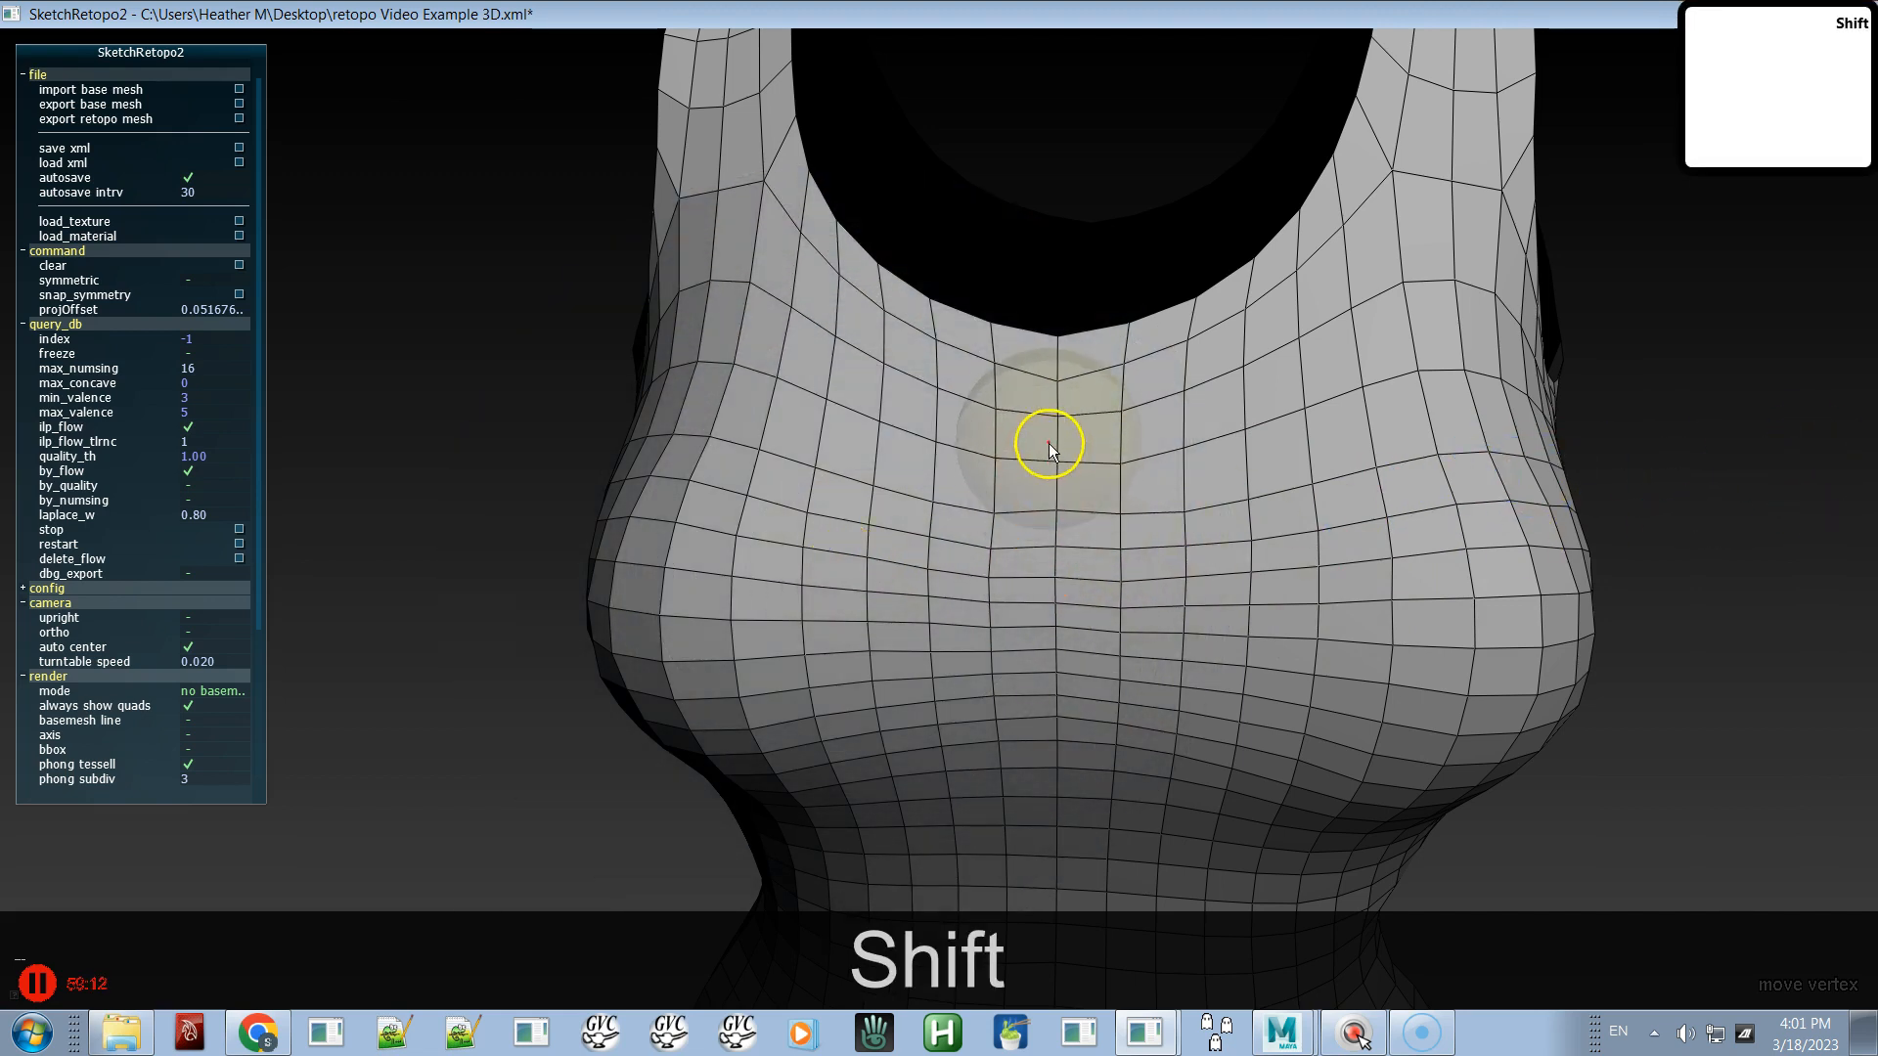
key("ctrl+shift+z")
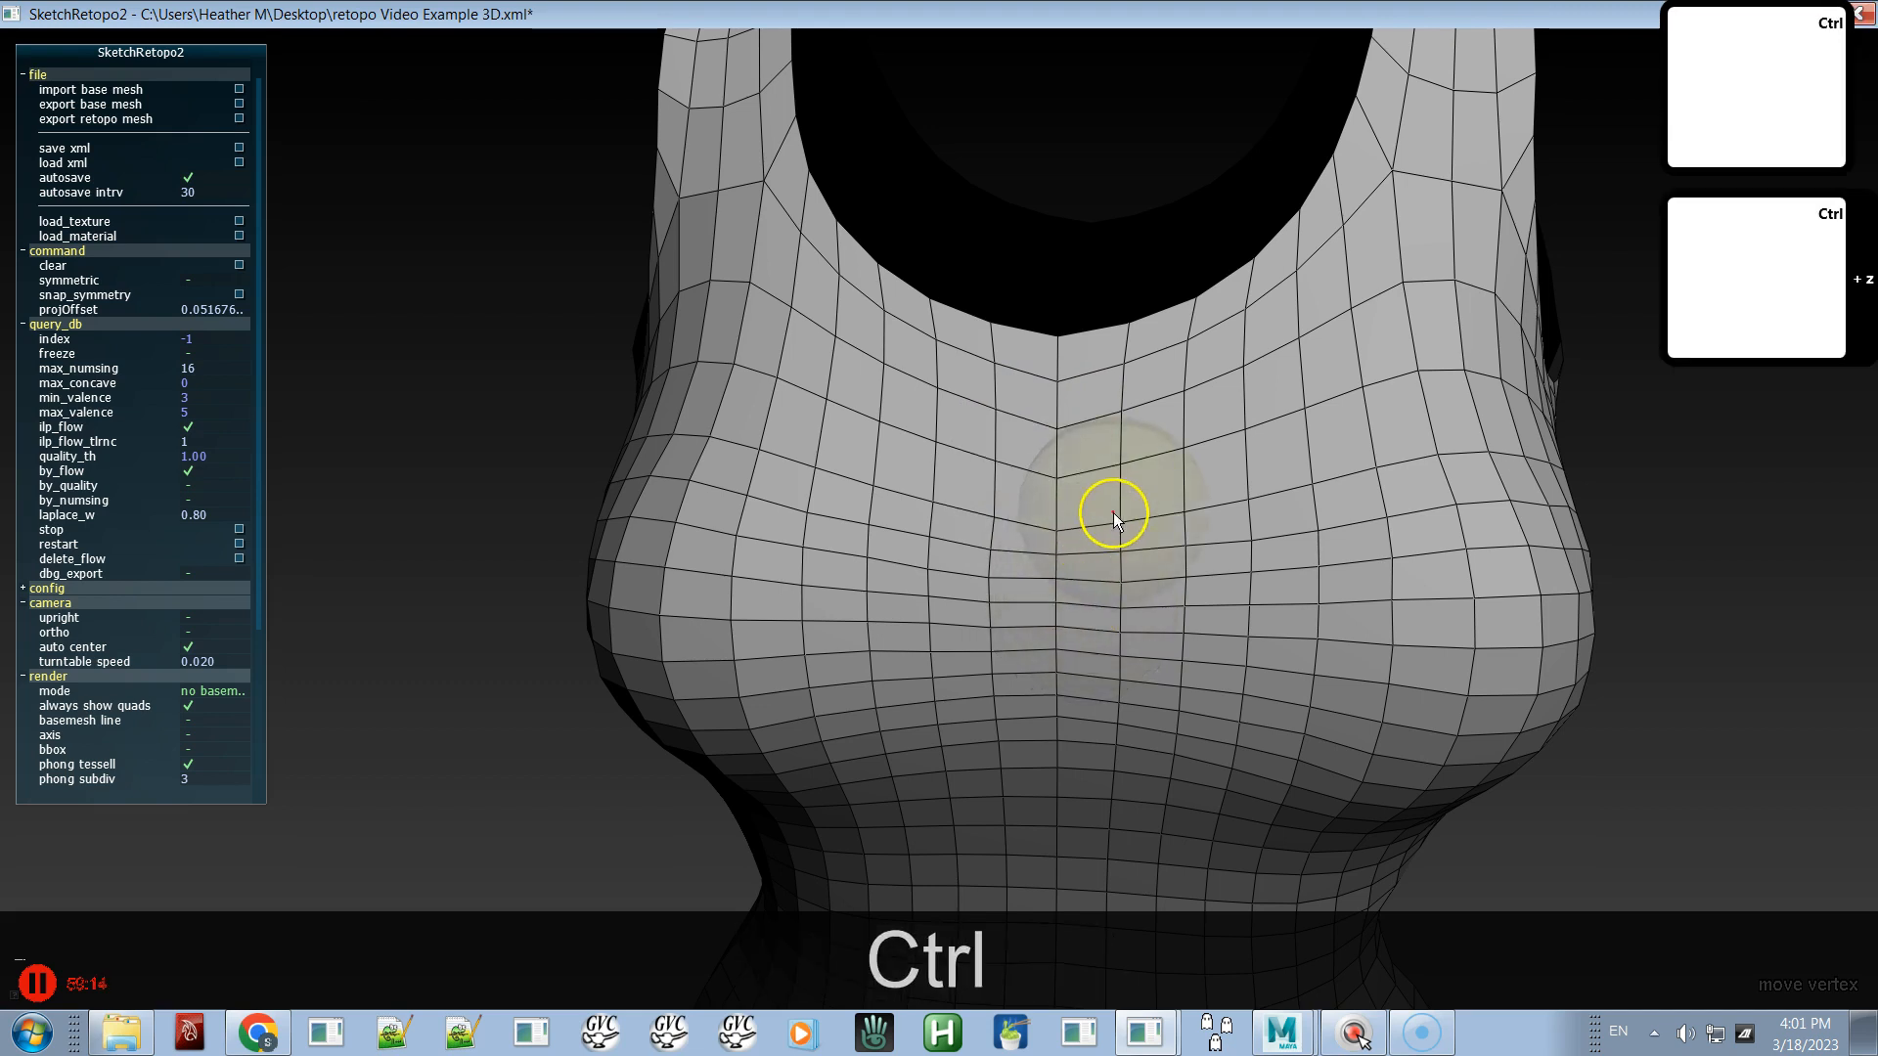
- Even out the centre-front vertices between the neckline and bust curve, and compare them with the base mesh display
mouse_move(1077, 525)
left_mouse_down("ctrl")
mouse_move(619, 592)
mouse_move(510, 587)
left_mouse_up("ctrl")
mouse_move(1245, 503)
left_mouse_down("ctrl")
mouse_move(813, 592)
mouse_move(272, 544)
left_mouse_up("ctrl")
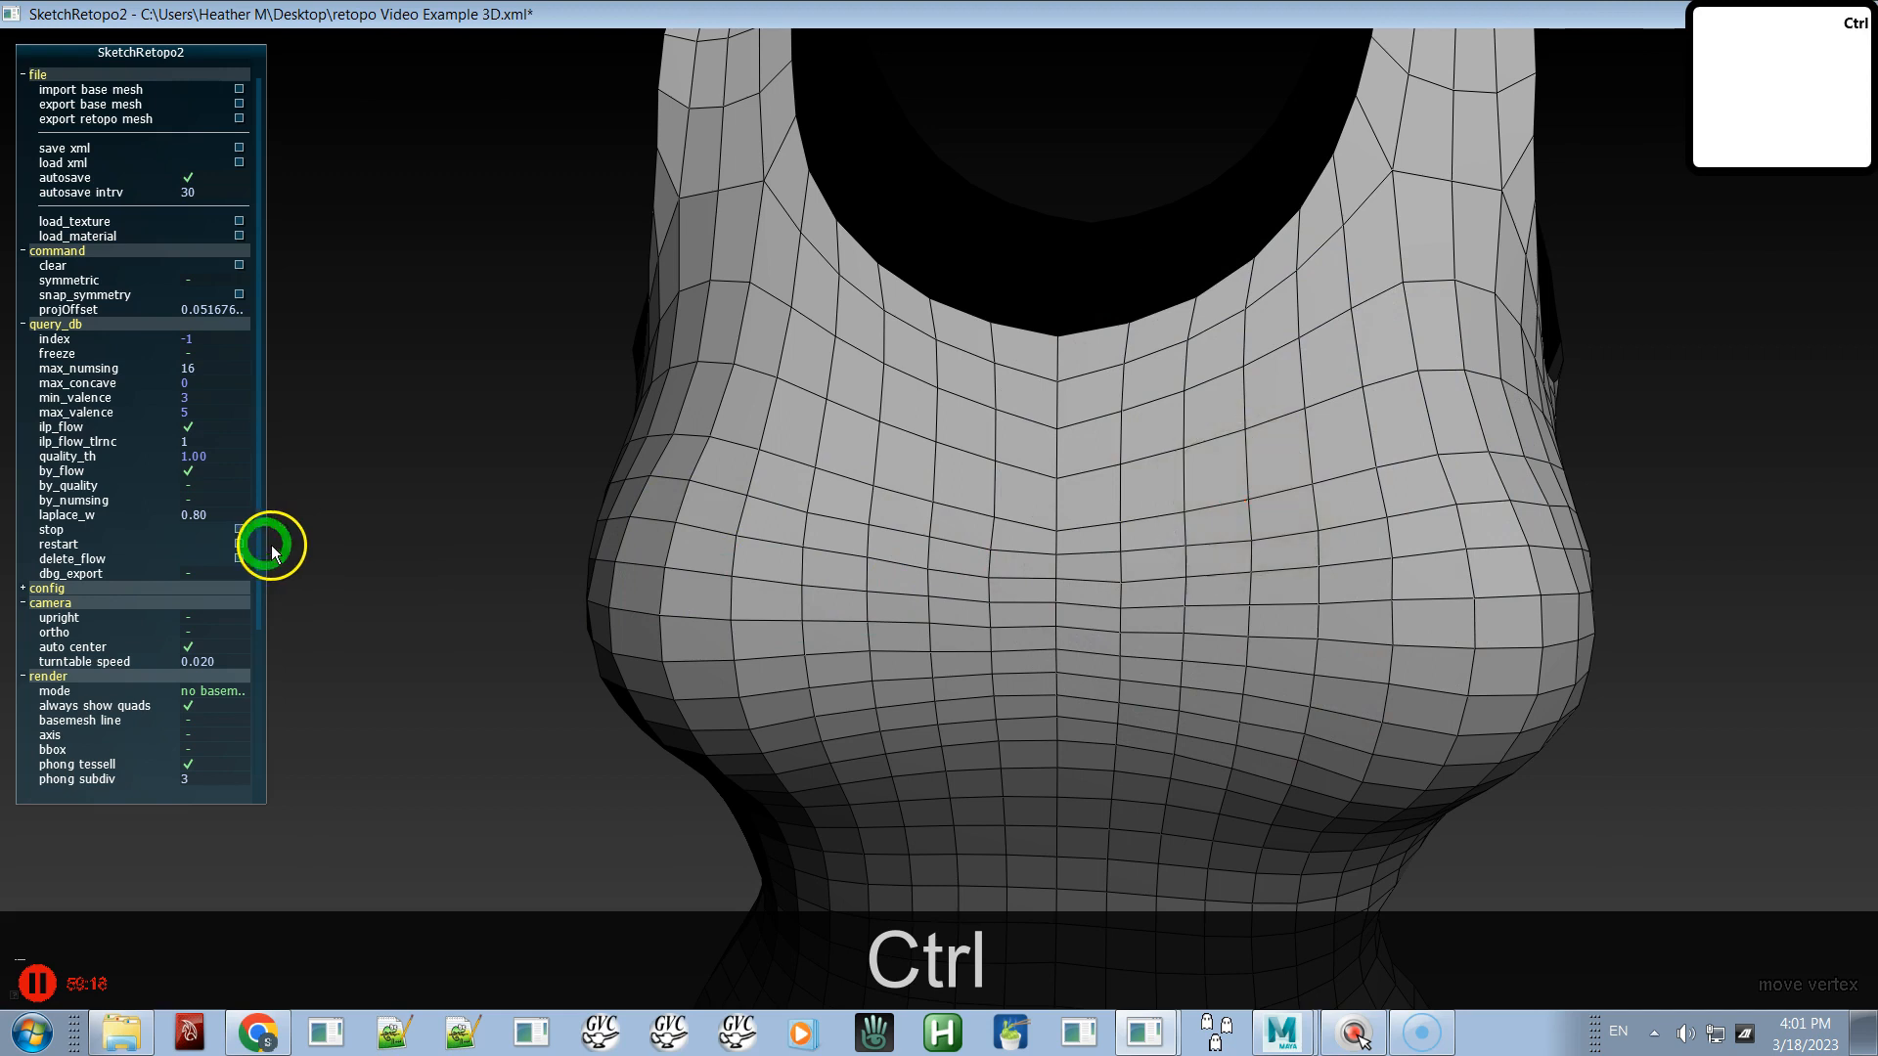
left_click_drag(1160, 477, 1076, 496, "ctrl")
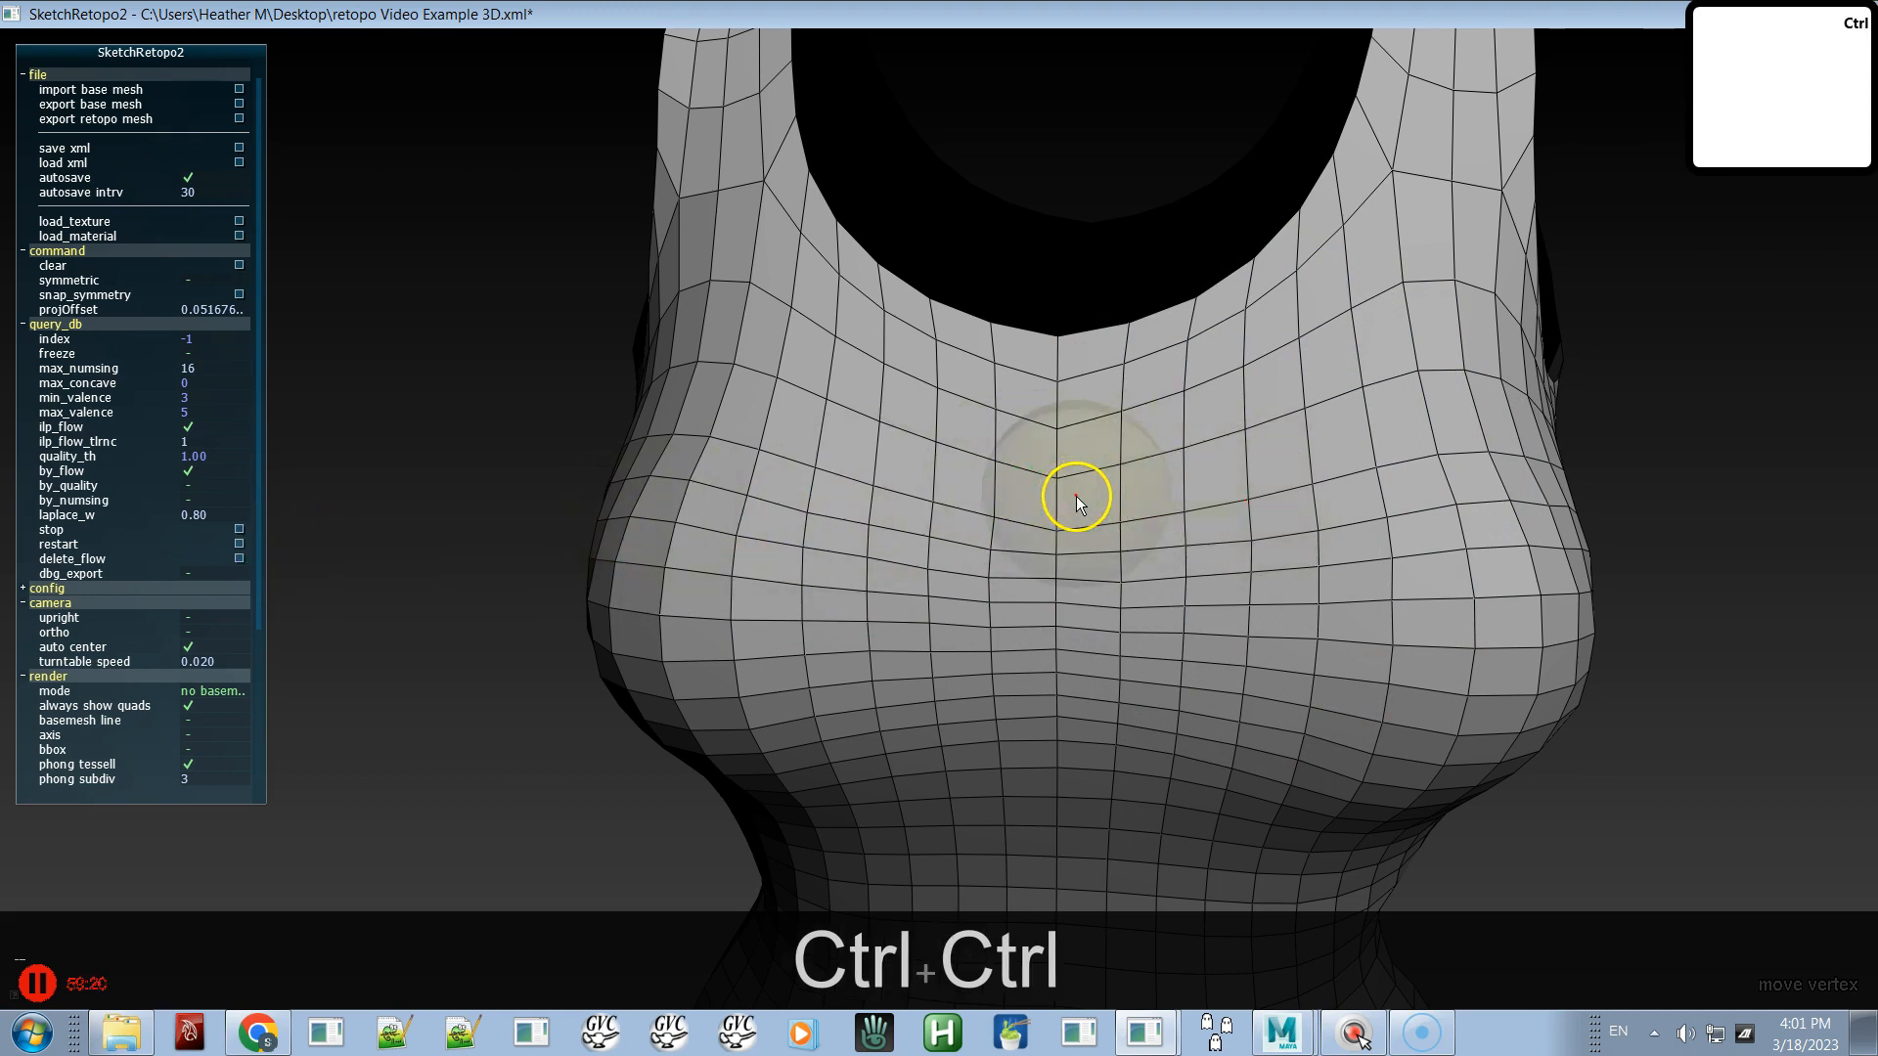
key("shift")
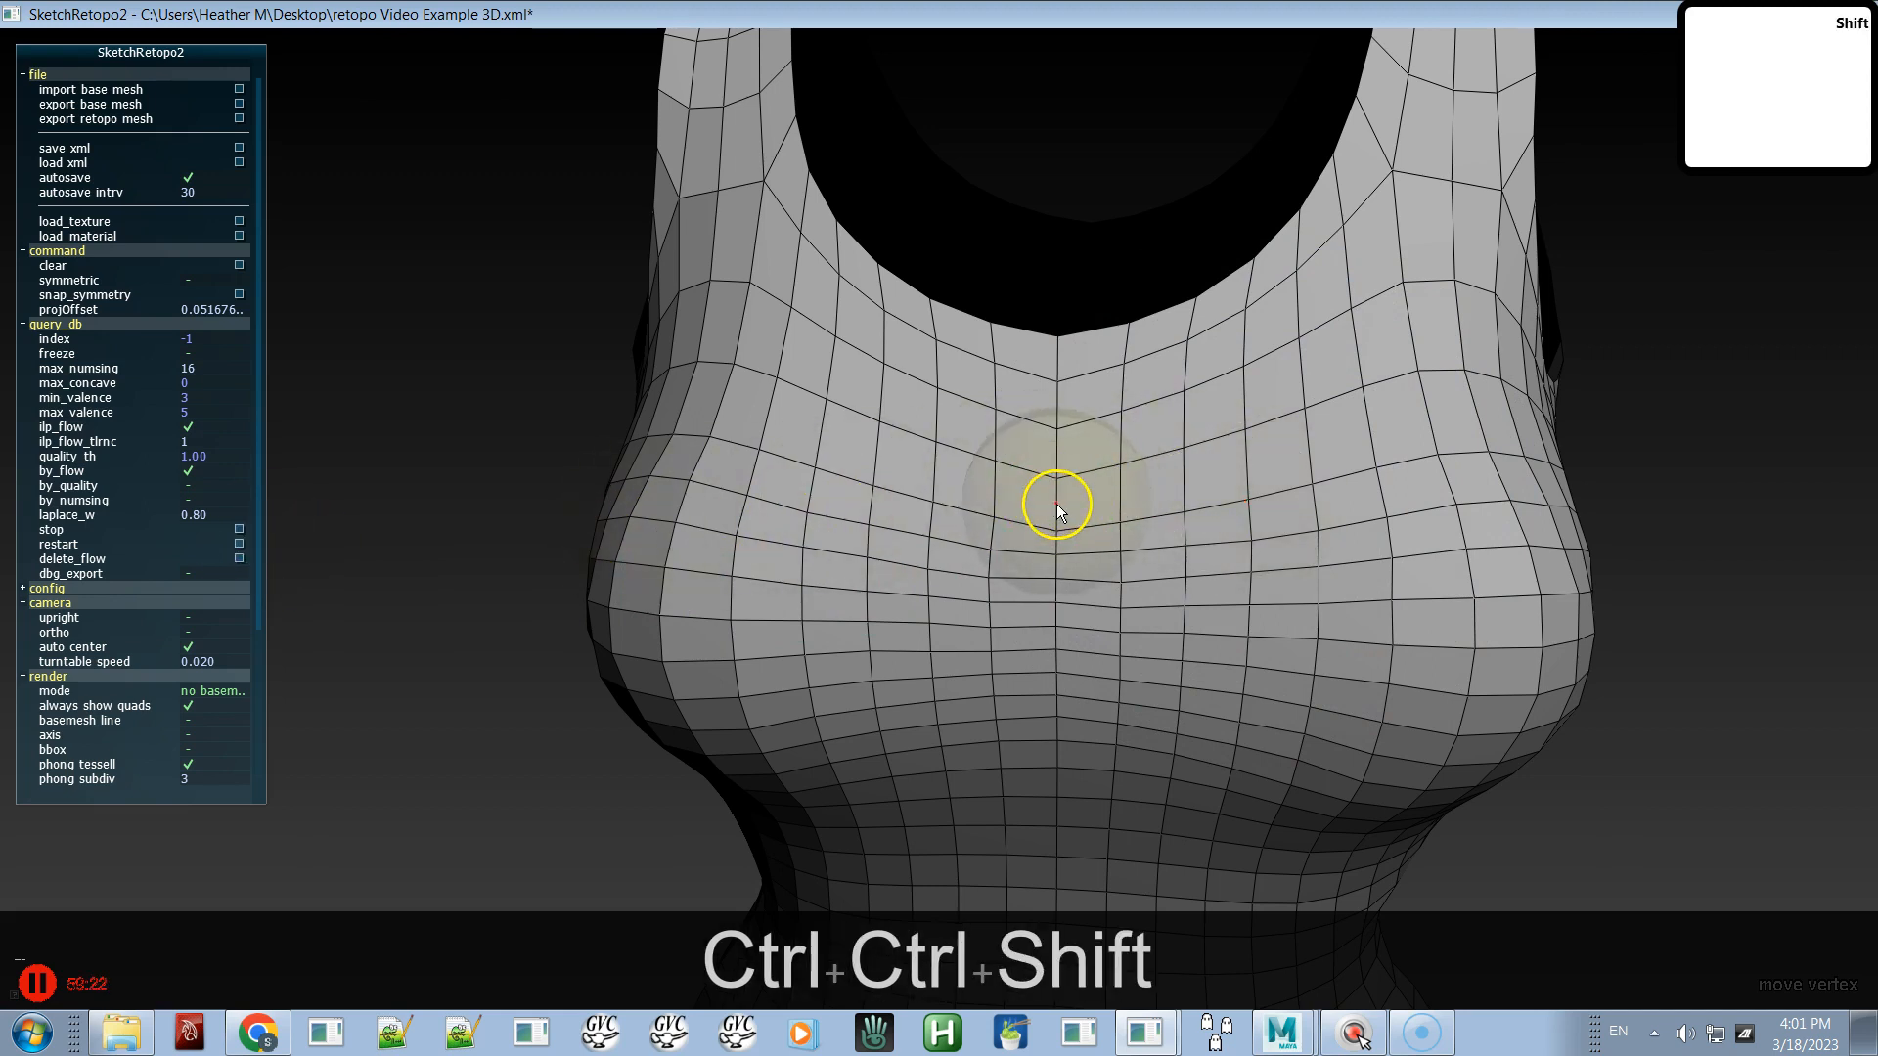
left_click_drag(1066, 496, 1052, 489, "shift")
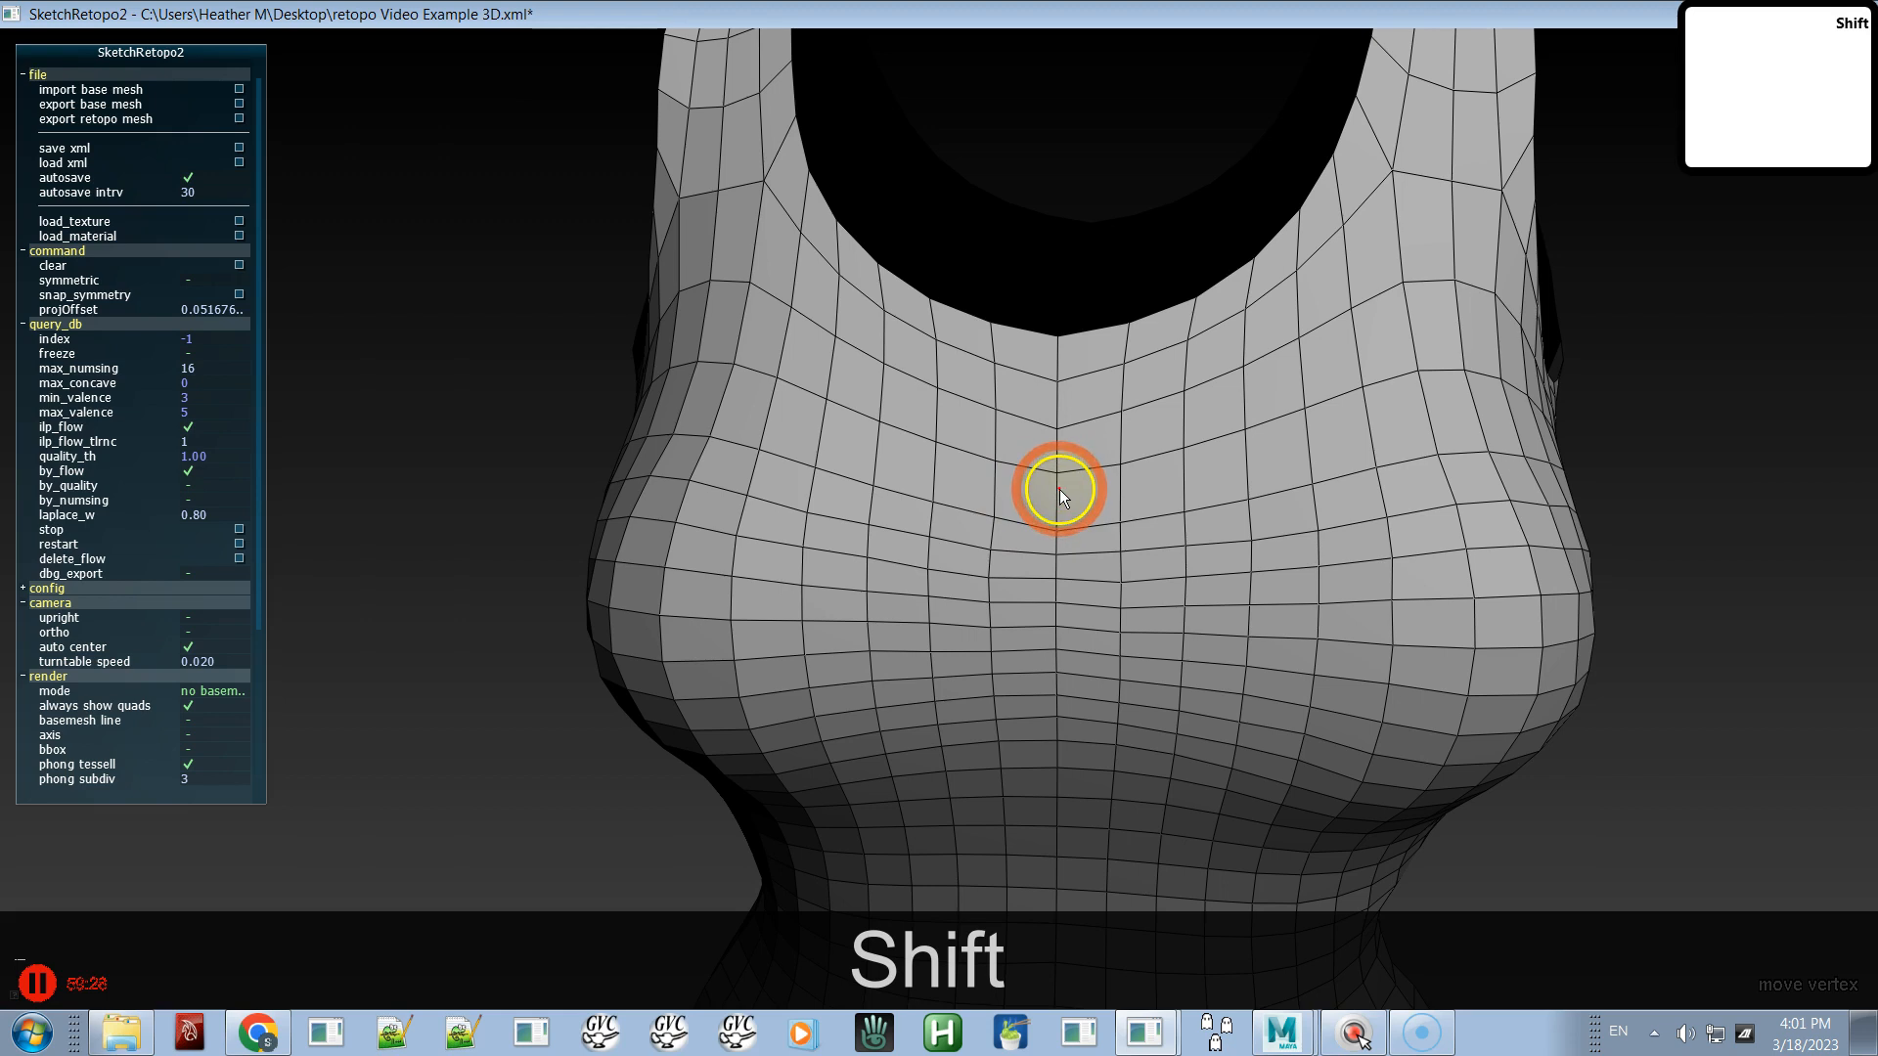
left_click_drag(1058, 534, 1060, 528)
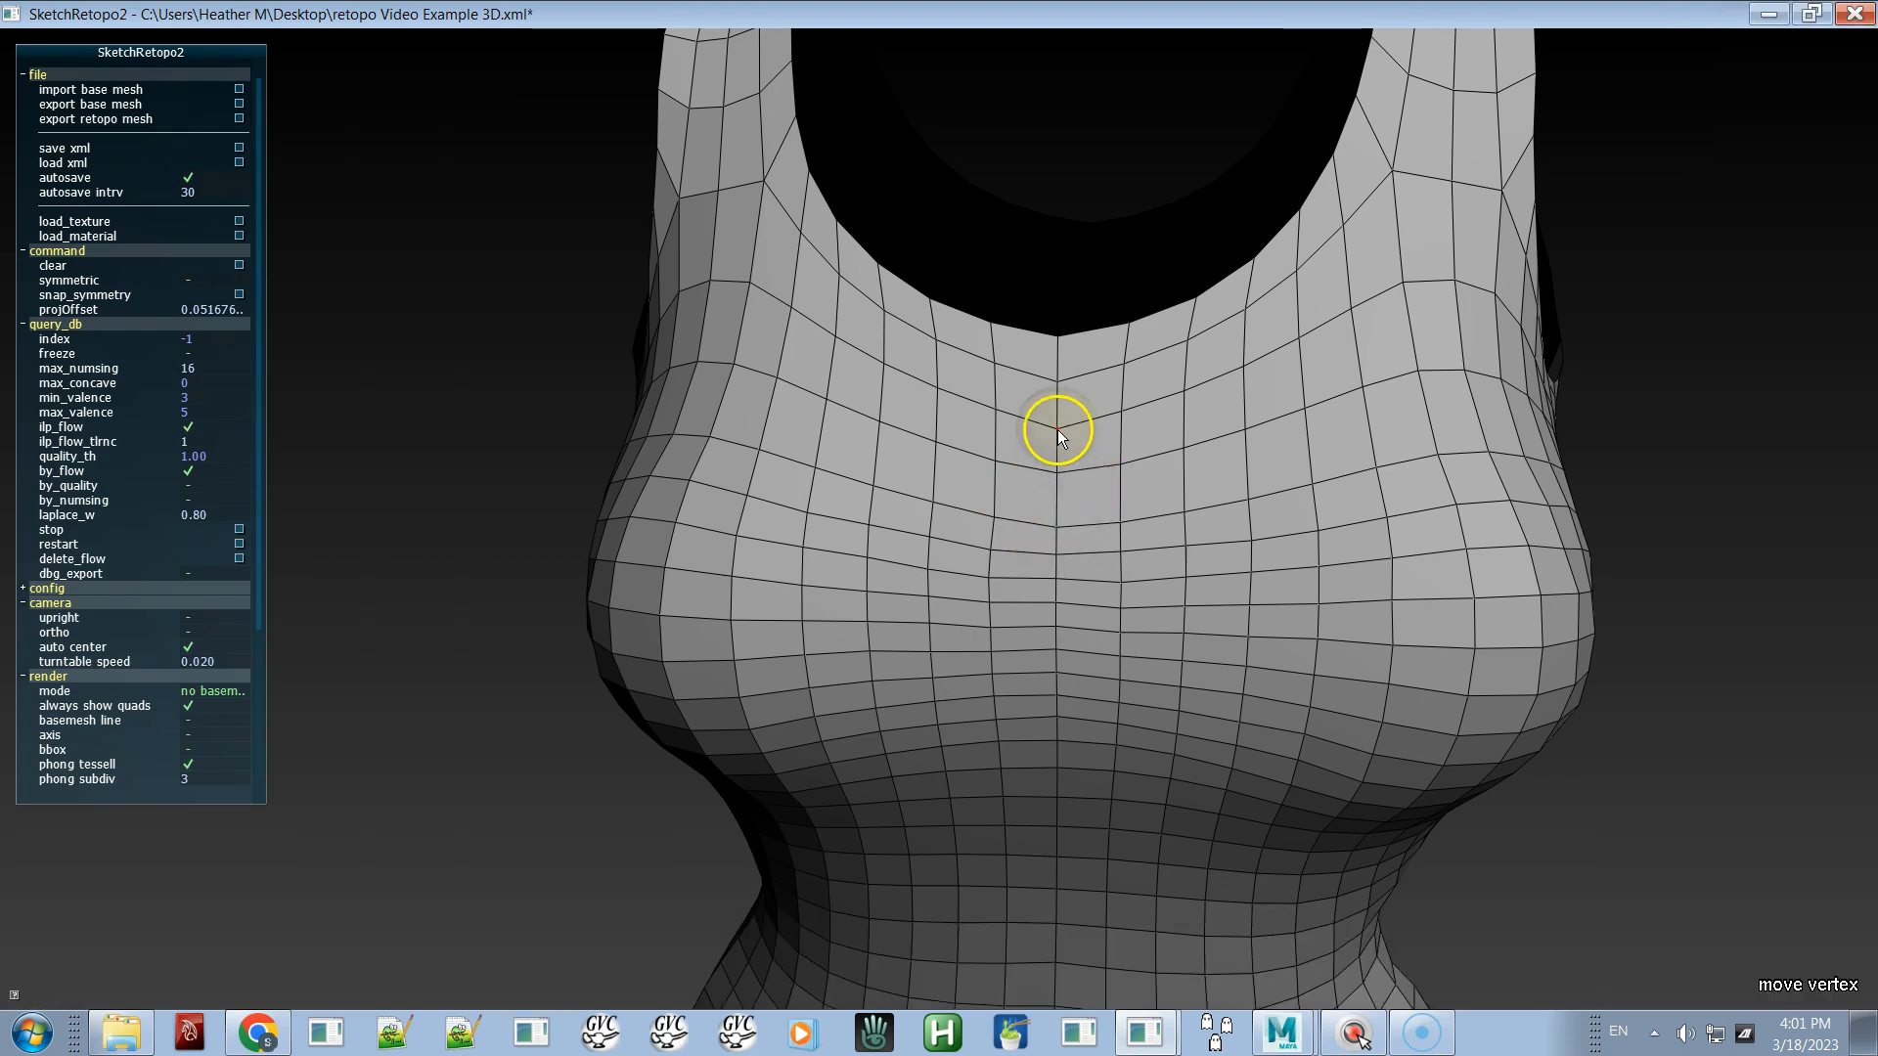
left_click(1059, 378)
key("space")
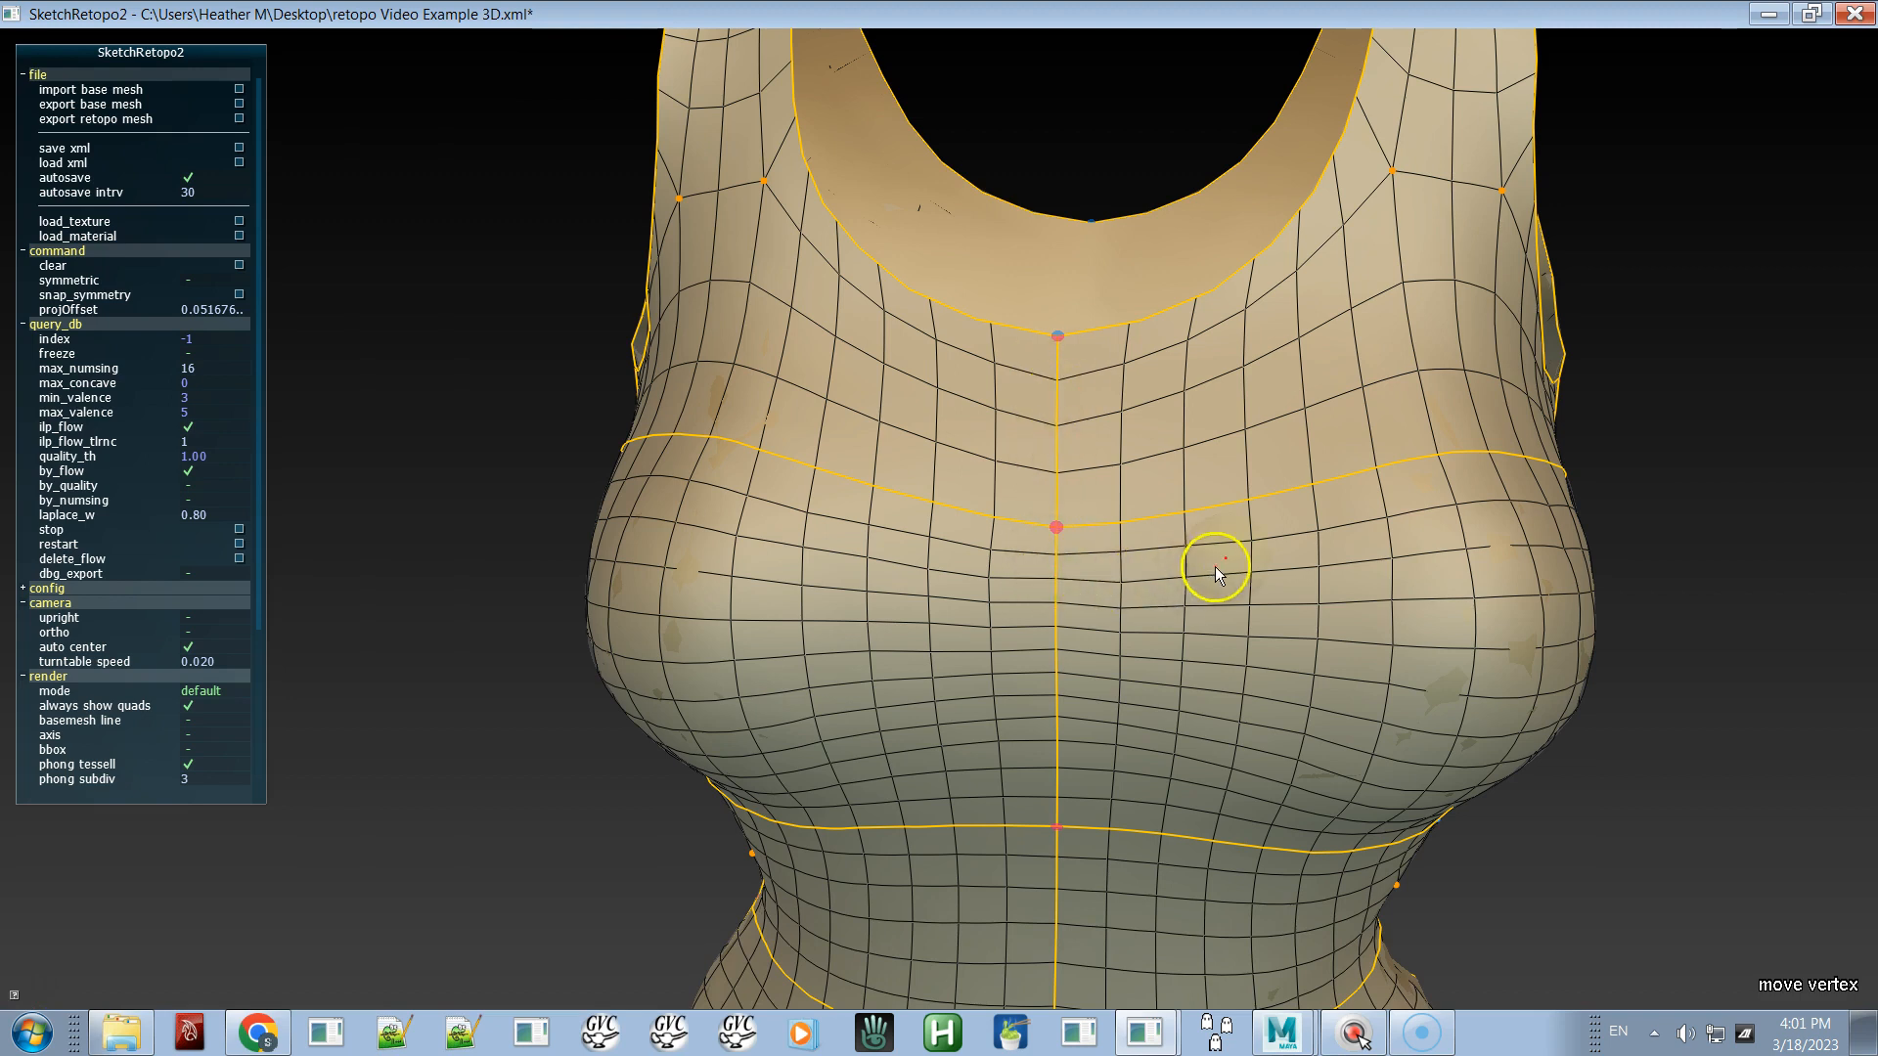
key("space")
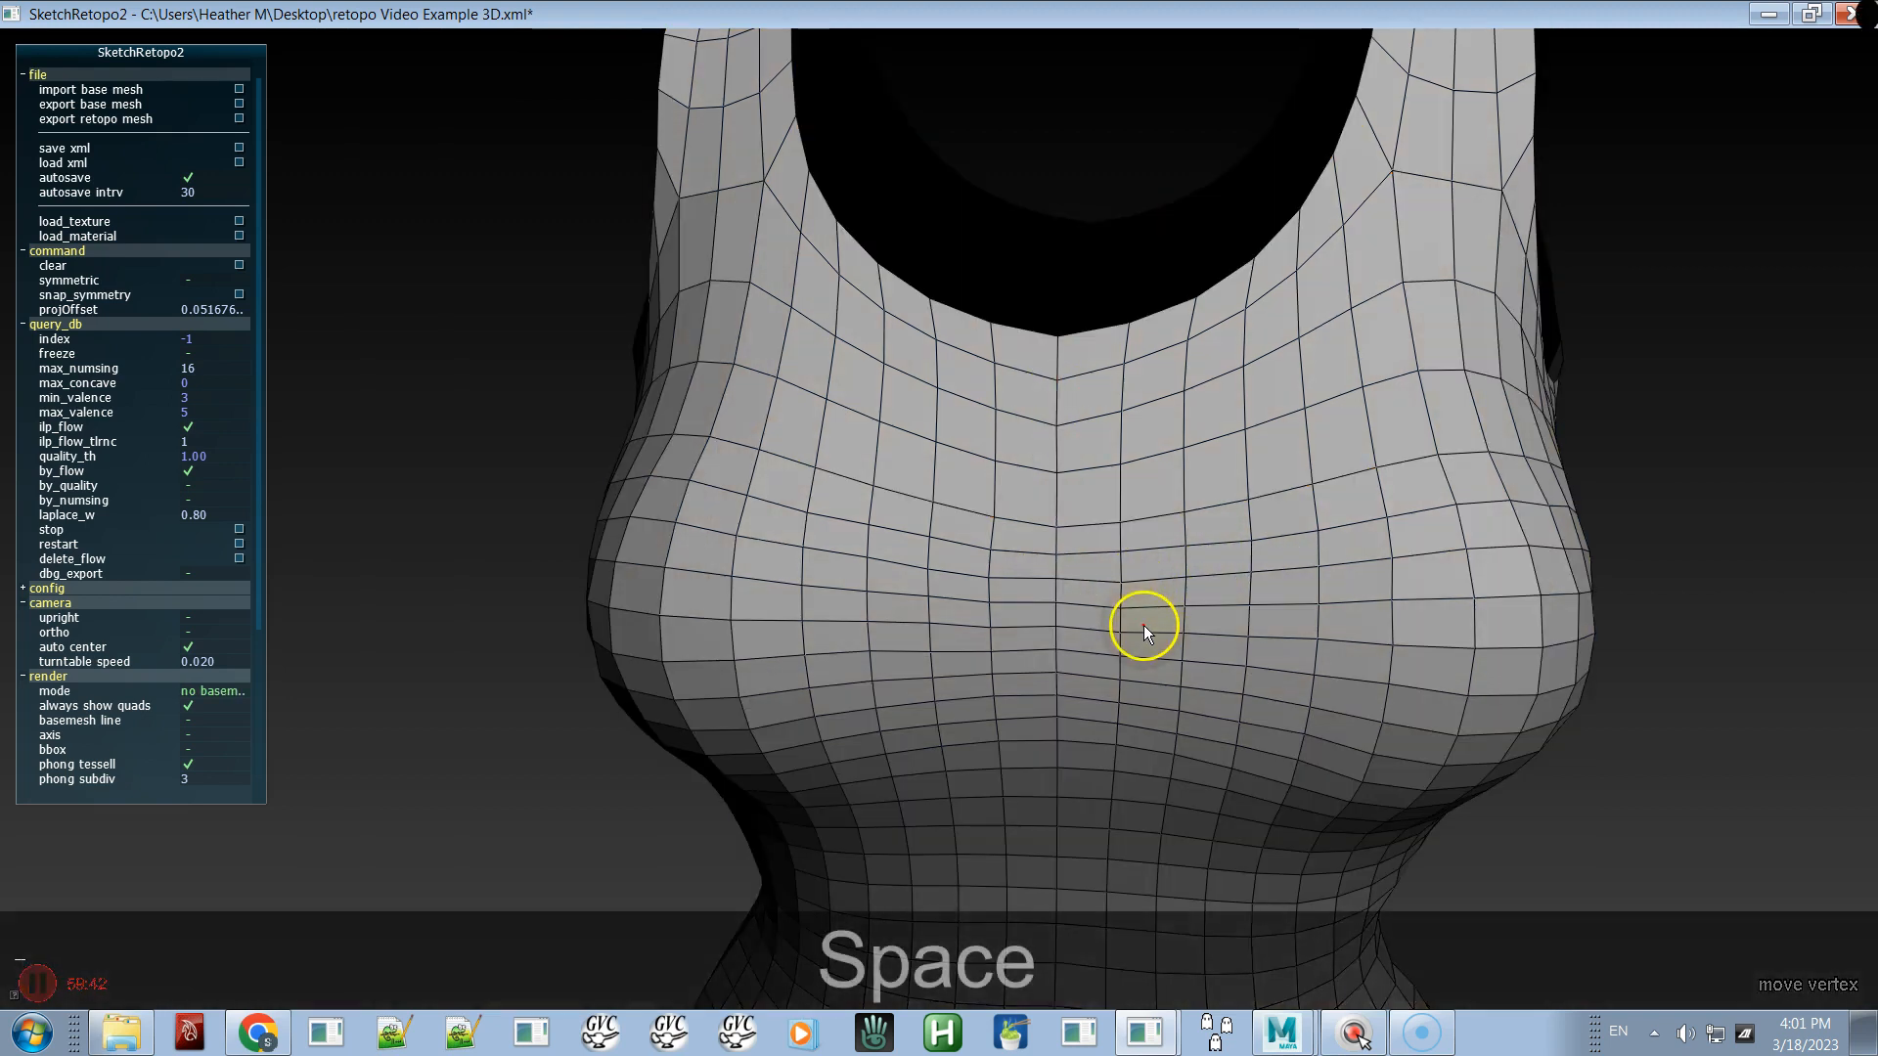
- Smooth and nudge the centre-front vertices from the bust down to just under it
left_click_drag(1203, 600, 1048, 391, "alt")
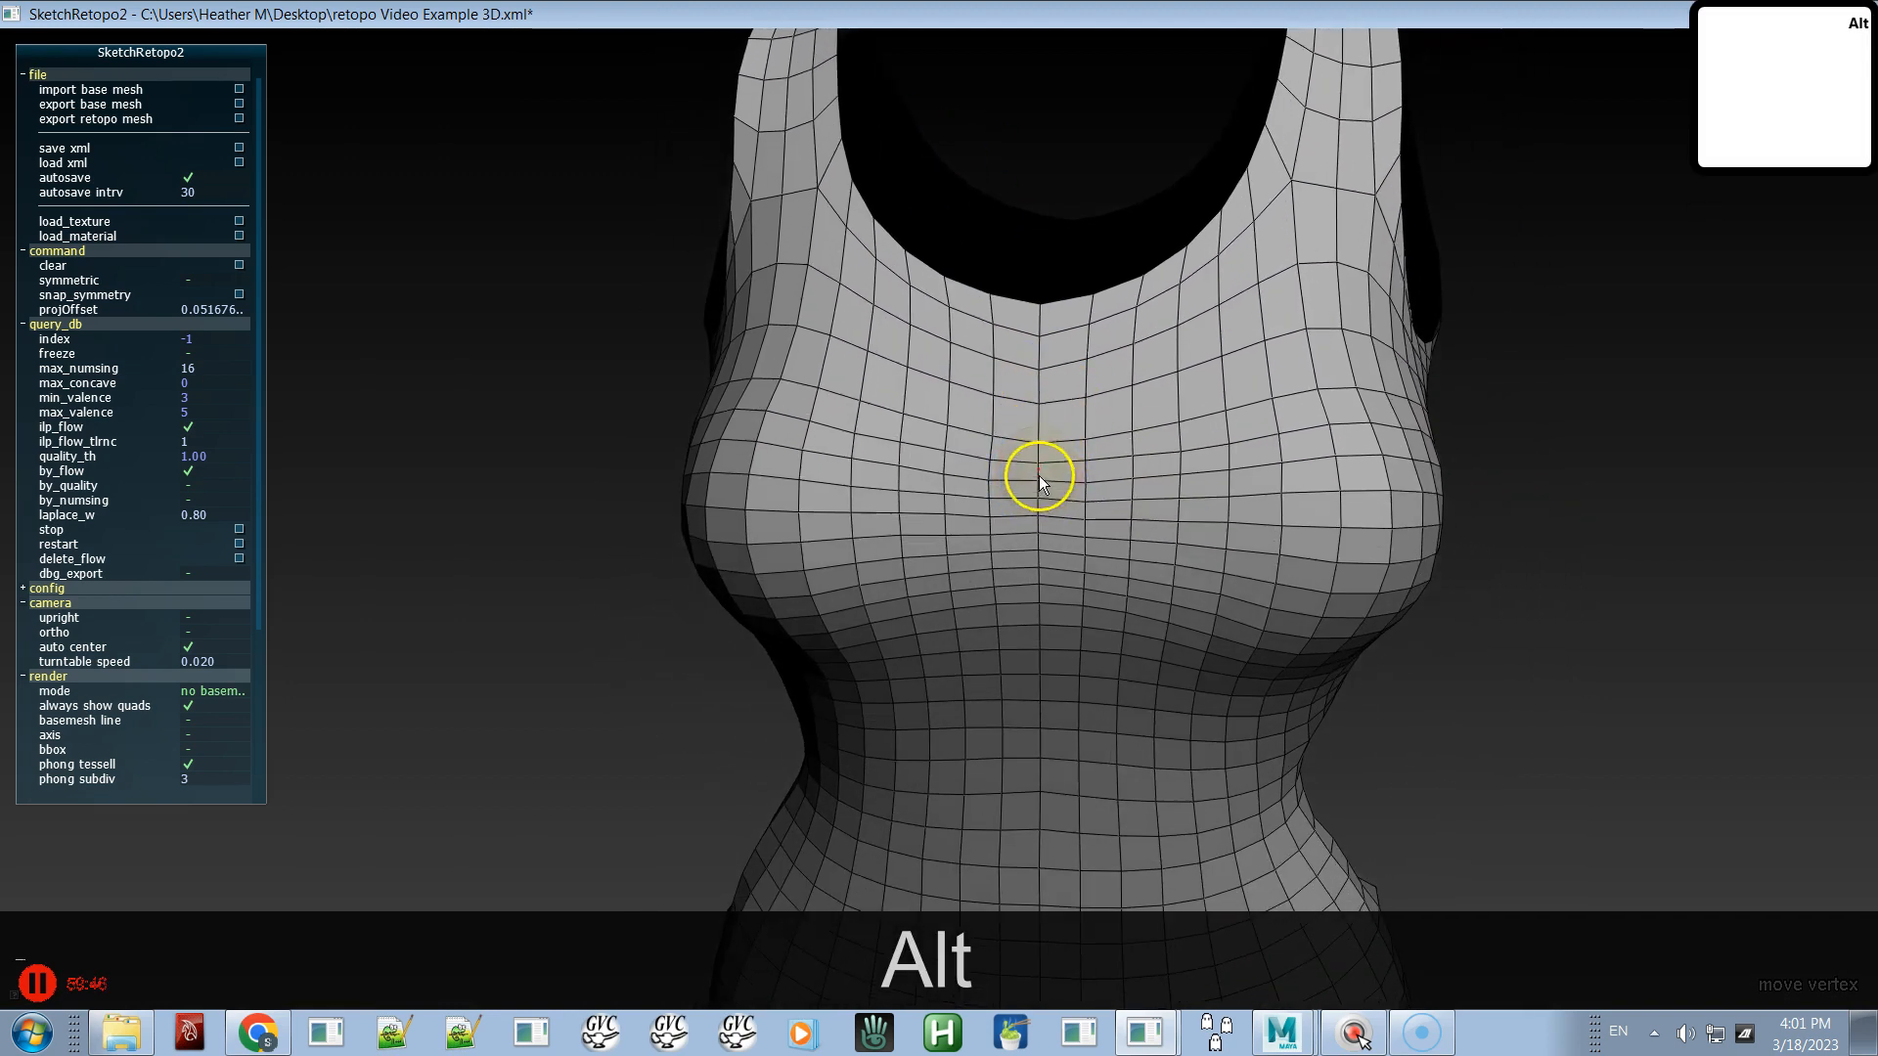
left_click_drag(1038, 482, 1038, 491, "shift")
left_click_drag(1041, 599, 1047, 597, "shift")
left_click_drag(1277, 482, 1285, 319, "alt")
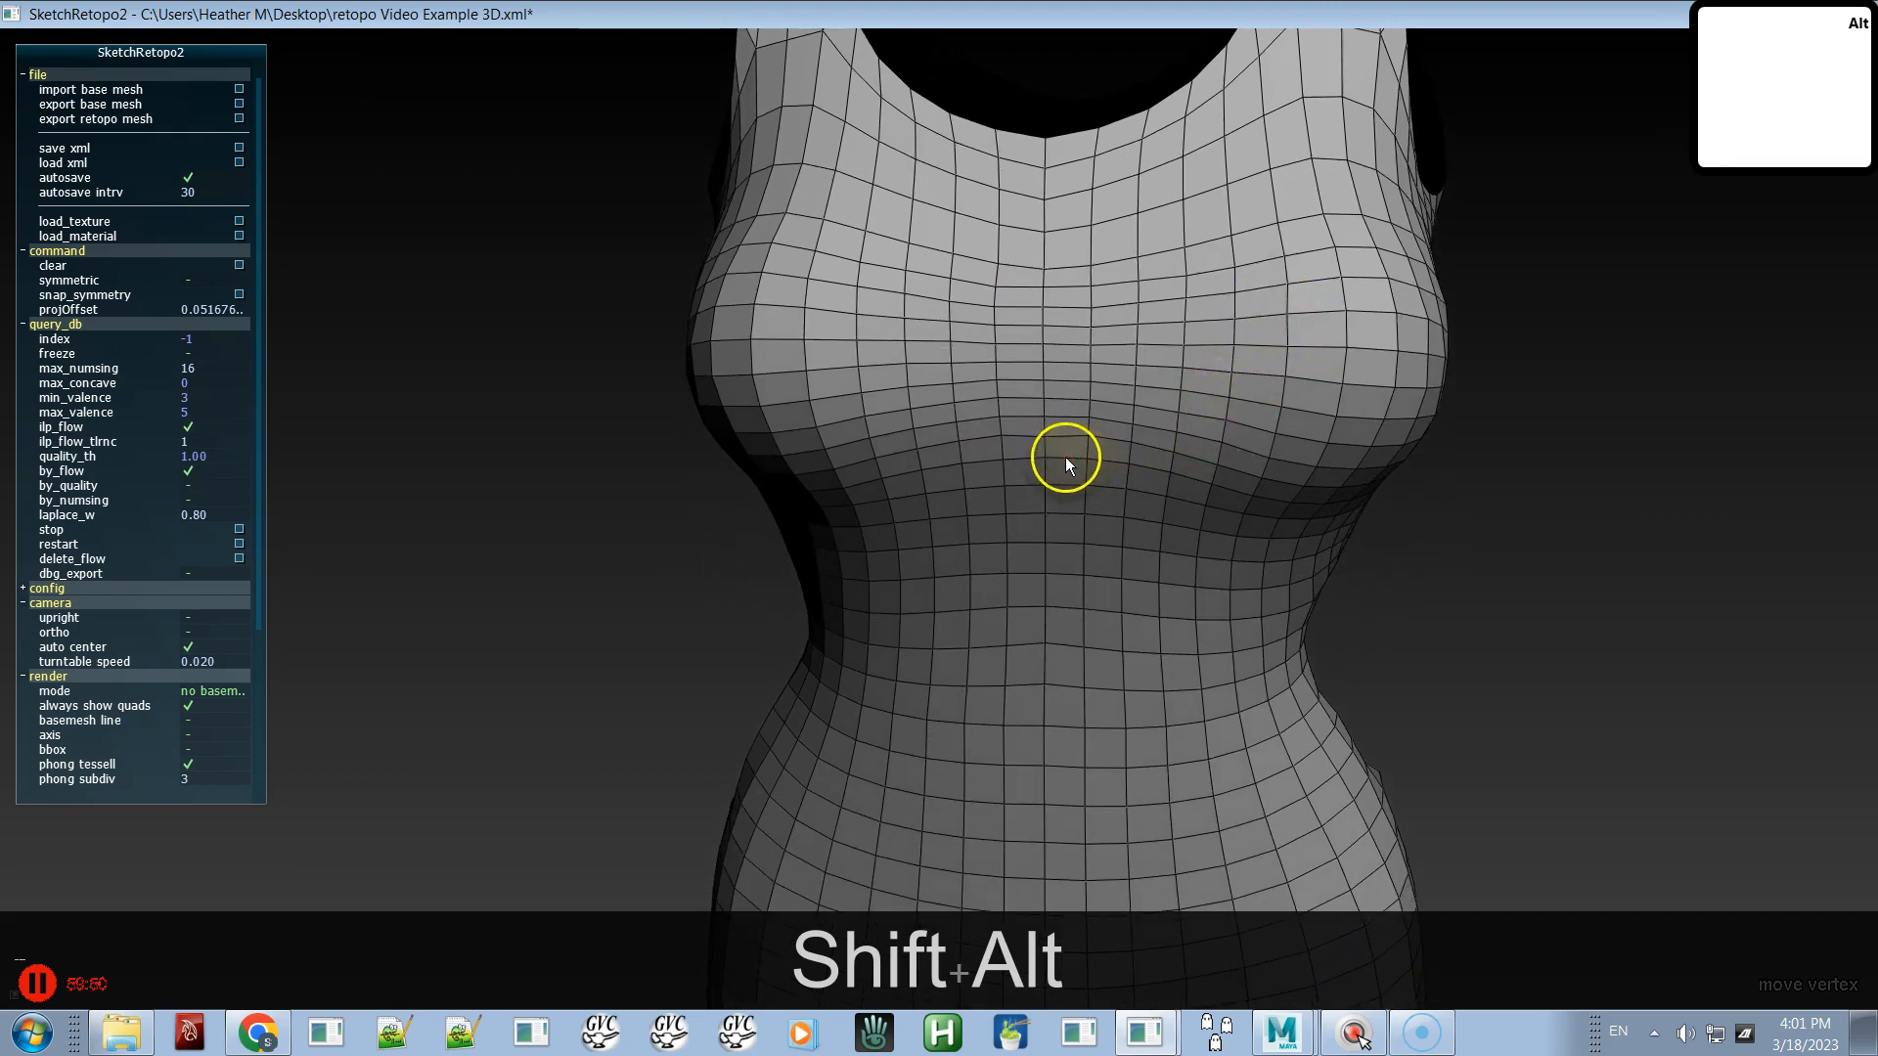
left_click_drag(1041, 440, 1042, 436)
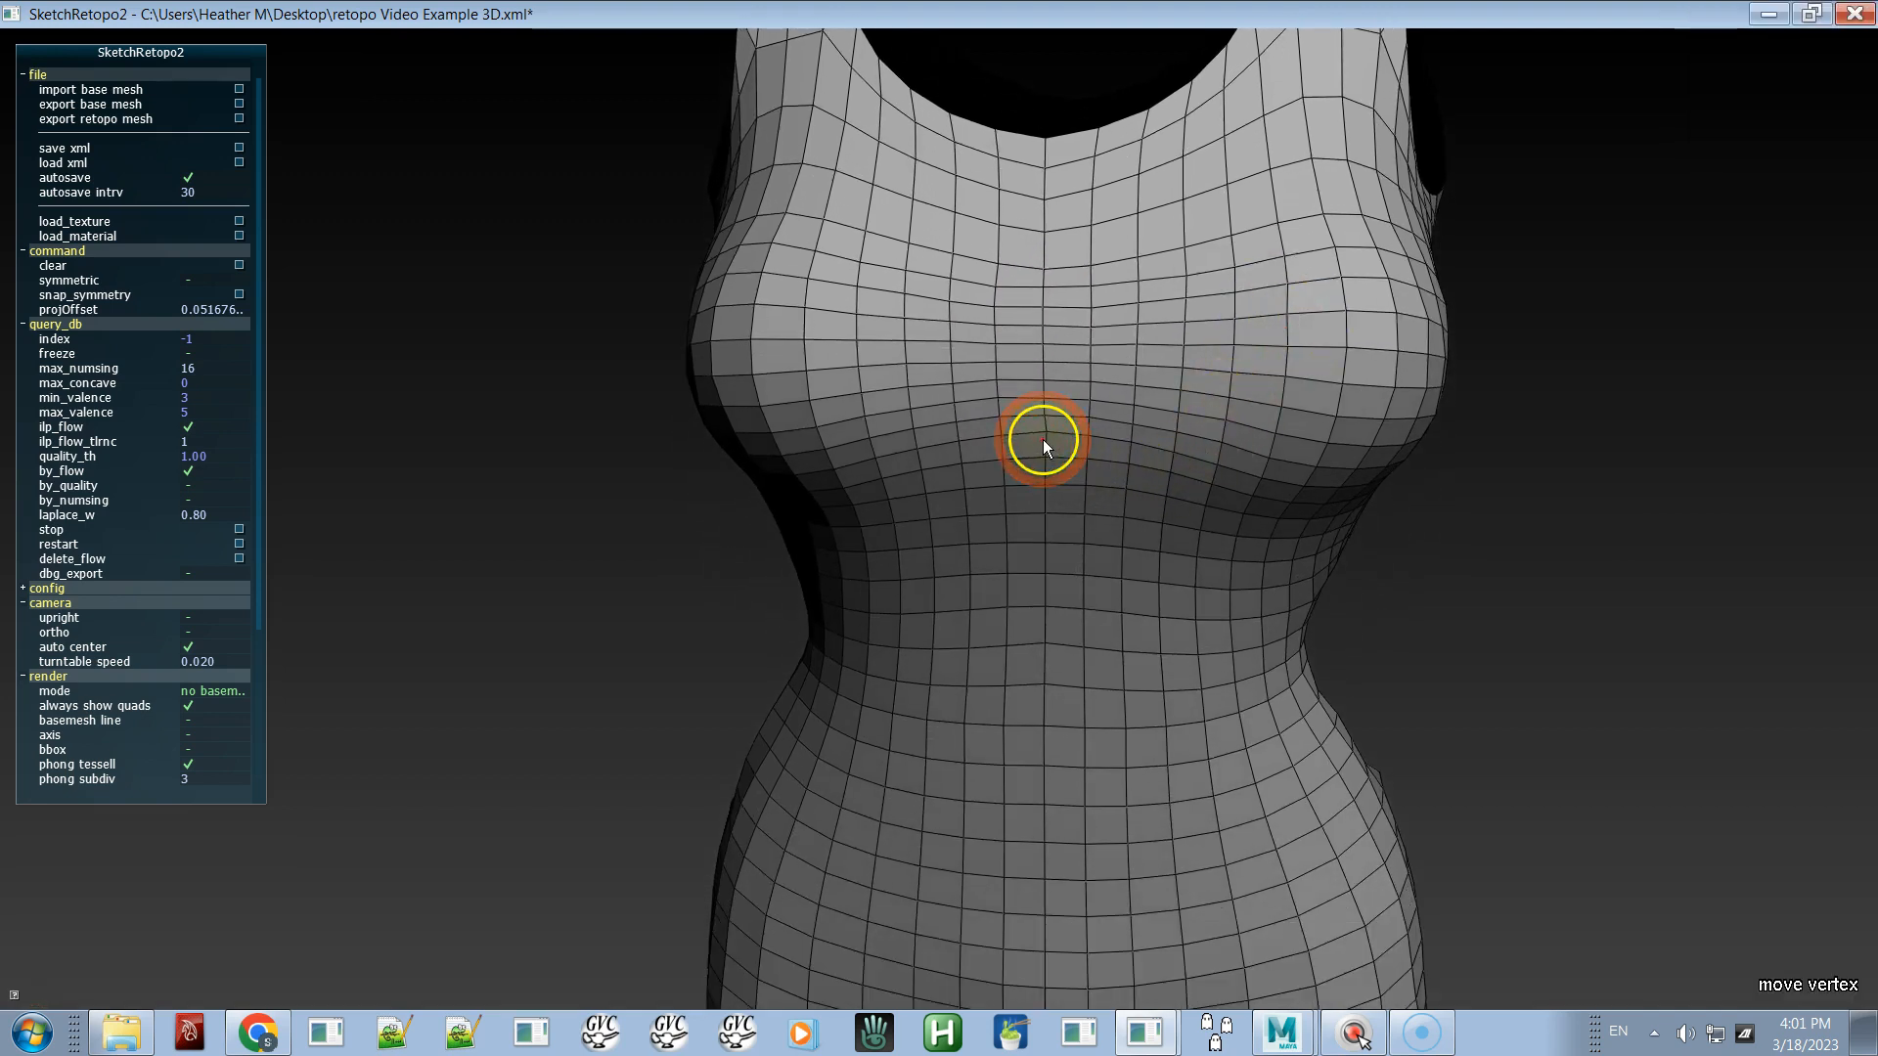
left_click(1040, 450)
- Show the base mesh in edit topology mode and examine the quad flow on the skirt front down to the hem
left_click_drag(1252, 590, 1156, 285, "alt")
left_click_drag(1132, 625, 1107, 283, "alt")
left_click_drag(995, 567, 1136, 344, "alt")
key("space")
key("alt+a")
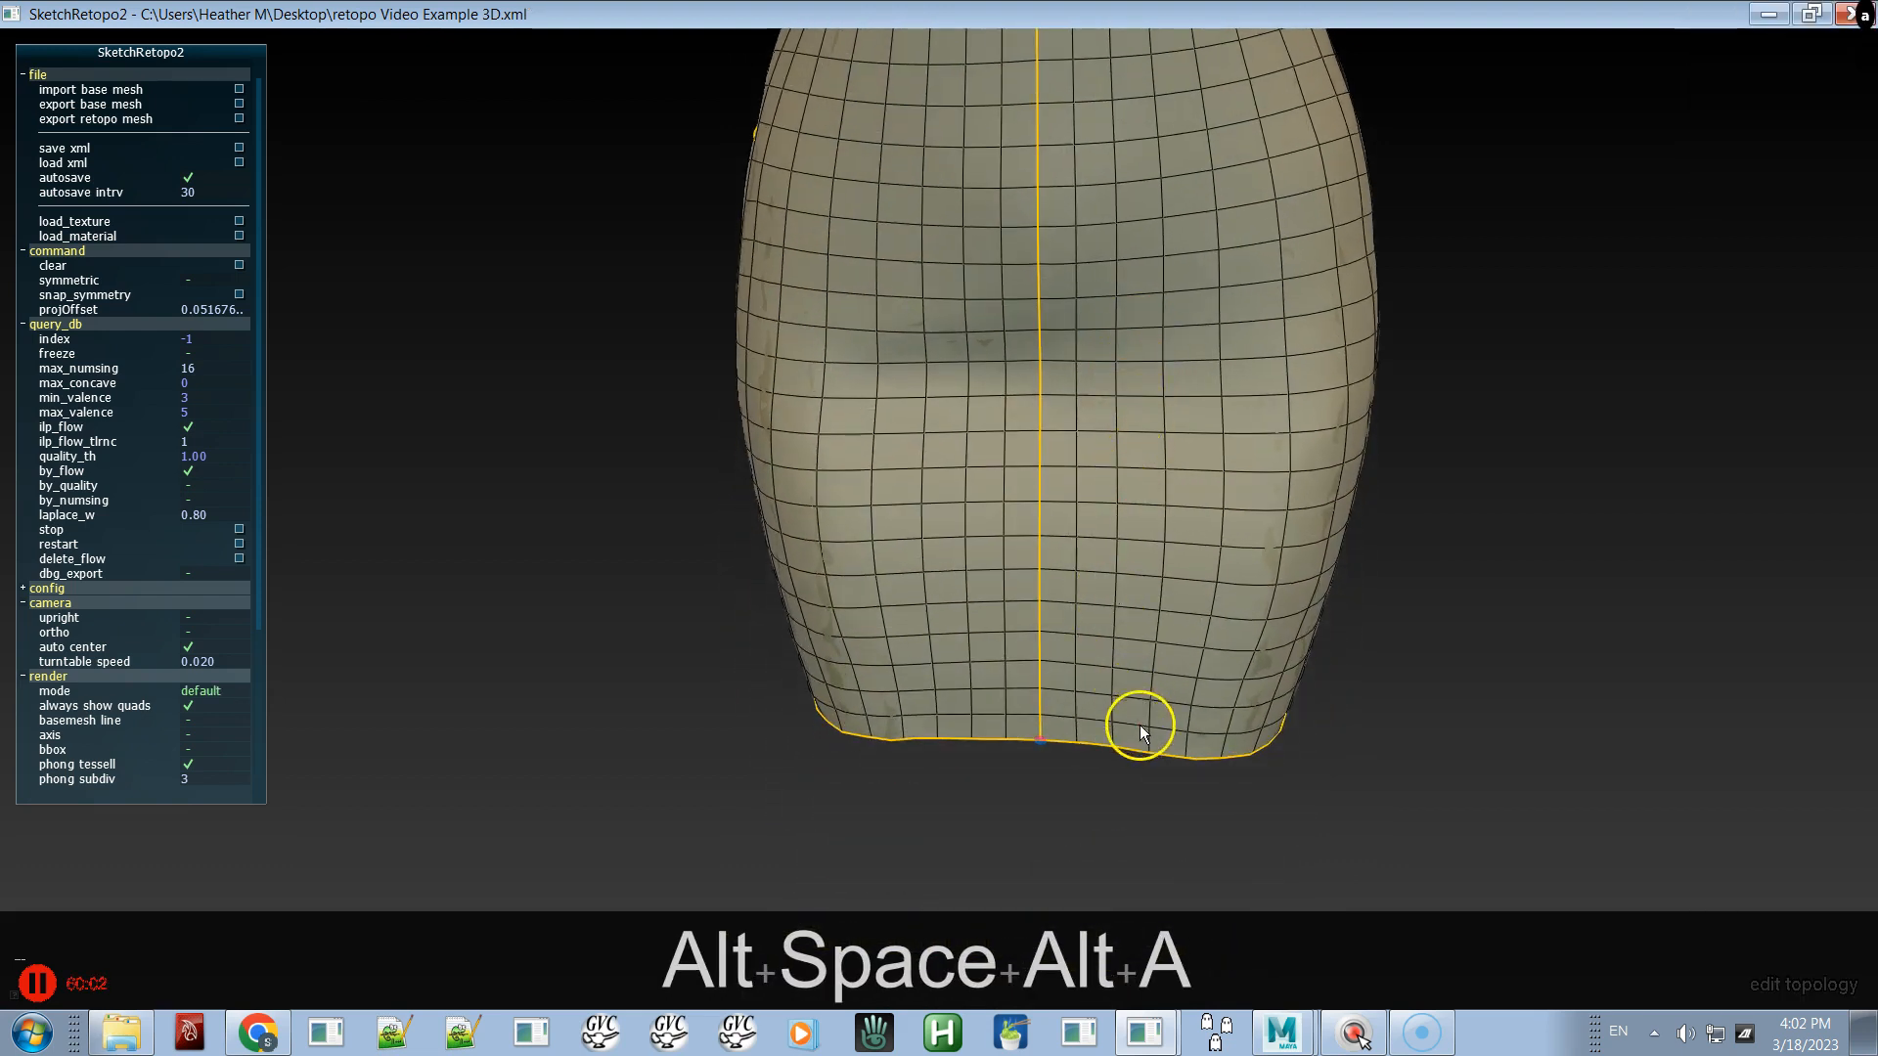
left_click(1113, 505)
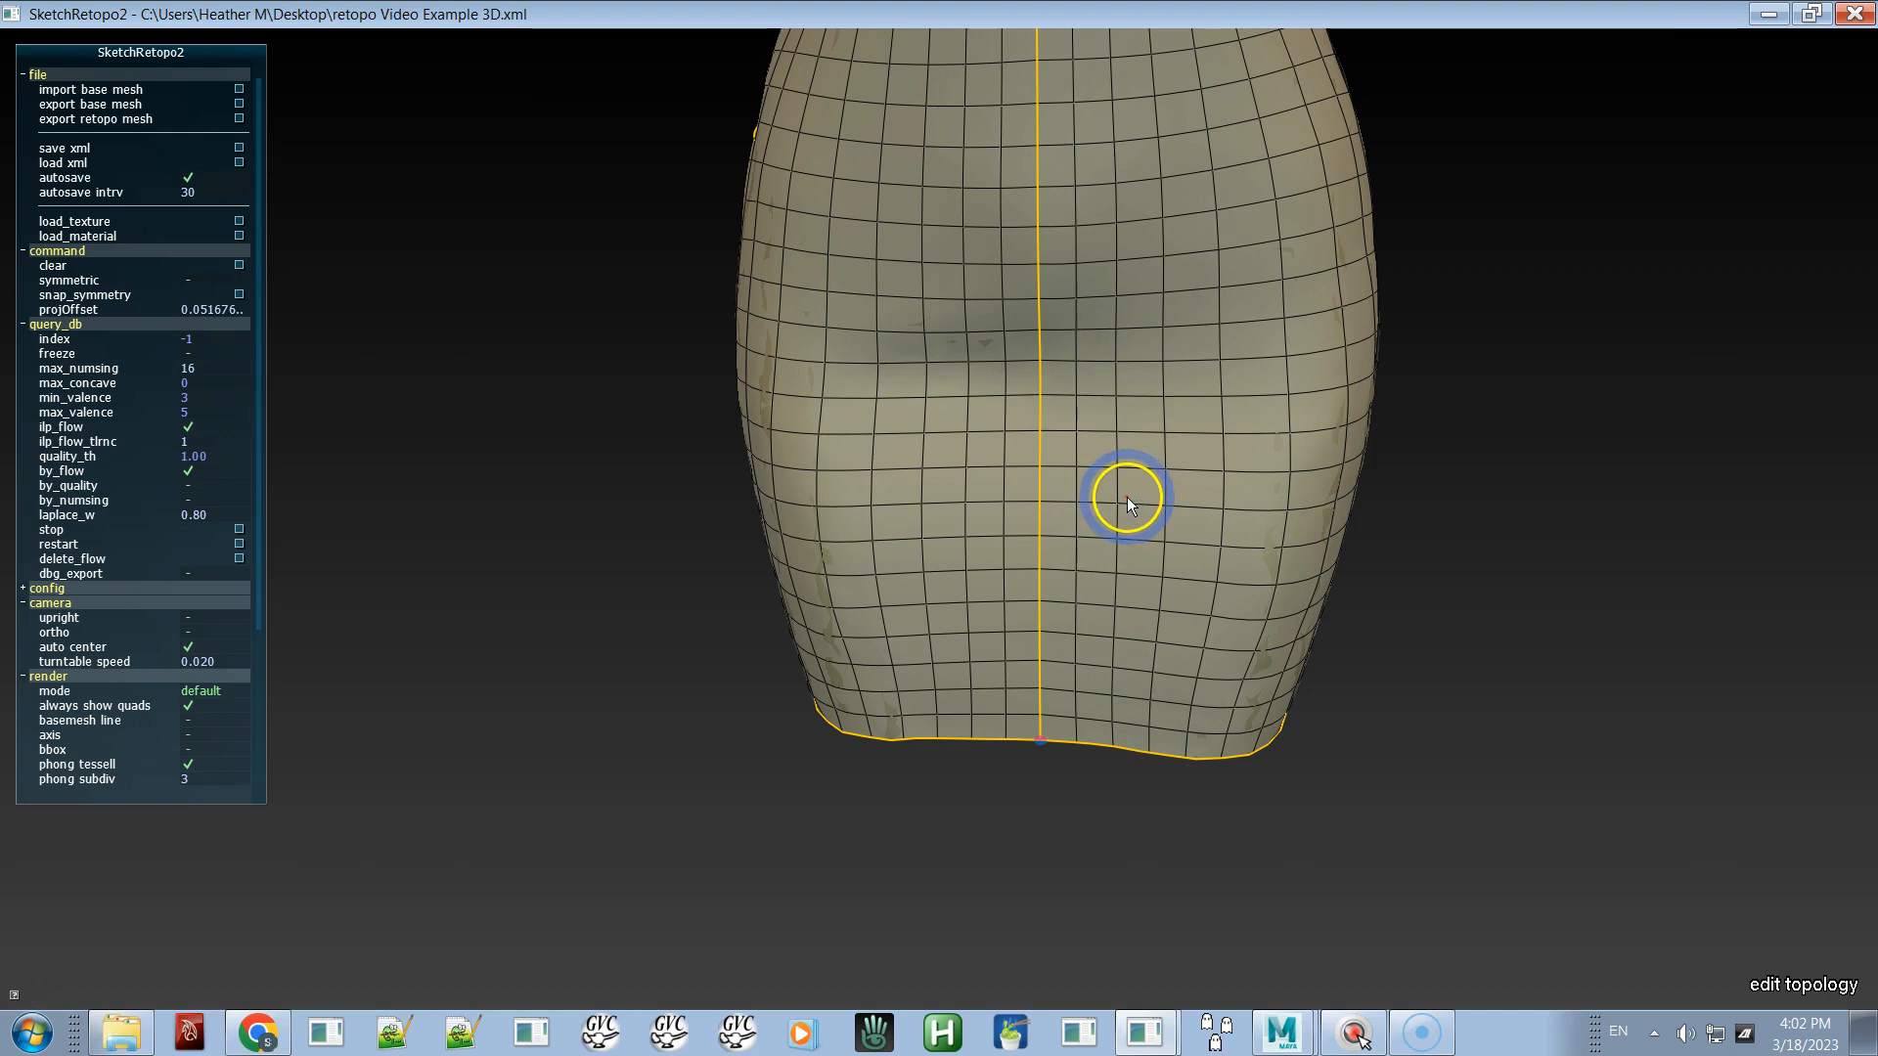
left_click_drag(1125, 486, 1169, 470, "shift")
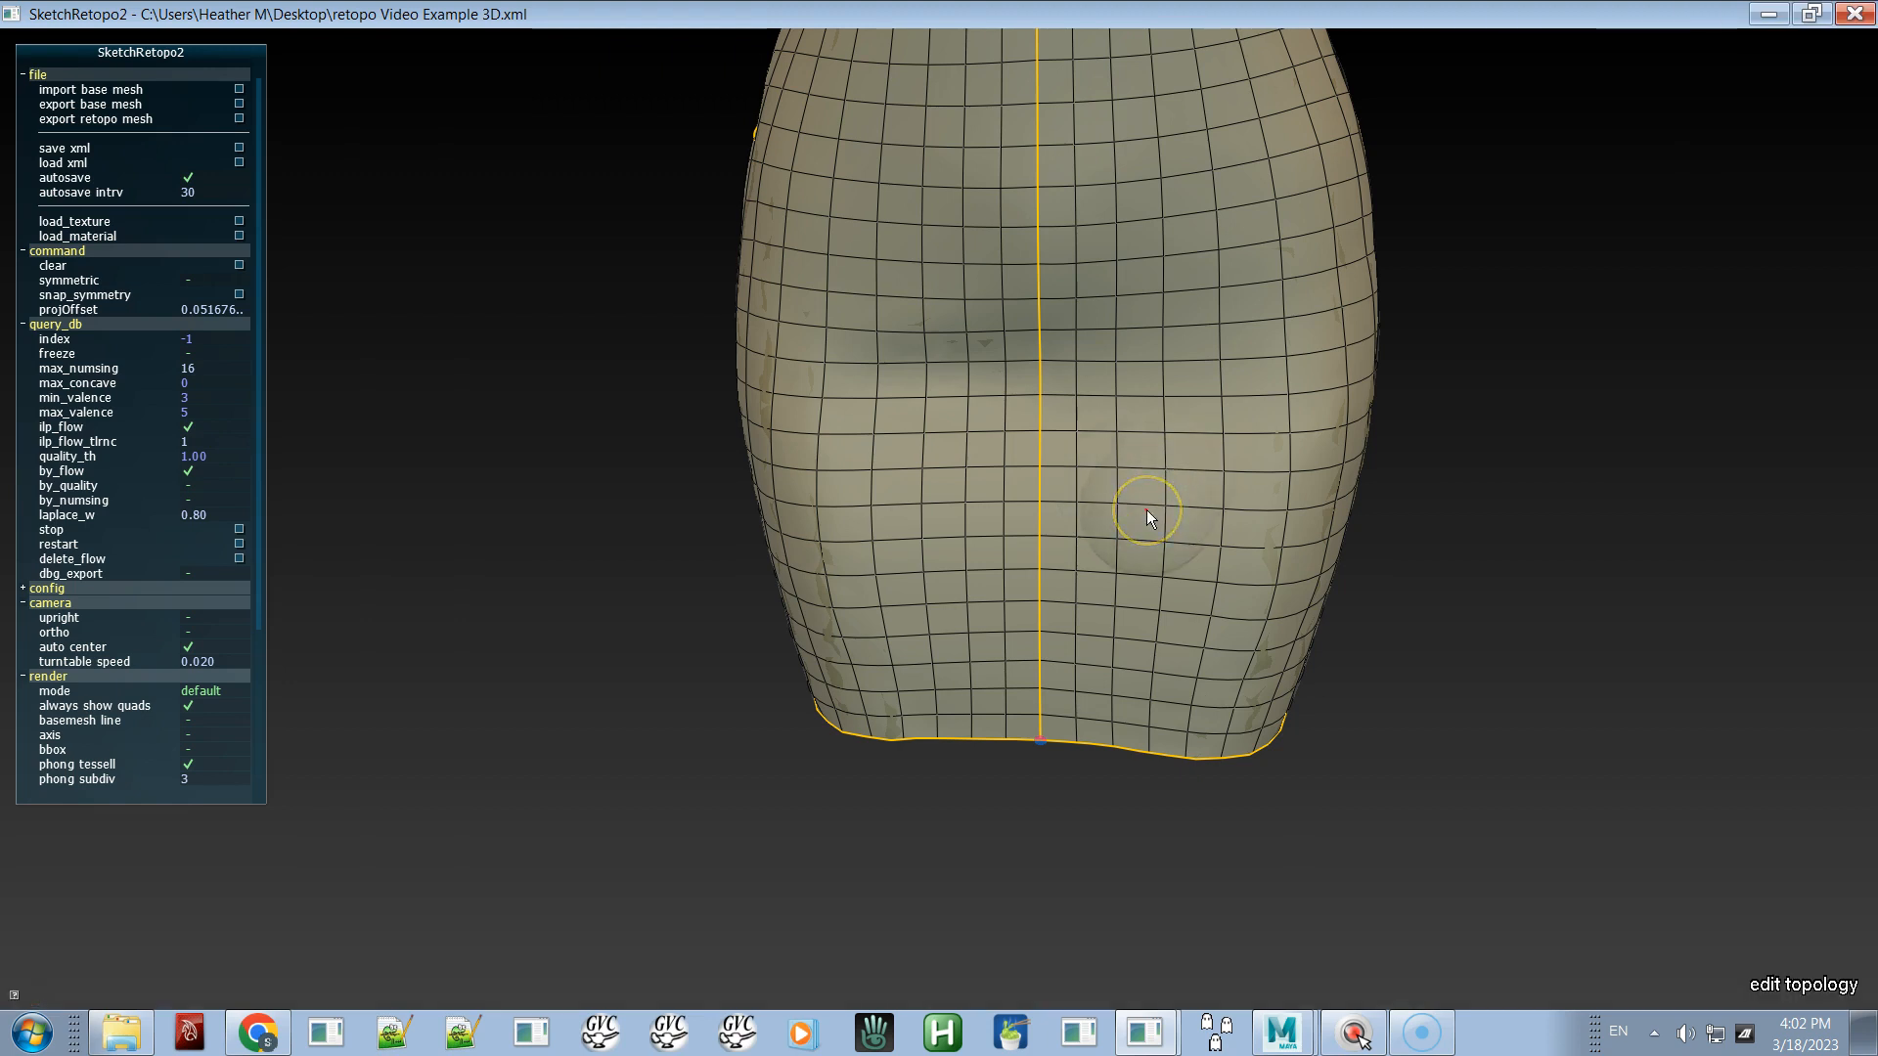
mouse_move(1146, 509)
left_mouse_down("shift")
mouse_move(1173, 485)
mouse_move(1162, 503)
left_mouse_up("shift")
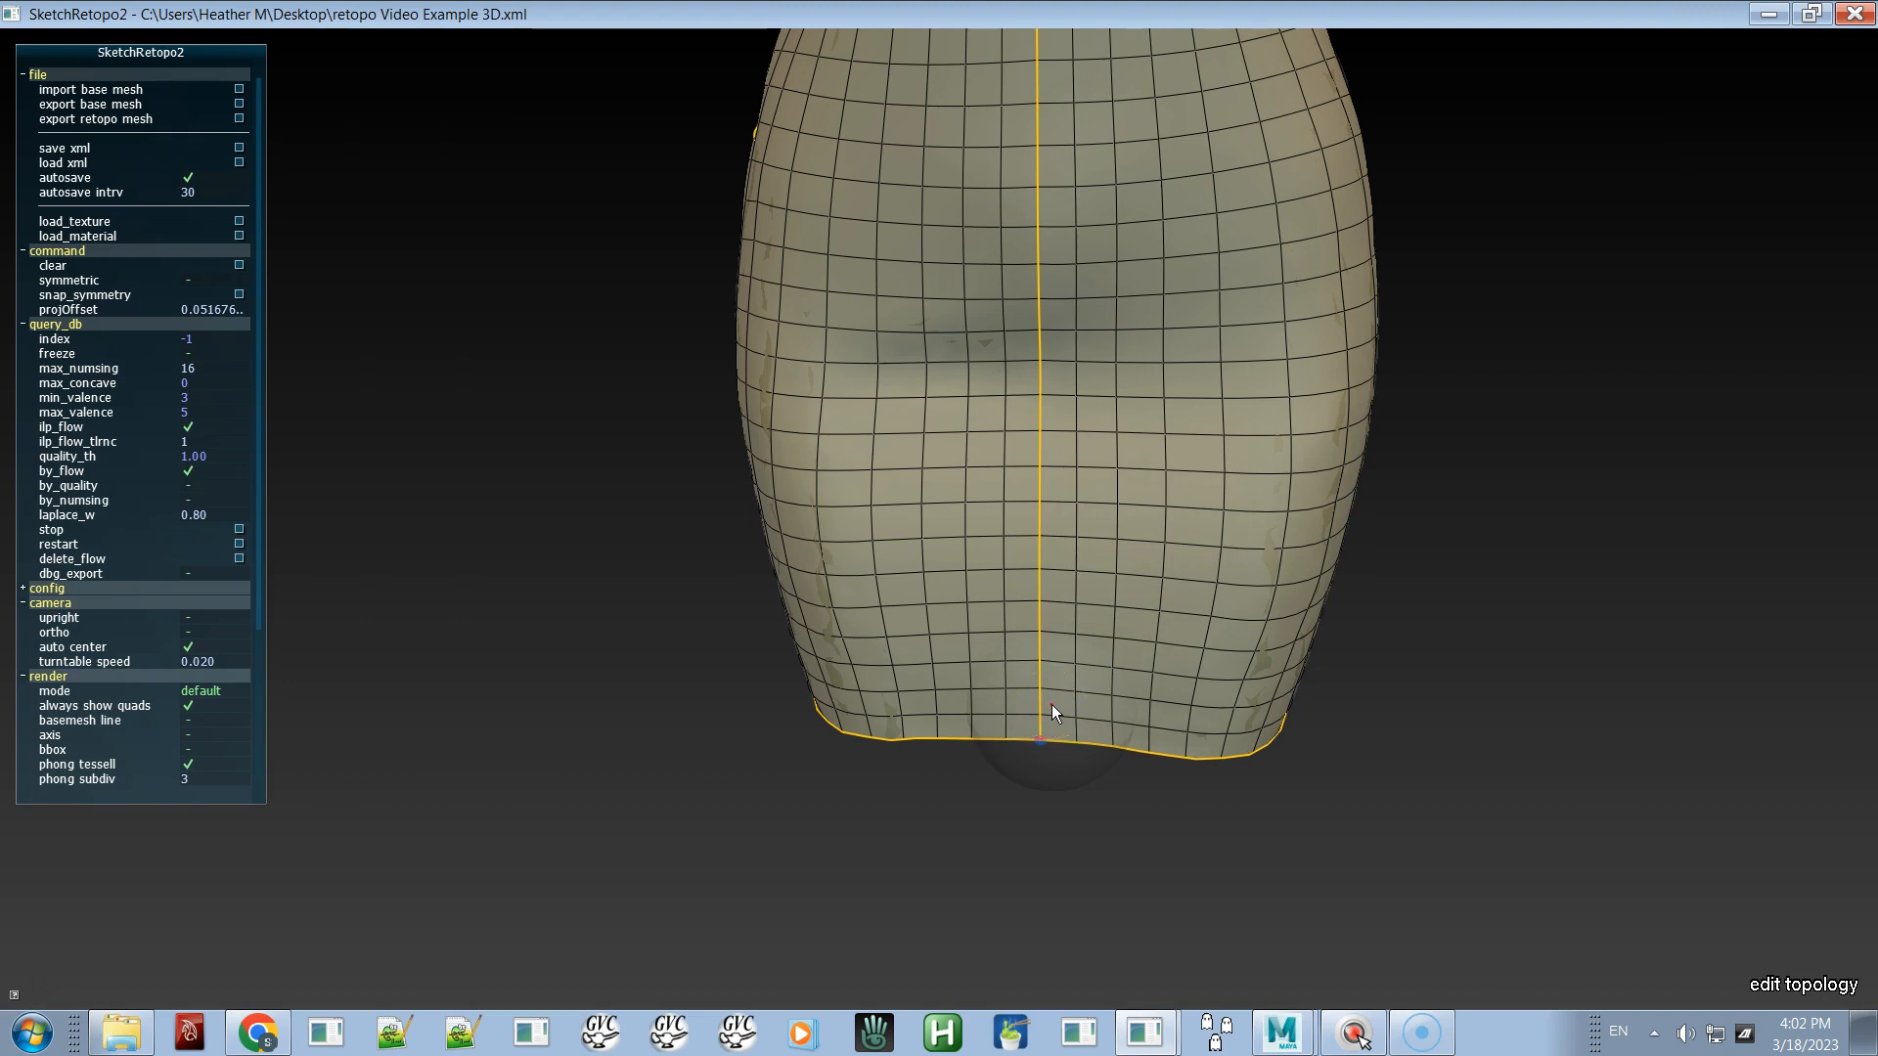
mouse_move(1048, 712)
left_mouse_down()
mouse_move(1030, 672)
mouse_move(968, 677)
mouse_move(942, 722)
left_mouse_up()
left_click(1131, 737)
- Hide the base mesh again, activate move vertex mode, and relax the quads along the side waist and hip
left_click_drag(1125, 631, 1175, 520, "alt")
middle_click_drag(1176, 520, 1182, 688, "alt")
right_click_drag(1169, 641, 1094, 436, "alt")
middle_click_drag(1094, 437, 1083, 604, "alt")
left_click_drag(1084, 603, 1341, 588, "alt")
key("alt+space")
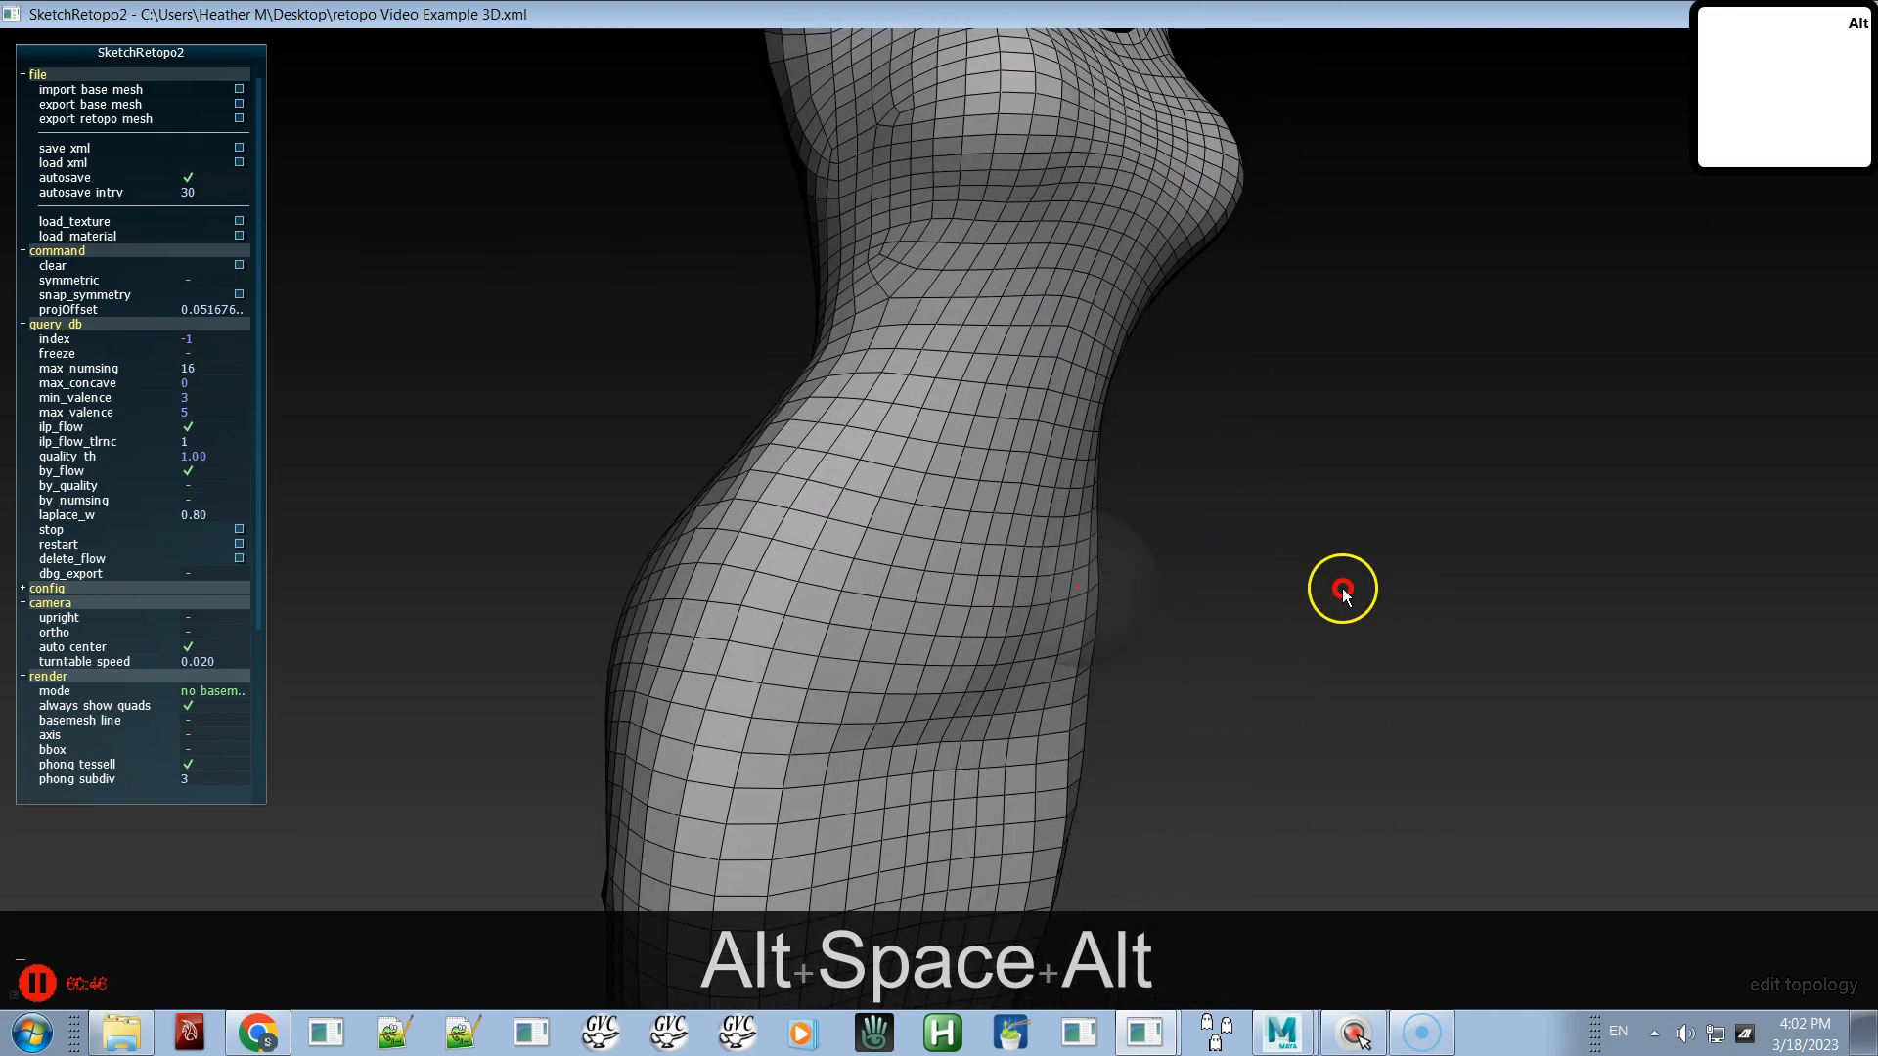
key("d")
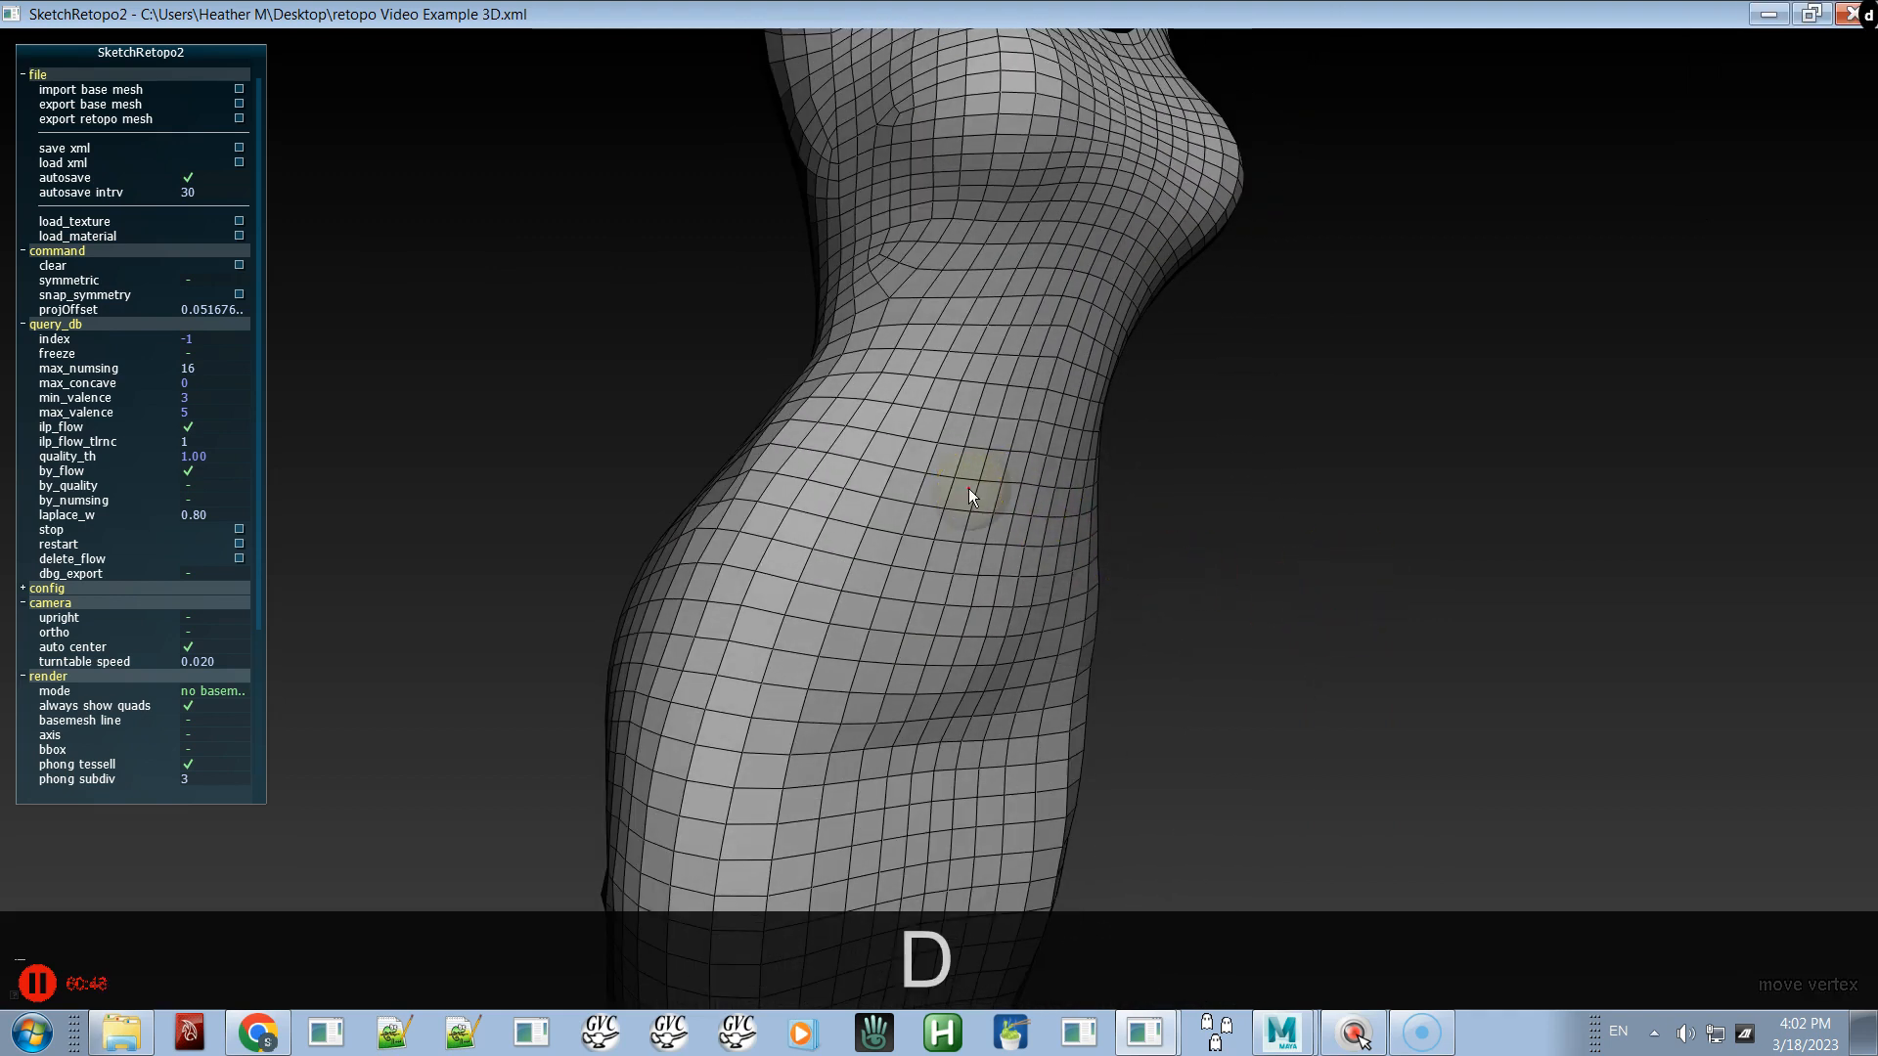
mouse_move(969, 494)
left_mouse_down()
mouse_move(1031, 460)
mouse_move(929, 397)
mouse_move(927, 431)
mouse_move(923, 378)
mouse_move(1005, 385)
mouse_move(1017, 415)
mouse_move(976, 464)
mouse_move(794, 489)
mouse_move(977, 490)
mouse_move(1121, 524)
left_mouse_up()
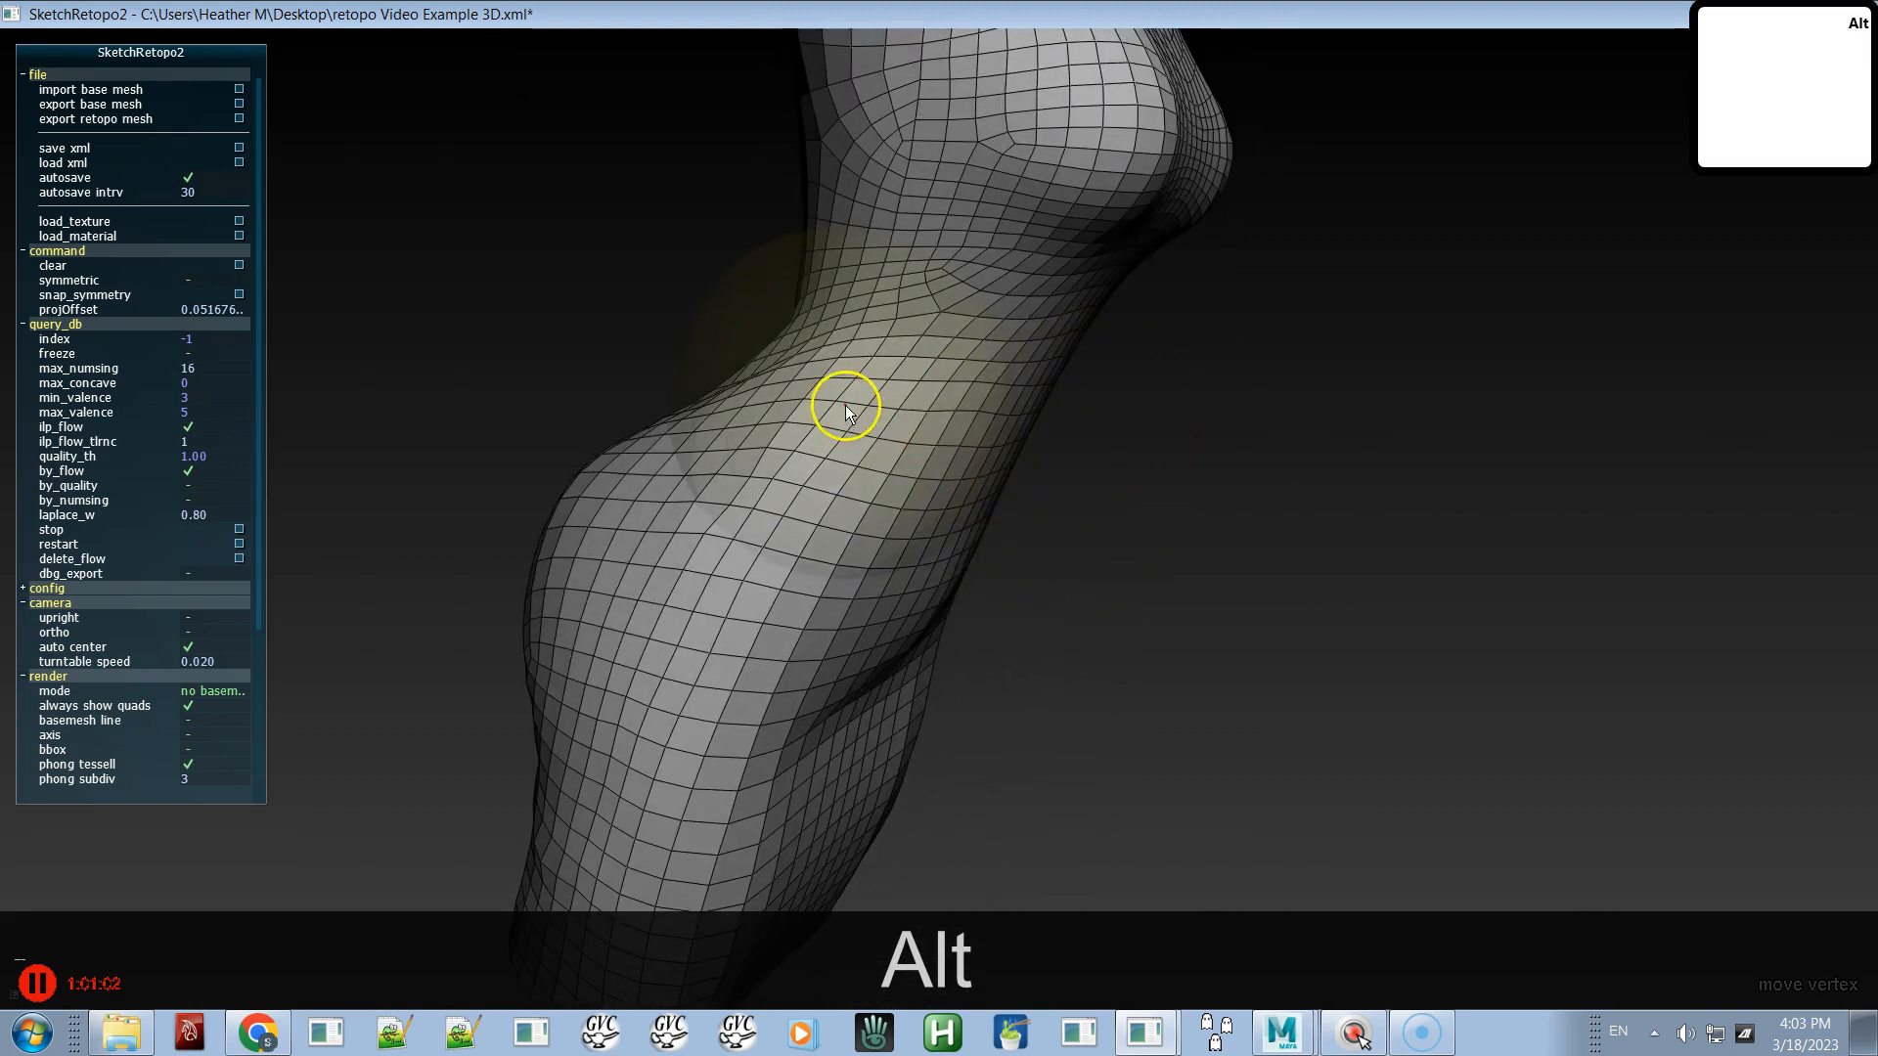
mouse_move(846, 401)
left_mouse_down()
mouse_move(571, 420)
mouse_move(614, 378)
left_mouse_up()
left_click_drag(865, 400, 1190, 473)
- Relax and nudge the quads on the side of the hip just below the waist
left_click_drag(777, 485, 1153, 738, "alt")
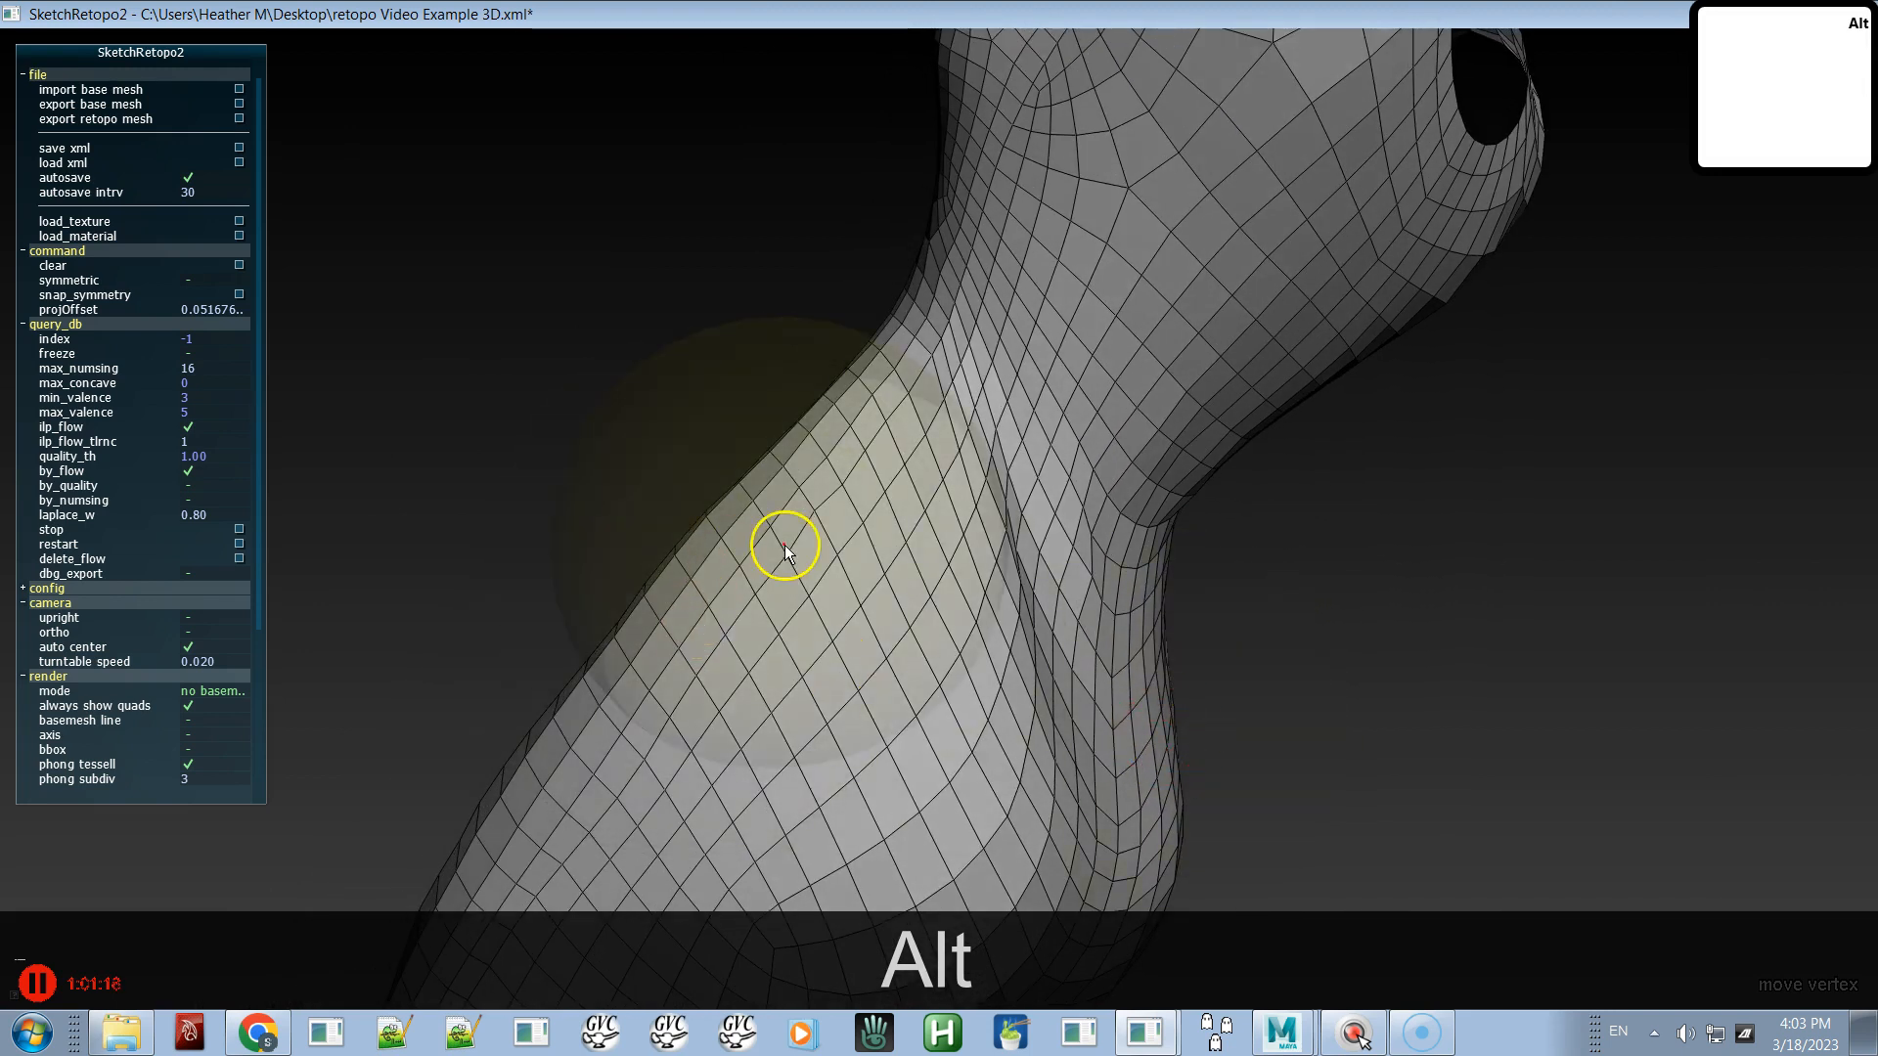
right_click_drag(825, 534, 748, 590)
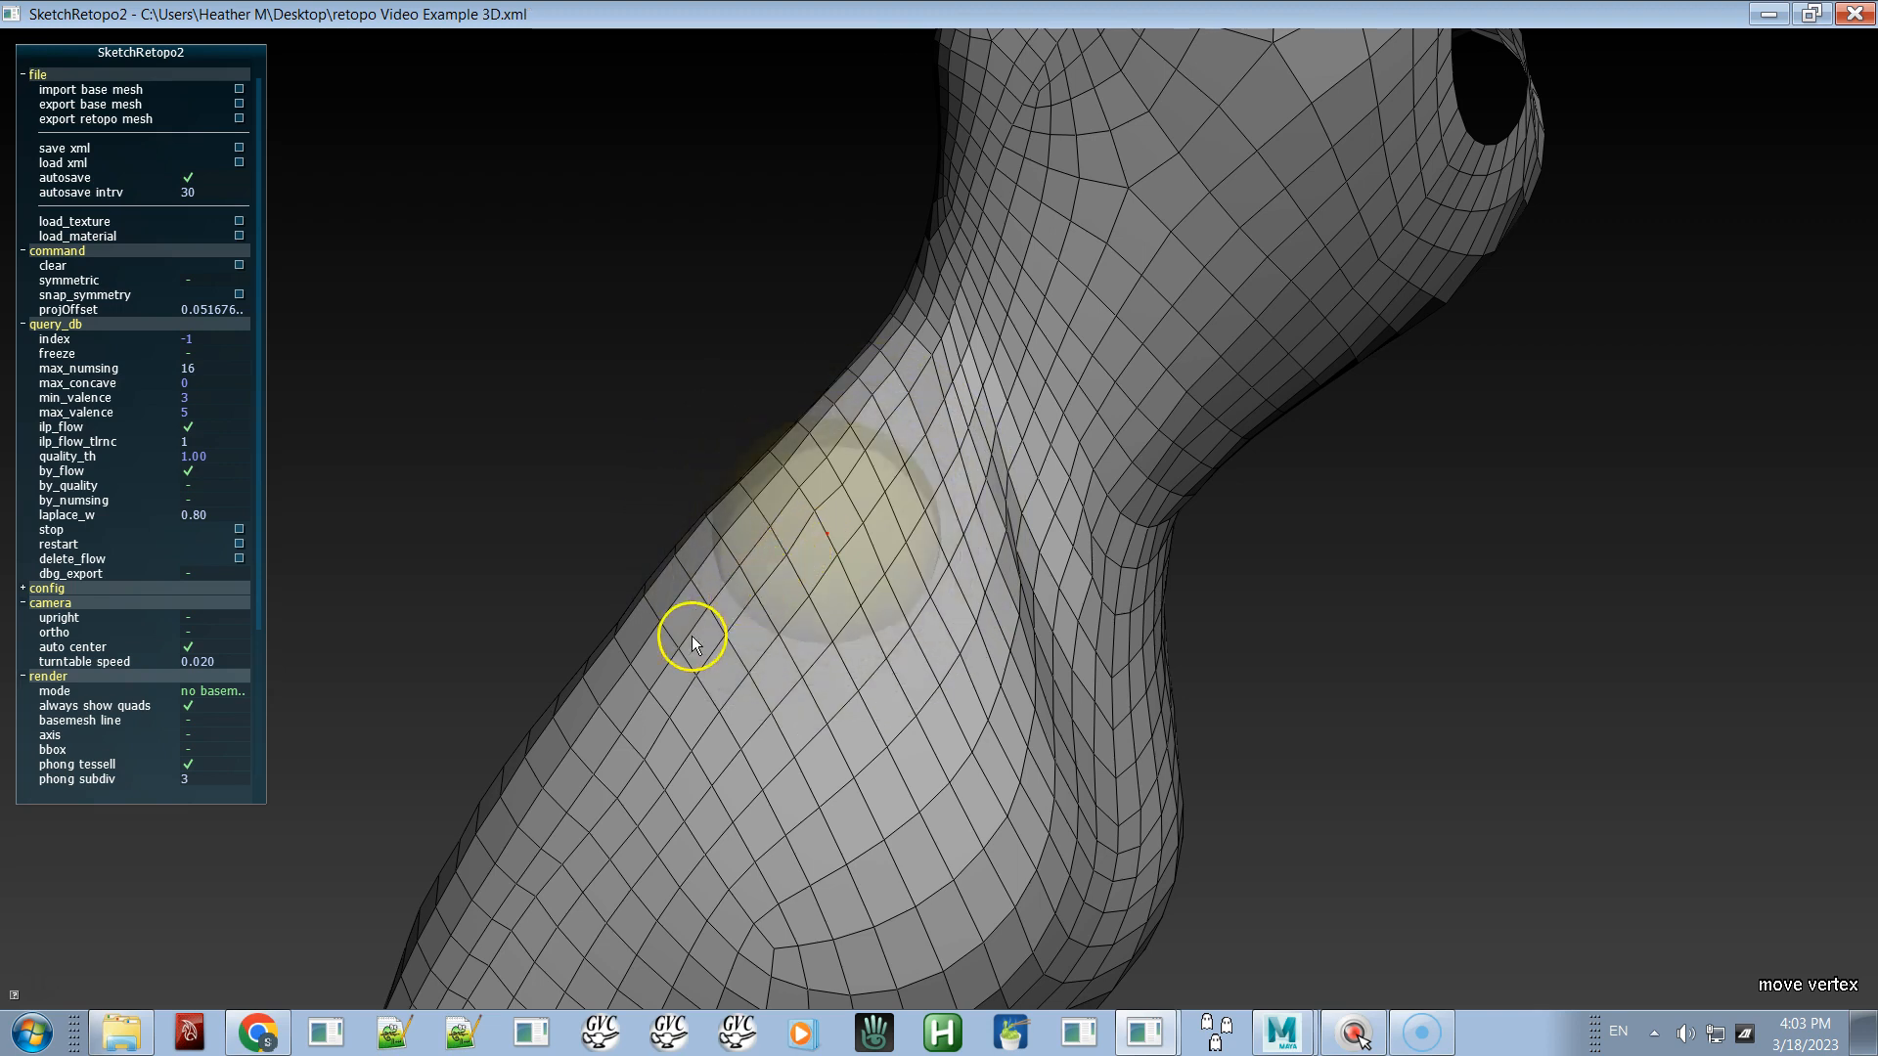
mouse_move(836, 525)
left_mouse_down("shift")
mouse_move(750, 637)
mouse_move(847, 528)
left_mouse_up("shift")
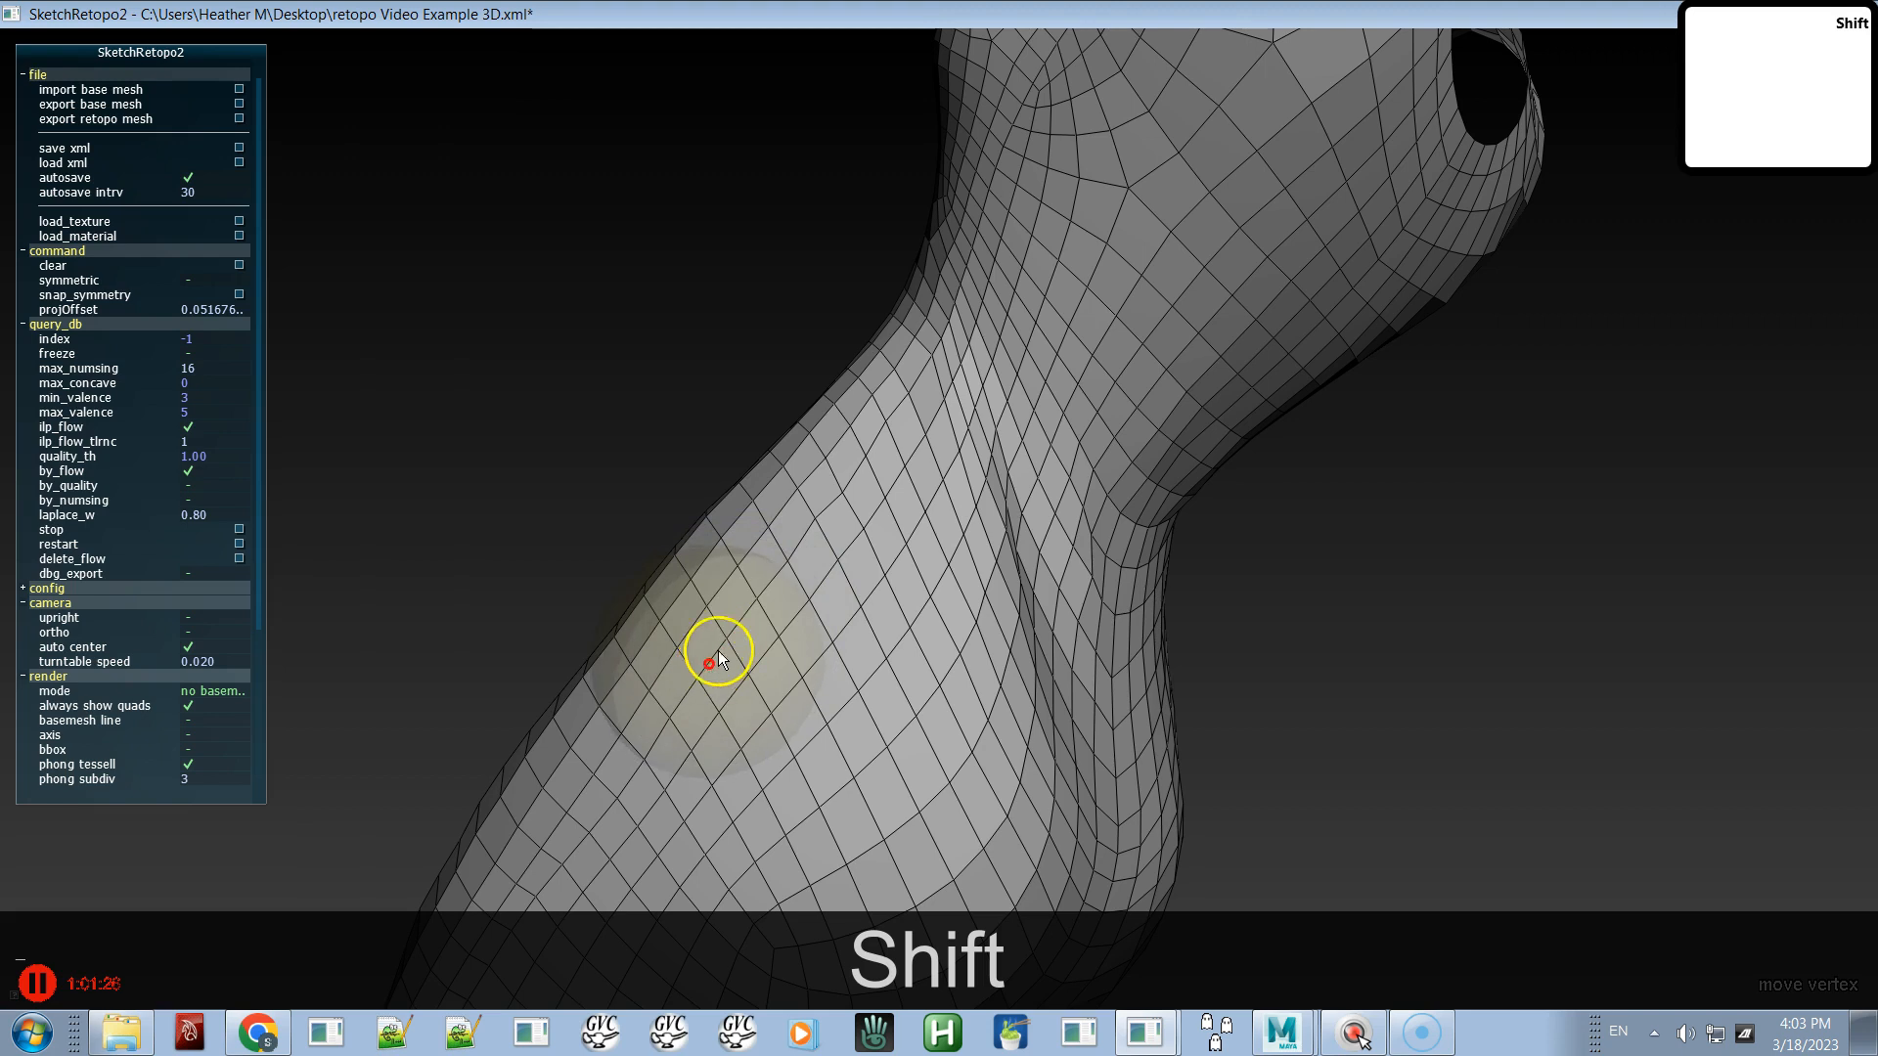
left_click(821, 534)
left_click(820, 532)
- Smooth the centre-back vertices between the seat and the waist
right_click_drag(878, 571, 685, 252, "alt")
left_click_drag(968, 506, 780, 443, "alt")
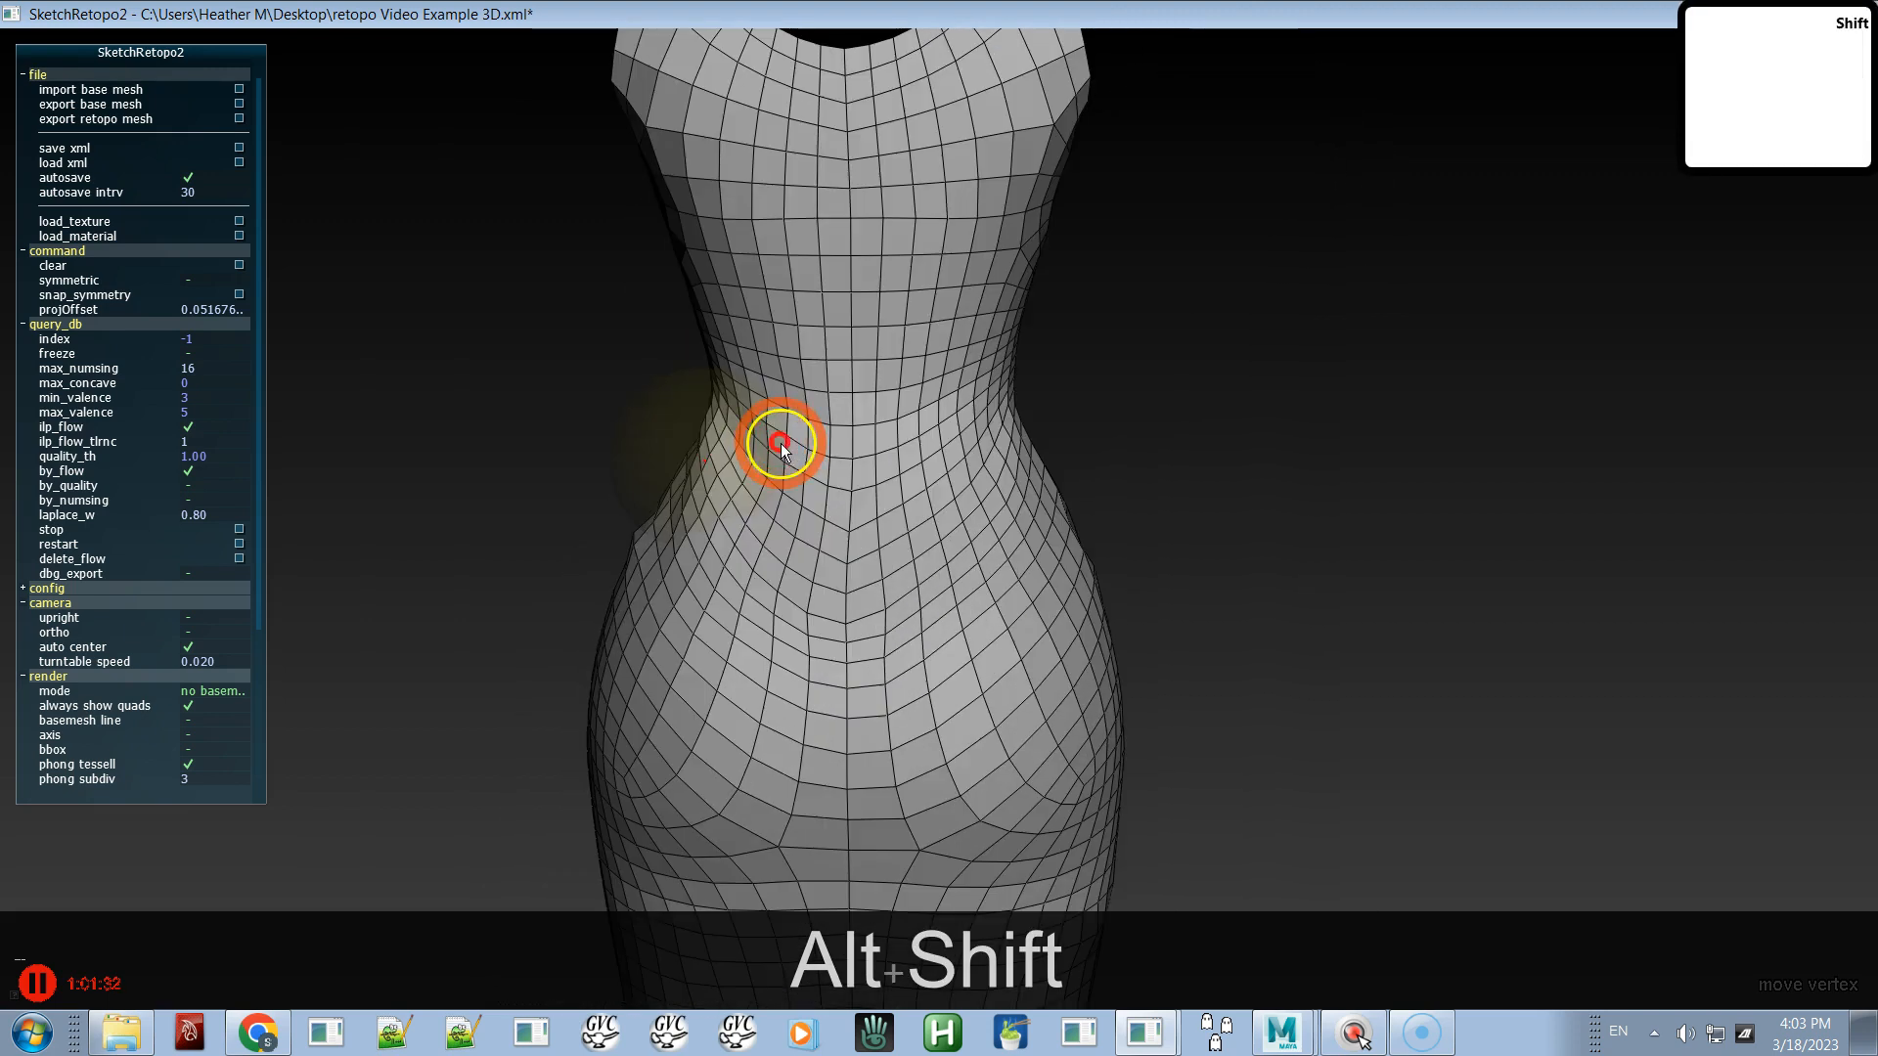
right_click_drag(903, 559, 851, 650, "alt+shift")
left_click_drag(859, 649, 861, 475, "shift")
middle_click_drag(898, 720, 905, 514, "alt+shift")
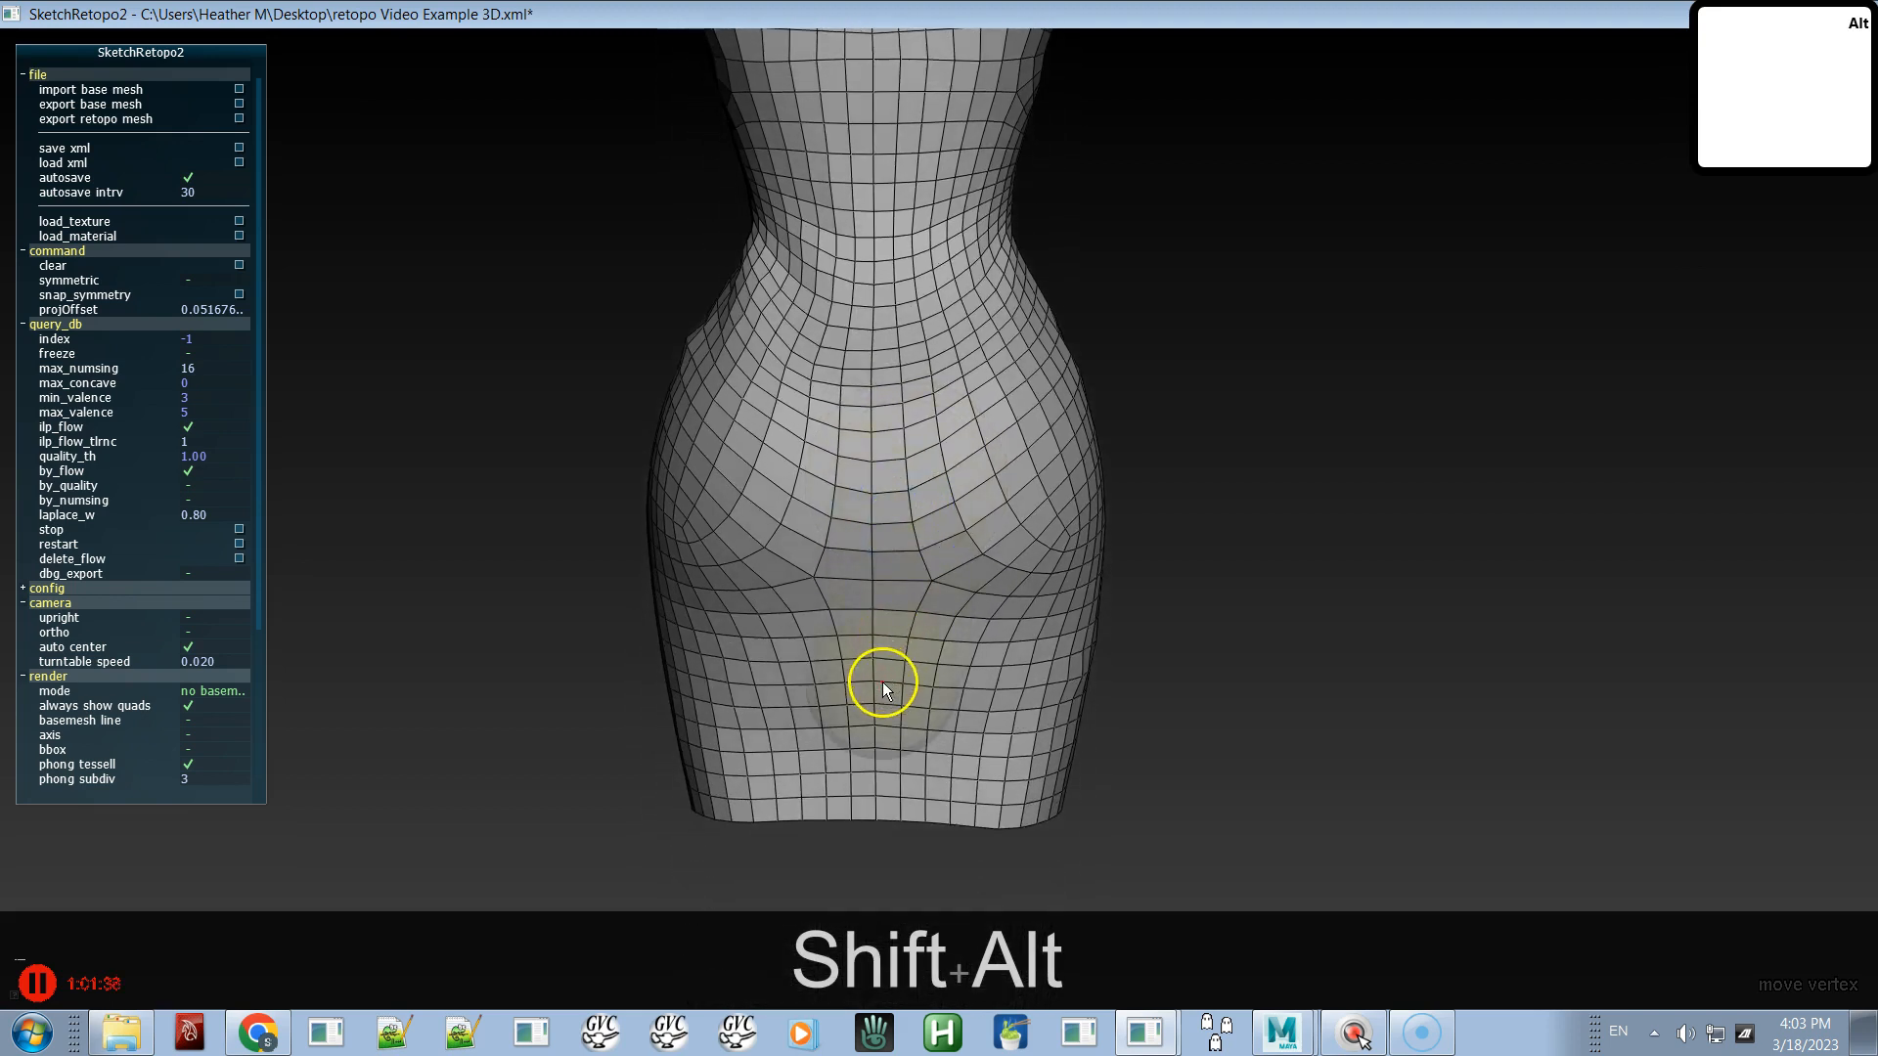
- Show the base mesh and nudge the back waist vertices around the curve below the waistline for even spacing
middle_click_drag(852, 549, 859, 618, "alt")
key("alt+space")
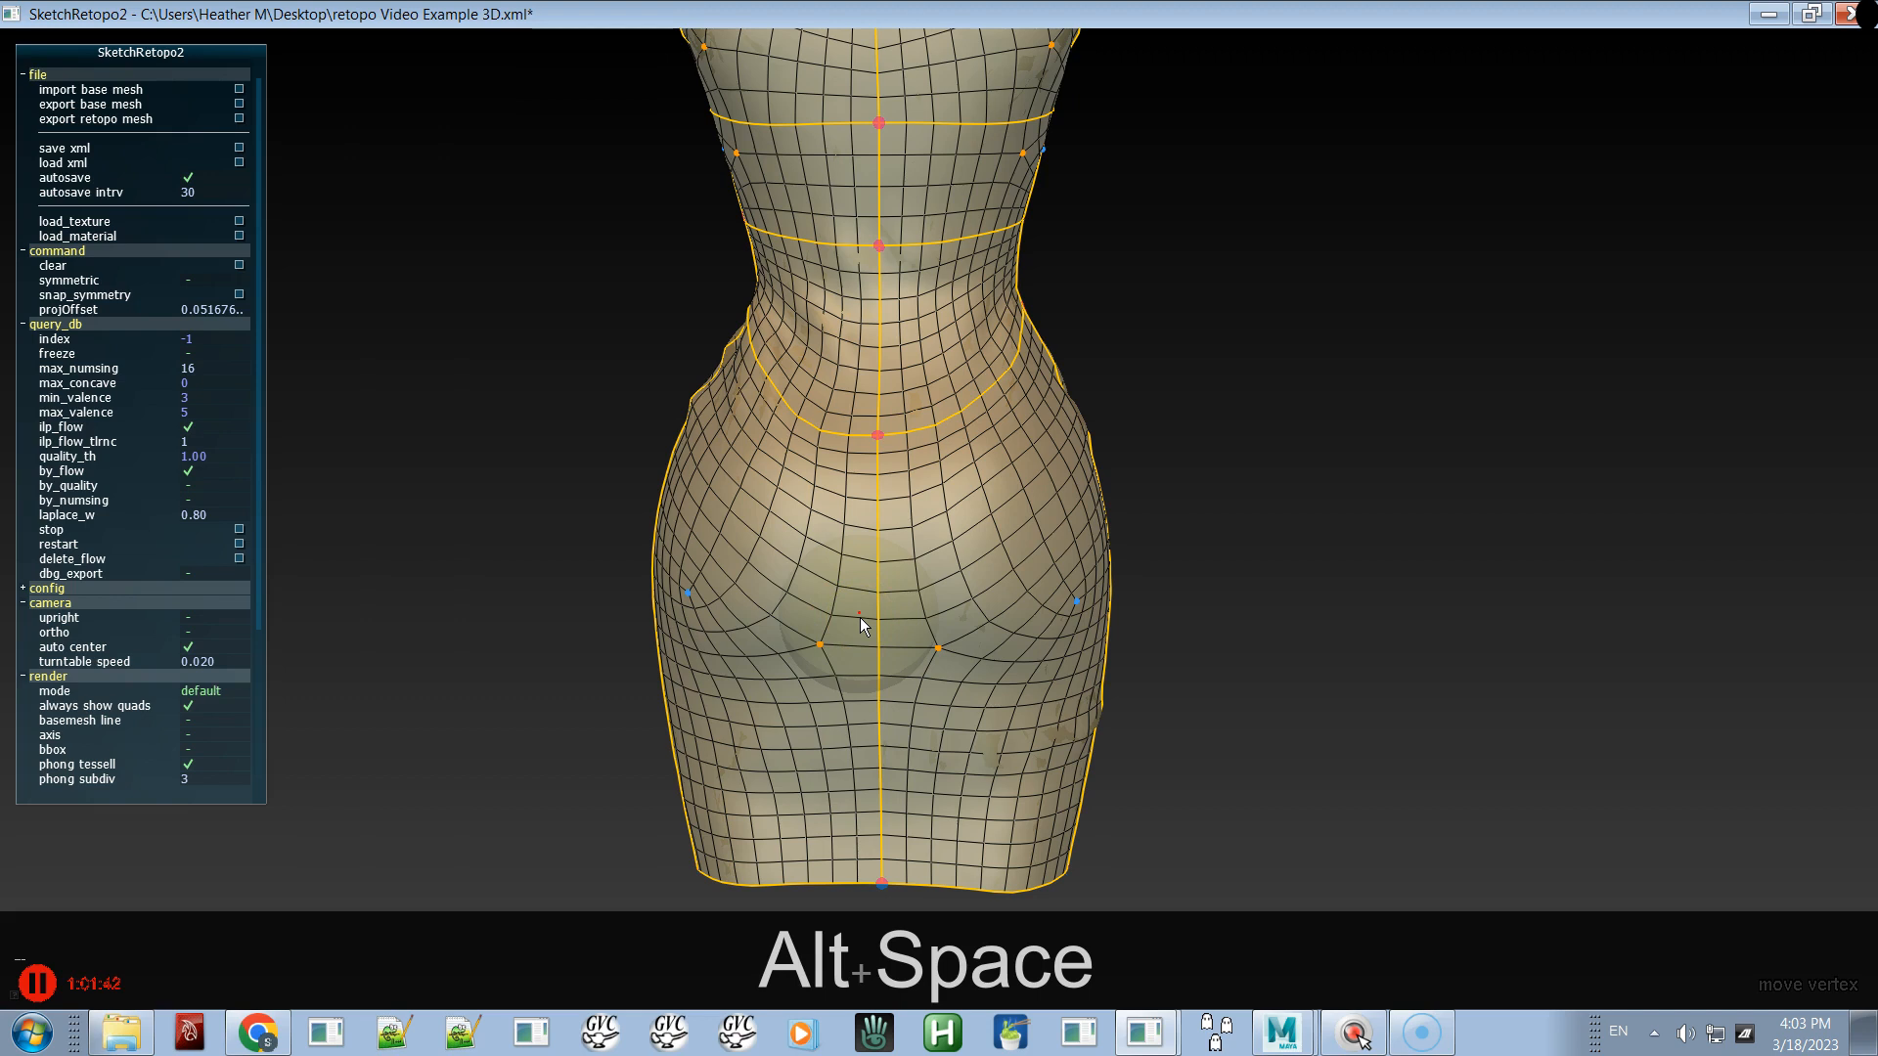
key("space")
left_click_drag(845, 565, 964, 560, "alt")
left_click_drag(800, 444, 748, 531, "alt")
key("space")
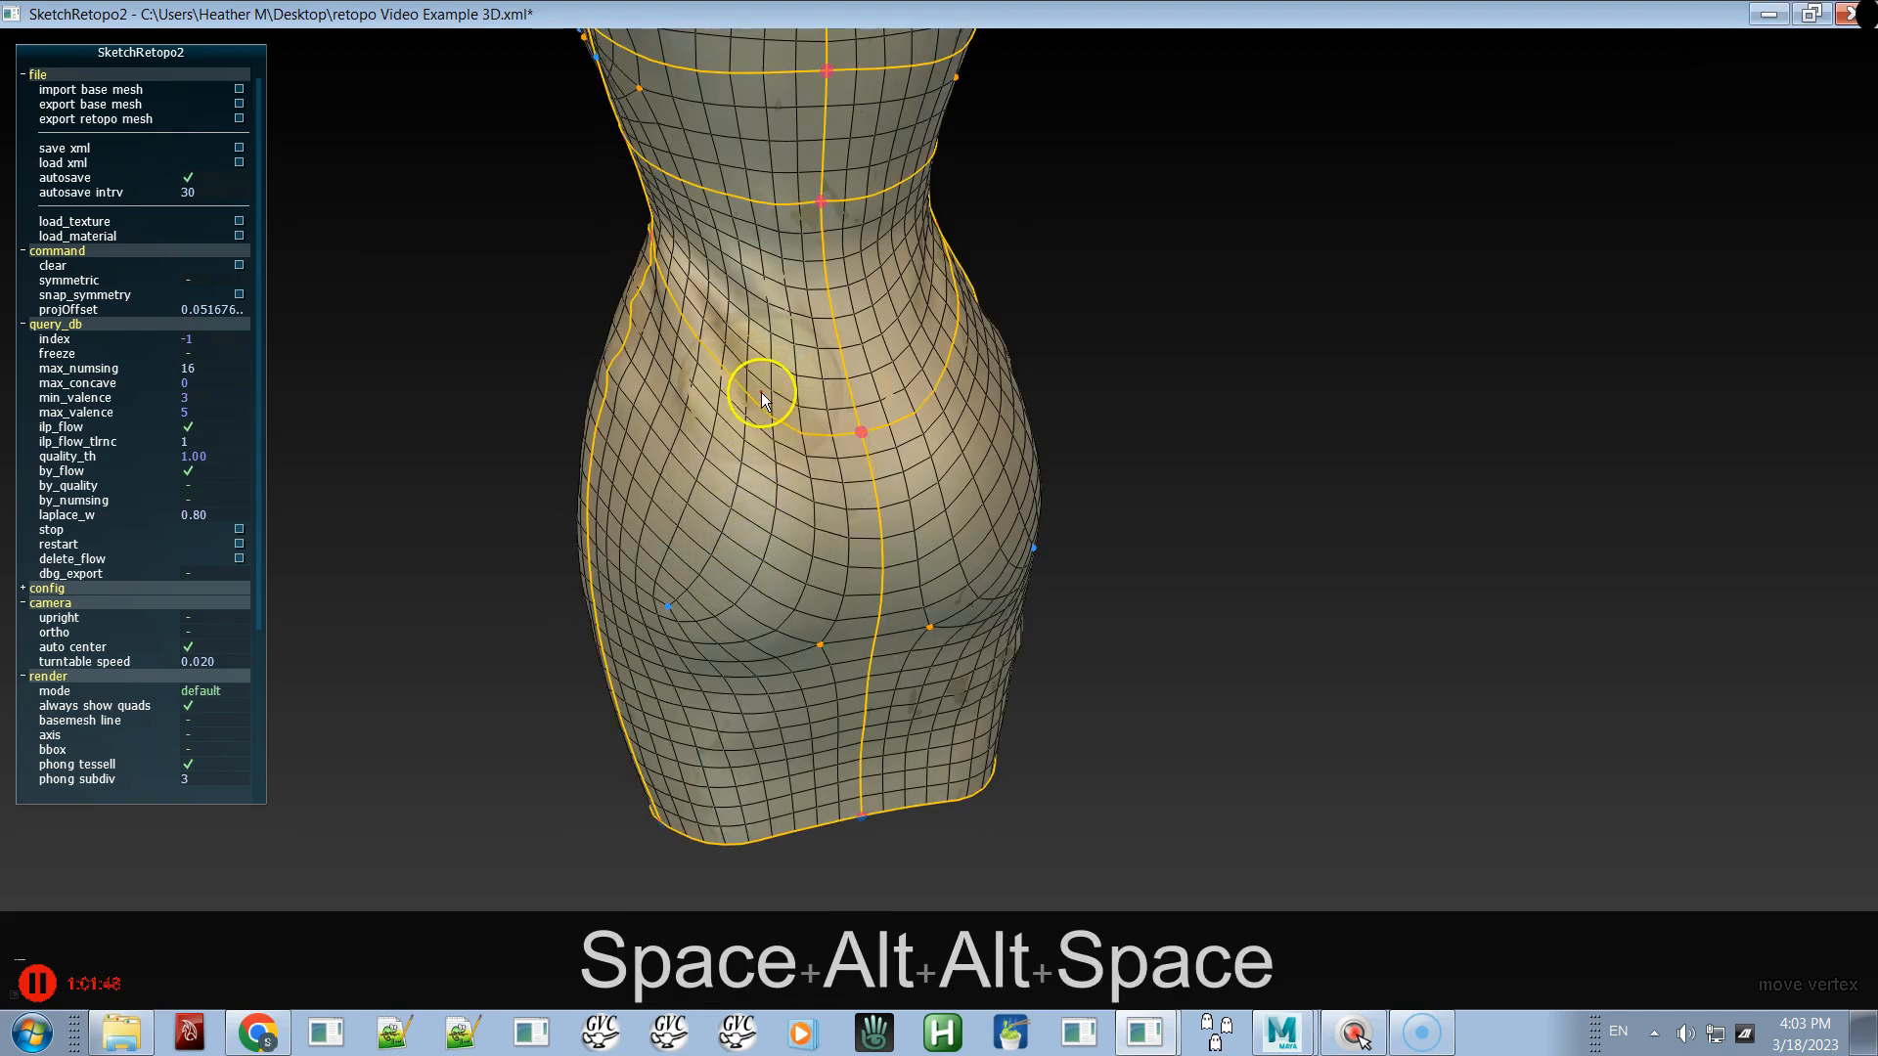
left_click(762, 372)
left_click(776, 369)
mouse_move(777, 378)
left_mouse_down()
mouse_move(785, 460)
mouse_move(765, 386)
mouse_move(739, 370)
mouse_move(753, 413)
left_mouse_up()
left_click(761, 413)
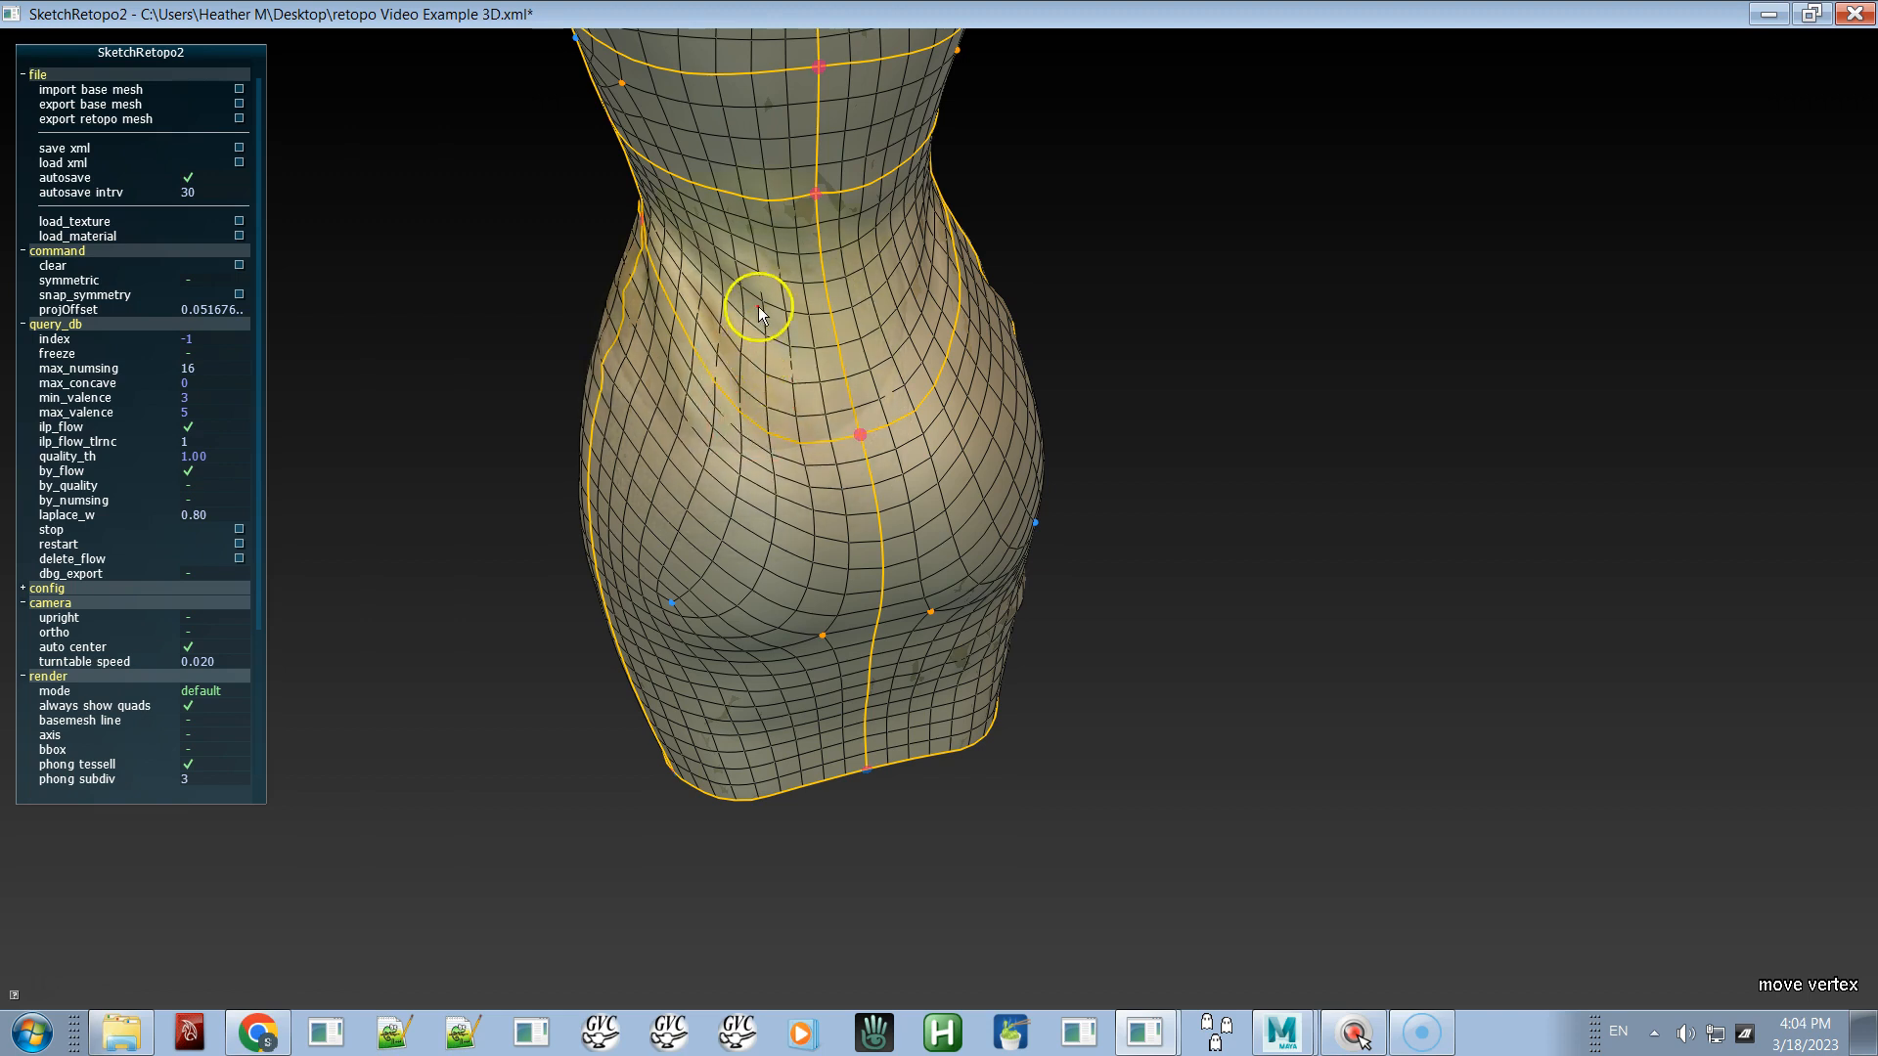
left_click_drag(761, 299, 759, 319)
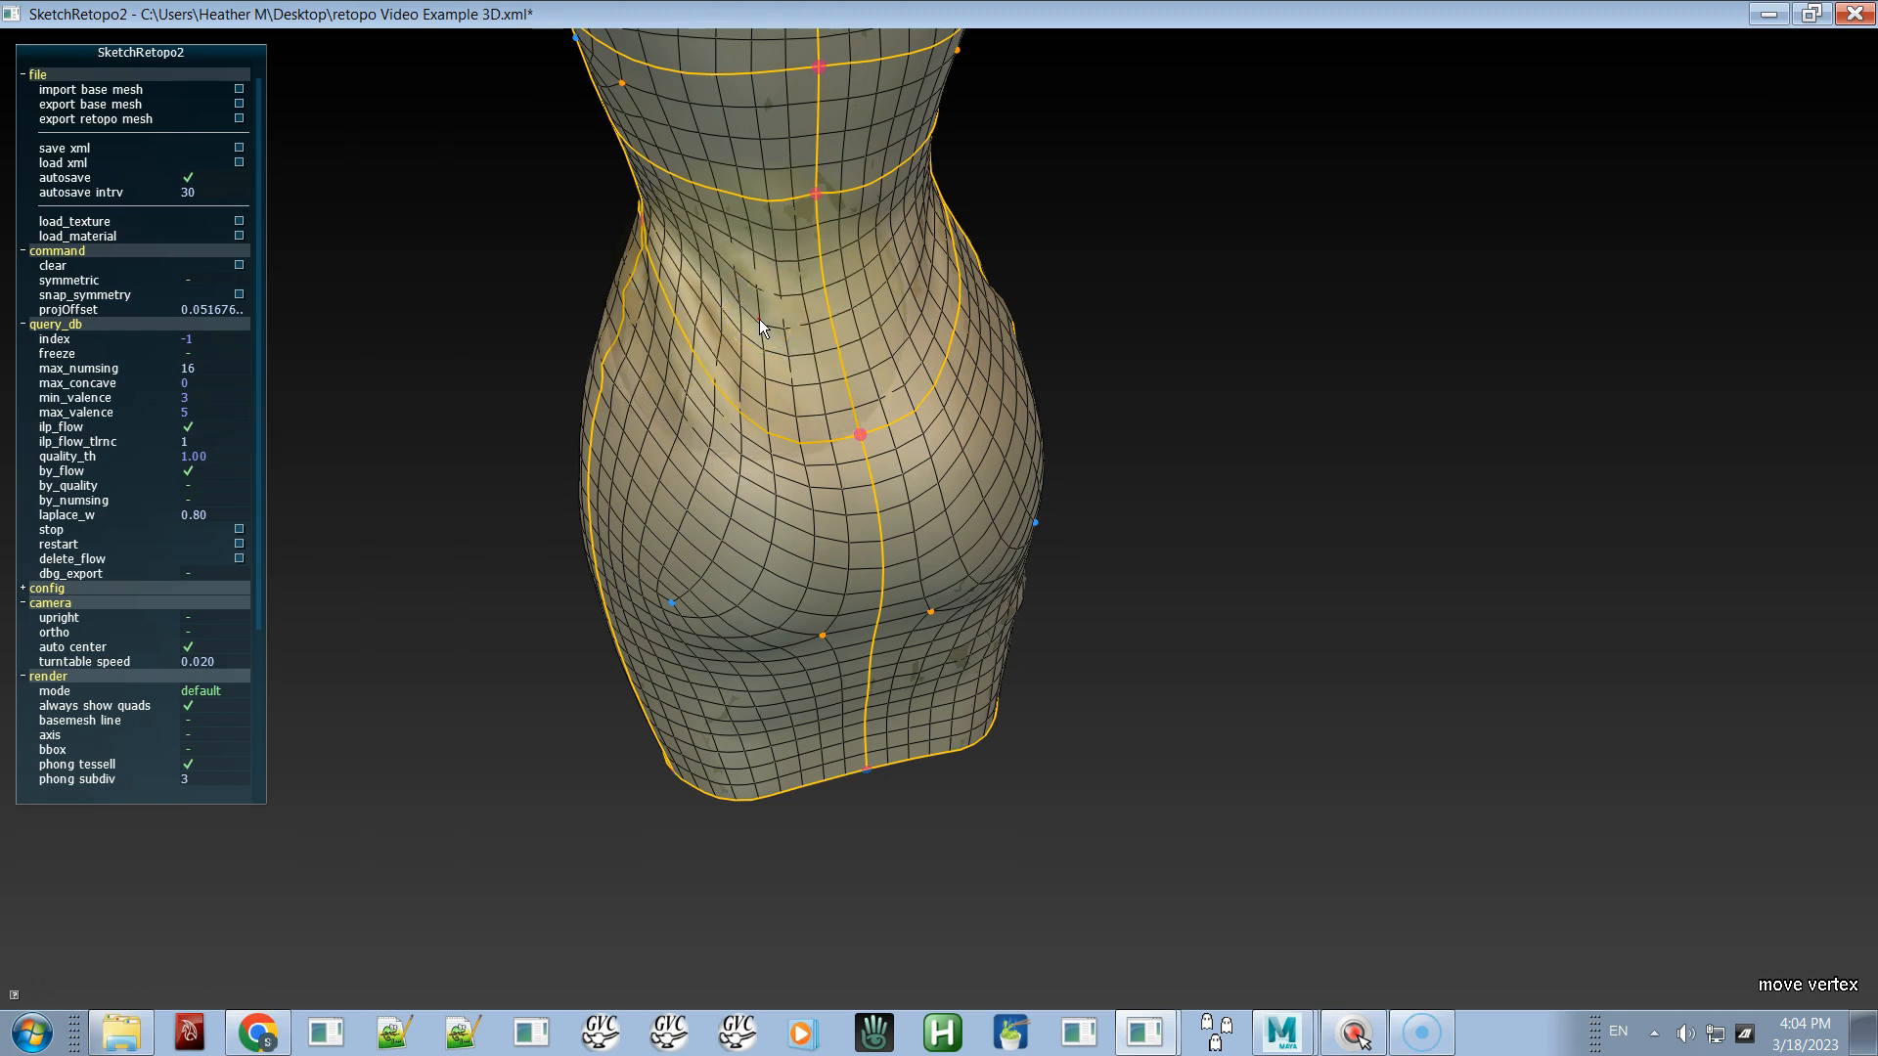
- Adjust the vertices on the back hip between the side seam and the curved back waist line
left_click_drag(730, 407, 718, 447, "alt")
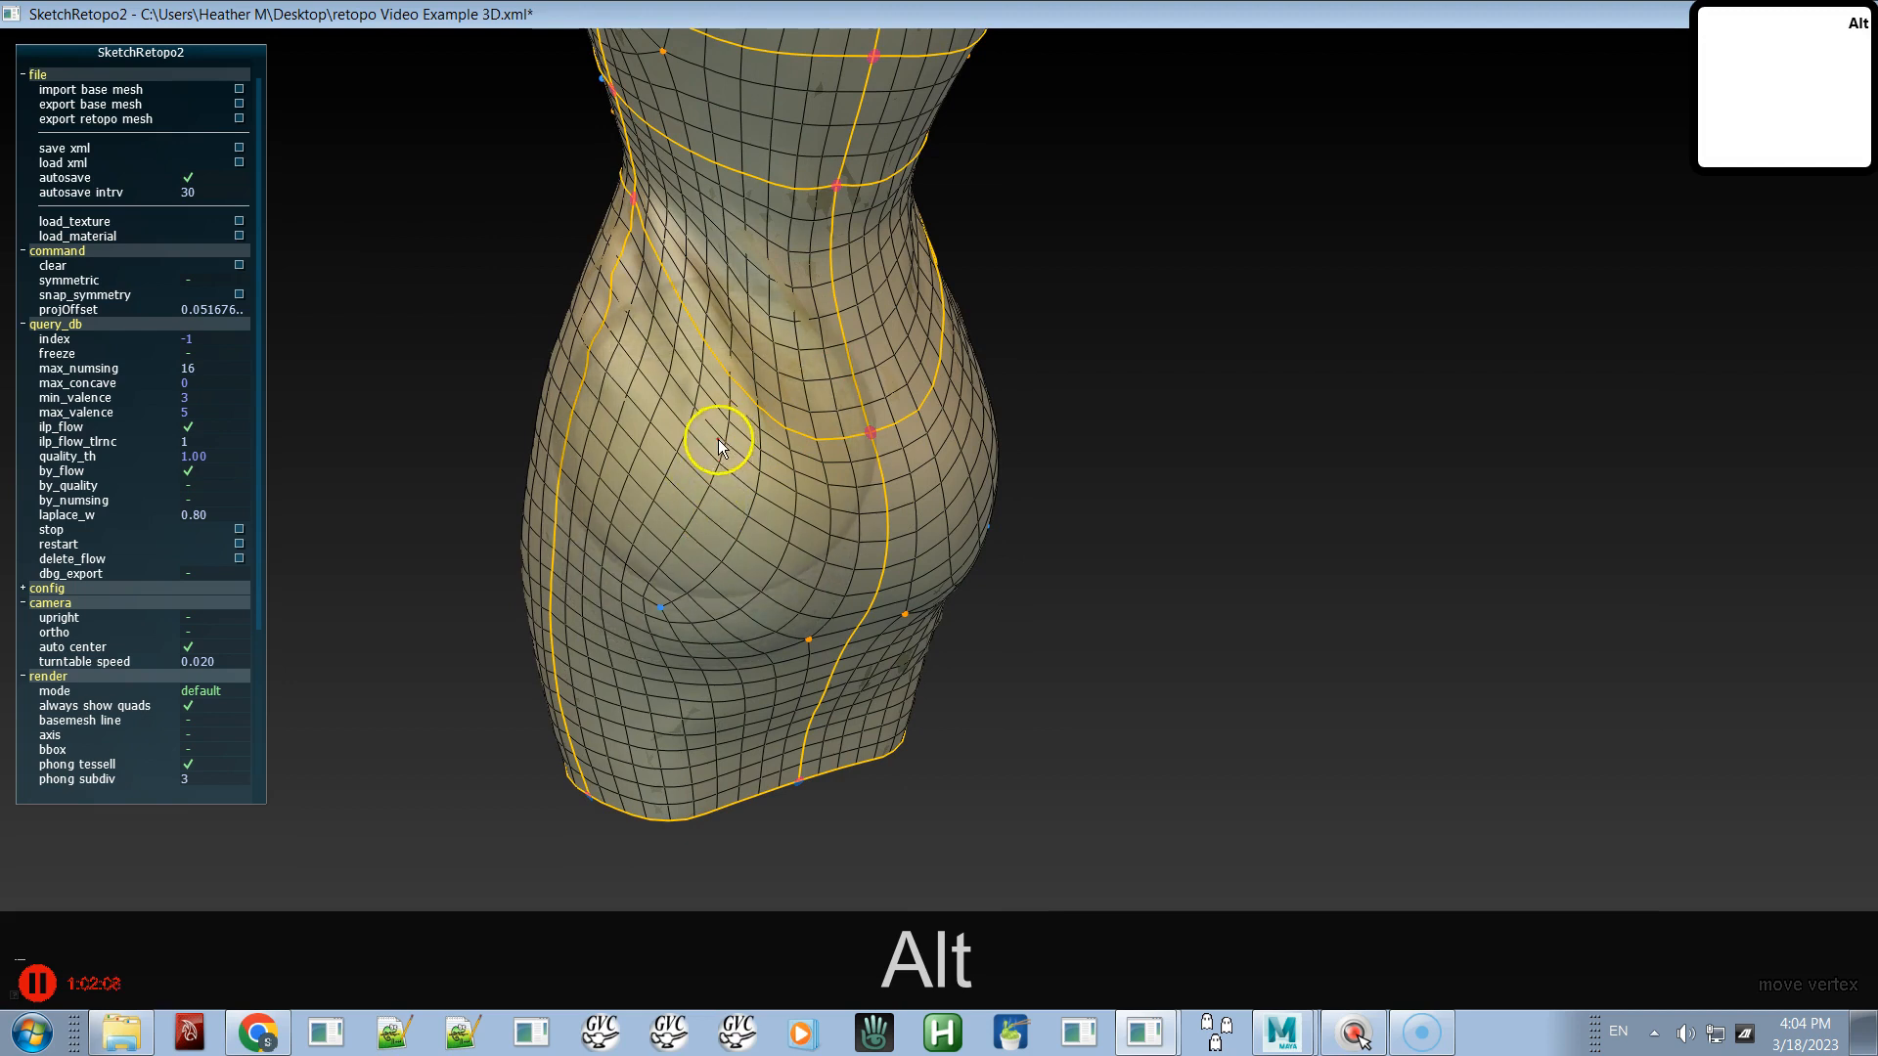
left_click(714, 442)
left_click(716, 440)
left_click(677, 359)
left_click(673, 365)
left_click_drag(671, 367, 676, 365)
- Hide the base mesh and examine the quad flow over the seat, back waist and side hip
left_click_drag(808, 453, 743, 506, "alt")
key("alt+space")
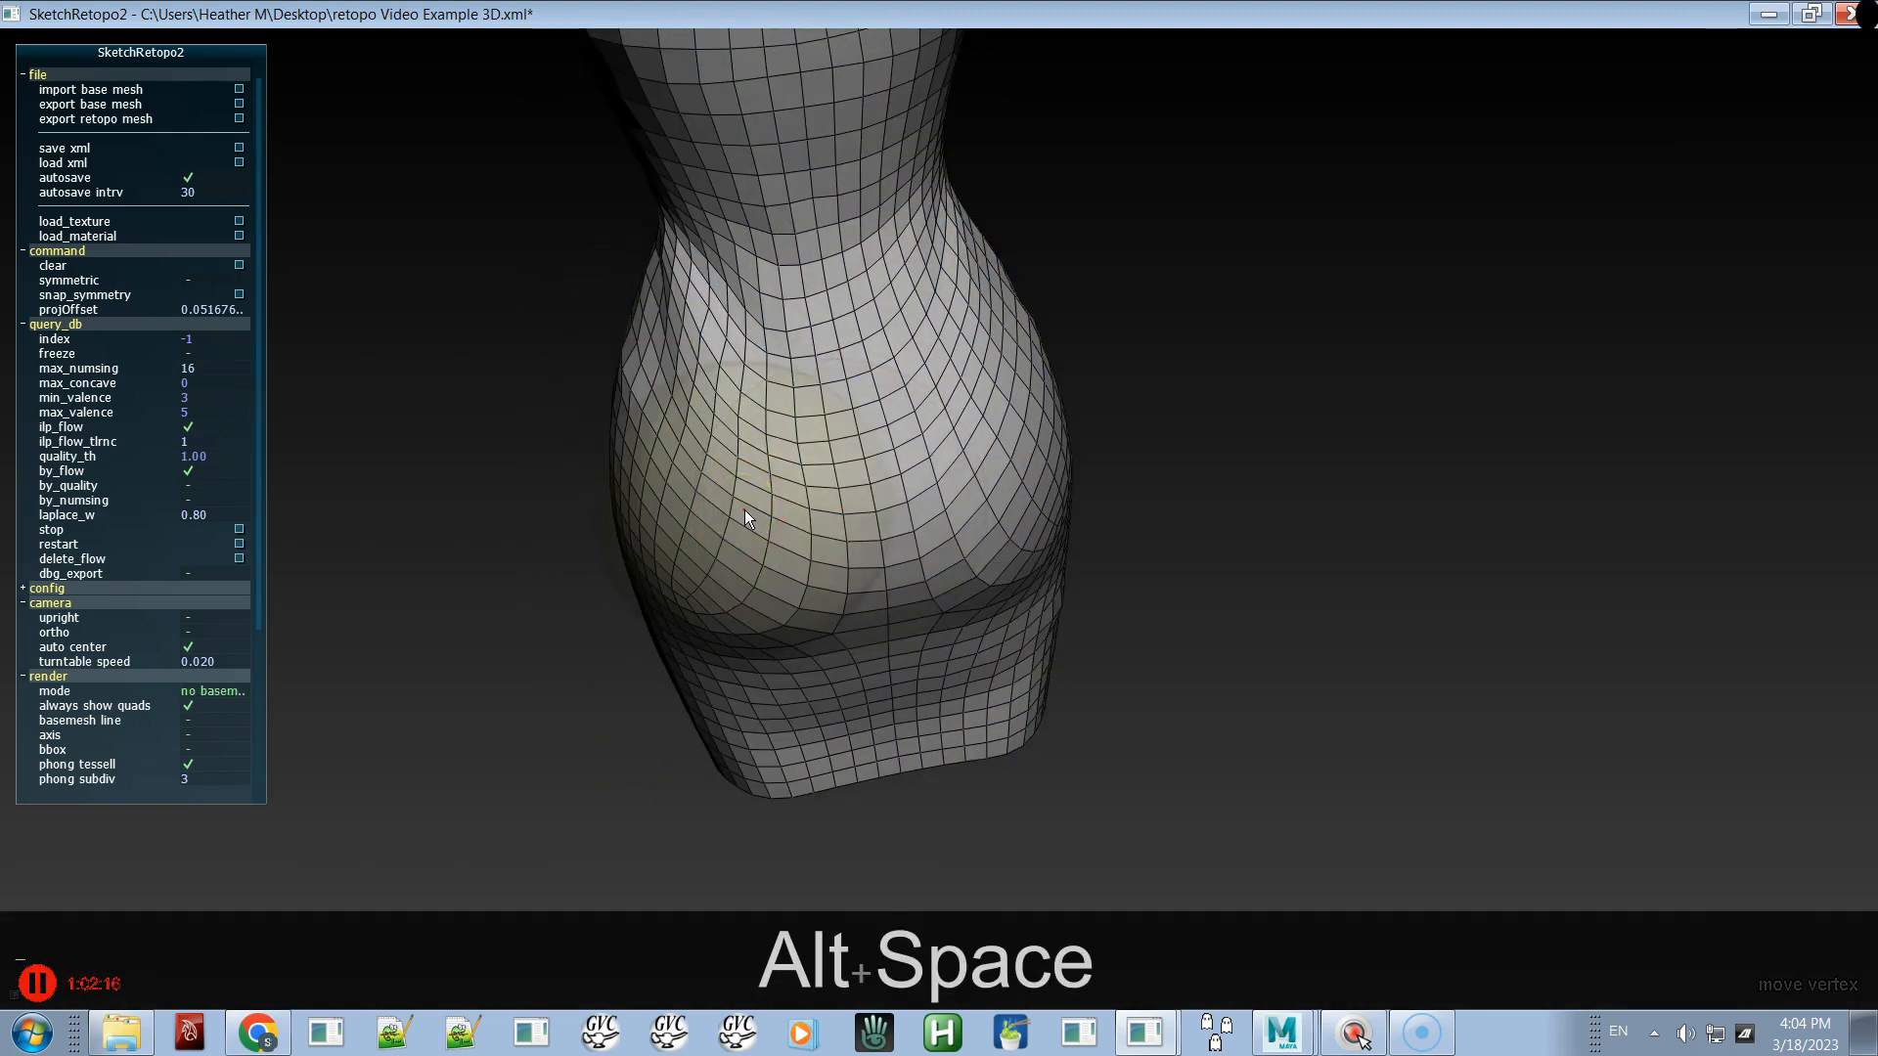
left_click_drag(860, 495, 981, 414, "alt")
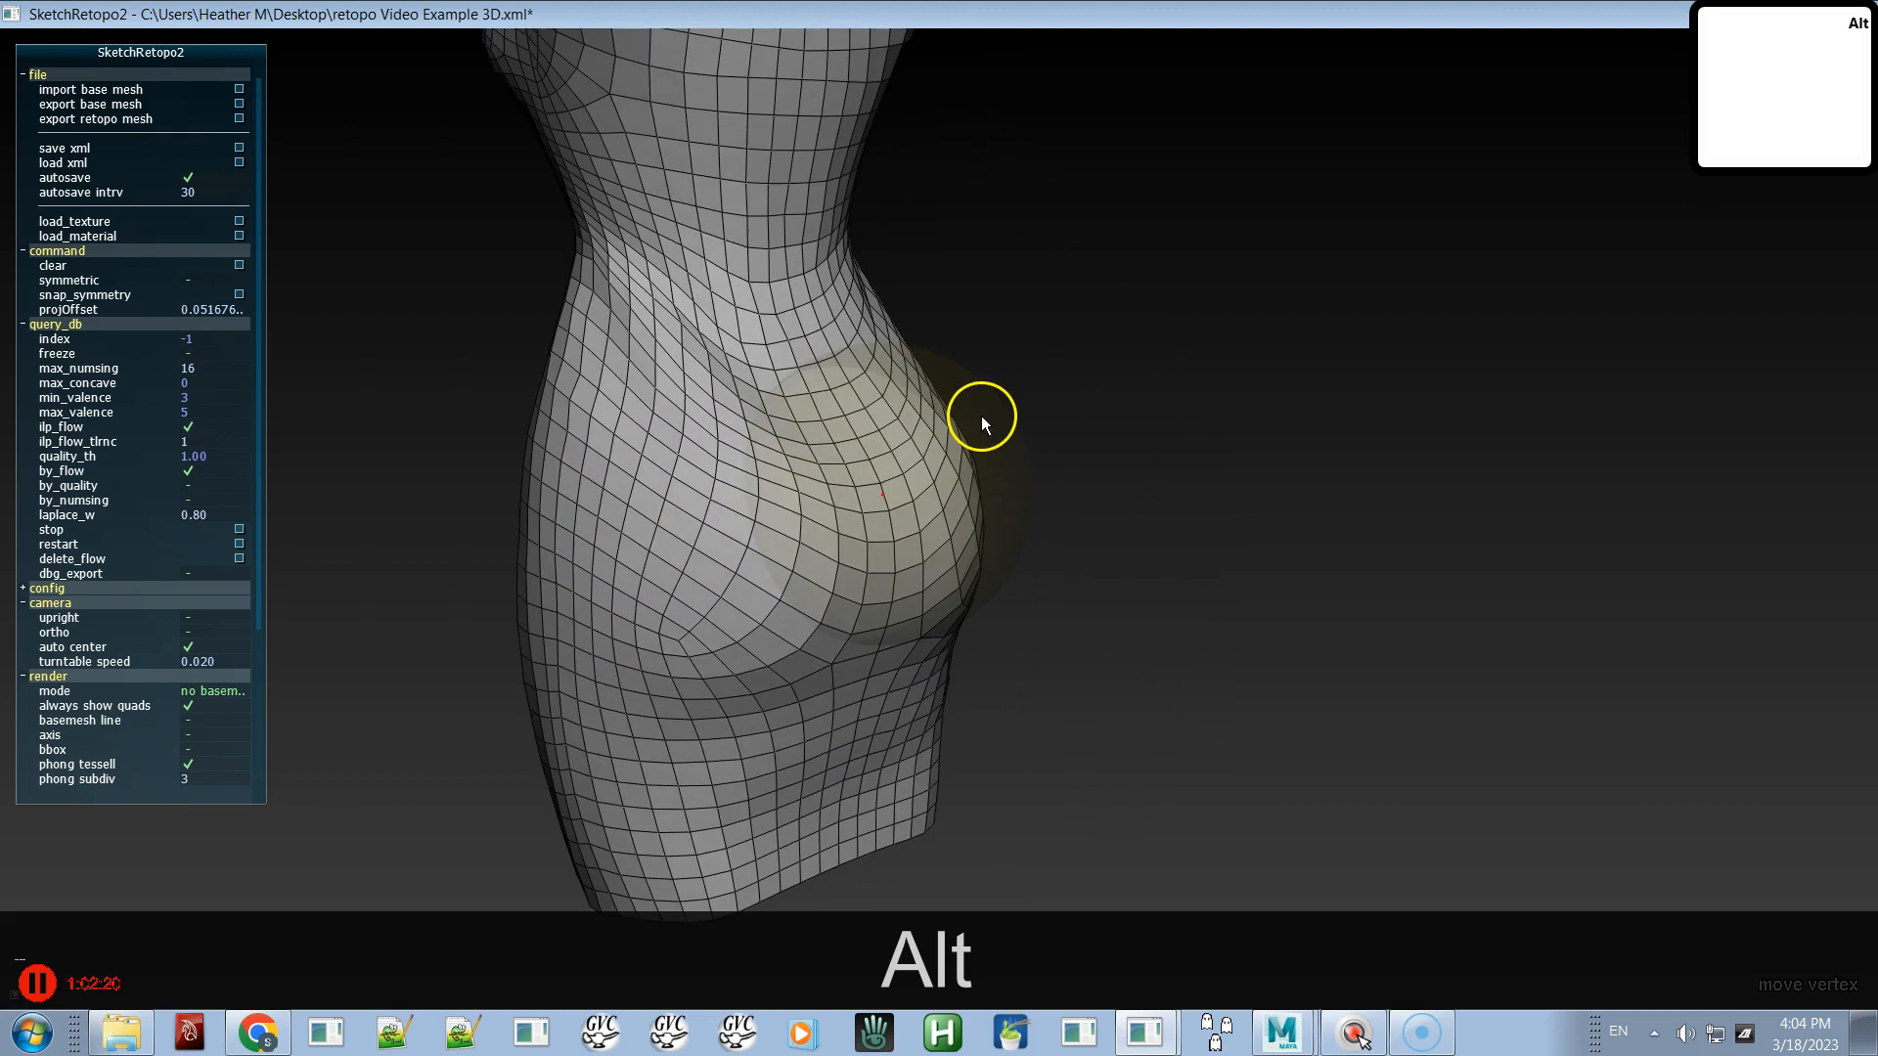
left_click_drag(746, 460, 847, 501, "alt")
left_click_drag(692, 486, 843, 556, "alt")
right_click_drag(821, 537, 1061, 877, "alt")
middle_click_drag(1061, 877, 1062, 857, "alt")
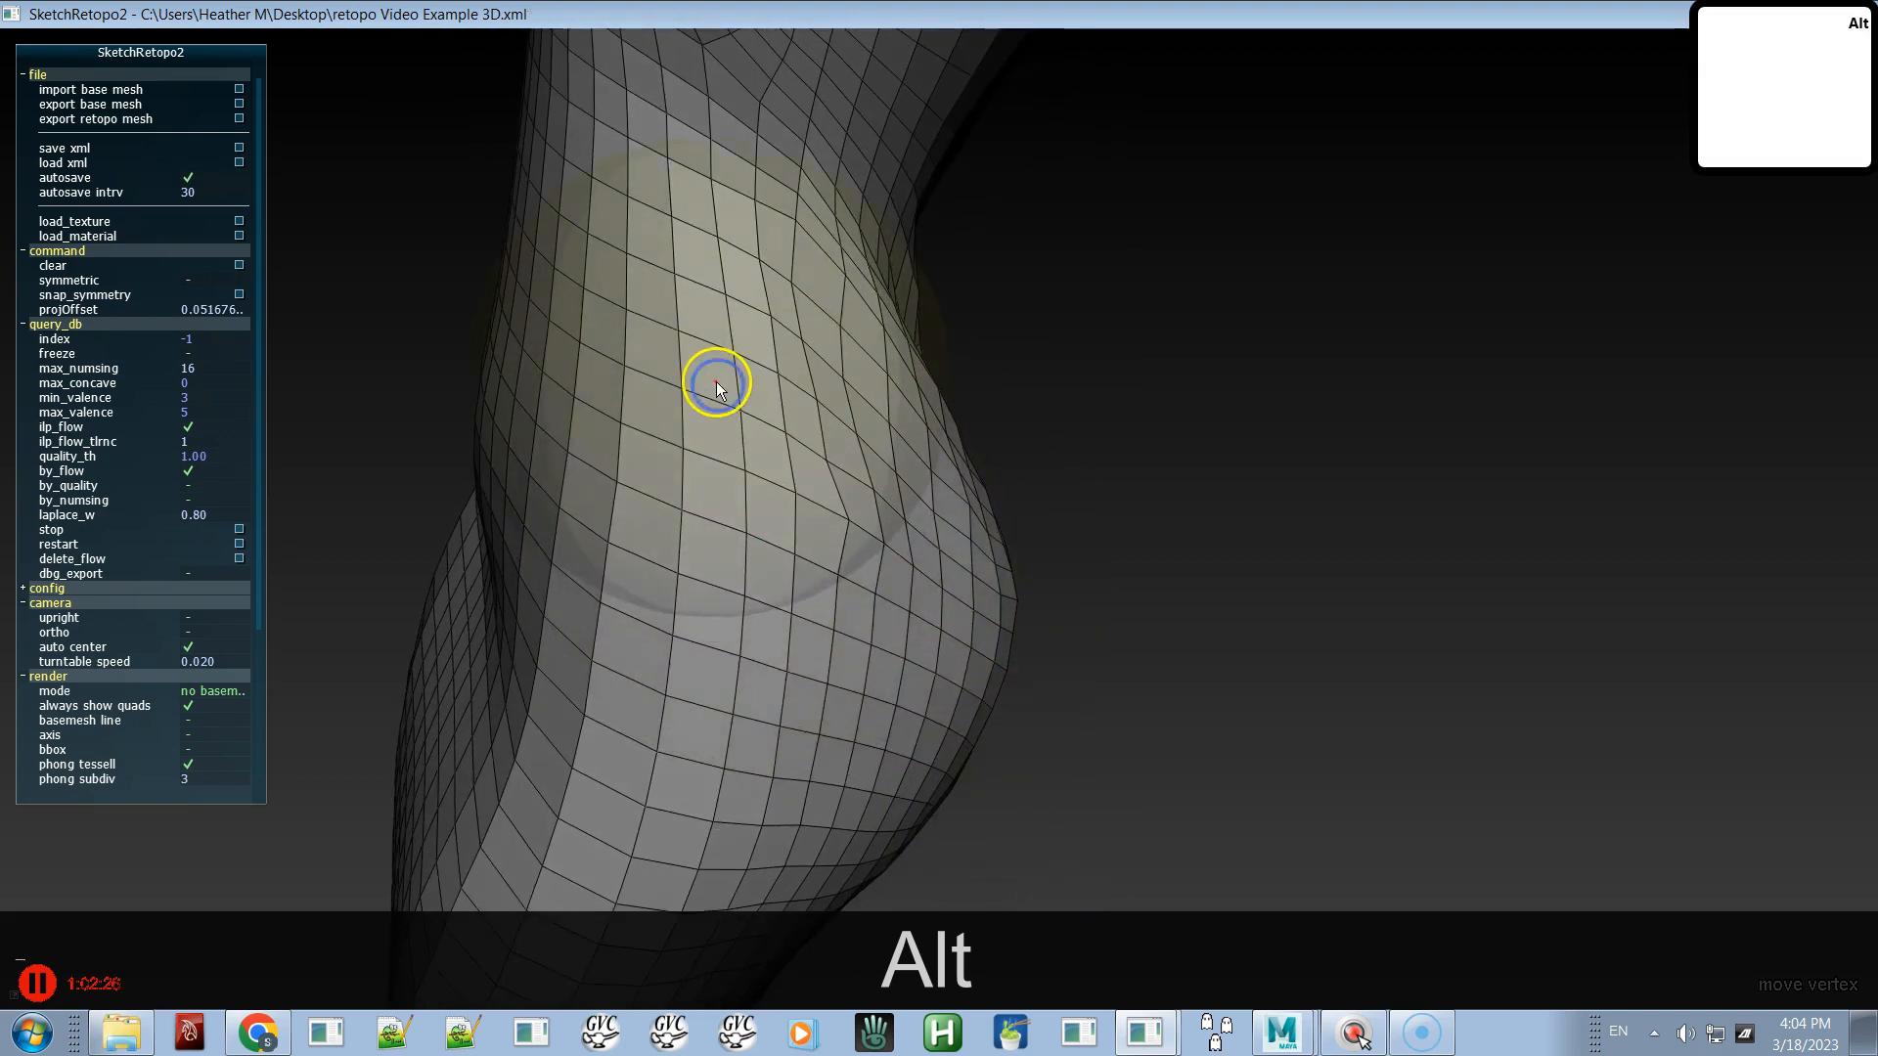
right_click_drag(716, 381, 892, 703, "alt")
- Show the base mesh again and nudge the kinked side seam vertex at the hip
key("alt+space")
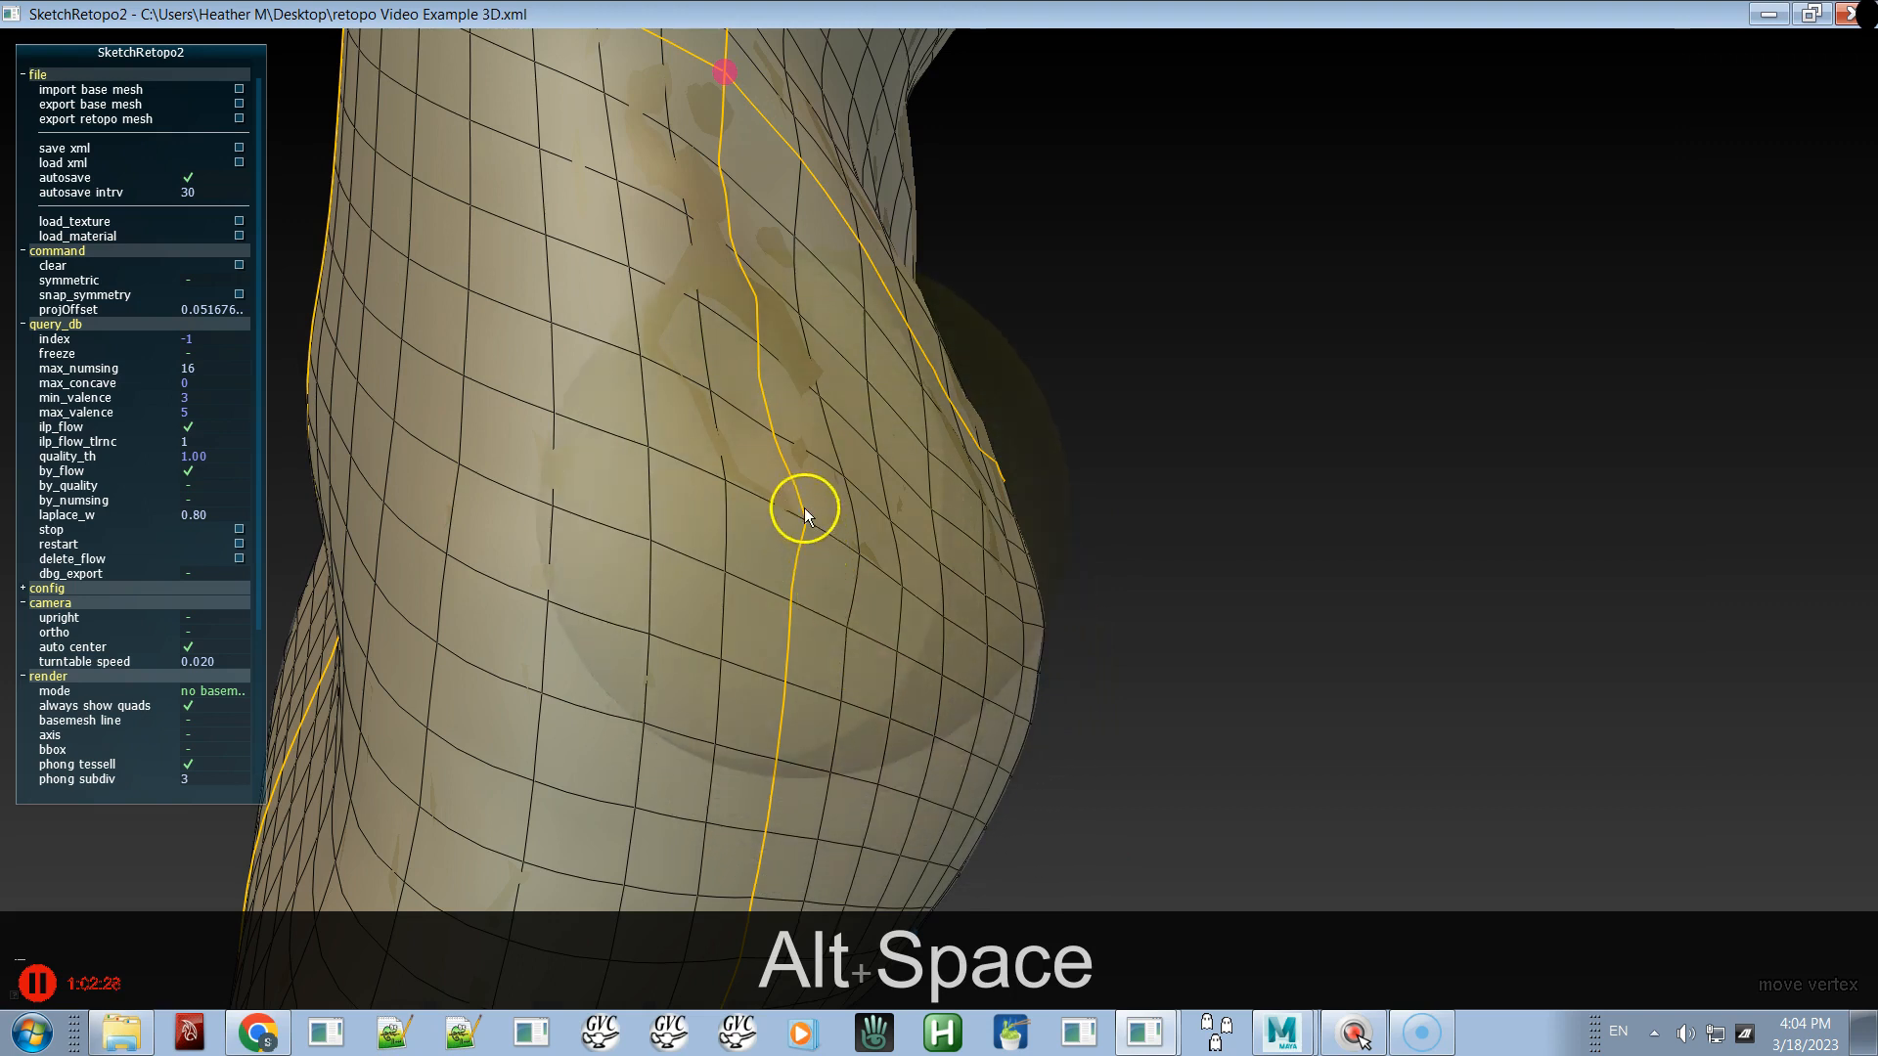
key("alt+space")
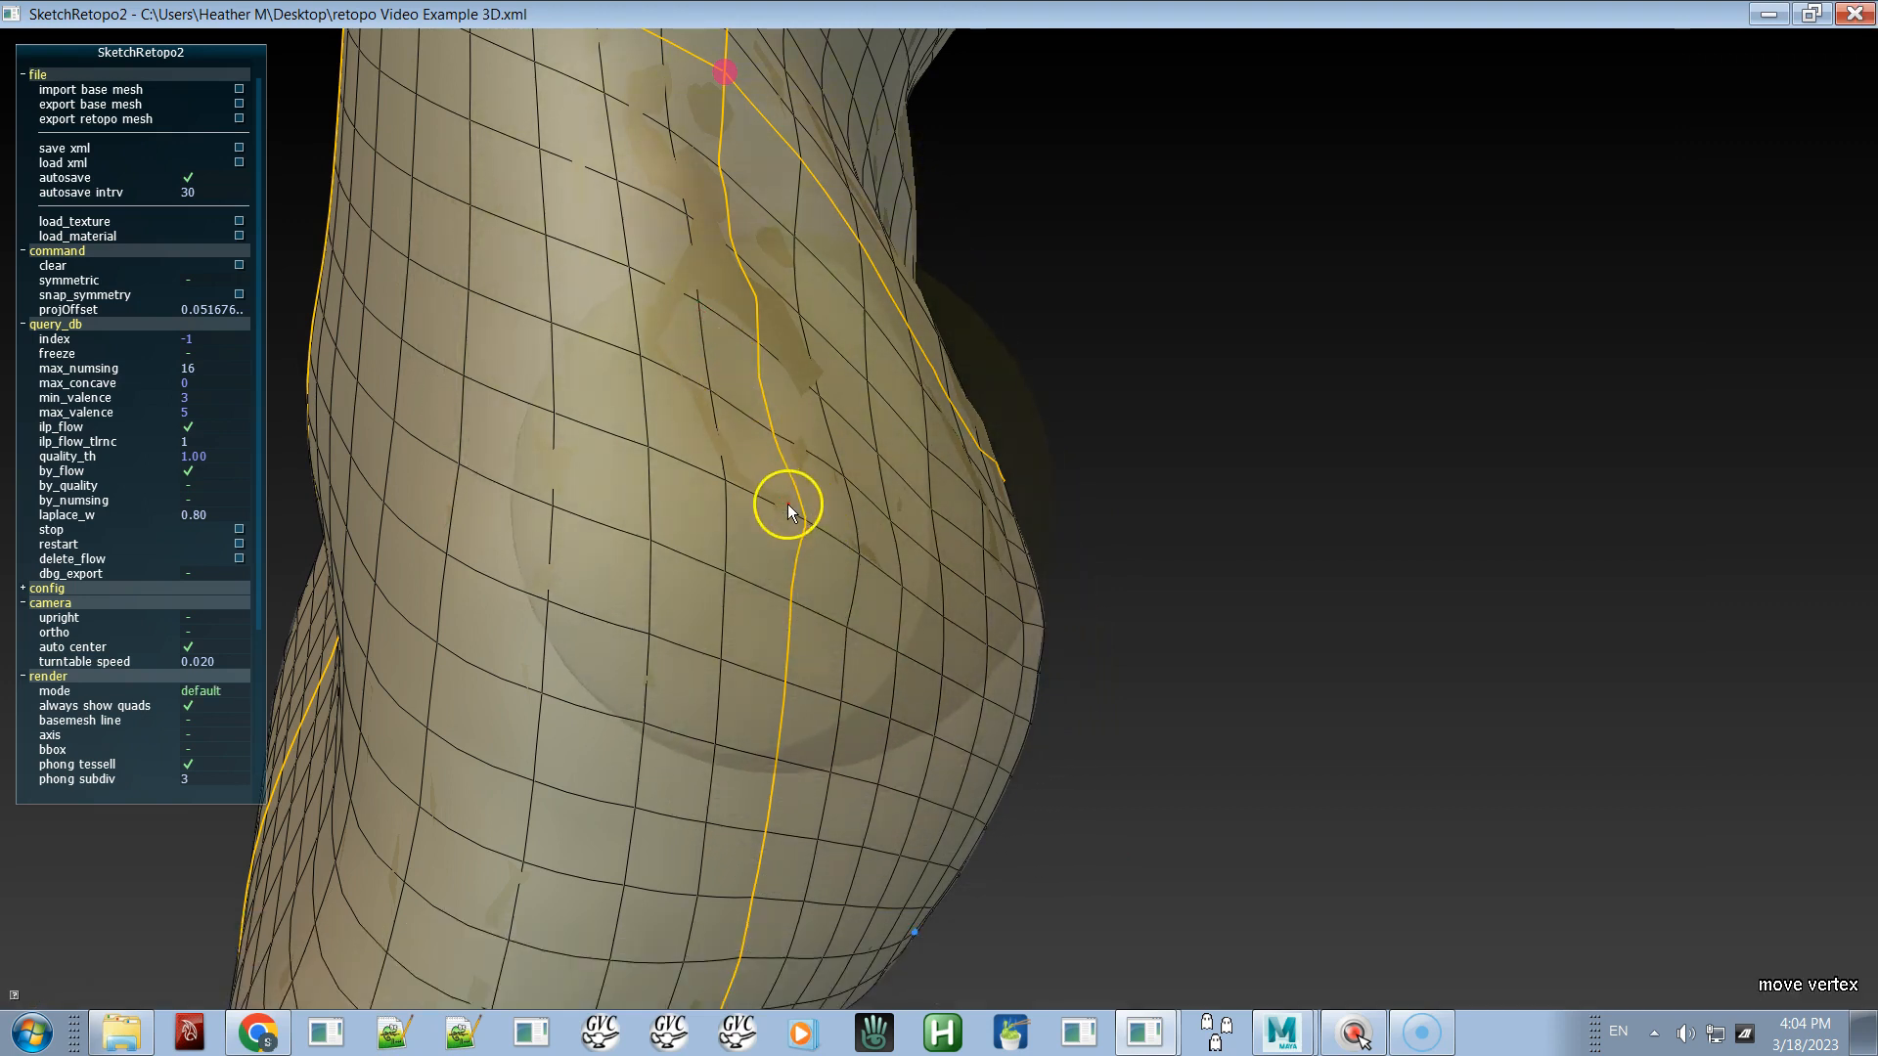
left_click_drag(796, 519, 790, 509)
left_click(790, 507)
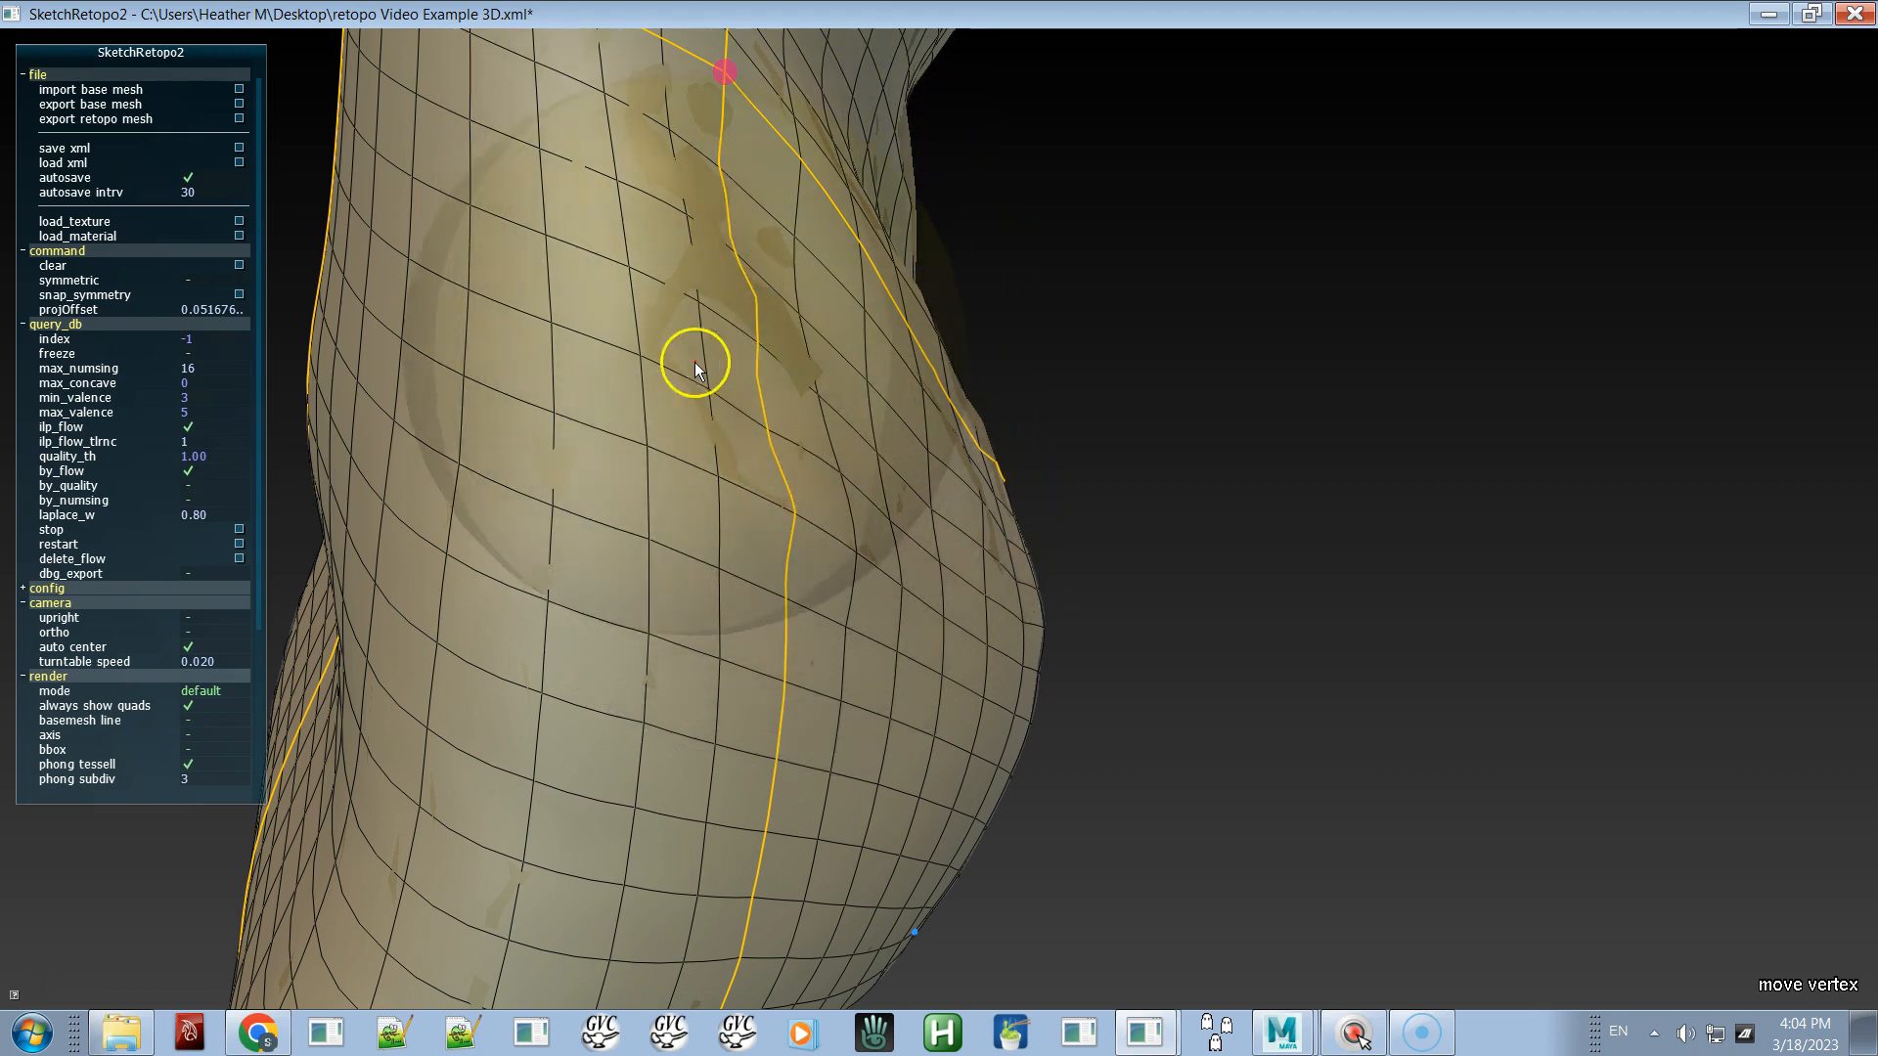
- Set the render mode to basemesh only and examine the fabric folds around the waist and hips
left_click(204, 697)
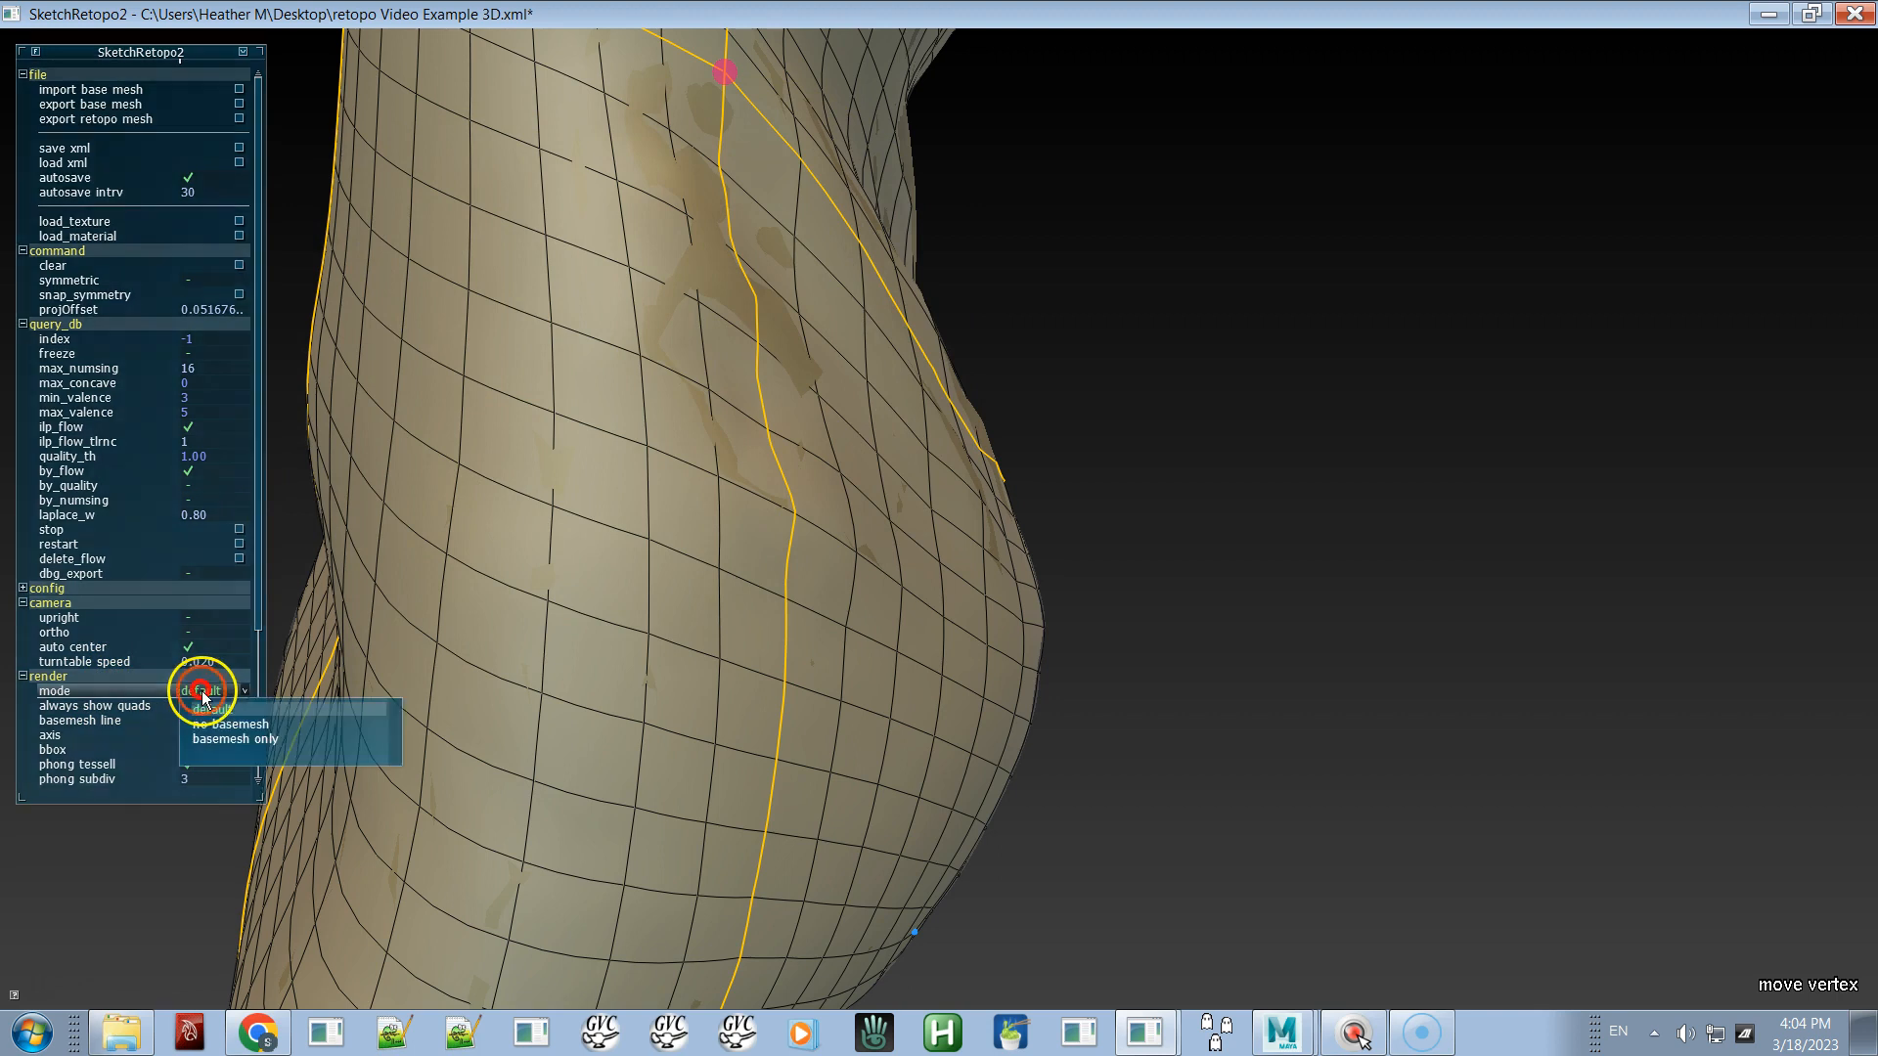
left_click(223, 741)
left_click_drag(407, 734, 462, 663, "alt")
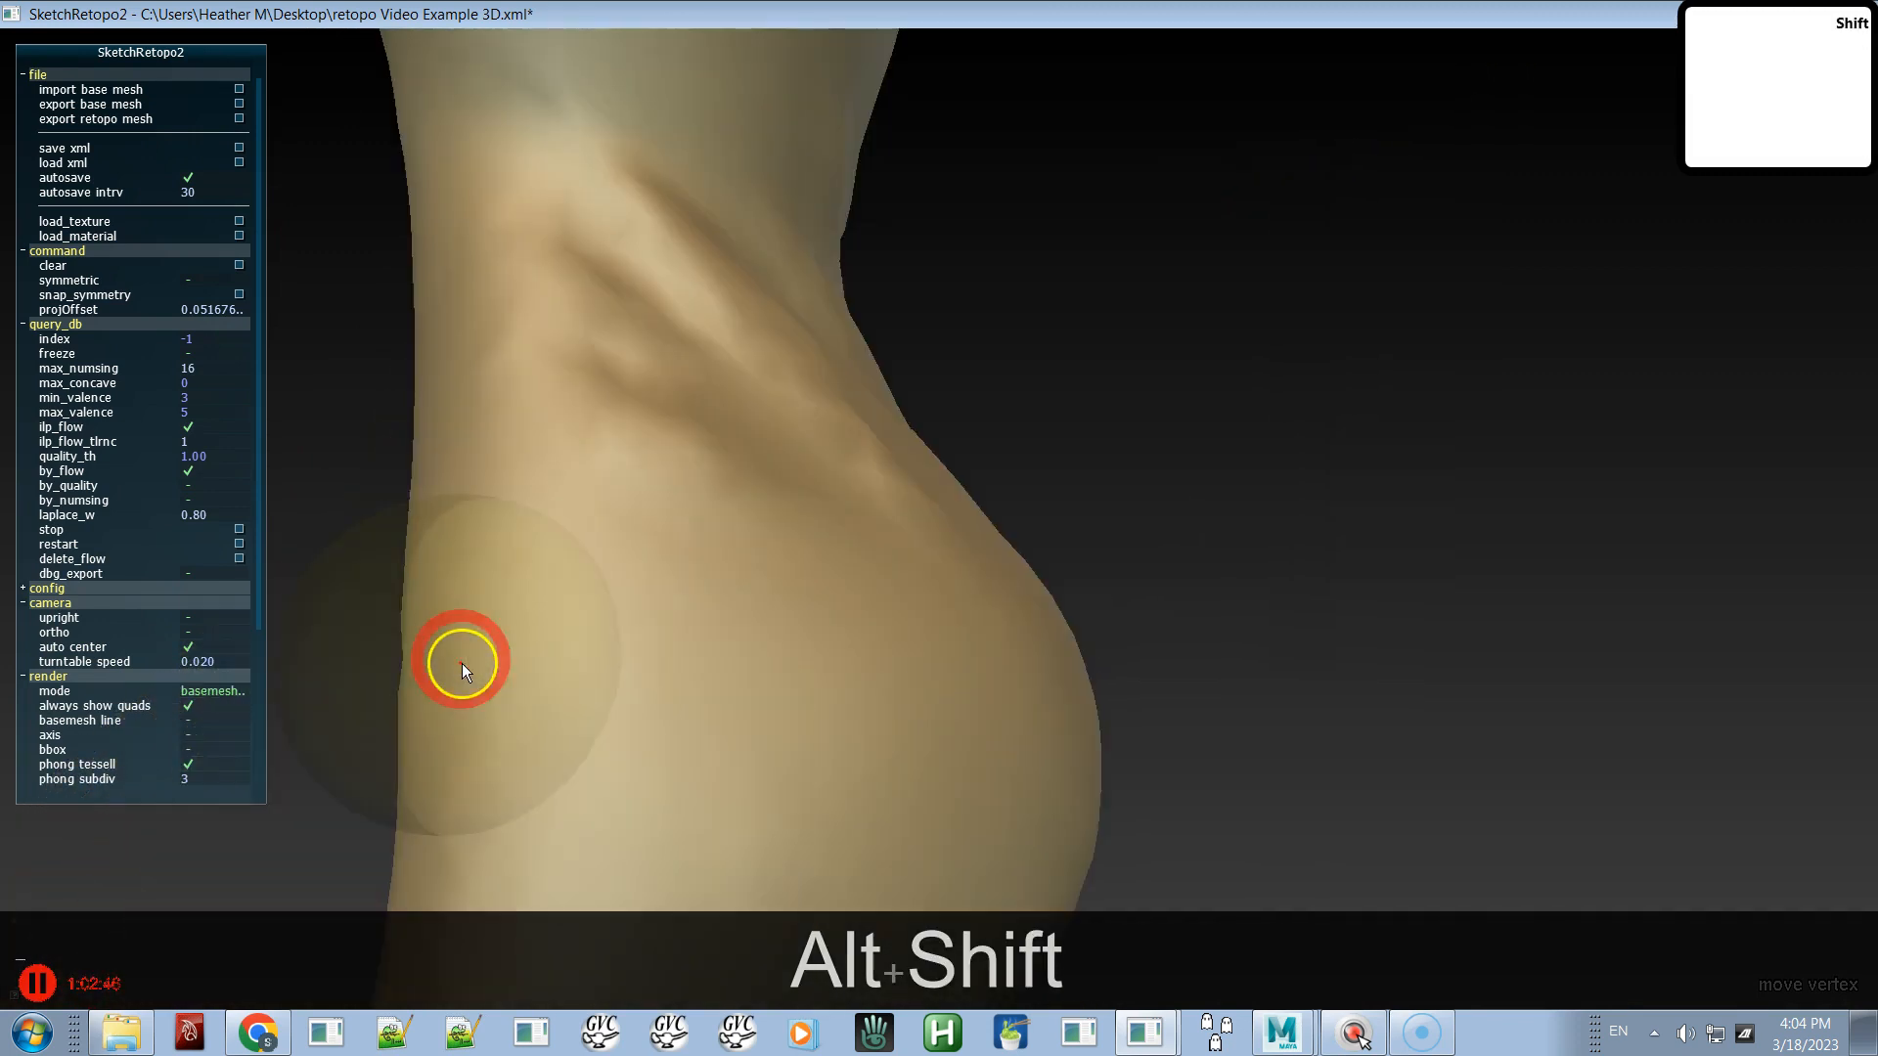
right_click_drag(618, 638, 578, 396, "alt+shift")
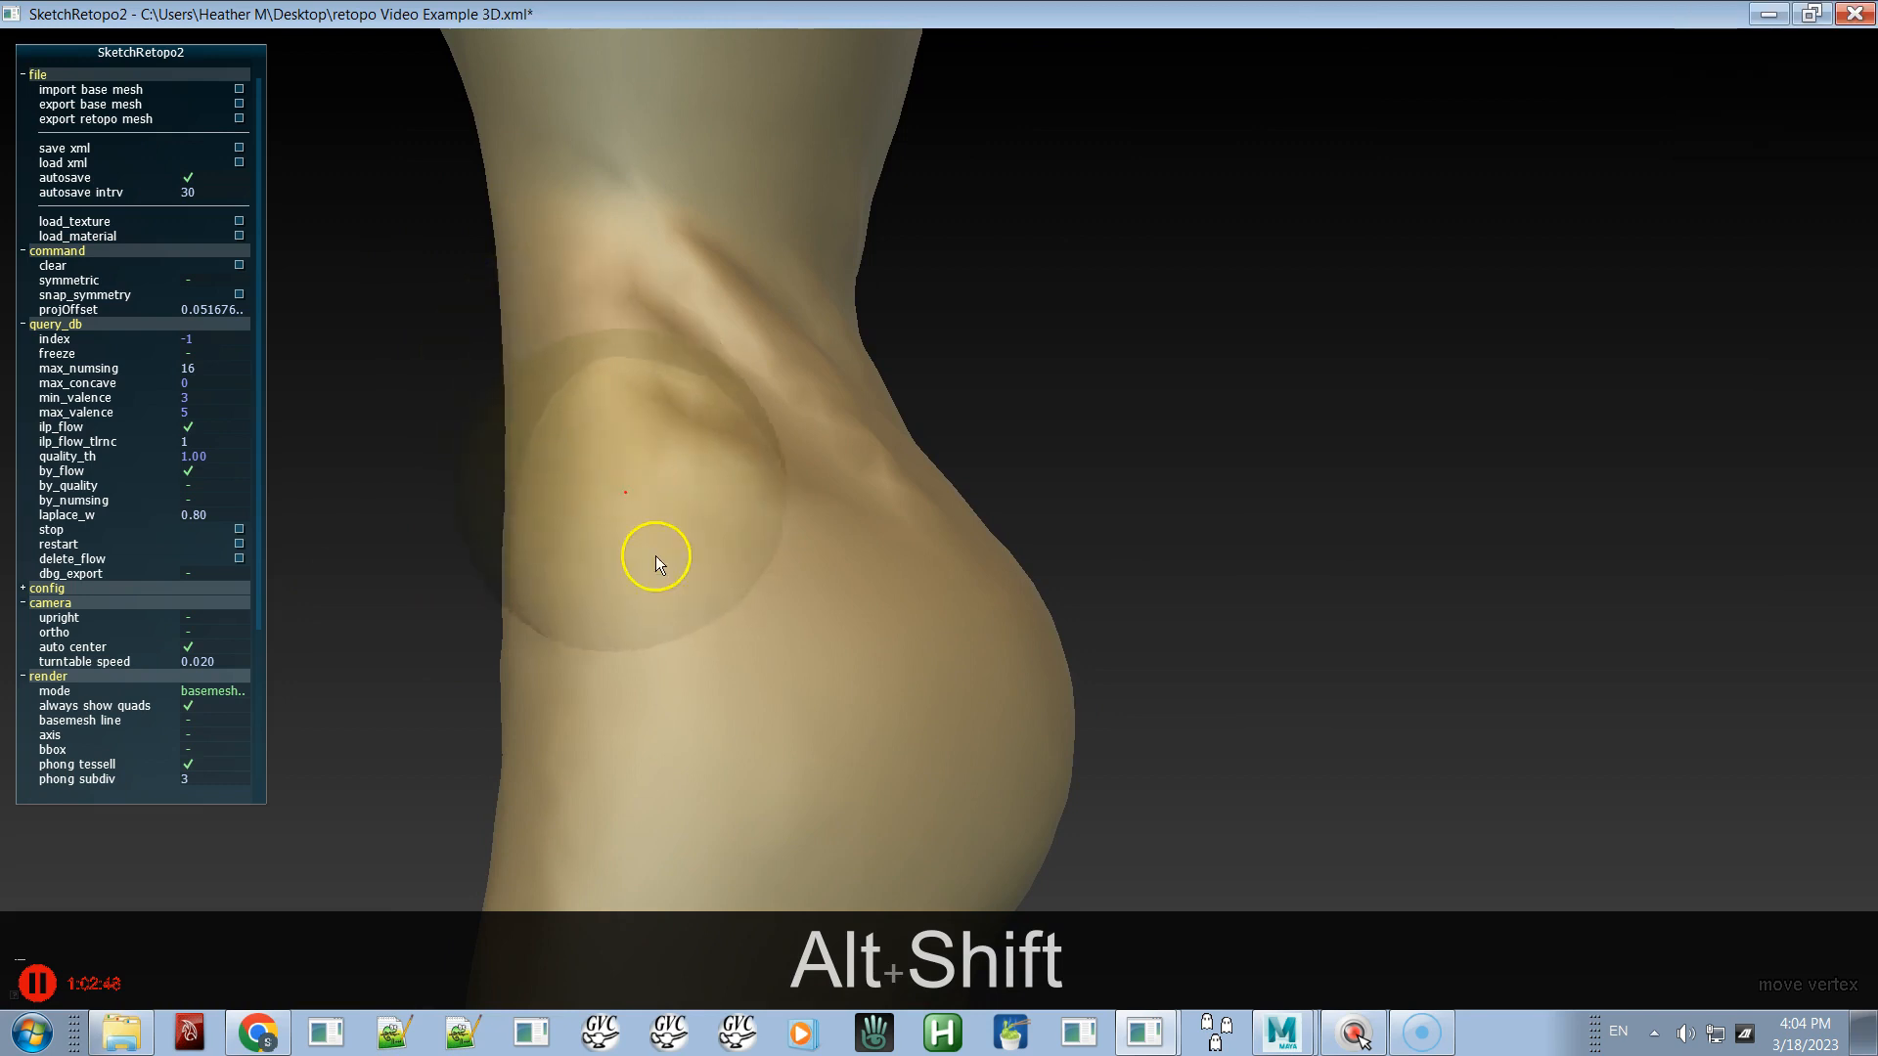
right_click_drag(730, 639, 672, 195, "alt+shift")
left_click_drag(750, 602, 947, 671, "alt")
right_click_drag(947, 670, 855, 401, "alt+shift")
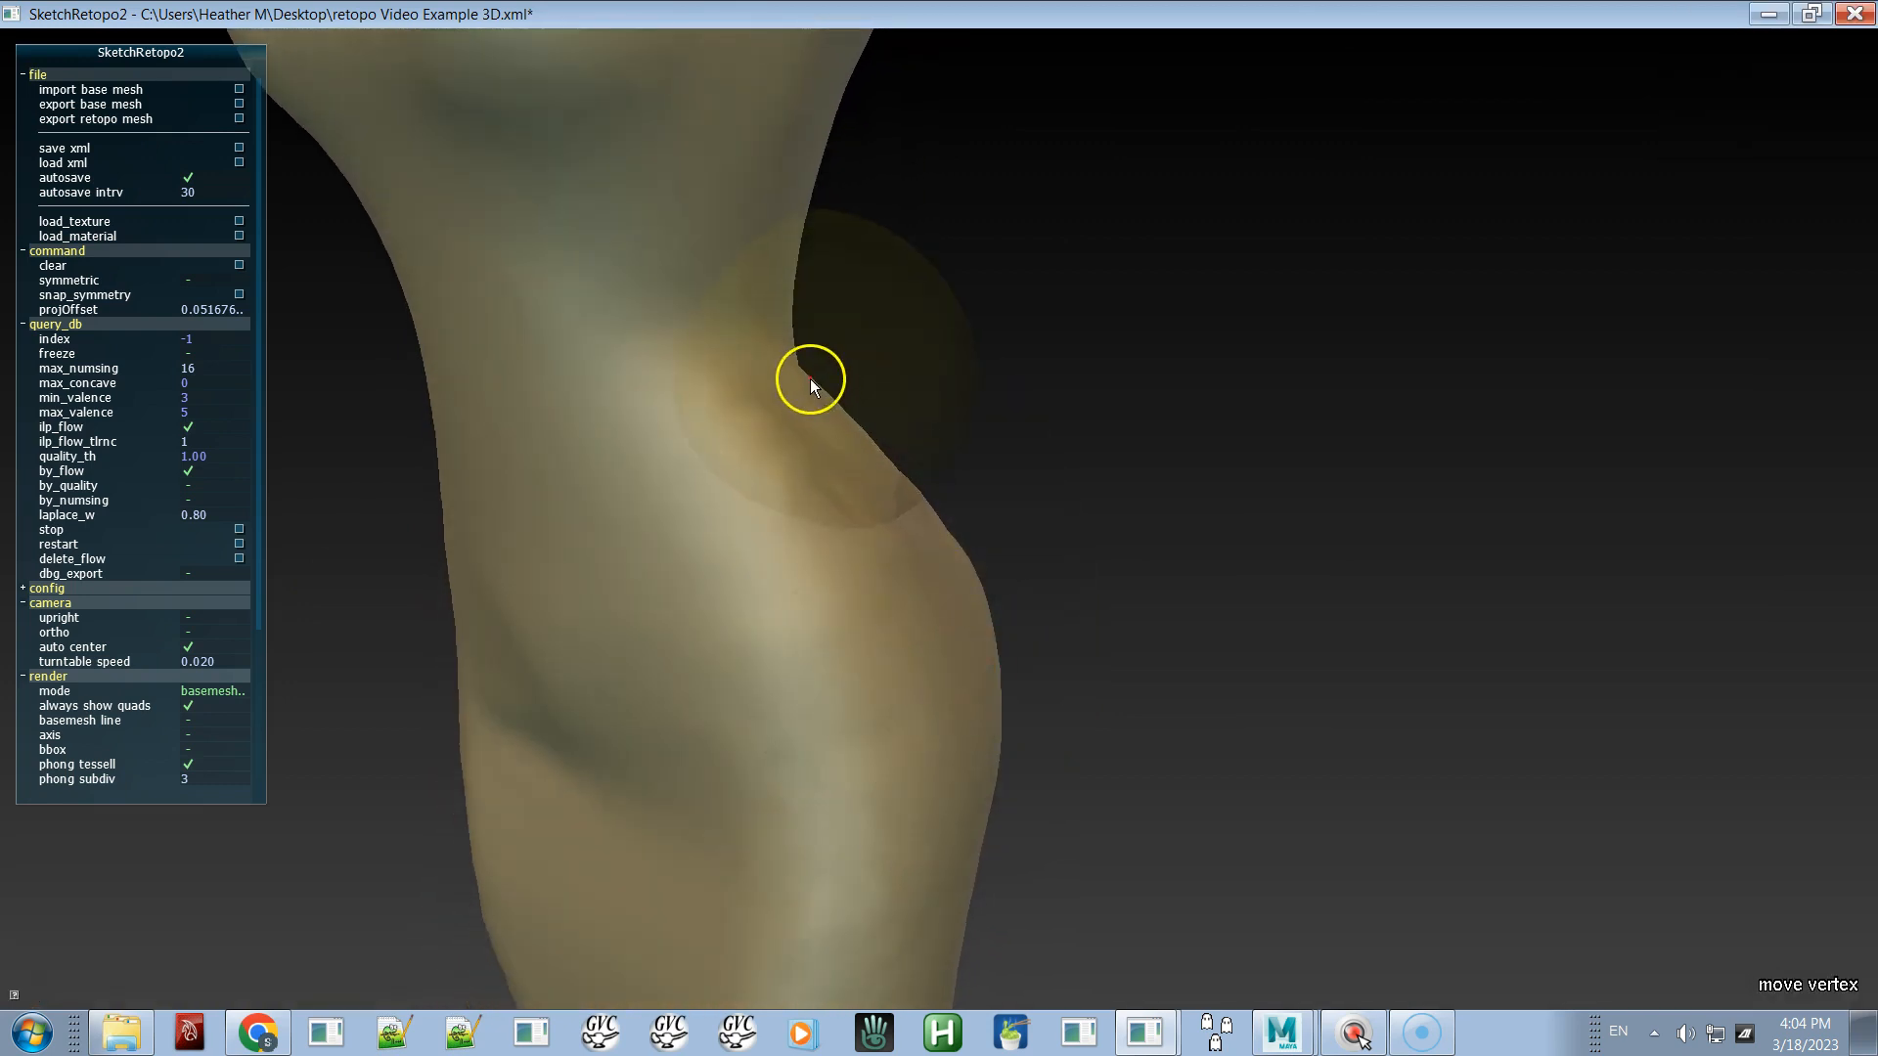
left_click_drag(866, 571, 859, 545, "alt")
right_click_drag(859, 544, 684, 172, "alt")
left_click_drag(788, 549, 602, 573, "alt")
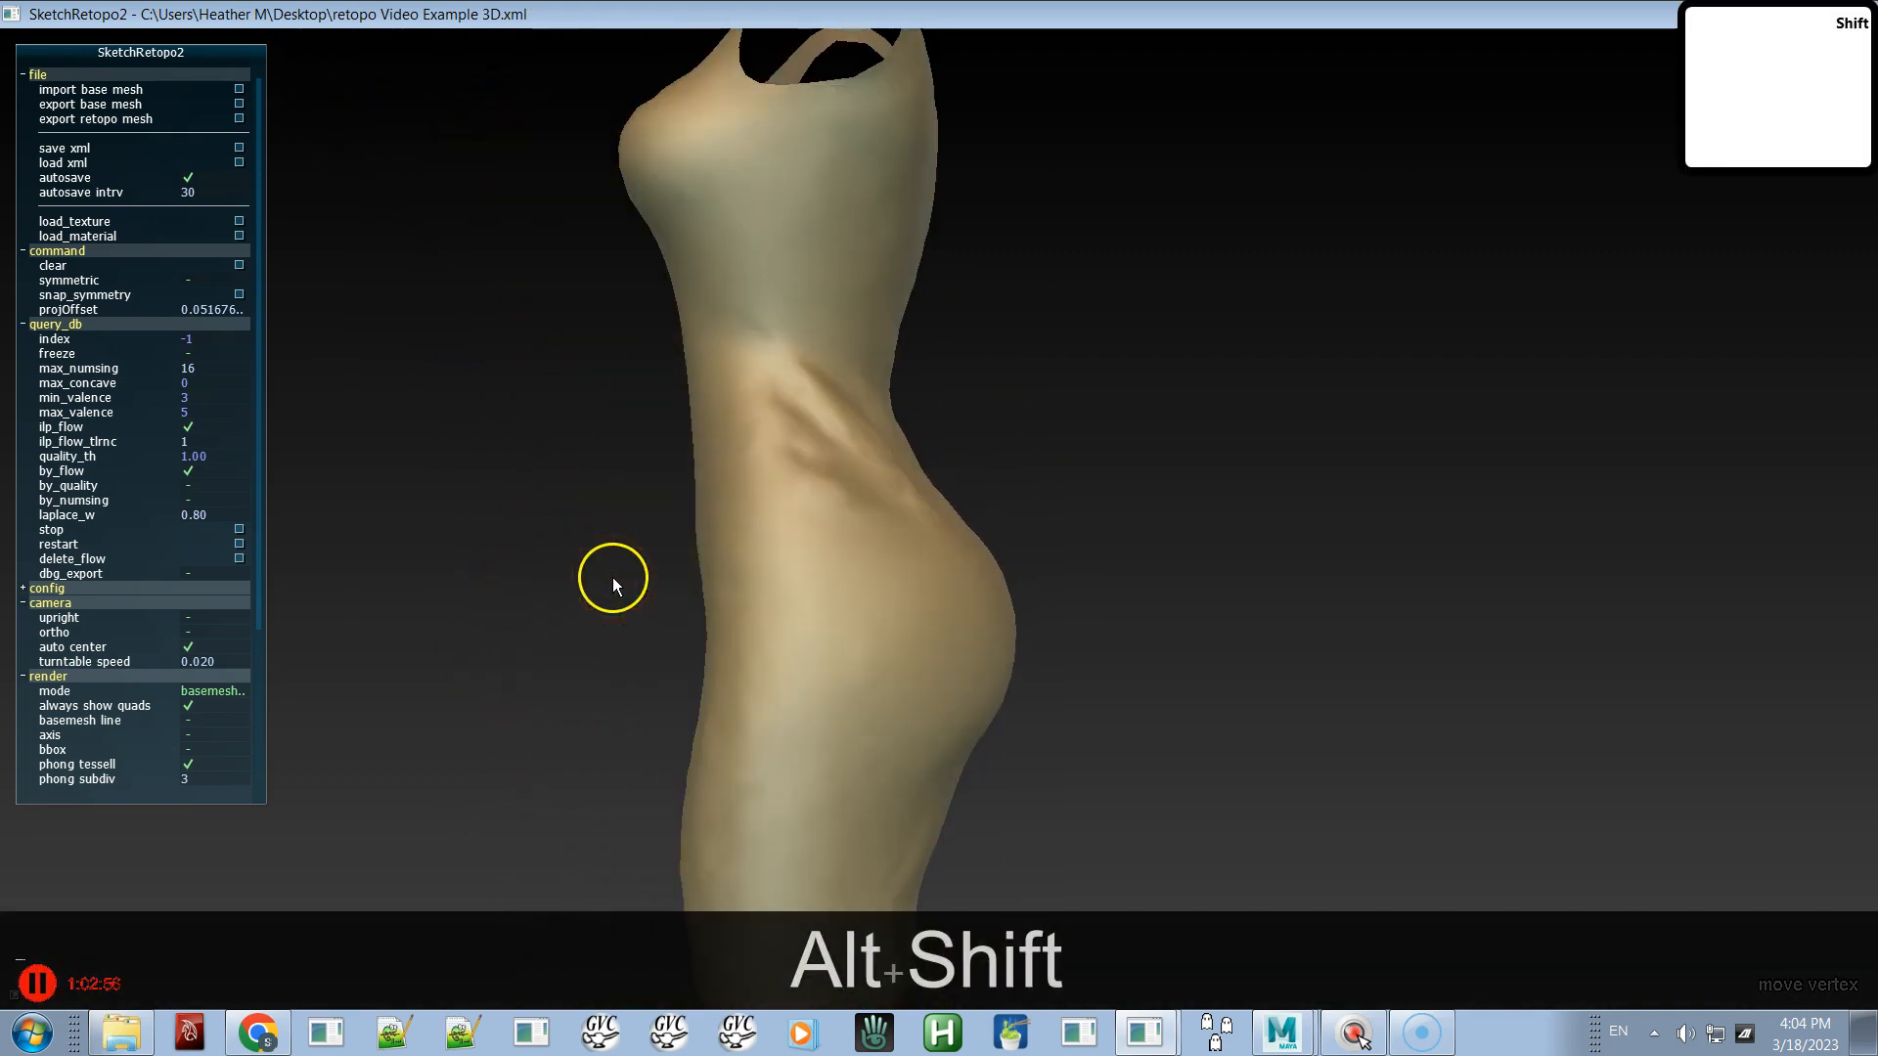
left_click_drag(888, 565, 509, 609, "alt")
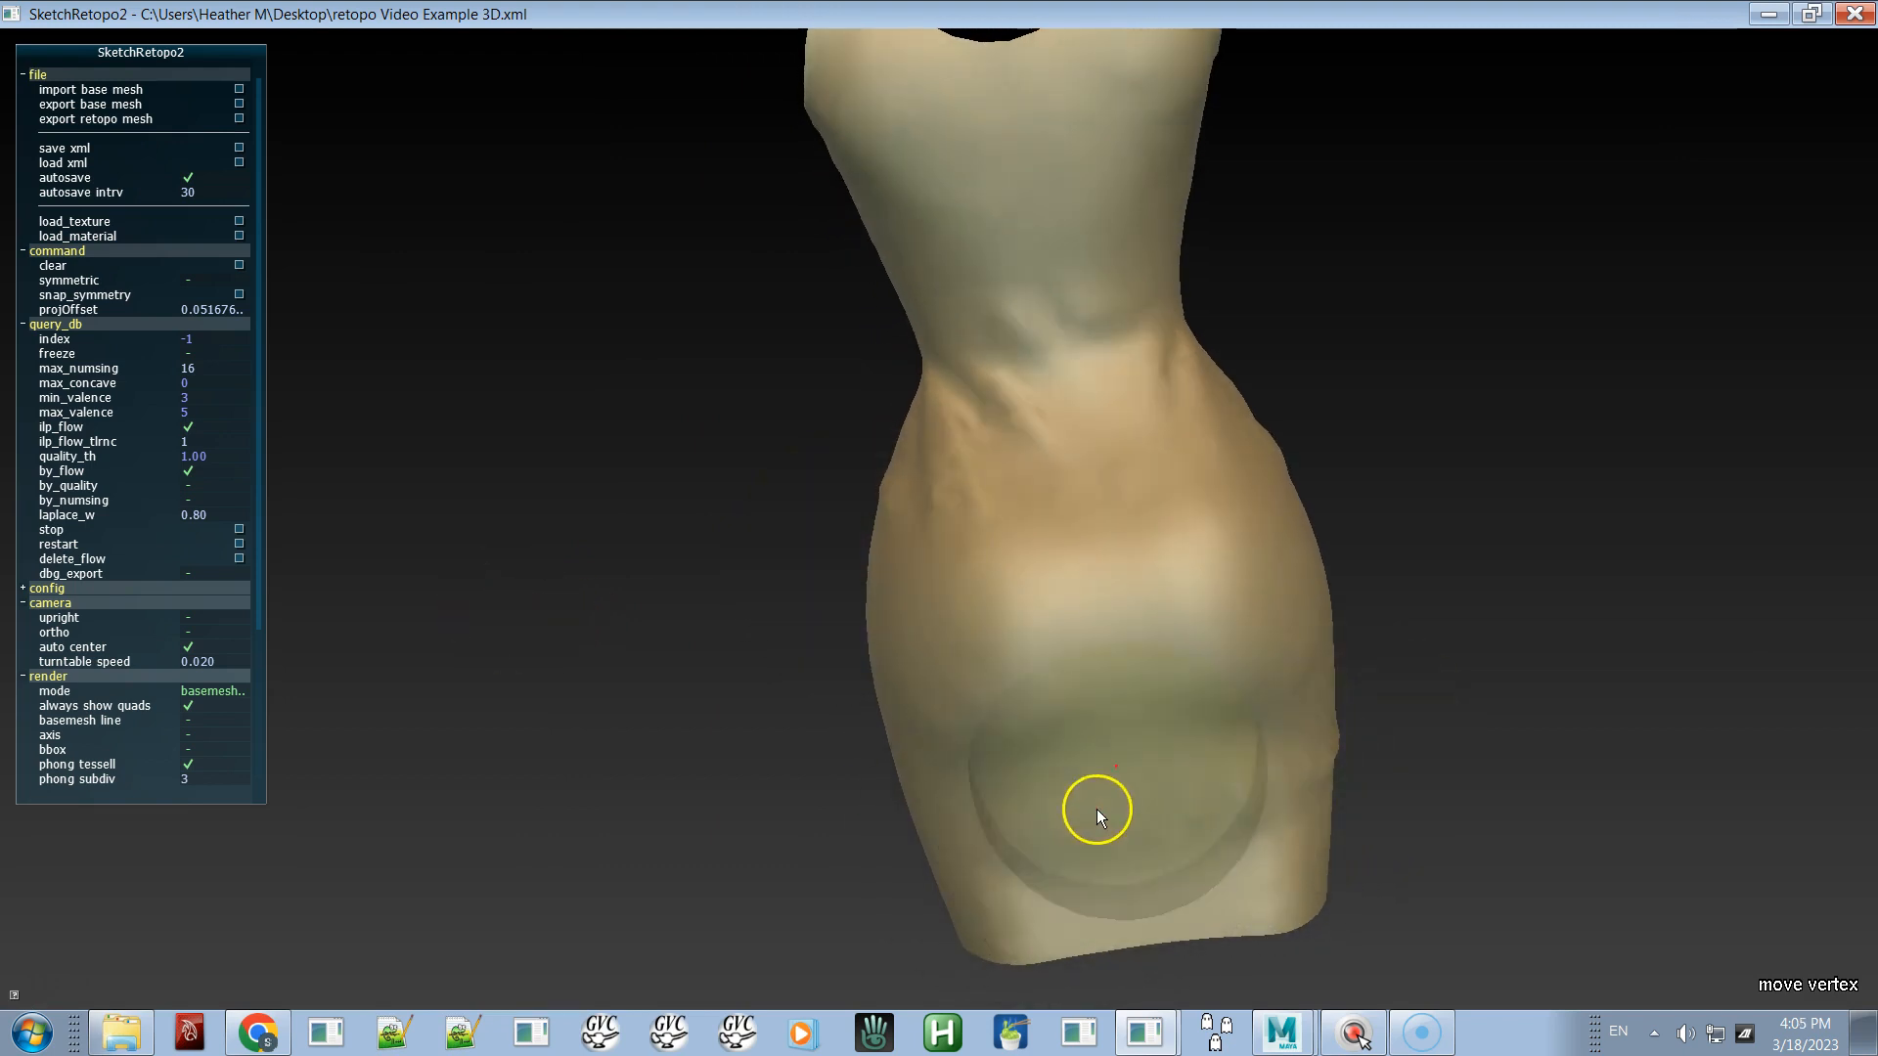
- Switch to the retopo mesh without the base mesh and examine the quads from the back around to the side
key("space")
mouse_move(1027, 627)
left_mouse_down("alt")
mouse_move(1044, 632)
mouse_move(1028, 638)
left_mouse_up("alt")
left_click_drag(1310, 818, 1339, 794, "alt")
left_click(1317, 750)
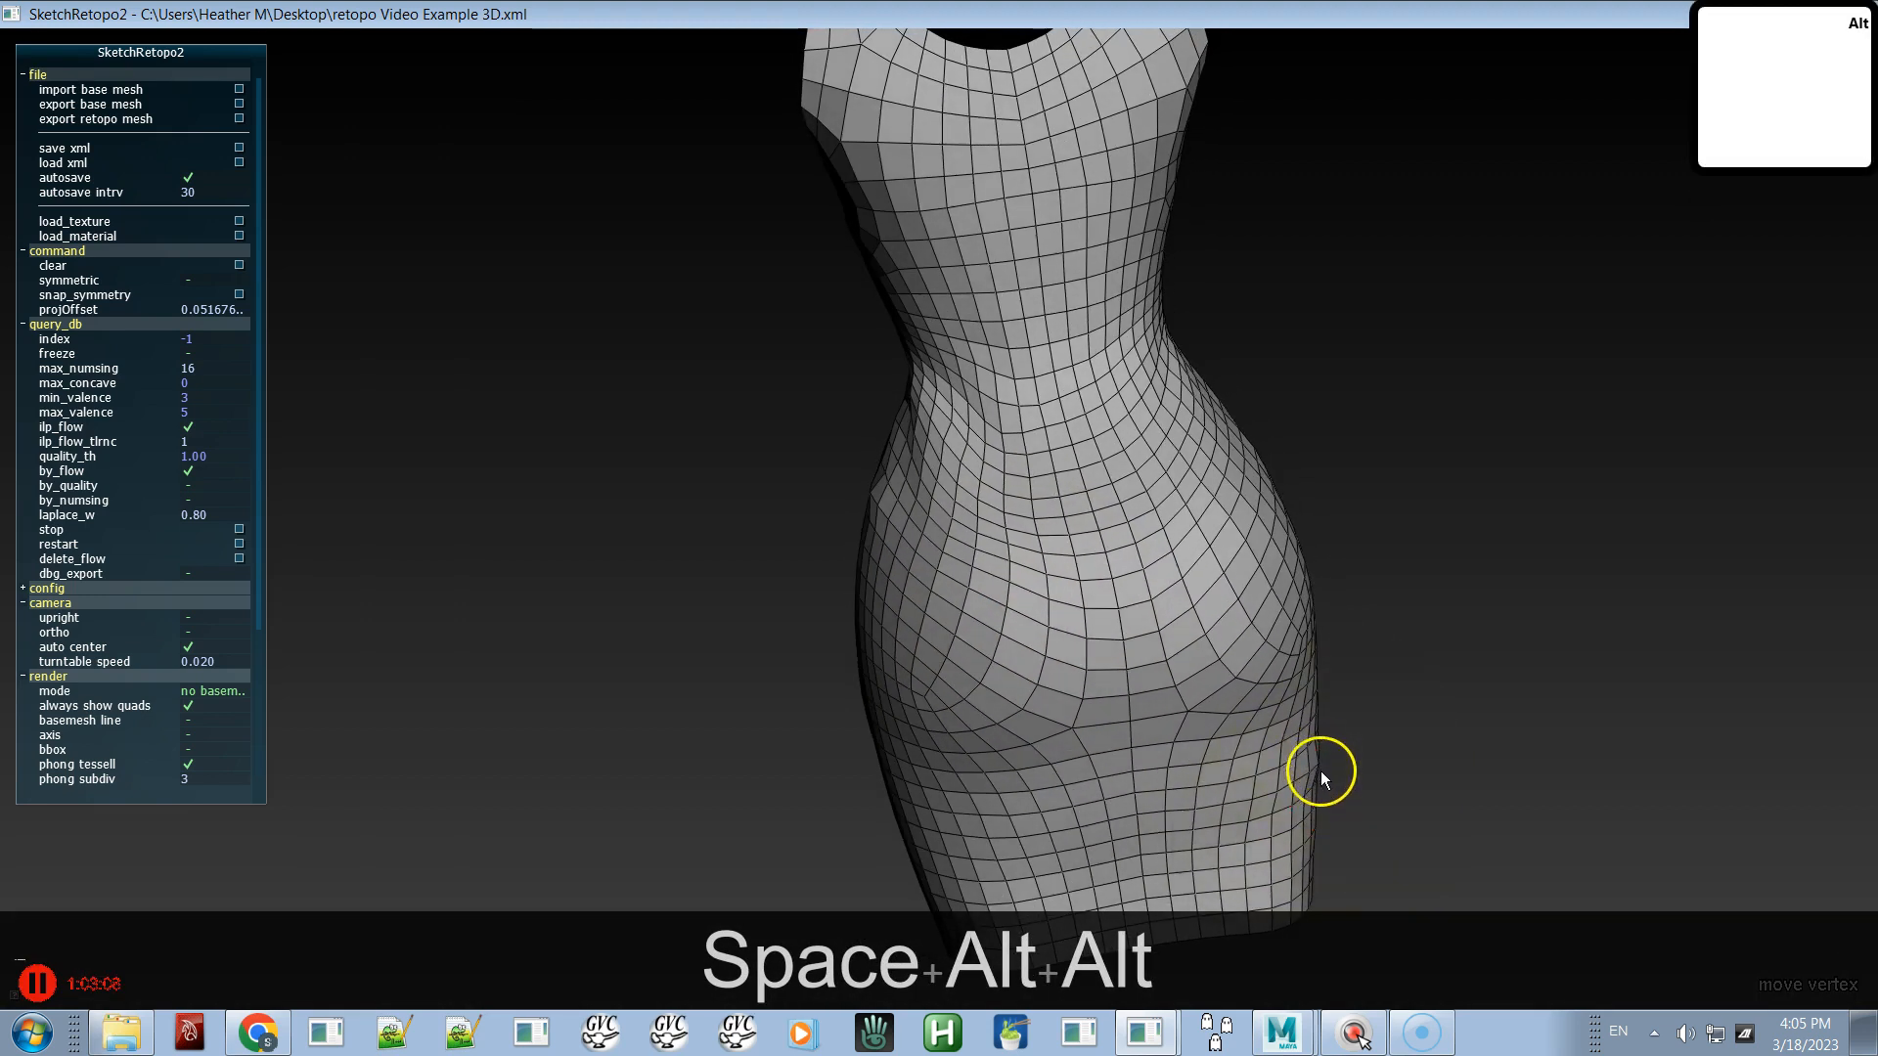
left_click_drag(1106, 780, 1242, 687, "alt")
left_click_drag(837, 667, 1060, 569, "alt+shift")
left_click_drag(896, 735, 995, 757, "alt")
- Smooth the quads on the side front of the skirt and show the base mesh again
left_click_drag(978, 684, 867, 728, "shift")
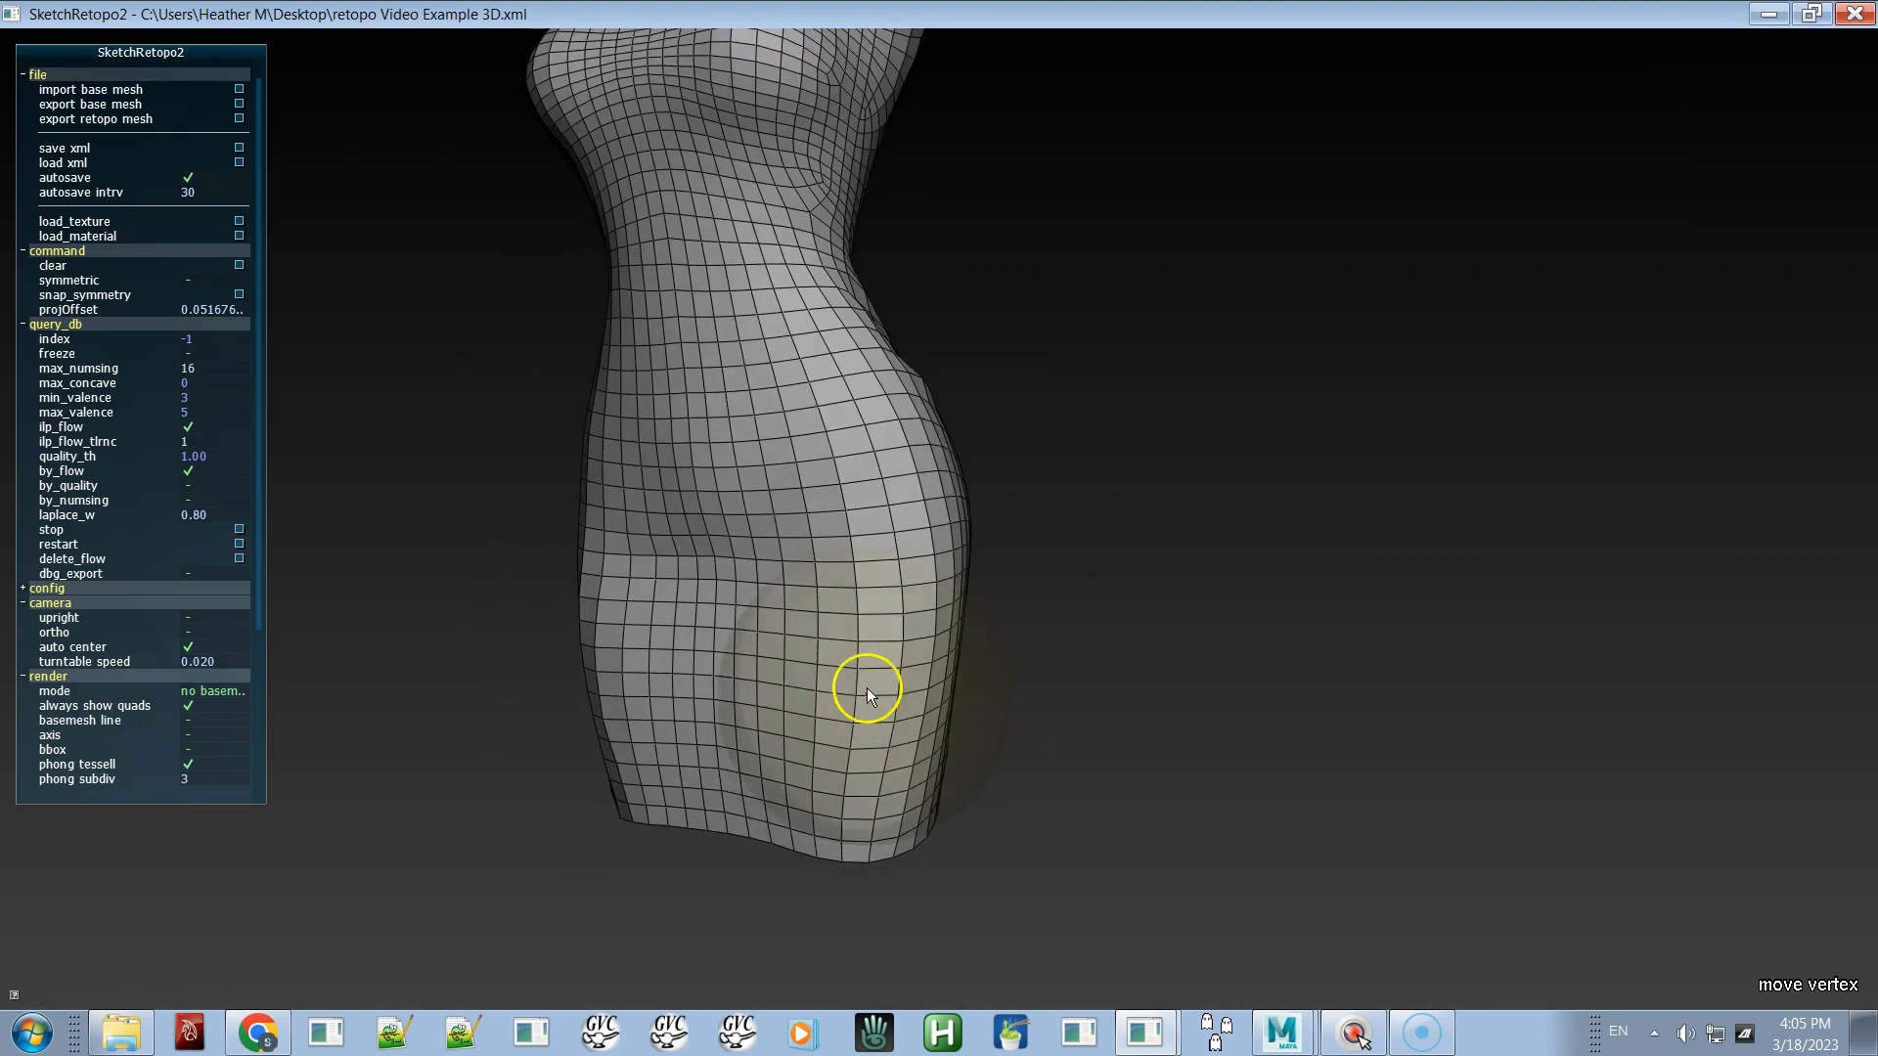
left_click_drag(798, 631, 859, 572, "alt")
right_click_drag(819, 543, 843, 543)
mouse_move(847, 563)
left_mouse_down("alt")
mouse_move(735, 554)
mouse_move(689, 571)
left_mouse_up("alt")
key("alt+space")
mouse_move(923, 518)
left_mouse_down()
mouse_move(836, 536)
mouse_move(863, 548)
mouse_move(907, 526)
mouse_move(827, 522)
left_mouse_up()
key("alt")
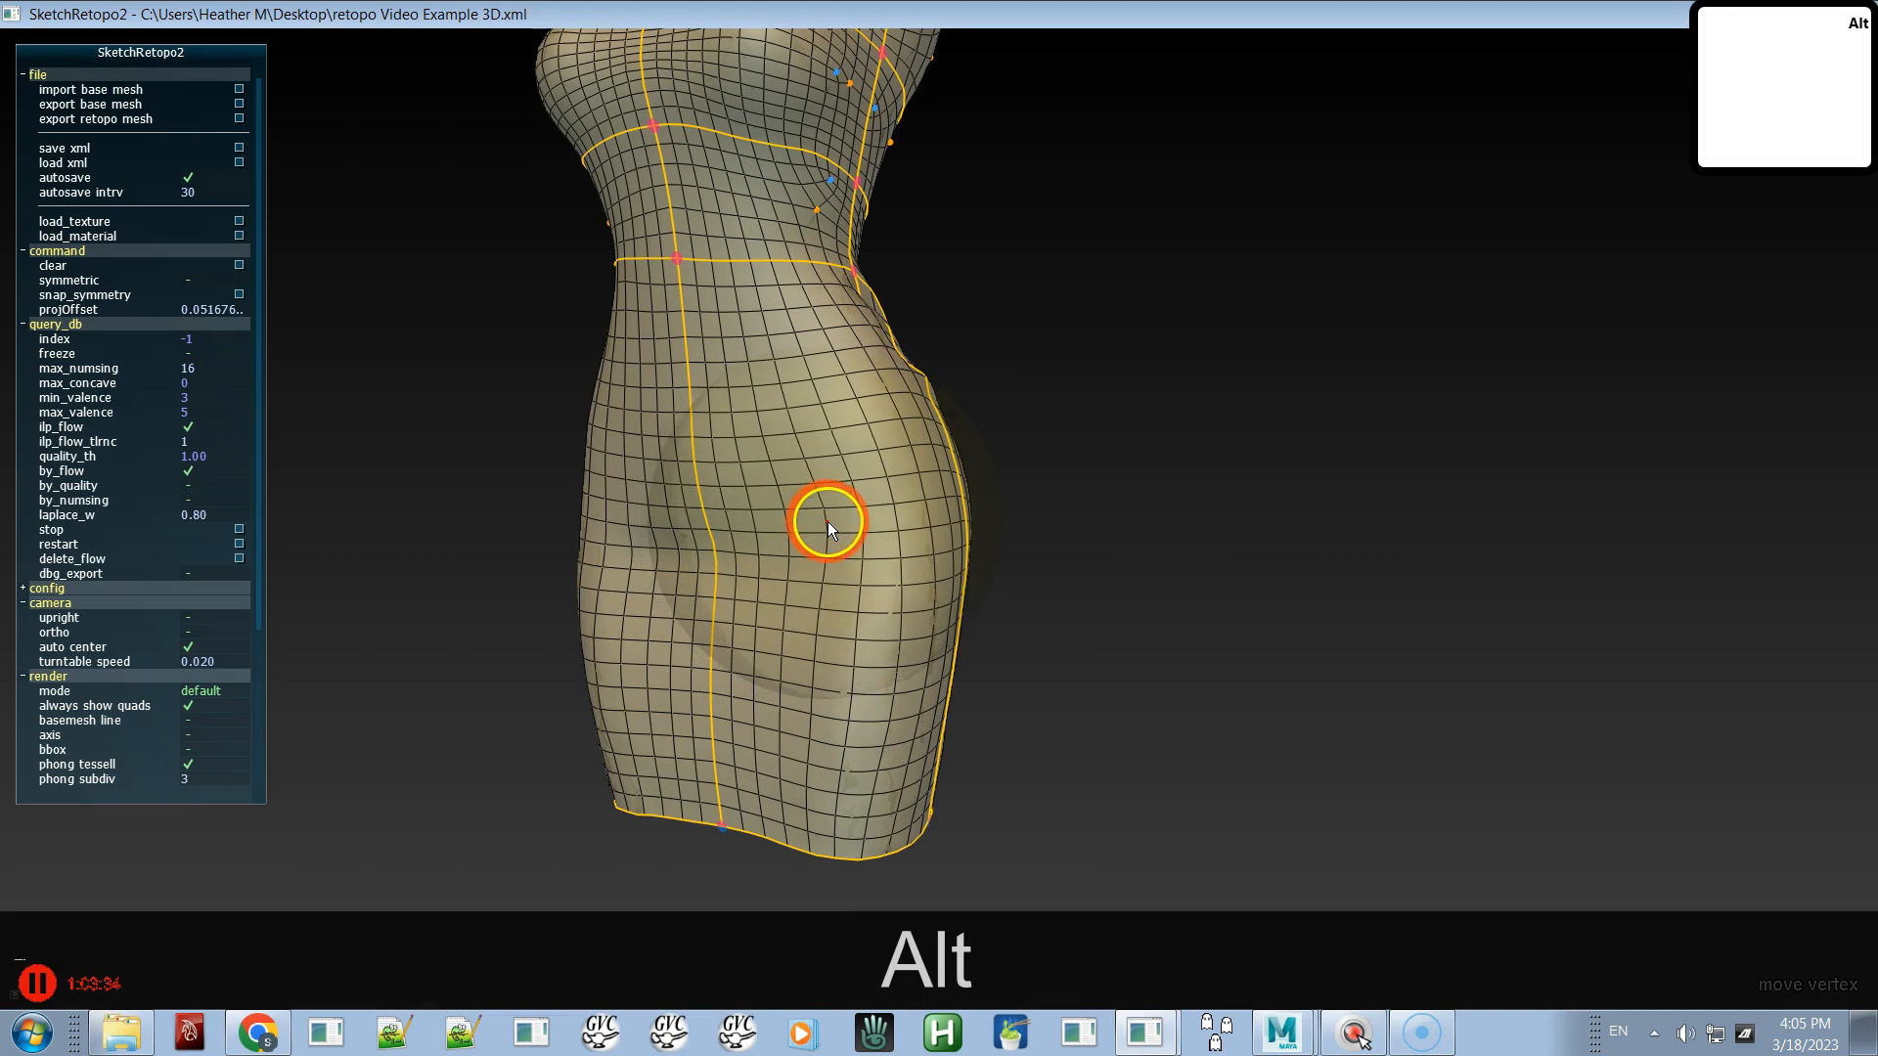
- Relax and nudge the quads on the front hip between the centre front line and the side seam
mouse_move(838, 604)
left_mouse_down()
mouse_move(859, 603)
mouse_move(870, 461)
mouse_move(849, 430)
mouse_move(806, 429)
left_mouse_up()
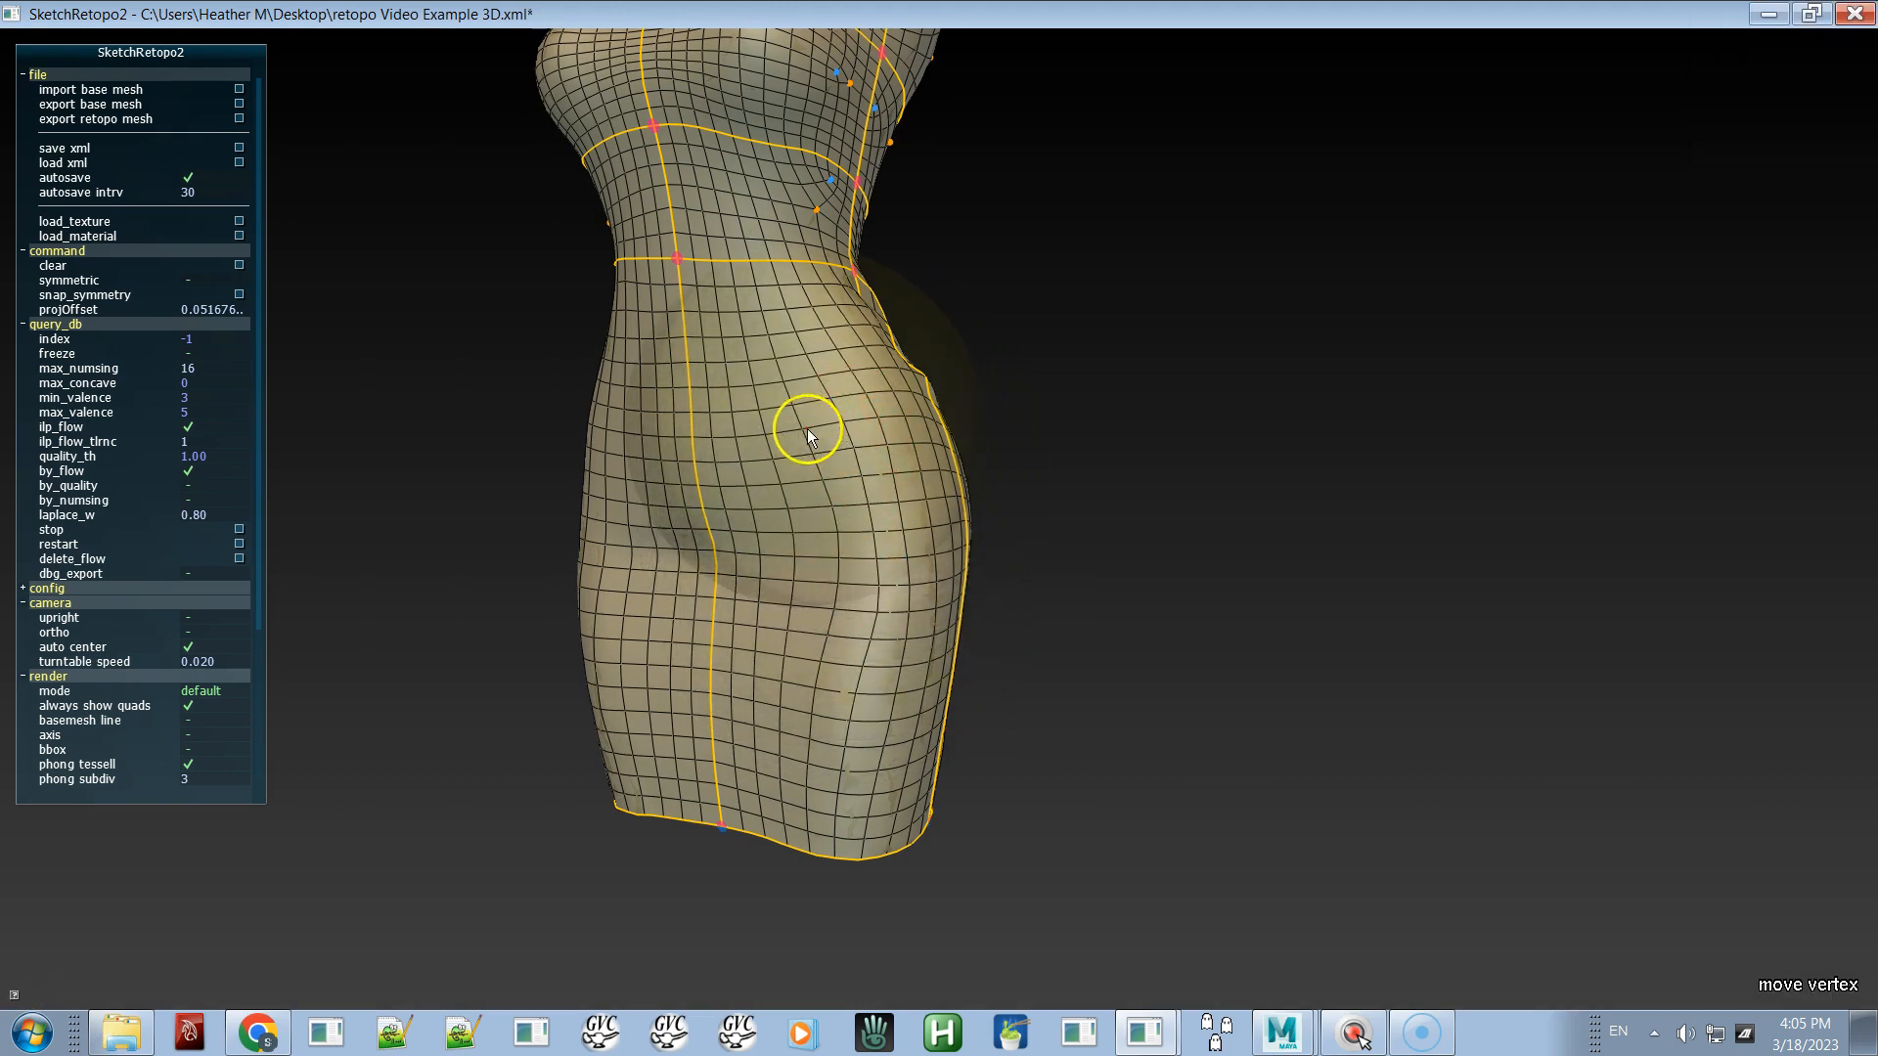
mouse_move(837, 653)
left_mouse_down()
mouse_move(841, 744)
mouse_move(923, 658)
left_mouse_up()
left_click_drag(743, 477, 759, 475)
left_click_drag(752, 376, 765, 372)
- Undo the last vertex change and smooth the quads over the front of the hip
mouse_move(767, 642)
left_mouse_down()
mouse_move(911, 618)
mouse_move(906, 667)
left_mouse_up()
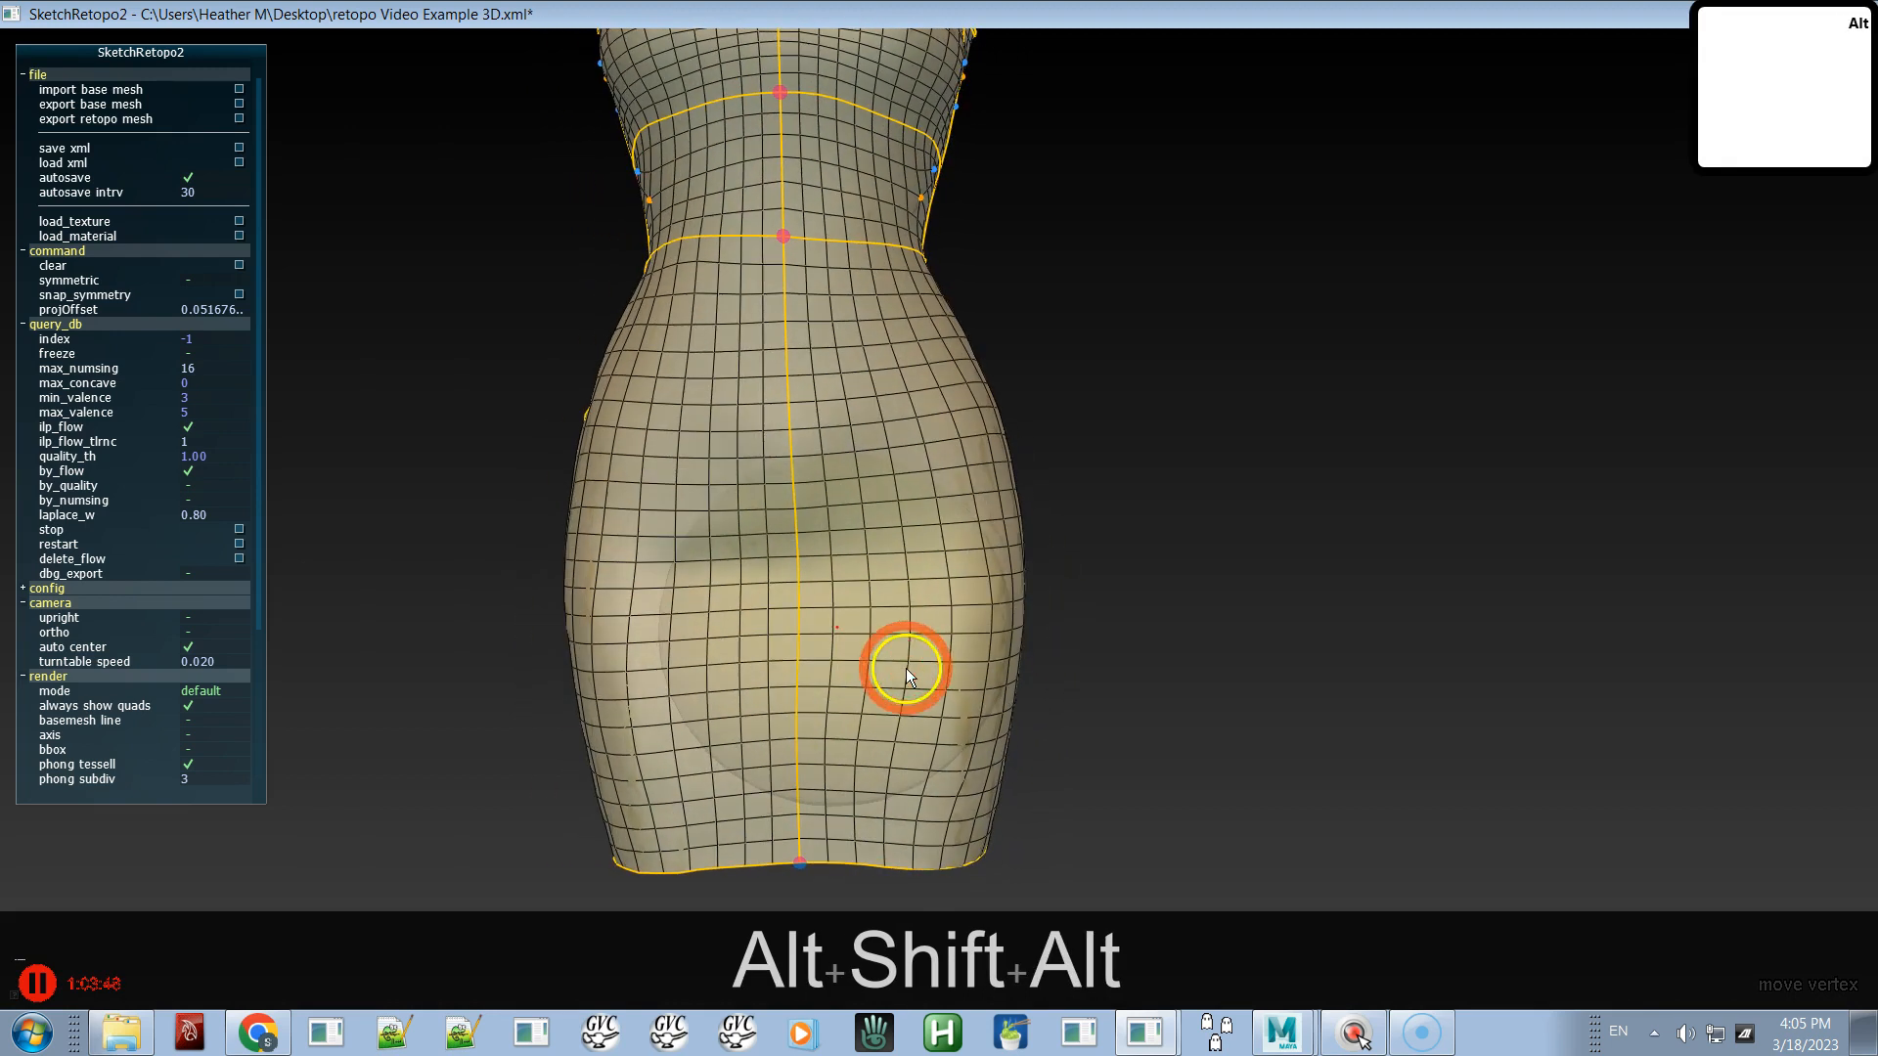
key("ctrl+z")
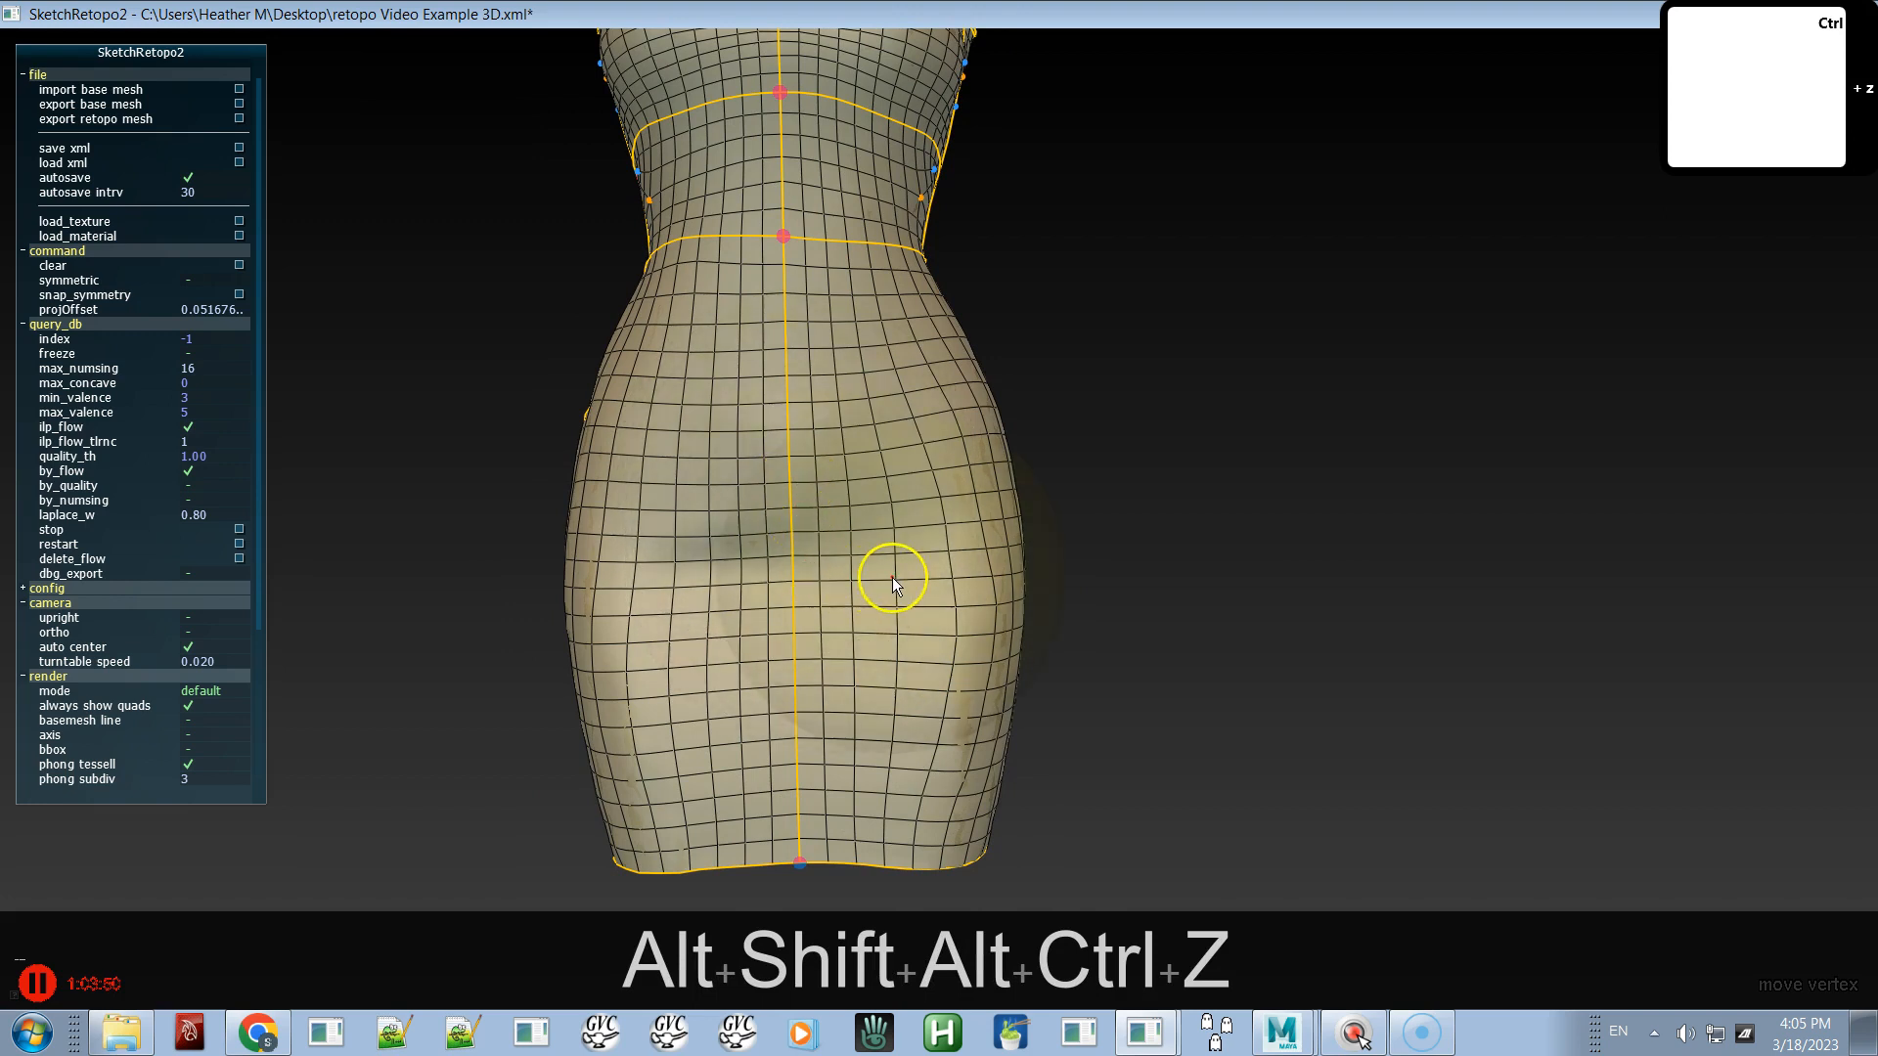
left_click_drag(912, 572, 794, 654)
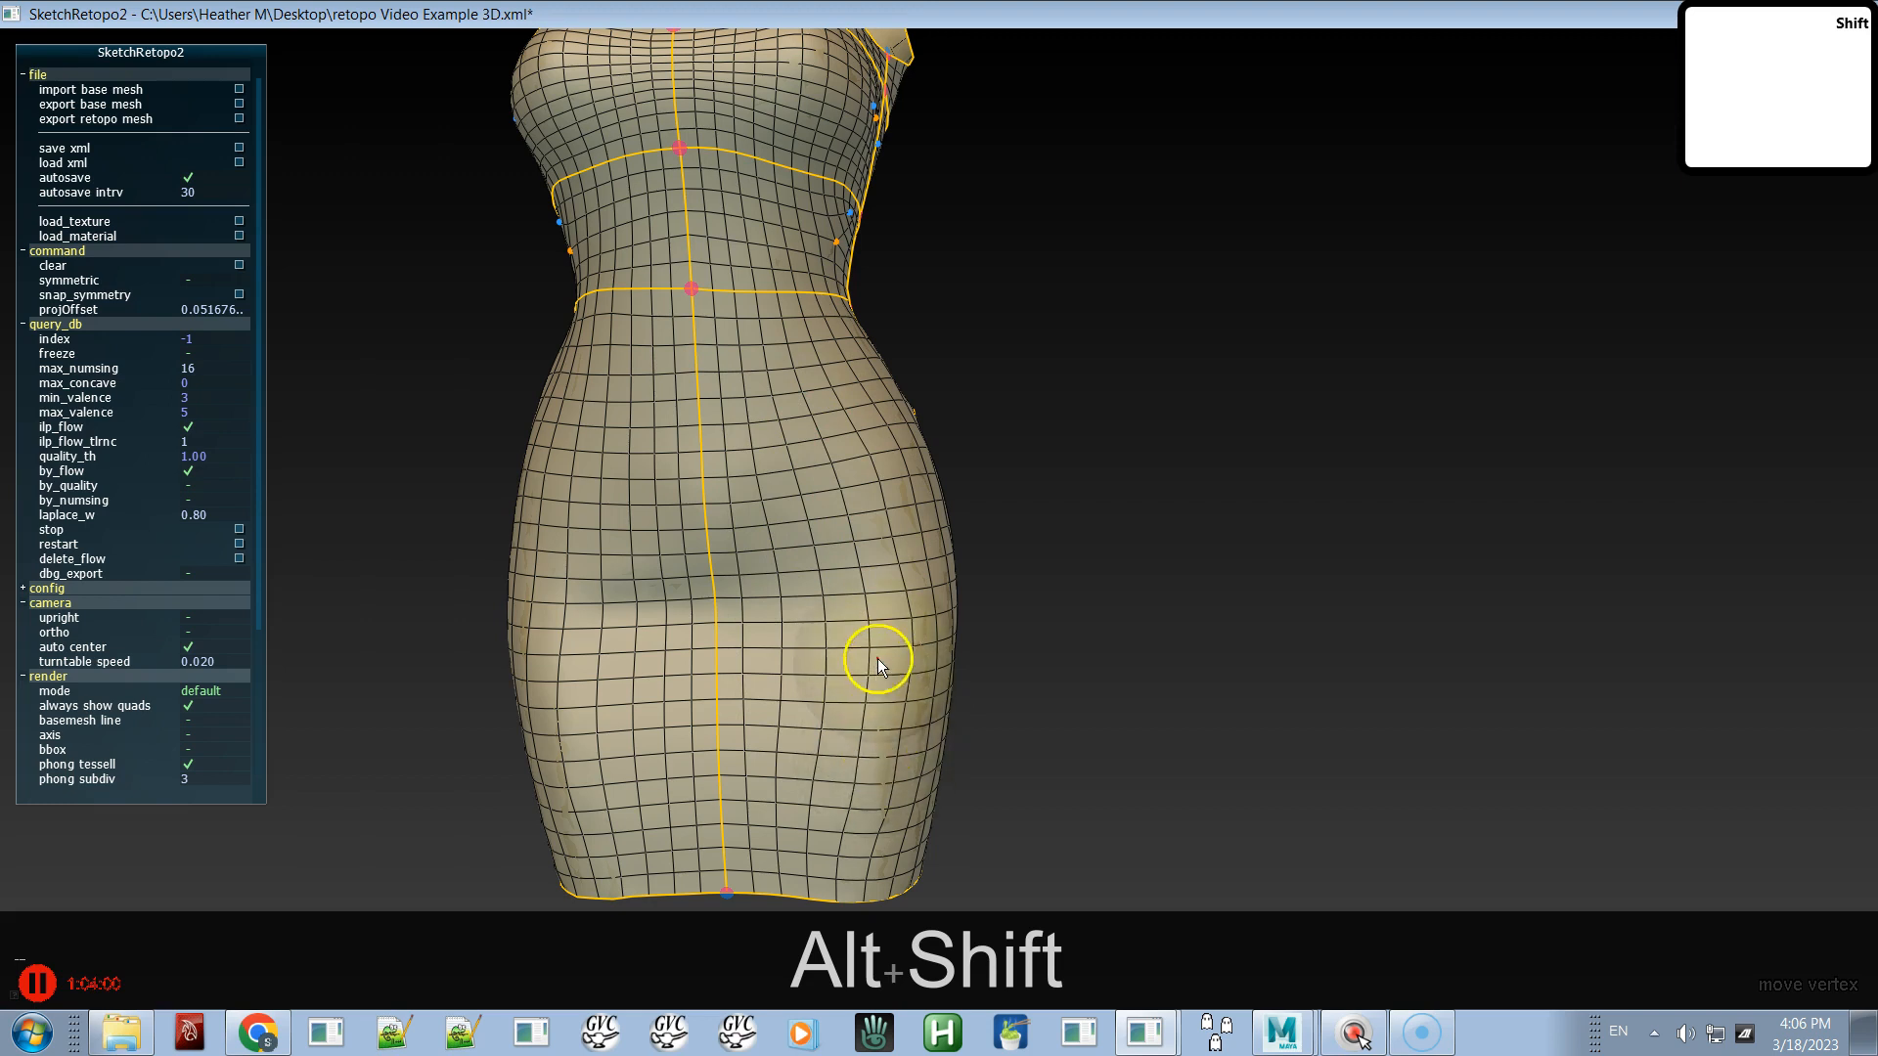
mouse_move(843, 441)
left_mouse_down("shift")
mouse_move(845, 489)
mouse_move(839, 446)
left_mouse_up("shift")
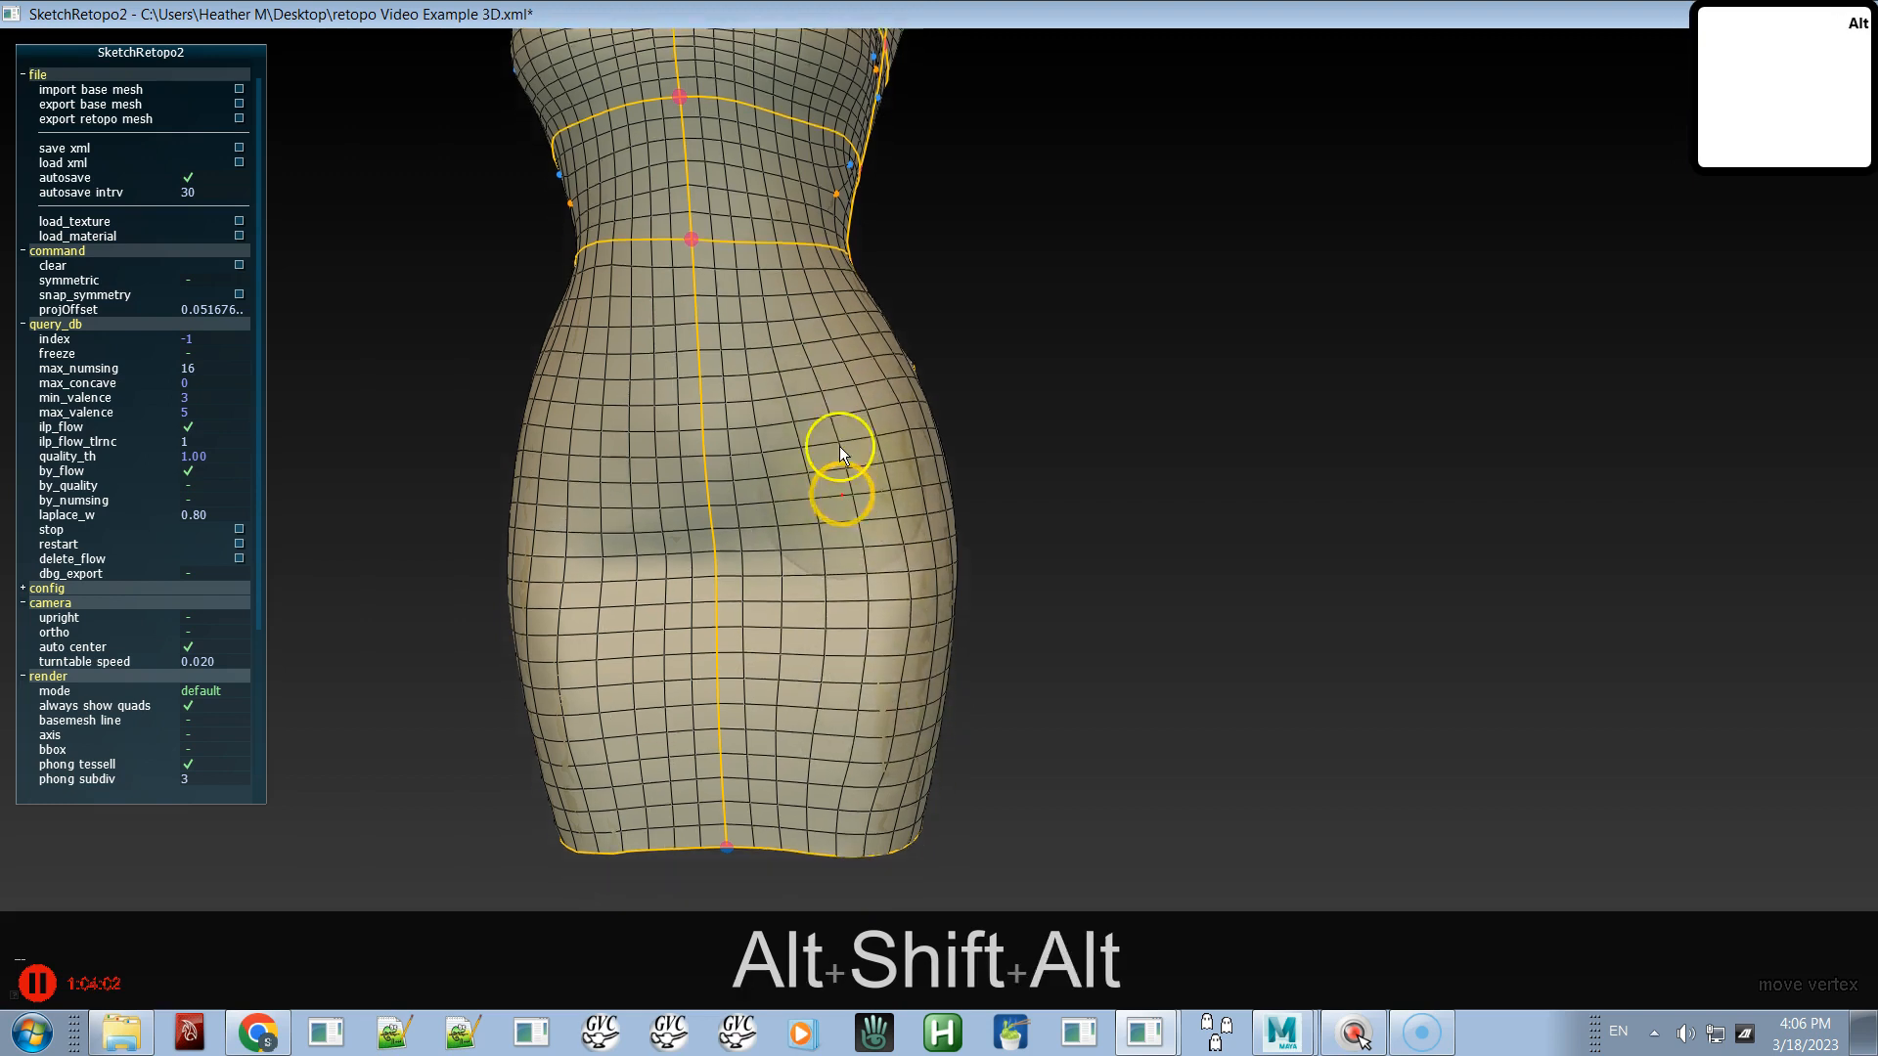
- Smooth the quads on the lower skirt front beside the centre line
middle_click_drag(839, 446, 814, 296, "alt")
right_click_drag(814, 399, 963, 753, "alt")
middle_click_drag(1030, 595, 1062, 501, "alt")
right_click_drag(1062, 501, 1027, 797, "alt")
mouse_move(786, 601)
left_mouse_down("shift")
mouse_move(820, 606)
mouse_move(725, 562)
mouse_move(772, 632)
mouse_move(829, 638)
left_mouse_up("shift")
- Move the hem vertex near the side of the skirt front to even out the spacing along the hem
right_click_drag(998, 733, 1232, 877, "alt")
middle_click_drag(825, 519, 867, 383, "alt")
right_click_drag(880, 446, 1412, 792, "alt")
mouse_move(659, 393)
right_mouse_down("alt")
mouse_move(828, 545)
mouse_move(1177, 735)
right_mouse_up("alt")
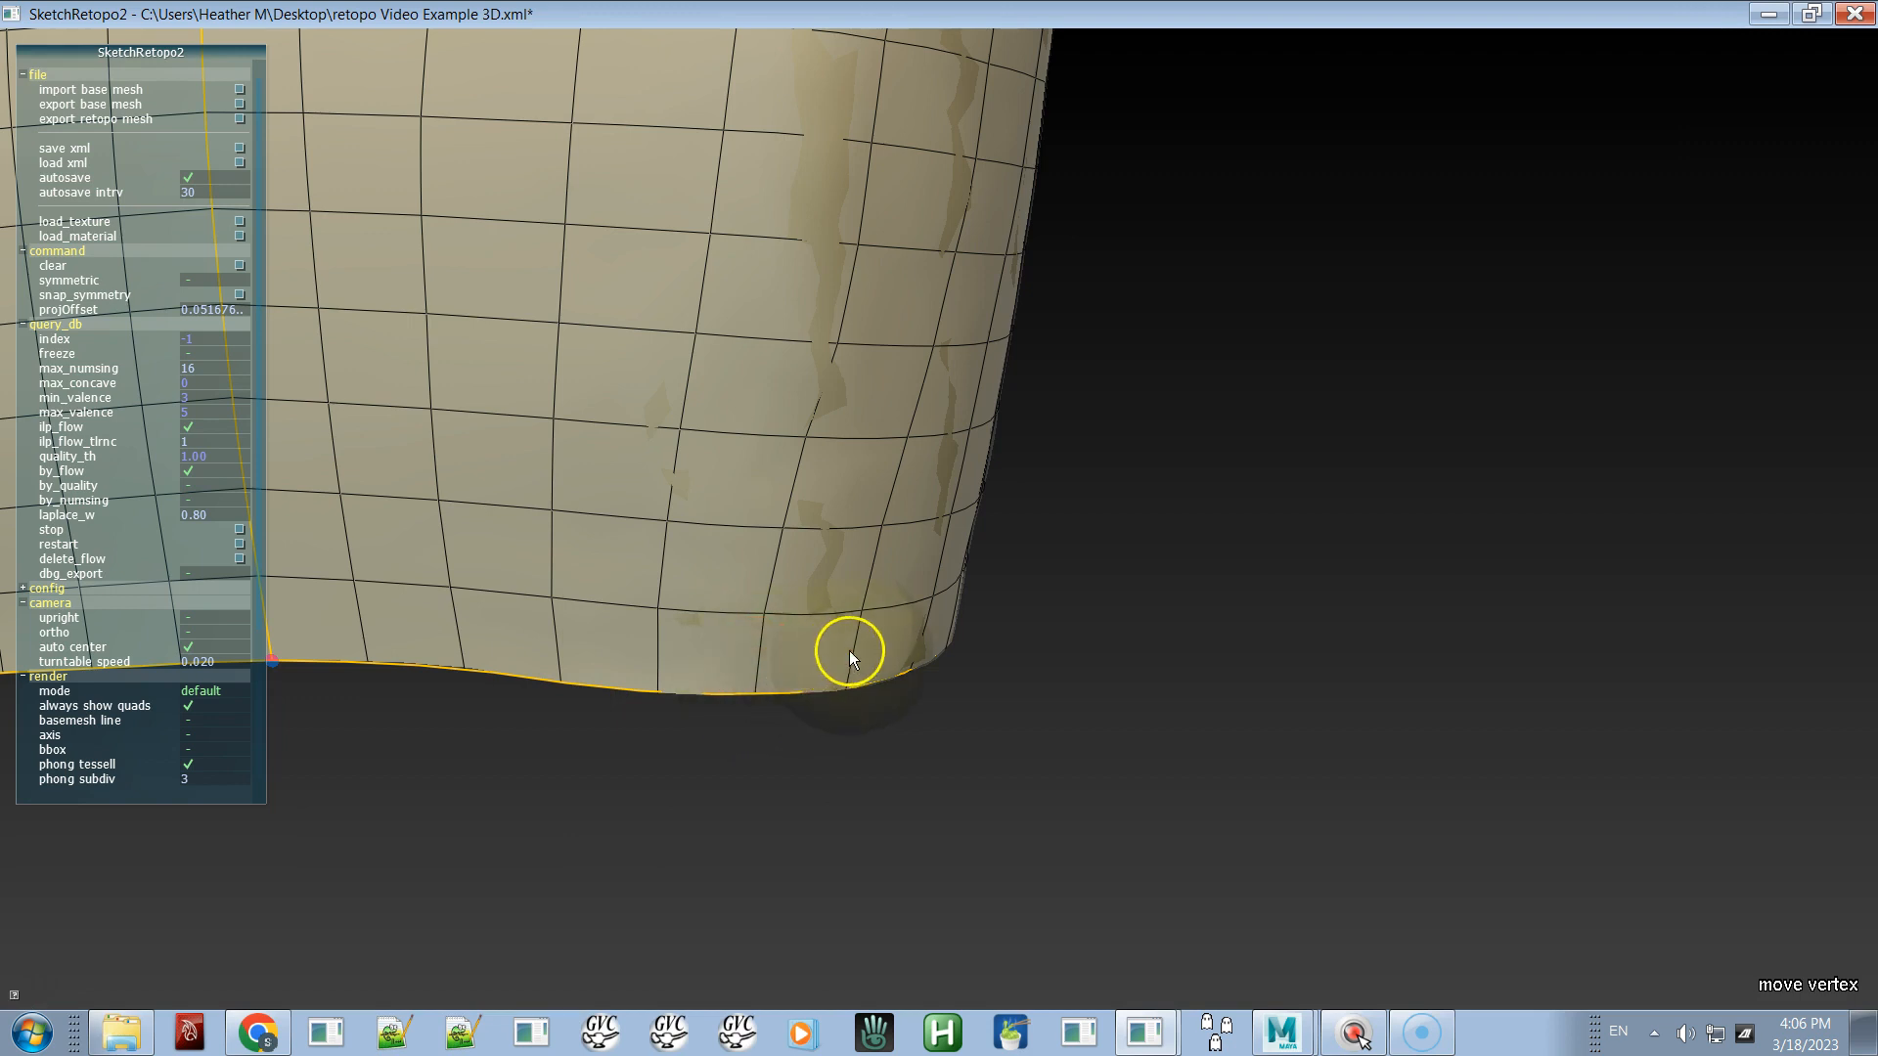
left_click_drag(853, 642, 845, 666)
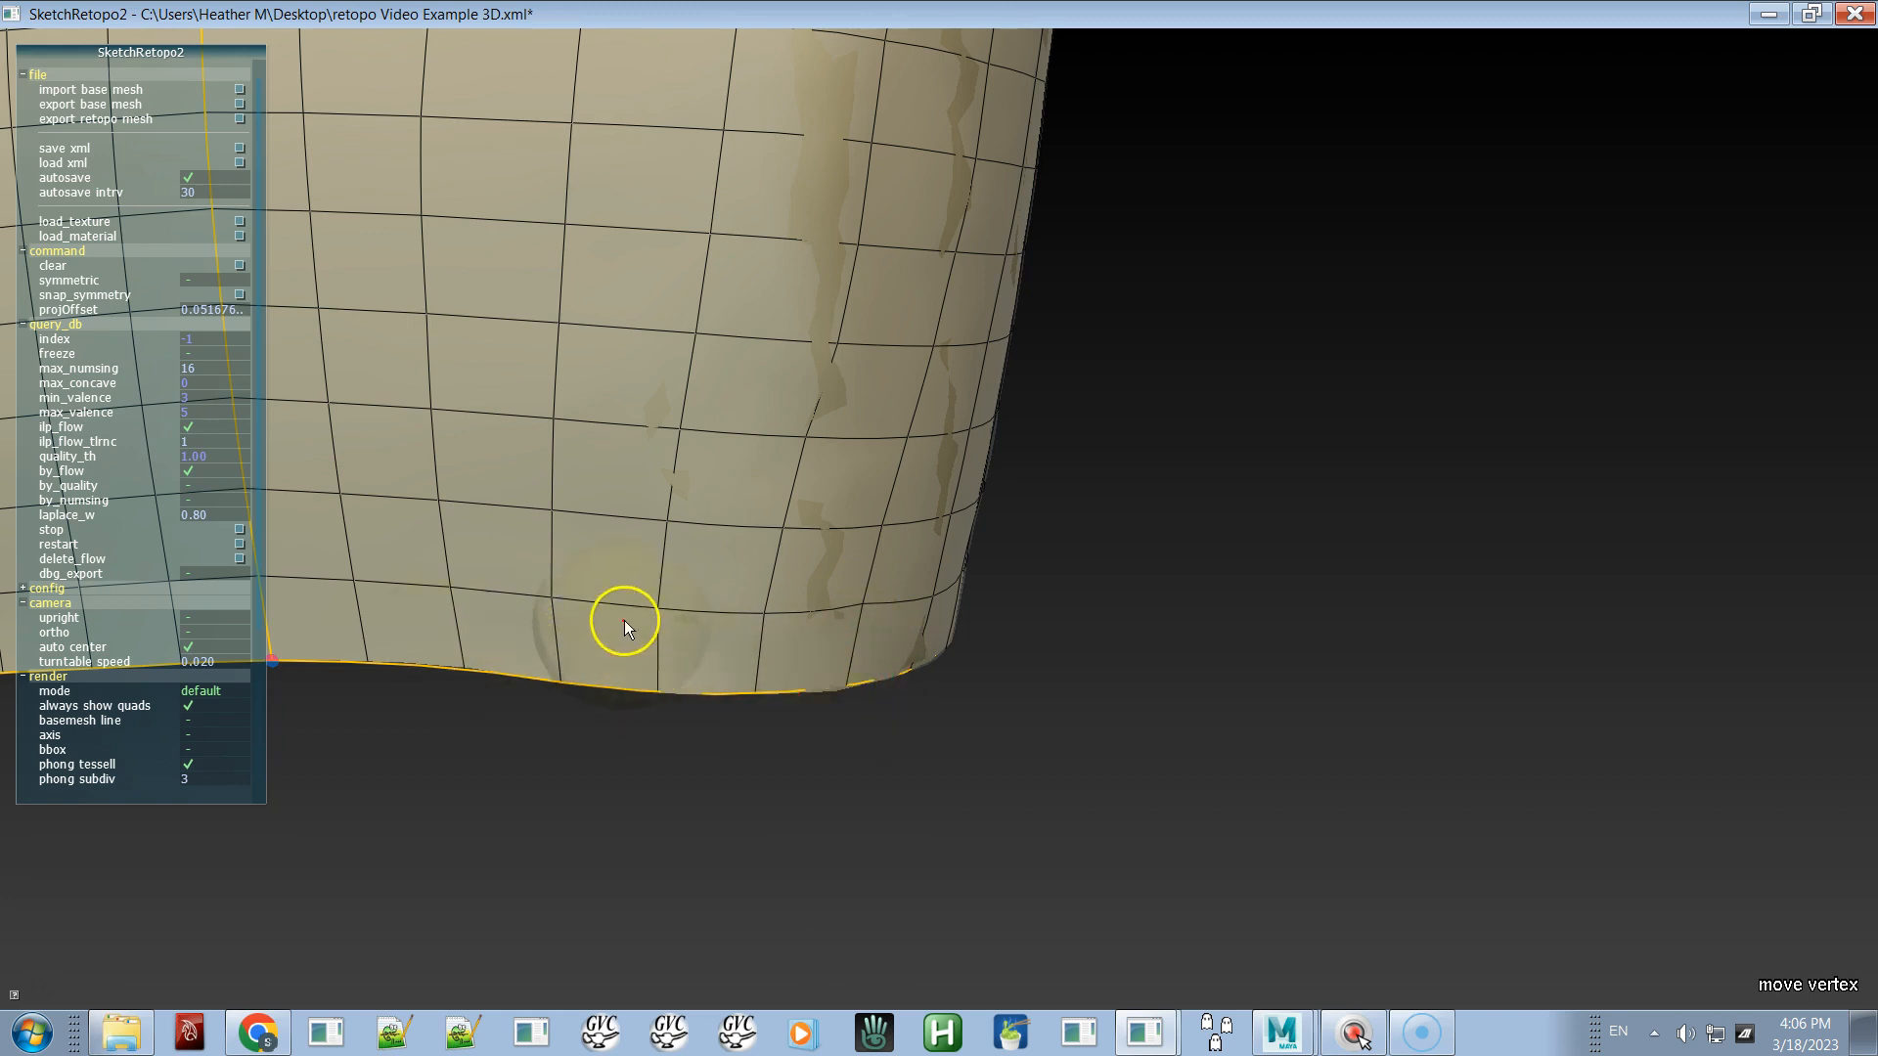
- Smooth the quad rows just above the front hem and check the whole skirt front
mouse_move(542, 579)
left_mouse_down("shift")
mouse_move(835, 577)
mouse_move(794, 436)
mouse_move(745, 437)
left_mouse_up("shift")
mouse_move(647, 531)
right_mouse_down("alt")
mouse_move(627, 531)
mouse_move(547, 314)
mouse_move(554, 247)
right_mouse_up("alt")
right_click_drag(670, 472, 653, 181, "alt")
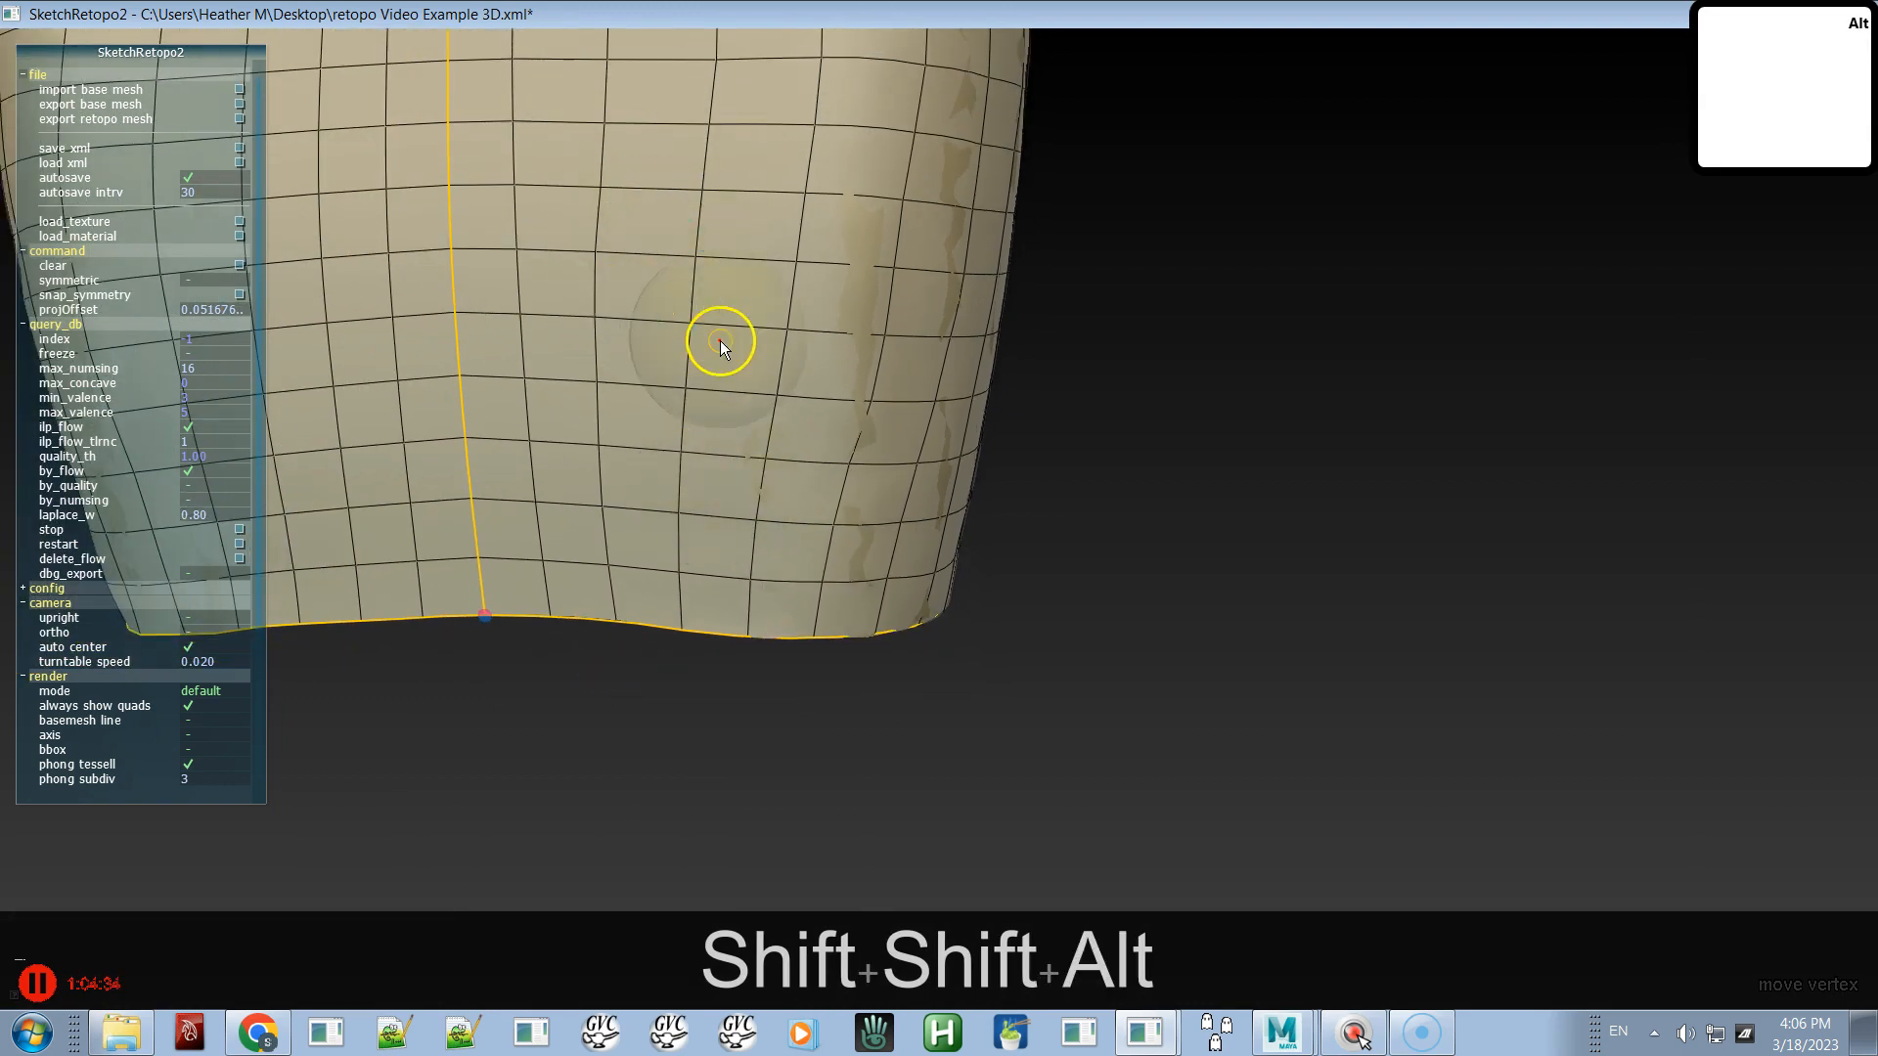
middle_click_drag(720, 340, 747, 571, "alt")
right_click_drag(747, 567, 680, 186, "alt")
right_click_drag(776, 456, 734, 259, "alt")
right_click_drag(754, 471, 740, 292, "alt")
middle_click_drag(733, 300, 720, 402, "alt")
left_click_drag(720, 402, 573, 442, "alt")
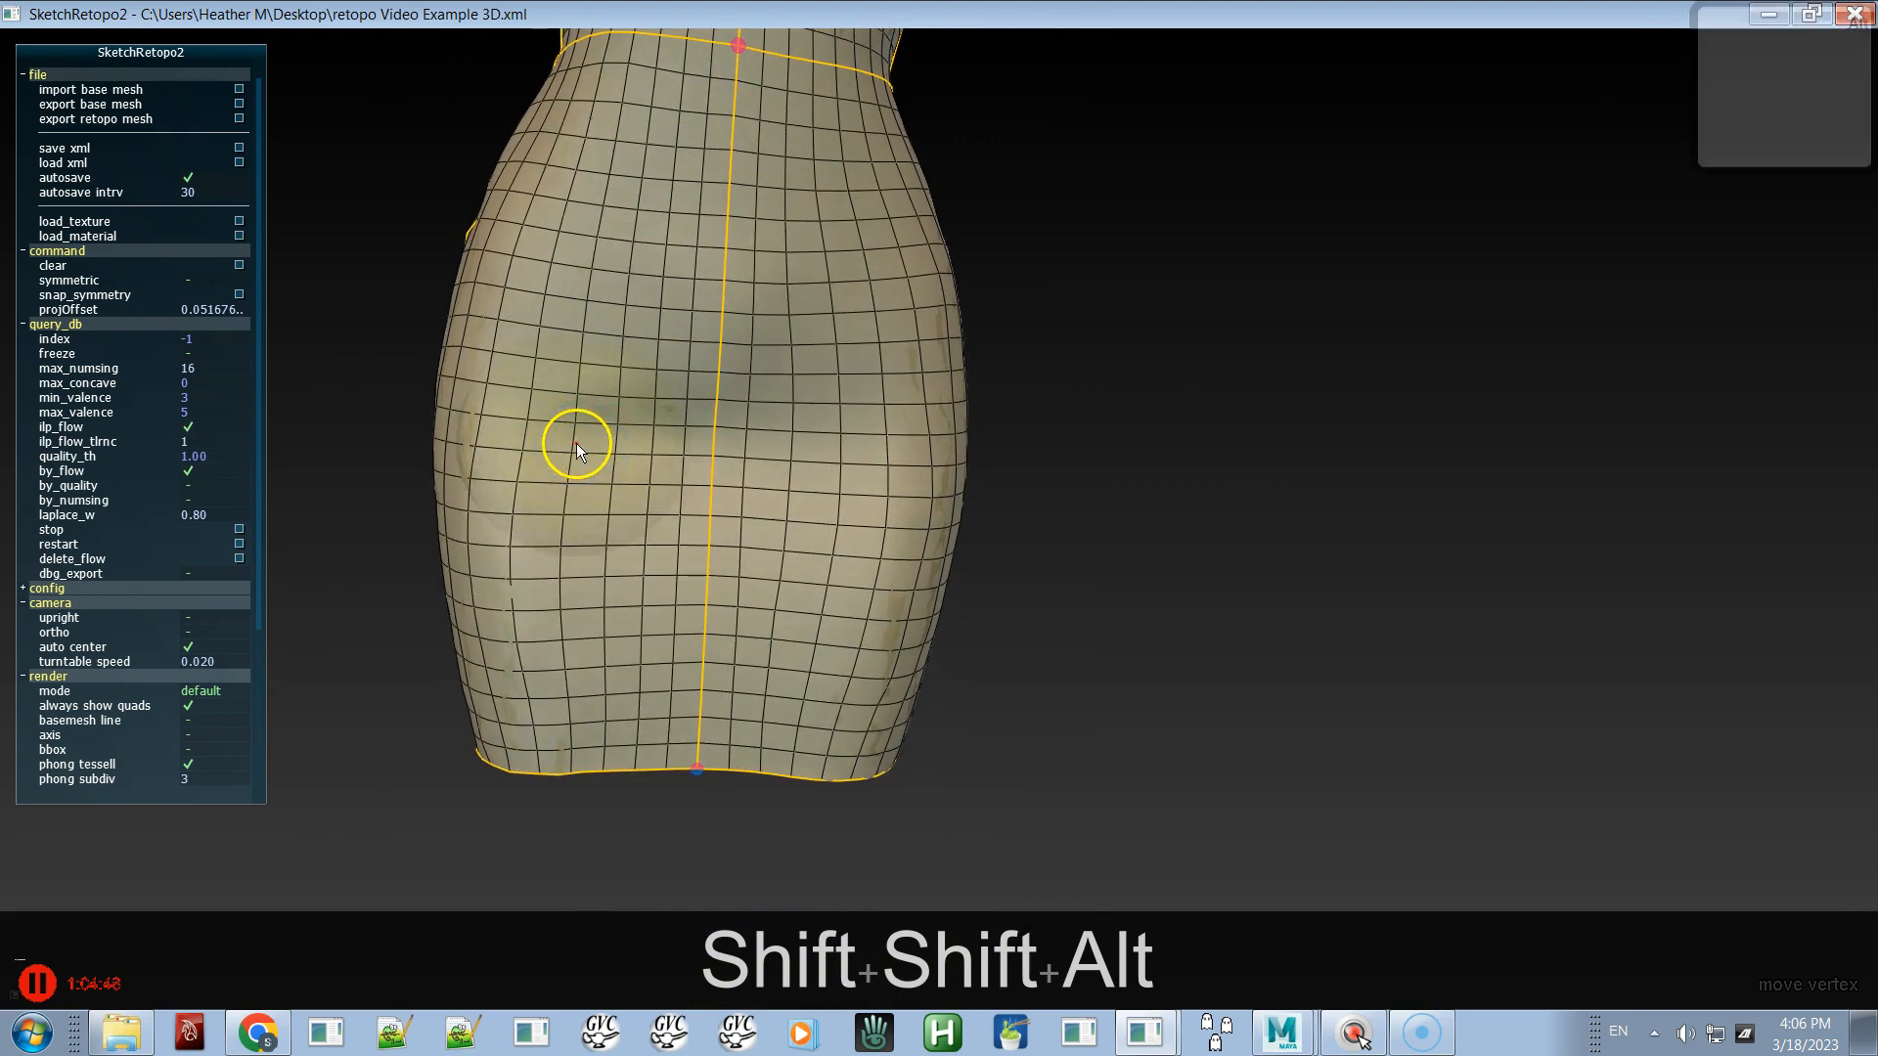
scroll(580, 436, "up", 3)
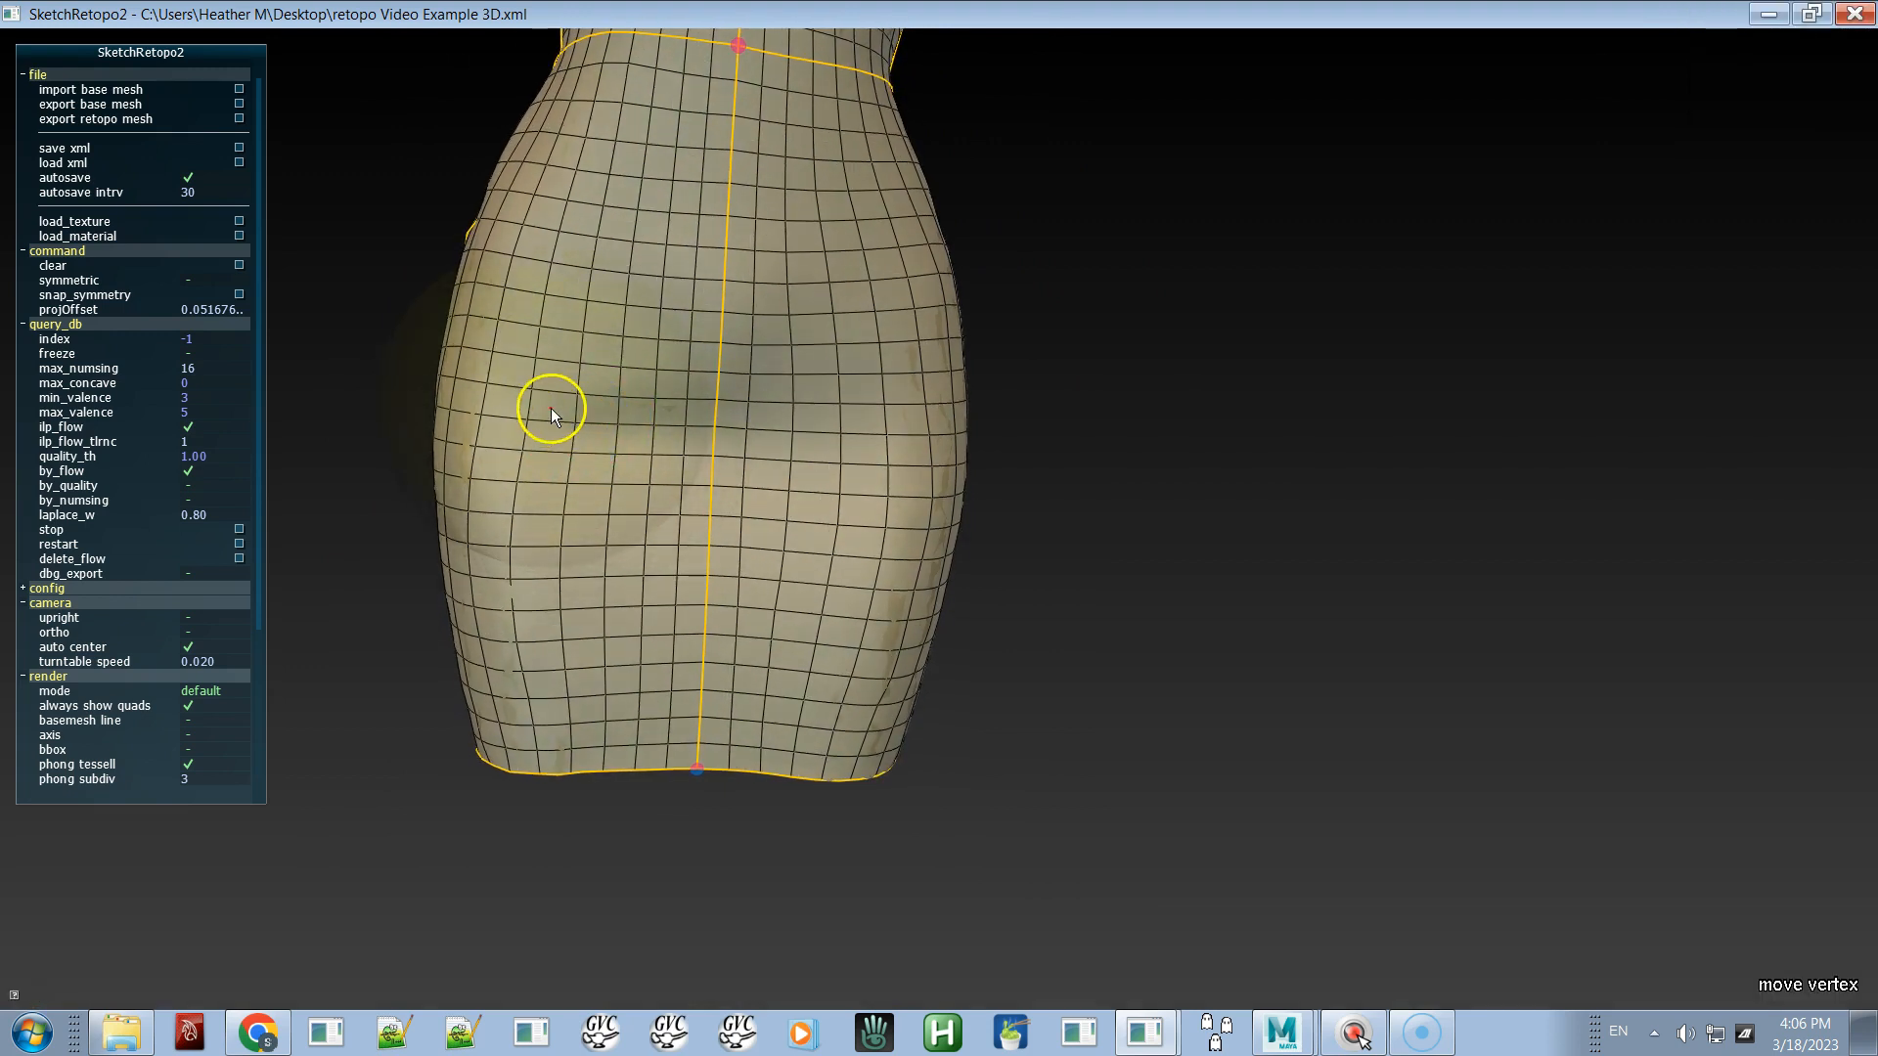
- Move vertices on the skirt front from the hip down toward the hem, using a smaller brush for the lower quads
mouse_move(545, 421)
left_mouse_down()
mouse_move(528, 478)
mouse_move(542, 302)
mouse_move(506, 356)
mouse_move(577, 225)
left_mouse_up()
mouse_move(578, 461)
left_mouse_down()
mouse_move(545, 555)
mouse_move(565, 448)
left_mouse_up()
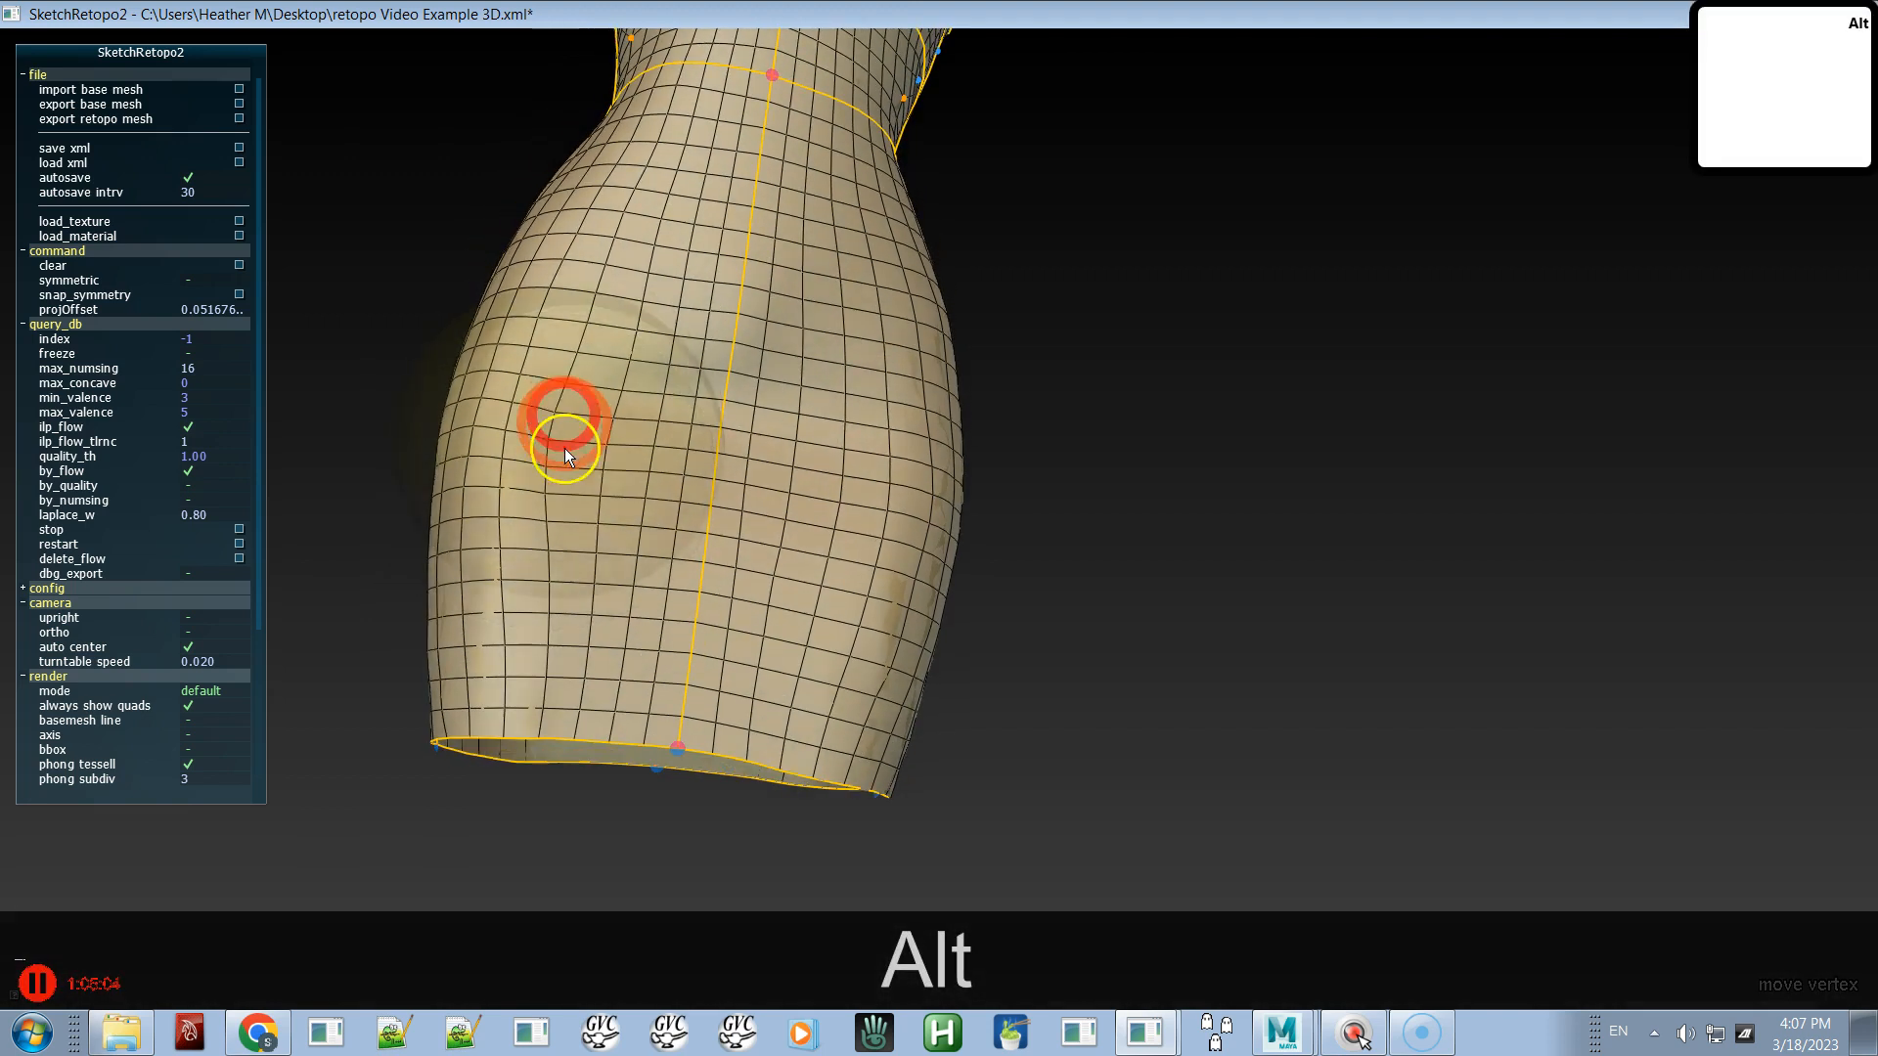
left_click_drag(557, 562, 550, 572)
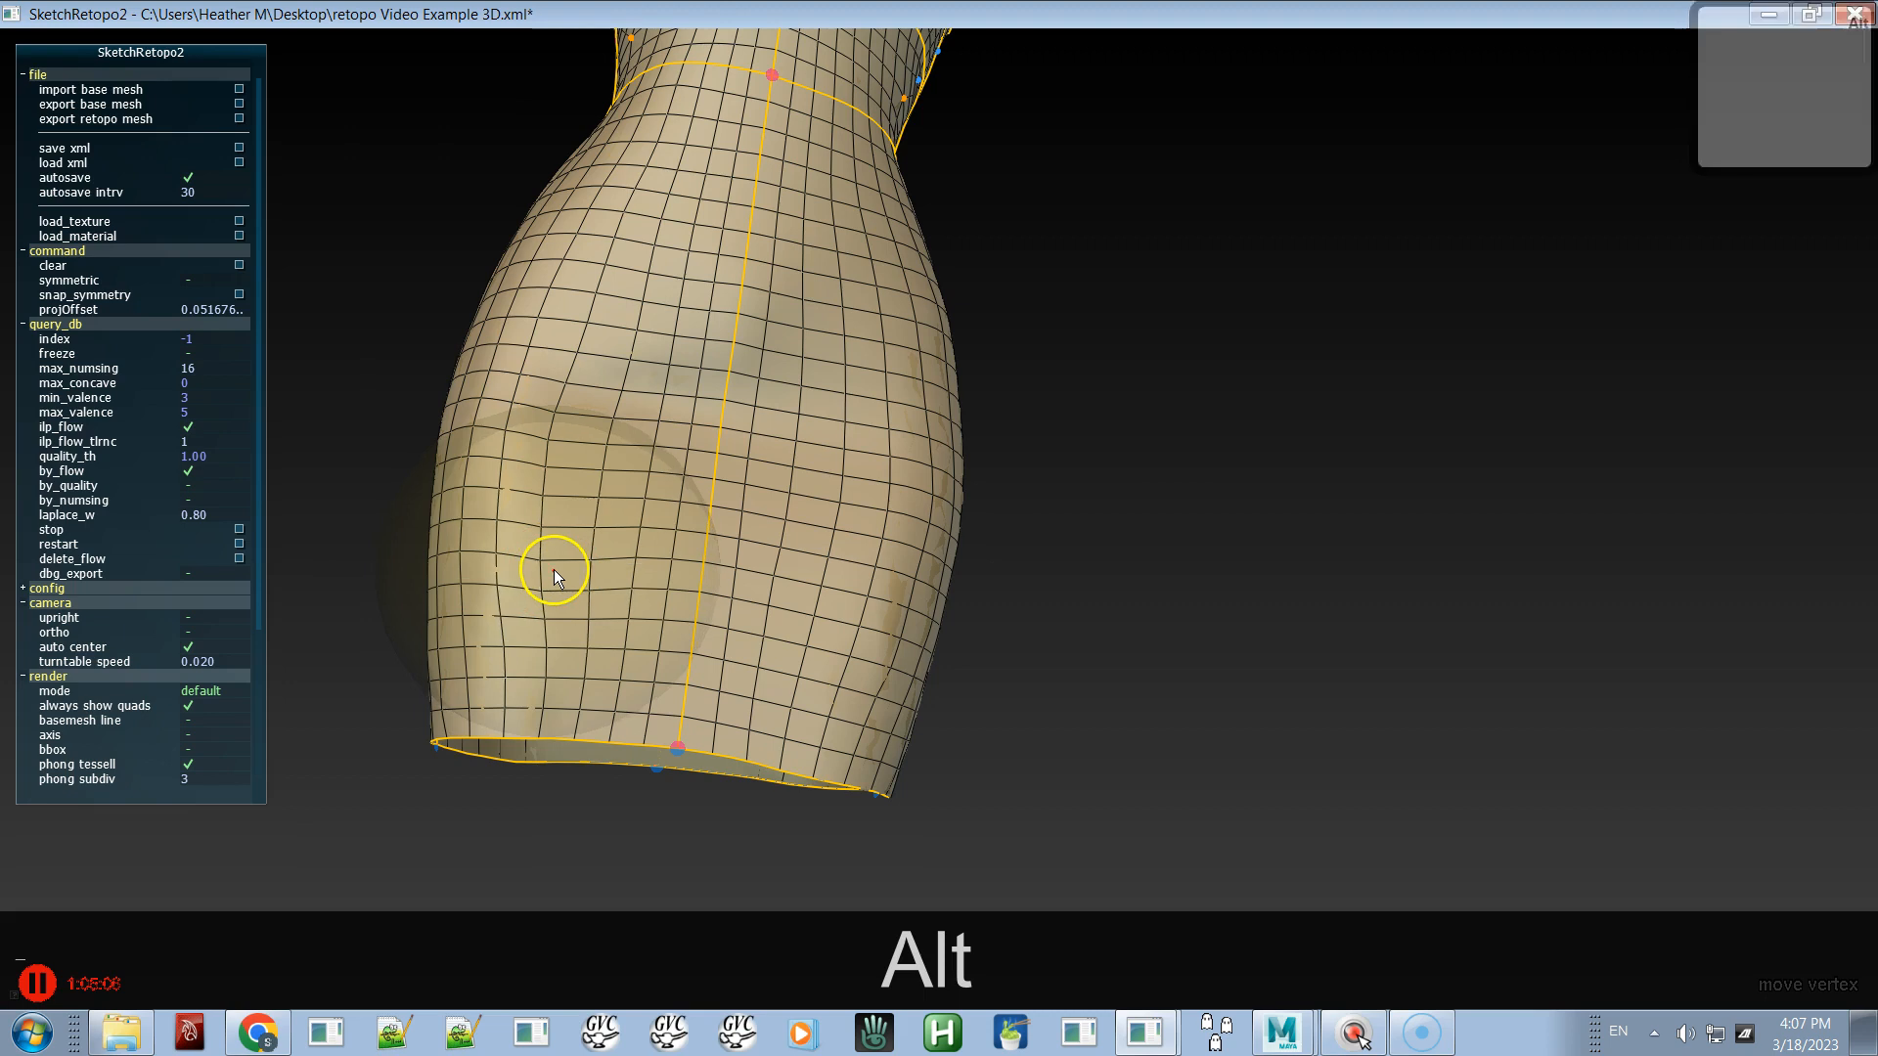
left_click_drag(595, 327, 587, 326)
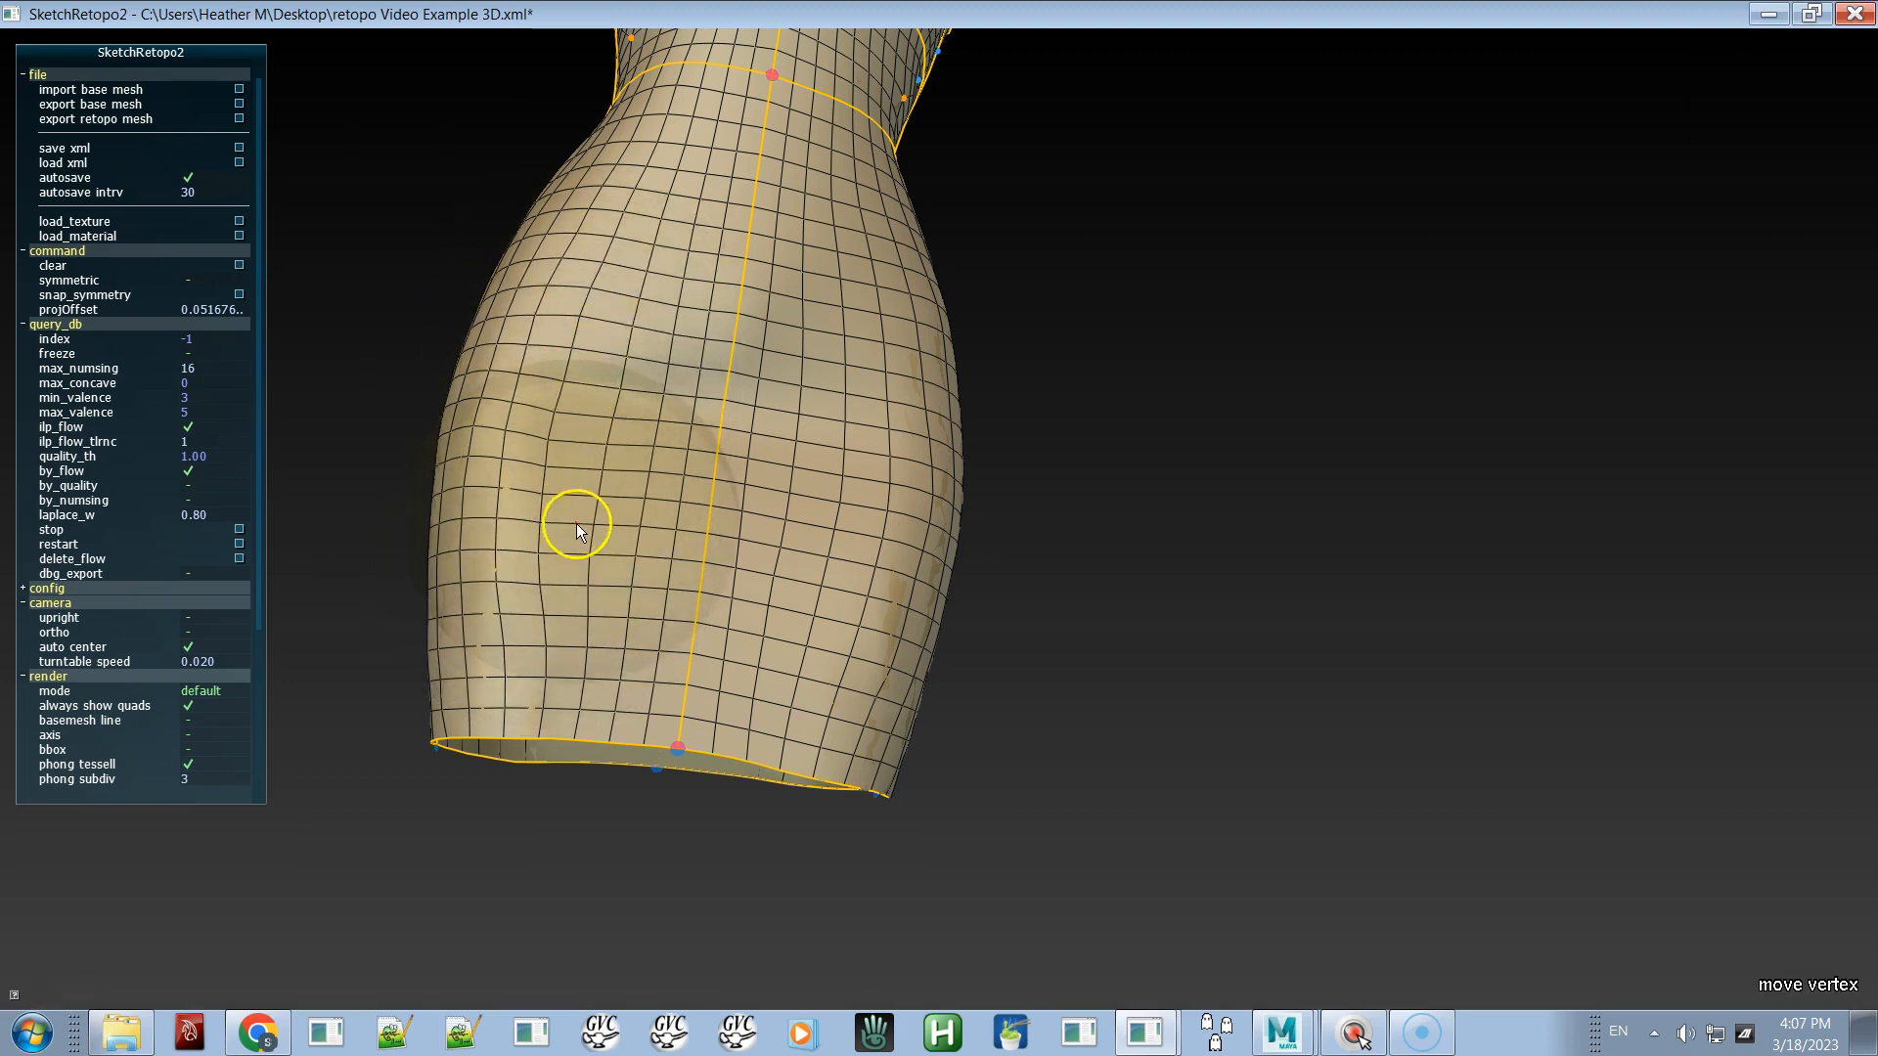
right_click_drag(572, 564, 530, 592)
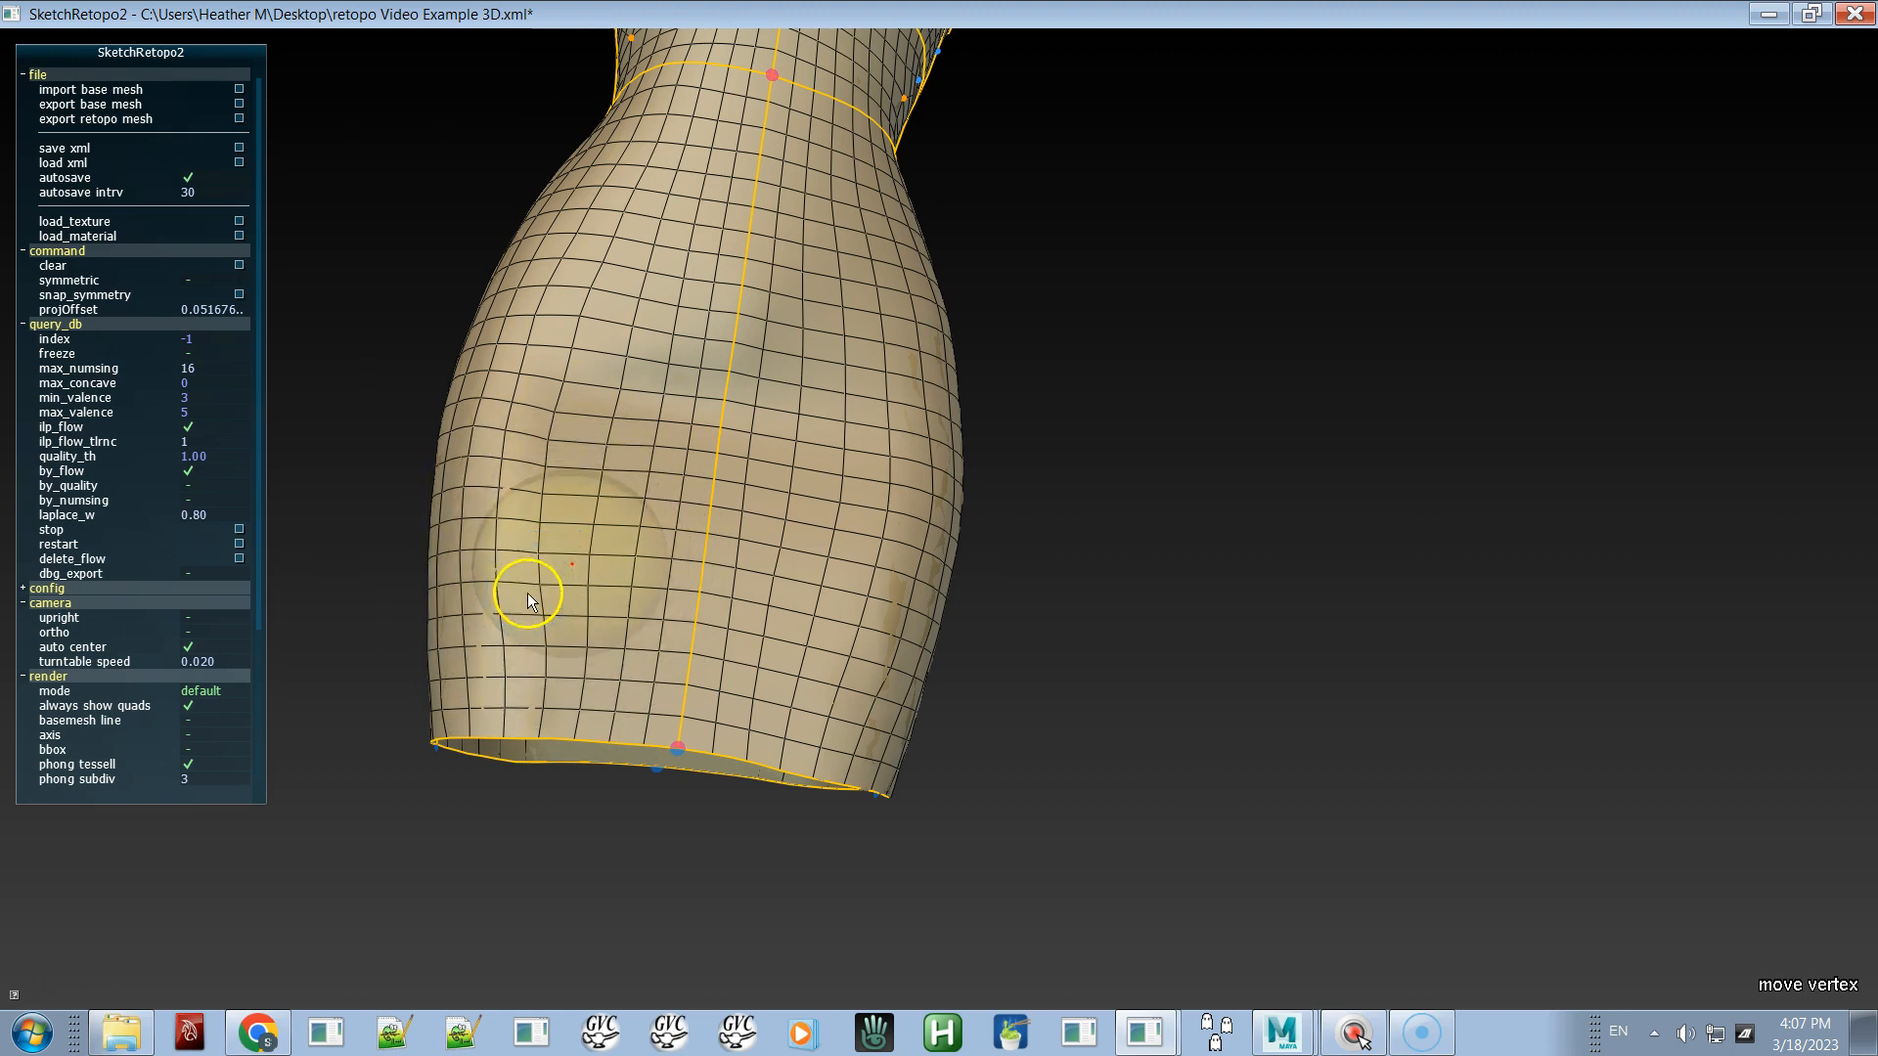
left_click_drag(554, 620, 554, 649)
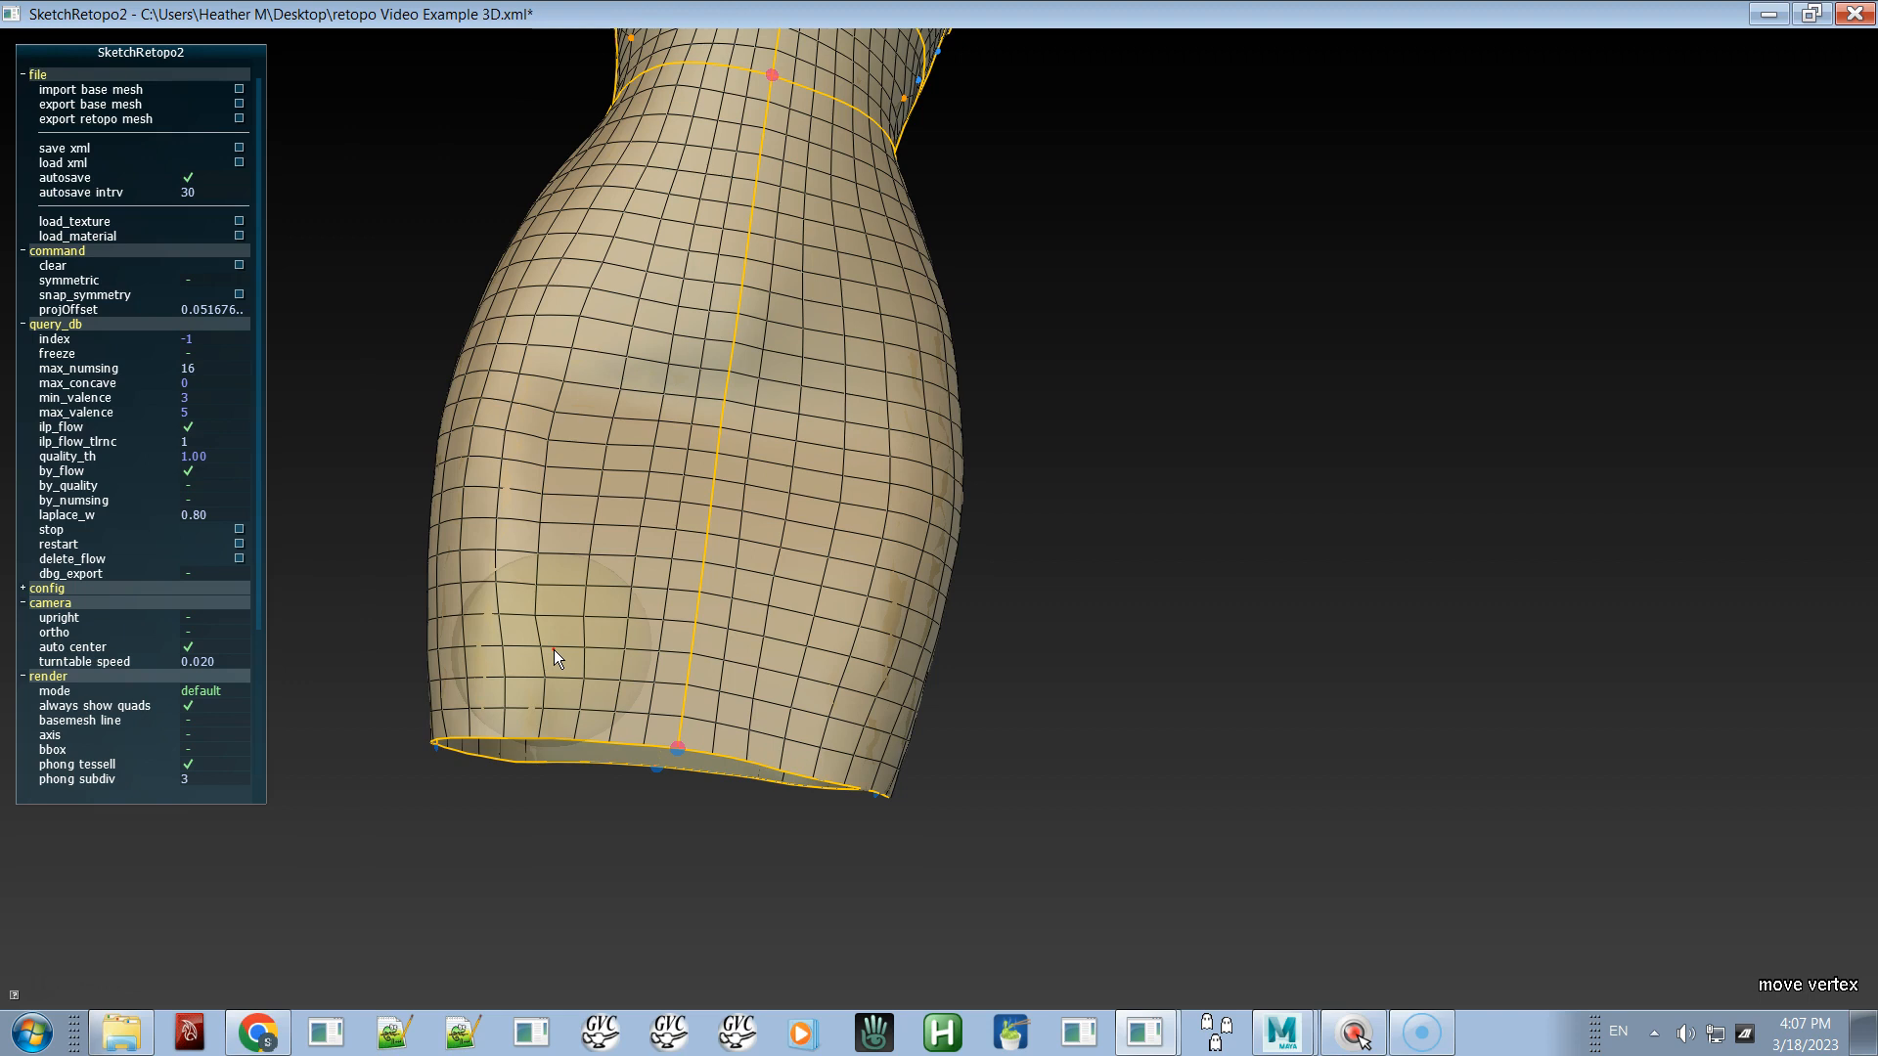
key("q")
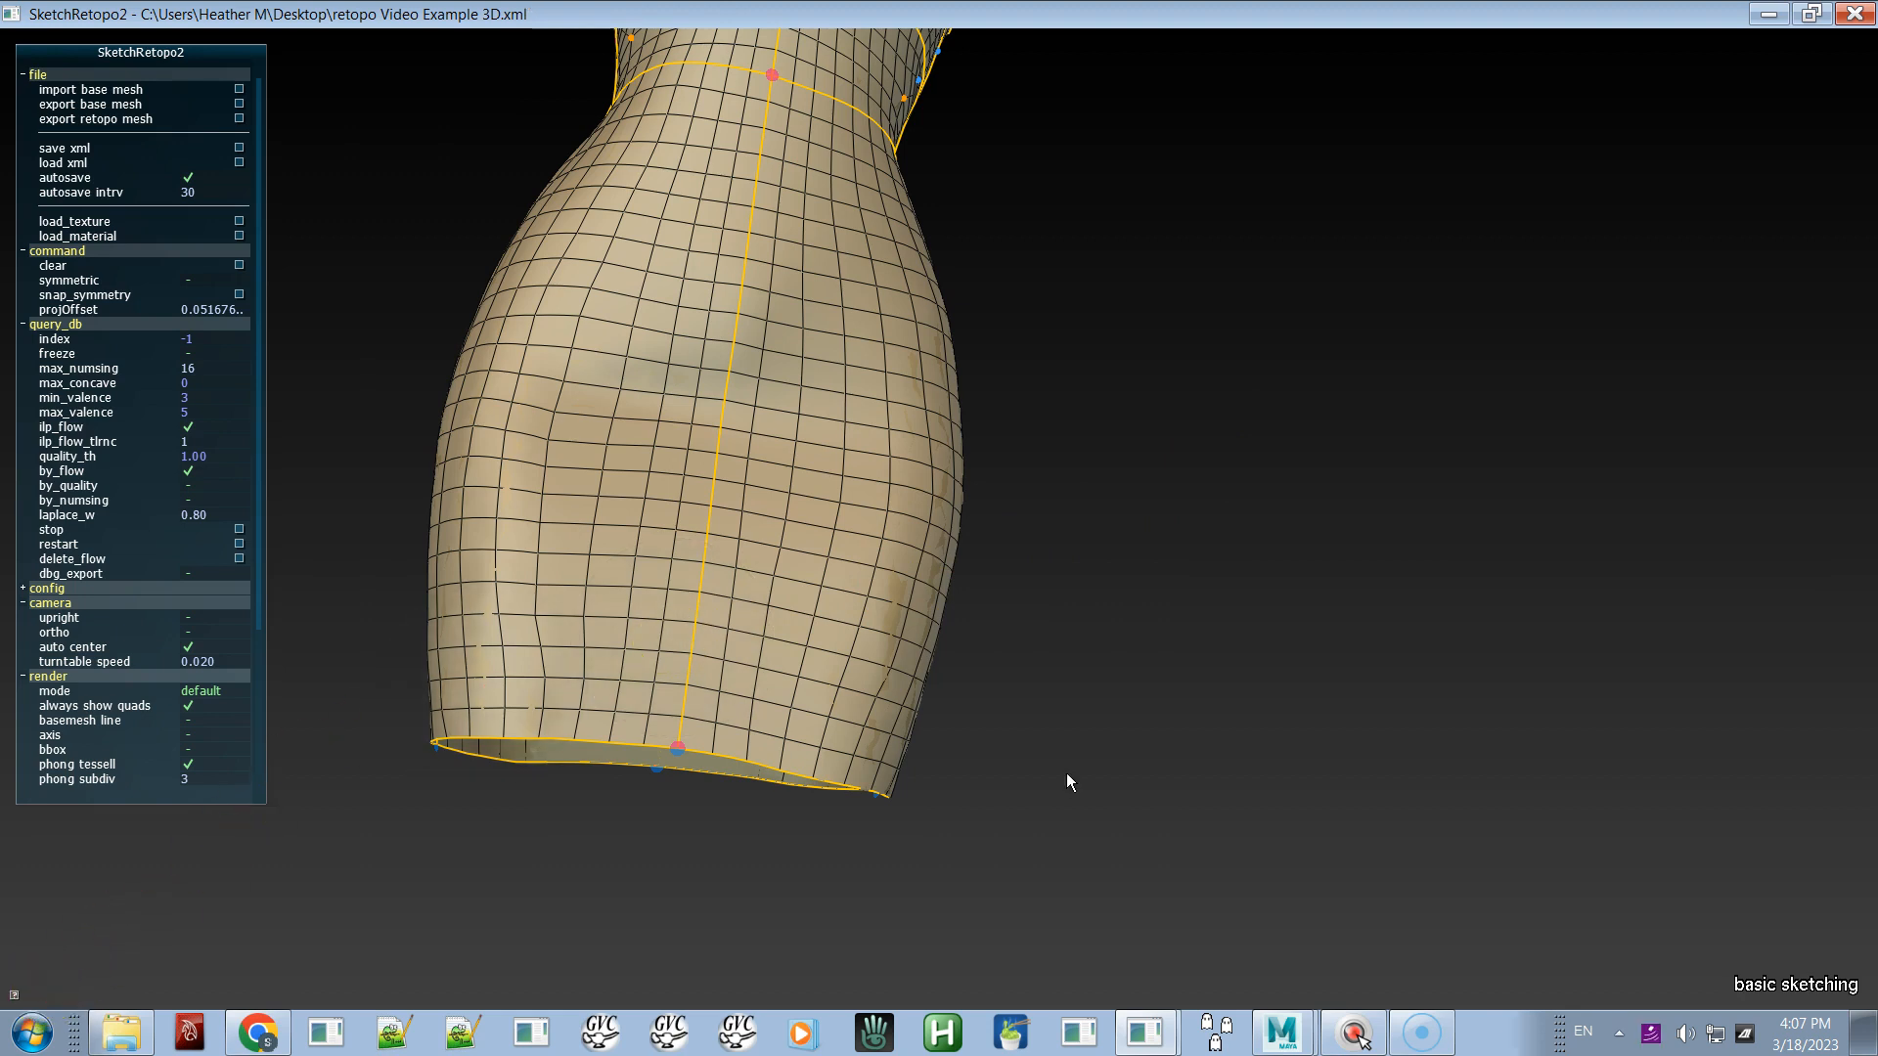
left_click(1209, 603)
right_click(1208, 613)
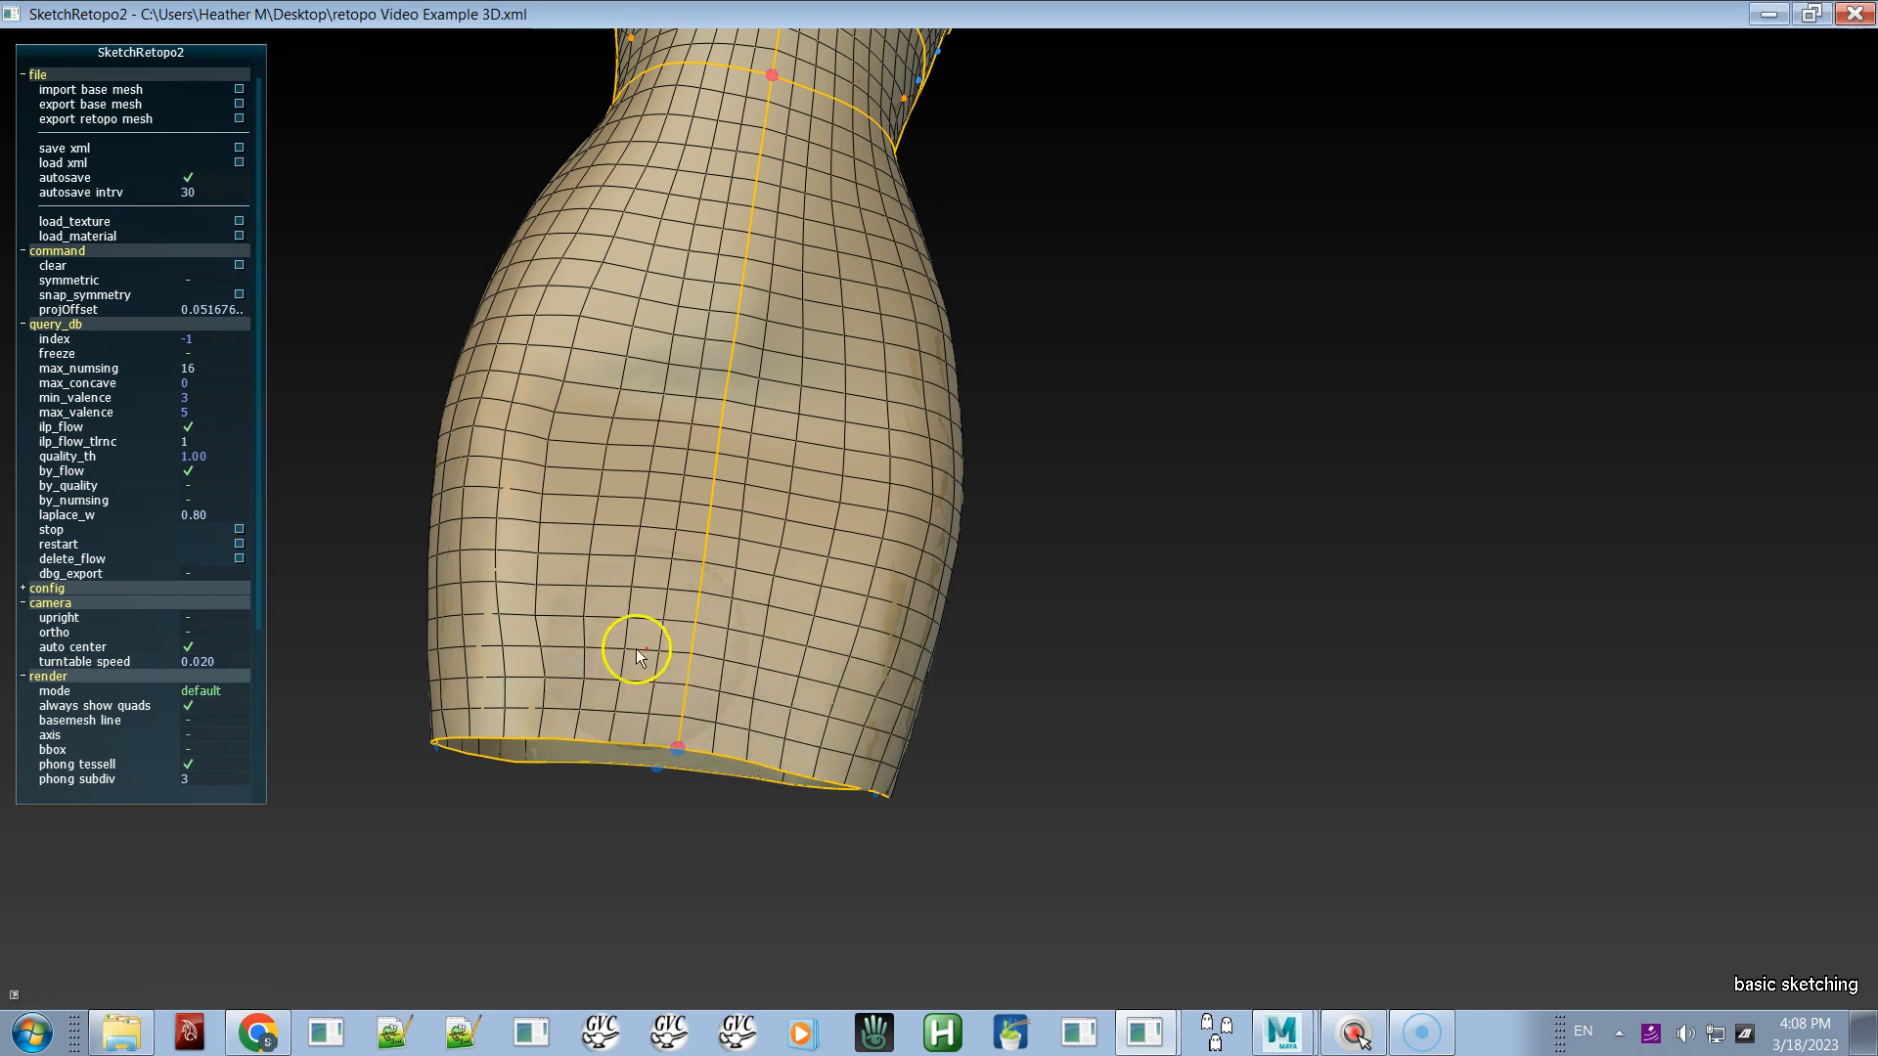
right_click(590, 569)
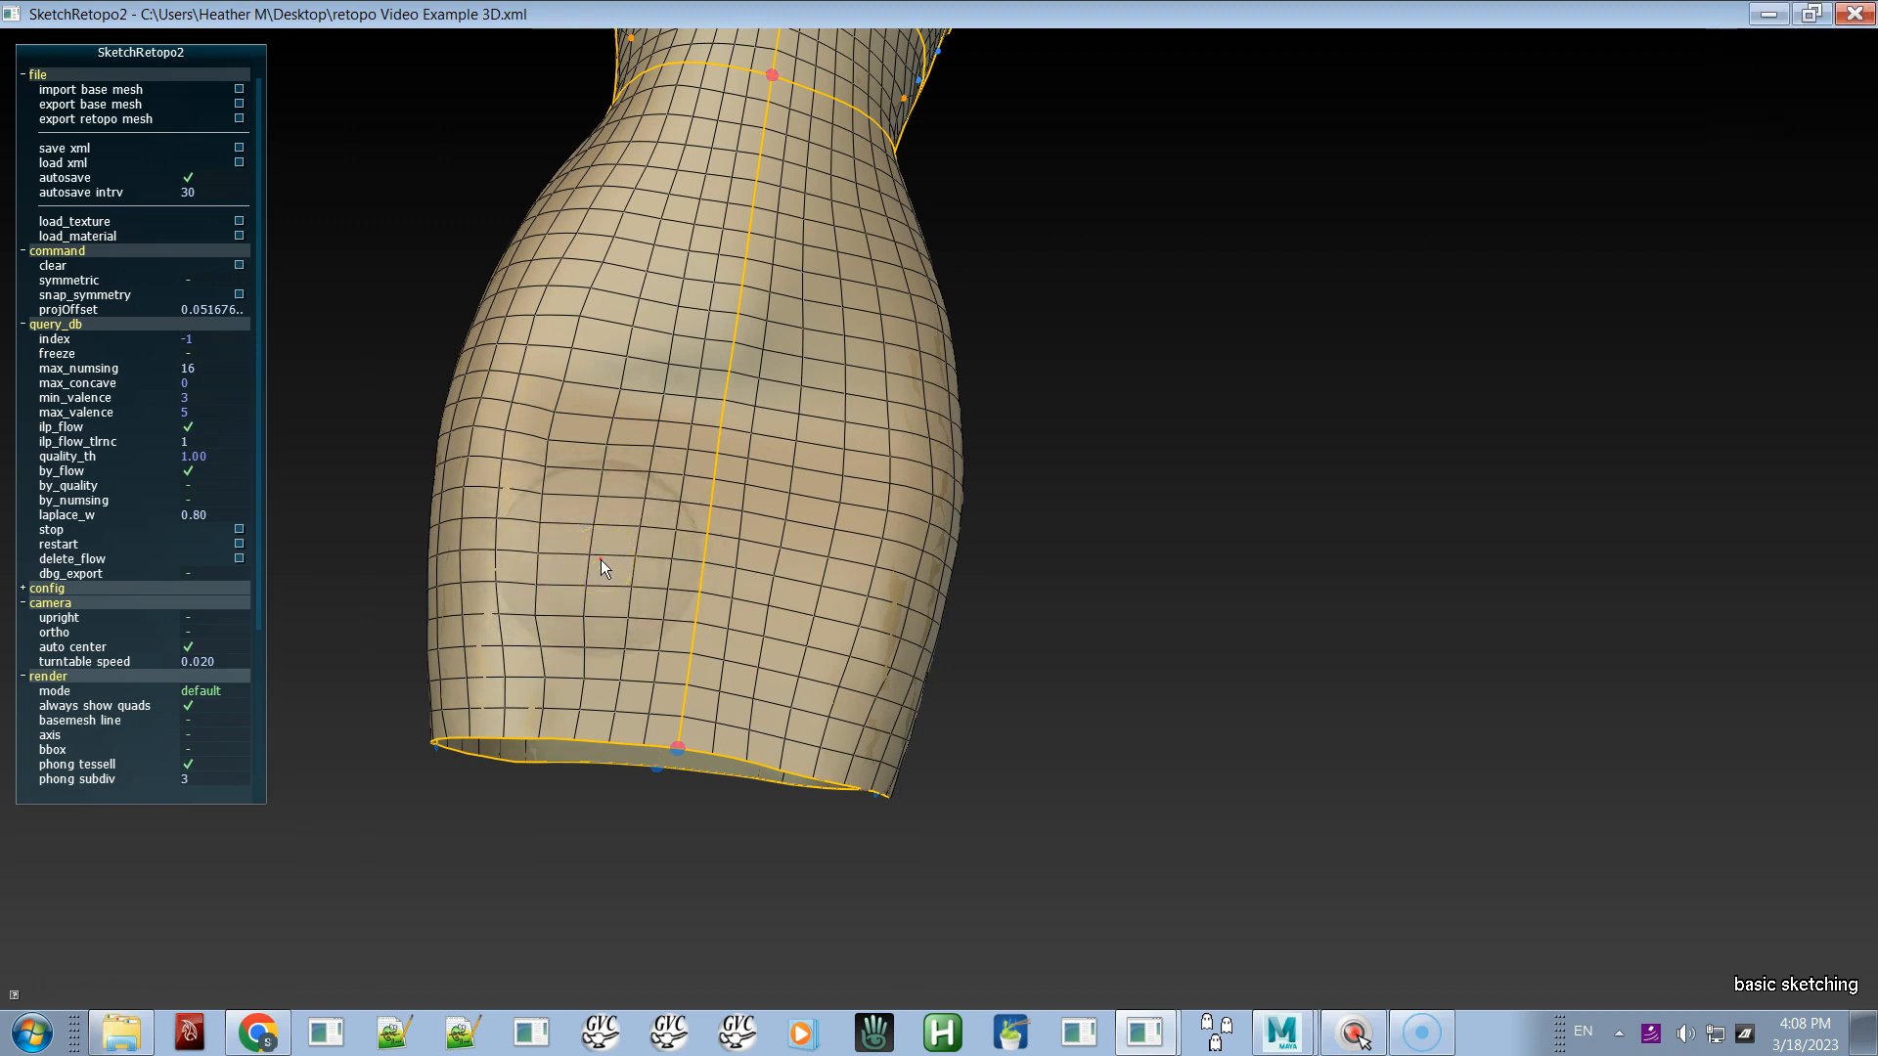
key("ctrl")
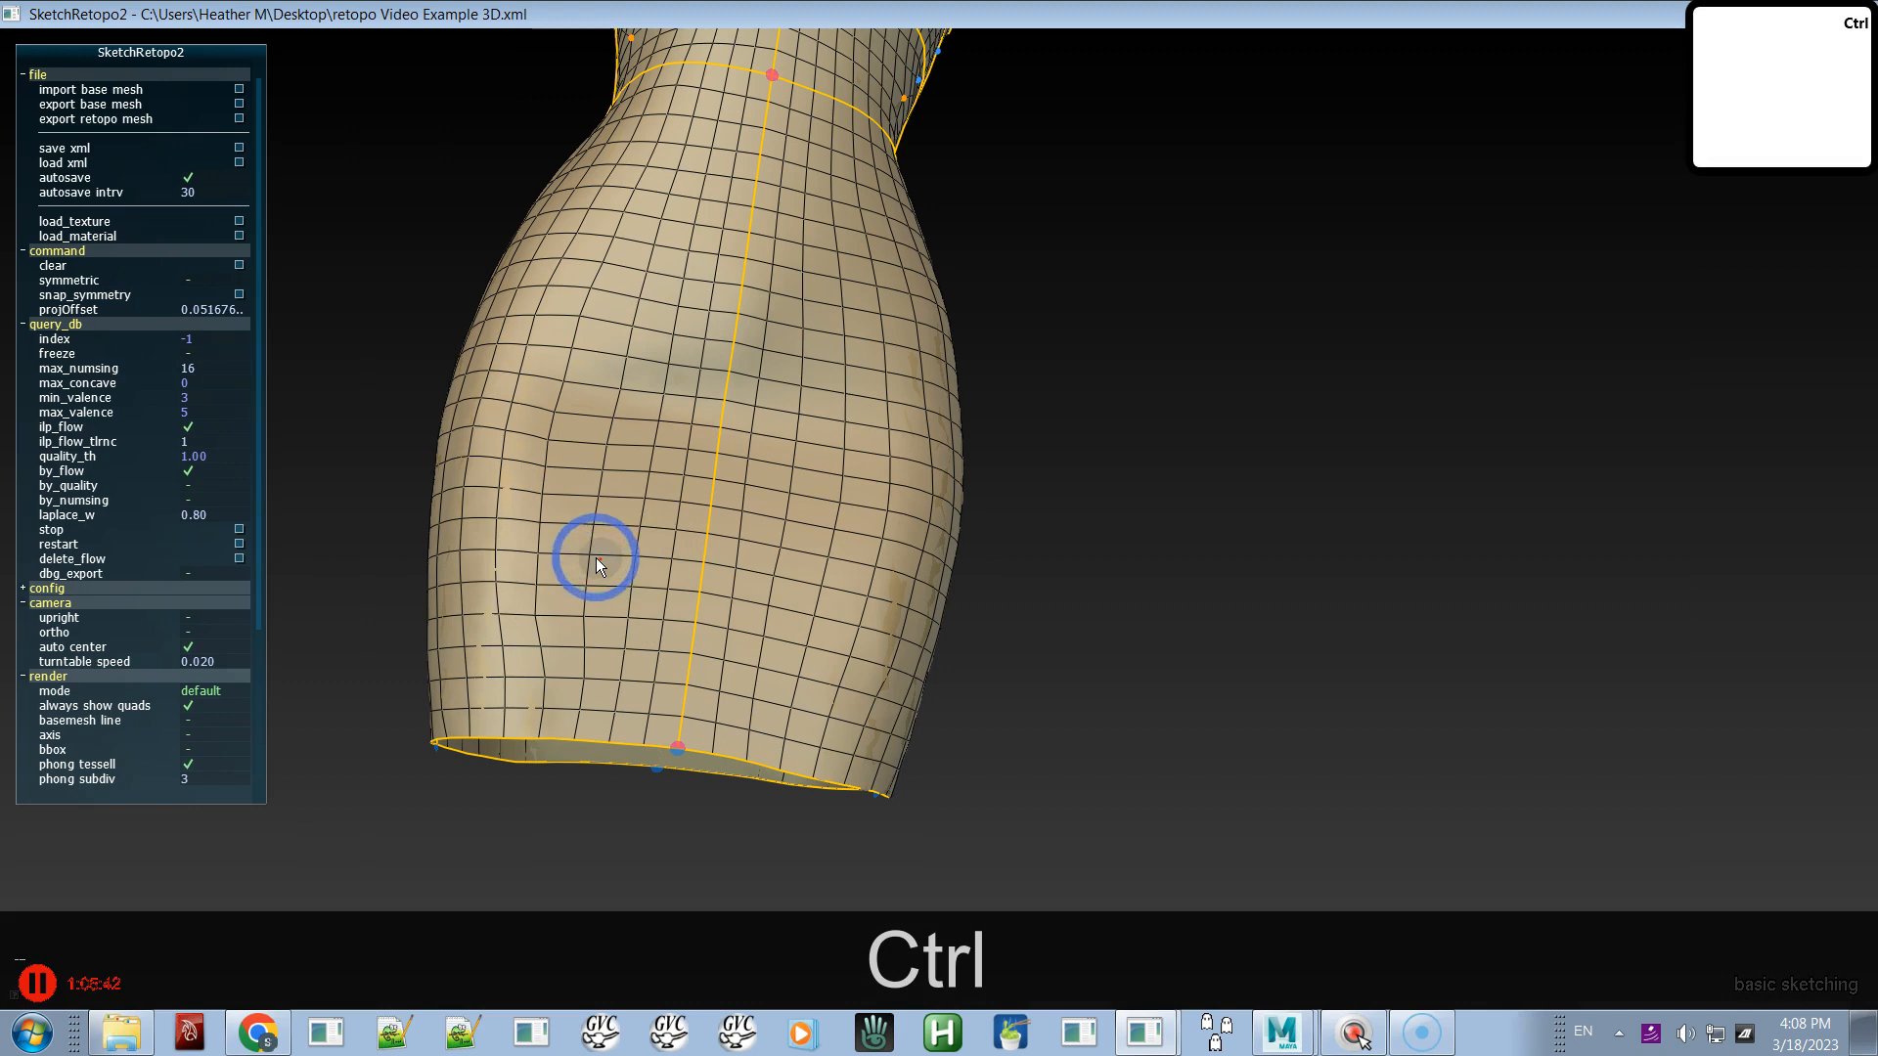
right_click(643, 543, "ctrl")
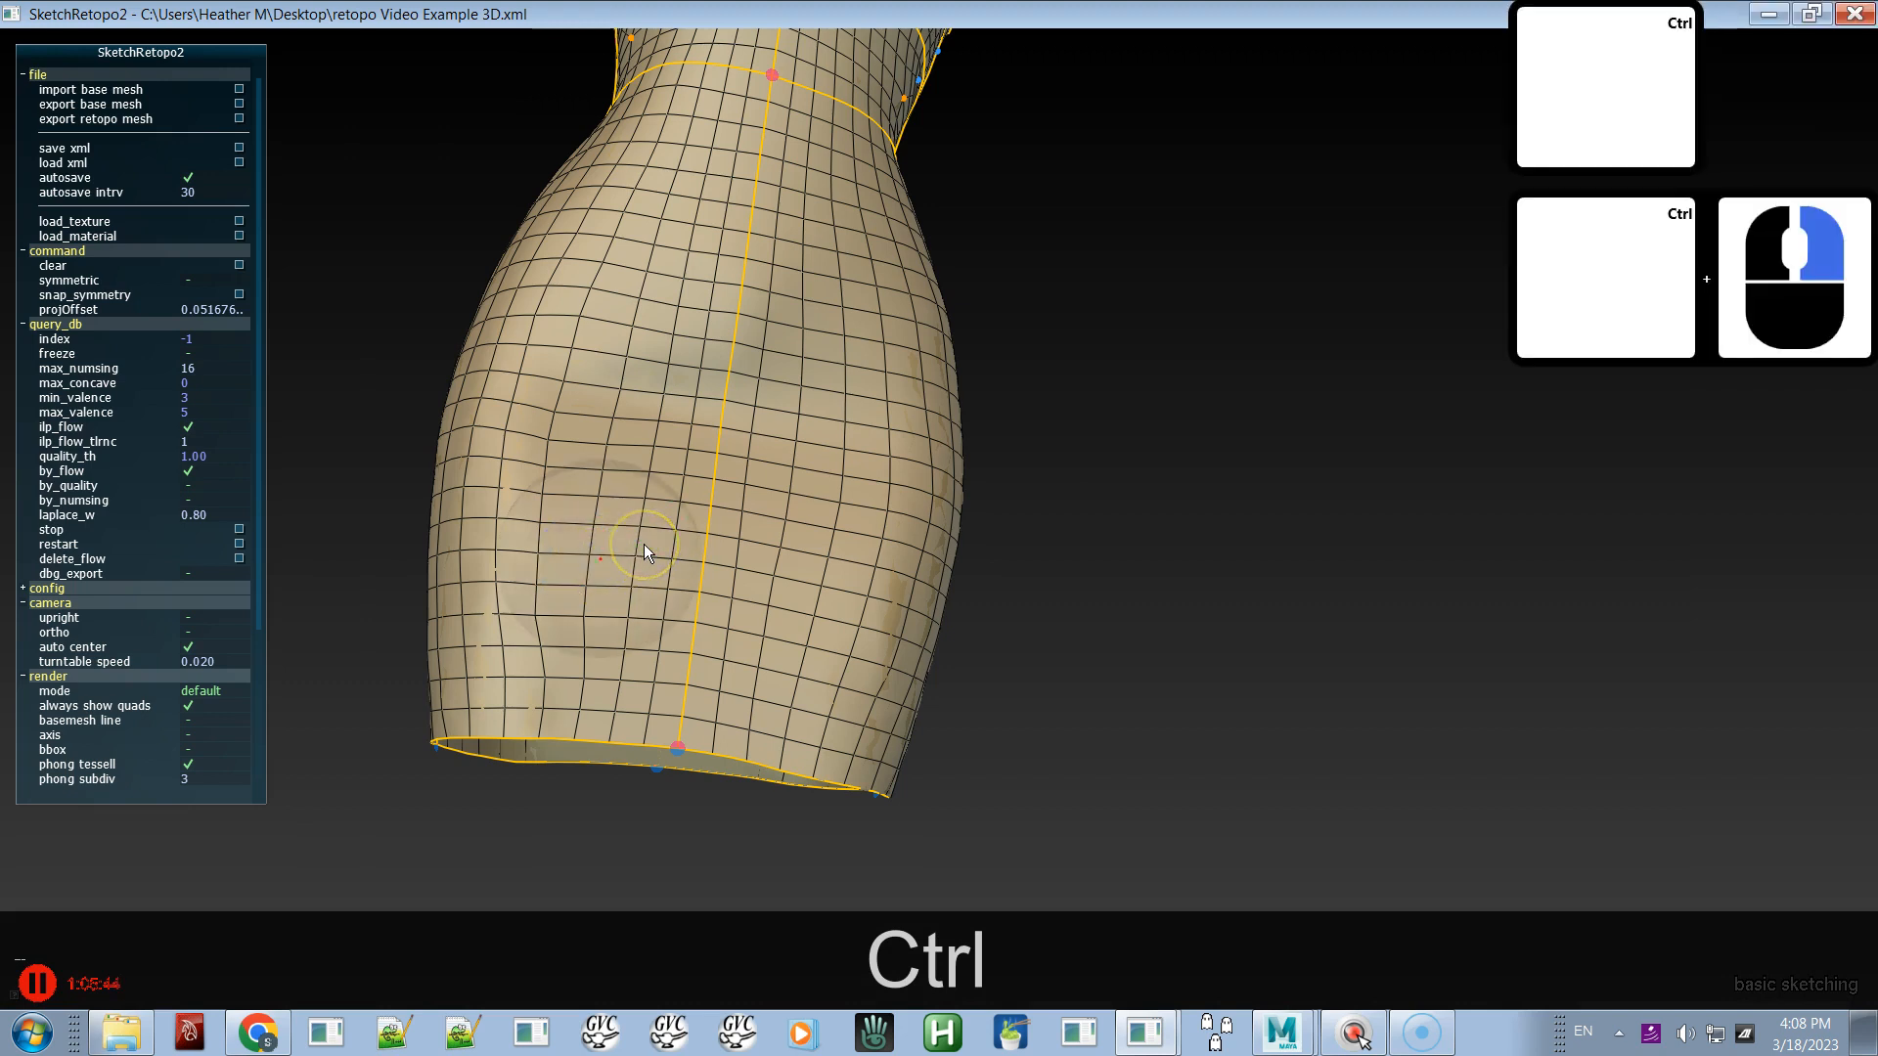
key("shift")
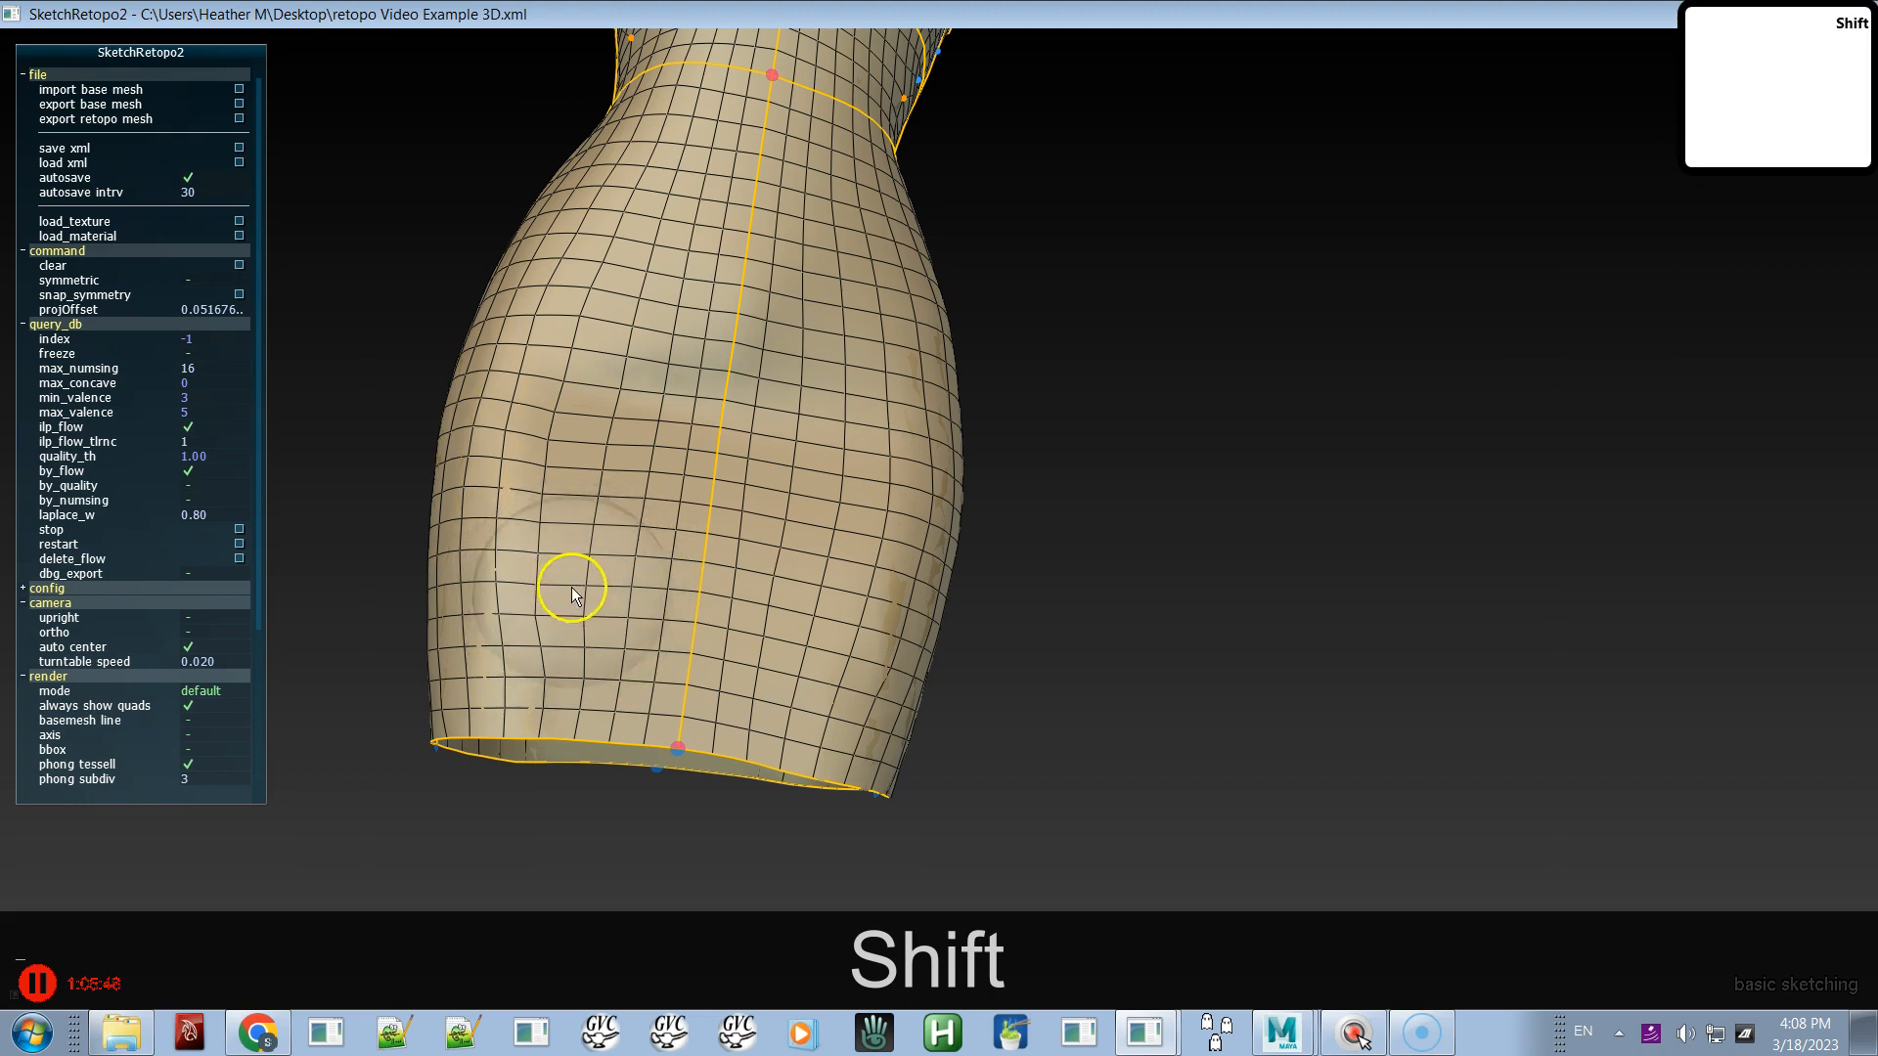
right_click(569, 587, "shift")
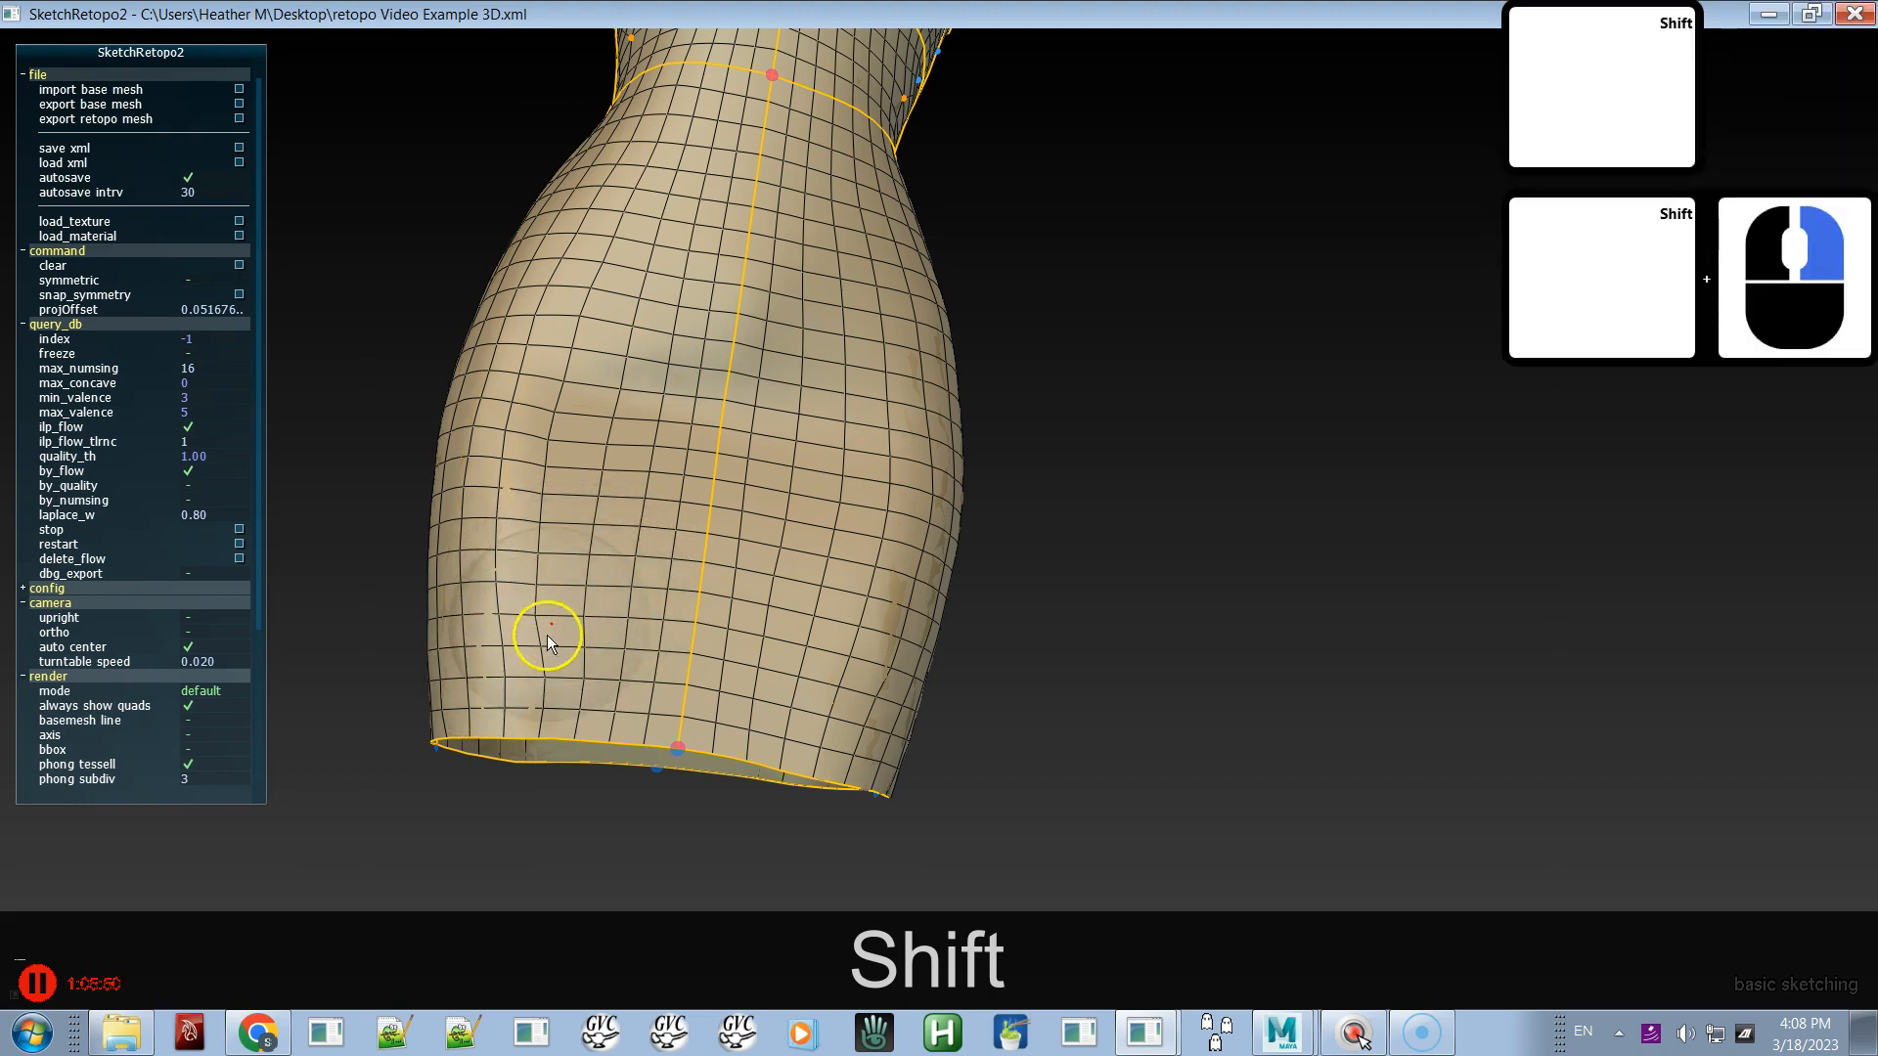
key("shift")
right_click_drag(570, 571, 543, 665, "shift")
left_click_drag(537, 667, 537, 671)
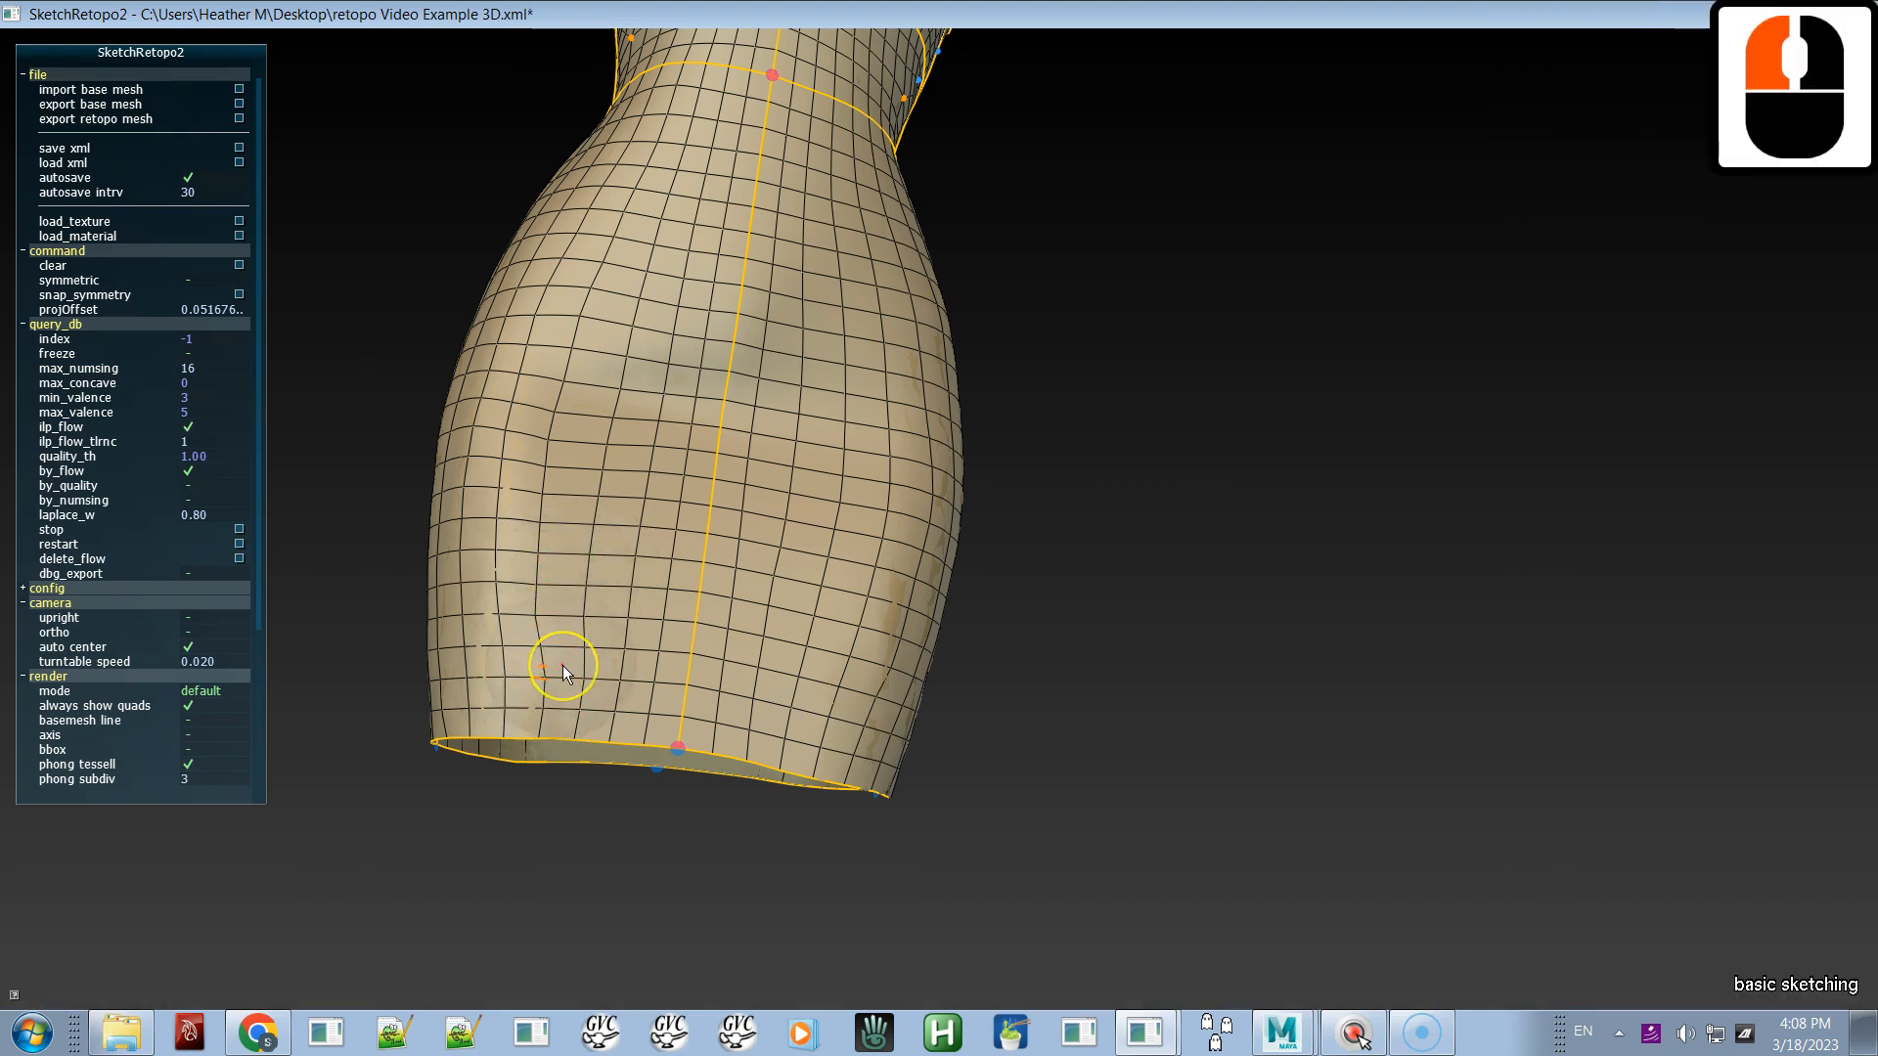
key("ctrl+z")
key("ctrl+z")
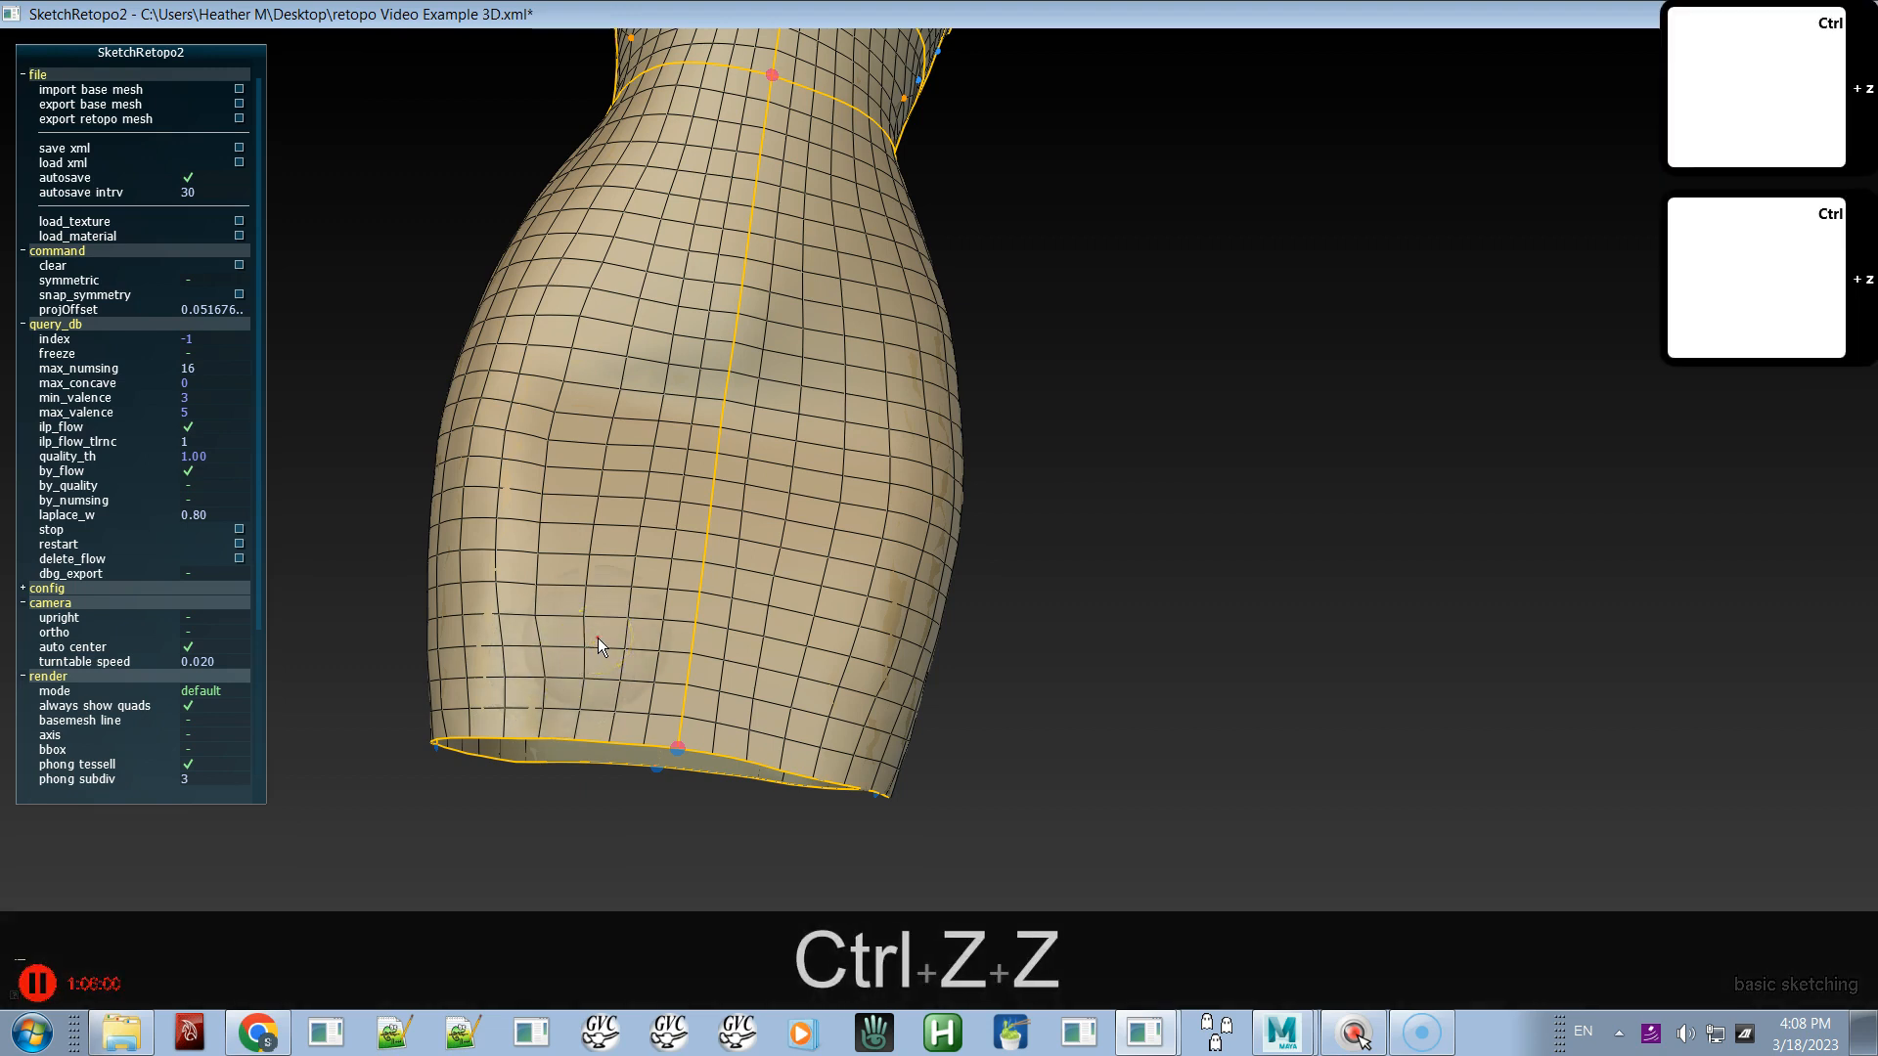
- Nudge a vertex on the lower skirt front and smooth the quads across the front of the hip beside the centre line
key("d")
left_click_drag(560, 643, 542, 653)
right_click_drag(577, 604, 794, 759, "alt")
middle_click_drag(854, 590, 1052, 454, "alt")
right_click_drag(1051, 454, 1180, 952, "alt")
left_click_drag(808, 502, 802, 413, "shift")
middle_click_drag(795, 302, 748, 579, "alt")
left_click_drag(725, 451, 764, 242, "shift")
middle_click_drag(767, 296, 741, 452, "alt")
mouse_move(832, 280)
left_mouse_down("shift")
mouse_move(782, 778)
mouse_move(747, 336)
mouse_move(713, 404)
mouse_move(779, 302)
mouse_move(760, 393)
mouse_move(729, 397)
left_mouse_up("shift")
right_click(760, 393)
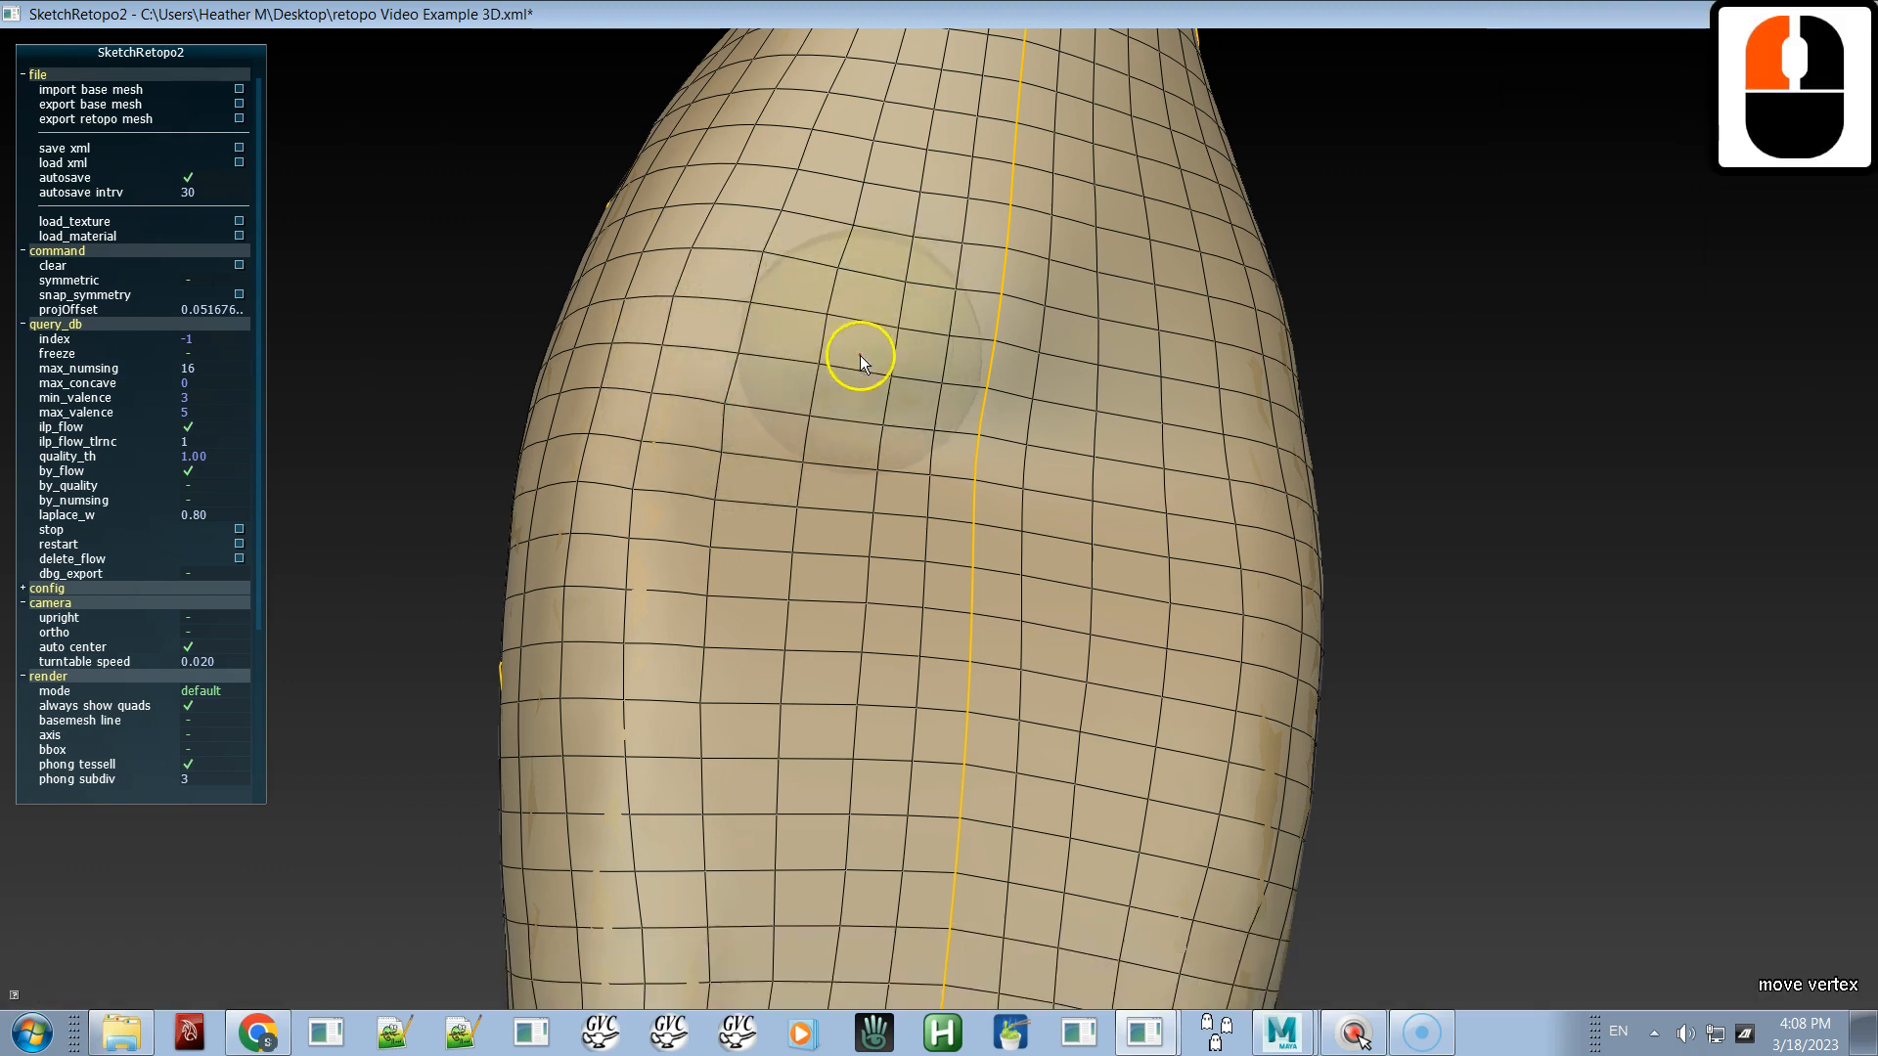
- Enlarge the move brush and shift the vertices on the front of the hip to straighten the vertical edge flow
right_click_drag(784, 402, 675, 122, "alt")
left_click_drag(837, 722, 866, 743, "alt")
right_click_drag(911, 609, 1029, 551)
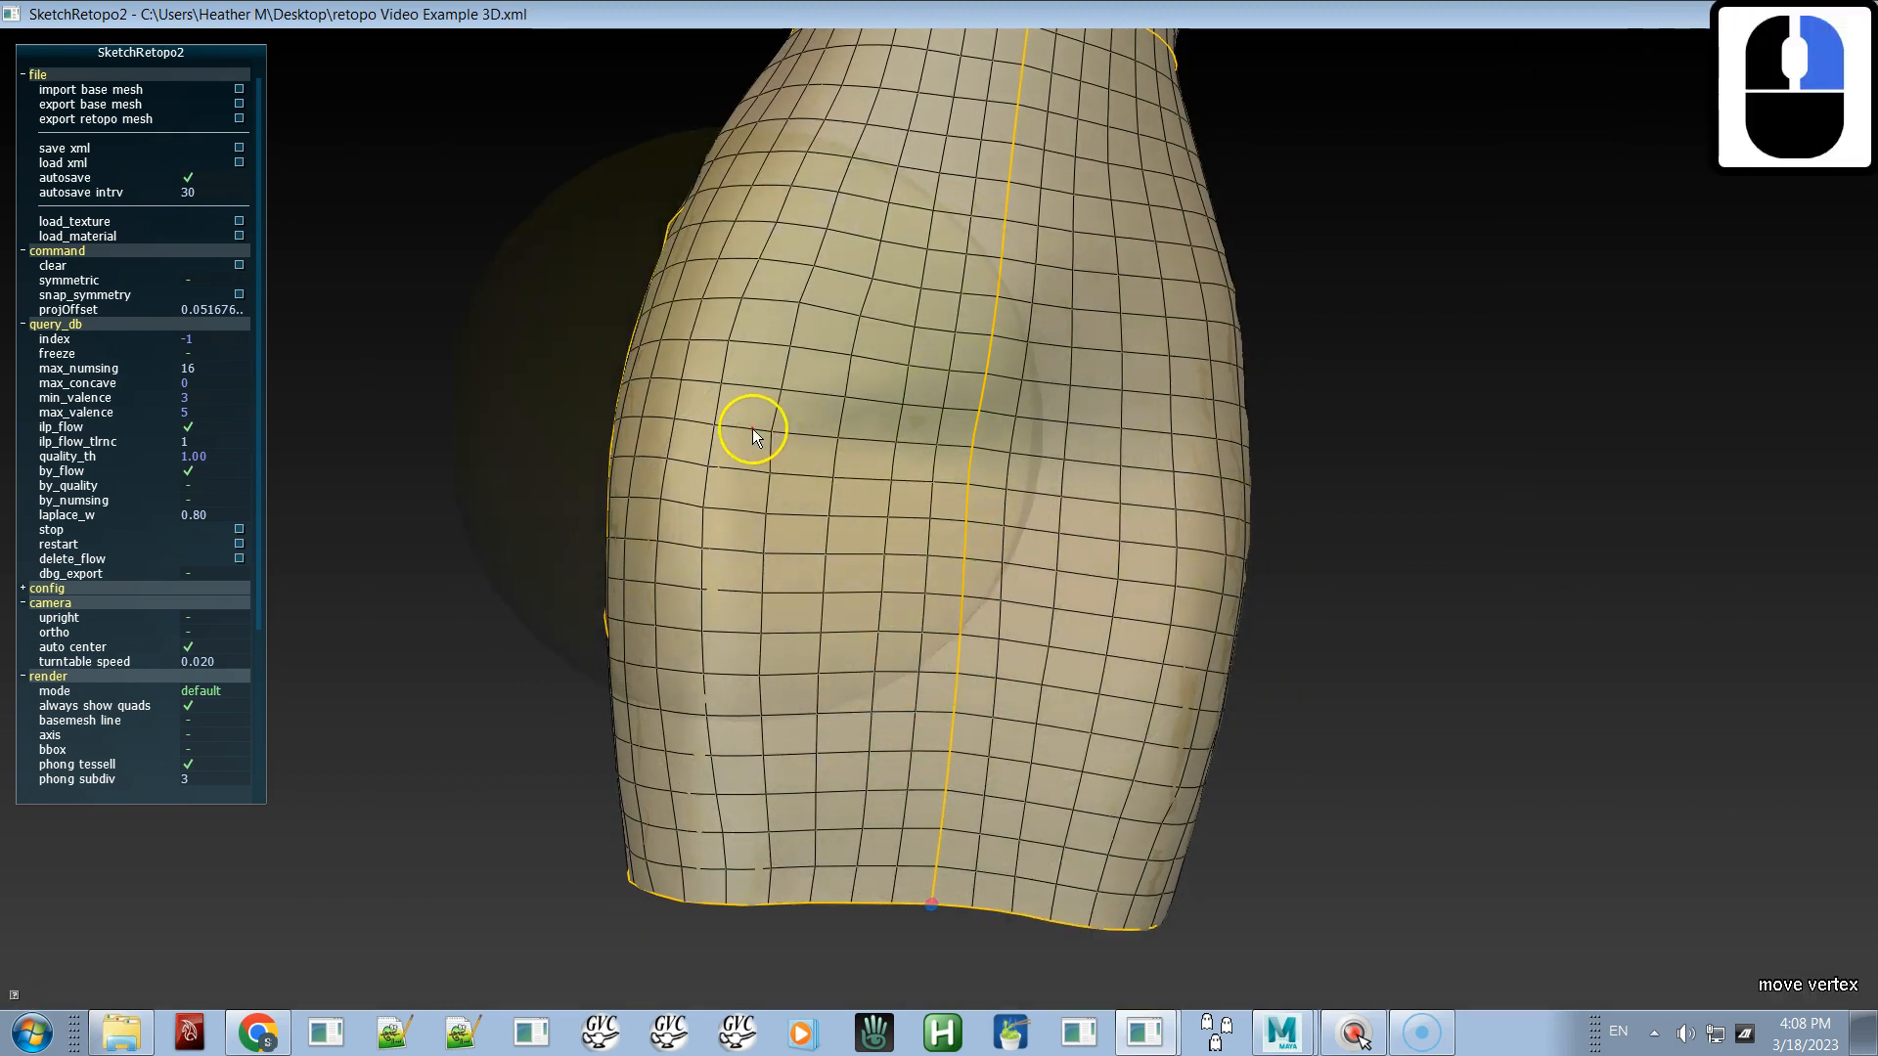
left_click(718, 451)
right_click(702, 468)
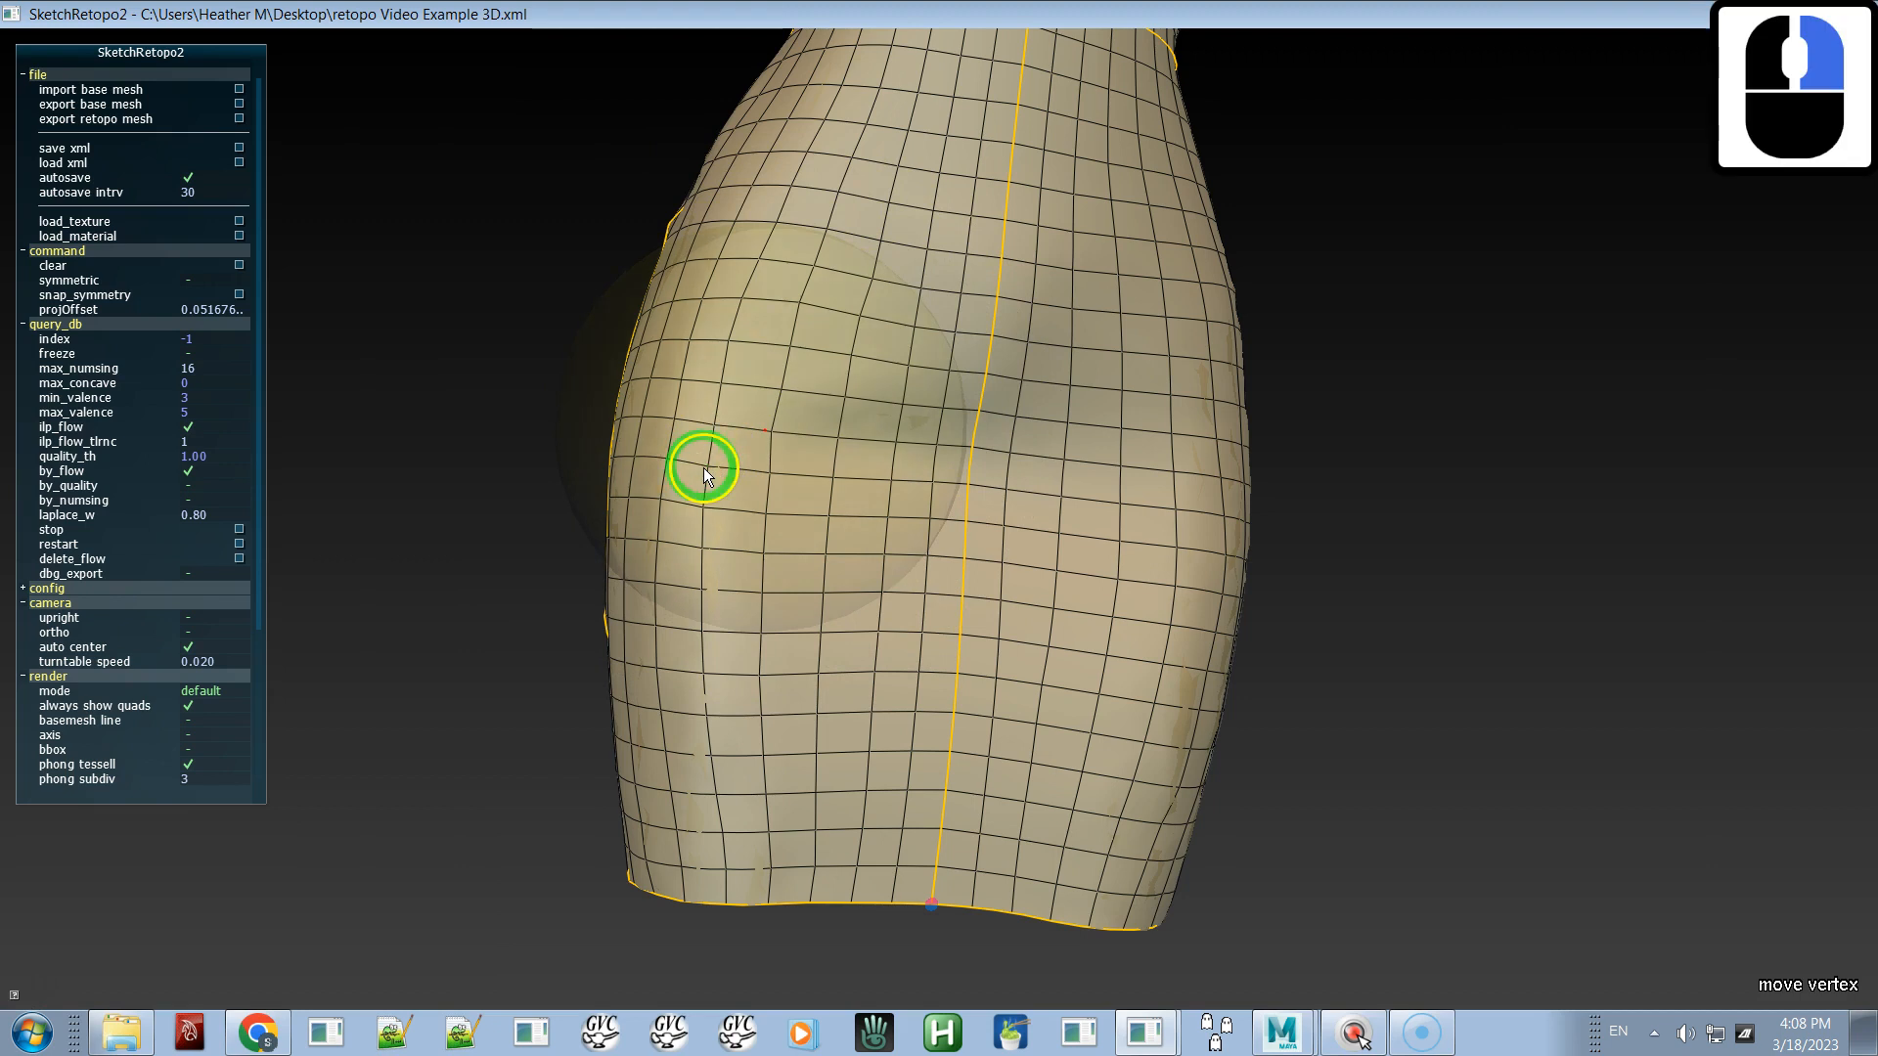
right_click_drag(751, 452, 826, 665, "alt")
left_click_drag(725, 411, 713, 485)
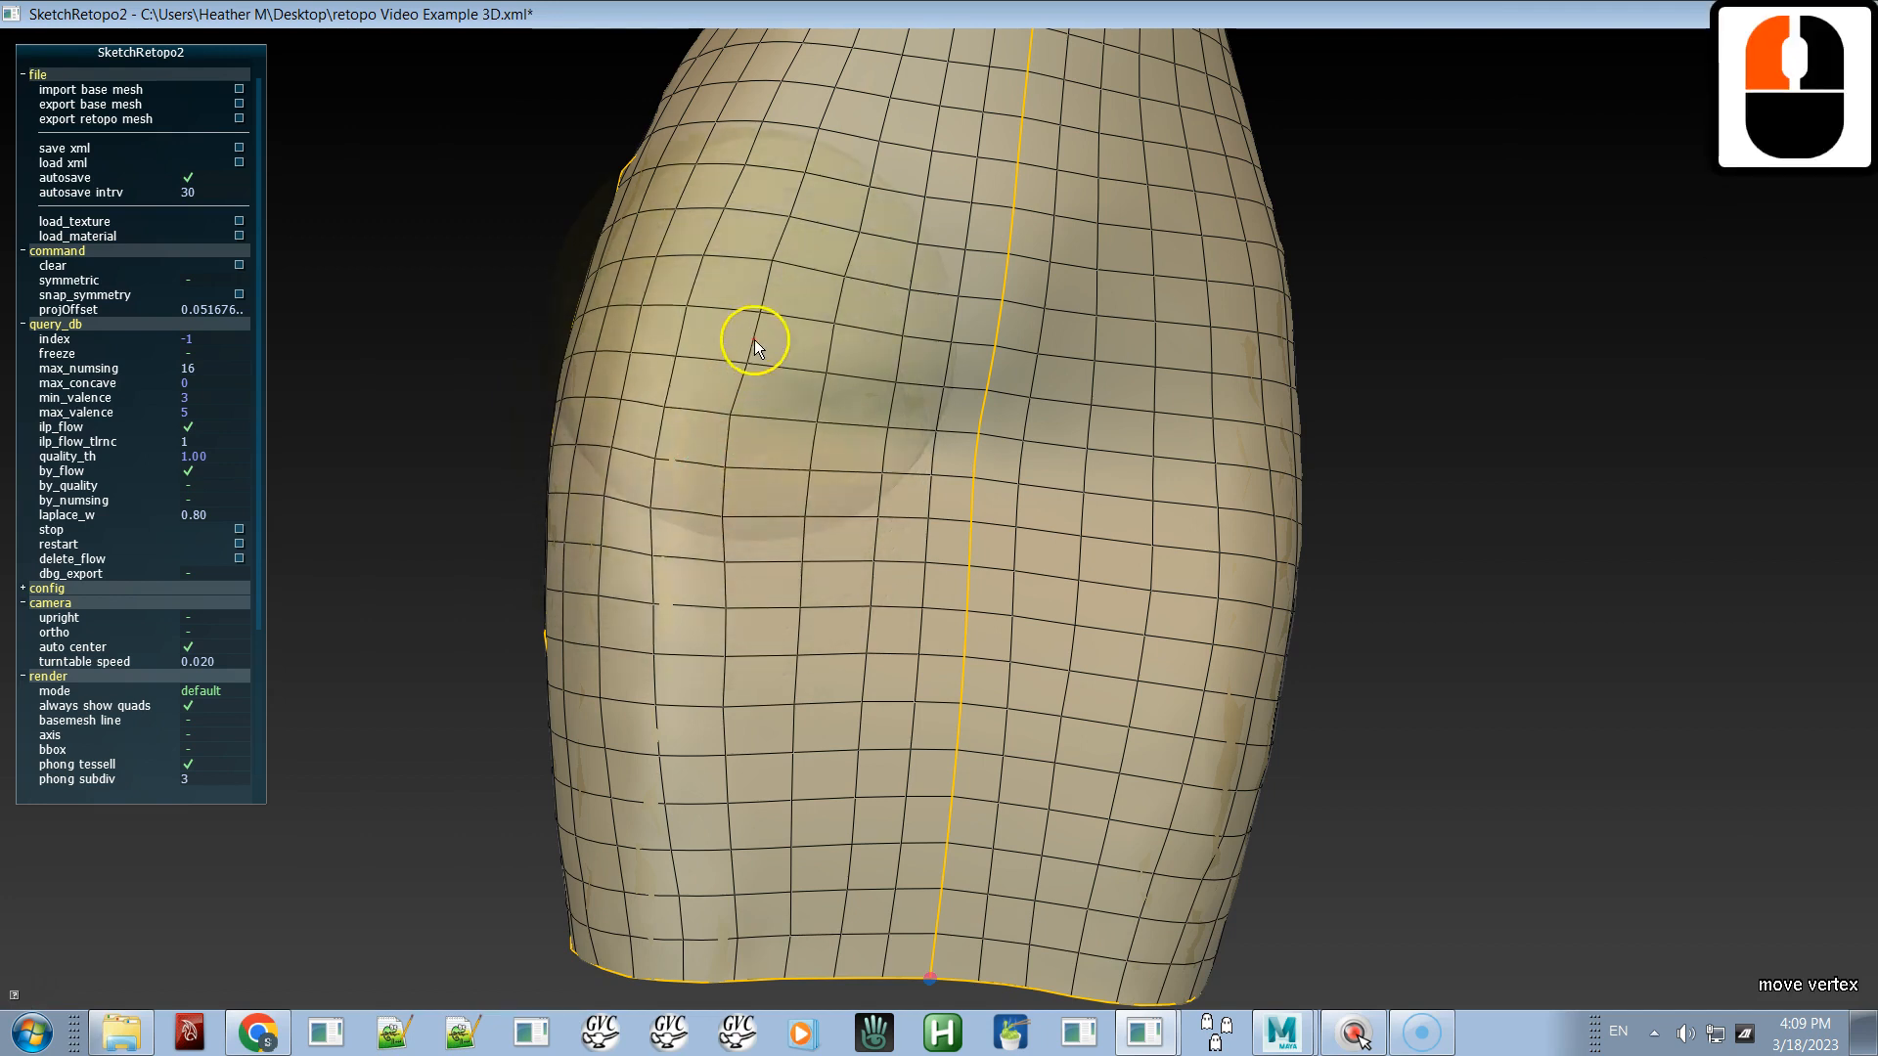
left_click_drag(741, 302, 733, 299)
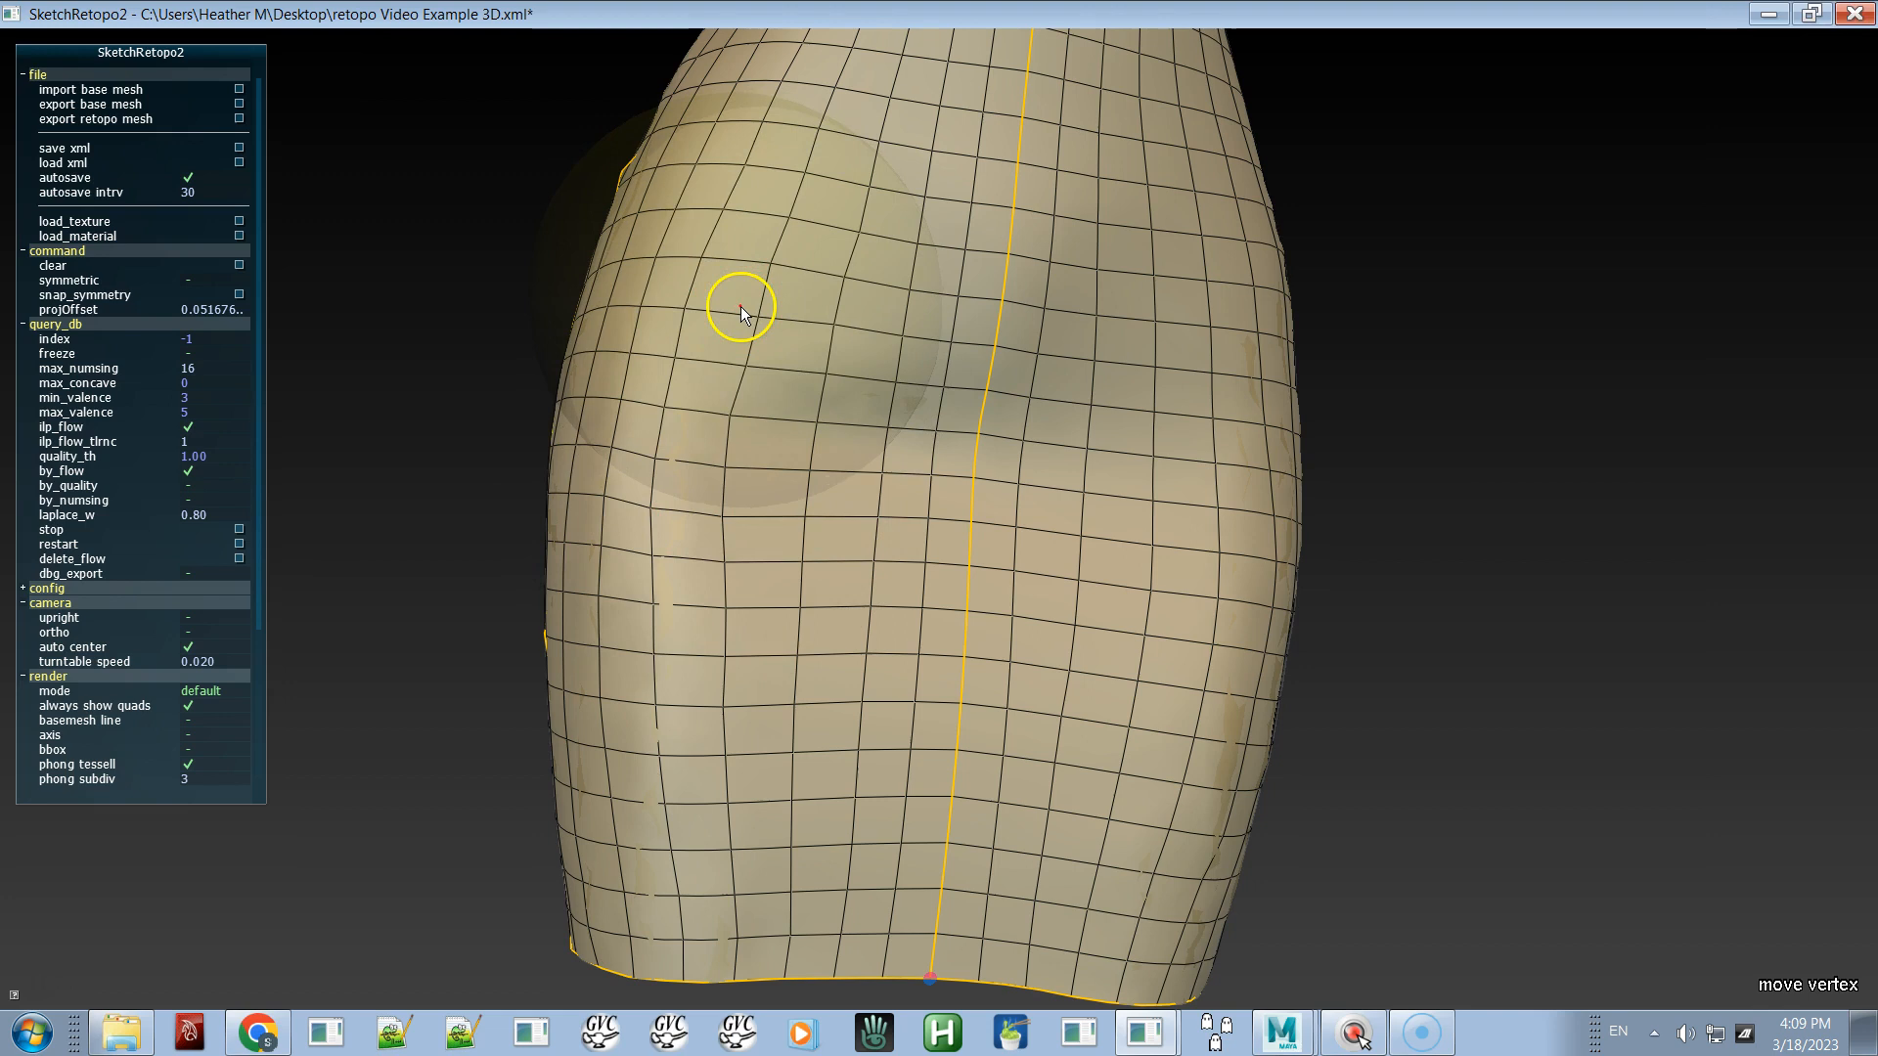
right_click_drag(805, 395, 746, 420)
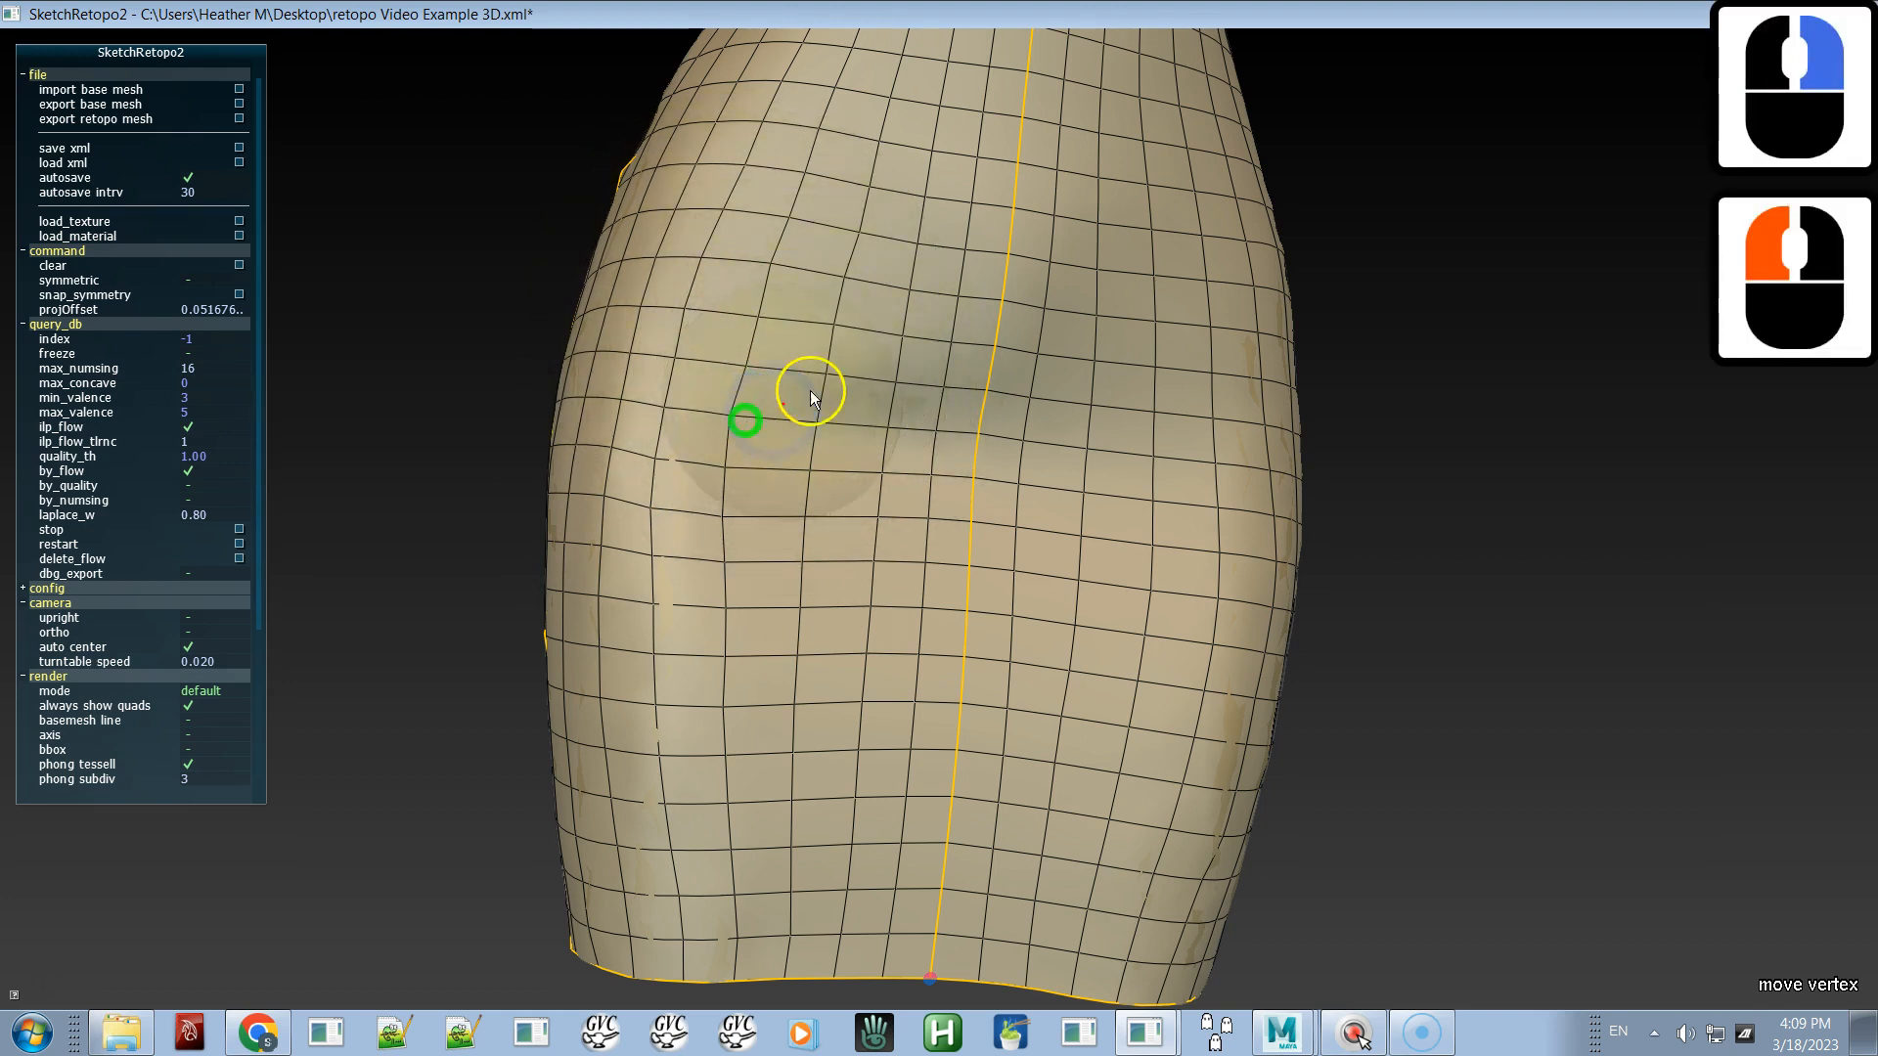
- Smooth the skirt front quads beside the centre line, from the front of the hip to just above the hem
left_click_drag(883, 325, 846, 567, "shift")
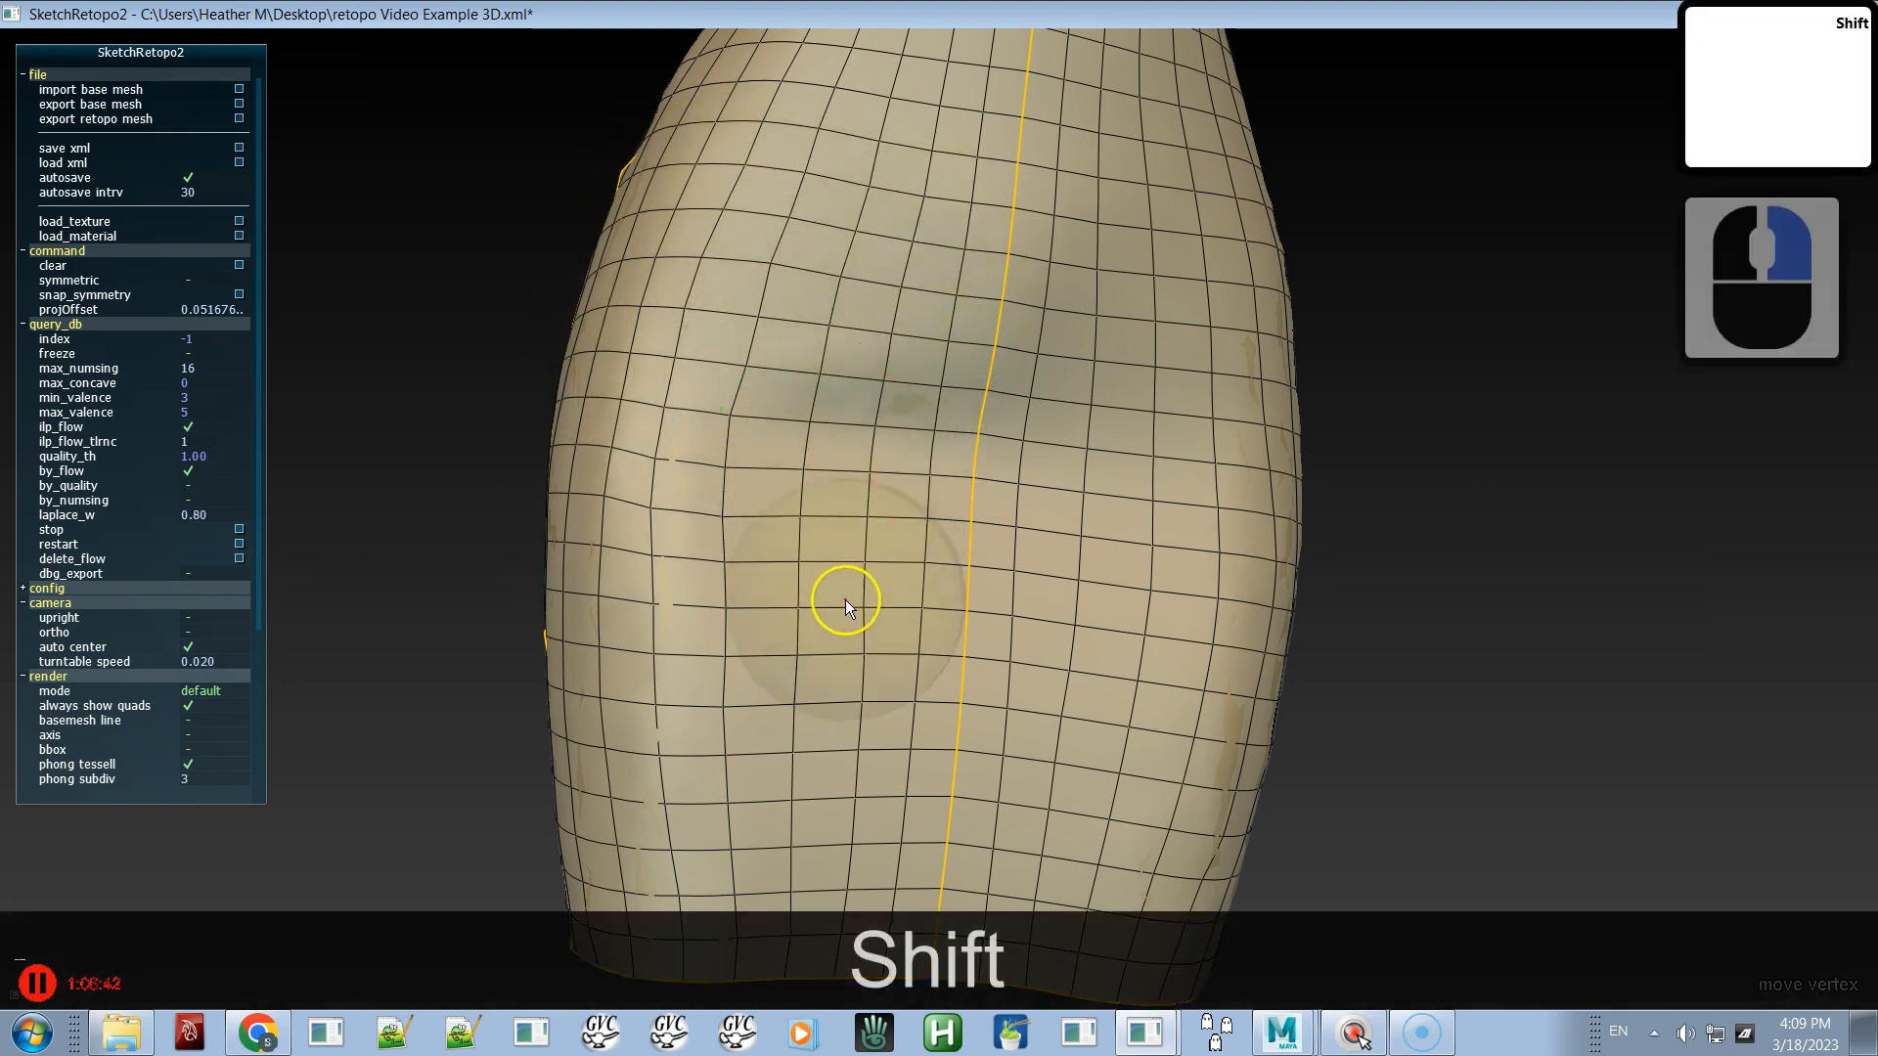
mouse_move(829, 753)
left_mouse_down("shift")
mouse_move(838, 428)
mouse_move(894, 184)
mouse_move(838, 356)
mouse_move(760, 427)
left_mouse_up("shift")
left_click_drag(749, 700, 800, 409, "alt+shift")
left_click_drag(783, 550, 802, 585, "shift")
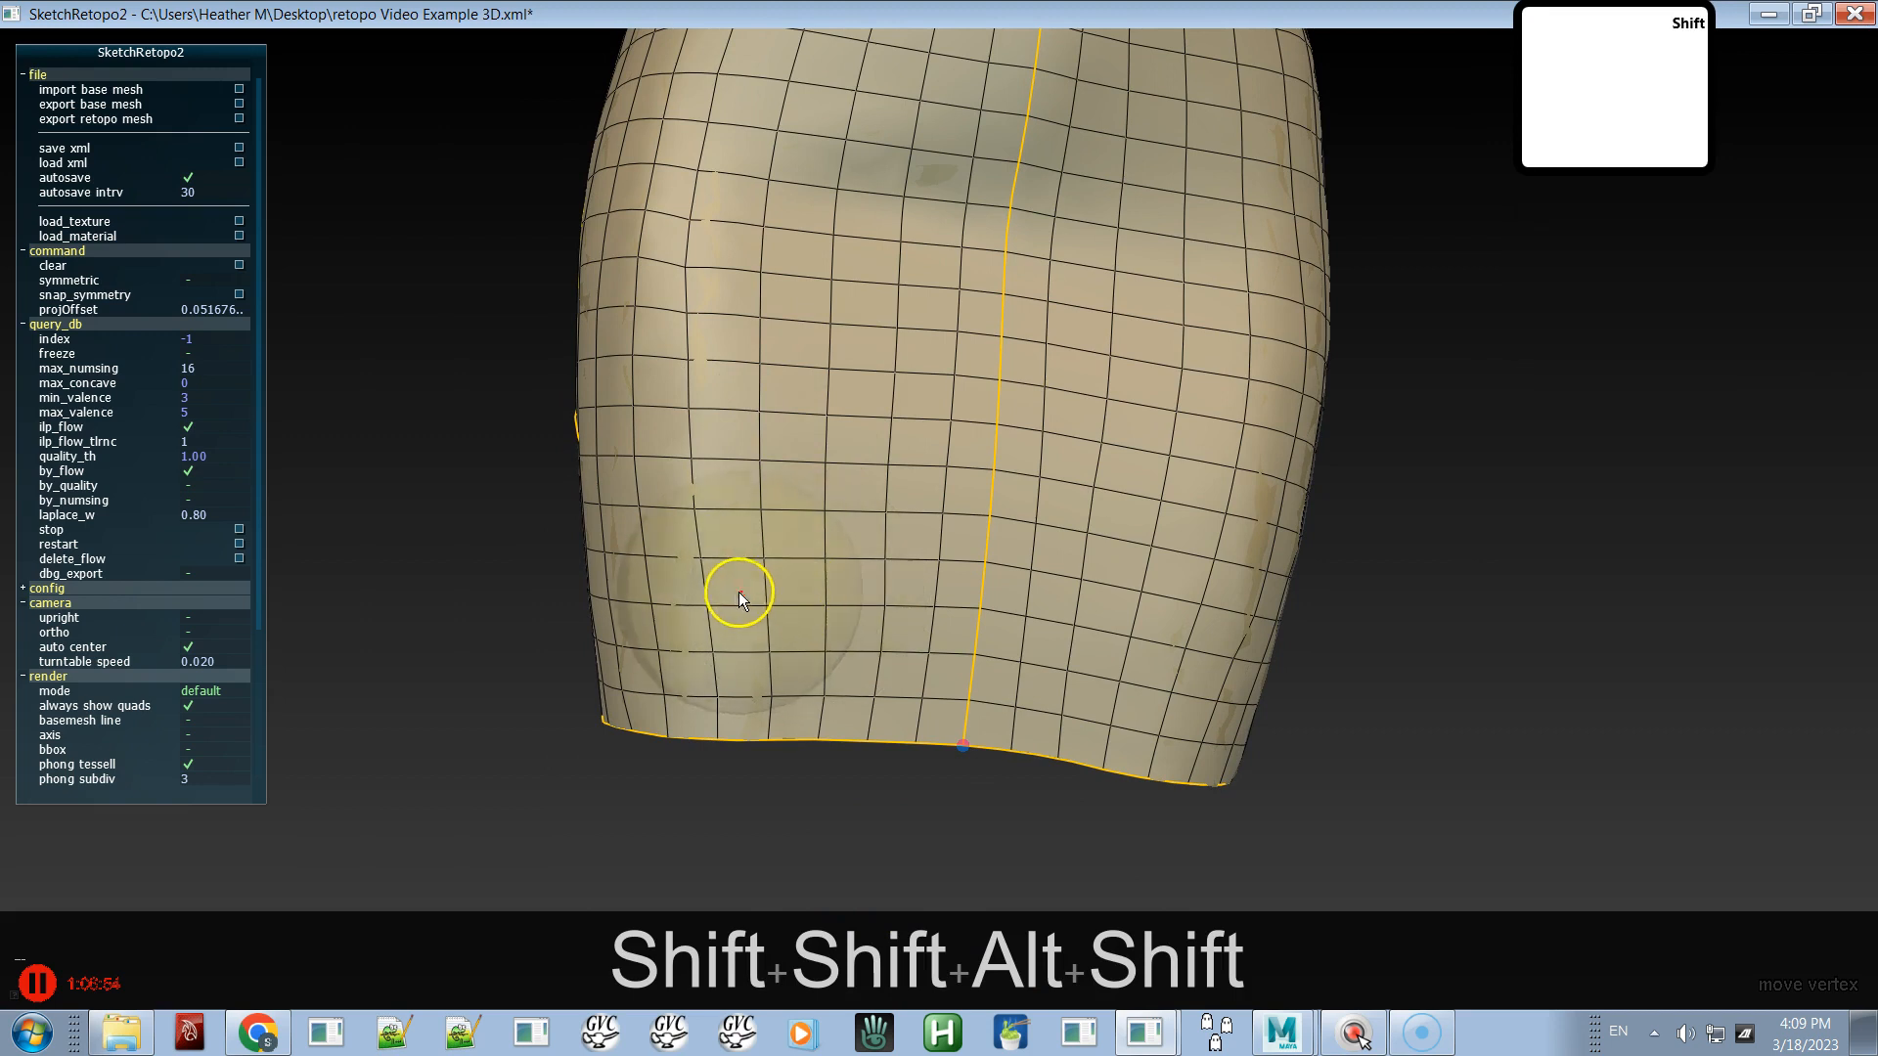
left_click_drag(768, 118, 772, 446, "alt+shift")
middle_click_drag(772, 446, 730, 483, "alt")
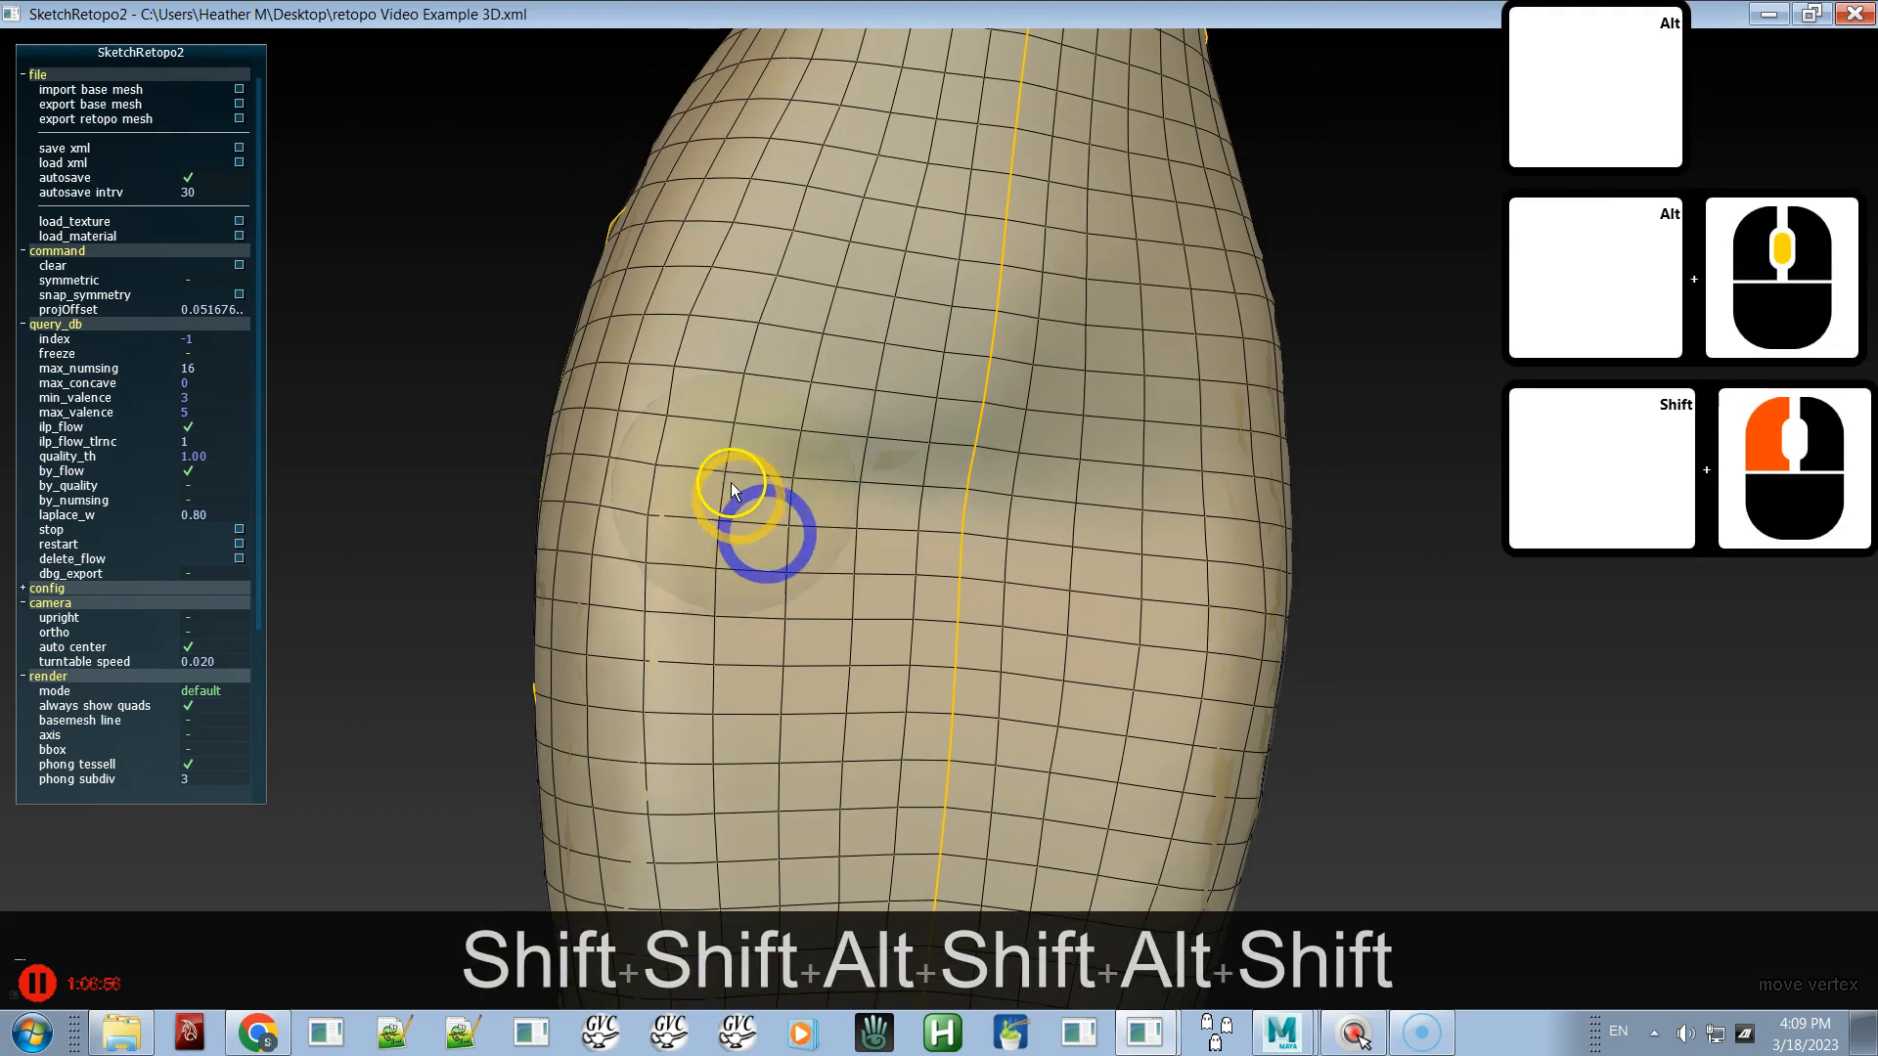
left_click_drag(824, 161, 825, 264, "shift")
- Smooth the middle of the skirt front and inspect the whole front with the base mesh hidden
mouse_move(825, 358)
right_mouse_down("alt")
mouse_move(773, 289)
mouse_move(428, 349)
right_mouse_up("alt")
right_click_drag(743, 340, 537, 8, "alt")
right_click_drag(856, 689, 685, 58, "alt")
left_click_drag(896, 555, 899, 556, "alt+shift")
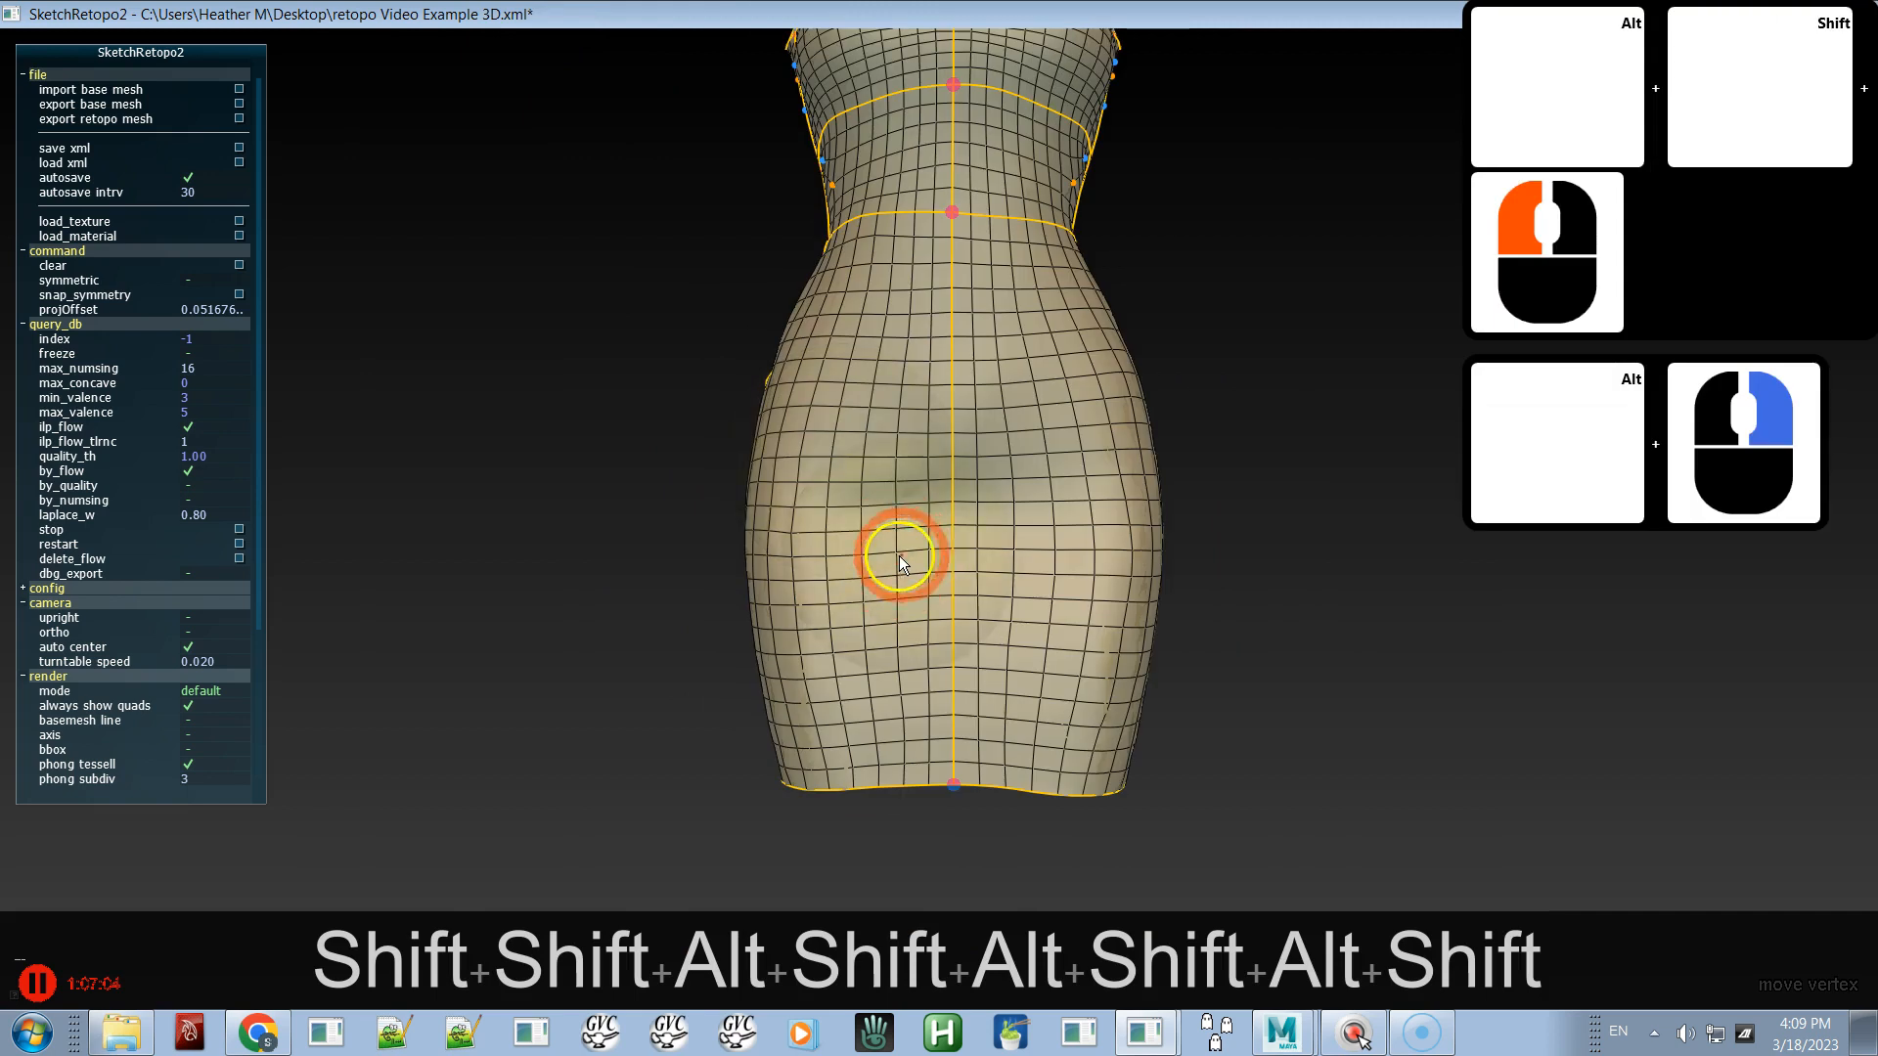
mouse_move(1044, 588)
left_mouse_down("alt")
mouse_move(940, 575)
mouse_move(1078, 584)
mouse_move(1090, 526)
mouse_move(1050, 333)
mouse_move(1064, 679)
mouse_move(1077, 624)
mouse_move(953, 580)
mouse_move(883, 607)
left_mouse_up("alt")
key("space")
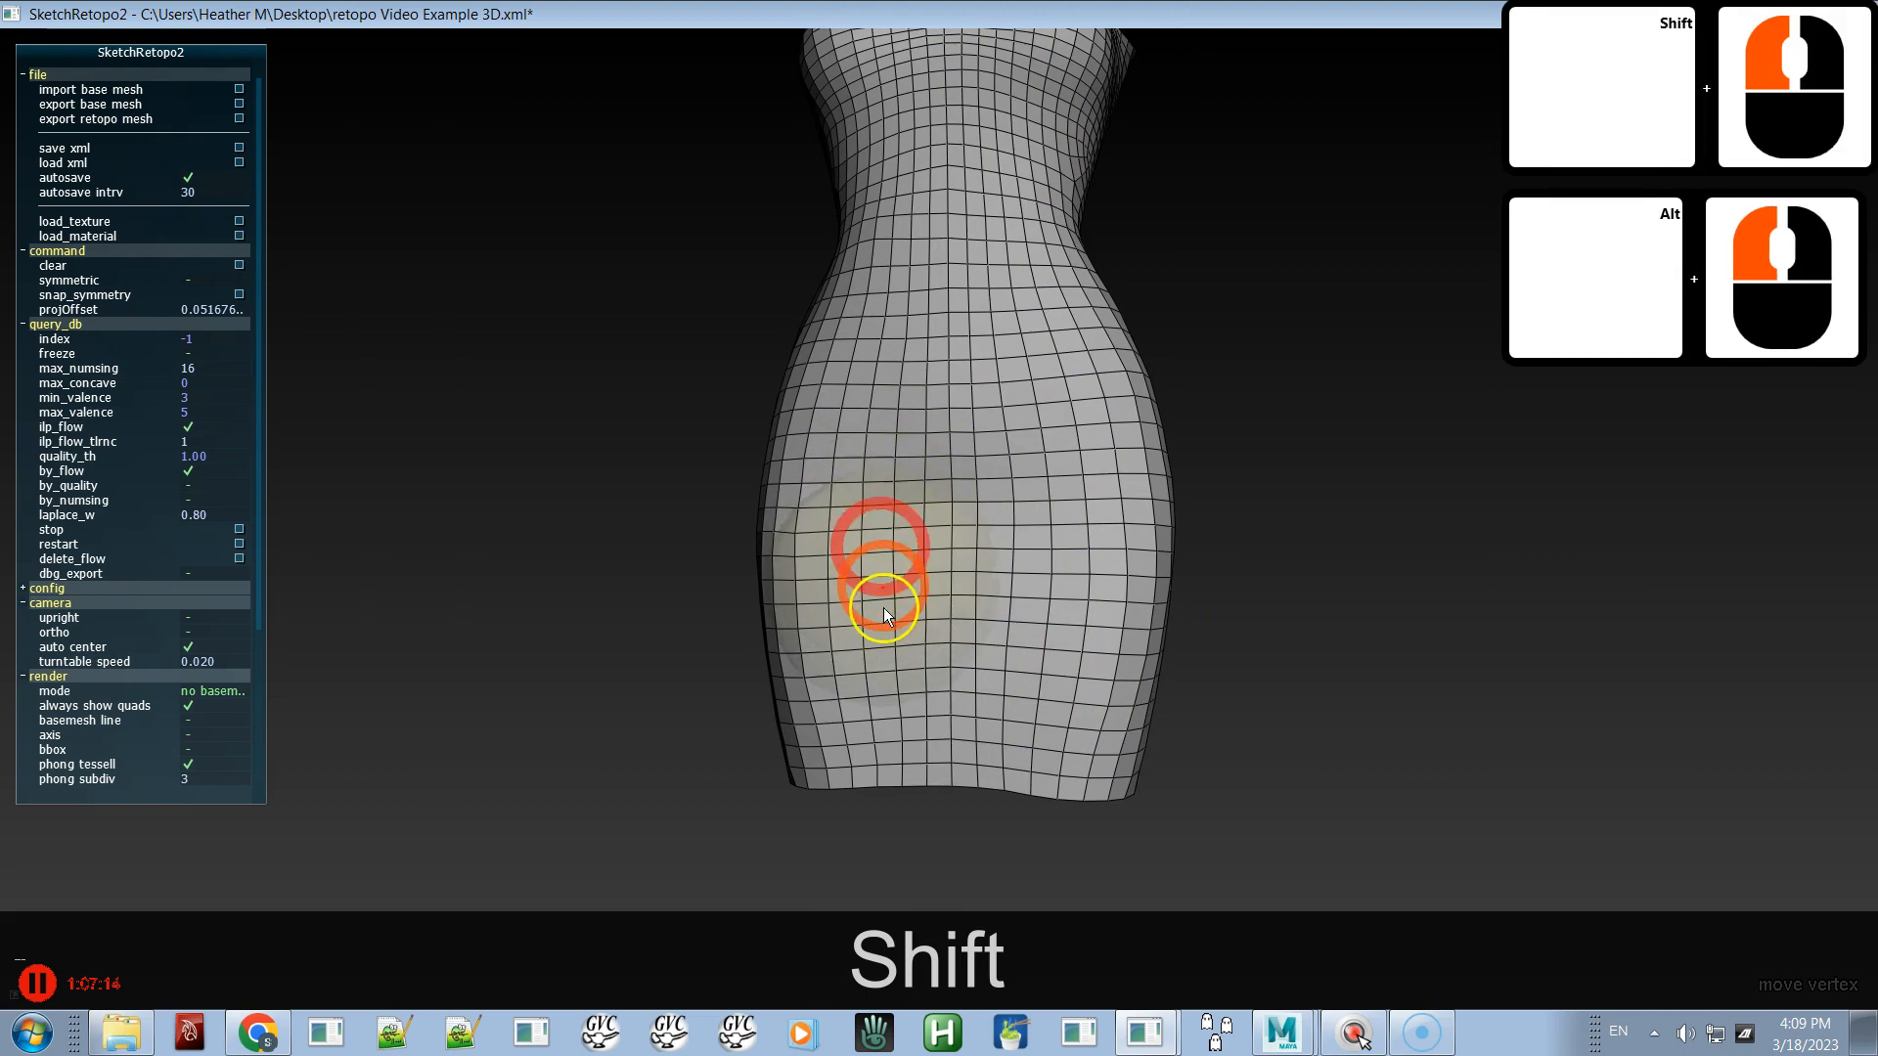
key("shift+space")
key("space")
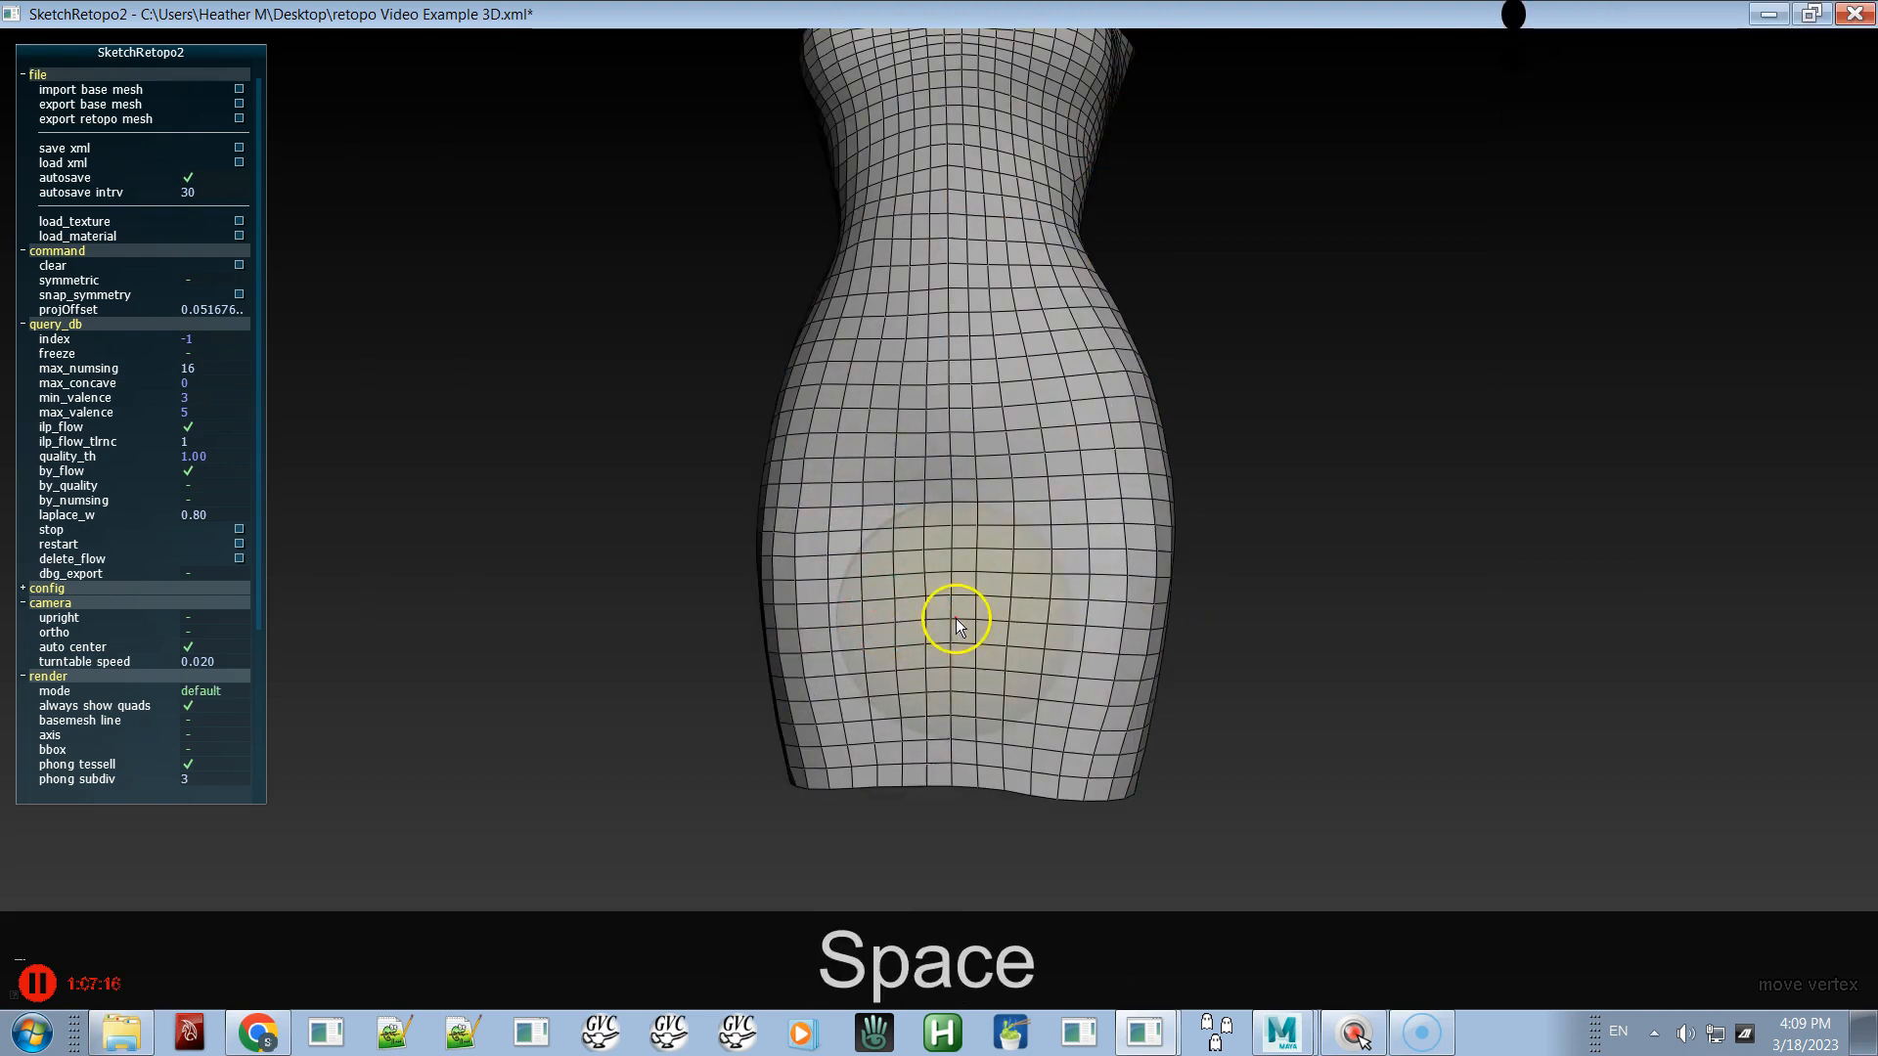
- Smooth the quads down one side of the skirt, from the hip to just above the hem
left_click_drag(1104, 618, 894, 637, "alt")
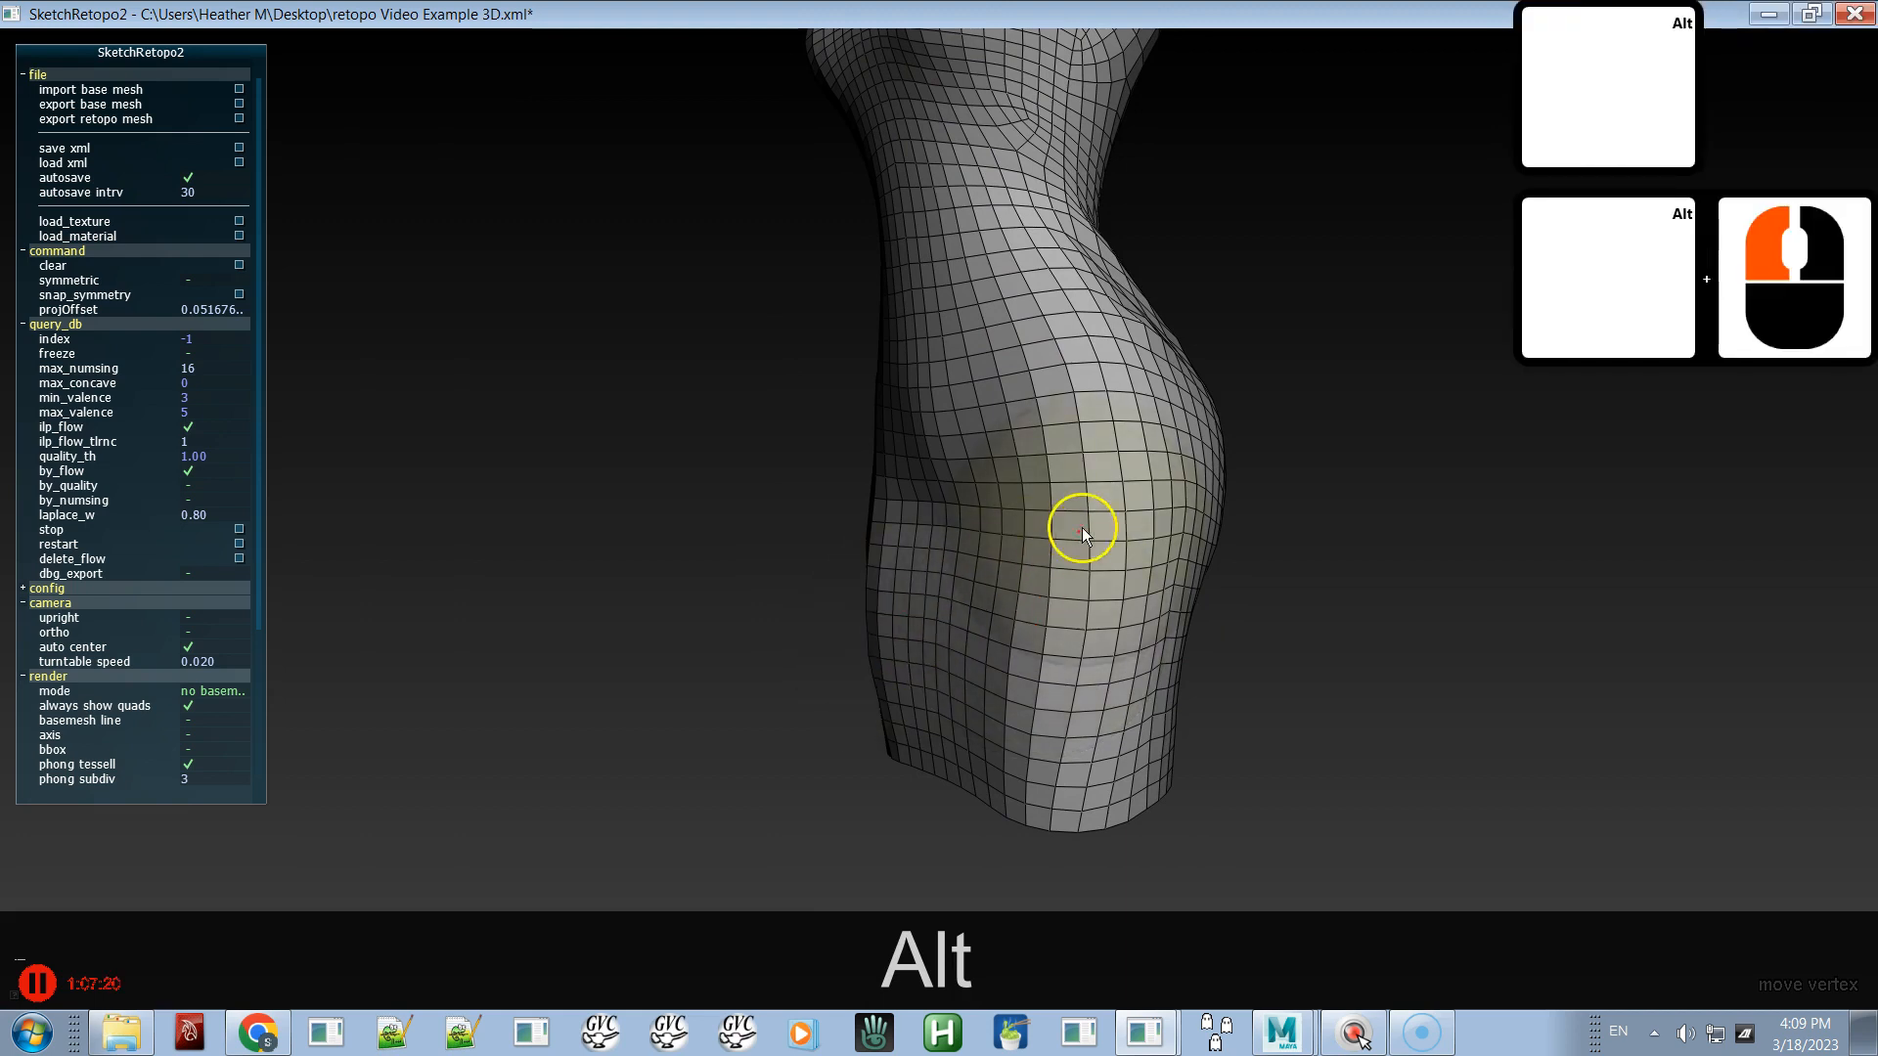
left_click_drag(1083, 507, 1060, 708, "shift")
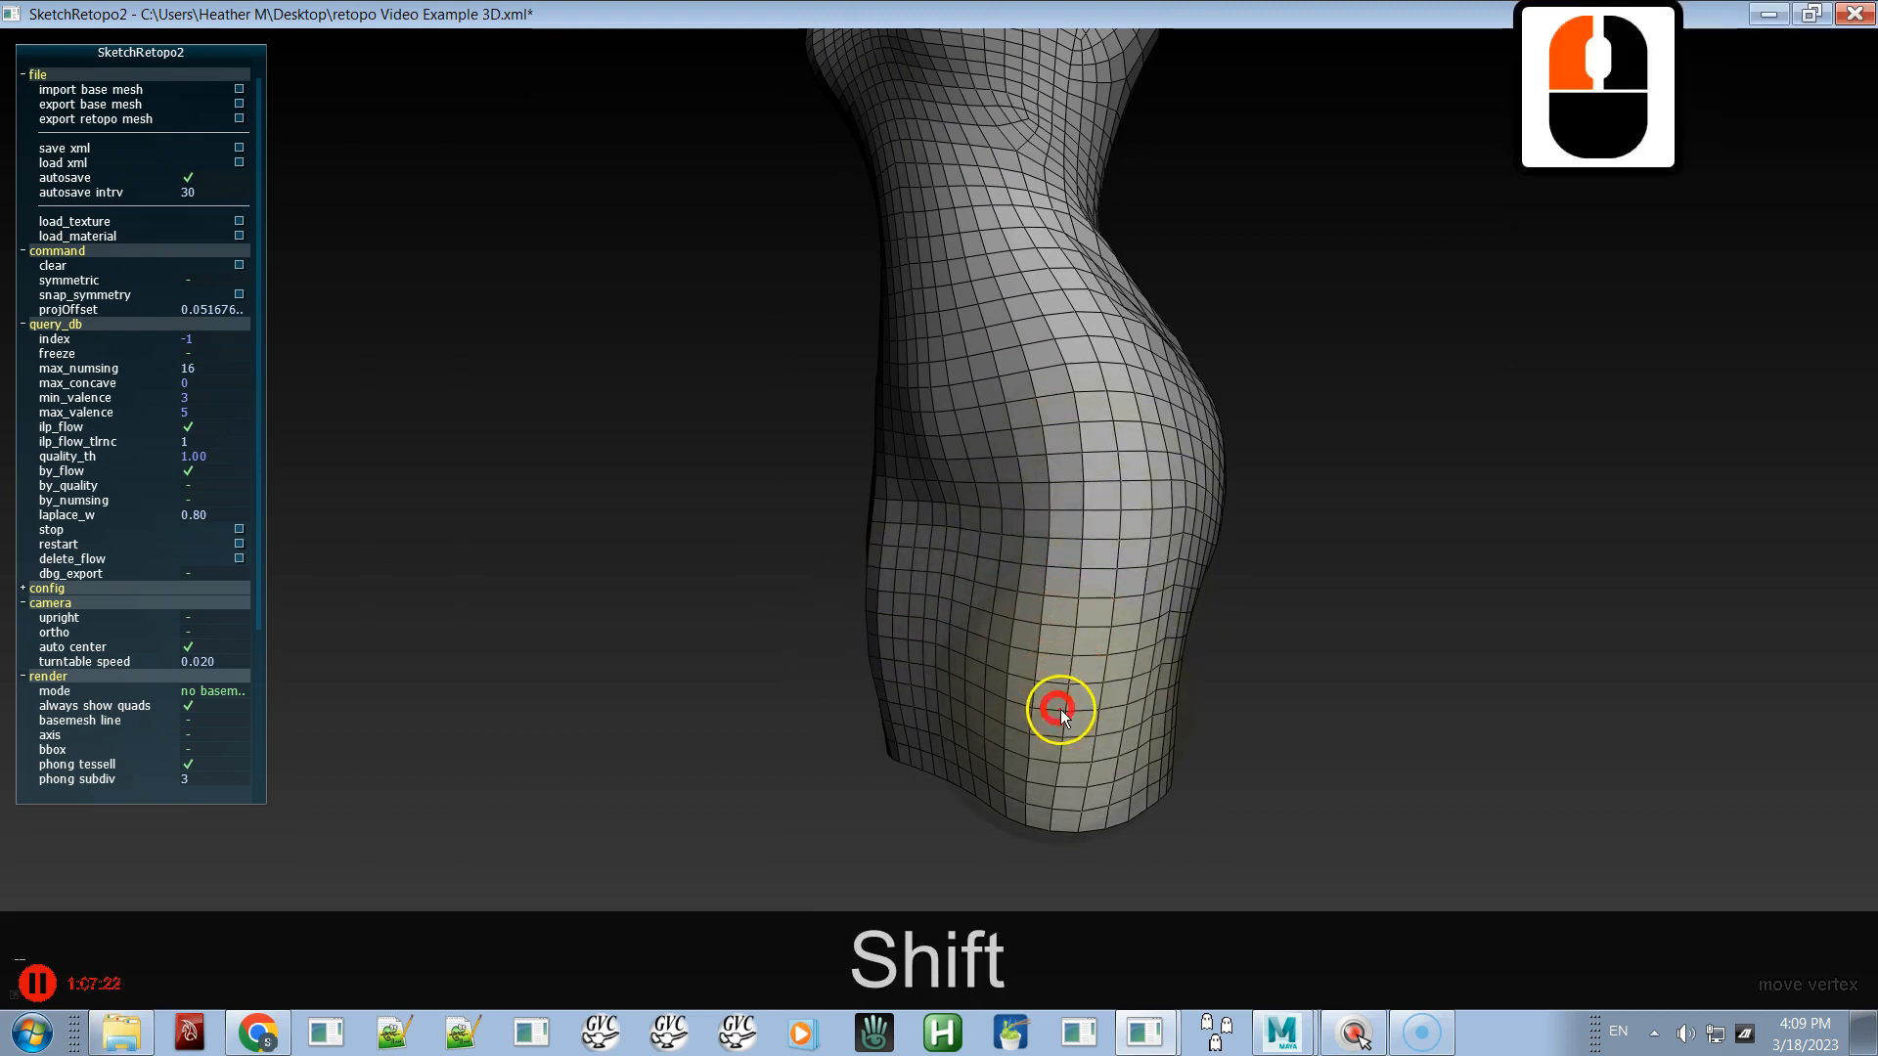
mouse_move(1072, 413)
left_mouse_down("shift")
mouse_move(1073, 465)
mouse_move(1018, 313)
mouse_move(1044, 365)
mouse_move(1047, 475)
mouse_move(1025, 512)
mouse_move(953, 543)
mouse_move(980, 517)
mouse_move(1189, 454)
left_mouse_up("shift")
key("space")
key("space")
- Smooth the quads on the opposite side of the skirt over the hip and thigh
left_click_drag(904, 512, 1259, 525, "alt")
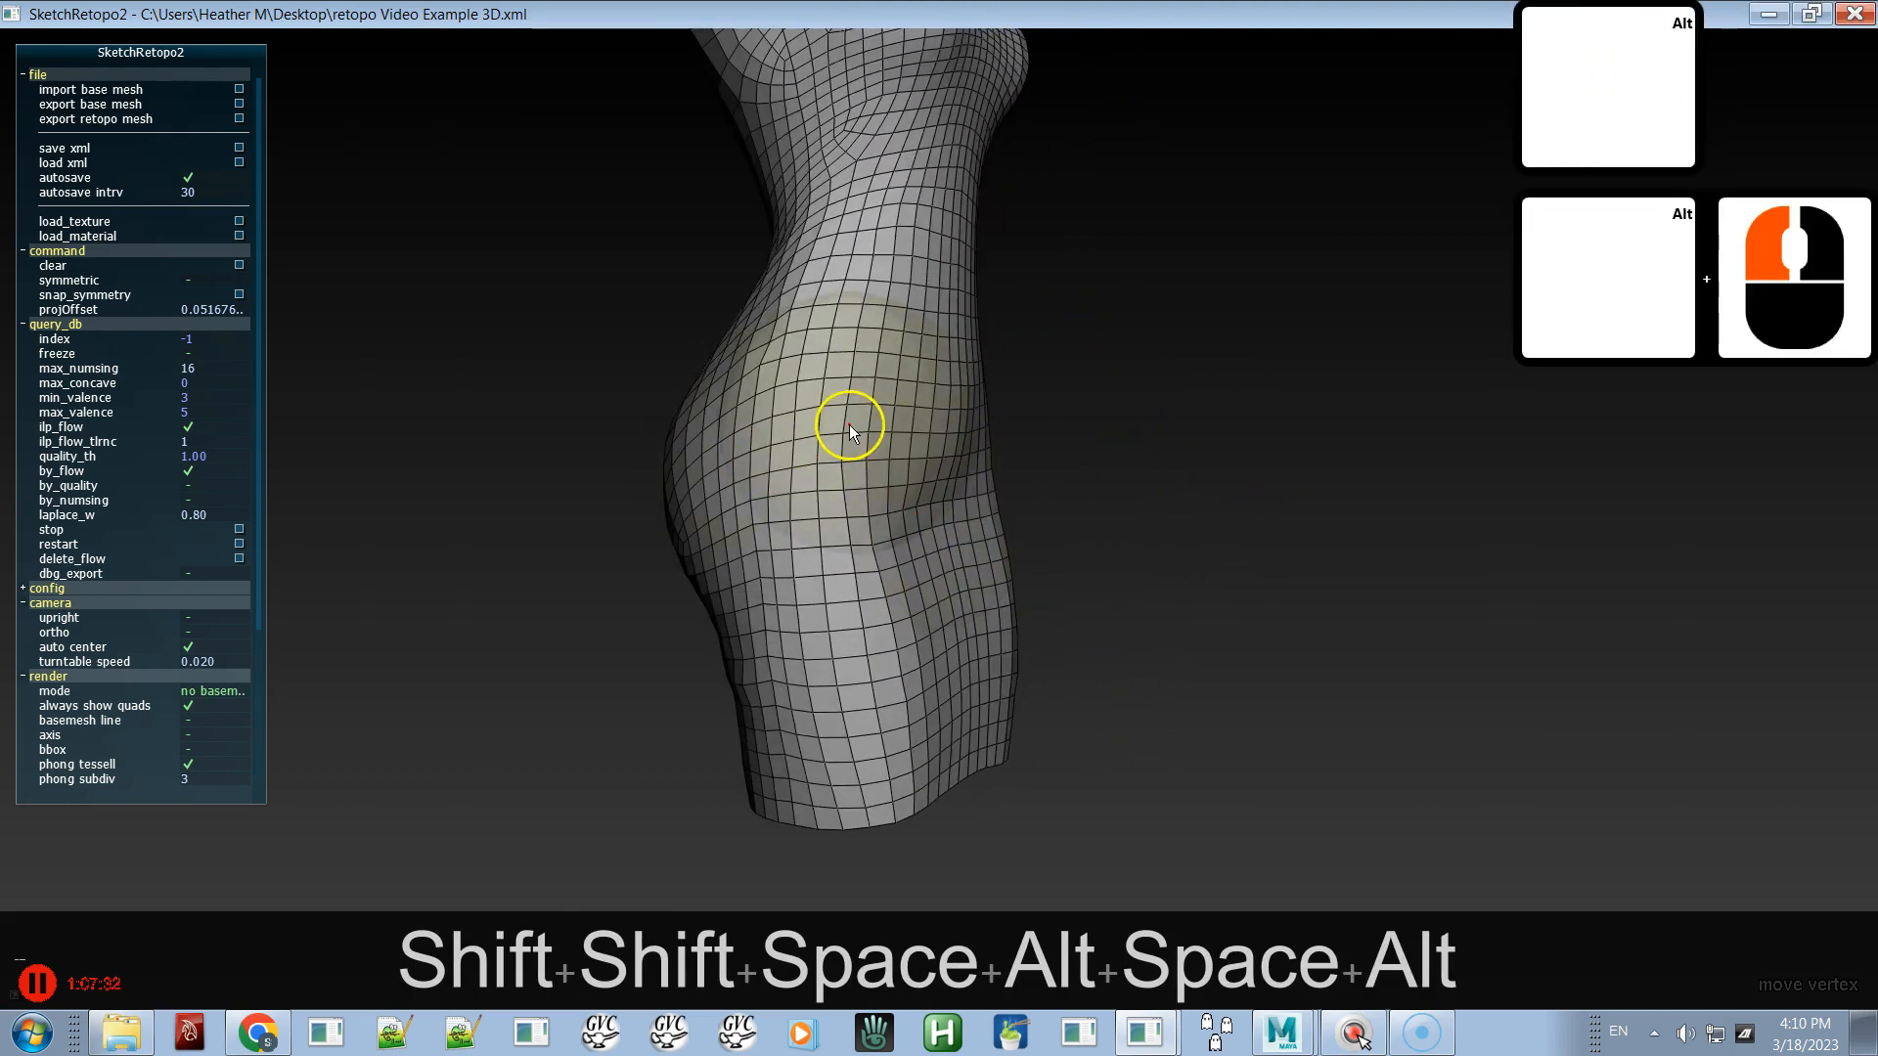
mouse_move(847, 438)
left_mouse_down("shift")
mouse_move(843, 512)
mouse_move(988, 528)
left_mouse_up("shift")
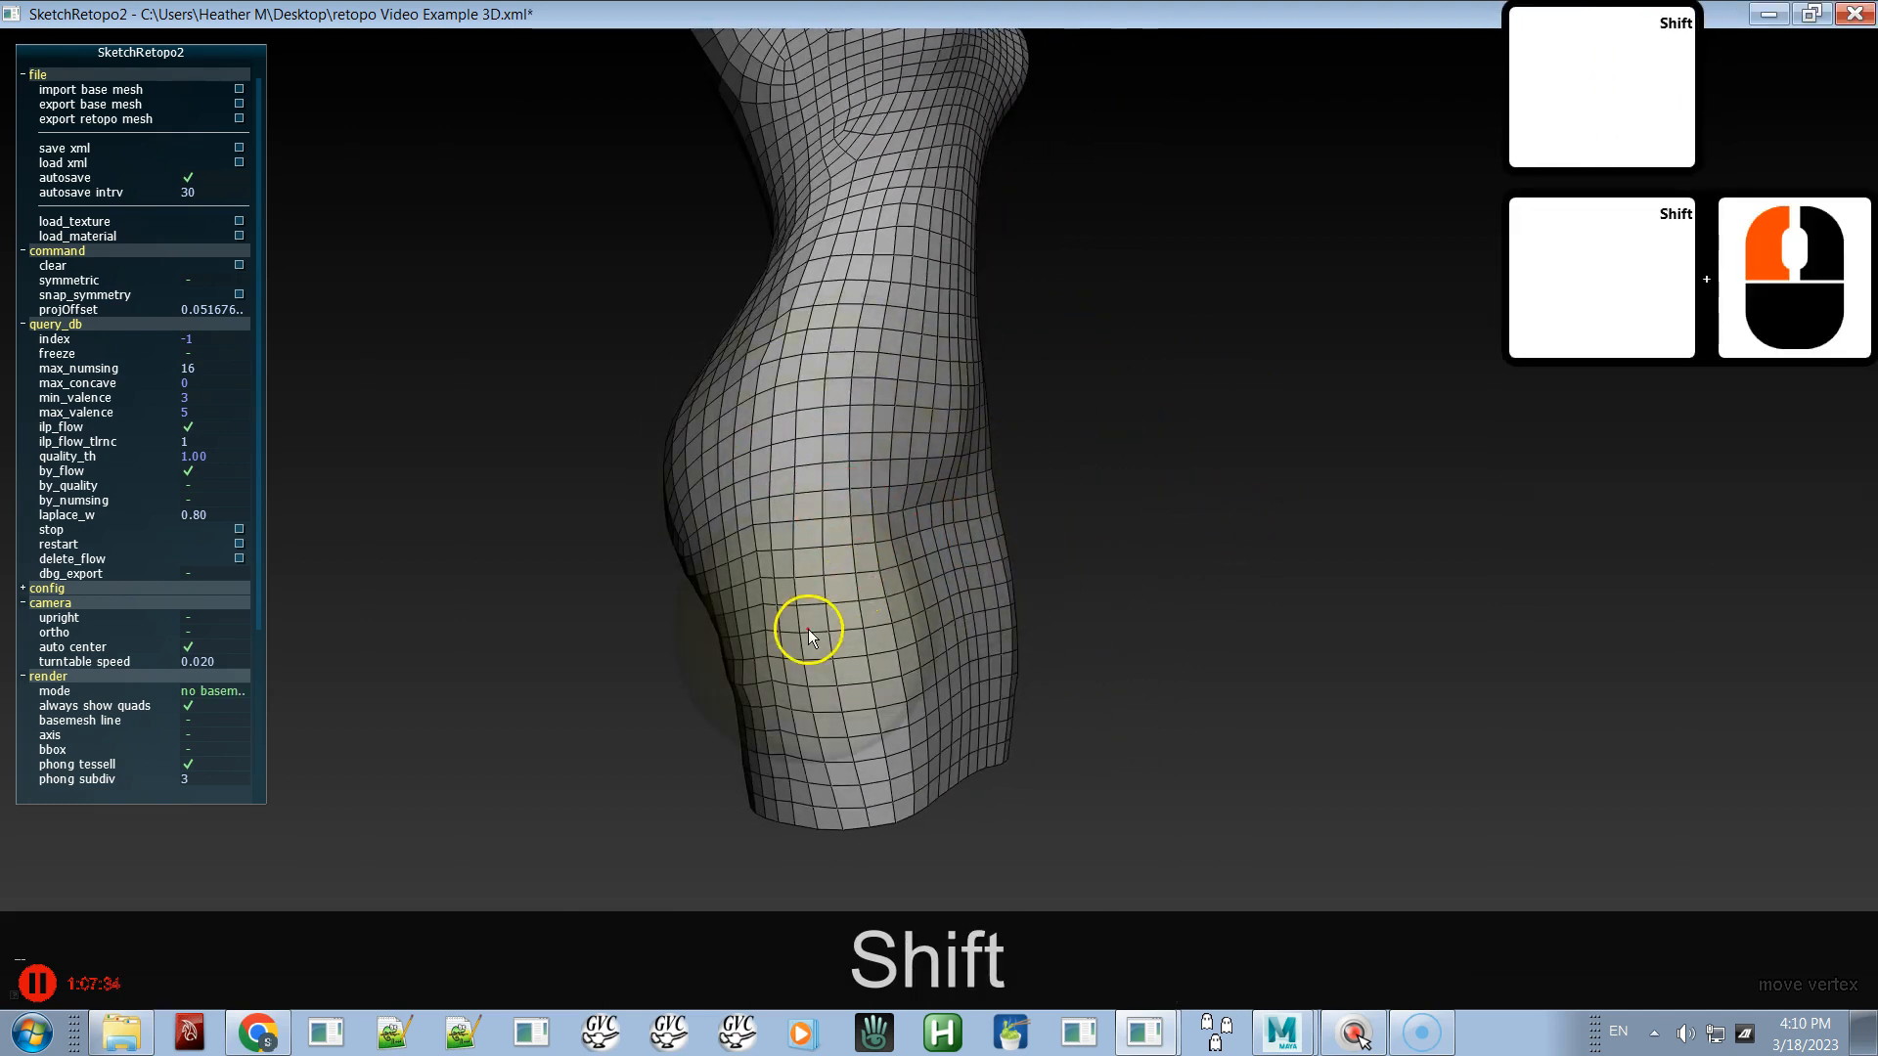
mouse_move(841, 616)
left_mouse_down("shift")
mouse_move(847, 668)
mouse_move(865, 636)
left_mouse_up("shift")
- Compare the skirt's side profile with and without the base mesh and undo the last two mesh edits
key("space")
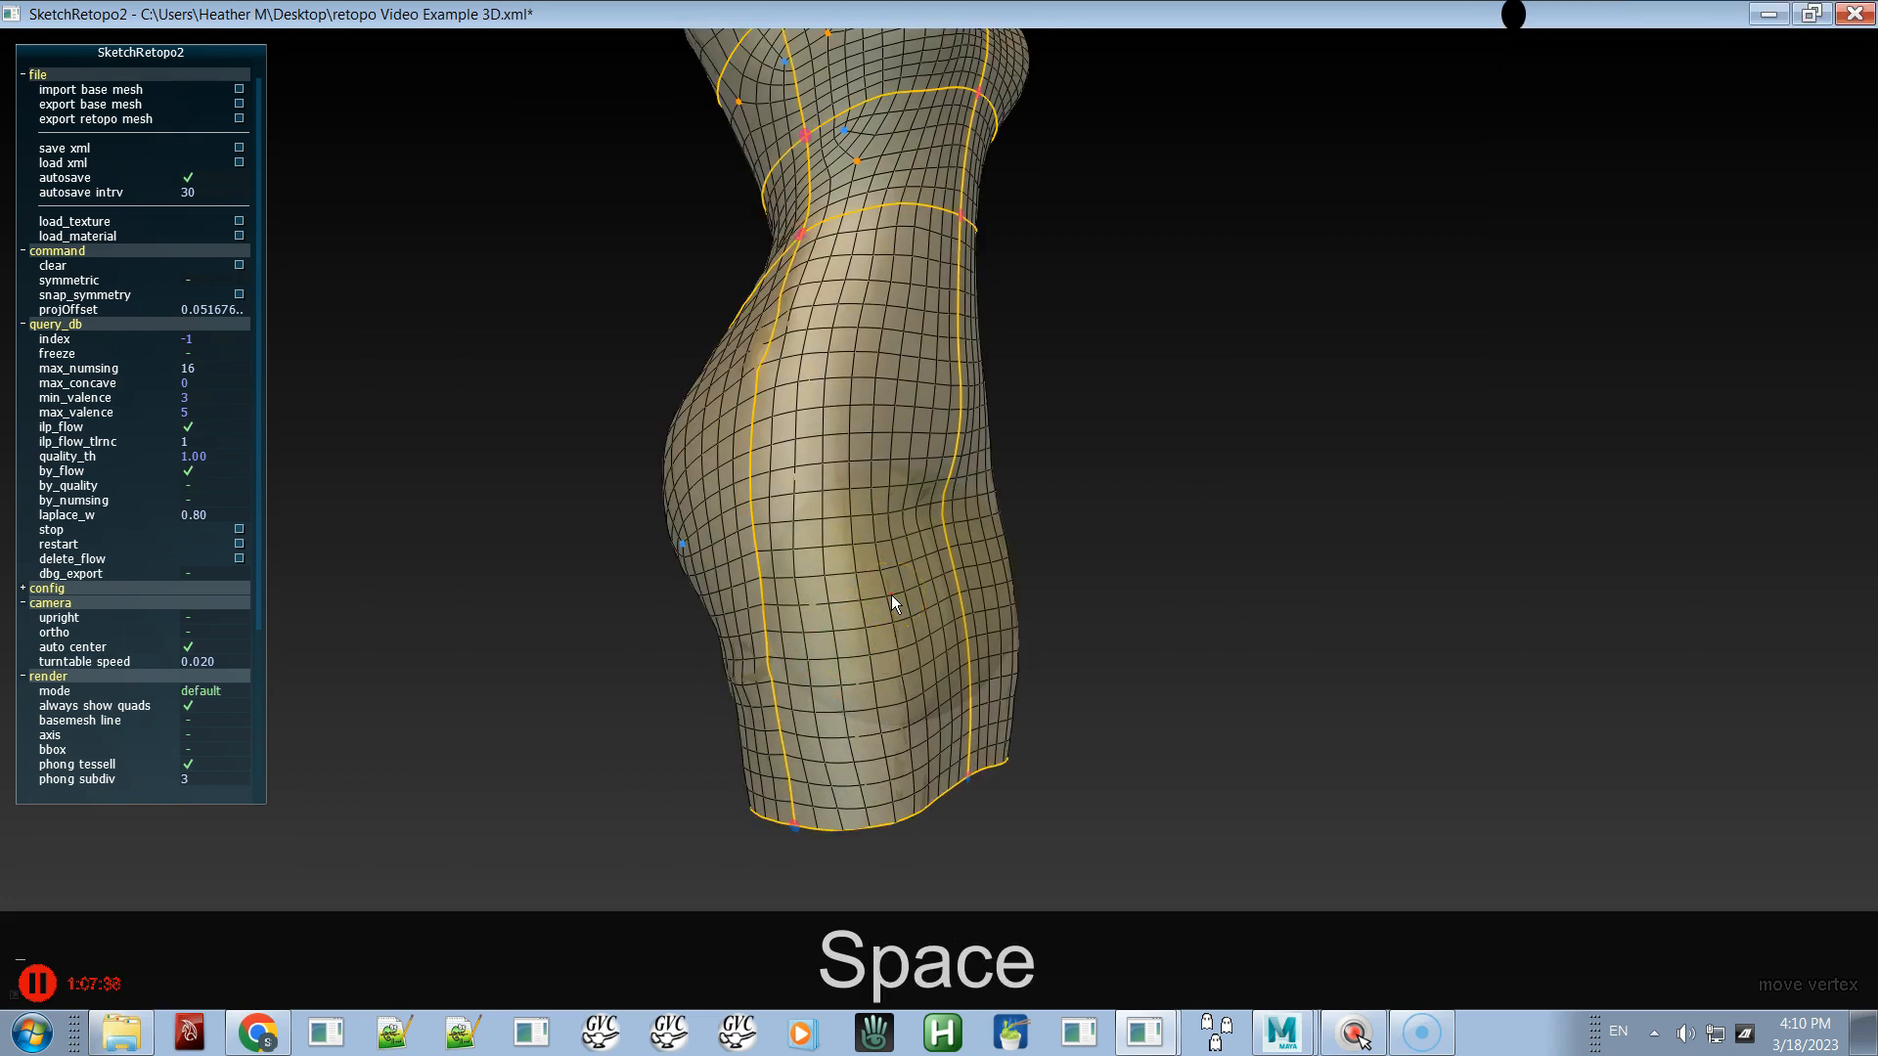
mouse_move(856, 556)
left_mouse_down("alt")
mouse_move(972, 554)
mouse_move(939, 549)
left_mouse_up("alt")
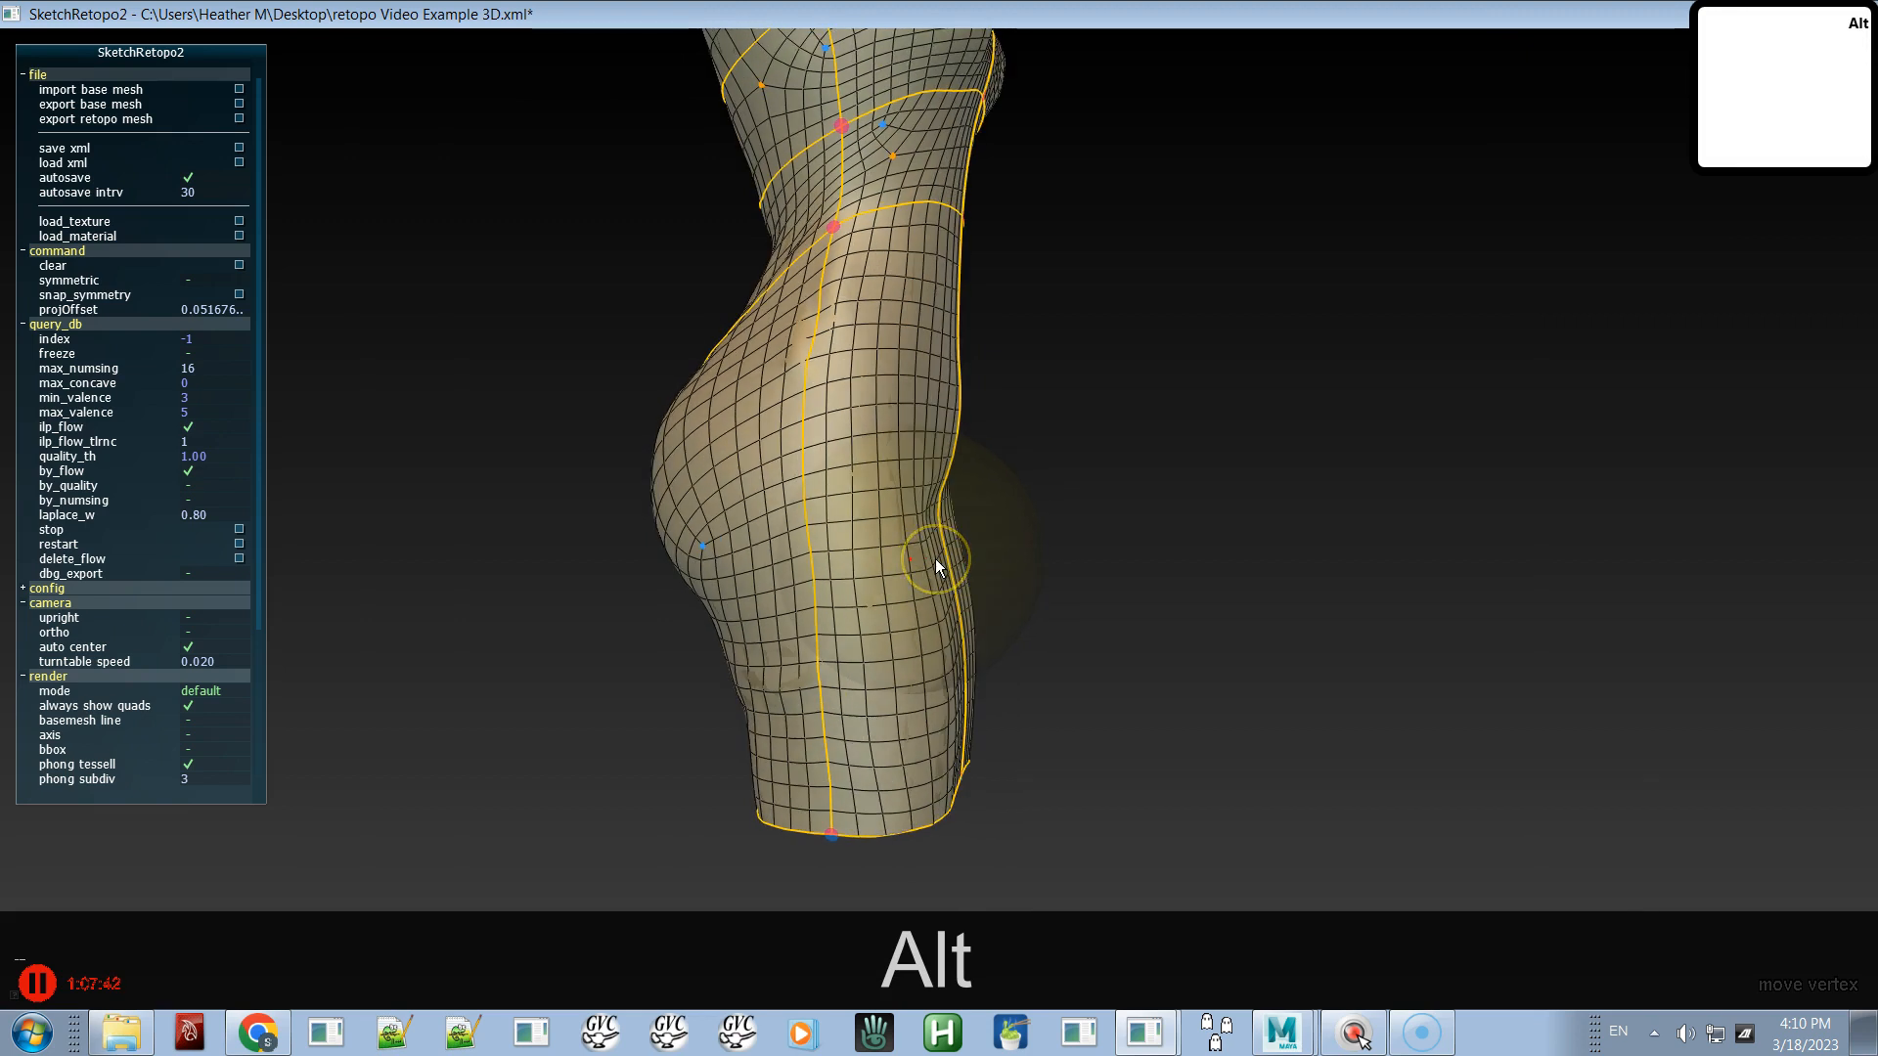
key("alt+space")
key("space")
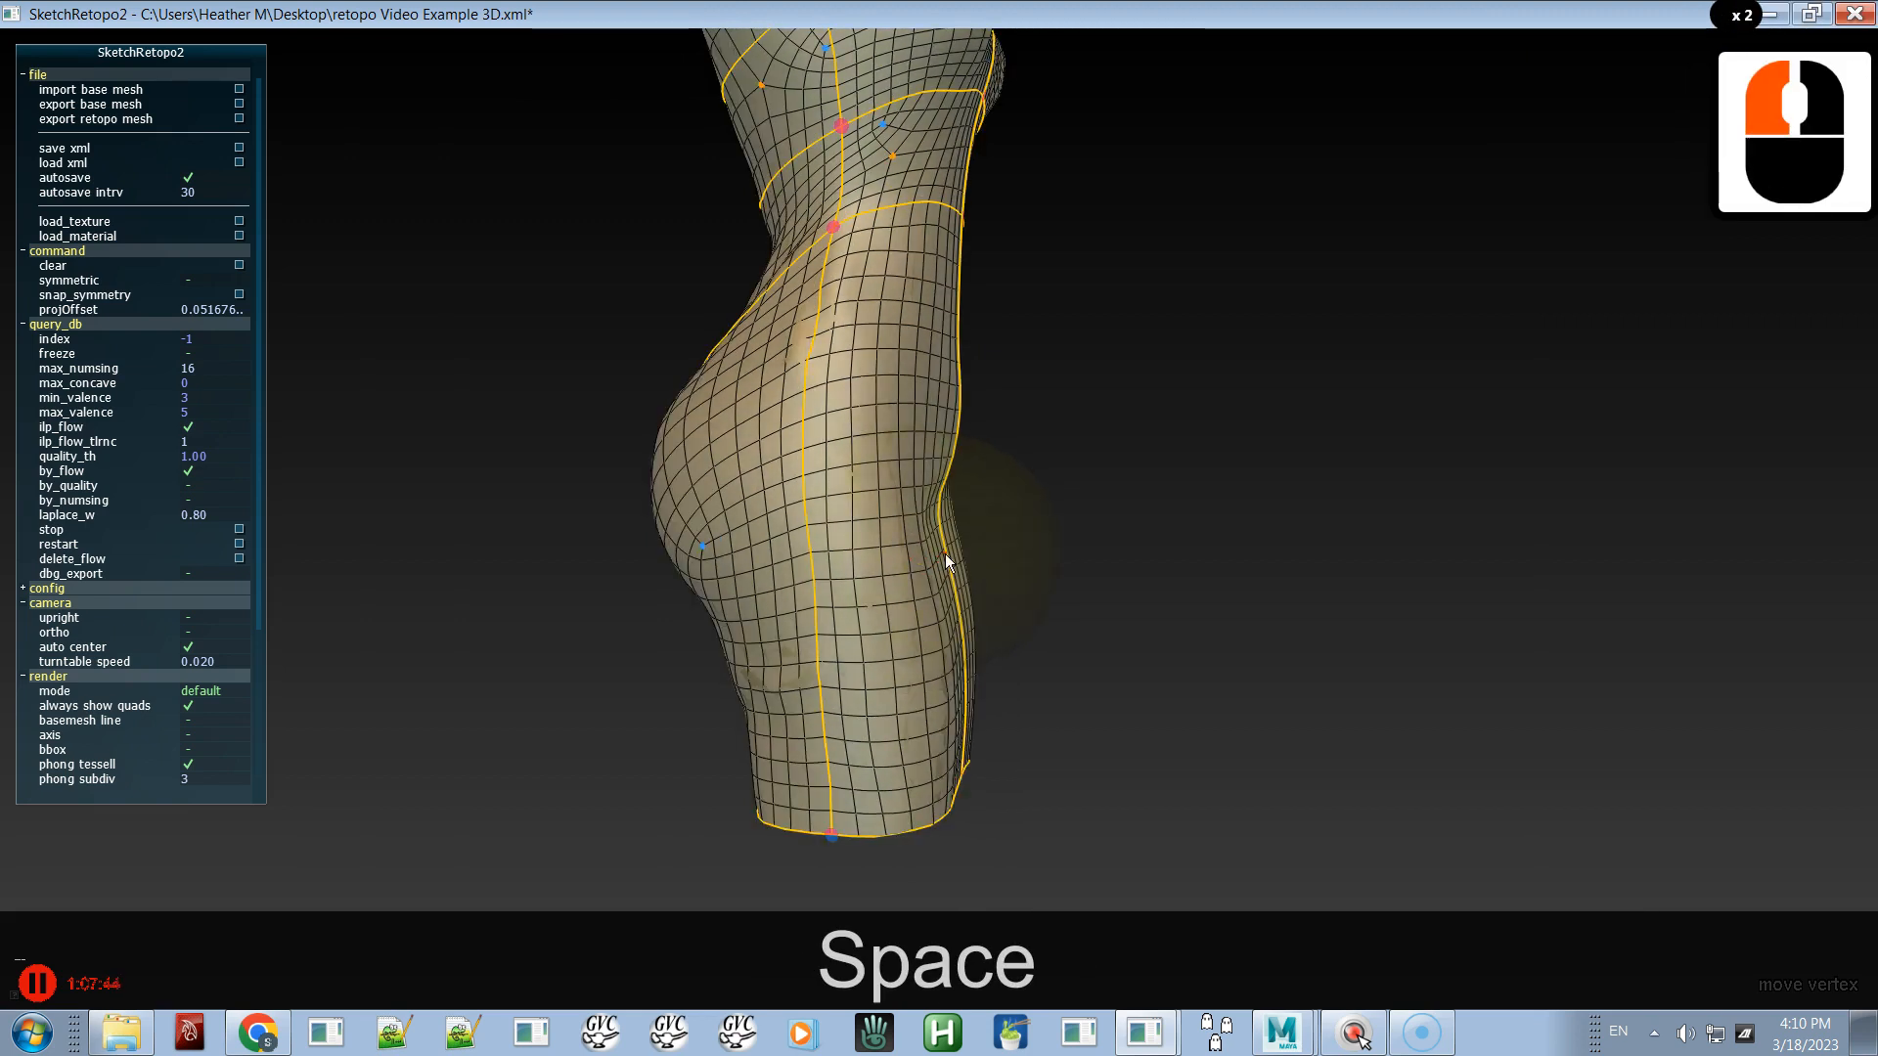
key("space")
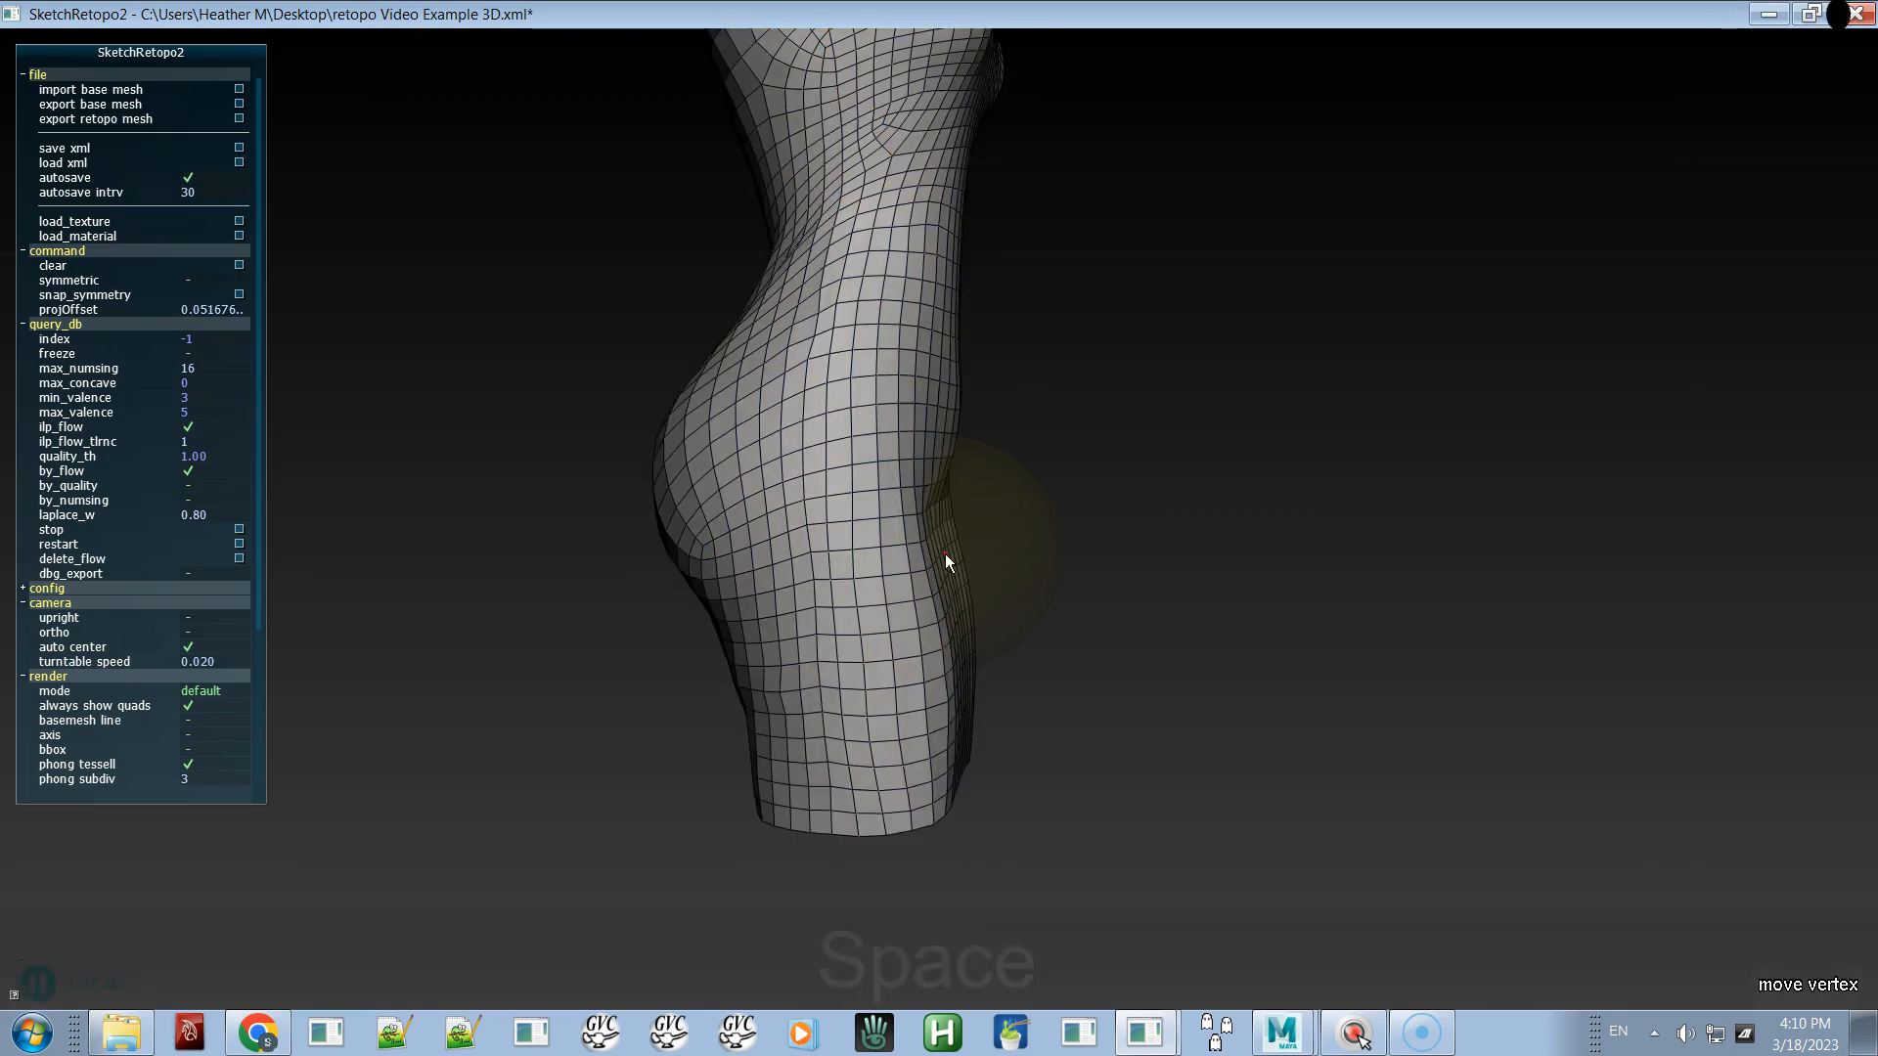
key("ctrl+z")
key("ctrl+z")
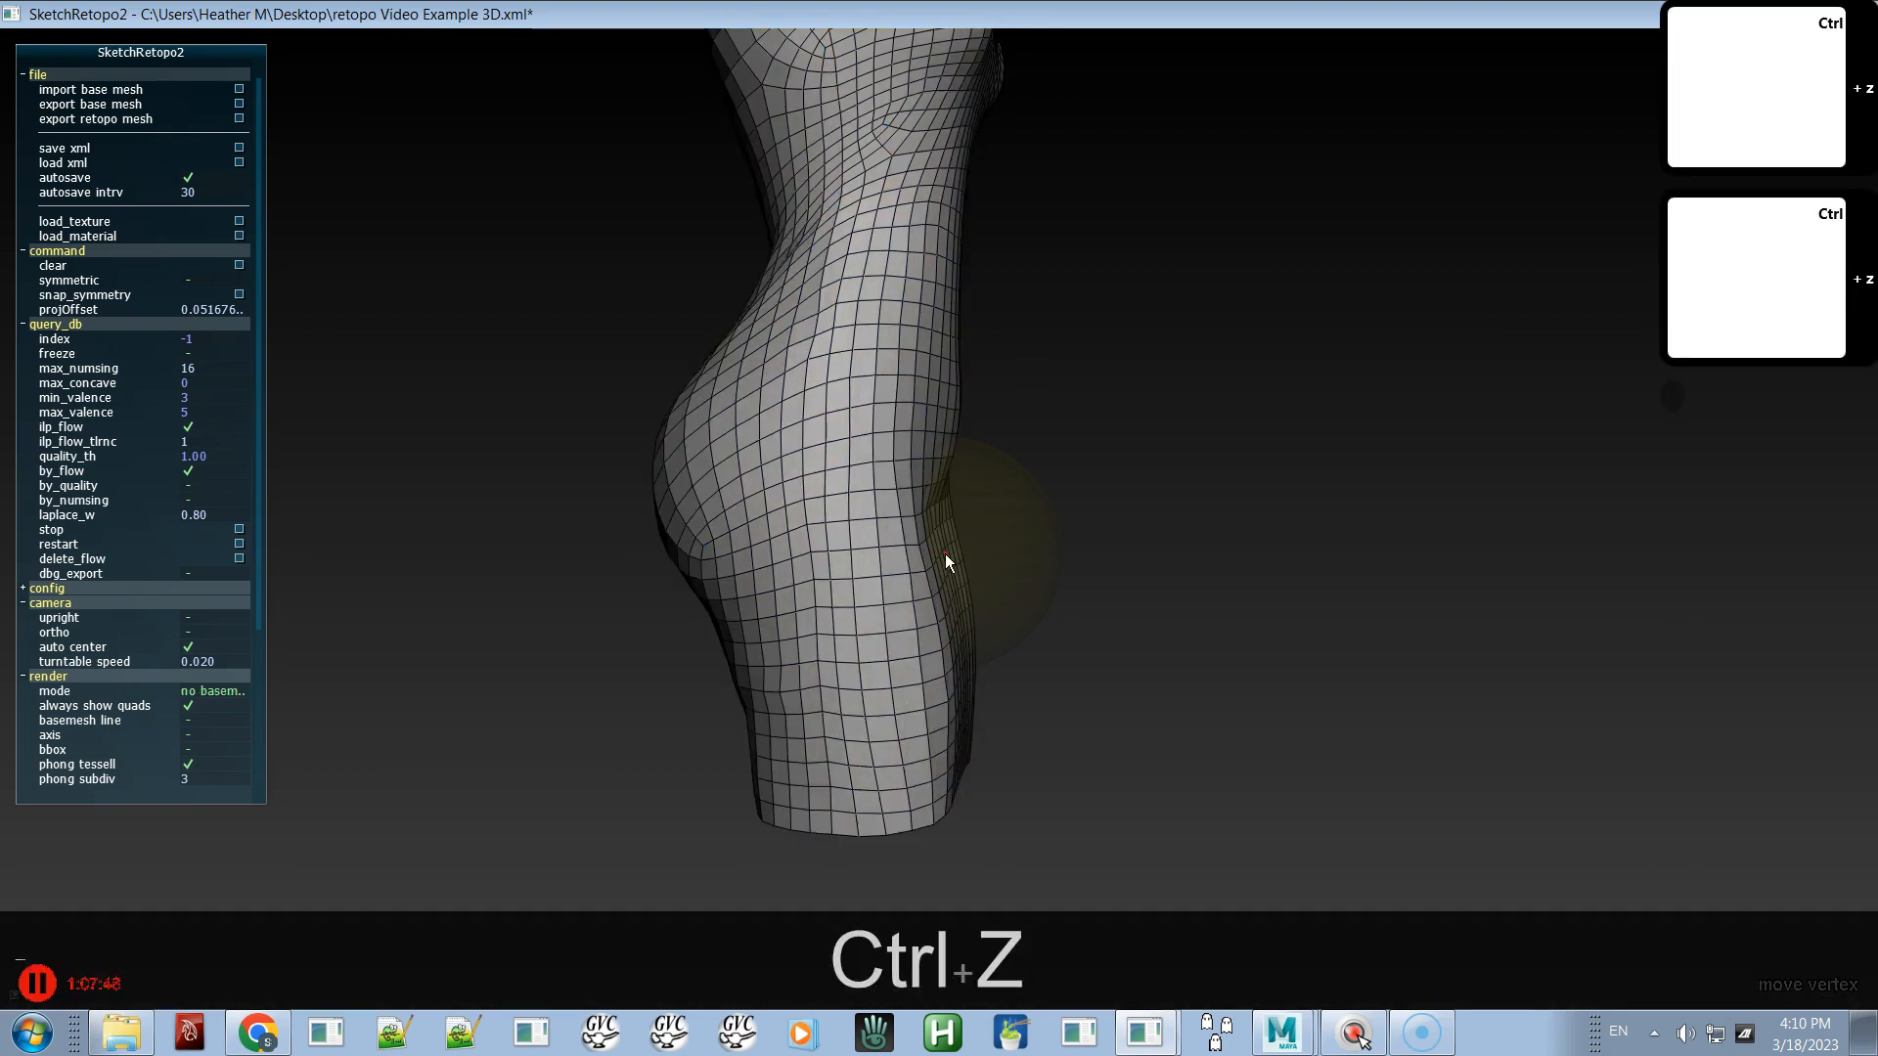
- Redo the two undone mesh edits and smooth the quads on the lower front of the skirt, on both sides of the centre line
key("ctrl+y")
key("ctrl+y")
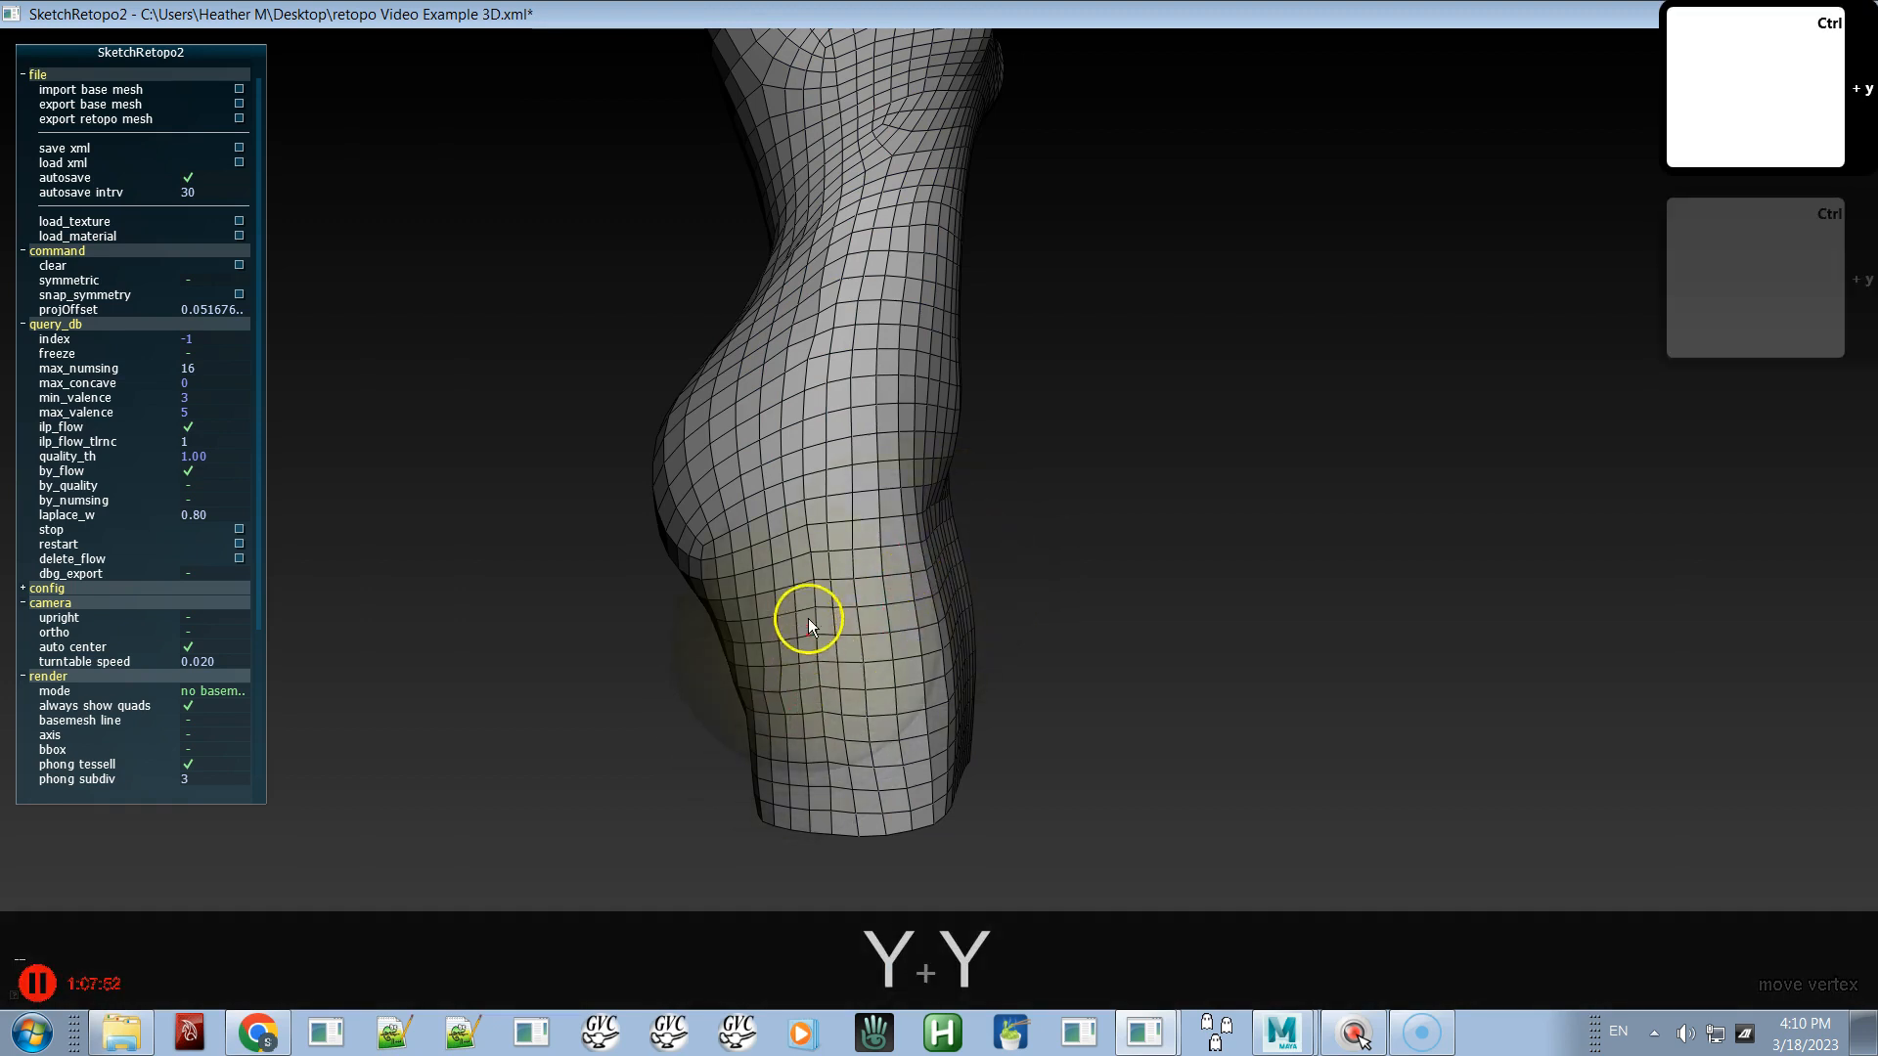
left_click_drag(825, 342, 935, 581, "alt")
right_click_drag(935, 581, 911, 572, "alt")
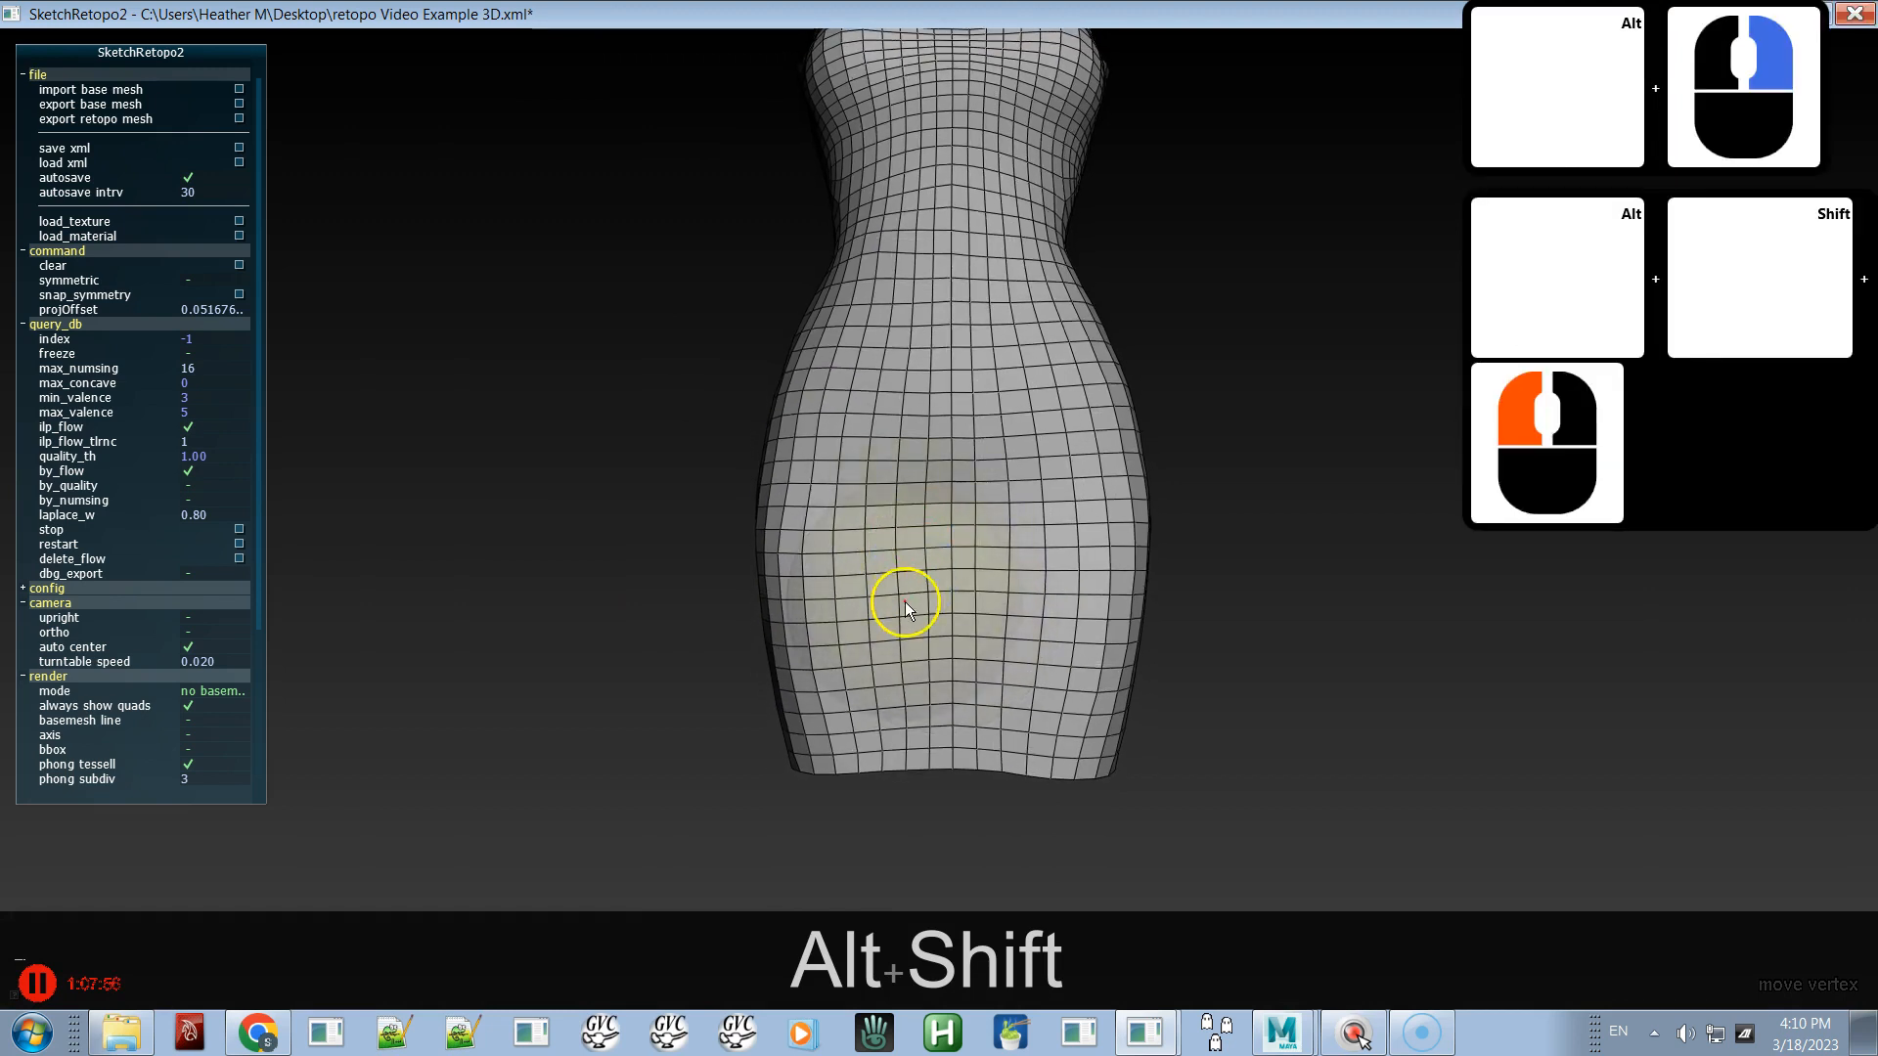
right_click(870, 618)
mouse_move(890, 607)
right_mouse_down("shift")
mouse_move(902, 581)
mouse_move(893, 649)
mouse_move(900, 626)
right_mouse_up("shift")
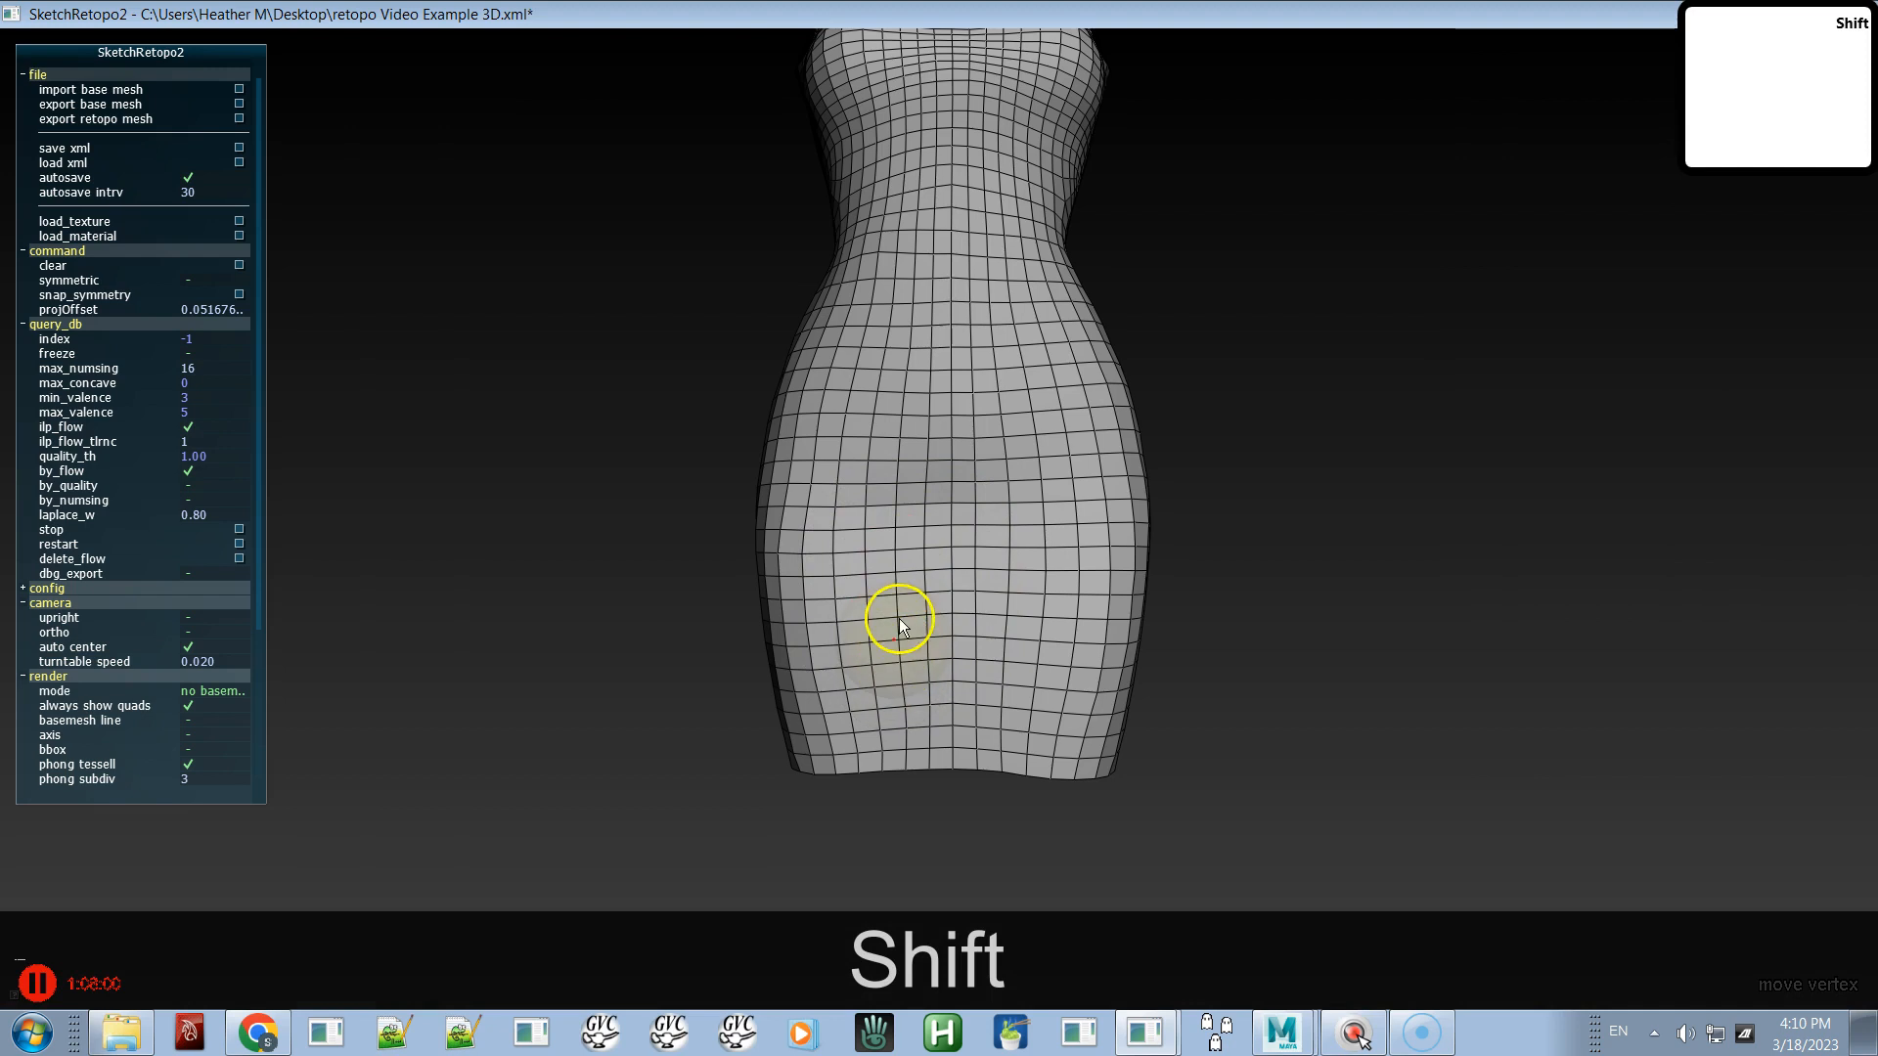
mouse_move(906, 513)
left_mouse_down("shift")
mouse_move(909, 481)
mouse_move(1022, 719)
left_mouse_up("shift")
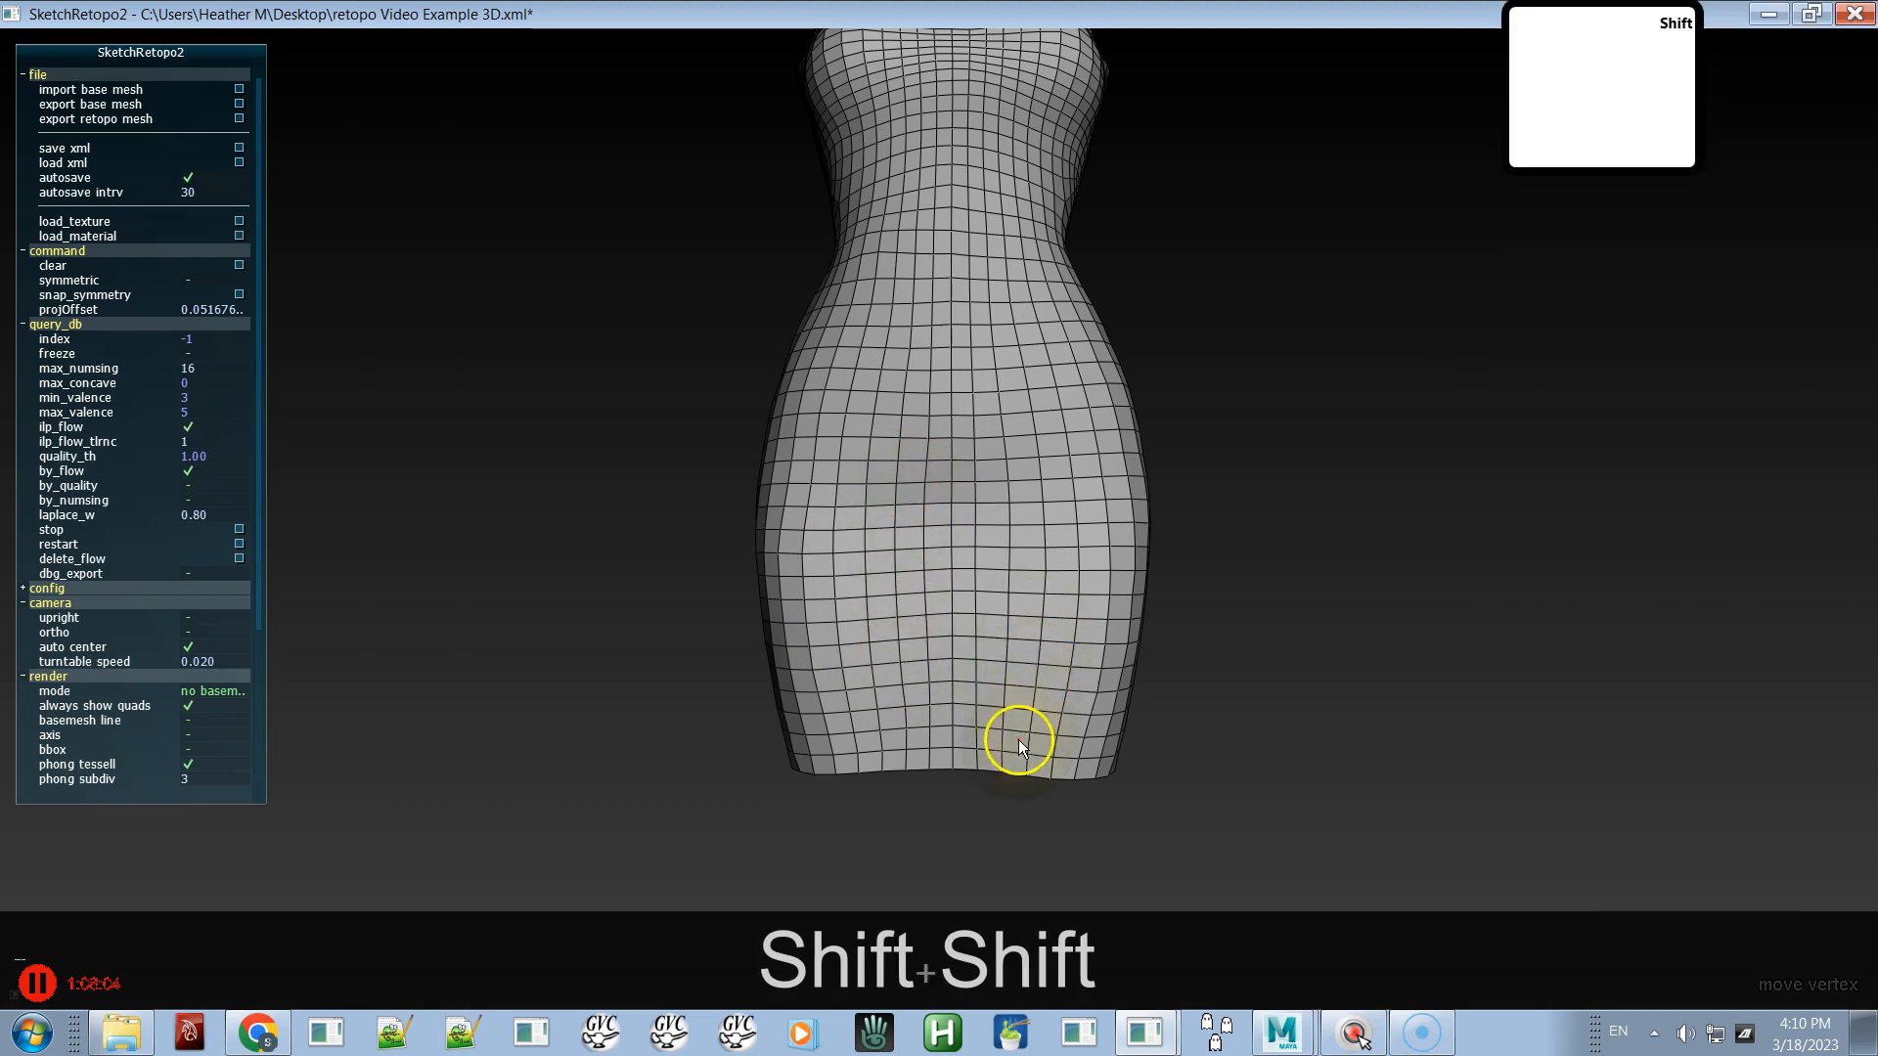
left_click_drag(1032, 642, 968, 691, "shift")
- Smooth the small patch of quads just above the front hem beside the centre line
mouse_move(904, 715)
right_mouse_down()
mouse_move(889, 719)
mouse_move(906, 714)
right_mouse_up()
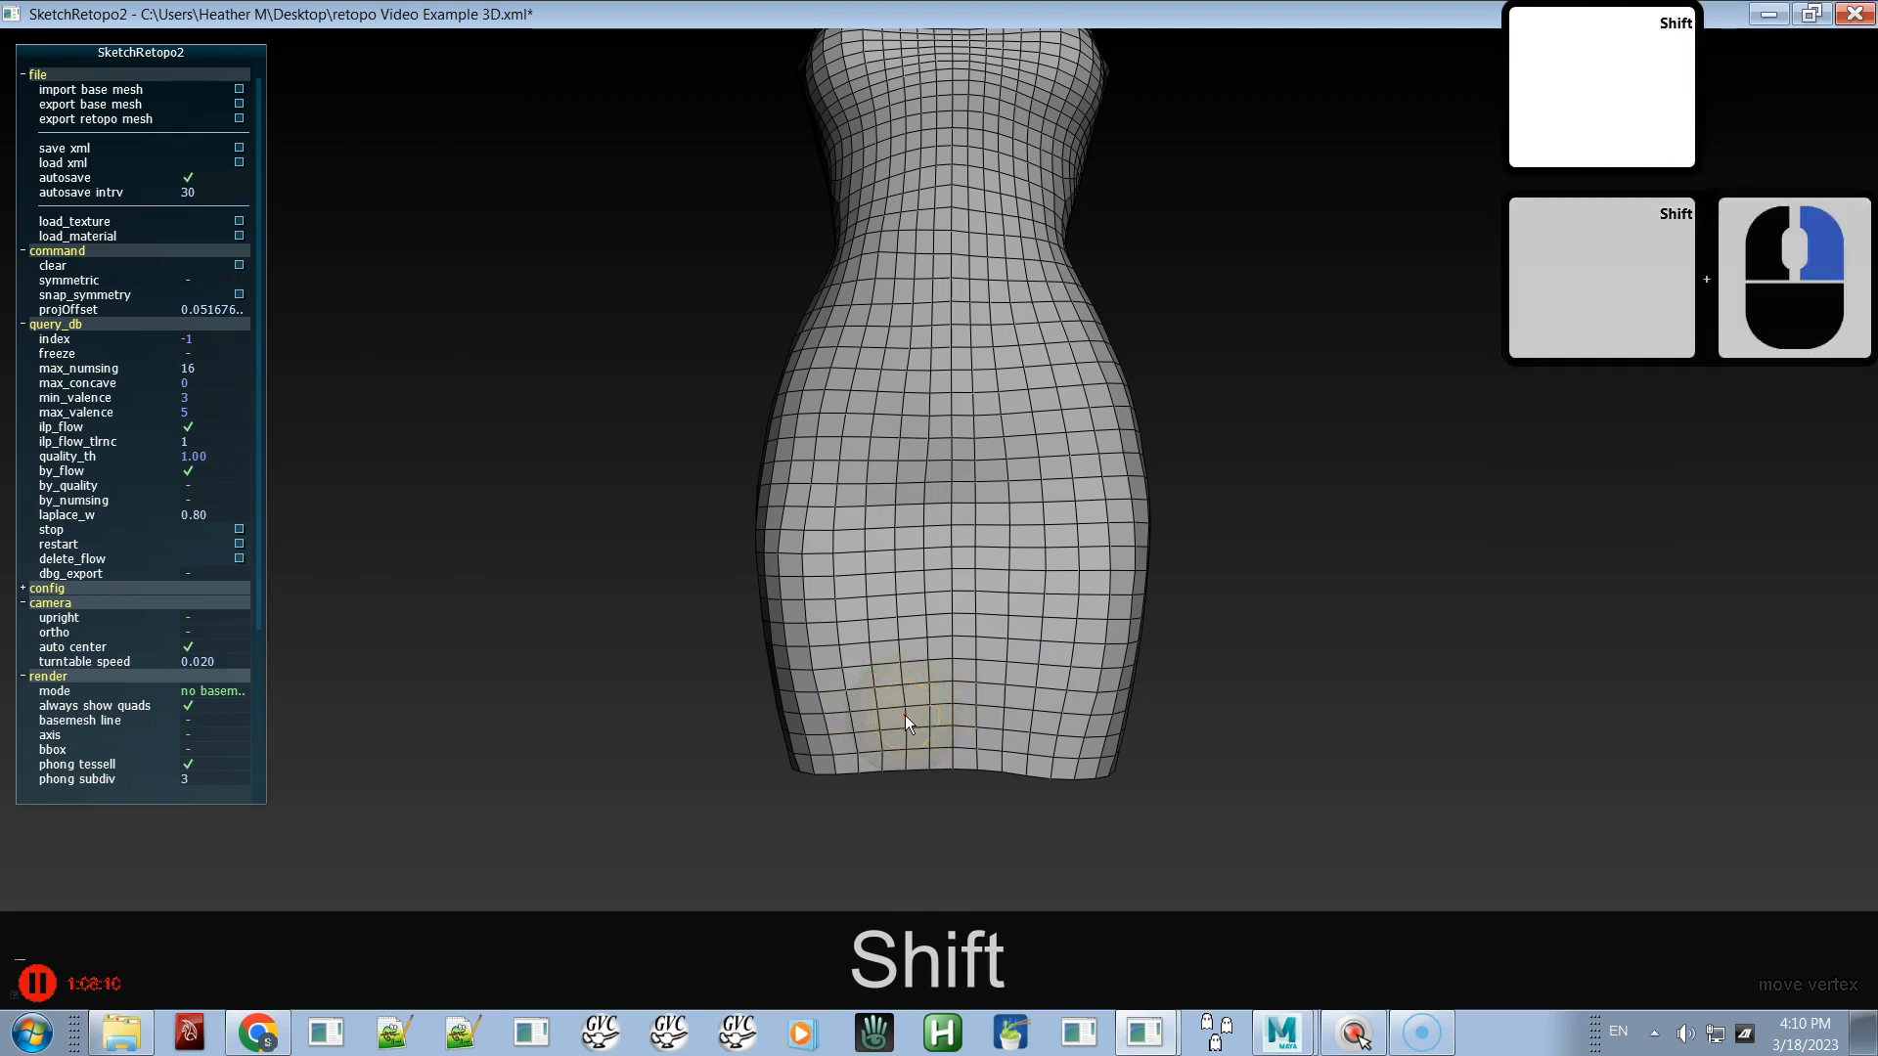
right_click(906, 714)
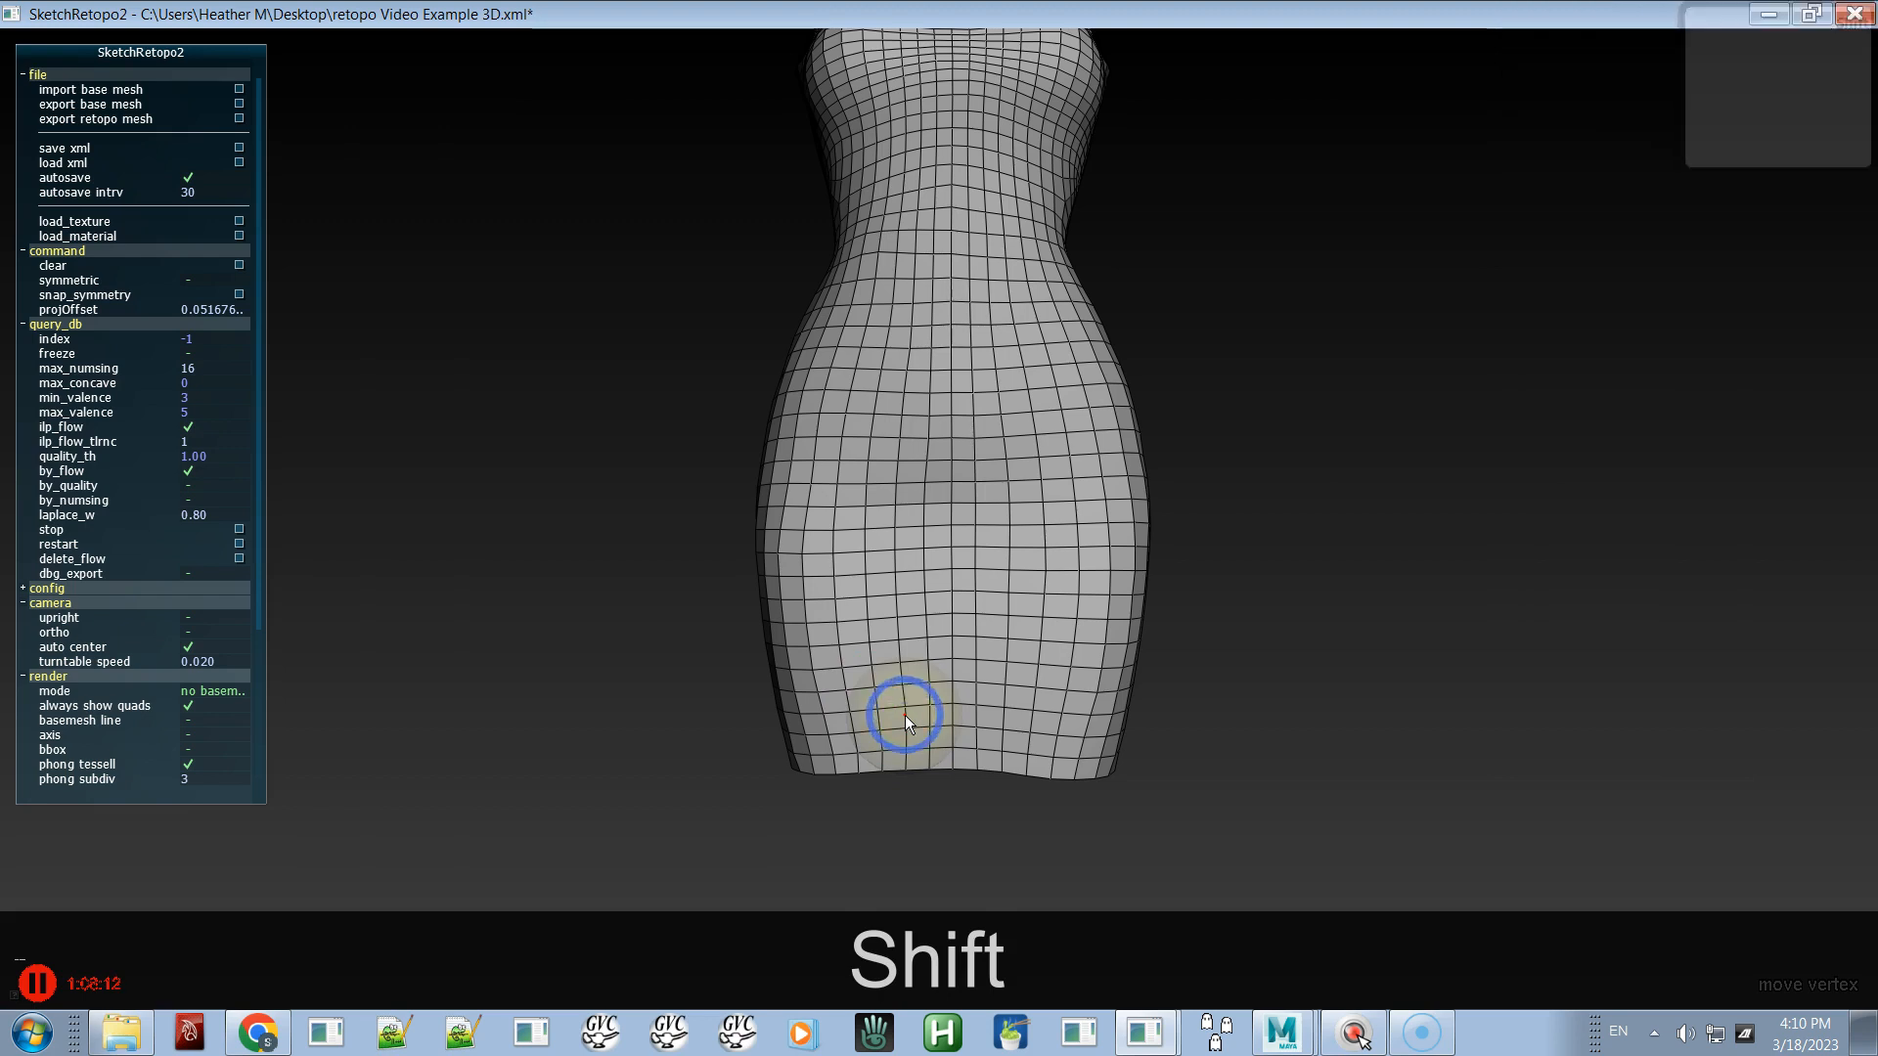
right_click(907, 714)
right_click(907, 714, "shift")
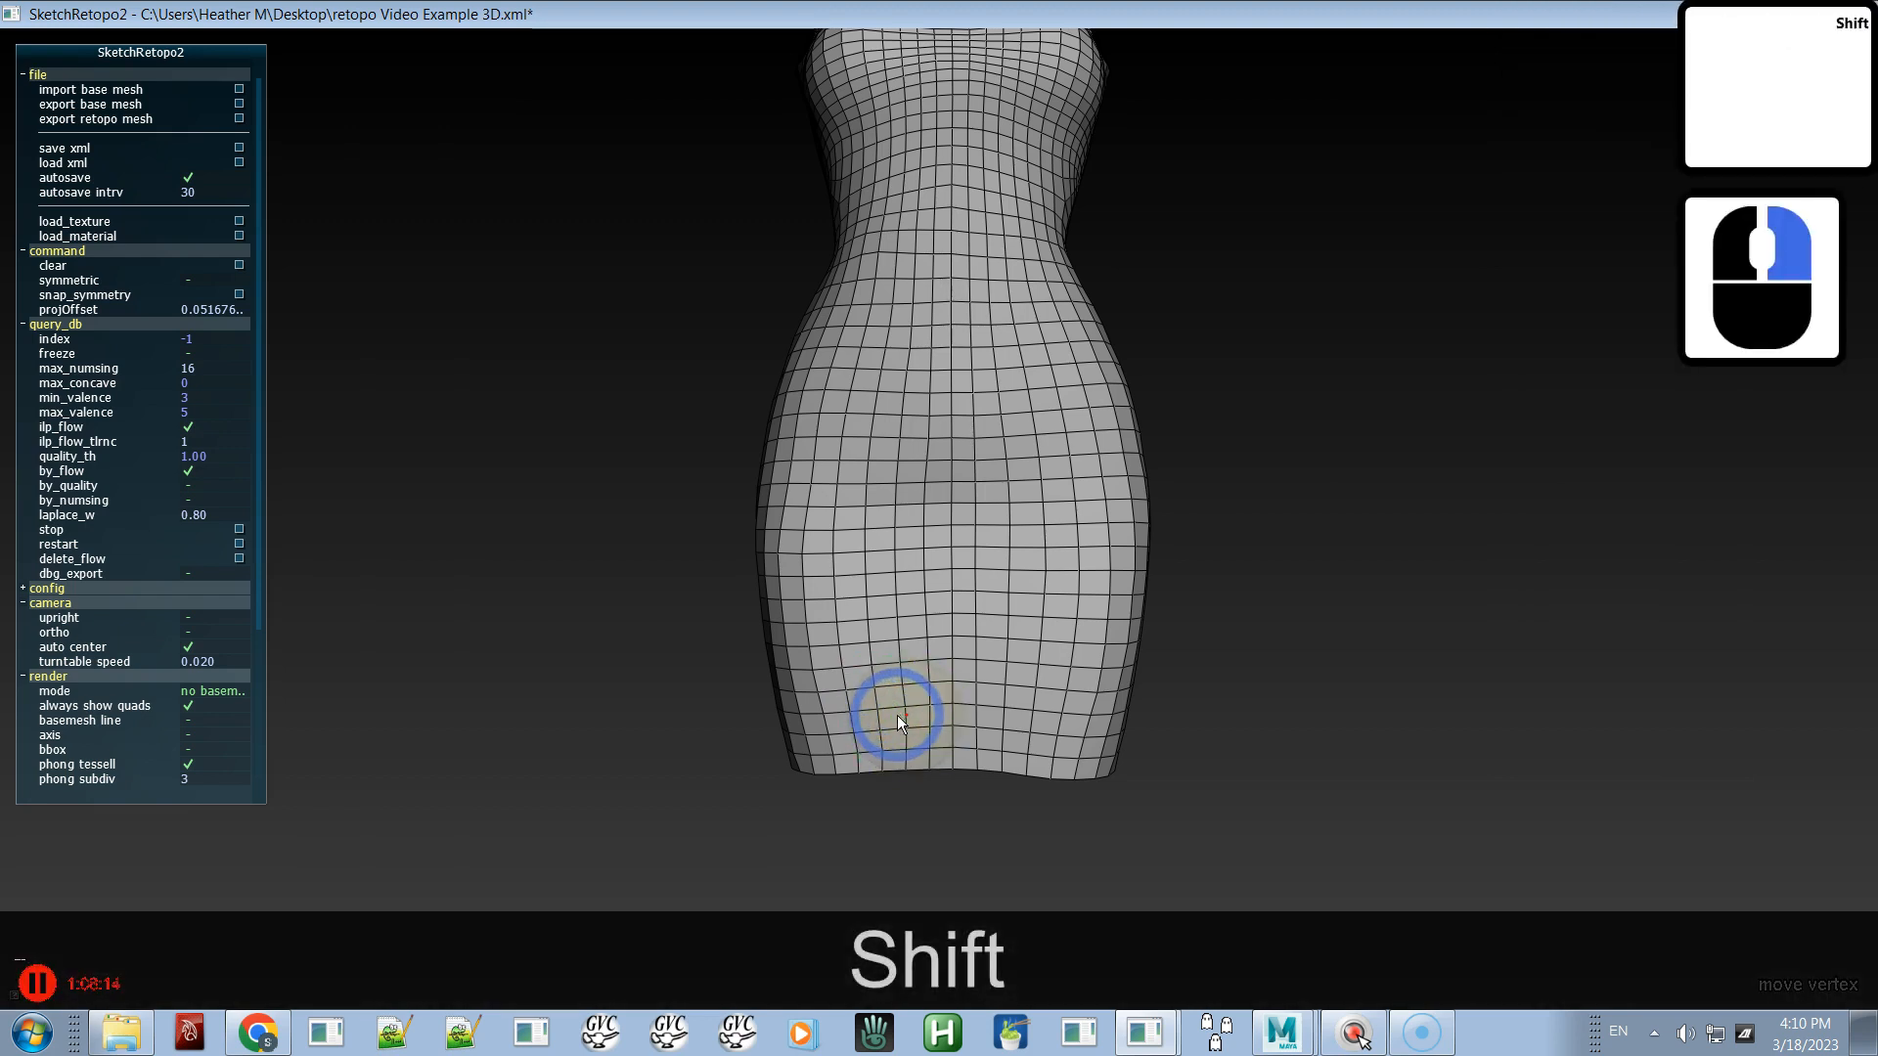
right_click(894, 714, "ctrl+shift")
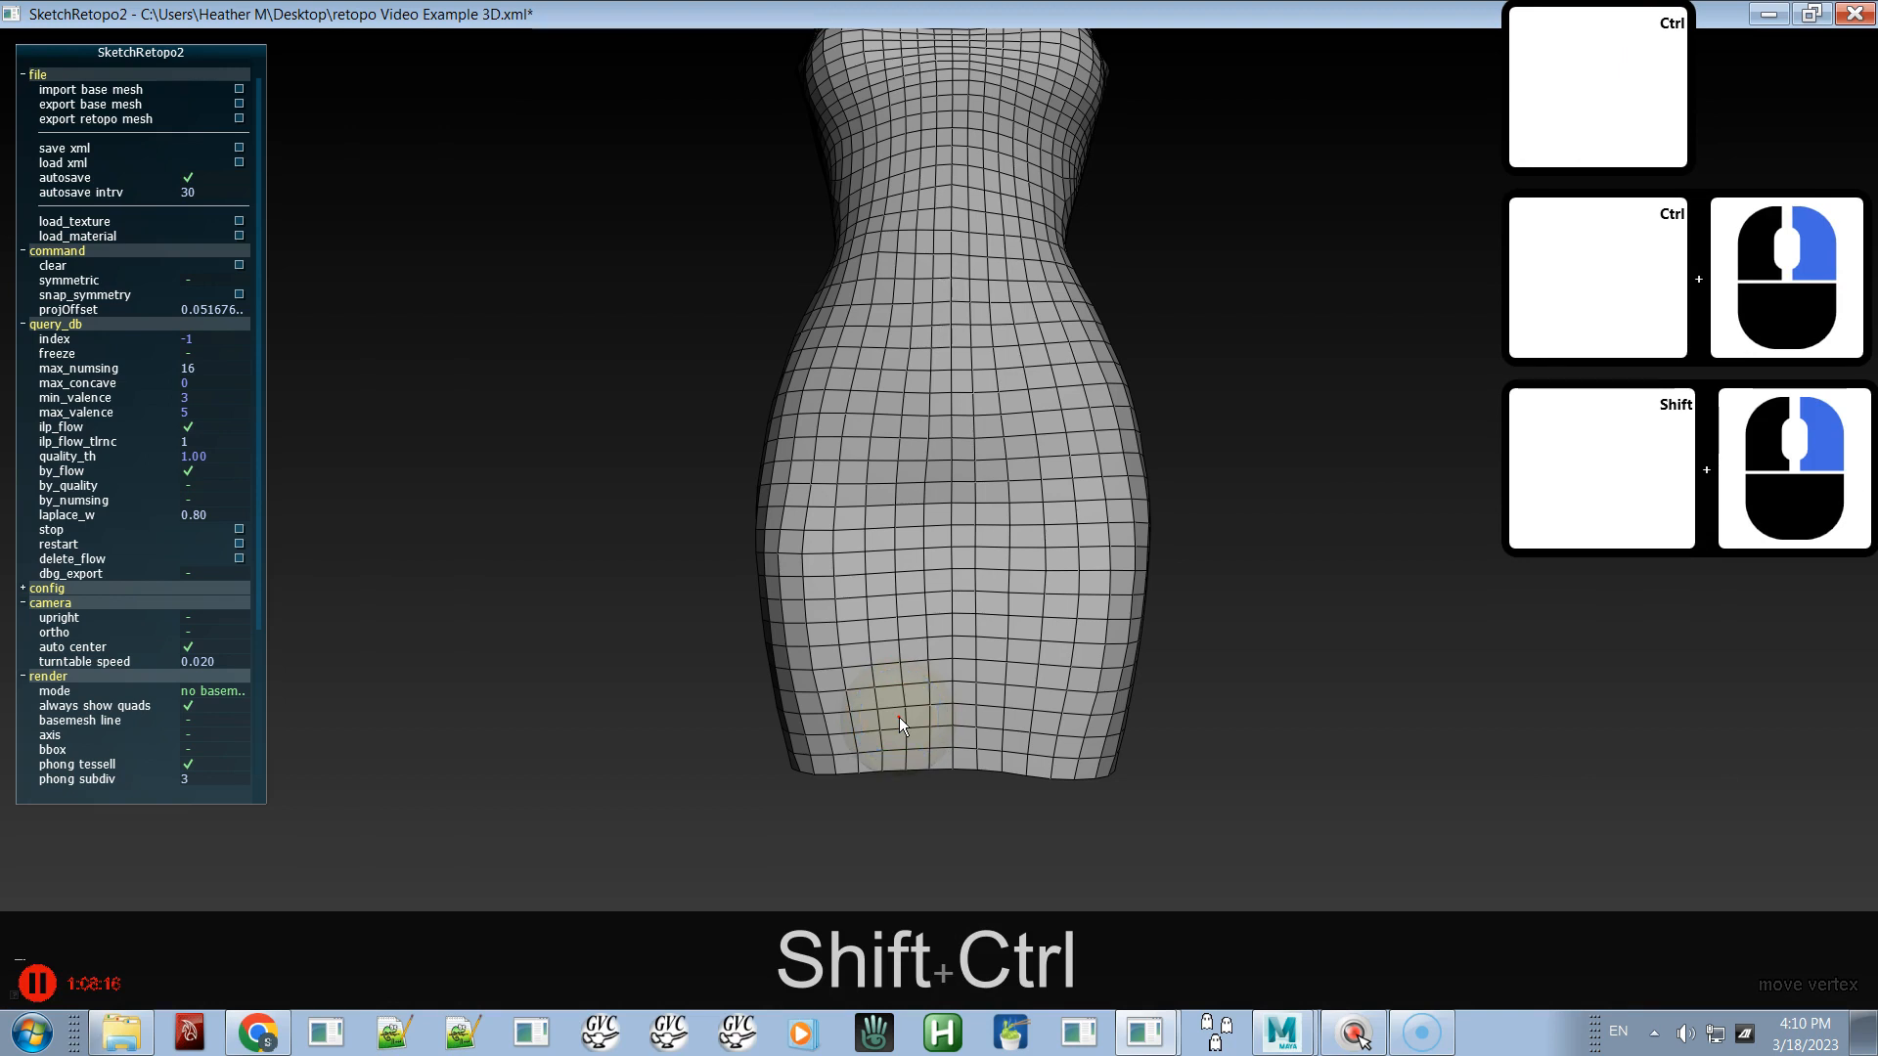
- Show the base mesh again and smooth the lower skirt front from beside the centre line towards the outer hem
key("space")
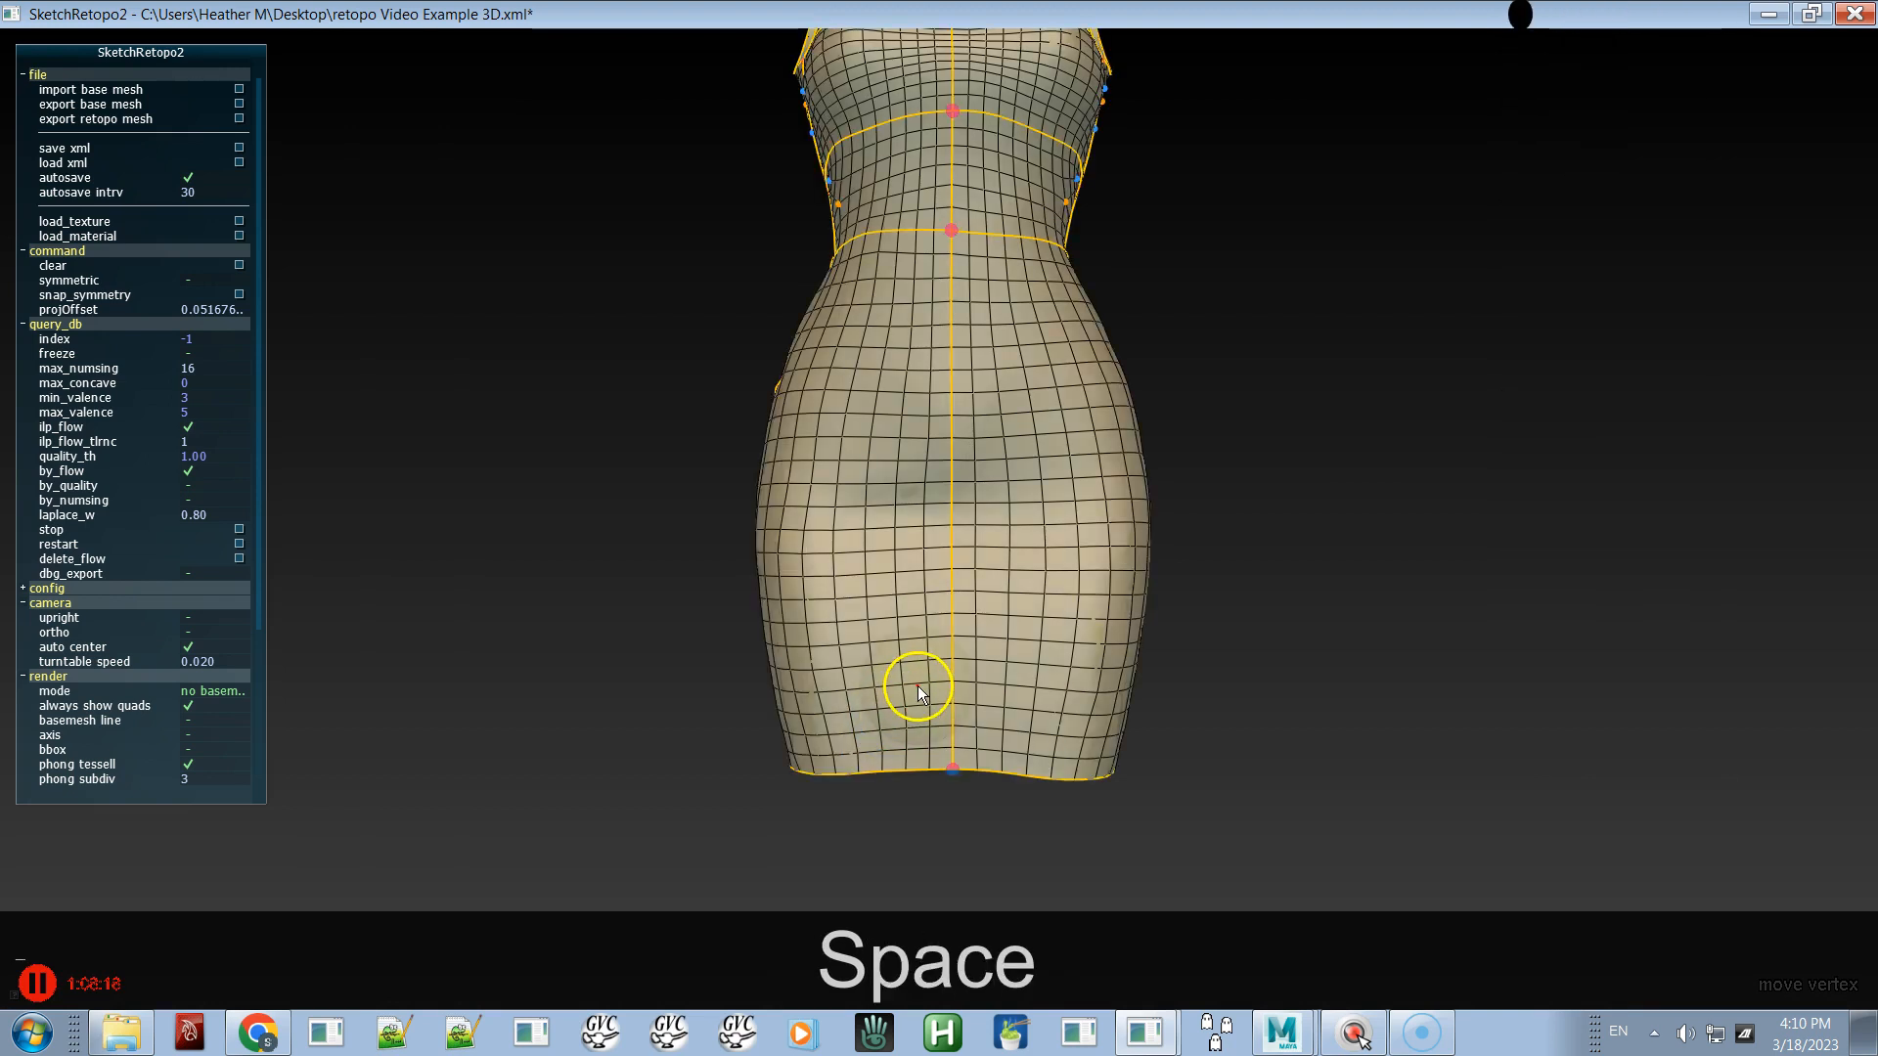
right_click(894, 675, "shift")
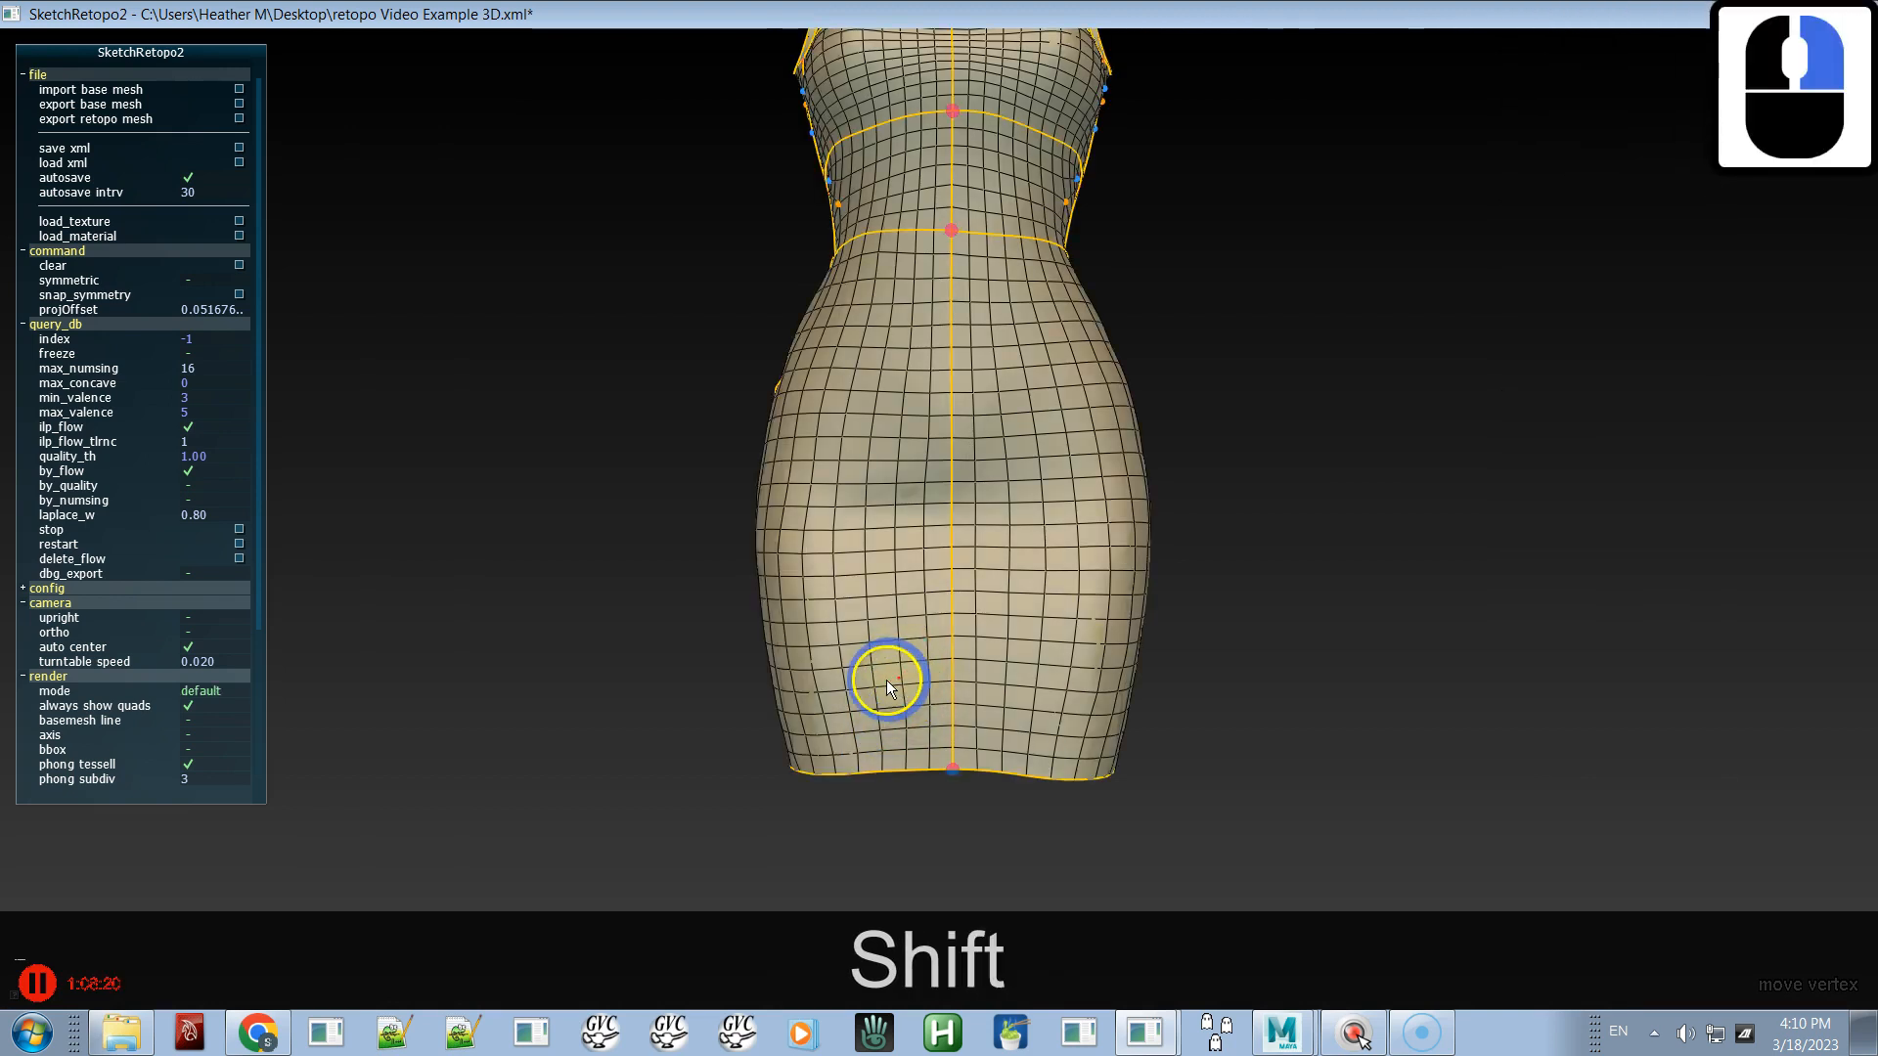
right_click(878, 682, "shift")
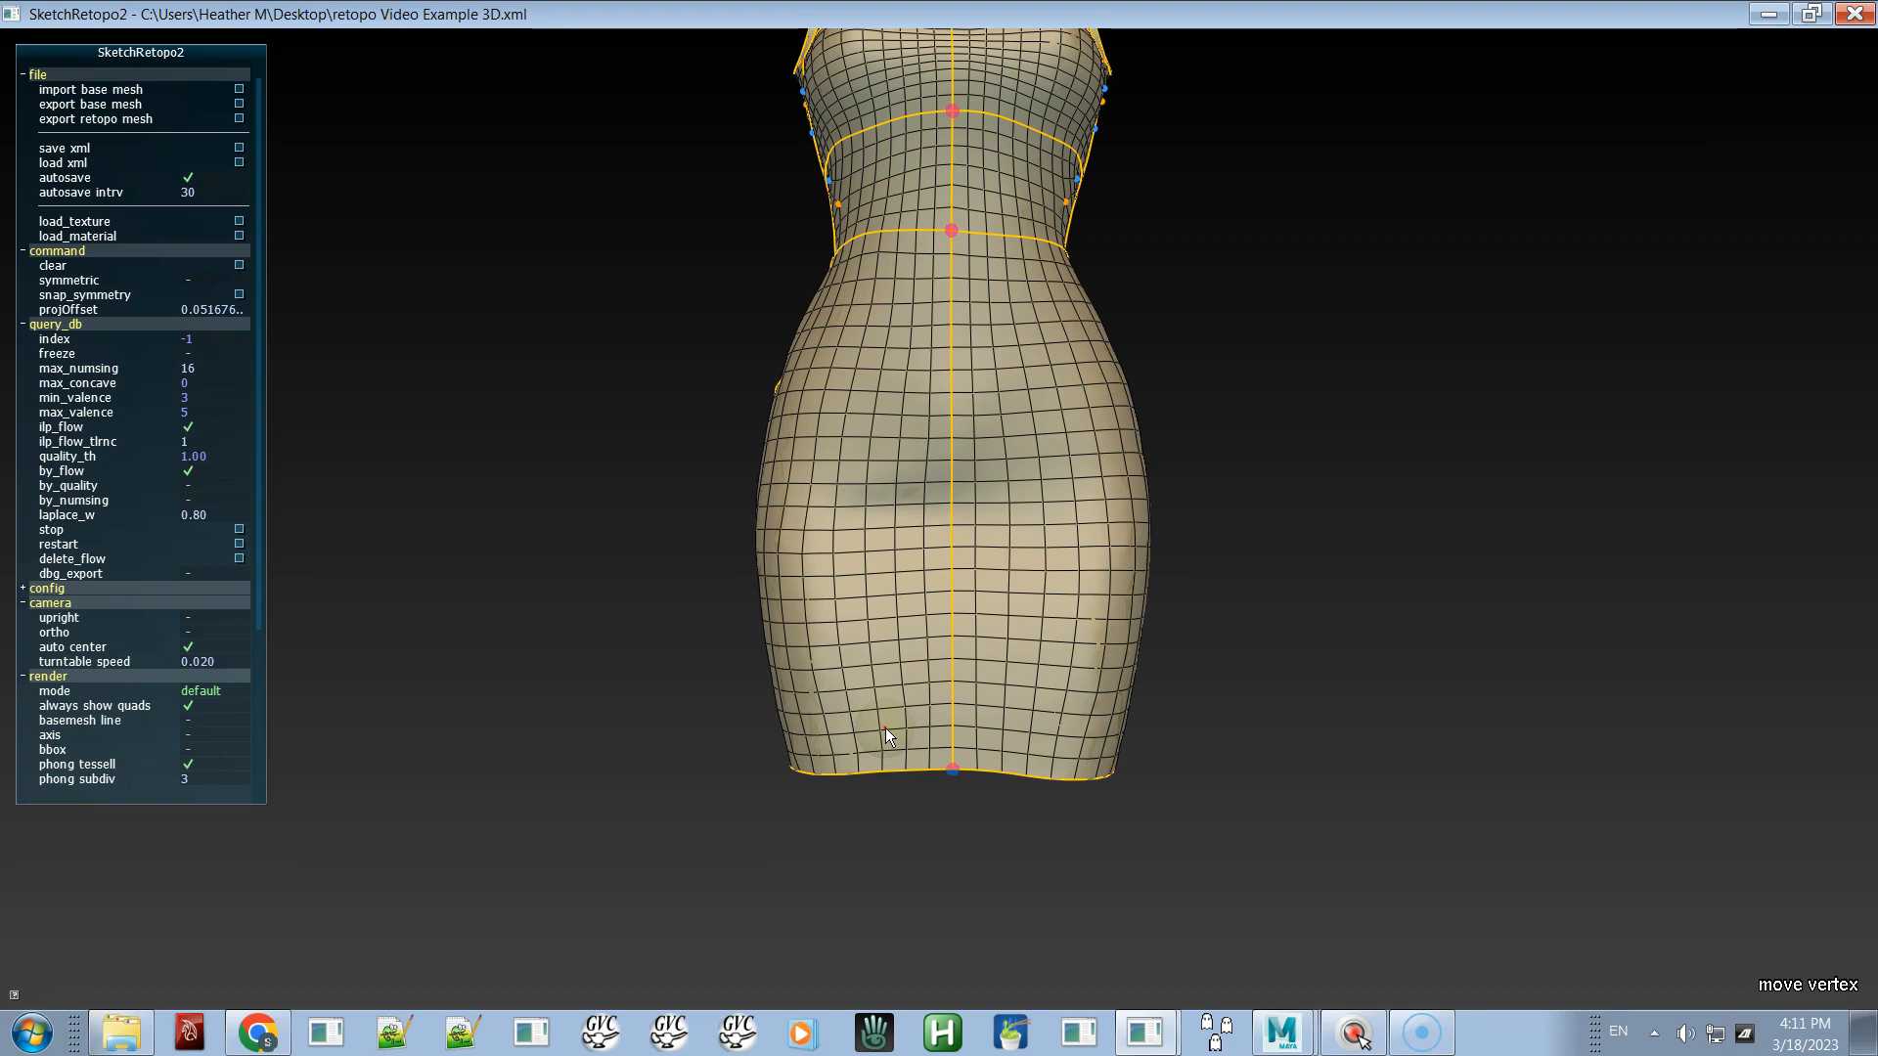
left_click_drag(871, 743, 818, 726, "shift")
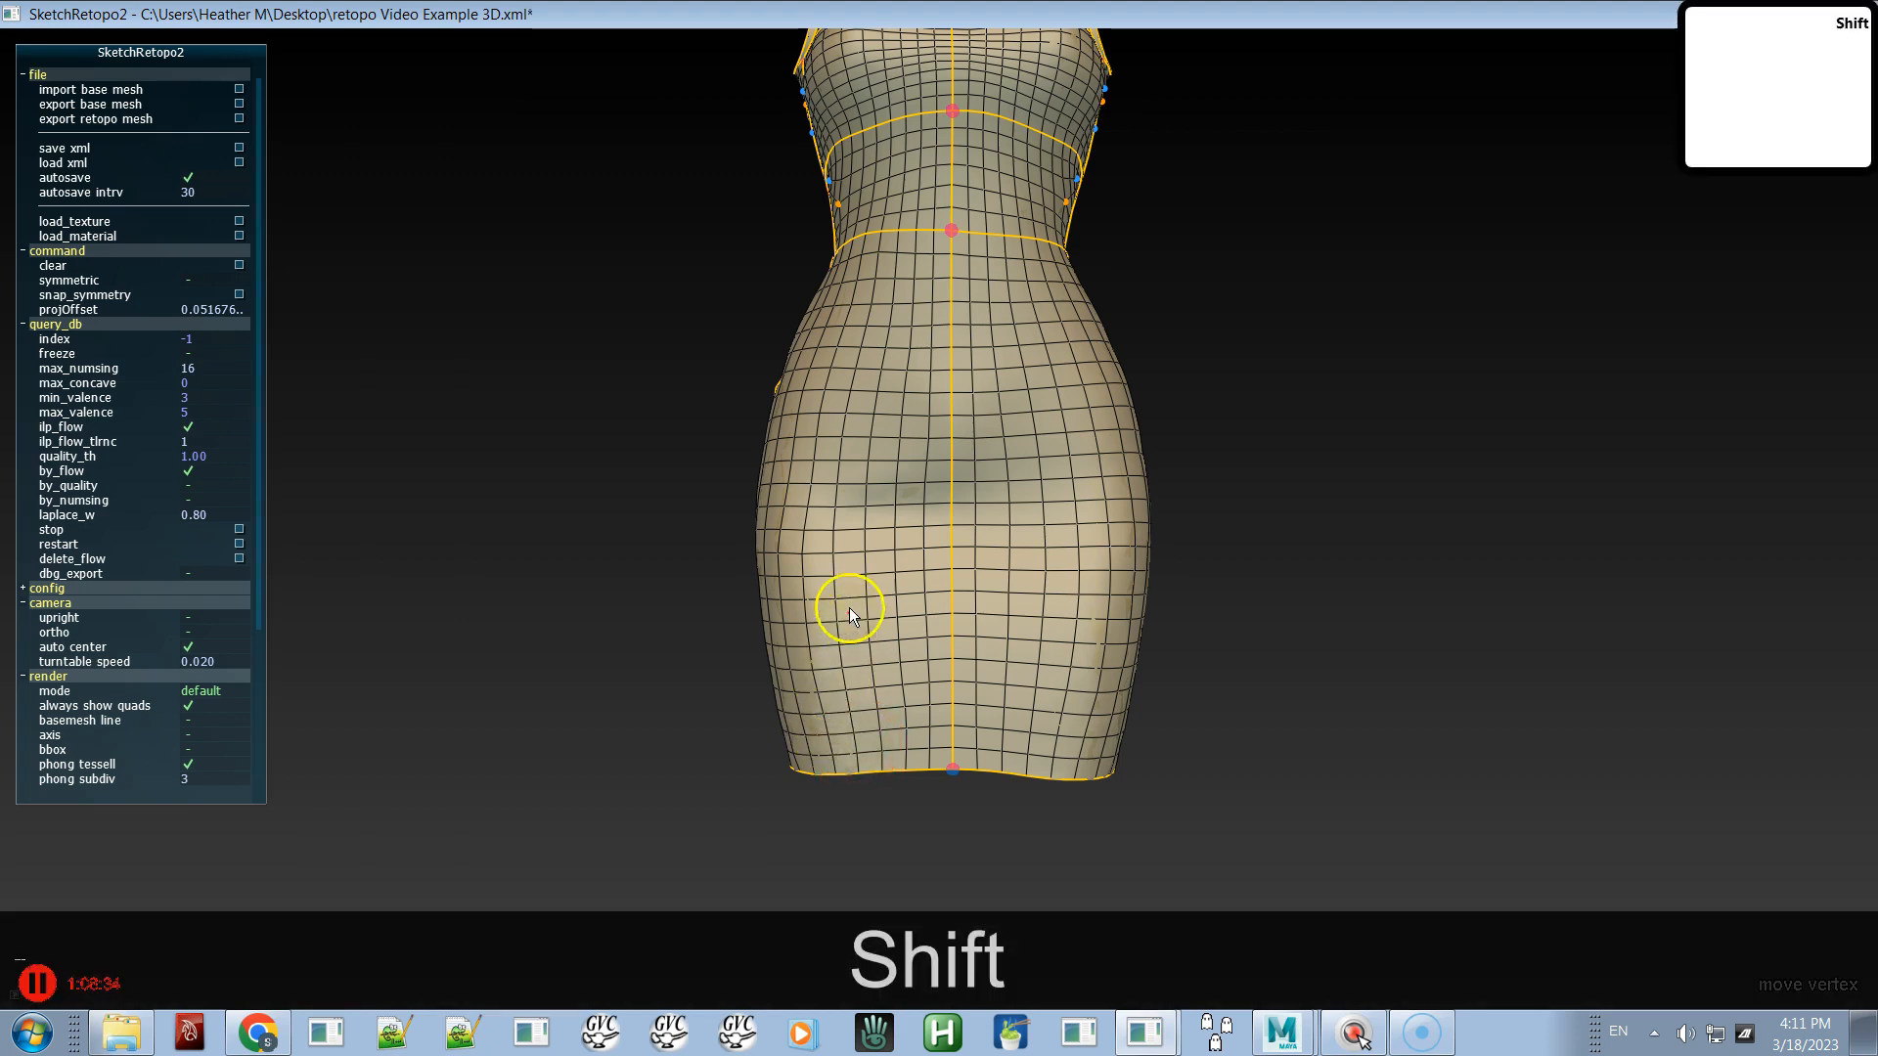
- Smooth the retopo vertices along the side of the skirt front with the Move Vertex brush
left_click(806, 543, "shift")
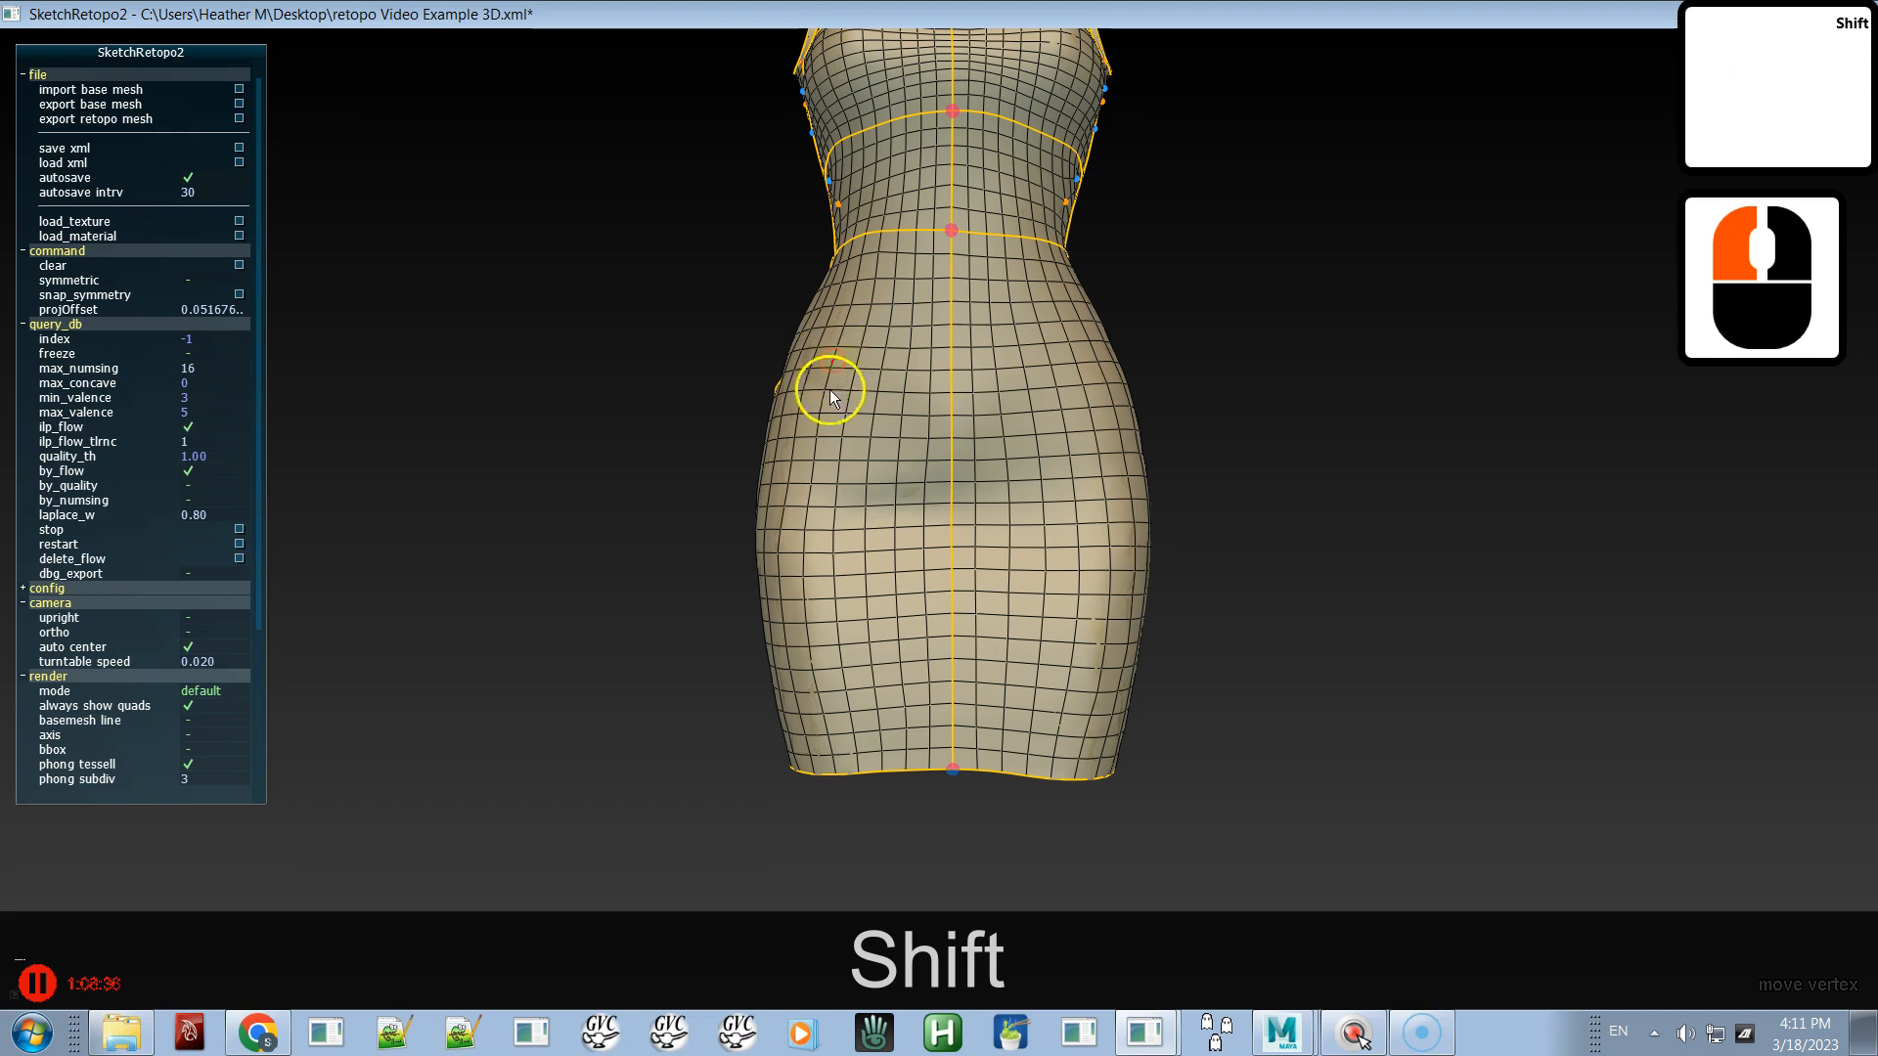
left_click(817, 456, "shift")
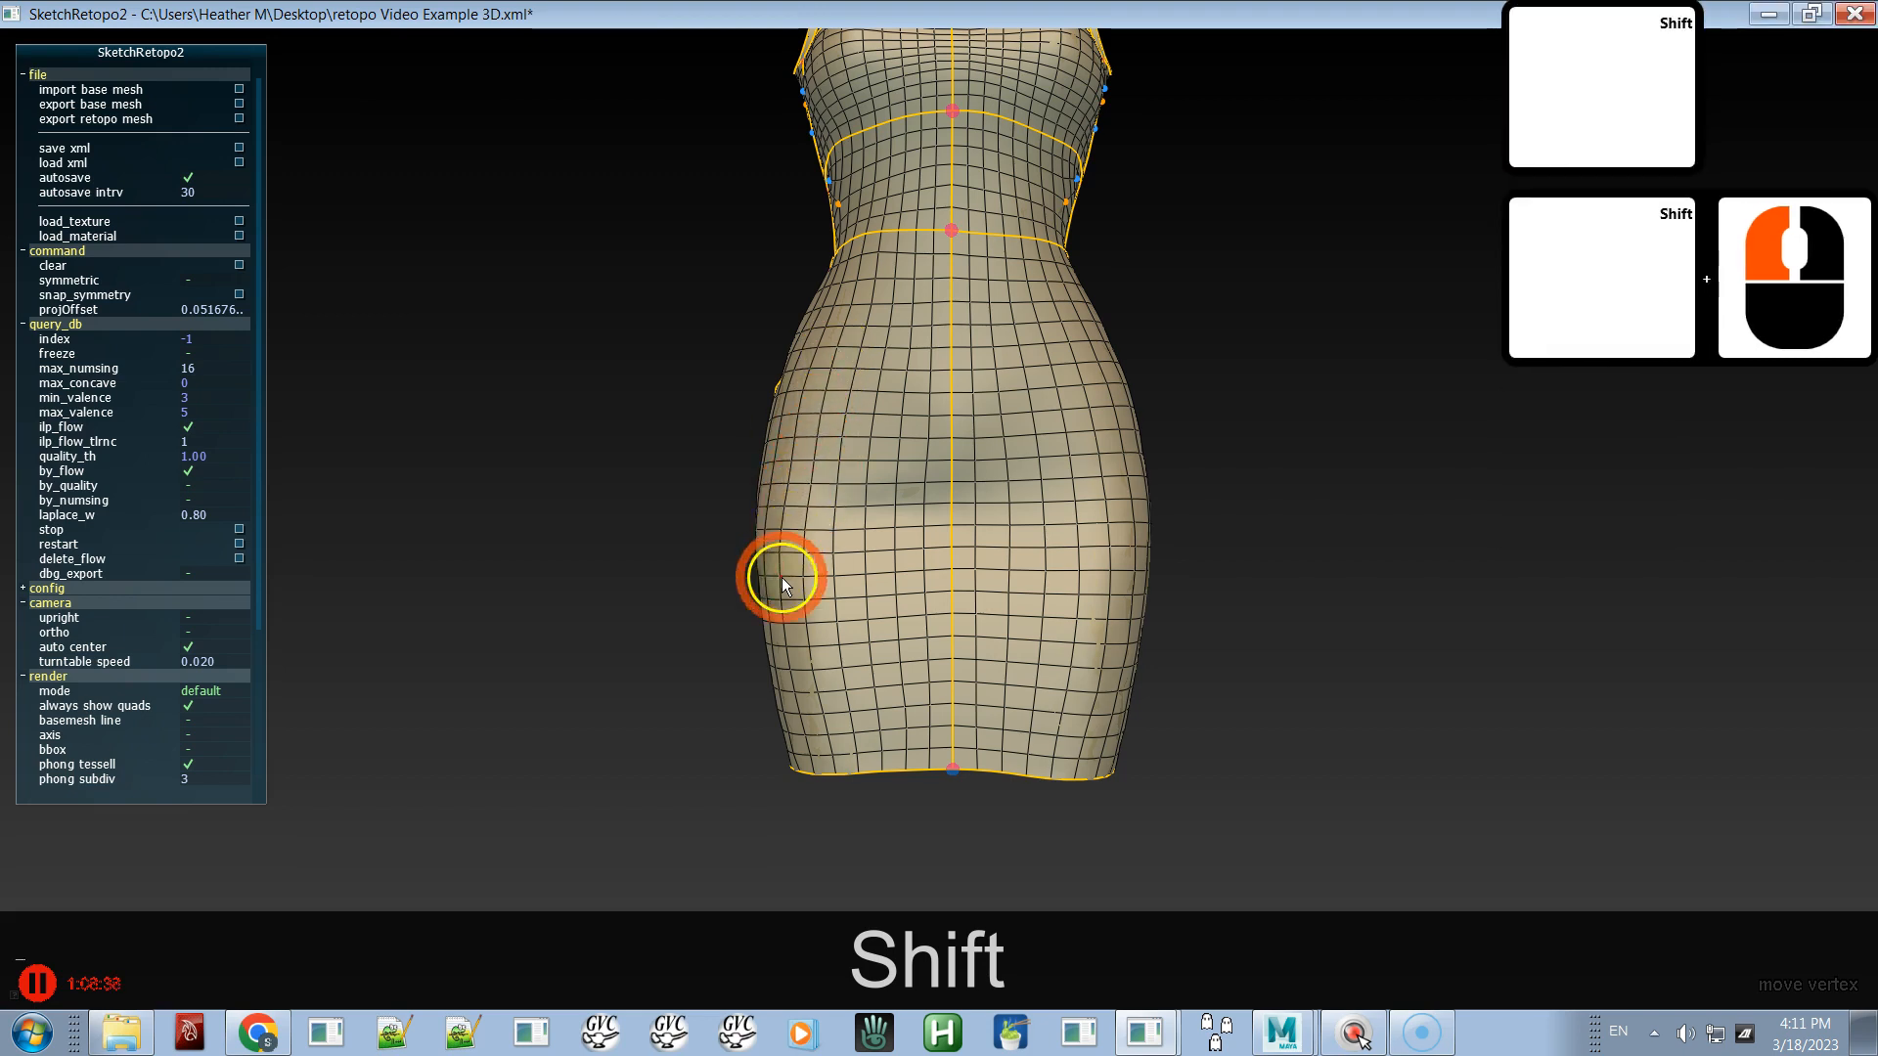
- Examine the dress mesh from the front, side and back, with the base mesh hidden and then shown
right_click_drag(851, 573, 861, 311, "alt")
middle_click_drag(860, 311, 847, 505, "alt")
key("space")
mouse_move(909, 523)
left_mouse_down("alt")
mouse_move(906, 612)
mouse_move(1054, 585)
mouse_move(1007, 633)
mouse_move(912, 643)
left_mouse_up("alt")
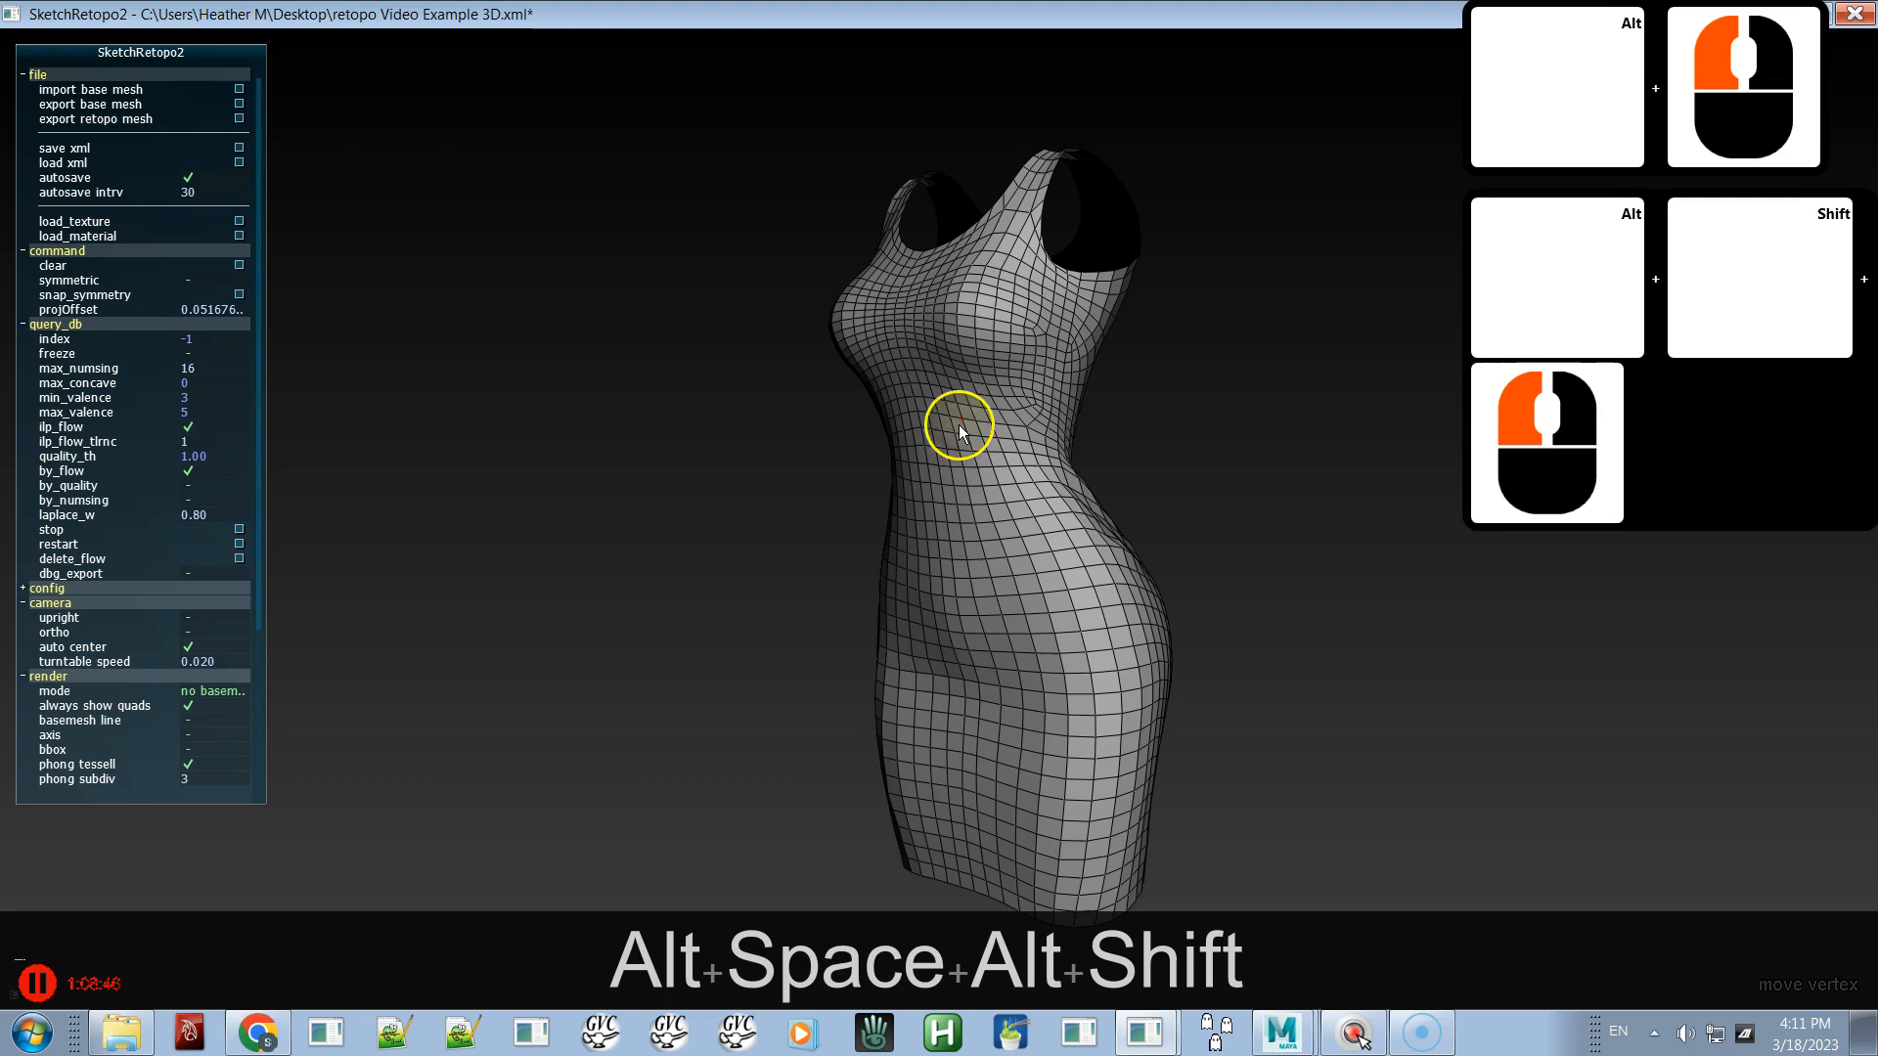
left_click_drag(953, 333, 470, 508, "alt")
left_click(1018, 650, "alt")
middle_click_drag(1021, 650, 1035, 513, "alt")
left_click_drag(1035, 513, 1096, 557, "alt")
middle_click_drag(1096, 559, 1178, 561, "alt")
key("alt+space")
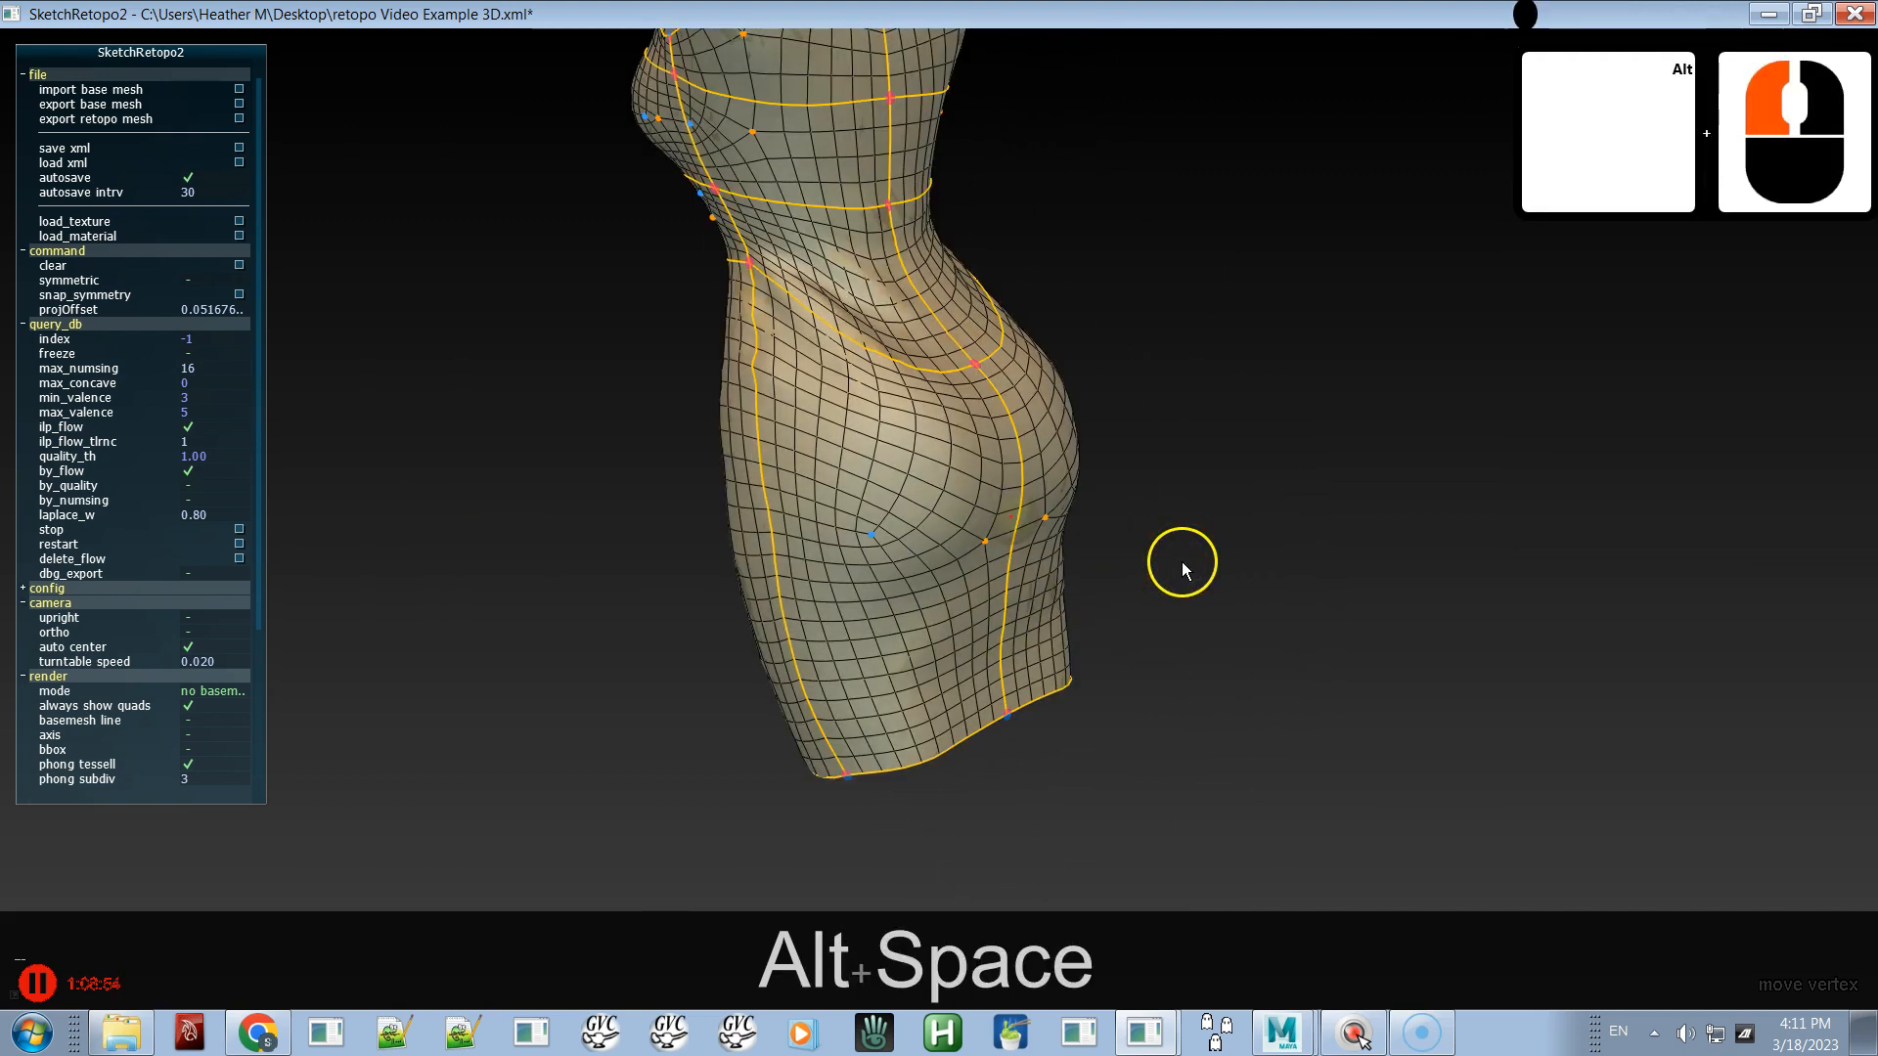
left_click_drag(1021, 578, 1211, 556, "alt")
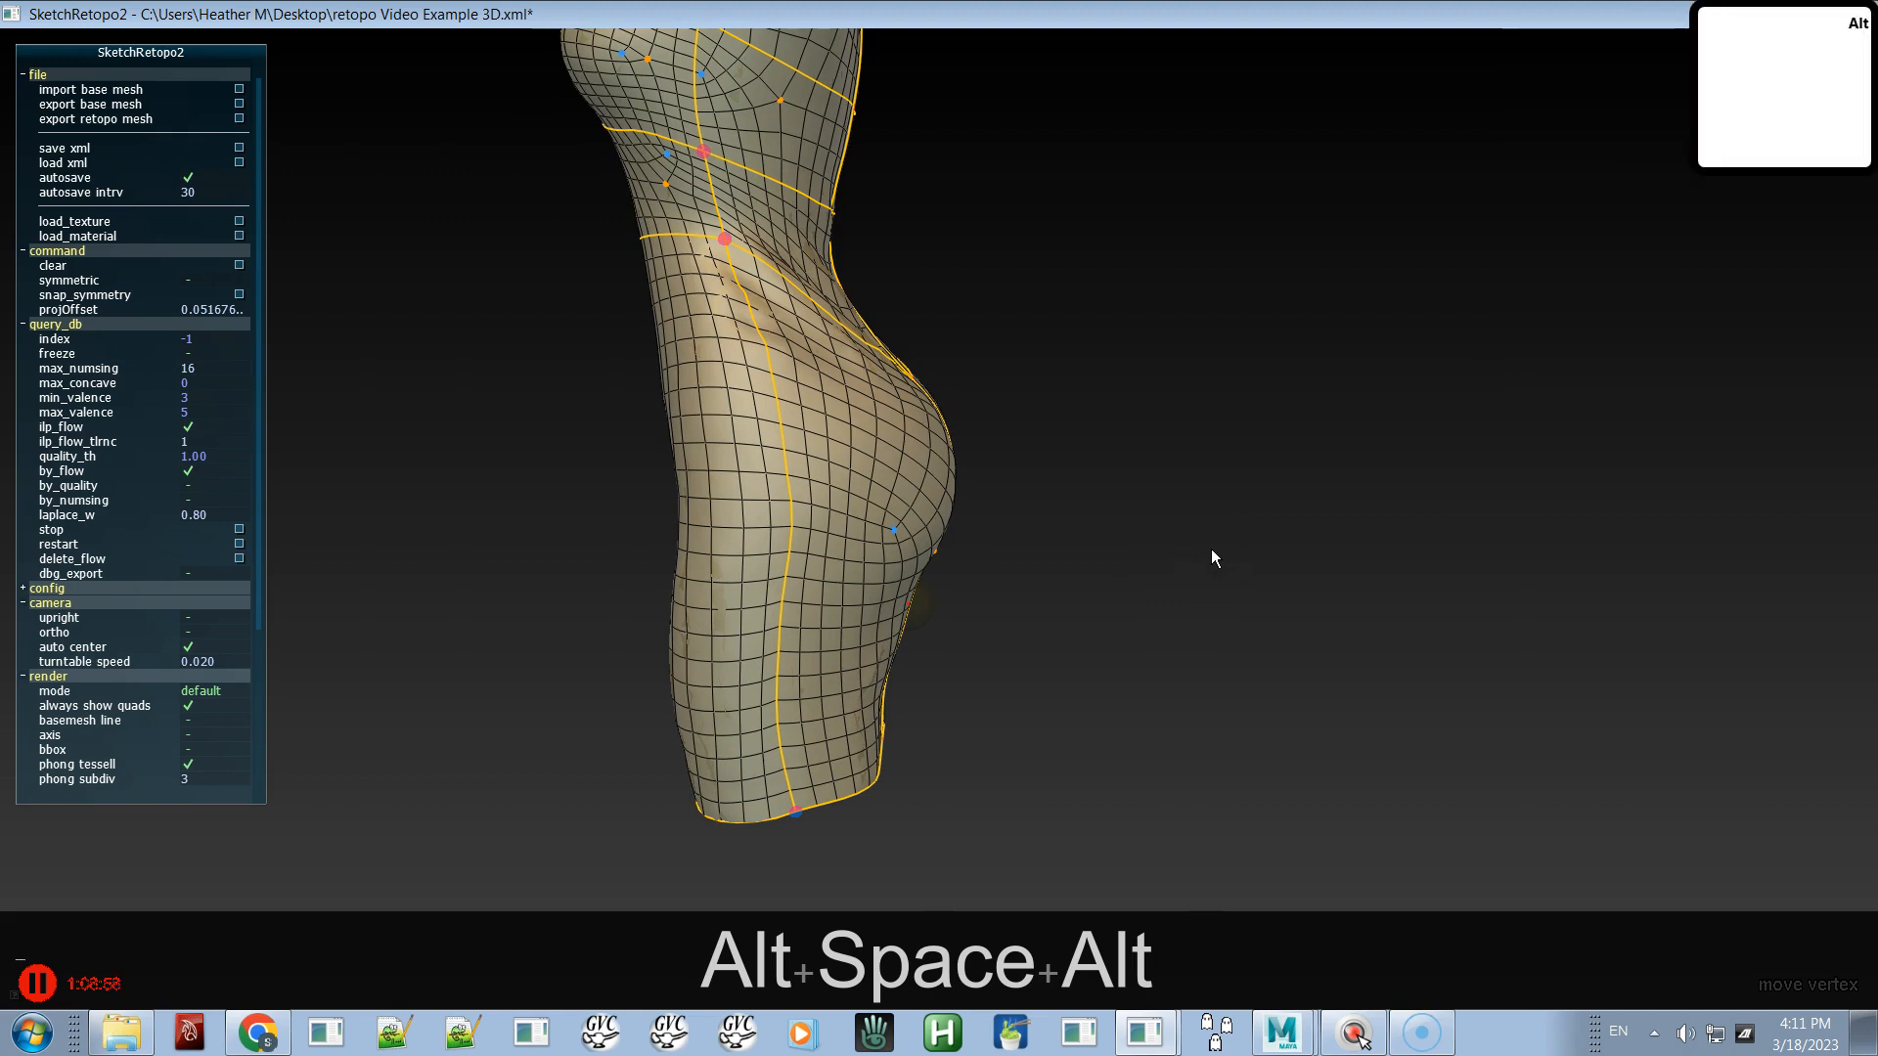
left_click_drag(1211, 550, 954, 682, "alt")
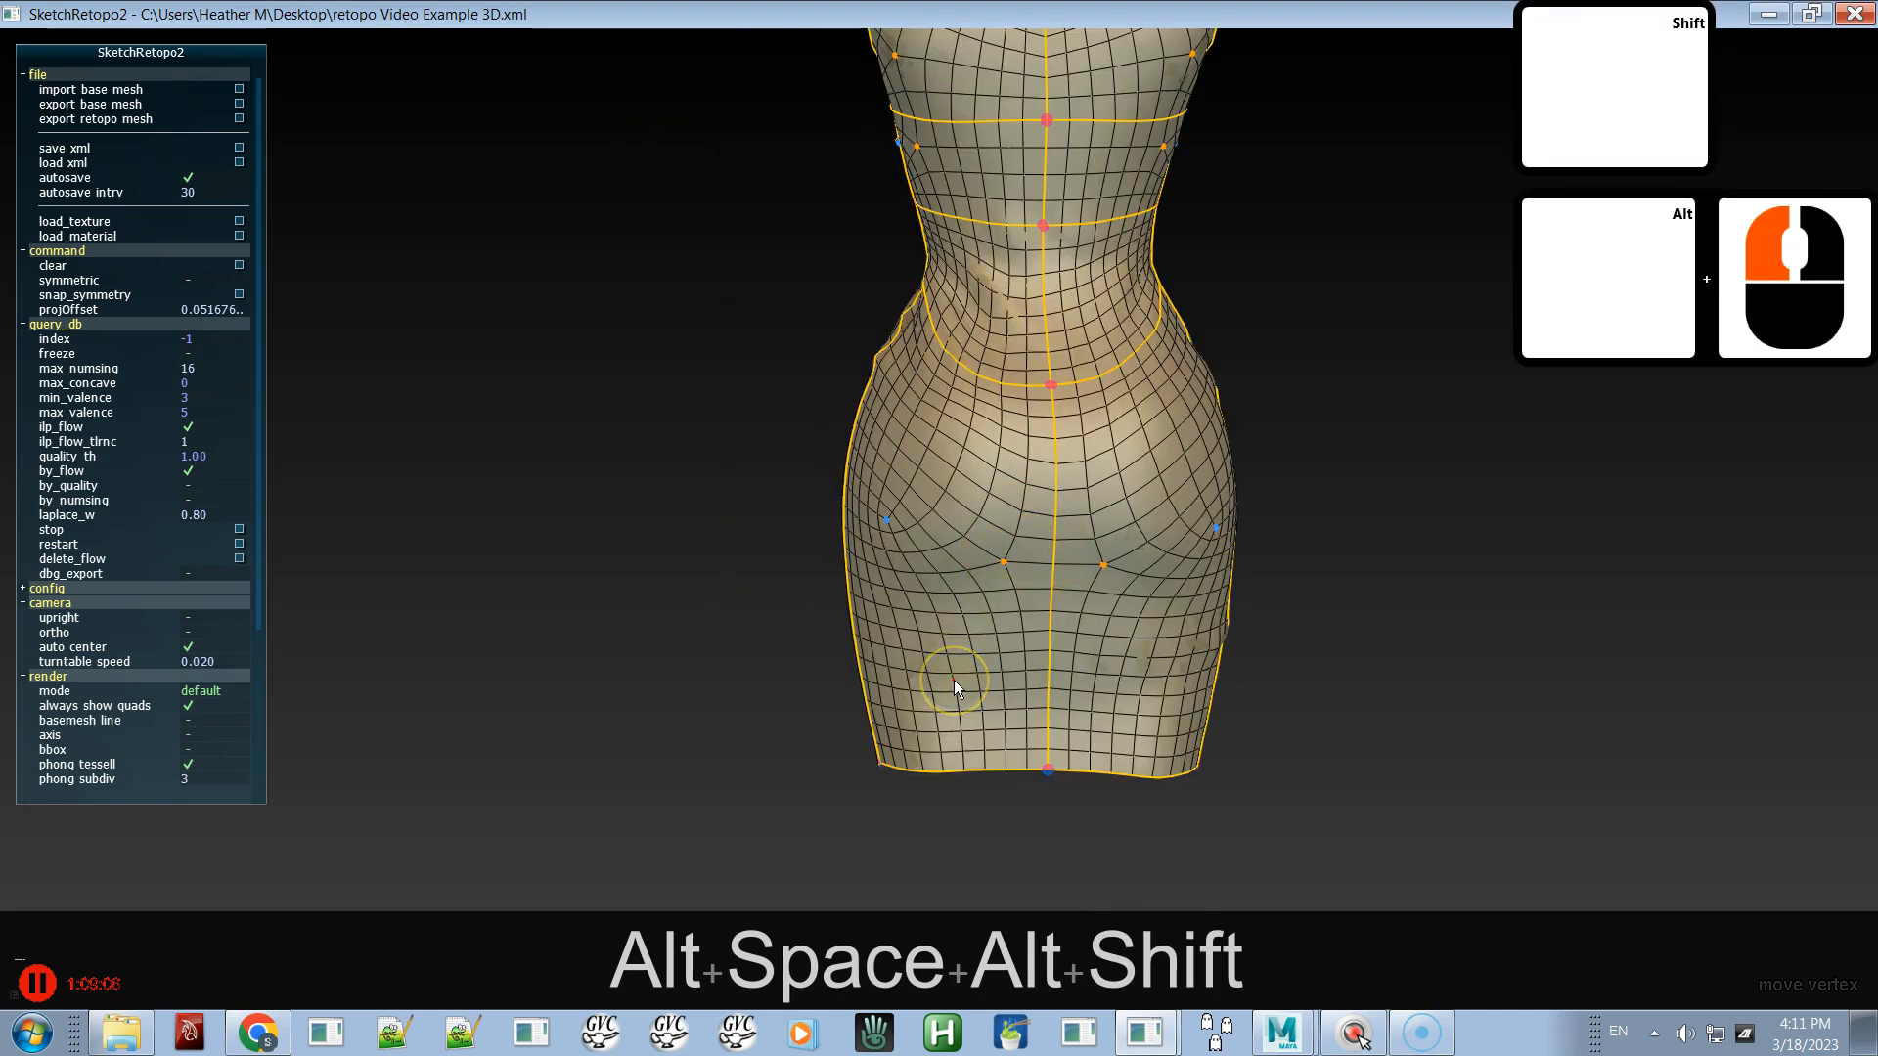
- Try to insert edge loops across the back of the skirt below the waist with the Edge Loop tool
right_click_drag(975, 618, 1652, 803, "alt")
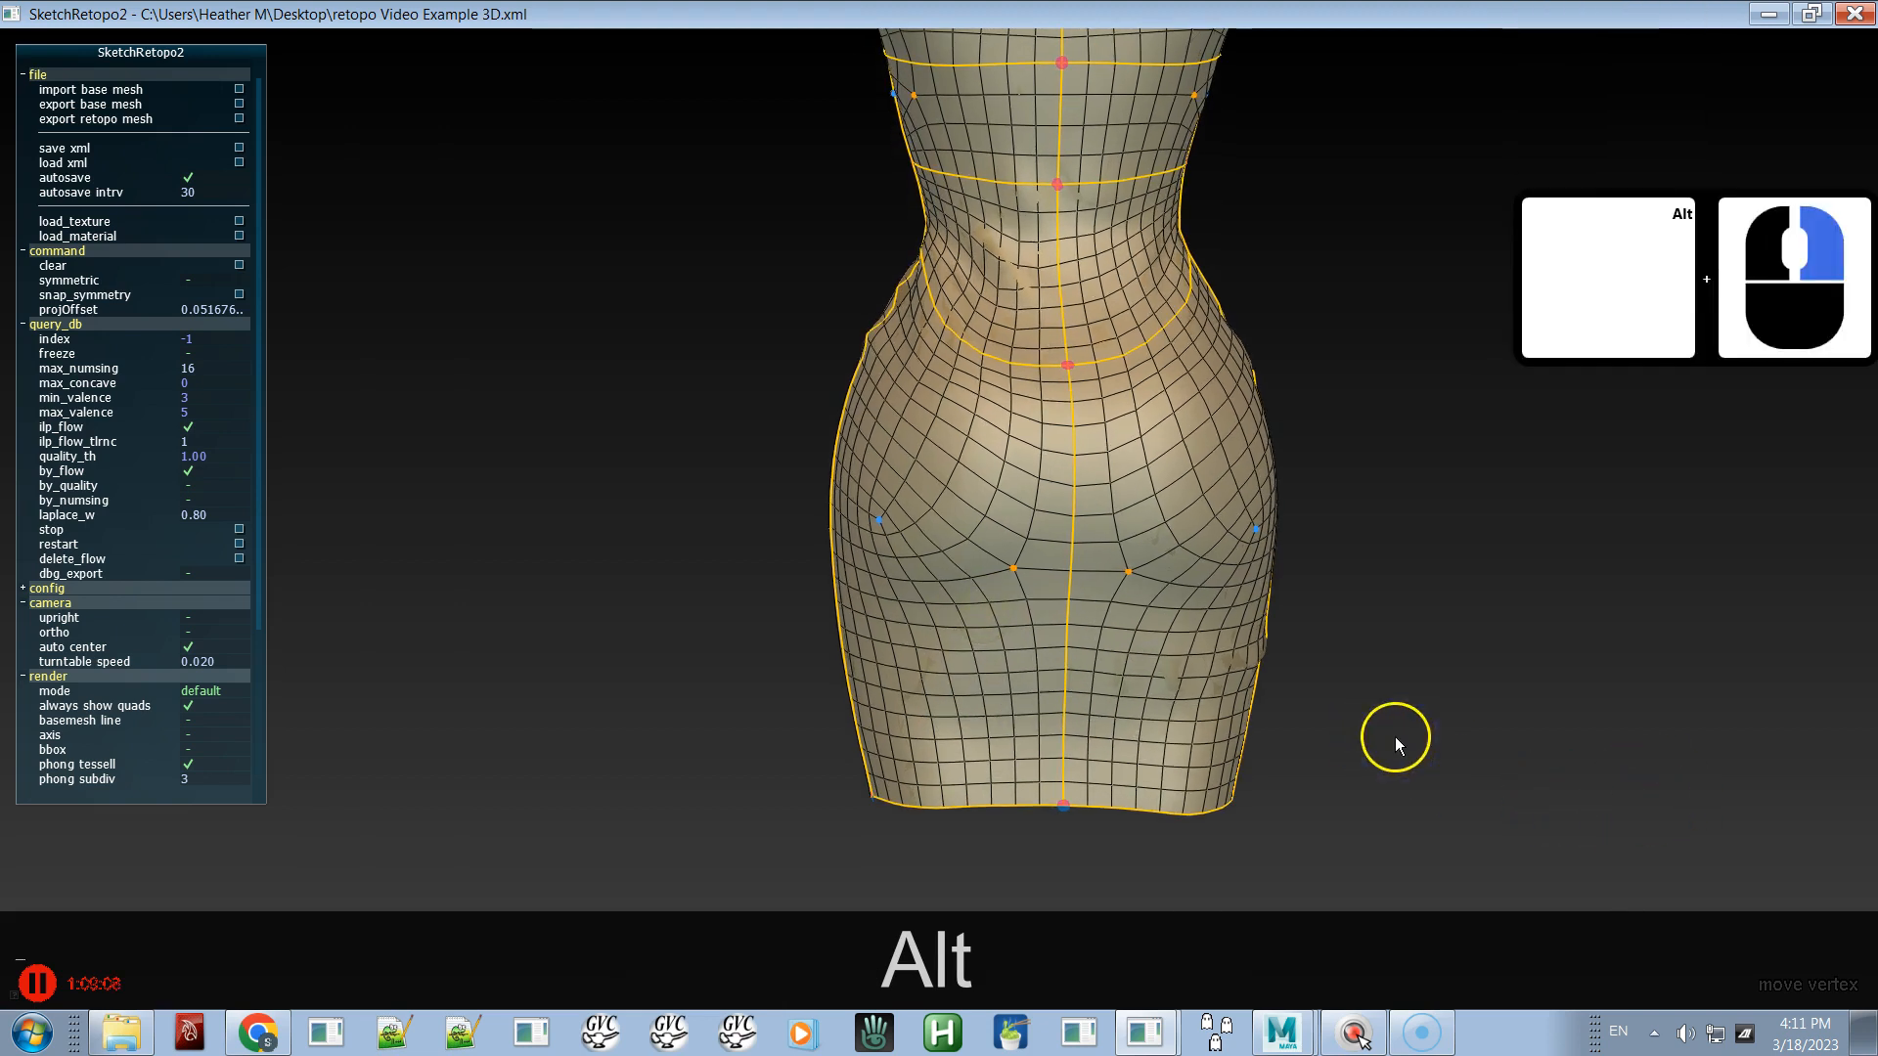
middle_click_drag(1044, 608, 935, 689, "alt")
right_click_drag(934, 688, 1278, 884, "alt")
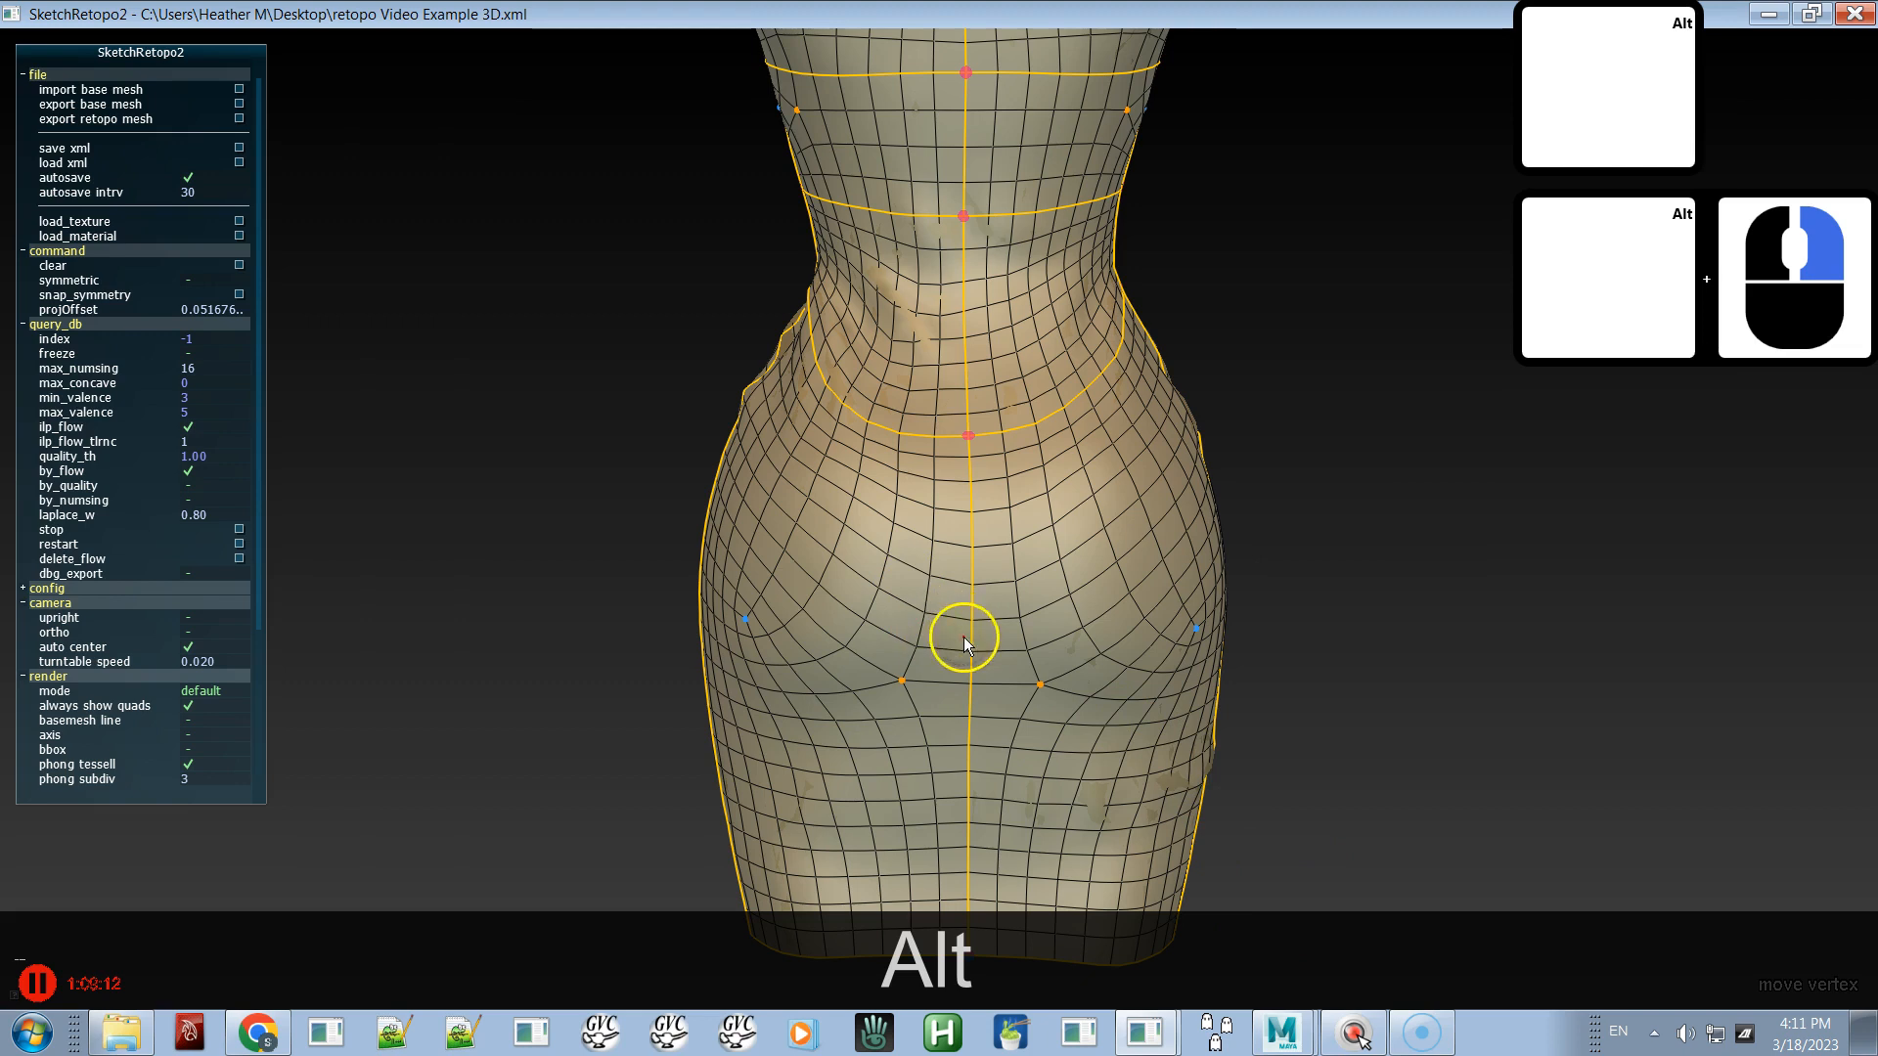
key("e")
key("r")
key("t")
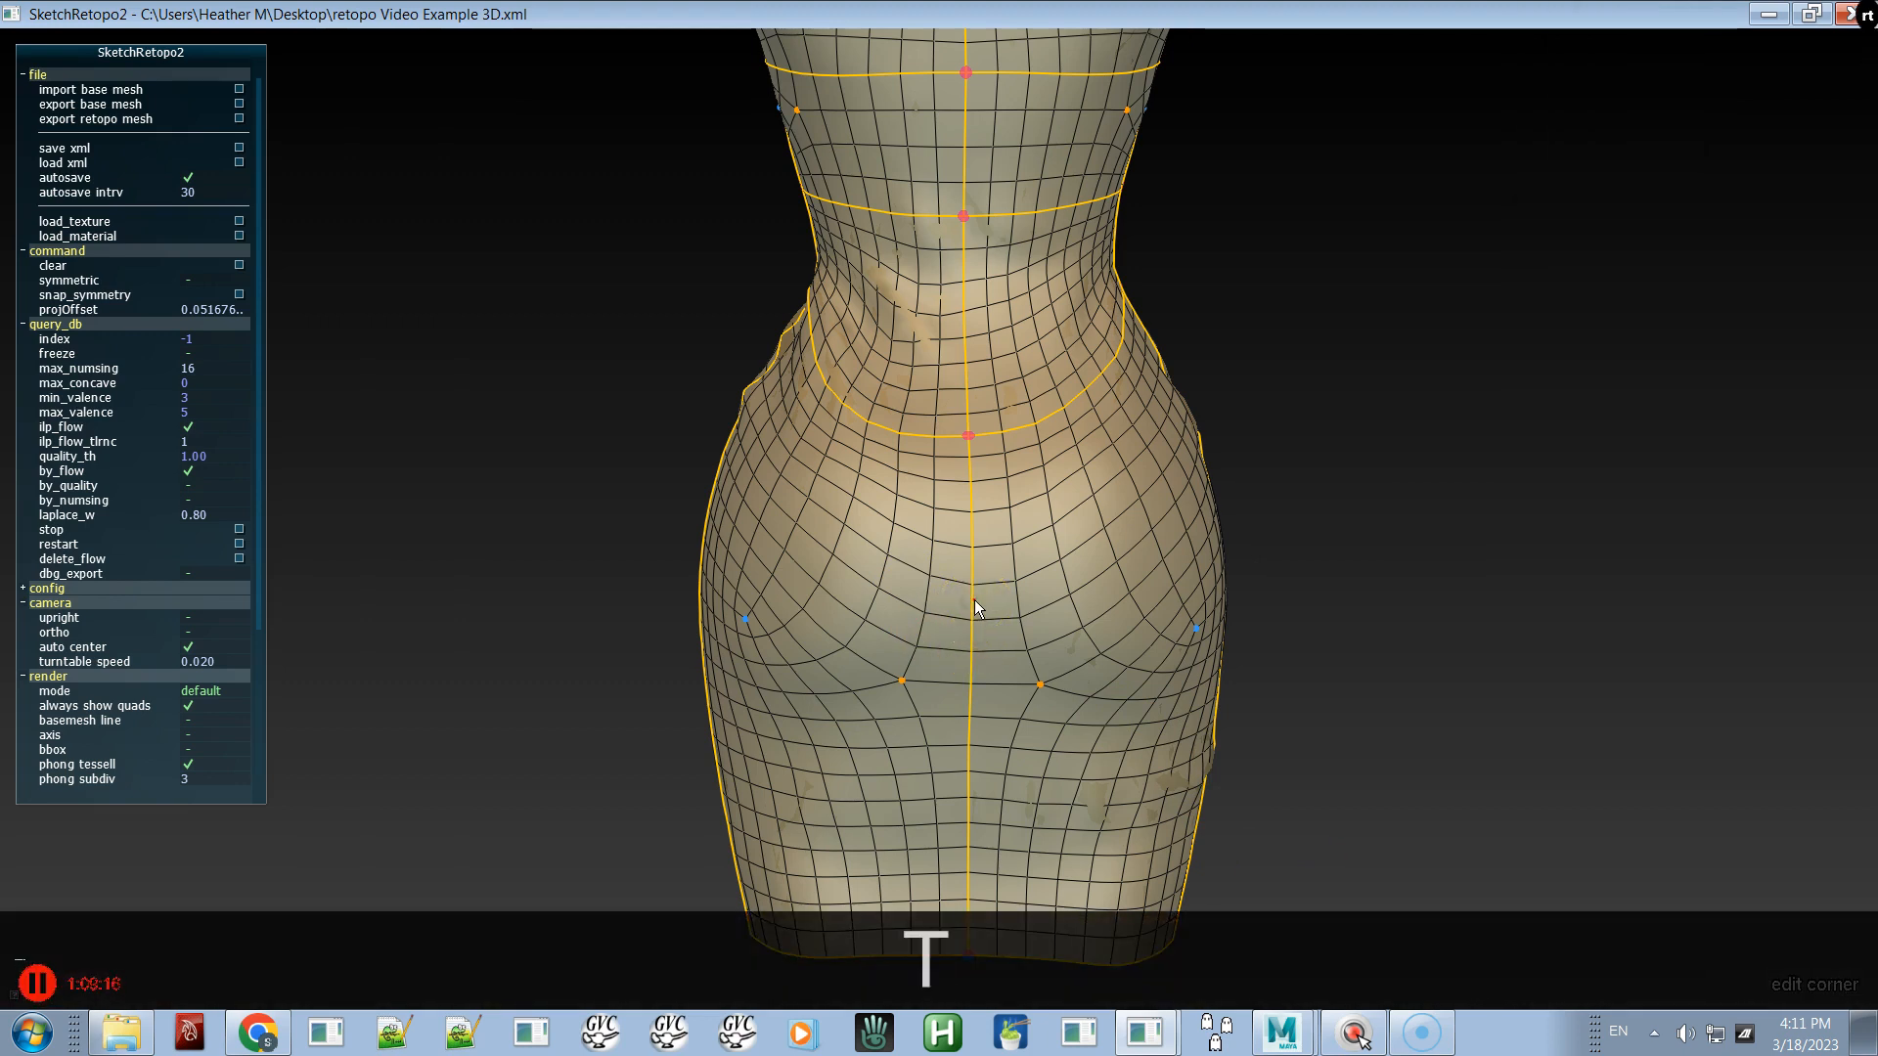
key("f")
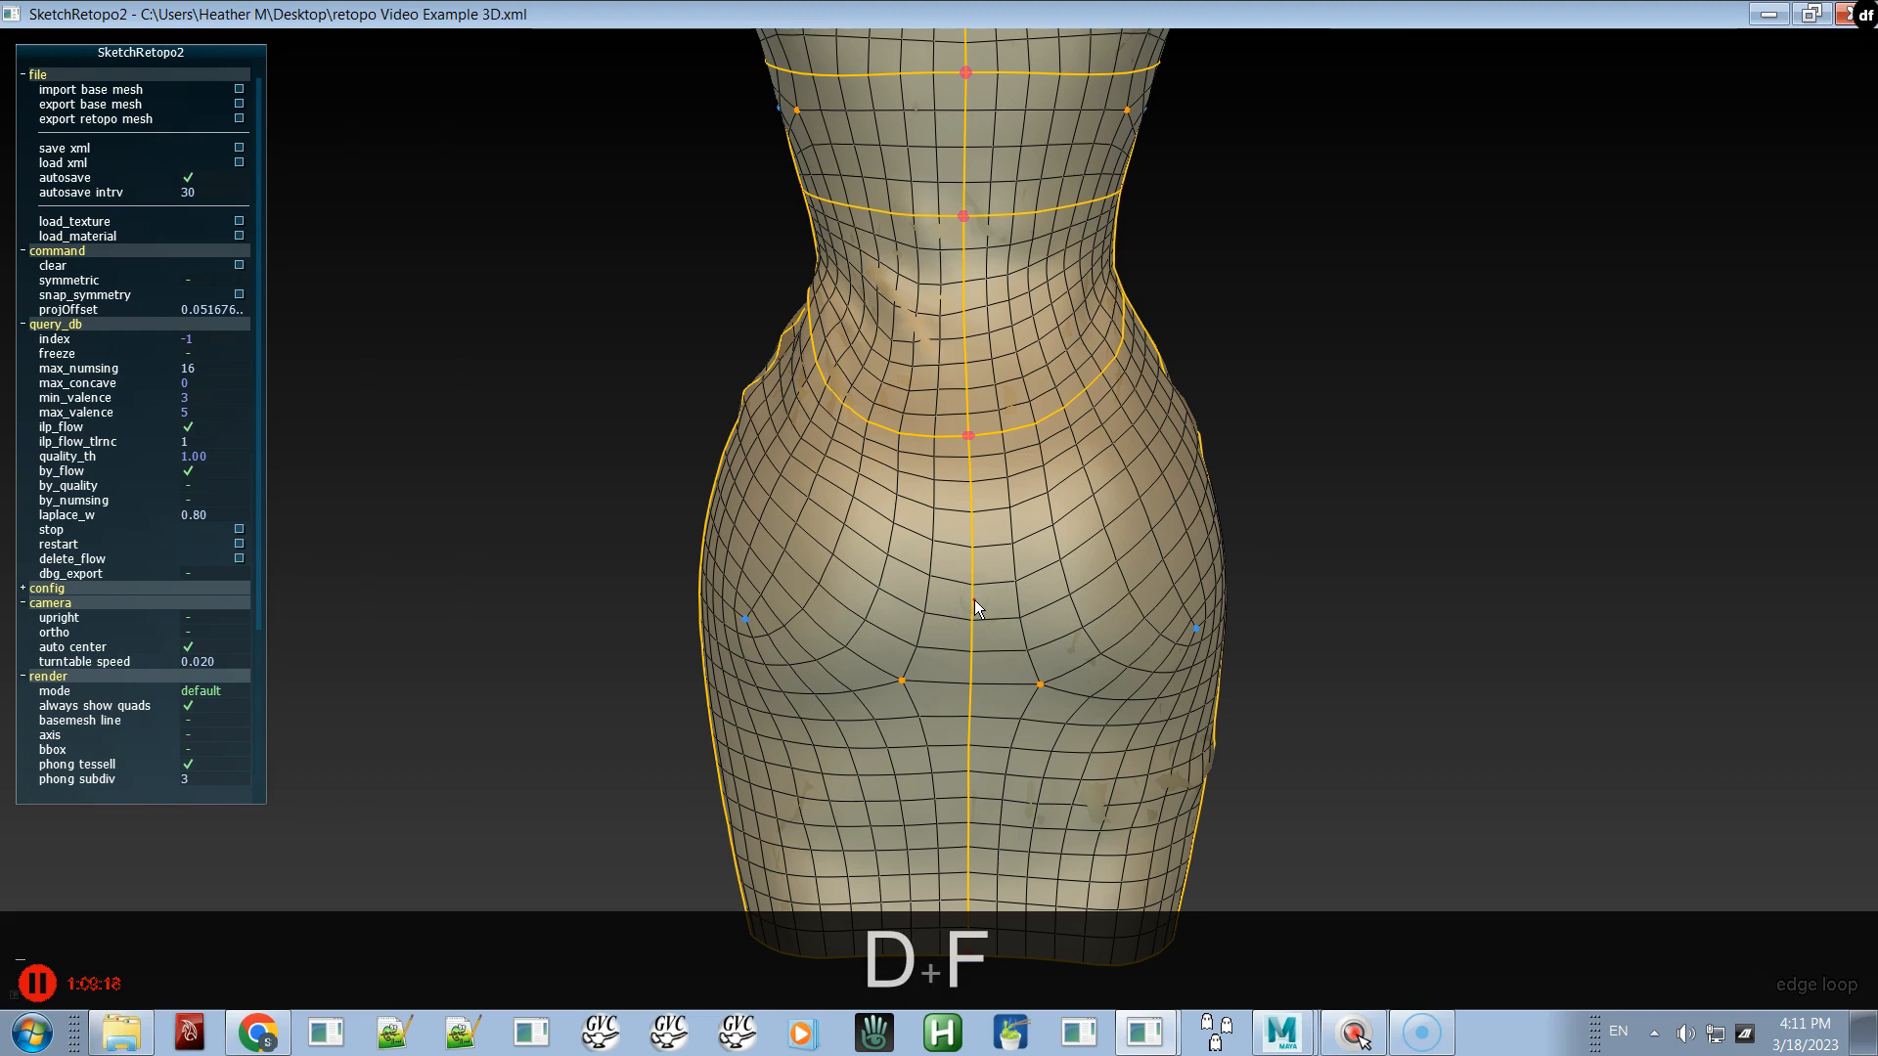
left_click_drag(974, 600, 1364, 694)
left_click(984, 695)
left_click(1033, 705)
- Check the inserted loops with the base mesh hidden and undo the last two edge loop edits
left_click_drag(1062, 691, 518, 728, "alt")
key("space")
left_click_drag(1100, 675, 837, 661, "alt")
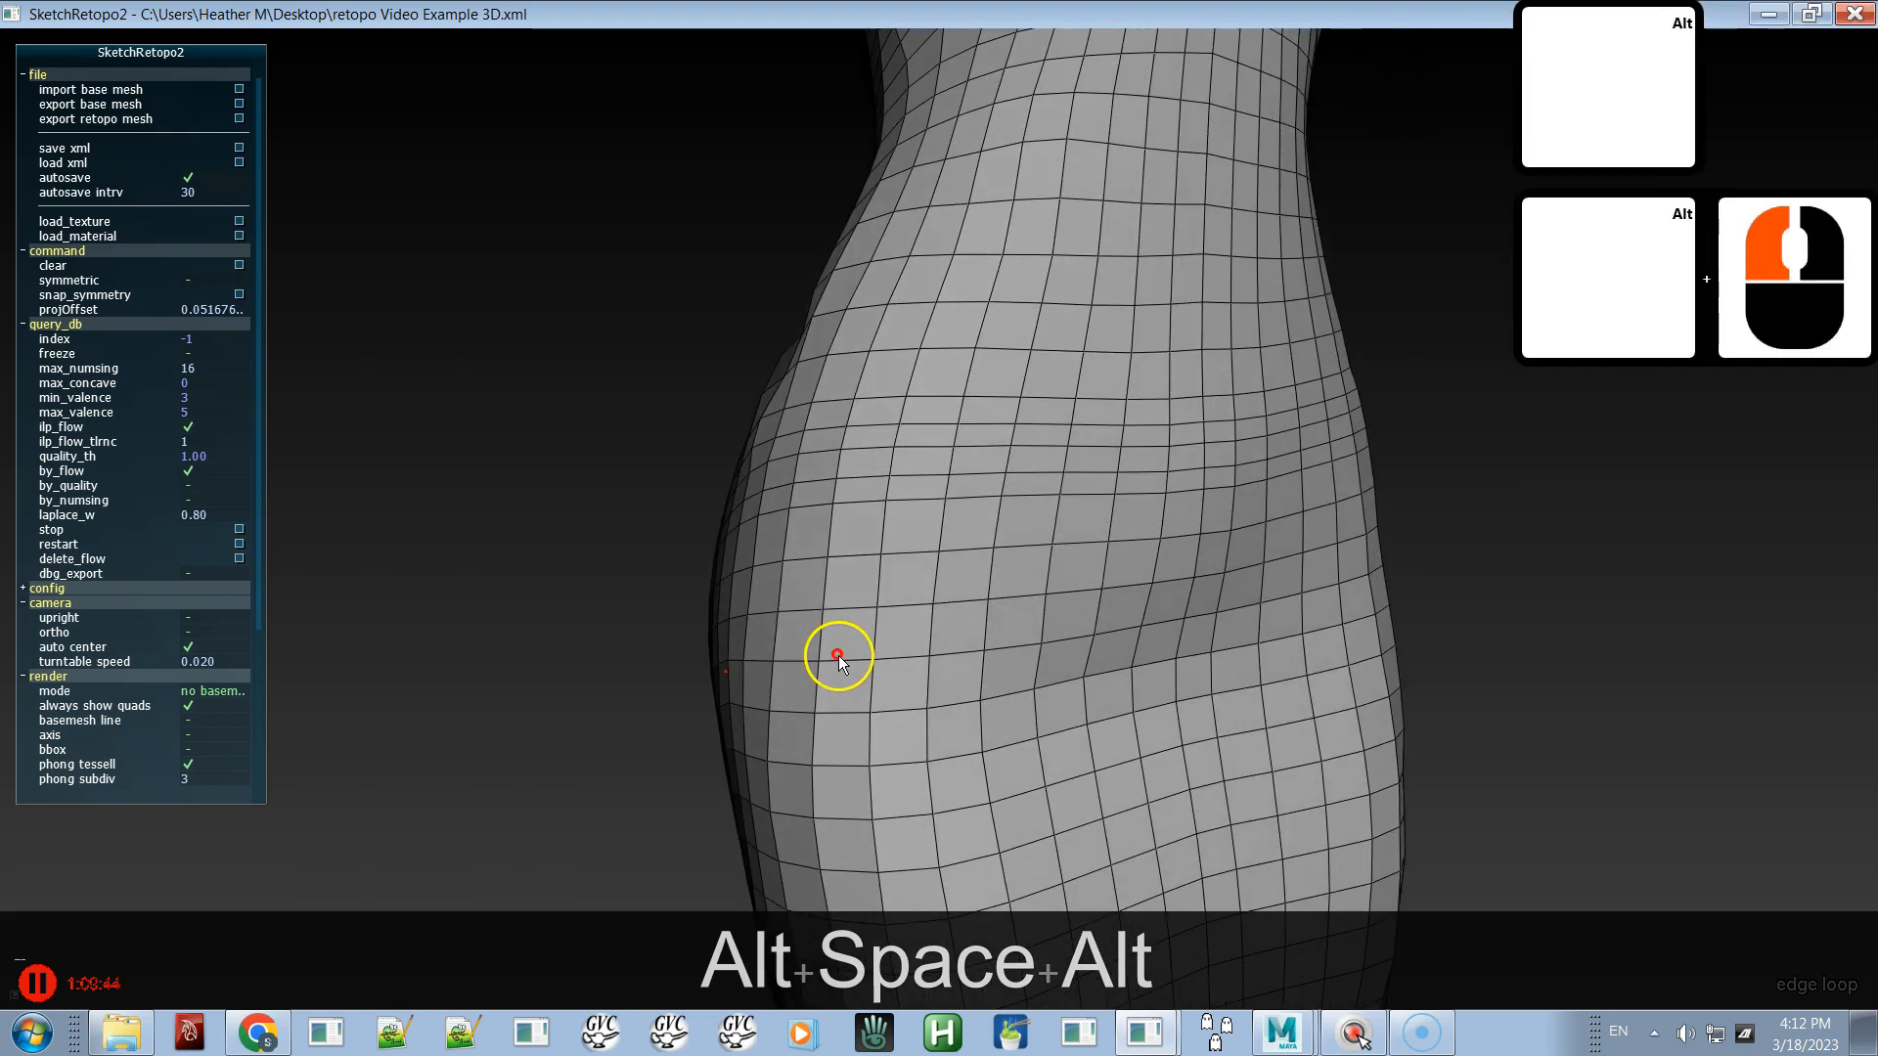
key("ctrl+z")
key("ctrl+z")
- Show the base mesh and cycle the topology pattern of the back skirt's left patch in Edit Topology mode
left_click_drag(864, 610, 1054, 710, "alt")
right_click_drag(1053, 710, 1031, 595, "alt")
middle_click_drag(1028, 626, 1027, 511, "alt")
left_click_drag(1020, 539, 959, 690, "alt")
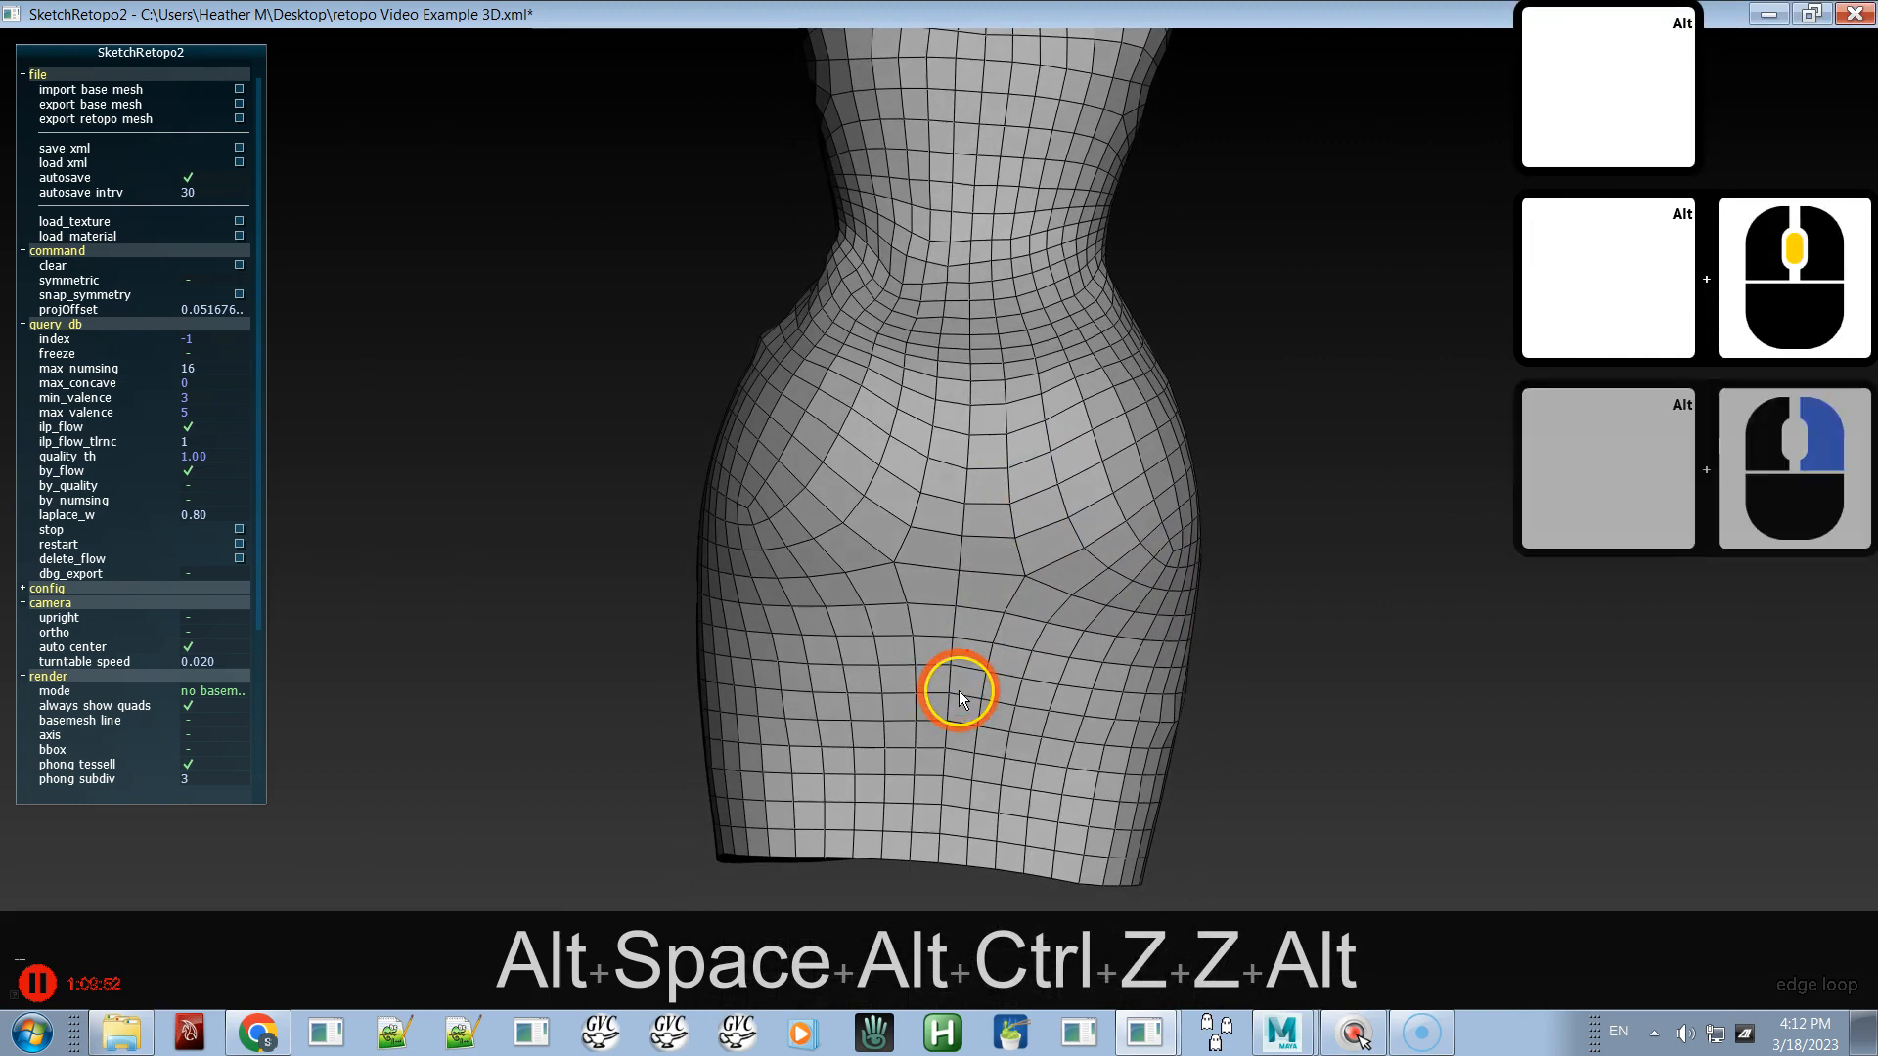
key("space")
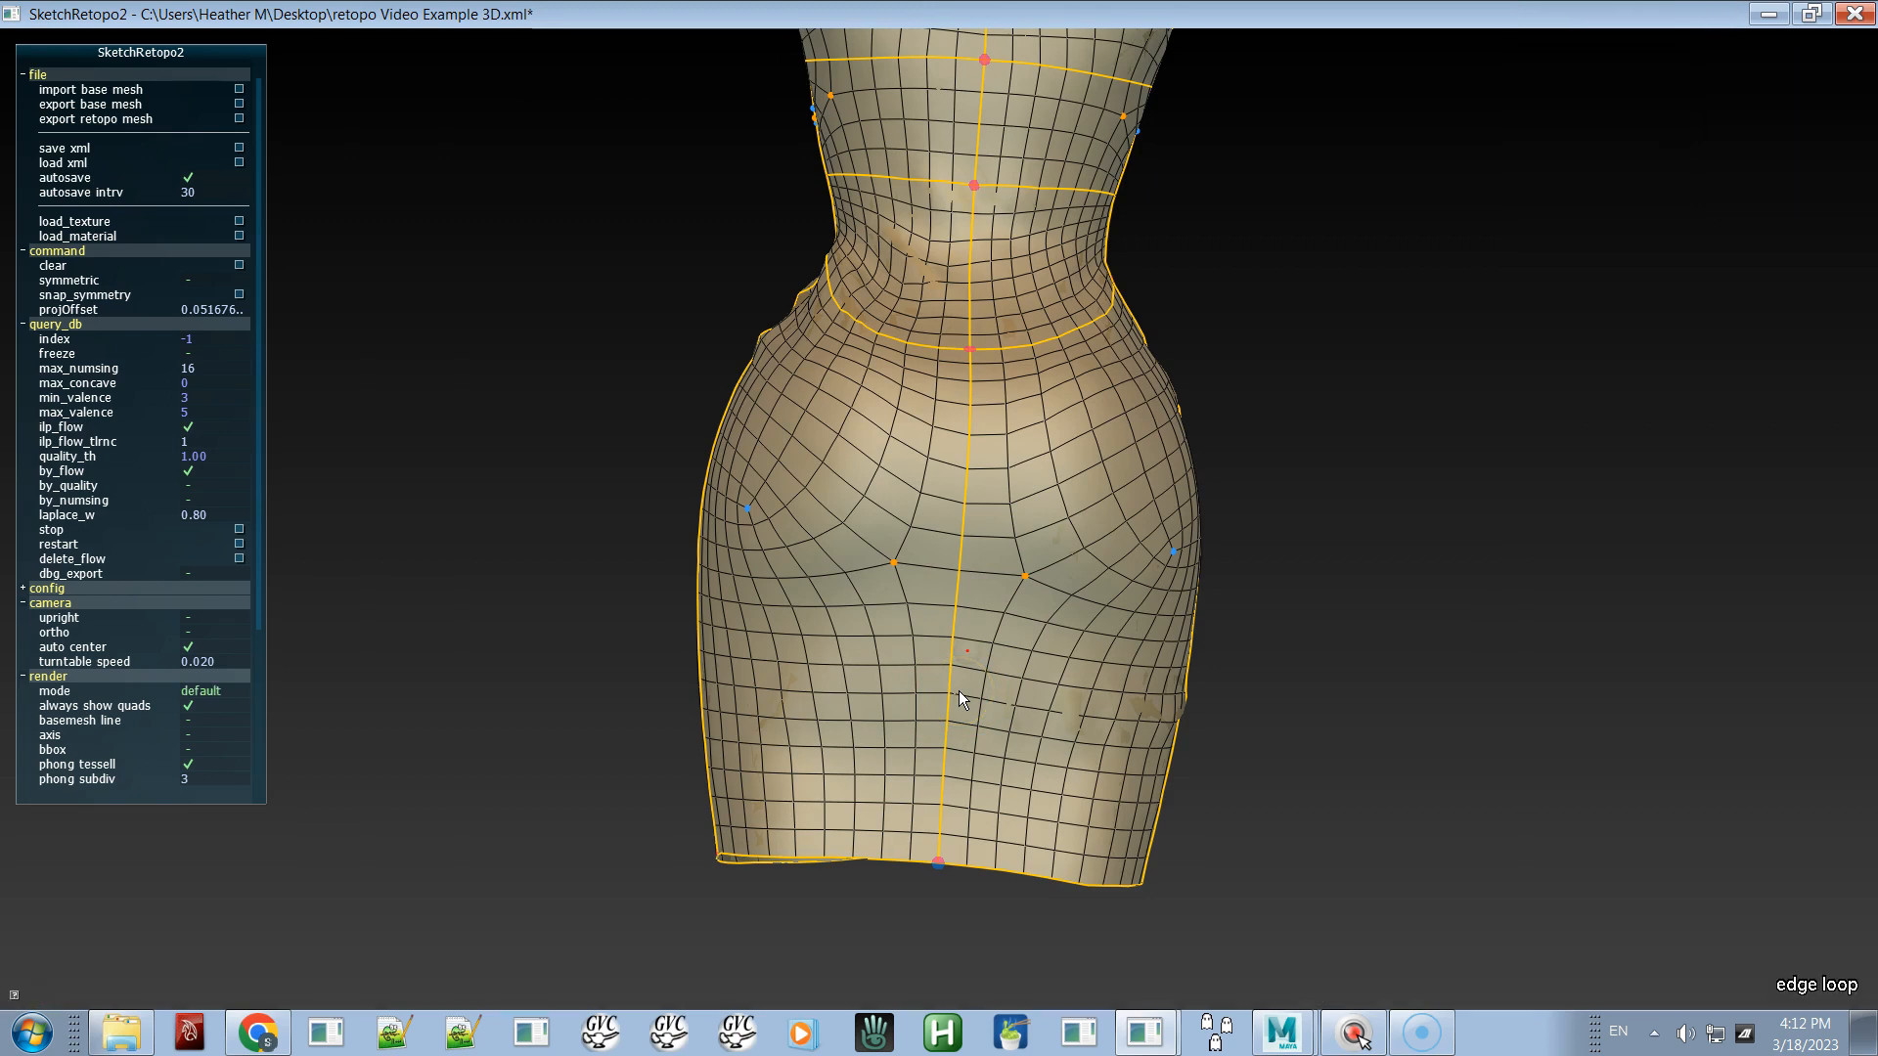
key("a")
left_click(875, 602)
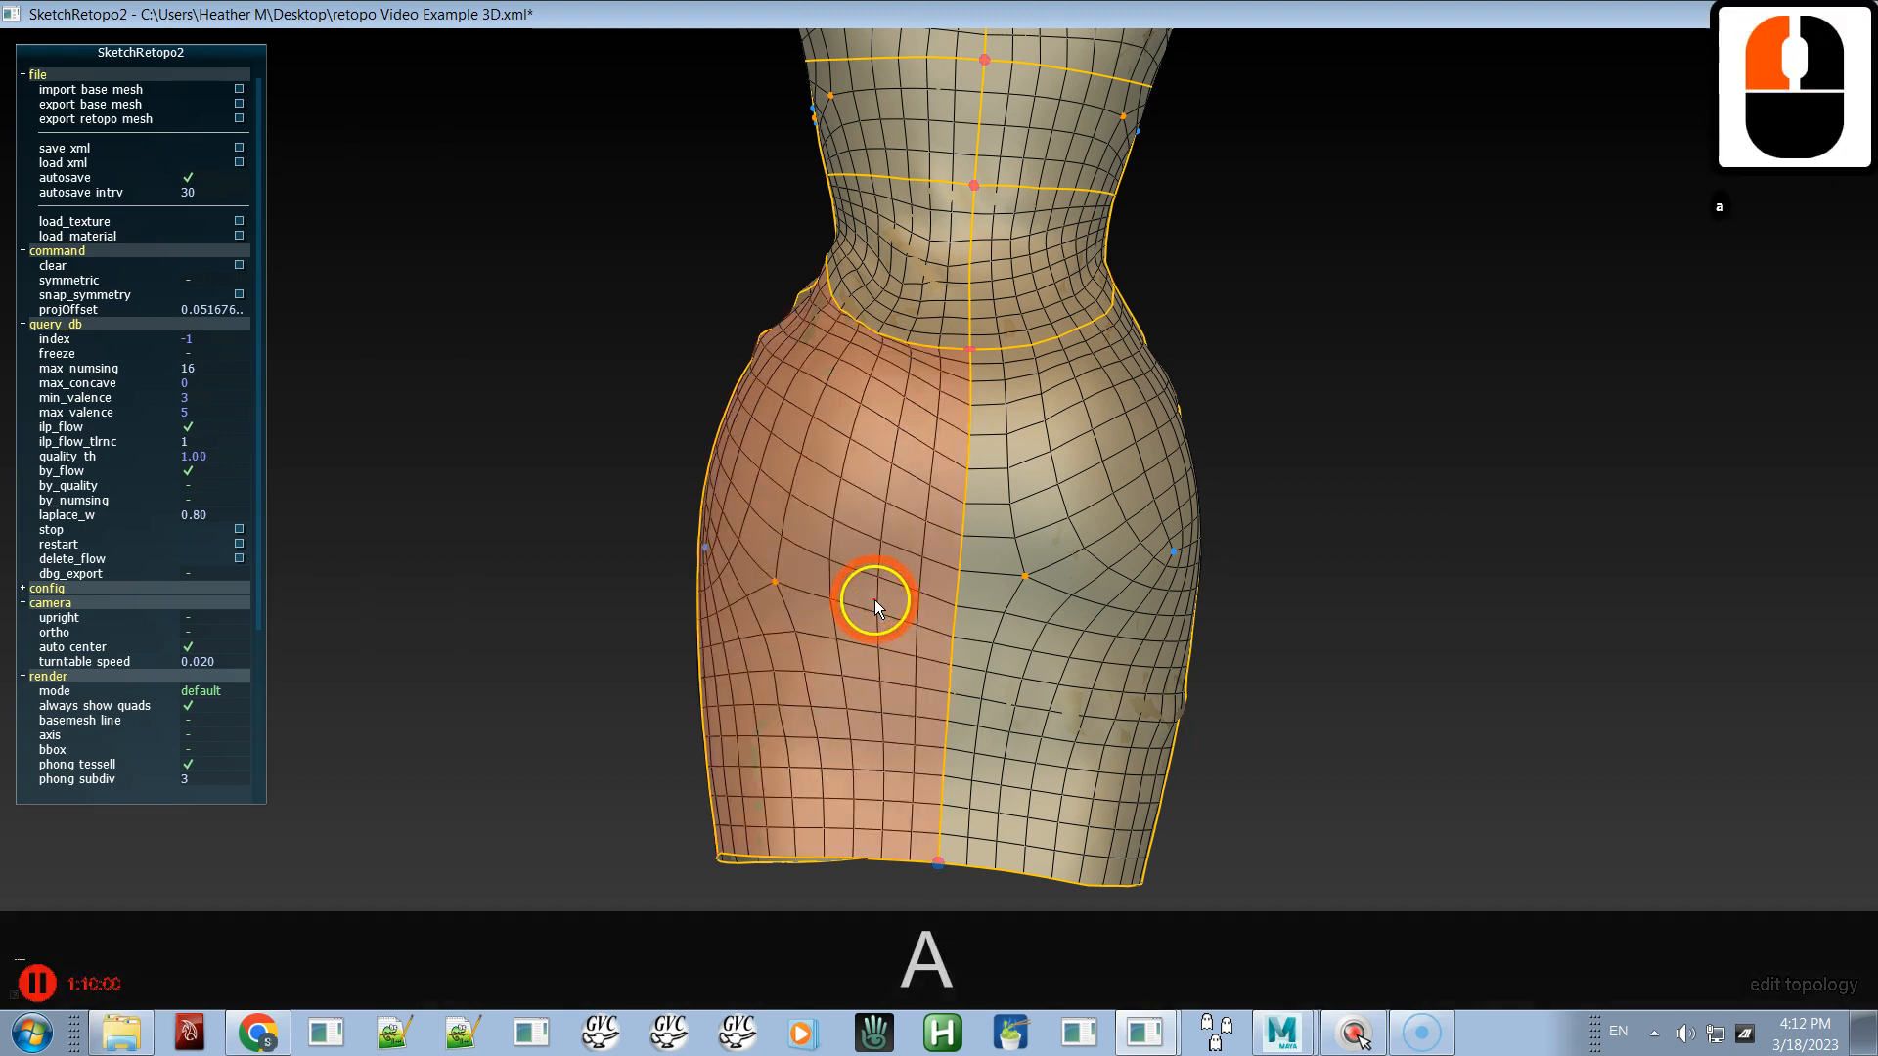
left_click(935, 622)
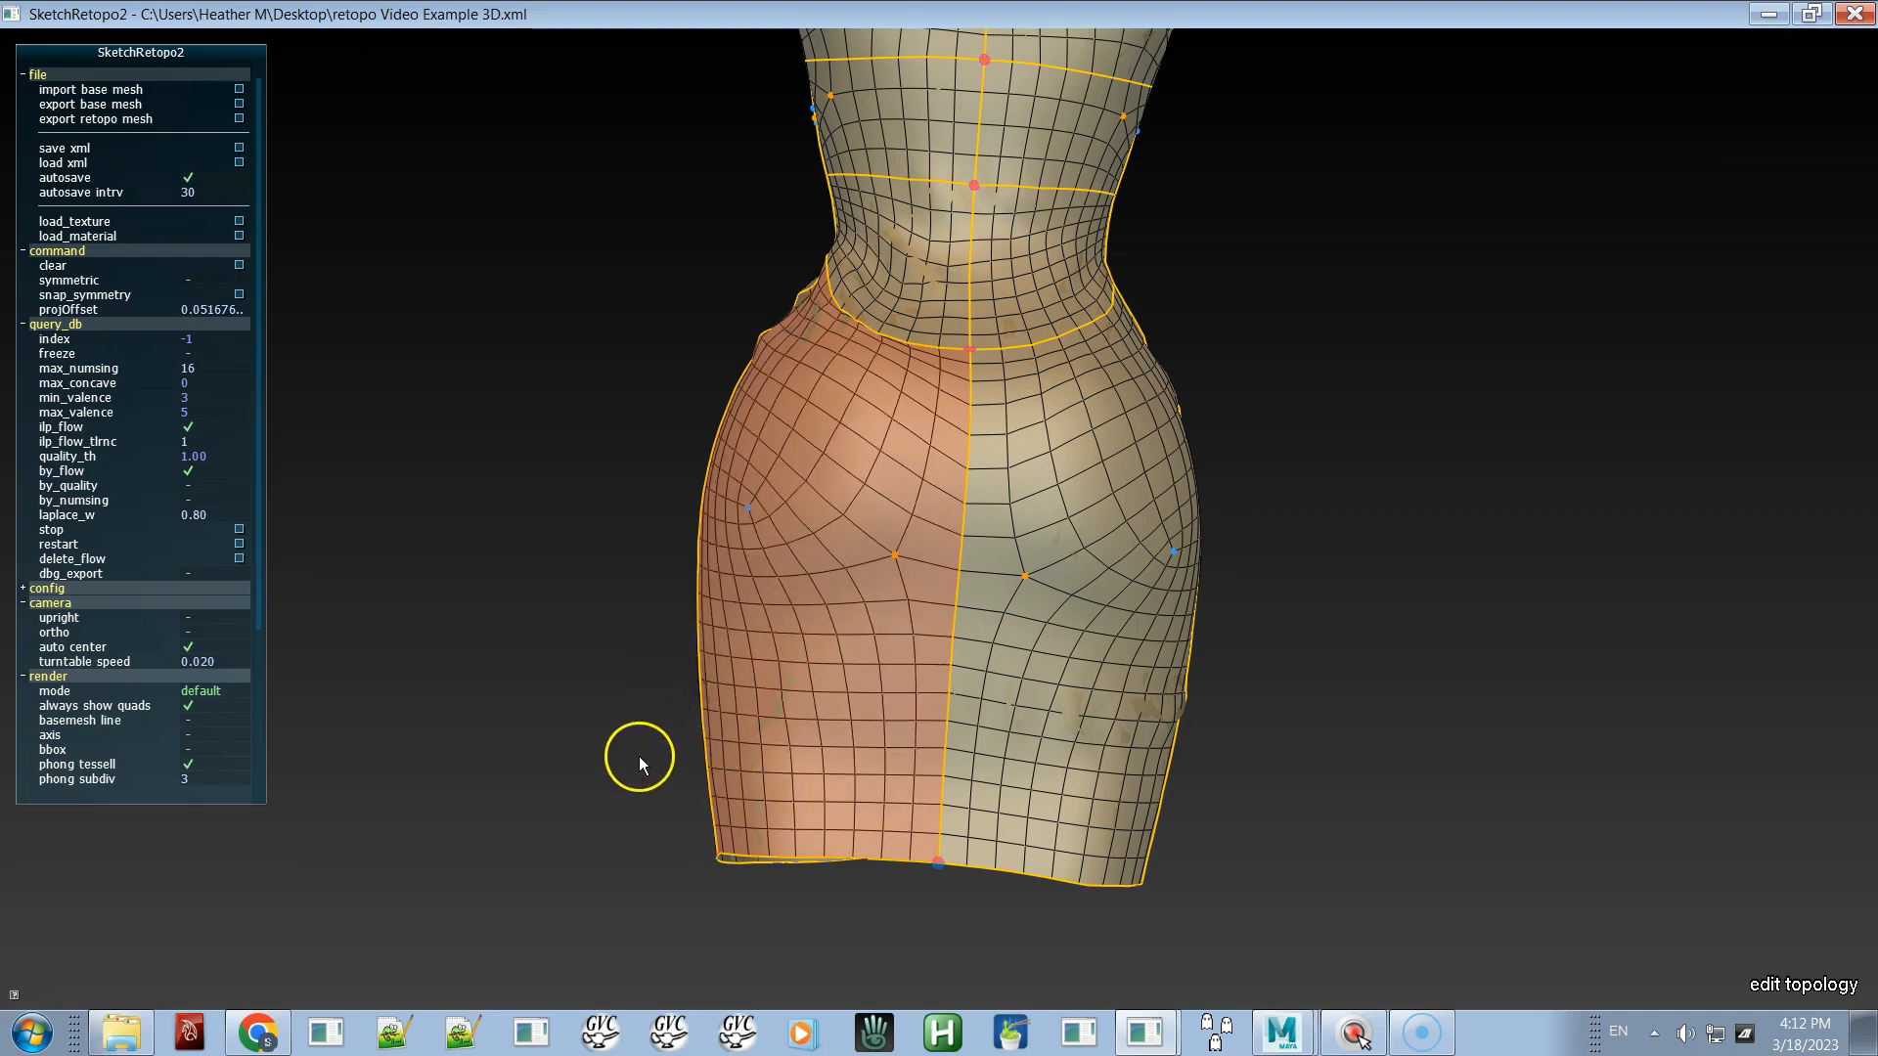
- Switch both back skirt patches to topology patterns whose inner irregular vertices merge into the centre seam
left_click(605, 725)
left_click(818, 672)
double_click(1019, 653)
left_click(1187, 624)
left_click(1195, 624)
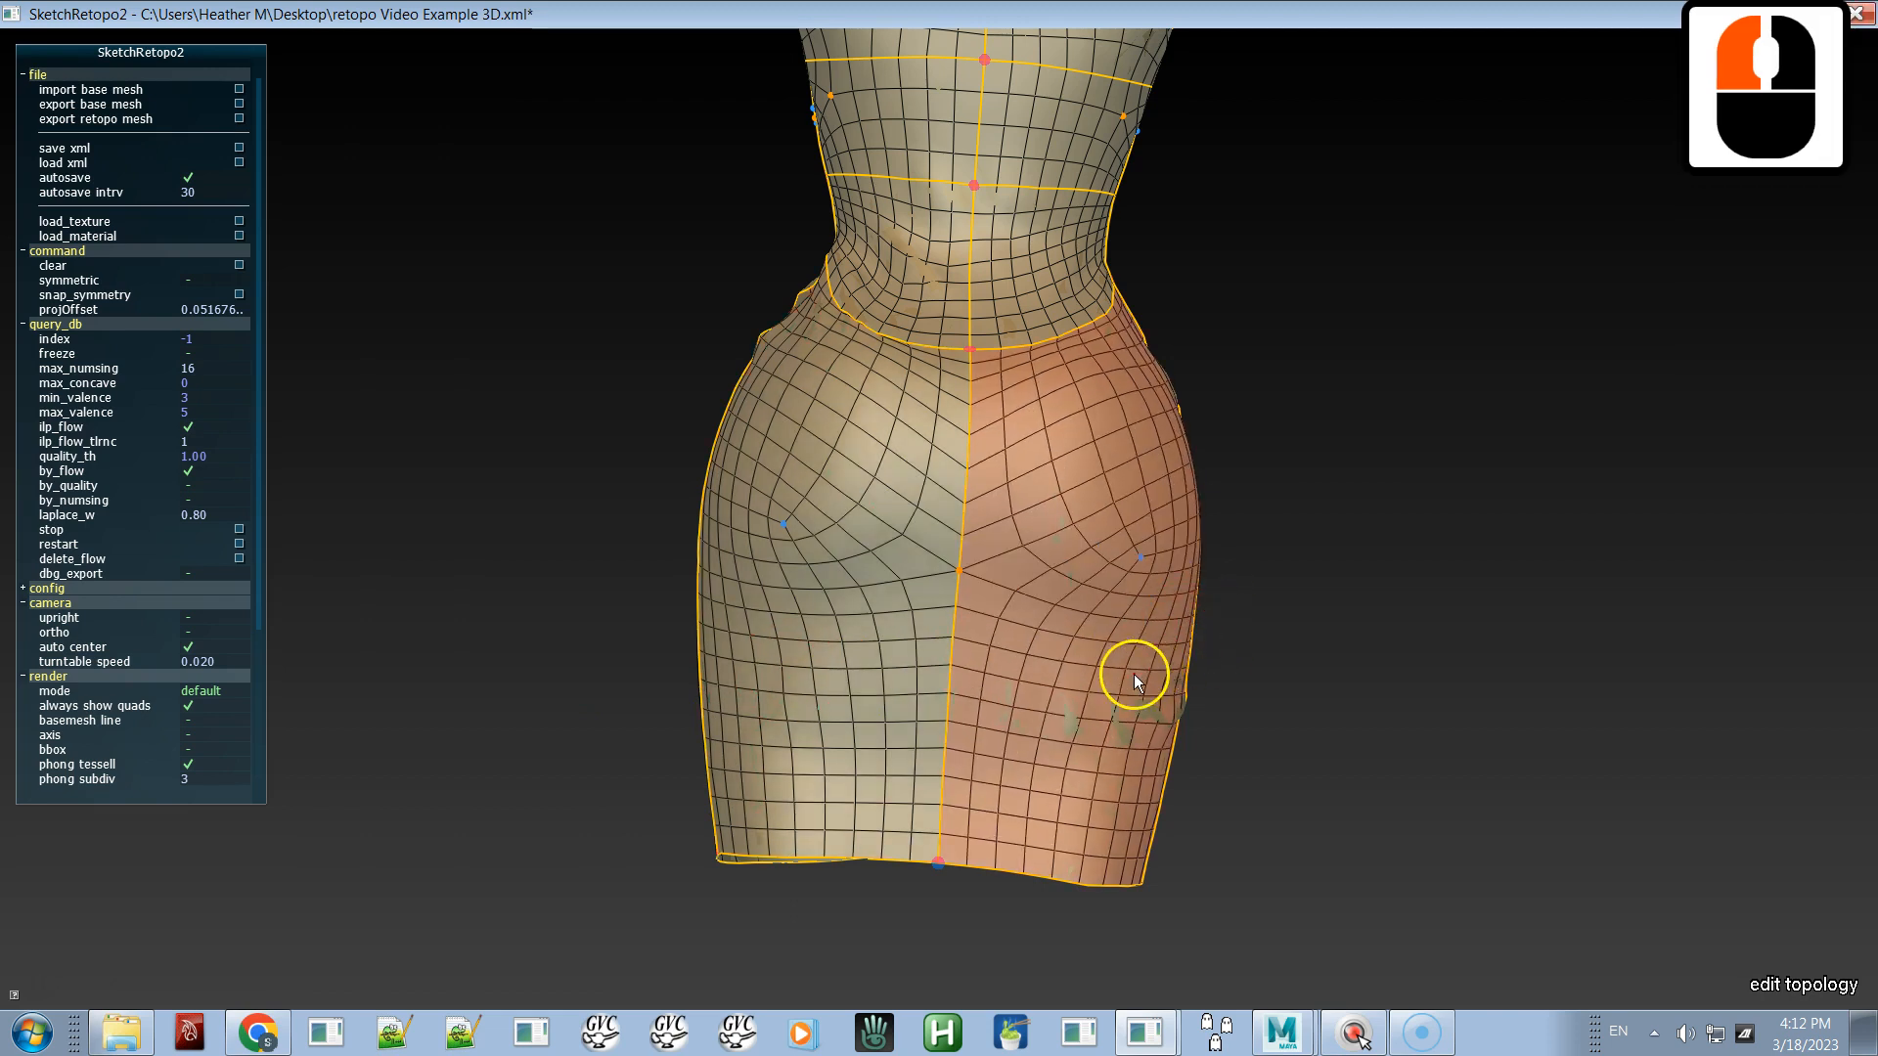
- Set the centre seam on the back of the skirt to 20 subdivisions in Edit Topology mode
left_click_drag(1232, 649, 1136, 704, "alt")
left_click(966, 624, "alt")
key("alt+a")
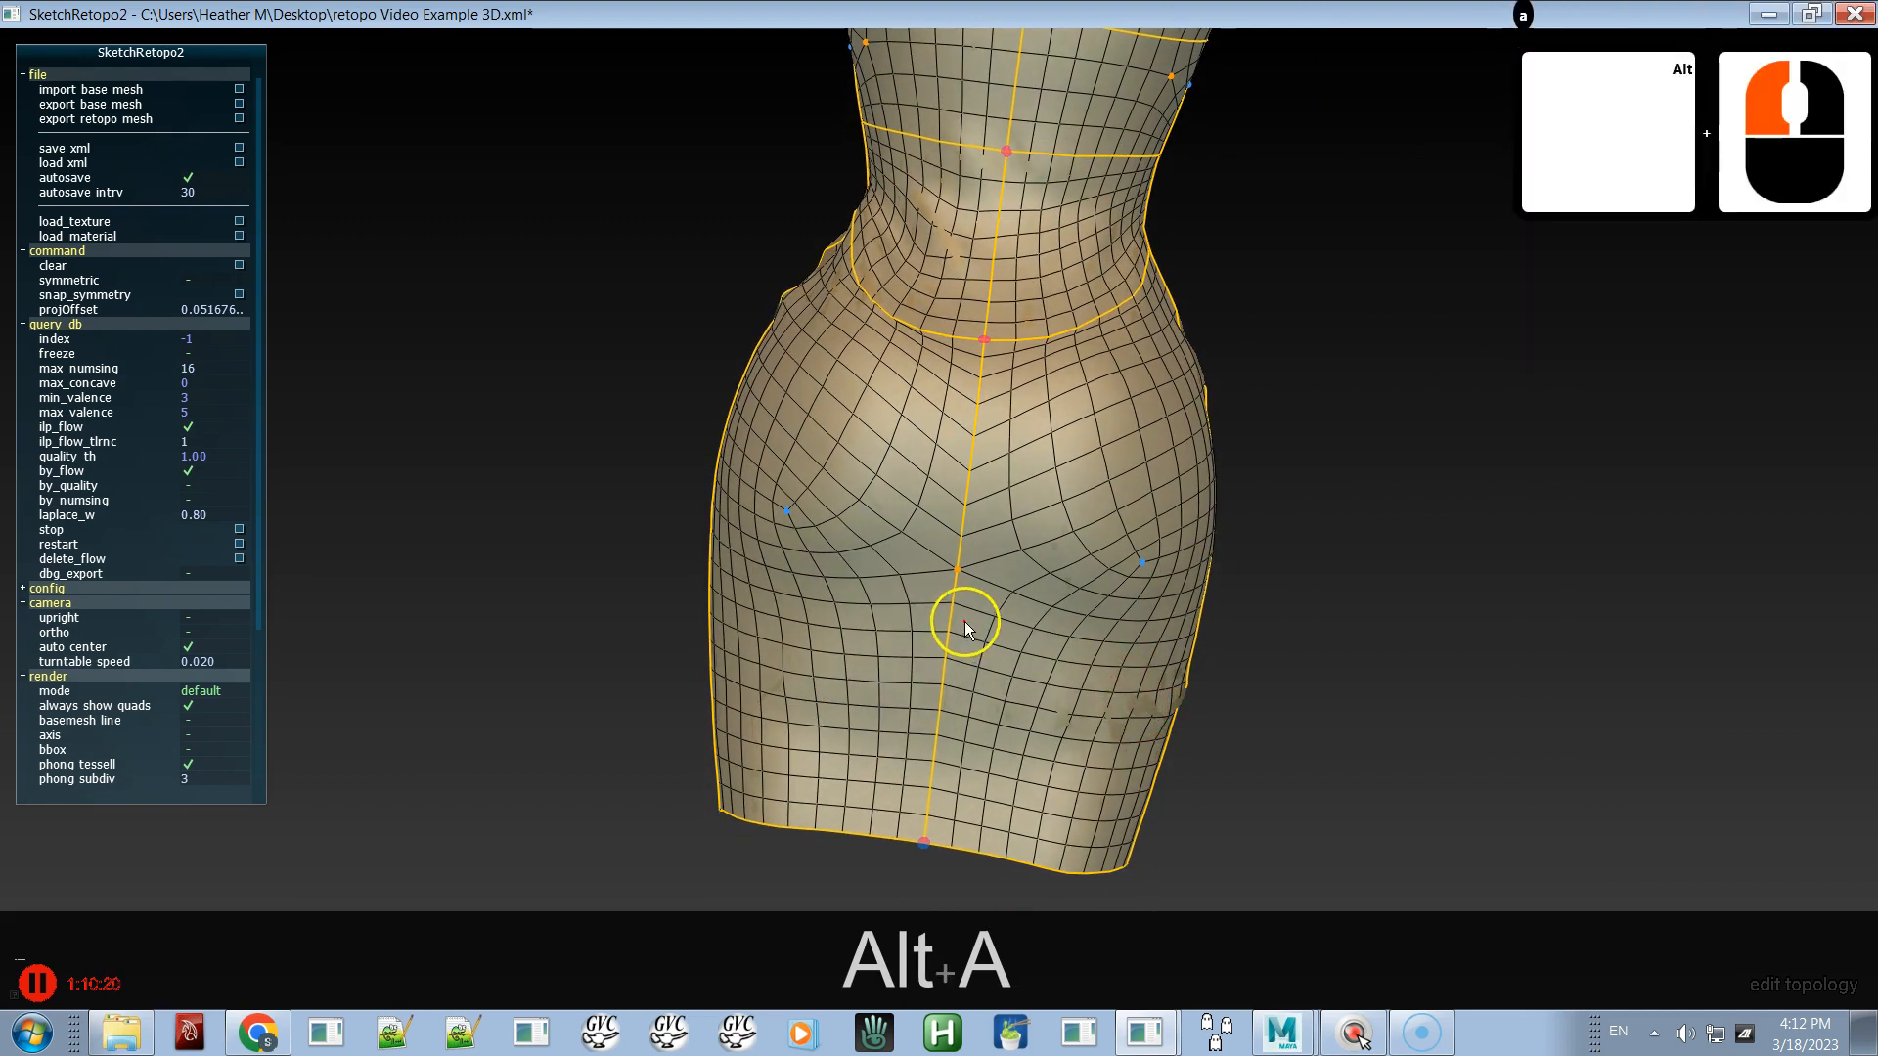
left_click(950, 618)
key("c")
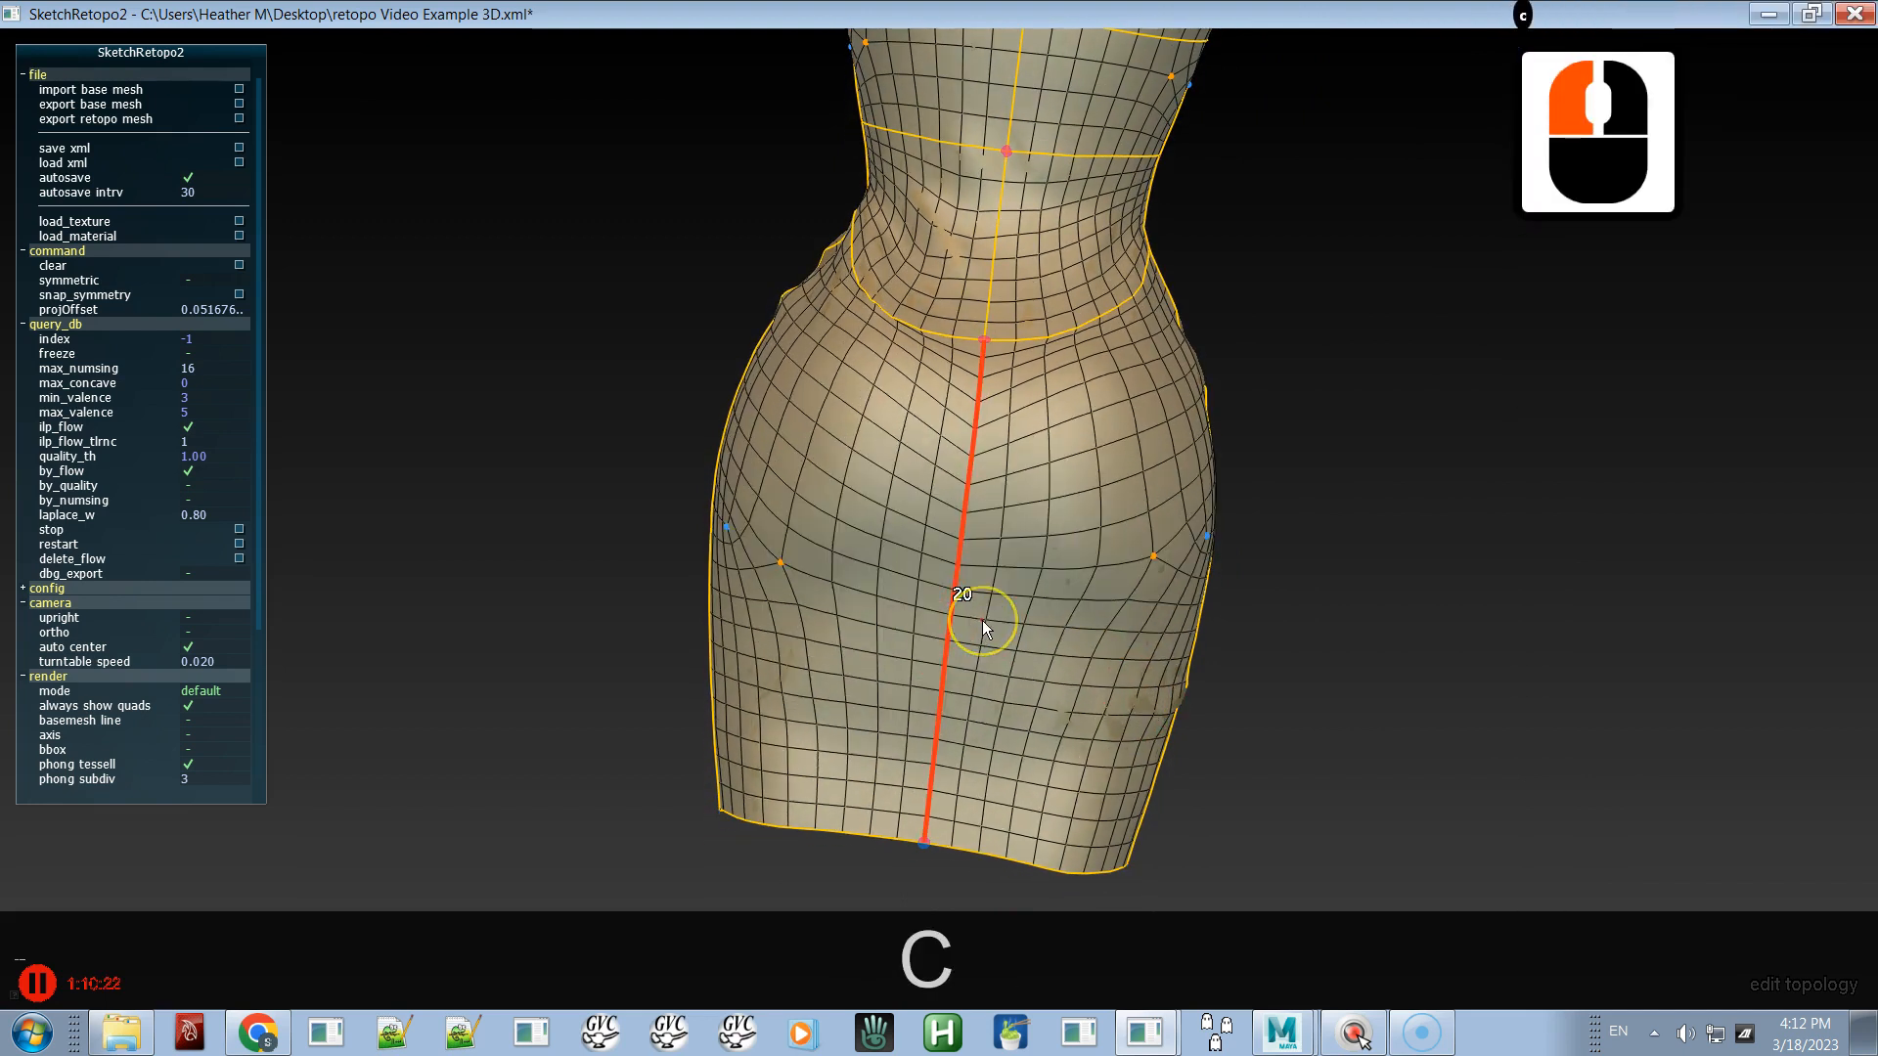
left_click_drag(934, 620, 892, 653, "alt")
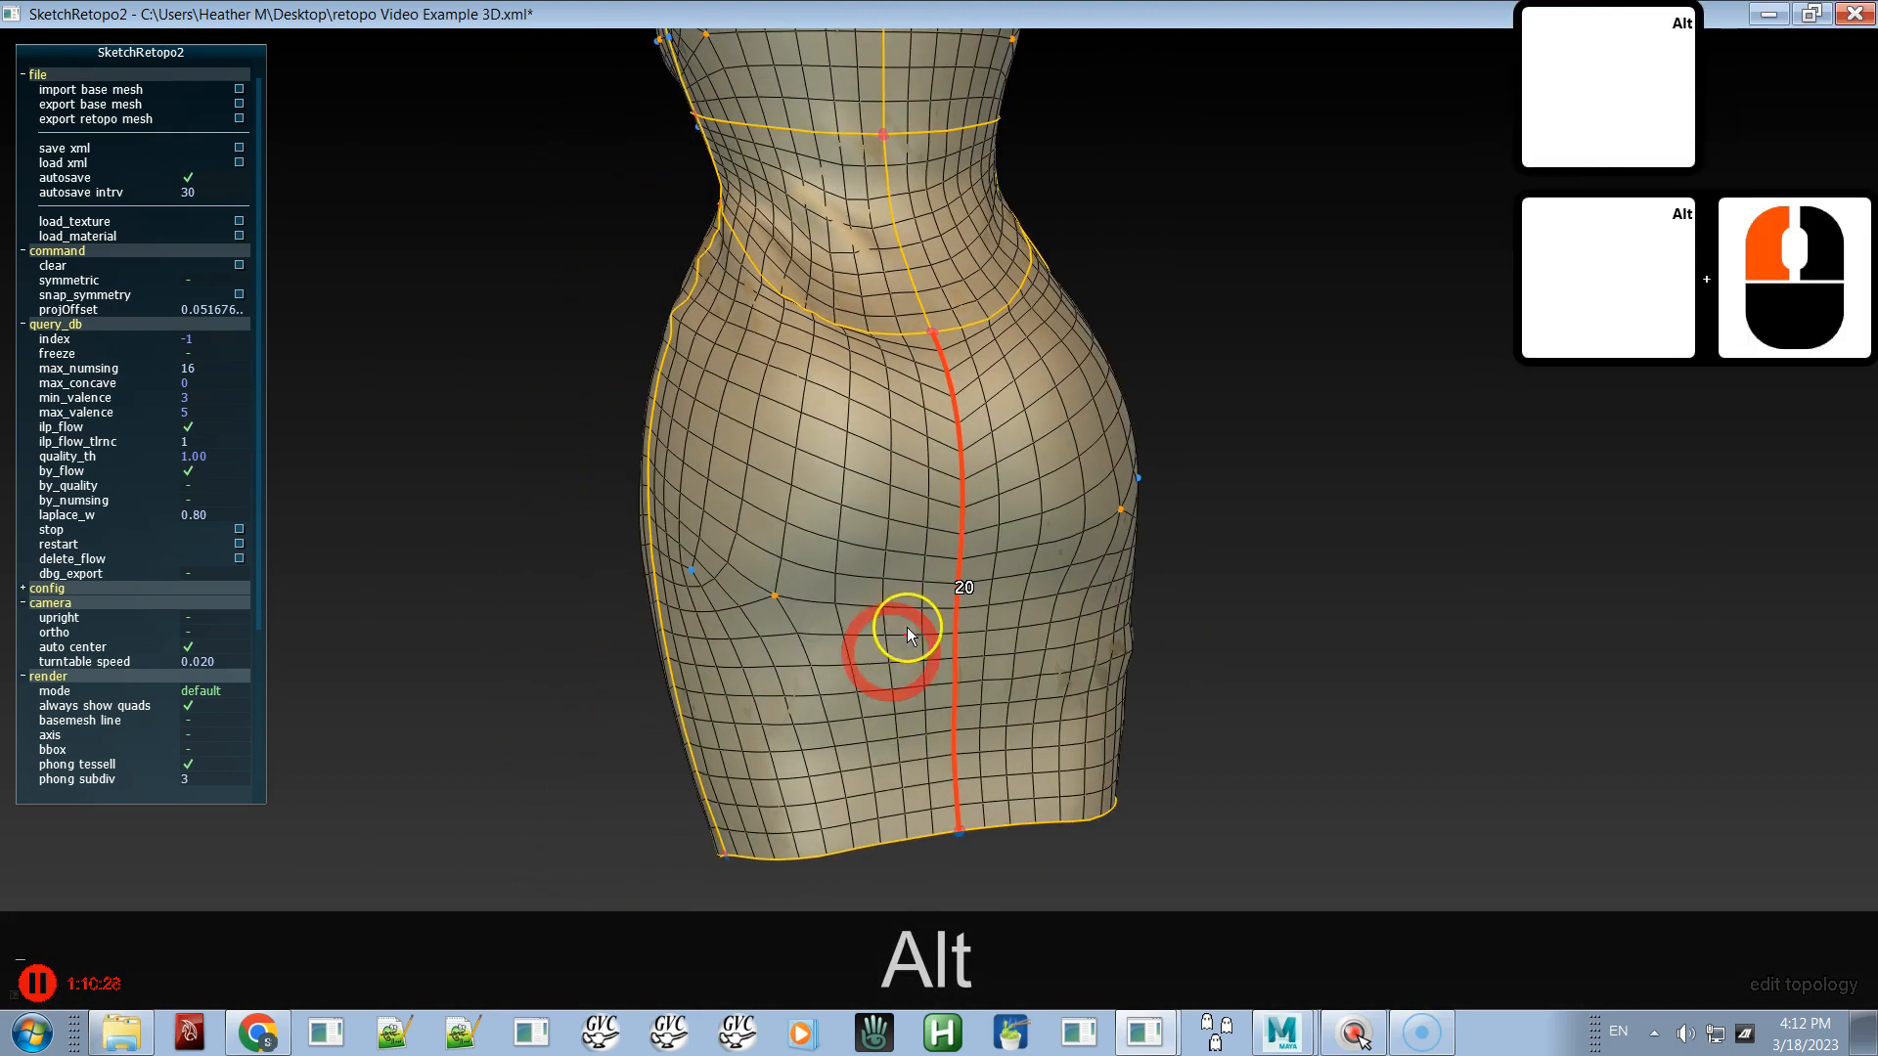
- Cycle both back skirt patches to mirrored patterns, with the irregular vertices placed below the buttocks on each side of the seam
left_click(917, 572)
left_click_drag(910, 581, 1152, 510)
left_click_drag(1087, 584, 1302, 532, "alt")
mouse_move(882, 600)
left_mouse_down("alt")
mouse_move(1045, 618)
mouse_move(693, 641)
left_mouse_up("alt")
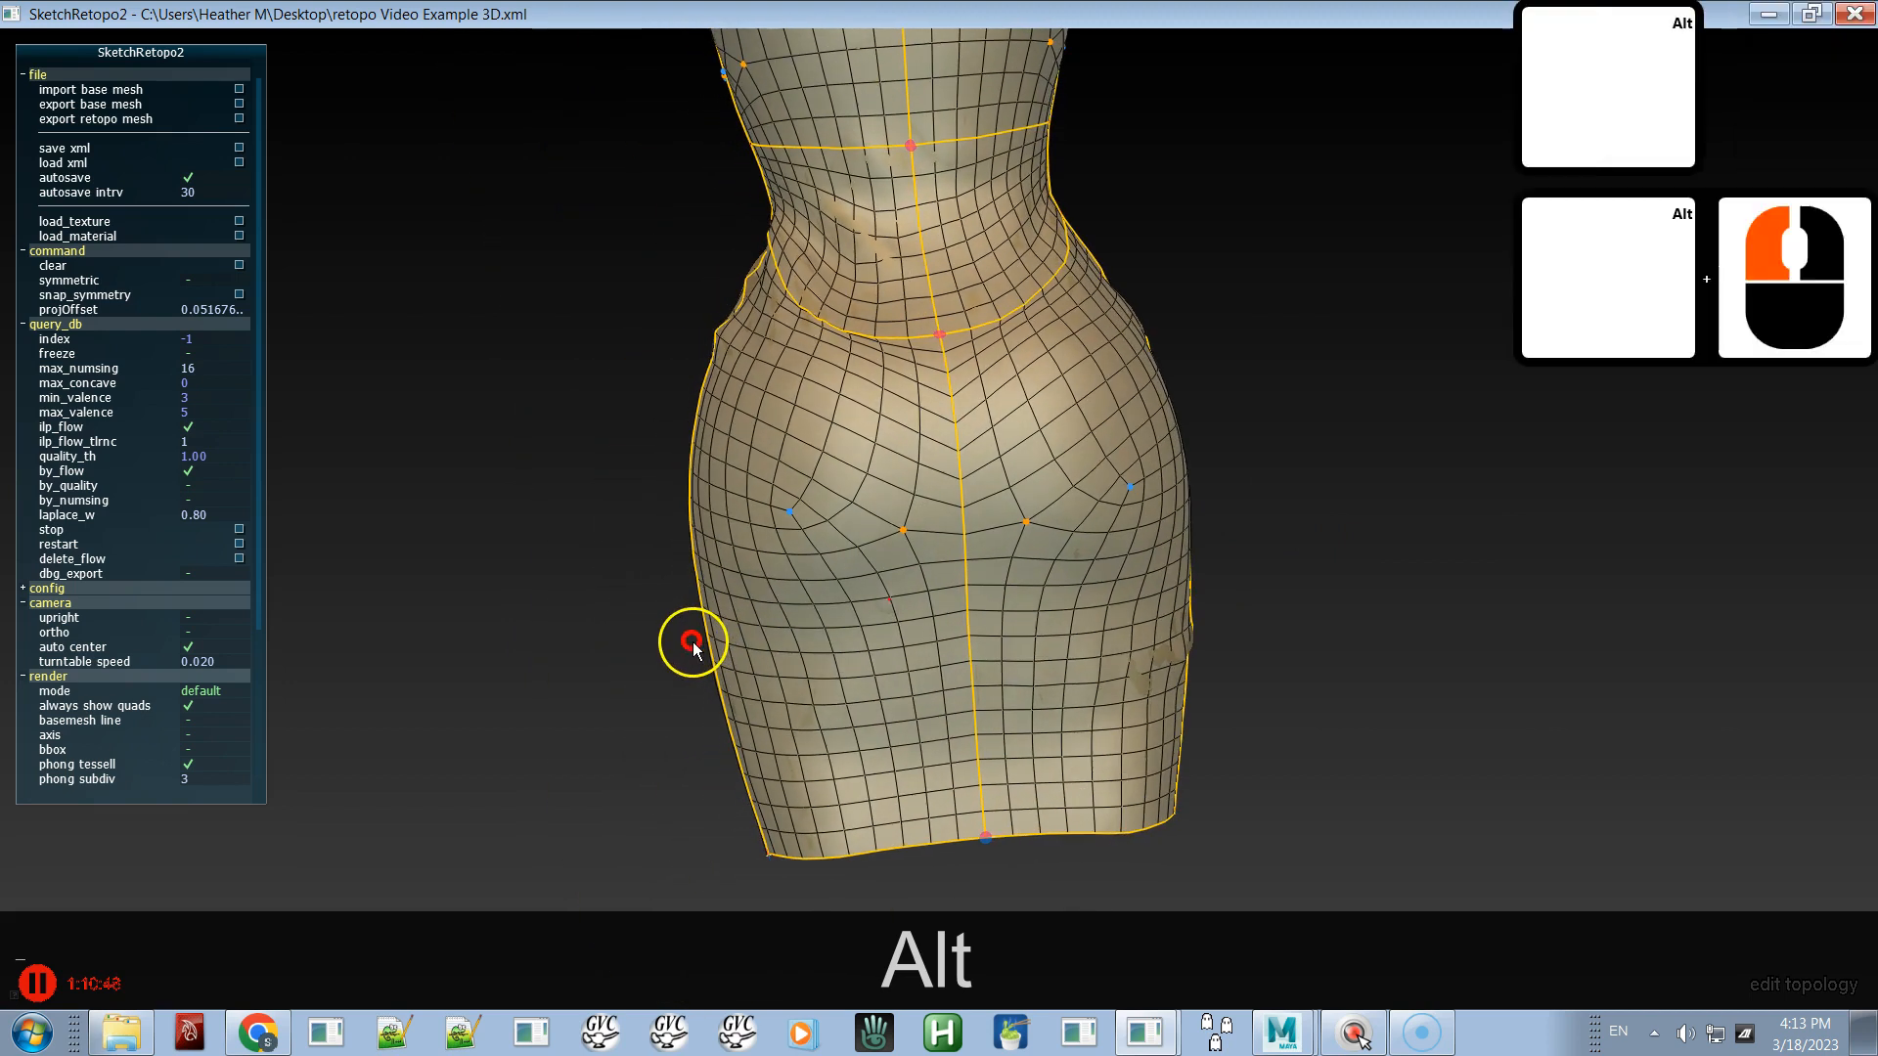
- Hide the base mesh and smooth the vertices around the back waist and upper hip with the Move Vertex brush
key("alt+space")
mouse_move(970, 546)
left_mouse_down("alt")
mouse_move(1007, 583)
mouse_move(1002, 541)
left_mouse_up("alt")
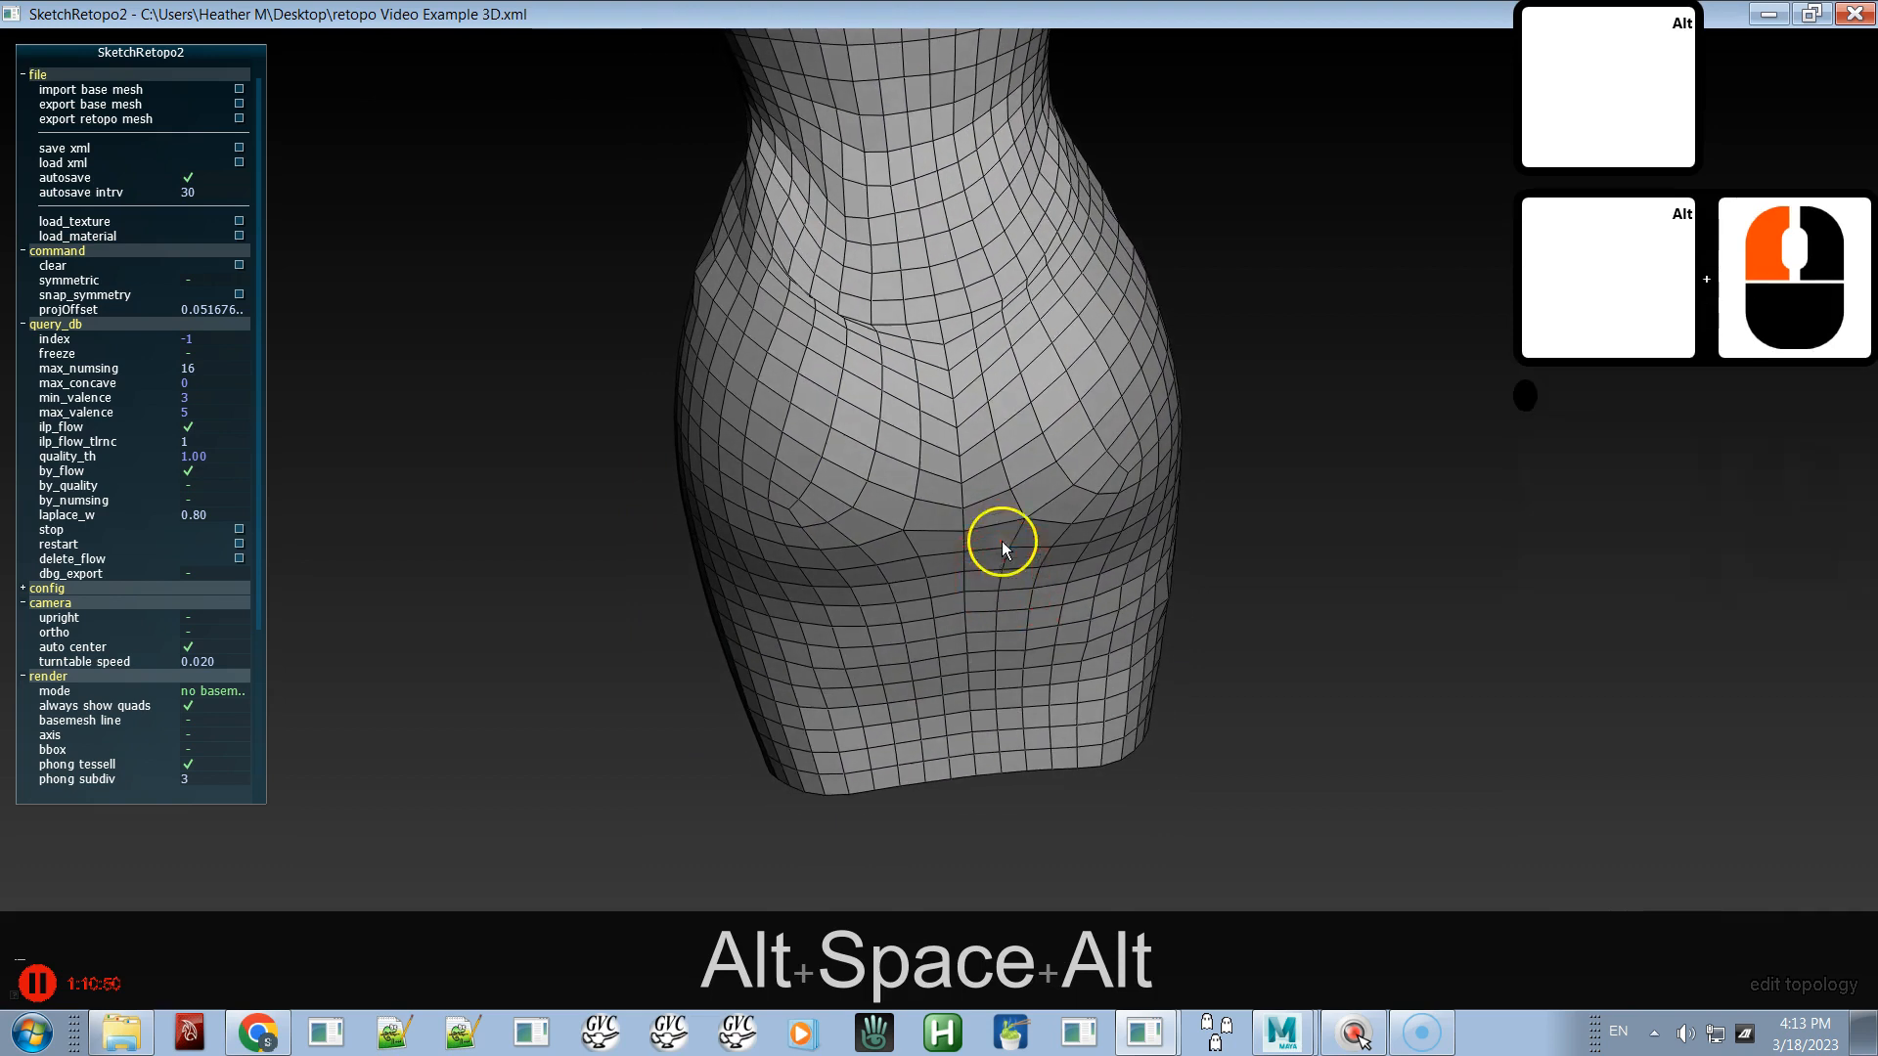
key("d")
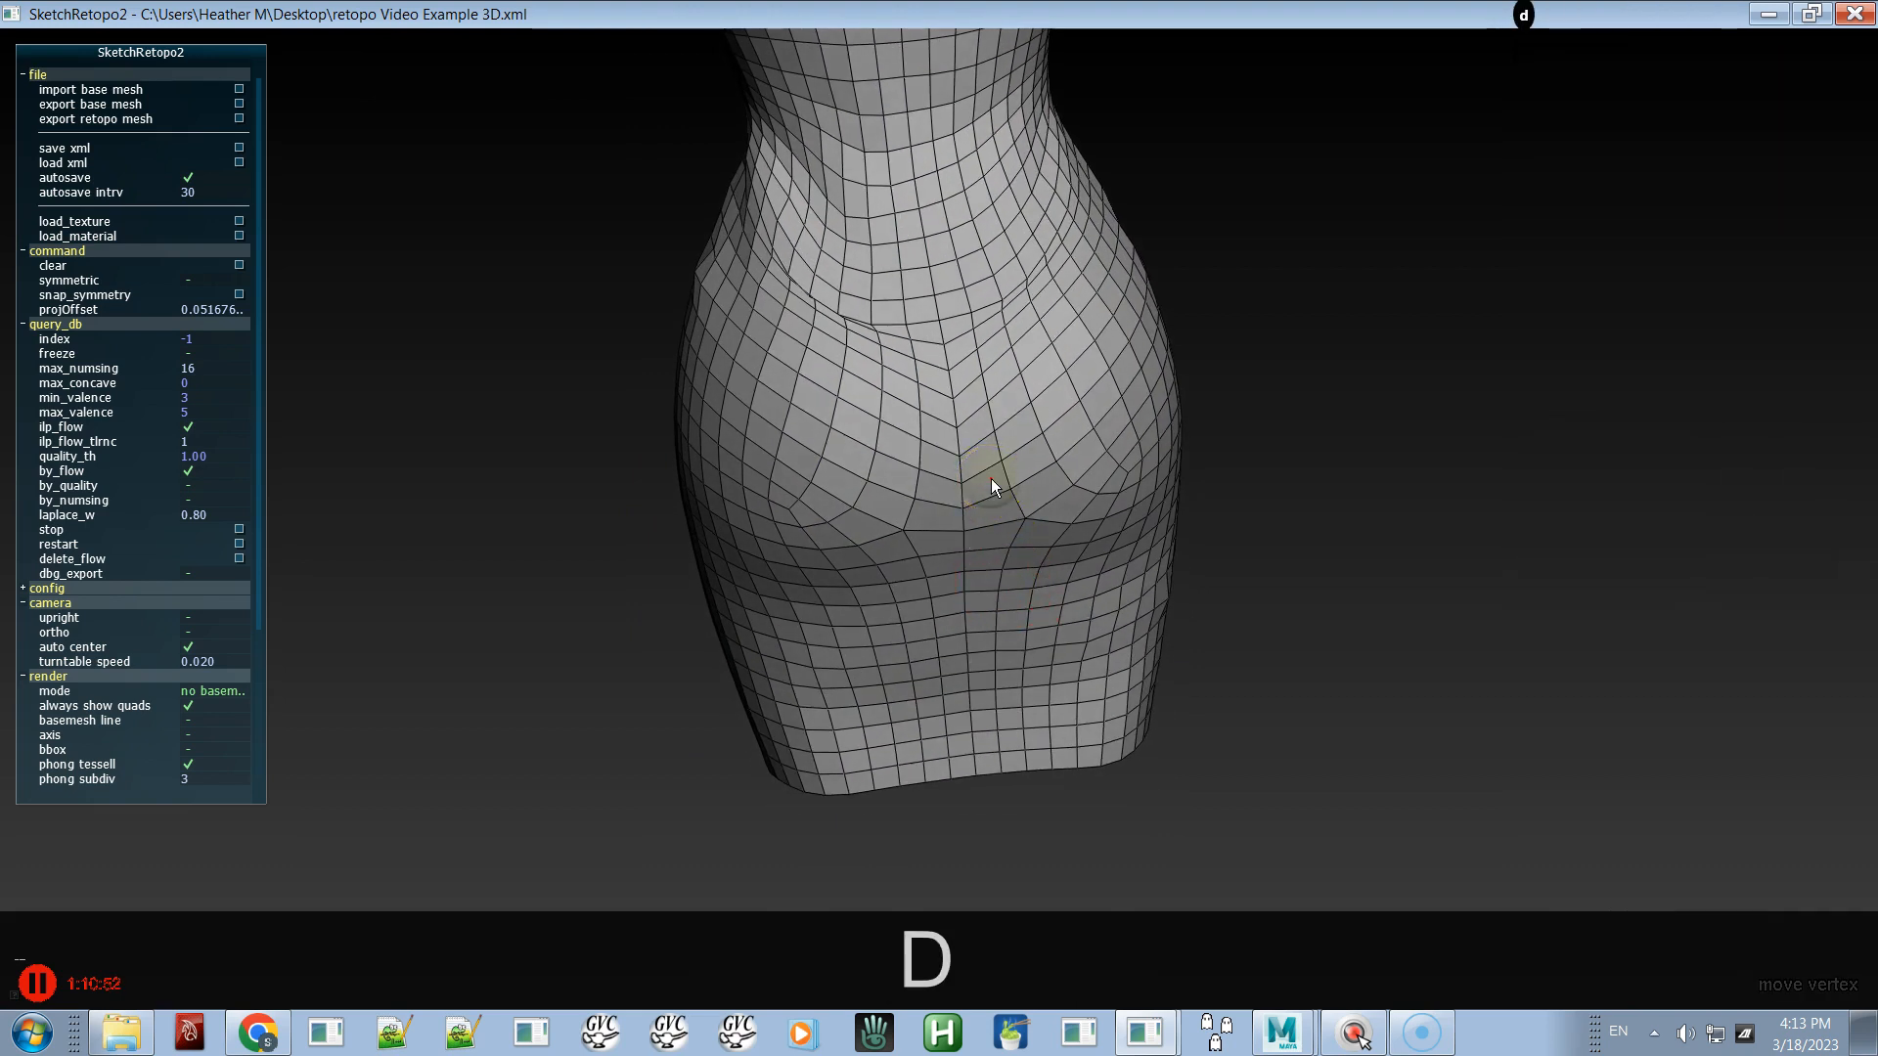
right_click_drag(976, 398, 947, 390)
mouse_move(925, 394)
left_mouse_down("shift")
mouse_move(883, 397)
mouse_move(838, 314)
mouse_move(754, 260)
mouse_move(875, 388)
left_mouse_up("shift")
key("ctrl+z")
mouse_move(1009, 303)
left_mouse_down("shift")
mouse_move(1056, 251)
mouse_move(1027, 340)
mouse_move(980, 393)
mouse_move(922, 302)
mouse_move(964, 440)
mouse_move(1042, 358)
mouse_move(1047, 323)
left_mouse_up("shift")
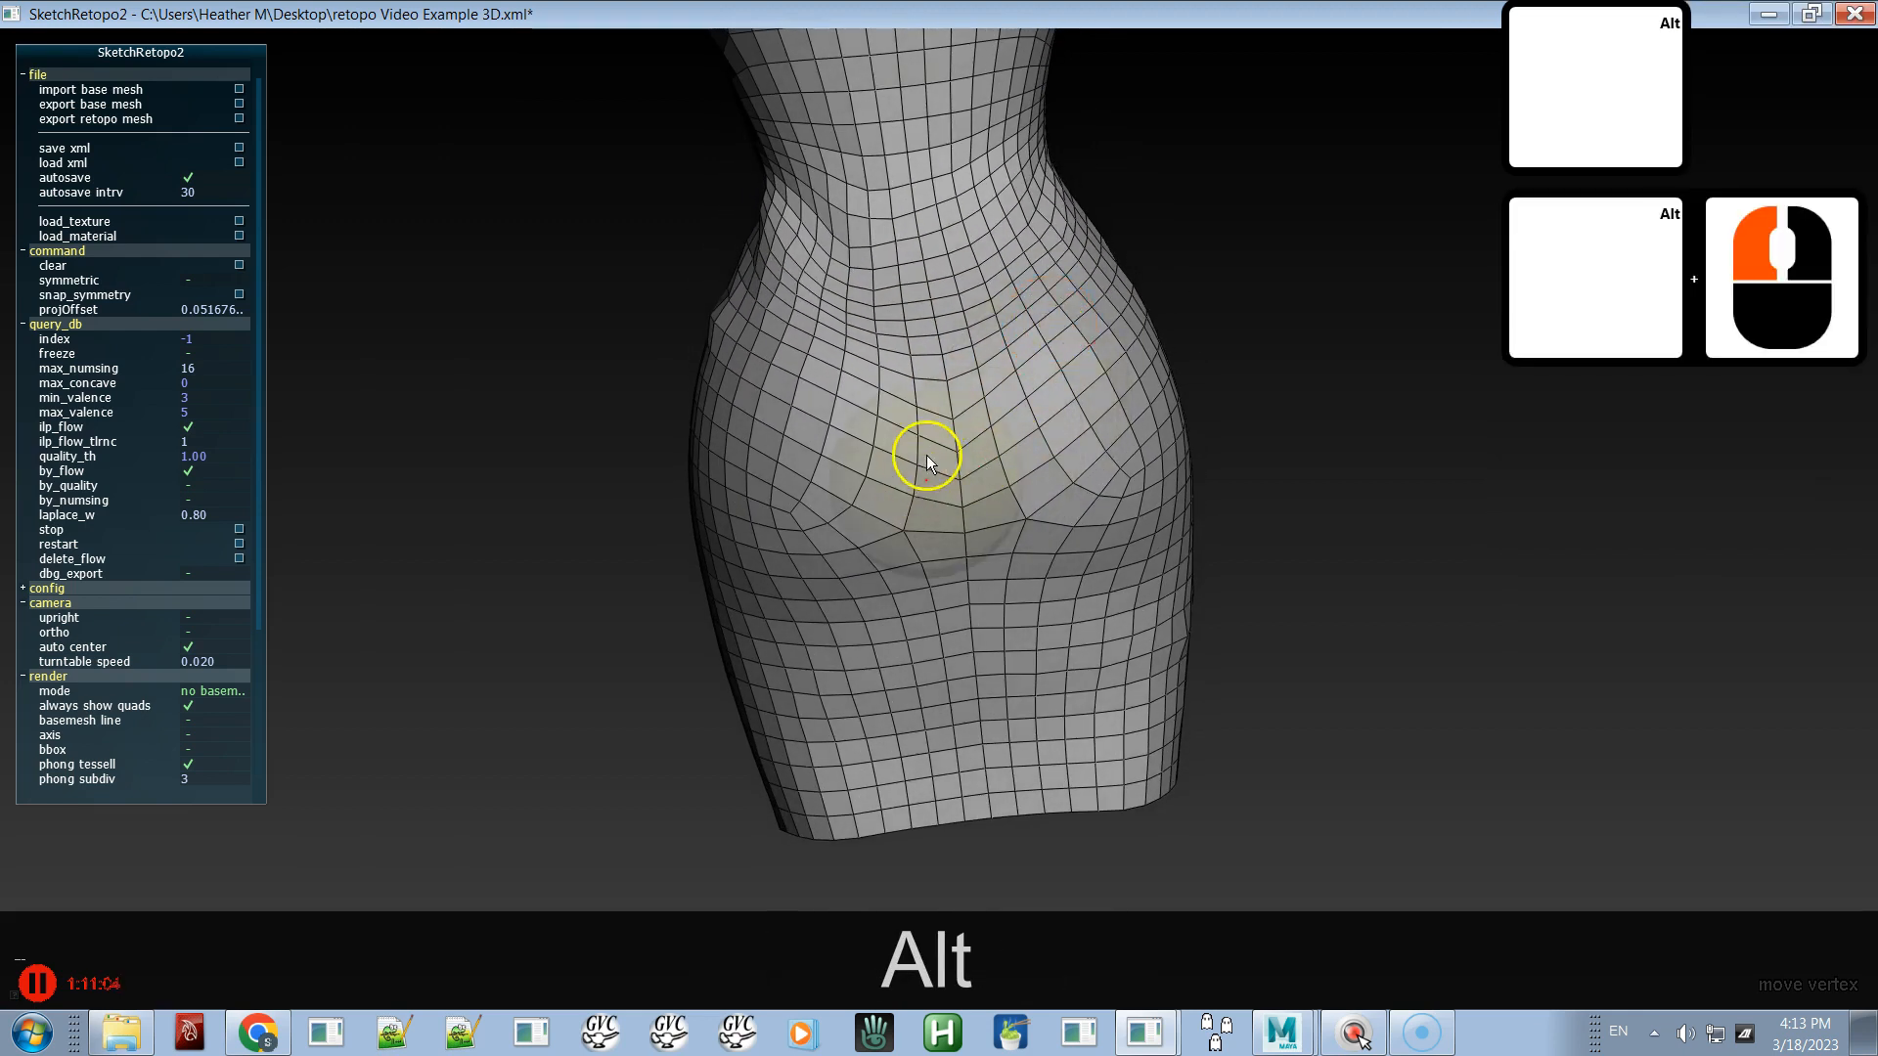
- Adjust the Move Vertex brush and smooth the vertices across the centre back and hip of the skirt
right_click(929, 430)
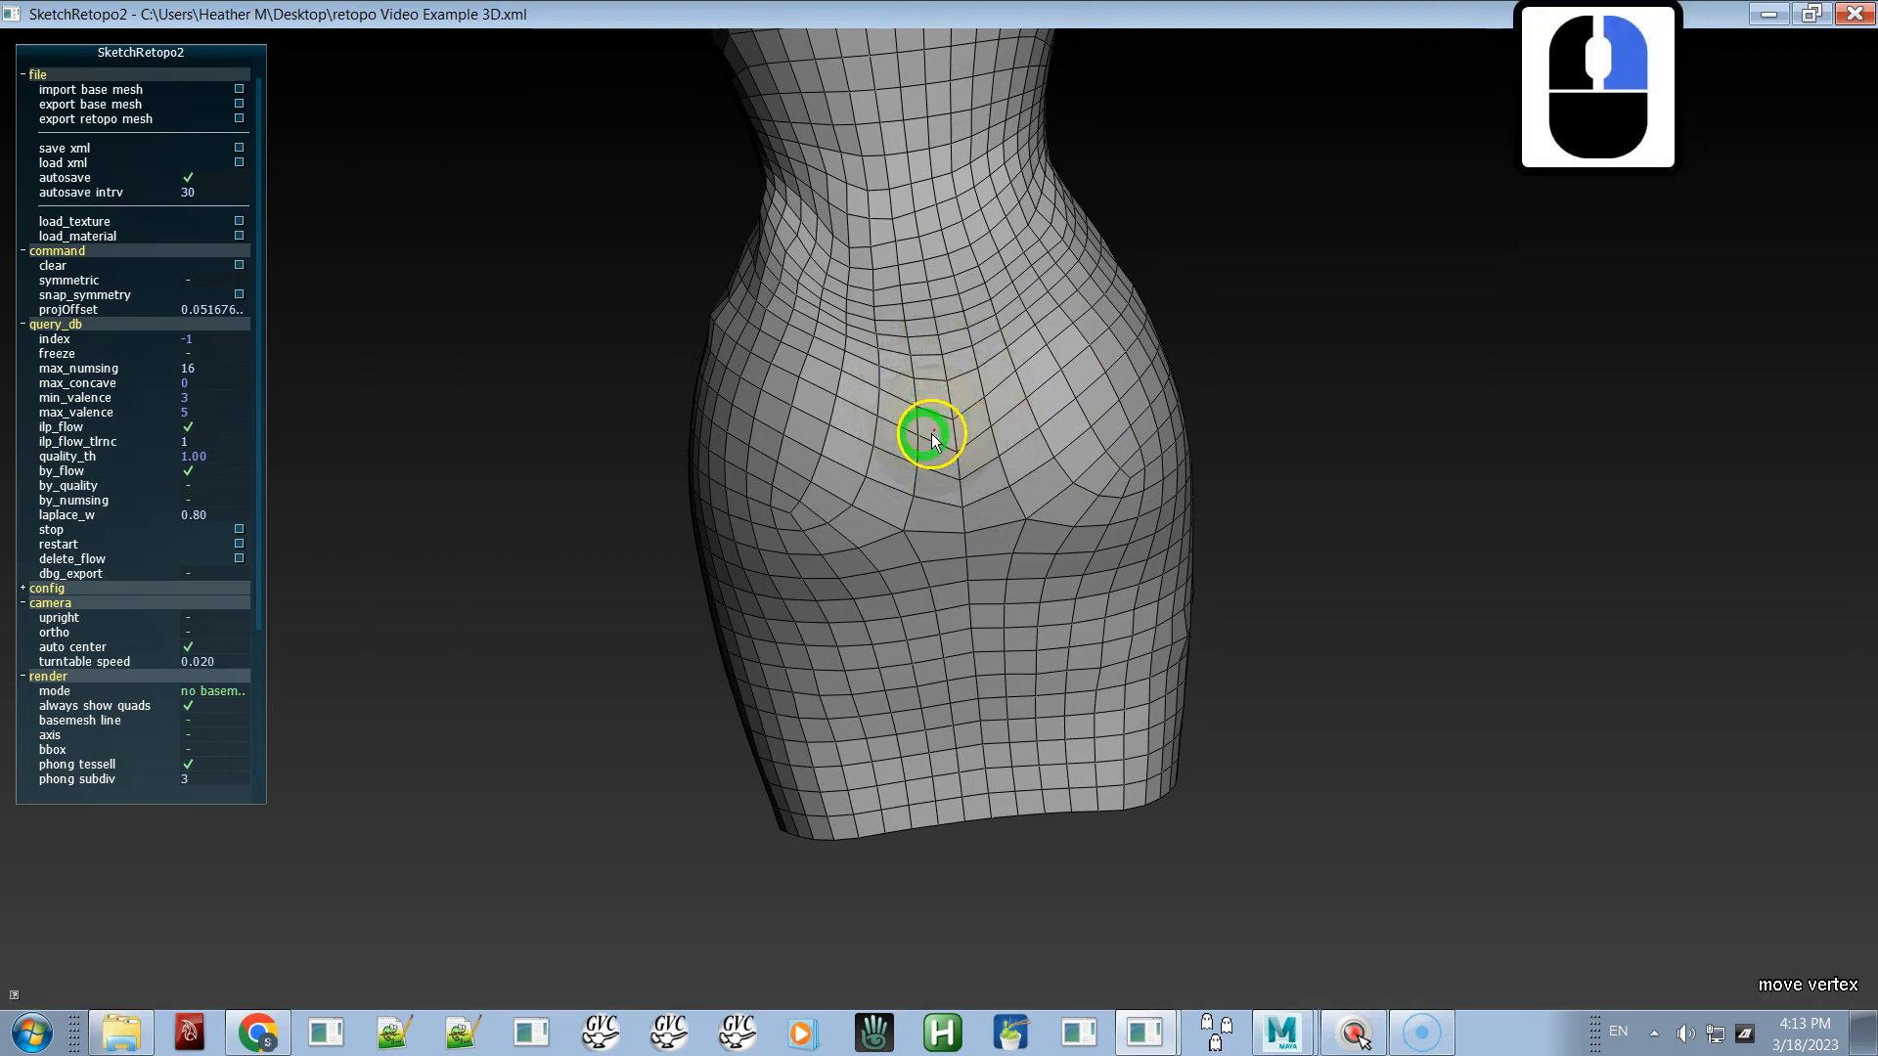
right_click(971, 419)
right_click(944, 426)
mouse_move(958, 430)
left_mouse_down("shift")
mouse_move(959, 557)
mouse_move(994, 508)
mouse_move(961, 413)
mouse_move(1029, 454)
mouse_move(988, 507)
mouse_move(1042, 478)
mouse_move(972, 436)
mouse_move(964, 512)
mouse_move(1040, 461)
mouse_move(952, 507)
mouse_move(960, 524)
mouse_move(1052, 238)
mouse_move(1093, 198)
left_mouse_up("shift")
left_click(1035, 427, "shift")
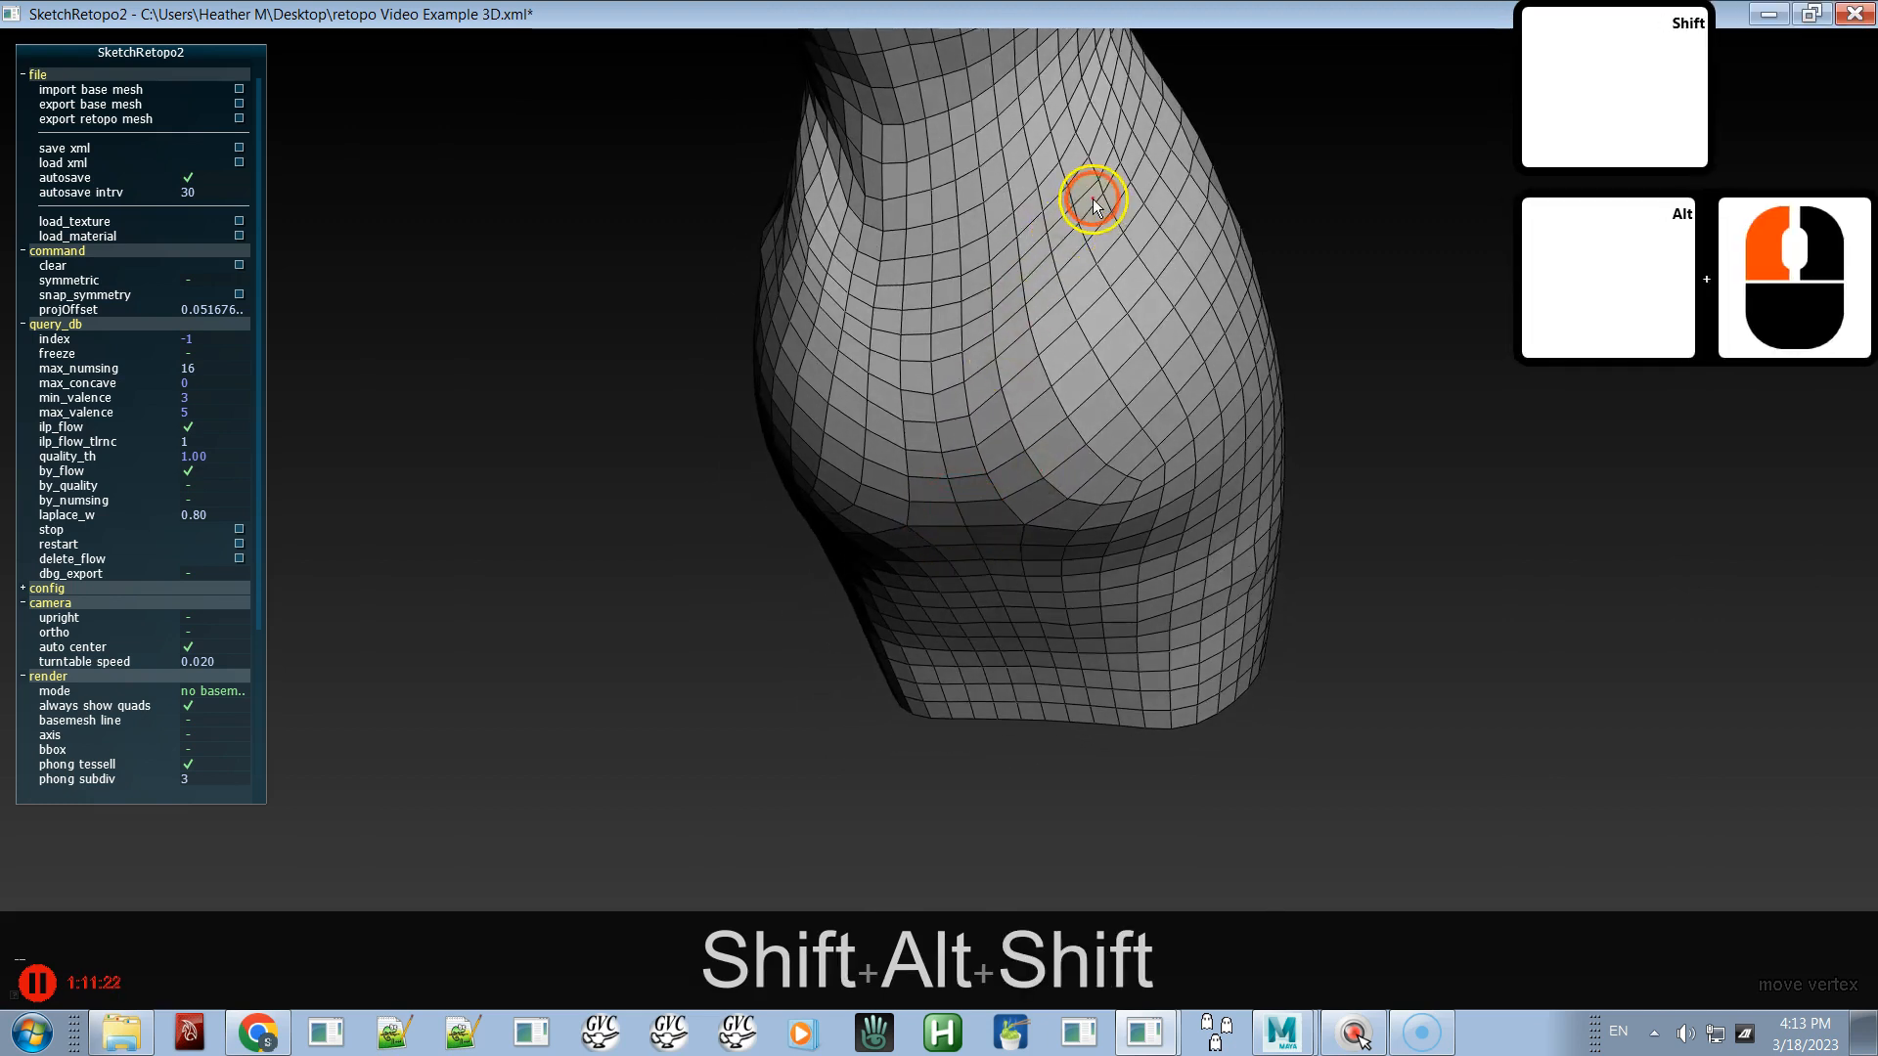
- Examine the smoothed mesh from the back and side with the base mesh shown
left_click_drag(1018, 325, 1195, 274, "alt+shift")
left_click(1195, 274)
key("space")
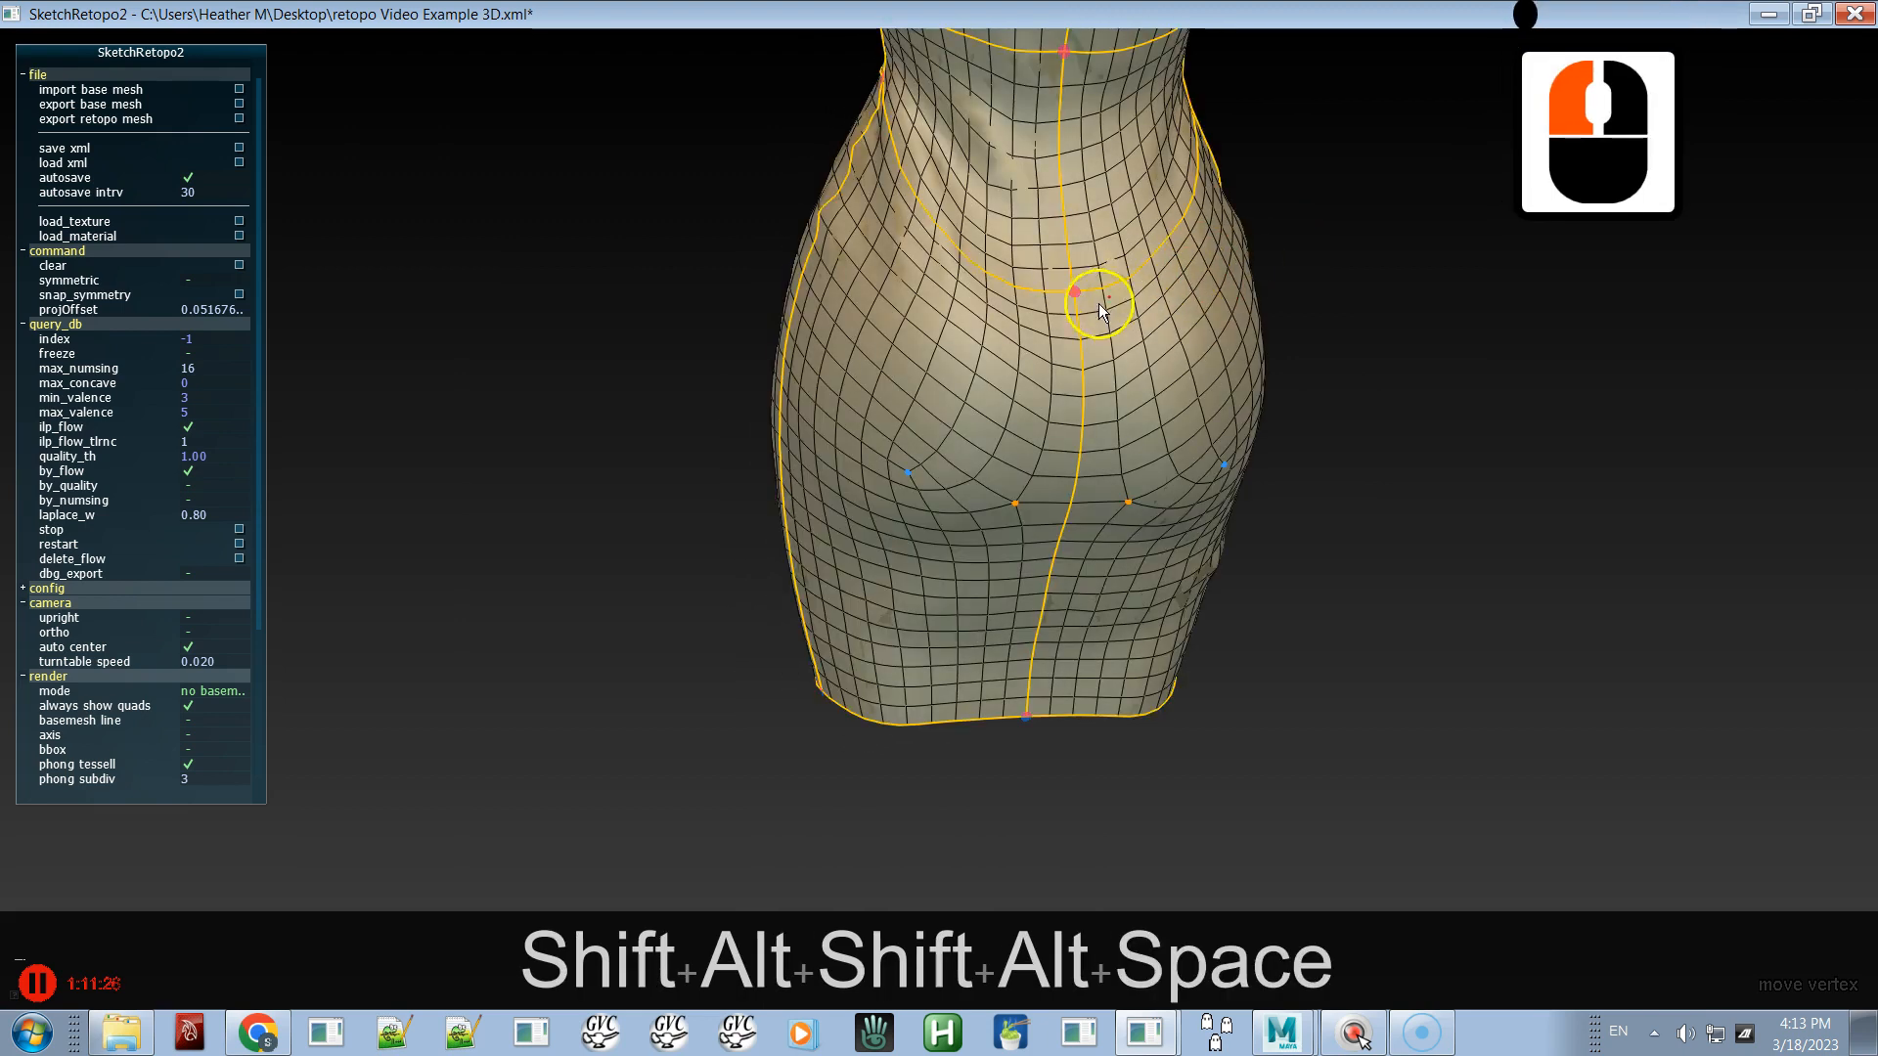
right_click_drag(1027, 264, 995, 345, "alt")
left_click_drag(995, 344, 989, 284, "alt+shift")
middle_click_drag(1038, 362, 944, 456, "alt")
right_click_drag(945, 456, 838, 163, "alt")
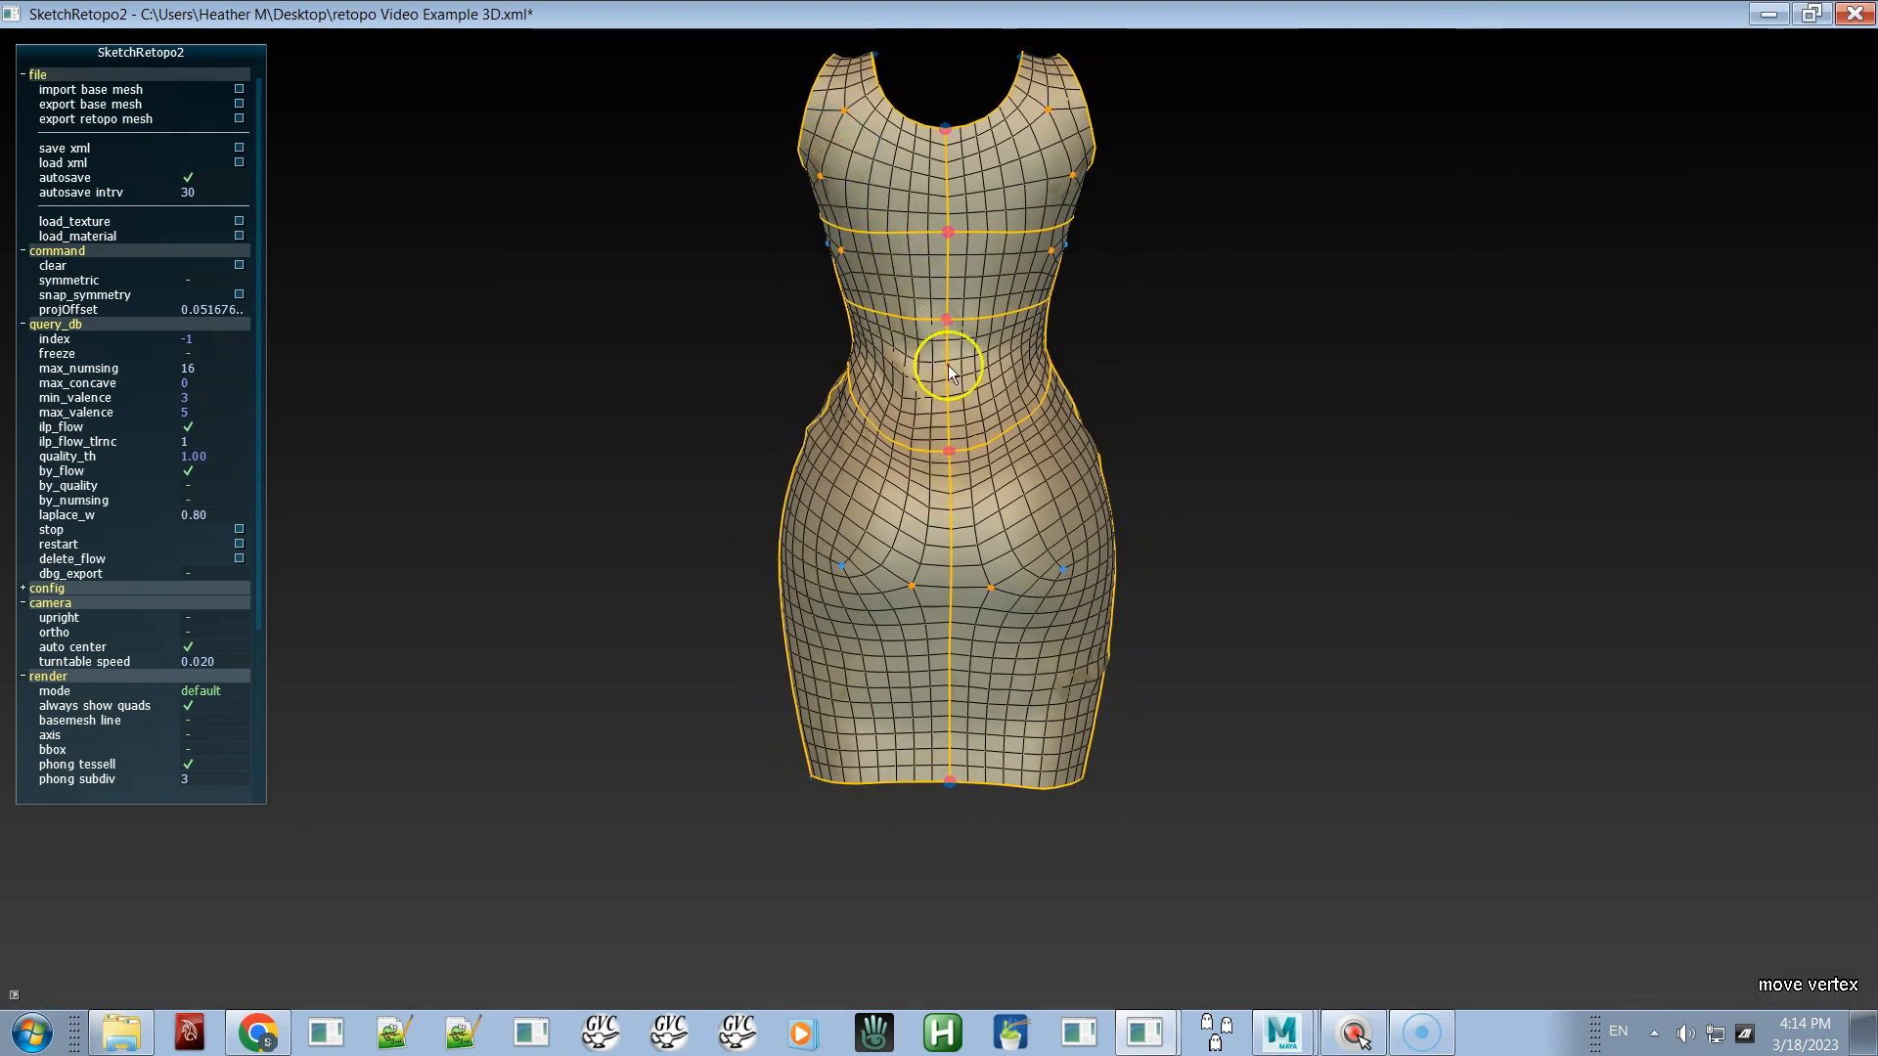
left_click_drag(1275, 449, 892, 507, "alt")
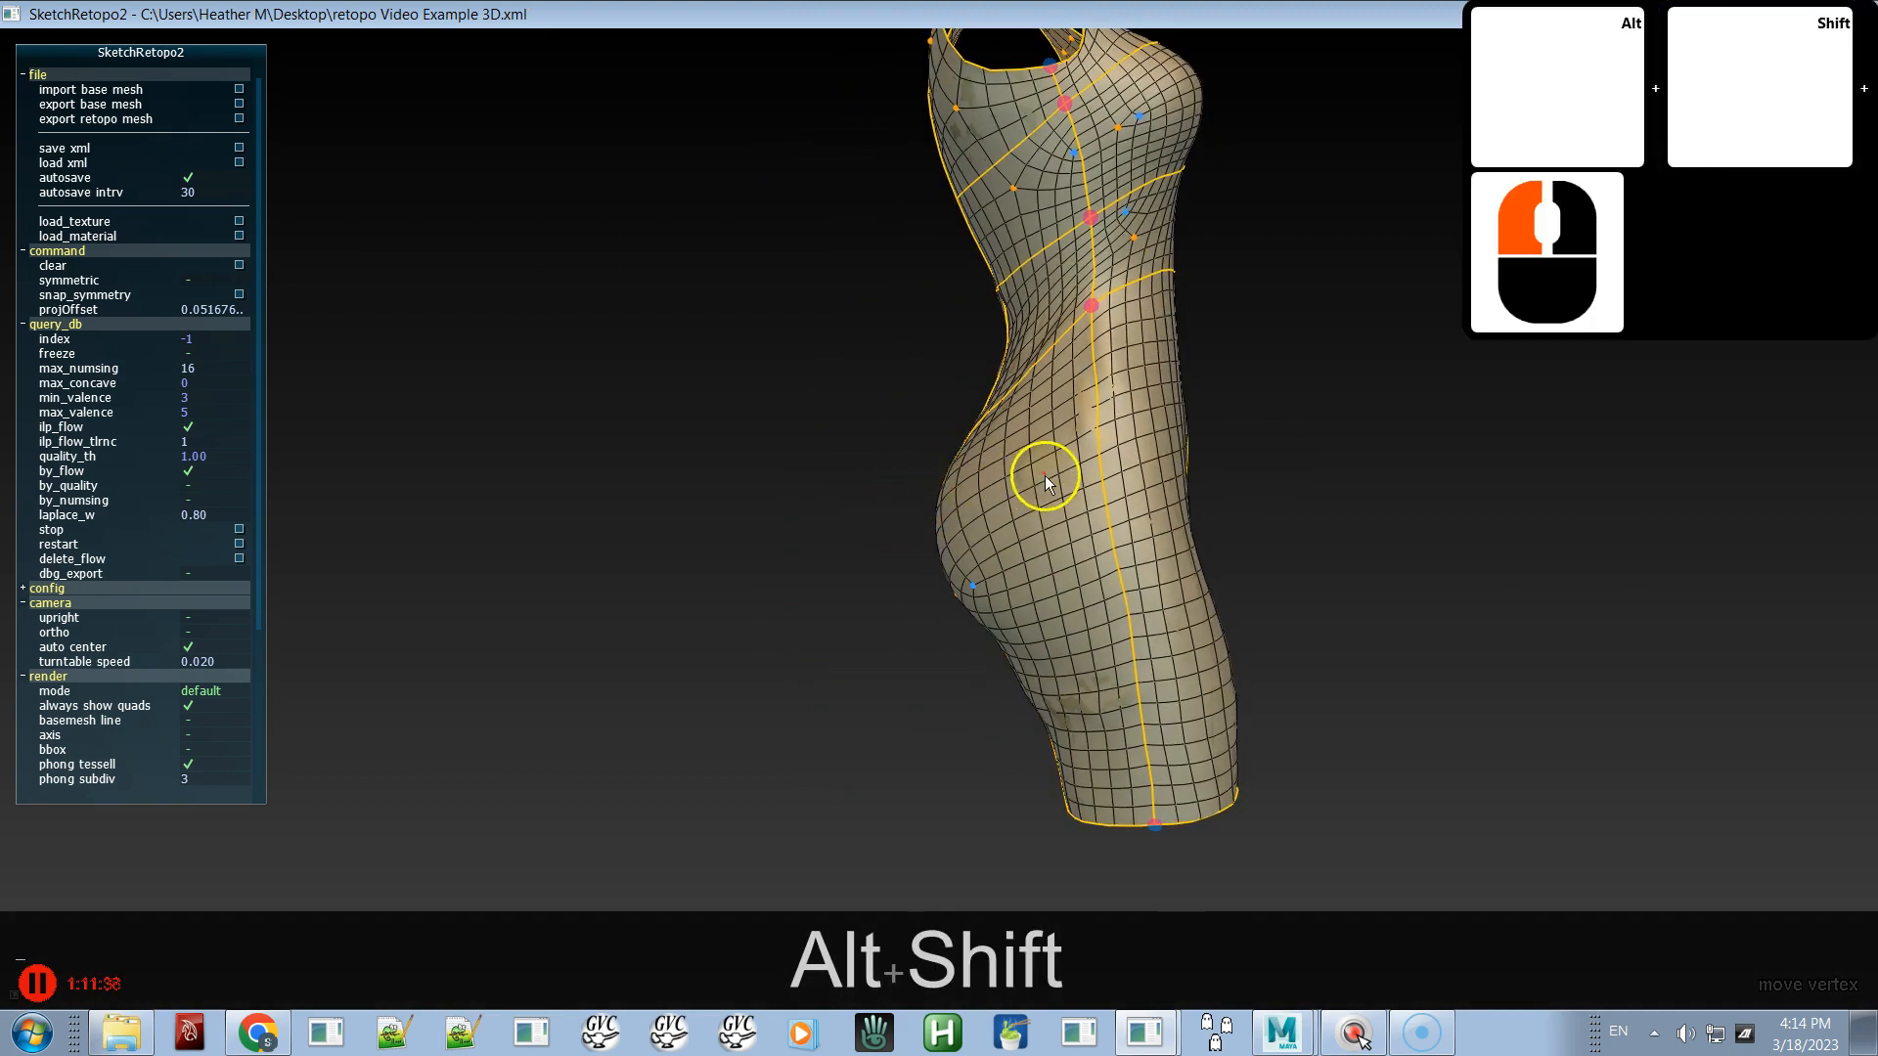
- Smooth the vertices down one side seam of the skirt with the base mesh hidden, and check the opposite side
key("alt+shift+space")
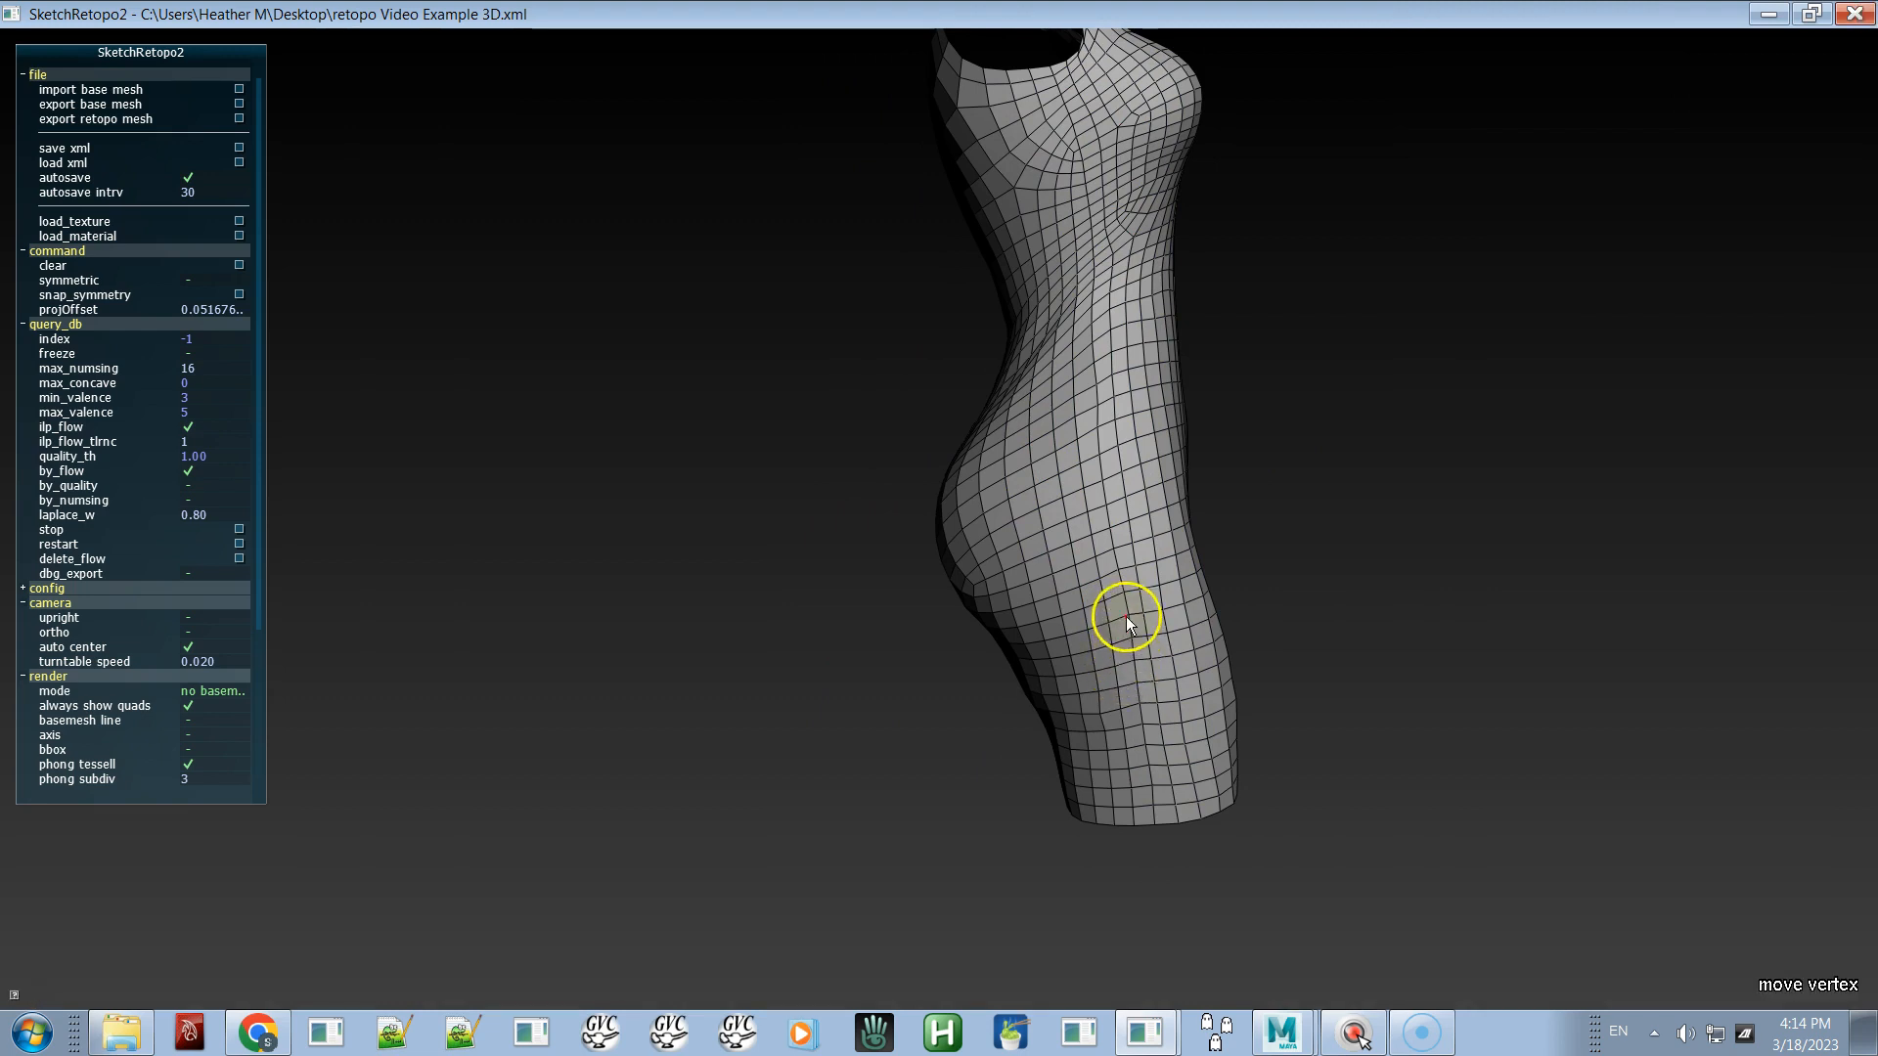
left_click_drag(1120, 572, 1127, 709, "shift")
key("shift+space")
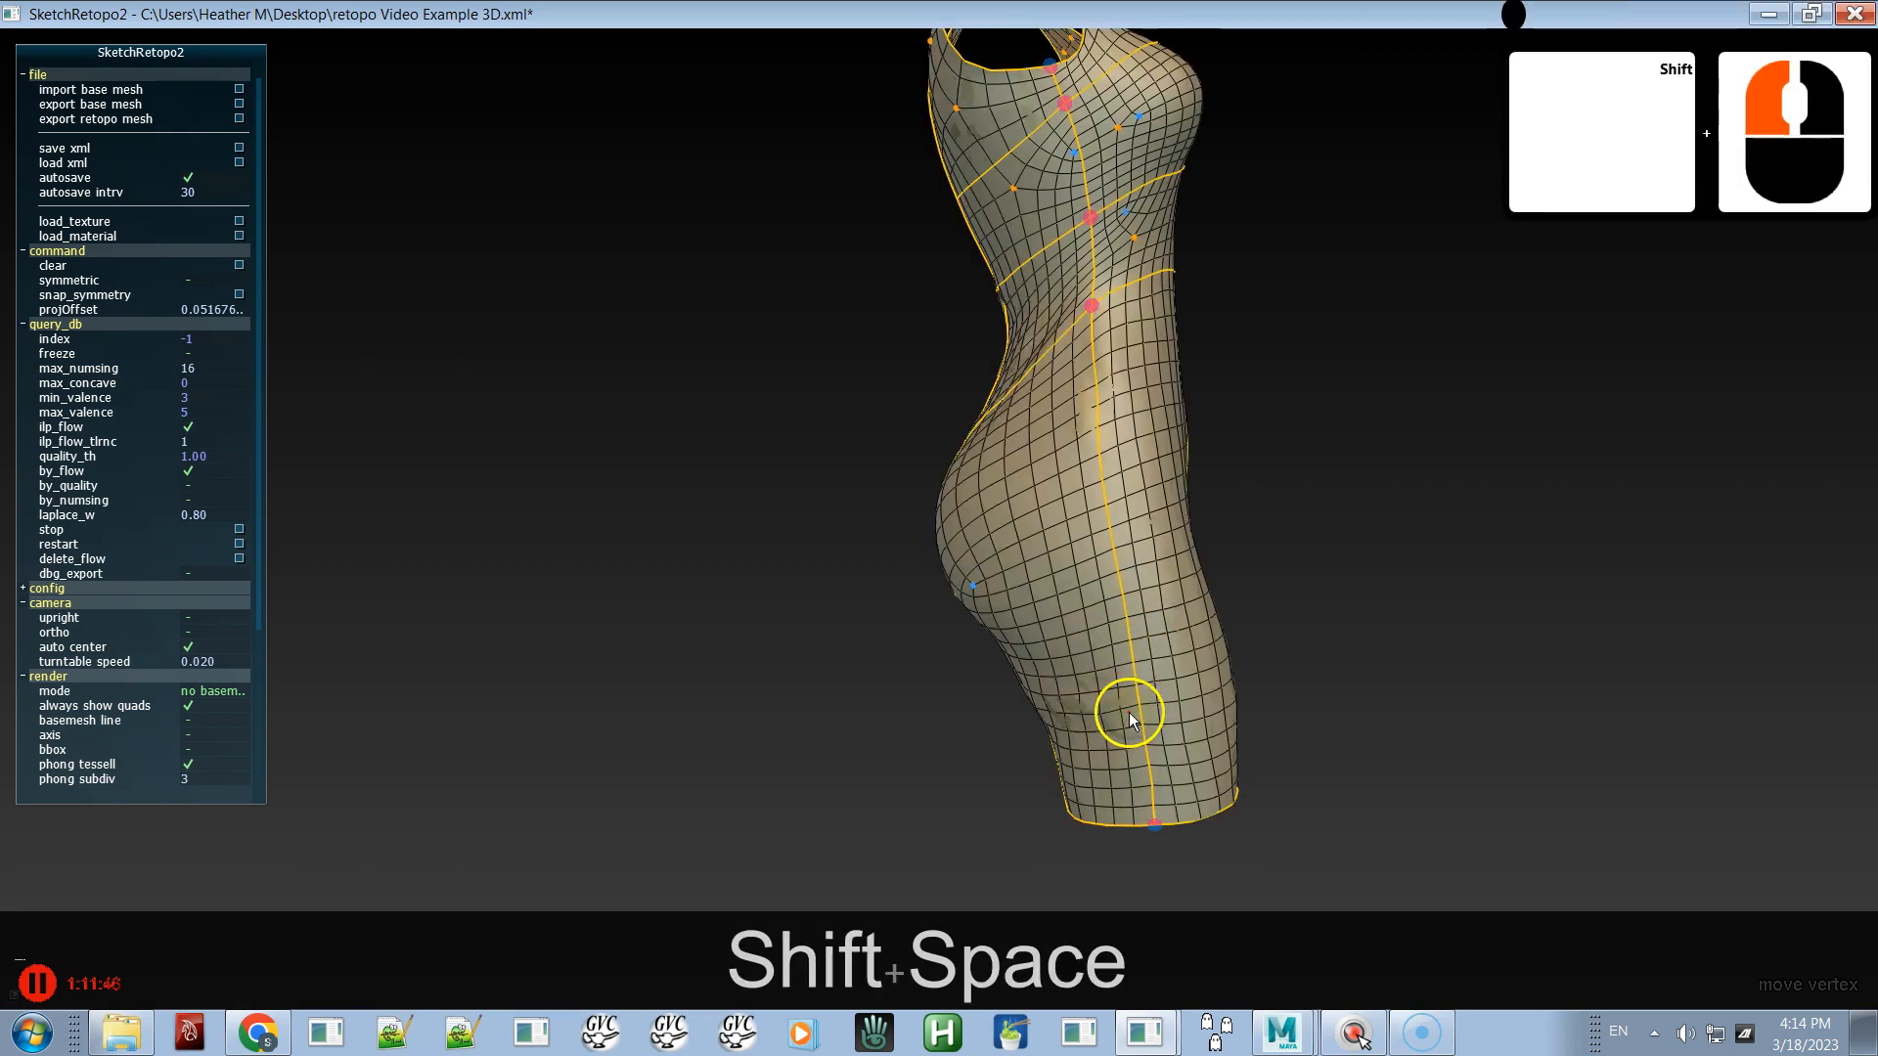
key("space")
left_click_drag(1018, 522, 1072, 586, "alt")
left_click_drag(943, 624, 1006, 712, "alt")
key("space")
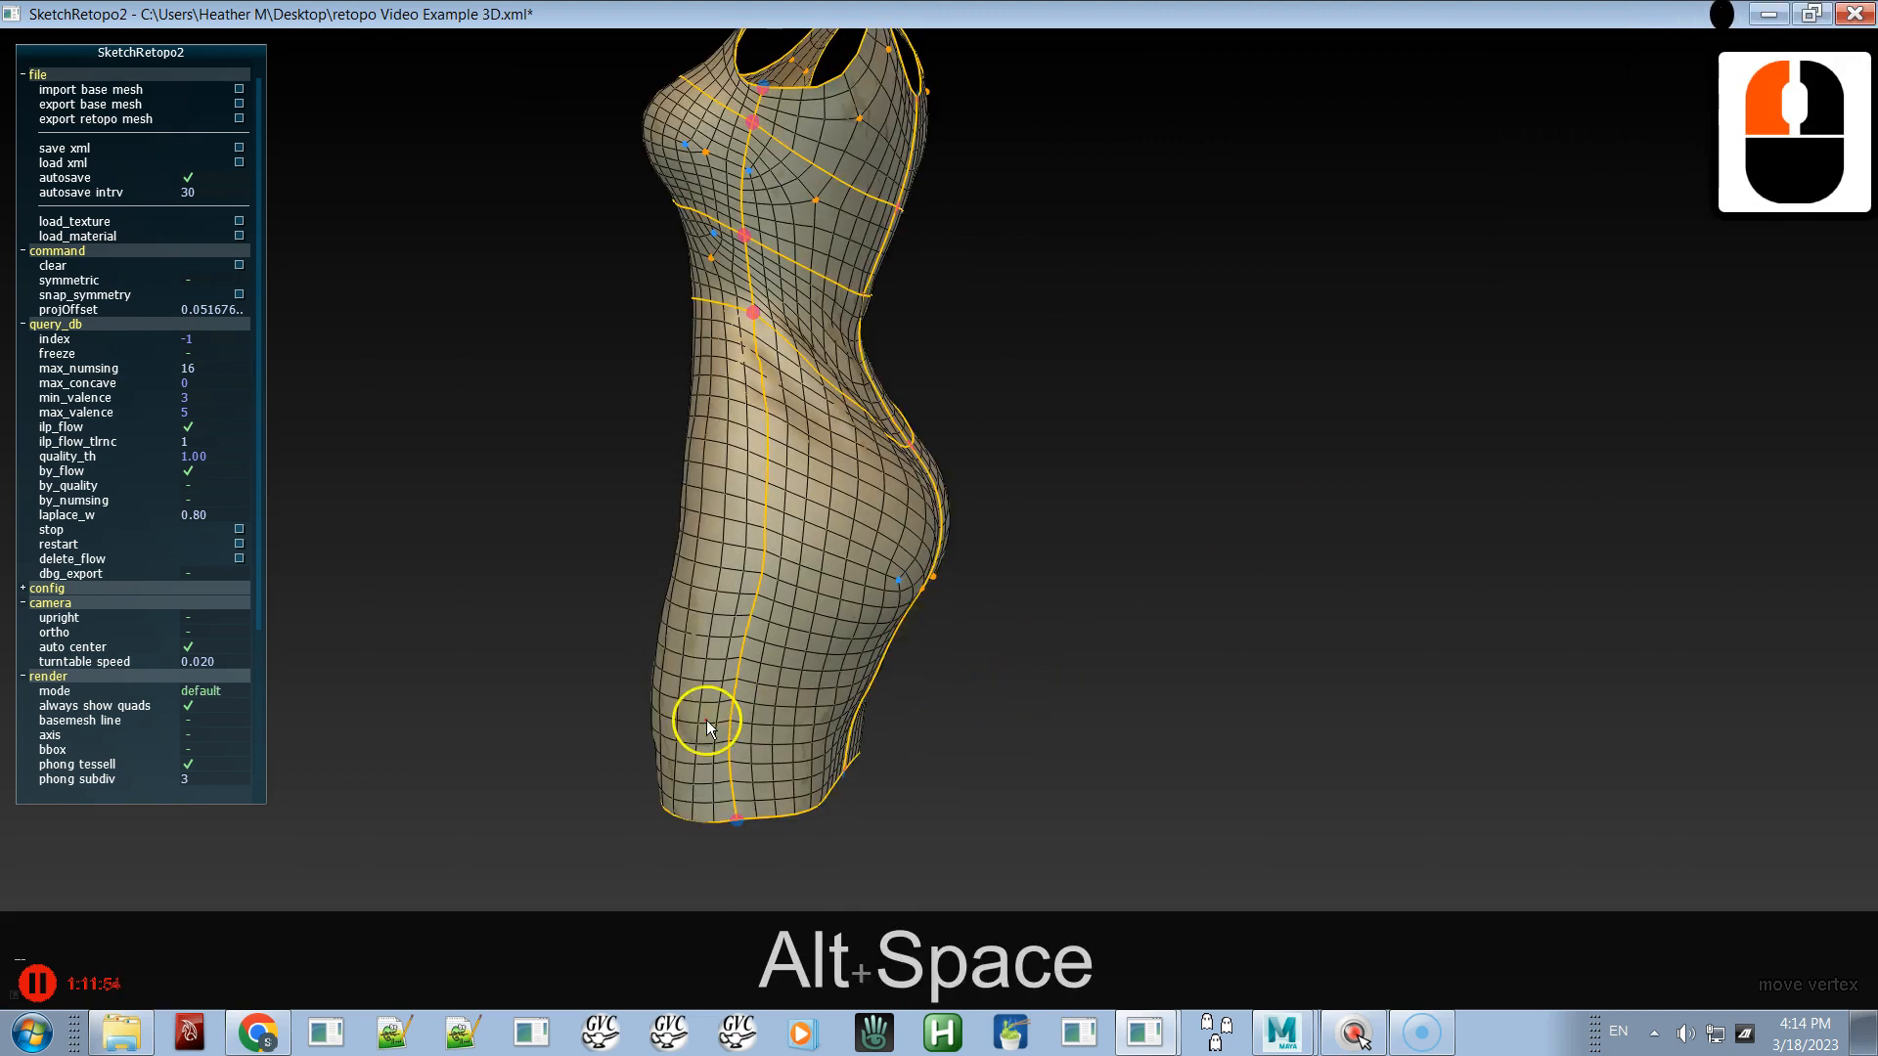
- Try smoothing the vertices down the side seam of the lower skirt, and undo the smoothing strokes
key("space")
left_click_drag(742, 683, 770, 519, "shift")
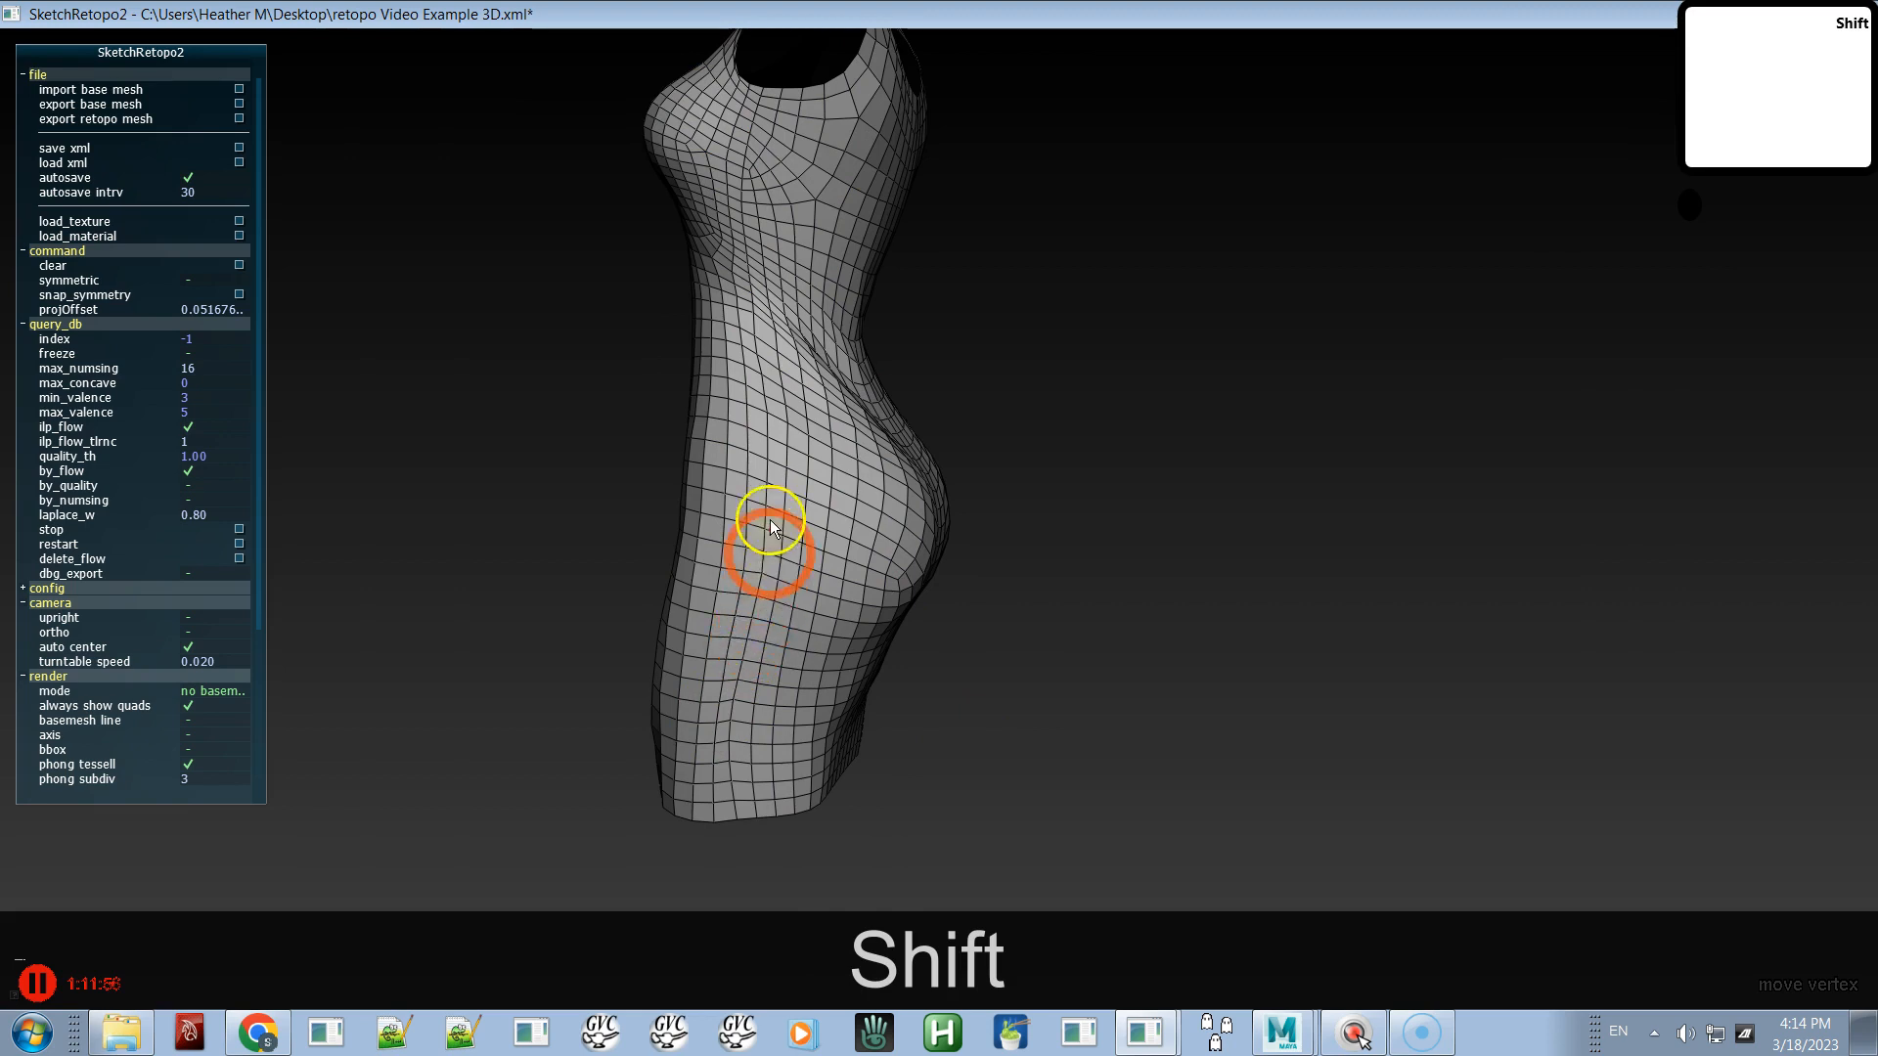
key("shift+space")
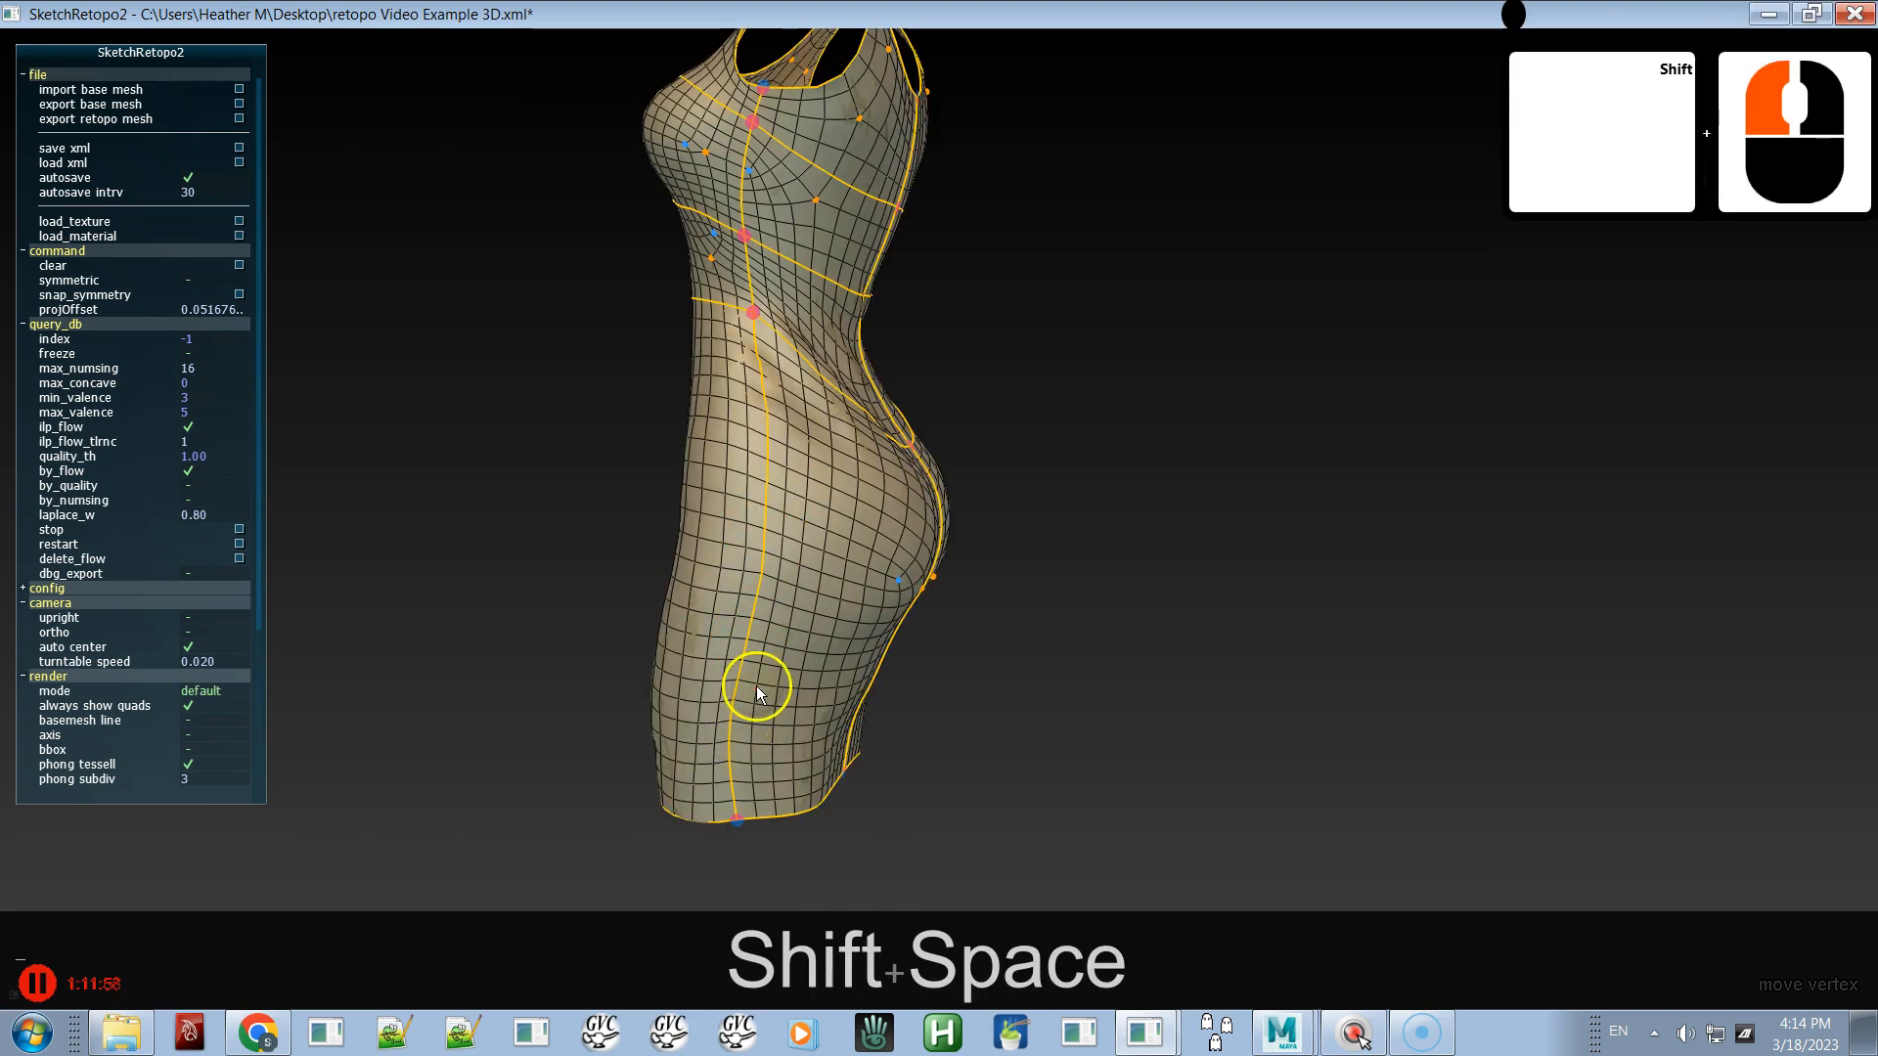
key("ctrl+z")
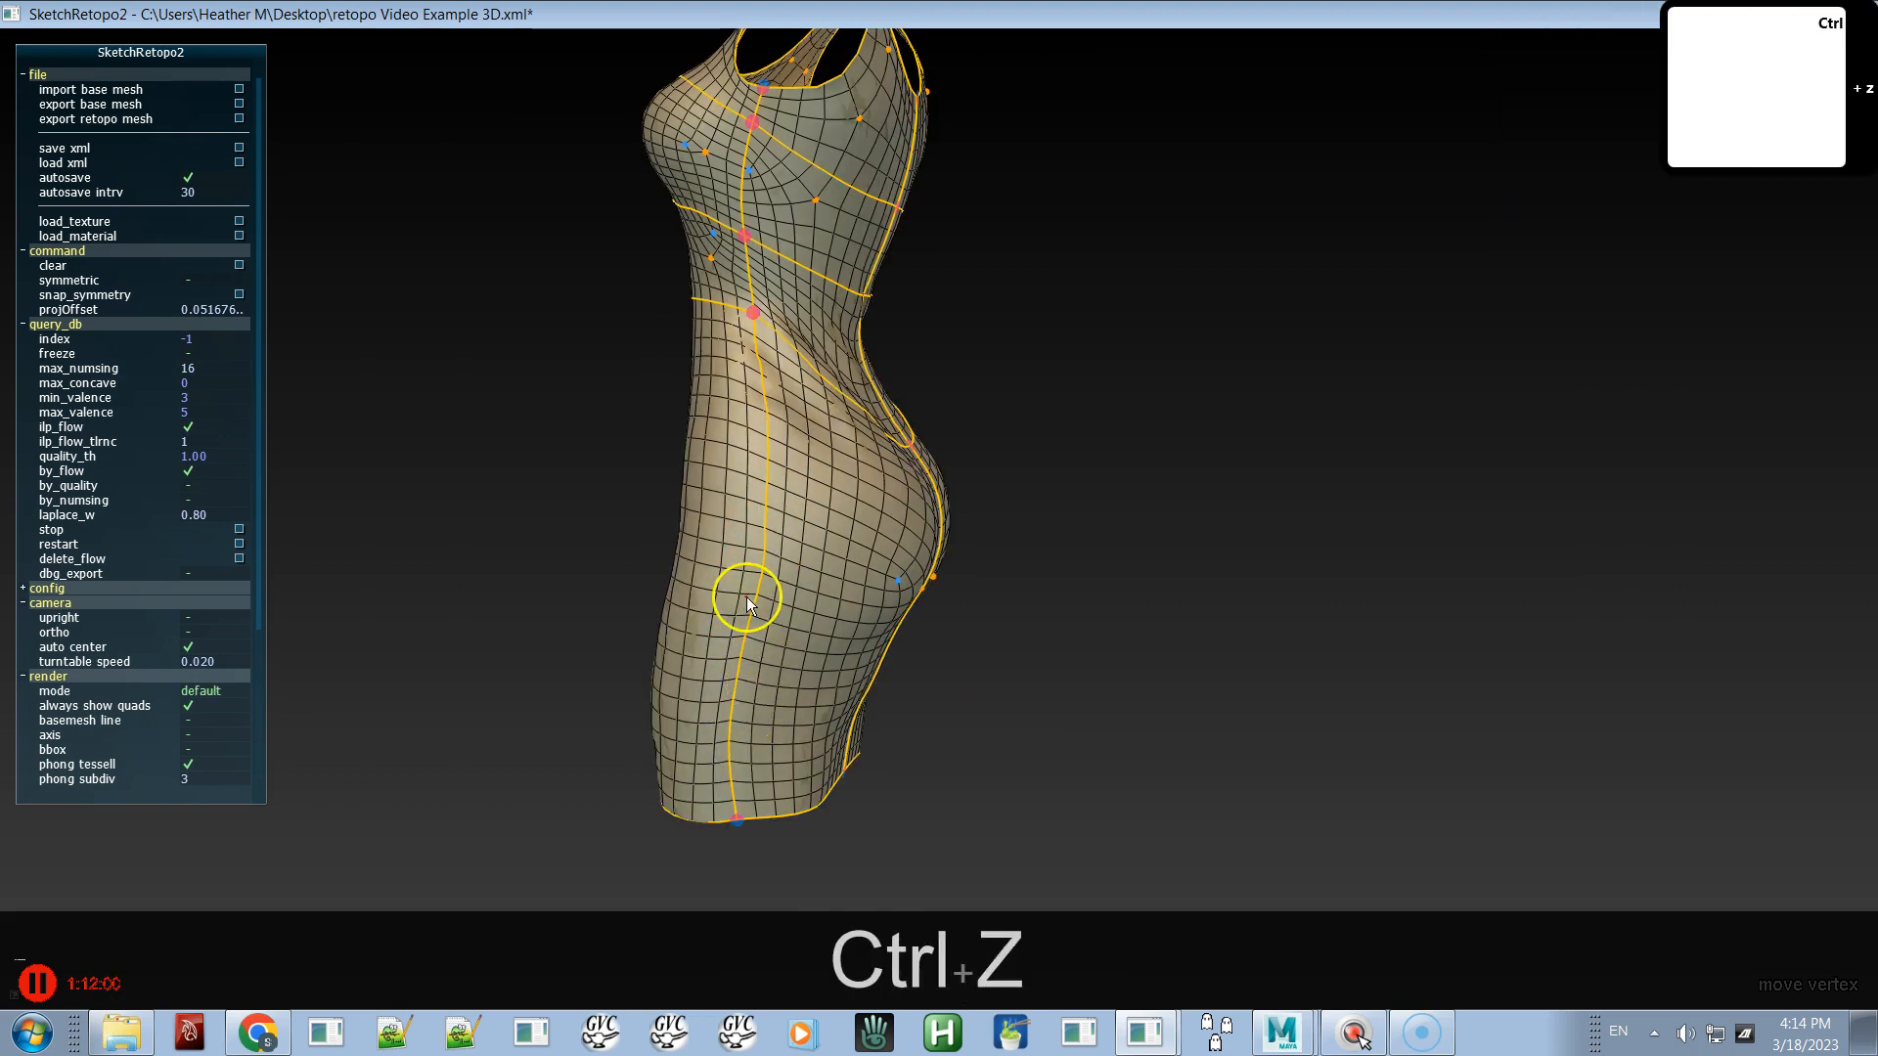
key("shift")
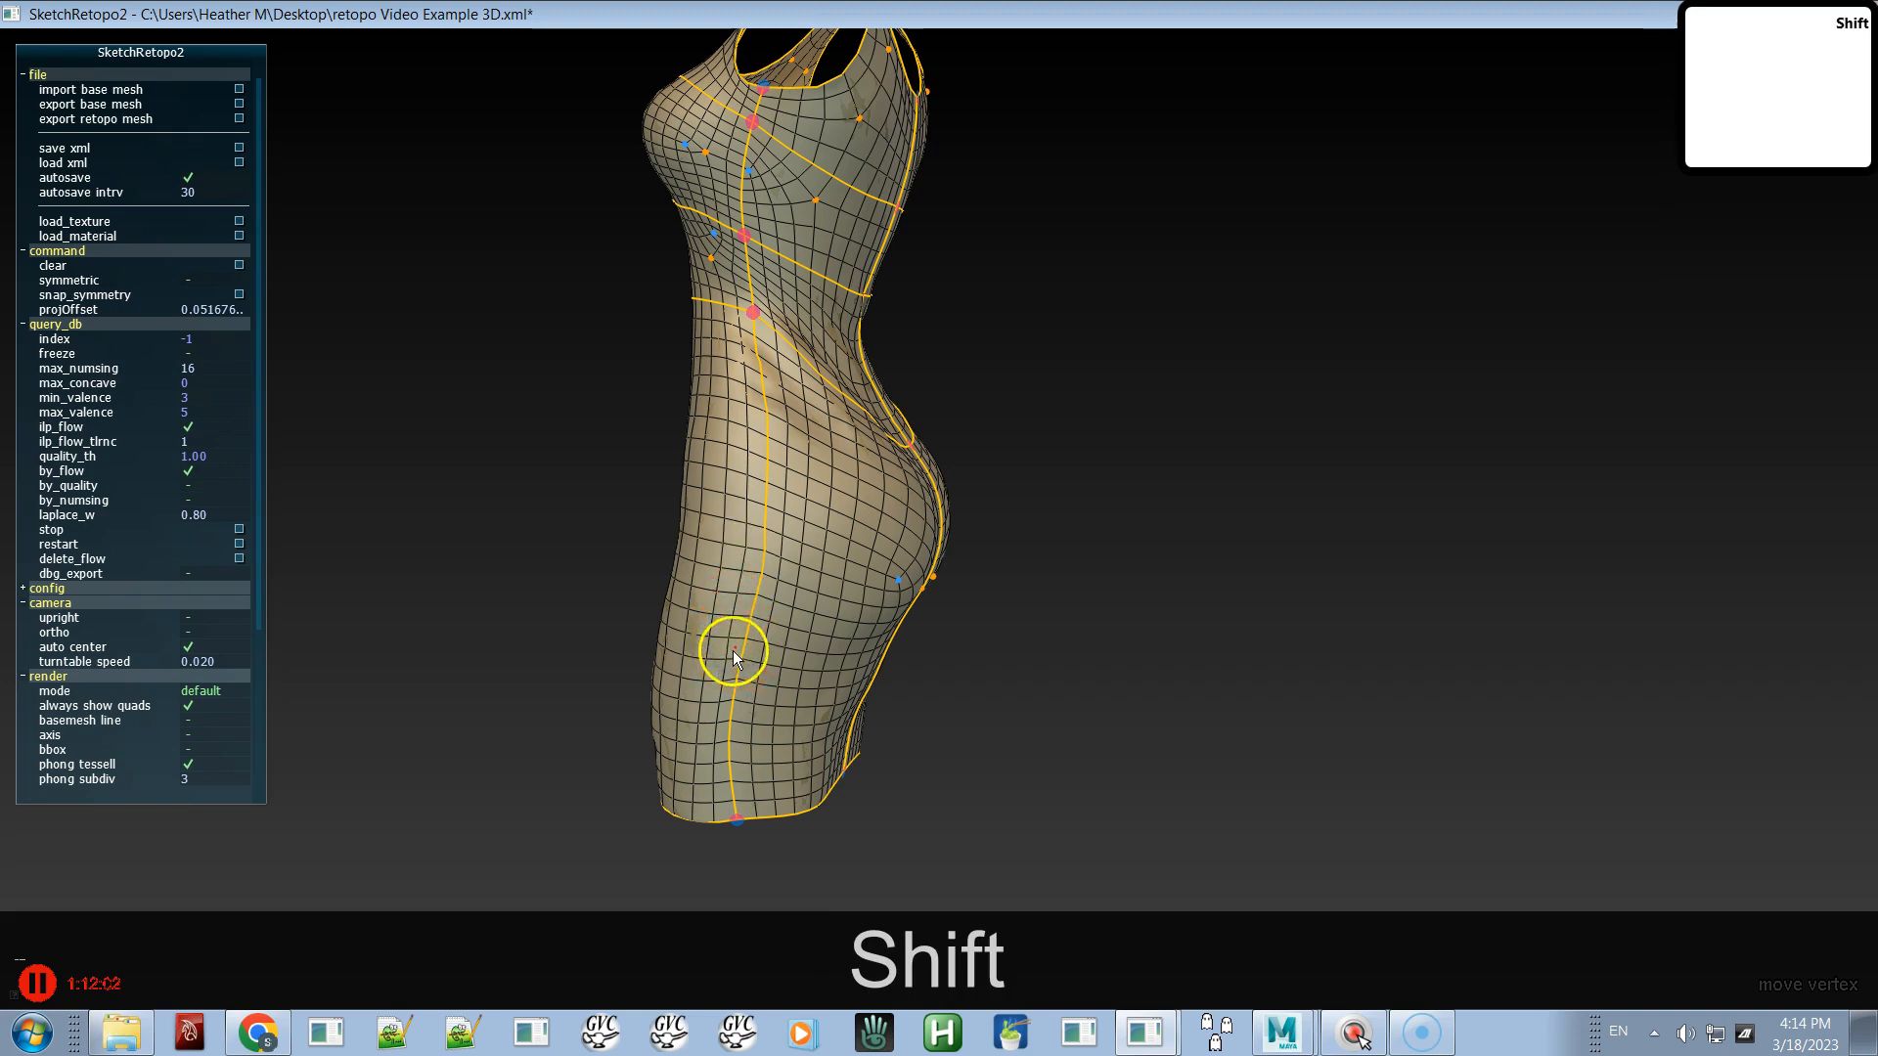
left_click(721, 724, "shift")
key("ctrl+shift+z")
- Smooth the vertices just in front of the side seam, from the hip down to the hem
middle_click_drag(797, 684, 866, 559, "alt")
right_click_drag(866, 560, 1082, 930, "alt")
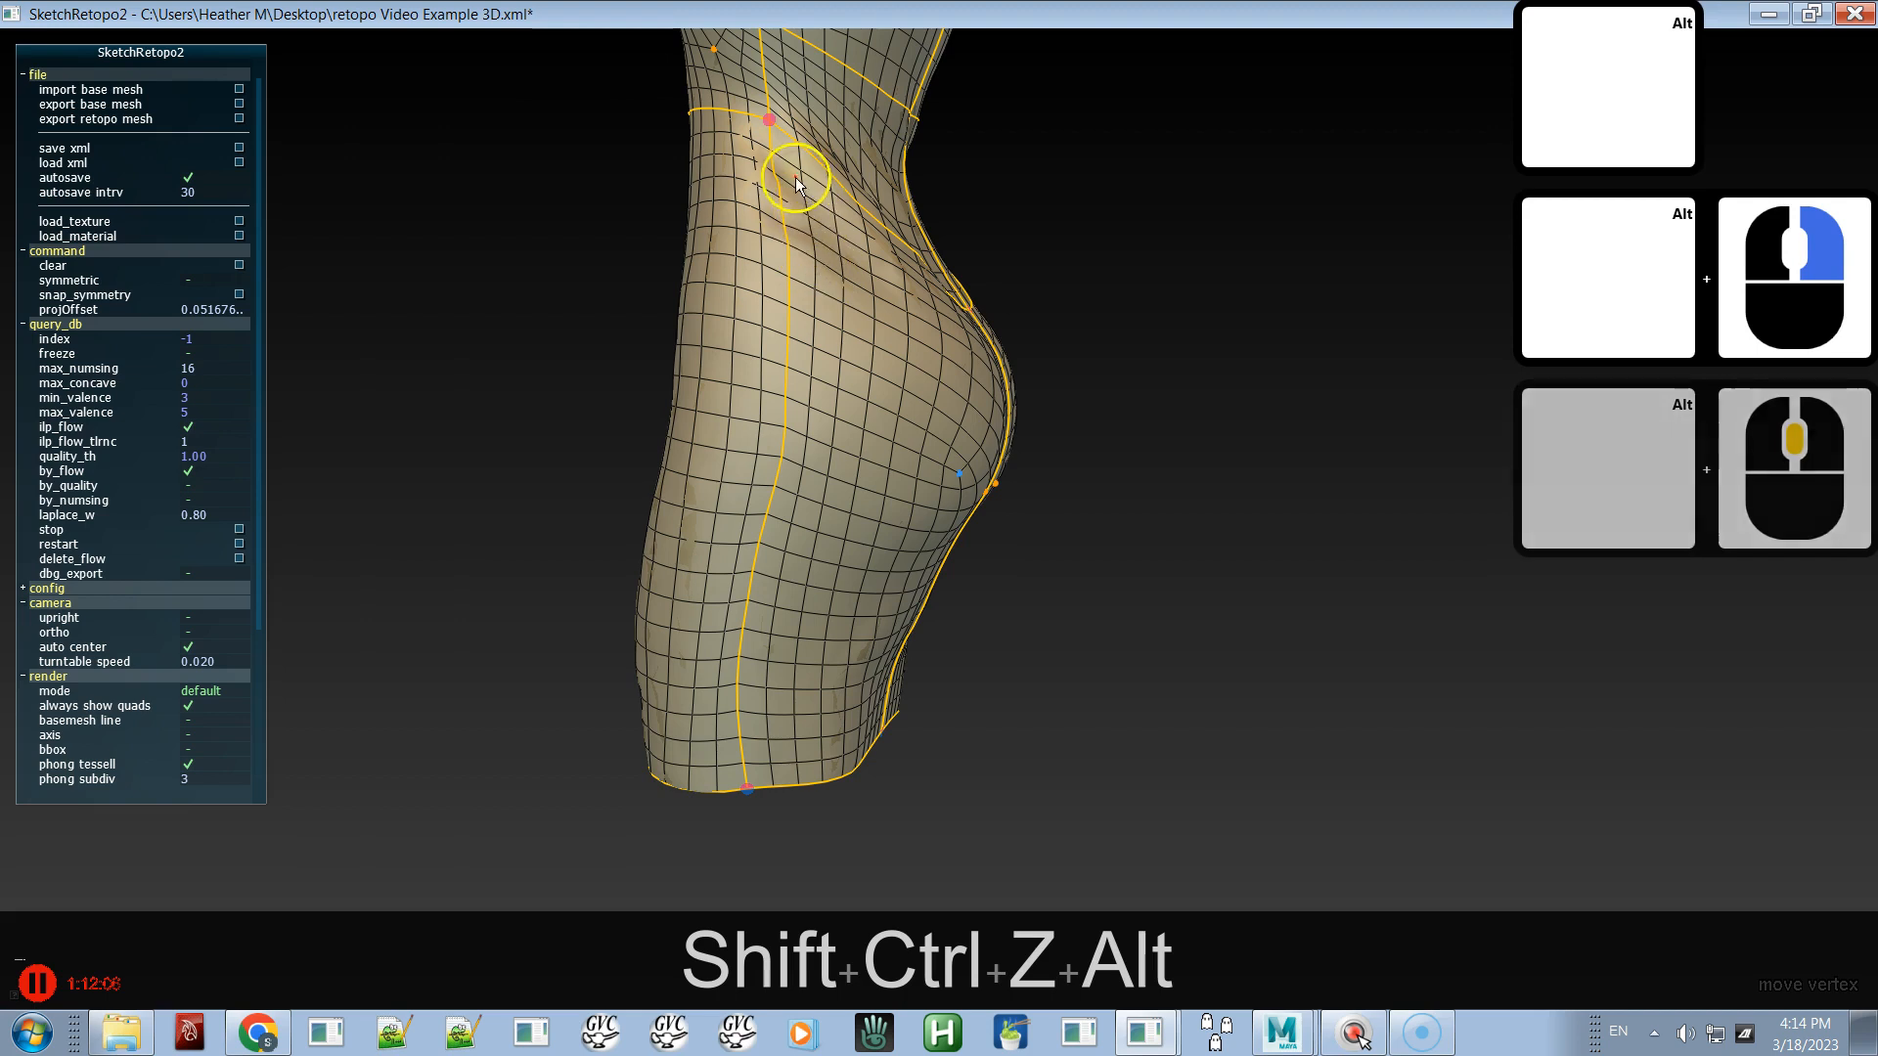
right_click_drag(765, 502, 1086, 662, "alt")
right_click_drag(659, 427, 919, 612, "alt")
middle_click_drag(918, 612, 930, 603, "alt")
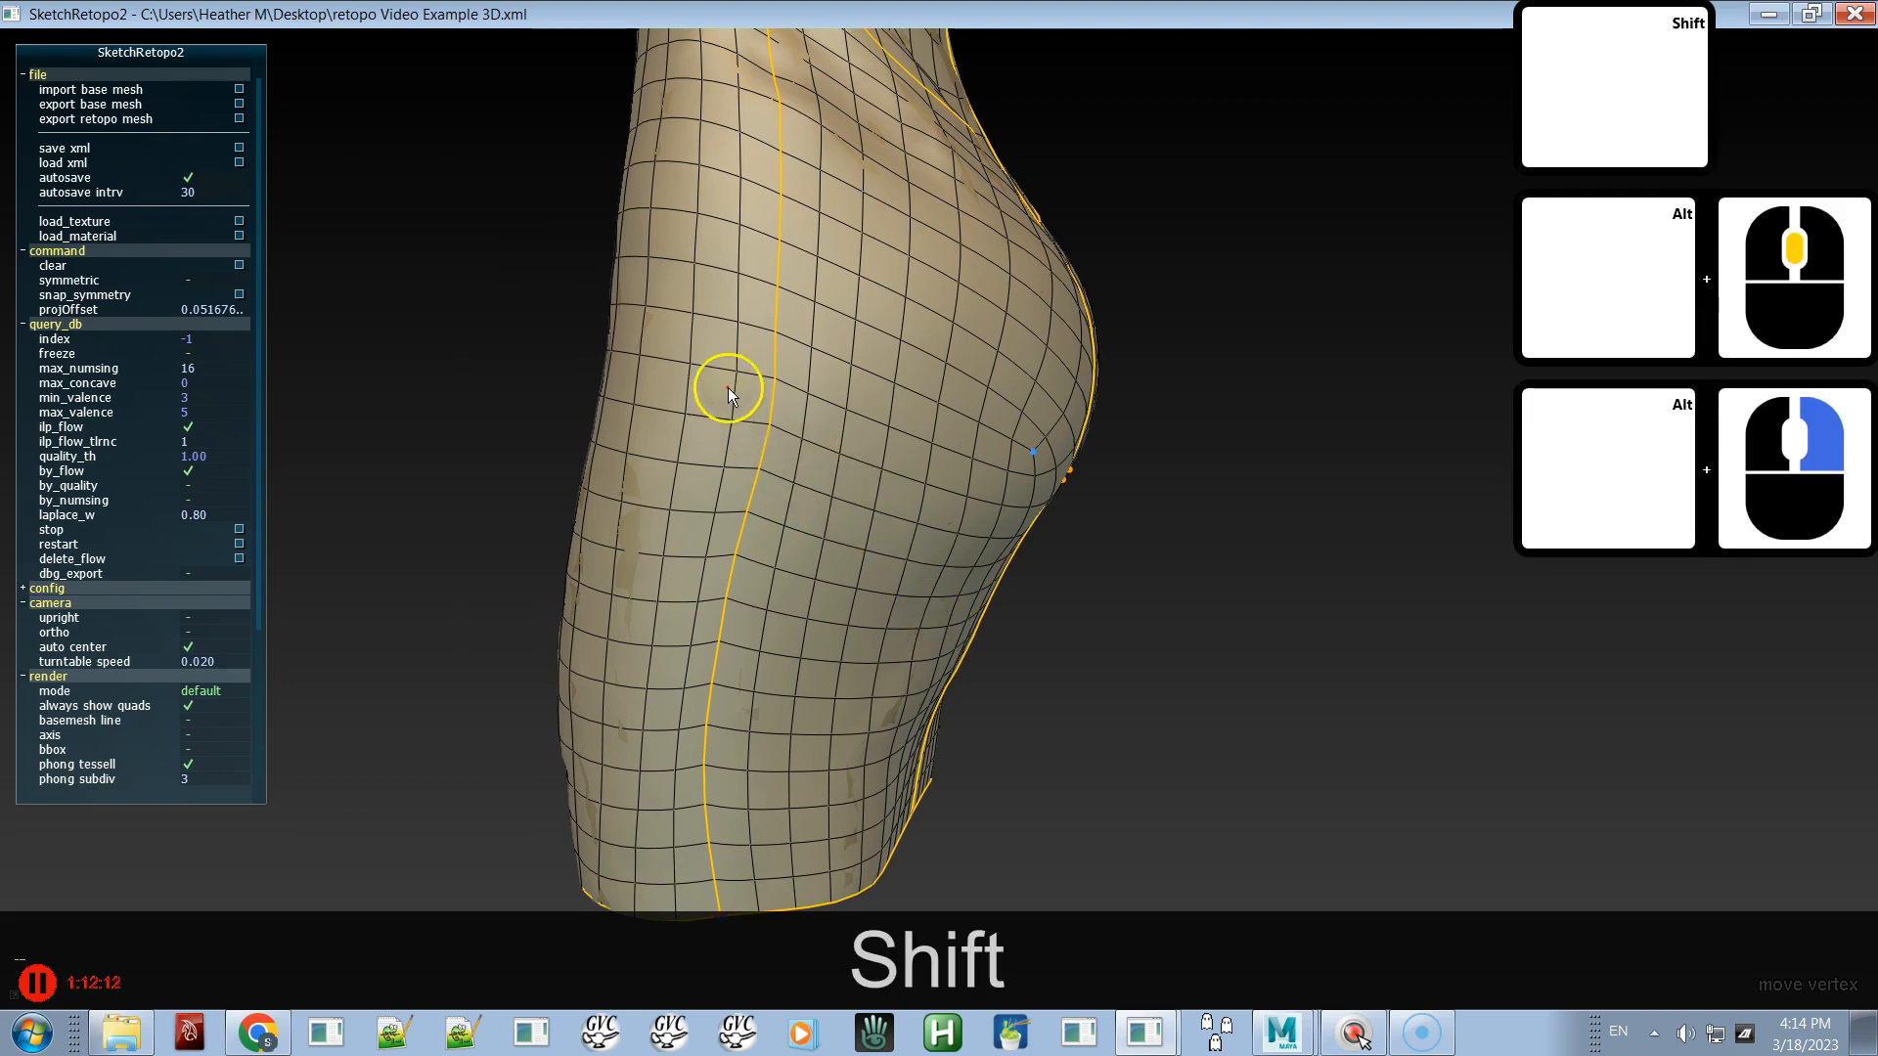
left_click(721, 424, "shift")
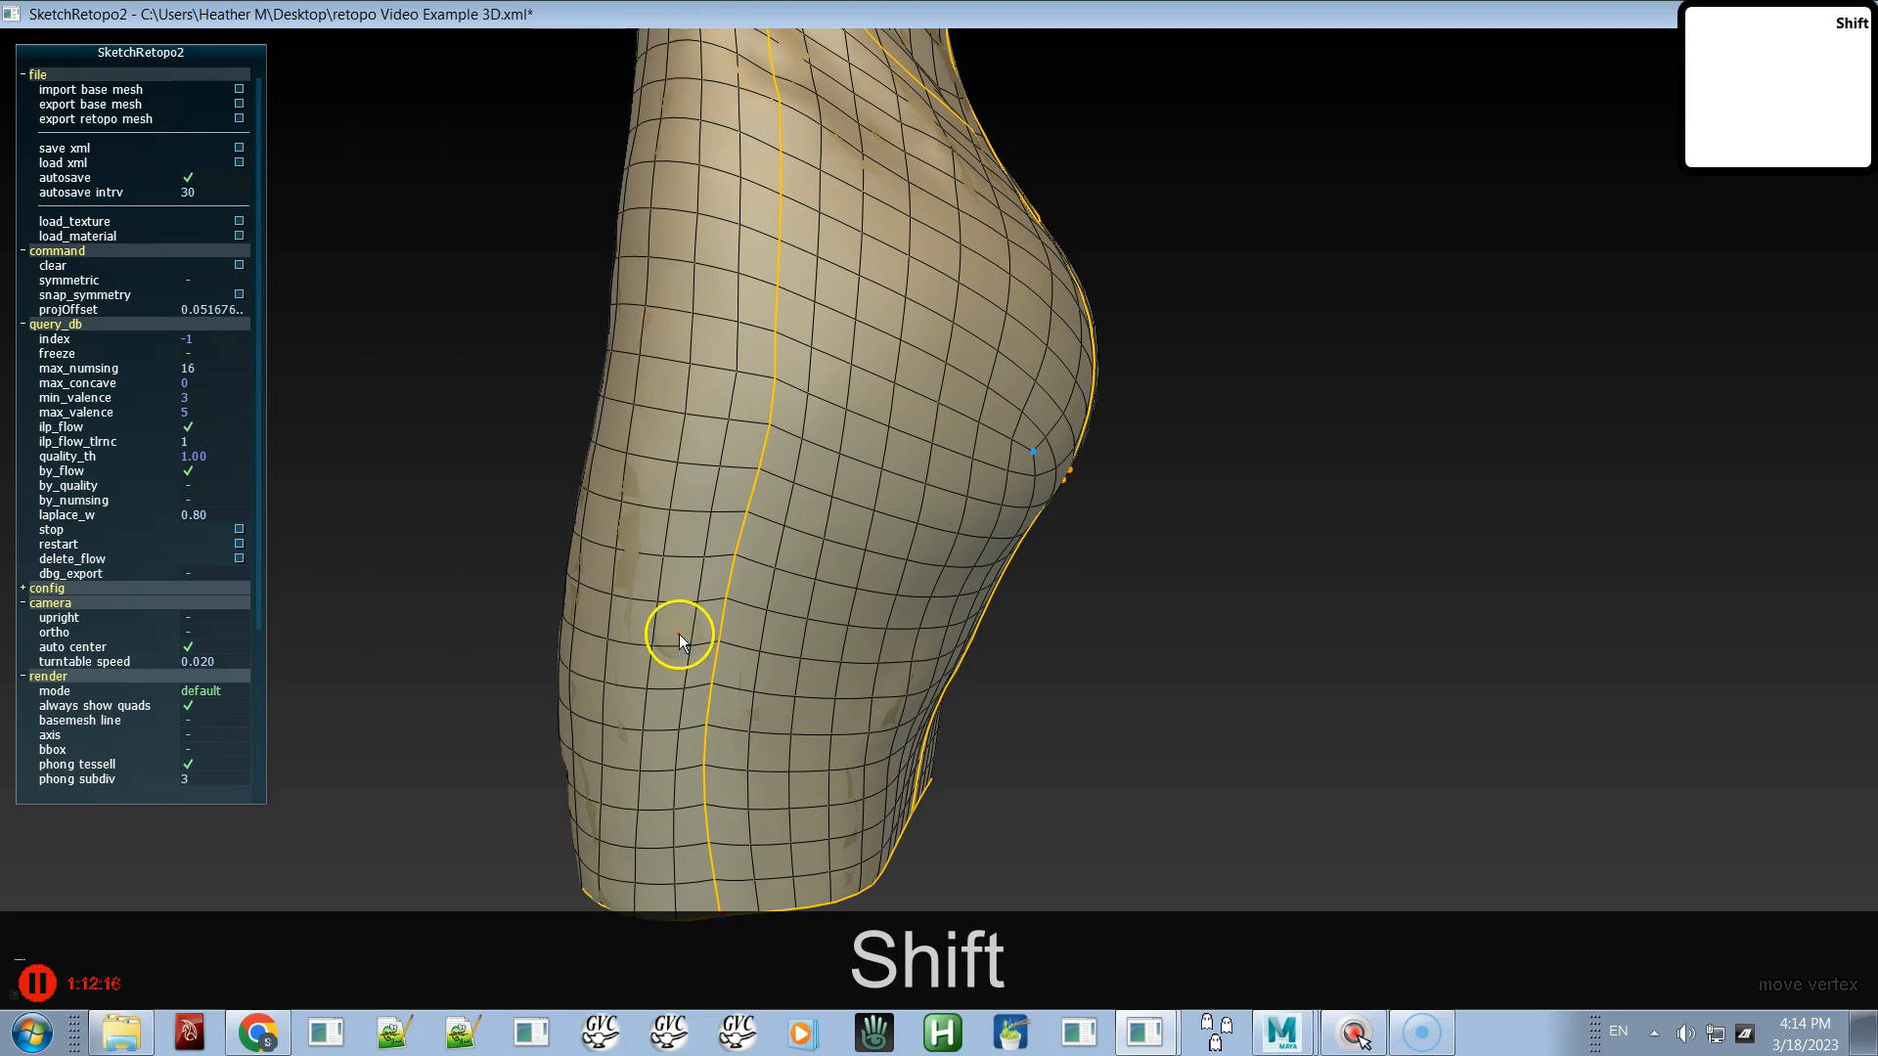
left_click(661, 813, "shift")
left_click(740, 354, "shift")
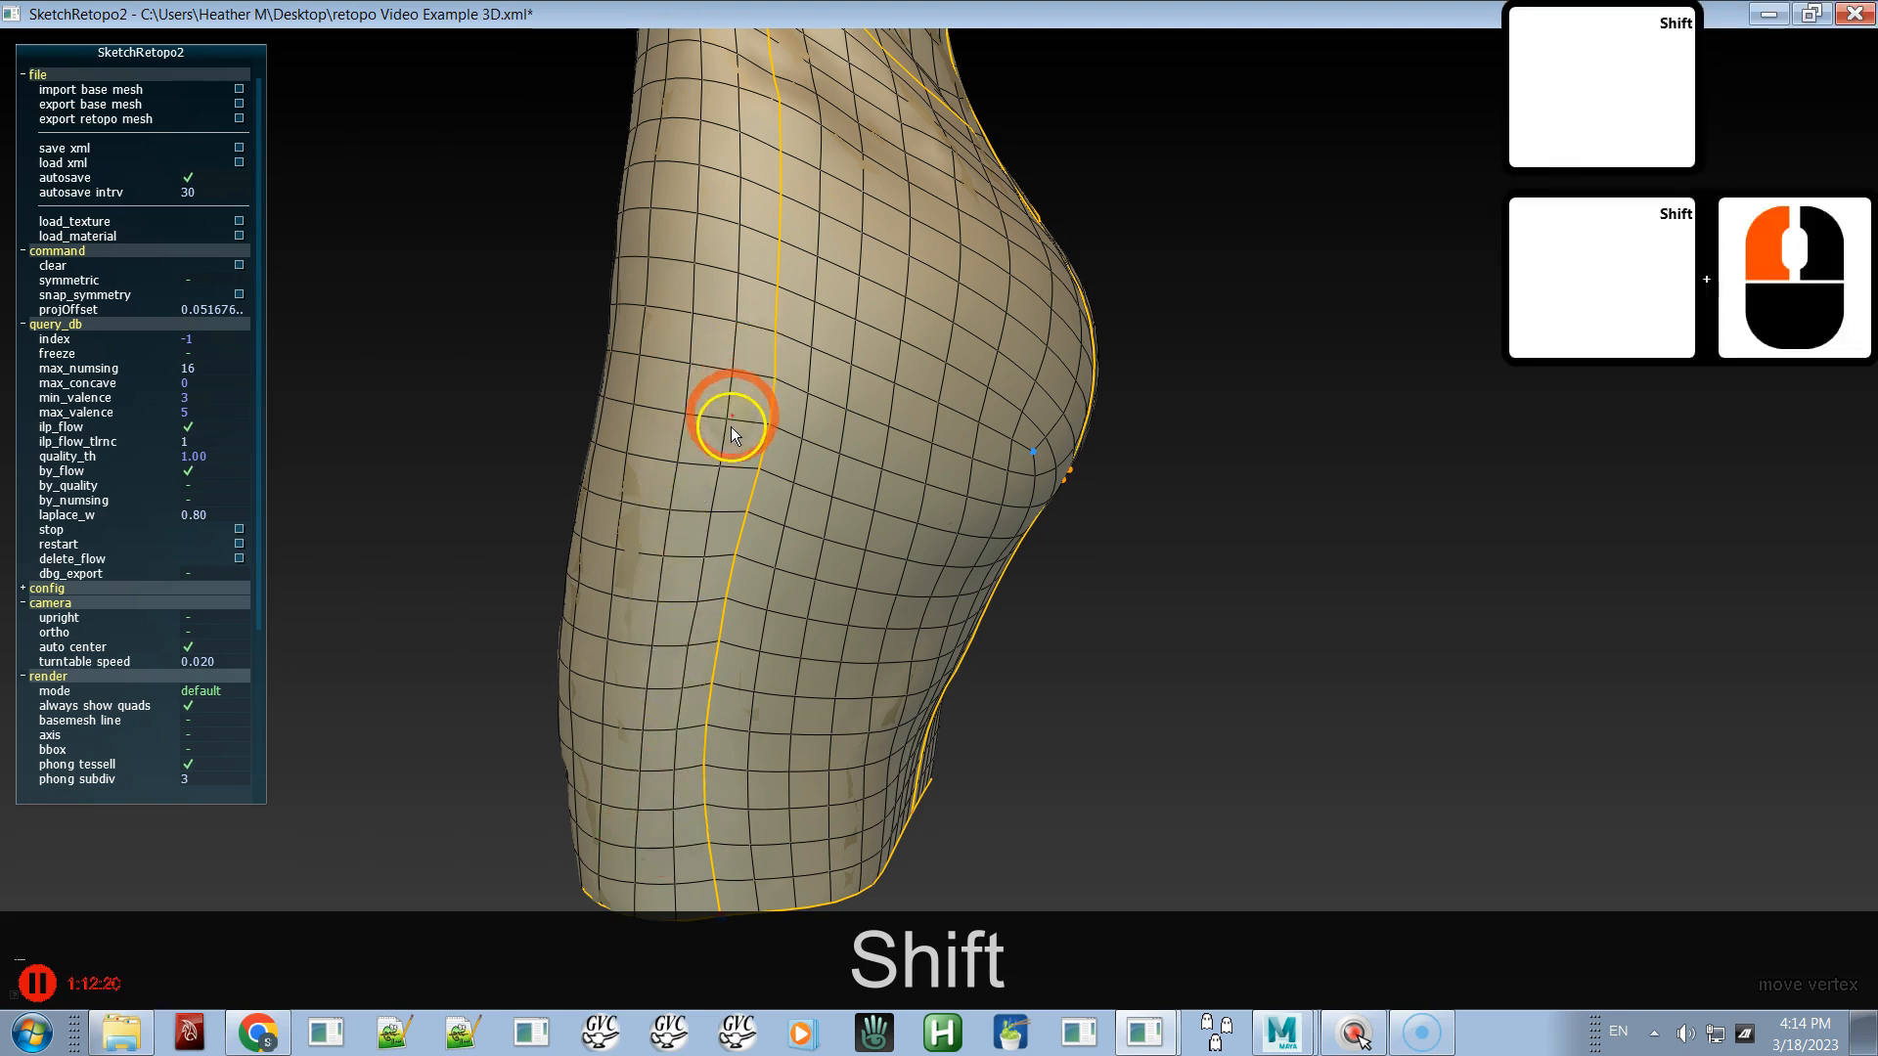
left_click(714, 487, "shift")
left_click(738, 281, "shift")
left_click(737, 370, "shift")
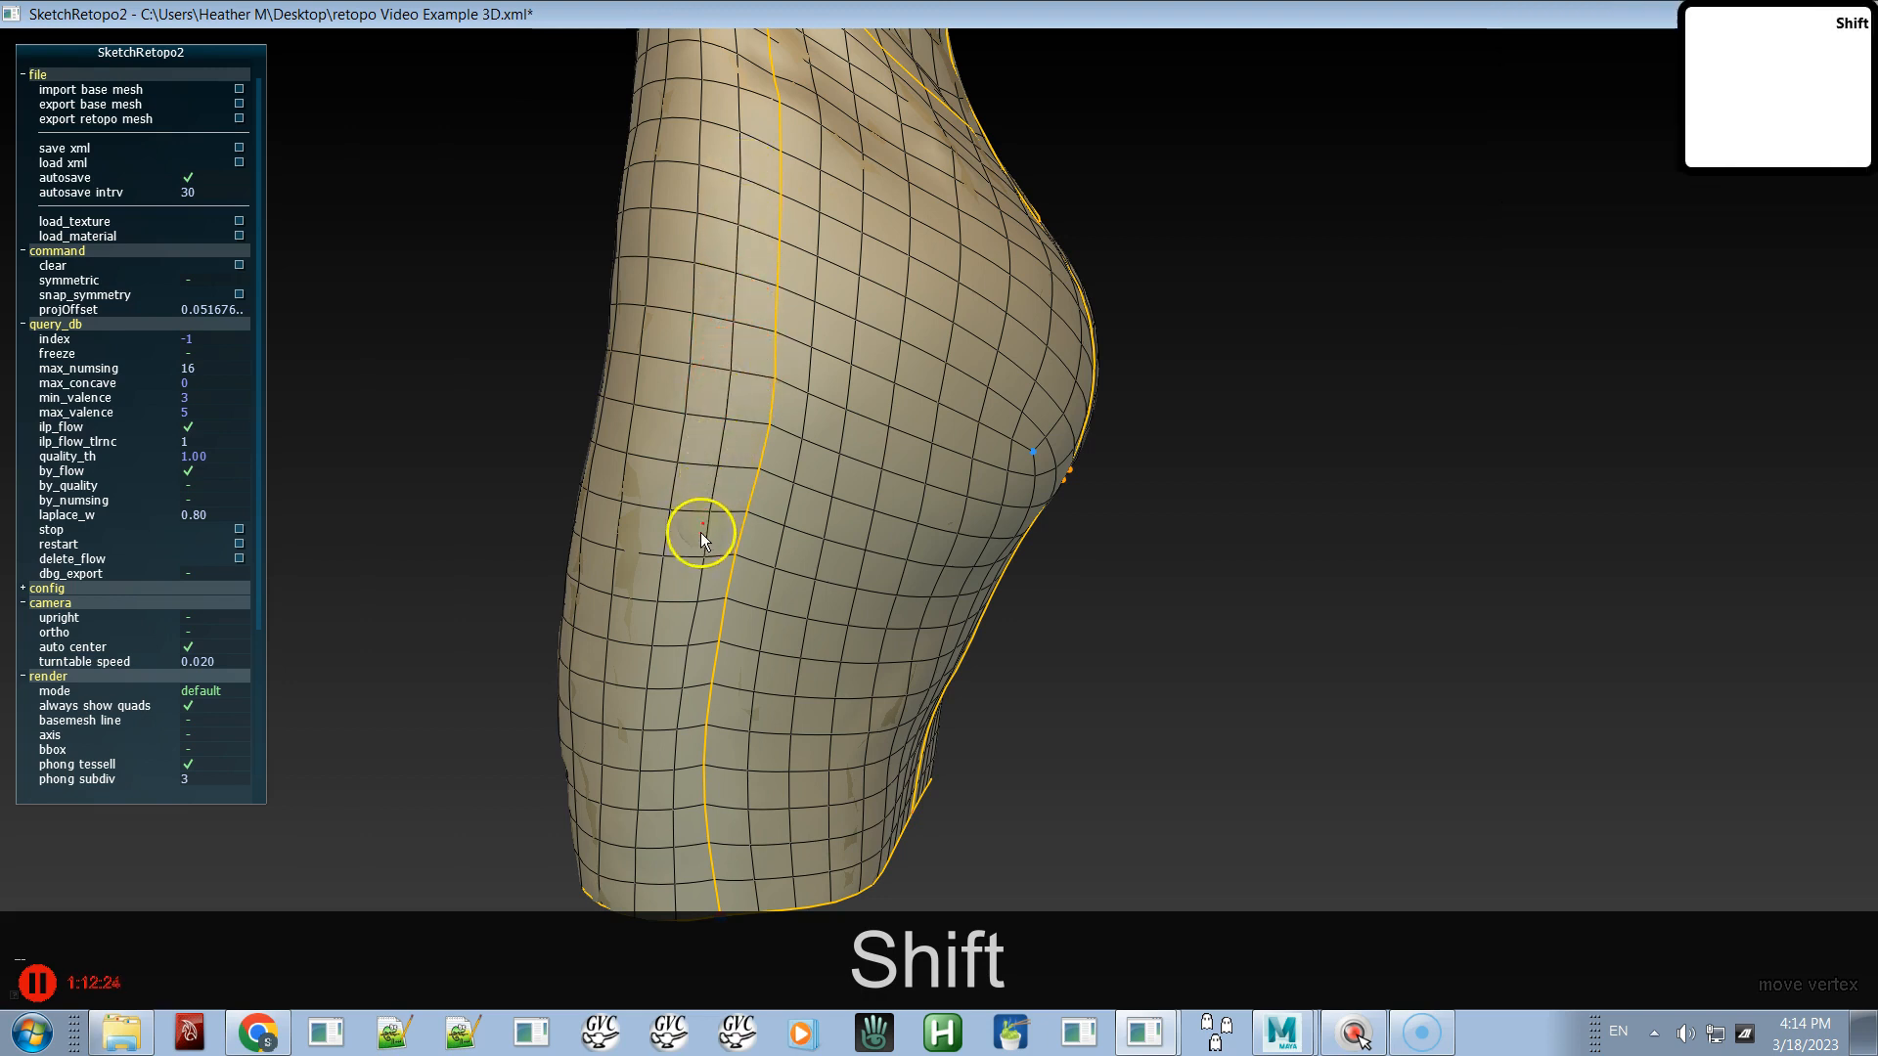
left_click(689, 581, "shift")
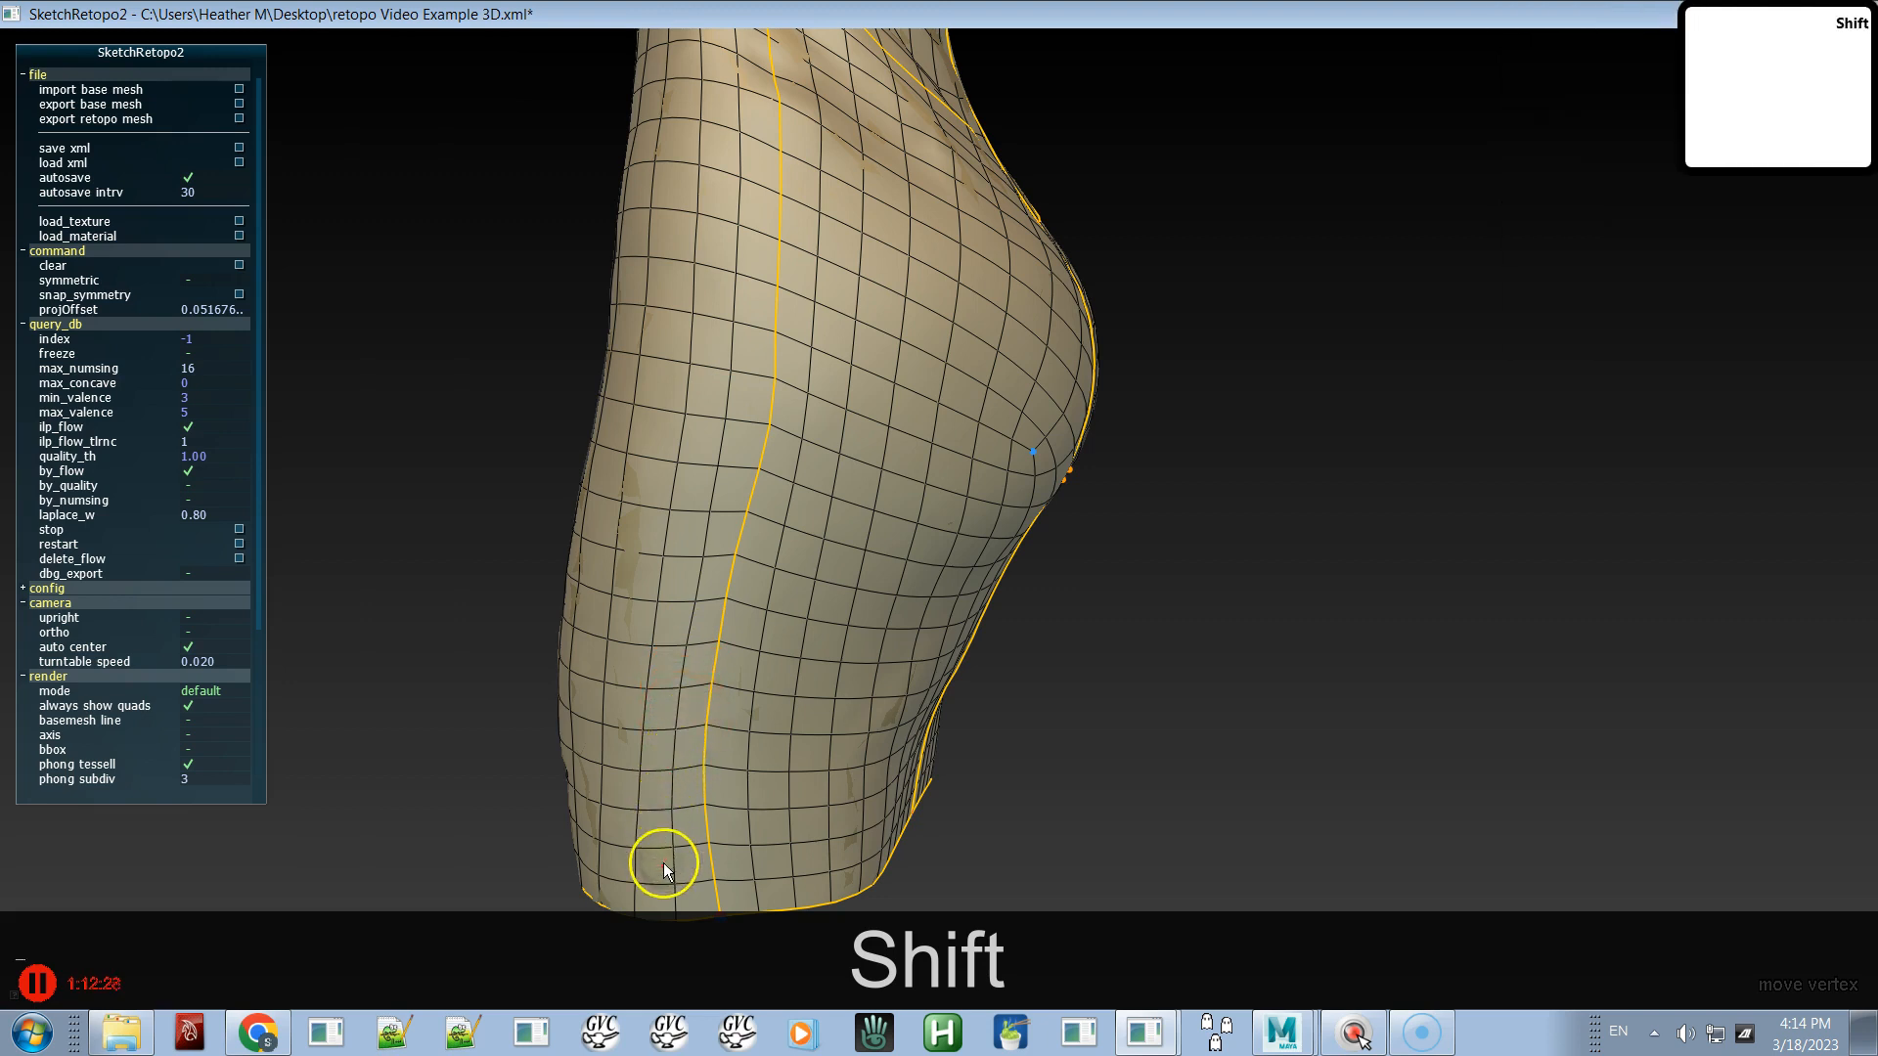
- Smooth the vertices just behind the side seam over the hip, and even out those in front of it
left_click(735, 613, "shift")
left_click(817, 433, "shift")
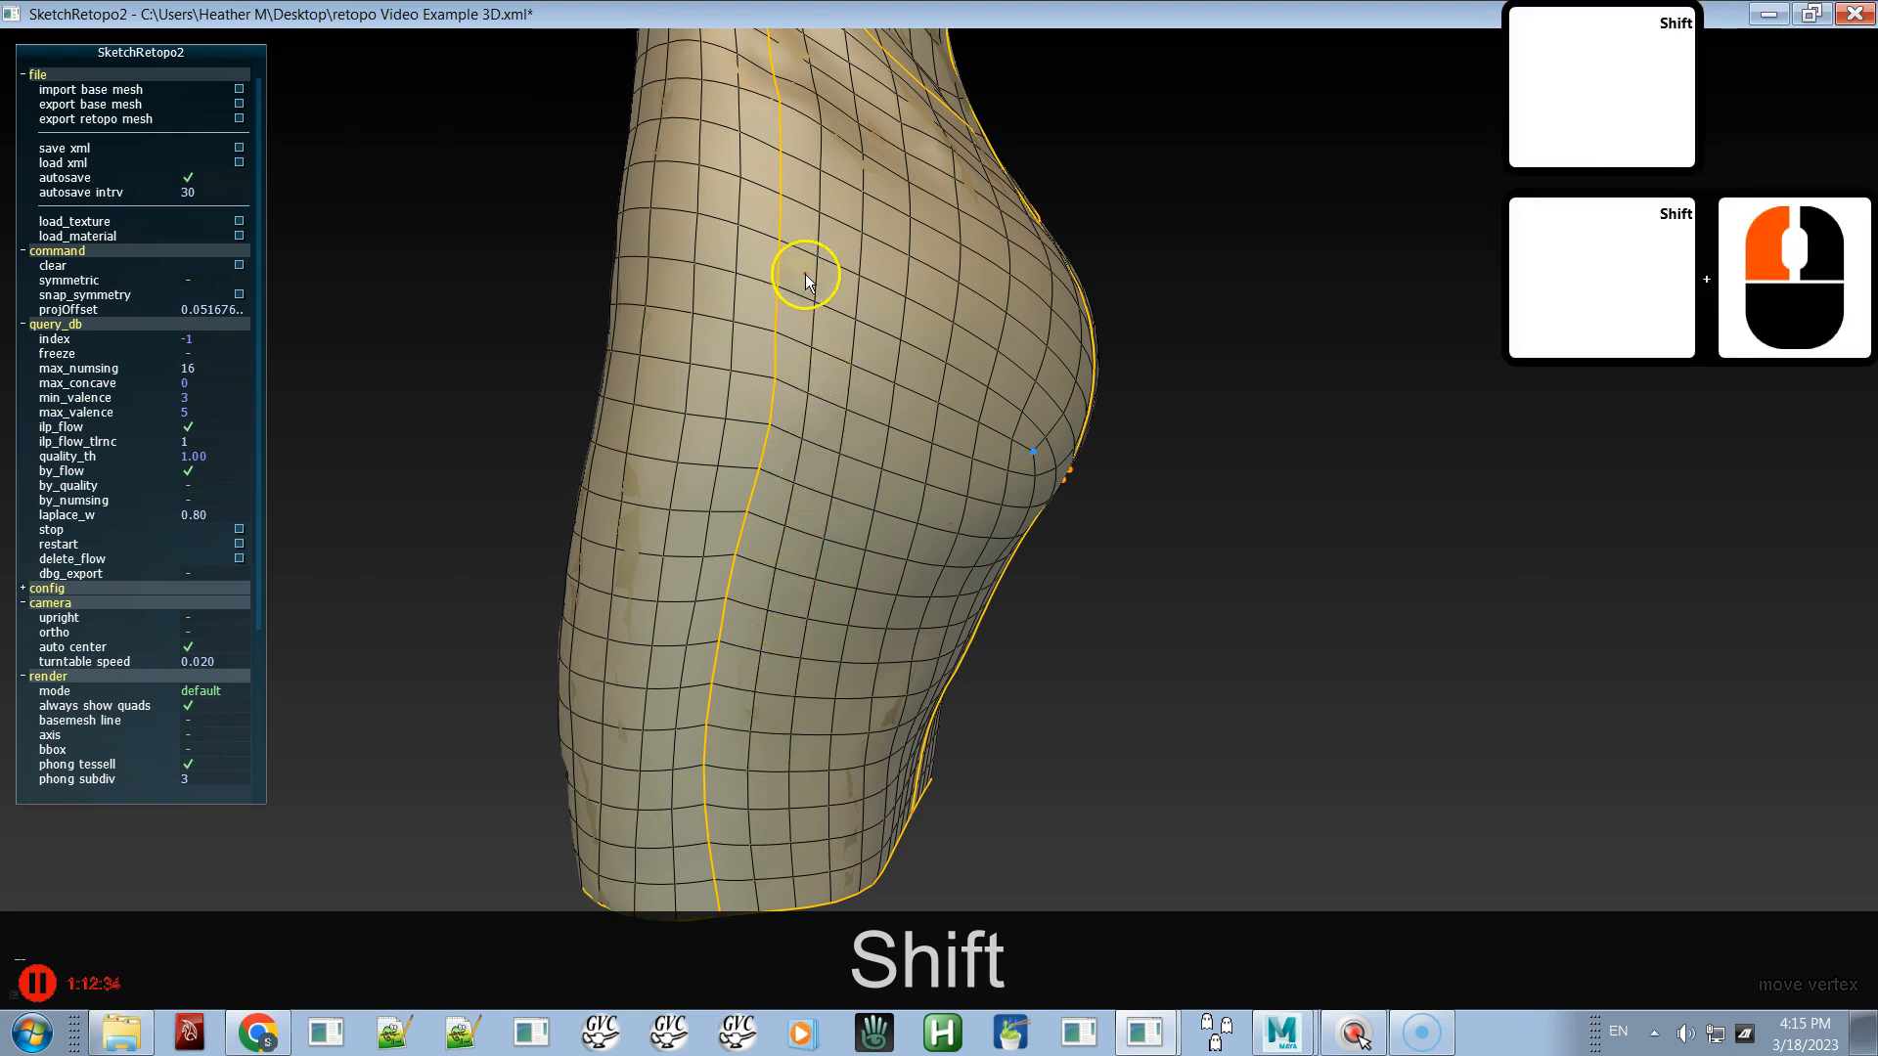
left_click(806, 348, "shift")
left_click(714, 414, "shift")
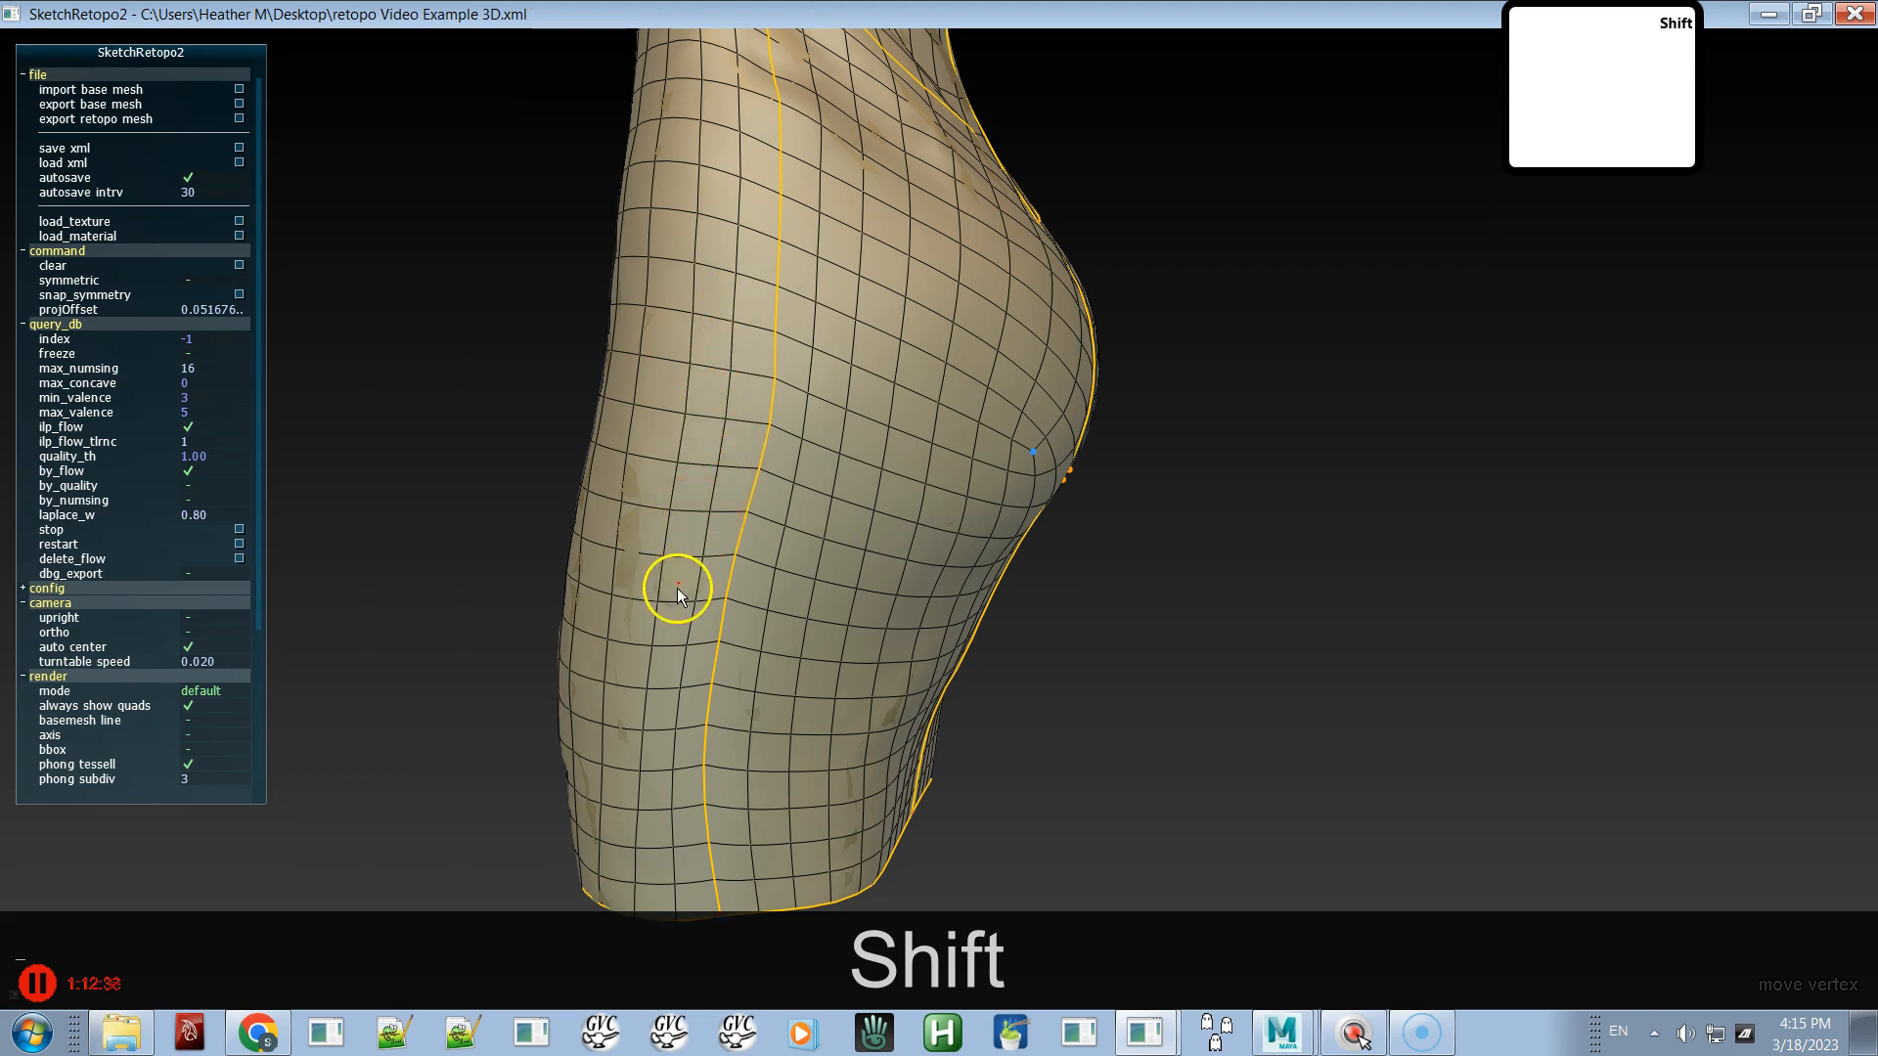
left_click(660, 743, "shift")
- Reposition the vertices along the curved waist line above the hip with the Move Vertex brush
right_click_drag(746, 612, 500, 348, "alt+shift")
left_click_drag(499, 344, 469, 354, "alt")
left_click_drag(891, 256, 929, 259)
middle_click_drag(937, 256, 924, 379, "alt")
right_click_drag(877, 391, 893, 383)
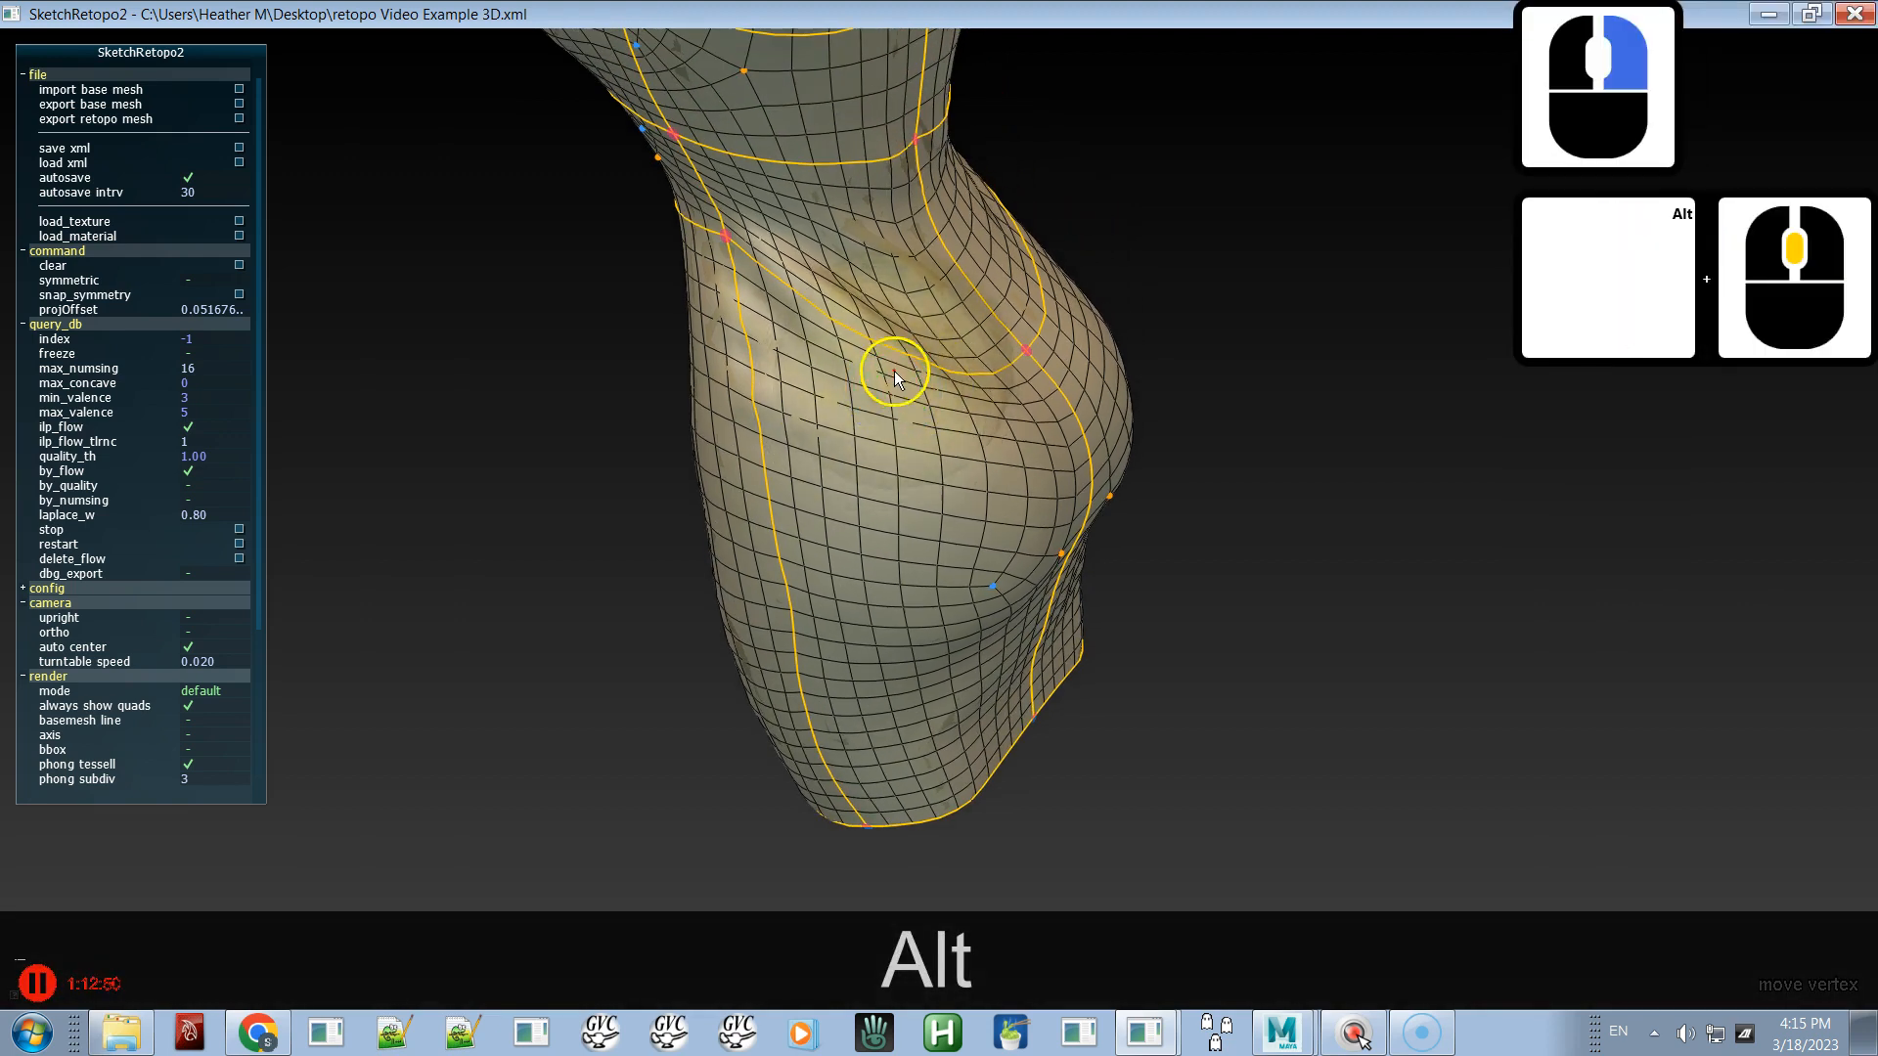
left_click_drag(889, 350, 956, 399)
left_click_drag(911, 330, 840, 510)
right_click(914, 461)
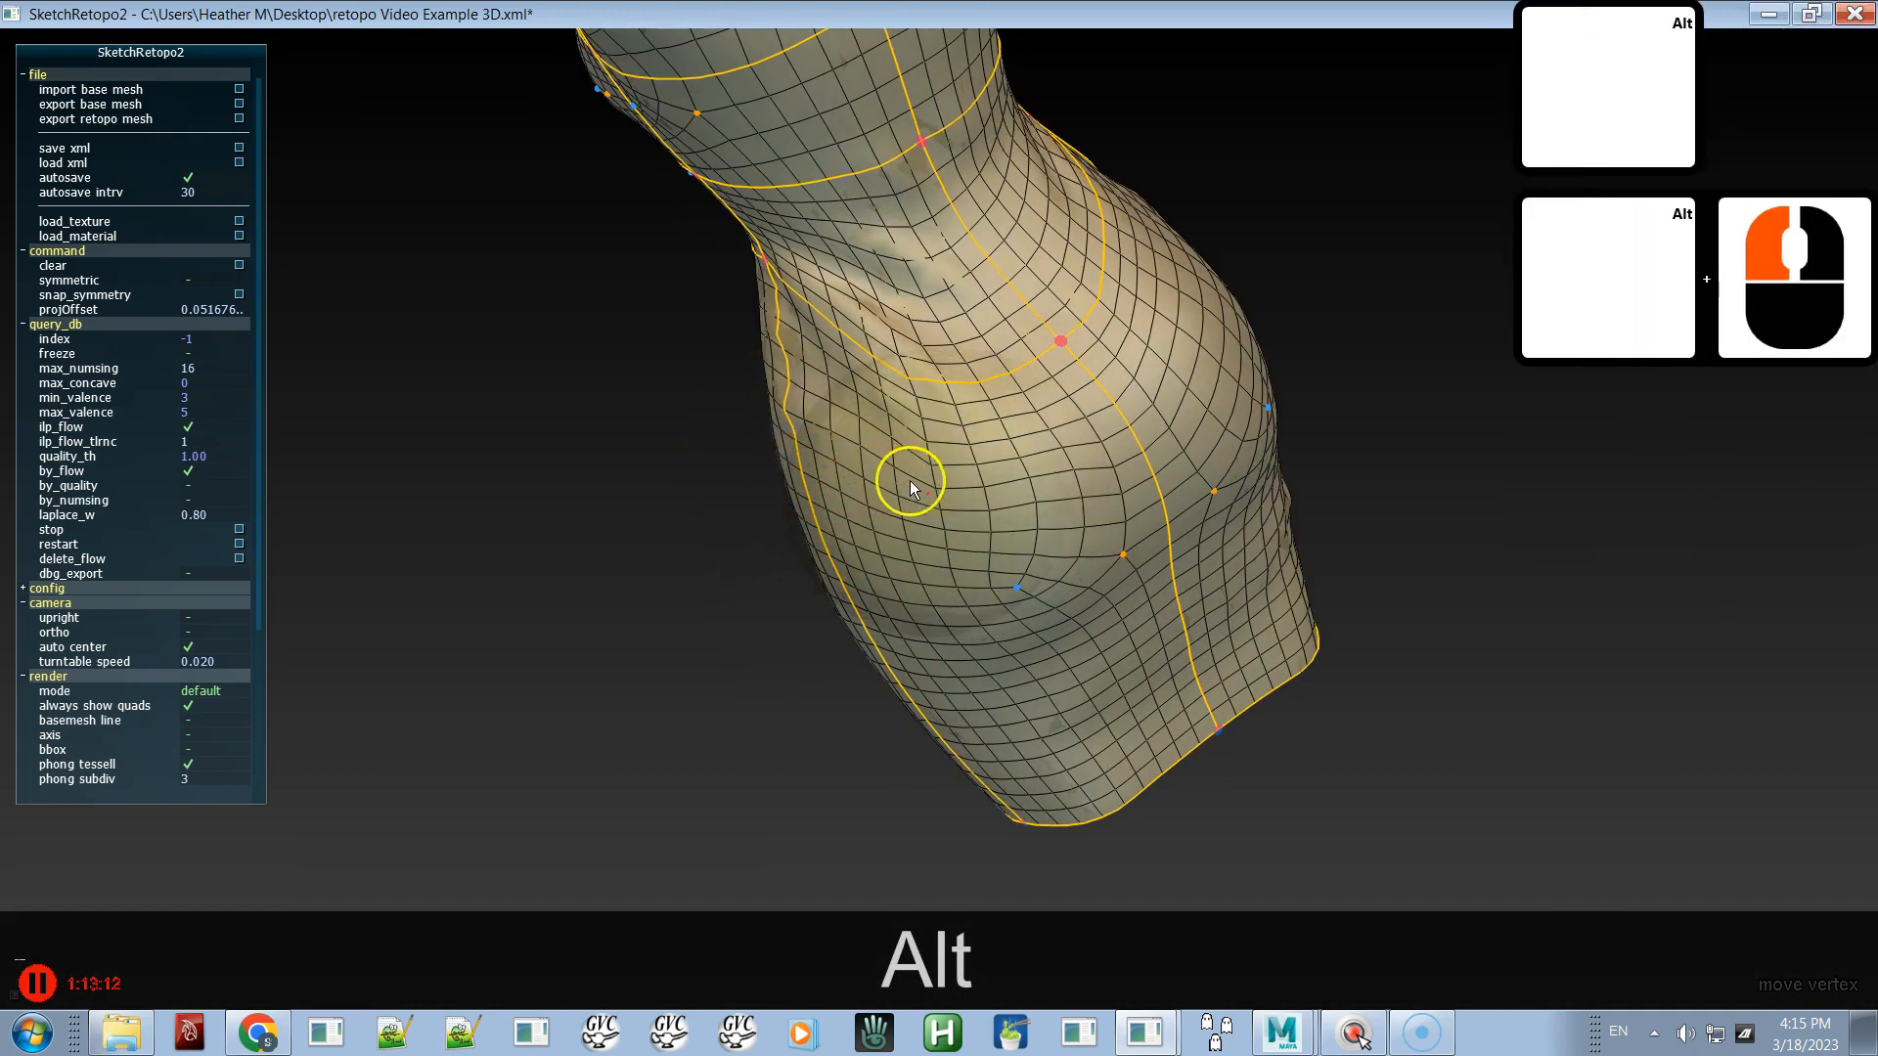
- Smooth the vertices on the hip below the curved waist line, and adjust the matching area on the opposite hip
mouse_move(959, 495)
left_mouse_down("shift")
mouse_move(1002, 490)
mouse_move(913, 499)
mouse_move(882, 526)
mouse_move(900, 508)
left_mouse_up("shift")
mouse_move(1018, 440)
left_mouse_down("alt")
mouse_move(871, 498)
mouse_move(1019, 442)
left_mouse_up("alt")
middle_click_drag(1021, 442, 889, 486, "alt")
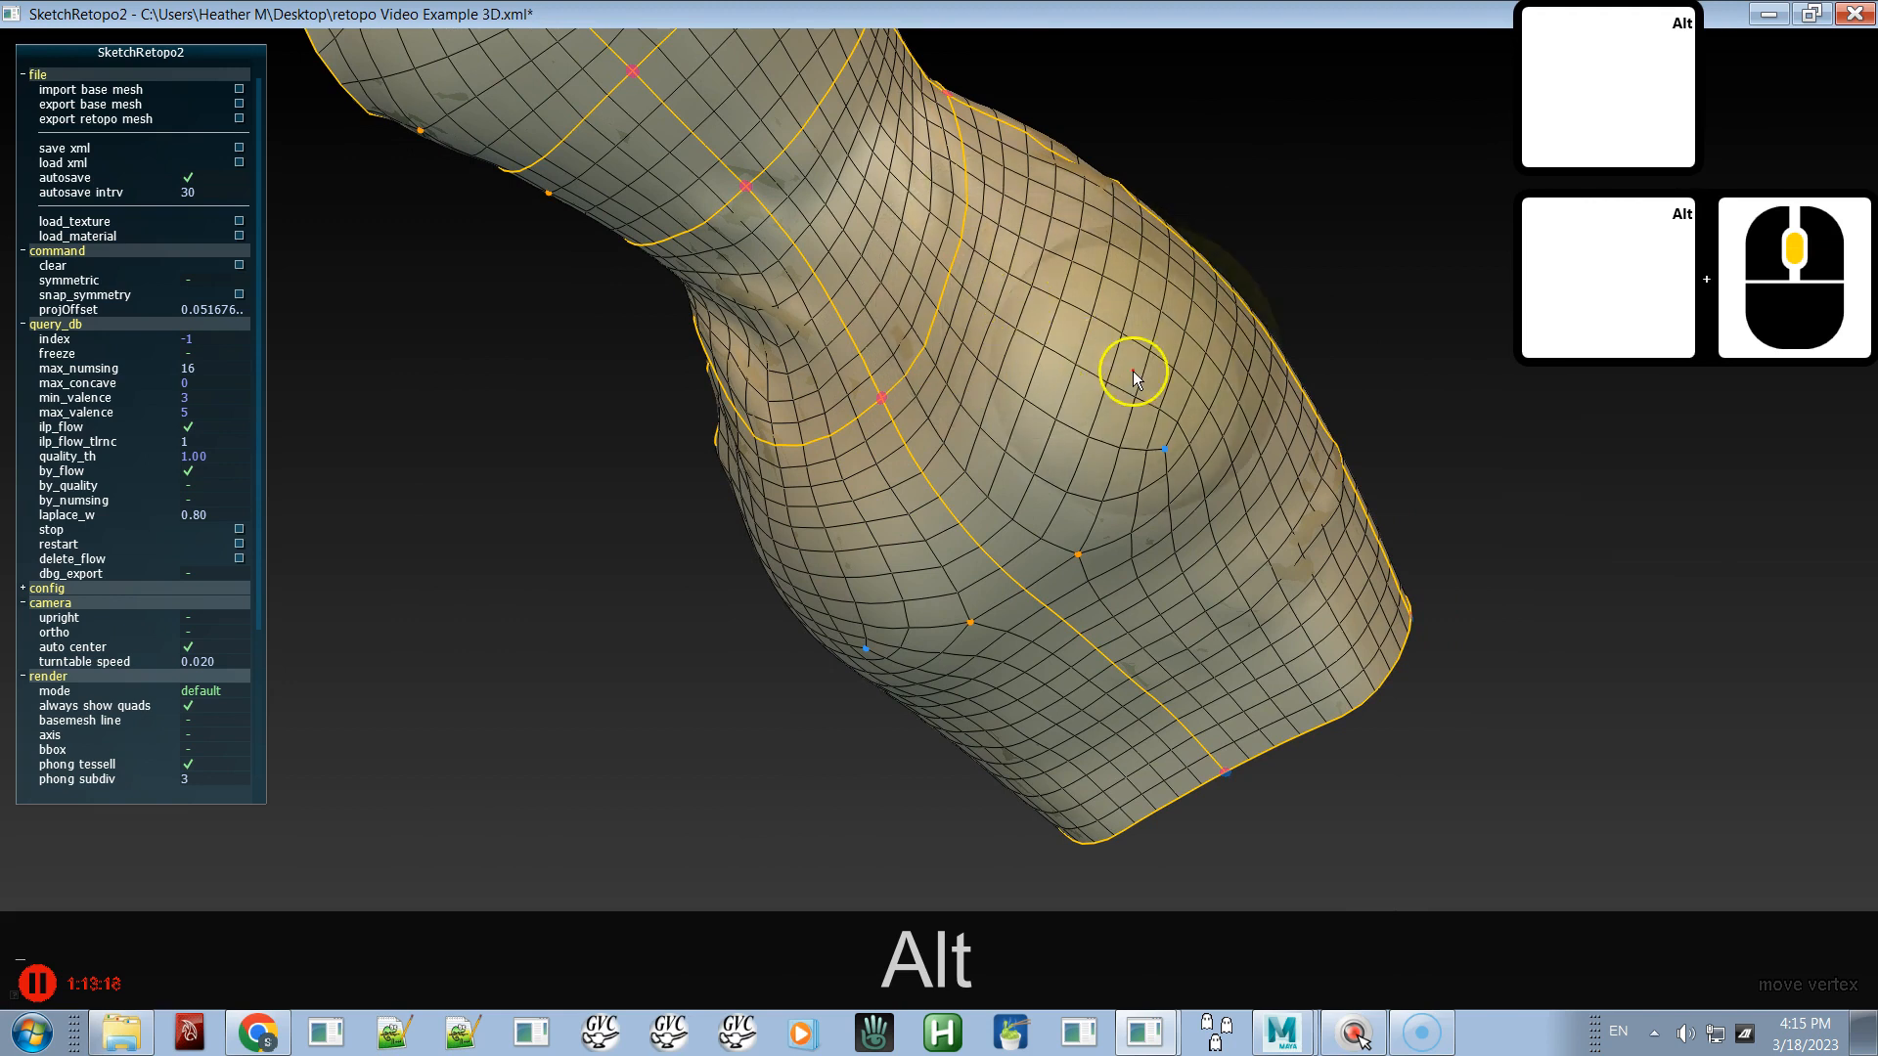
right_click_drag(1122, 365, 1084, 384, "alt")
left_click(1084, 383, "alt")
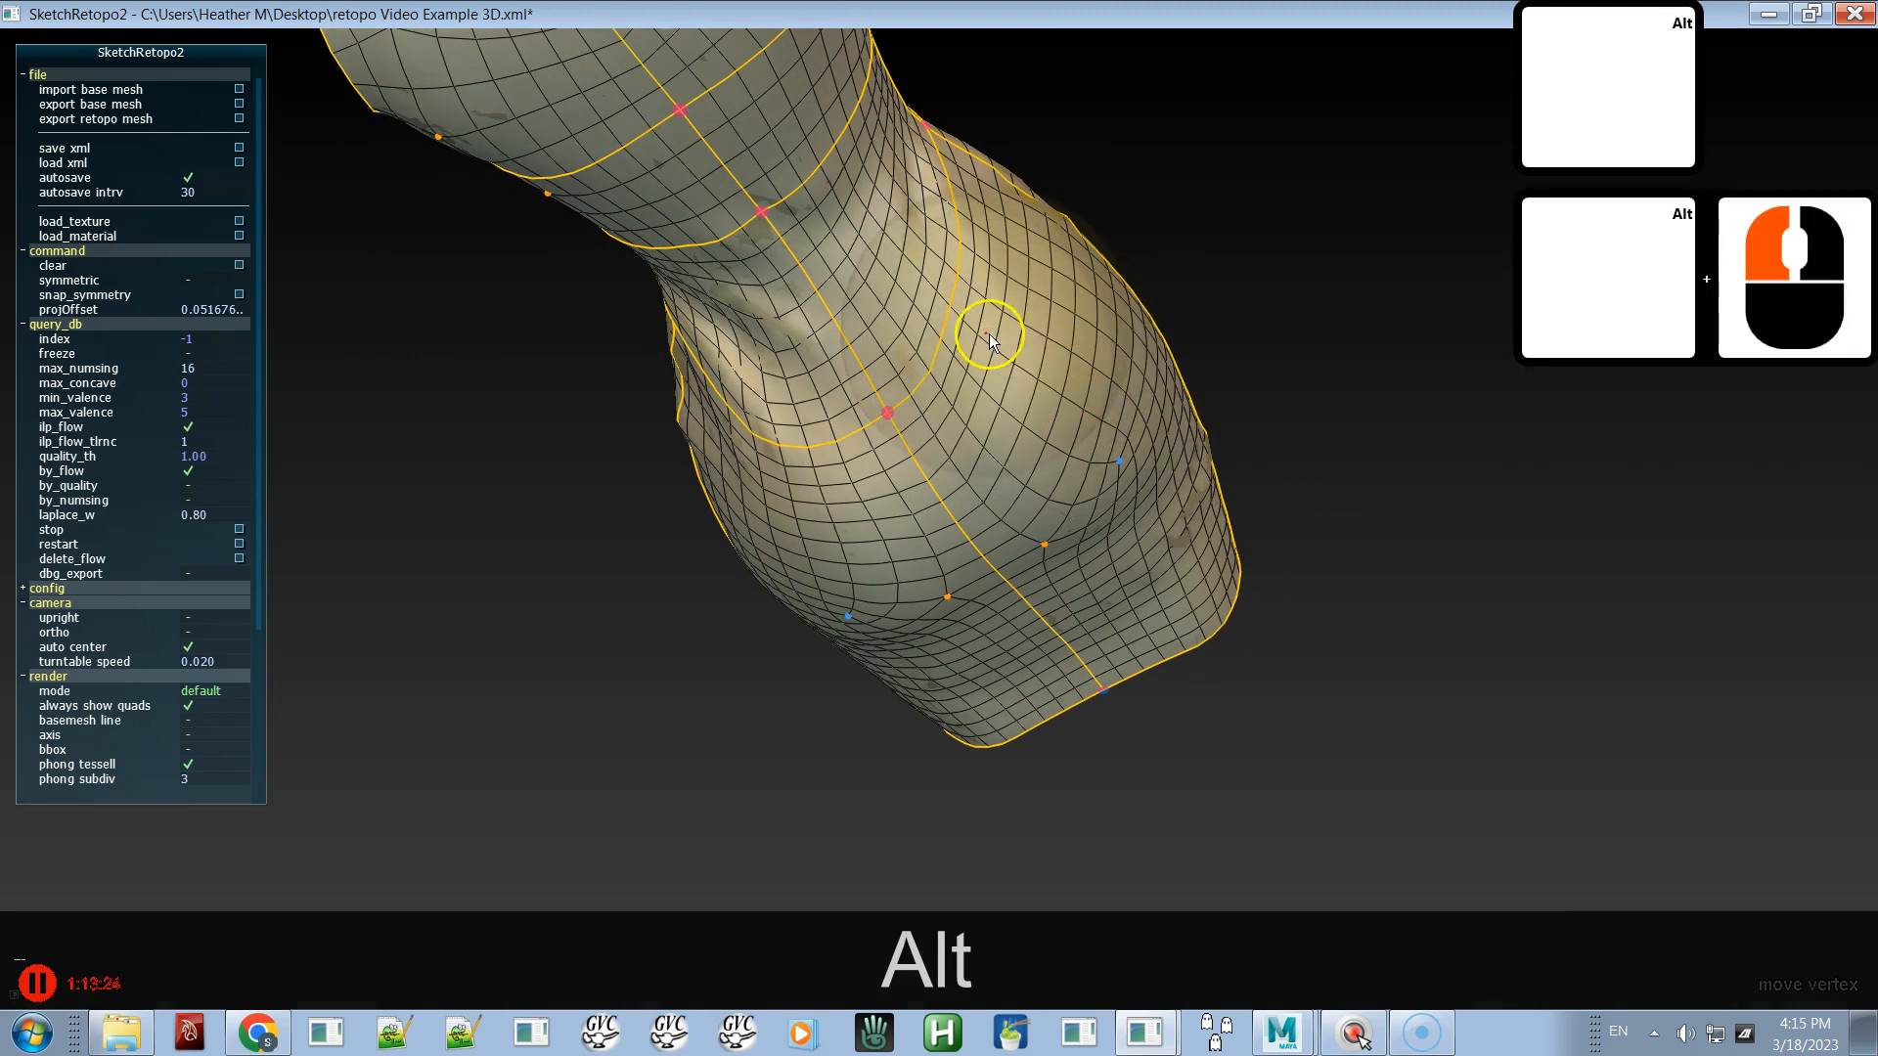
mouse_move(982, 329)
left_mouse_down()
mouse_move(1000, 342)
mouse_move(976, 342)
mouse_move(976, 307)
left_mouse_up()
- Examine the dress mesh from the sides, back and front to check the evenness of the quads
right_click_drag(980, 357, 884, 117, "alt")
left_click_drag(943, 360, 734, 352, "alt")
right_click_drag(958, 215, 1017, 381, "alt")
right_click_drag(1036, 450, 867, 17, "alt")
left_click_drag(896, 408, 1517, 486, "alt")
left_click_drag(855, 486, 1027, 570, "alt")
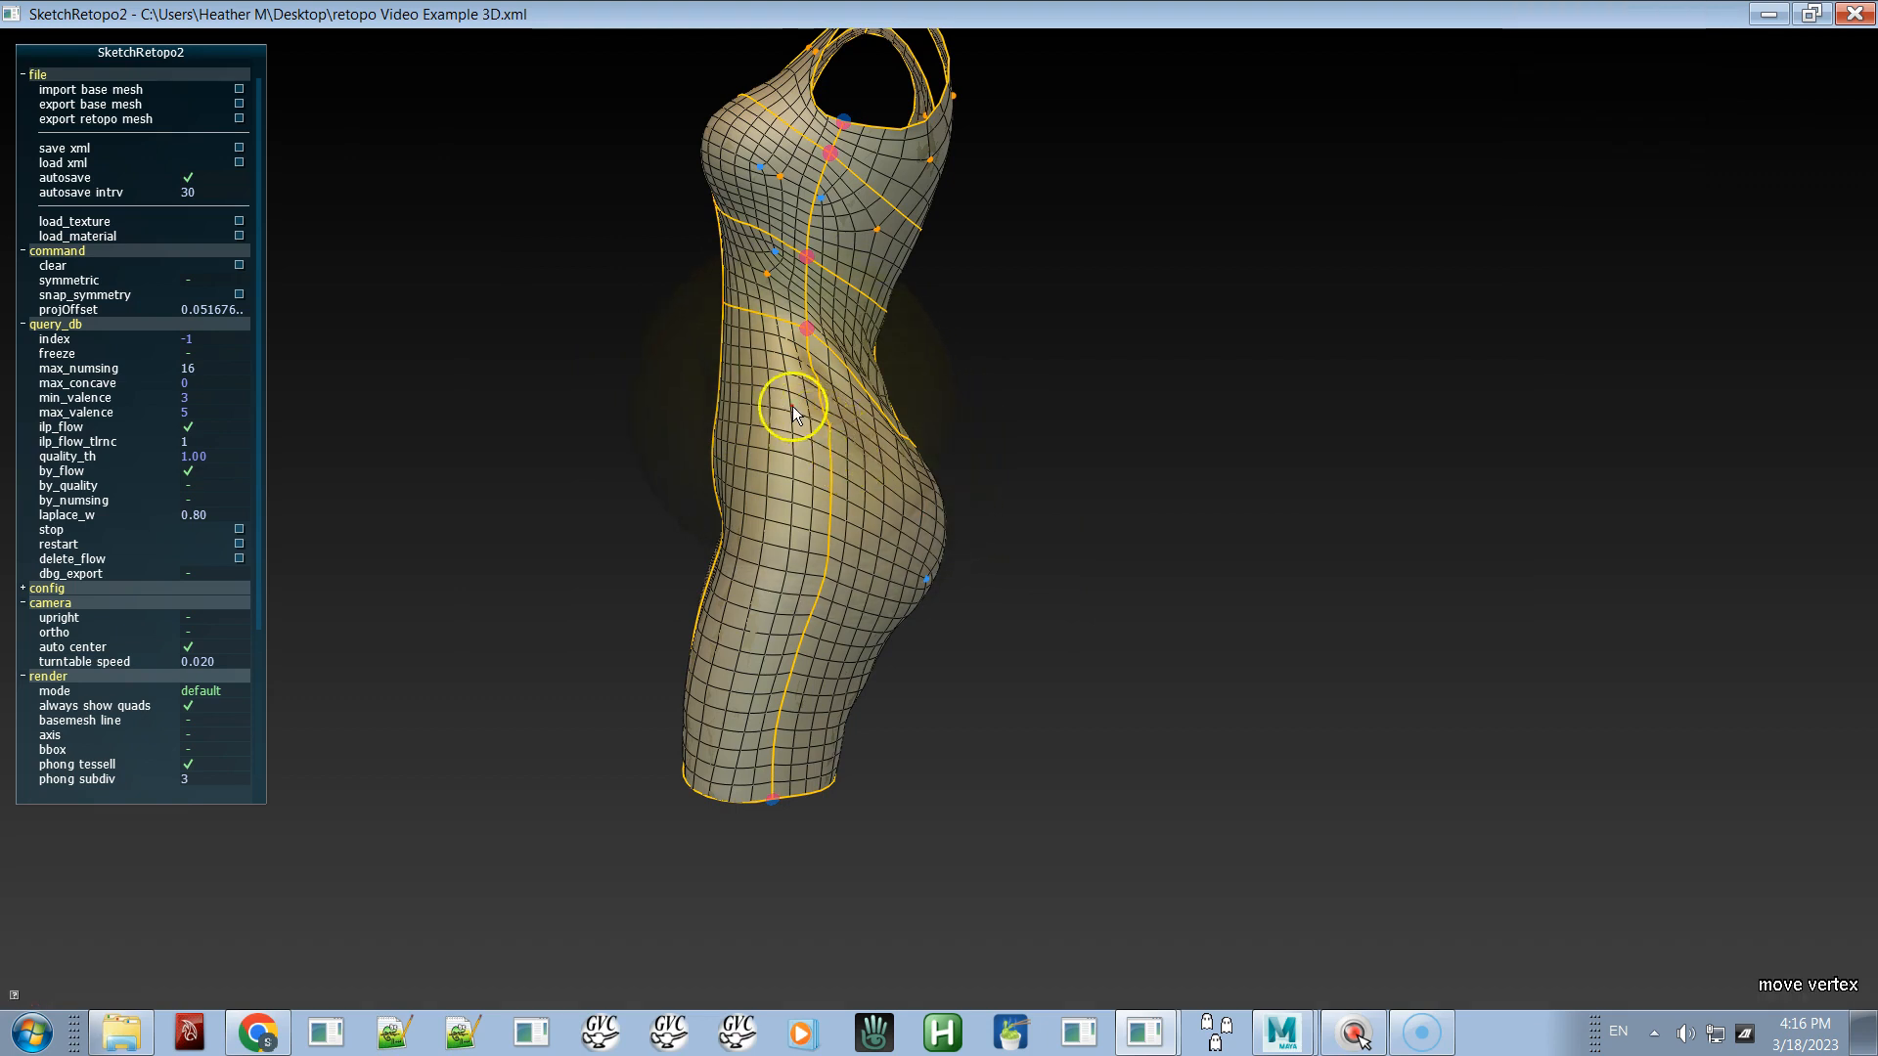
mouse_move(890, 458)
left_mouse_down("alt")
mouse_move(649, 418)
mouse_move(482, 419)
left_mouse_up("alt")
left_click_drag(988, 469, 759, 479, "alt")
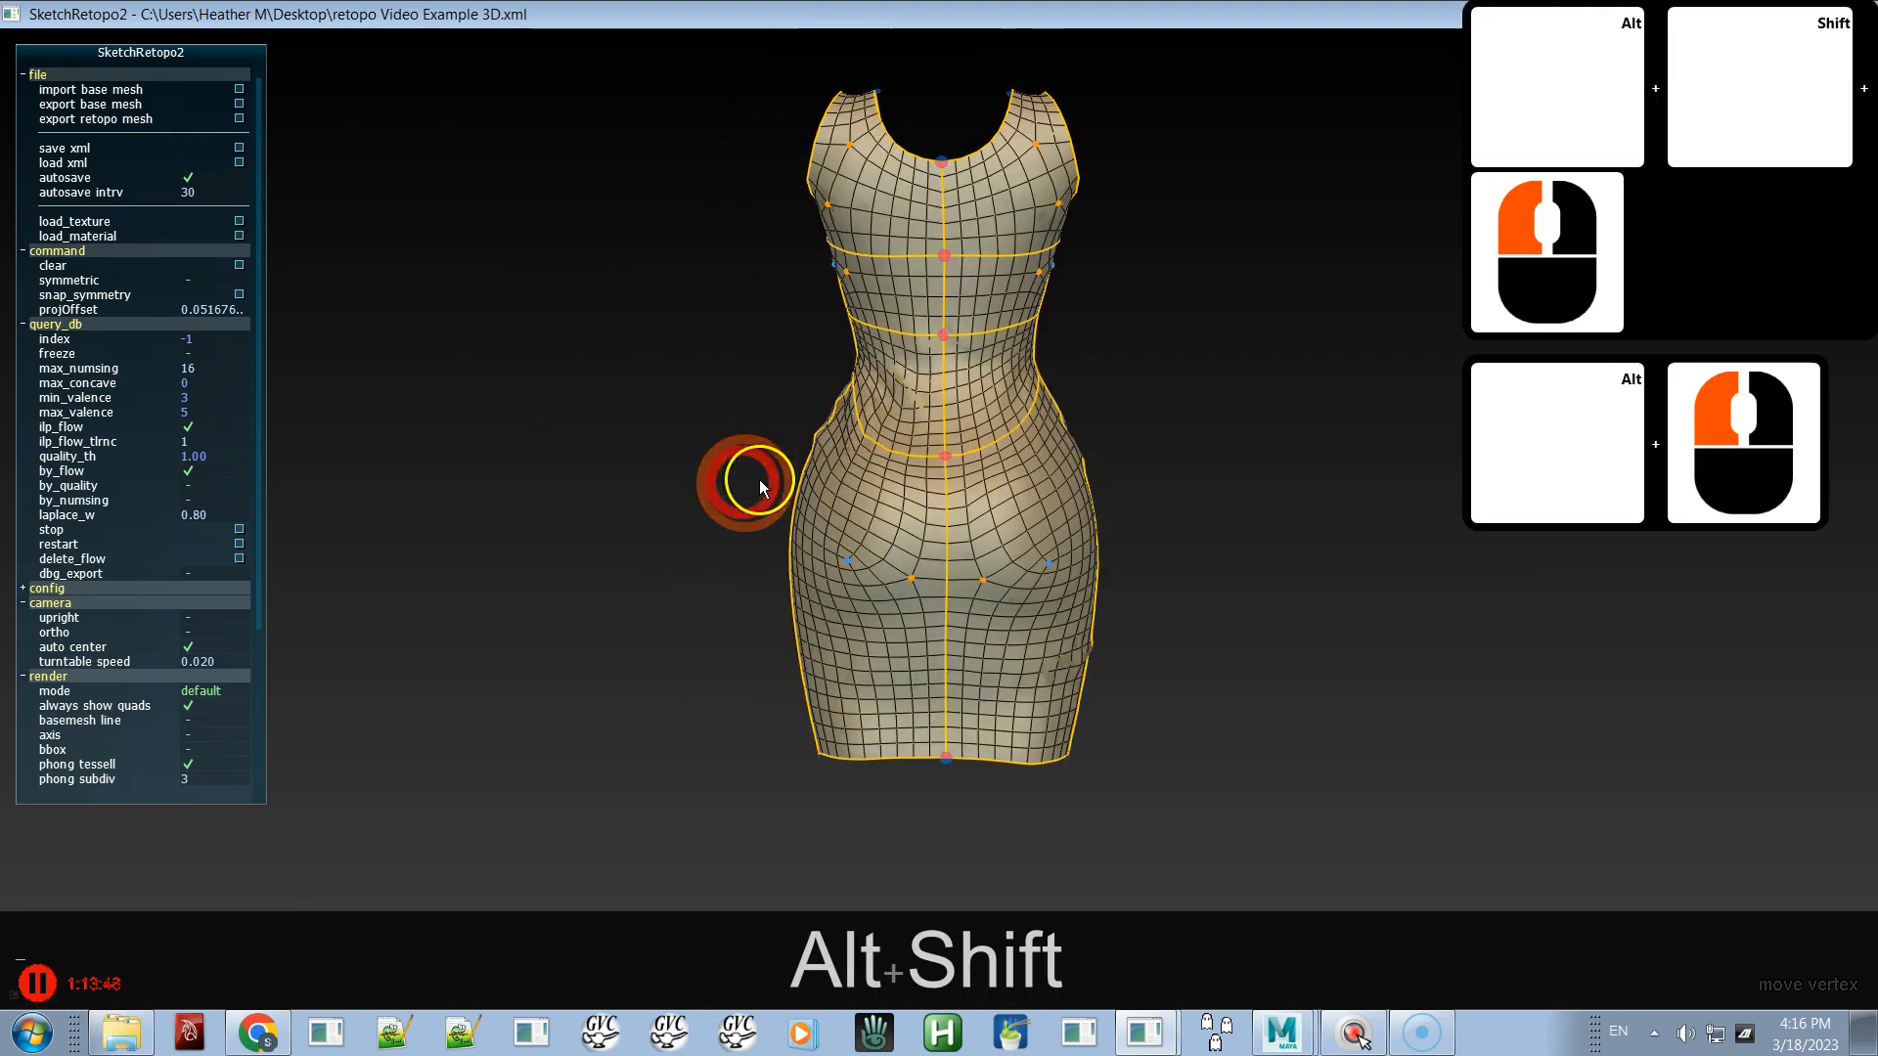
left_click_drag(1079, 479, 746, 511, "alt+shift")
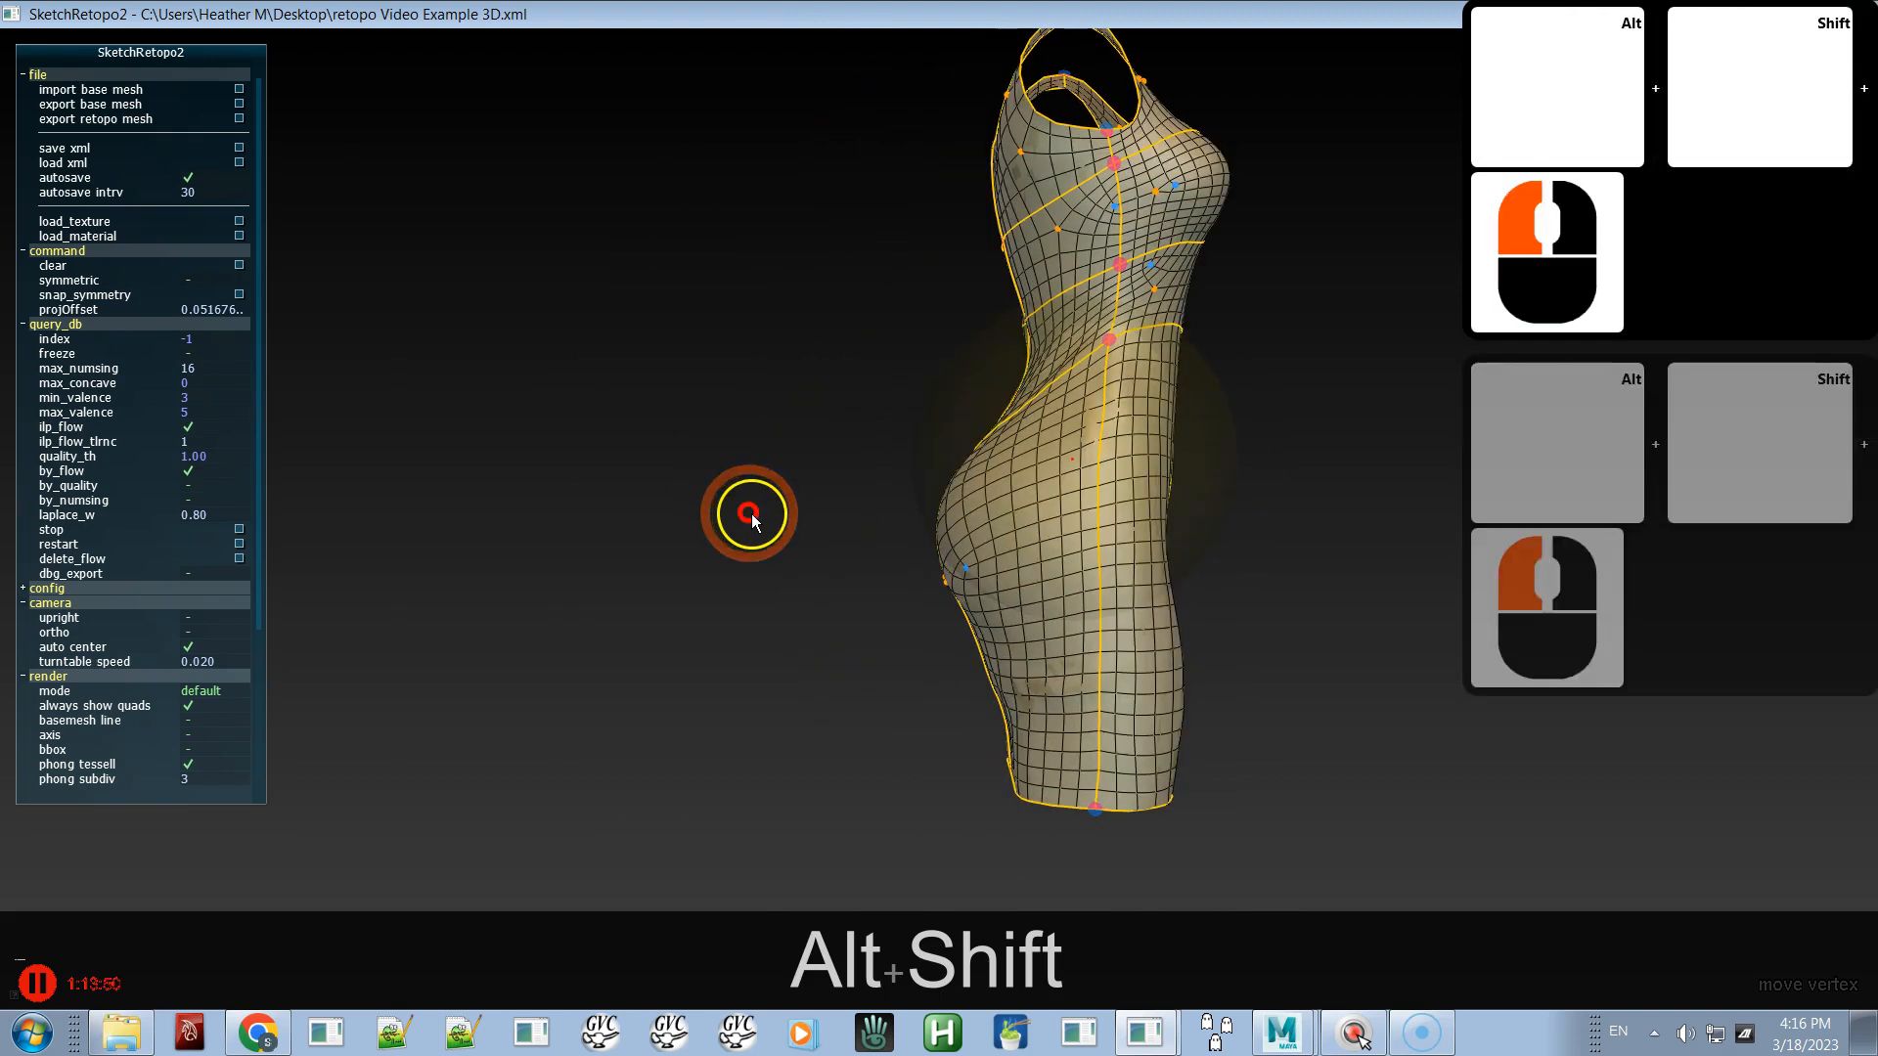
left_click_drag(1154, 581, 948, 494, "alt+shift")
right_click_drag(948, 495, 931, 417, "alt")
- Hide the base mesh and reposition the vertices on the front of the skirt just below the waist
key("space")
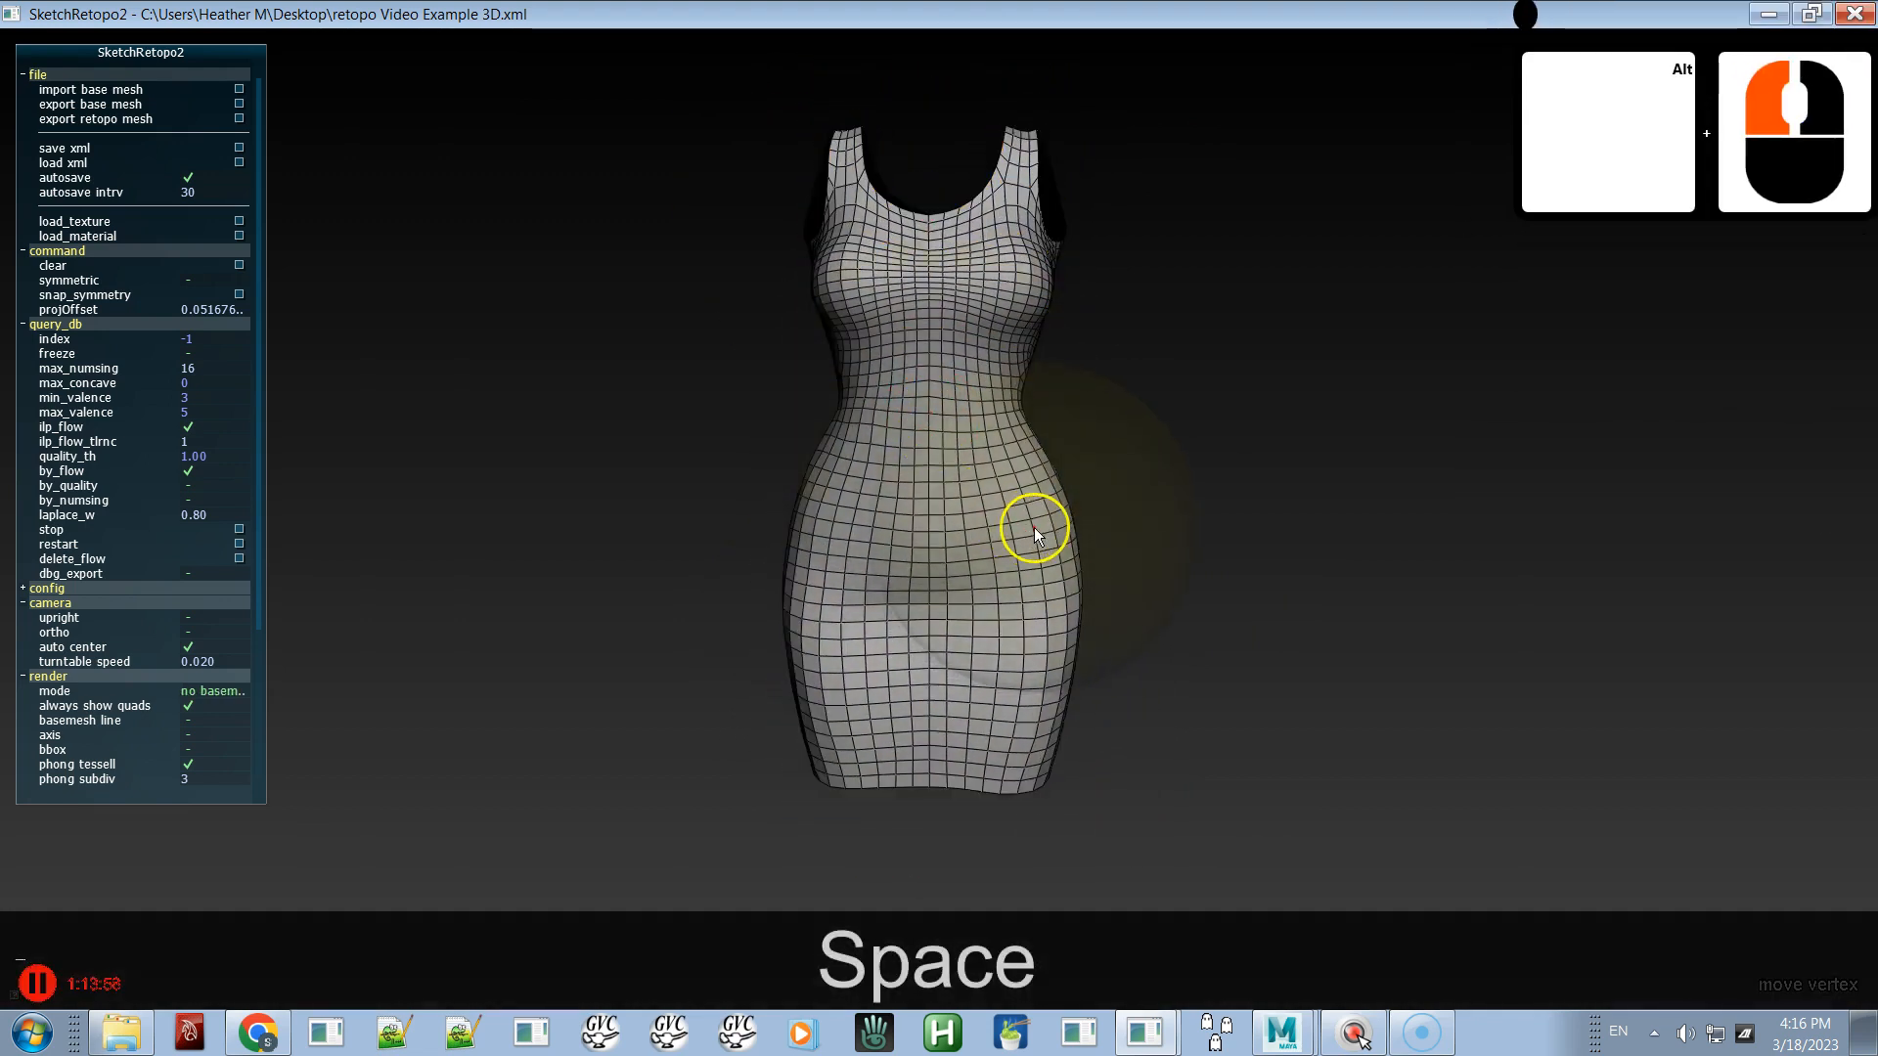
right_click_drag(1160, 545, 1718, 742, "alt")
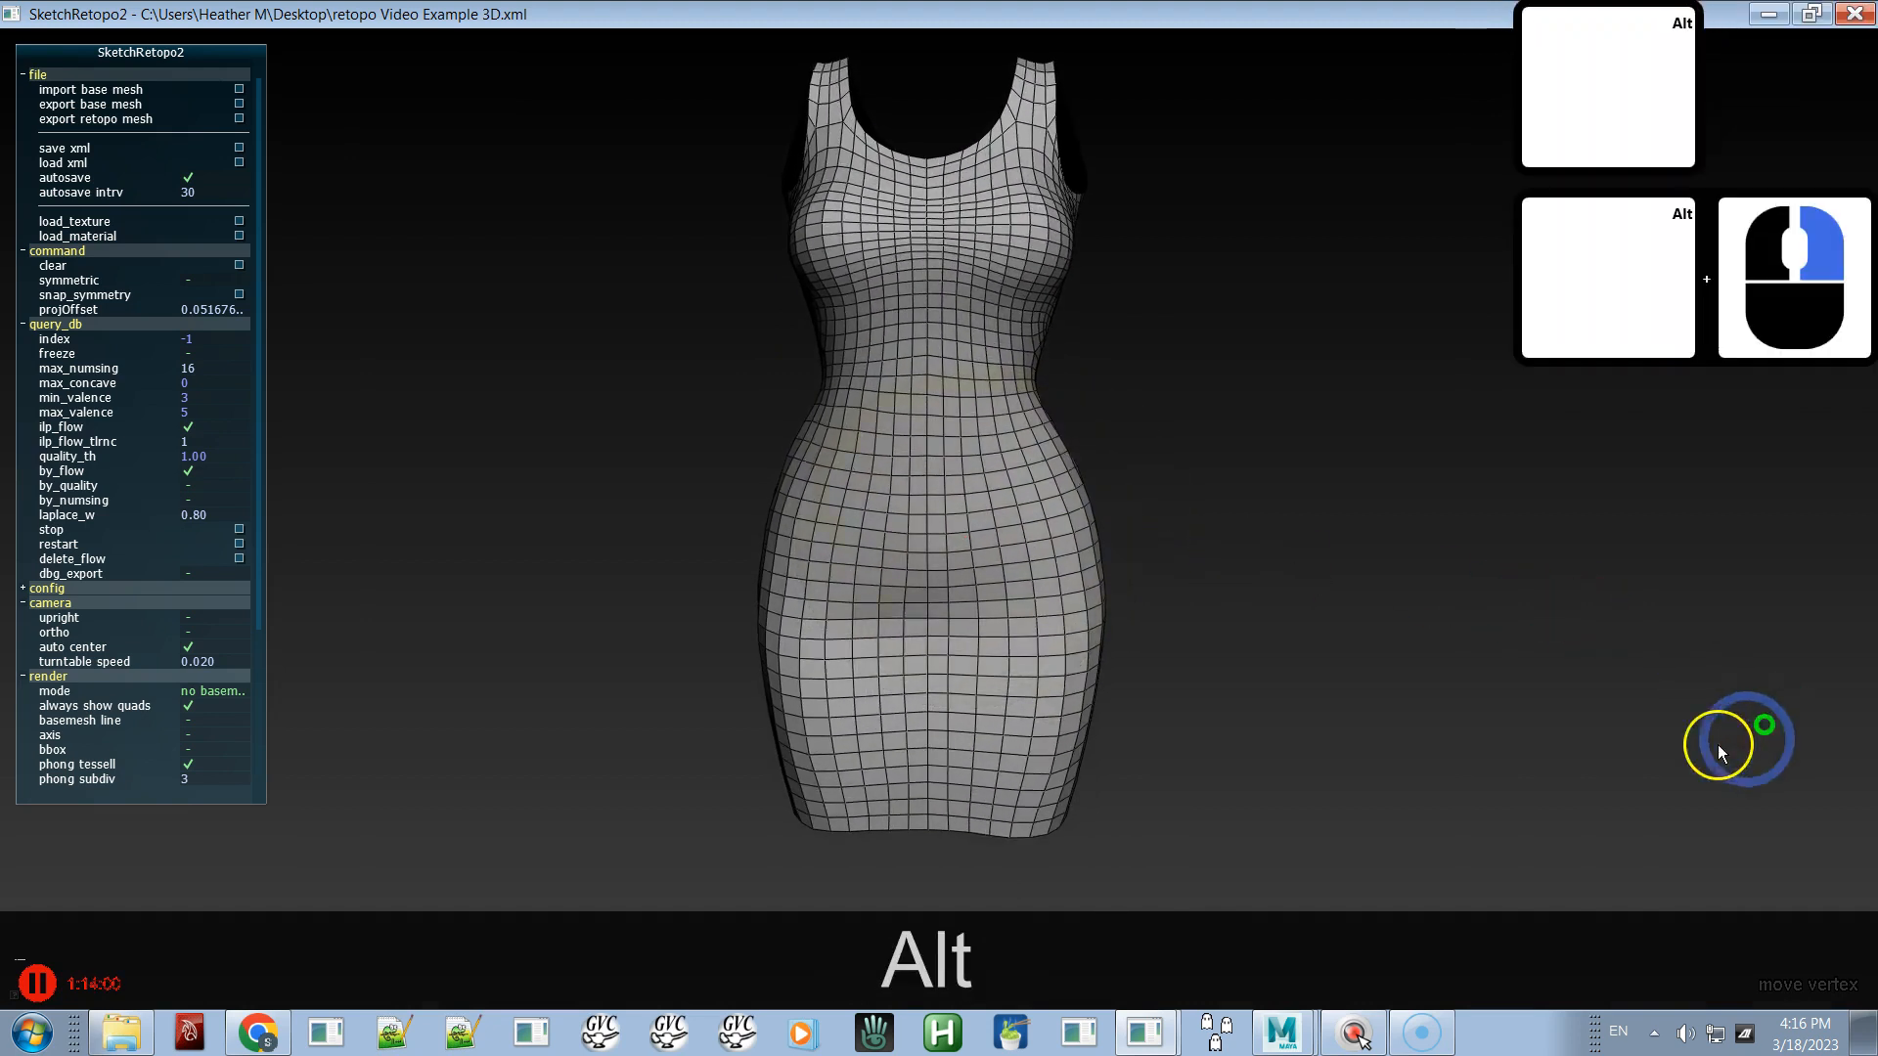
right_click_drag(1396, 817, 1546, 960, "alt")
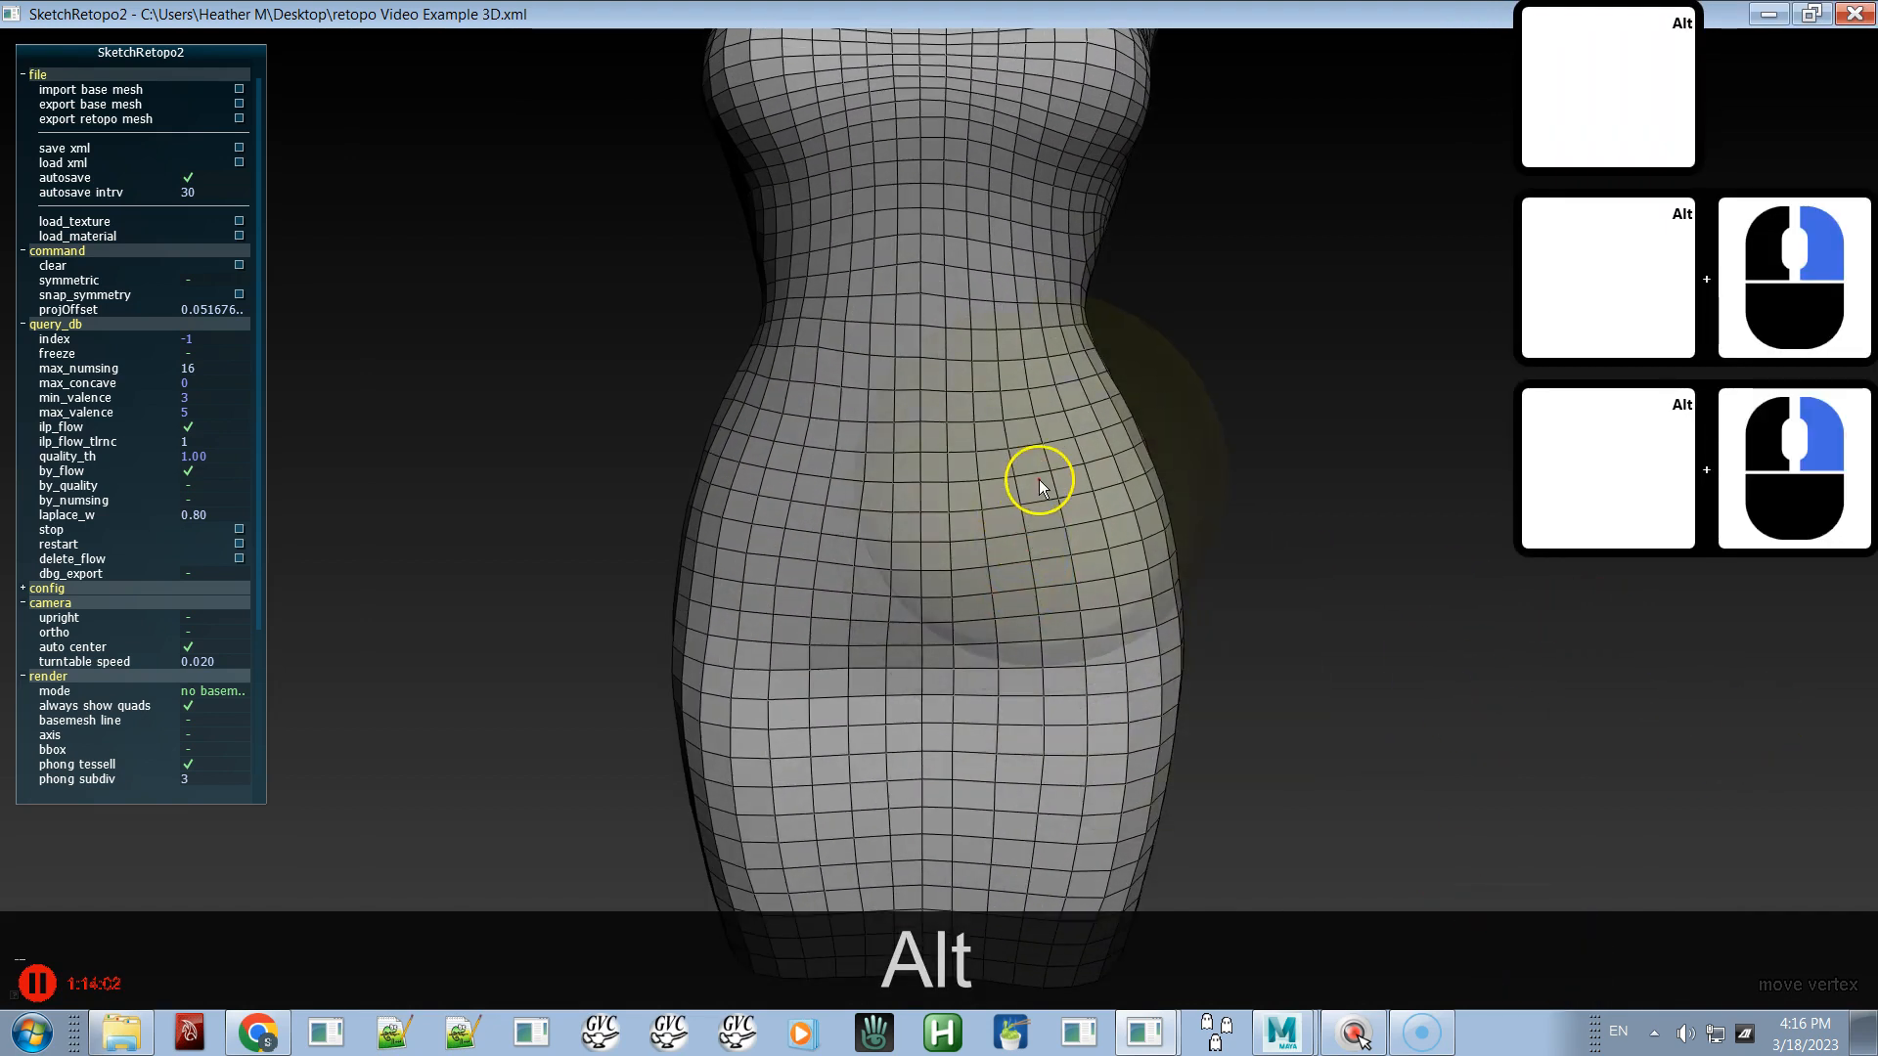
right_click_drag(1039, 477, 1141, 726, "alt")
key("space")
key("space")
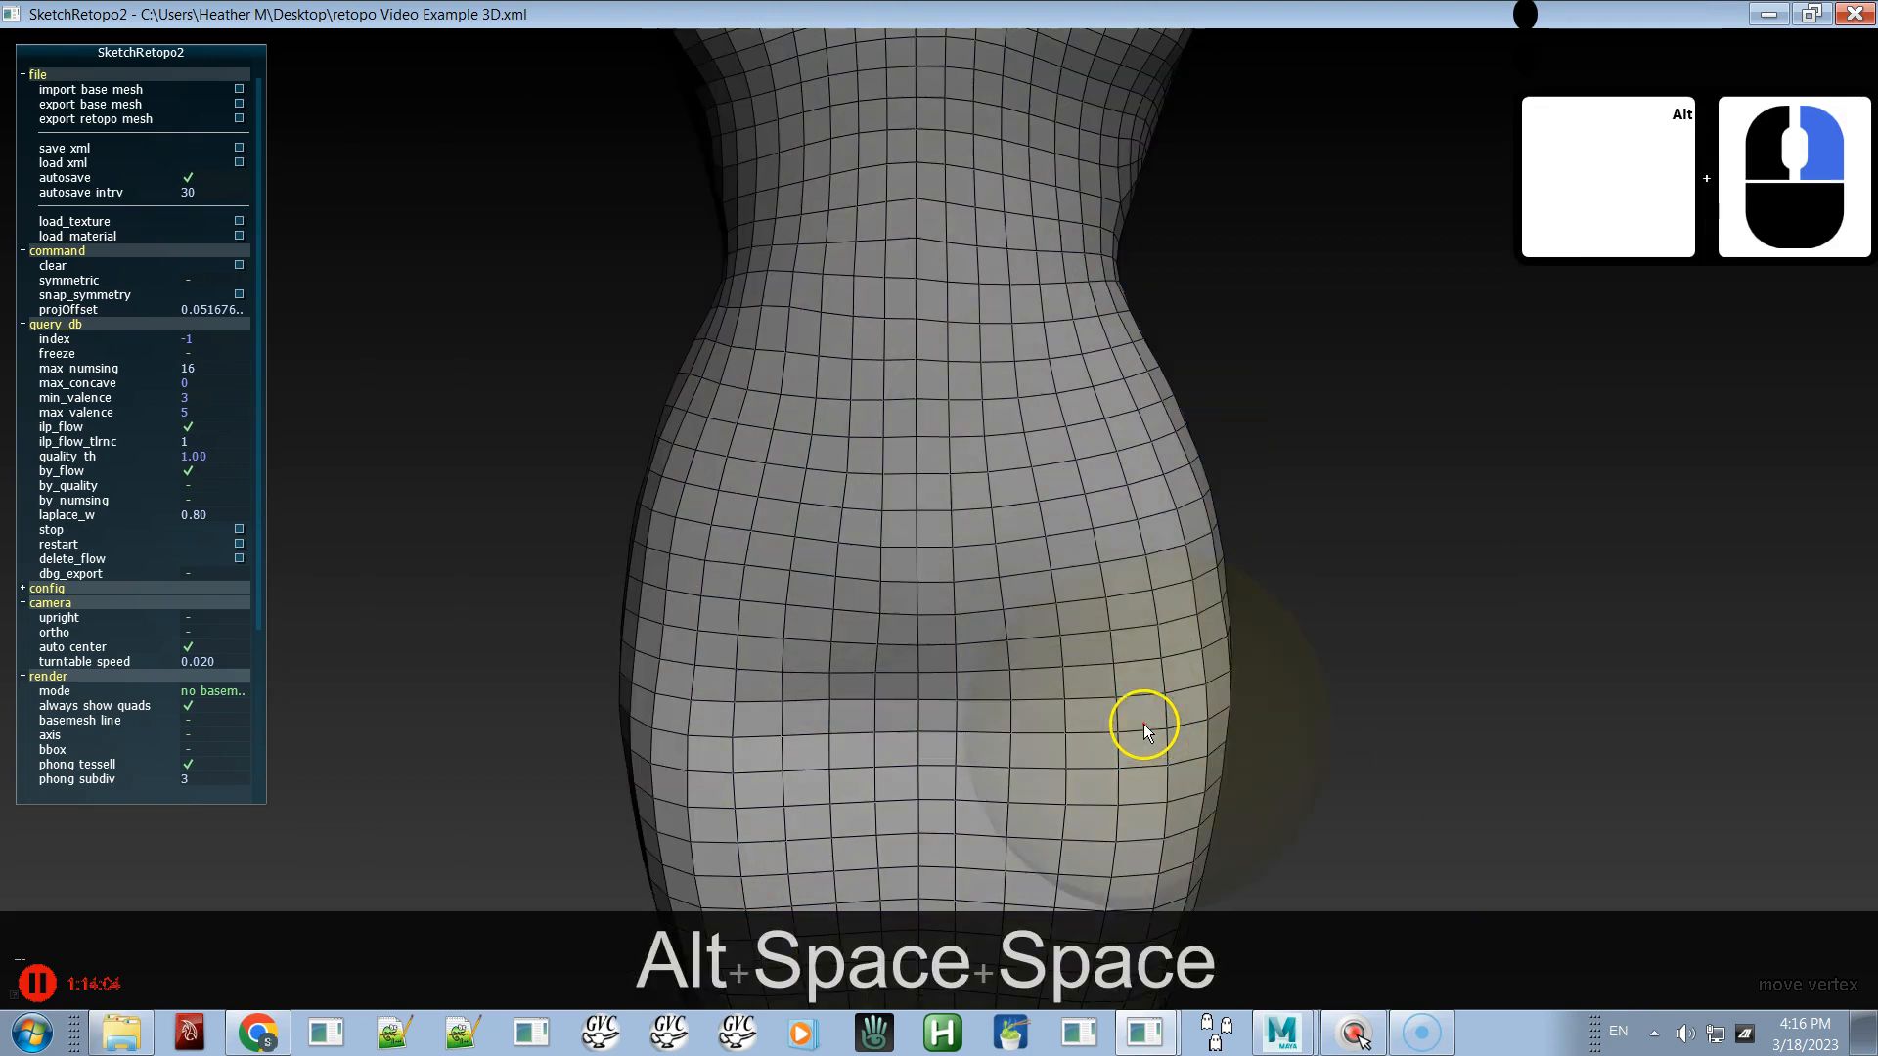
middle_click_drag(1036, 554, 1021, 624, "alt")
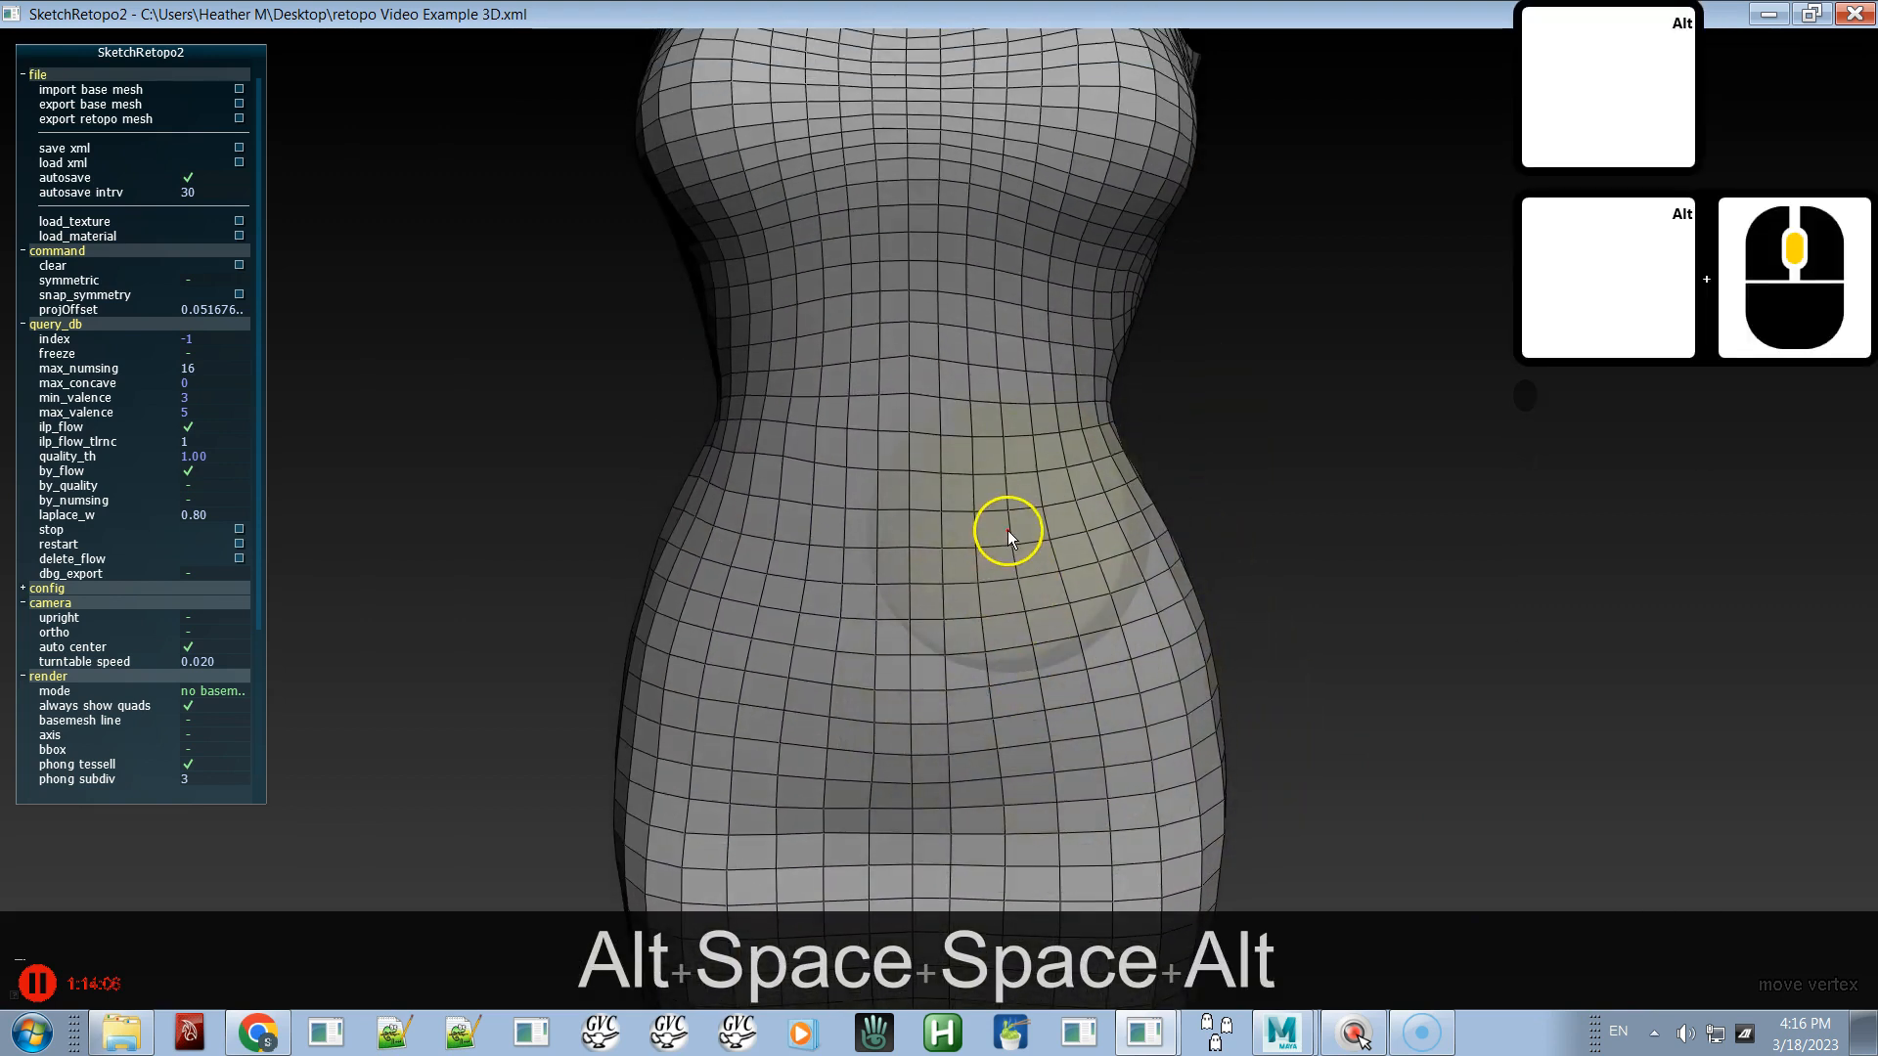
left_click_drag(1017, 510, 1012, 490)
right_click_drag(1012, 490, 1013, 484)
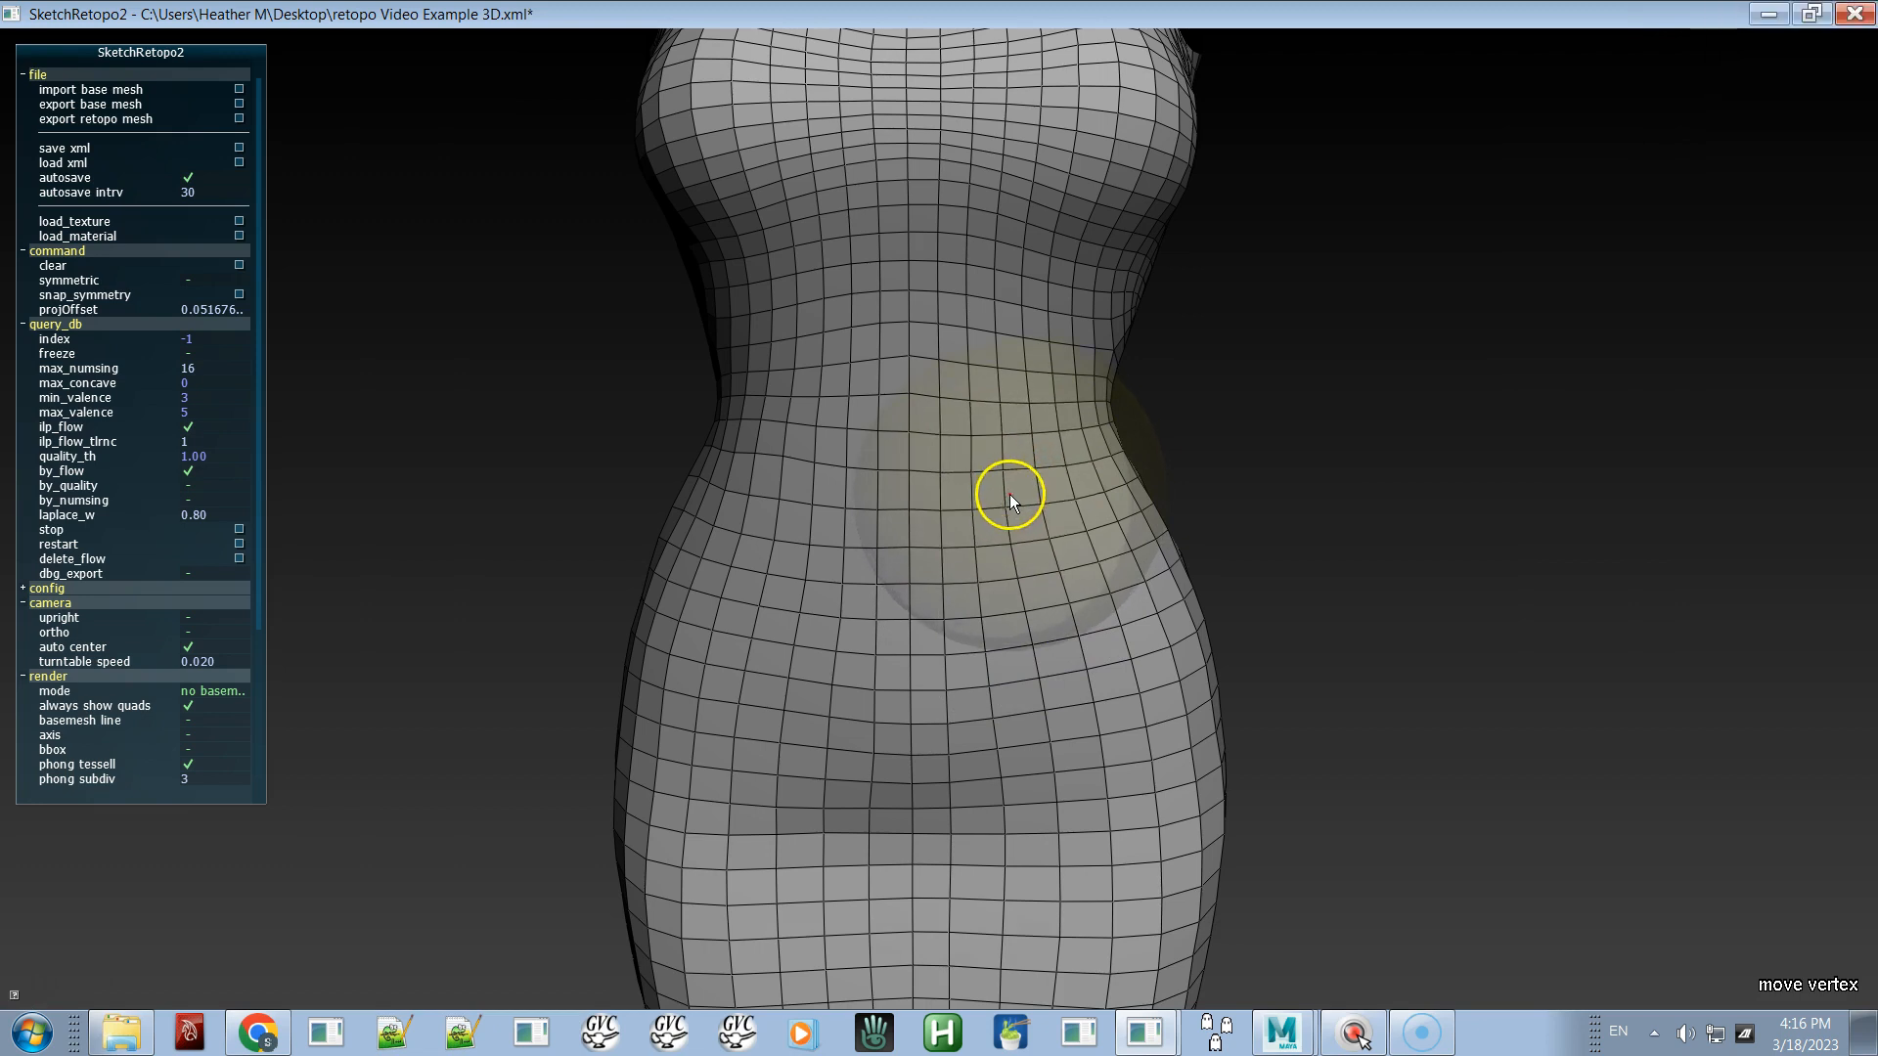
left_click(1010, 495)
- Smooth the vertices down the centre front from the waist to the lower skirt, and show the base mesh again
mouse_move(918, 495)
left_mouse_down("shift")
mouse_move(802, 501)
mouse_move(939, 474)
left_mouse_up("shift")
left_click_drag(916, 371, 925, 637, "shift")
mouse_move(925, 637)
right_mouse_down("alt")
mouse_move(829, 297)
mouse_move(883, 546)
mouse_move(880, 494)
mouse_move(860, 323)
mouse_move(847, 562)
mouse_move(964, 477)
right_mouse_up("alt")
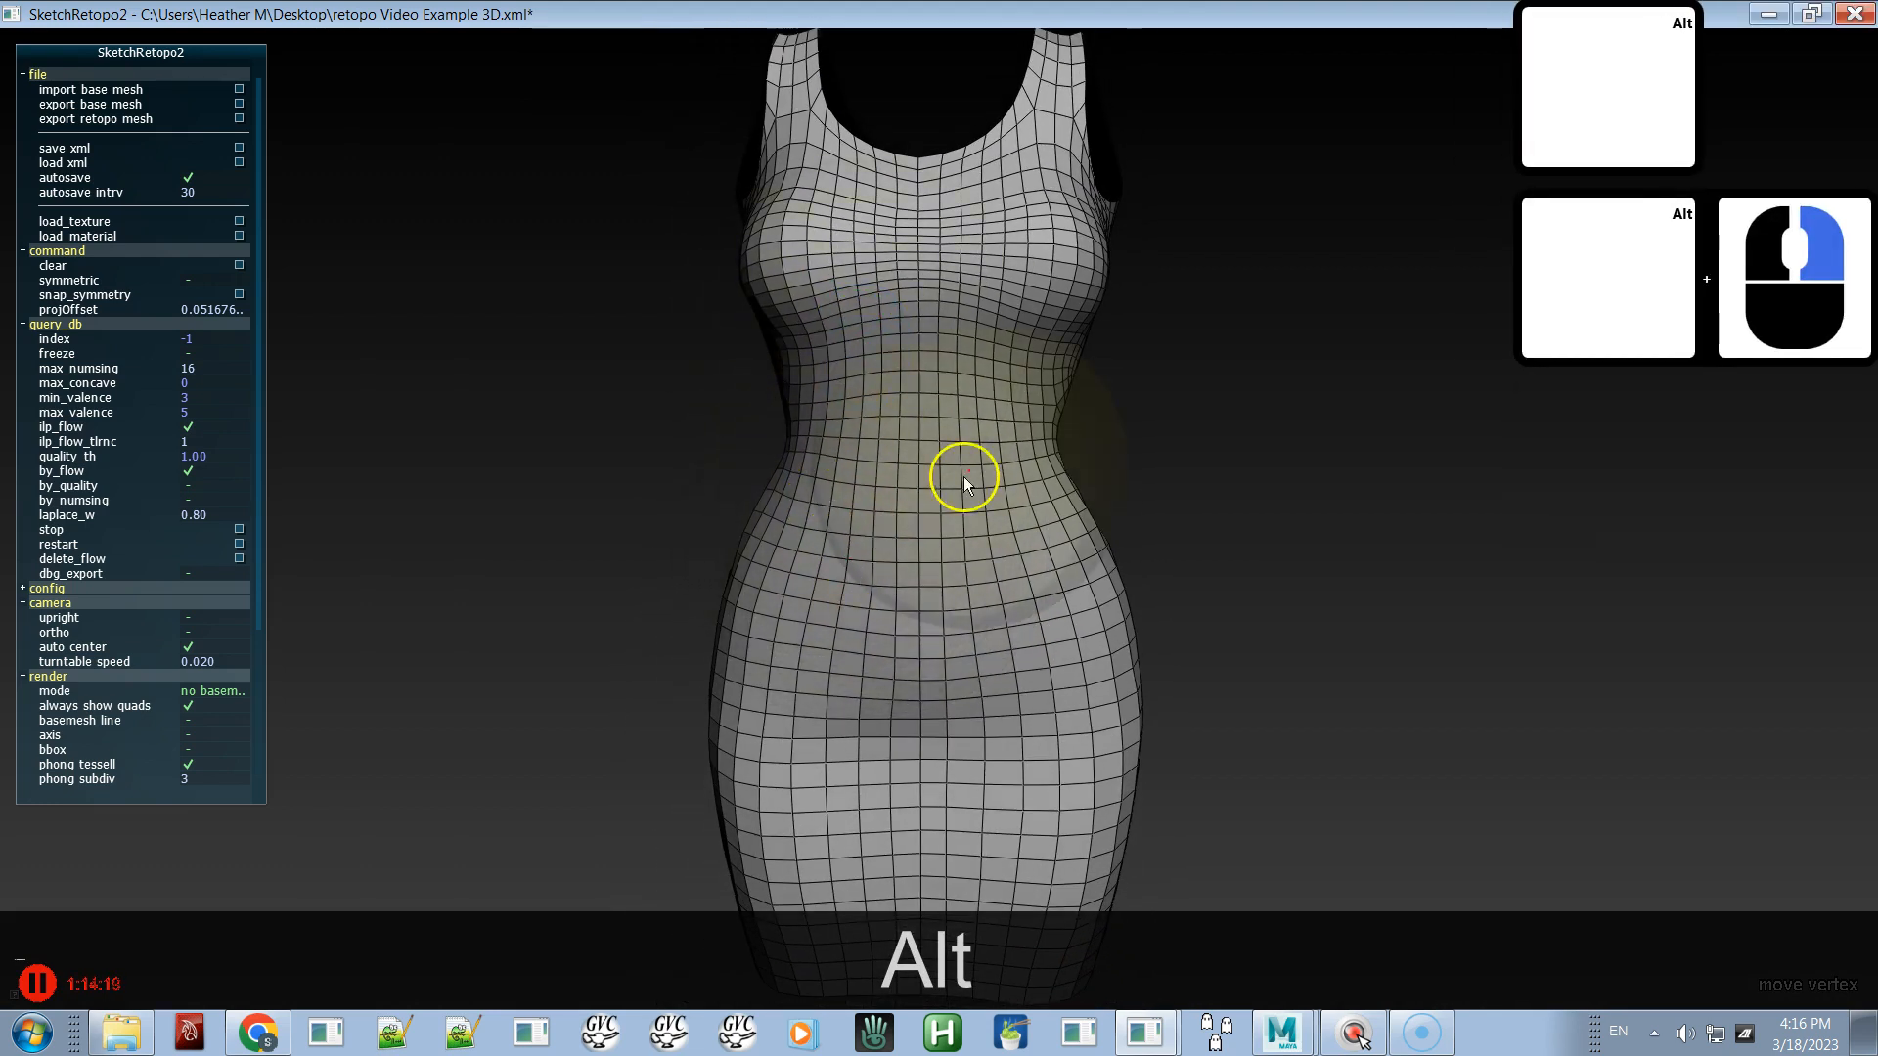
middle_click_drag(920, 611, 948, 478, "alt")
mouse_move(948, 572)
left_mouse_down("shift")
mouse_move(929, 578)
mouse_move(924, 684)
left_mouse_up("shift")
key("space")
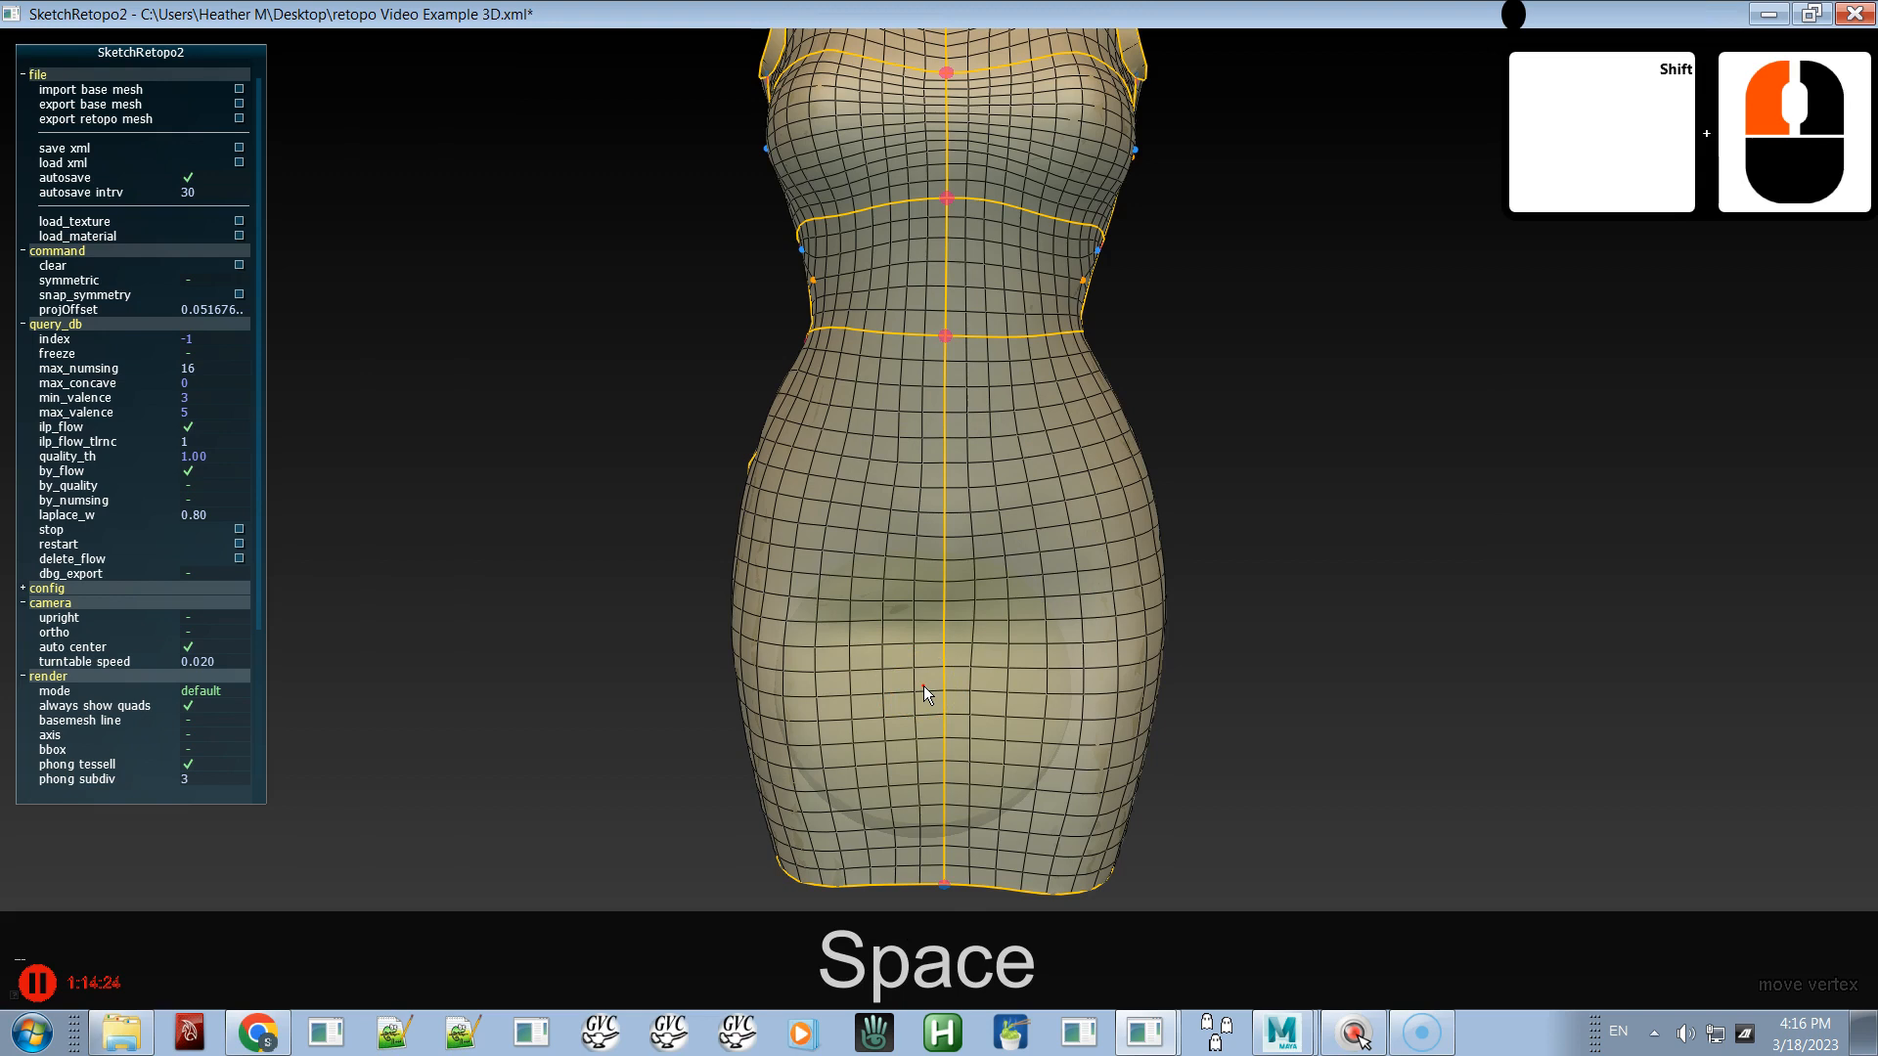
- Turn the base mesh lines on and back off to compare them with the quads, and check the back of the dress
left_click(193, 720)
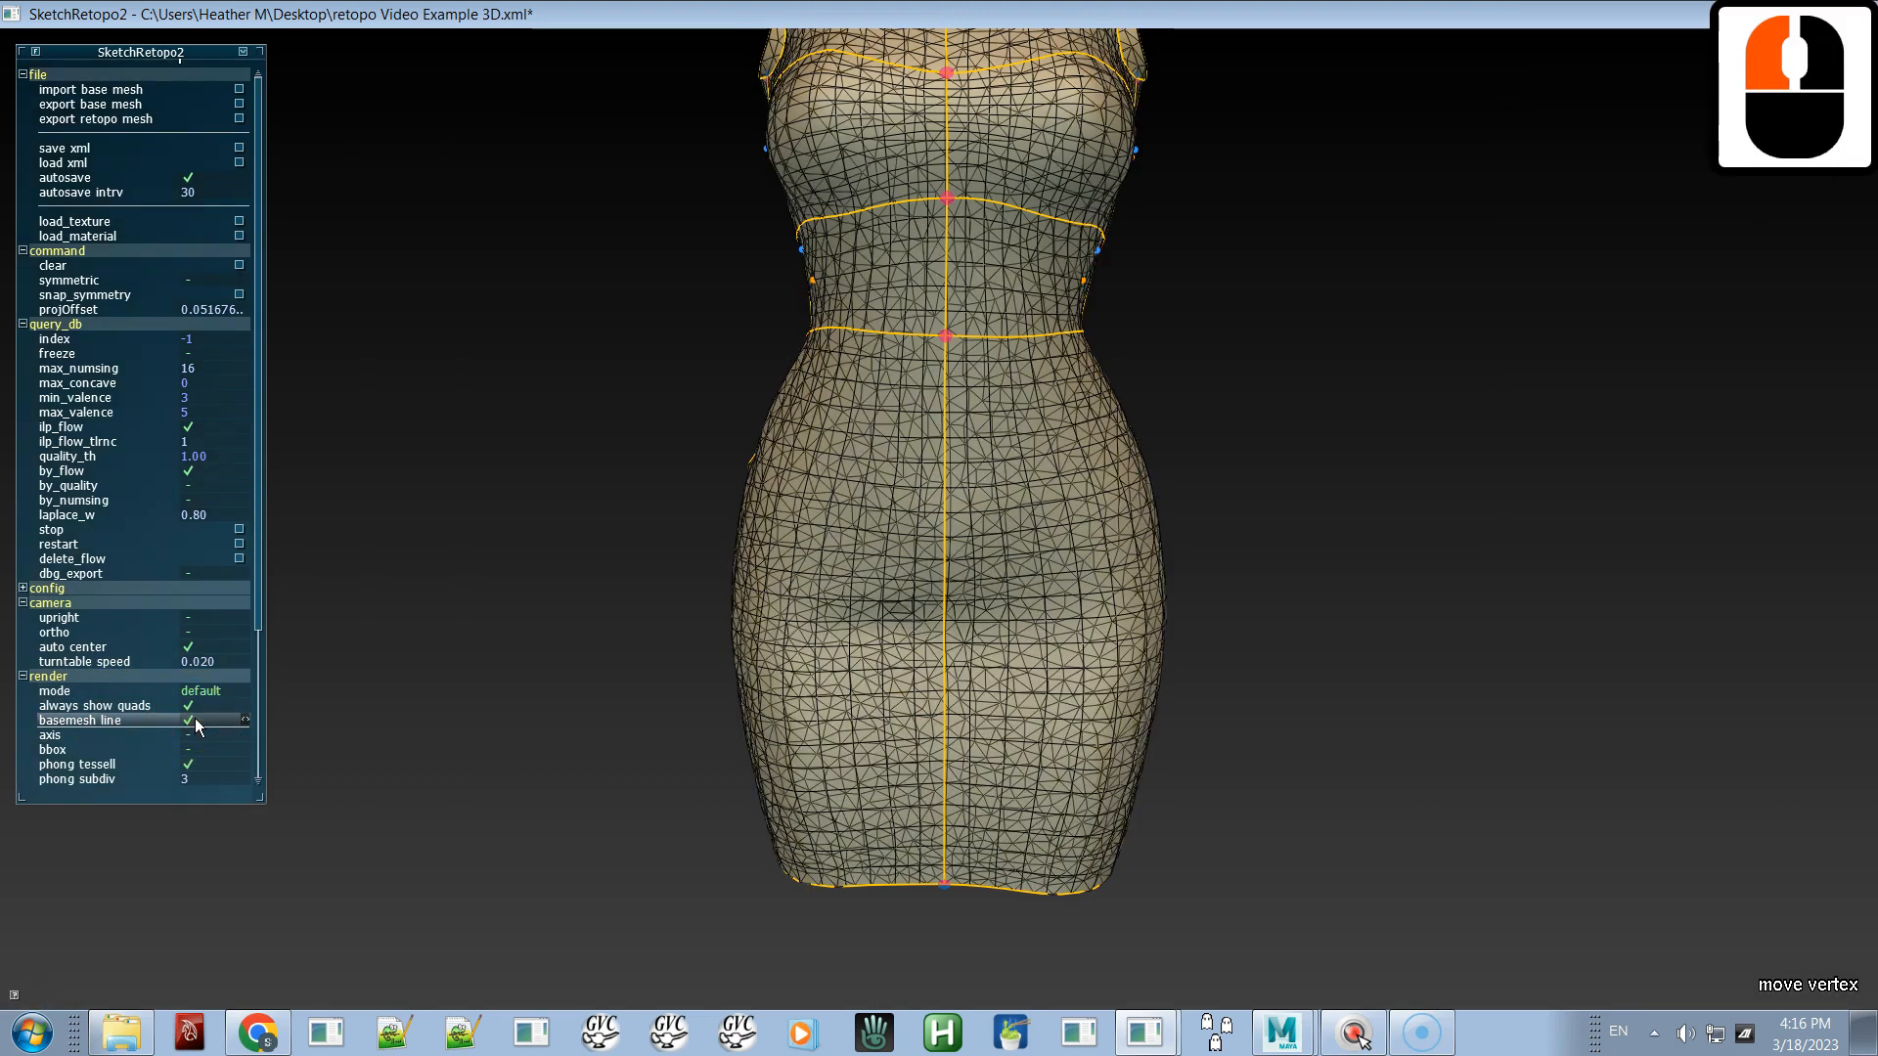
left_click(192, 721)
left_click_drag(907, 597, 870, 311, "alt")
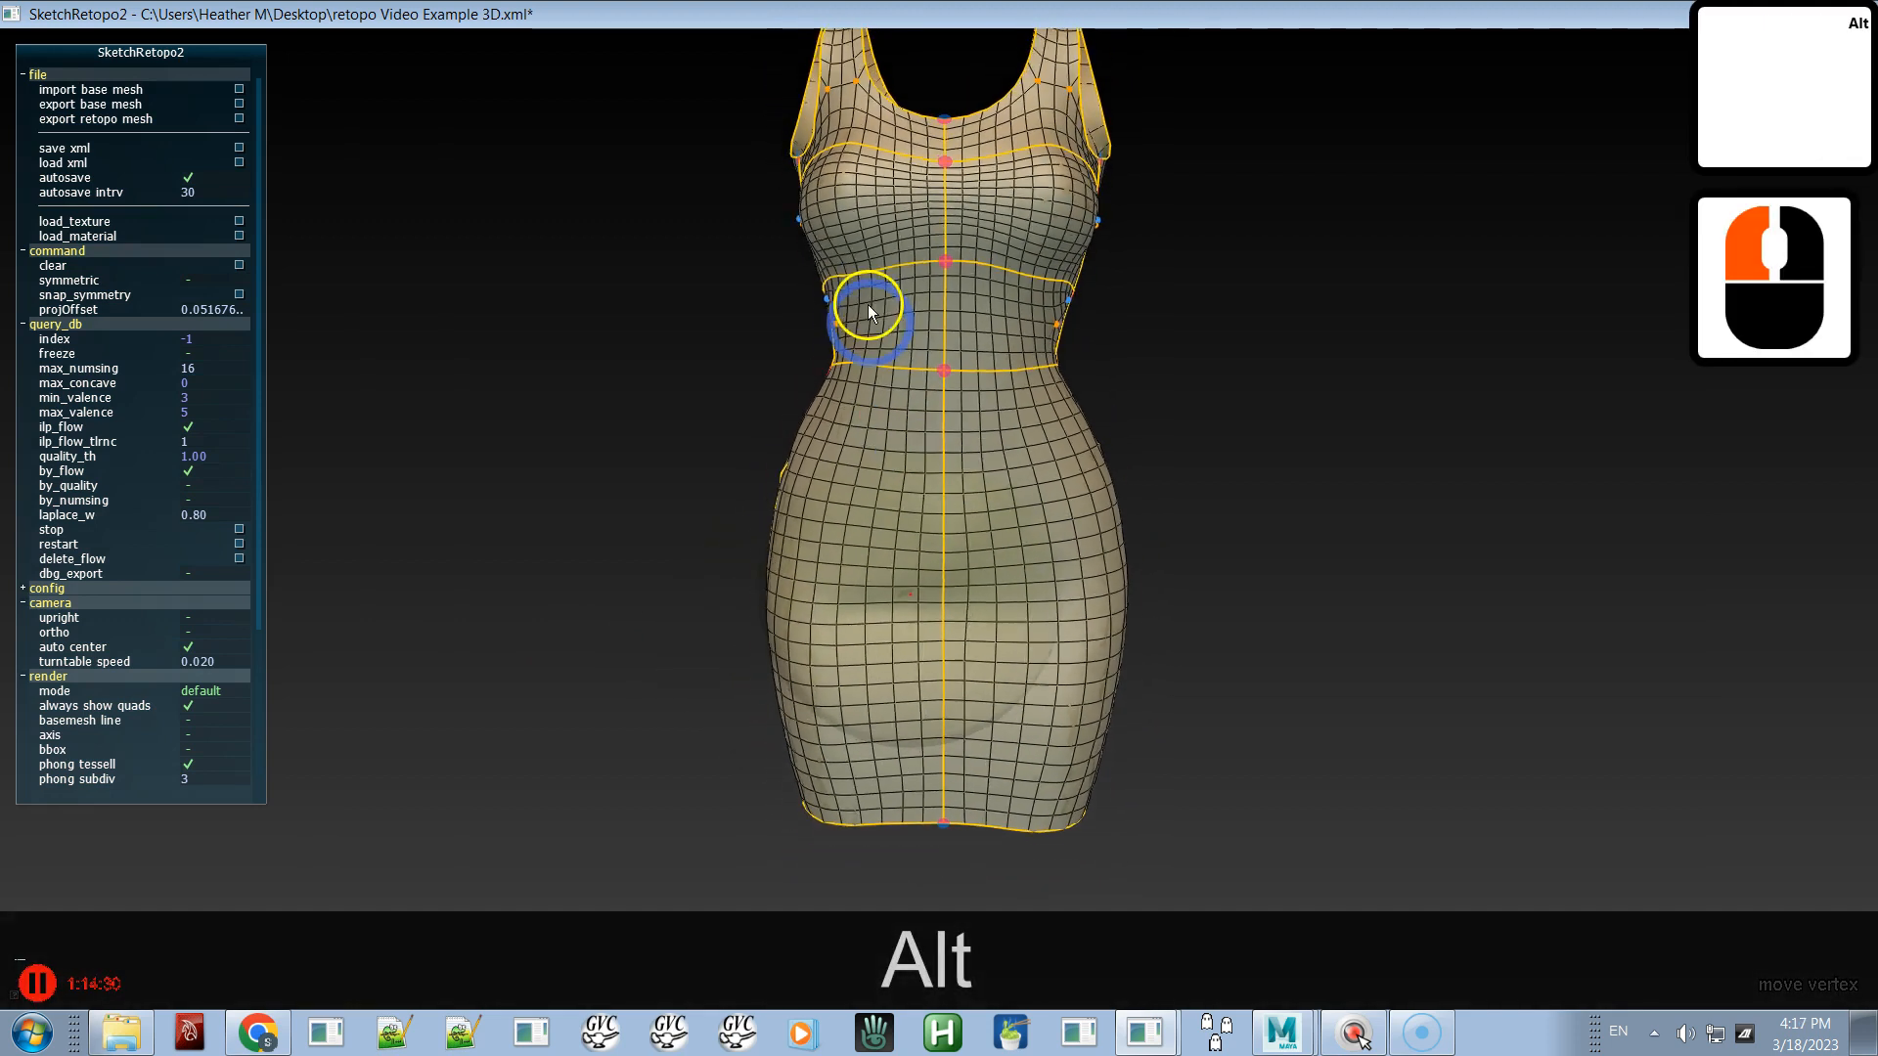
mouse_move(1030, 514)
left_mouse_down("alt")
mouse_move(789, 554)
mouse_move(1007, 599)
mouse_move(795, 601)
left_mouse_up("alt")
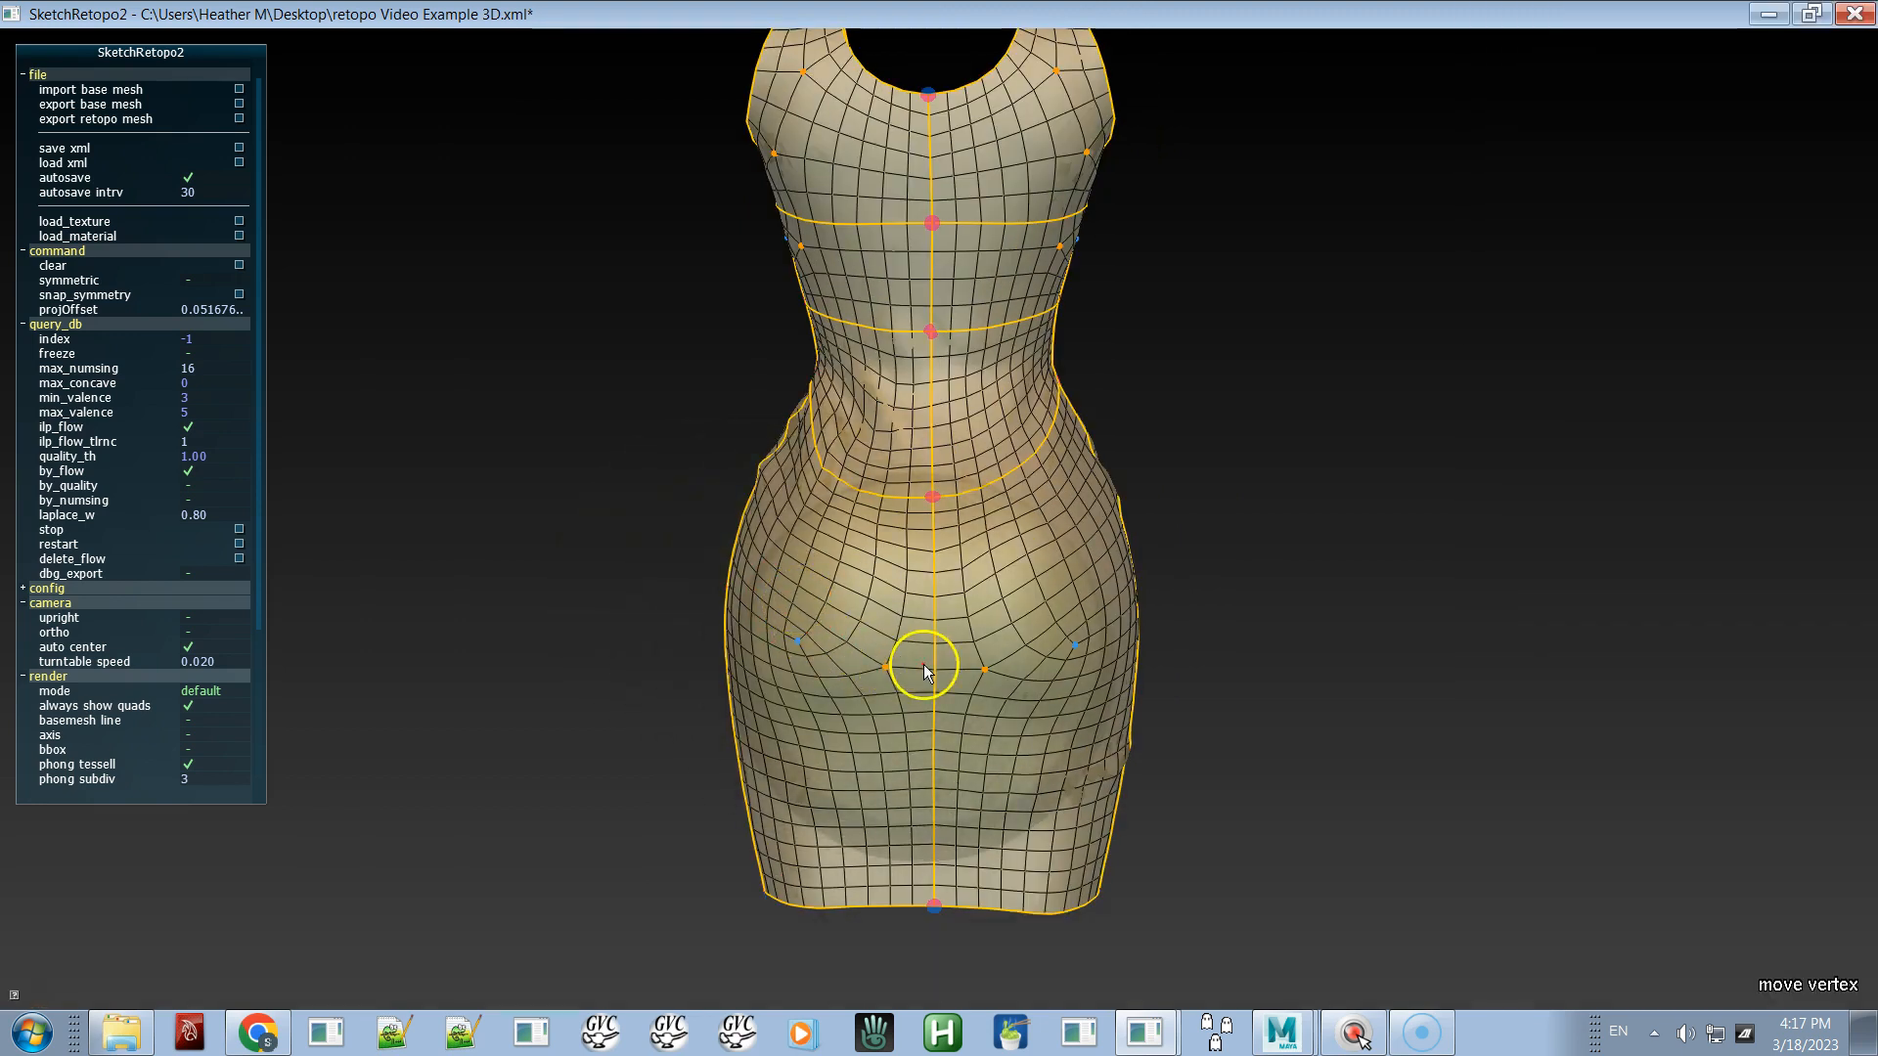
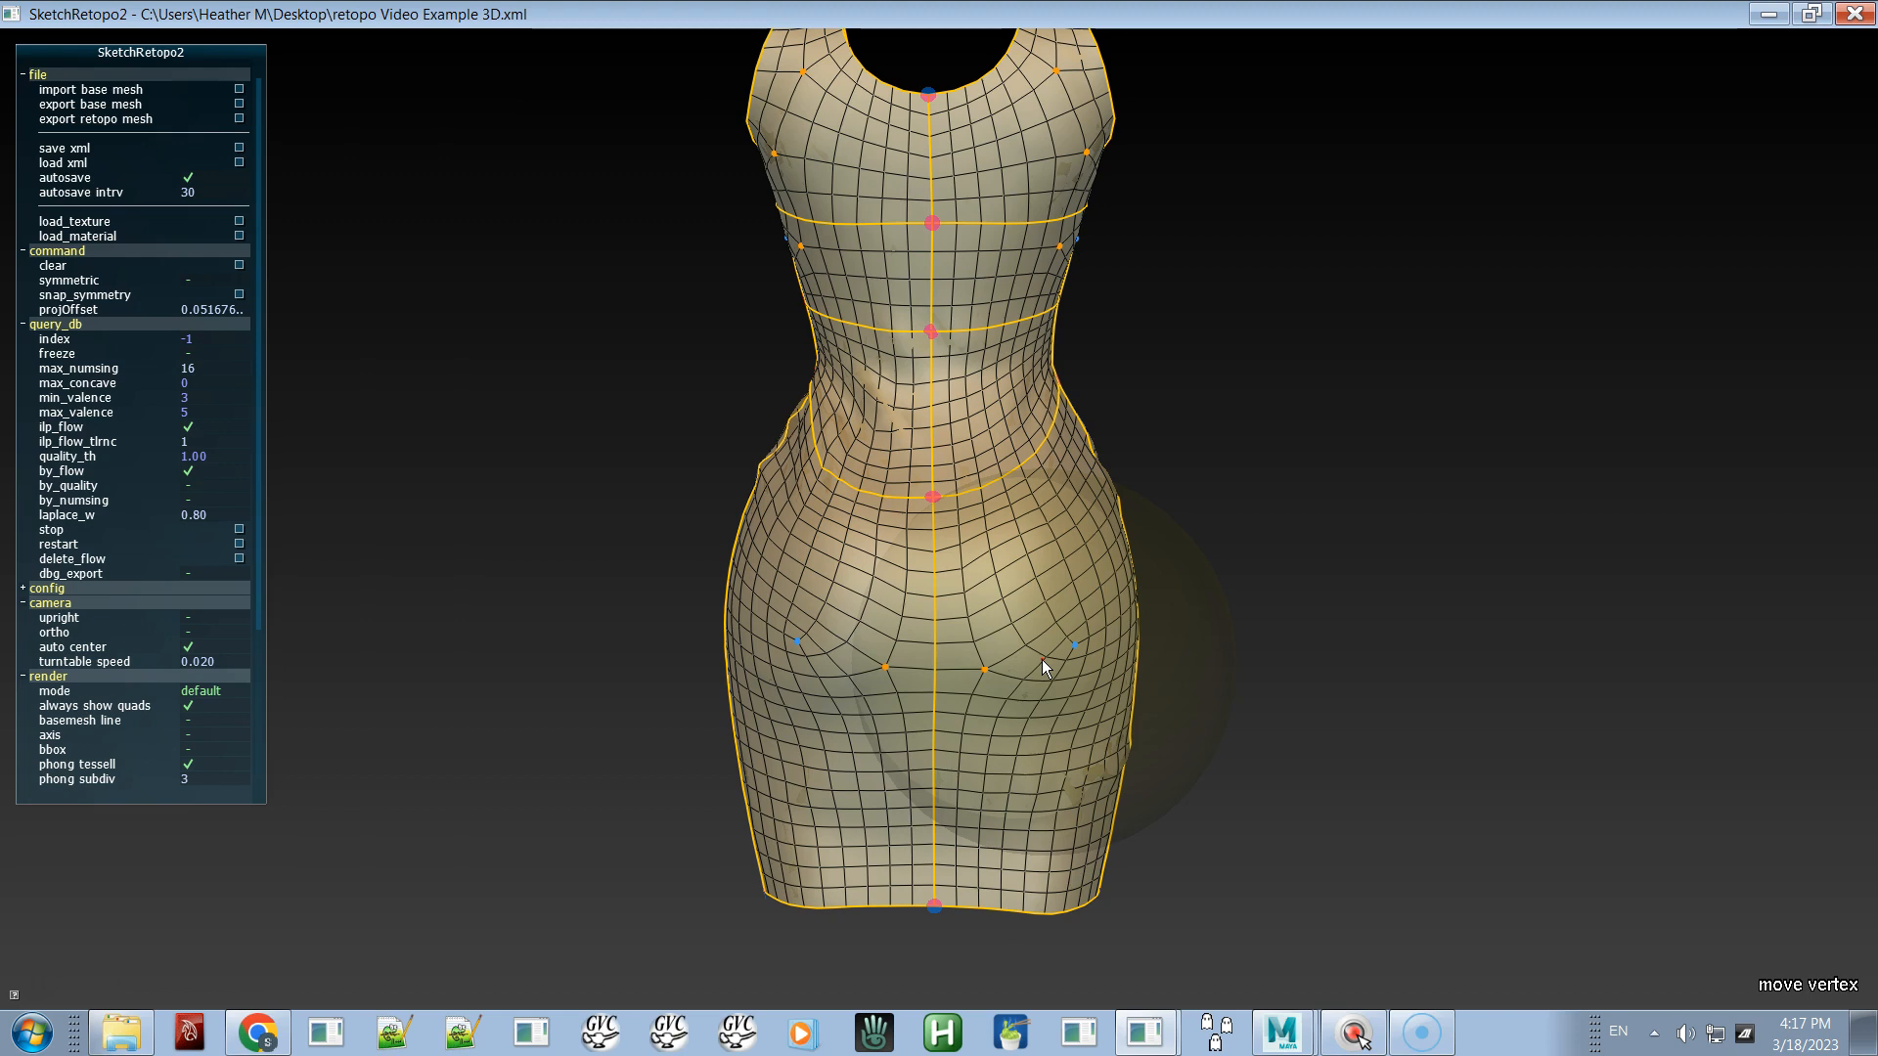
- Examine the side and back of the dress for remaining uneven quads around the seam, waist and hips
left_click_drag(1206, 550, 1105, 507, "alt")
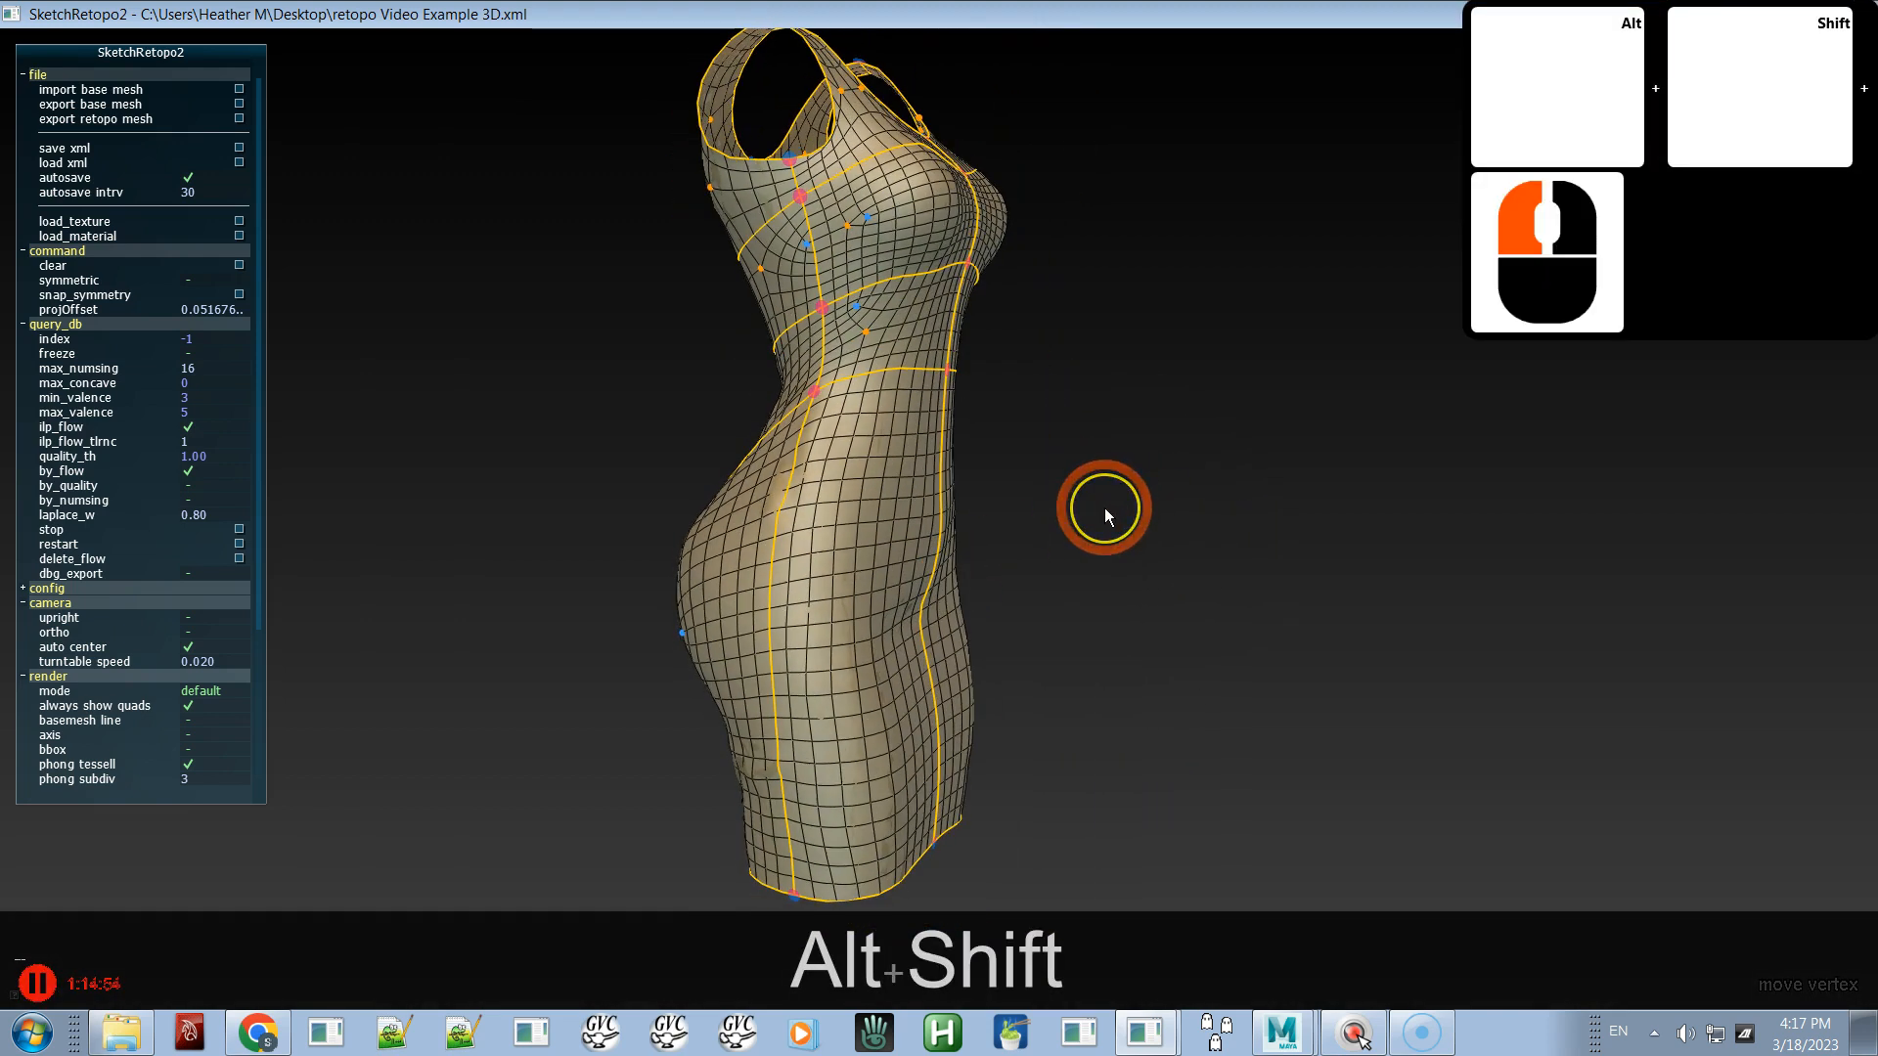
left_click(1105, 507, "alt")
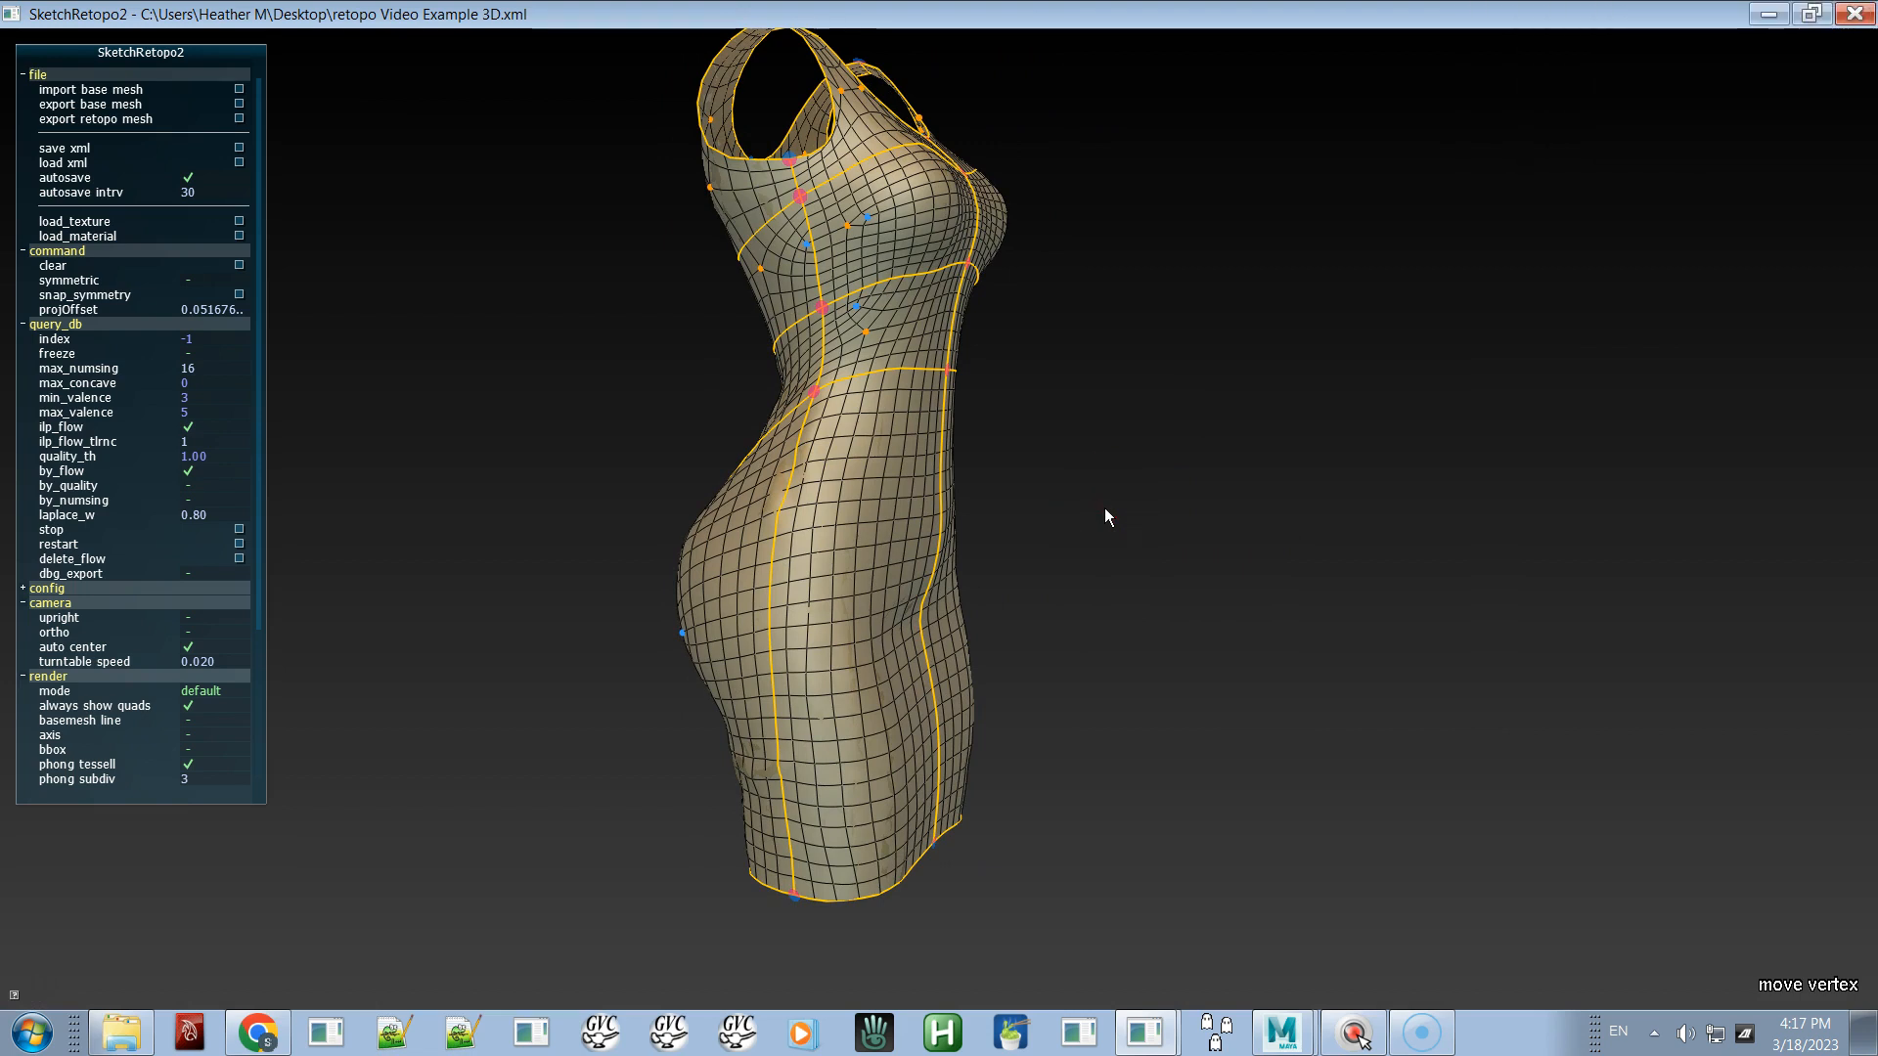
mouse_move(954, 493)
left_mouse_down("alt+shift")
mouse_move(1106, 486)
mouse_move(841, 510)
mouse_move(941, 465)
mouse_move(936, 497)
left_mouse_up("alt+shift")
middle_click_drag(958, 448, 947, 508, "alt")
left_click_drag(1109, 507, 924, 546, "alt")
left_click_drag(1076, 515, 946, 516, "alt")
left_click_drag(947, 516, 936, 540, "alt+shift")
left_click_drag(1164, 513, 906, 192, "alt")
right_click(903, 199, "alt")
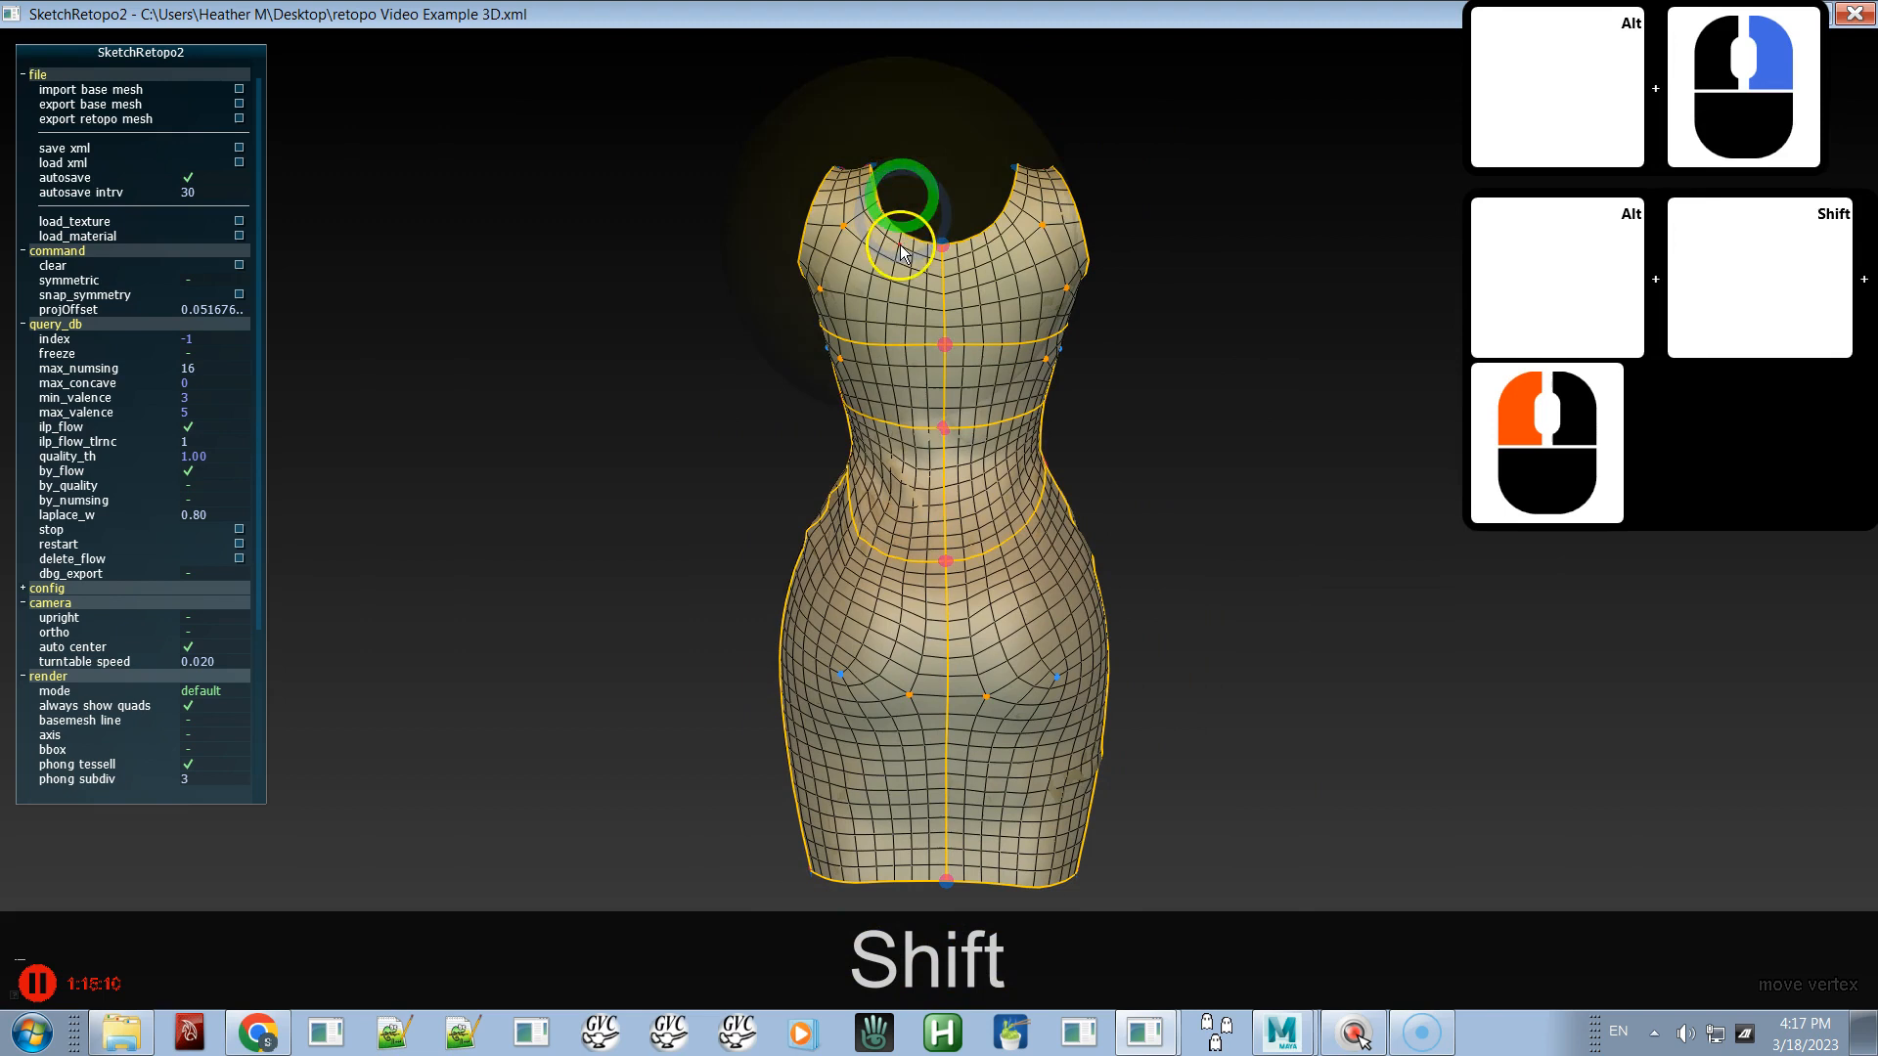
right_click_drag(922, 583, 929, 538, "alt")
middle_click(929, 538, "alt")
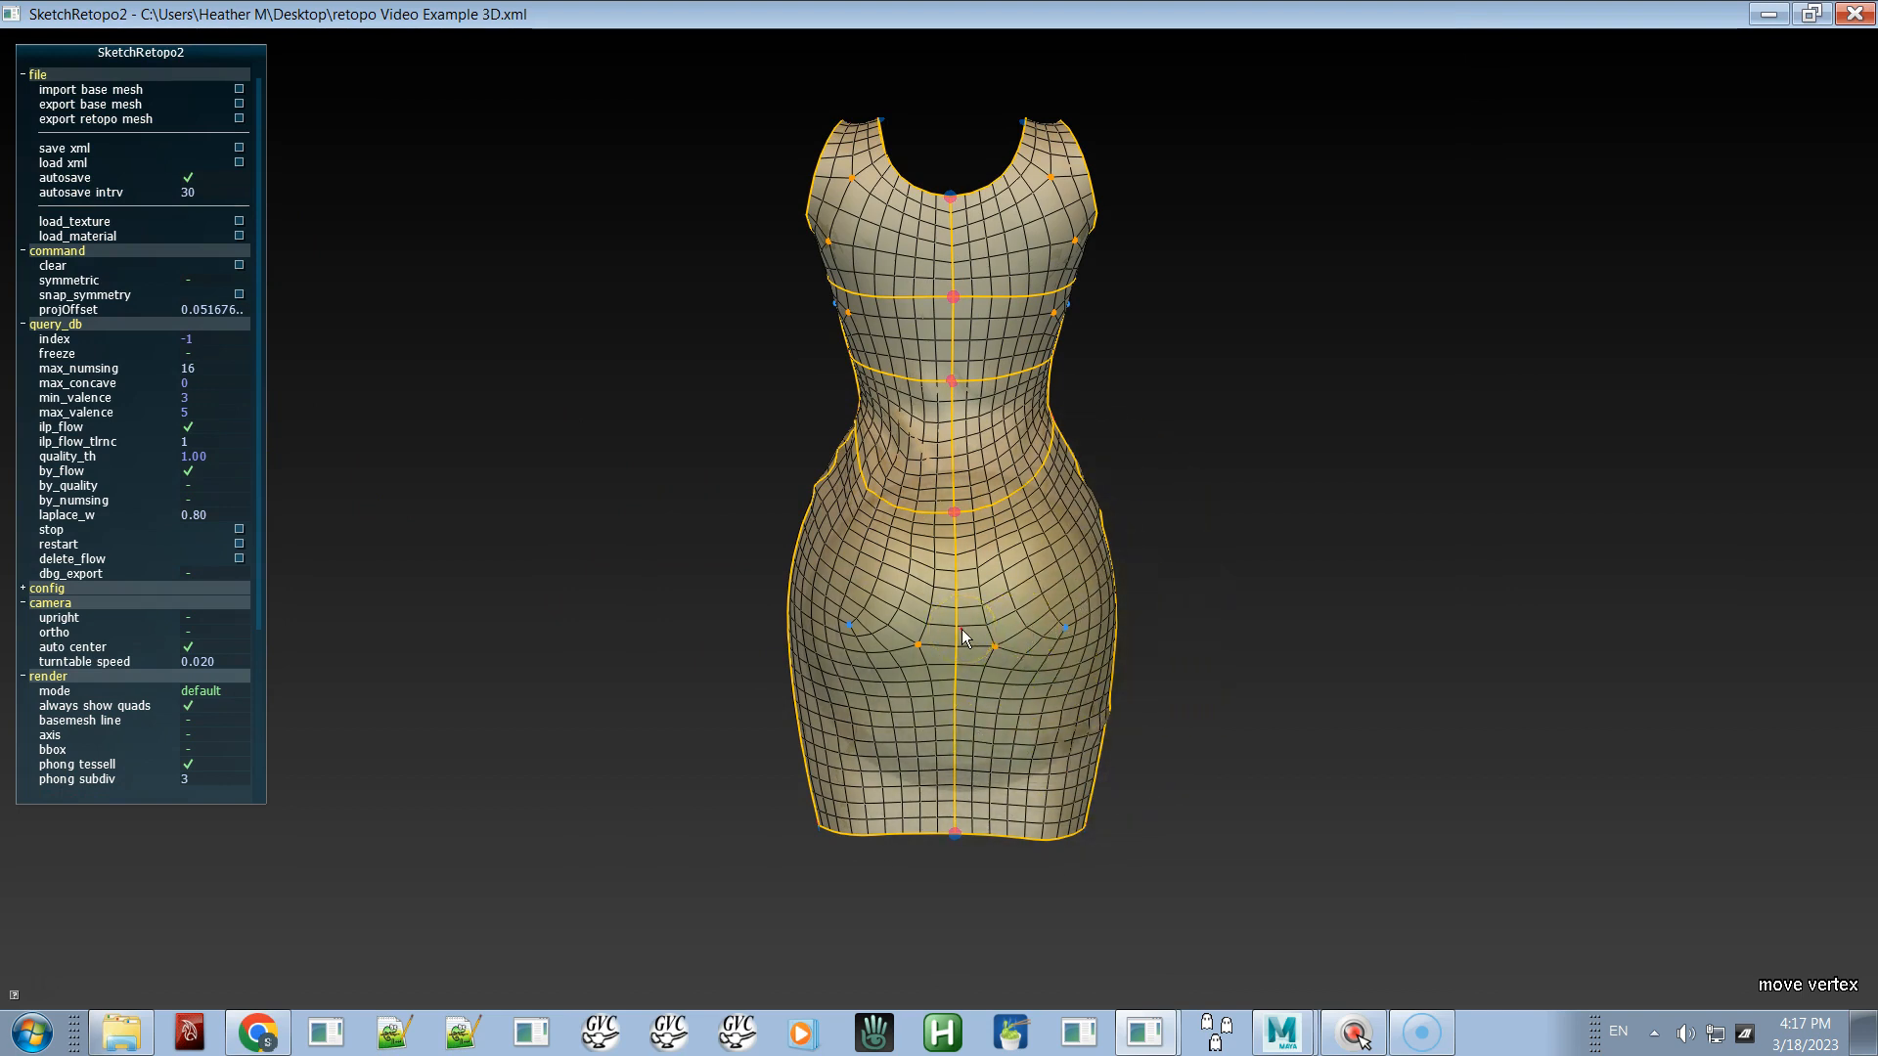
- Hide the base mesh and smooth the quads on the lower front of the skirt above the hem
left_click_drag(838, 481, 1129, 514, "alt")
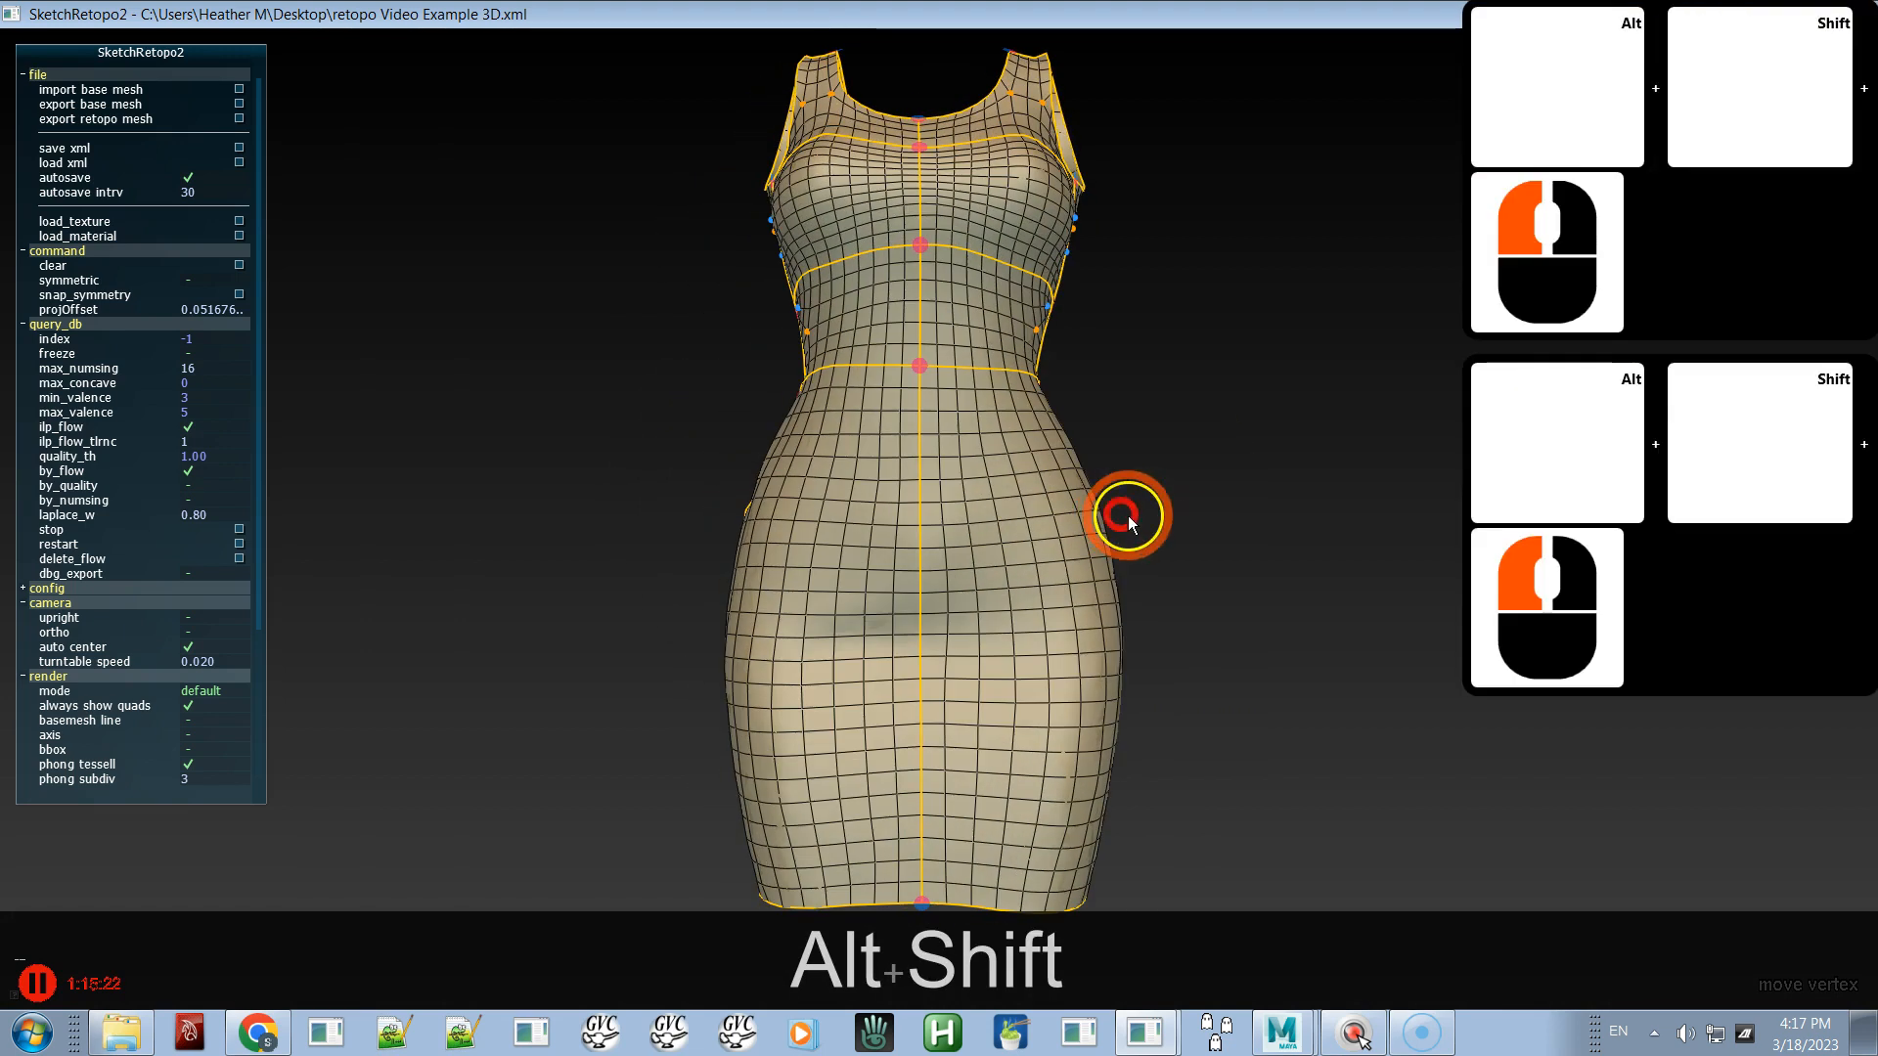
right_click_drag(1044, 585, 984, 363, "alt")
left_click_drag(964, 429, 813, 505, "alt")
right_click(814, 505, "alt")
key("space")
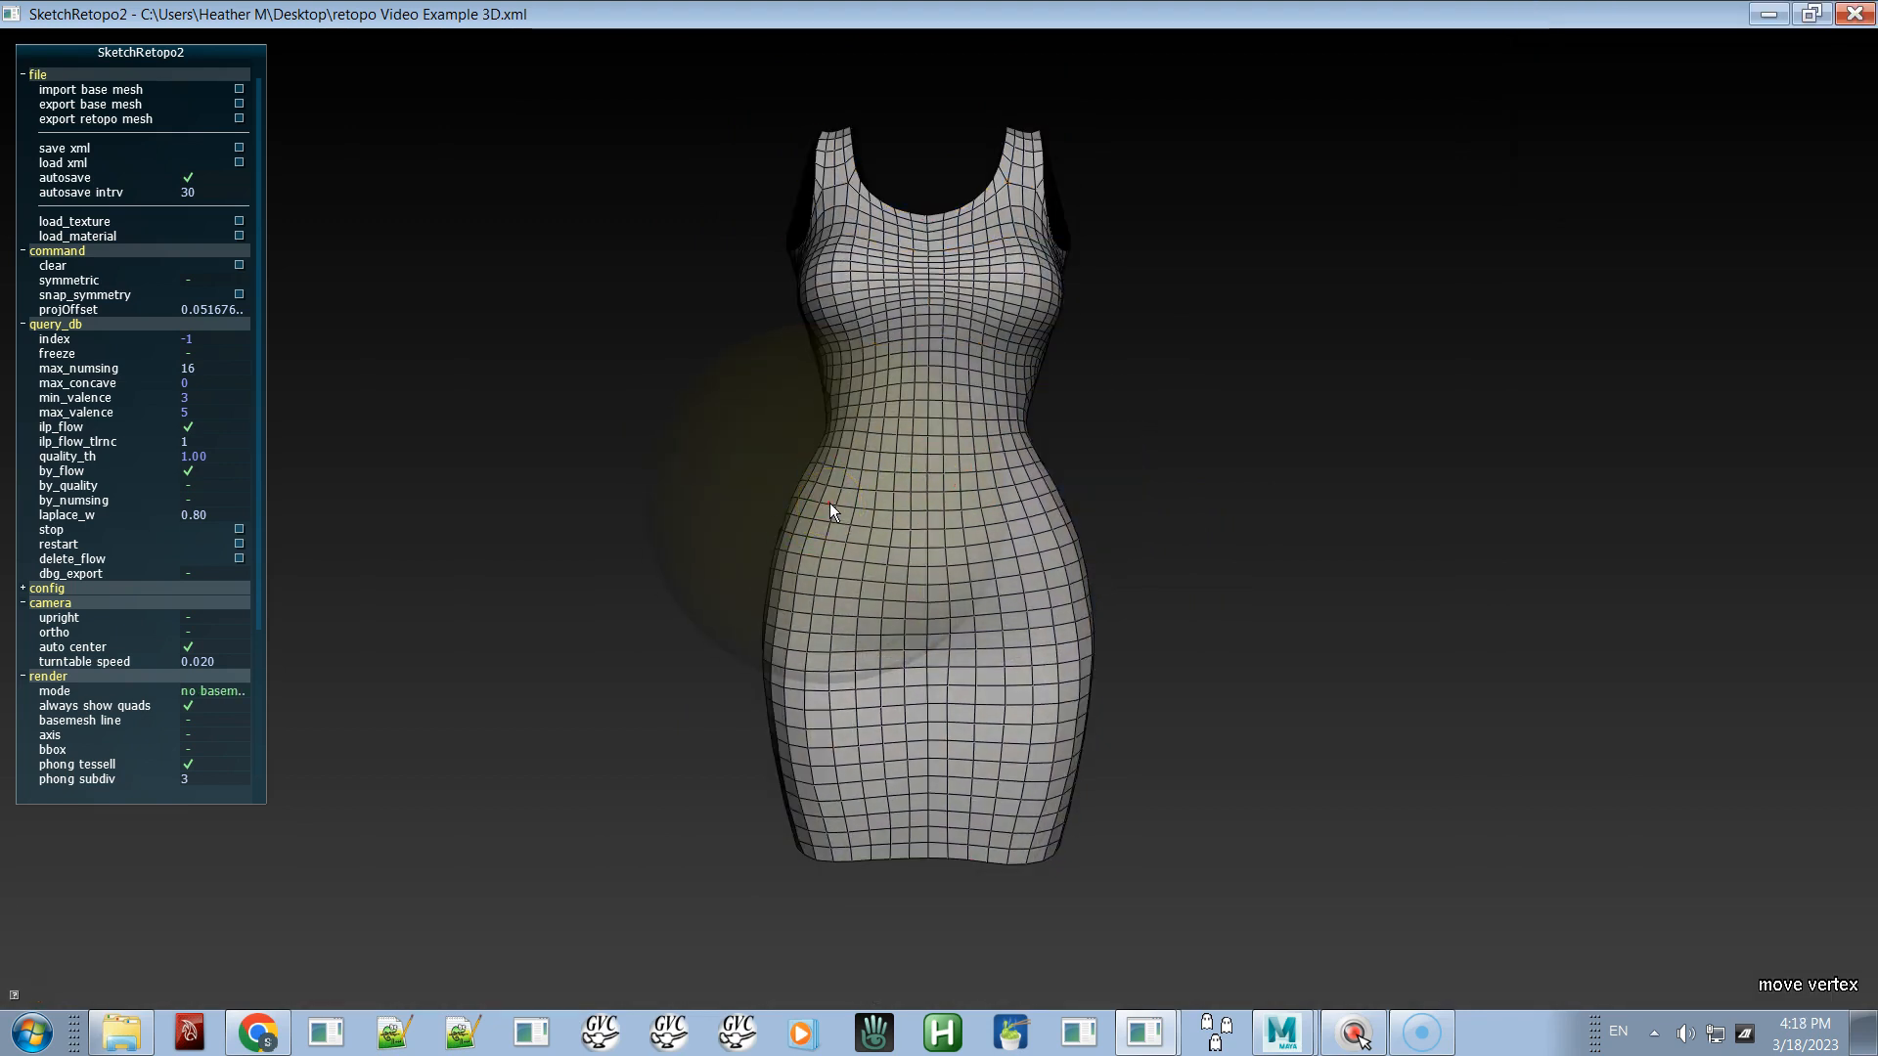
middle_click_drag(906, 545, 961, 508, "alt")
right_click_drag(961, 507, 1040, 796, "alt")
right_click_drag(951, 482, 1010, 859, "alt")
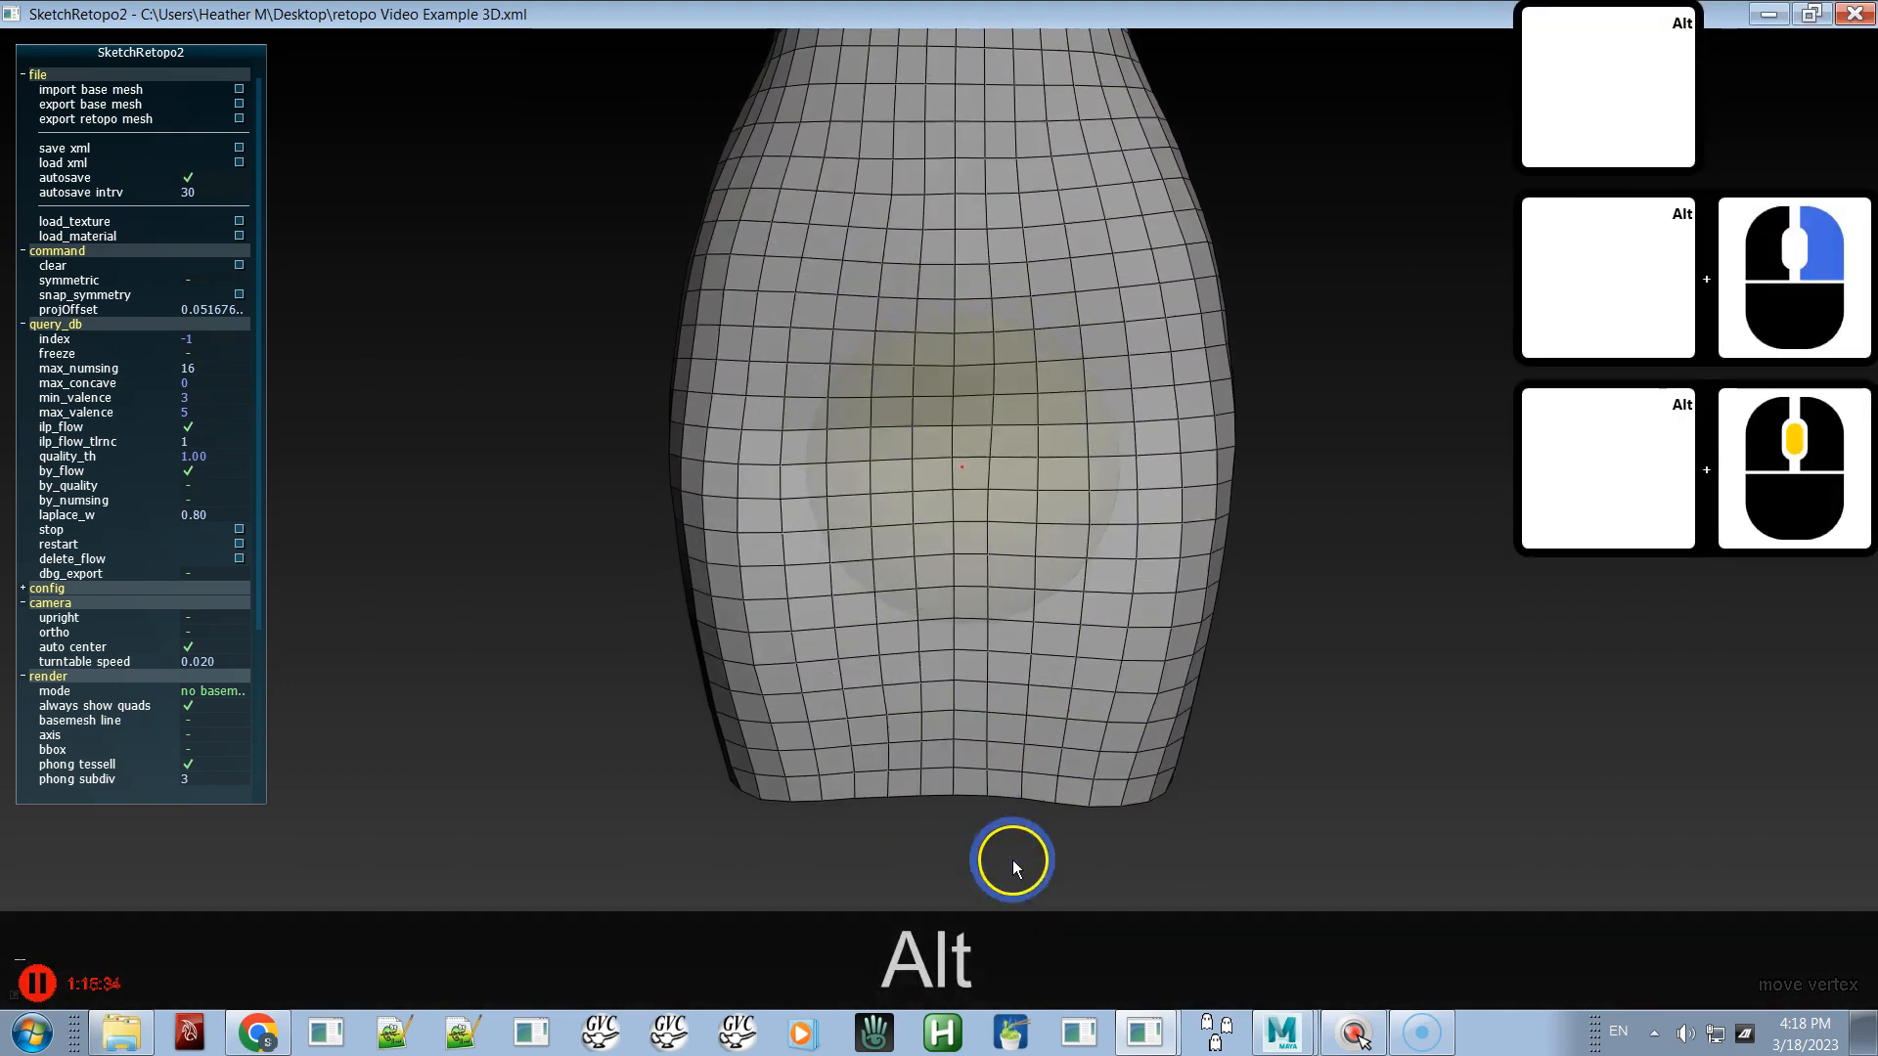
right_click_drag(825, 157, 829, 497, "alt")
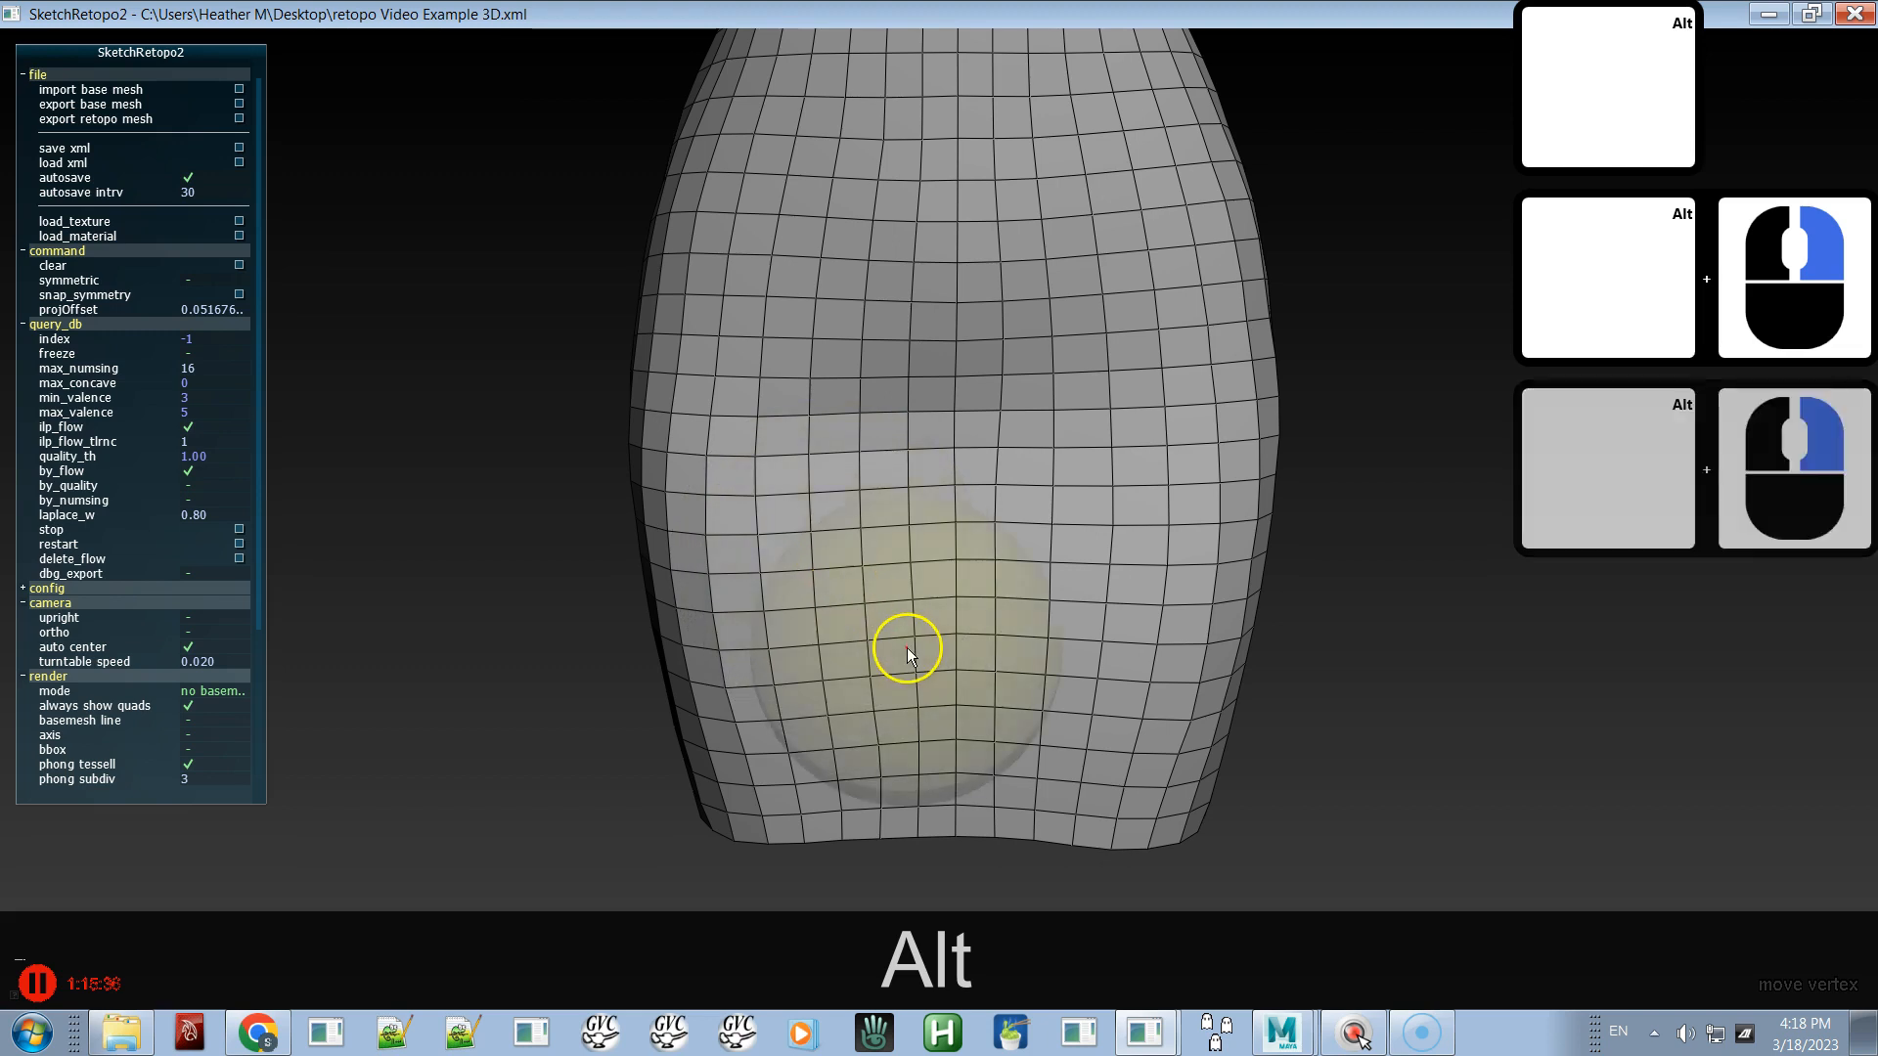
mouse_move(838, 750)
left_mouse_down("shift")
mouse_move(870, 700)
mouse_move(865, 653)
mouse_move(972, 620)
left_mouse_up("shift")
- Smooth the vertices on the front of the skirt between the waist and the hips
right_click_drag(958, 586, 847, 250, "alt")
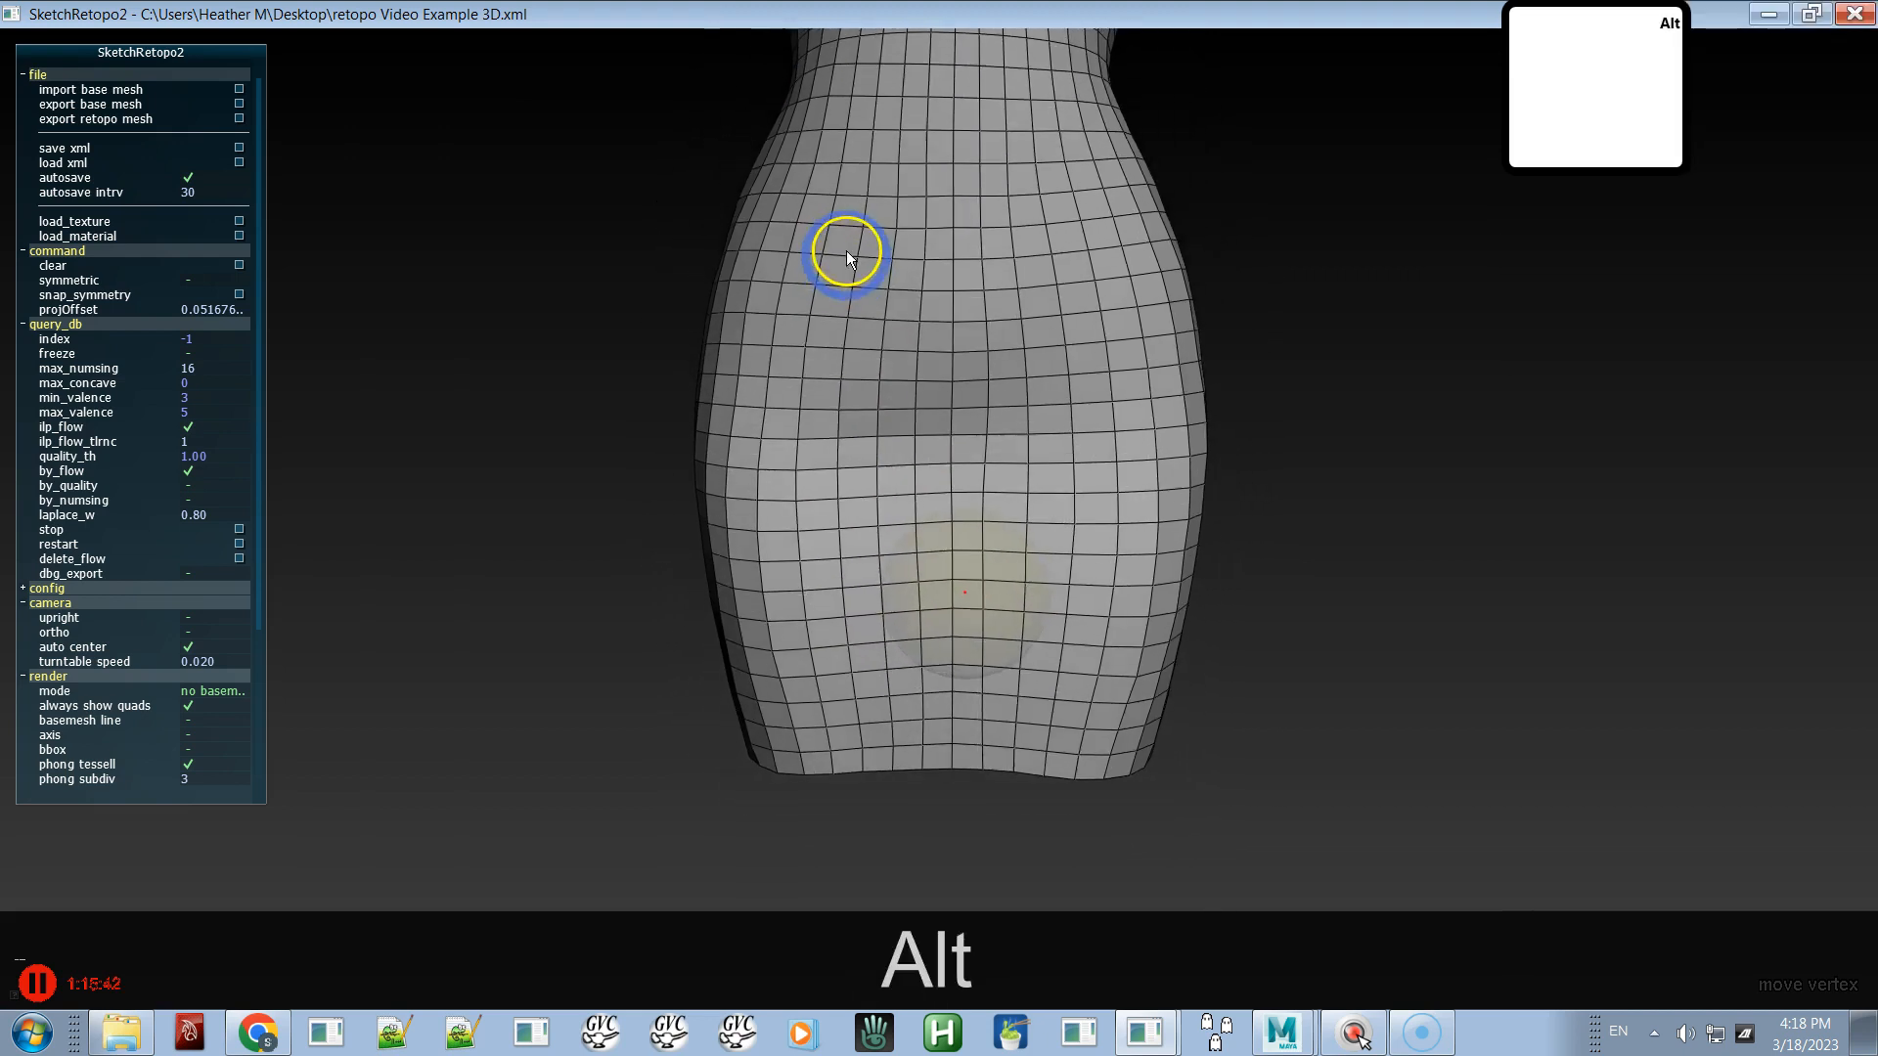
middle_click_drag(870, 384, 852, 507, "alt")
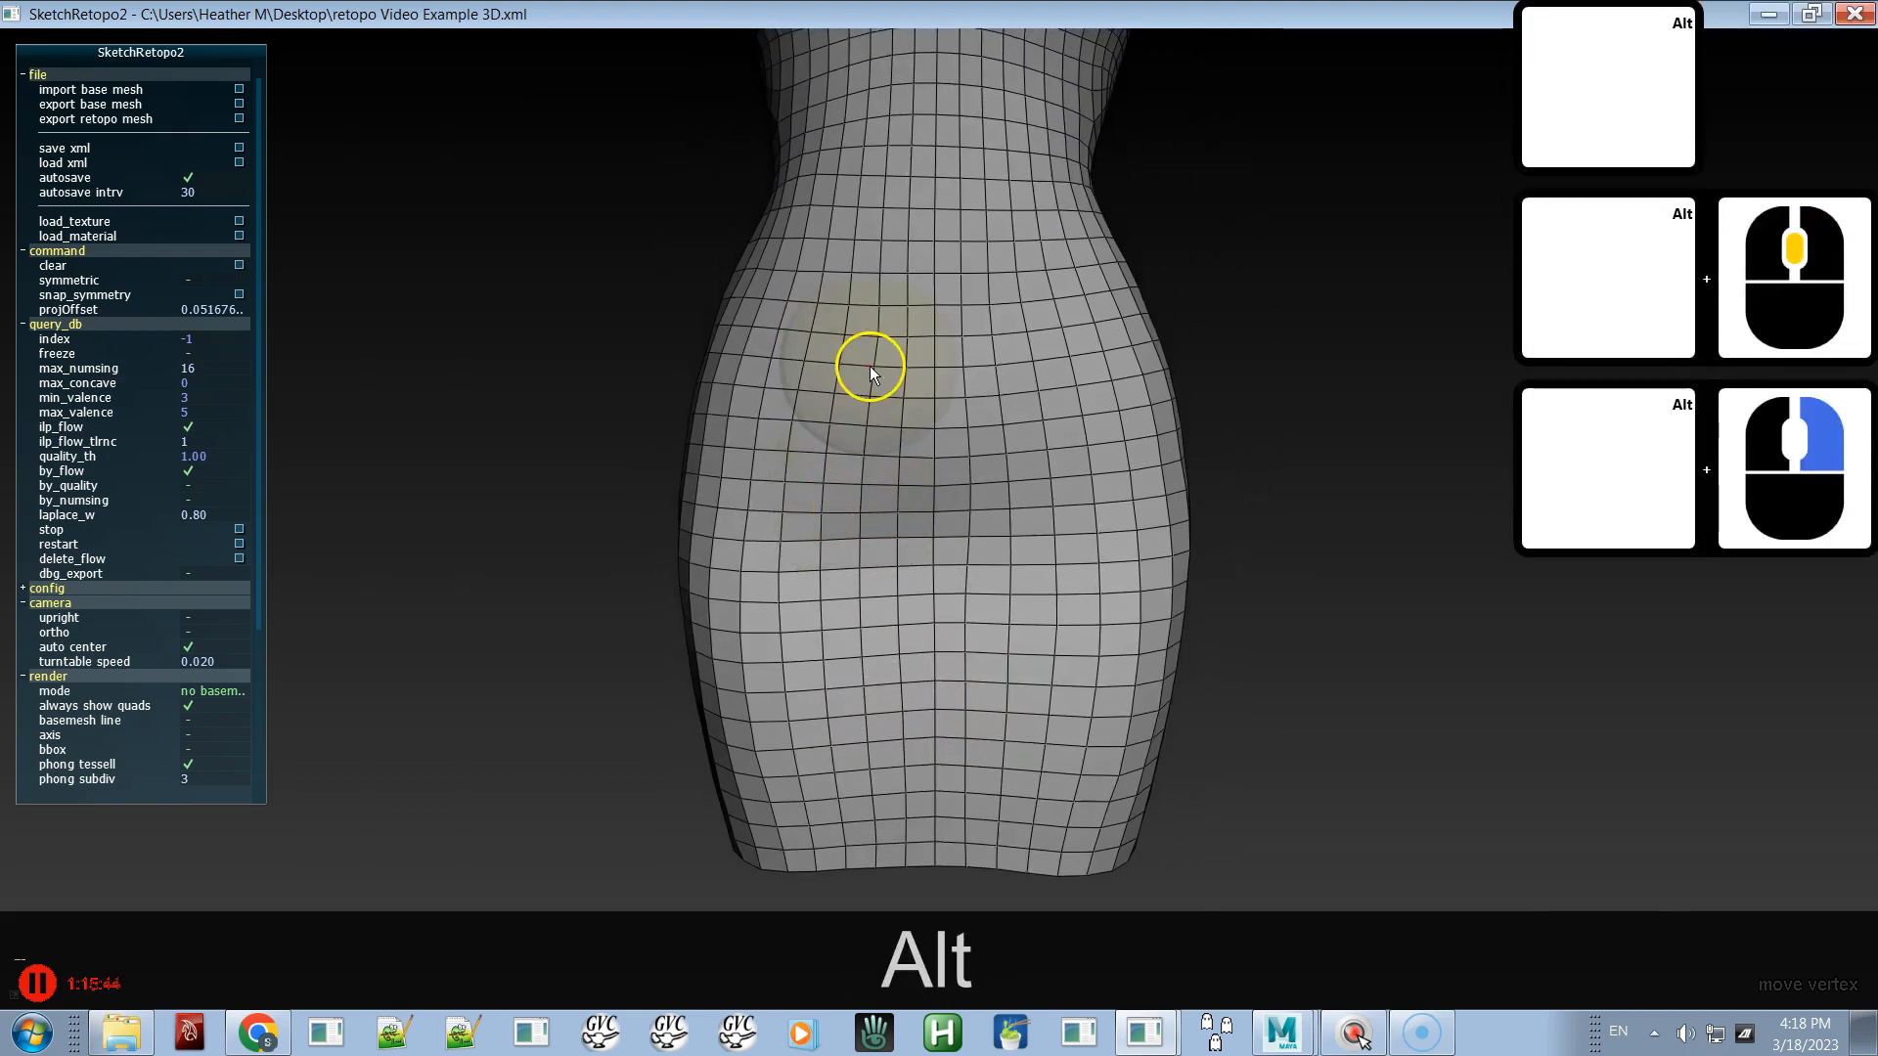
left_click_drag(870, 334, 866, 336, "shift")
right_click_drag(845, 524, 824, 264, "alt")
middle_click_drag(870, 414, 854, 545, "alt")
right_click_drag(854, 545, 795, 234, "alt")
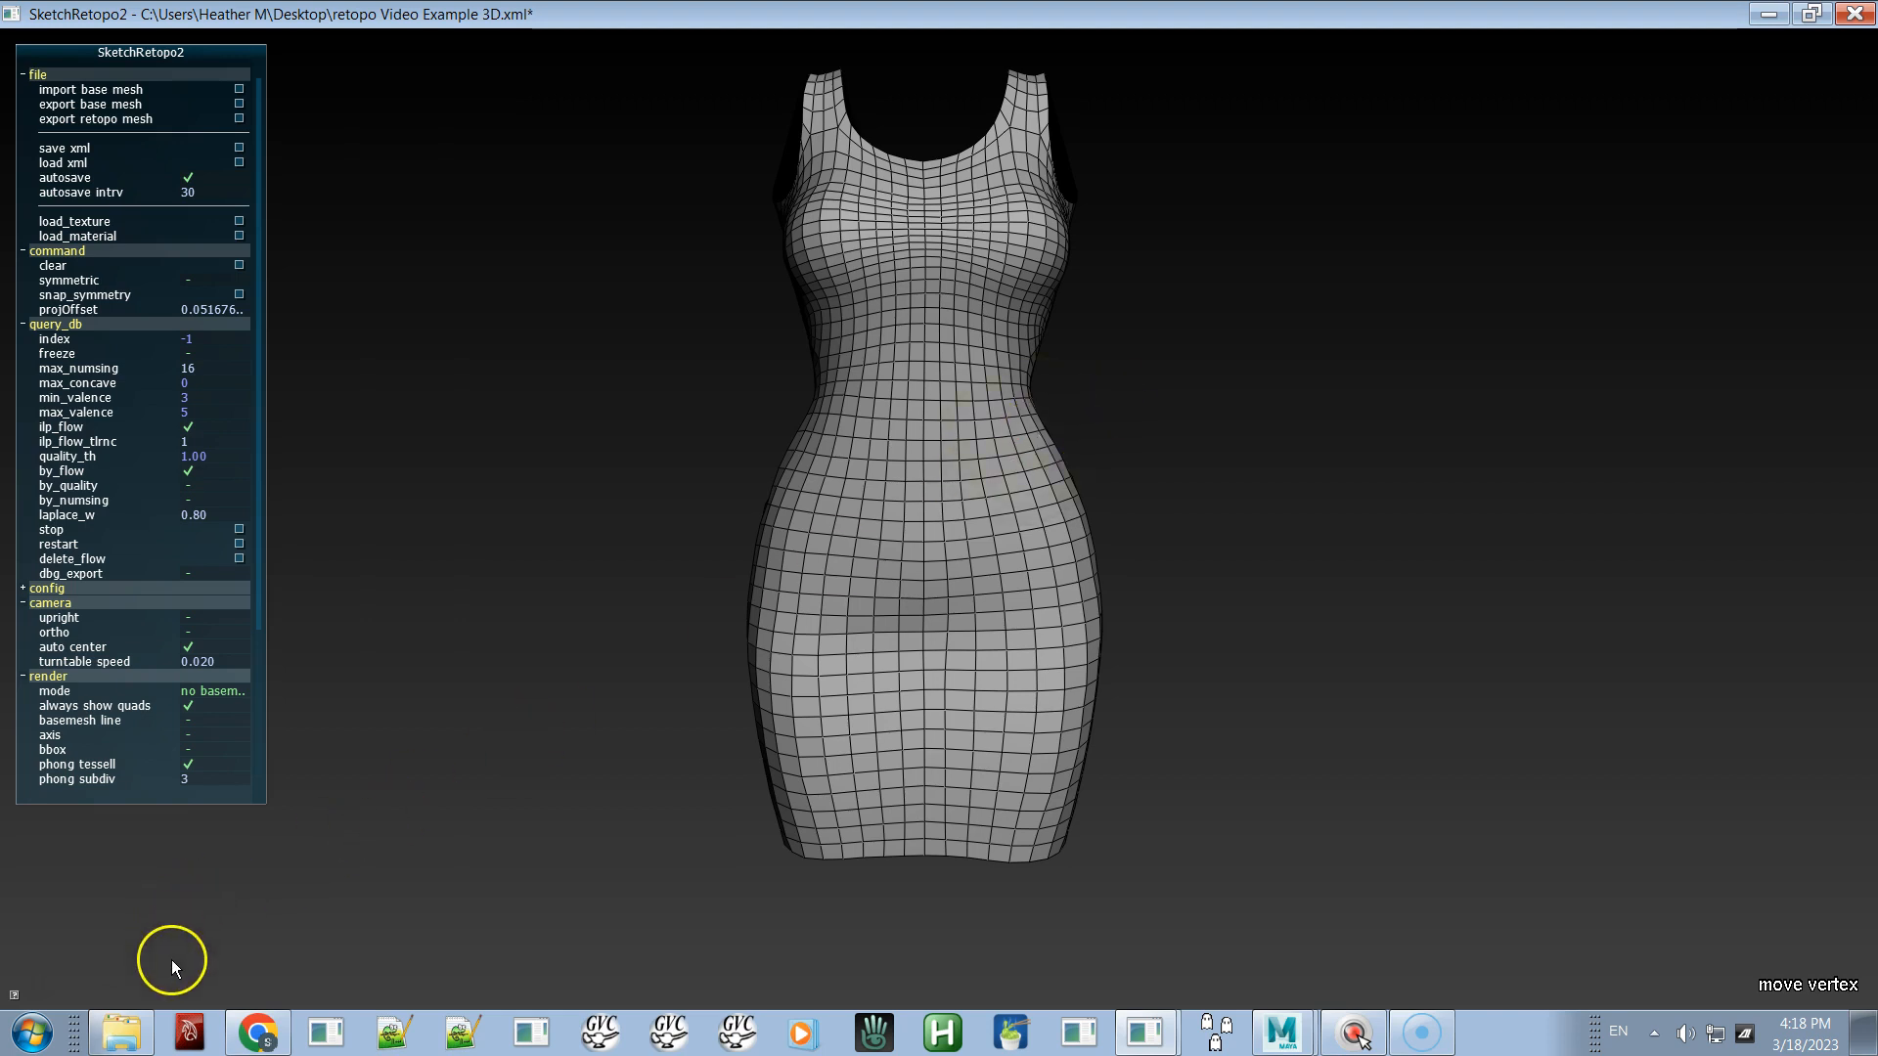
- Examine the quads along the side of the bust and the front of the armhole, and show the base mesh again
left_click_drag(1322, 672, 955, 459, "alt")
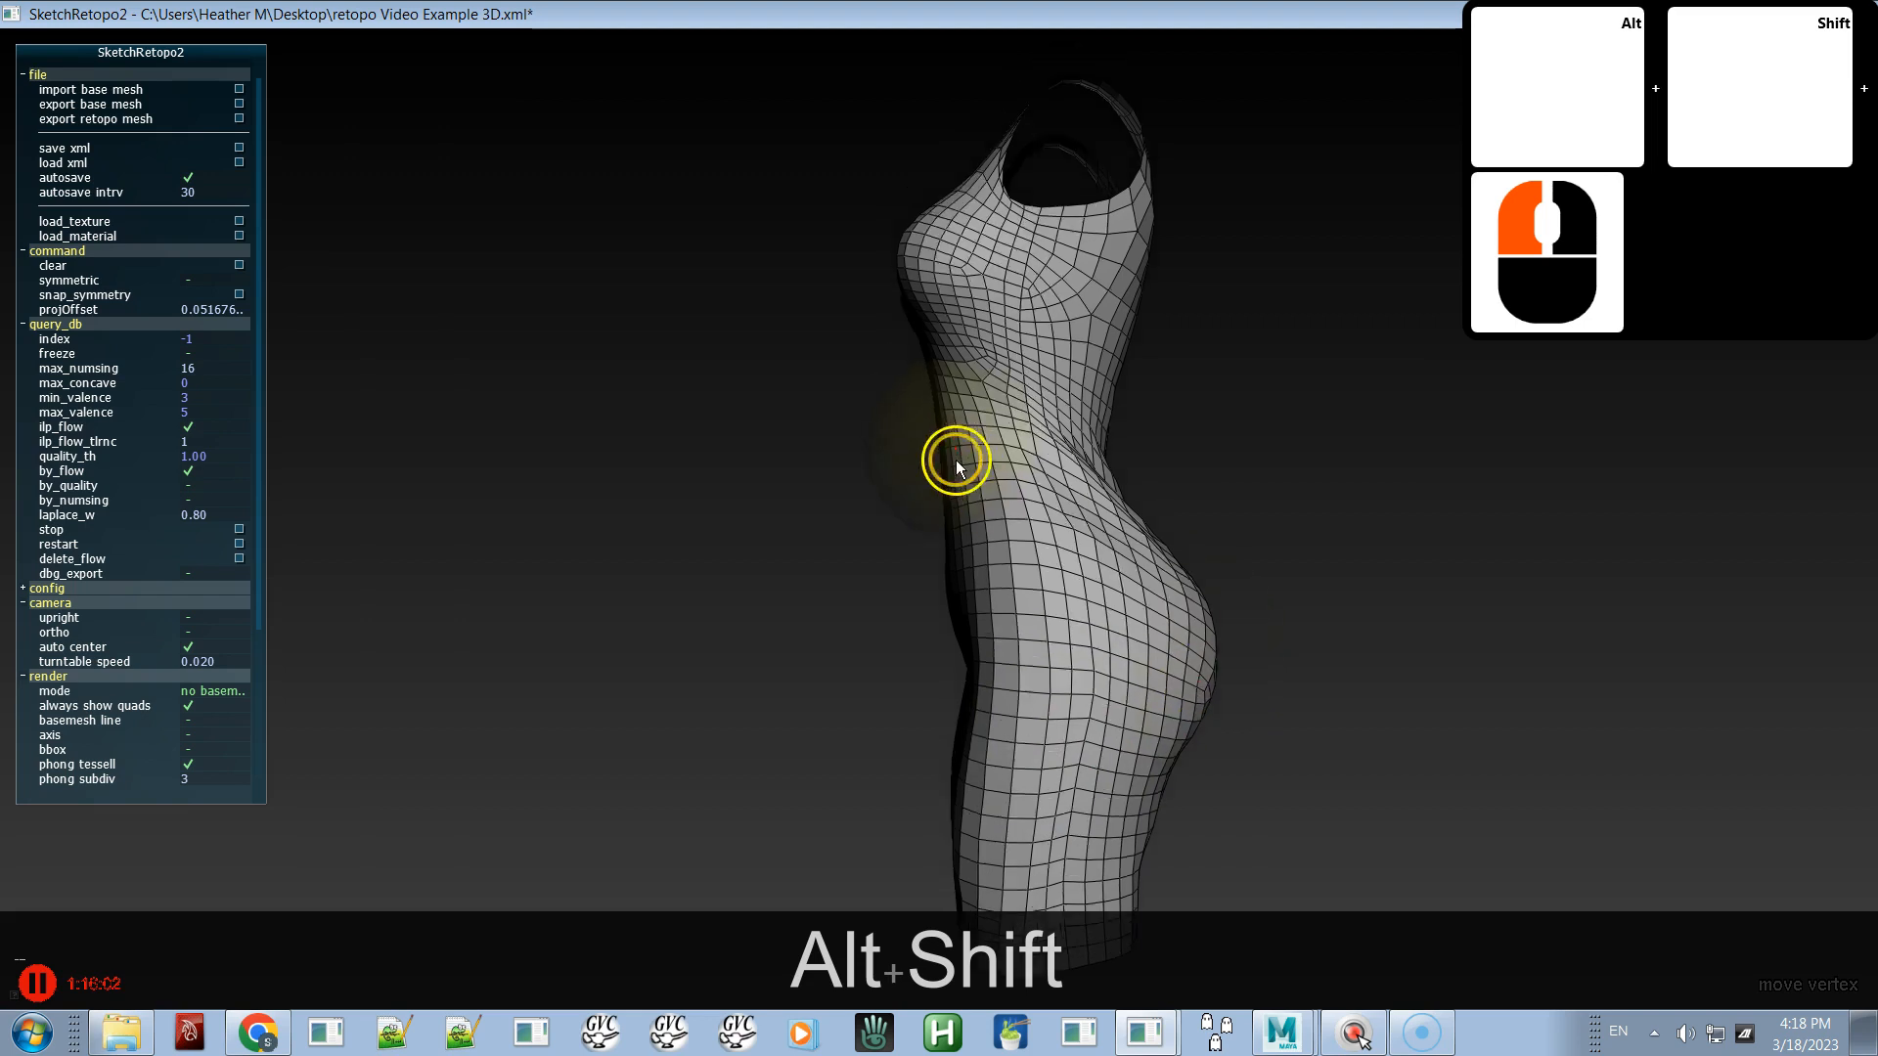
middle_click_drag(955, 460, 937, 675, "alt")
right_click_drag(991, 546, 1076, 861, "alt")
middle_click_drag(1076, 861, 1086, 900, "alt")
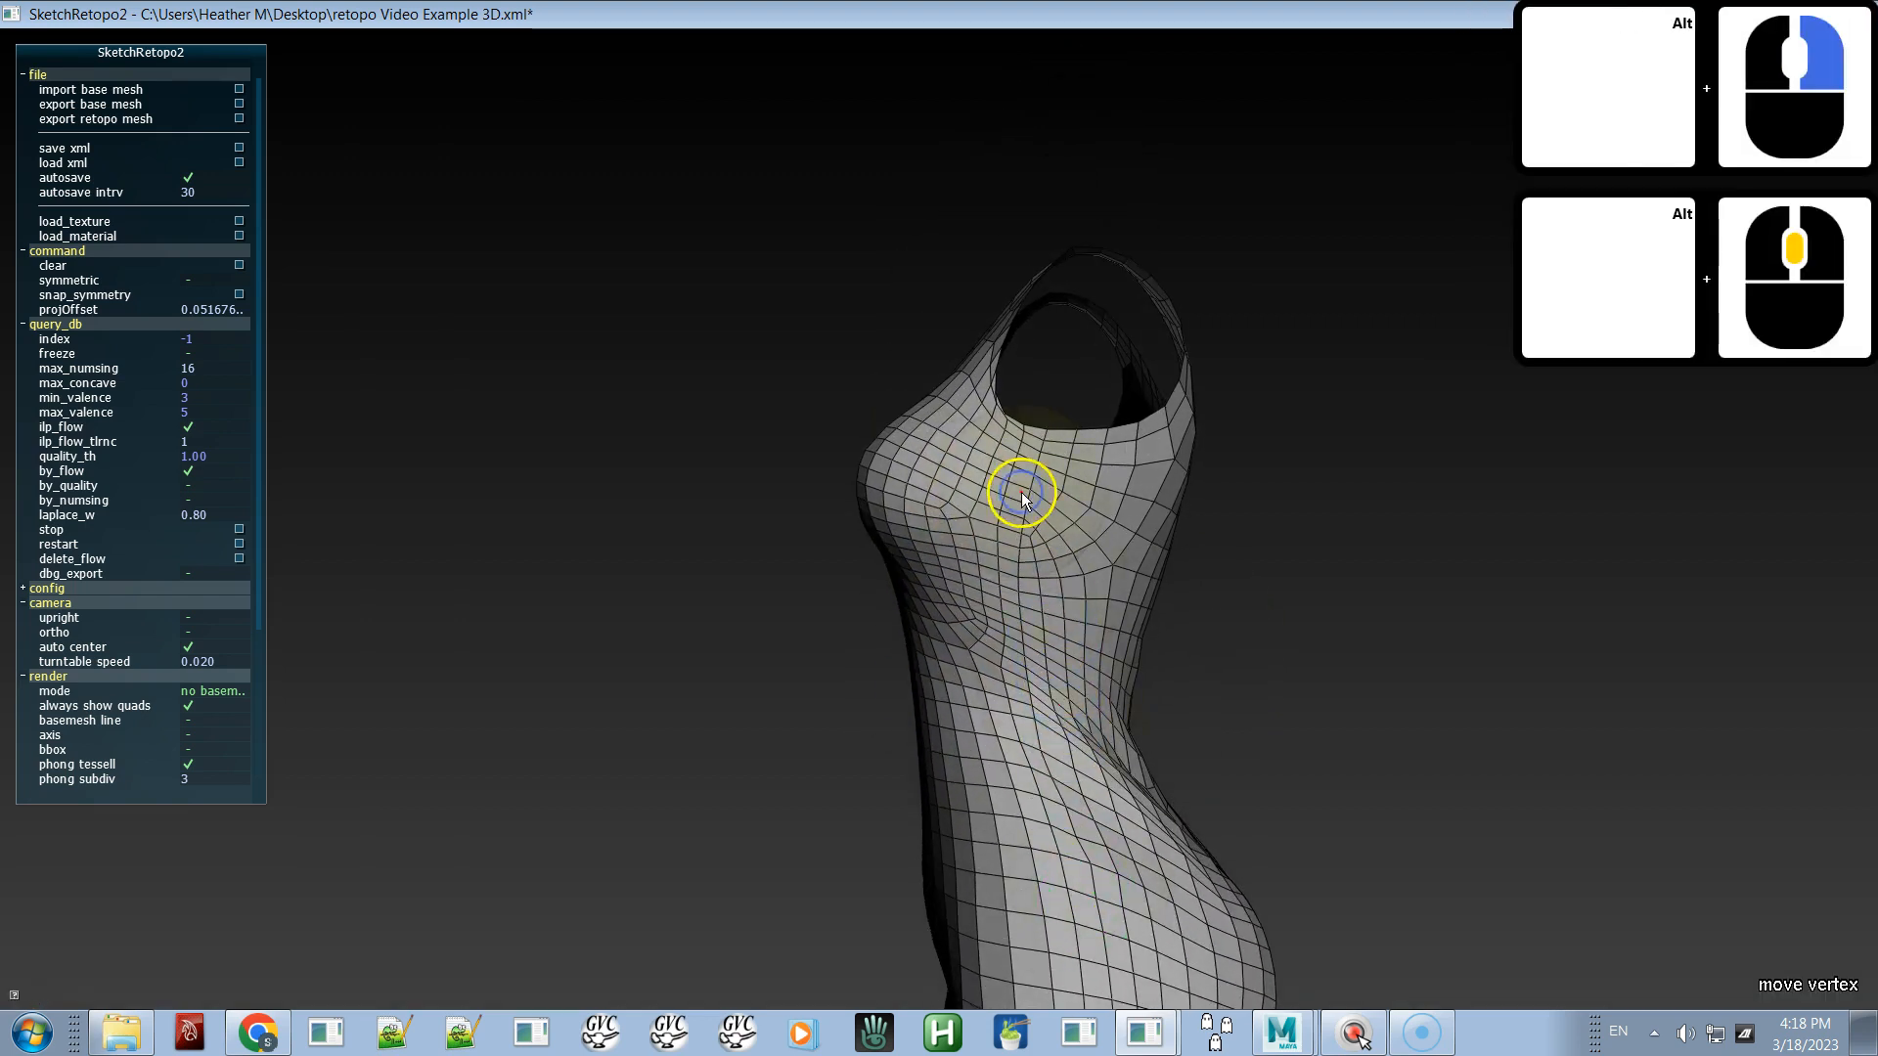
right_click_drag(1022, 499, 1047, 952, "alt")
right_click_drag(1043, 495, 1132, 1002, "alt")
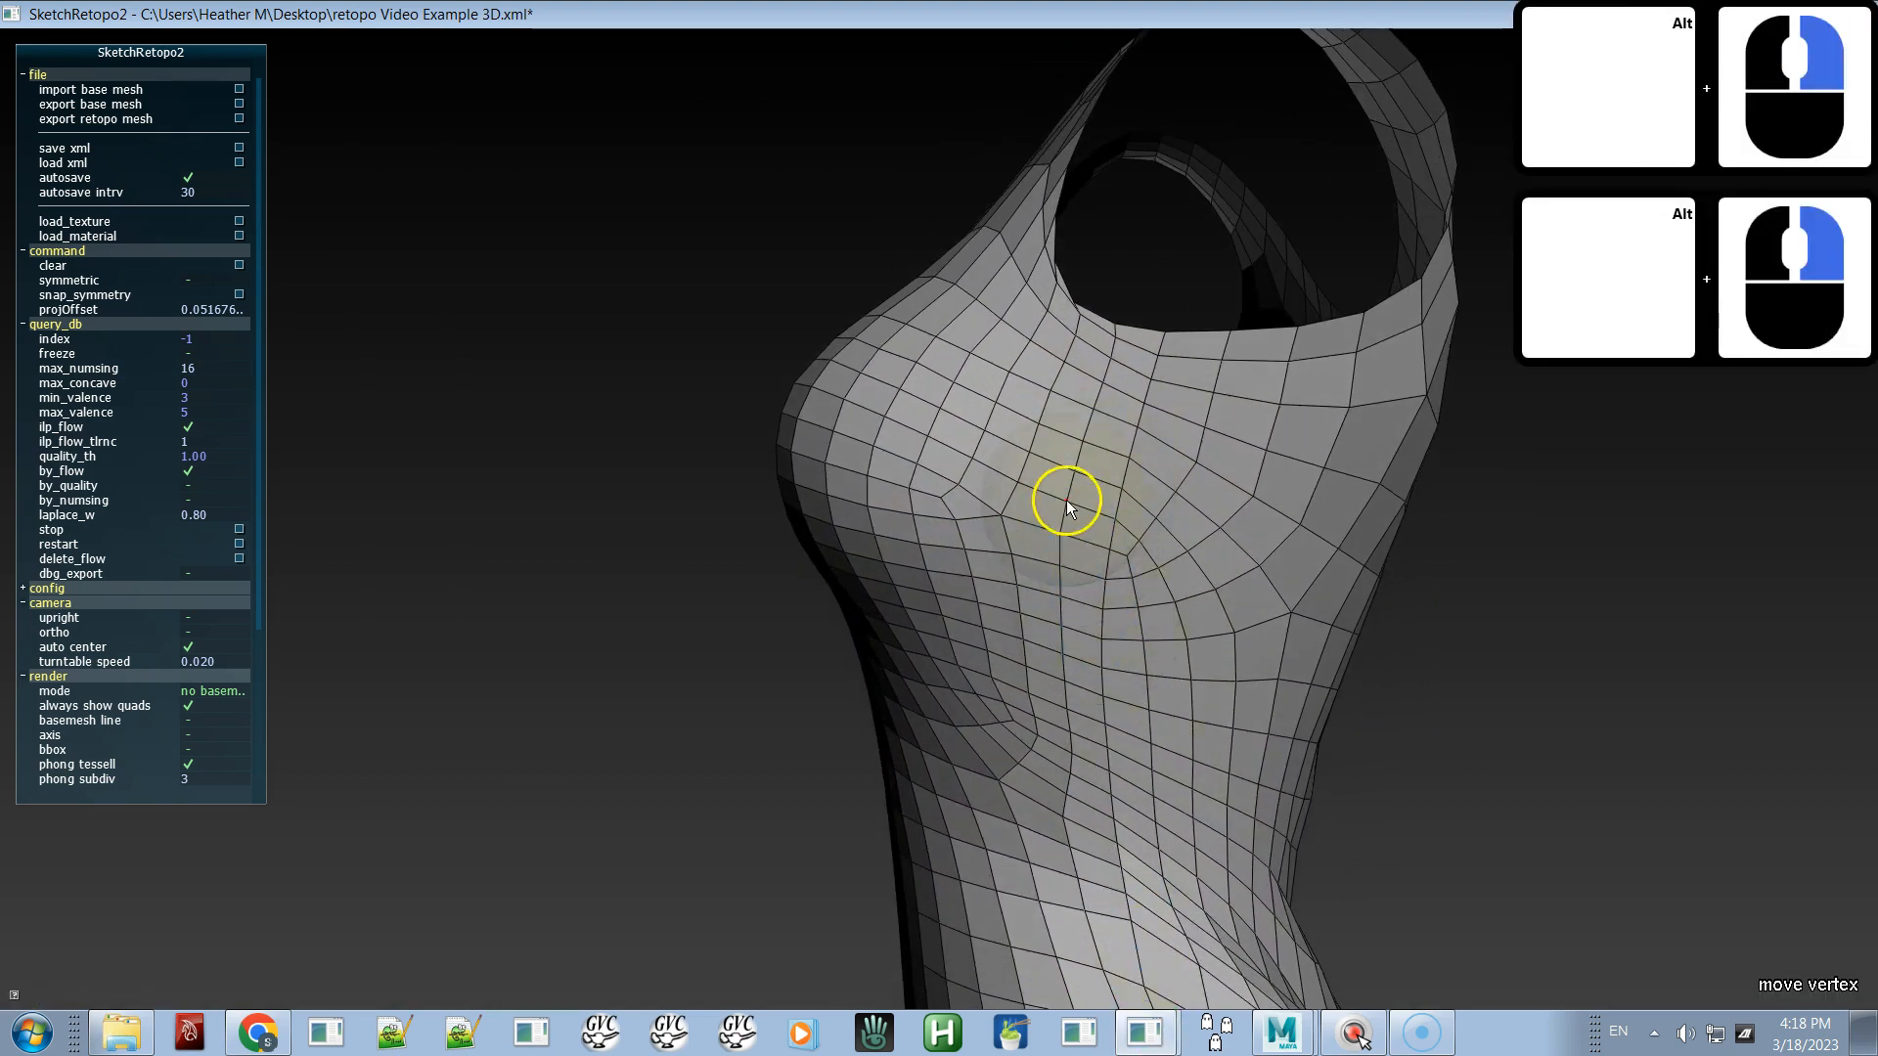
right_click_drag(1066, 505, 1098, 985, "alt")
right_click_drag(1153, 629, 1132, 742, "alt")
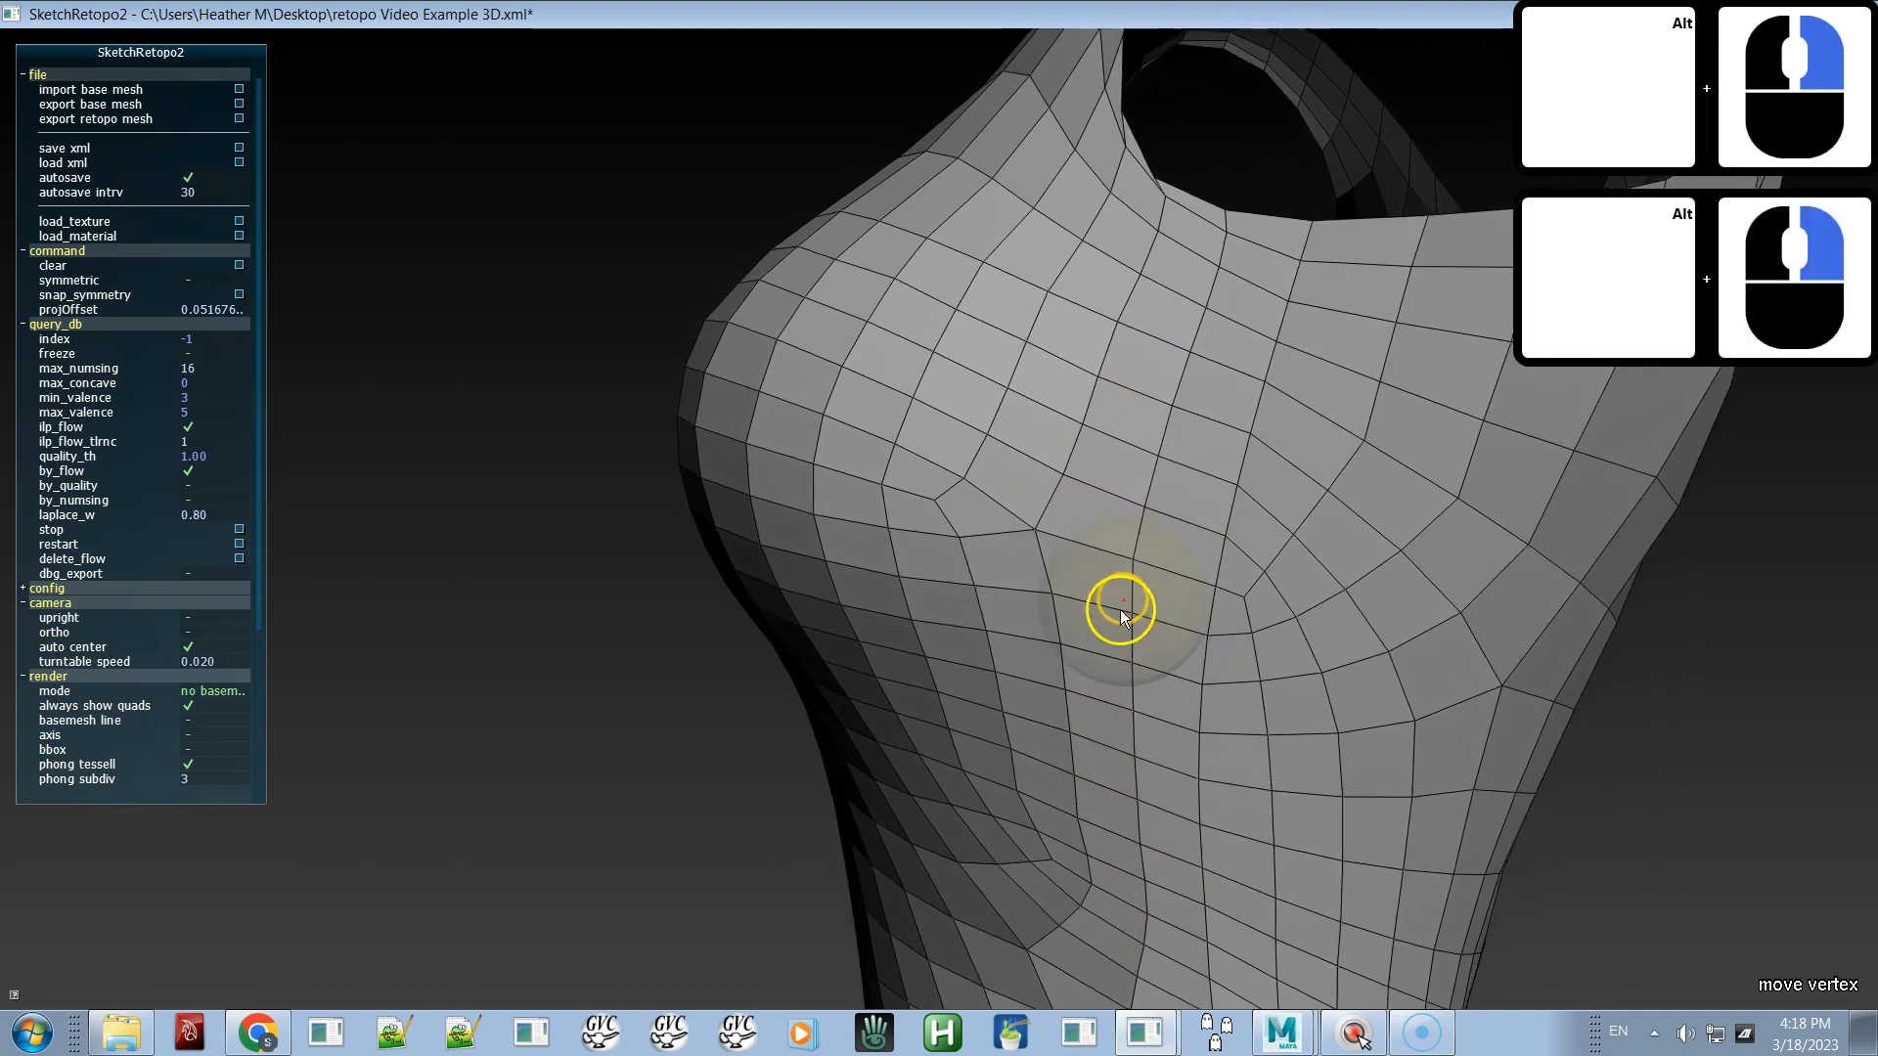
middle_click_drag(1122, 613, 1065, 923, "alt")
right_click_drag(1081, 651, 1124, 1022, "alt")
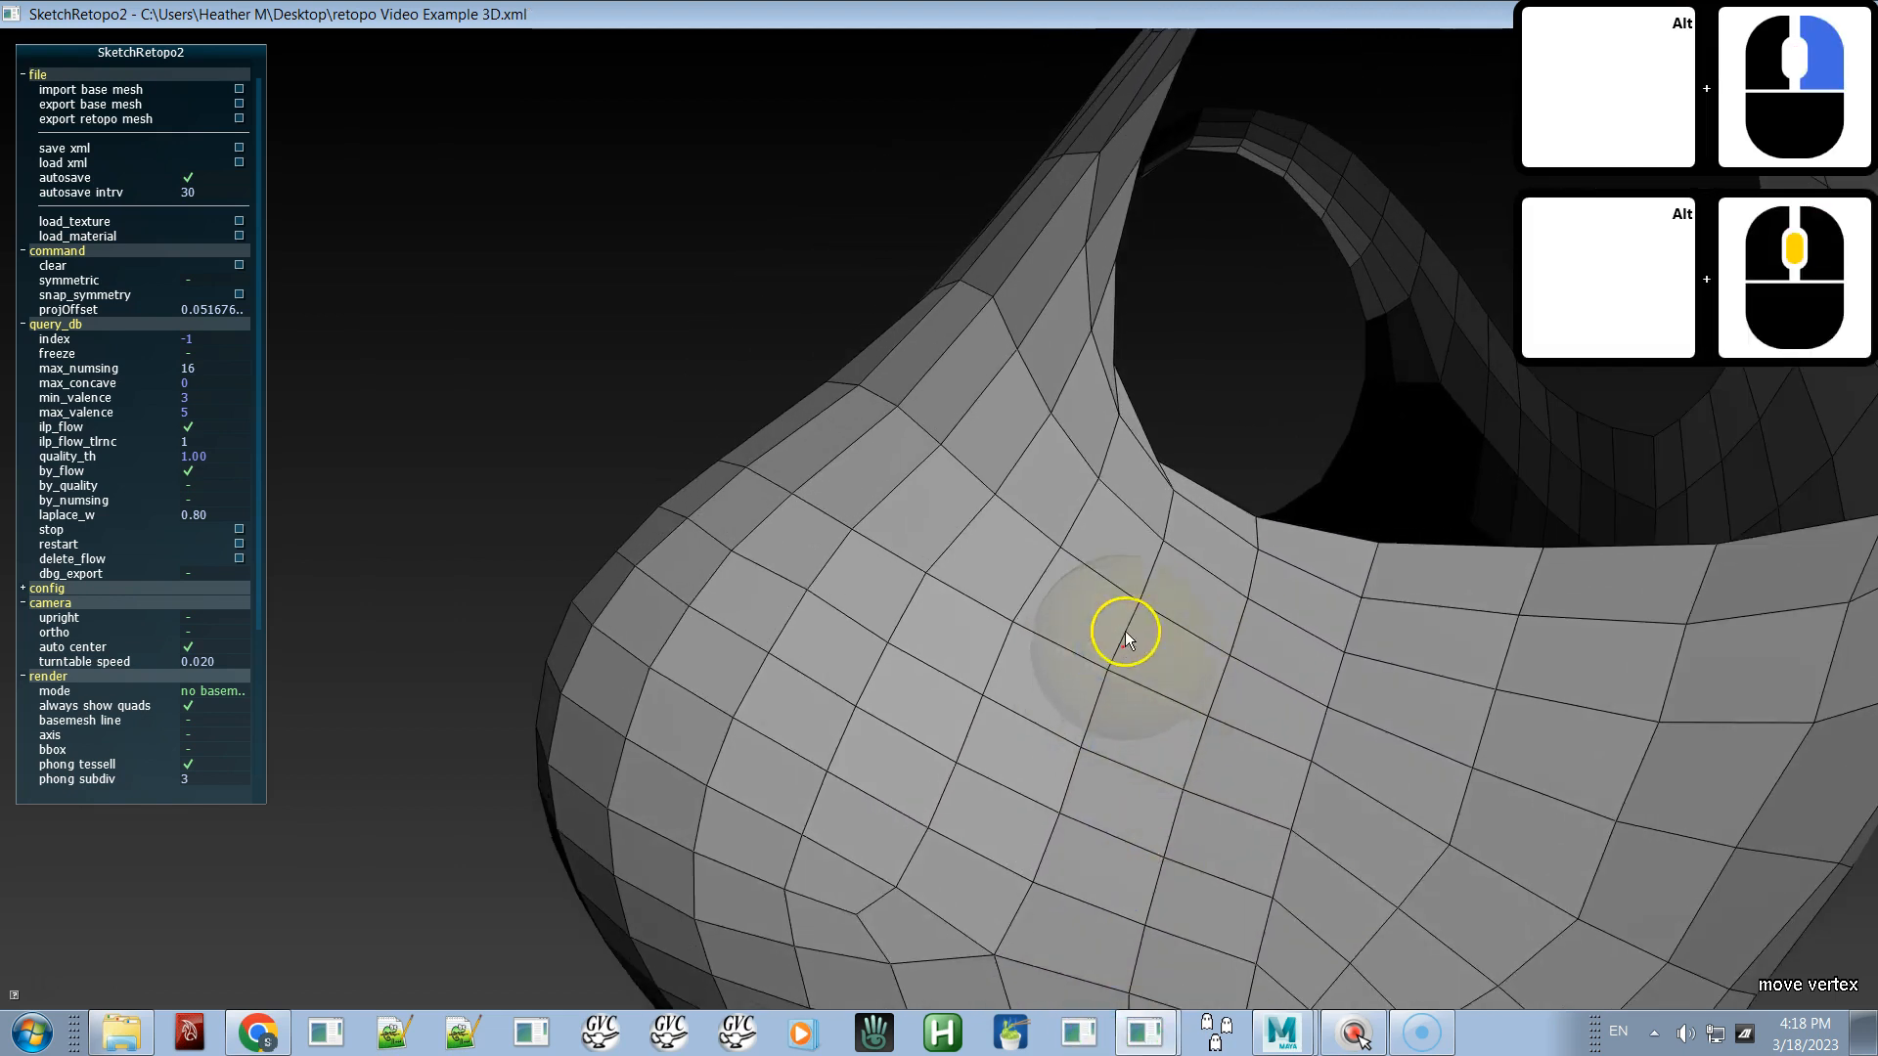
right_click_drag(1152, 559, 1295, 970, "alt")
middle_click_drag(1190, 545, 958, 548, "alt")
right_click_drag(978, 479, 1203, 1000, "alt")
right_click_drag(1062, 535, 1099, 766, "alt")
key("alt+space")
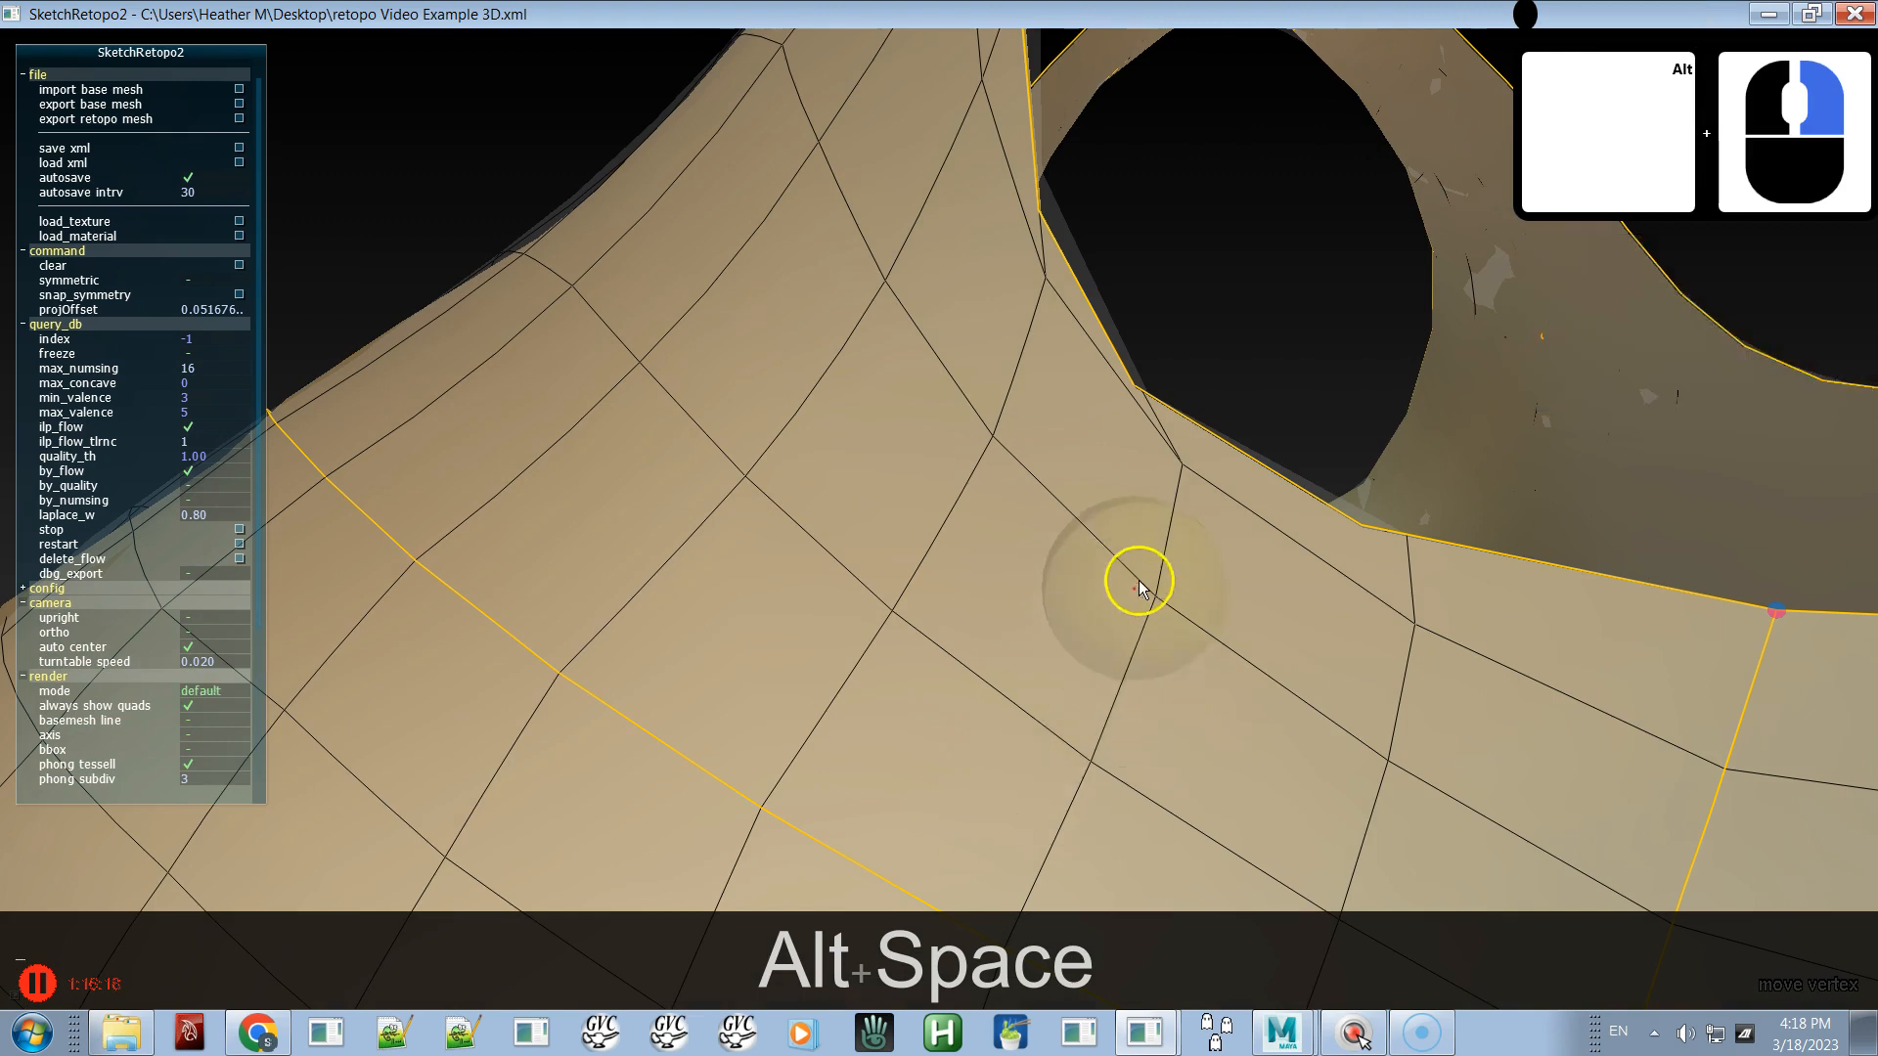
- Nudge the vertex on the lower front curve of the armhole edge and compare it with the base mesh hidden
left_click_drag(1135, 383, 1130, 394)
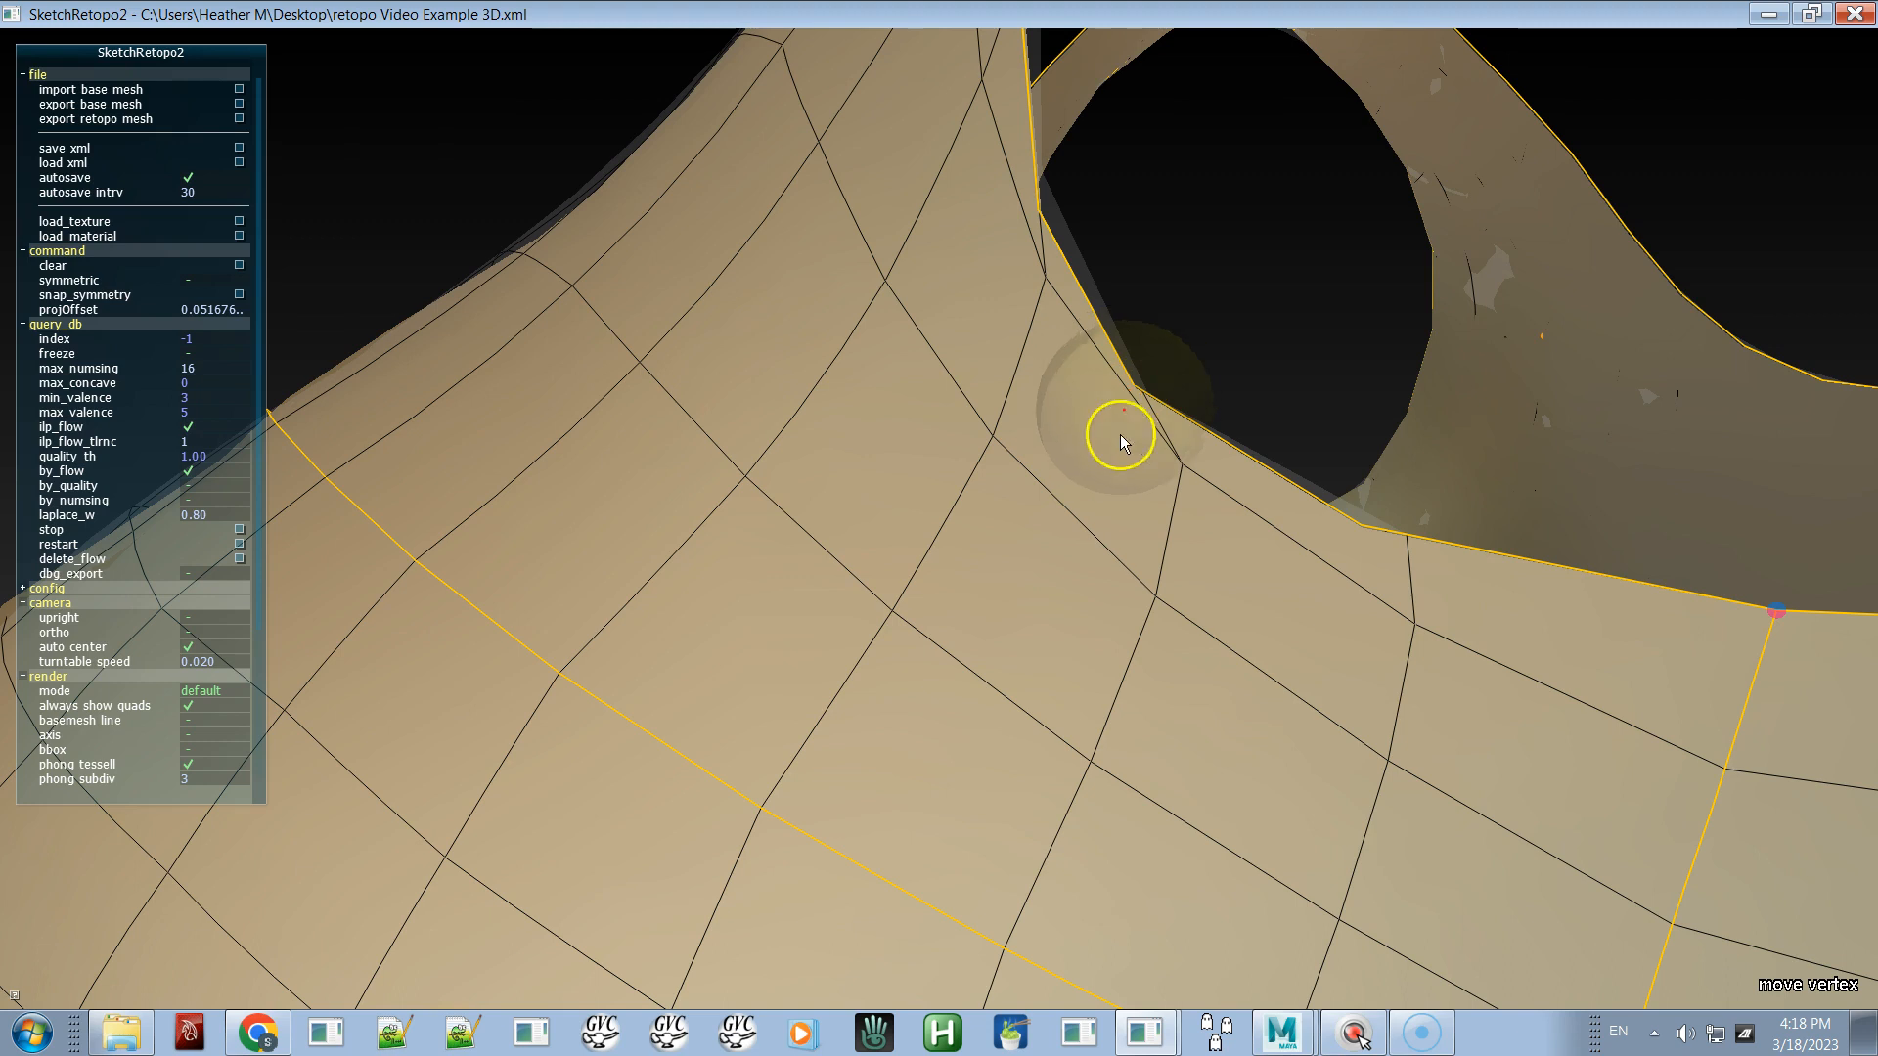
key("space")
right_click(961, 167)
key("space")
right_click_drag(1050, 581, 784, 43, "alt")
right_click_drag(945, 544, 900, 297, "alt")
middle_click_drag(900, 297, 868, 502, "alt")
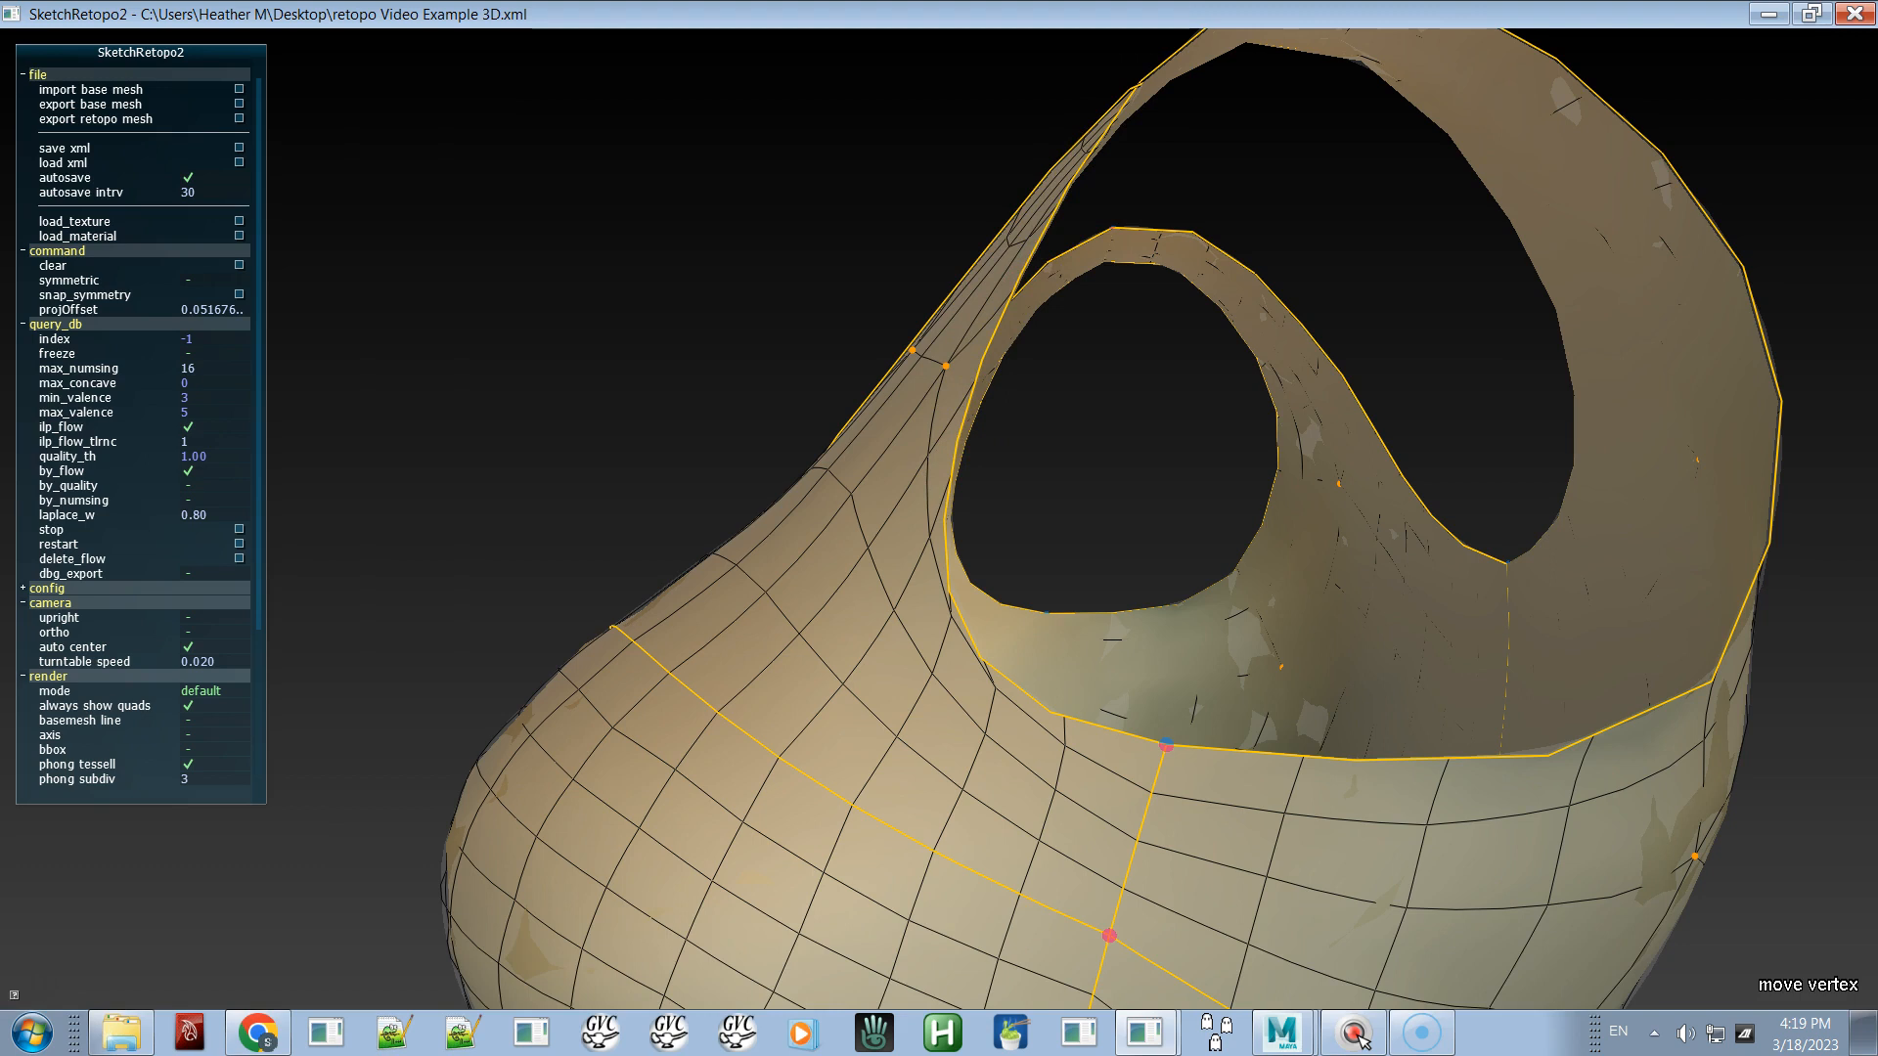
- Move the armhole edge vertex nearest the side seam and its inner neighbour toward the side seam
middle_click_drag(1081, 775, 1109, 625, "alt")
right_click_drag(1109, 626, 1179, 865, "alt")
right_click_drag(1035, 584, 1100, 919, "alt")
right_click_drag(1018, 590, 1061, 875, "alt")
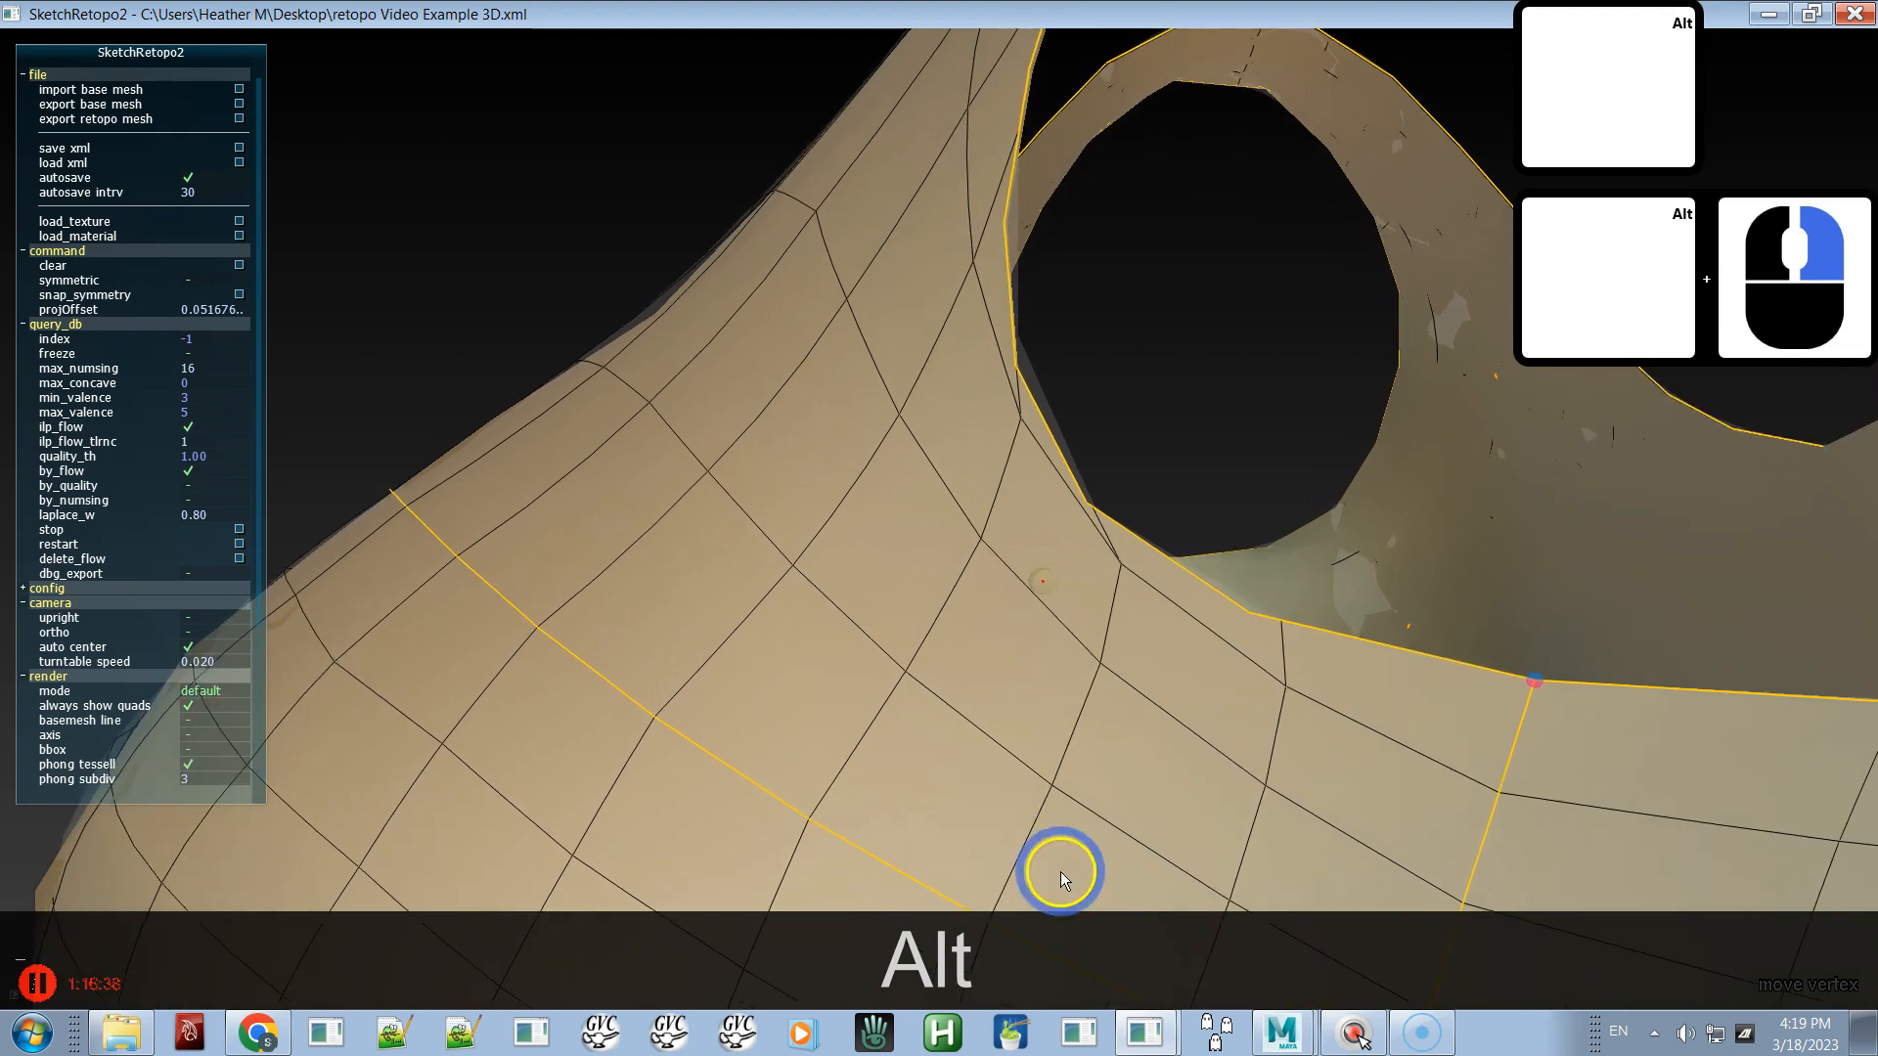
middle_click_drag(1125, 684, 1044, 656, "alt")
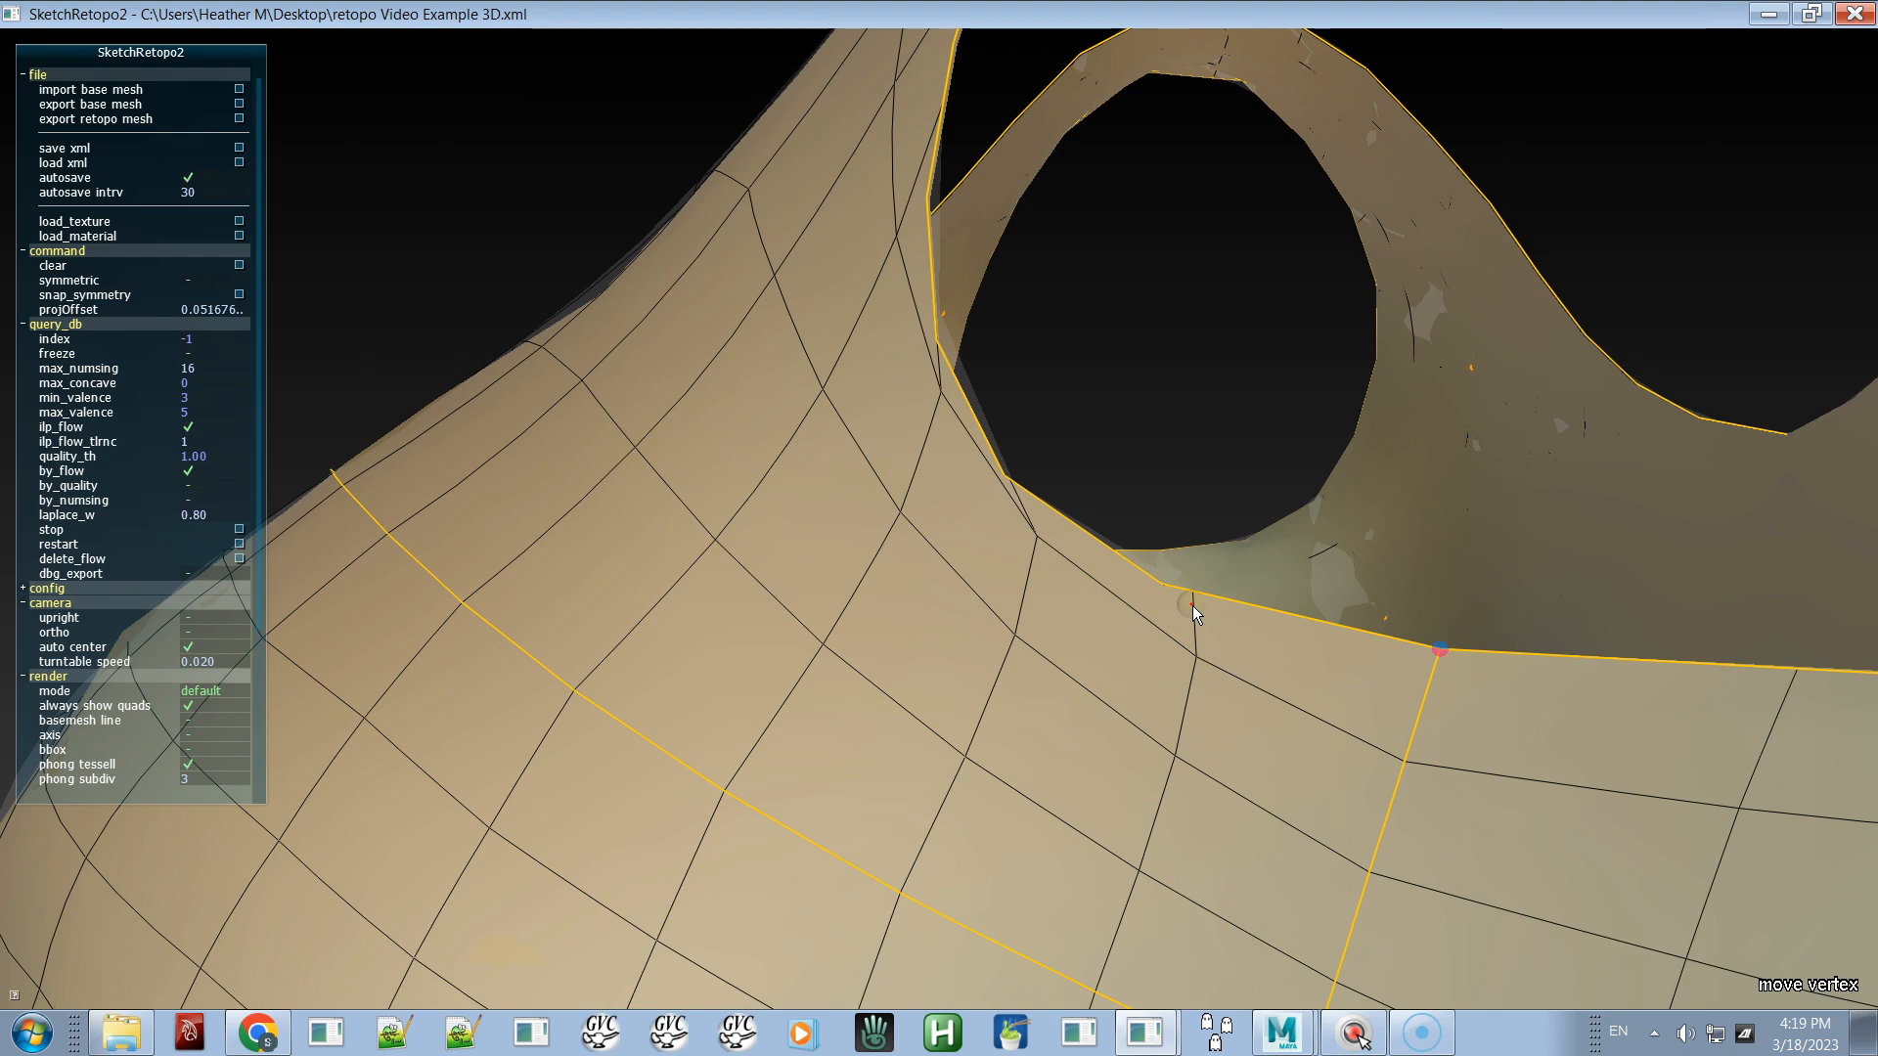
key("space")
key("space")
left_click(1200, 614)
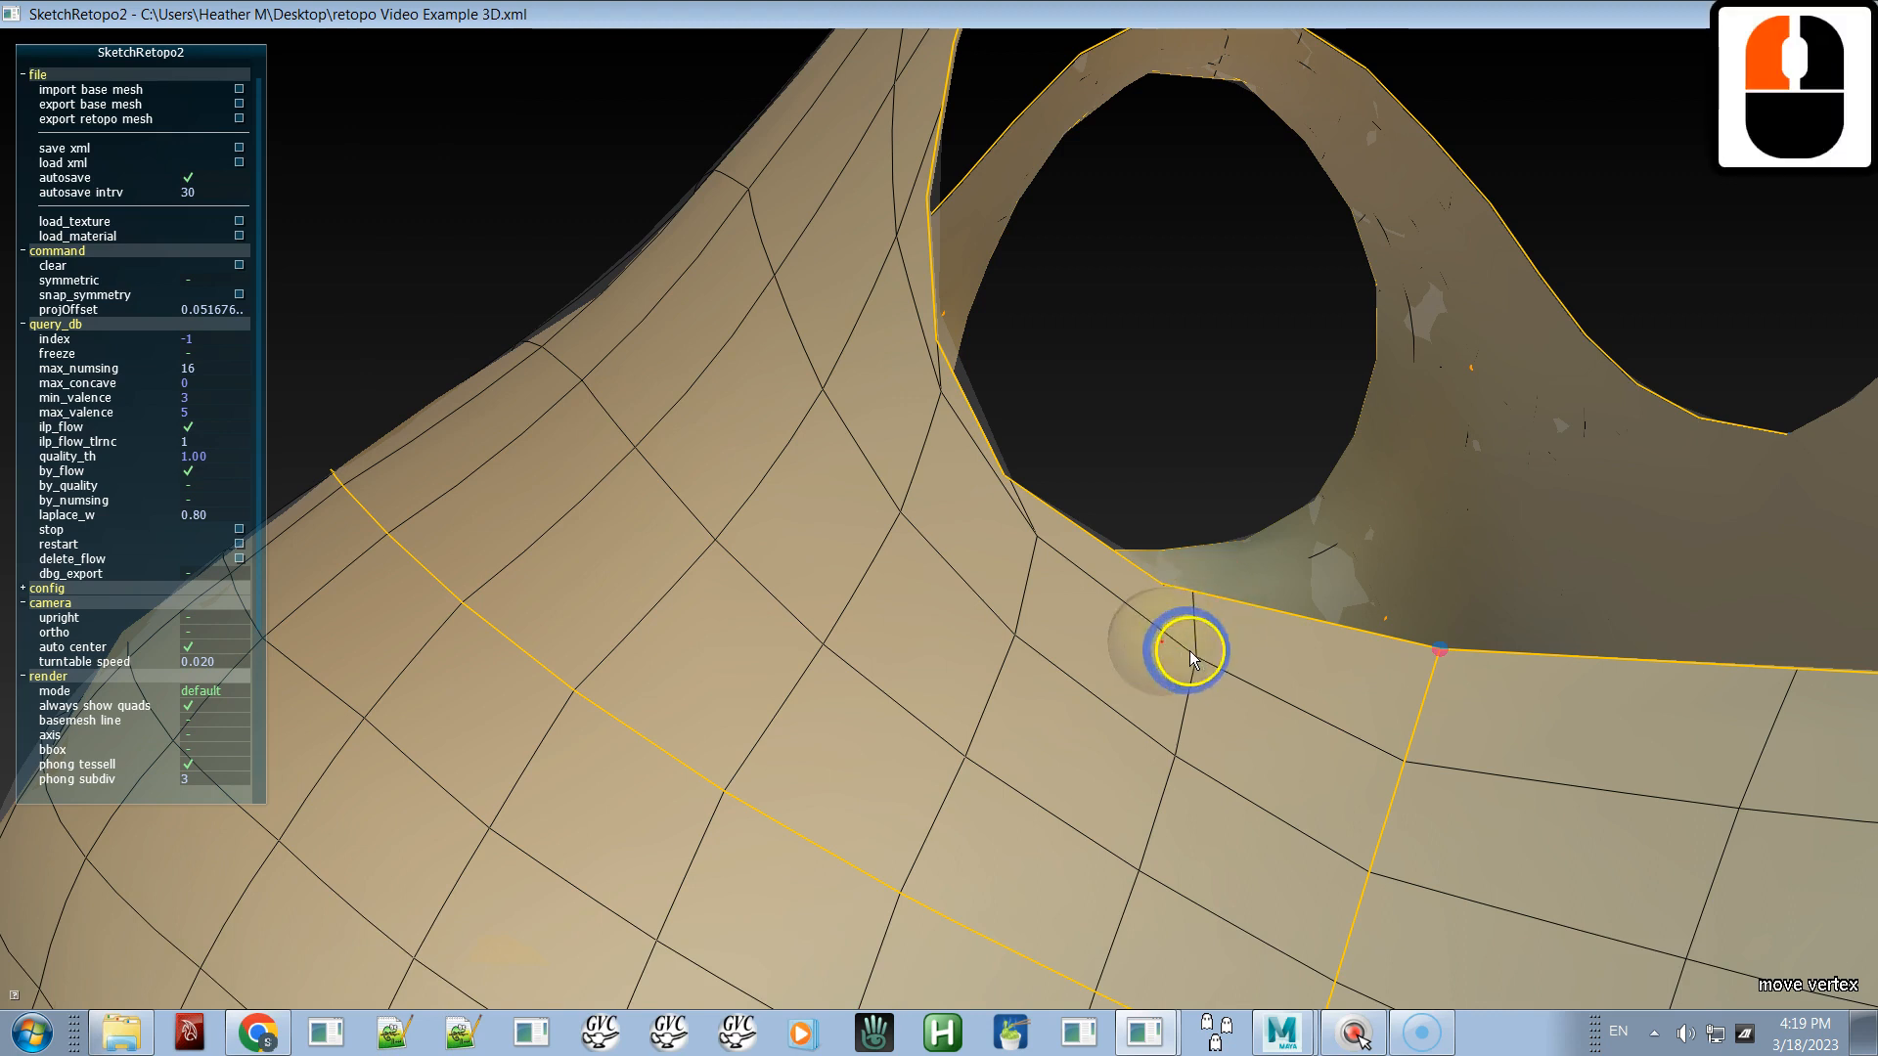
left_click_drag(1195, 596, 1222, 634)
left_click(1264, 637)
left_click(1221, 645)
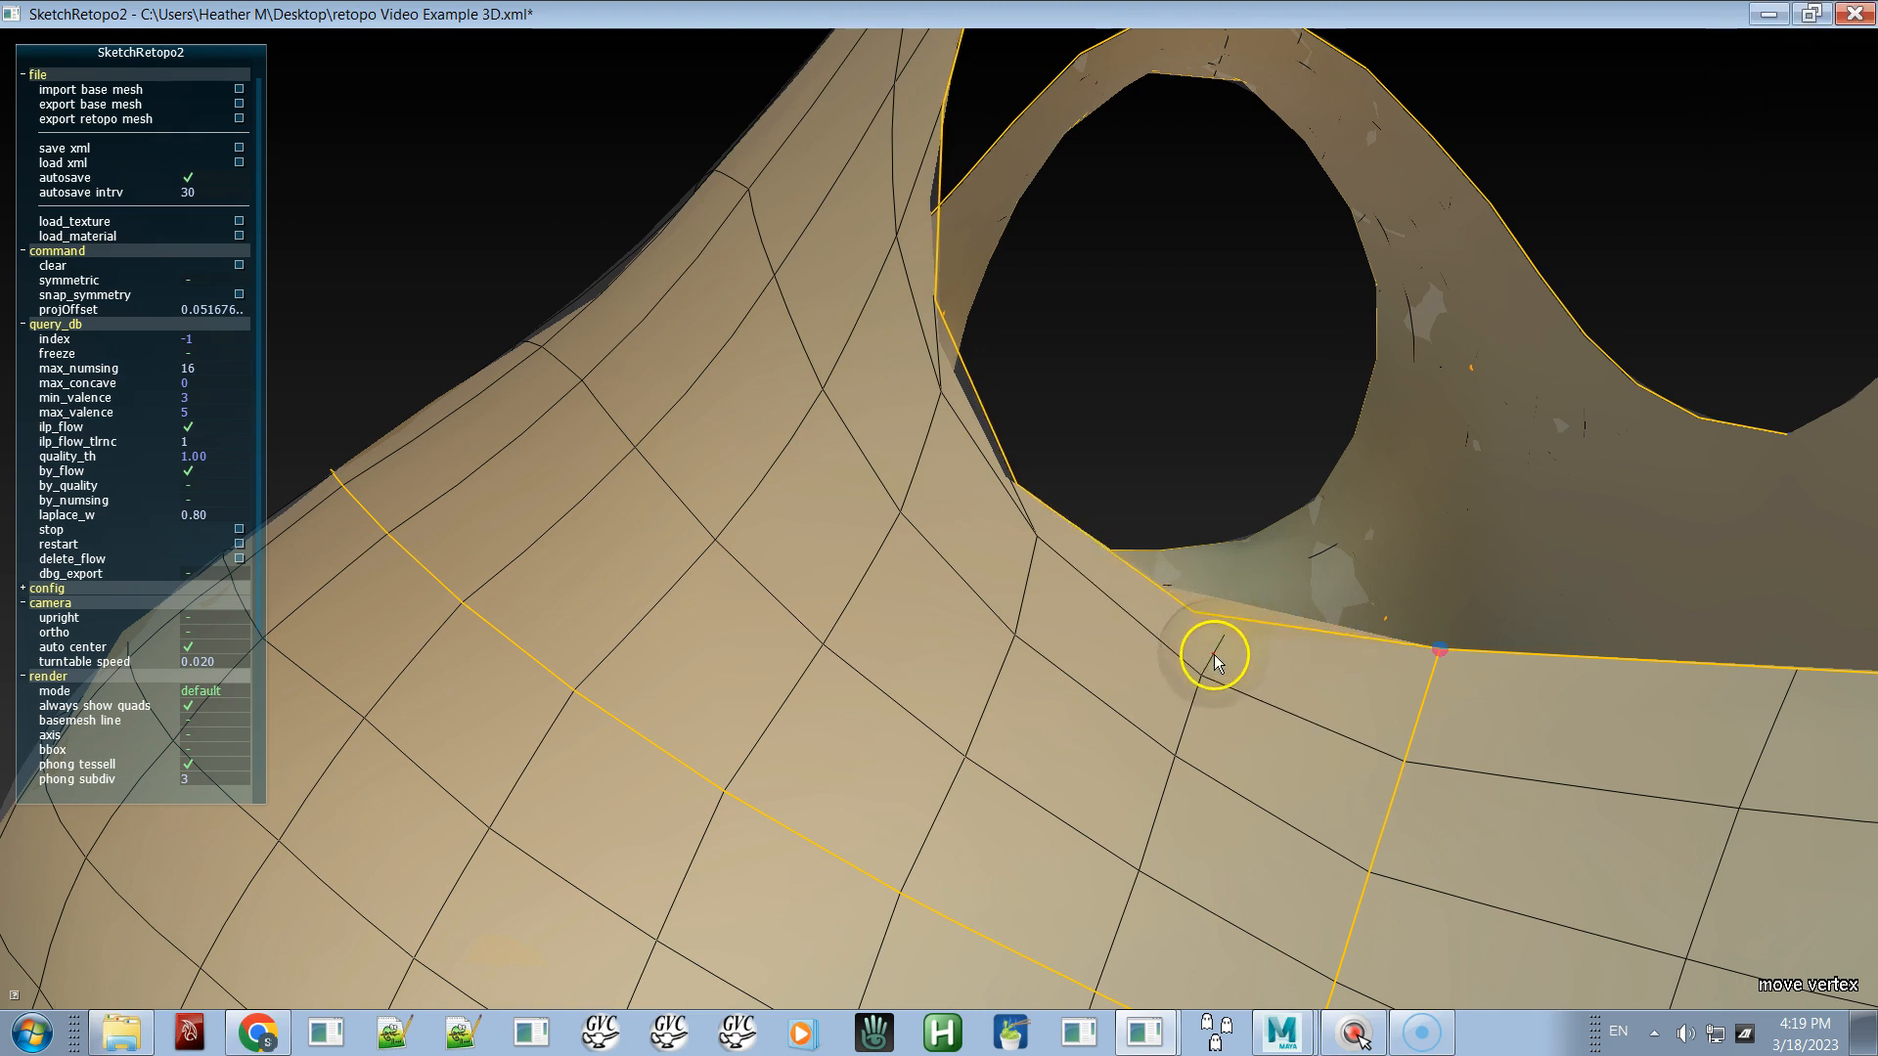
left_click_drag(1228, 638, 1258, 624)
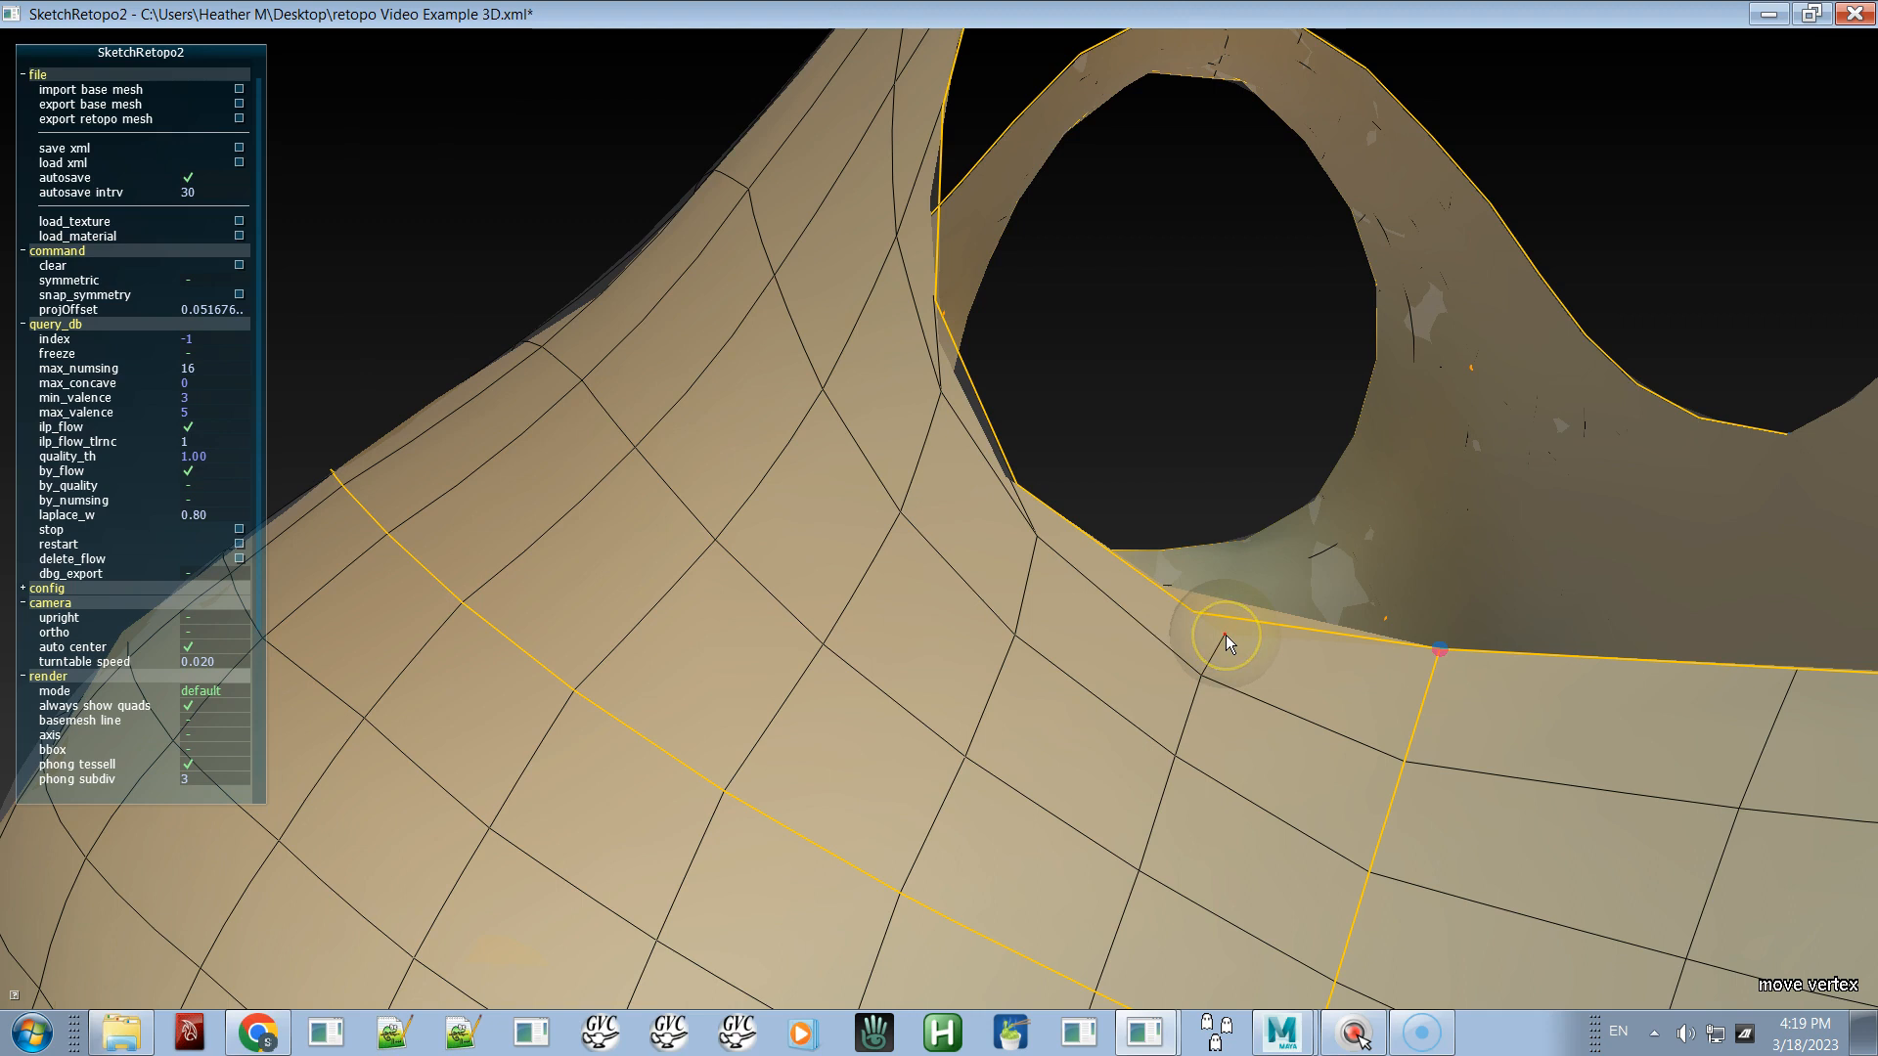
- Check the armhole without the base mesh and pull the vertex nearest the side seam back up to the armhole edge
key("space")
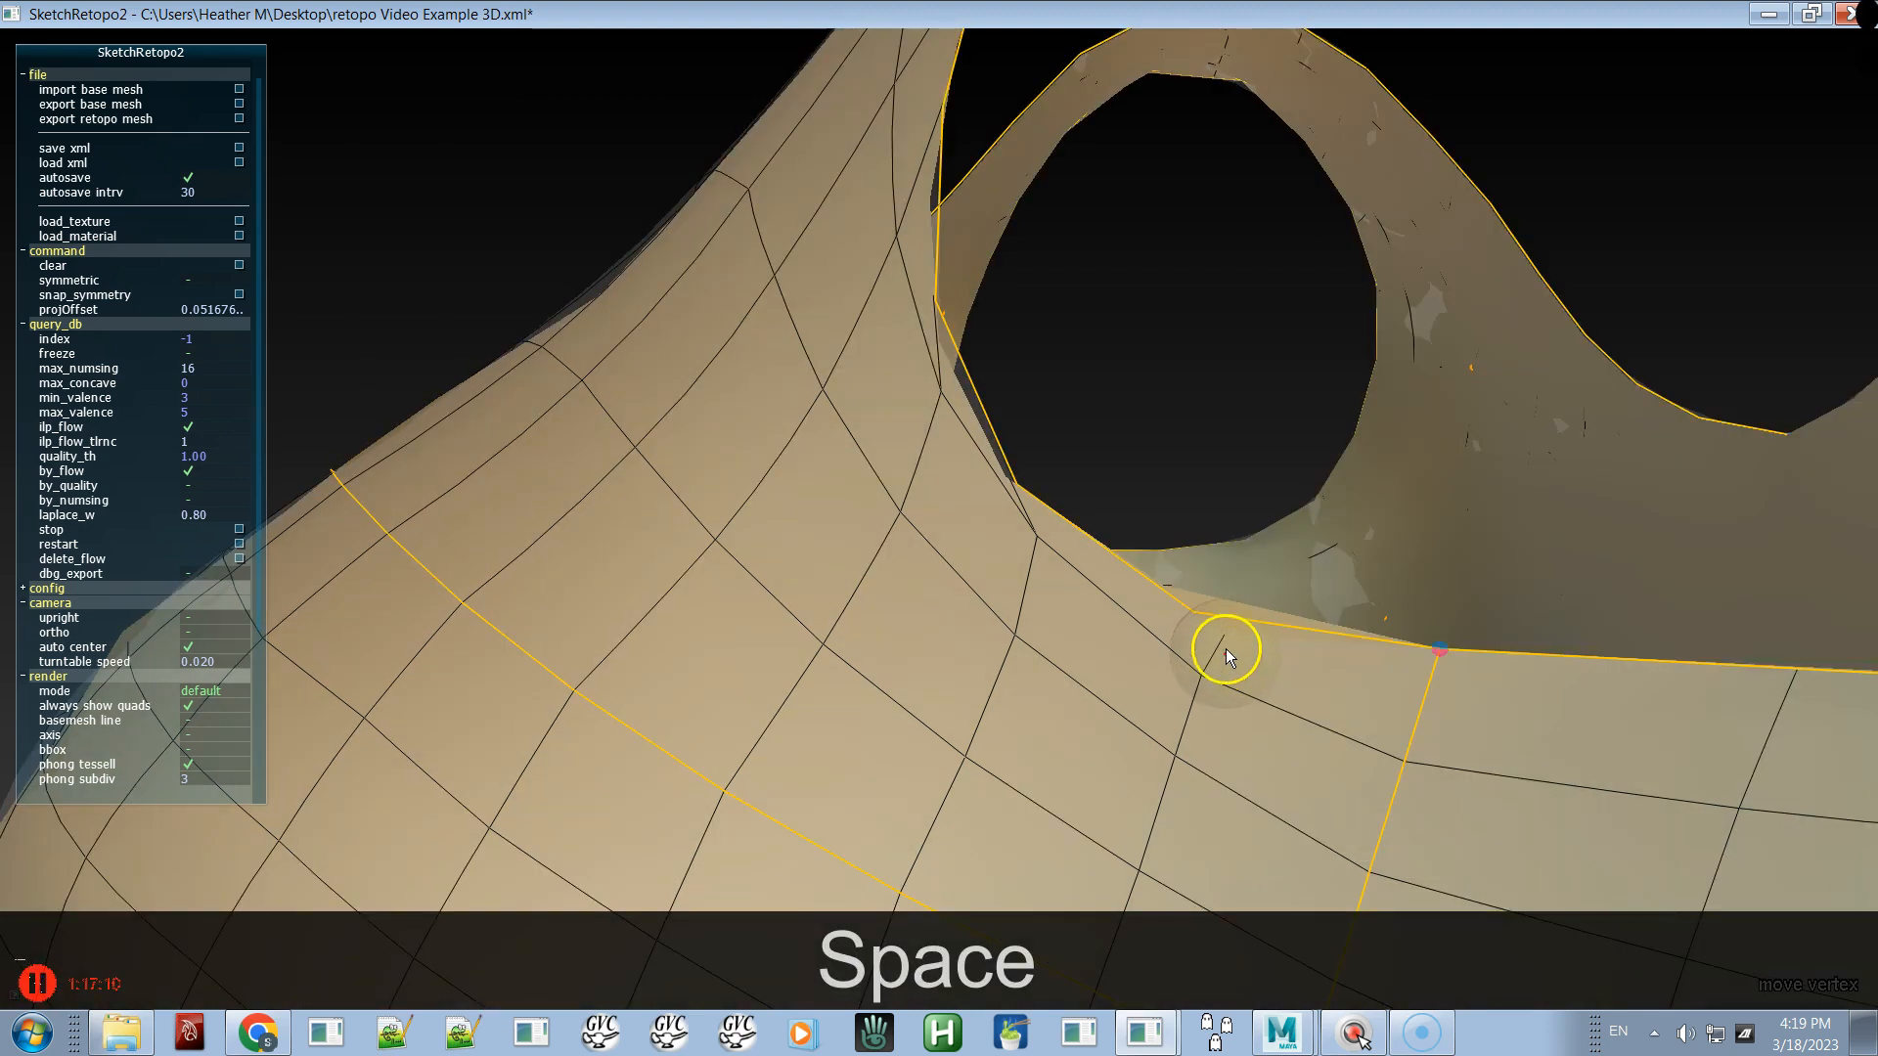
key("space")
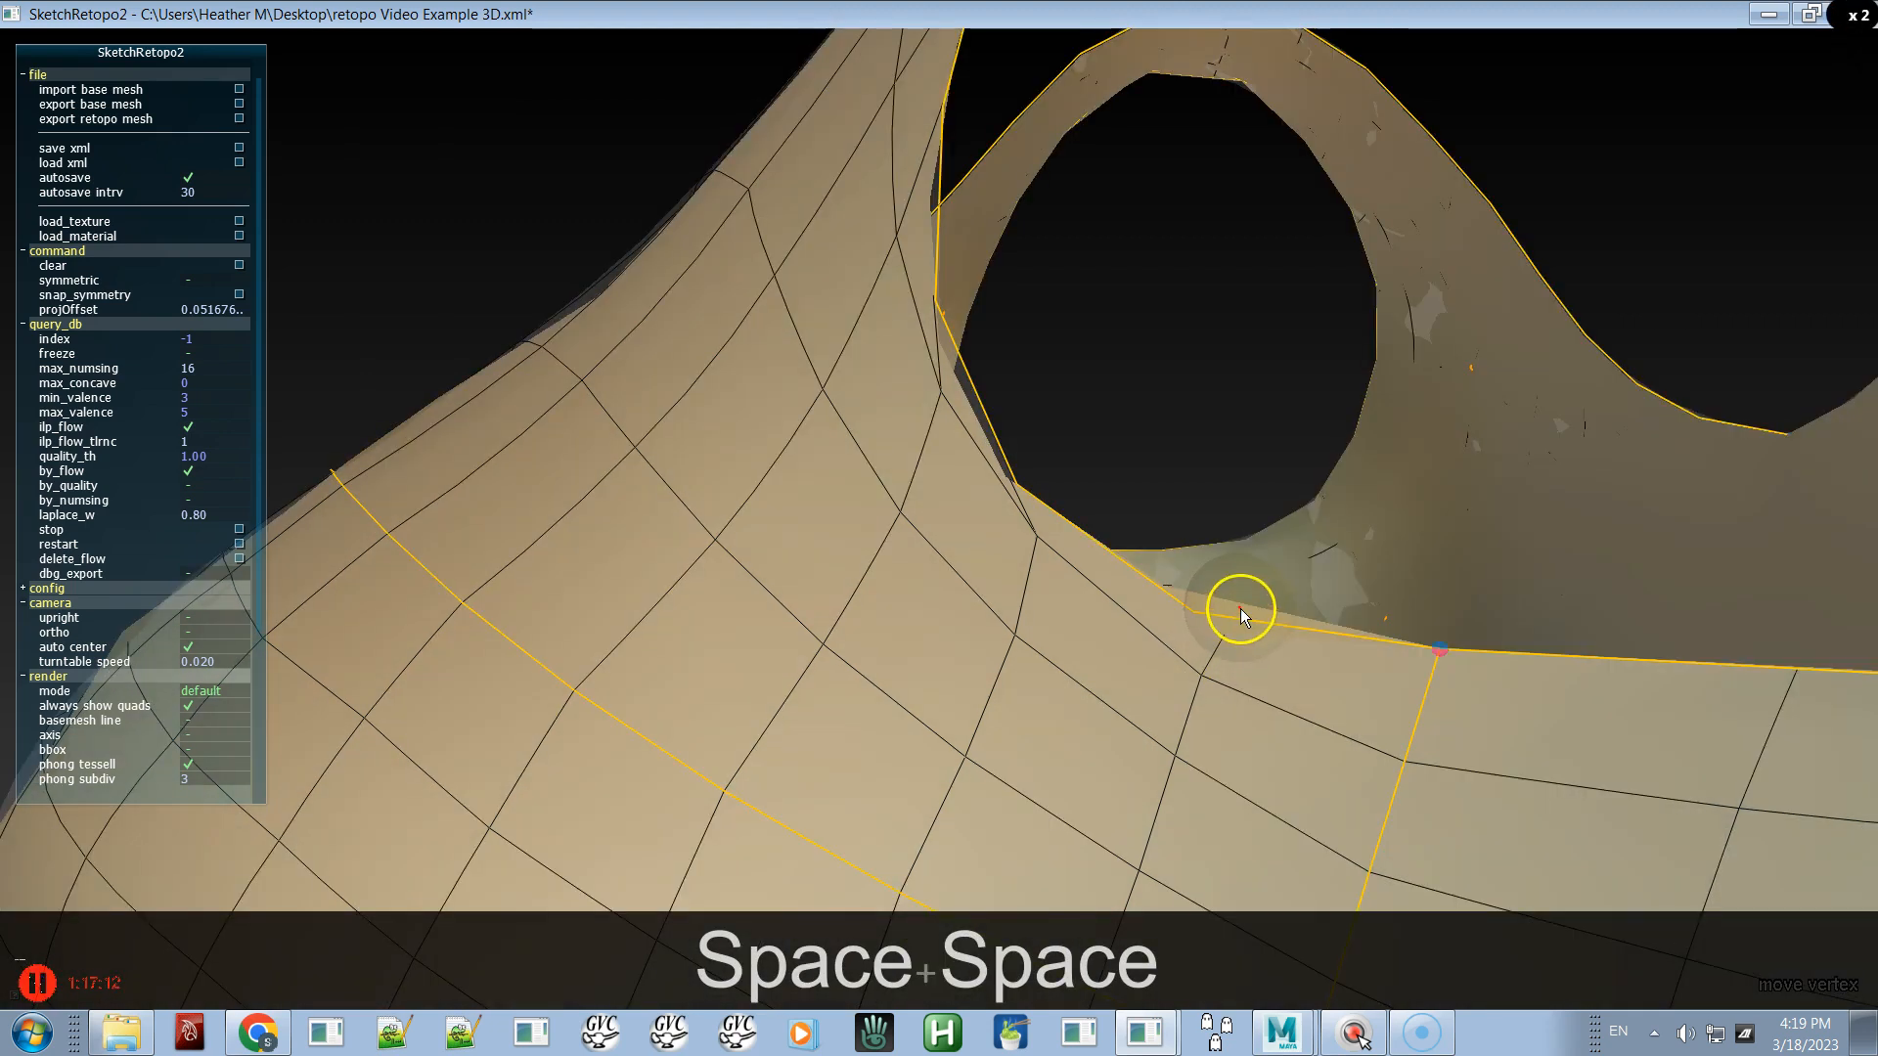
left_click_drag(1224, 637, 1241, 608)
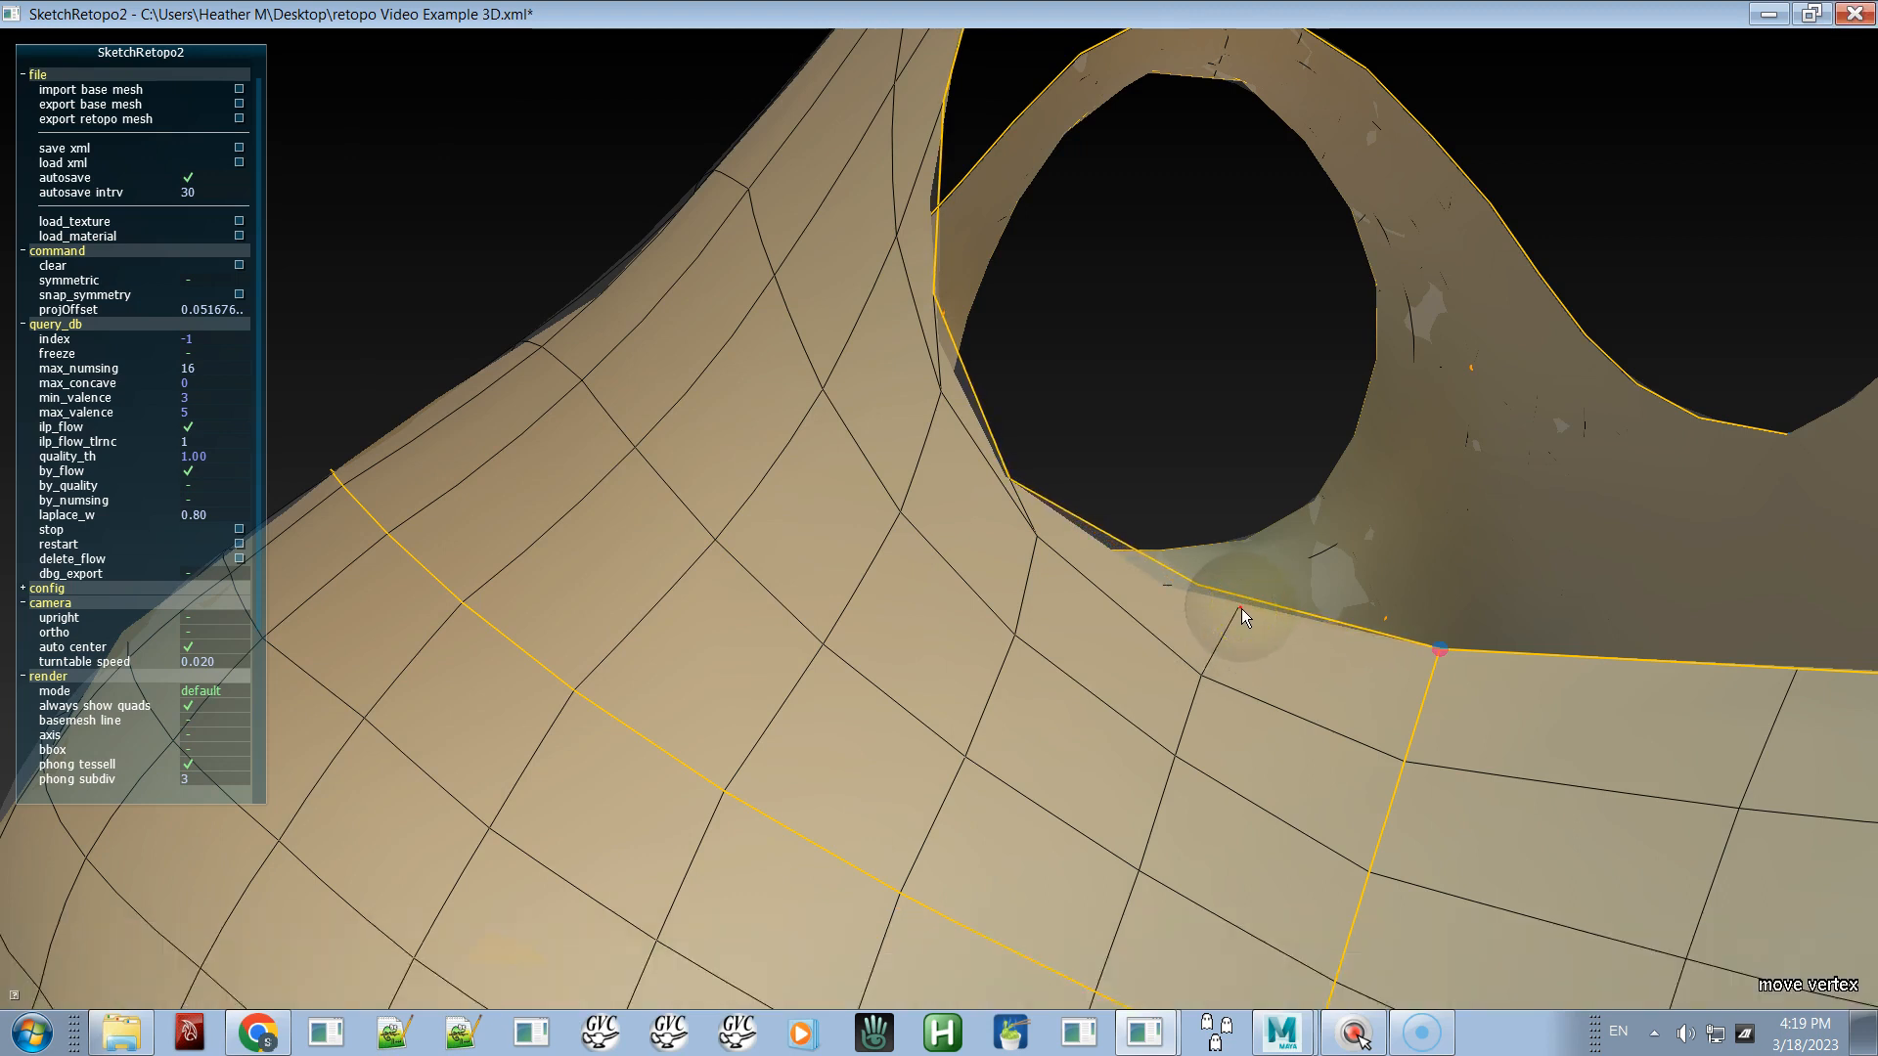
left_click_drag(1240, 608, 1238, 608)
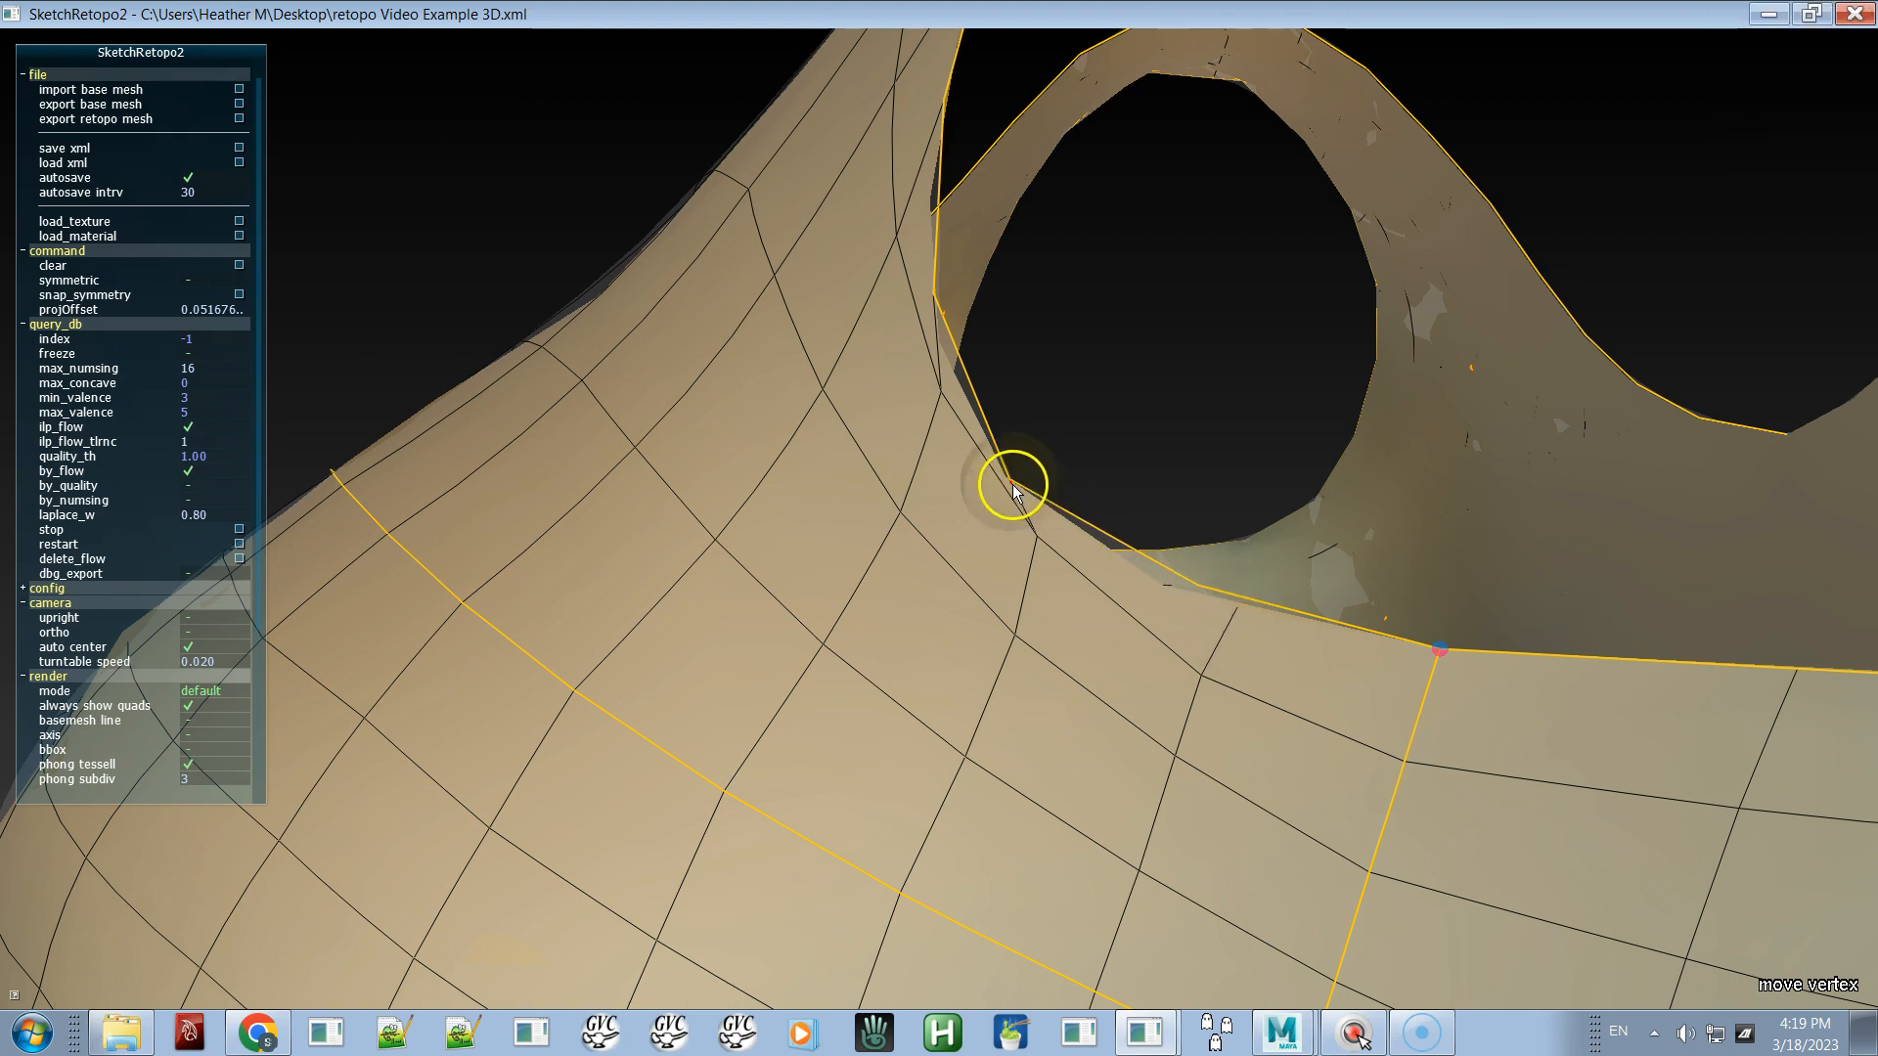
- Reposition and smooth the vertices at the lower front curve of the armhole to even out the narrow quads
left_click_drag(1060, 542, 1050, 576)
left_click_drag(1018, 624, 1013, 638)
left_click_drag(1016, 499, 1085, 584)
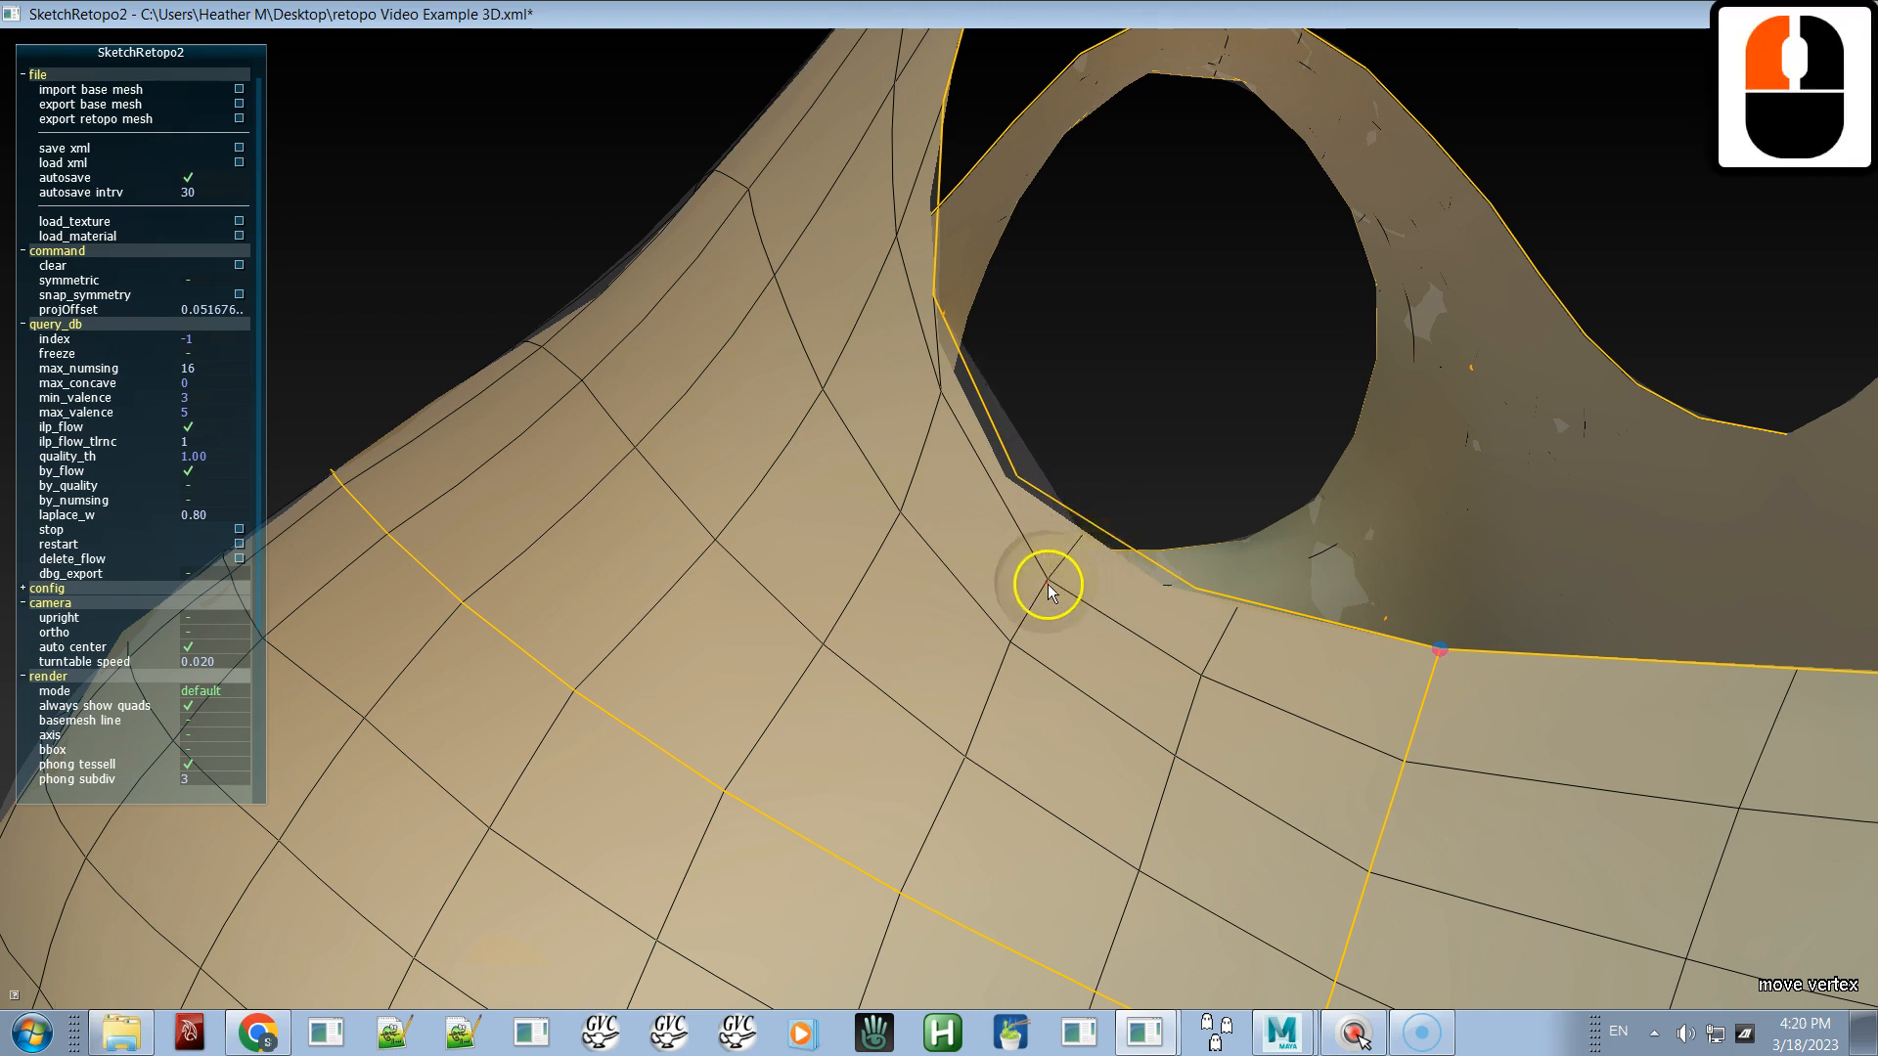
left_click(1066, 614, "shift")
left_click(1025, 636, "shift")
left_click(959, 777, "shift")
- Reposition the inner and edge vertices further up the front of the armhole to widen the thin quads
left_click(941, 398, "shift")
mouse_move(943, 404)
left_mouse_down()
mouse_move(889, 466)
mouse_move(930, 391)
mouse_move(918, 472)
mouse_move(942, 371)
left_mouse_up()
mouse_move(931, 296)
left_mouse_down()
mouse_move(942, 349)
mouse_move(936, 291)
left_mouse_up()
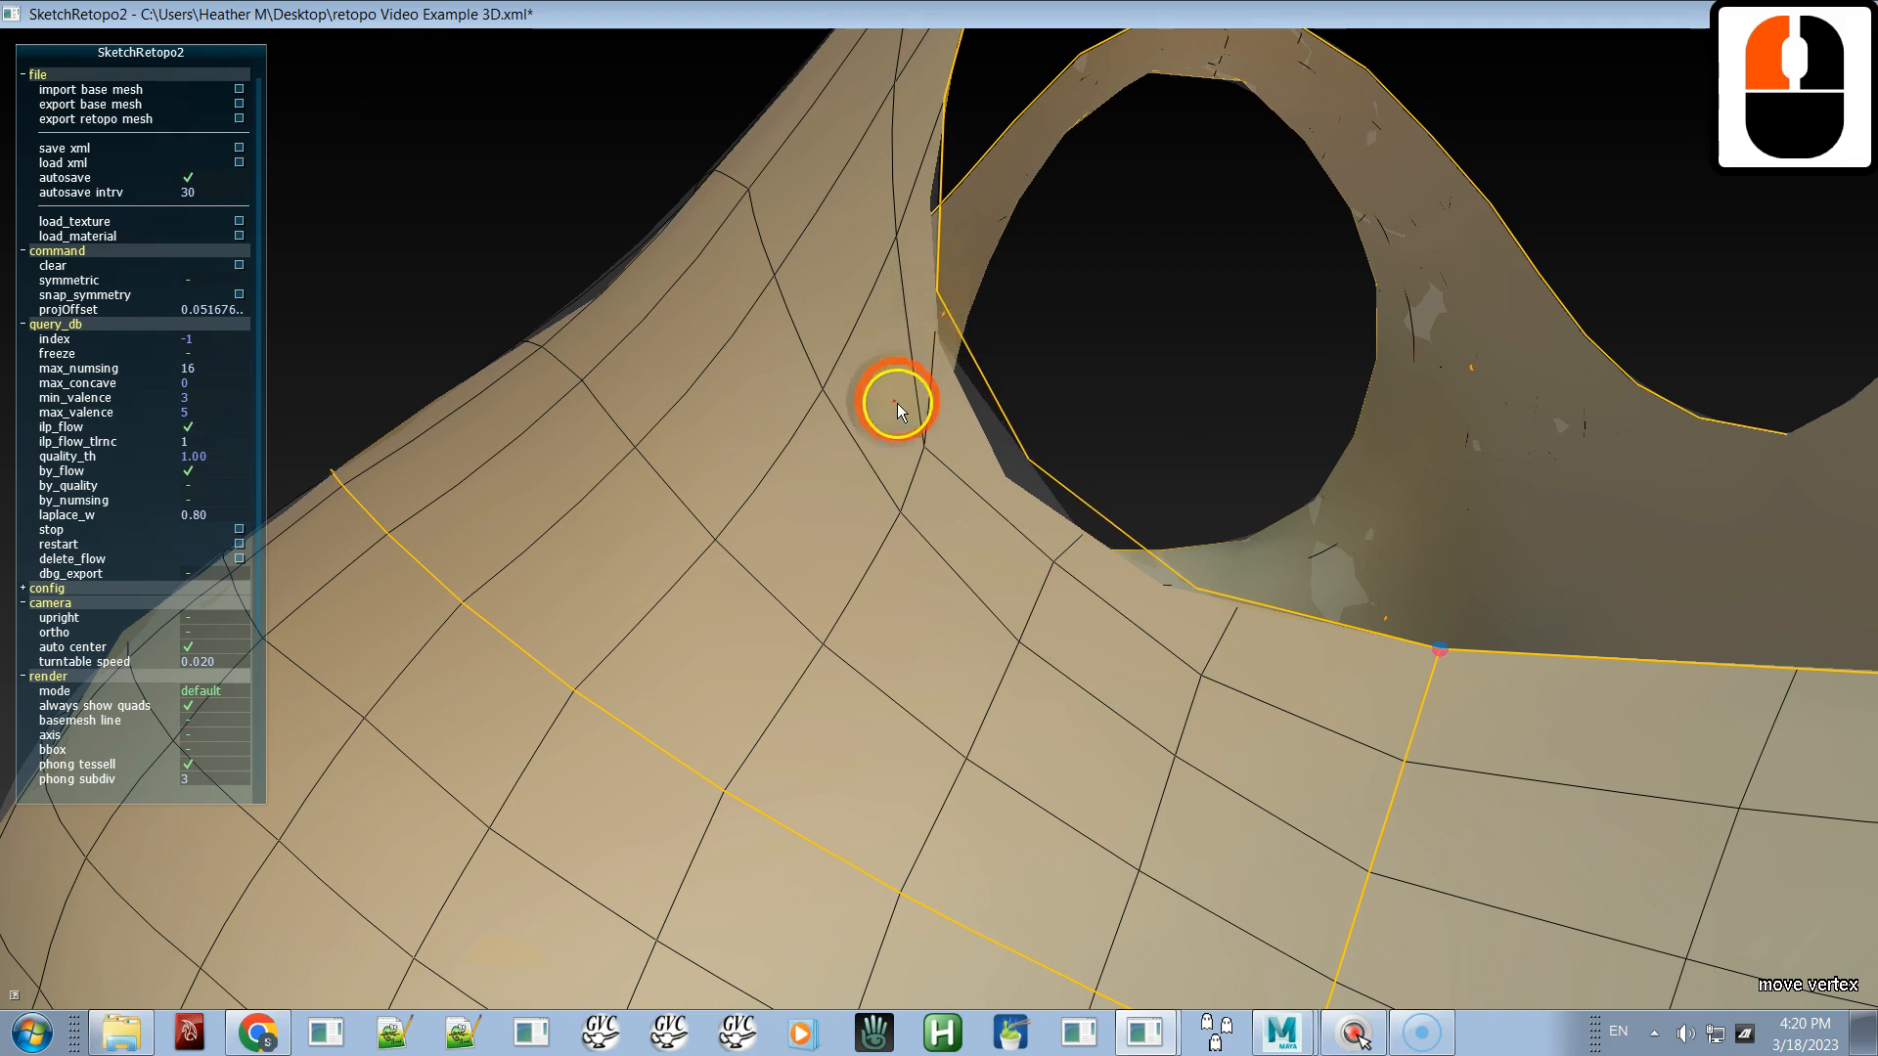
left_click_drag(912, 393, 929, 442)
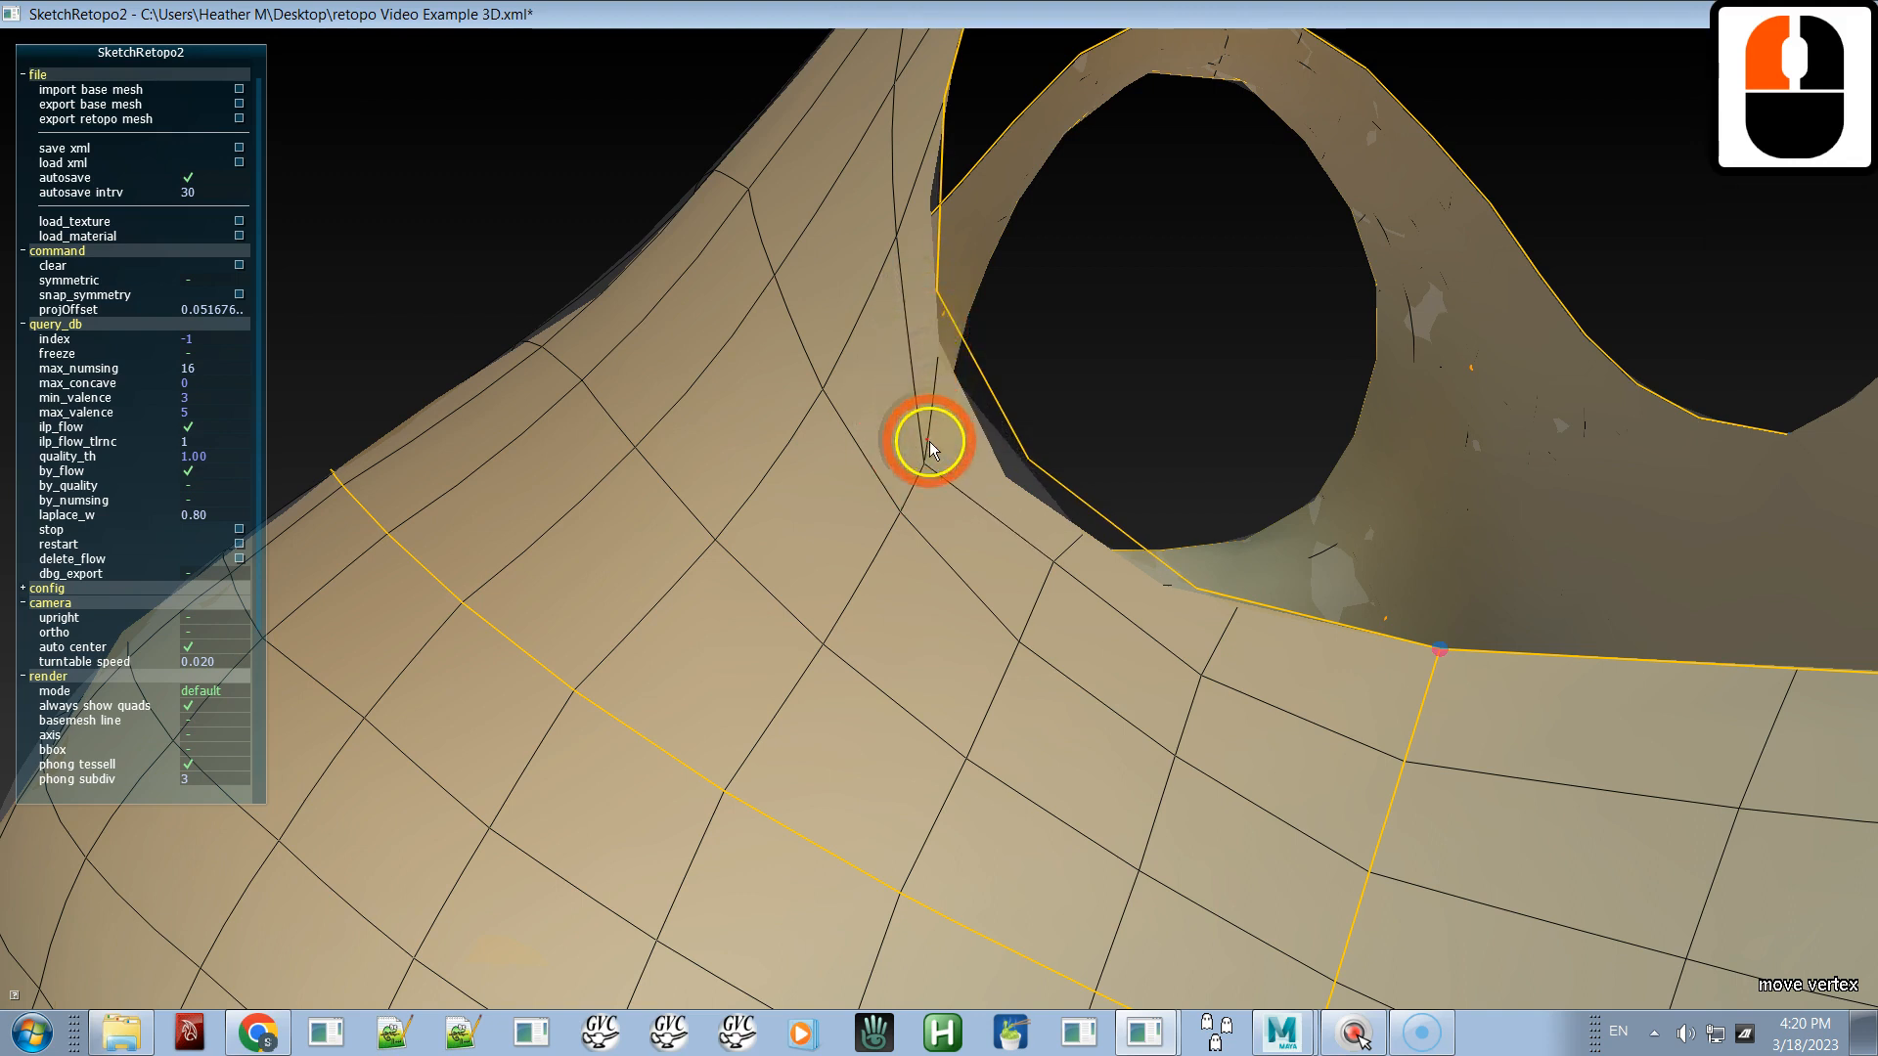
mouse_move(943, 301)
left_mouse_down()
mouse_move(958, 407)
mouse_move(941, 473)
mouse_move(847, 590)
left_mouse_up()
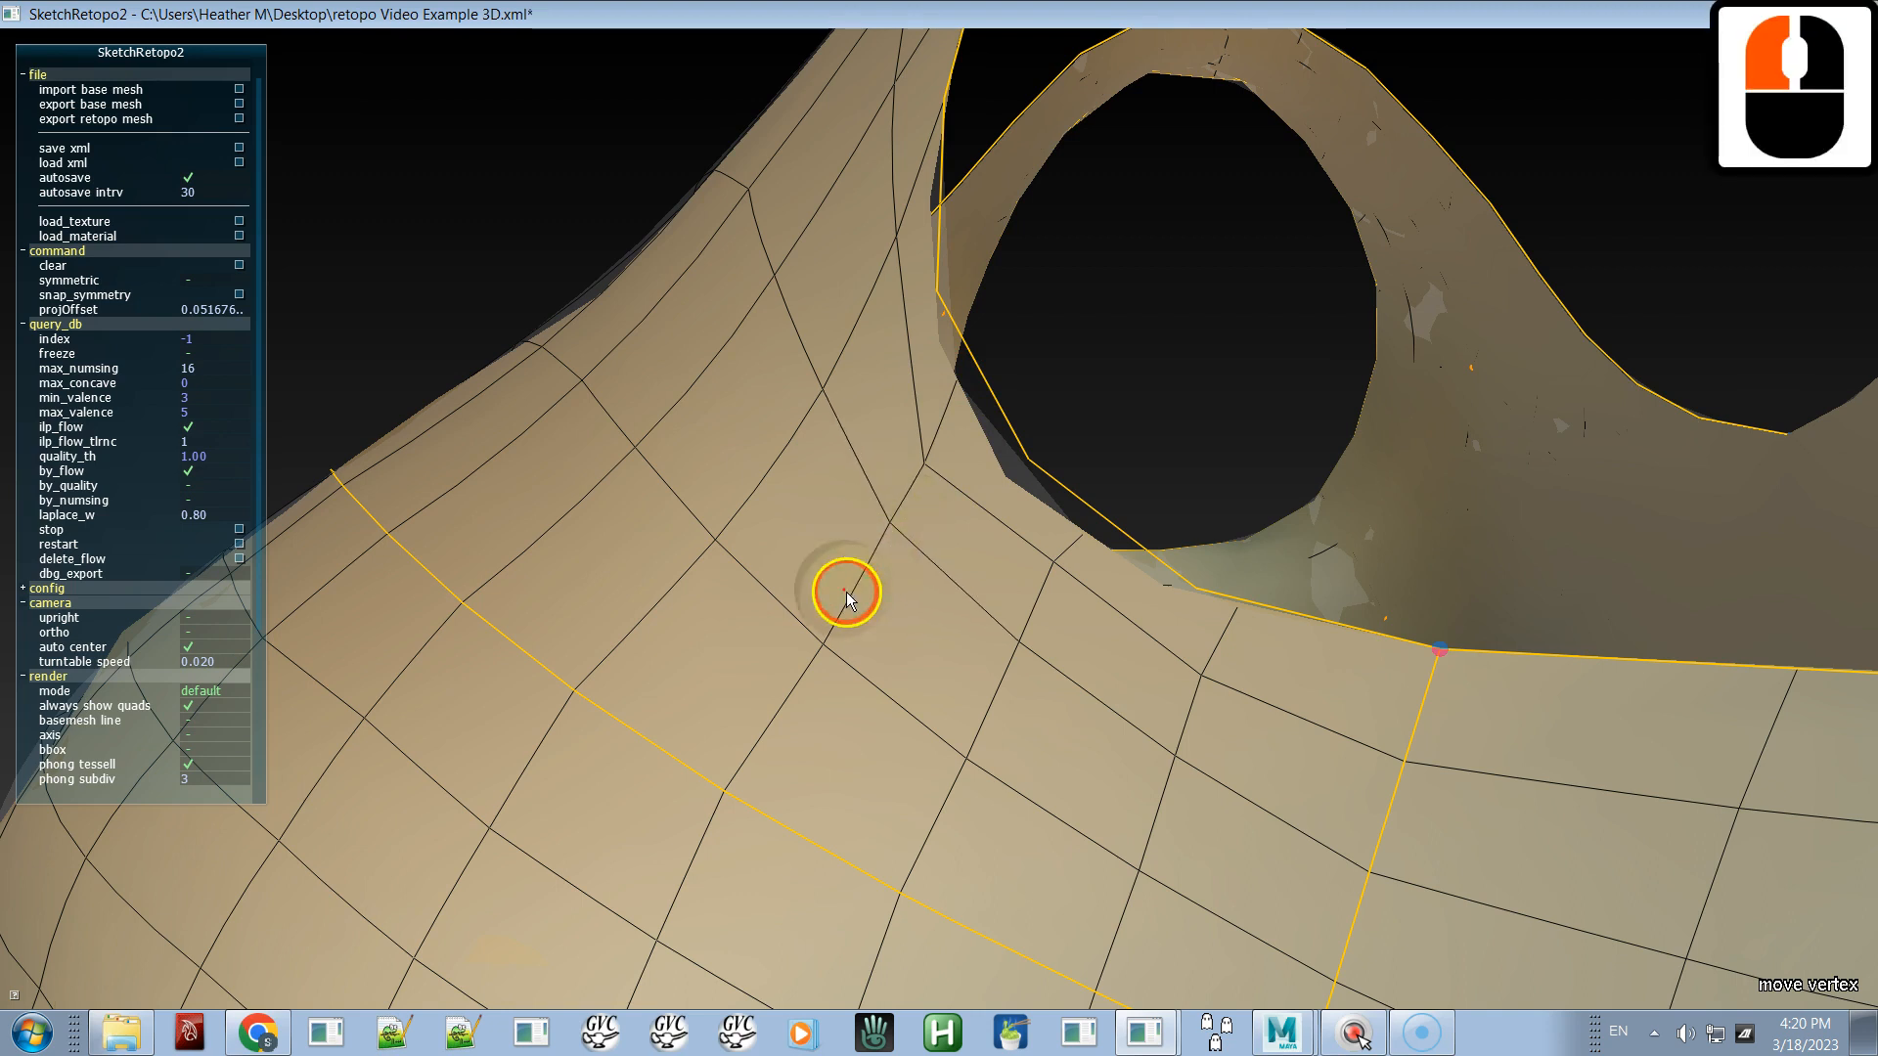
- Enlarge the brush and smooth the quads beside the front curve of the armhole
right_click_drag(896, 593, 980, 567)
mouse_move(913, 537)
left_mouse_down()
mouse_move(871, 583)
mouse_move(1133, 843)
mouse_move(1156, 843)
left_mouse_up()
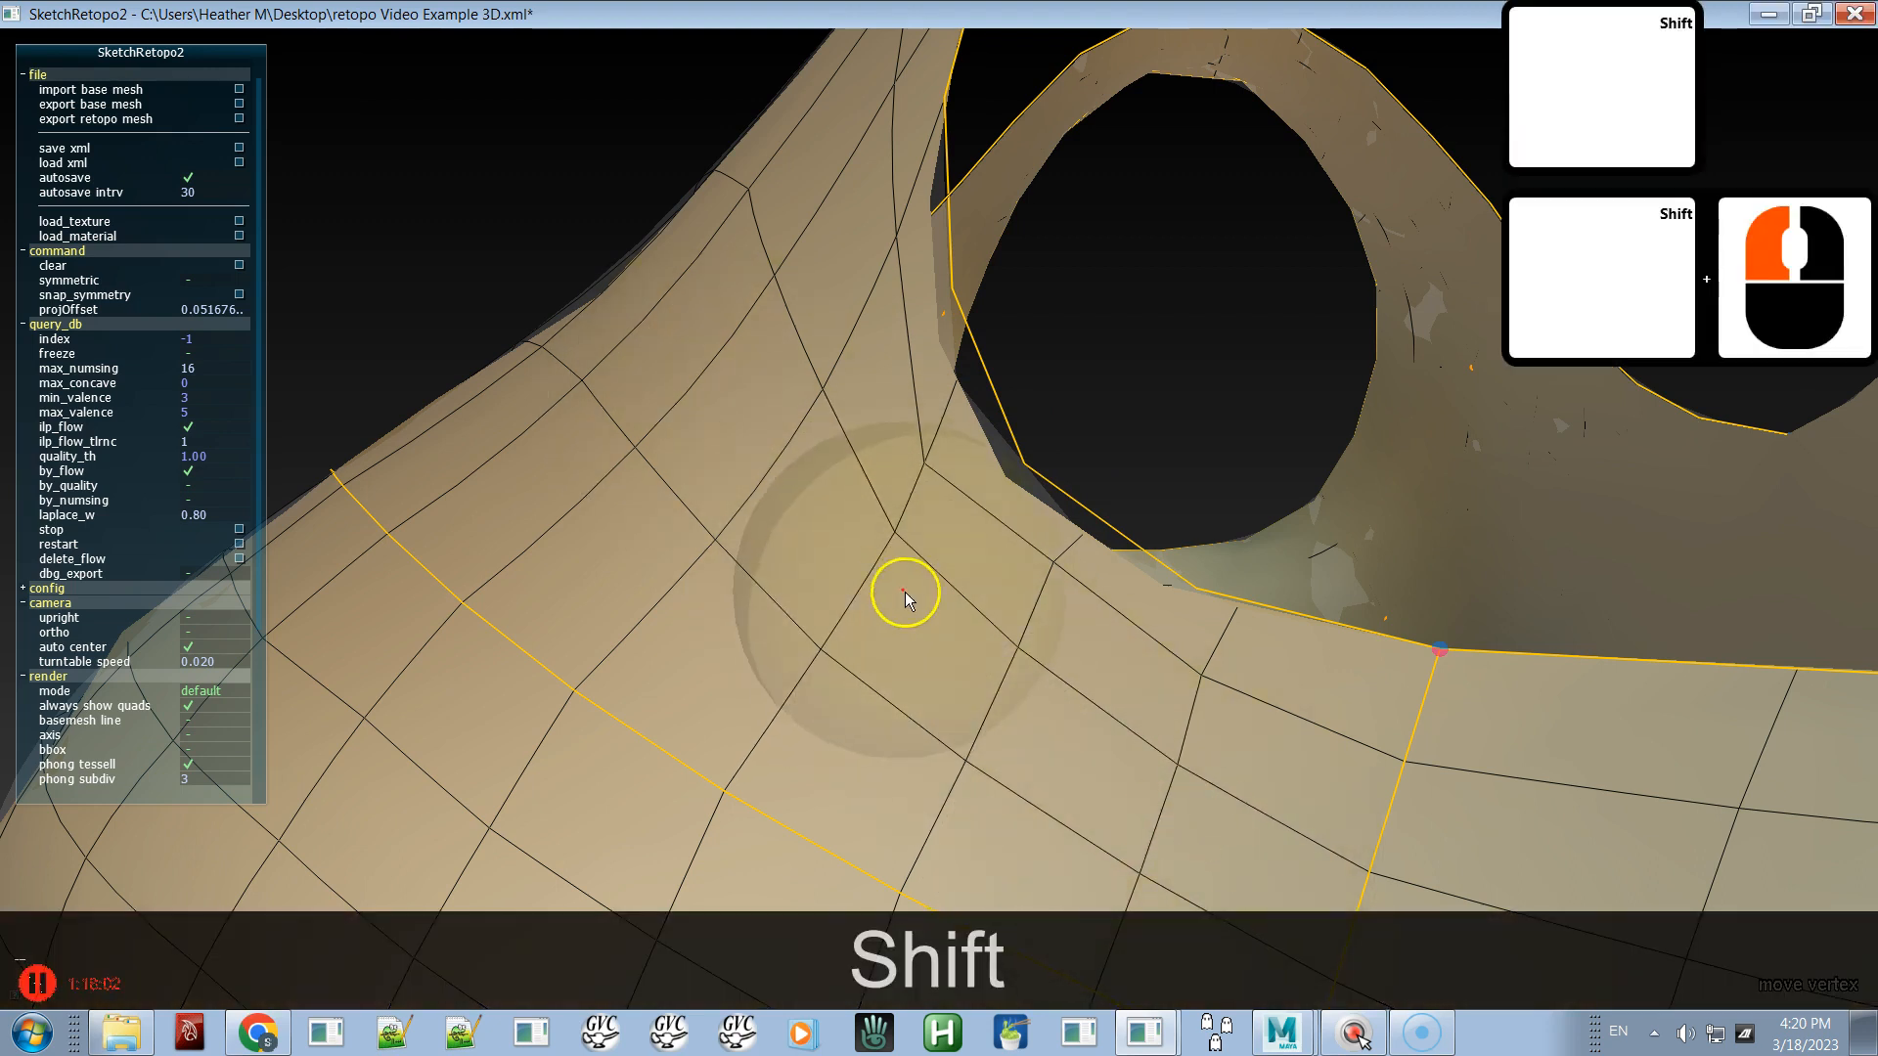
mouse_move(875, 546)
left_mouse_down()
mouse_move(850, 565)
mouse_move(900, 478)
mouse_move(930, 620)
left_mouse_up()
- Compare the armhole with the base mesh hidden and adjust the vertex midway up its front edge
middle_click_drag(930, 620, 937, 497, "alt")
key("space")
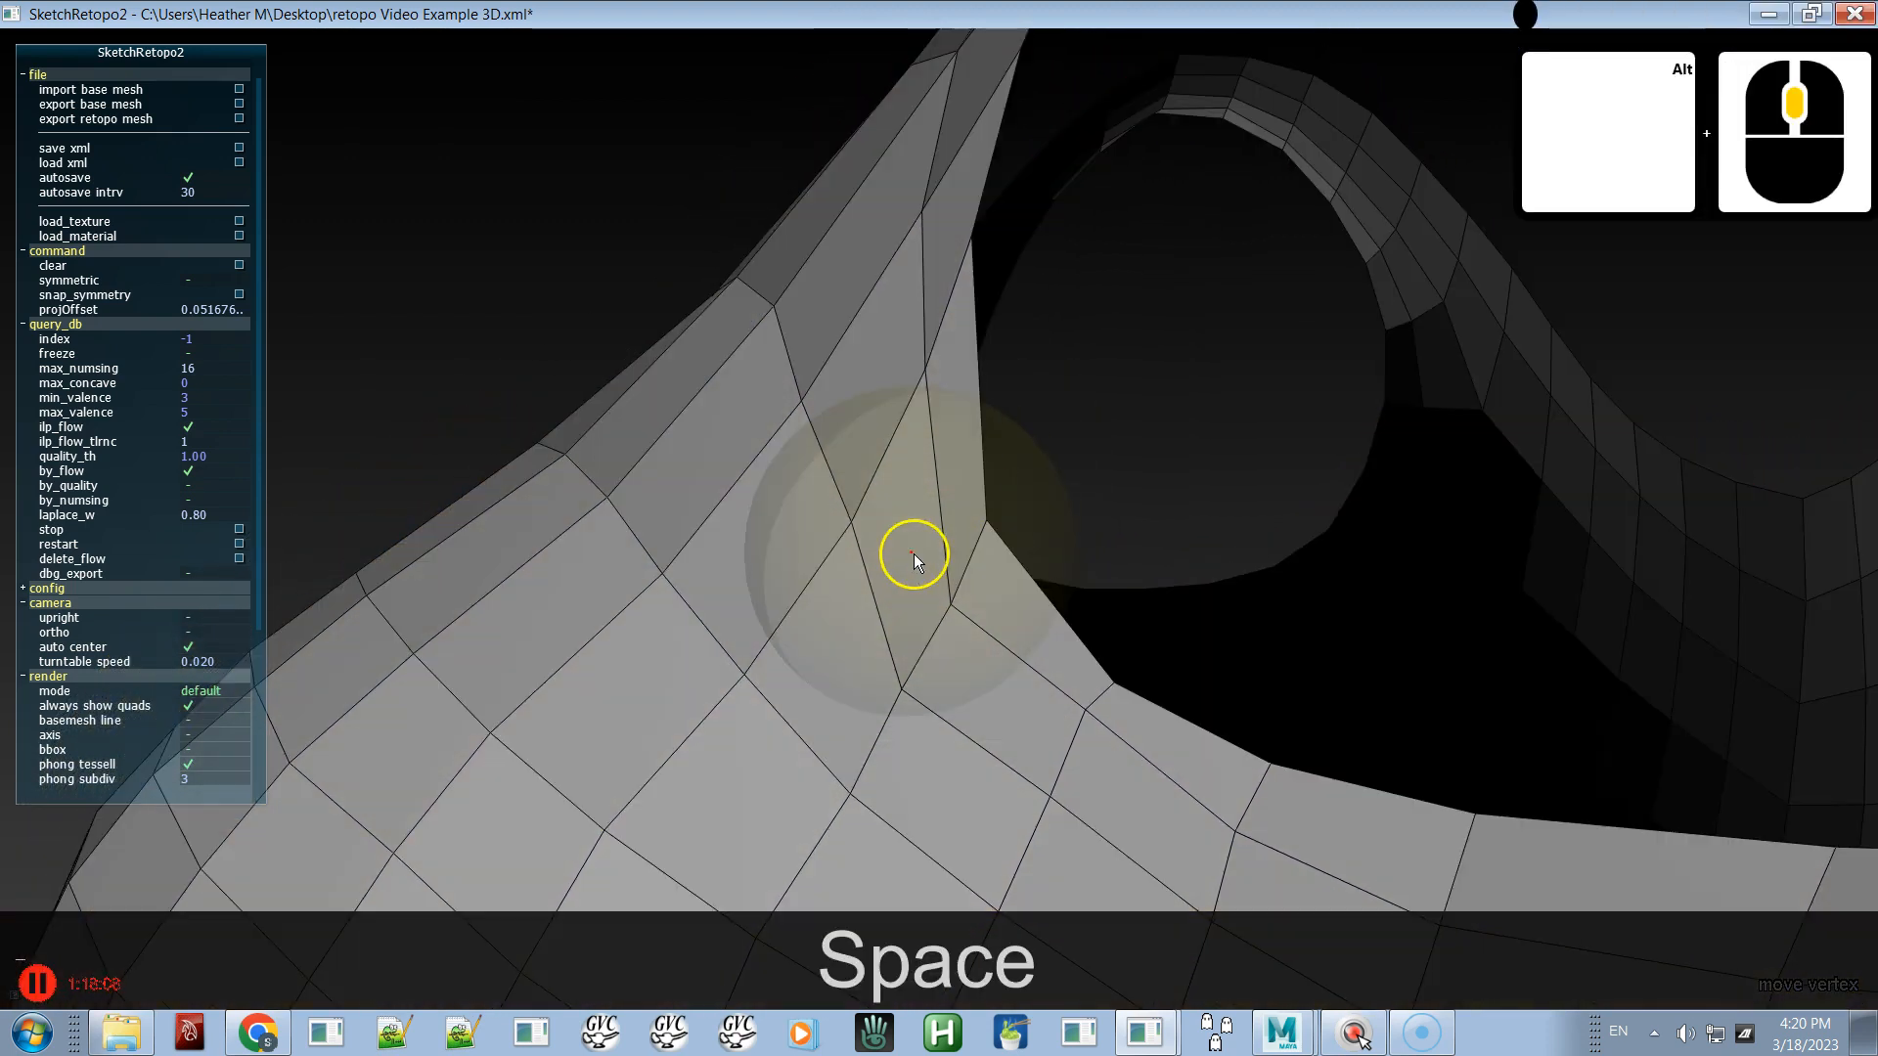
key("space")
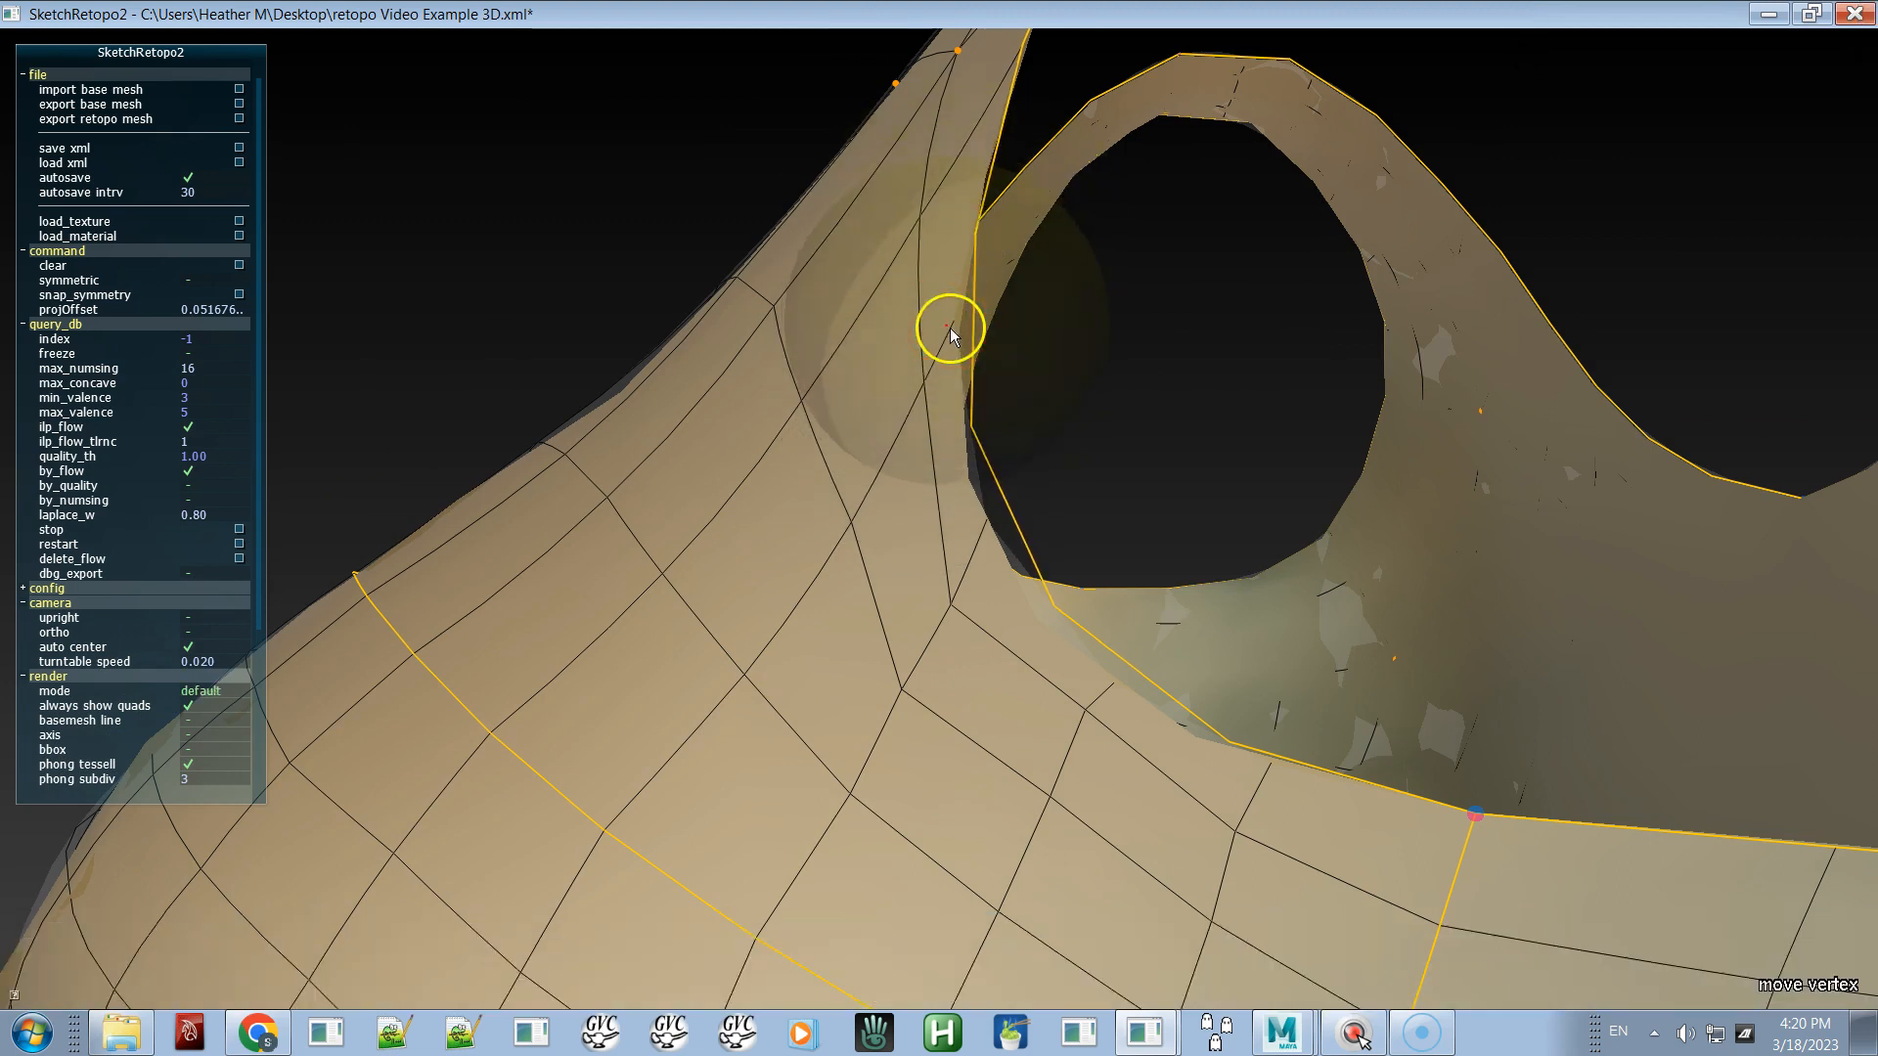
left_click(952, 365)
key("space")
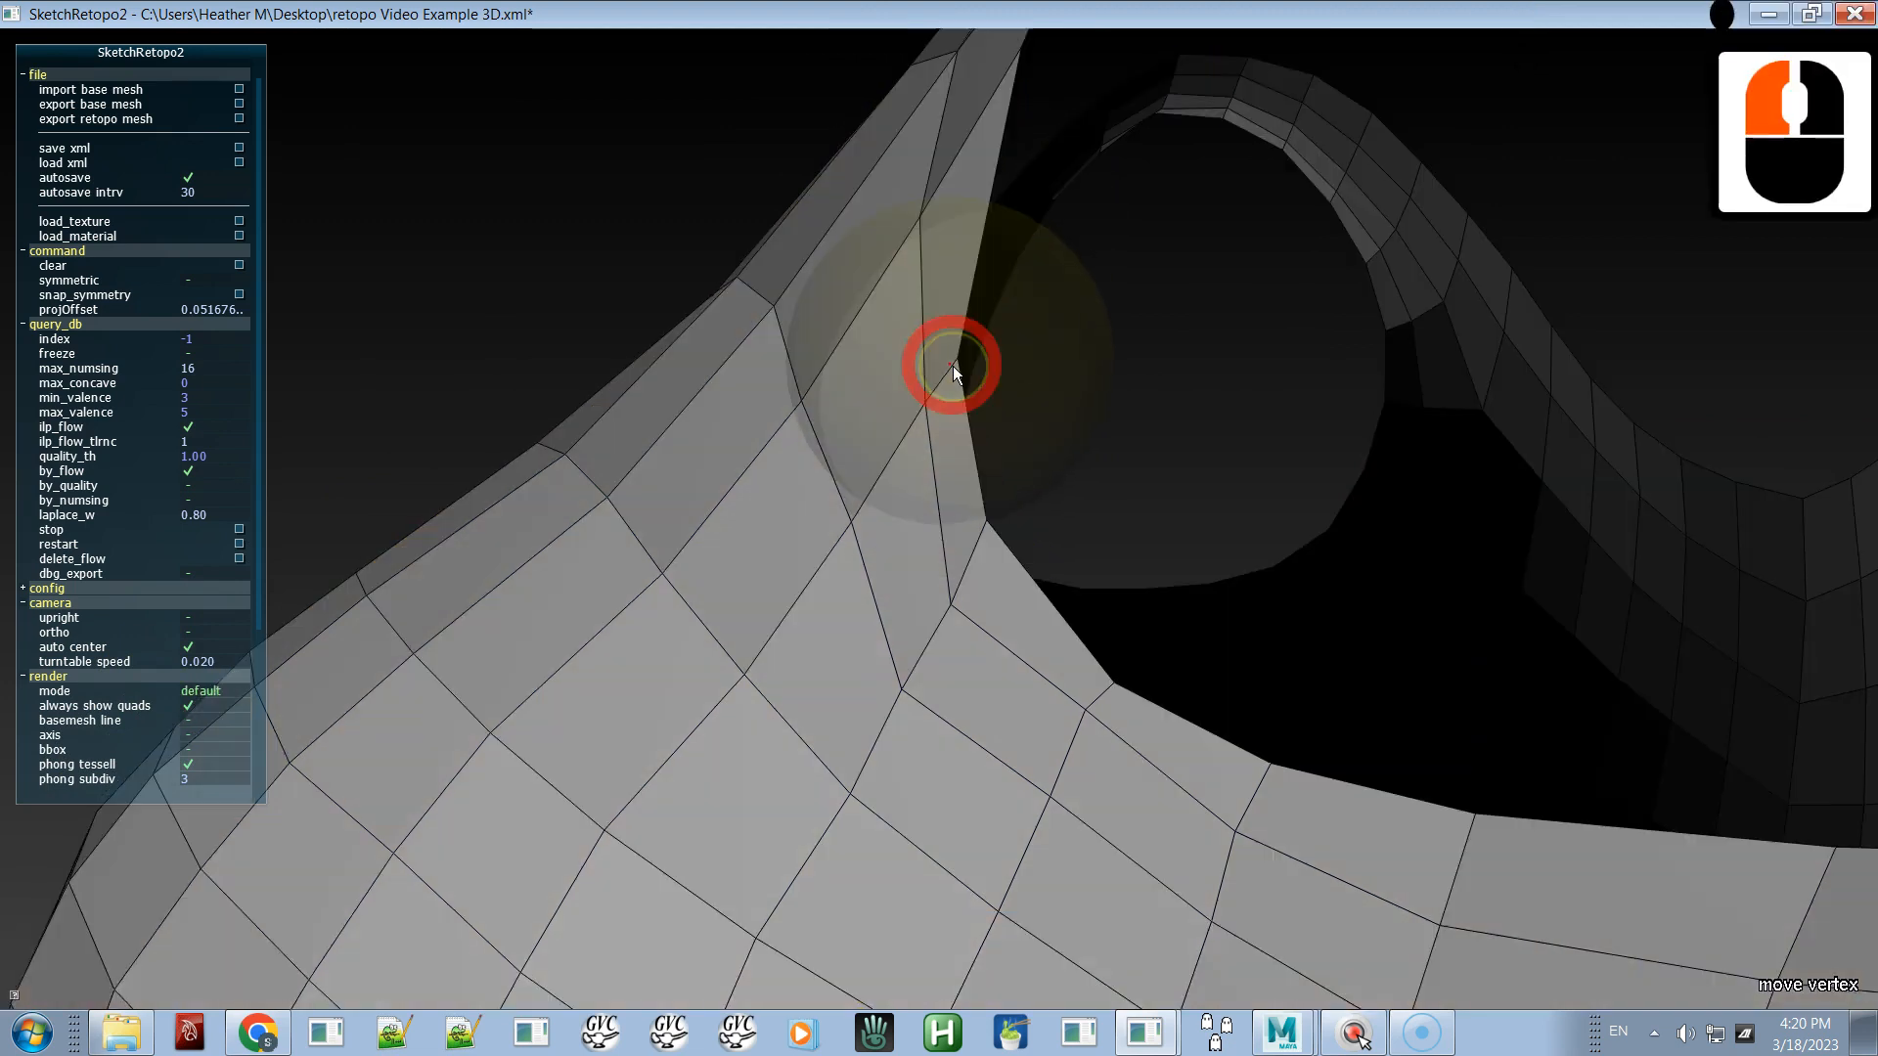
- Show the base mesh again and move the armhole edge vertex just below the shoulder strap downward
right_click_drag(878, 595, 948, 618, "alt")
left_click(947, 618)
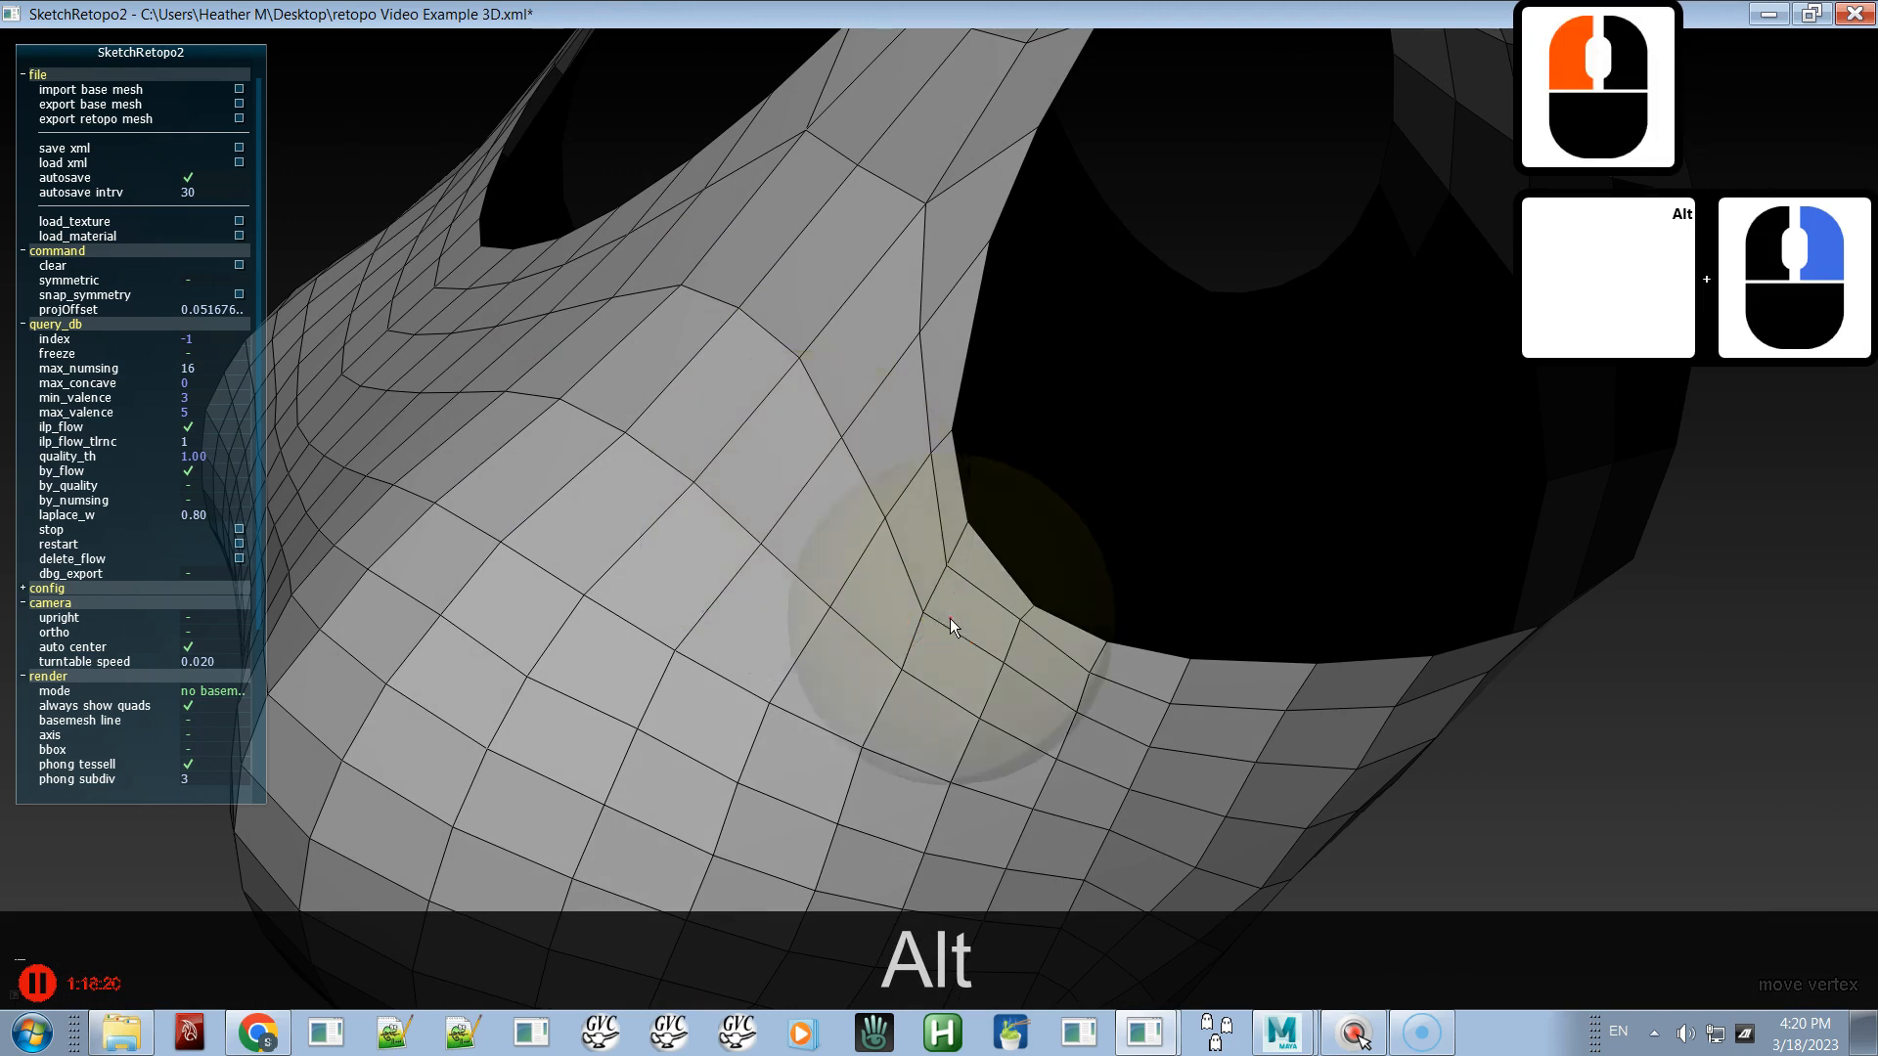
key("alt+space")
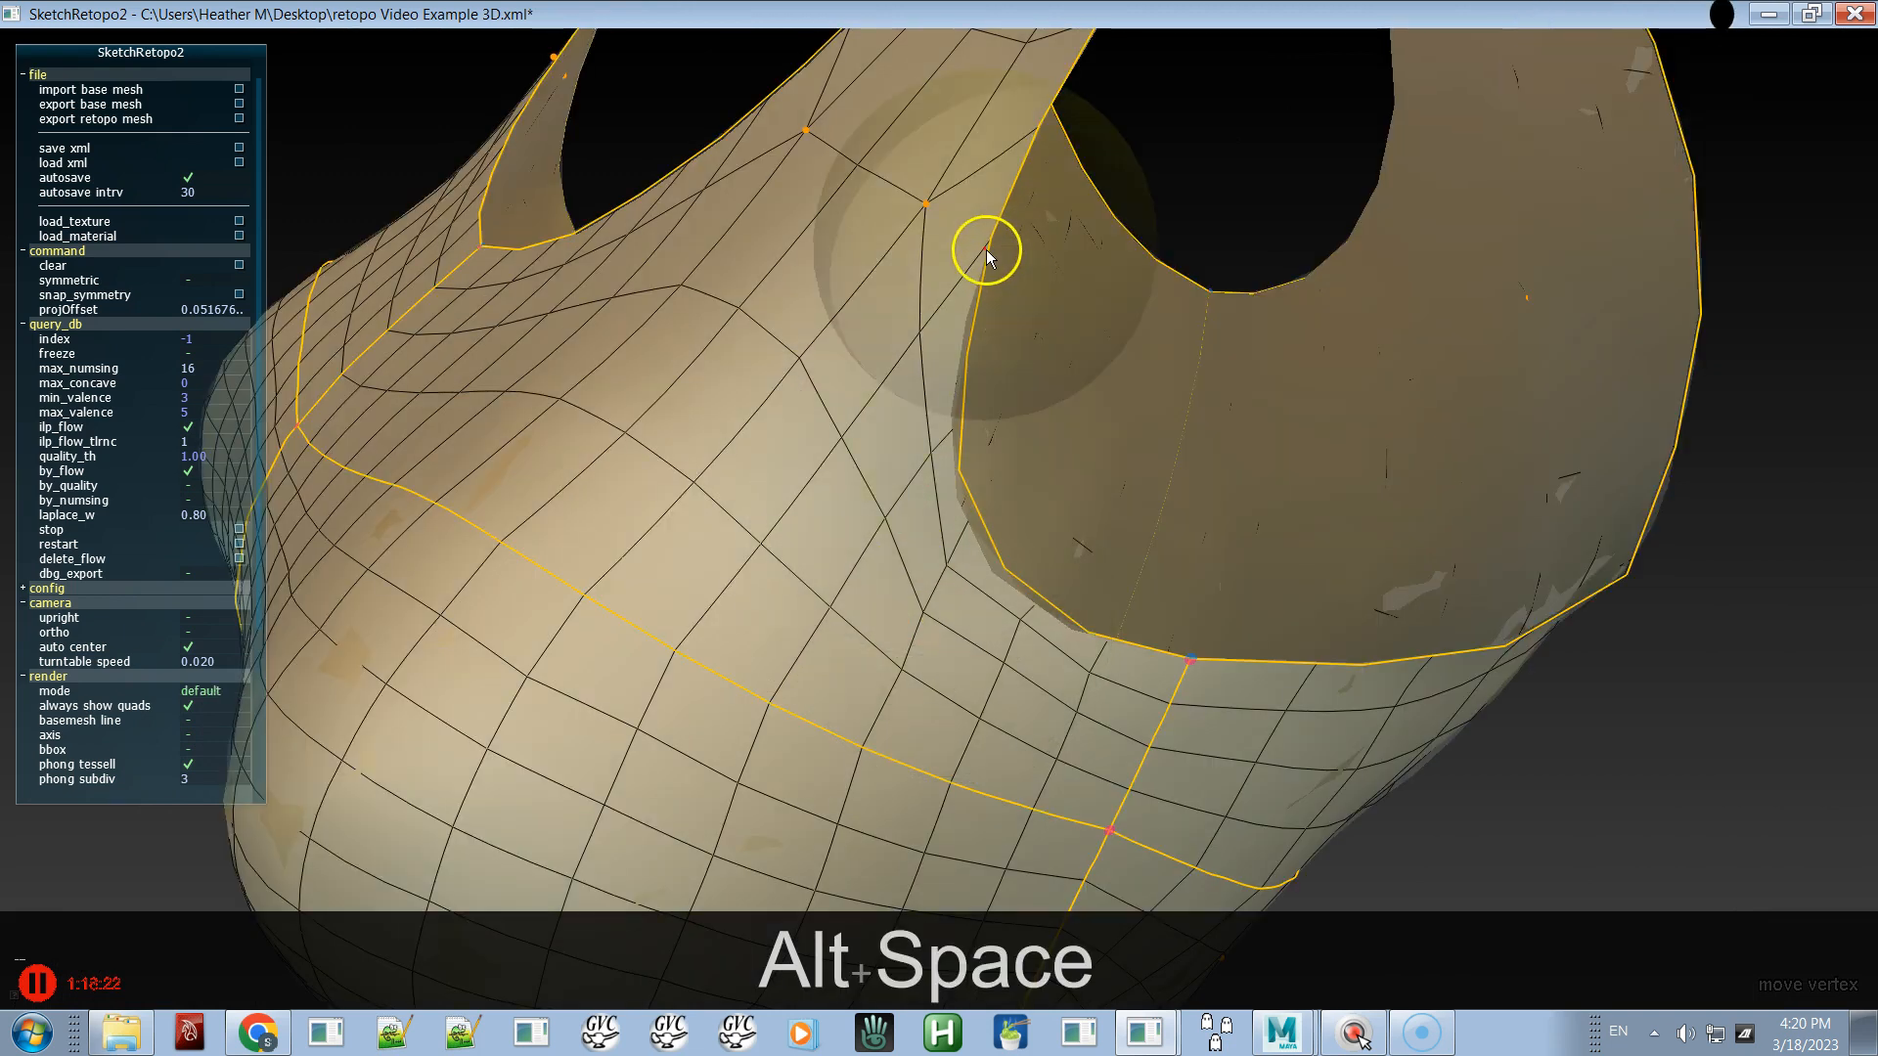
left_click_drag(985, 244, 970, 285)
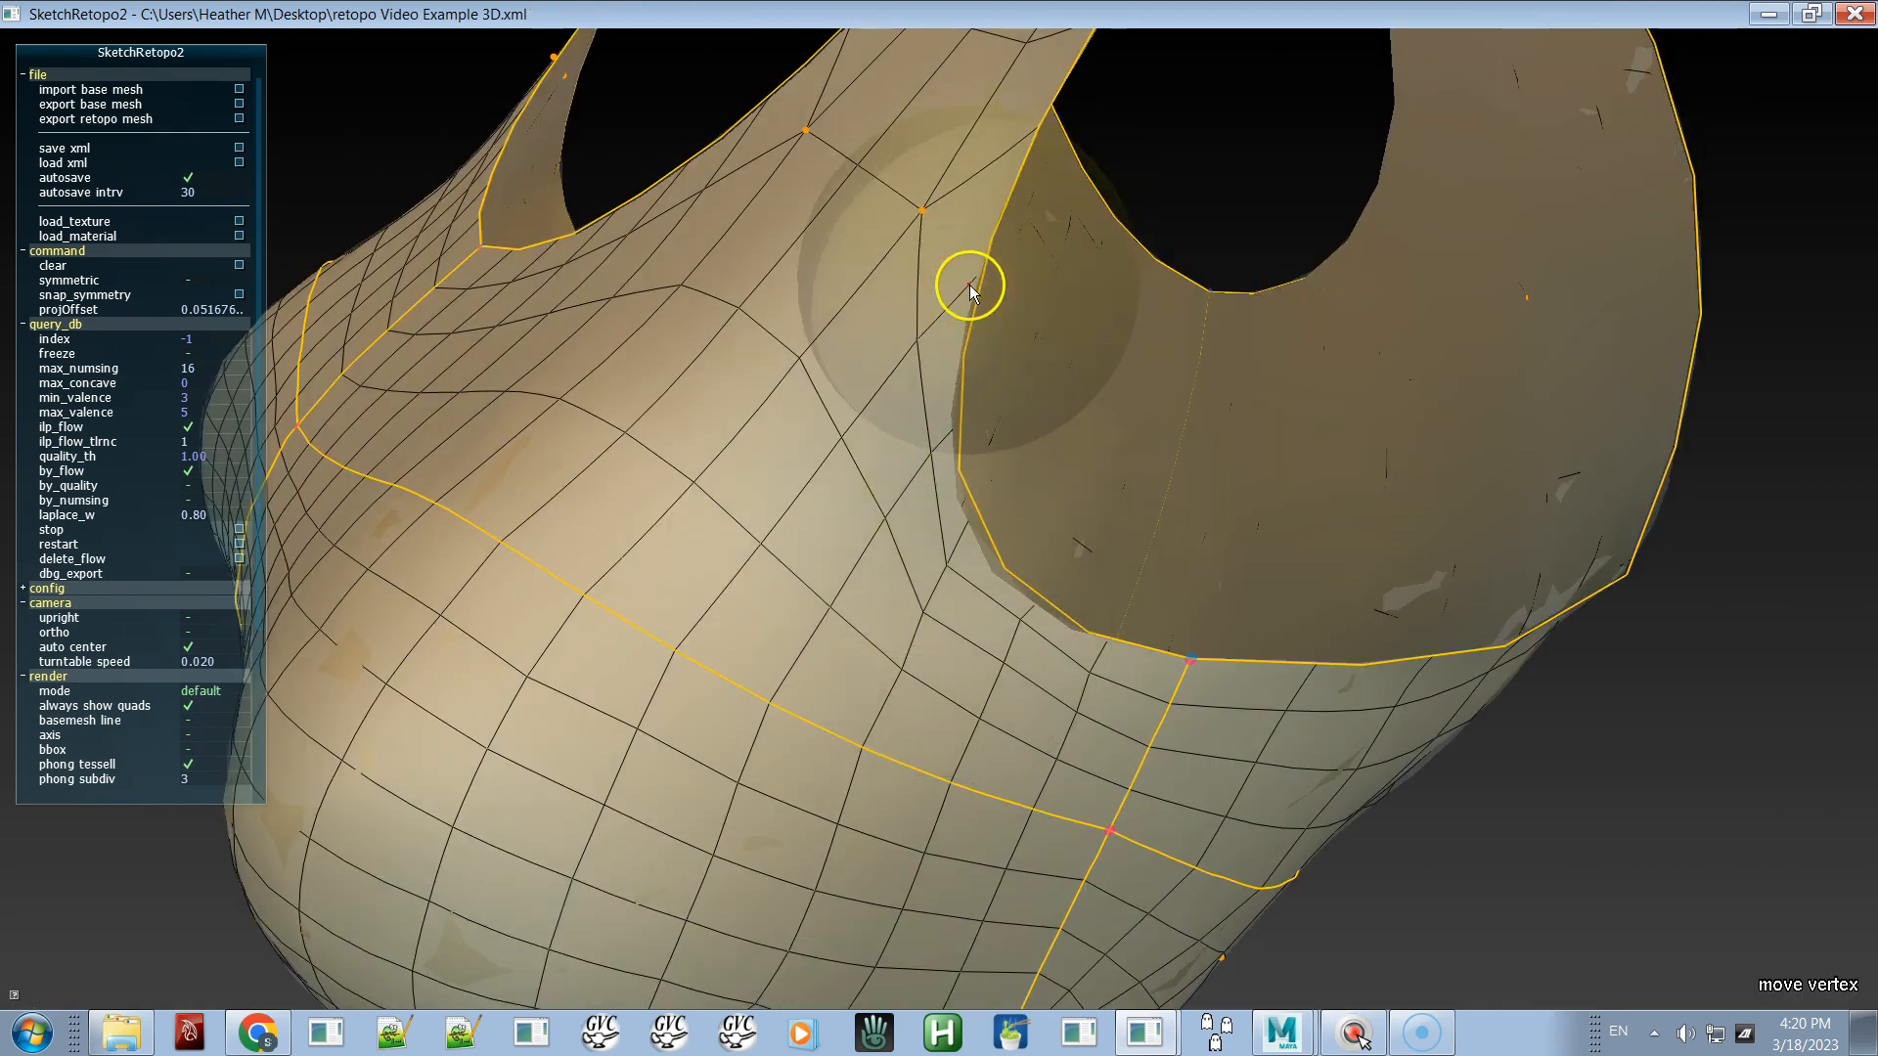
- Move the inner vertices beside the lower front curve of the armhole to even out the surrounding quads
left_click(960, 296)
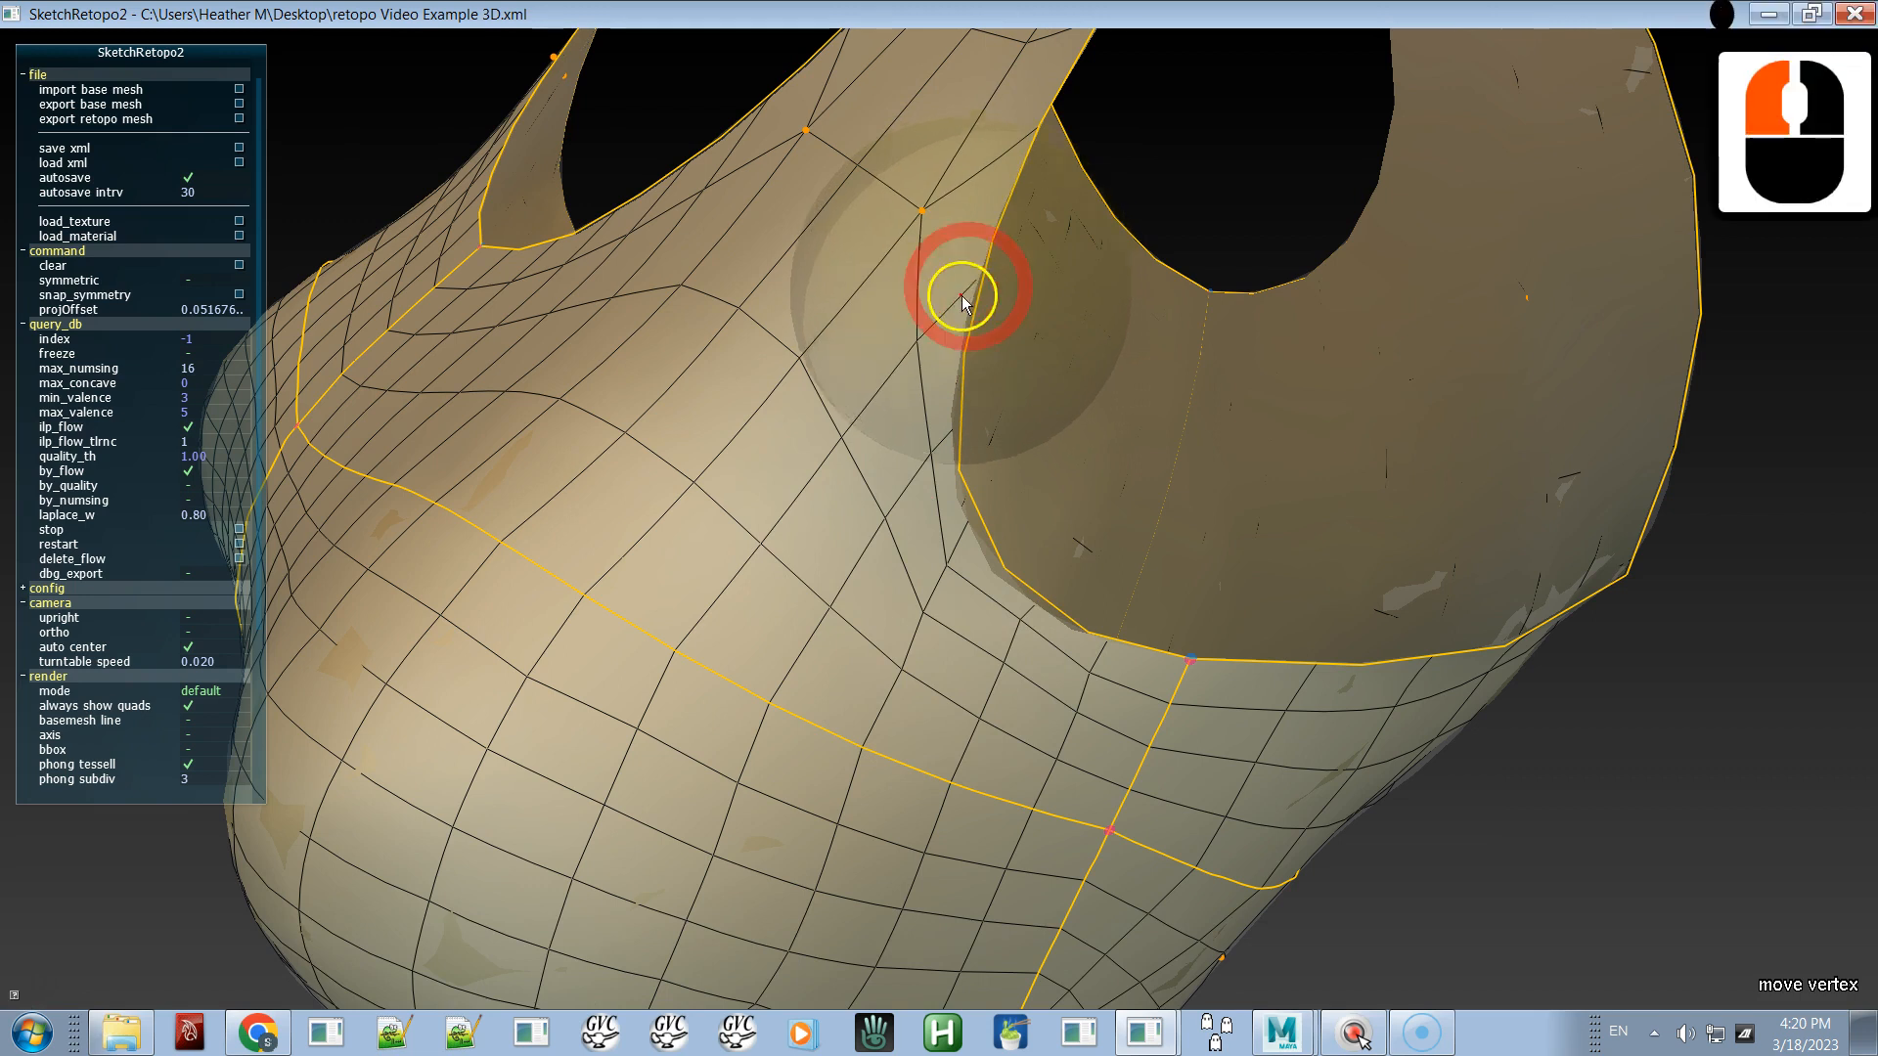
key("space")
middle_click_drag(1119, 451, 1106, 176, "alt")
left_click_drag(851, 772, 753, 739, "alt")
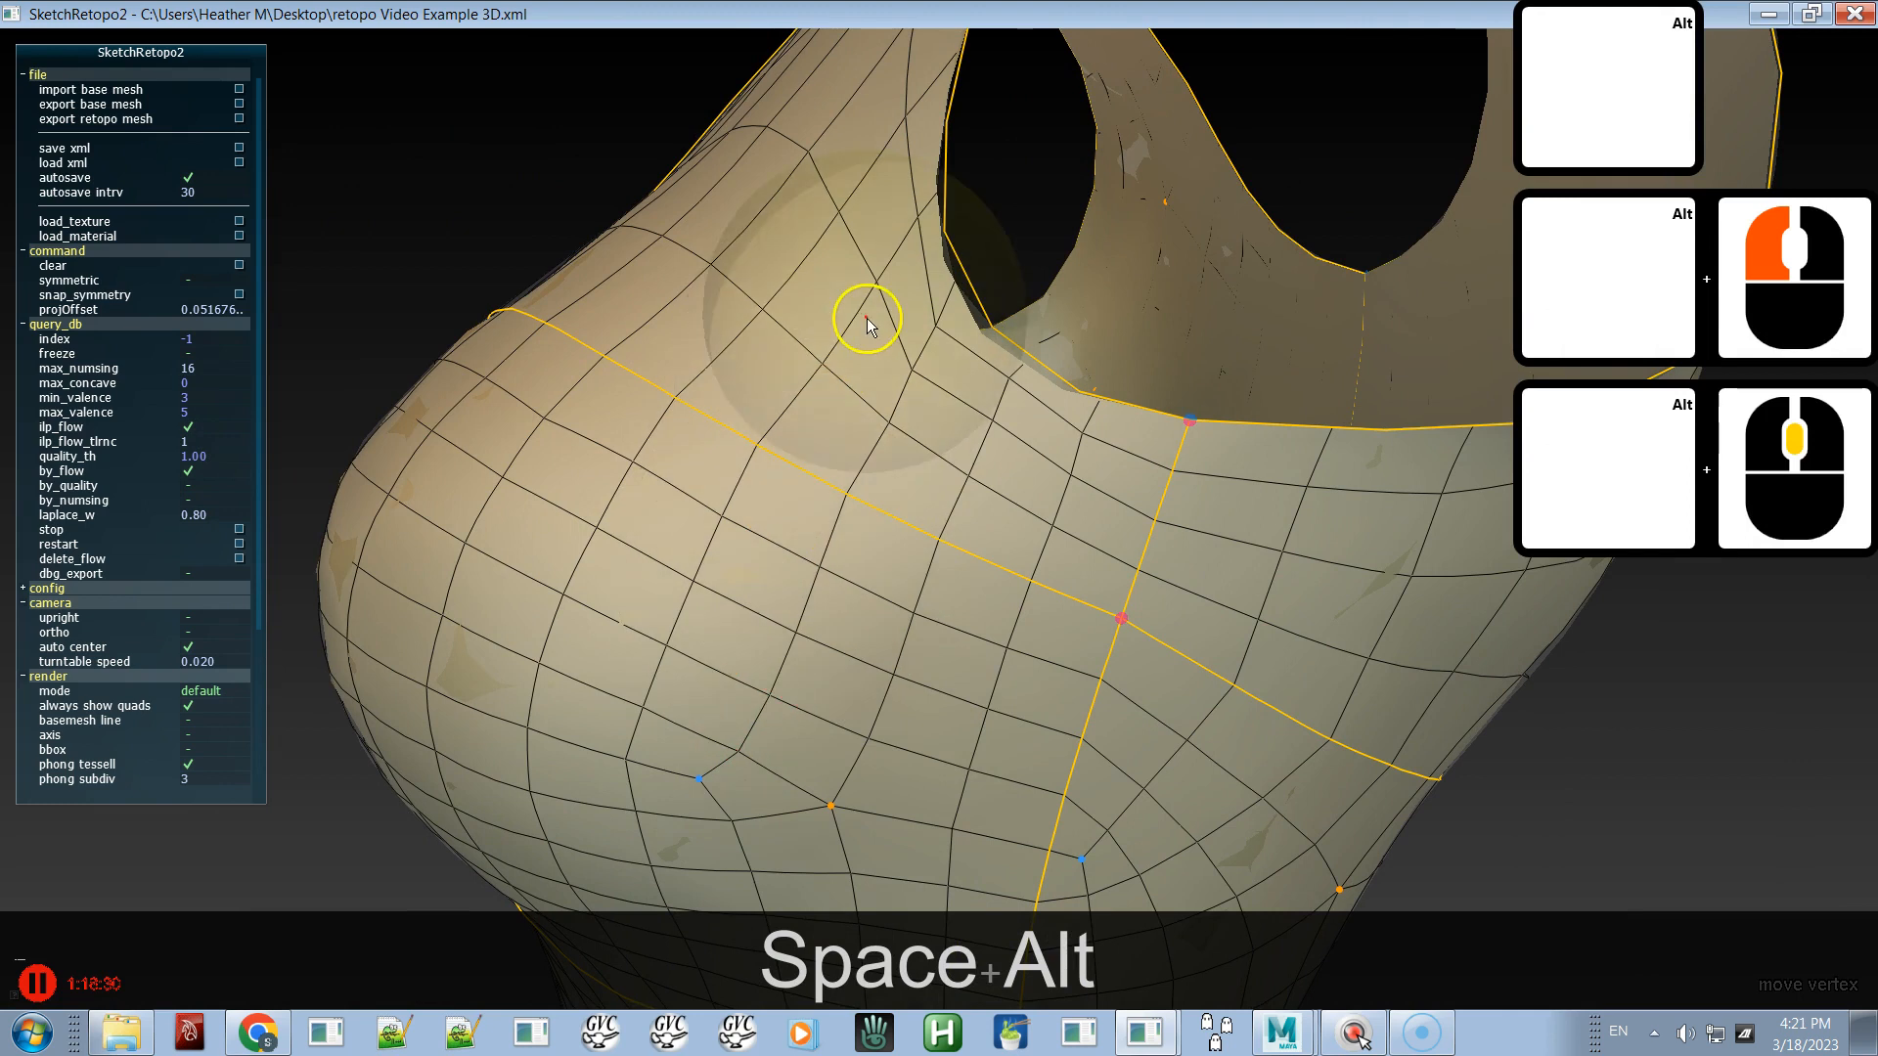
left_click_drag(850, 314, 899, 383)
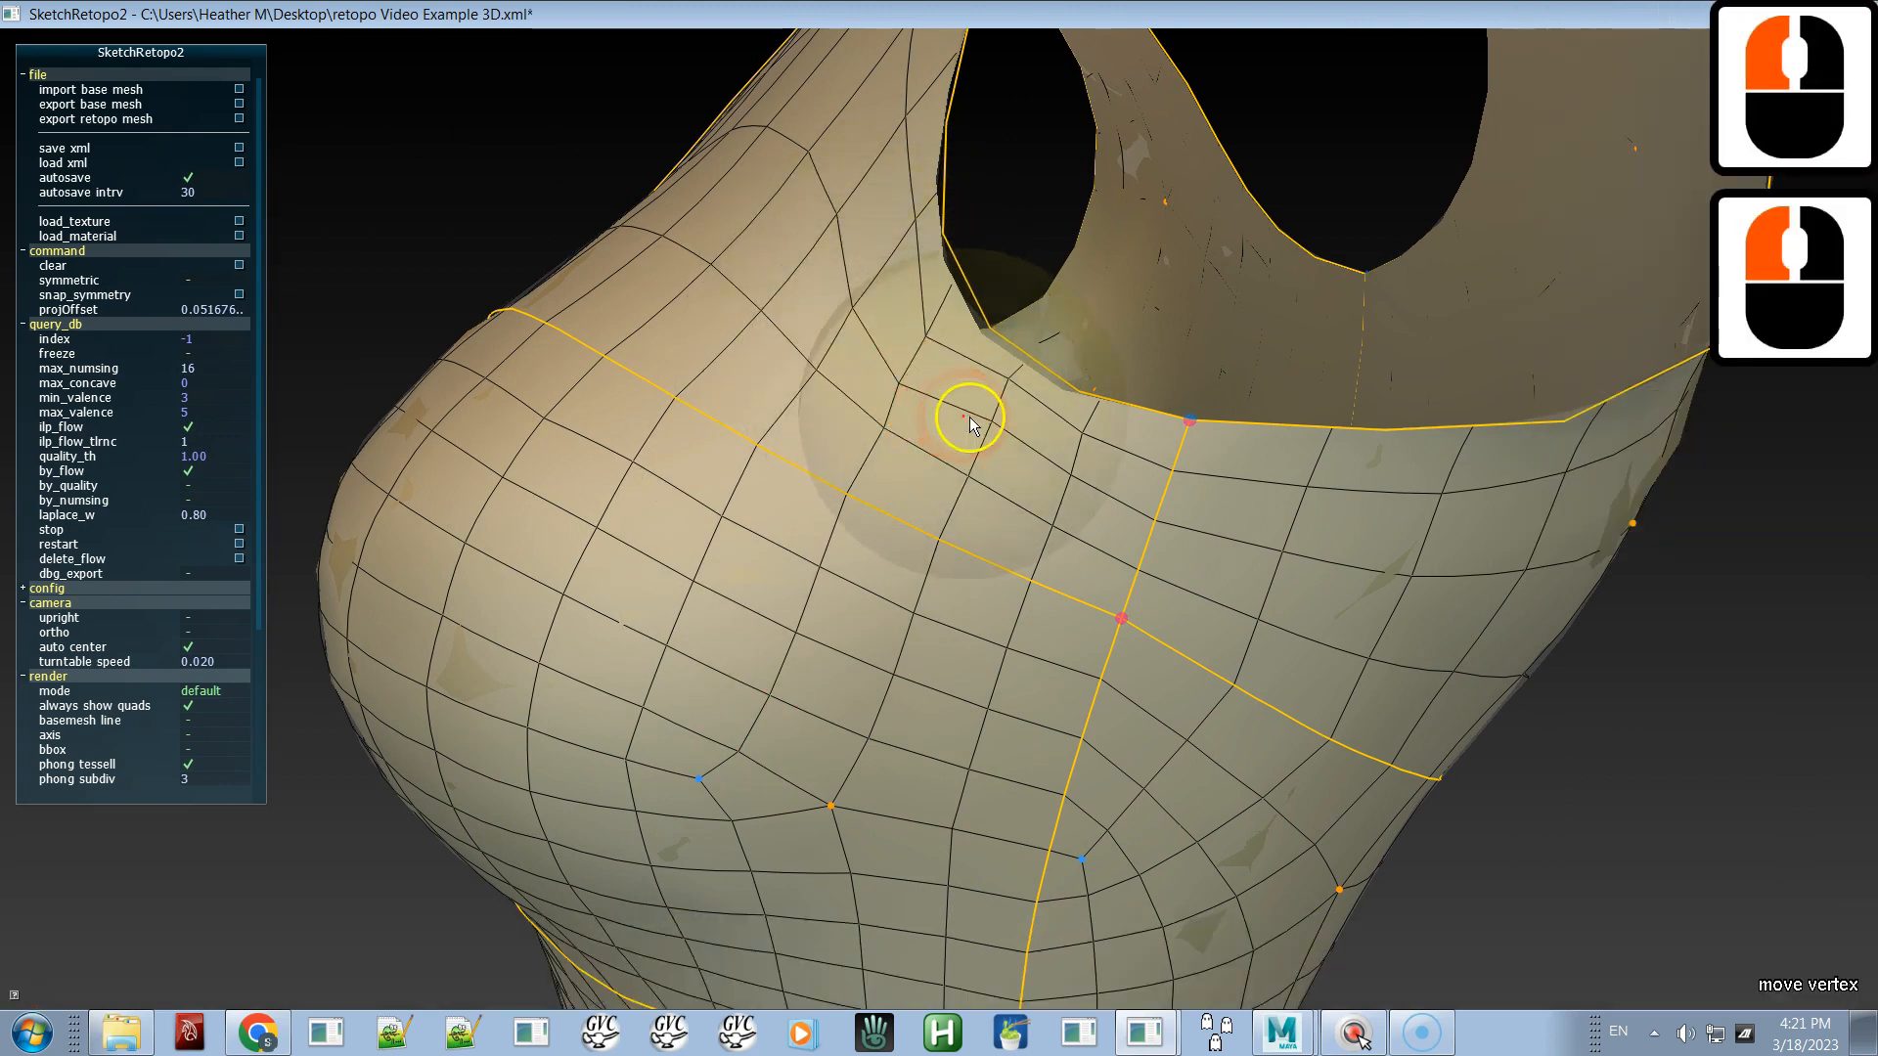
mouse_move(995, 423)
left_mouse_down()
mouse_move(986, 441)
mouse_move(1018, 381)
mouse_move(987, 439)
left_mouse_up()
right_click_drag(970, 439, 888, 471)
right_click_drag(1031, 371, 1018, 367)
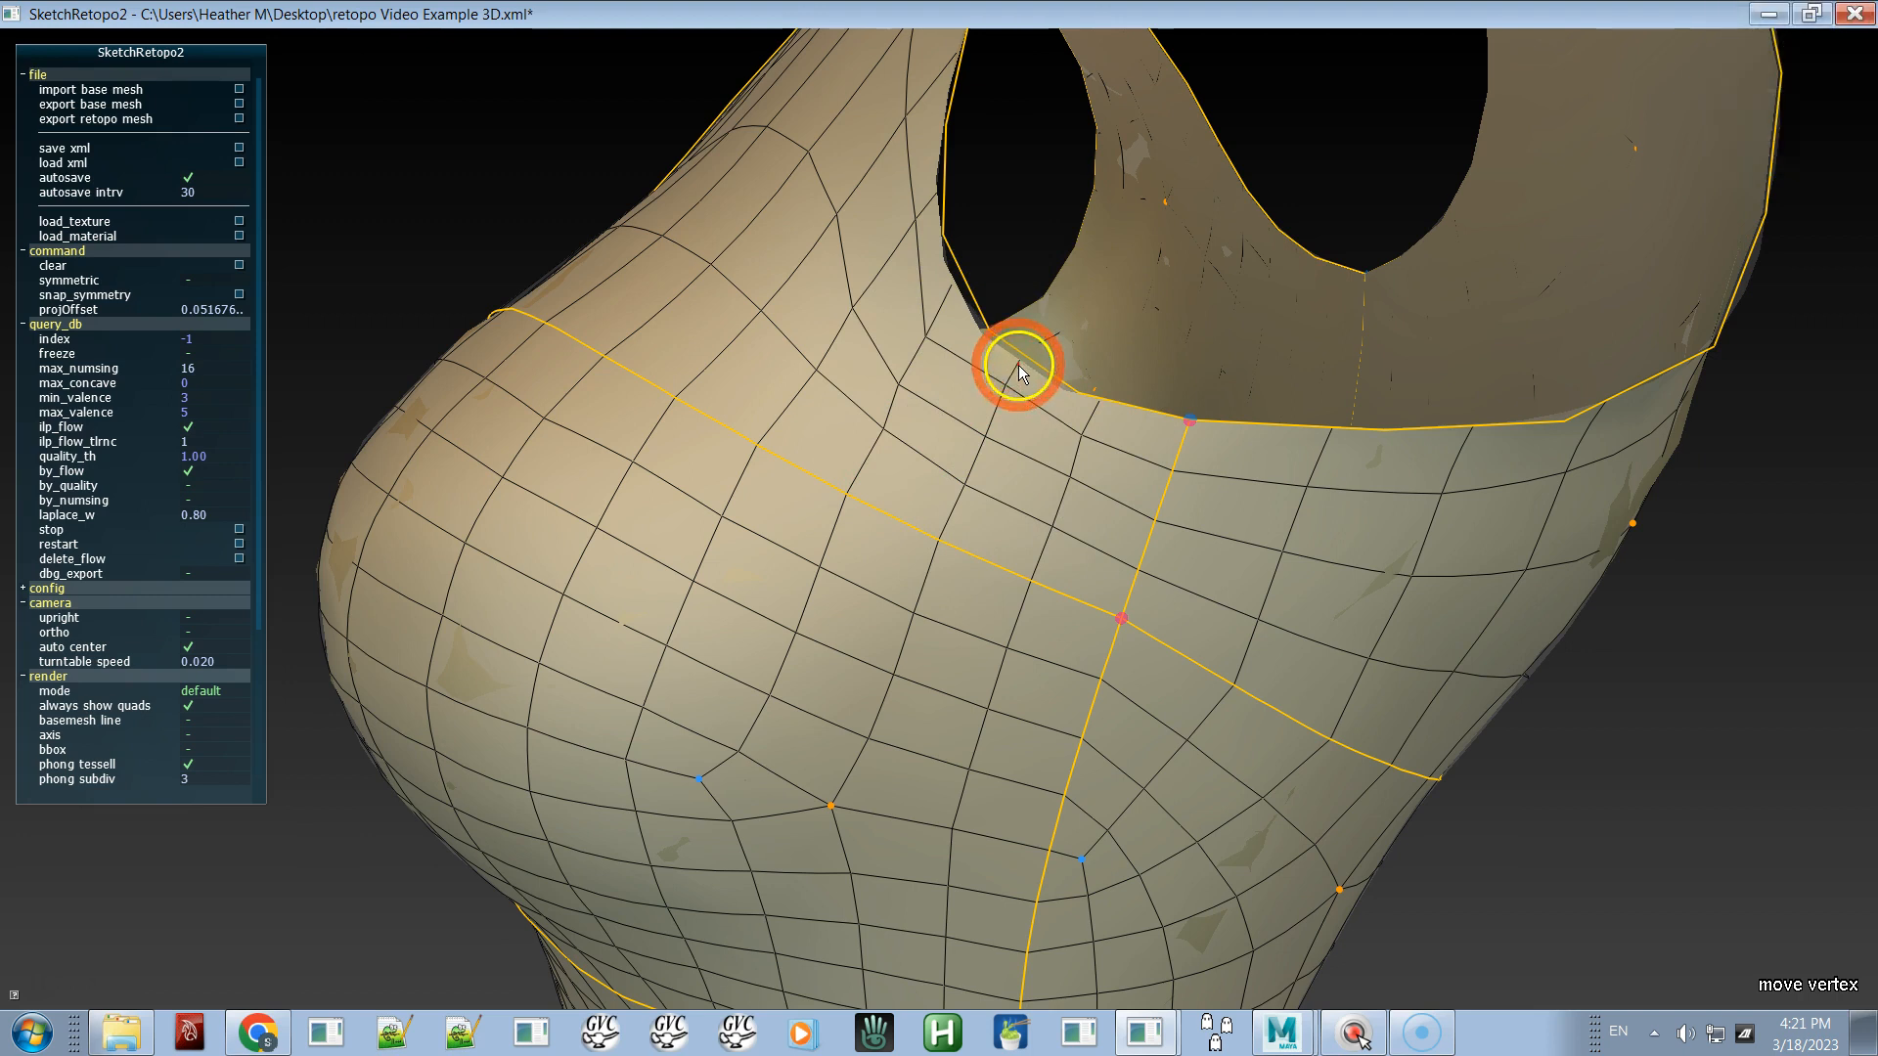
- Reposition the vertices just below the armhole edge, between its front curve and the side seam
left_click_drag(1013, 365, 1064, 494)
left_click(1061, 496)
left_click_drag(1085, 431, 1083, 440)
left_click(1082, 441)
left_click_drag(1053, 530, 1044, 543)
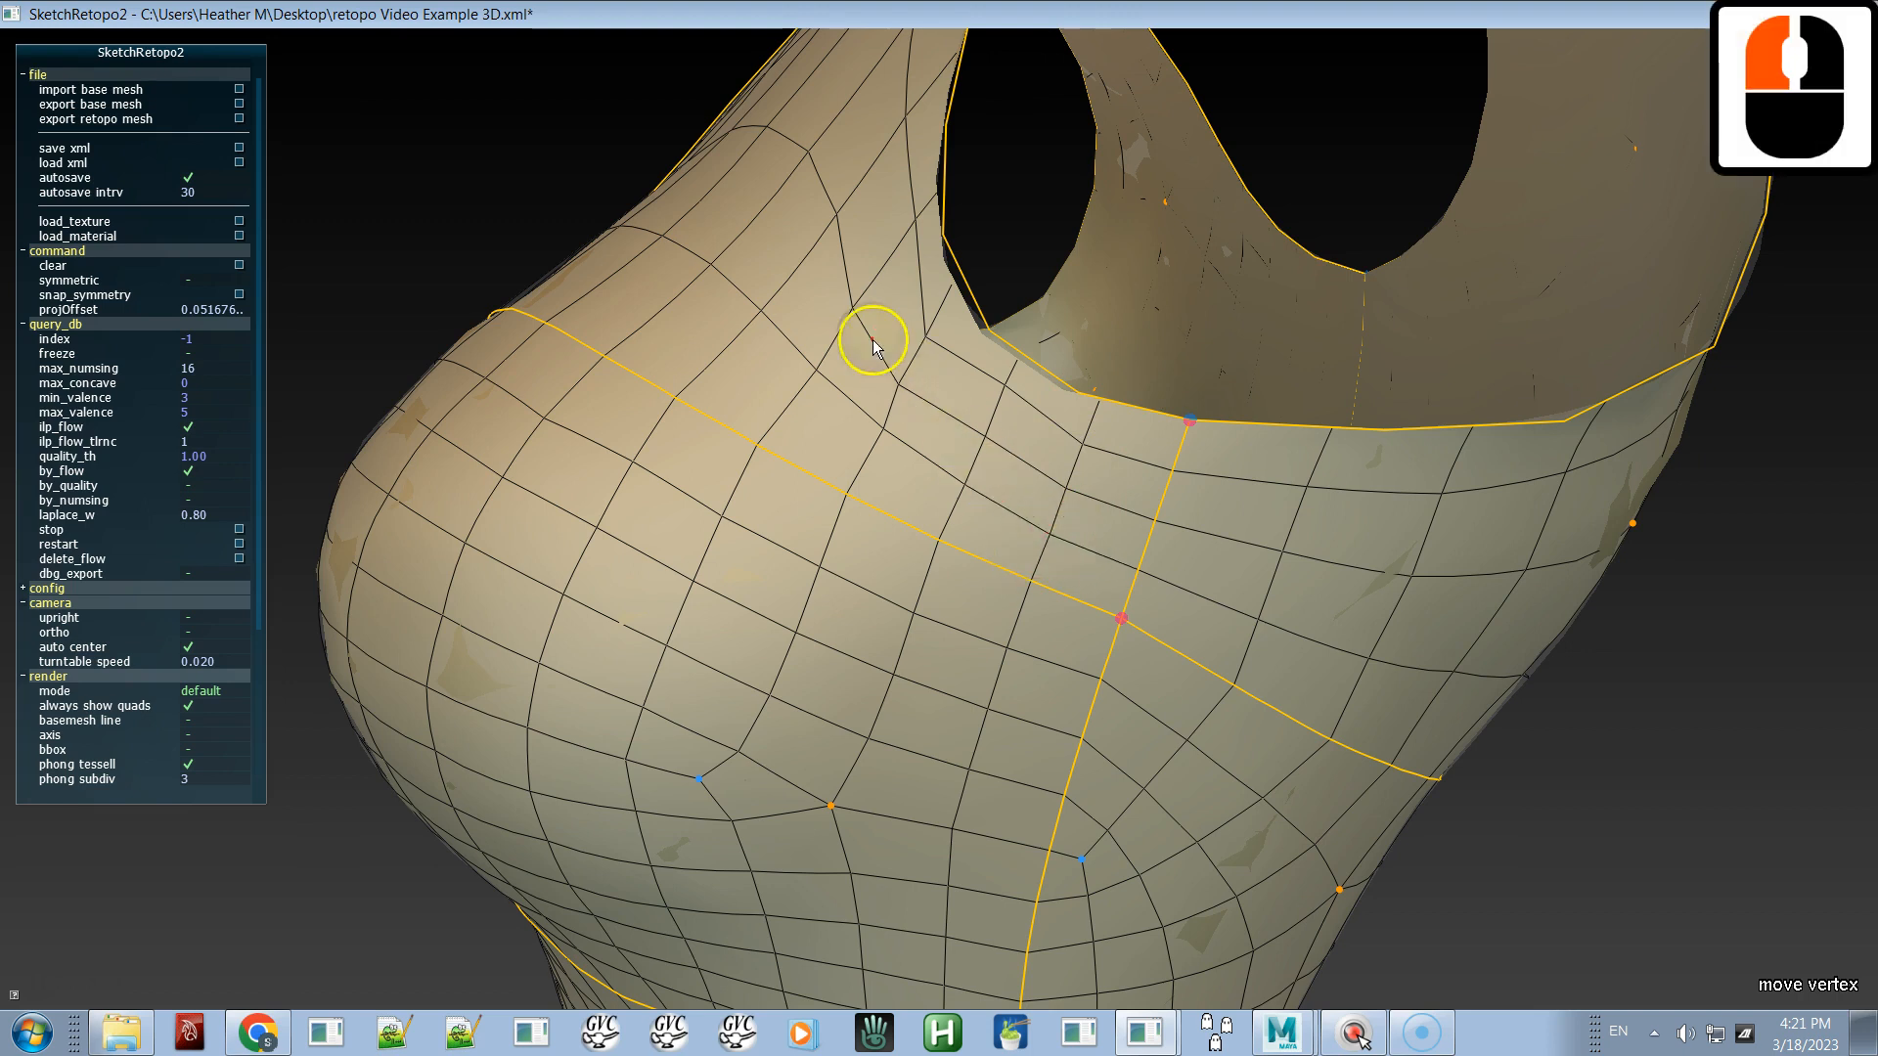
- Smooth the quads beside the armhole's lower front curve and adjust the inner vertices around them
mouse_move(887, 421)
left_mouse_down("shift")
mouse_move(849, 384)
mouse_move(841, 401)
mouse_move(872, 378)
left_mouse_up("shift")
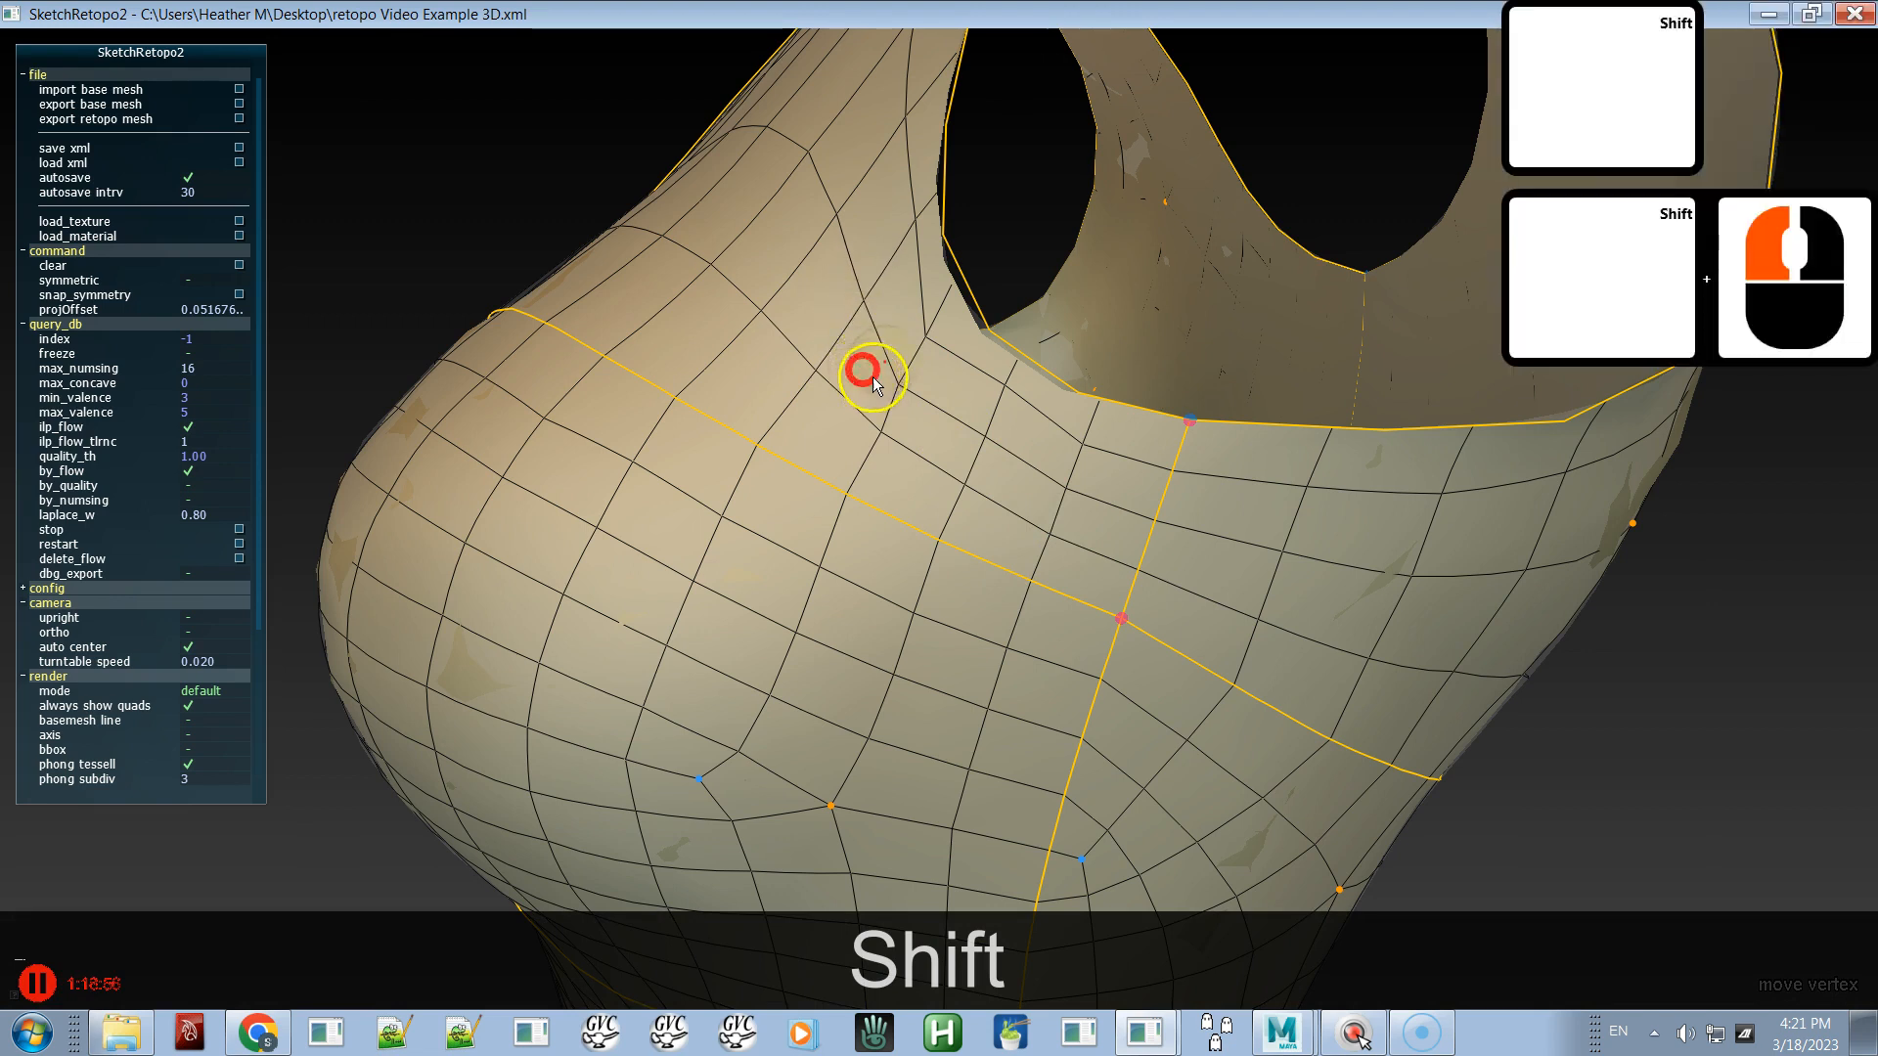
left_click_drag(915, 216, 896, 253)
left_click_drag(1007, 387, 1123, 720)
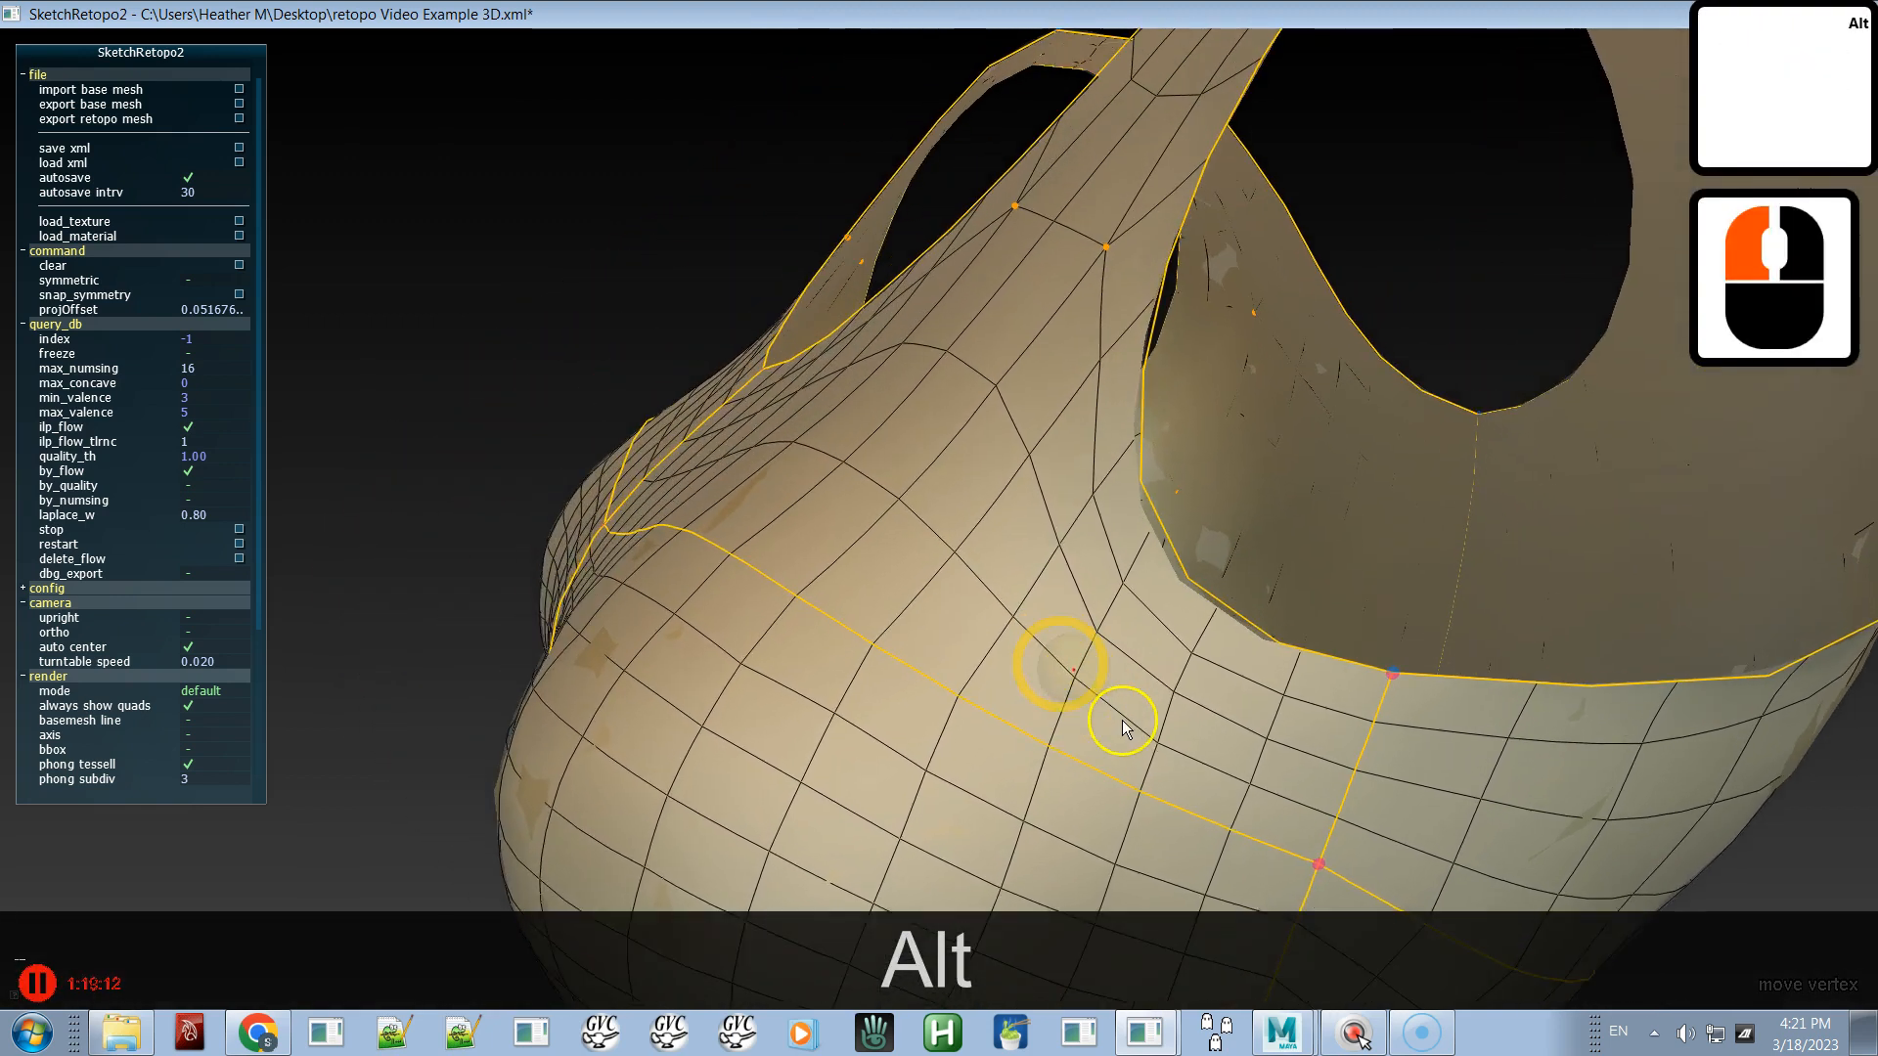
- Adjust the inner vertices along the armhole's front edge, hiding the base mesh to refine the one below the strap
left_click_drag(872, 561, 1050, 546, "alt")
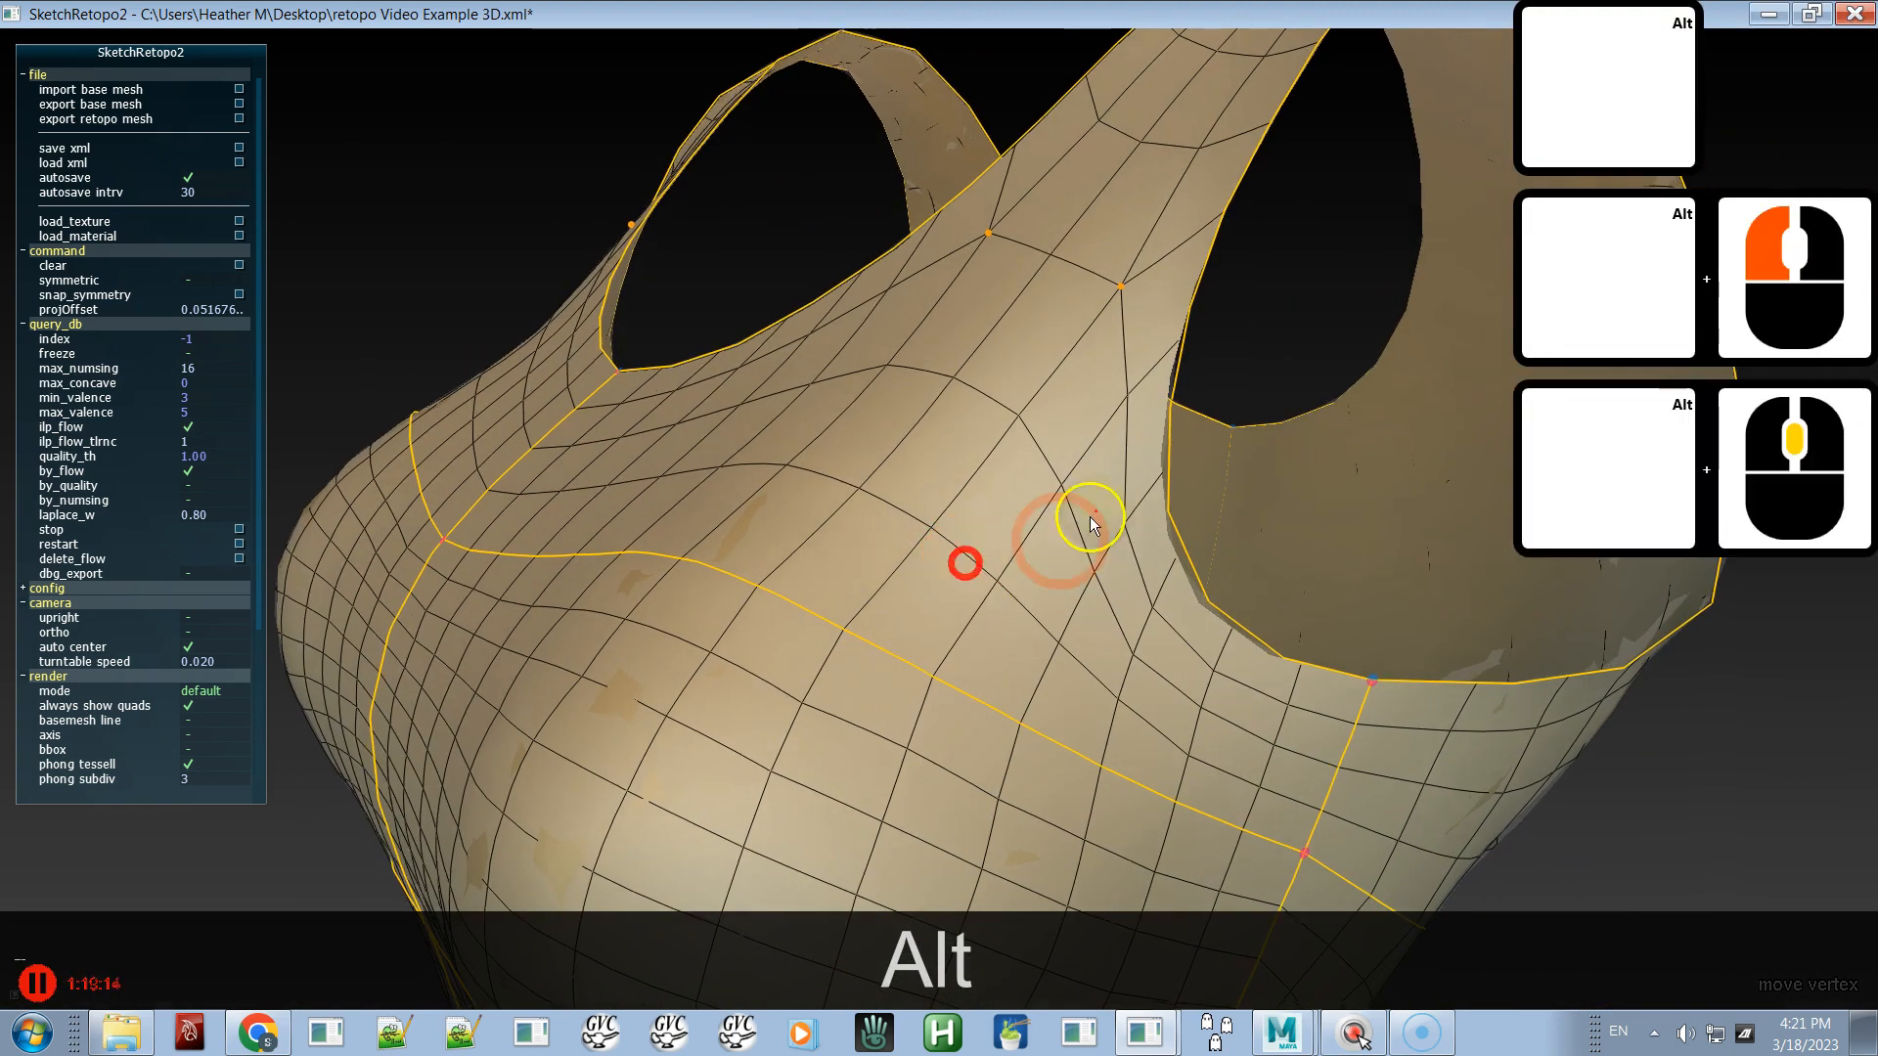
left_click_drag(1152, 481, 1144, 486)
left_click(1149, 484)
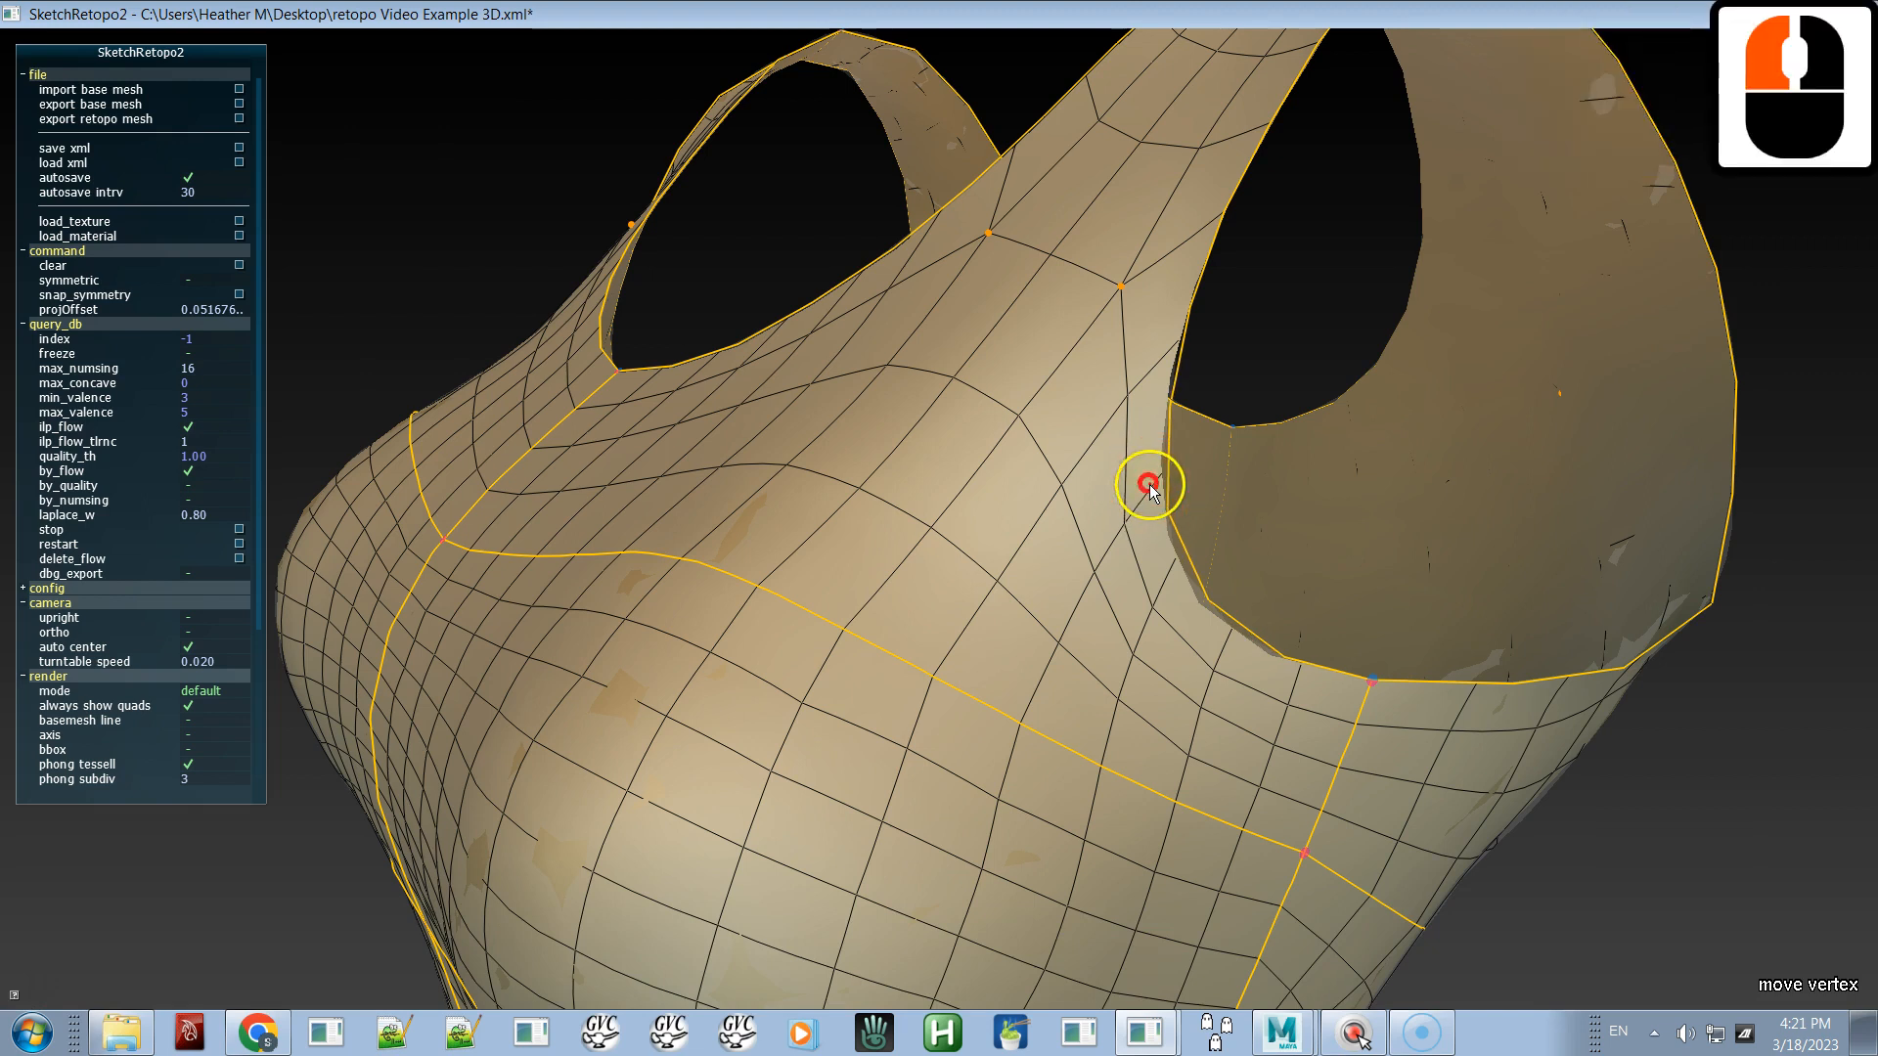
left_click_drag(1077, 584, 1070, 484, "alt")
middle_click(1119, 489, "alt")
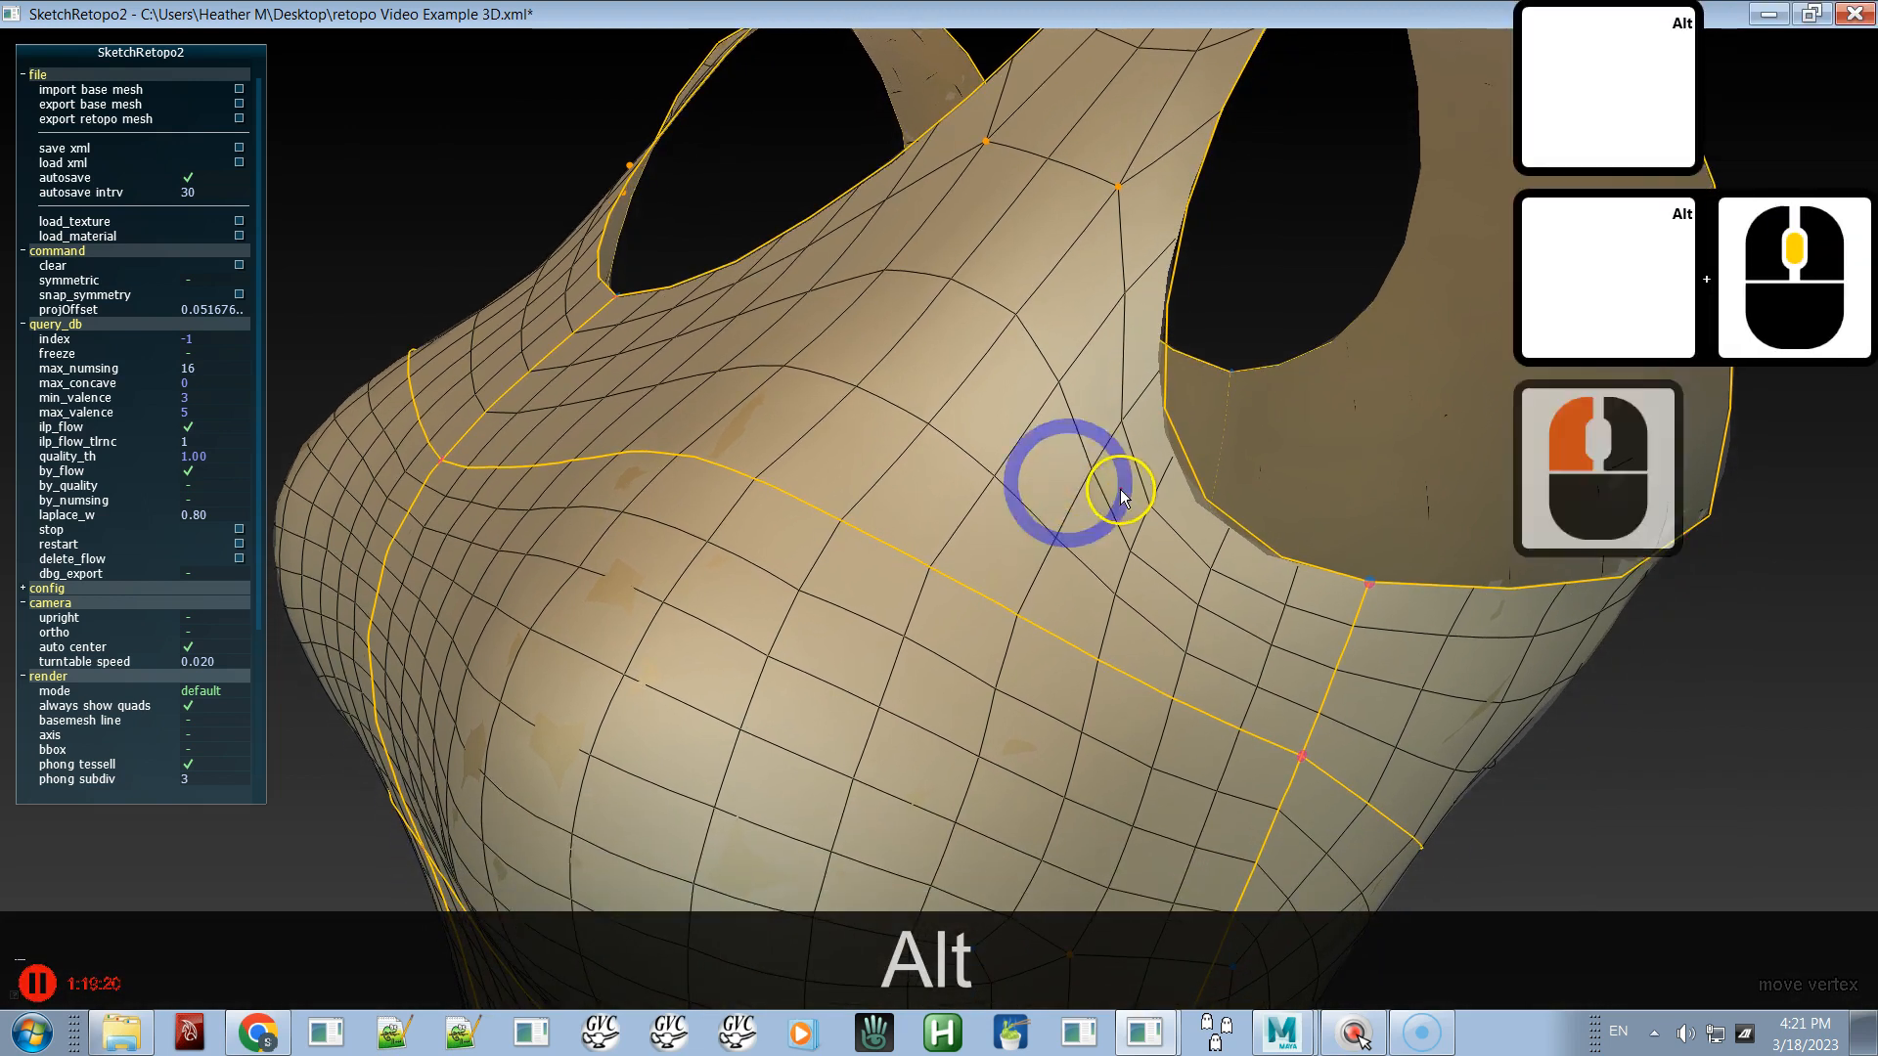
key("alt+space")
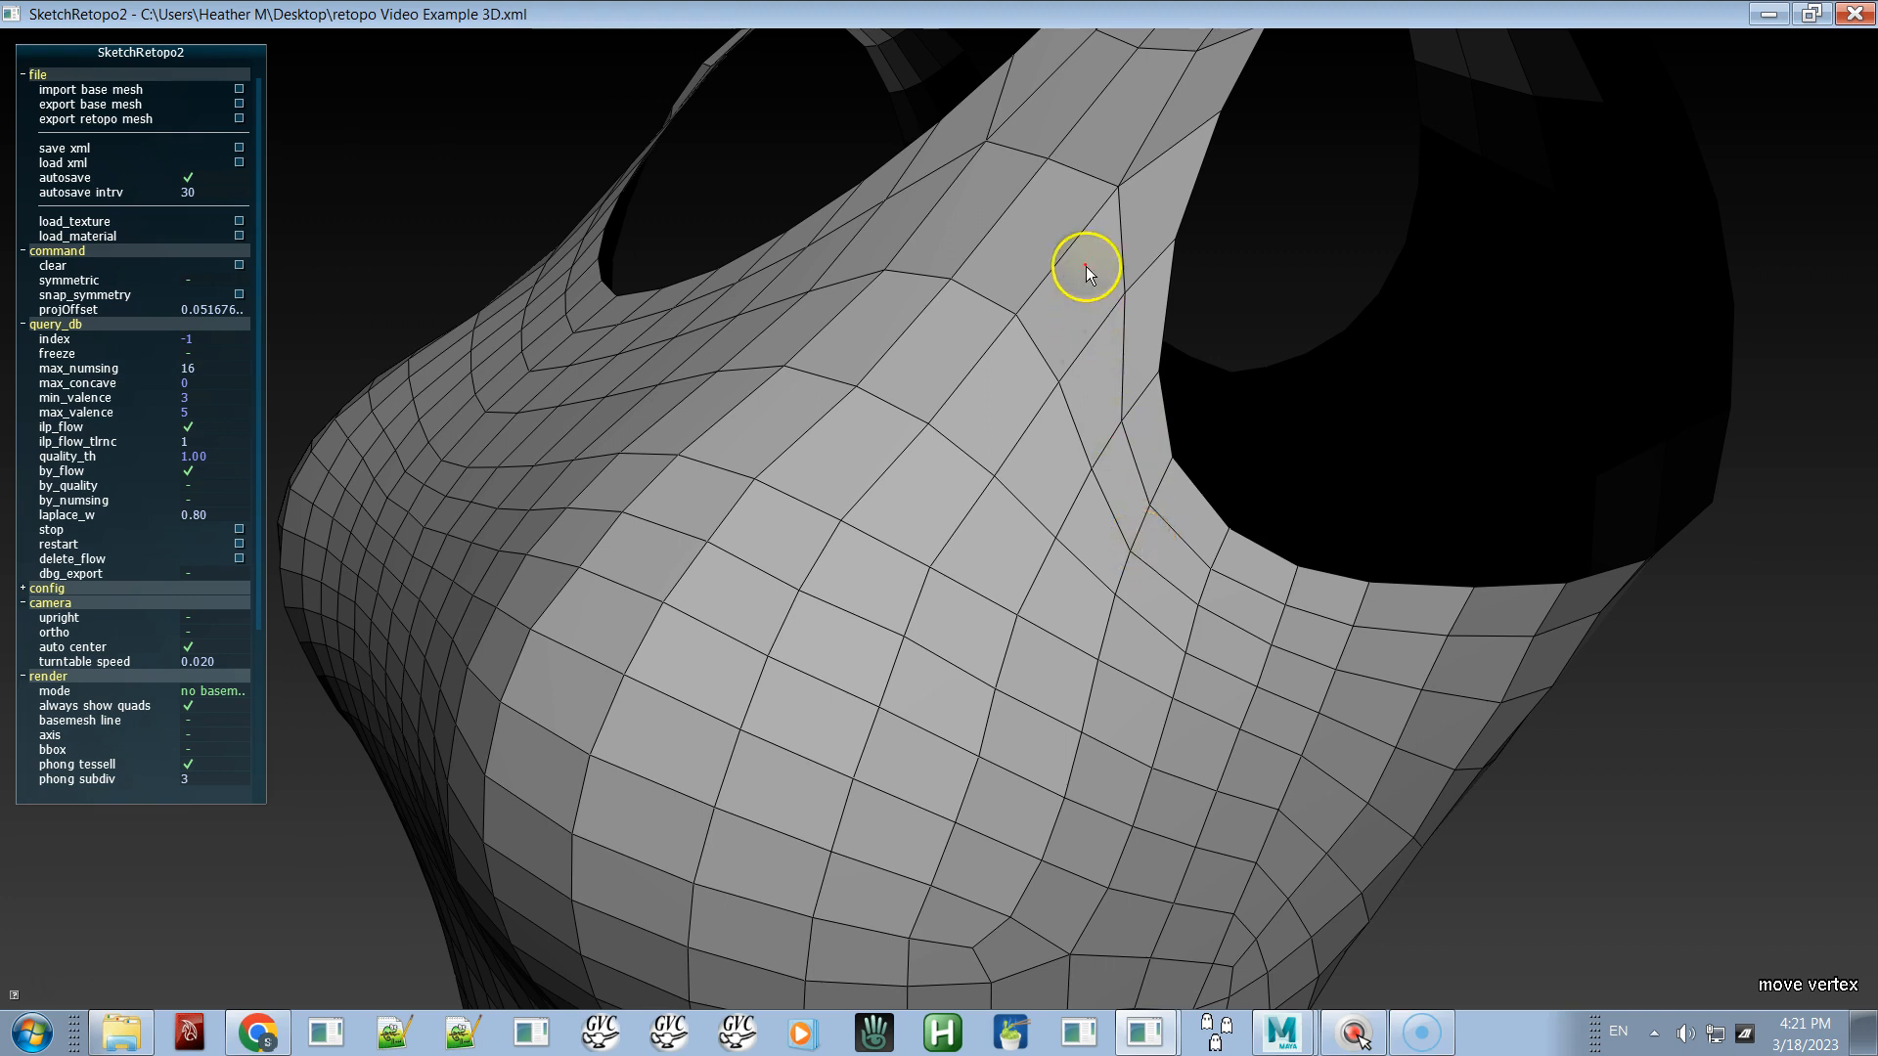
left_click_drag(1117, 293, 1105, 314)
- Move the inner and edge vertices along the lower front curve of the opposite armhole
left_click_drag(1085, 497, 951, 144, "alt")
right_click_drag(1252, 706, 760, 229, "alt")
left_click_drag(813, 474, 924, 186, "alt")
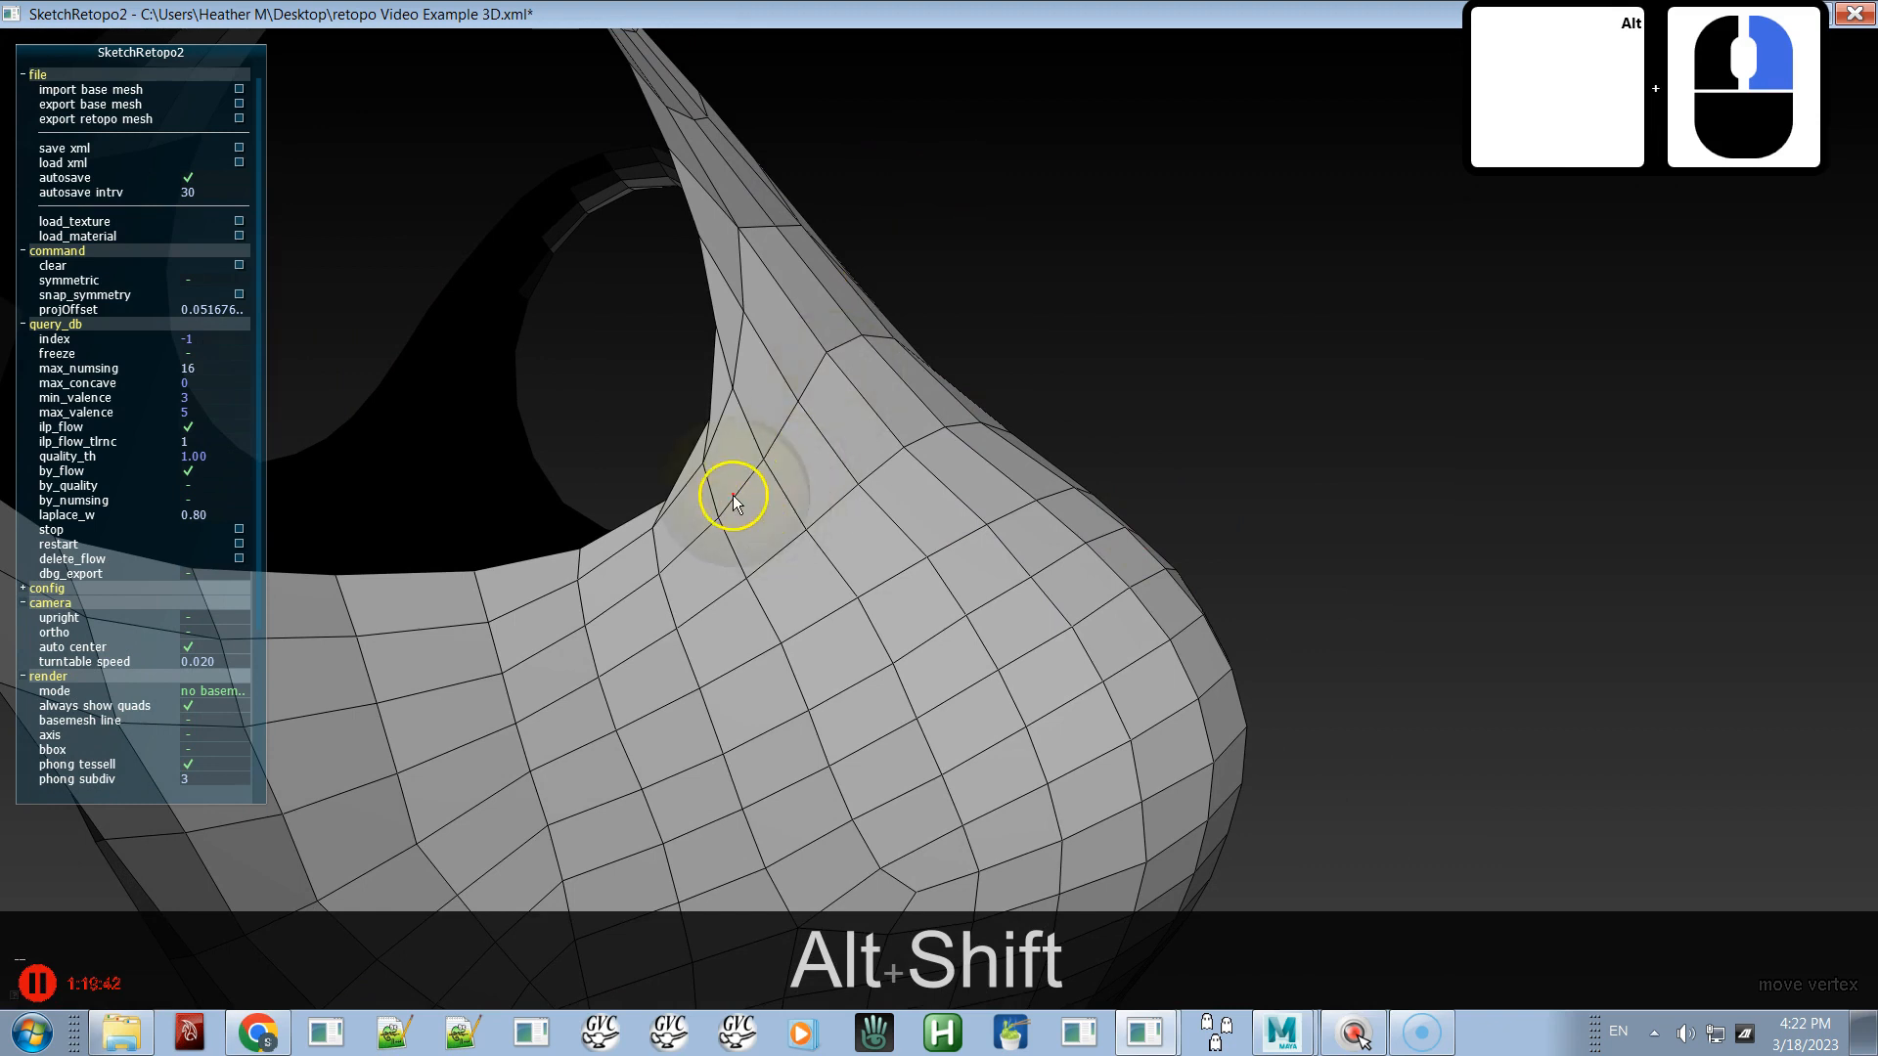
left_click_drag(712, 474, 558, 570)
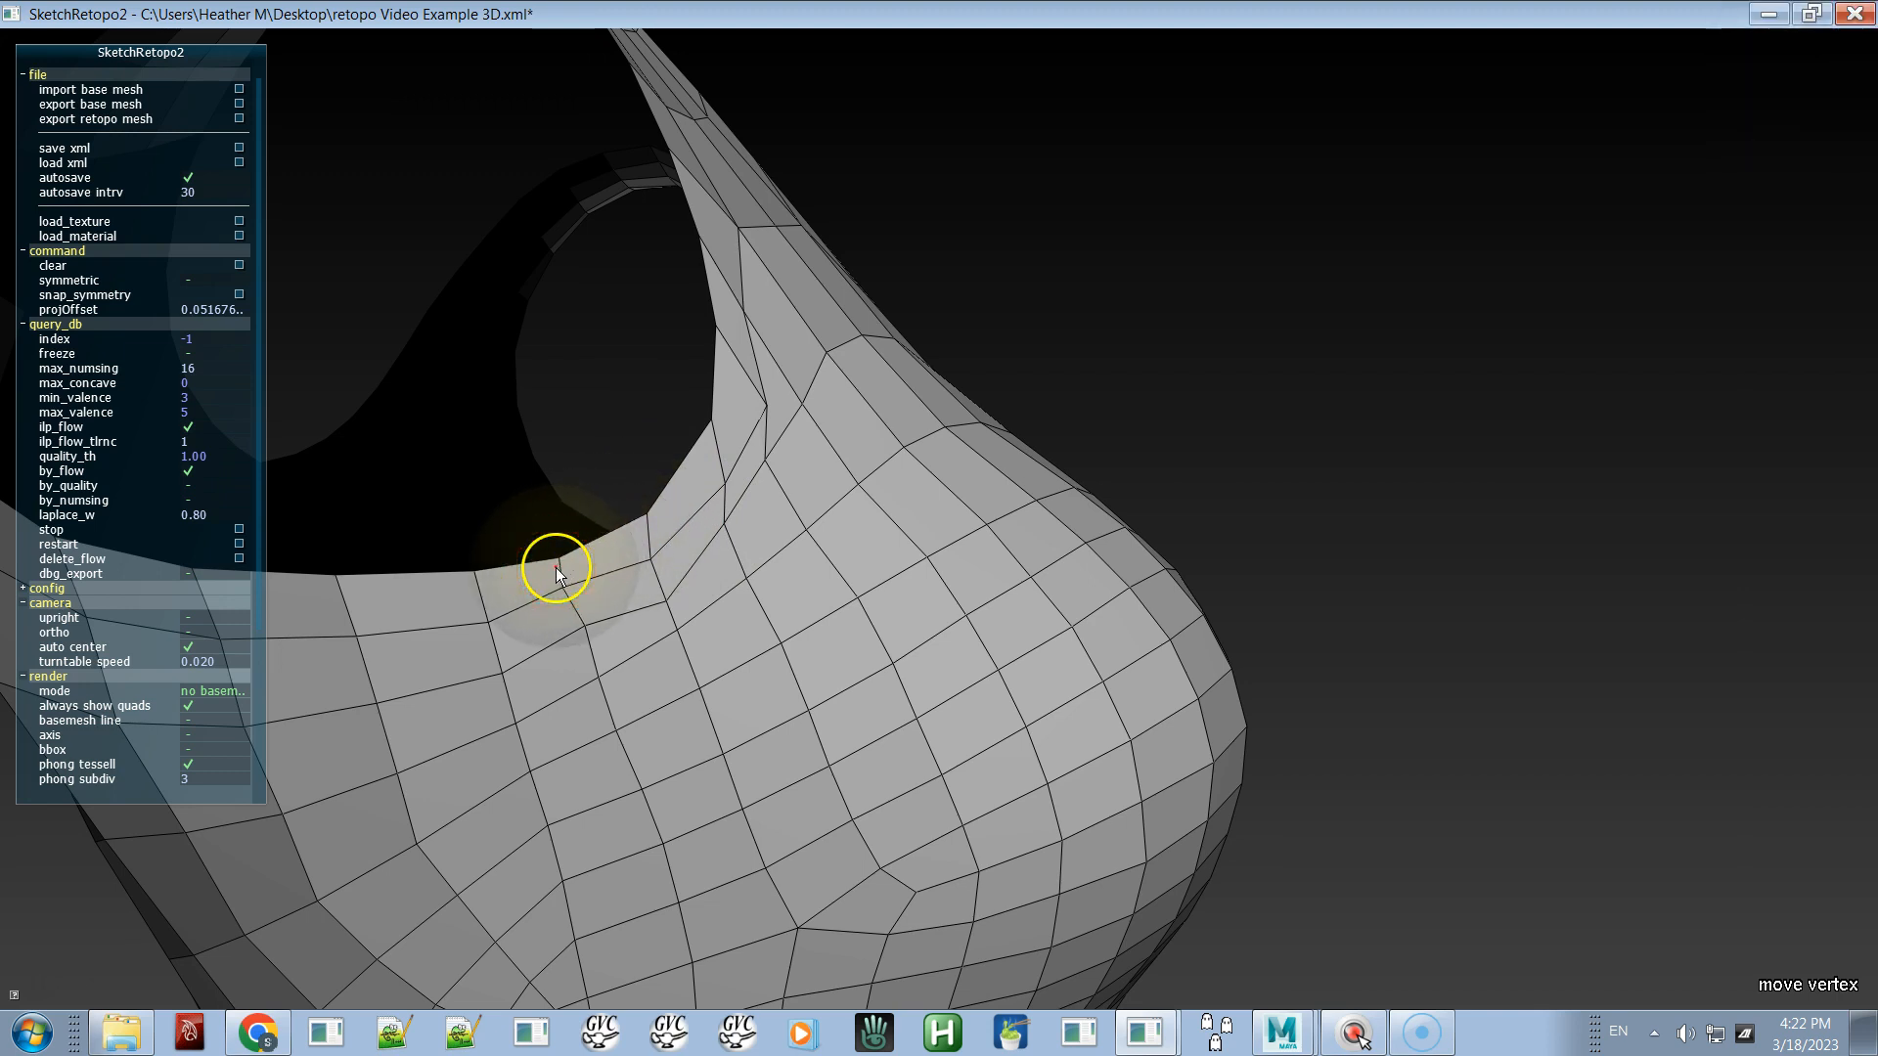
left_click(559, 572)
- Align the opposite armhole's front curve vertices with the base mesh shown, then hide the base mesh
key("space")
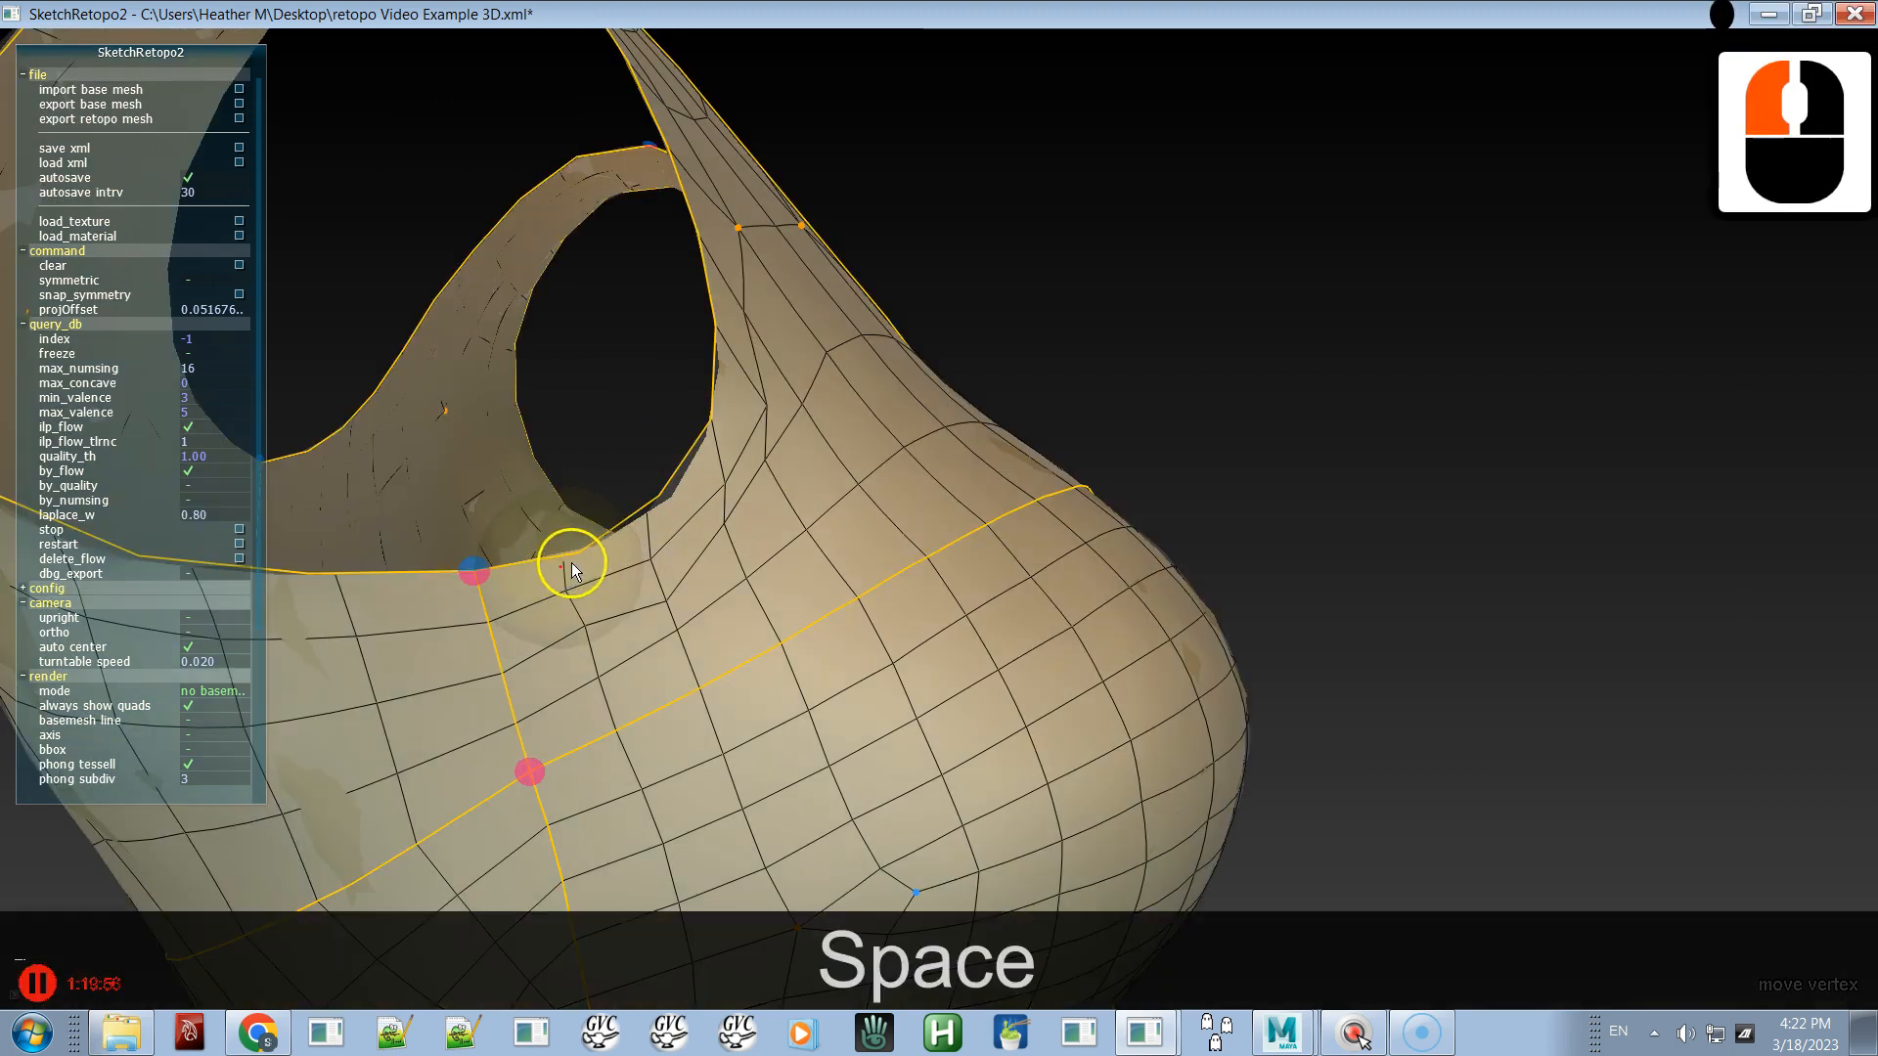
left_click_drag(647, 512, 745, 438)
key("space")
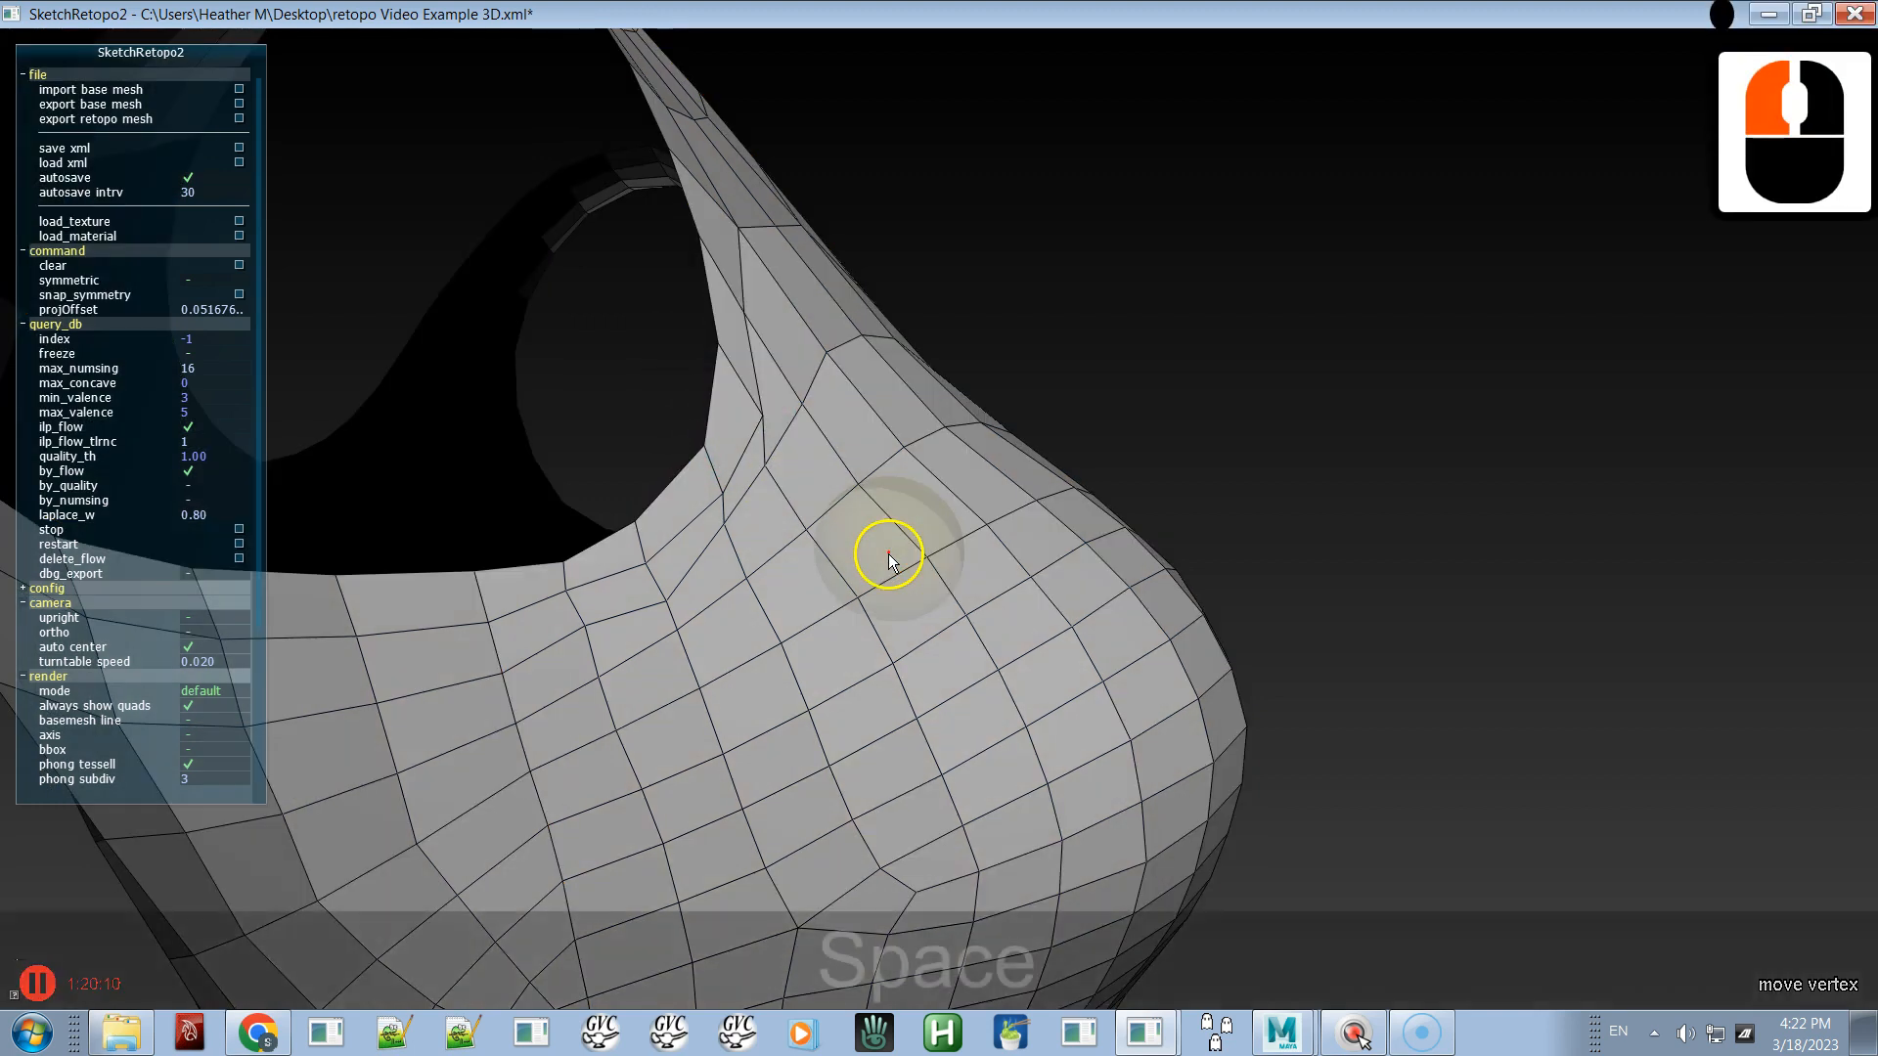
- Smooth the quads around the opposite armhole's lower front curve and reposition the vertices beneath it
left_click(766, 461, "shift")
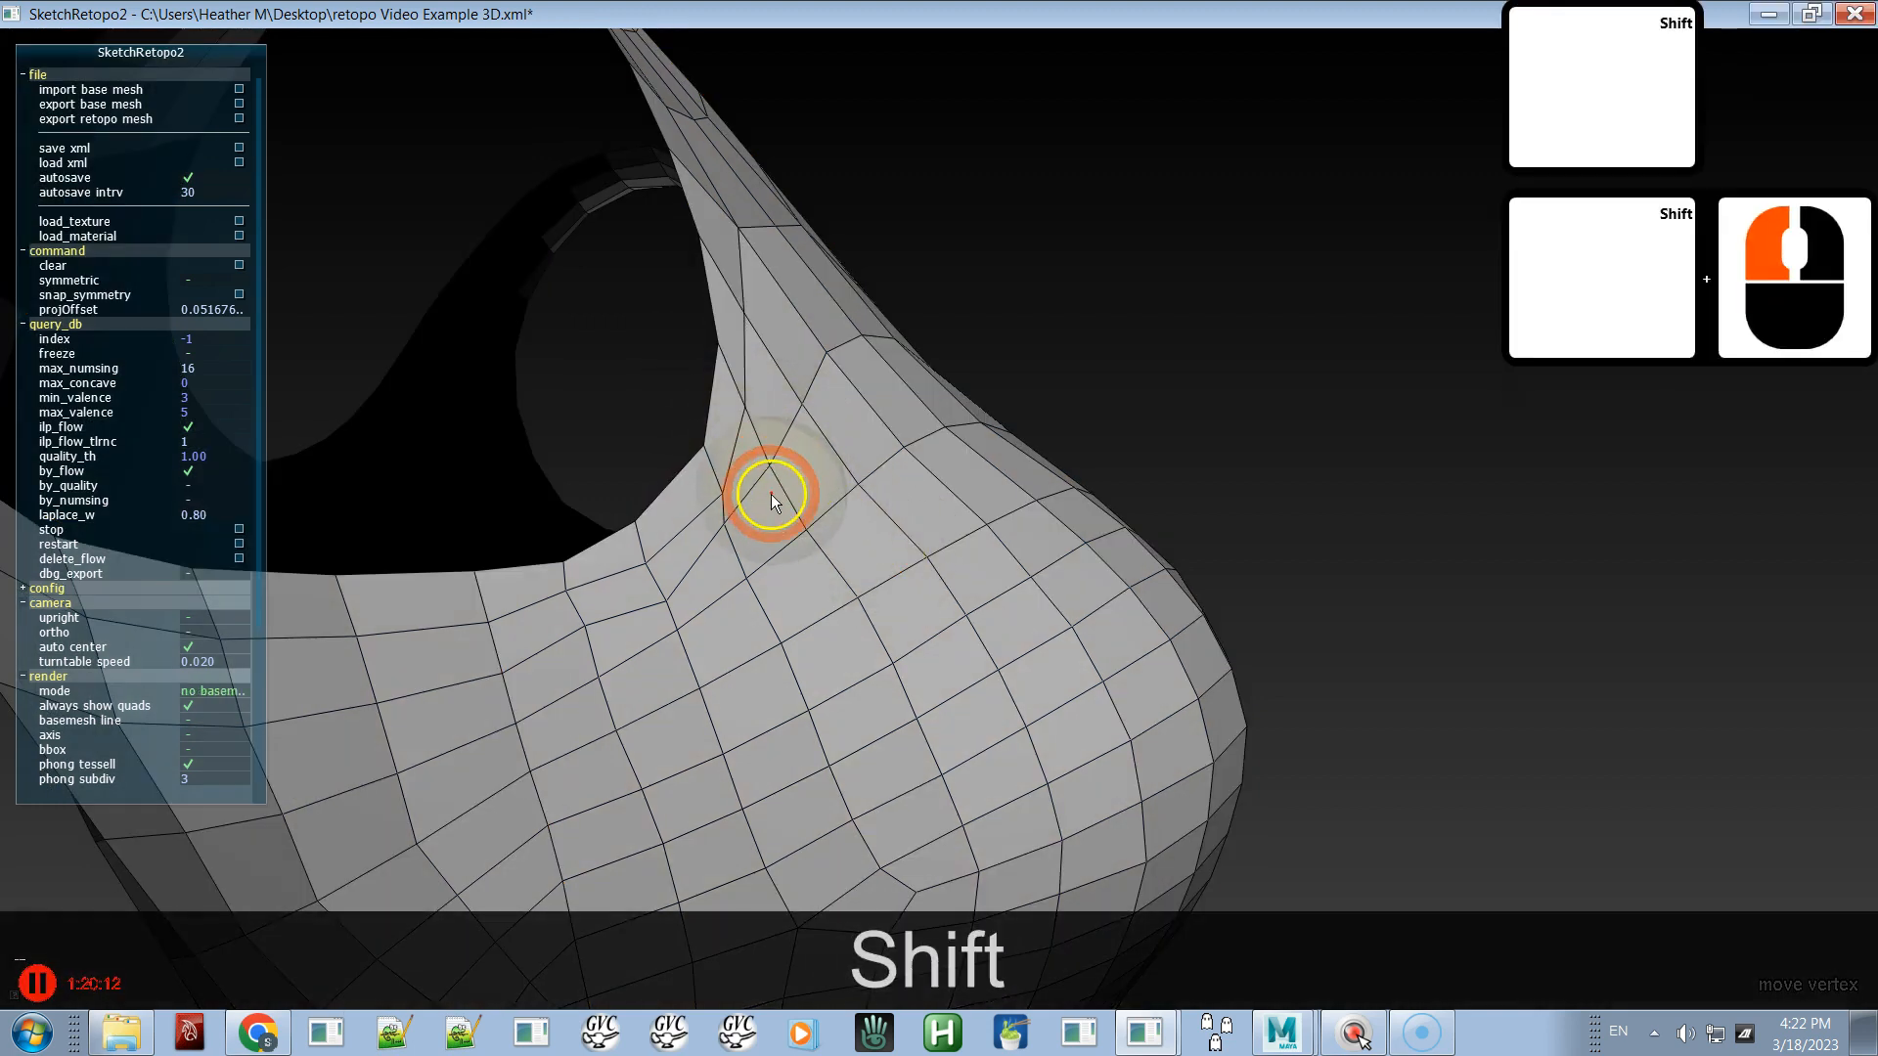
mouse_move(726, 526)
left_mouse_down()
mouse_move(742, 545)
mouse_move(587, 649)
mouse_move(566, 595)
mouse_move(587, 593)
left_mouse_up()
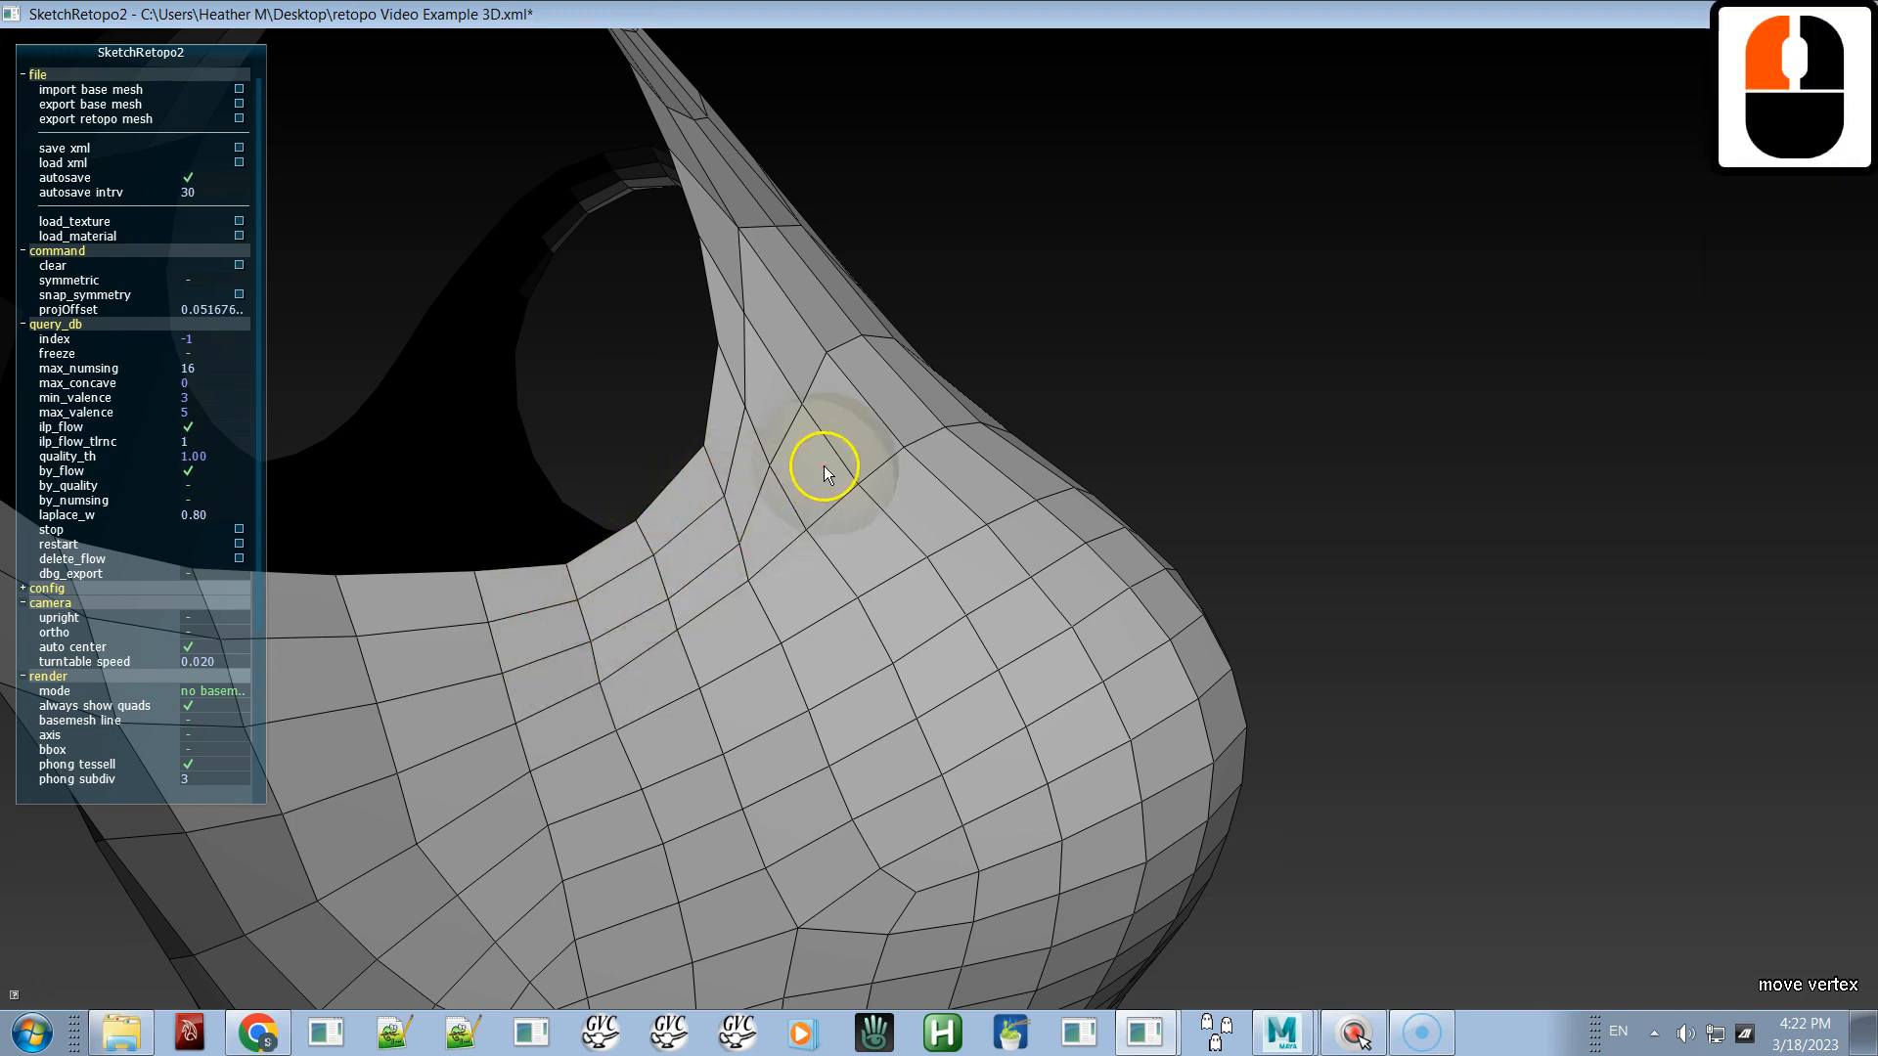
left_click_drag(706, 601, 615, 736, "shift")
mouse_move(893, 365)
left_mouse_down("shift")
mouse_move(788, 434)
mouse_move(747, 428)
mouse_move(731, 520)
left_mouse_up("shift")
key("space")
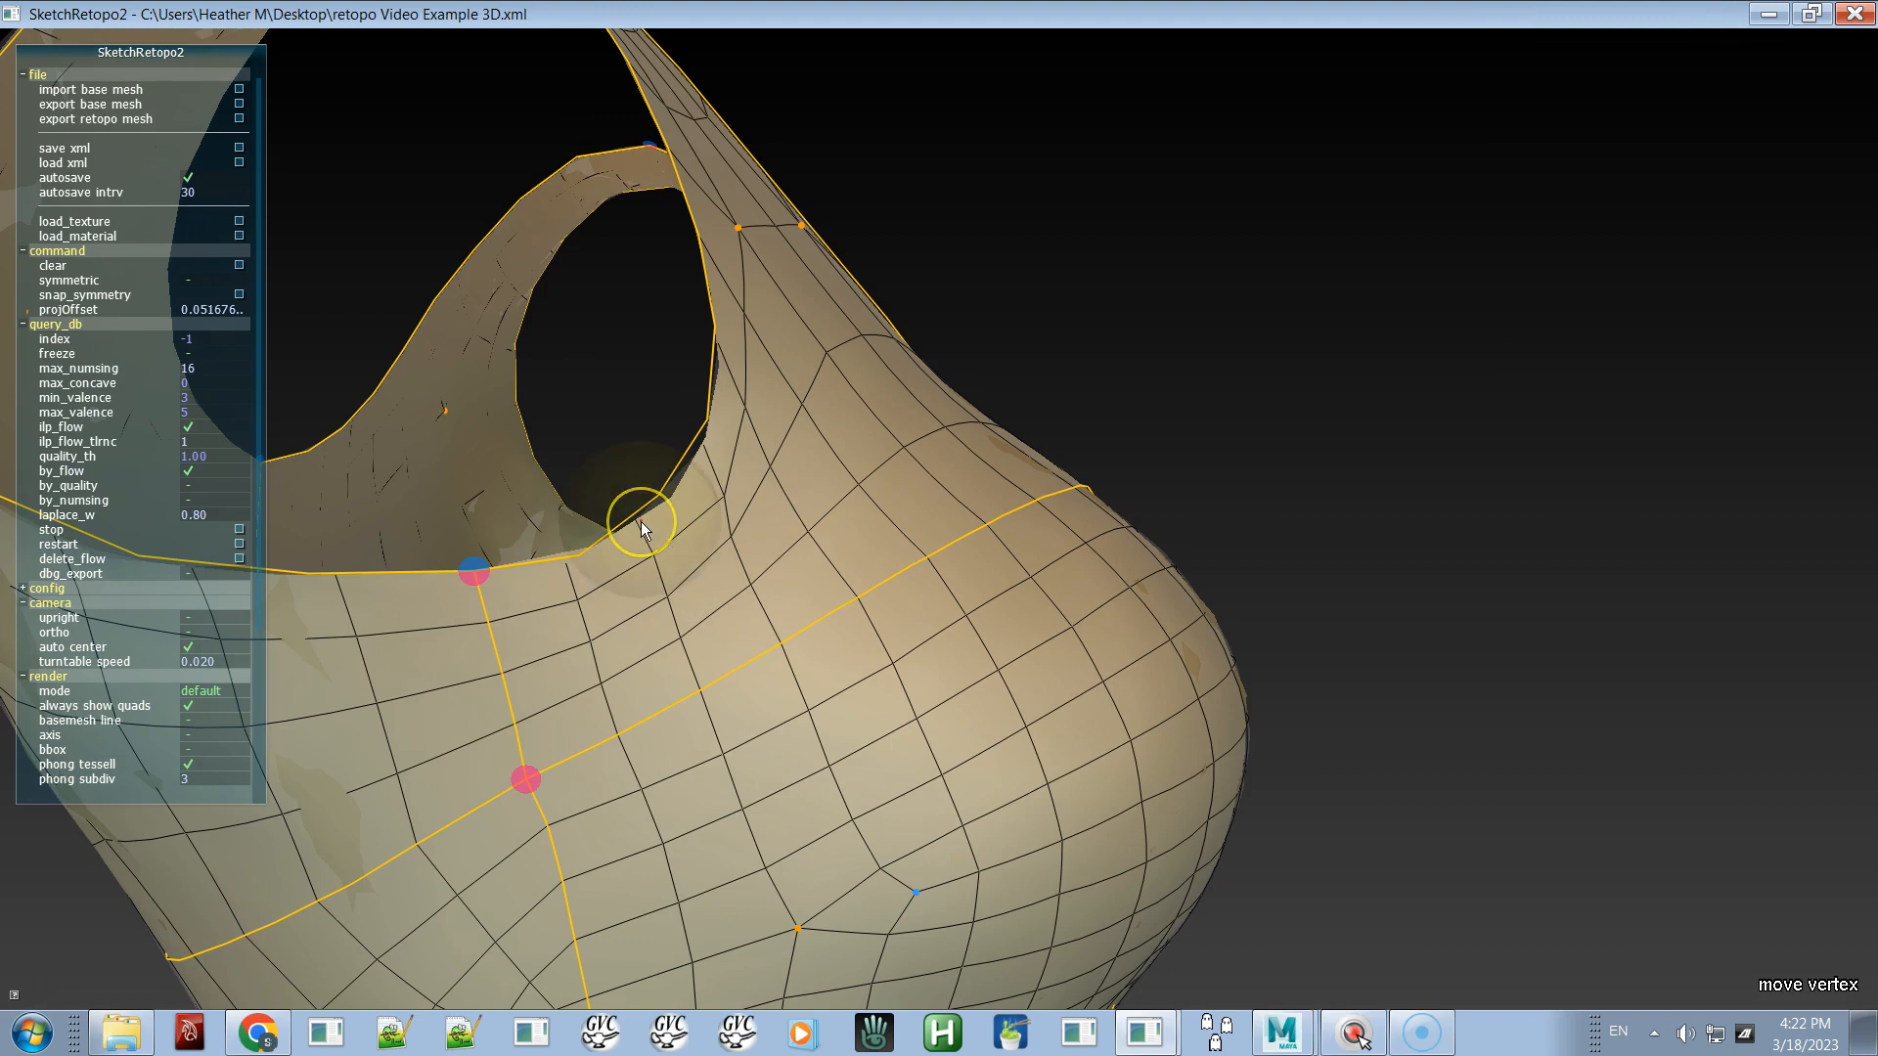
- Move the edge vertex on the opposite armhole's lower front curve downward and adjust the inner vertices beside it
key("space")
key("space")
mouse_move(642, 521)
left_mouse_down()
mouse_move(676, 477)
mouse_move(724, 483)
mouse_move(714, 510)
mouse_move(700, 450)
mouse_move(687, 473)
left_mouse_up()
key("space")
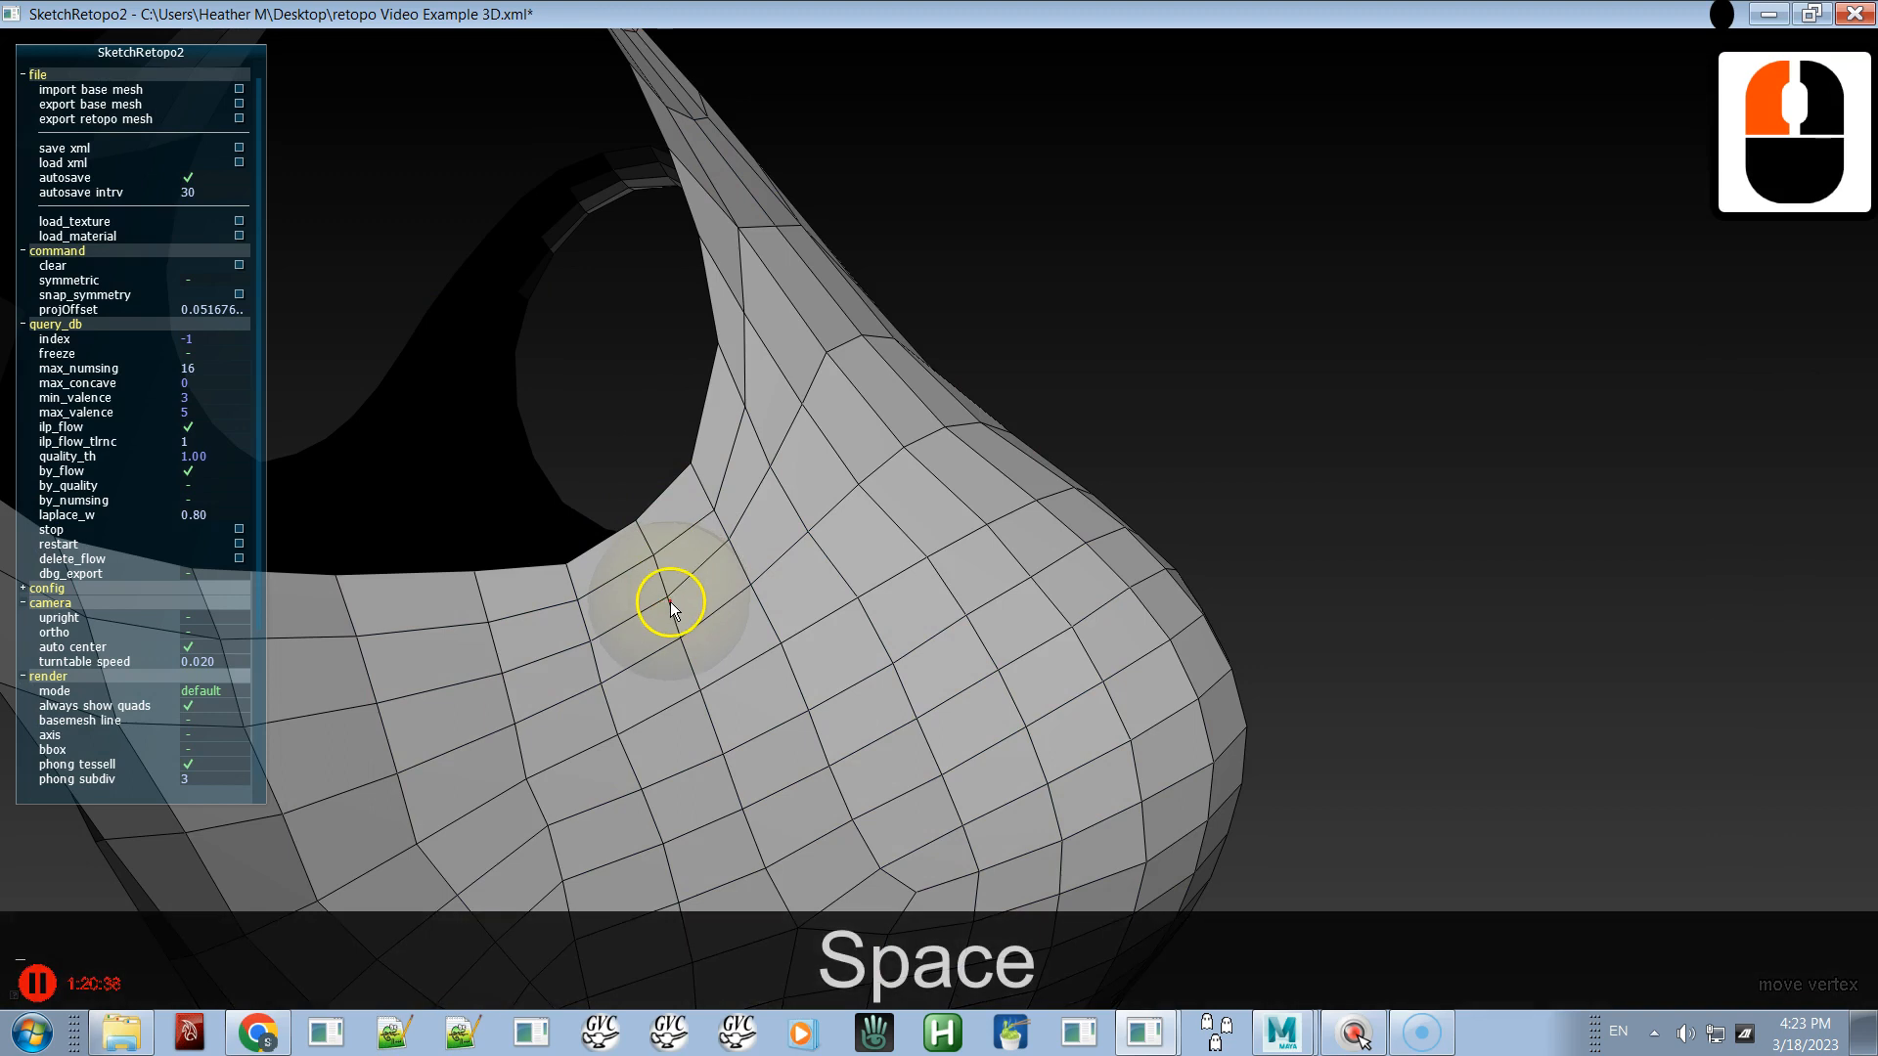
left_click_drag(673, 602, 780, 493)
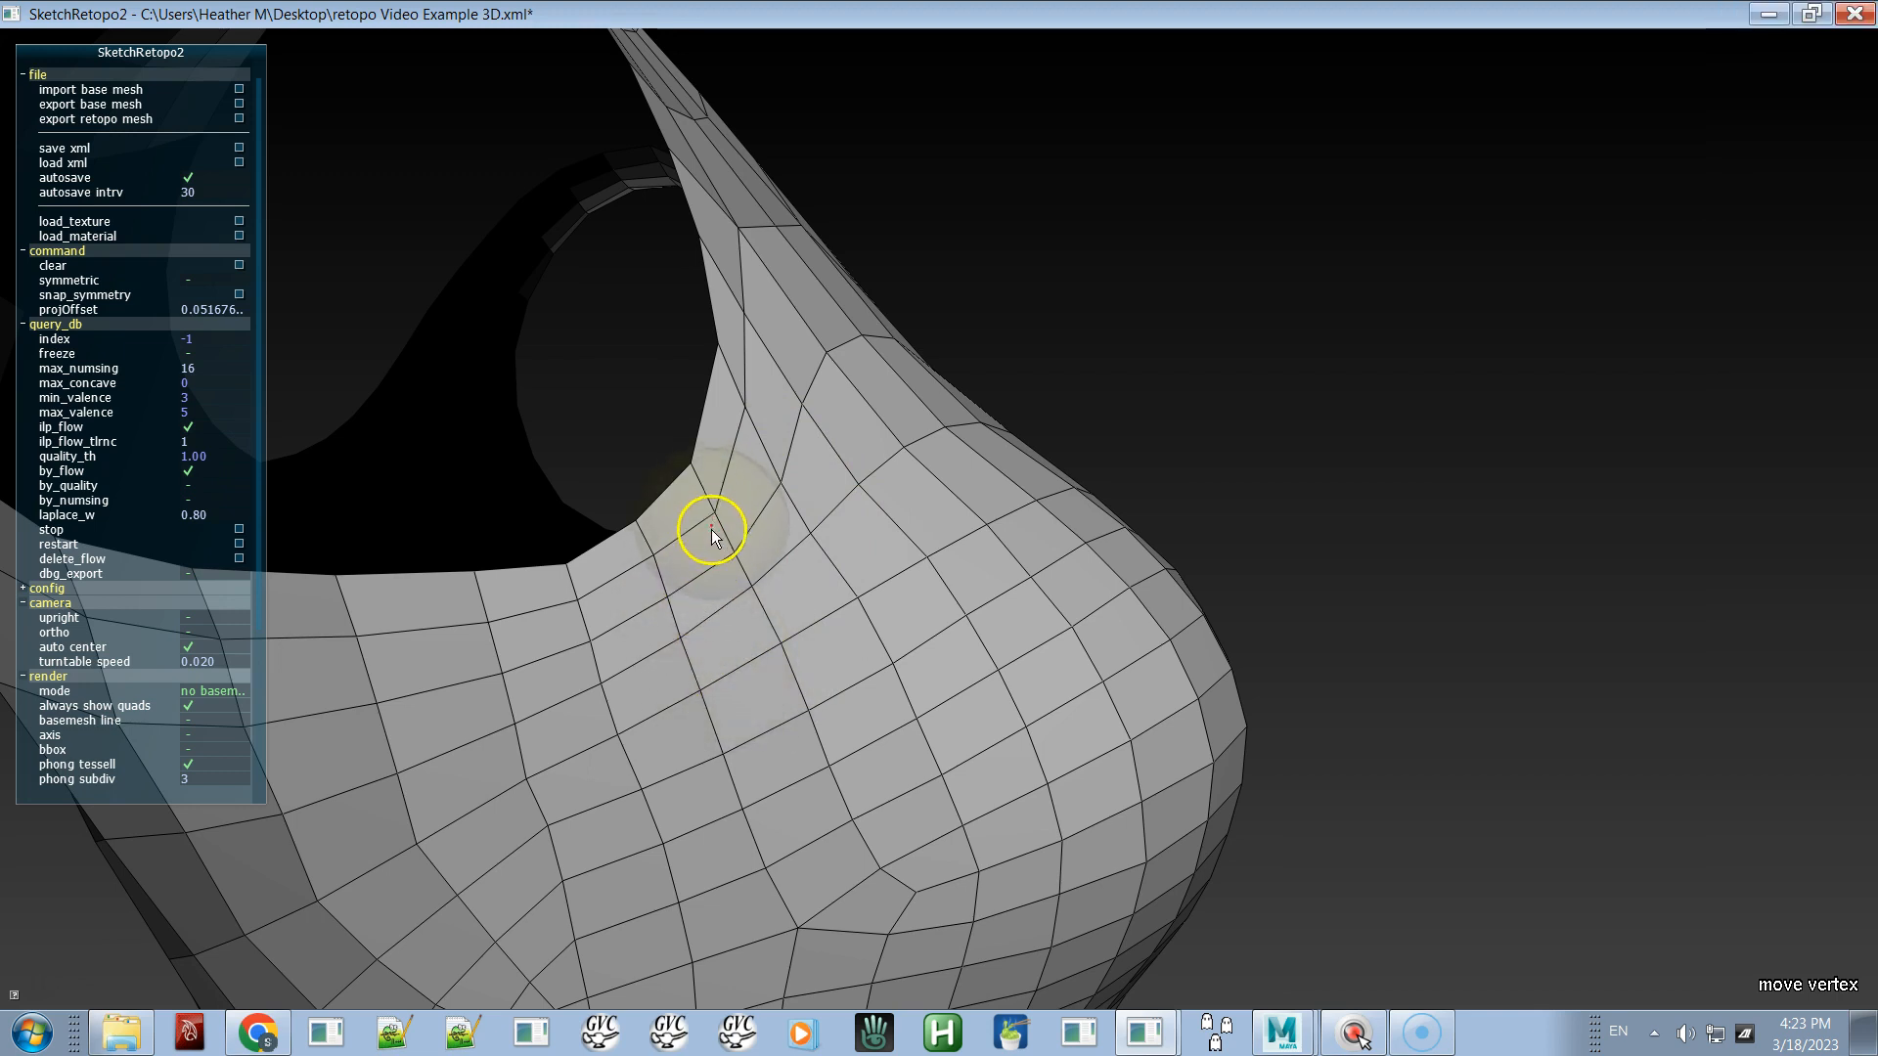
- Smooth the quads between the opposite armhole and the bust, comparing them with the base mesh shown and hidden
mouse_move(837, 452)
left_mouse_down("shift")
mouse_move(872, 653)
mouse_move(922, 643)
left_mouse_up("shift")
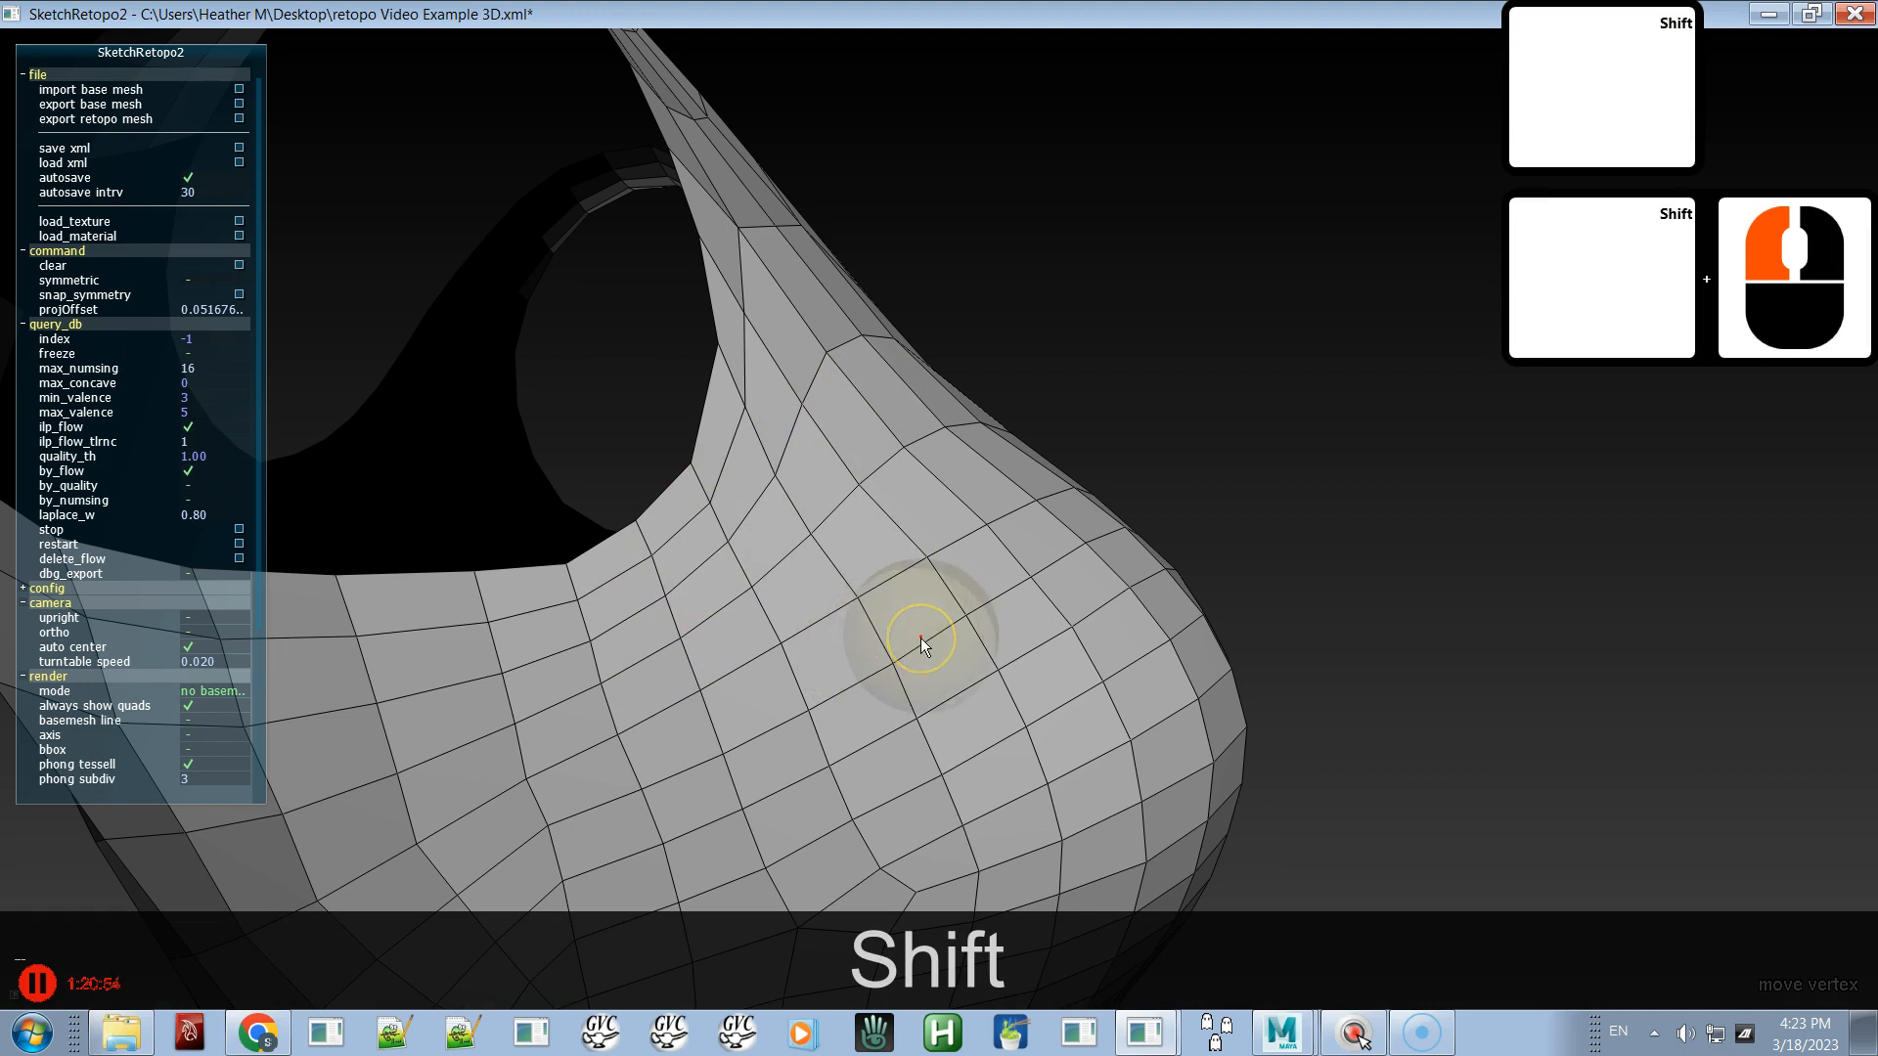
key("space")
right_click(920, 636, "alt")
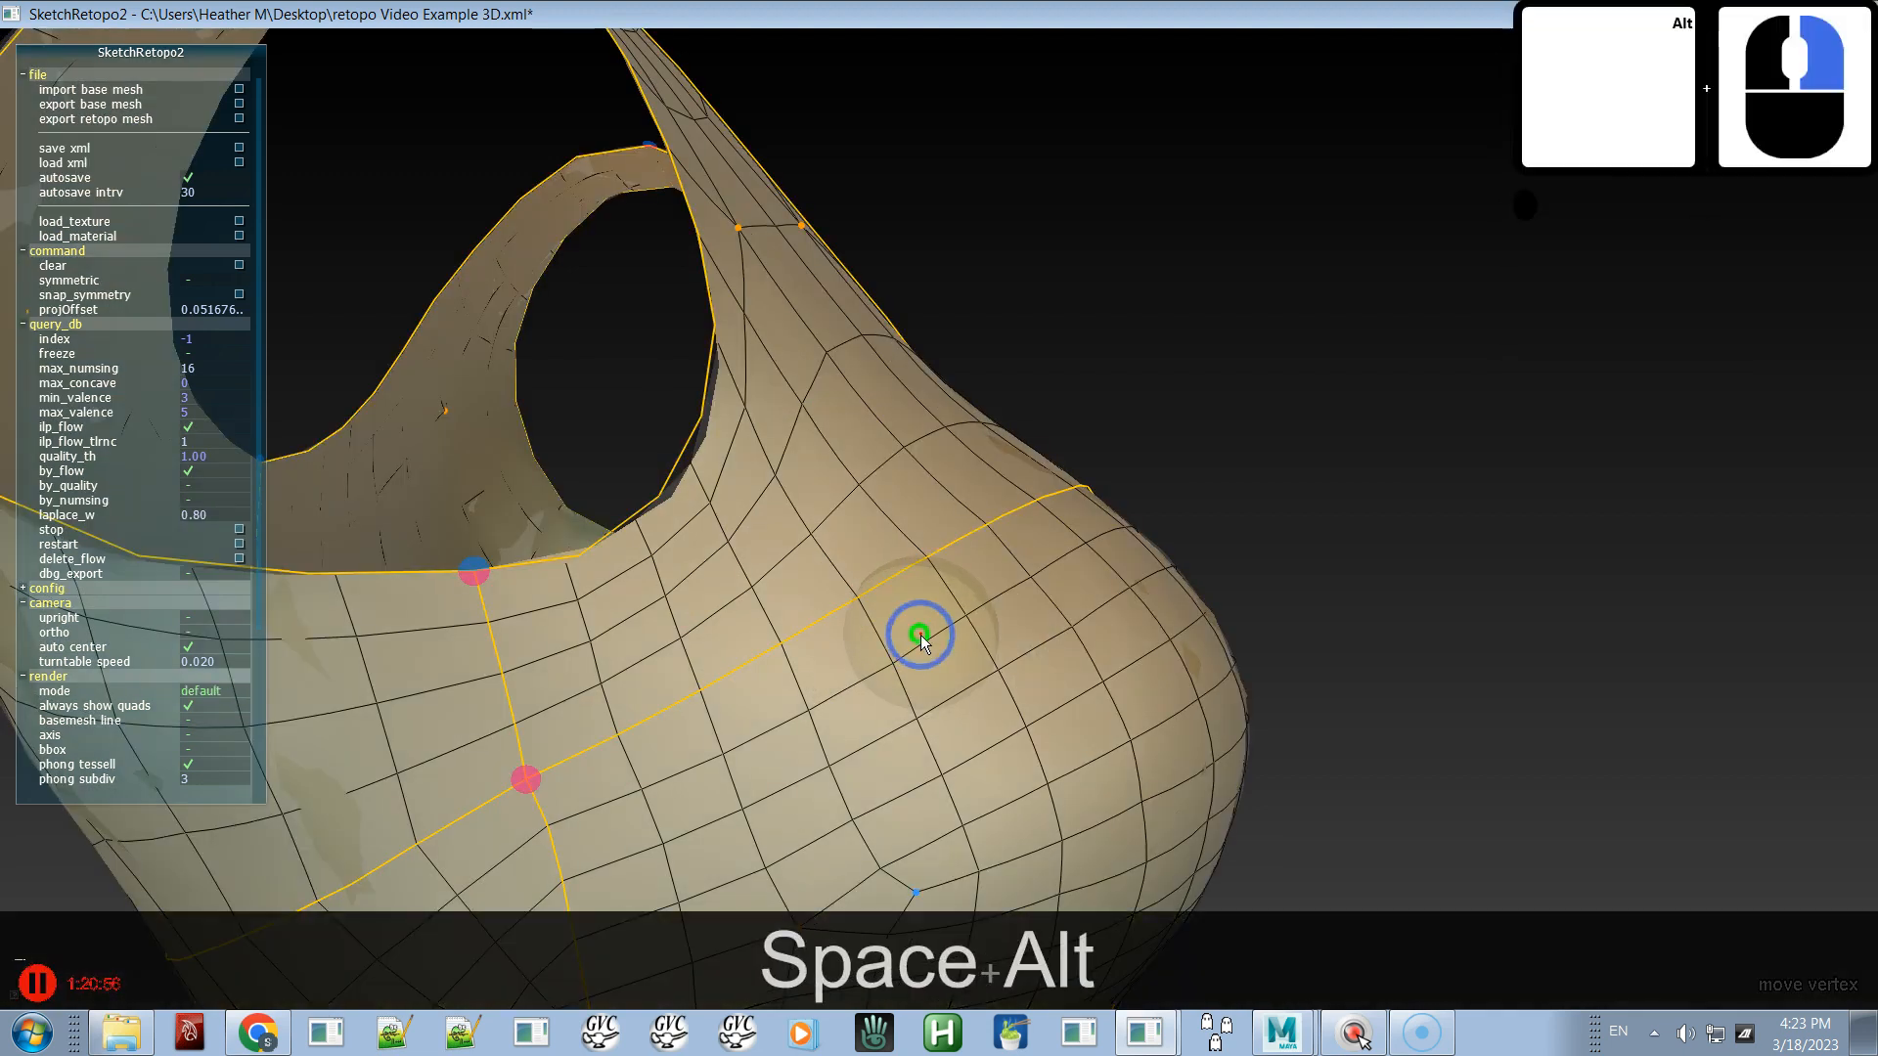
key("space")
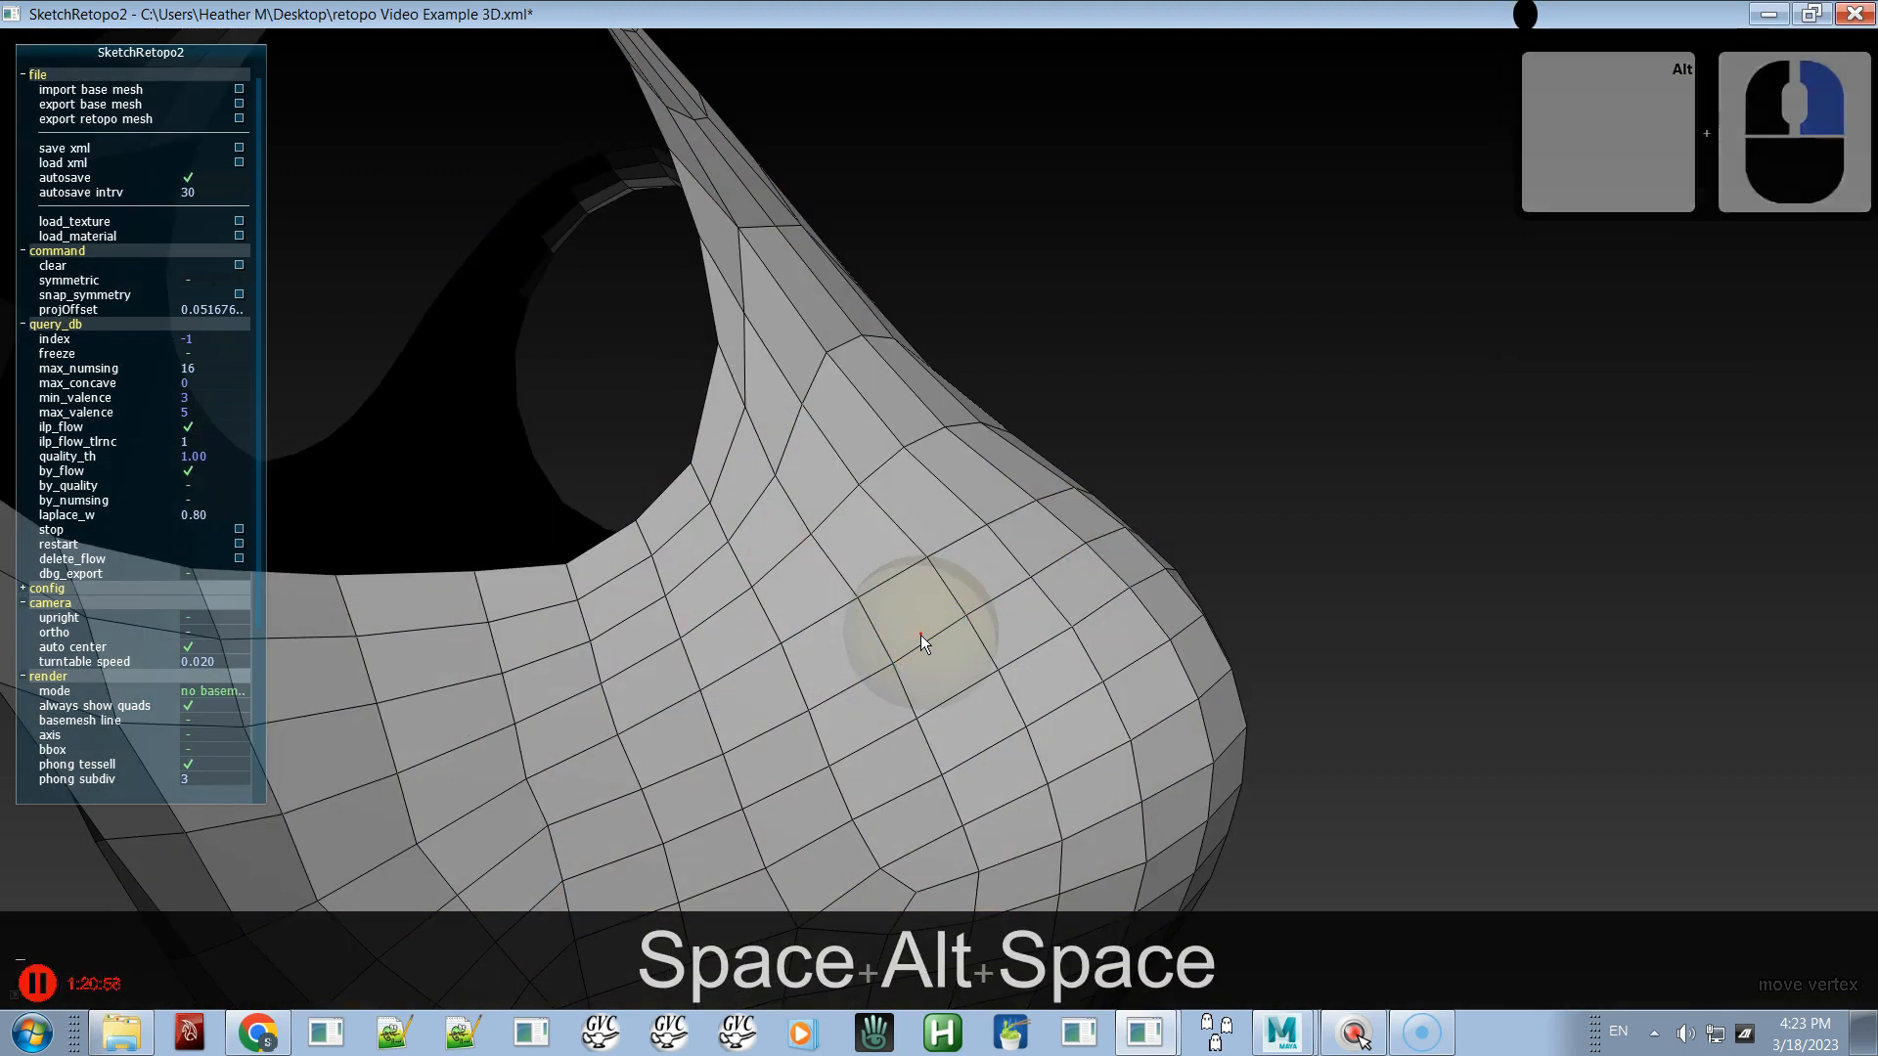
- Examine the quad flow of the whole dress from the side and front, with and without the base mesh
left_click_drag(946, 548, 851, 642, "alt")
right_click_drag(851, 642, 759, 490, "alt")
left_click_drag(658, 670, 712, 659, "alt")
middle_click(712, 659, "alt")
key("space")
right_click_drag(788, 668, 546, 243, "alt")
left_click_drag(841, 773, 1515, 696, "alt")
left_click_drag(930, 764, 837, 509, "alt")
right_click_drag(837, 504, 725, 310, "alt")
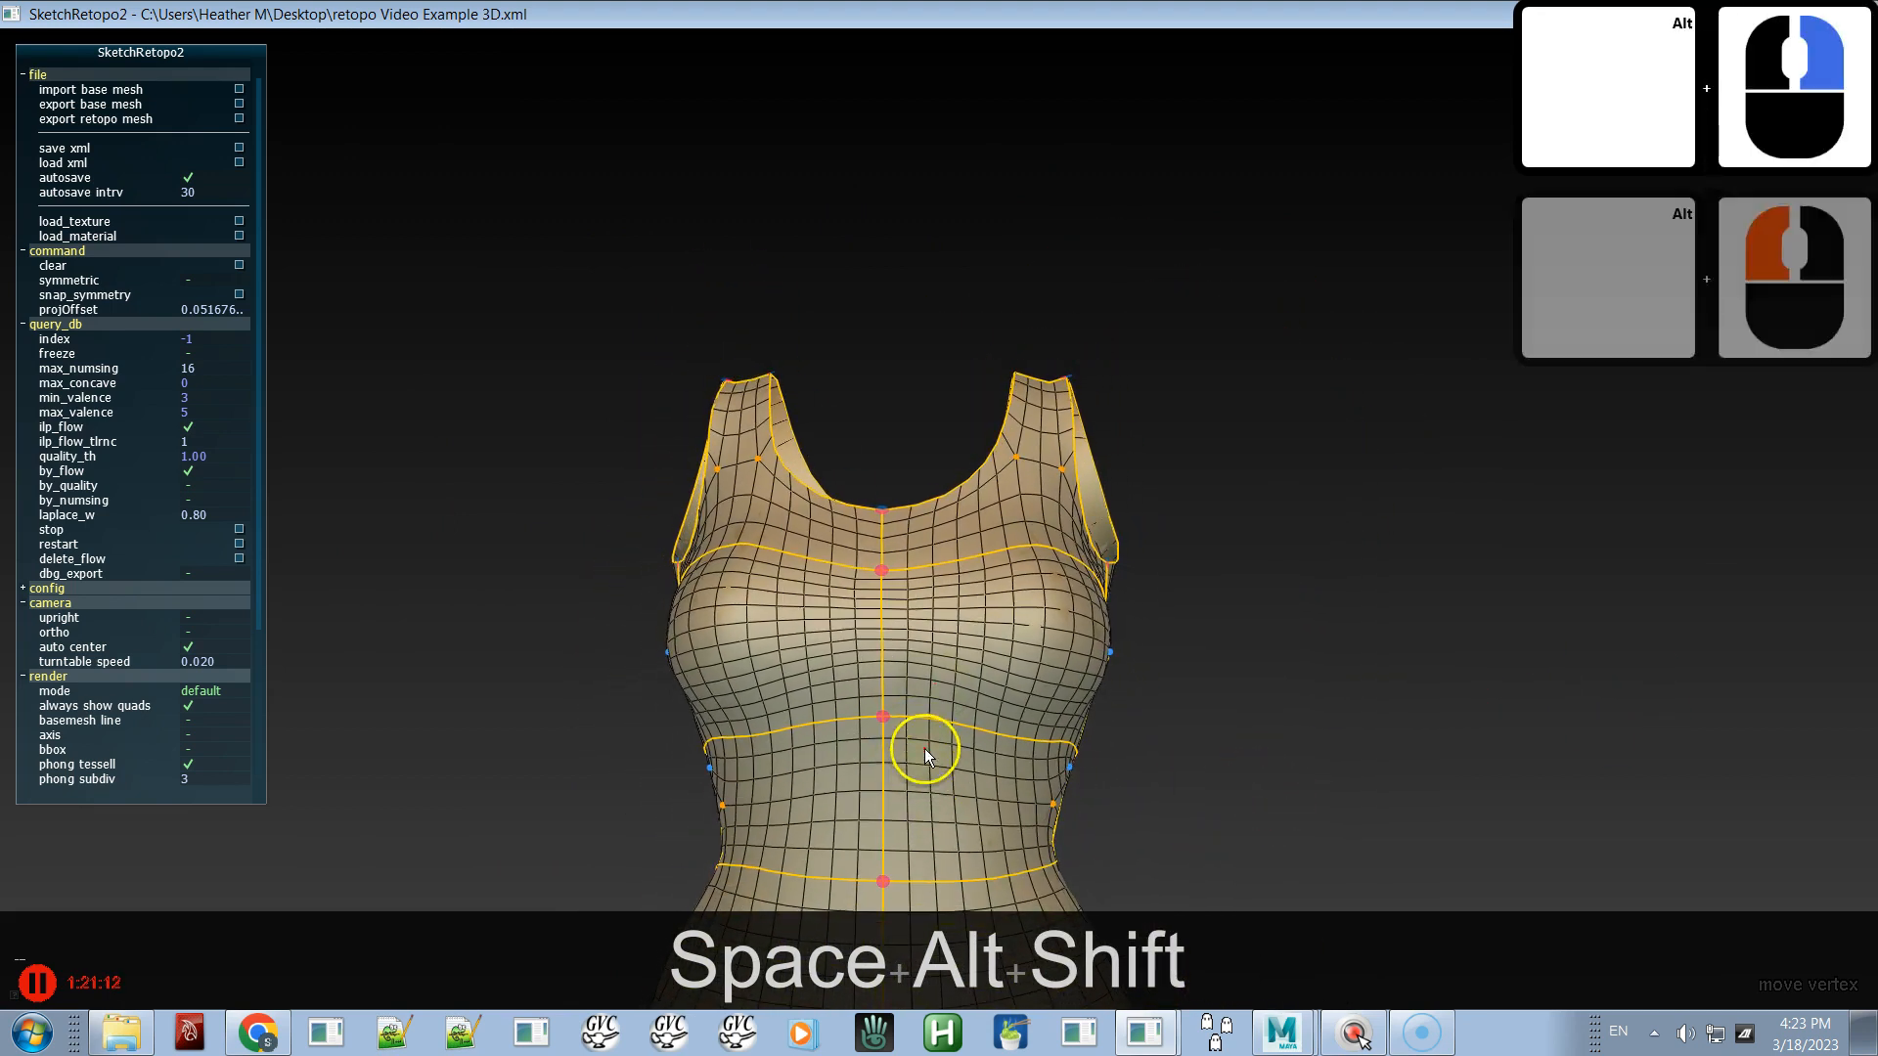
right_click_drag(944, 642, 893, 373, "alt")
key("space")
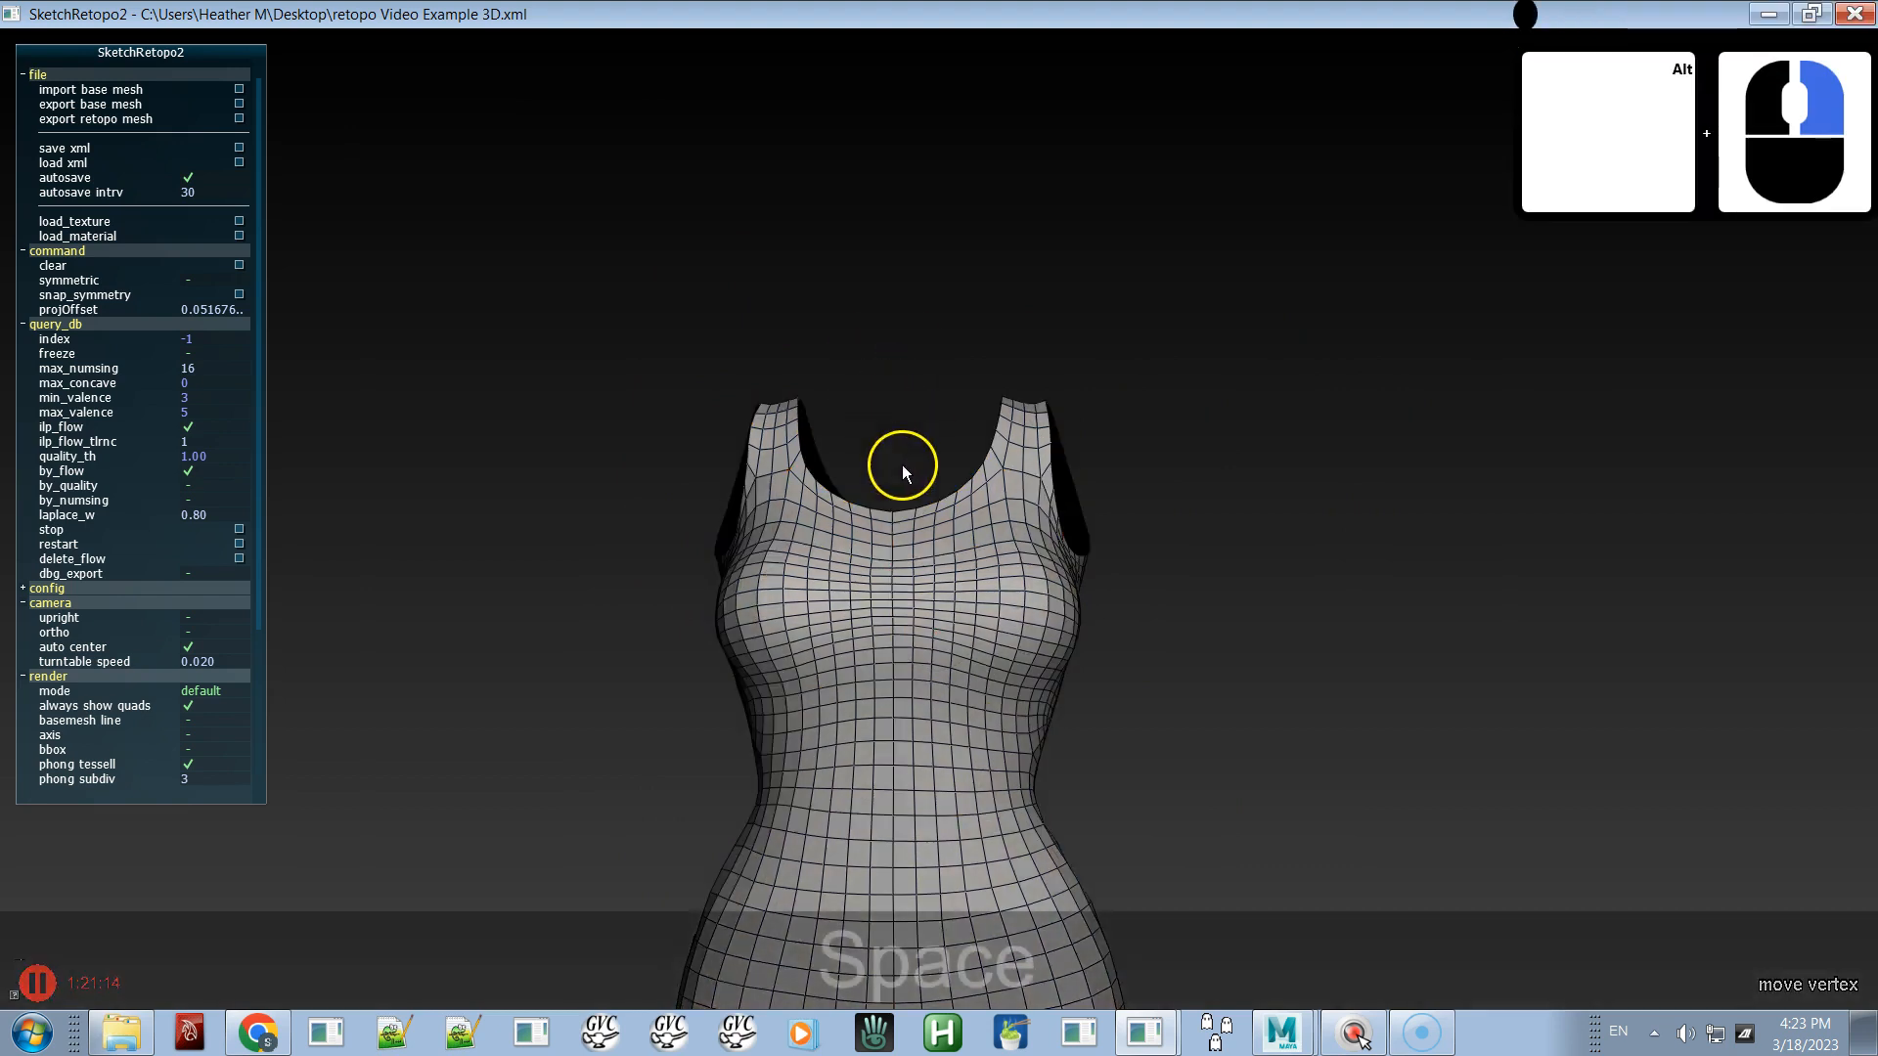
right_click_drag(982, 688, 885, 367, "alt")
middle_click_drag(937, 712, 953, 500, "alt")
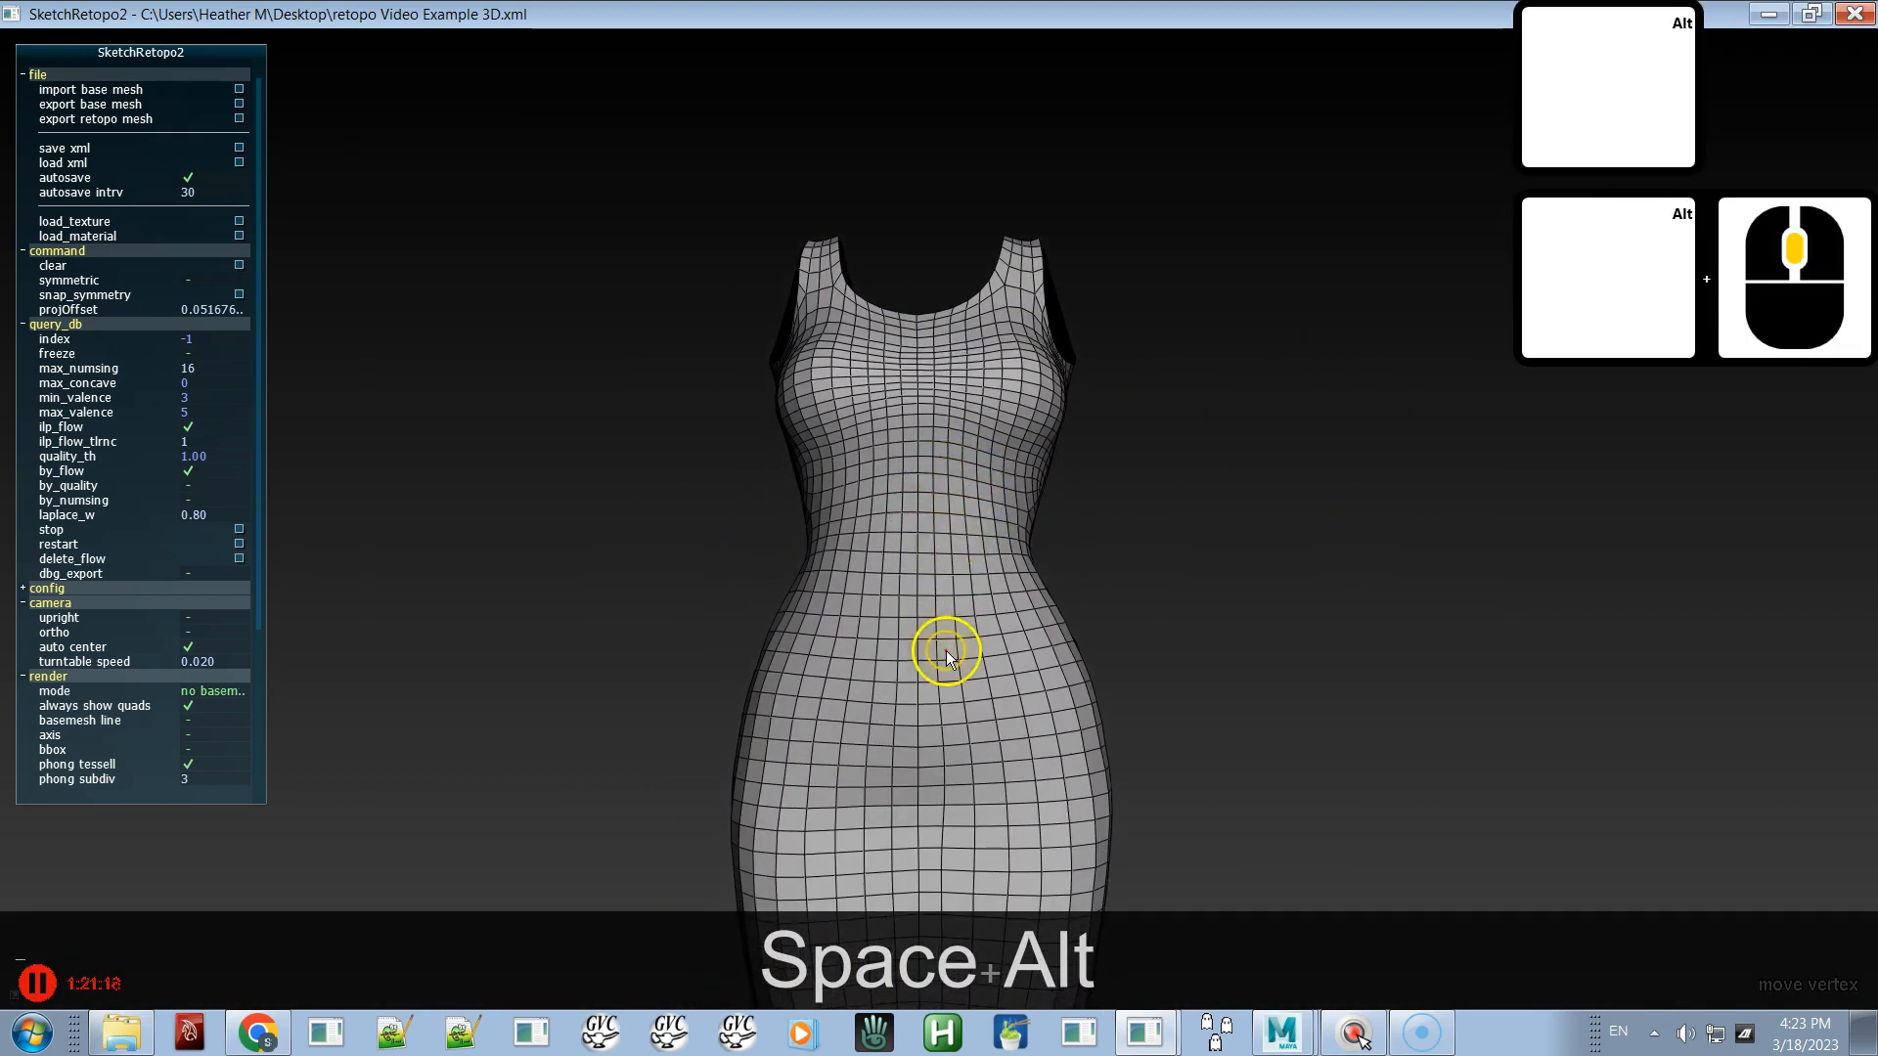
middle_click_drag(946, 649, 948, 497, "alt")
- Smooth the quads along the centre front of the skirt, checking them against the base mesh
left_click_drag(949, 633, 948, 648, "shift")
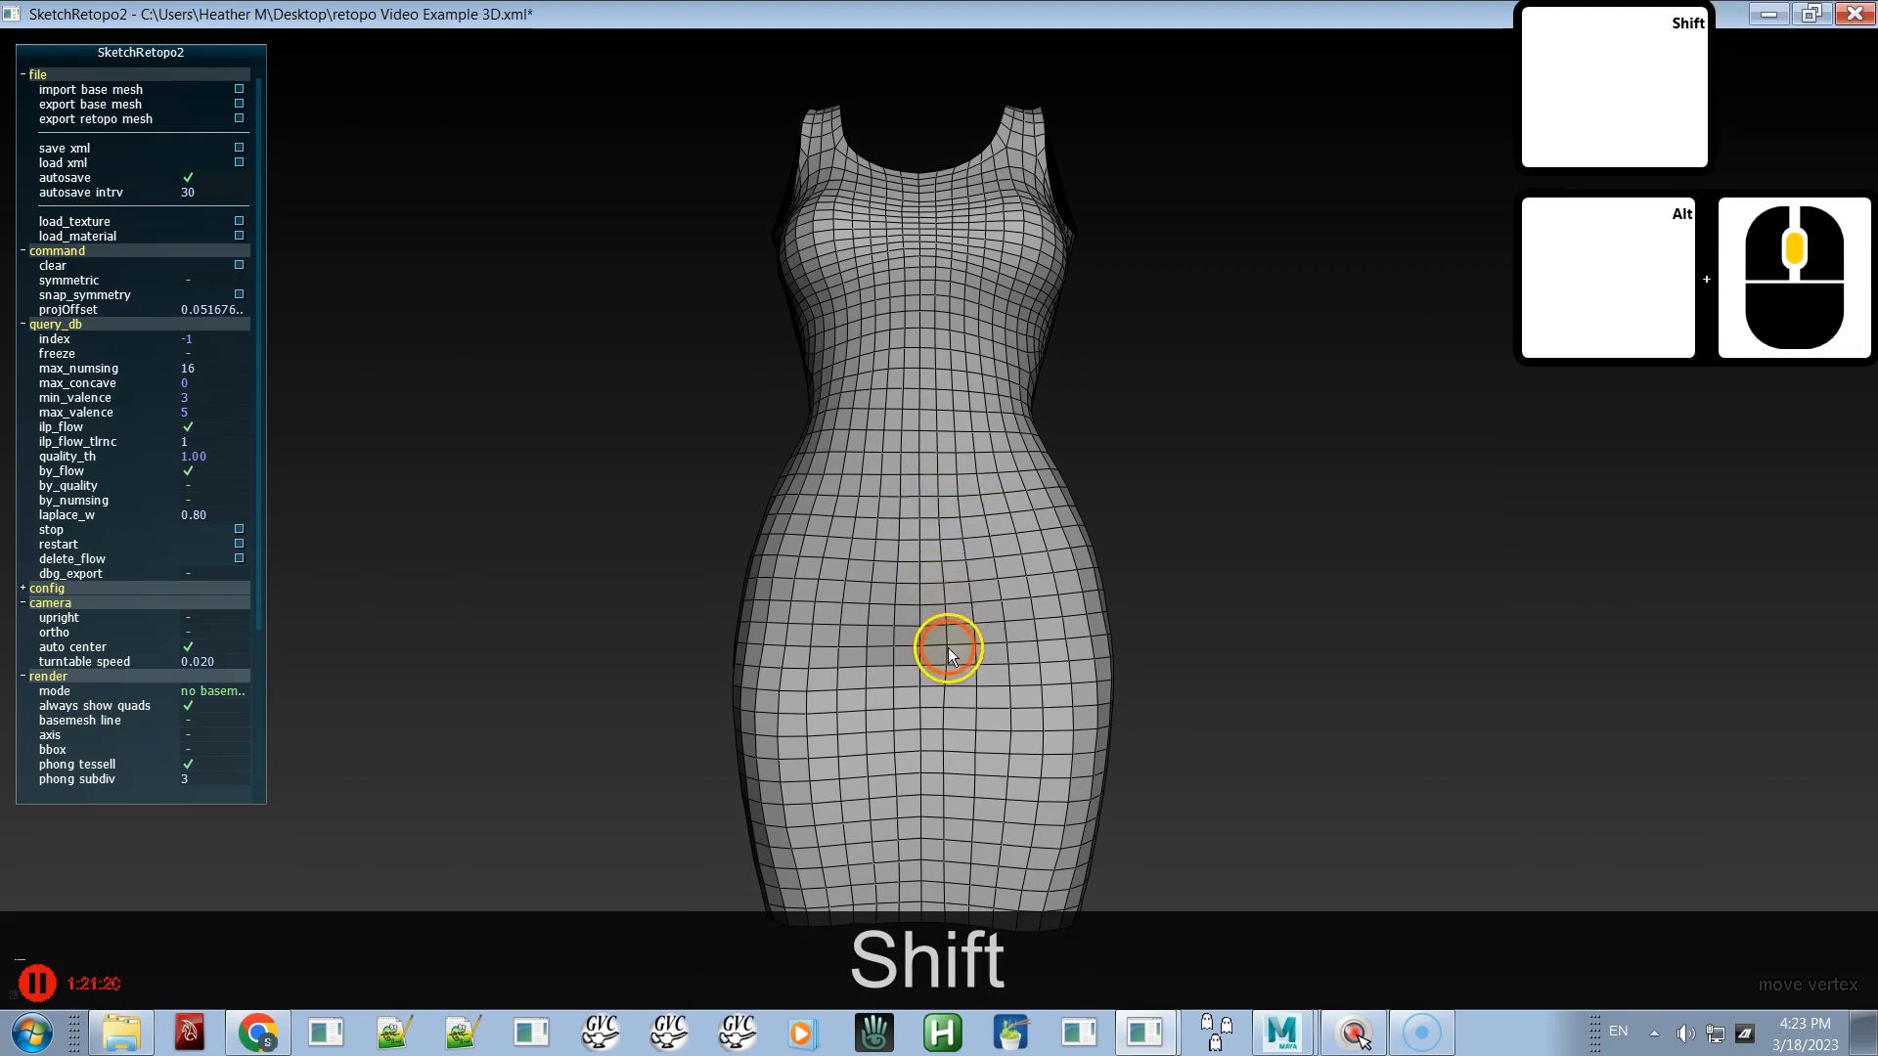
key("shift+space")
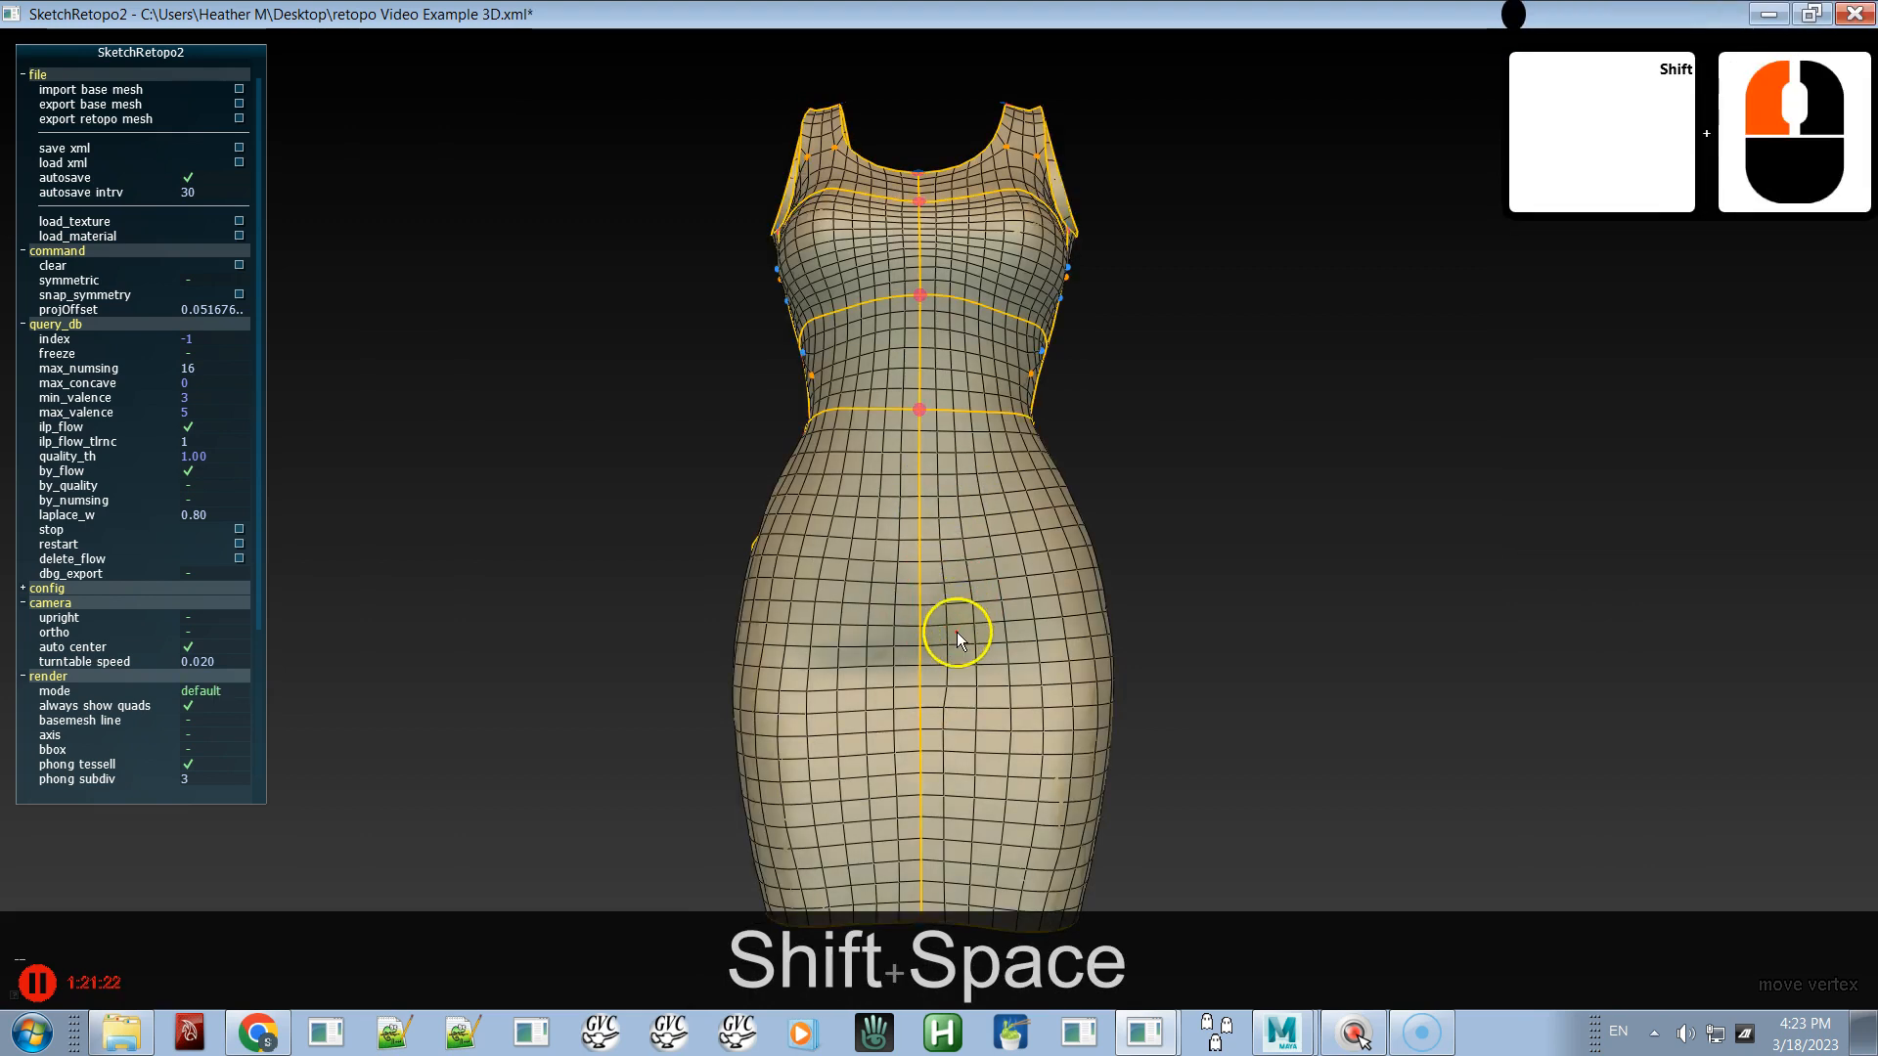
key("space")
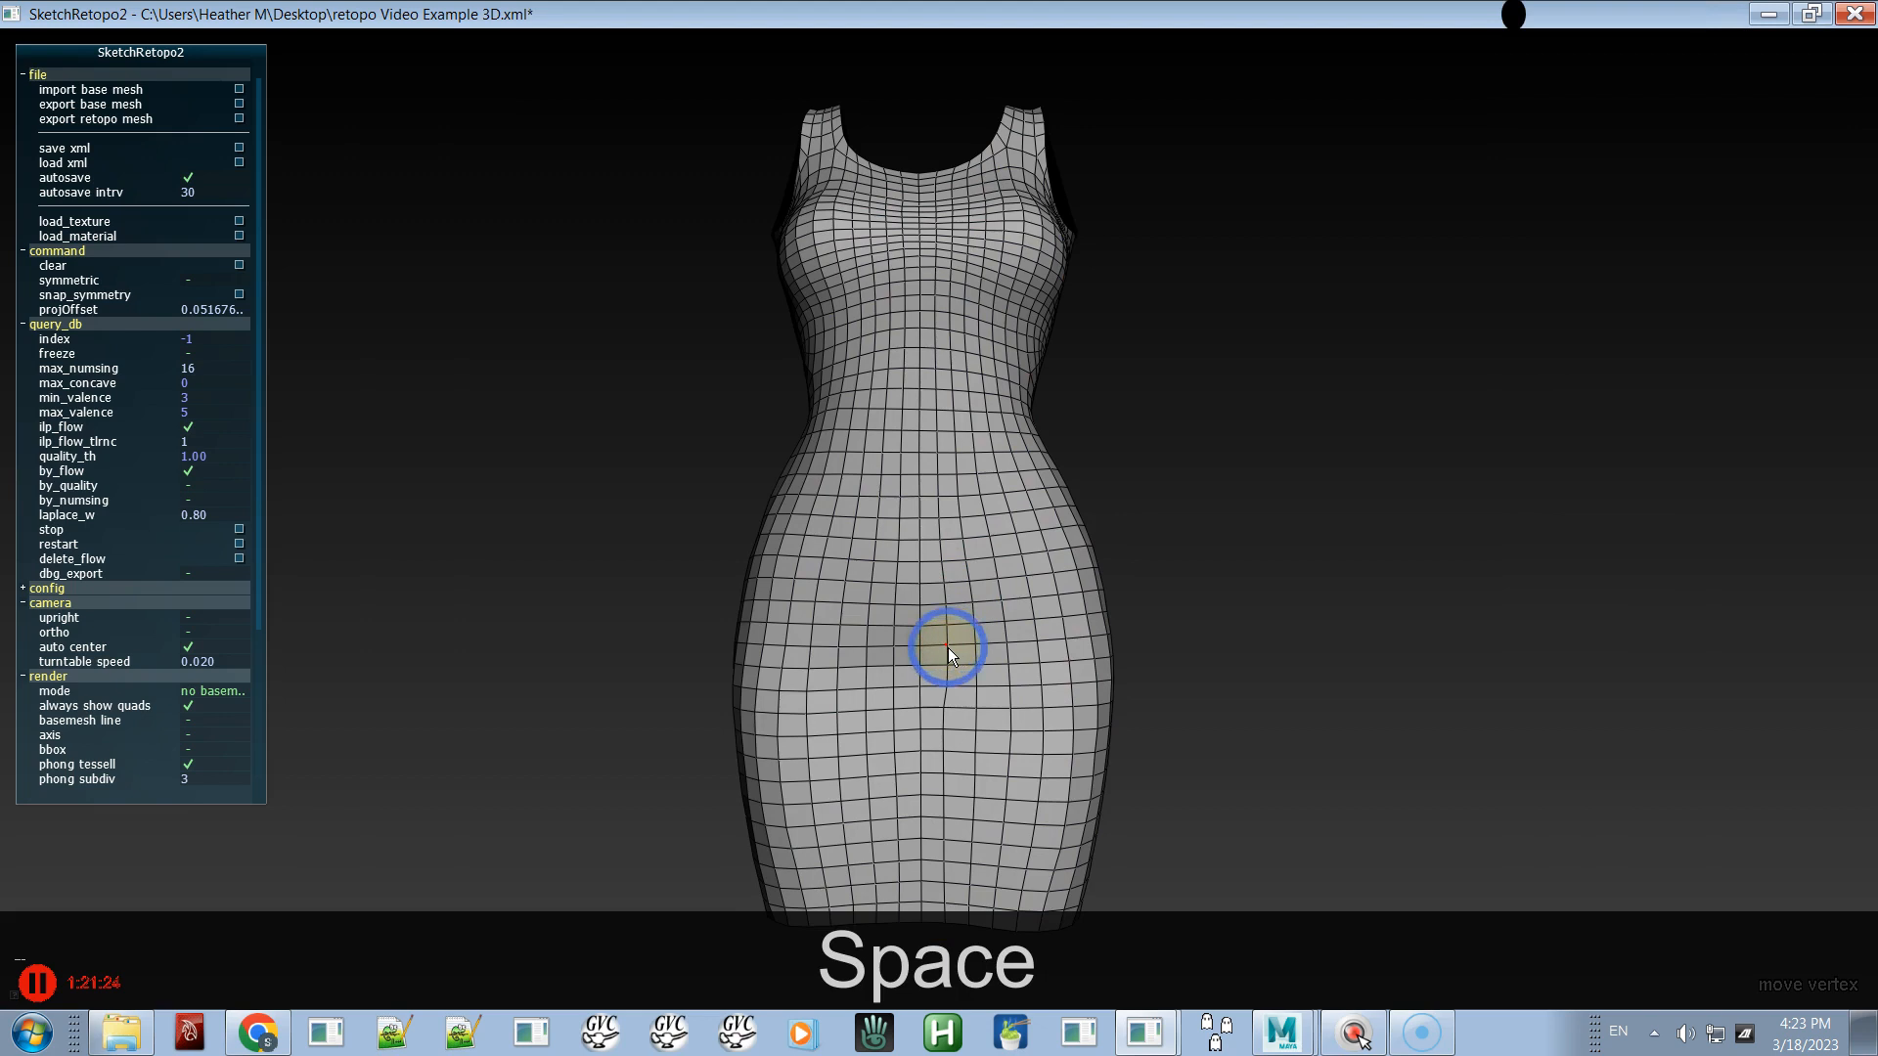
right_click_drag(947, 648, 943, 696, "shift")
left_click_drag(945, 578, 948, 588, "shift")
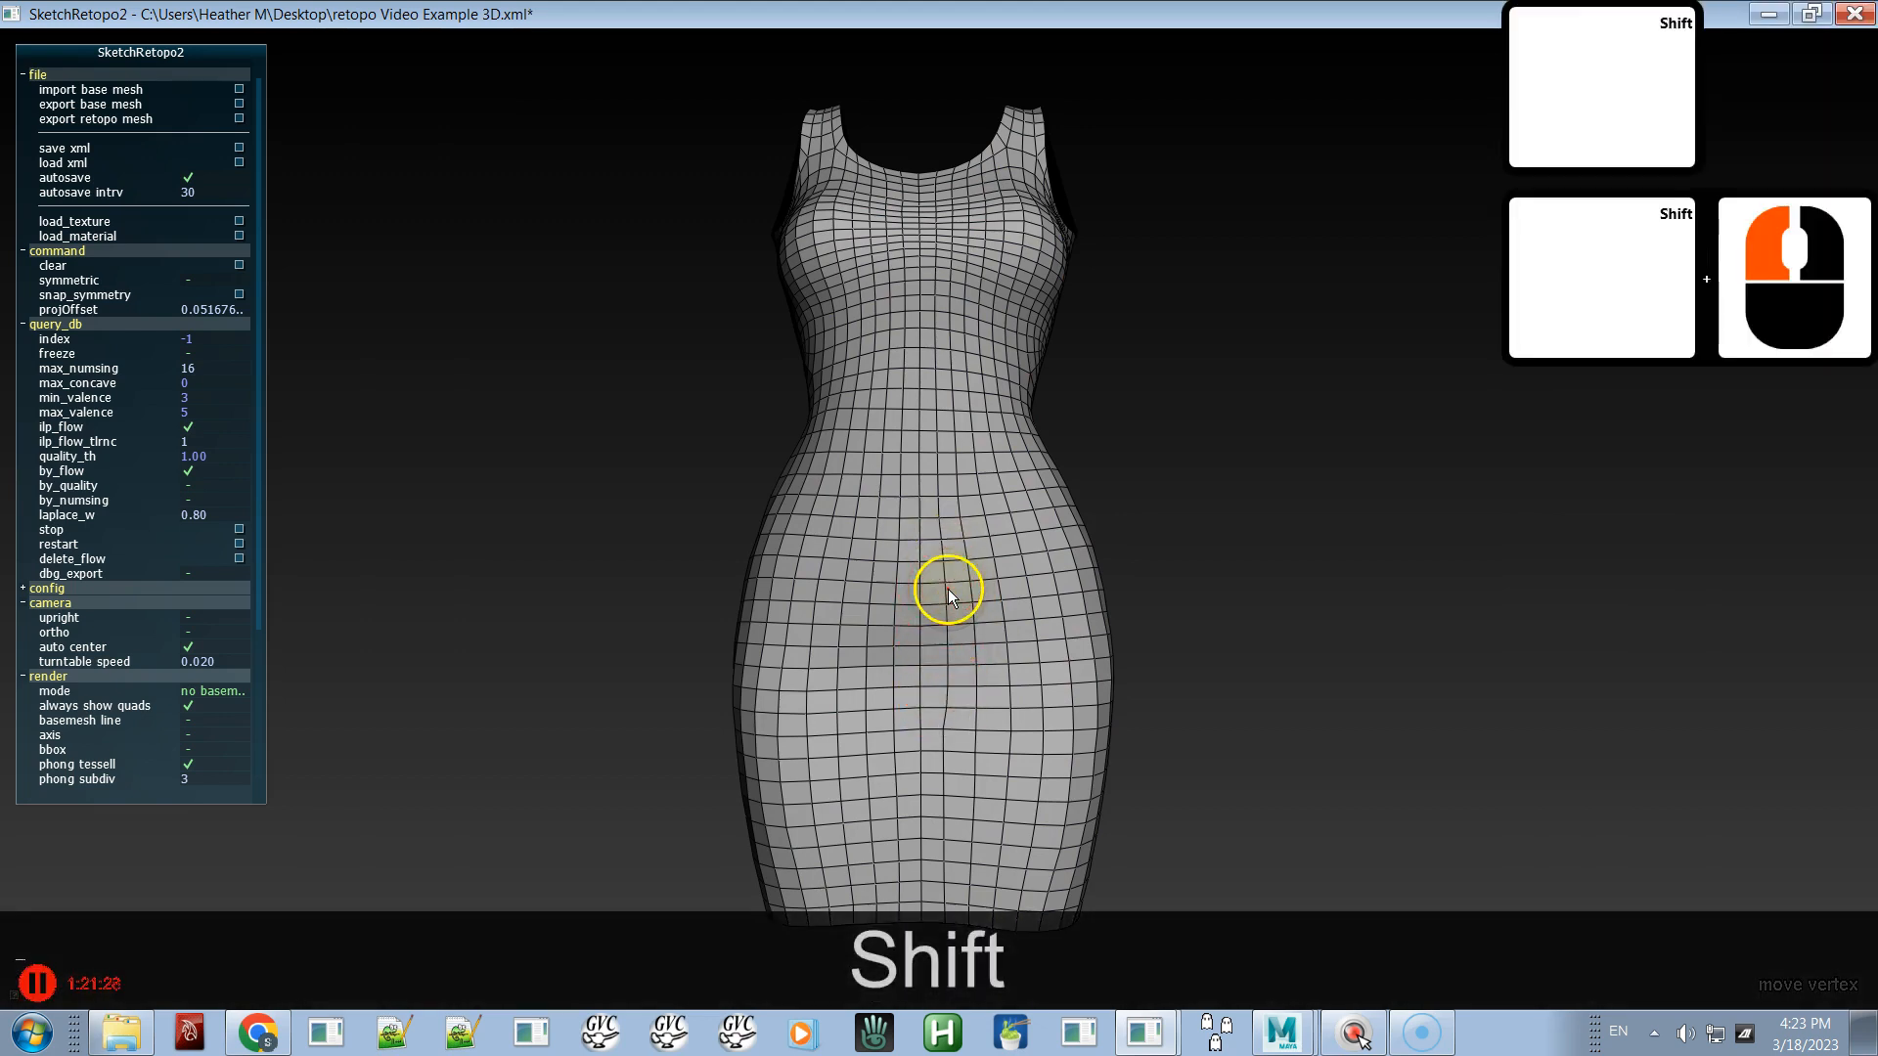
left_click_drag(937, 776, 939, 775, "shift")
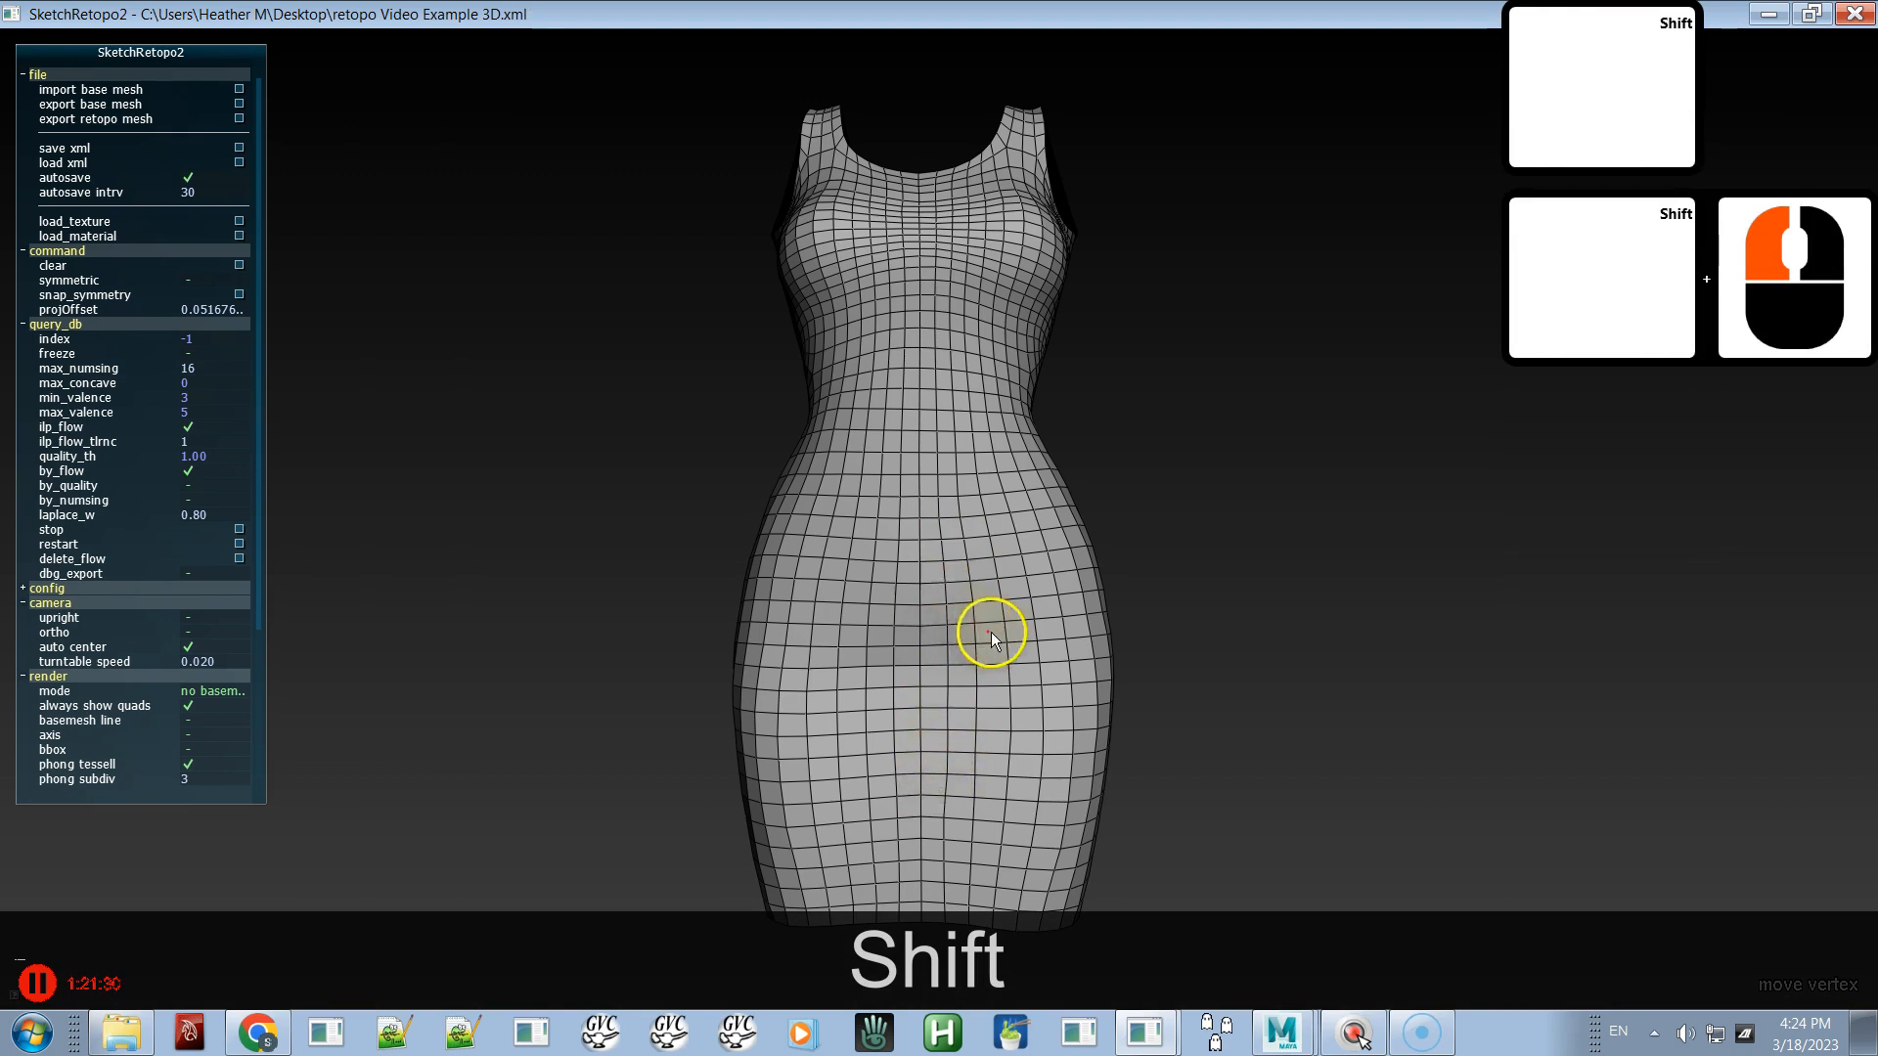
- Smooth the quads on the lower front of the skirt and show the base mesh again
key("shift+space")
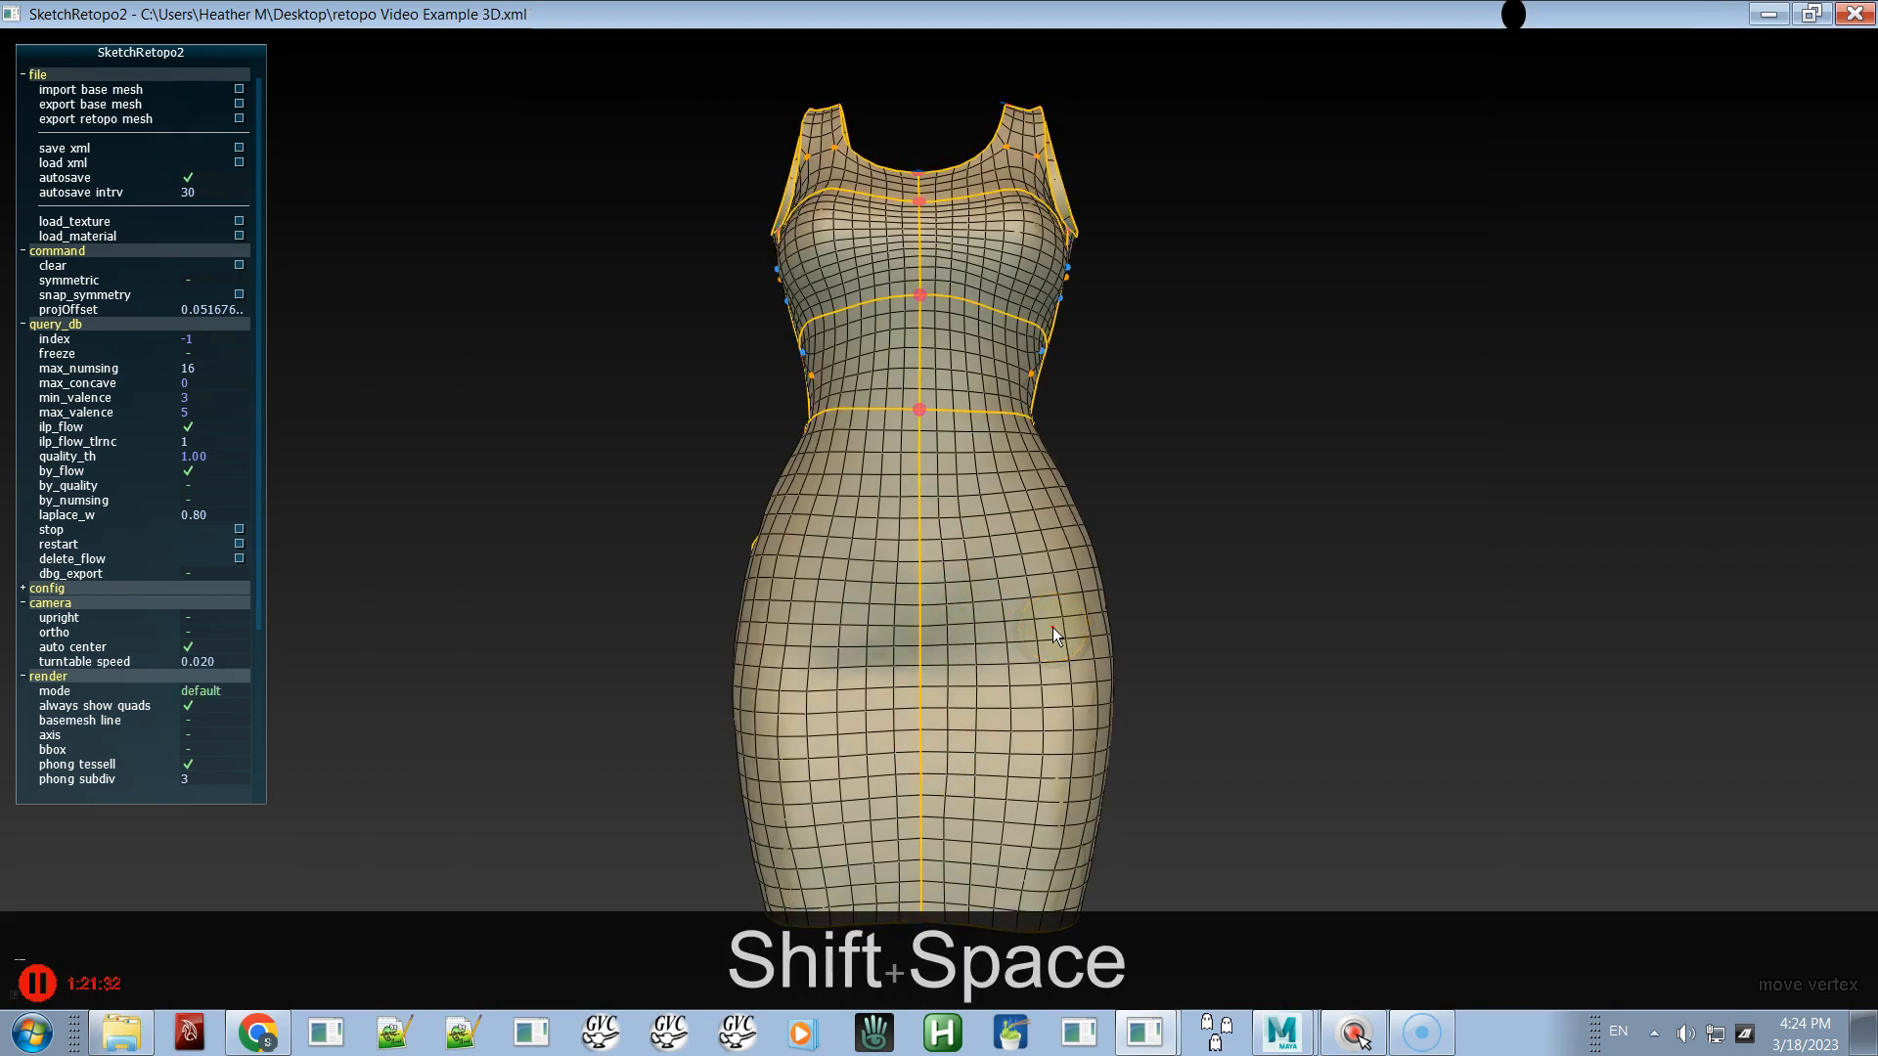
key("space")
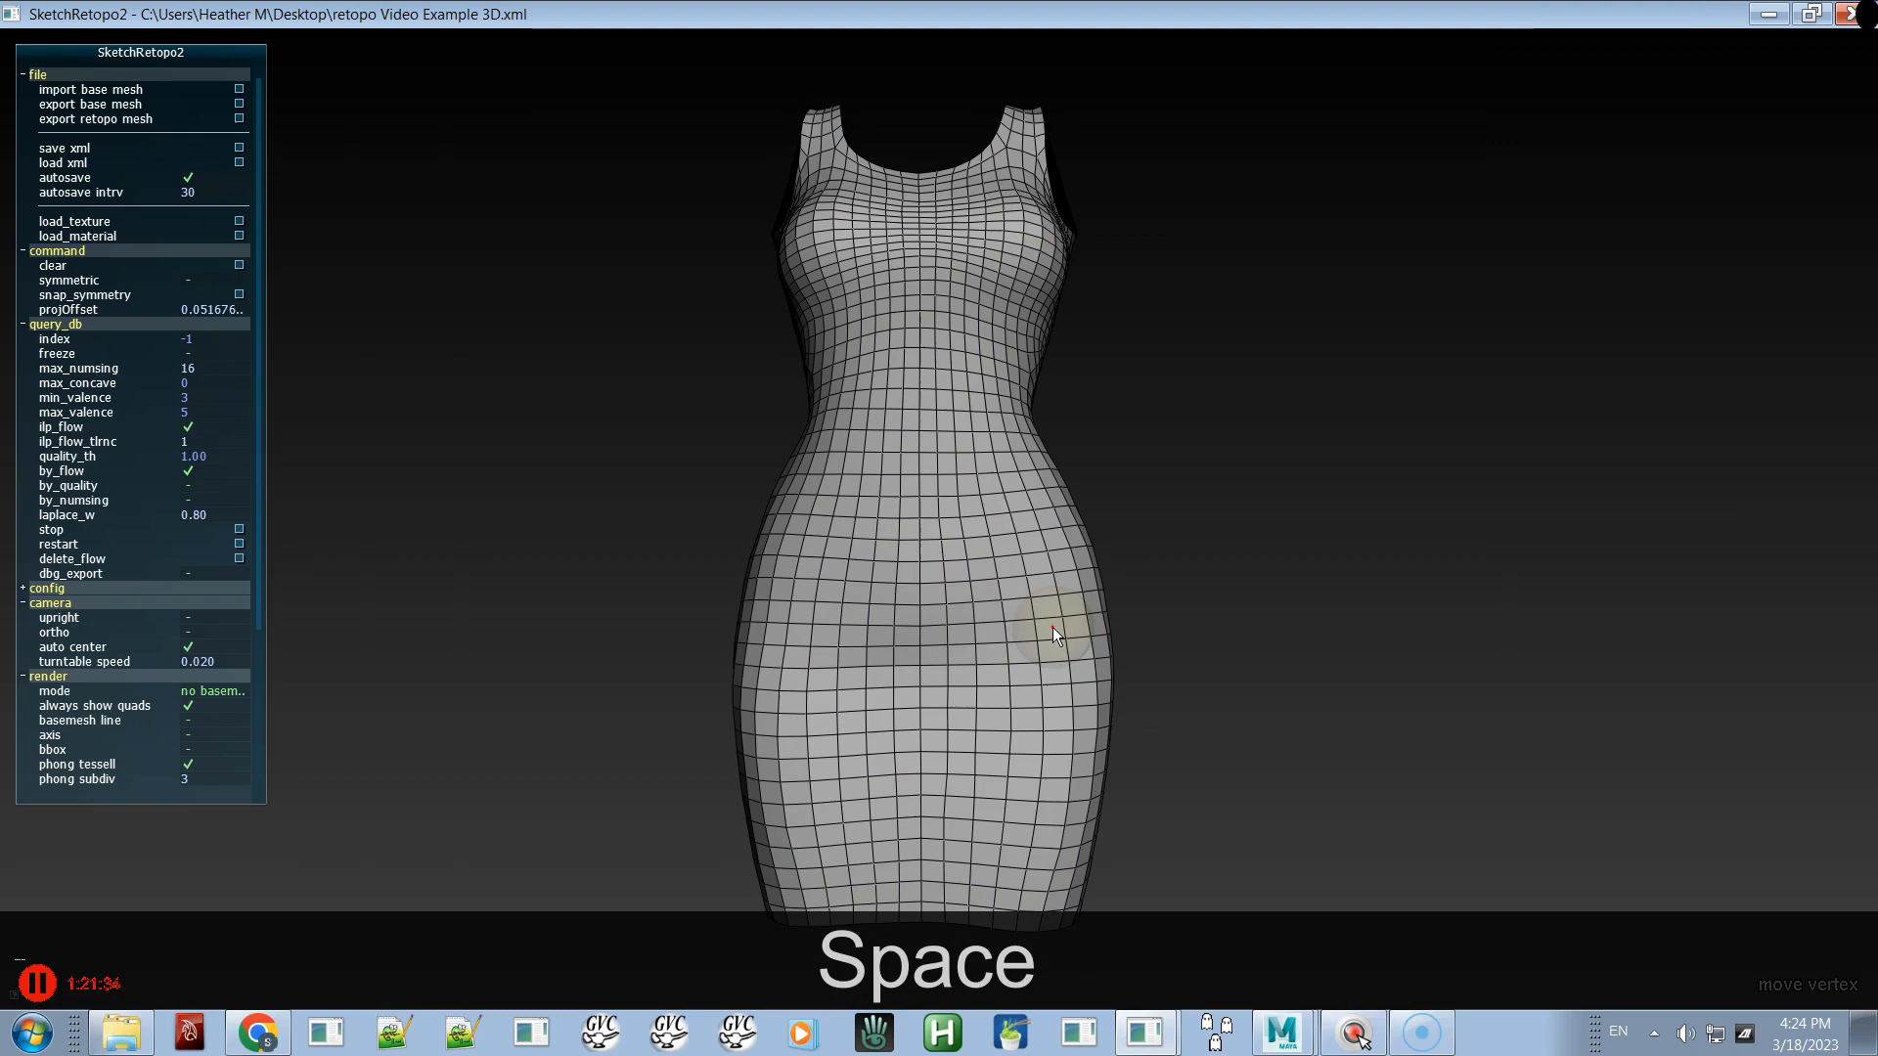
middle_click_drag(1022, 724, 974, 680, "alt")
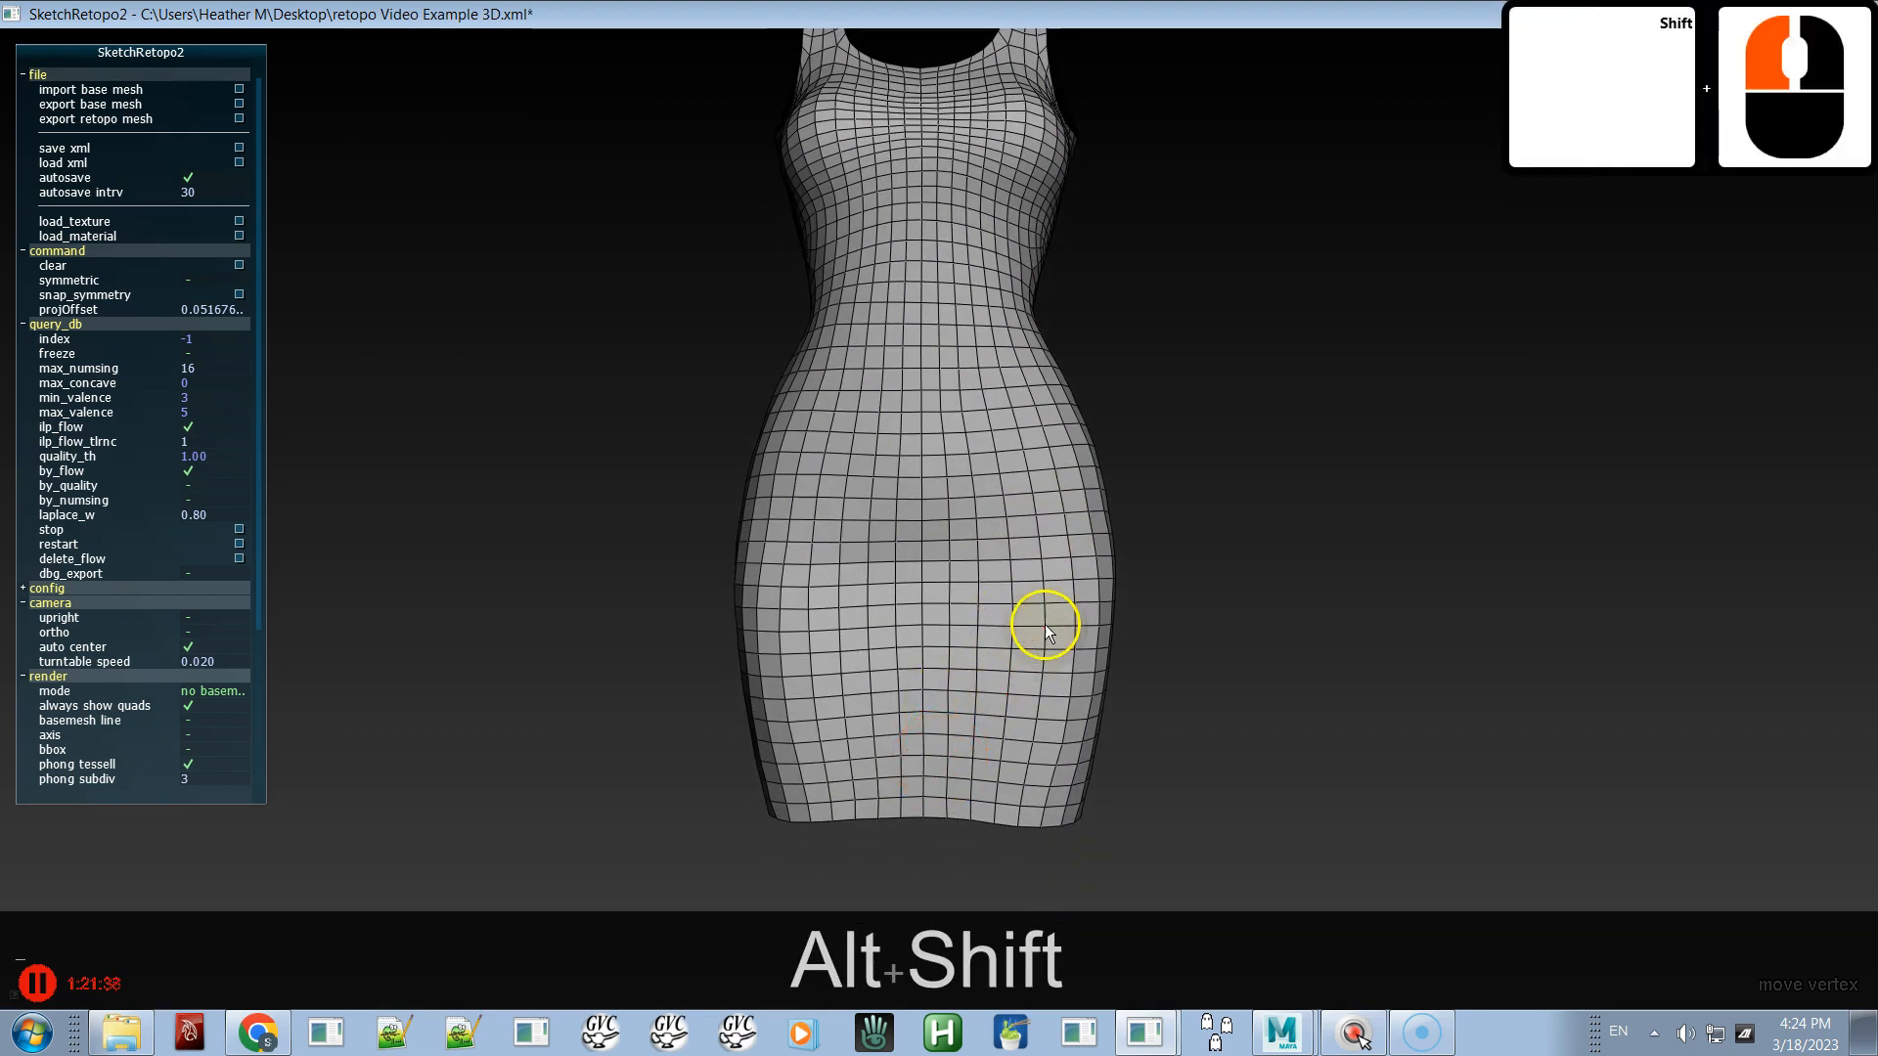
key("alt+shift+space")
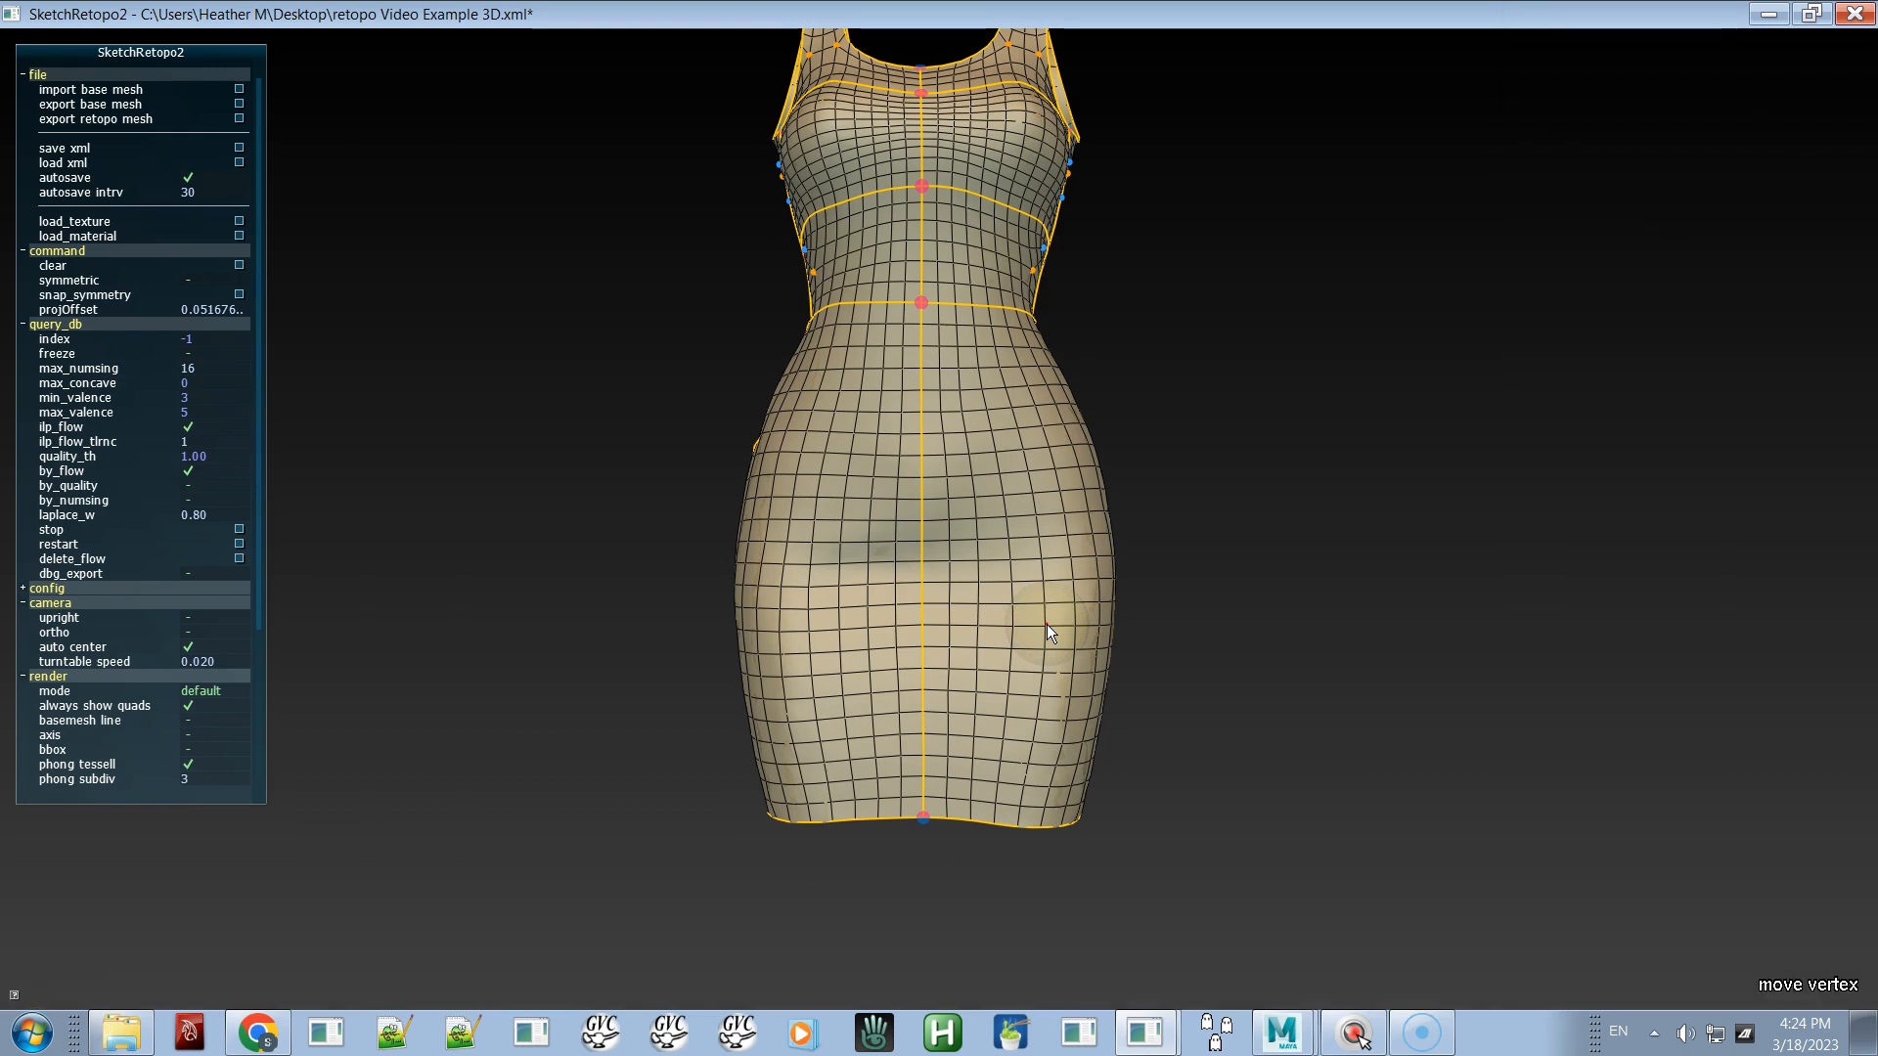
- Hide the base mesh, check the whole dress from the front and save the retopology project
key("space")
middle_click_drag(1027, 507, 1027, 603, "alt")
right_click_drag(1027, 601, 999, 505, "alt")
left_click_drag(993, 510, 989, 562, "alt")
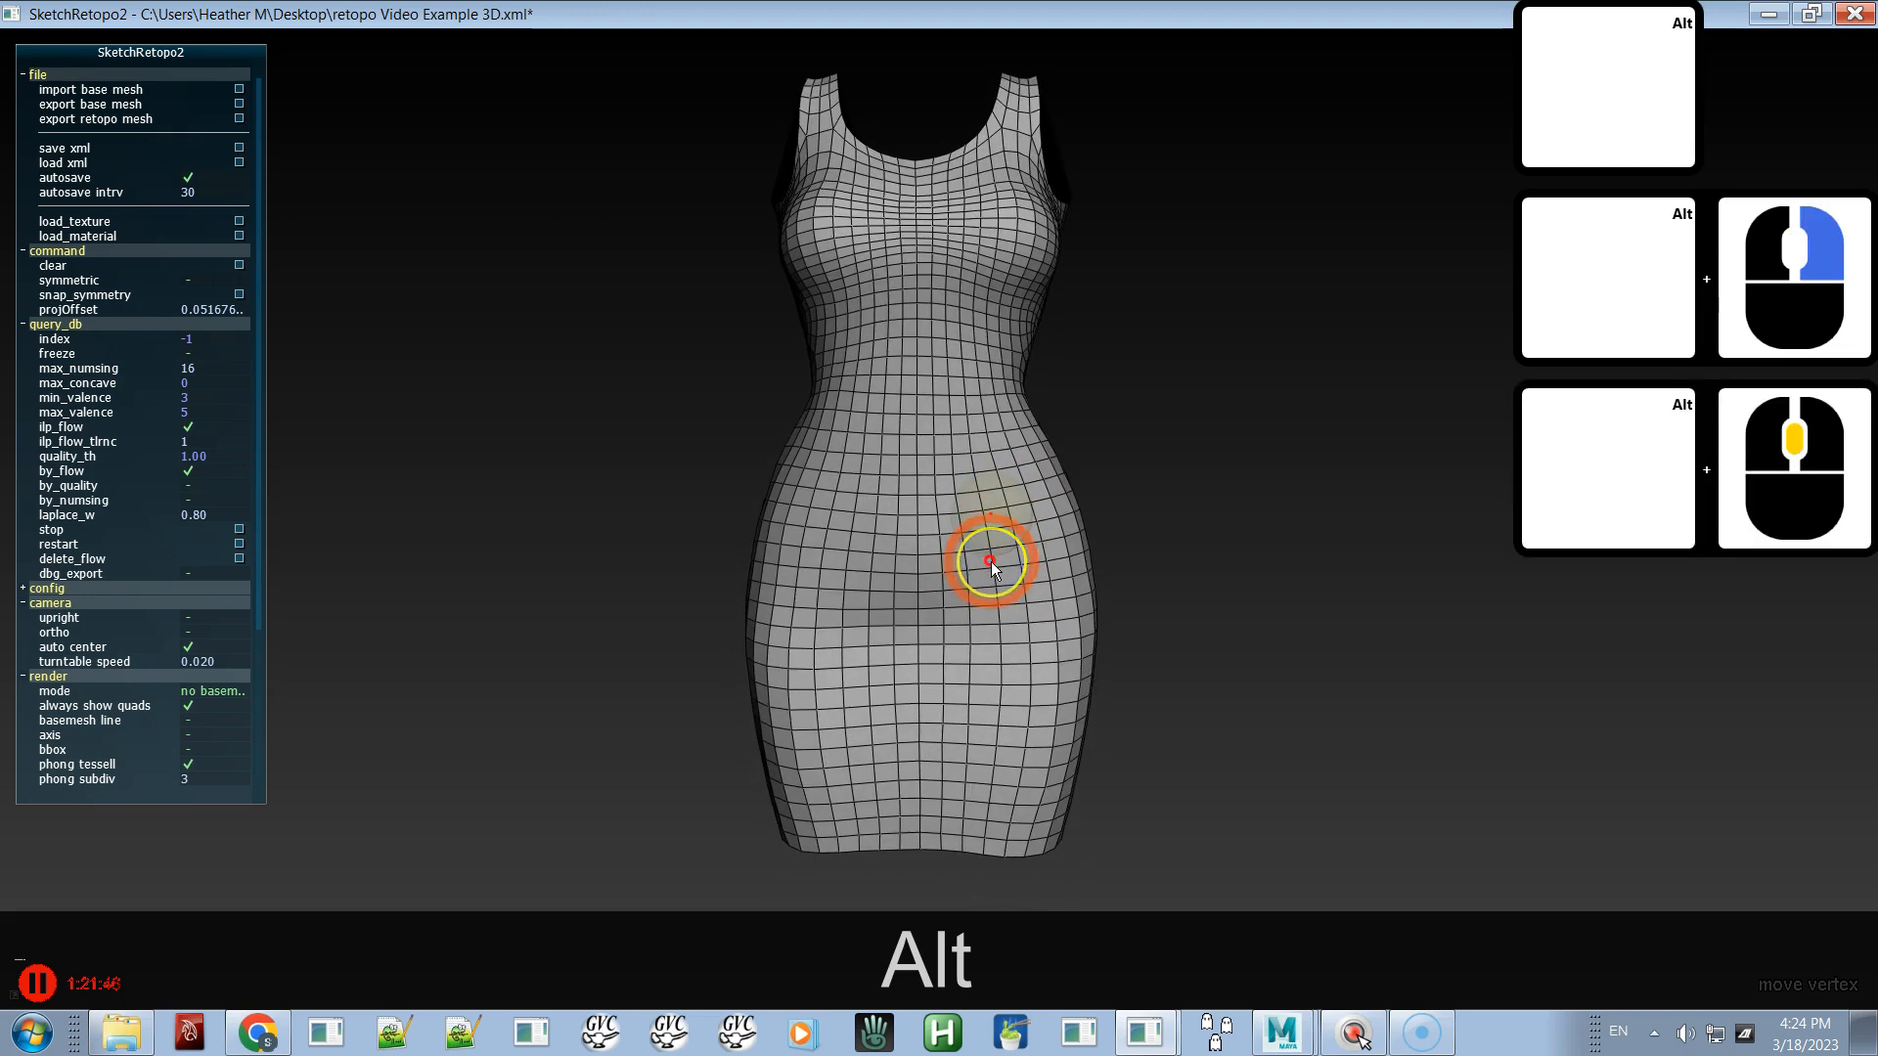
key("ctrl+s")
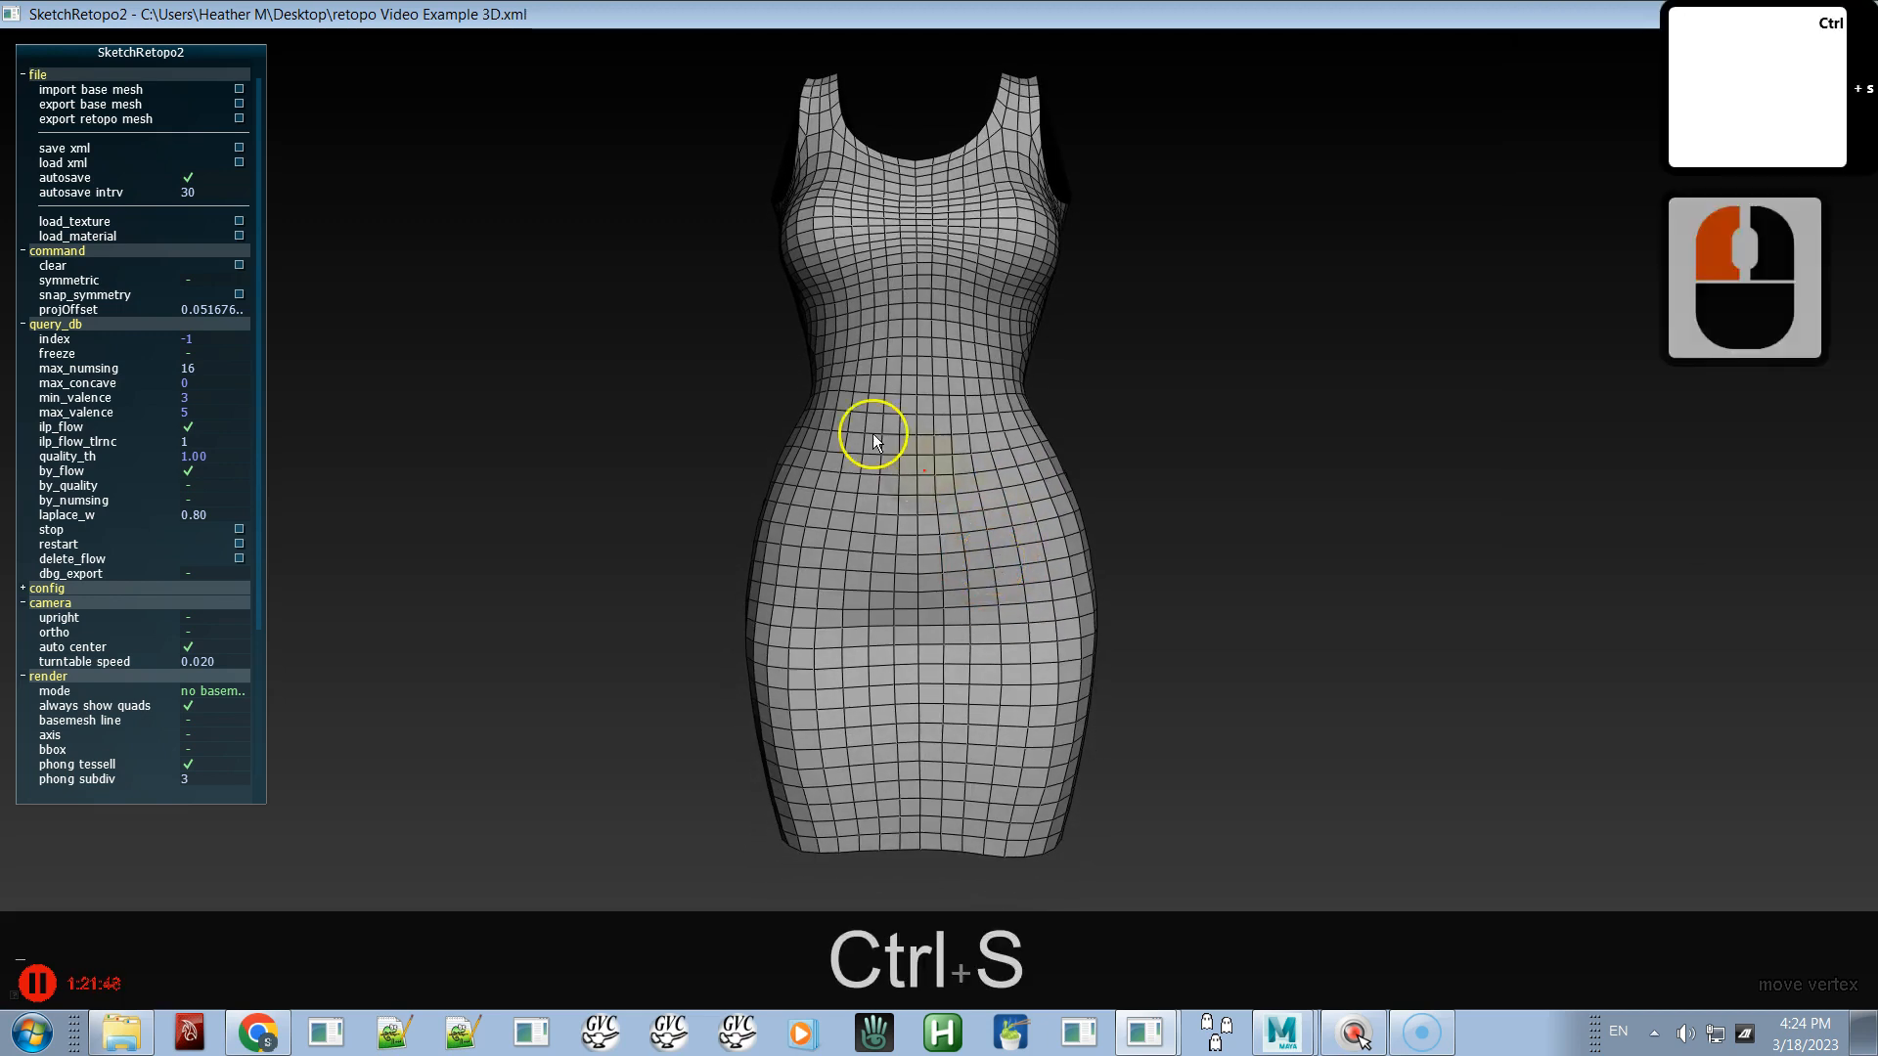
- Try to export the retopo mesh to the Desktop as "retopo 3D Dress for Video.obj", declining to replace the existing file
left_click(99, 119)
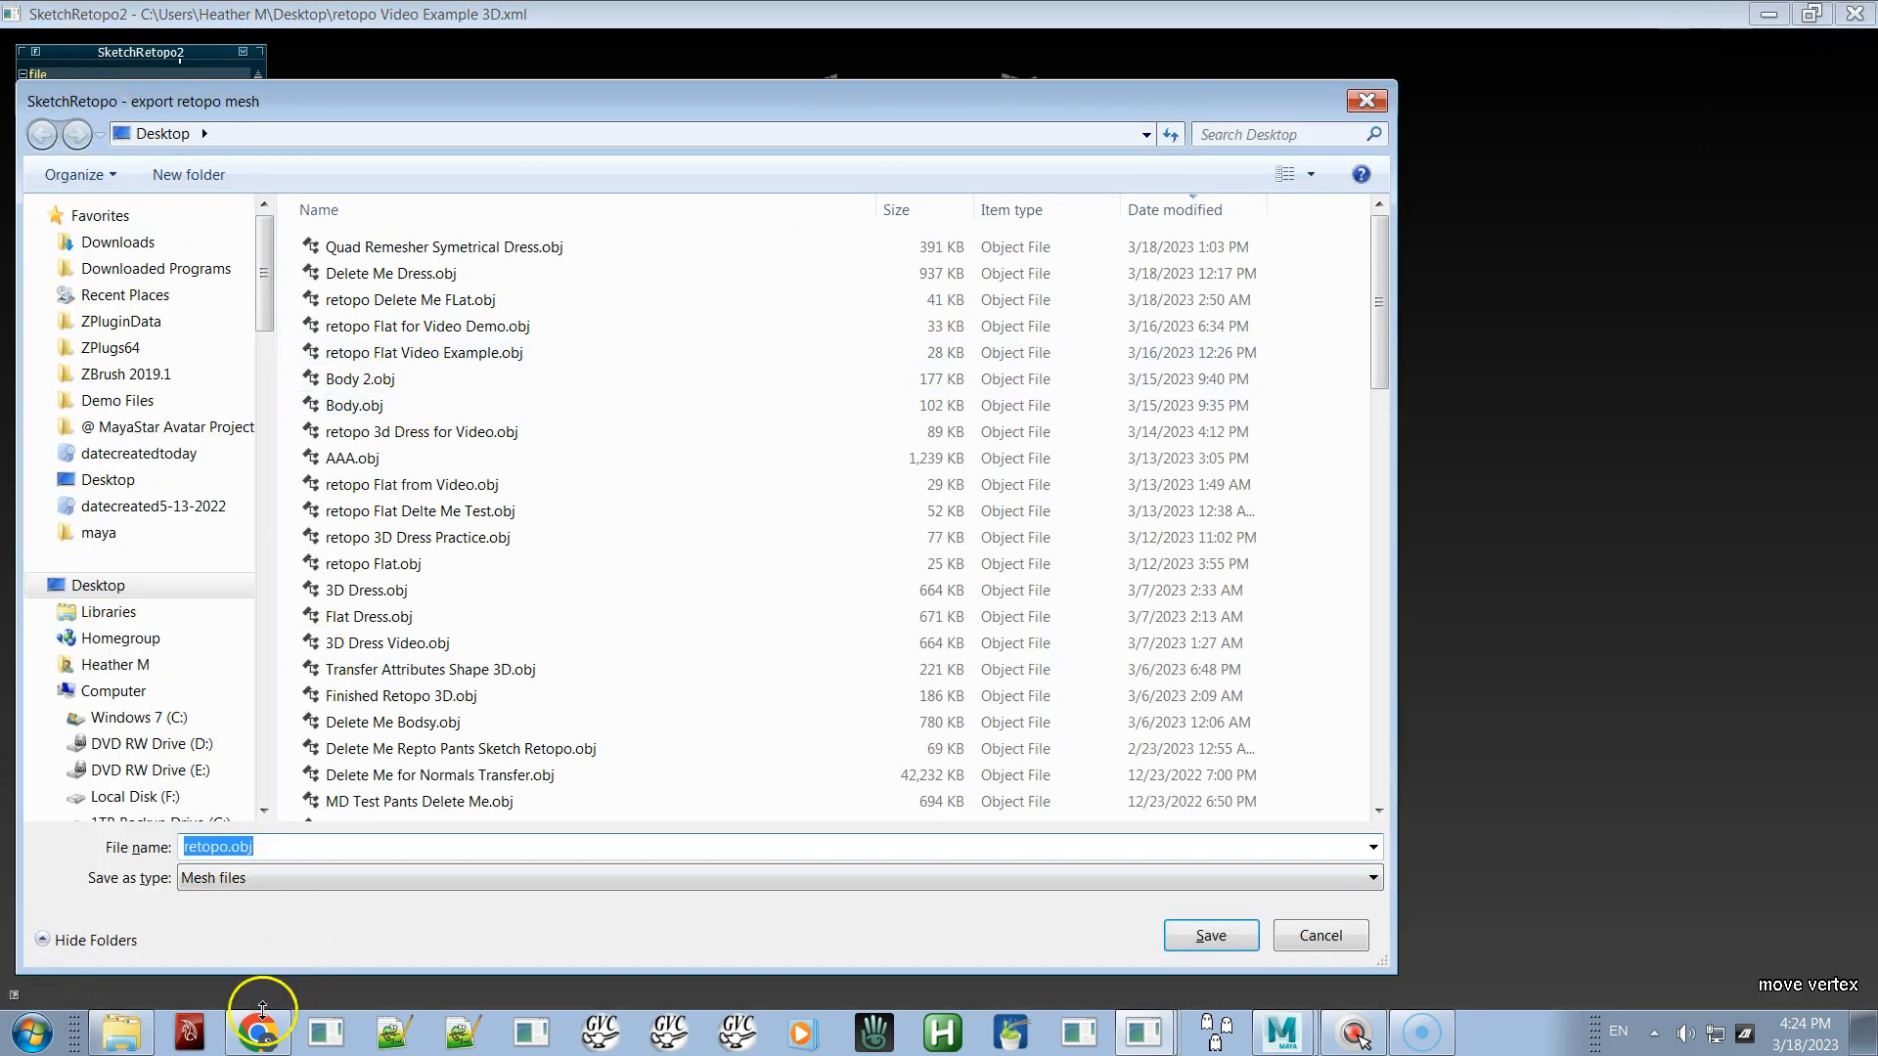
left_click(225, 847)
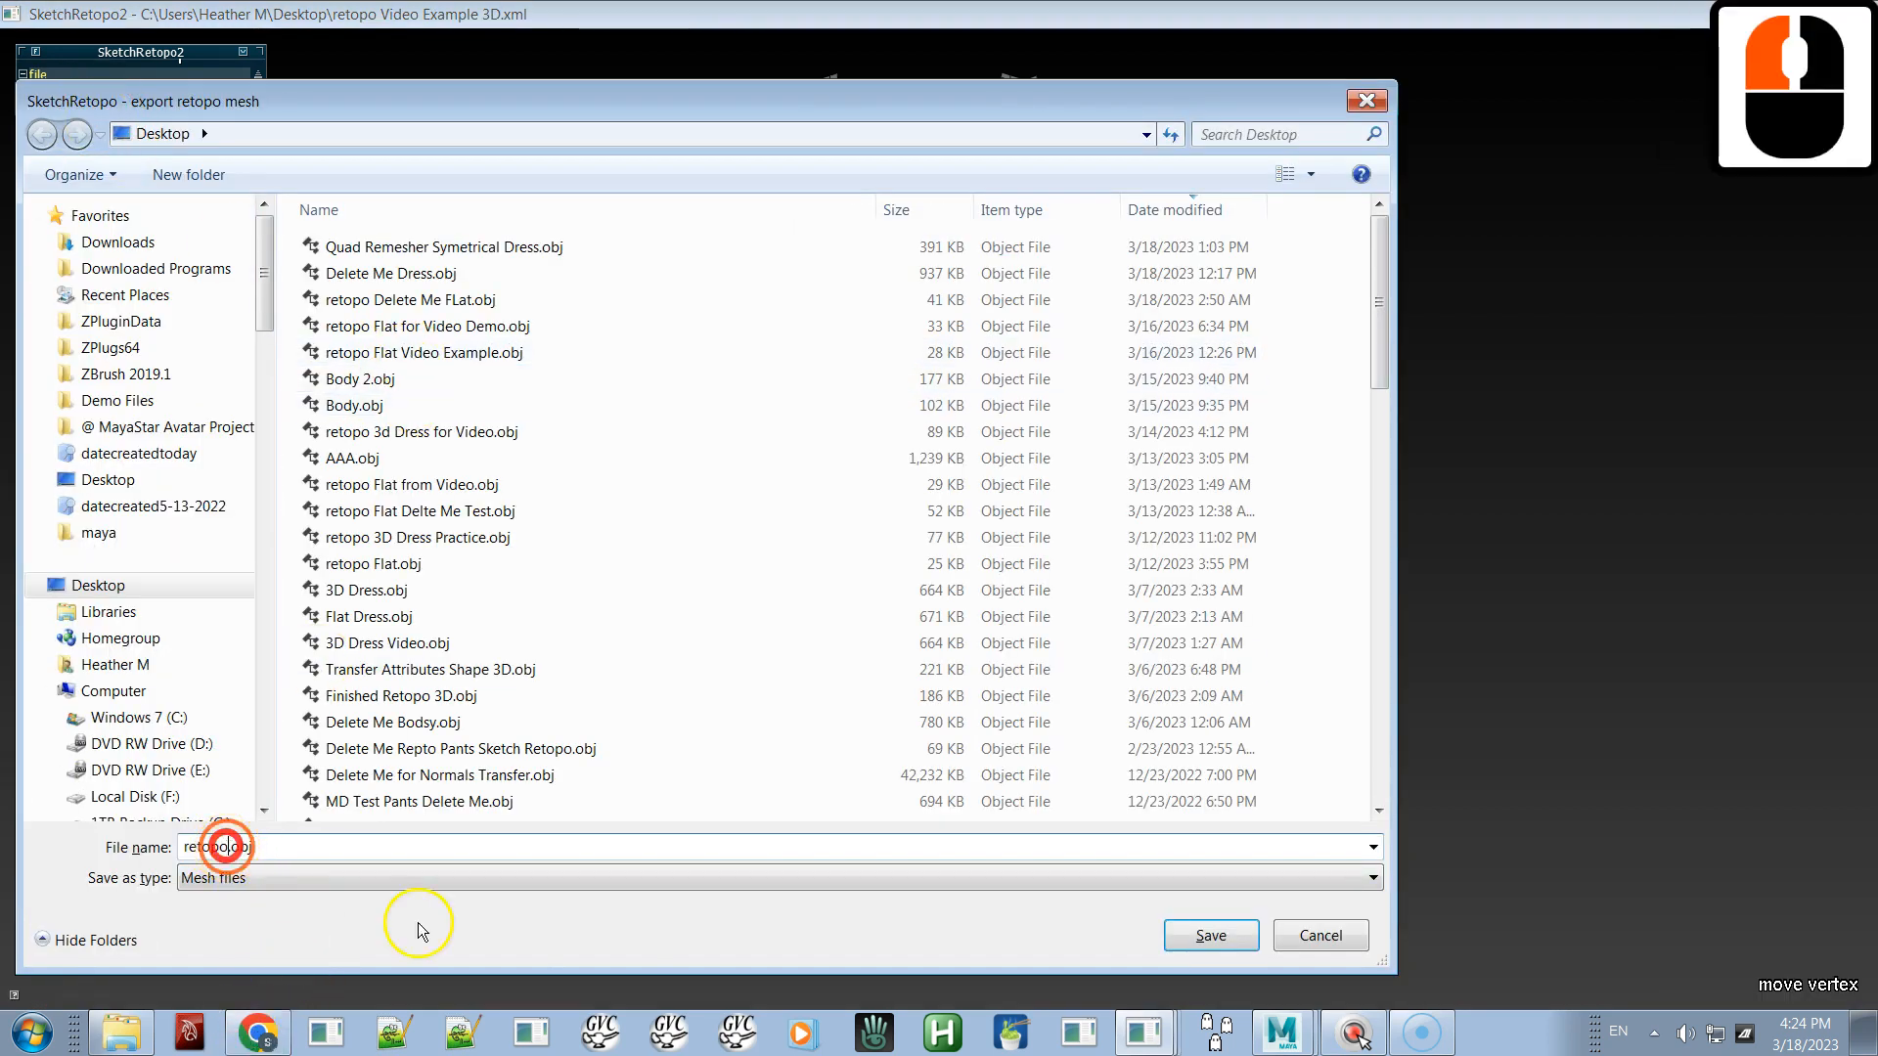
key("alt")
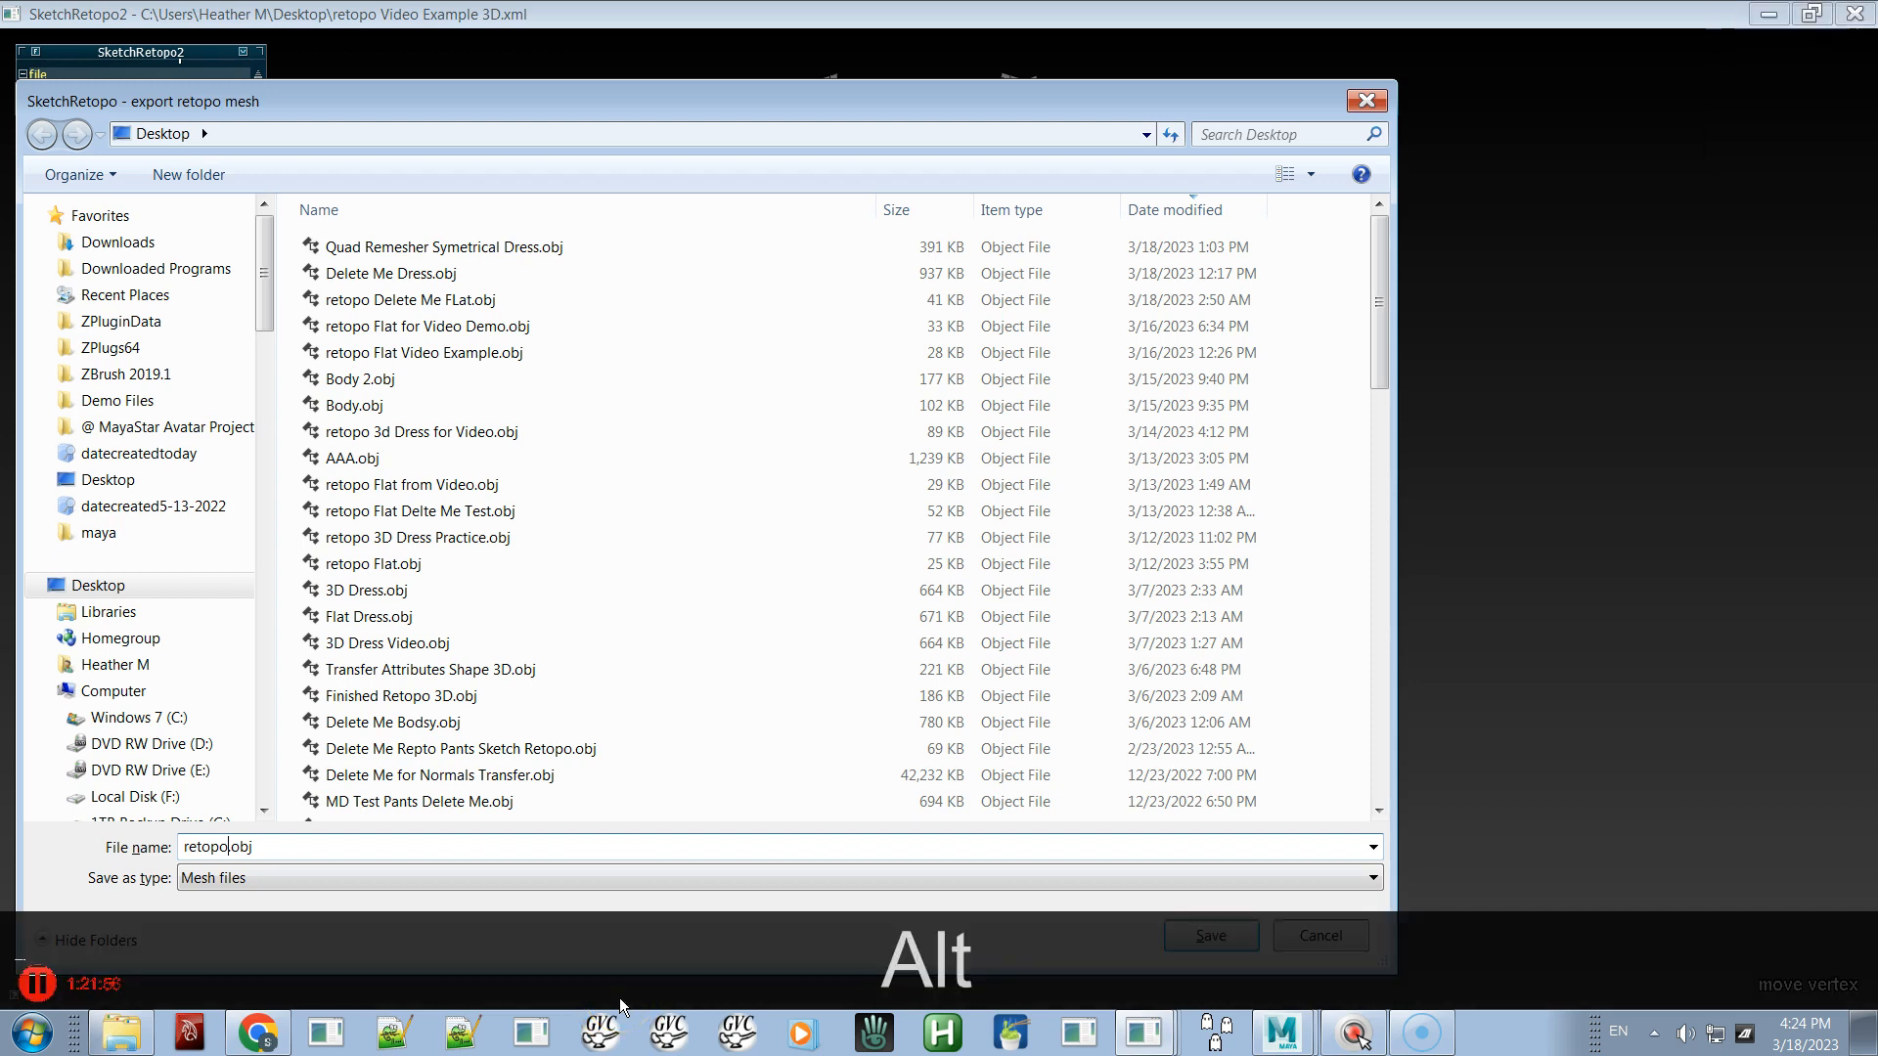
key("alt+space")
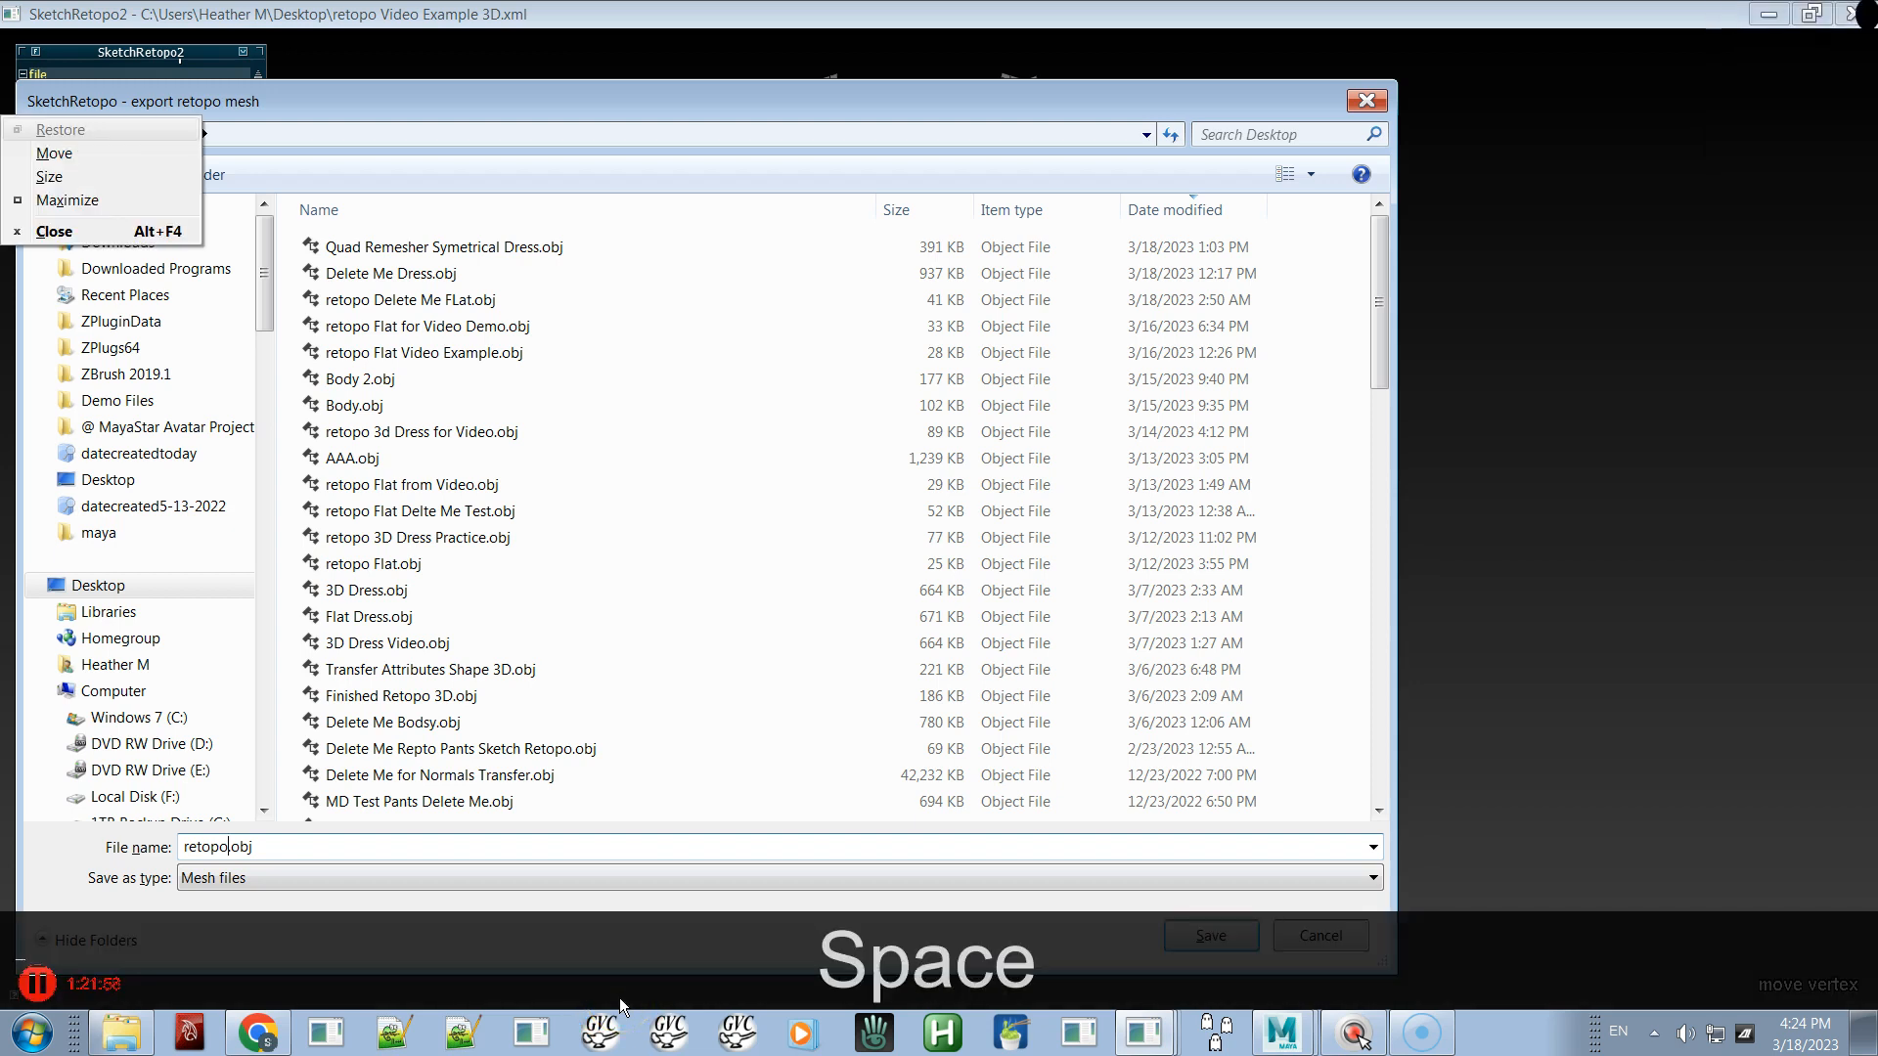
left_click(231, 849)
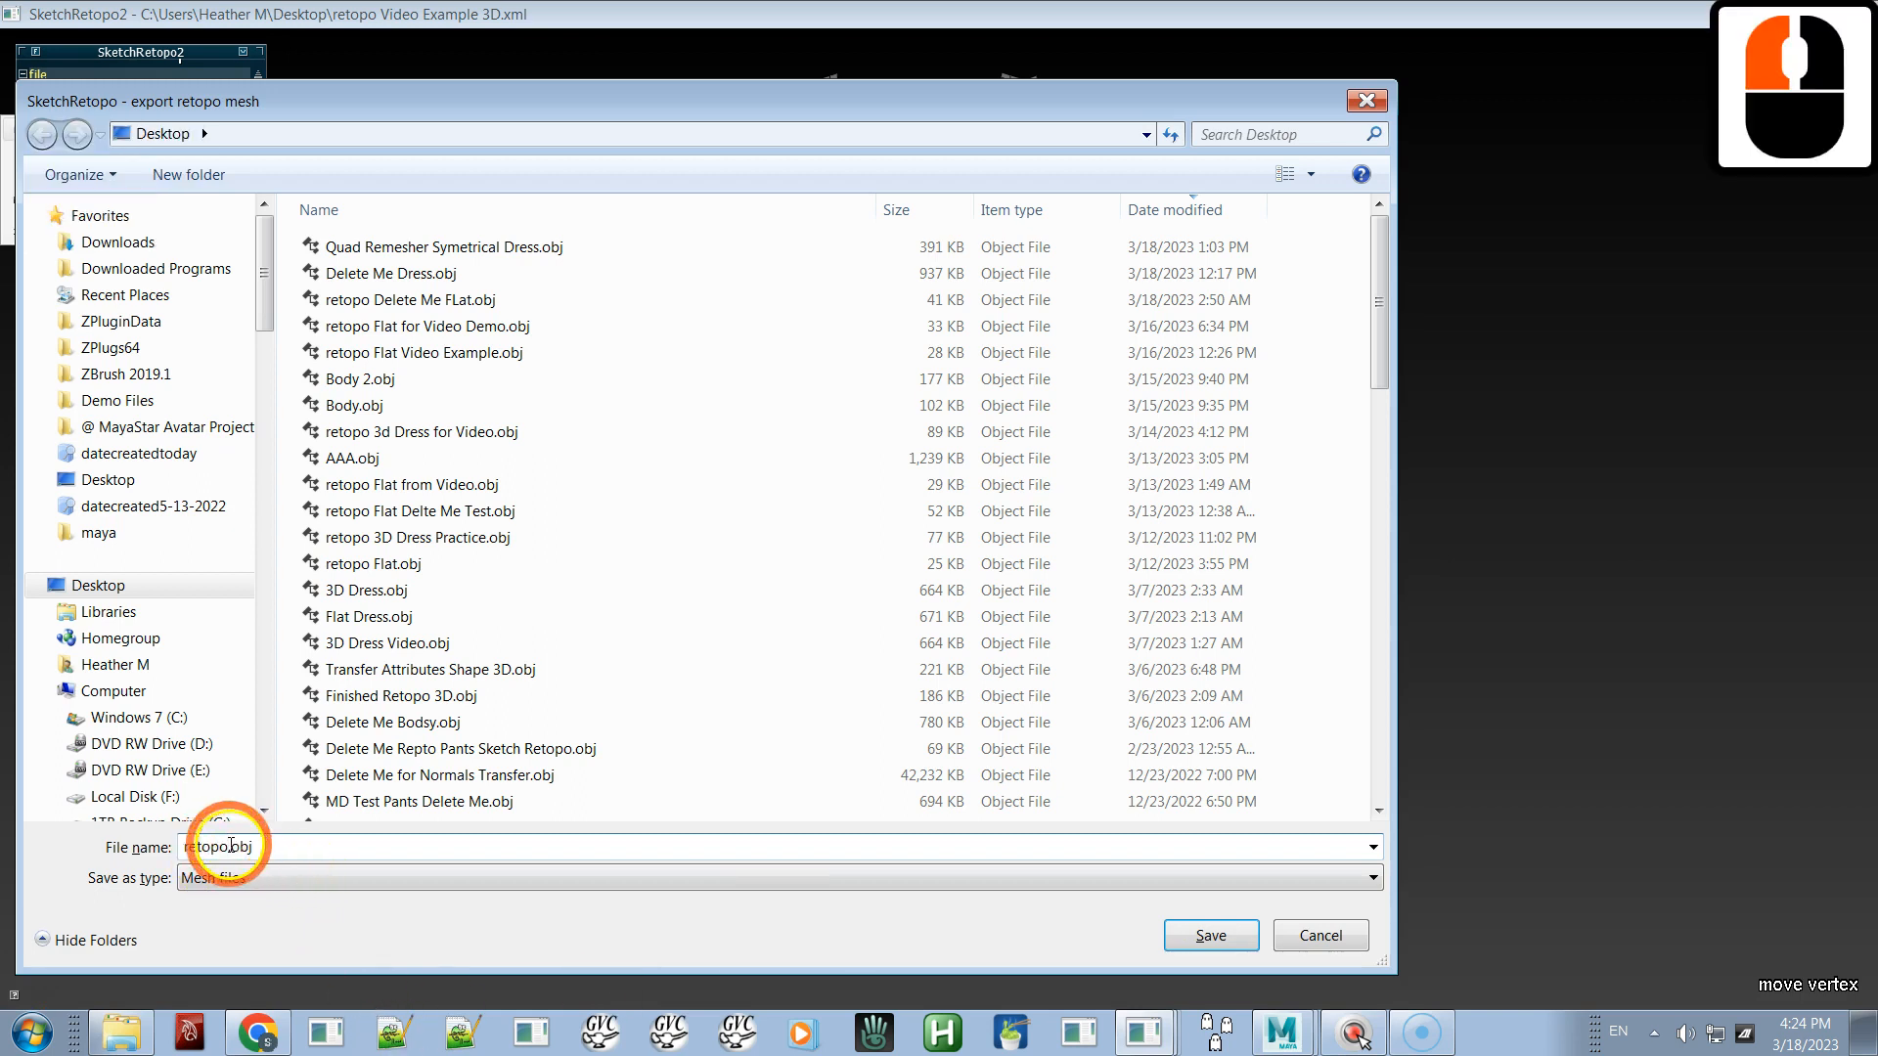
type("3")
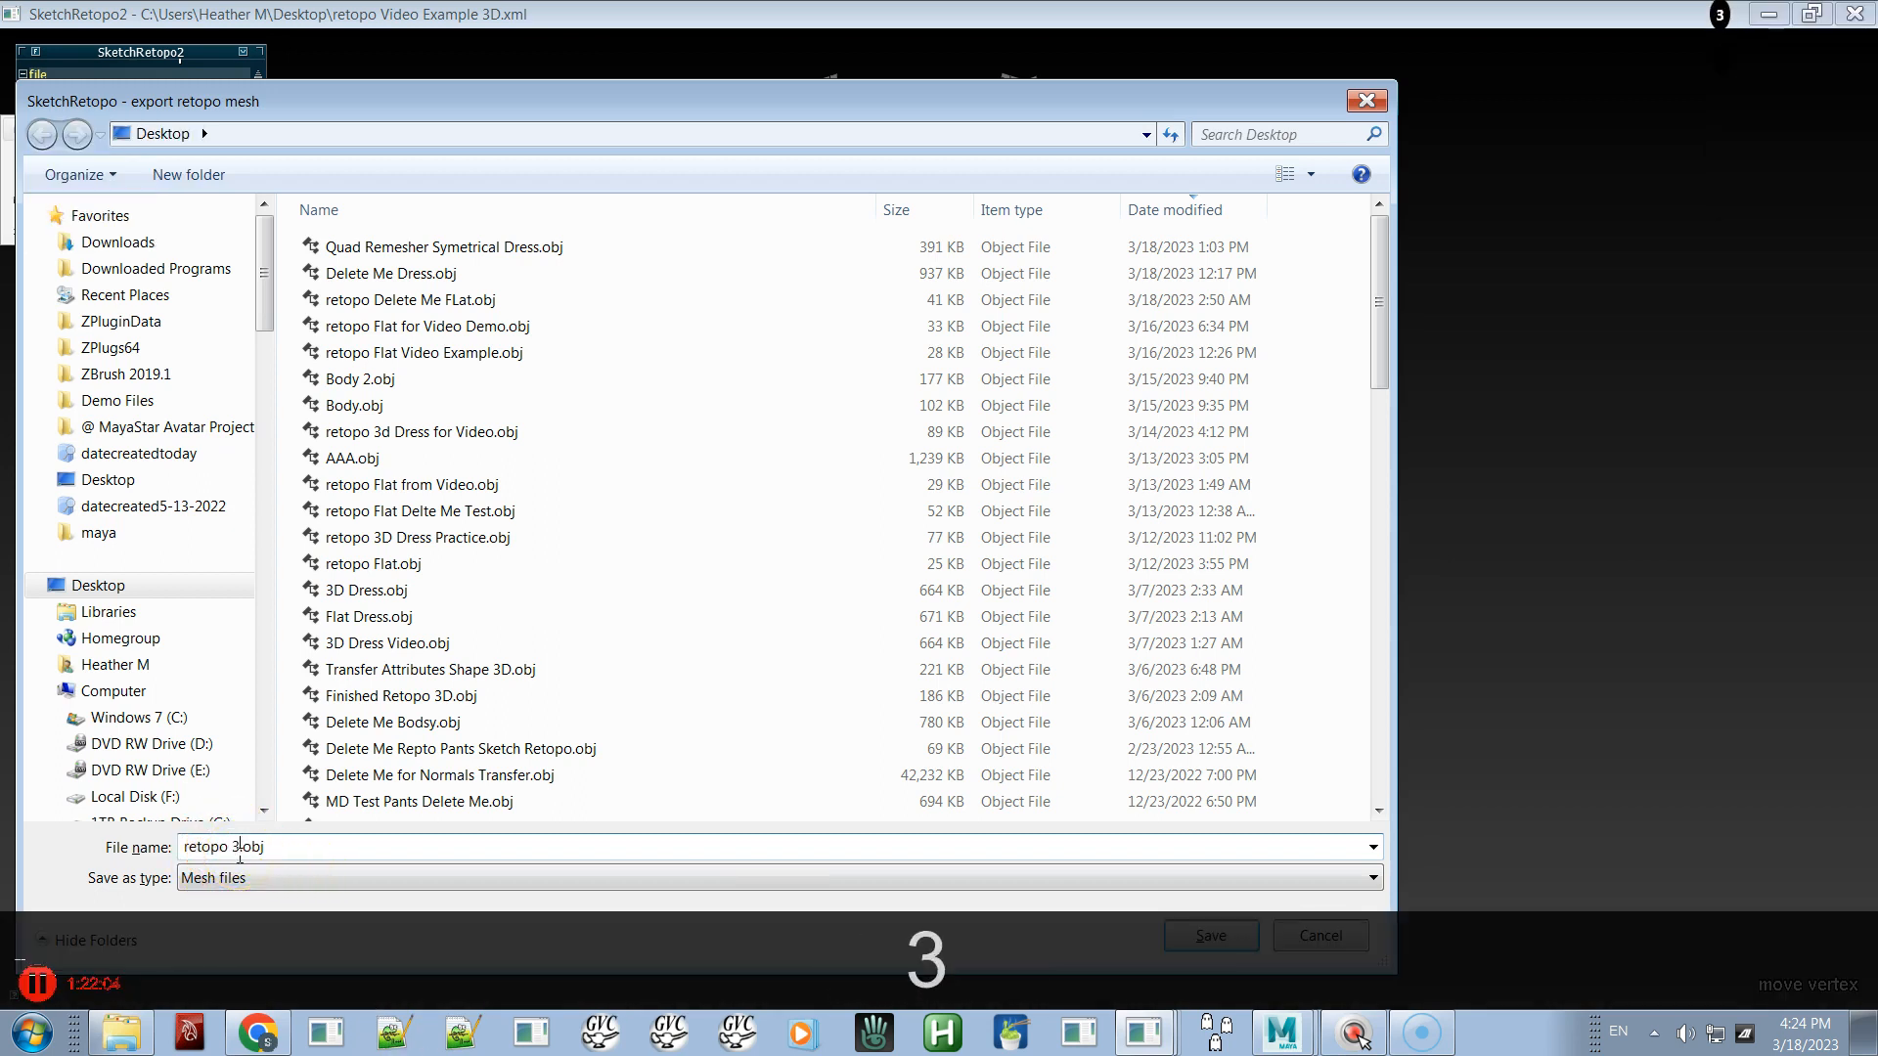
type("D ")
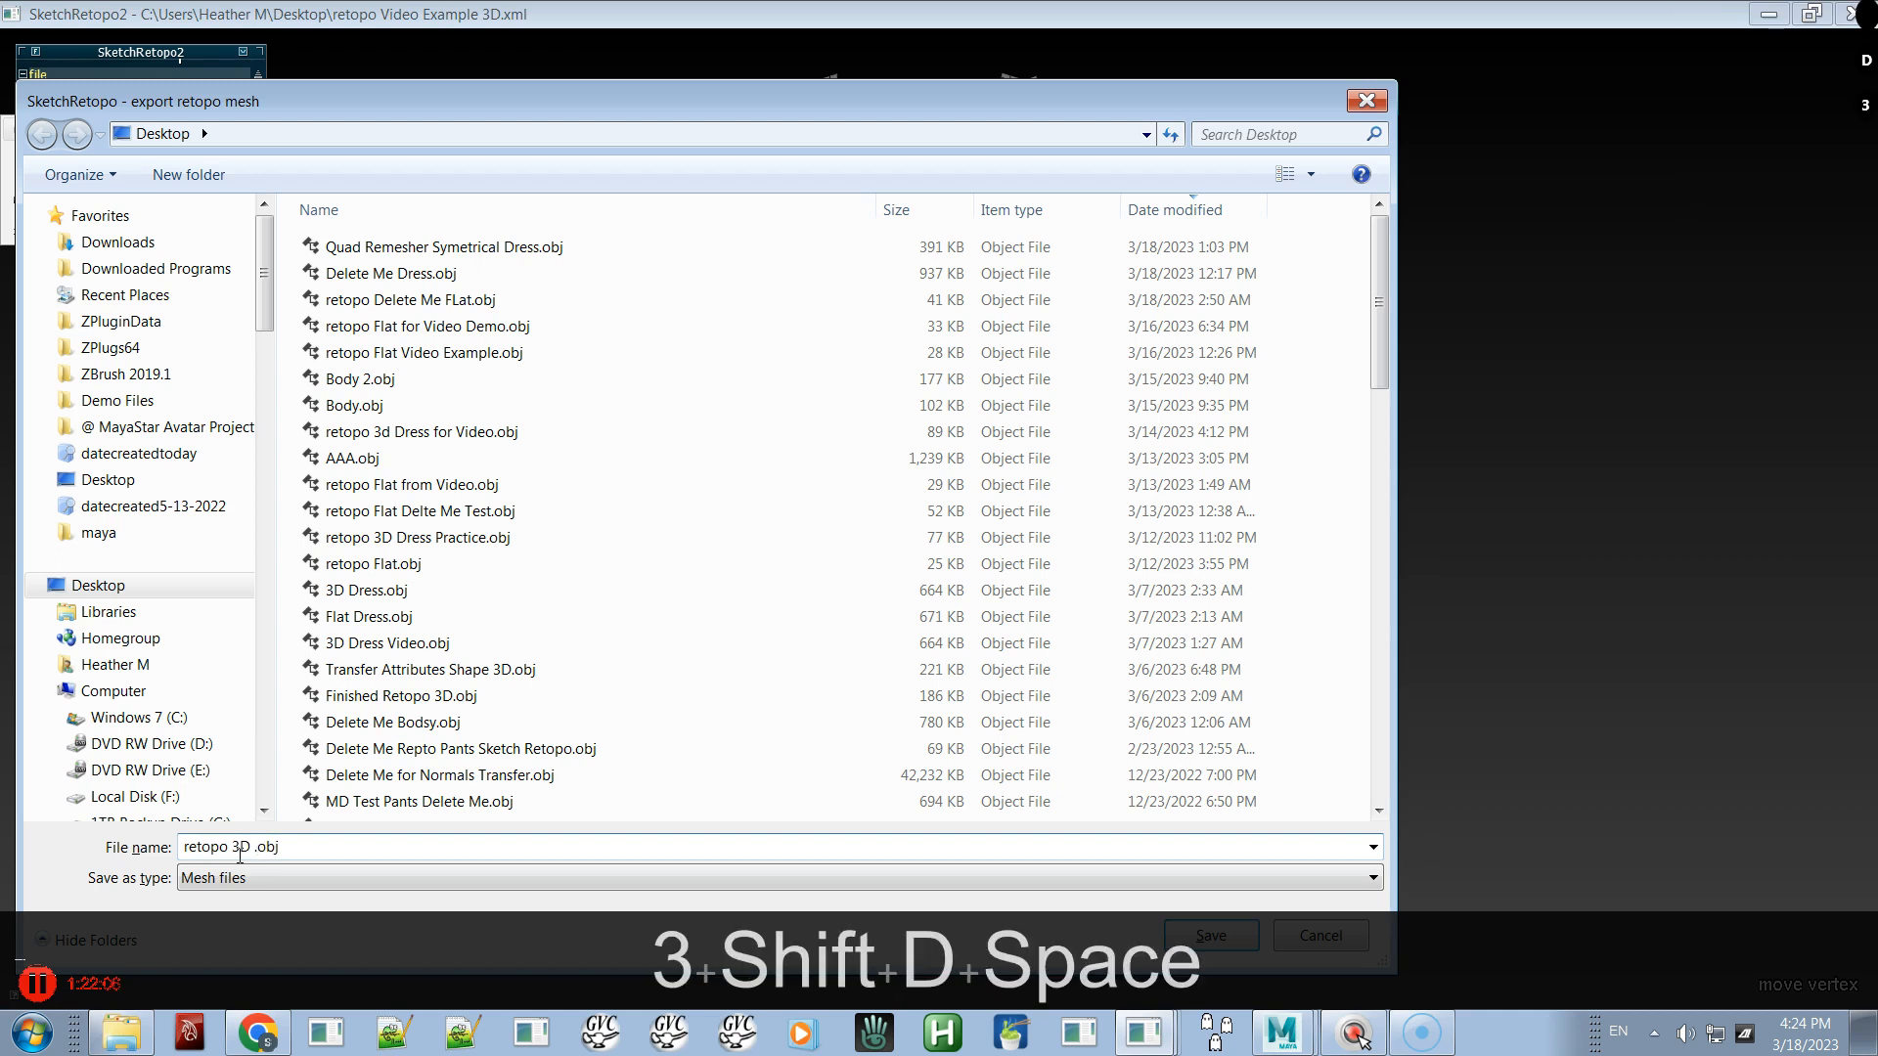
type("Dress")
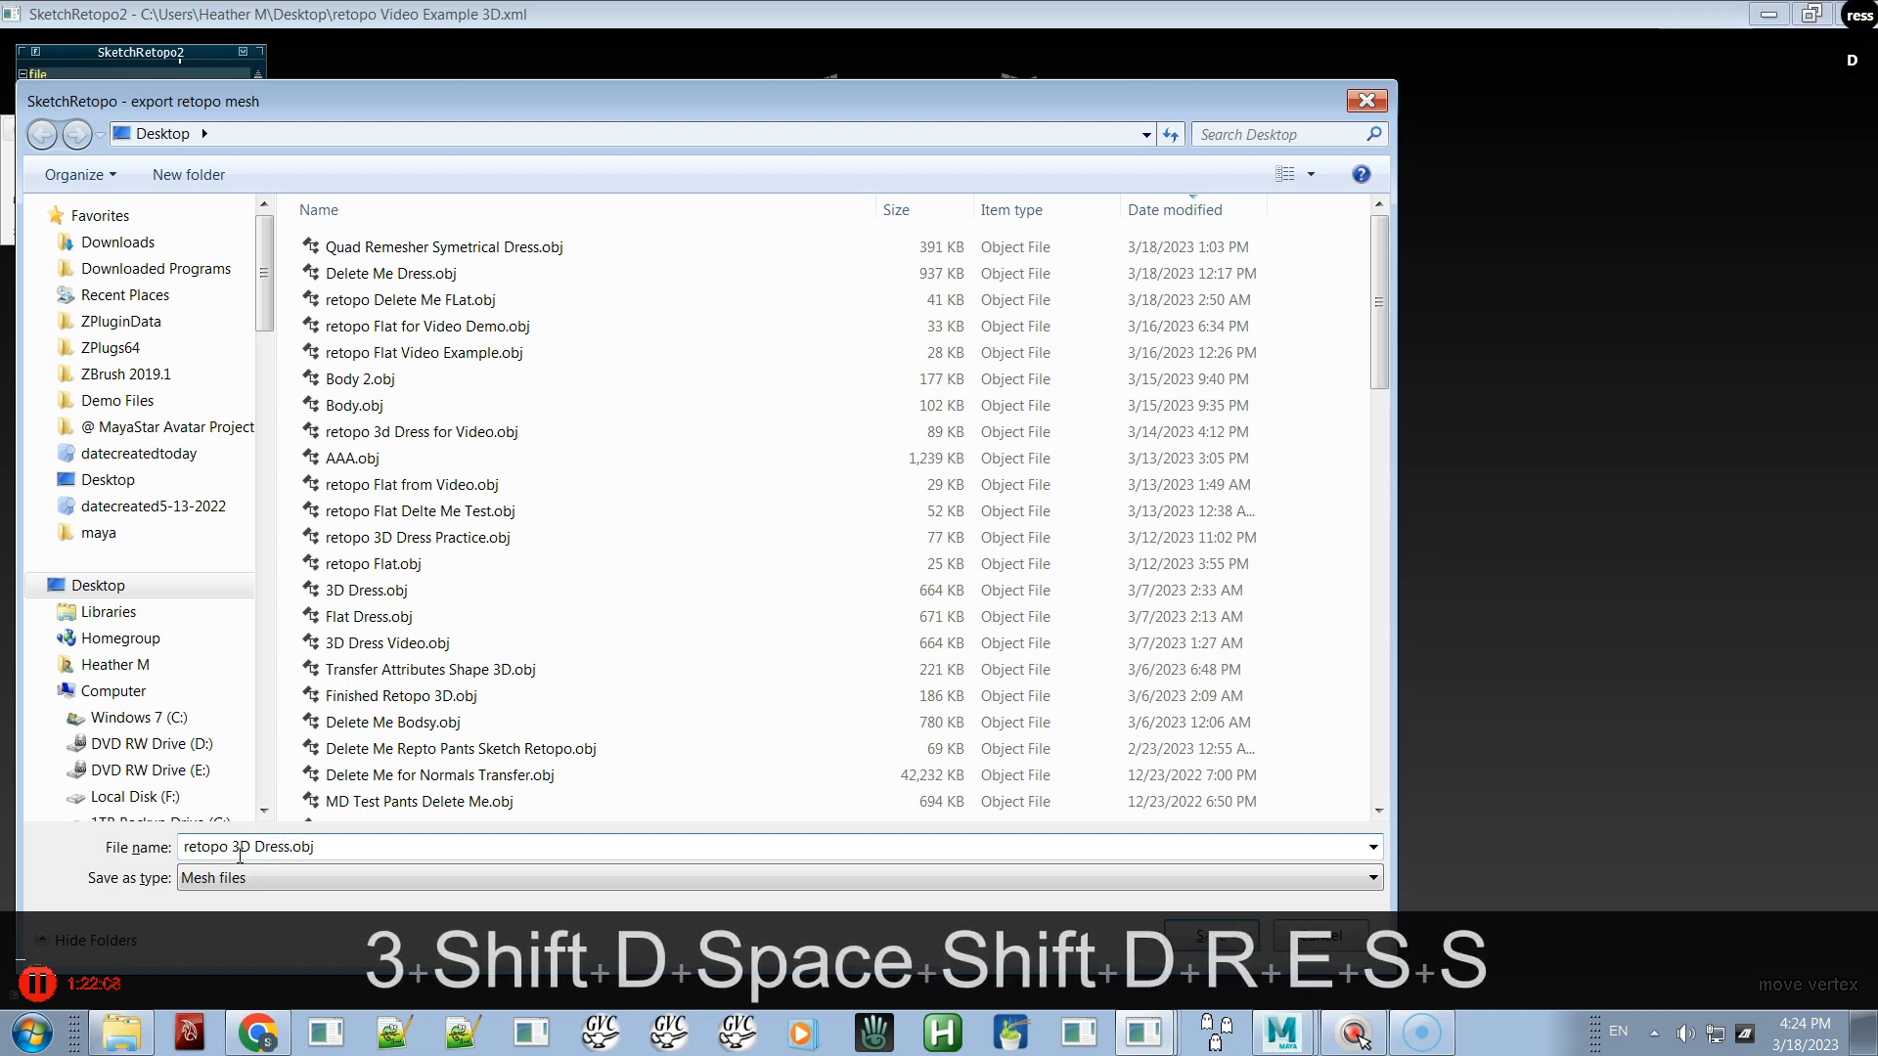
type(" for Video")
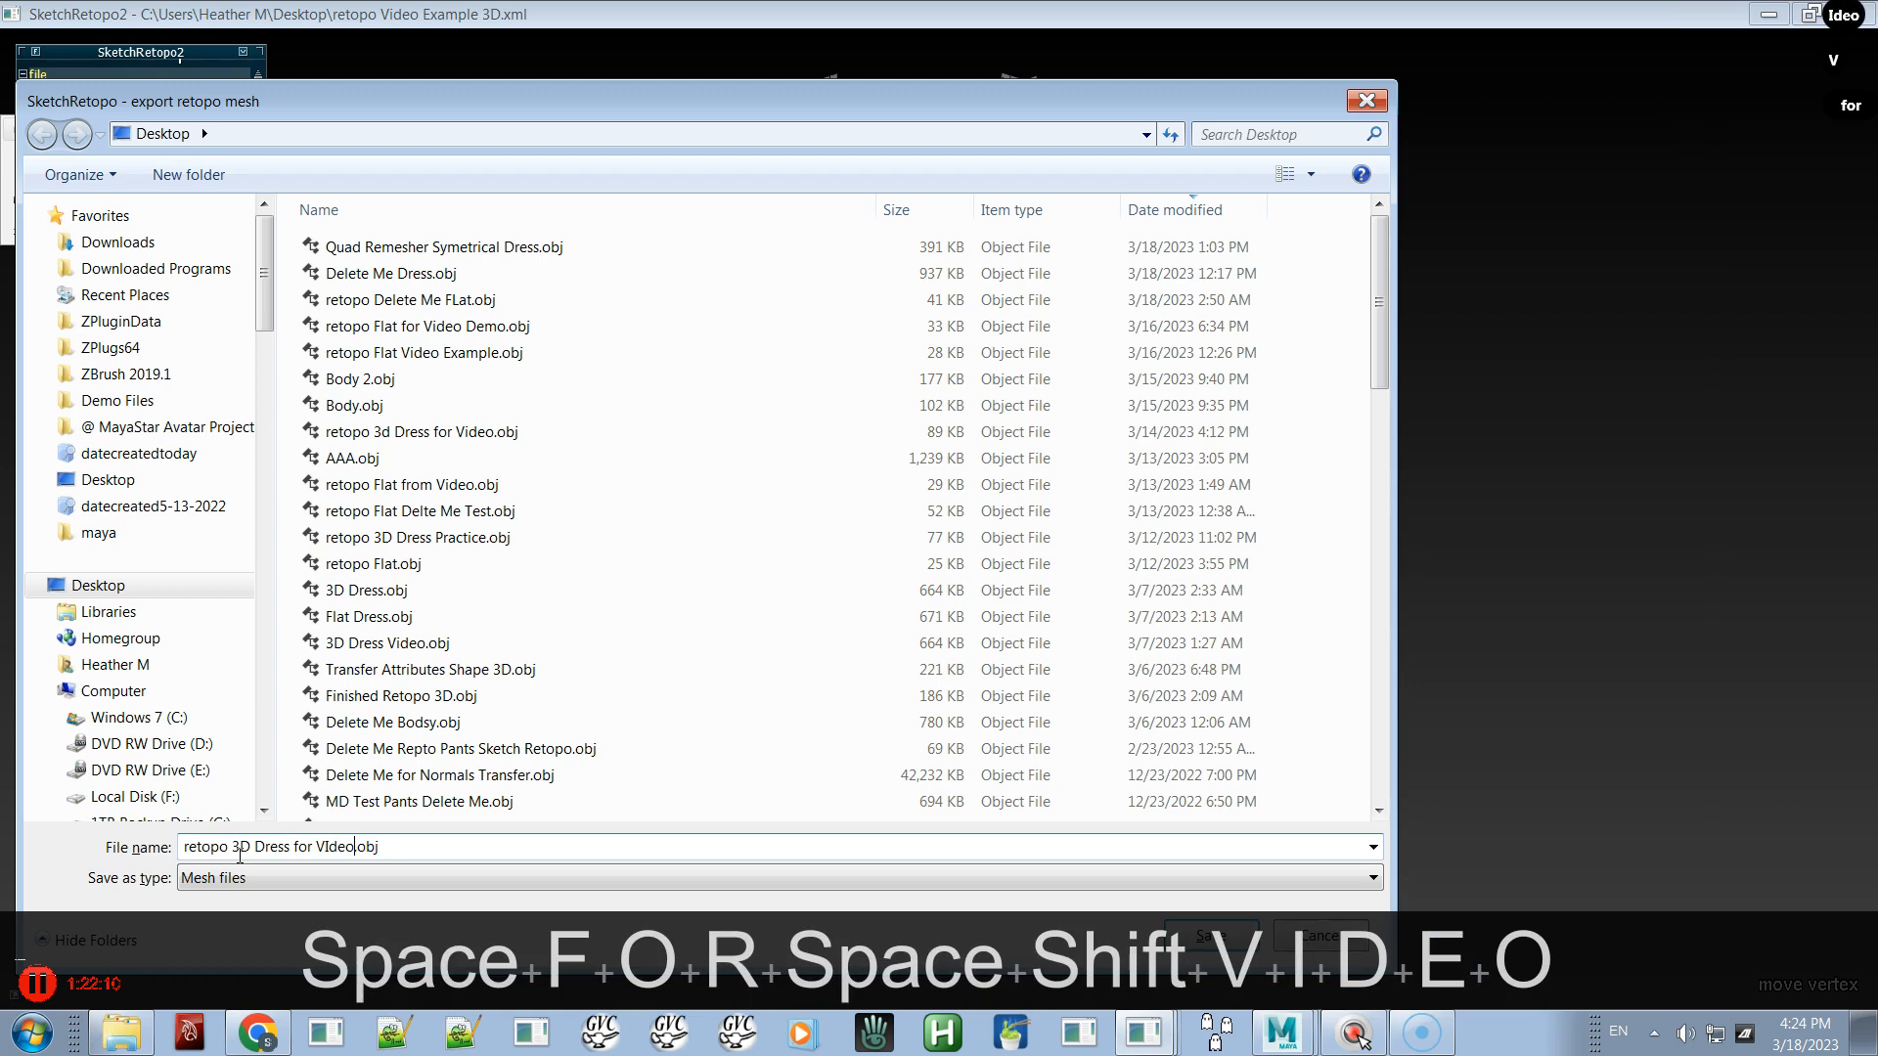
key("BackSpace")
key("BackSpace")
key("BackSpace")
key("BackSpace")
type("ideo")
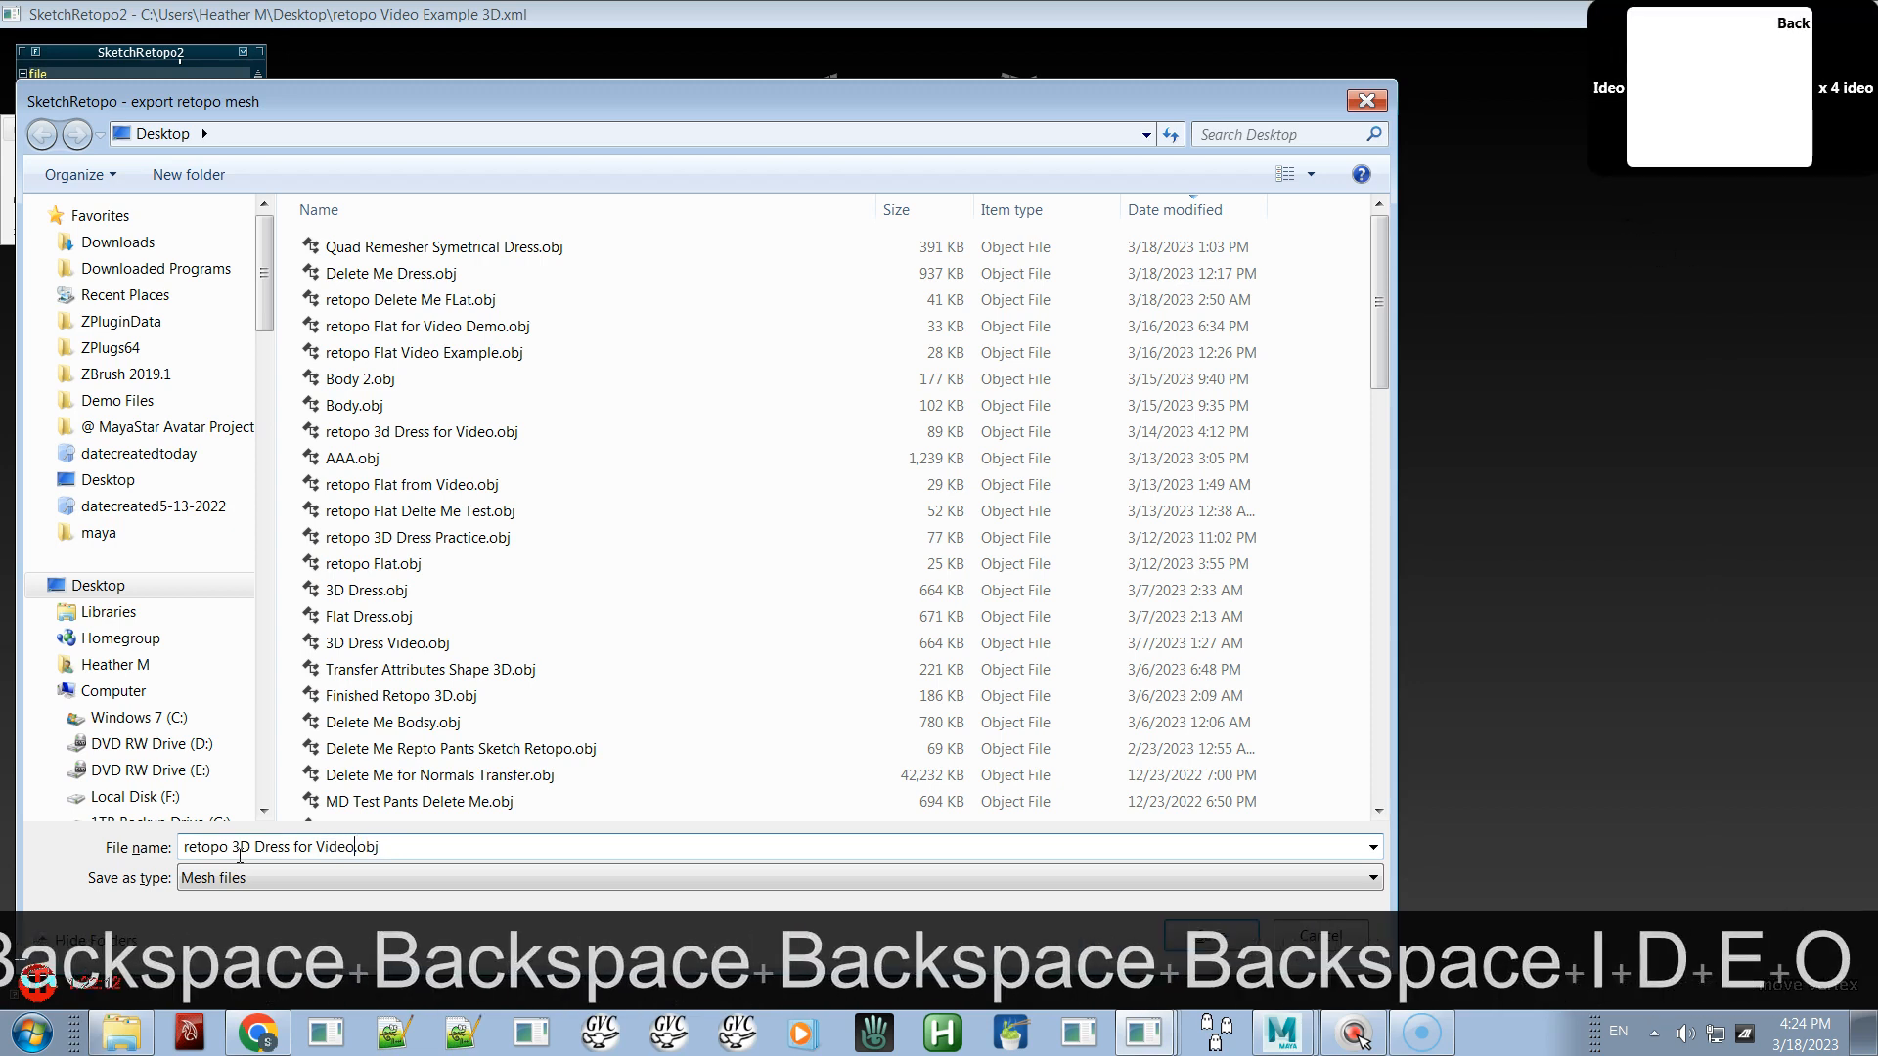
key("Return")
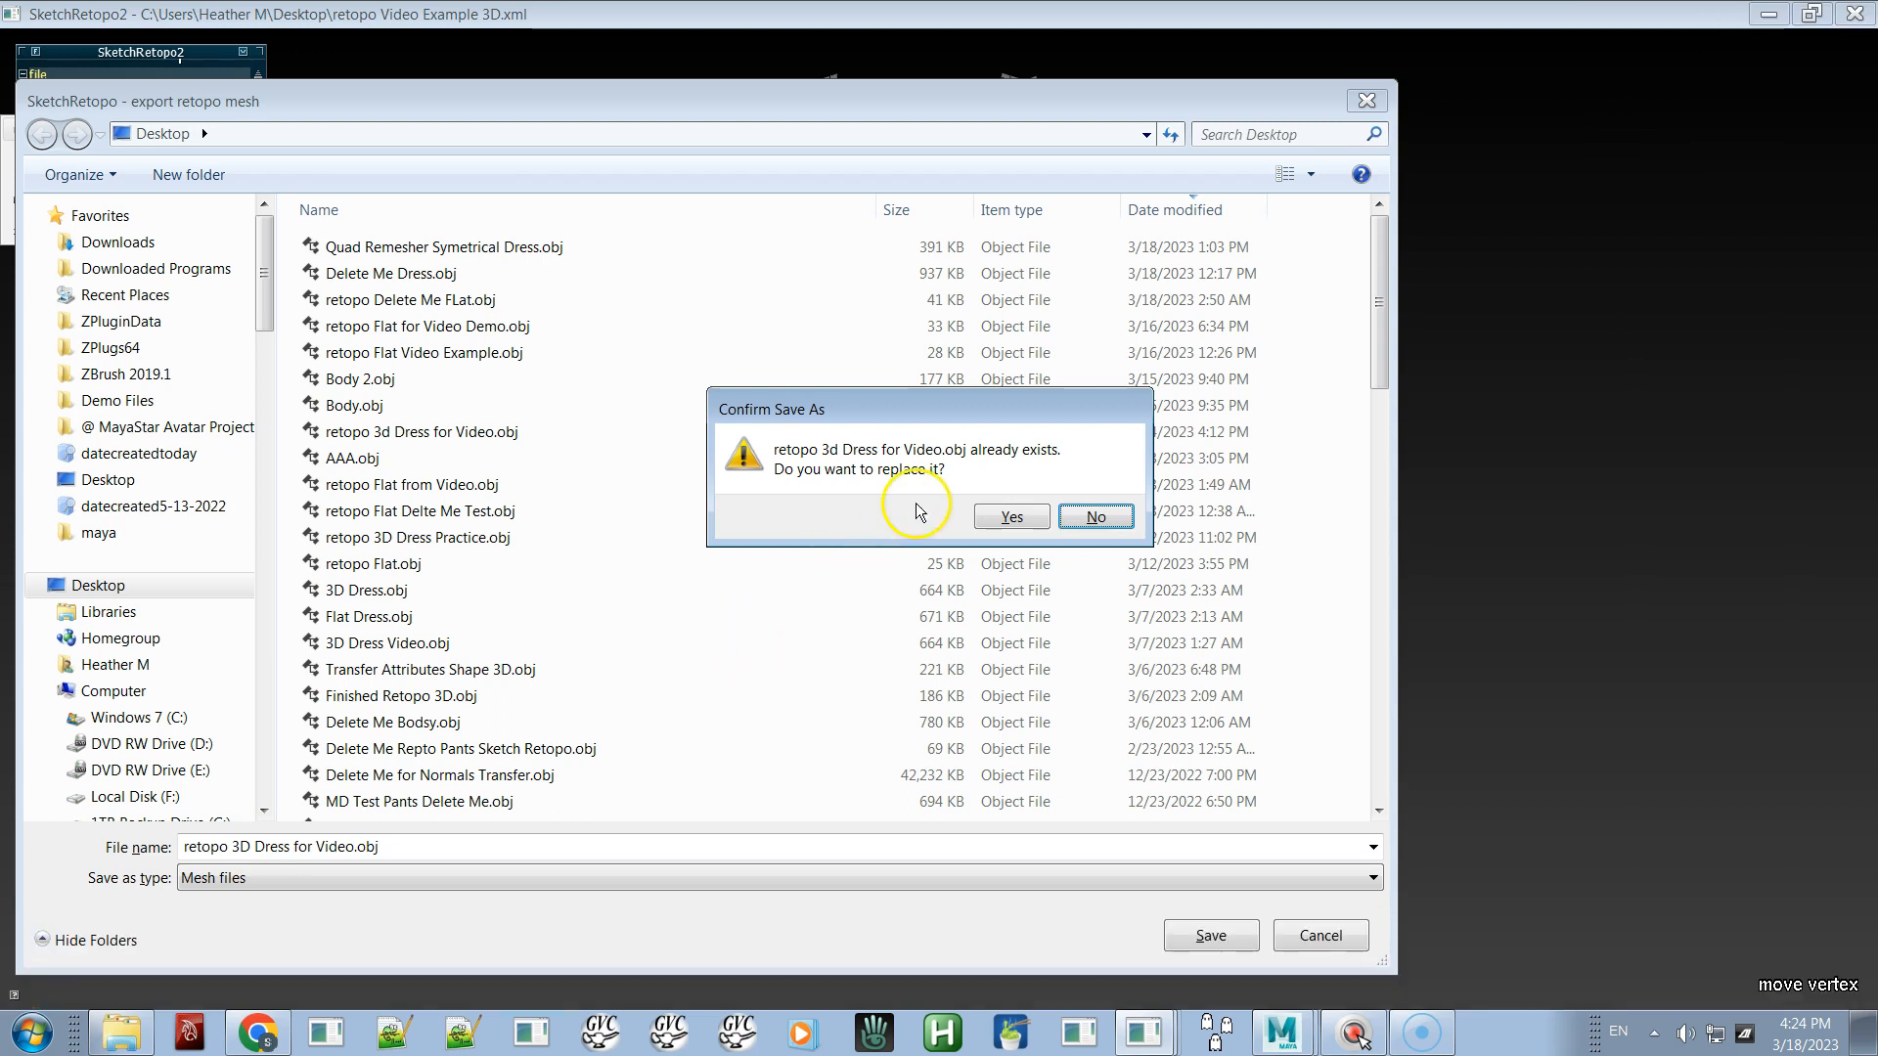
left_click(1093, 517)
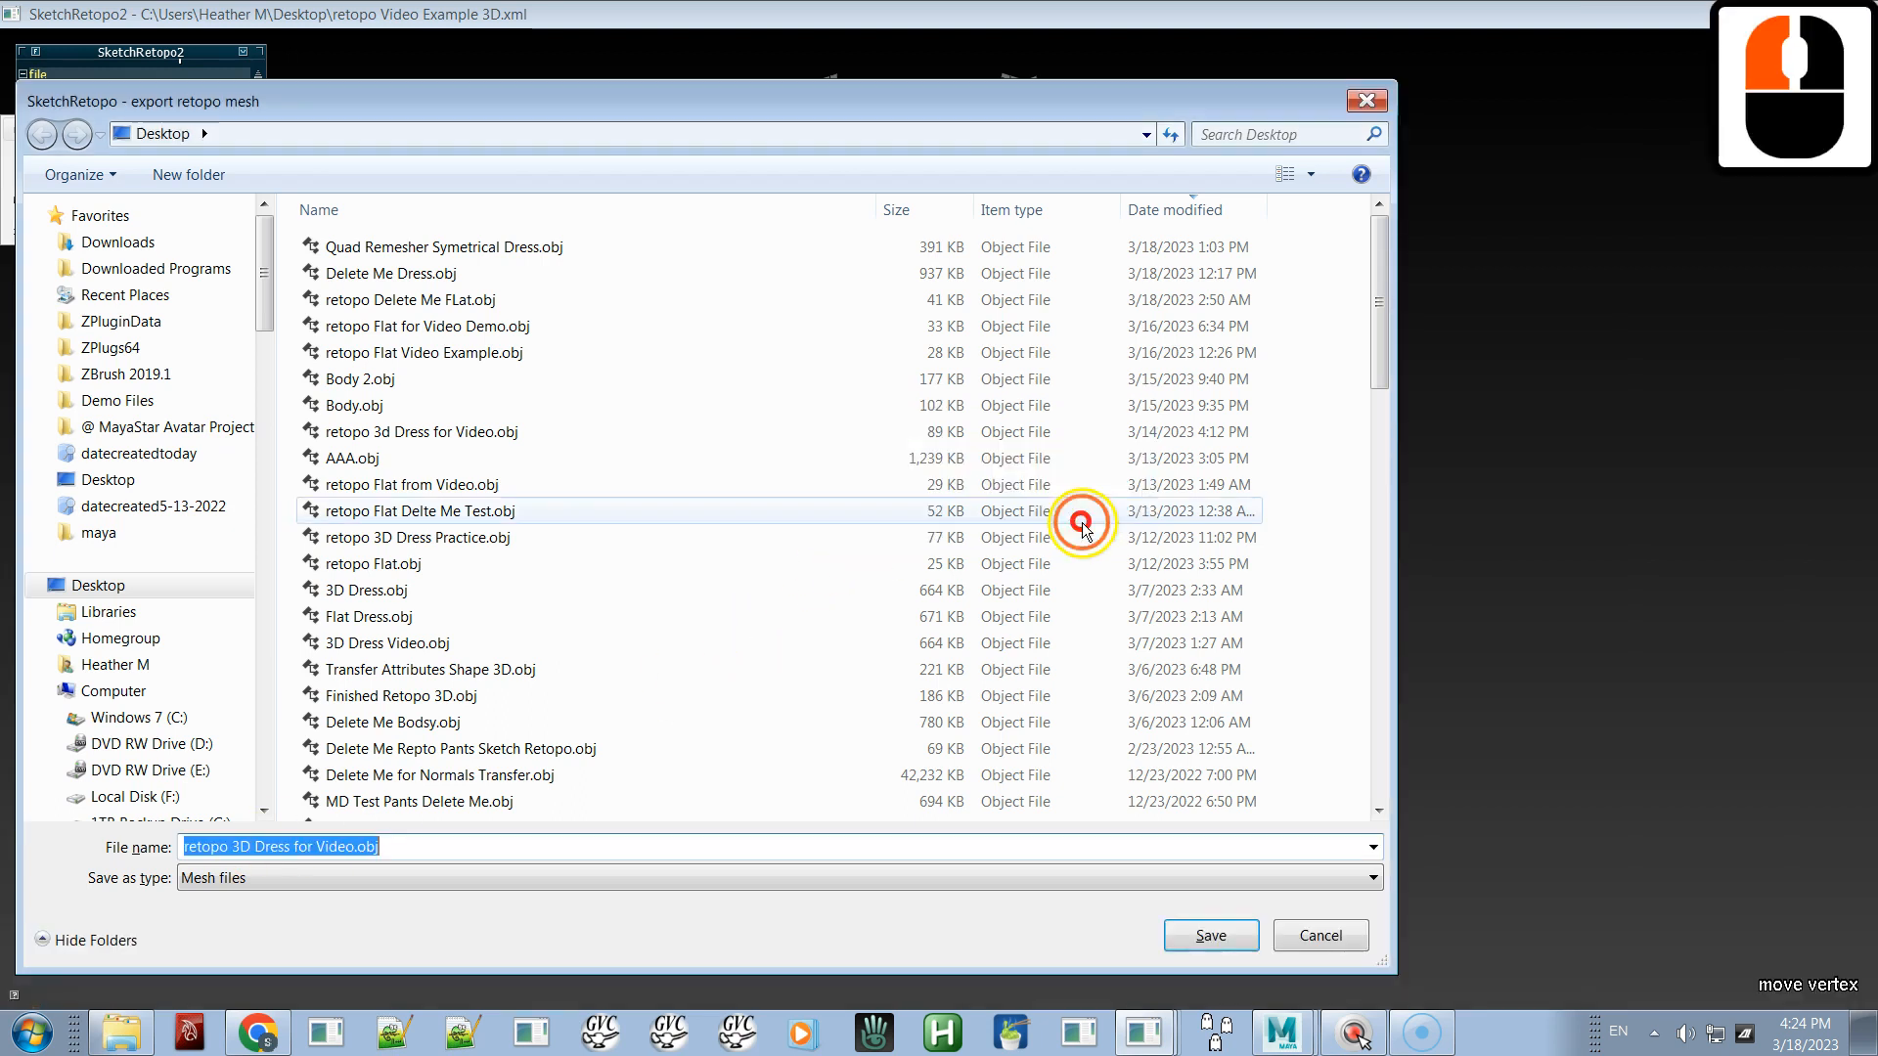
- Export the retopo mesh as "retopo 3D Dress for Video 2.obj" and show the base mesh again
left_click(354, 847)
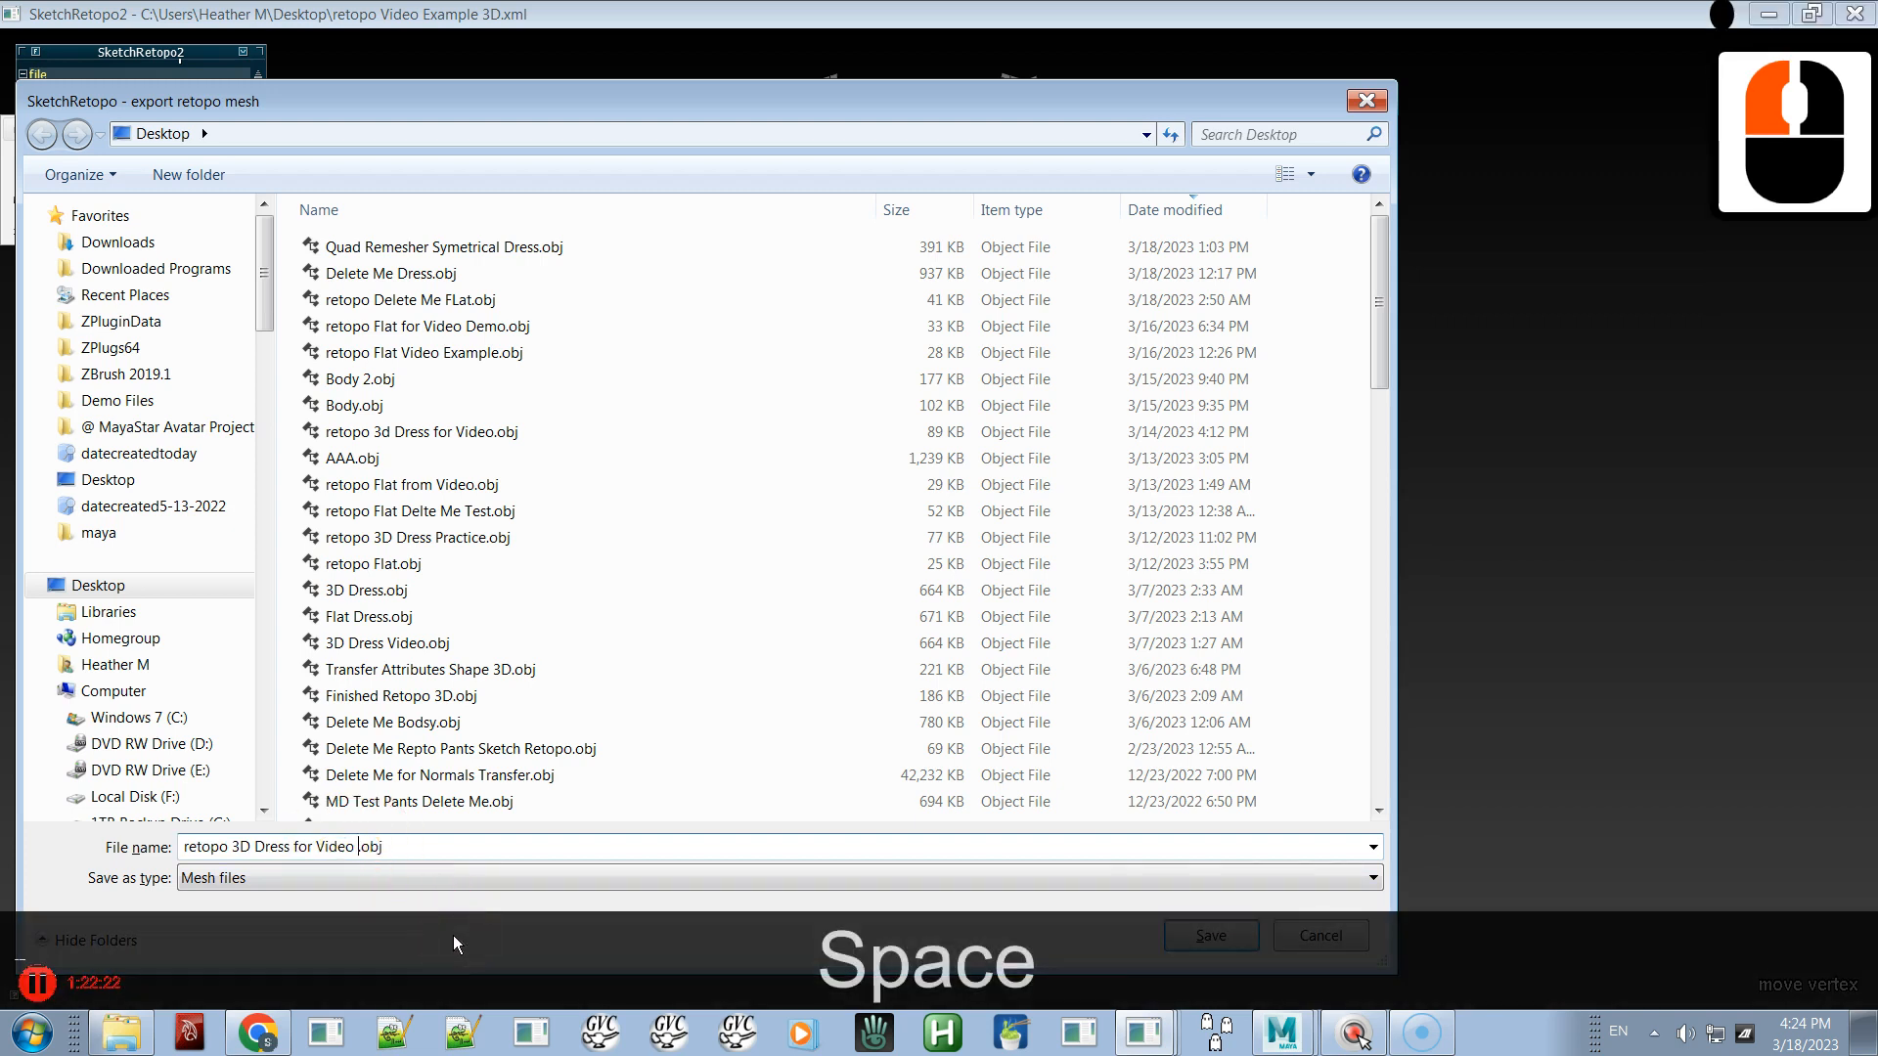
type("2")
key("Return")
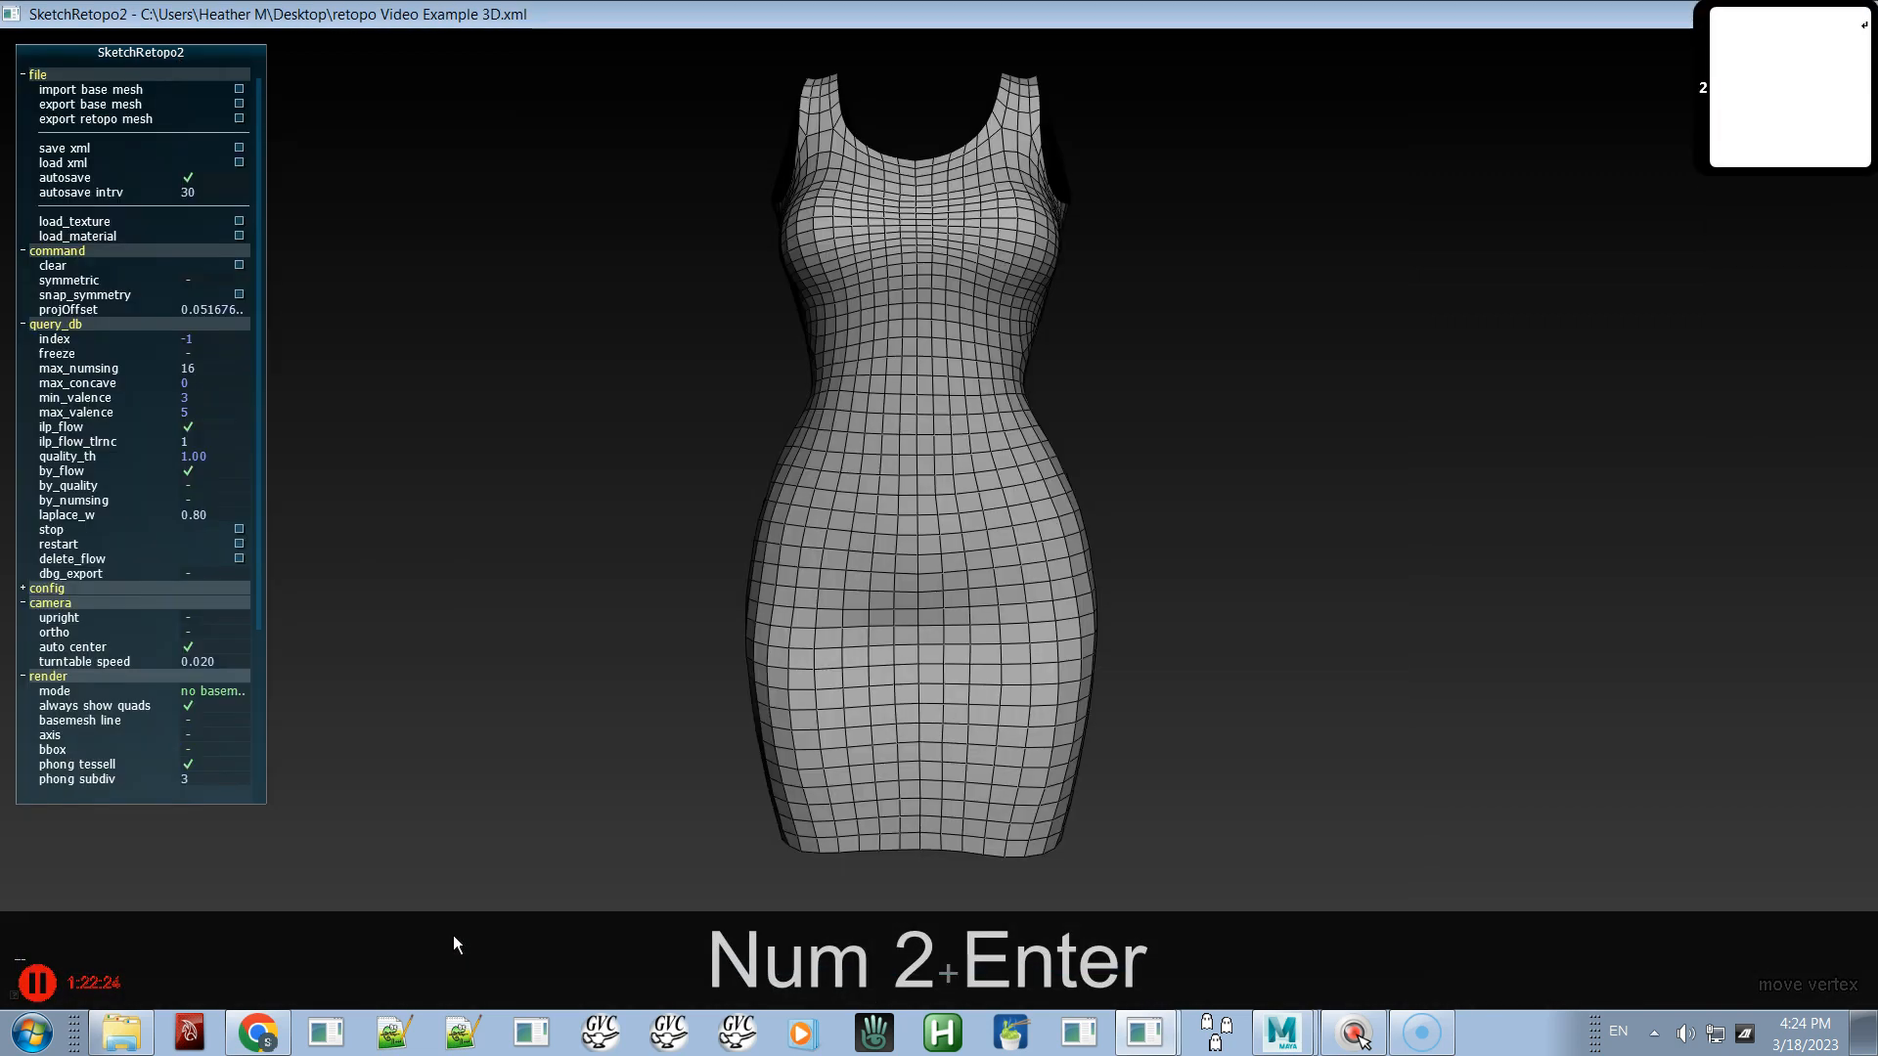
key("space")
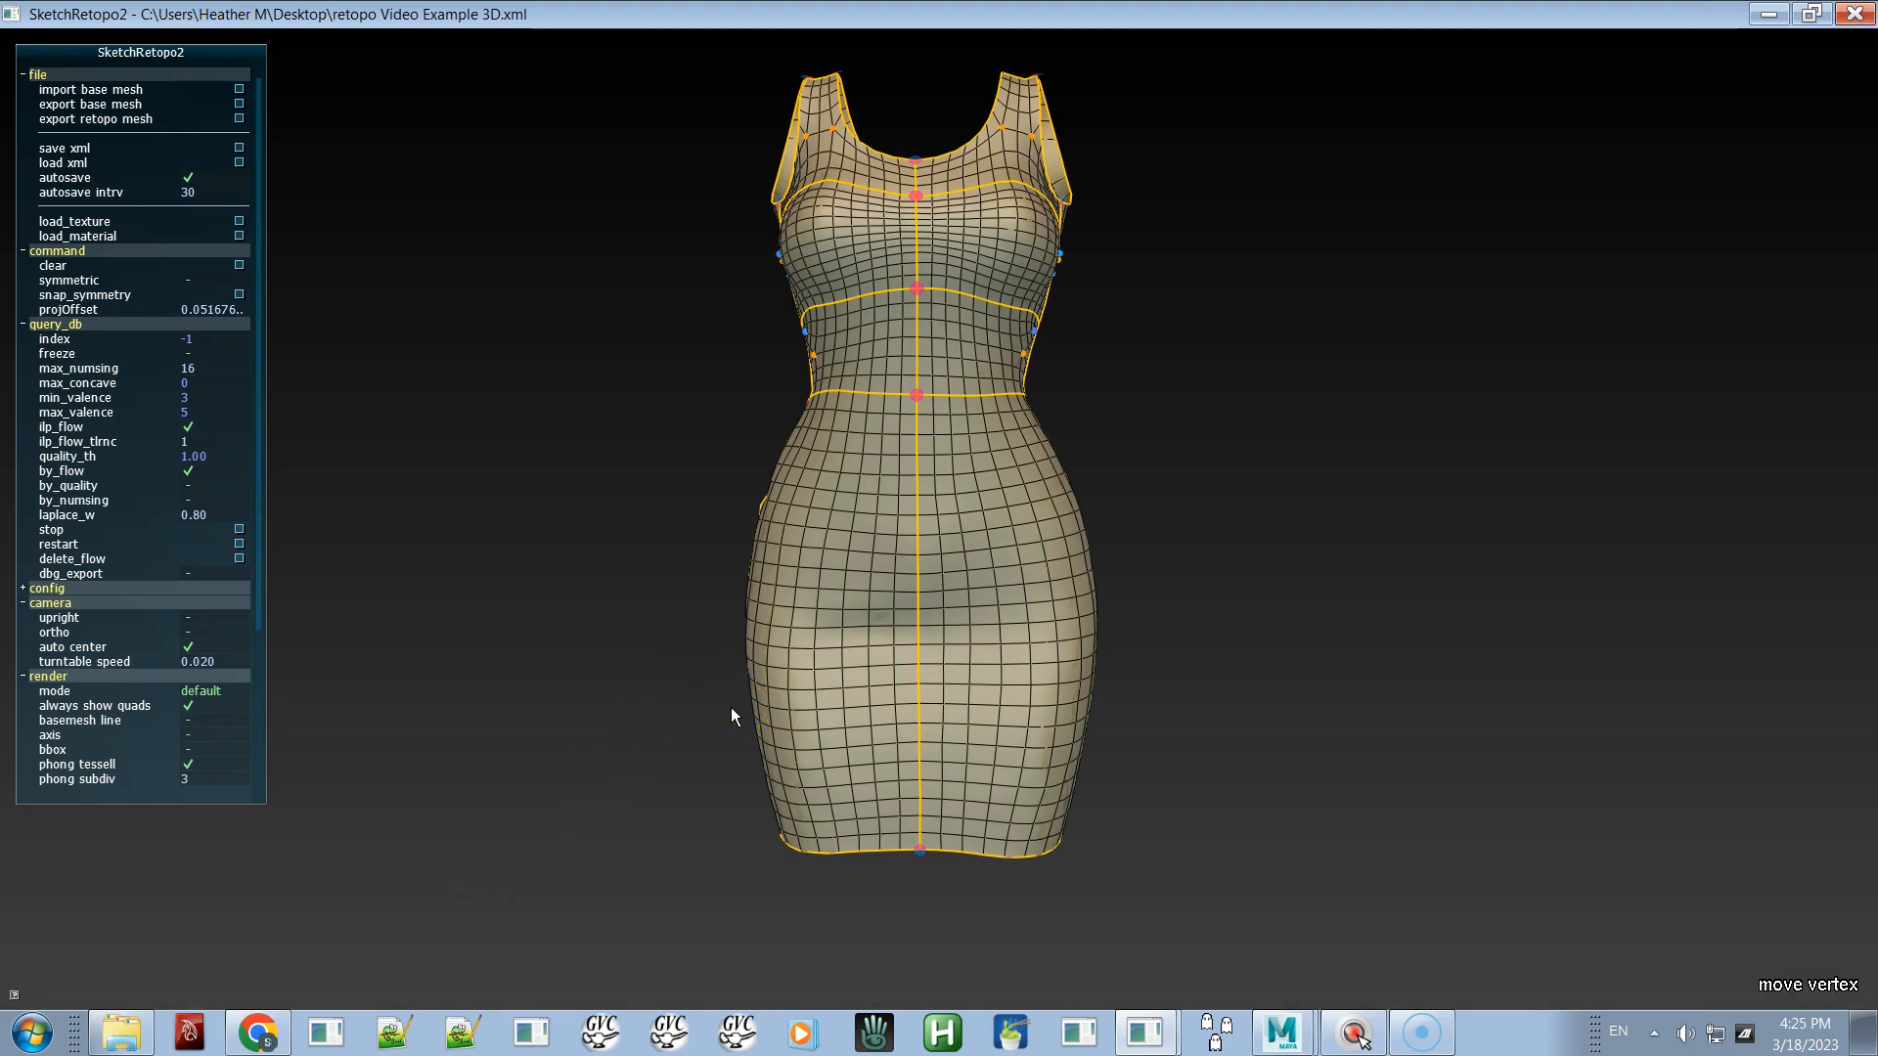
- Switch to Maya, import "retopo 3D Dress for Video 2.obj" from the Desktop and frame the dress in the view
key("alt+Tab")
key("alt+Tab")
key("alt+Tab")
key("alt+Tab")
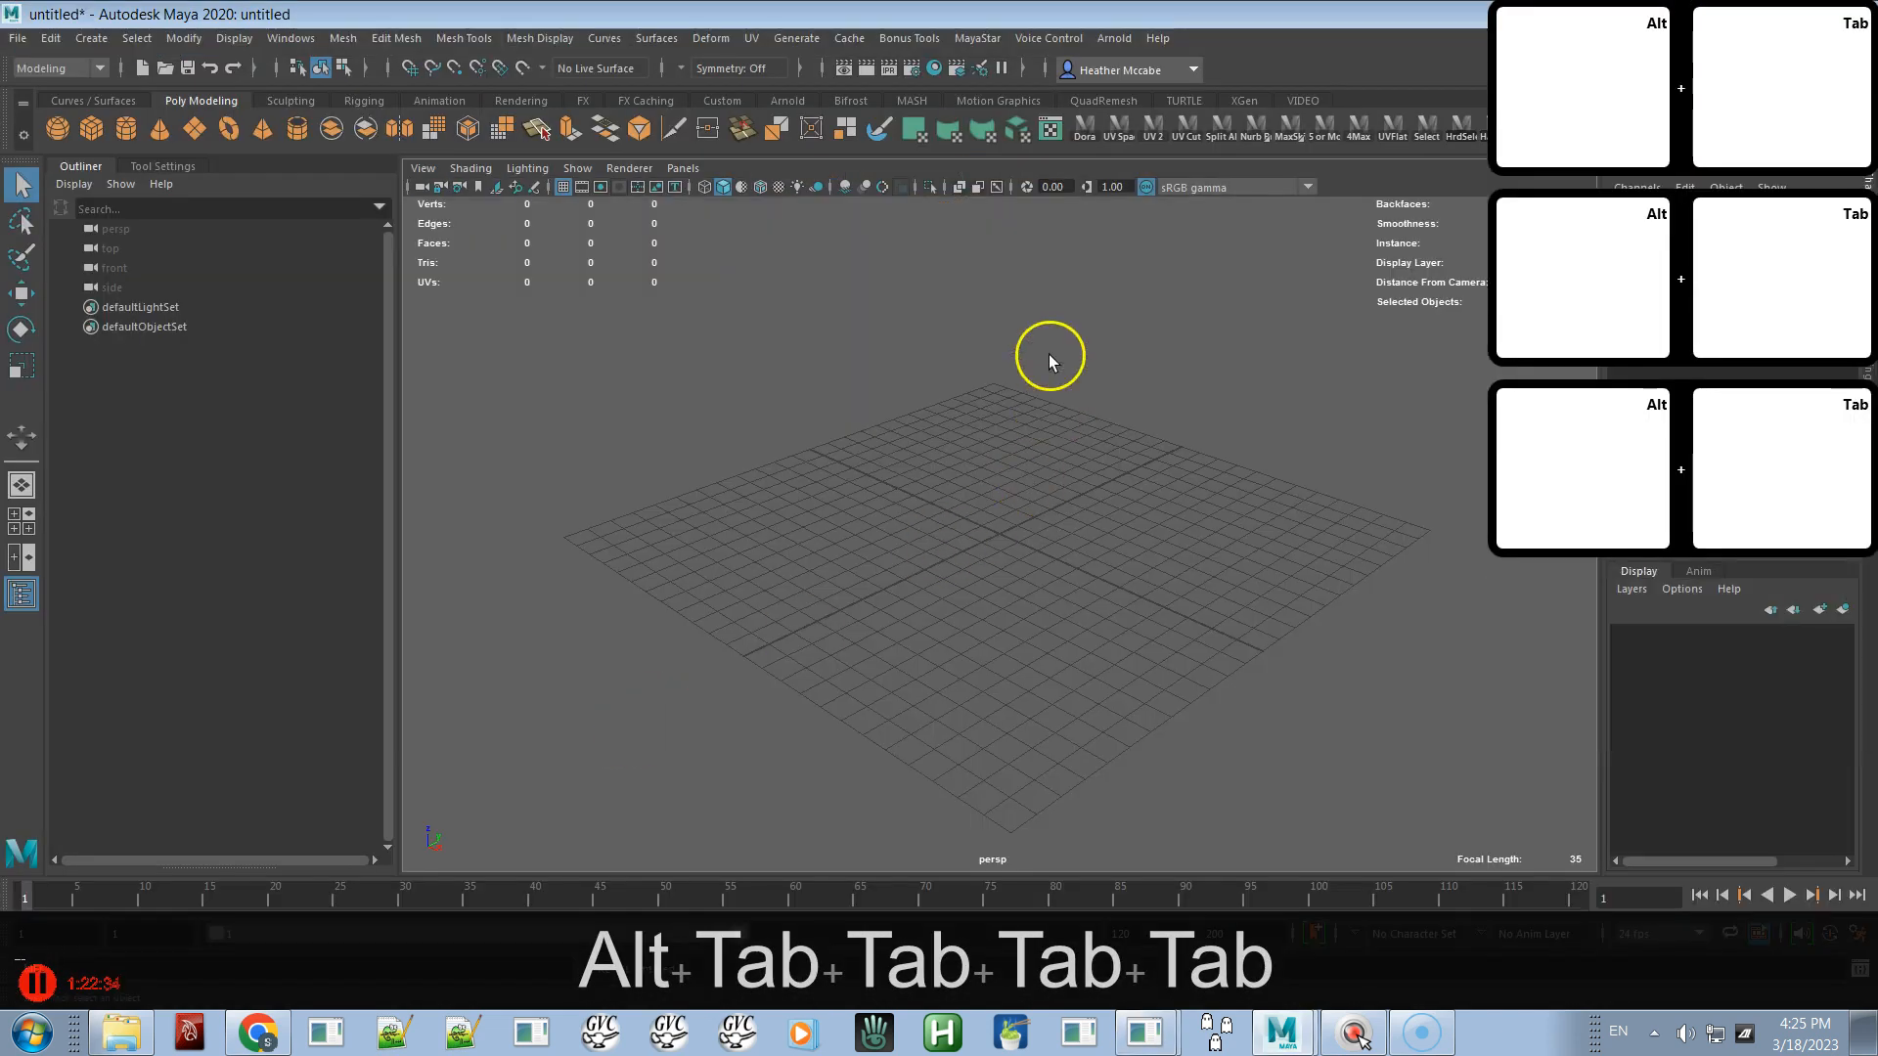
left_click(17, 38)
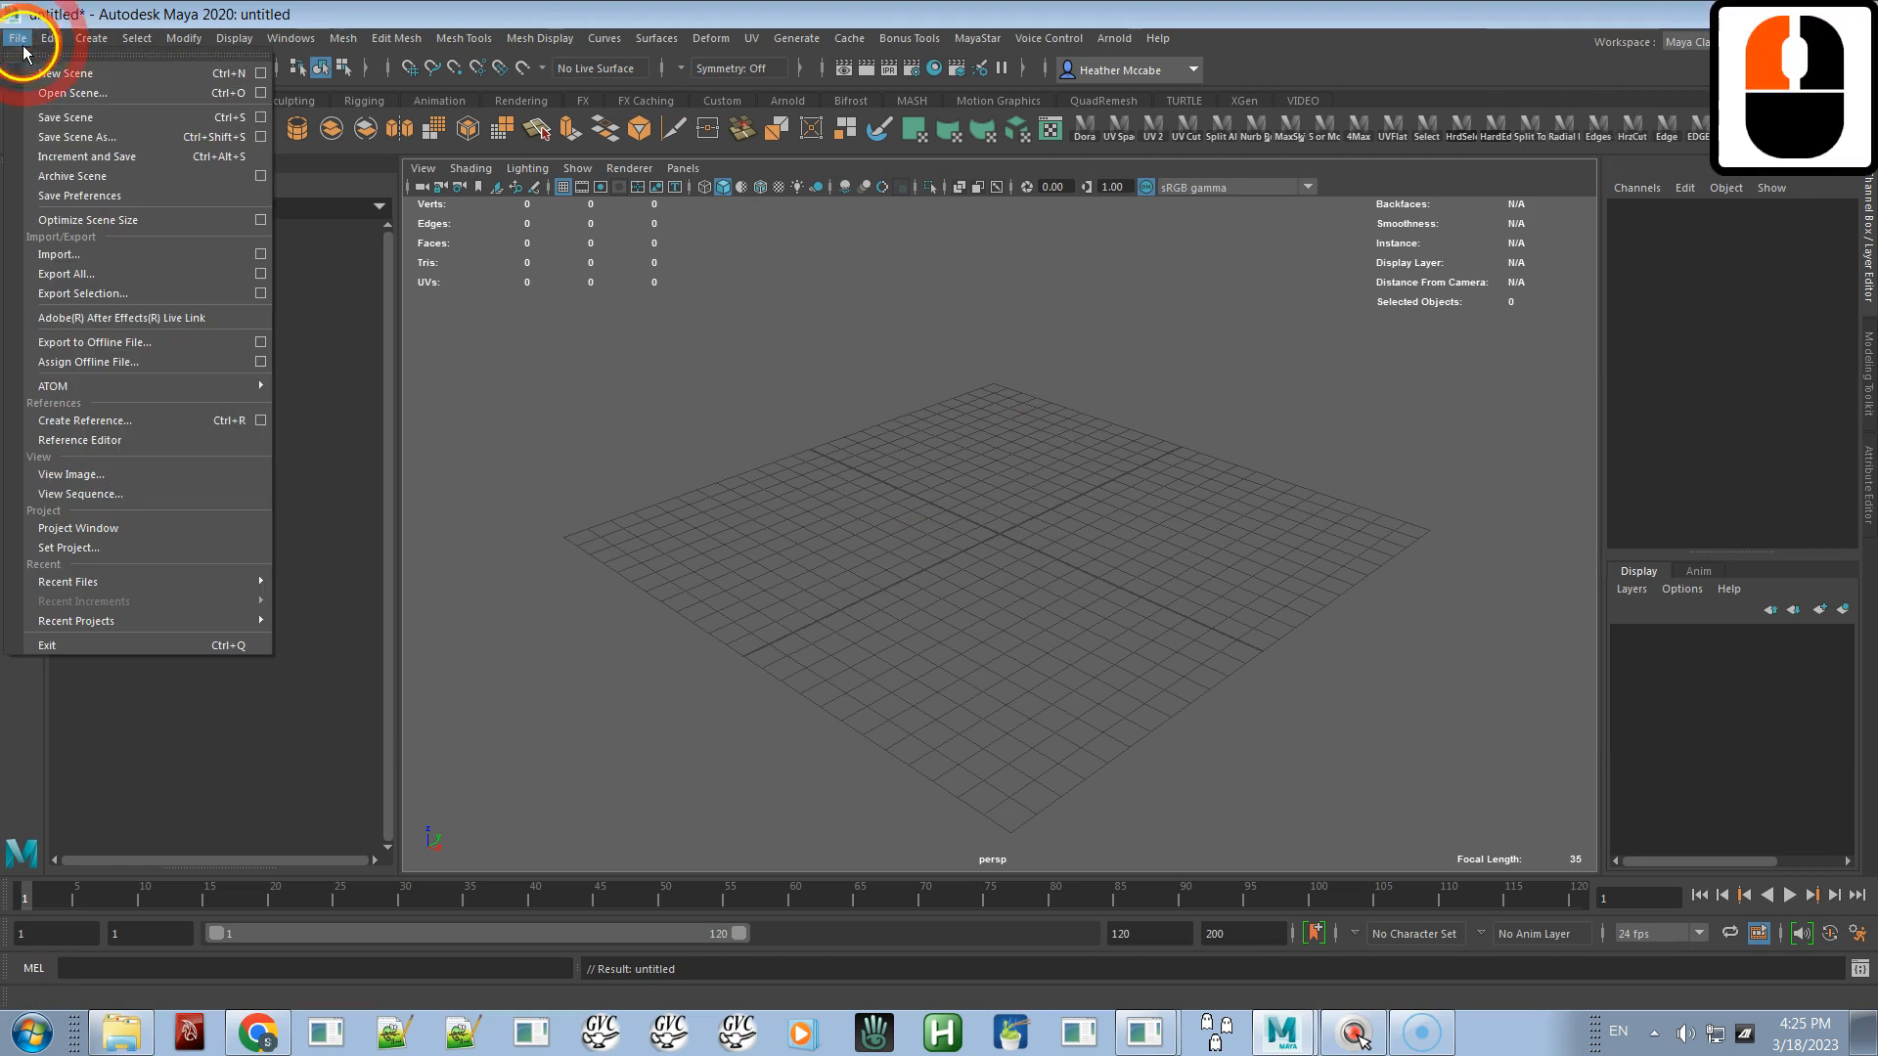
left_click(99, 256)
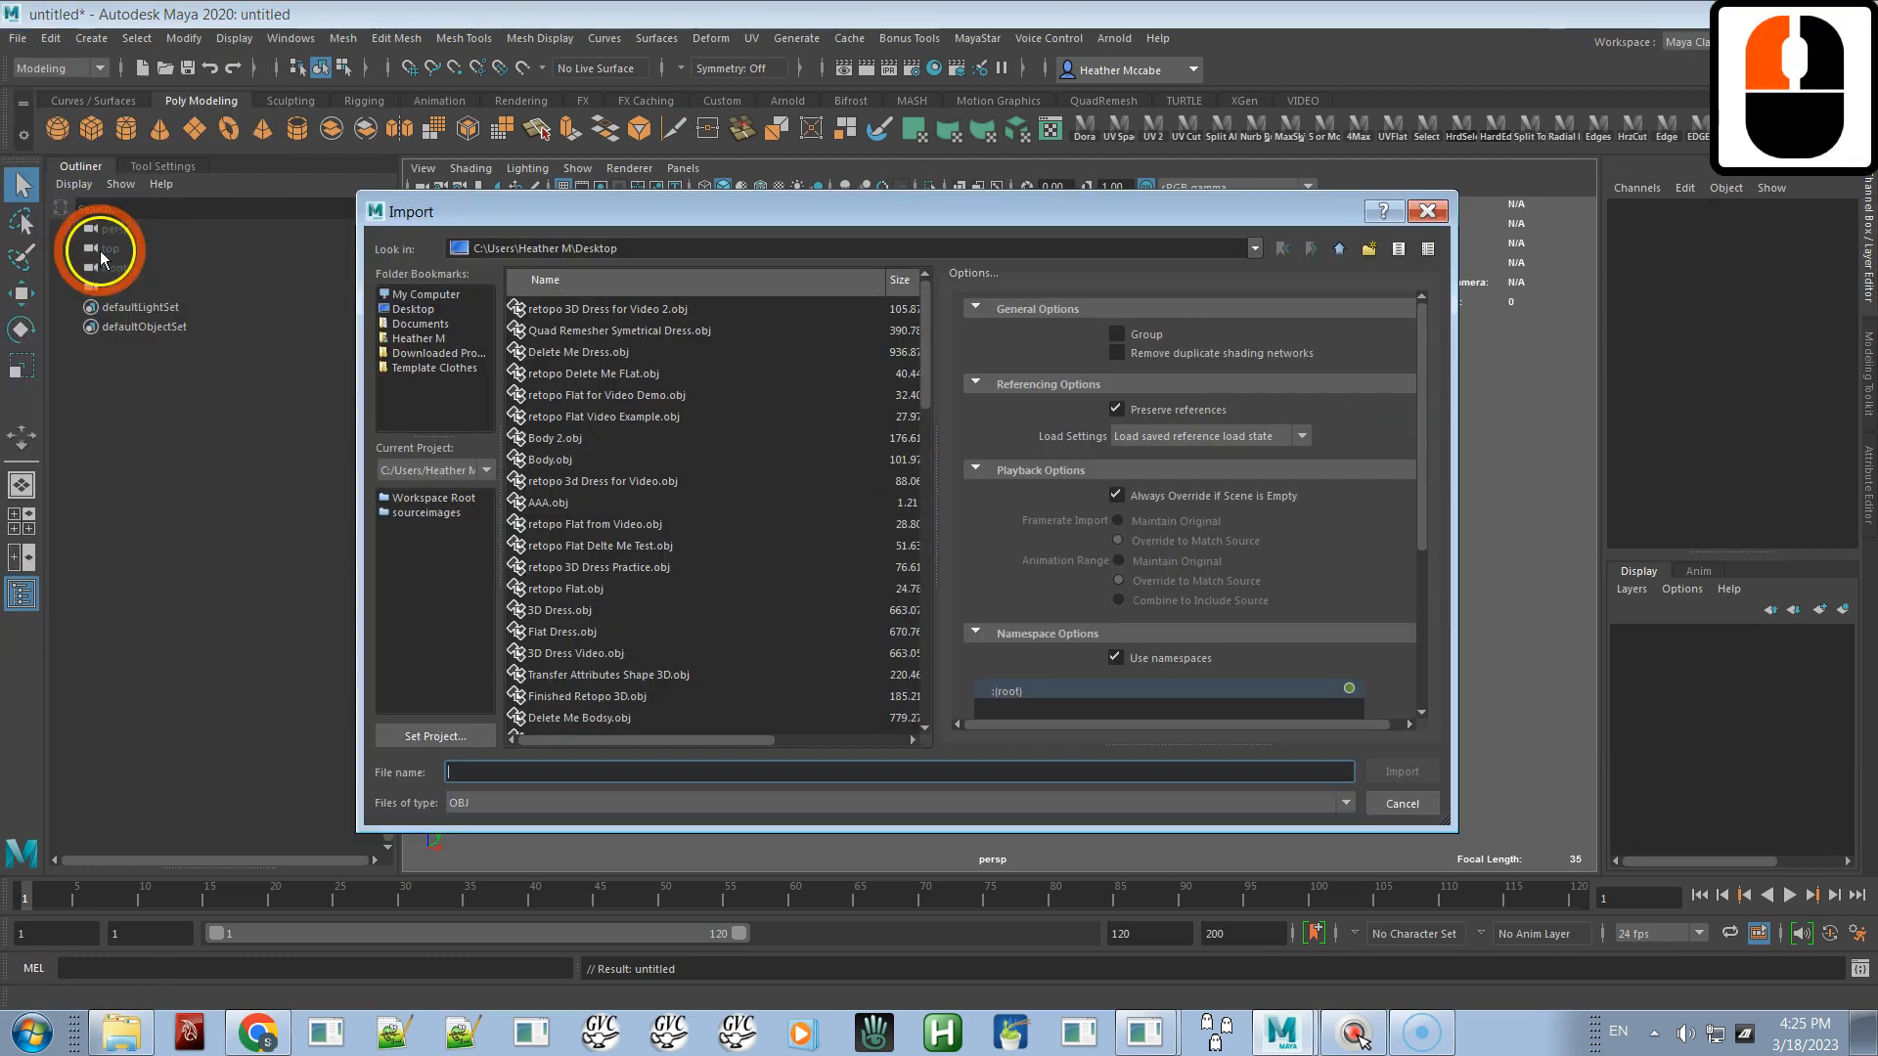
double_click(641, 308)
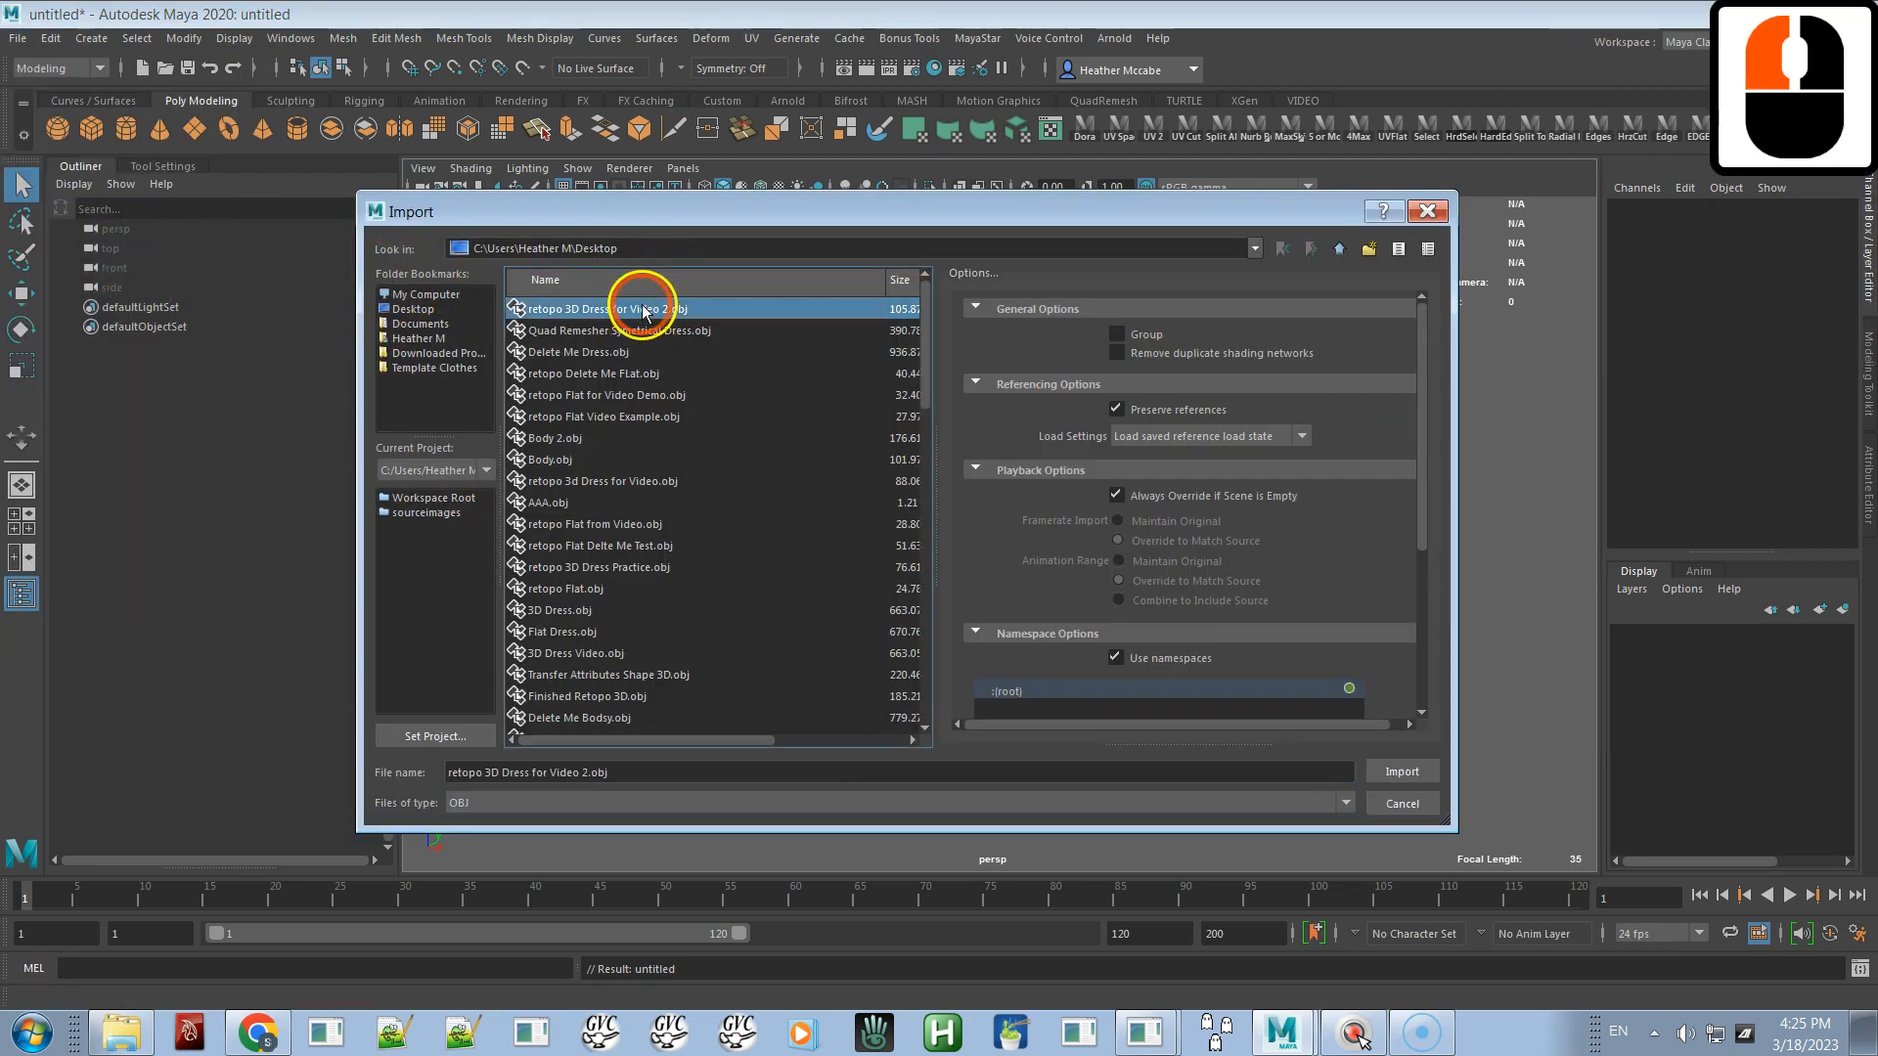
key("f")
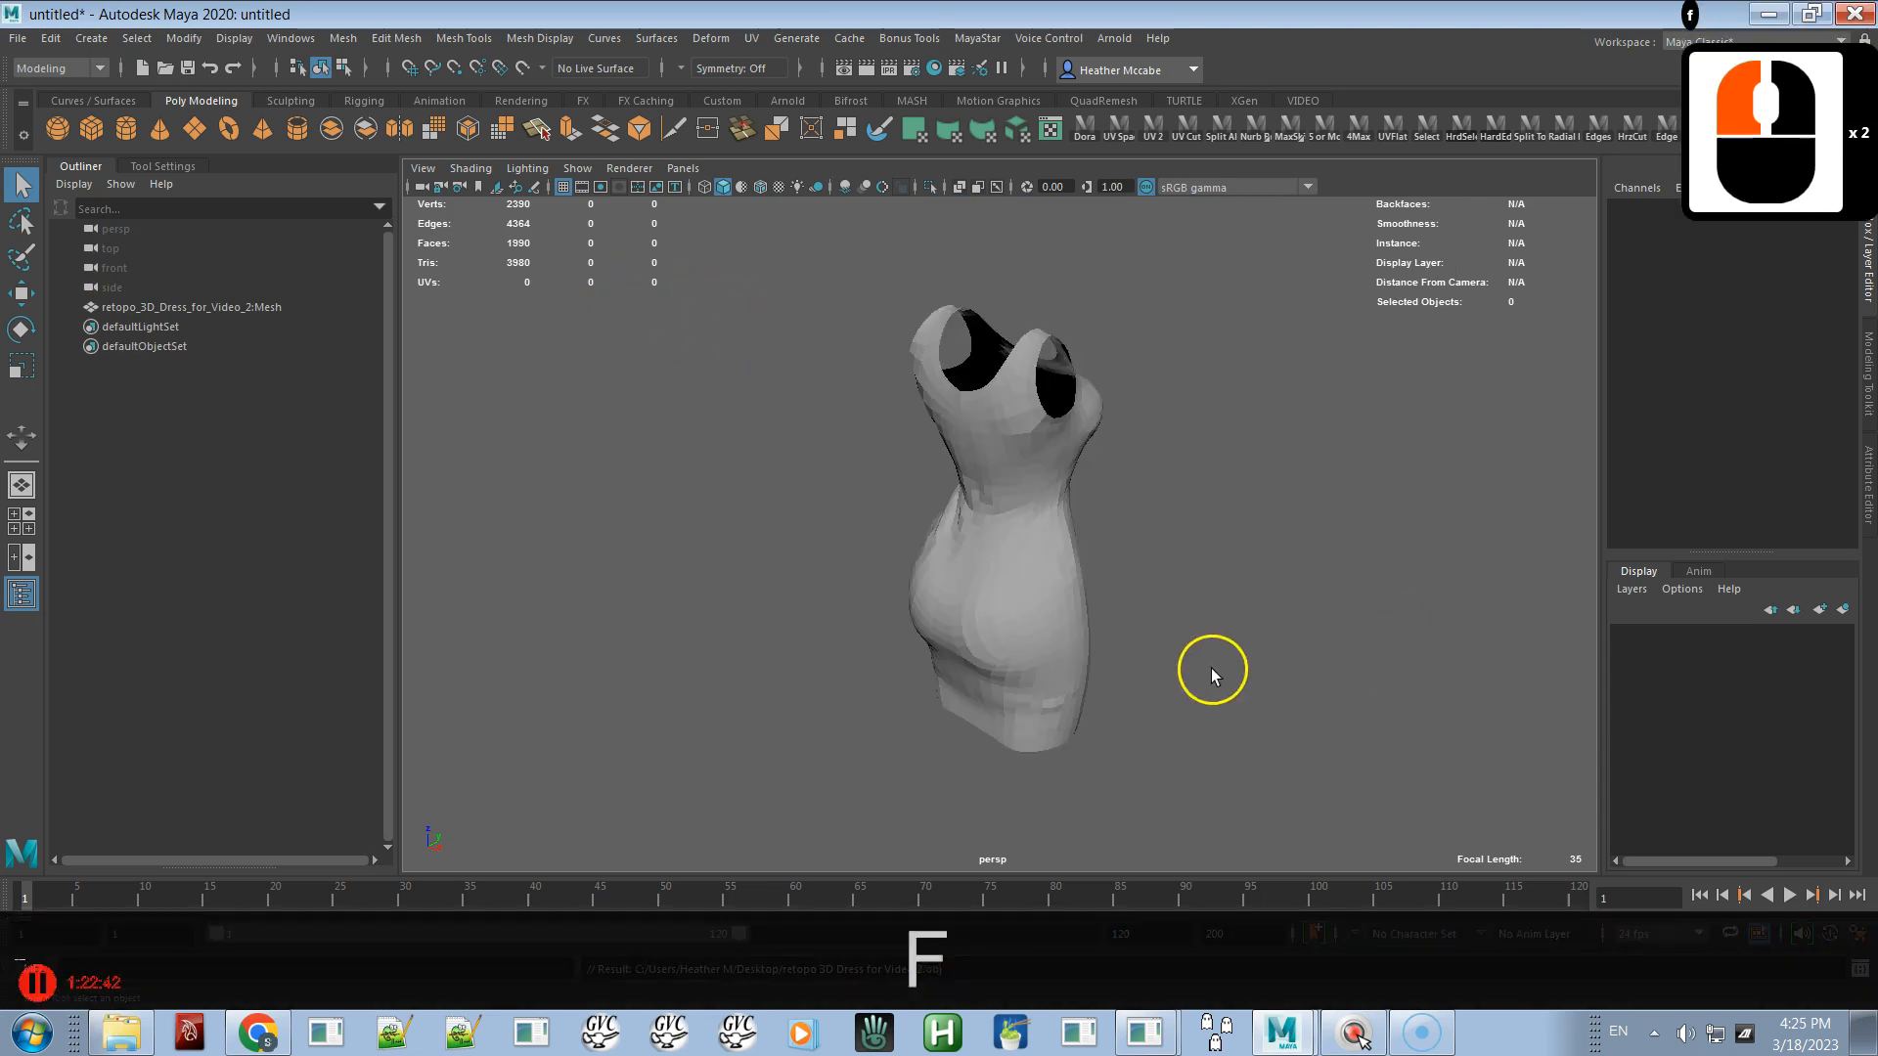
- Select the imported dress and examine the border edges along its seams from the side and front
left_click(1071, 649)
left_click_drag(1199, 590, 944, 591, "alt")
right_click_drag(944, 591, 1285, 604, "alt")
left_click_drag(1248, 600, 1019, 577, "alt")
right_click_drag(1019, 579, 1140, 668, "alt")
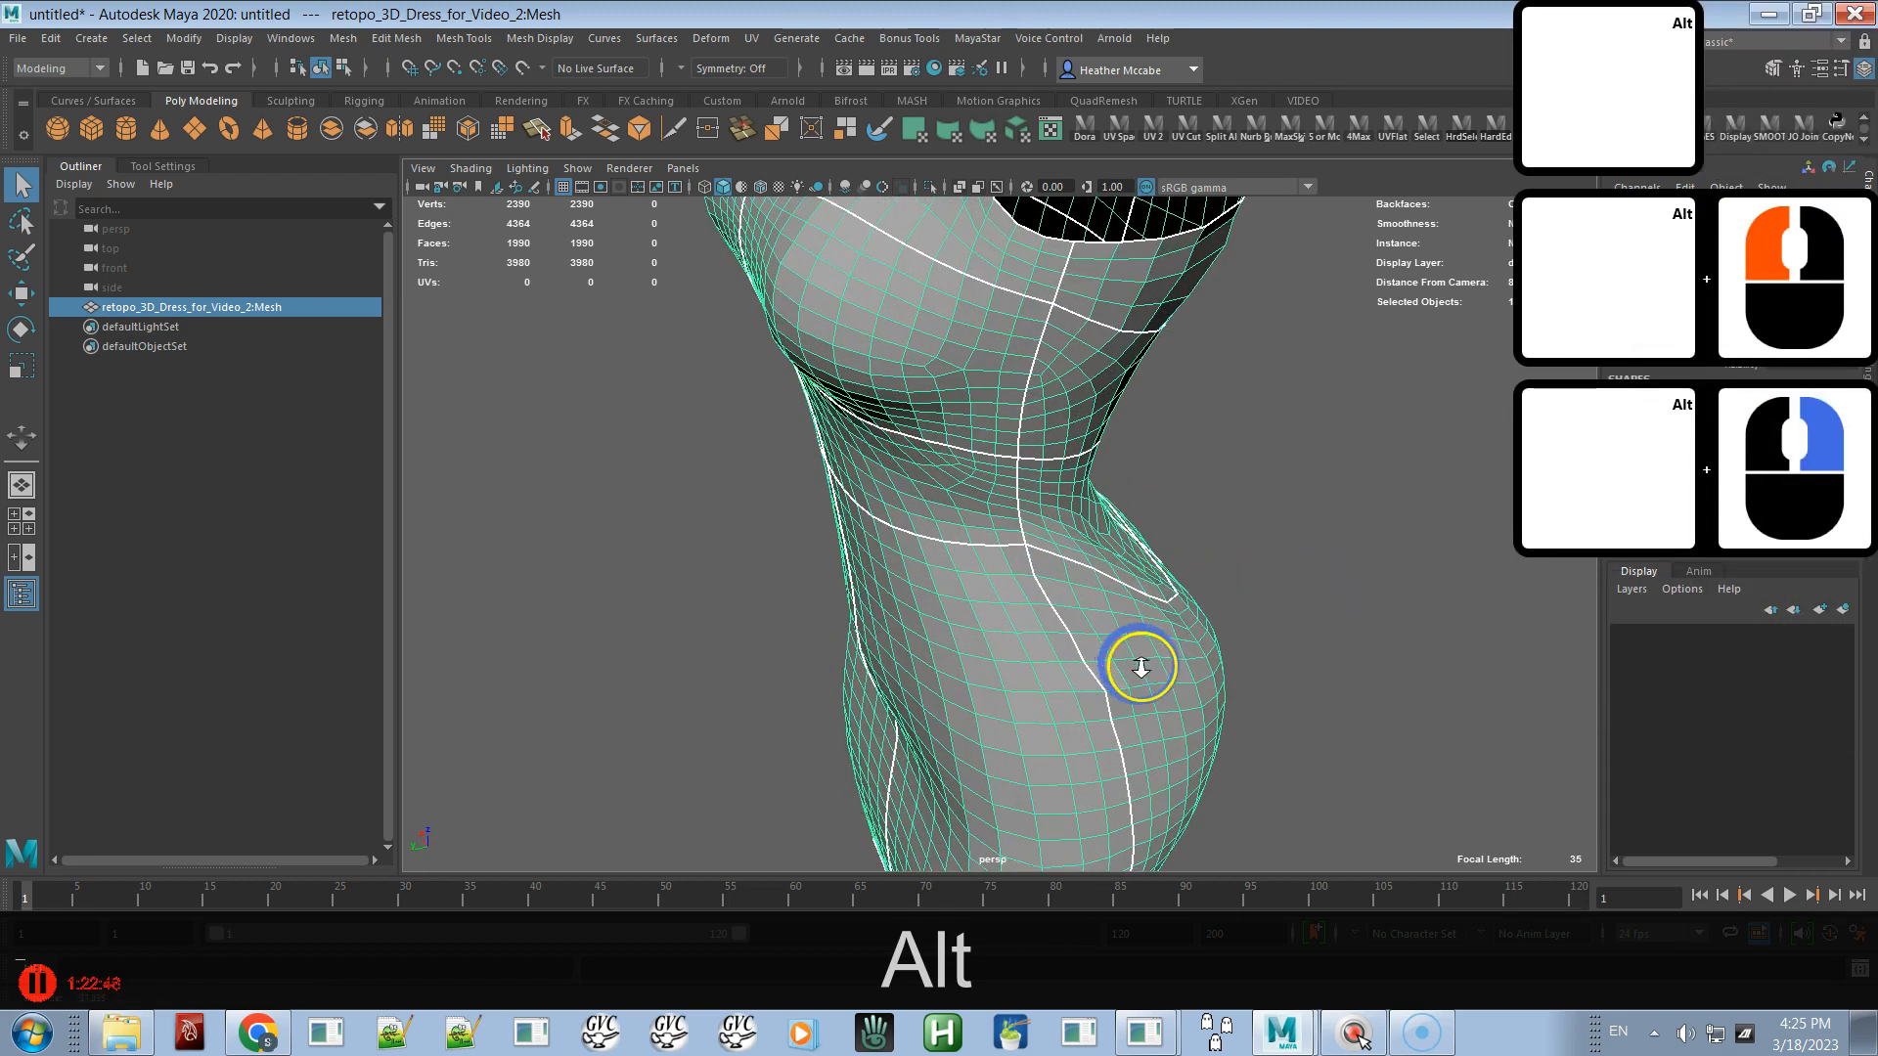
left_click(1240, 449)
left_click(1074, 618)
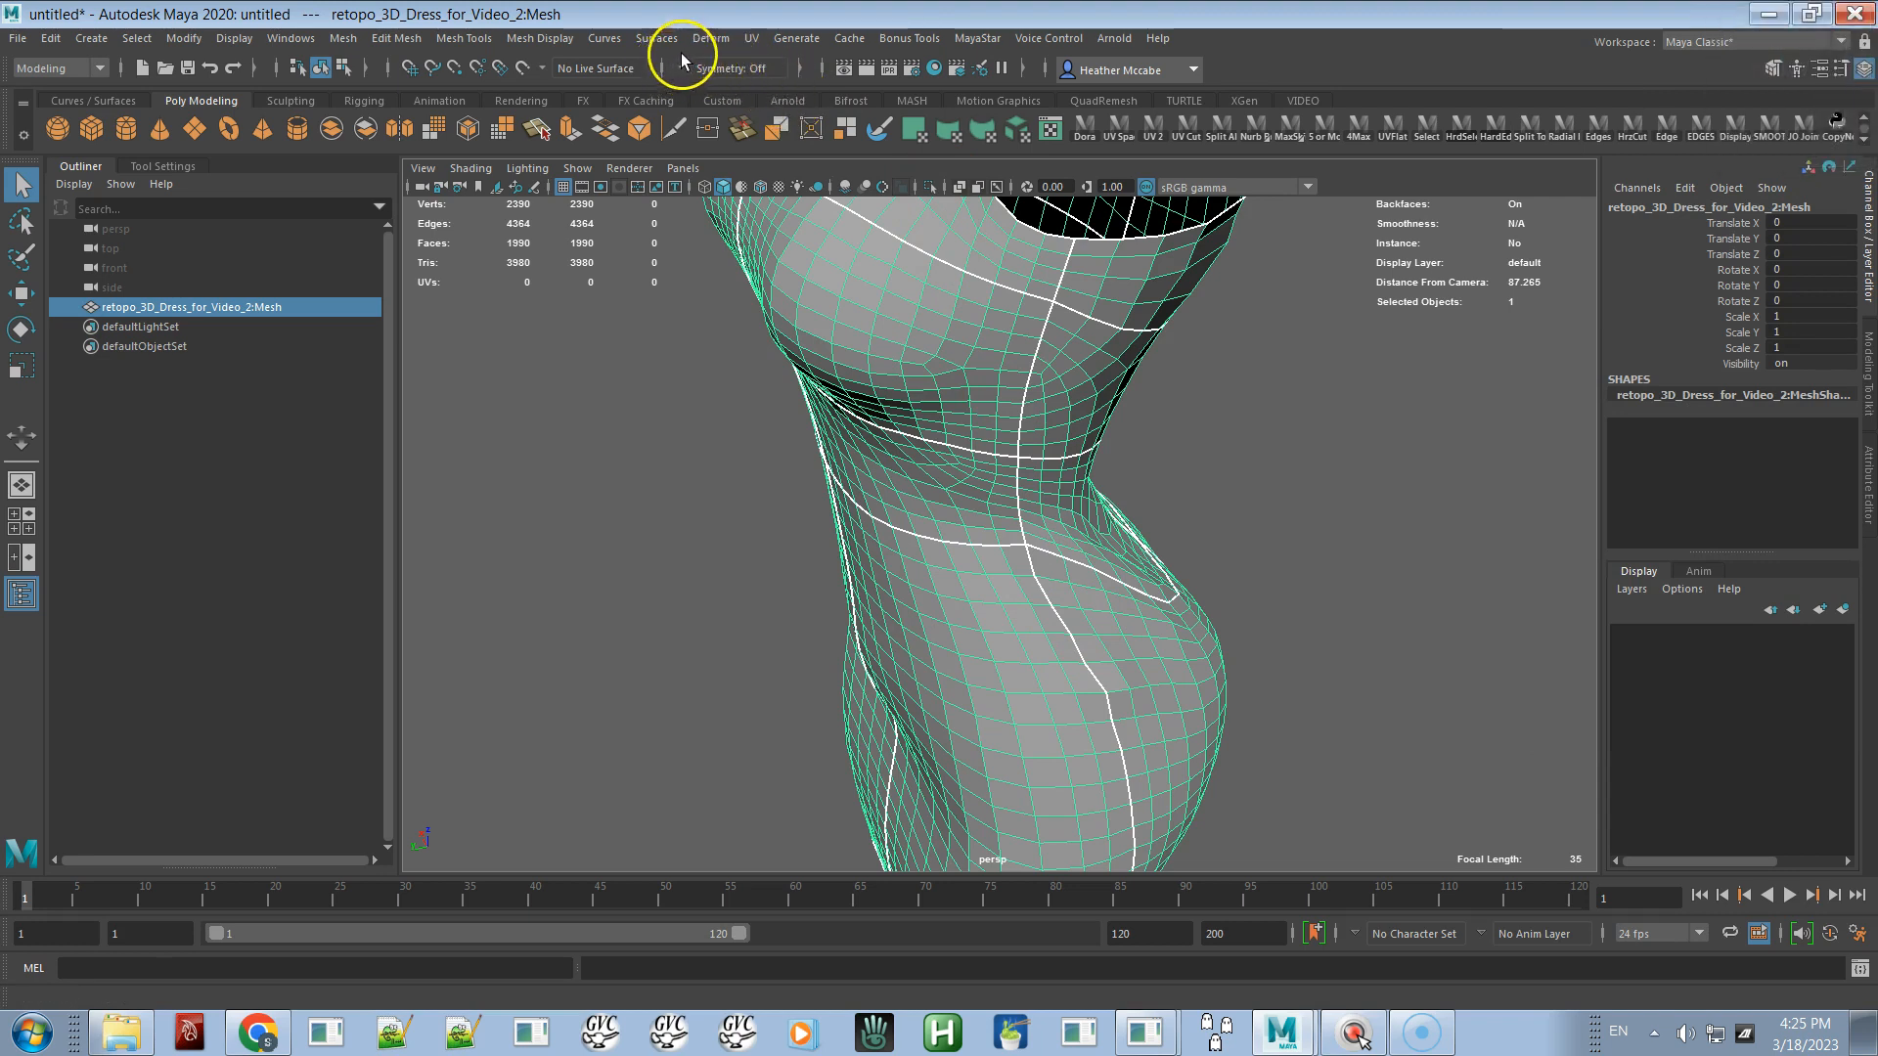
left_click(540, 39)
left_click(462, 39)
left_click_drag(921, 370, 1045, 415, "alt")
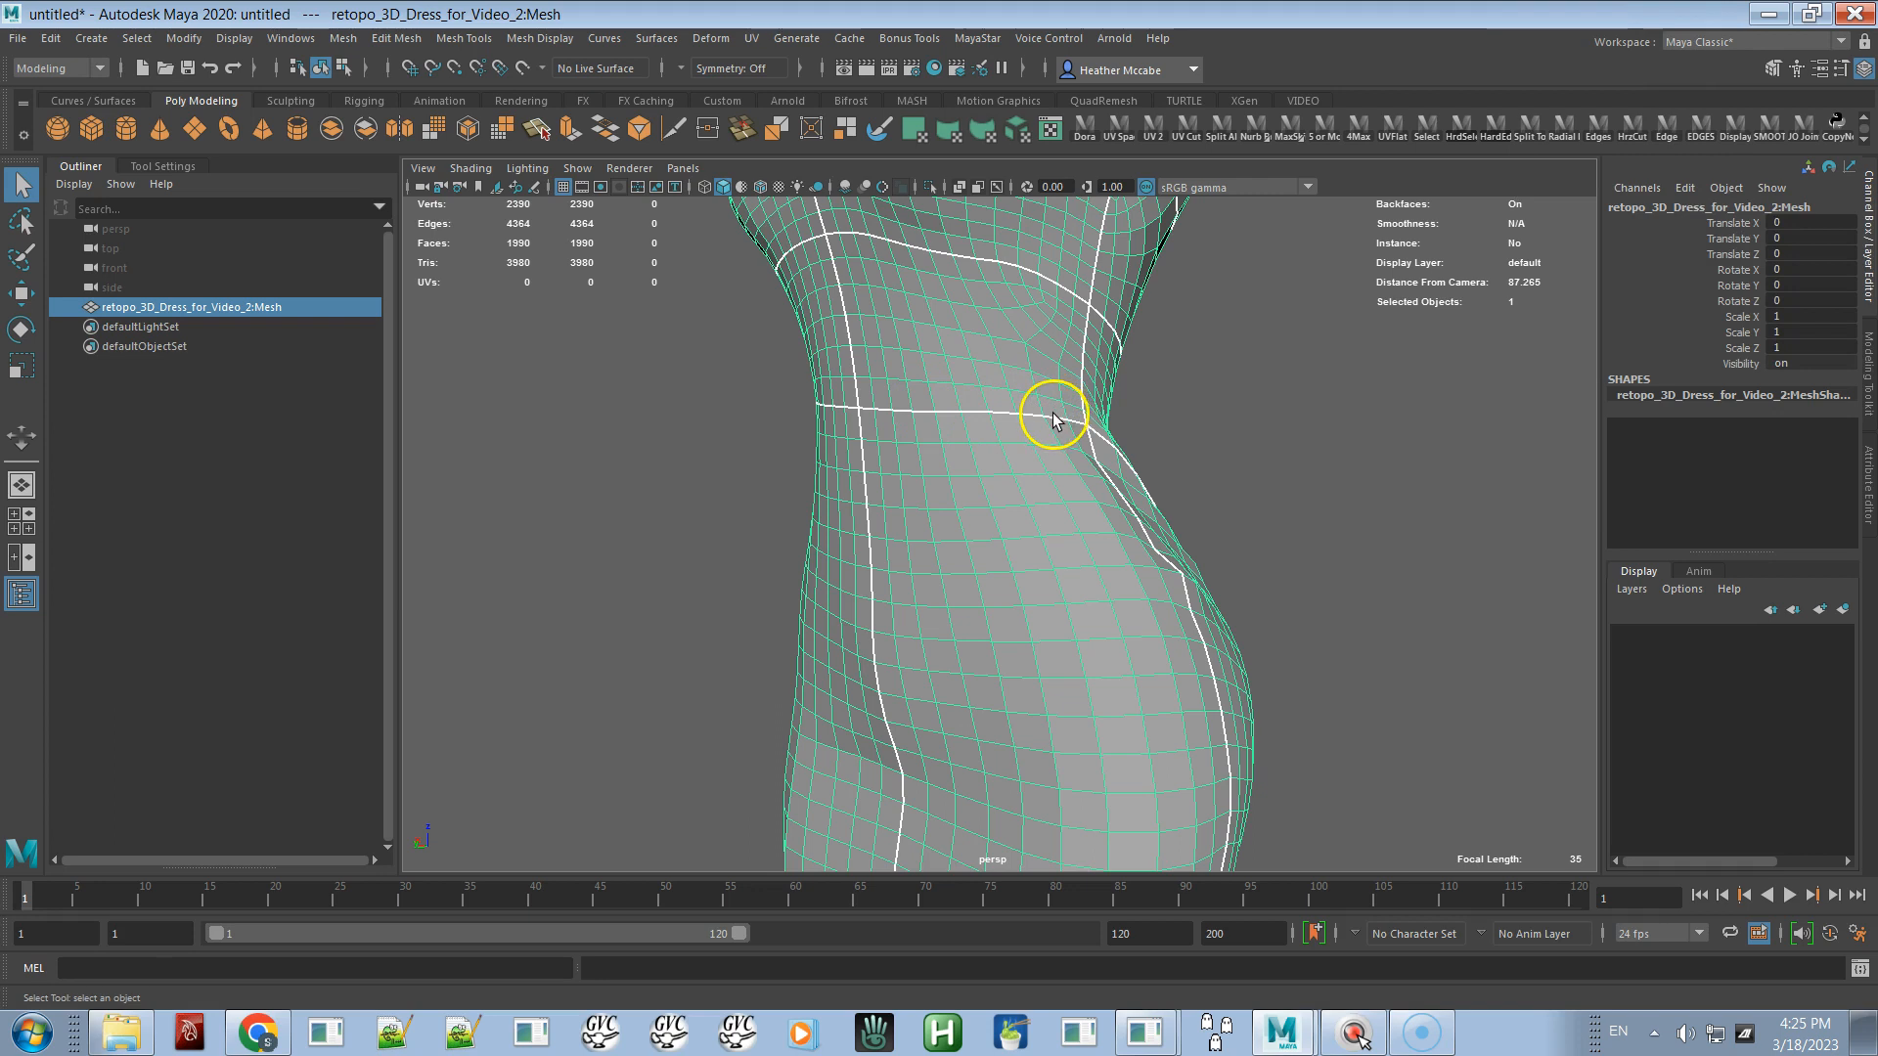
right_click_drag(1111, 560, 1018, 303, "alt")
left_click_drag(1012, 376, 1029, 544, "alt")
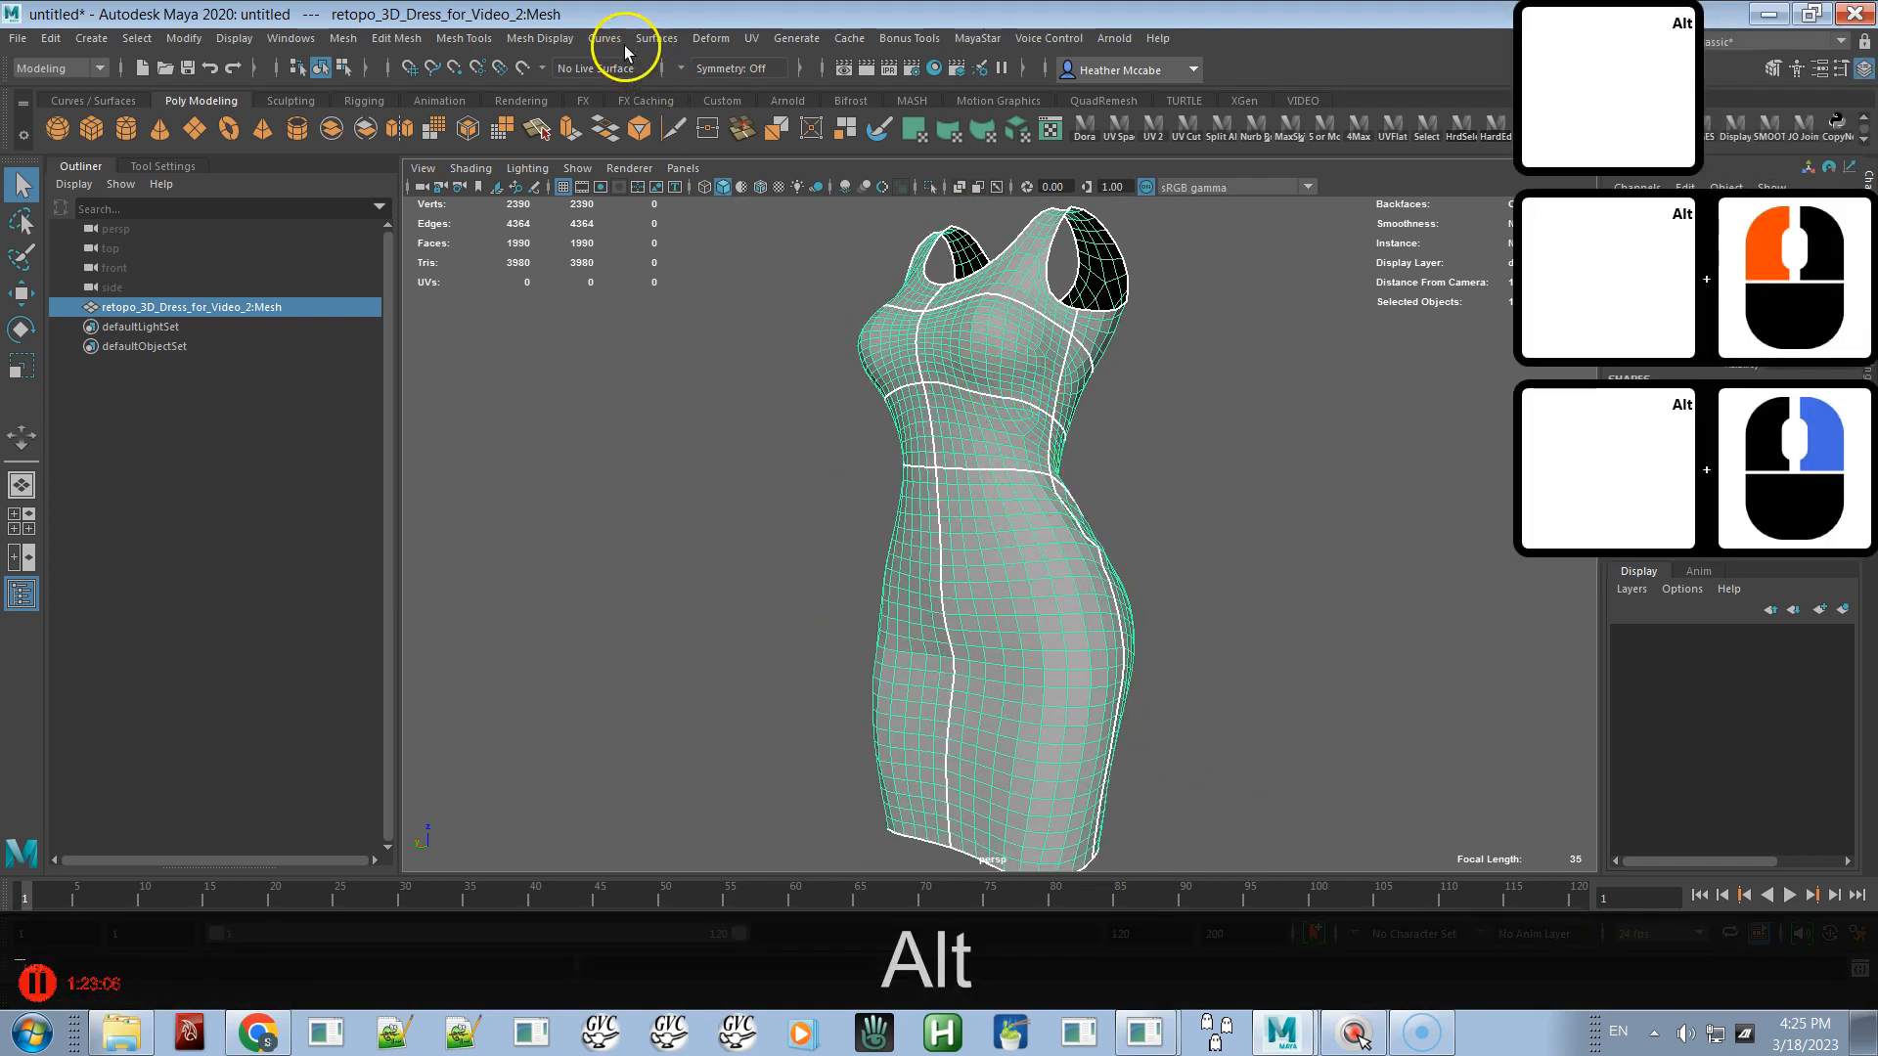
- Merge the vertices of the whole dress with a distance threshold of 0.01 and return to object selection
left_click(394, 38)
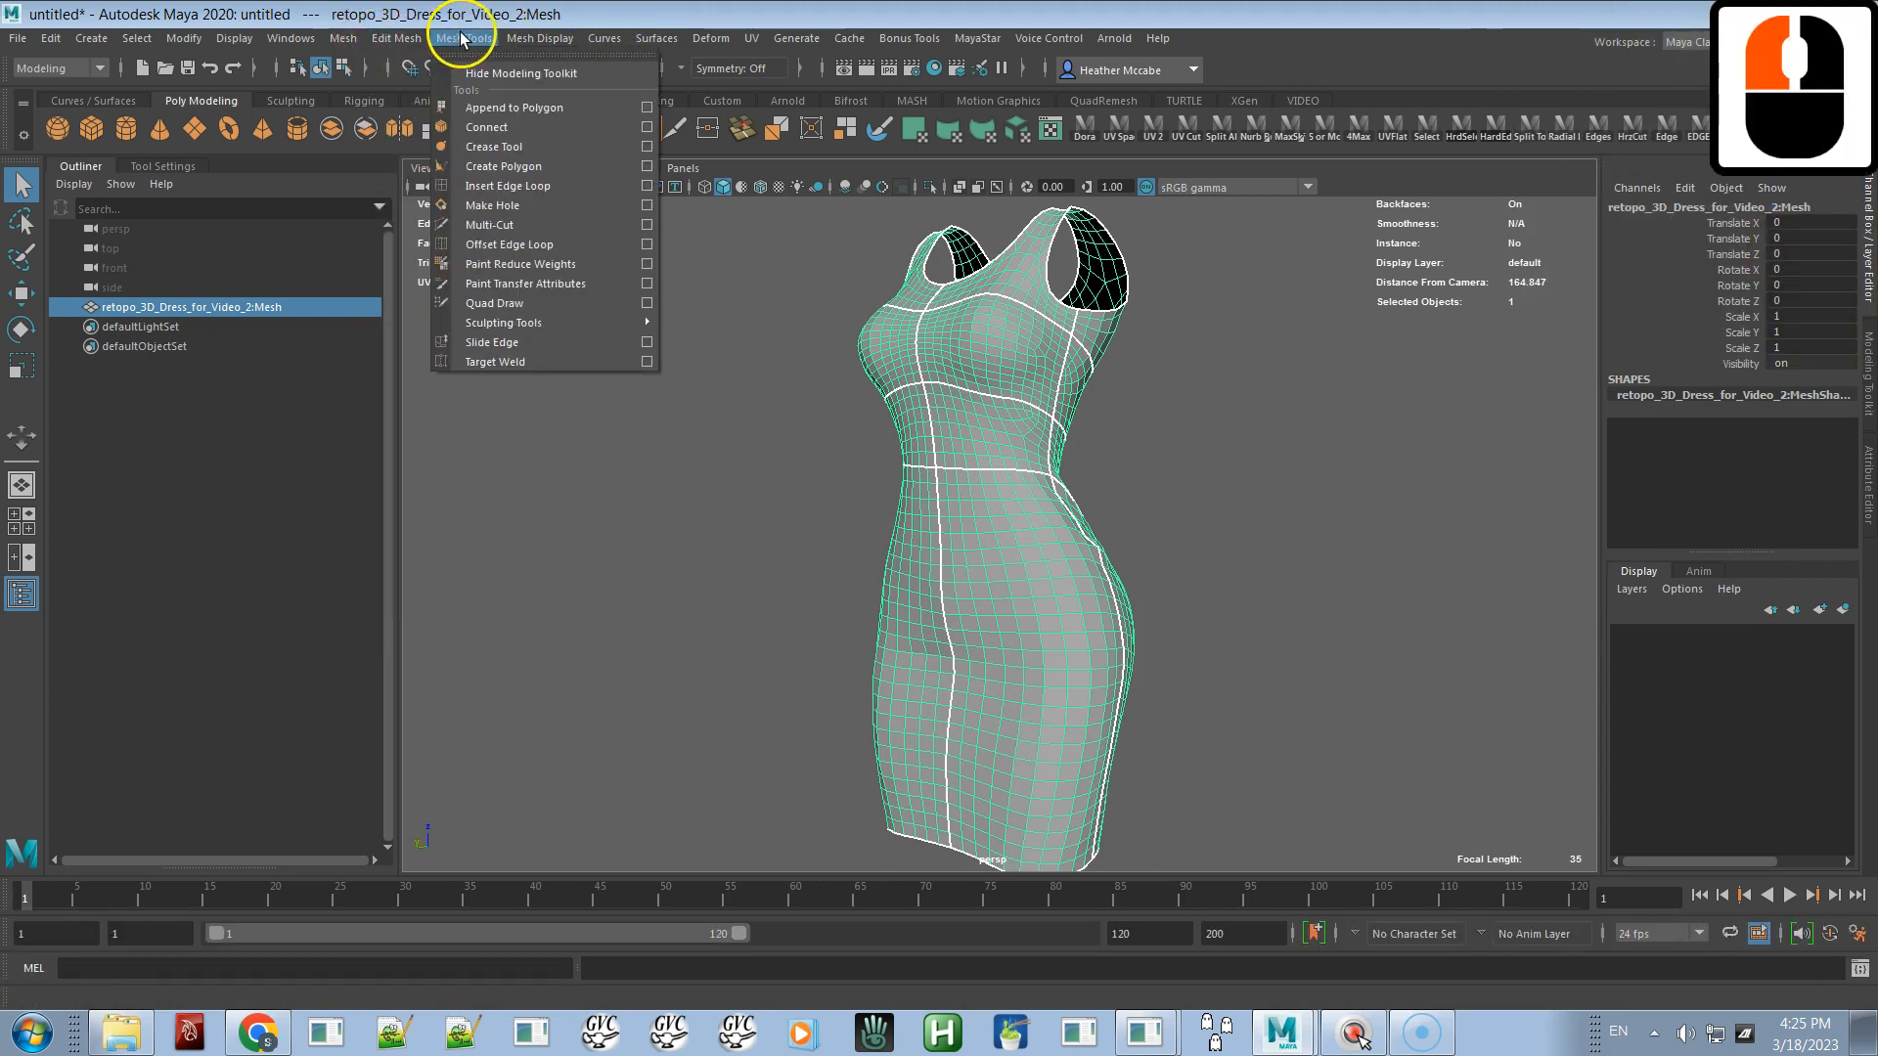
mouse_move(348, 39)
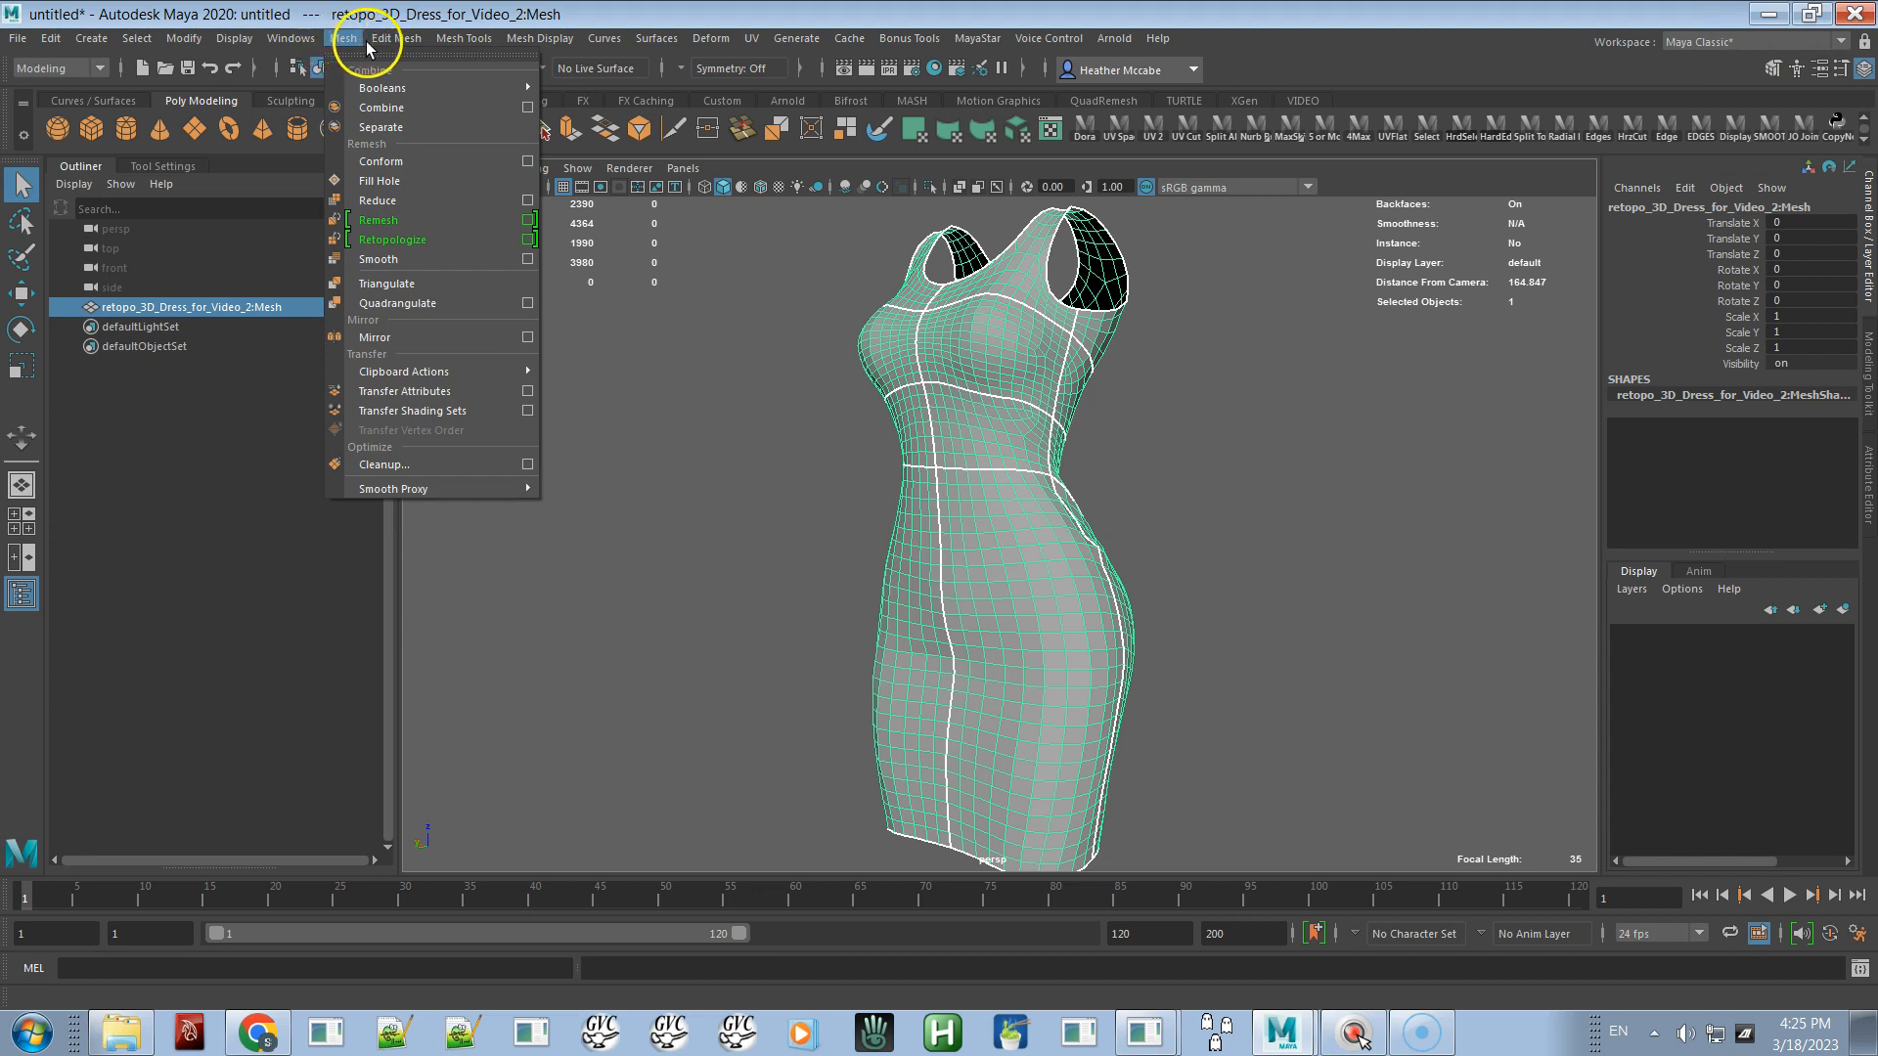
left_click(459, 243)
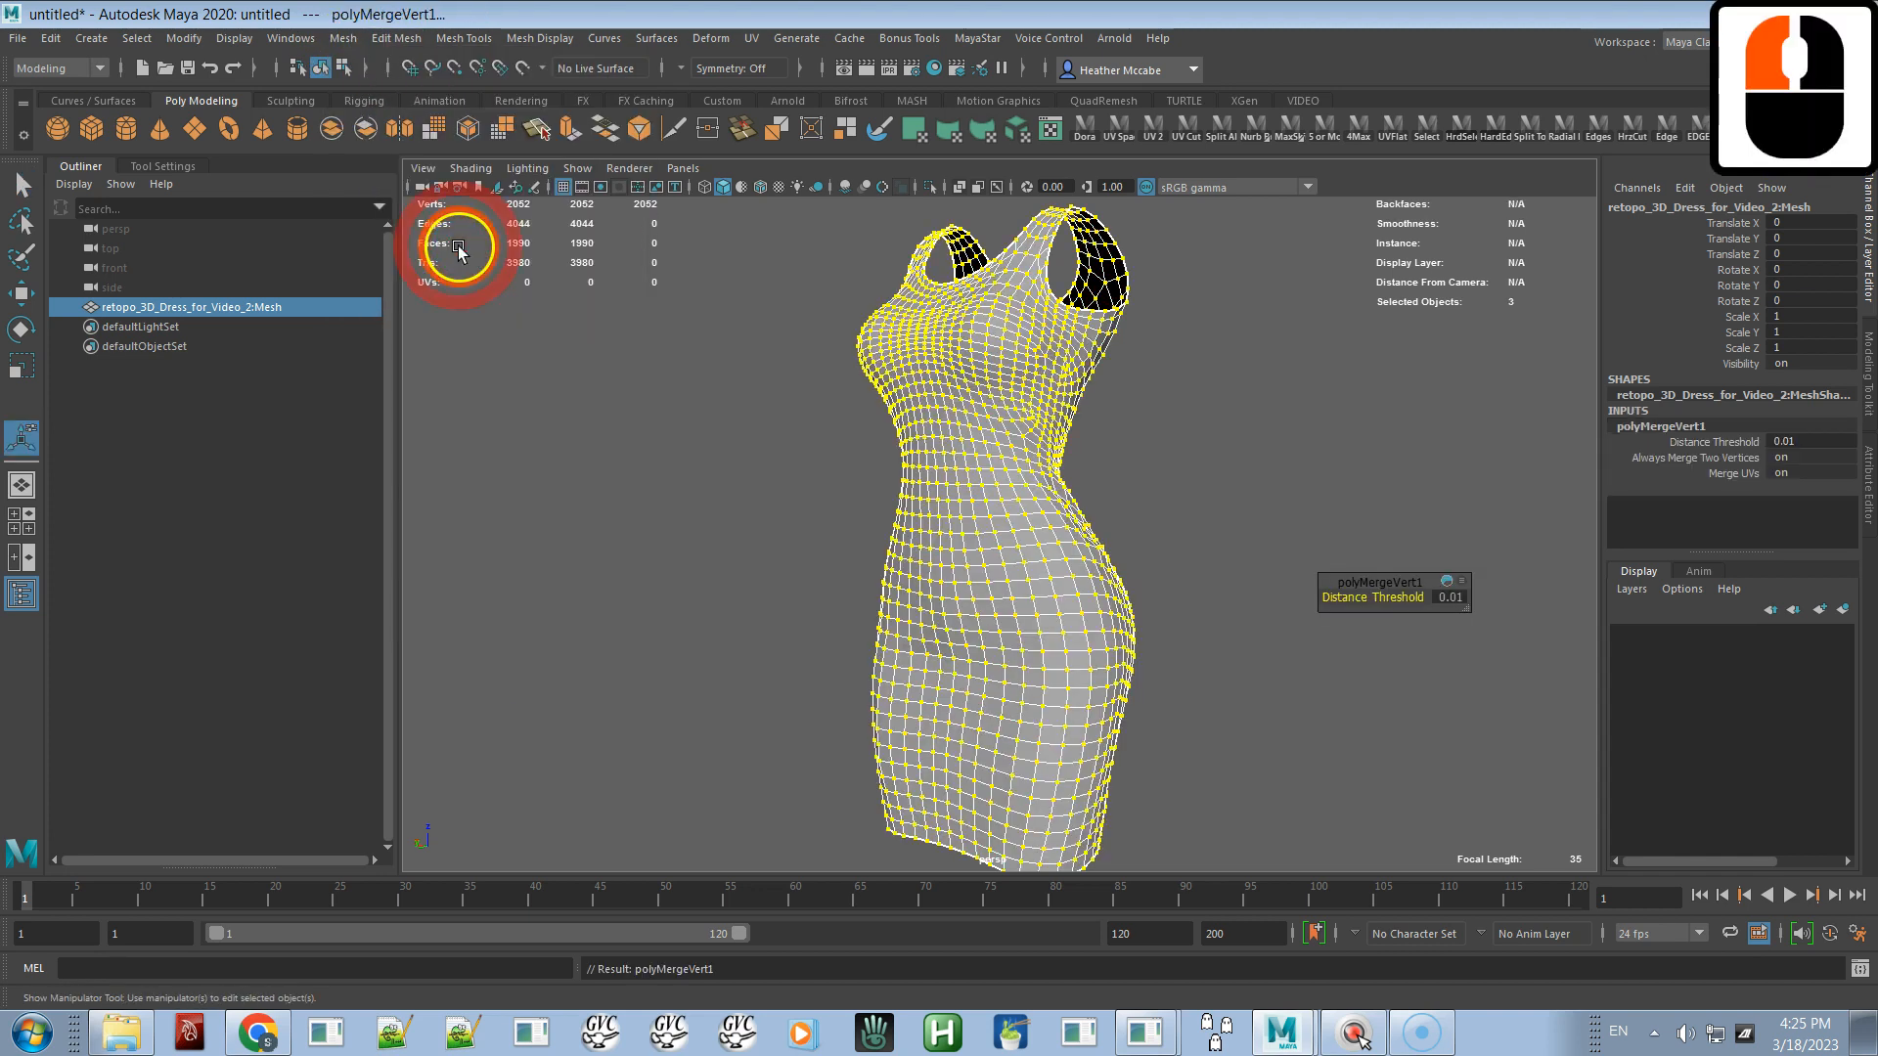
right_click_drag(916, 390, 968, 368)
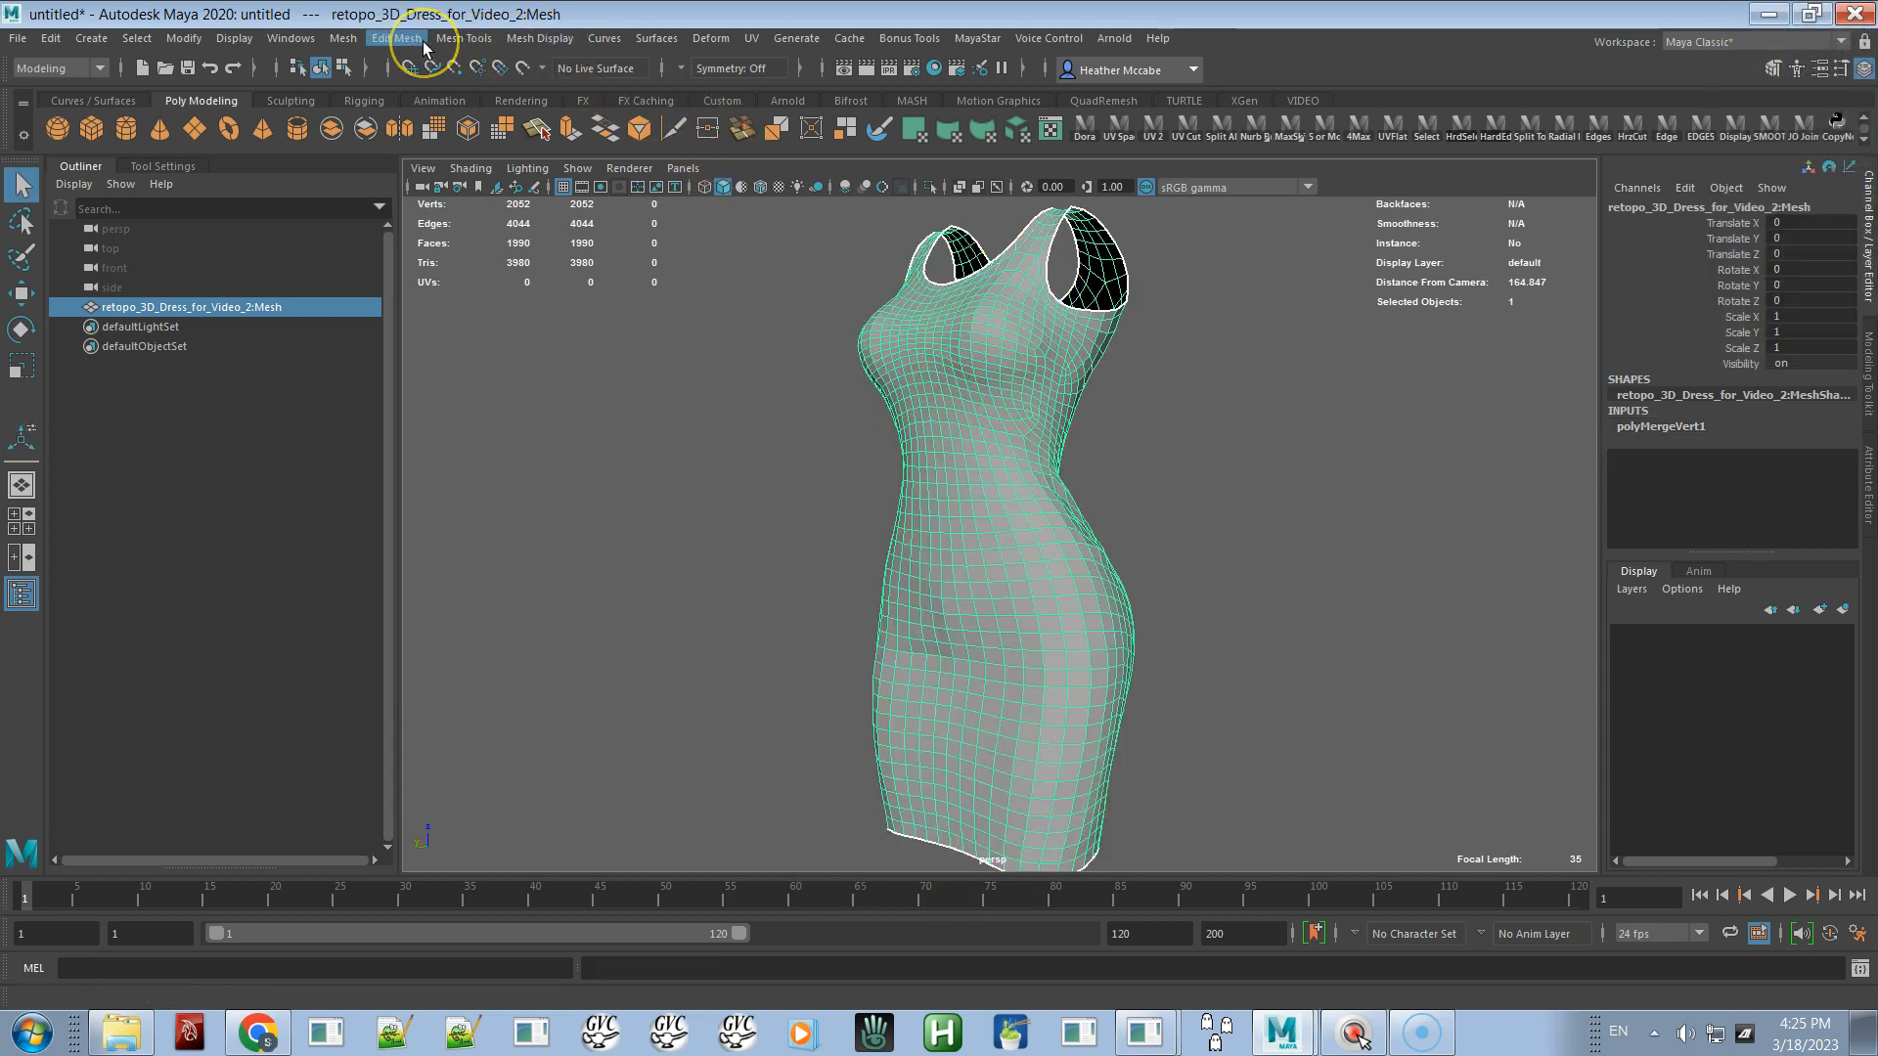
- Soften all edges of the dress and check the shading with the mesh deselected
left_click(533, 38)
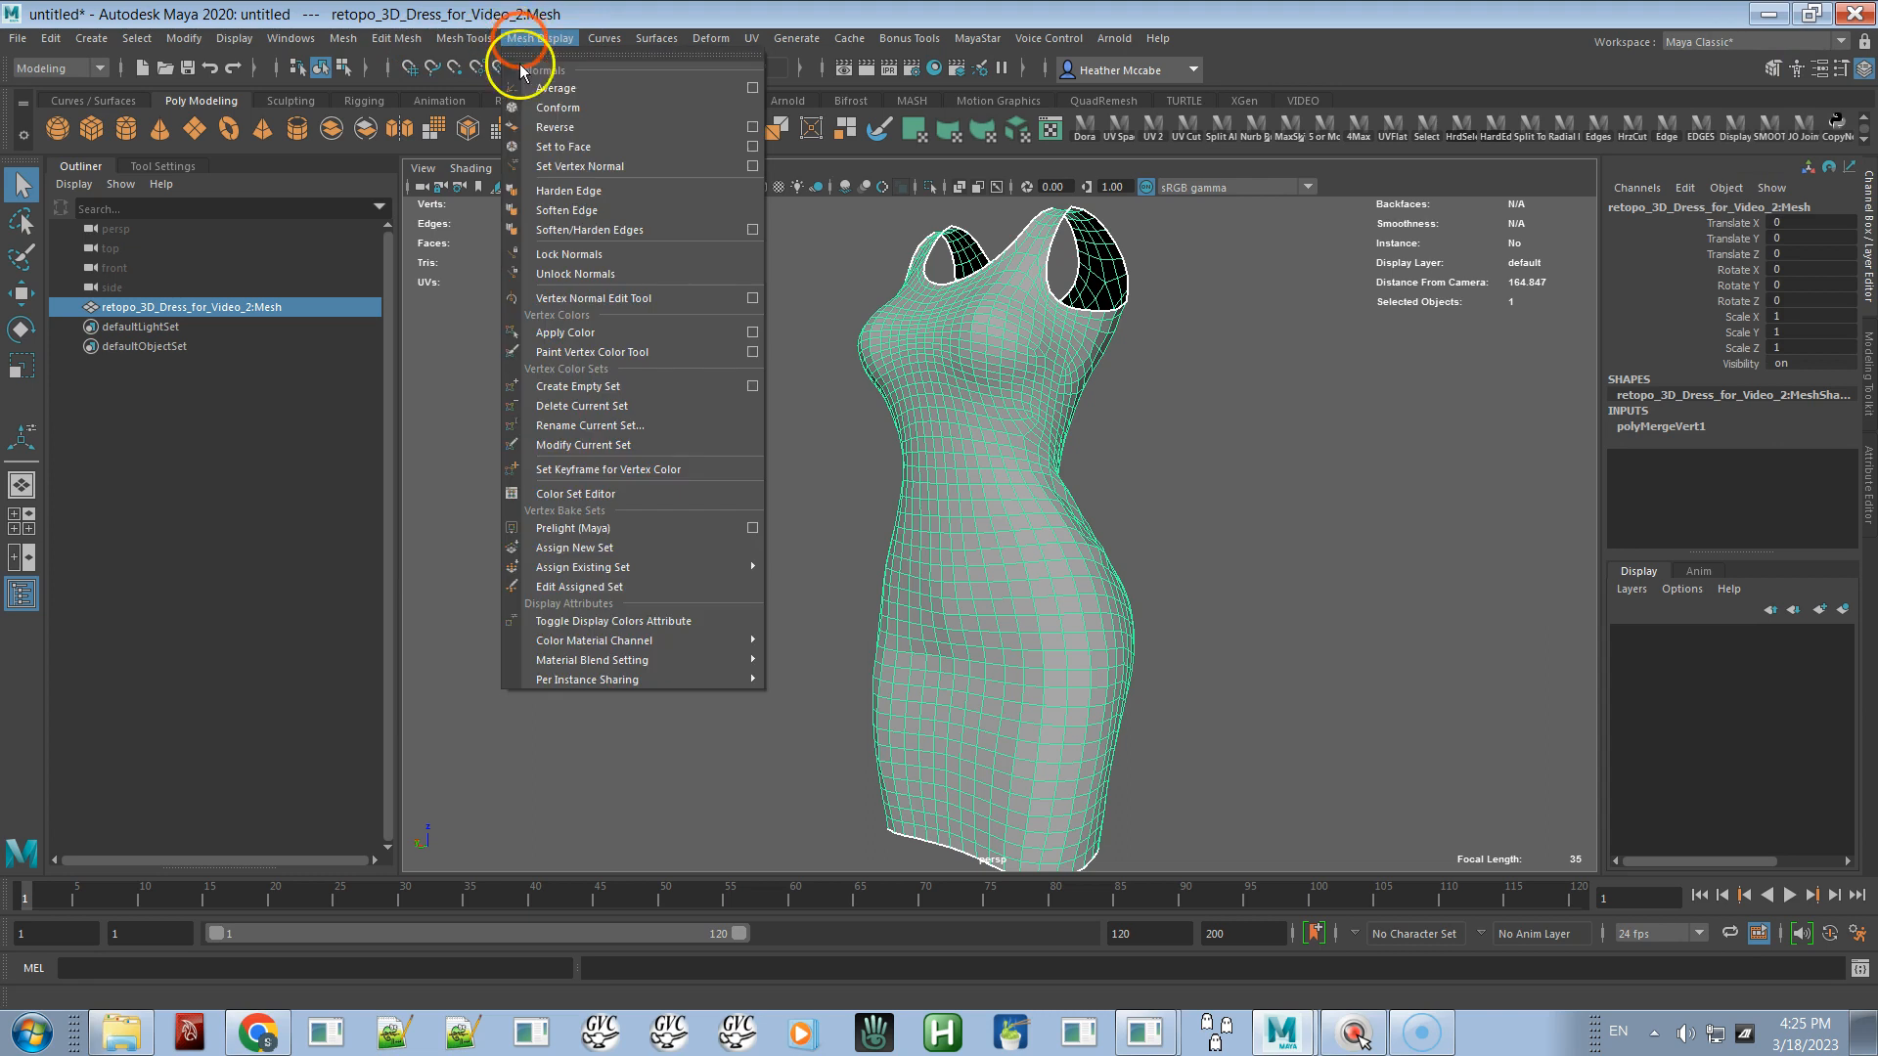
left_click(563, 211)
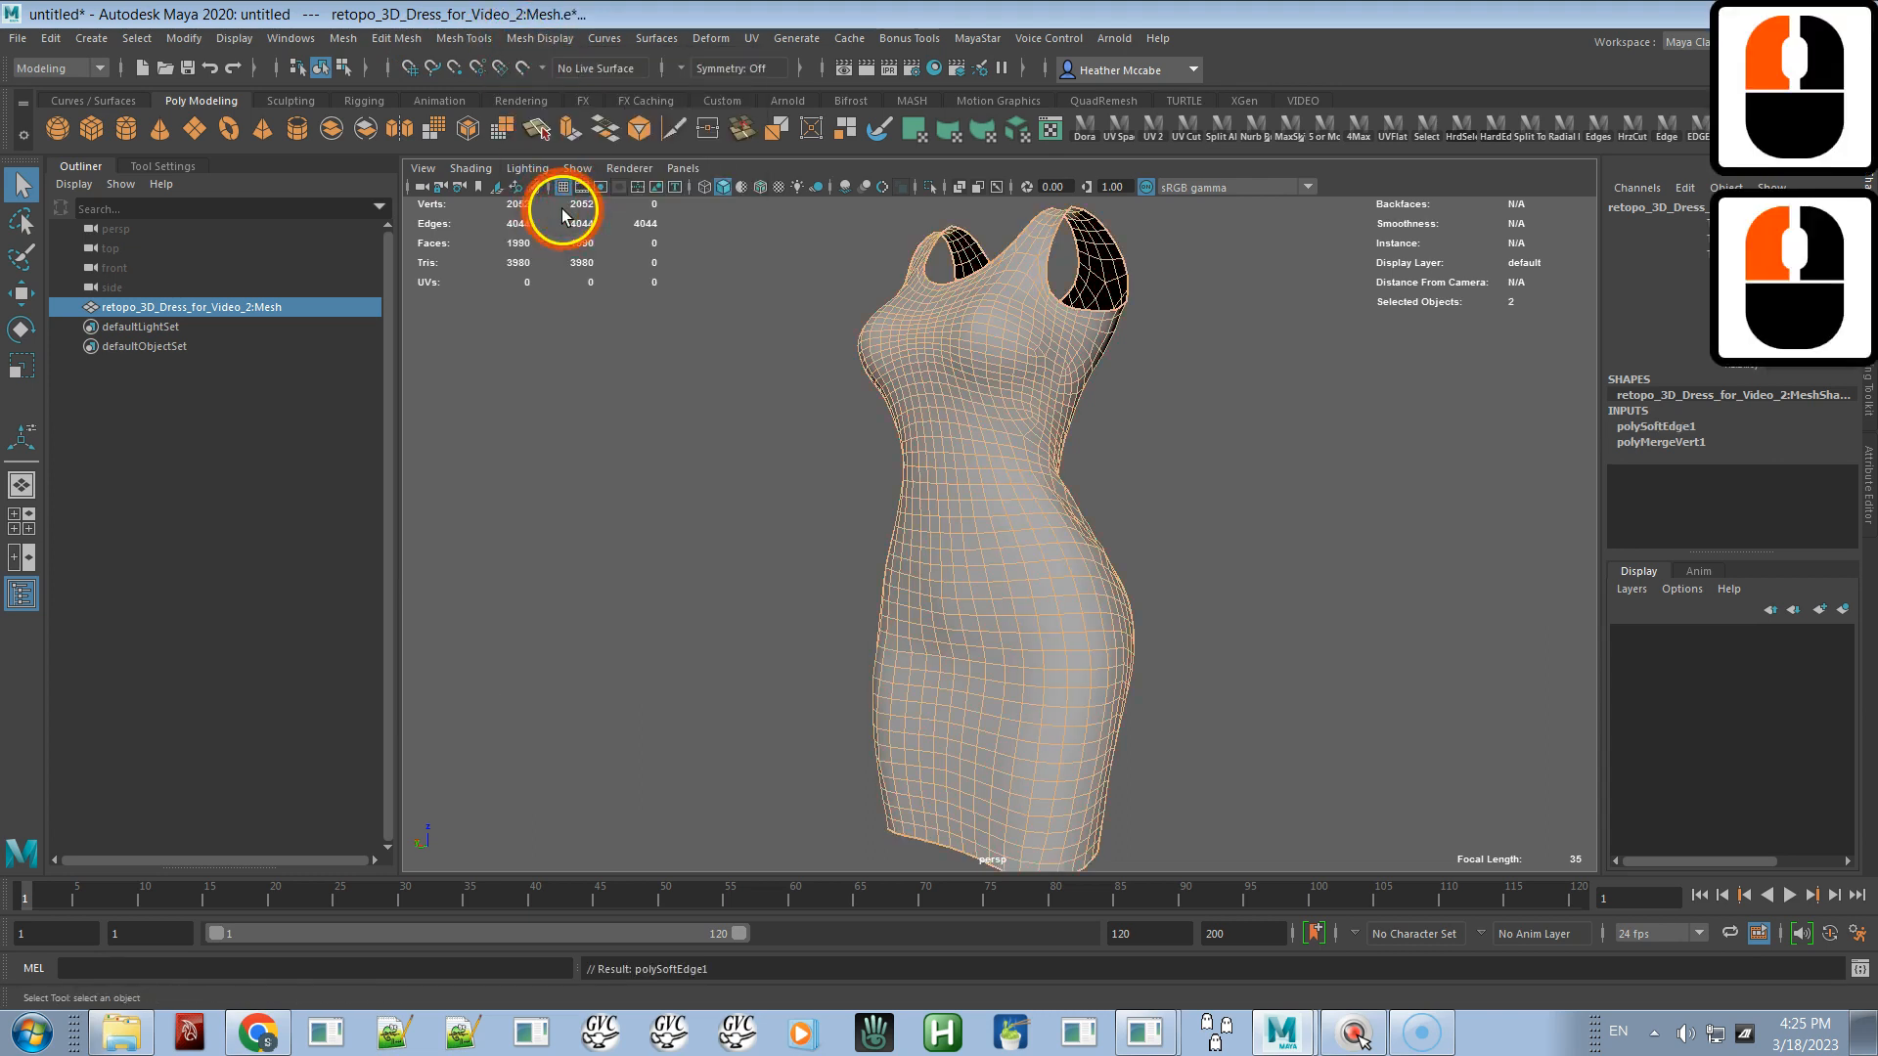
left_click(1267, 514)
mouse_move(1241, 494)
left_mouse_down("alt")
mouse_move(1076, 504)
mouse_move(893, 473)
mouse_move(947, 449)
mouse_move(880, 486)
mouse_move(1001, 457)
mouse_move(1267, 475)
left_mouse_up("alt")
- Reselect the dress and delete its construction history
left_click(914, 536)
left_click_drag(900, 545, 1042, 490, "alt")
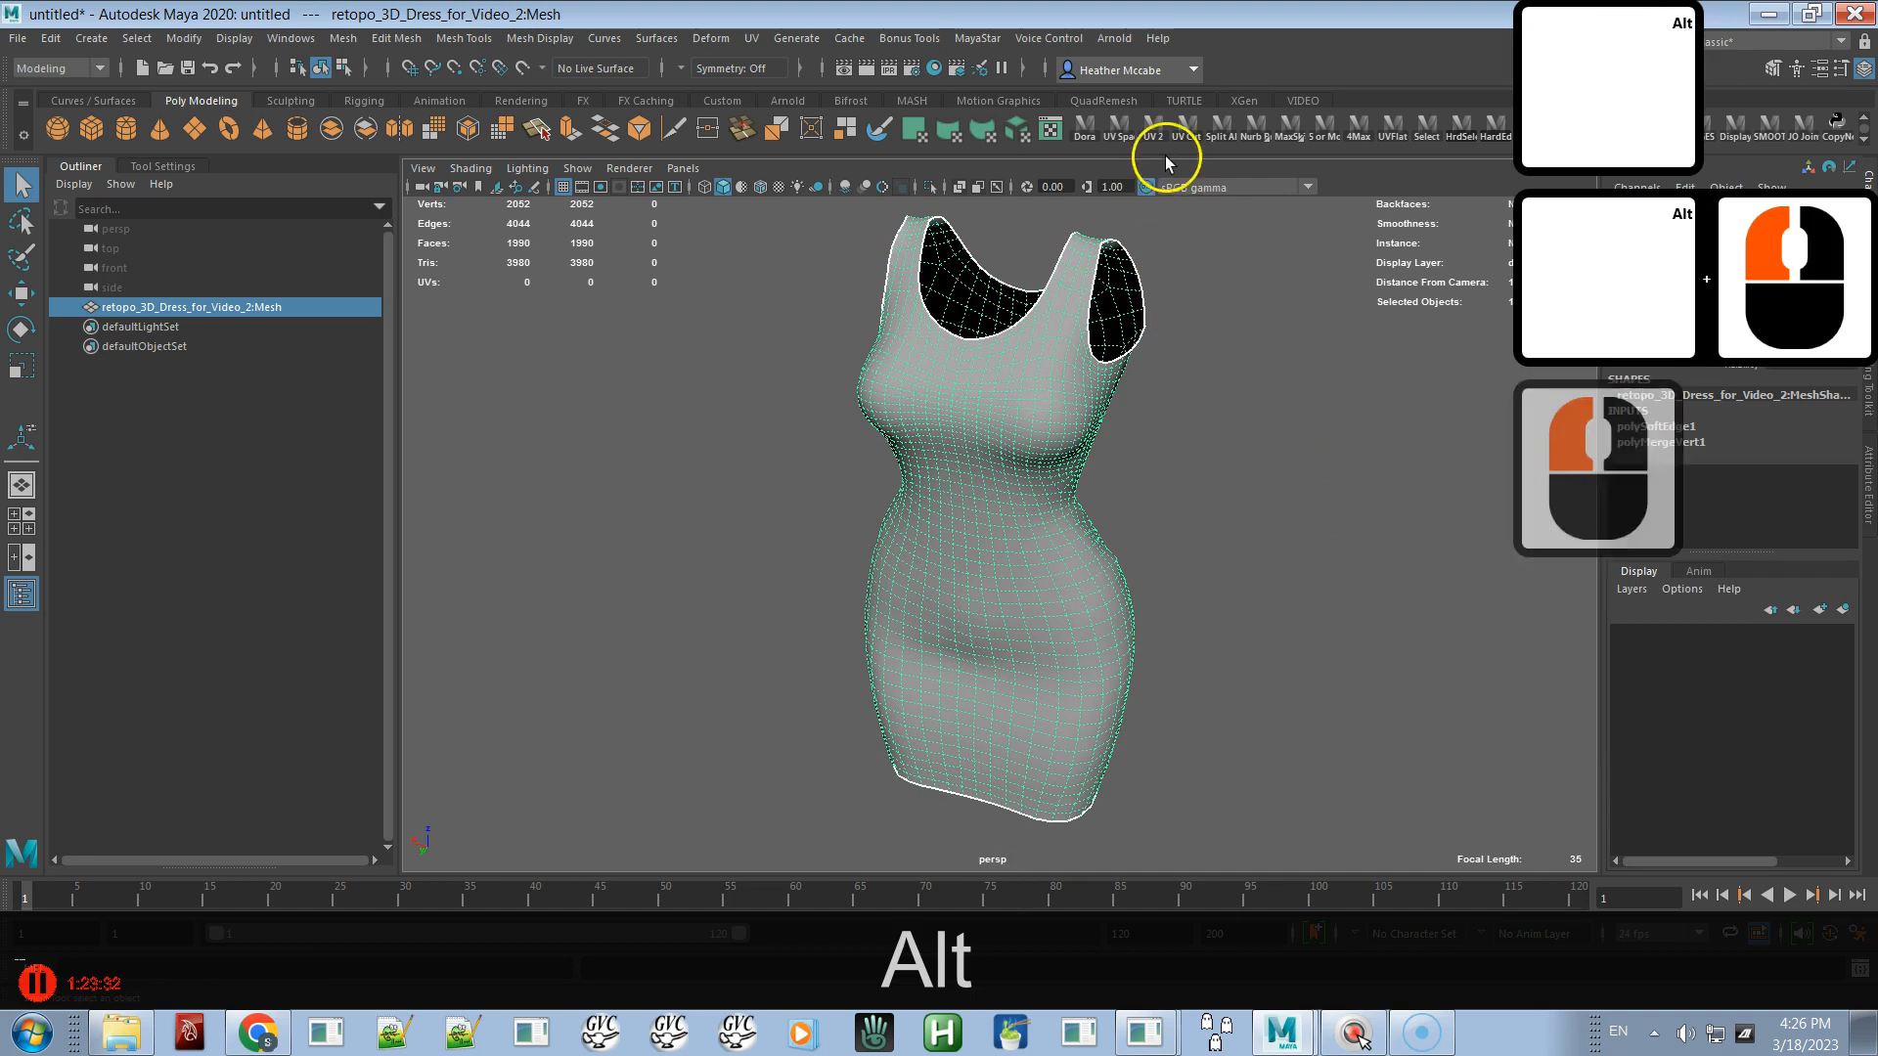
left_click(961, 41)
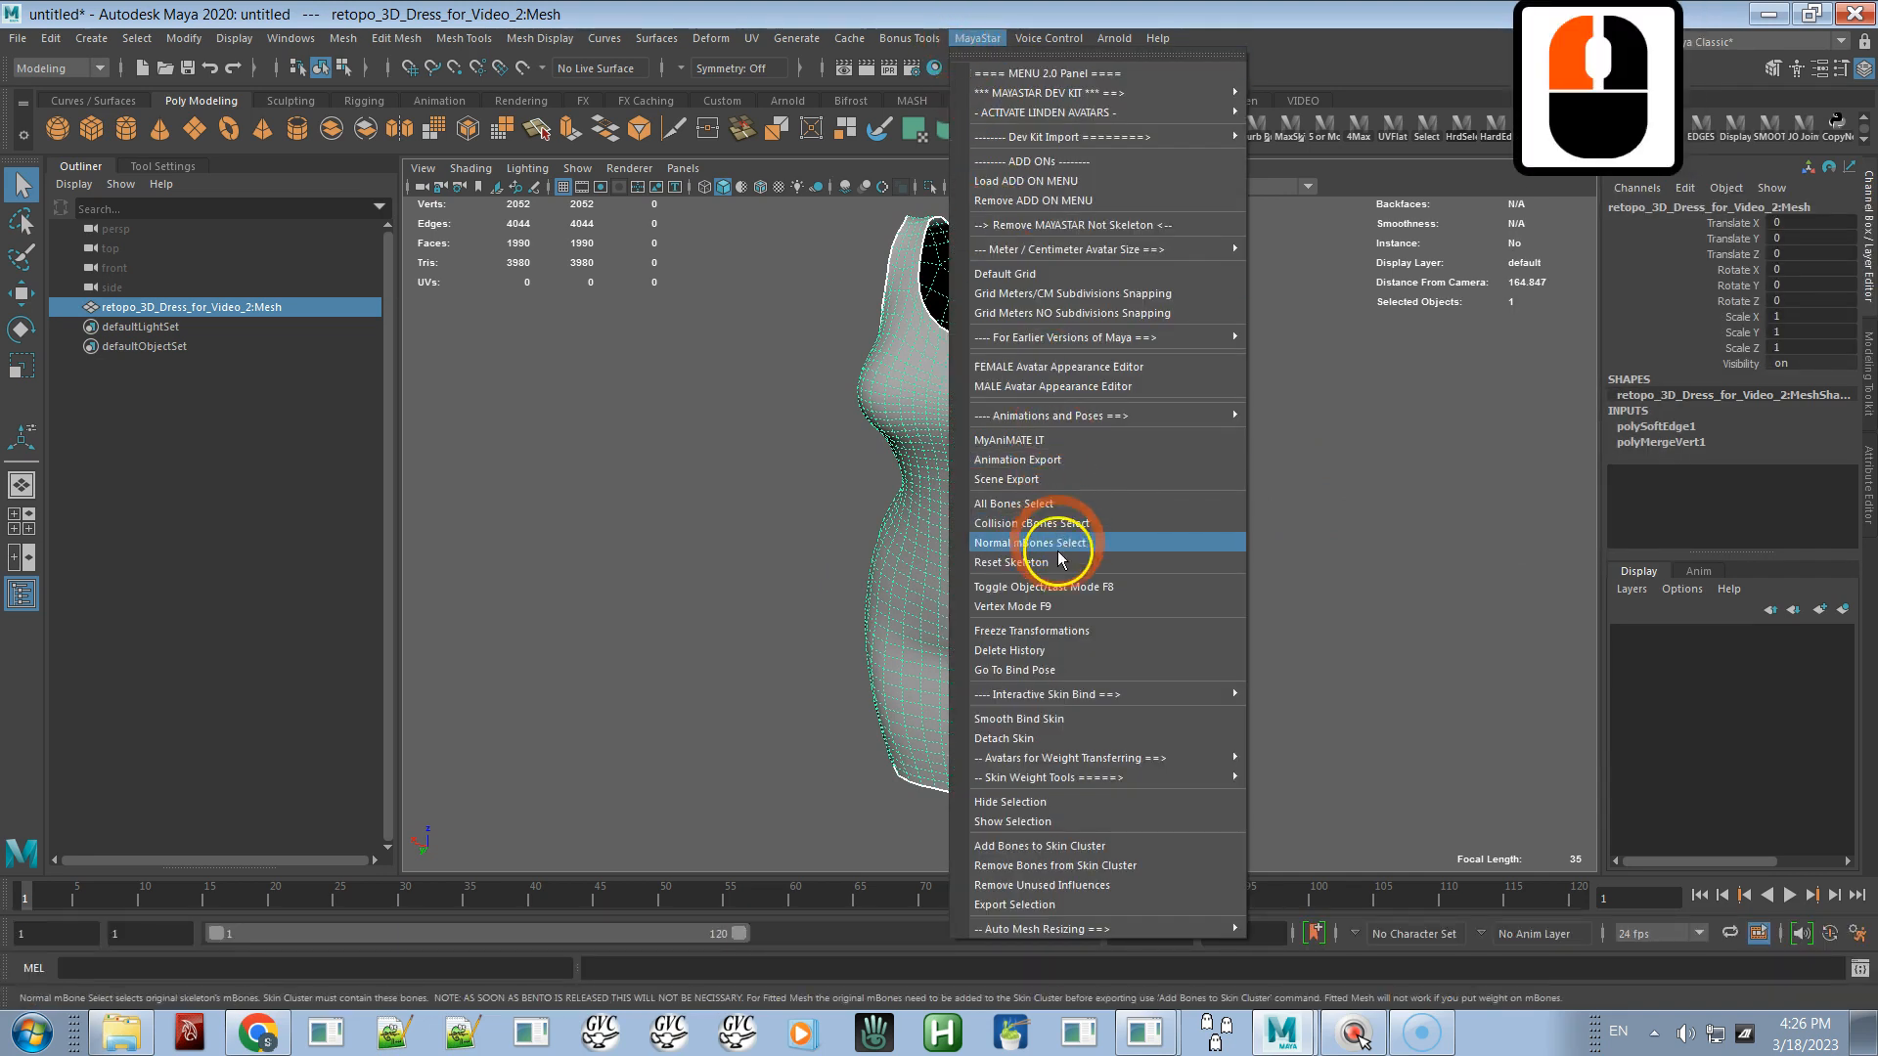
left_click(1054, 651)
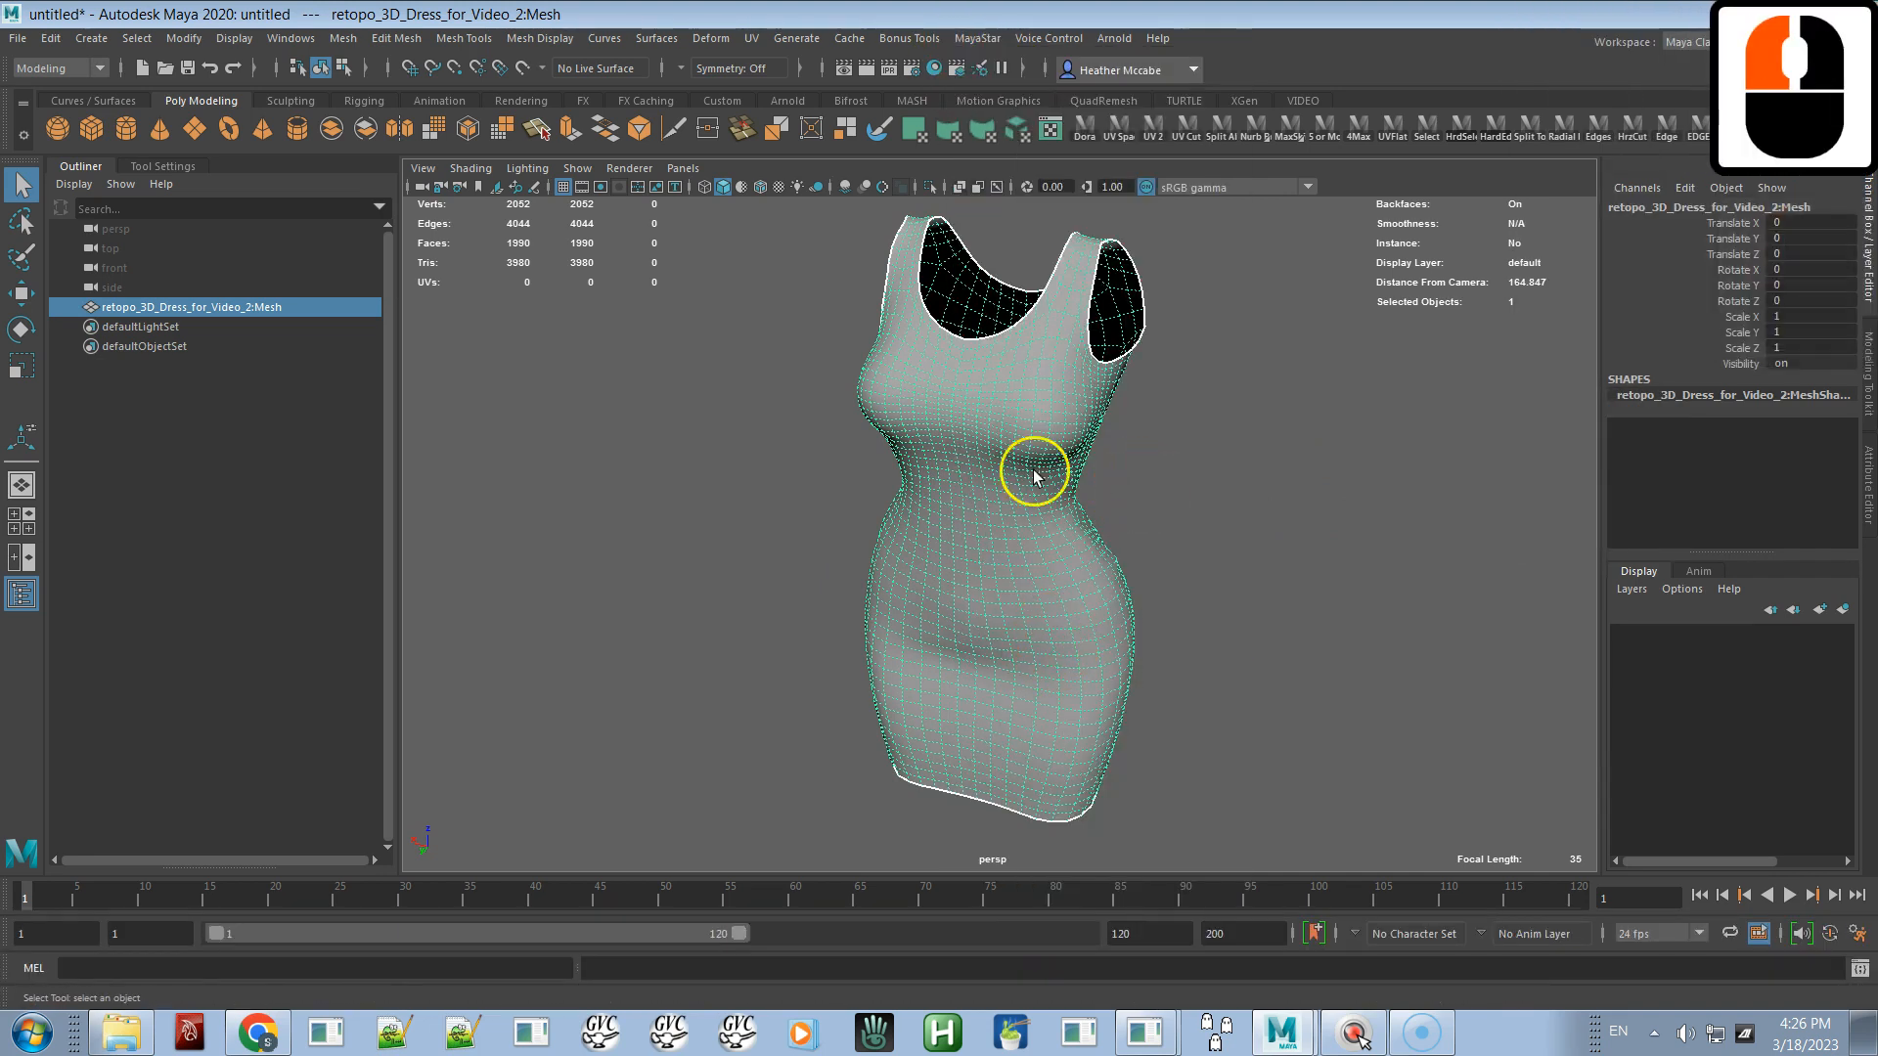
- Import the original dress model, 3D Dress.obj, from the Desktop into the scene
left_click(18, 38)
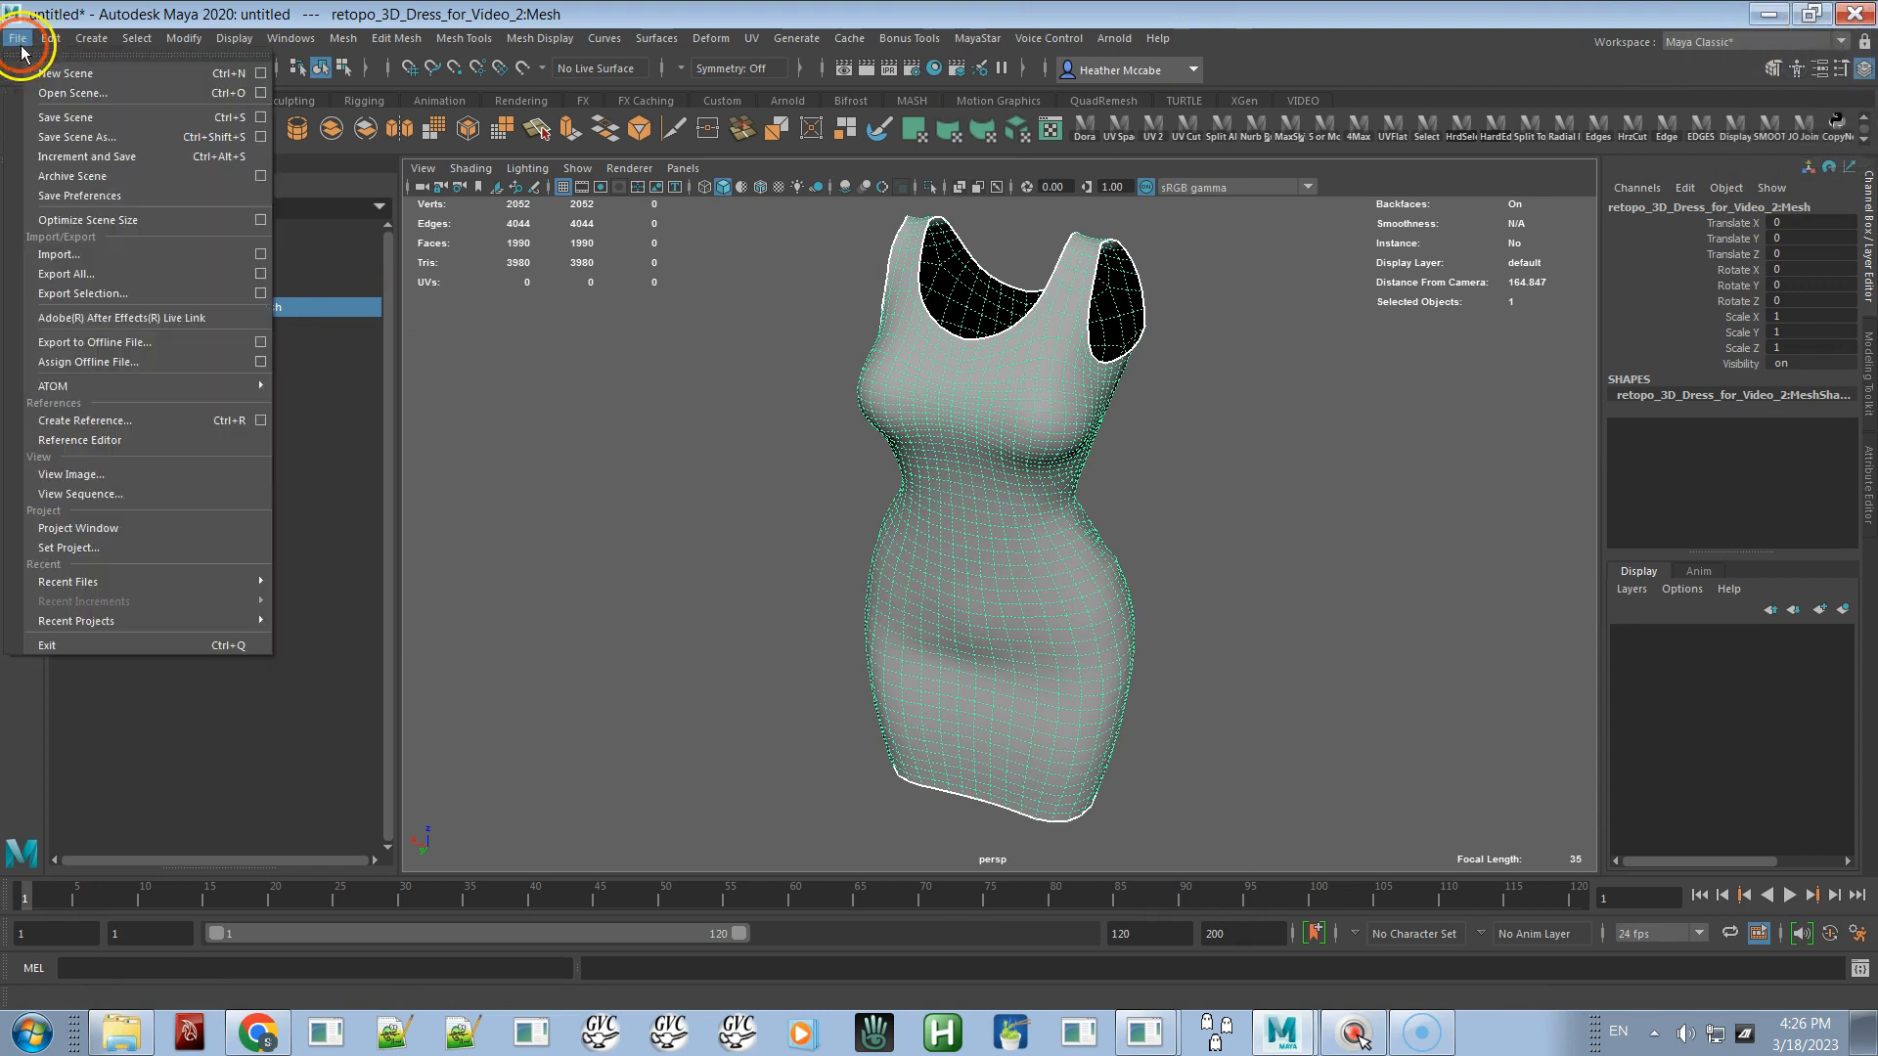
left_click(86, 257)
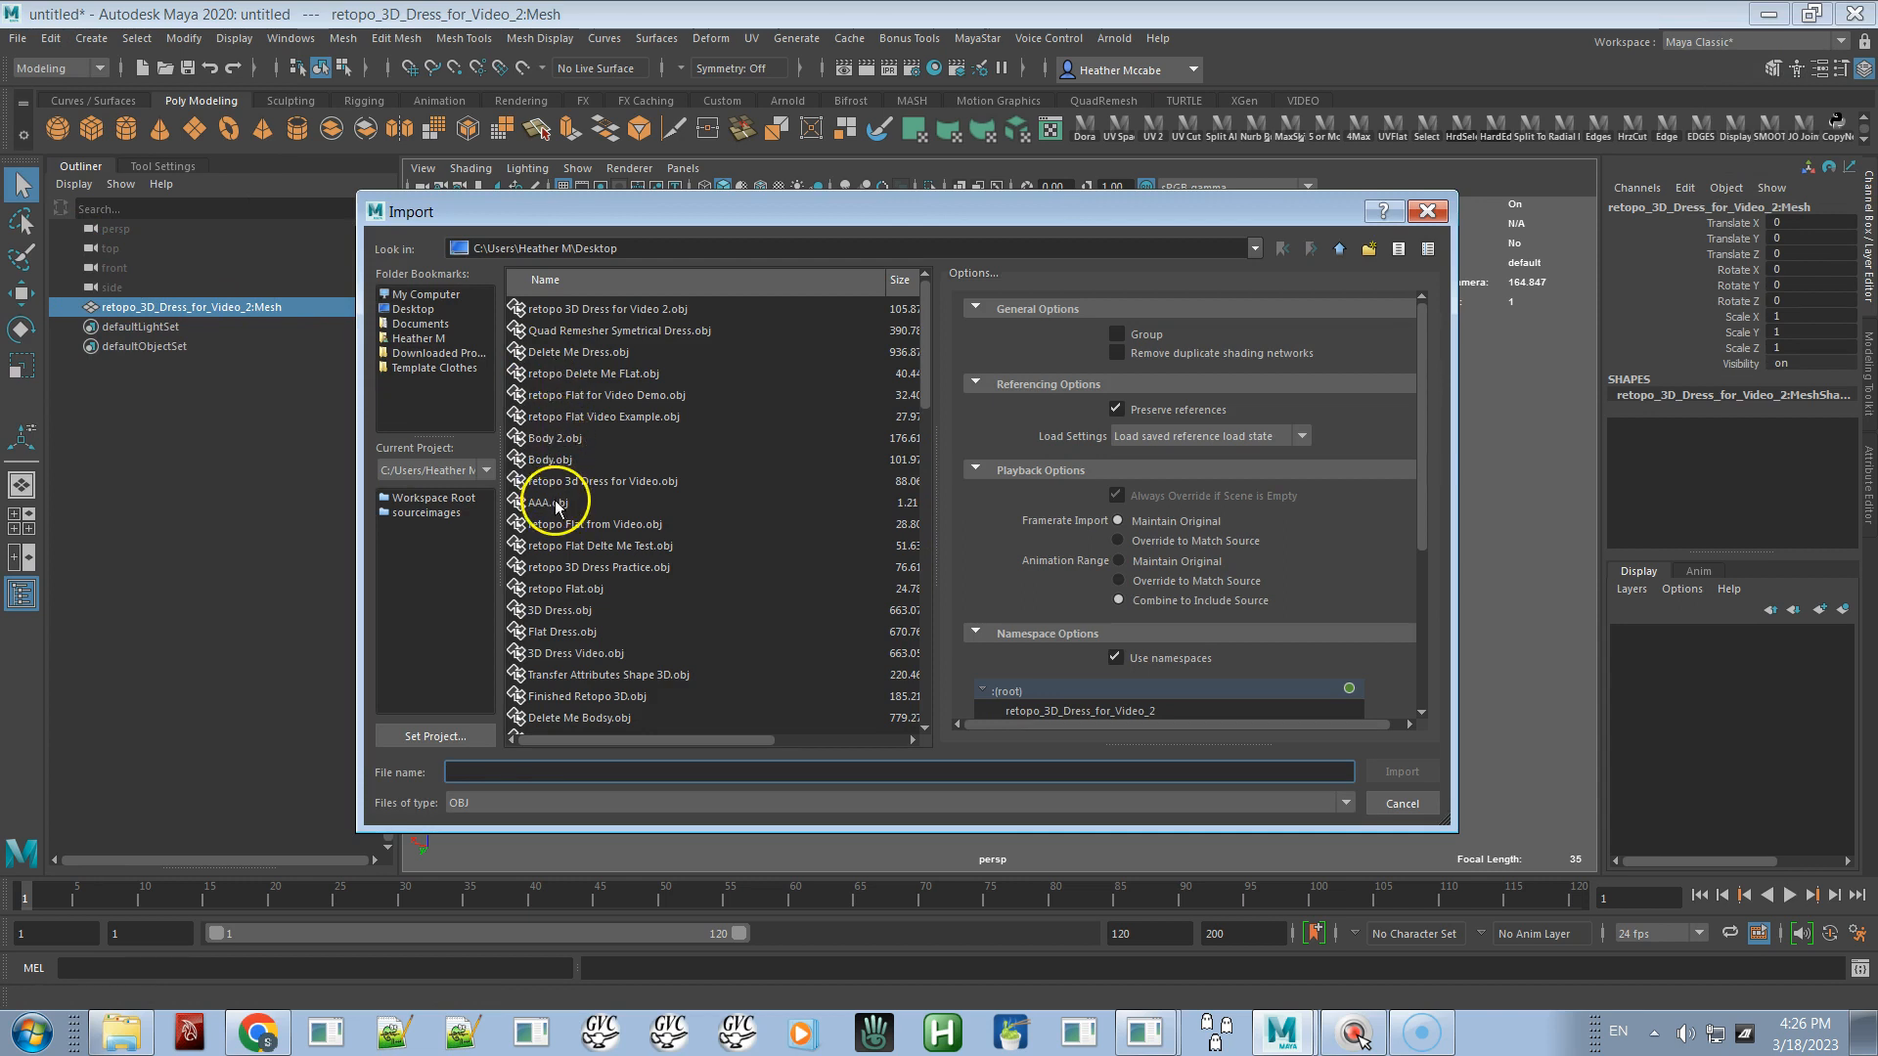
double_click(548, 609)
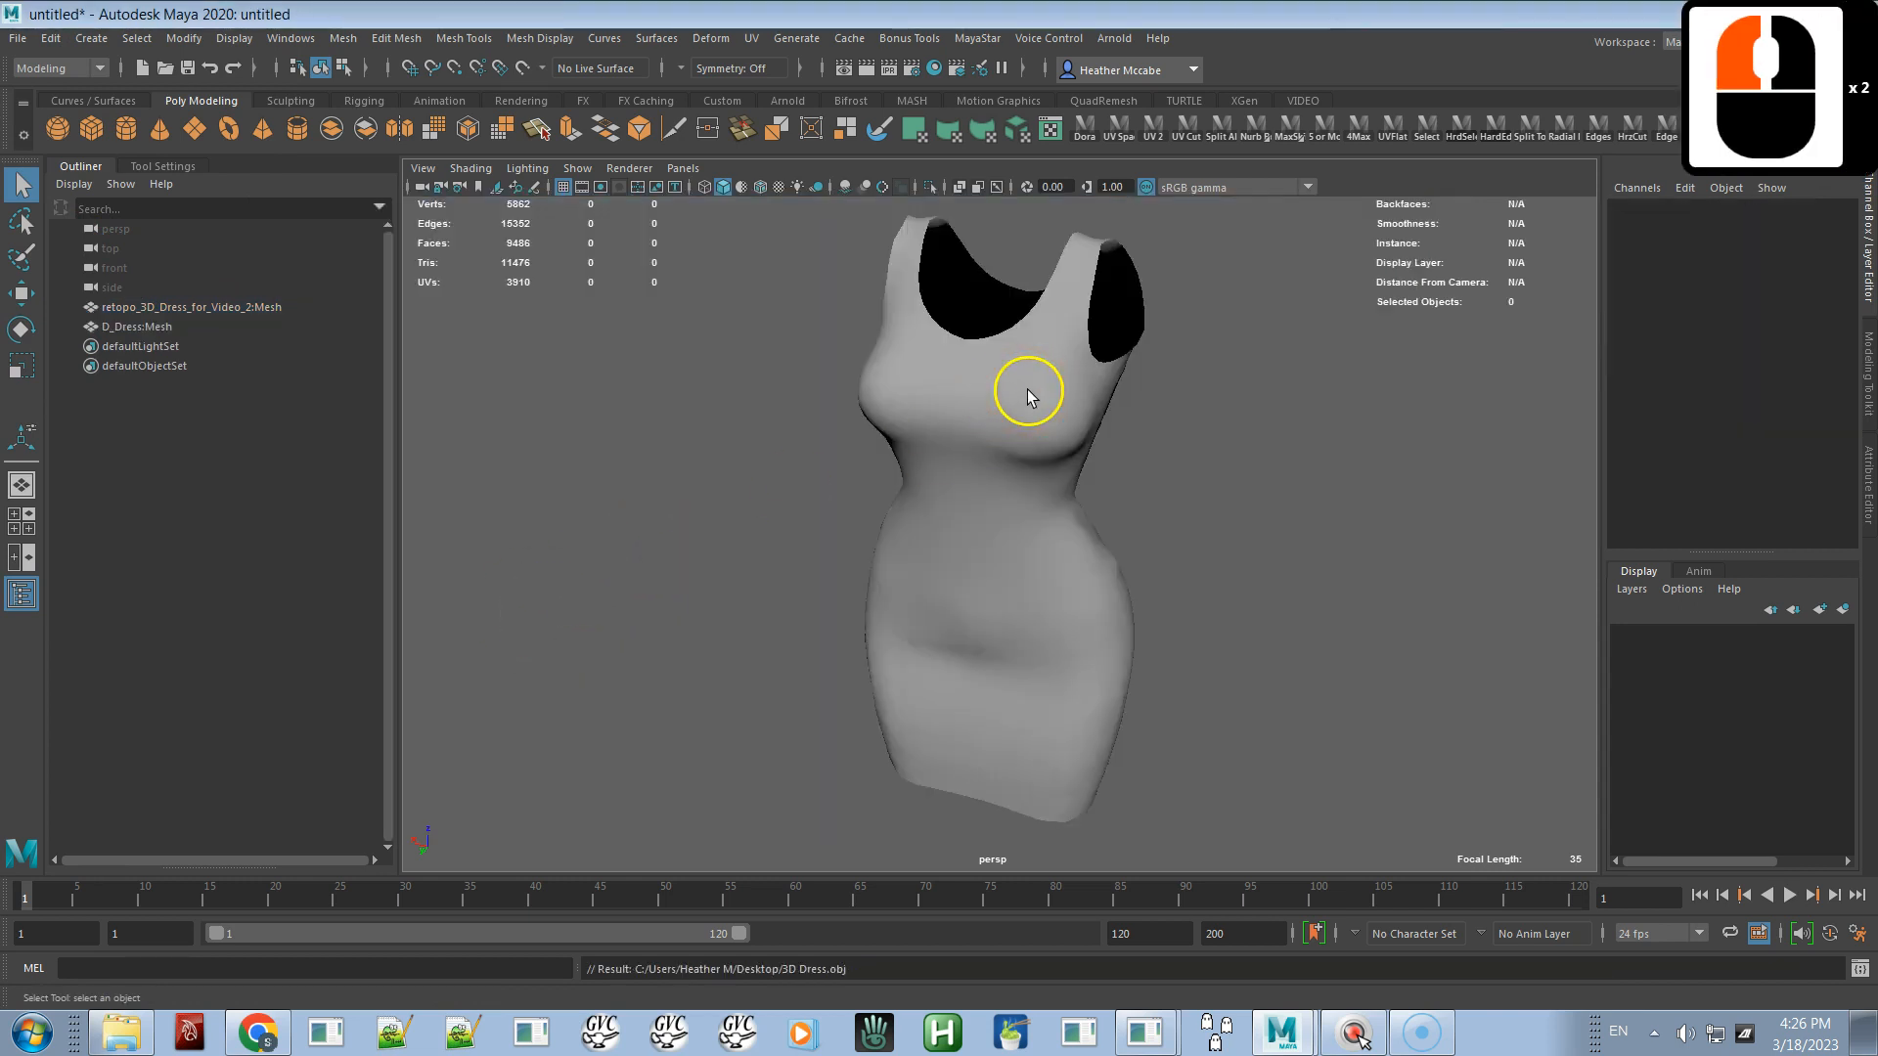
- Put the retopologised dress and the original D_Dress mesh each on its own new display layer
left_click(171, 326)
left_click(185, 307)
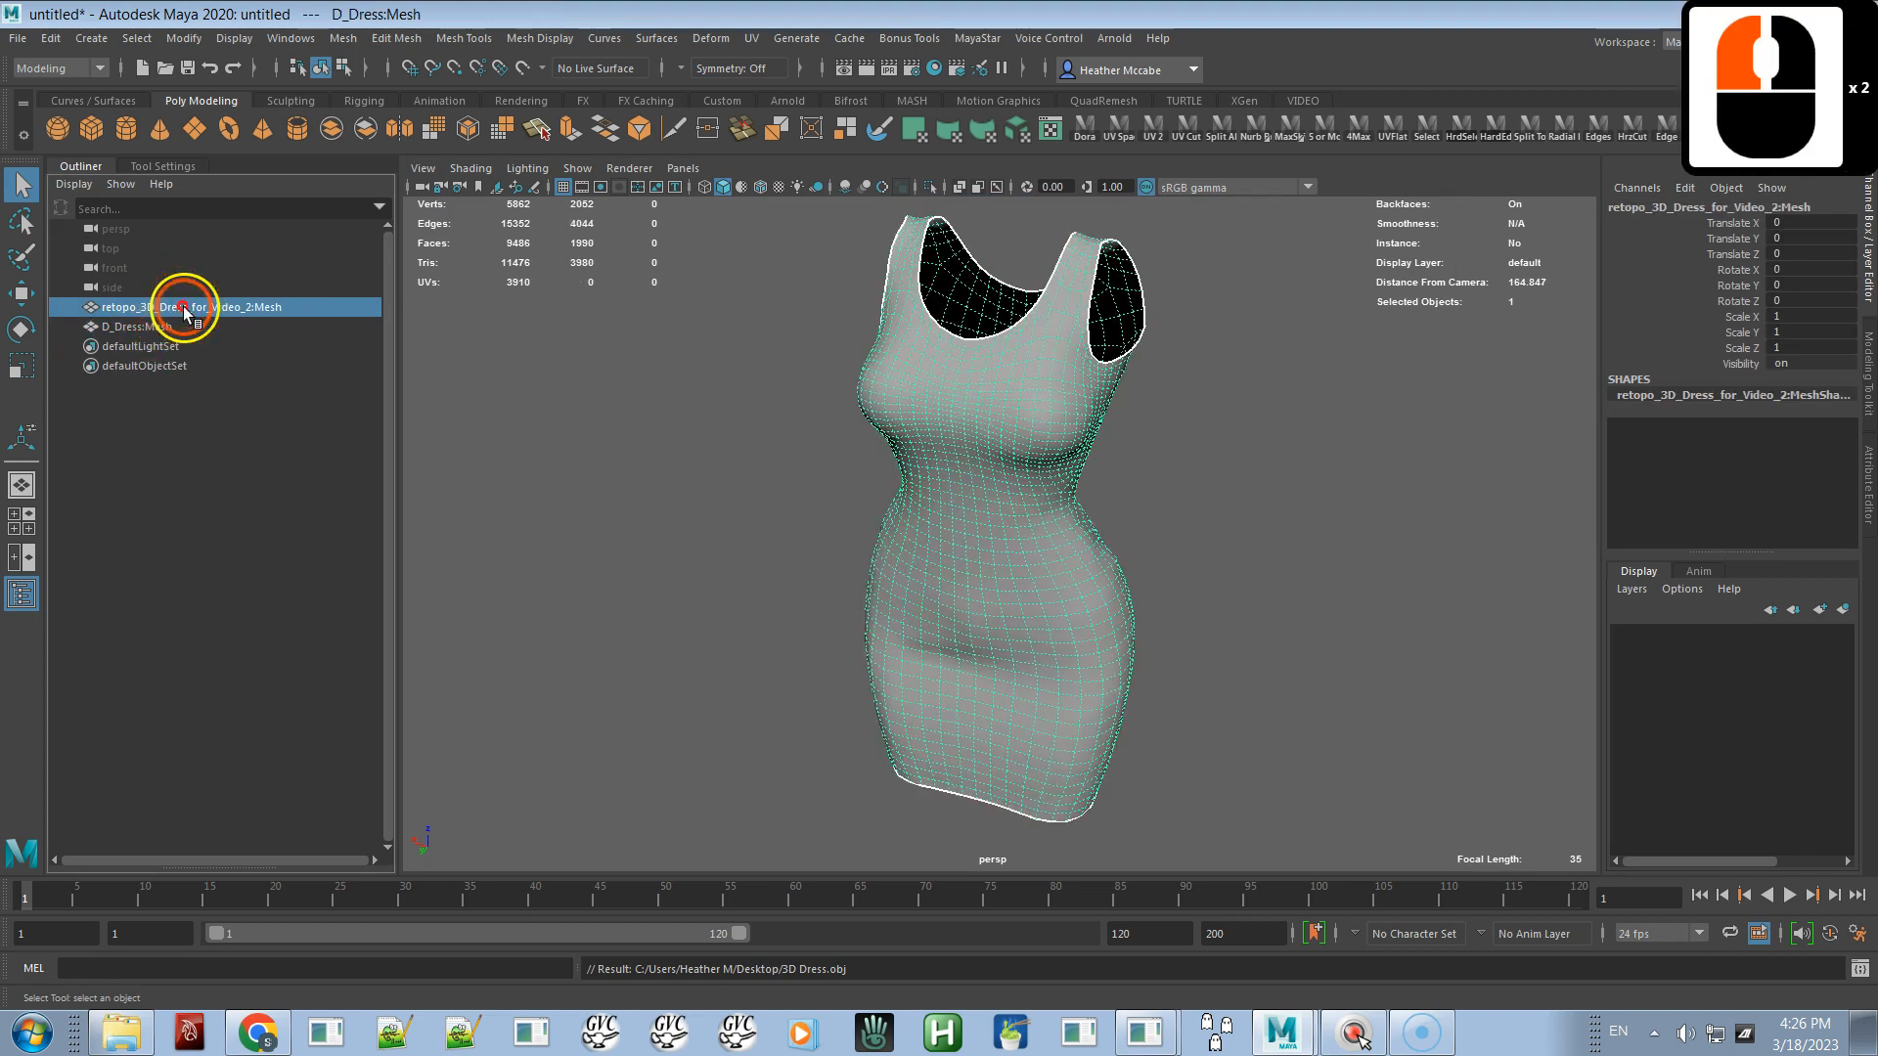
left_click(1842, 612)
left_click(128, 326)
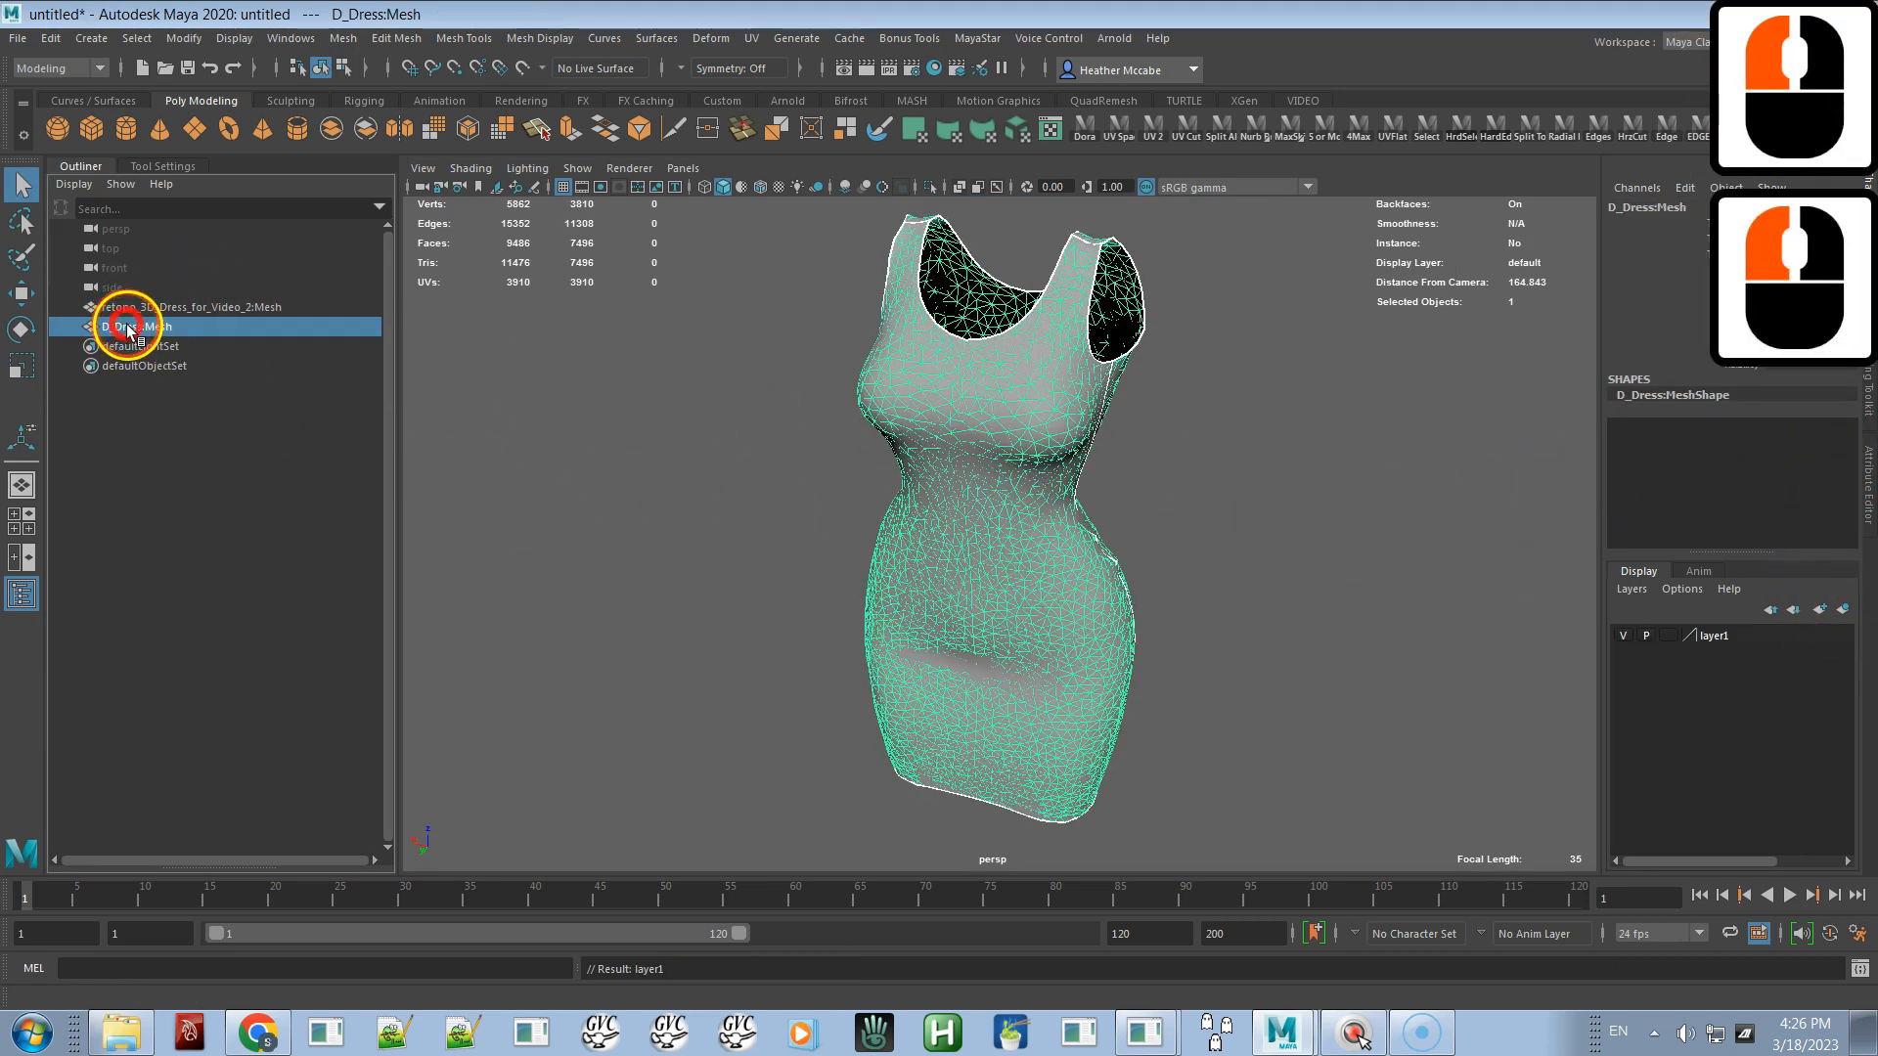
left_click(1842, 608)
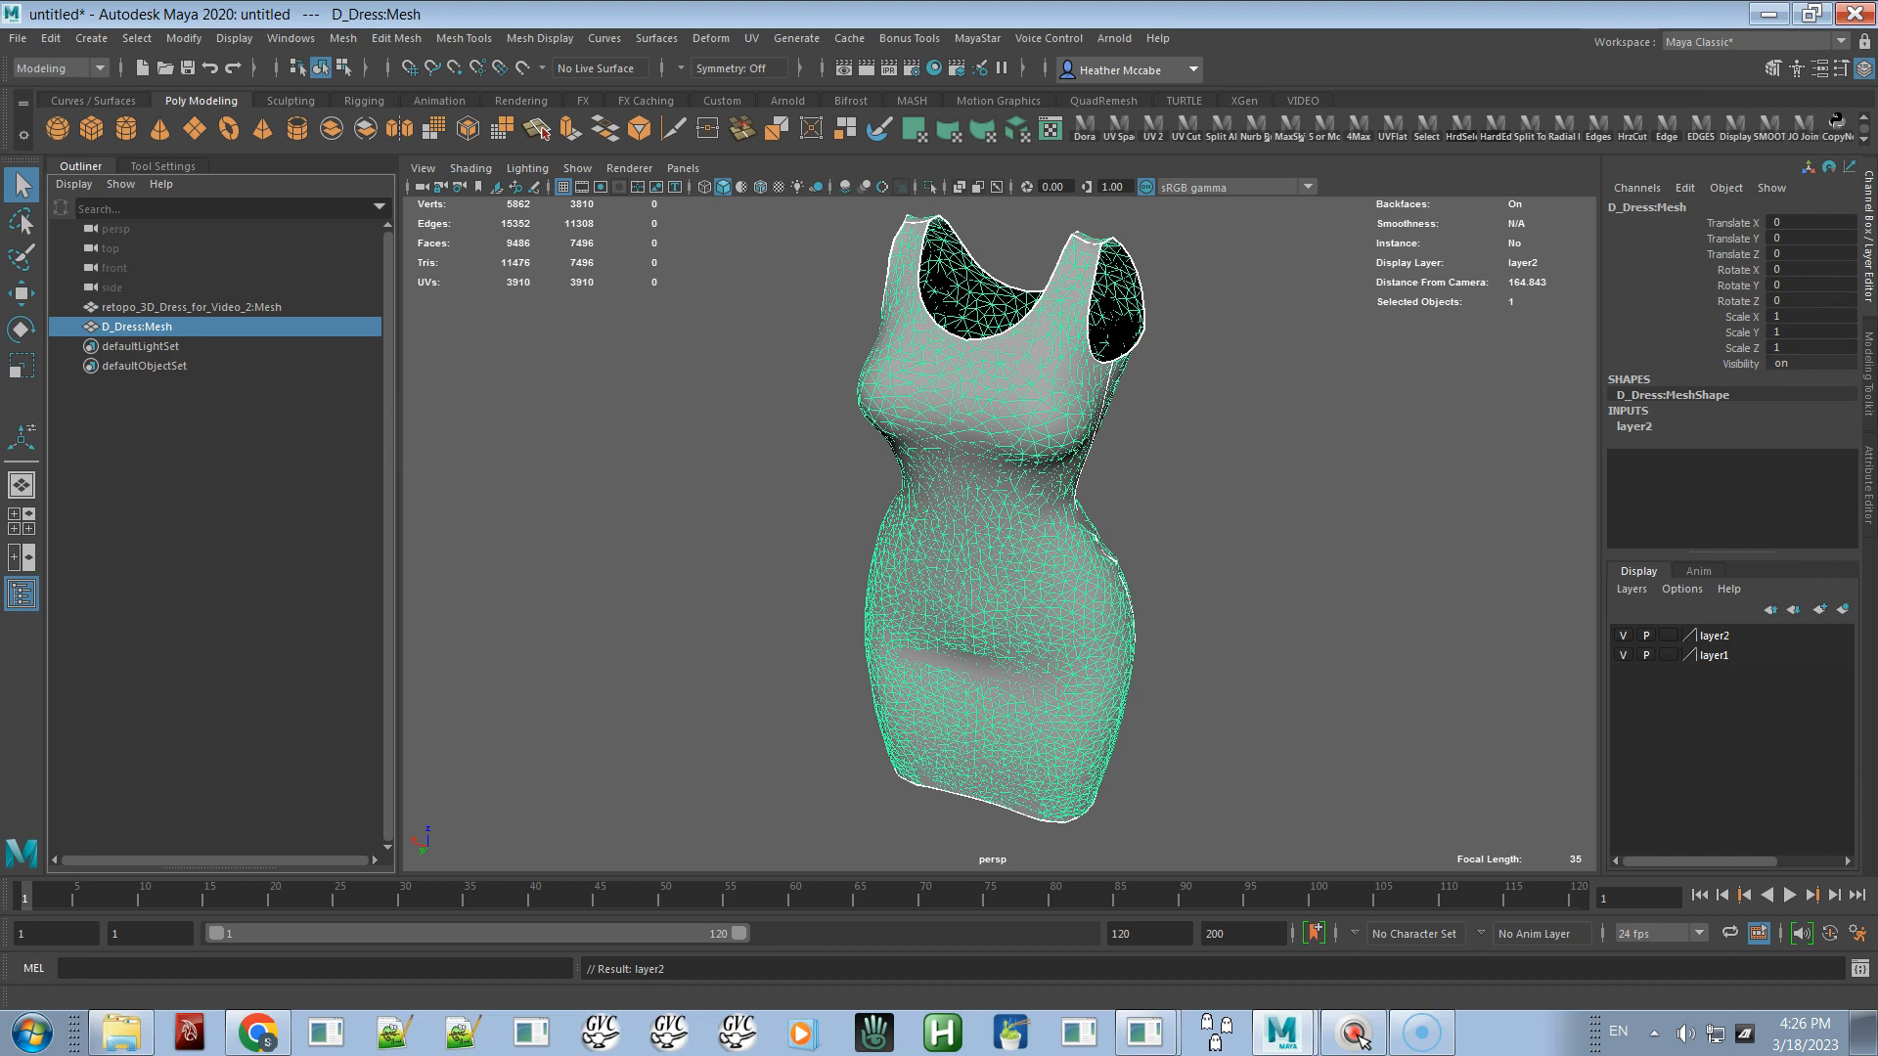
- Open the UV Editor for the original dress and bring both of its UV shells into full view
left_click_drag(1877, 385, 1592, 365)
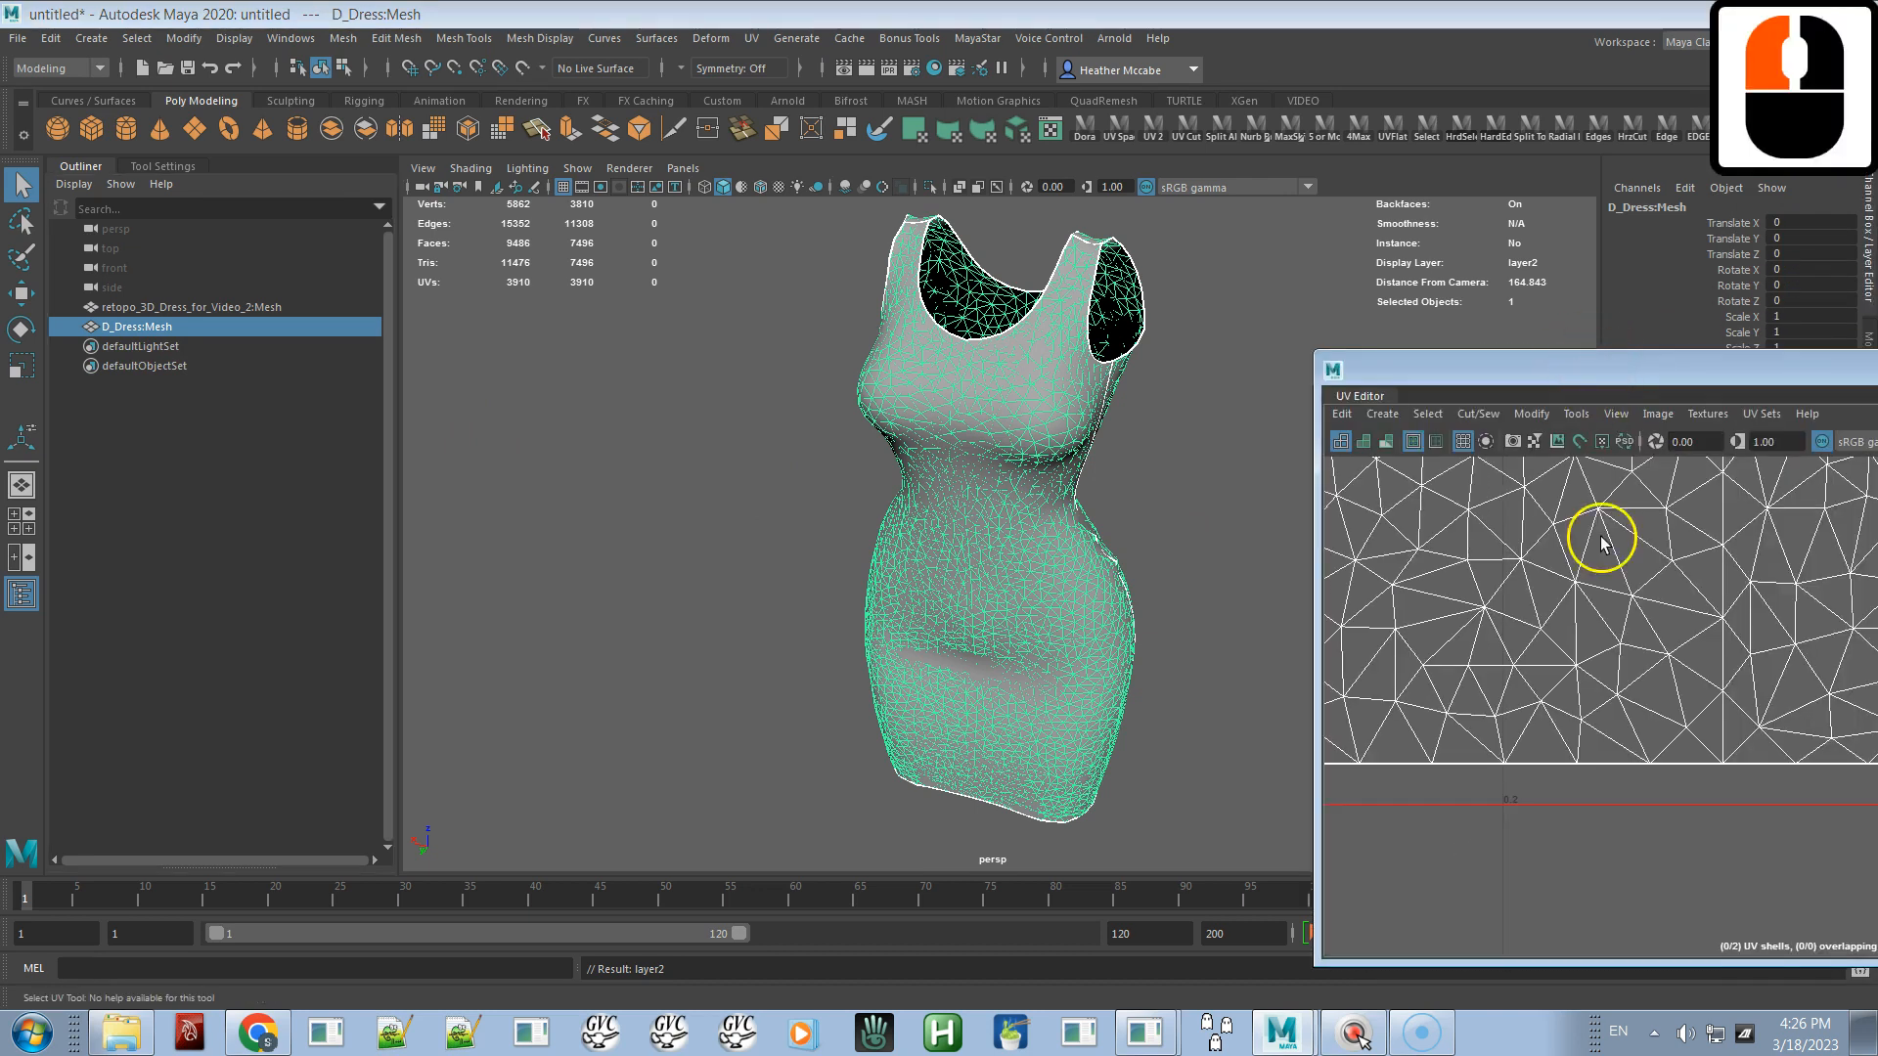
right_click_drag(1624, 601, 701, 419, "alt")
right_click_drag(1699, 658, 1105, 575, "alt")
middle_click_drag(1758, 655, 1634, 779, "alt")
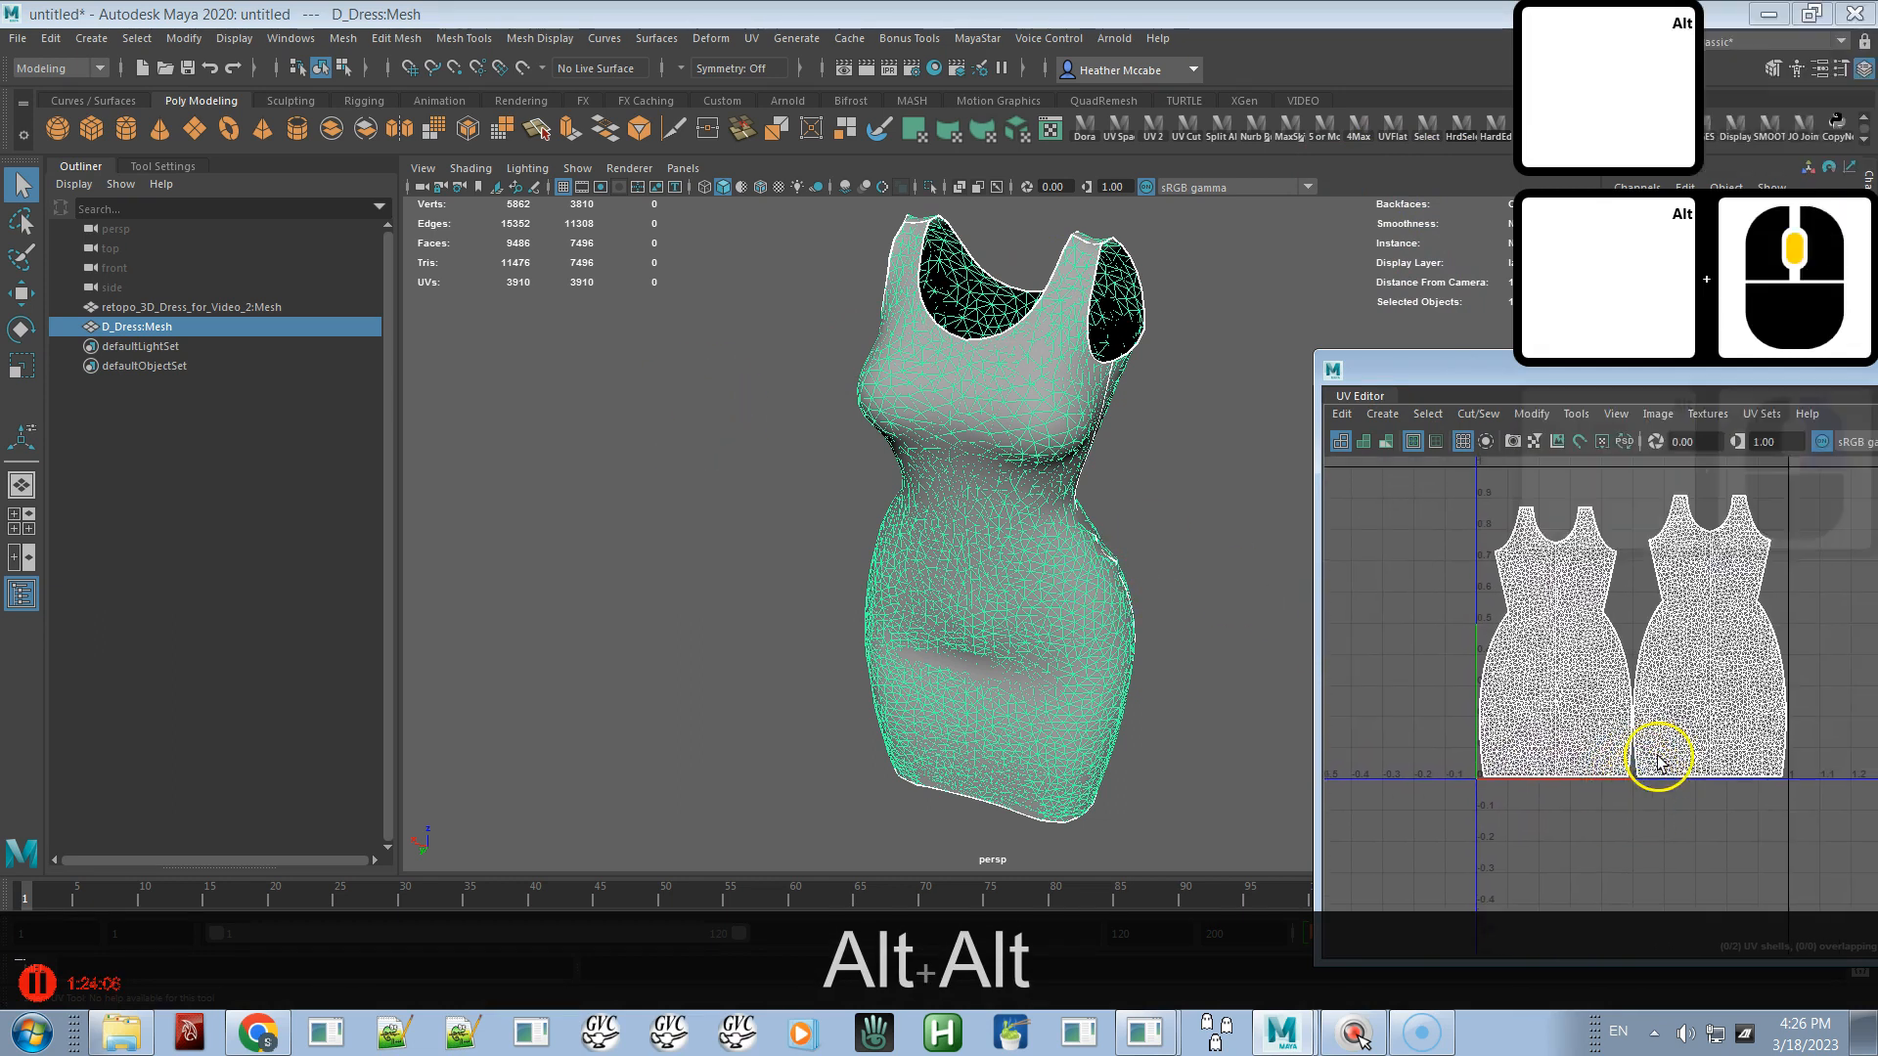
- Transfer the UVs between the original and retopologised dresses with vertex position off, UV sets Current and sample space World
left_click(177, 309, "ctrl")
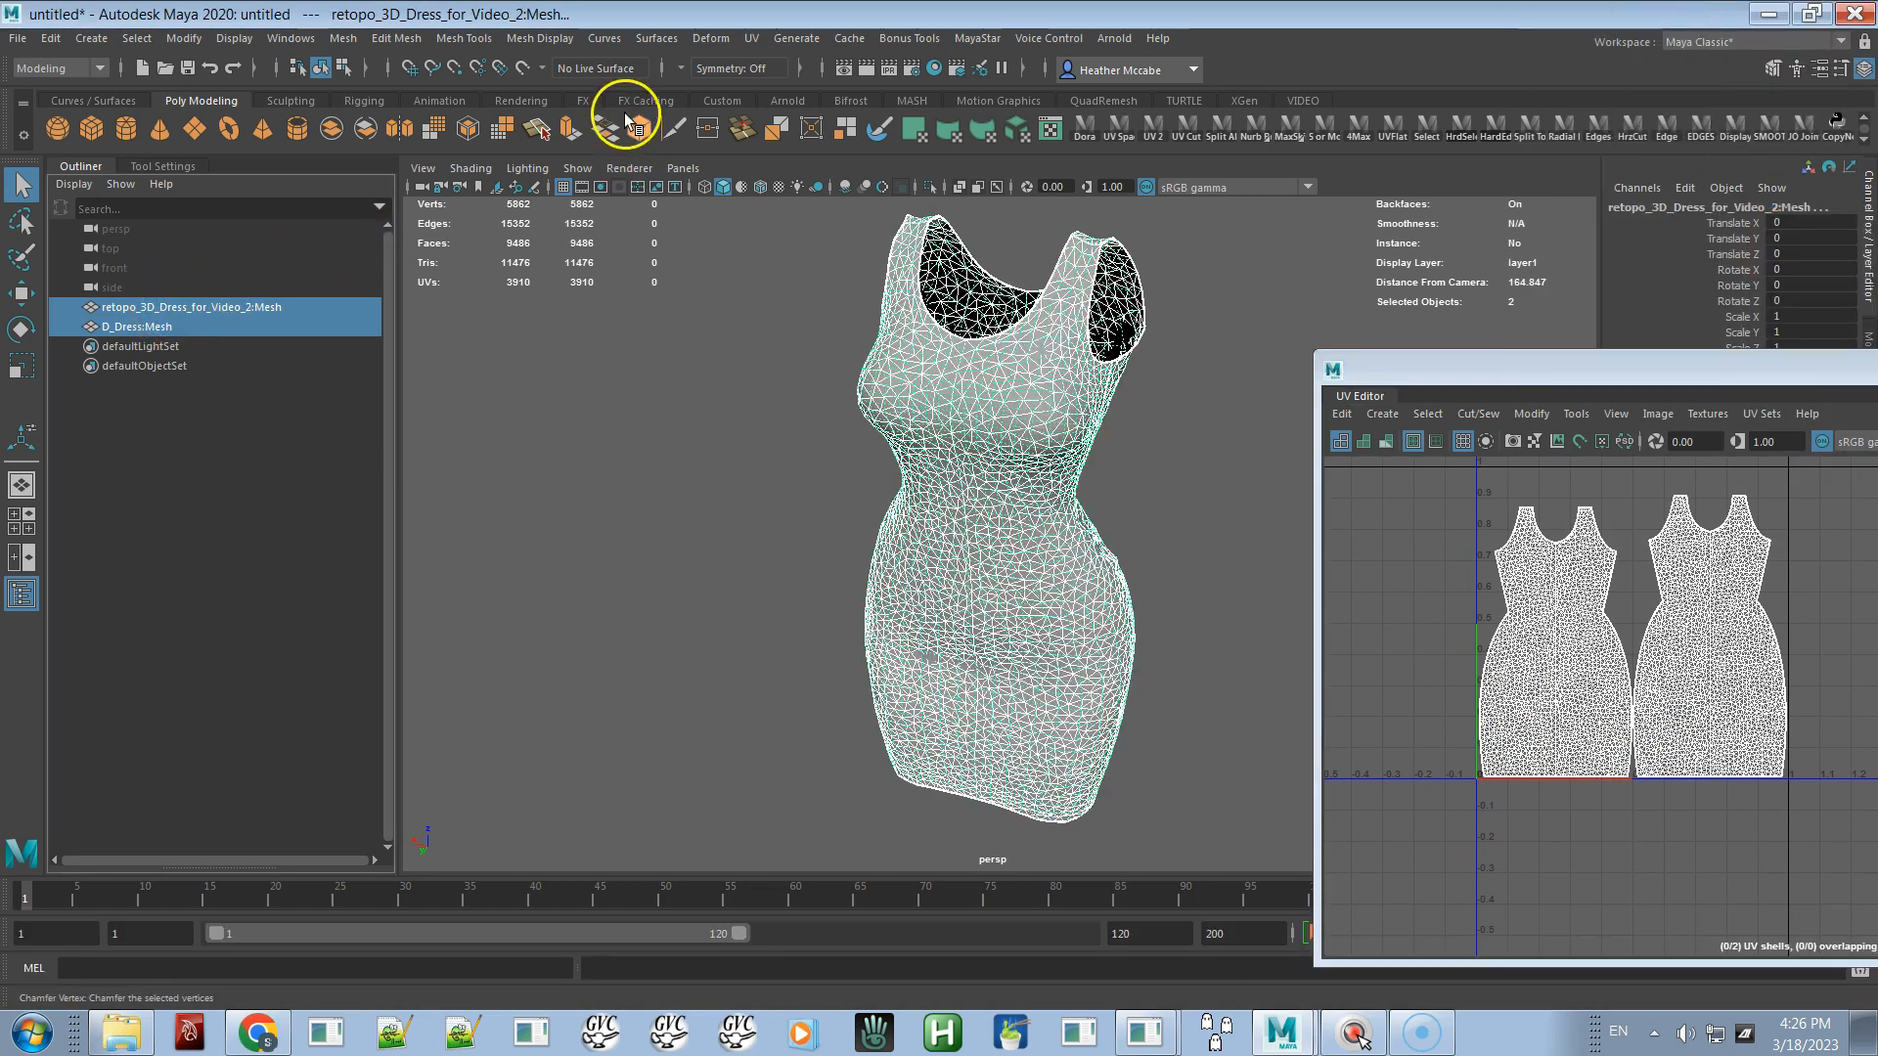
left_click(342, 38)
left_click(420, 373)
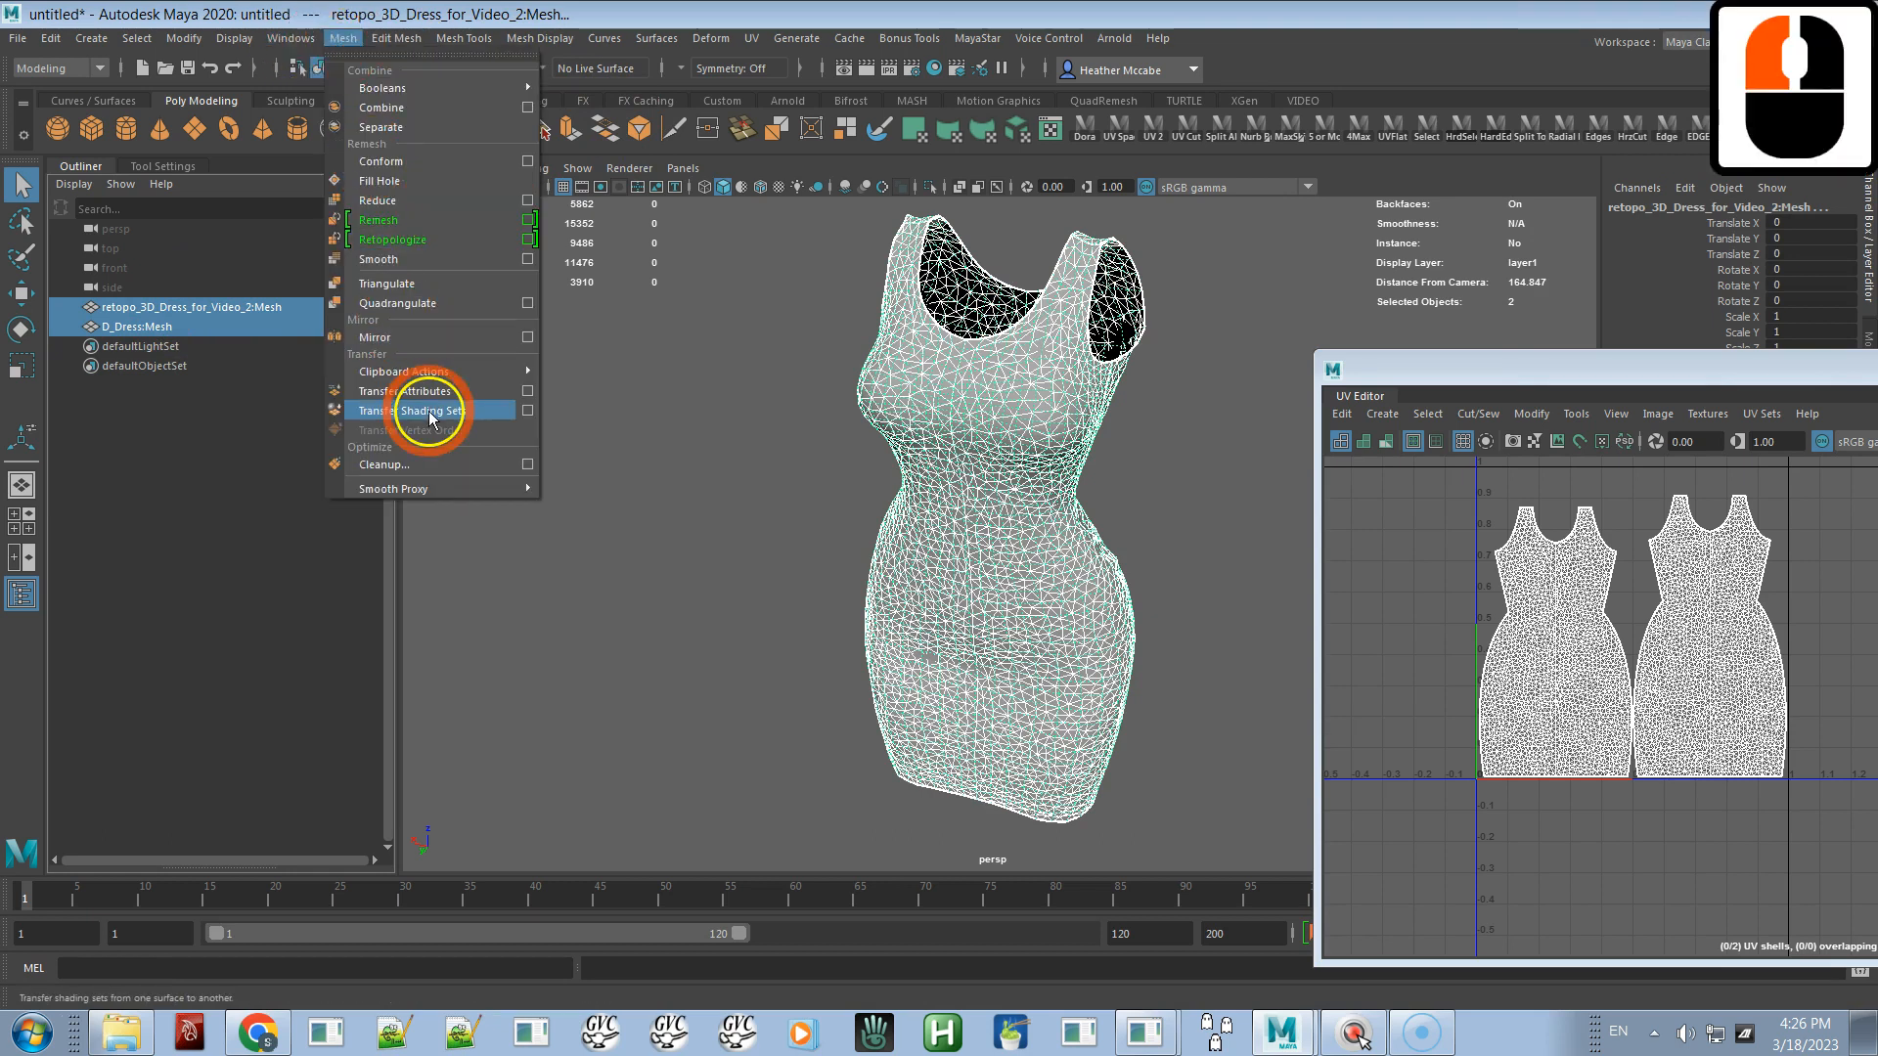
left_click(528, 390)
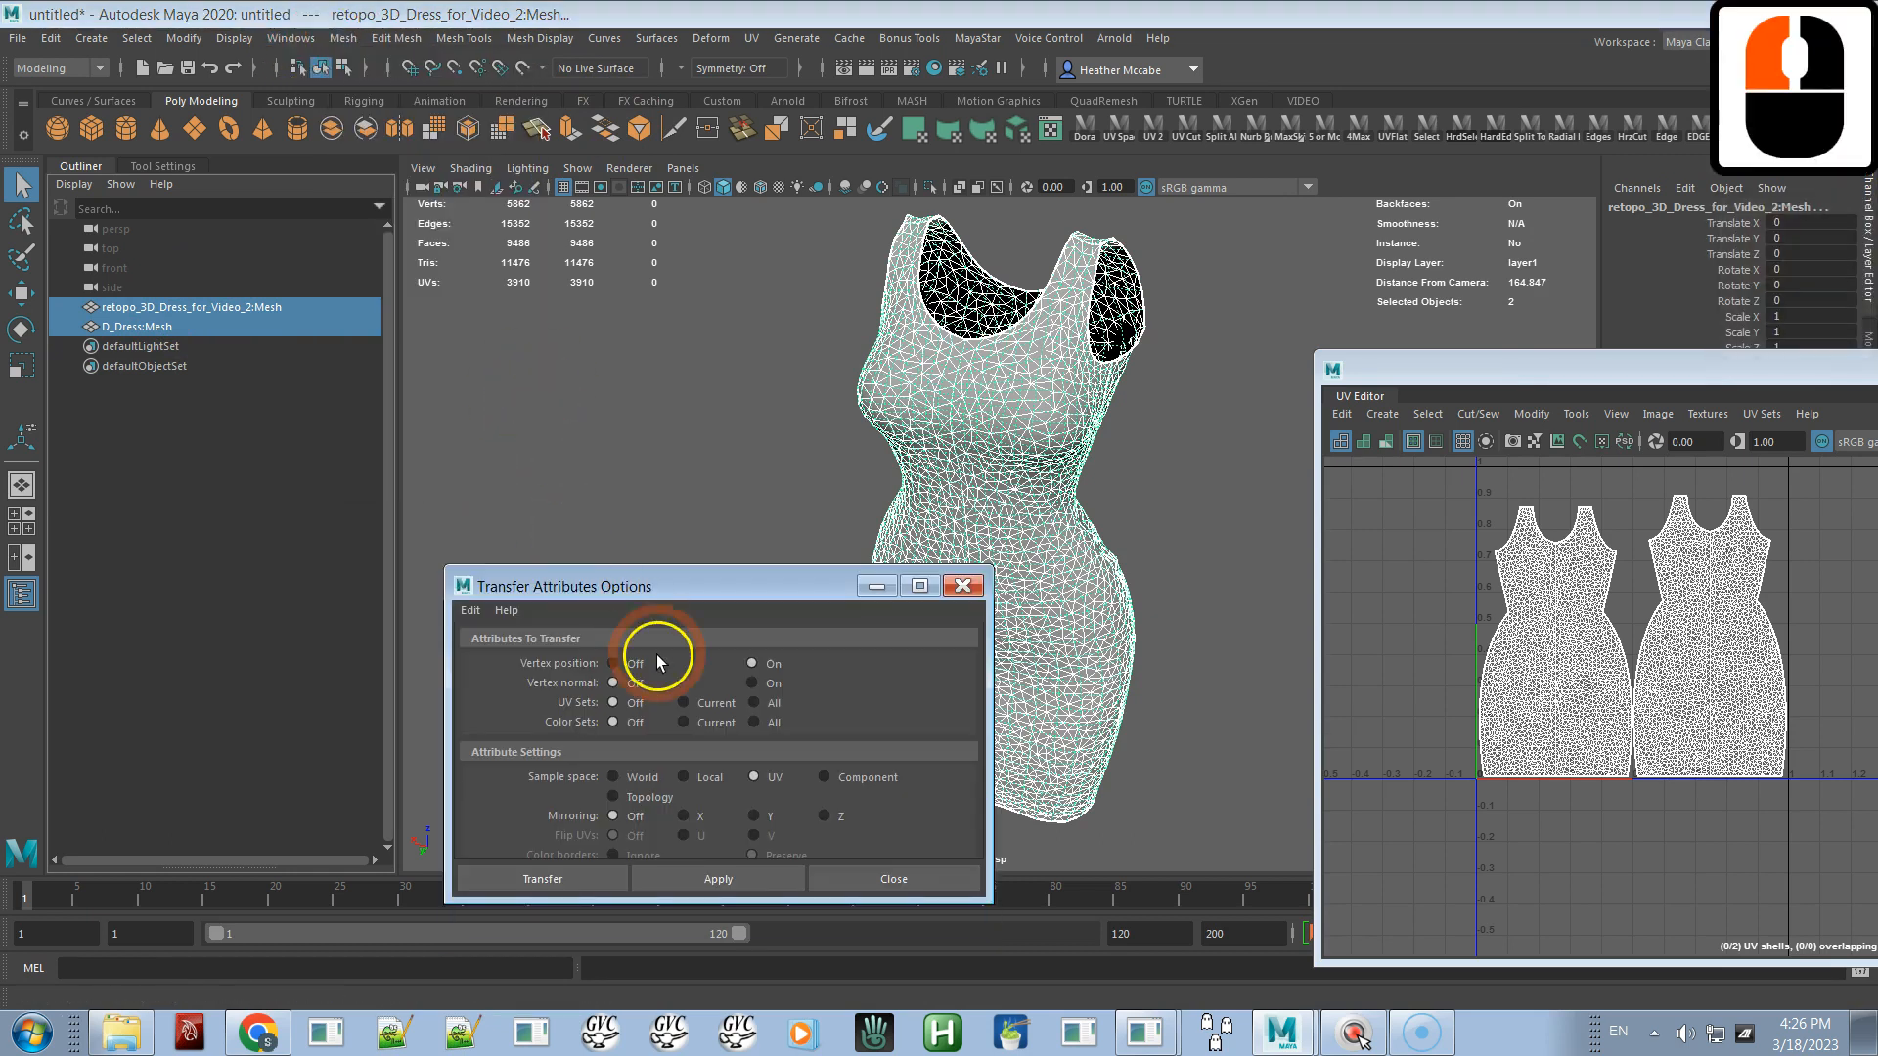
left_click(613, 663)
left_click(684, 702)
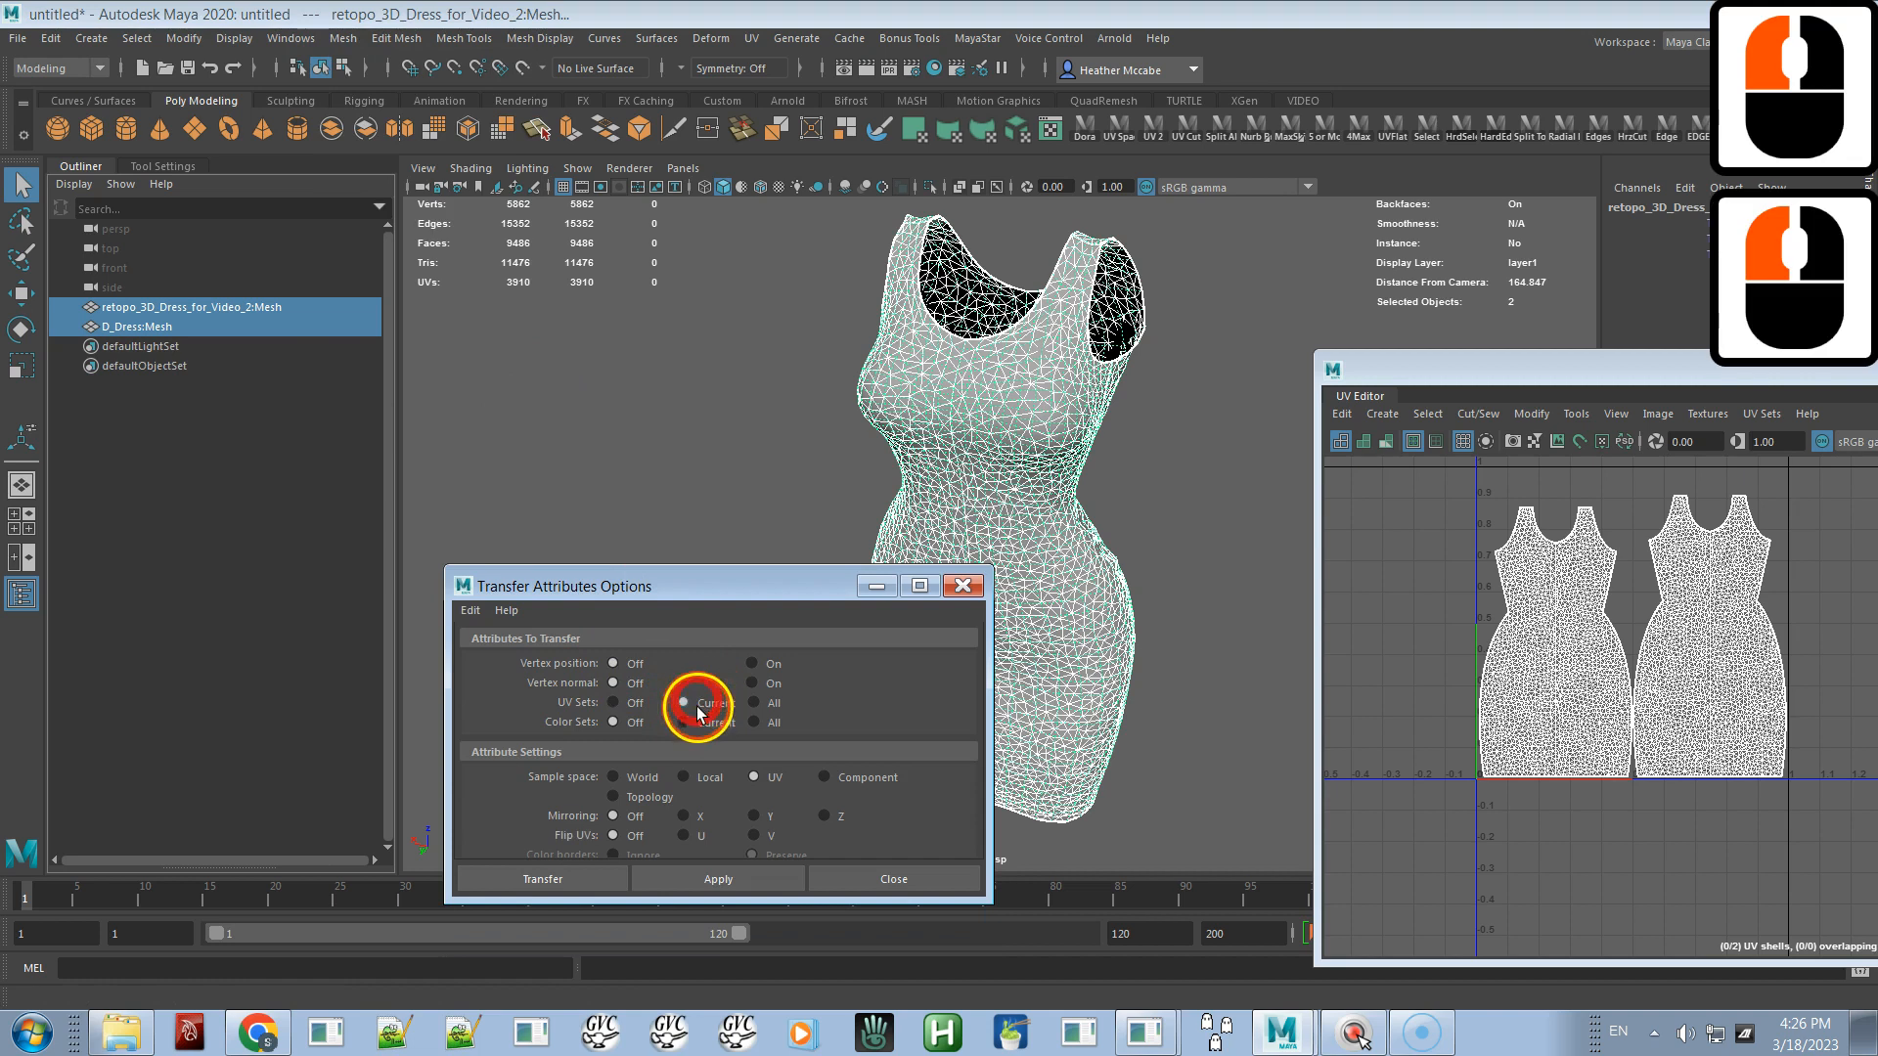
left_click(641, 777)
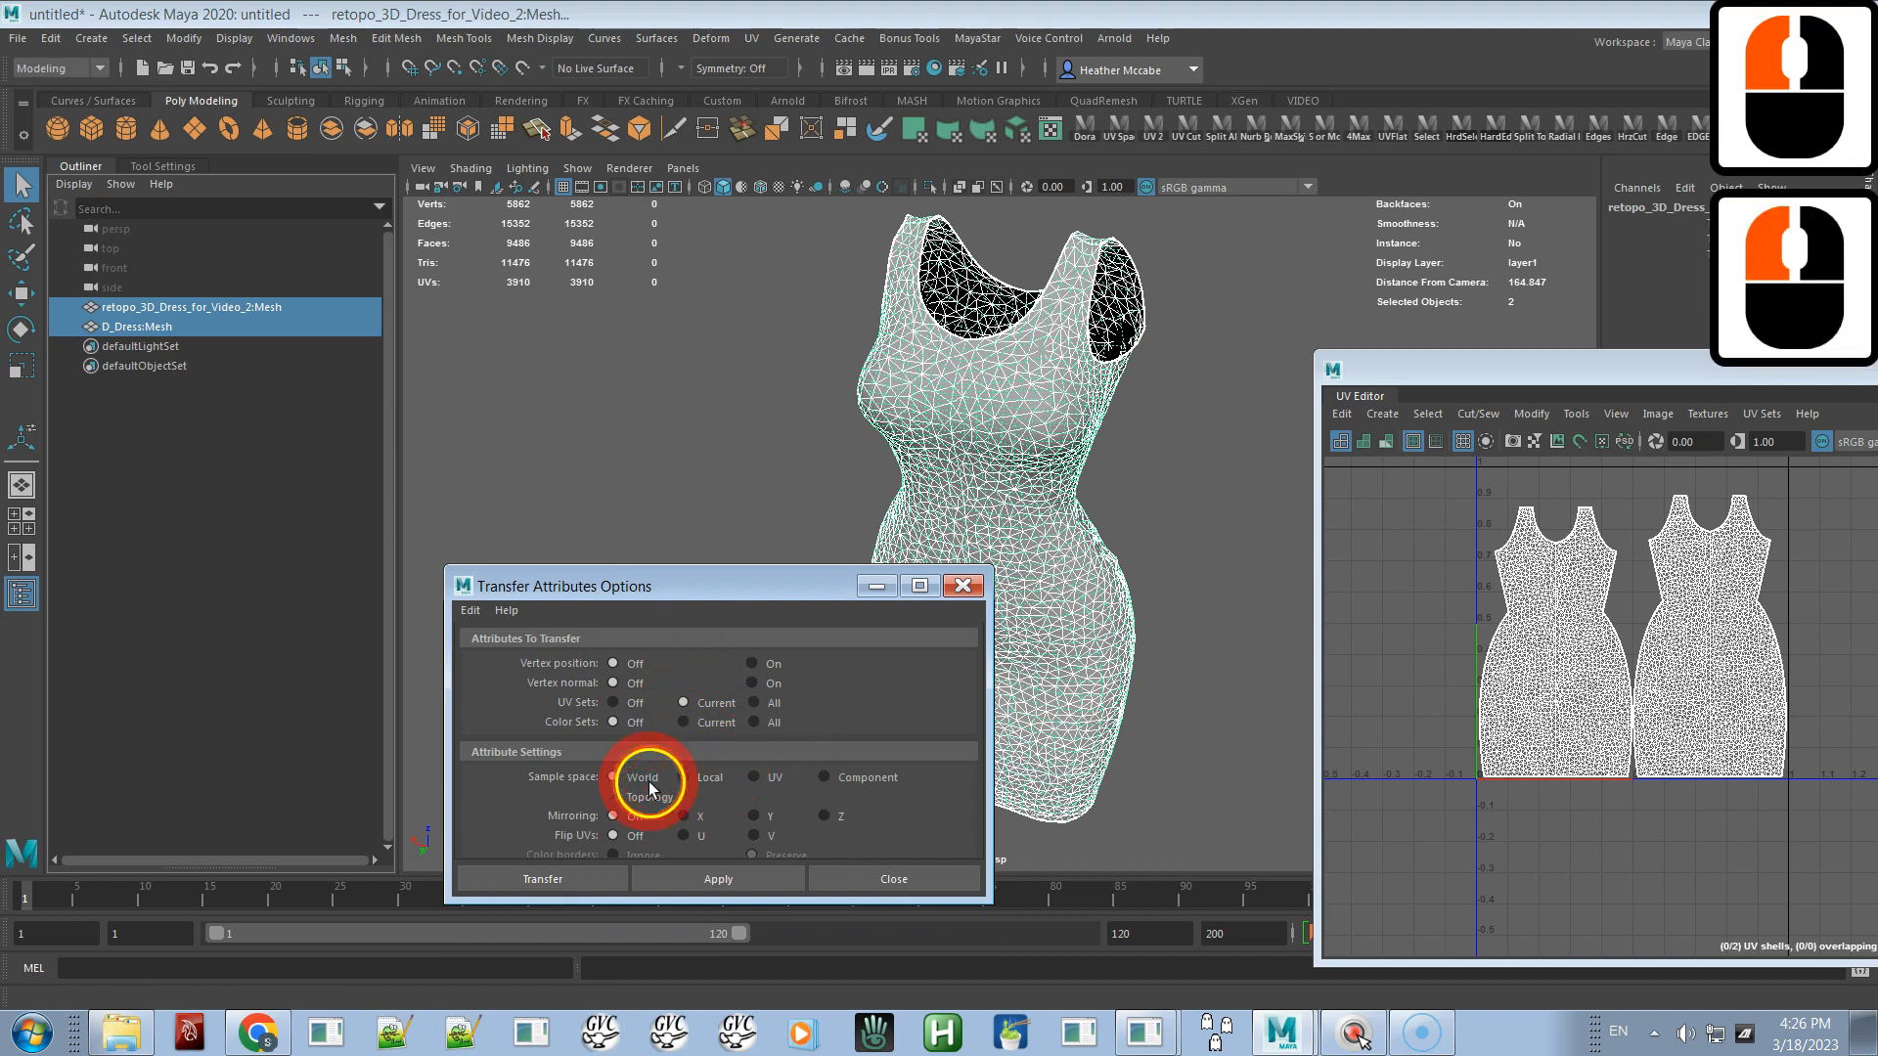
left_click(707, 878)
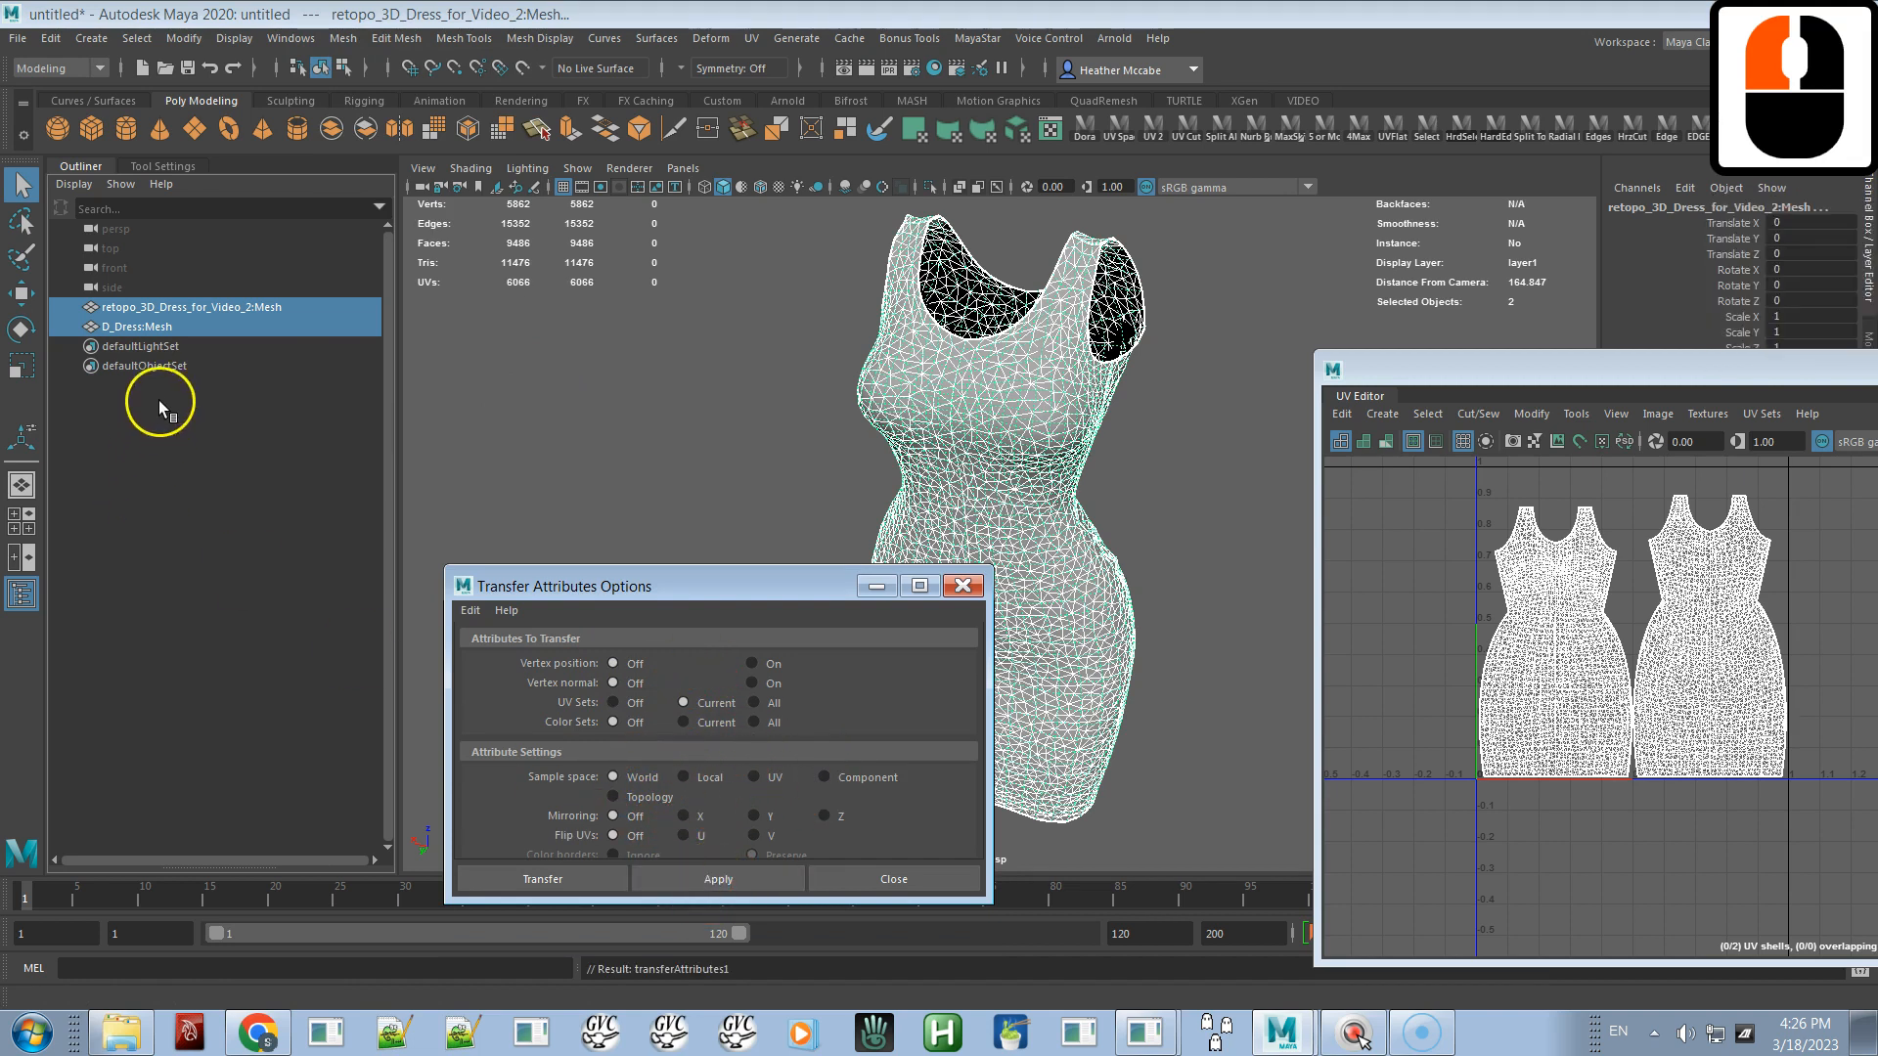
- Inspect the retopologised dress's transferred UV shells and side seam borders in the UV Editor and the 3D view, and close the transfer options
left_click(147, 309)
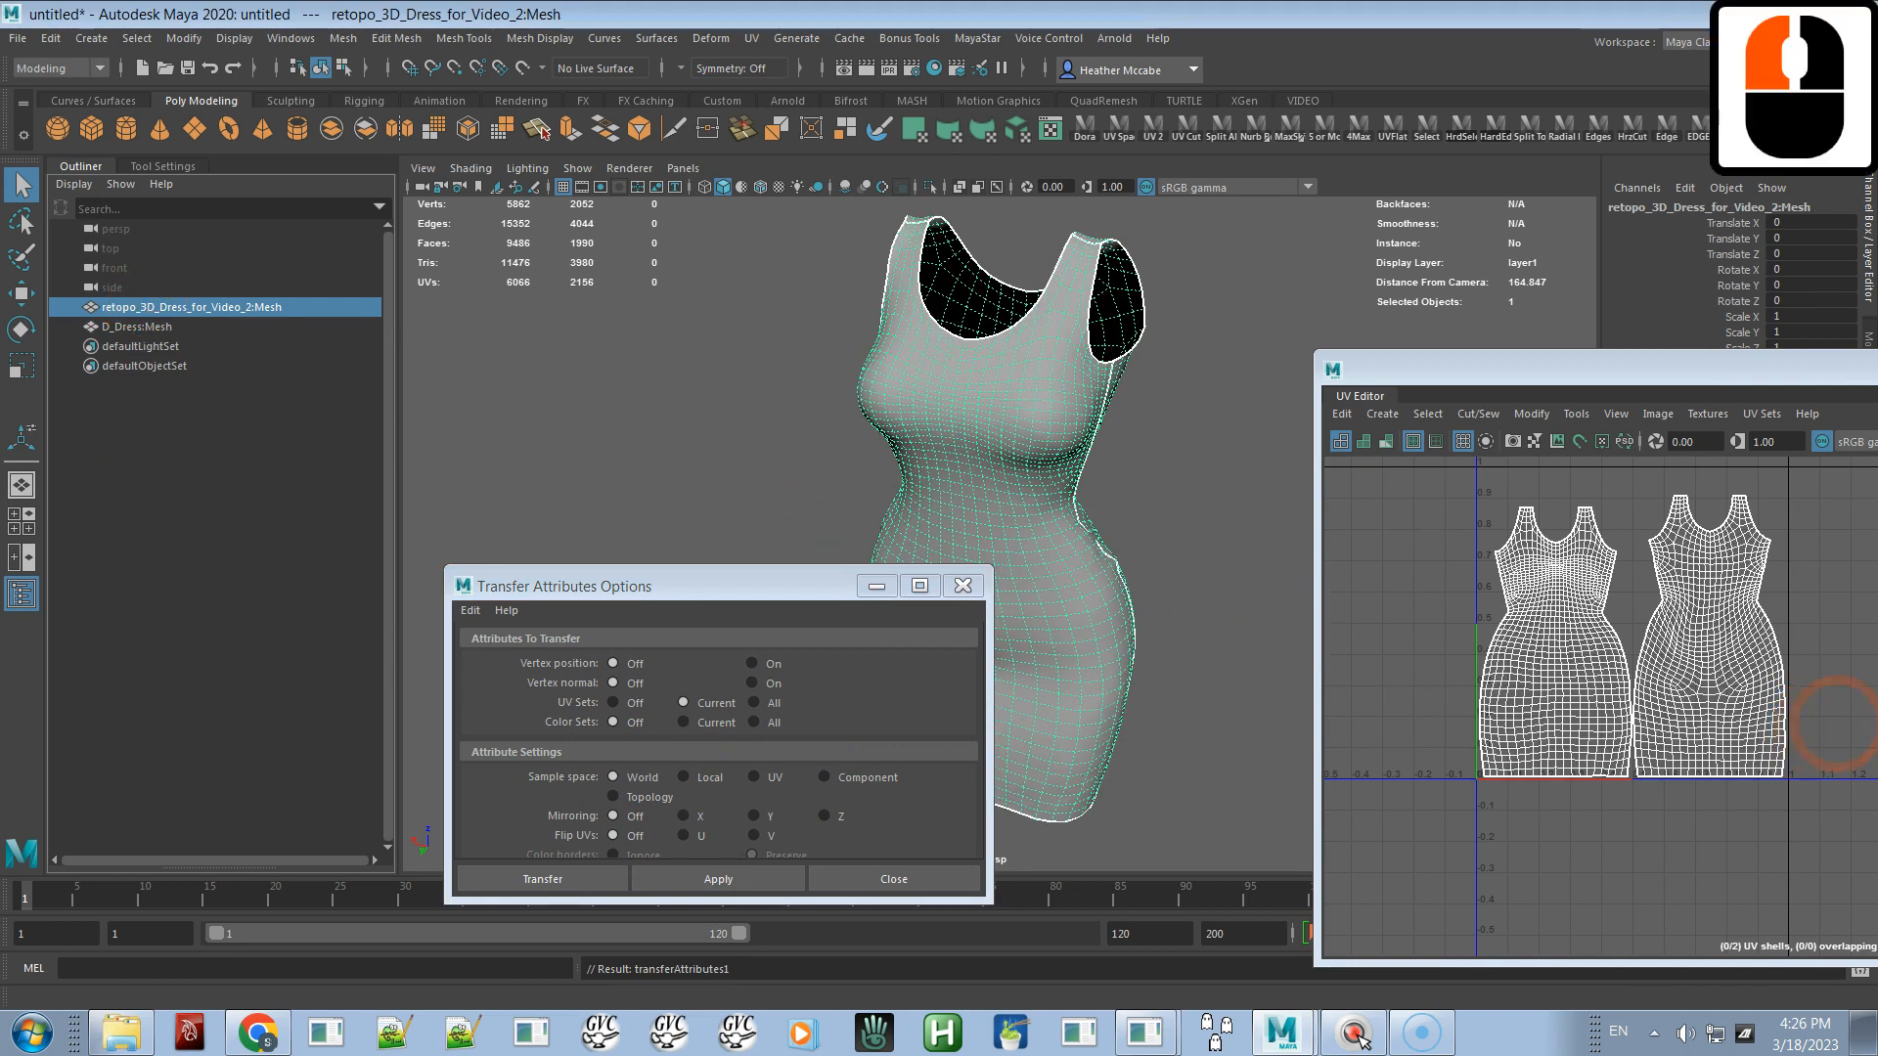
right_click_drag(1660, 626, 1868, 646, "alt")
middle_click_drag(1497, 798, 1529, 586, "alt")
middle_click_drag(1585, 742, 1571, 625, "alt")
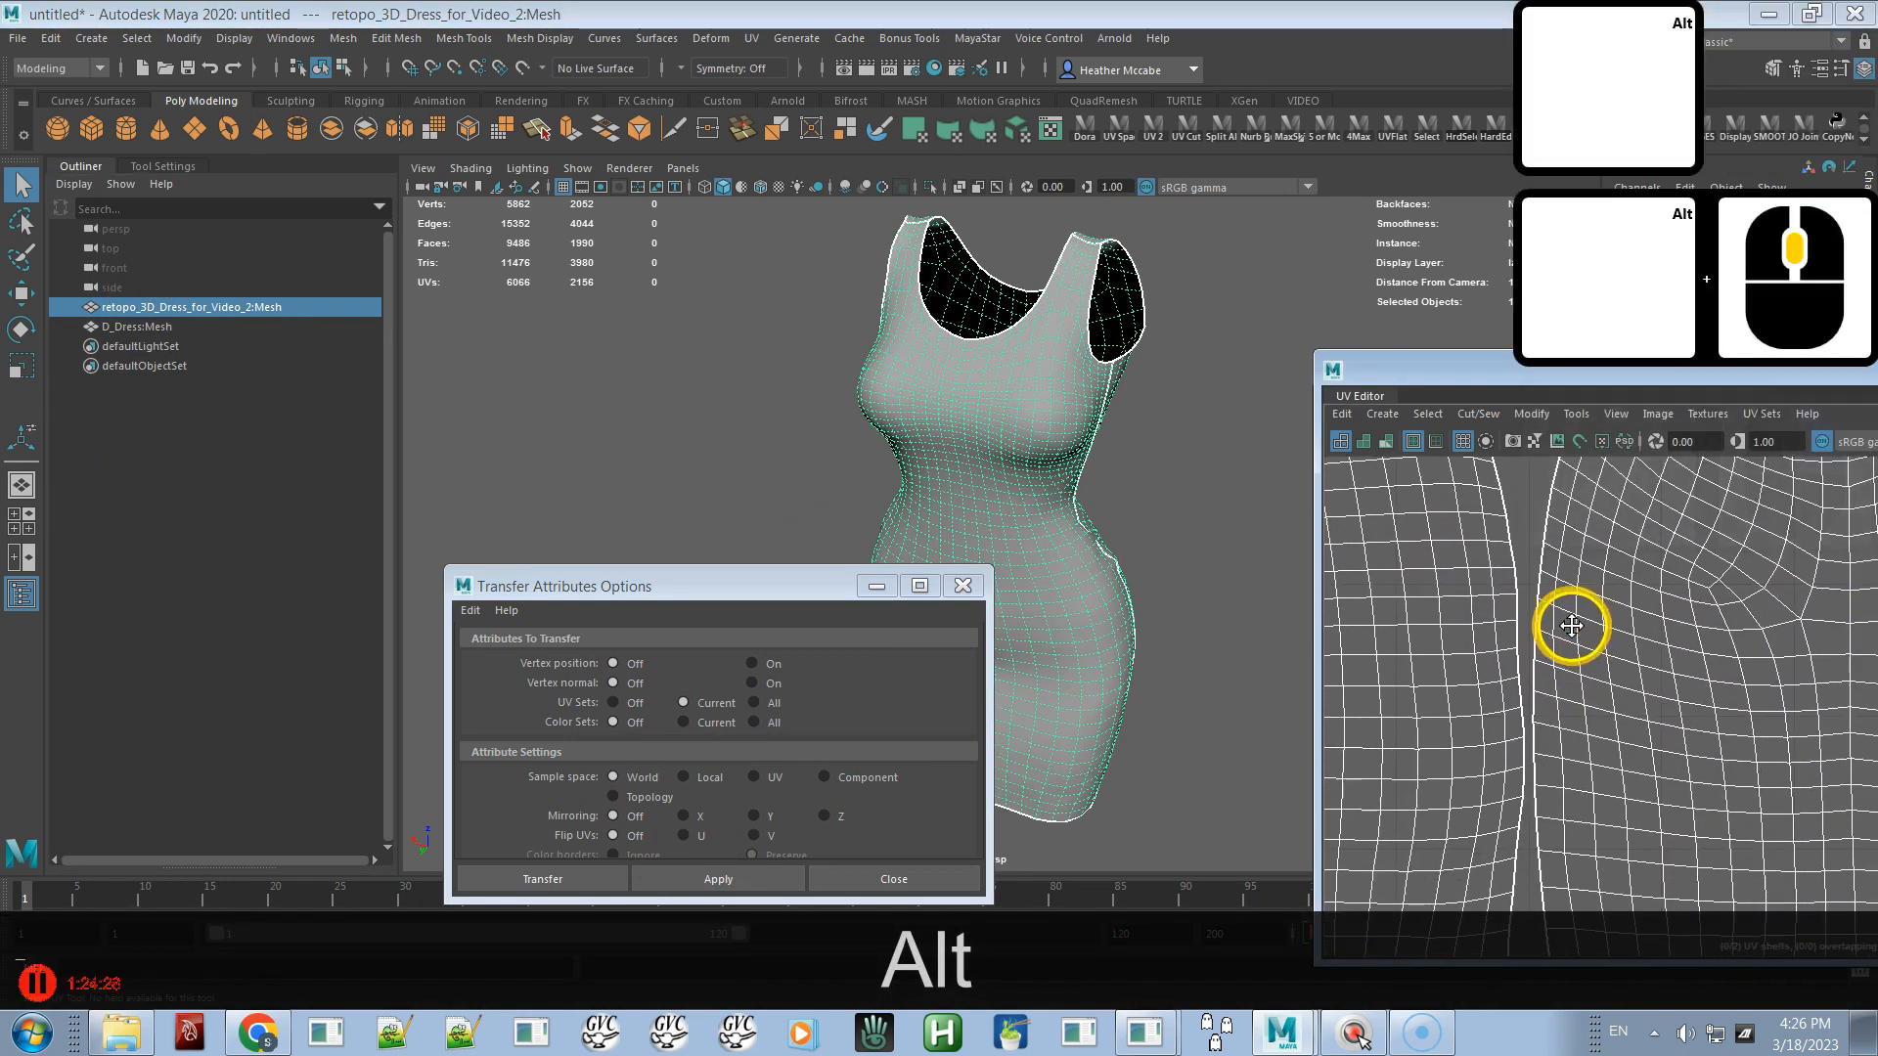
middle_click_drag(1629, 740, 1515, 720, "alt")
left_click_drag(1223, 714, 1165, 596, "alt")
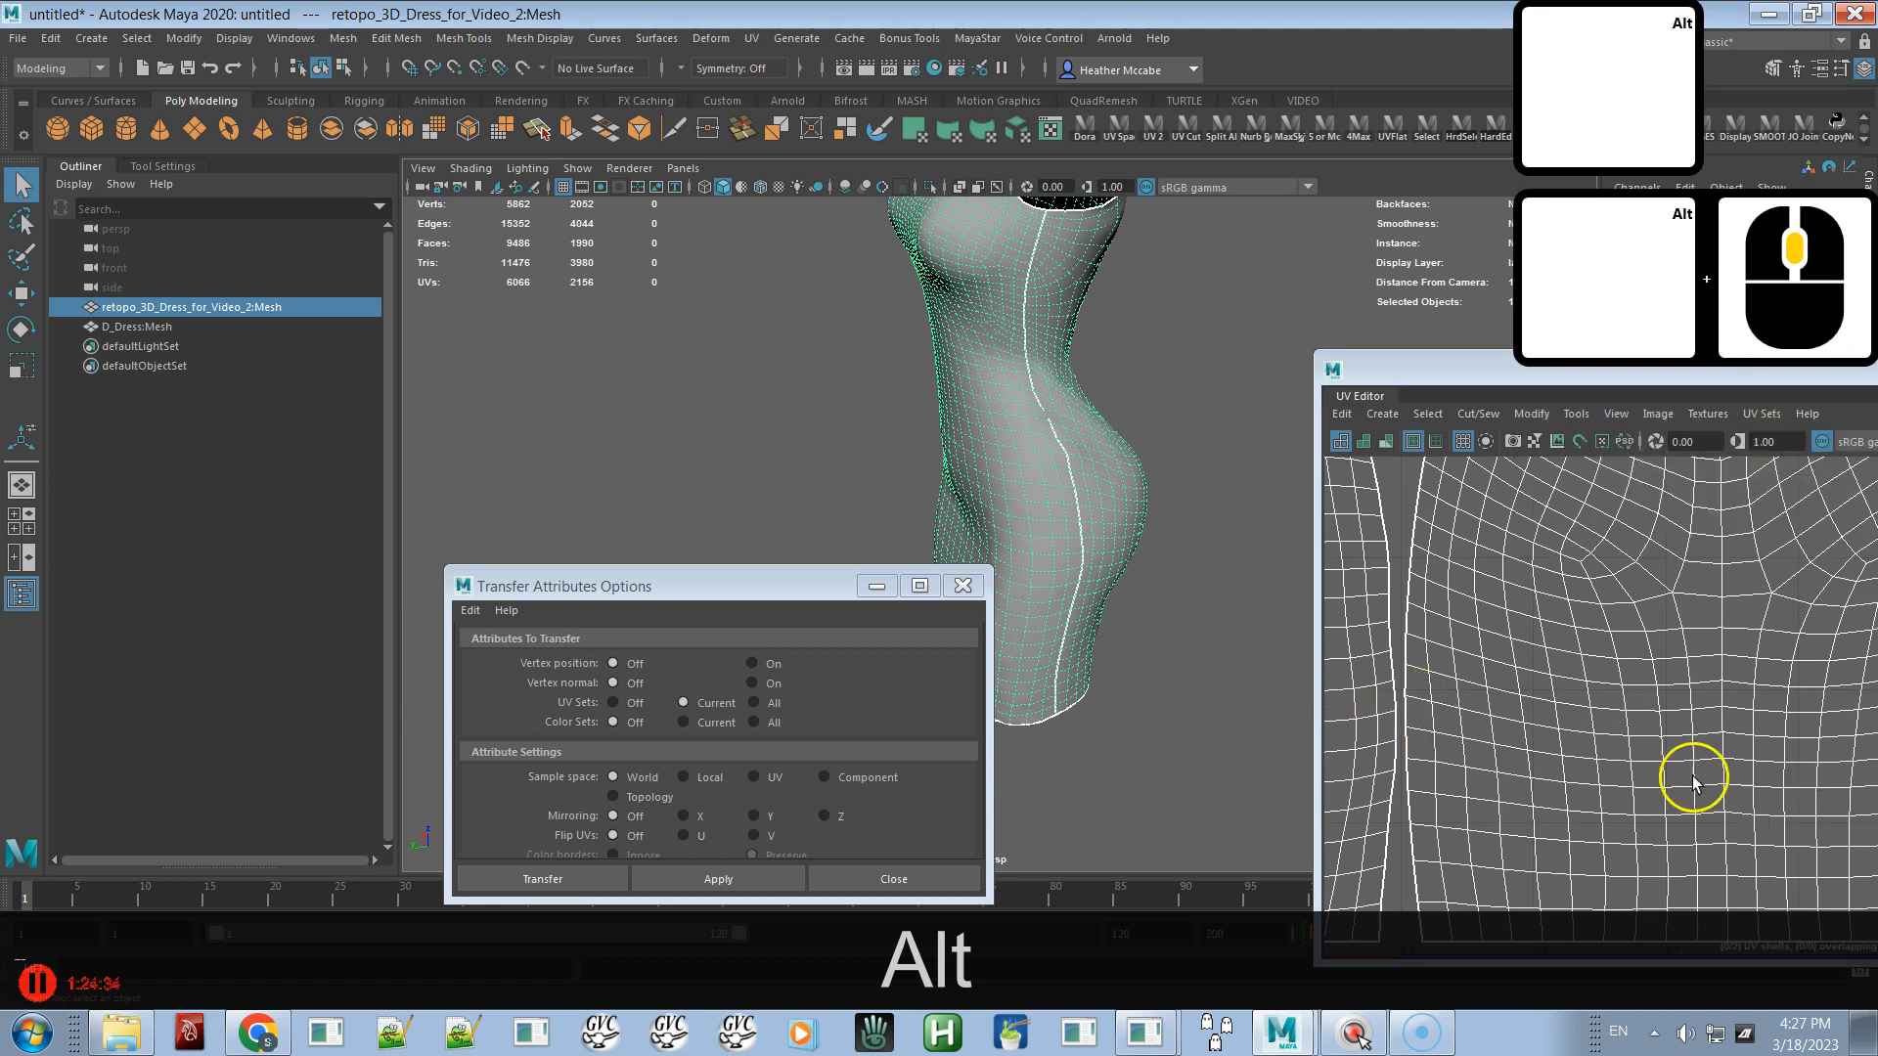
scroll(1689, 779, "down", 4)
right_click_drag(1443, 535, 1440, 528, "alt")
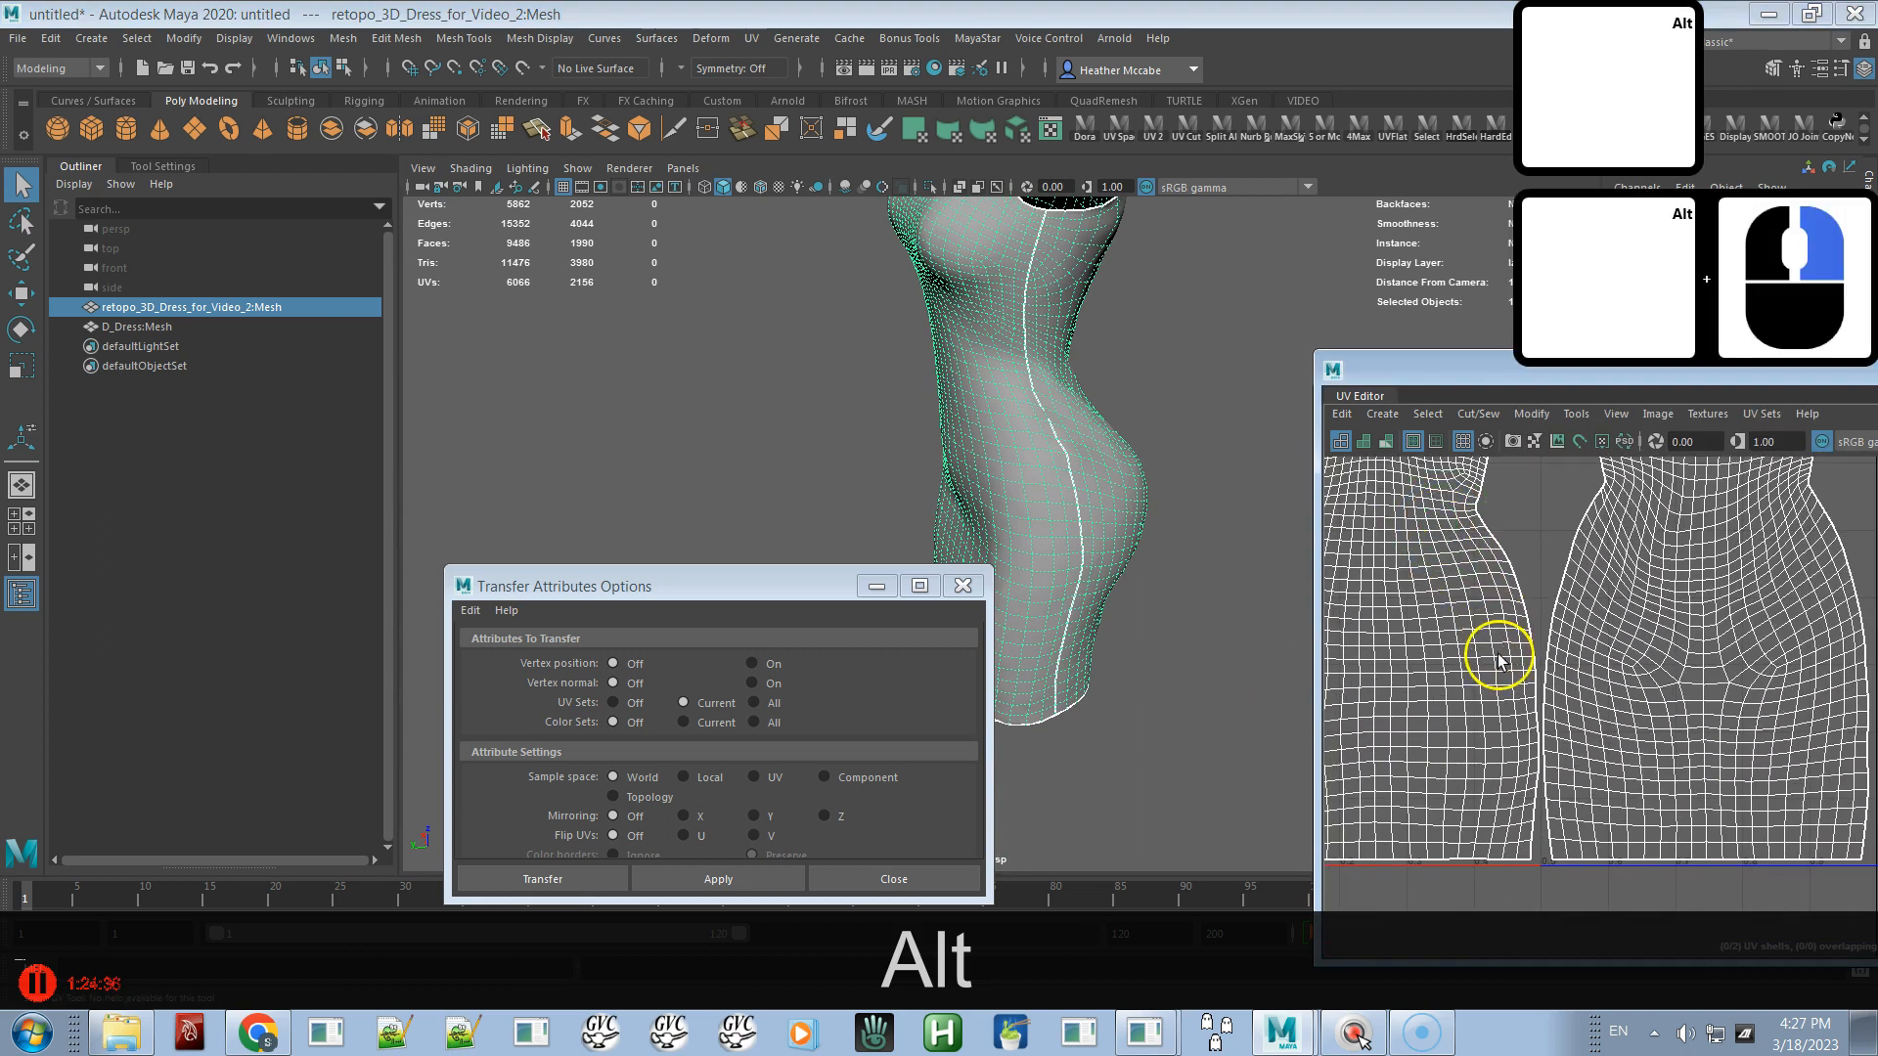
right_click_drag(1591, 494, 1564, 574, "alt")
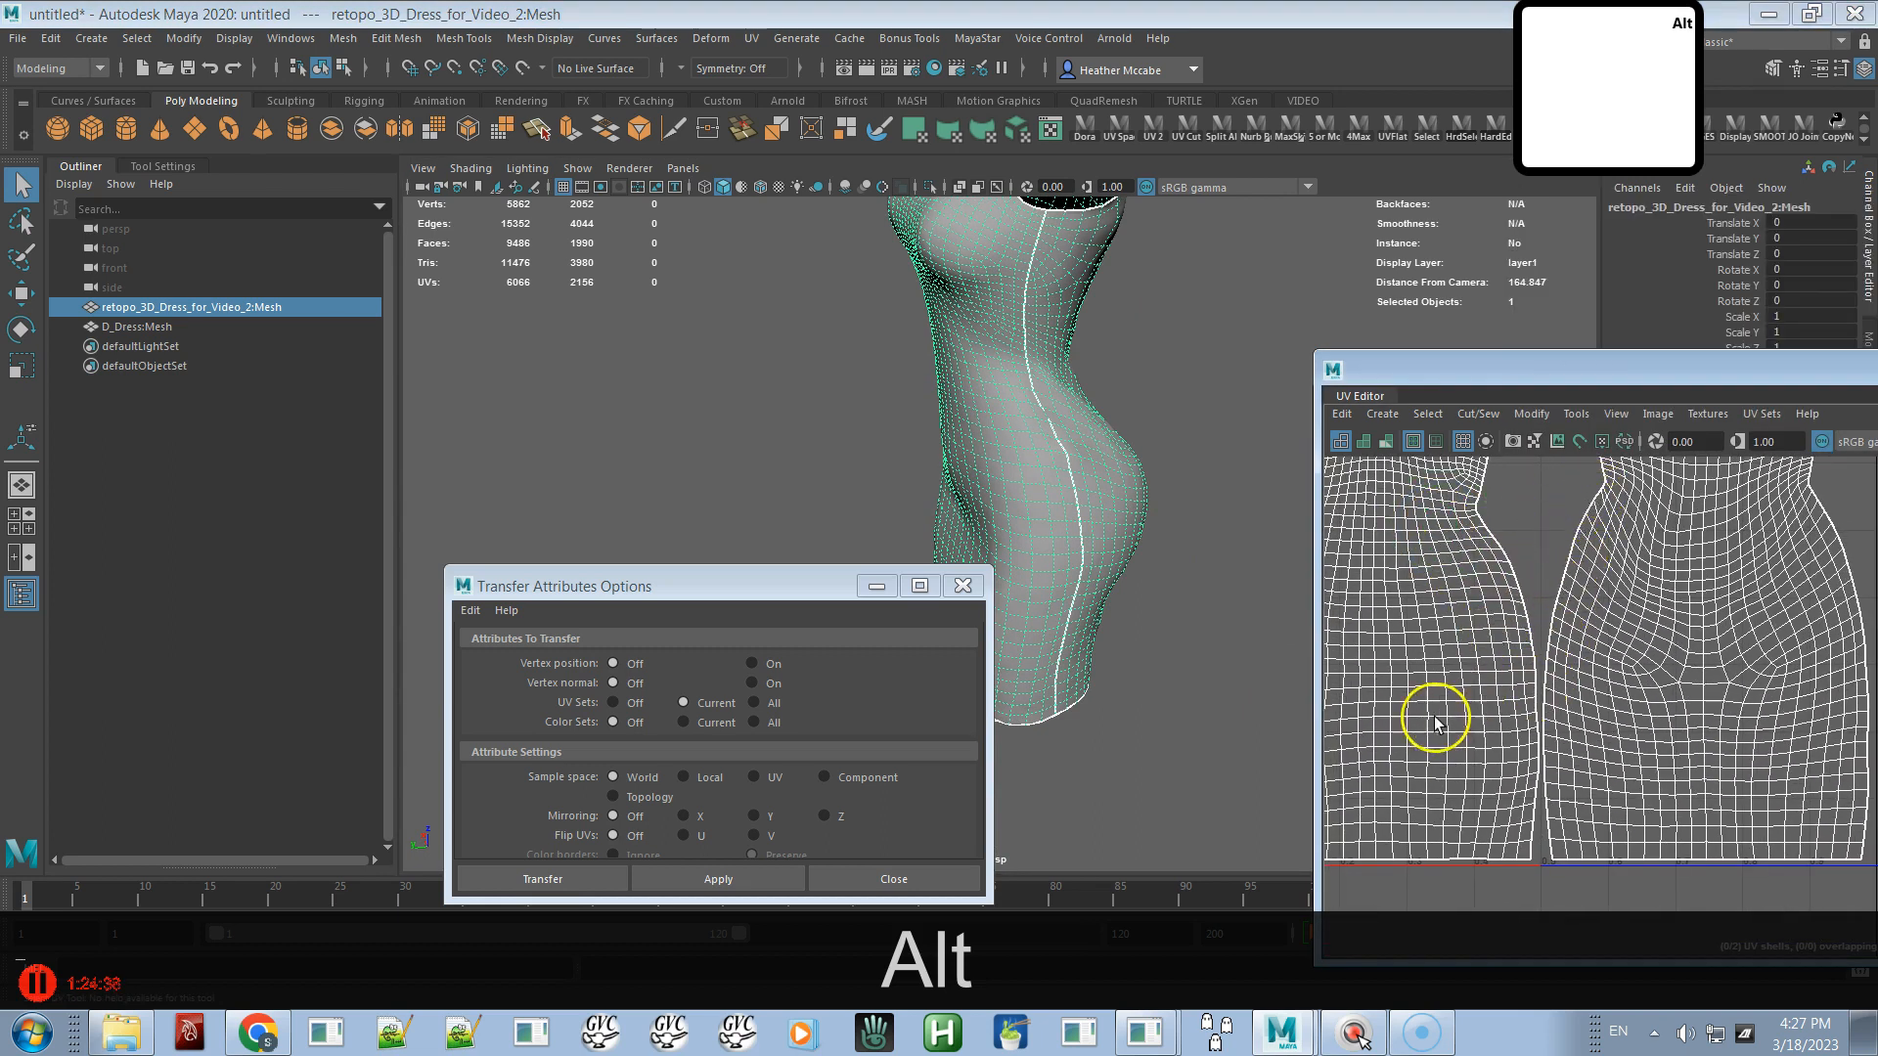
left_click_drag(1186, 658, 1136, 632, "alt")
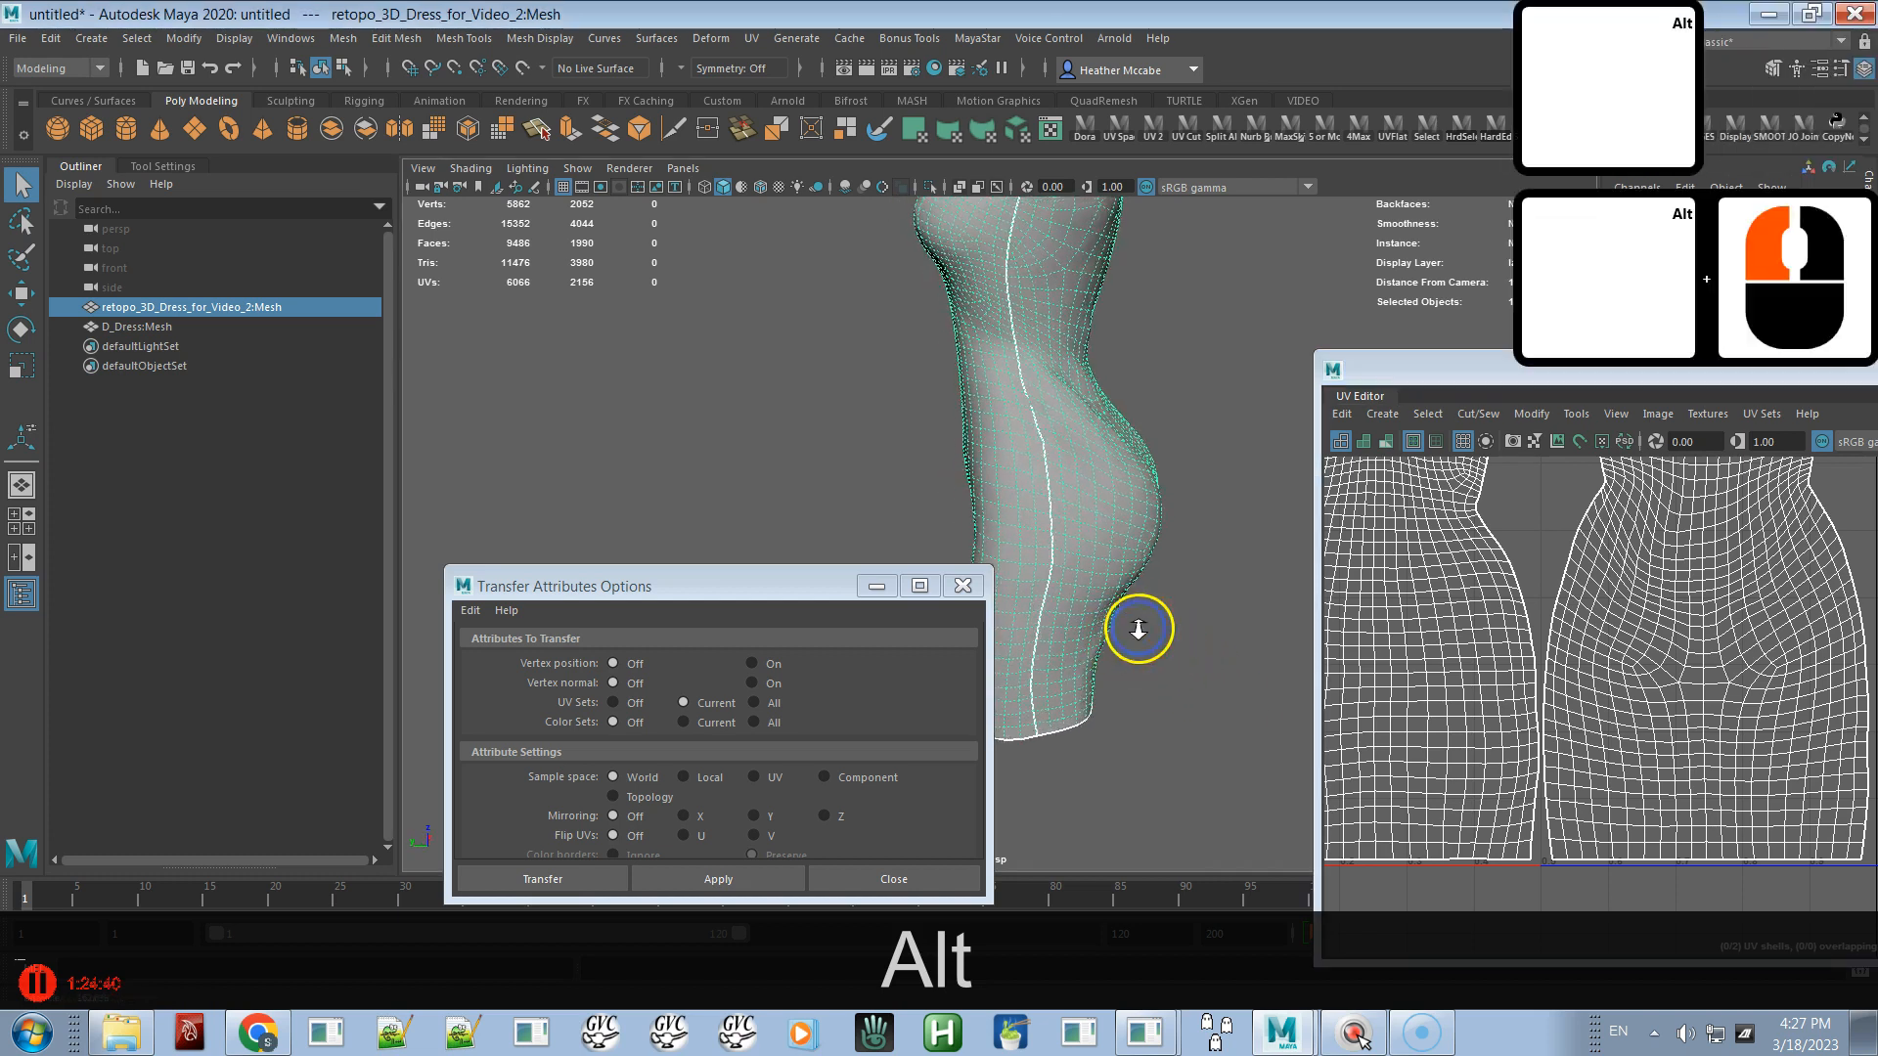
right_click_drag(1135, 632, 1395, 838, "alt")
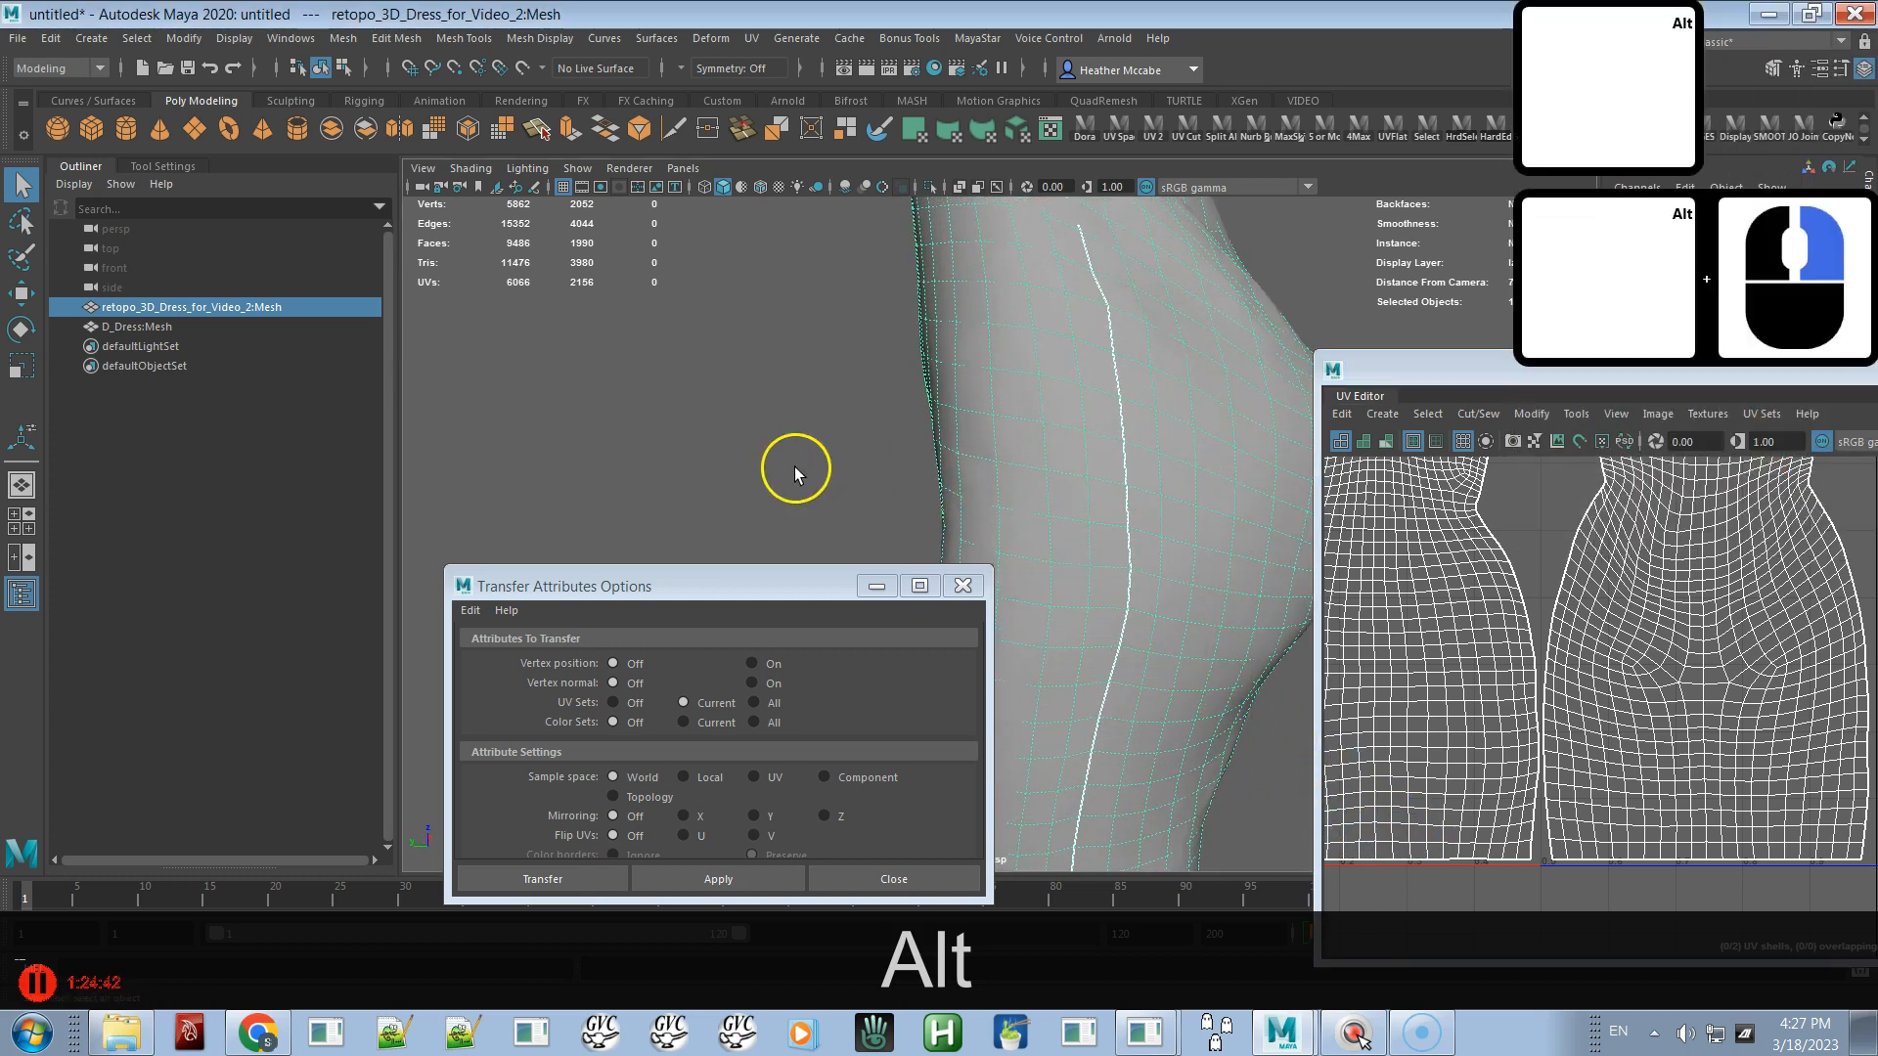
left_click(962, 587)
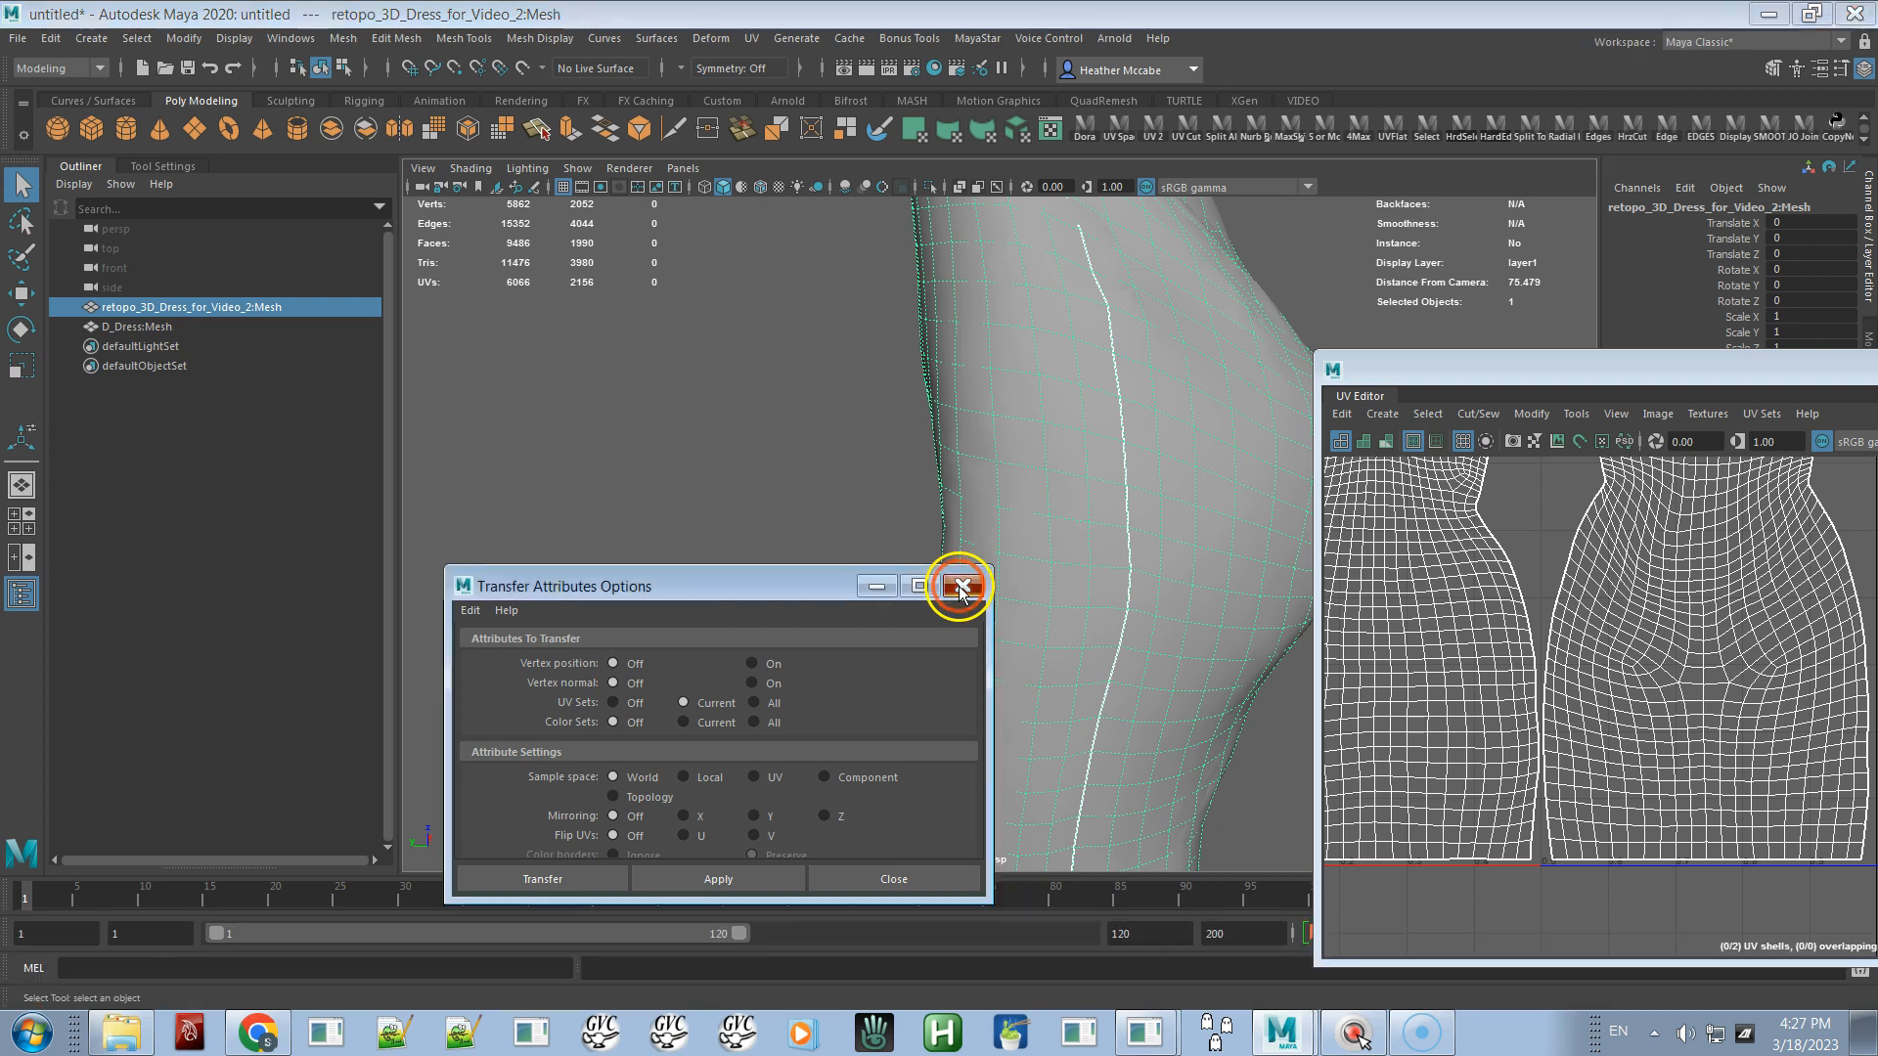
left_click_drag(959, 591, 920, 385, "alt")
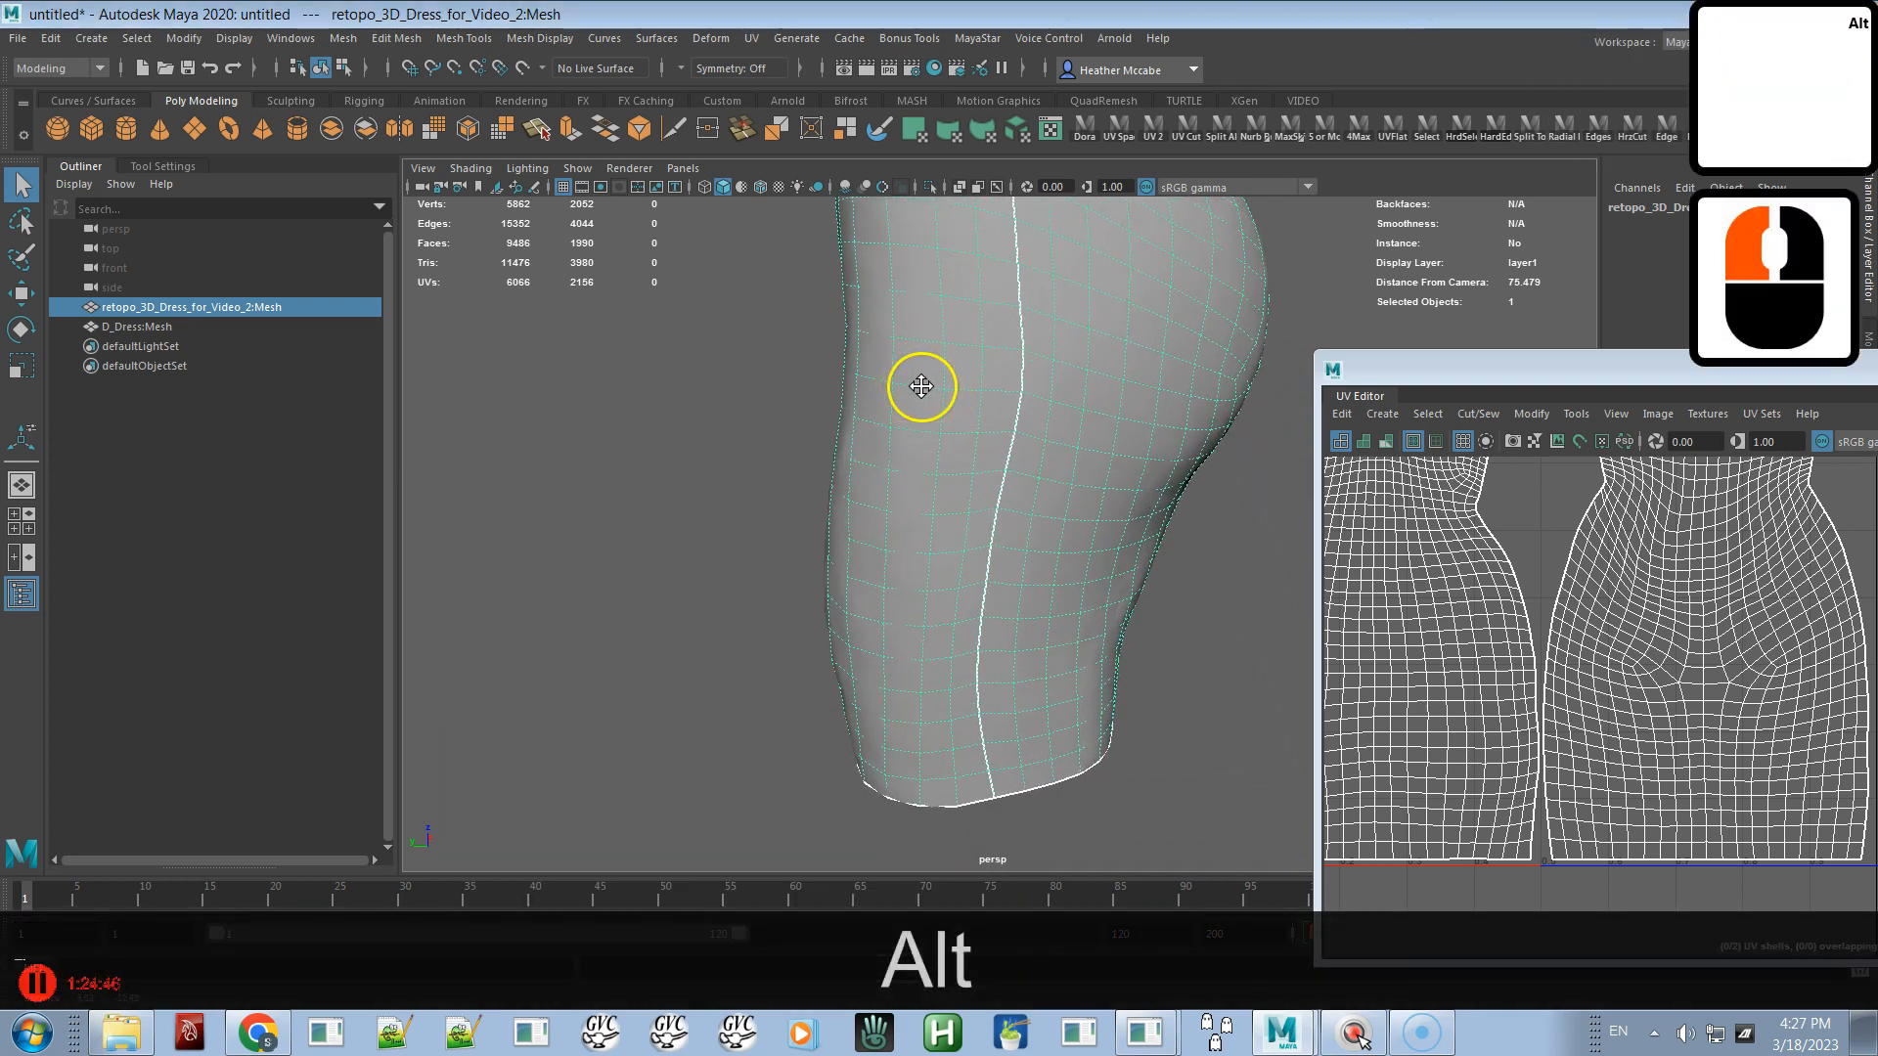
middle_click_drag(920, 386, 918, 378, "alt")
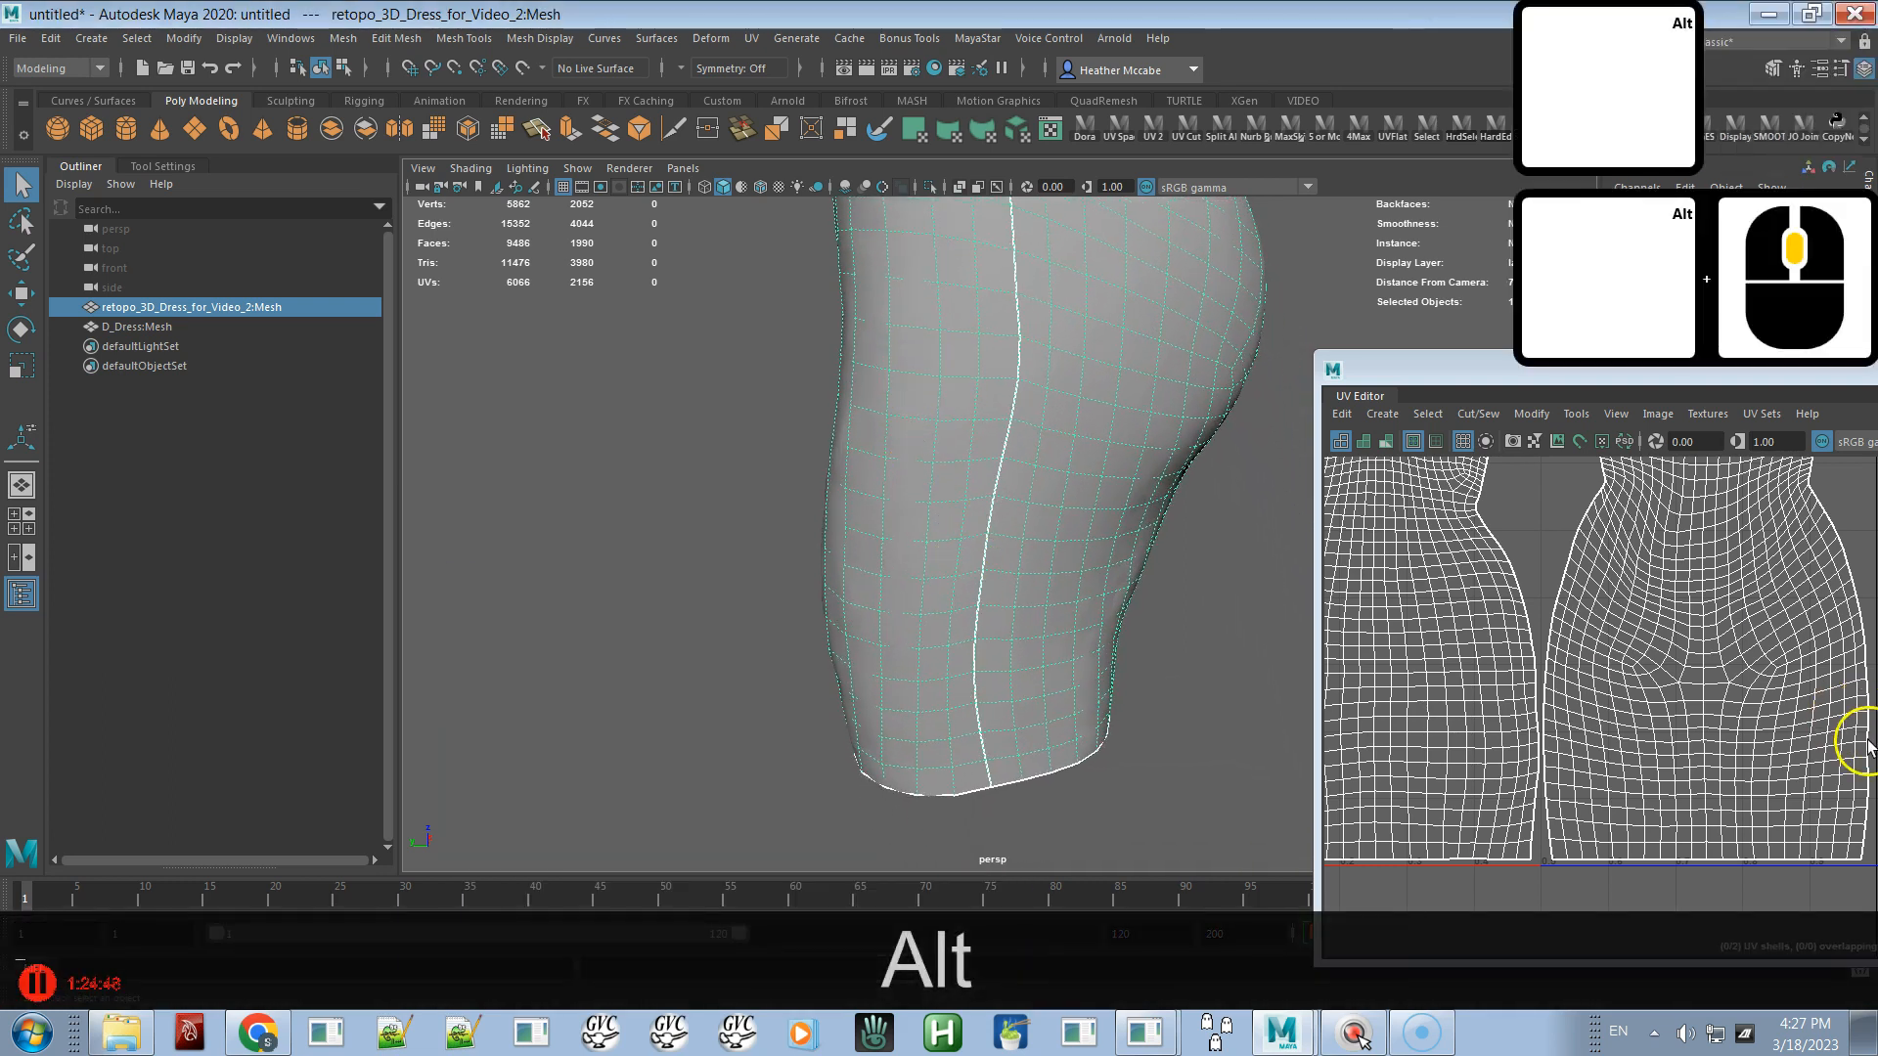
- Select the UVs on the outer edge of the back panel's shell near the hem and examine their location on the dress's side seam
right_click_drag(1866, 748, 1863, 753)
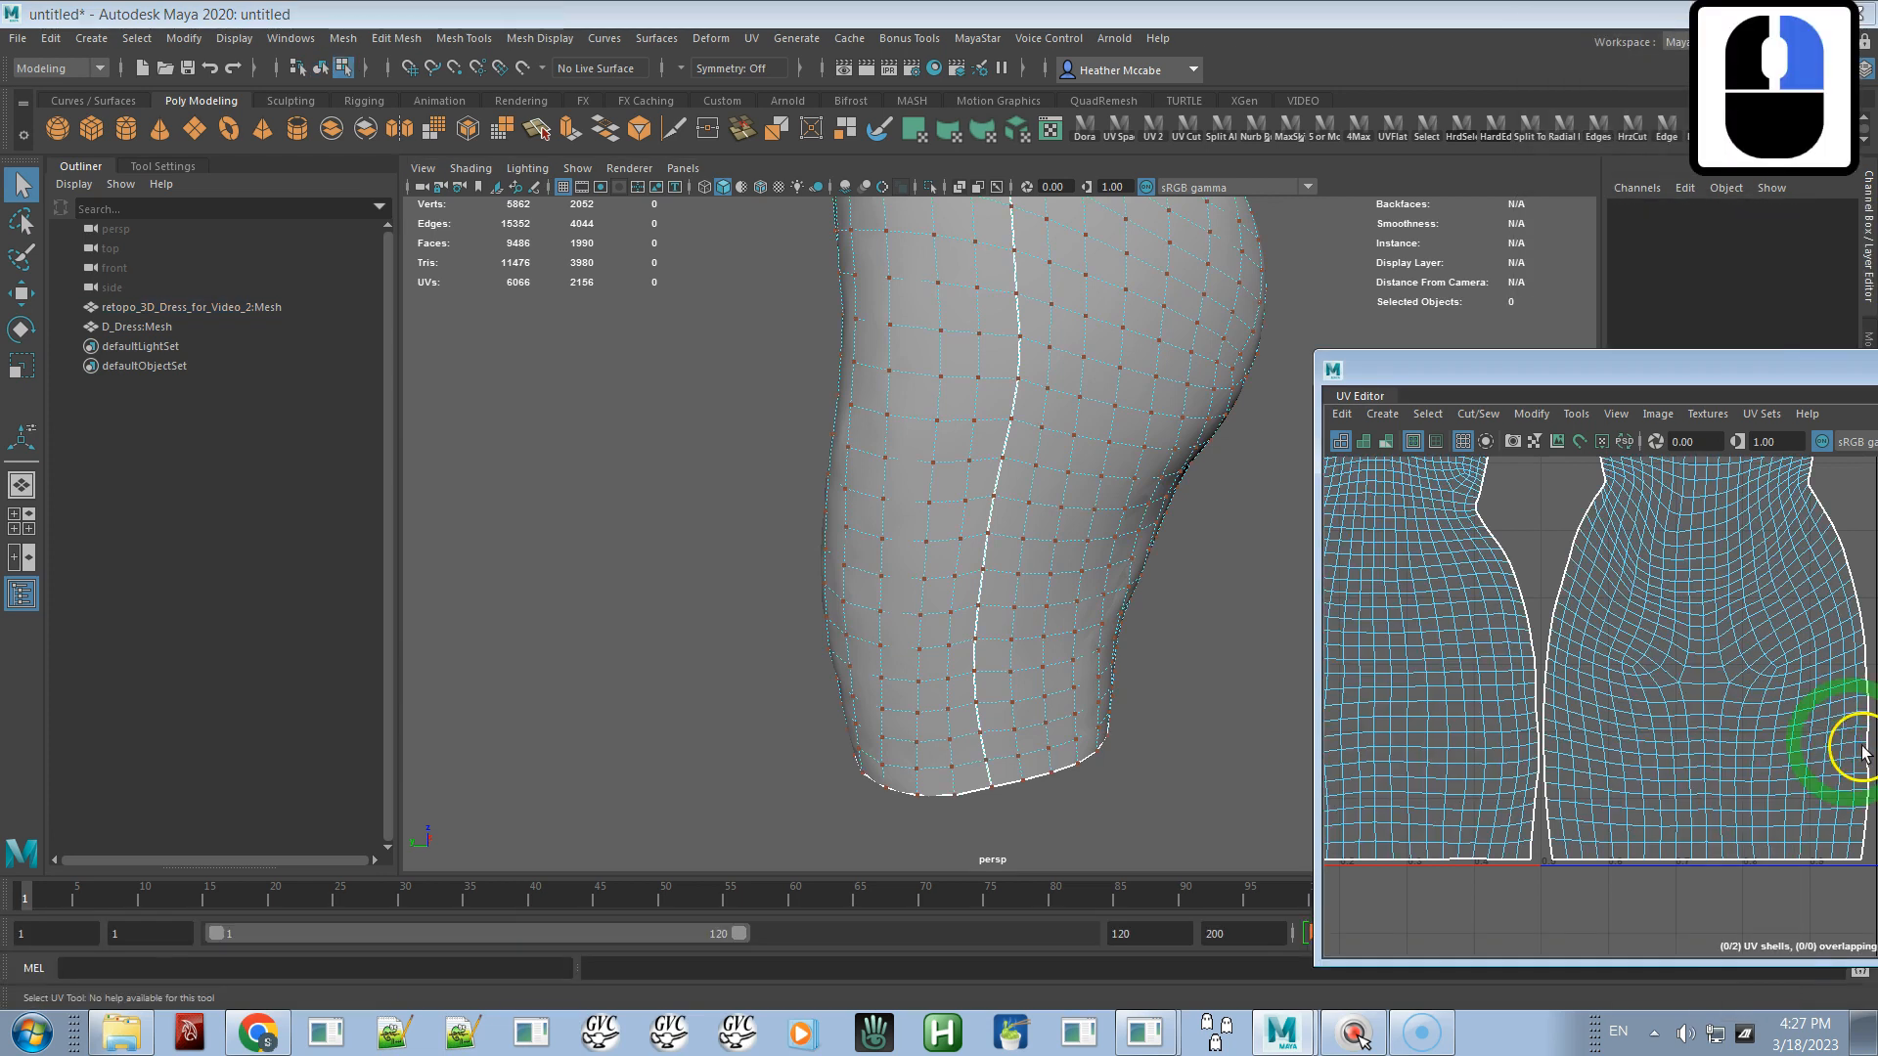
left_click(1857, 758)
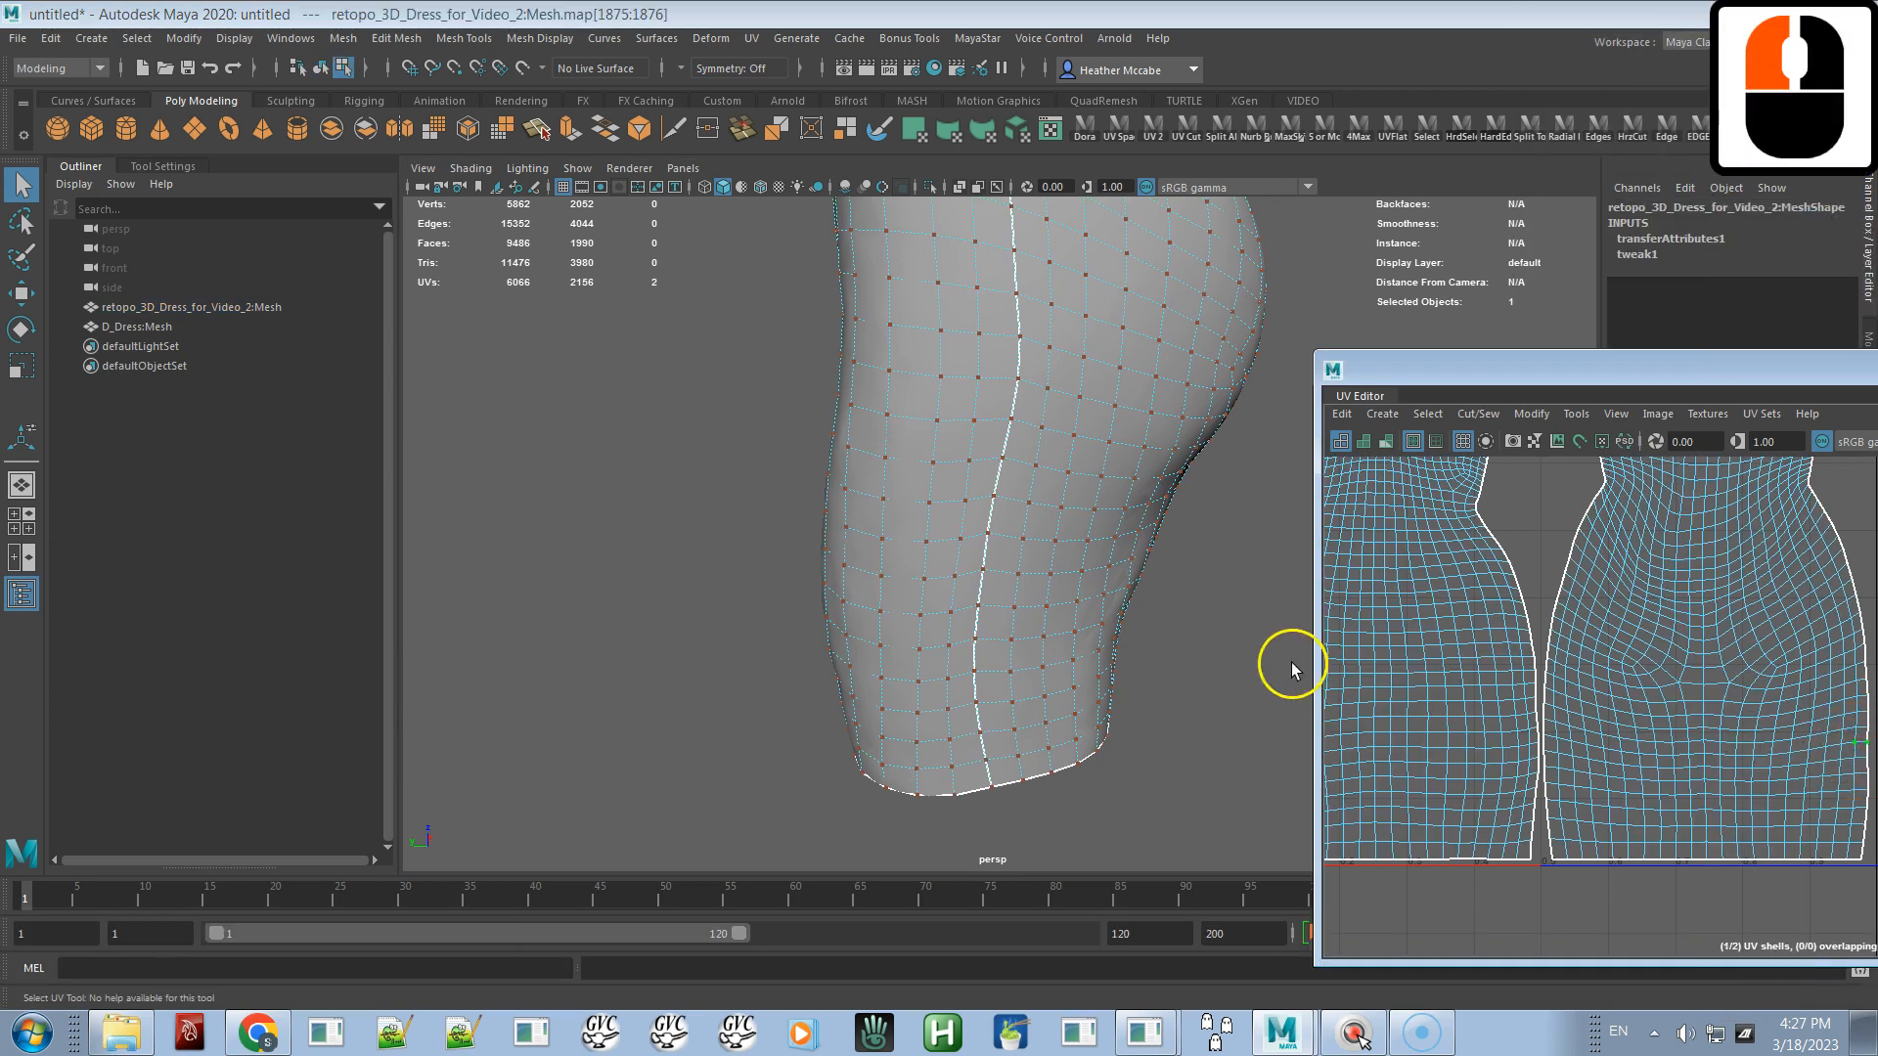
left_click(1388, 171)
key("f")
right_click_drag(1046, 634, 725, 222, "alt")
right_click_drag(1054, 633, 818, 281, "alt")
right_click_drag(1052, 648, 818, 293, "alt")
left_click_drag(923, 553, 1304, 516, "alt")
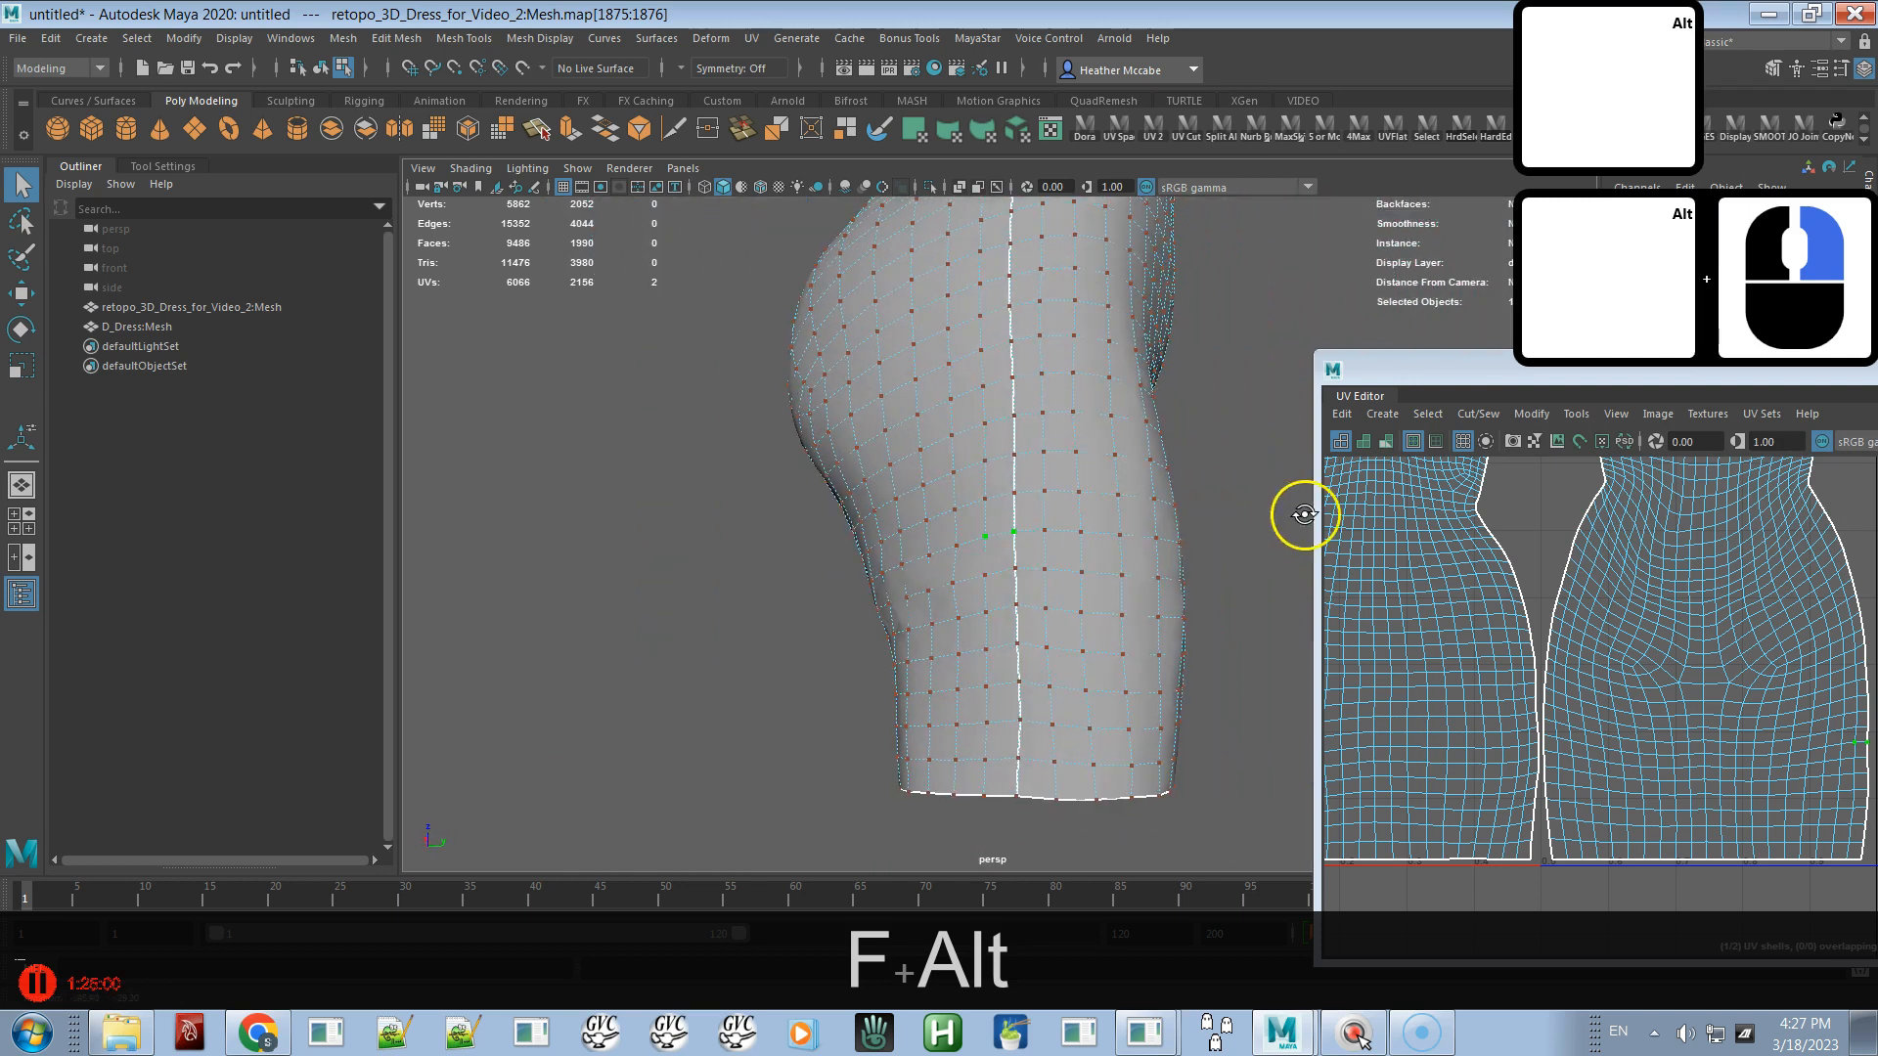
right_click_drag(1075, 549, 1245, 871, "alt")
right_click_drag(1116, 588, 1168, 757, "alt")
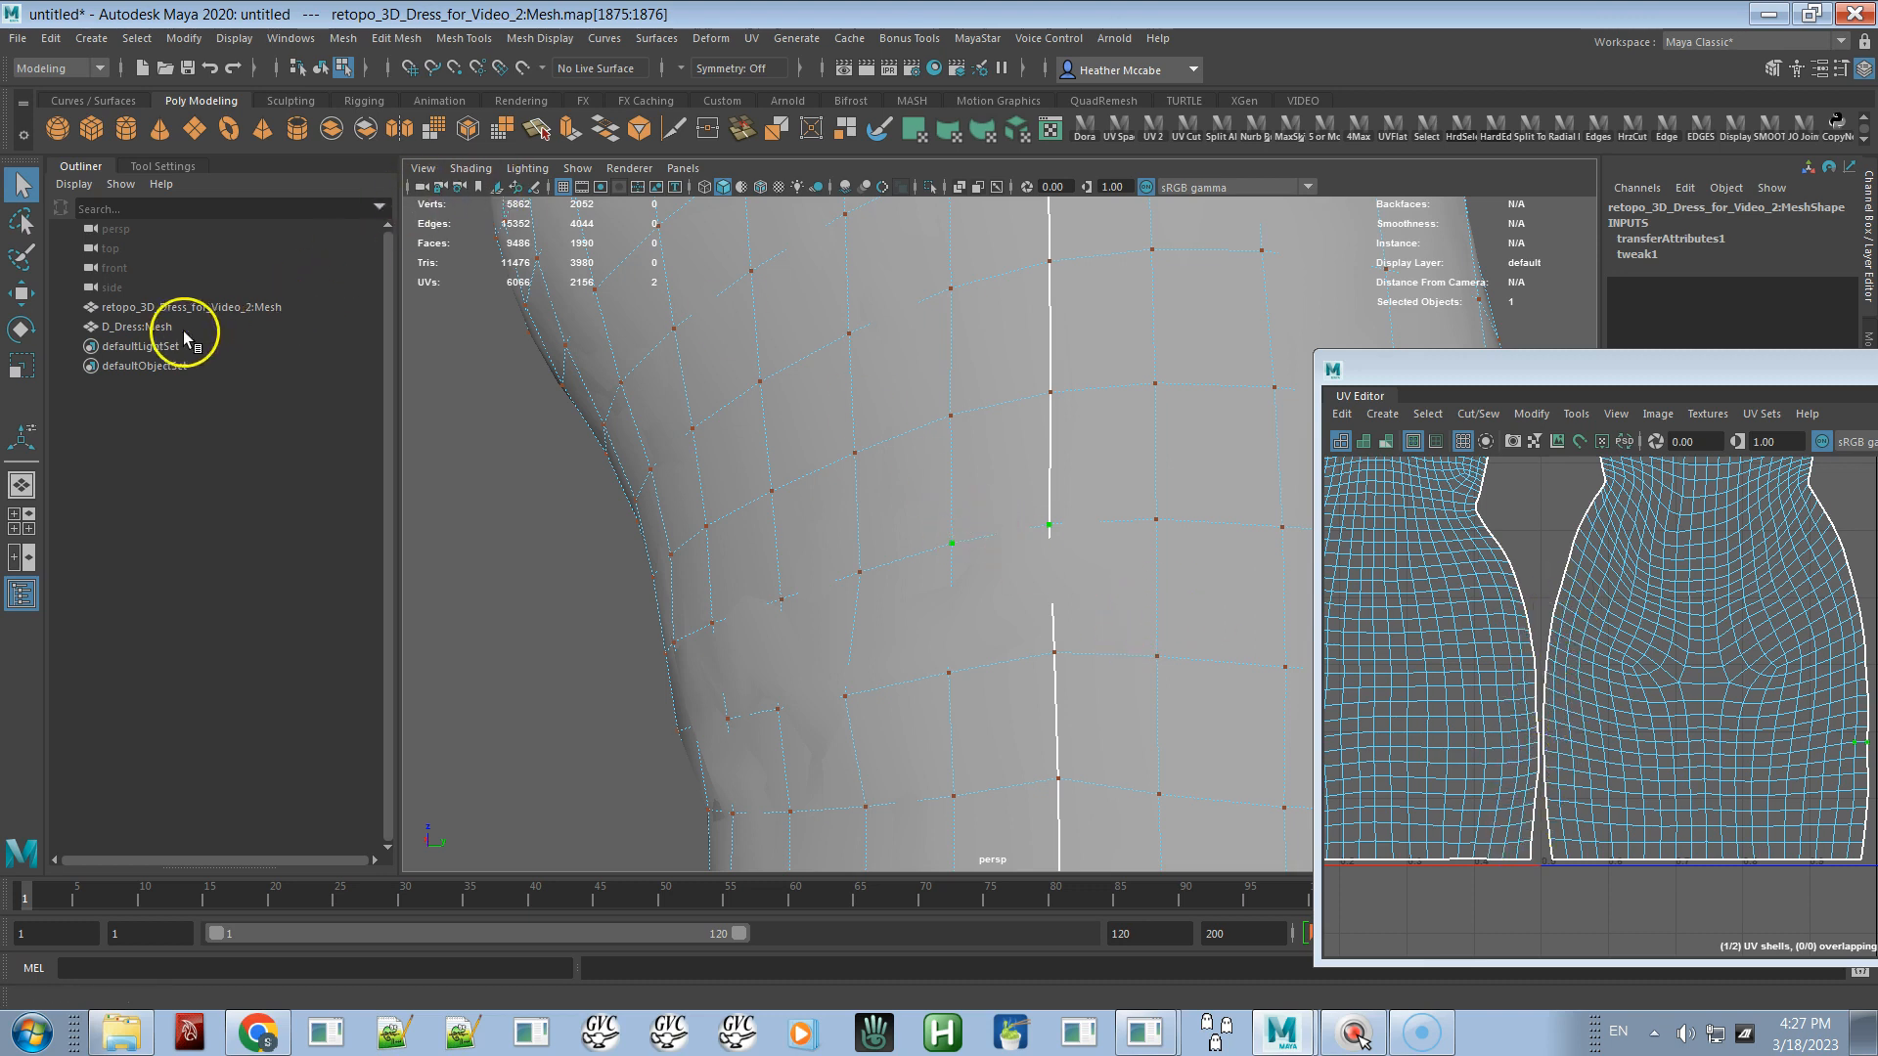
- Reverse the normals of the whole retopologised dress
left_click(154, 307)
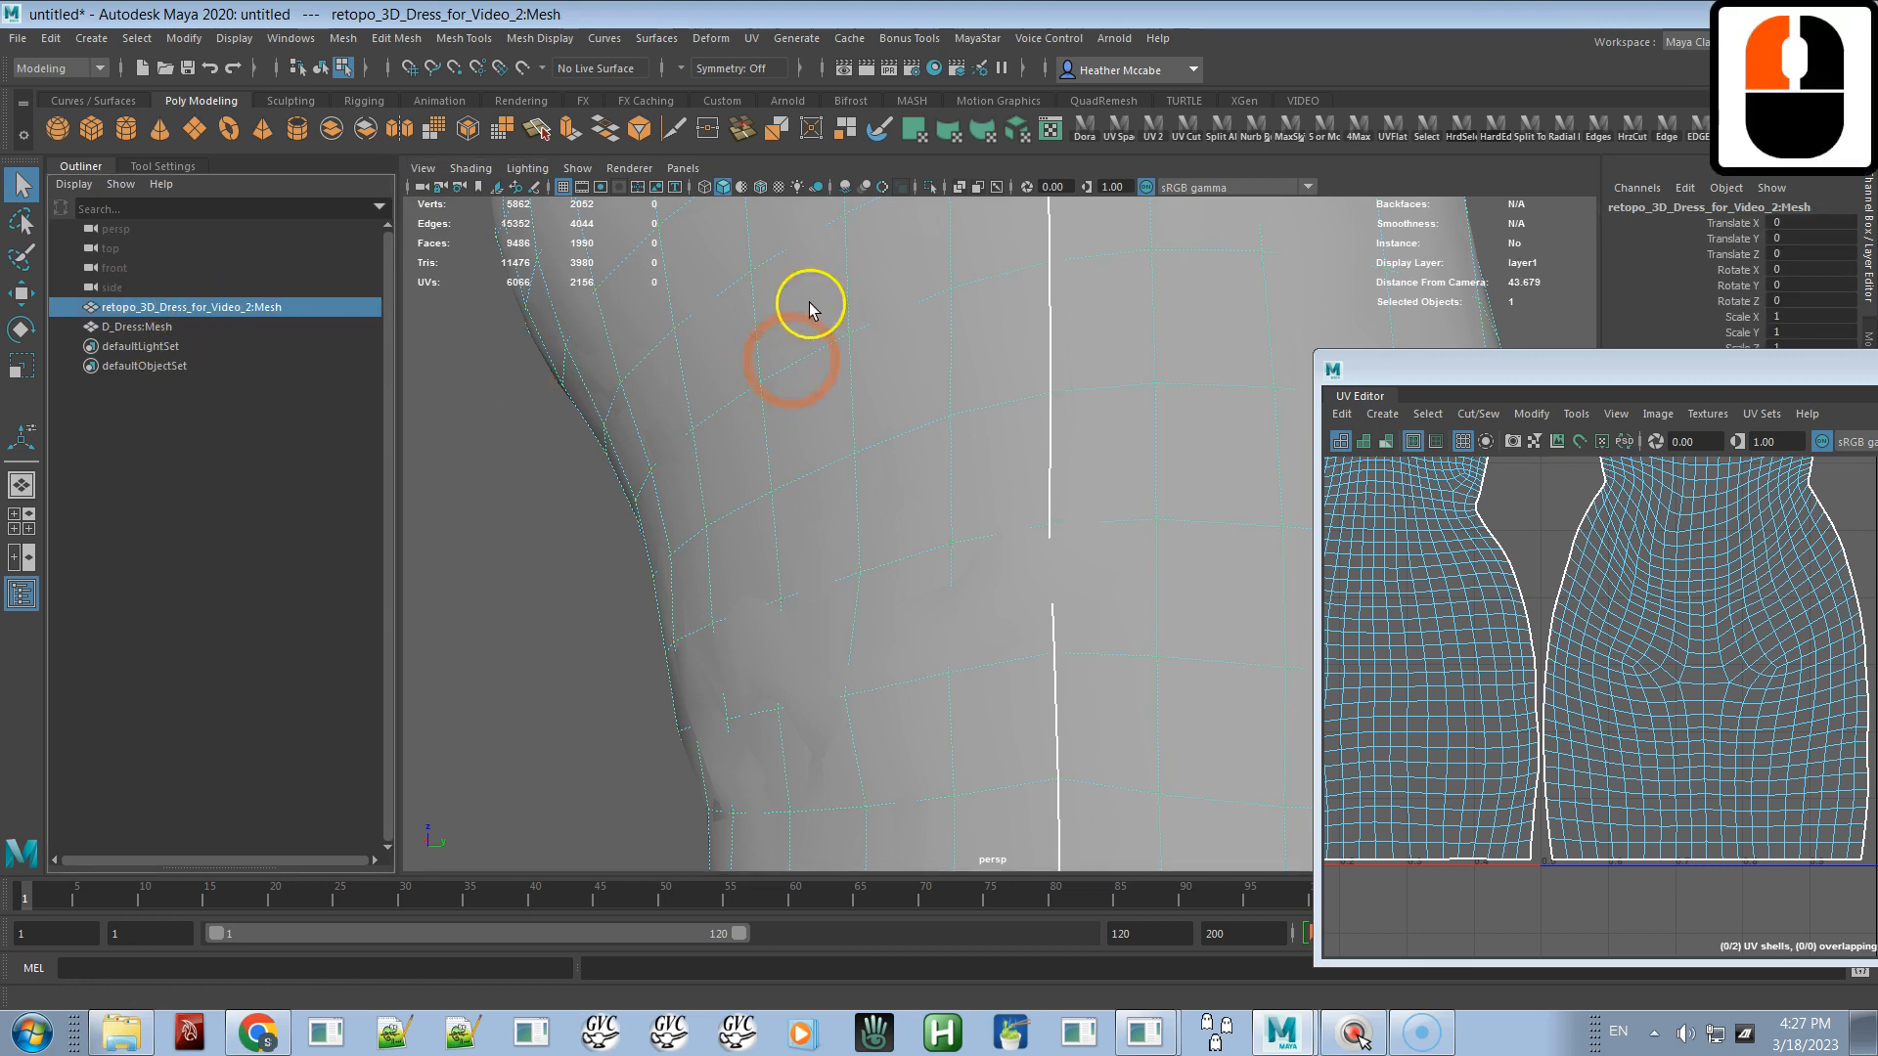
left_click(519, 44)
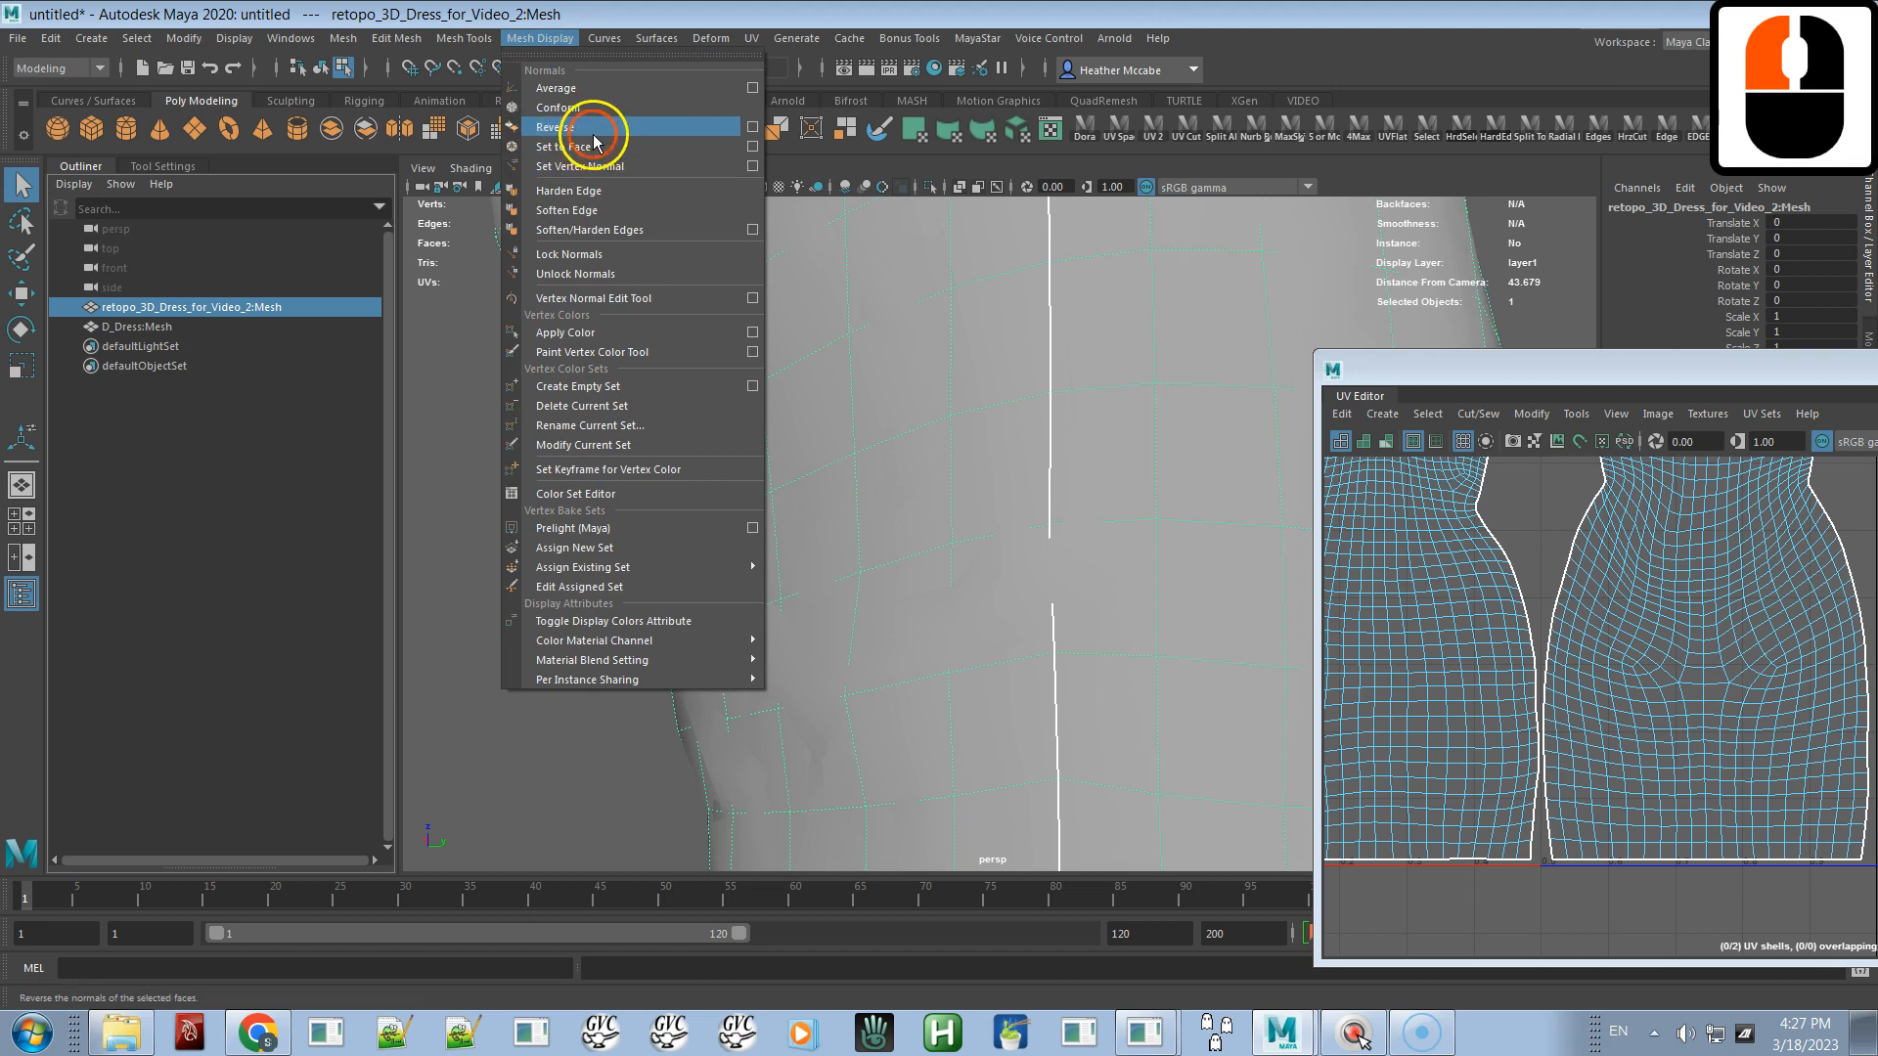
left_click(594, 132)
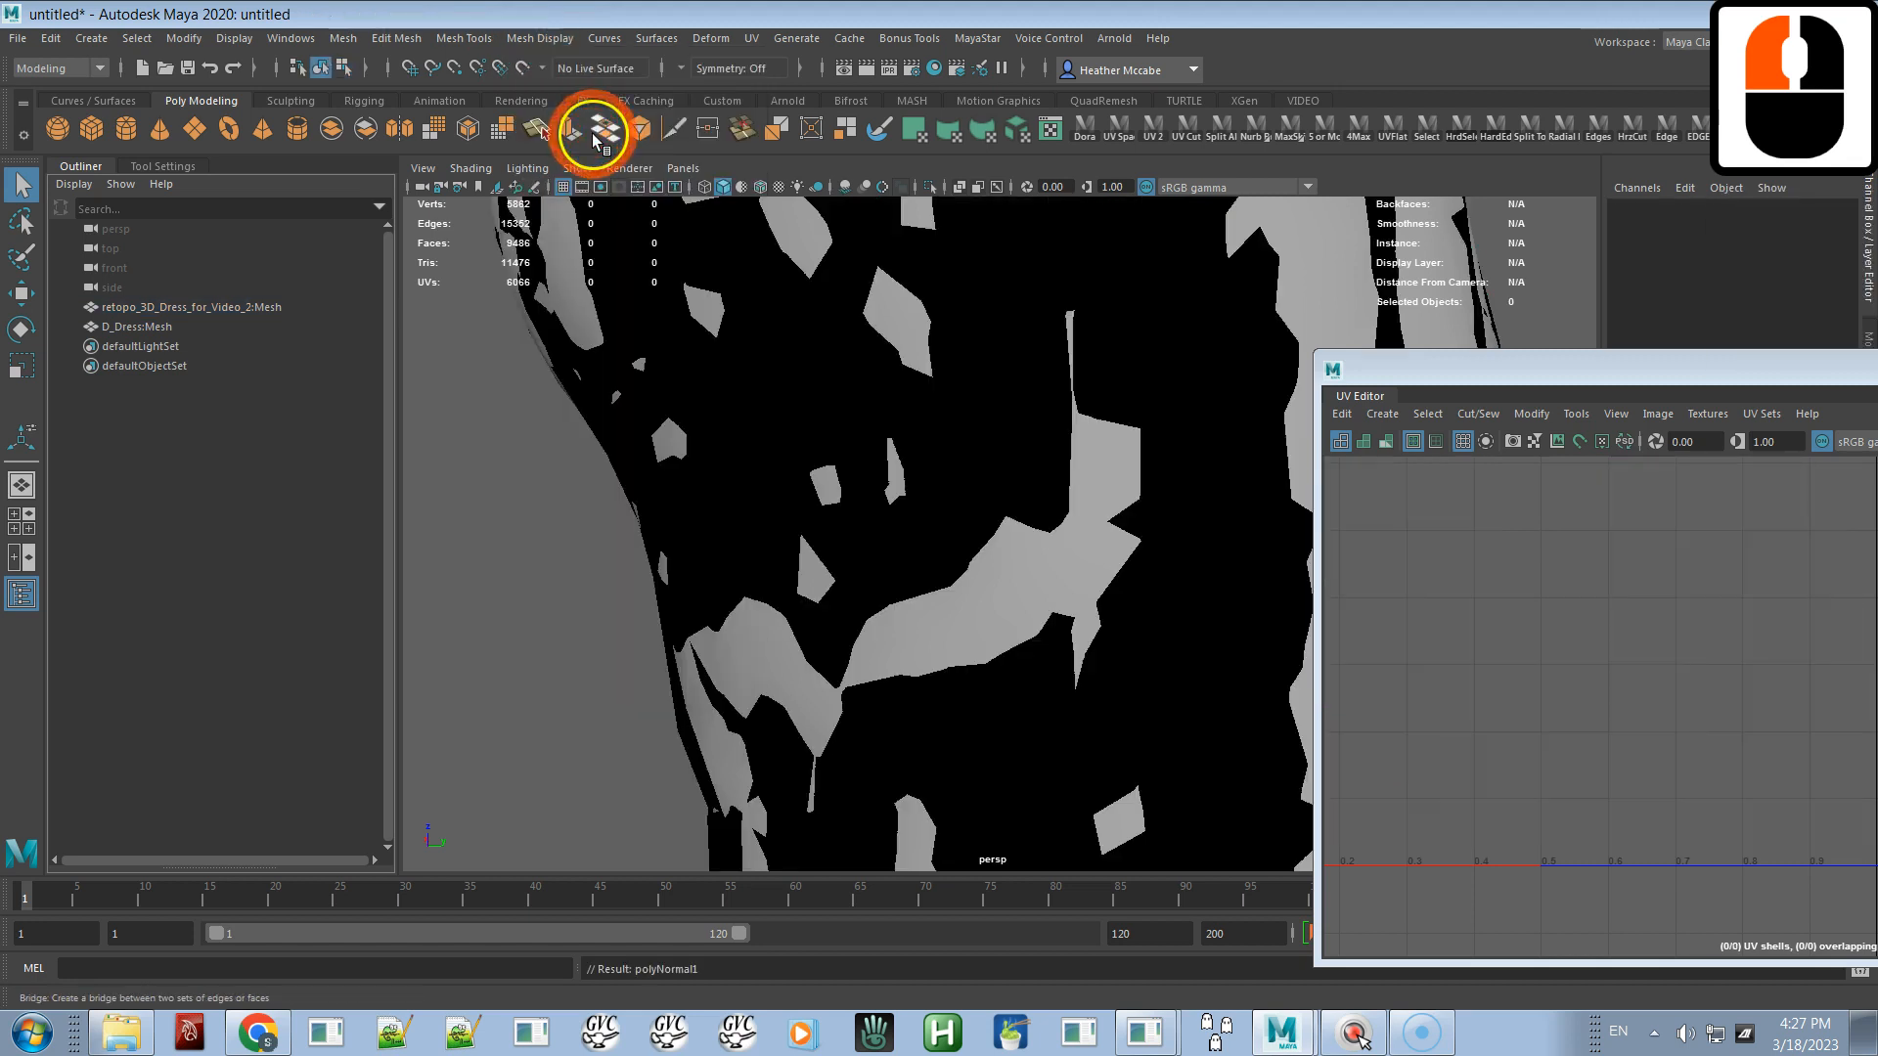
- Enable backface culling and wireframe on shaded for the perspective view
left_click(462, 179)
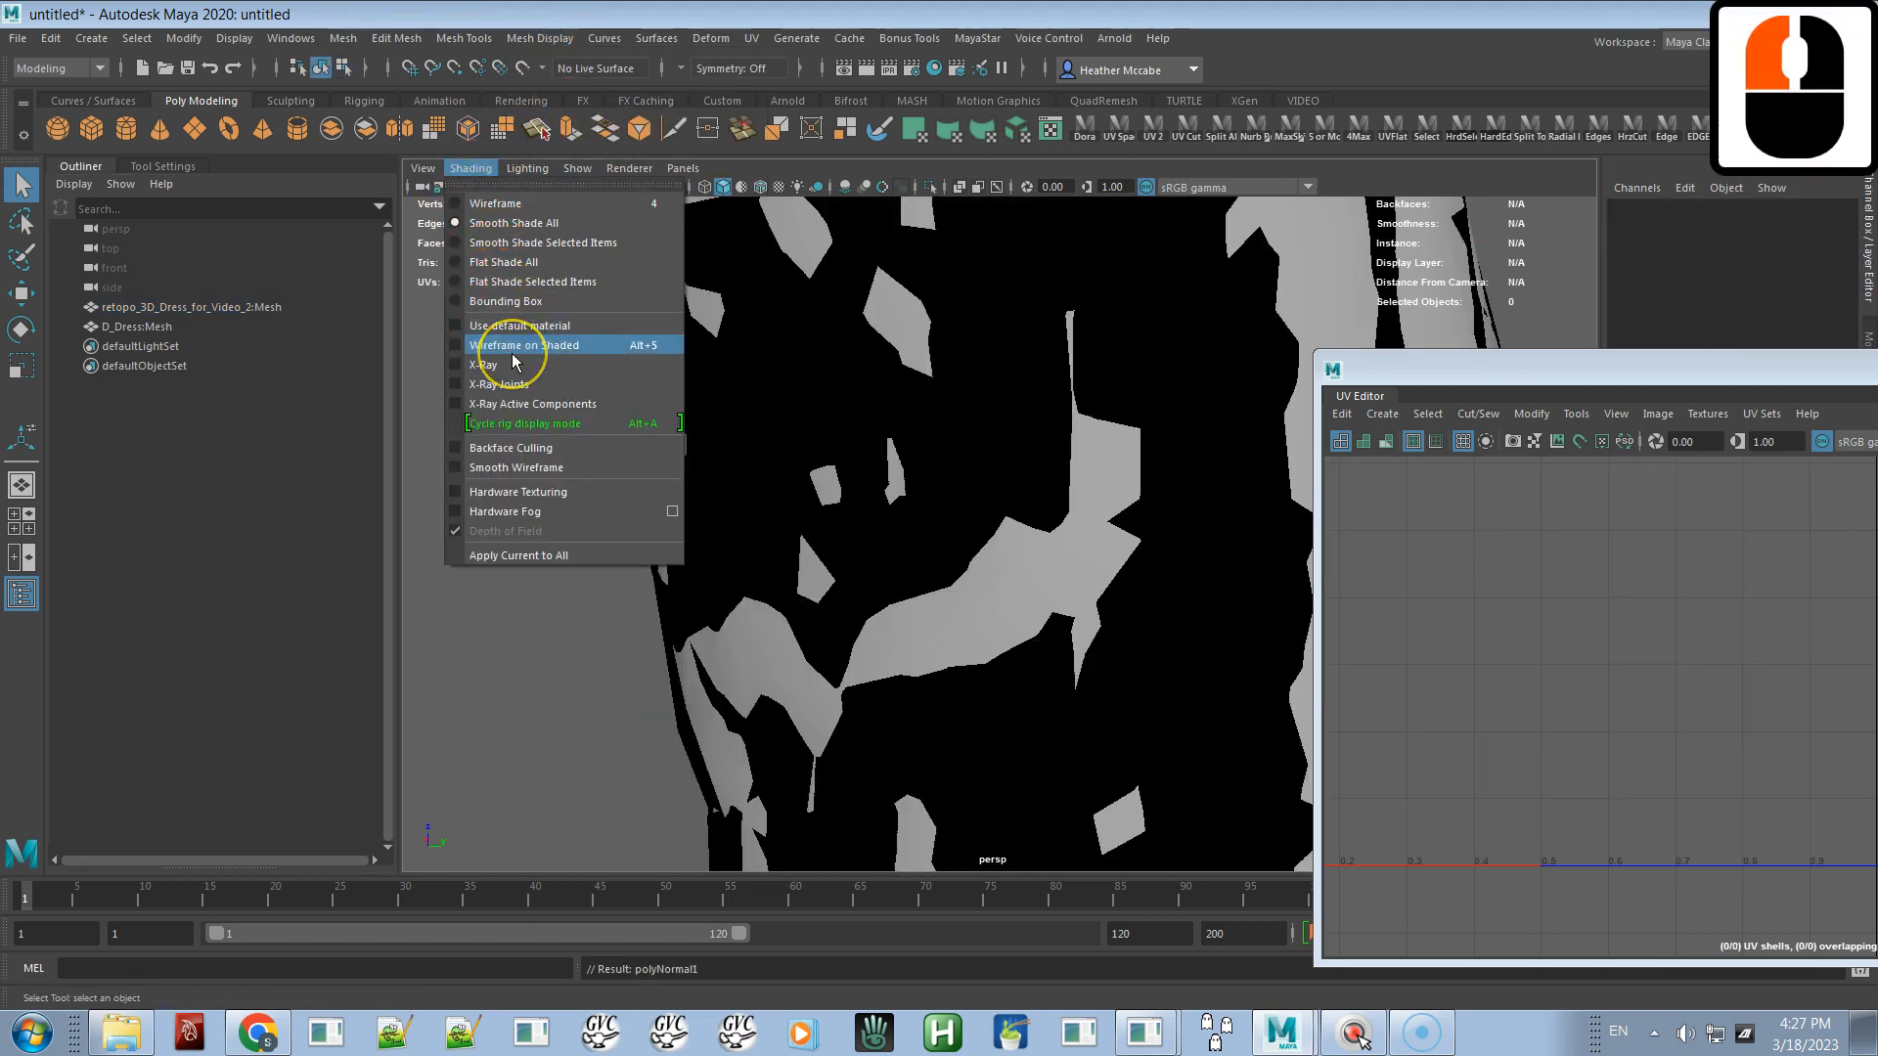
left_click(507, 448)
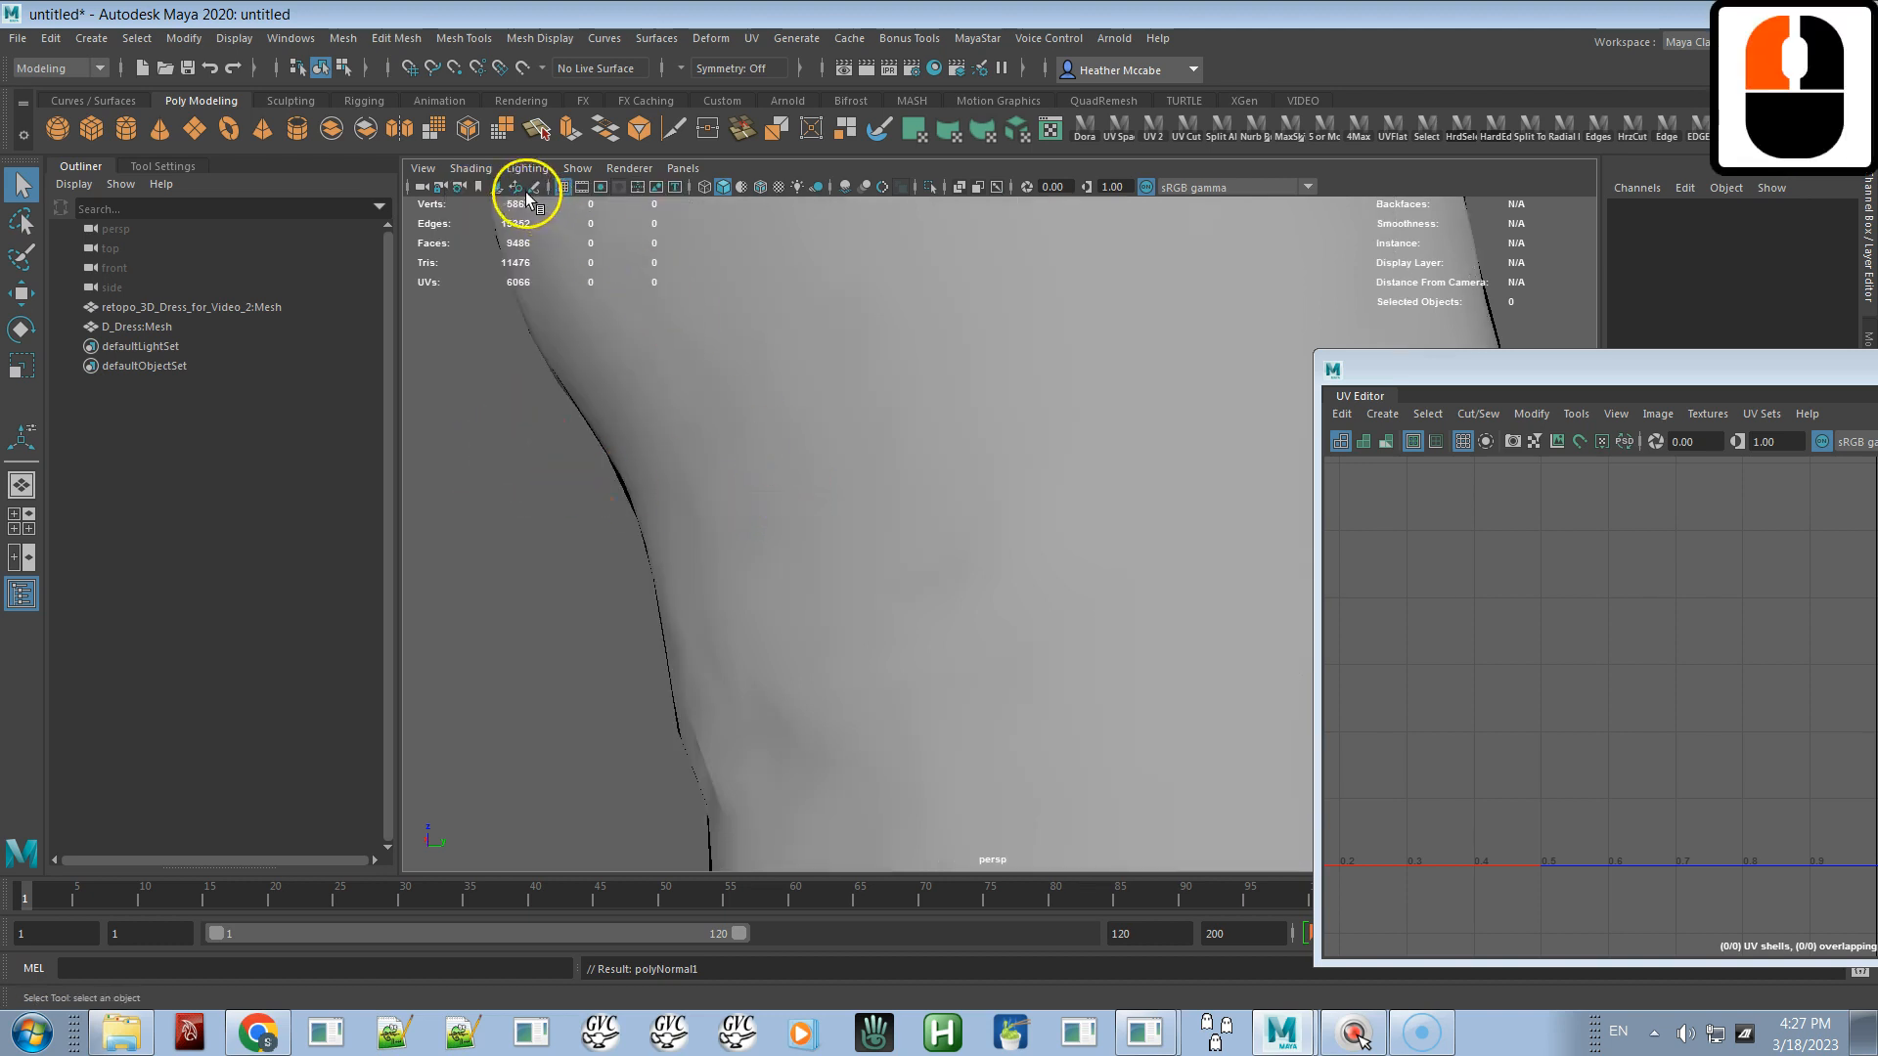
left_click(471, 169)
left_click(508, 349)
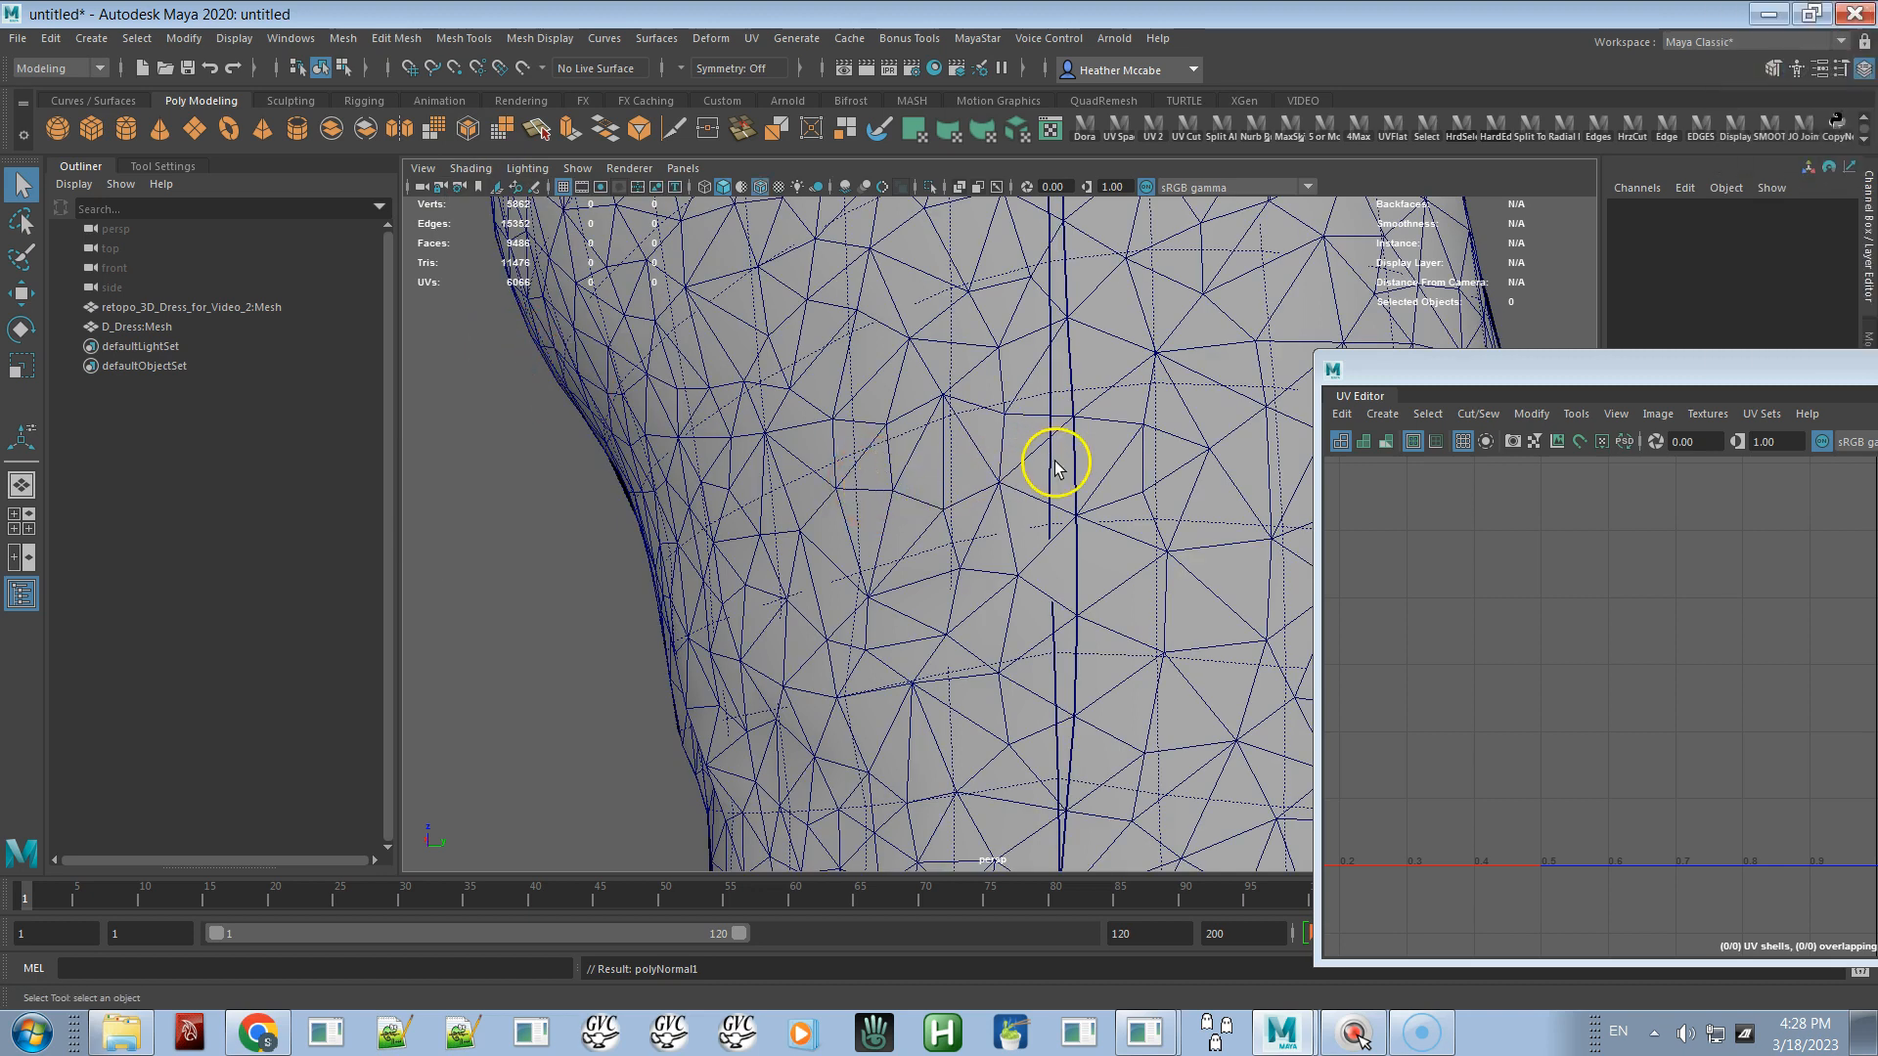
- Check which dress layer2 contains by toggling its visibility, and set layer2 to Reference so the original dress cannot be selected
right_click_drag(1081, 447, 1029, 452)
left_click_drag(1382, 370, 195, 584)
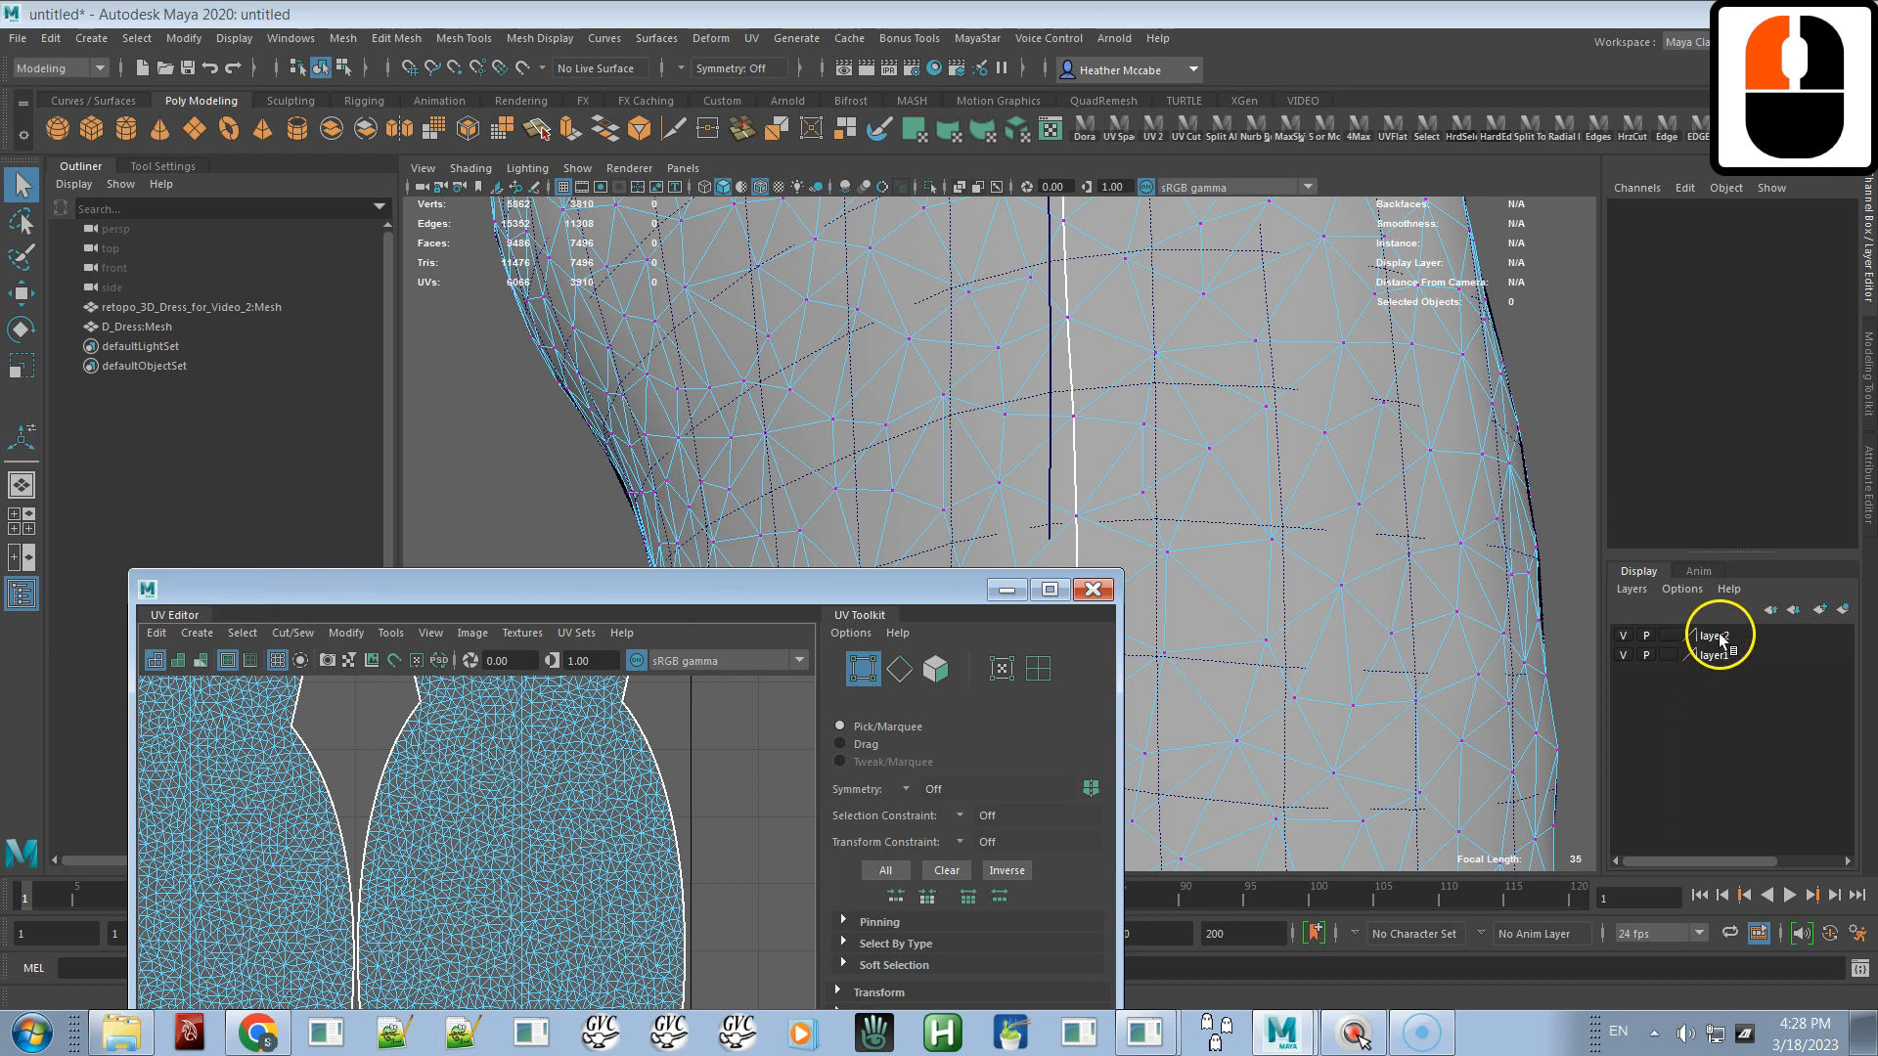
left_click(1623, 636)
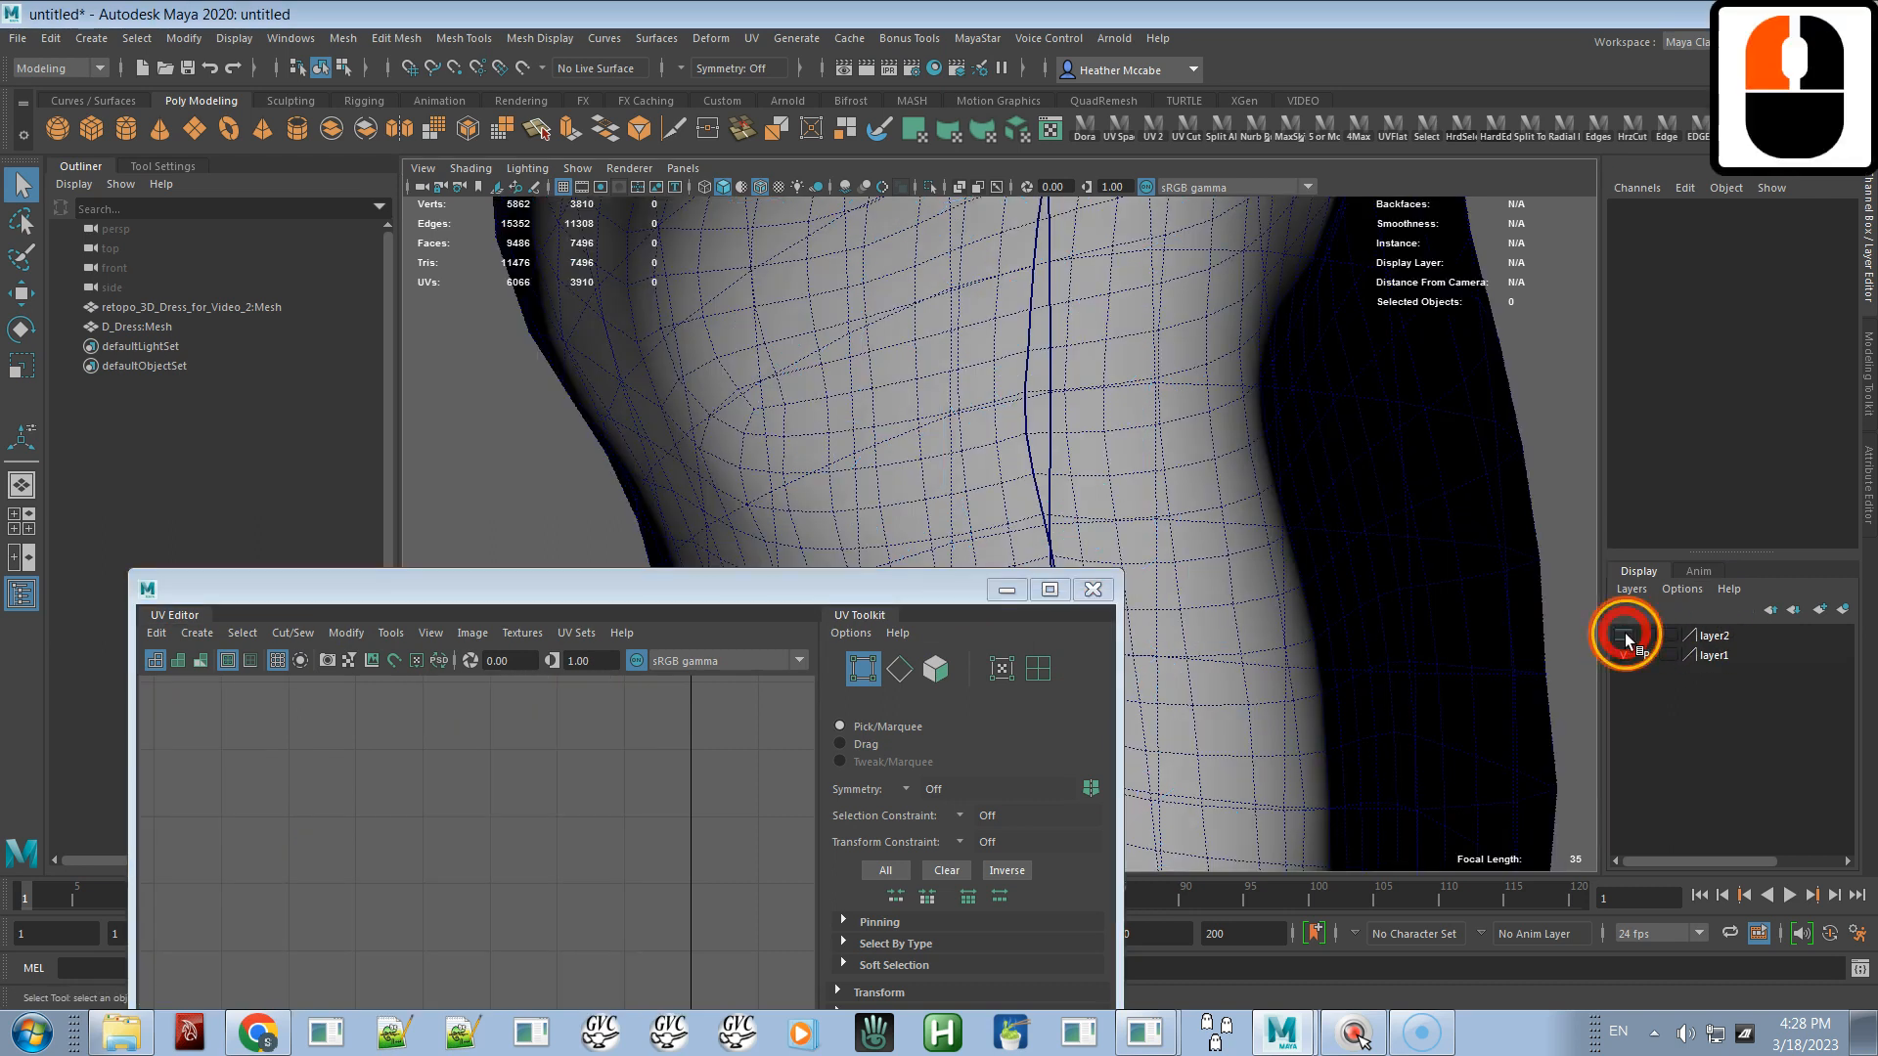
left_click(1623, 636)
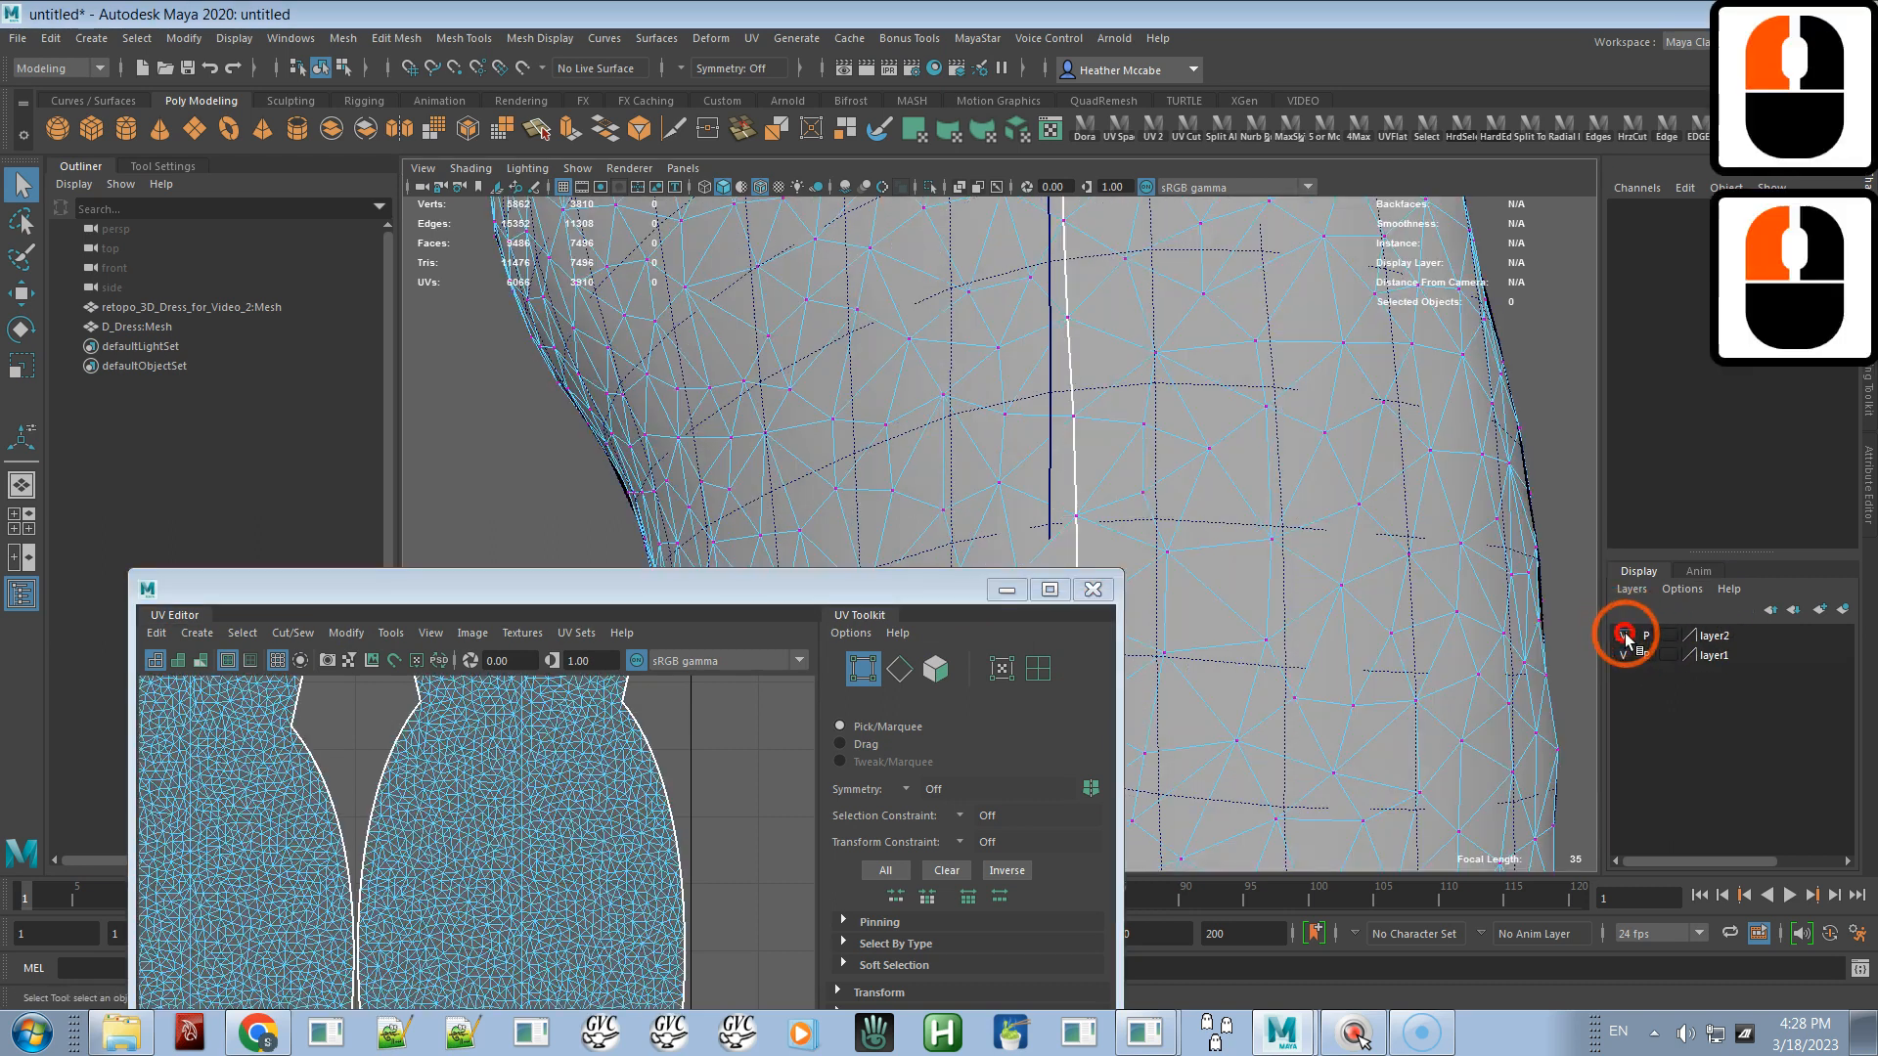
left_click(1678, 635)
left_click(1678, 635)
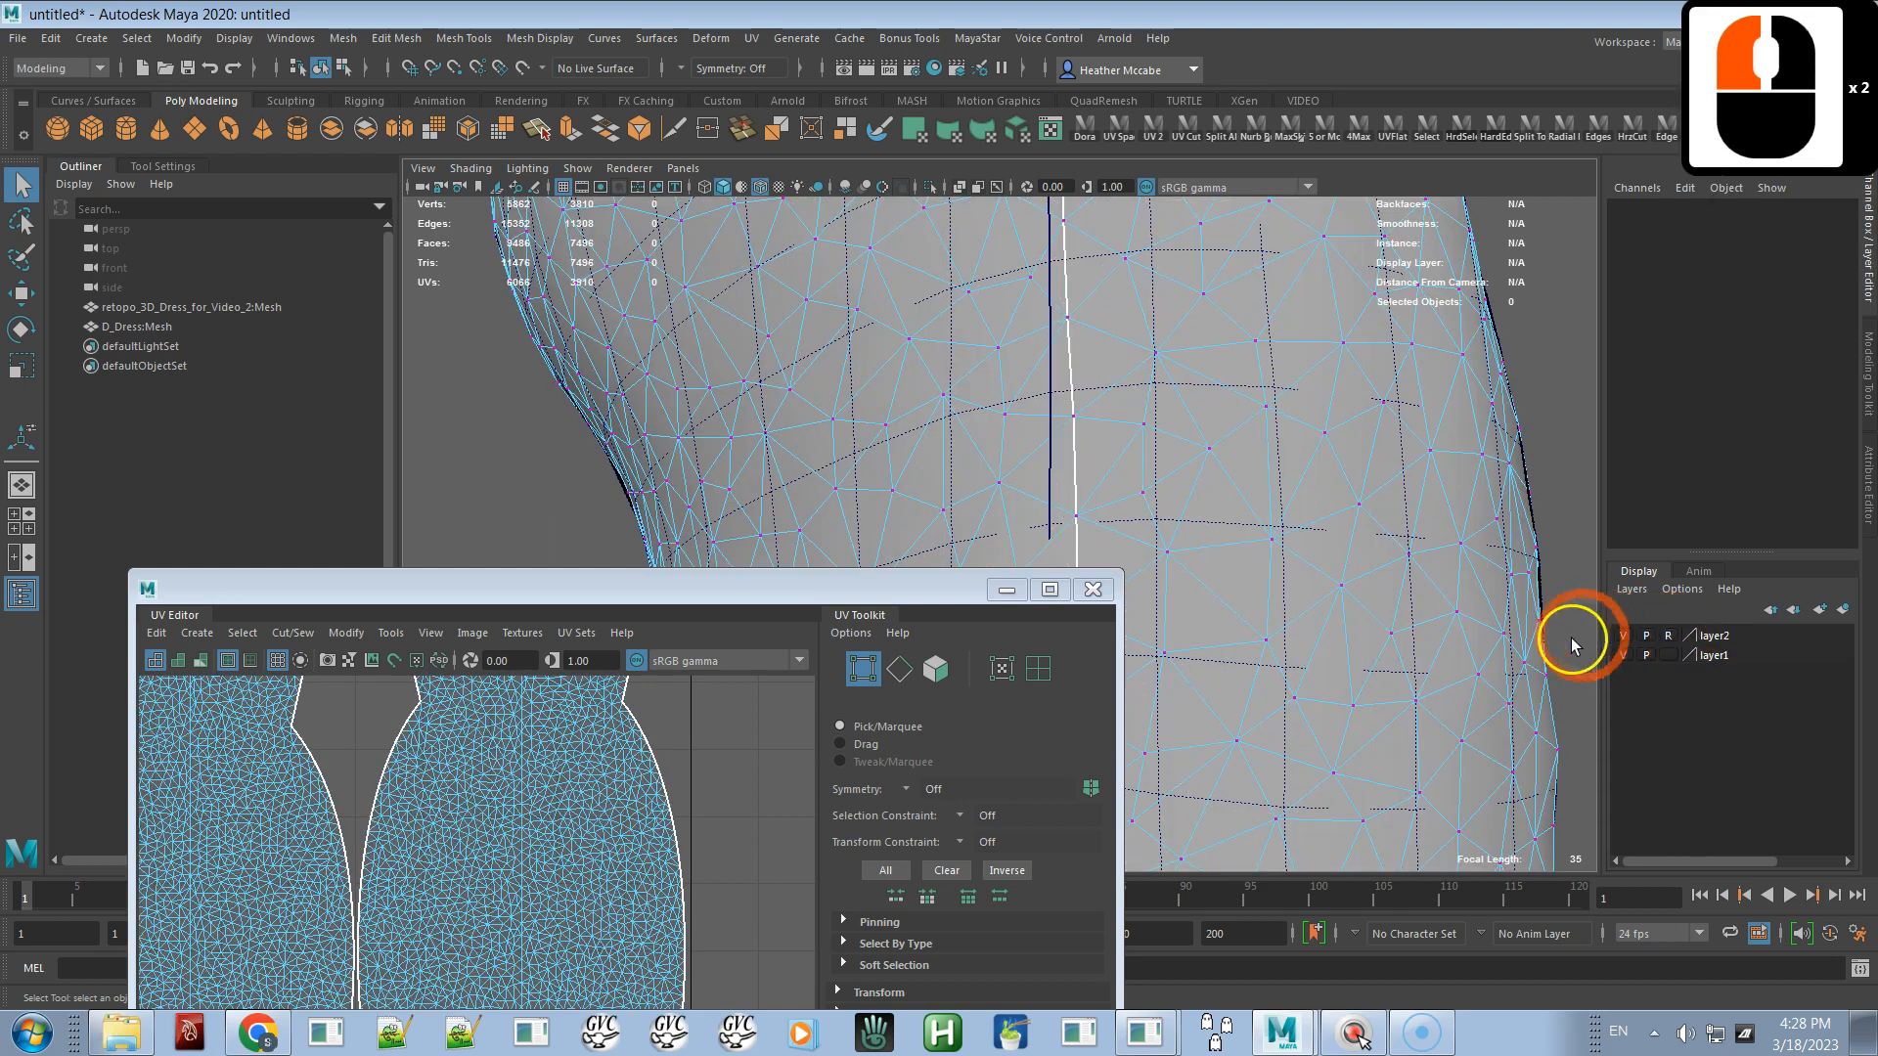
- Enter vertex mode on the retopologised dress and select its side seam vertex beside the original dress's seam
key("w")
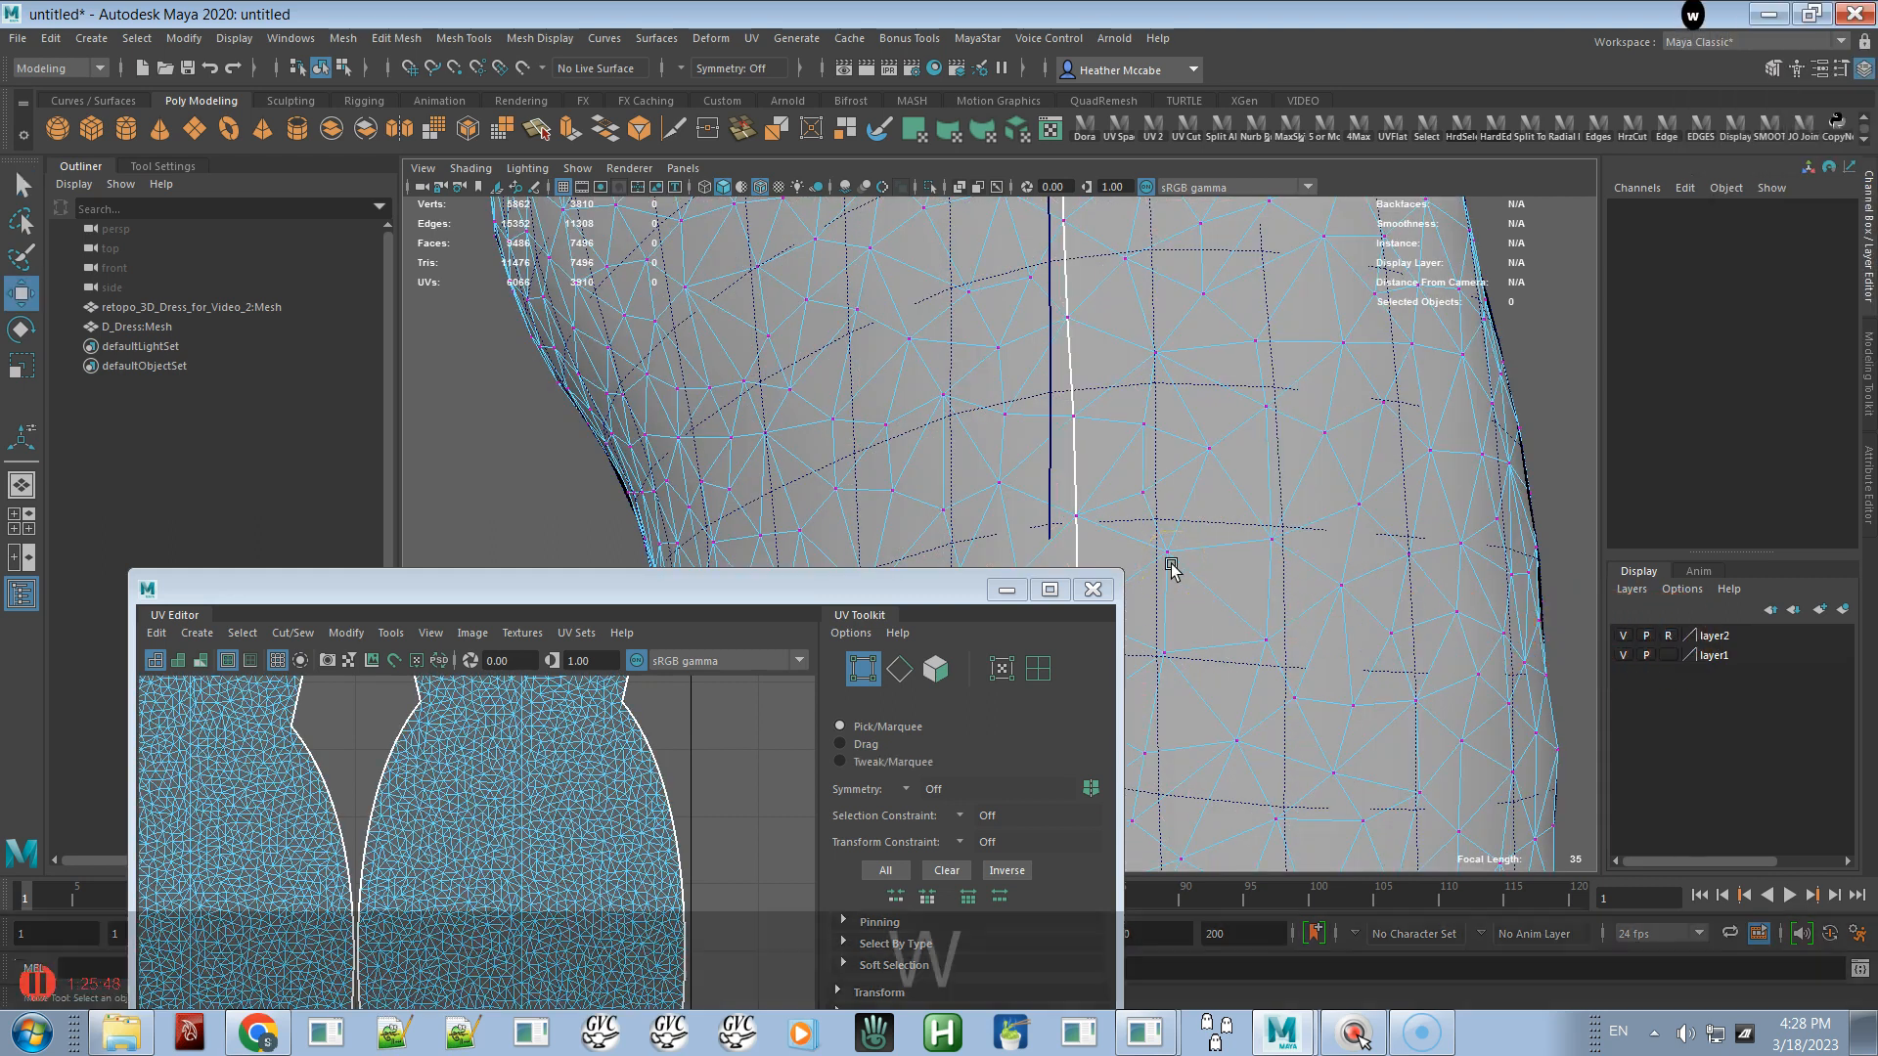
left_click(1073, 510)
key("ctrl+z")
right_click_drag(1113, 513, 1054, 513)
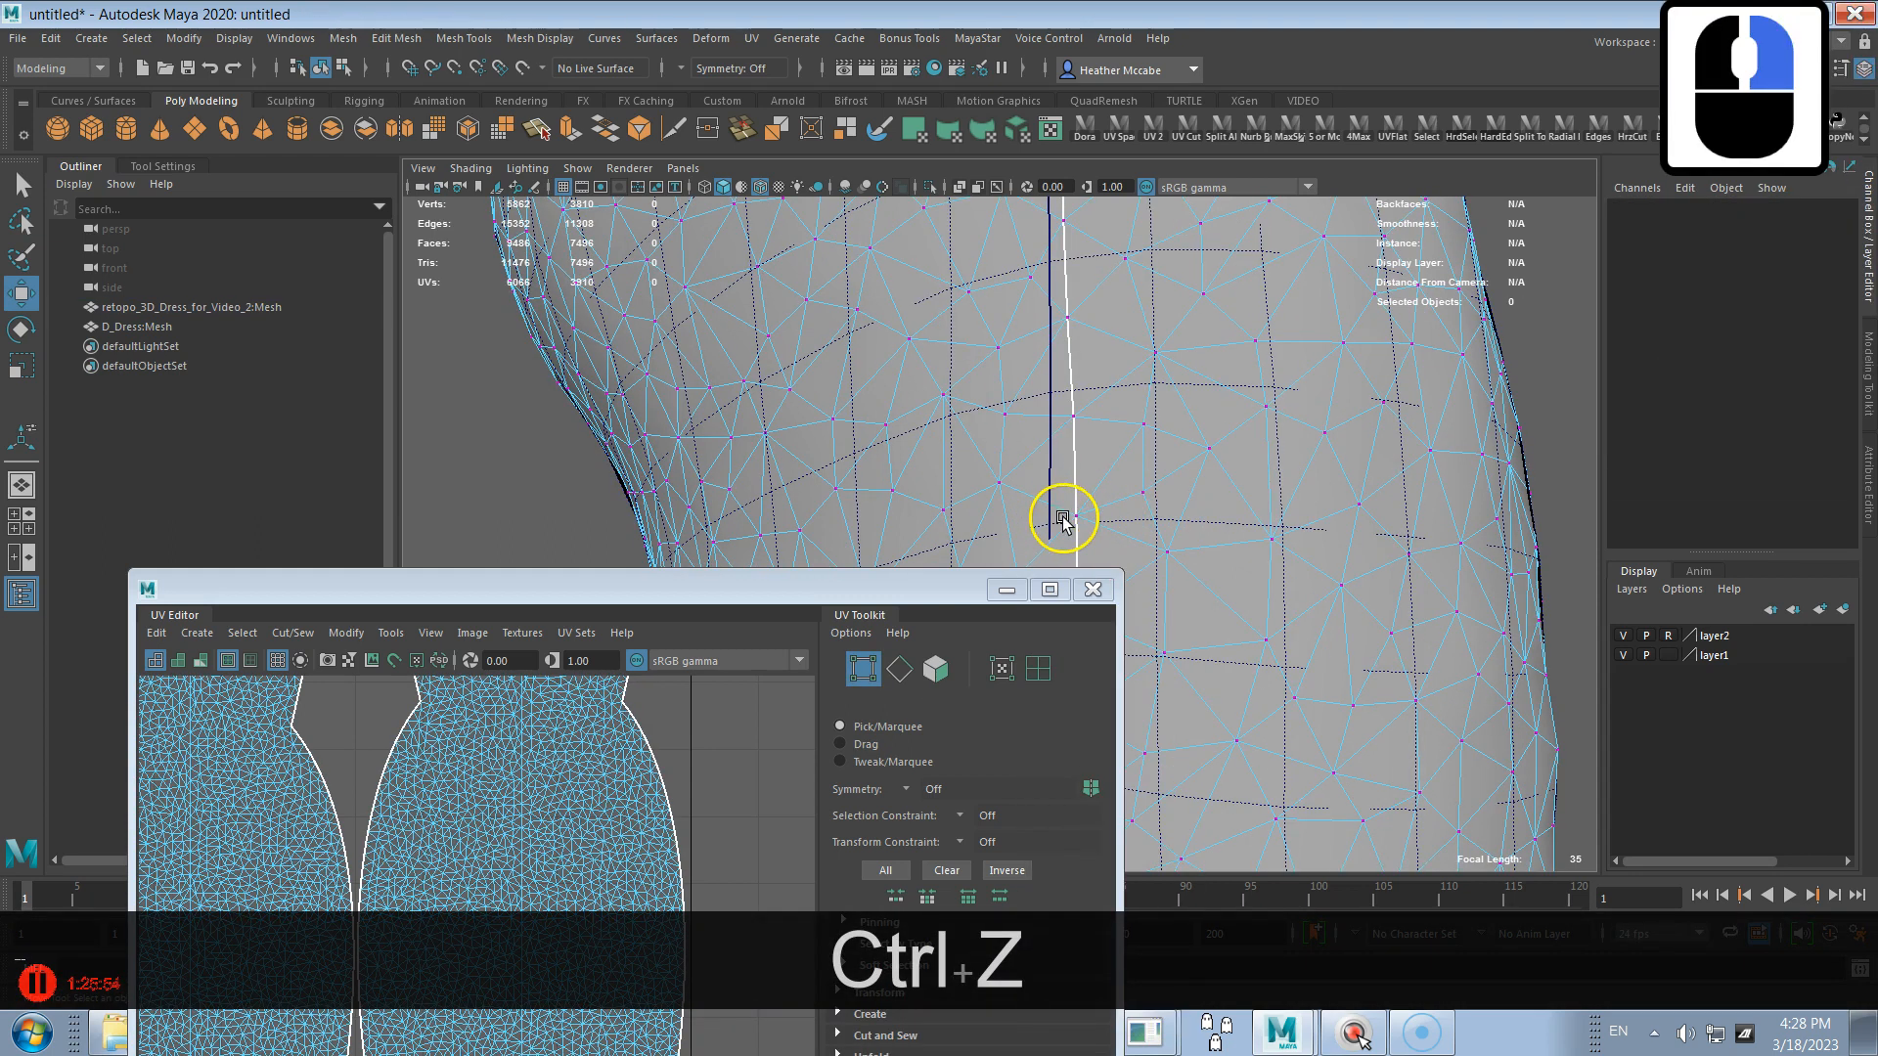
mouse_move(1074, 516)
left_mouse_down()
mouse_move(1088, 538)
mouse_move(1142, 523)
left_mouse_up()
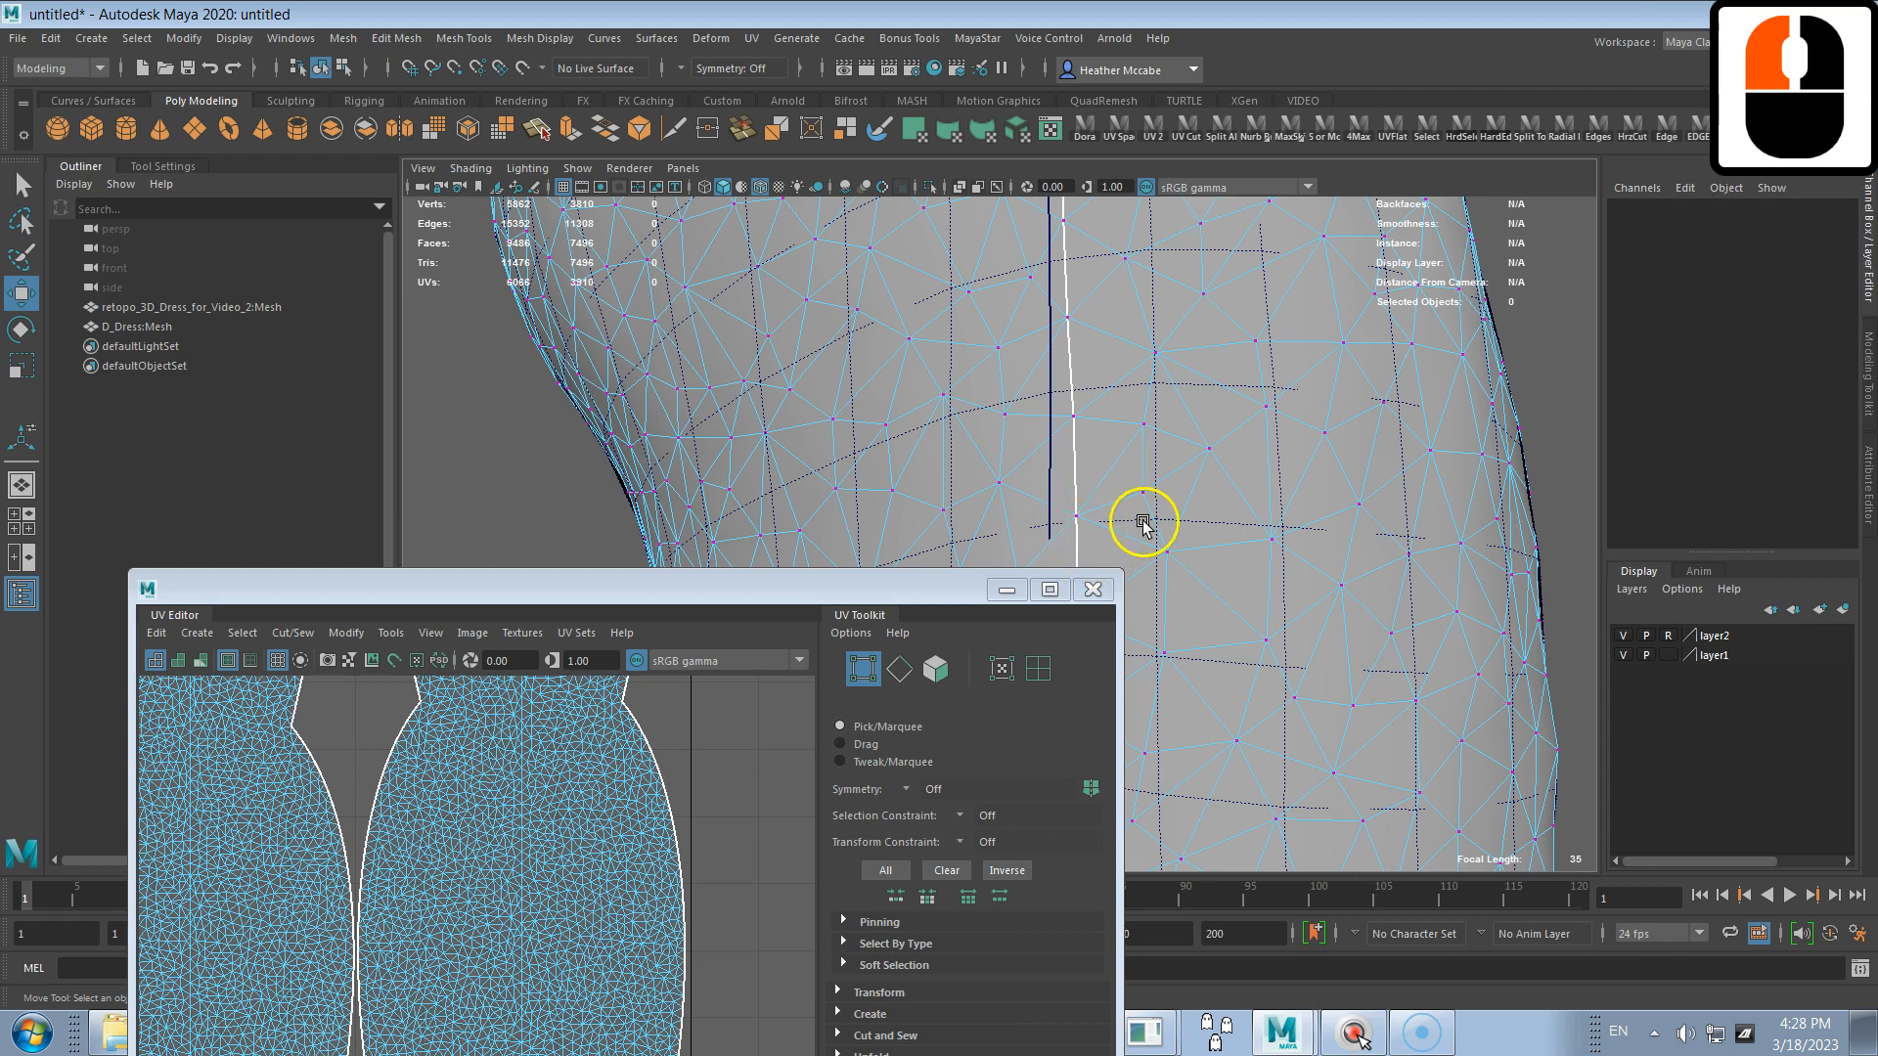
left_click(1082, 508)
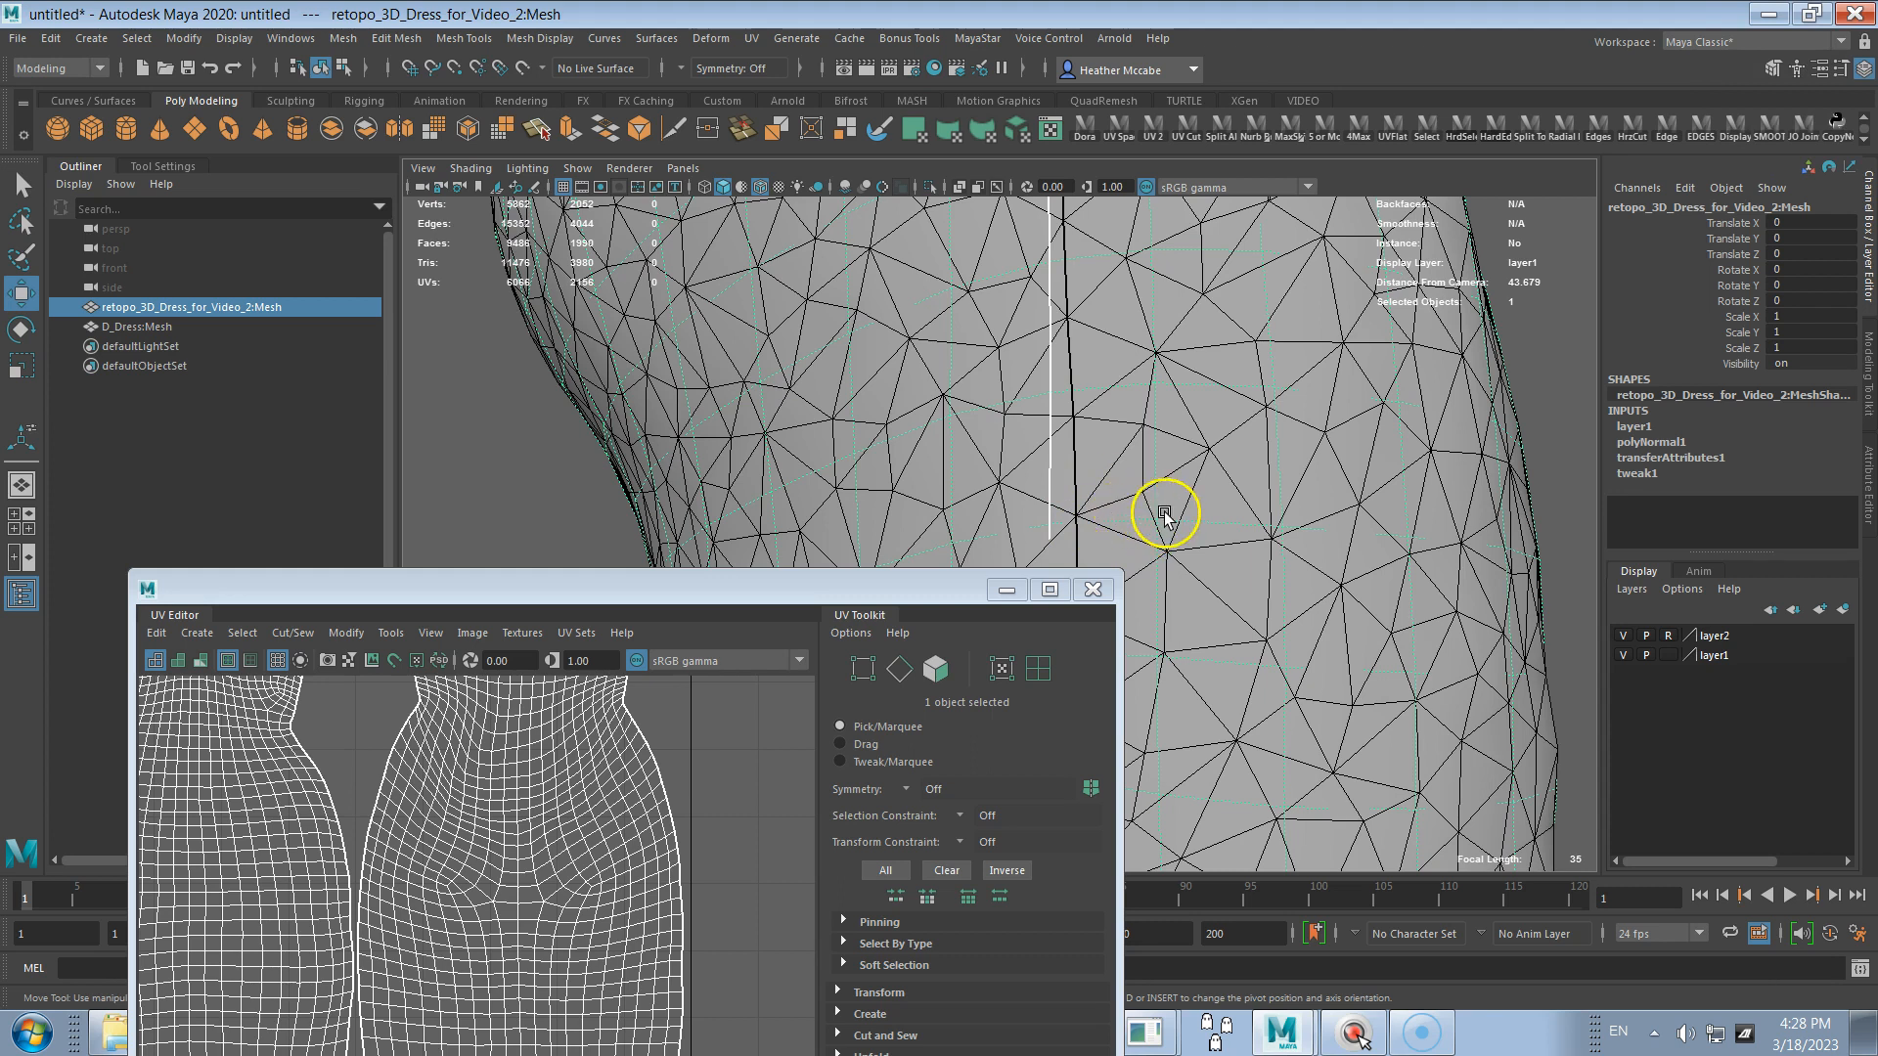
right_click_drag(1163, 515, 1112, 513)
left_click(1054, 524)
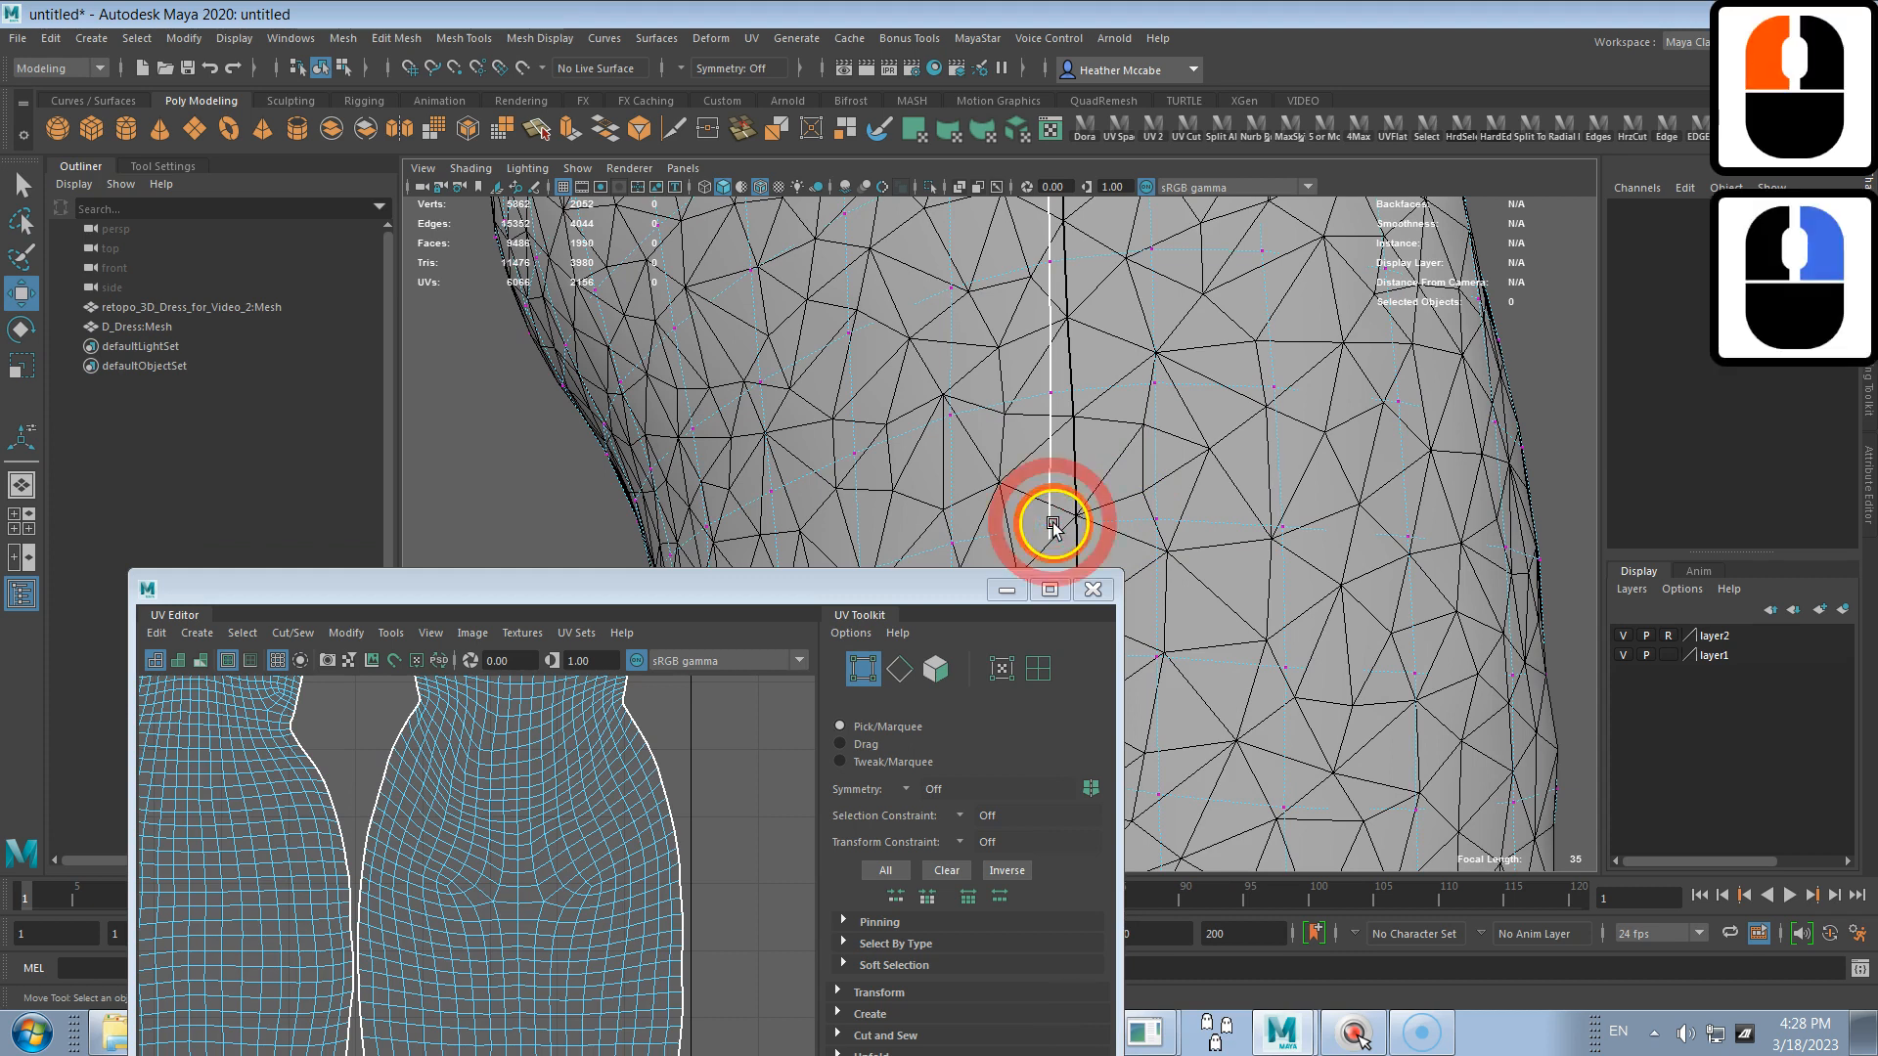
left_click_drag(1065, 515, 1035, 544)
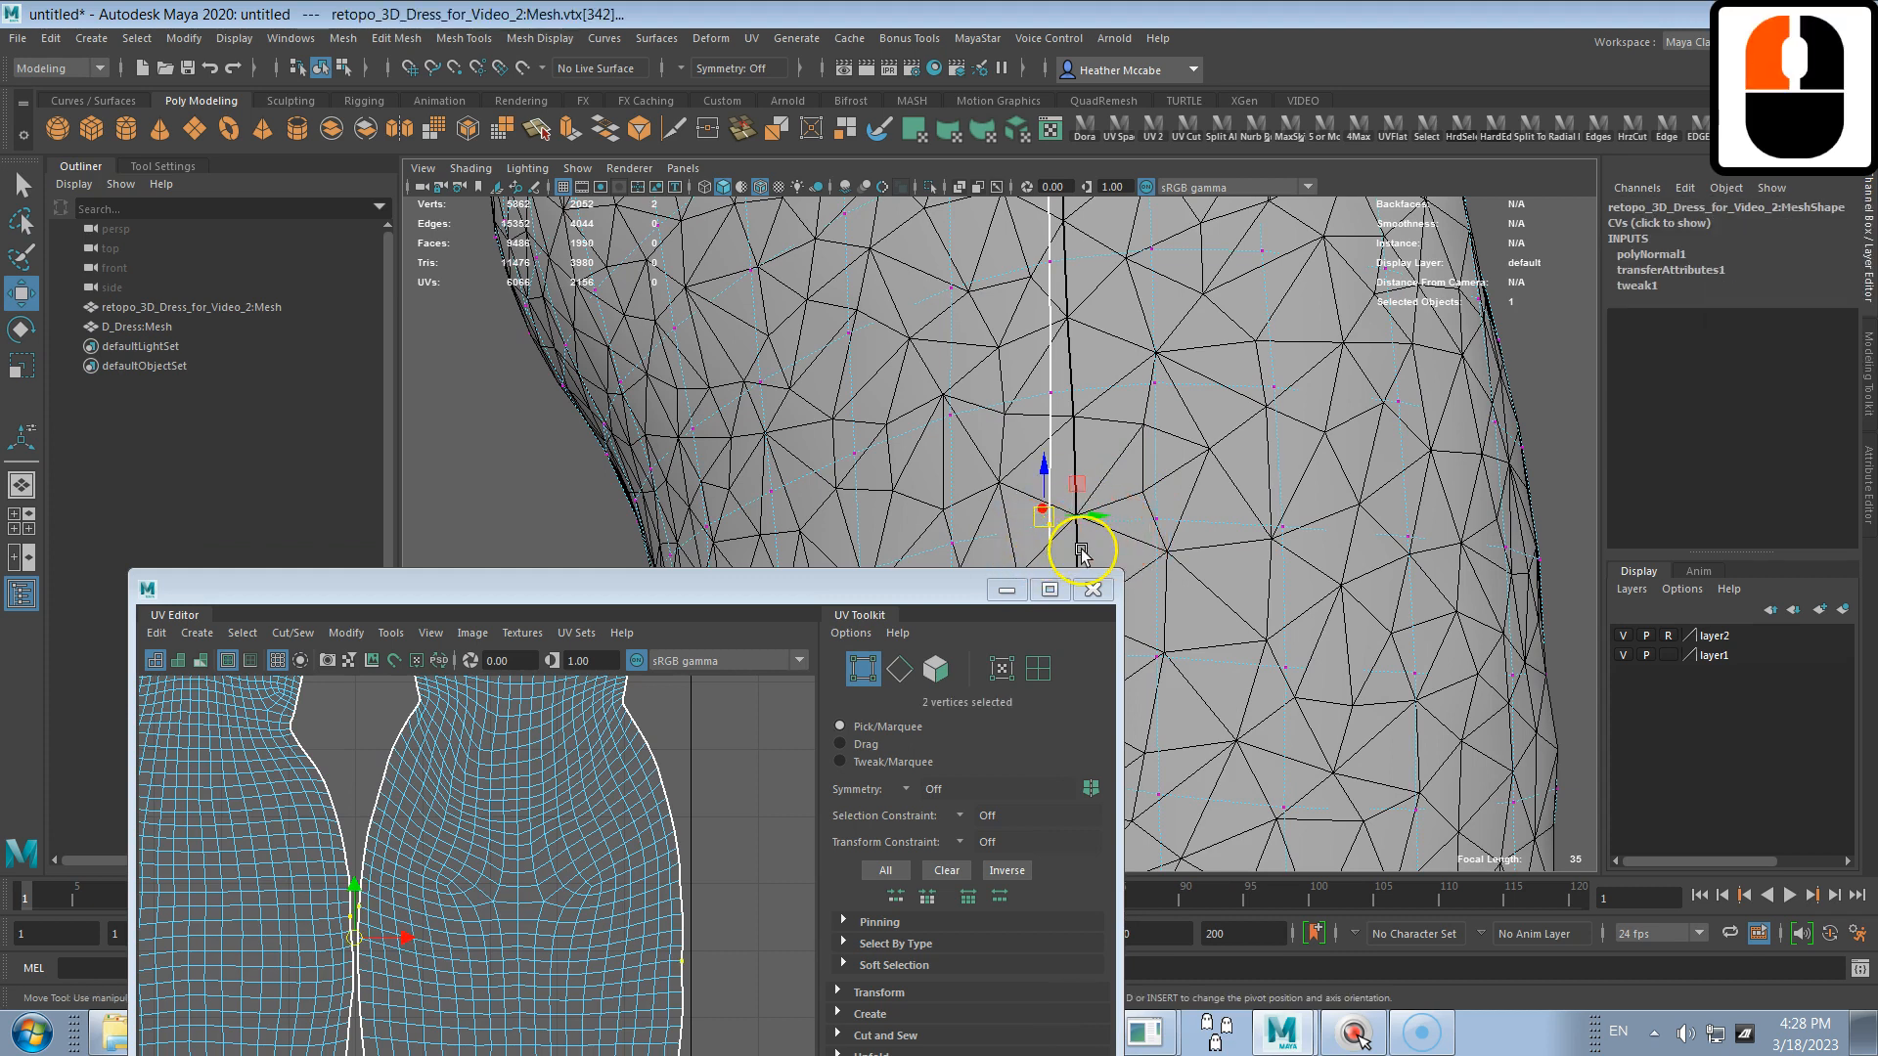
- Enable camera-based selection for the Select tool's marquee style and return to the Move tool
left_click(165, 166)
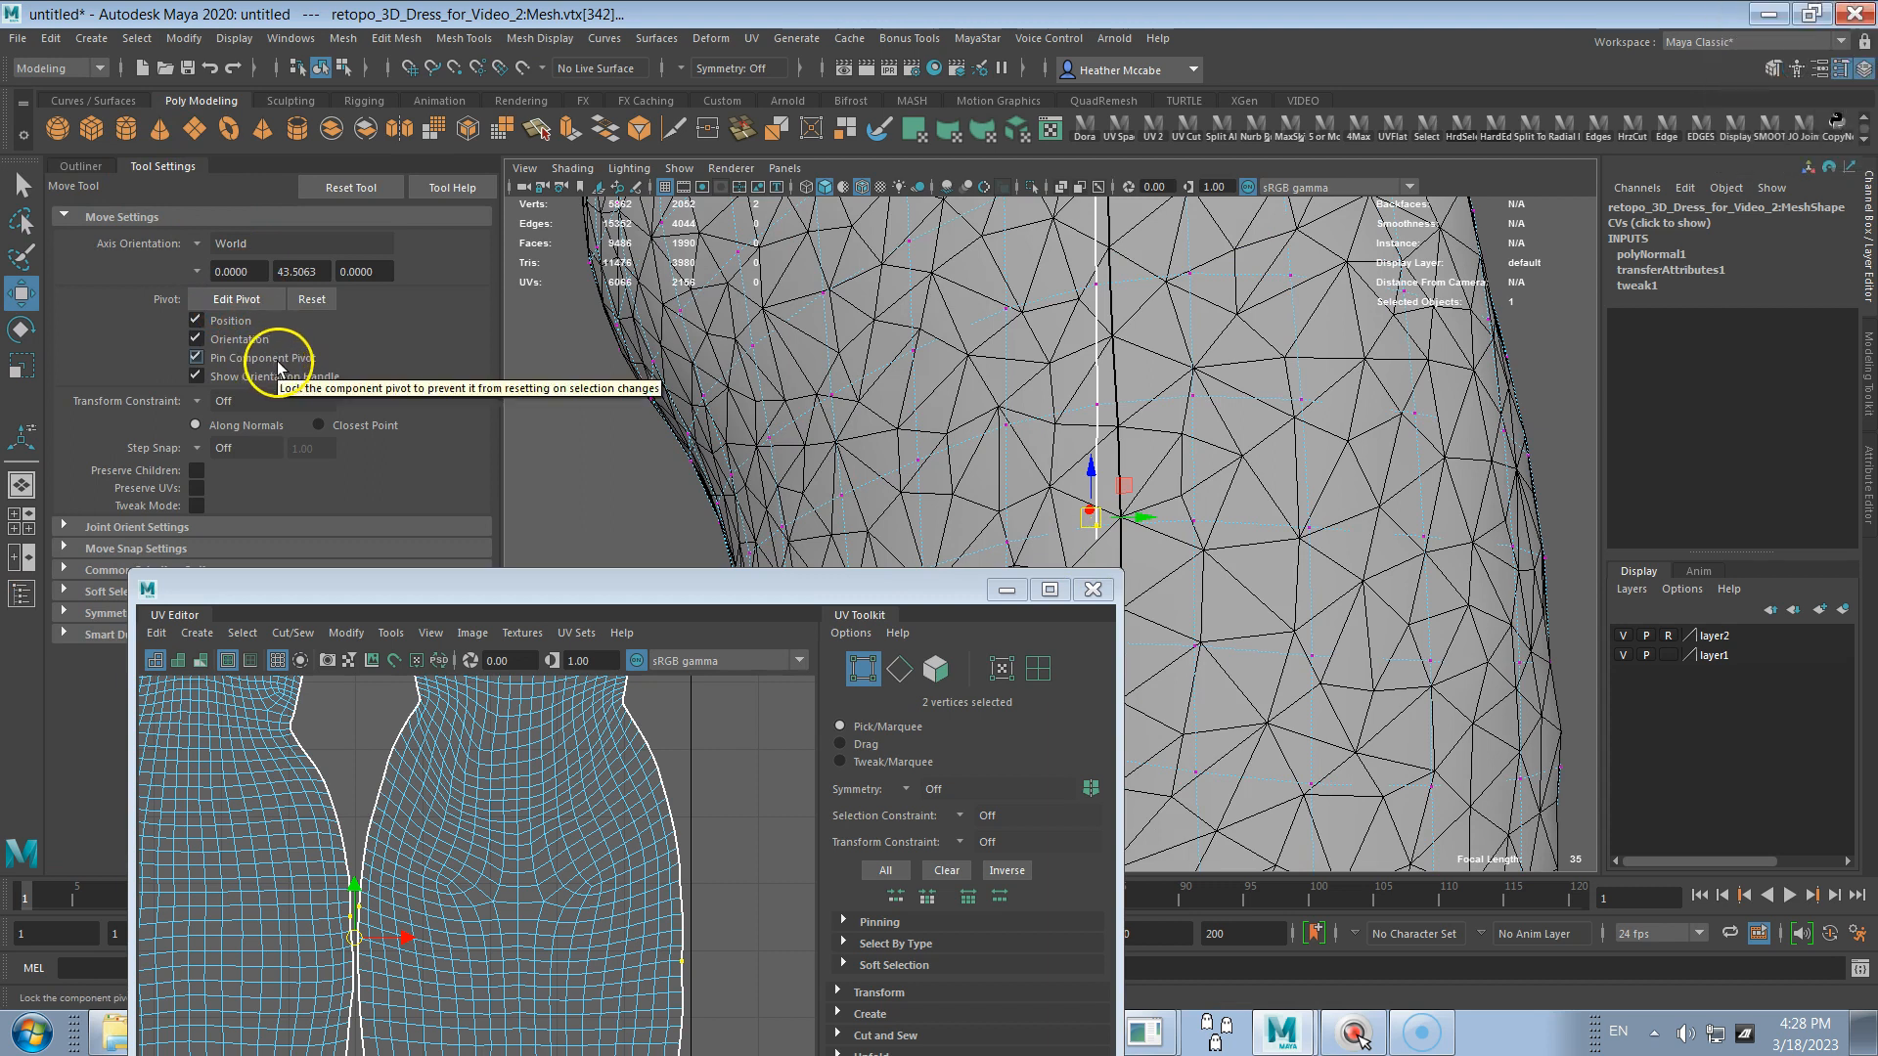
left_click(26, 188)
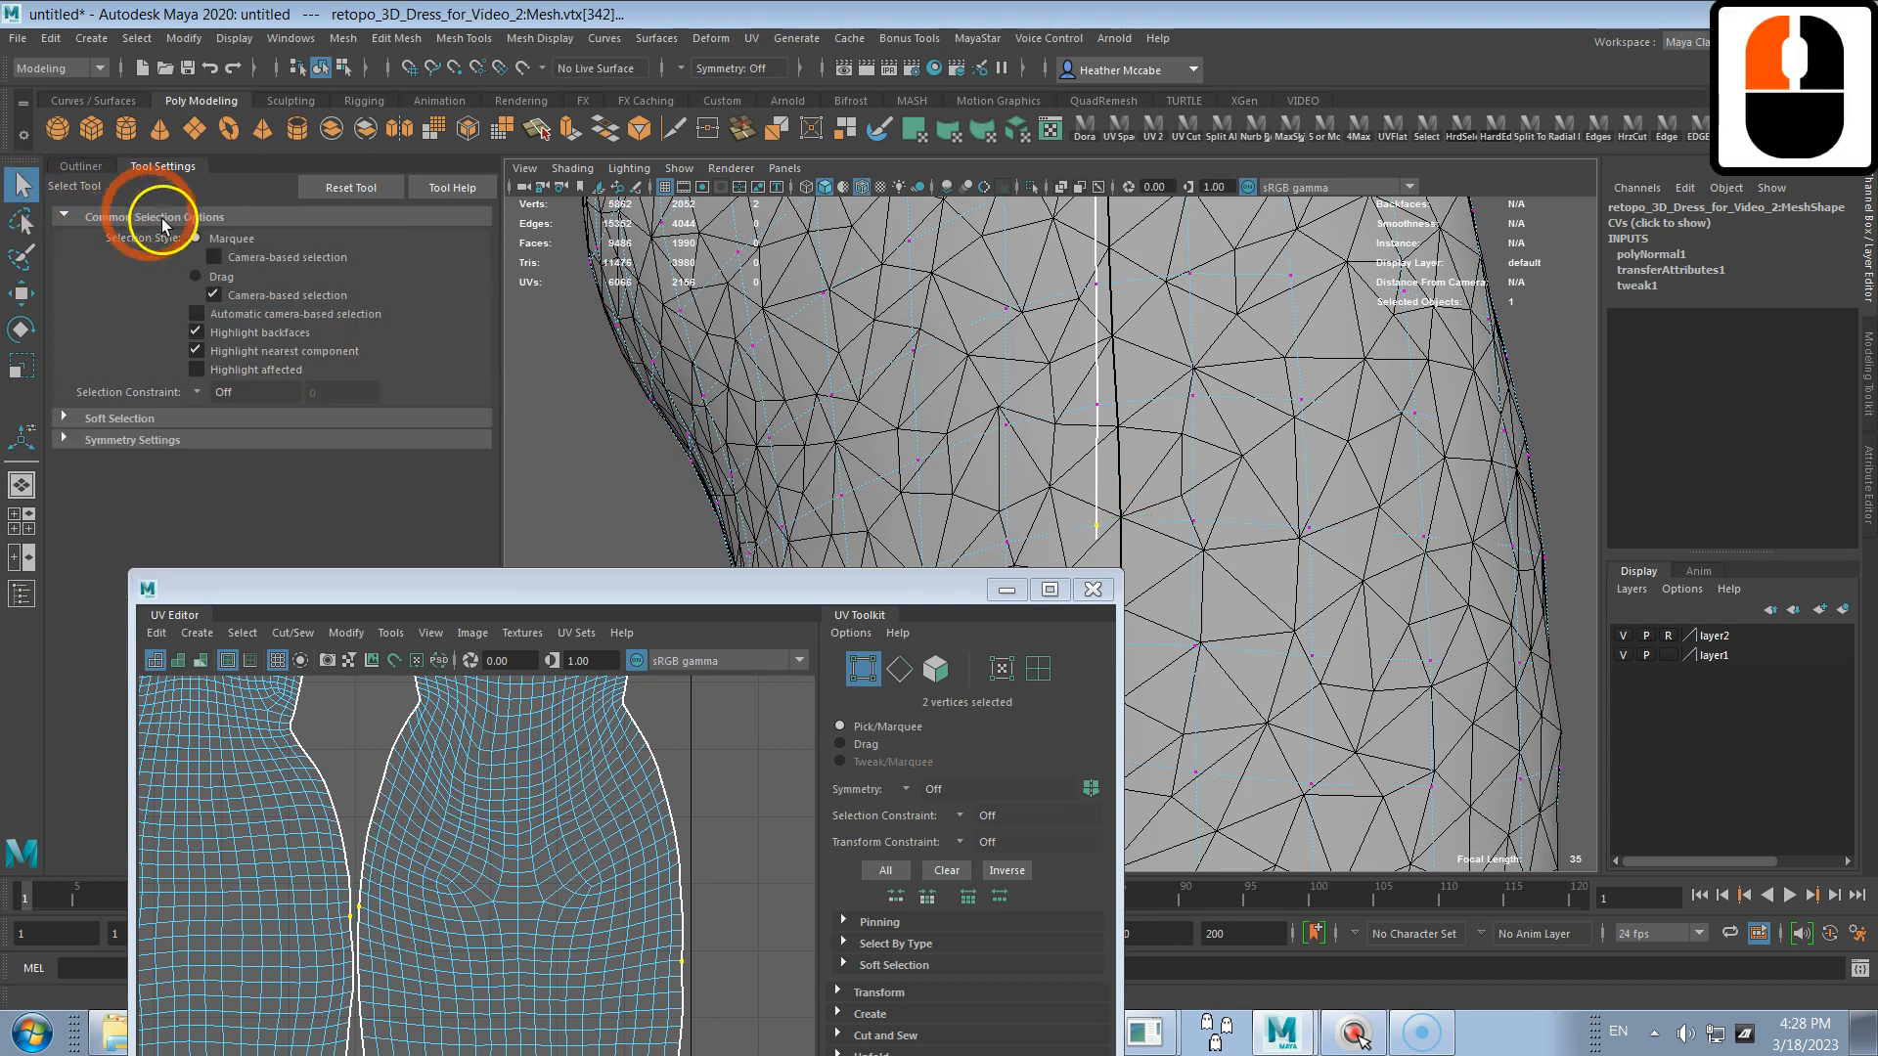
left_click(214, 256)
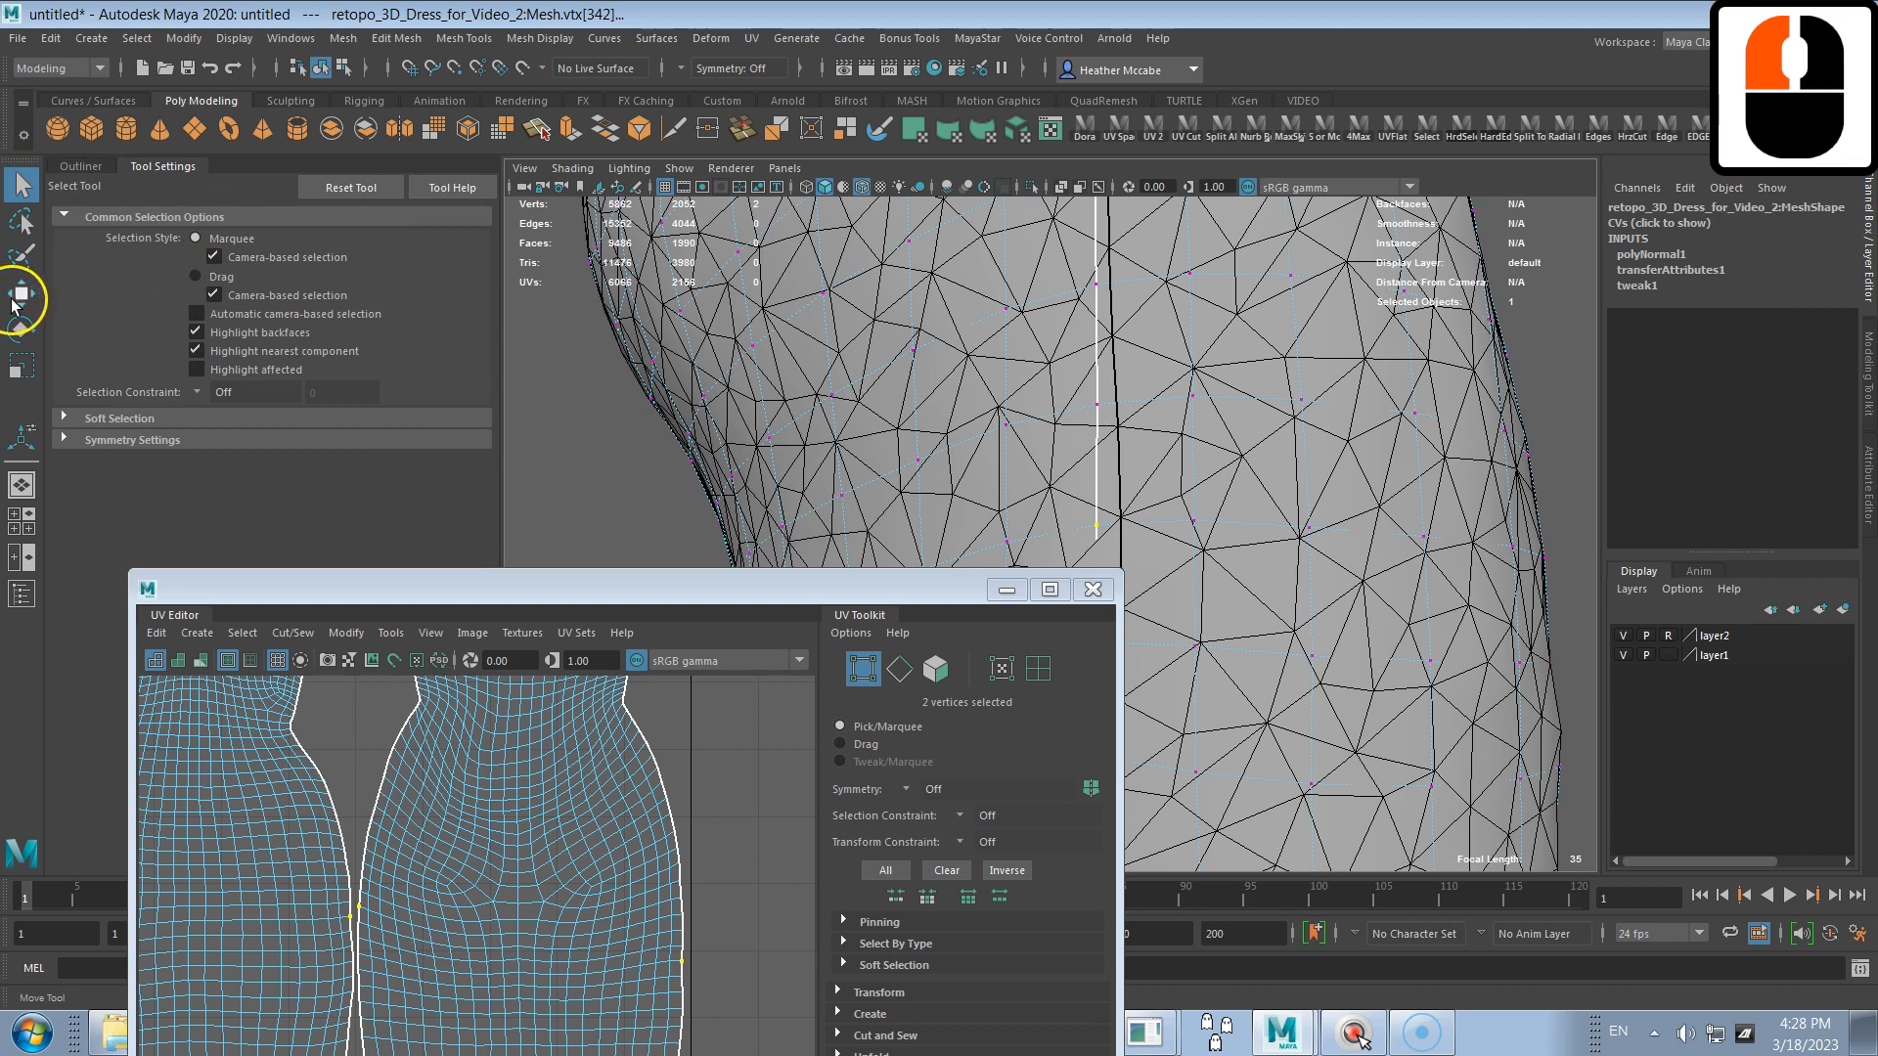
key("w")
- Turn on curve snapping, select only the front seam vertex of the retopologised dress, and snap it onto the original dress's side seam edge
right_click_drag(1087, 396, 1287, 565, "alt")
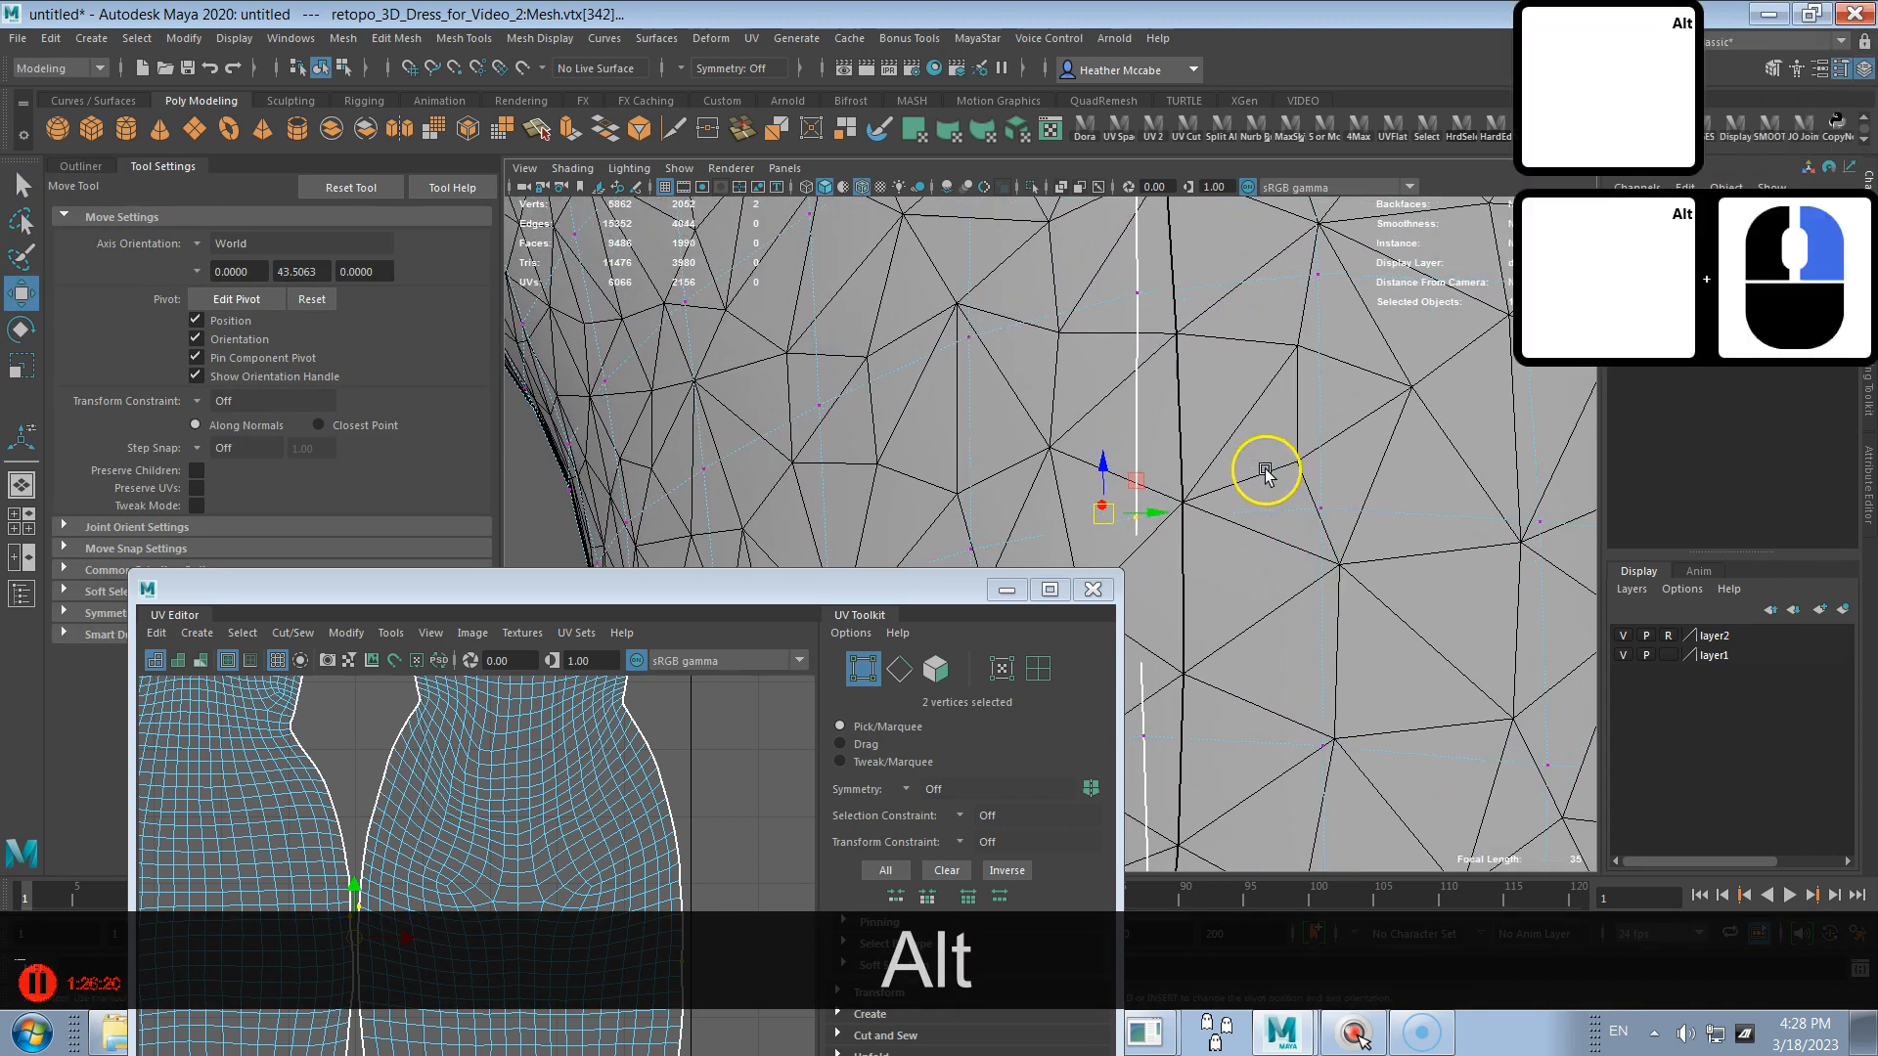
left_click_drag(492, 590, 381, 410)
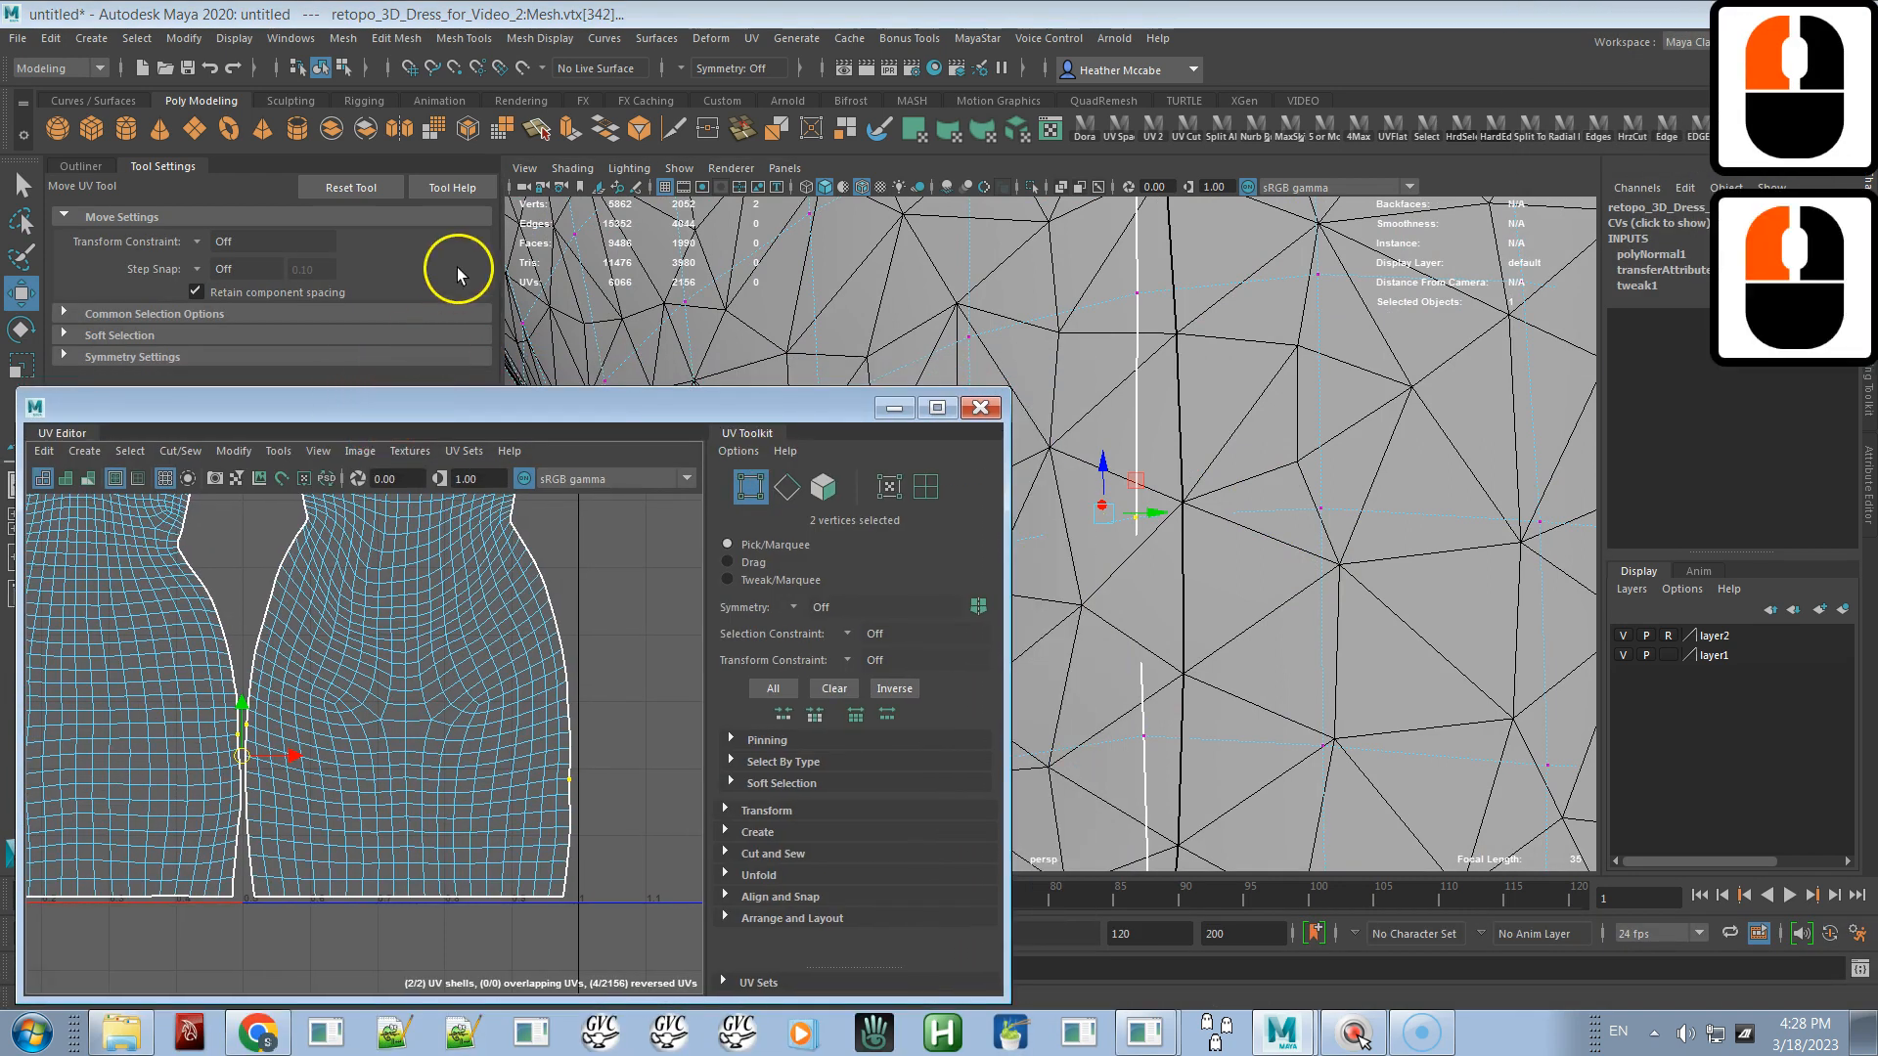
left_click(432, 74)
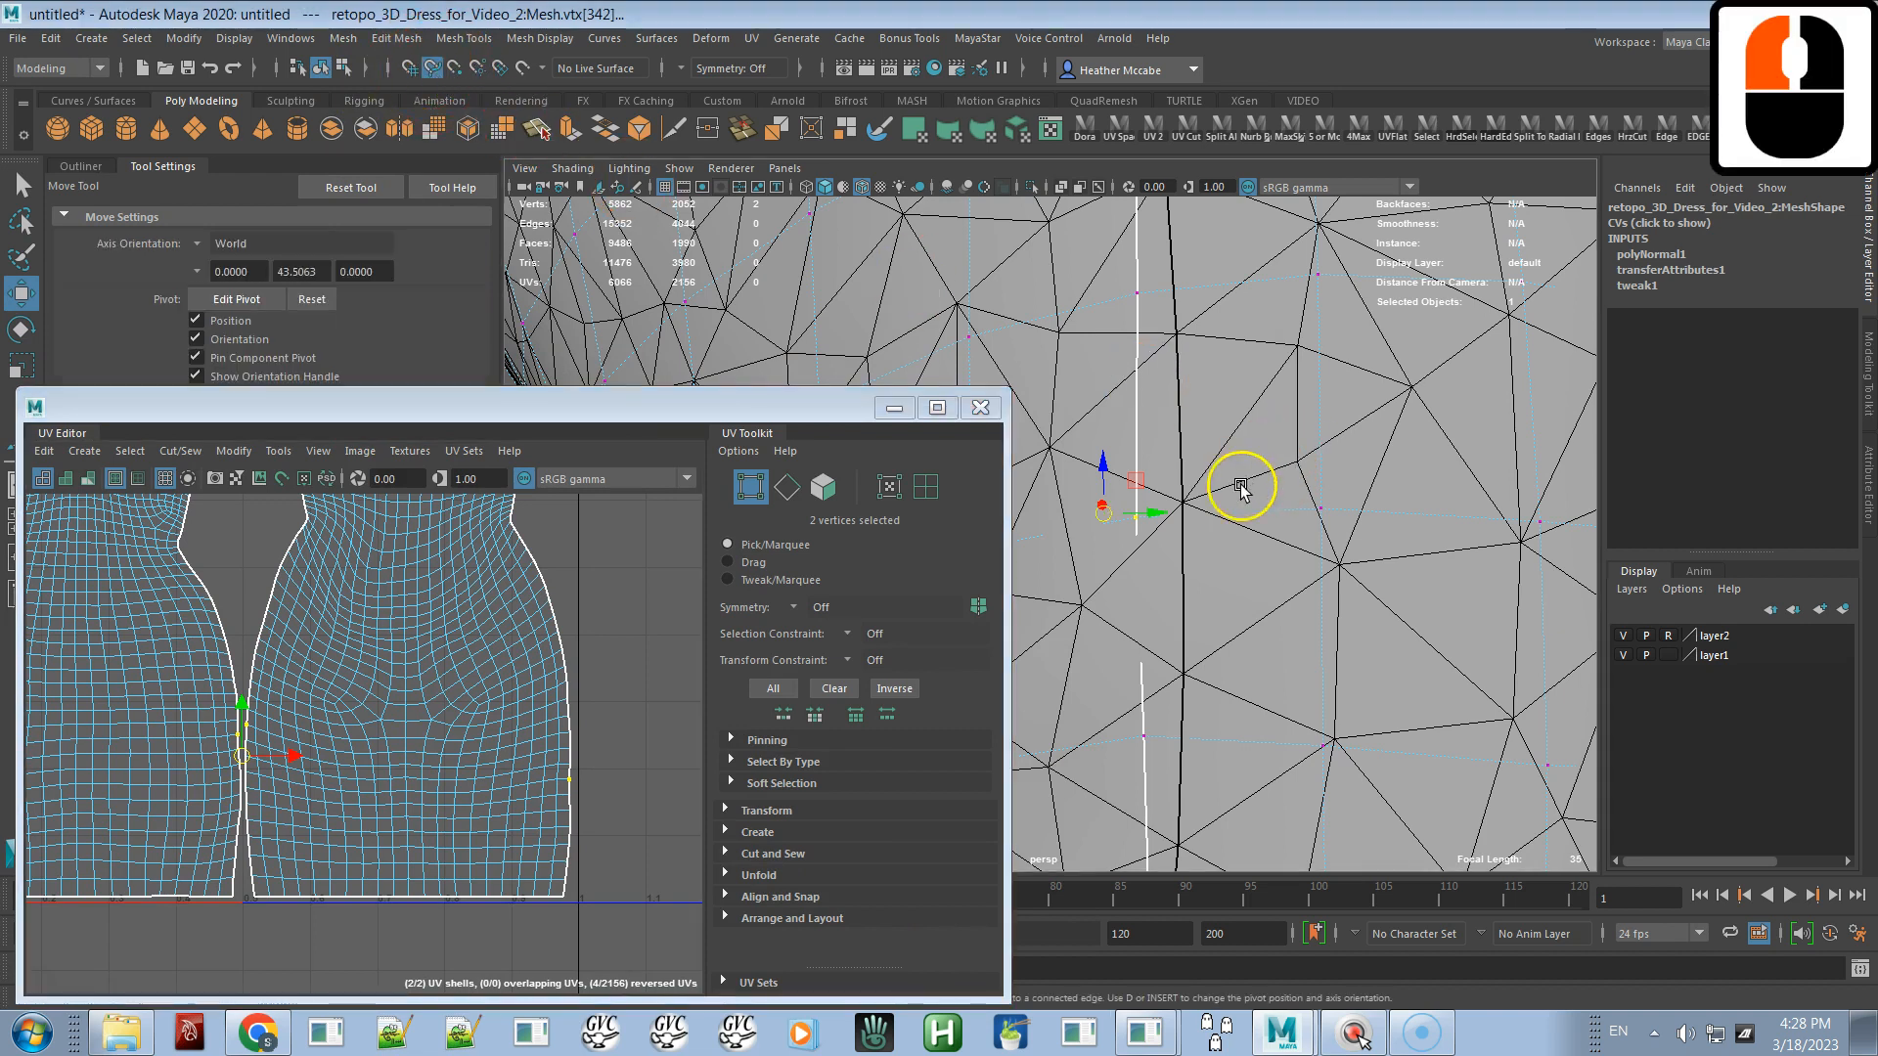
left_click(1182, 538)
left_click(1135, 519)
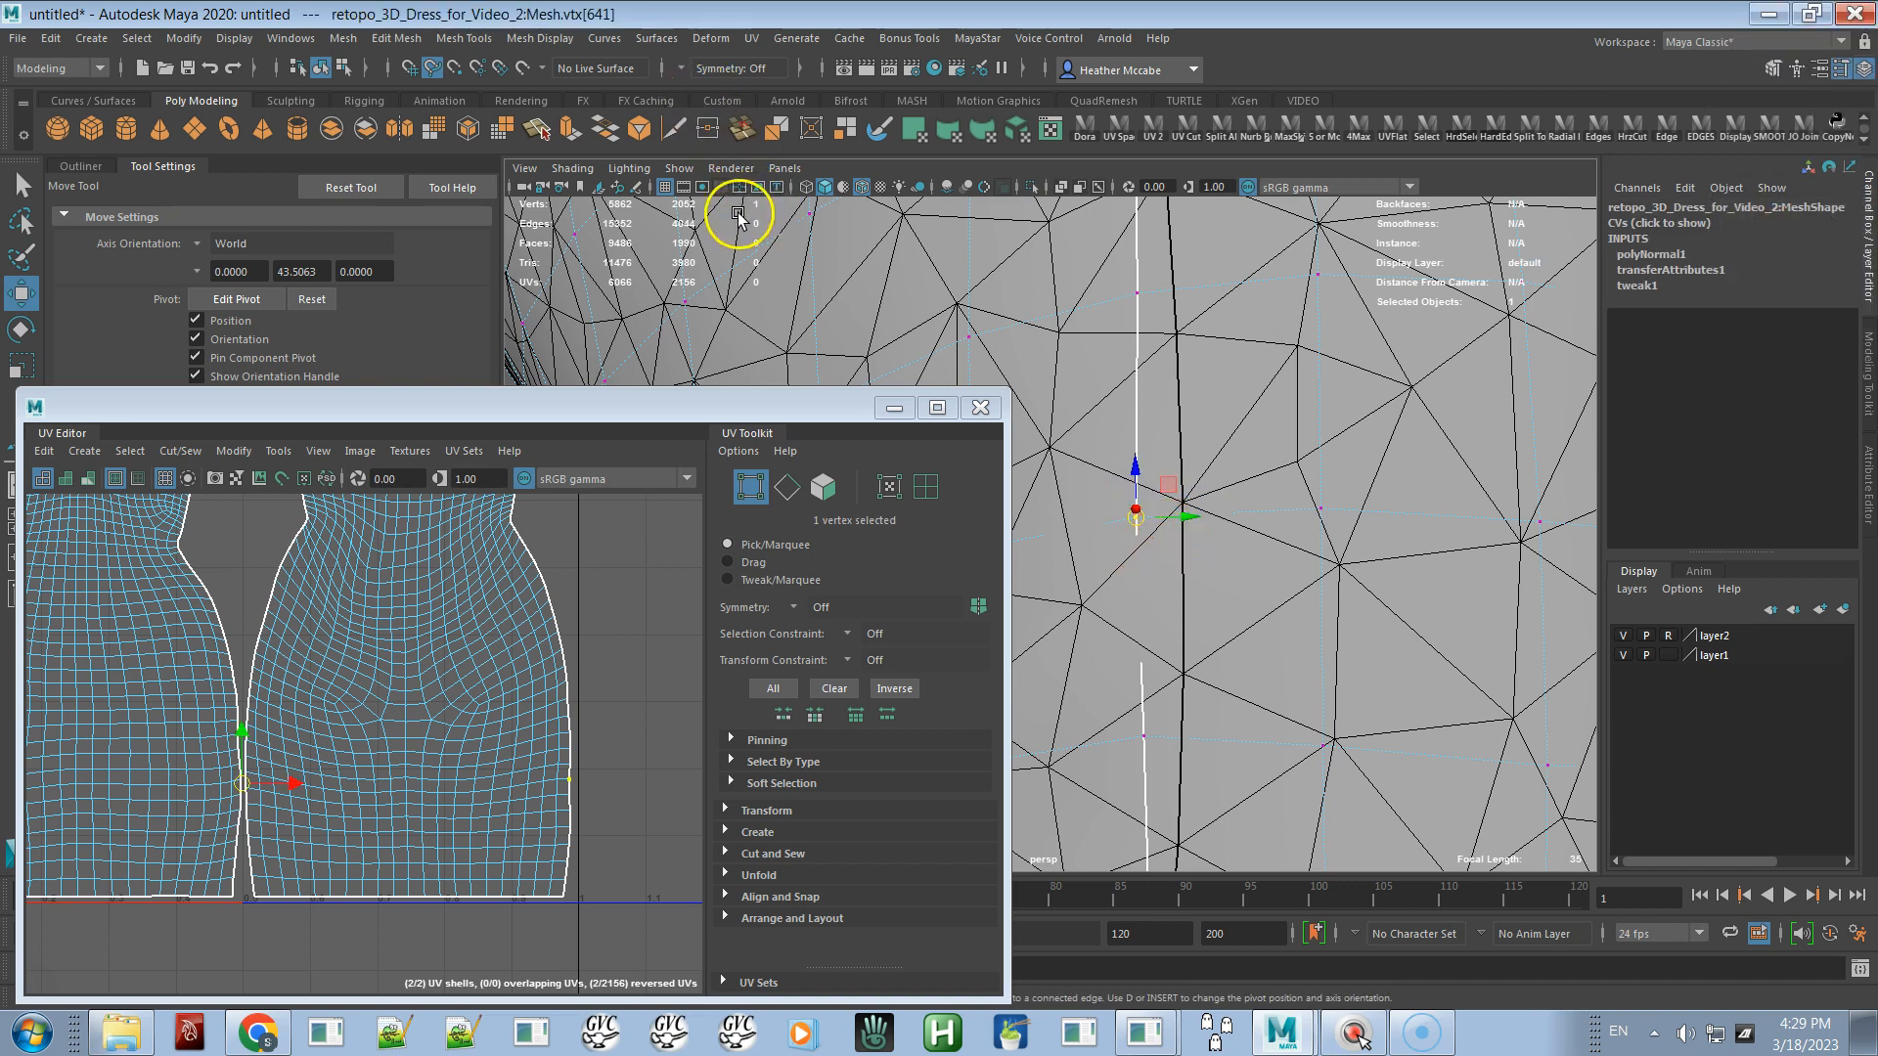
left_click(290, 39)
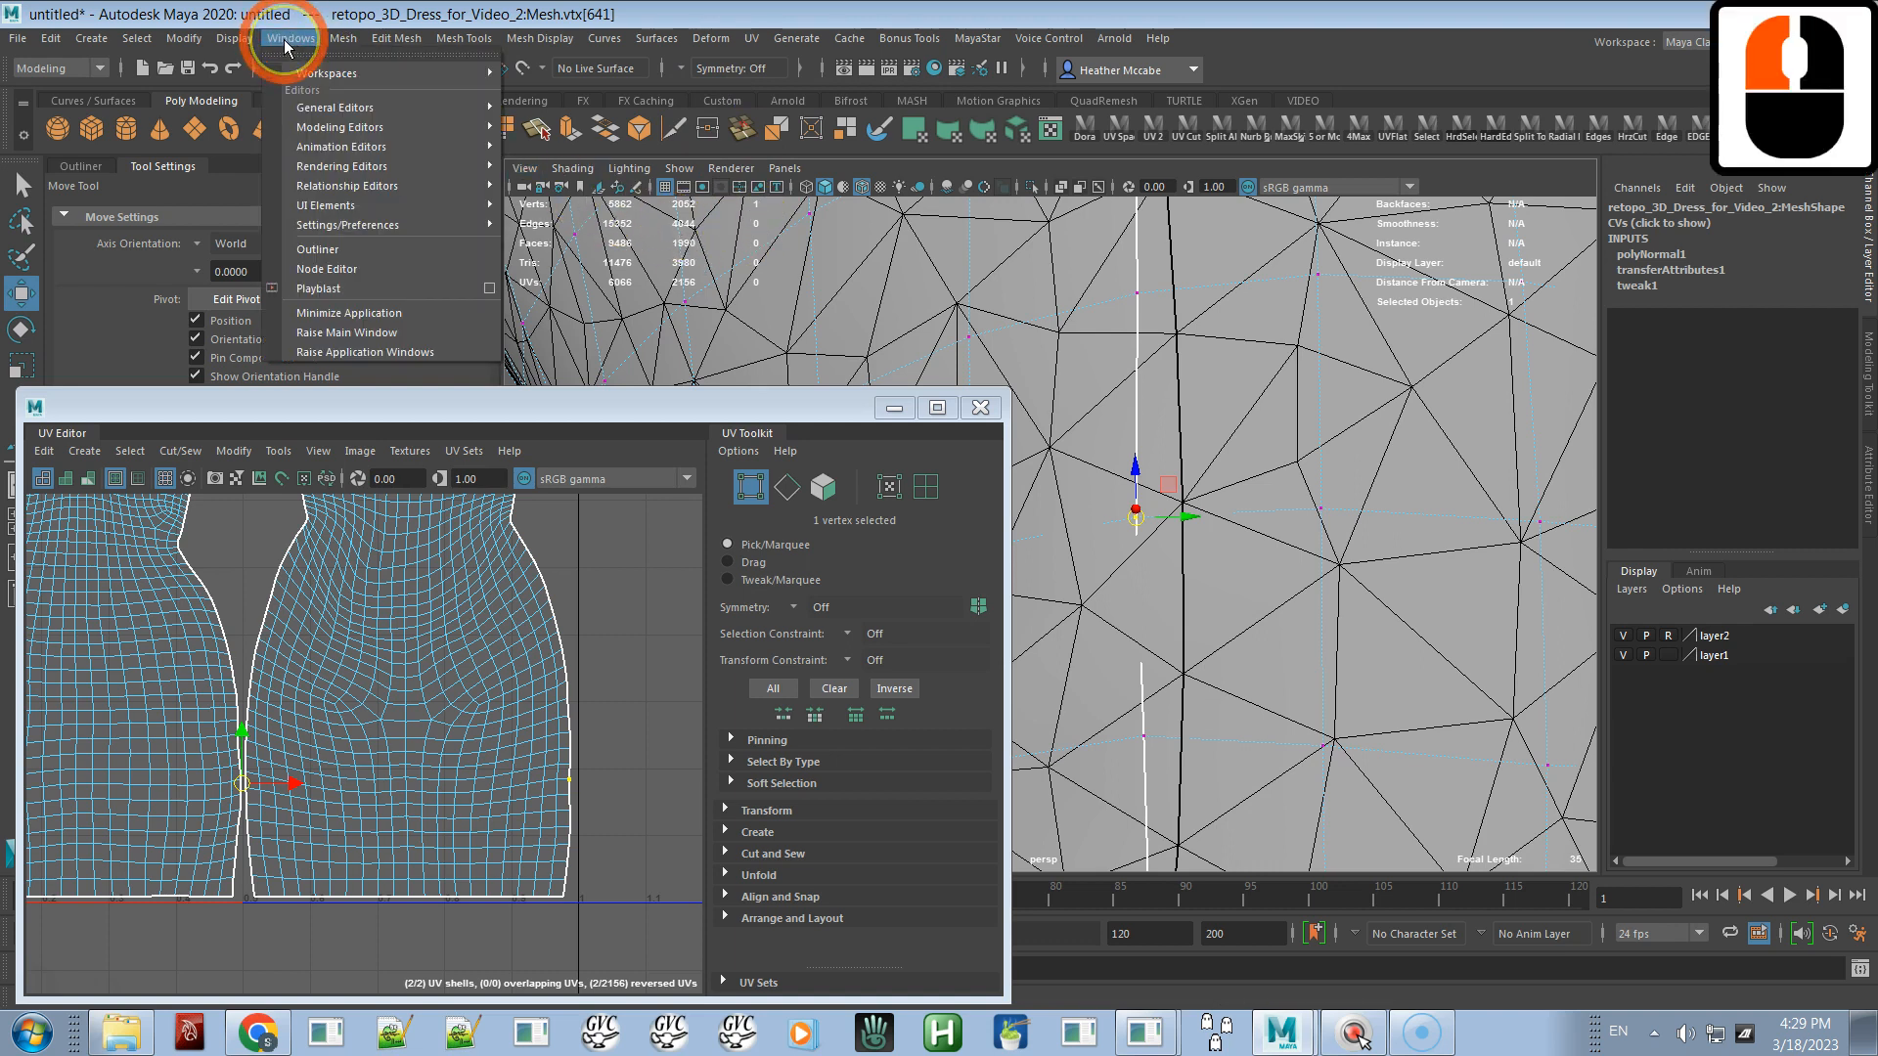
mouse_move(242, 44)
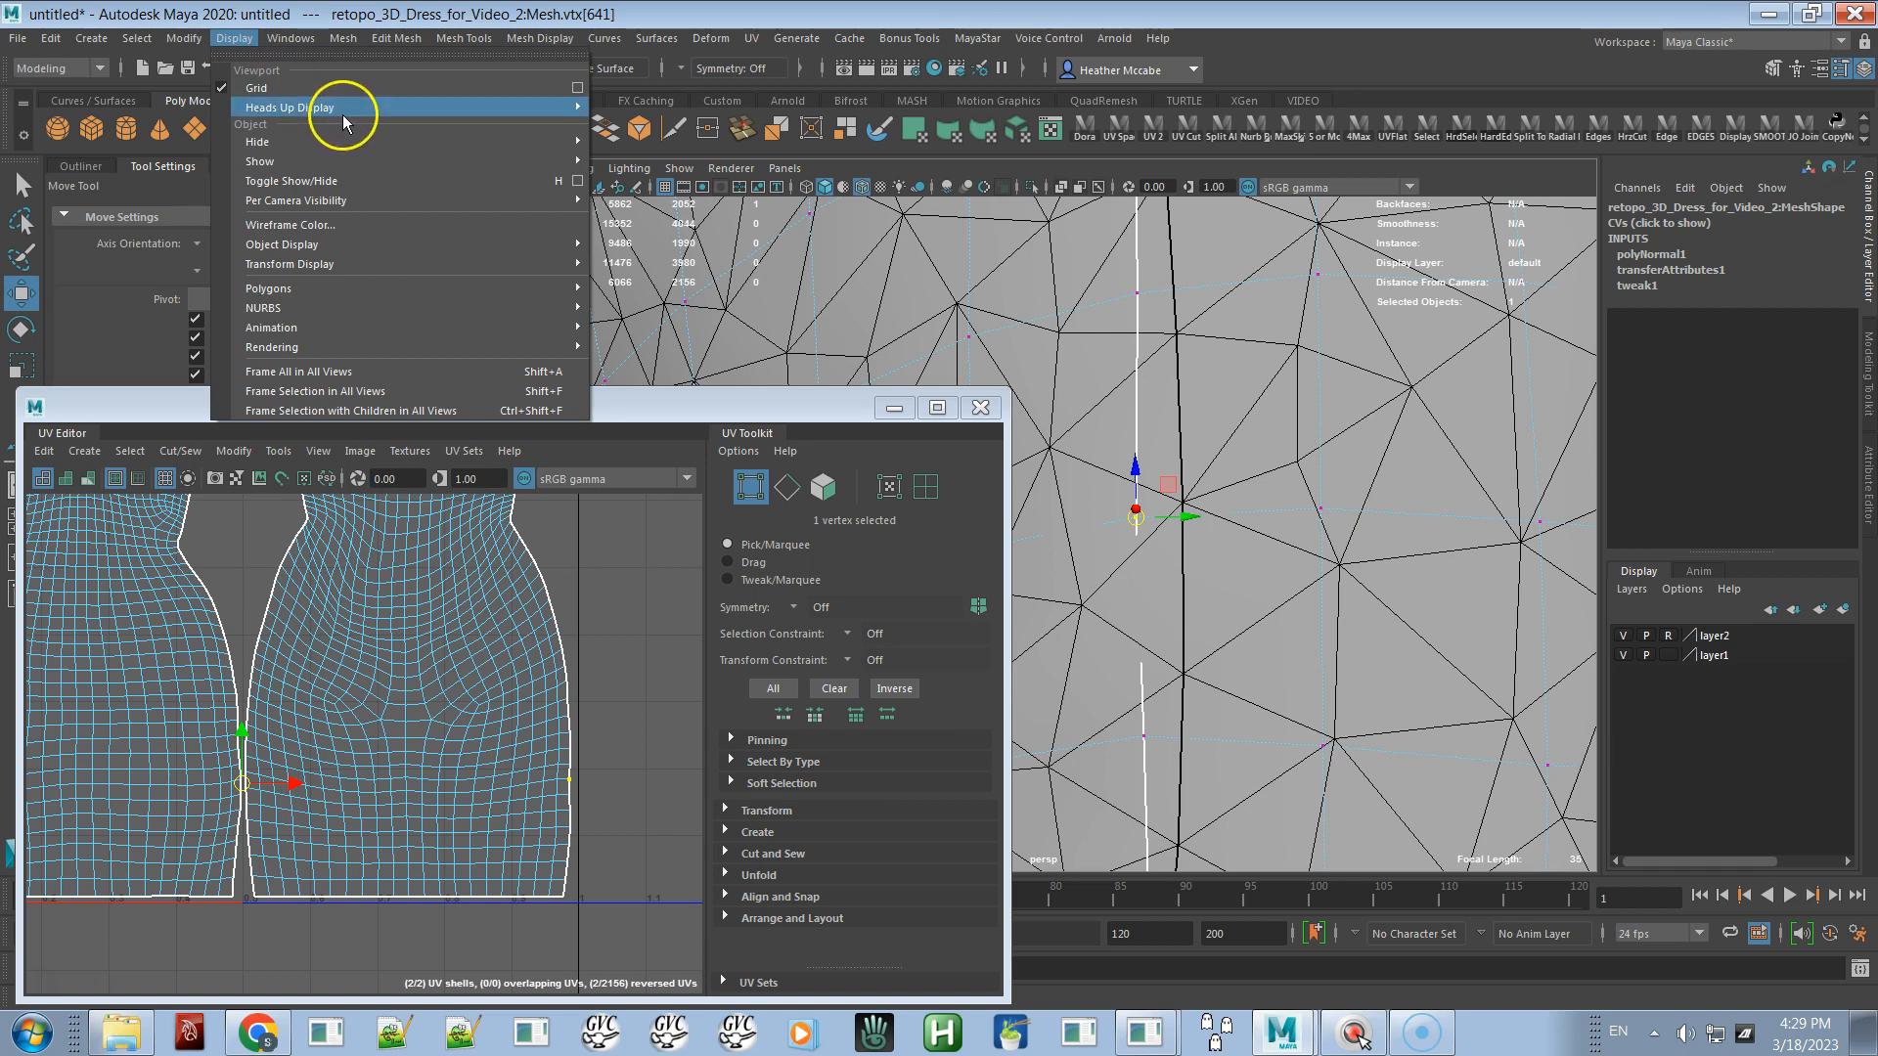
mouse_move(345, 112)
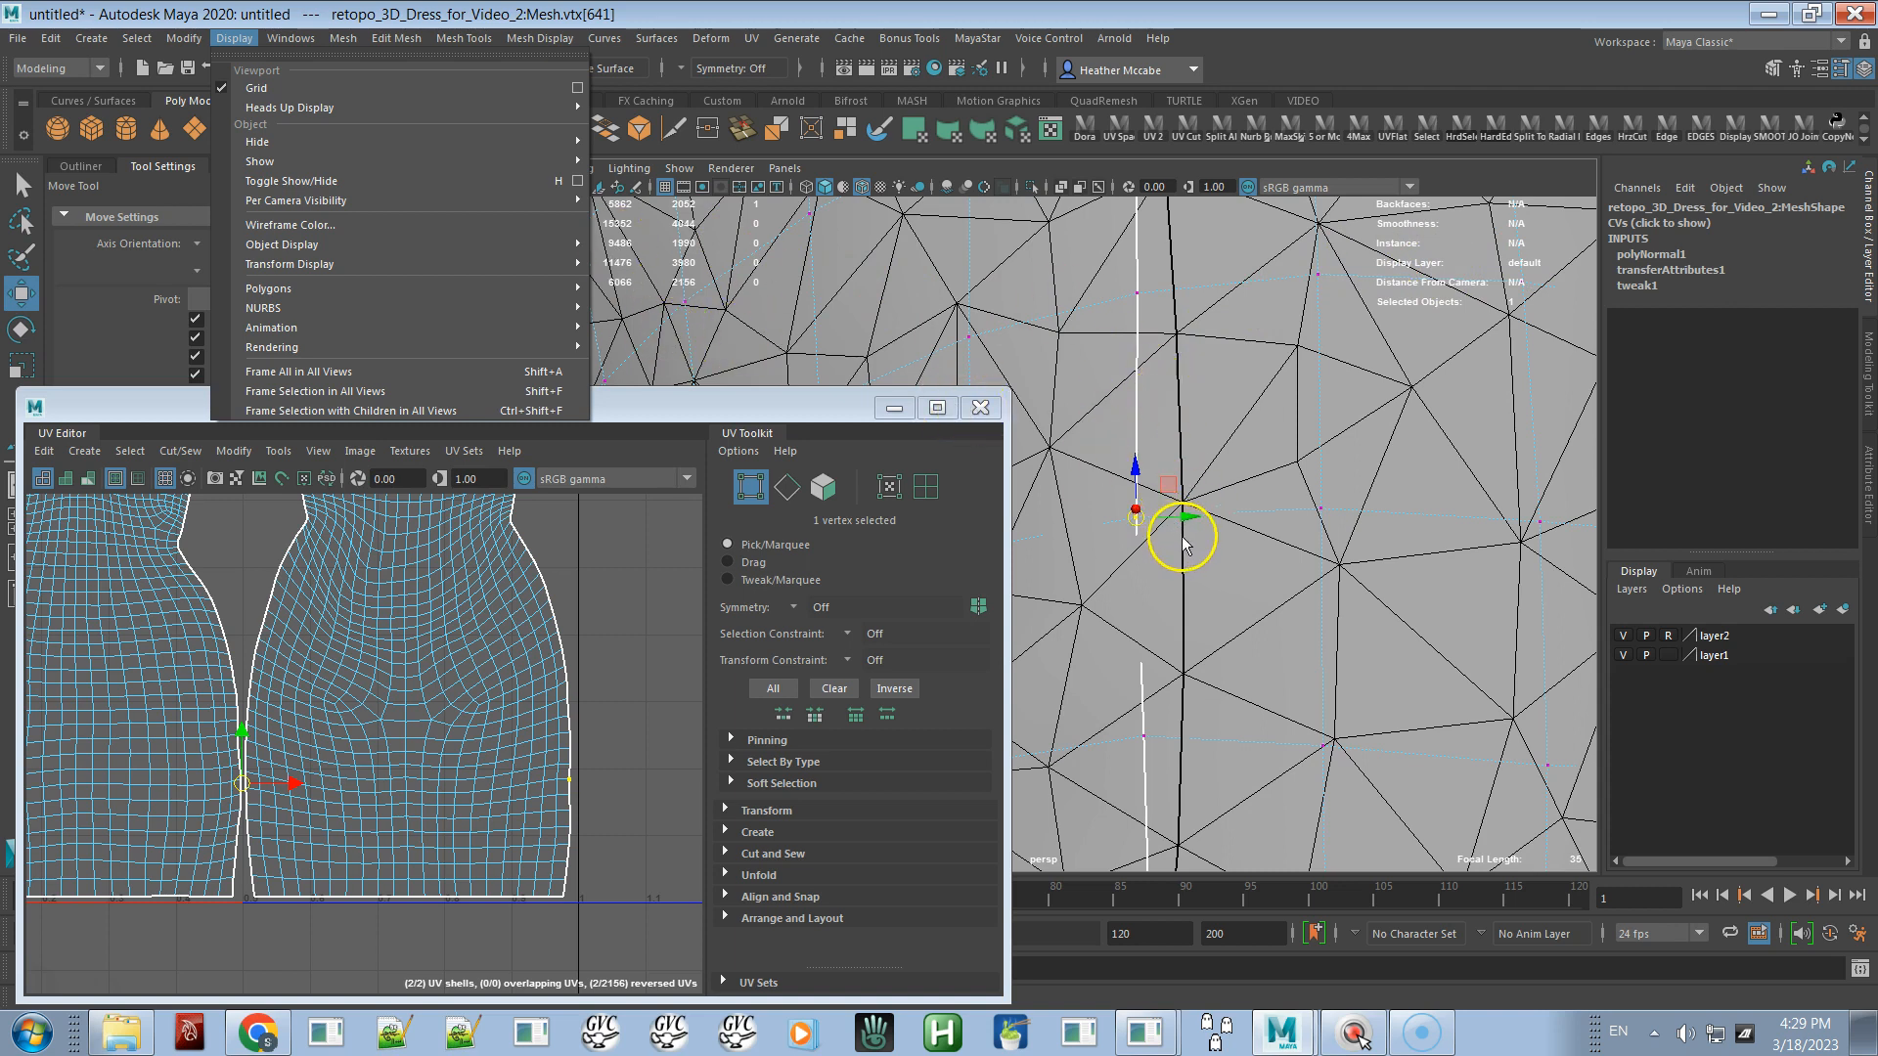
left_click(1541, 174)
left_click(1186, 575)
middle_click_drag(1184, 568, 1183, 504)
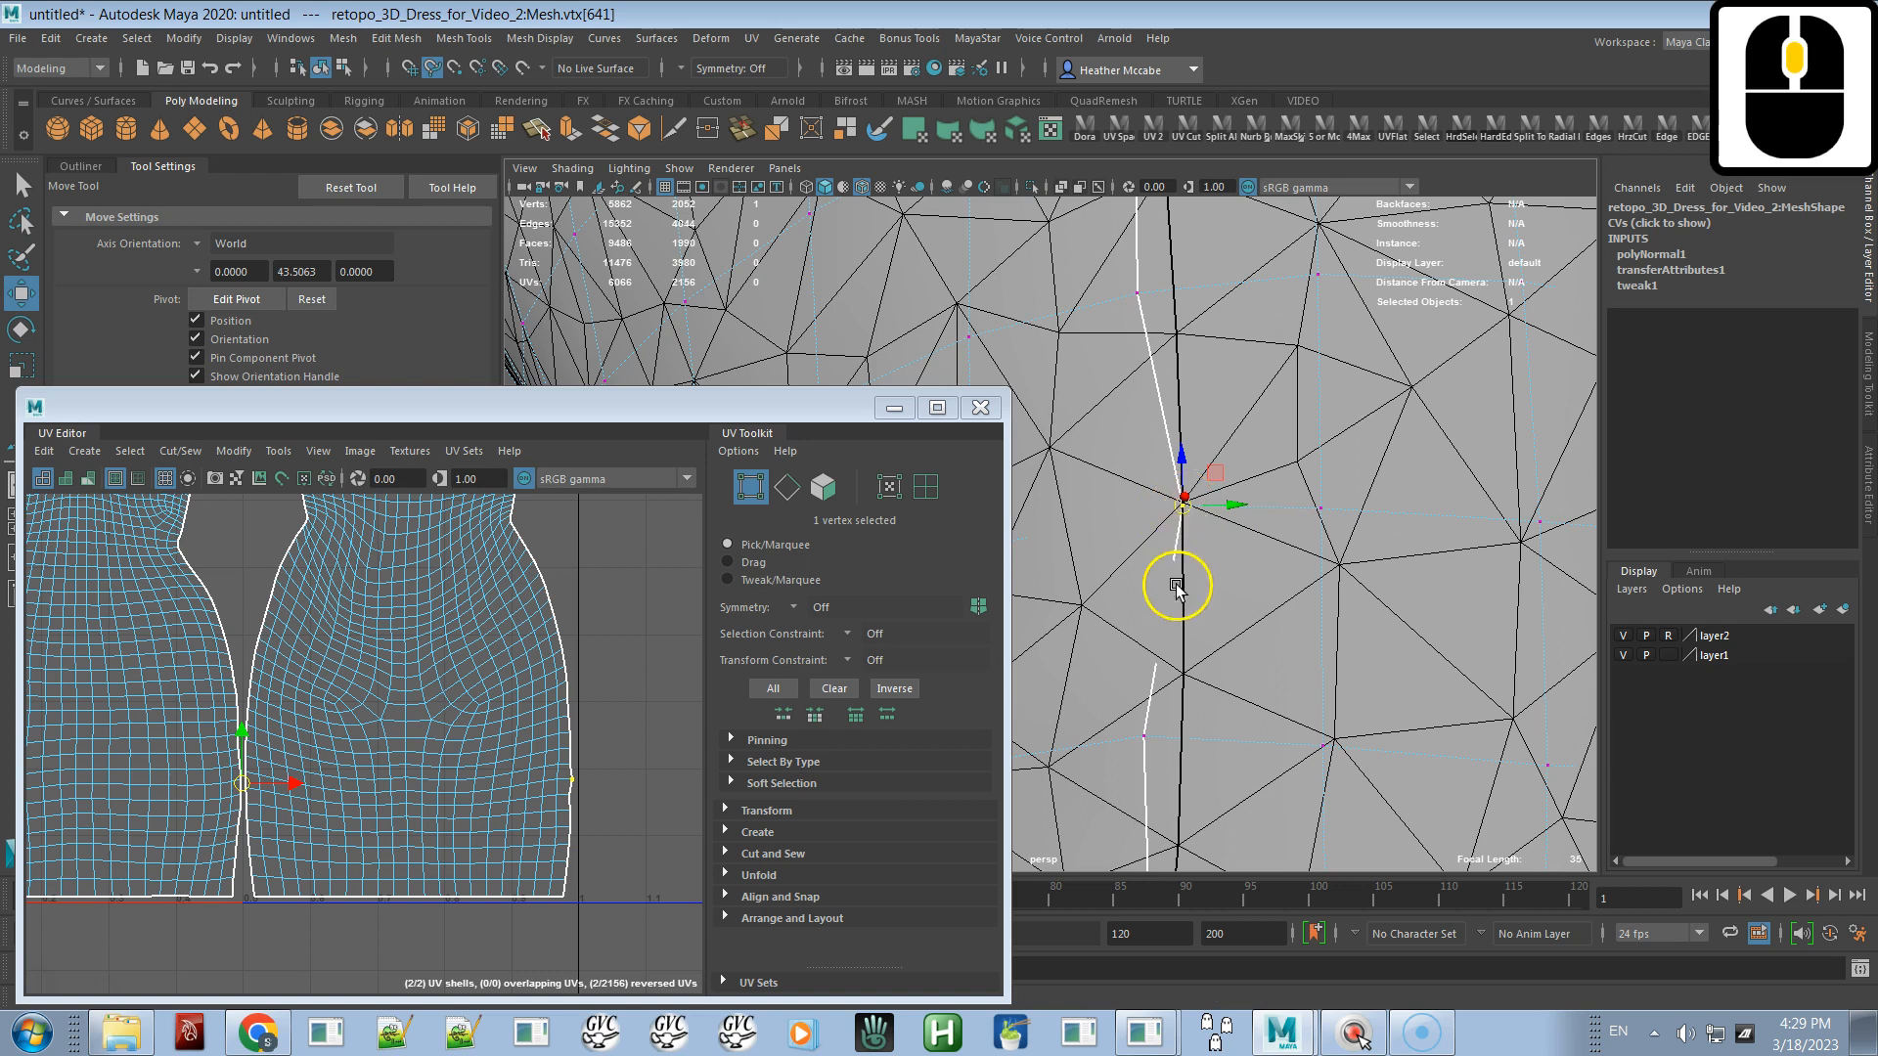
- Snap the next lower seam vertex of the retopologised dress onto the original's side seam, checking its position on the UV shell border
left_click(1142, 737)
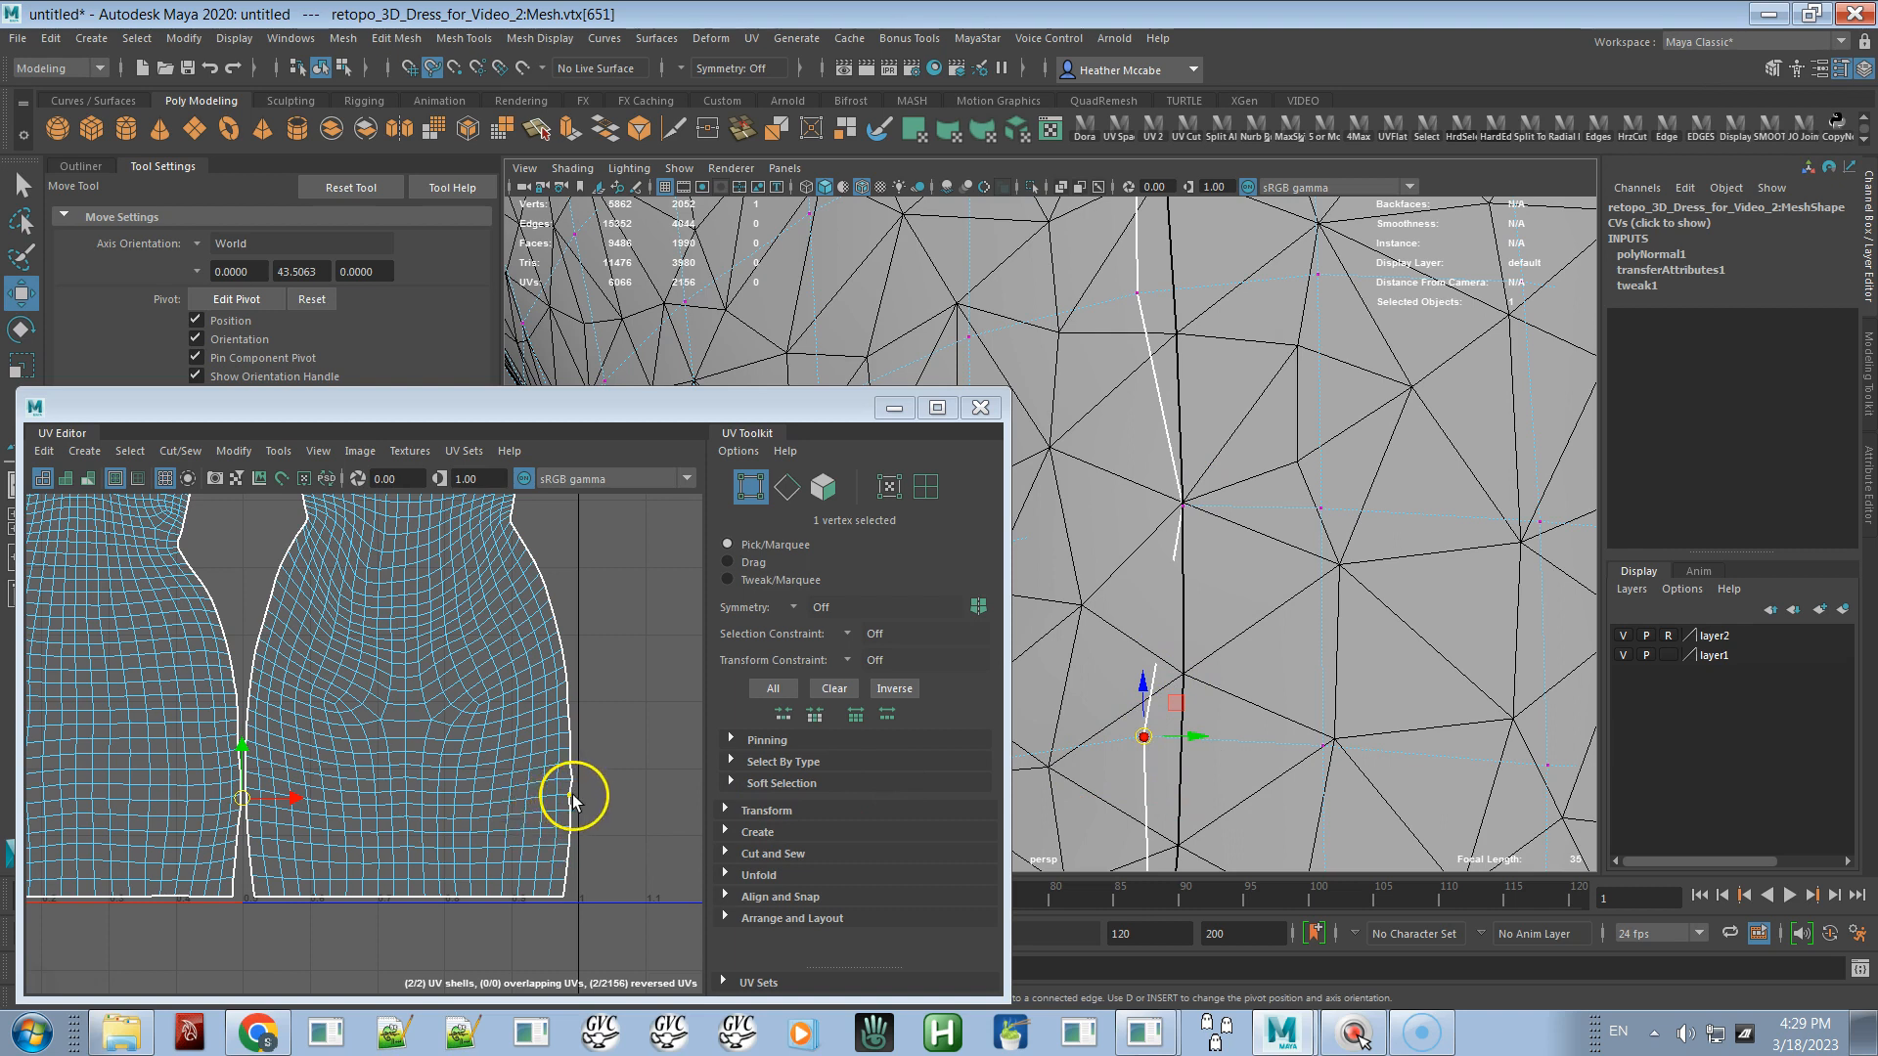
right_click_drag(512, 687, 712, 856, "alt")
middle_click_drag(590, 766, 570, 637, "alt")
right_click_drag(570, 637, 566, 632, "alt")
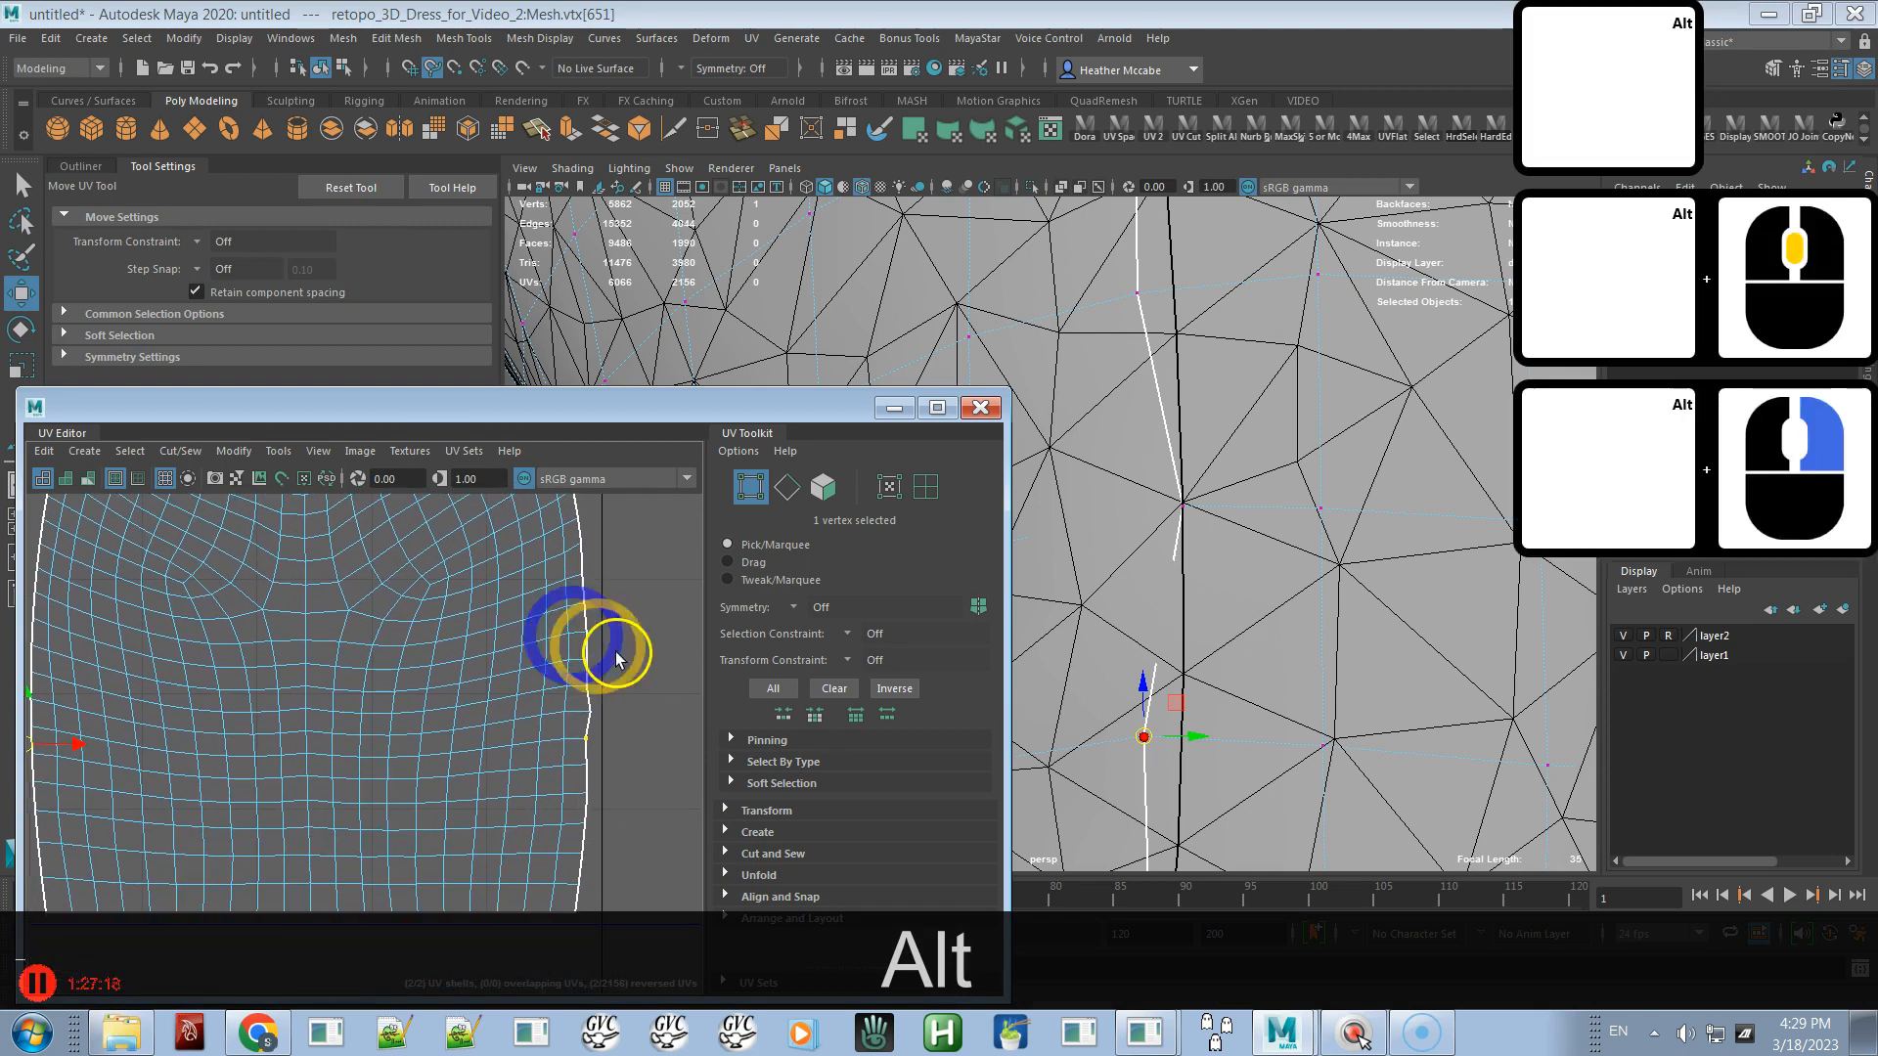
left_click_drag(1184, 741, 1183, 738)
middle_click(1185, 733)
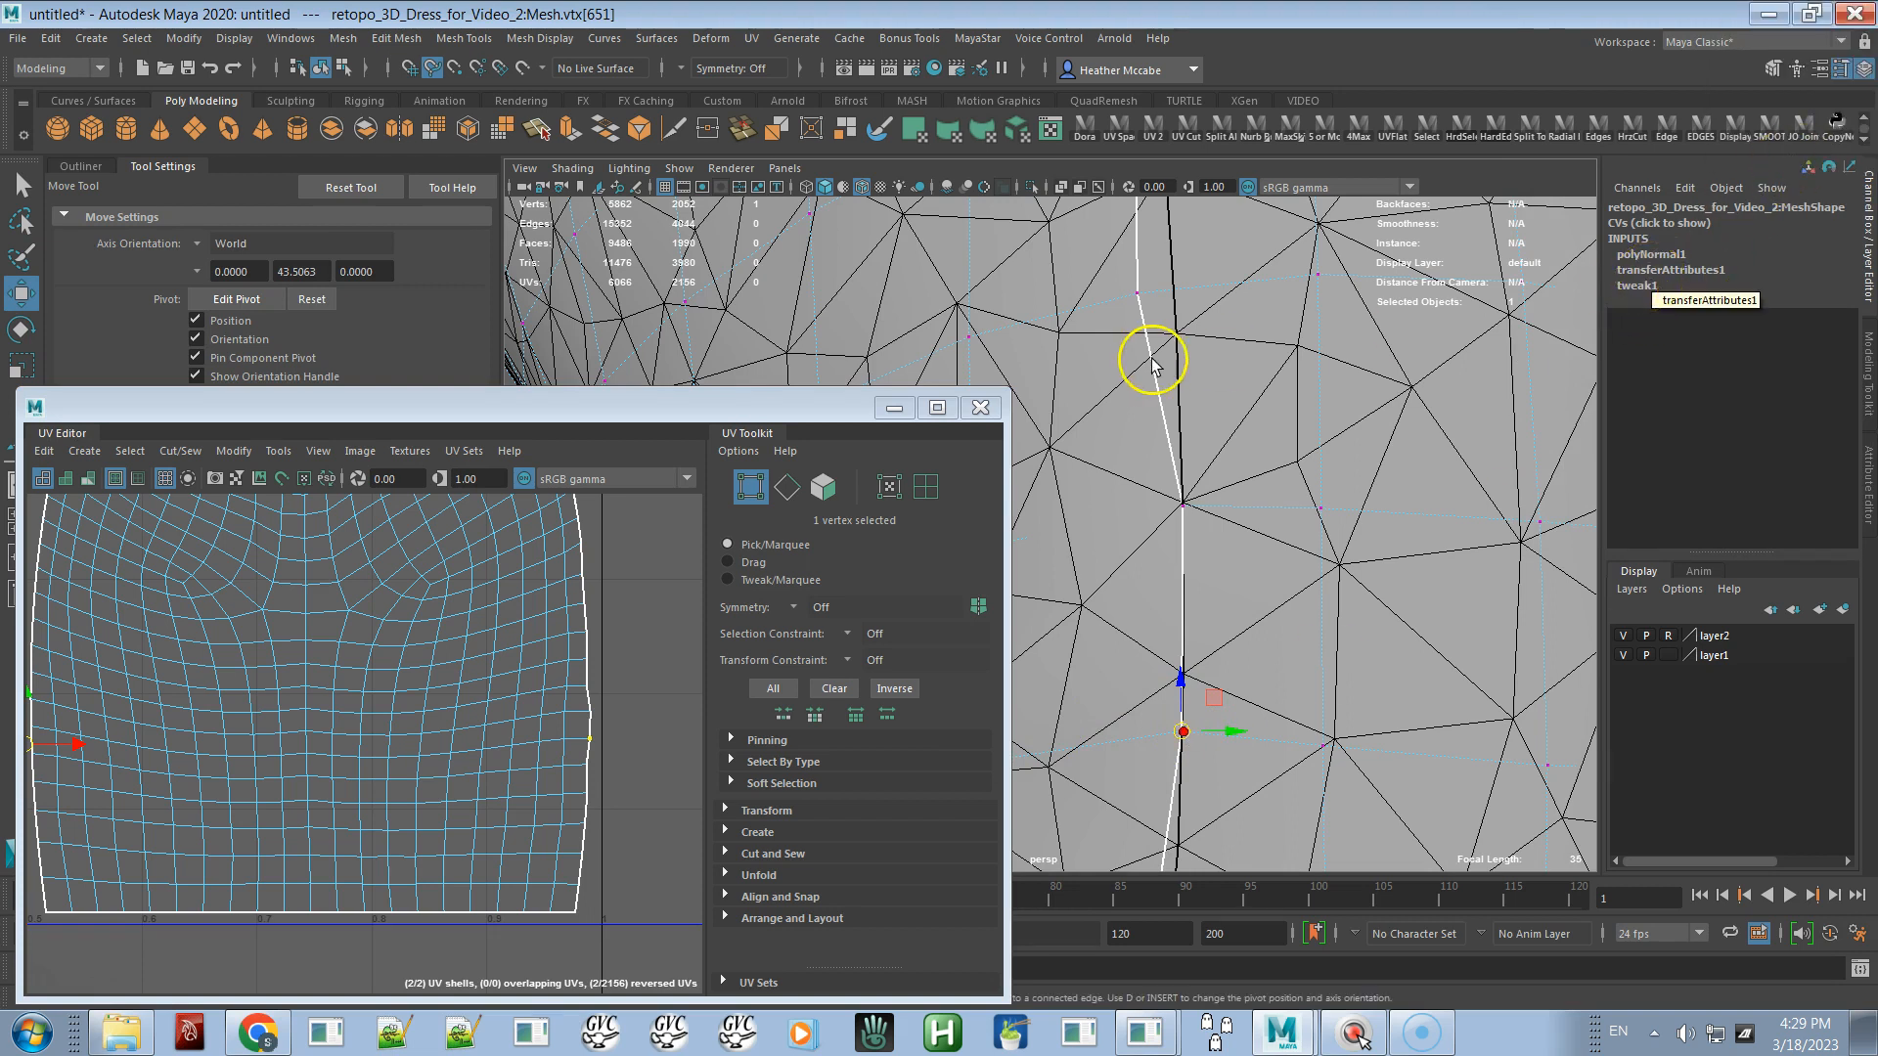
- Try to snap the seam vertex just above the first corrected one onto the original dress's side seam edge
left_click(1174, 326)
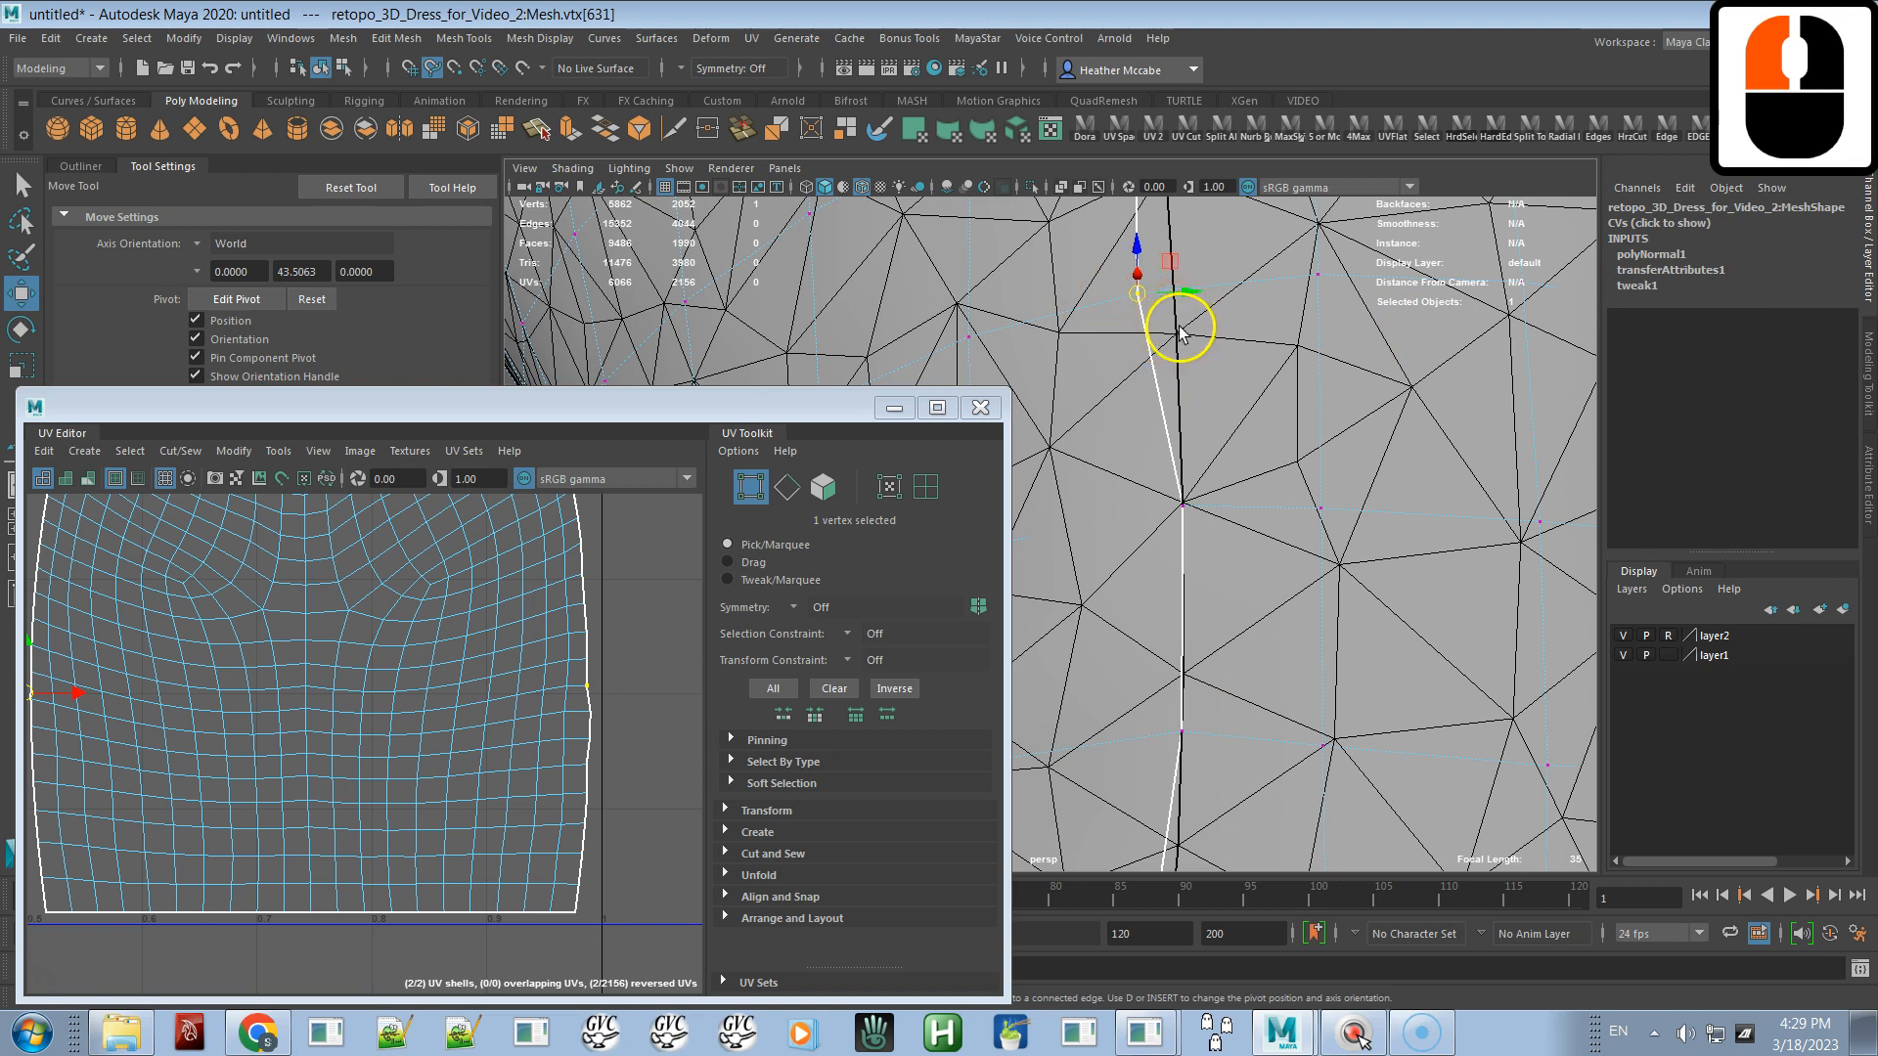
middle_click_drag(1174, 313, 1182, 296)
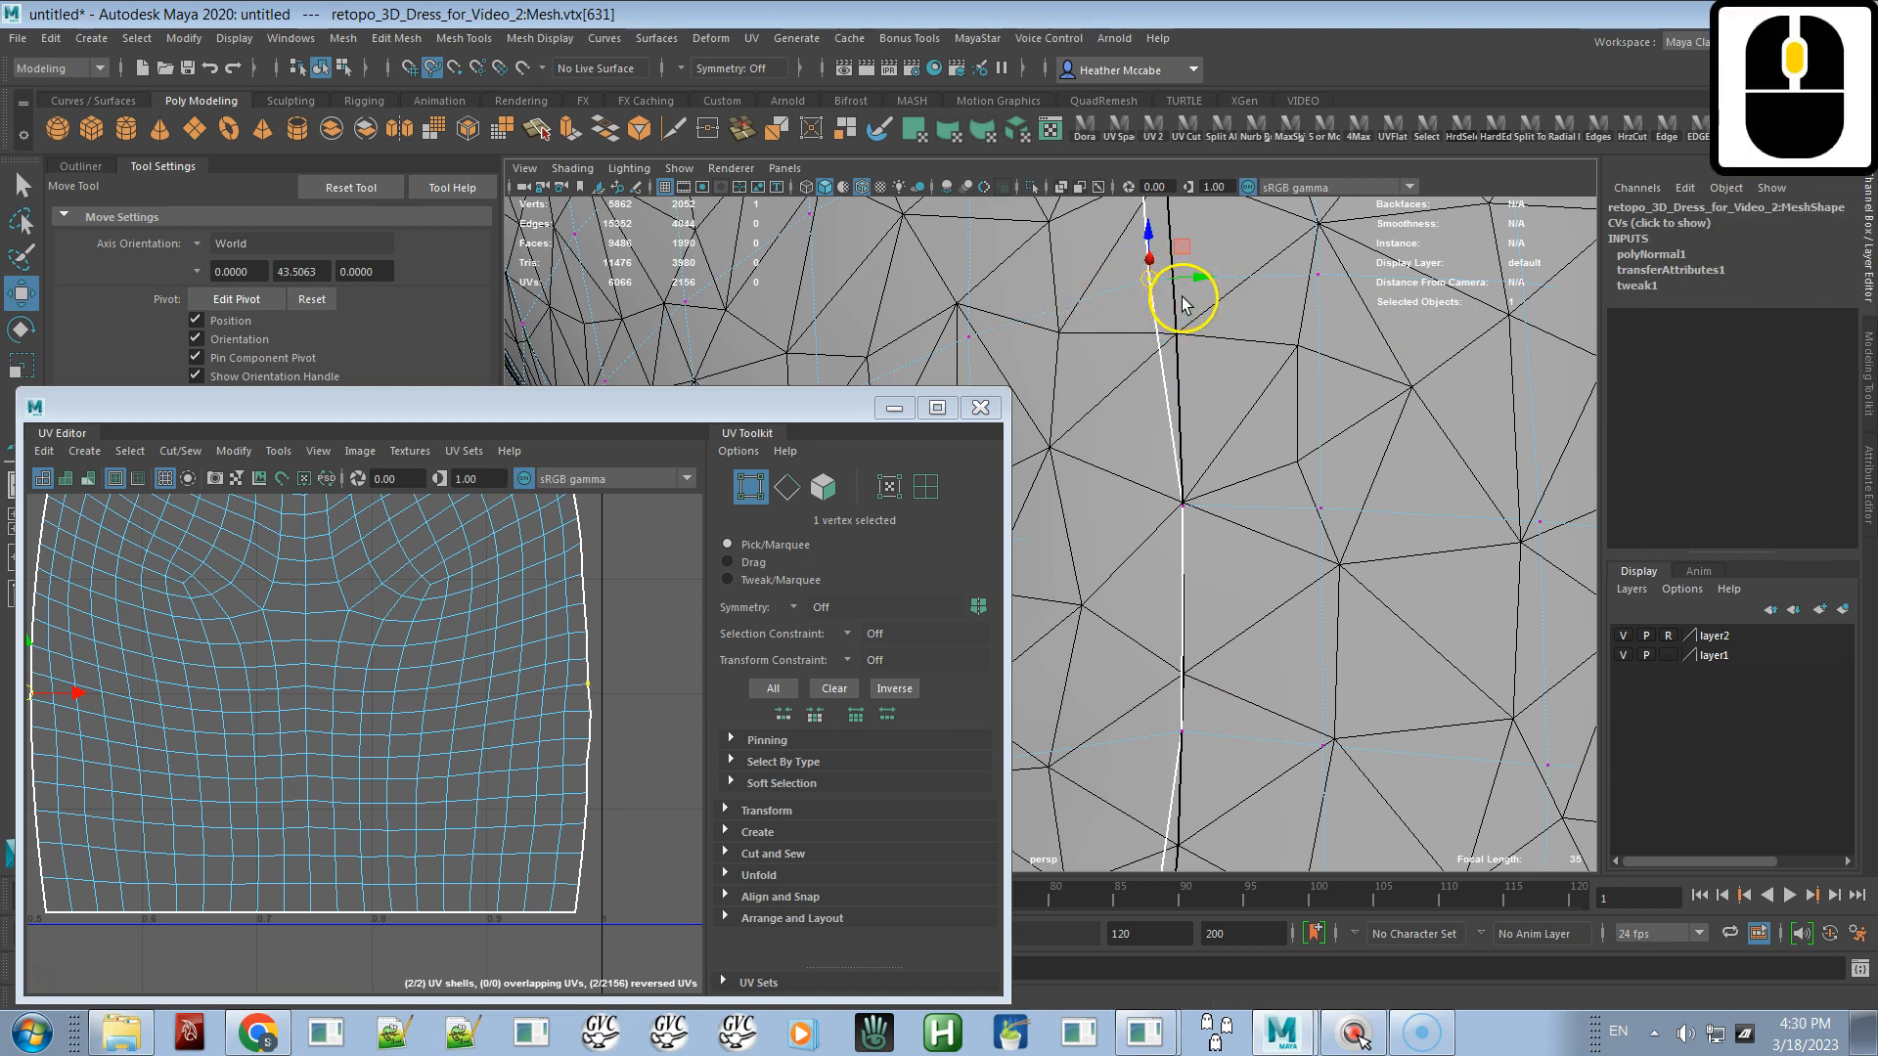
left_click(1166, 284)
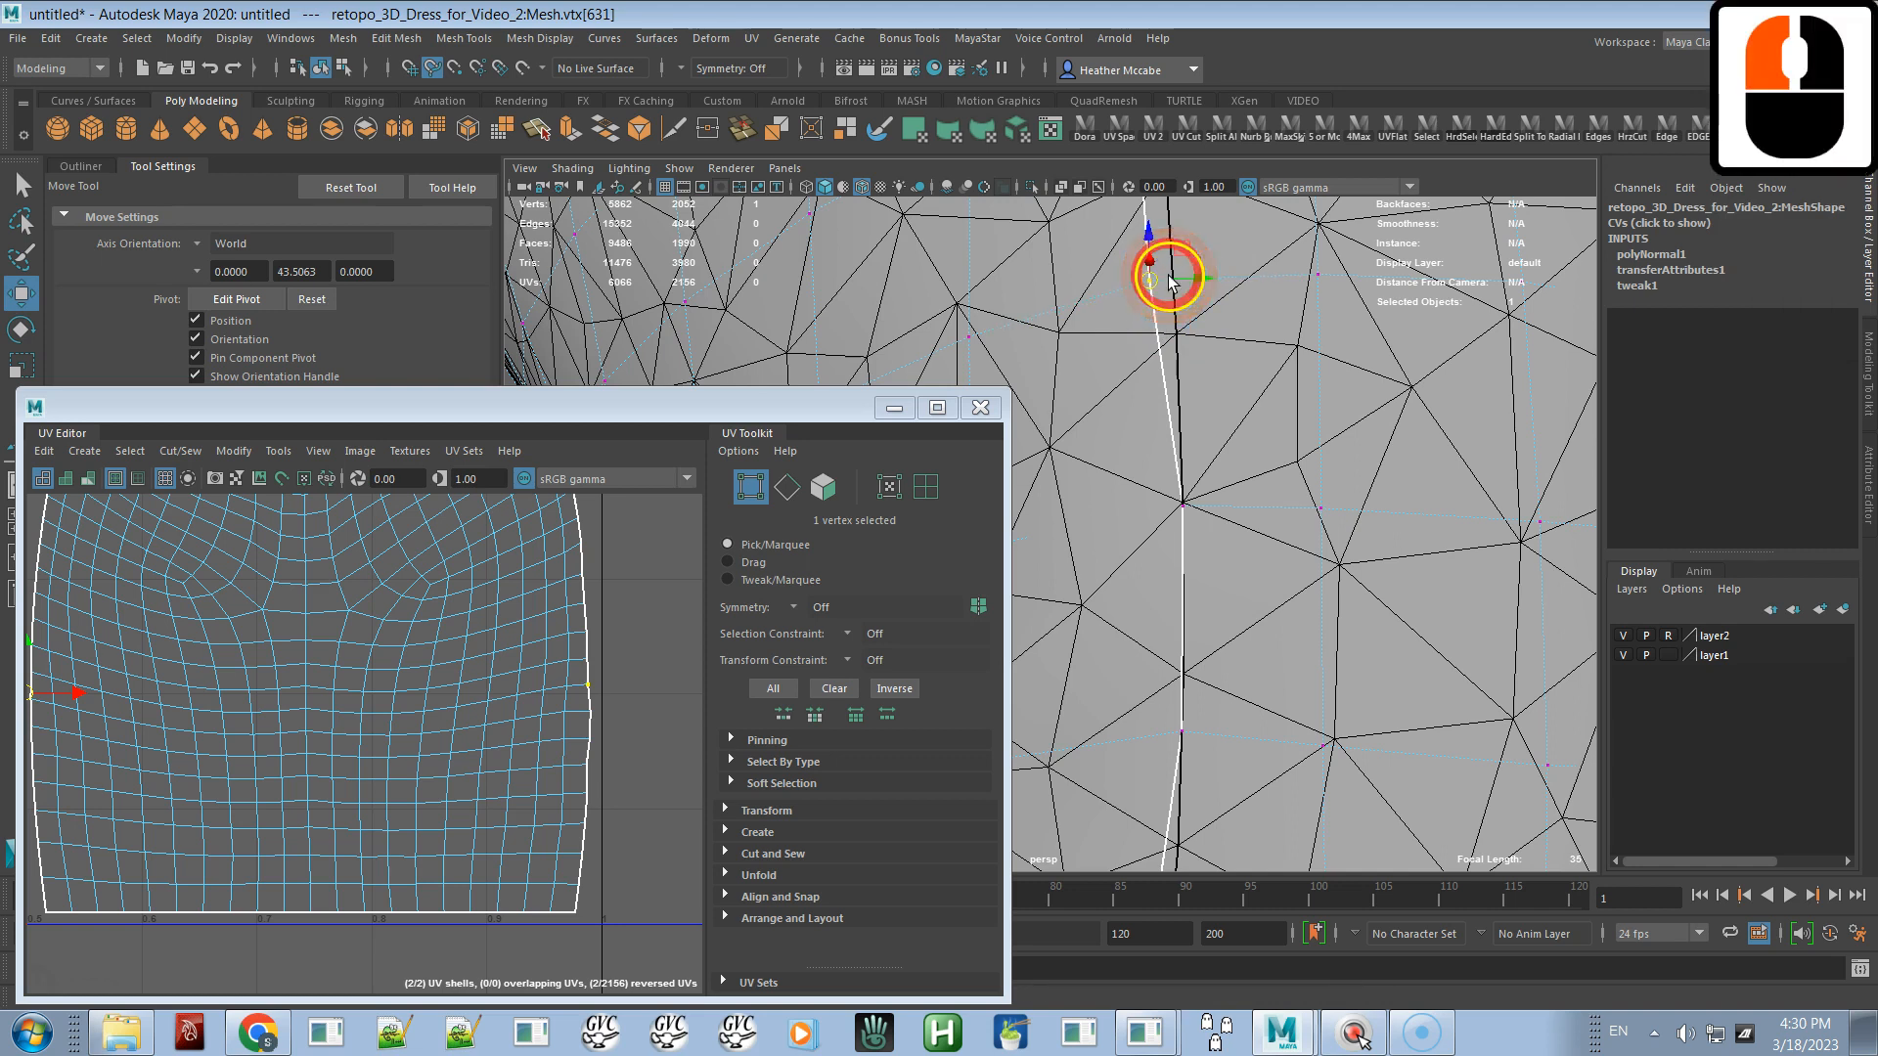
middle_click_drag(1180, 298, 1133, 309)
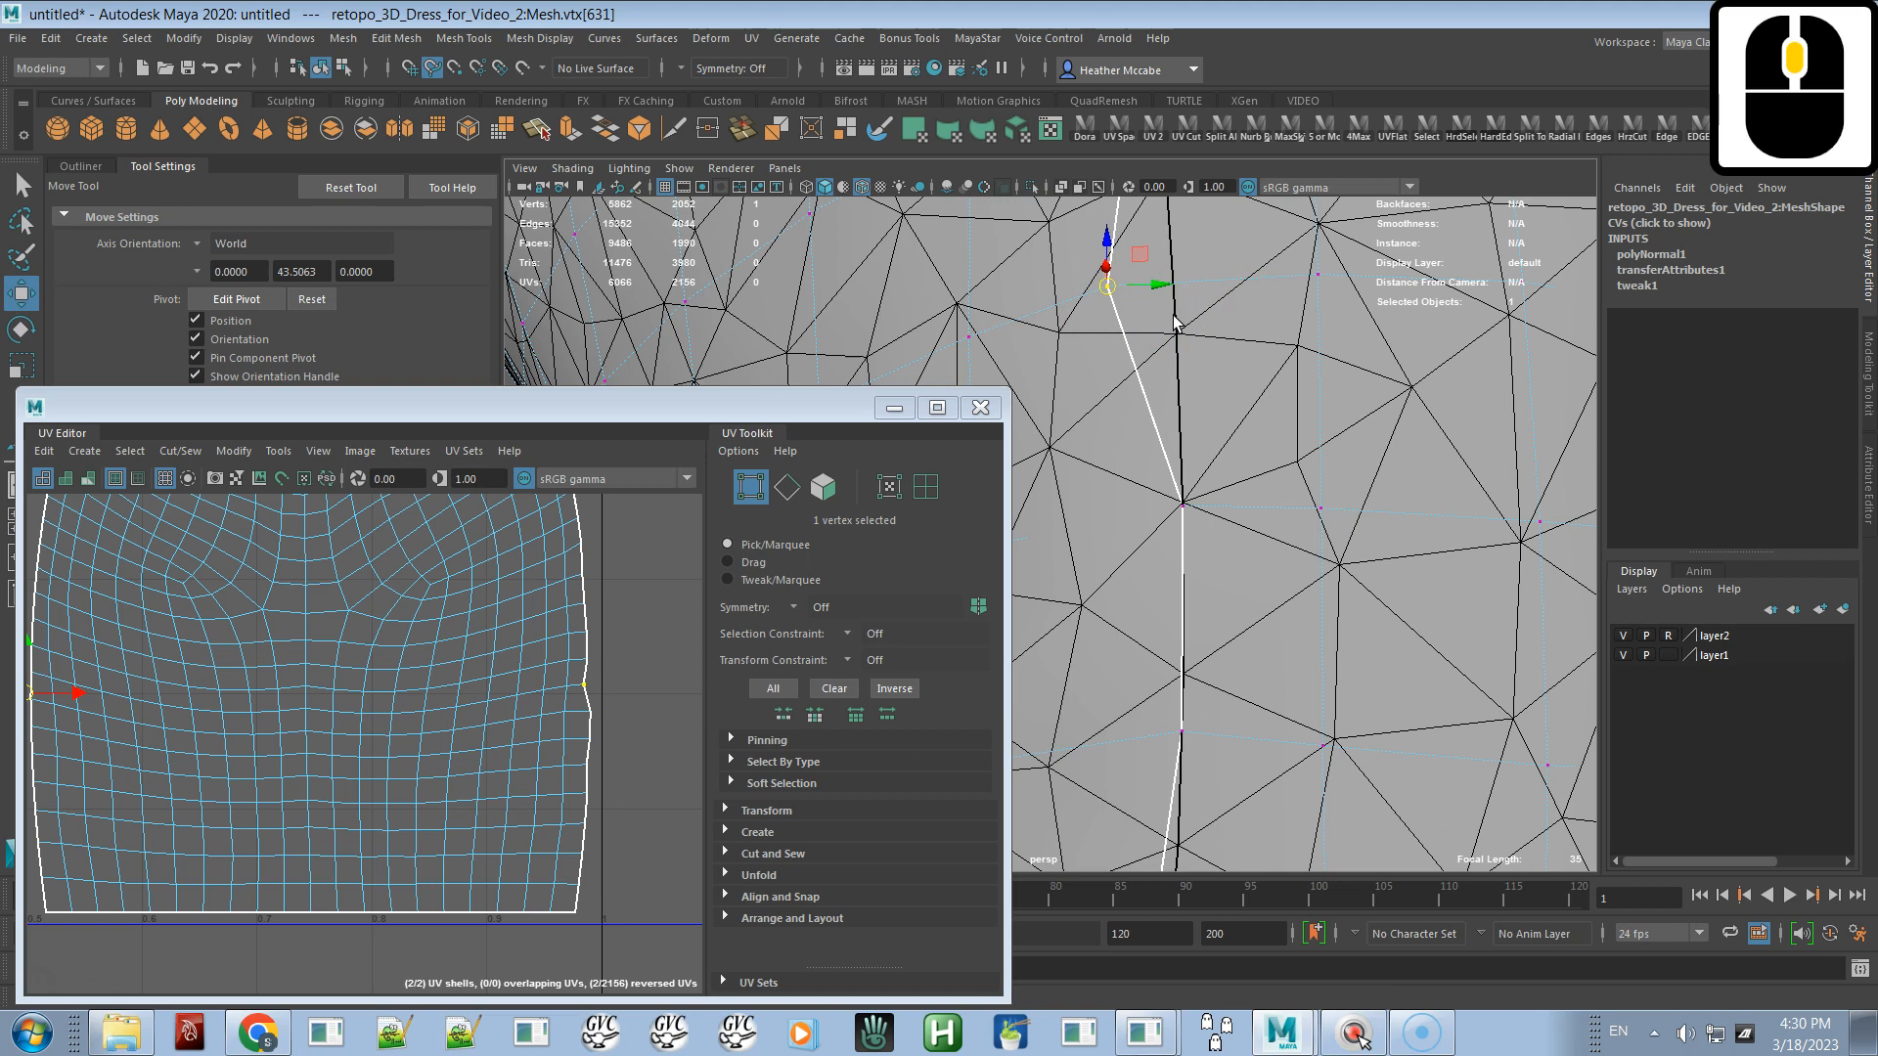
key("w")
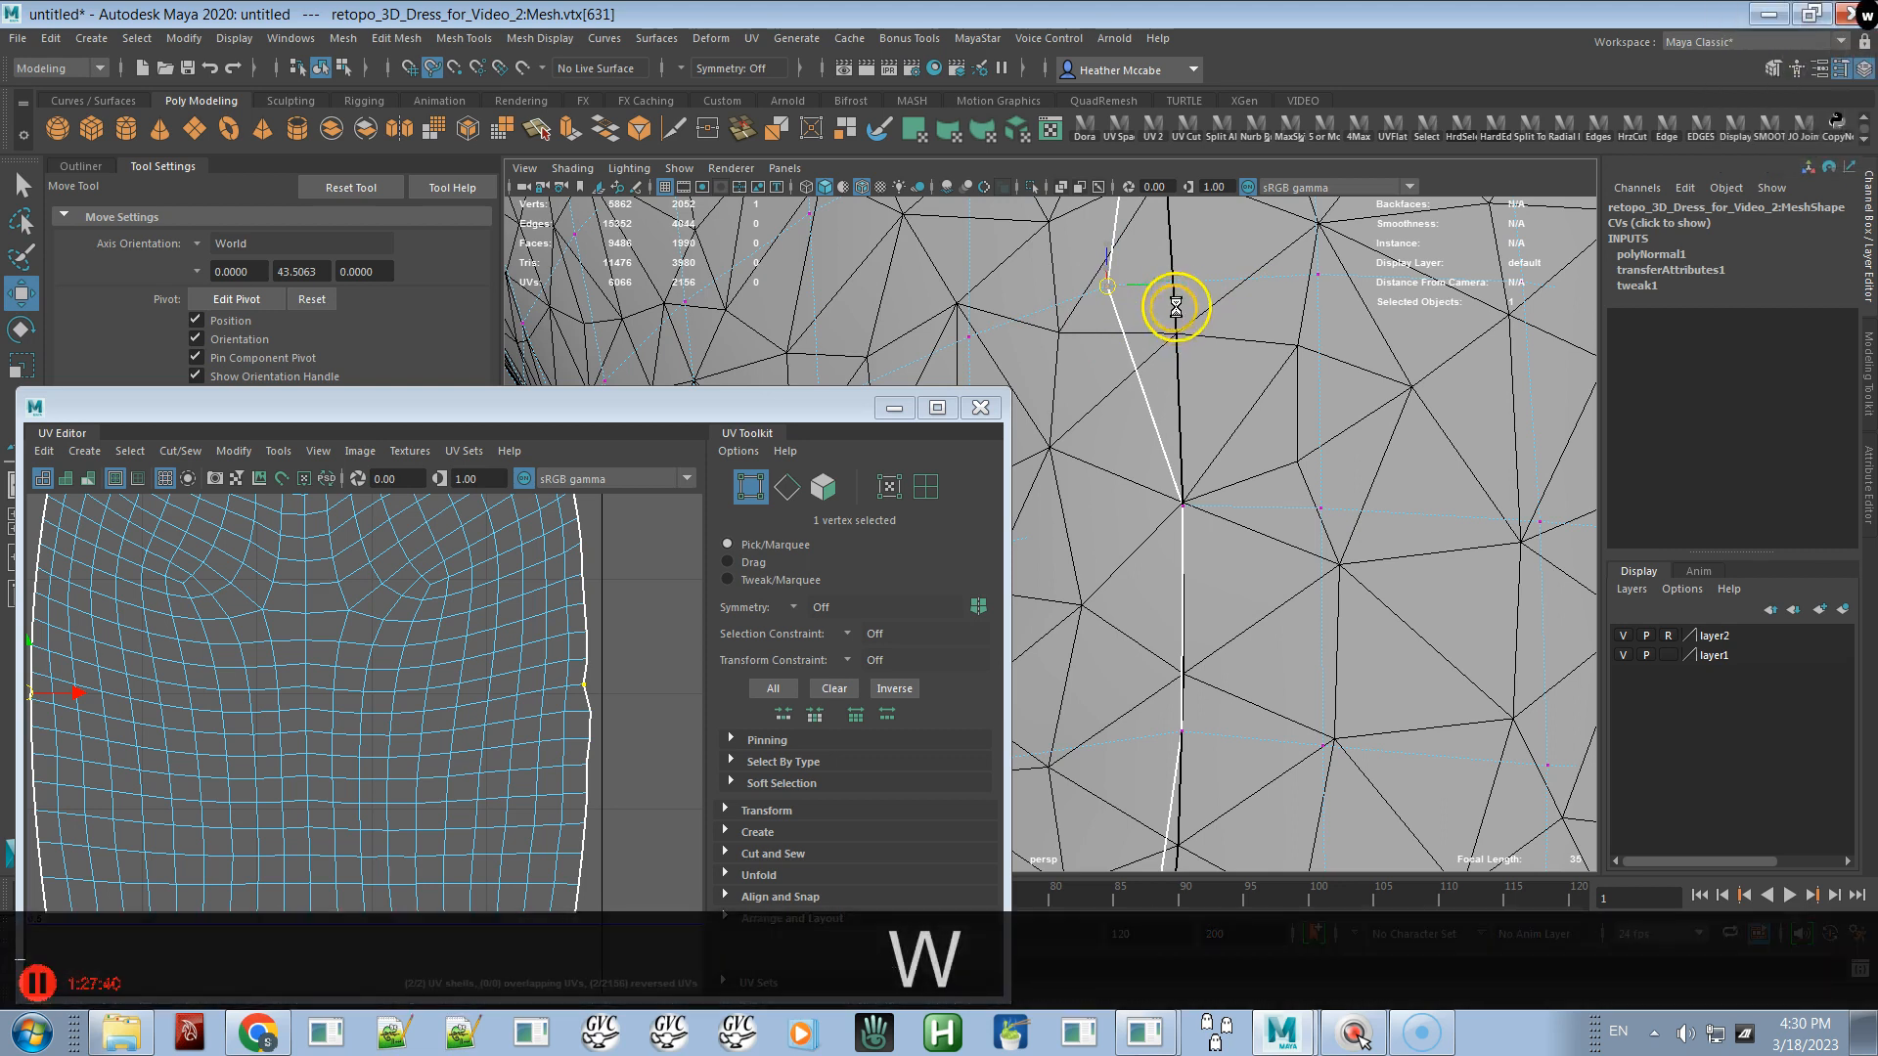
middle_click(1183, 296)
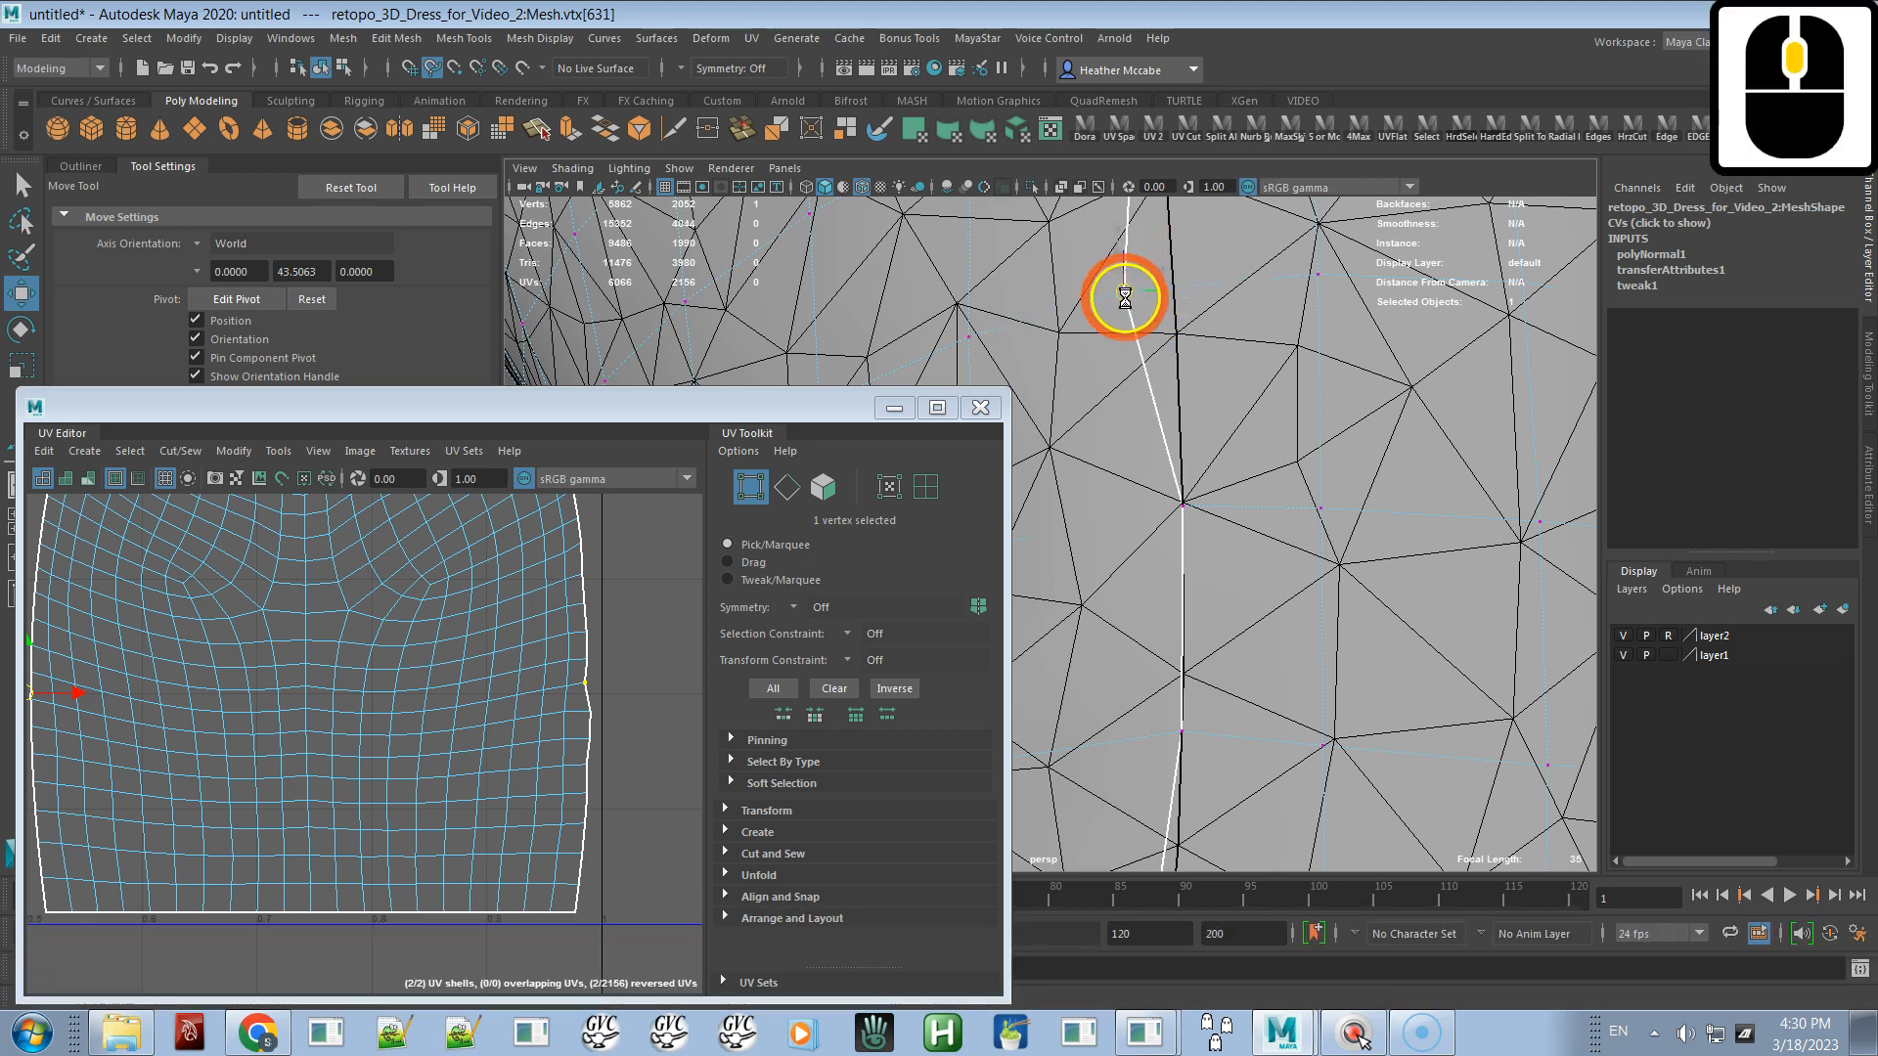
middle_click_drag(1169, 308, 1218, 274)
left_click(1173, 309)
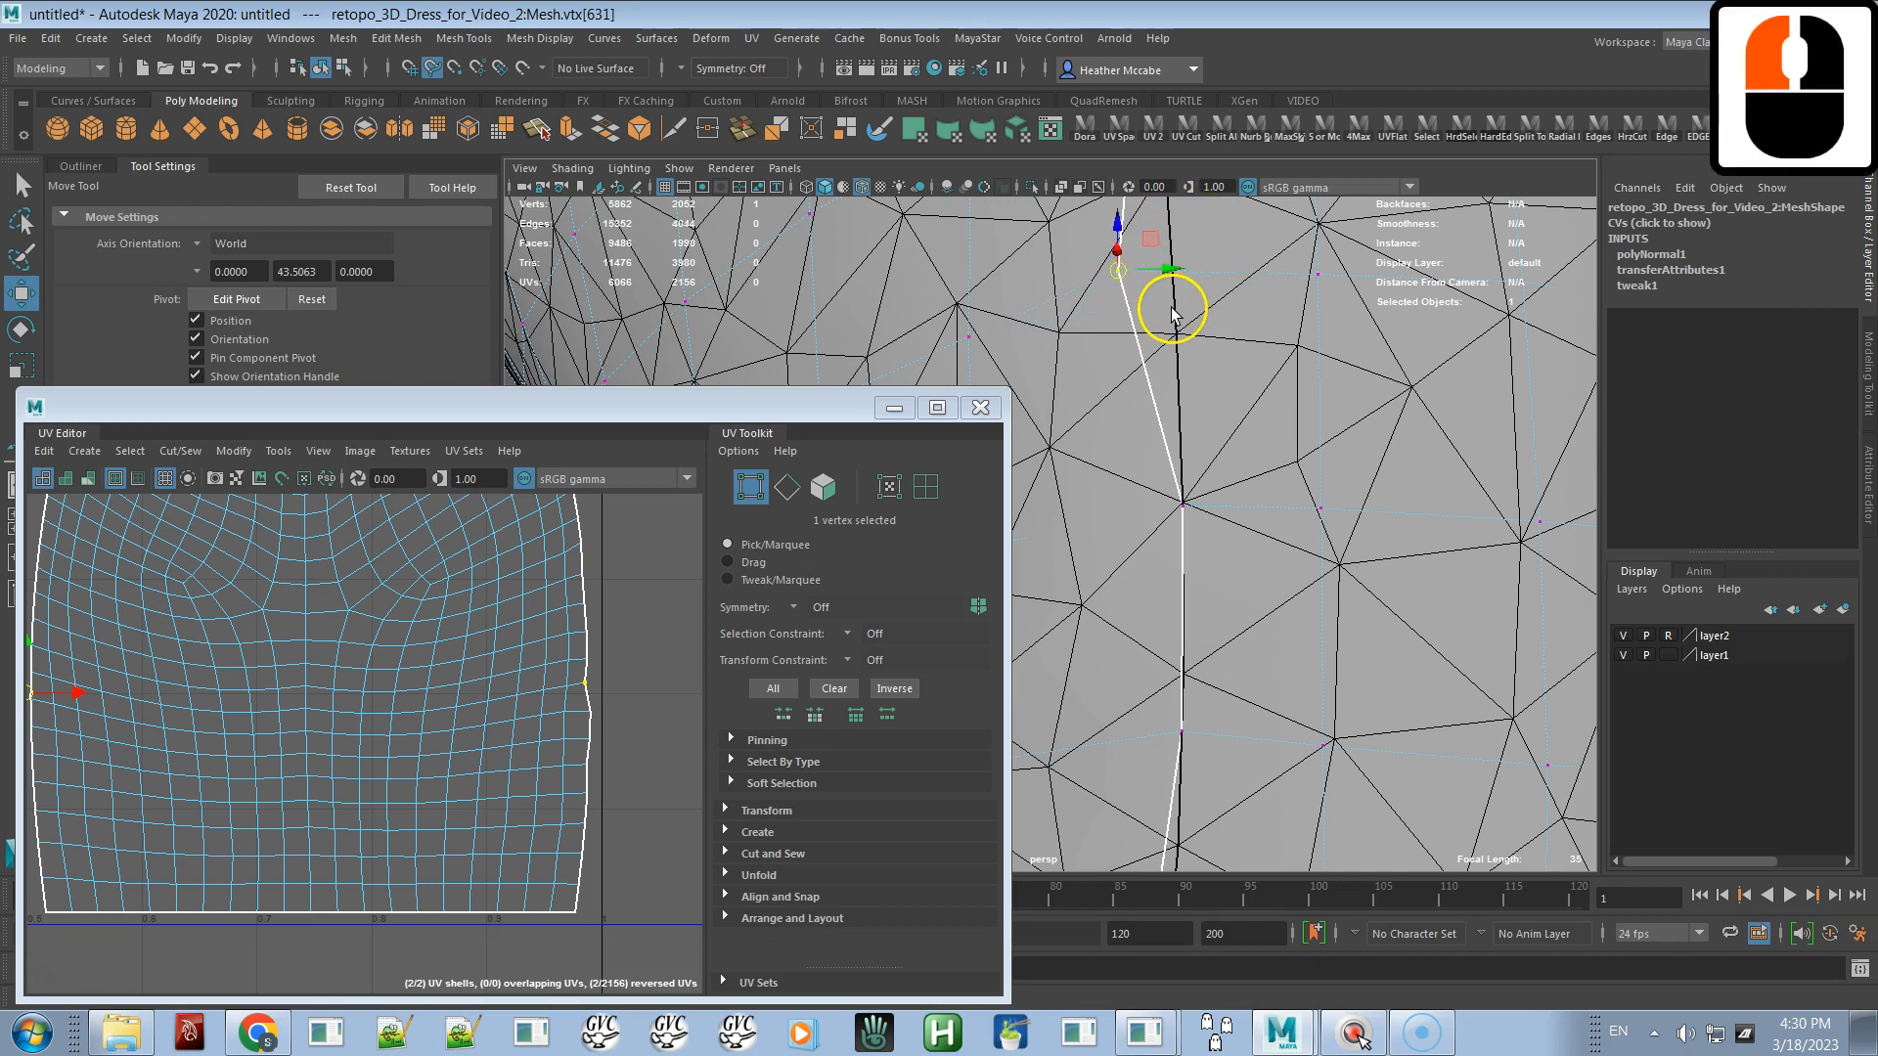
left_click(1166, 313)
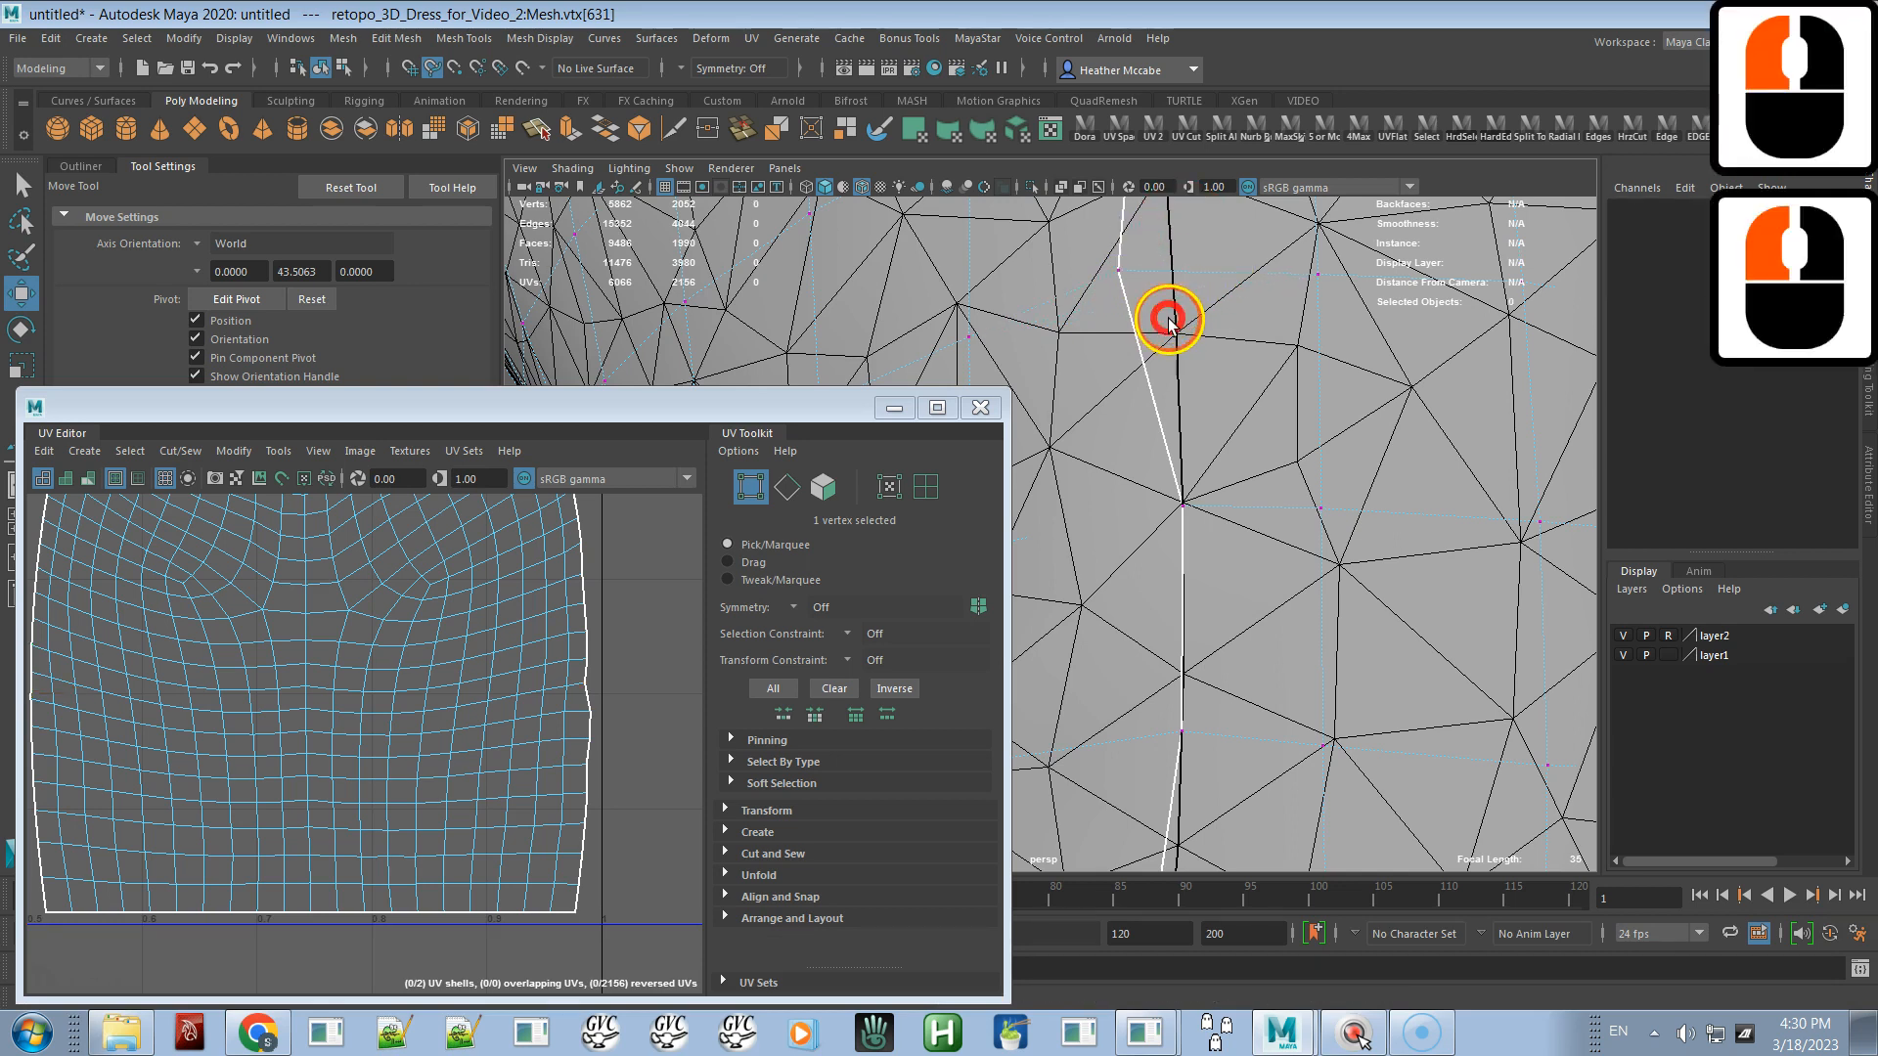
left_click(1119, 270)
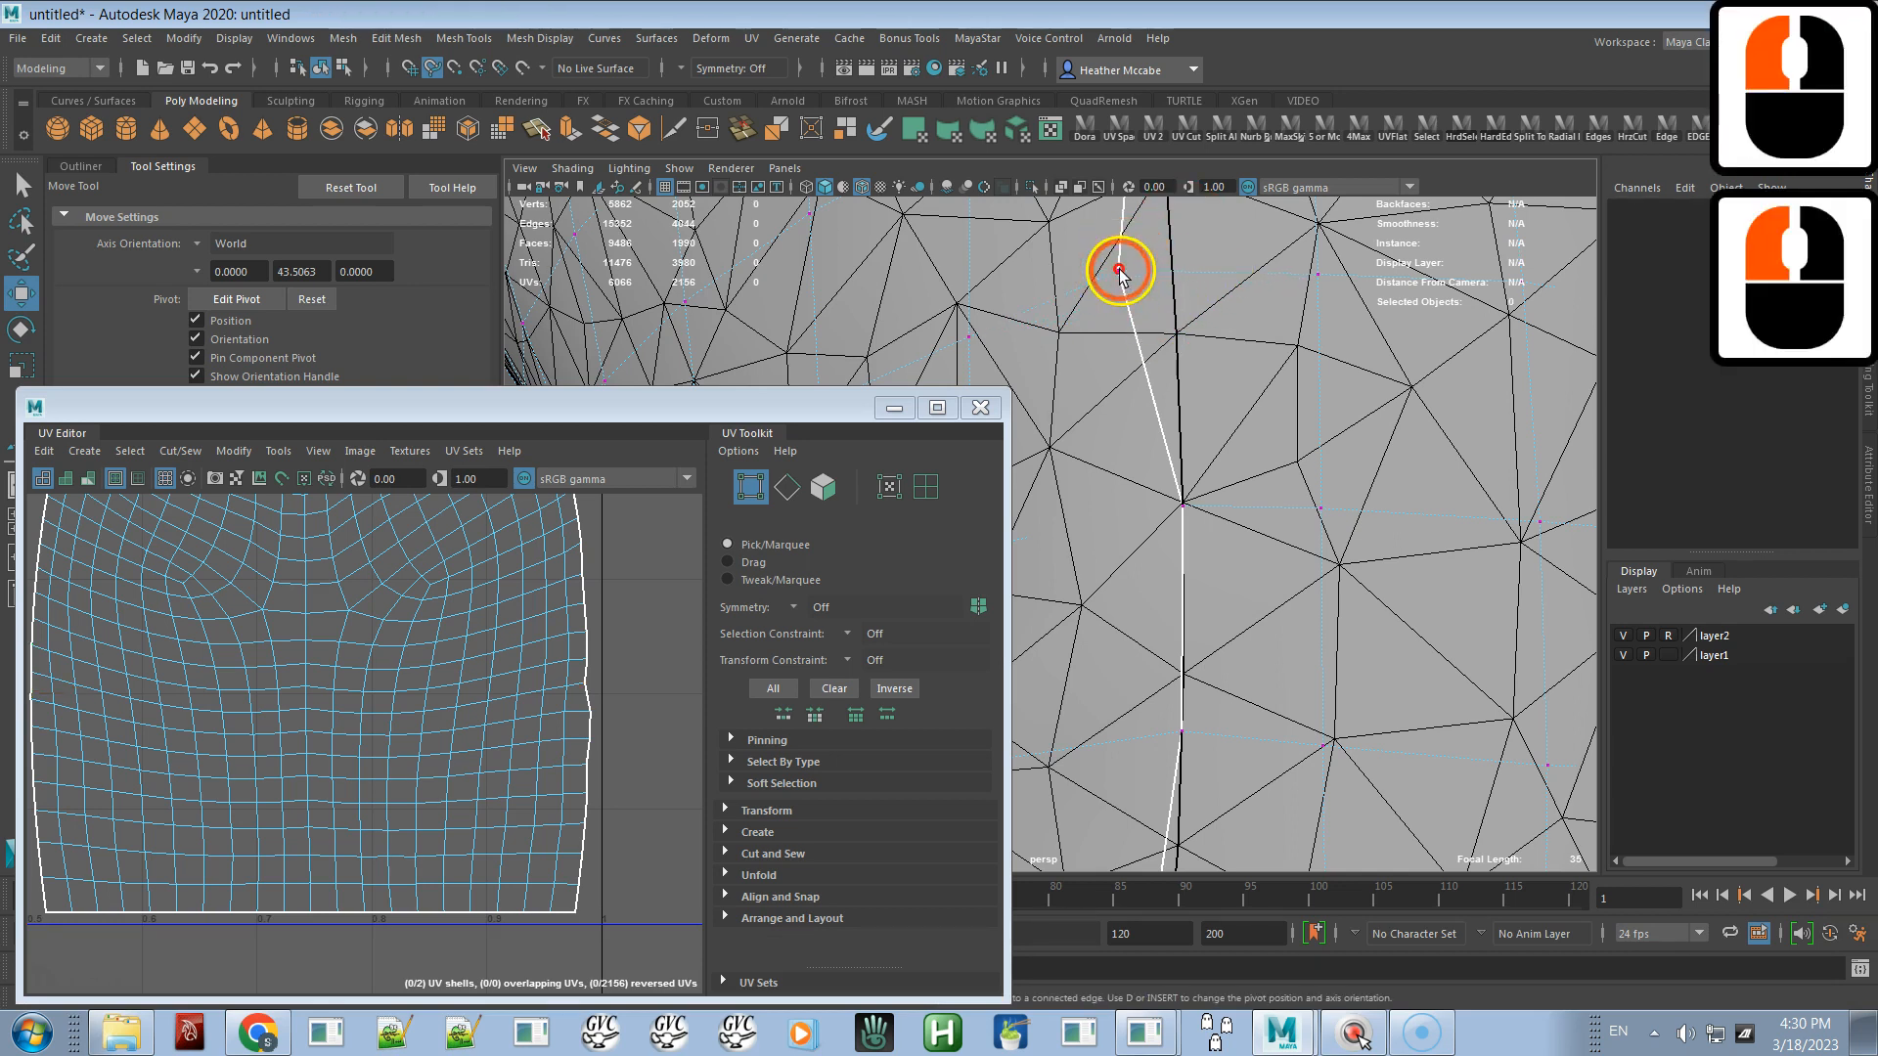
middle_click(1180, 290)
- Select the next seam vertex up on the retopologised dress, try snapping it onto the original's seam, and shift the UV Editor aside
right_click_drag(1205, 383, 1199, 298, "alt")
middle_click_drag(1199, 298, 1226, 452, "alt")
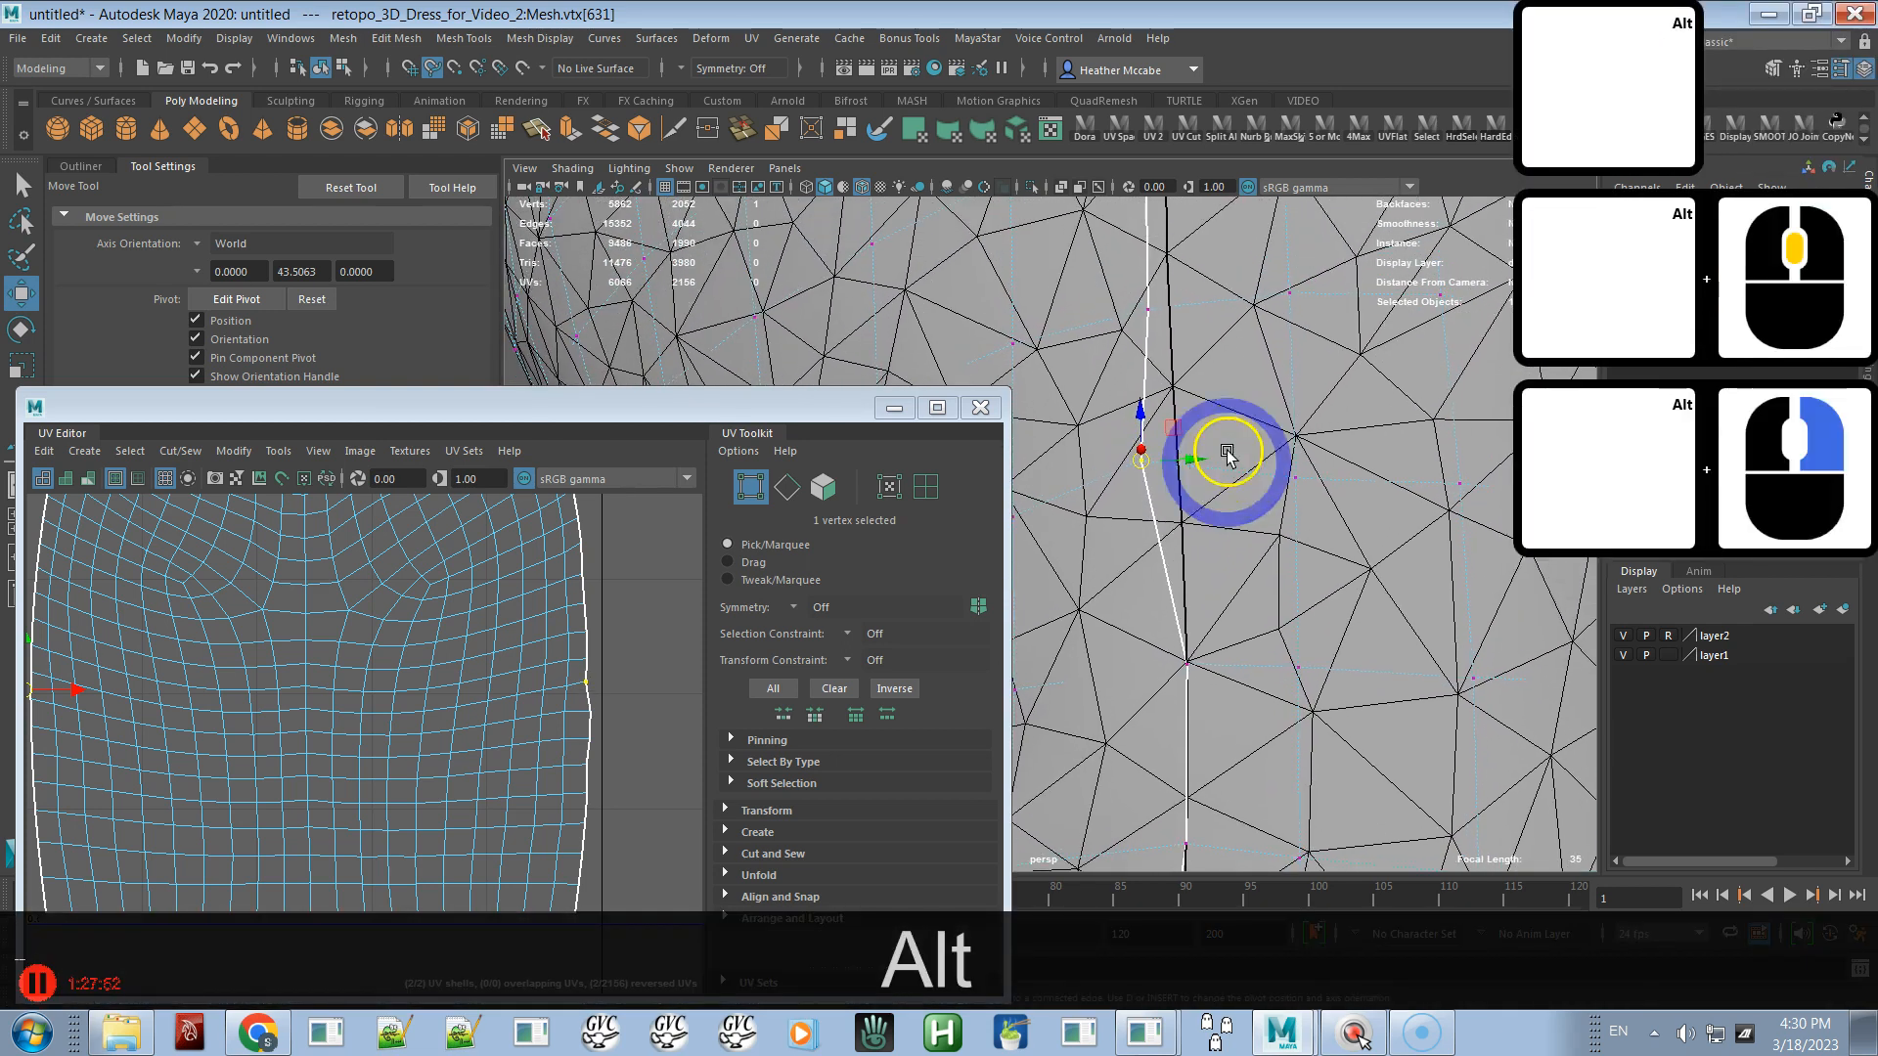
key("Up")
middle_click_drag(1173, 330, 1183, 309)
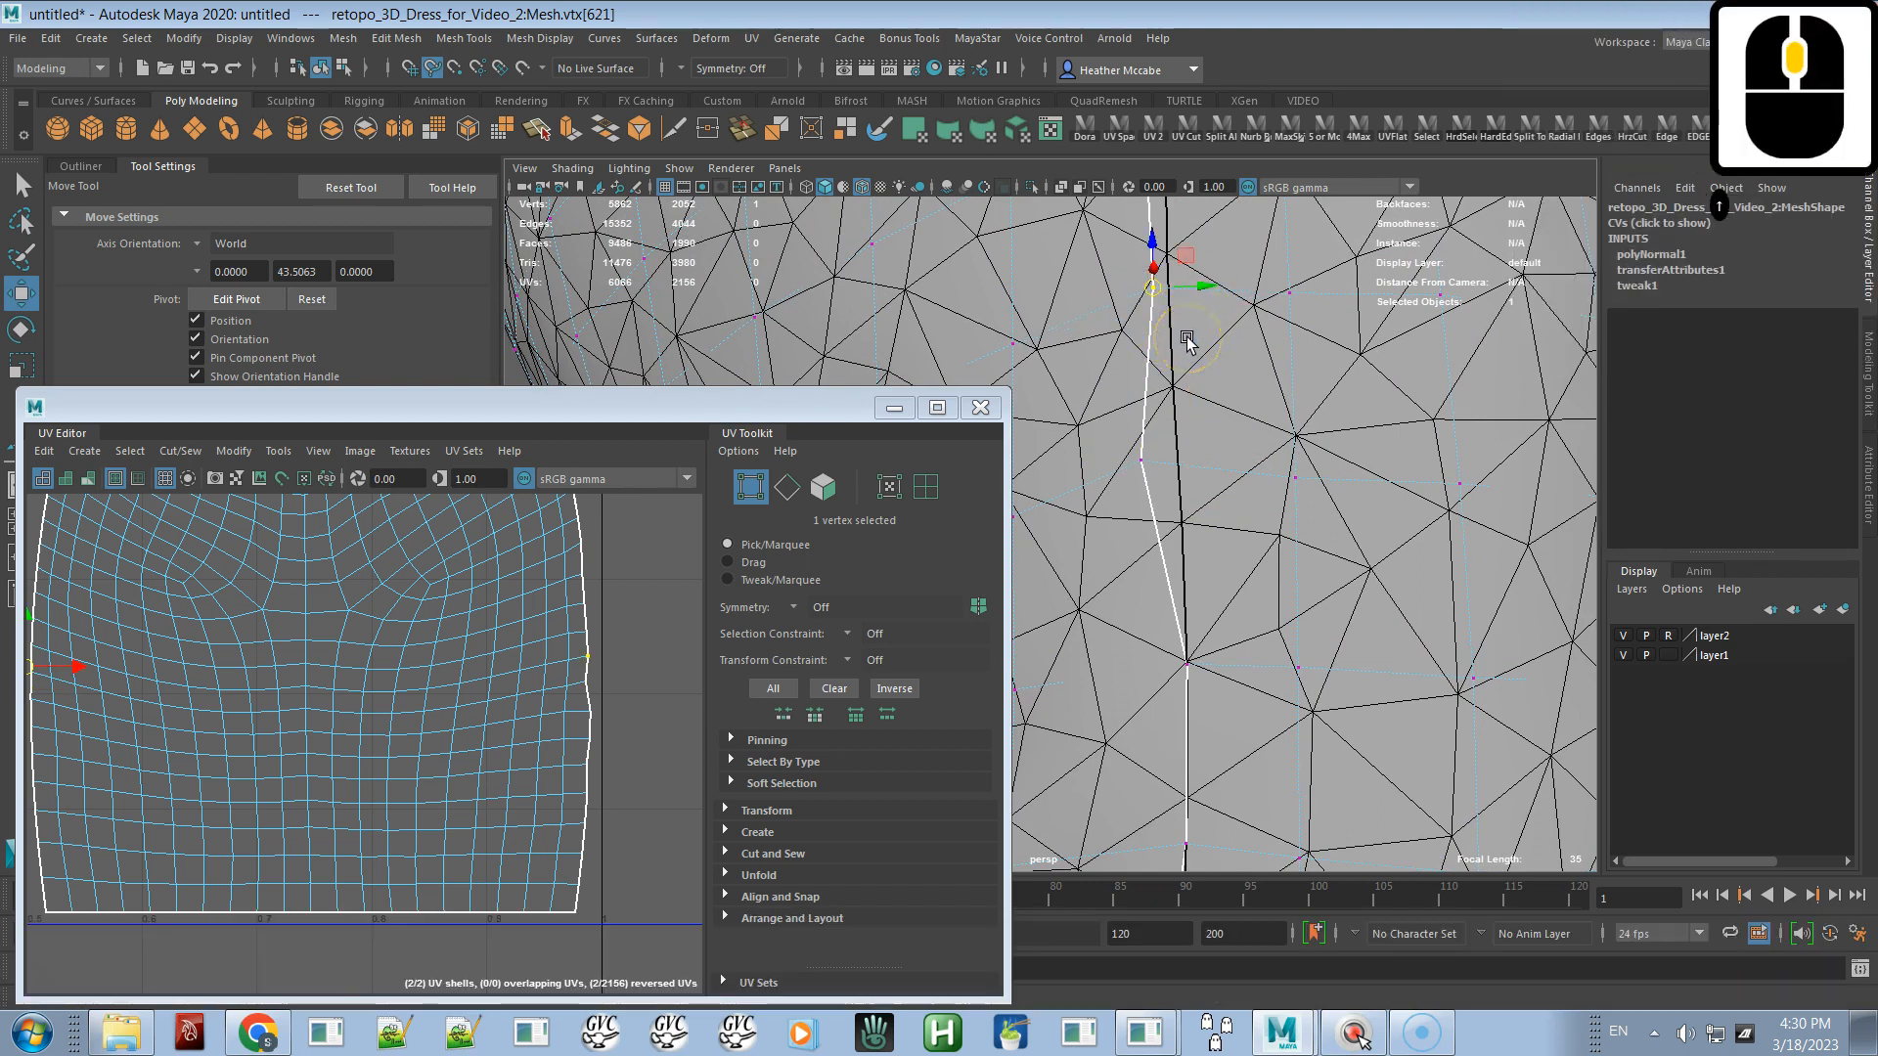
key("f")
left_click_drag(1203, 348, 886, 543, "alt")
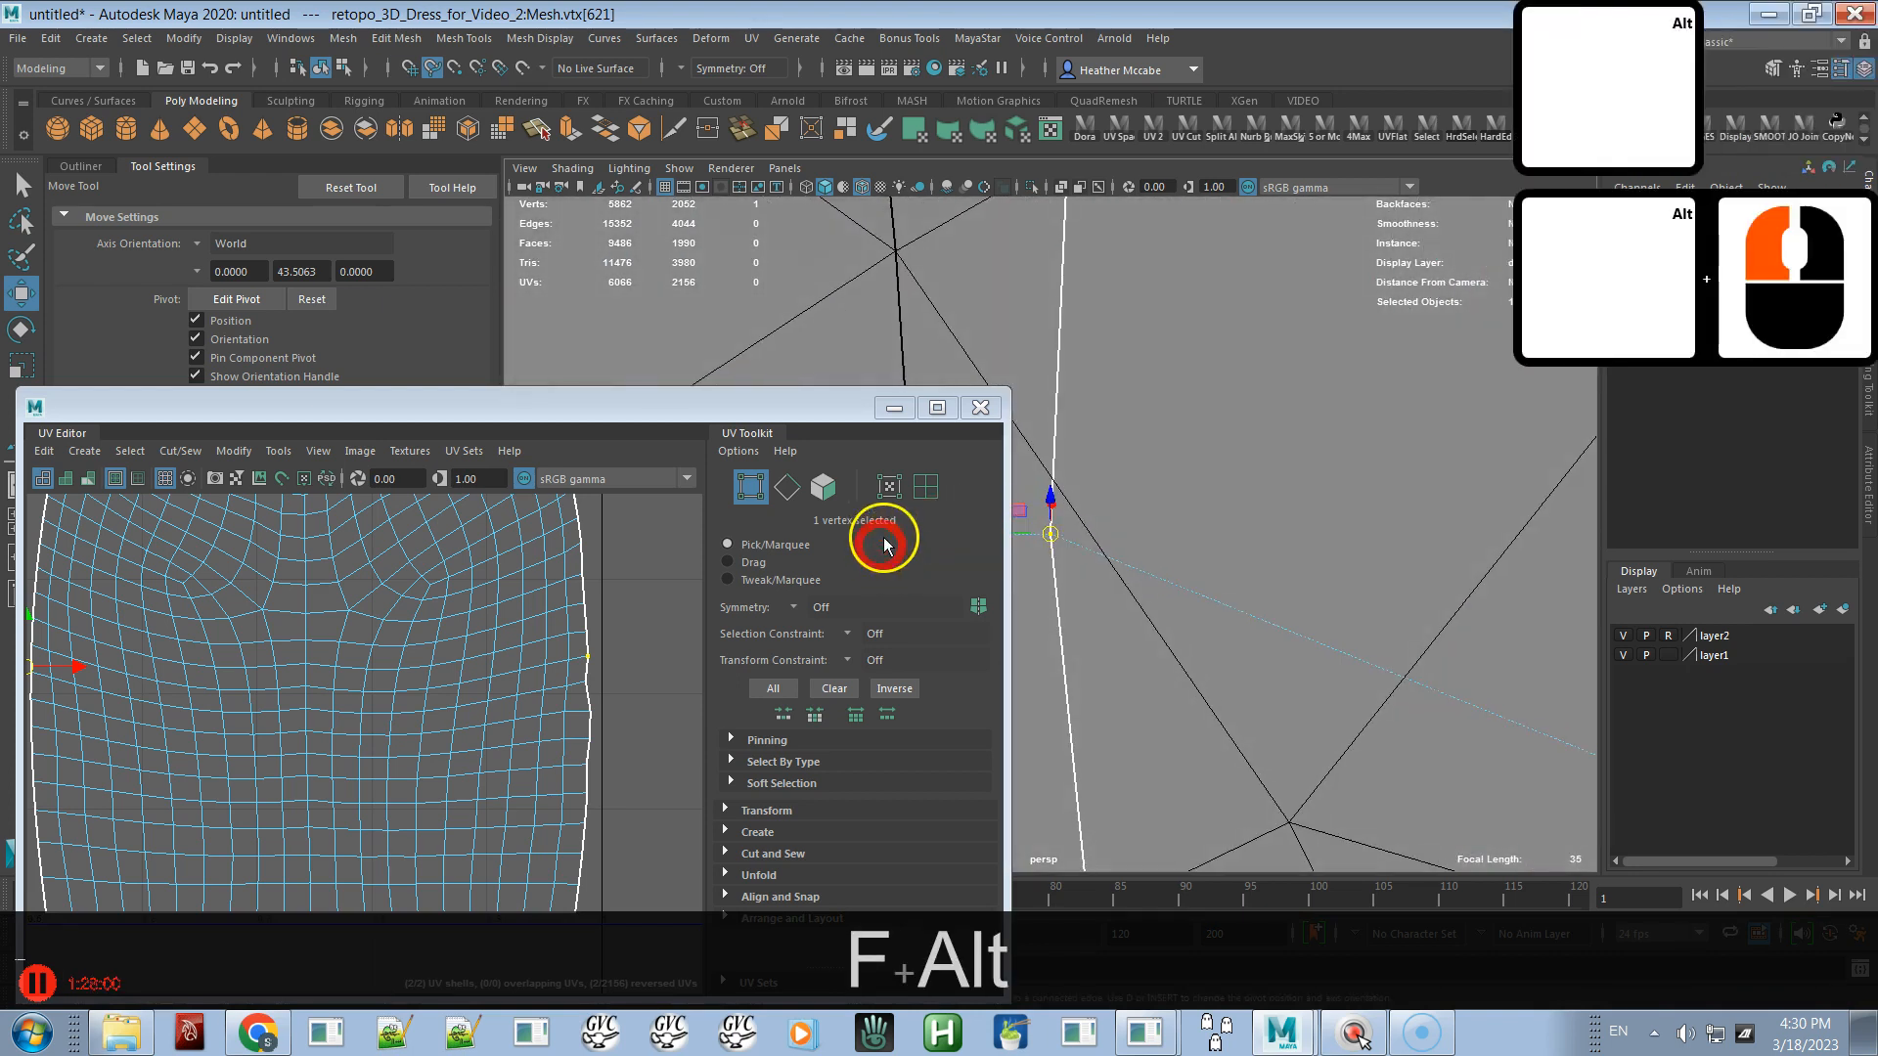
left_click_drag(495, 407, 194, 399)
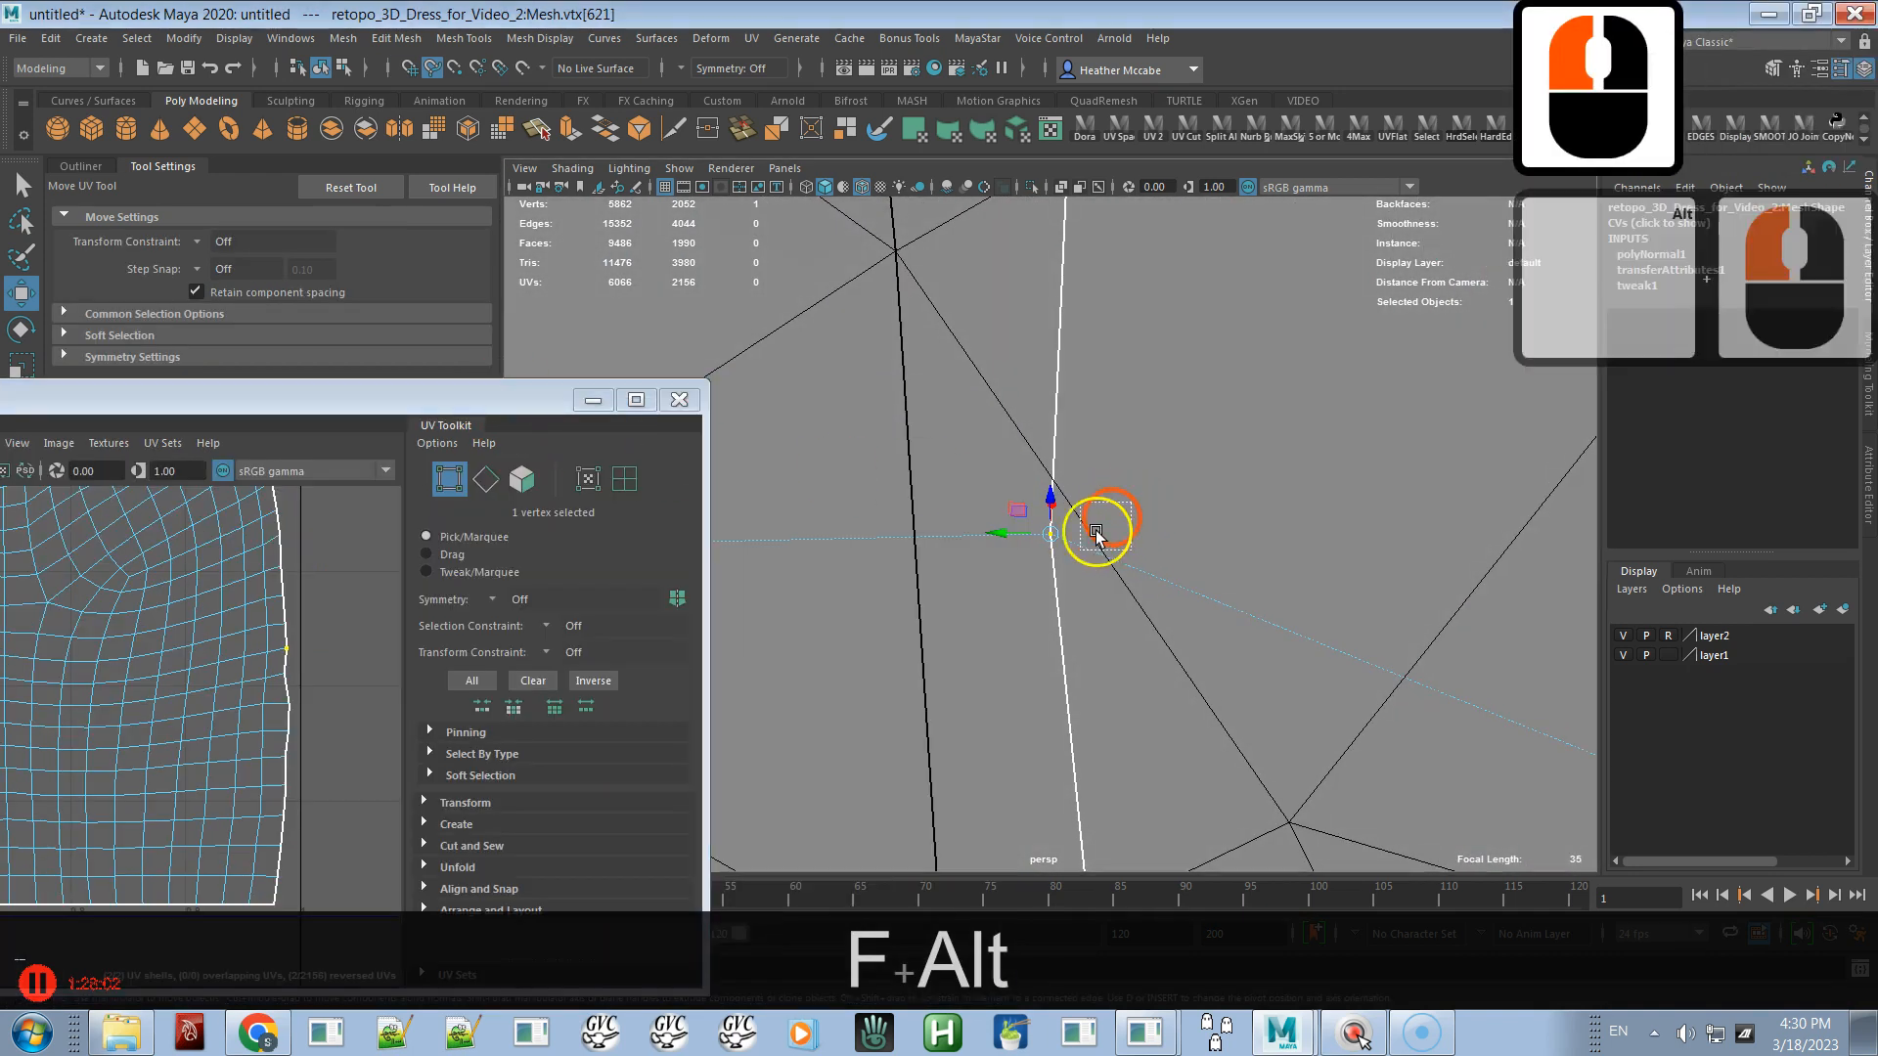
- Try to reselect the framed seam vertex and snap it onto the original dress's side seam edge
left_click(964, 618)
mouse_move(914, 554)
middle_mouse_down()
mouse_move(921, 535)
mouse_move(1017, 525)
middle_mouse_up()
left_click(1046, 535)
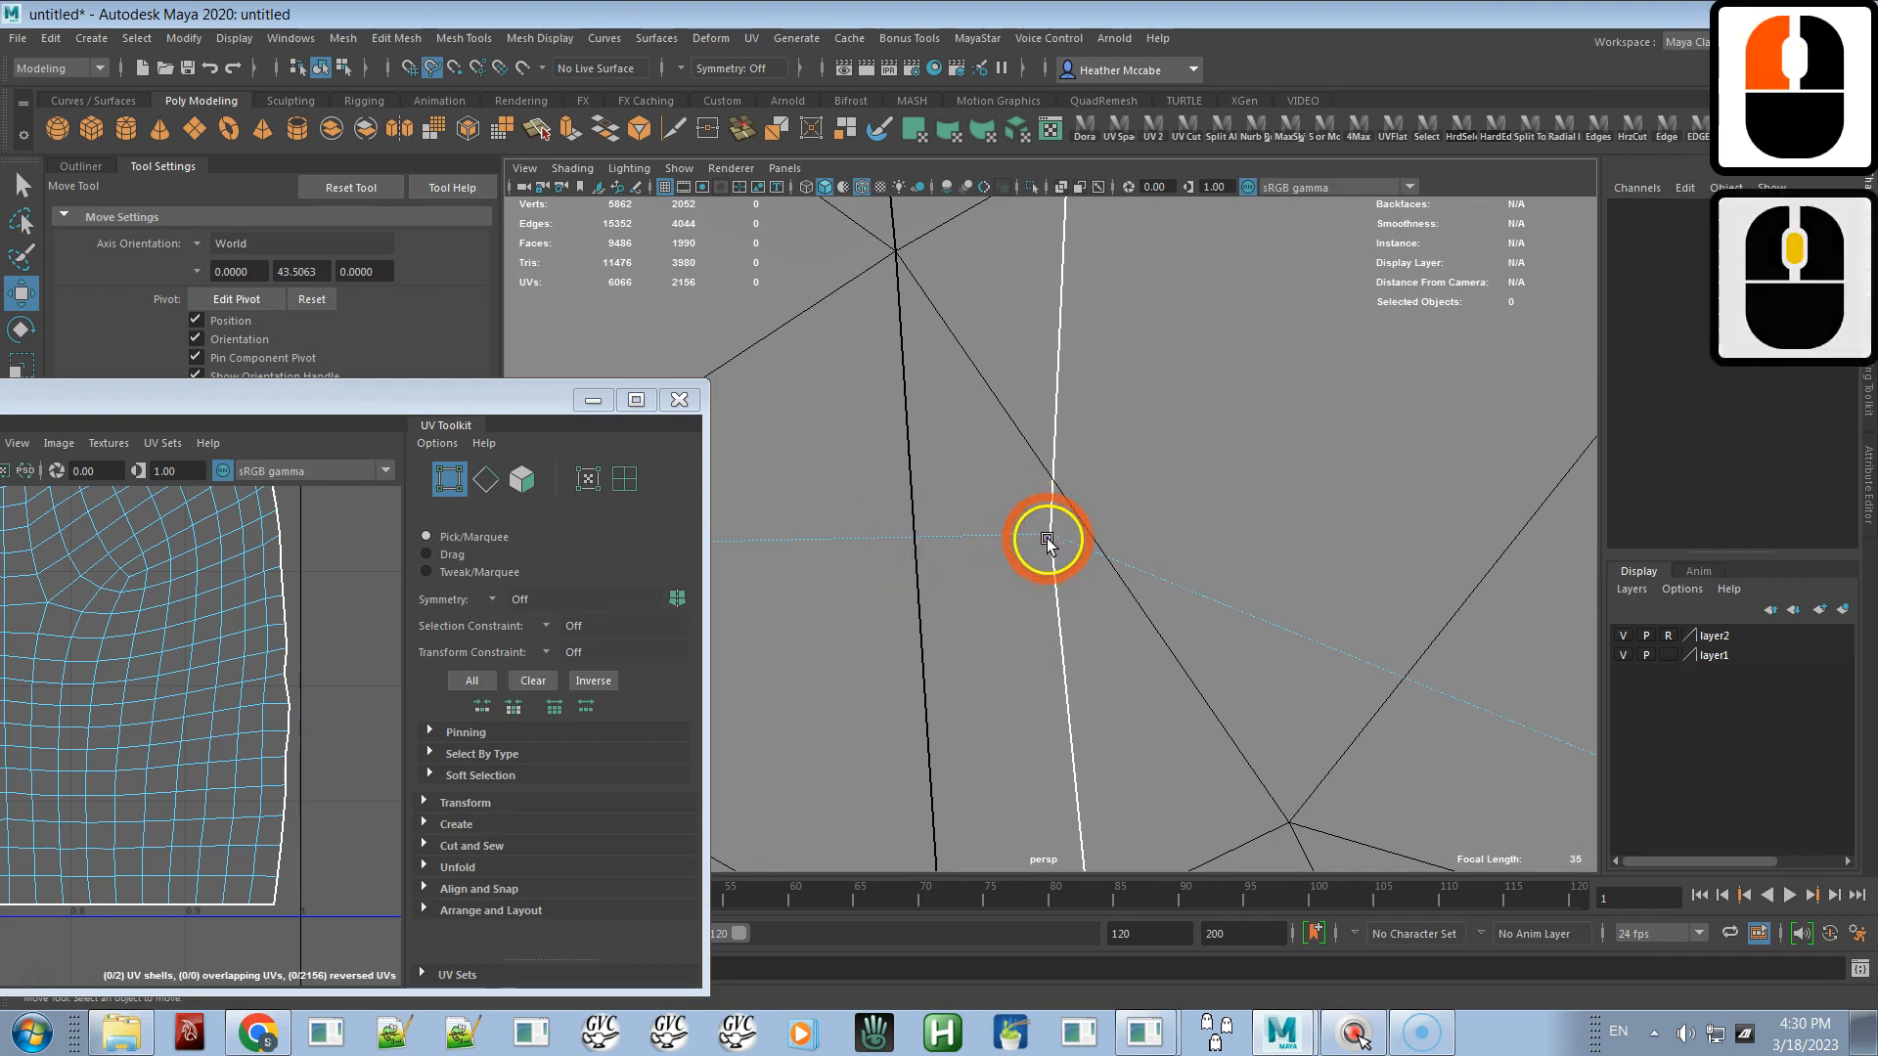
left_click(1074, 547)
key("w")
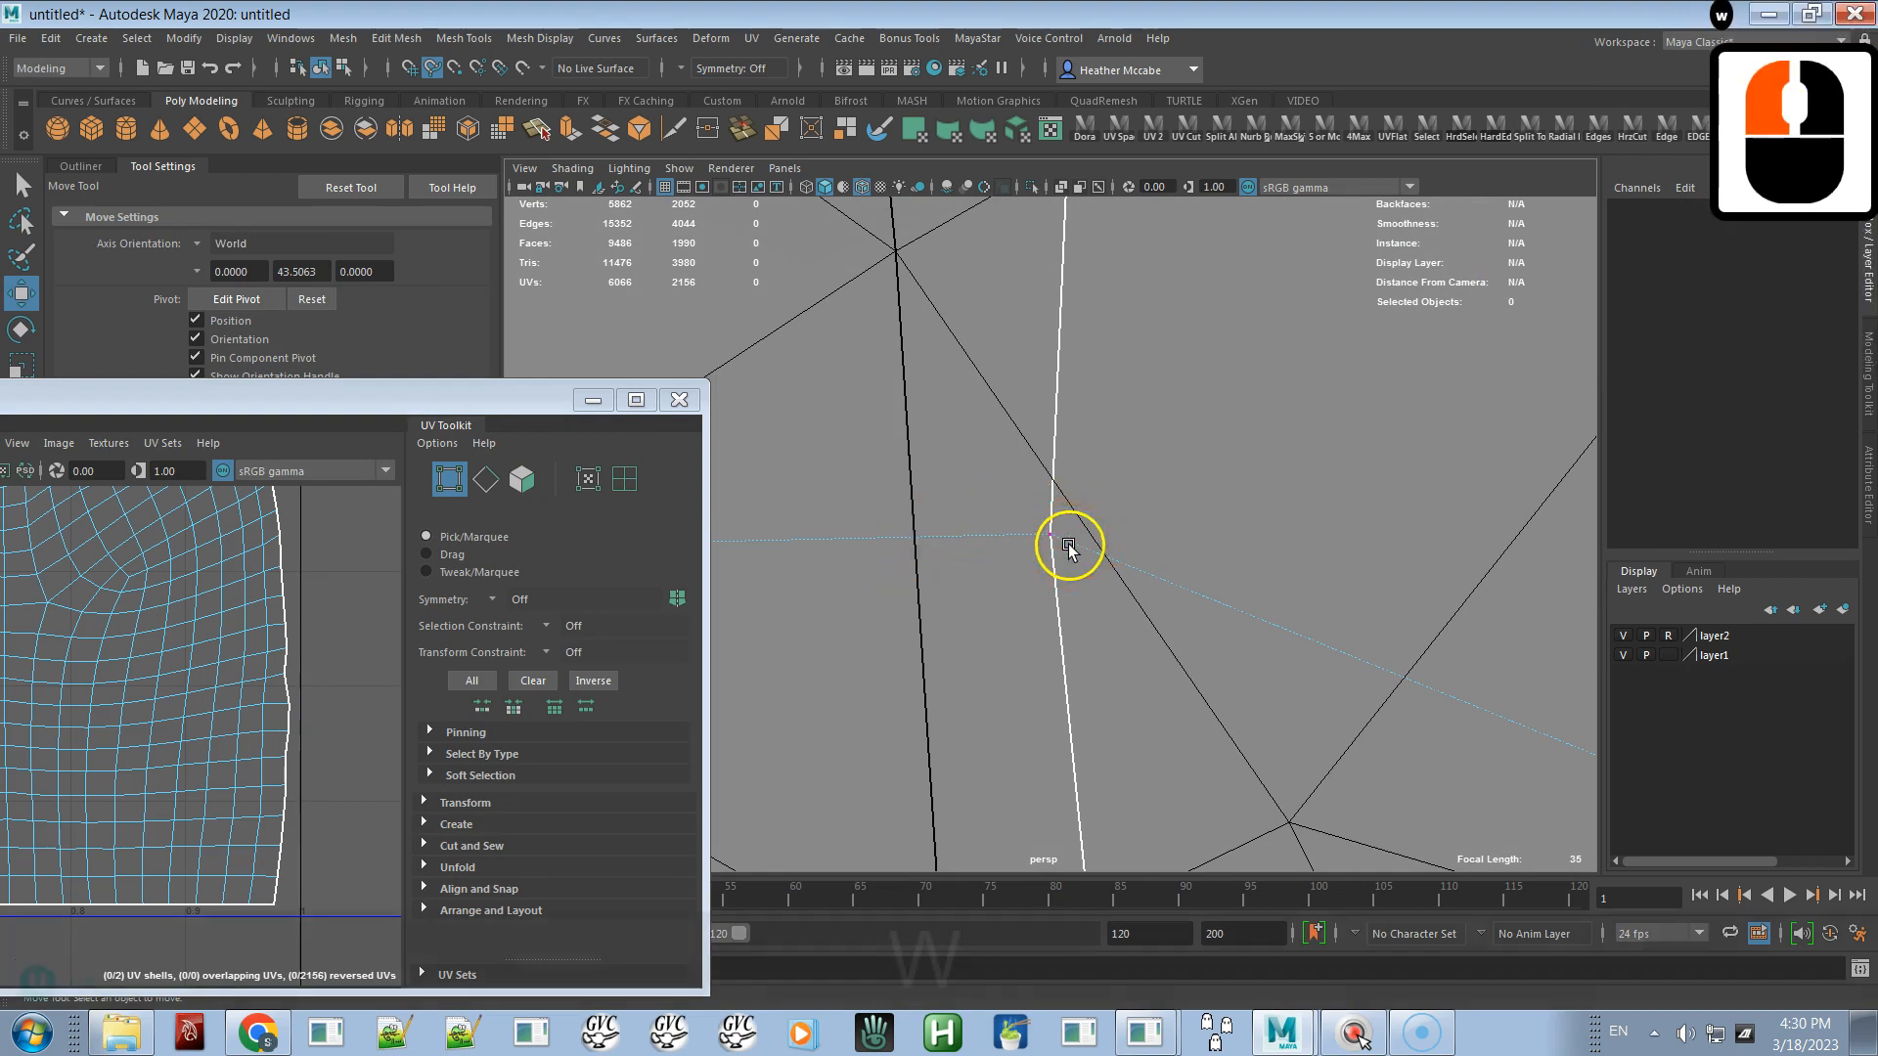
left_click(1078, 508)
left_click(994, 623)
right_click_drag(1111, 597, 979, 320, "alt")
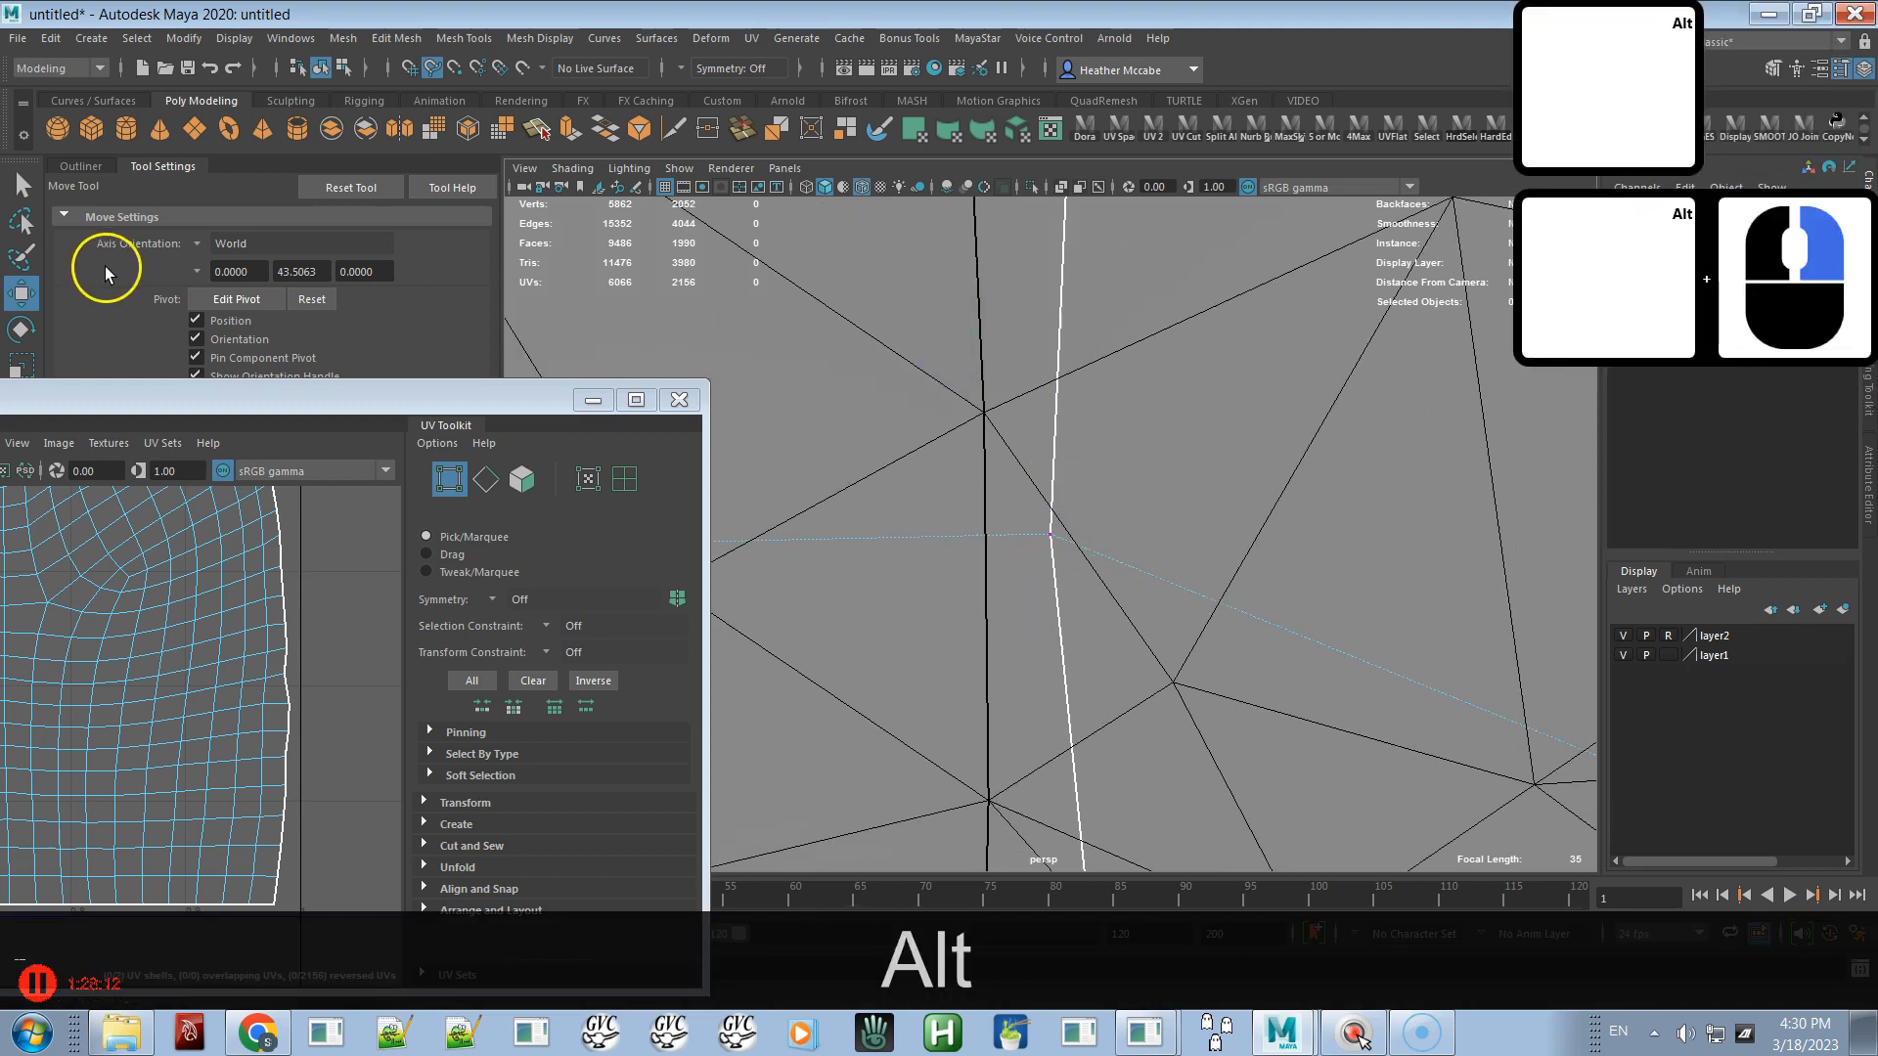
- Move the UV Editor off the tool options and disable camera-based selection for the Select tool's marquee style
left_click_drag(180, 411, 192, 497)
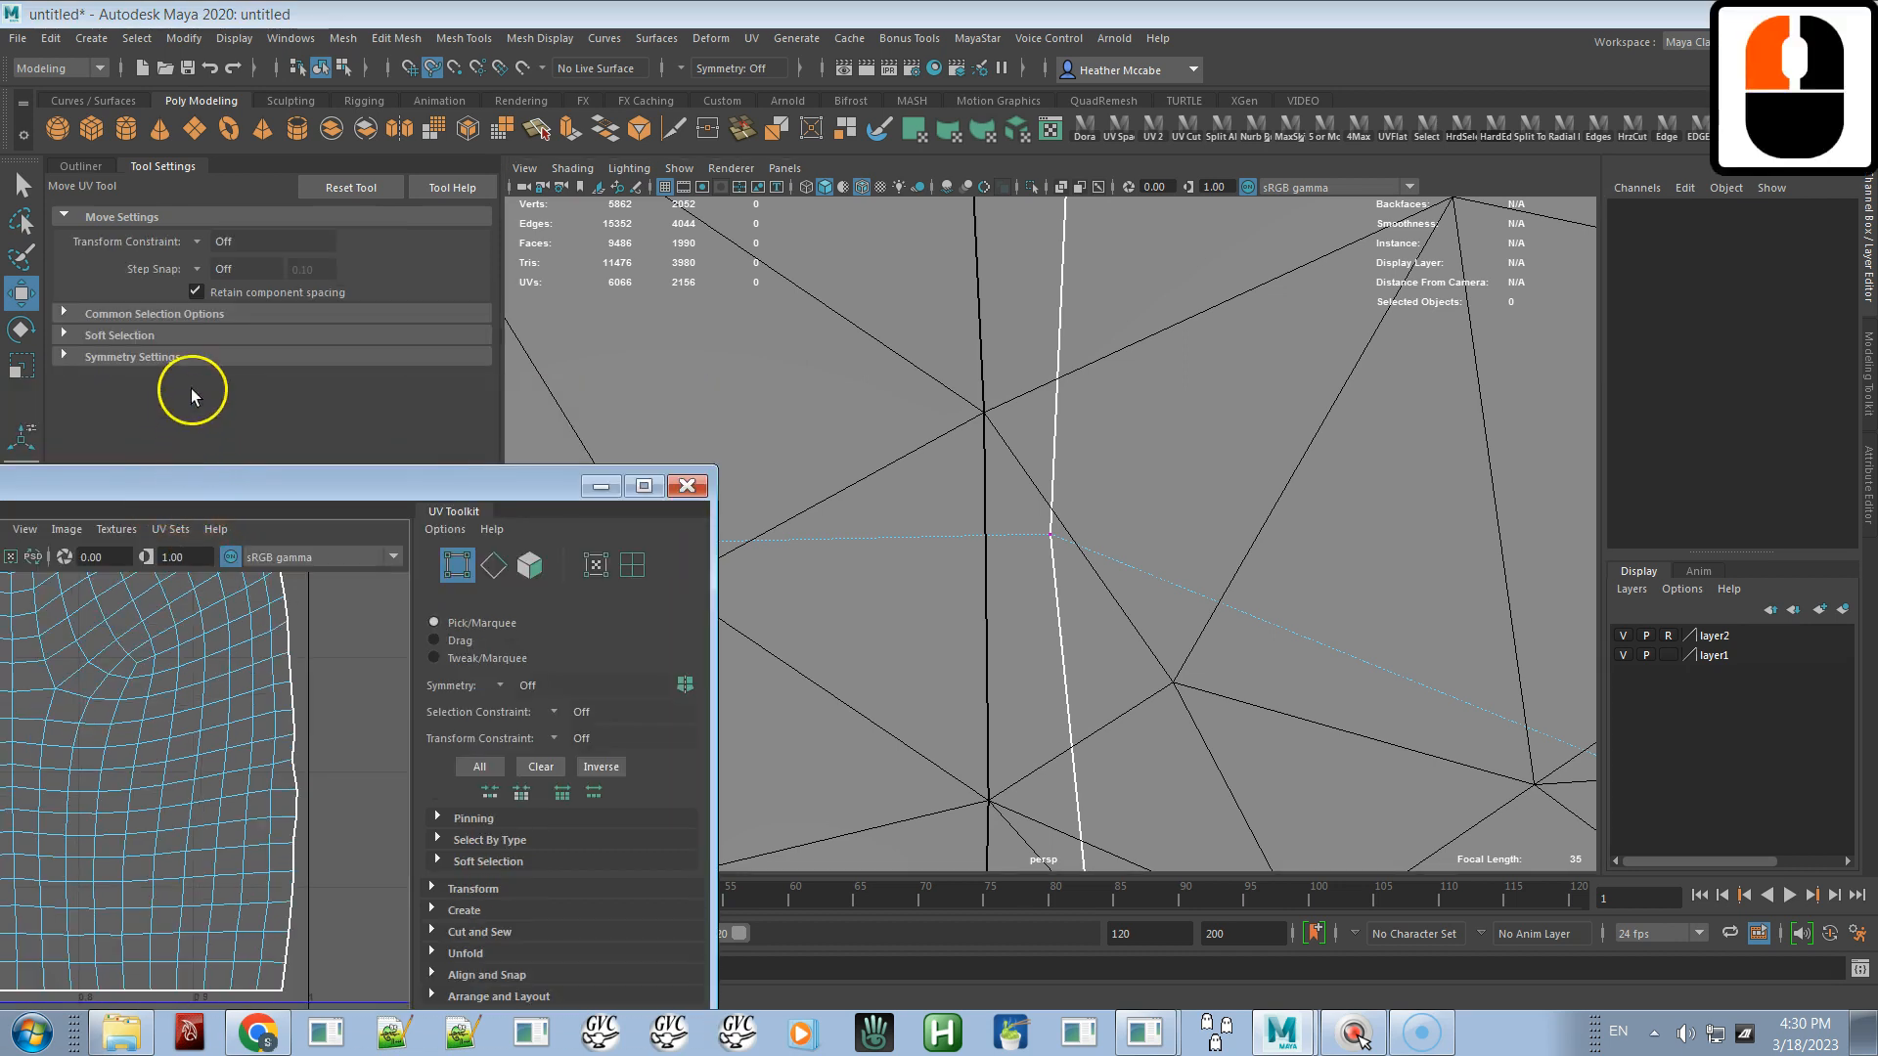
left_click(25, 188)
left_click(186, 216)
left_click(215, 257)
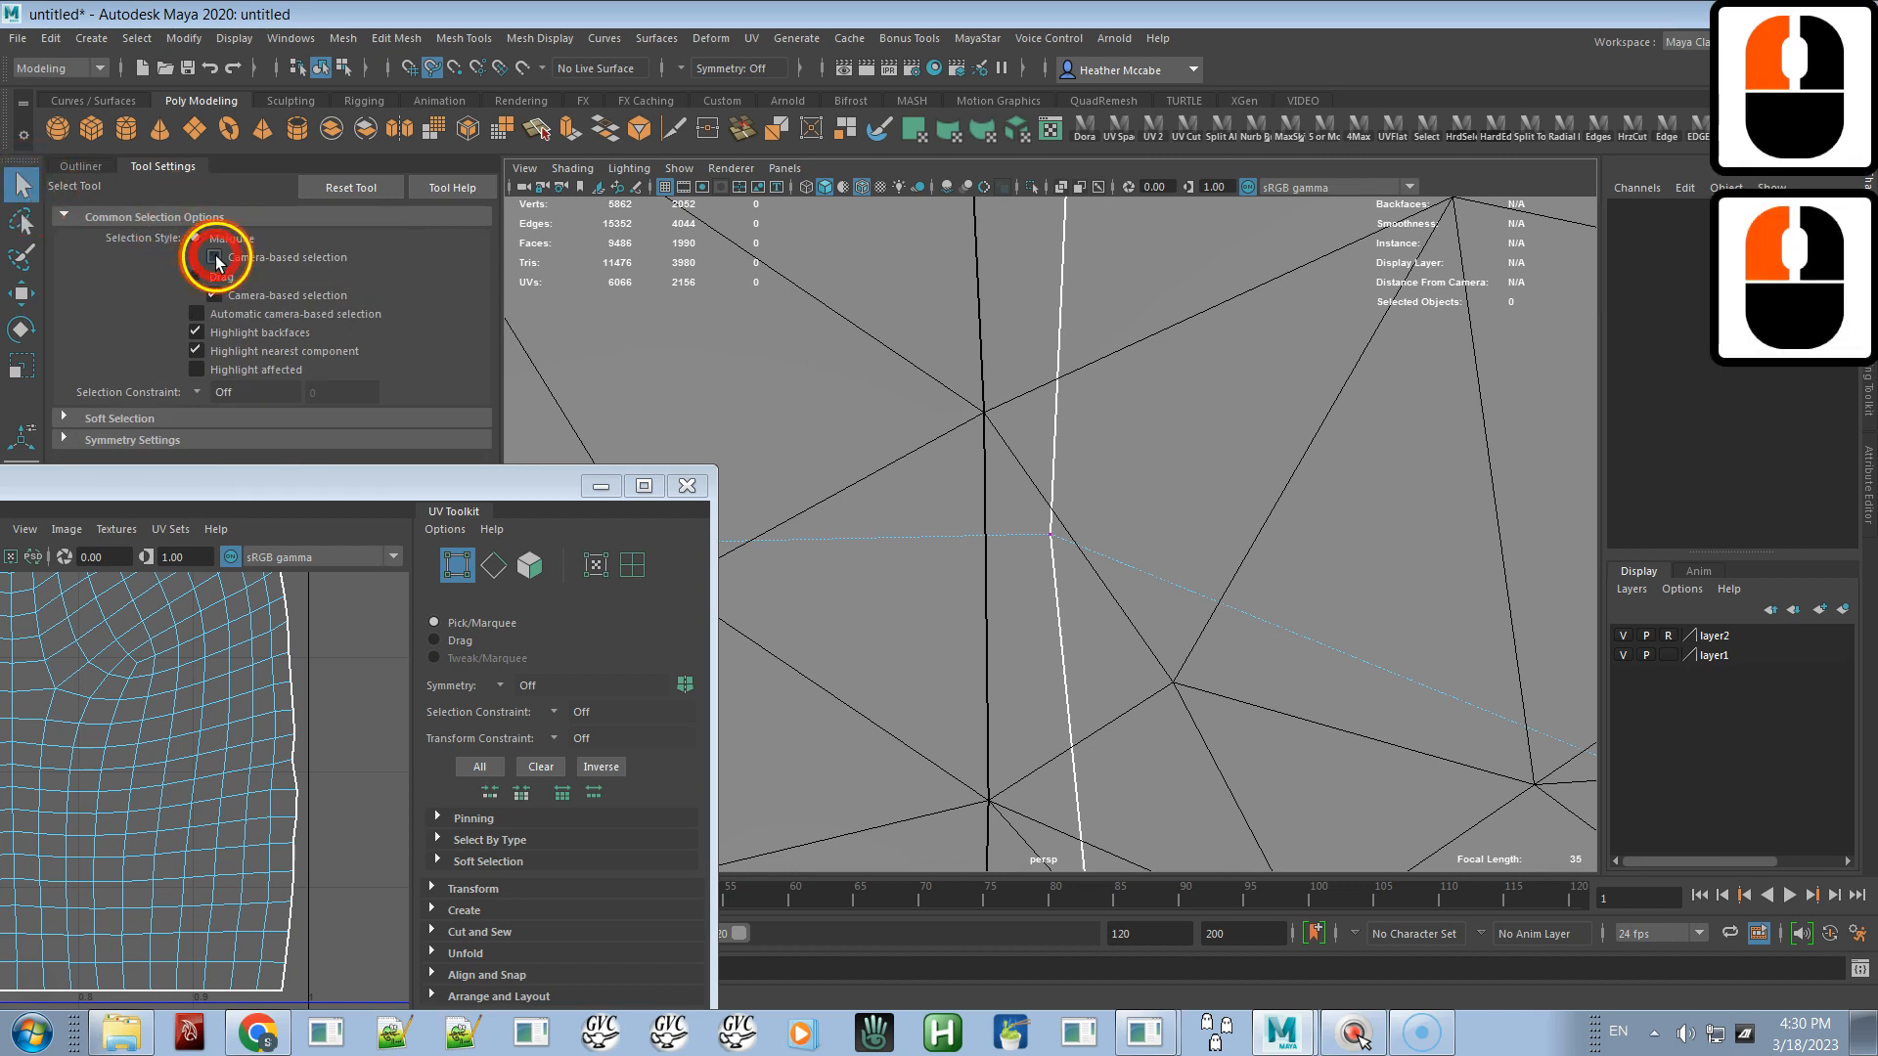
- Snap the framed seam vertex and the one directly below it onto the original dress's side seam edge
left_click_drag(1081, 436, 1007, 599)
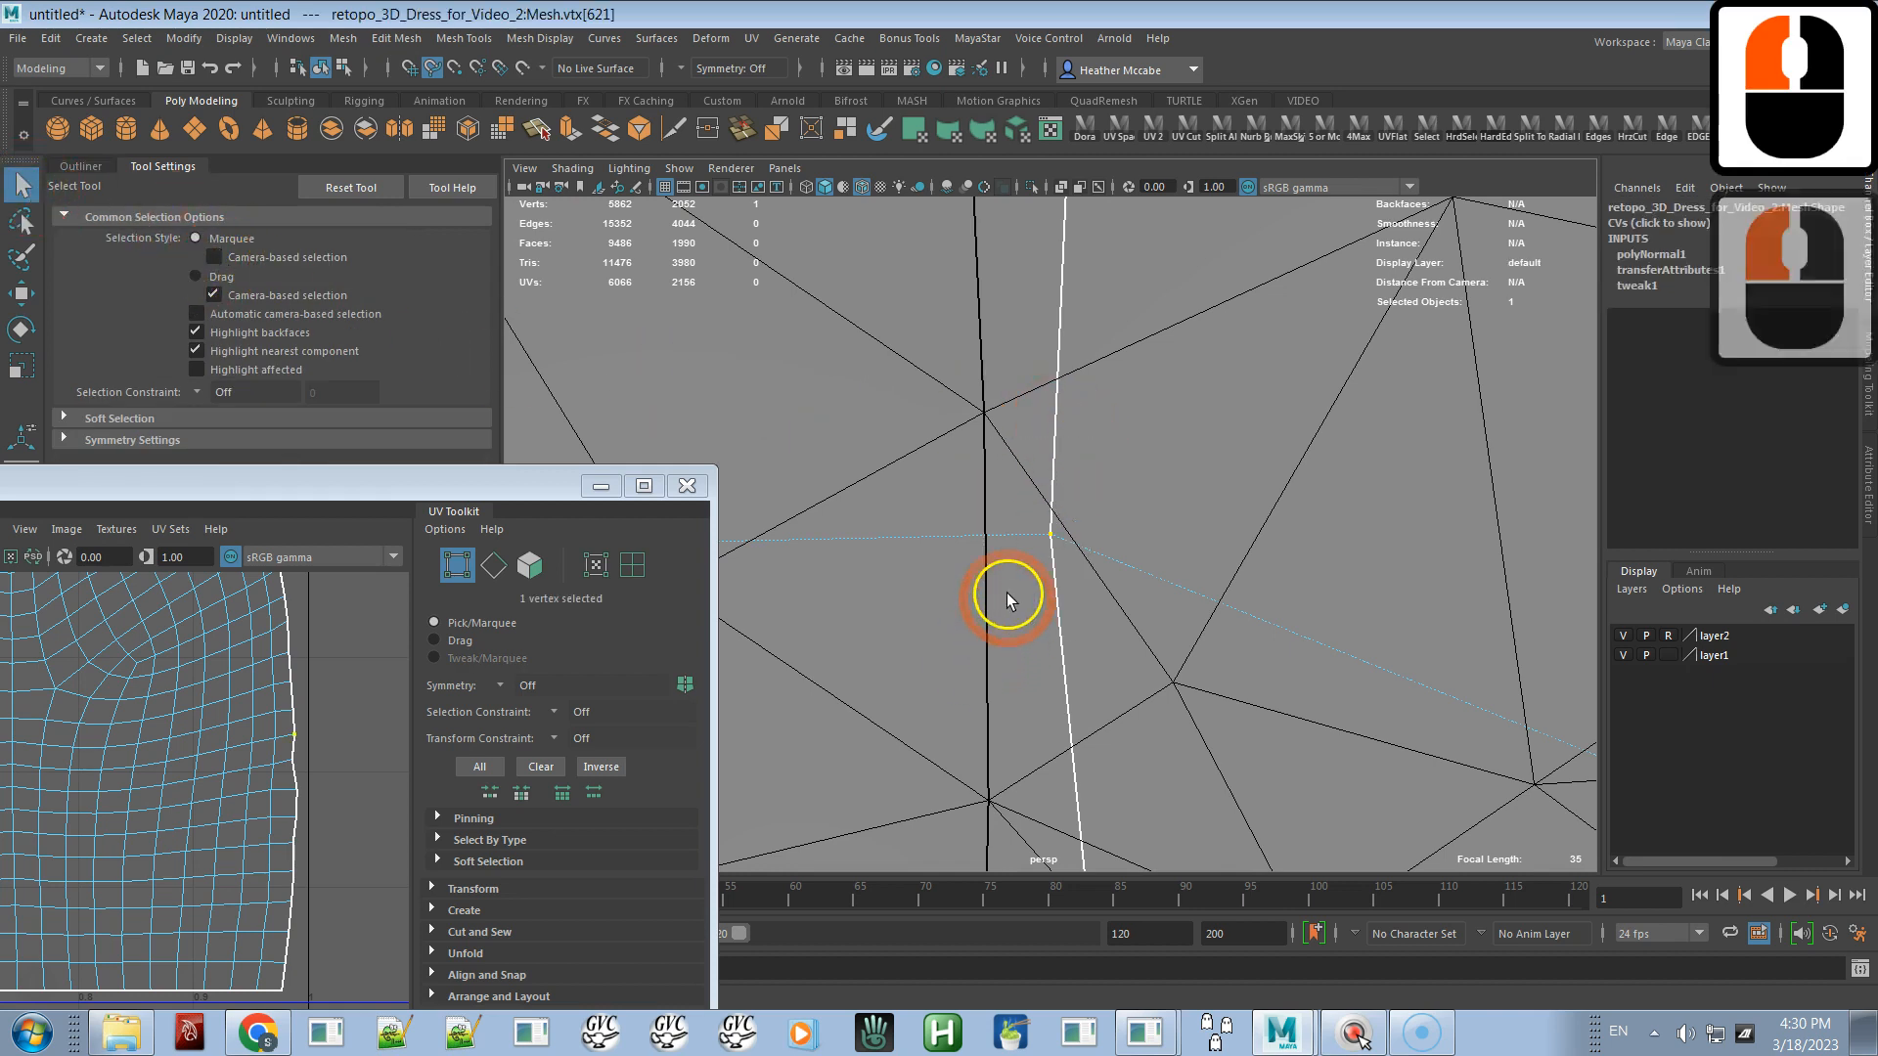
key("w")
middle_click_drag(980, 562, 988, 536)
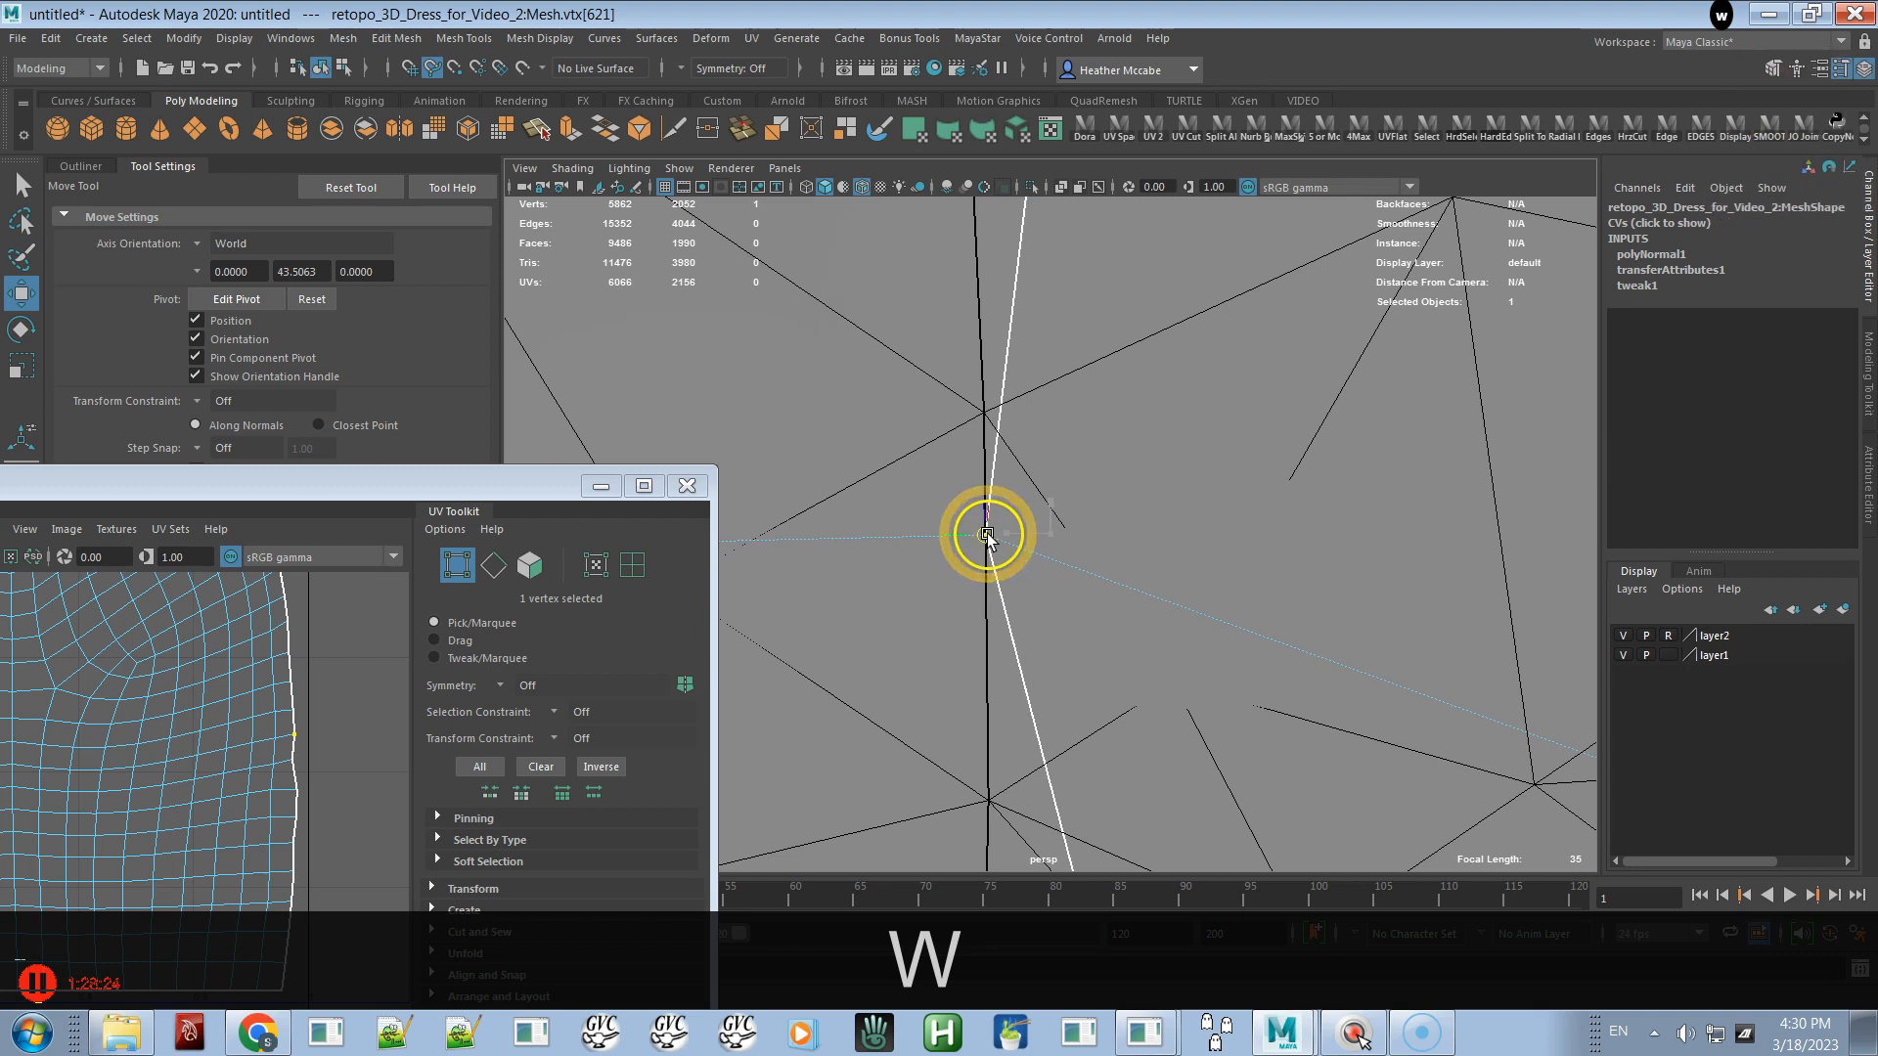
middle_click_drag(1056, 641, 1040, 440, "alt")
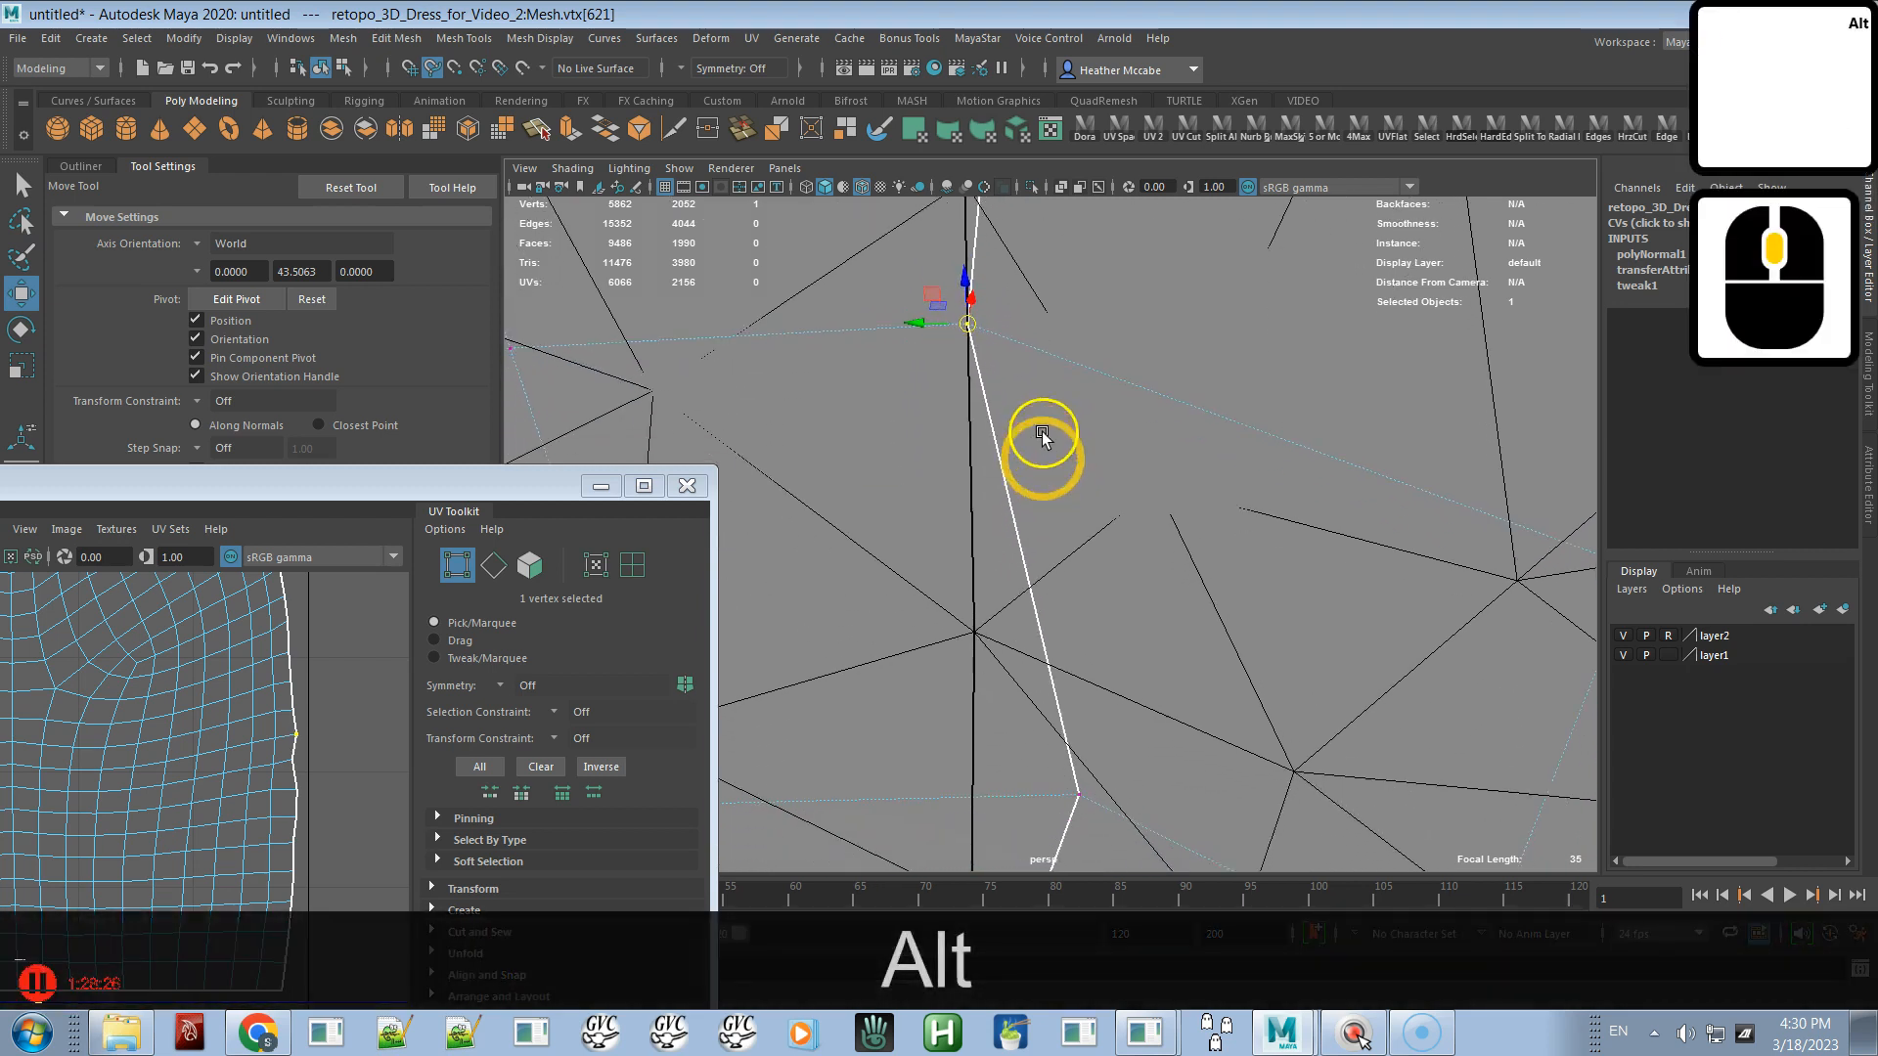
key("Down")
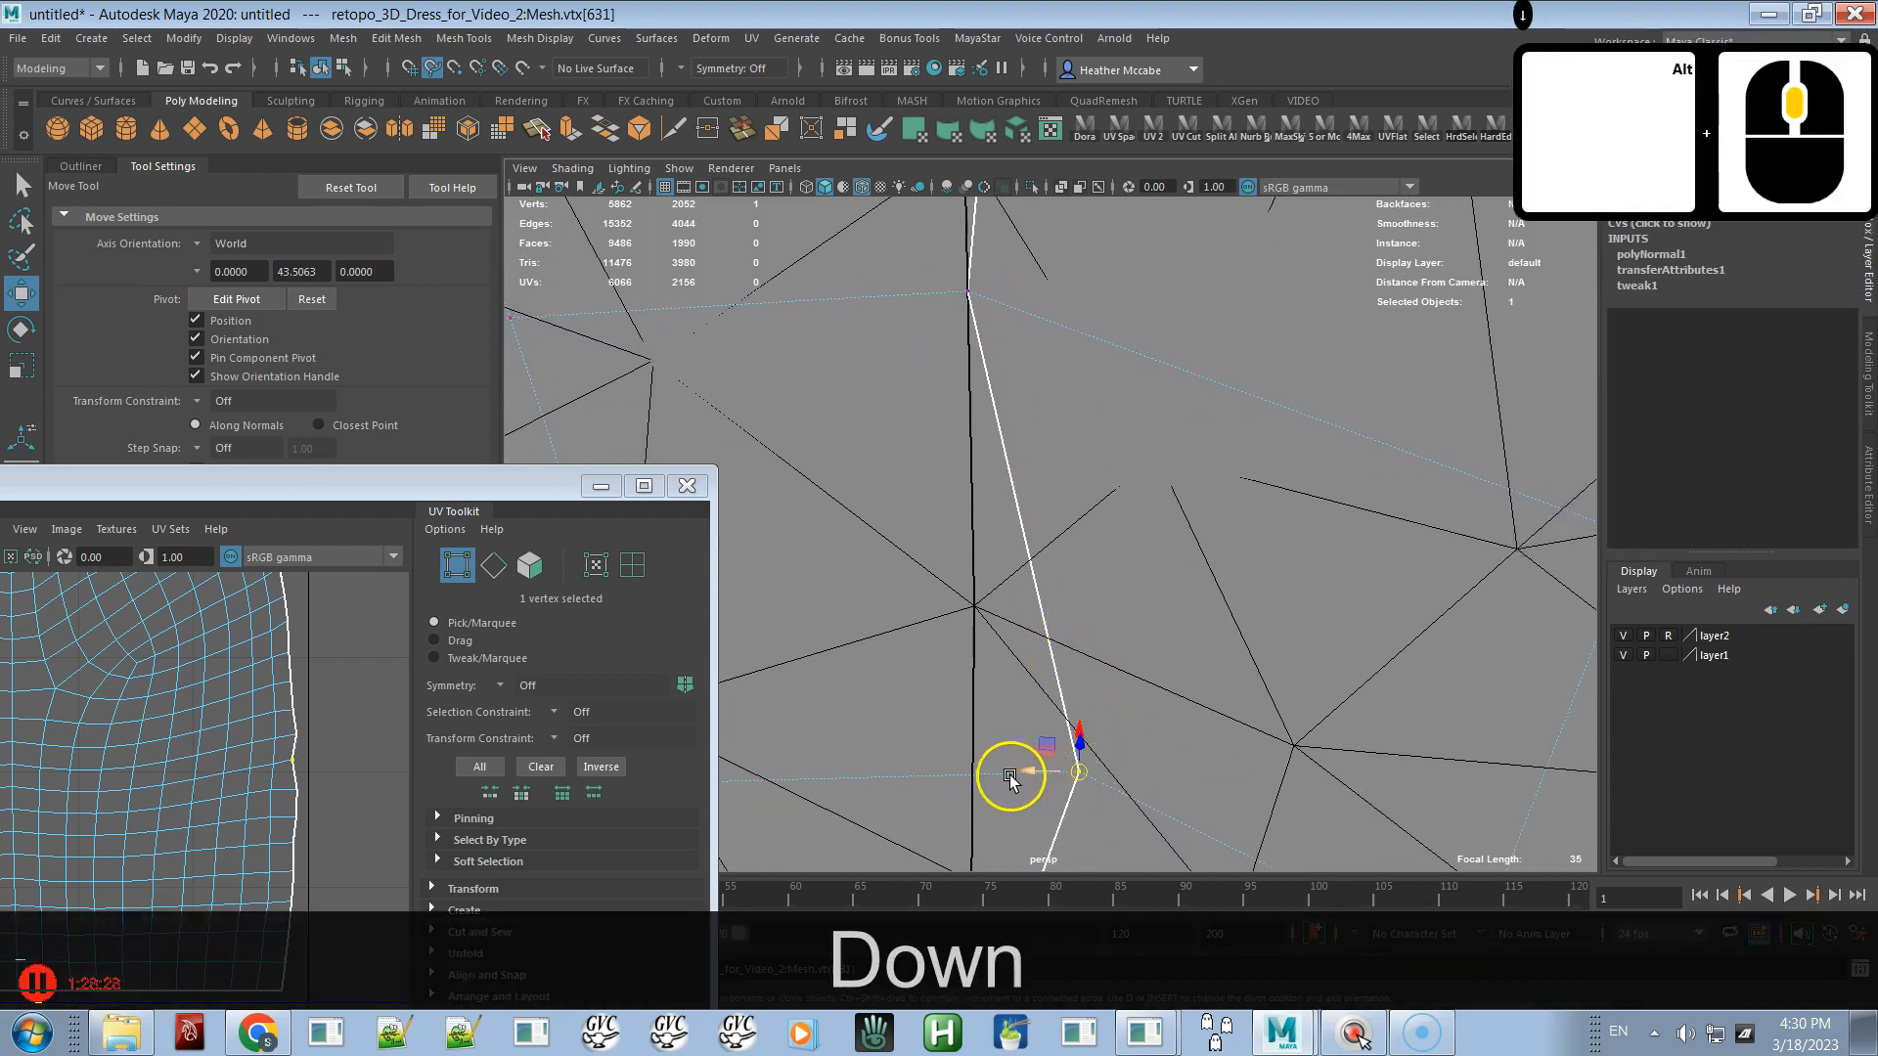
middle_click_drag(972, 759, 972, 772)
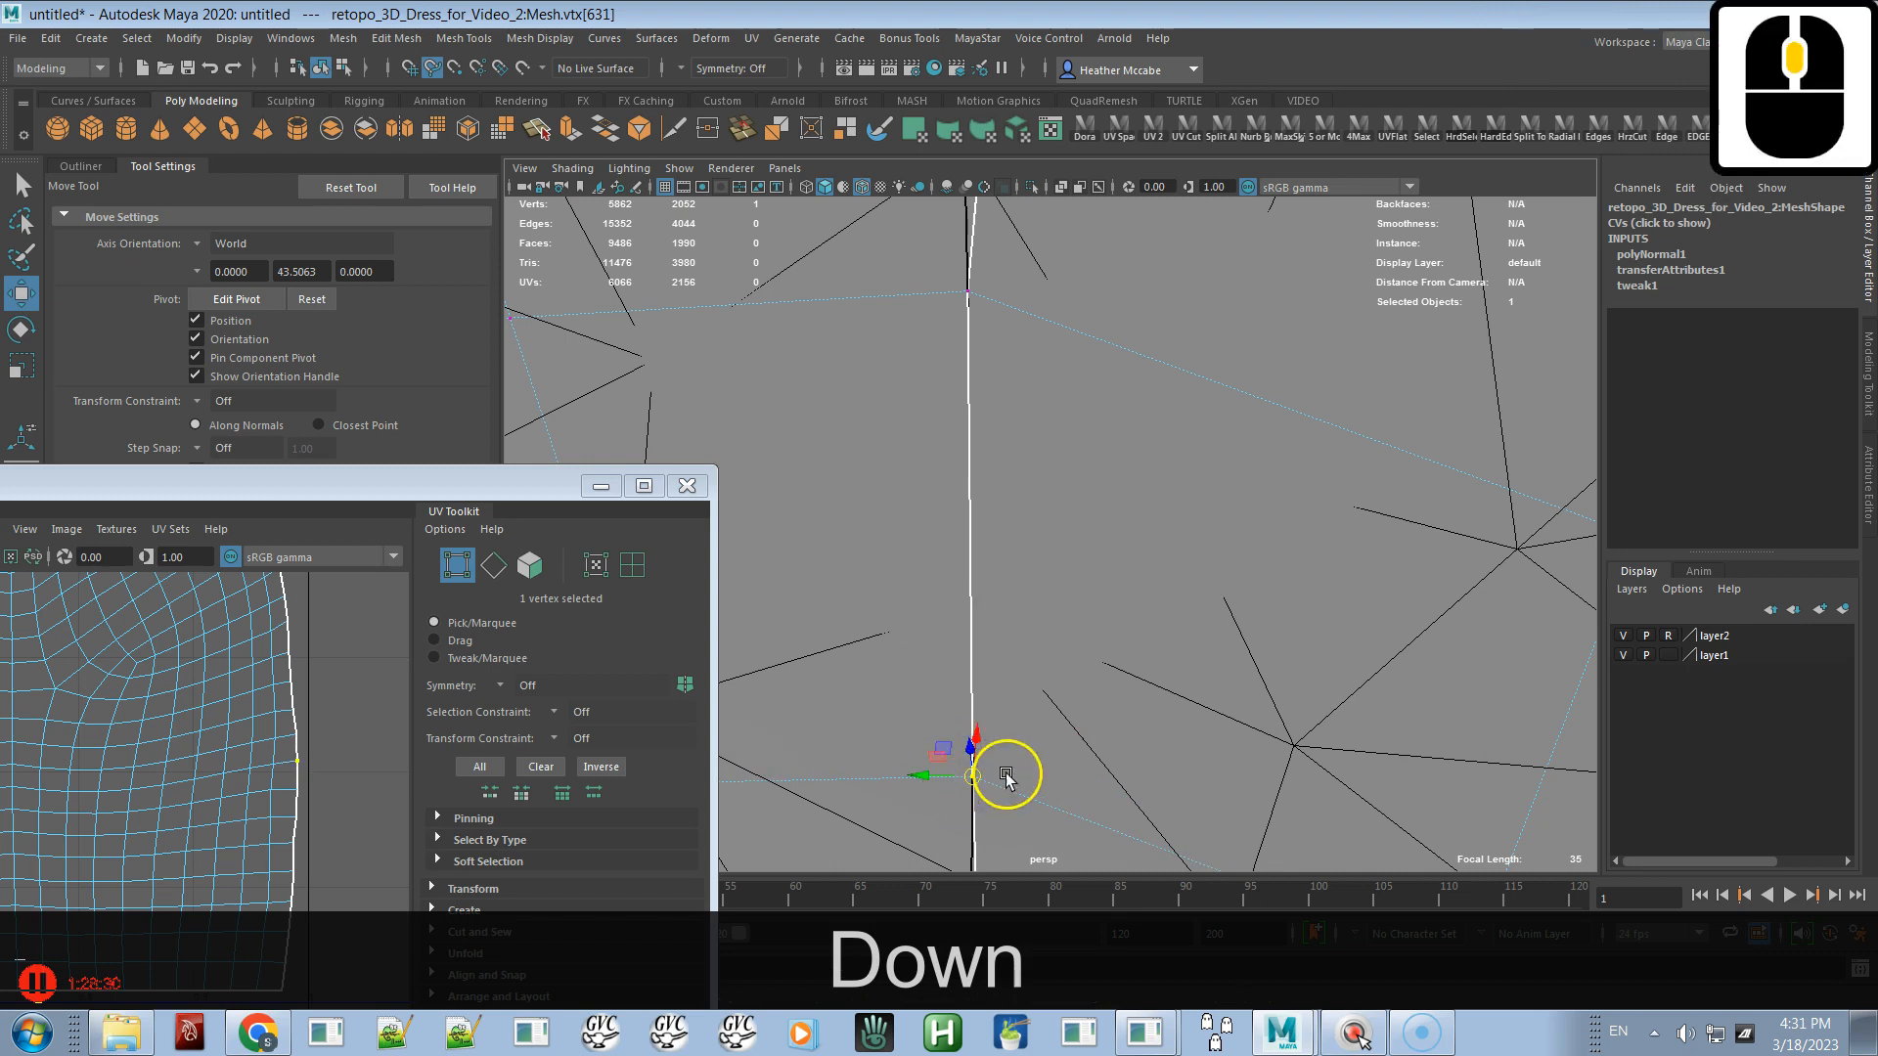
- Select the first unaligned seam vertex above the corrected pair and snap it onto the original's side seam
middle_click_drag(1115, 721, 1049, 492, "alt")
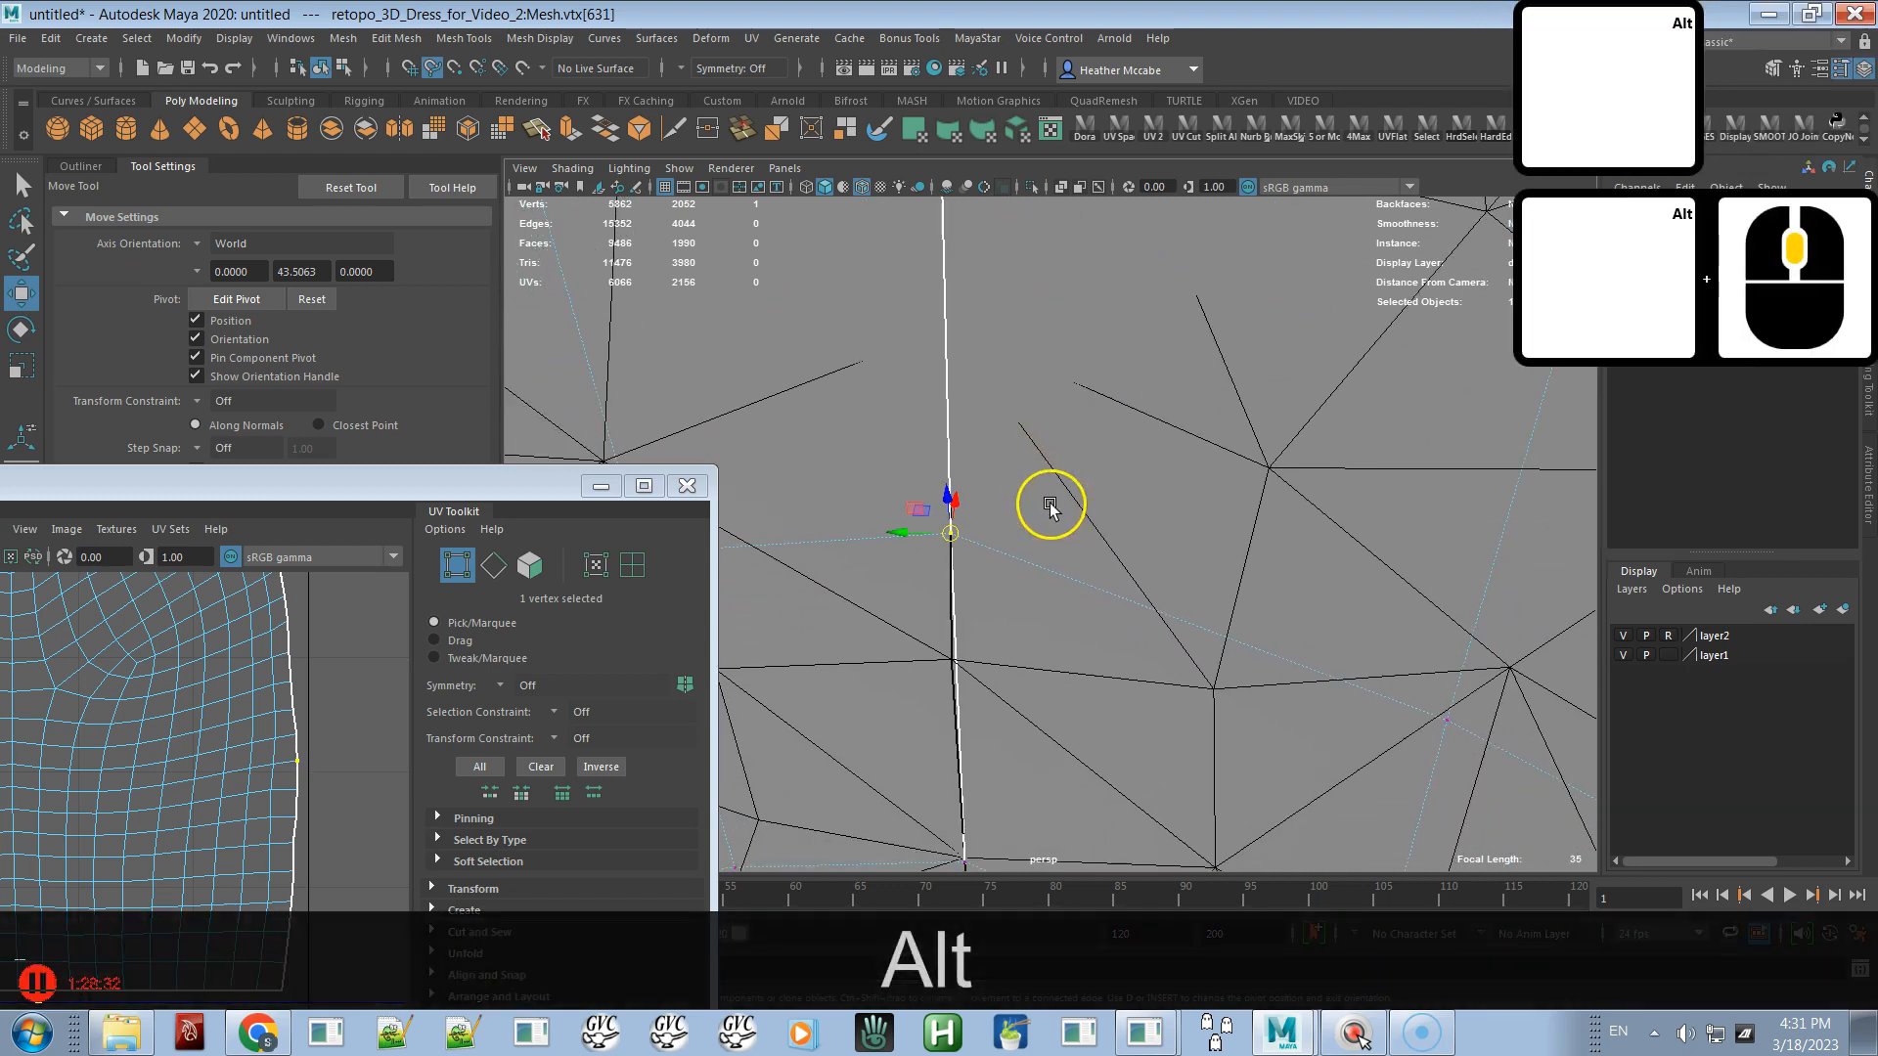
middle_click_drag(1055, 390, 1106, 763, "alt")
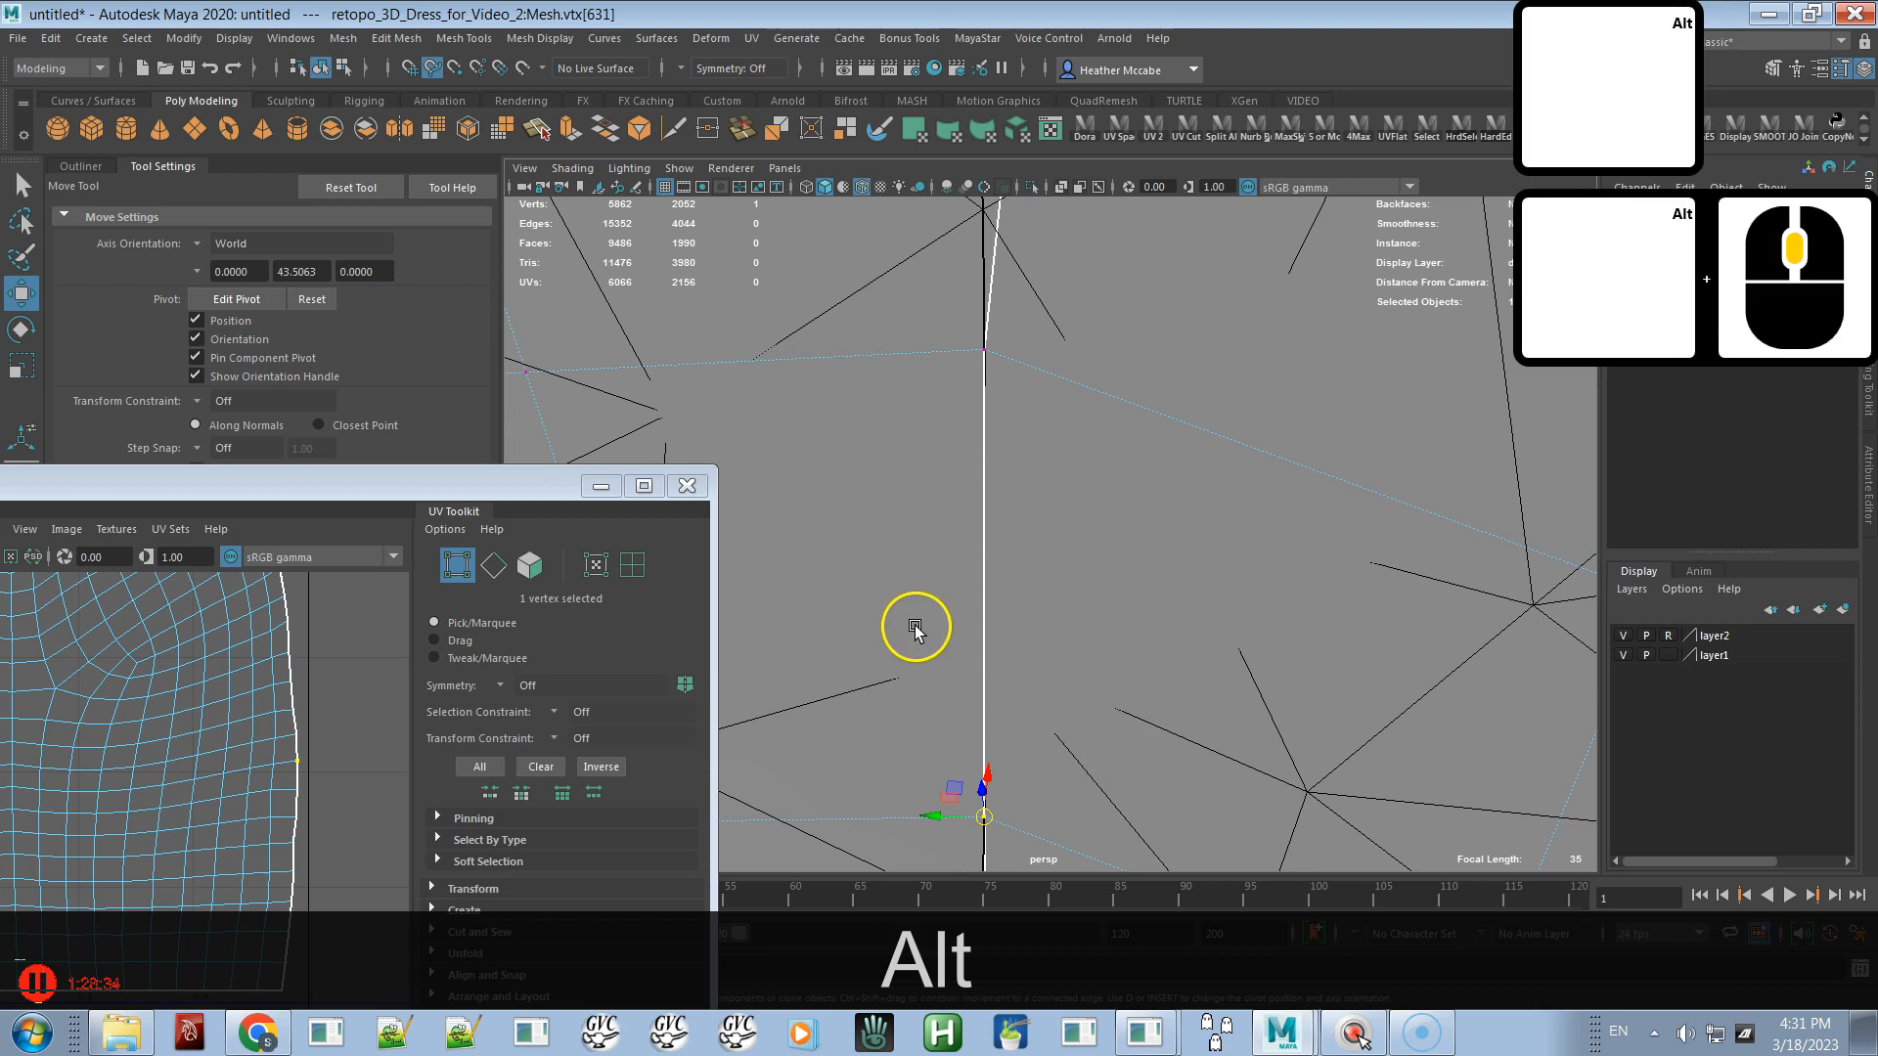
middle_click_drag(1108, 481, 1124, 776, "alt")
middle_click_drag(1161, 473, 1145, 783, "alt")
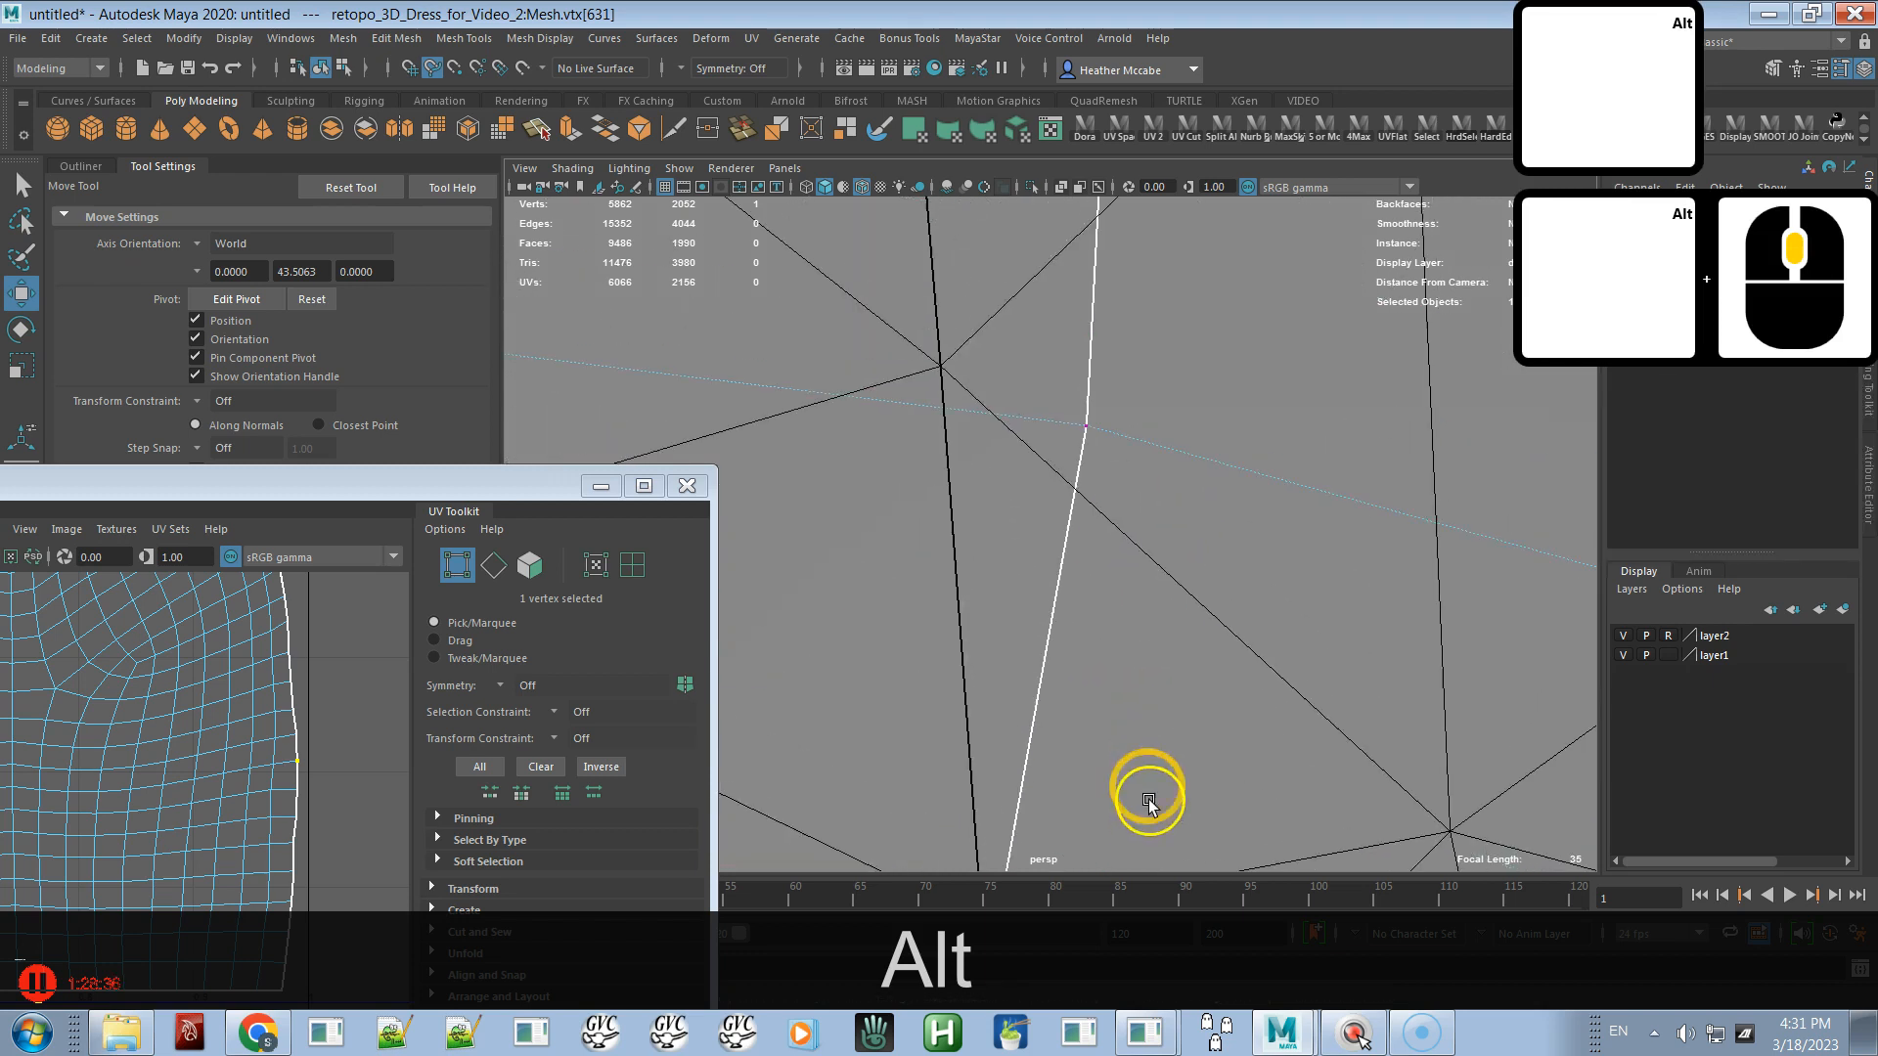
left_click_drag(1123, 407, 1048, 515)
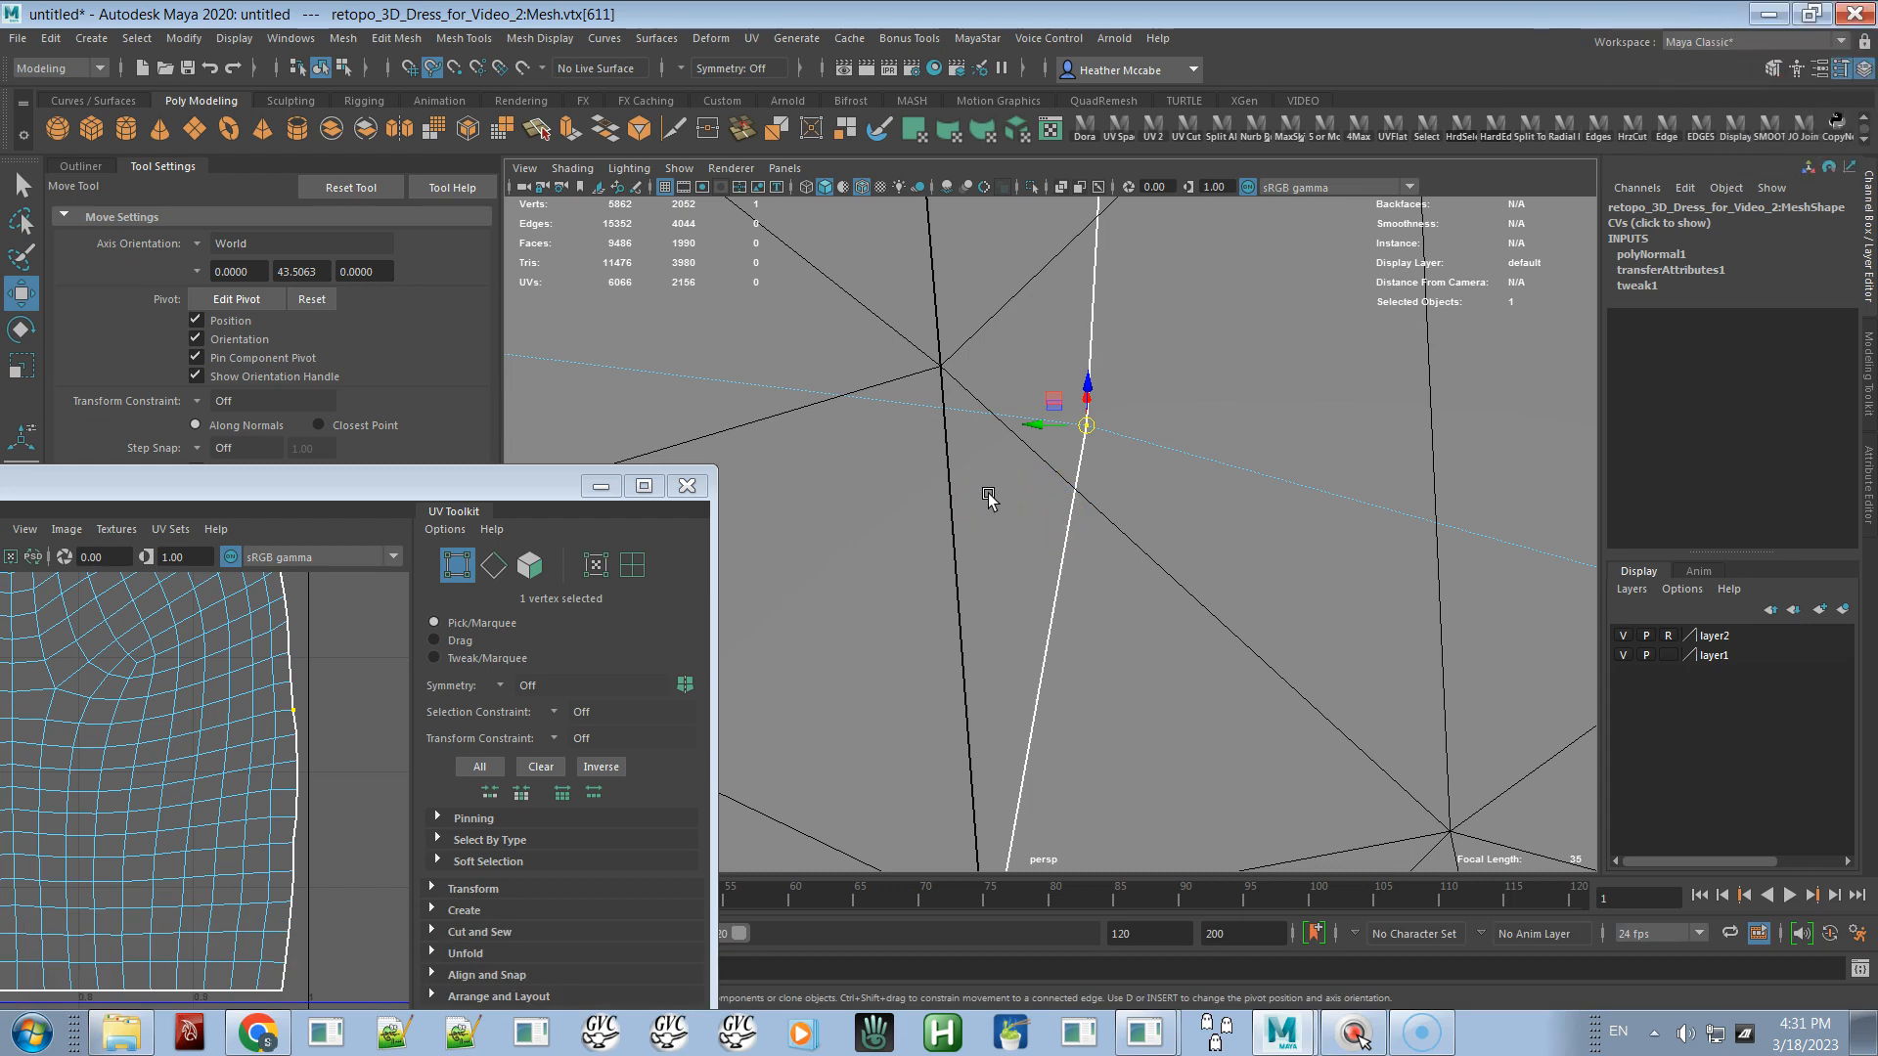
middle_click_drag(942, 377, 1064, 476)
middle_click(939, 368)
- Snap the next higher seam vertex of the retopologised dress onto the original's side seam edge
right_click_drag(1065, 474, 1045, 394, "alt")
middle_click_drag(1044, 399, 1040, 497, "alt")
left_click_drag(1166, 446, 1099, 503, "alt")
middle_click_drag(986, 464, 982, 451)
middle_click_drag(1098, 495, 1098, 628, "alt")
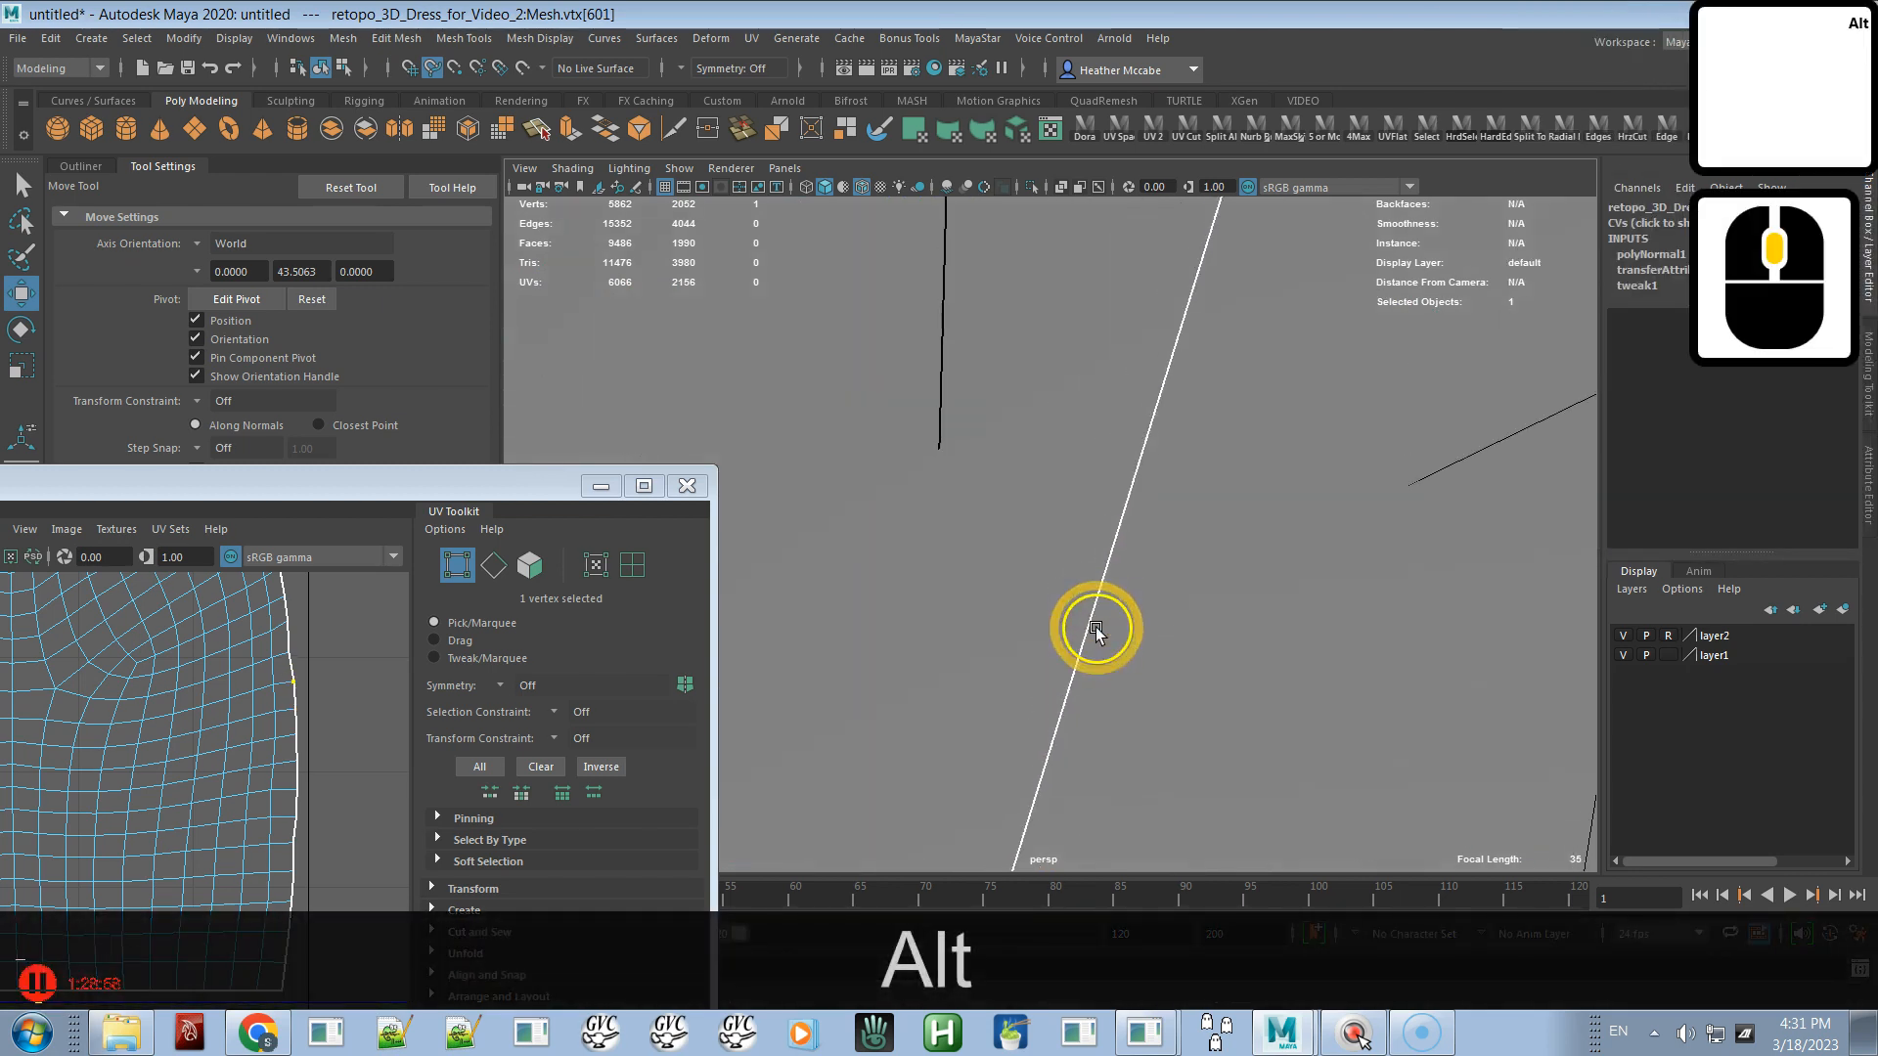
- Continue up the seam, snapping the following retopologised vertices one by one onto the original's side seam edge
right_click_drag(1141, 615, 1118, 447, "alt")
middle_click_drag(1119, 447, 1111, 537, "alt")
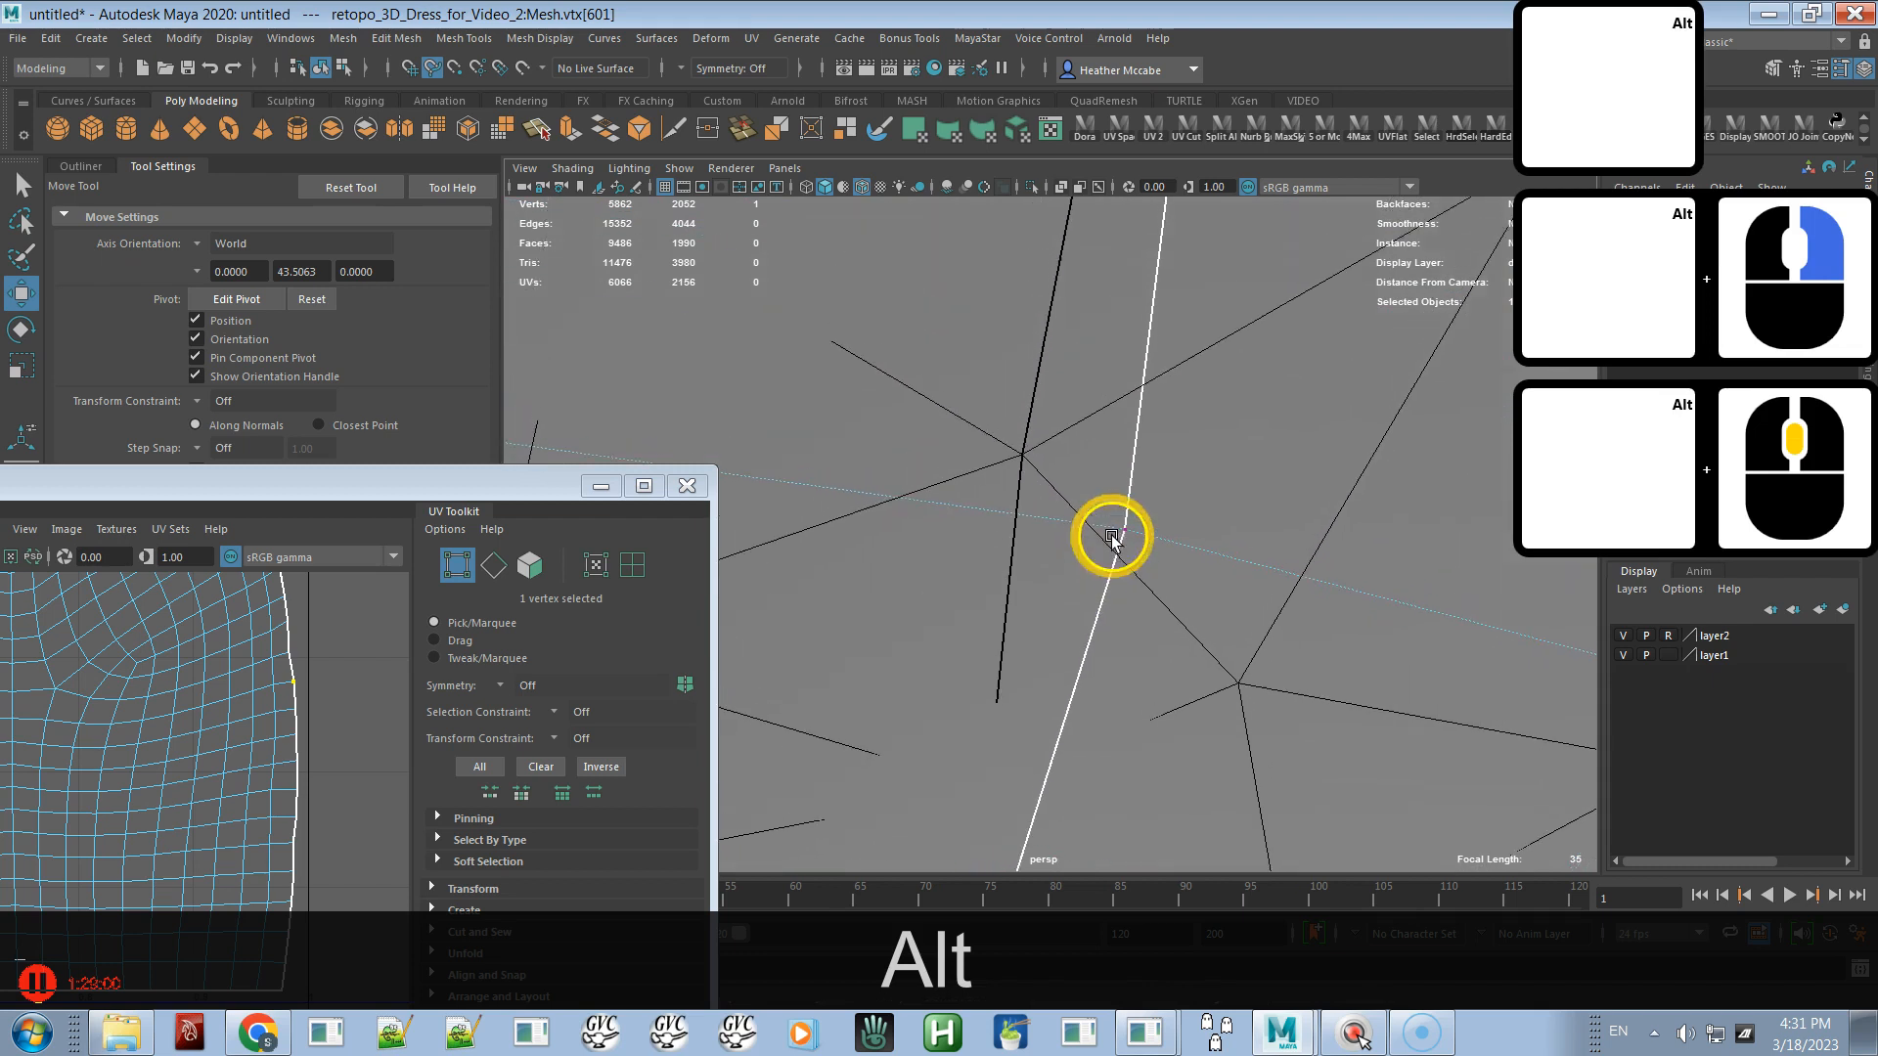
left_click_drag(1123, 543, 1011, 533)
middle_click_drag(1109, 393, 1098, 562, "alt")
mouse_move(1098, 562)
right_mouse_down("alt")
mouse_move(1080, 395)
mouse_move(1106, 415)
mouse_move(1097, 544)
right_mouse_up("alt")
middle_click_drag(1072, 452, 1072, 452, "alt")
left_click_drag(1005, 491, 1005, 494)
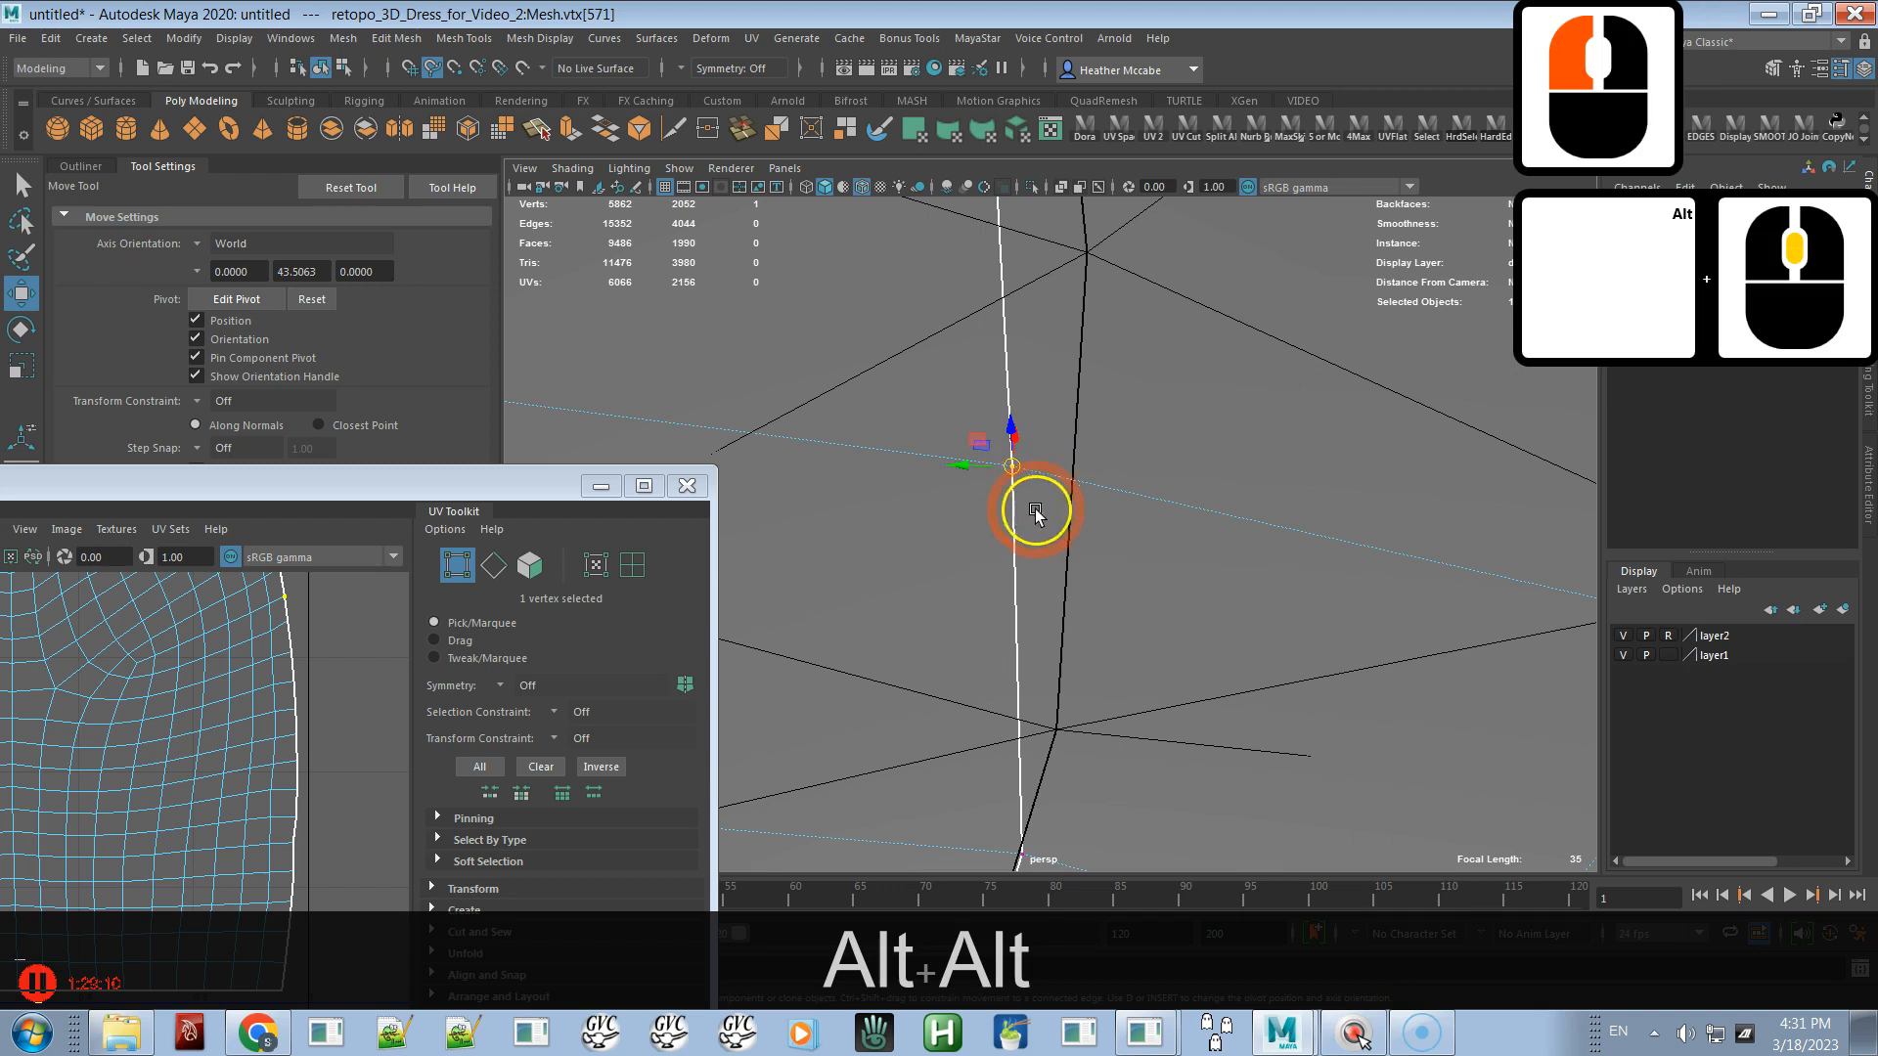
middle_click_drag(1073, 498, 1141, 604)
- Snap the next two higher seam vertices of the retopologised dress onto the original's side seam edge
left_click(1049, 608)
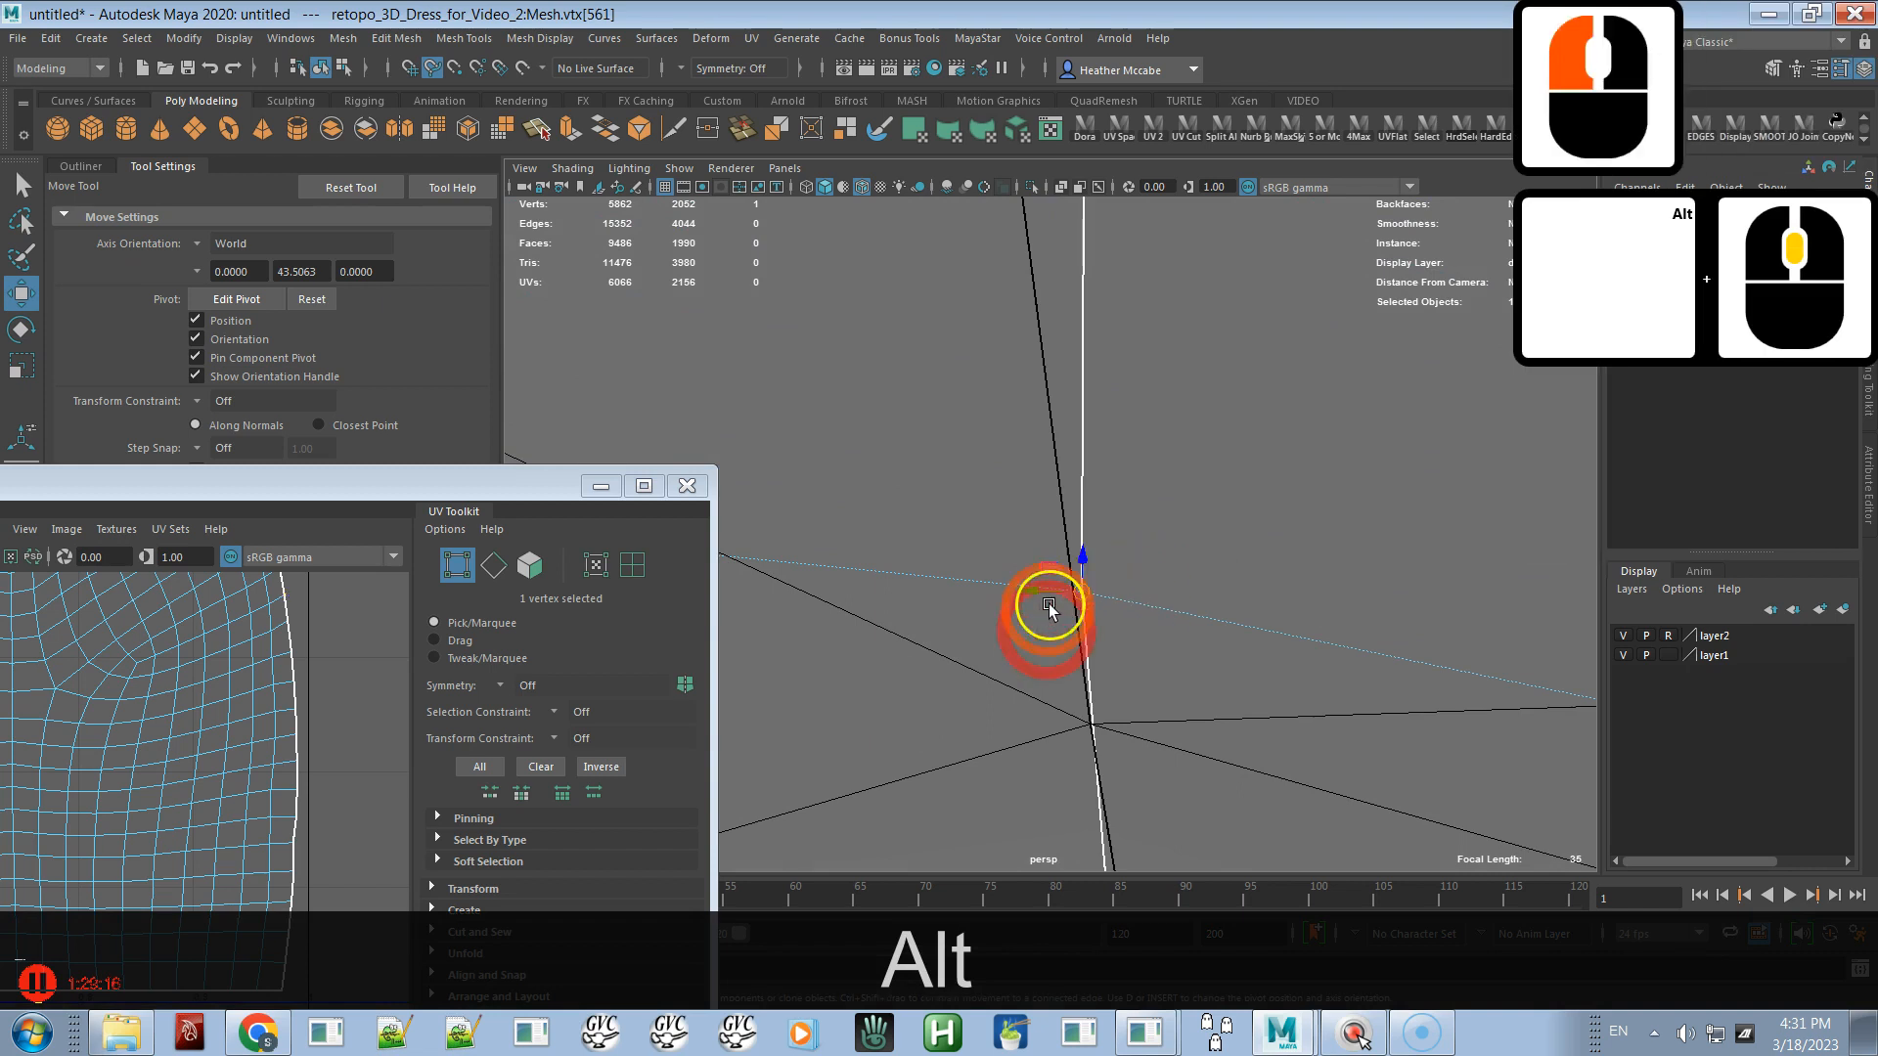
middle_click_drag(1066, 531, 1067, 570)
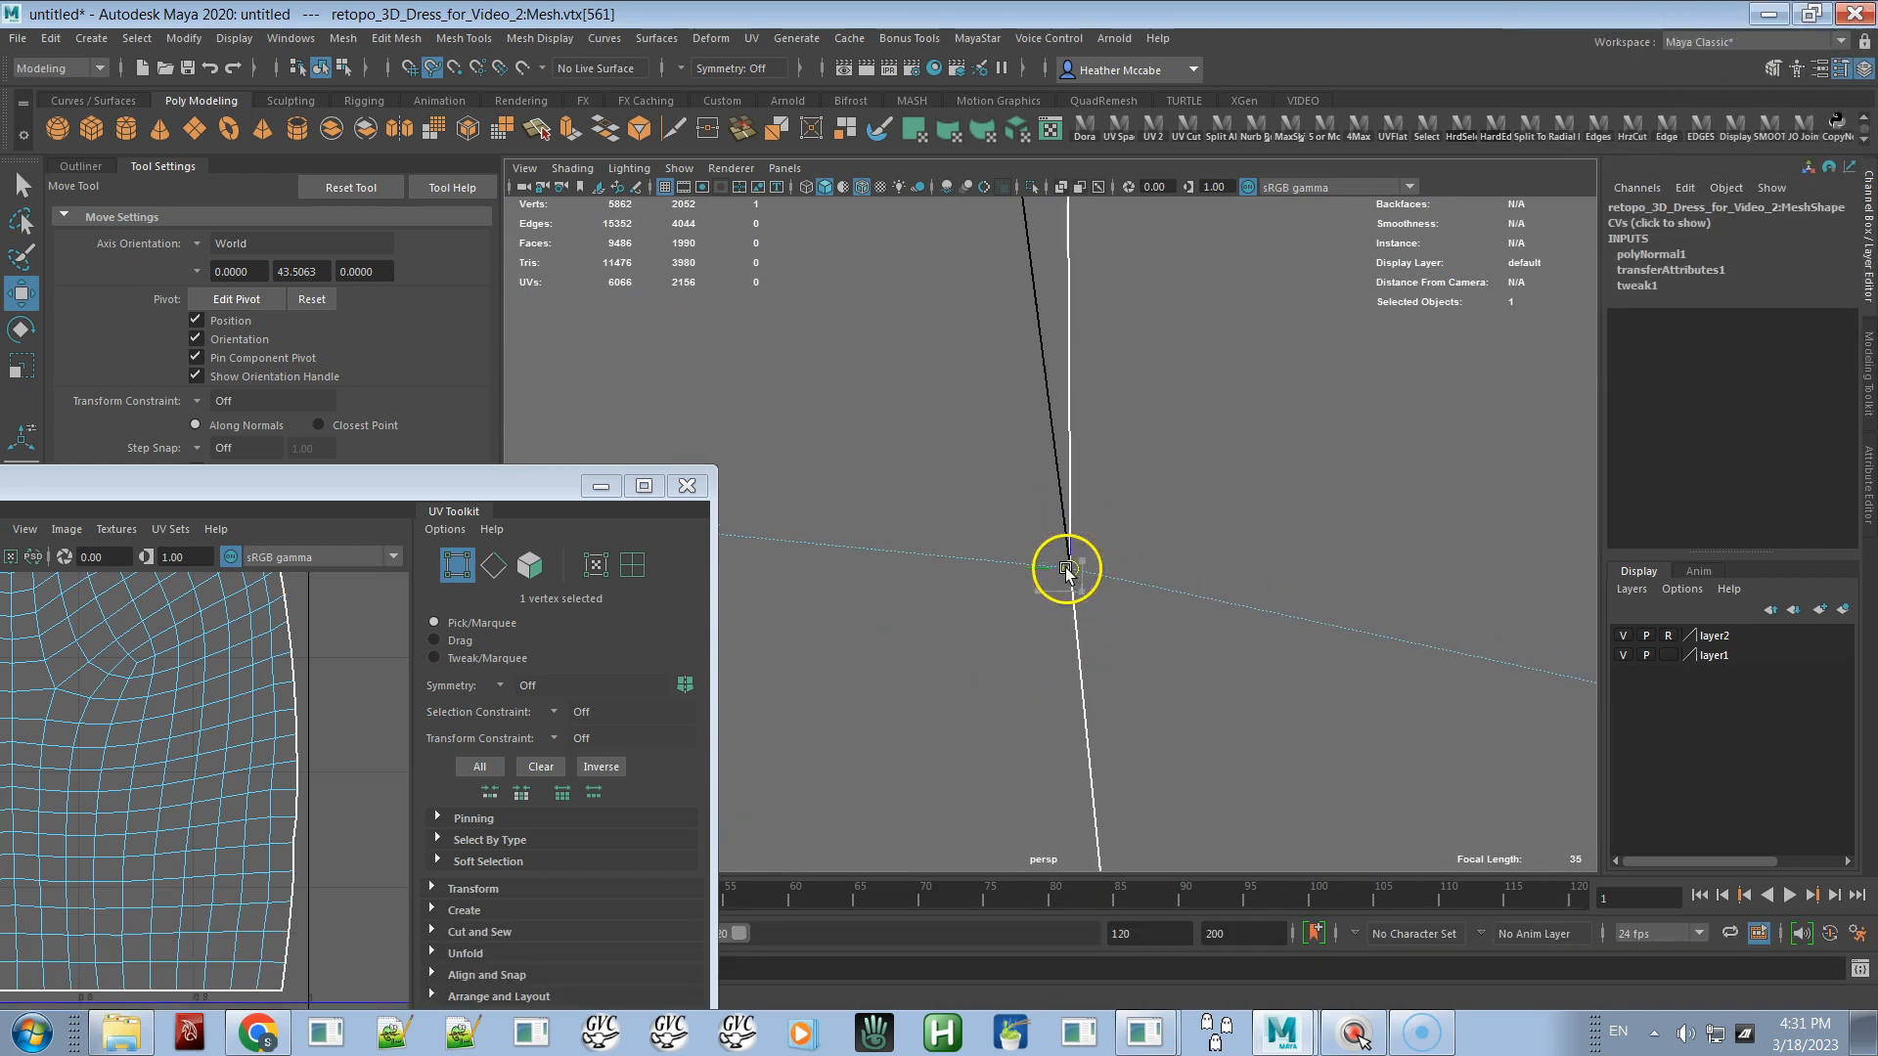
right_click_drag(1194, 503, 1122, 354, "alt")
middle_click_drag(1102, 323, 1113, 399, "alt")
left_click(1058, 554)
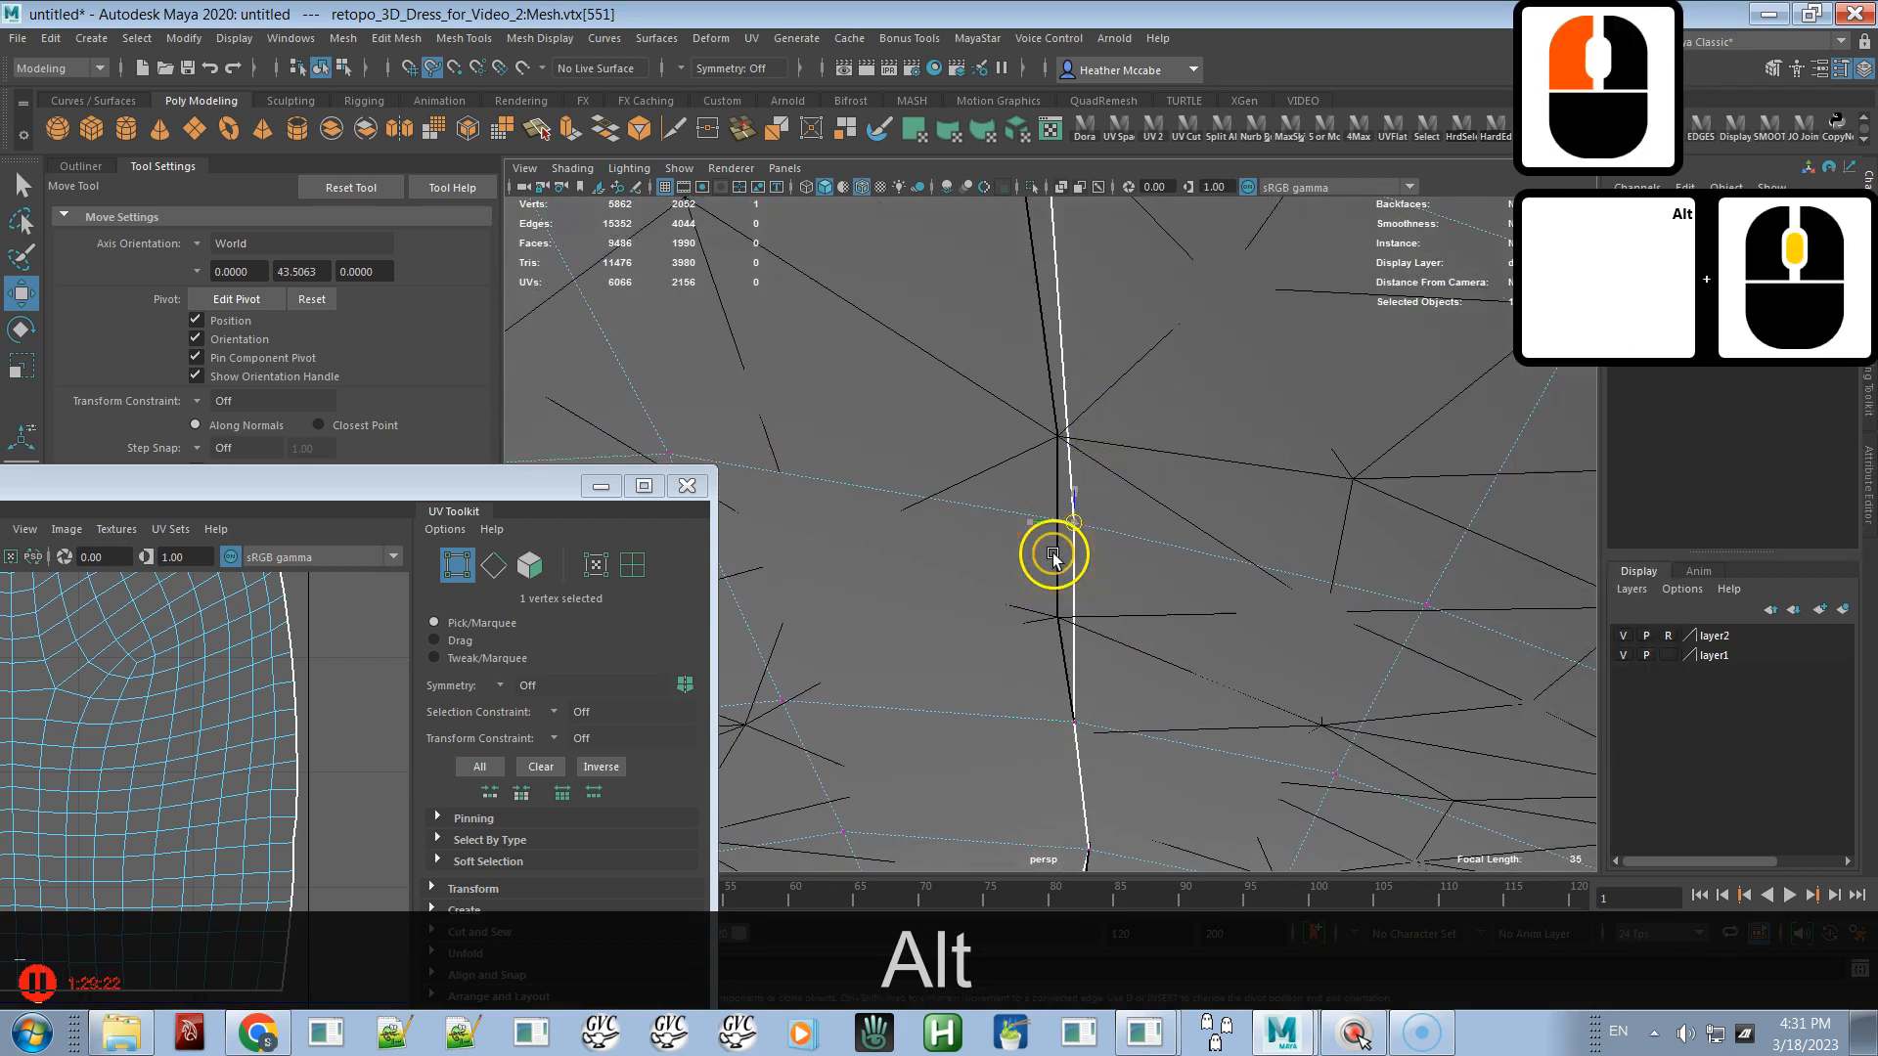
middle_click_drag(1055, 536, 1059, 529)
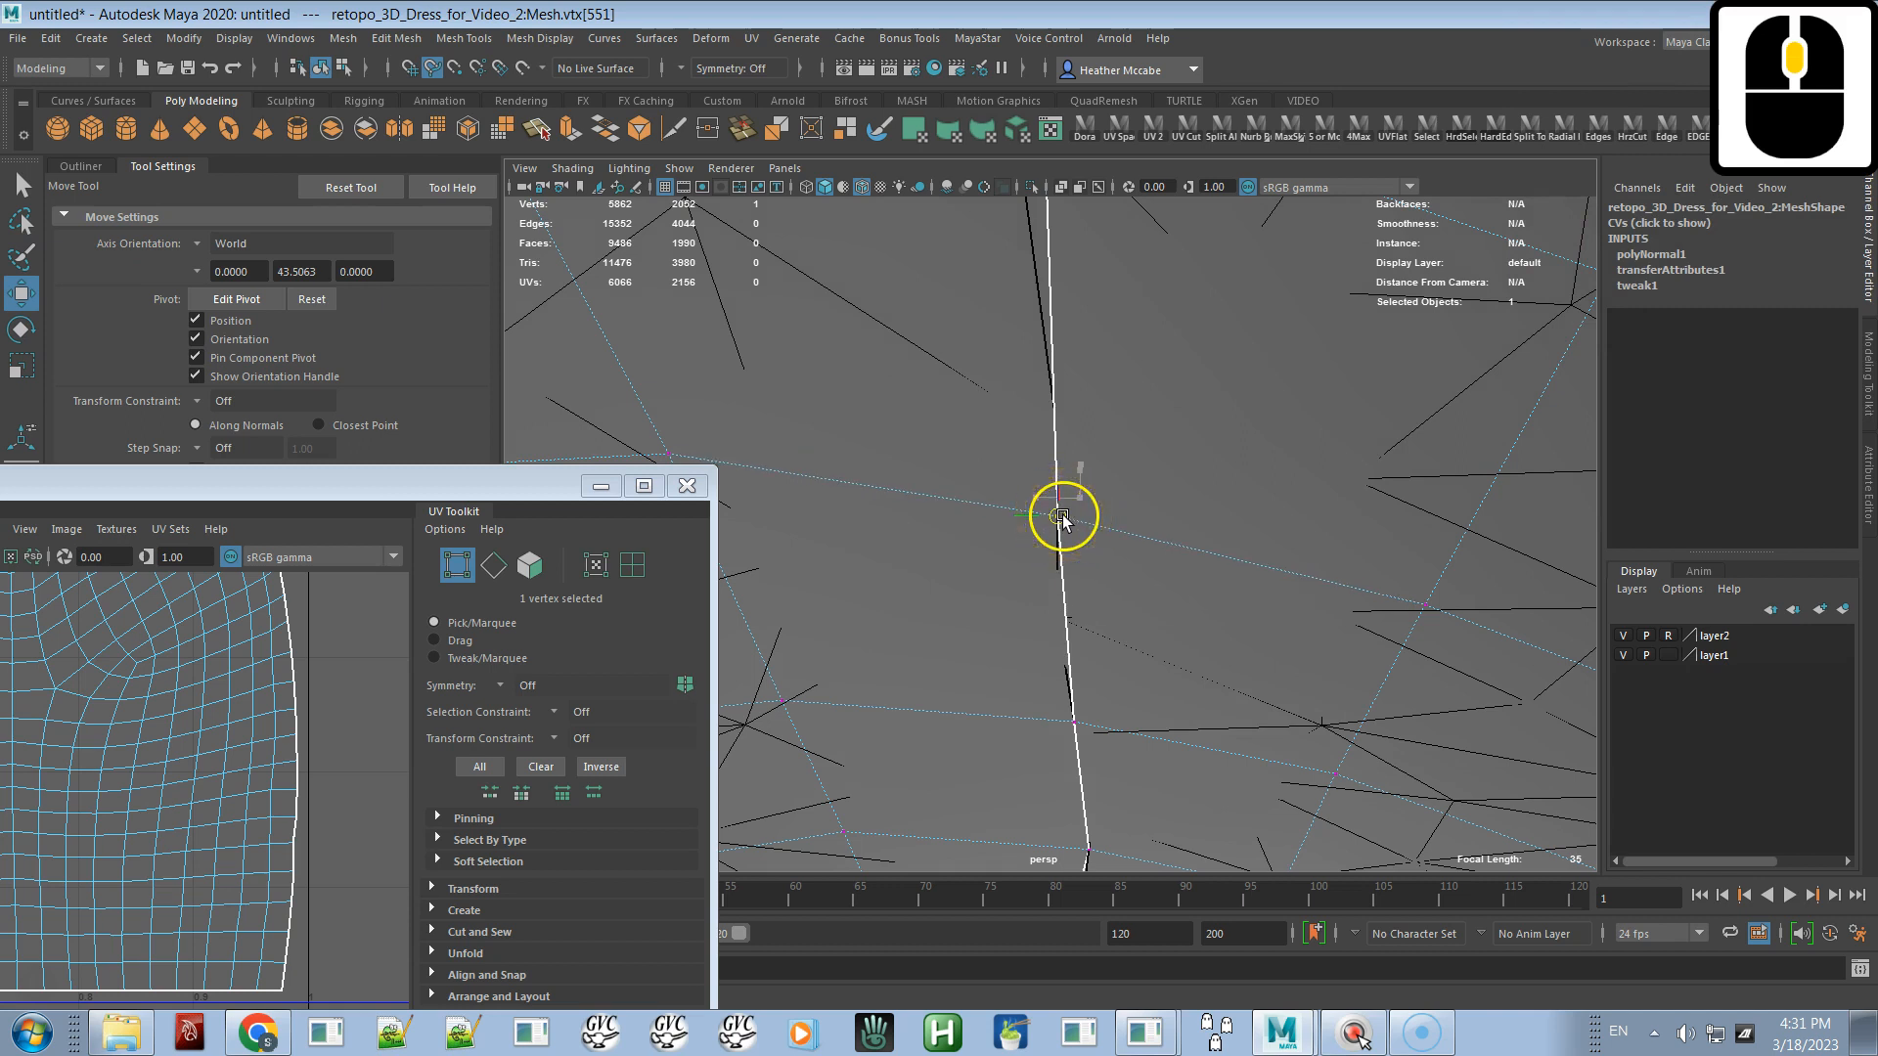
- Align two further seam vertices with the original's side seam, up to where the UV shell border starts curving inward
left_click_drag(1061, 510, 1103, 773, "alt")
middle_click_drag(1103, 773, 1104, 820, "alt")
middle_click_drag(1161, 402, 1169, 567, "alt")
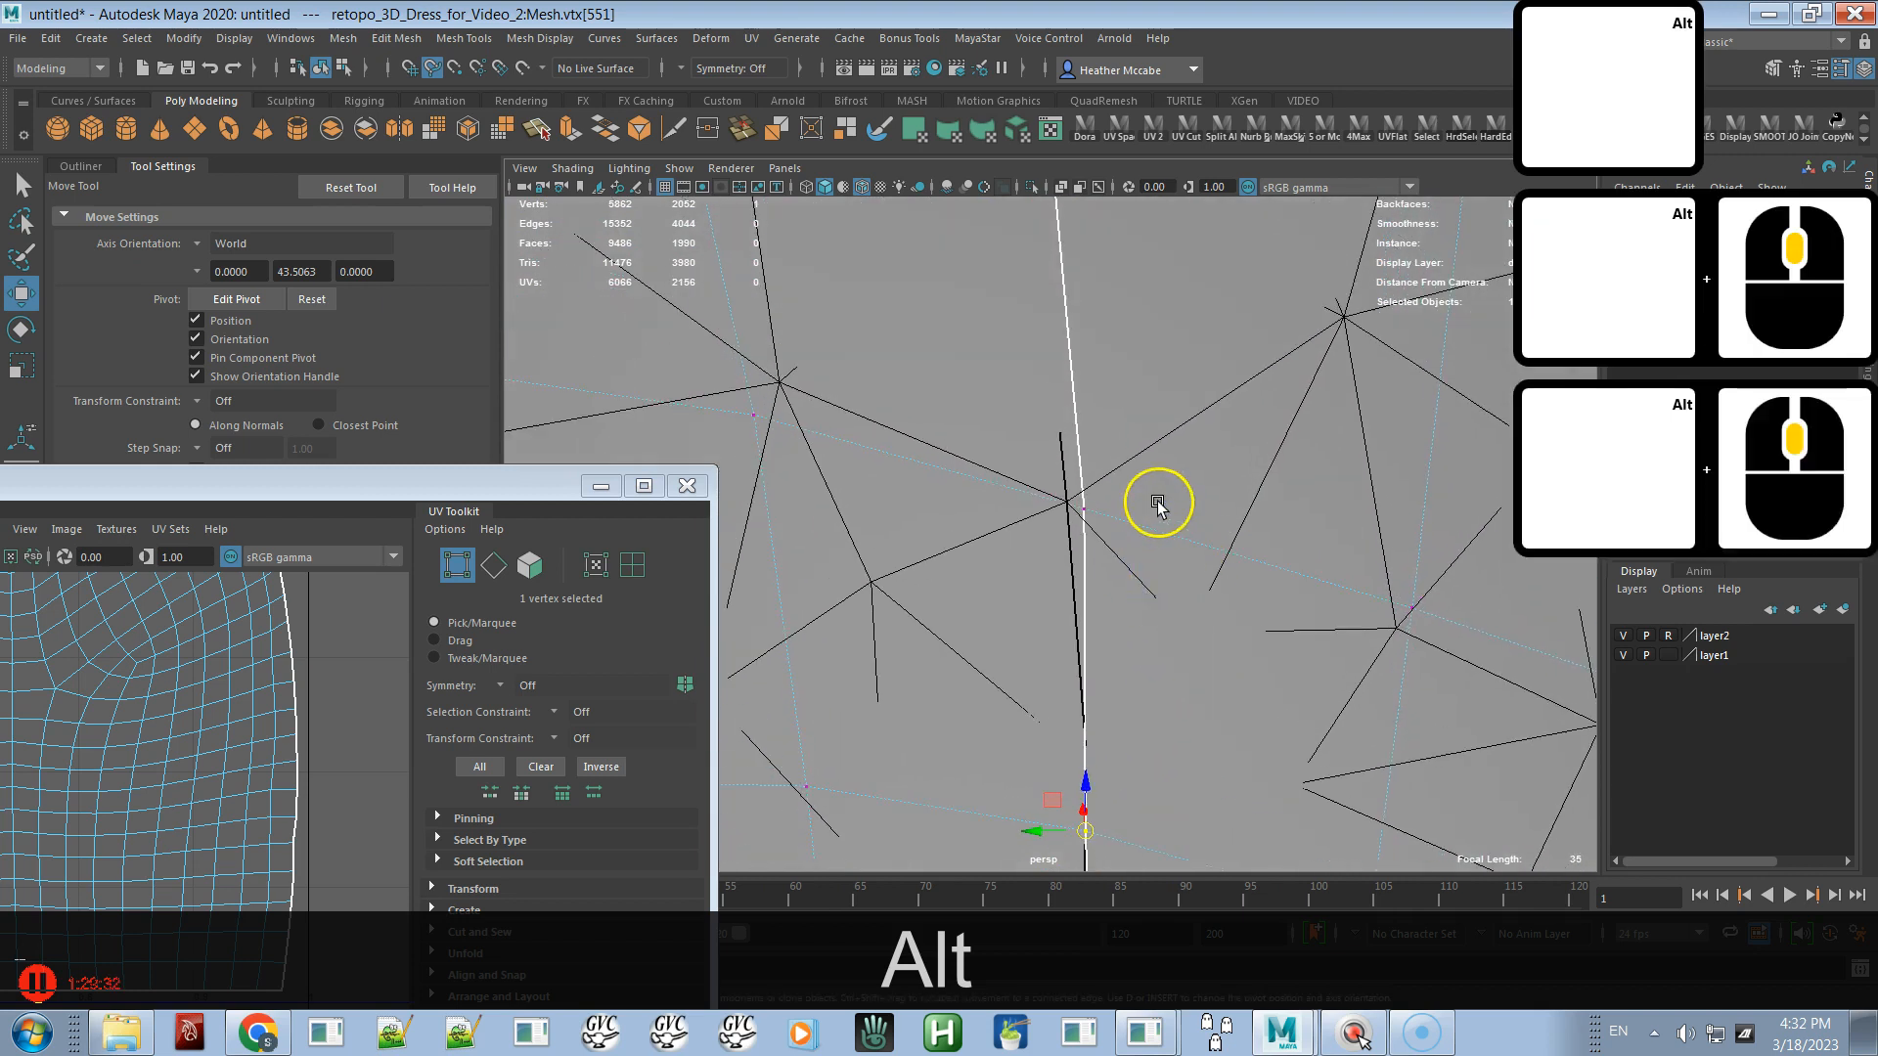
left_click(1061, 536)
middle_click_drag(1023, 482, 1067, 504)
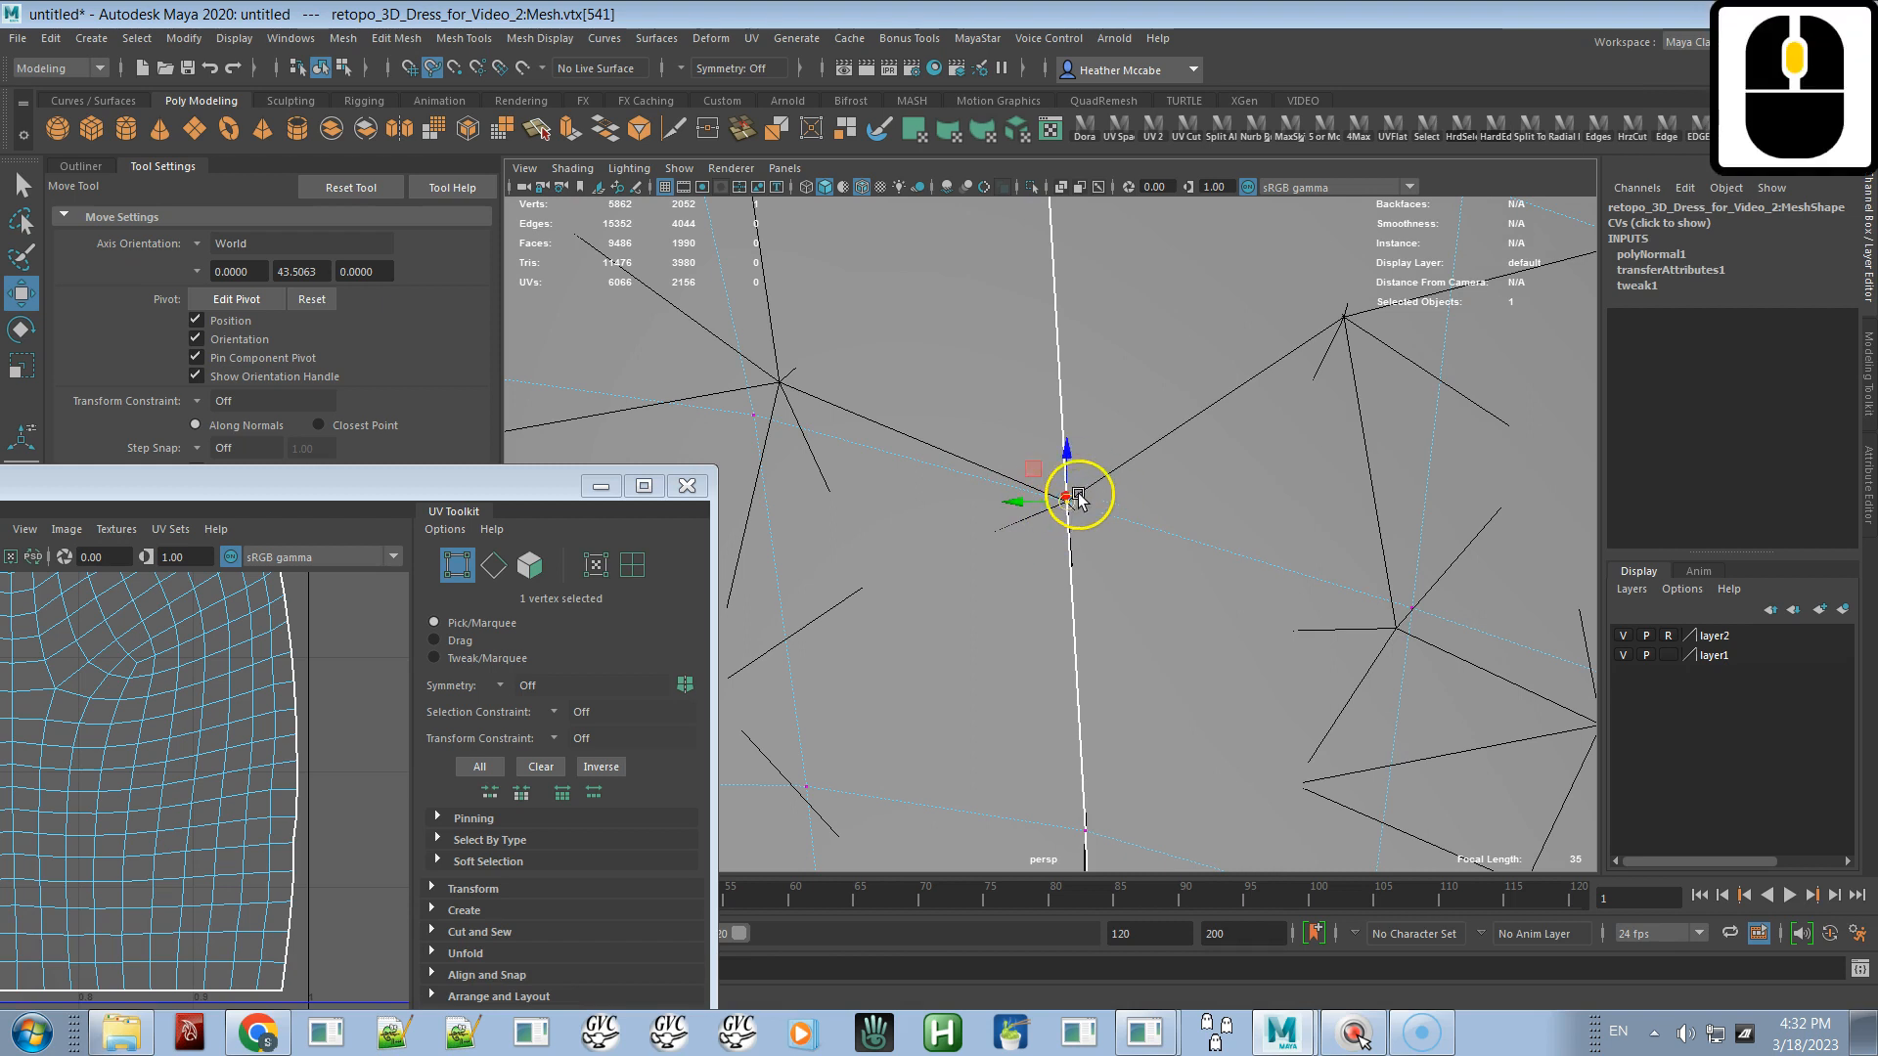
middle_click_drag(1111, 402, 1138, 543, "alt")
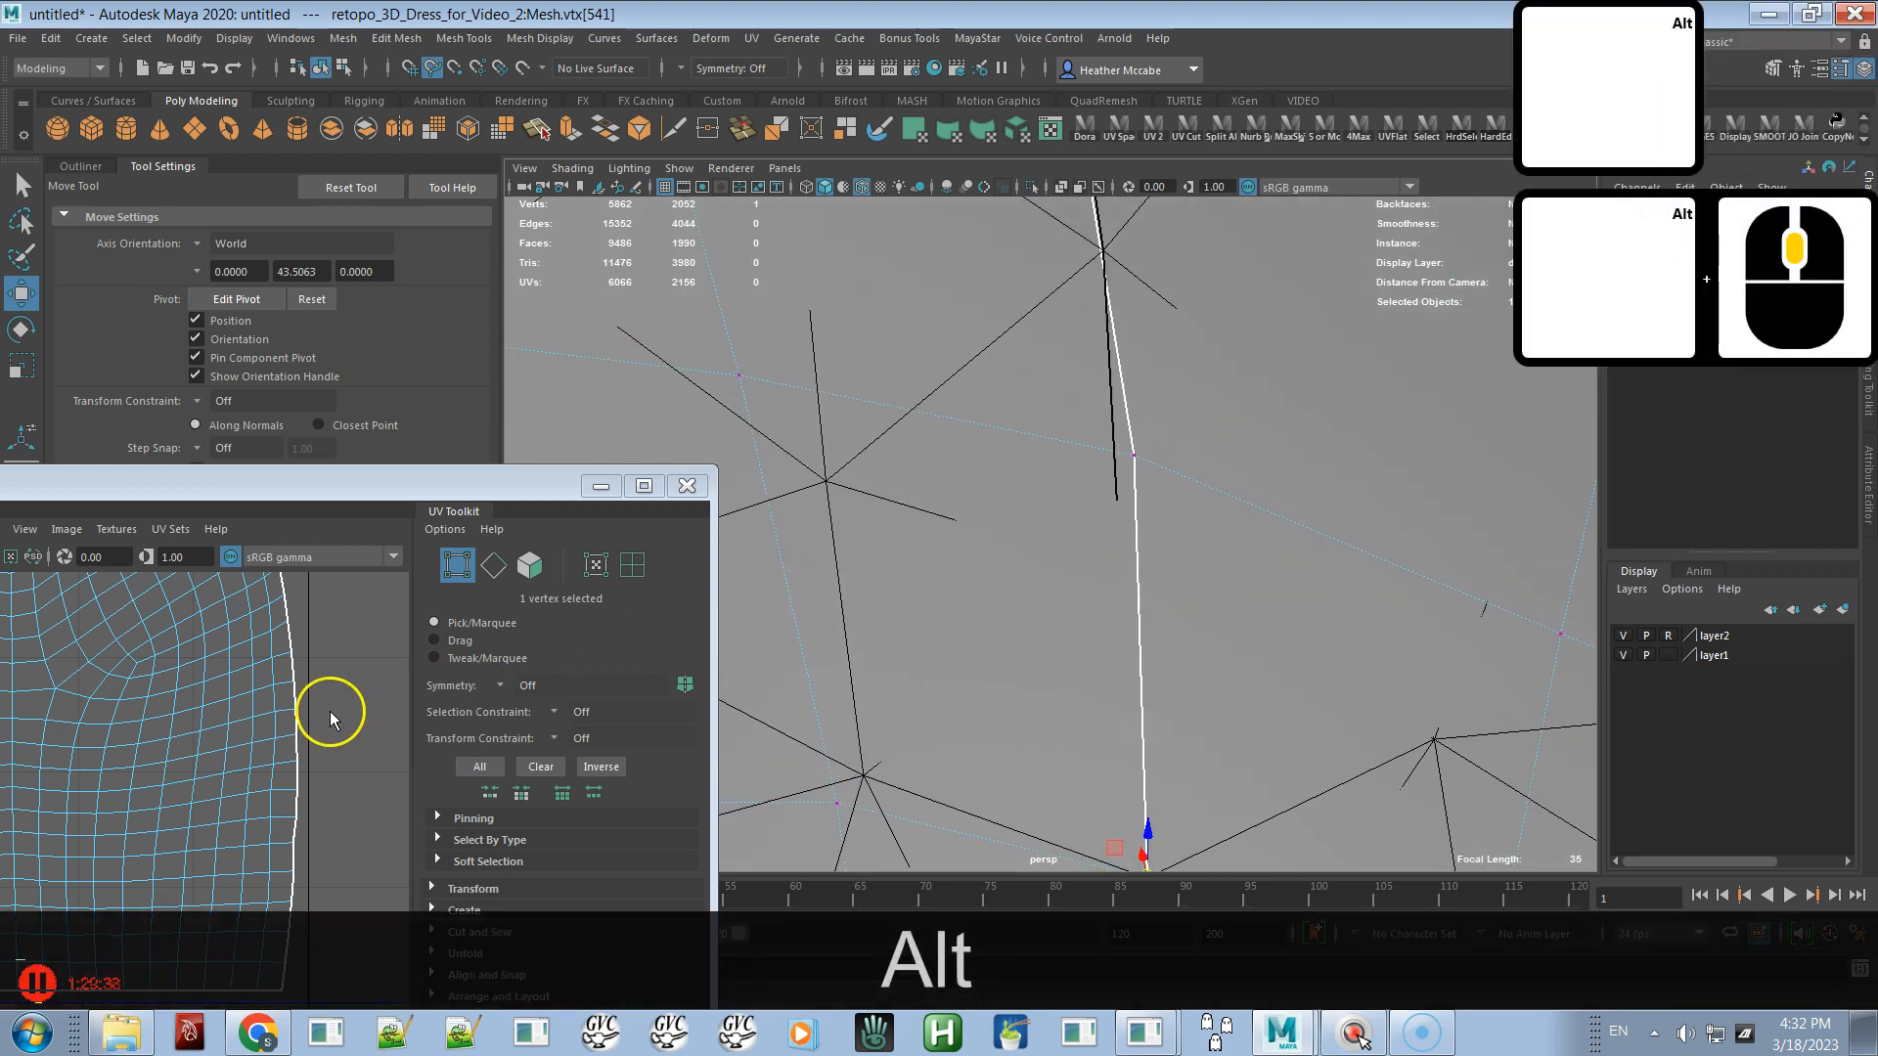
middle_click_drag(314, 747, 310, 825, "alt")
middle_click_drag(319, 690, 335, 783, "alt")
left_click_drag(1225, 379, 1115, 532)
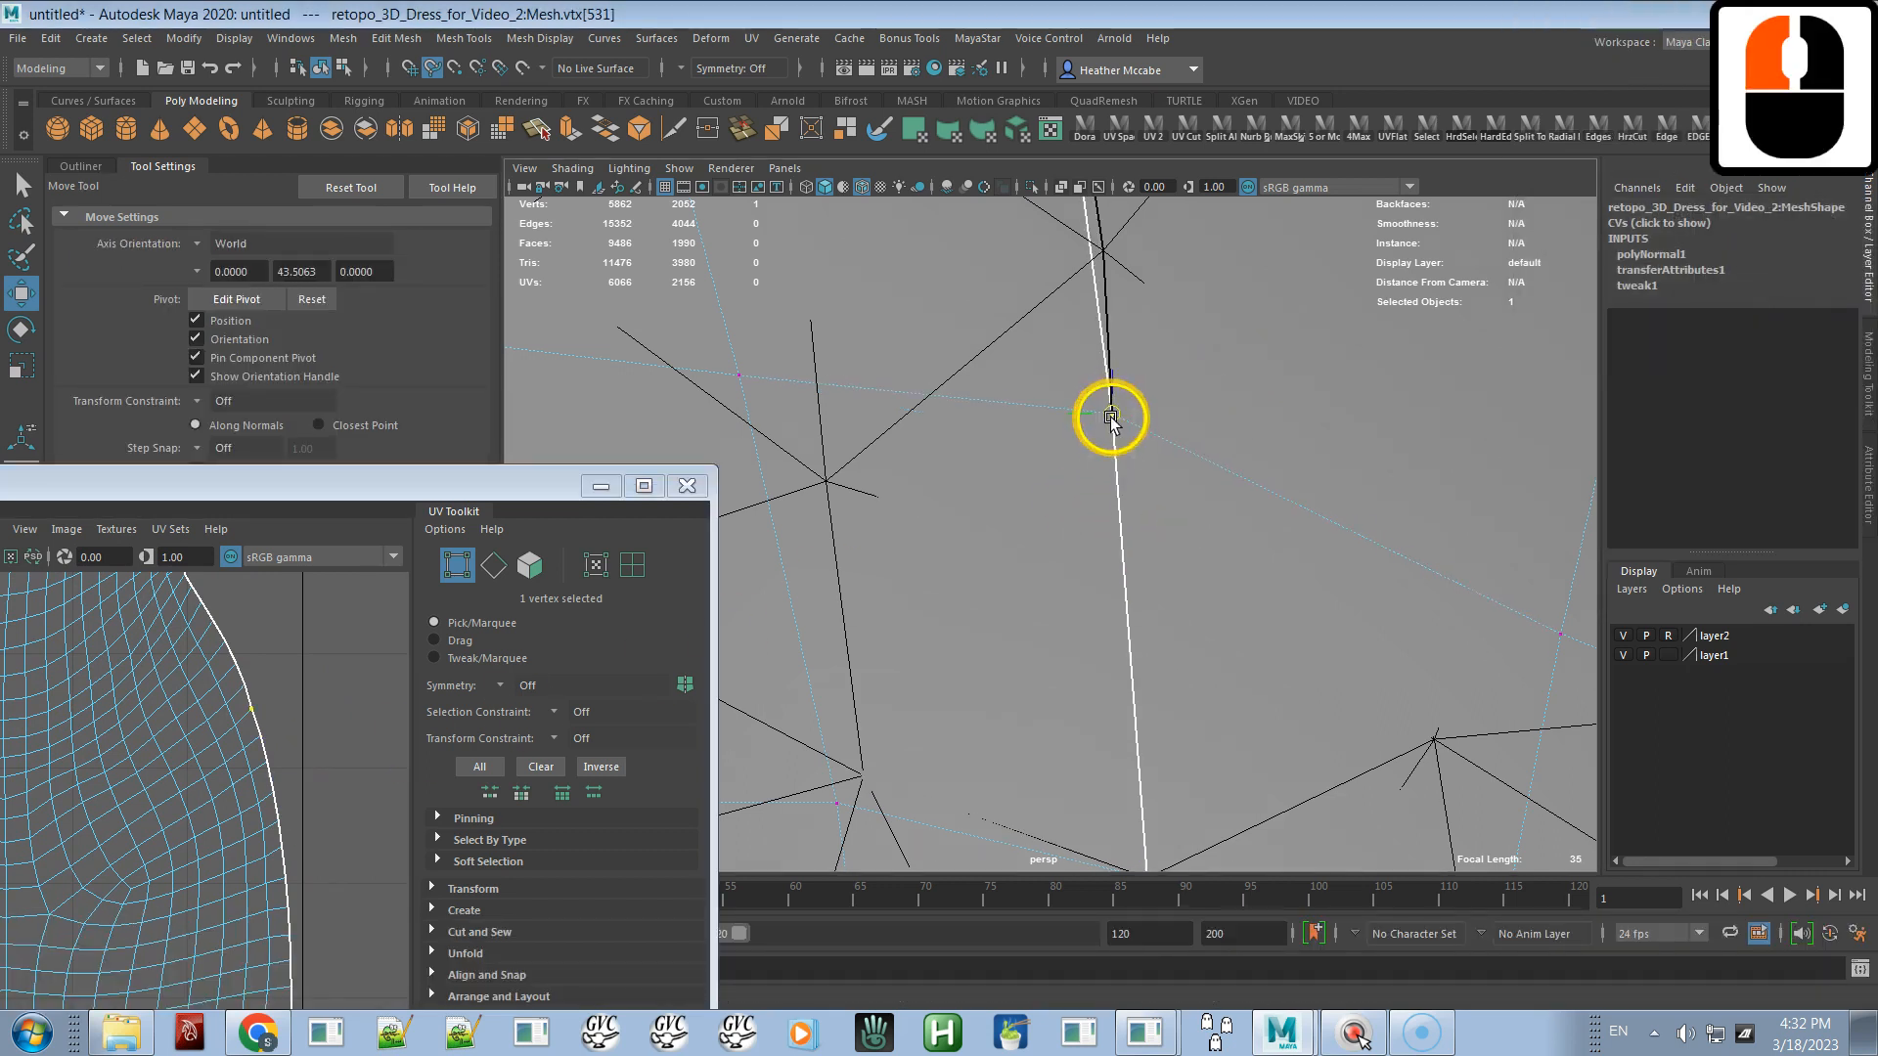
- Snap the next seam vertices along the curved part of the UV shell border onto the original dress's side seam
middle_click_drag(1111, 453, 1195, 584, "alt")
middle_click_drag(1206, 450, 1186, 419, "alt")
left_click_drag(1183, 504, 1073, 618)
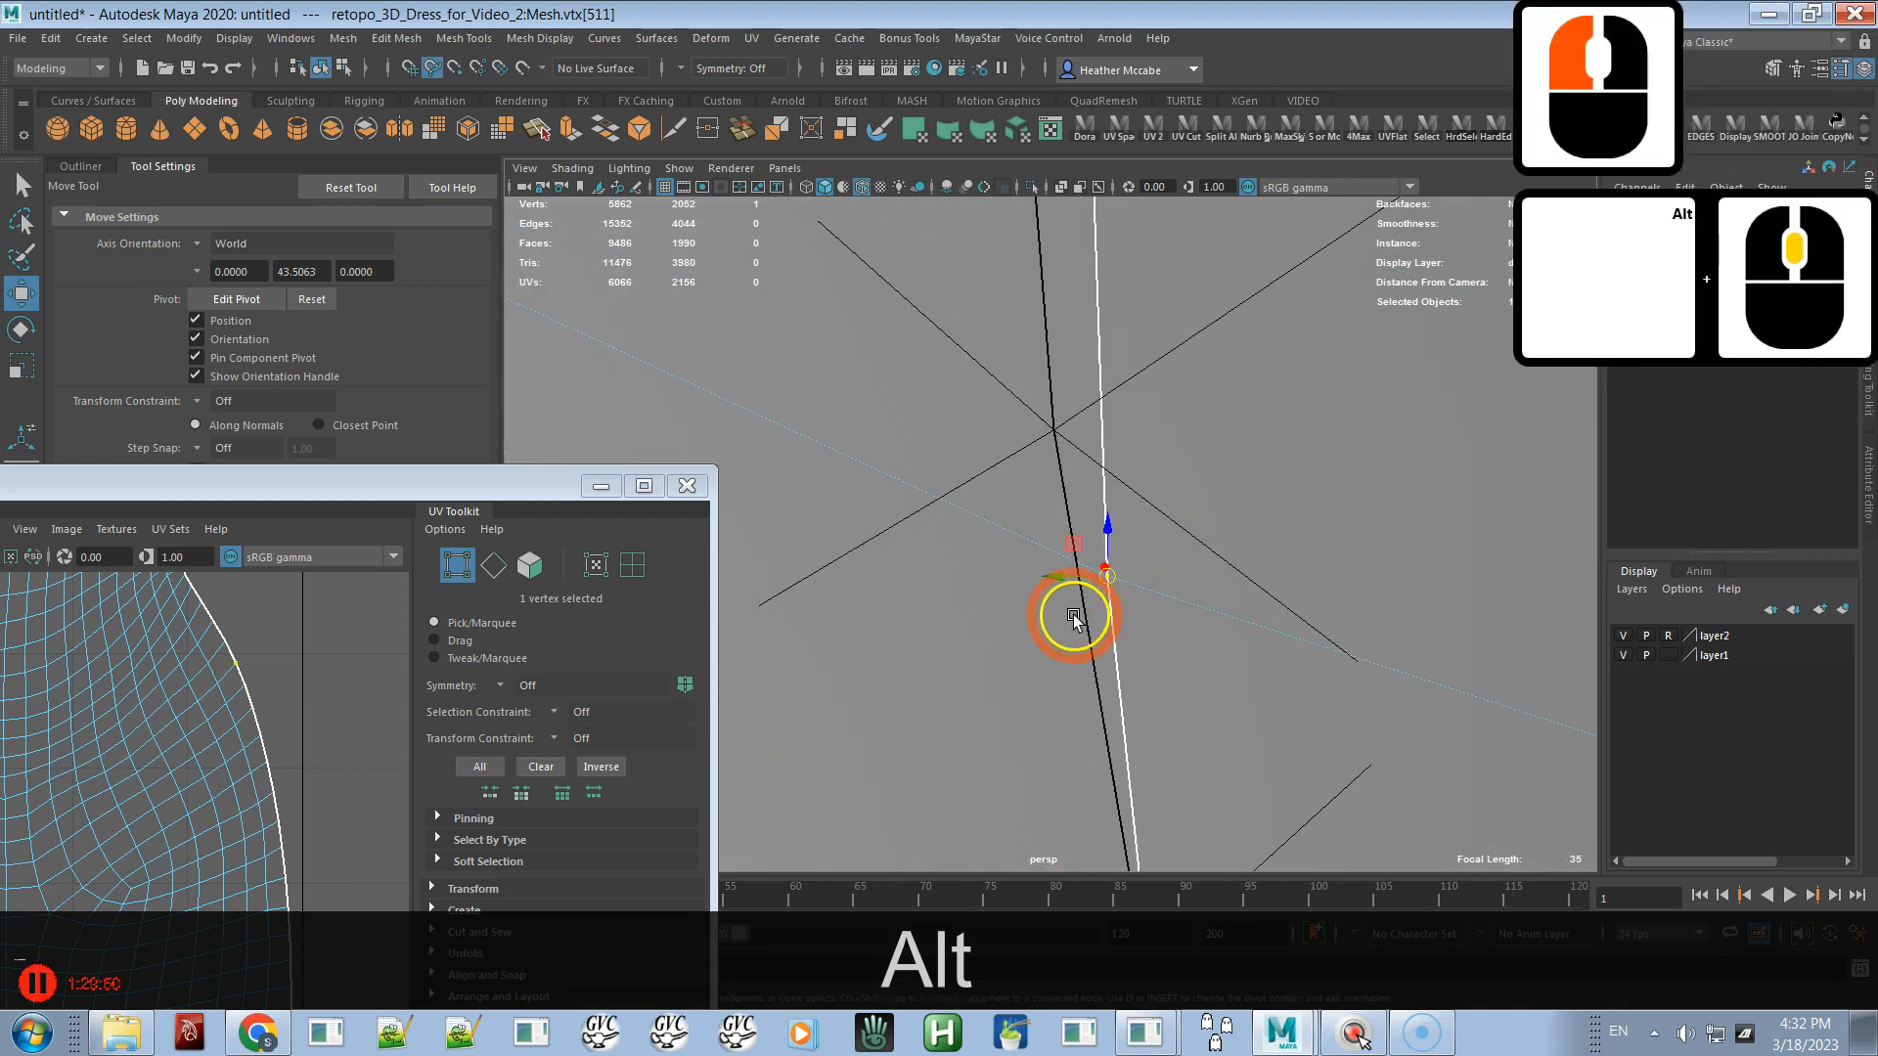
middle_click_drag(1081, 606, 1084, 568)
middle_click_drag(1190, 488, 1190, 520, "alt")
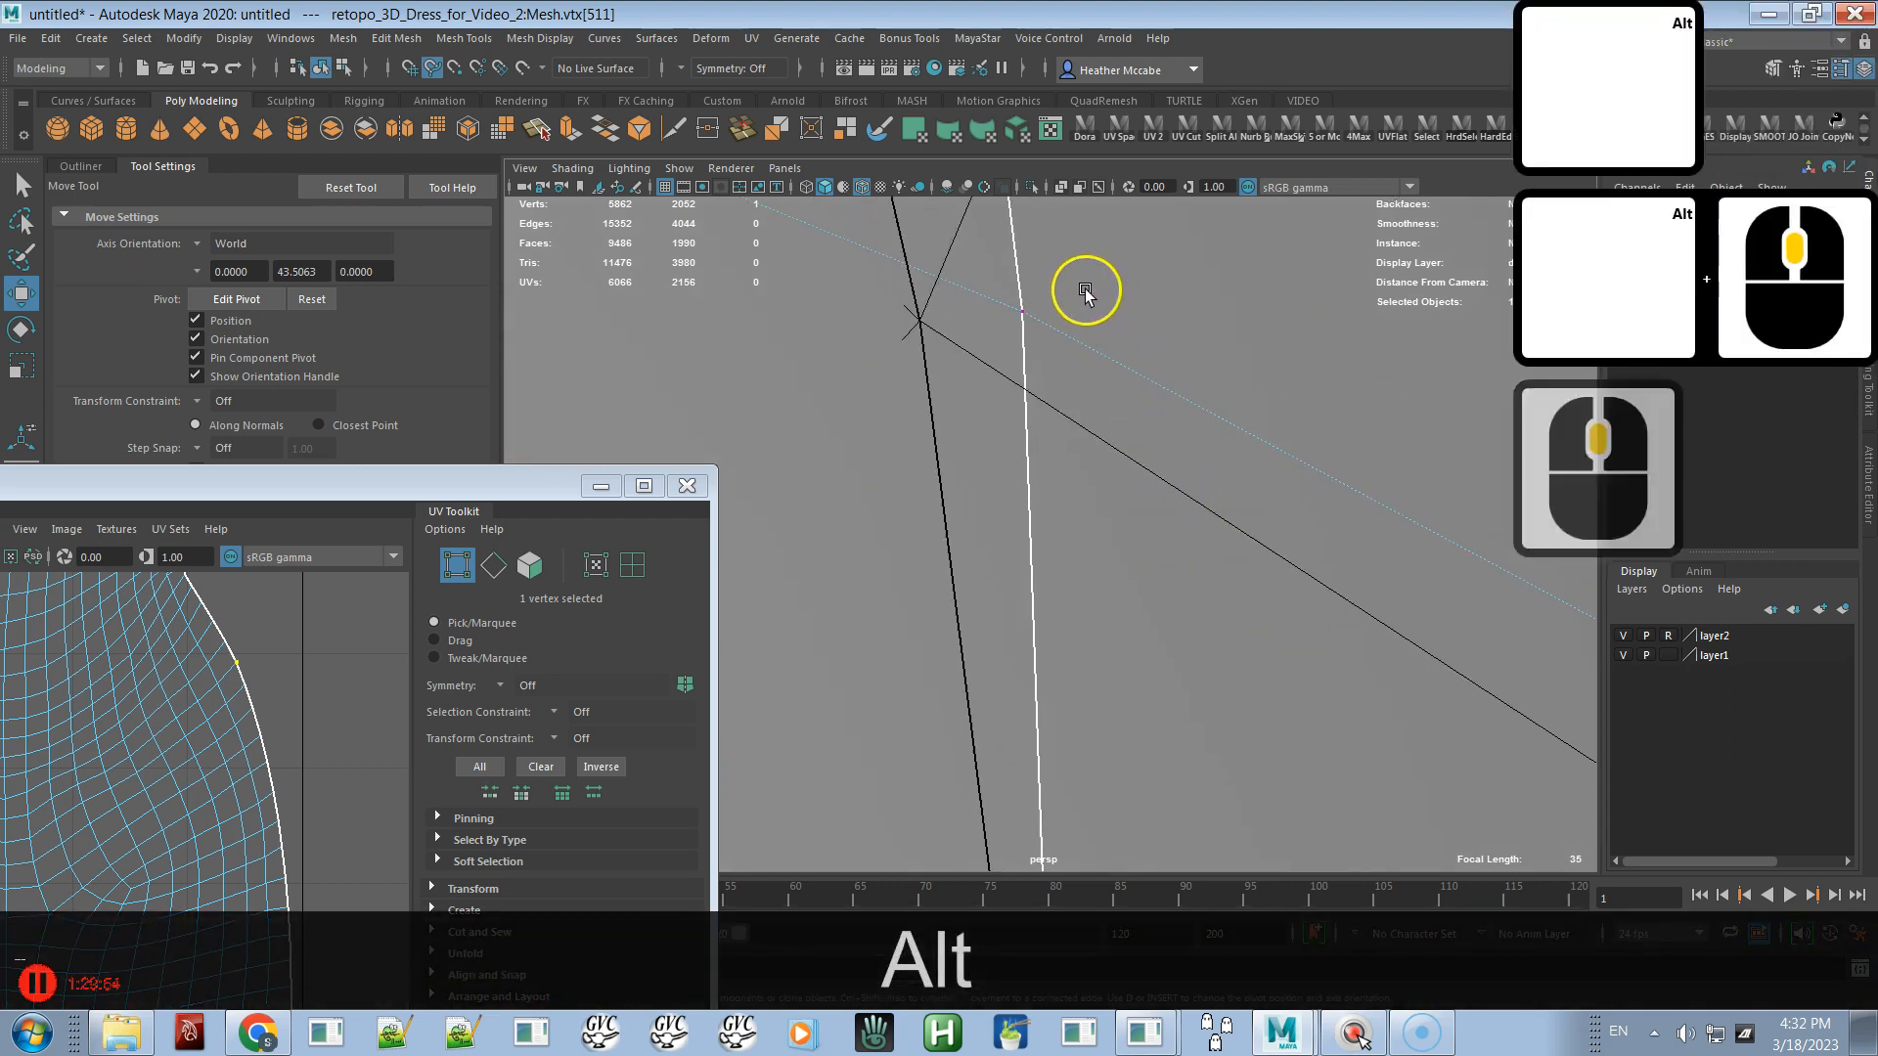
left_click(979, 363)
middle_click_drag(955, 335, 913, 303)
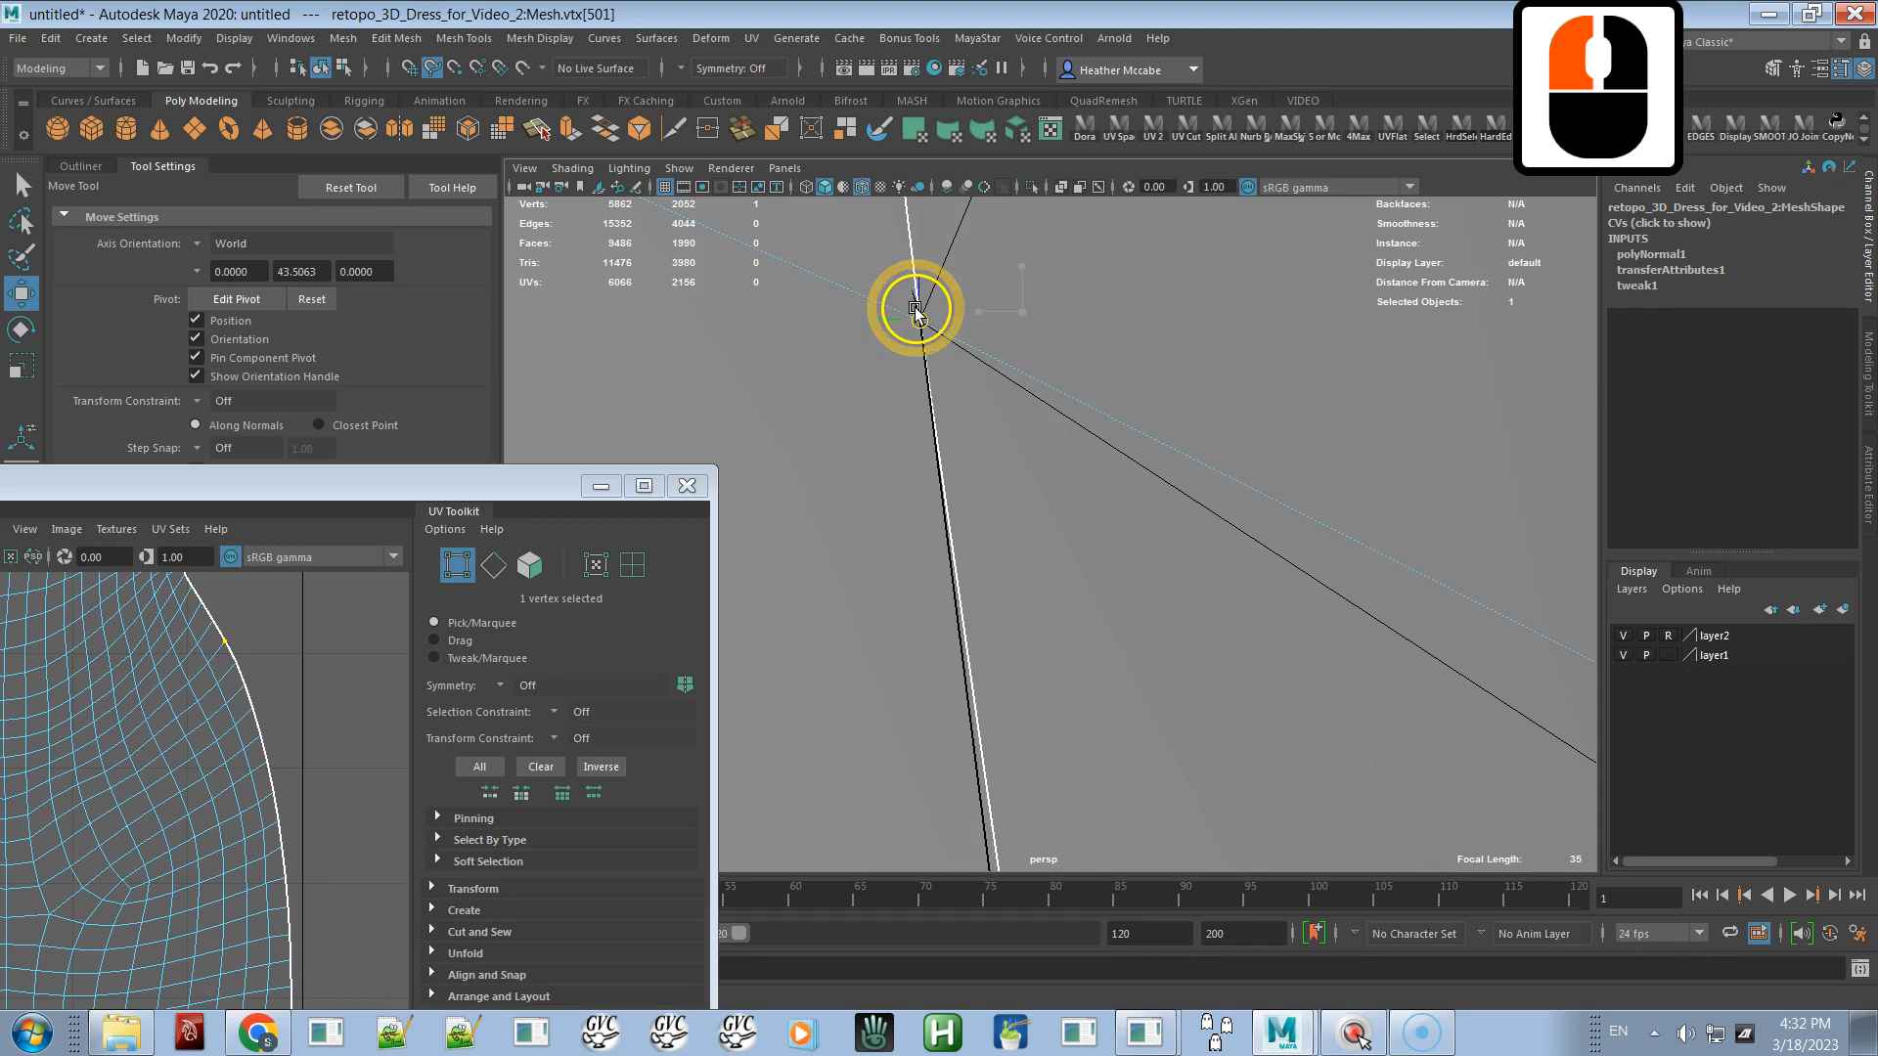
- Turn on X-Ray shading in the perspective view at the curved part of the side seam
middle_click_drag(1042, 304, 1027, 185, "alt")
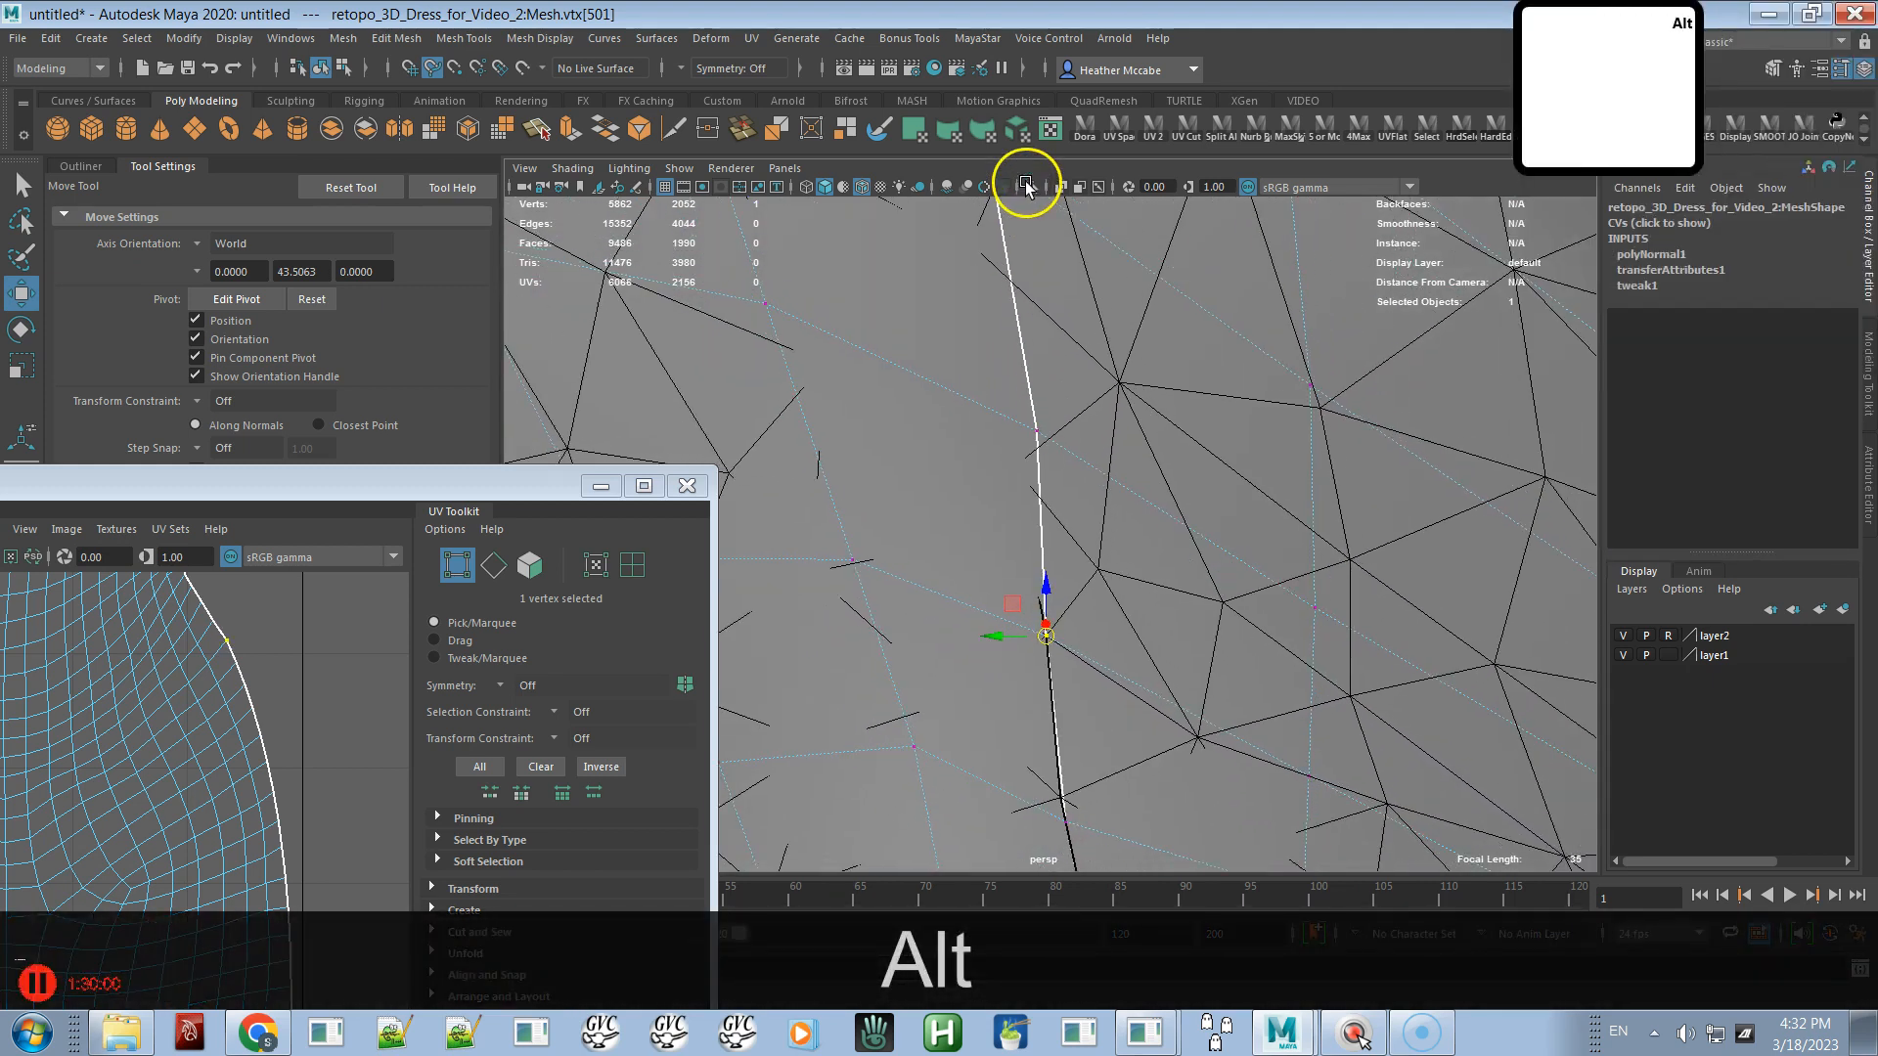
right_click_drag(1027, 185, 1092, 417, "alt")
middle_click_drag(1092, 417, 1095, 415, "alt")
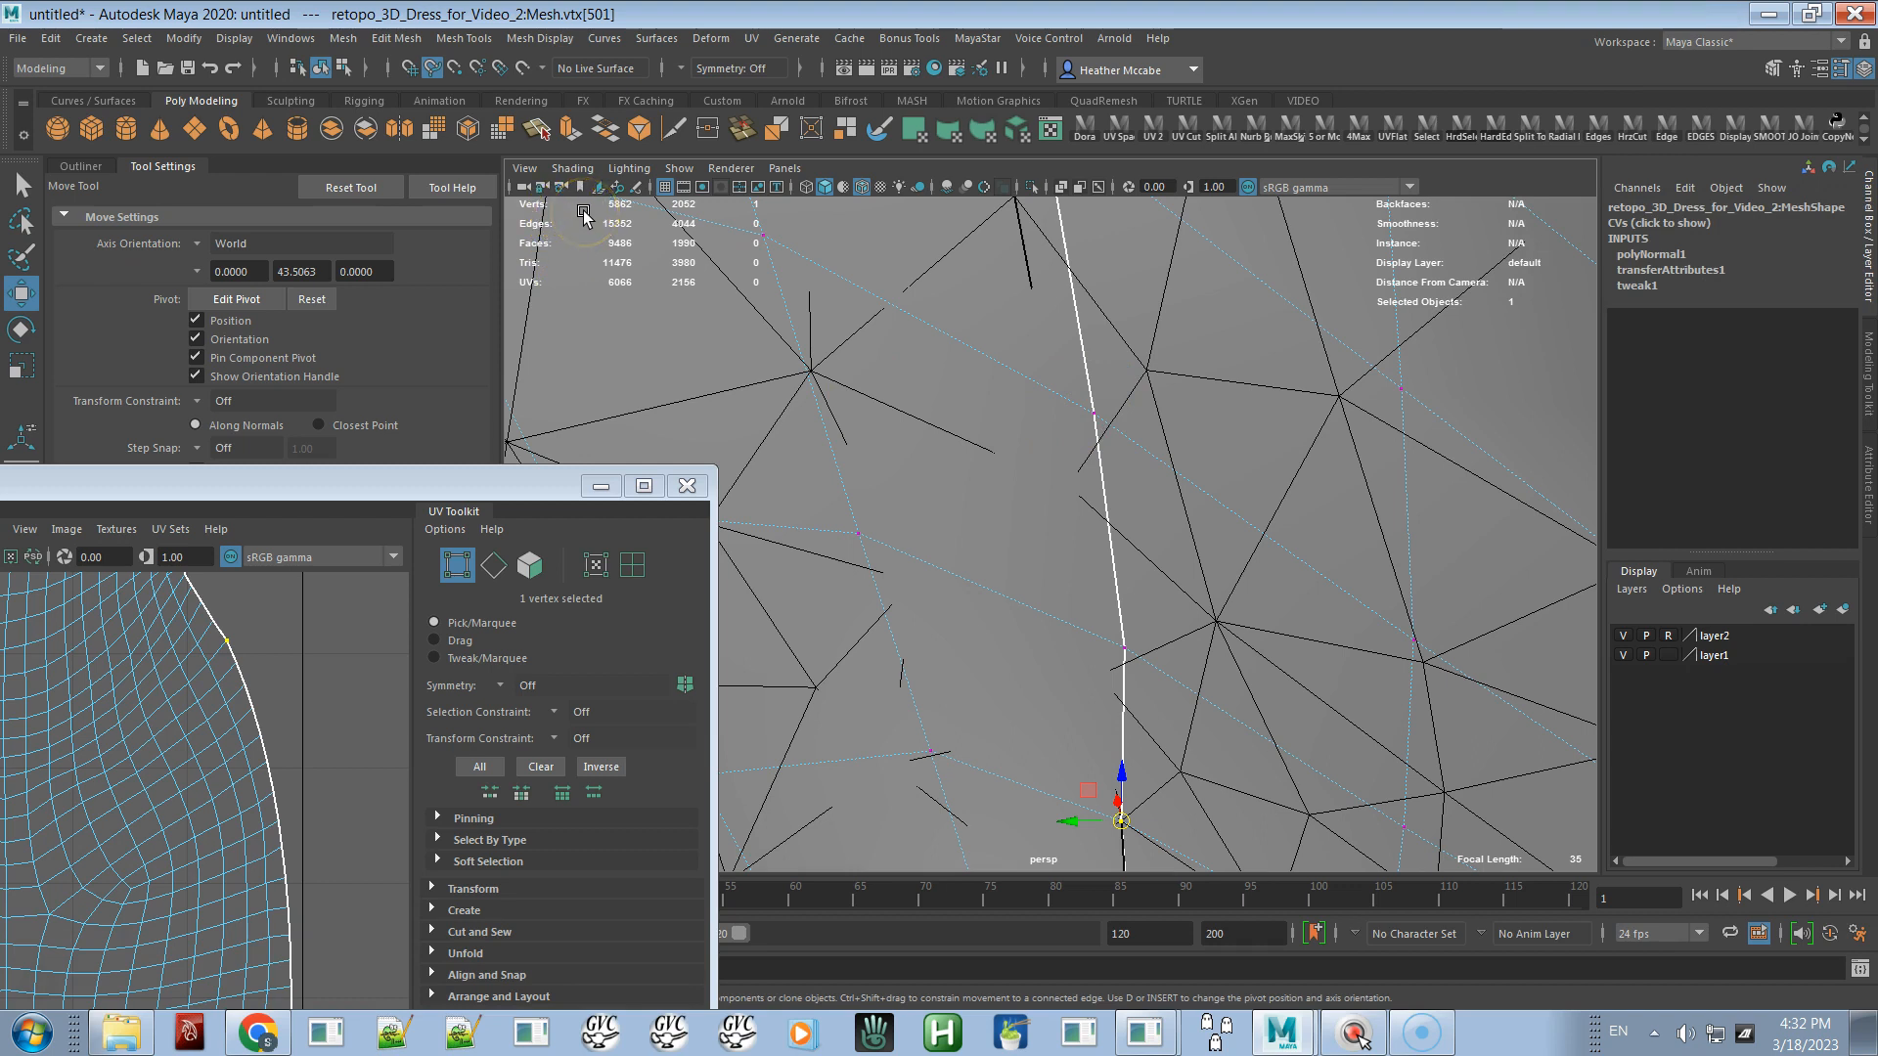
left_click(565, 176)
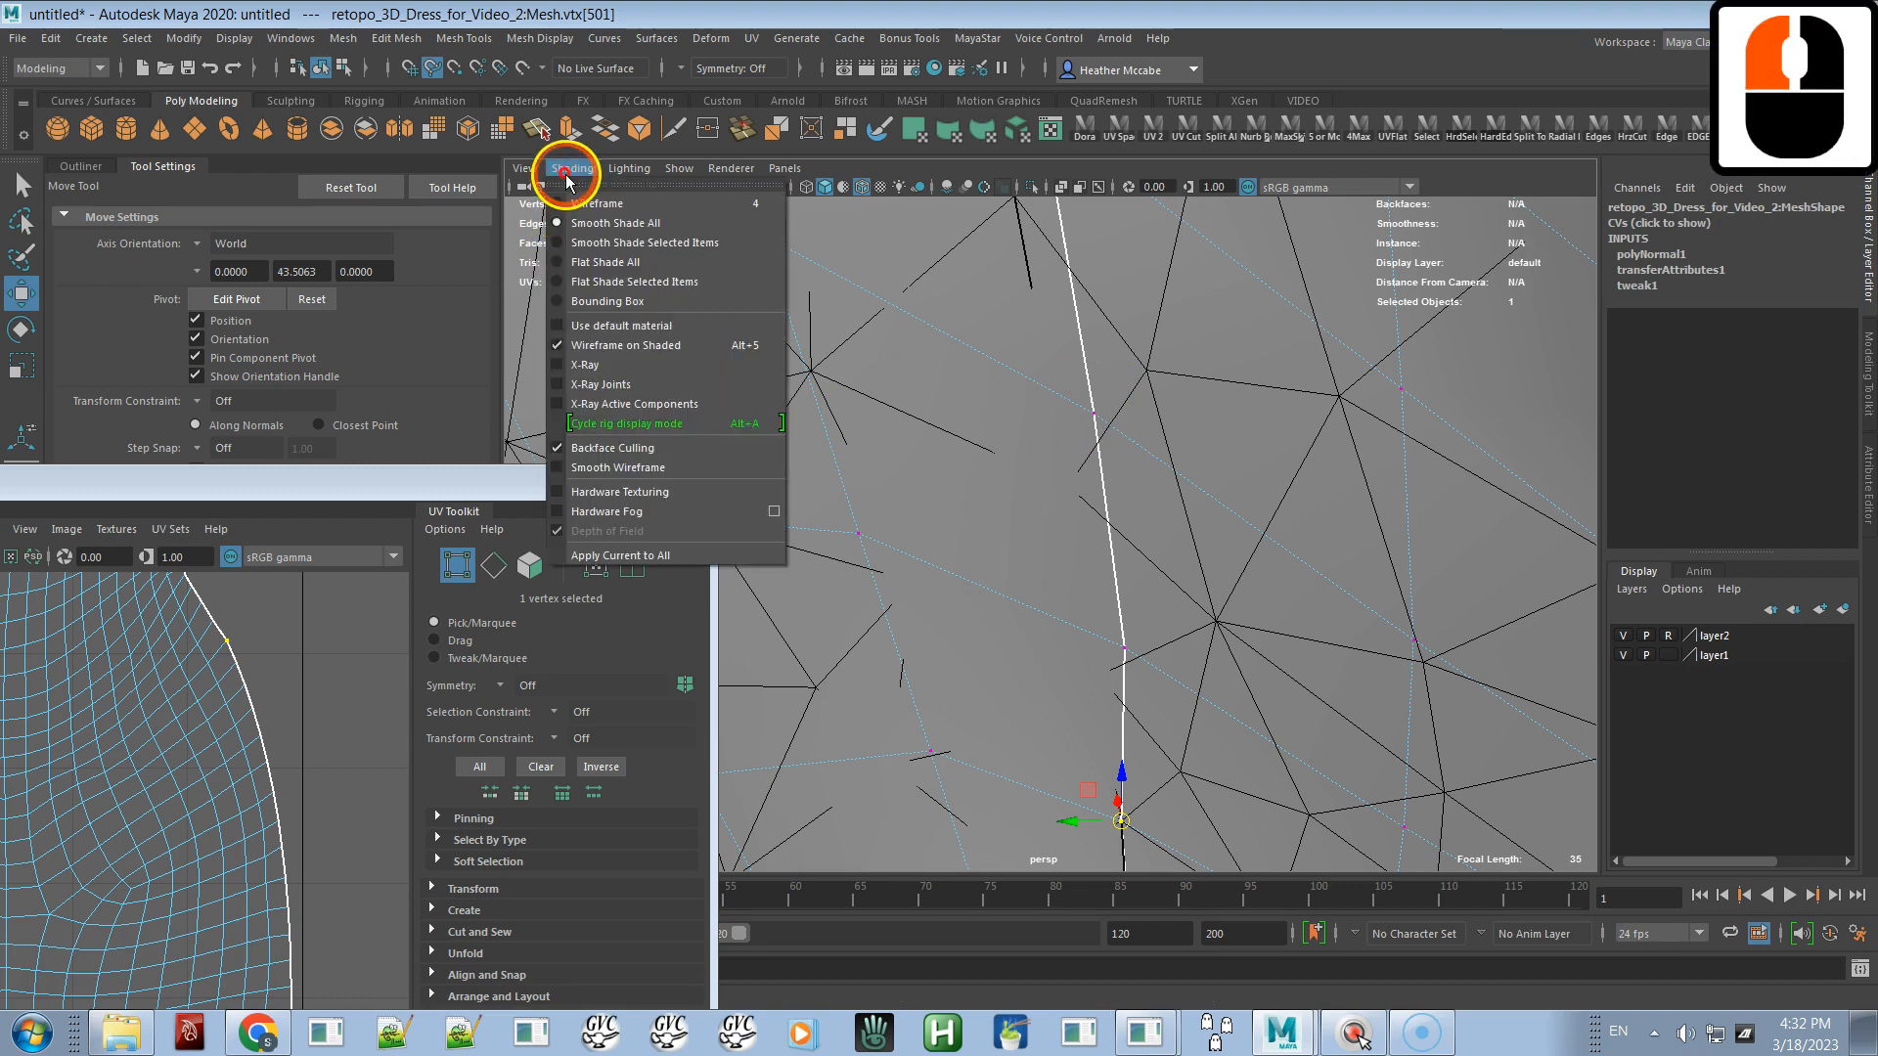
left_click(588, 366)
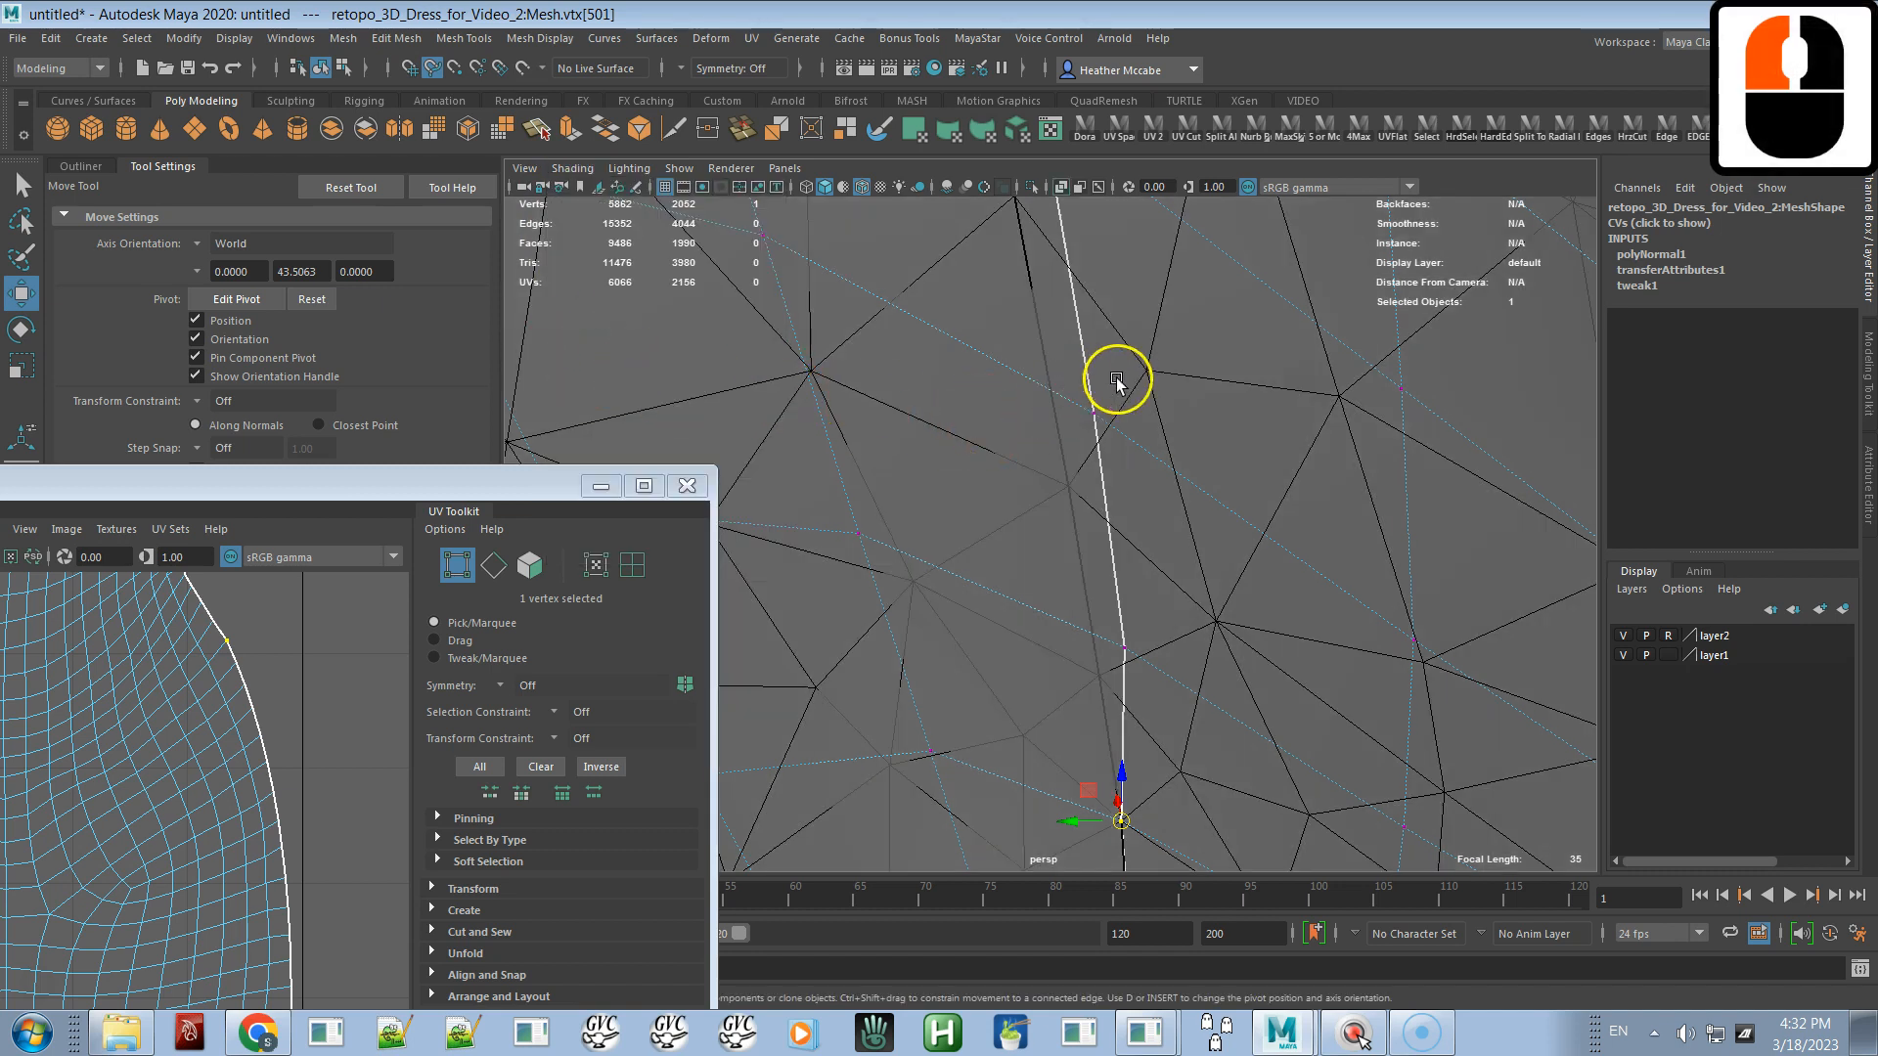
- Snap the next higher seam vertices of the retopologised dress one by one onto the original's side seam edge
left_click(1112, 663)
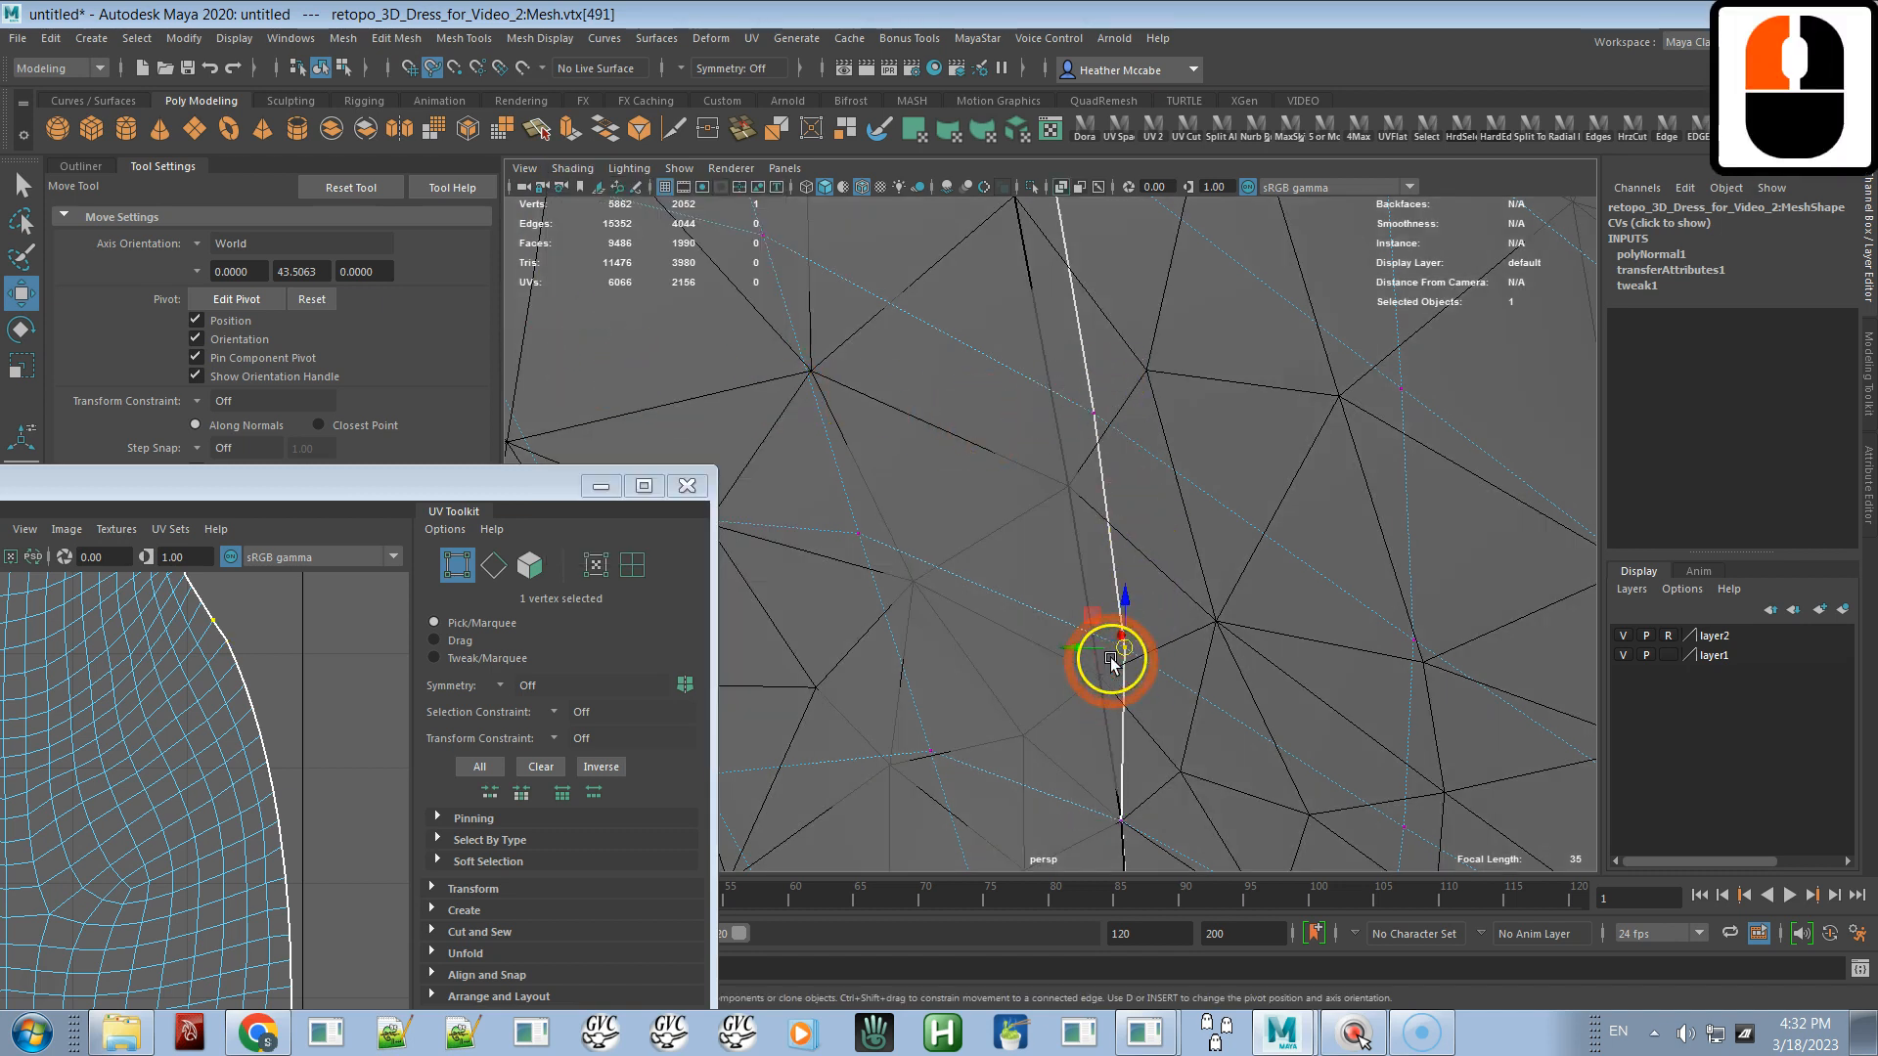
middle_click_drag(1083, 596, 1092, 631)
key("Up")
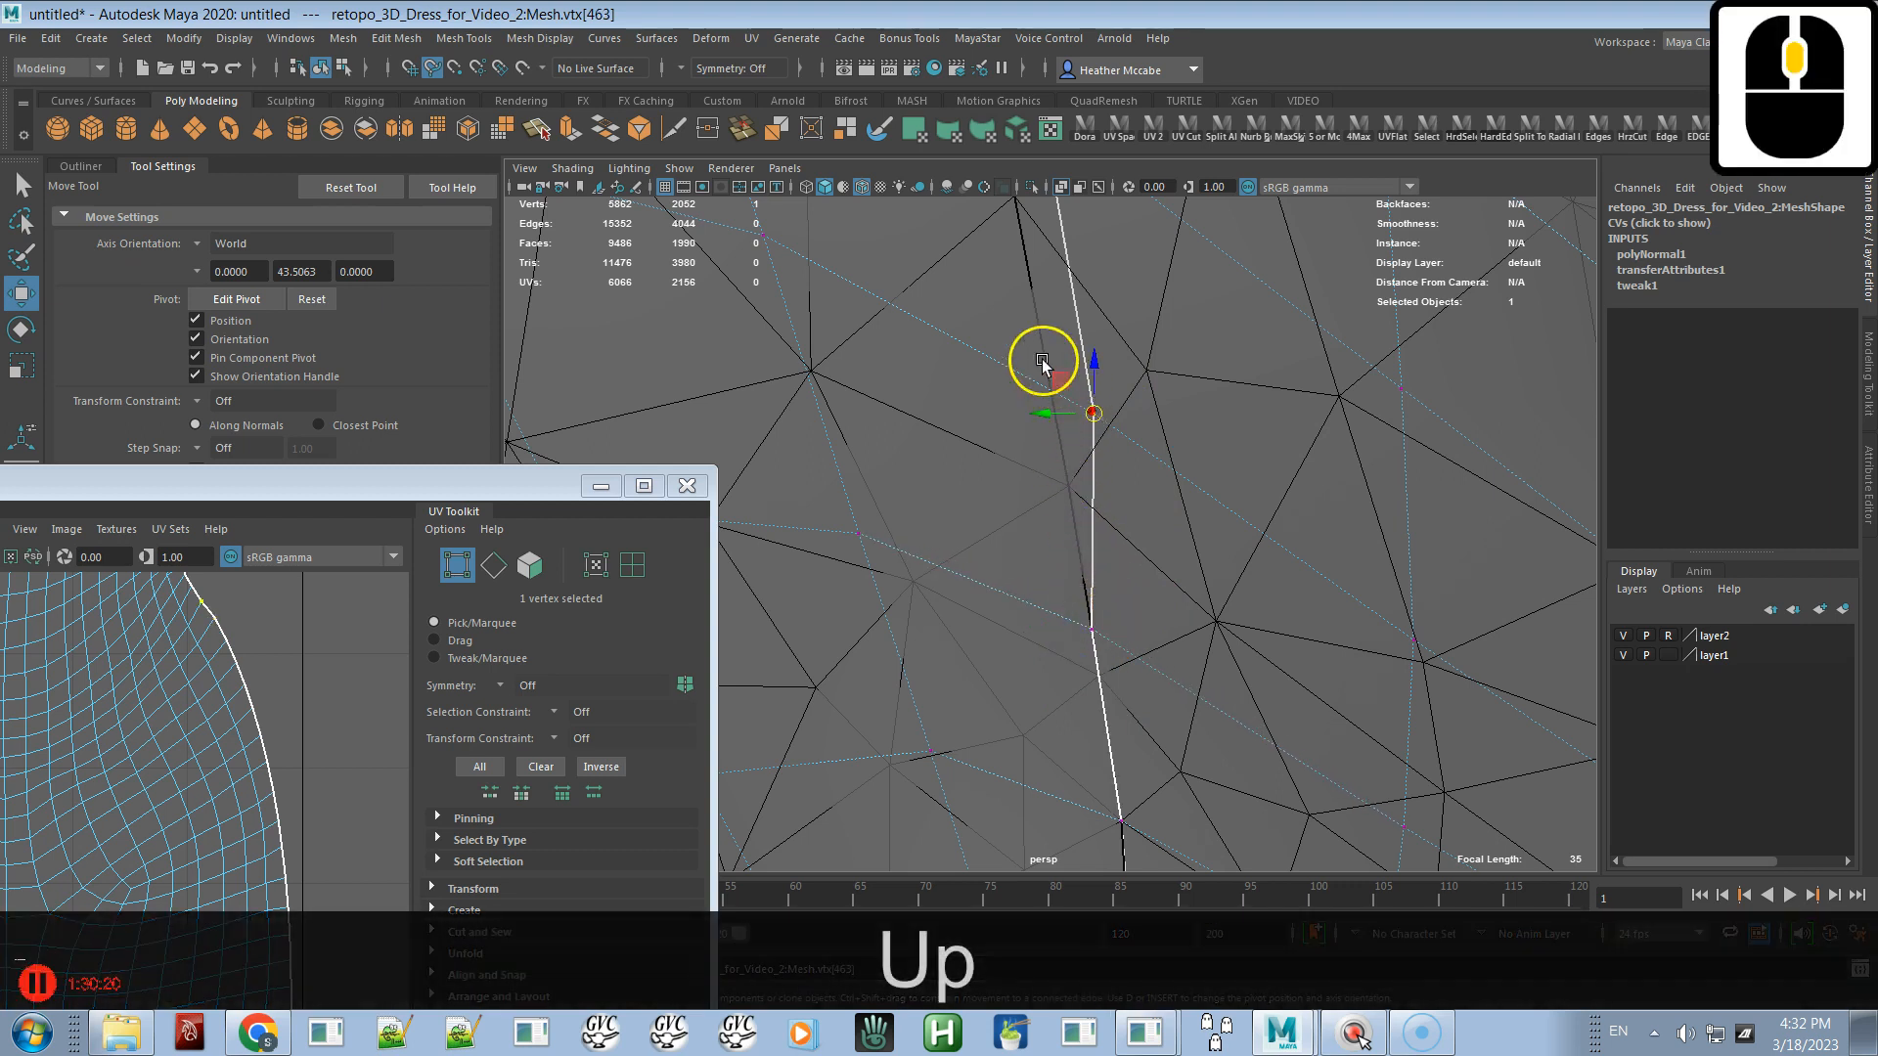
middle_click_drag(1047, 360, 1073, 469)
key("Up")
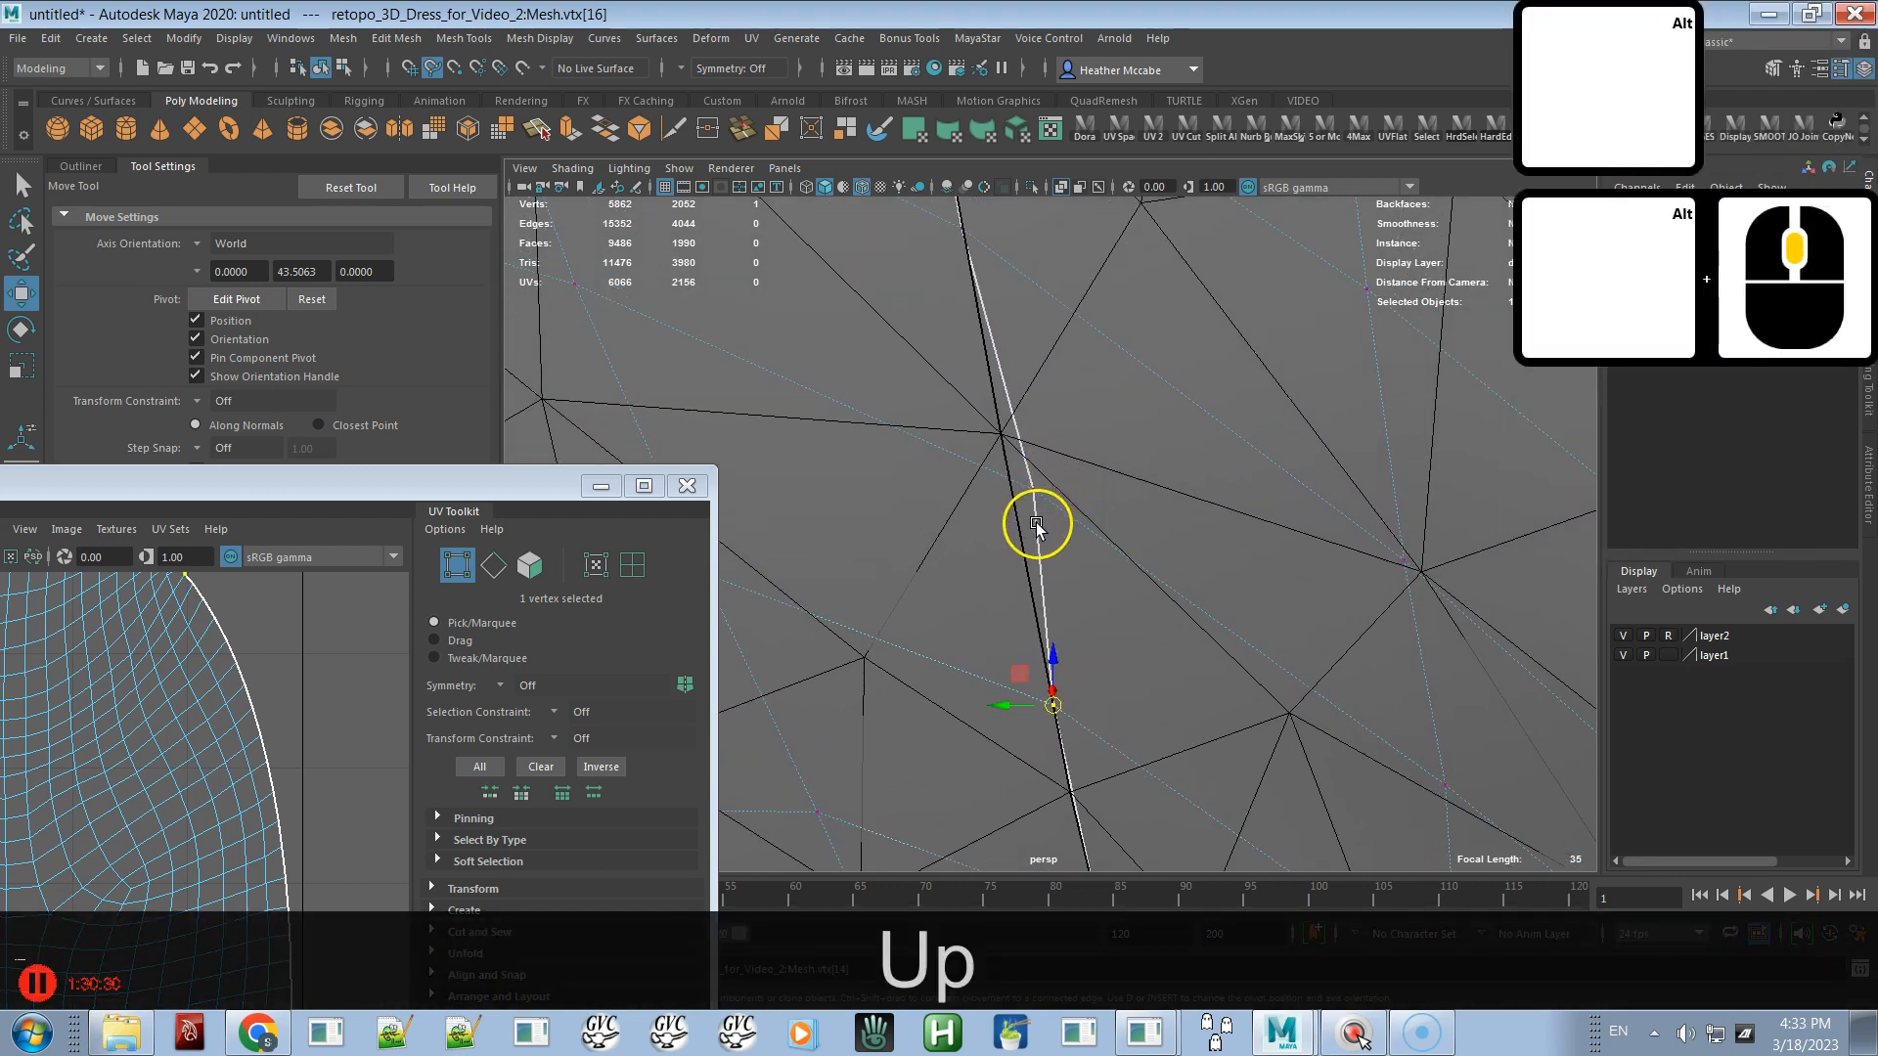
key("Up")
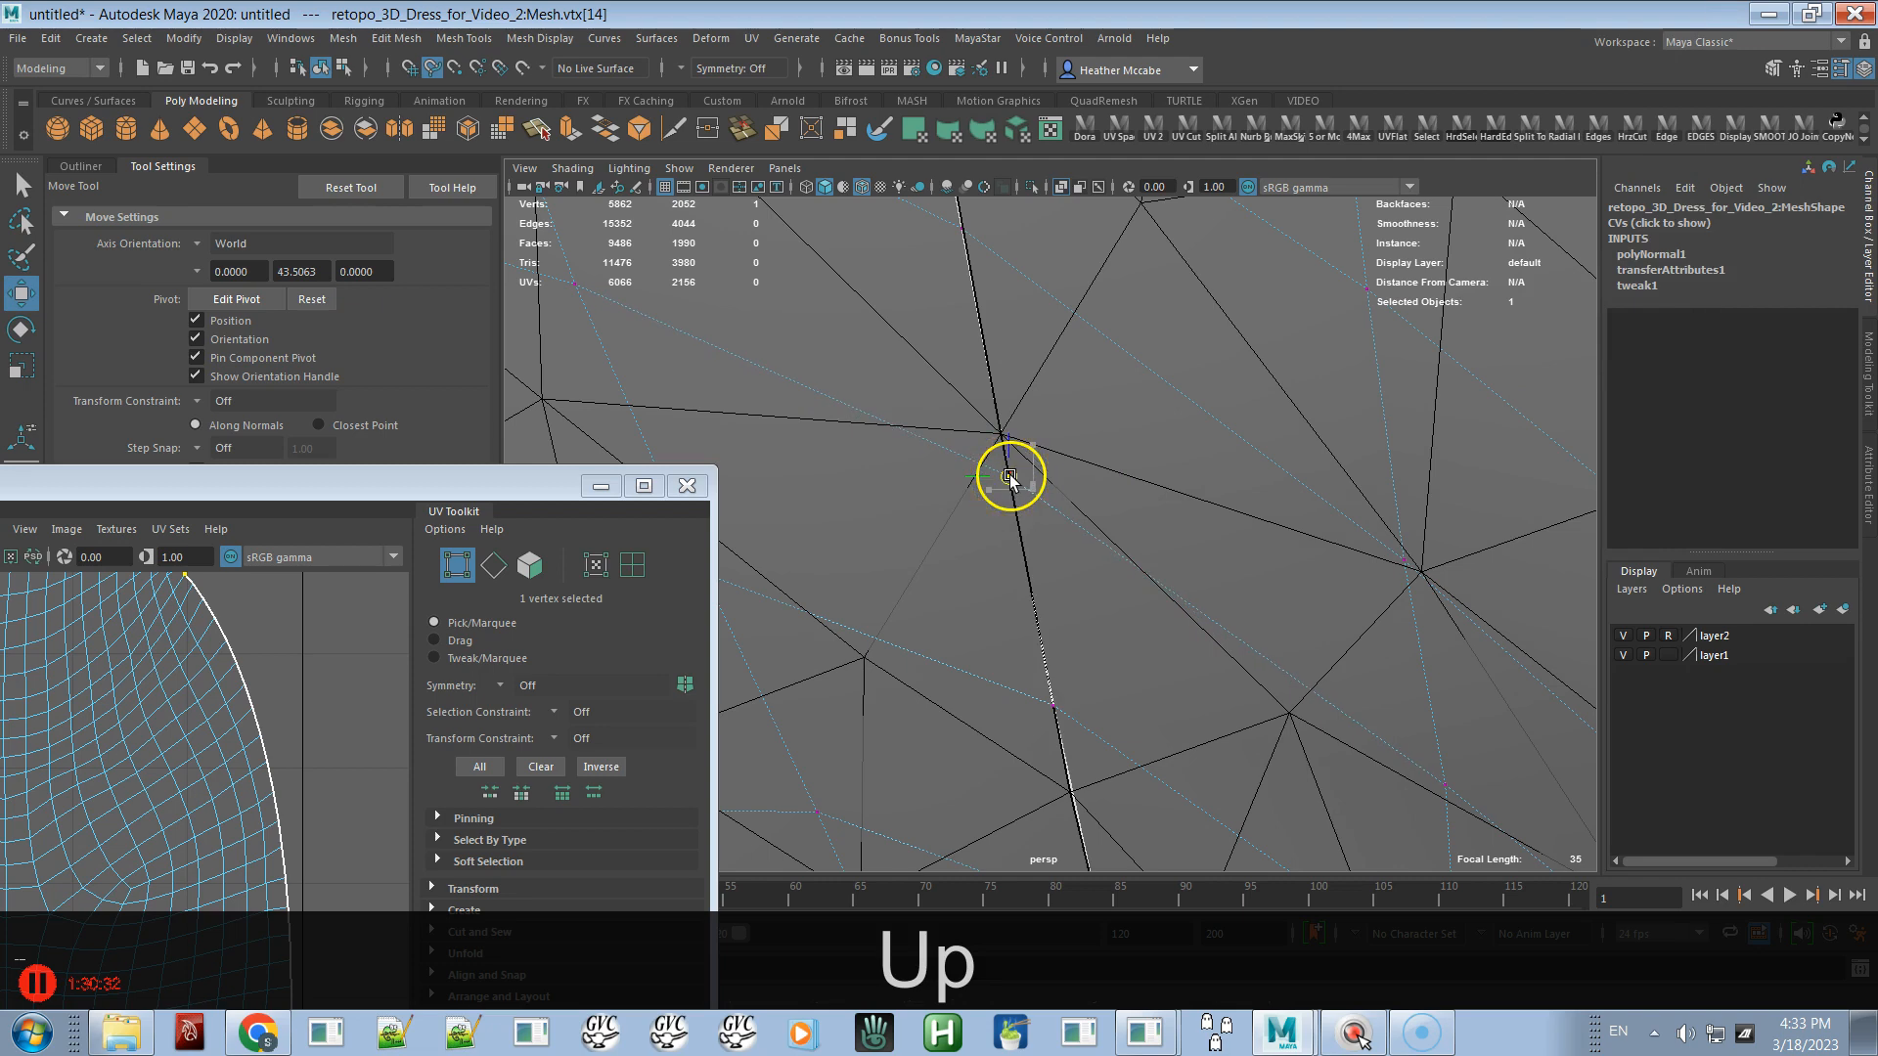
middle_click(1009, 477)
- Select the vertex bulging inward near the lower end of the UV shell border and align it with the original's side seam
right_click_drag(1134, 526, 1089, 405, "alt")
middle_click_drag(1089, 405, 1088, 696, "alt")
mouse_move(1085, 441)
middle_mouse_down("alt")
mouse_move(1086, 663)
mouse_move(1111, 457)
middle_mouse_up("alt")
right_click_drag(323, 741, 151, 532, "alt")
middle_click_drag(269, 686, 289, 507, "alt")
right_click_drag(313, 727, 867, 761, "alt")
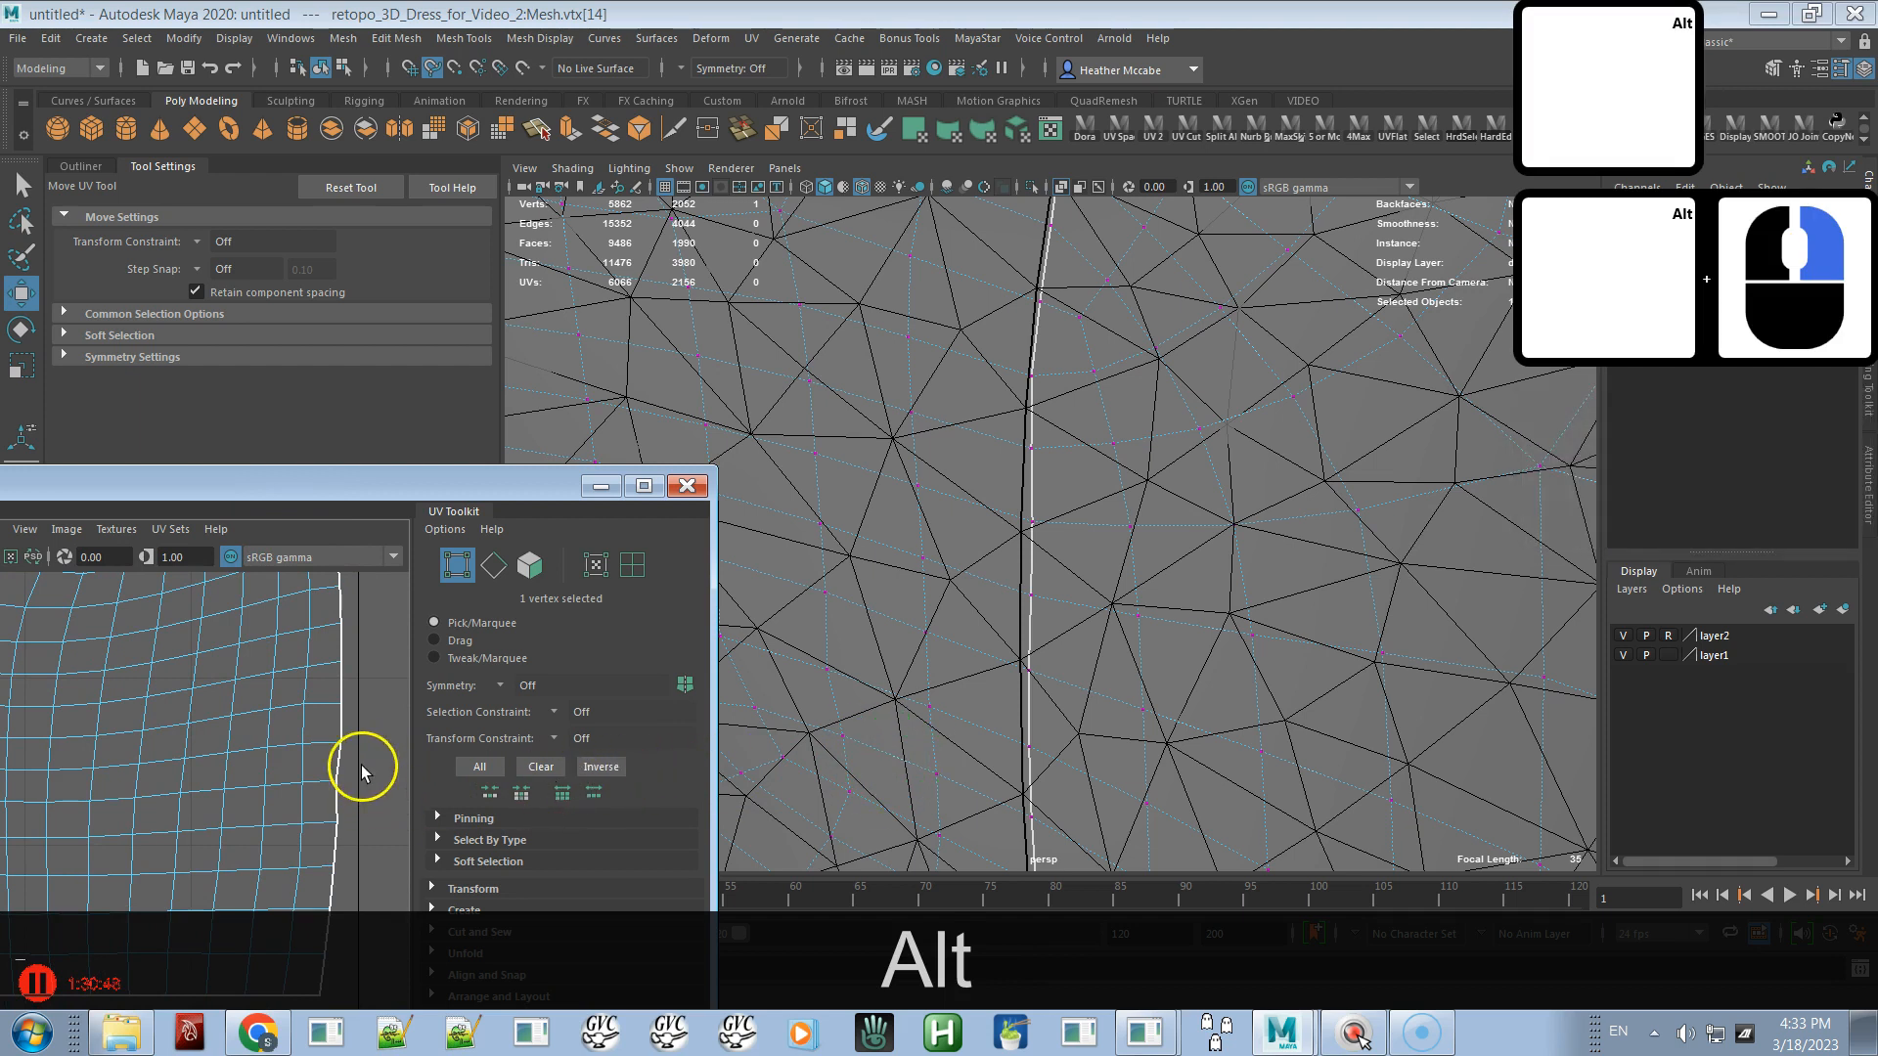
right_click_drag(333, 782, 279, 761)
left_click(334, 785)
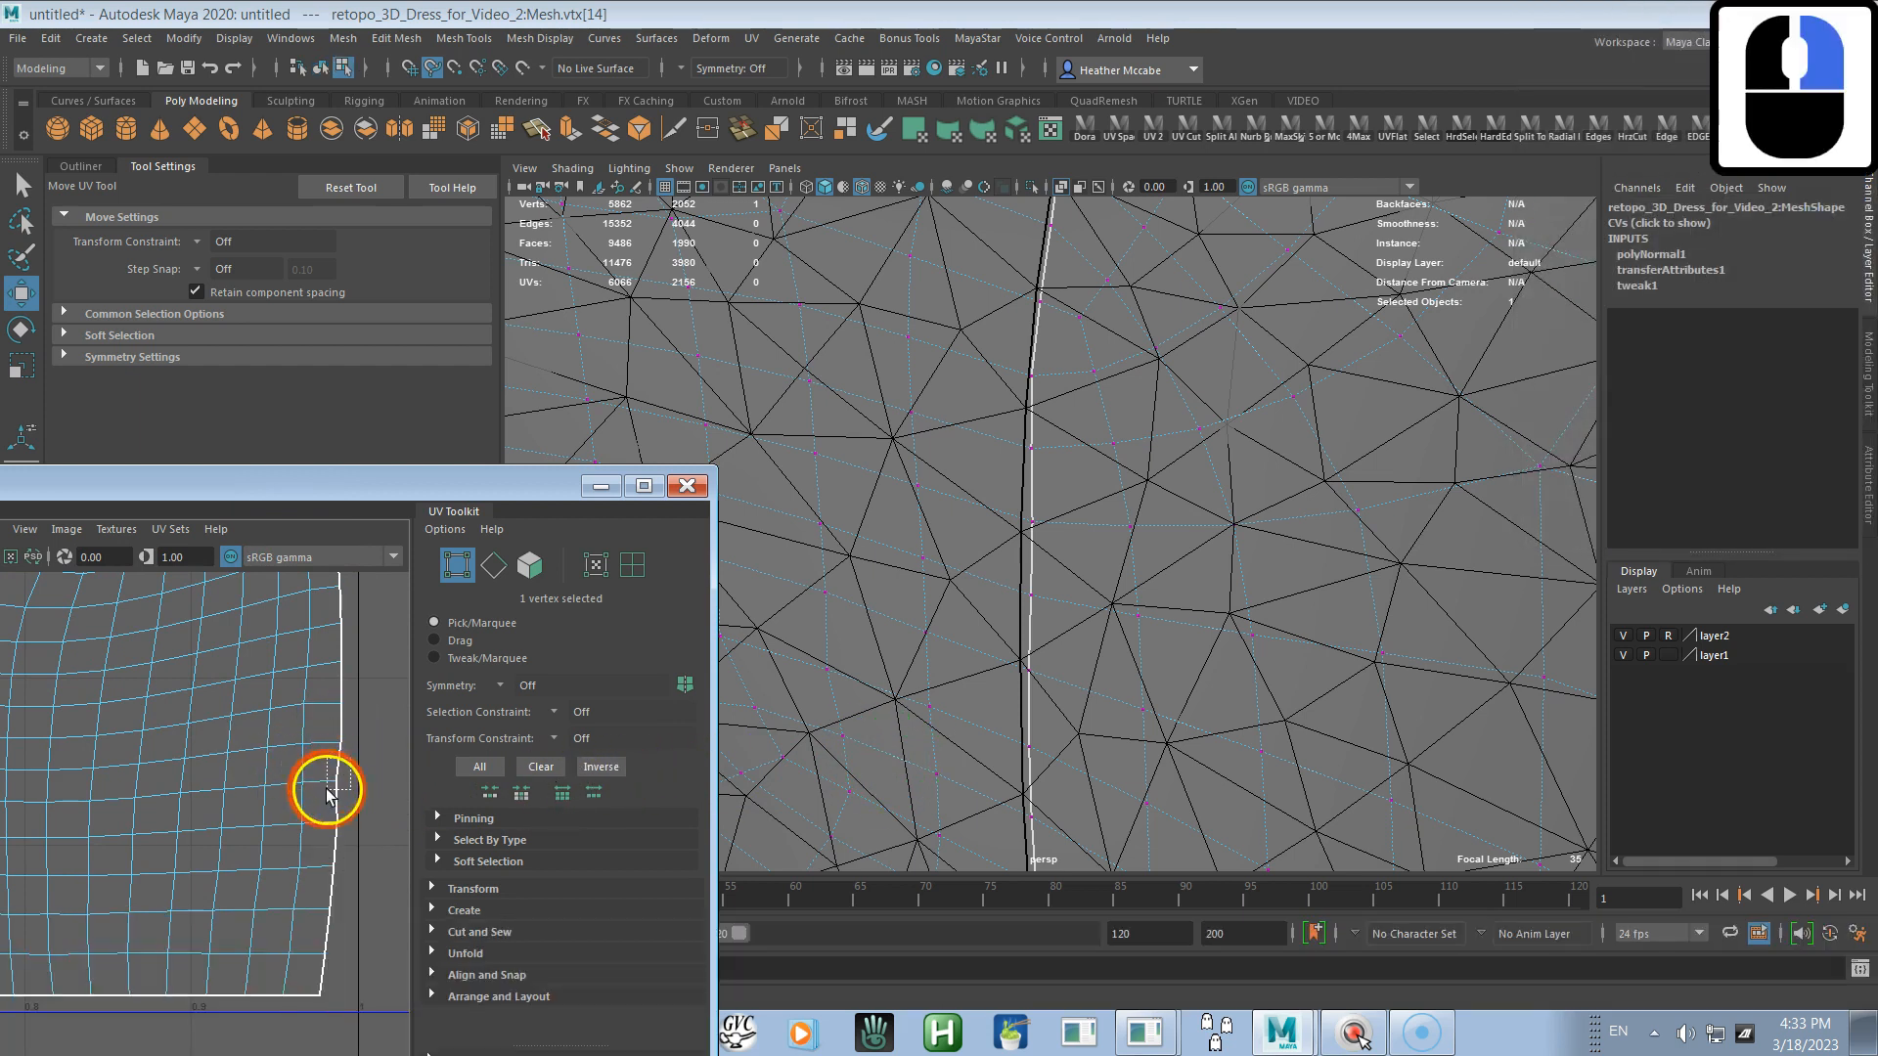
left_click(1453, 171)
key("f")
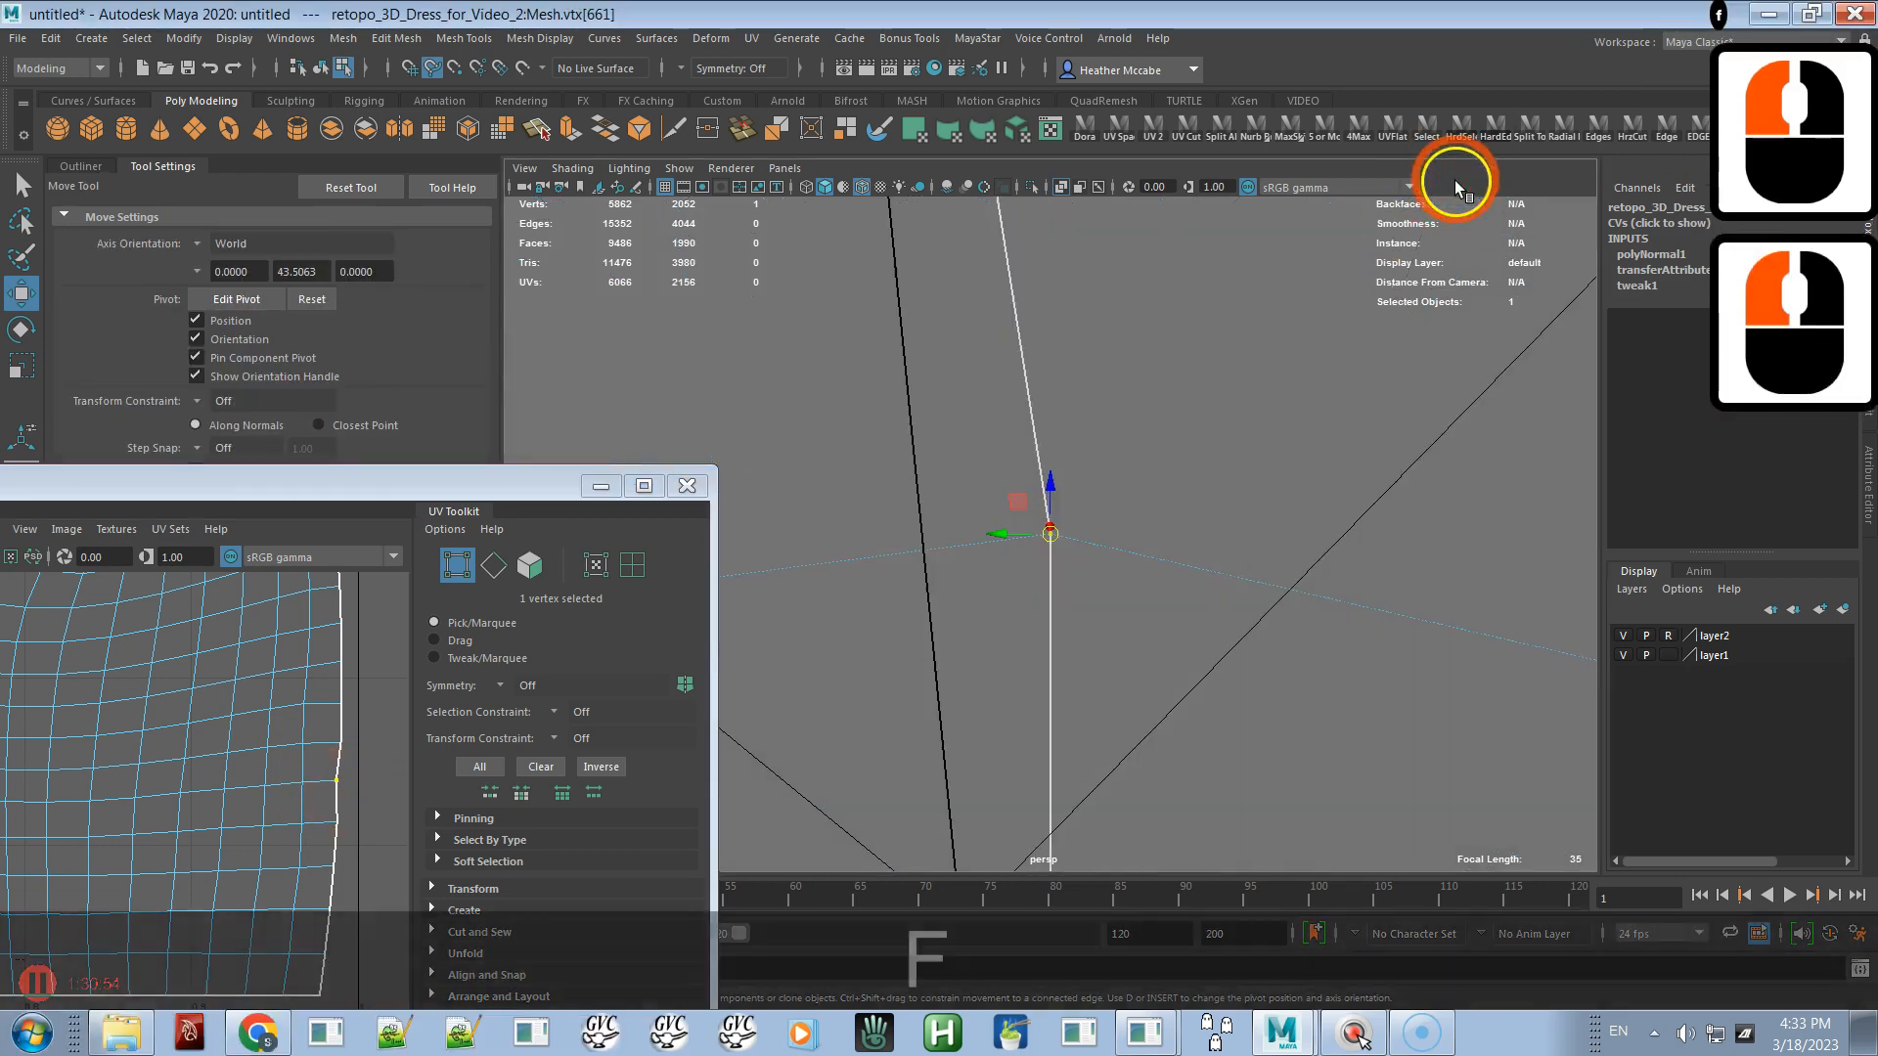
middle_click_drag(927, 584, 923, 541)
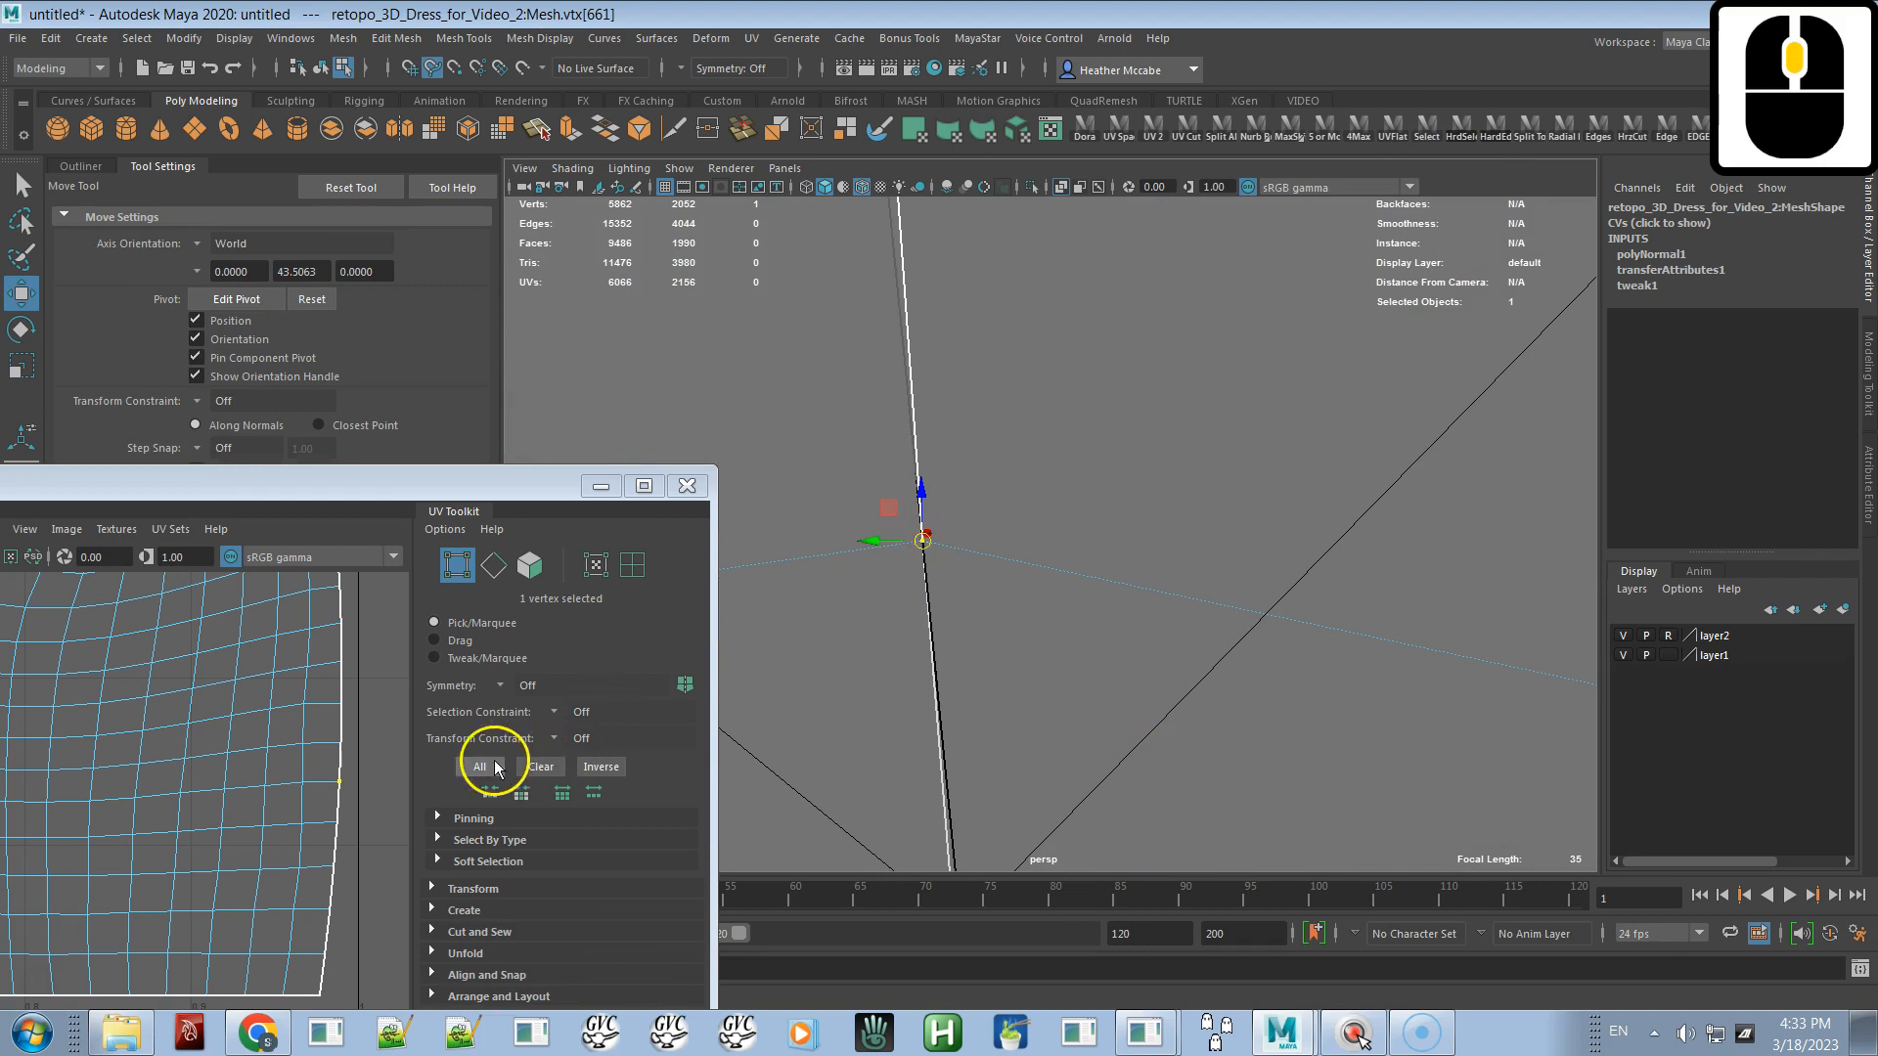
- Work down to the hem, aligning the last three seam vertices above it with the original's side seam
left_click_drag(963, 660, 1140, 354, "alt")
right_click_drag(1166, 569, 928, 123, "alt")
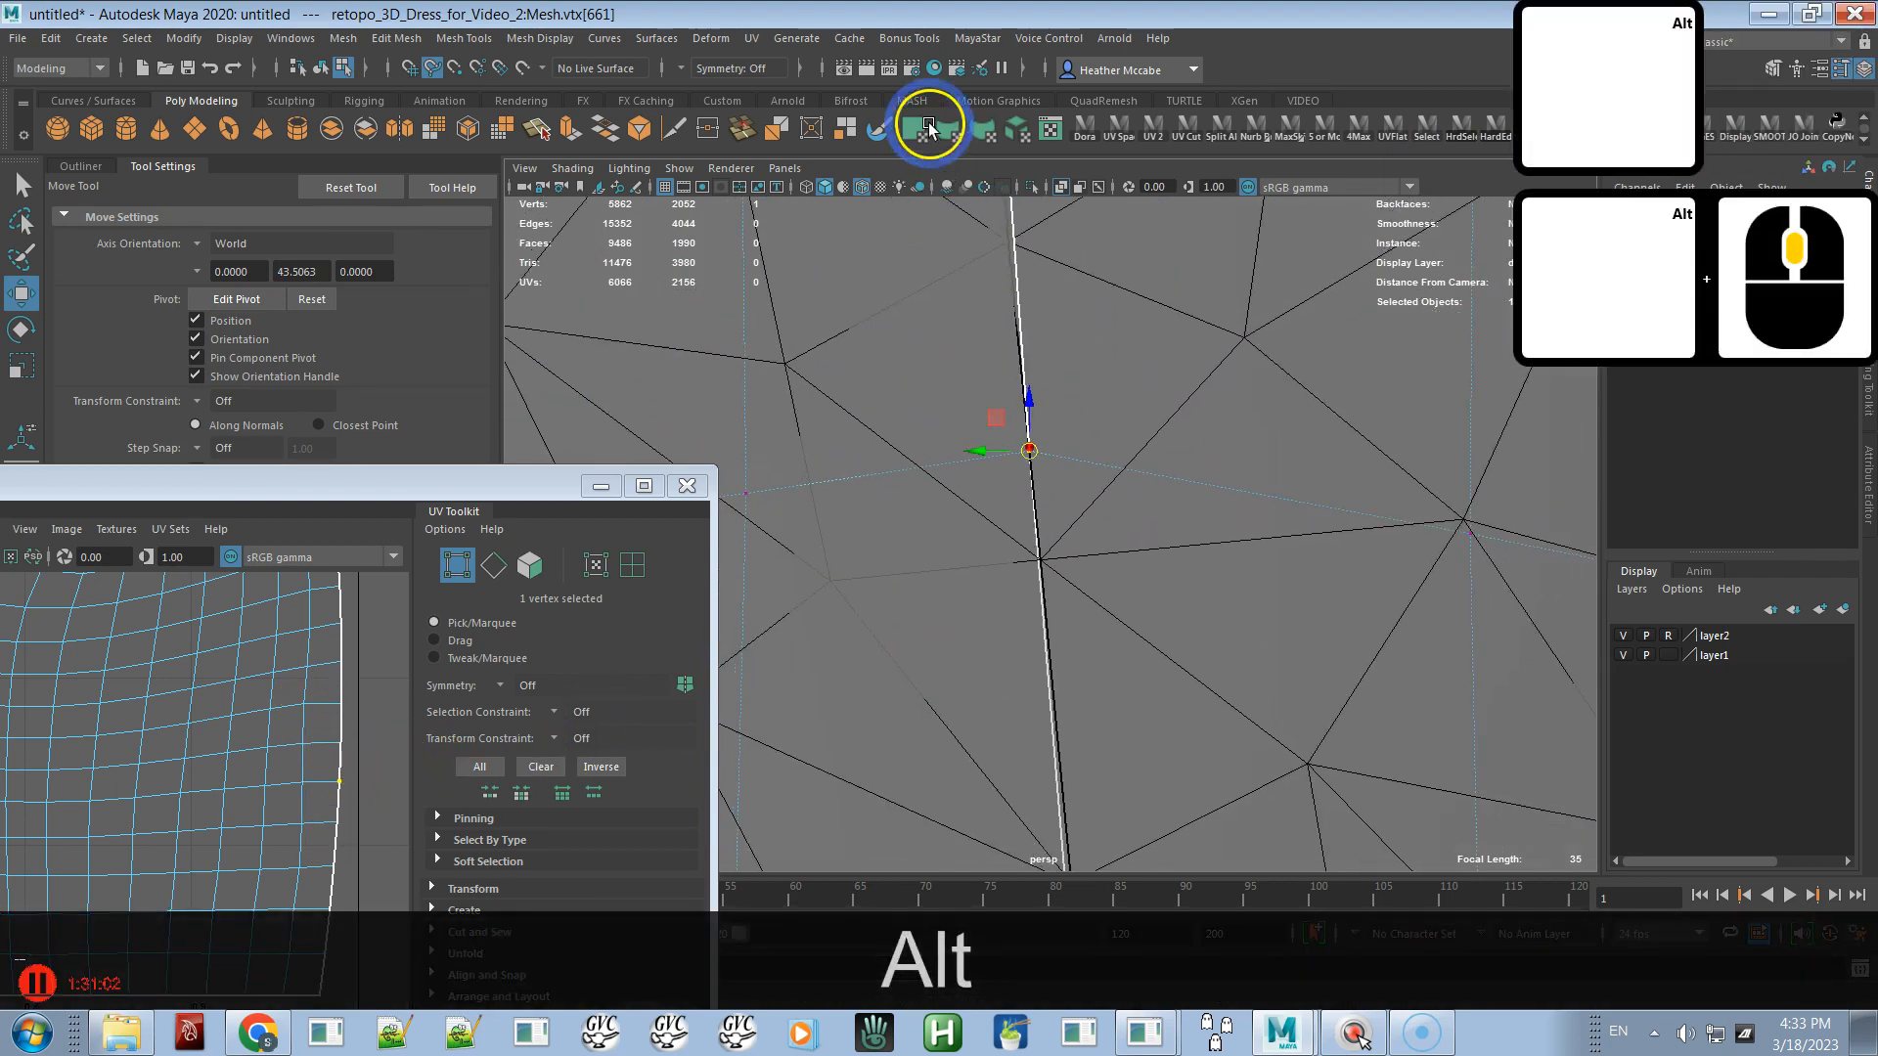
right_click_drag(1121, 560, 906, 56, "alt")
middle_click_drag(1074, 516, 1102, 273, "alt")
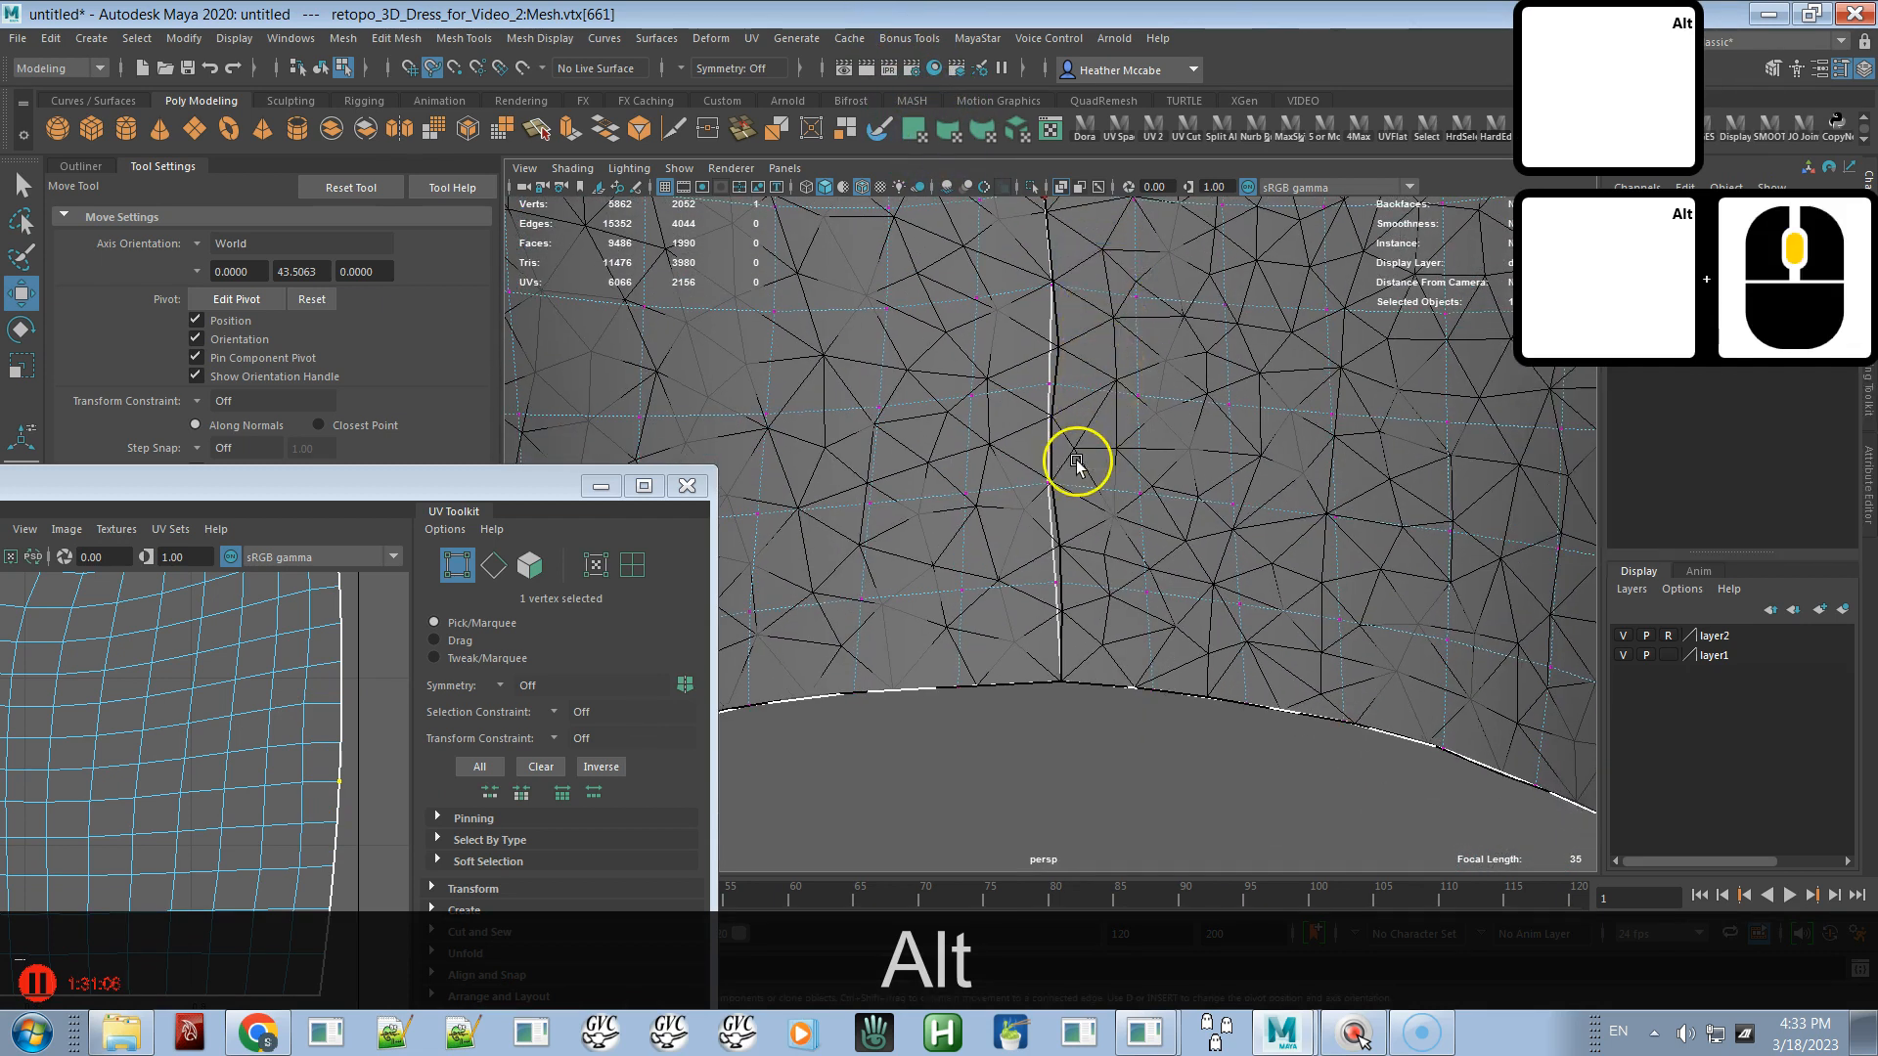
key("Down")
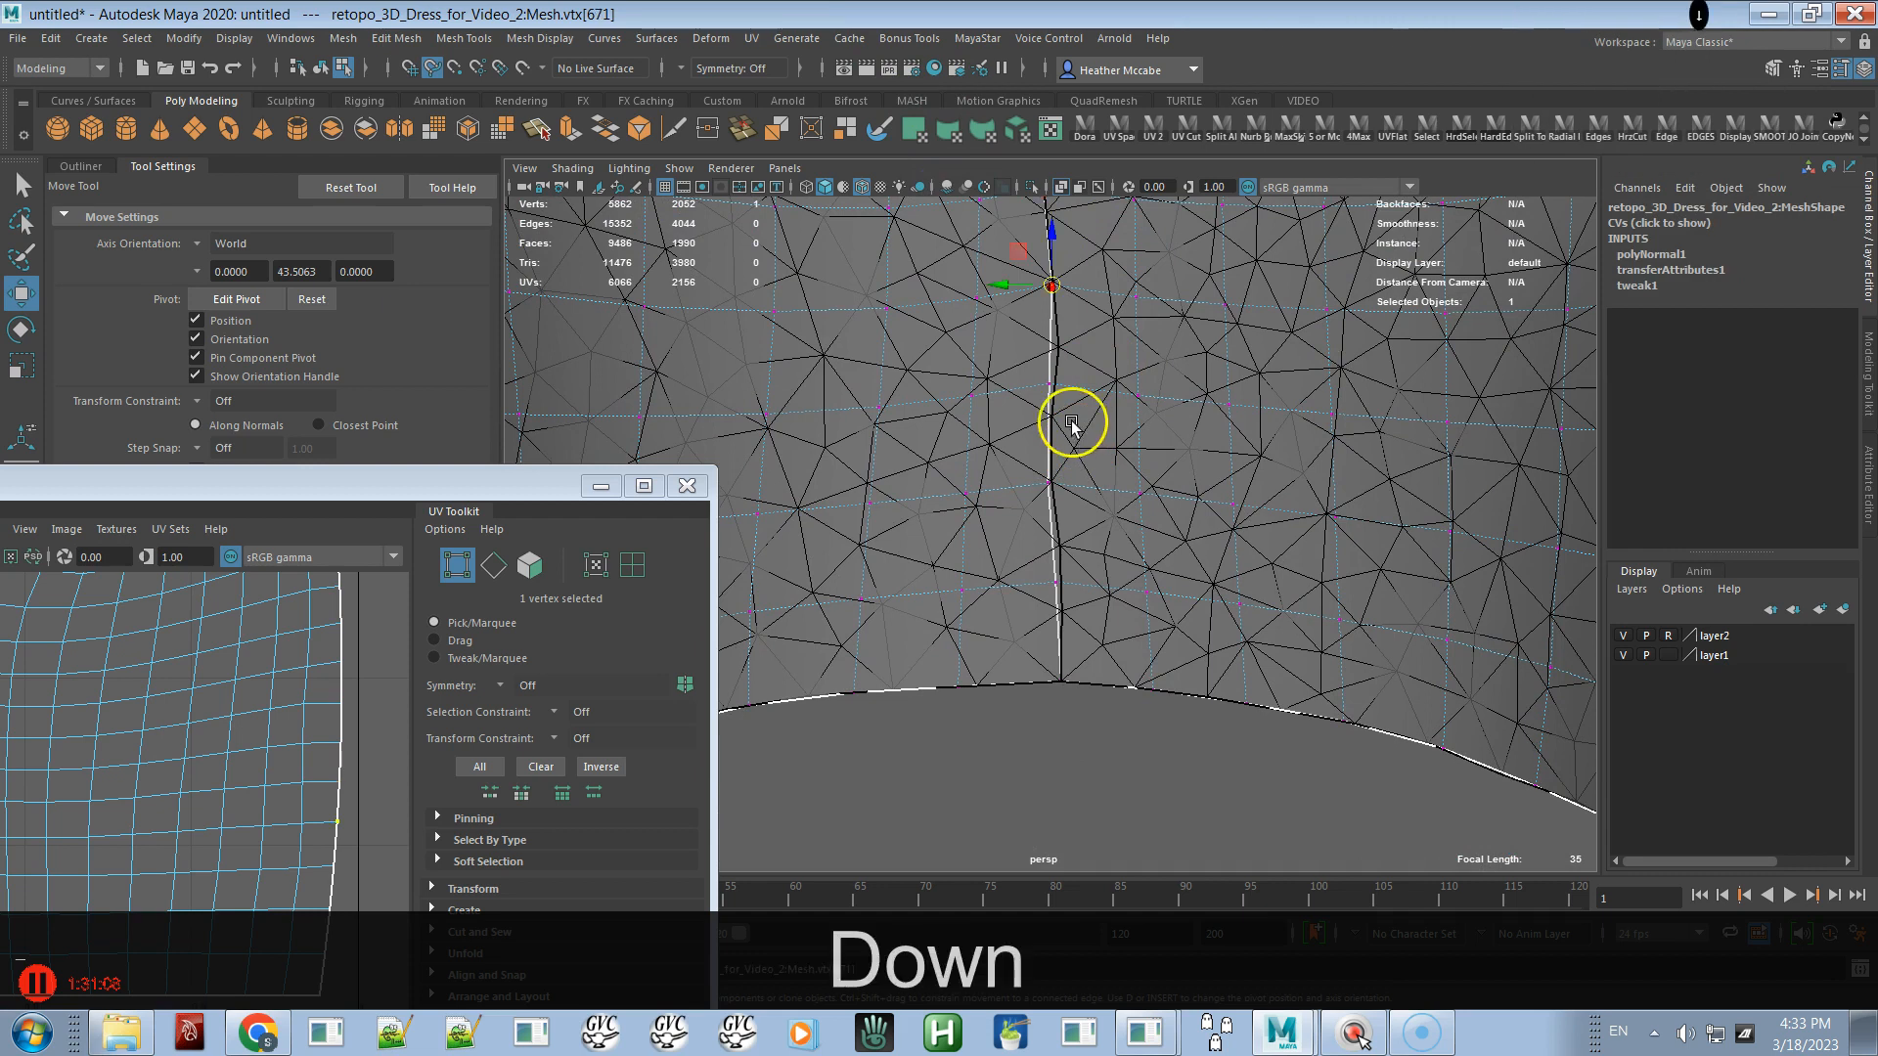
key("Down")
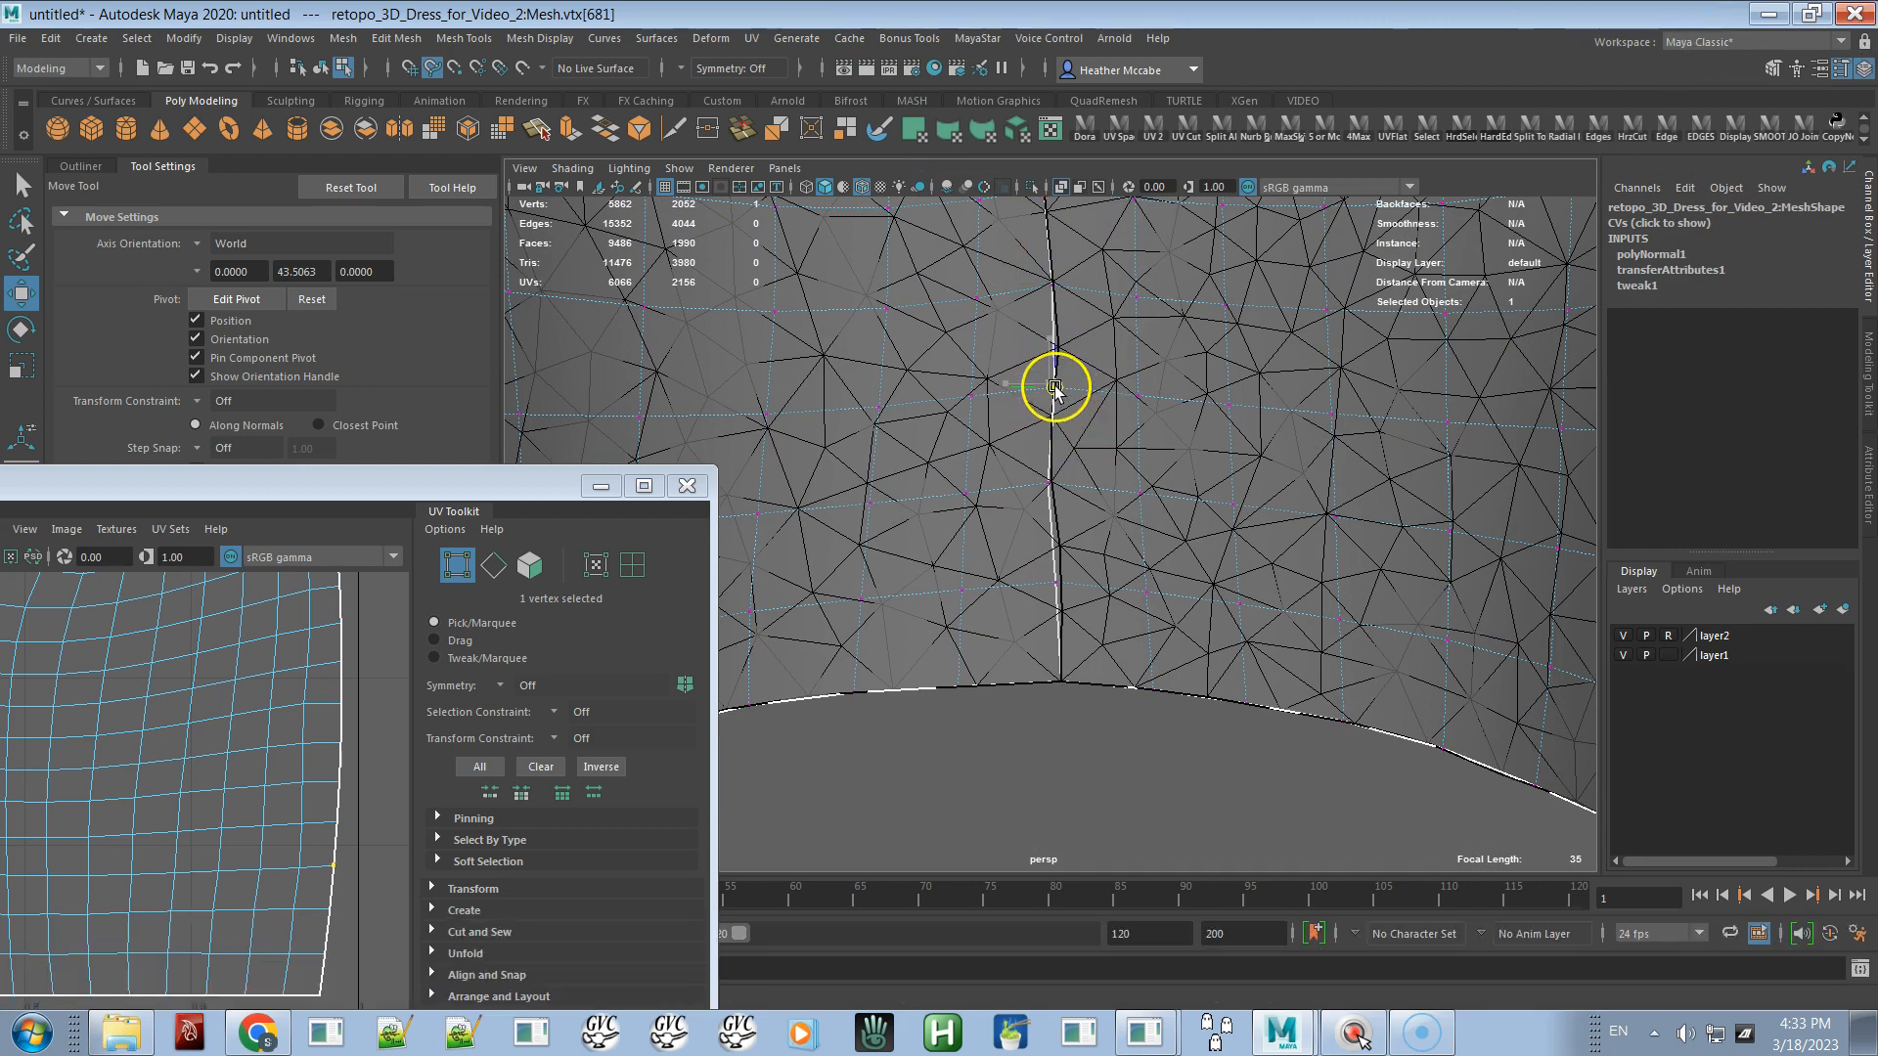
middle_click(1053, 392)
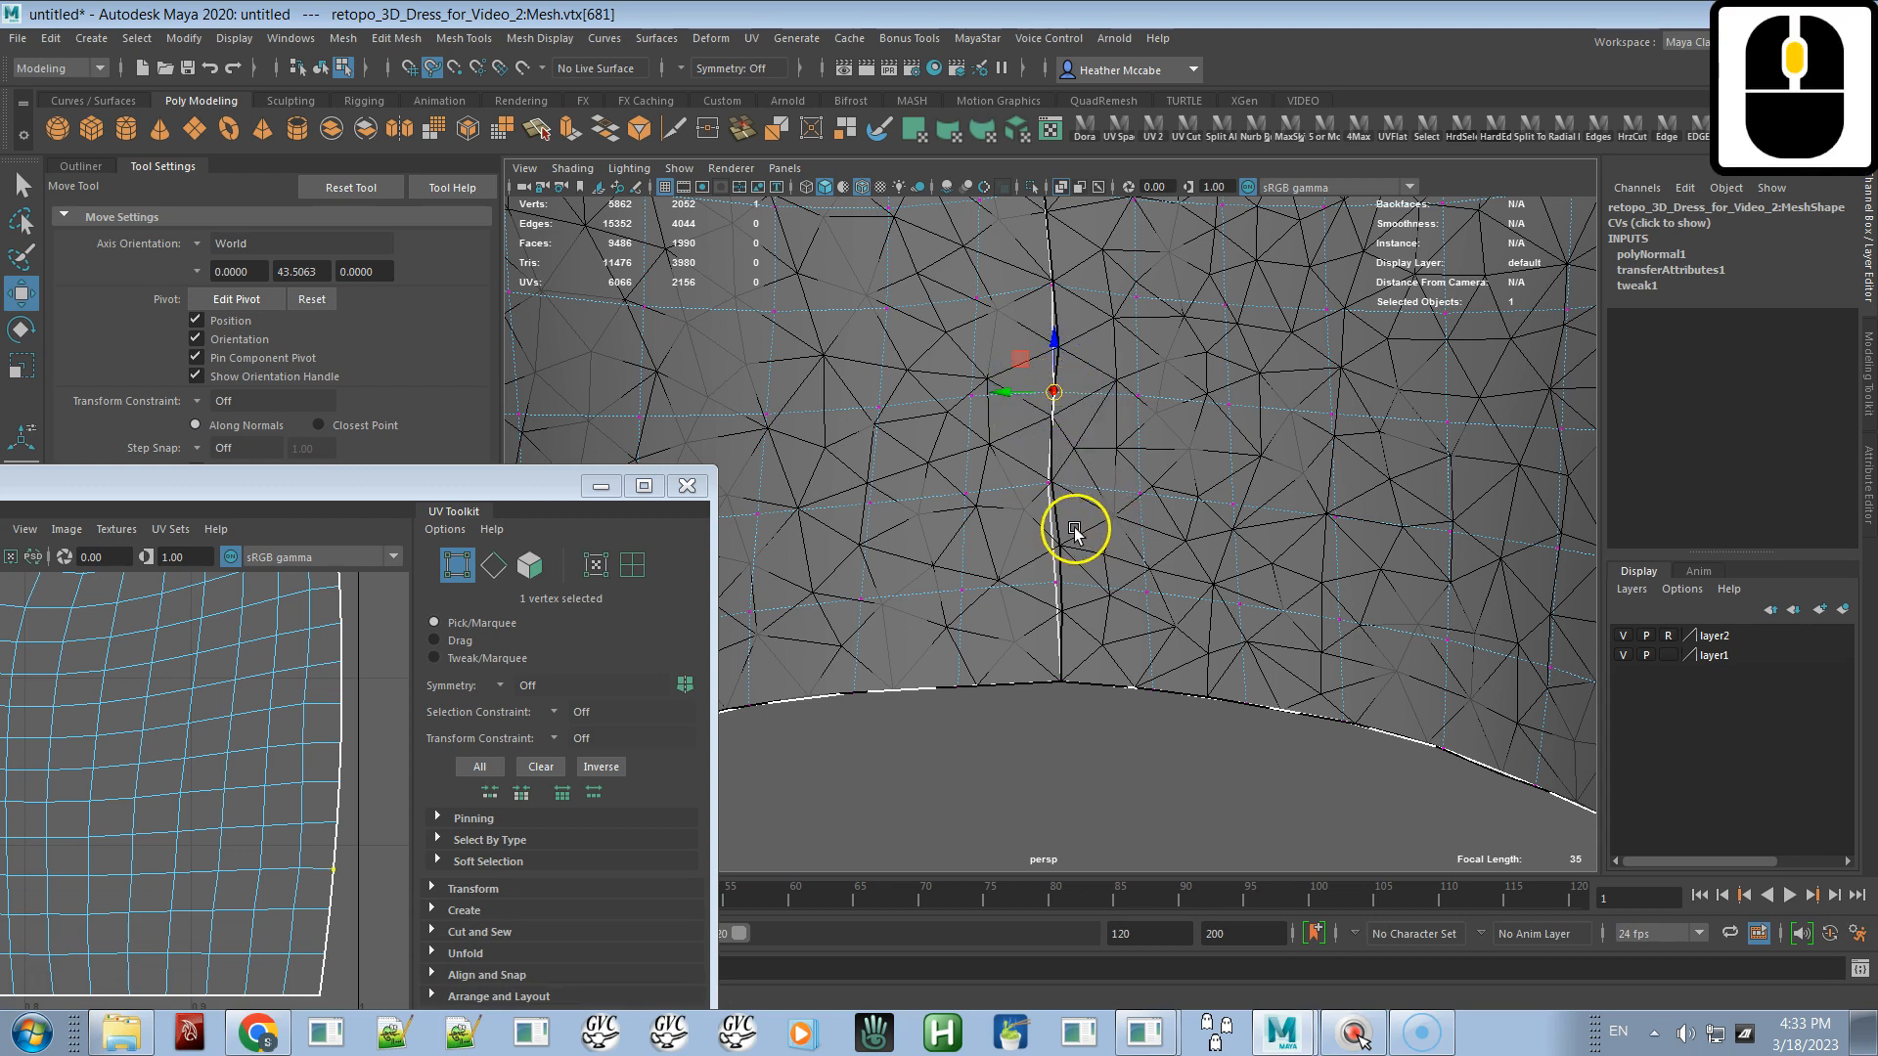
key("Down")
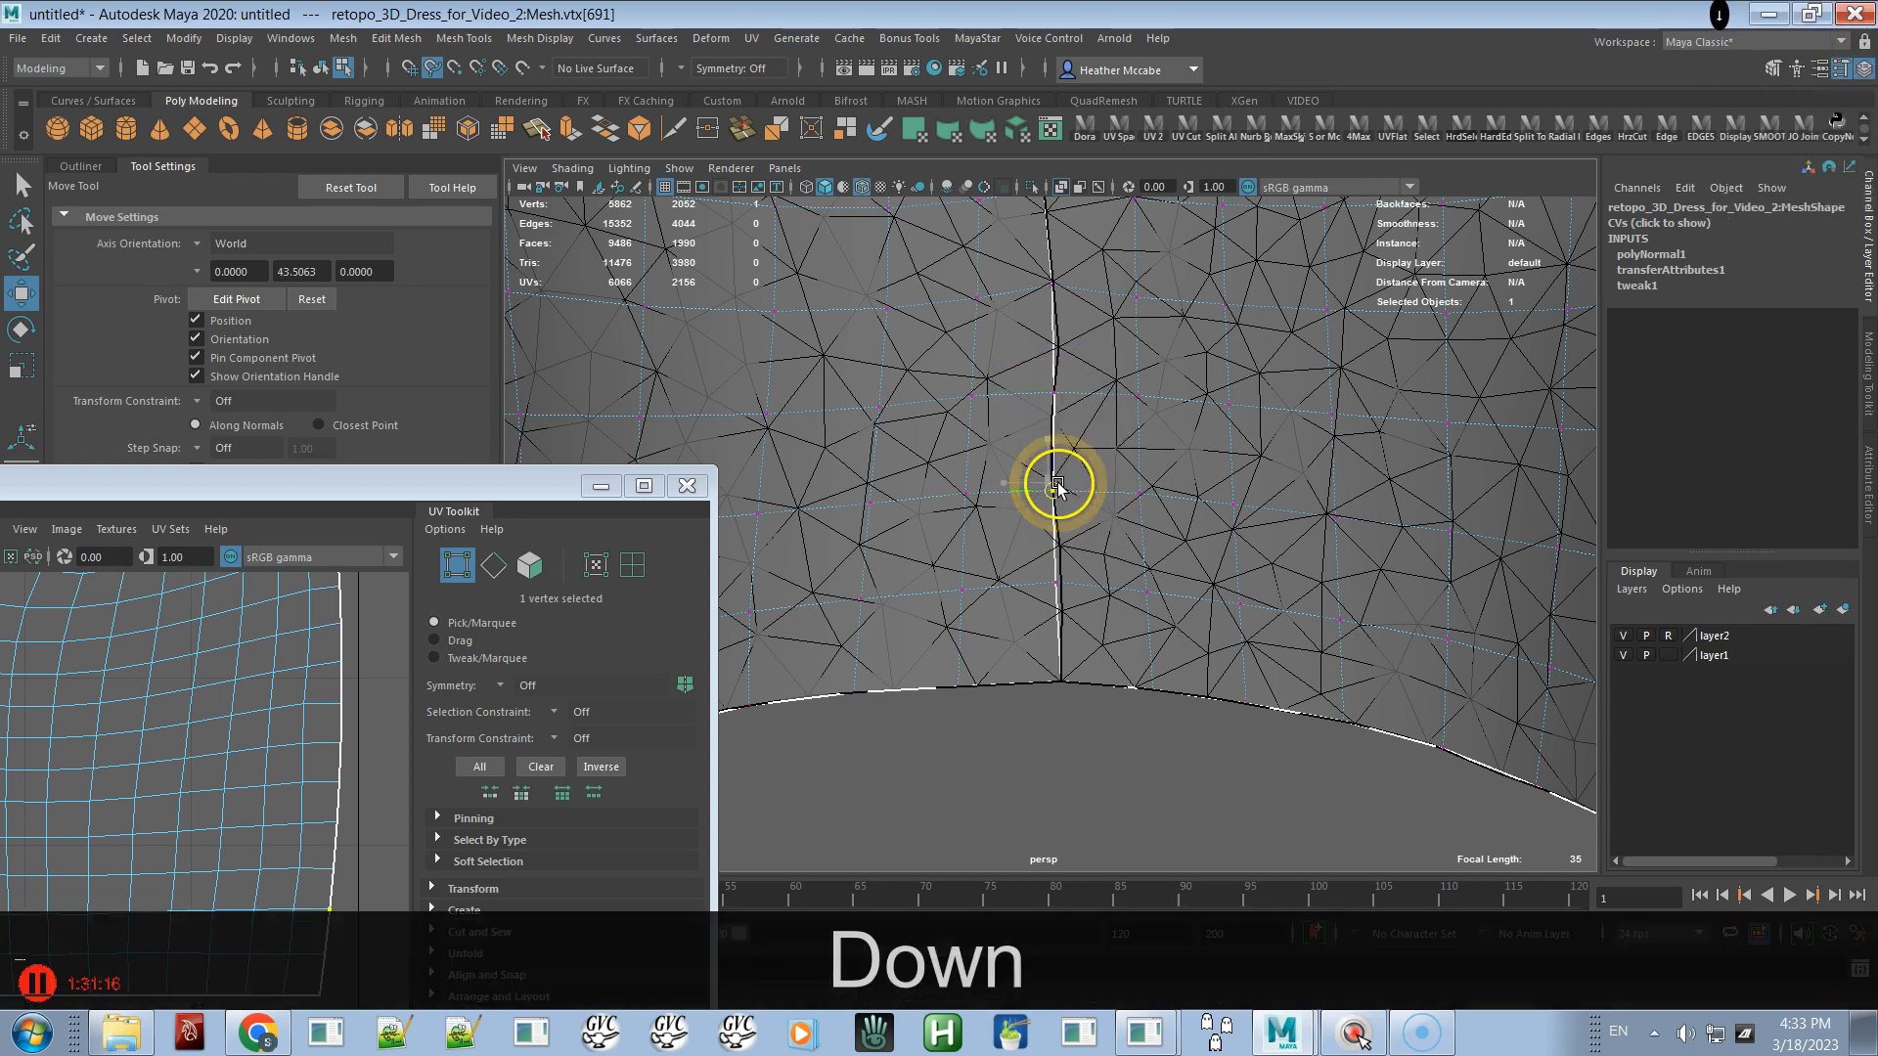
middle_click(1056, 486)
key("Down")
middle_click(1063, 587)
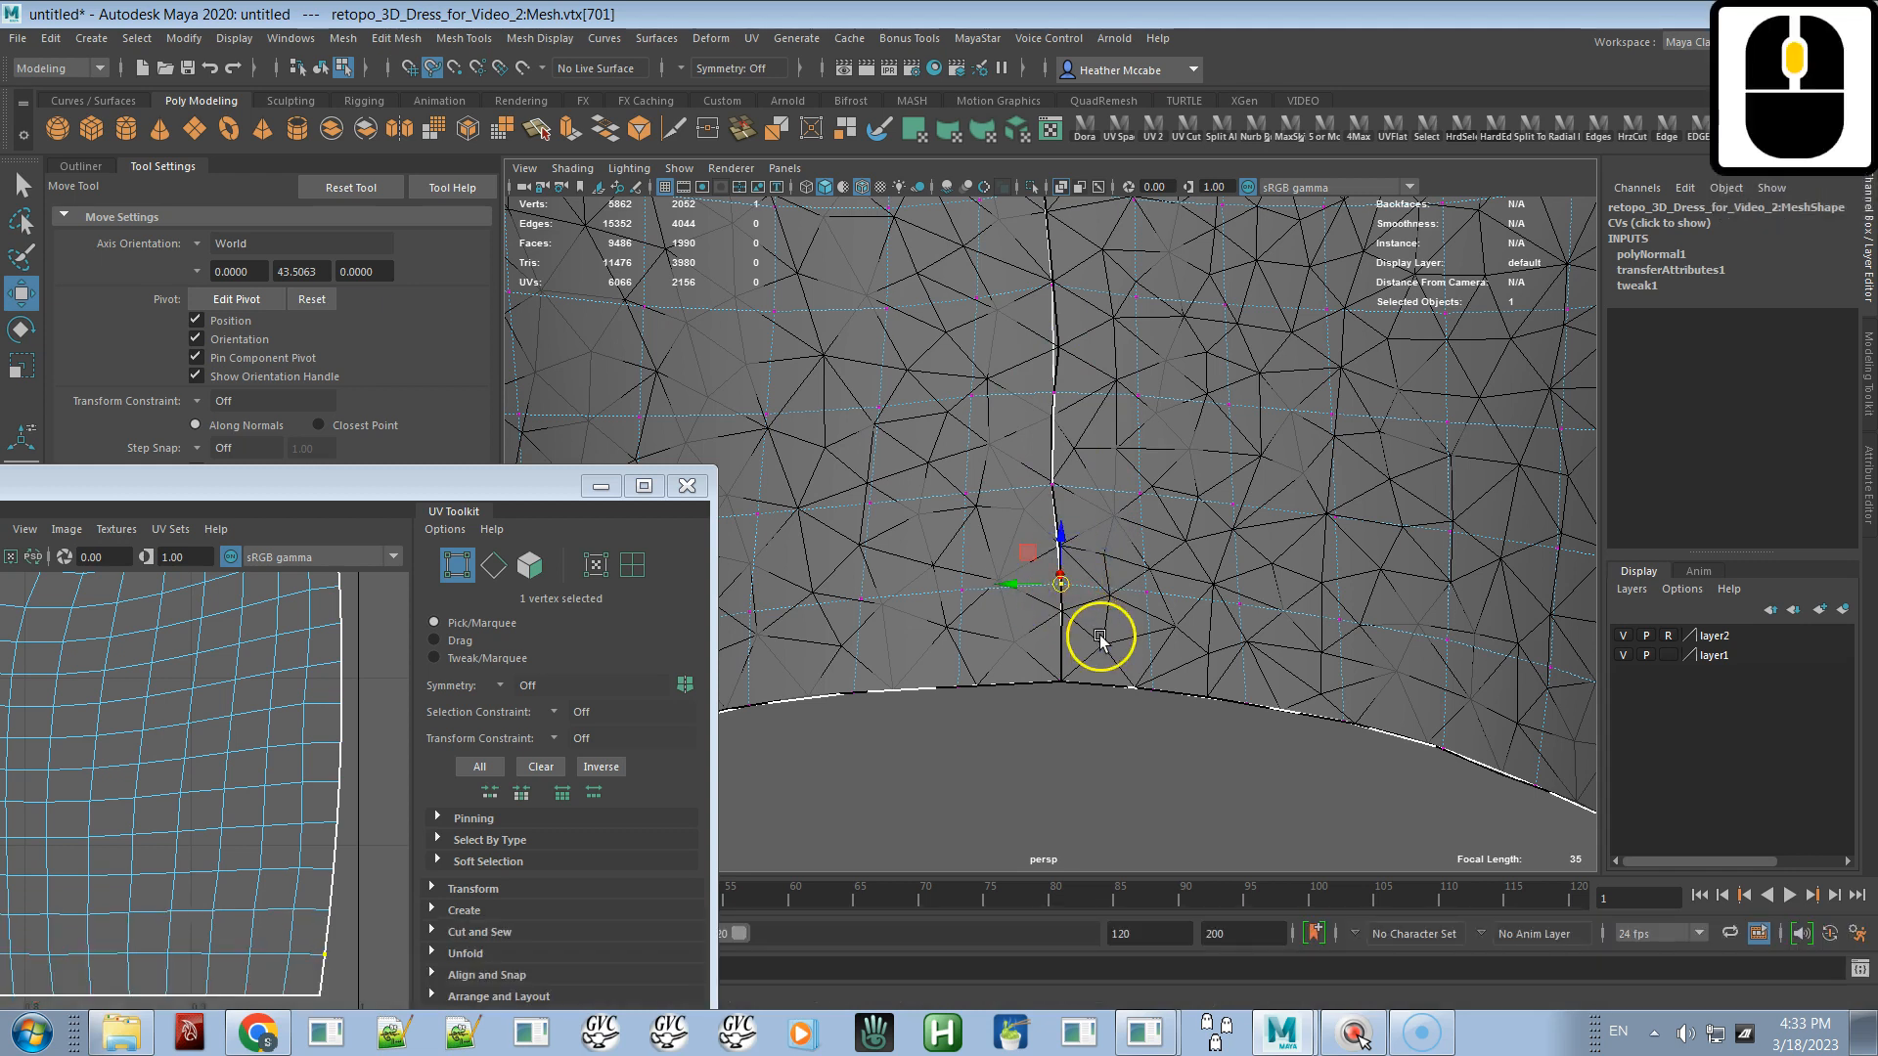
- Hide the original dress on layer2 so only the retopologised mesh is shown
left_click_drag(1110, 431, 871, 636, "alt")
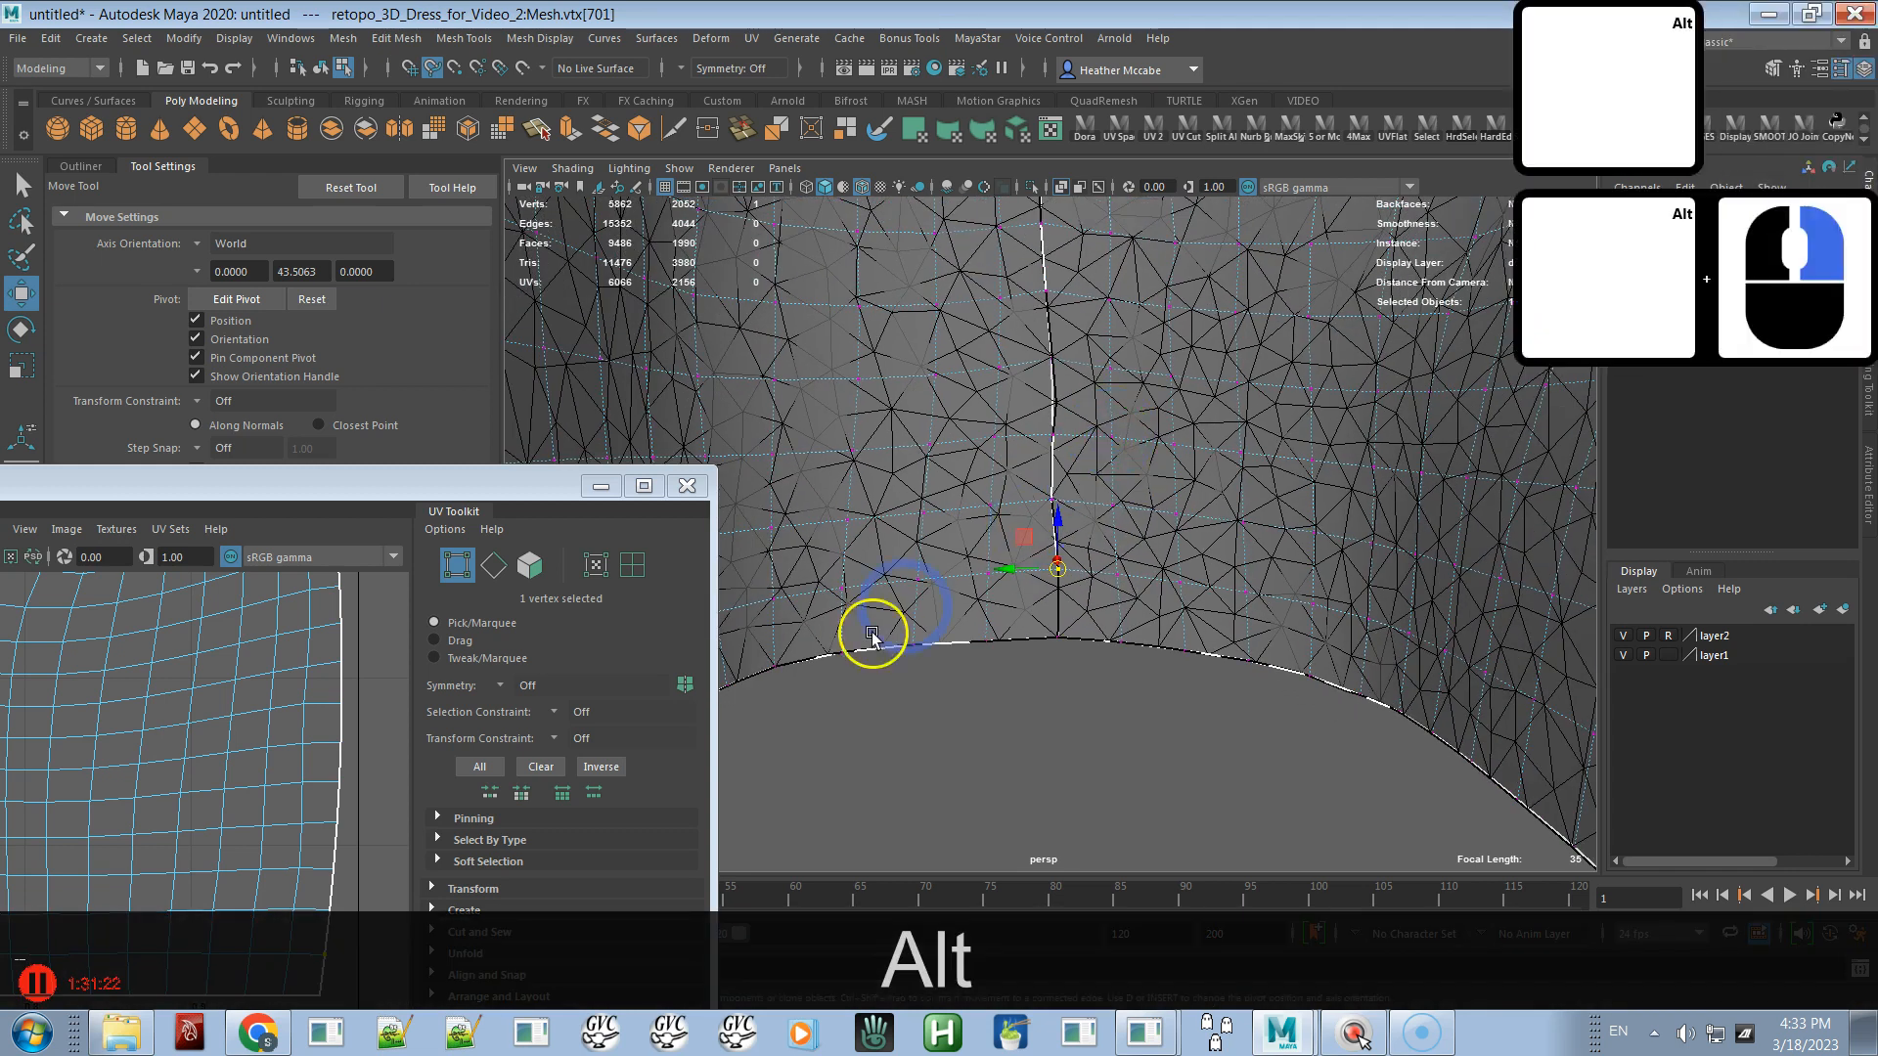
right_click_drag(280, 750, 251, 637, "alt")
middle_click_drag(268, 732, 280, 671, "alt")
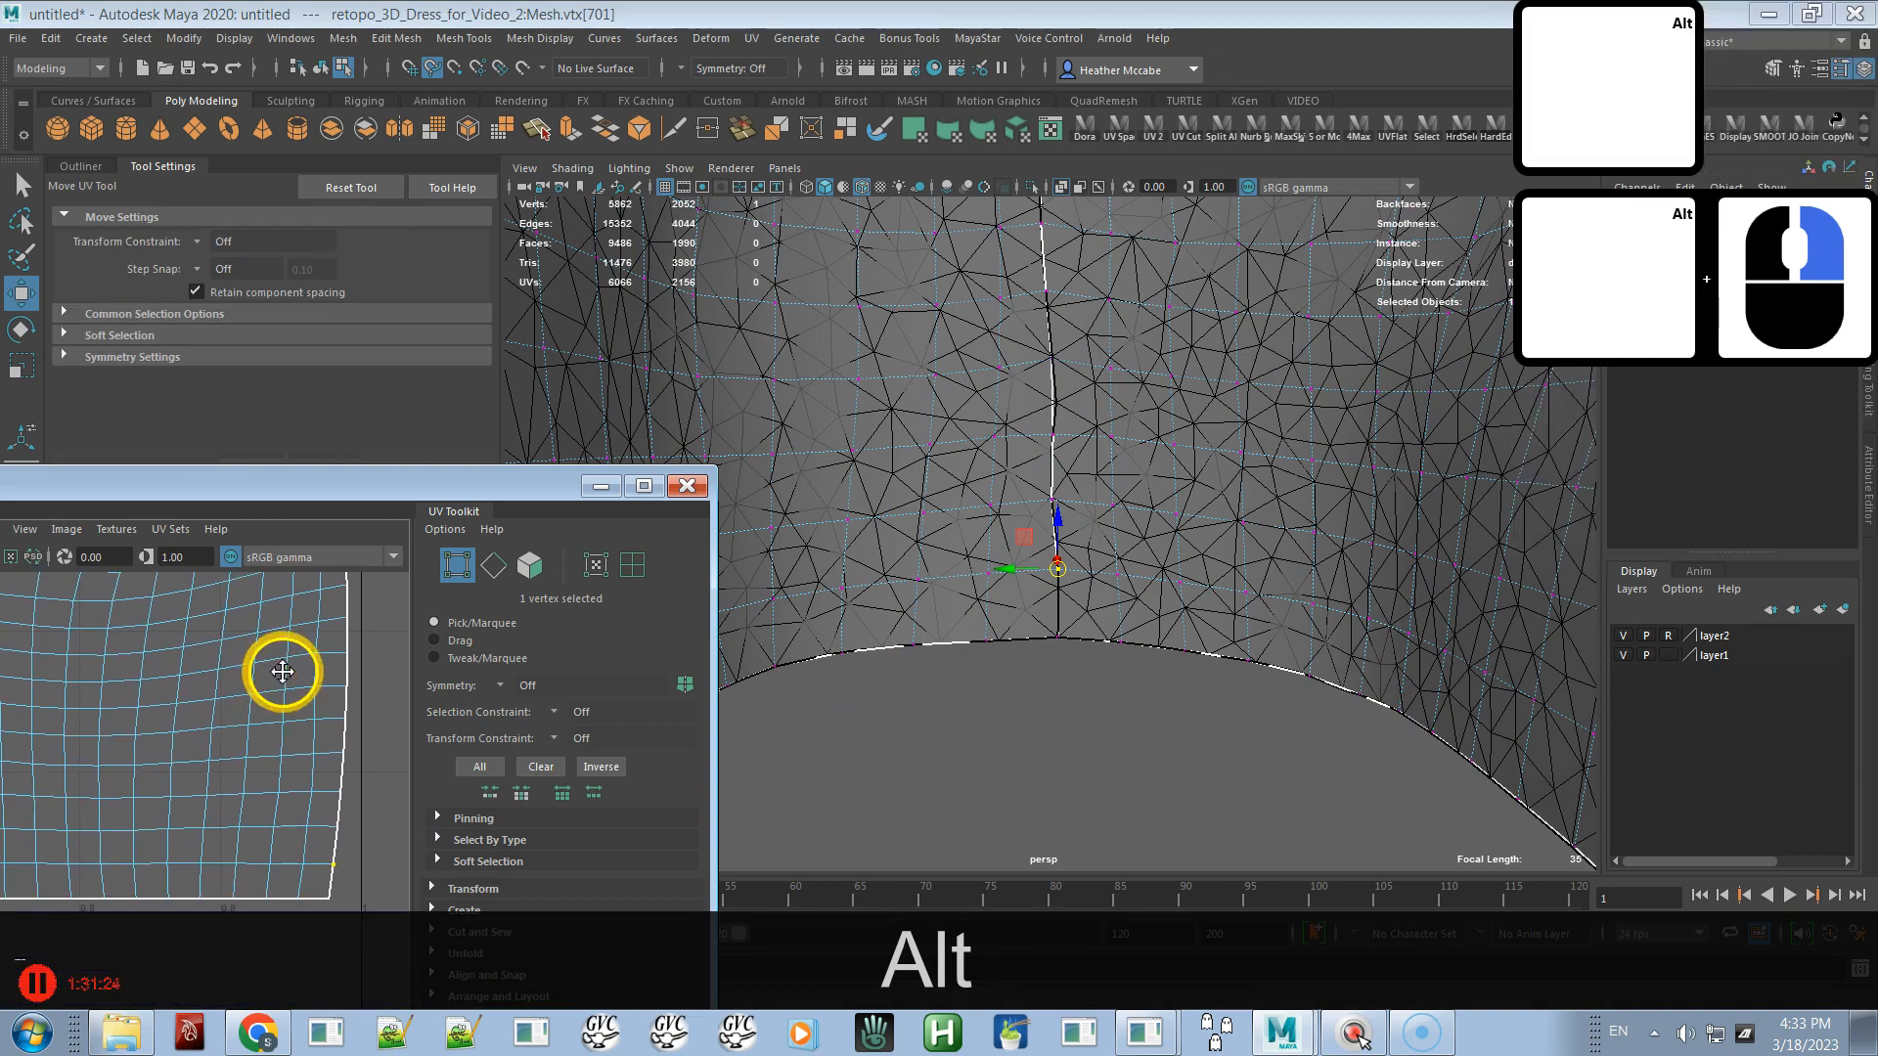
middle_click_drag(917, 653, 926, 654, "alt")
right_click_drag(1050, 616, 910, 319, "alt")
left_click_drag(930, 421, 1098, 452, "alt")
right_click_drag(1163, 489, 998, 586, "alt")
middle_click(998, 587, "alt")
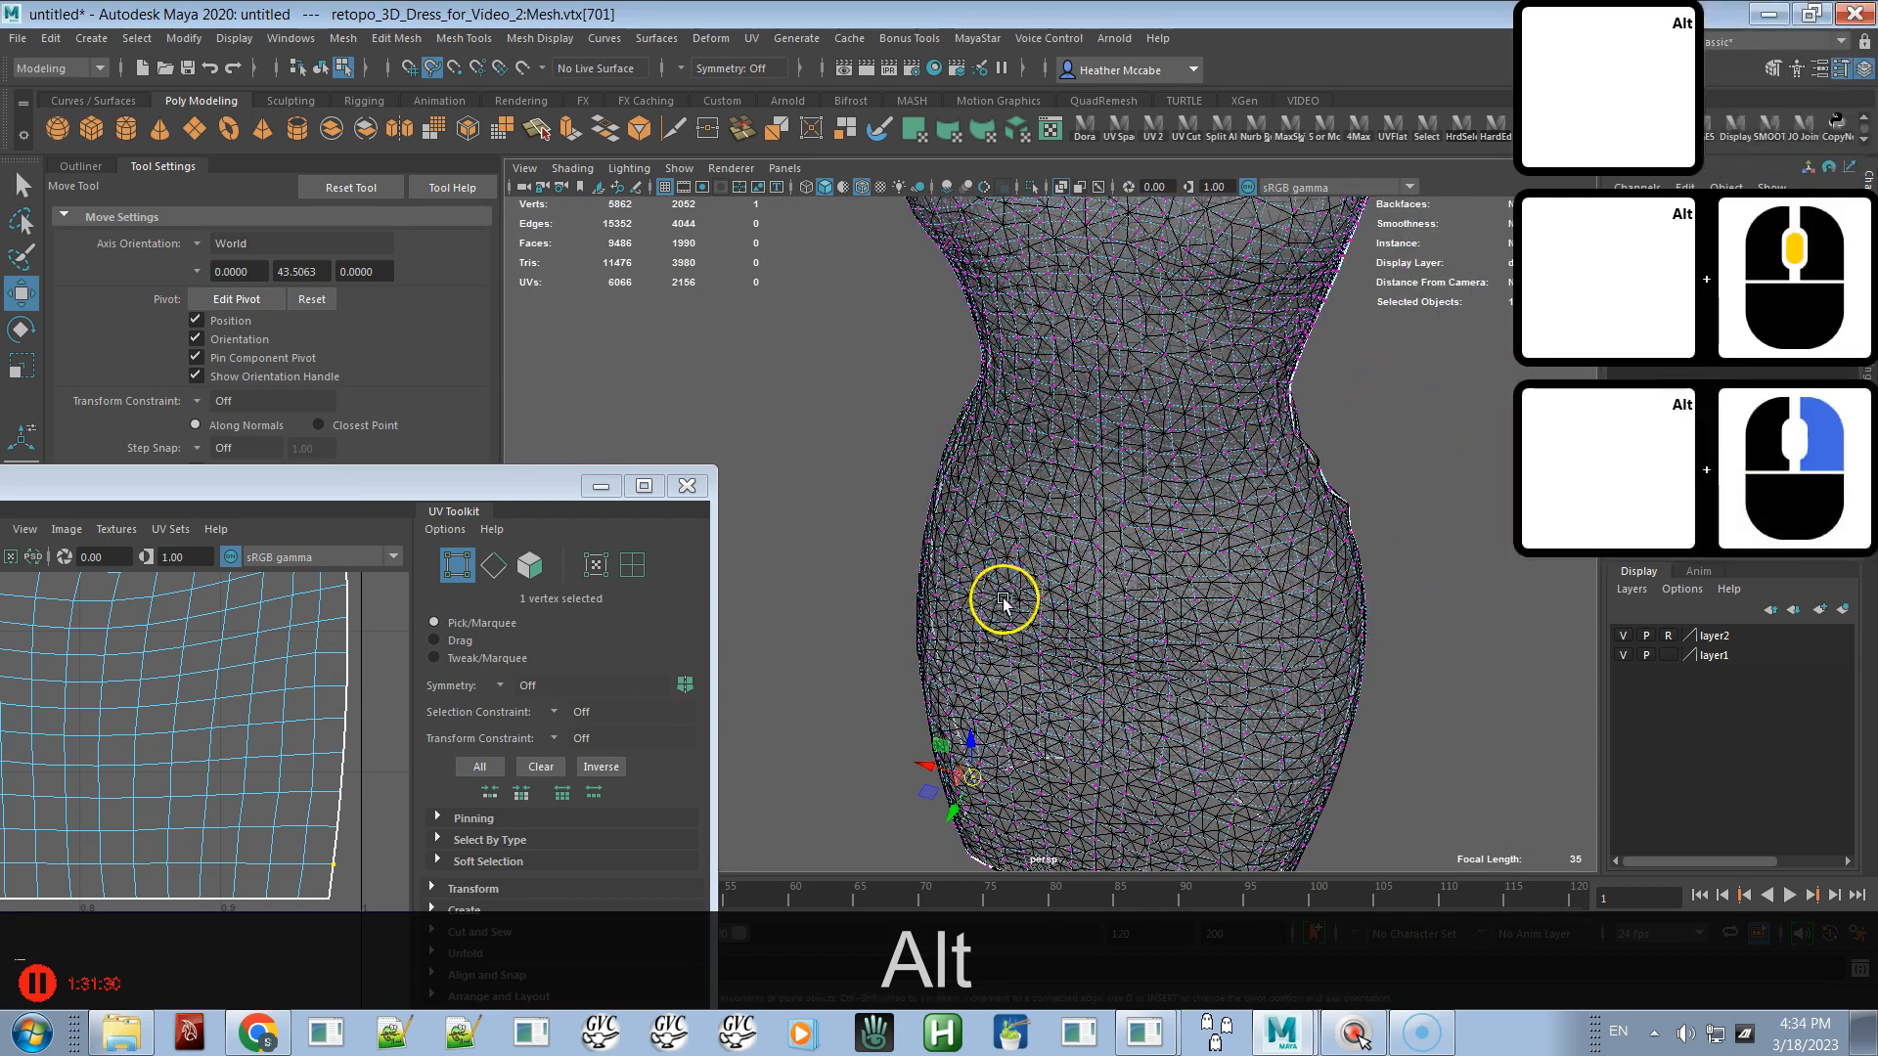
left_click(1623, 637)
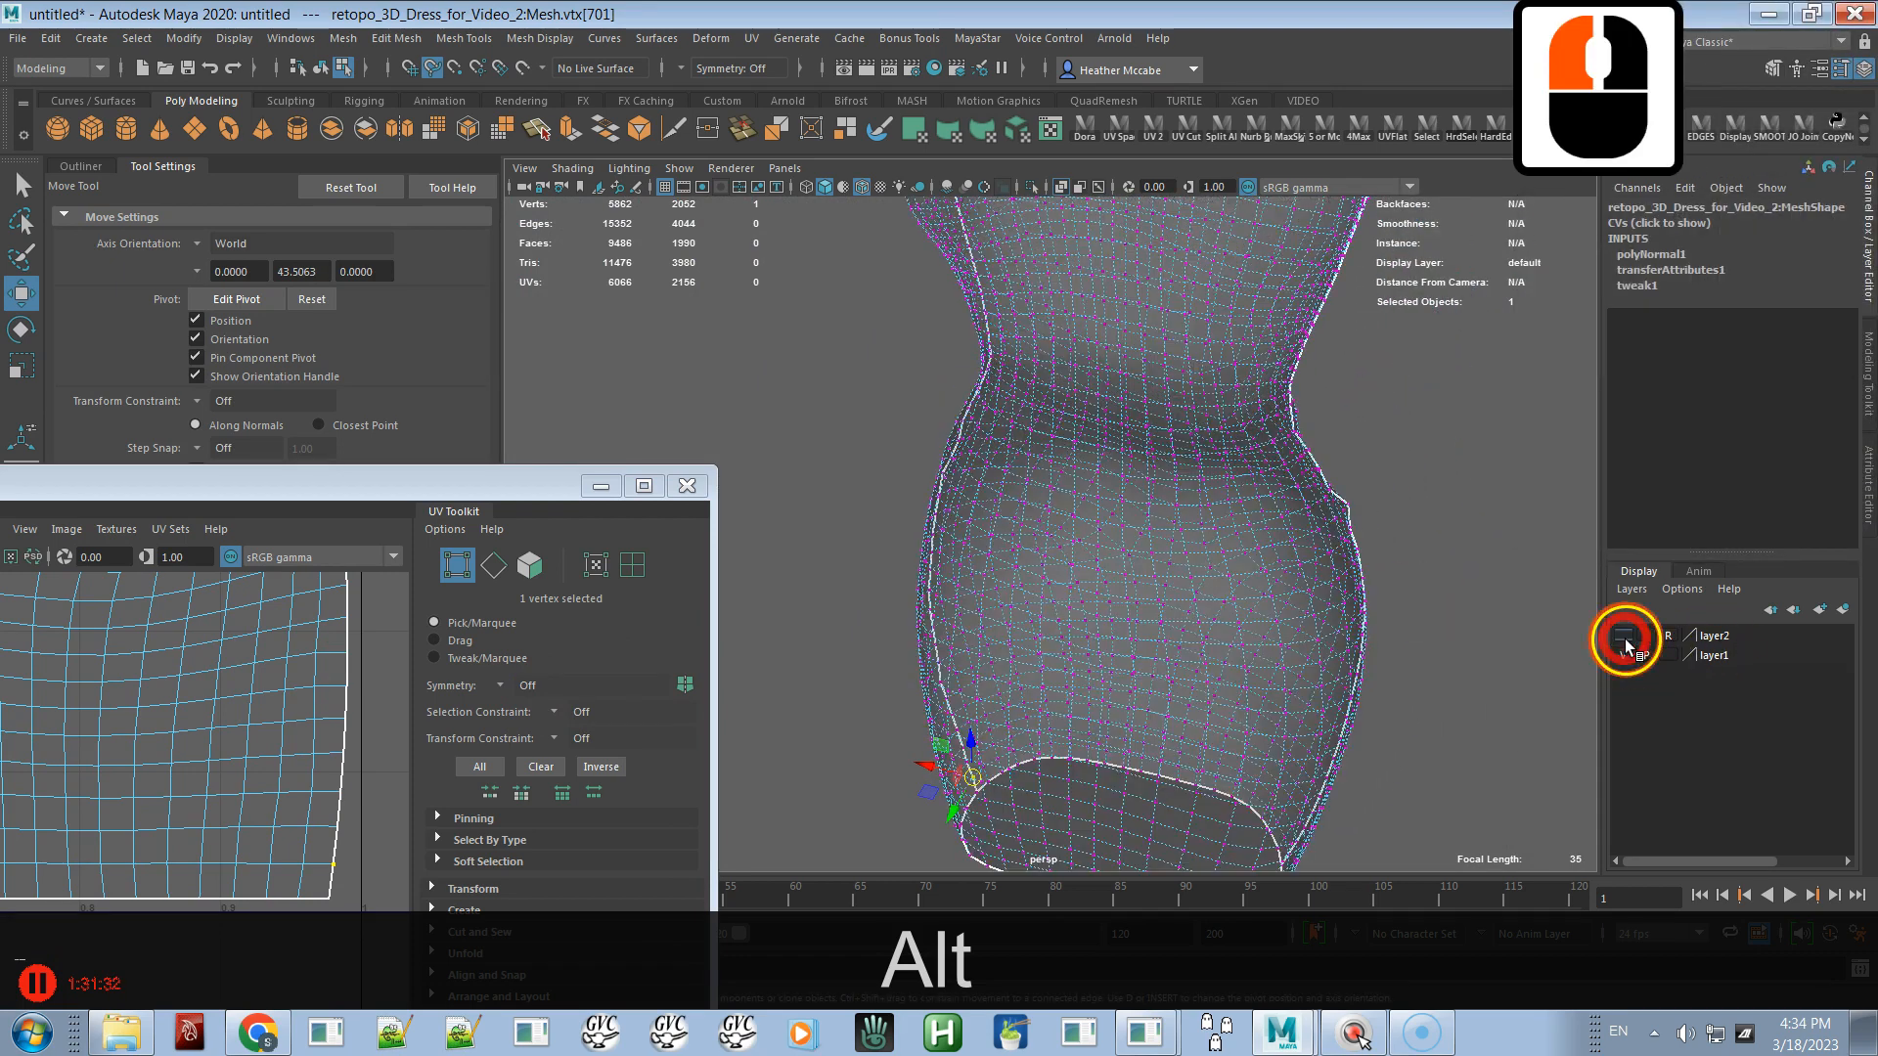
- Reverse the face normals of the whole retopologised dress and turn off X-Ray shading
right_click(1237, 524)
right_click_drag(1244, 531, 1305, 494)
left_click(1206, 512)
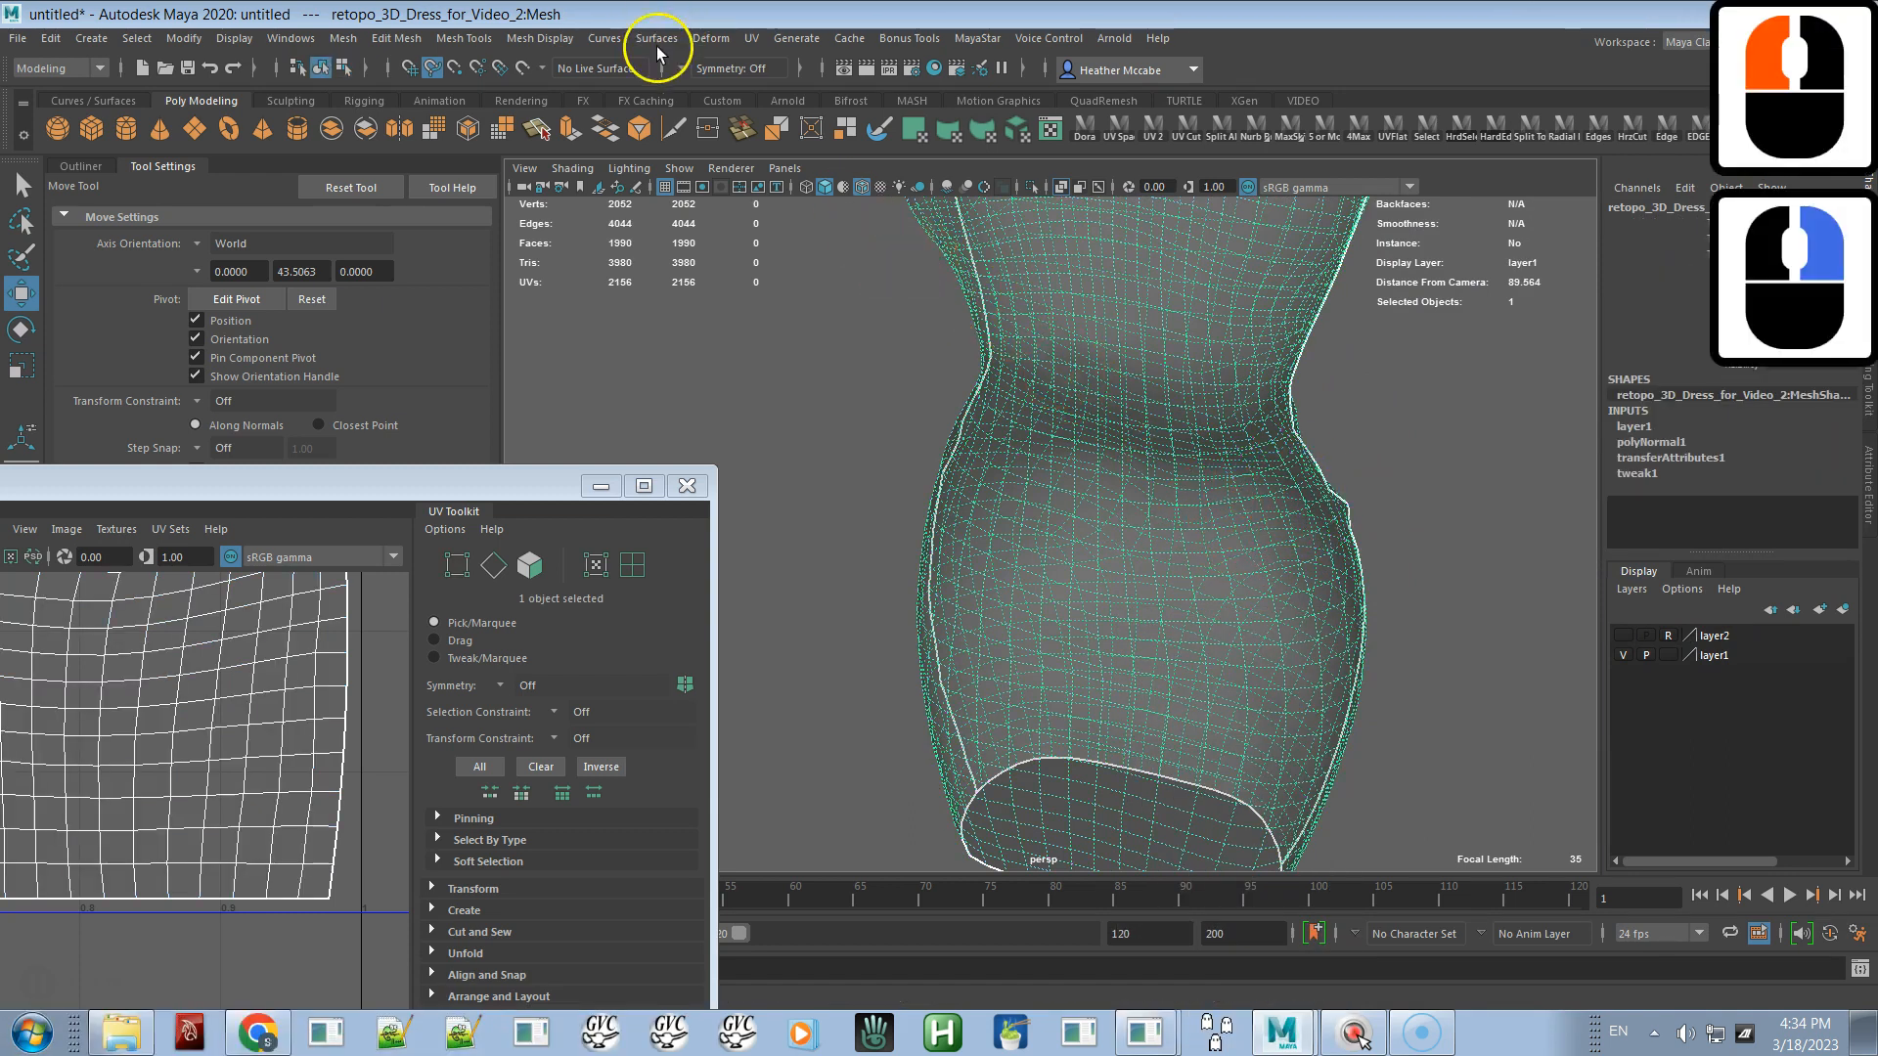
left_click(555, 39)
left_click(571, 127)
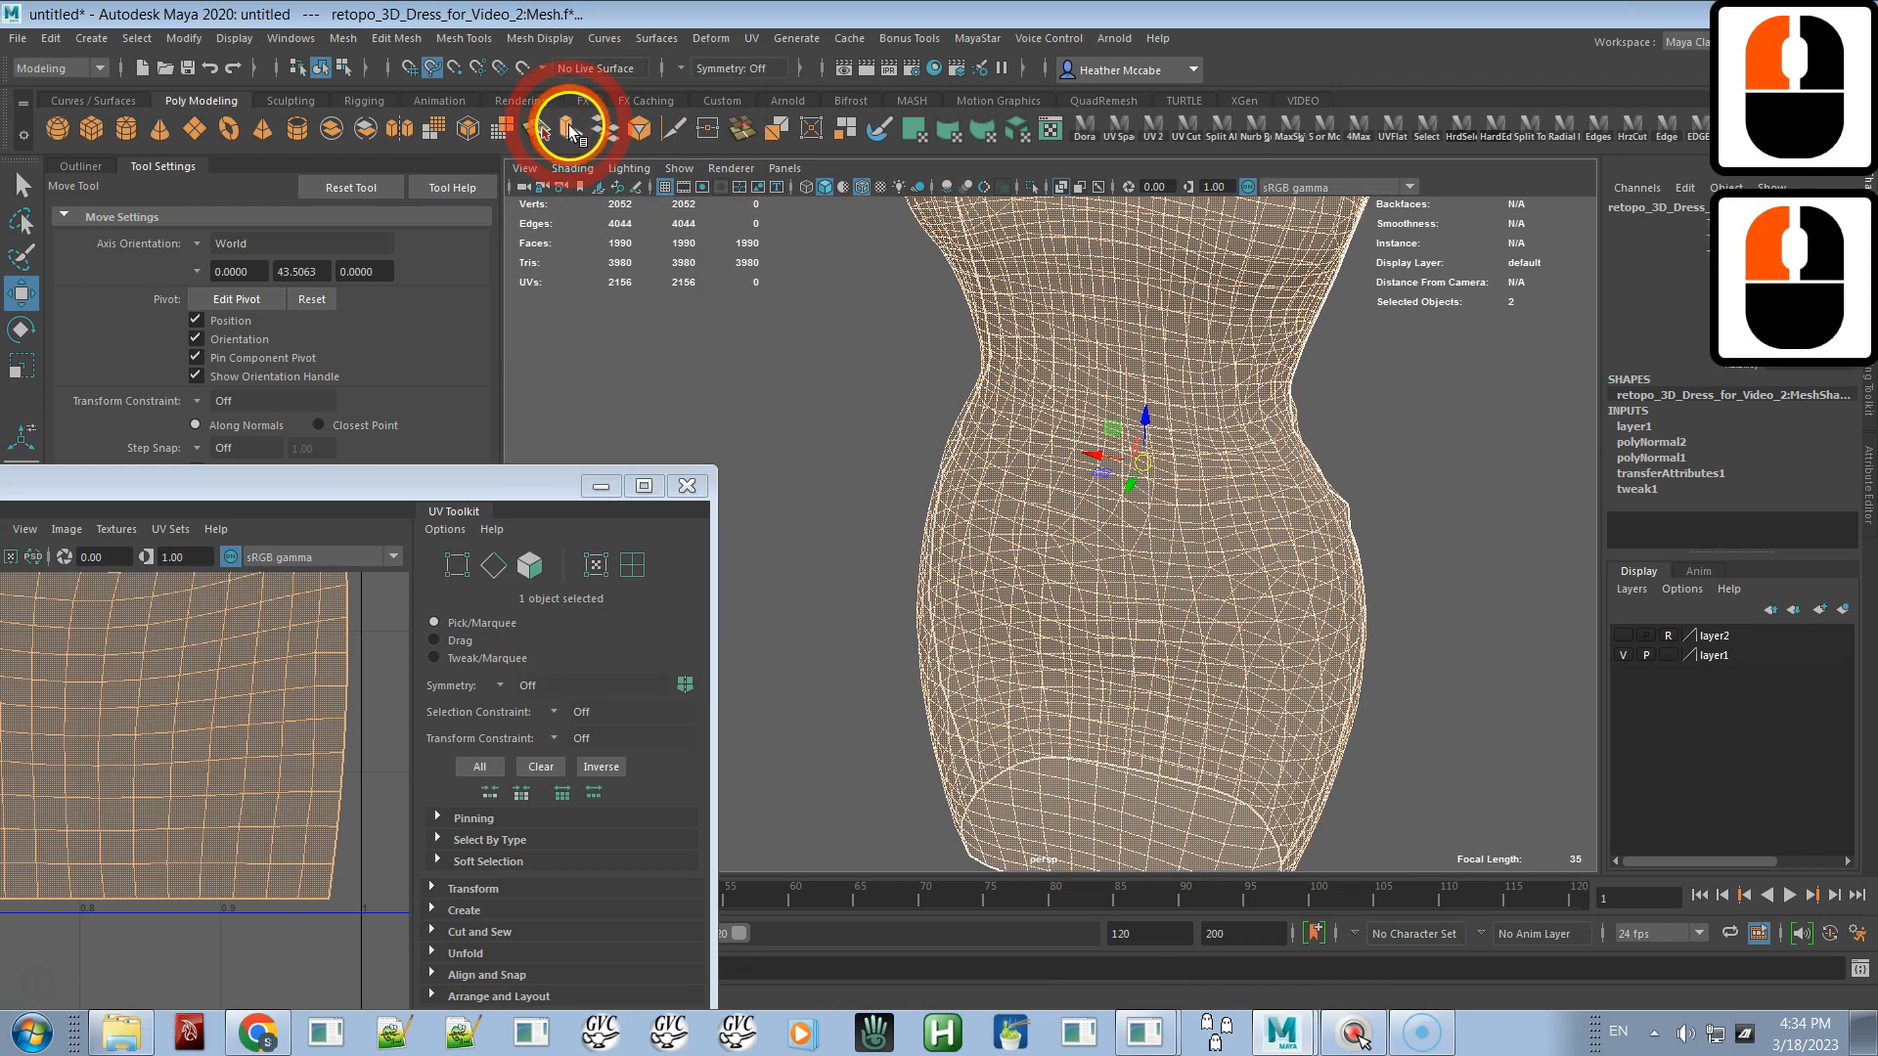
left_click(1379, 453)
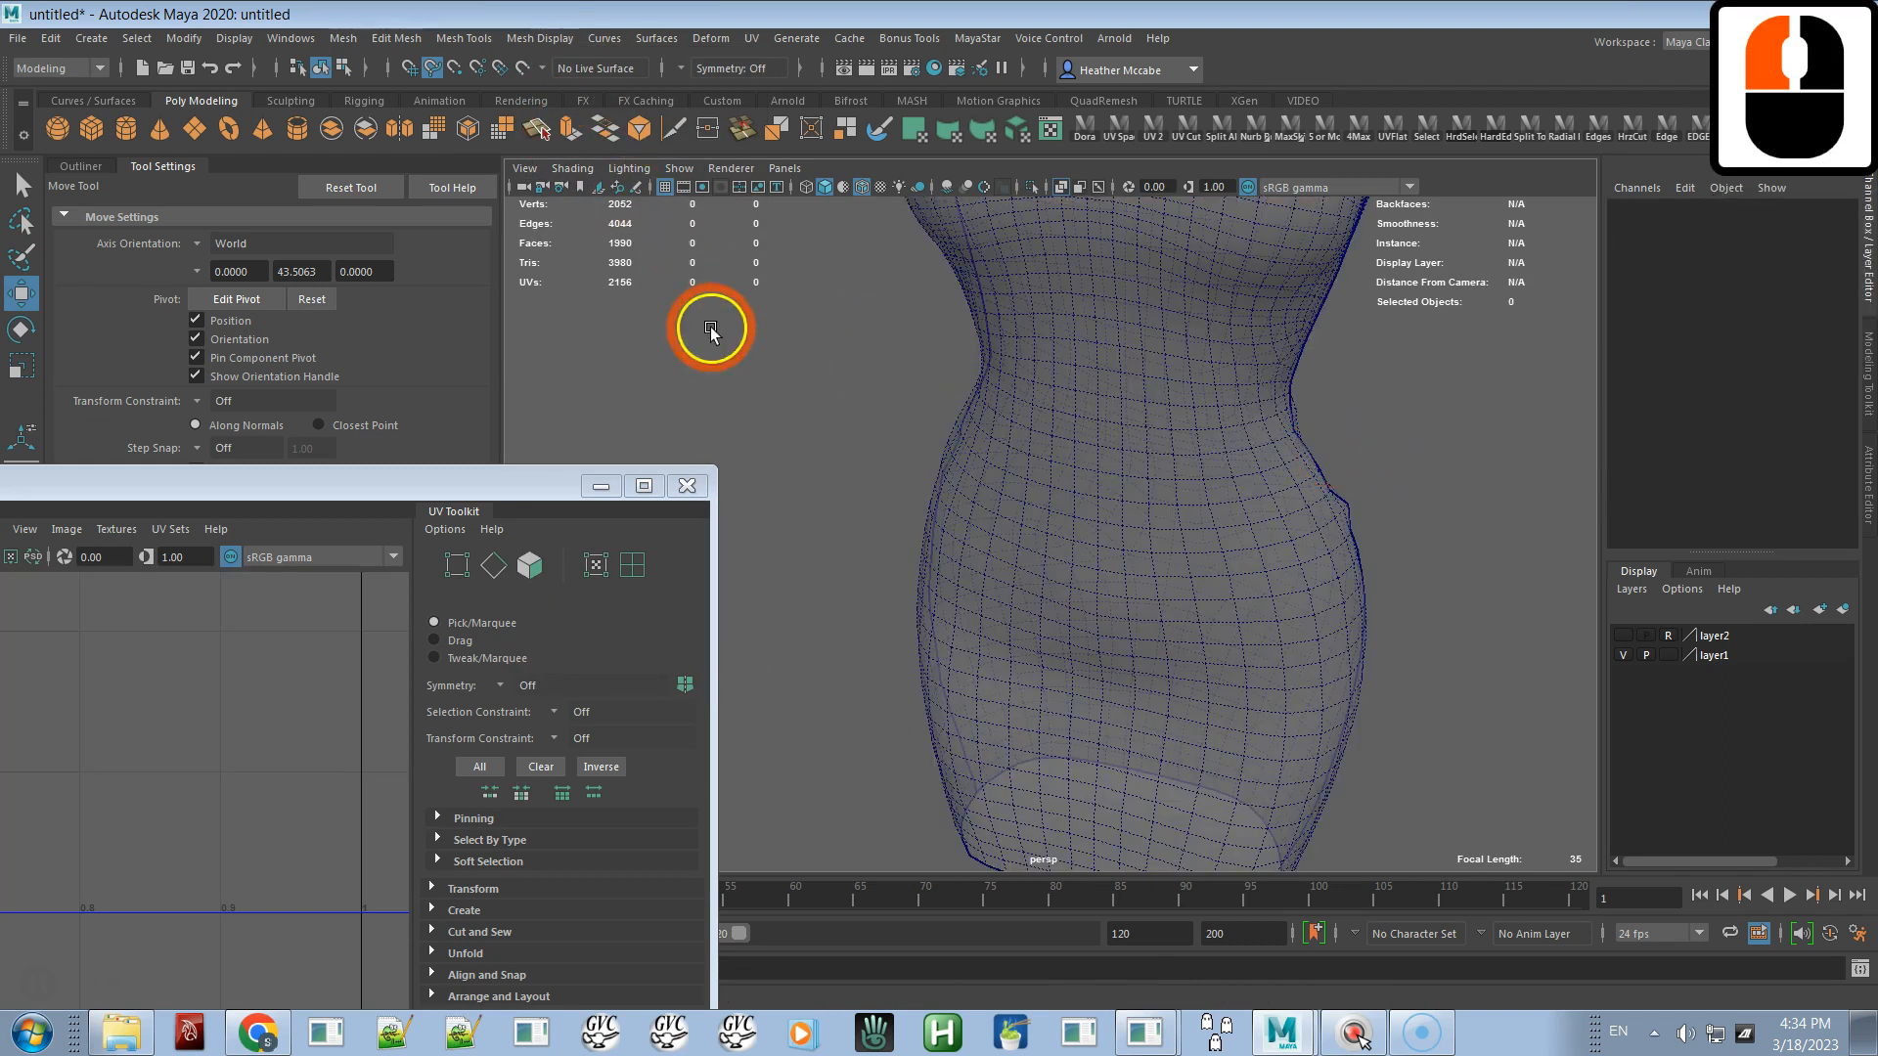
left_click(558, 176)
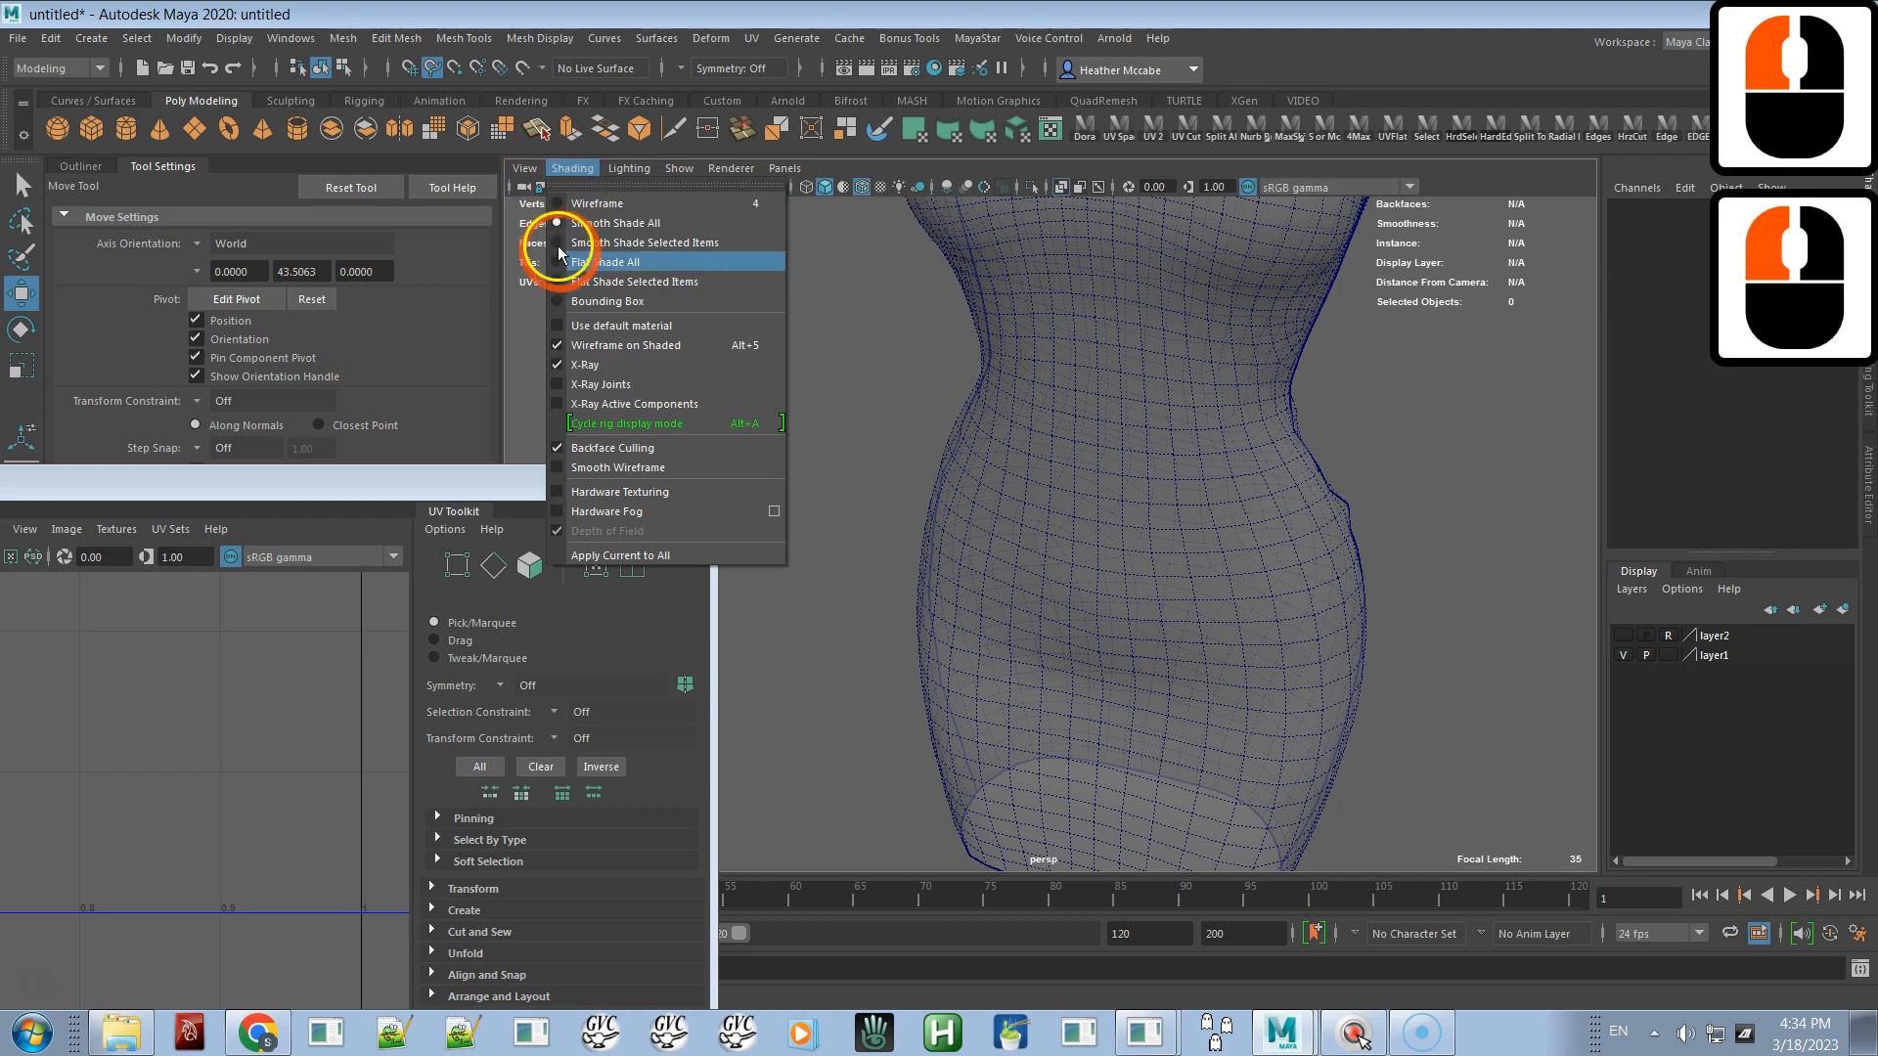
left_click(577, 366)
- Examine the retopologised dress and its UV seam border from the front, back and sides
mouse_move(1304, 537)
left_mouse_down("alt")
mouse_move(1270, 519)
mouse_move(1183, 380)
left_mouse_up("alt")
right_click_drag(1144, 533, 1217, 495)
left_click_drag(1300, 513, 1164, 431, "alt")
left_click_drag(1114, 570, 912, 518, "alt")
left_click(936, 496)
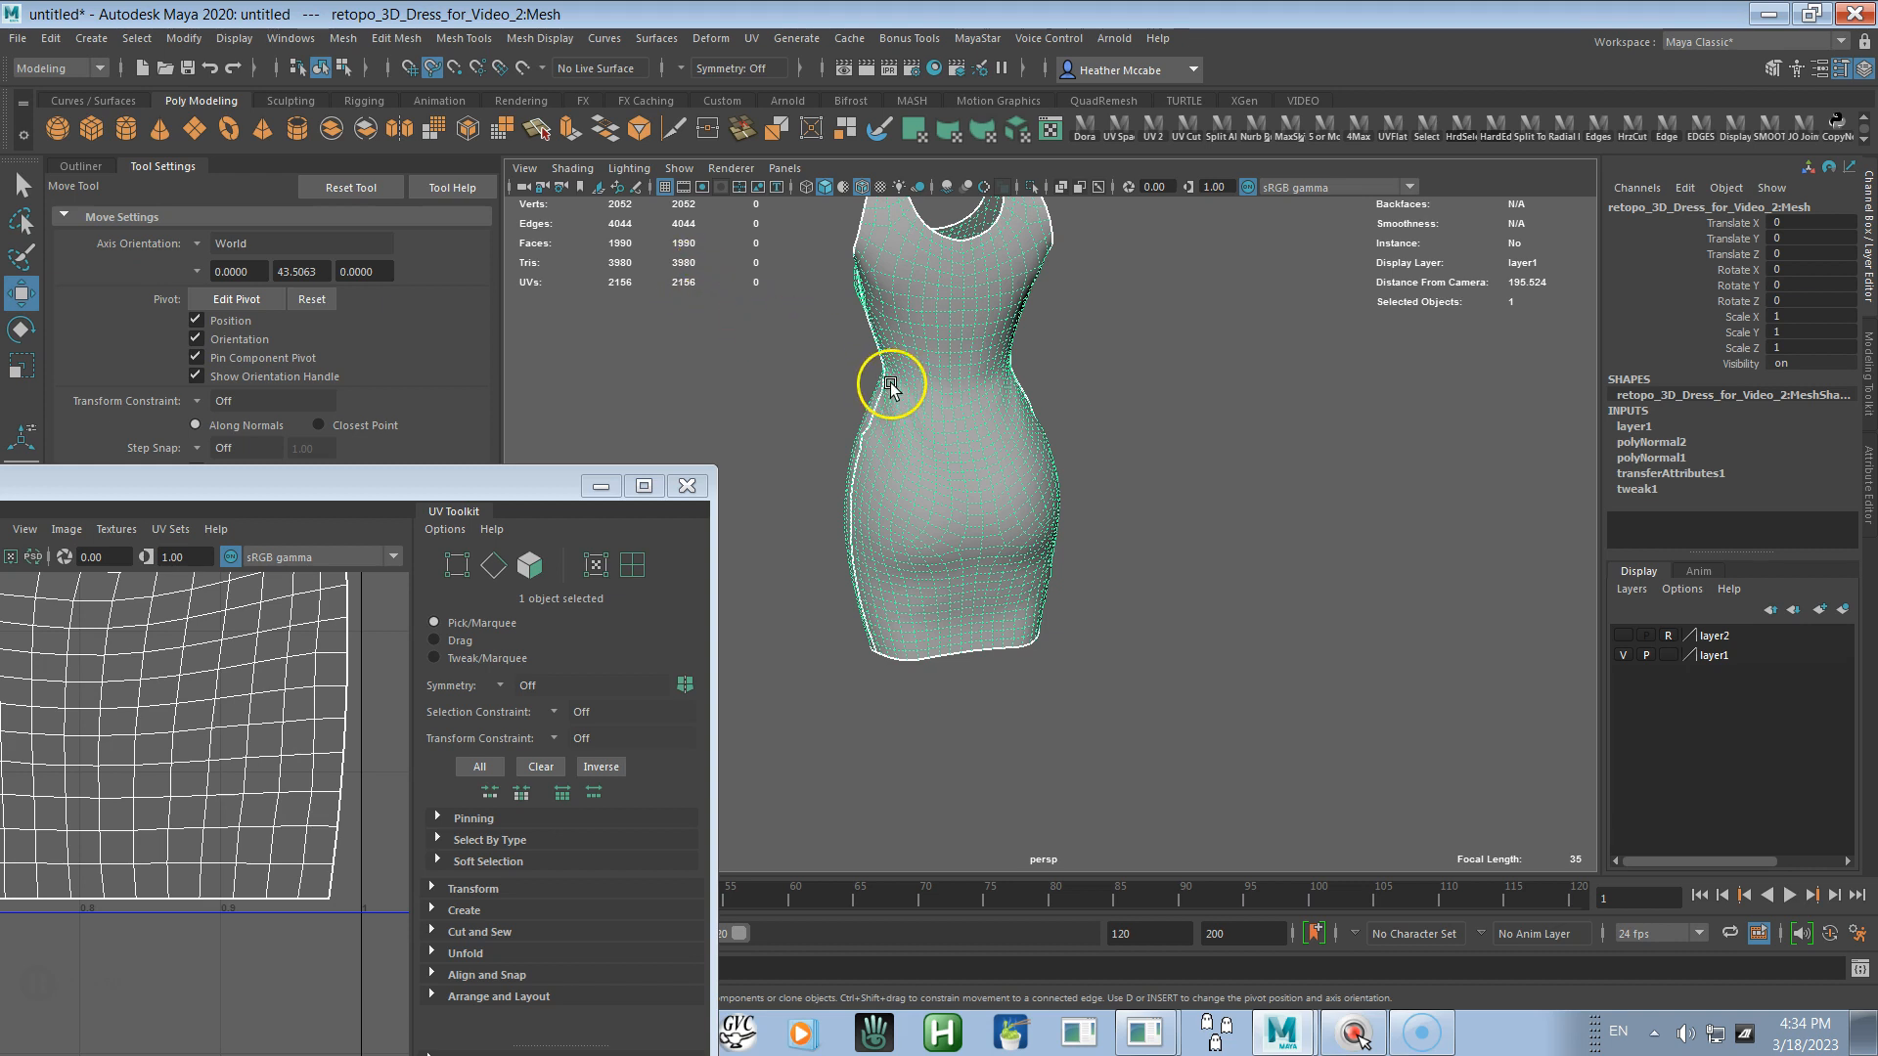
left_click_drag(887, 391, 1266, 394, "alt")
left_click_drag(1118, 459, 1362, 456, "alt")
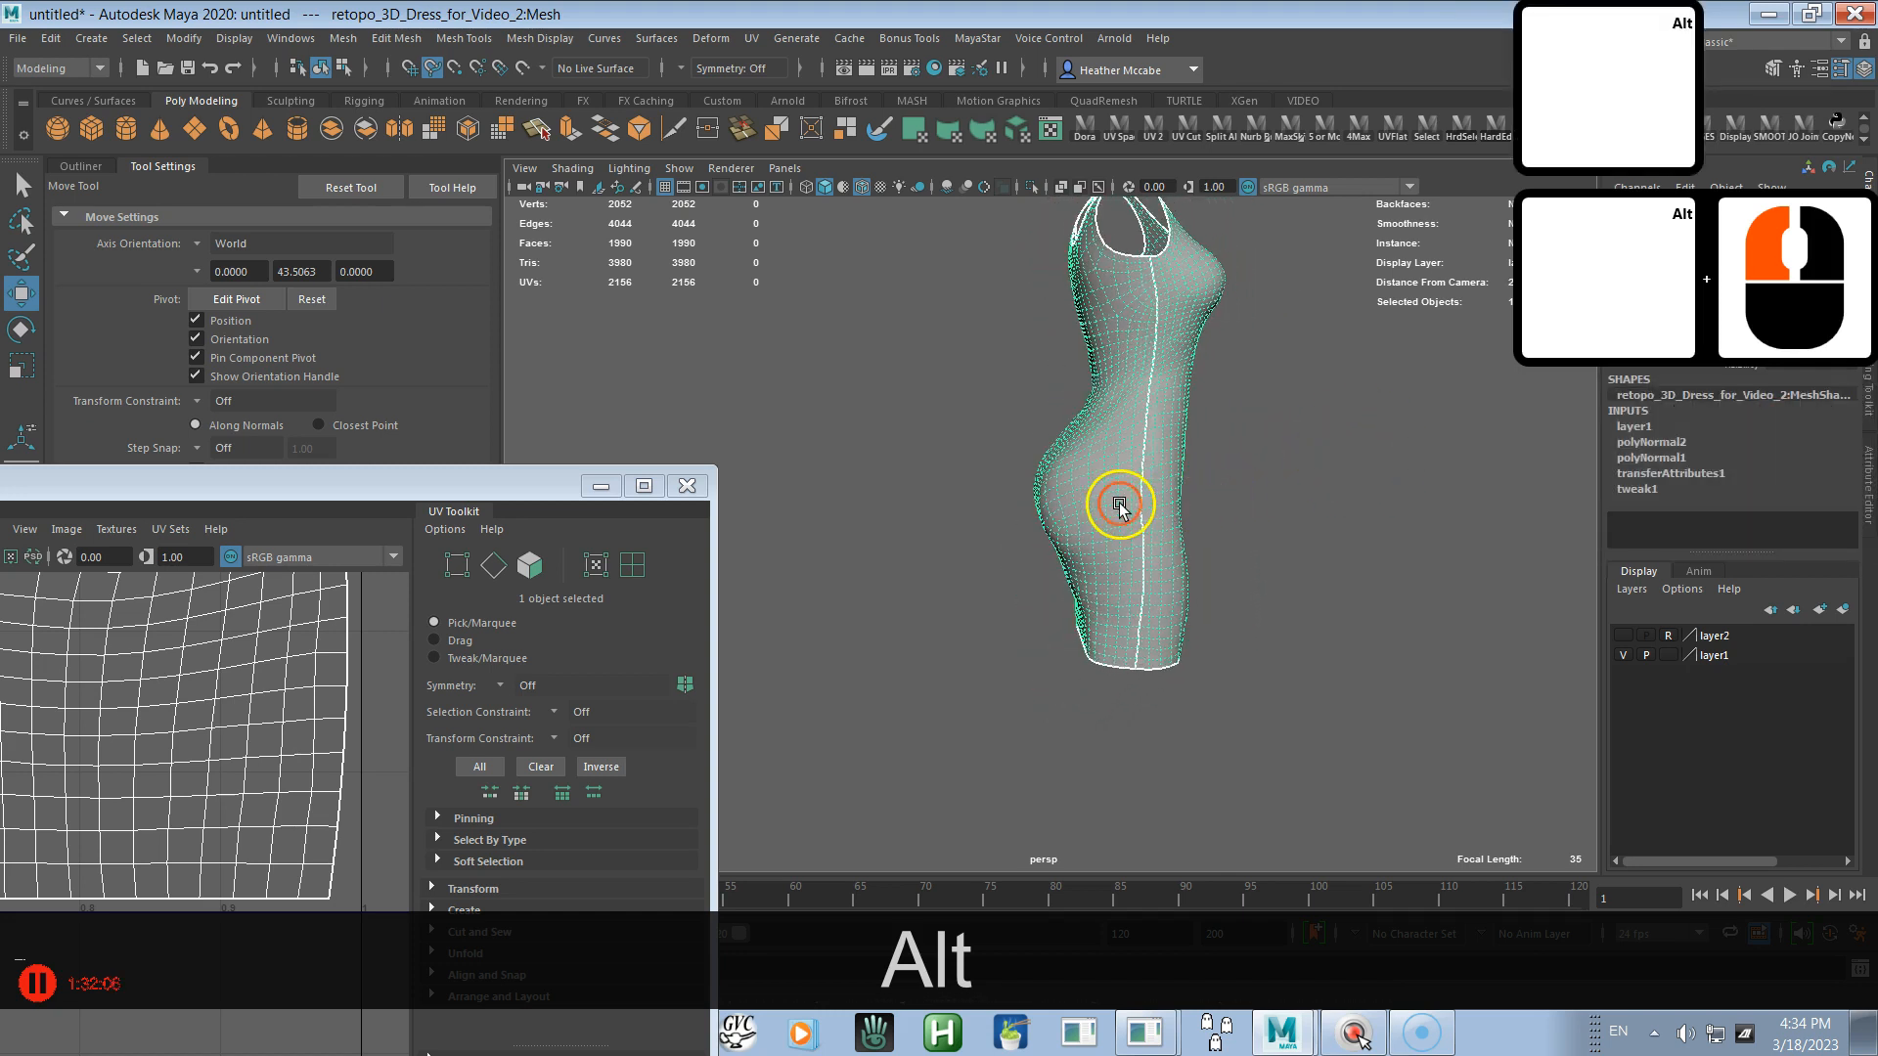
left_click_drag(1120, 505, 1194, 508, "alt")
left_click_drag(1094, 423, 922, 421, "alt")
left_click(1162, 377)
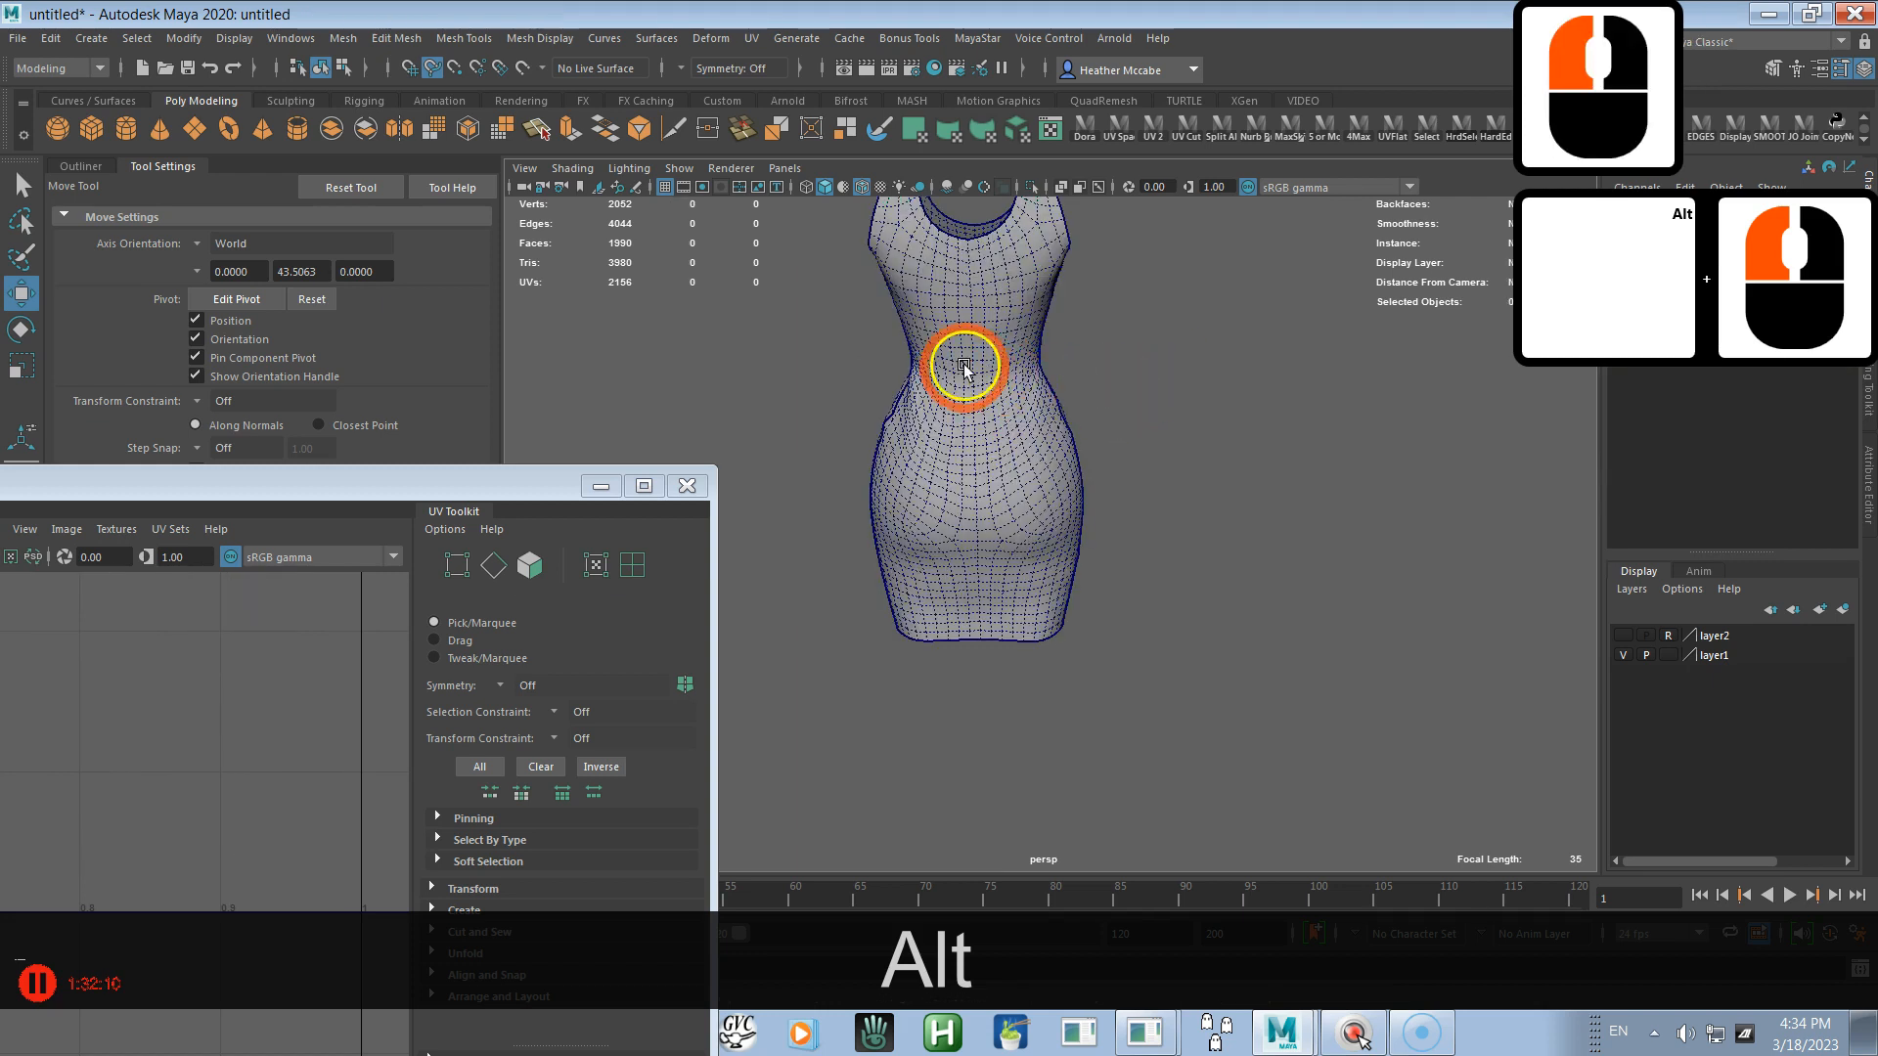
- Turn off Wireframe on Shaded and inspect the dress's surface around the waist and hips, selecting the mesh to compare its topology
left_click(570, 168)
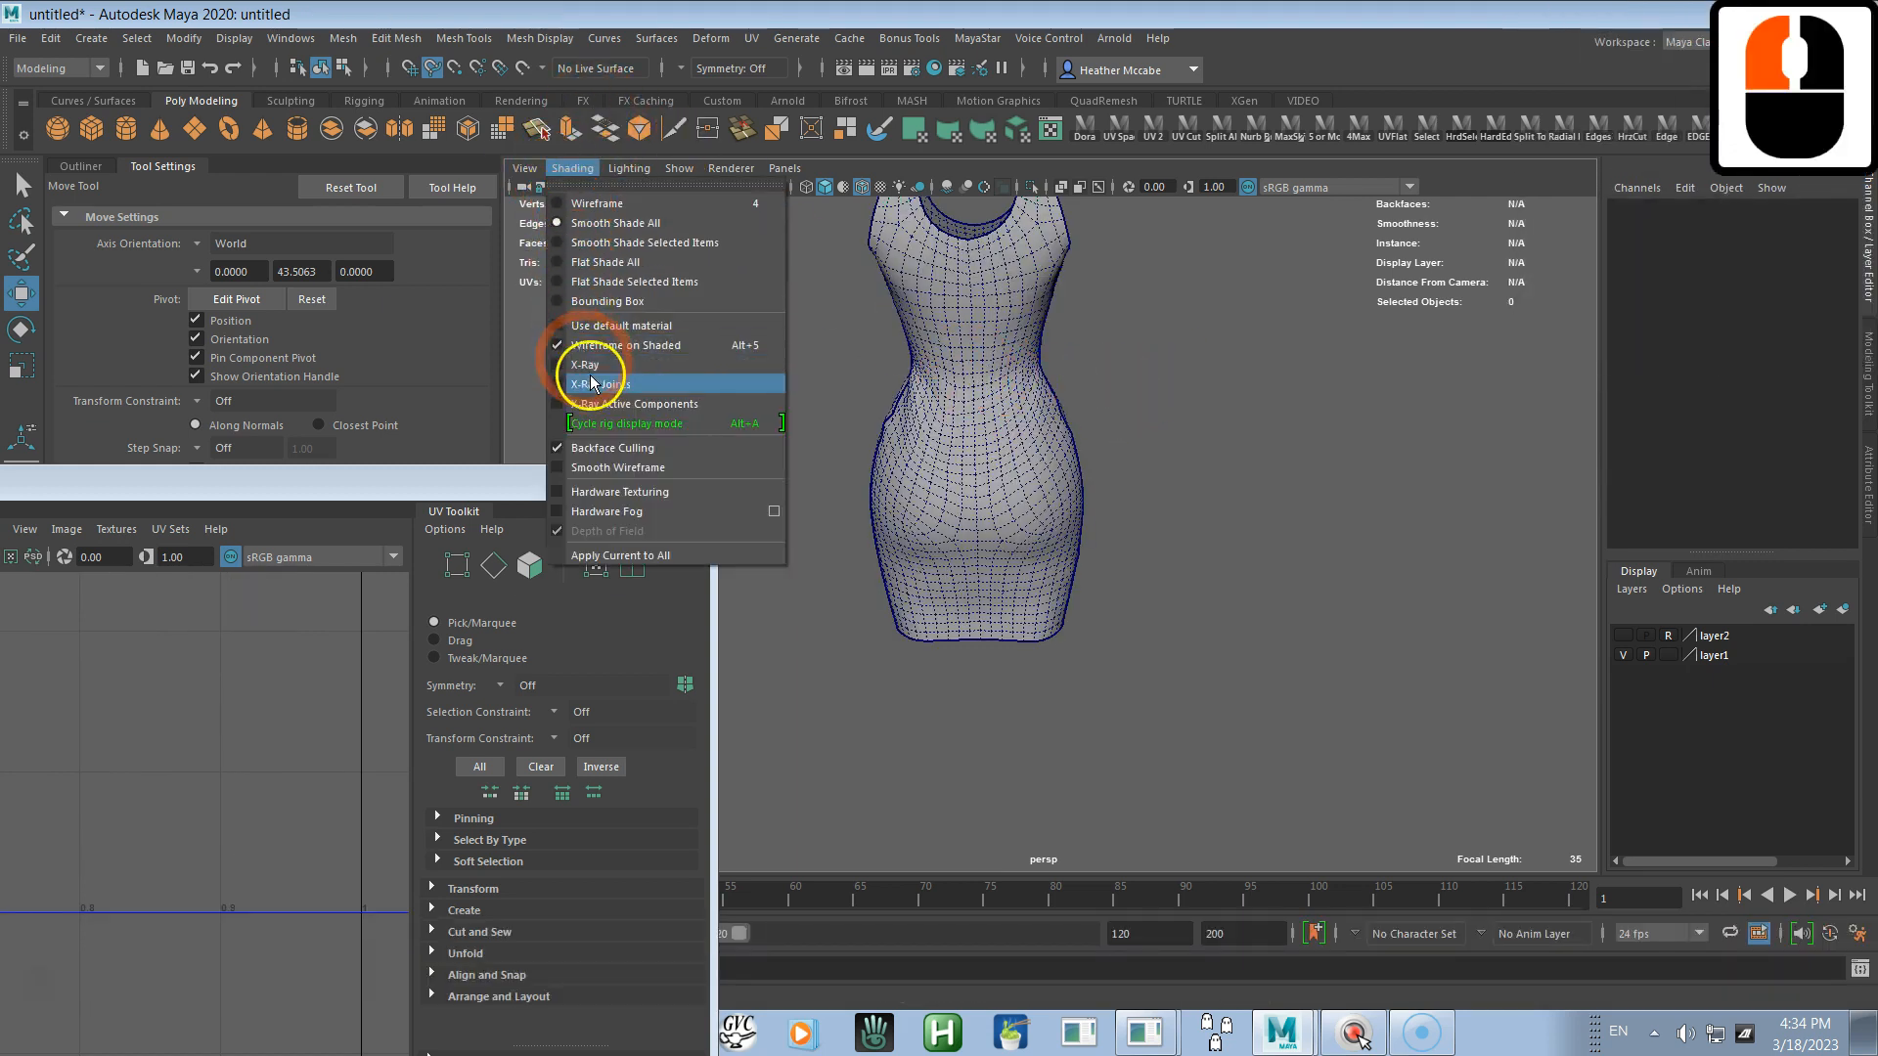
left_click(606, 344)
right_click_drag(835, 369, 1069, 520, "alt")
middle_click_drag(1077, 515, 1118, 570, "alt")
middle_click_drag(958, 406, 962, 408, "alt")
left_click_drag(804, 424, 796, 461, "alt")
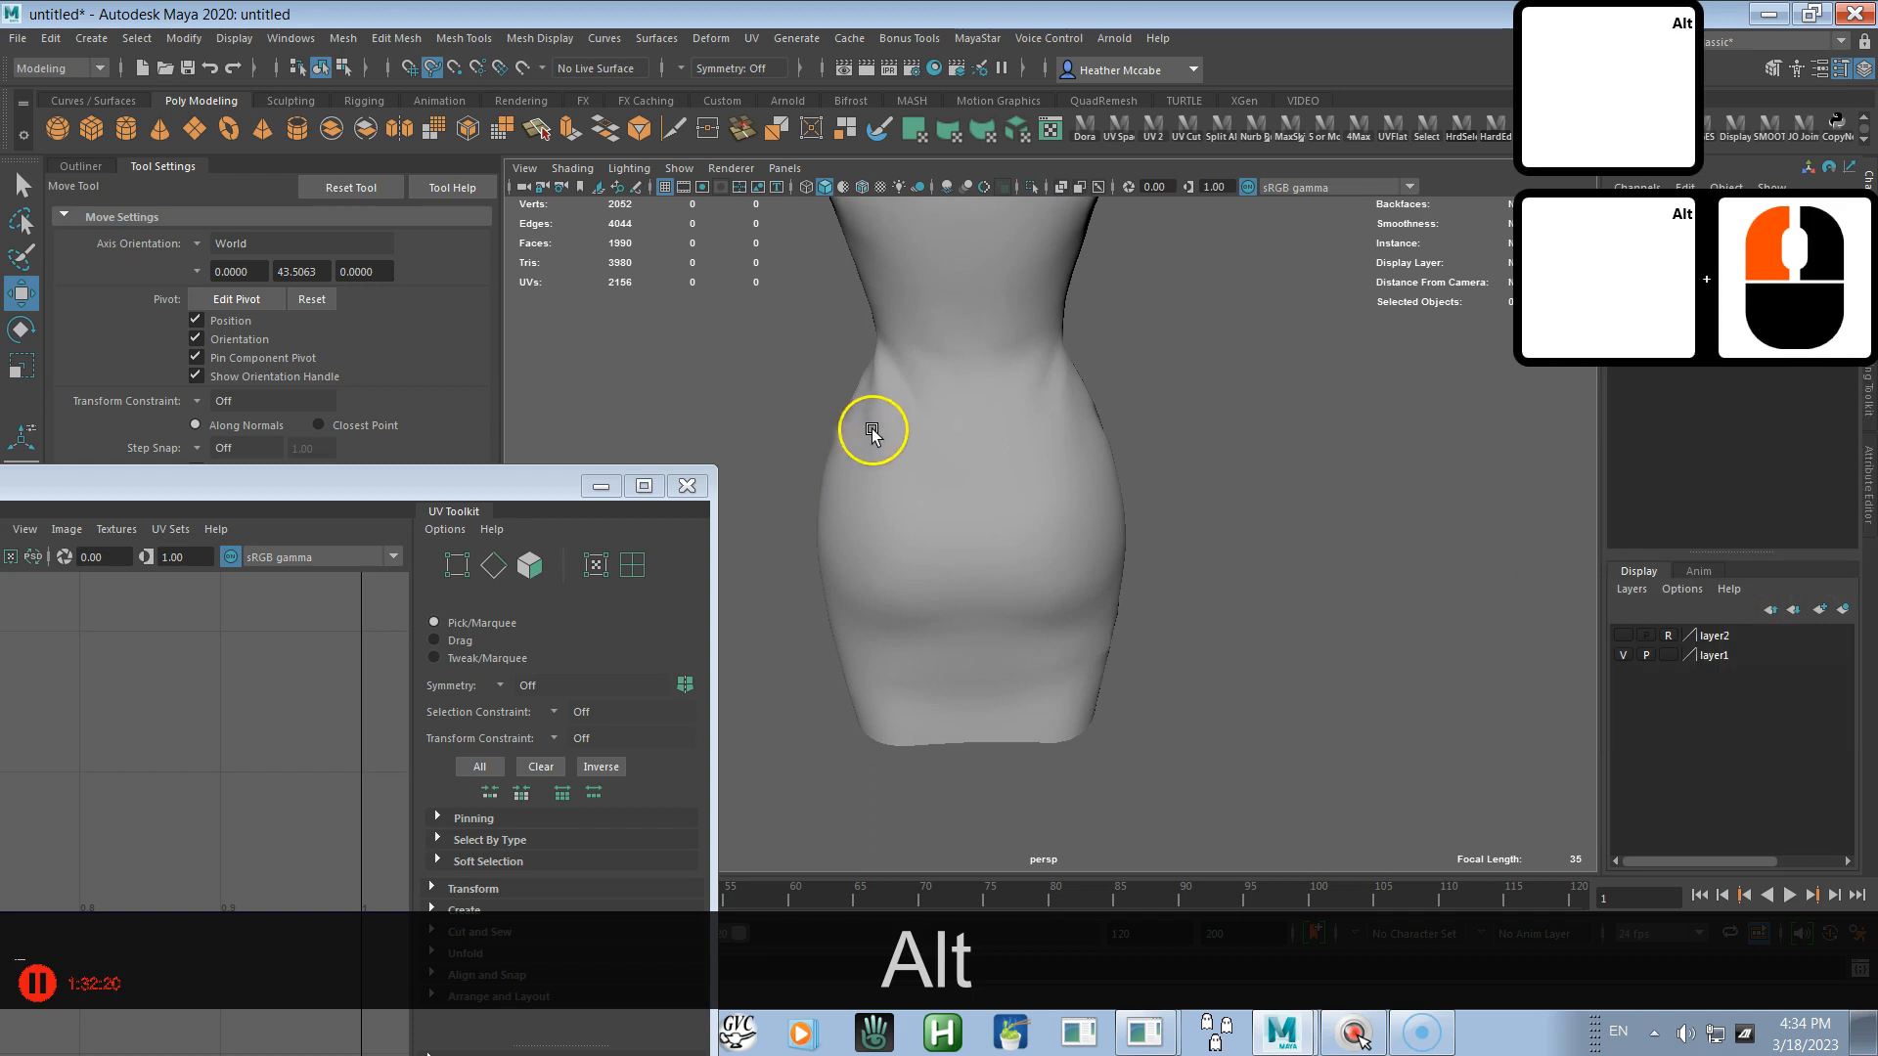
right_click_drag(1032, 418, 967, 430, "alt")
left_click_drag(967, 430, 918, 435, "alt")
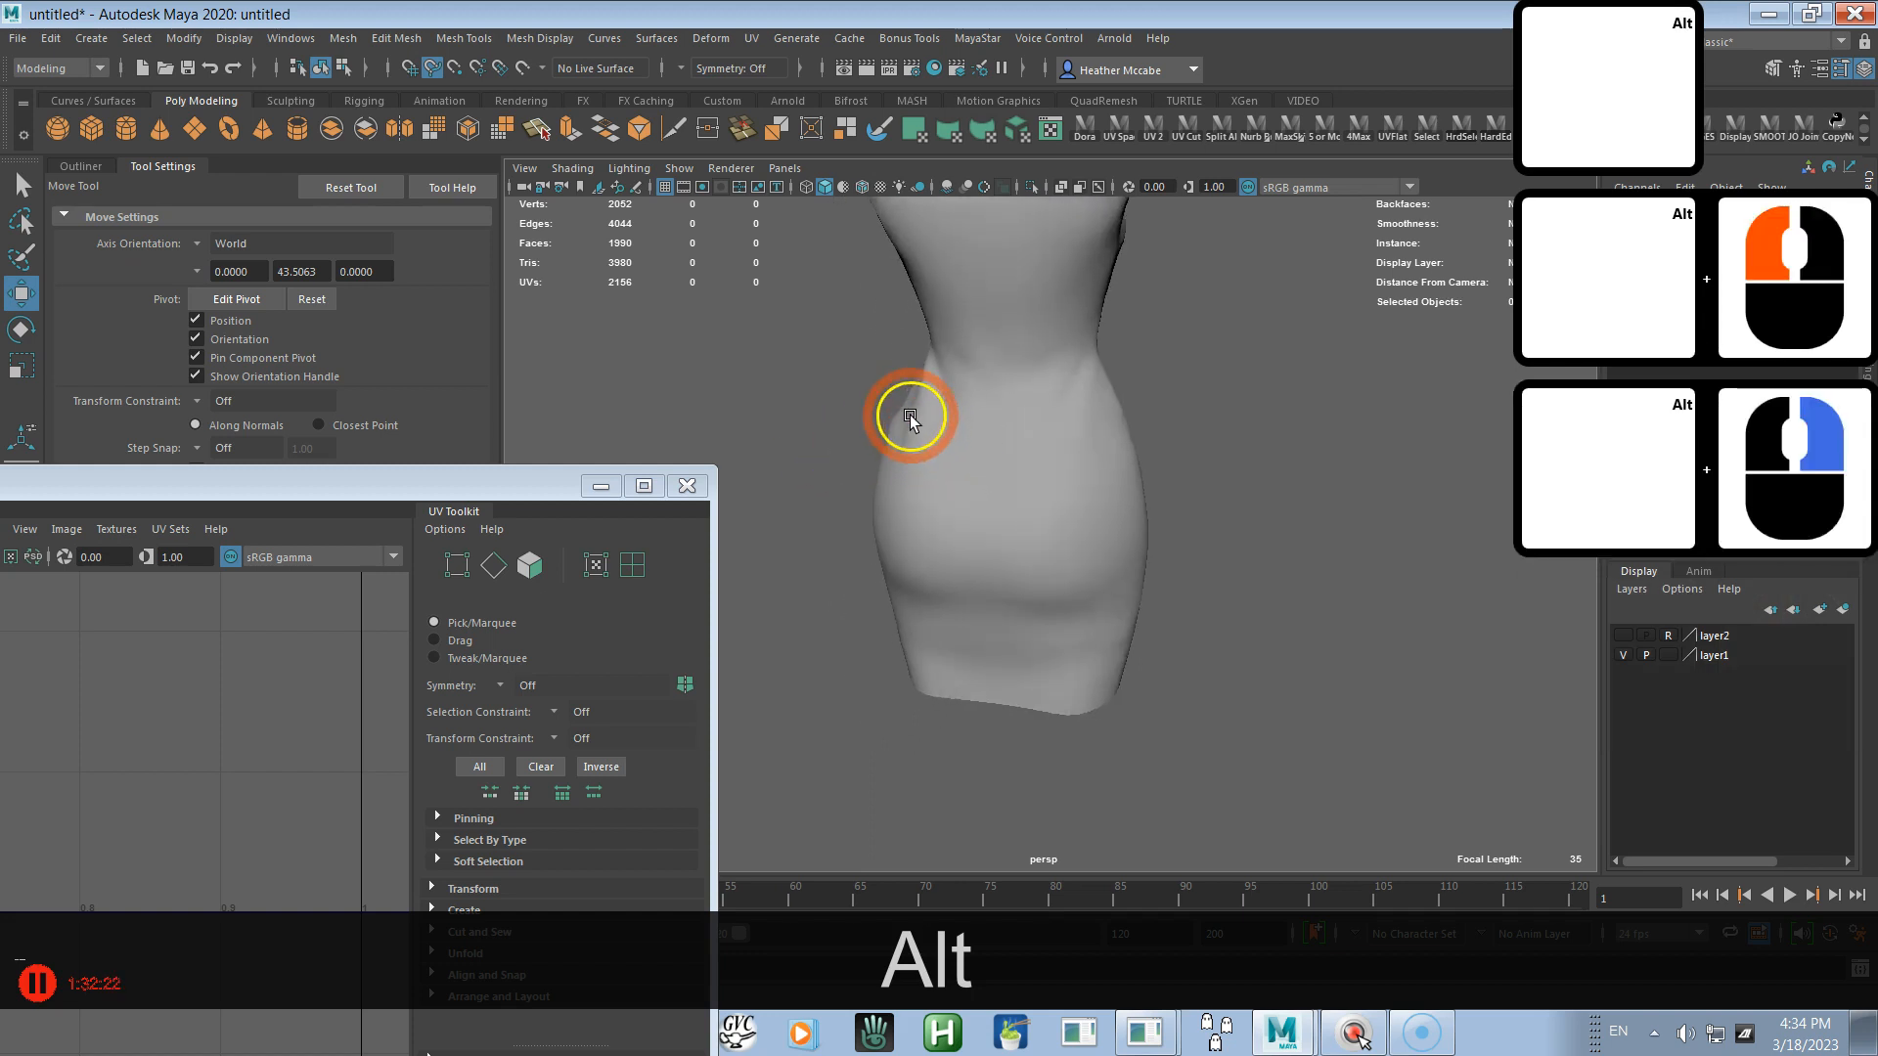
left_click(896, 426)
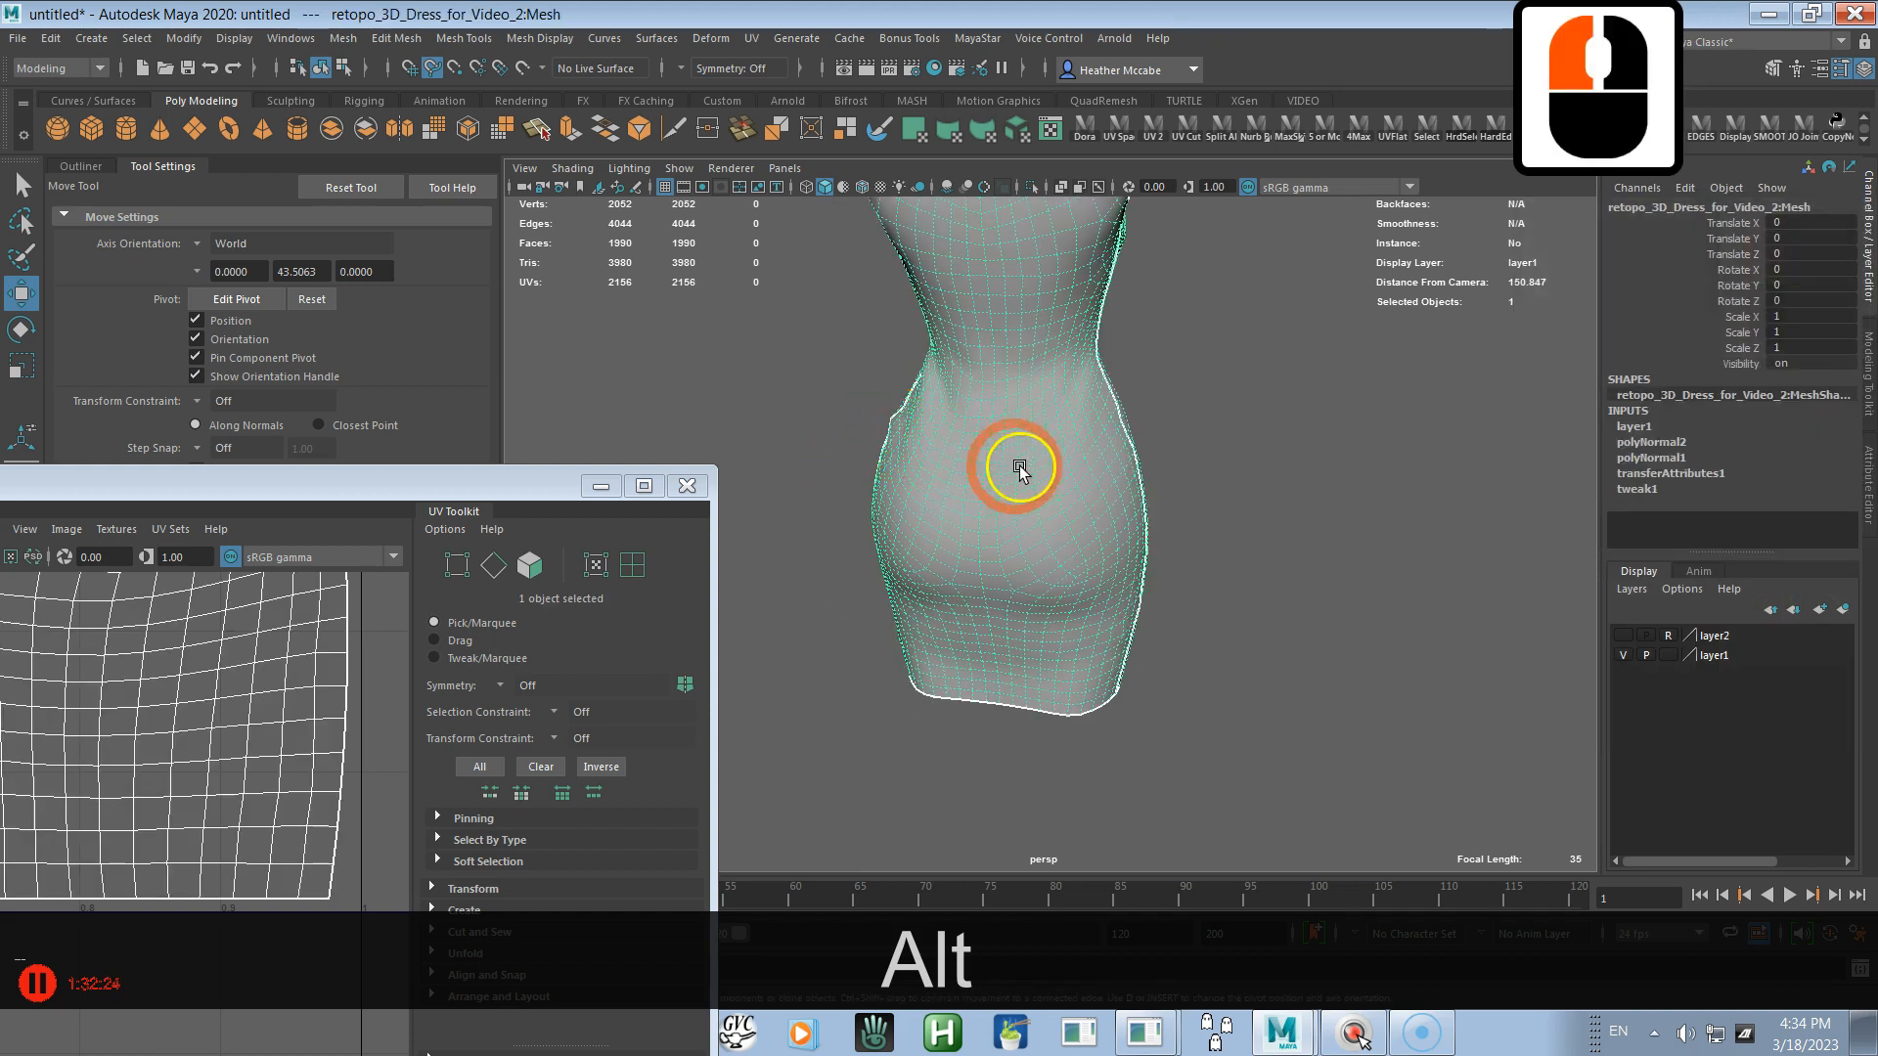
left_click_drag(1161, 469, 978, 528, "alt")
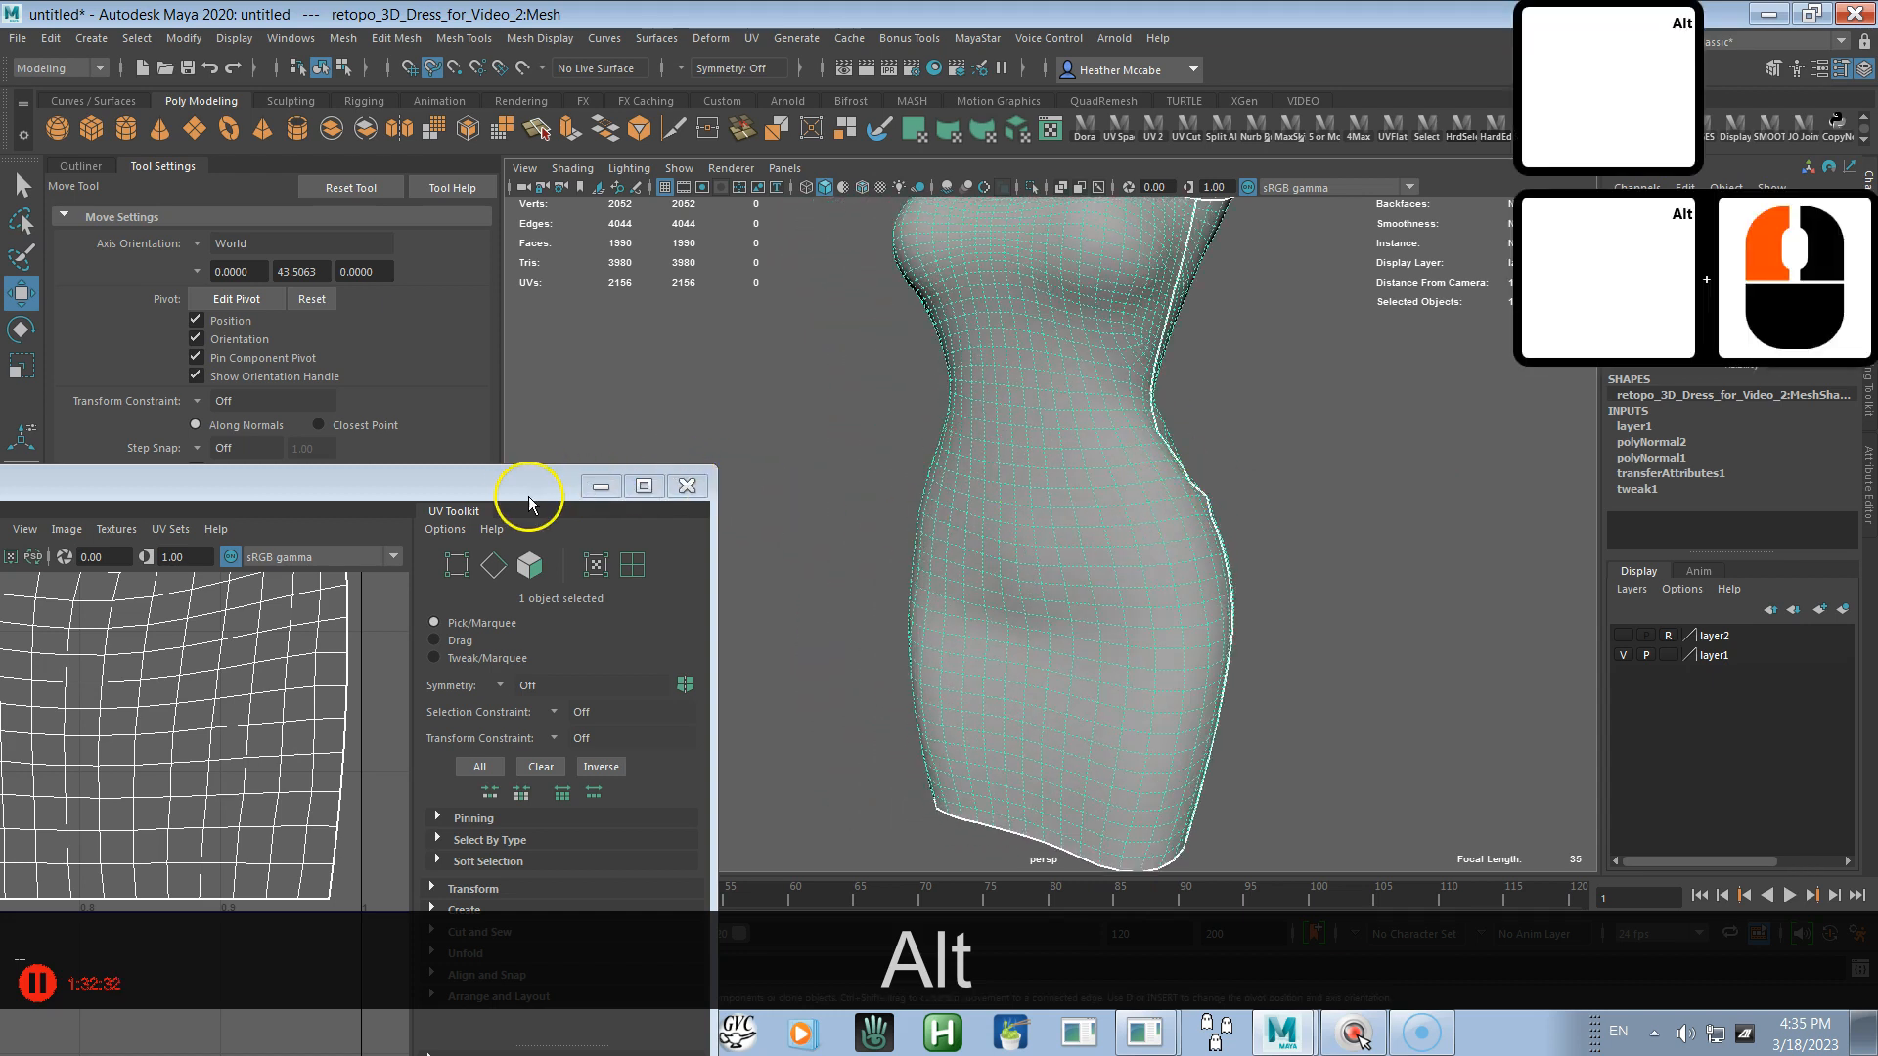
- Bring the UV Editor fully into view and examine the dress's front and back UV shells
left_click_drag(519, 498, 871, 300)
right_click_drag(647, 612, 260, 368, "alt")
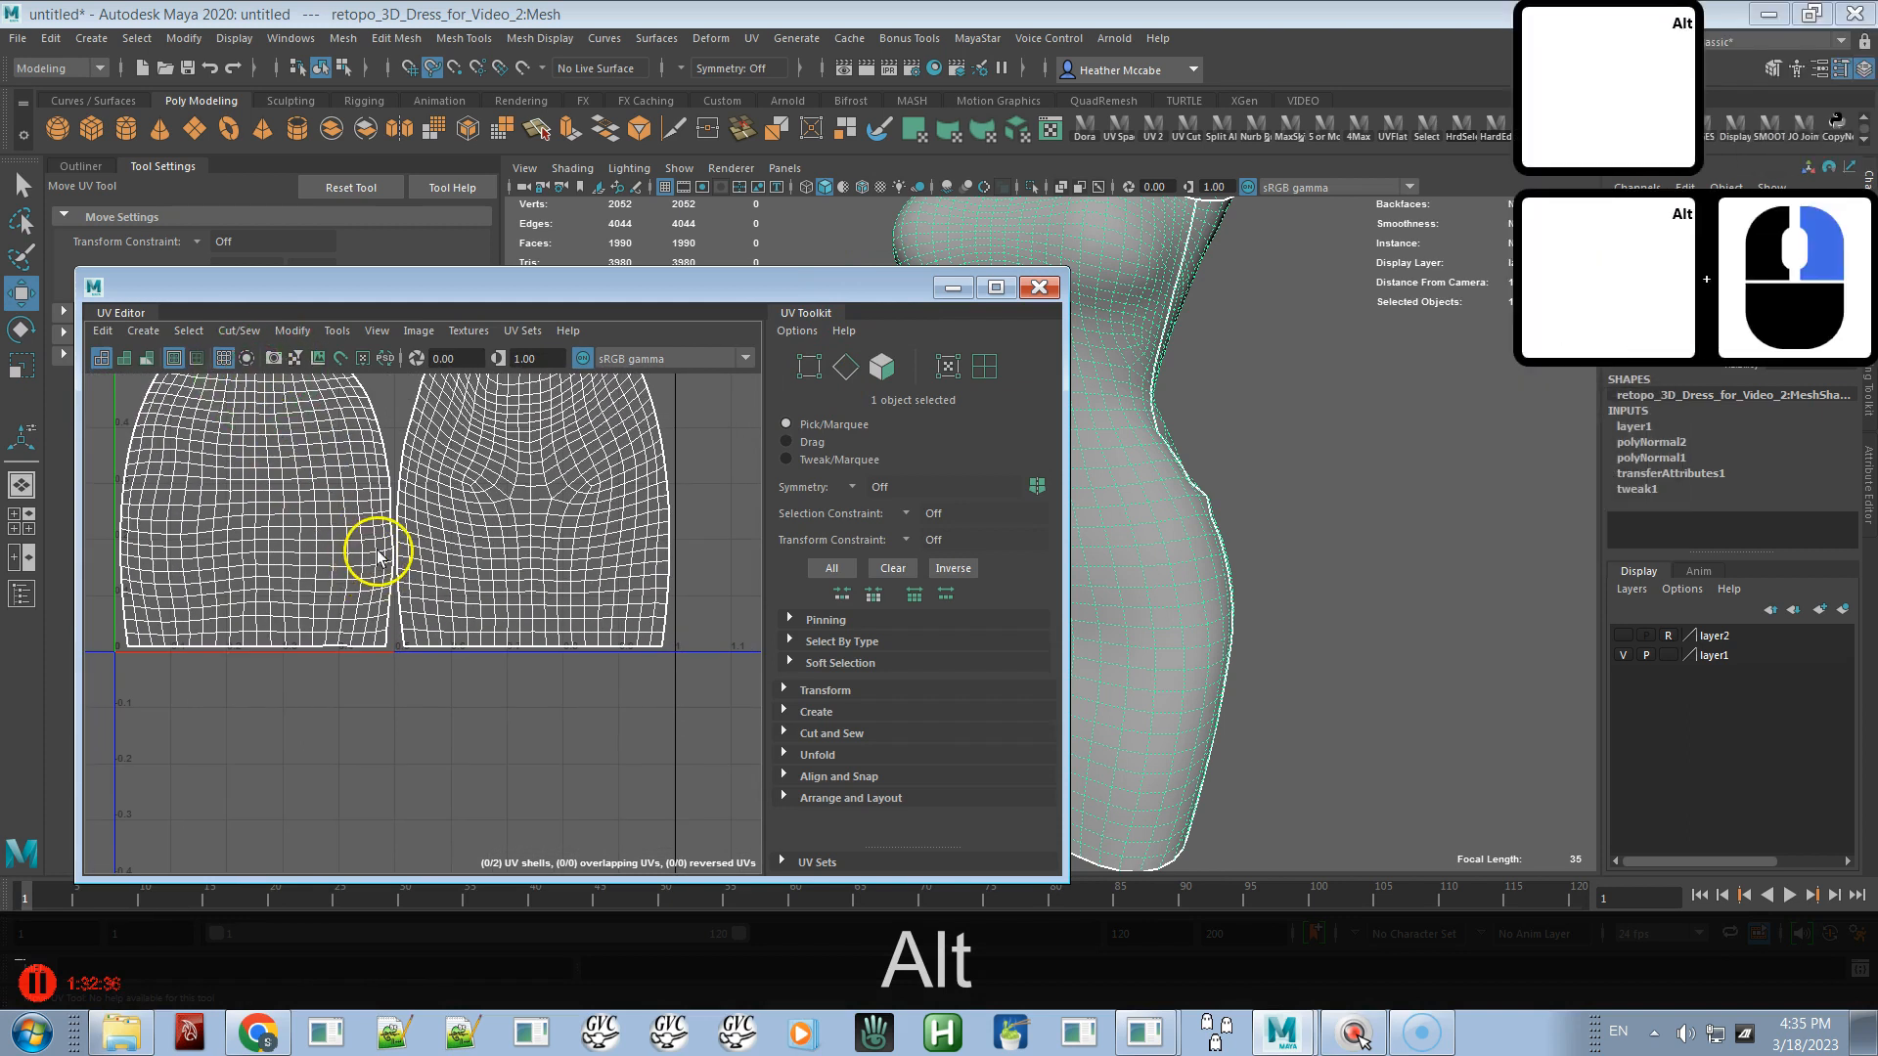
right_click_drag(388, 517, 902, 629, "alt")
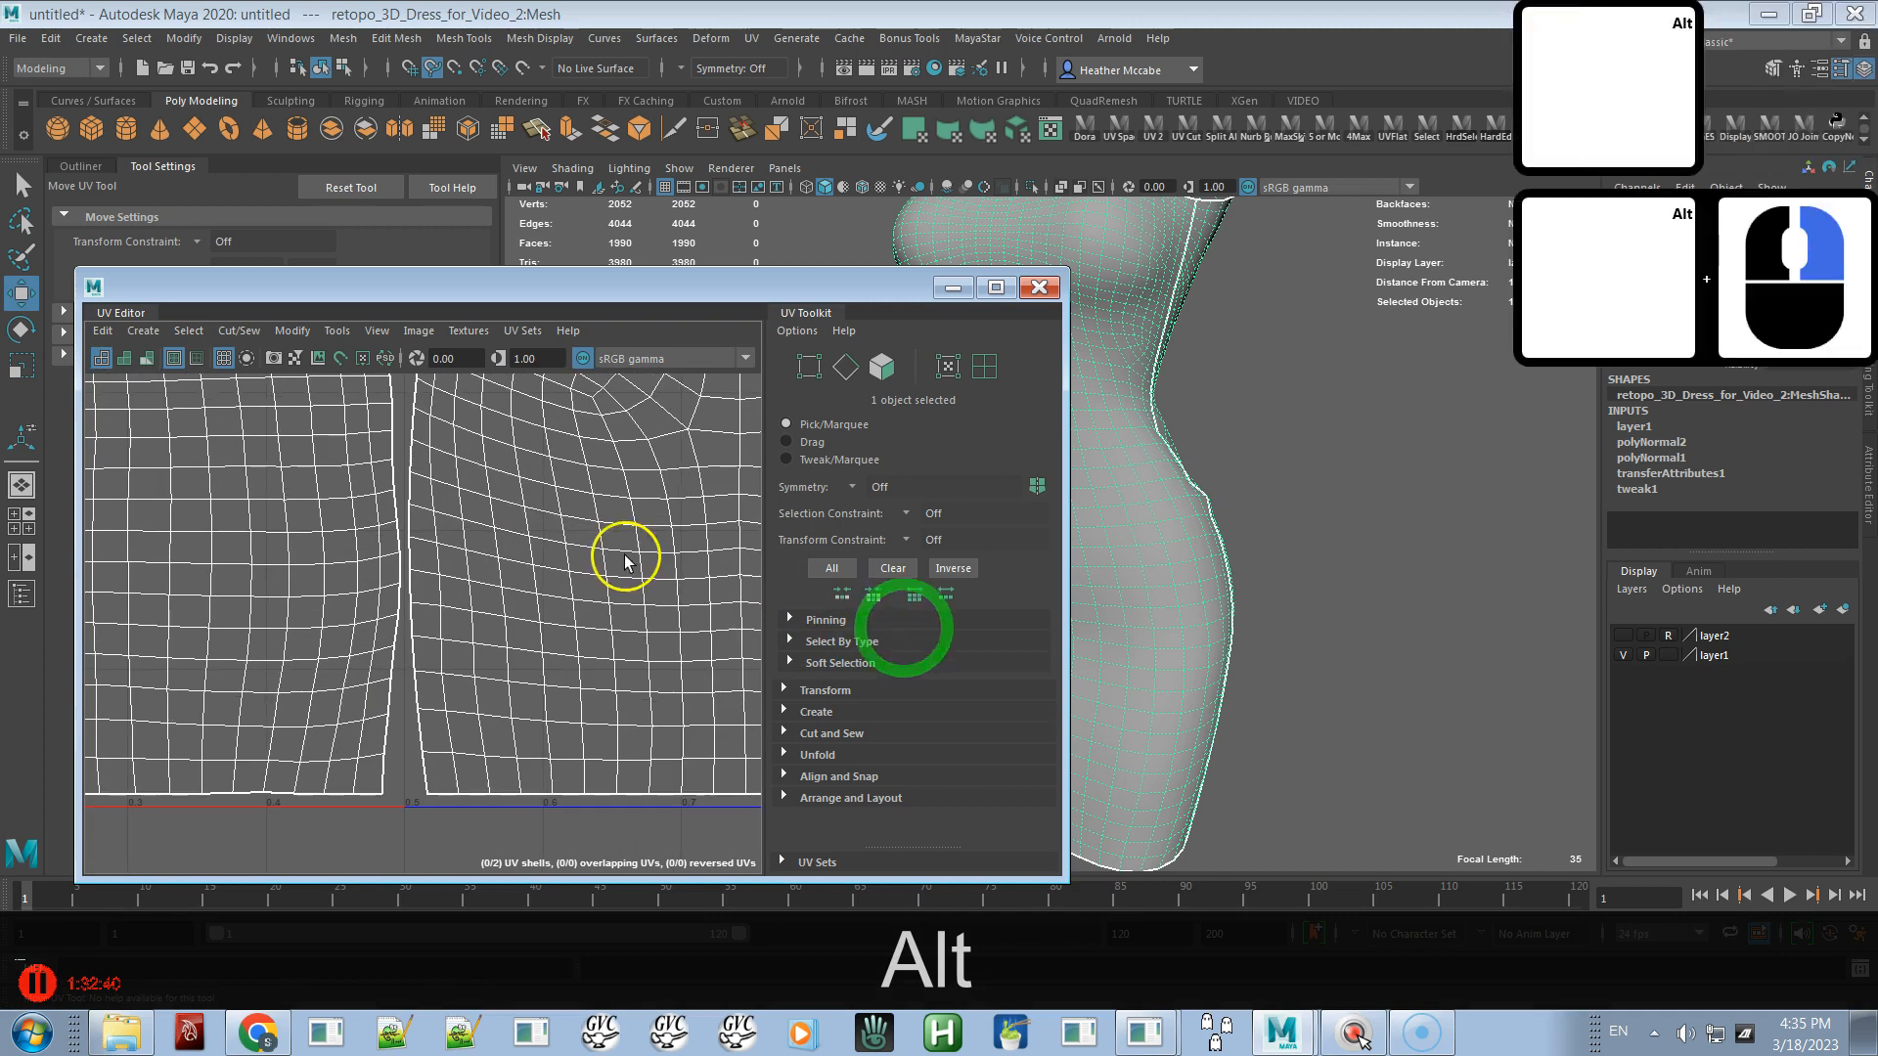
middle_click_drag(398, 444, 454, 689, "alt")
right_click_drag(524, 573, 248, 292, "alt")
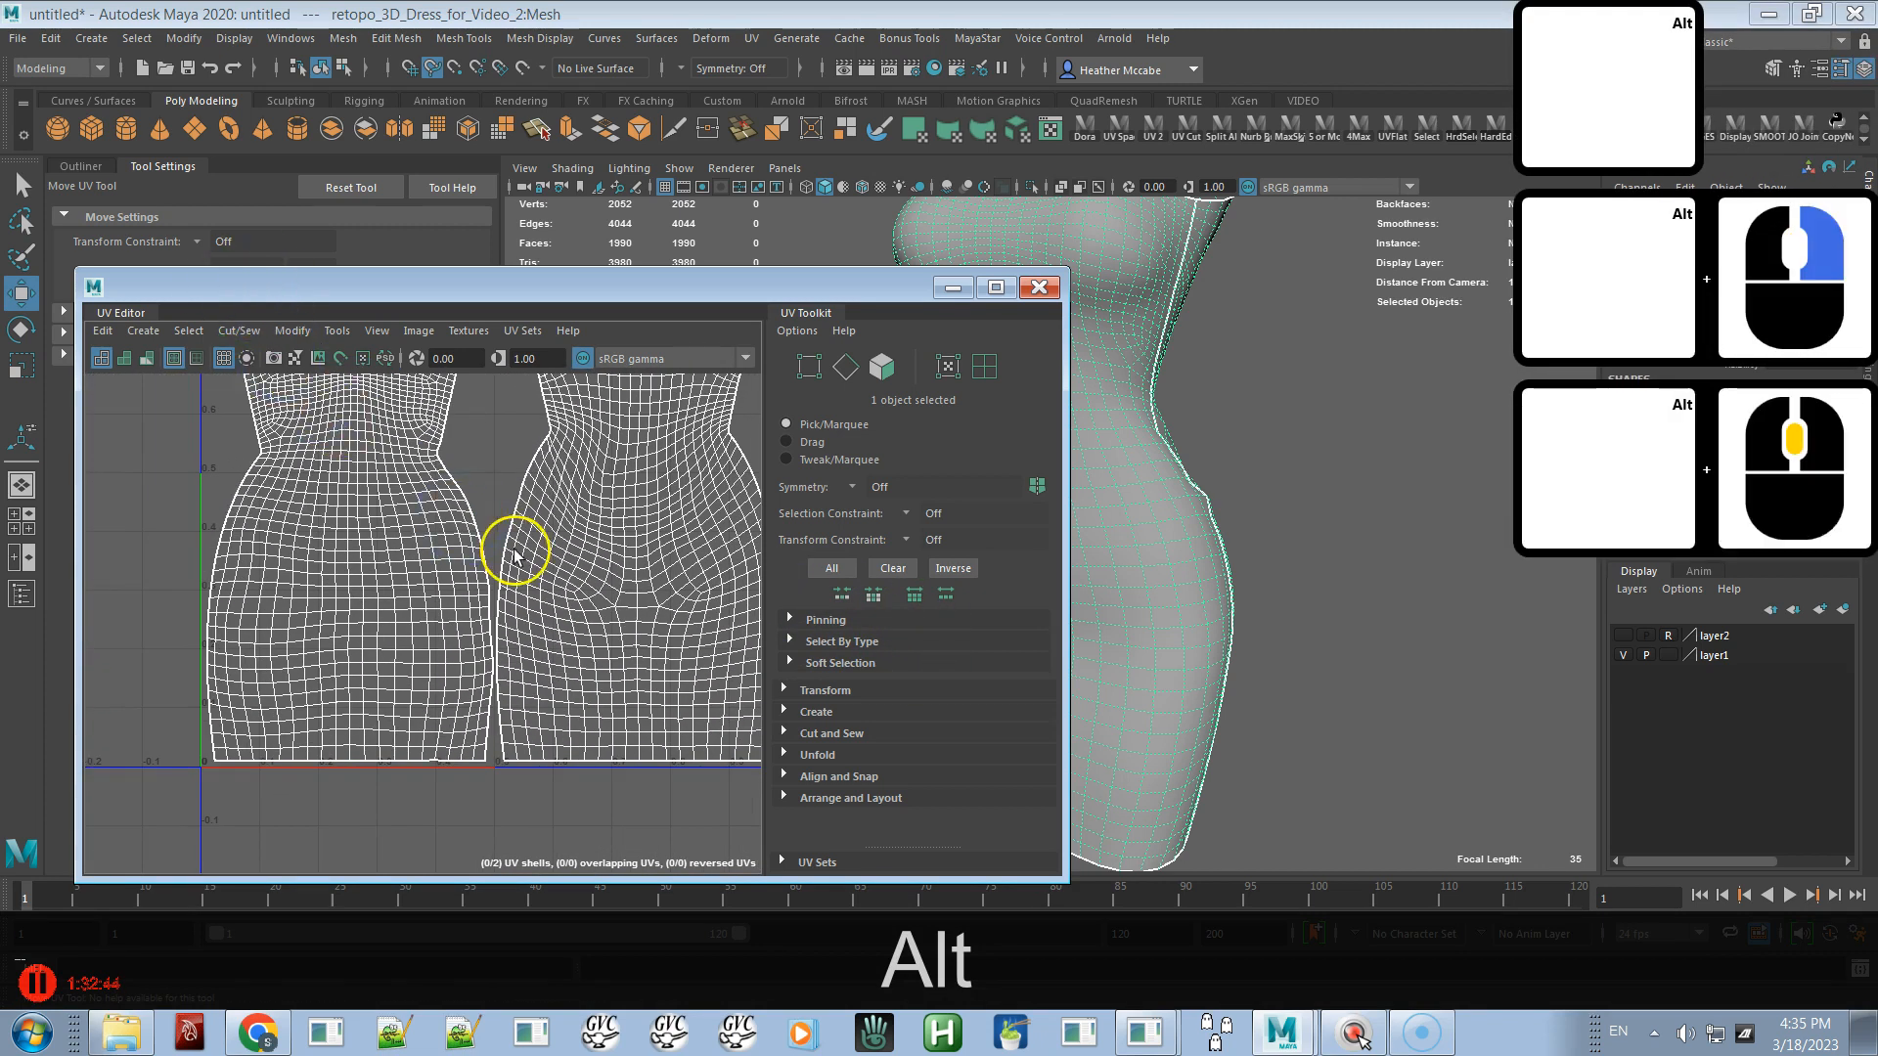
middle_click_drag(516, 531, 495, 658, "alt")
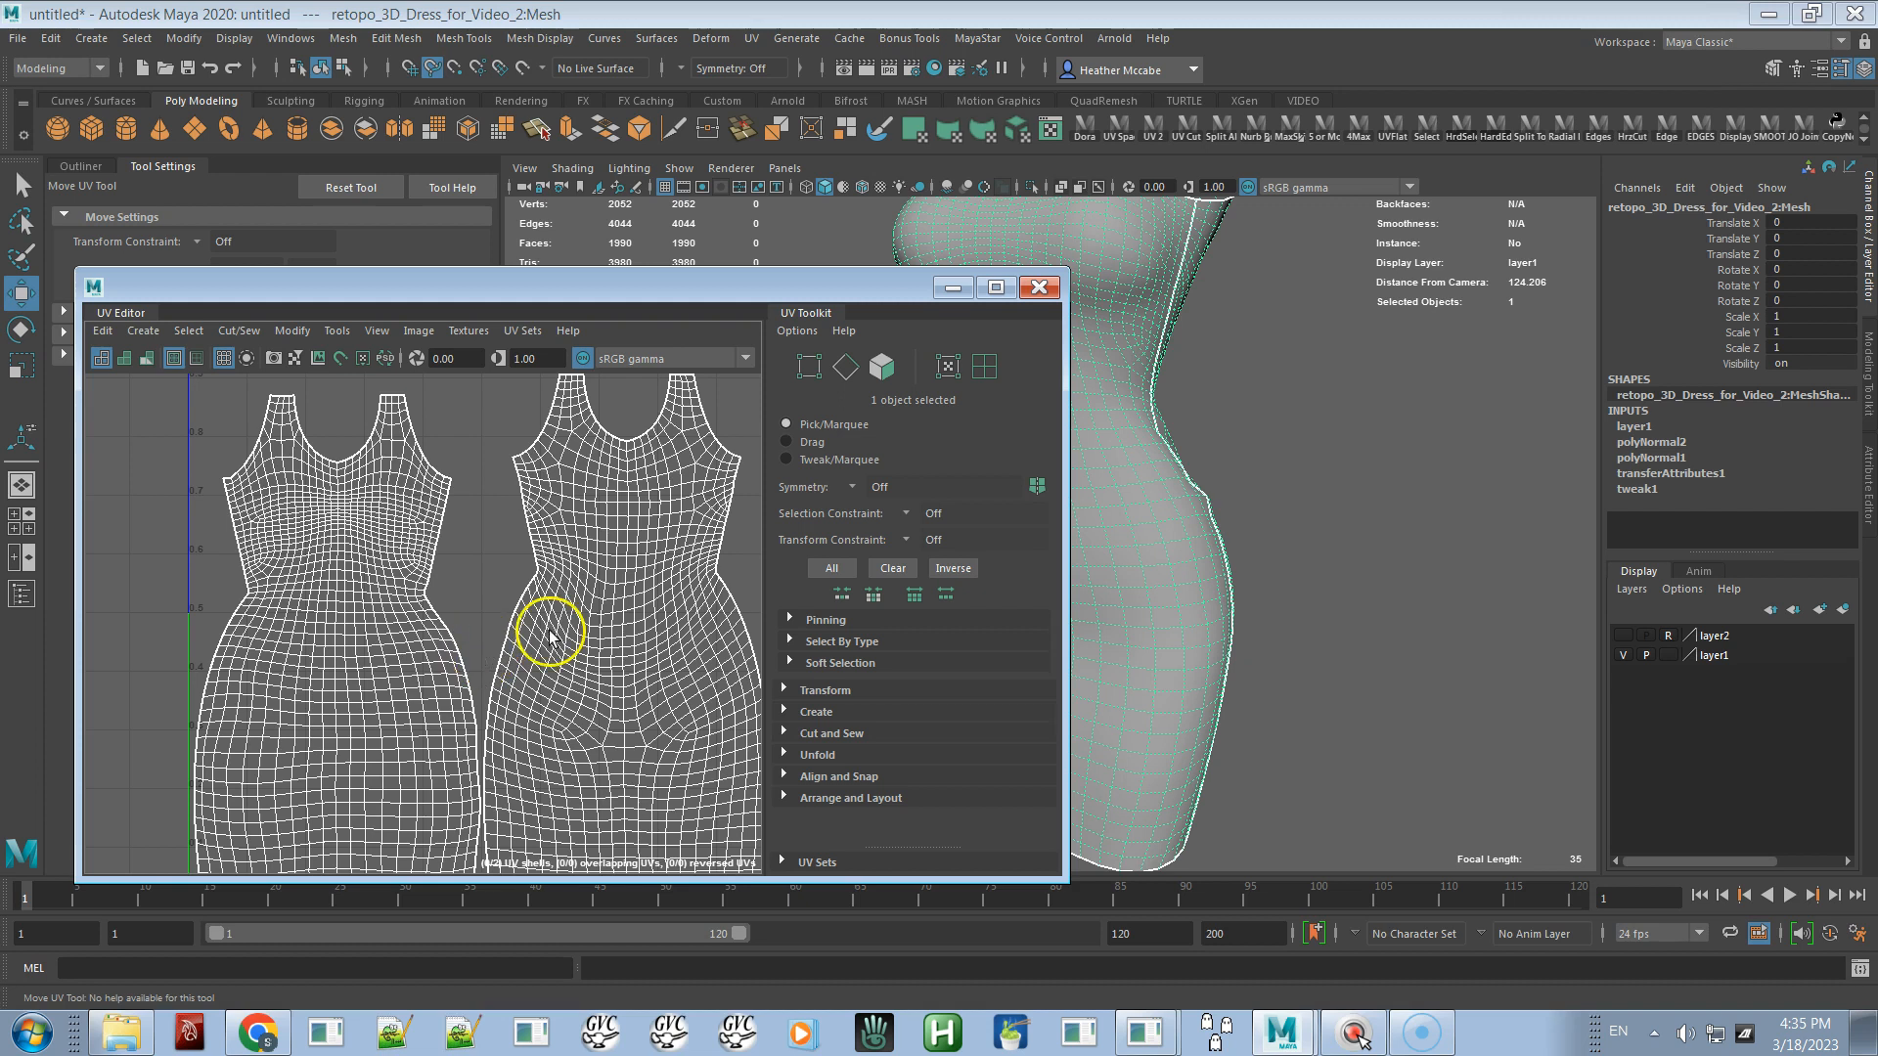
- Place the UV Editor beside the dress and compare the side seam and hip area with the UV shells
left_click_drag(1123, 516, 1216, 507, "alt")
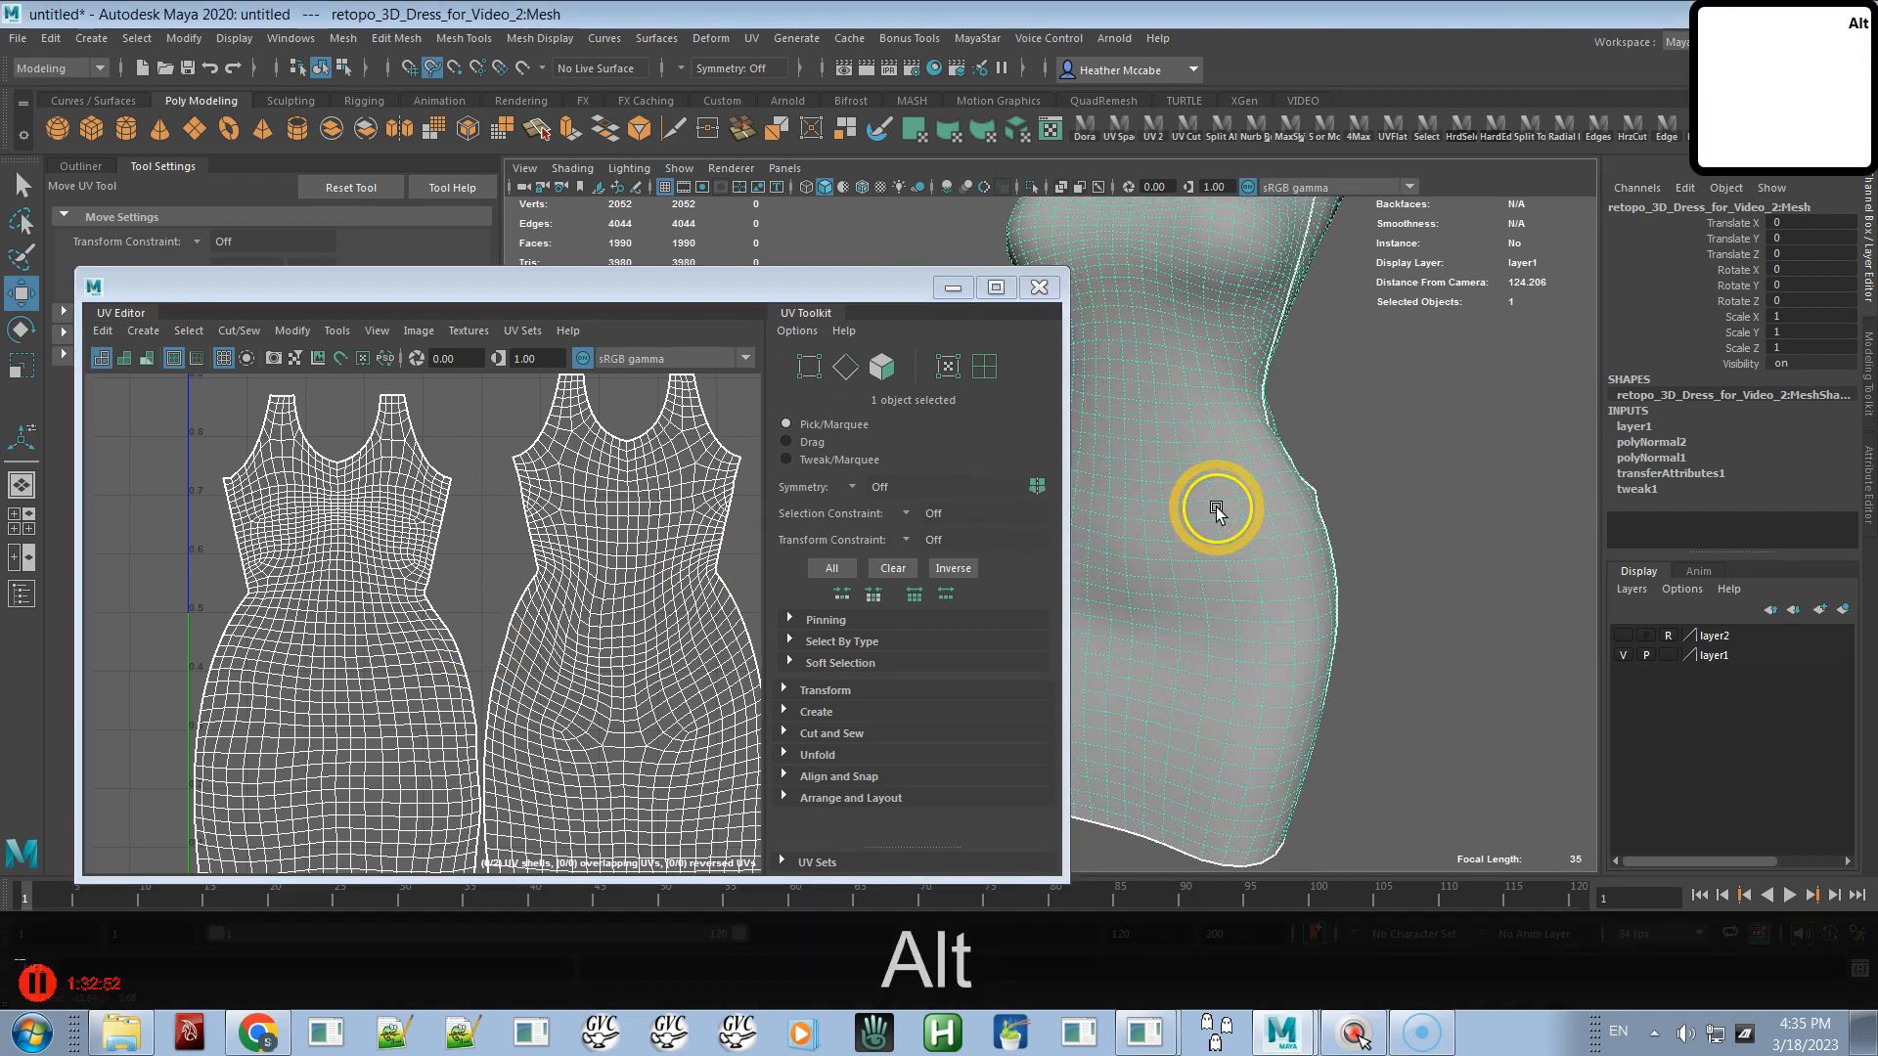
middle_click_drag(1216, 508, 1185, 472, "alt")
right_click_drag(1185, 472, 1157, 415, "alt")
left_click_drag(1157, 414, 1167, 438, "alt")
middle_click_drag(1166, 438, 1167, 441, "alt")
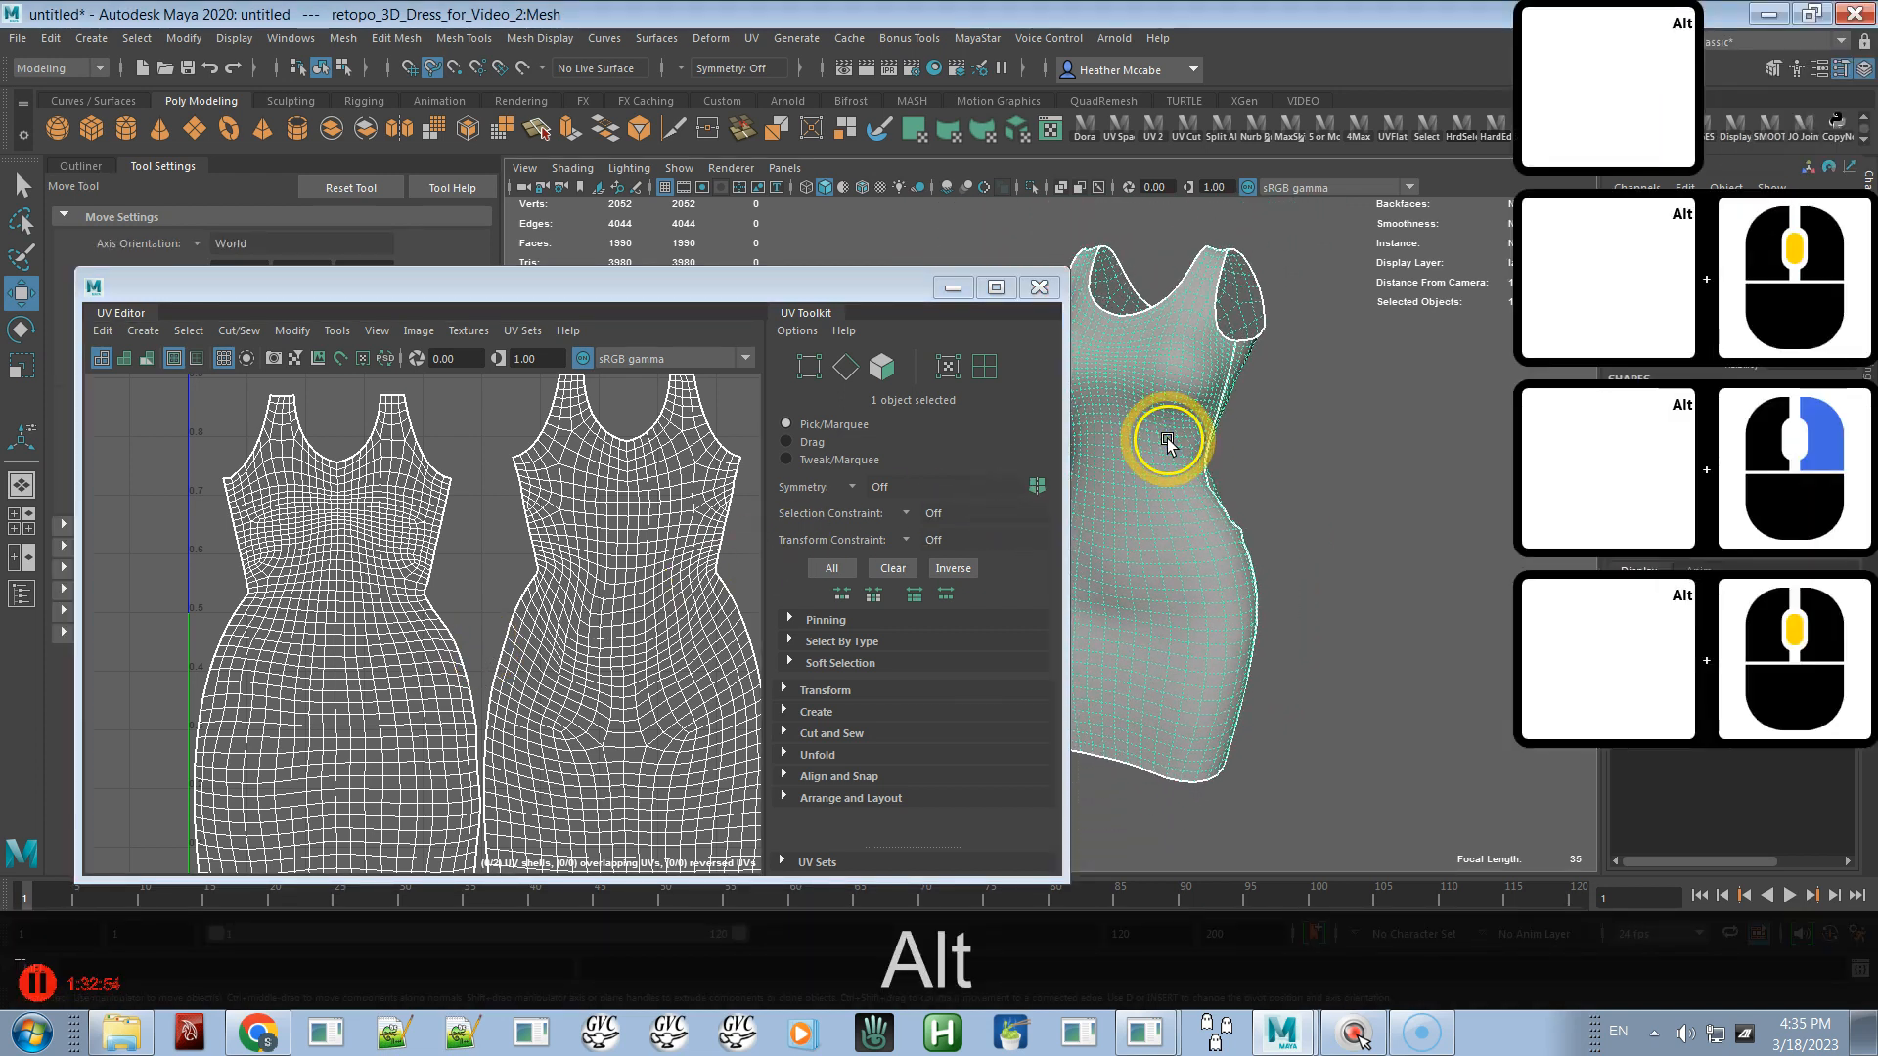
left_click_drag(892, 293, 760, 275)
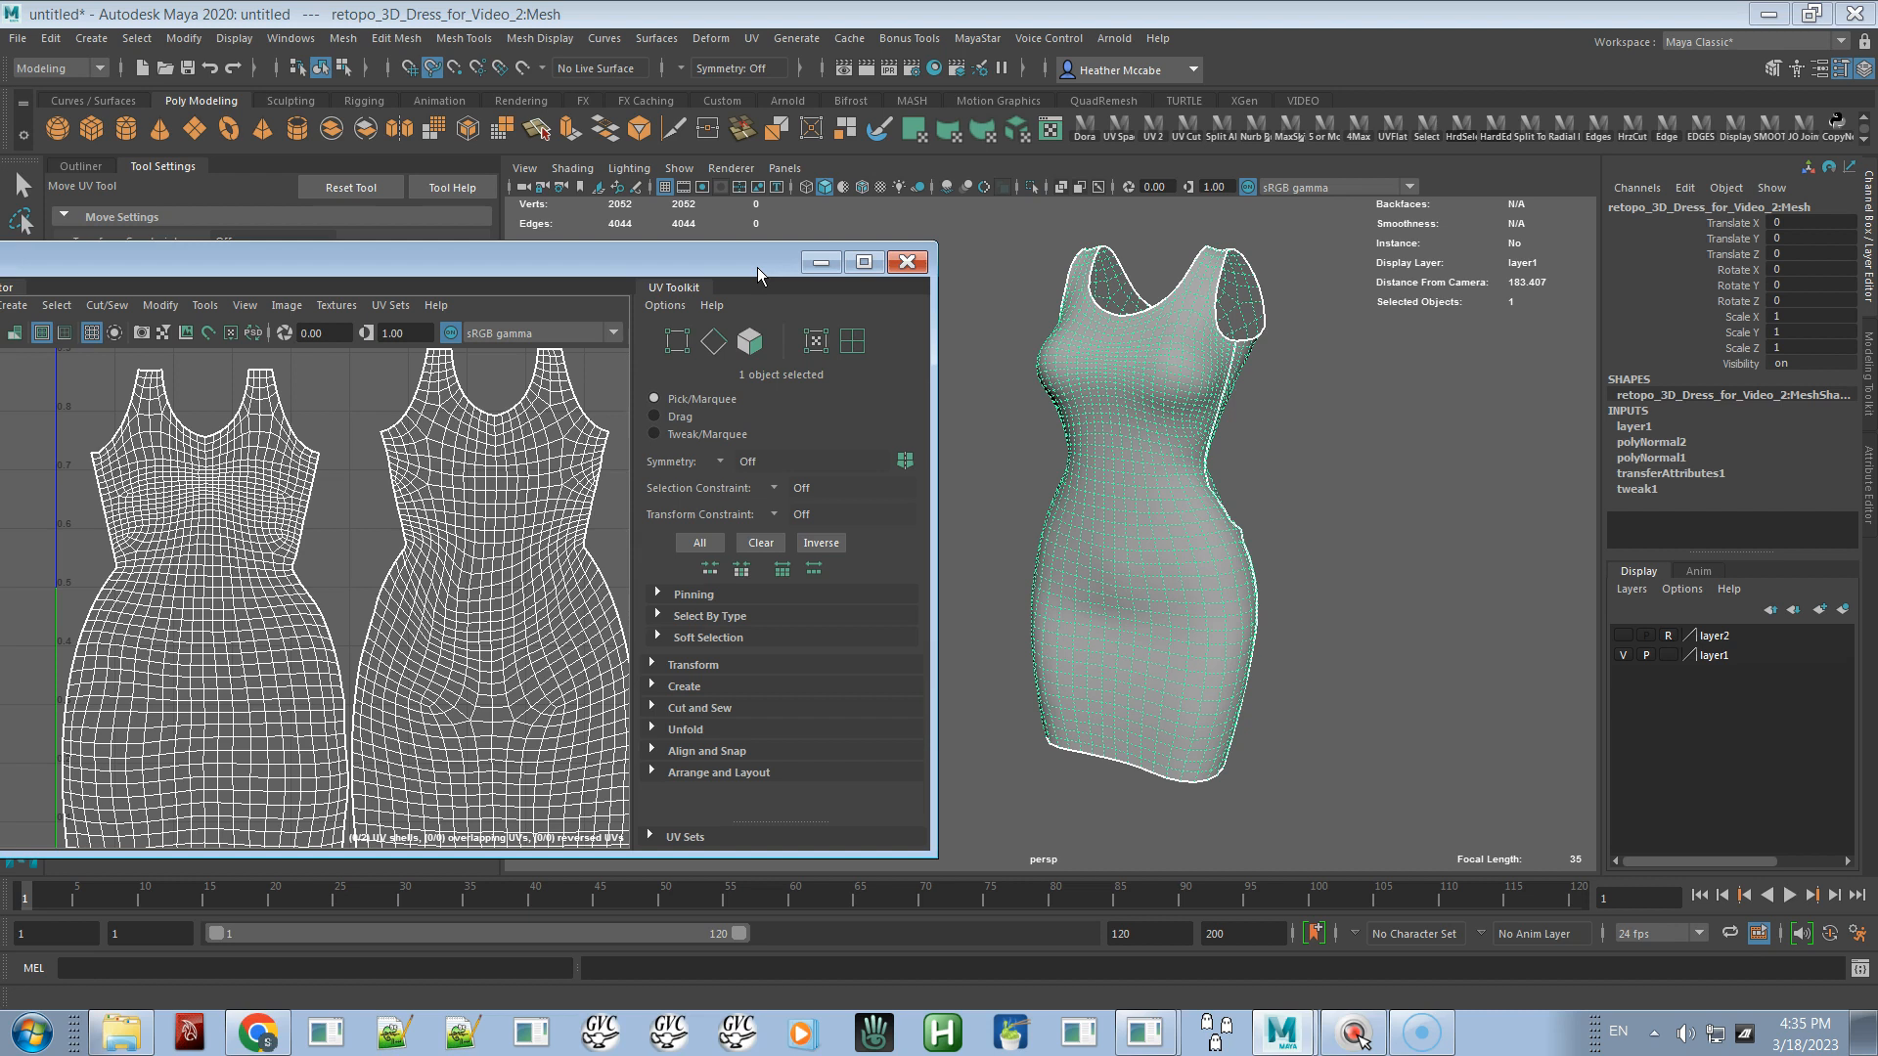
left_click_drag(1249, 419, 1119, 501, "alt")
right_click_drag(1120, 501, 1388, 619, "alt")
middle_click_drag(1178, 589, 1375, 641, "alt")
left_click_drag(1211, 549, 1232, 603, "alt")
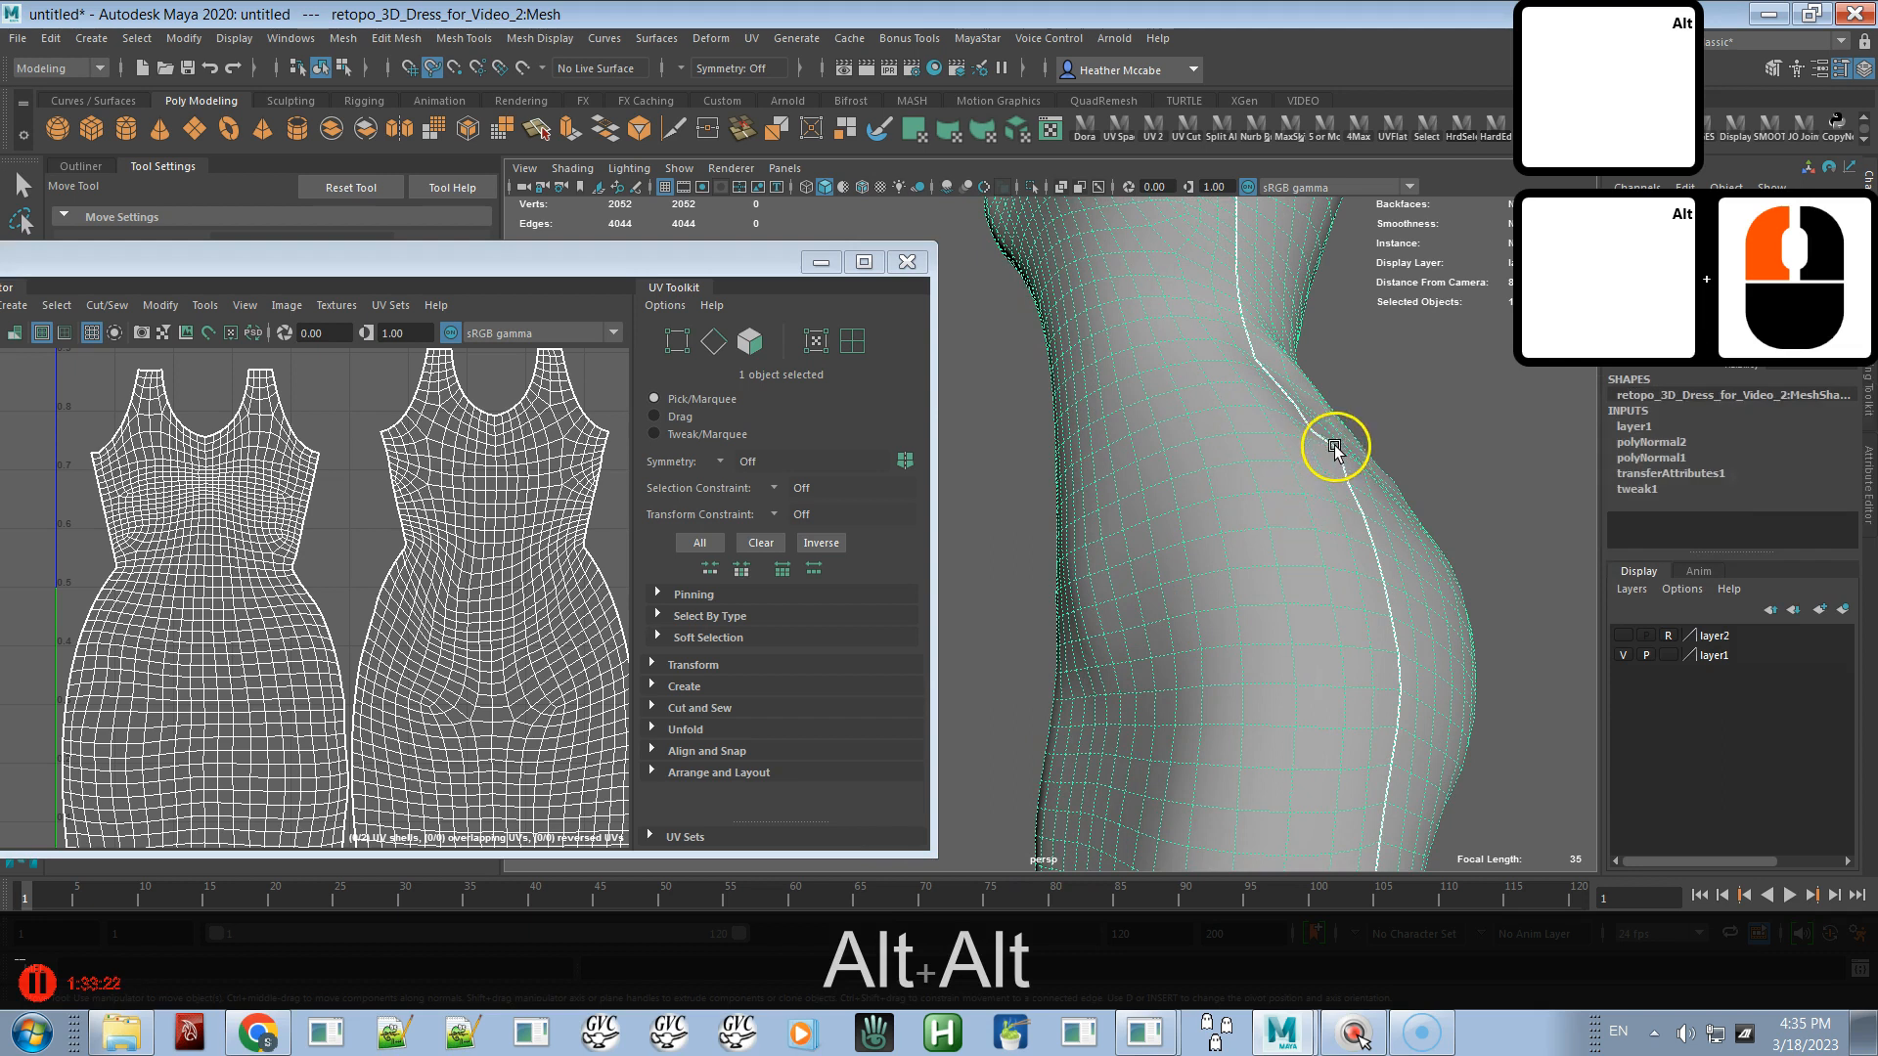
left_click_drag(1324, 483, 1340, 424, "alt")
middle_click_drag(1341, 423, 1264, 439, "alt")
left_click_drag(1264, 439, 1186, 396, "alt")
left_click_drag(980, 445, 1230, 491, "alt")
left_click_drag(1140, 508, 1266, 532, "alt")
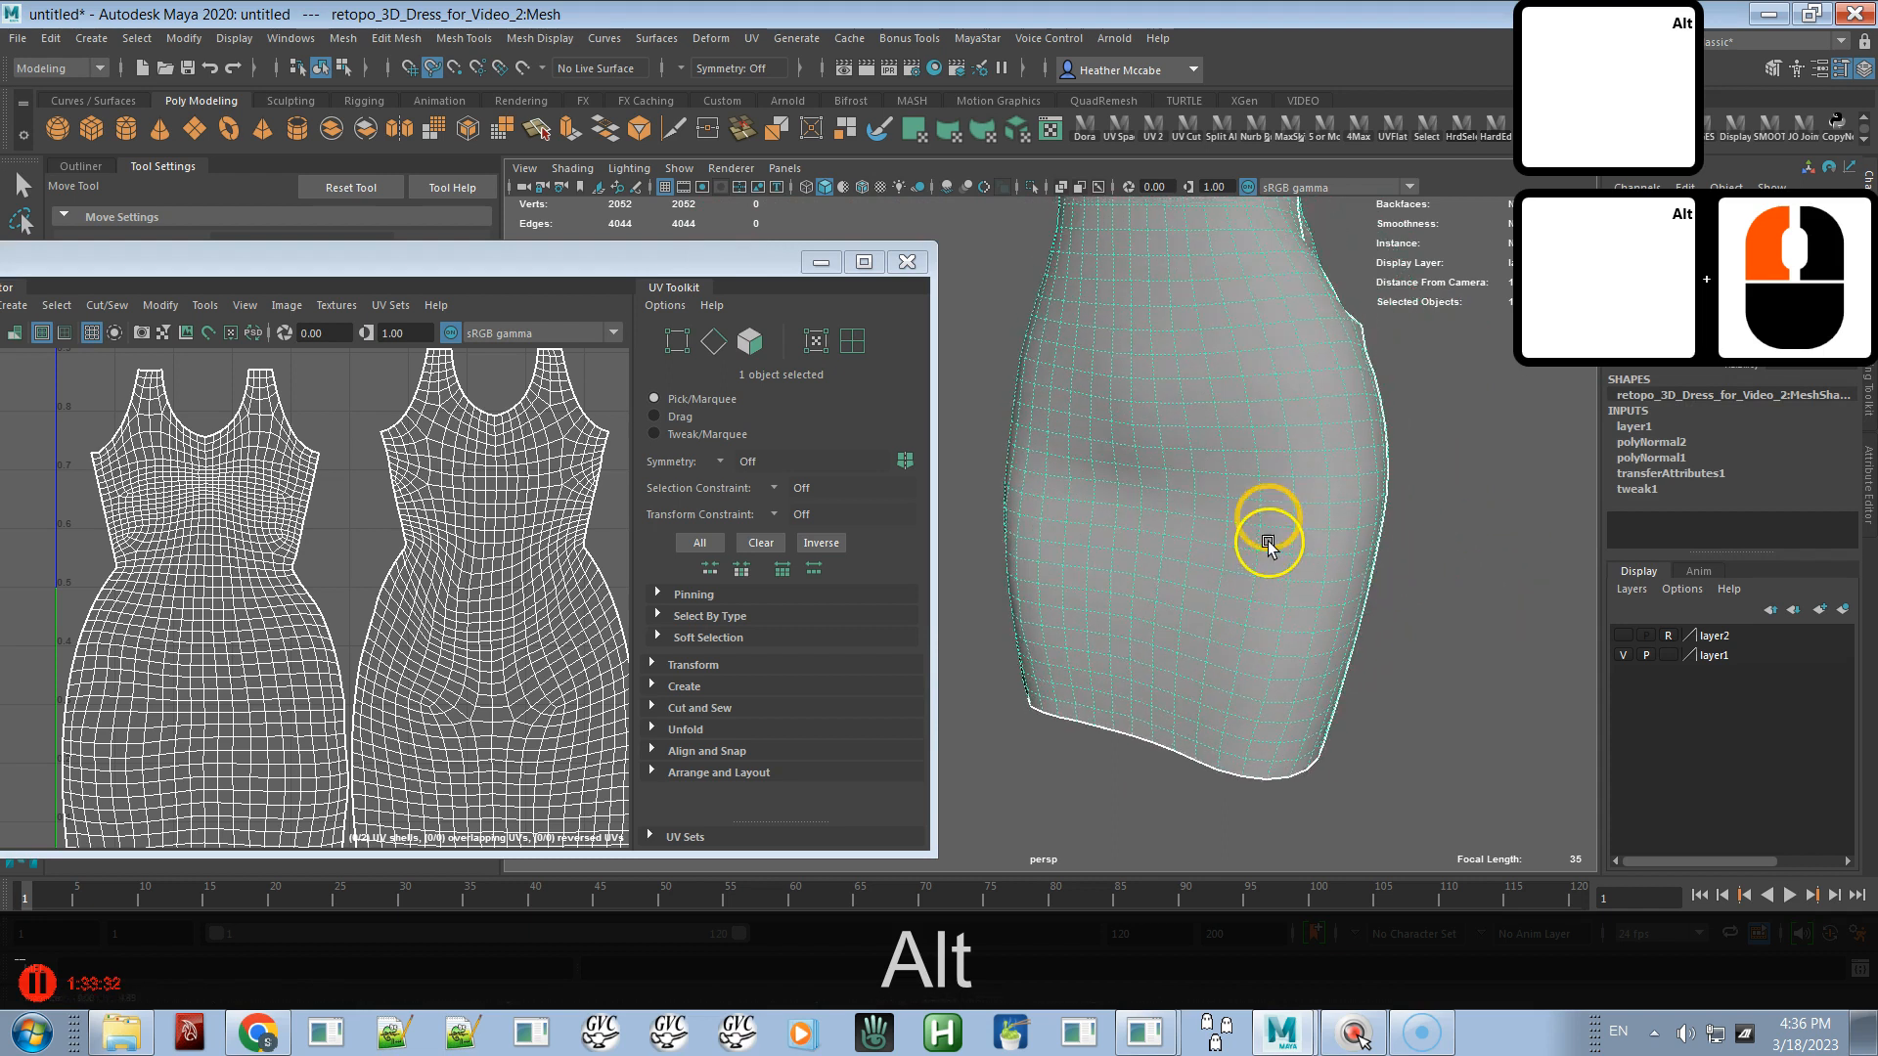
- Examine the dress's front, side seam, back hips and hem alongside the UV layout
middle_click_drag(1265, 532, 1229, 724, "alt")
right_click_drag(1228, 725, 1170, 539, "alt")
left_click_drag(1171, 539, 1220, 532, "alt")
middle_click_drag(1219, 532, 1223, 608, "alt")
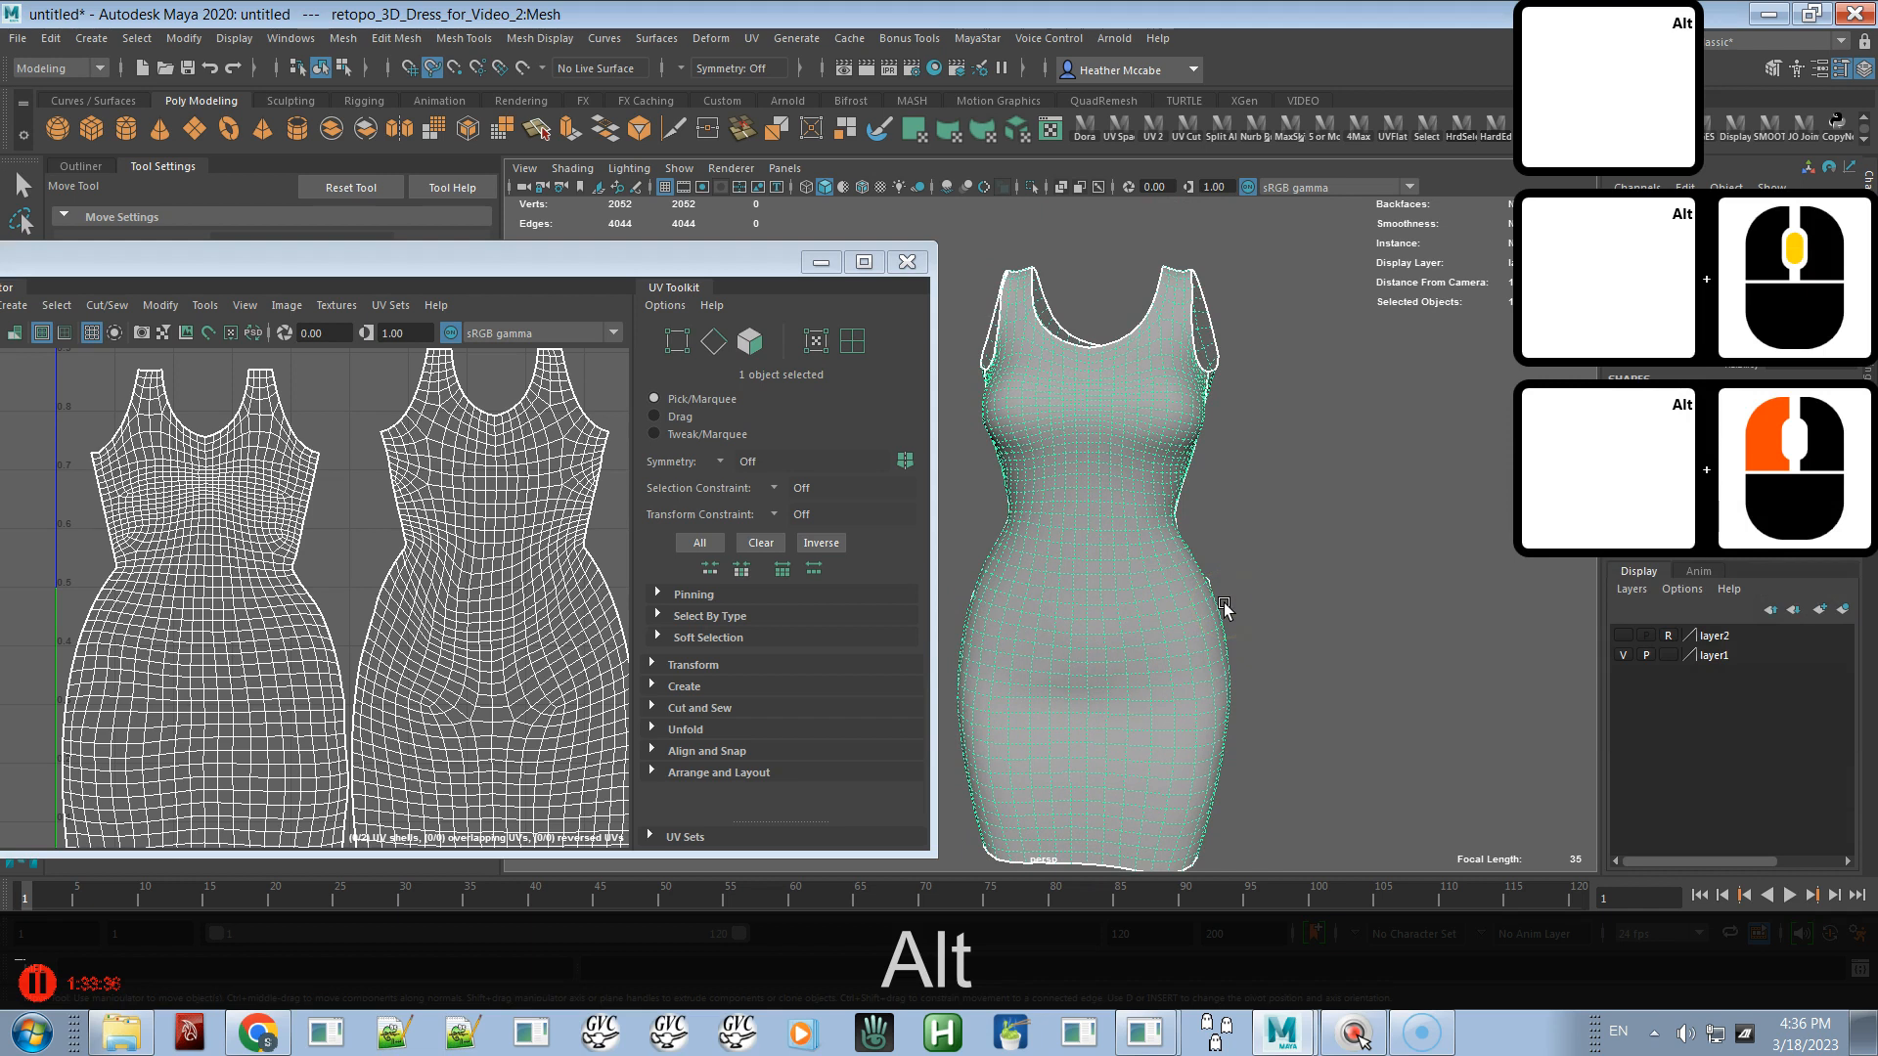
left_click_drag(1223, 631, 1035, 548, "alt")
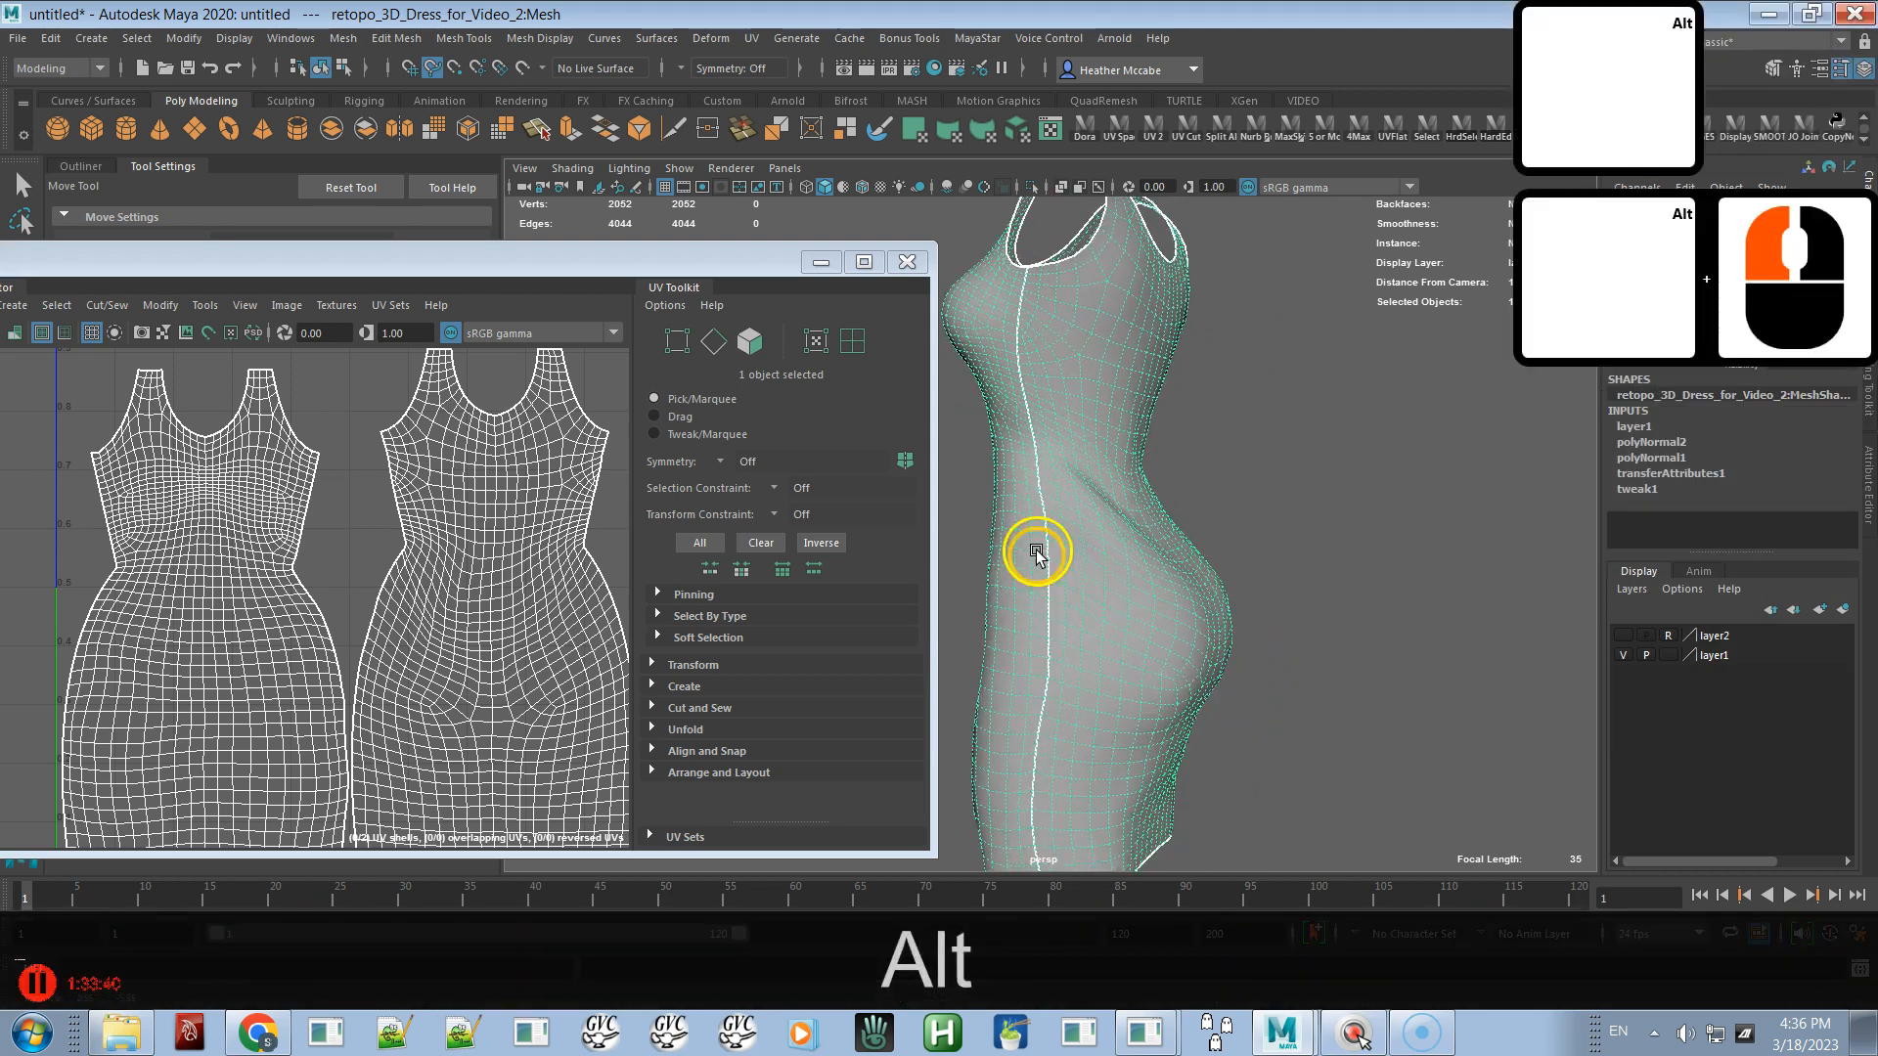
middle_click_drag(1001, 461, 1047, 537, "alt")
left_click_drag(1140, 662, 1323, 684, "alt")
right_click_drag(1323, 685, 1193, 770, "alt")
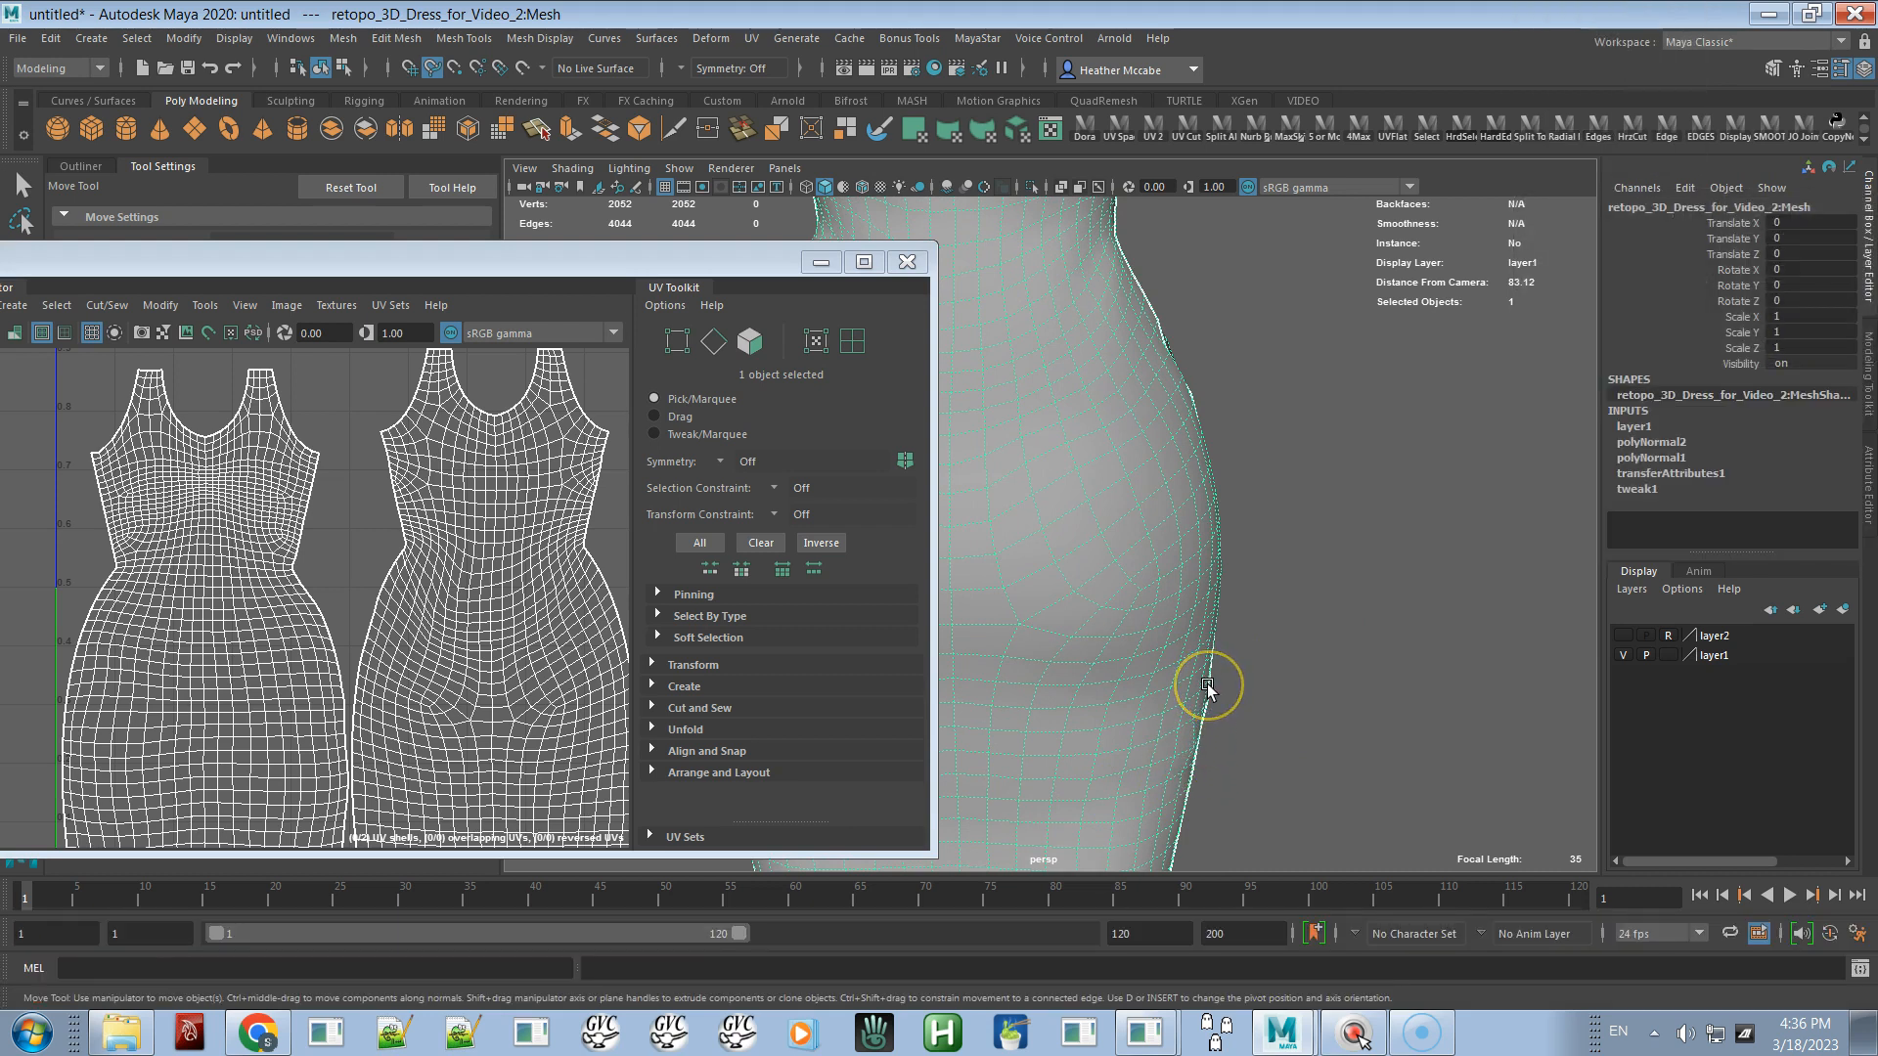
middle_click_drag(1194, 720, 1224, 598, "alt")
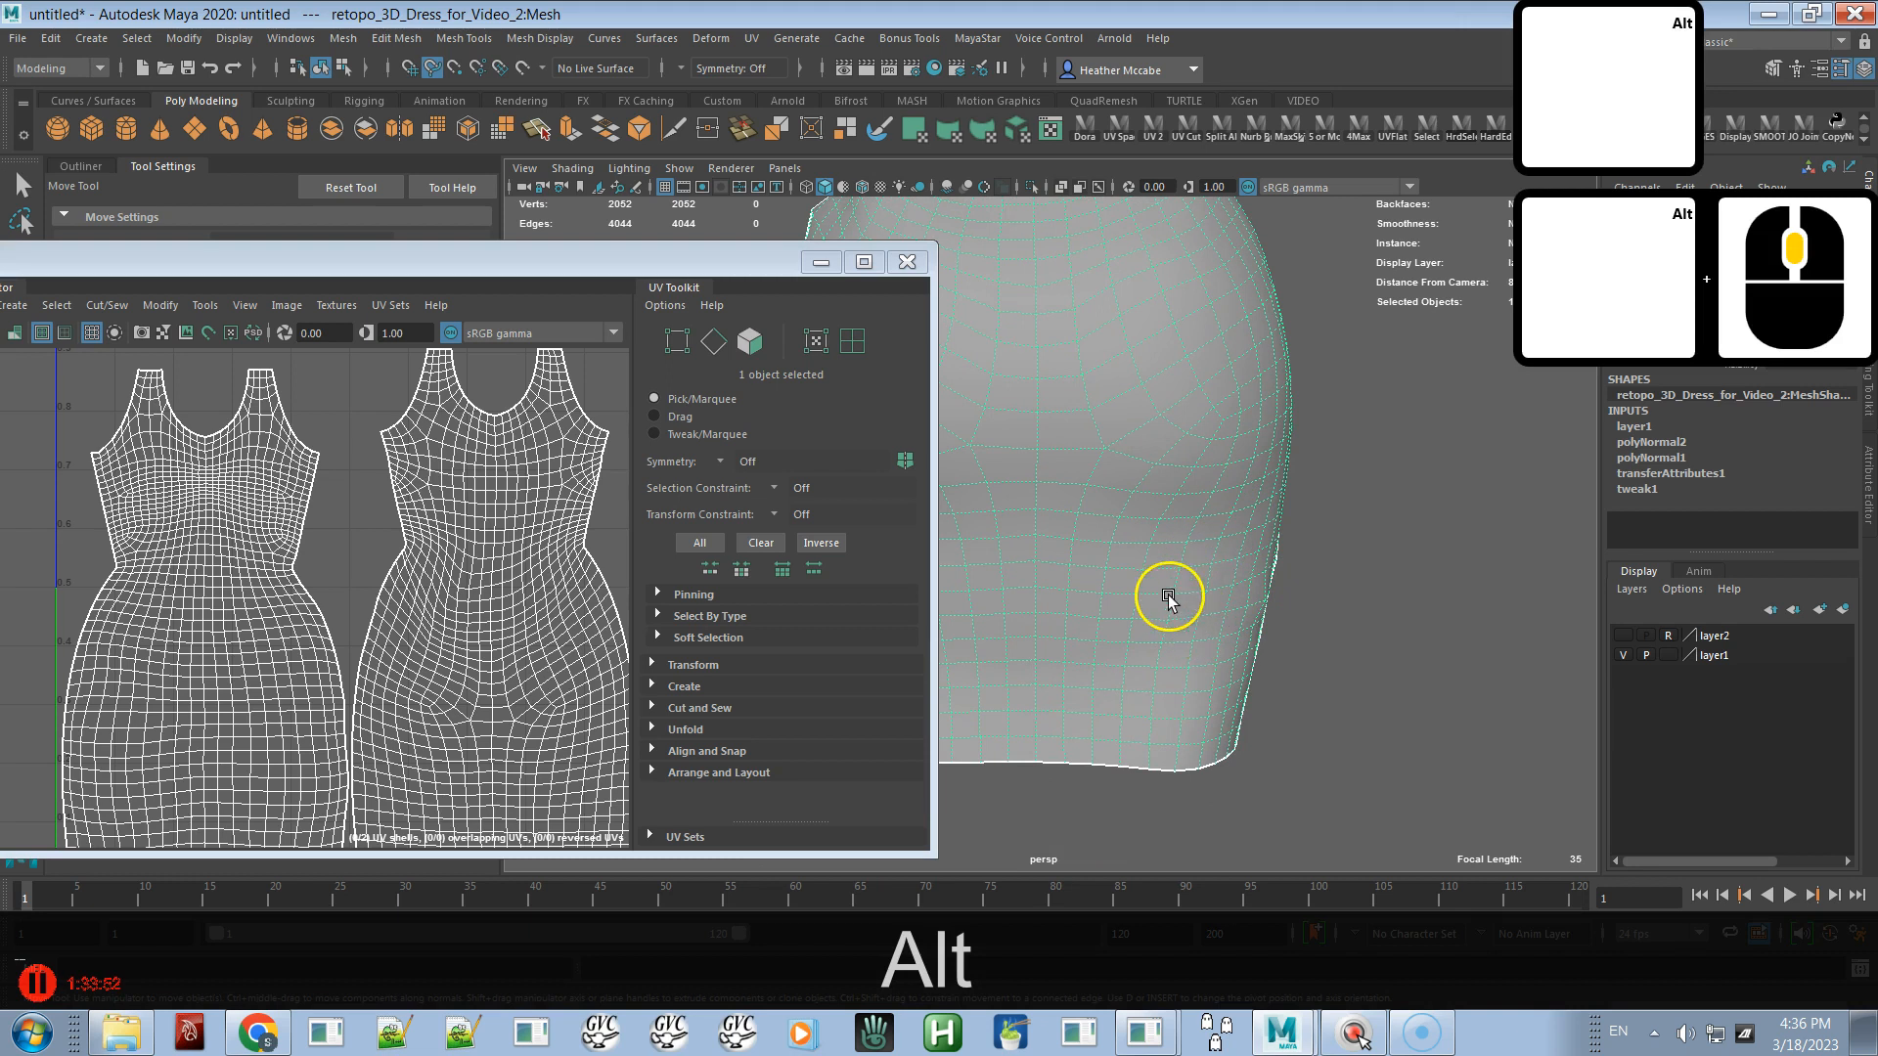
right_click_drag(1072, 541, 1020, 340, "alt")
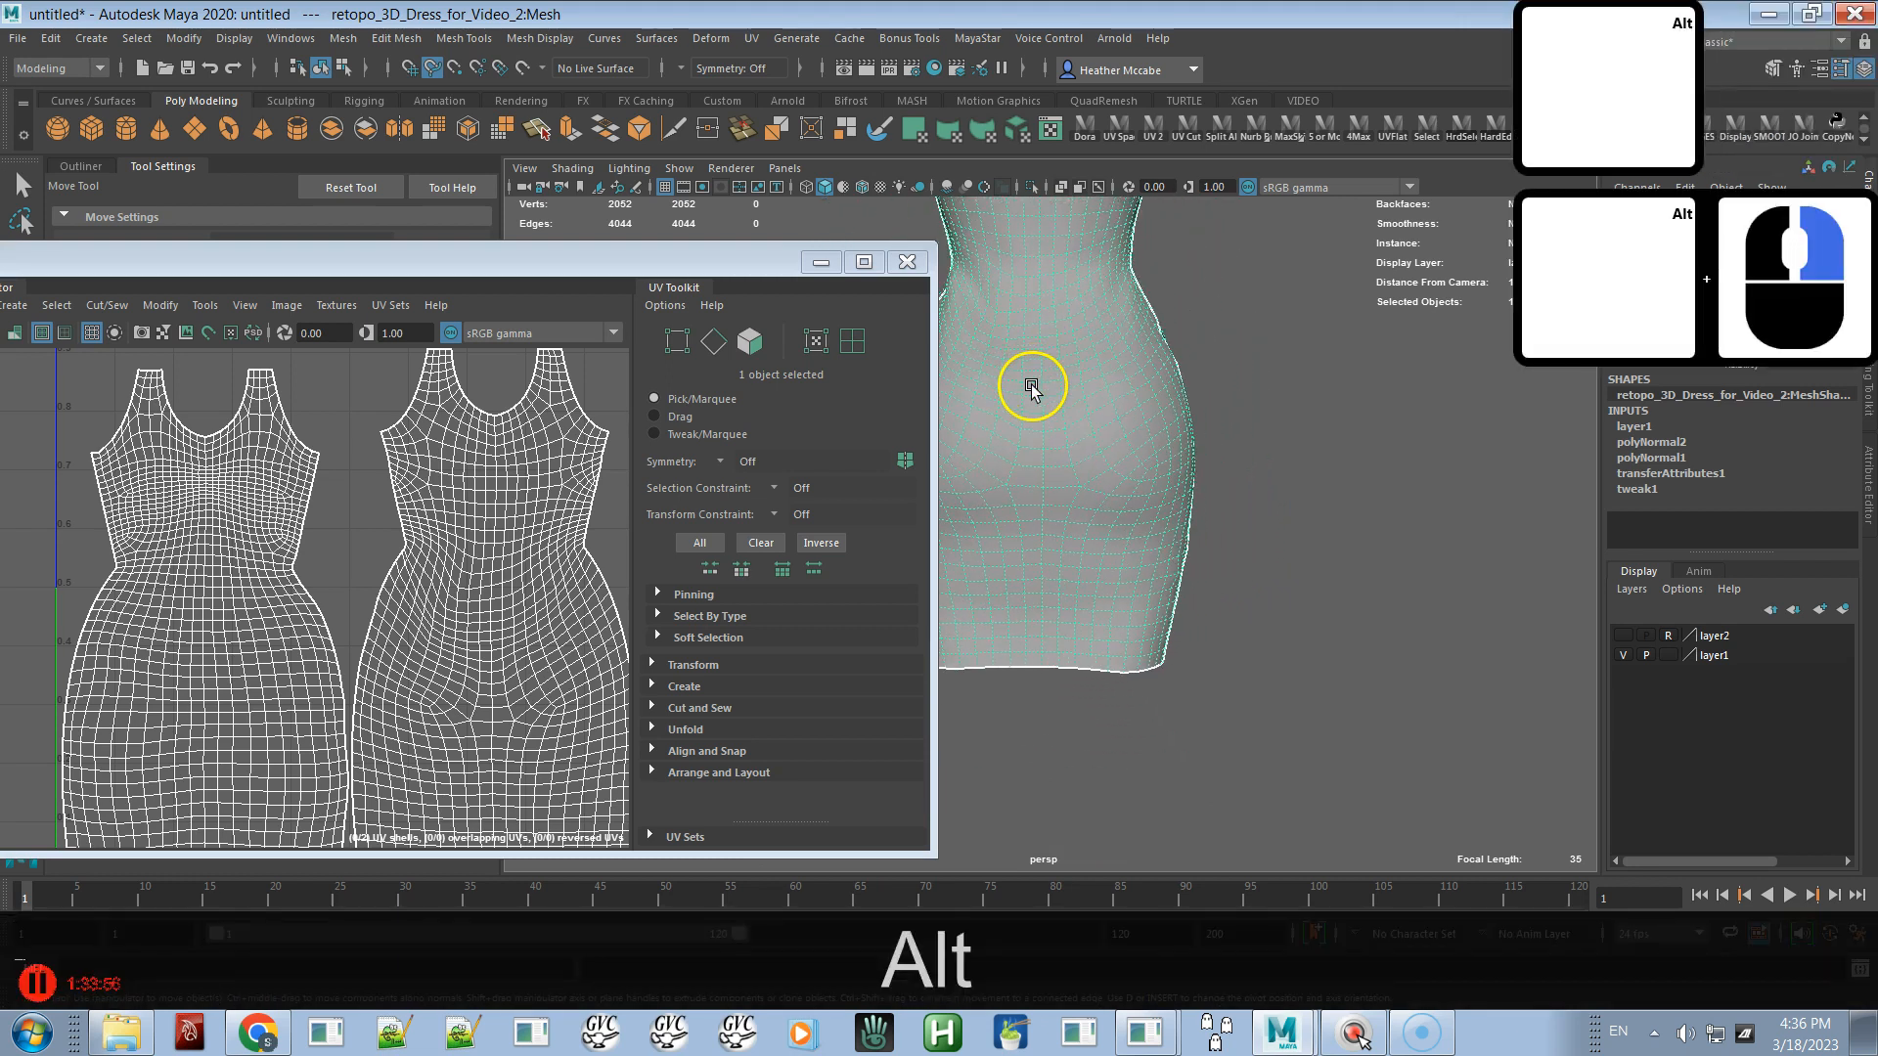
- Move the UV Editor out of the way and inspect the dress's silhouette and seam from the side and front
left_click(667, 260)
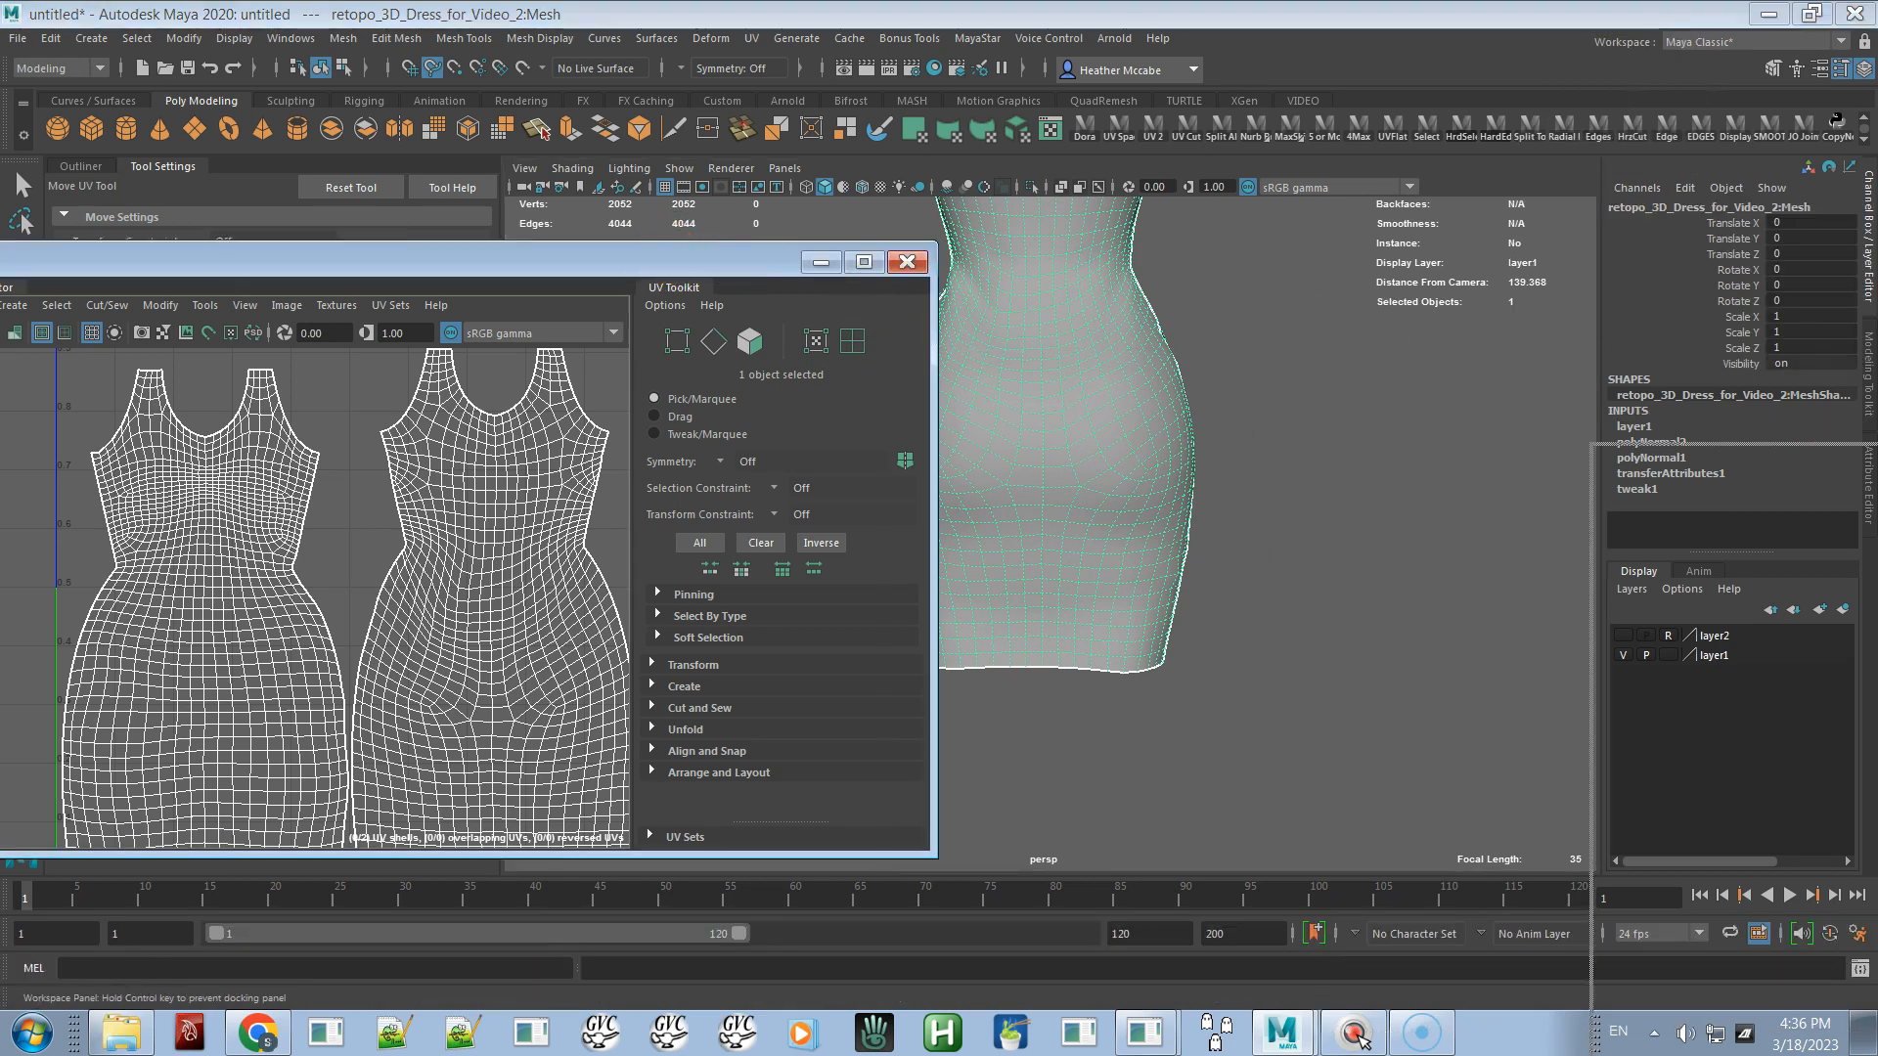
left_click_drag(667, 260, 1876, 293)
left_click_drag(1352, 706, 930, 695, "alt")
middle_click_drag(1098, 503, 1072, 678, "alt")
right_click_drag(1072, 678, 1031, 578, "alt")
left_click_drag(1030, 578, 931, 641, "alt")
right_click_drag(931, 641, 1098, 658, "alt")
left_click_drag(1098, 658, 1074, 643, "alt")
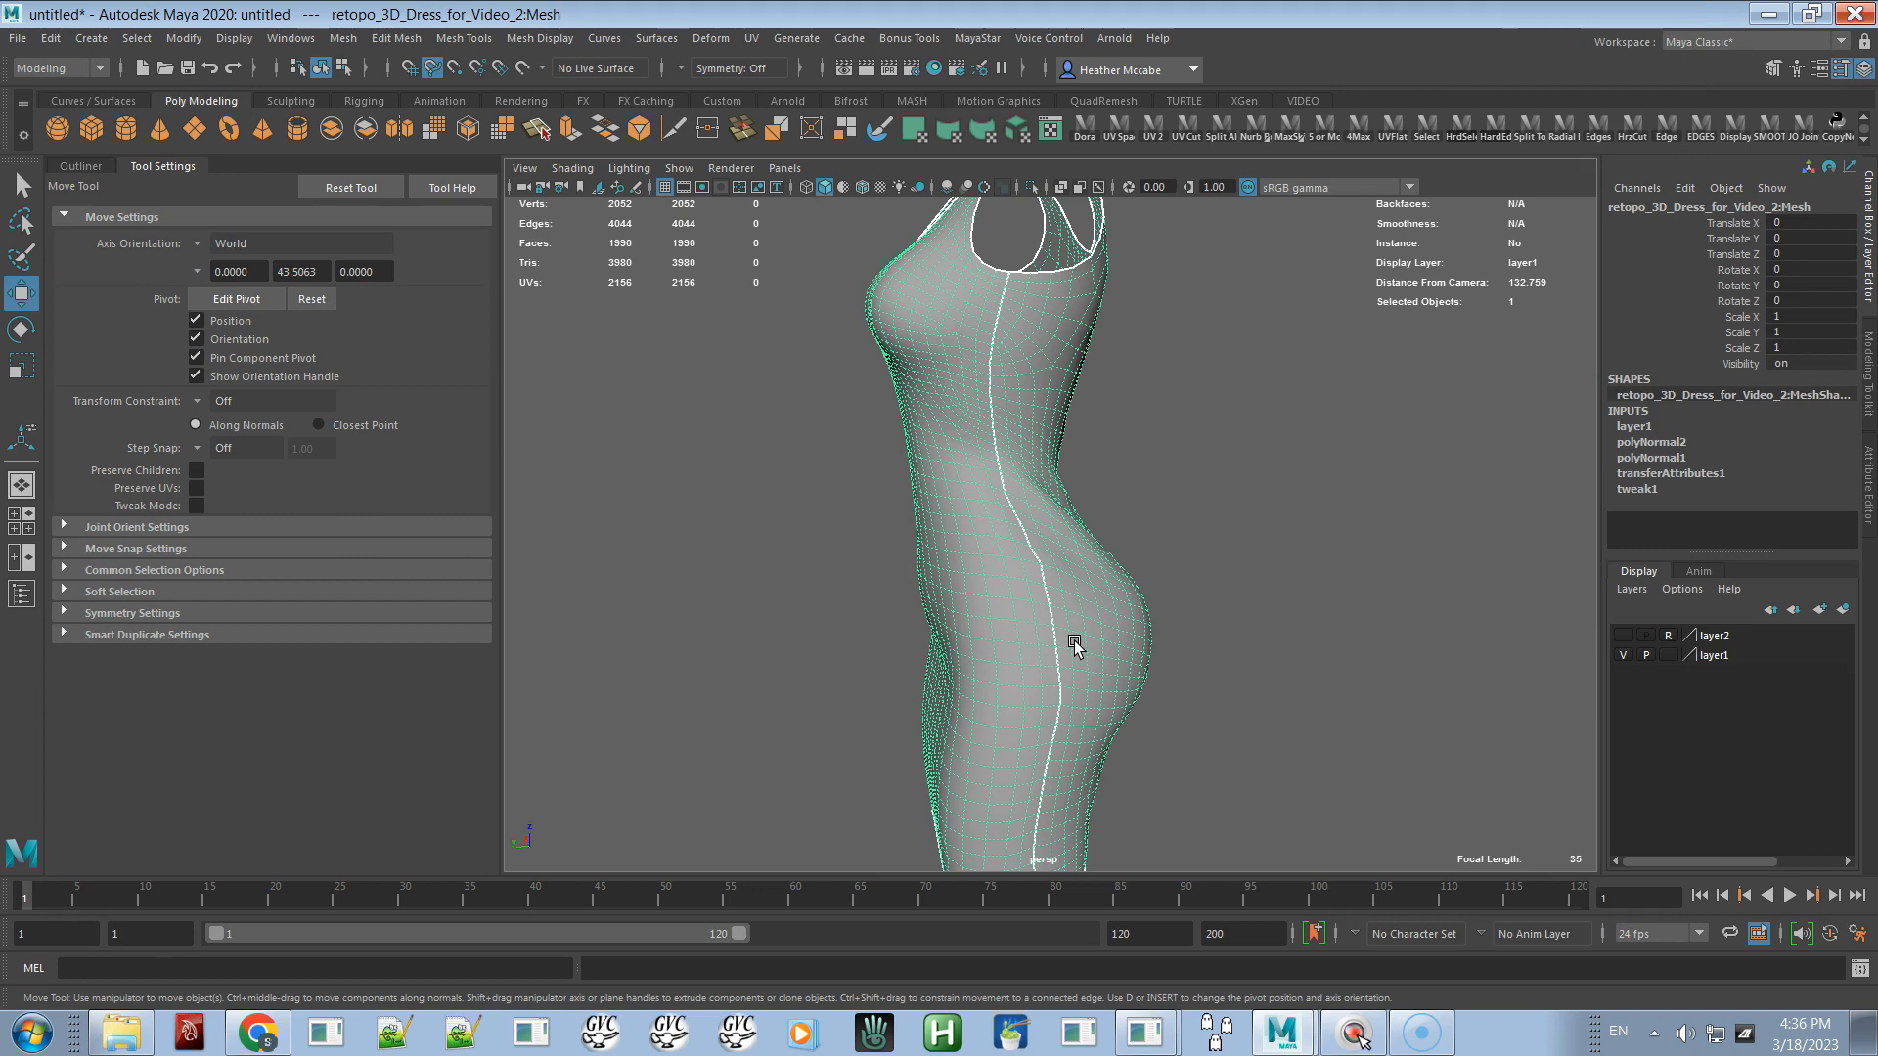
left_click_drag(989, 629, 1143, 631, "alt")
right_click_drag(1139, 623, 1029, 566, "alt")
left_click_drag(1027, 571, 1116, 557, "alt")
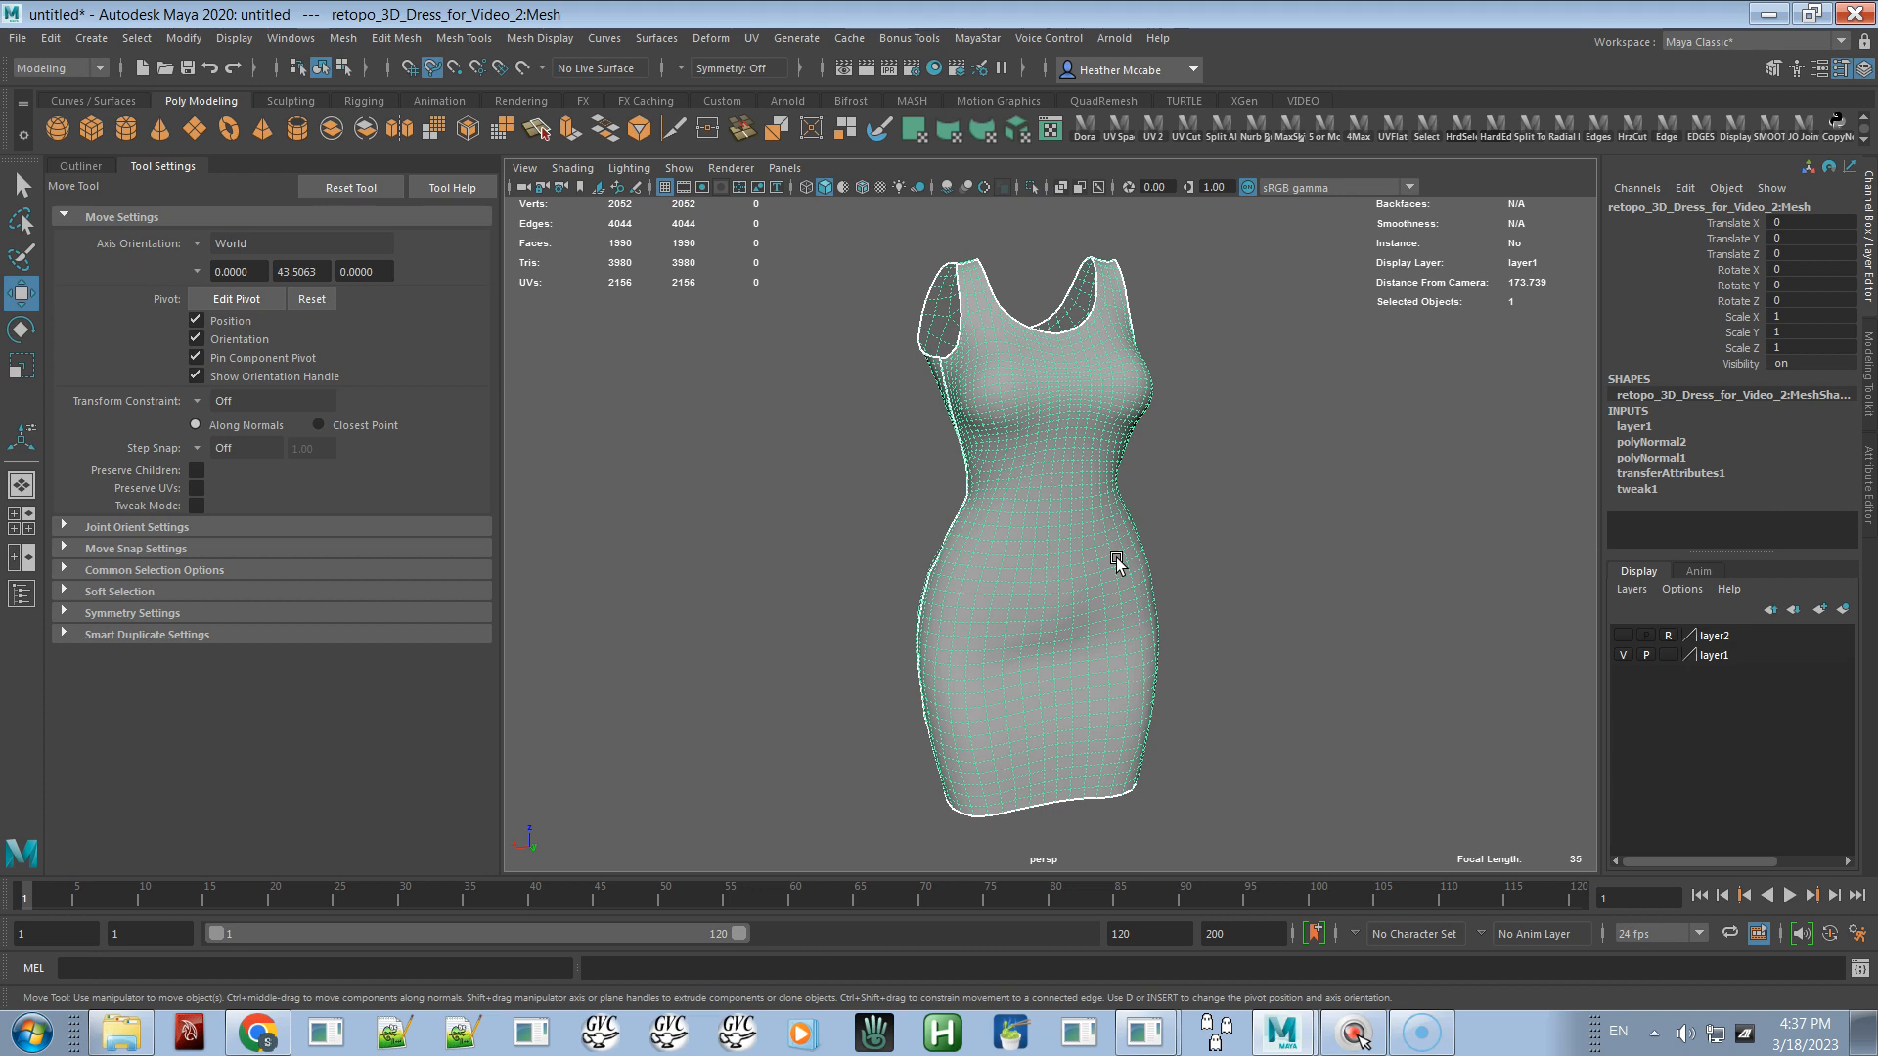
- Inspect both side seams and the surface around the waist and back hips of the retopologised dress
left_click_drag(1118, 547, 1012, 528, "alt")
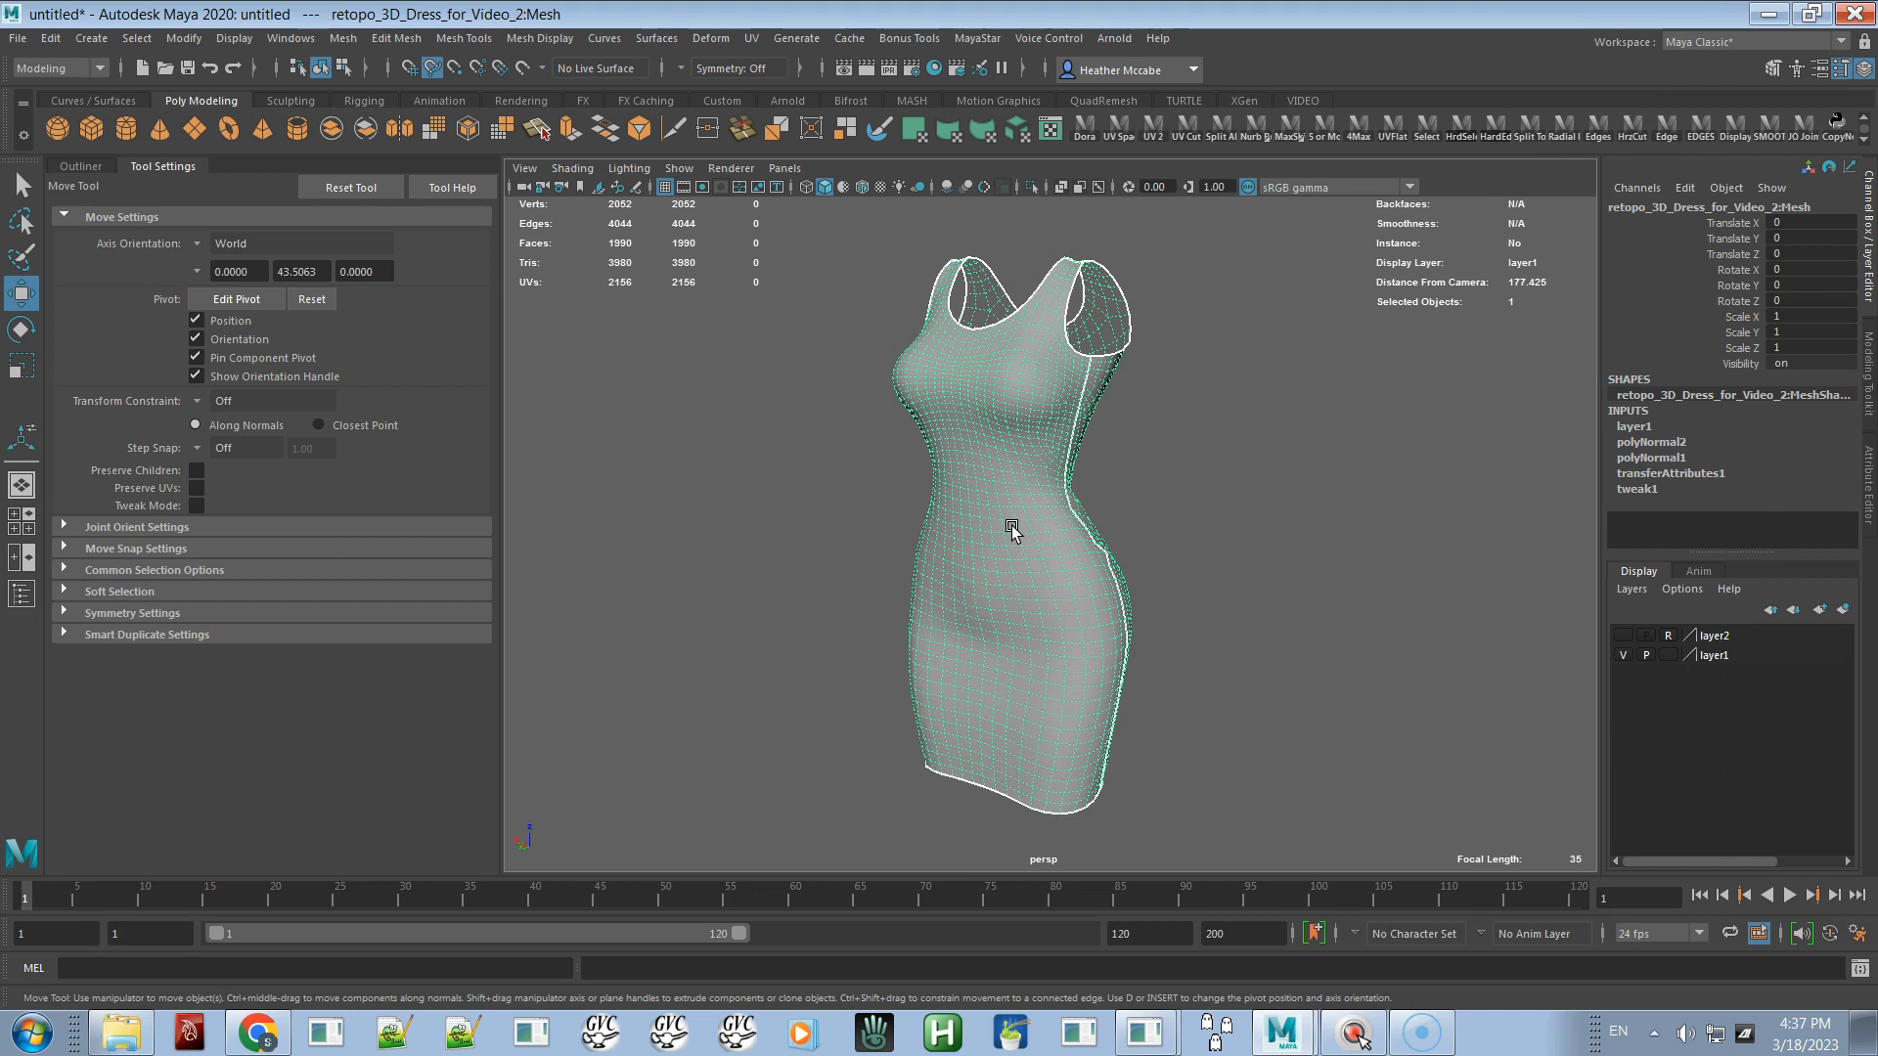
left_click_drag(1178, 495, 931, 504, "alt")
right_click_drag(931, 504, 1212, 524, "alt")
left_click_drag(1111, 578, 1148, 570, "alt")
middle_click_drag(1134, 544, 1195, 632, "alt")
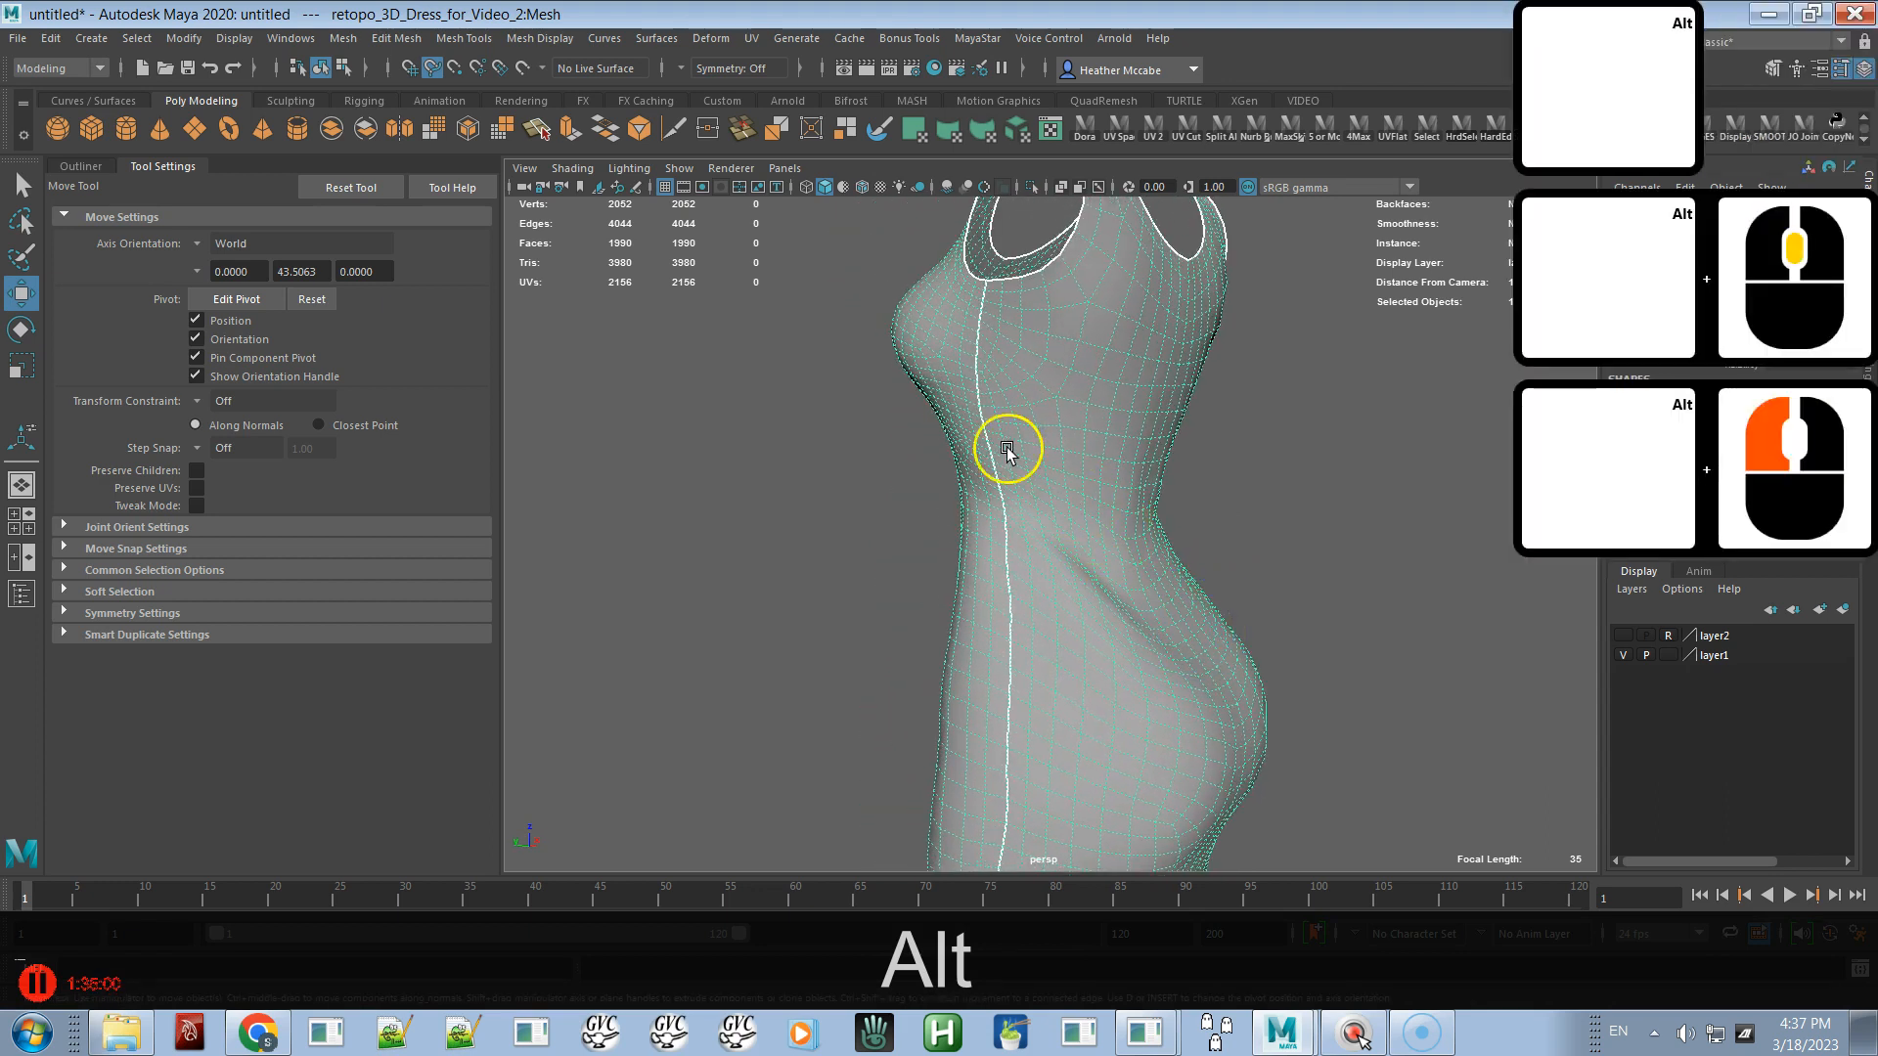
left_click_drag(955, 437, 1317, 424, "alt")
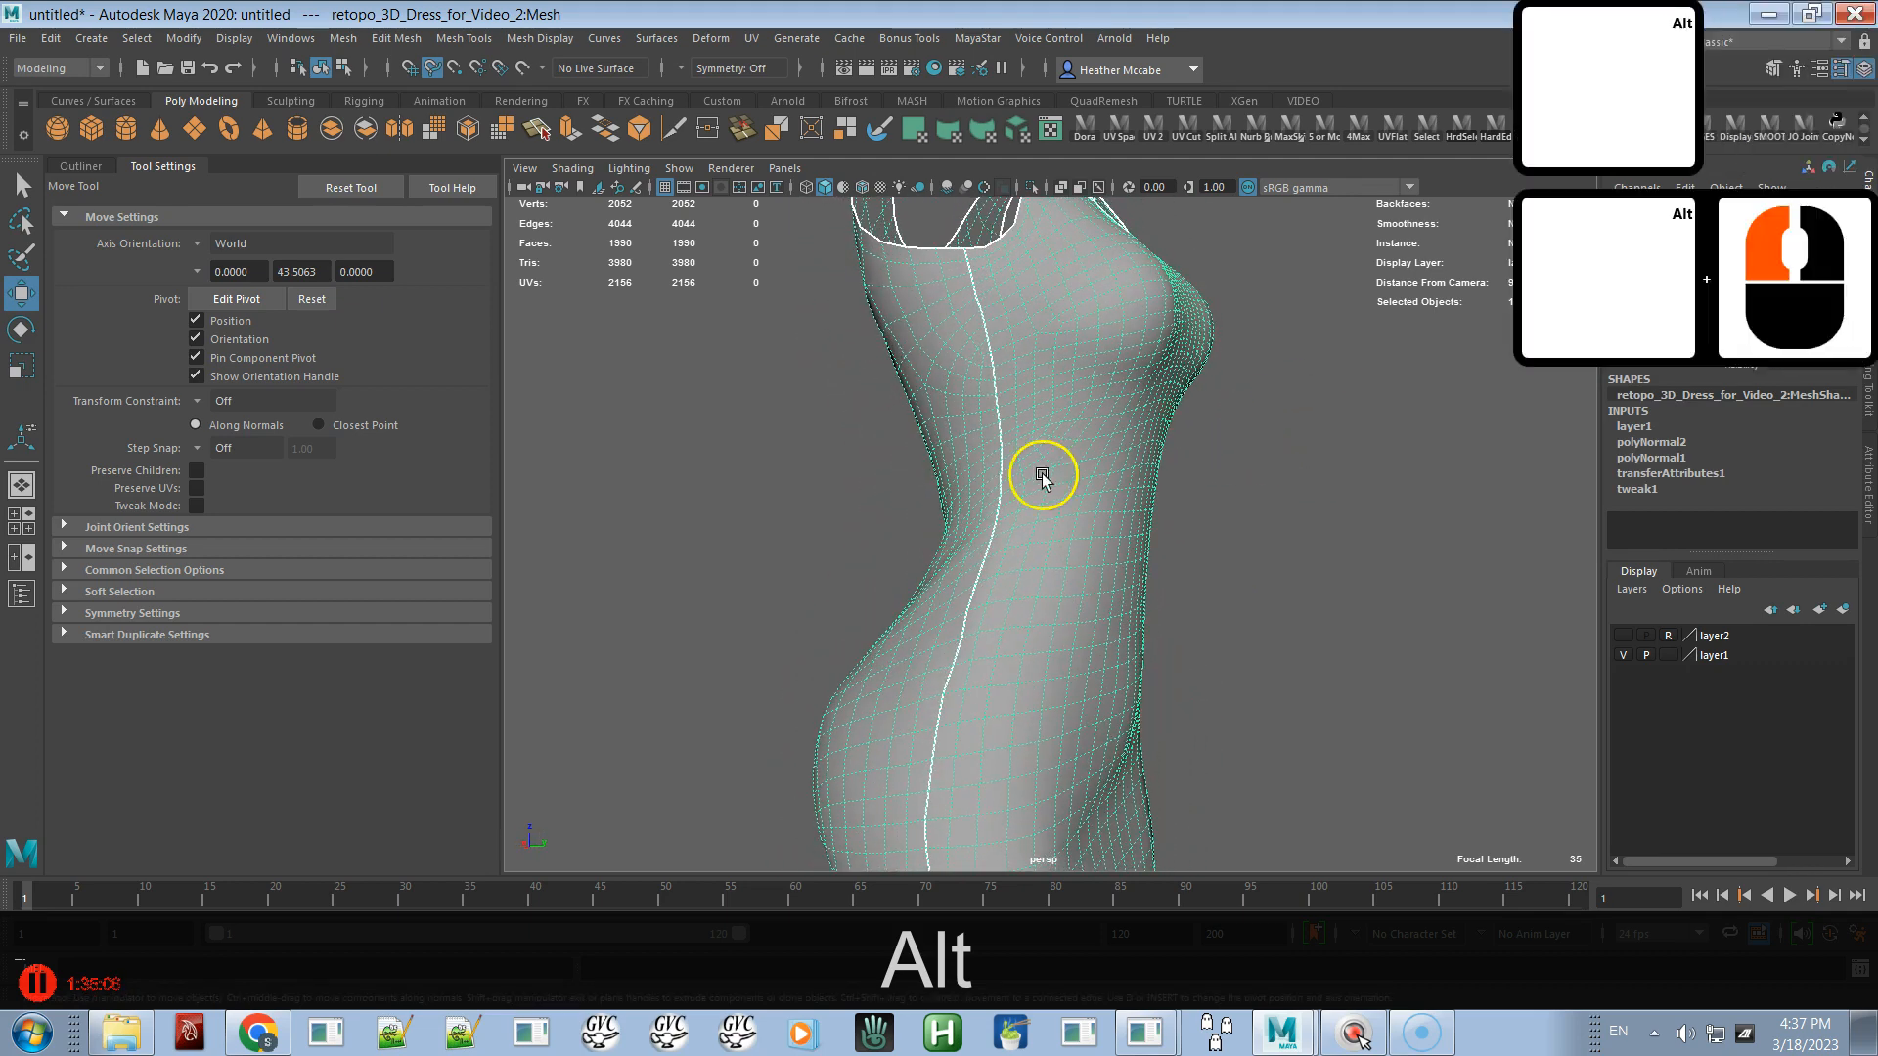
left_click_drag(1110, 543, 956, 561, "alt")
right_click_drag(955, 562, 930, 512, "alt")
middle_click_drag(930, 512, 1002, 564, "alt")
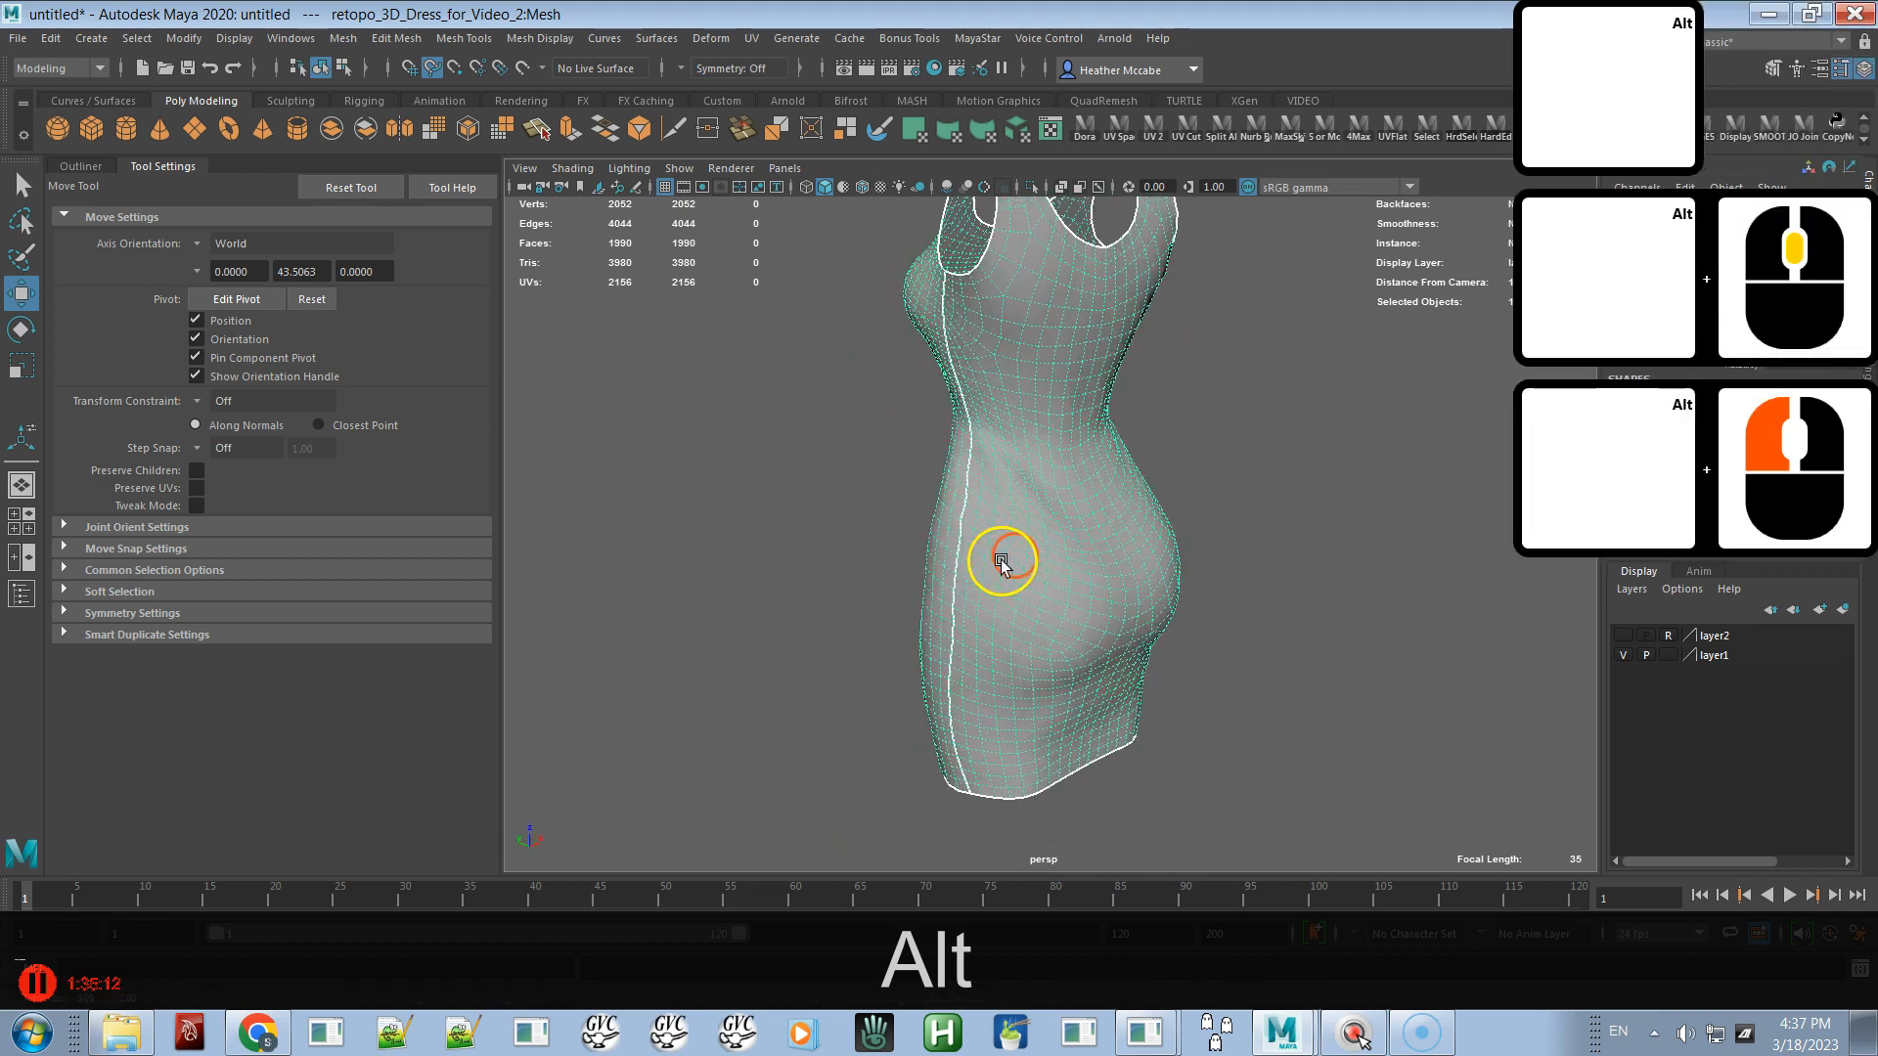
left_click_drag(1001, 564, 938, 575, "alt")
right_click_drag(959, 515, 1164, 716, "alt")
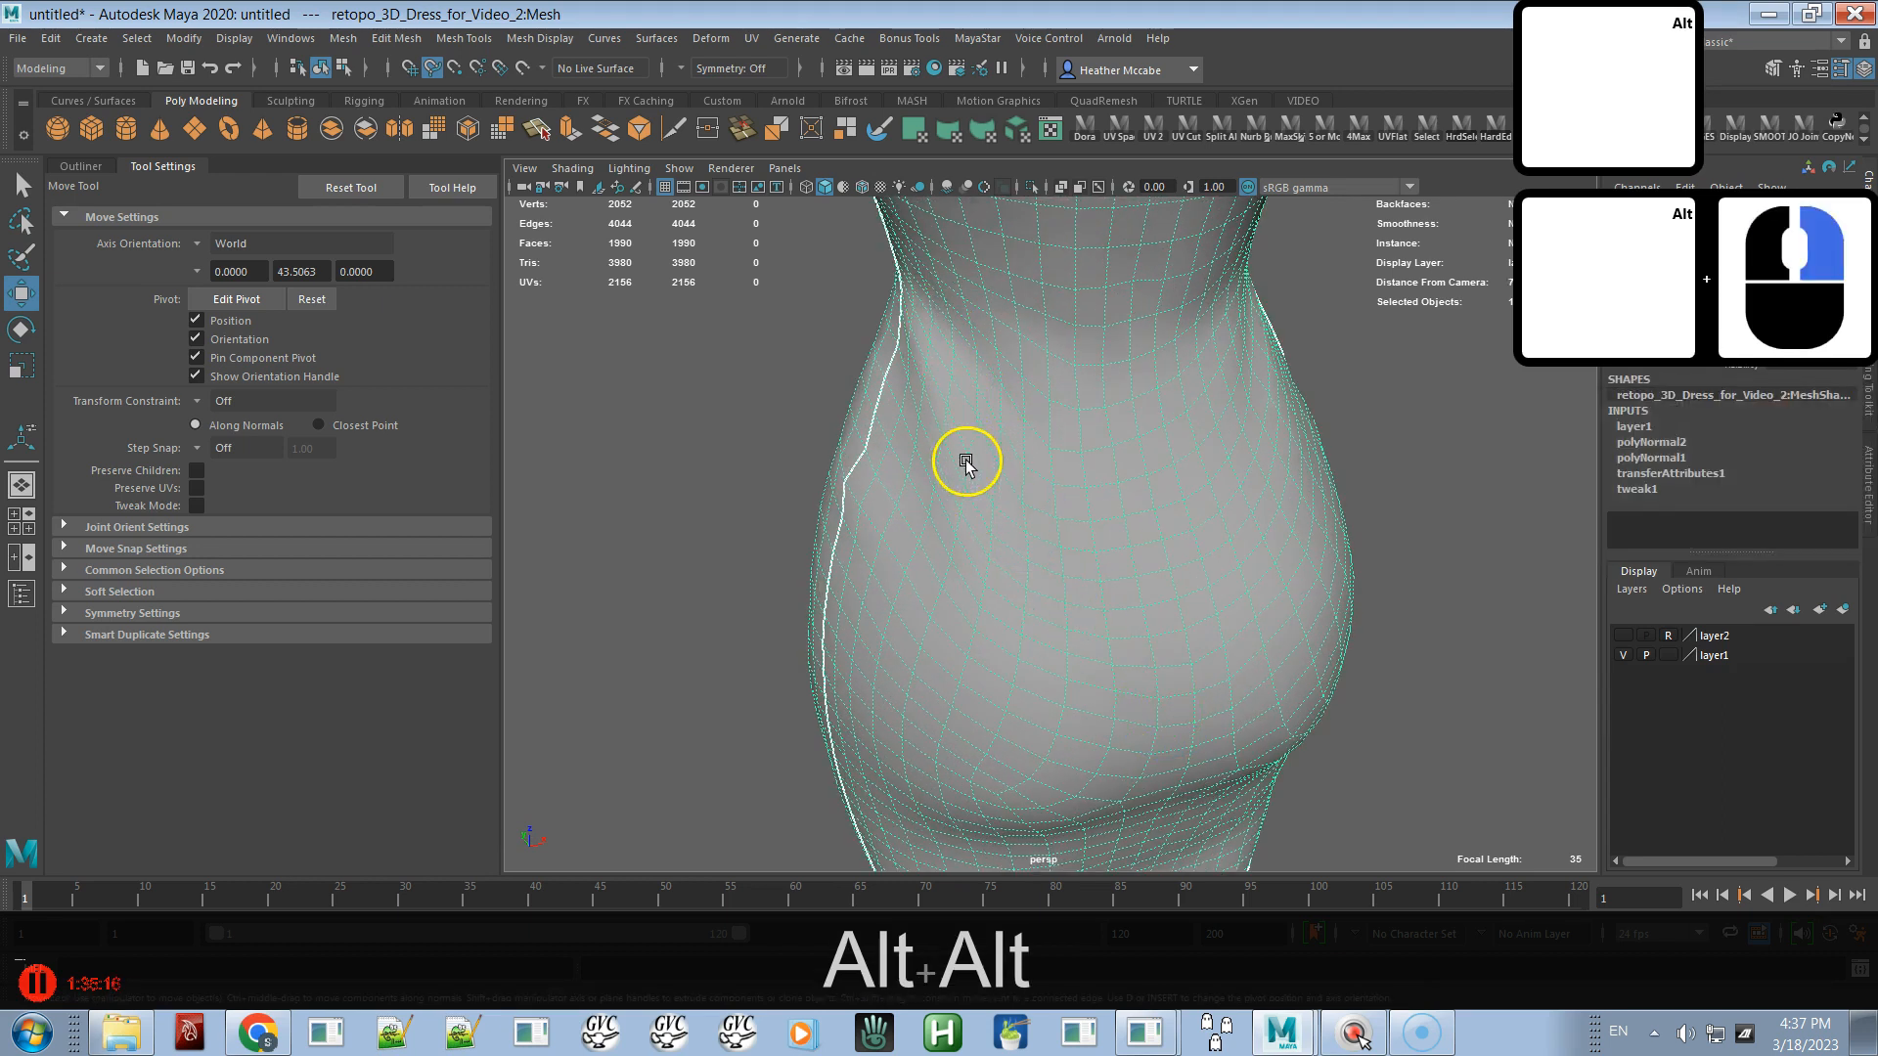
left_click_drag(1017, 428, 1266, 496, "alt")
right_click_drag(1195, 528, 886, 488, "alt")
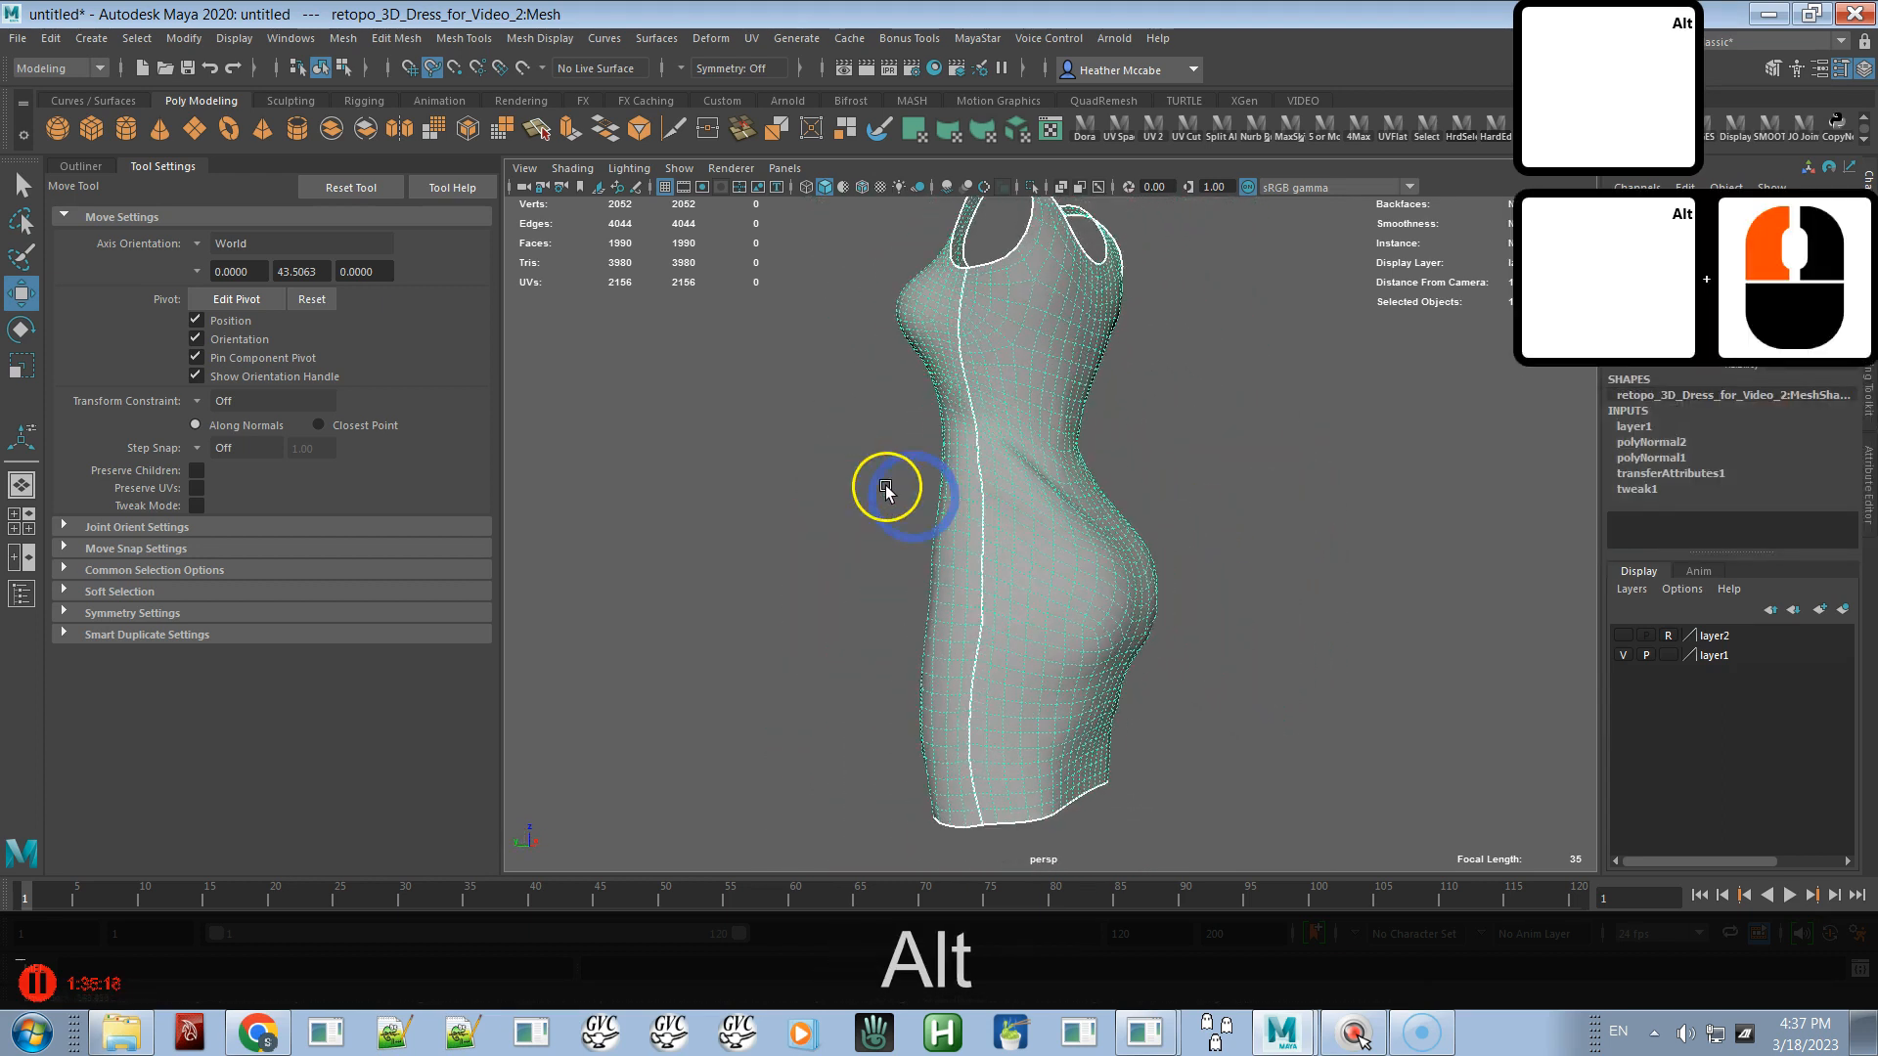
left_click_drag(851, 482, 1038, 519, "alt")
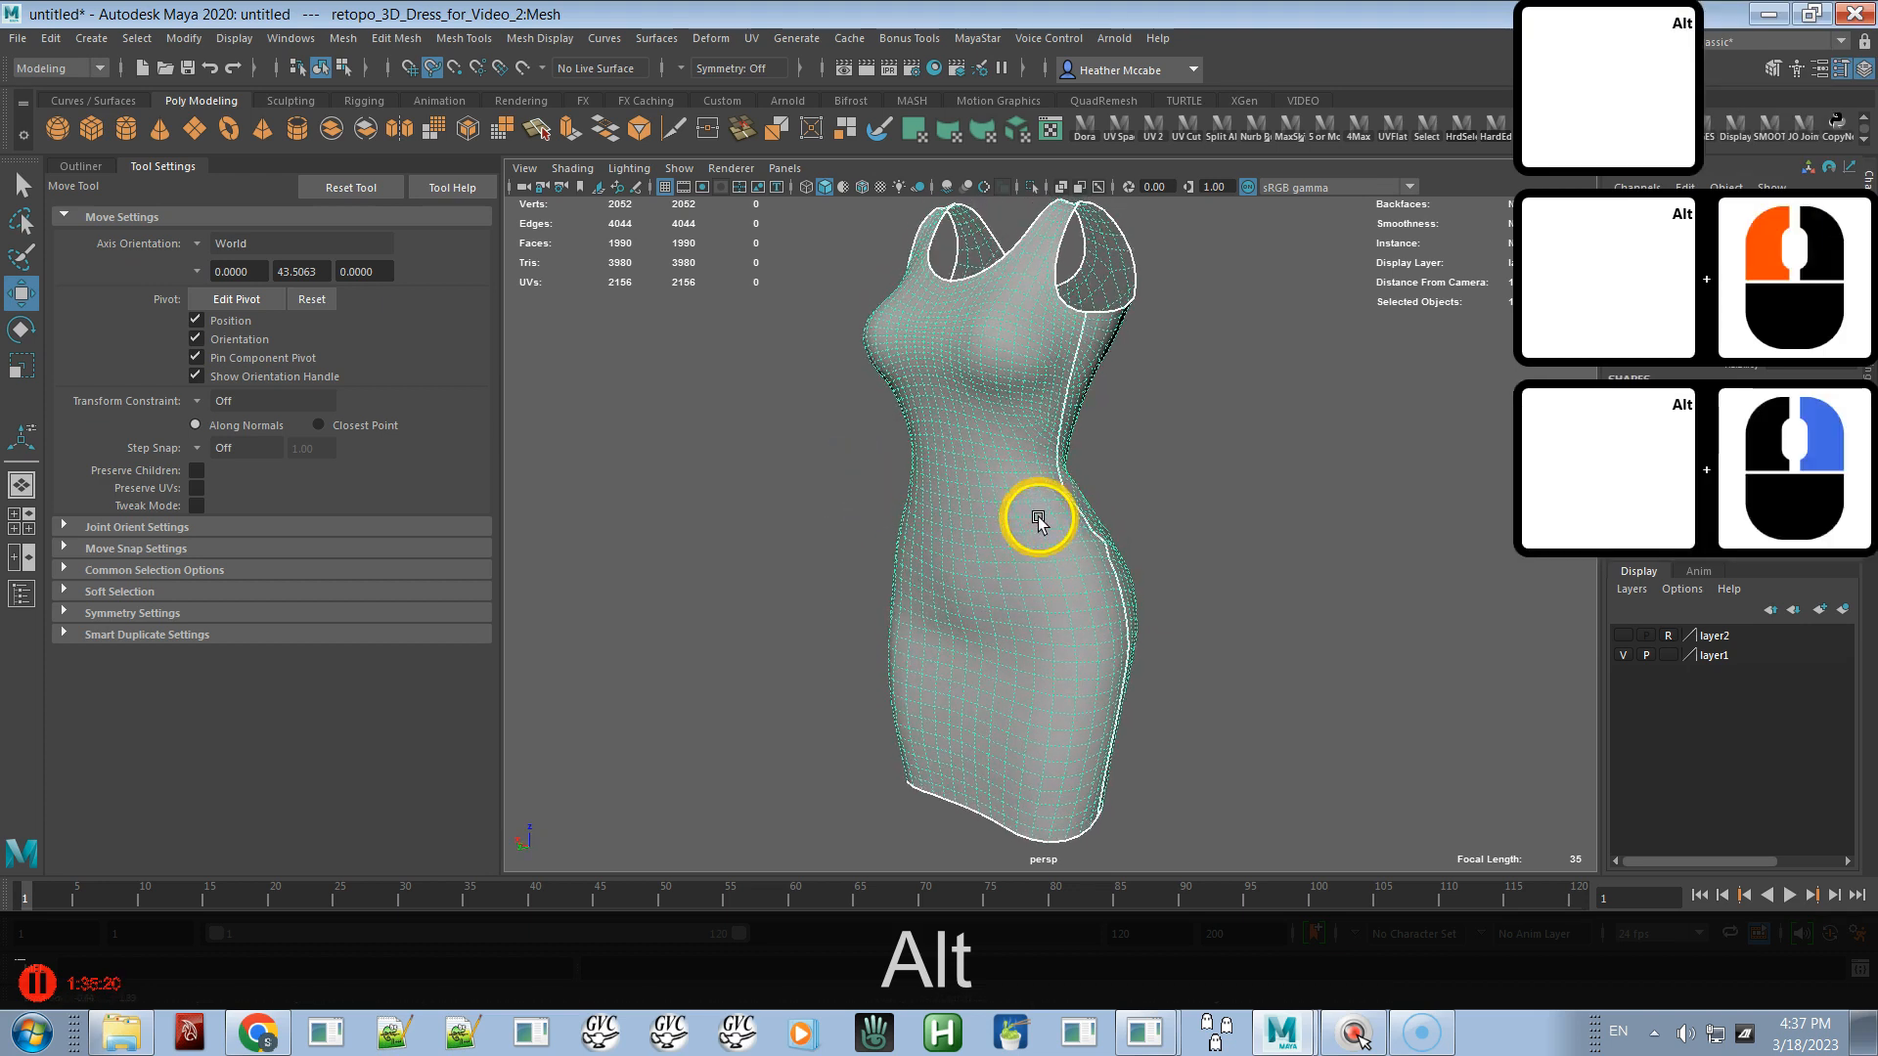
middle_click_drag(1039, 518, 1039, 522, "alt")
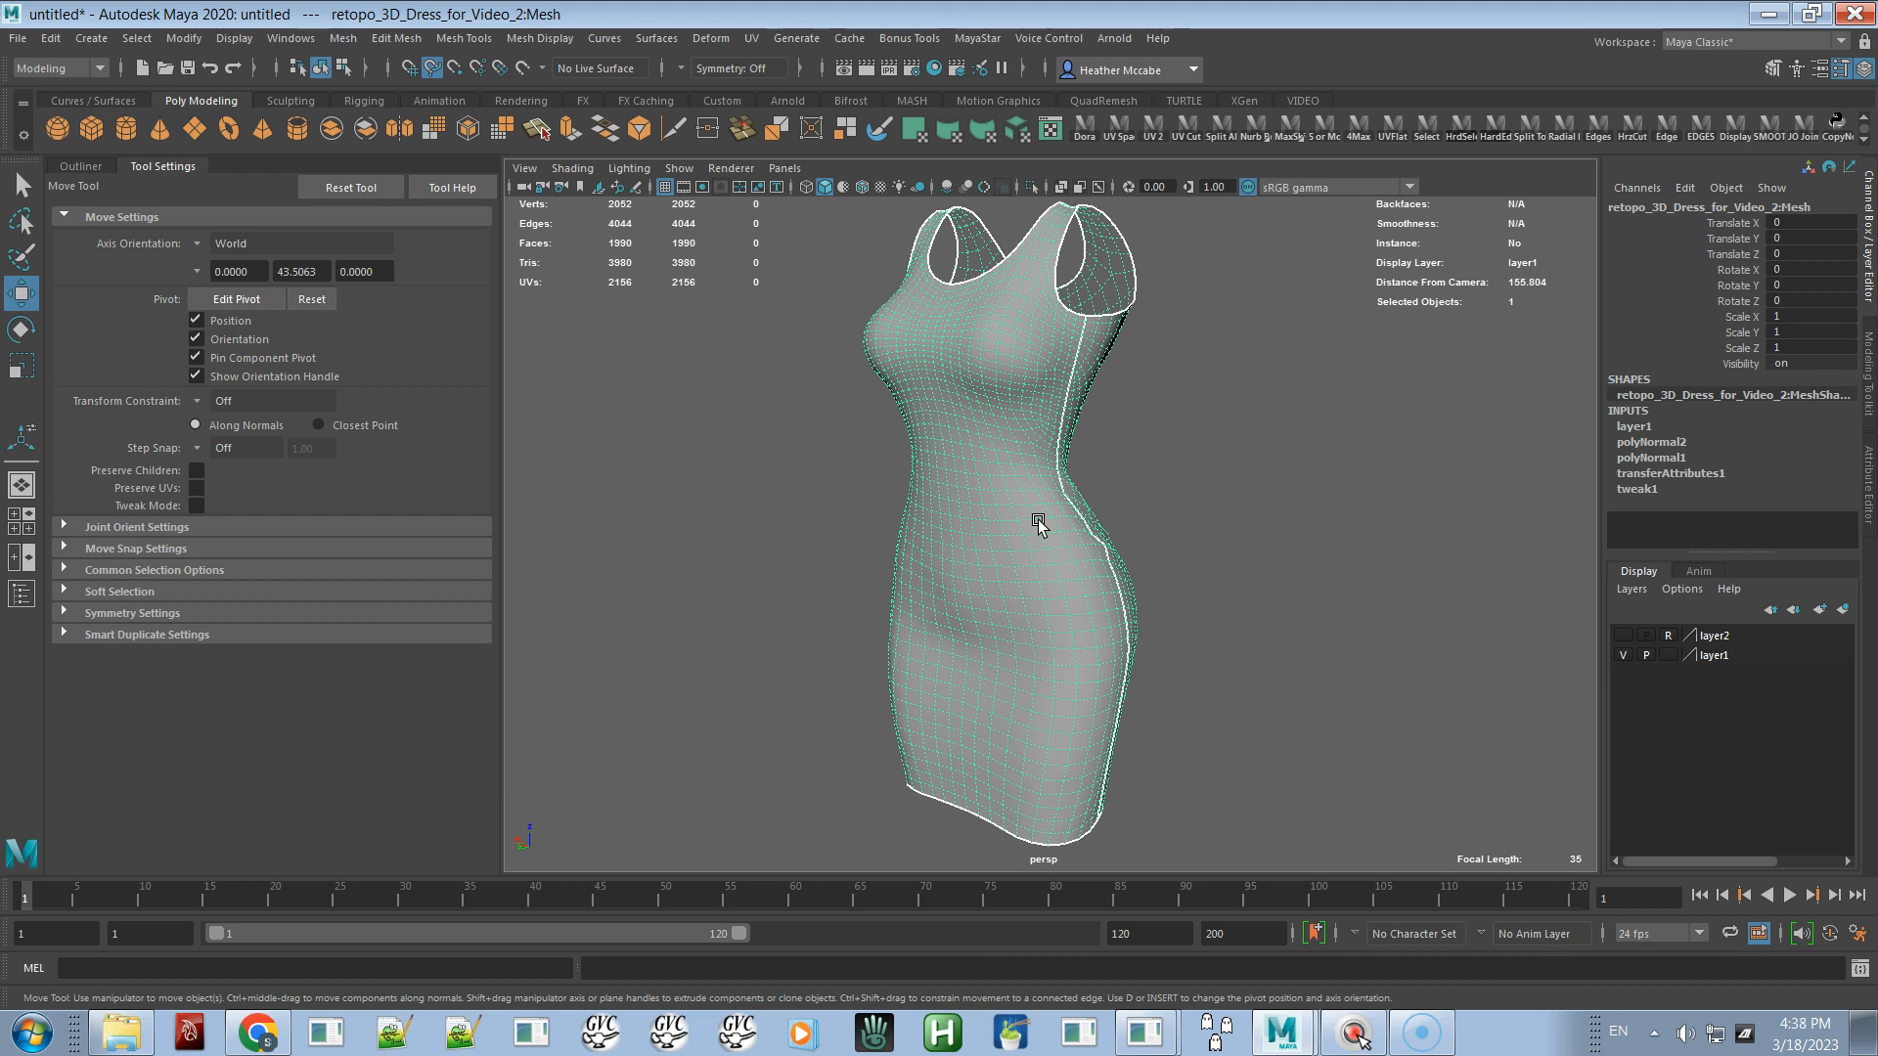
left_click_drag(1004, 532, 1014, 537, "alt")
- Switch to SketchRetopo and examine the dress's patch boundaries and quad flow from the front, back and side
key("alt+Tab")
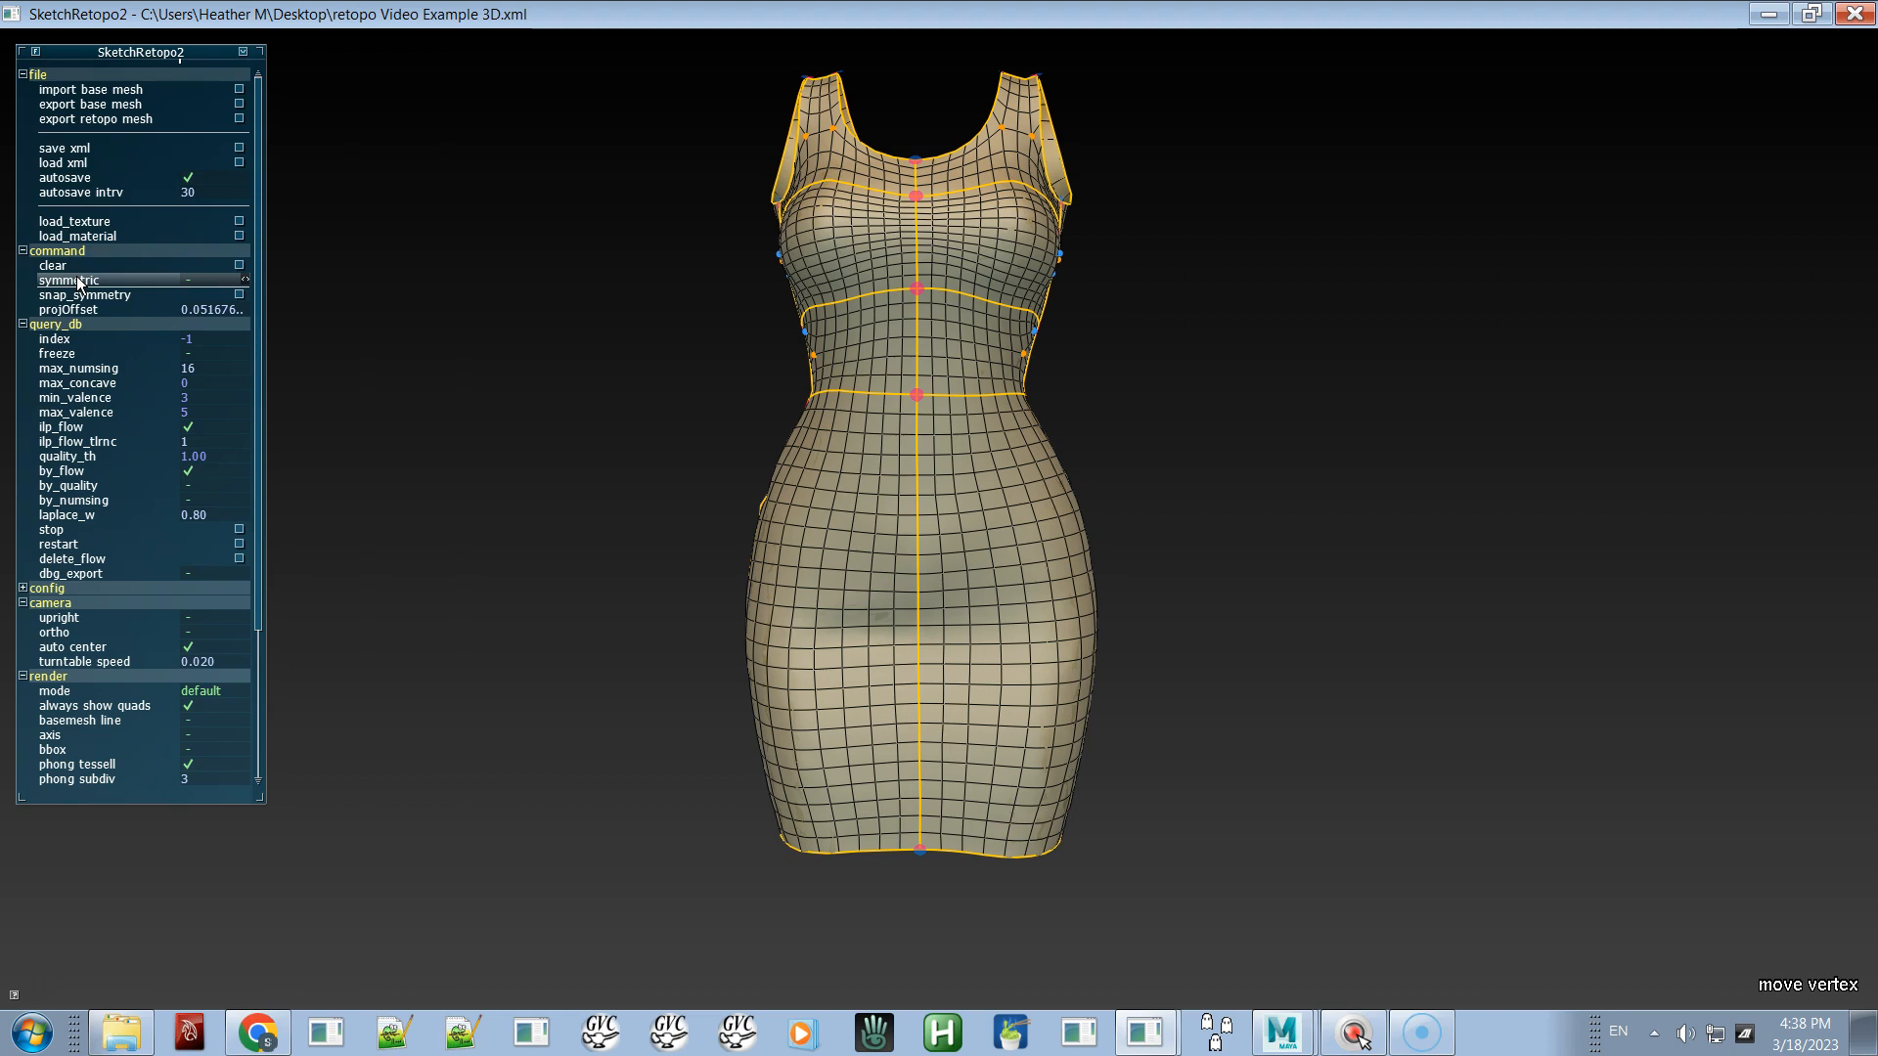
left_click(65, 191)
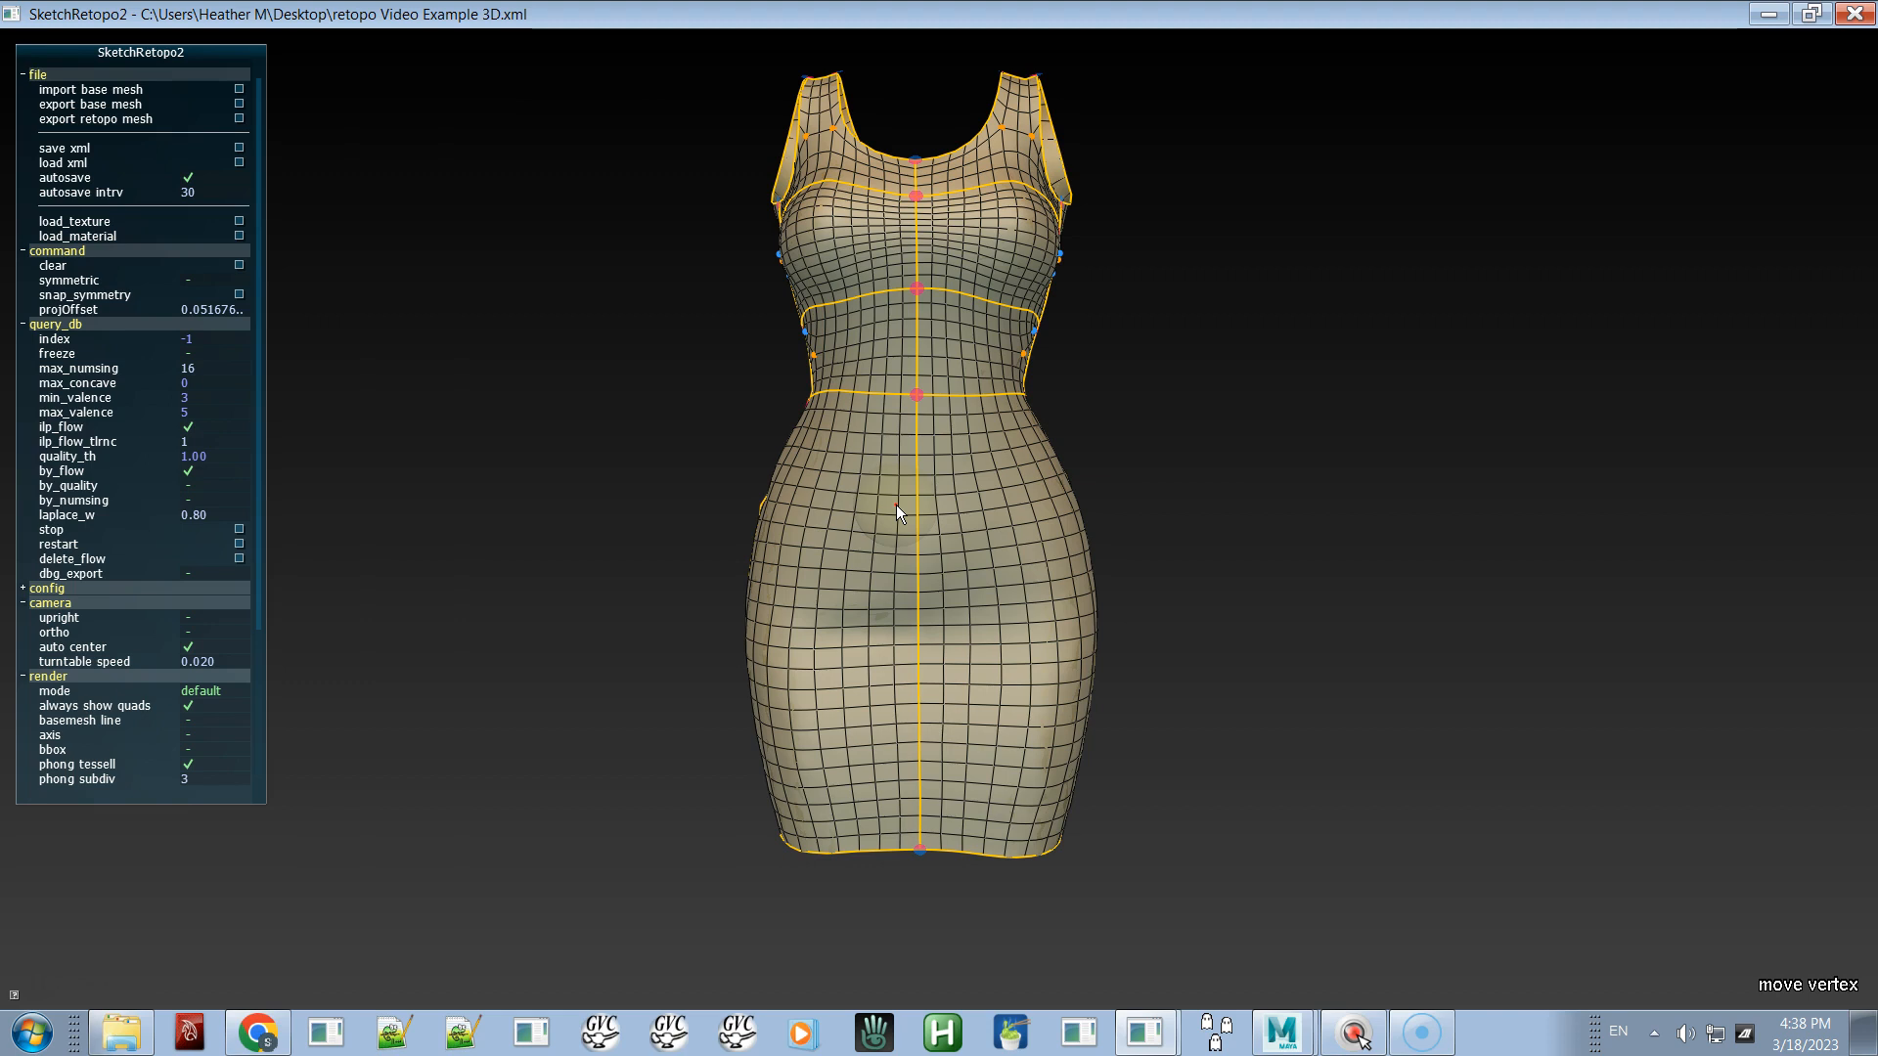
left_click_drag(1211, 414, 949, 496, "alt")
left_click_drag(1156, 499, 819, 570, "alt+shift")
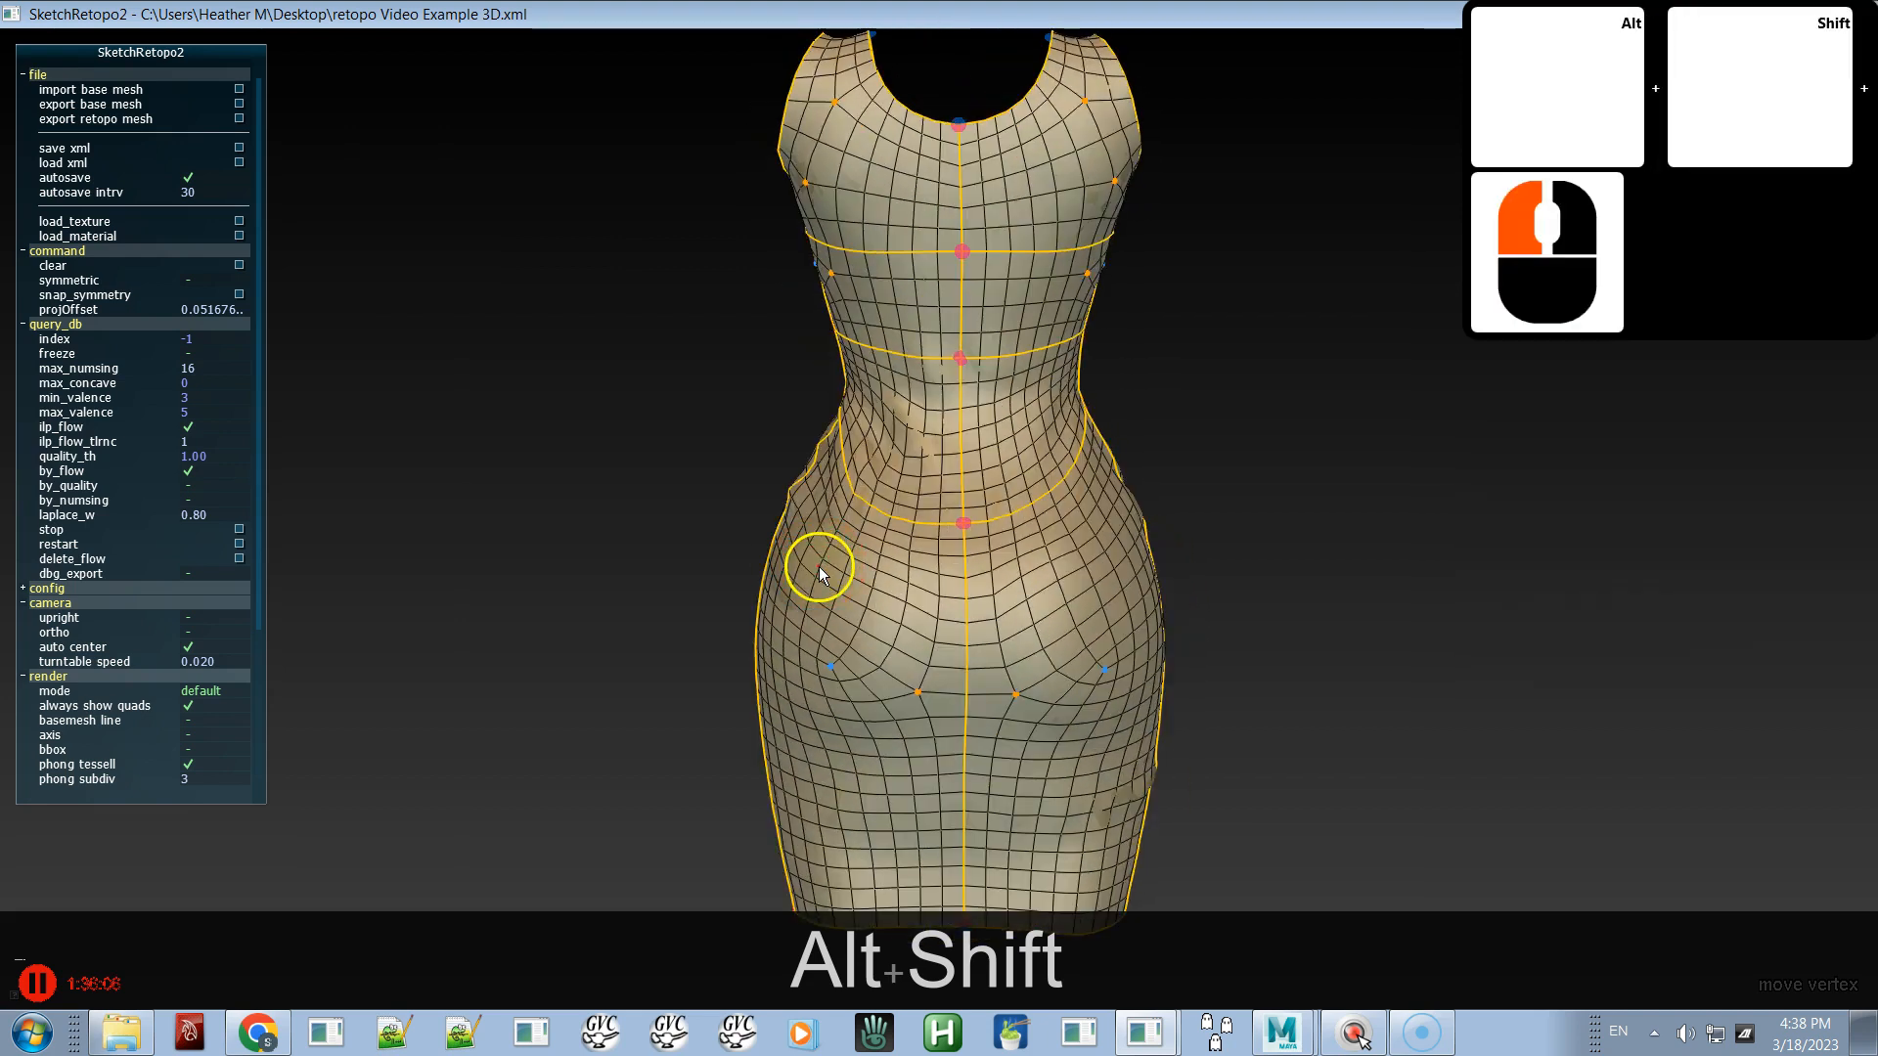
left_click_drag(855, 537, 1590, 607, "alt")
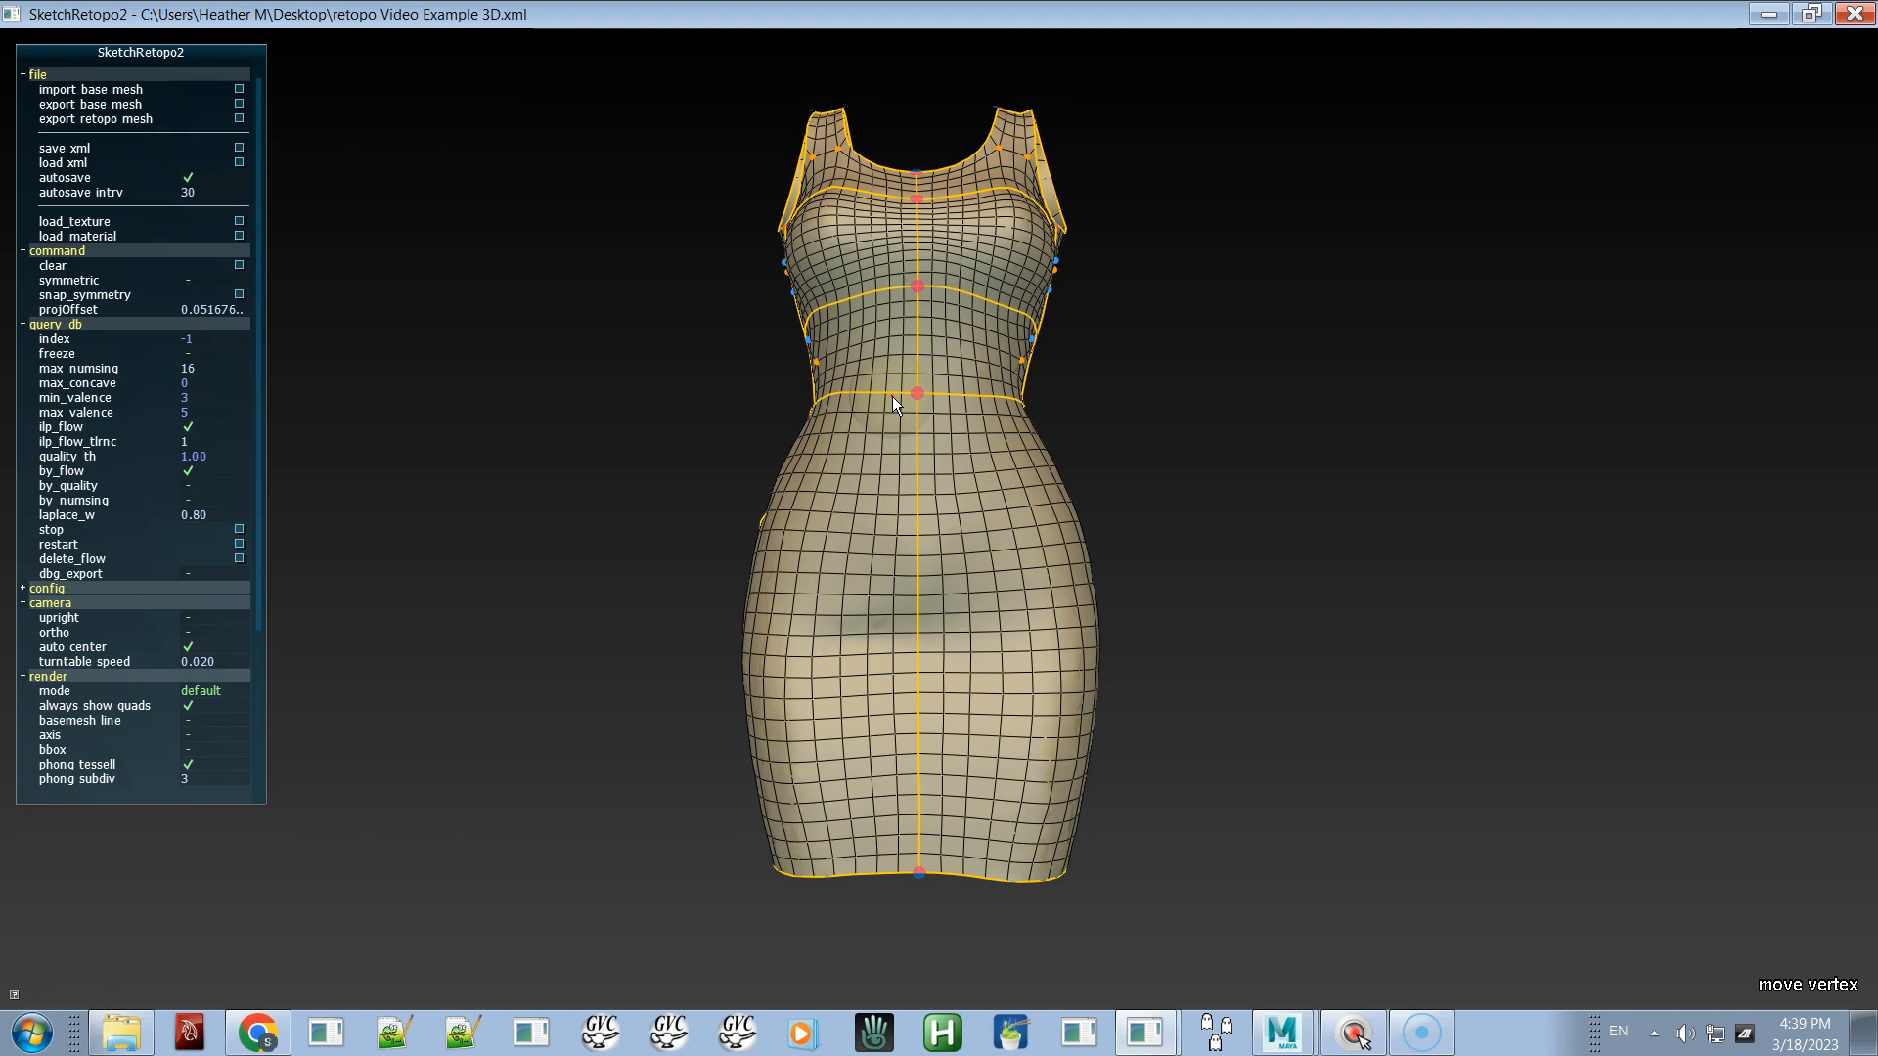
mouse_move(696, 518)
left_mouse_down("alt")
mouse_move(732, 489)
mouse_move(691, 485)
mouse_move(695, 509)
left_mouse_up("alt")
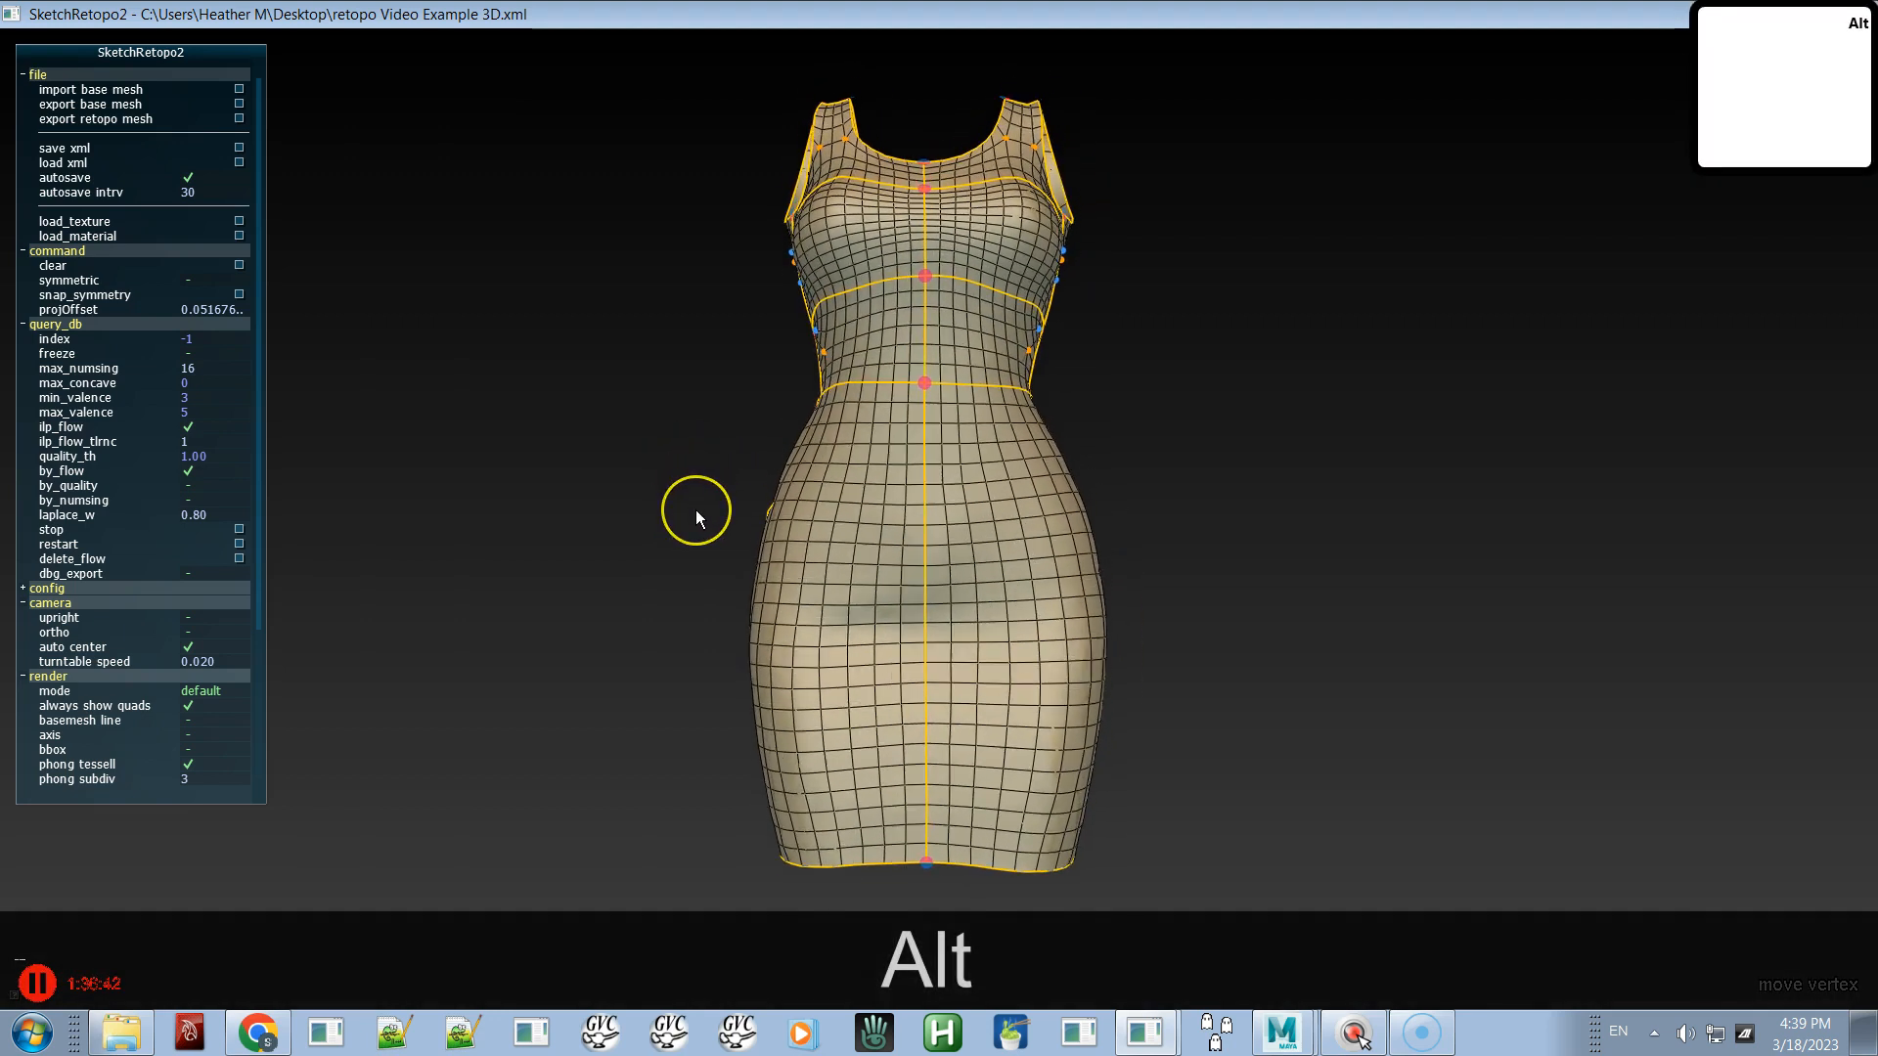
middle_click(696, 509, "alt")
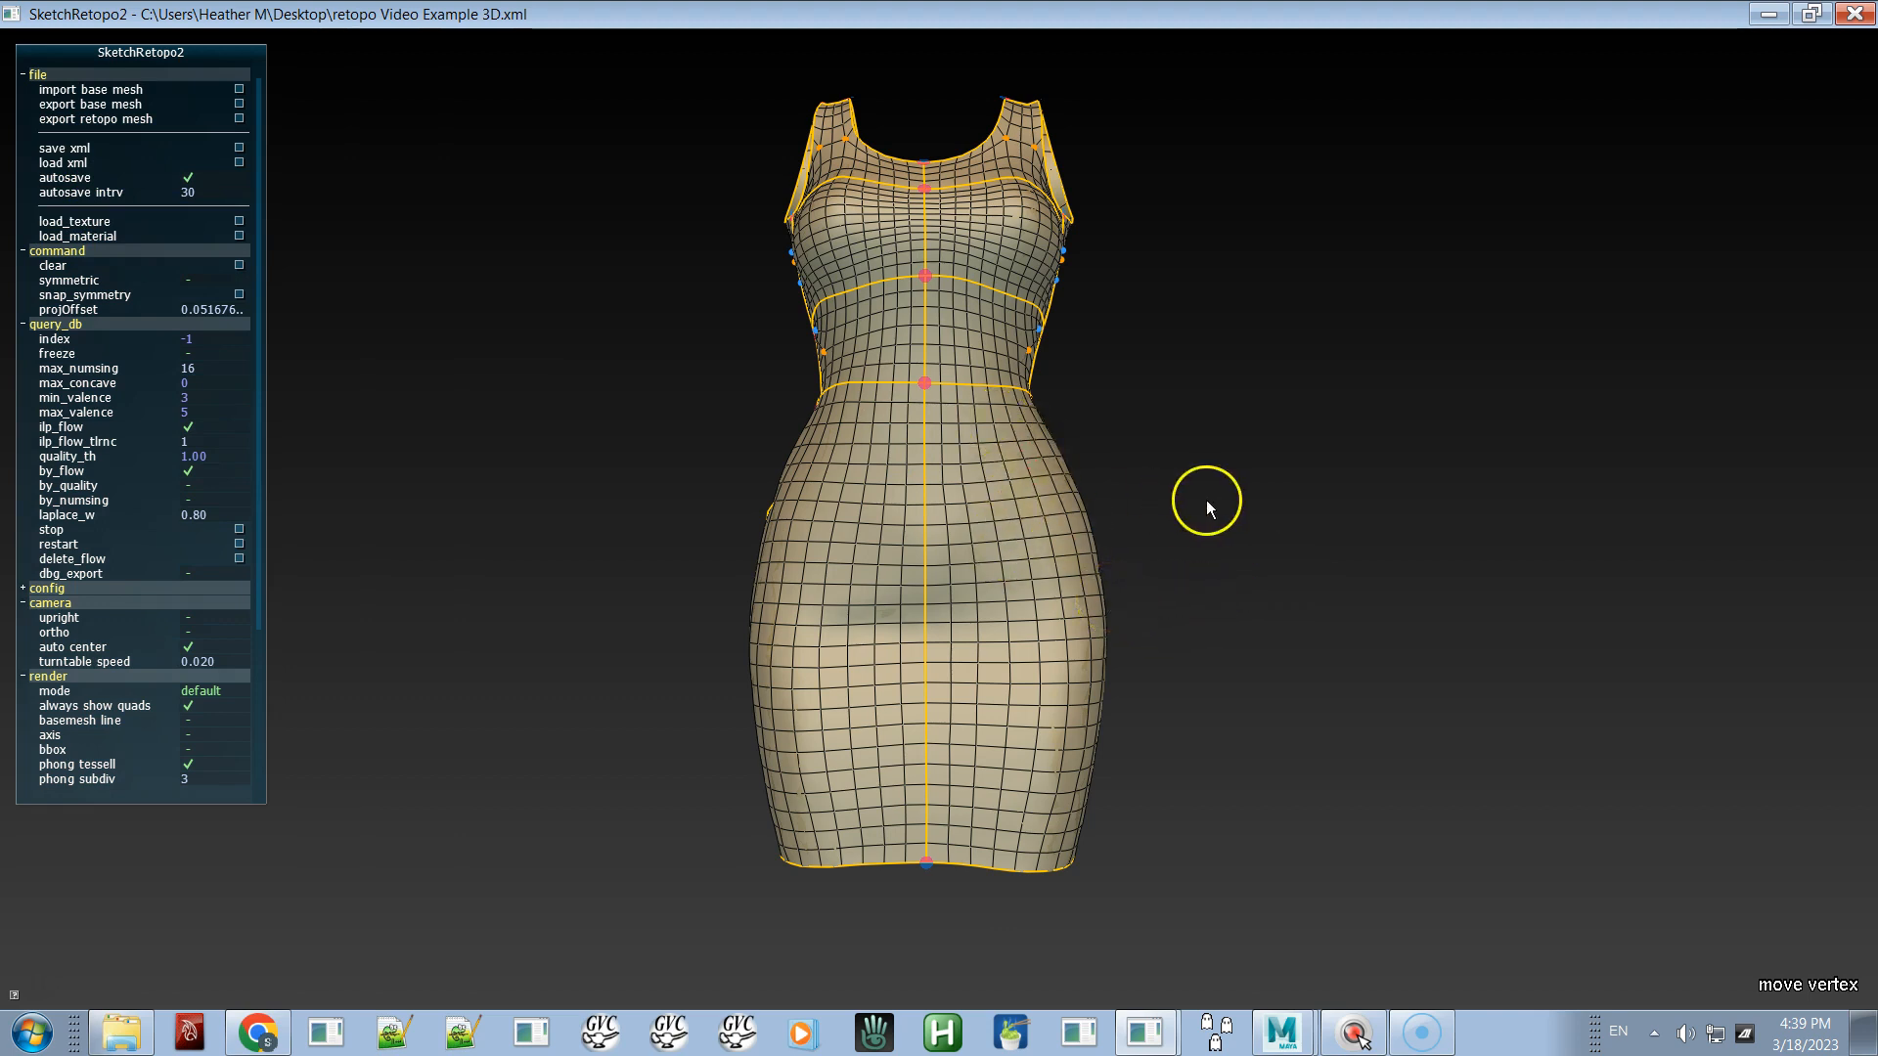
left_click_drag(1261, 535, 1276, 662, "alt+shift")
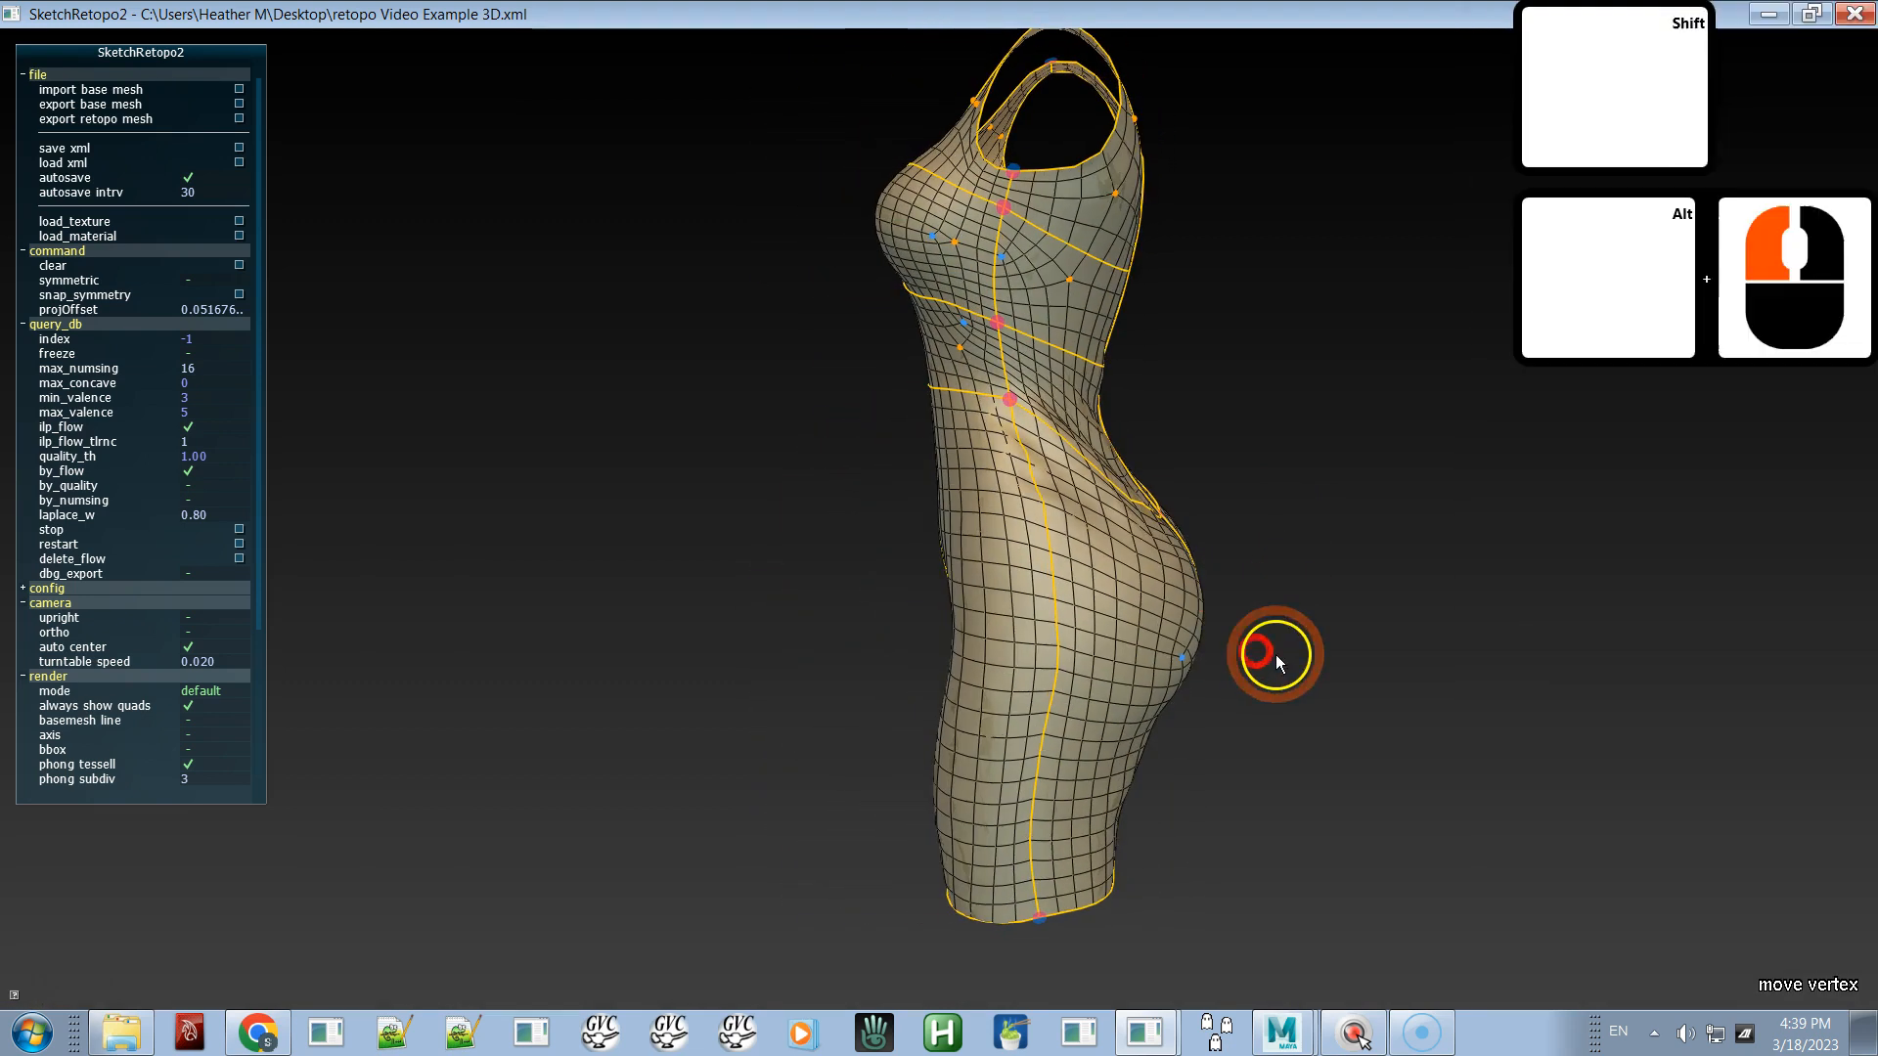
left_click_drag(783, 633, 982, 622, "alt+shift")
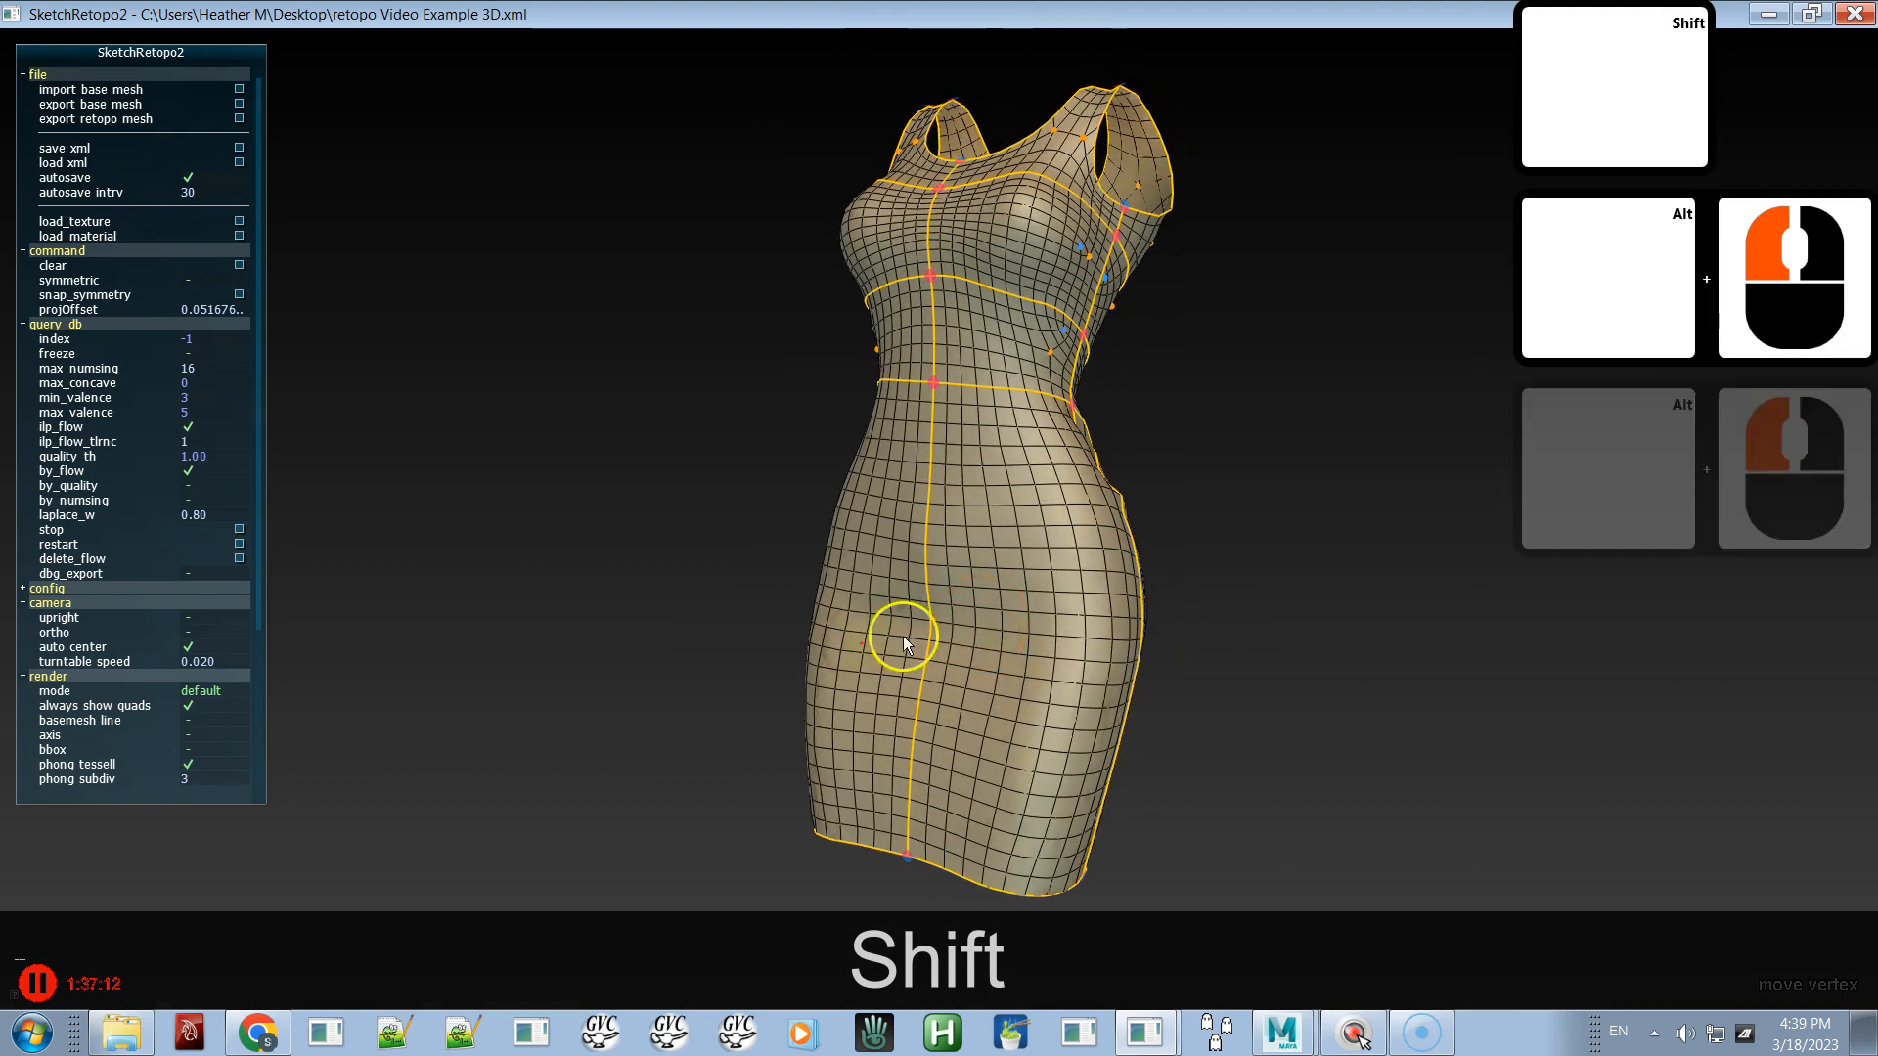
left_click_drag(737, 630, 948, 598, "alt+shift")
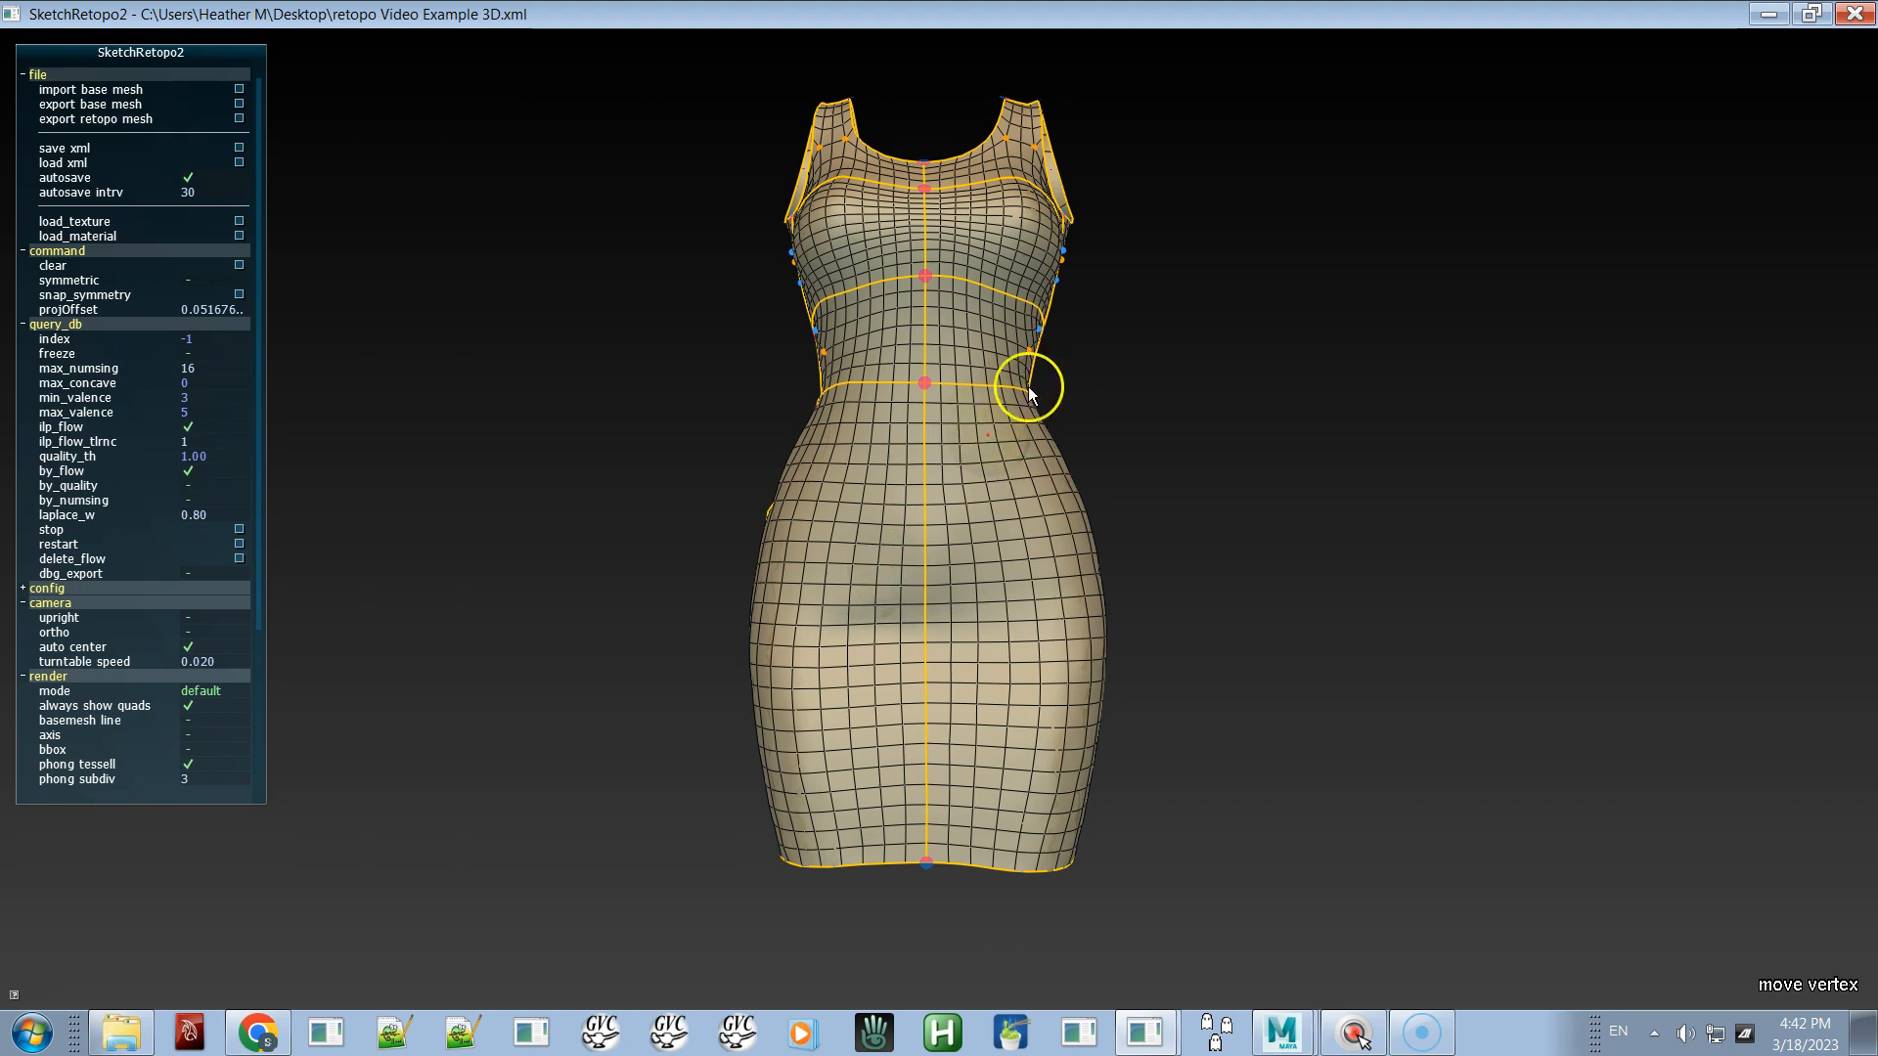
left_click_drag(1264, 496, 1036, 490, "alt")
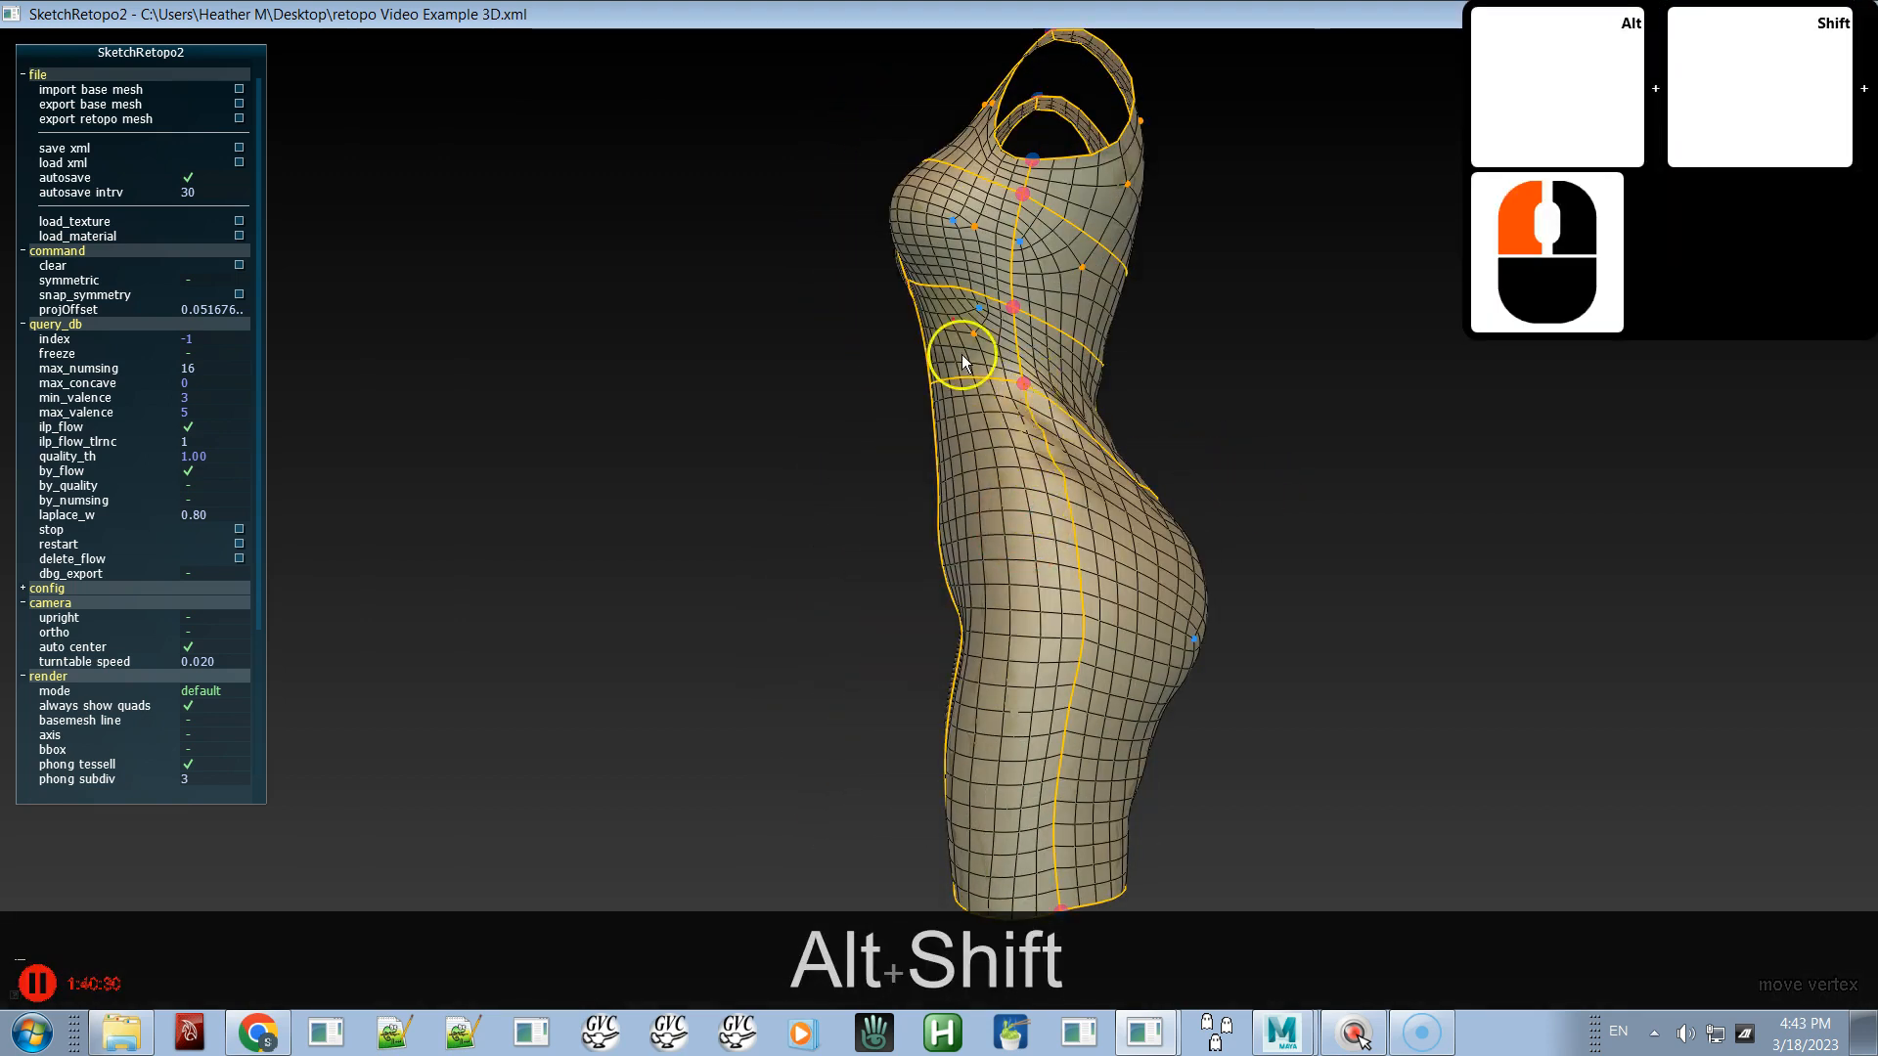
- Examine the retopologised dress's patch boundaries and quad flow in side and three-quarter views, ending on the straight front view
left_click_drag(860, 428, 897, 454, "alt")
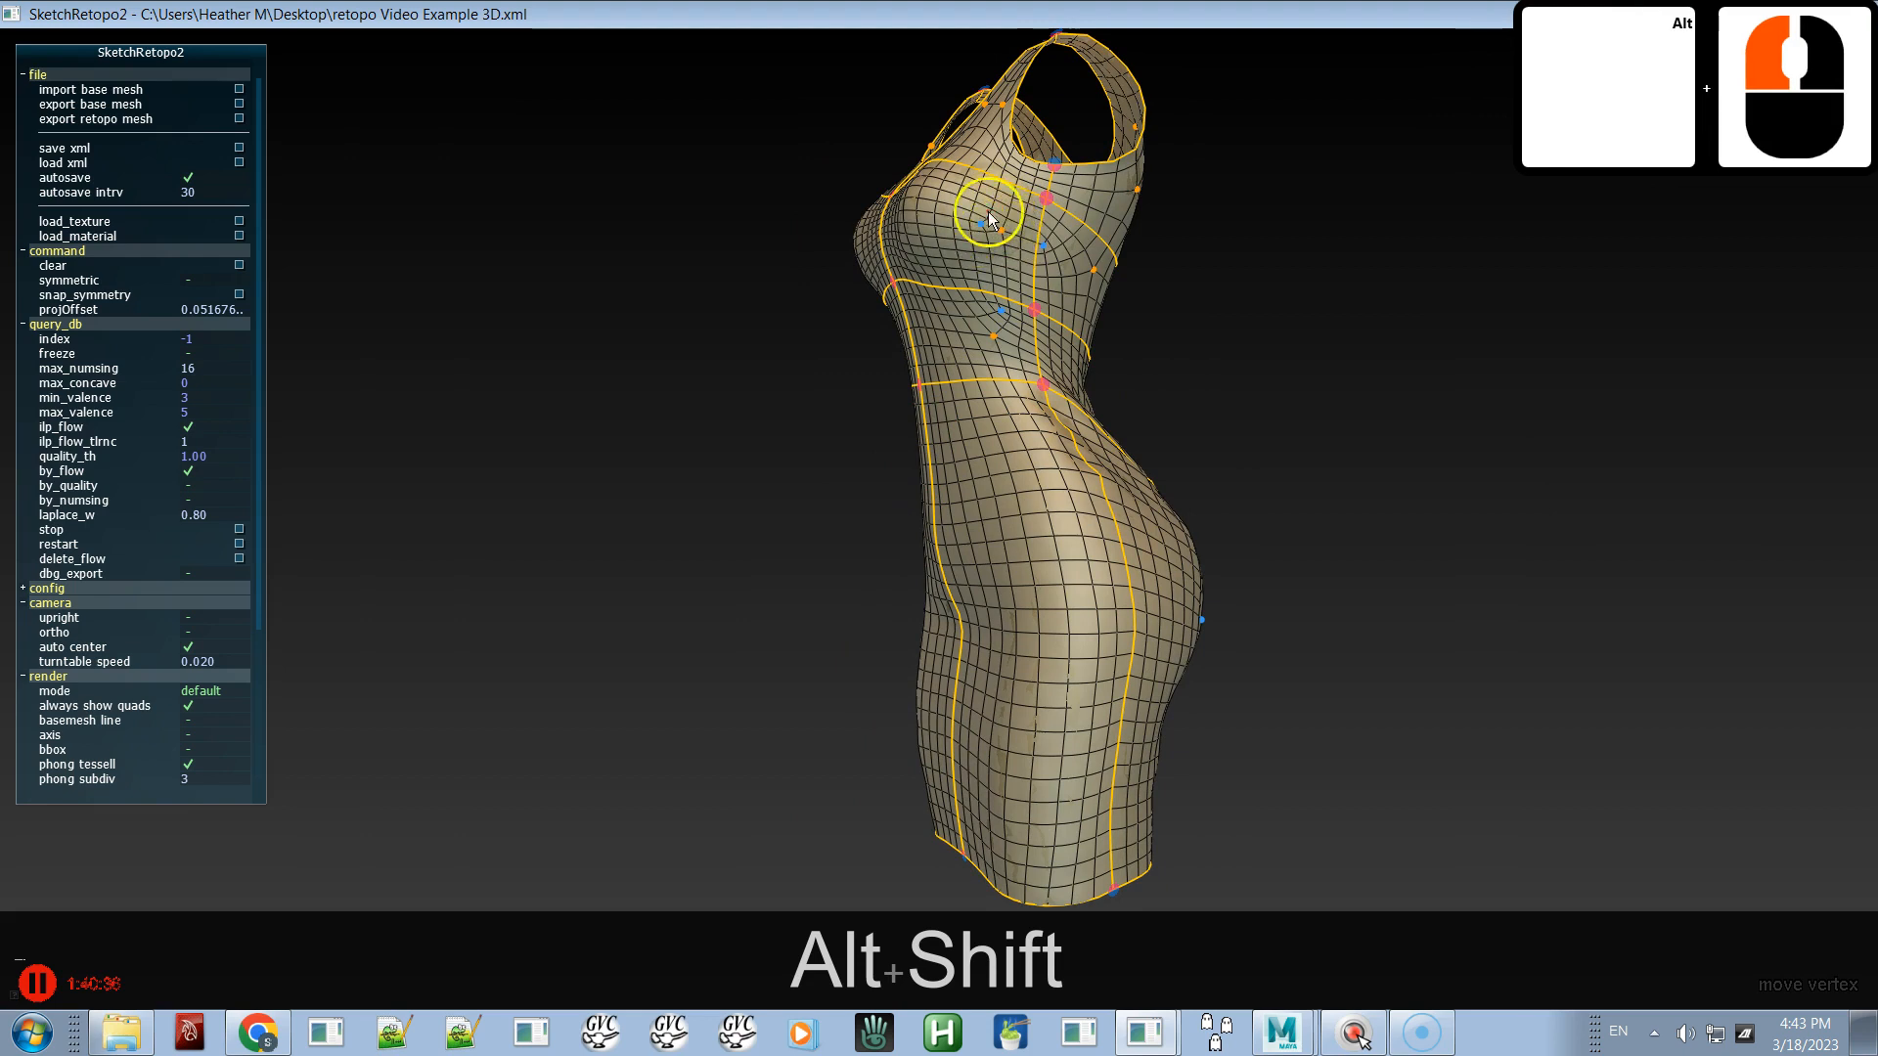
left_click_drag(863, 428, 1058, 491, "alt")
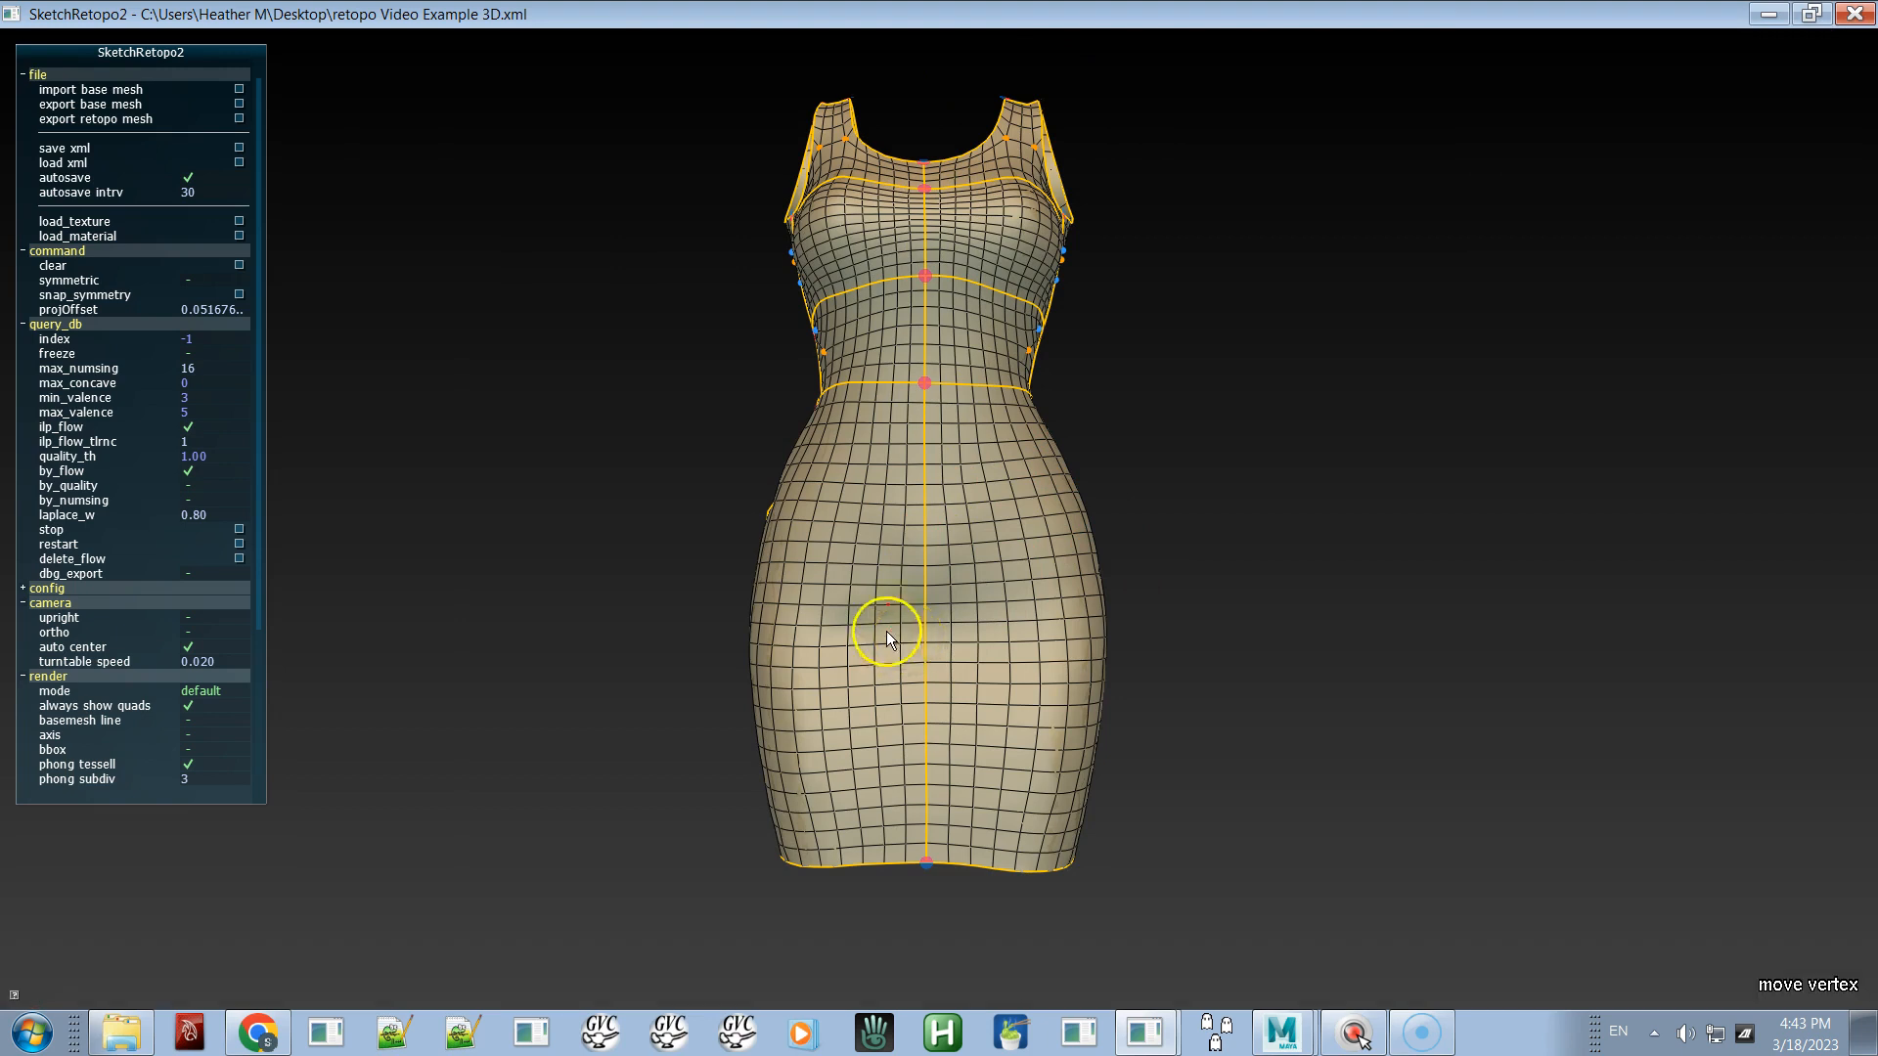
left_click_drag(1006, 585, 917, 659, "alt")
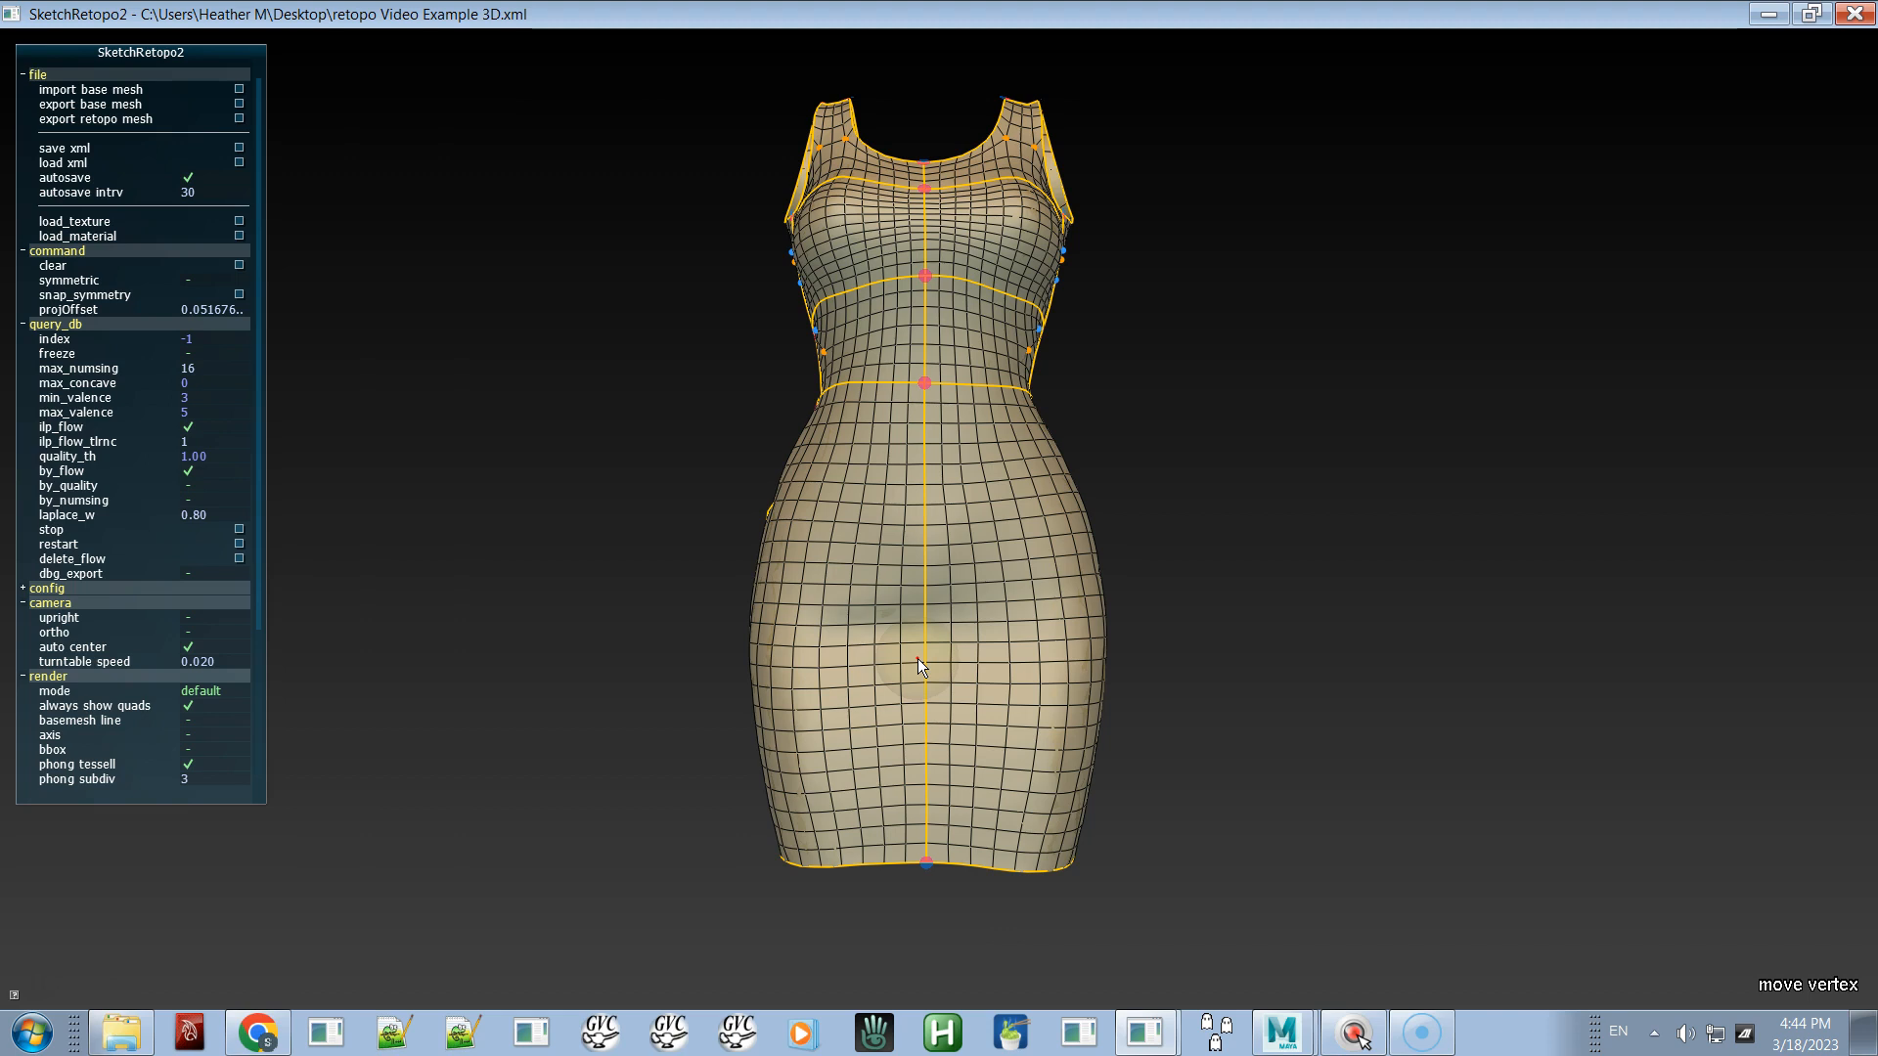
left_click_drag(1350, 453, 1340, 595, "alt")
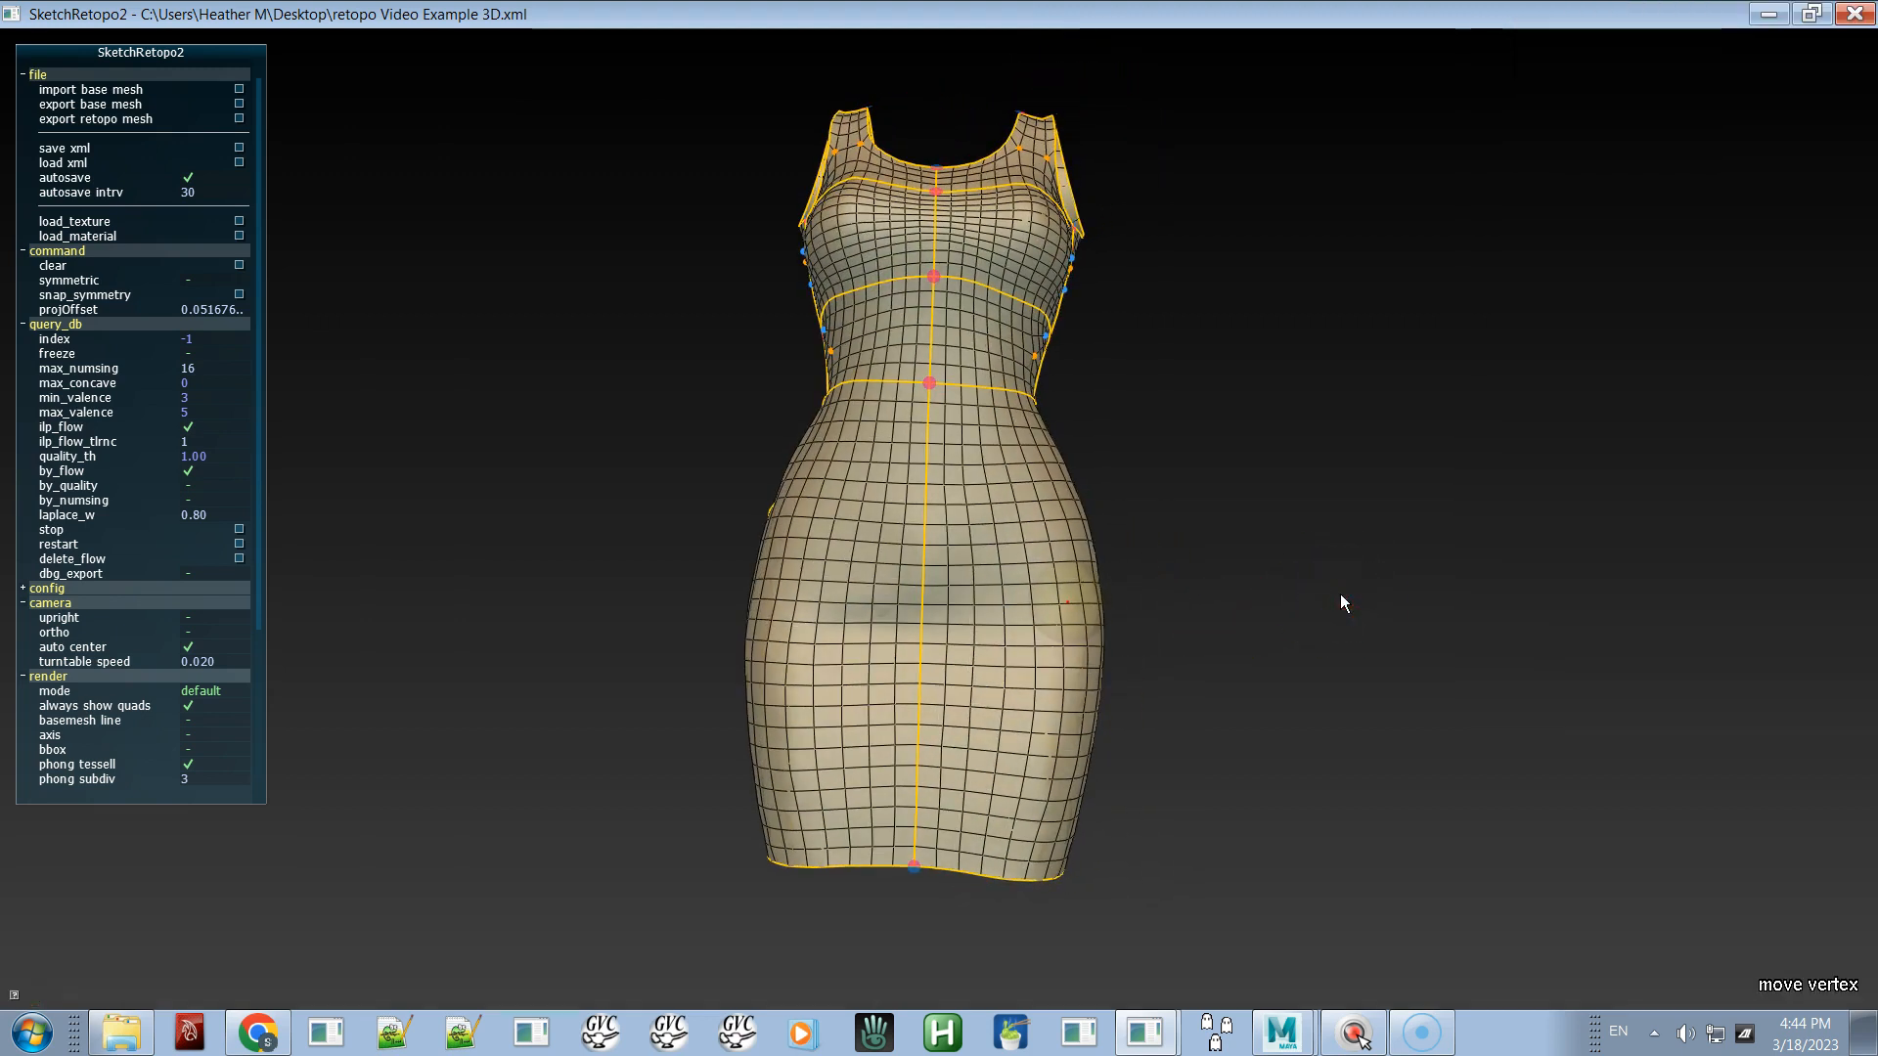
left_click_drag(1324, 544, 1089, 584, "alt+shift")
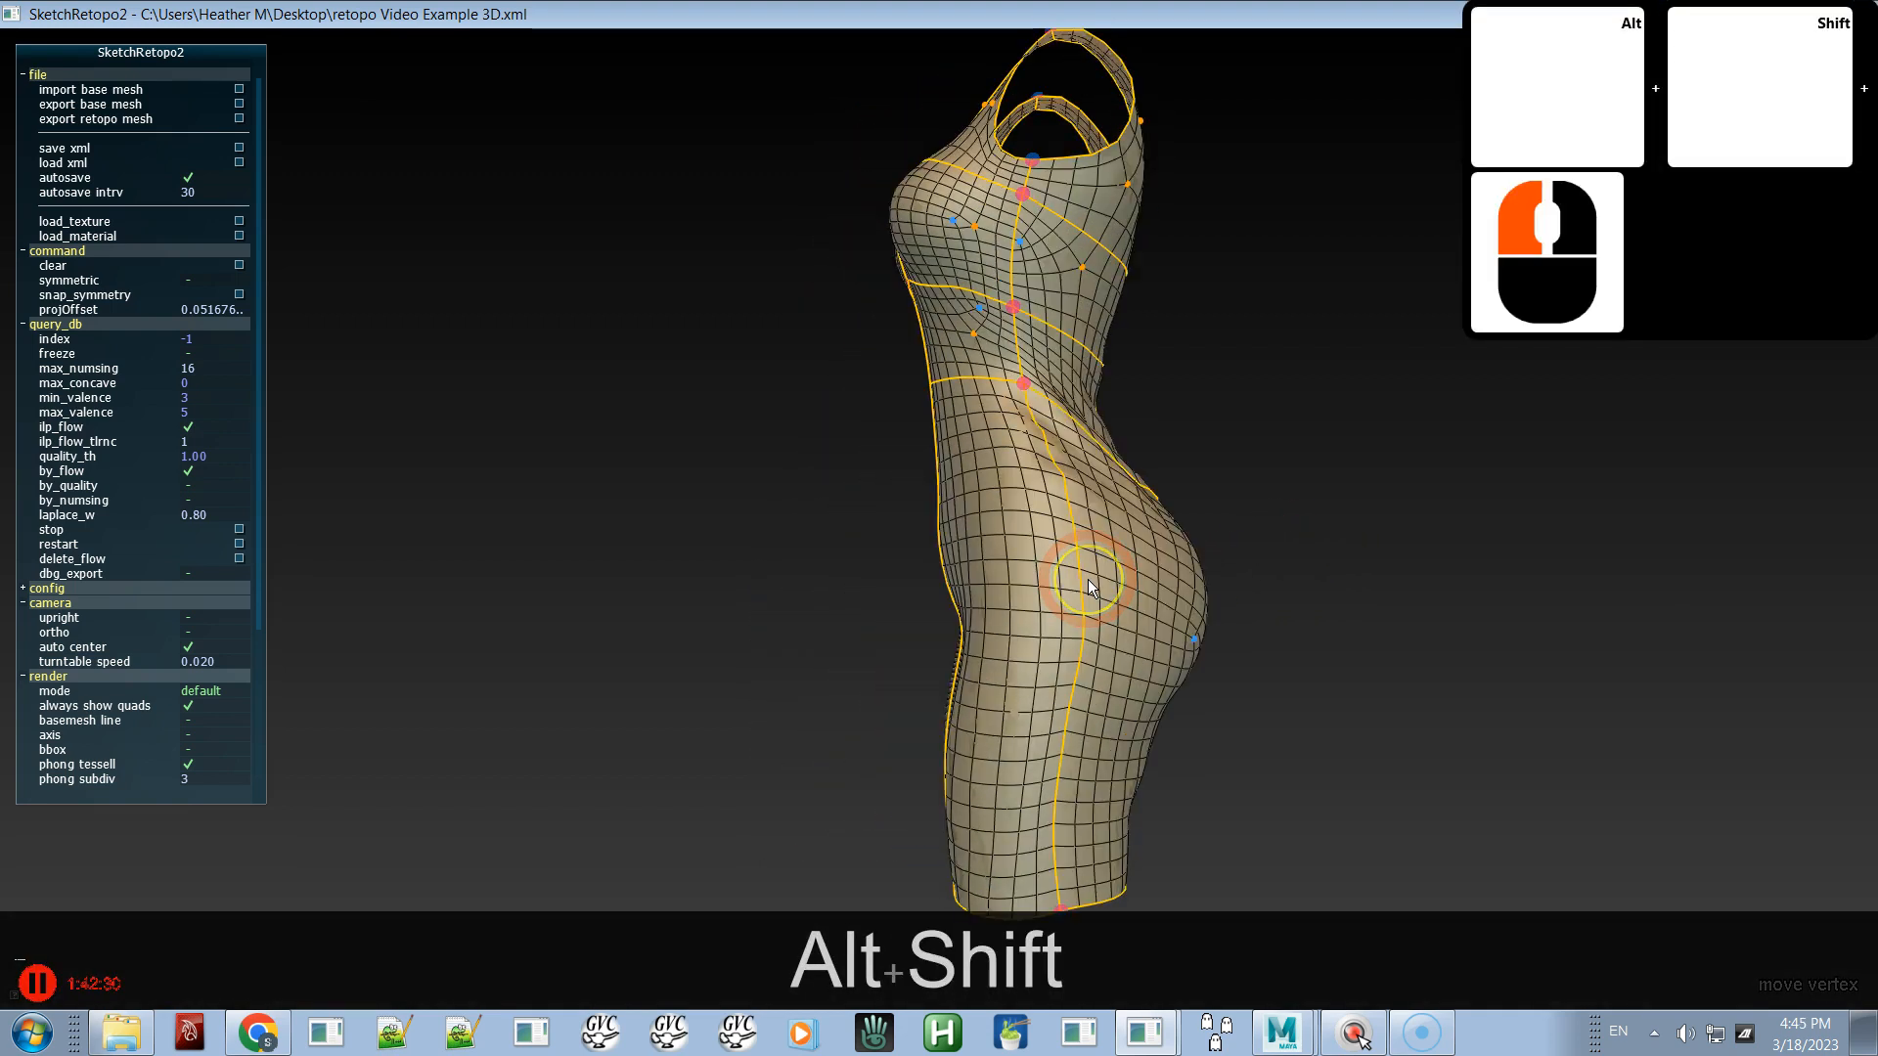
left_click_drag(955, 616, 1199, 614, "alt")
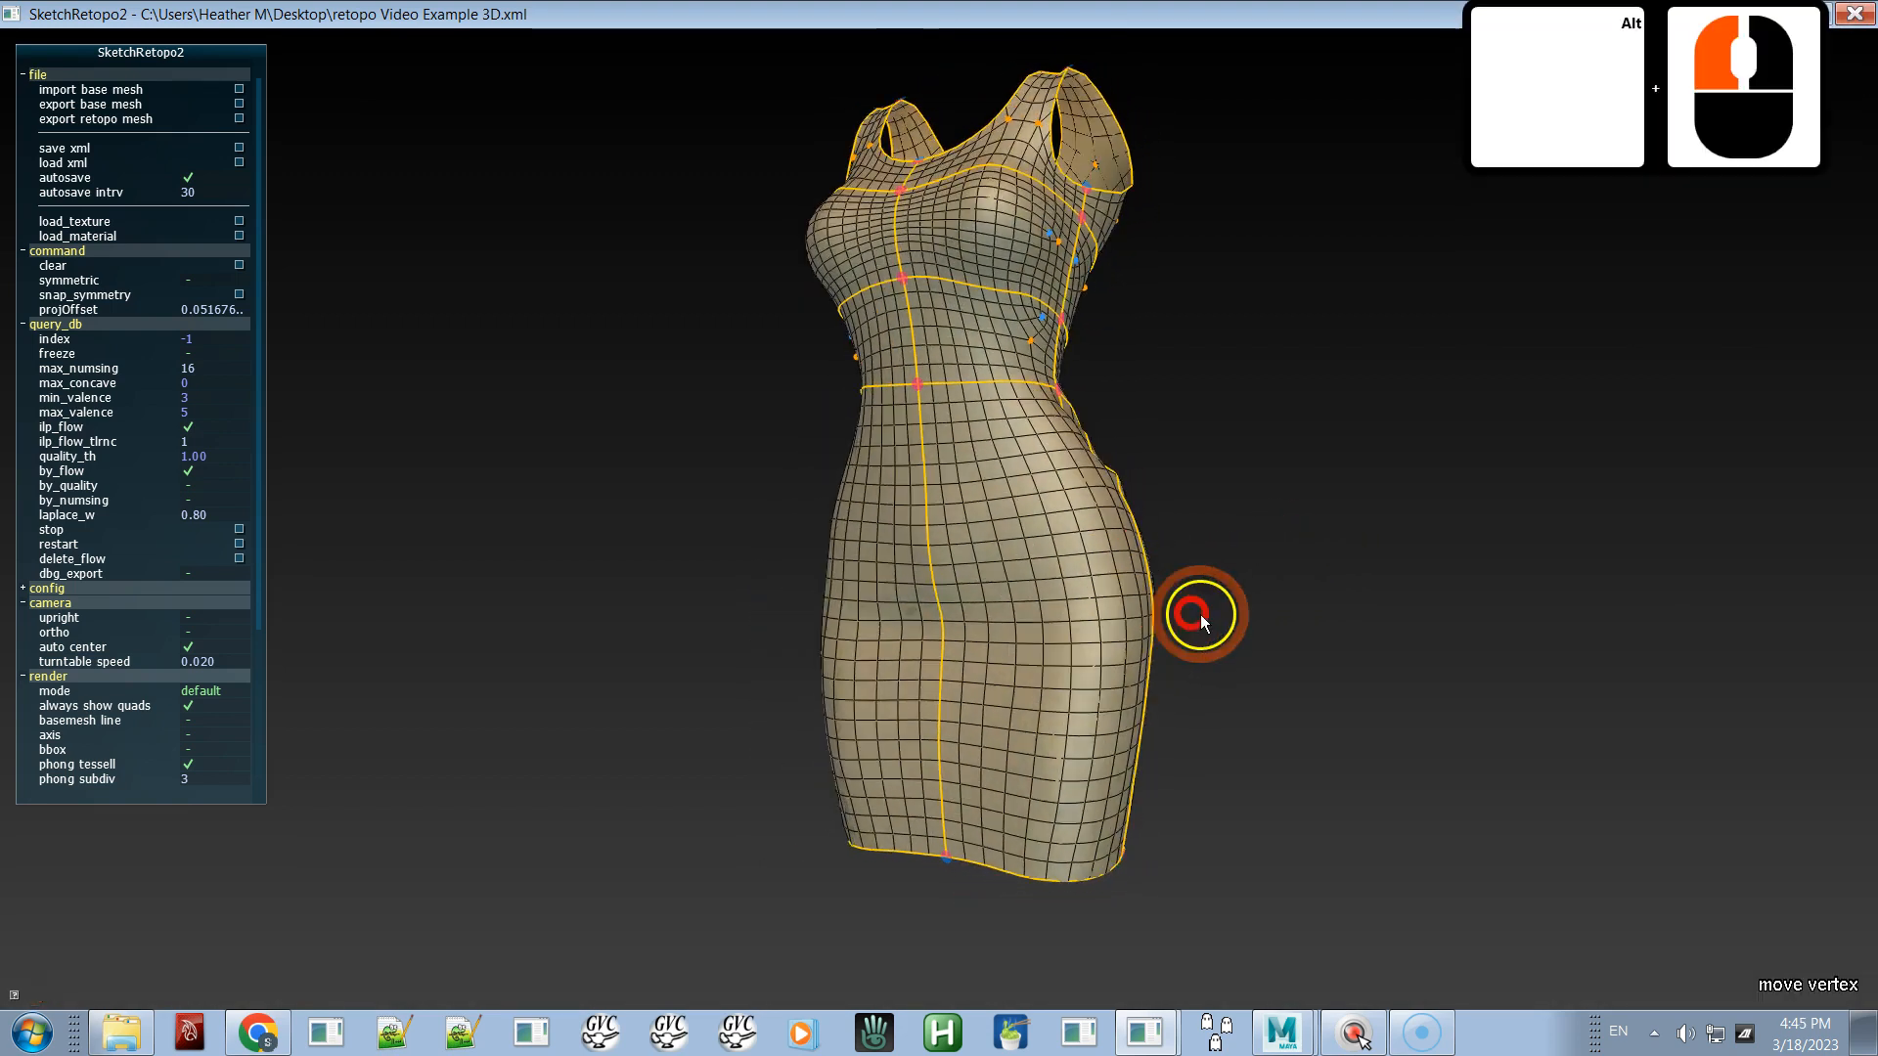
left_click_drag(1076, 614, 1175, 597, "alt")
key("shift")
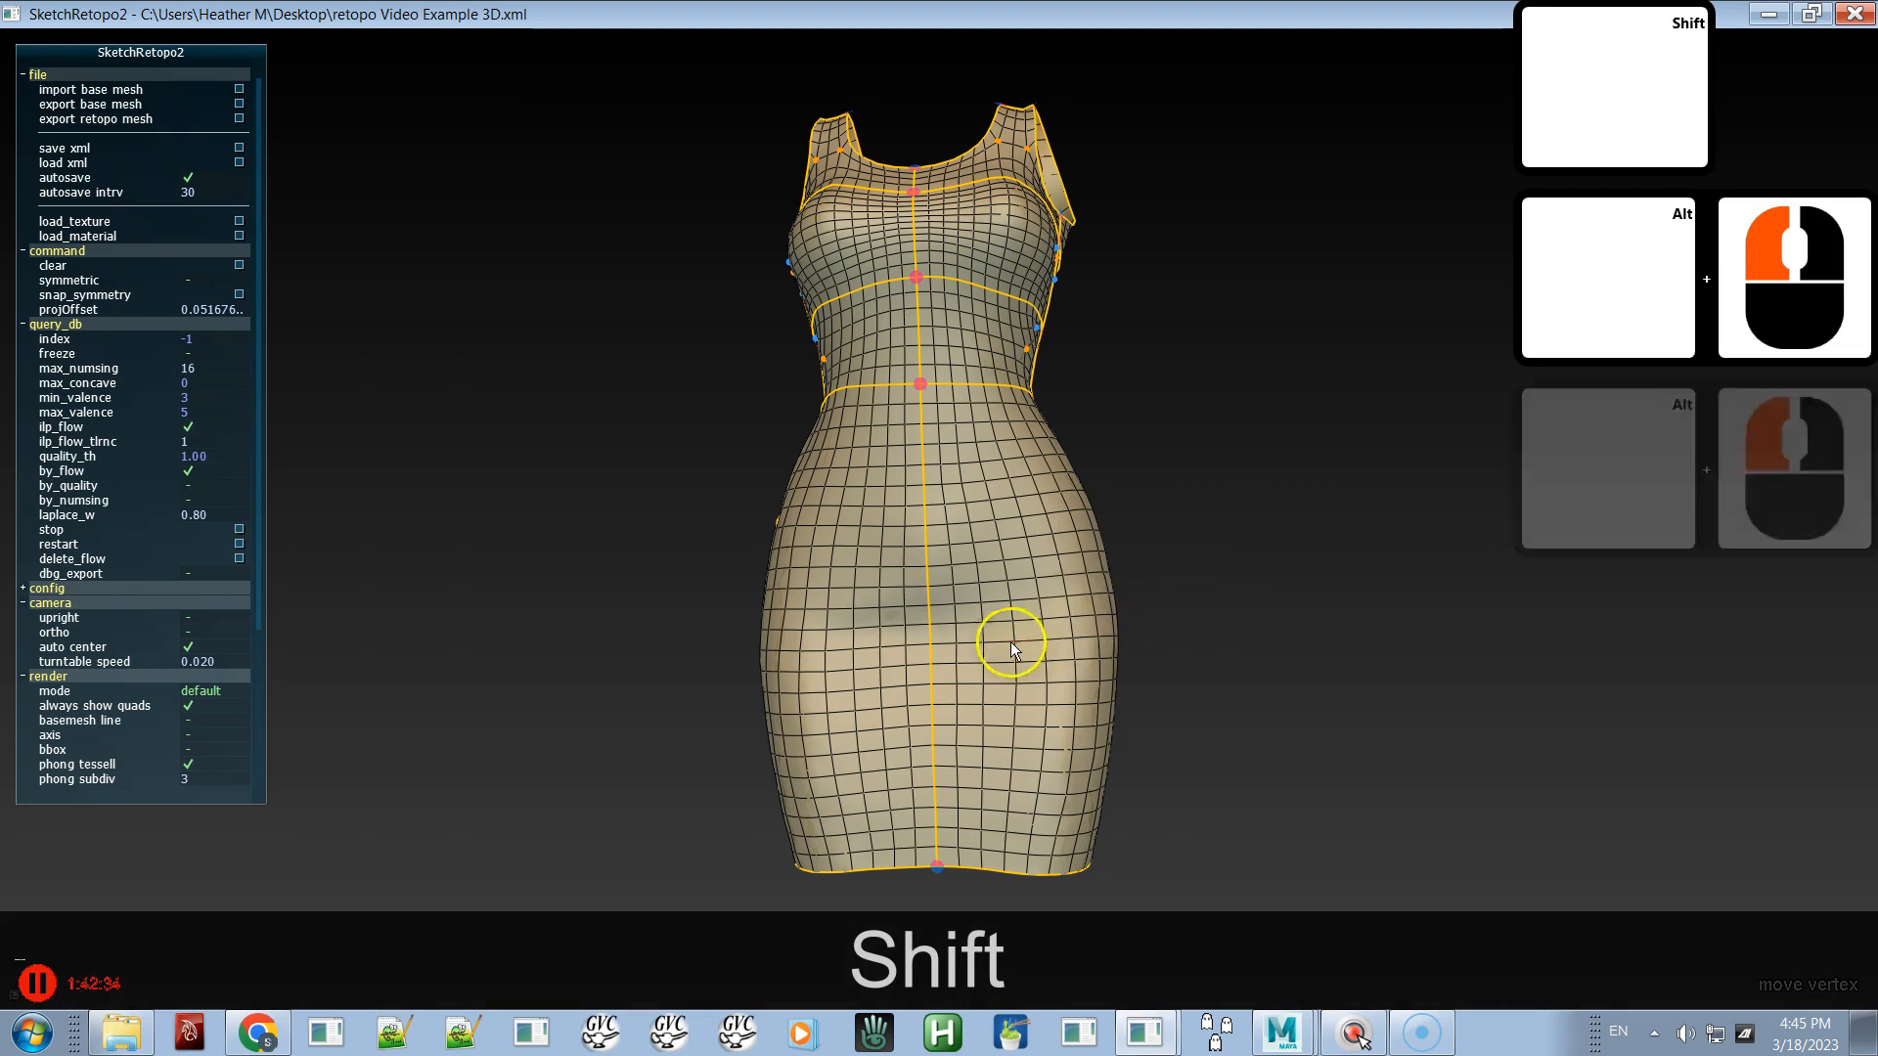
left_click_drag(1011, 644, 1084, 645, "alt+shift")
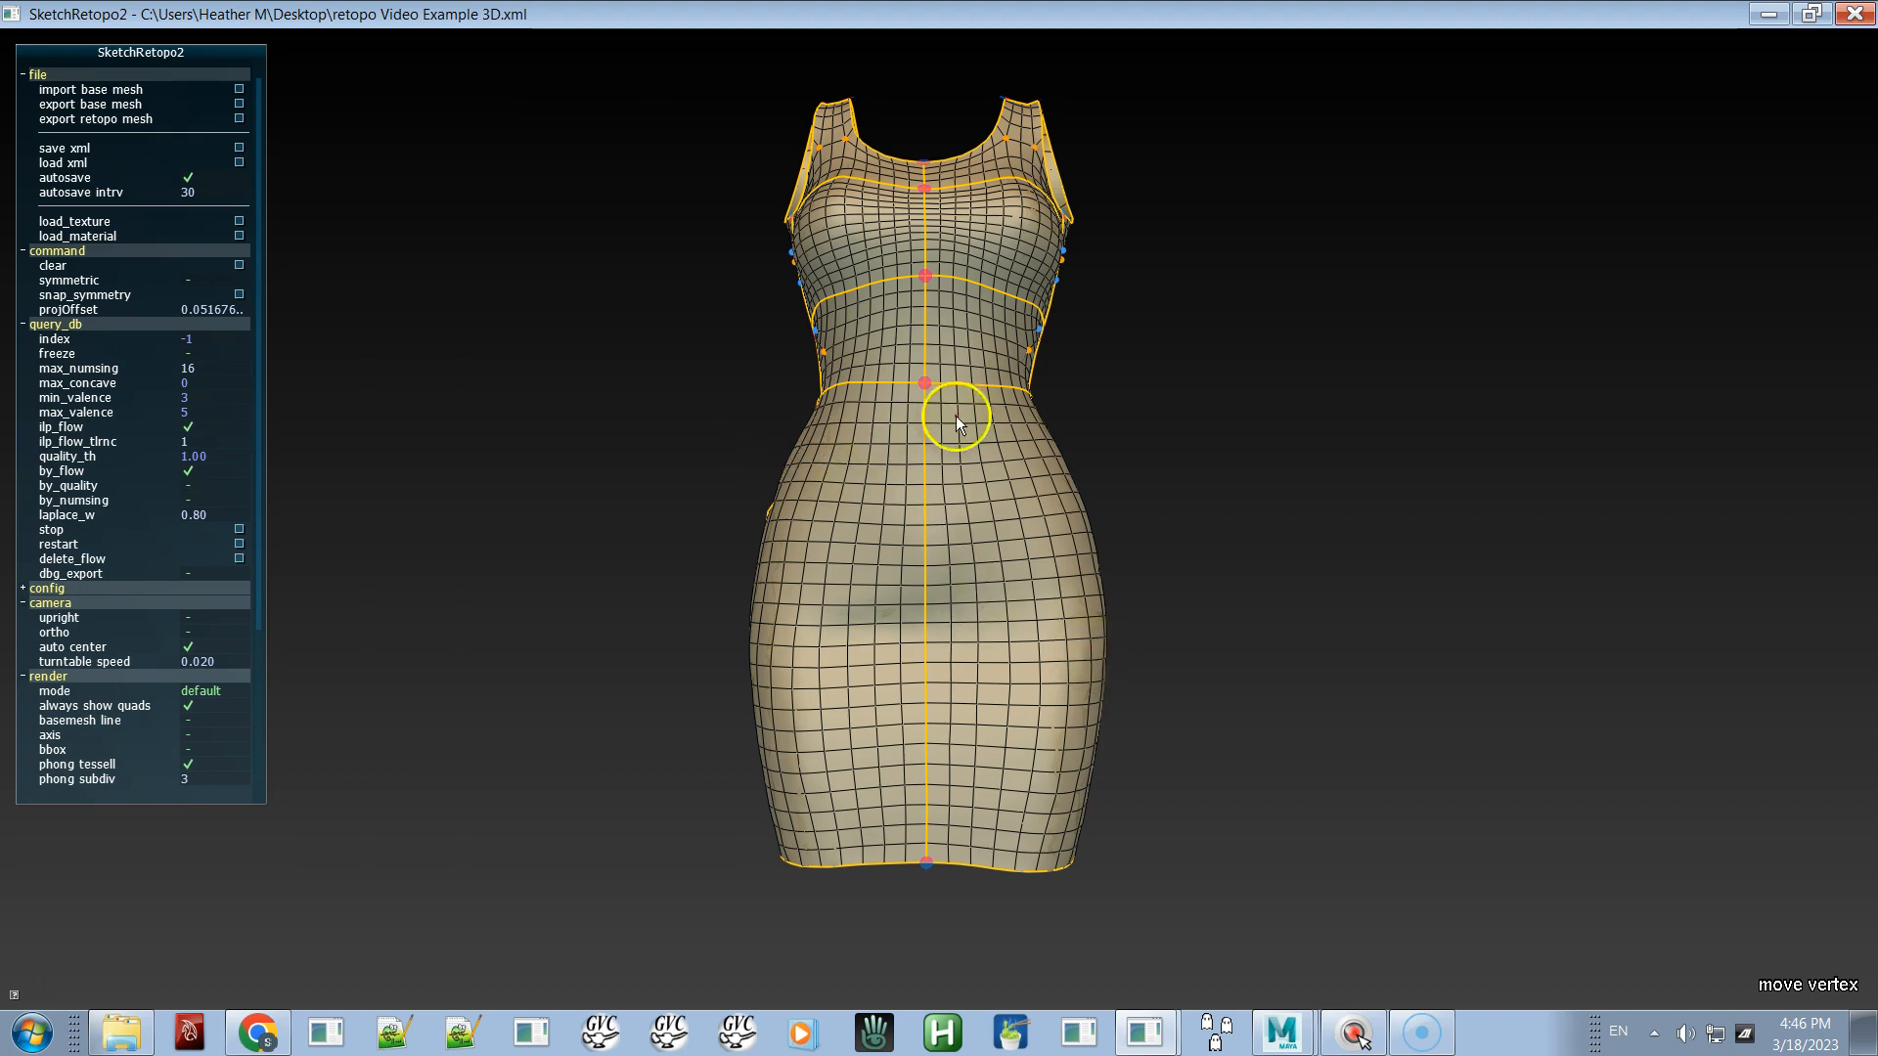
left_click_drag(1307, 398, 878, 450, "alt")
left_click_drag(1378, 449, 905, 482, "alt+shift")
left_click_drag(1170, 507, 790, 590, "alt+shift")
left_click(913, 608)
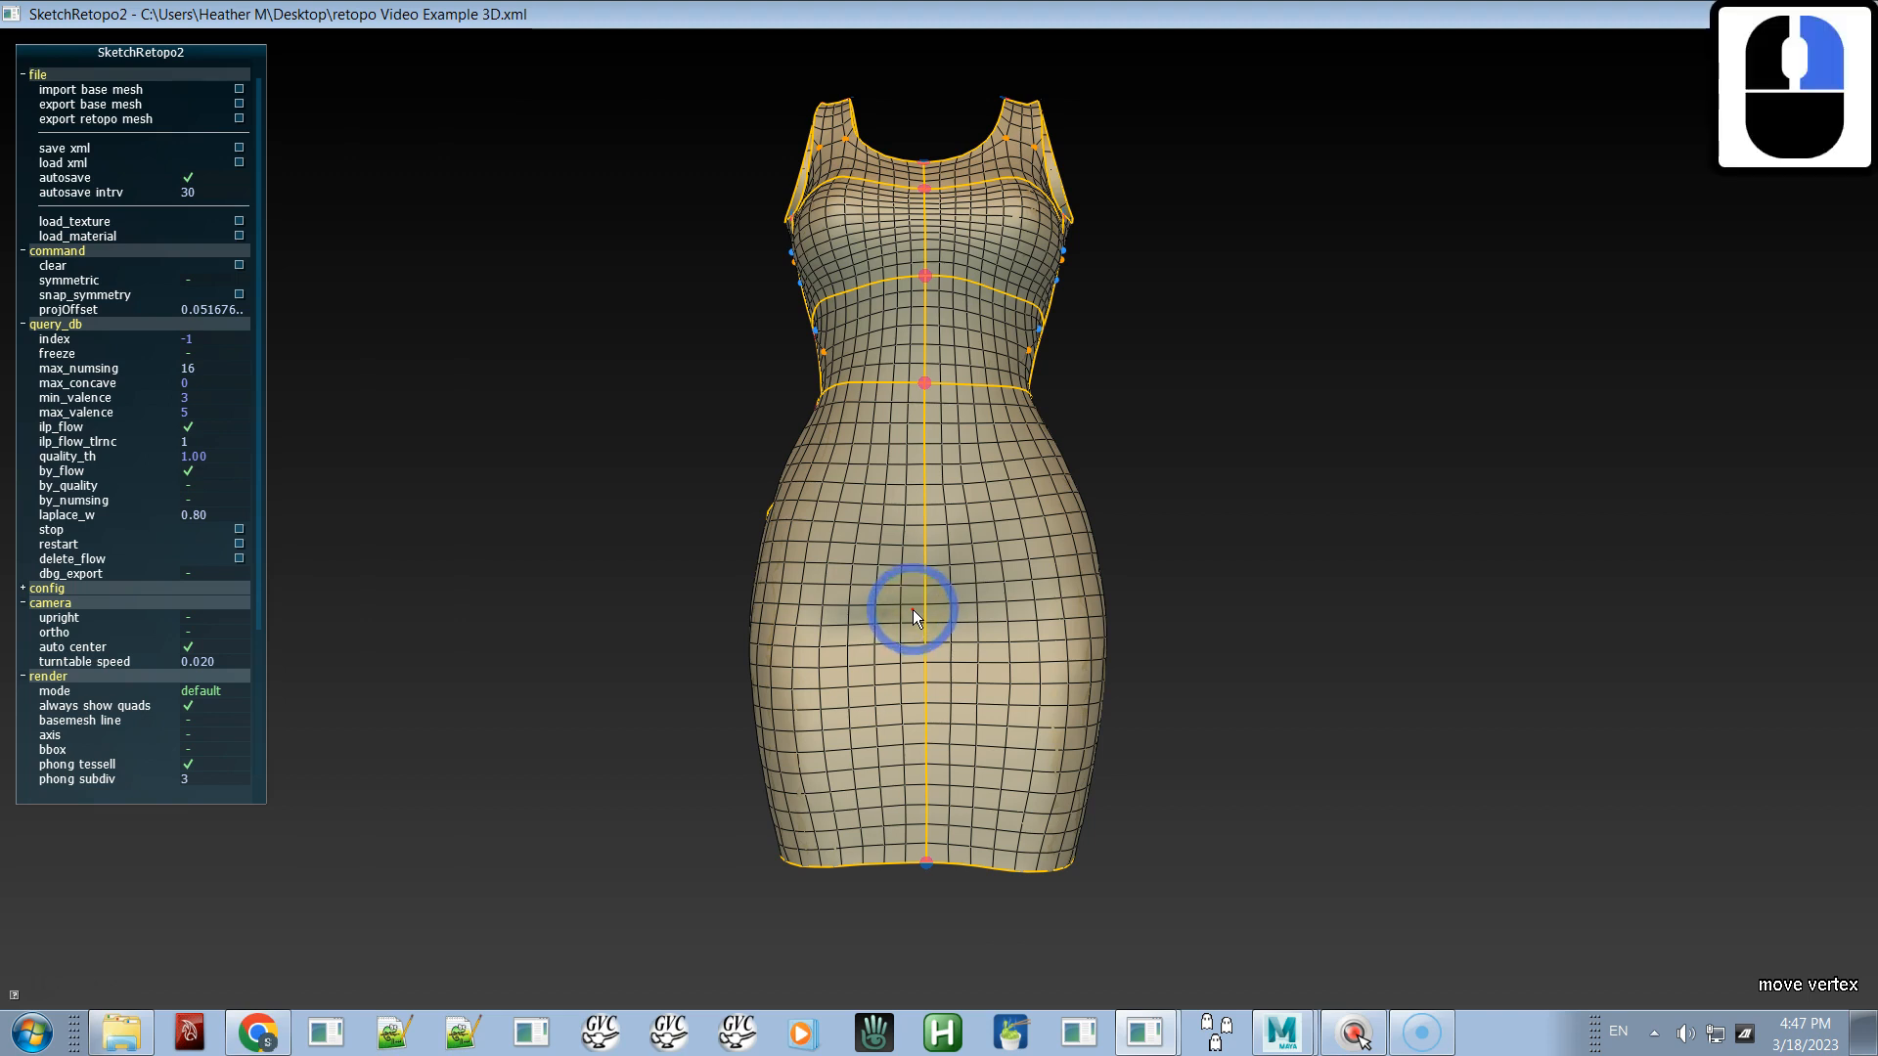
left_click(912, 609)
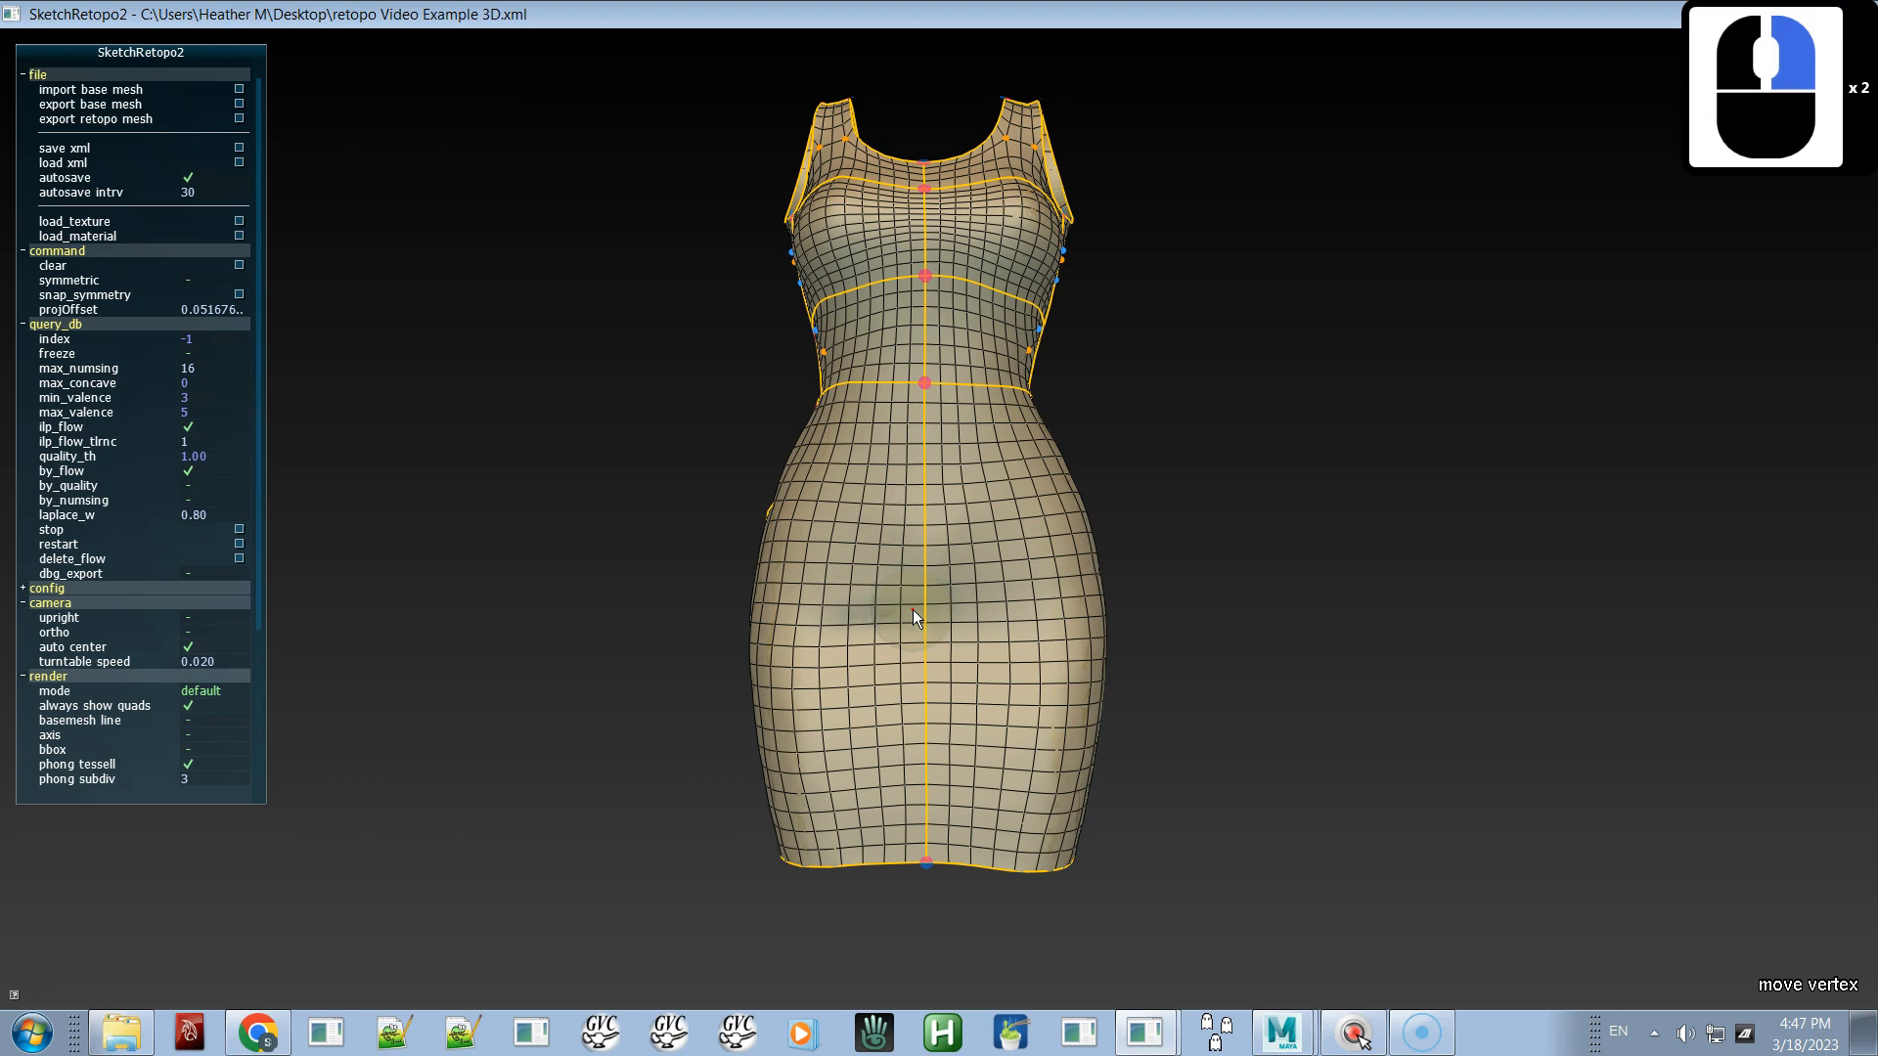